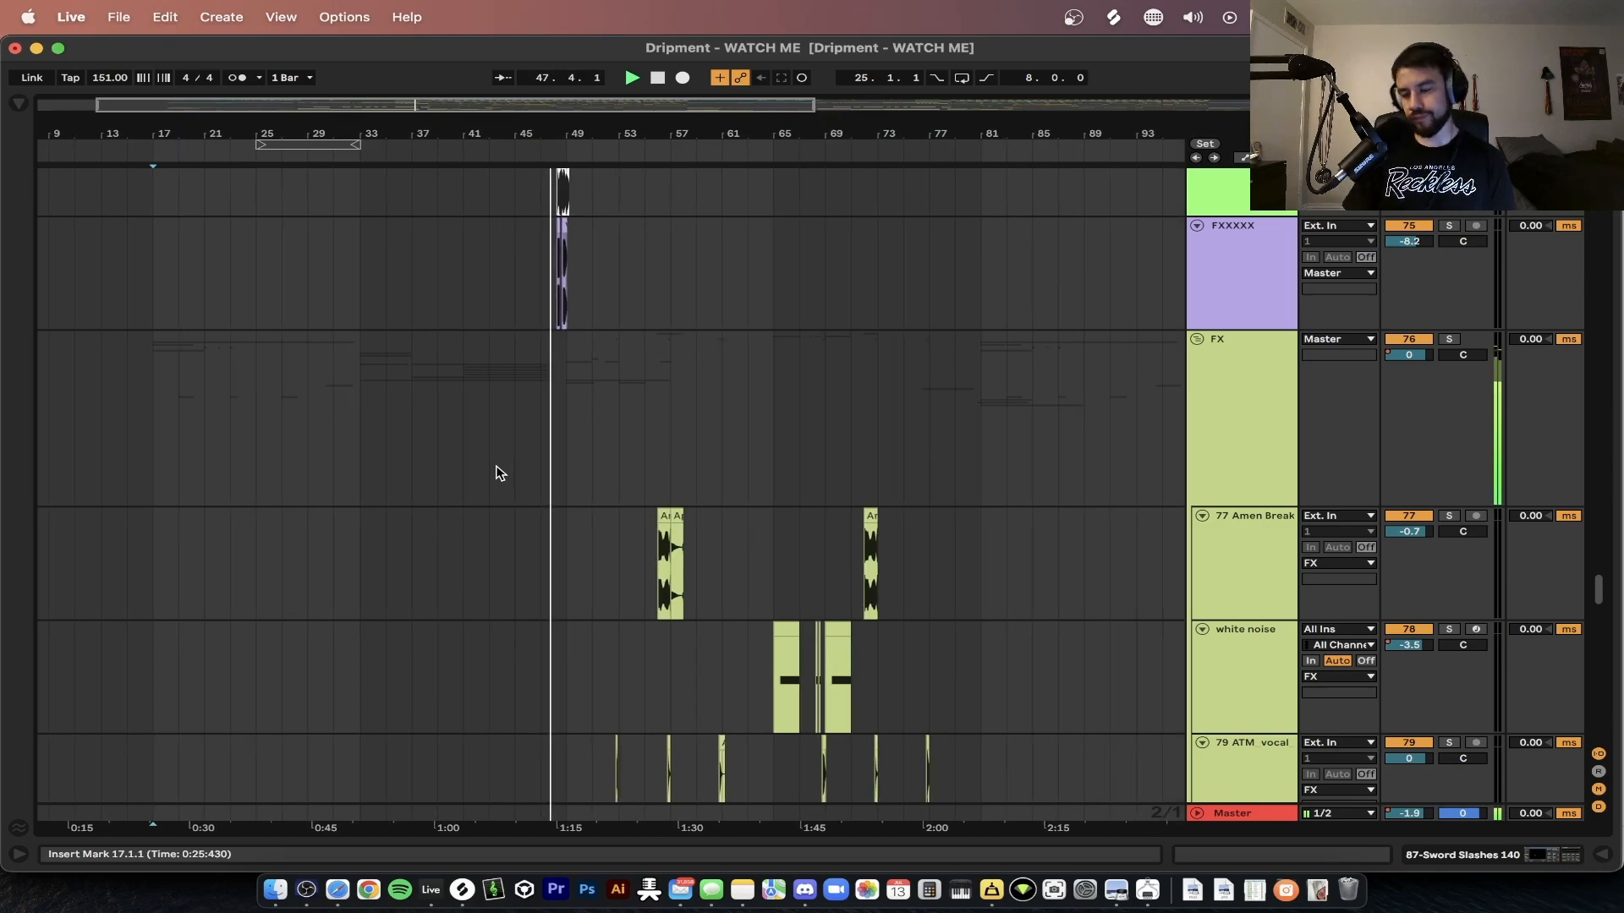
- Check the system volume and the selected sound output device, and place the insert marker at bar 49
key("XF86AudioLowerVolume")
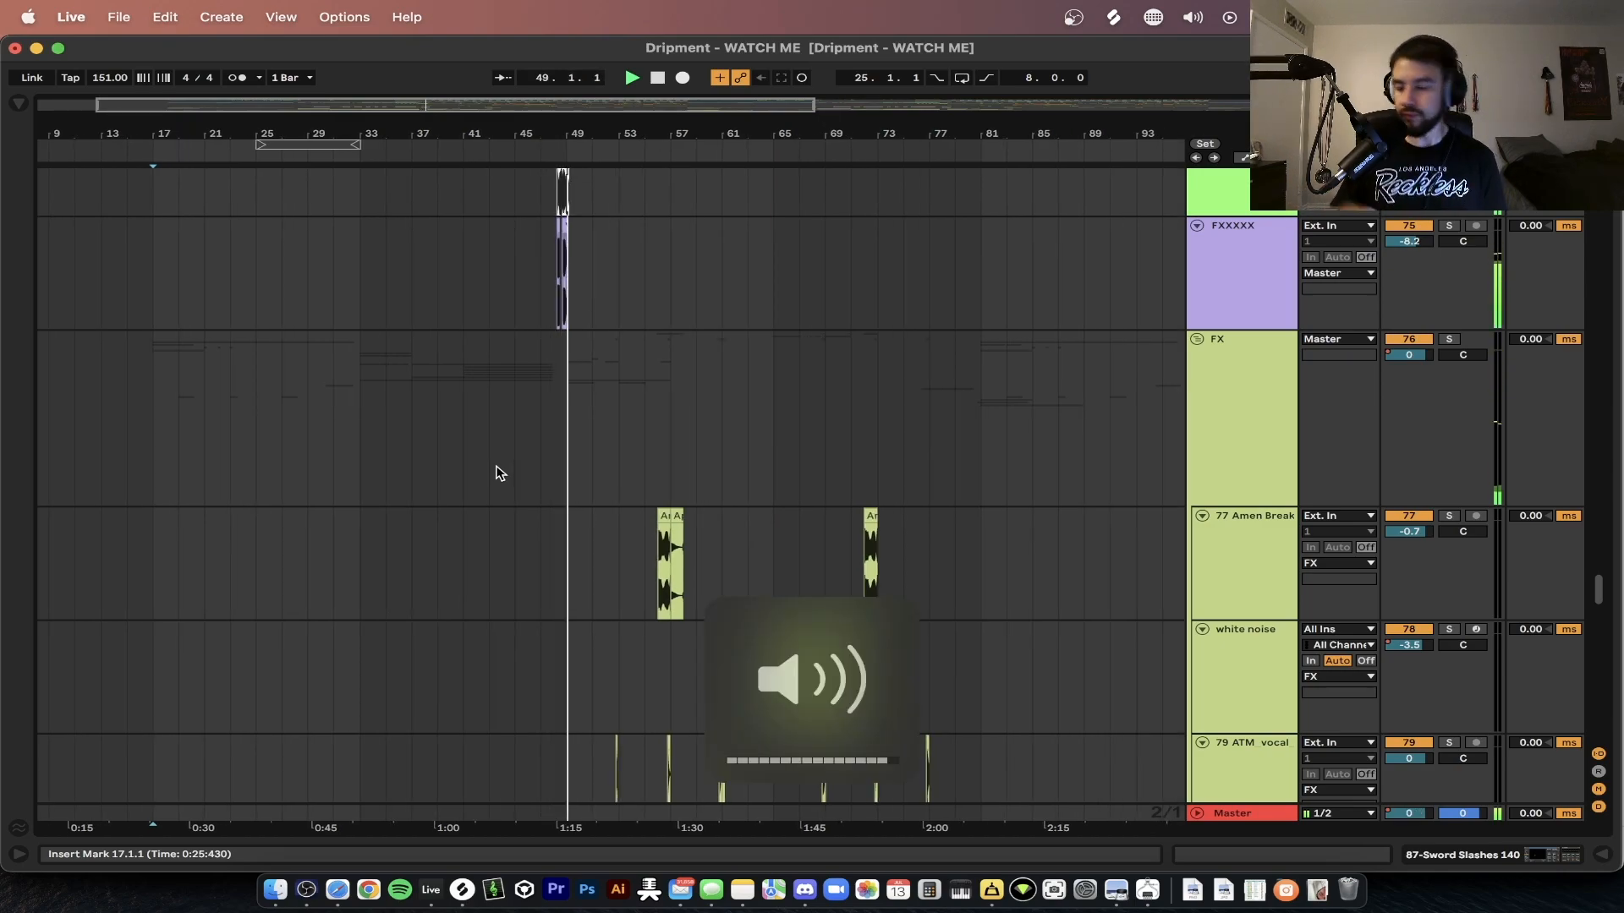
key("XF86AudioRaiseVolume")
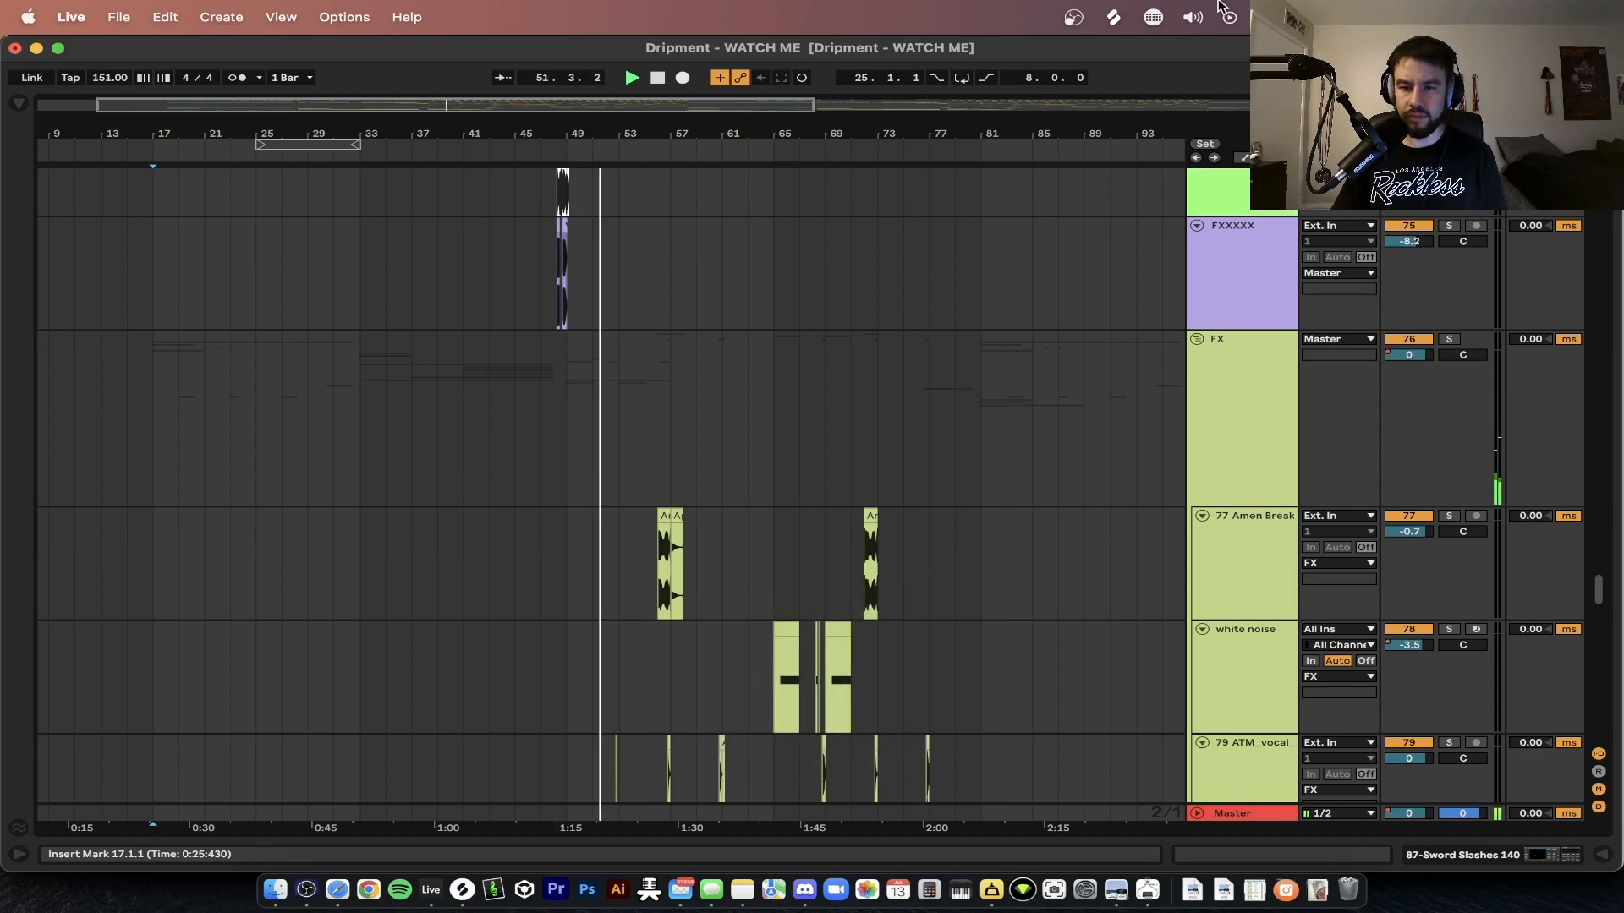
left_click(1192, 17)
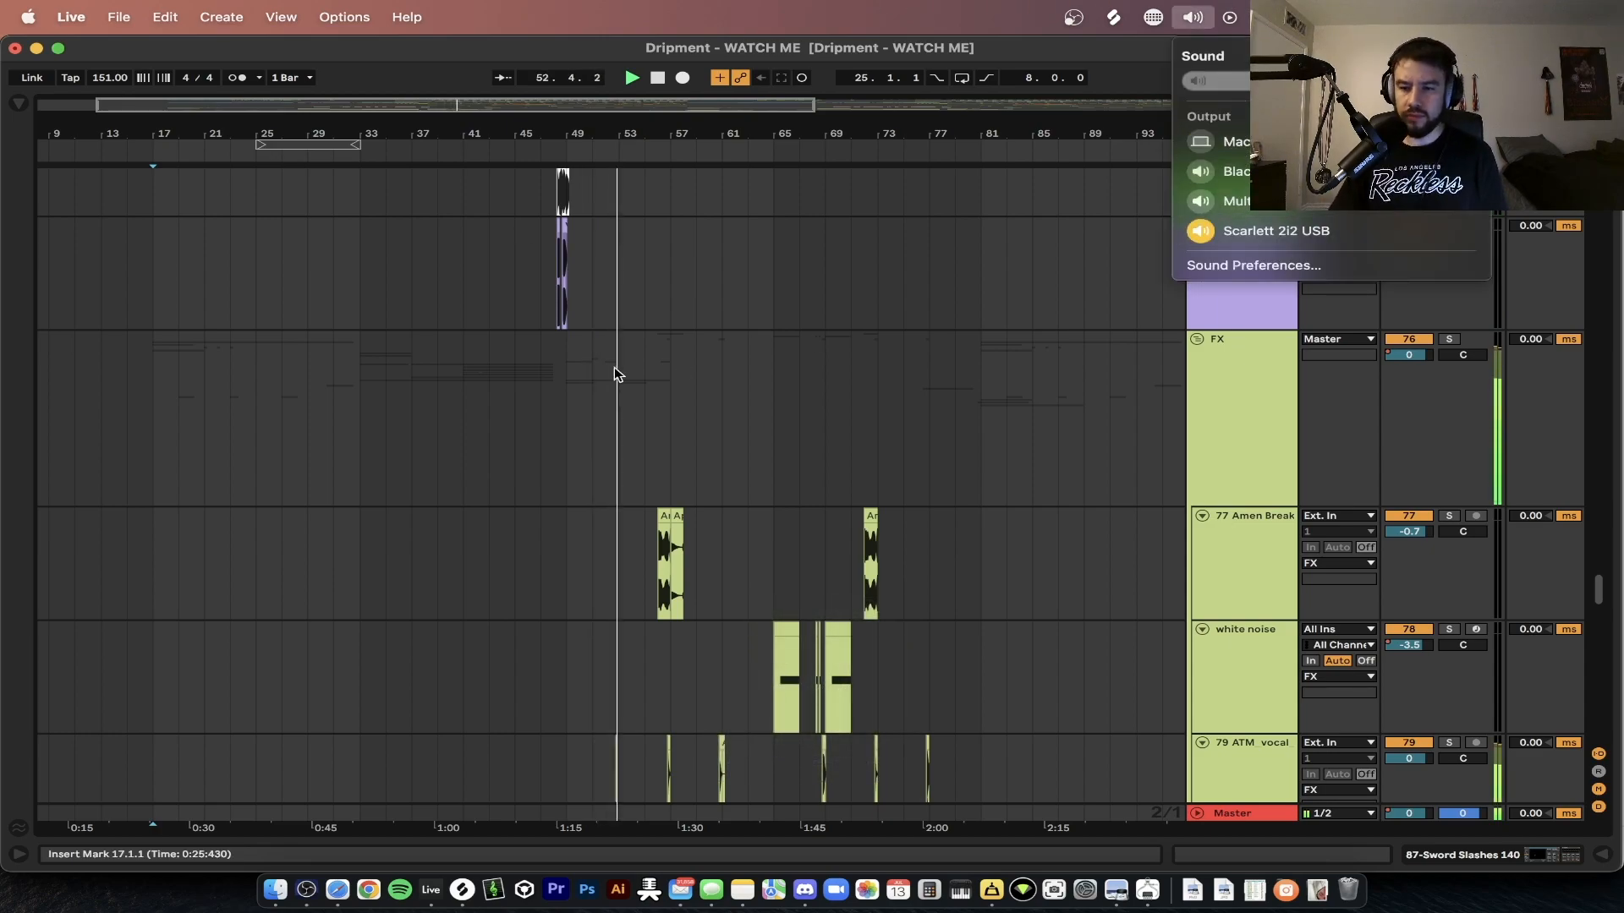
left_click(568, 386)
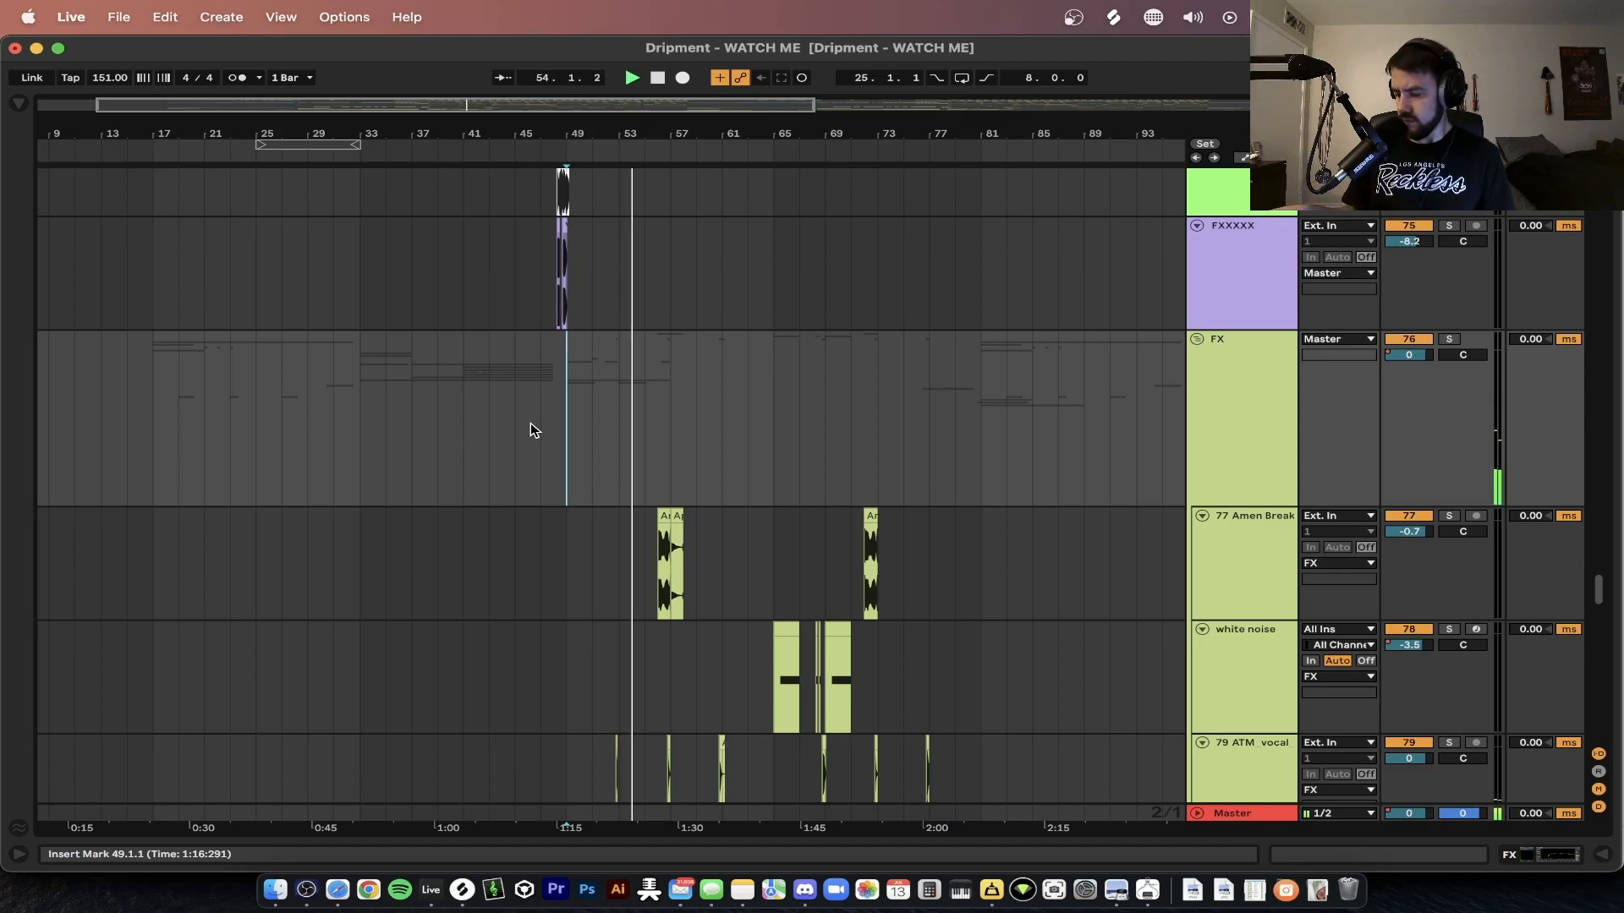
- Look through the FX, predrop, vocal and sub tracks during playback
scroll(530, 423, "down", 10)
scroll(531, 422, "right", 3)
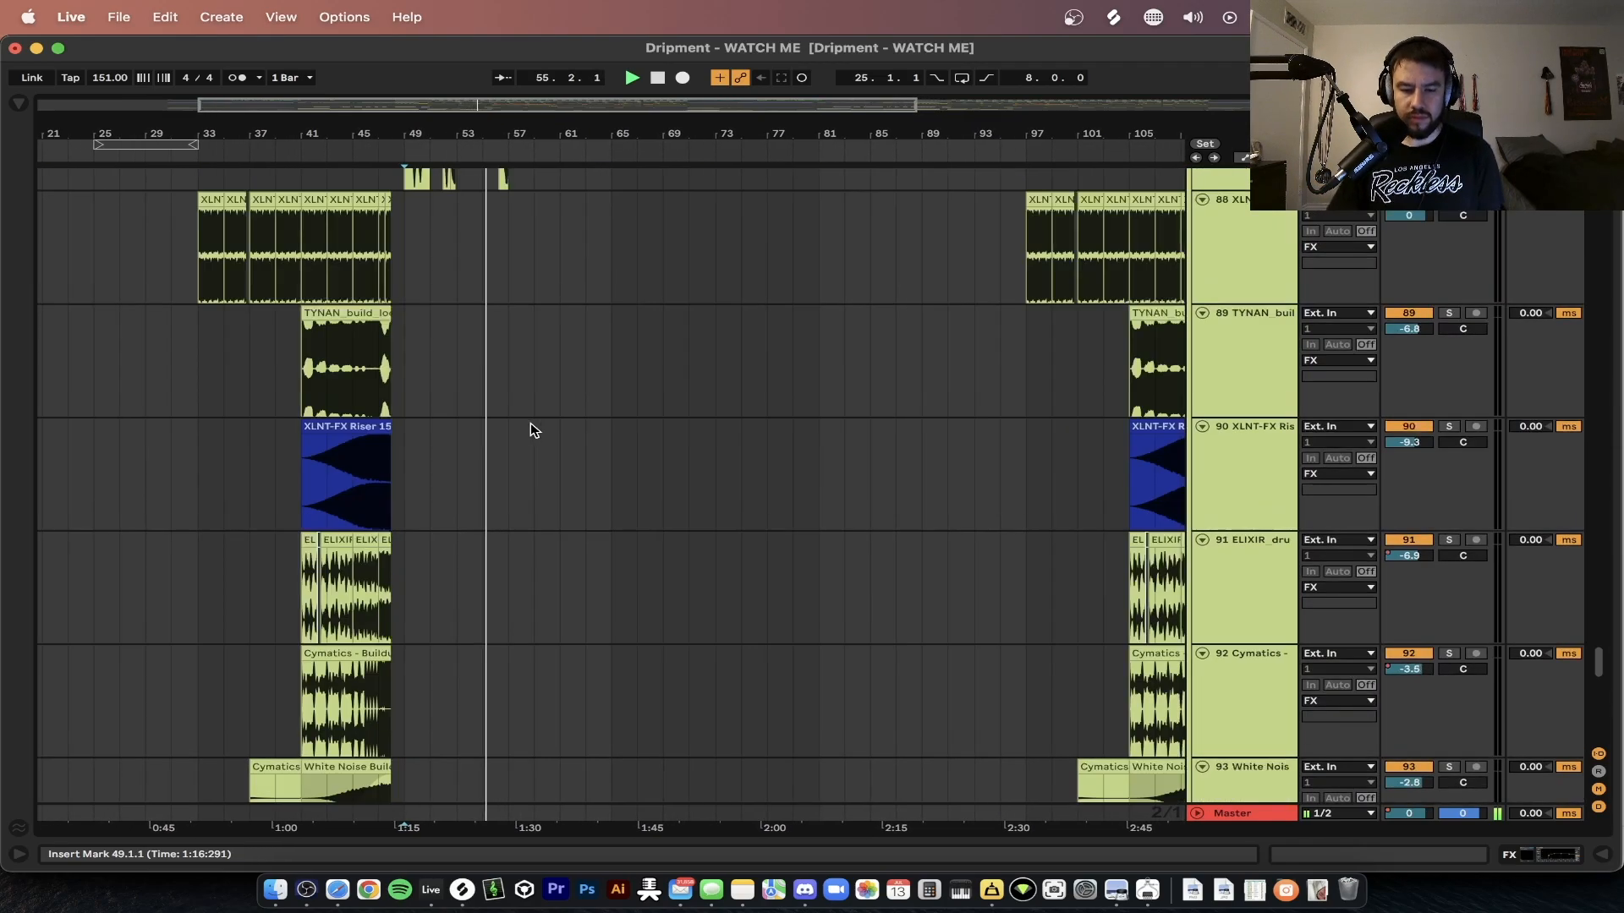
scroll(530, 423, "up", 10)
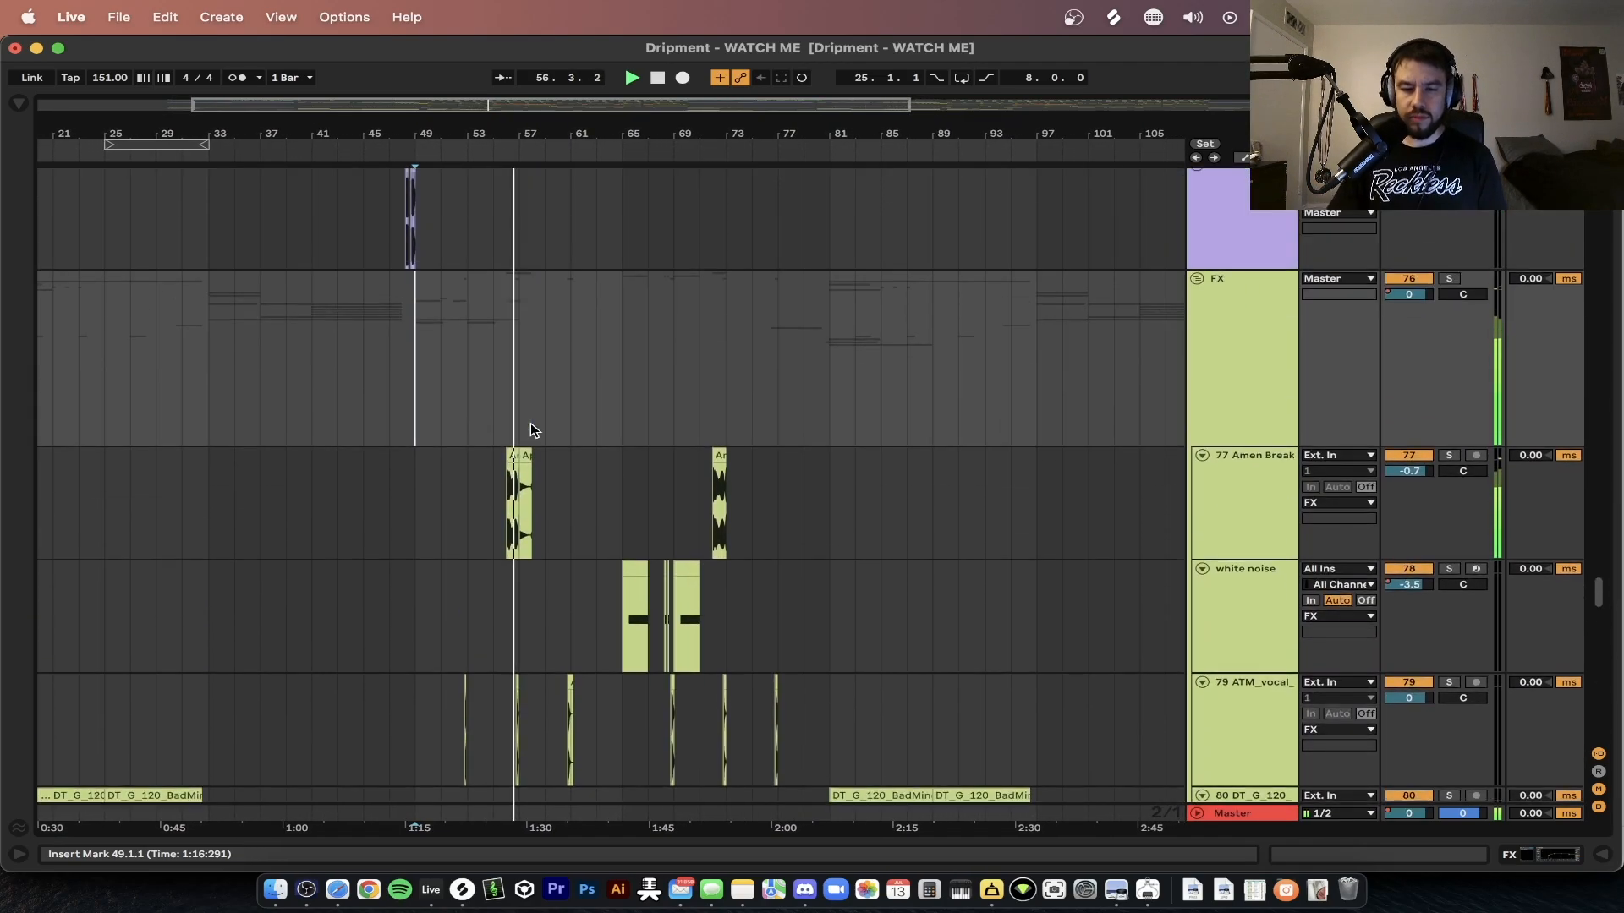
scroll(531, 431, "up", 4)
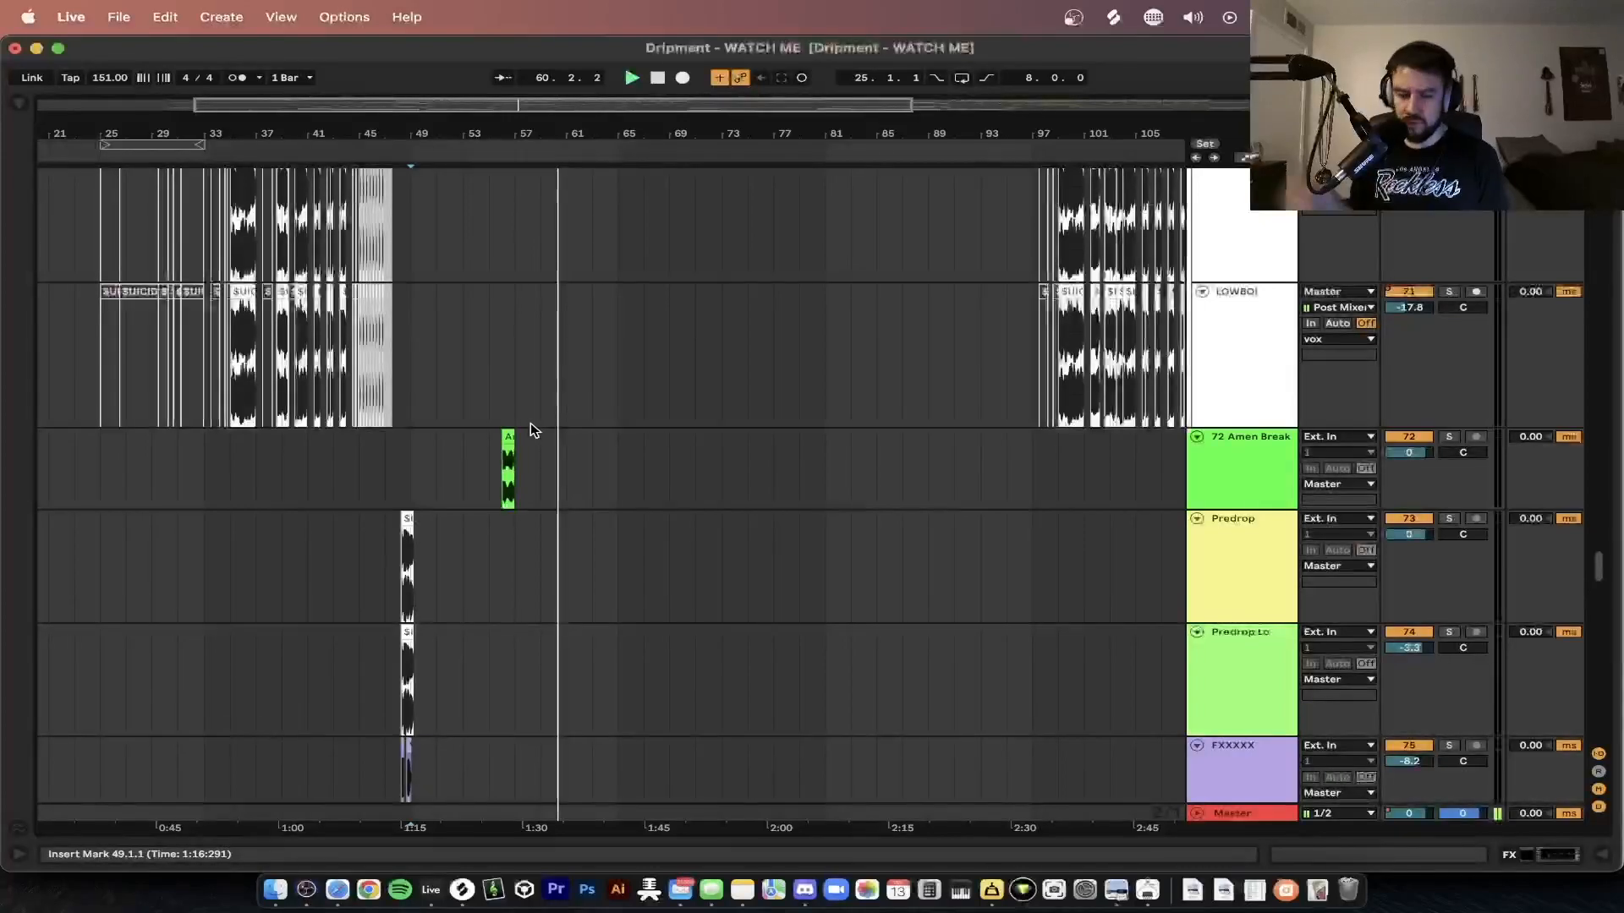
scroll(530, 430, "up", 6)
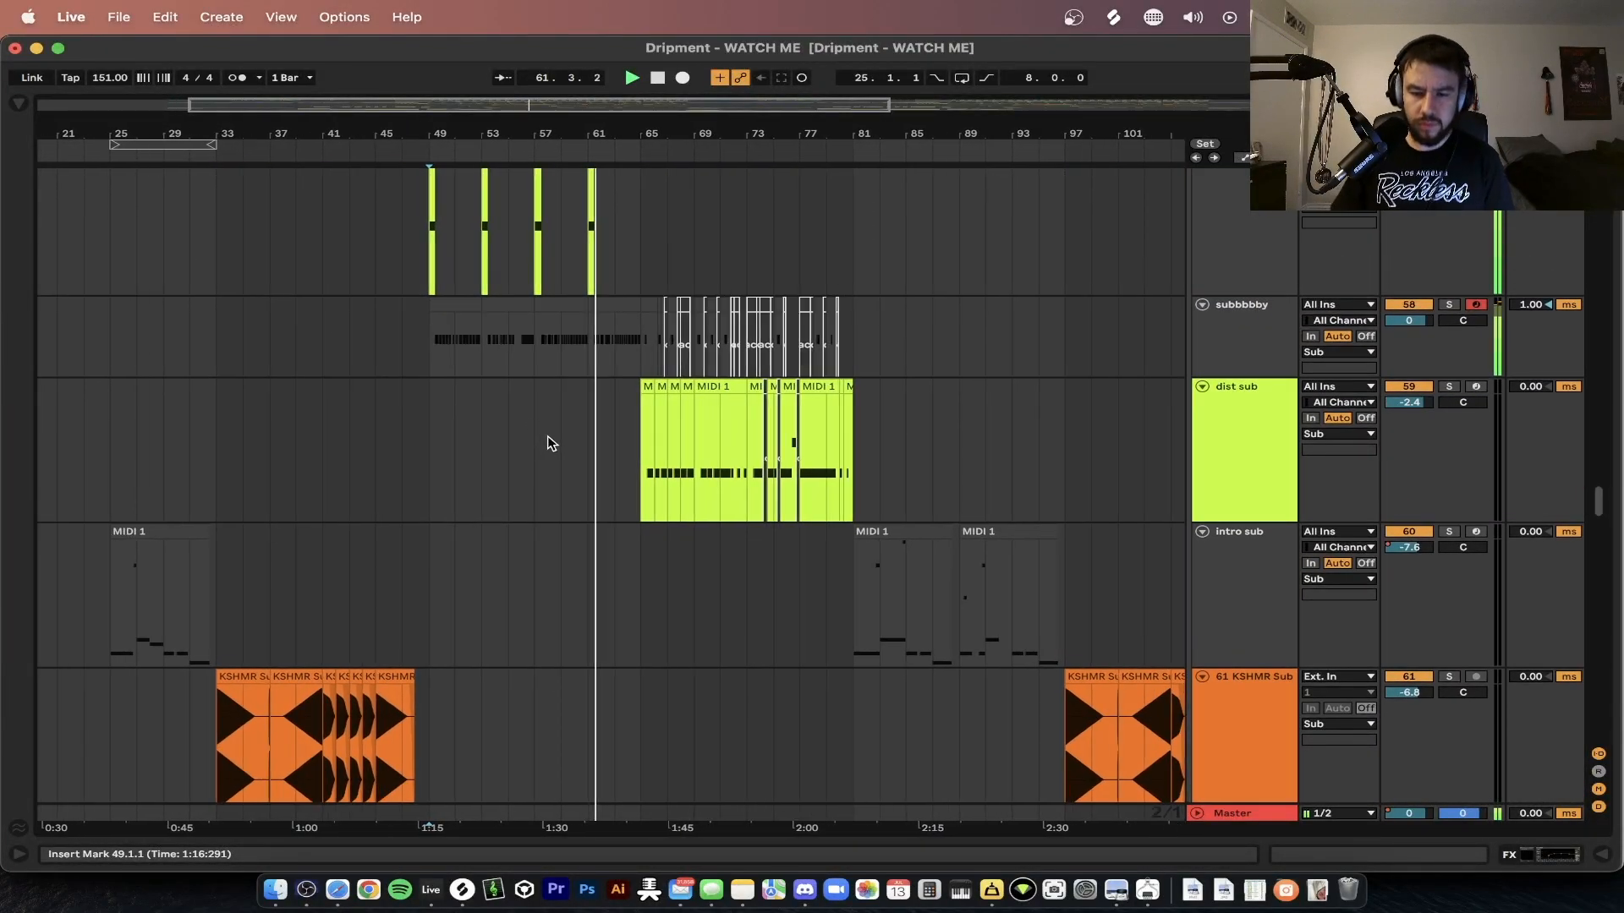
- Examine the clips on the Mid Basses tracks between bars 49 and 81, including HITTER2, FATHER, GOD, GODsides and MAMA, during playback
scroll(546, 440, "up", 8)
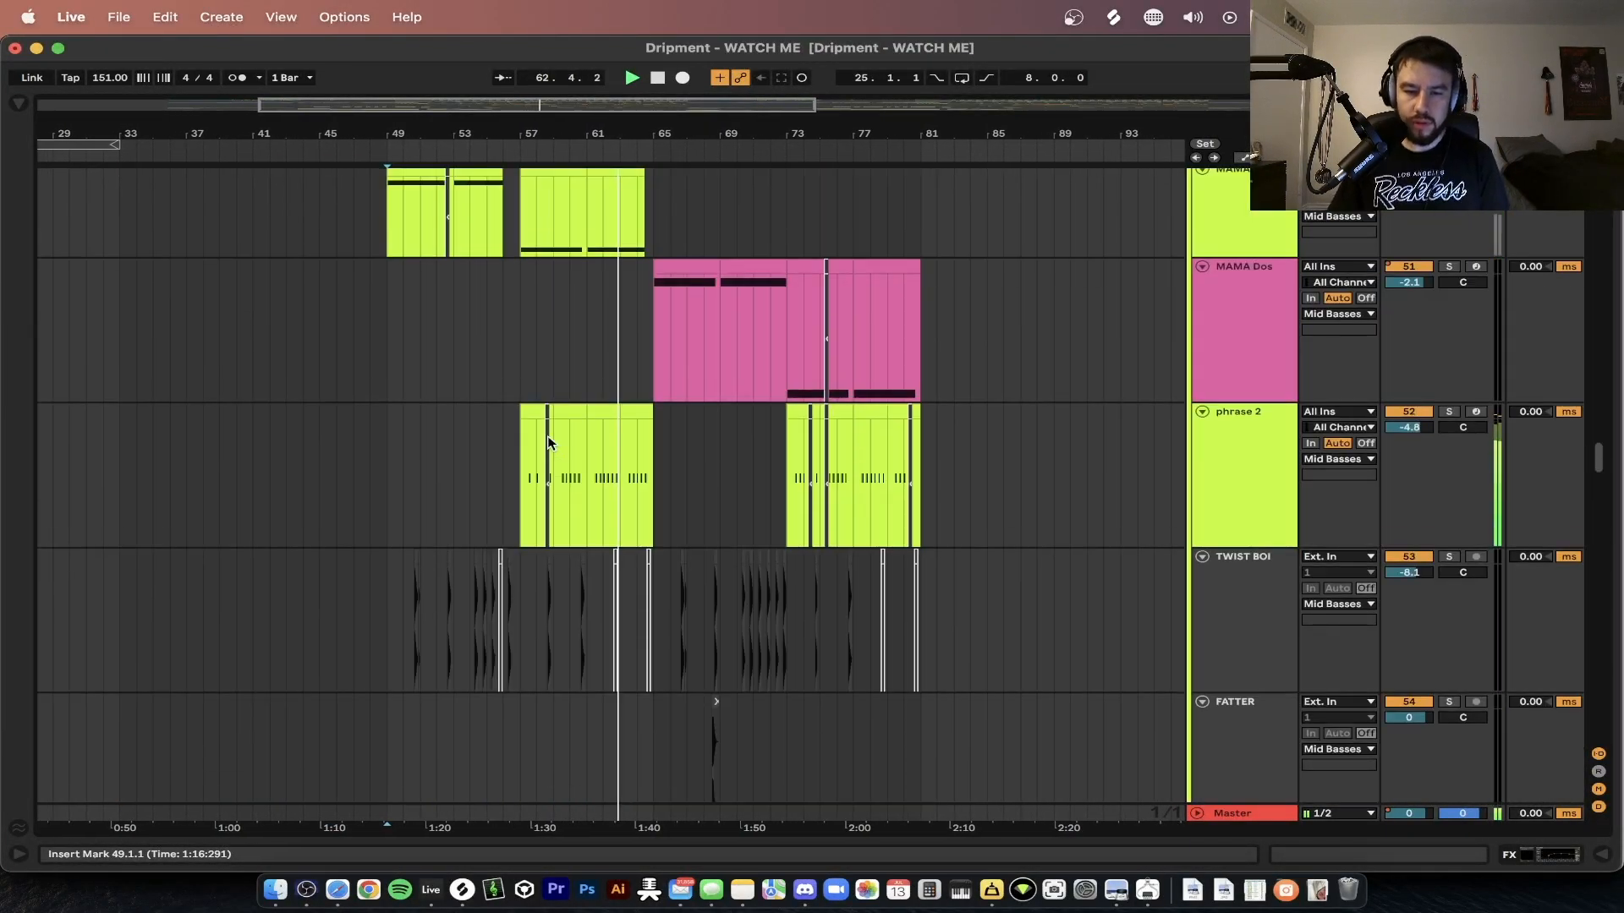
scroll(548, 435, "up", 3)
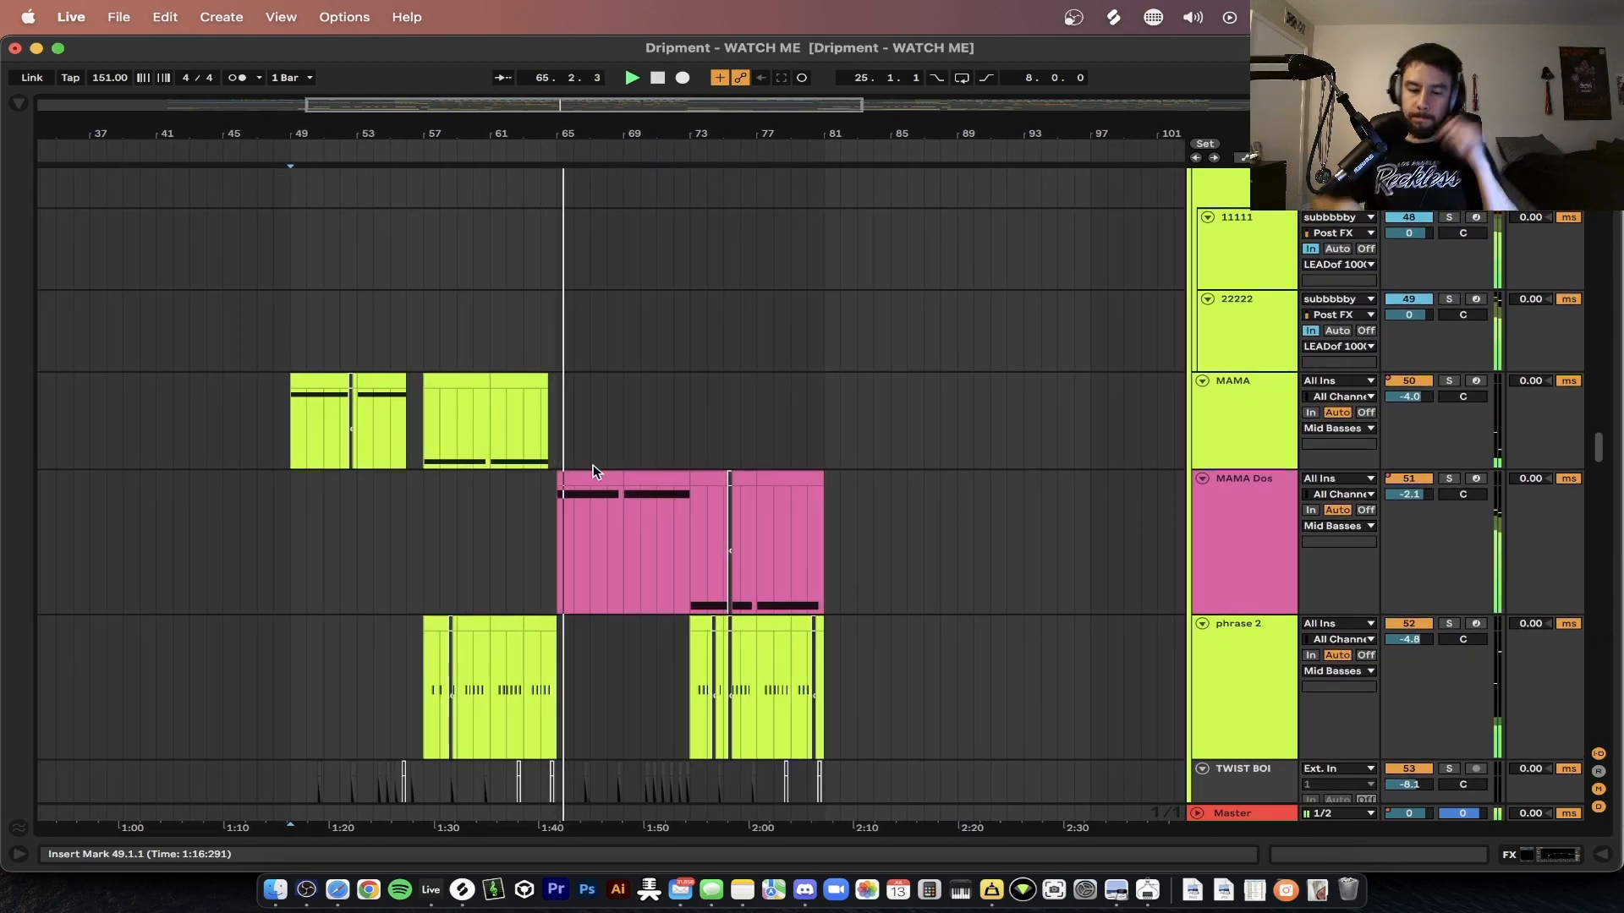
scroll(594, 472, "up", 5)
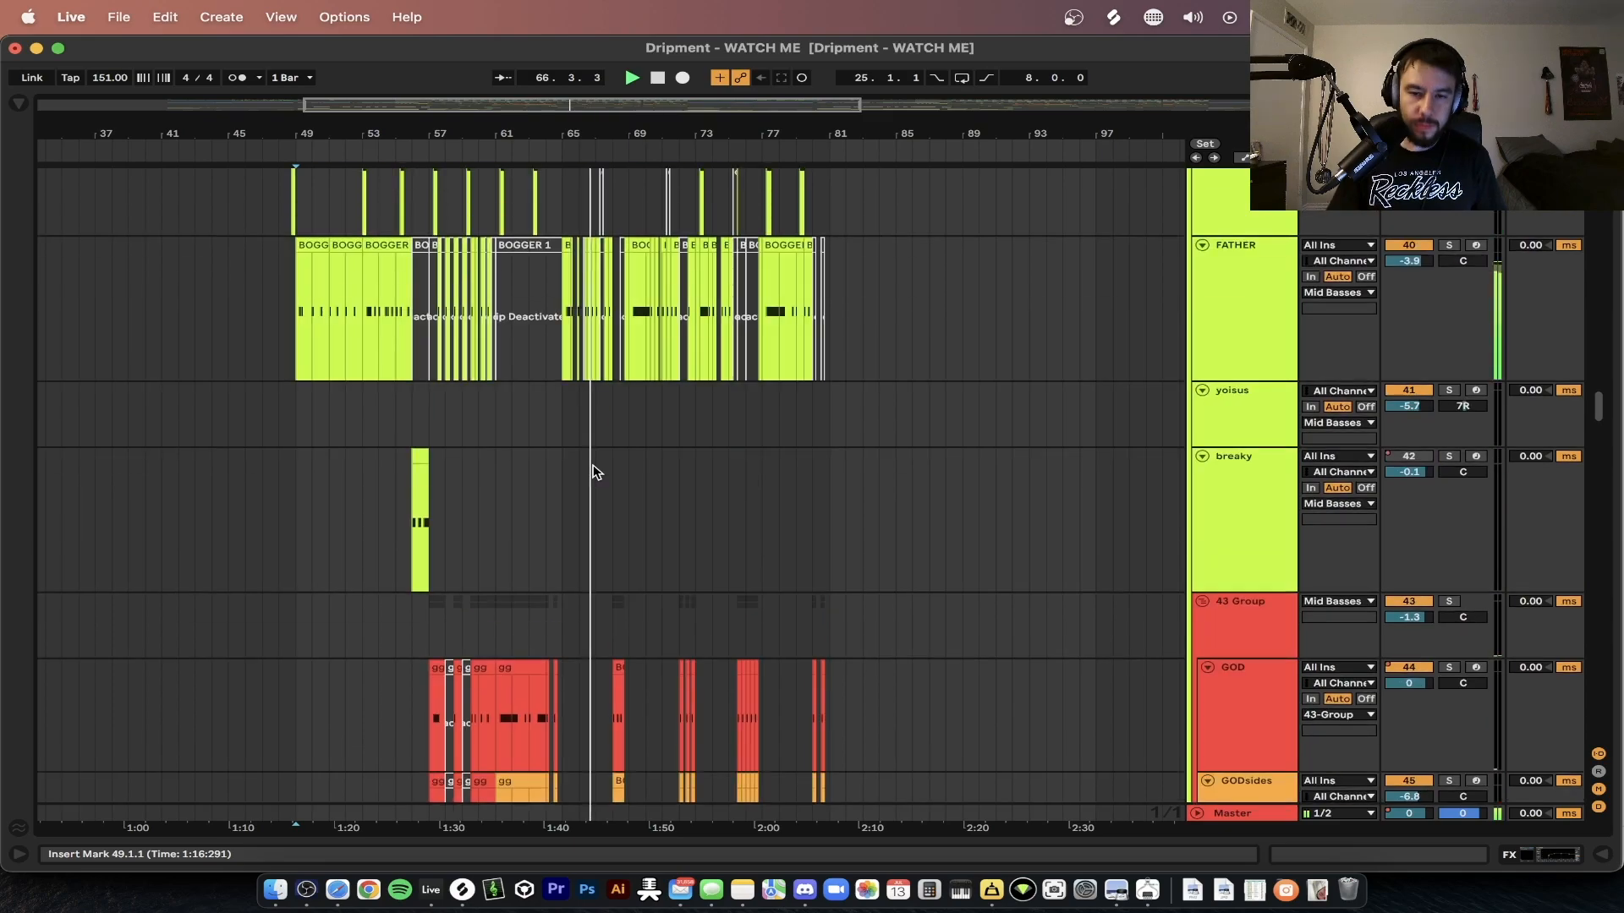
scroll(594, 471, "down", 3)
scroll(593, 470, "up", 4)
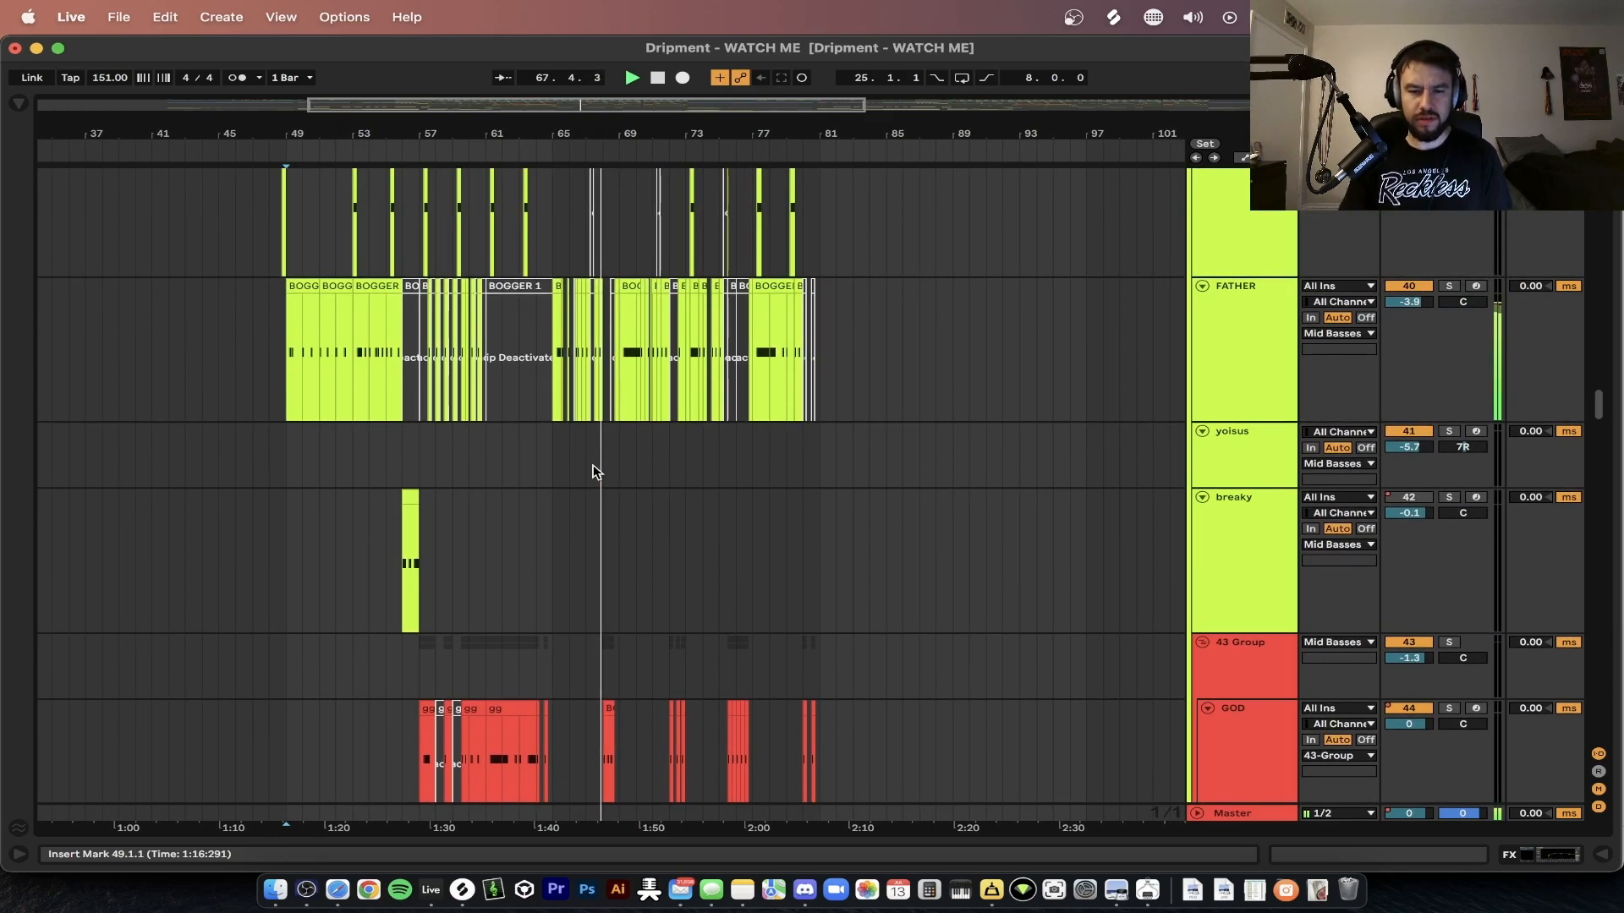
scroll(594, 470, "up", 5)
scroll(593, 471, "down", 1)
scroll(594, 470, "up", 2)
scroll(594, 472, "up", 1)
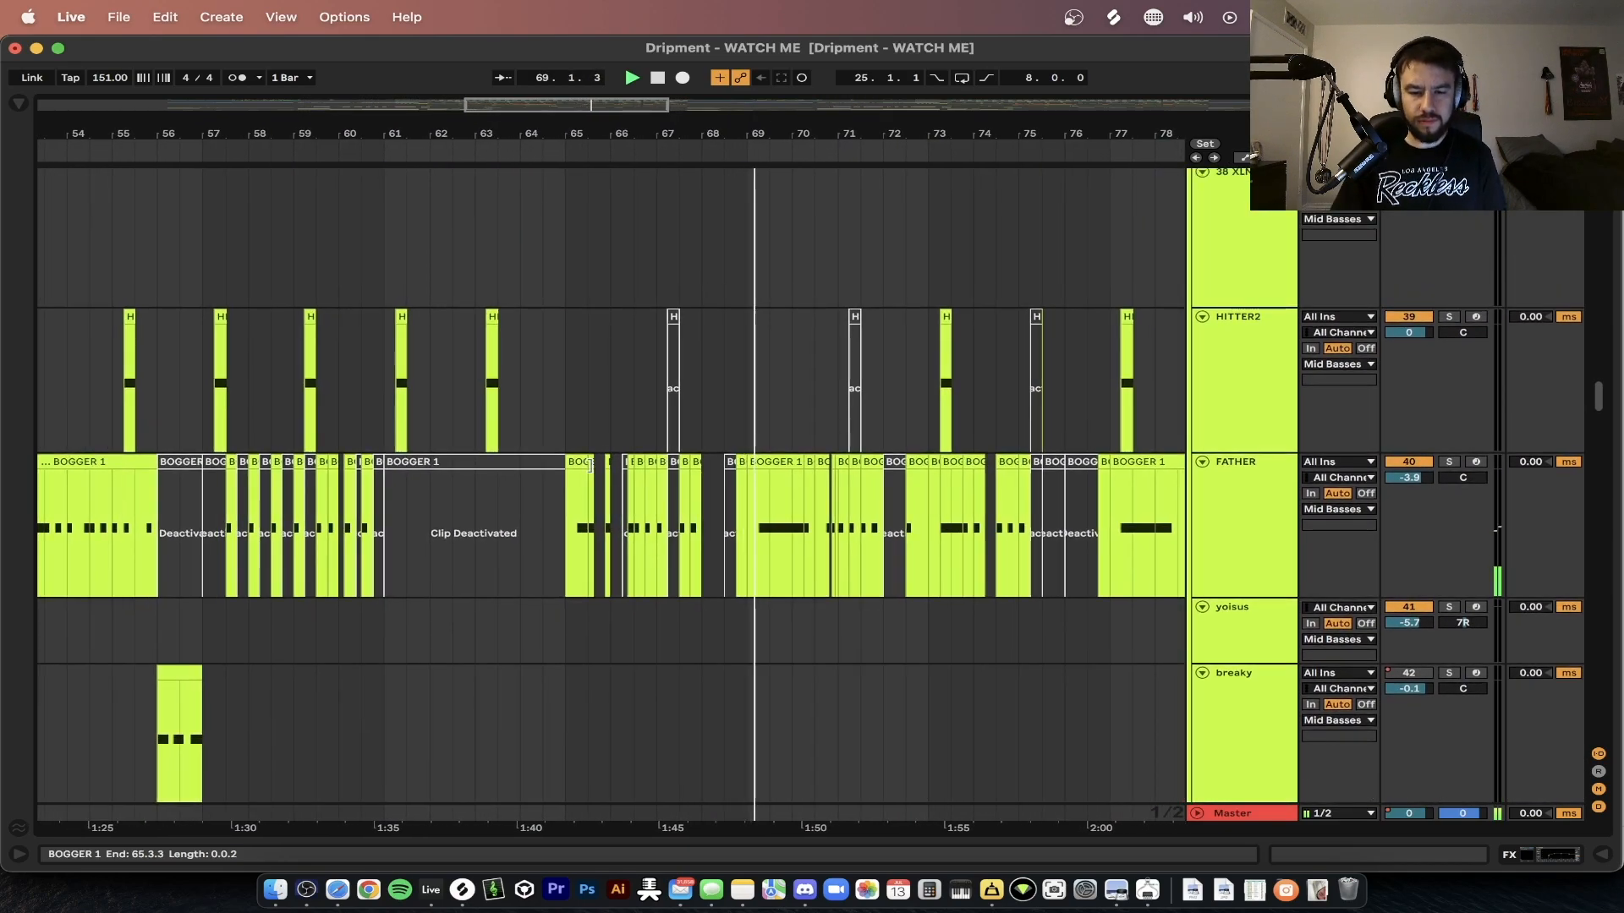
scroll(595, 472, "up", 5)
scroll(594, 472, "down", 3)
scroll(594, 472, "down", 3)
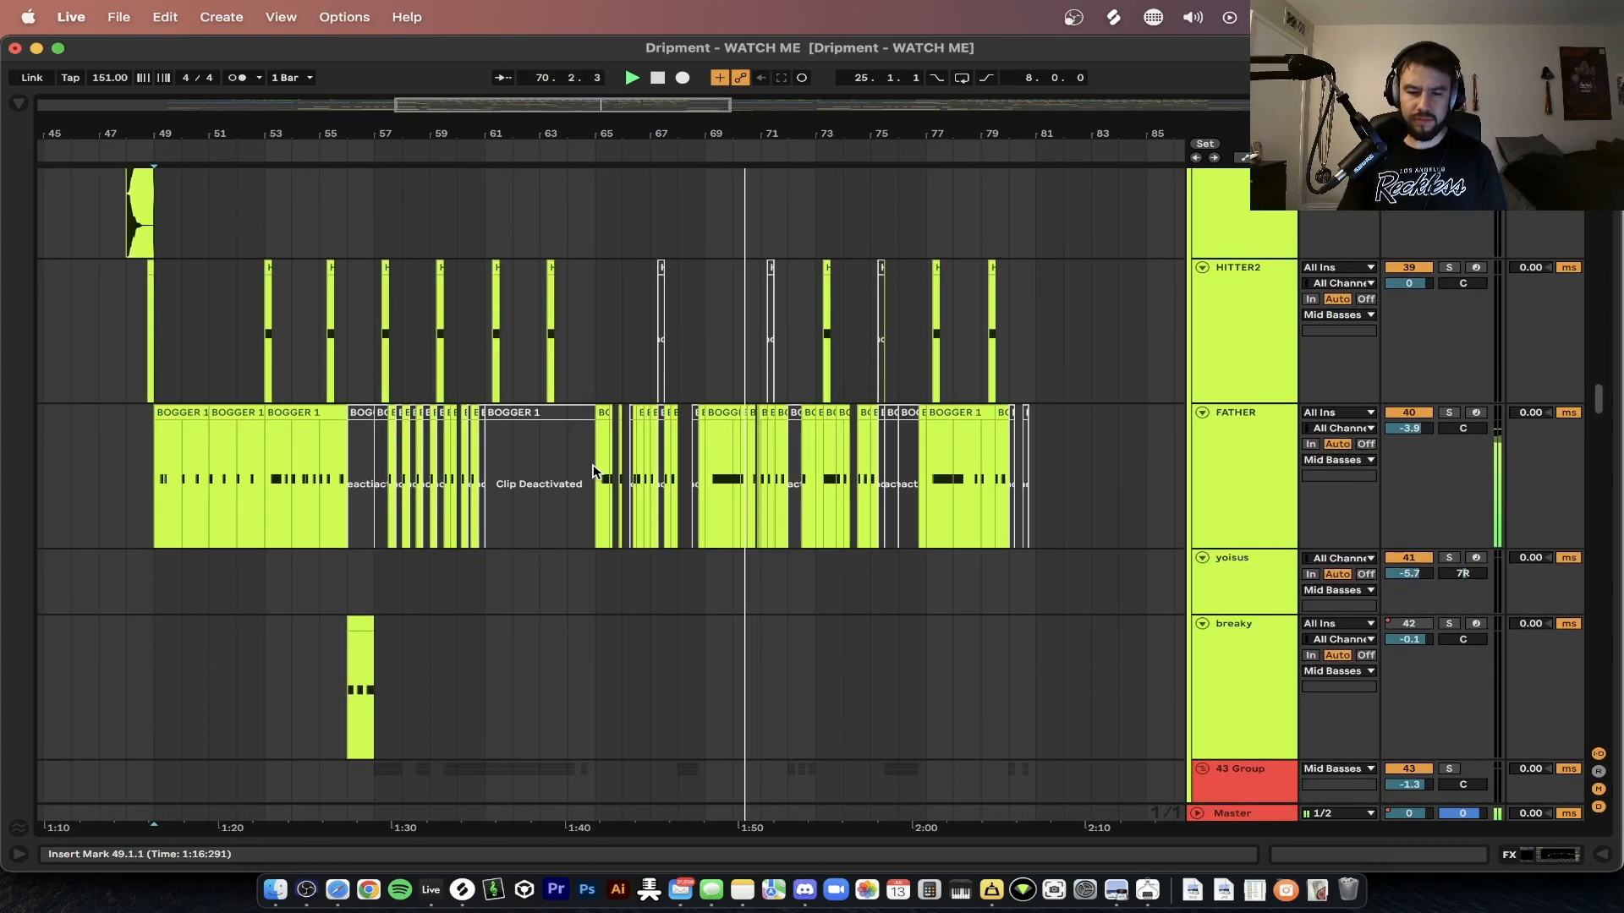
scroll(595, 472, "down", 2)
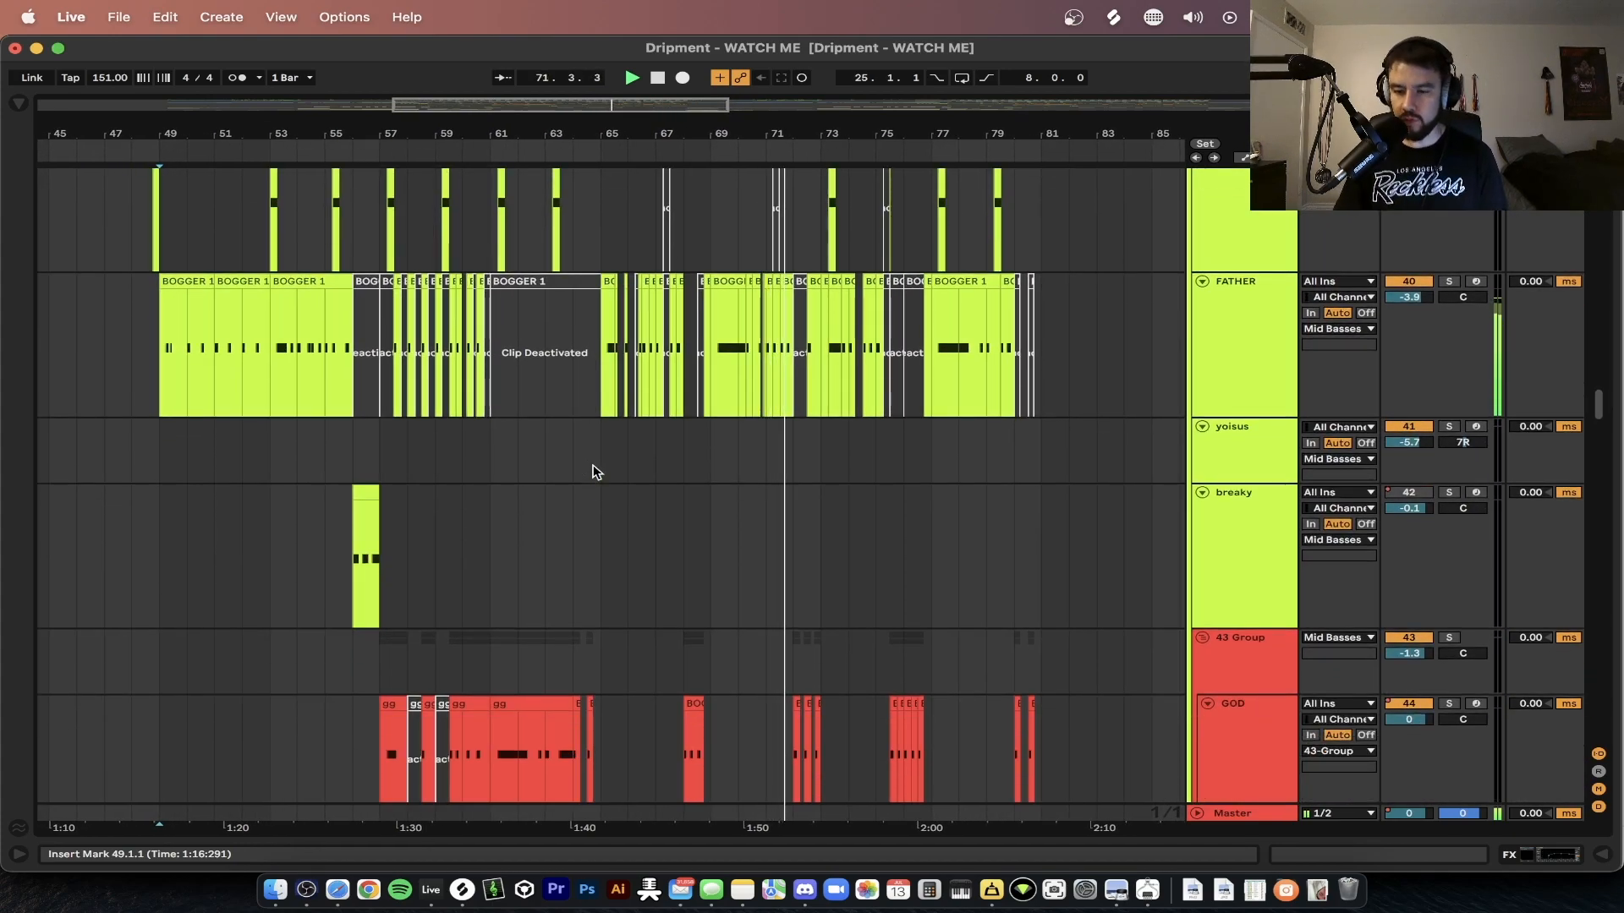
scroll(595, 472, "up", 3)
scroll(595, 472, "left", 2)
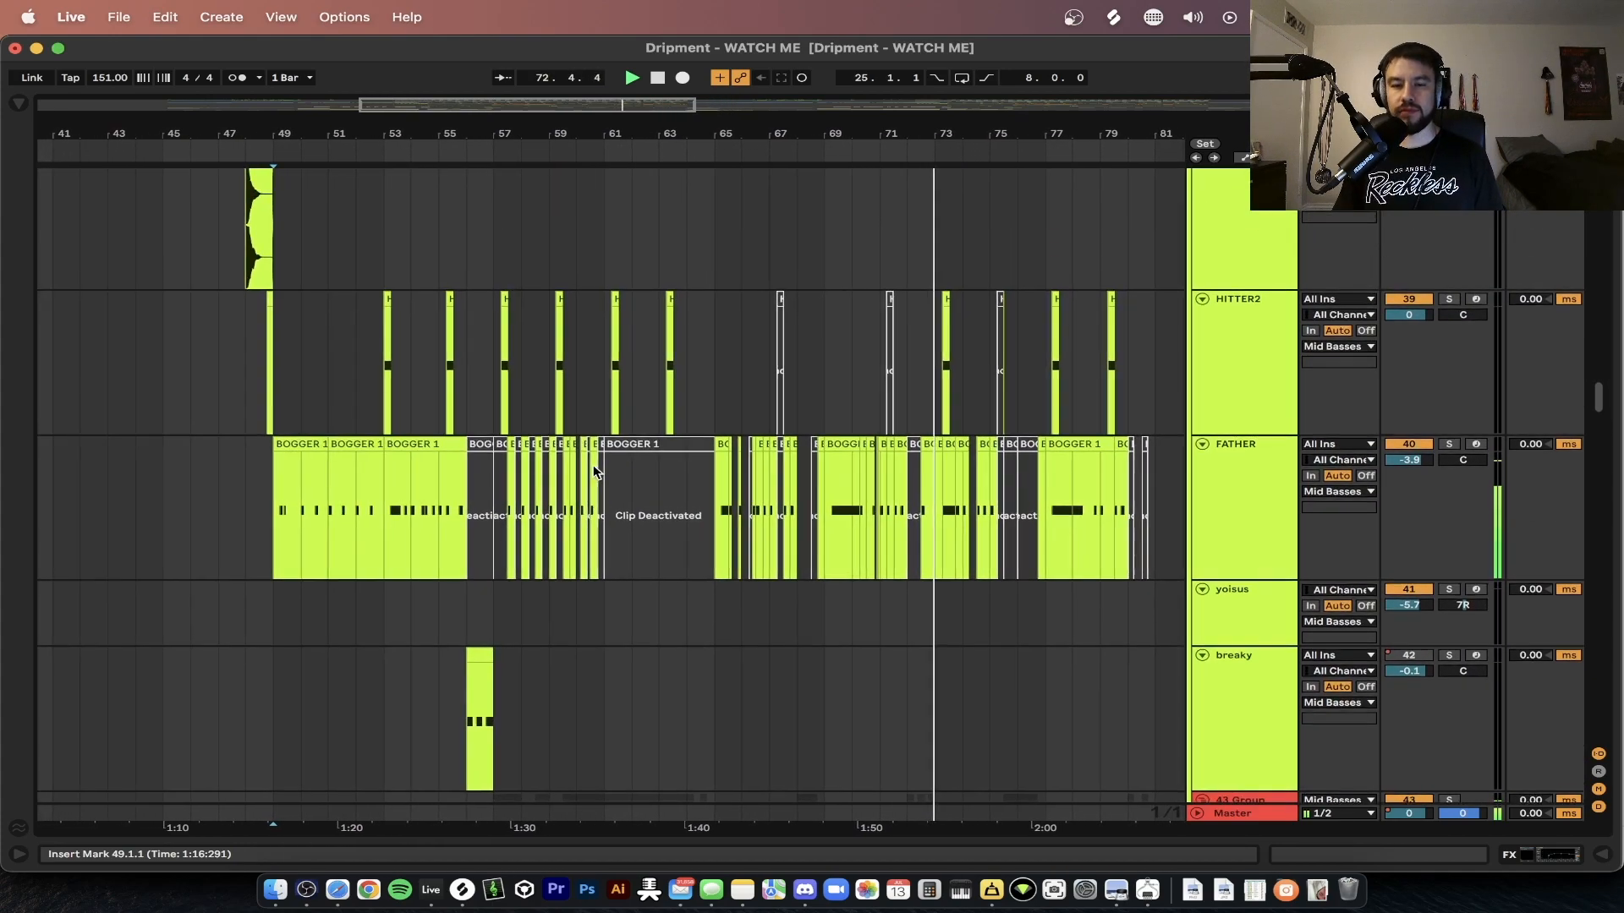
scroll(594, 472, "down", 5)
scroll(595, 472, "right", 3)
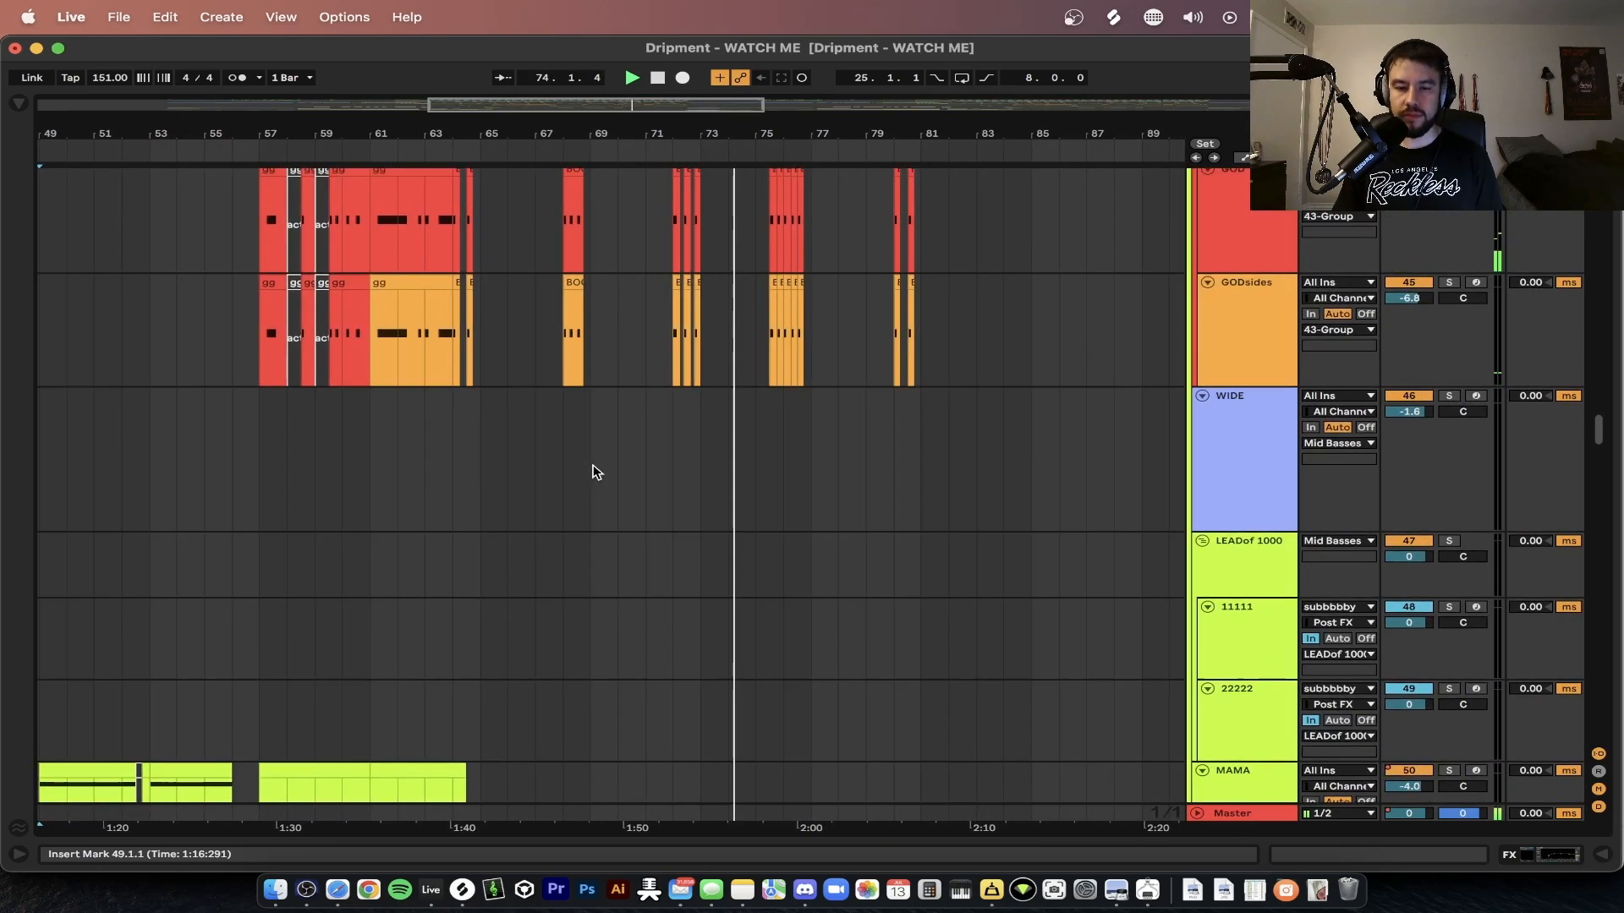
scroll(595, 472, "up", 4)
scroll(842, 484, "up", 5)
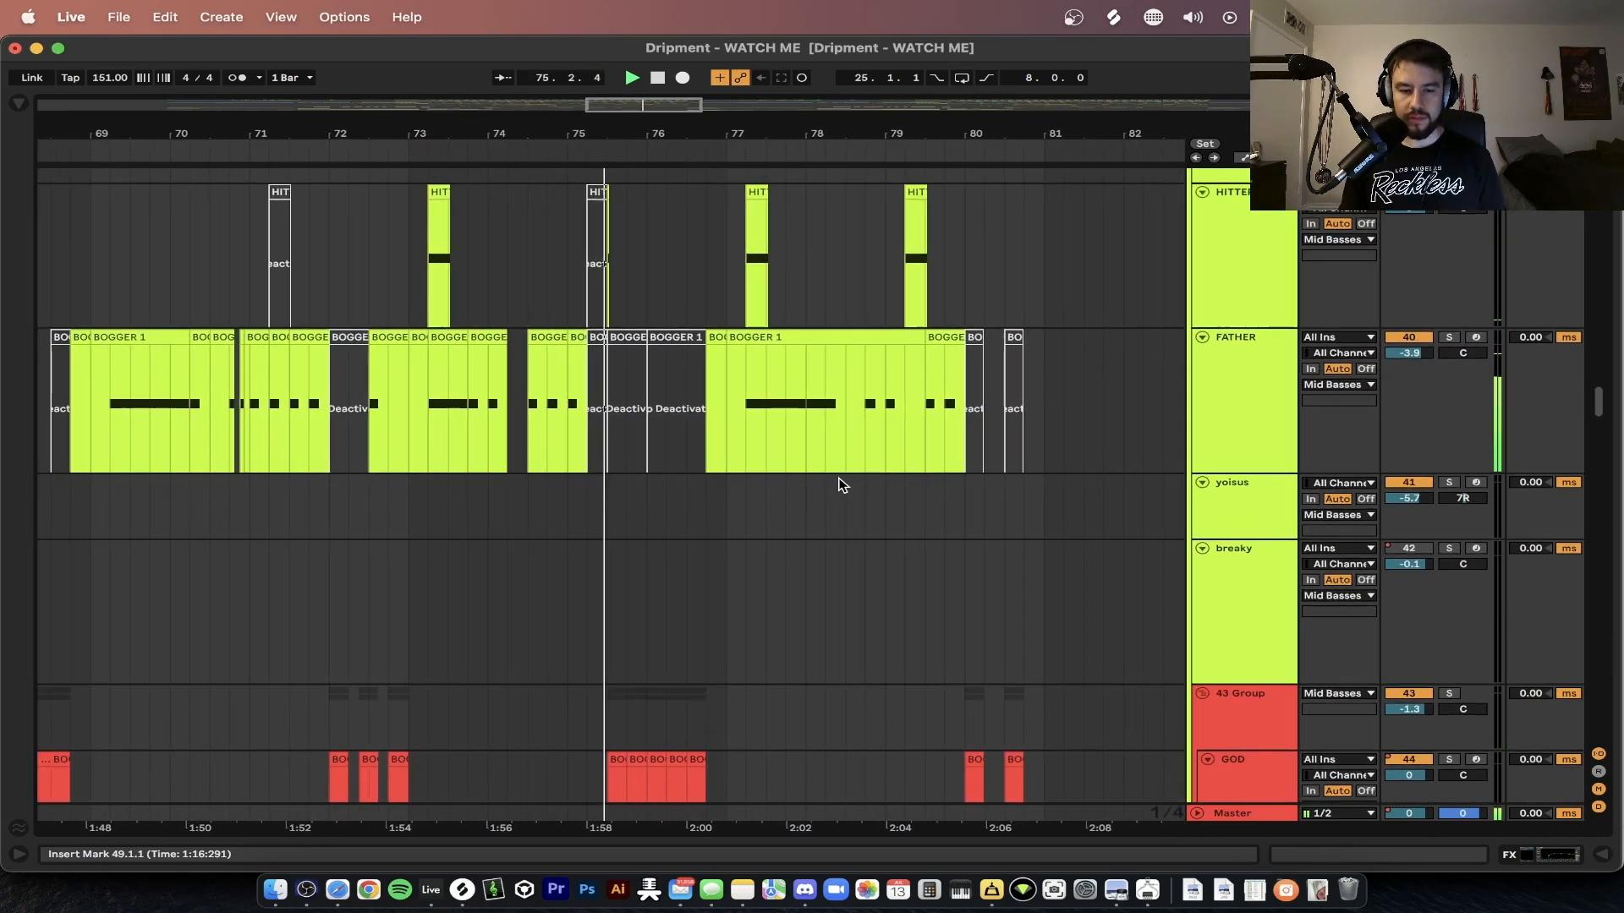
scroll(842, 485, "down", 3)
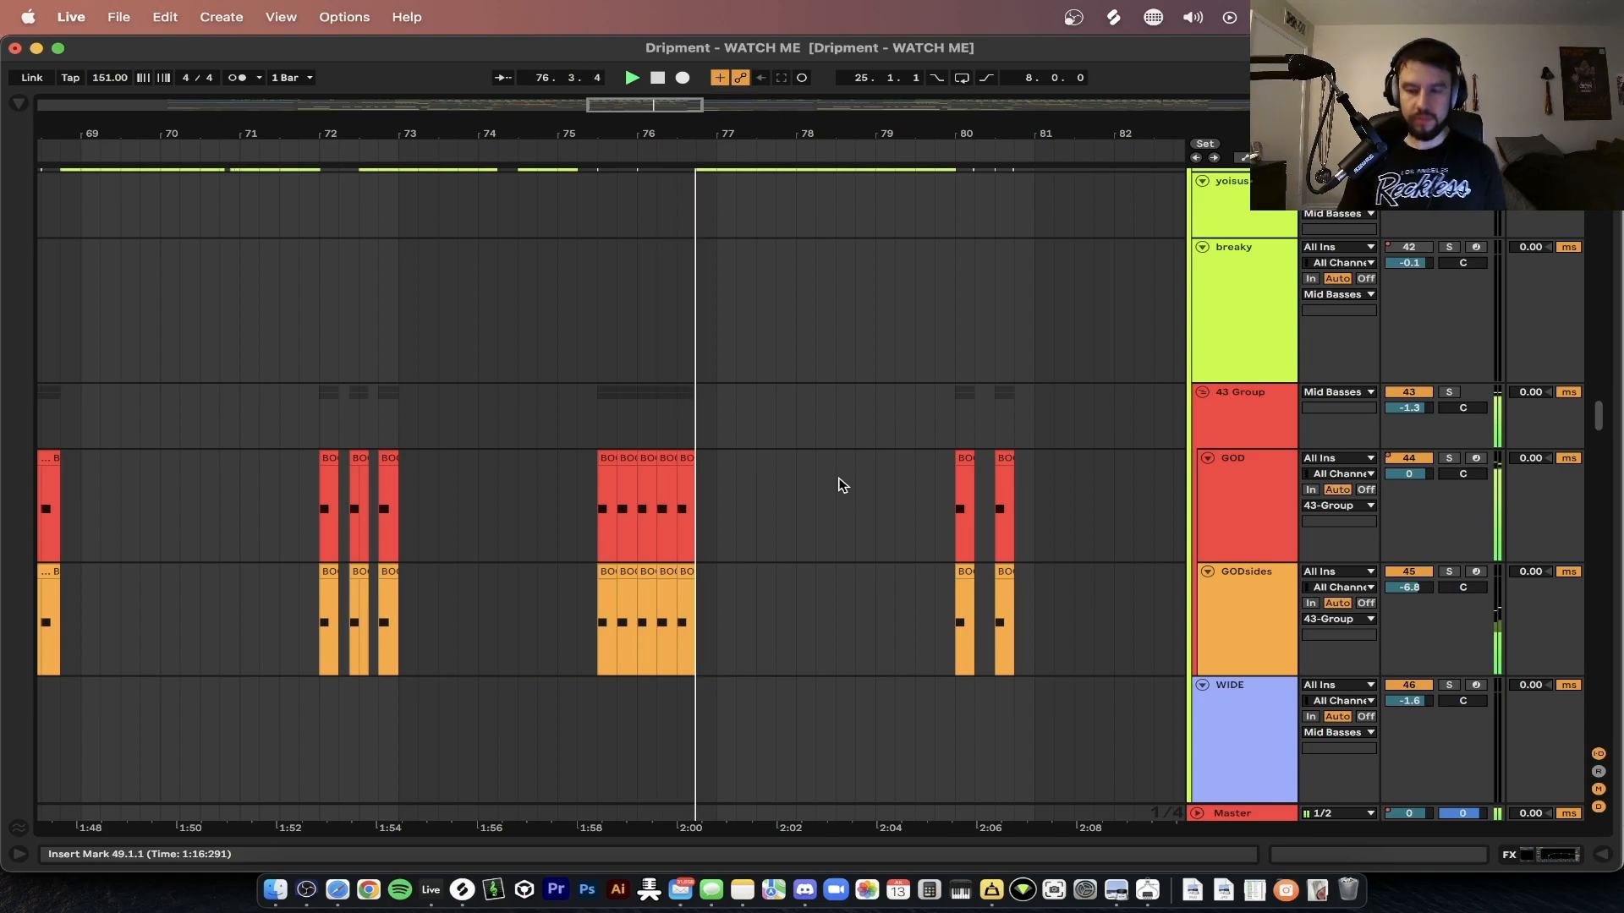
- Fit all tracks and the full song length into the arrangement view to examine the overall structure
scroll(841, 484, "down", 2)
key("h")
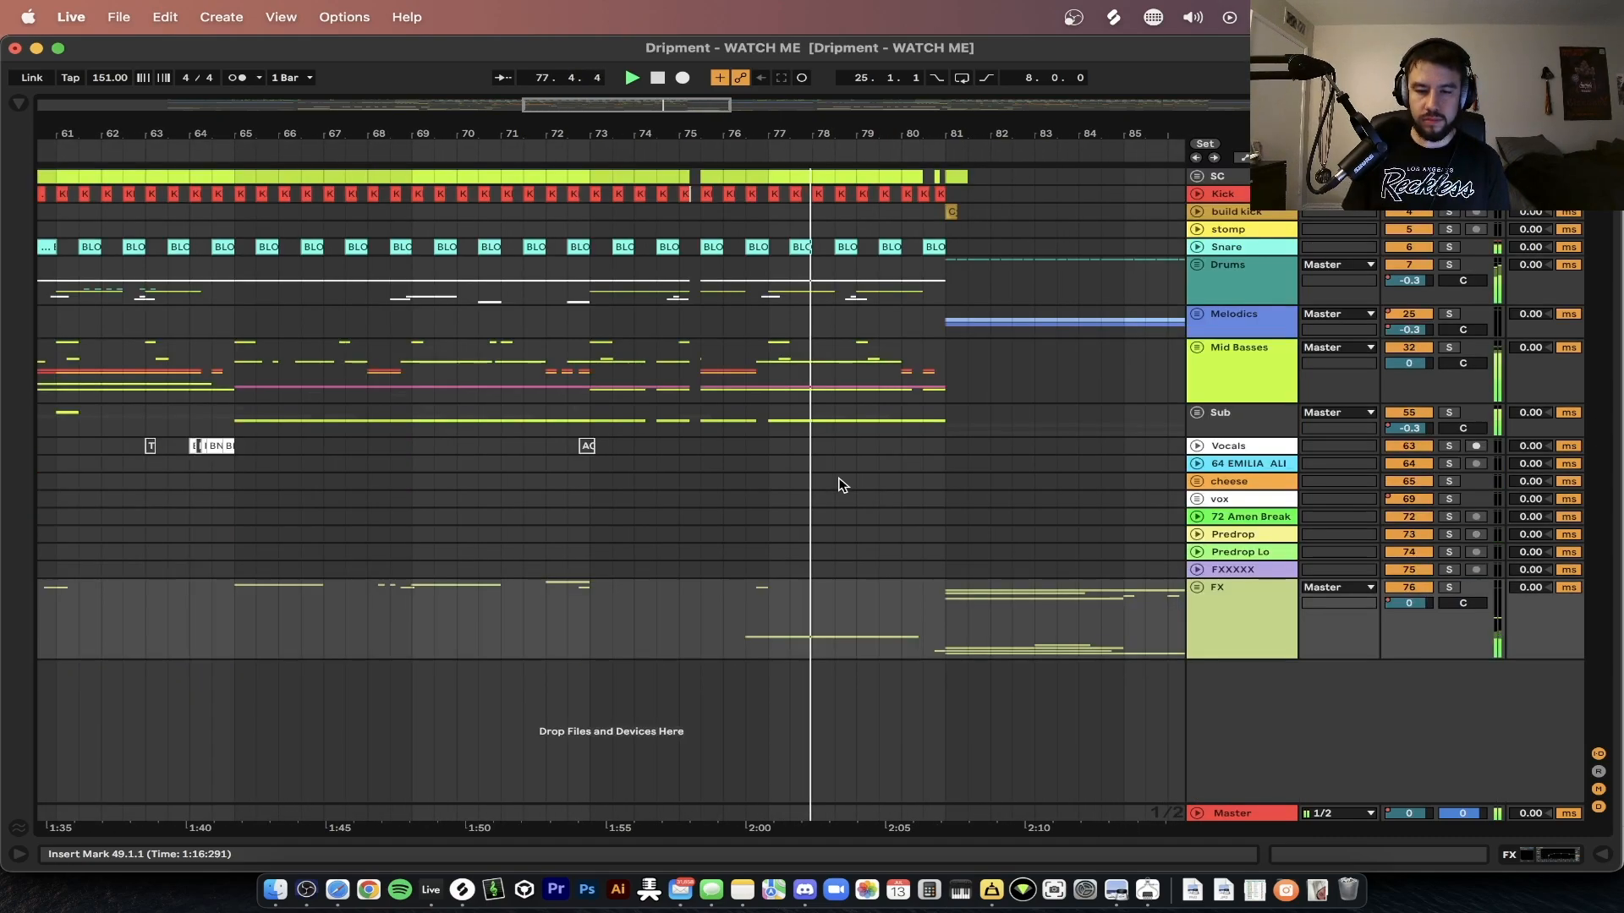
key("w")
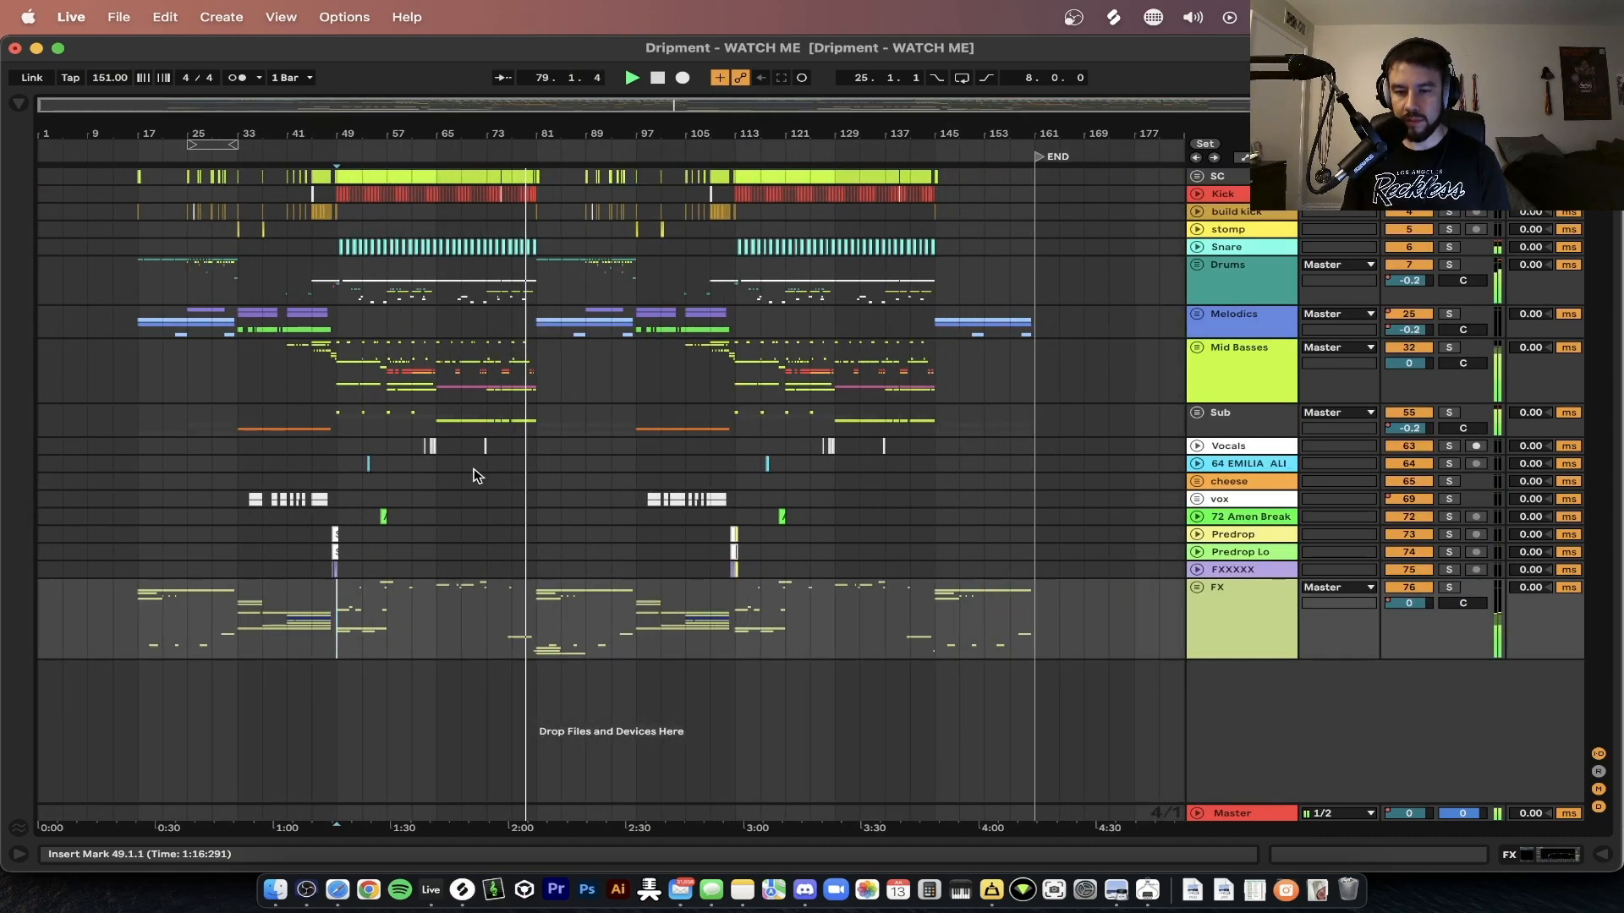
scroll(474, 470, "up", 2)
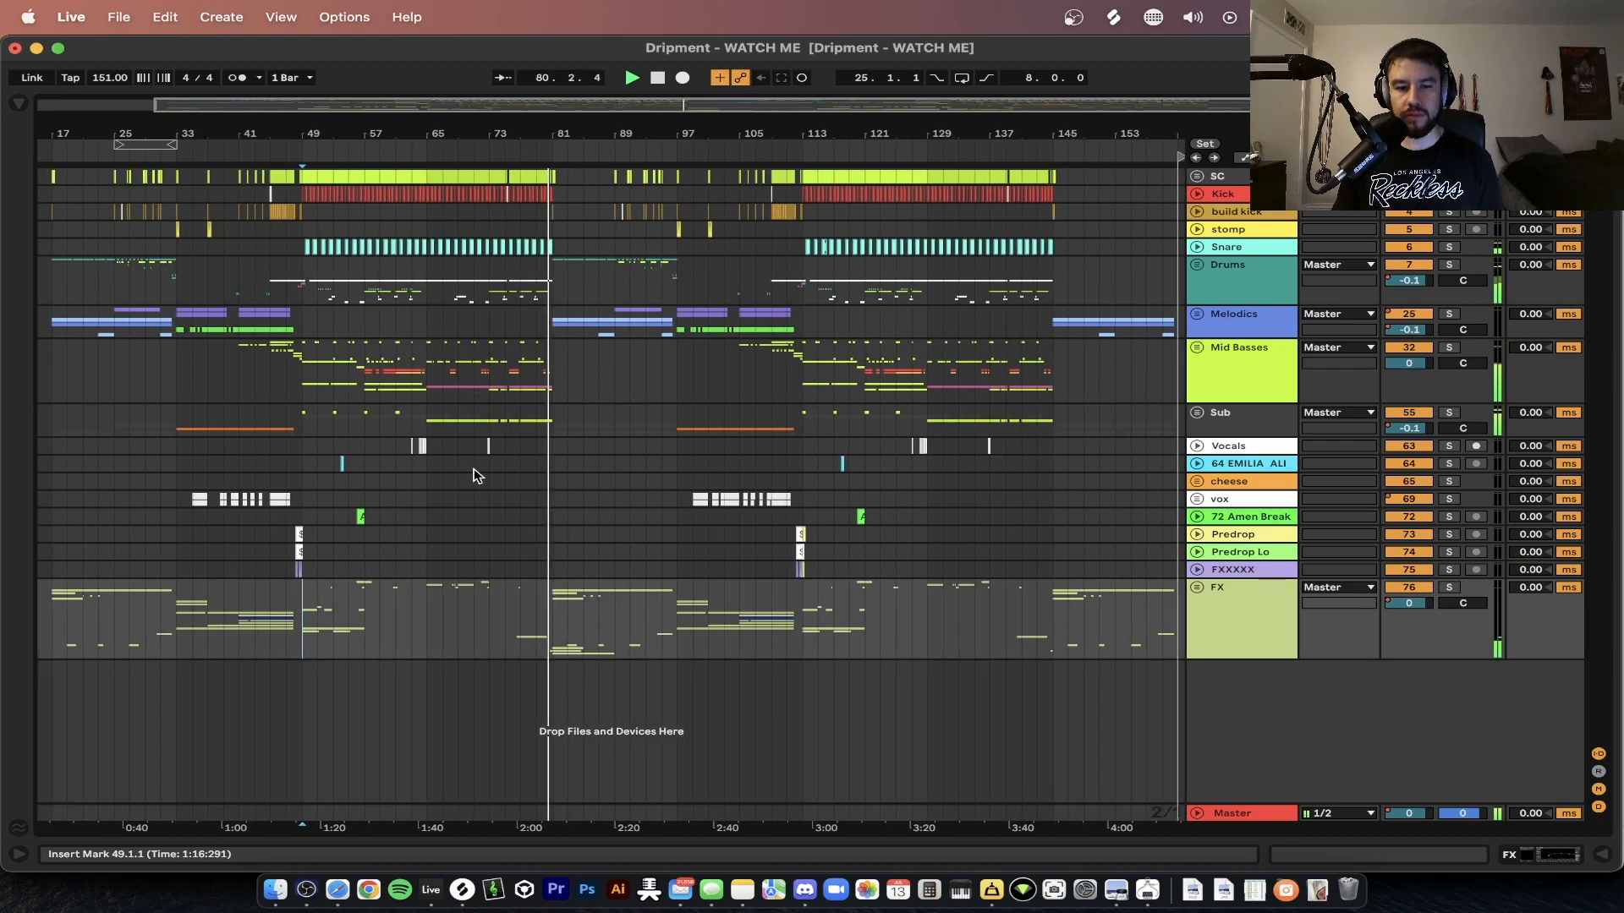
scroll(474, 469, "left", 2)
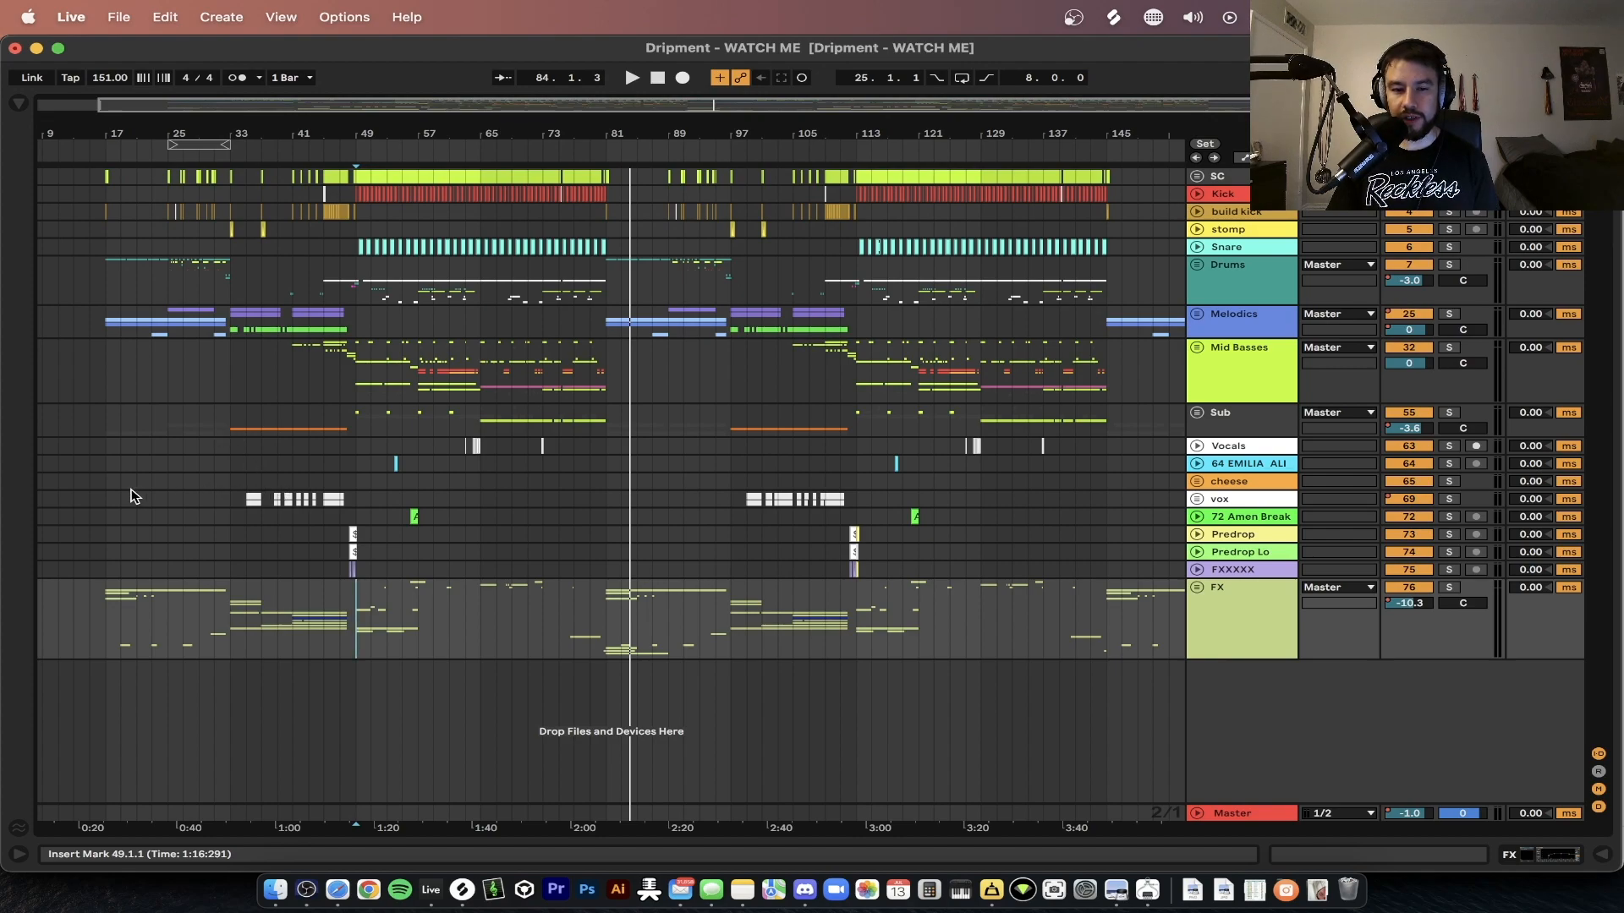
scroll(131, 497, "up", 3)
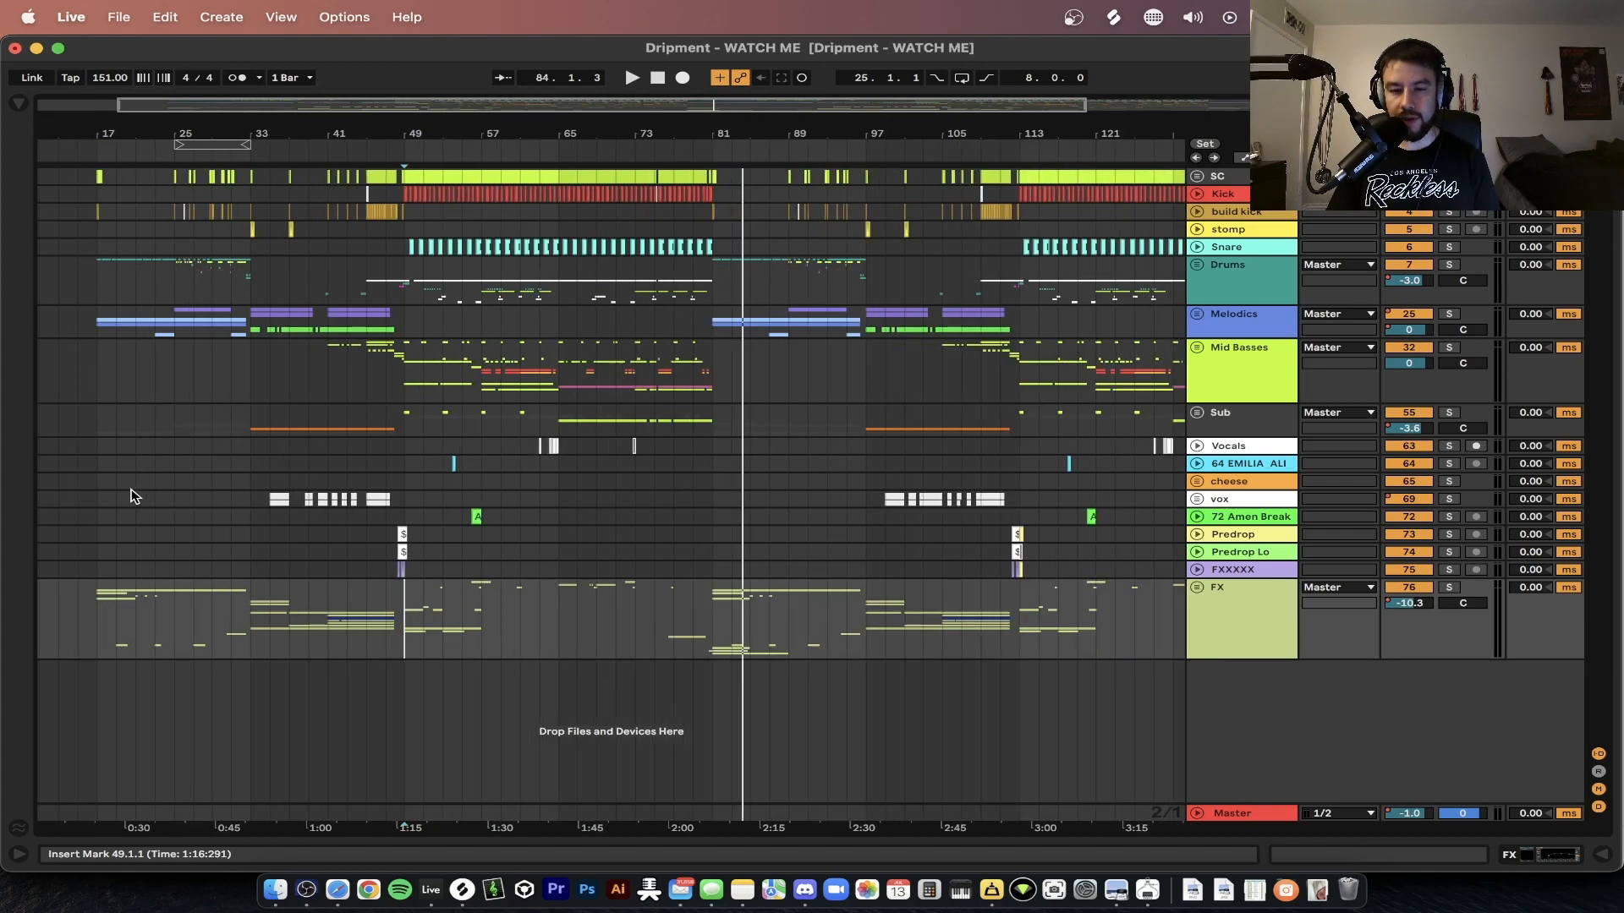
scroll(131, 496, "down", 4)
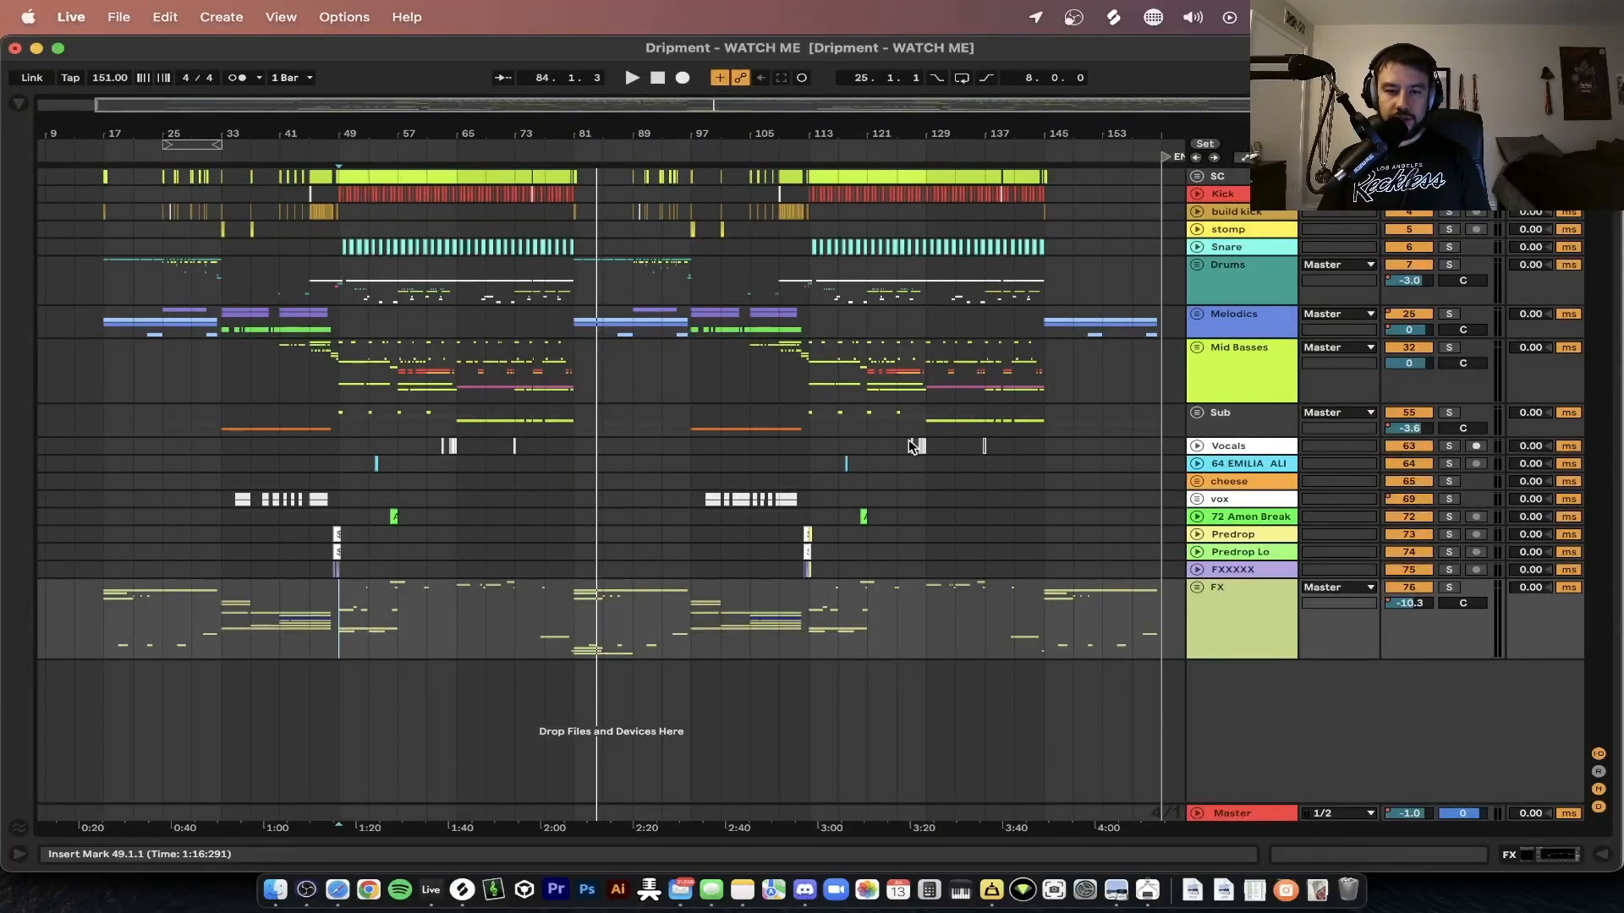
- Start playback from bar 17 at the intro and show the individual tracks of the Drums and Mid Basses groups
left_click(74, 389)
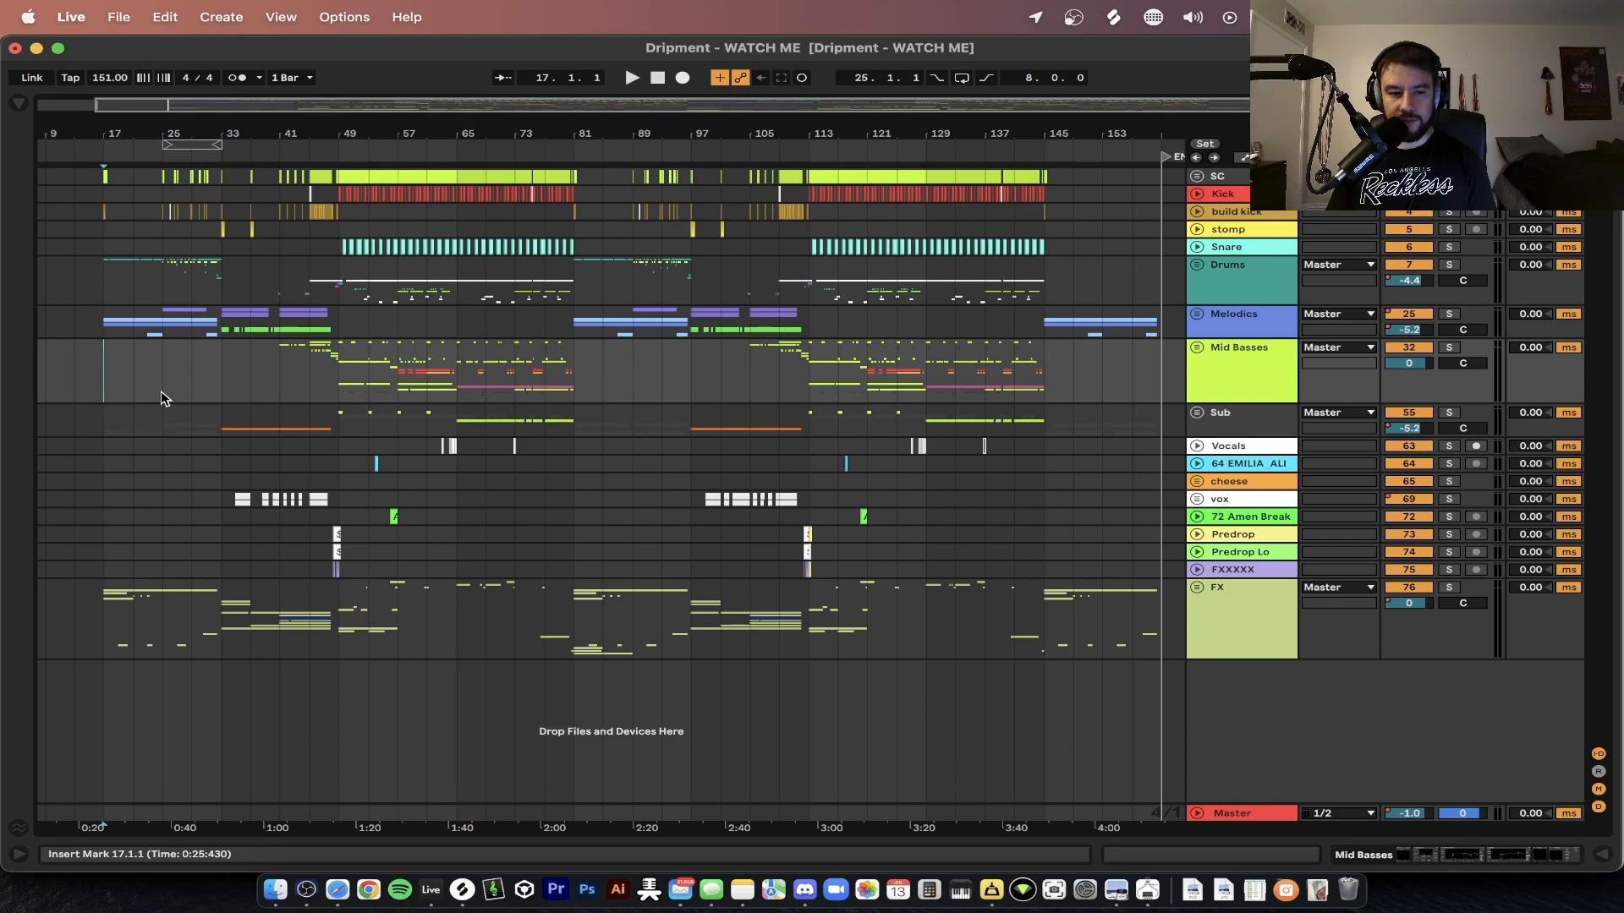
scroll(160, 390, "up", 3)
key("space")
scroll(160, 391, "up", 2)
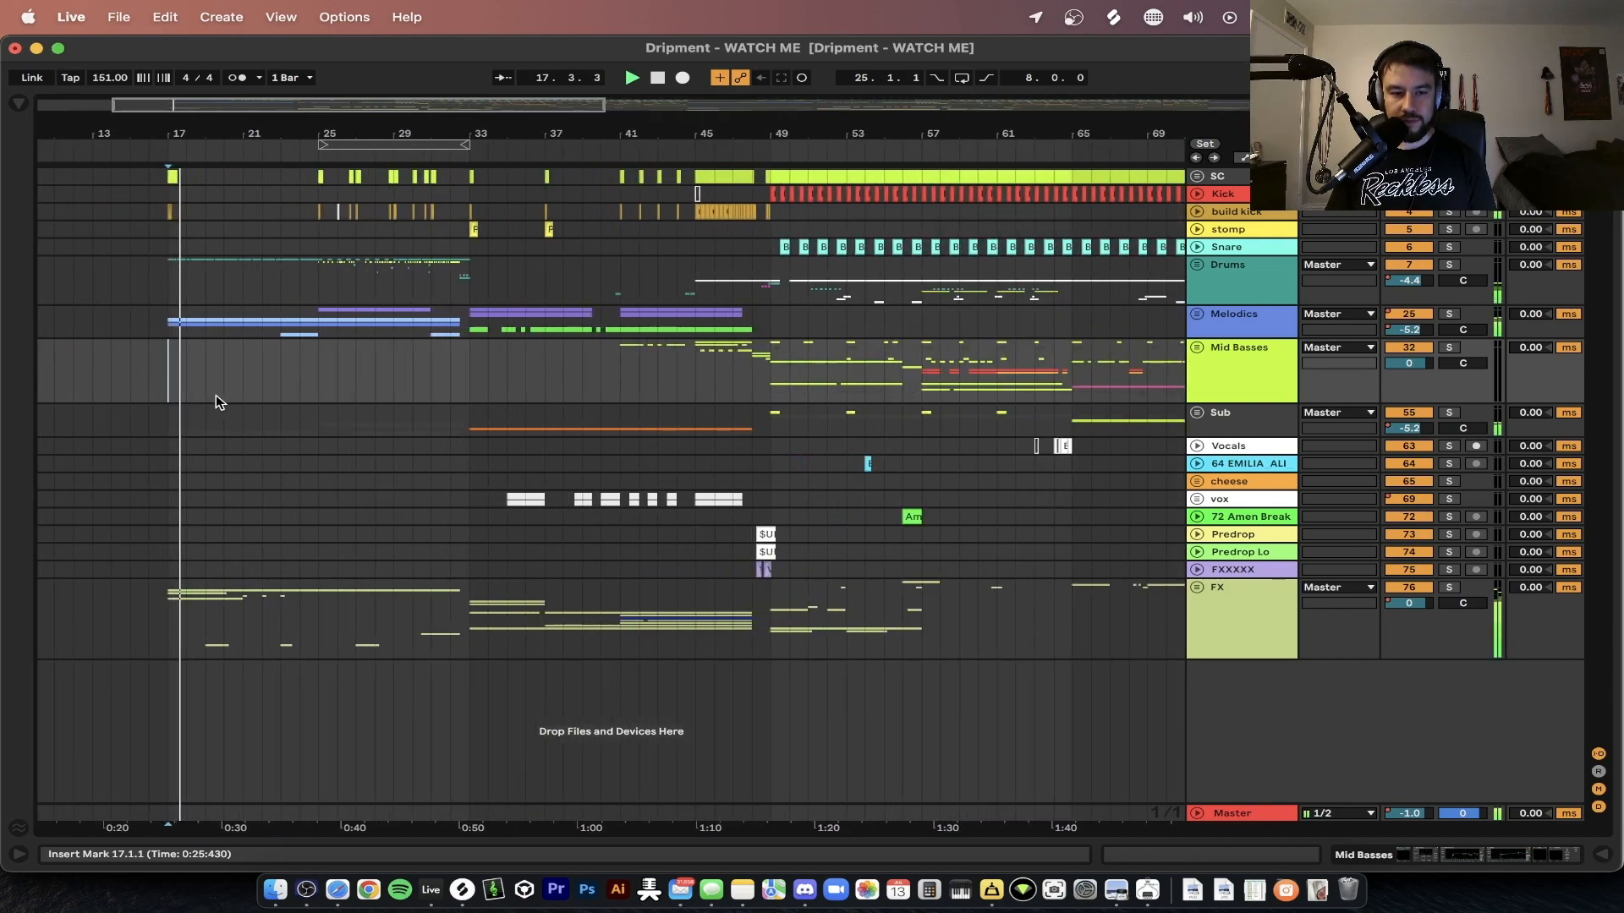
key("h")
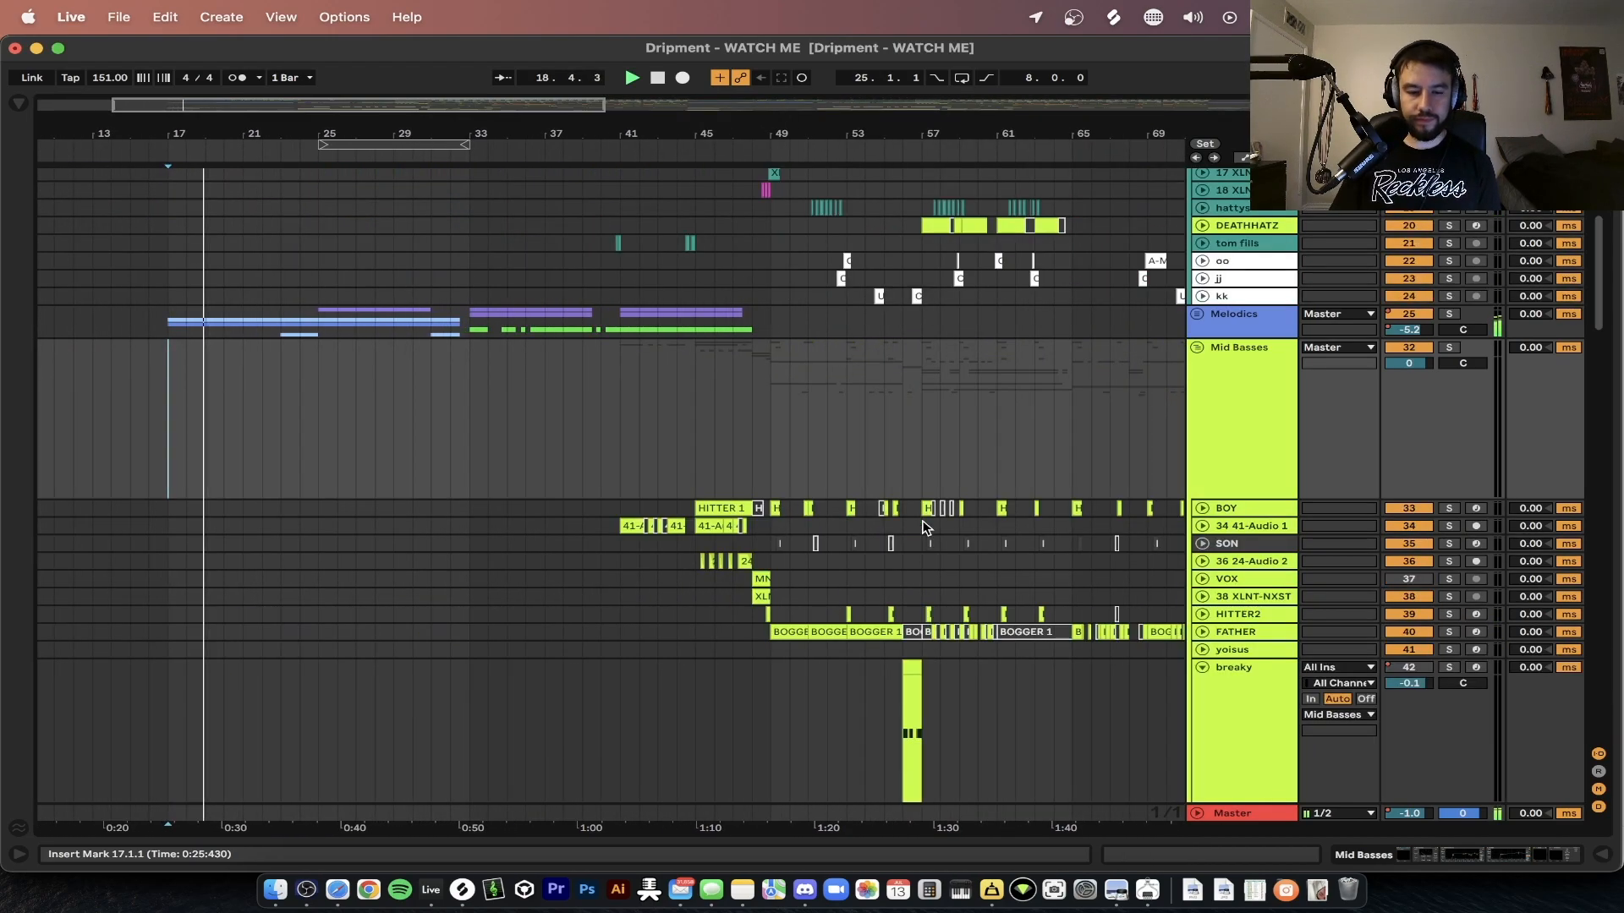
- Show the Master track's device chain and select its Auto Filter to inspect the filter settings
double_click(1228, 814)
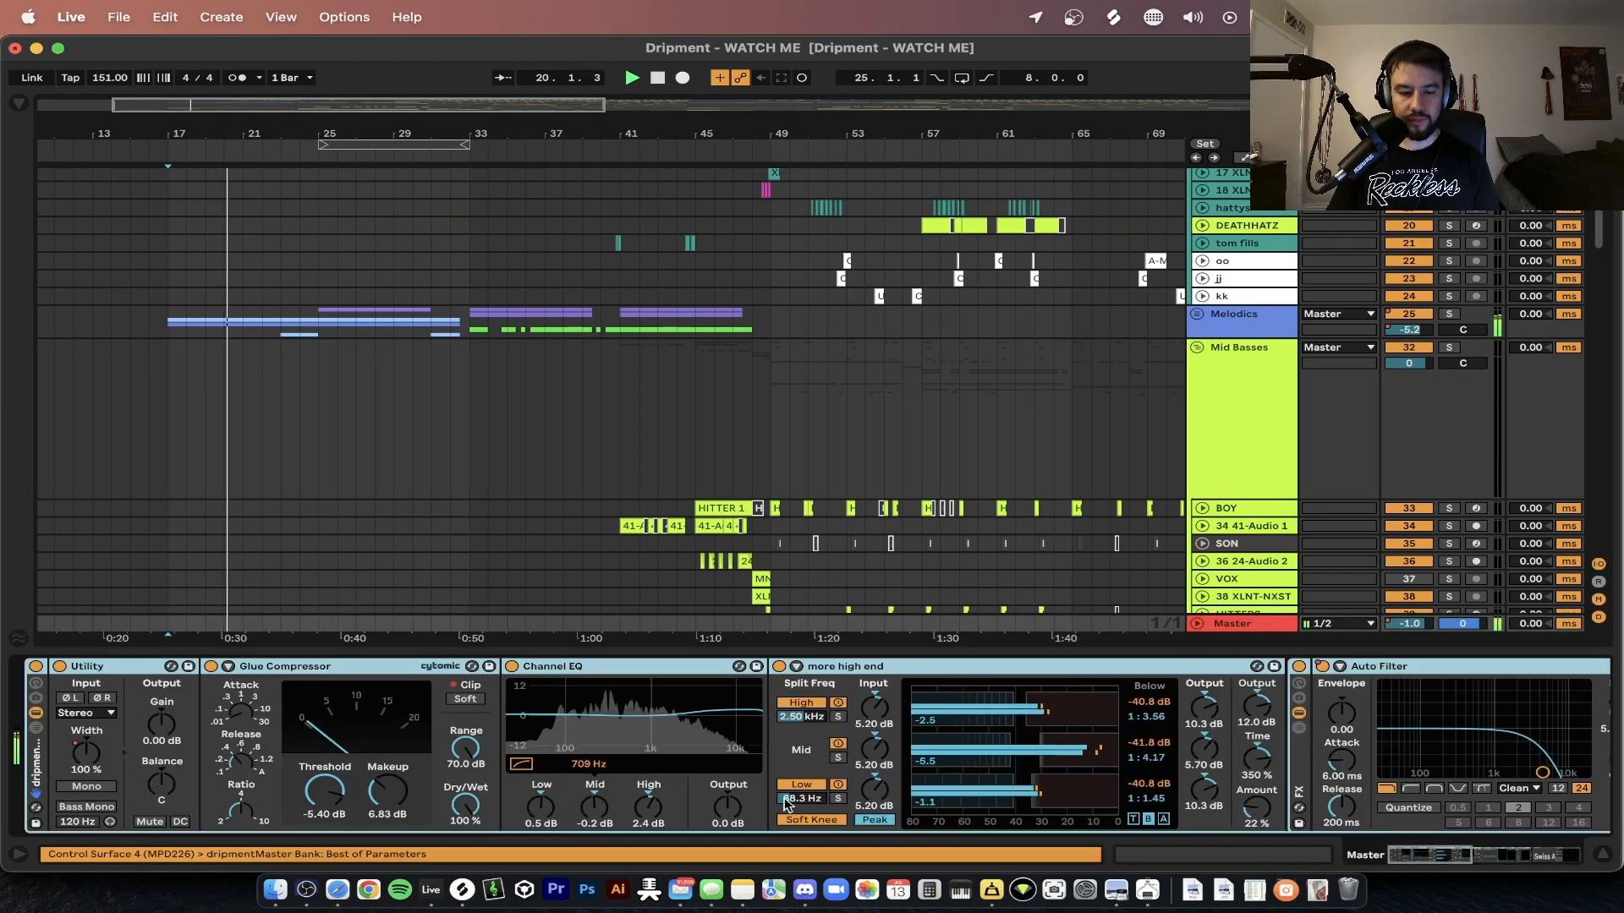
scroll(421, 748, "right", 10)
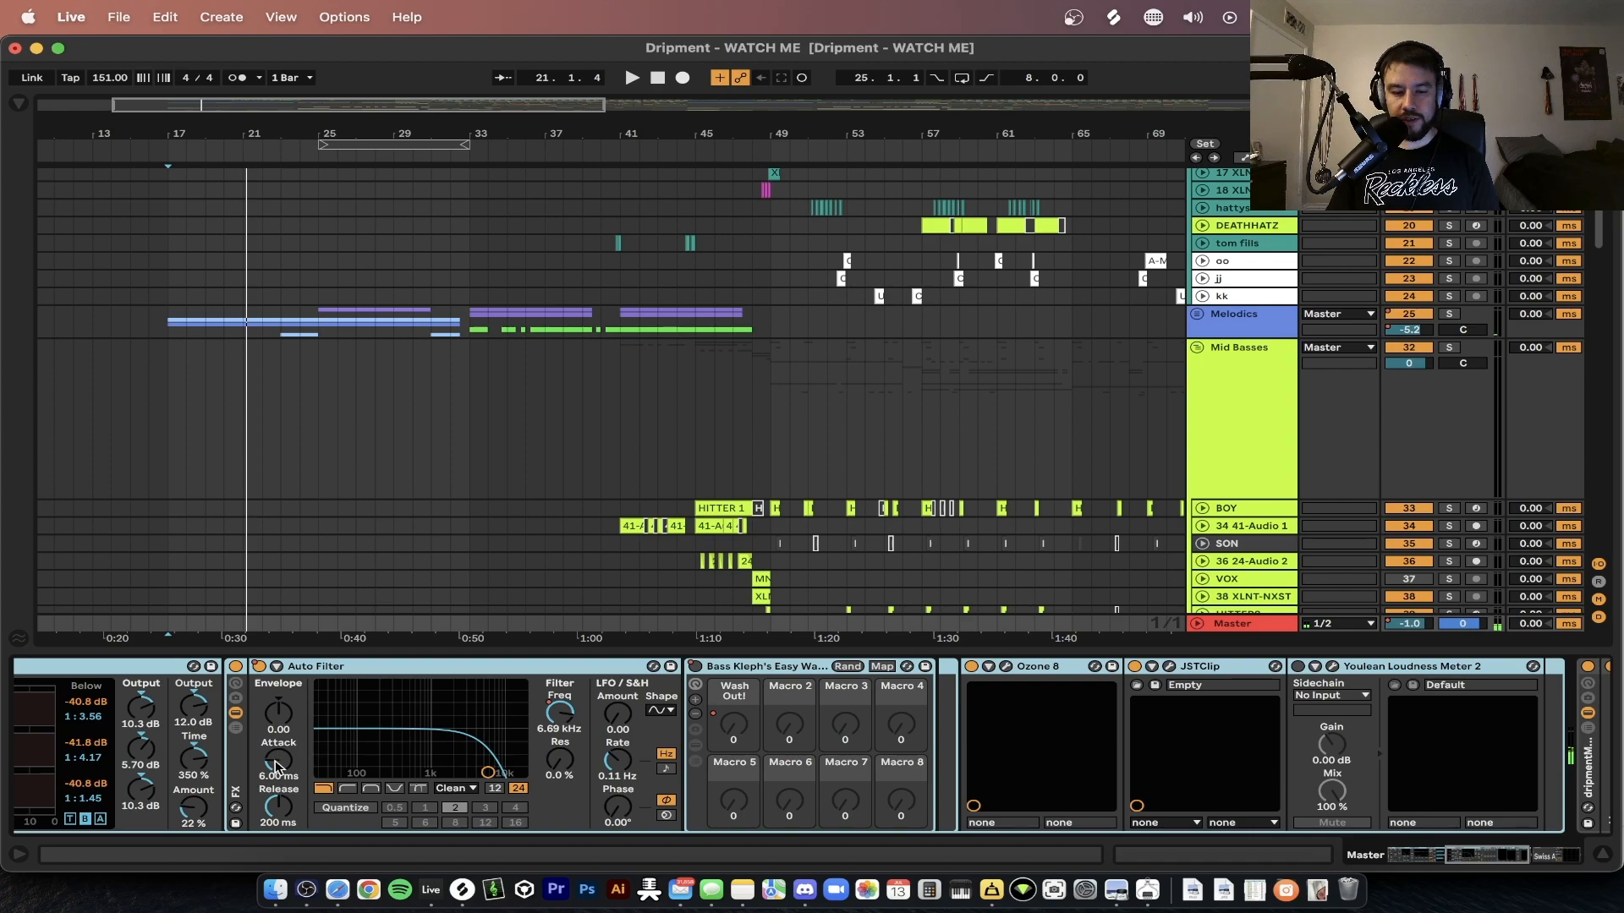
left_click(243, 777)
key("space")
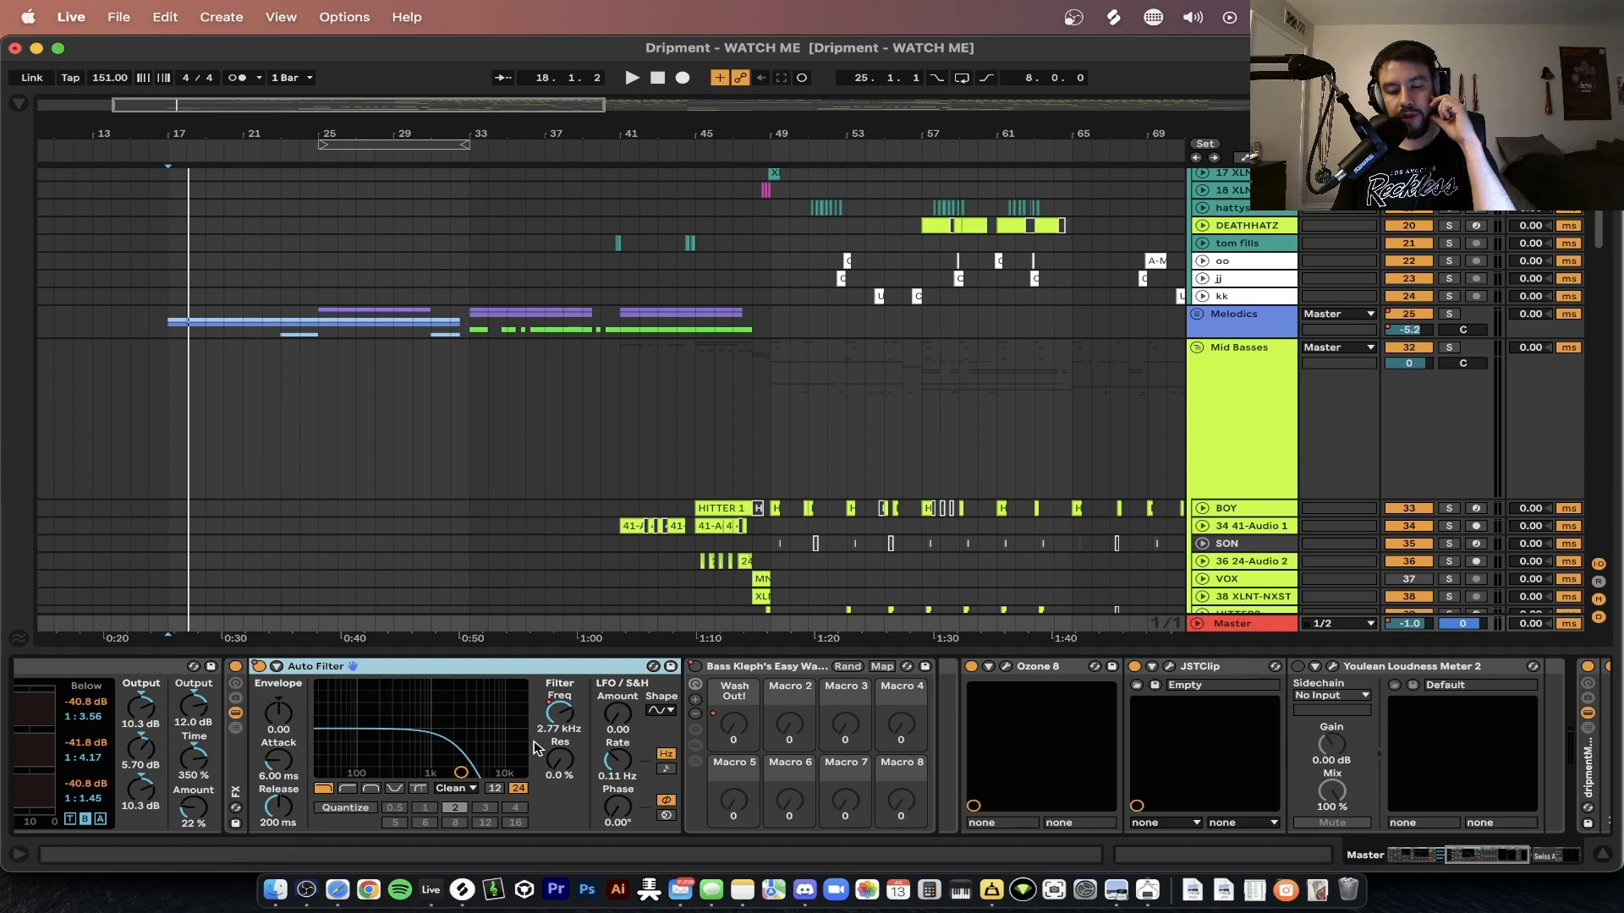
- Play from bar 17 and review the Master device chain, collapsing and re-expanding the dripmentMASTER2 rack
key("space")
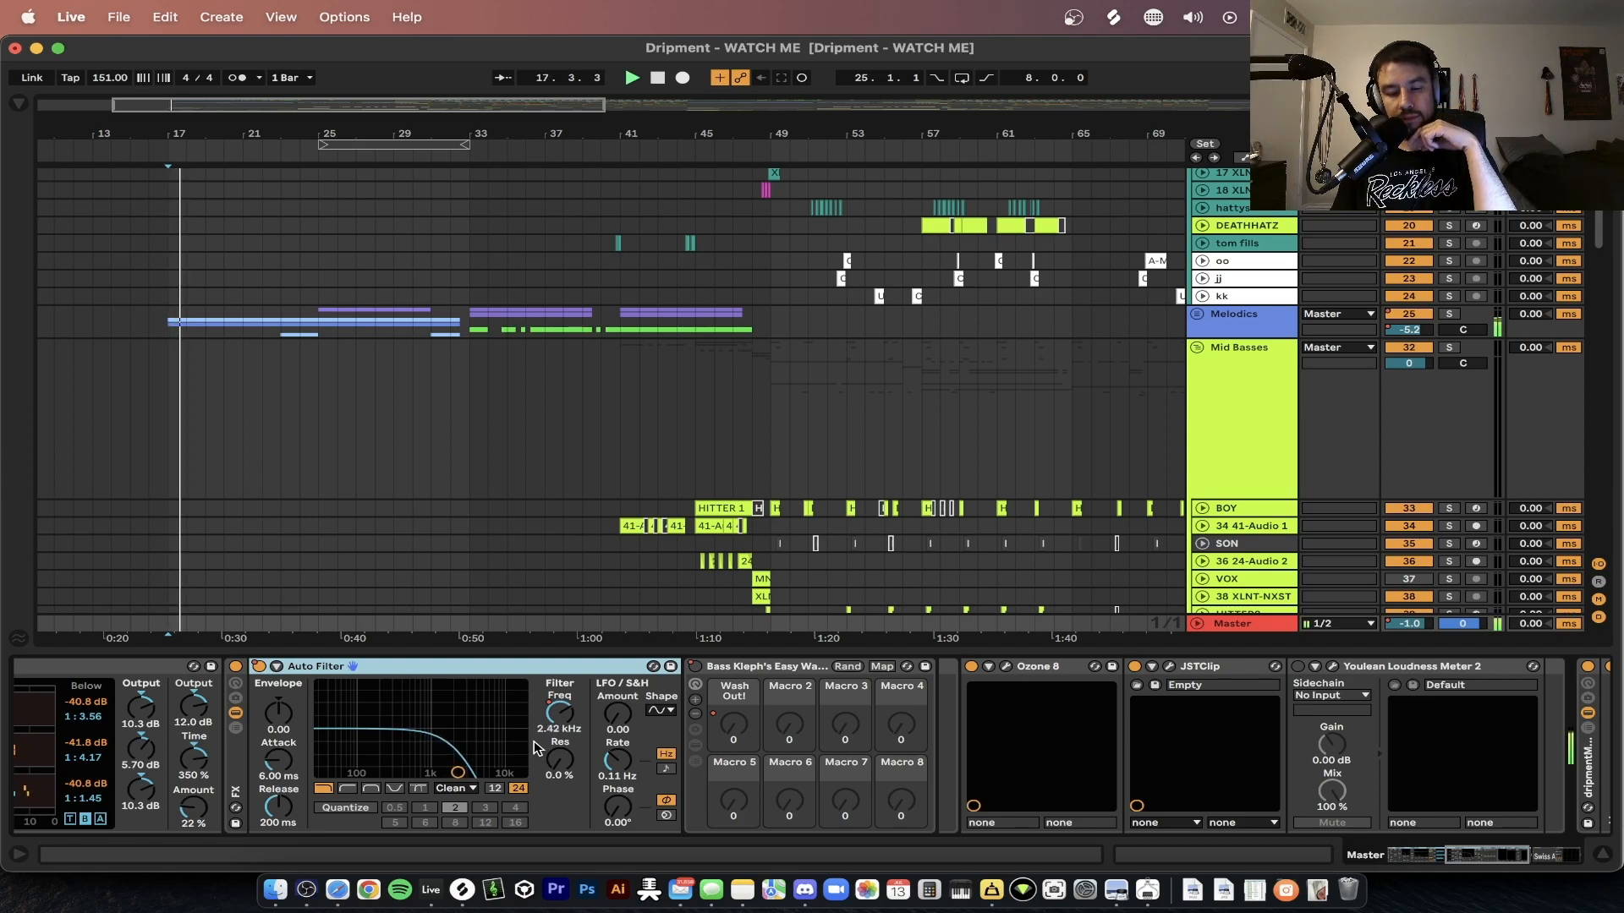
scroll(534, 740, "right", 10)
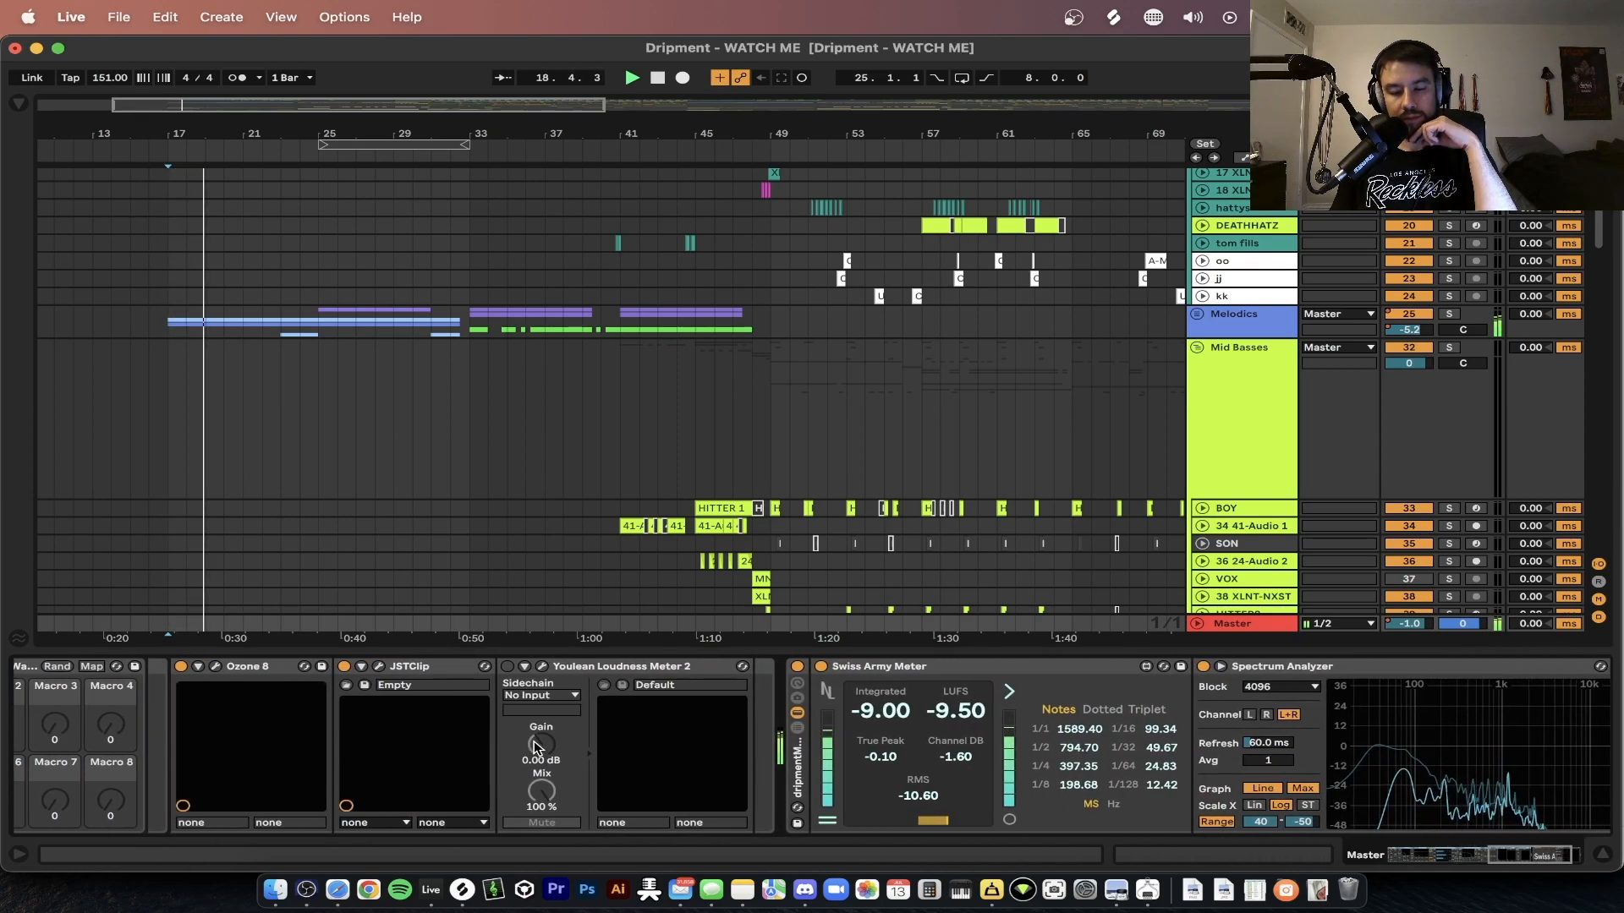
double_click(637, 770)
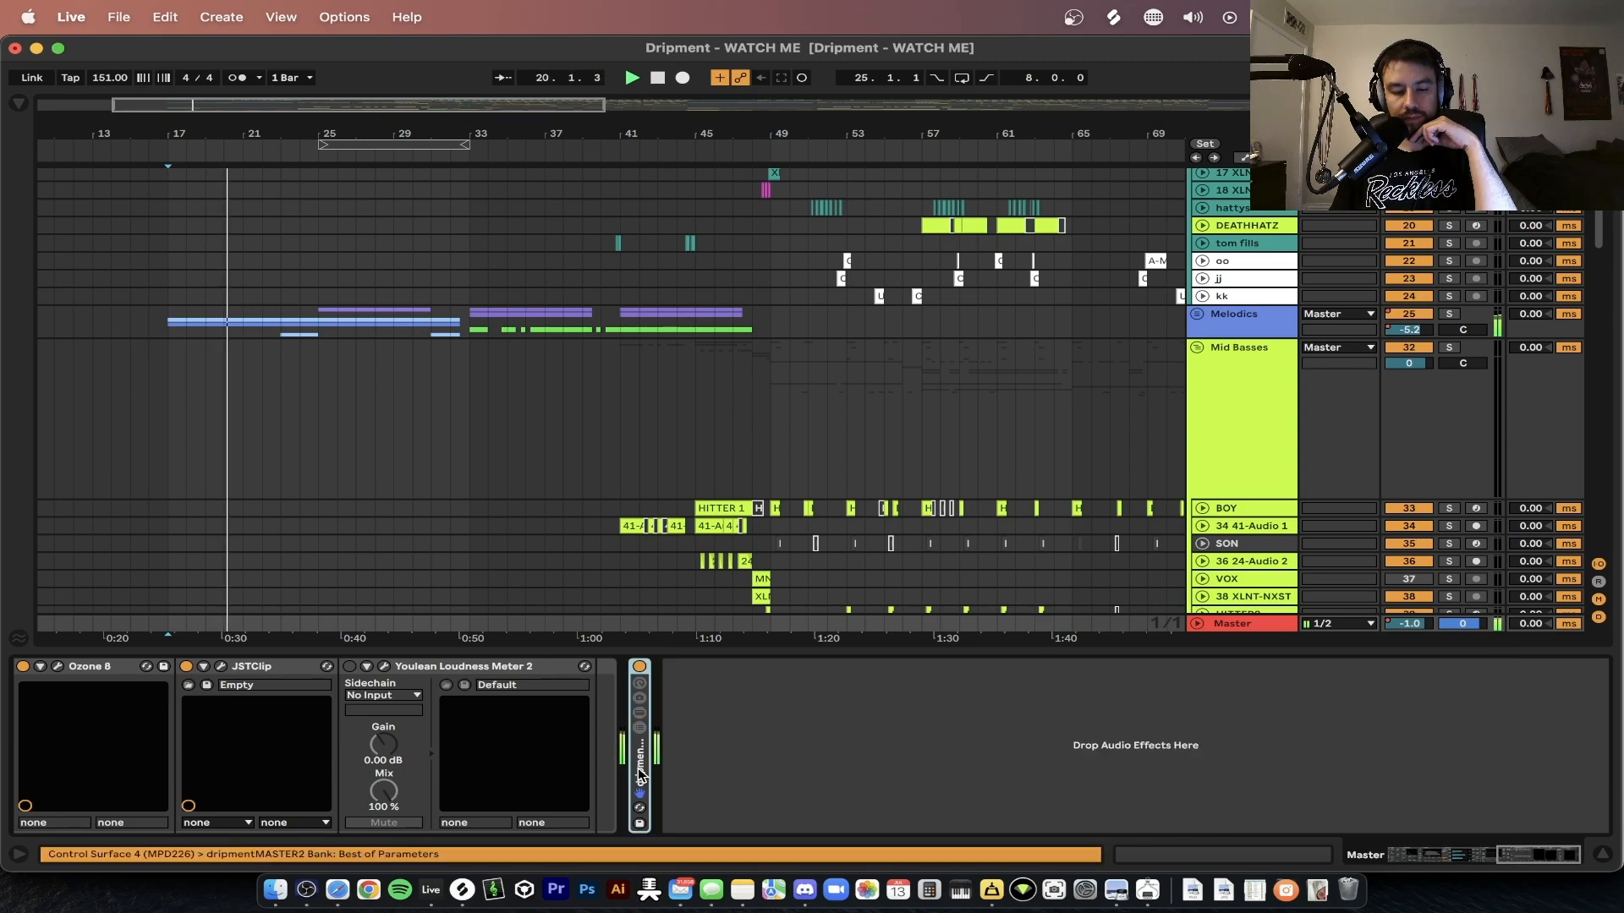
double_click(639, 769)
scroll(640, 774, "left", 10)
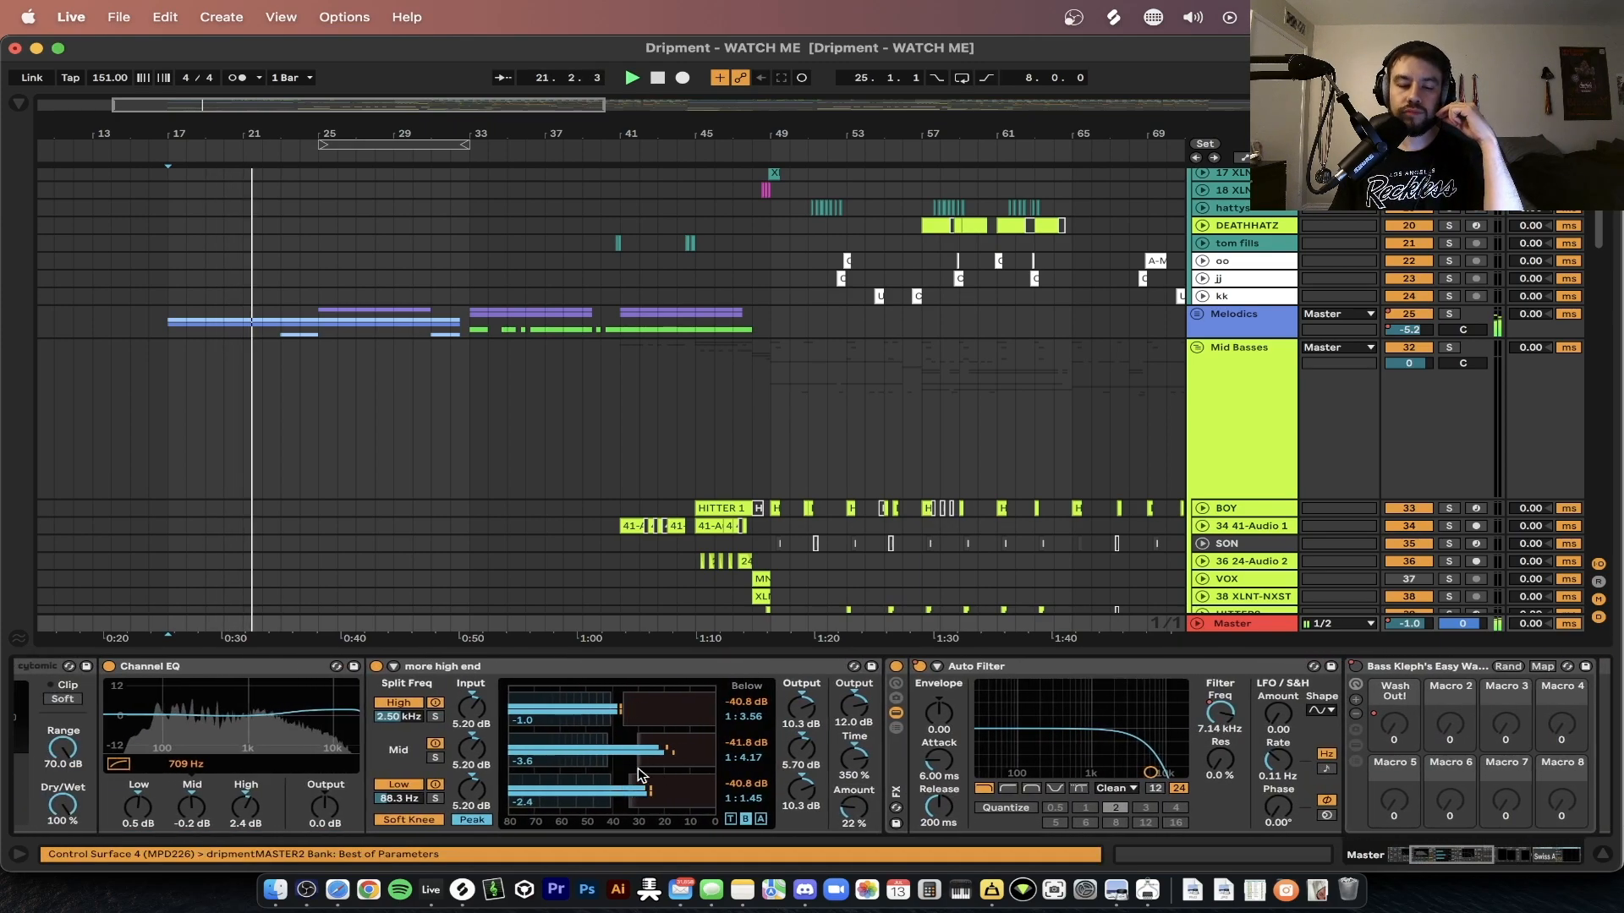
- Hide the Master device chain and show the individual tracks of the Melodics group
scroll(638, 772, "left", 5)
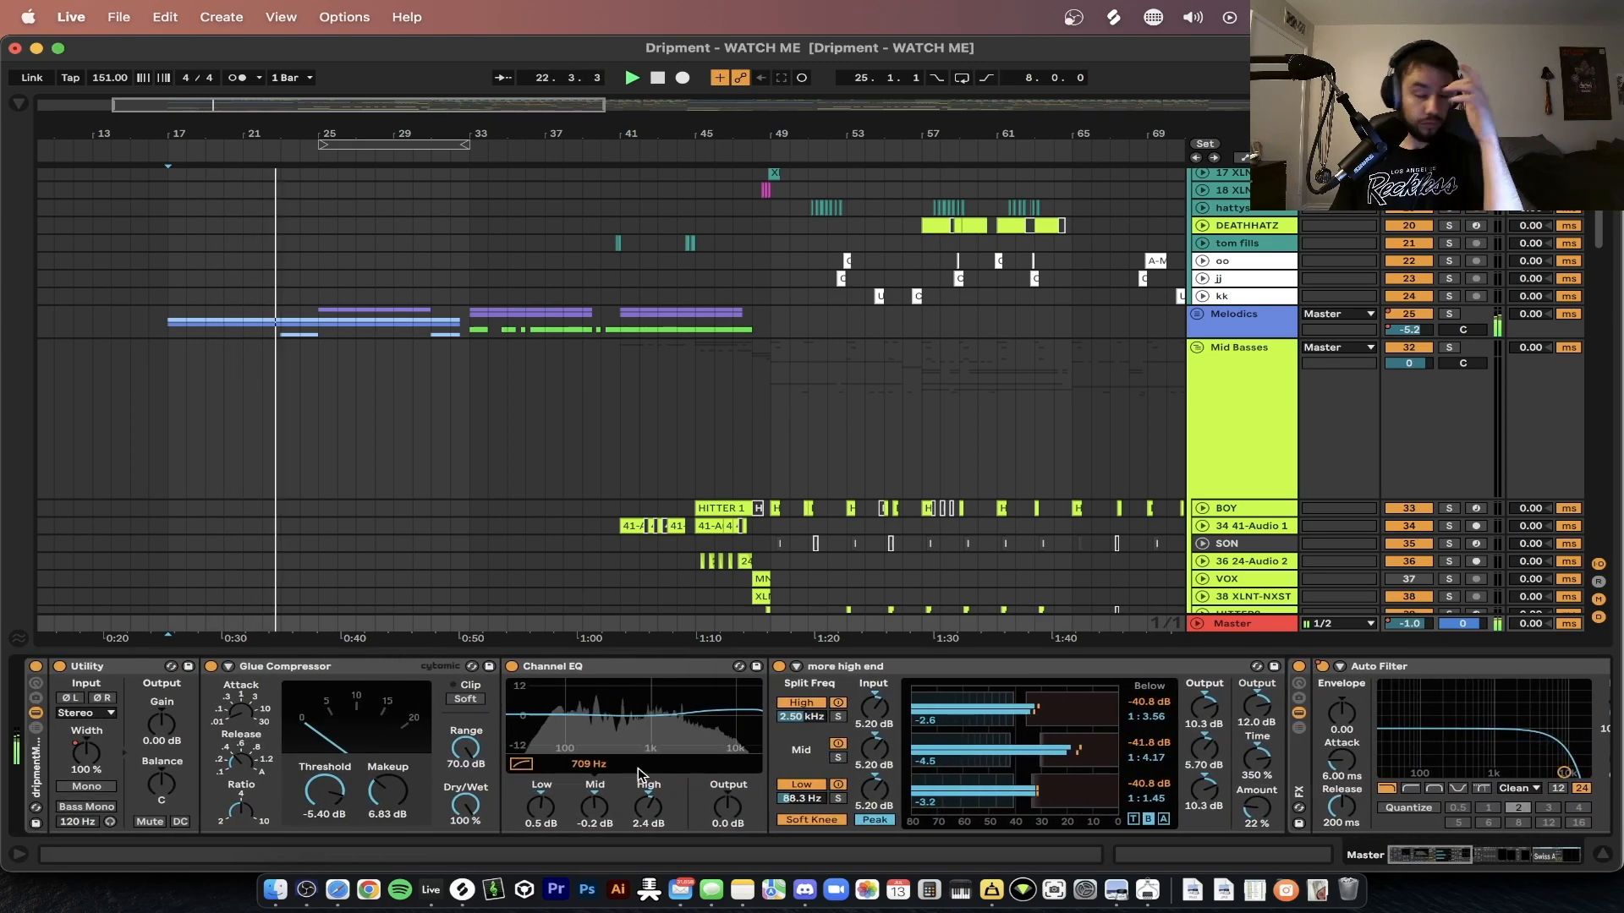
double_click(125, 652)
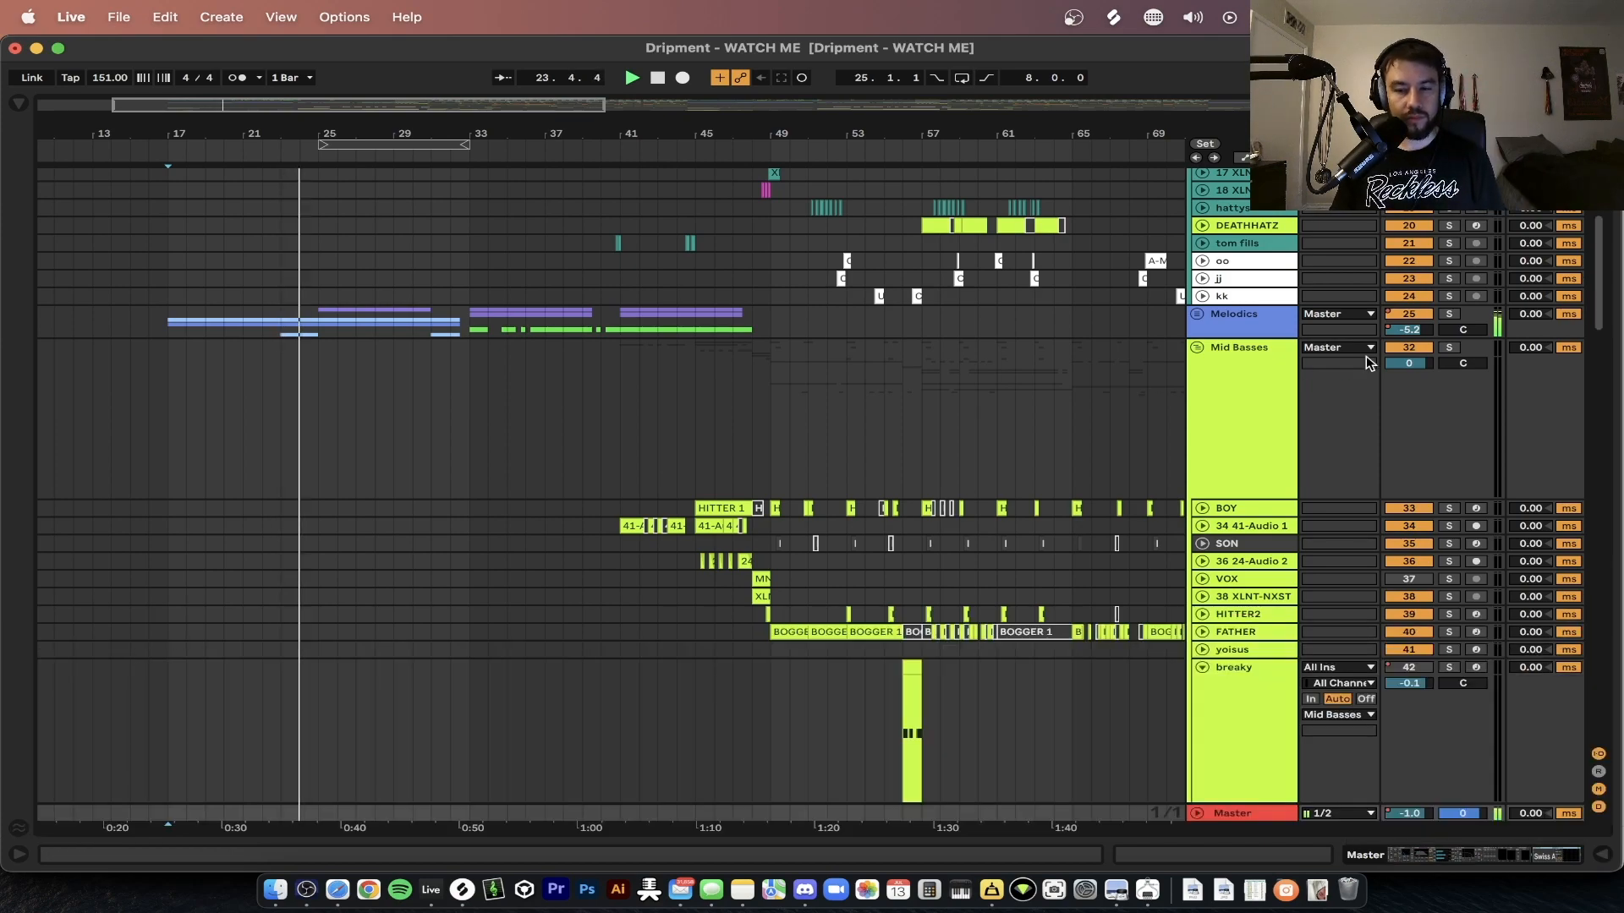
left_click(1196, 314)
scroll(345, 453, "down", 15)
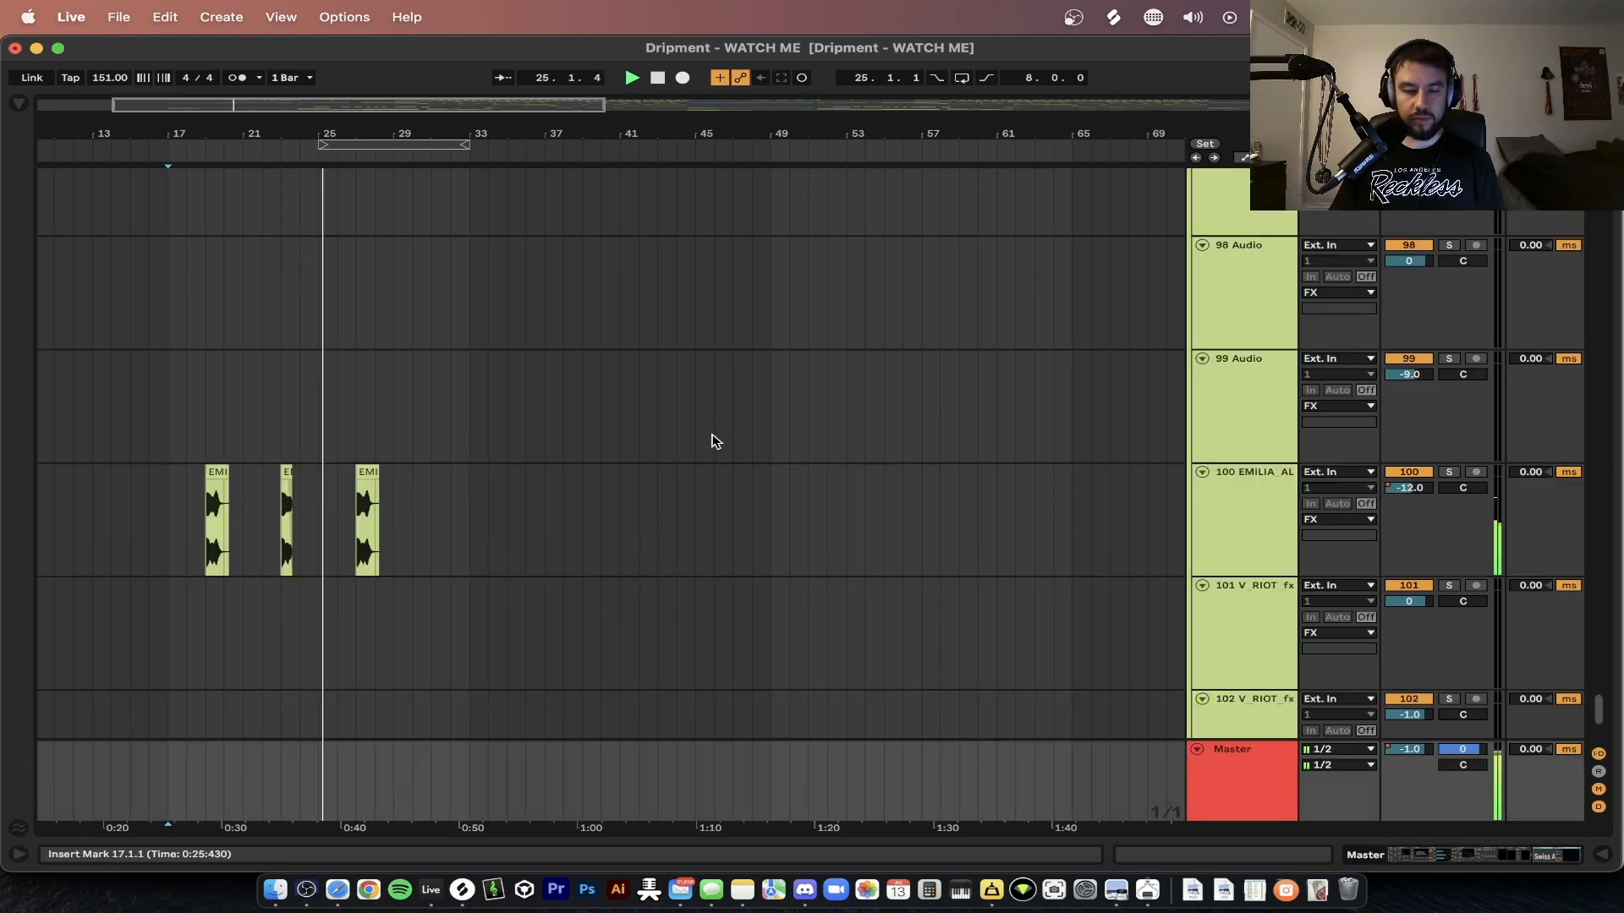
- Collapse the Master track and bring the Melodics audio tracks around bars 17 to 33 into view
left_click(1196, 749)
scroll(383, 653, "up", 15)
scroll(382, 650, "up", 15)
scroll(382, 650, "up", 5)
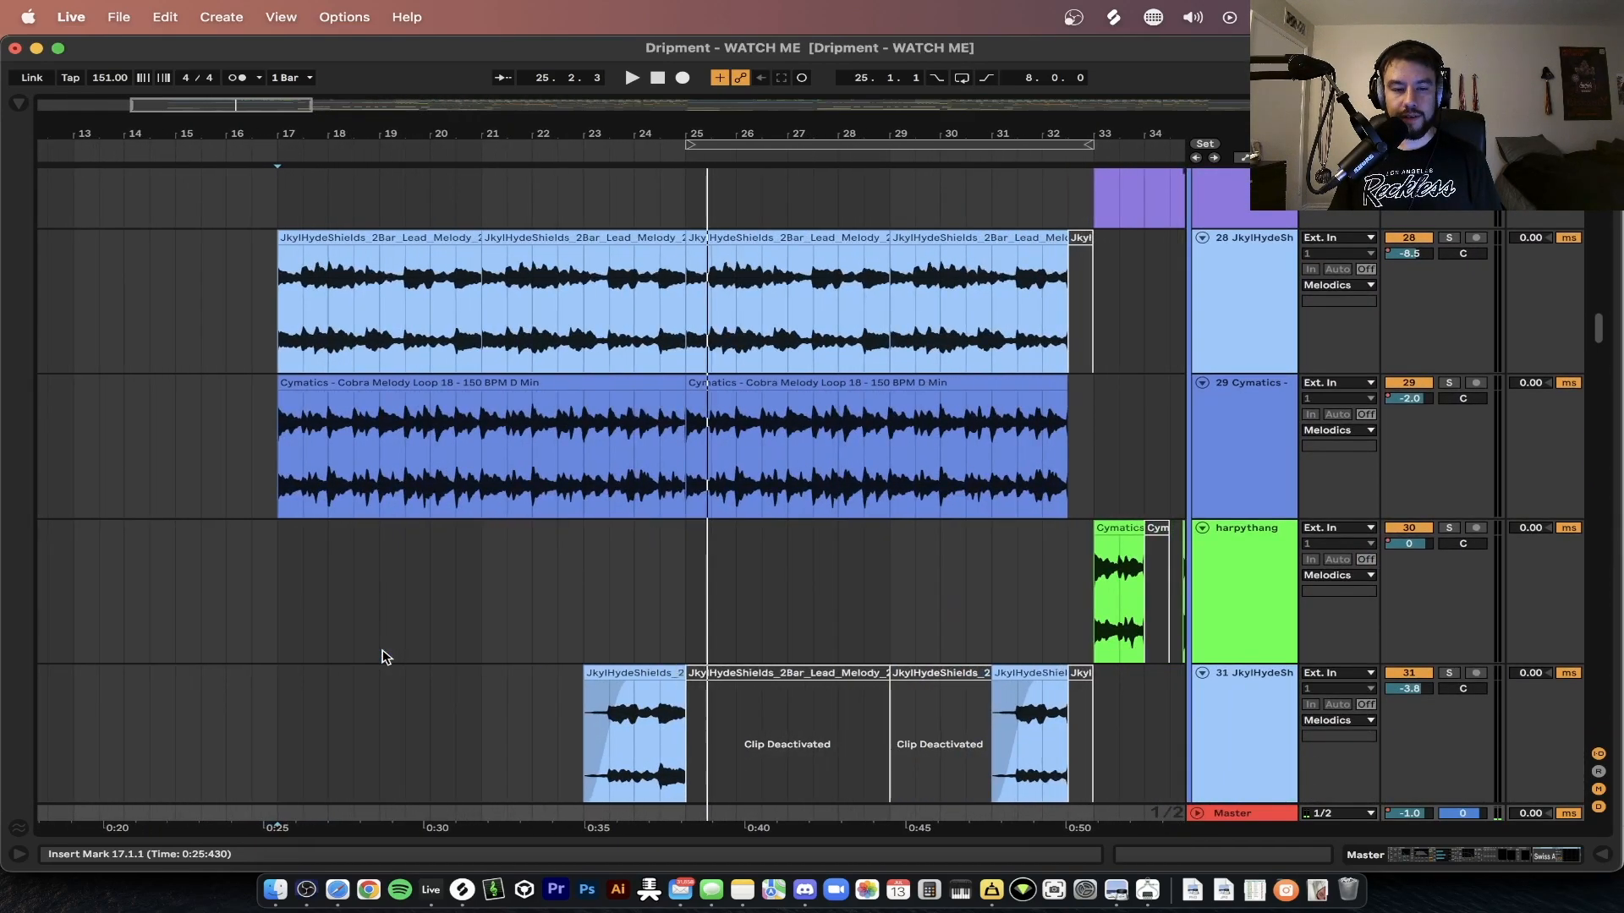
- Solo the Cymatics melody track and play it from bar 17 with its Cobra Melody Loop 18 clip open
scroll(383, 656, "up", 3)
left_click(401, 486)
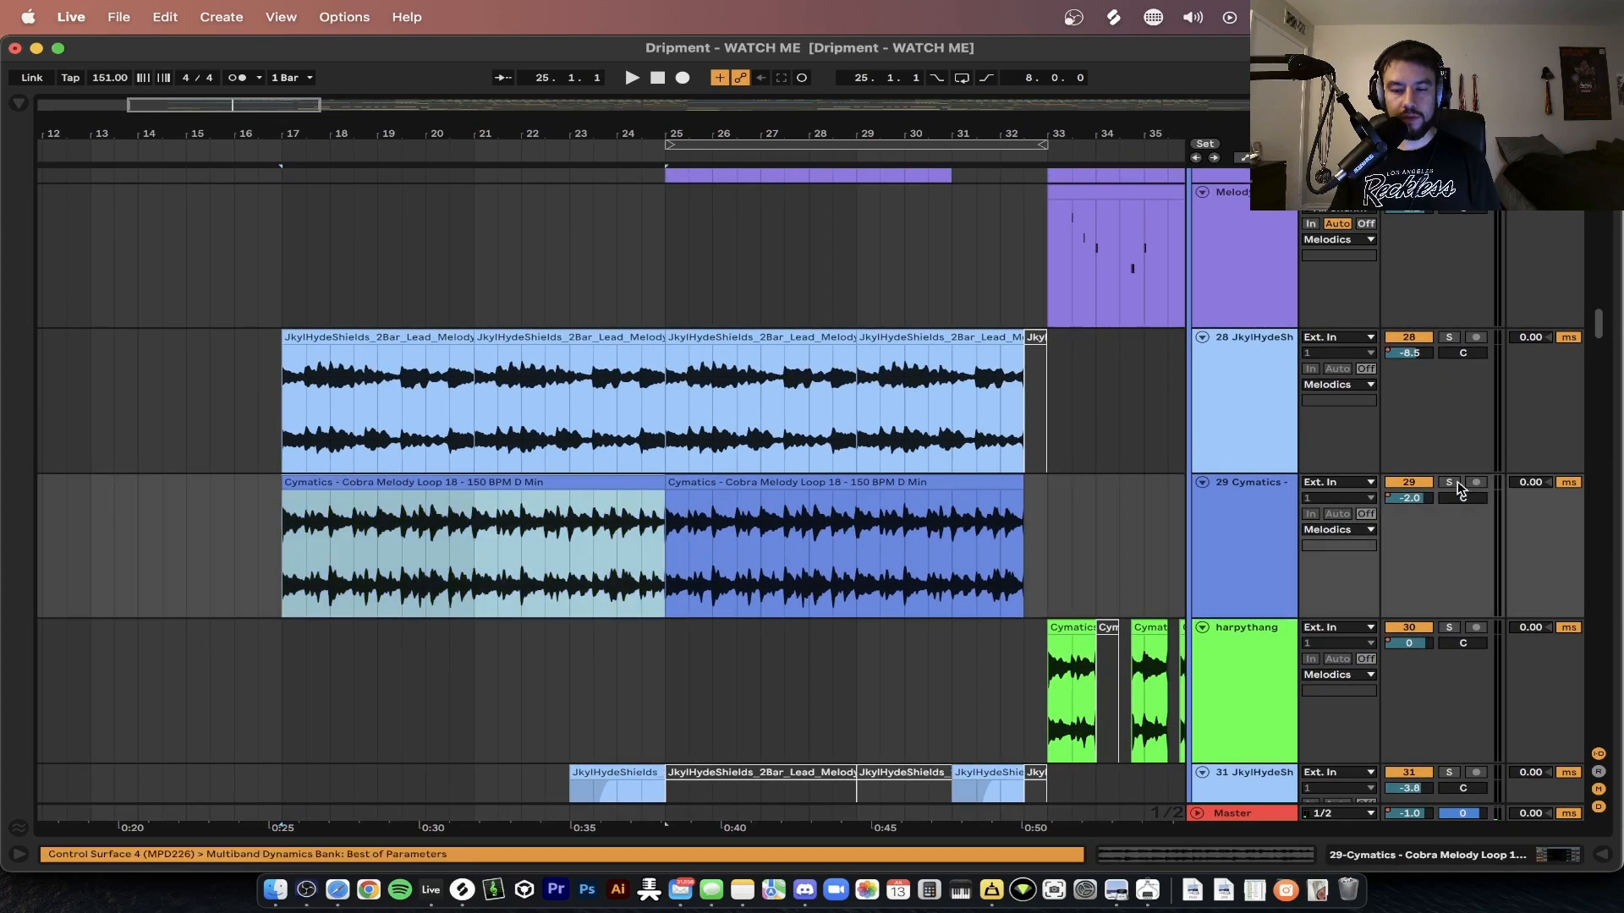
left_click(1449, 483)
double_click(349, 481)
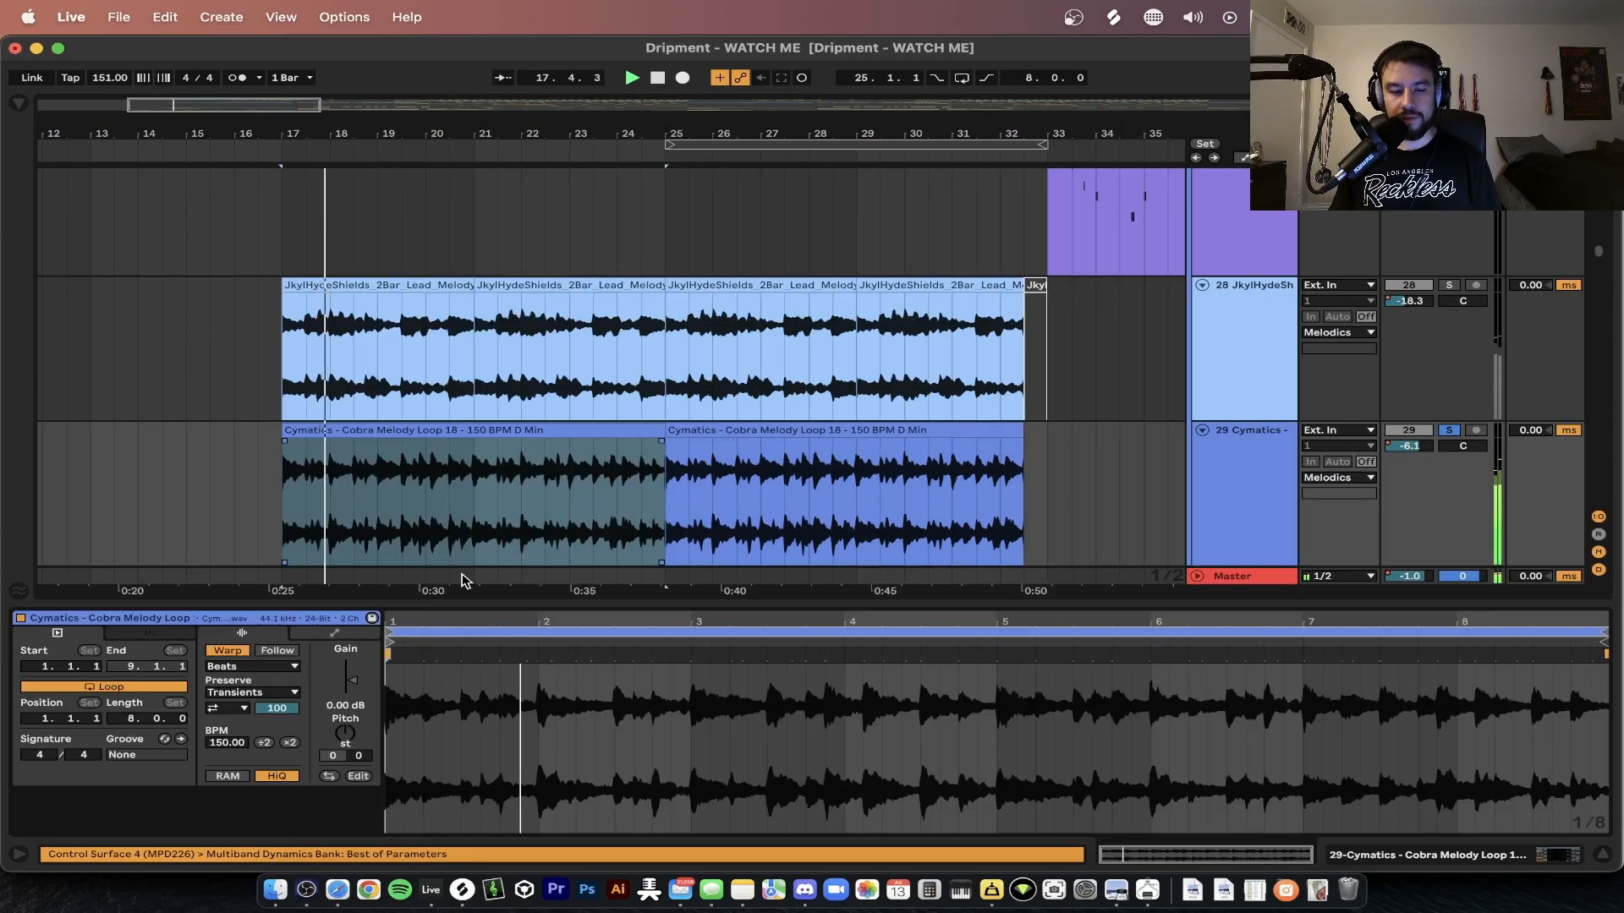
- Resize and hide the clip details, and turn off the solo on the Cymatics track
left_click_drag(432, 600, 445, 665)
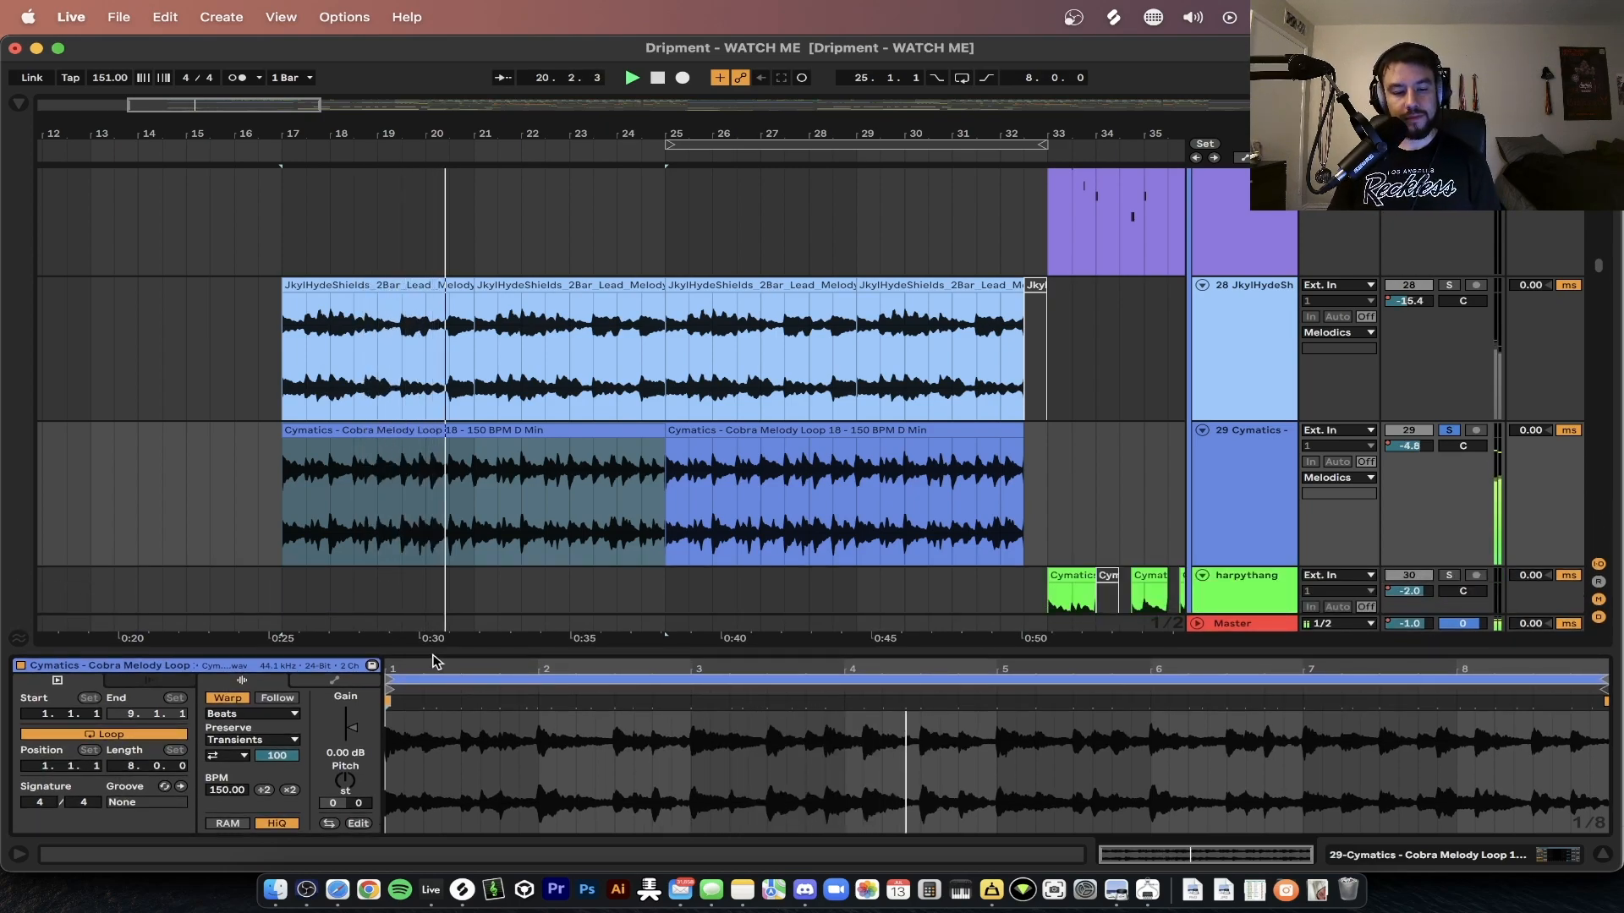
left_click(1601, 854)
left_click(1449, 429)
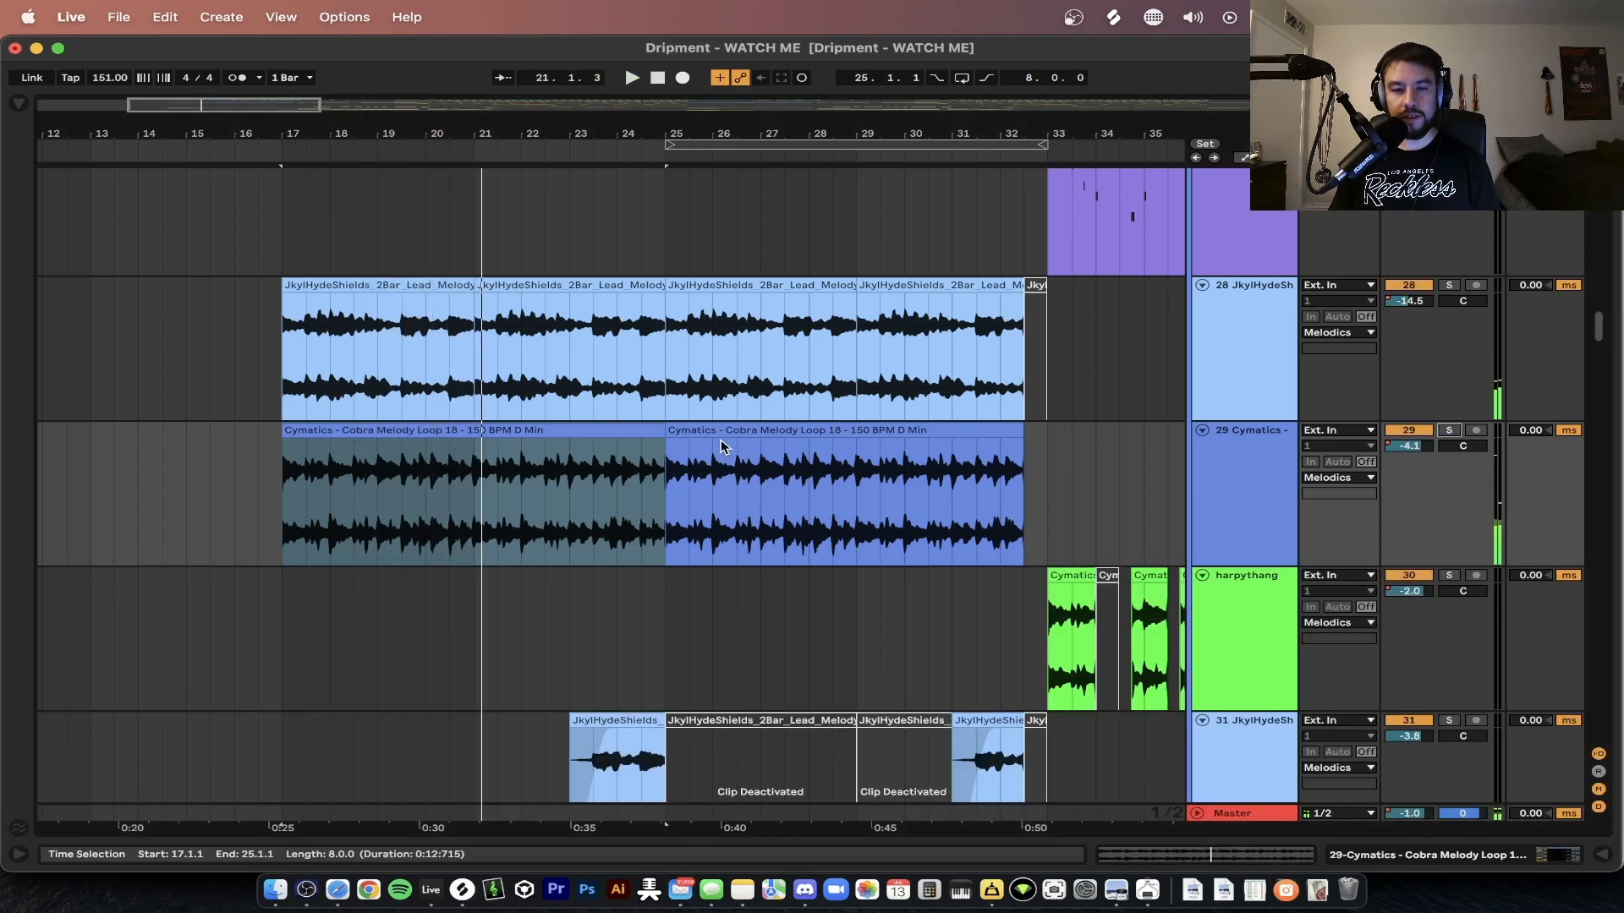
- Survey the full arrangement's tracks and play the drop from bar 49 around the MAMA bass clips
scroll(645, 449, "down", 5)
scroll(645, 449, "down", 10)
scroll(645, 449, "down", 20)
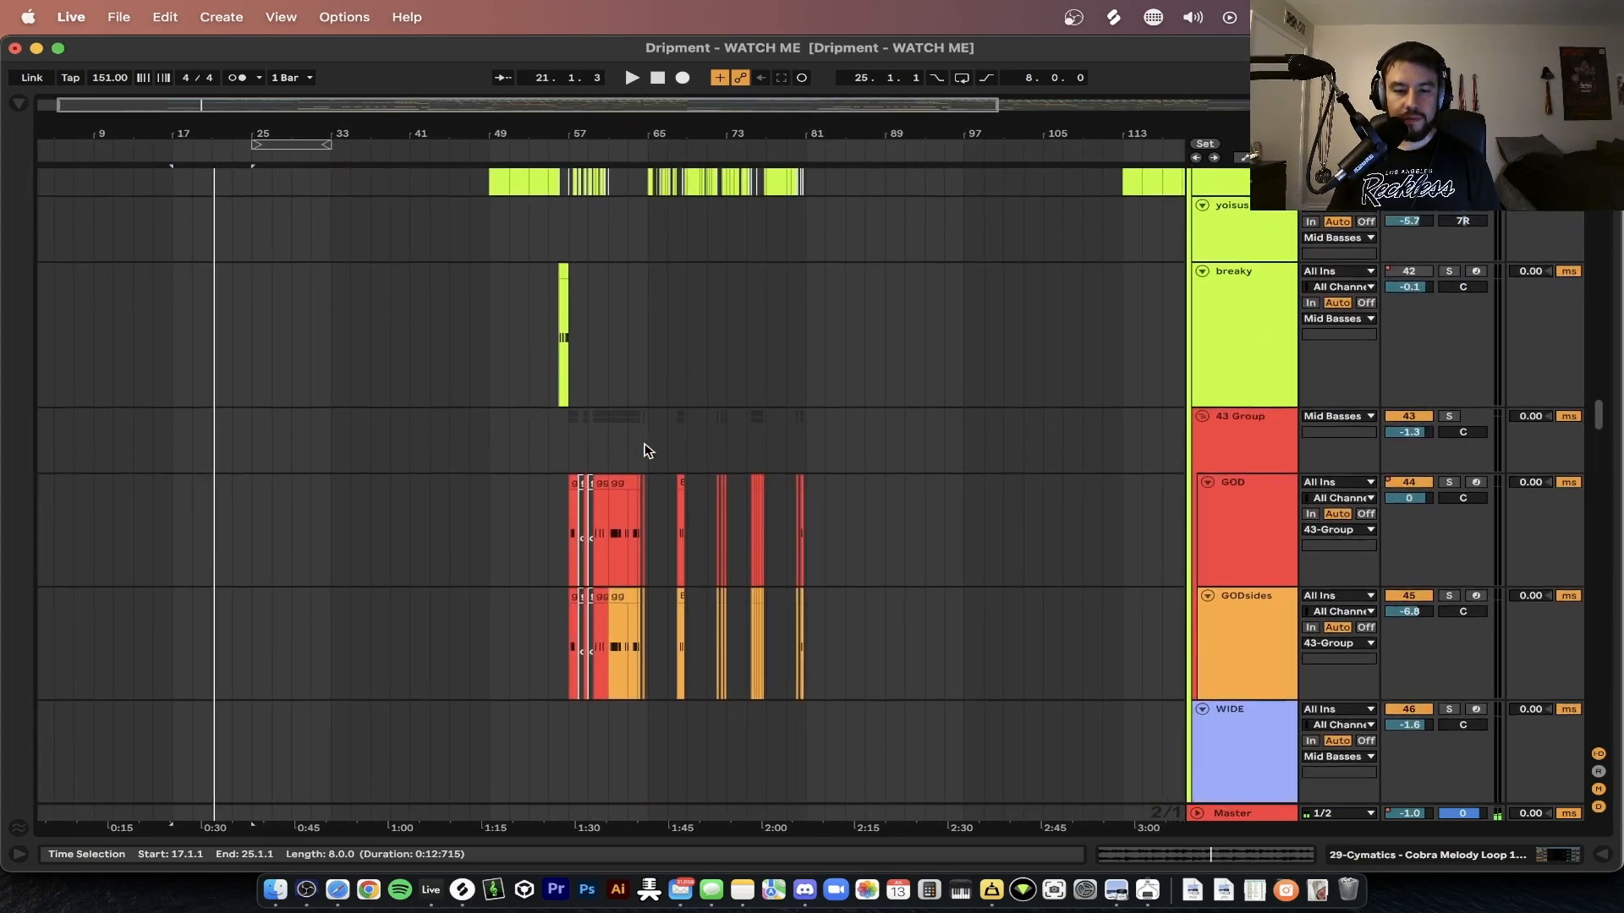
scroll(325, 469, "up", 20)
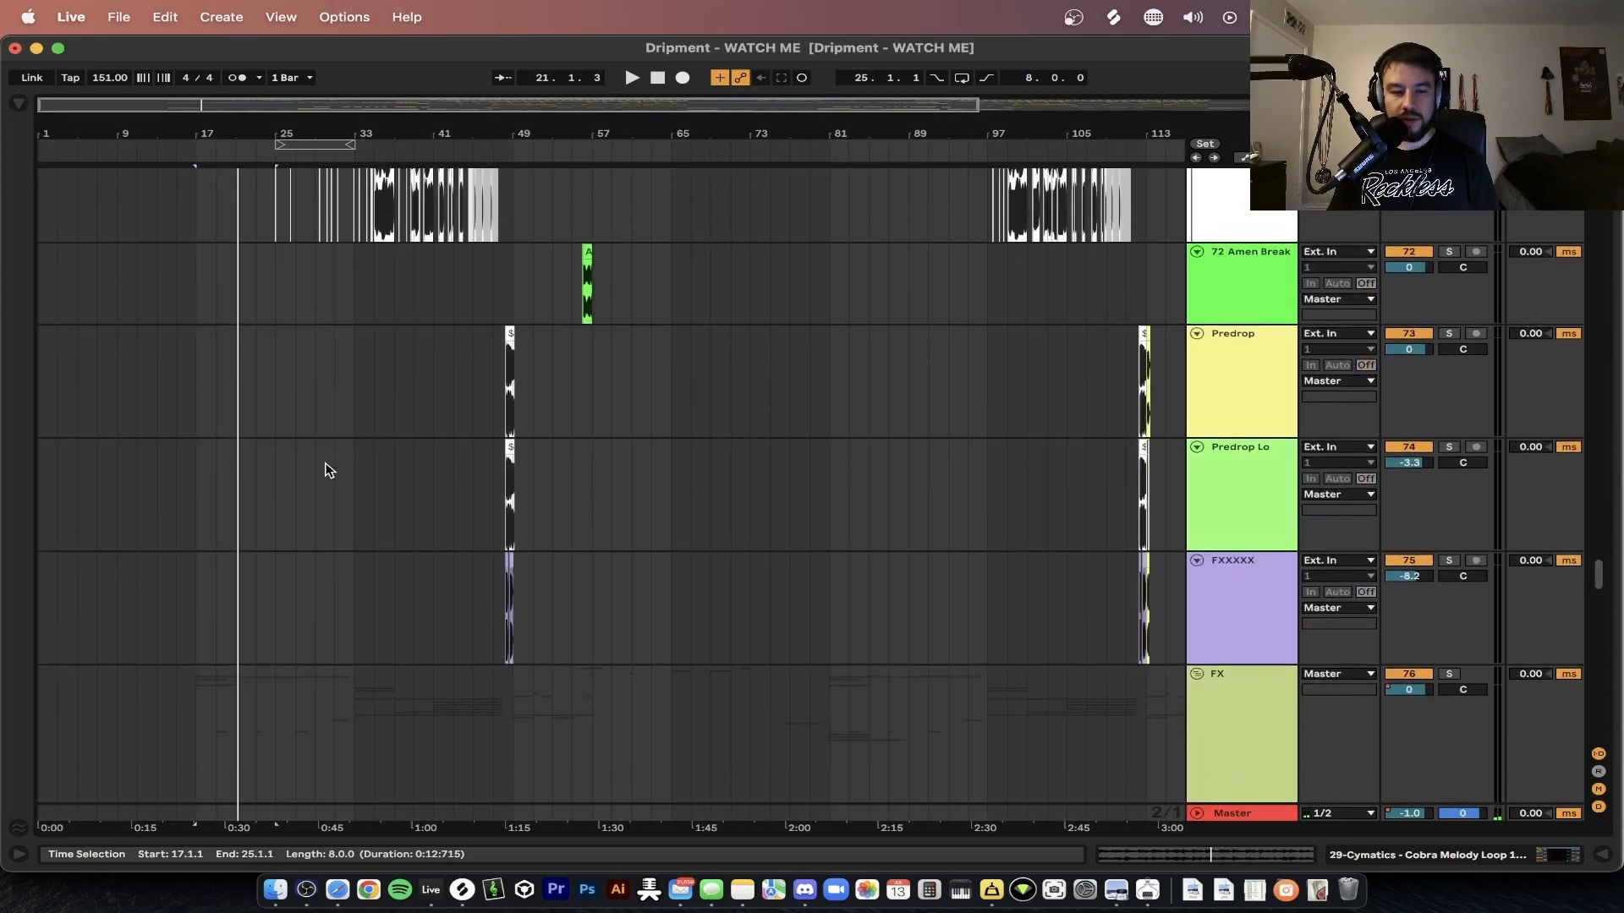
scroll(328, 470, "up", 15)
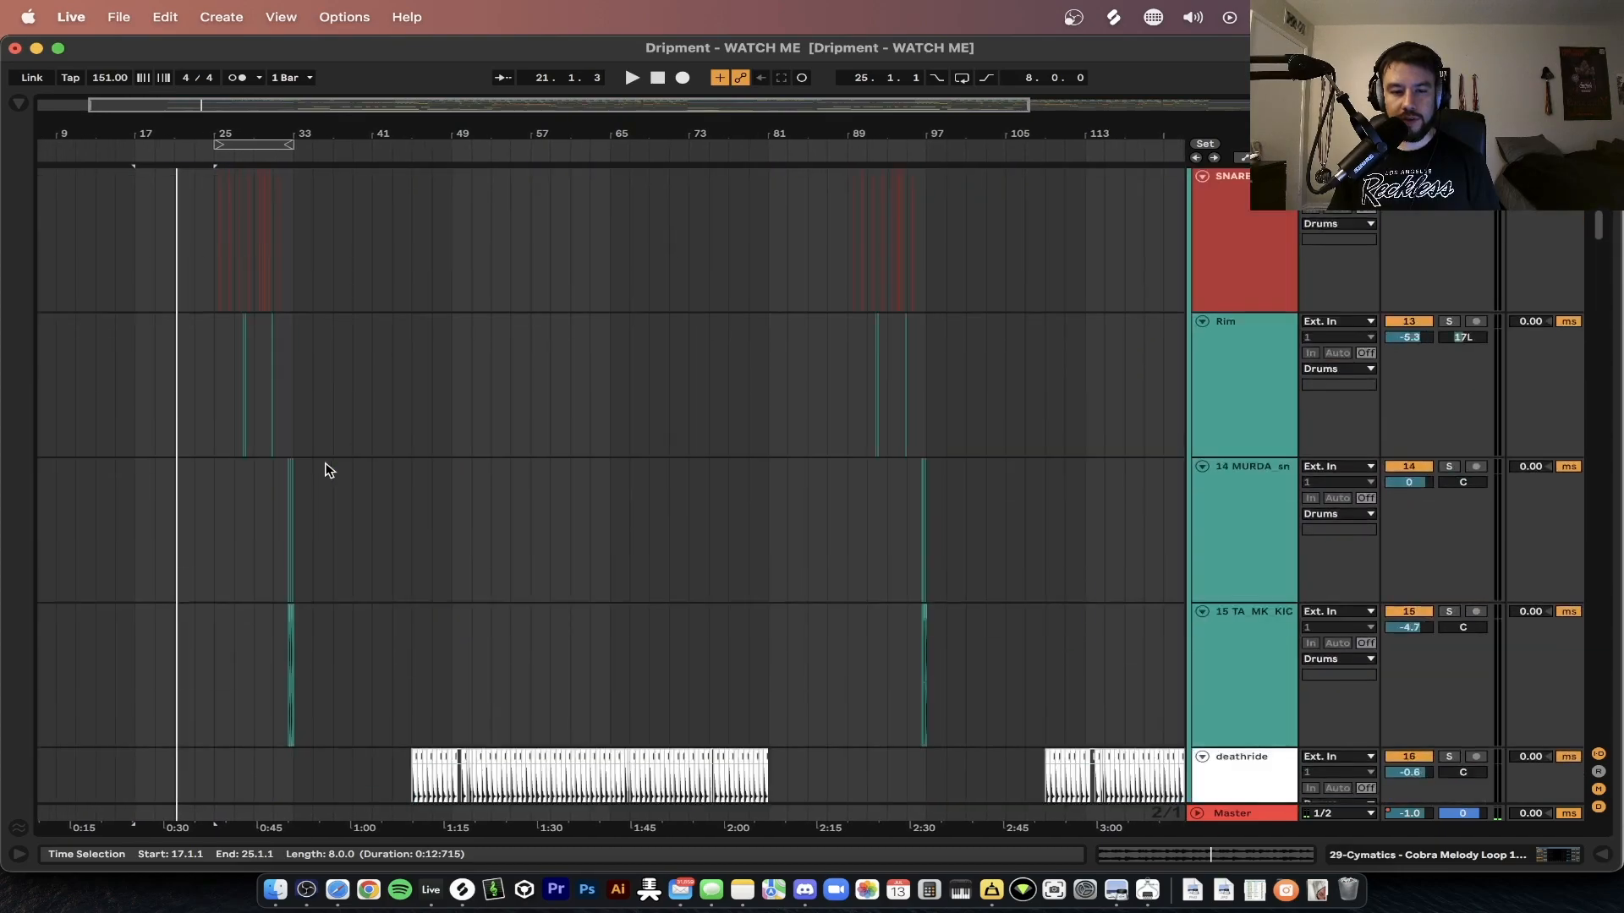
scroll(328, 471, "down", 20)
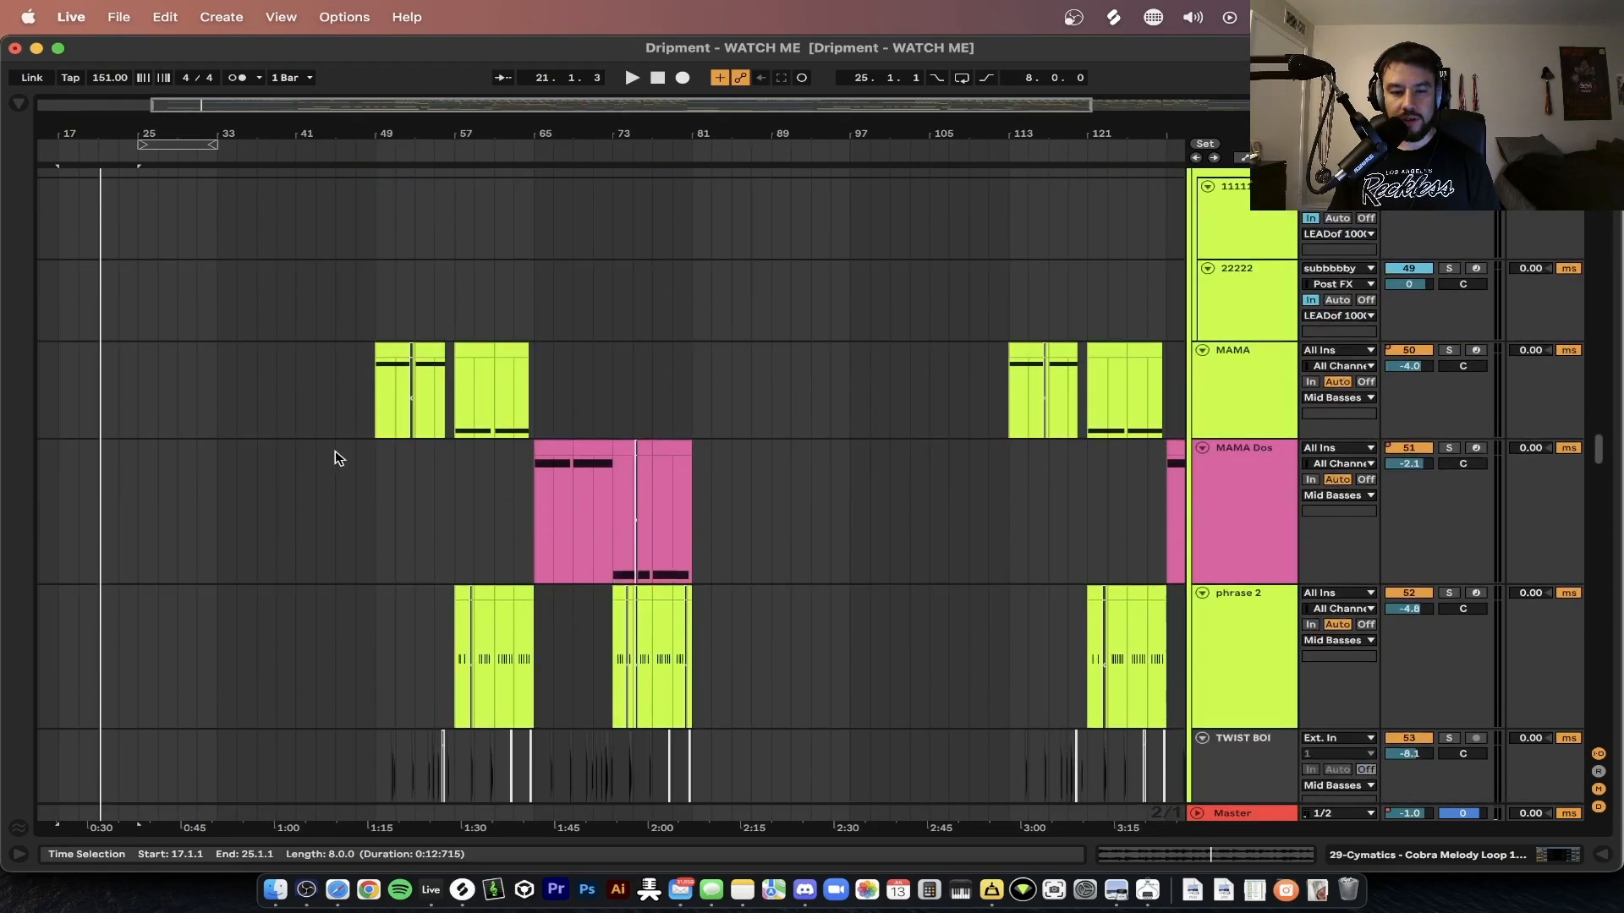
left_click(382, 296)
key("space")
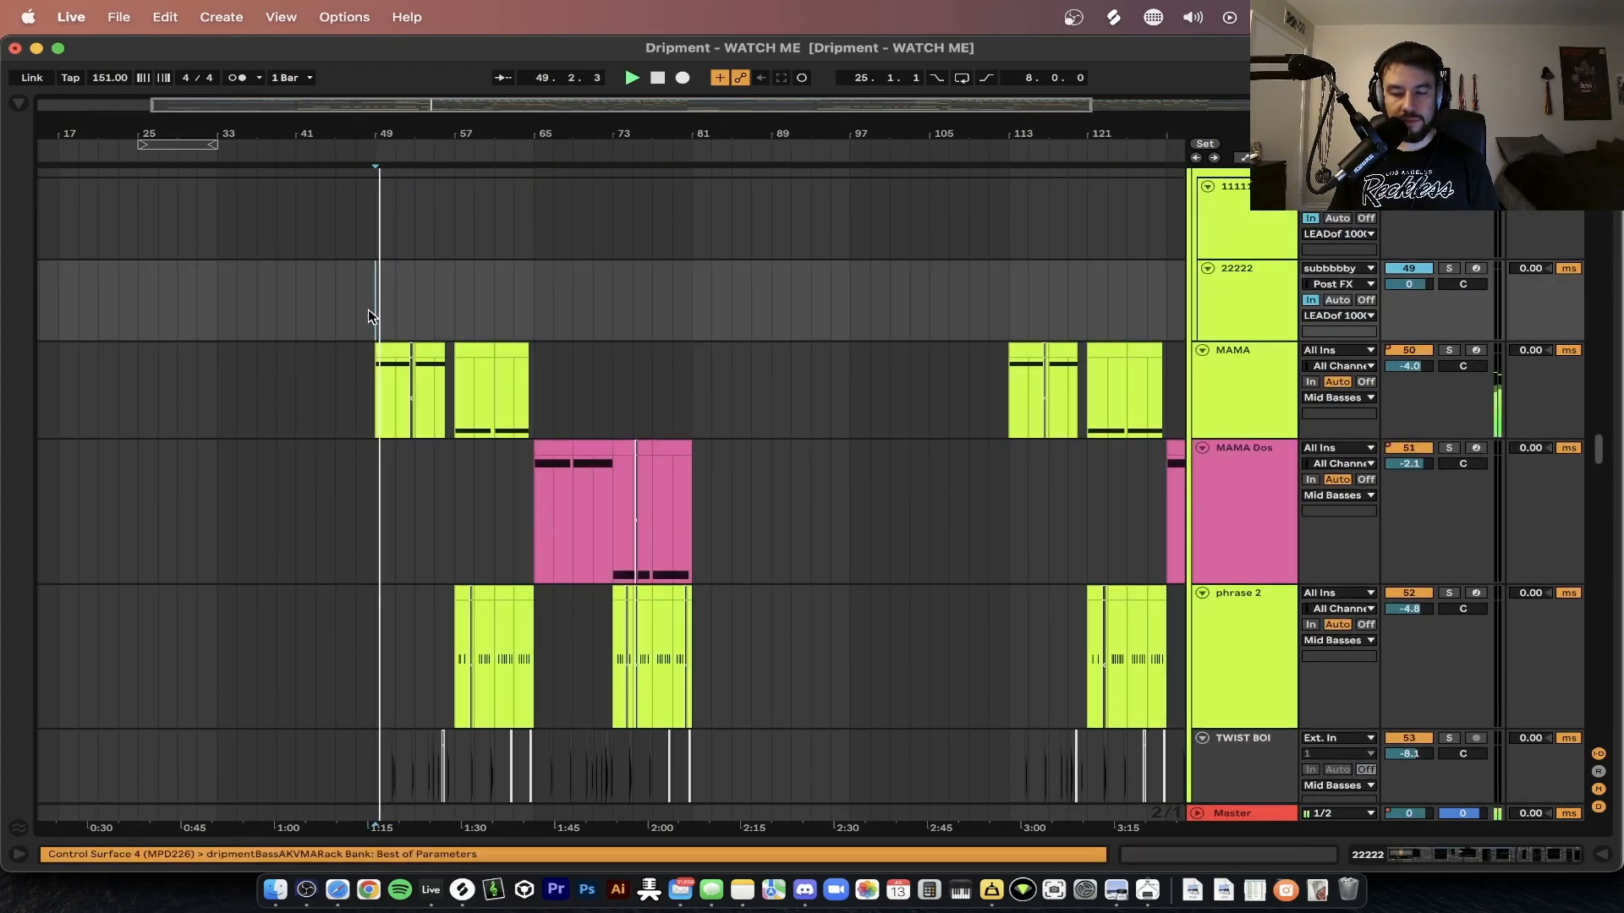
scroll(372, 321, "up", 5)
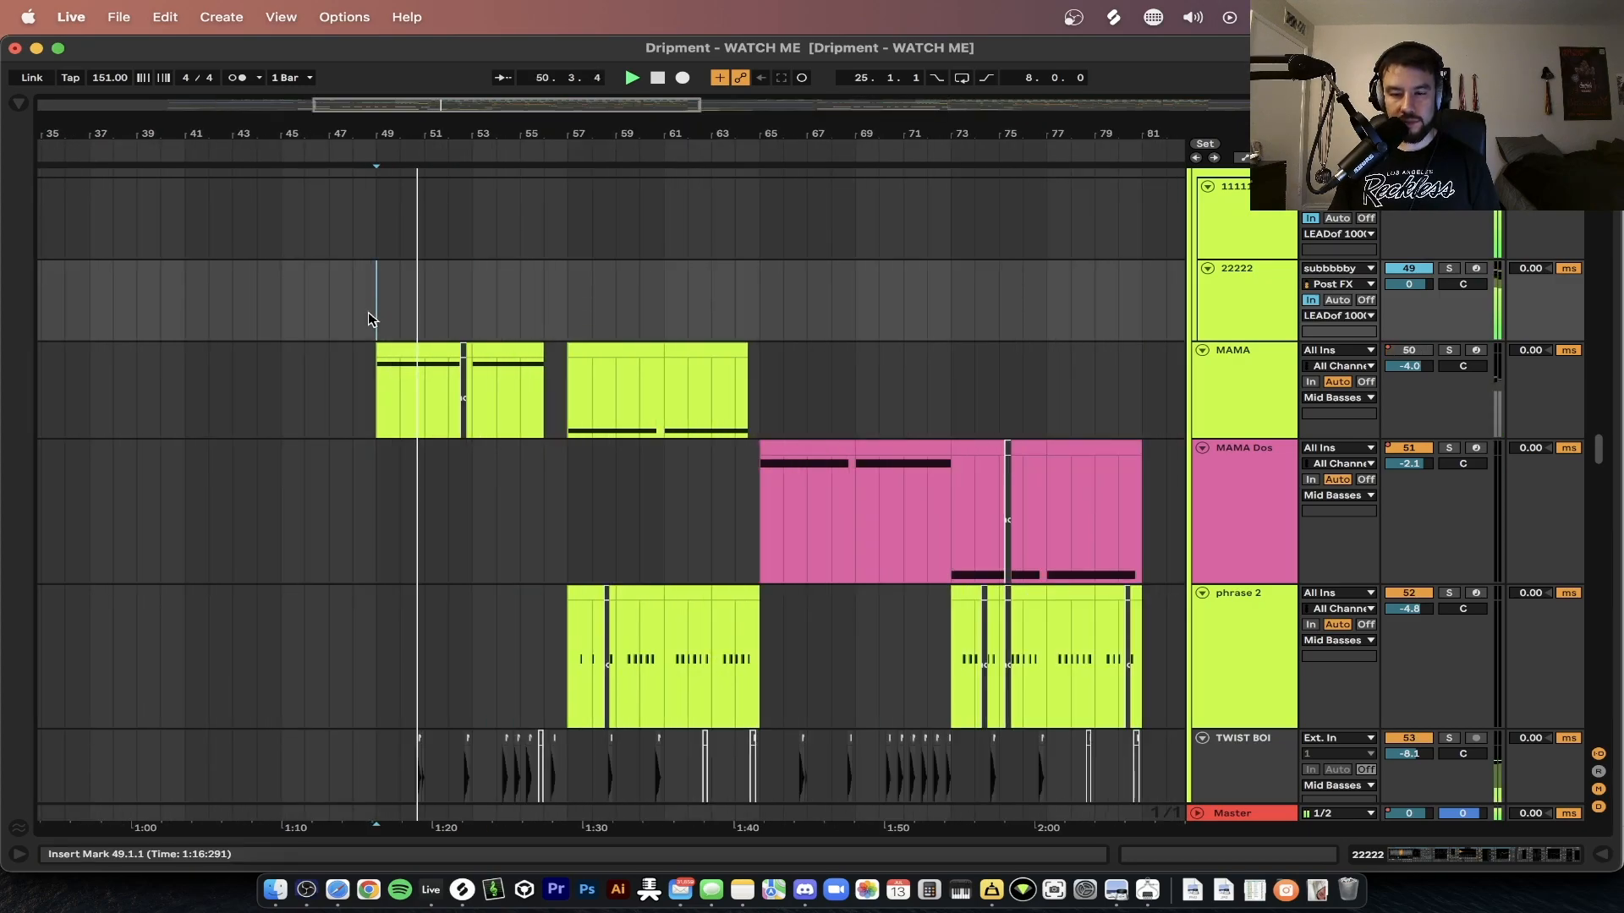
- Solo the second Sub track in the Sub group and play it from bar 49
scroll(370, 343, "down", 3)
scroll(368, 342, "down", 10)
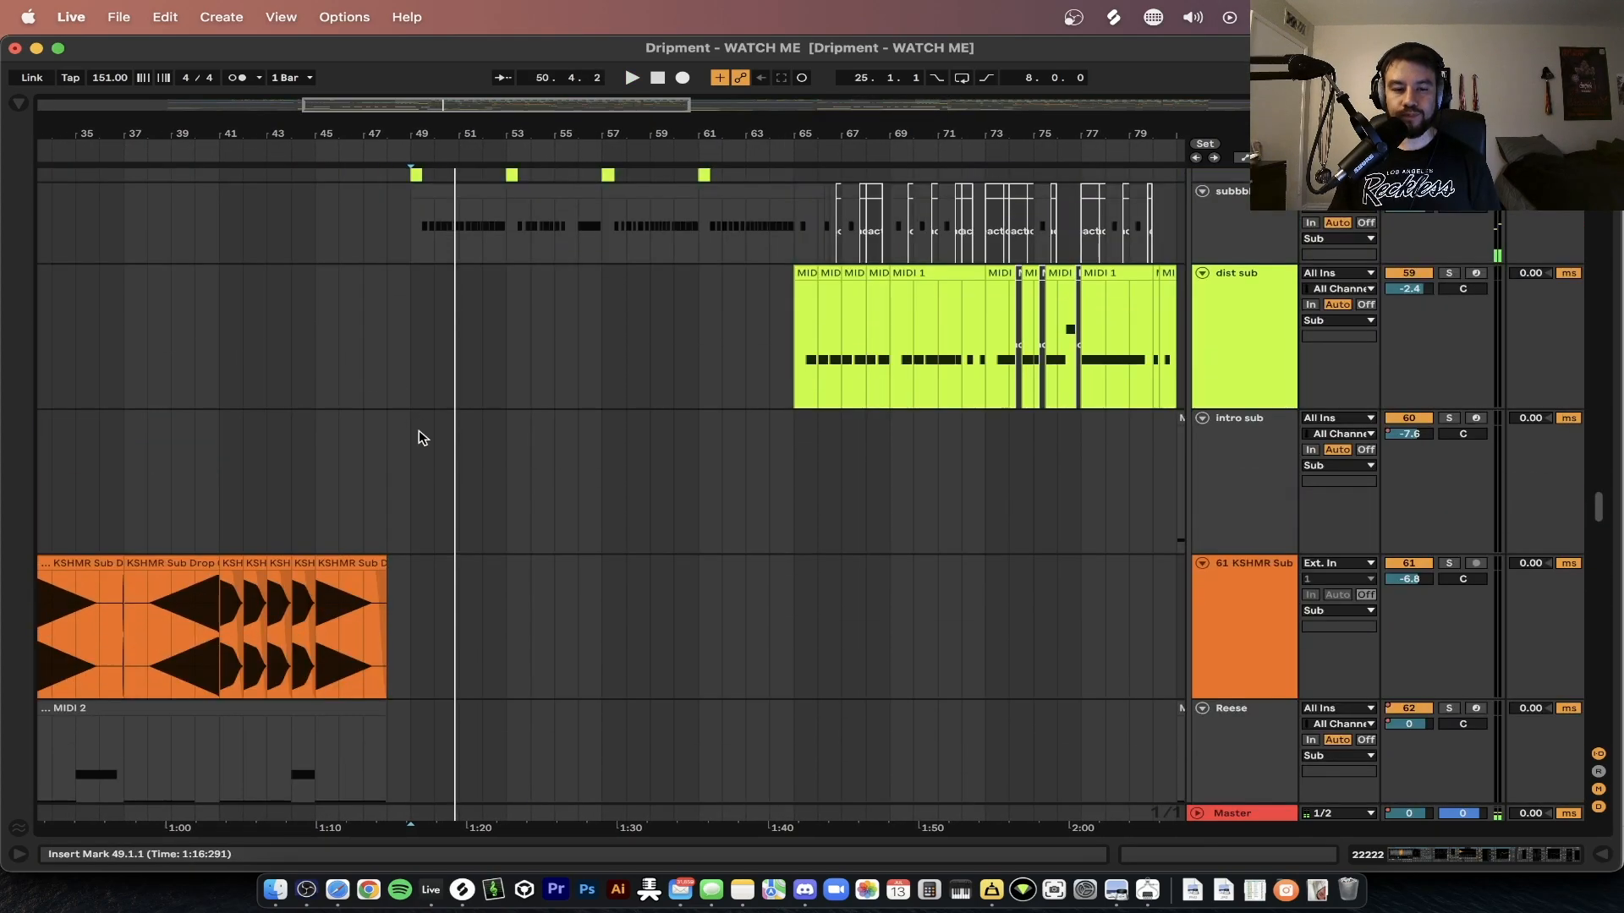
scroll(420, 443, "up", 5)
scroll(420, 442, "down", 3)
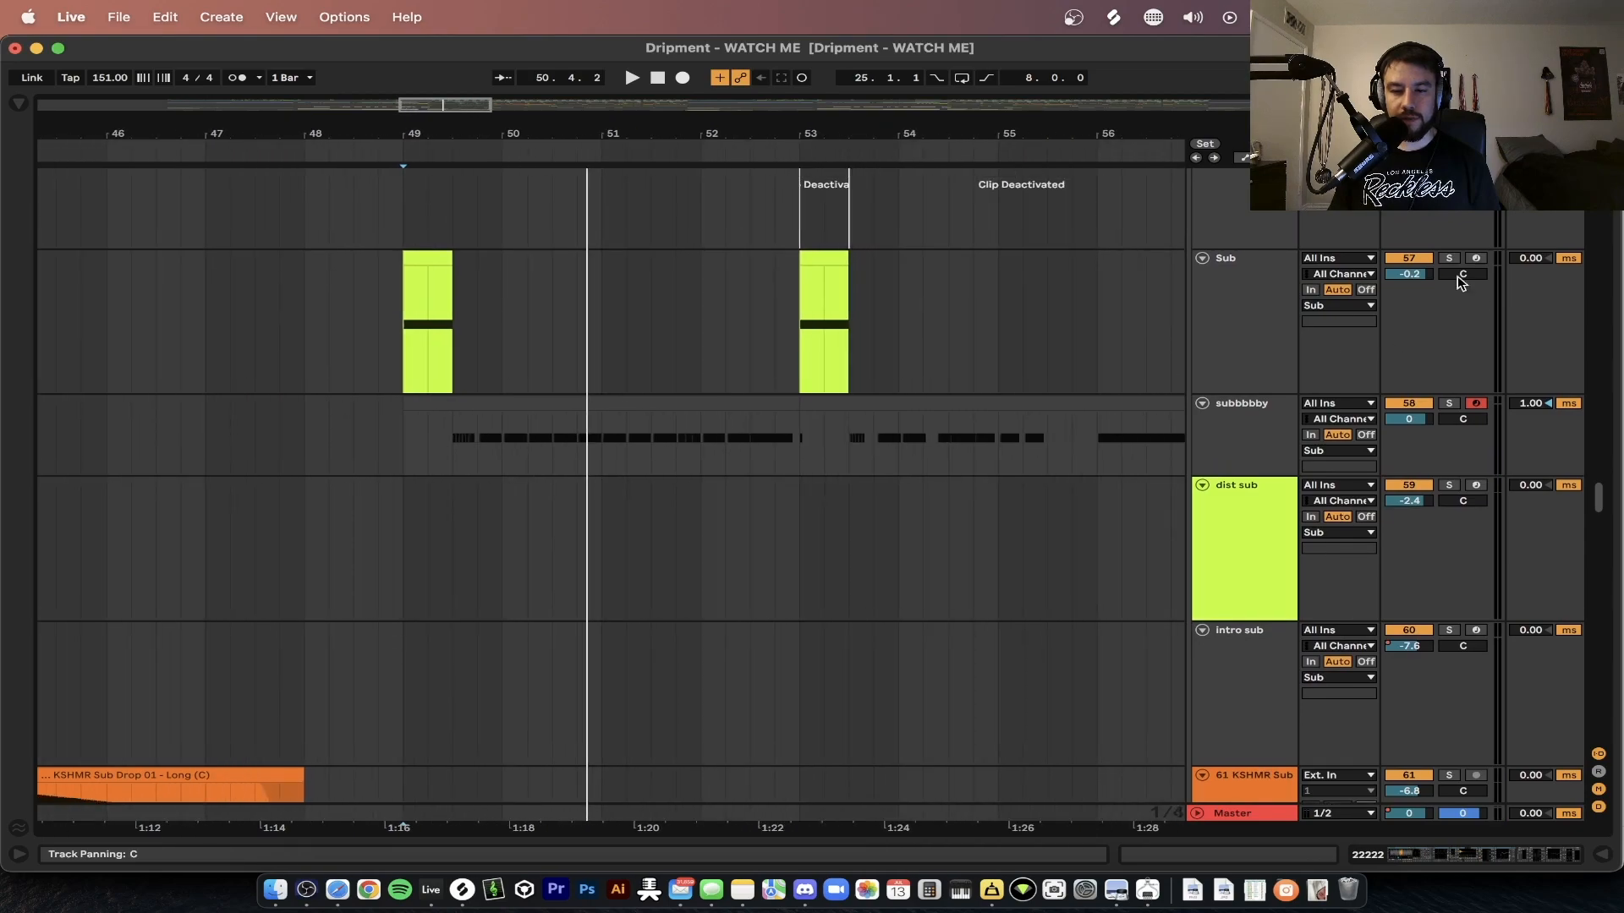
scroll(457, 457, "up", 3)
key("space")
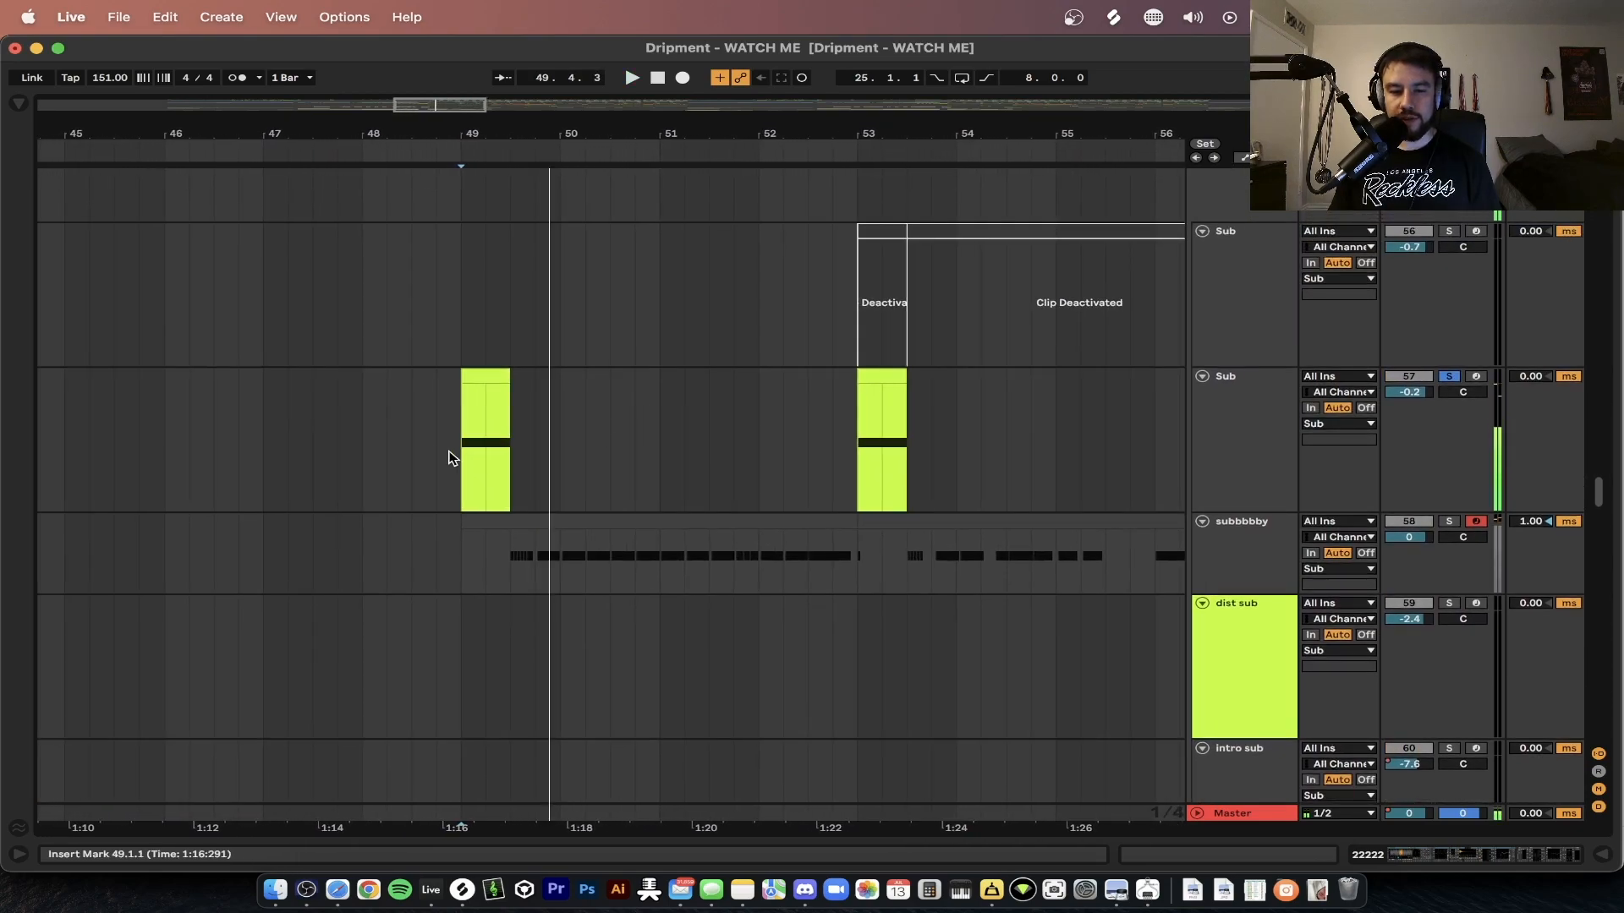
- Inspect the MIDI notes of the soloed Sub track's clip at bar 49 in an enlarged editor, and hide the editor
left_click(471, 457)
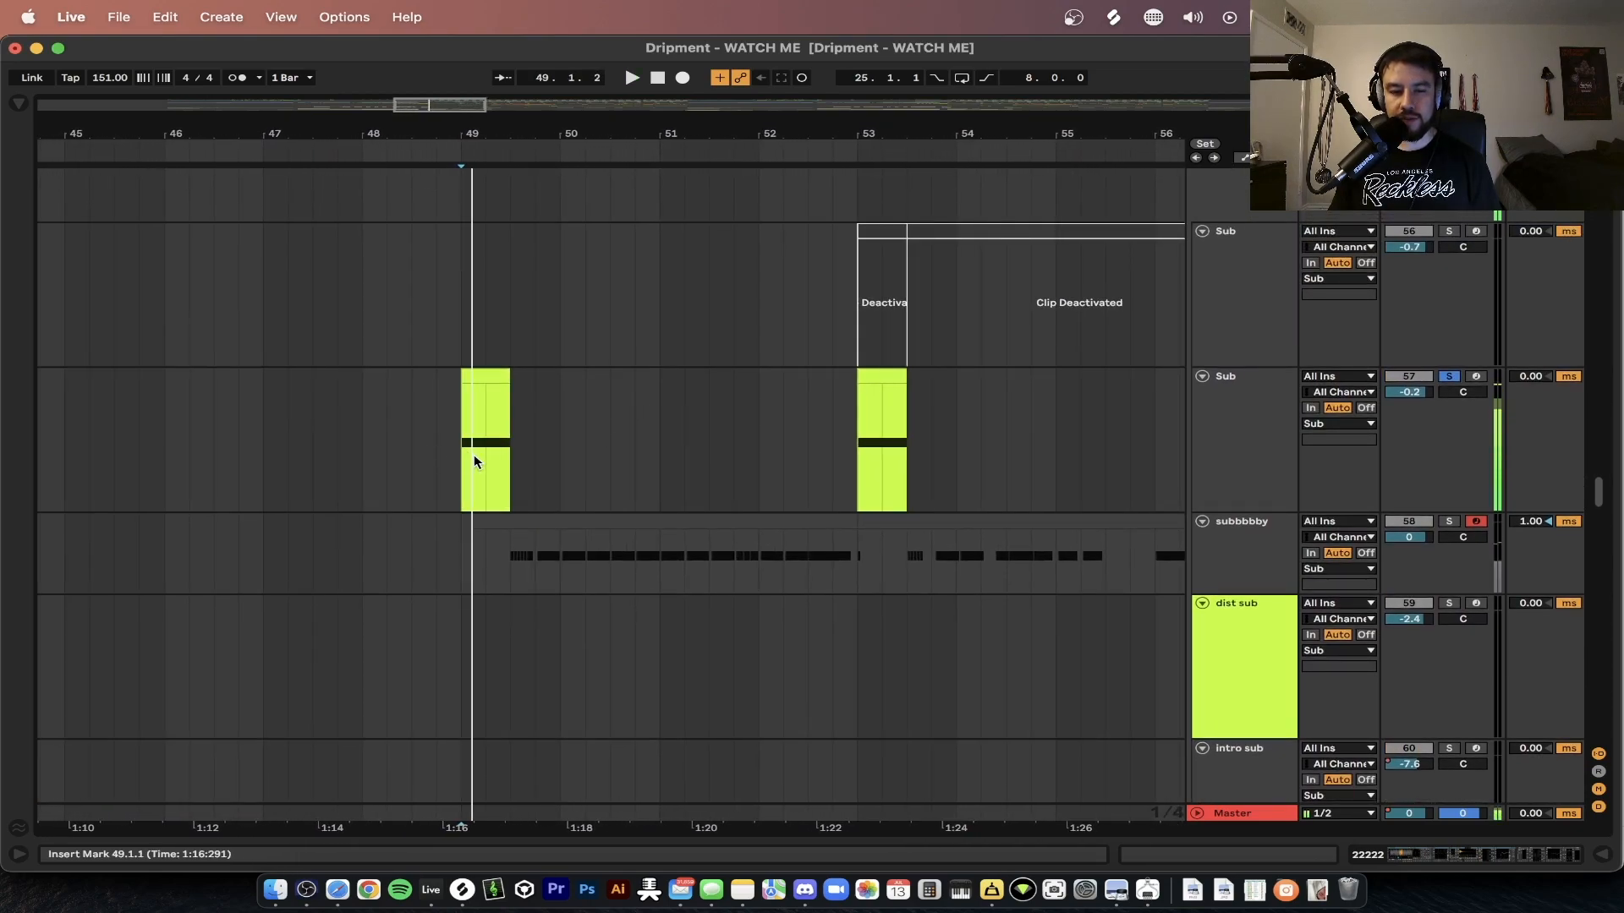
double_click(481, 376)
left_click_drag(528, 653, 507, 491)
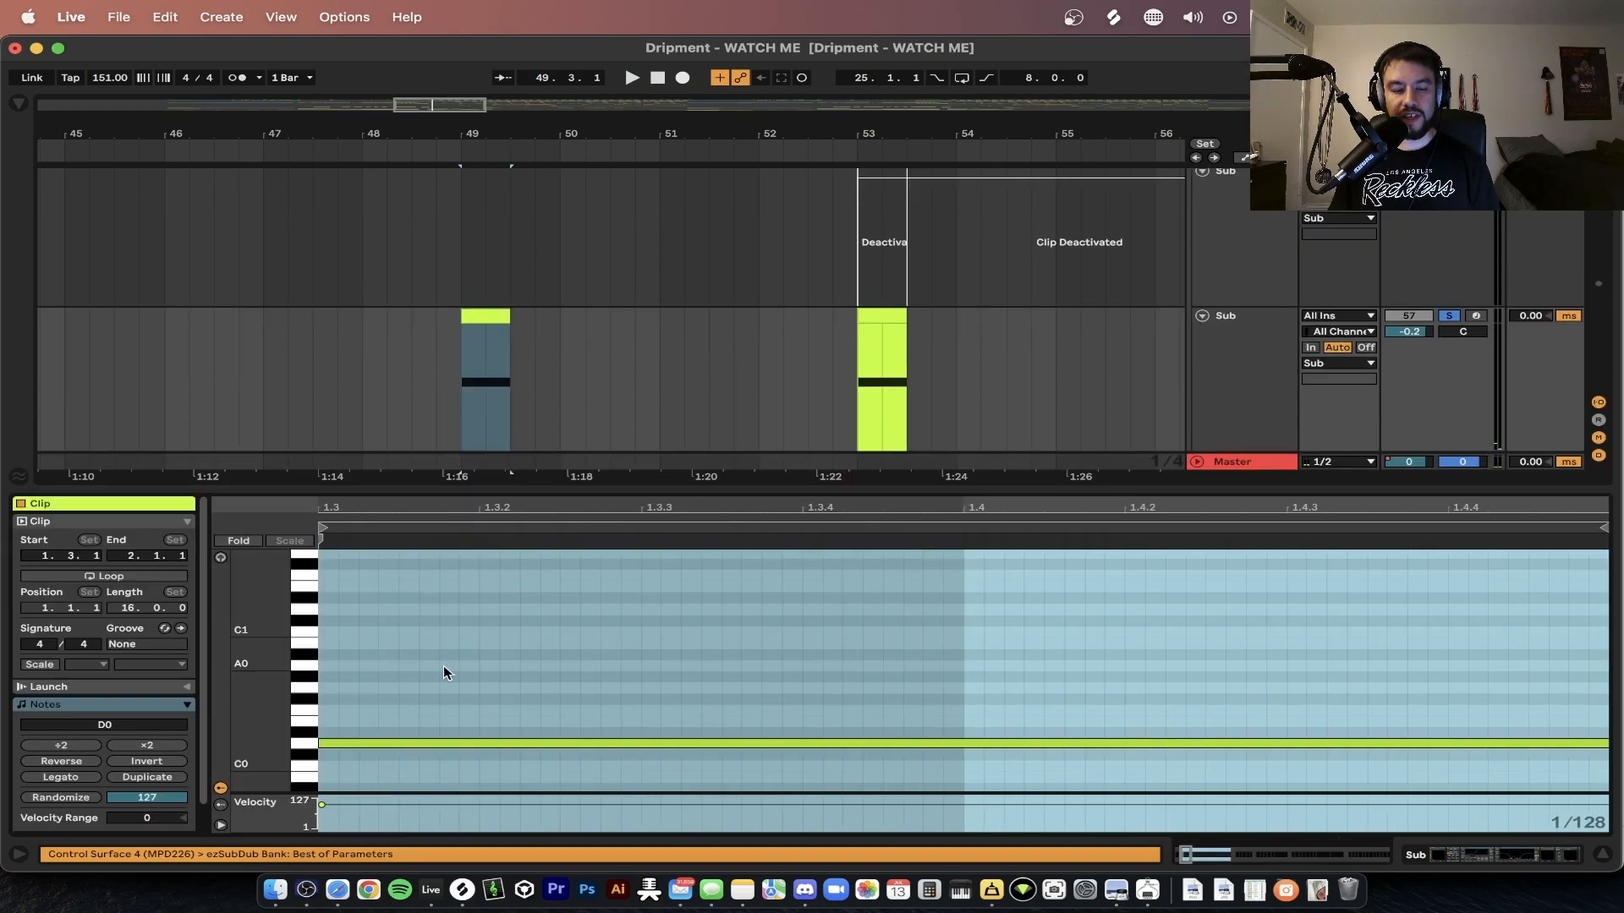
key("super+alt+l")
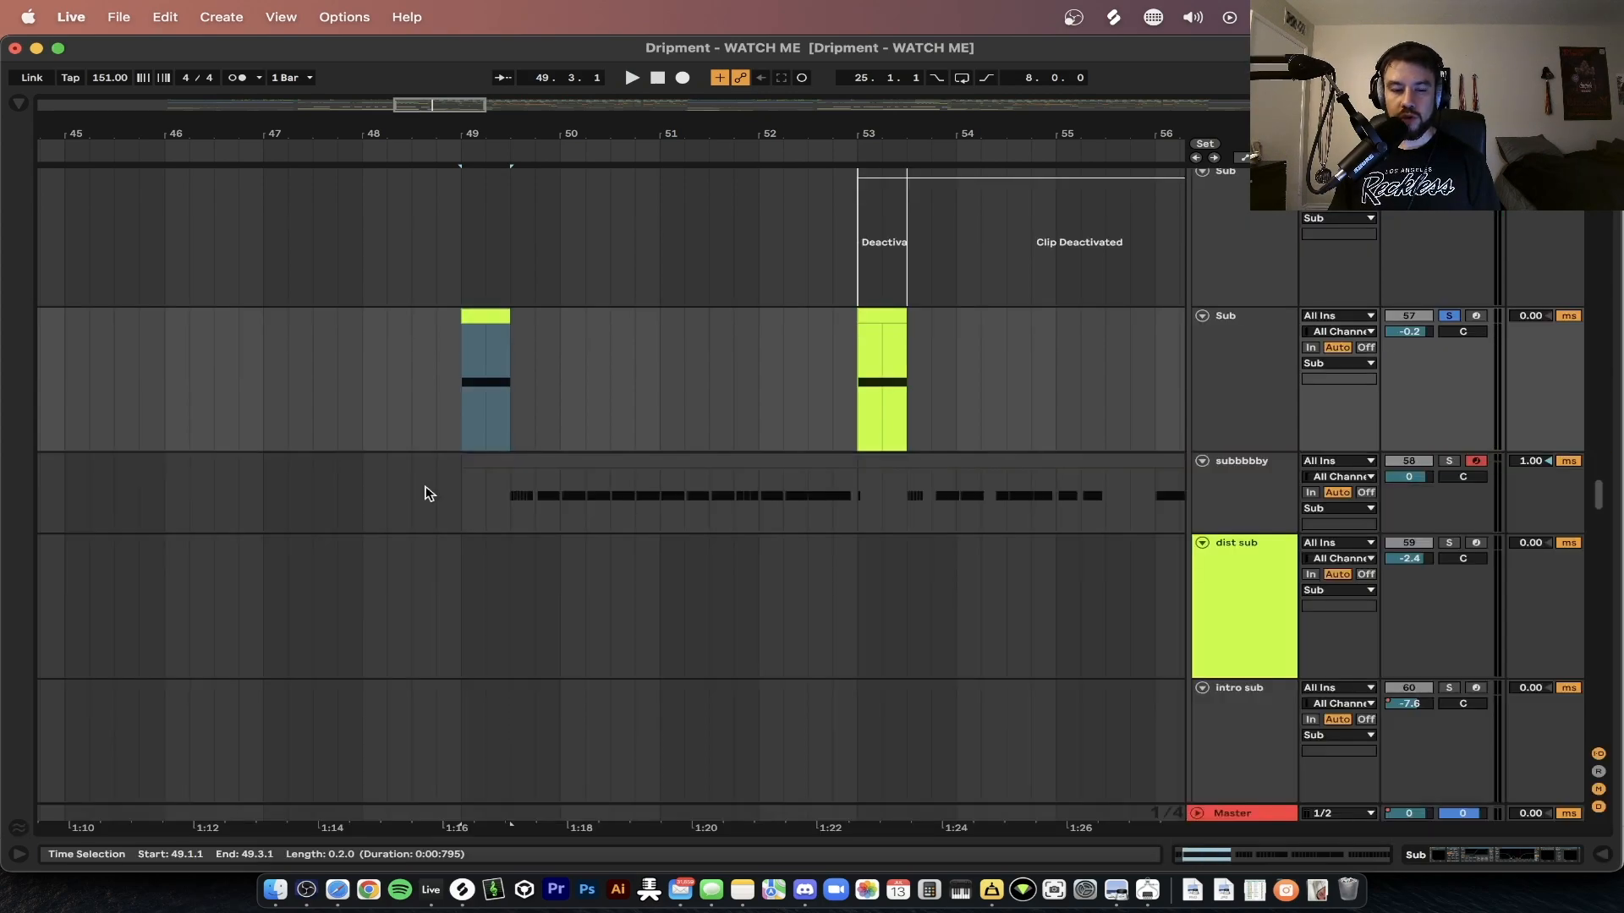
scroll(425, 490, "up", 2)
left_click(489, 288)
left_click_drag(485, 331, 530, 565)
left_click(510, 407)
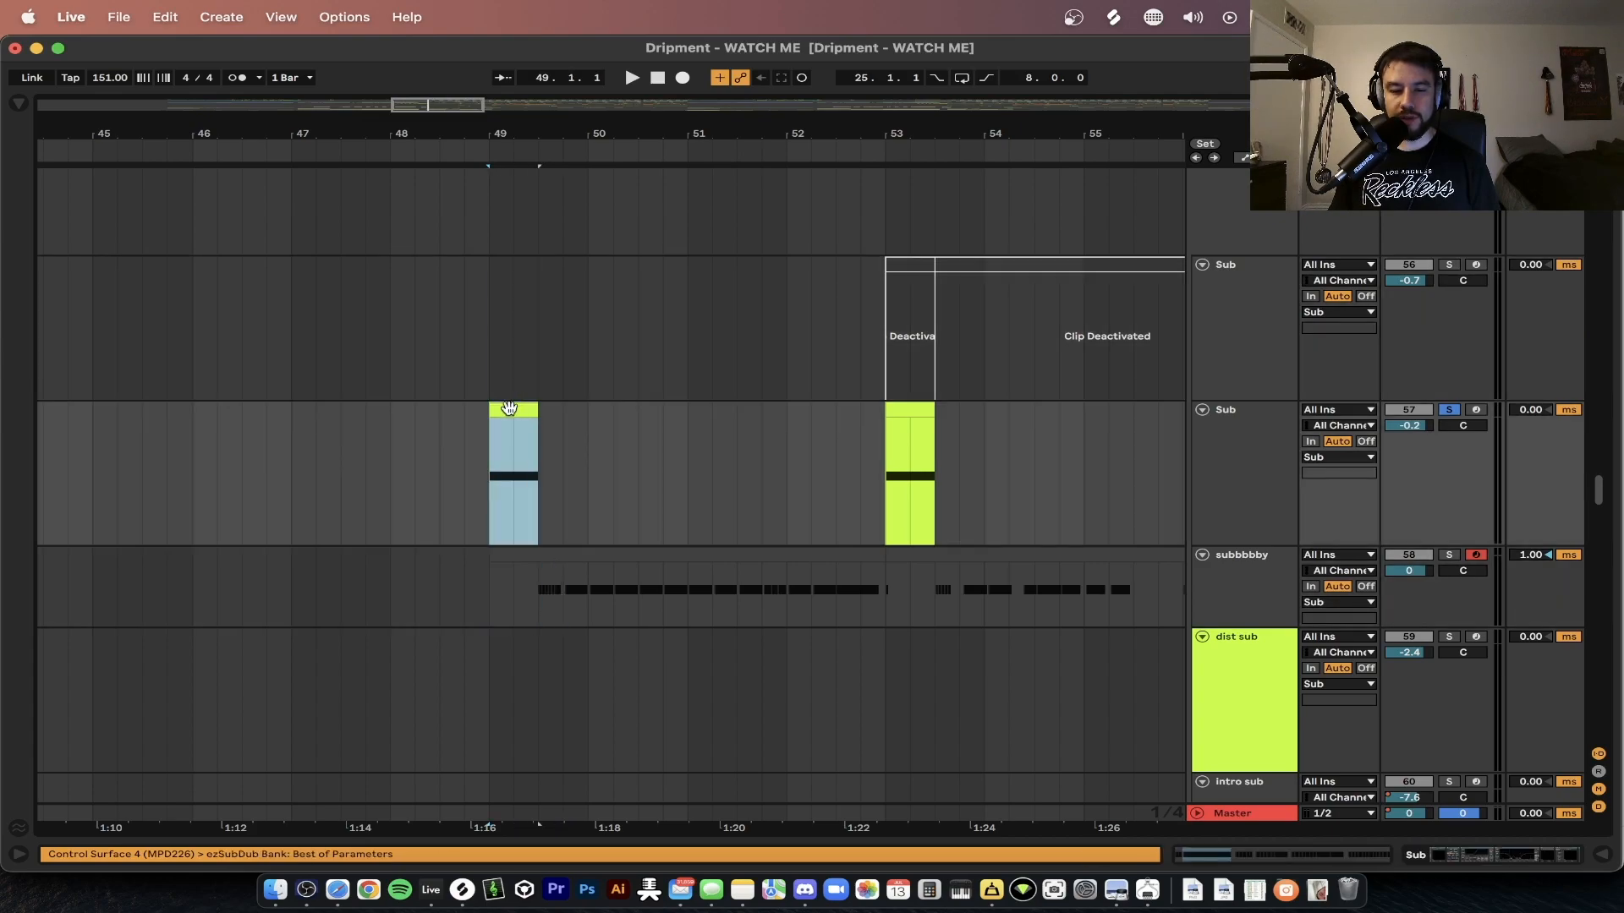
- Open the first BOGGER 1 clip on the FATHER track at bar 49, and hide its details
scroll(496, 437, "up", 5)
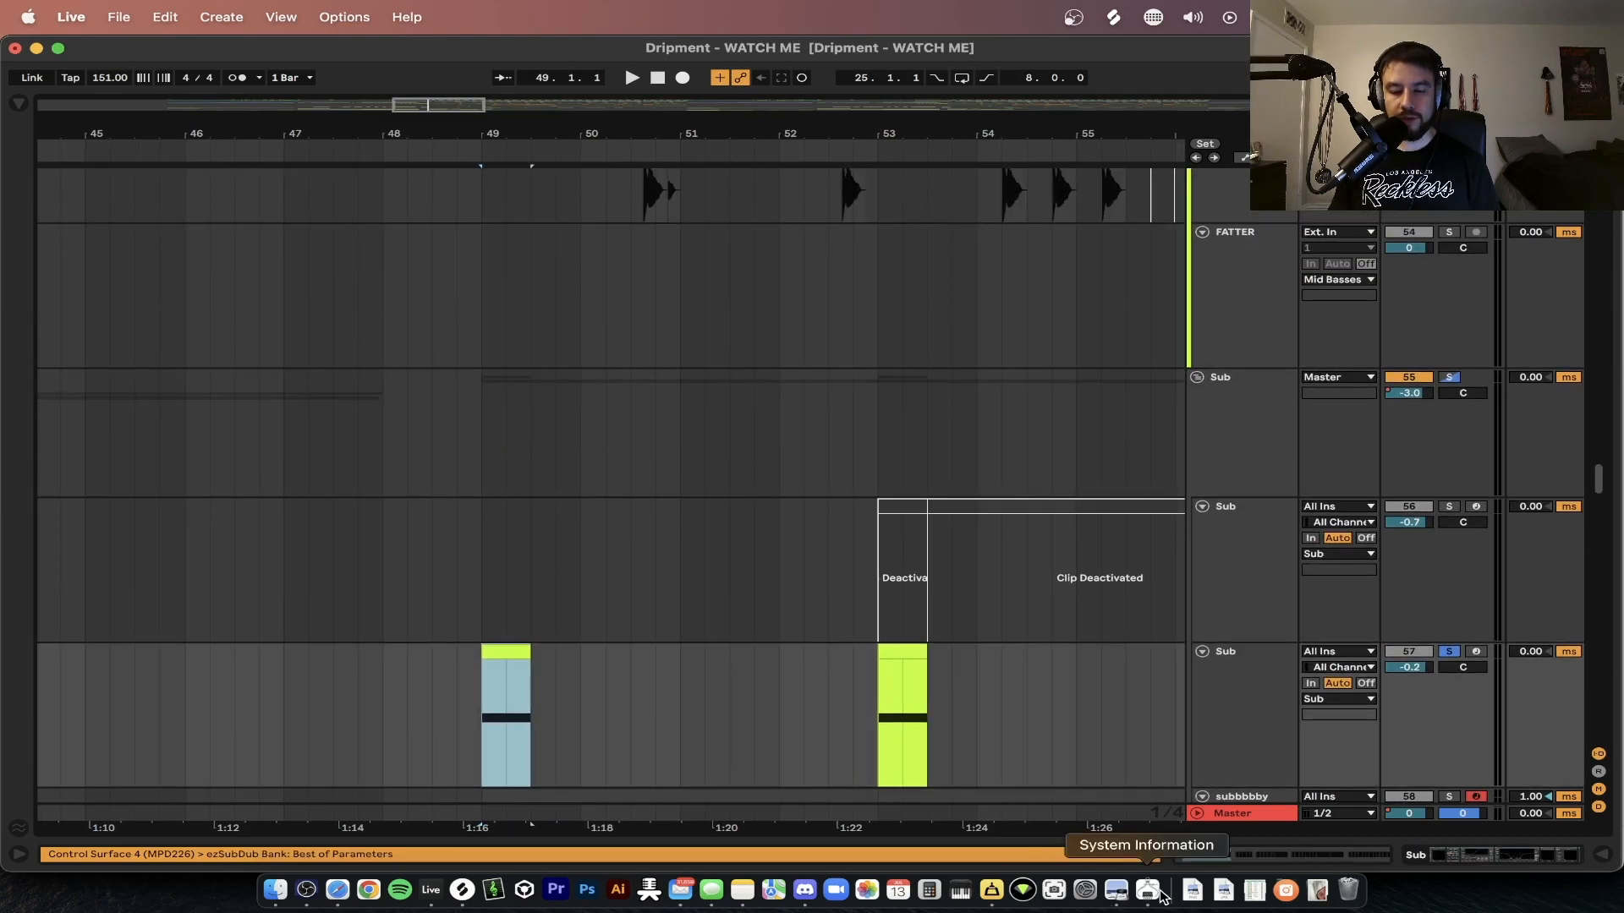
scroll(677, 538, "down", 3)
scroll(677, 536, "up", 15)
scroll(674, 533, "up", 15)
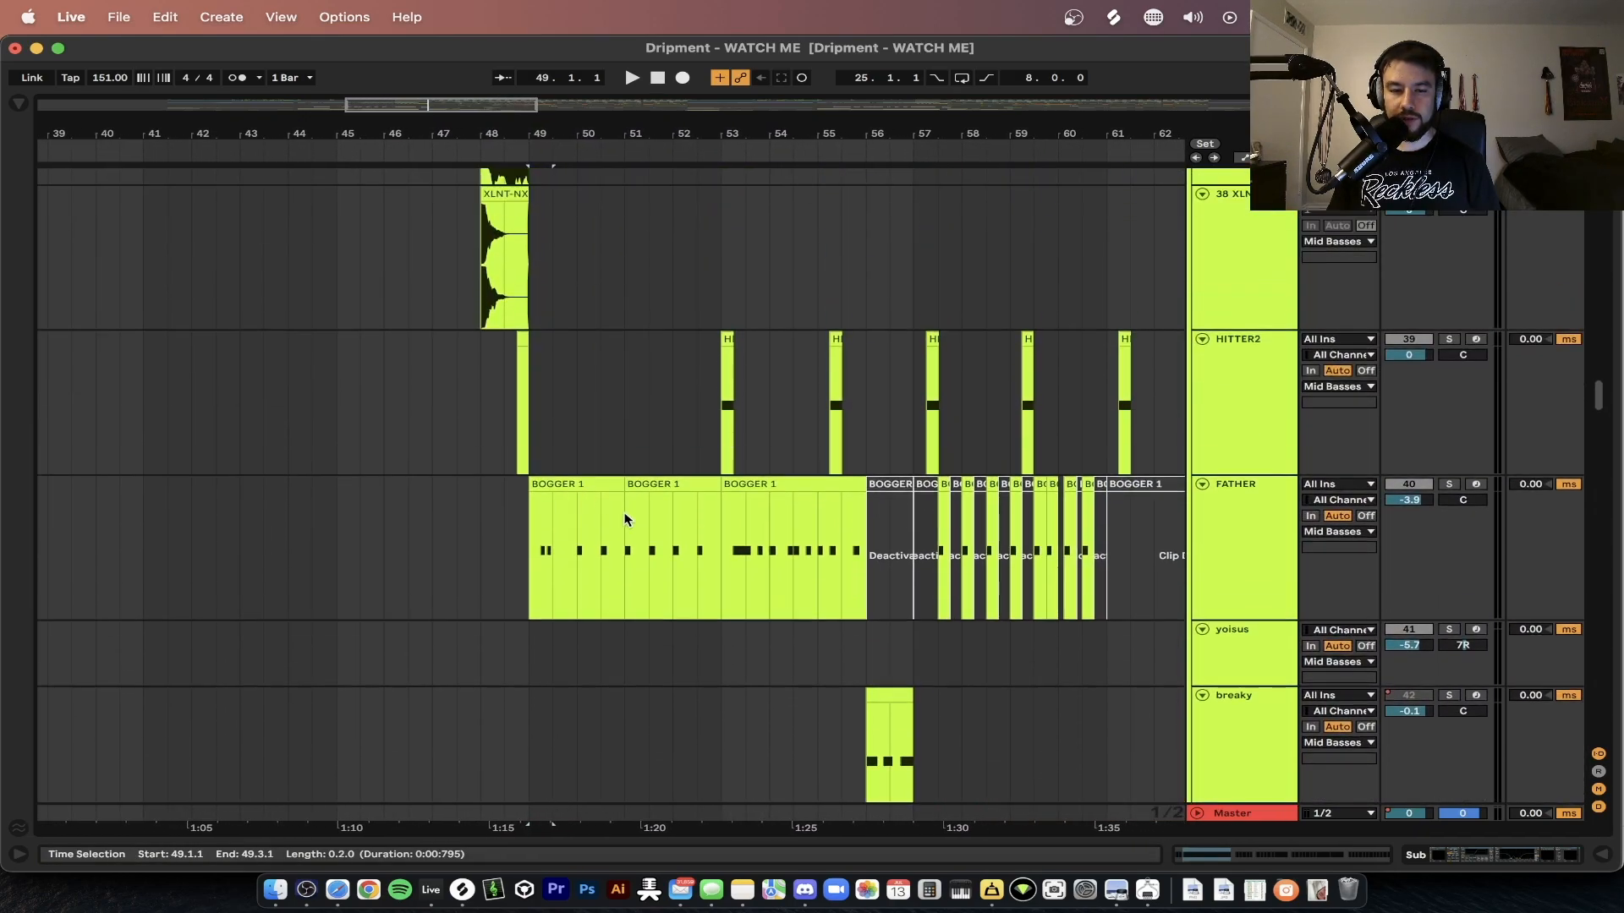
scroll(506, 416, "up", 5)
scroll(585, 532, "up", 3)
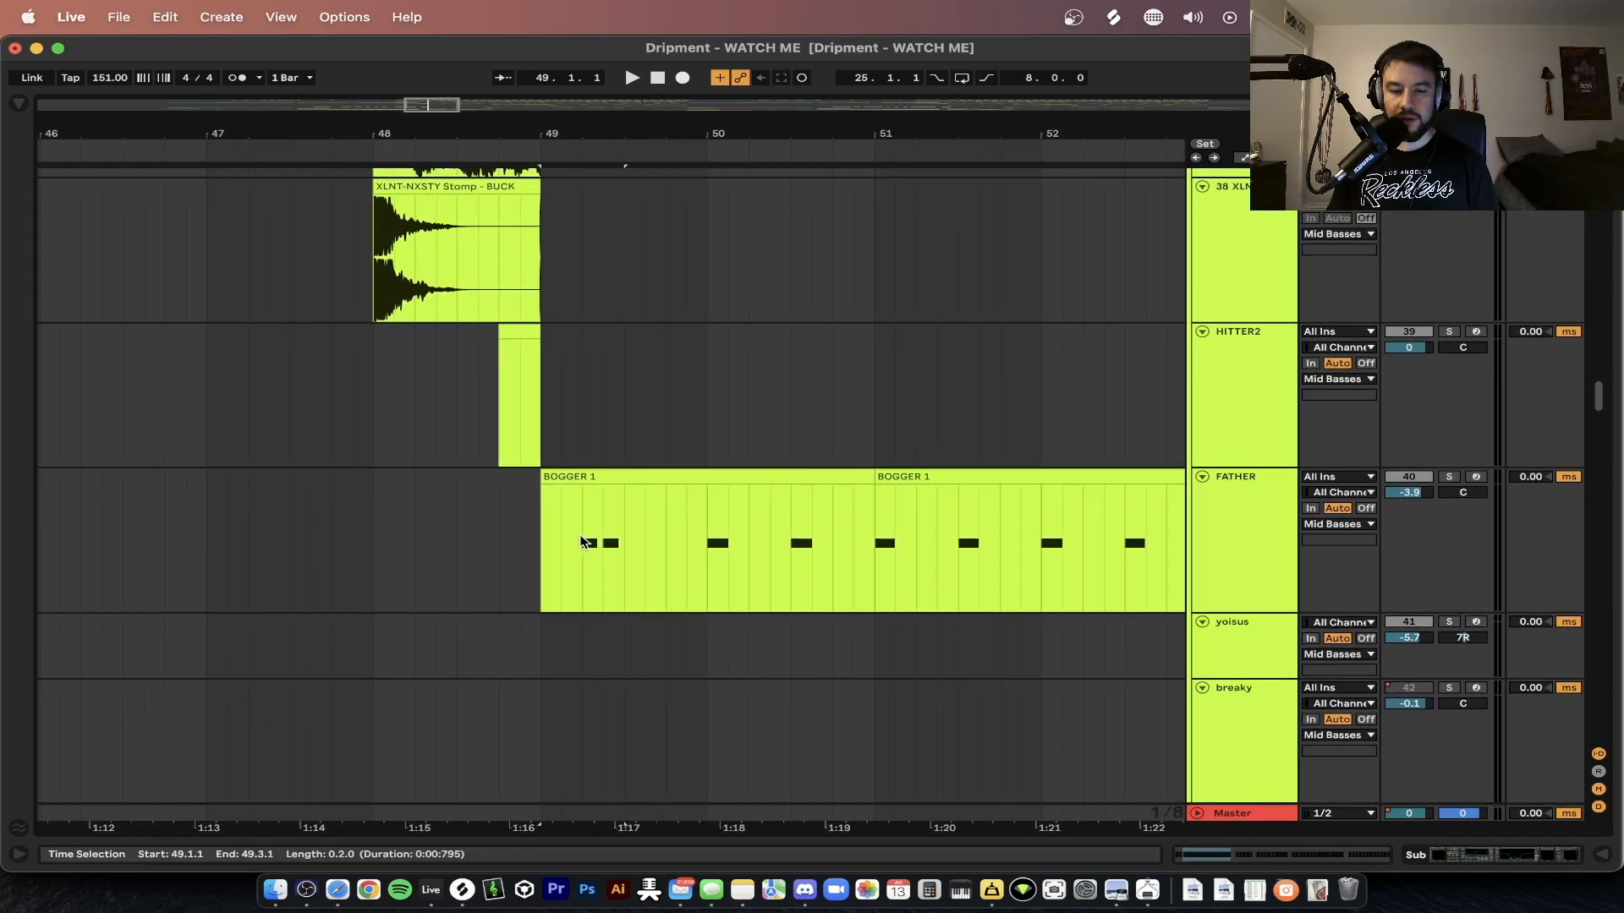
double_click(588, 480)
key("alt+super+l")
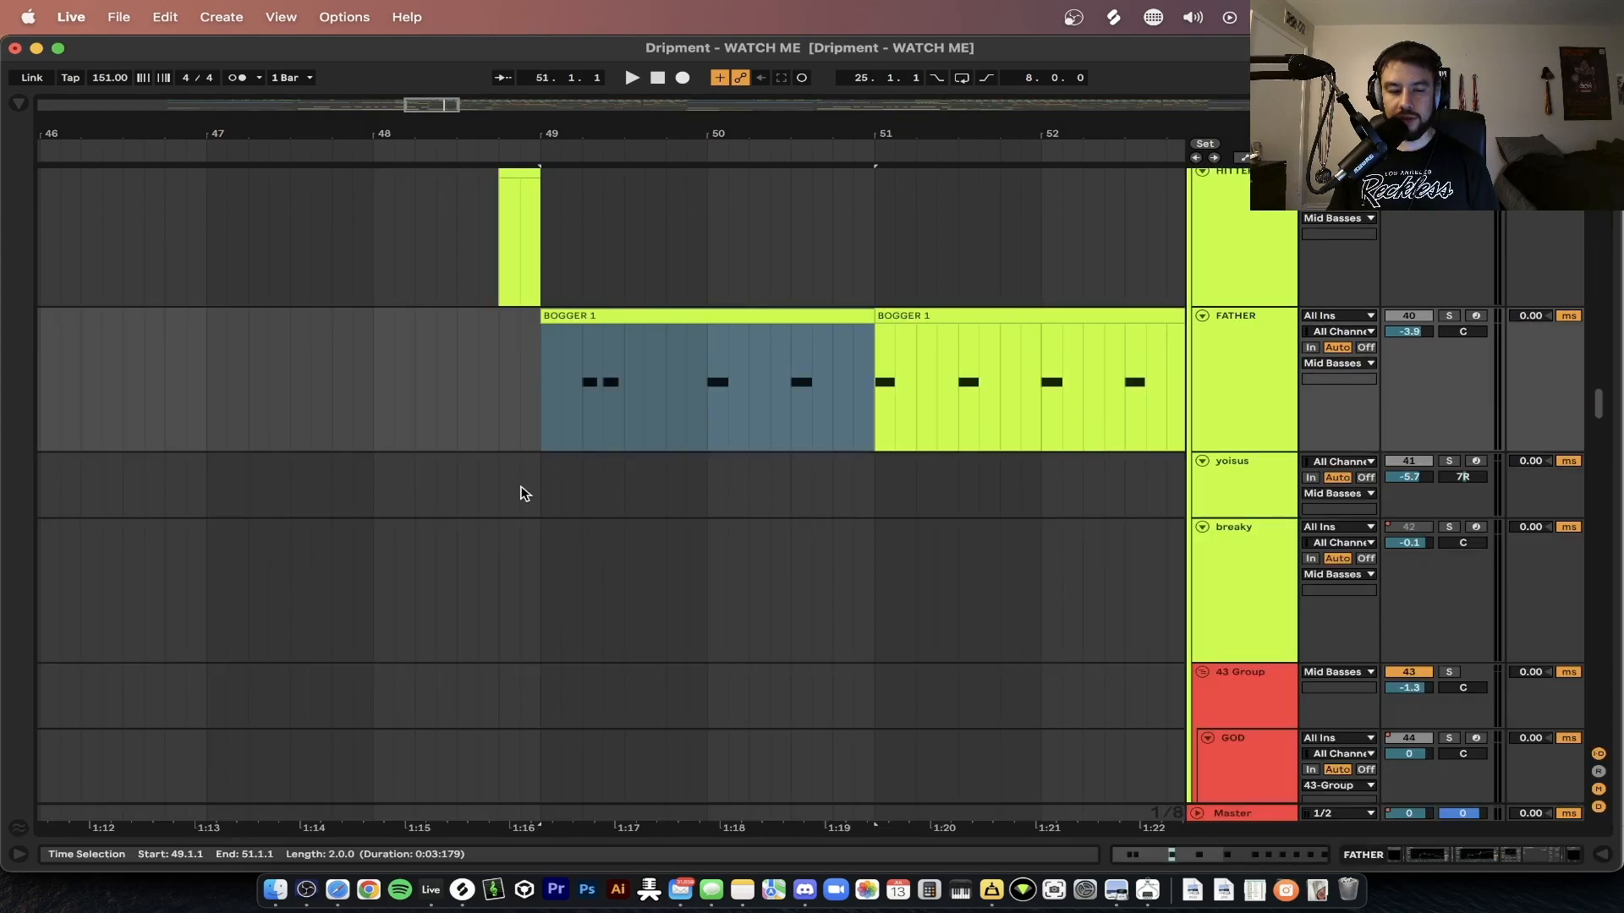
- Play from bar 49 with the FATHER track soloed, and clear the solo and stop playback
scroll(523, 494, "down", 3)
key("space")
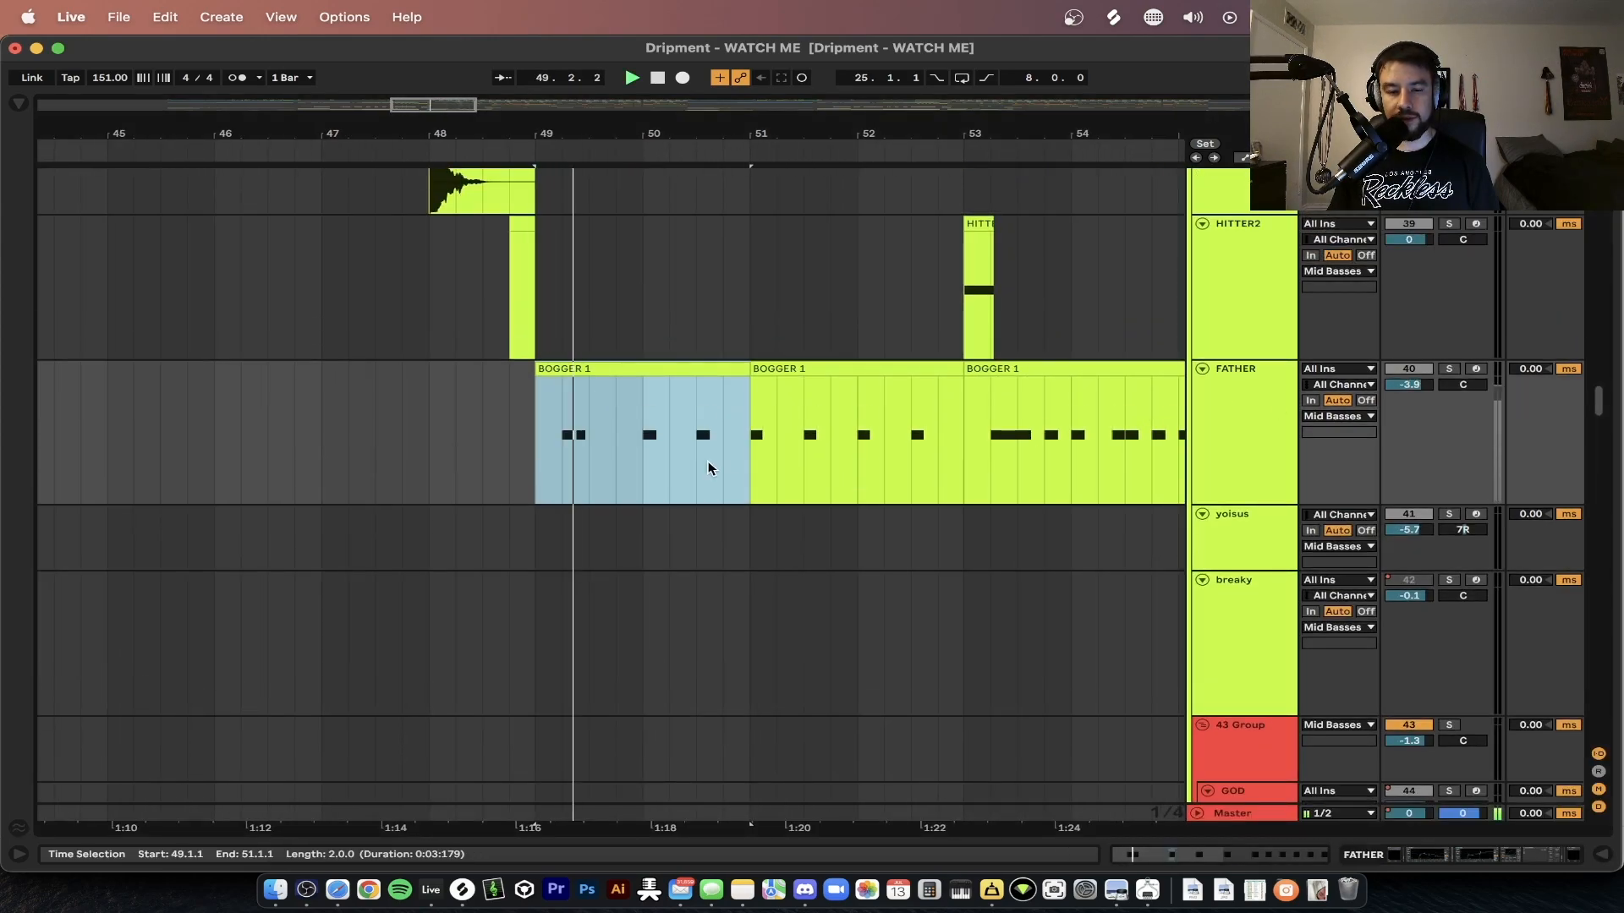
left_click(1448, 370)
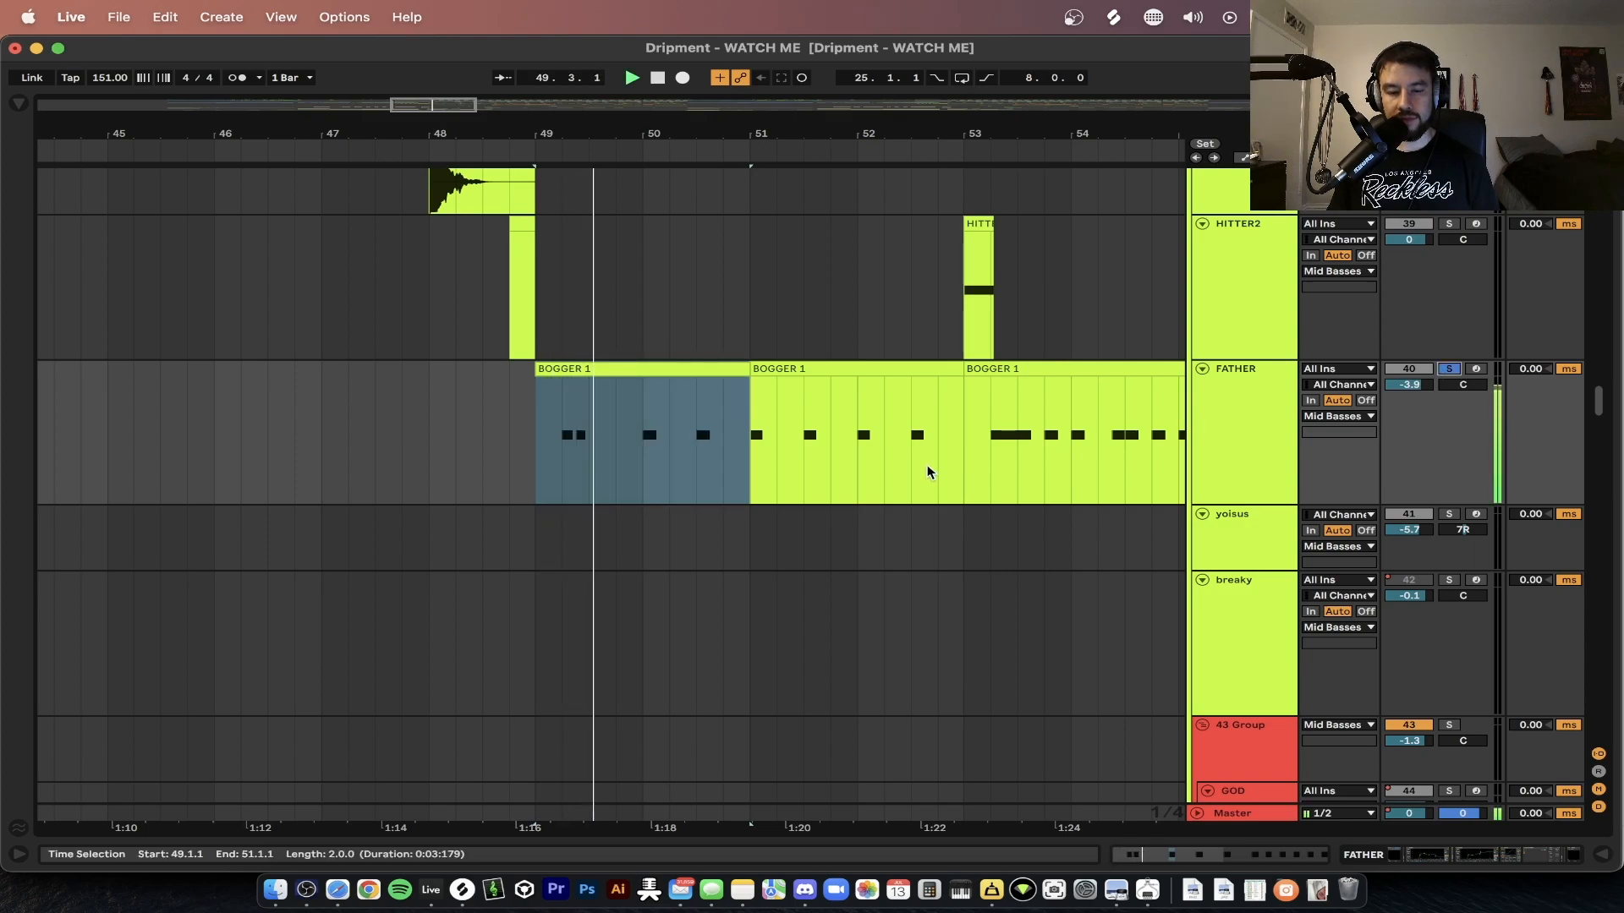
scroll(1448, 372, "up", 1)
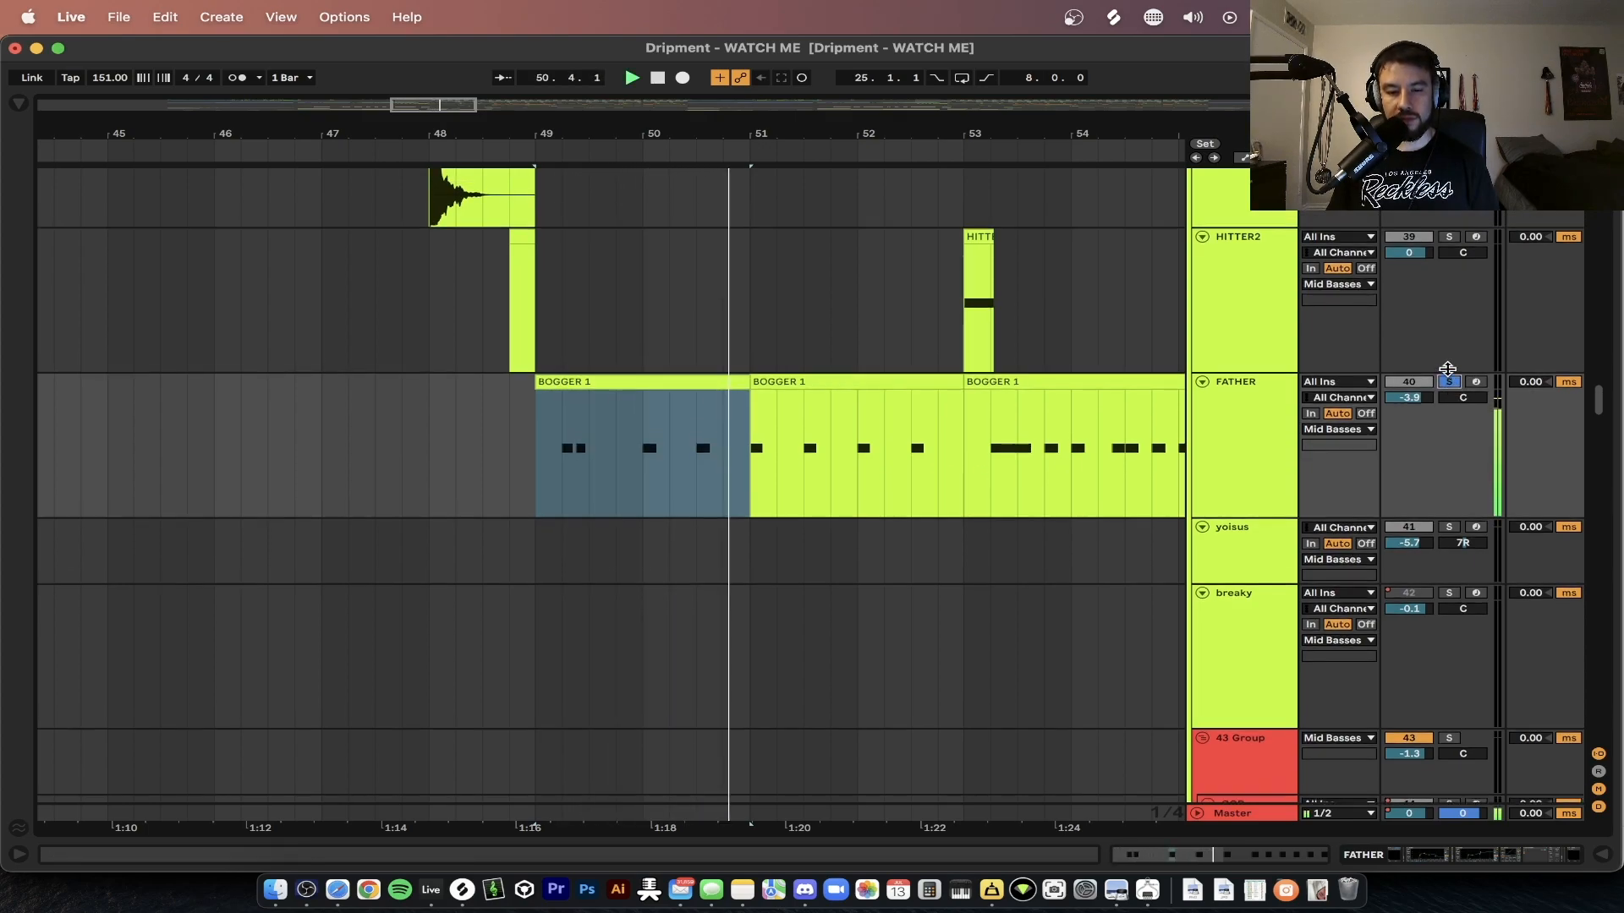
left_click(1452, 383)
key("space")
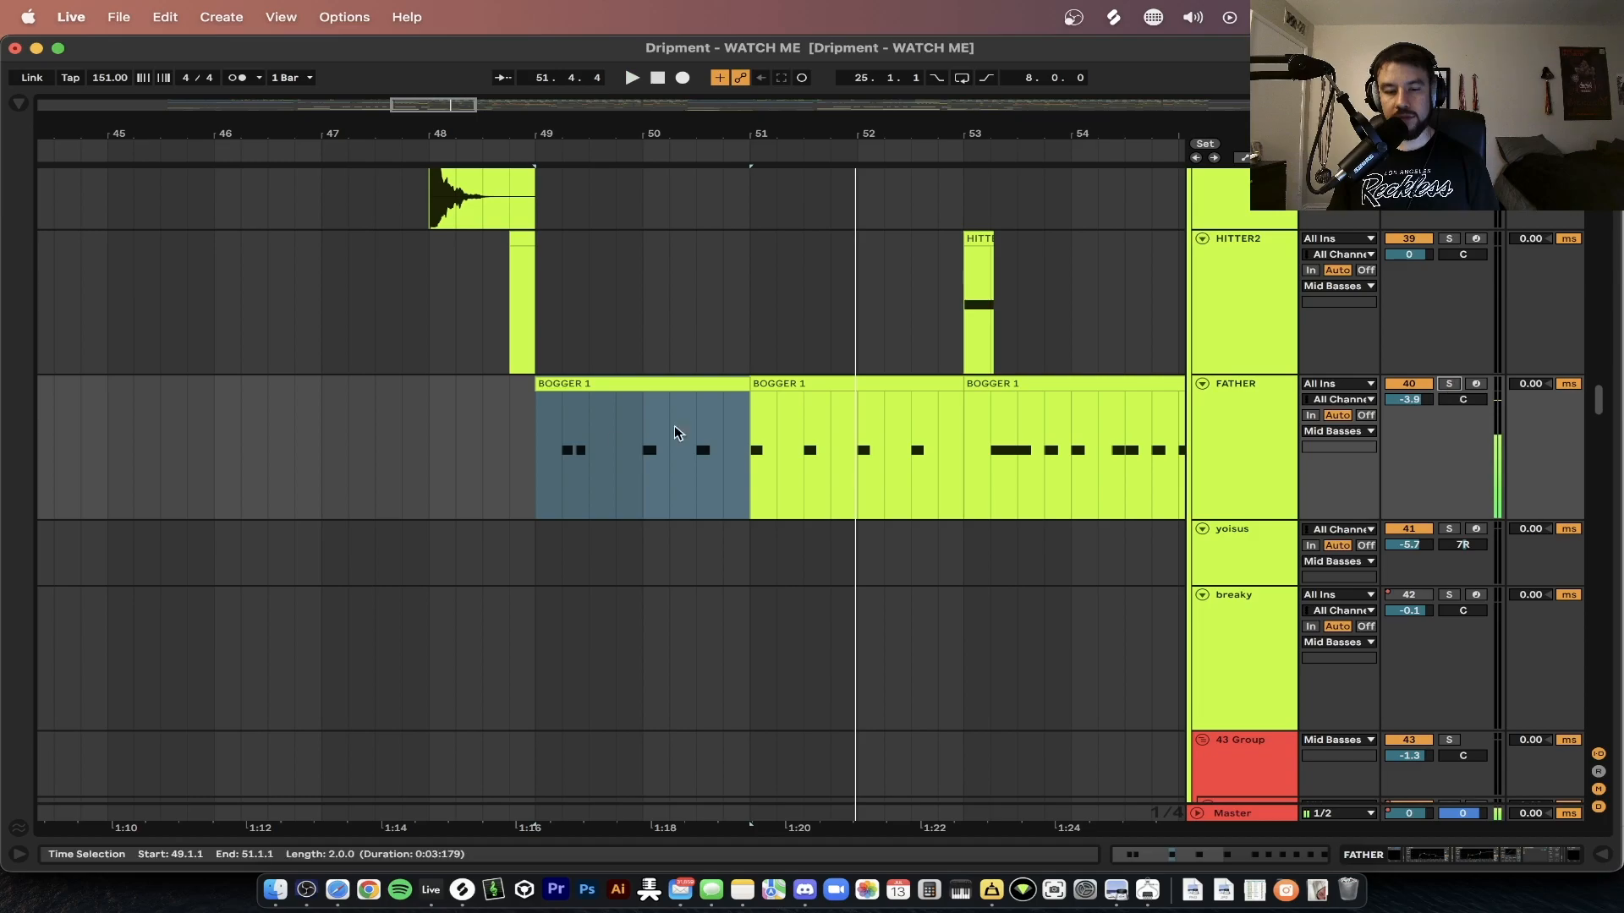
- Solo the JkylHydeShields lead melody track in the Melodics group and play it from bar 17
scroll(602, 440, "up", 1)
scroll(602, 440, "down", 4)
scroll(592, 445, "left", 20)
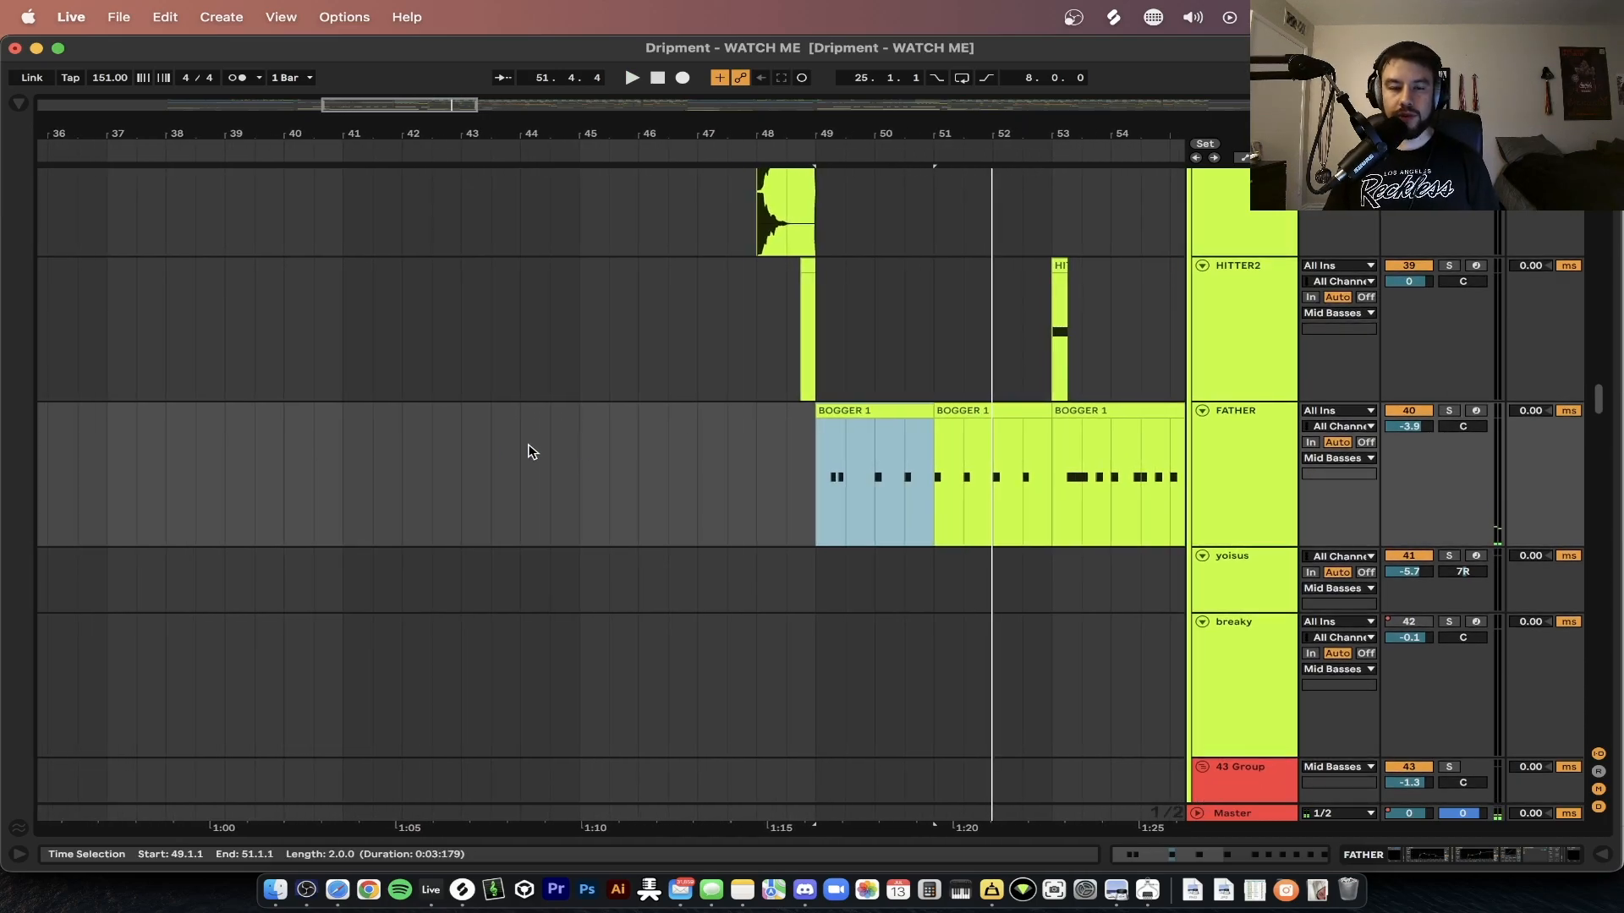
scroll(502, 451, "down", 20)
scroll(502, 450, "down", 20)
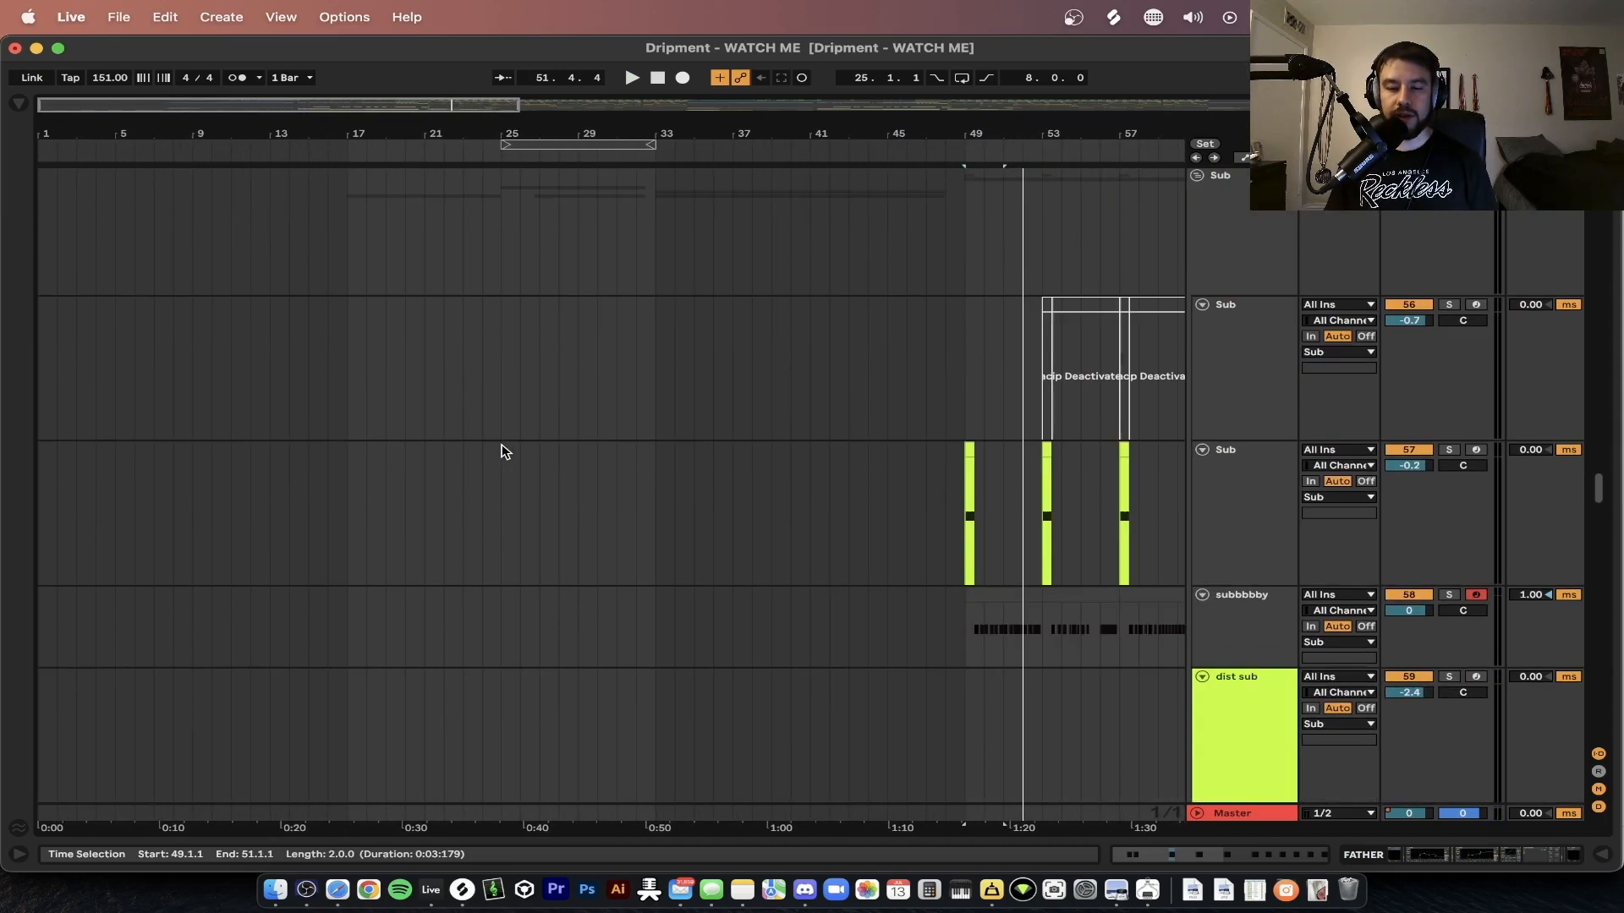
scroll(502, 451, "up", 20)
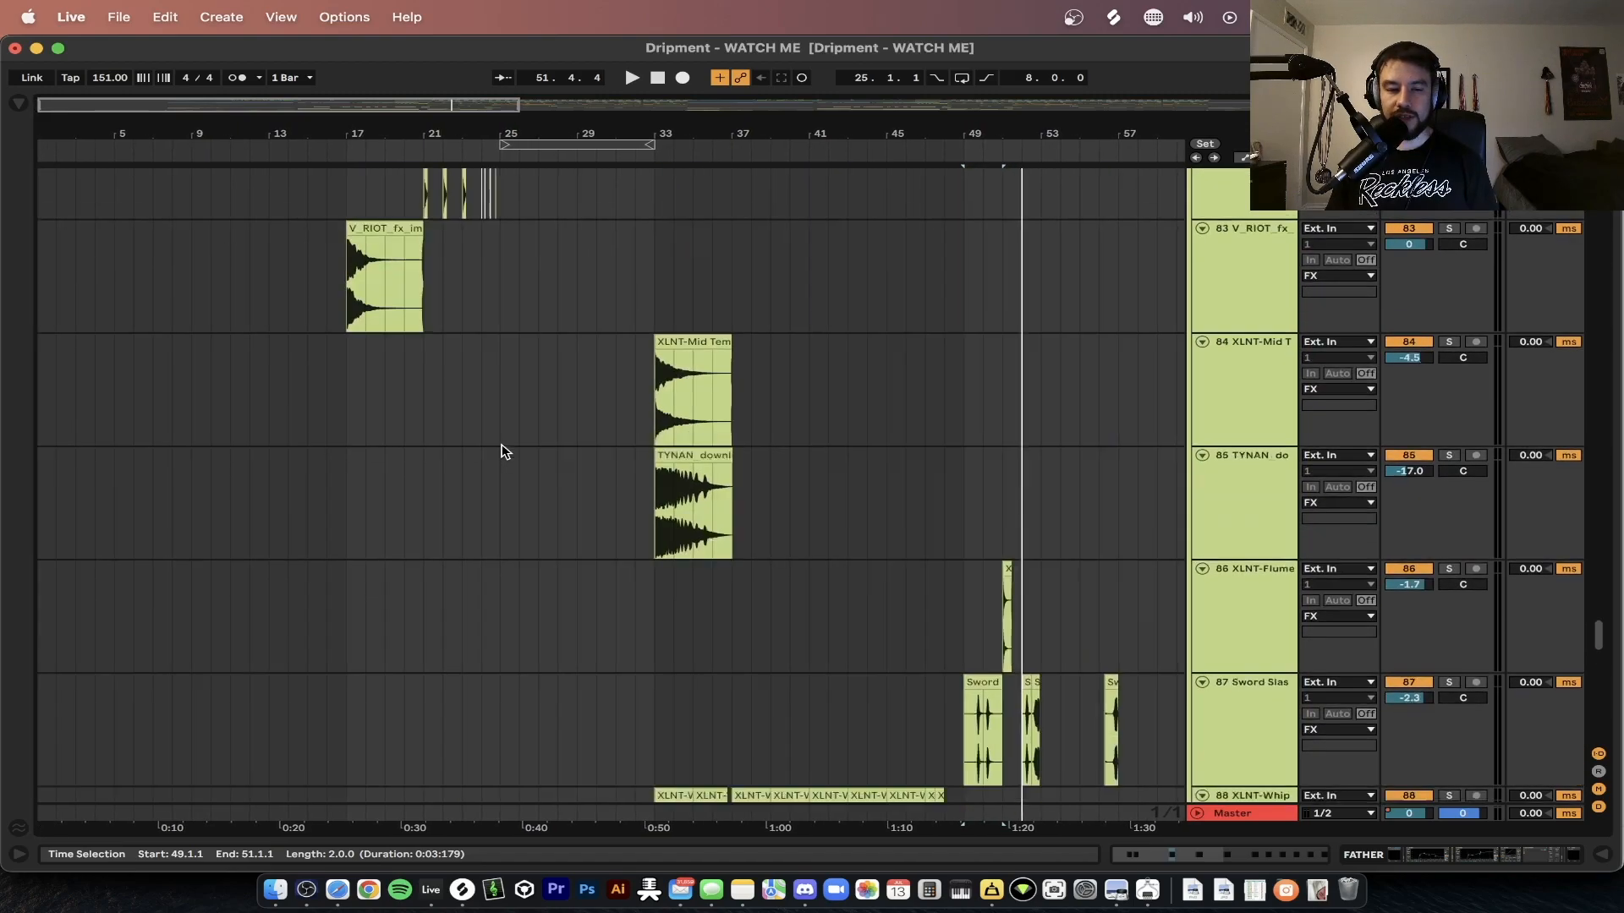
scroll(503, 450, "down", 1)
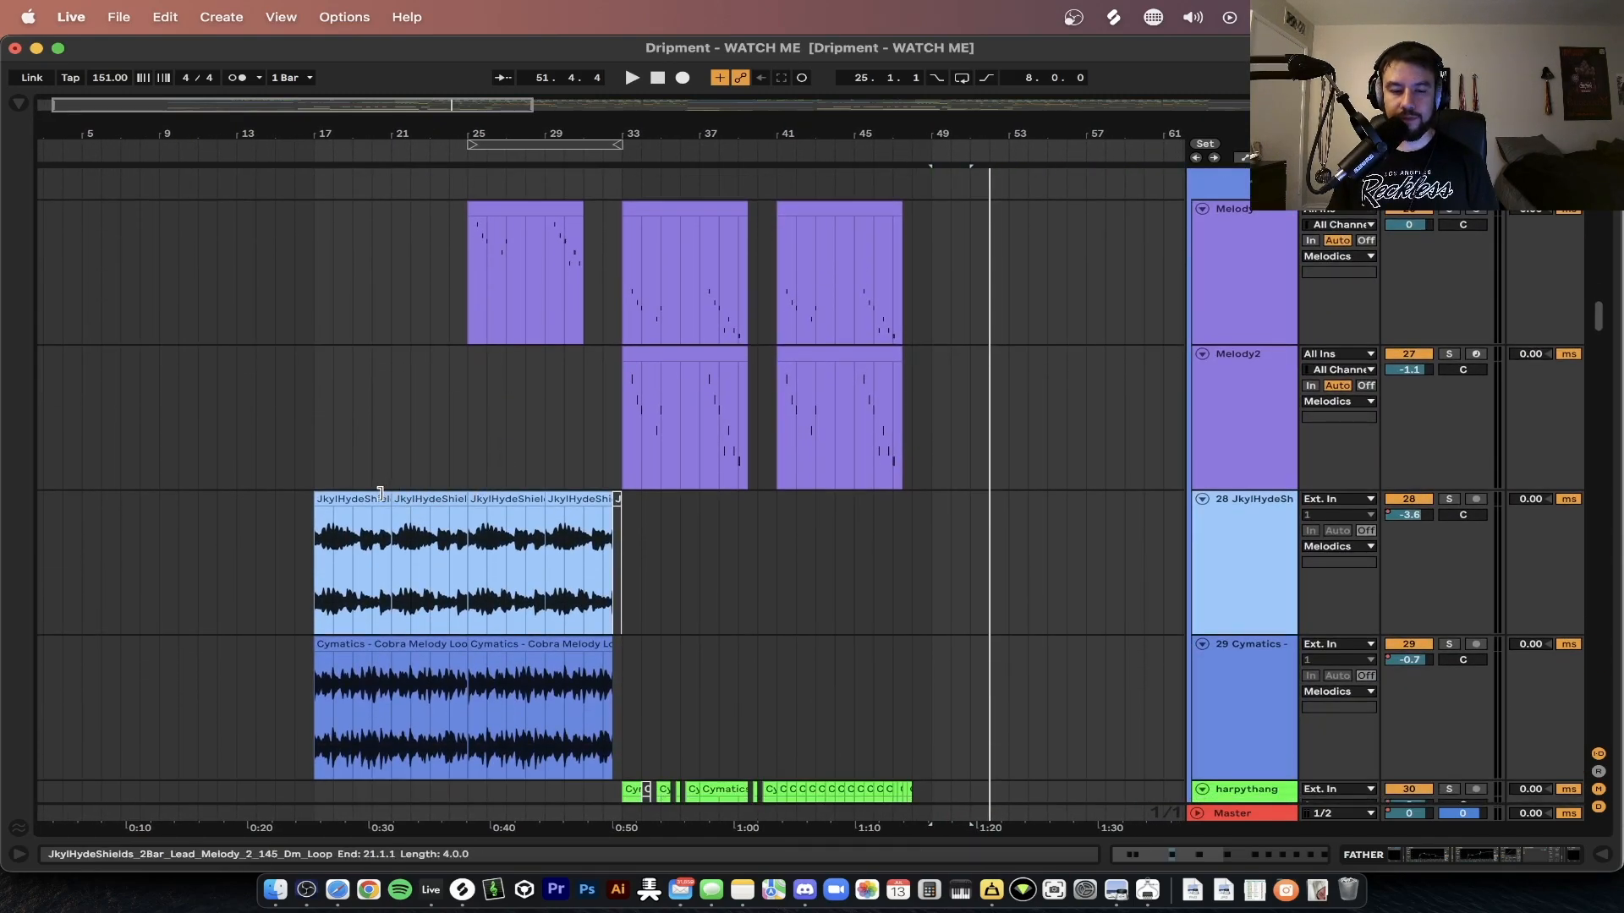
left_click(381, 499)
left_click(1448, 500)
key("space")
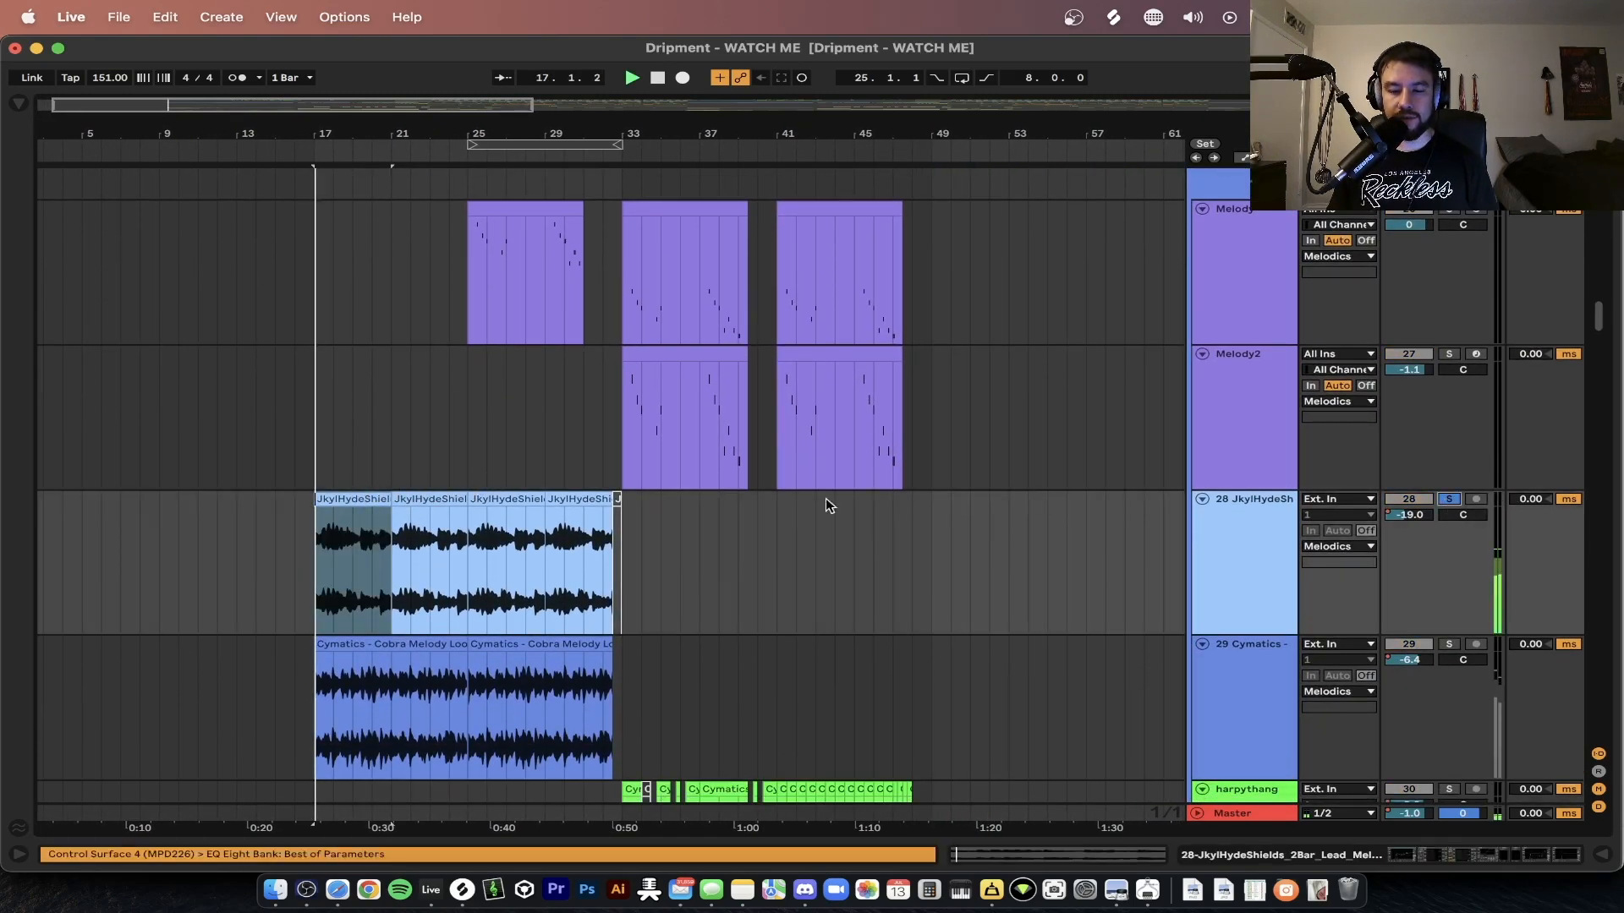
- Open the device chain of the soloed JkylHydeShields track and show the HalfTime device's on/off automation in the arrangement
double_click(345, 511)
left_click(1262, 307)
scroll(633, 733, "right", 15)
scroll(633, 733, "left", 2)
scroll(631, 728, "left", 5)
right_click(1091, 667)
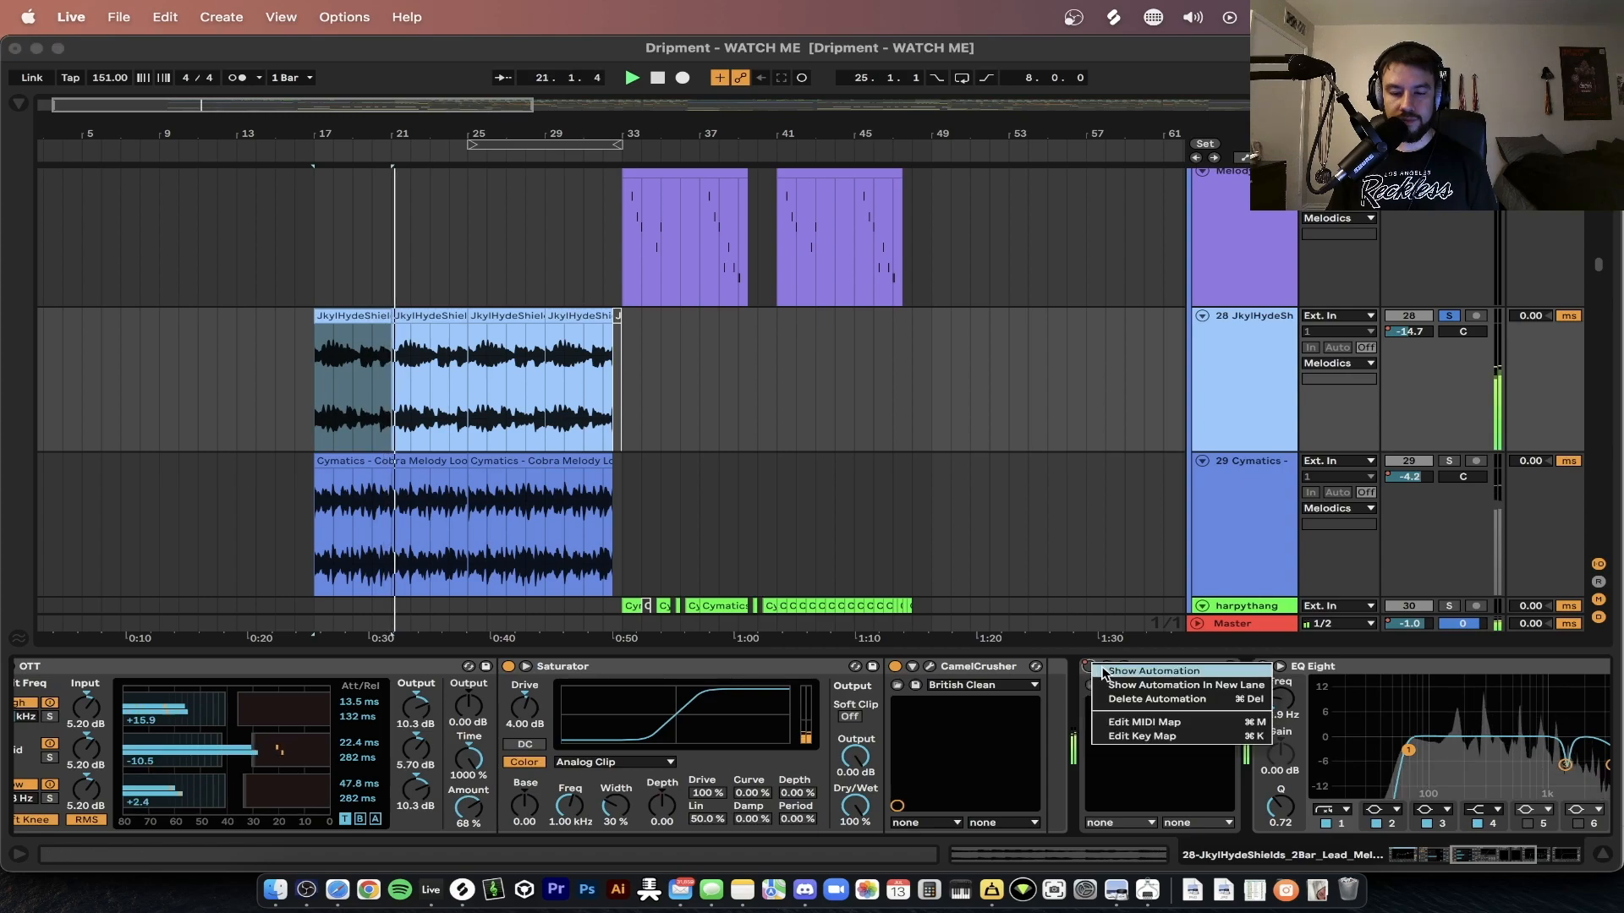
left_click(1103, 671)
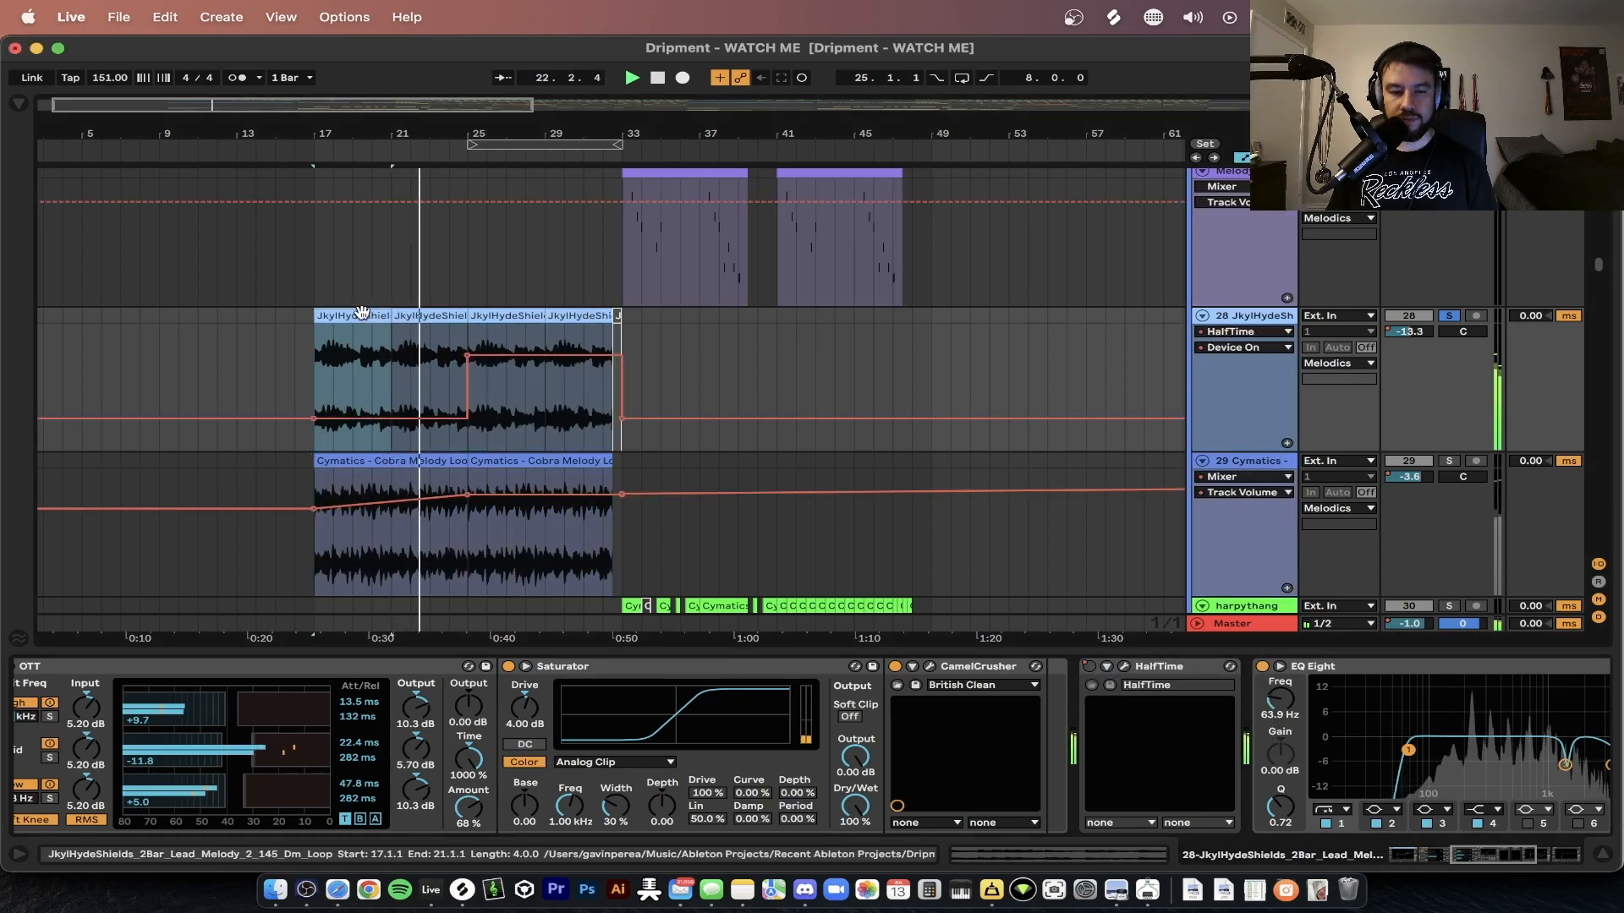
- Inspect the warp settings of the JkylHydeShields clip at bar 17, and hide the clip details
key("z")
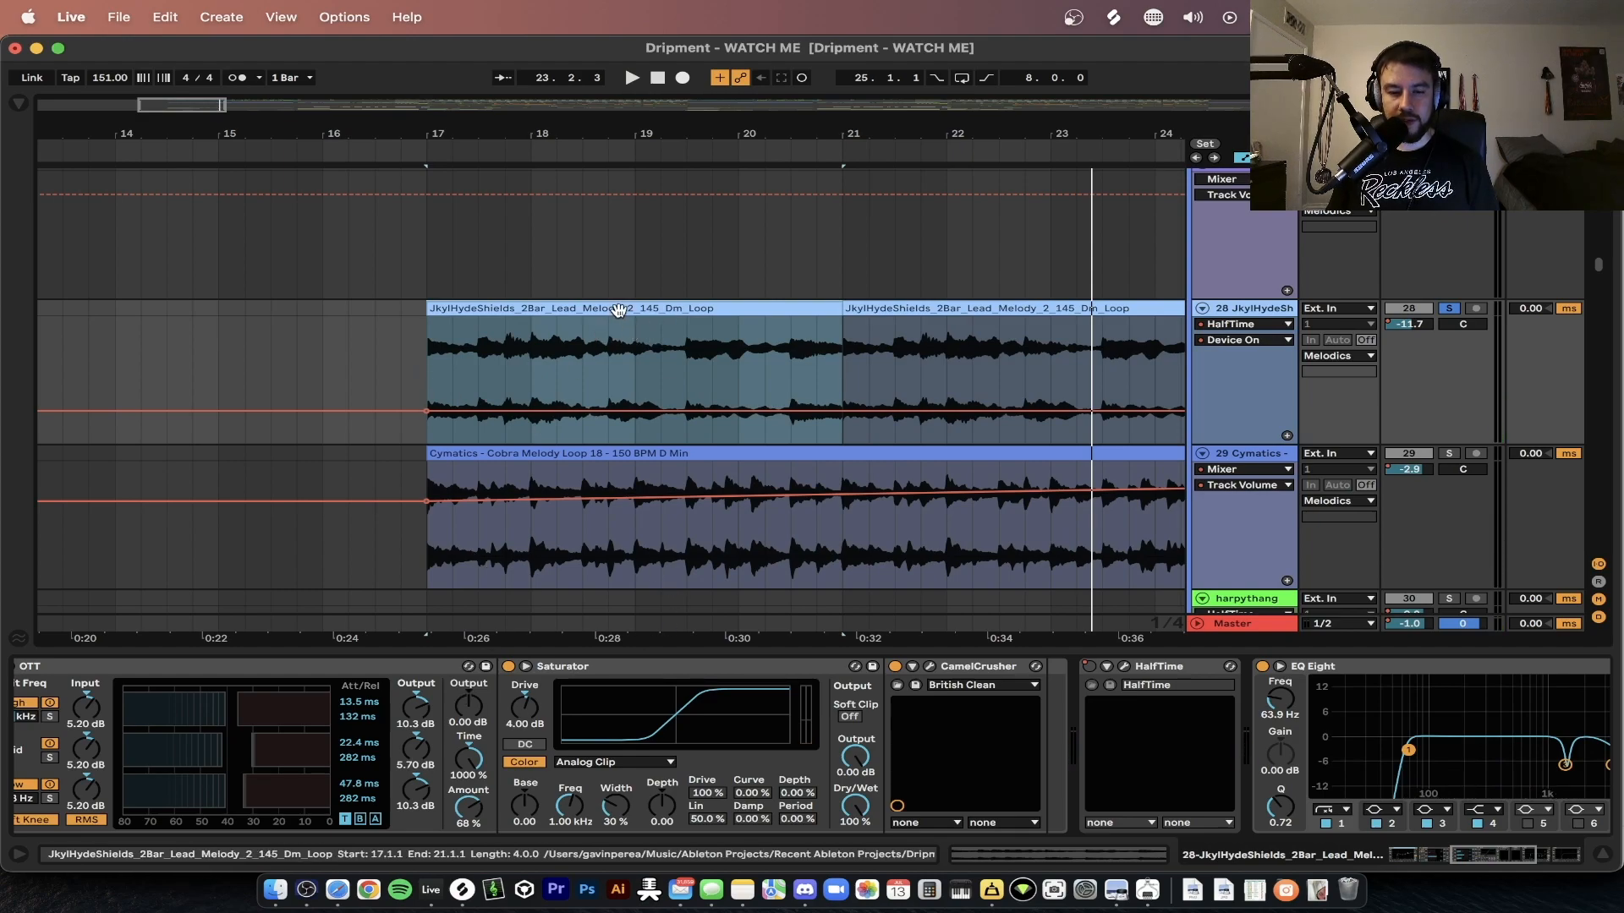
double_click(585, 382)
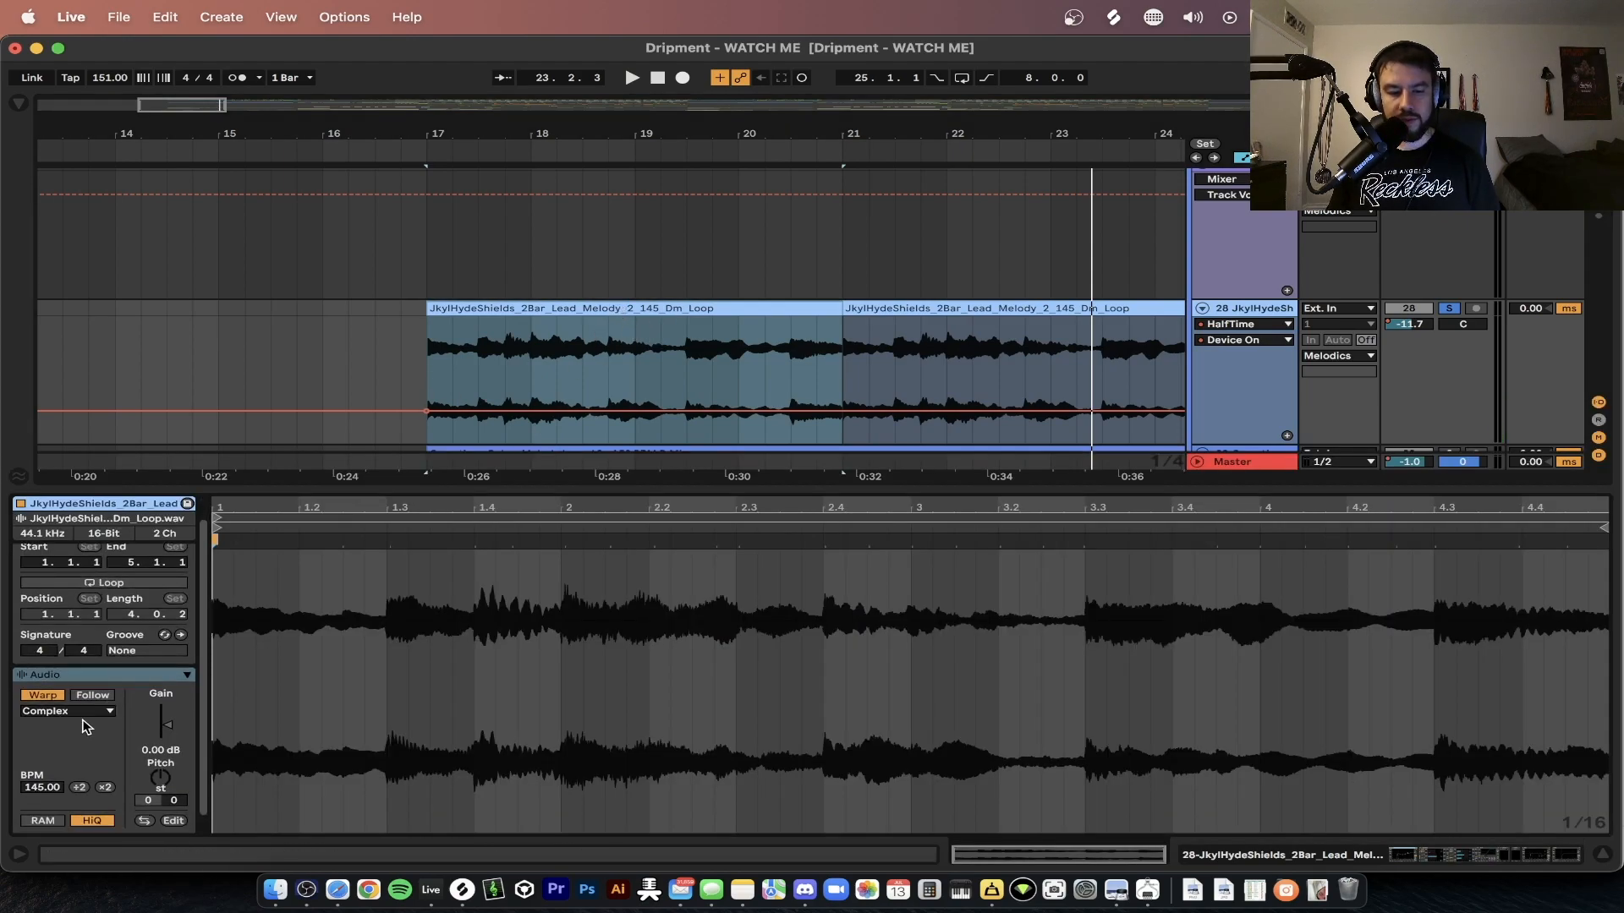
scroll(107, 770, "down", 1)
key("super+alt+l")
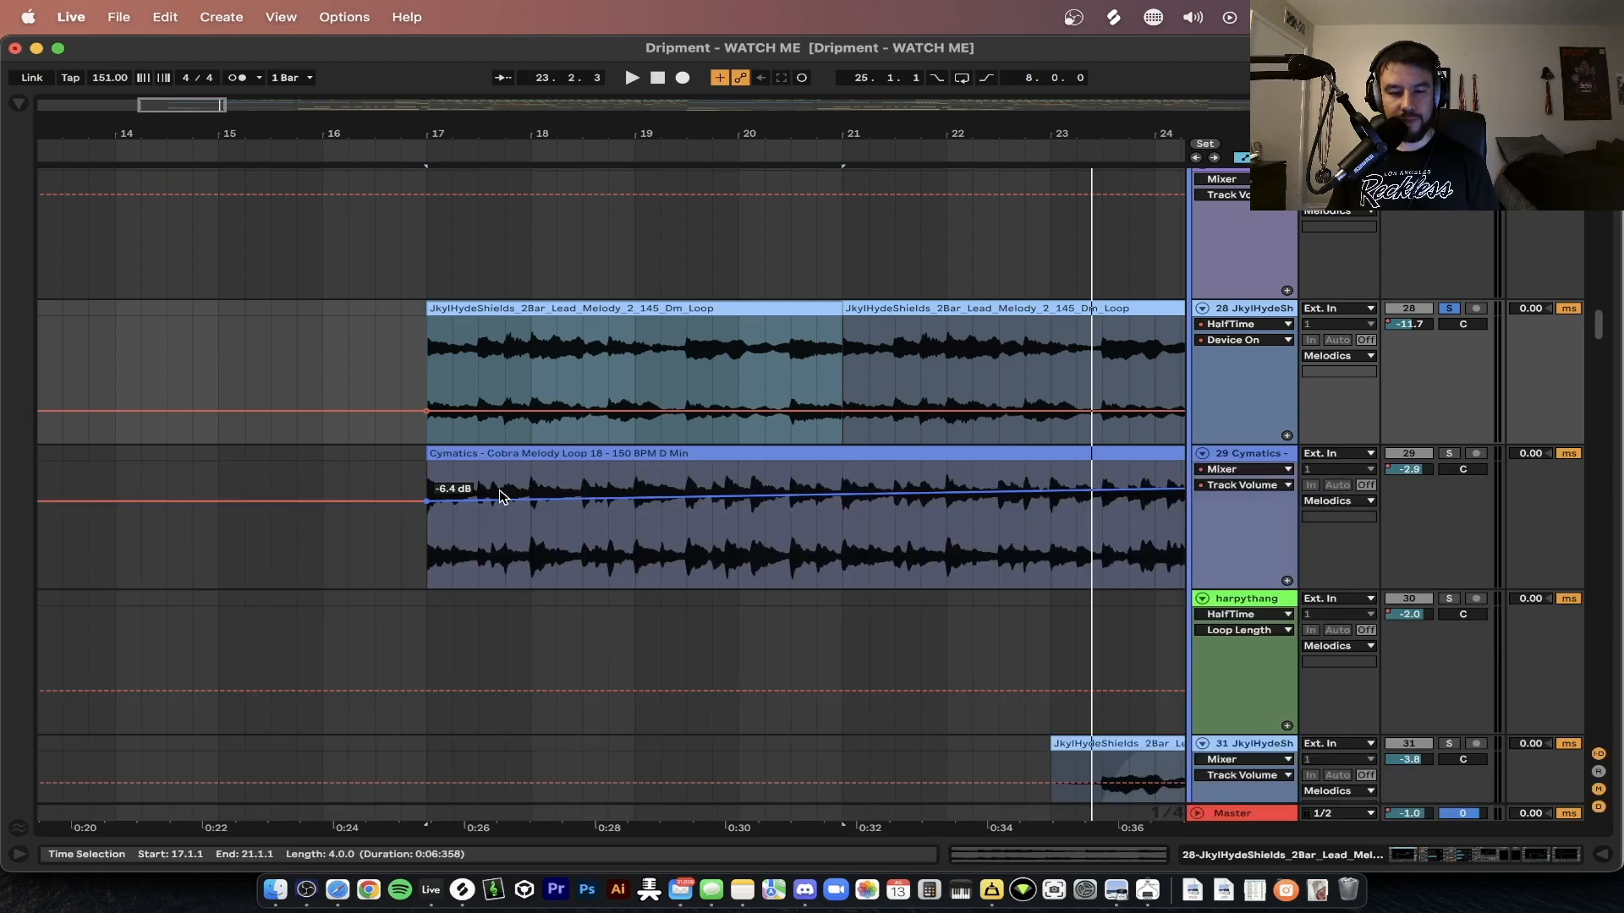
- Play the soloed JkylHydeShields track briefly, and select its section from bar 17 to bar 25
scroll(649, 401, "down", 3)
scroll(875, 412, "down", 3)
left_click(844, 339)
key("space")
scroll(844, 340, "right", 1)
scroll(844, 340, "up", 1)
key("space")
left_click_drag(560, 378, 827, 383)
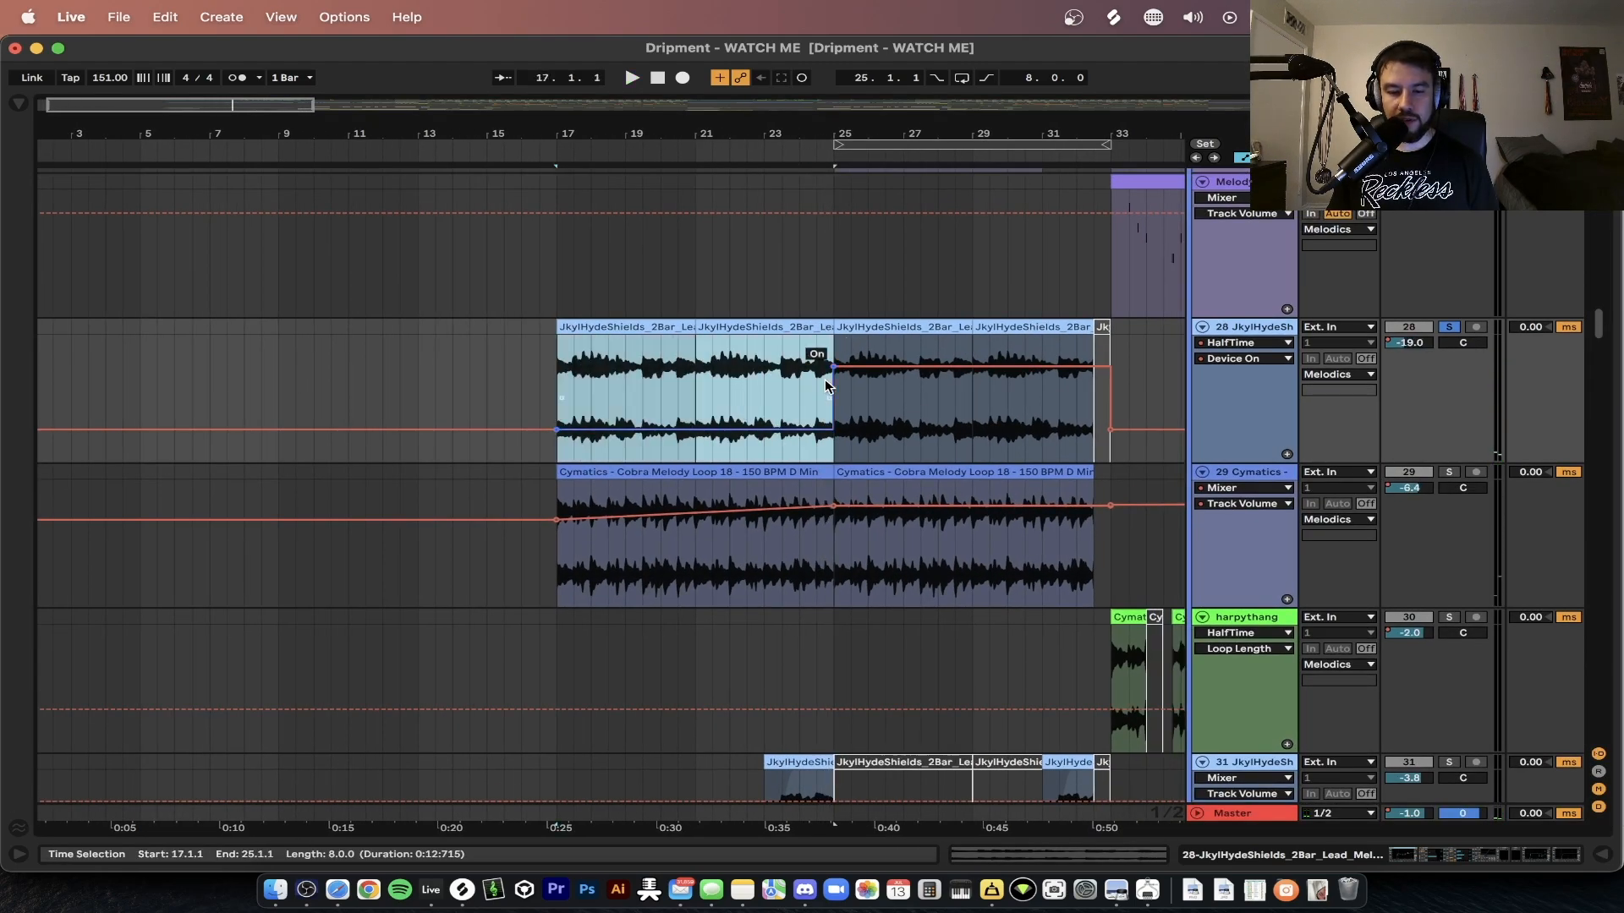
- Select the JkylHydeShields clip at bar 25 on the soloed track and play it from there
scroll(840, 376, "right", 2)
left_click(820, 331)
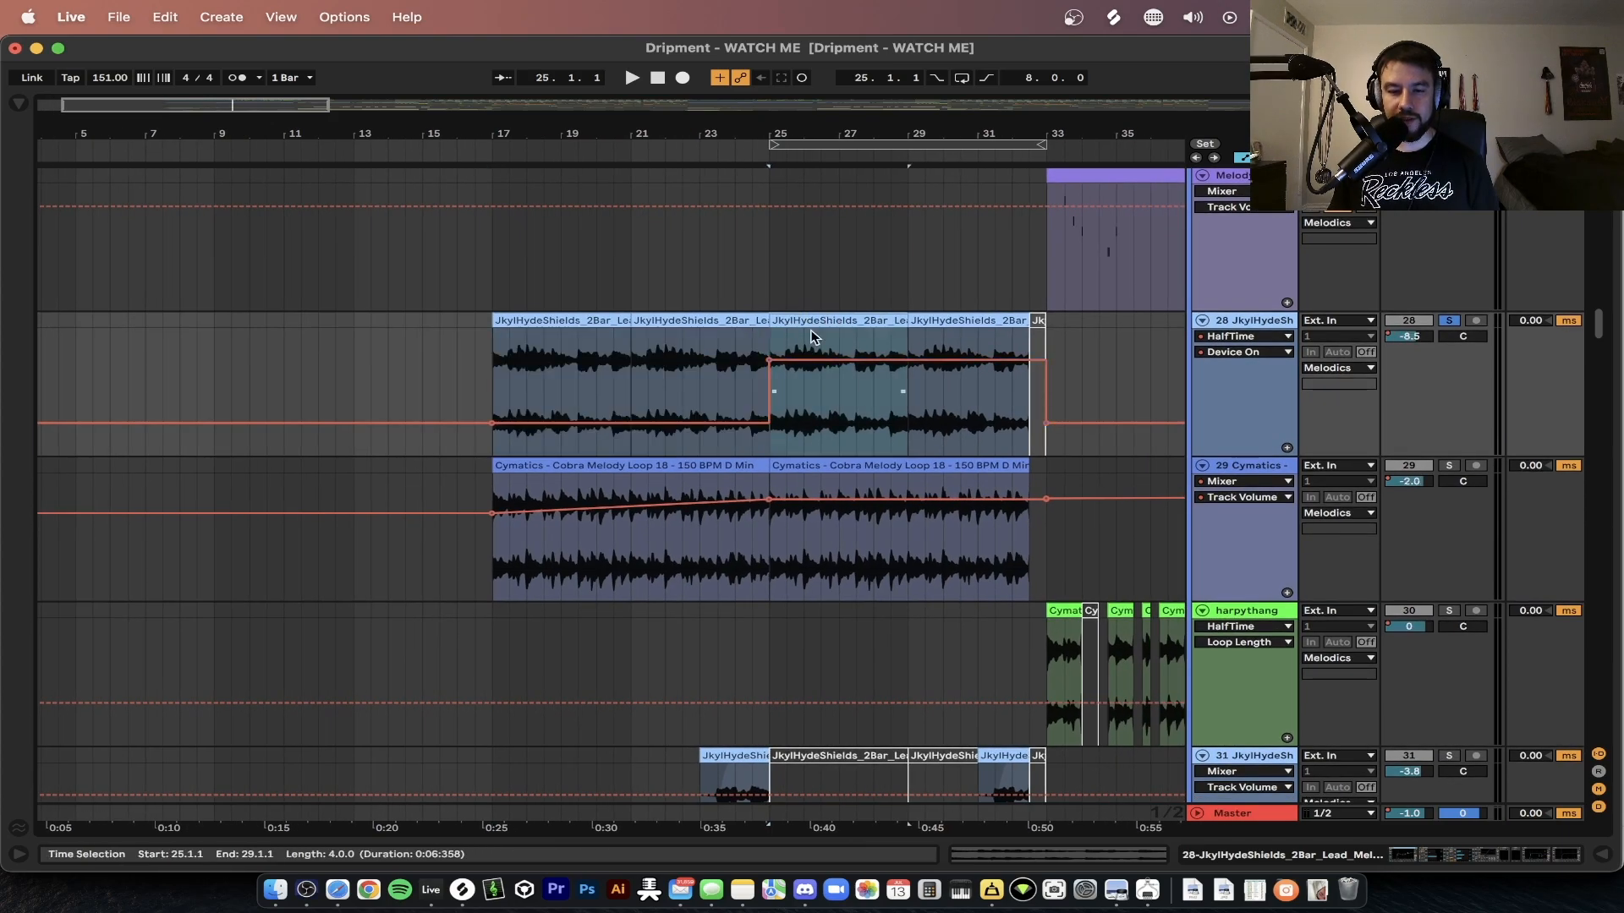
scroll(783, 345, "right", 1)
key("space")
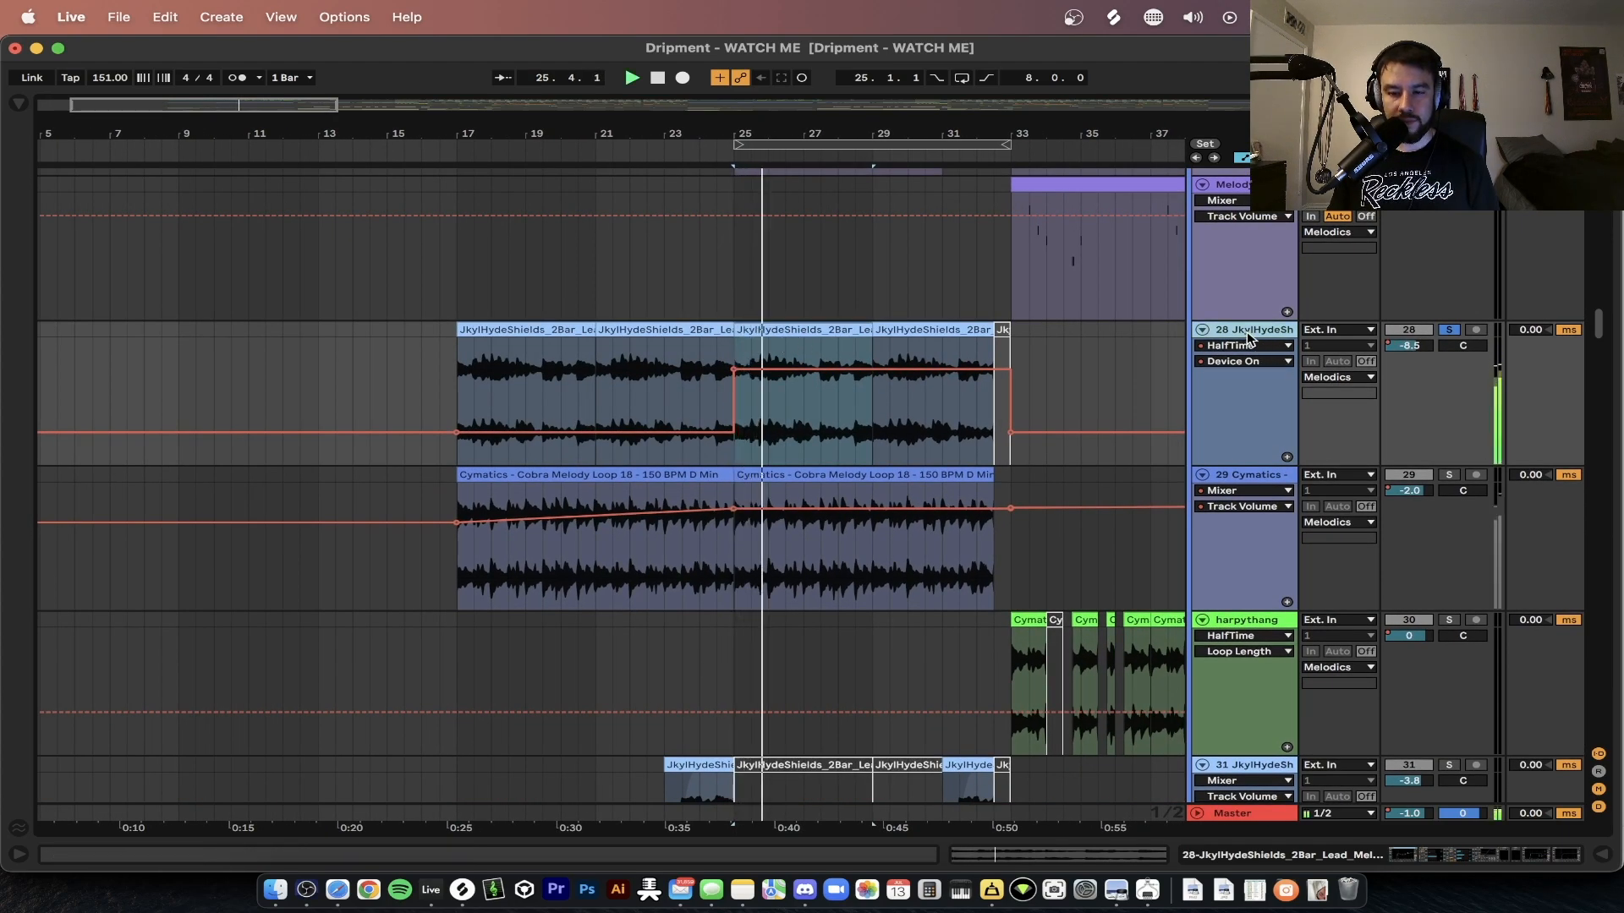
- Open the HalfTime plug-in window from the JkylHydeShields track's device chain, review its settings, and close it
key("super+alt+l")
scroll(1148, 731, "right", 2)
right_click(910, 666)
left_click(972, 640)
left_click(945, 666)
left_click_drag(601, 248, 345, 123)
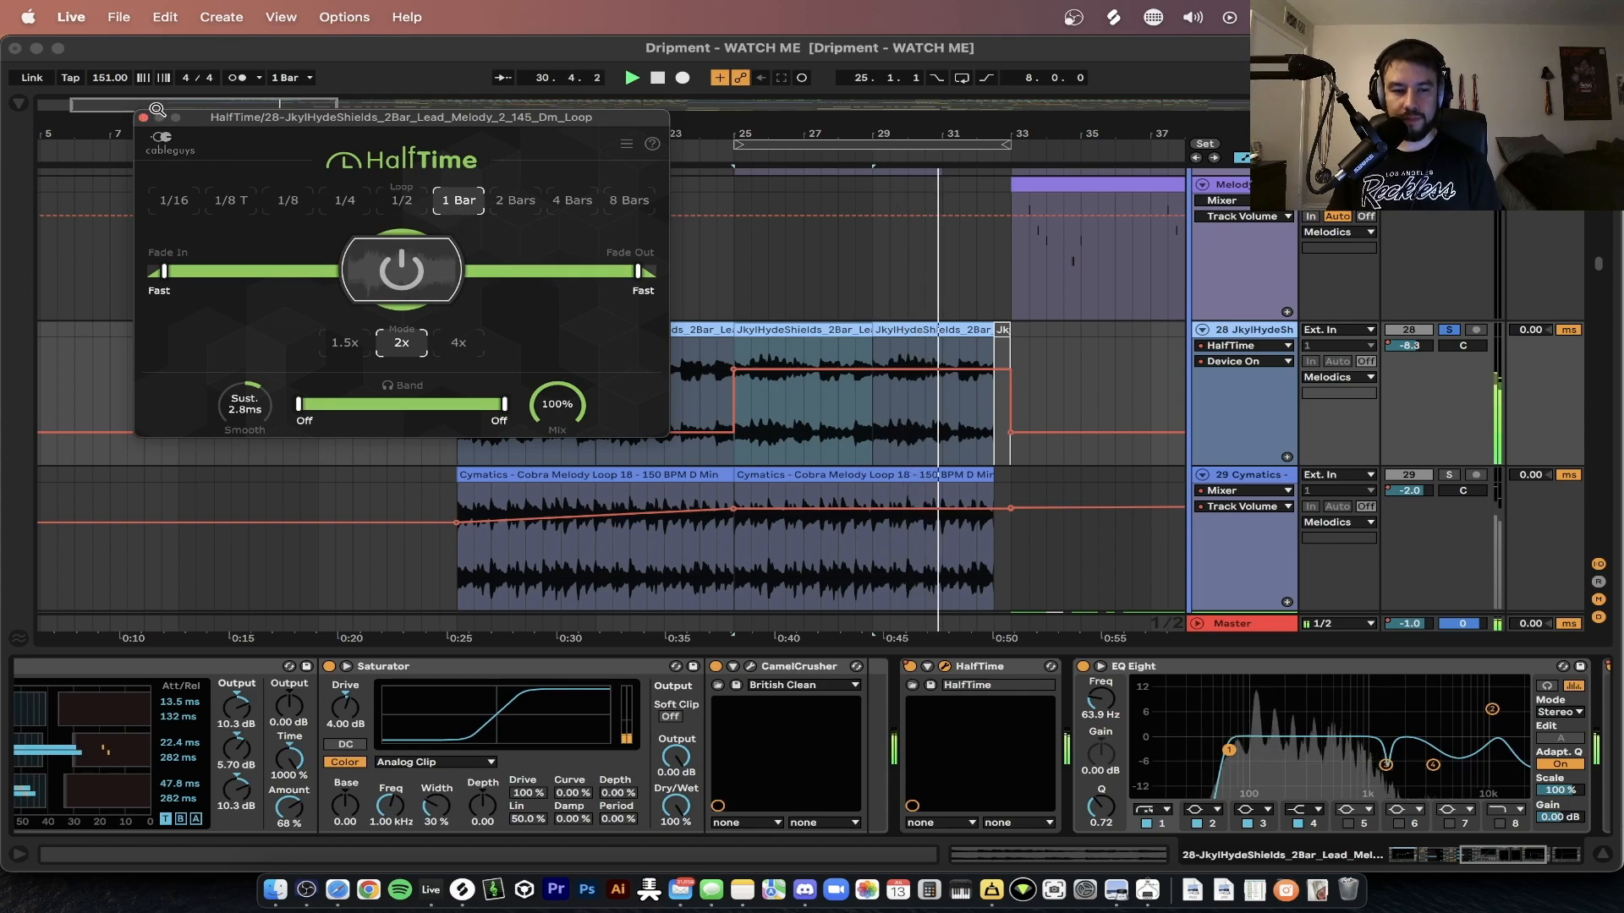
left_click(142, 117)
- Clear the solo on the first JkylHydeShields track and listen to it with the other tracks from bar 25
key("minus")
left_click(1448, 329)
scroll(634, 410, "down", 8)
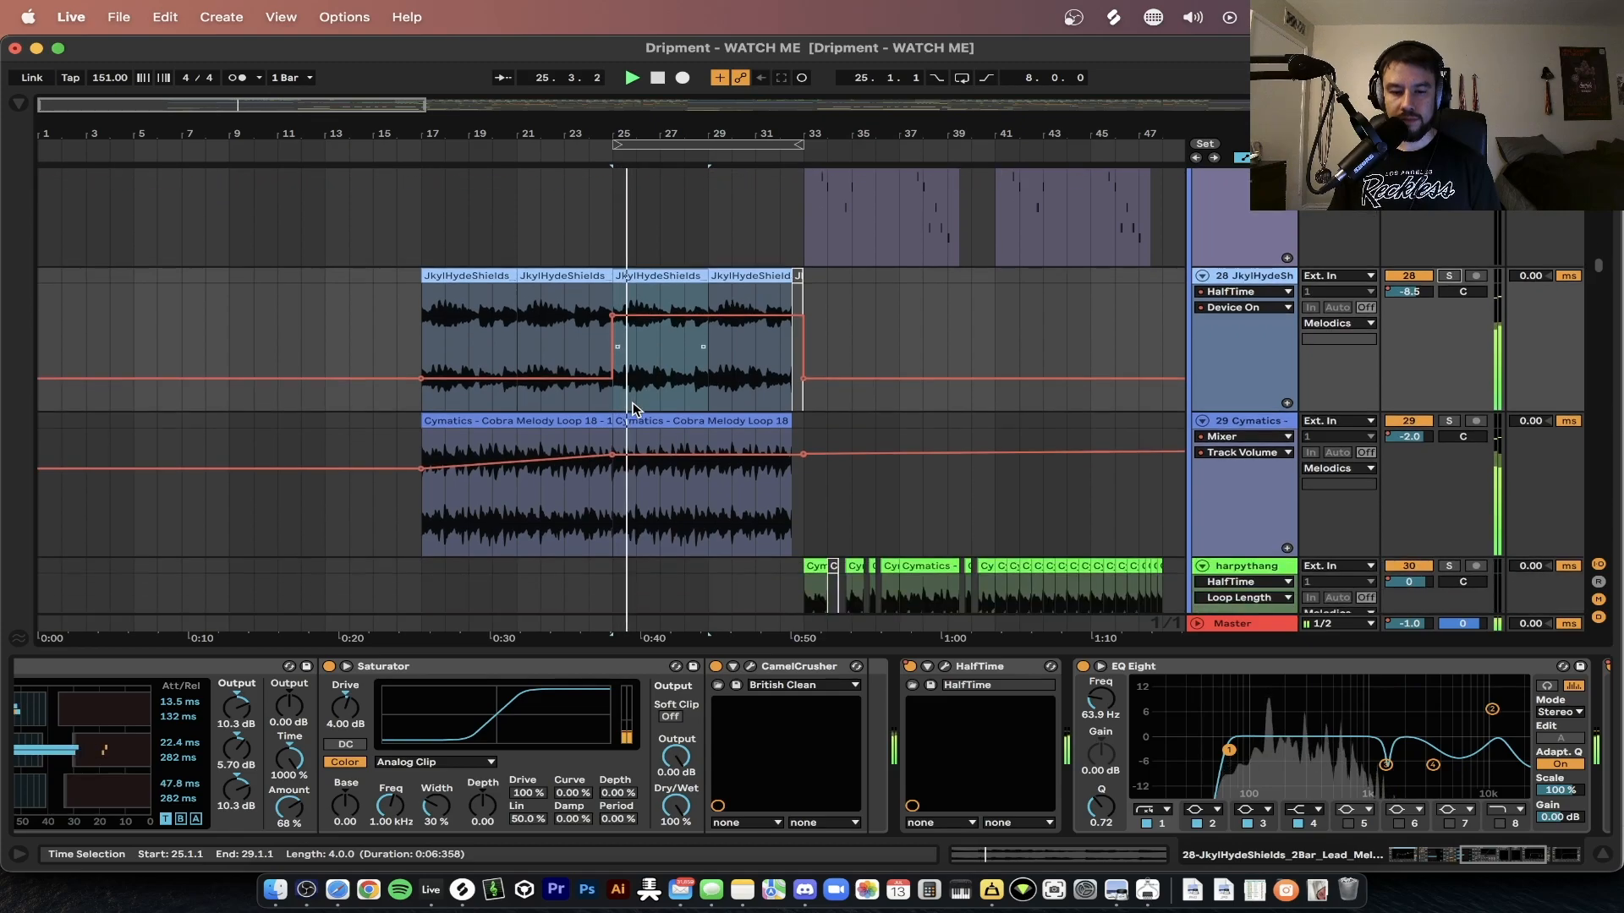
key("minus")
scroll(634, 410, "up", 3)
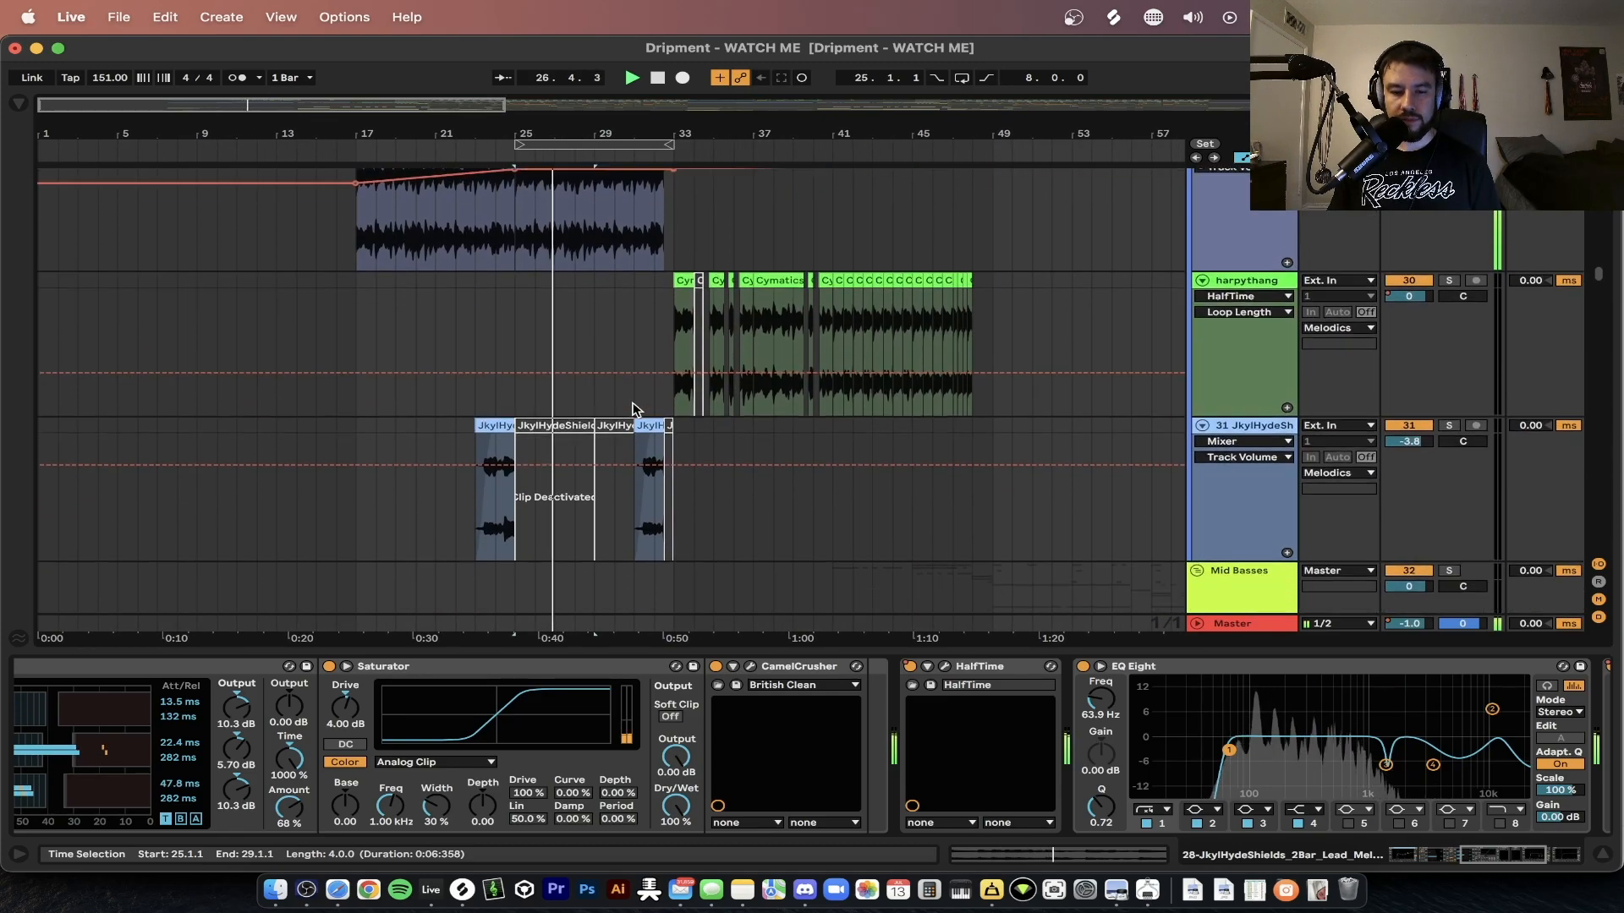
- Solo track 31 JkylHydeShields, play its clip from bar 23, hide the device chain, and stop playback
left_click(485, 397)
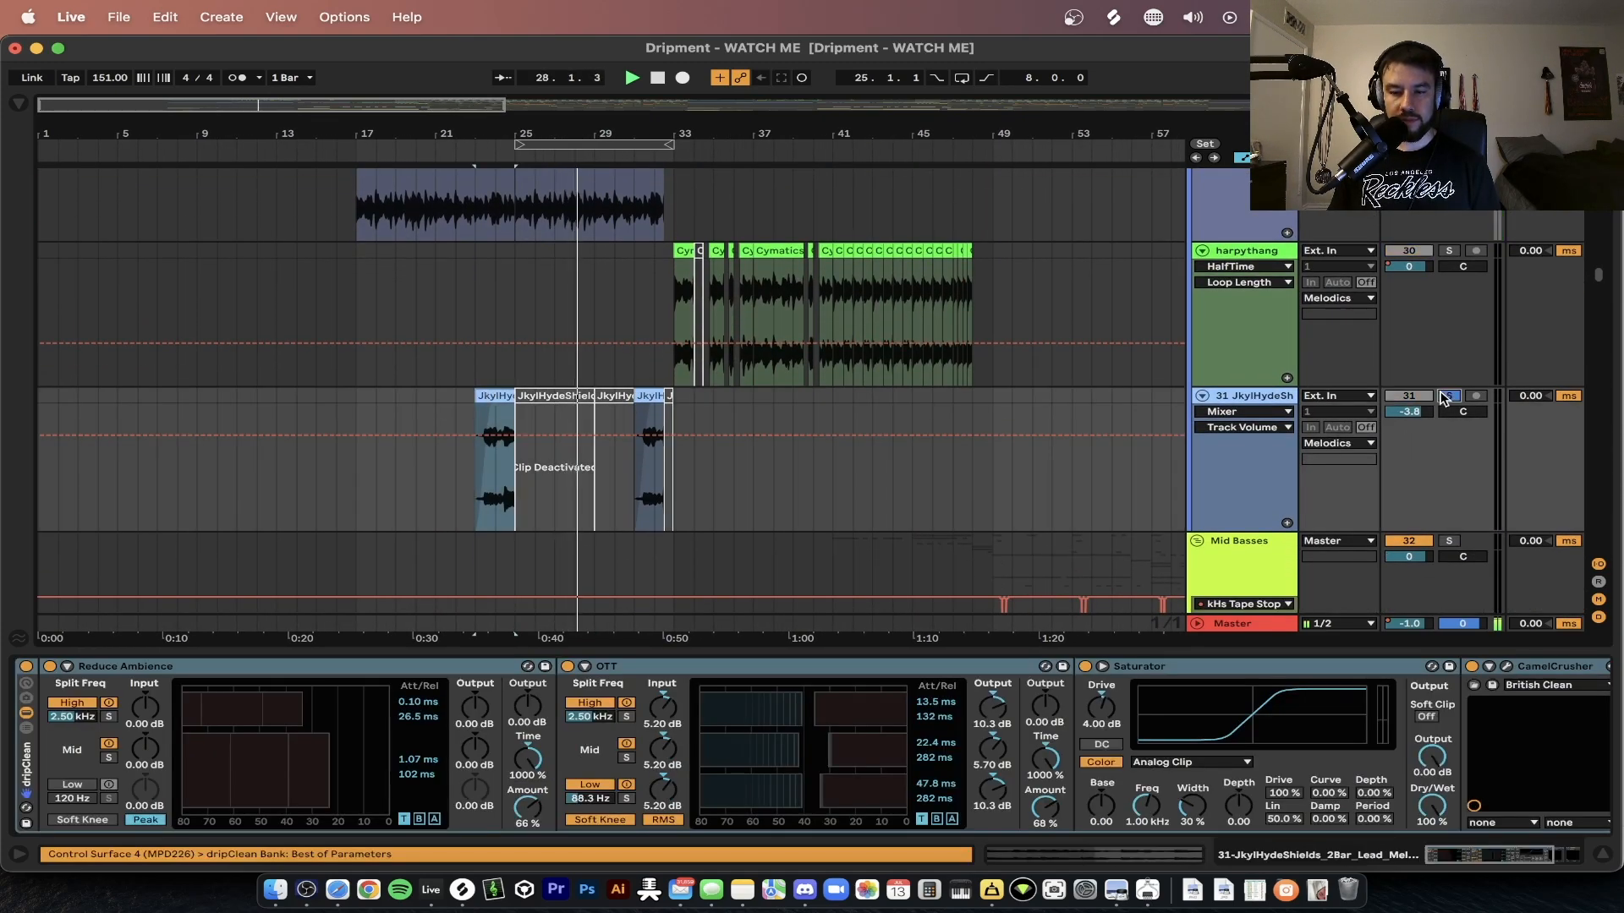
scroll(512, 485, "up", 5)
scroll(514, 484, "down", 1)
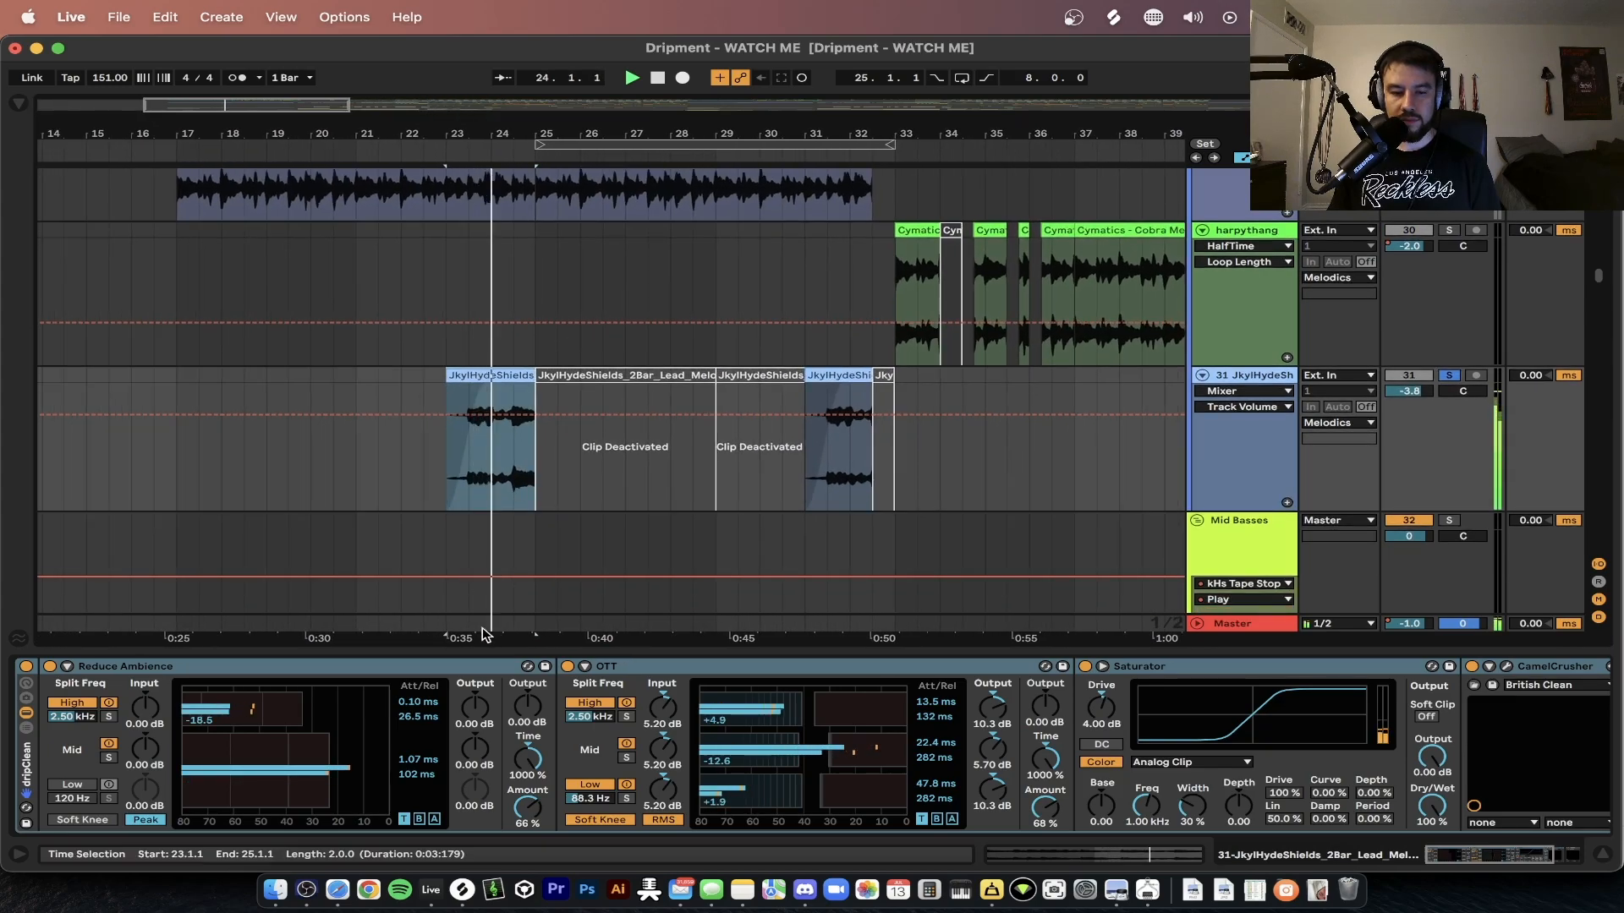
left_click(432, 647)
scroll(434, 652, "up", 8)
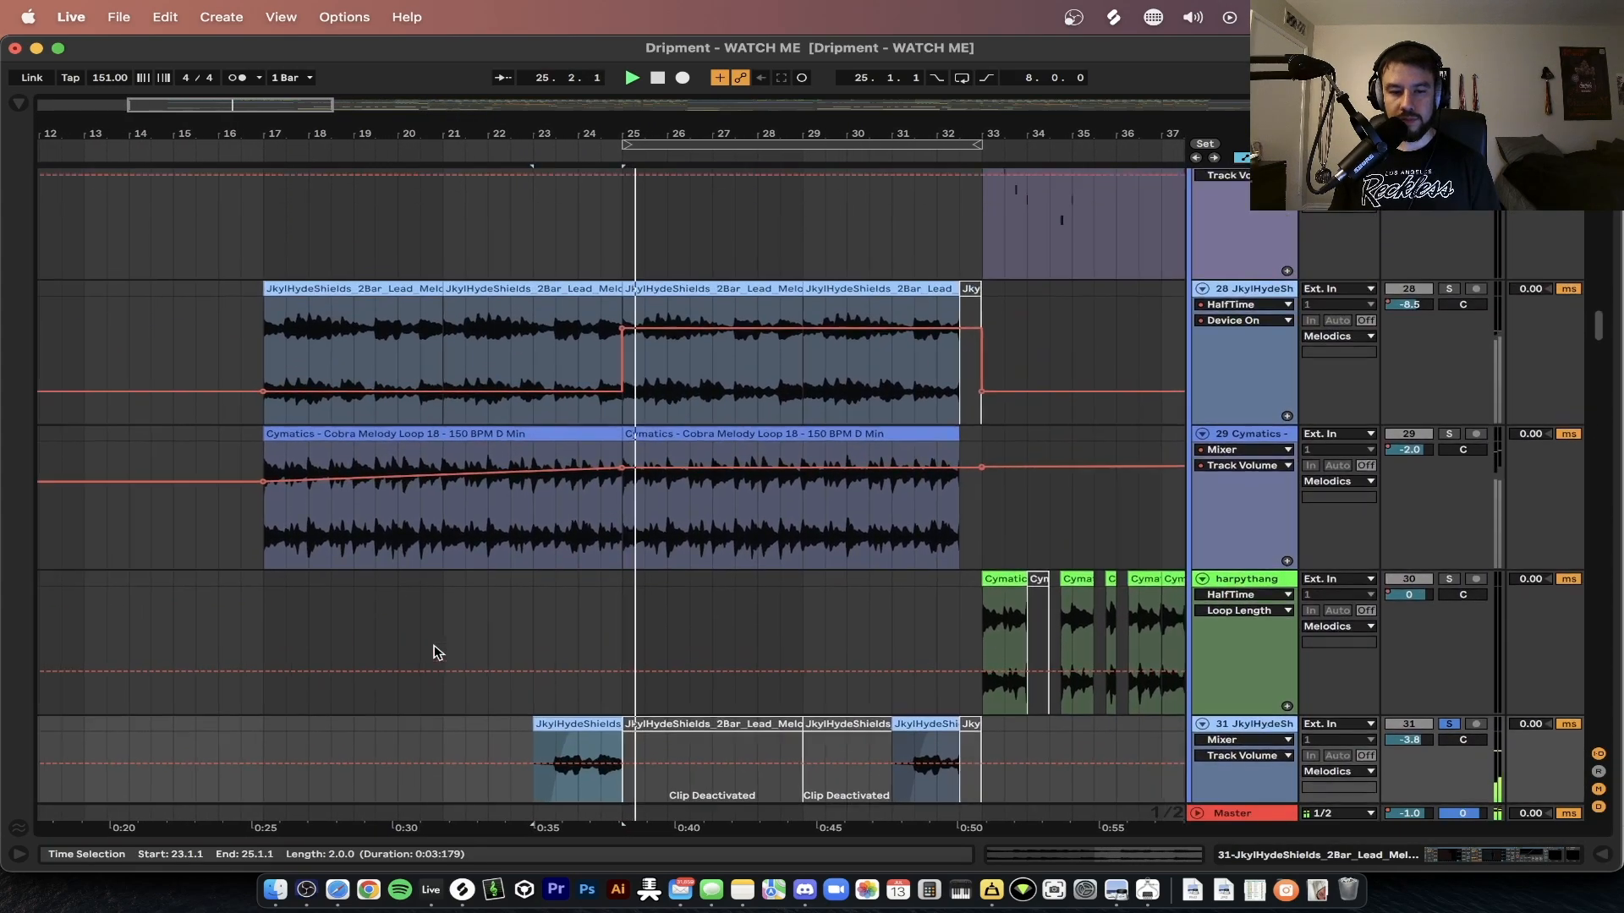
scroll(609, 641, "down", 1)
key("space")
- Review track 31's device chain through to HalfTime while playing its bar 23 clip, and clear the track's solo
left_click(501, 268)
scroll(620, 541, "down", 4)
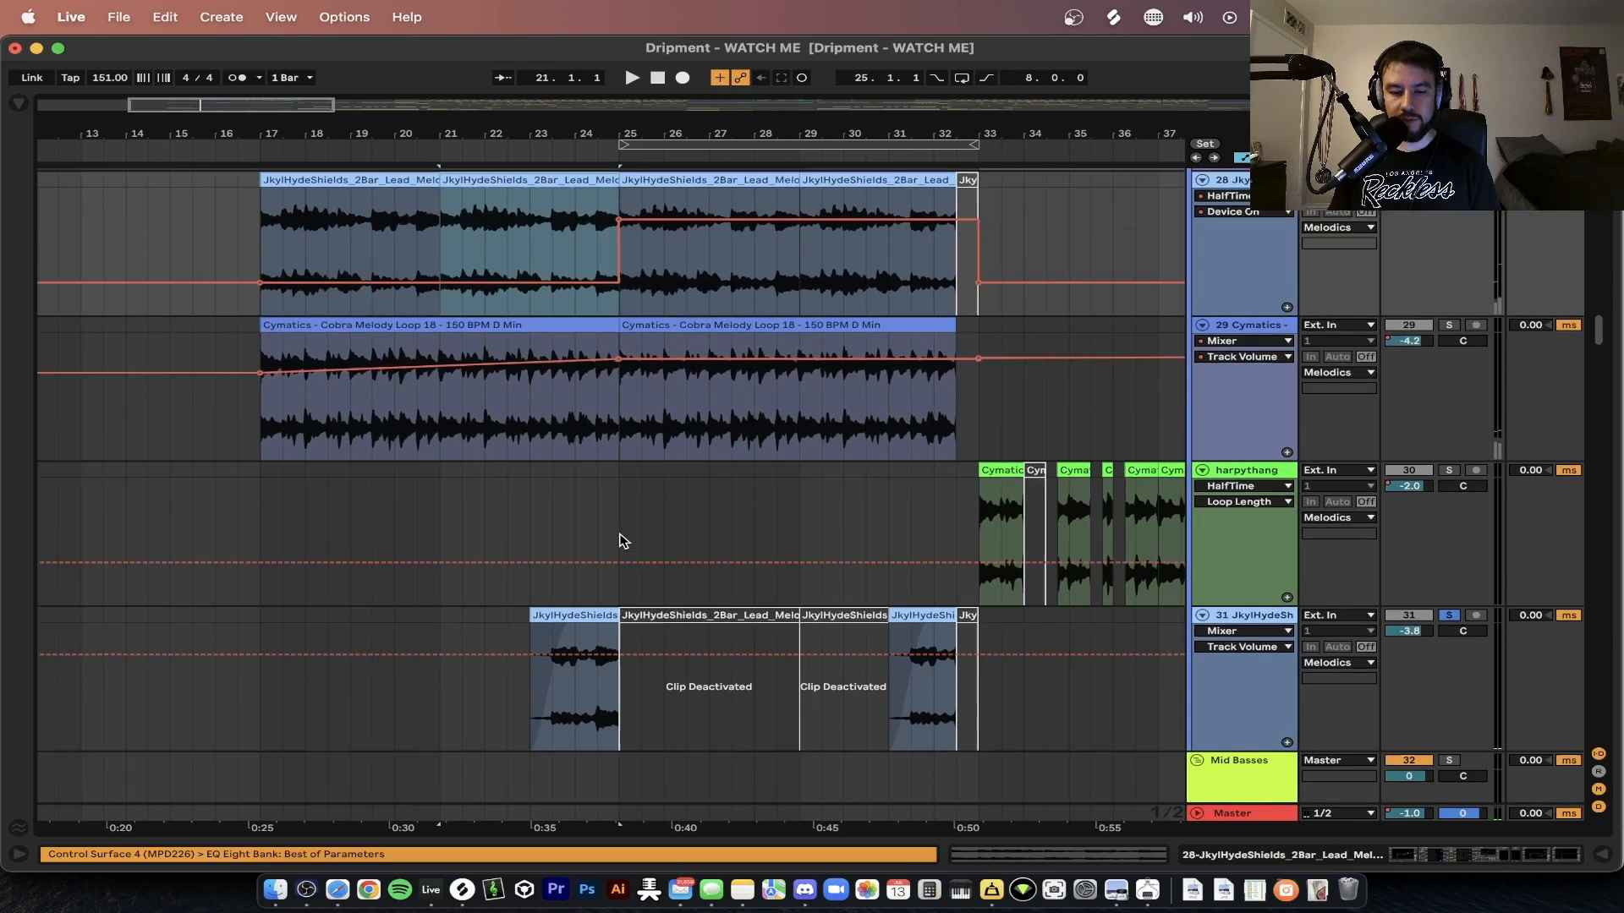
left_click(575, 548)
double_click(1224, 550)
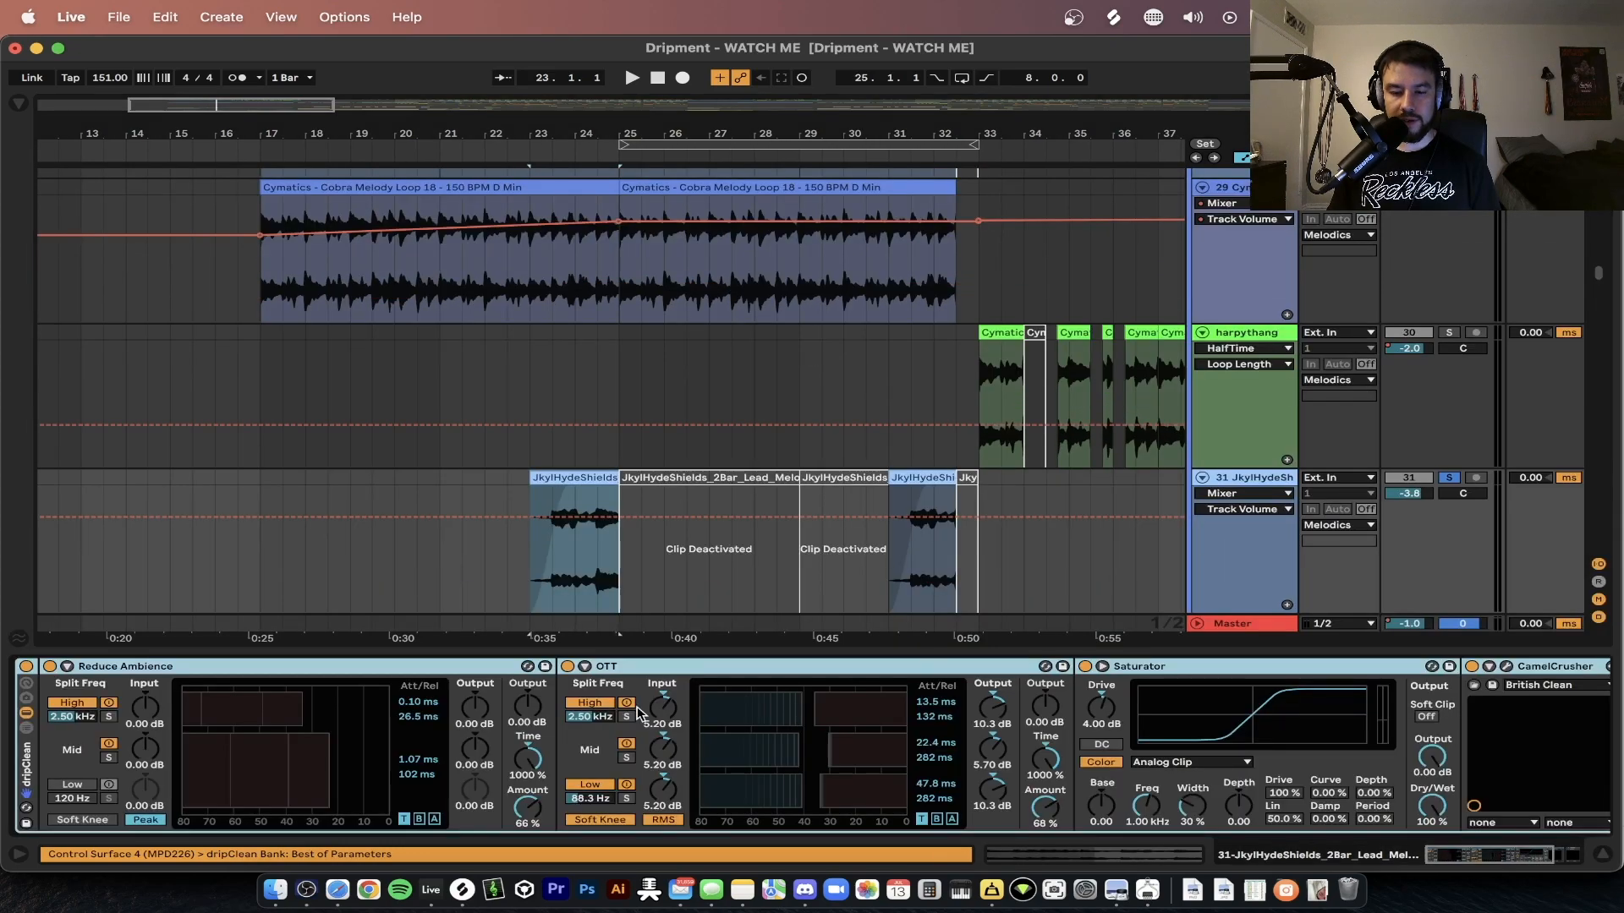
scroll(916, 806, "right", 5)
key("space")
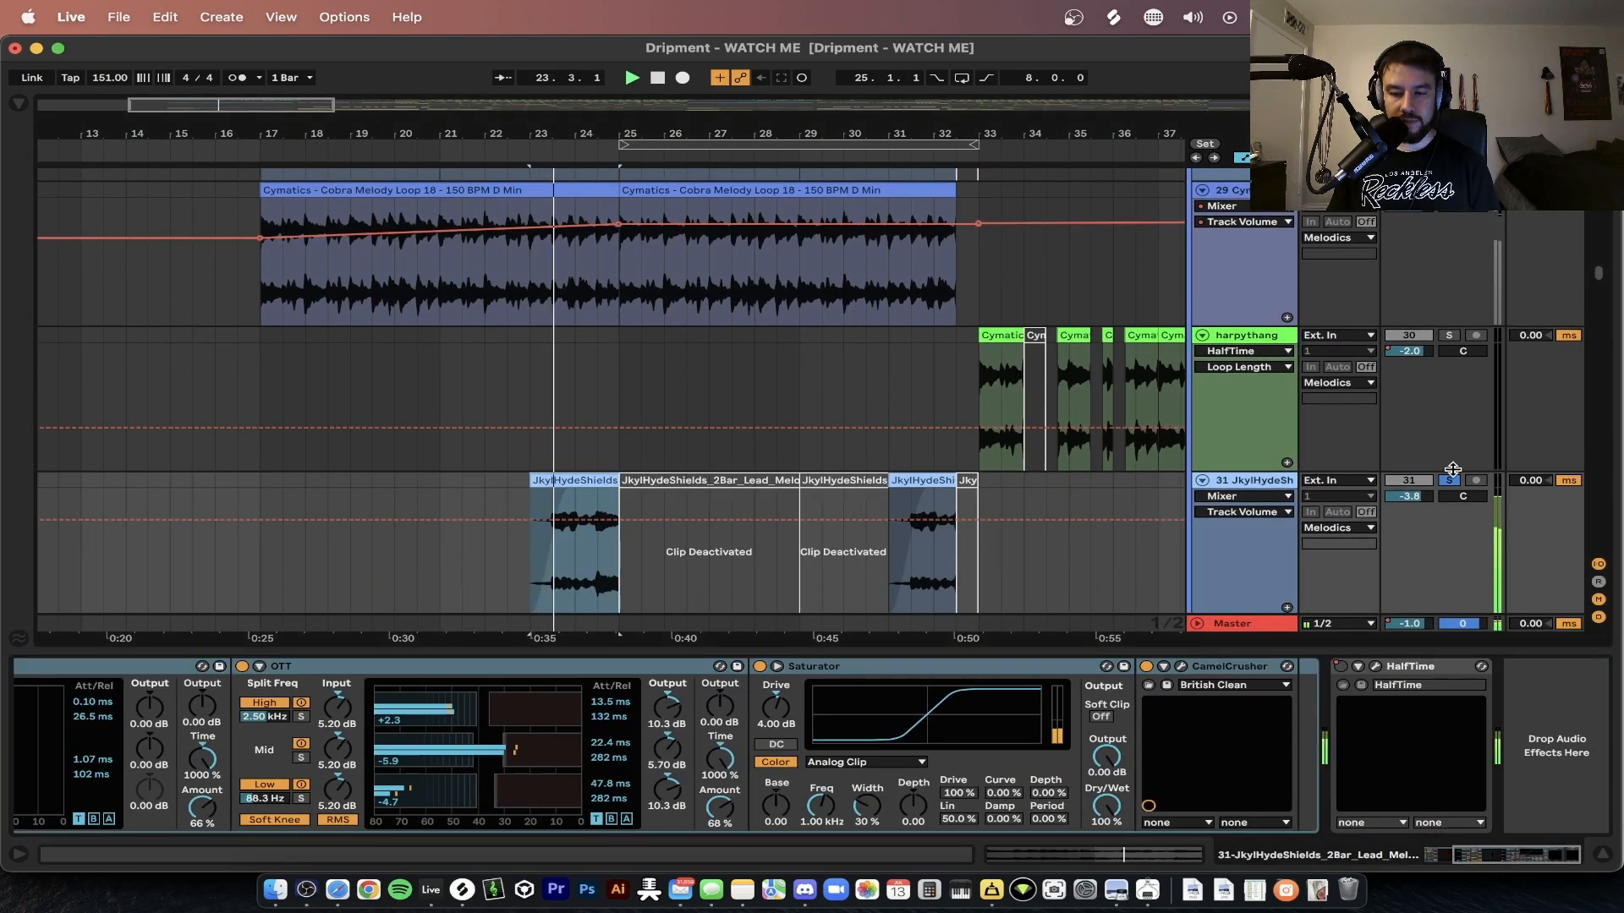
left_click(1452, 481)
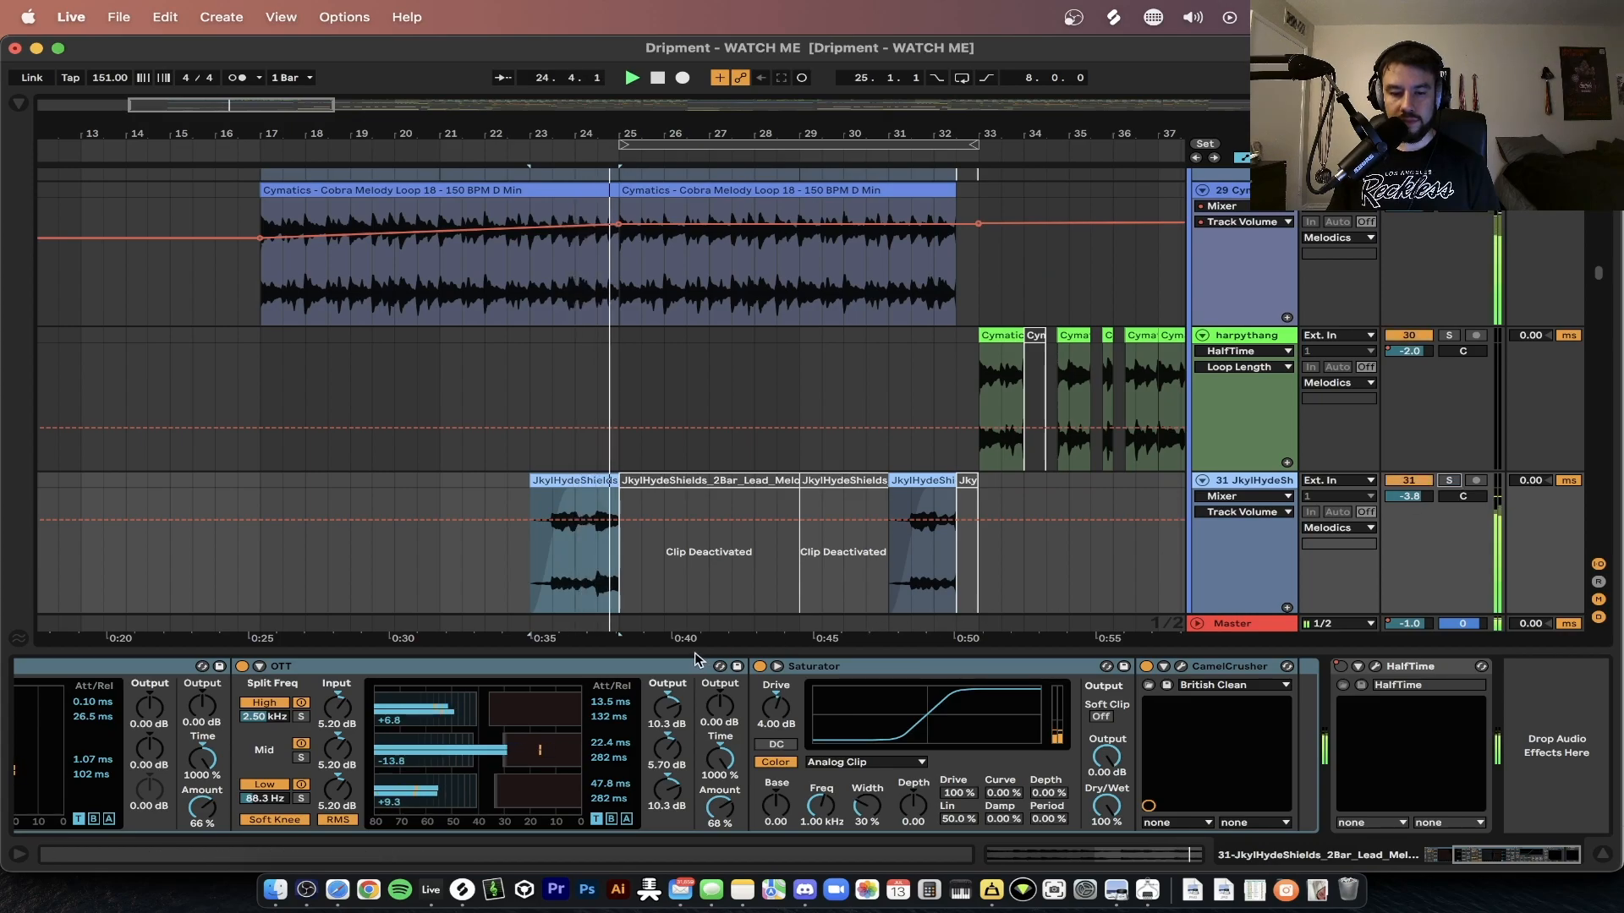
- Hide the device chain and replay the unsoloed mix from bar 23 while reviewing the Melodics group's tracks
key("super+alt+l")
scroll(690, 648, "up", 4)
scroll(690, 648, "left", 2)
scroll(690, 648, "up", 2)
scroll(690, 647, "left", 1)
key("space")
key("space")
scroll(690, 648, "down", 3)
scroll(692, 653, "right", 1)
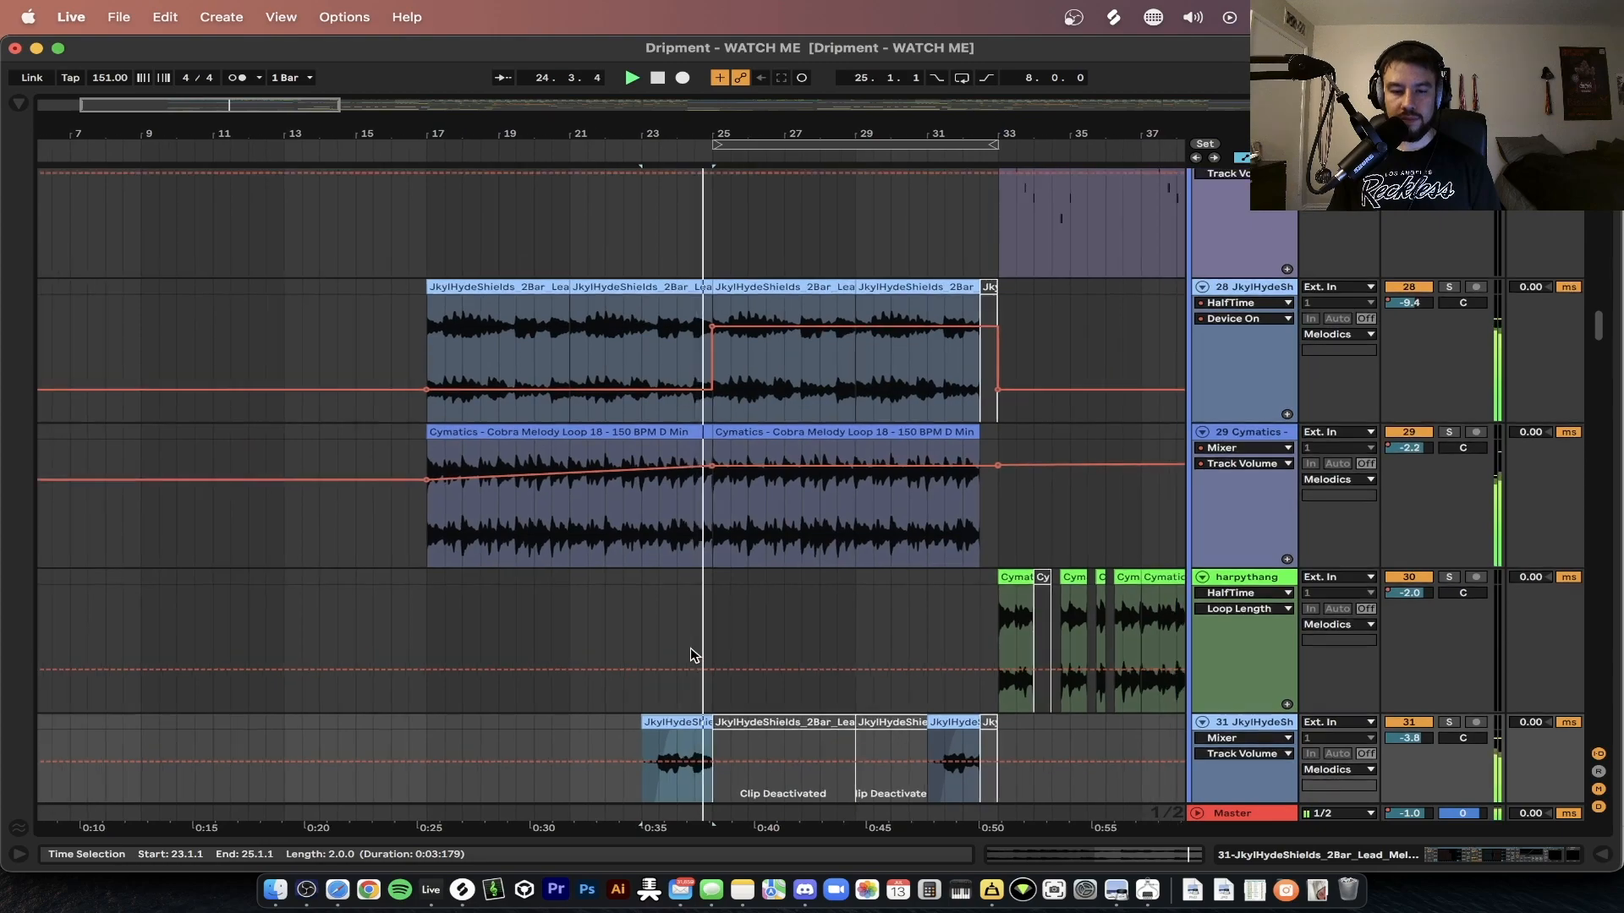
scroll(692, 653, "up", 2)
scroll(690, 653, "up", 4)
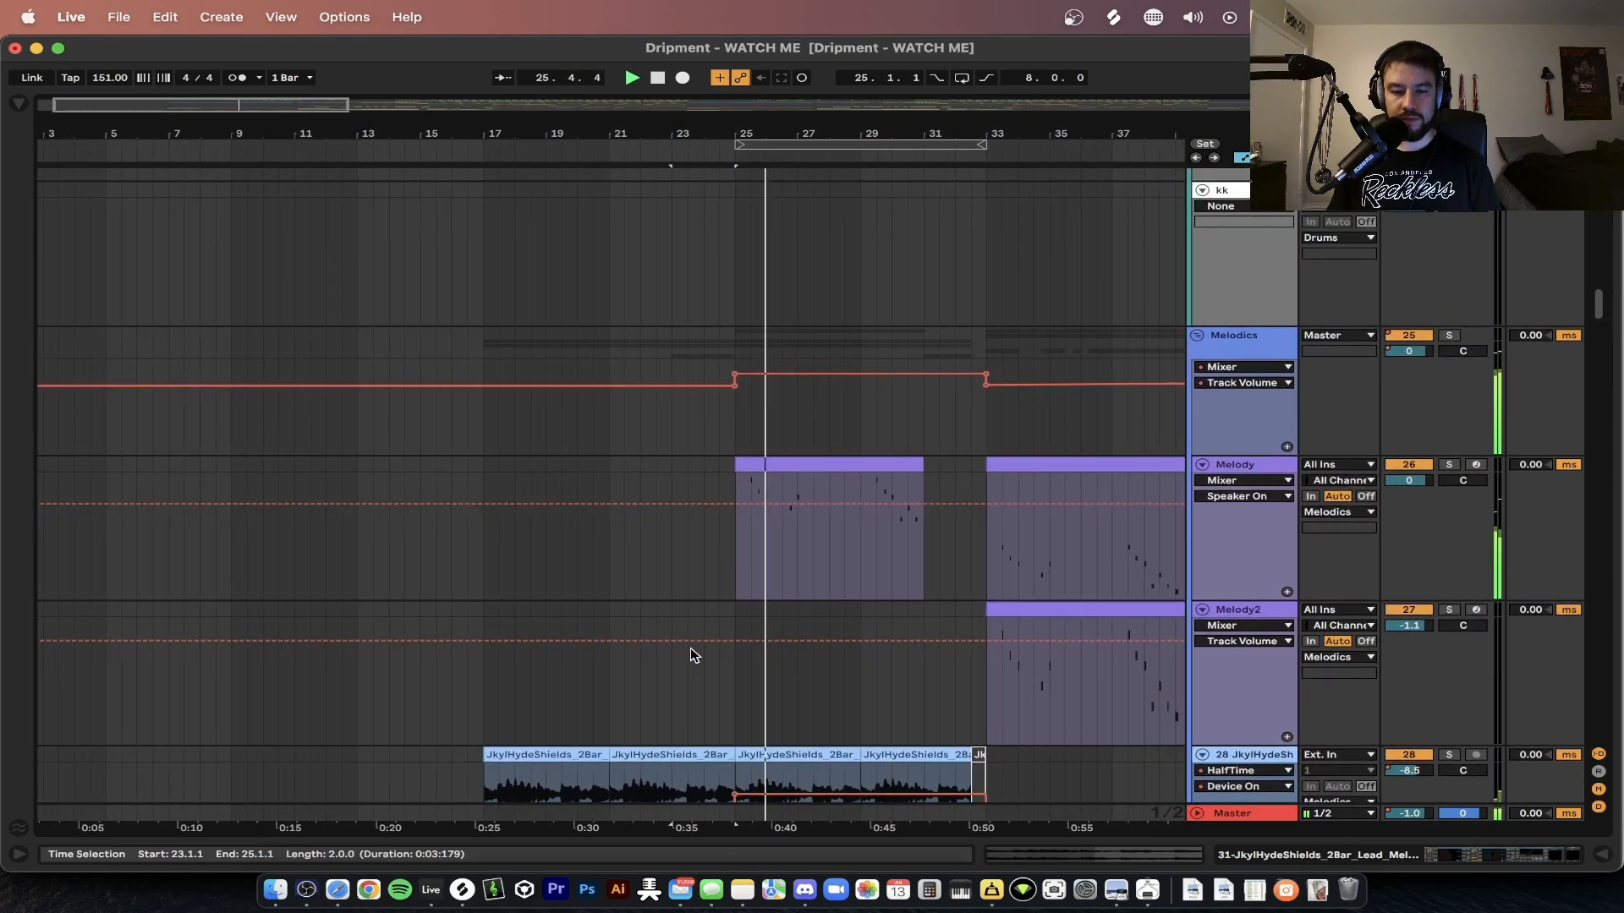
- Select the Melody clip at bar 25, solo the Melody track, and play it from there
scroll(754, 453, "down", 1)
left_click(753, 458)
left_click(1448, 459)
scroll(905, 485, "down", 5)
scroll(905, 486, "right", 4)
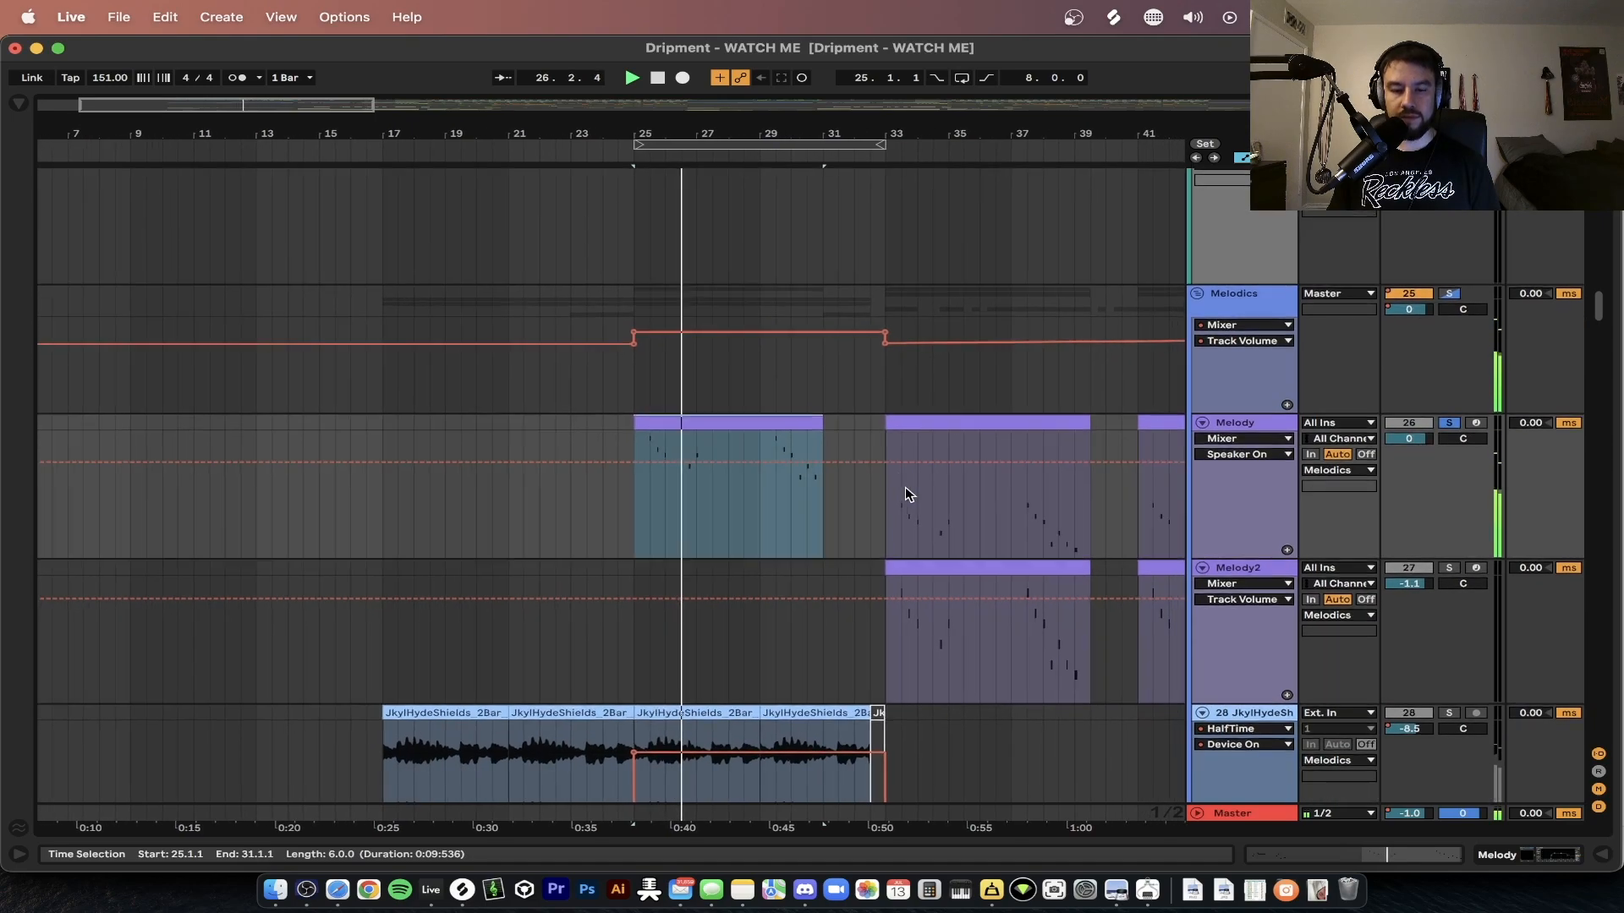
- Open the bar 25 Melody clip's notes, compare them with the D Minor.png scale chart in Preview, and return to Live
double_click(500, 268)
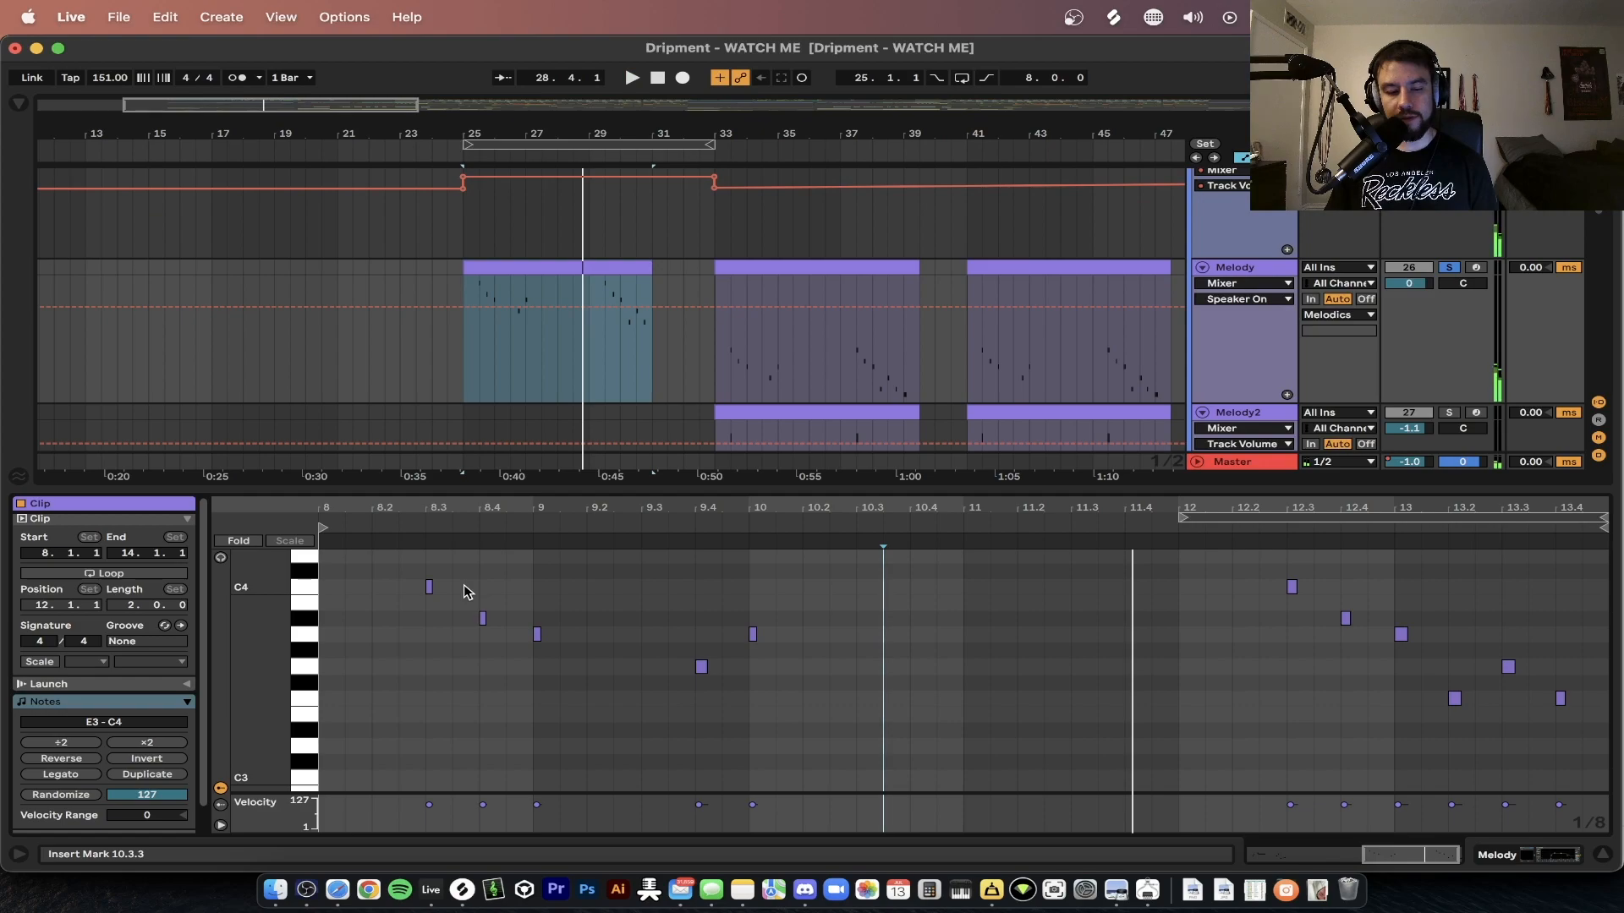
left_click(1205, 897)
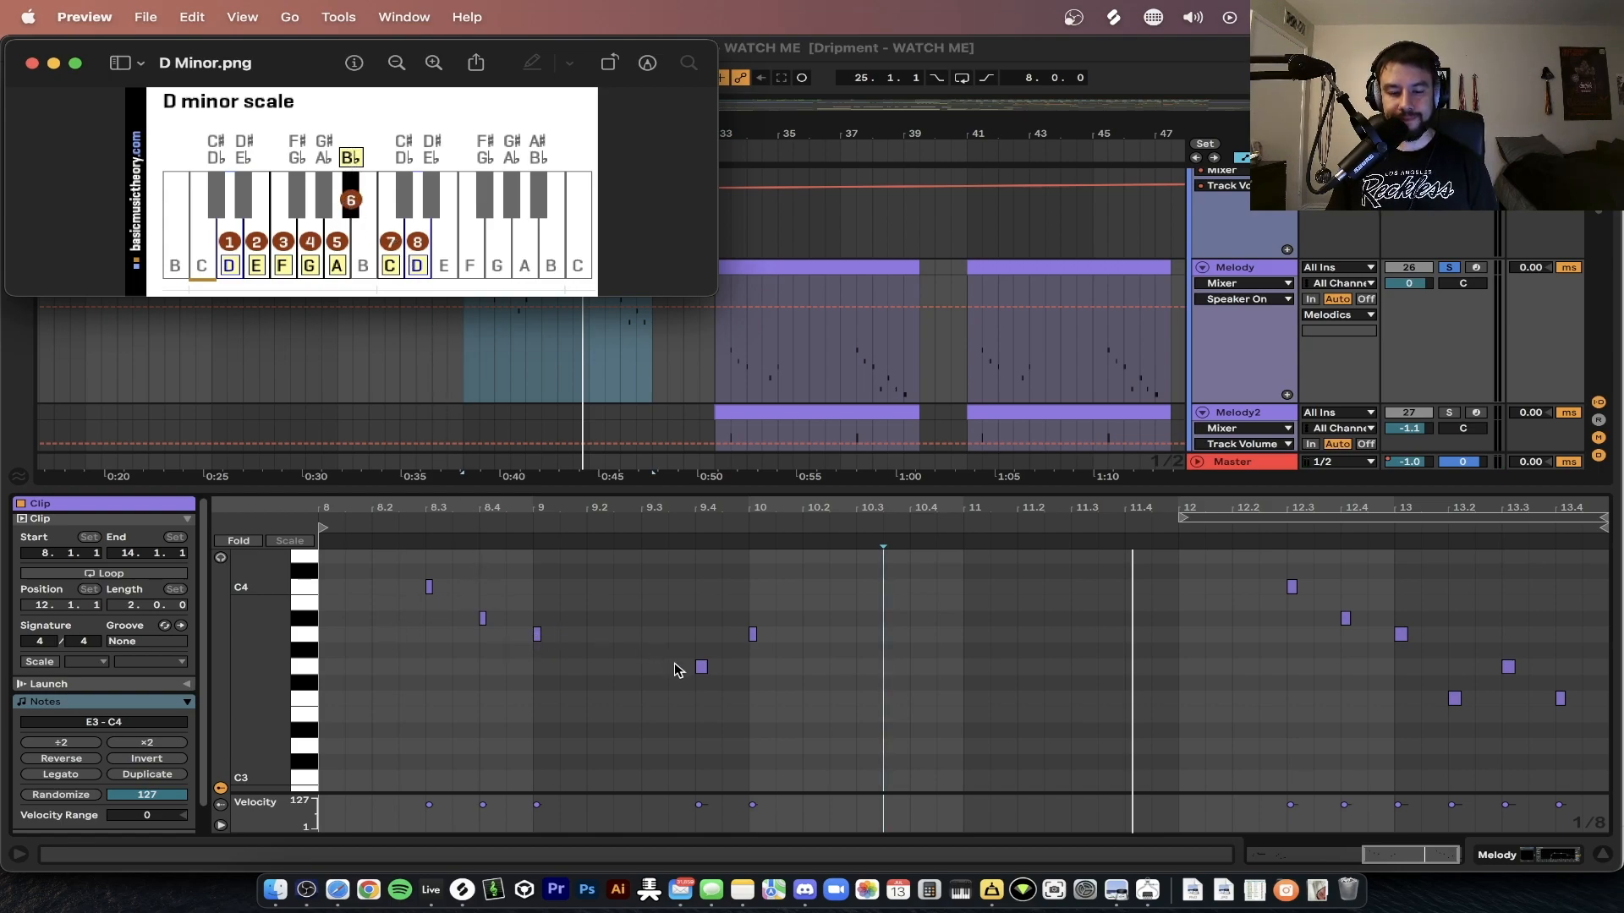
left_click(771, 646)
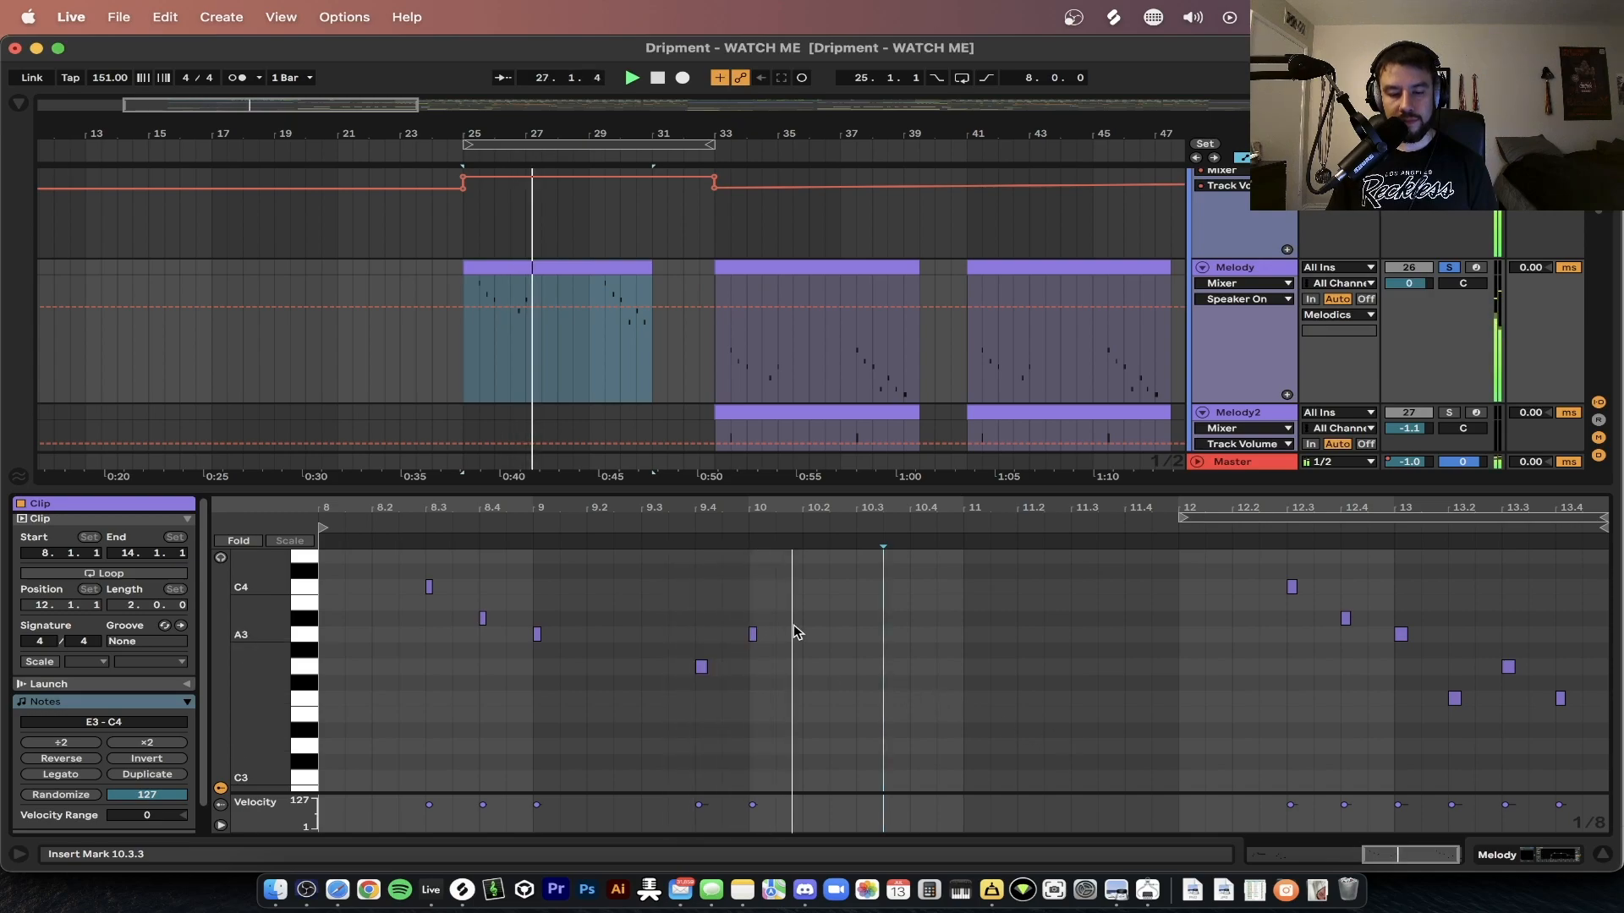
- Follow the bar 25 Melody clip's notes during playback, clear the Melody solo, and hide the note editor
scroll(902, 661, "down", 3)
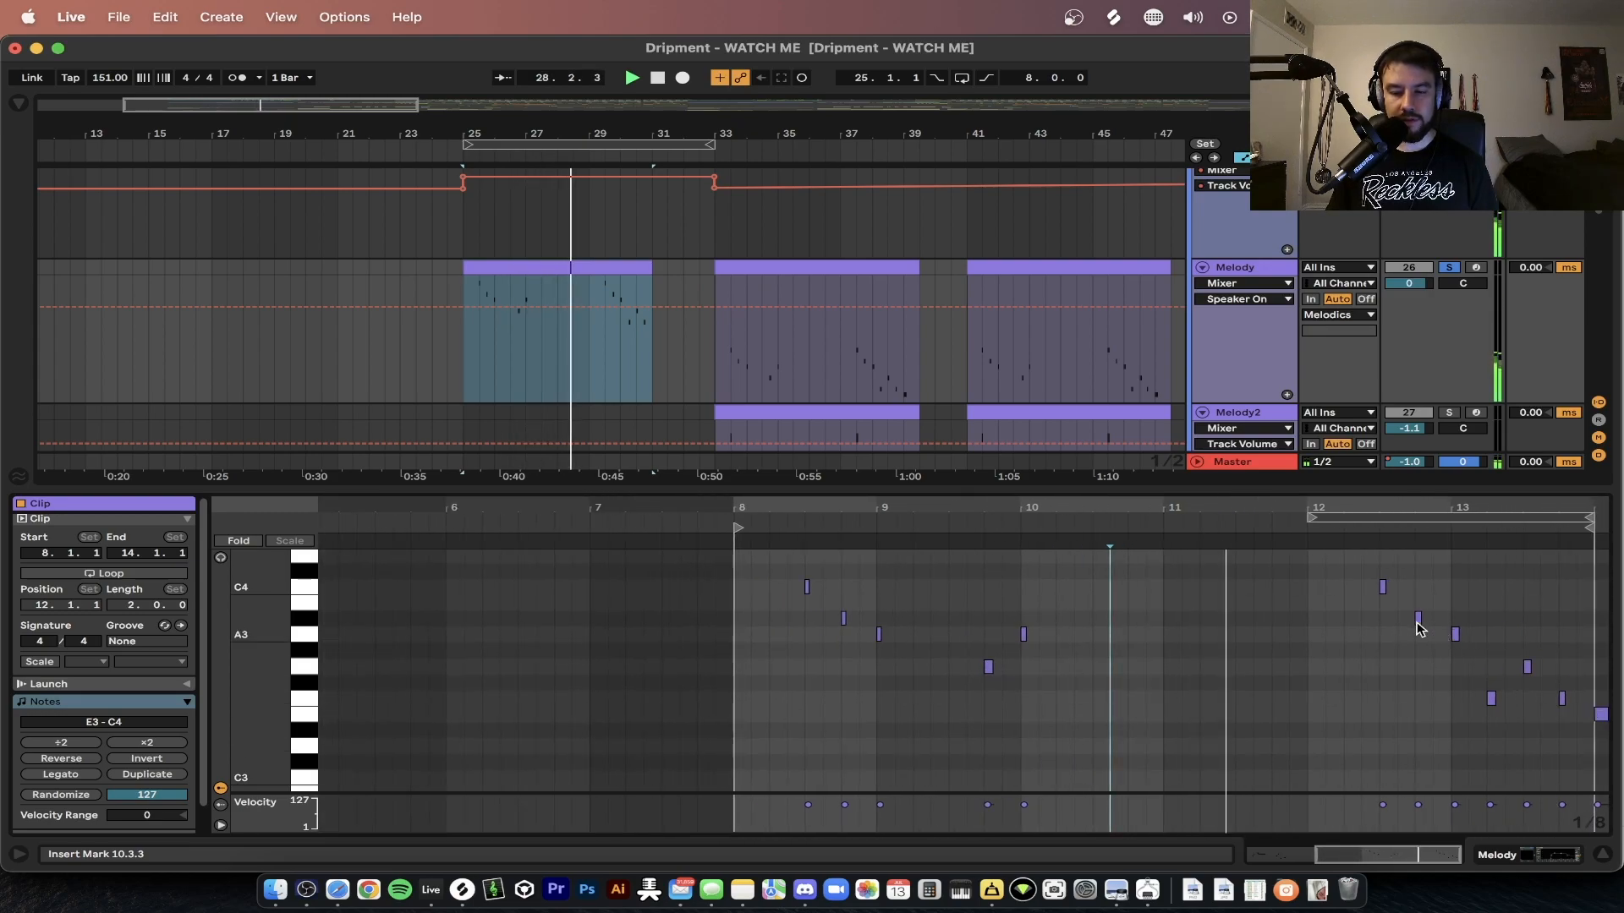
left_click(1450, 268)
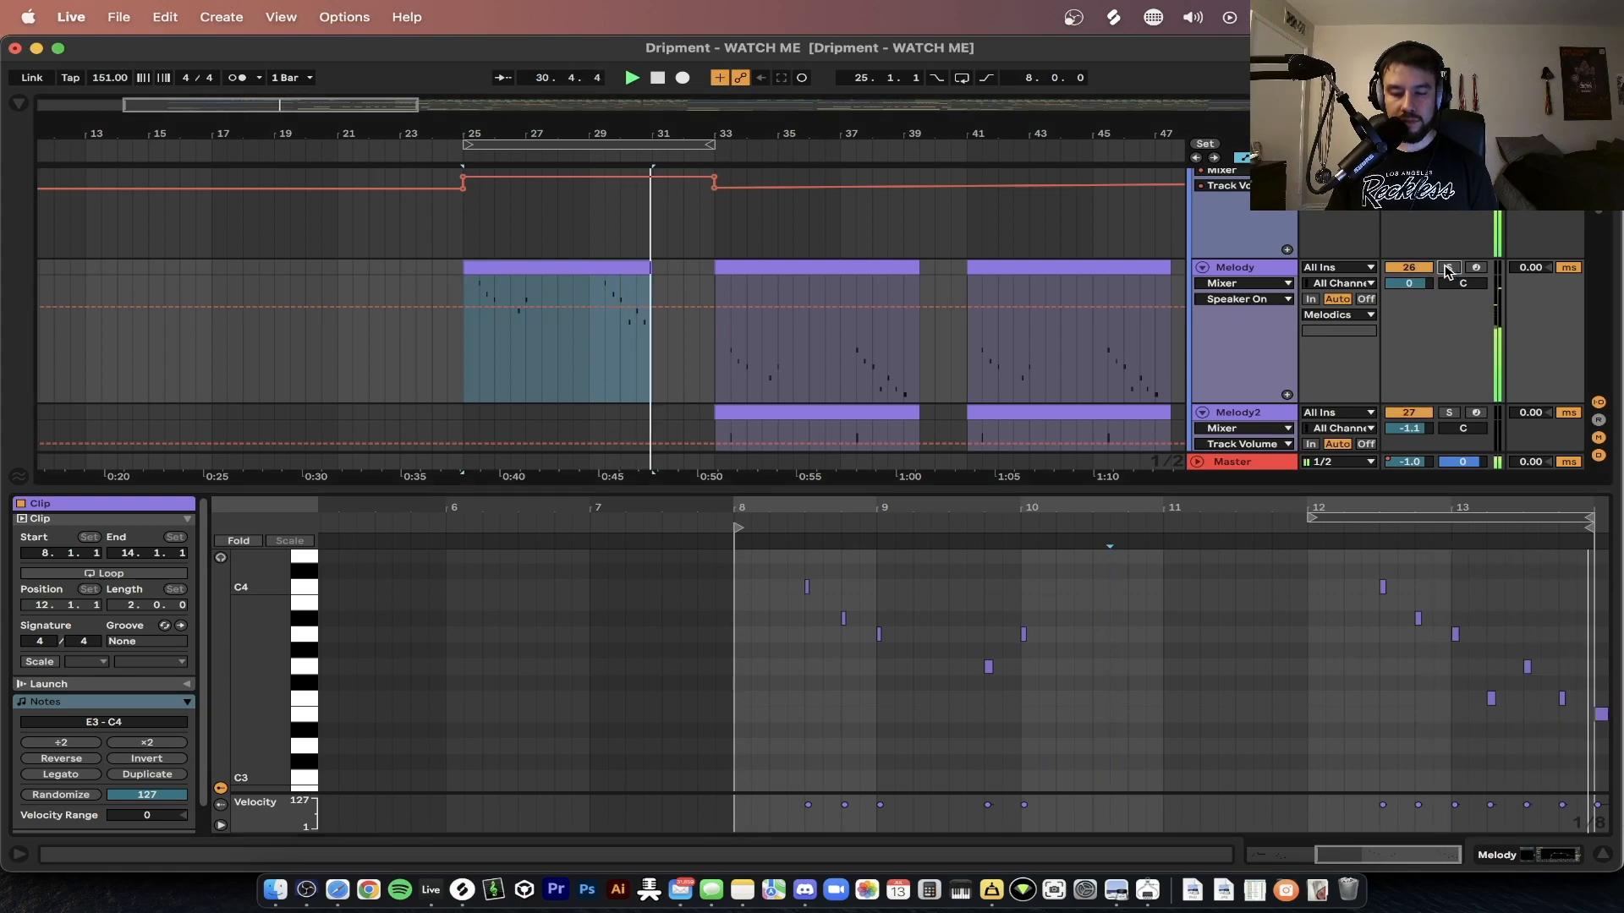
scroll(587, 341, "down", 3)
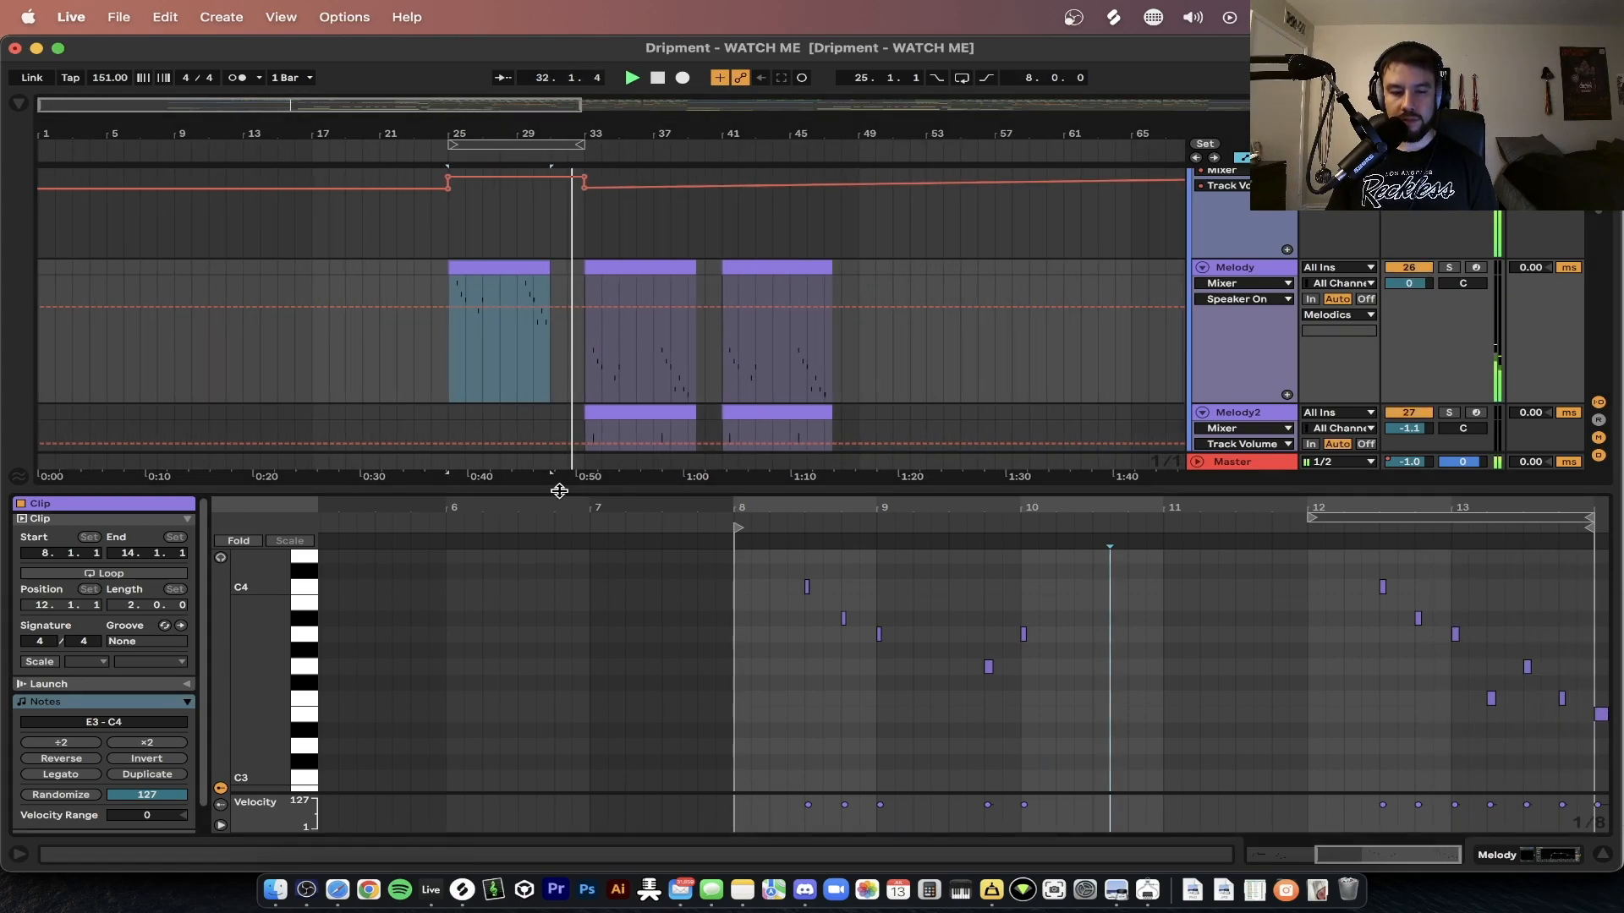
left_click(559, 492)
scroll(588, 338, "up", 4)
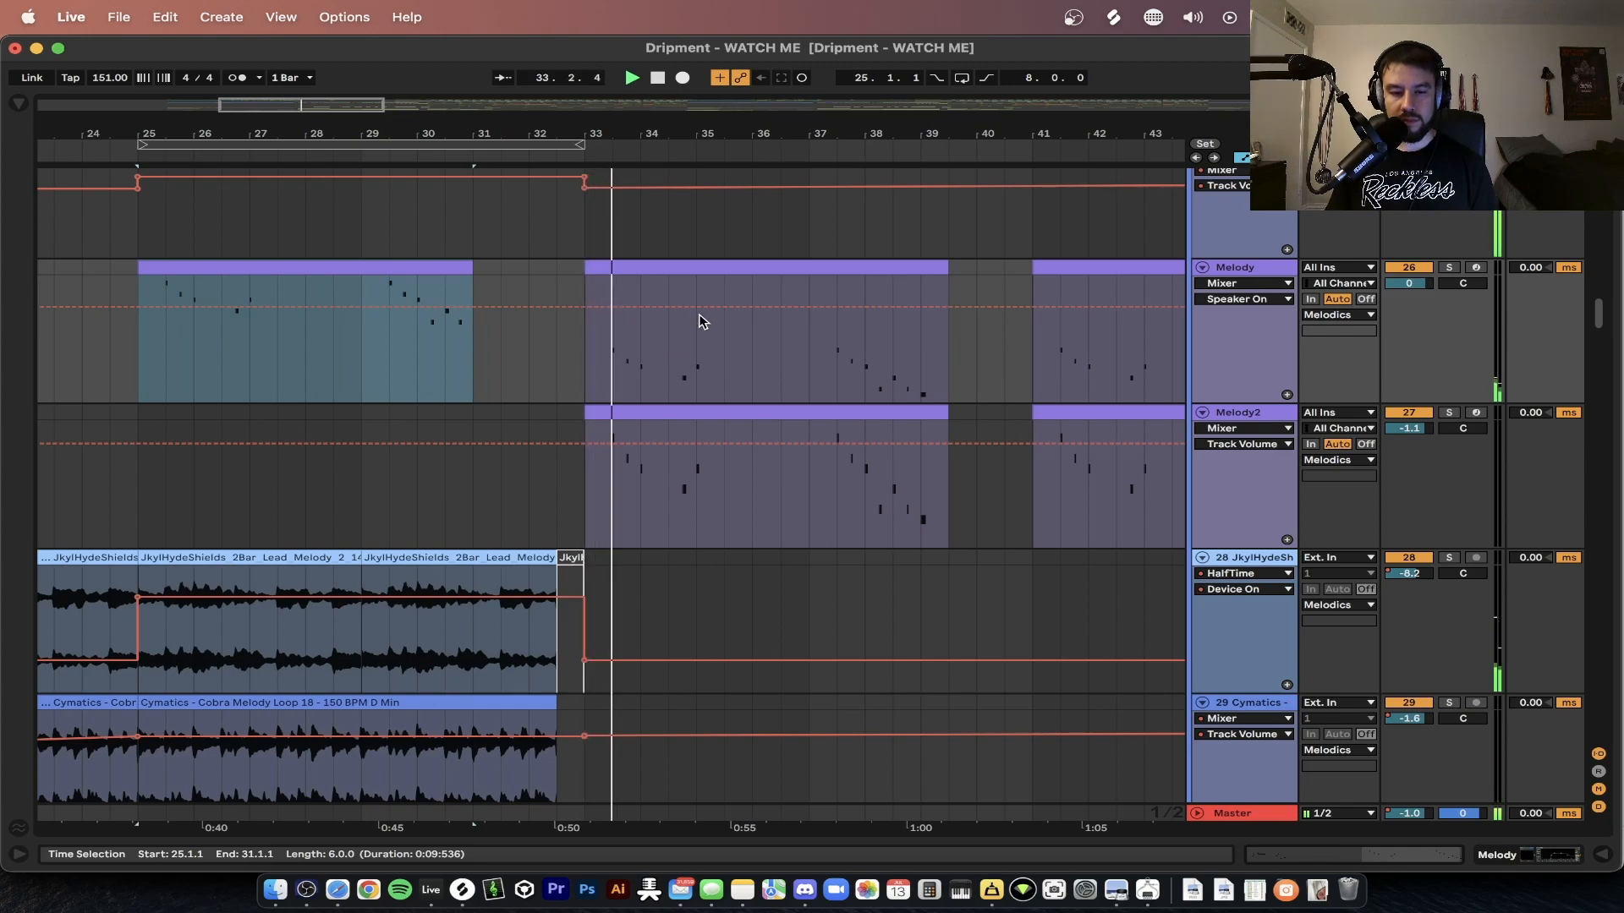
- Open the Melody clip at bar 33 in the note editor, and stop playback
left_click_drag(820, 385, 680, 391)
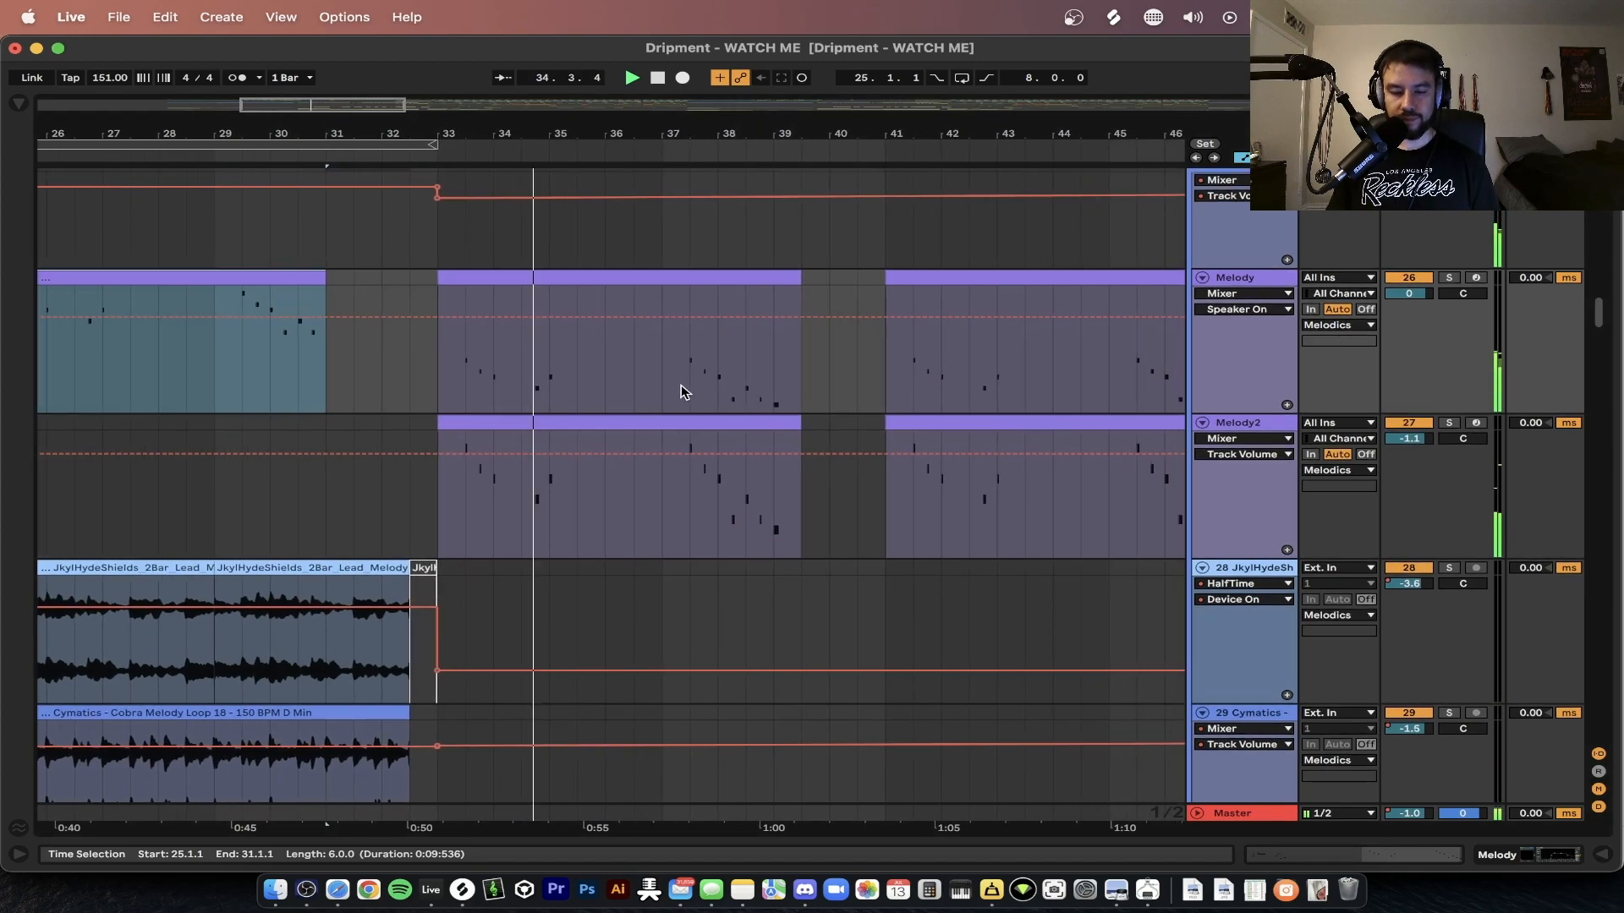
scroll(682, 391, "down", 2)
double_click(575, 278)
key("space")
scroll(711, 689, "down", 3)
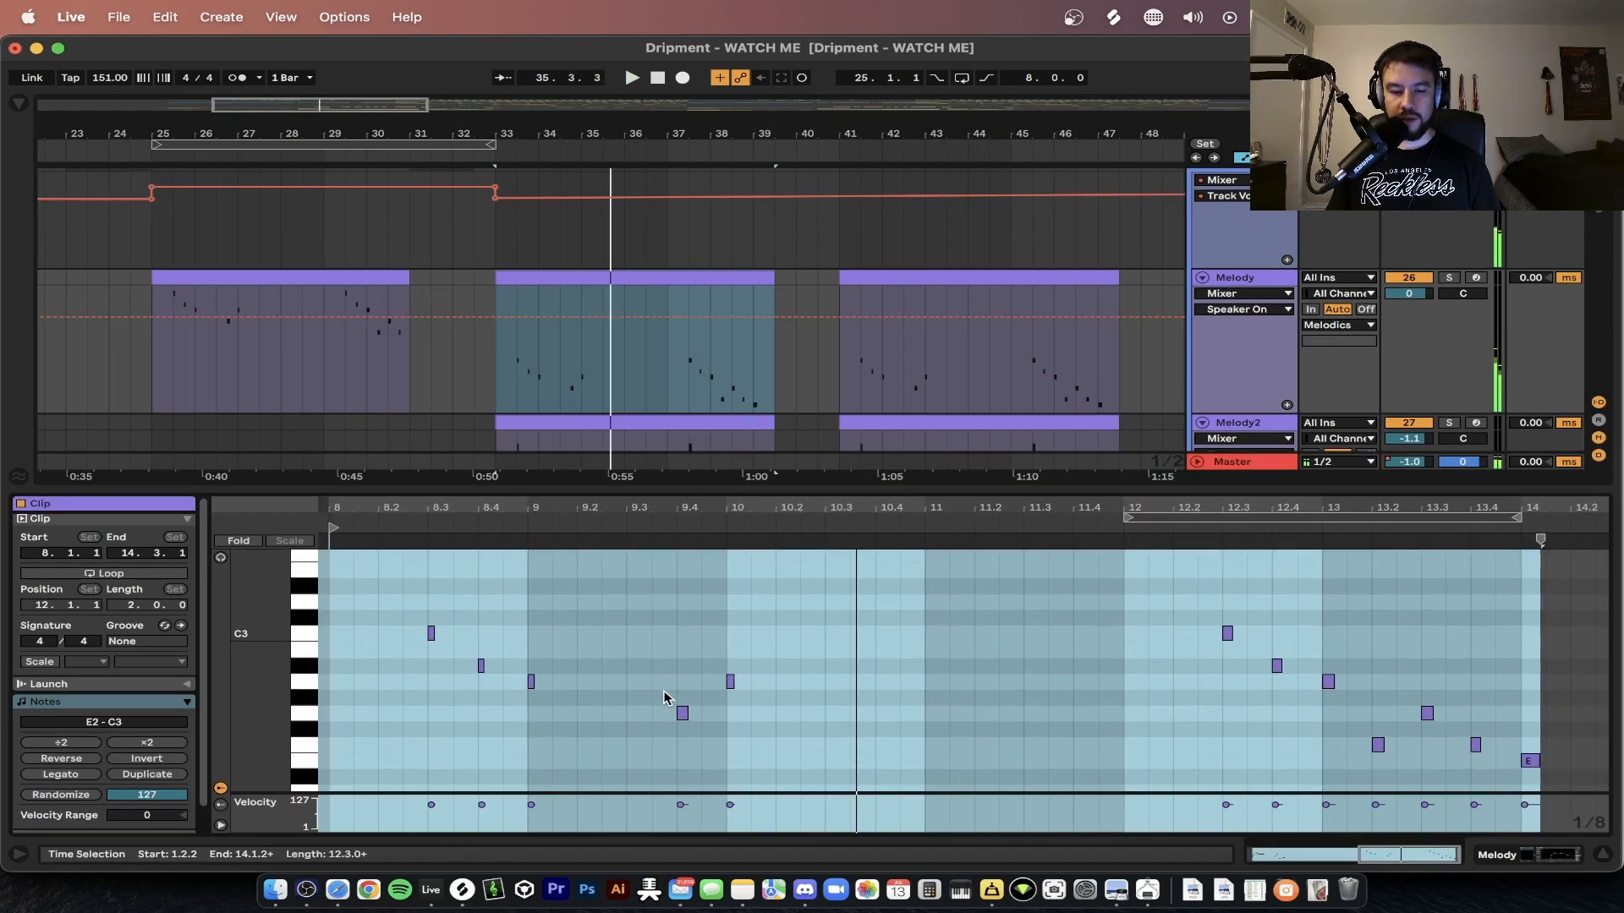
- Solo the Melody track and compare its clips by playing from 33.3.1, from 25.3.1, and from 33.3.1 again
left_click(626, 651)
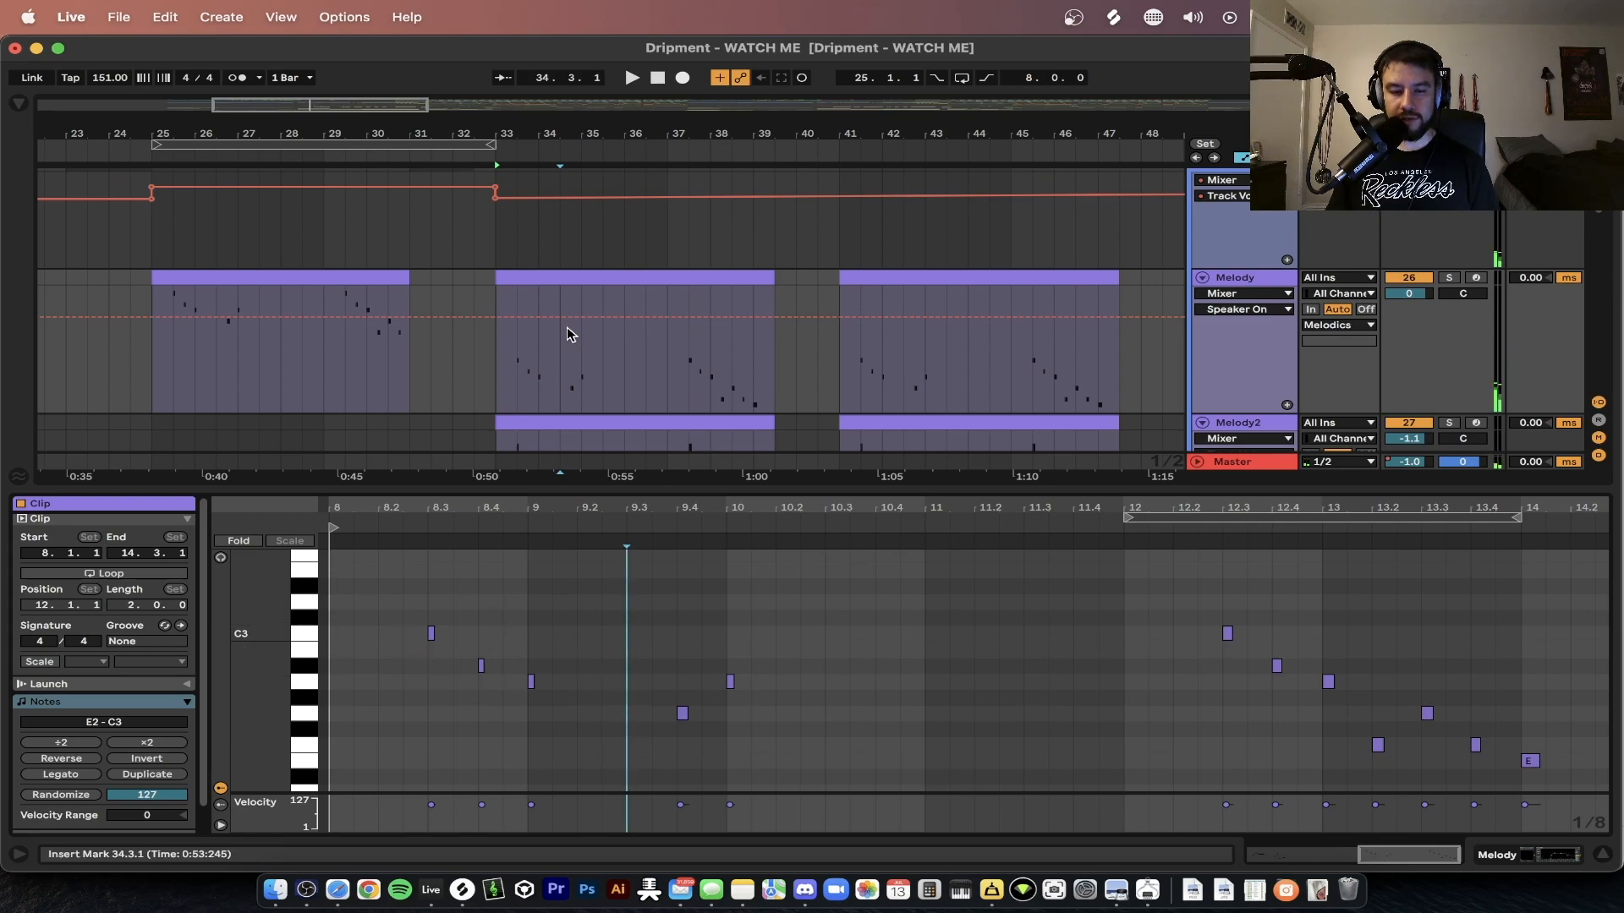
left_click(509, 382)
key("space")
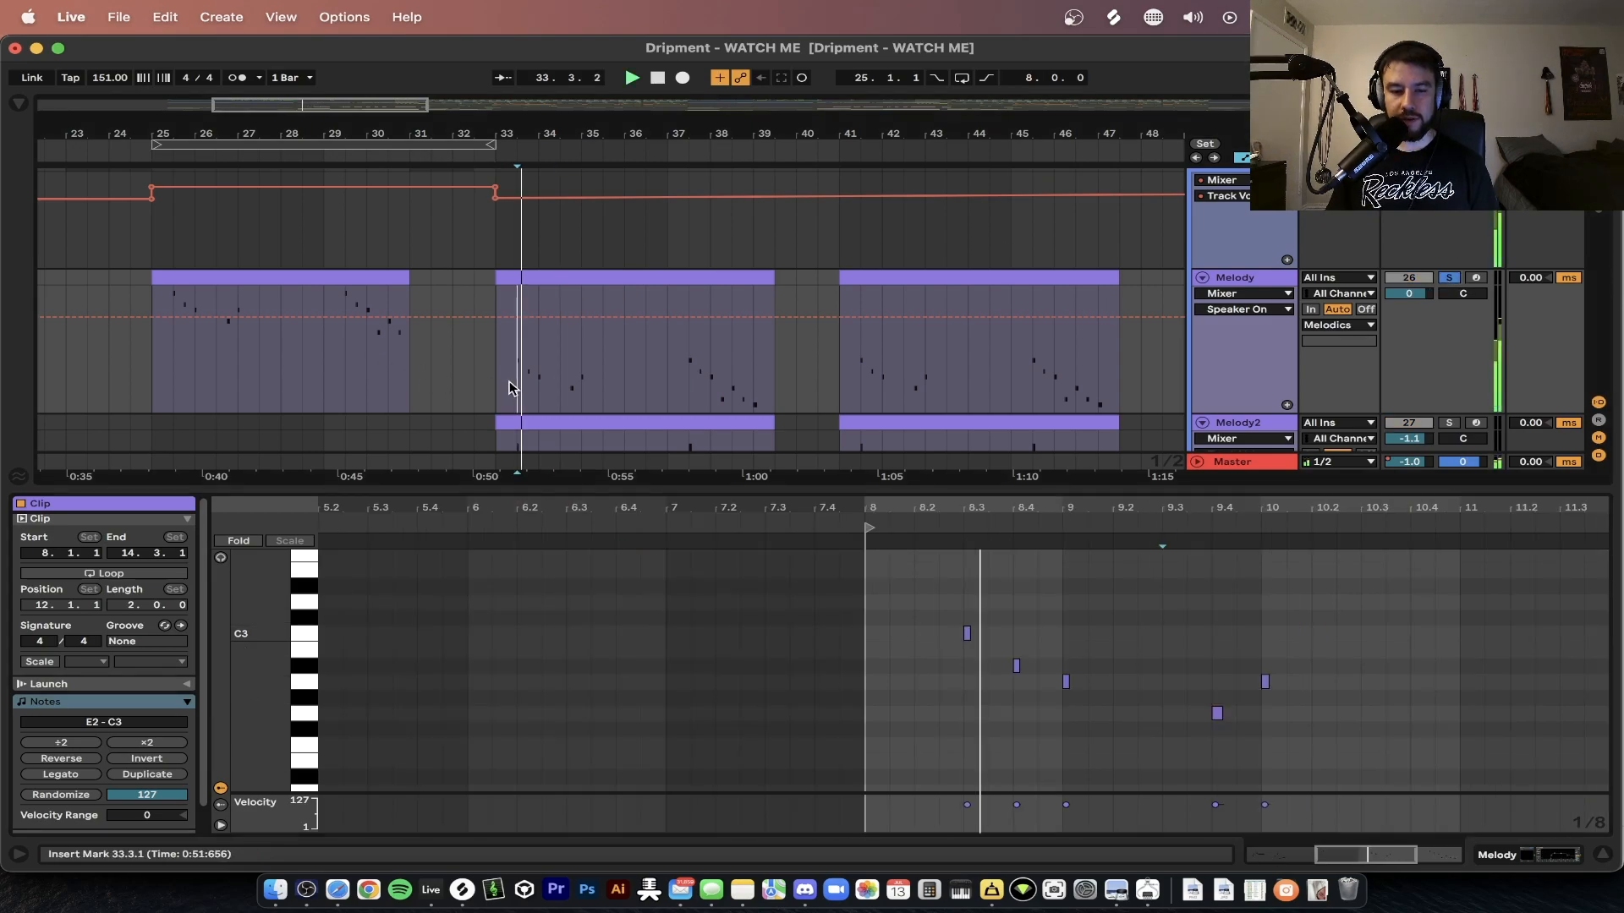
key("space")
left_click(172, 357)
key("space")
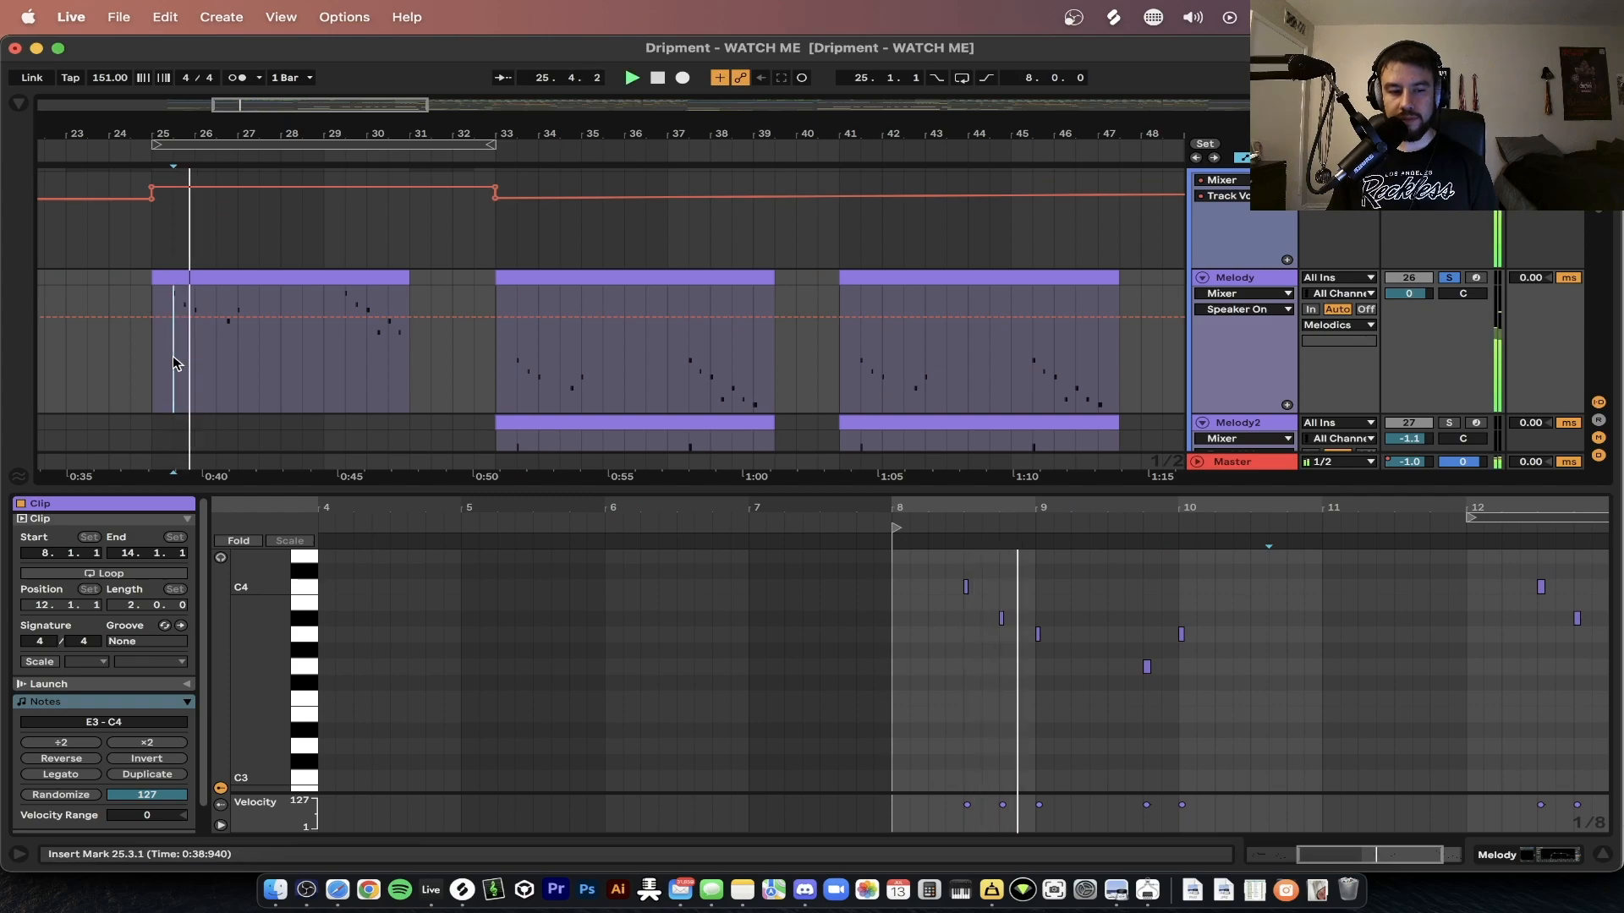
left_click(524, 355)
key("space")
key("space")
- Clear the Melody track's solo, hide the note editor, and replay the mix from bar 33
left_click(1450, 278)
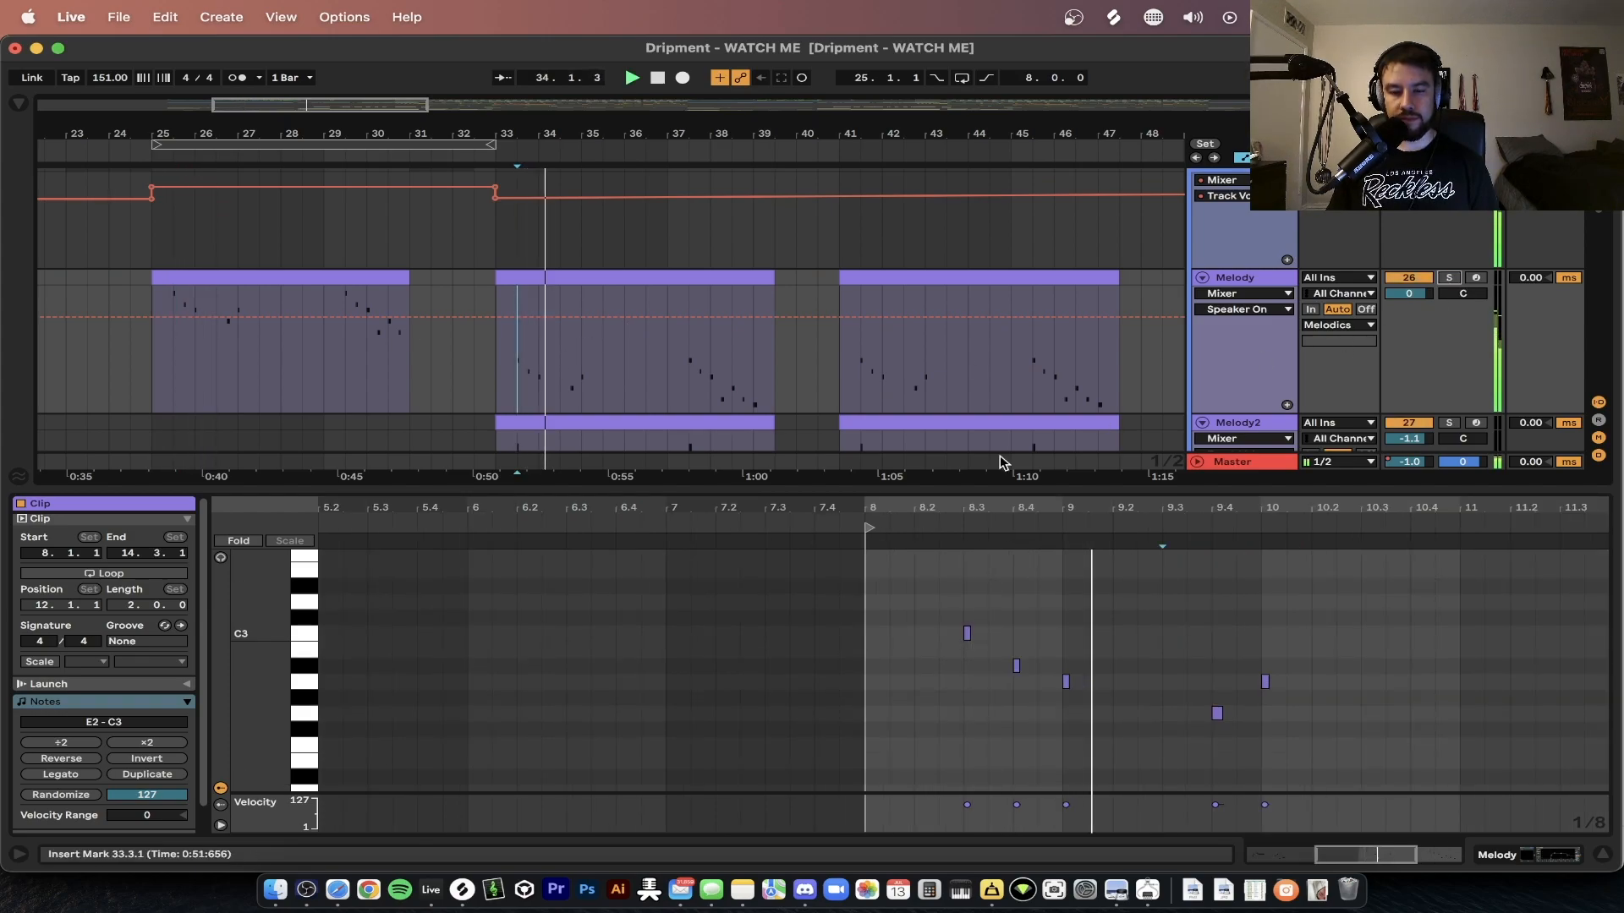
key("space")
key("super+alt+l")
scroll(482, 569, "down", 3)
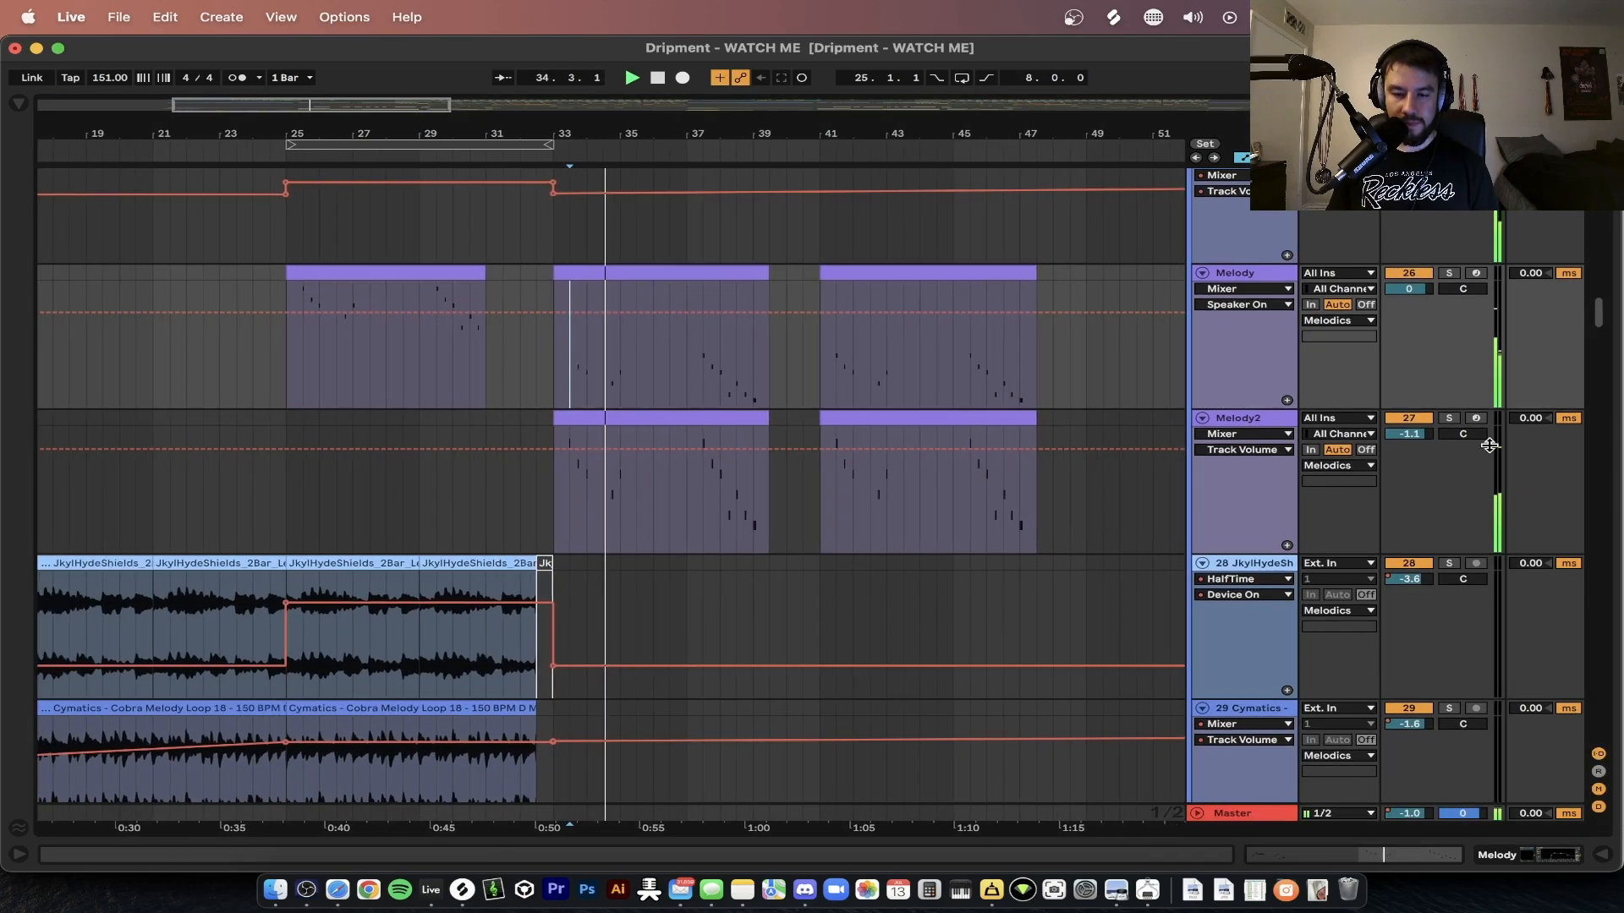
- Solo the Melody and Melody2 tracks together and follow their layered clips while playing from 33.3.1
left_click(1450, 275)
key("space")
key("space")
left_click(1448, 420, "super")
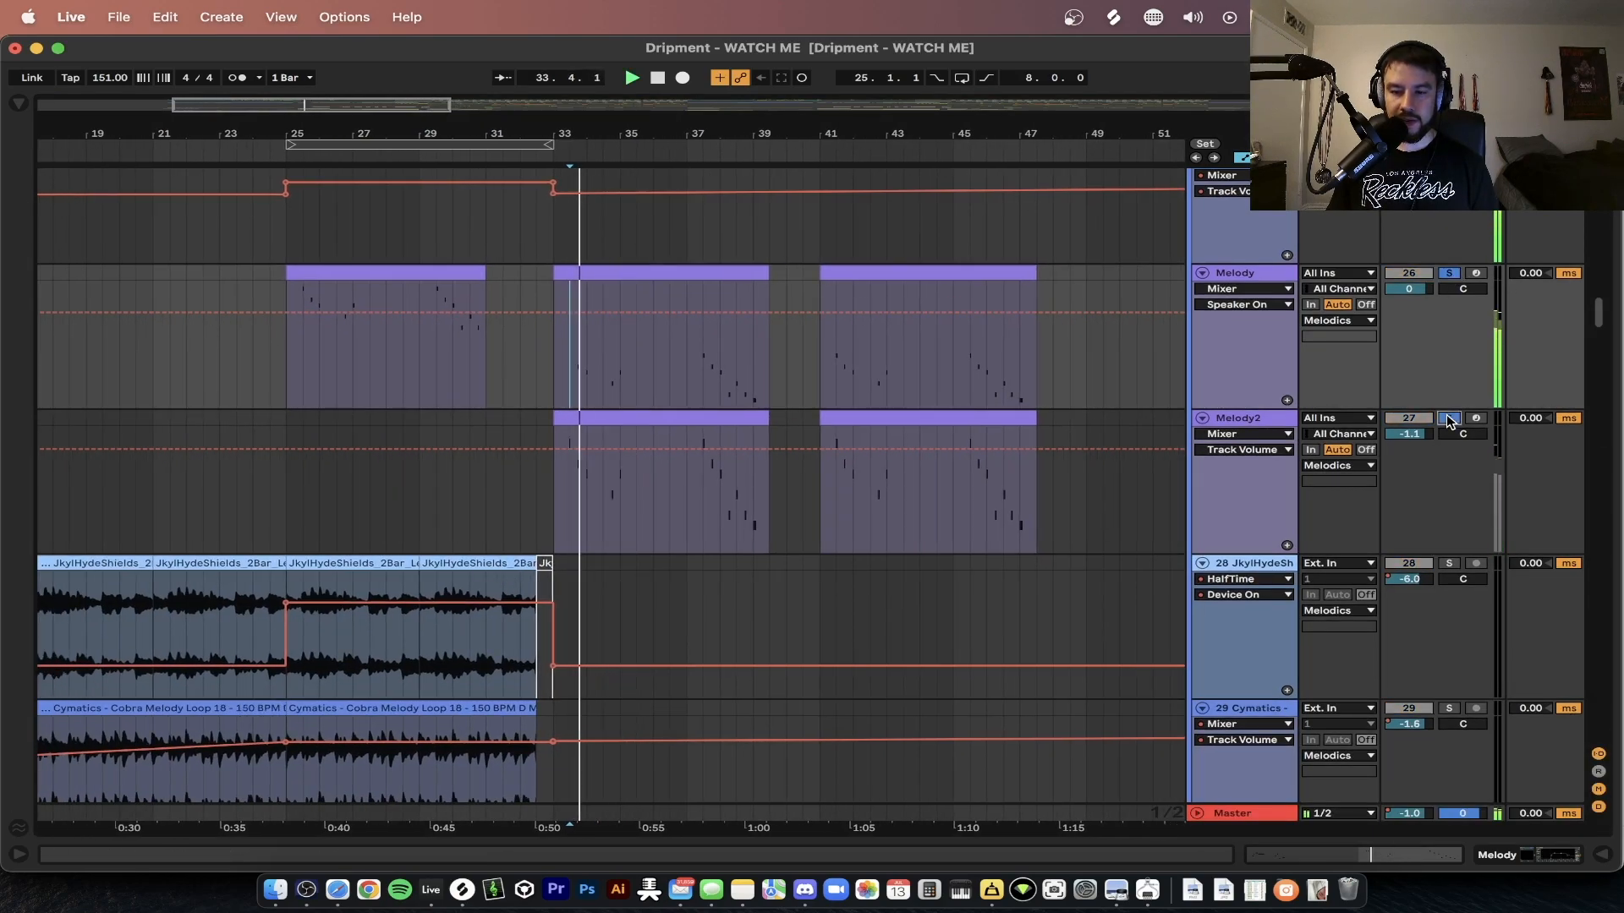
scroll(587, 501, "up", 3)
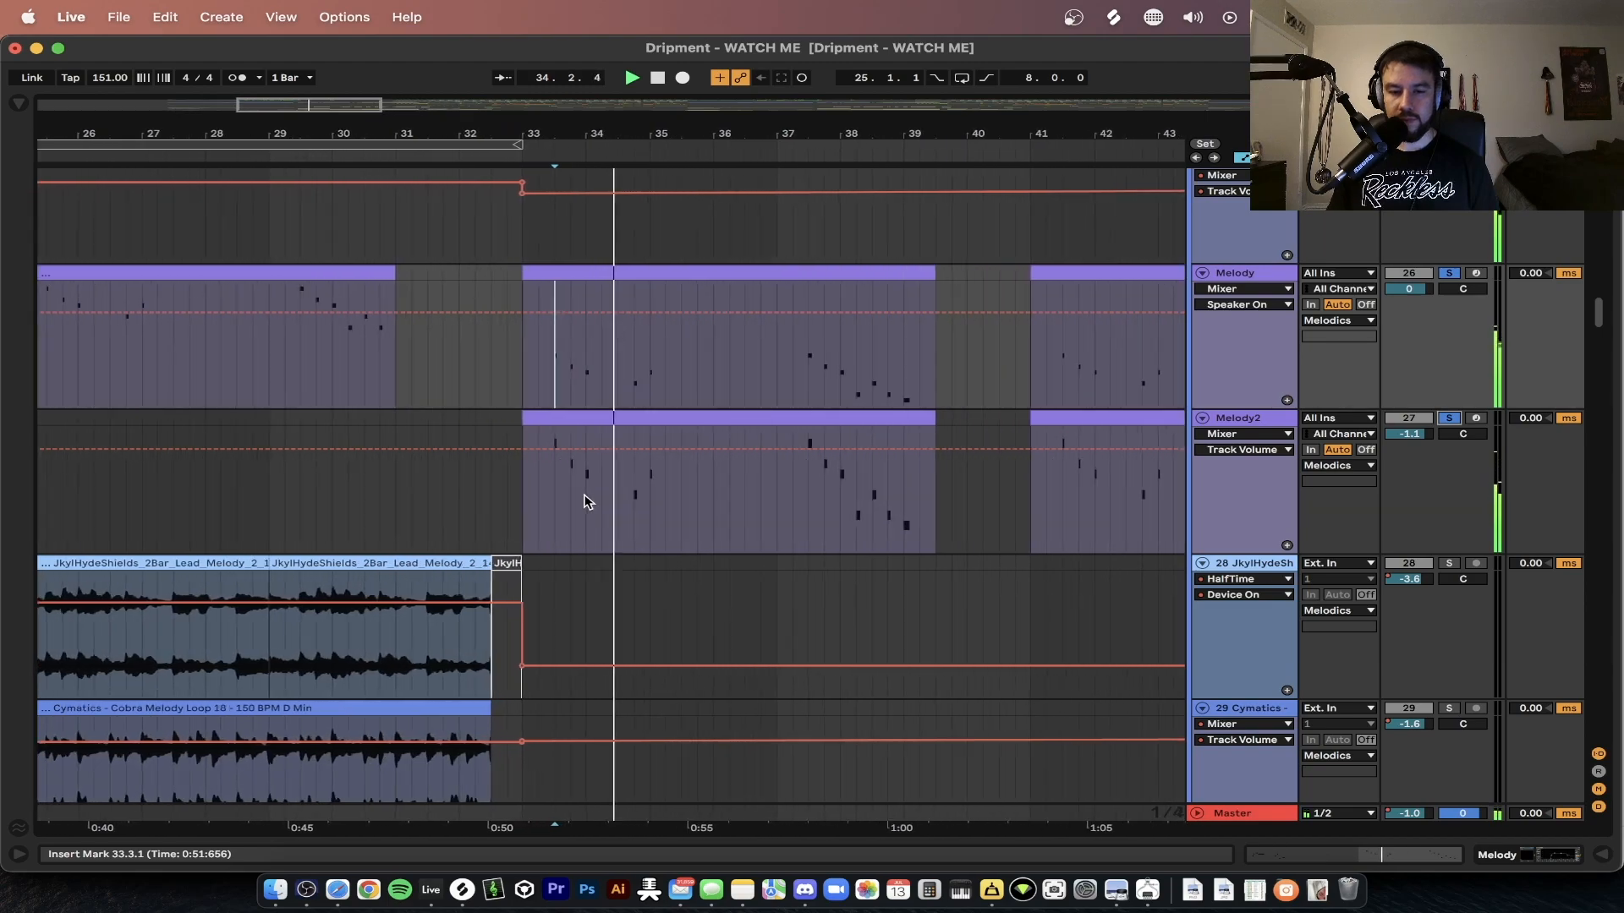
scroll(588, 501, "up", 2)
scroll(587, 500, "down", 1)
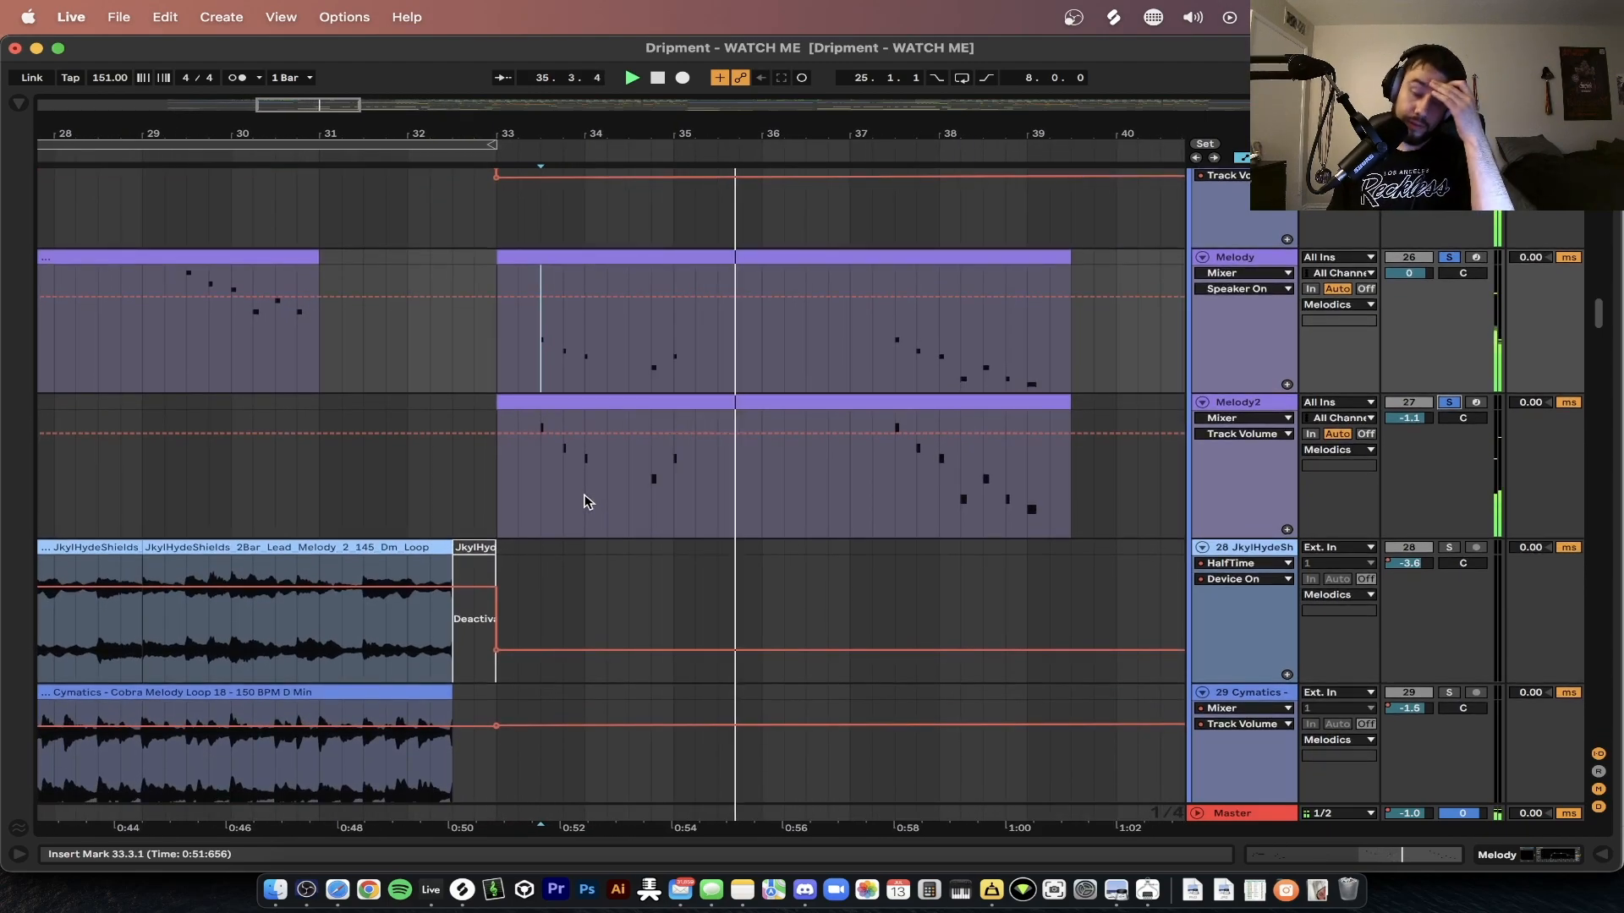
scroll(588, 501, "down", 1)
scroll(588, 501, "up", 1)
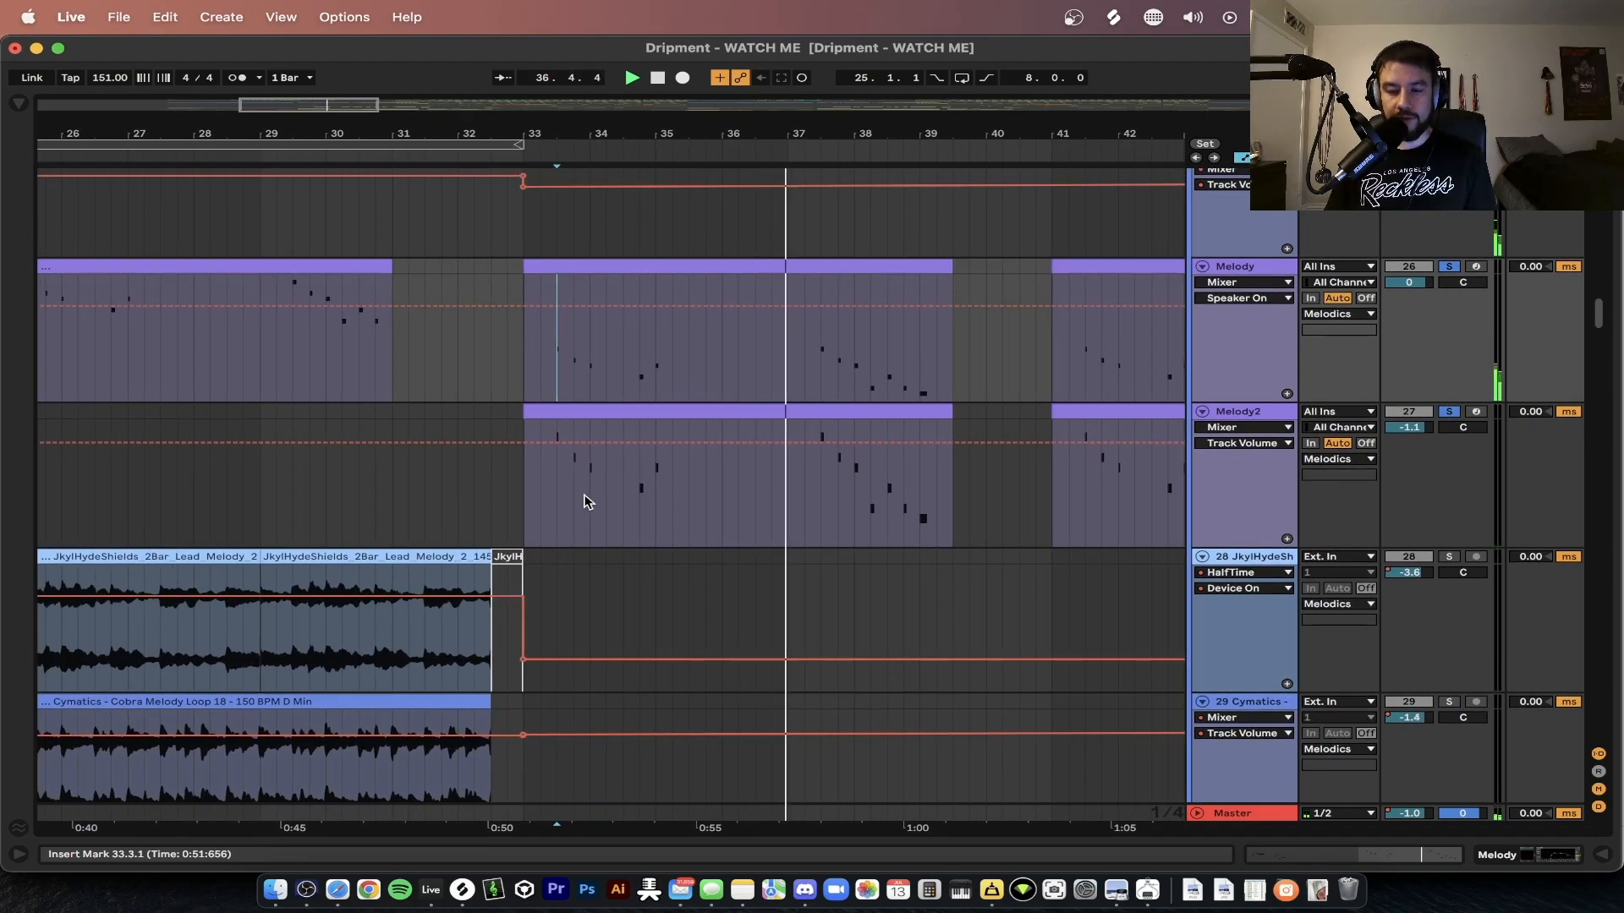
- Clear the Melody and Melody2 solos and replay the full mix from bar 33 and from bar 17
scroll(588, 500, "down", 2)
scroll(586, 498, "down", 2)
scroll(583, 497, "down", 5)
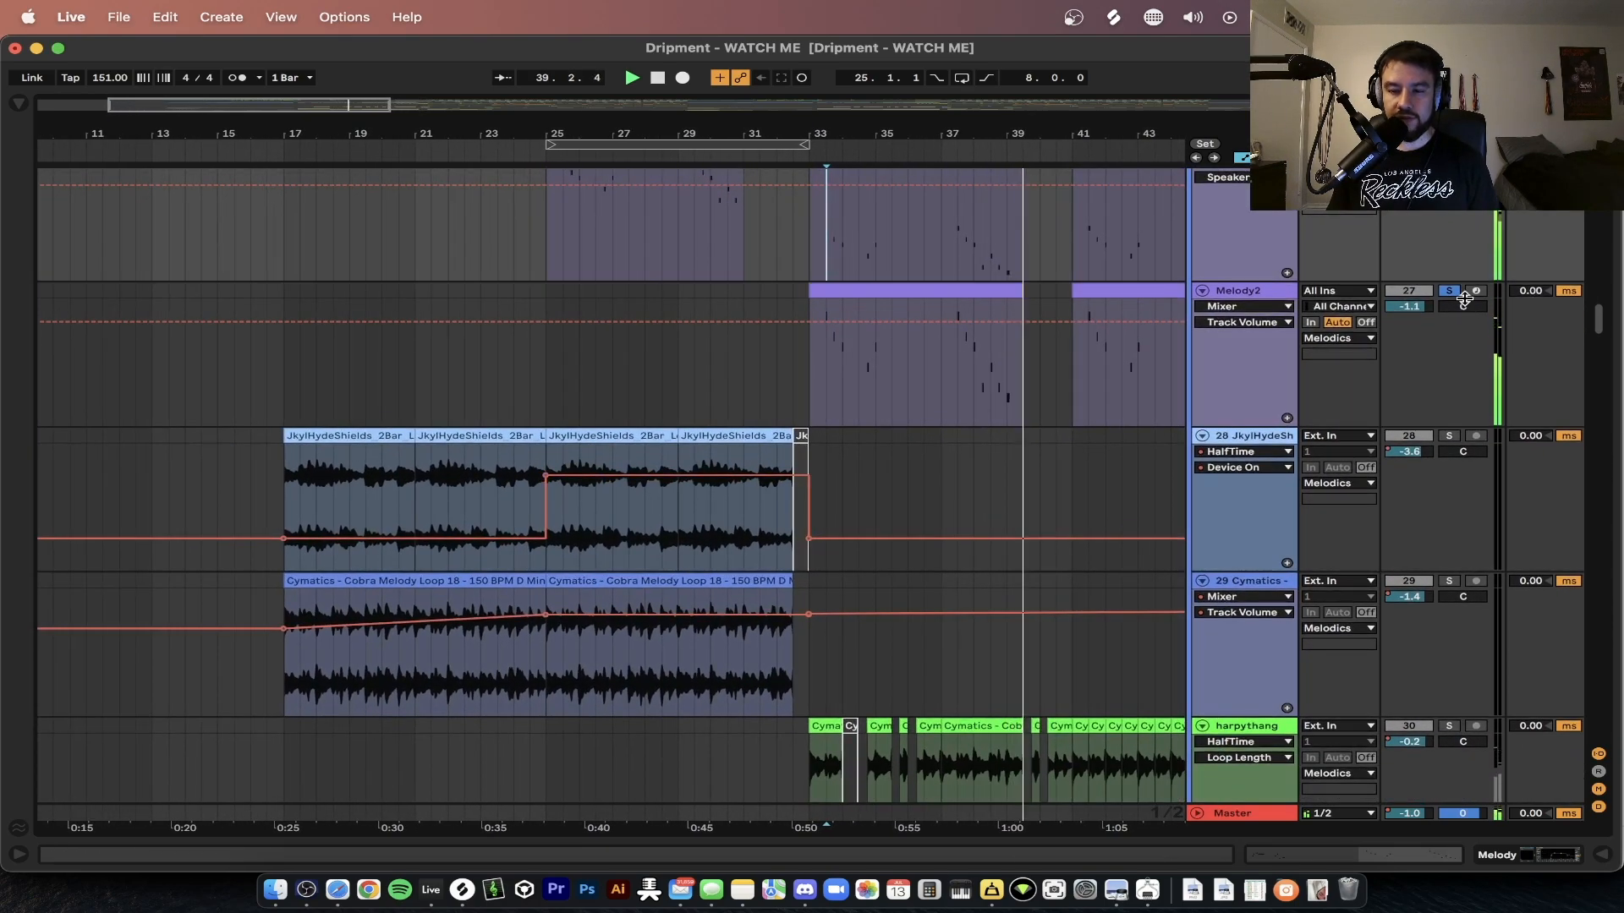
scroll(608, 434, "down", 4)
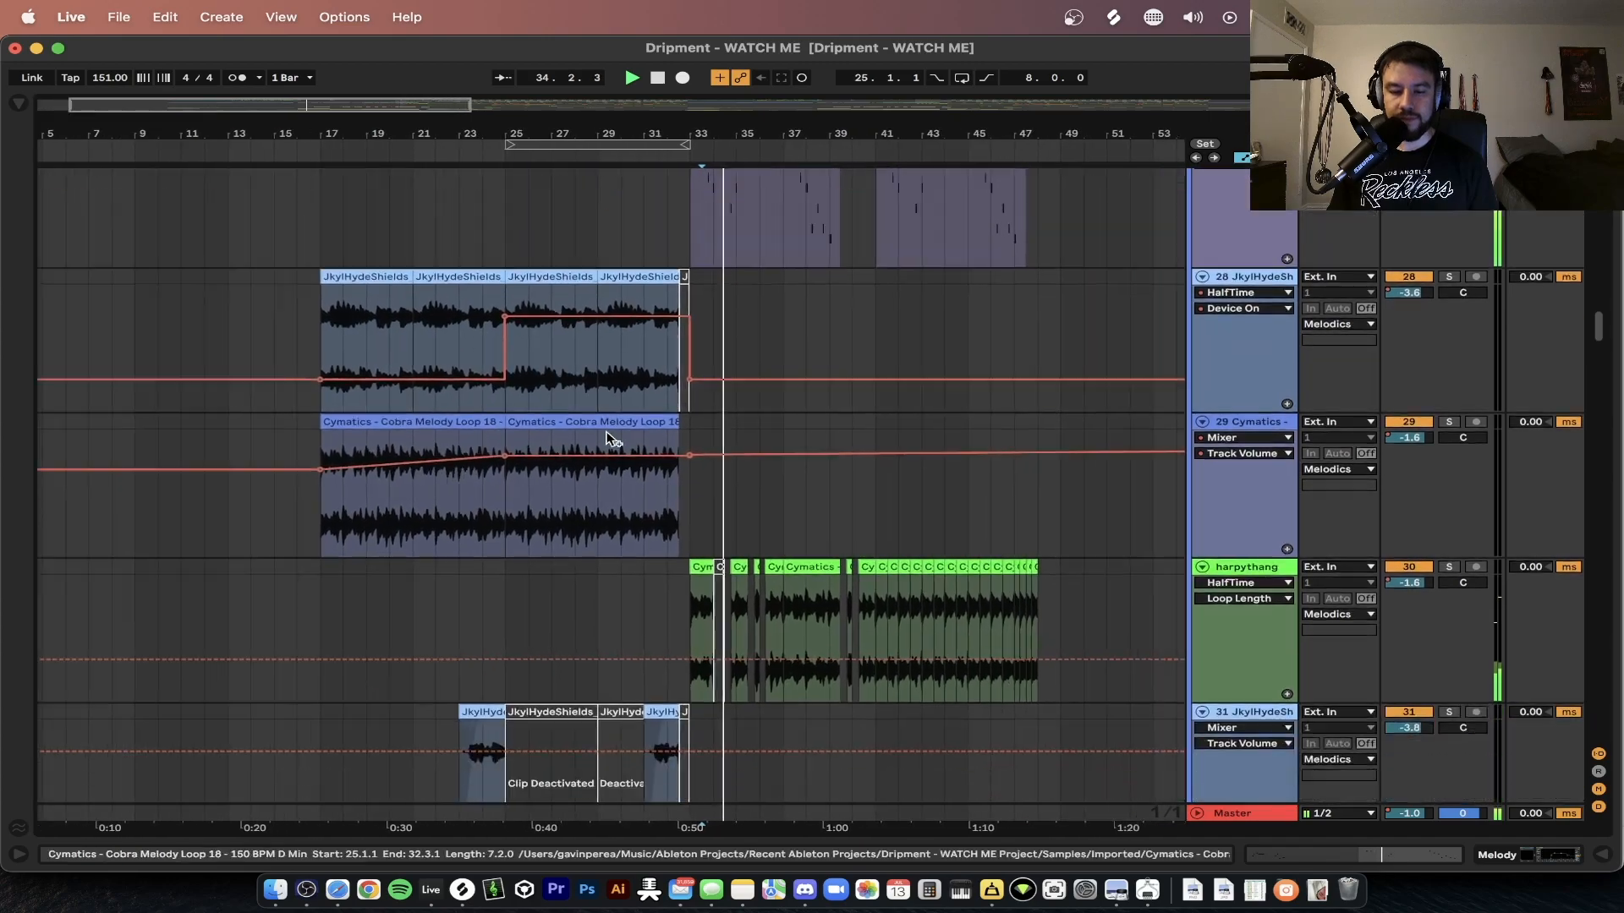
scroll(608, 433, "down", 8)
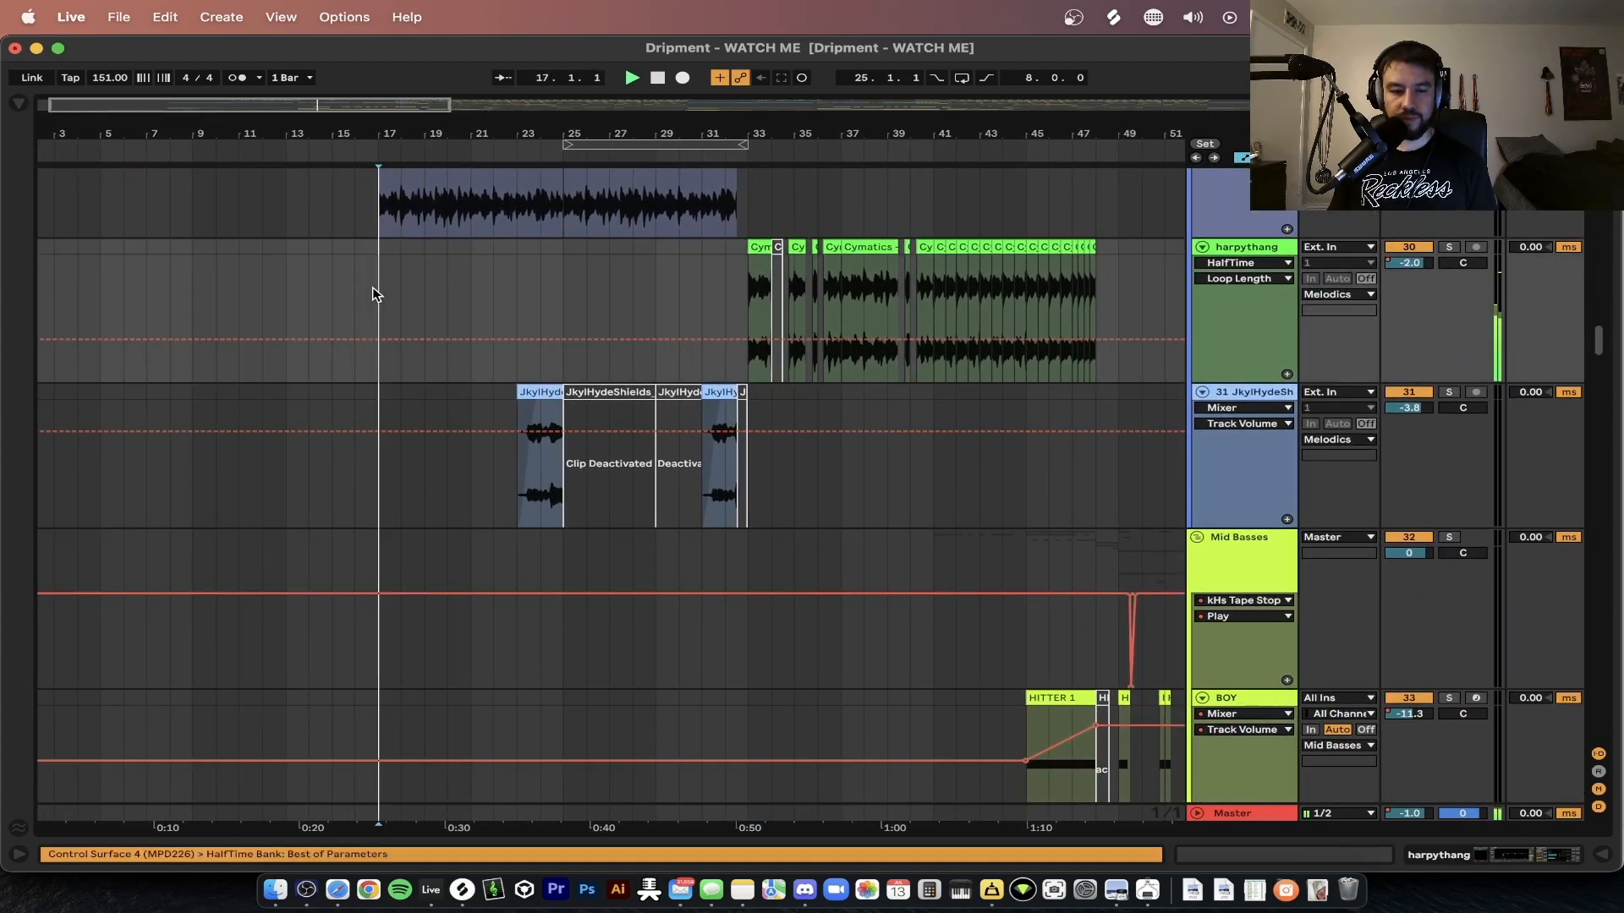
scroll(376, 293, "down", 15)
key("space")
key("space")
- Solo the 29 Cymatics track at bar 17, stop playback, and look through the arrangement for the Reese track
scroll(376, 294, "up", 15)
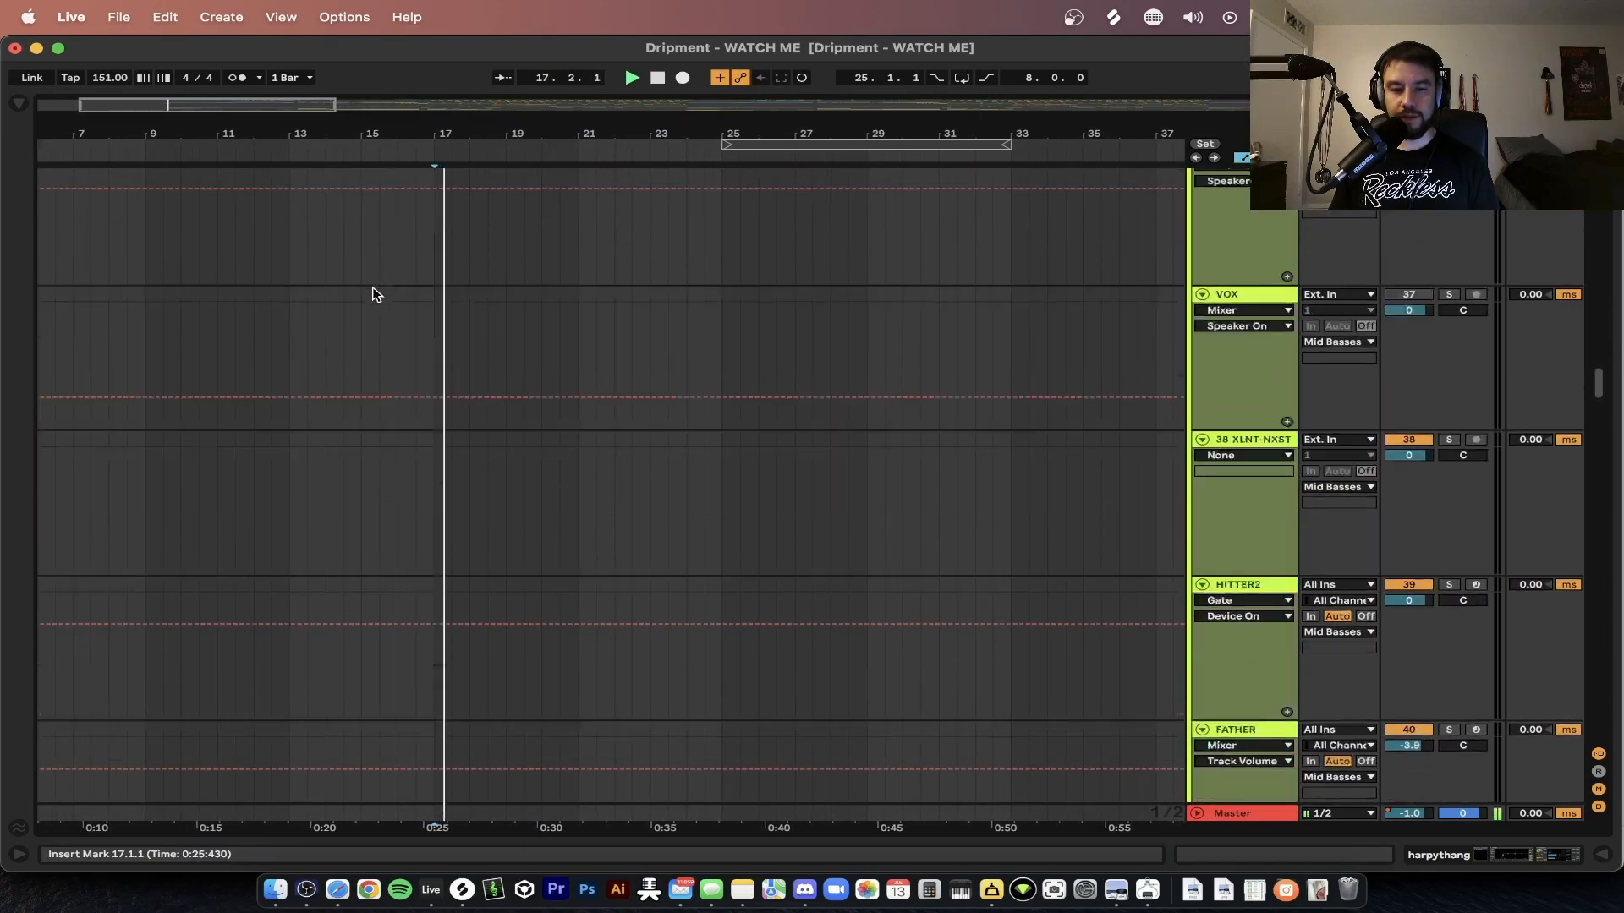
scroll(376, 293, "up", 5)
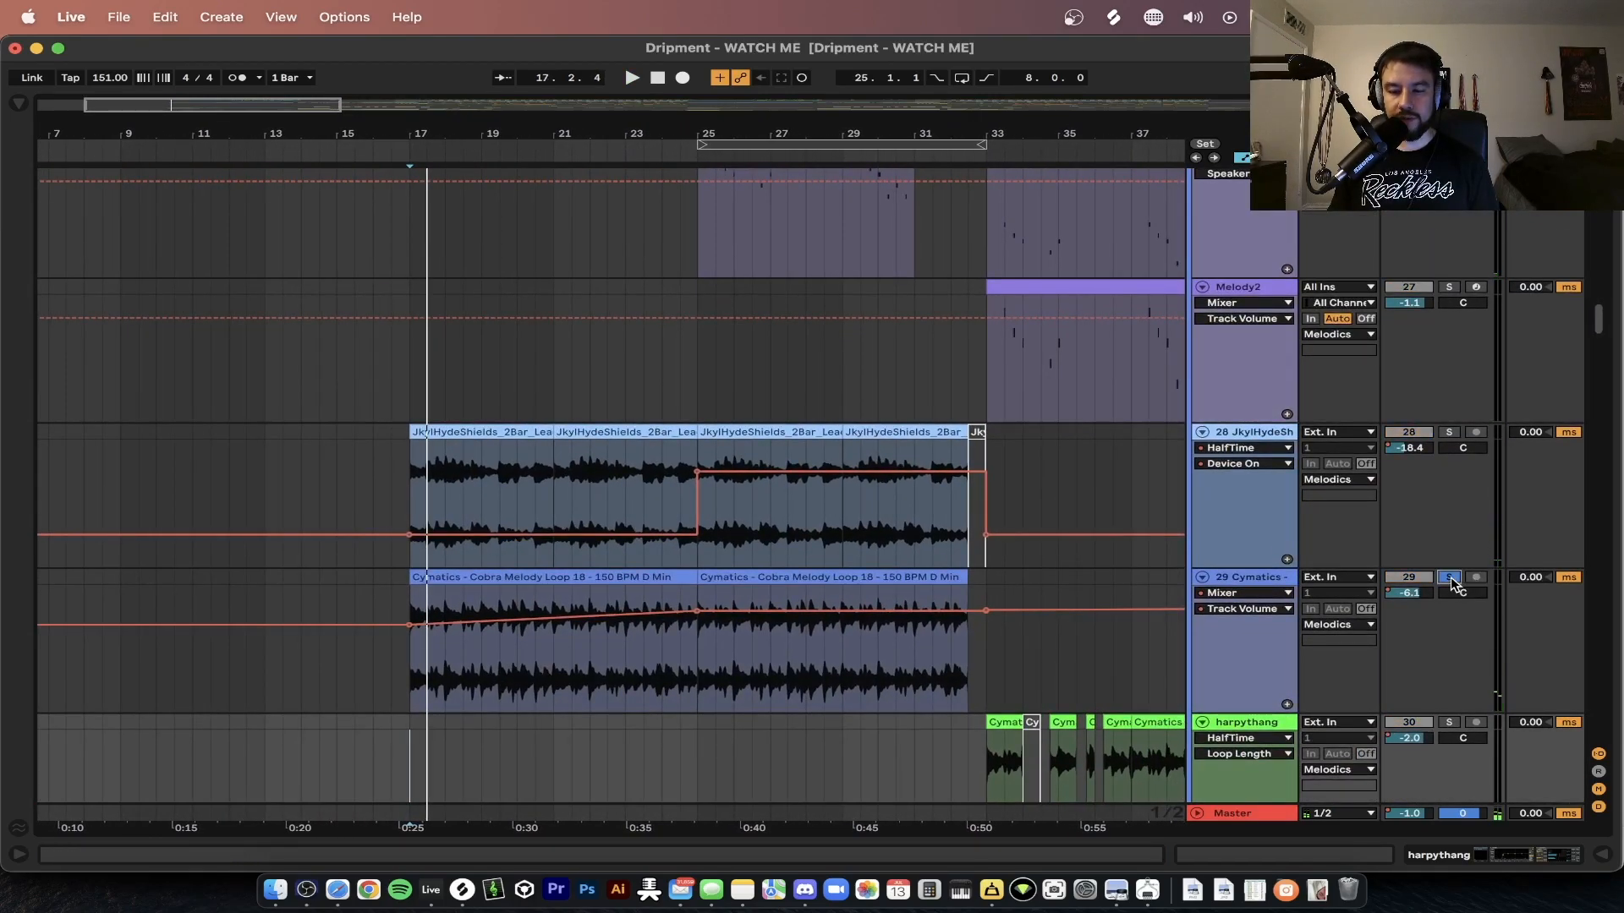
scroll(768, 523, "up", 12)
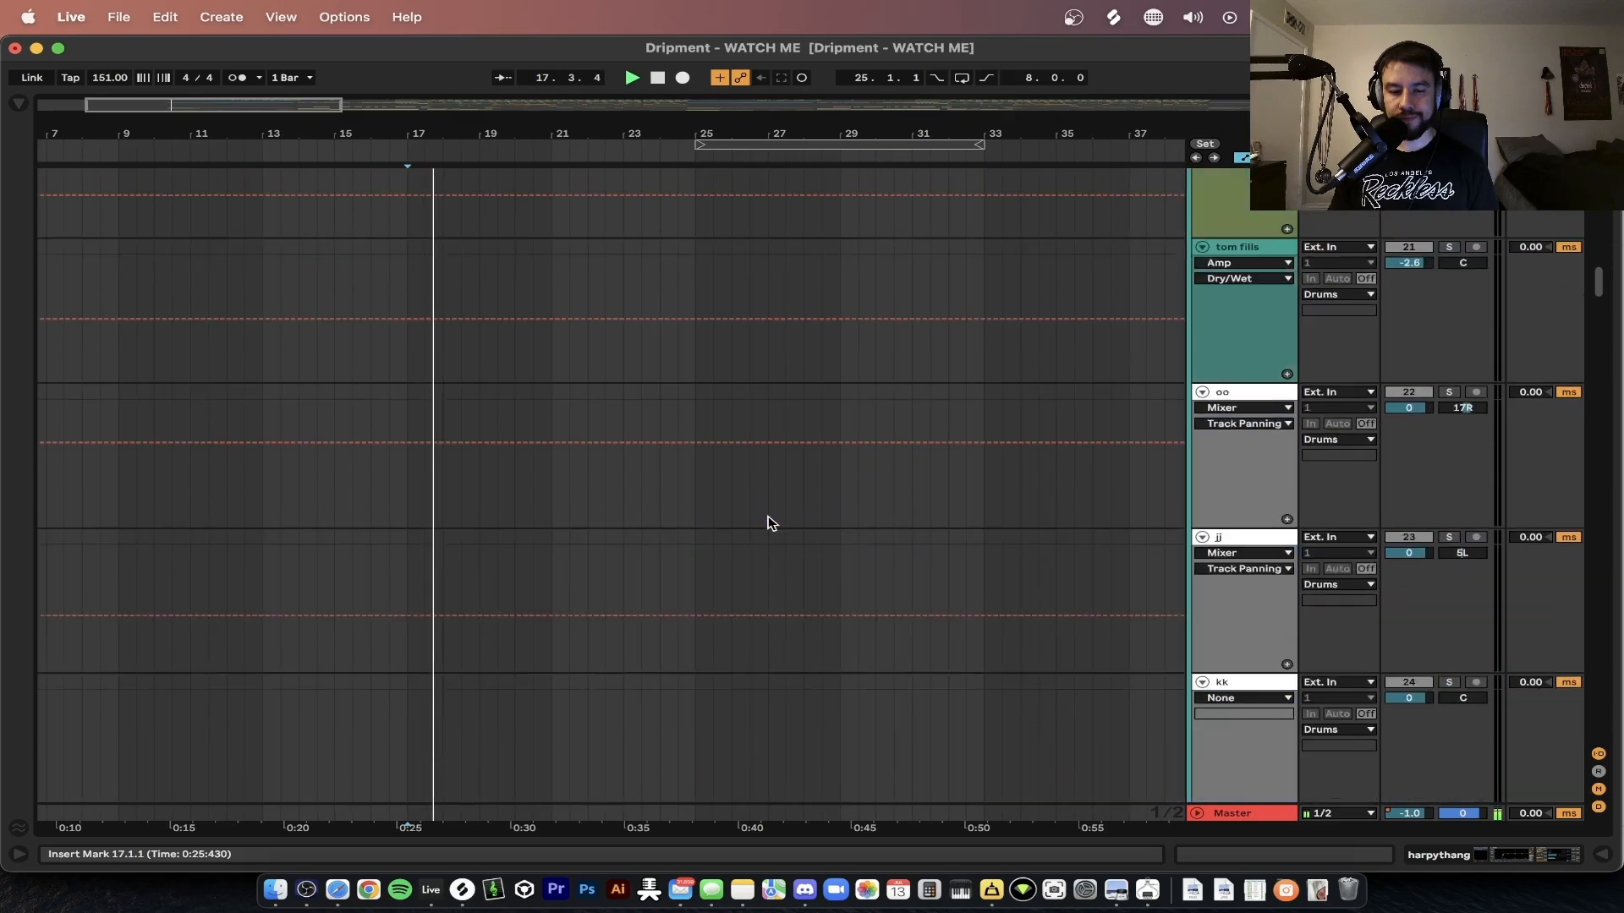
scroll(768, 523, "down", 20)
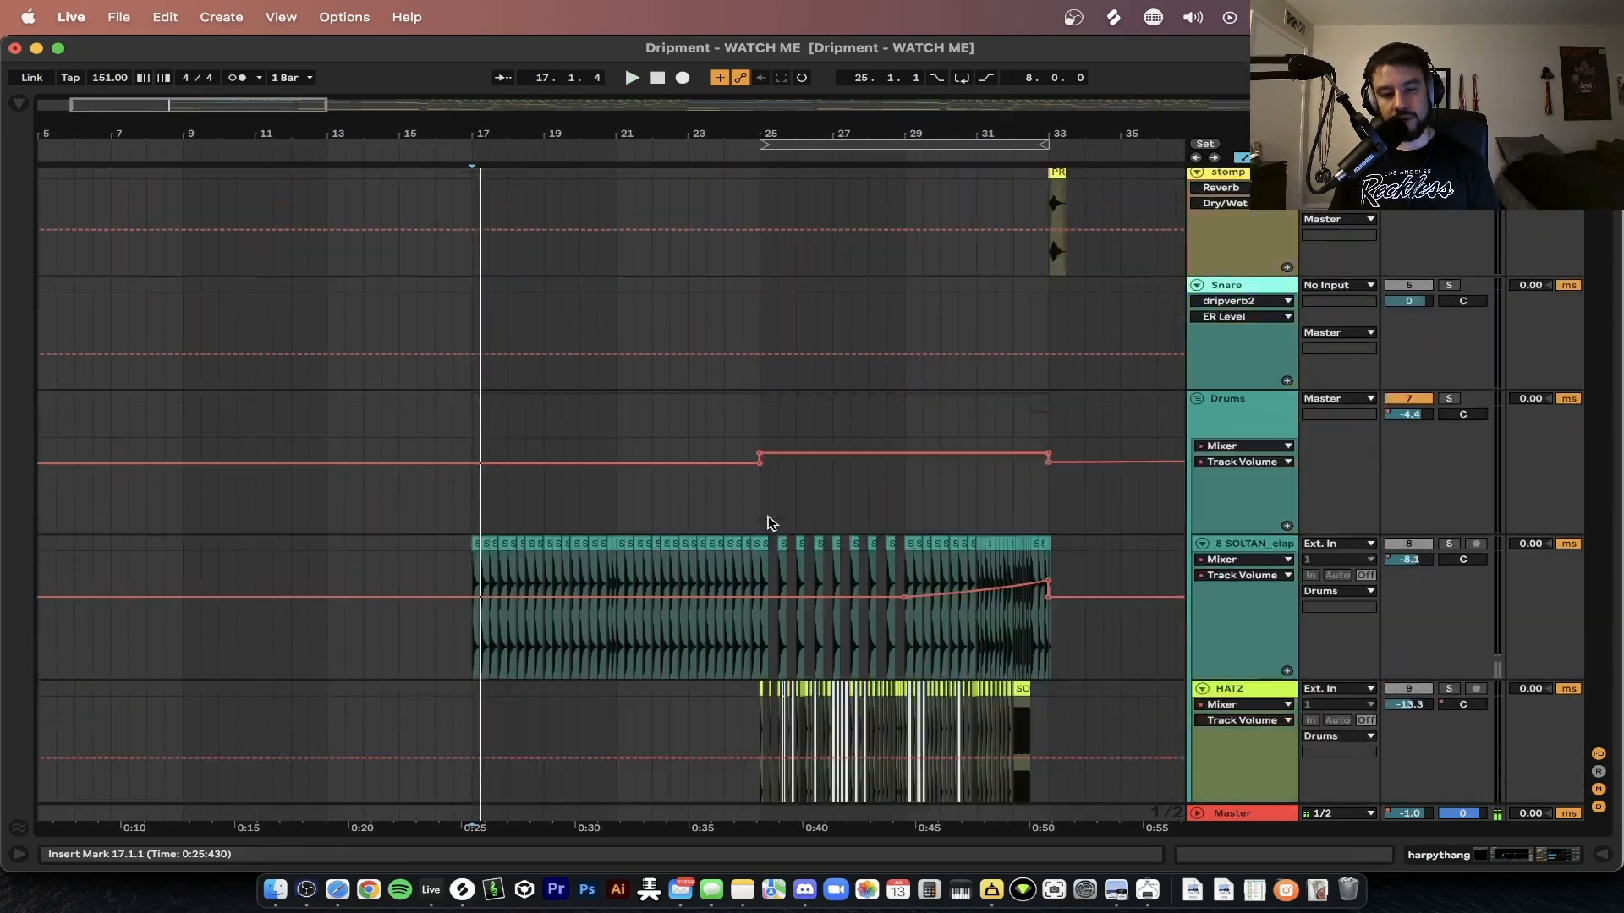
scroll(768, 523, "down", 6)
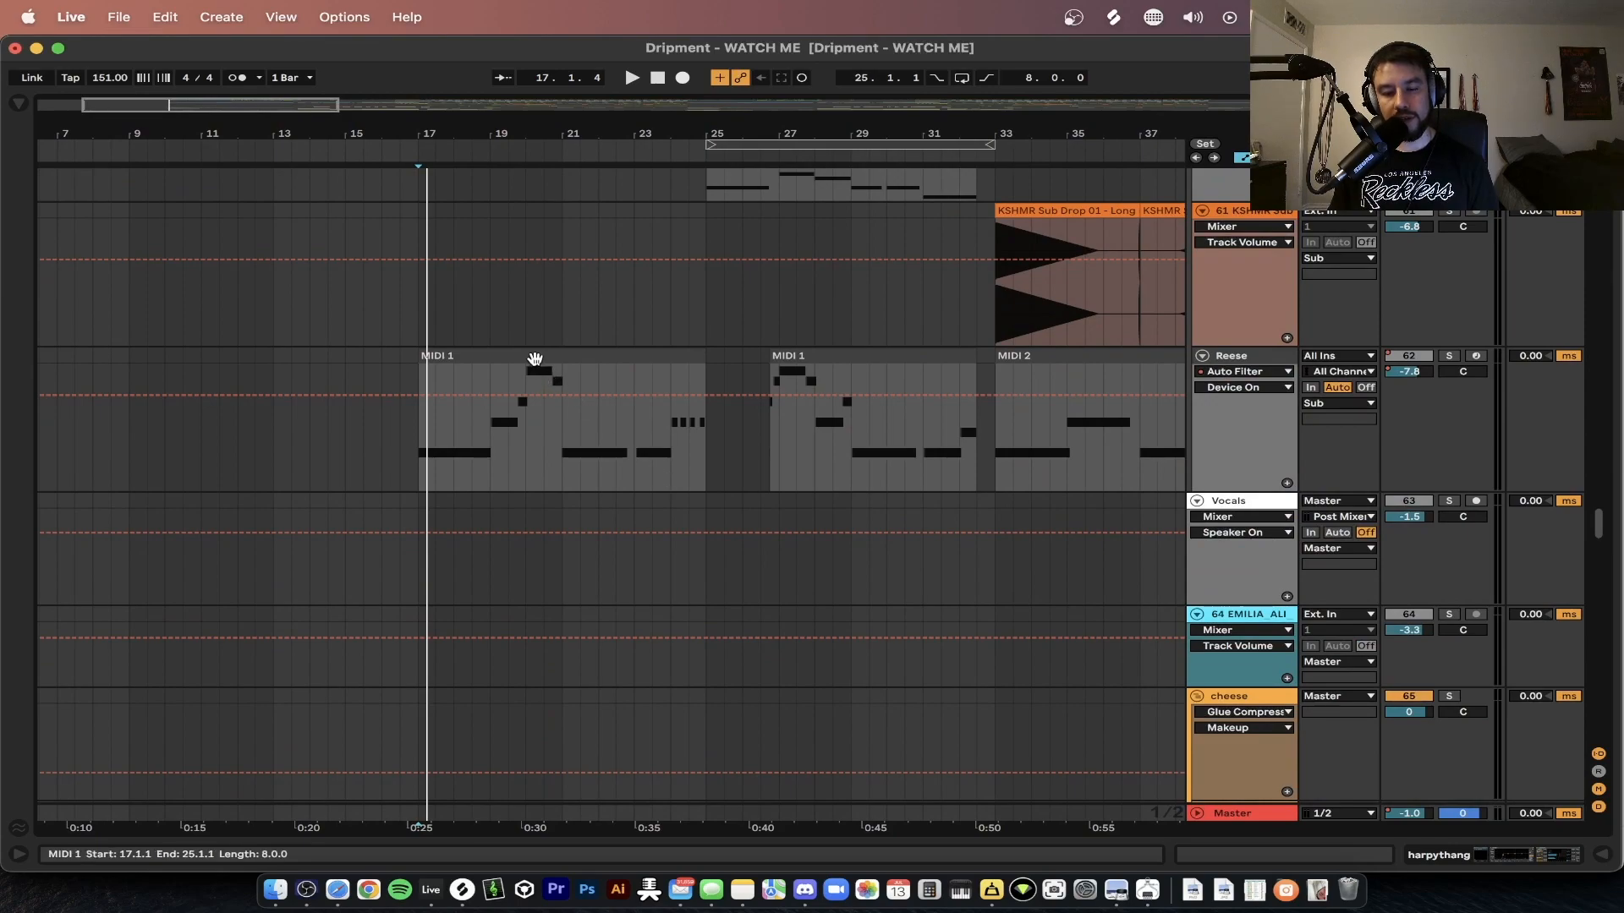
- Select the Reese track's MIDI 1 clip at bar 17 and look through the vocal and FX tracks below it
scroll(534, 359, "up", 2)
double_click(535, 358)
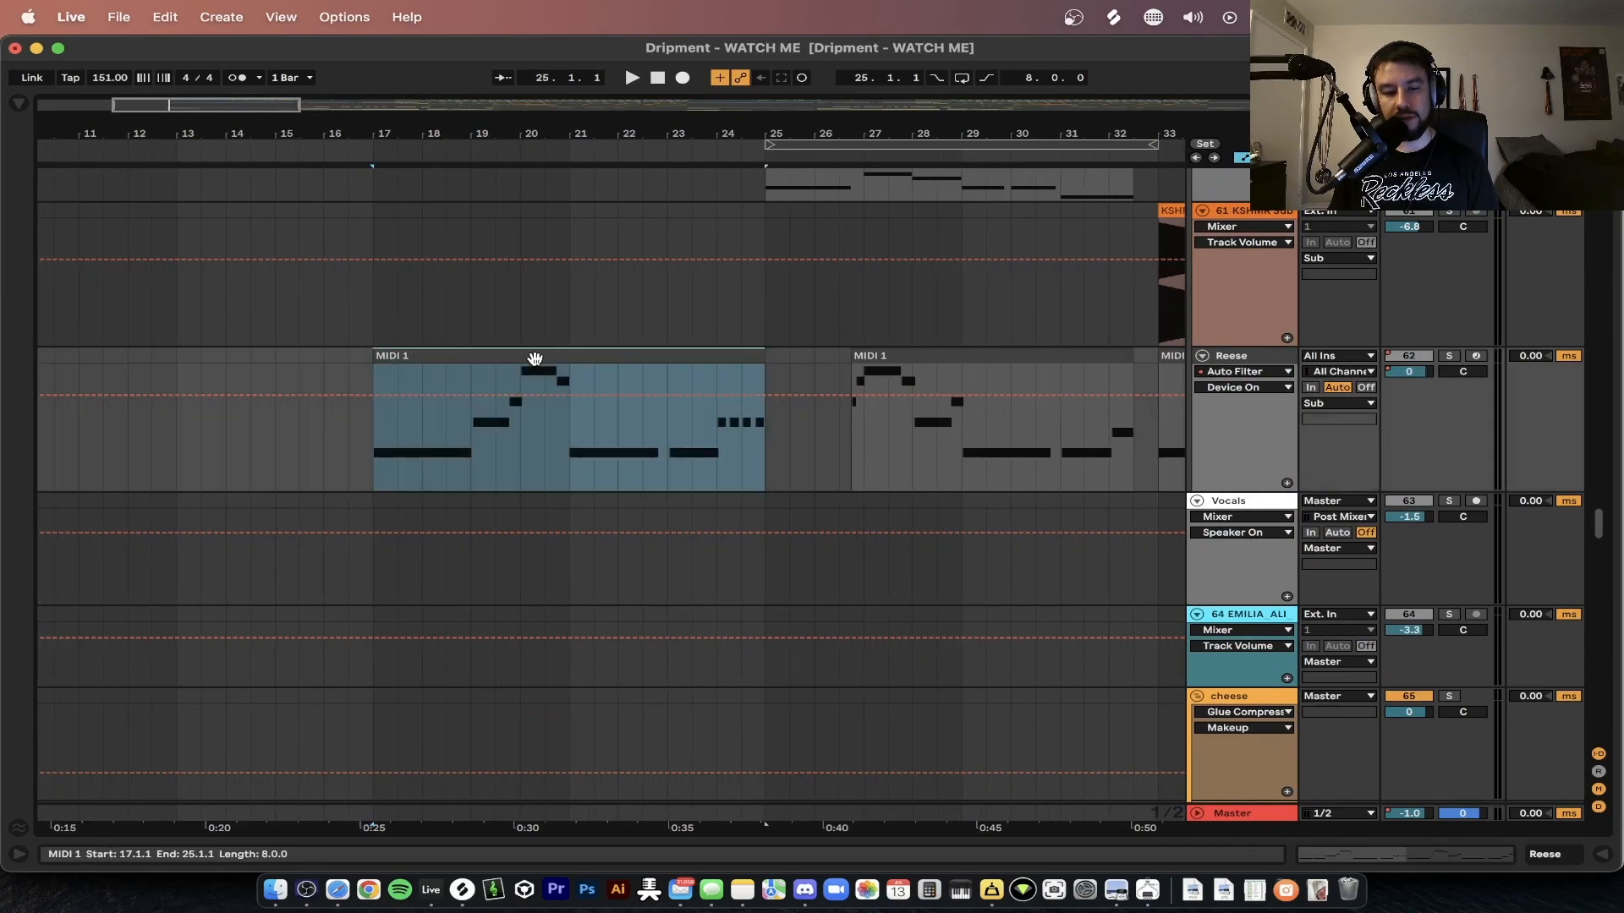
scroll(533, 355, "down", 3)
scroll(502, 361, "up", 4)
scroll(502, 360, "down", 4)
double_click(461, 487)
scroll(459, 489, "down", 6)
scroll(458, 489, "down", 15)
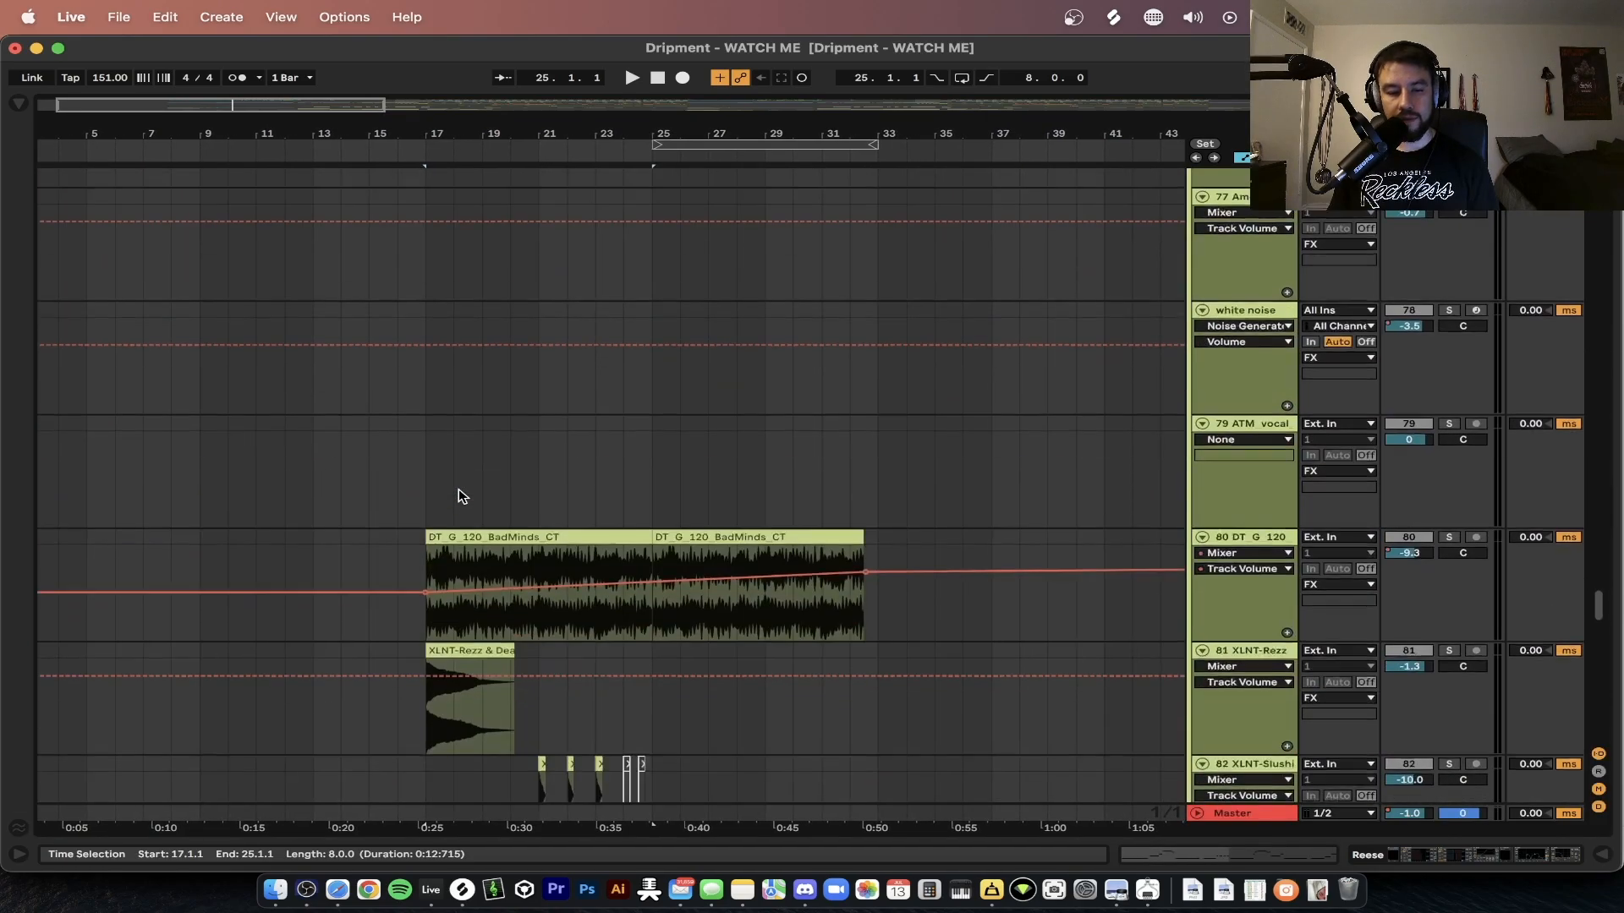
scroll(459, 489, "up", 20)
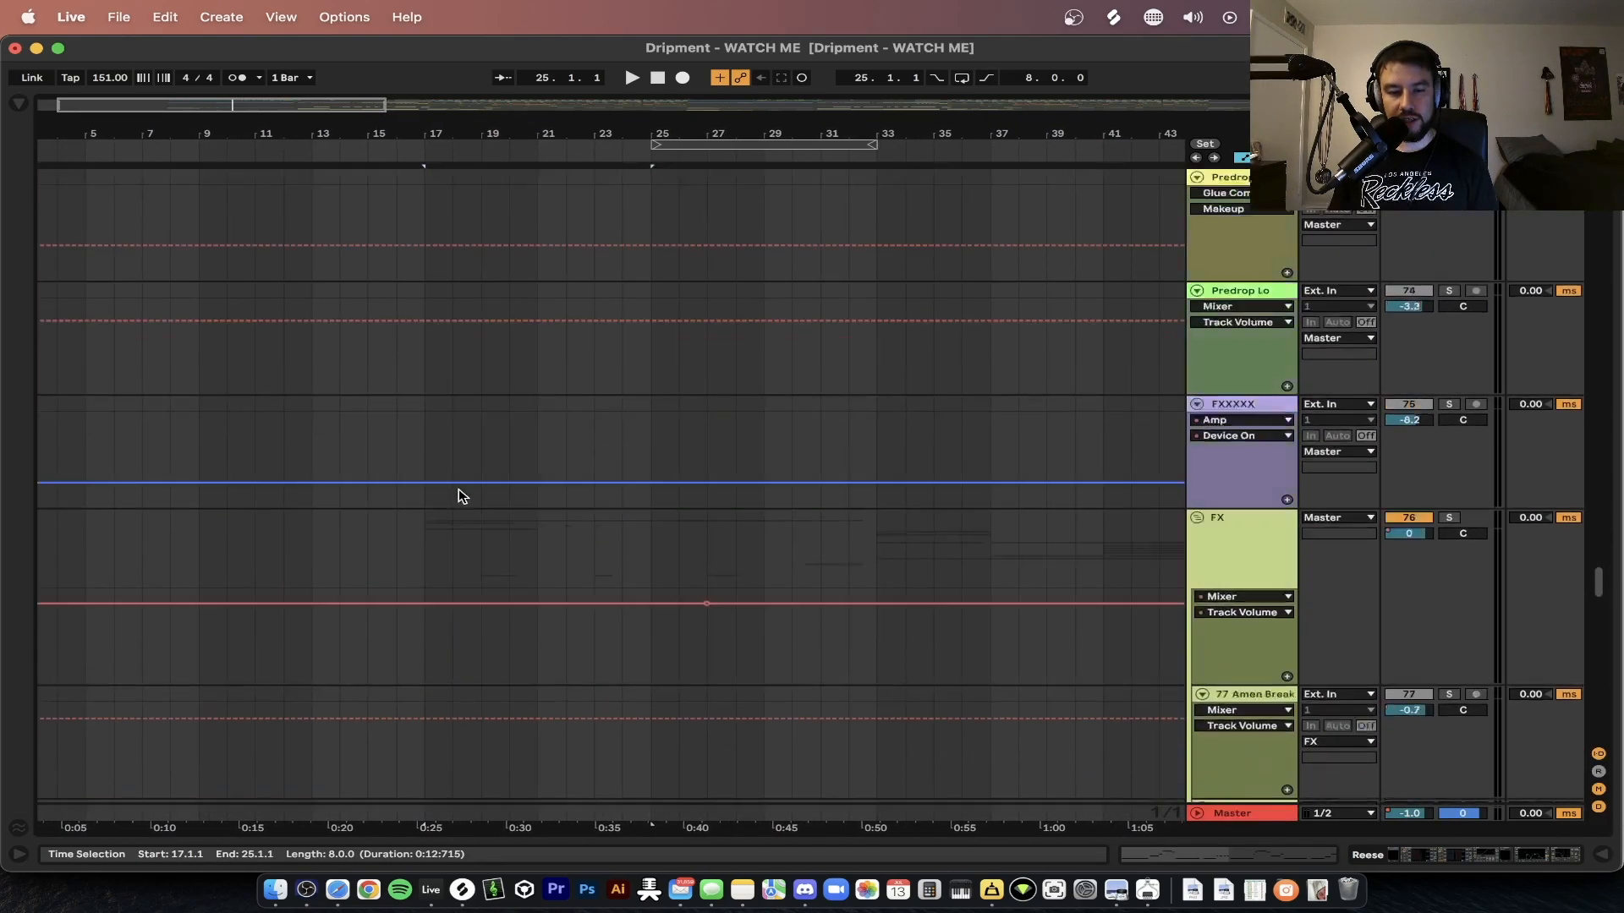
scroll(459, 489, "down", 5)
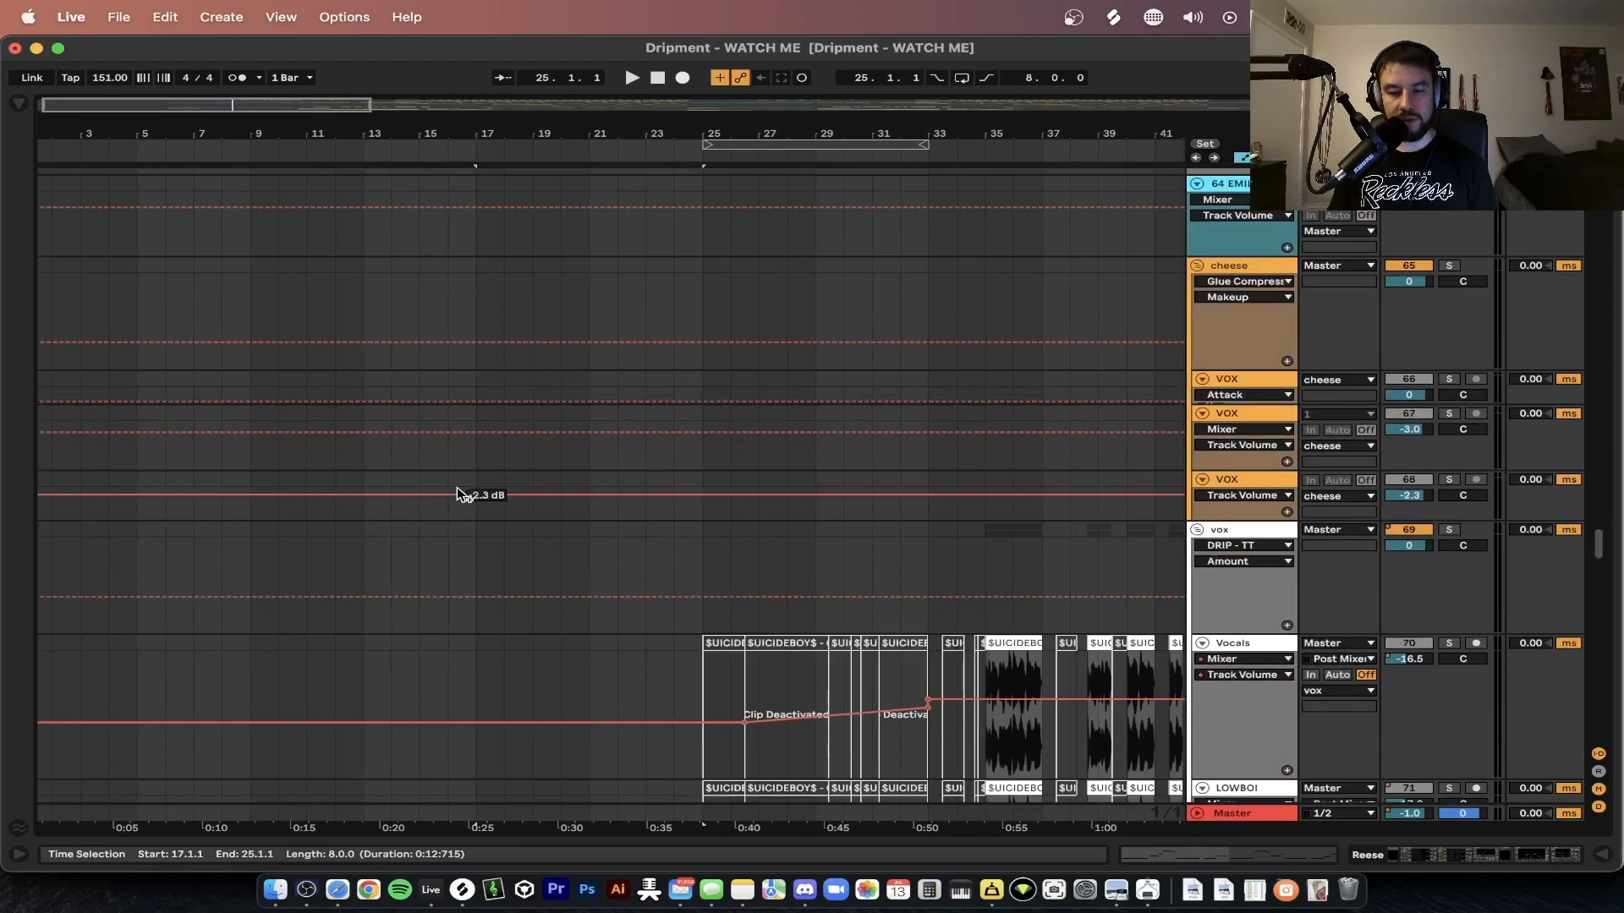
- Solo the Reese track and play its MIDI 1 clip from bar 17
key("space")
scroll(569, 424, "up", 7)
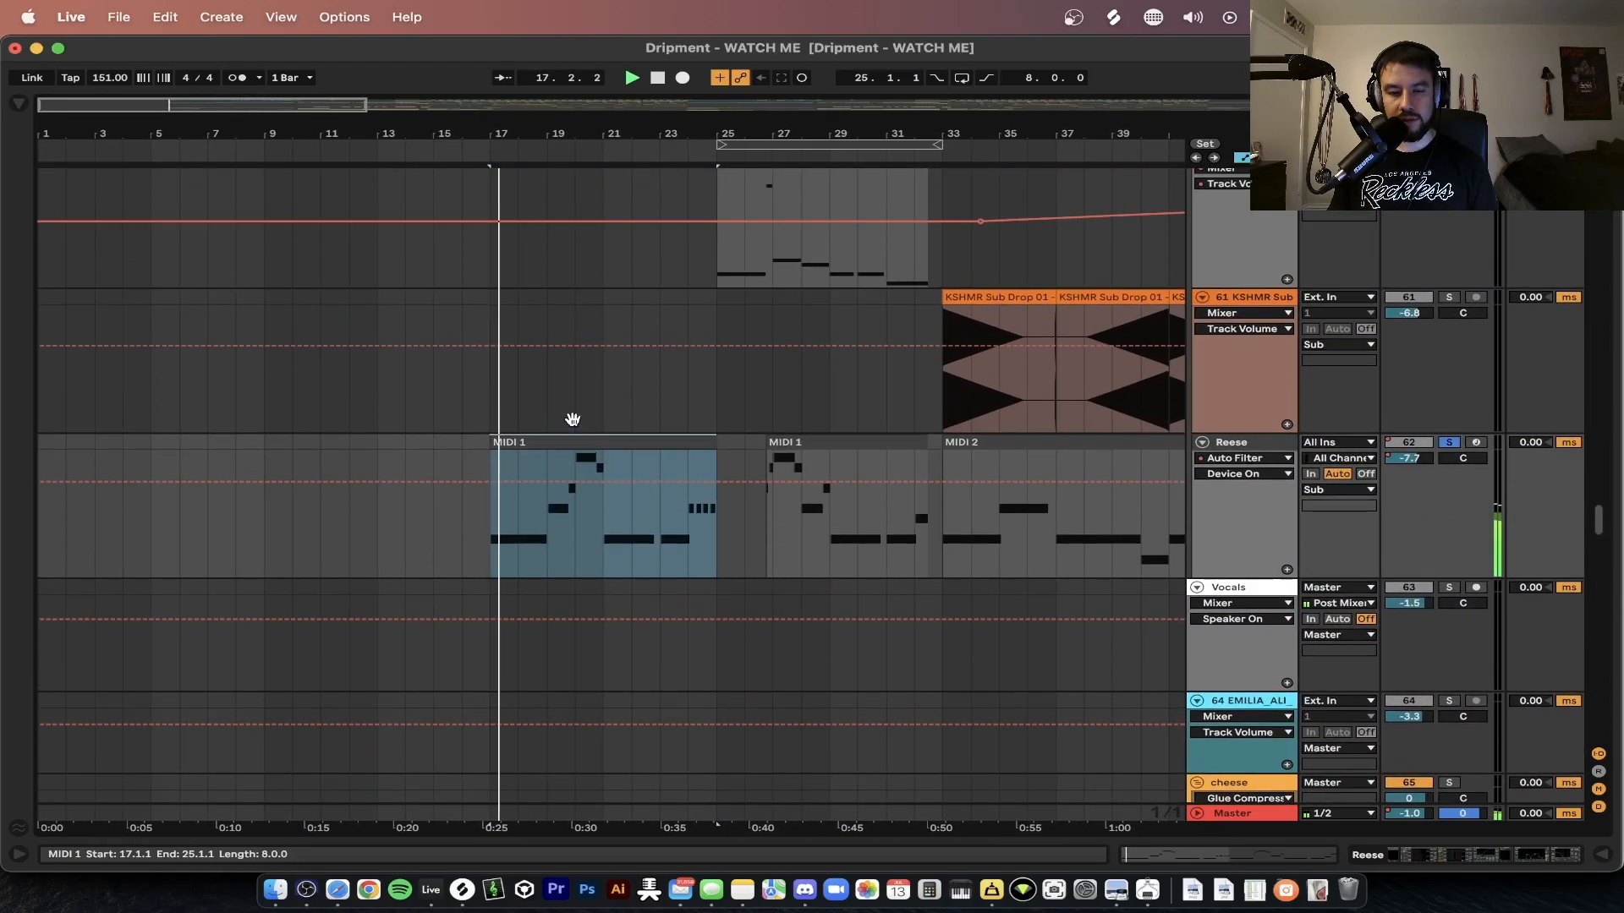
scroll(572, 425, "down", 7)
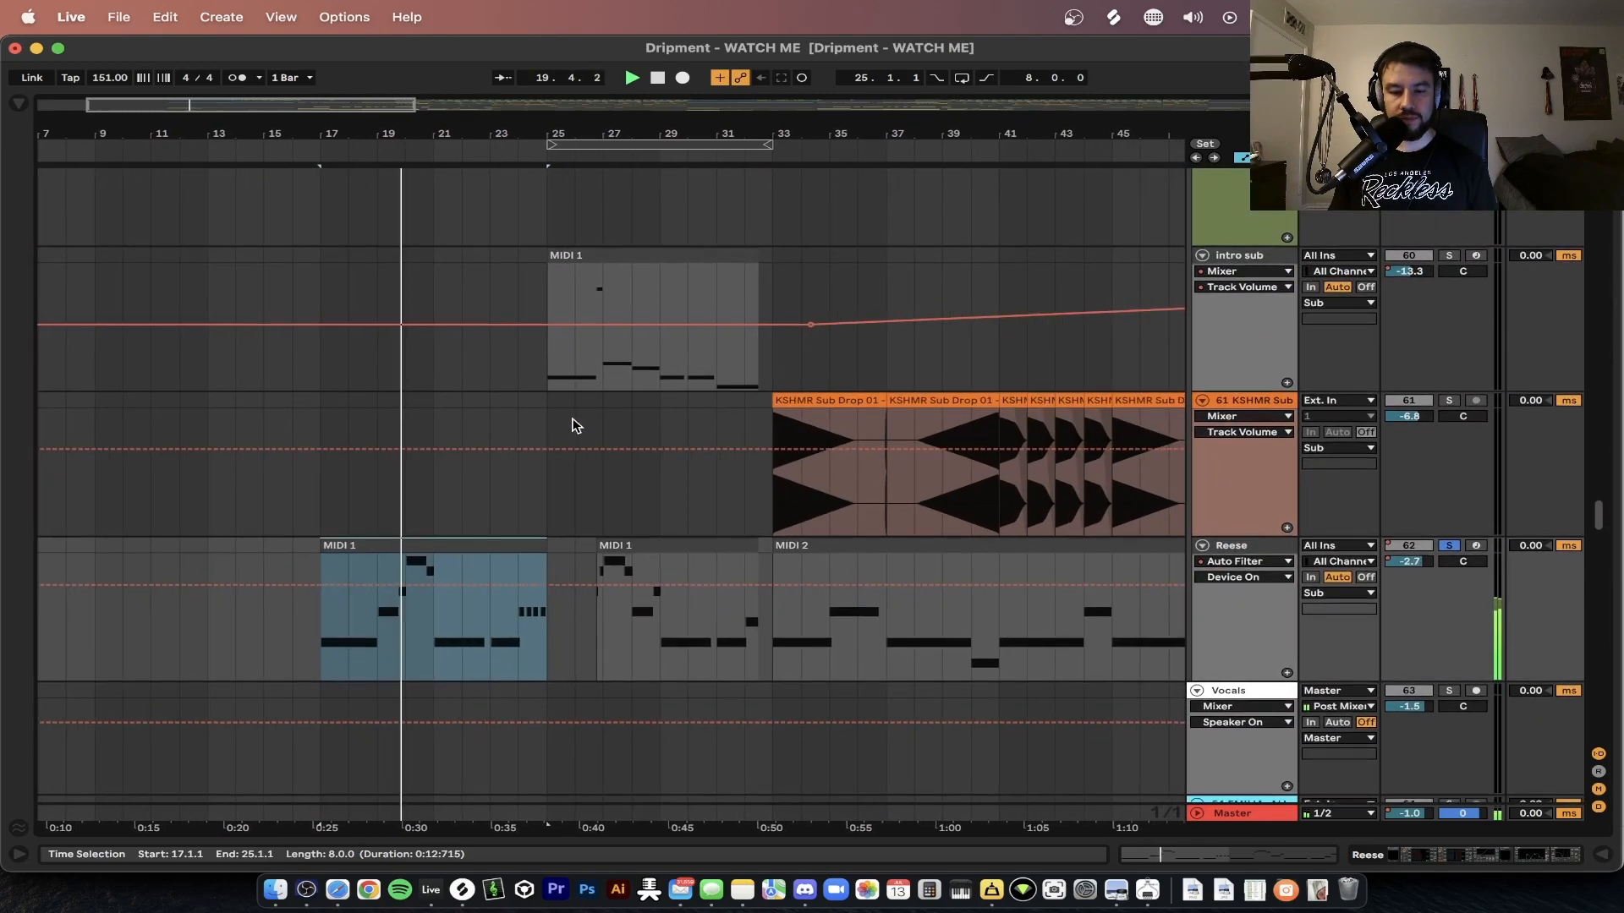
scroll(443, 423, "up", 5)
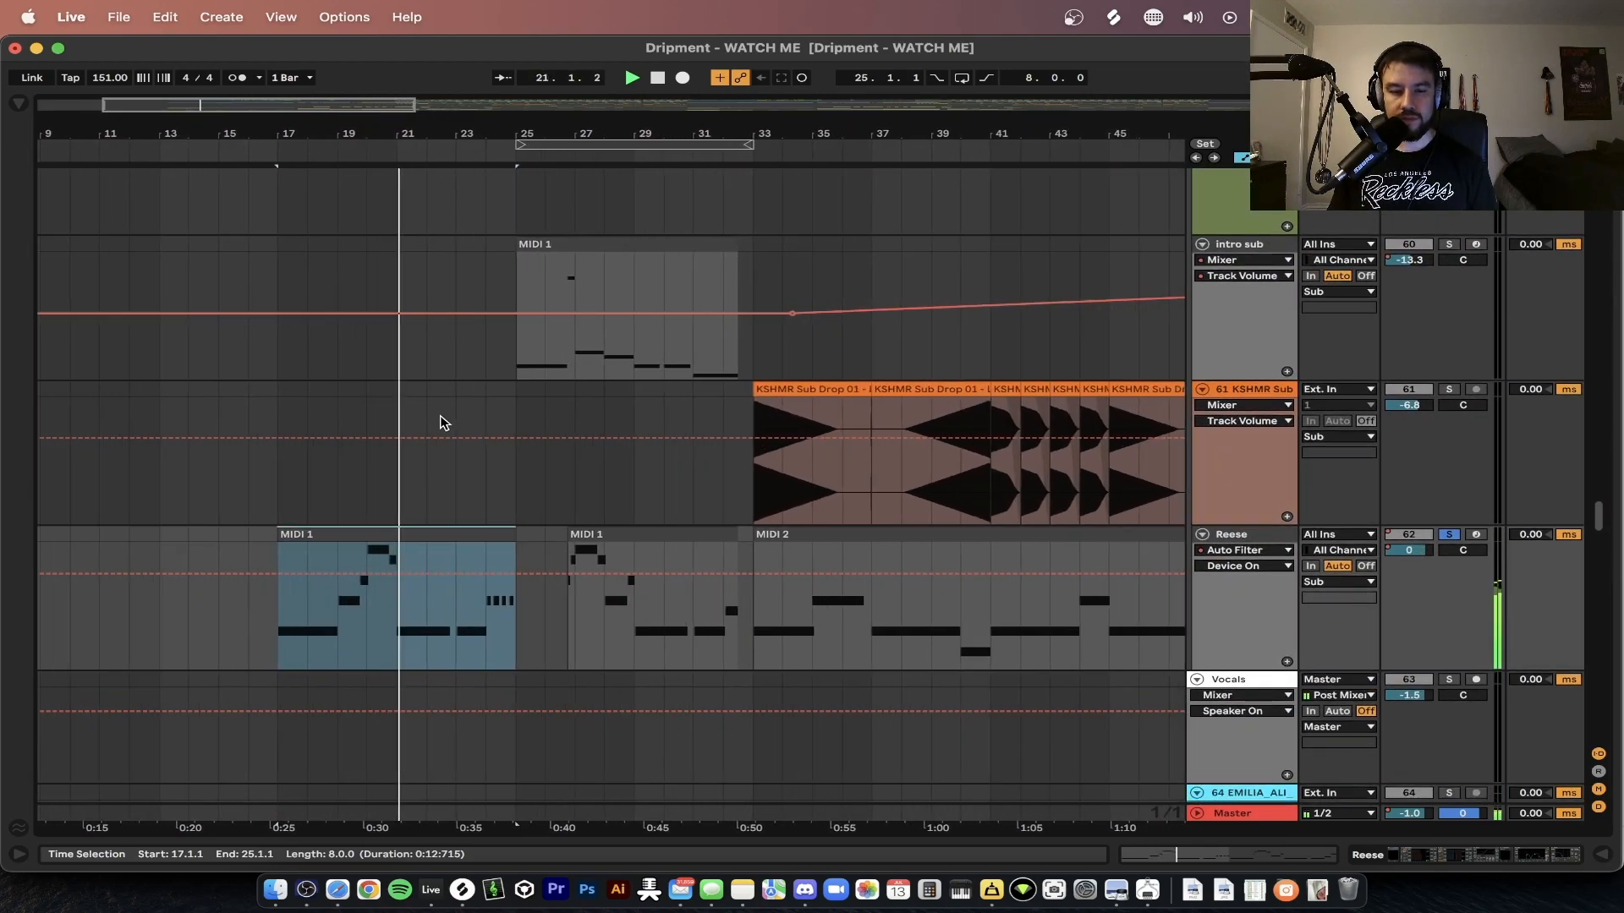
- Add the intro sub track to the solo to hear it with Reese past bar 25, and clear both solos
left_click(1449, 244)
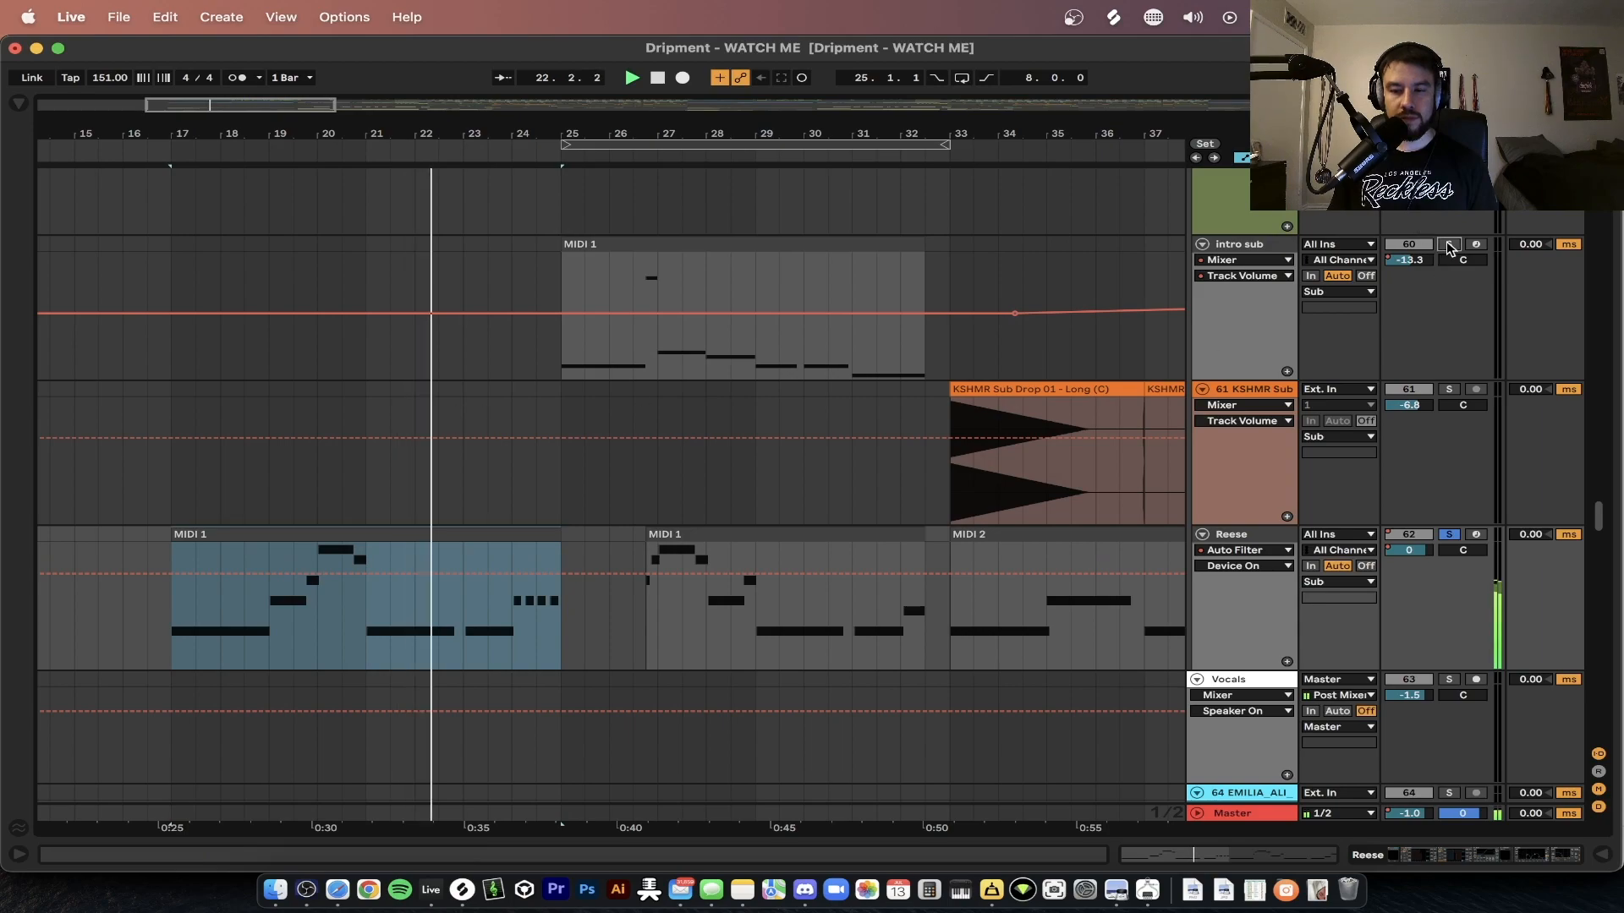
scroll(496, 497, "down", 5)
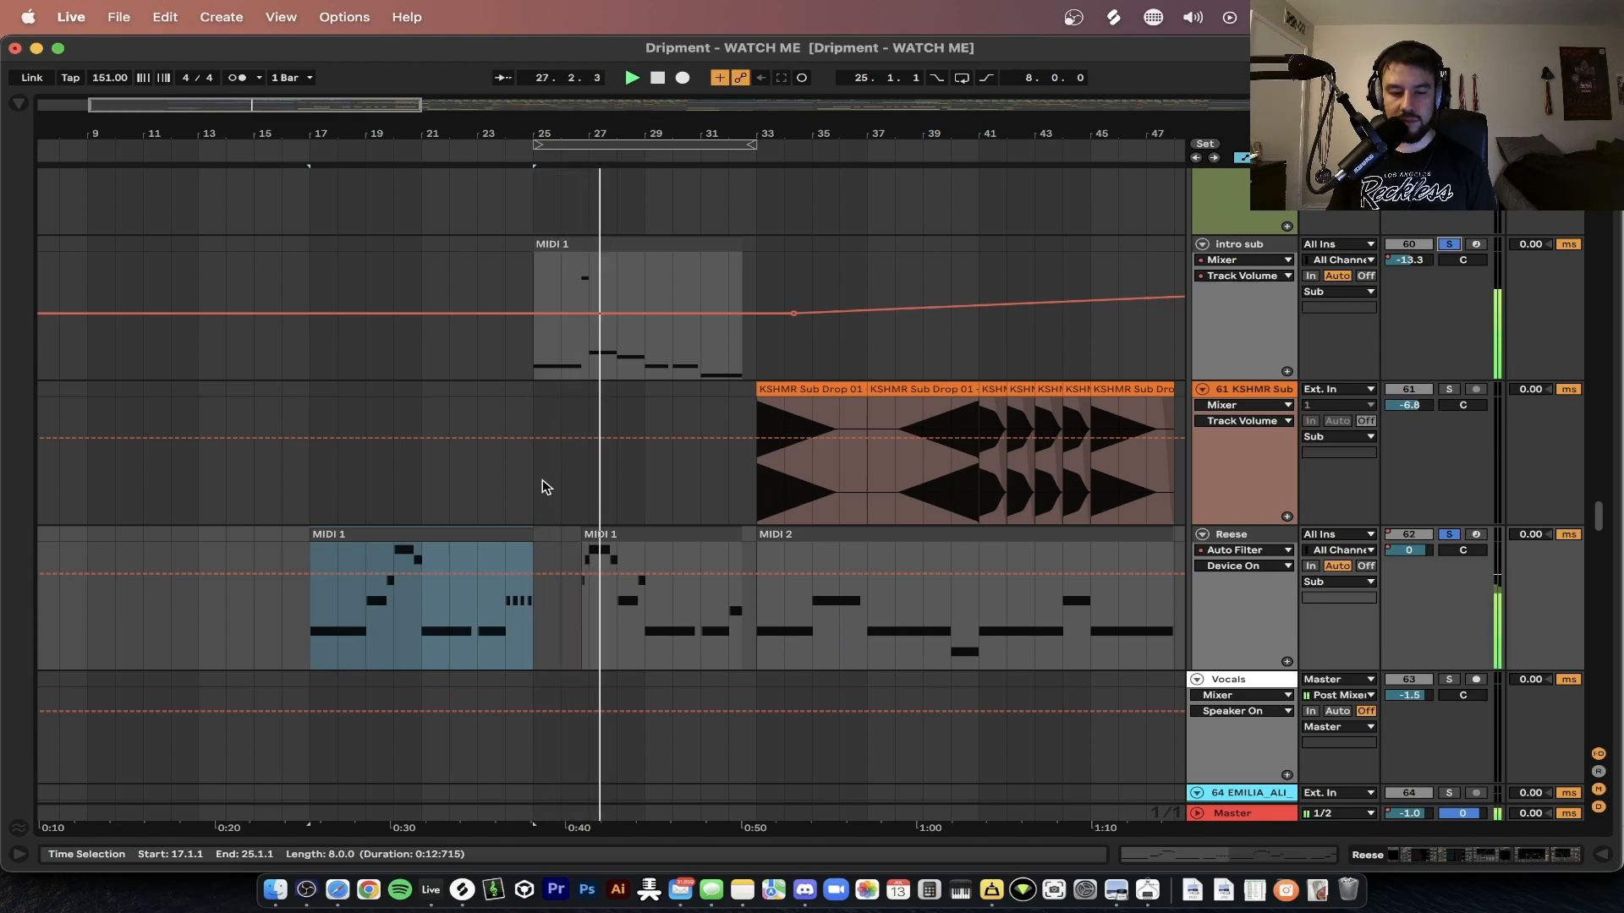
left_click(1450, 534)
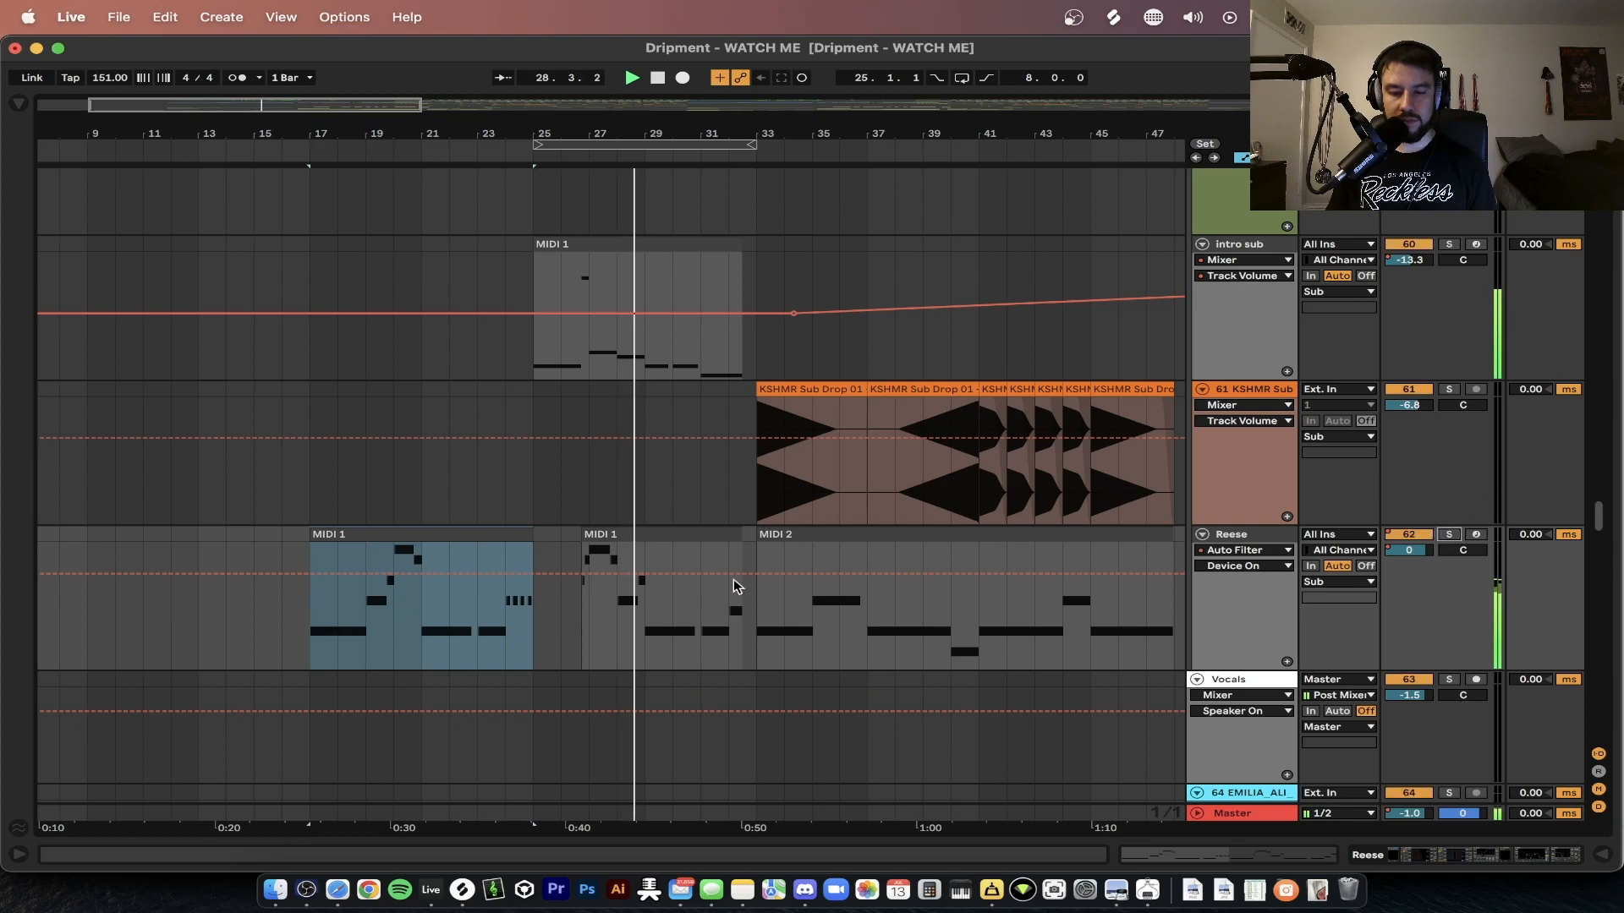
- Compare the full mix by playing from around bar 17, from bar 25, and again from just before bar 17
left_click(302, 497)
key("space")
key("space")
left_click(542, 487)
key("space")
key("space")
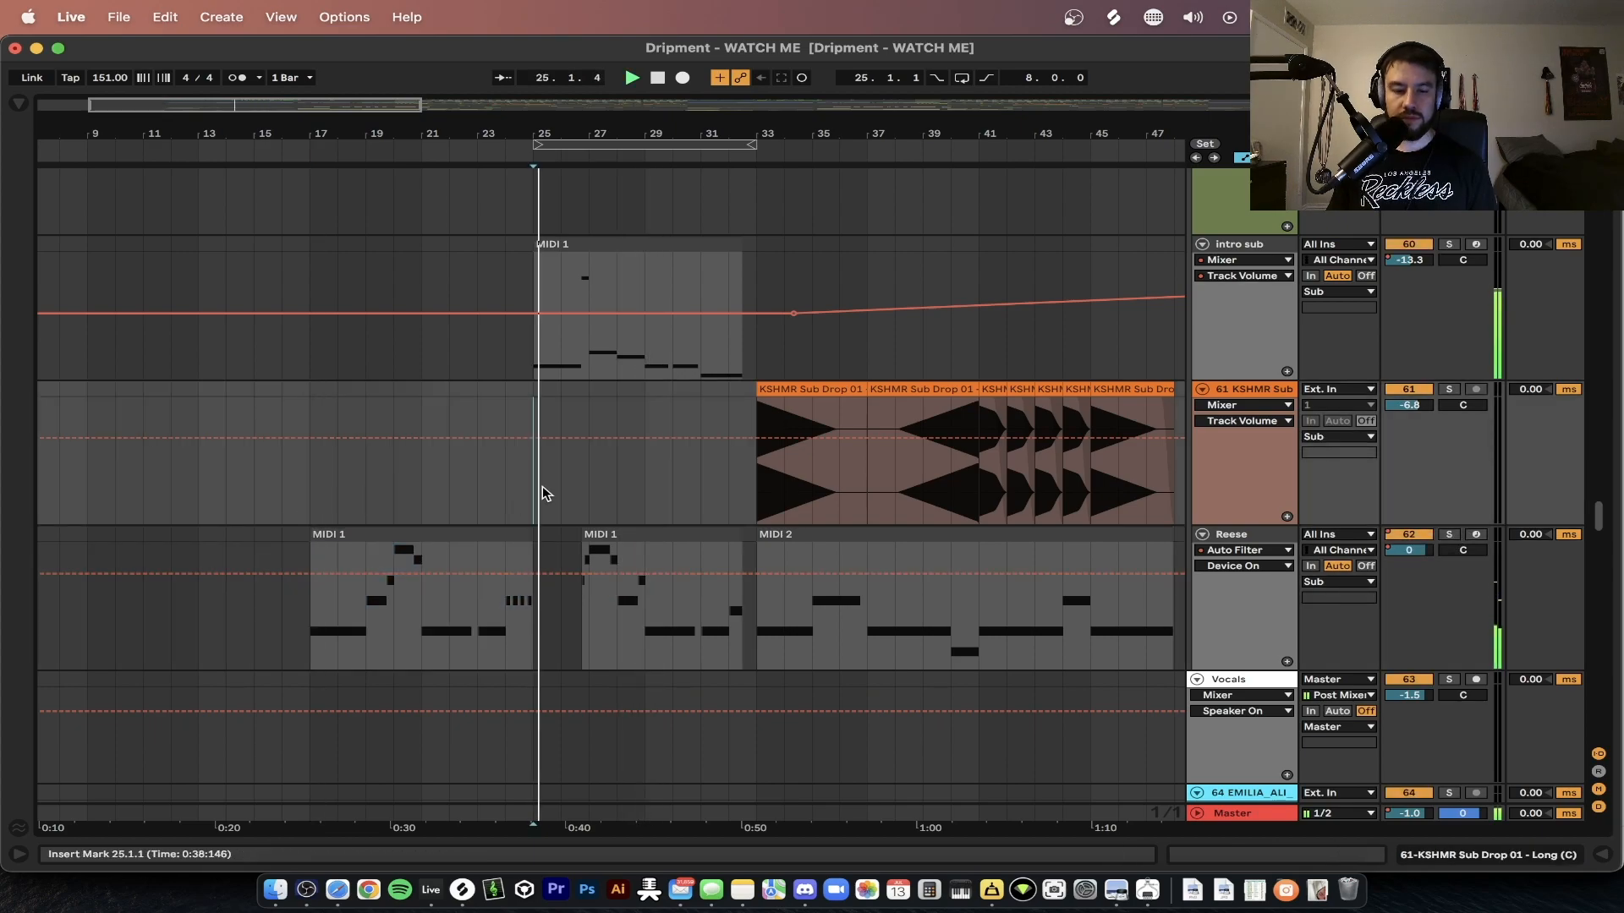
scroll(440, 500, "up", 3)
scroll(441, 499, "left", 2)
left_click(281, 488)
key("space")
key("space")
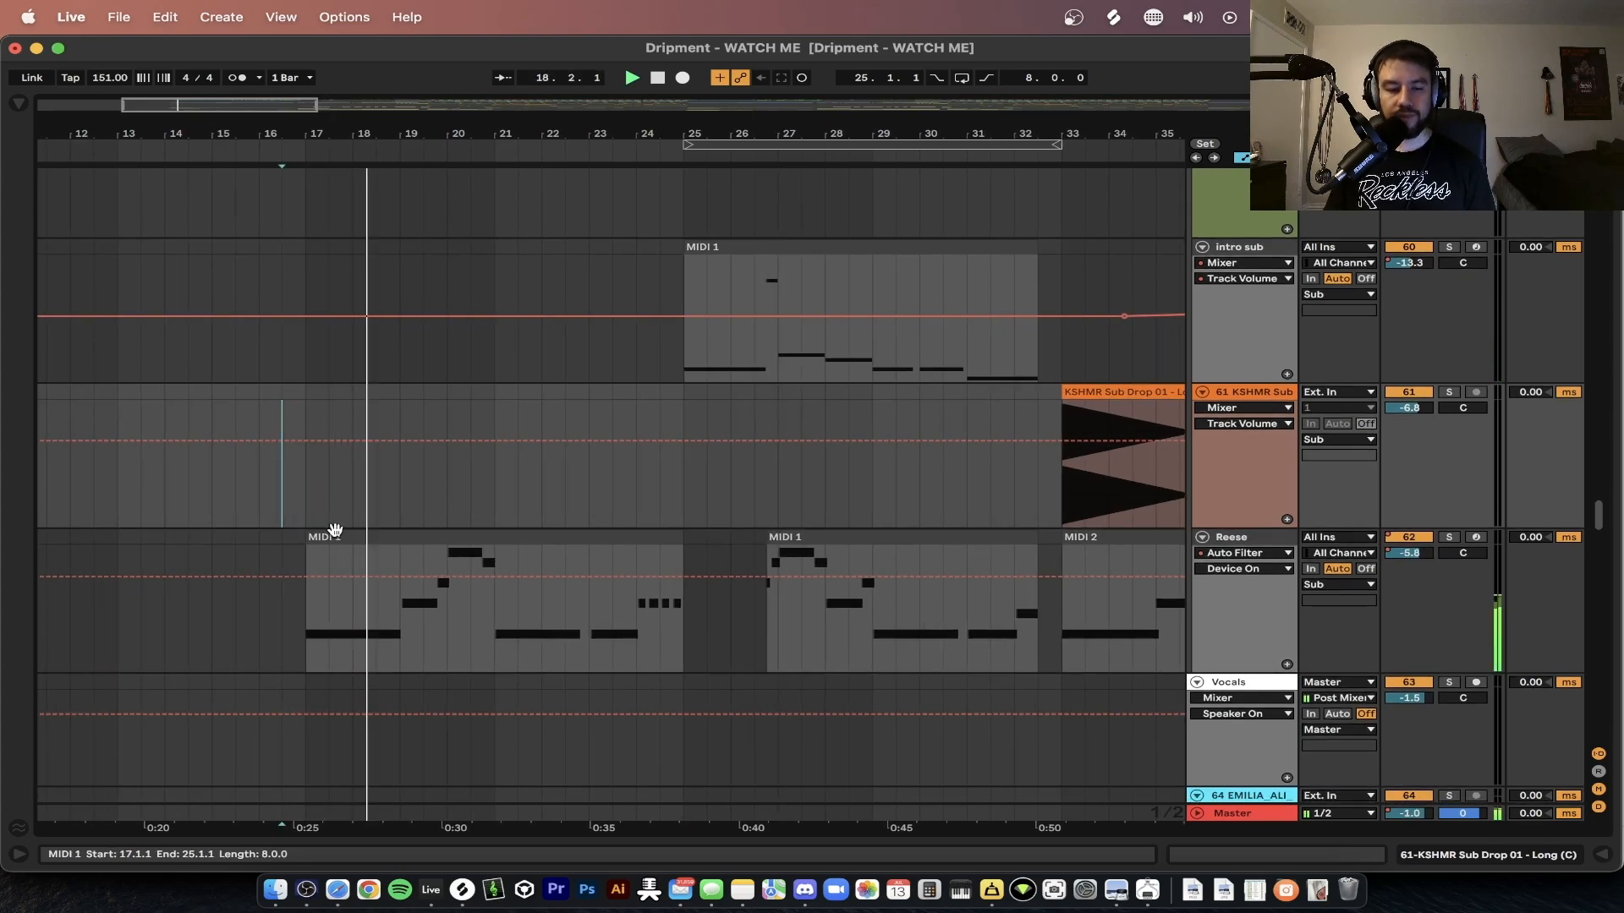
- Solo the Reese track on its bar 17 clip and review its device chain from Serum through to Auto Filter
left_click(349, 537)
left_click(1447, 539)
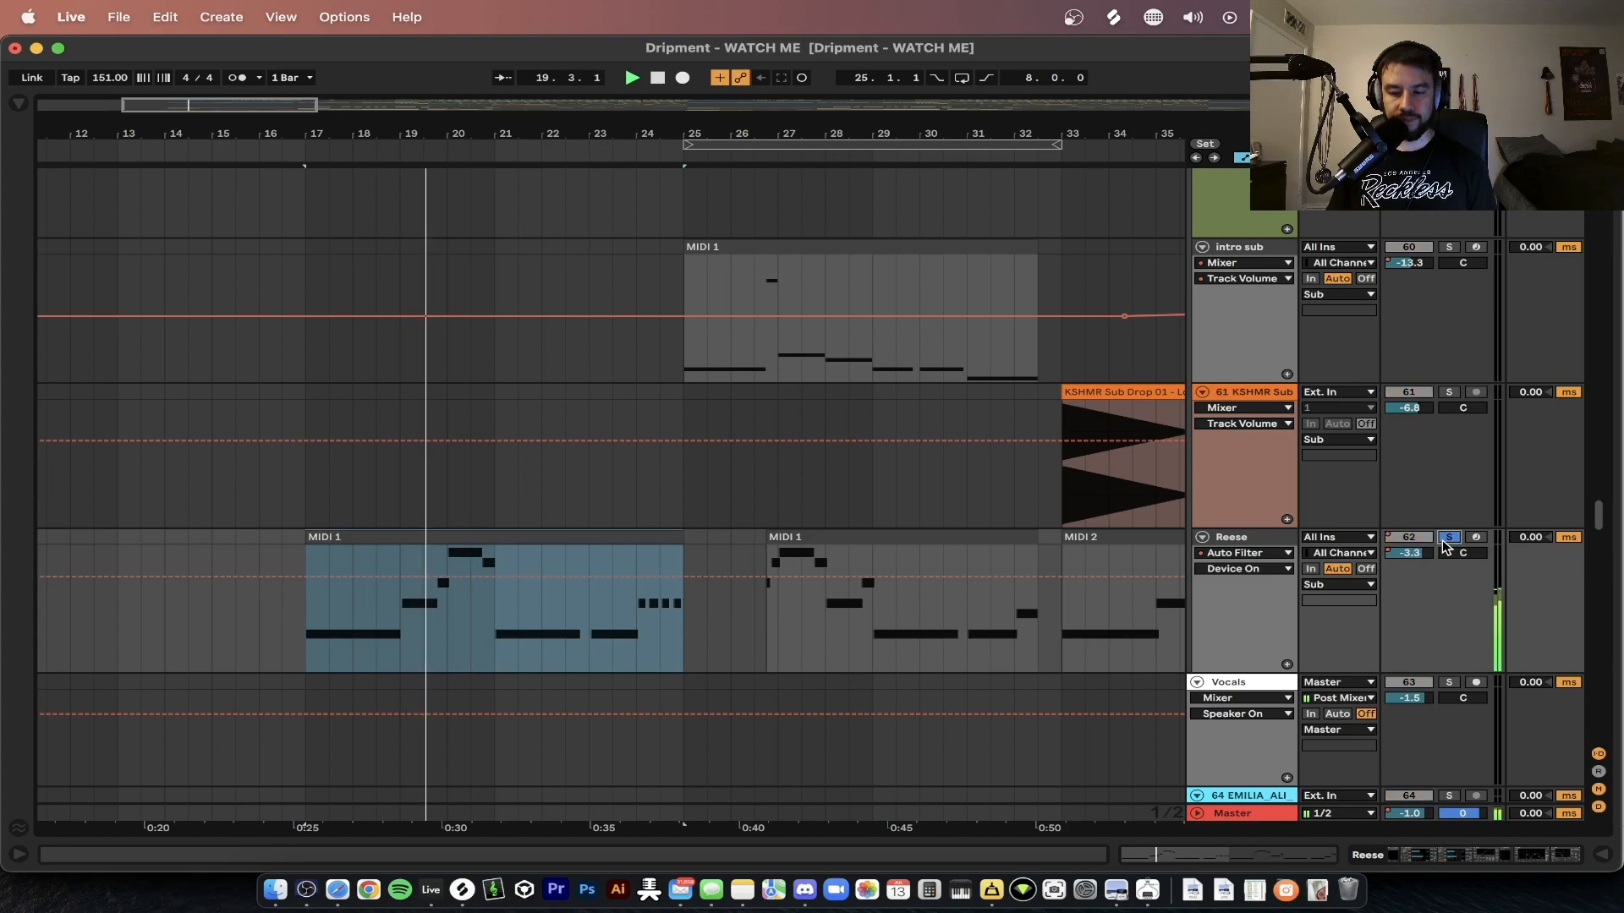
double_click(1250, 540)
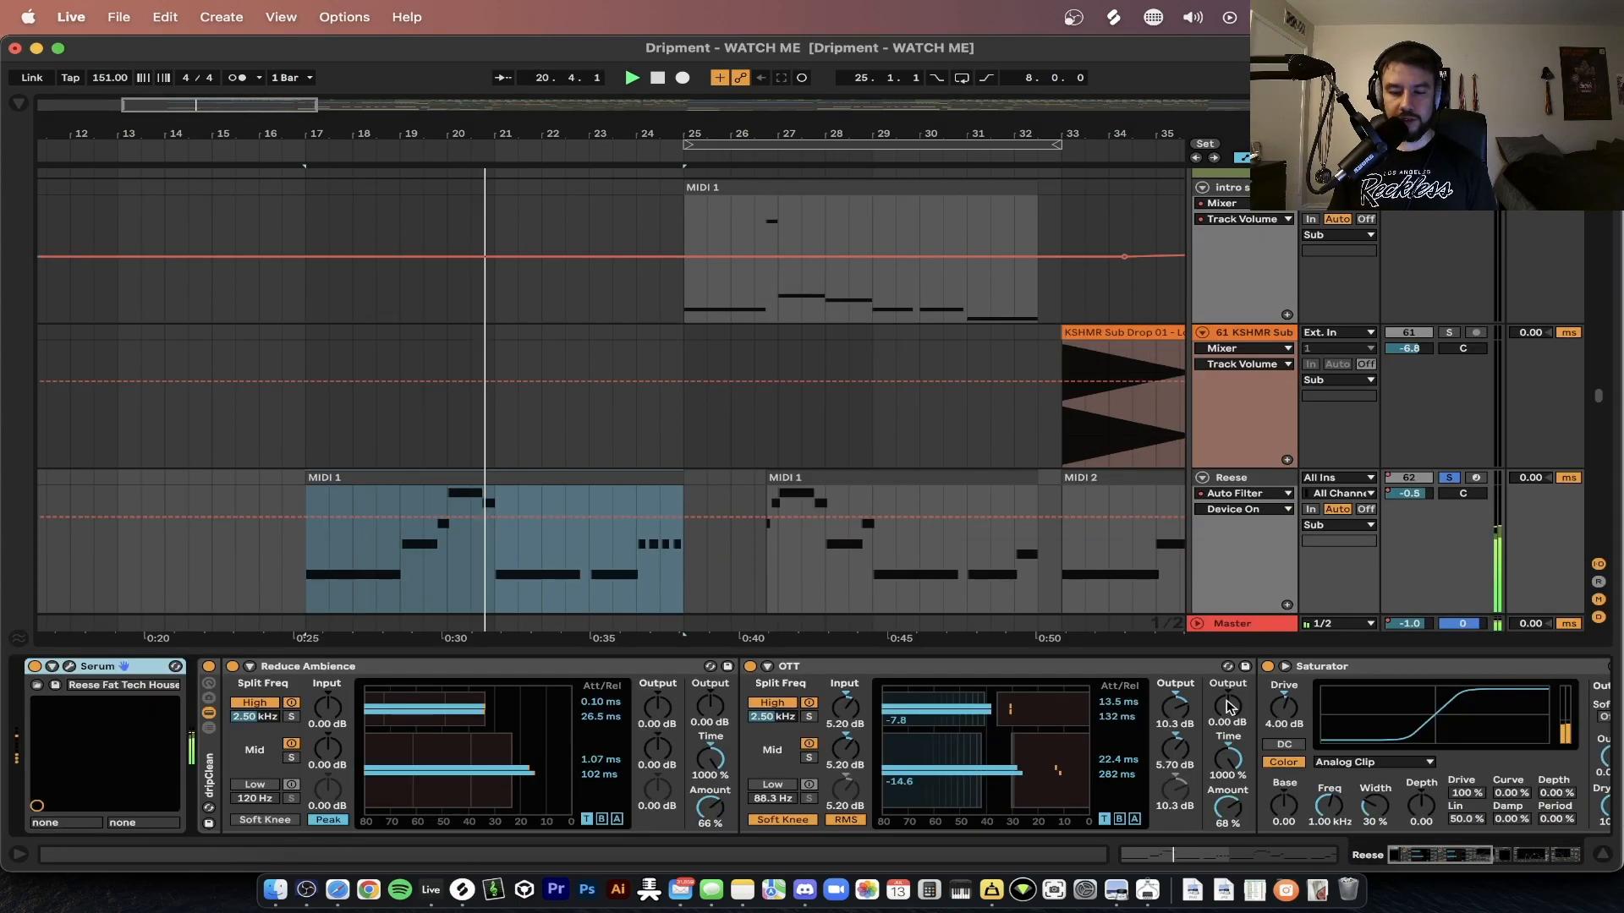
scroll(1057, 768, "right", 10)
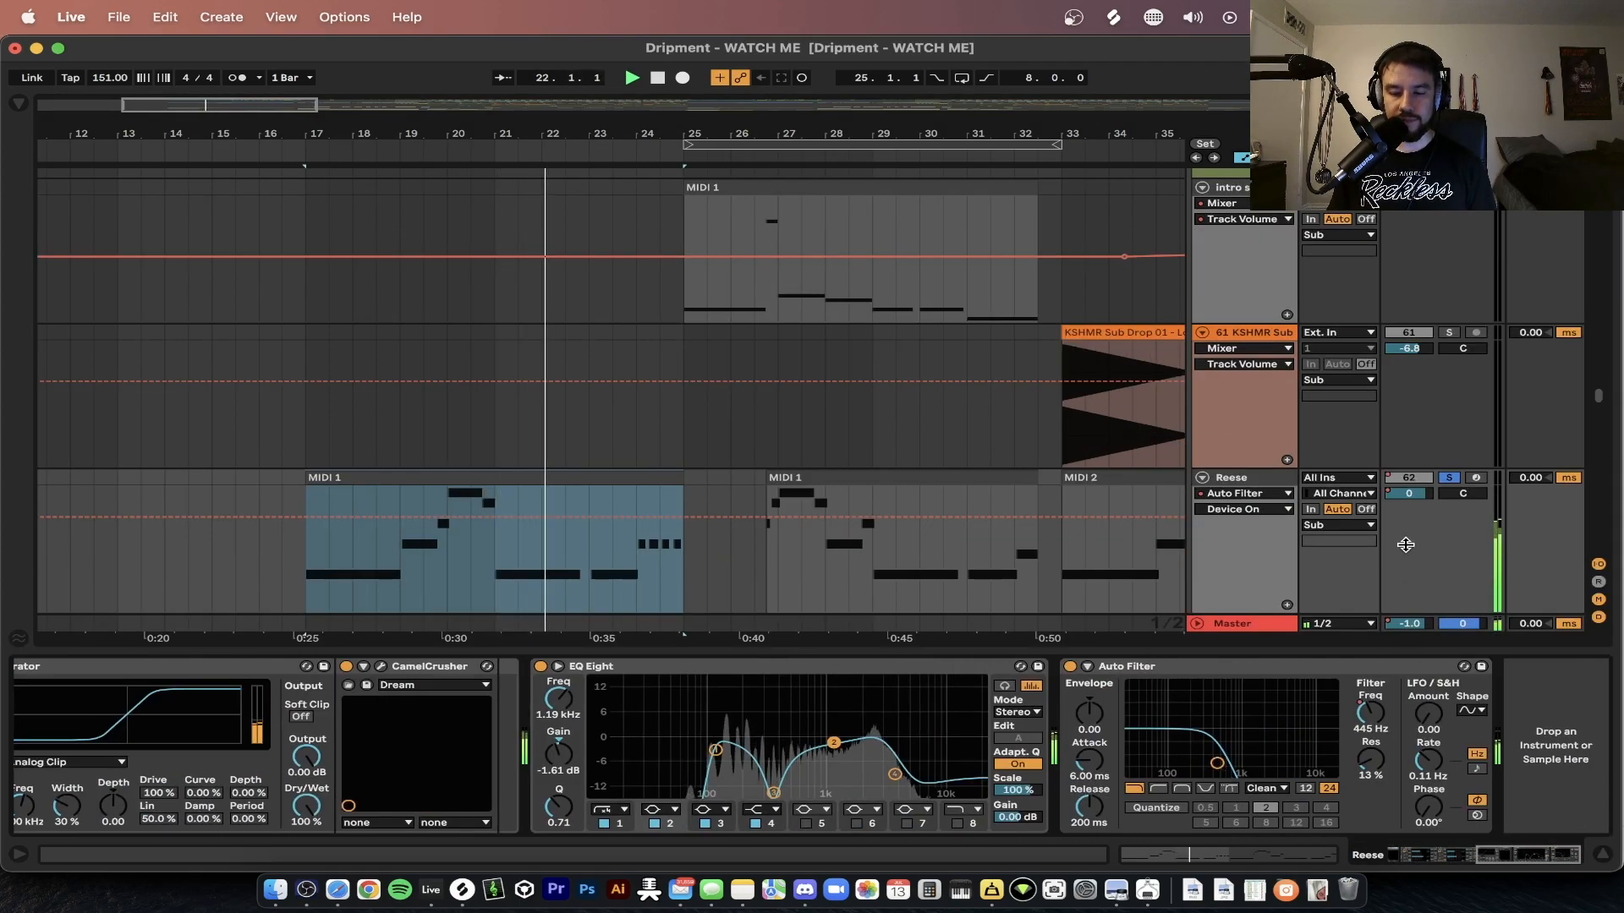
- Show the Auto Filter Frequency automation on the Reese track and examine its changes across the arrangement
right_click(1369, 717)
left_click(1399, 734)
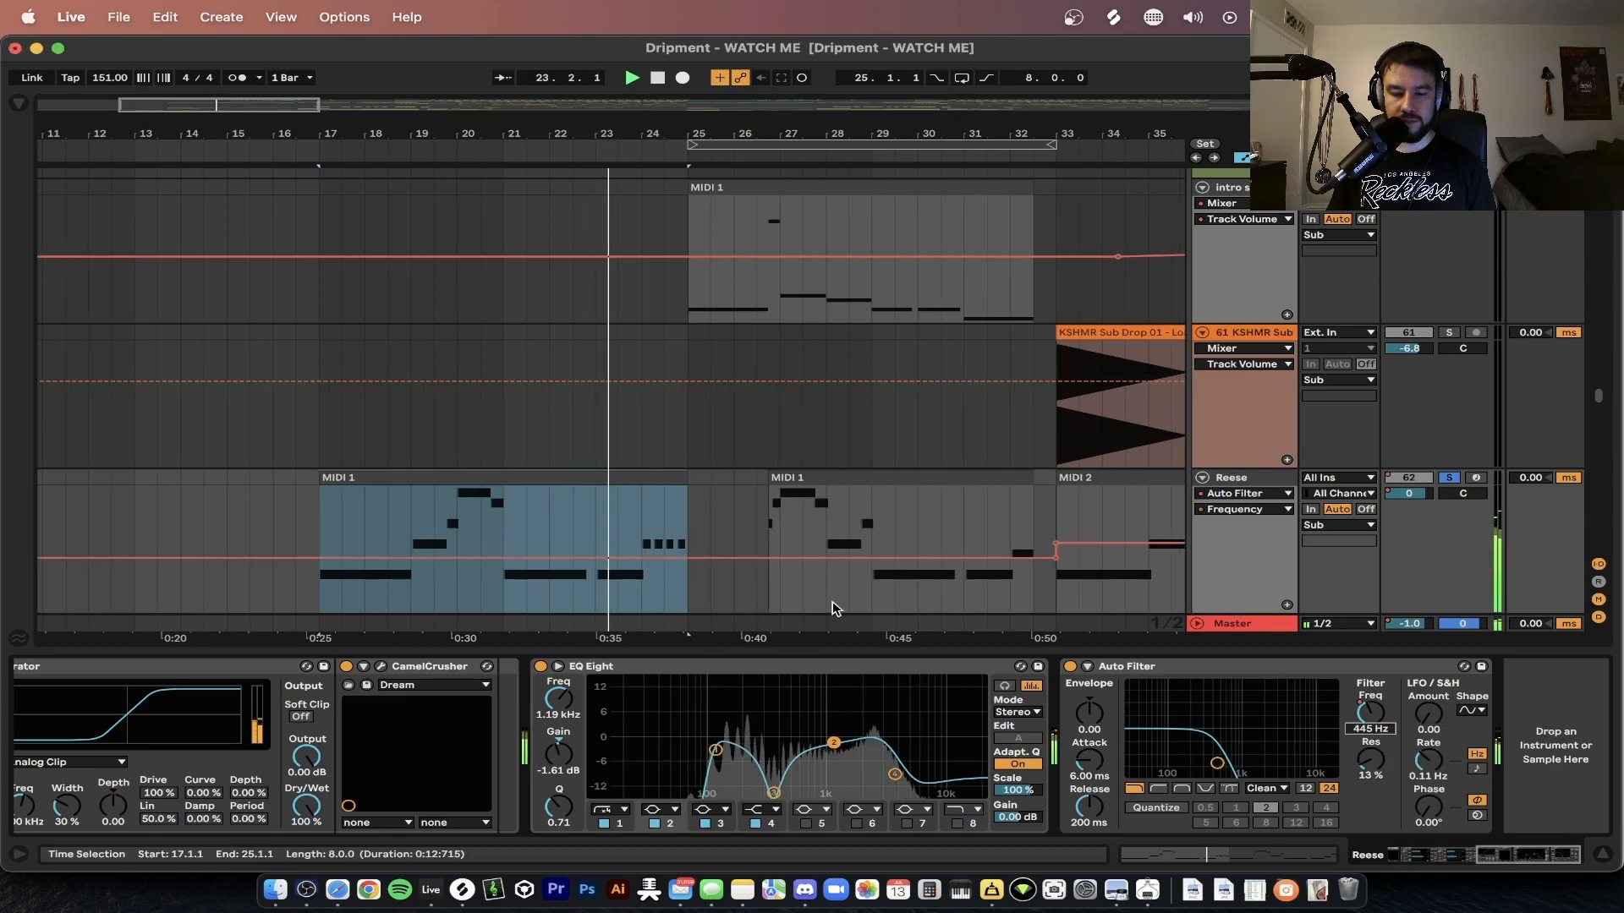
key("minus")
scroll(832, 601, "down", 4)
scroll(362, 507, "down", 5)
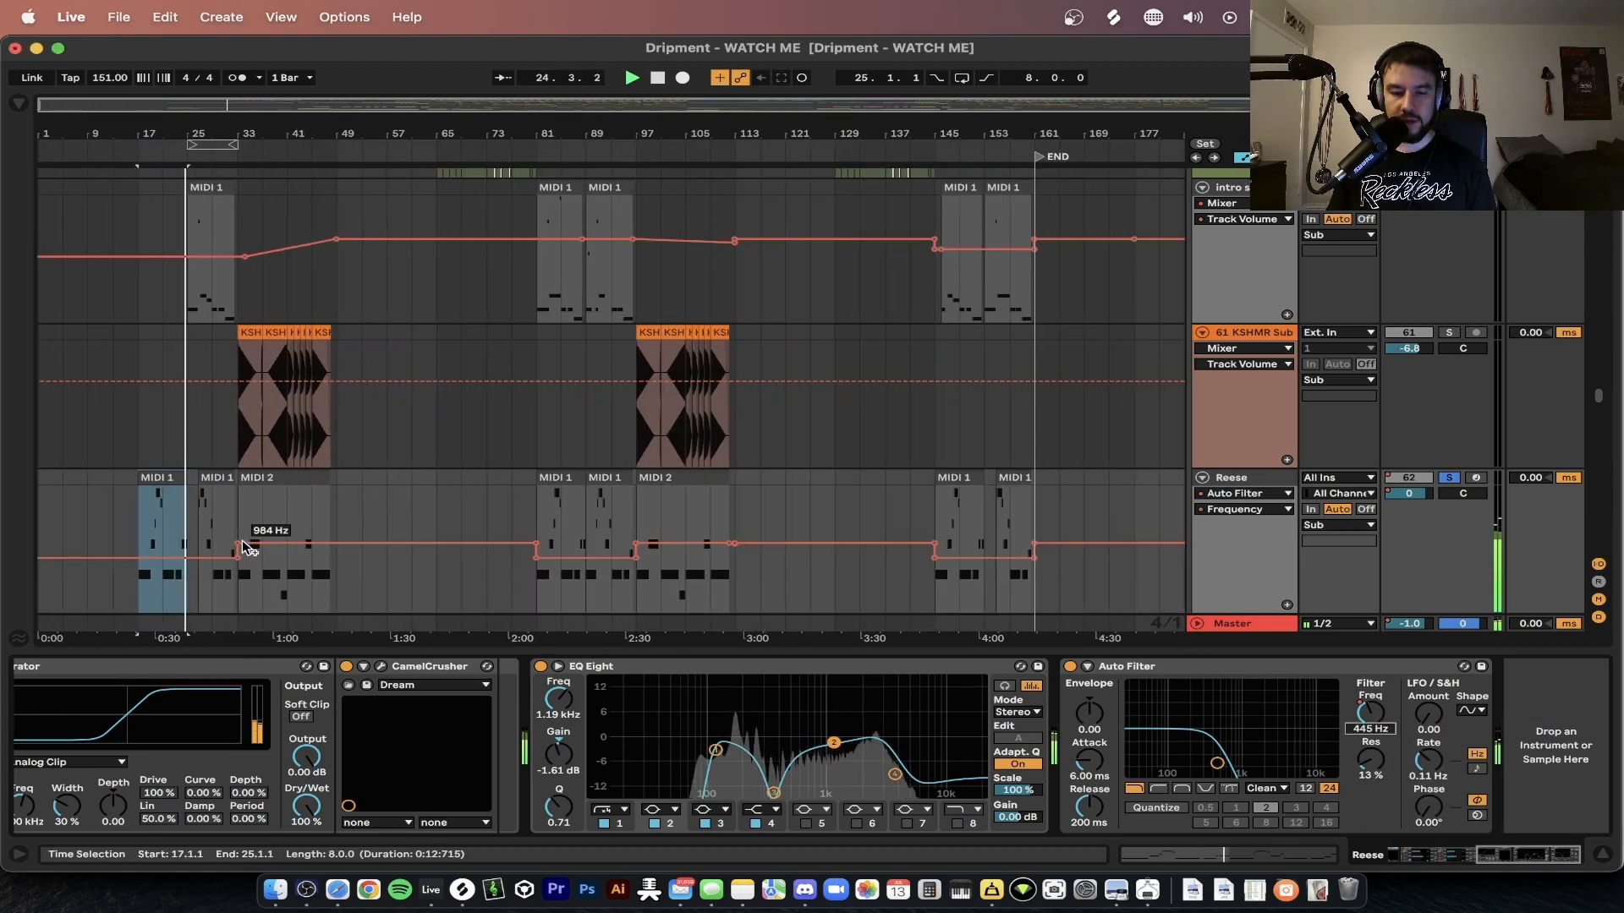
scroll(243, 541, "up", 5)
scroll(244, 541, "down", 2)
scroll(266, 521, "up", 3)
scroll(267, 519, "down", 2)
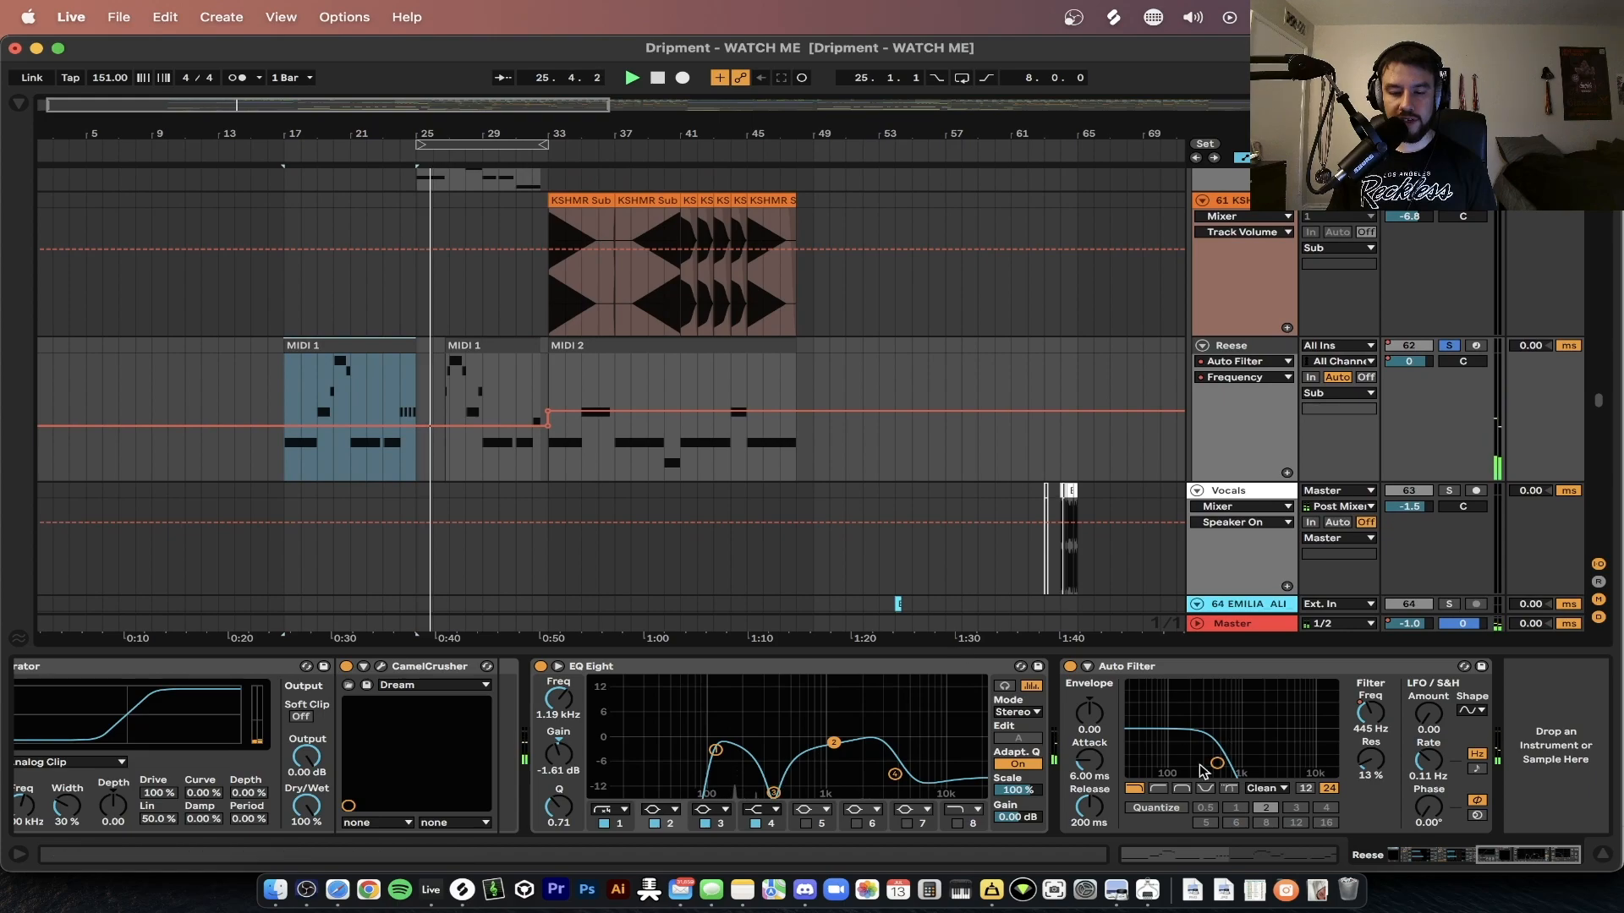
scroll(547, 420, "up", 3)
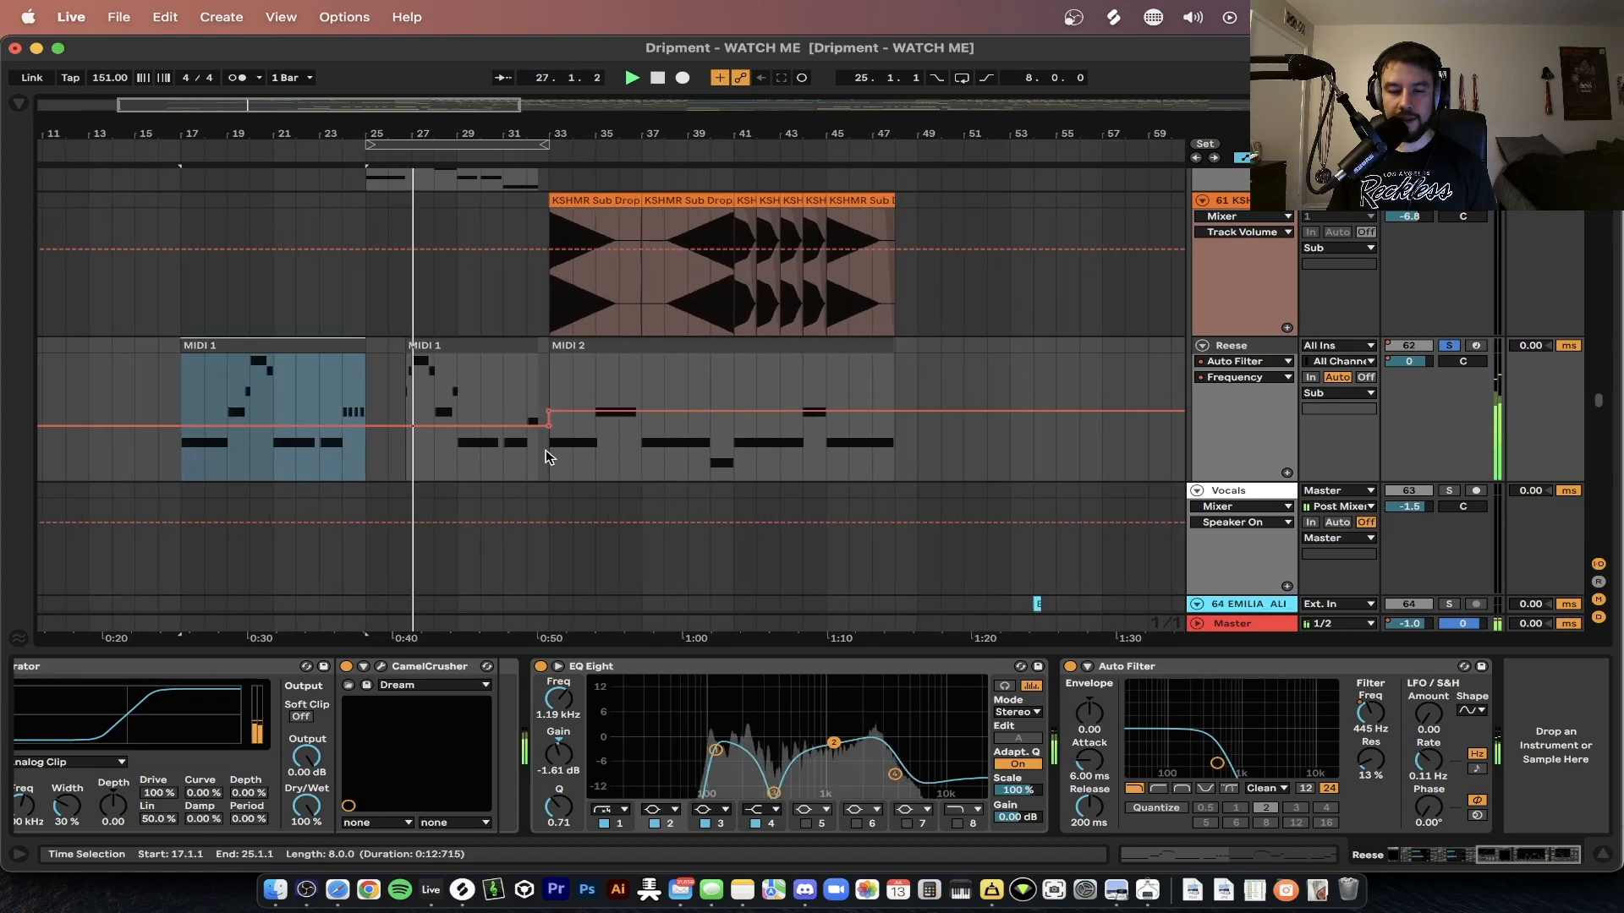
- Compare the filtered Reese clips by playing from bar 33, from 26.4.1, and from bar 33 again, and clear the Reese solo
left_click(558, 423)
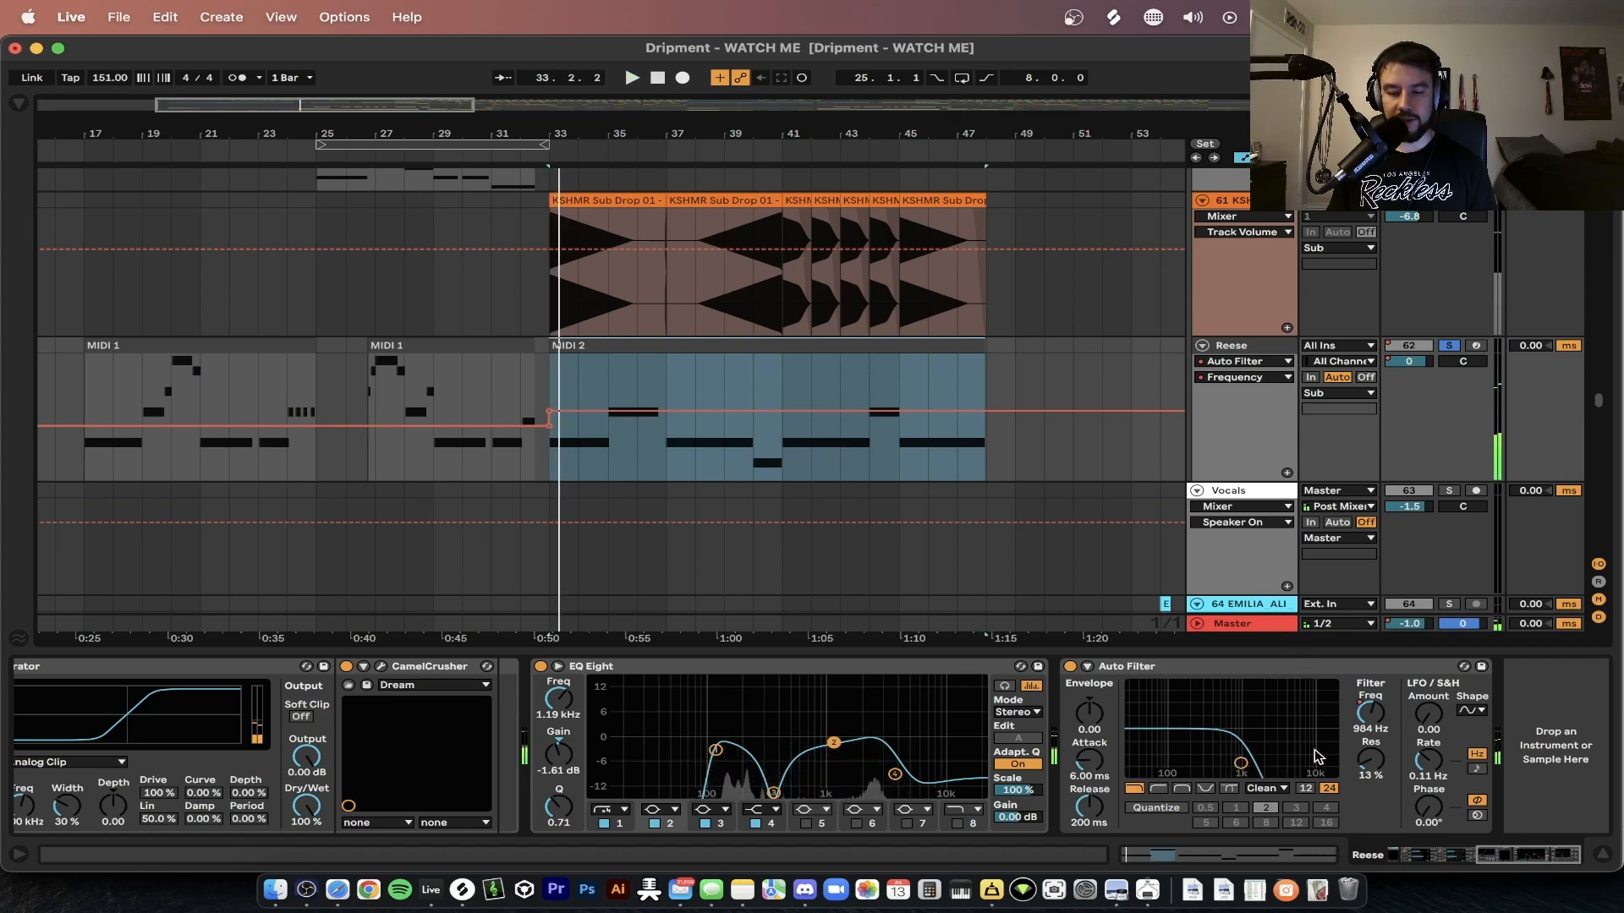
left_click(395, 339)
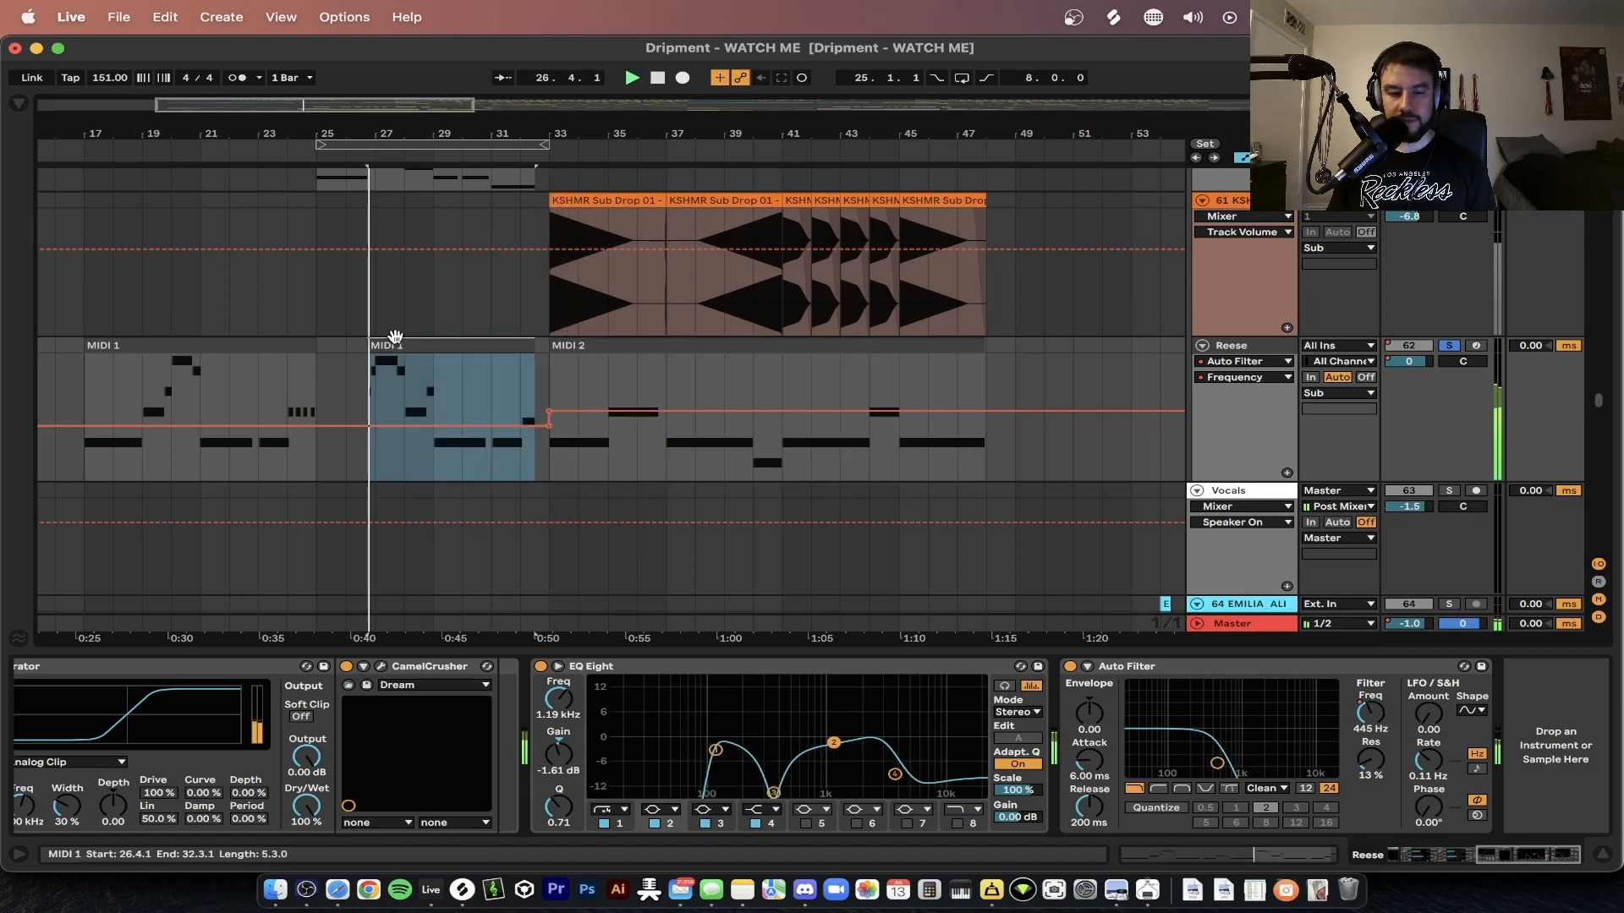
left_click(578, 346)
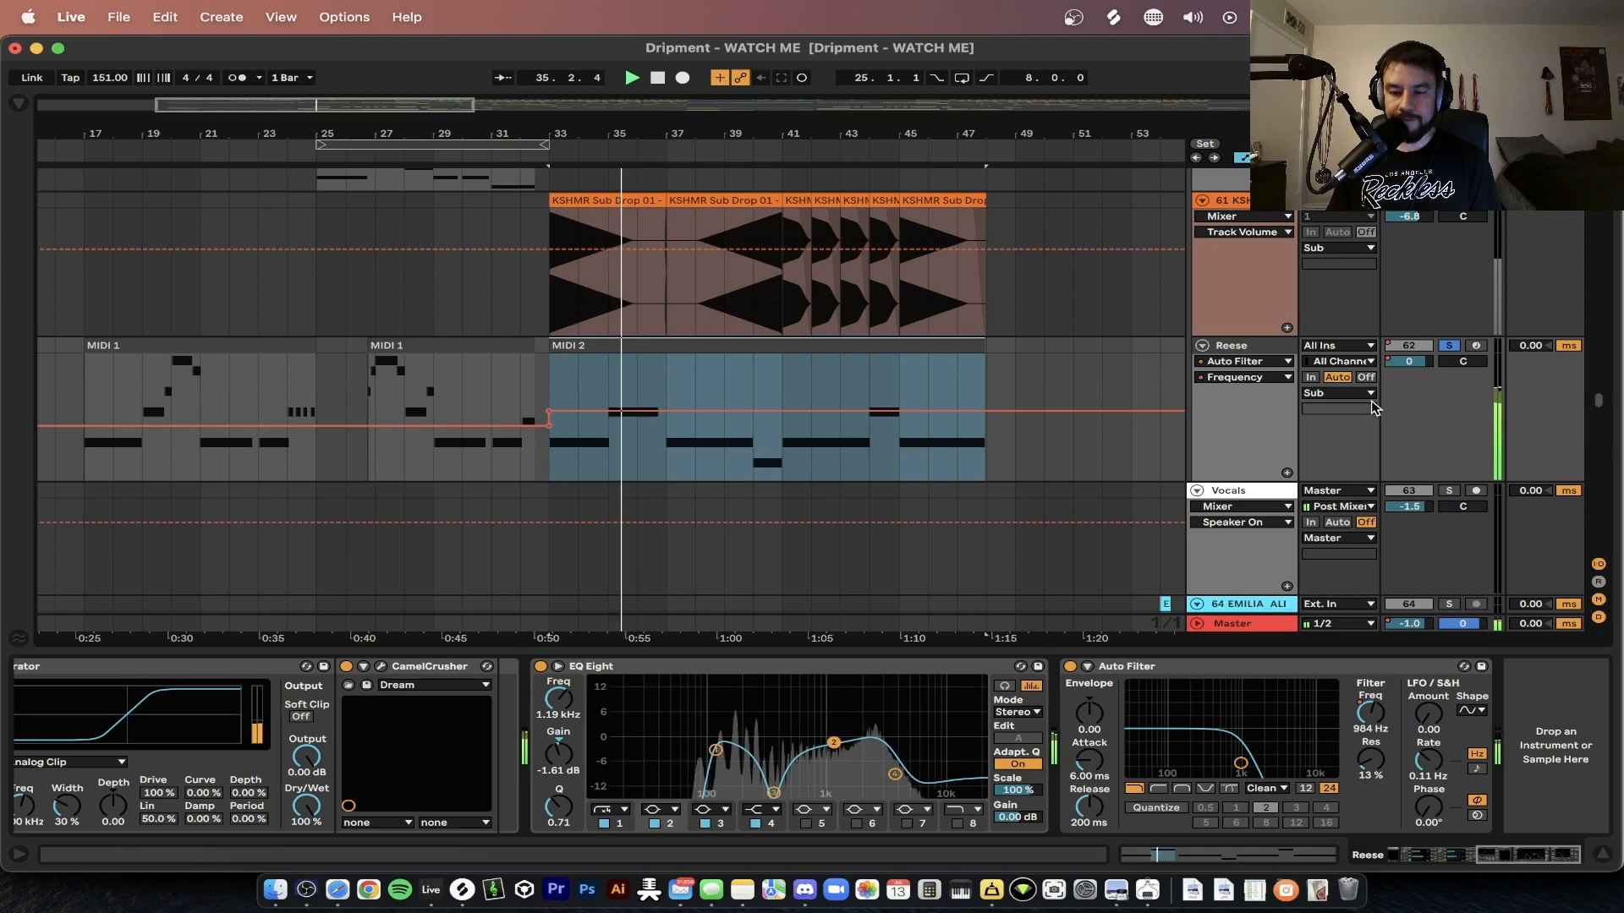
left_click(1450, 346)
scroll(788, 361, "down", 3)
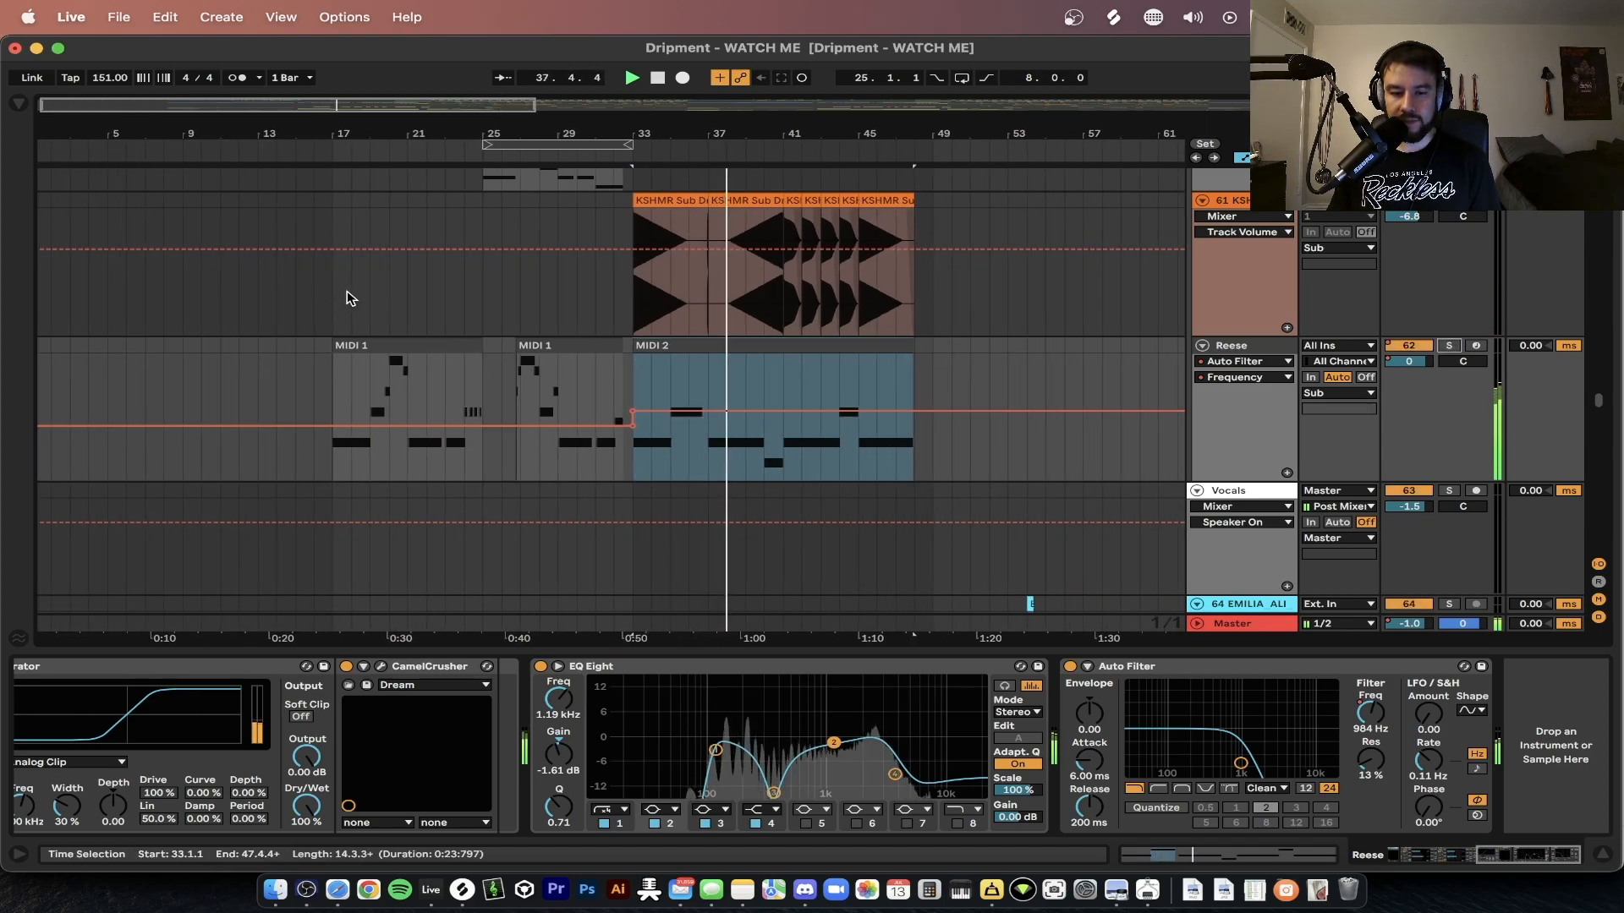
- Open the Reese clip at bar 17 and examine its bass notes in the piano roll during playback
double_click(385, 365)
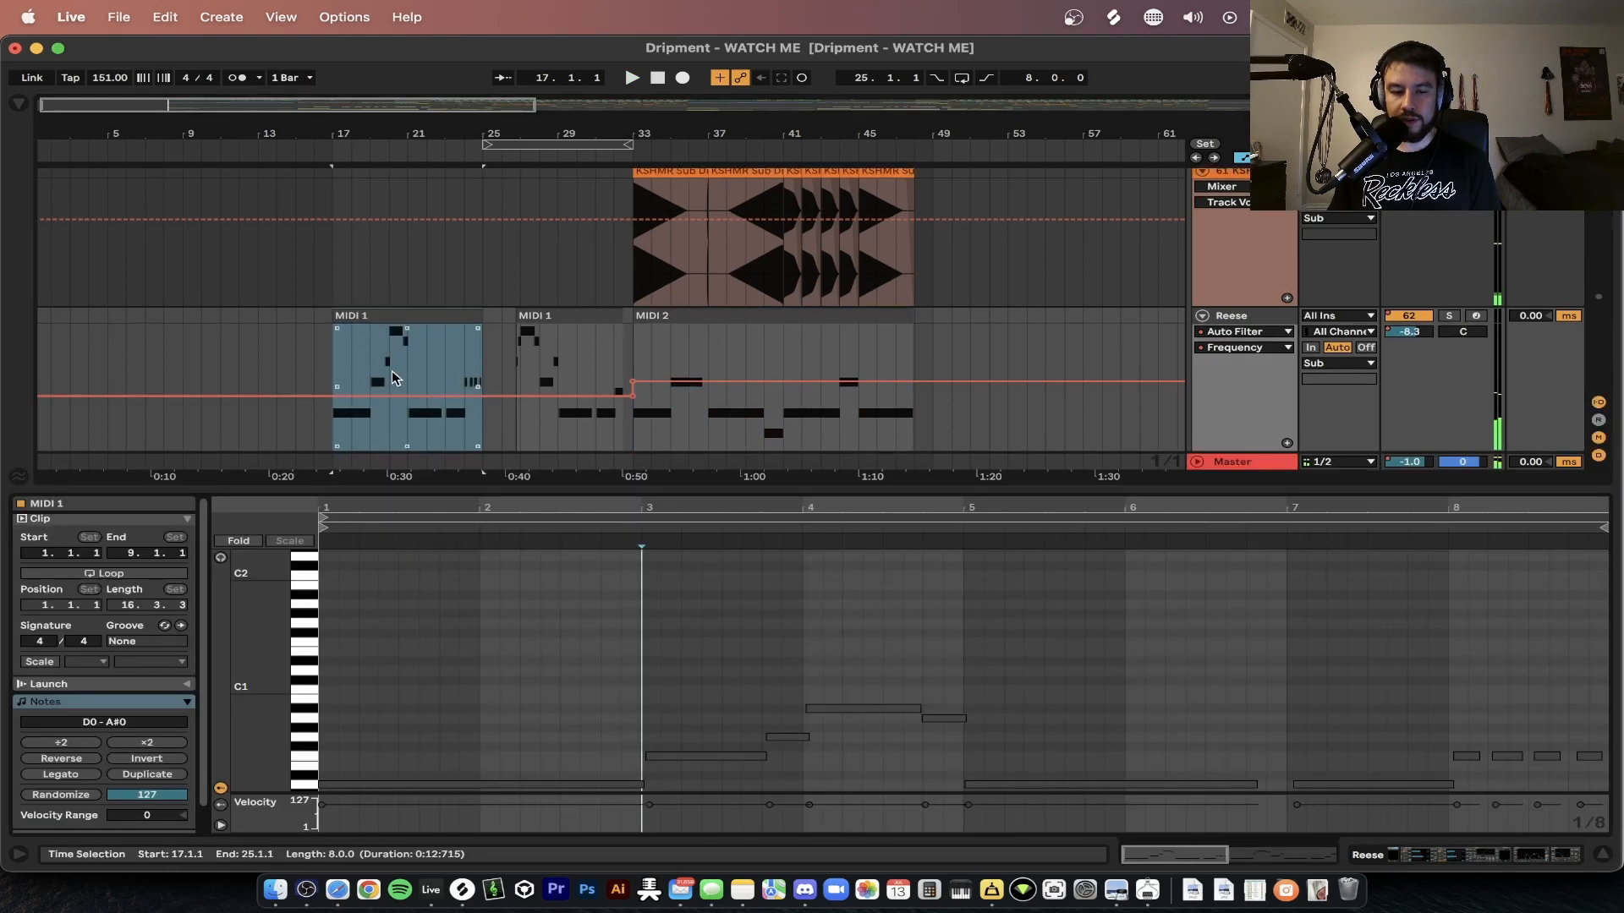
scroll(542, 723, "down", 2)
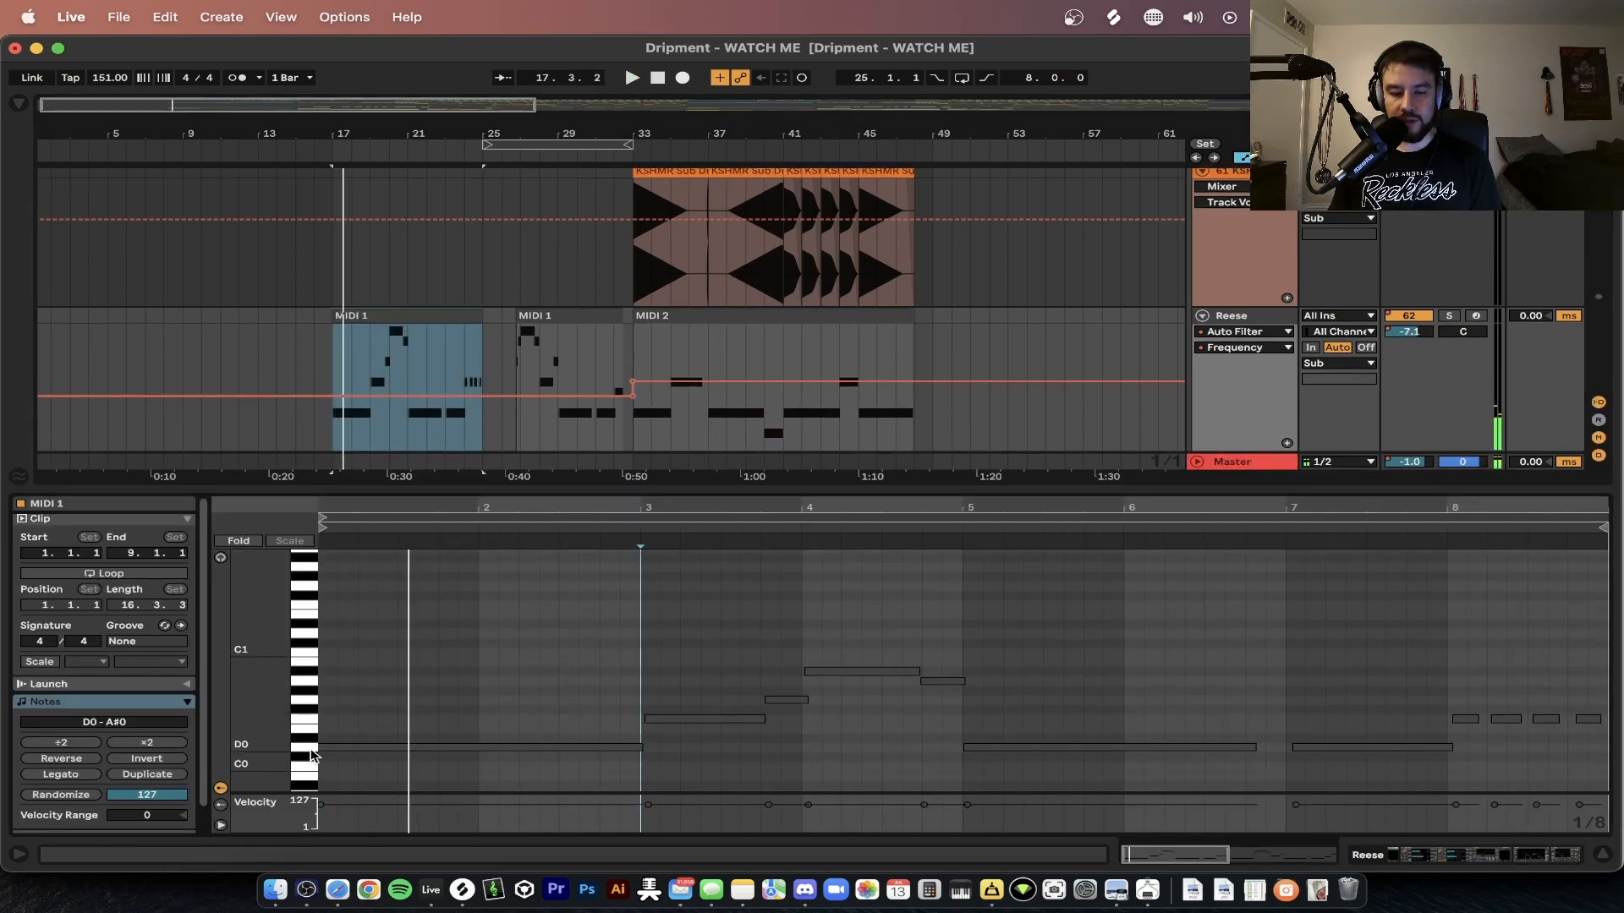
left_click_drag(264, 753, 264, 755)
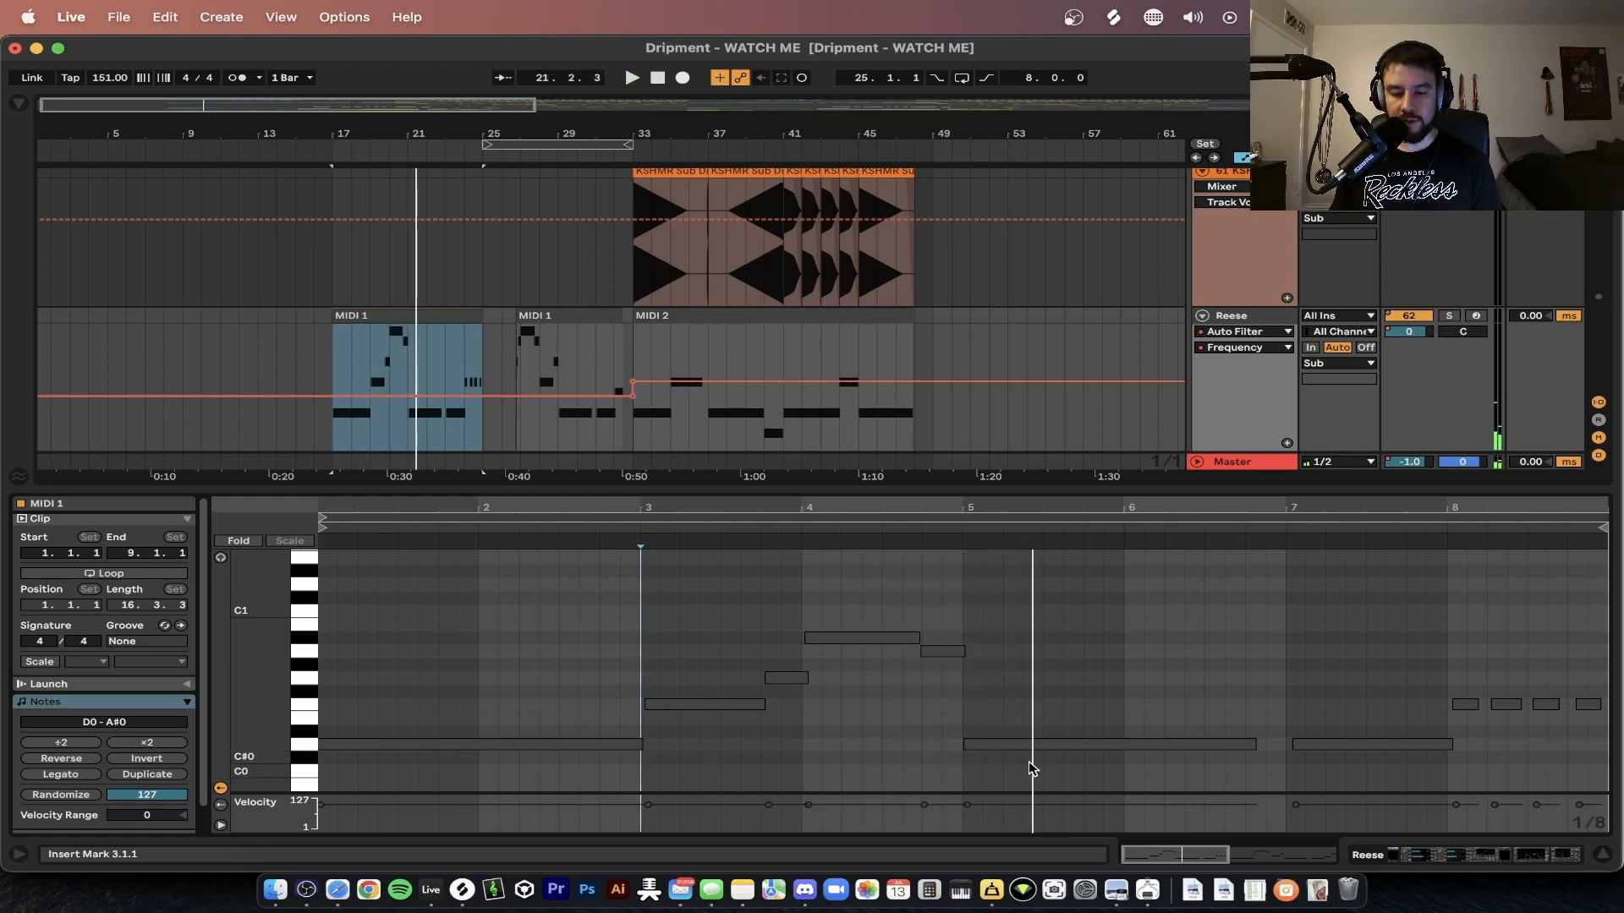
- Solo the Reese track and play its second MIDI 1 clip from 26.4.1
key("space")
left_click(1454, 318)
left_click(551, 315)
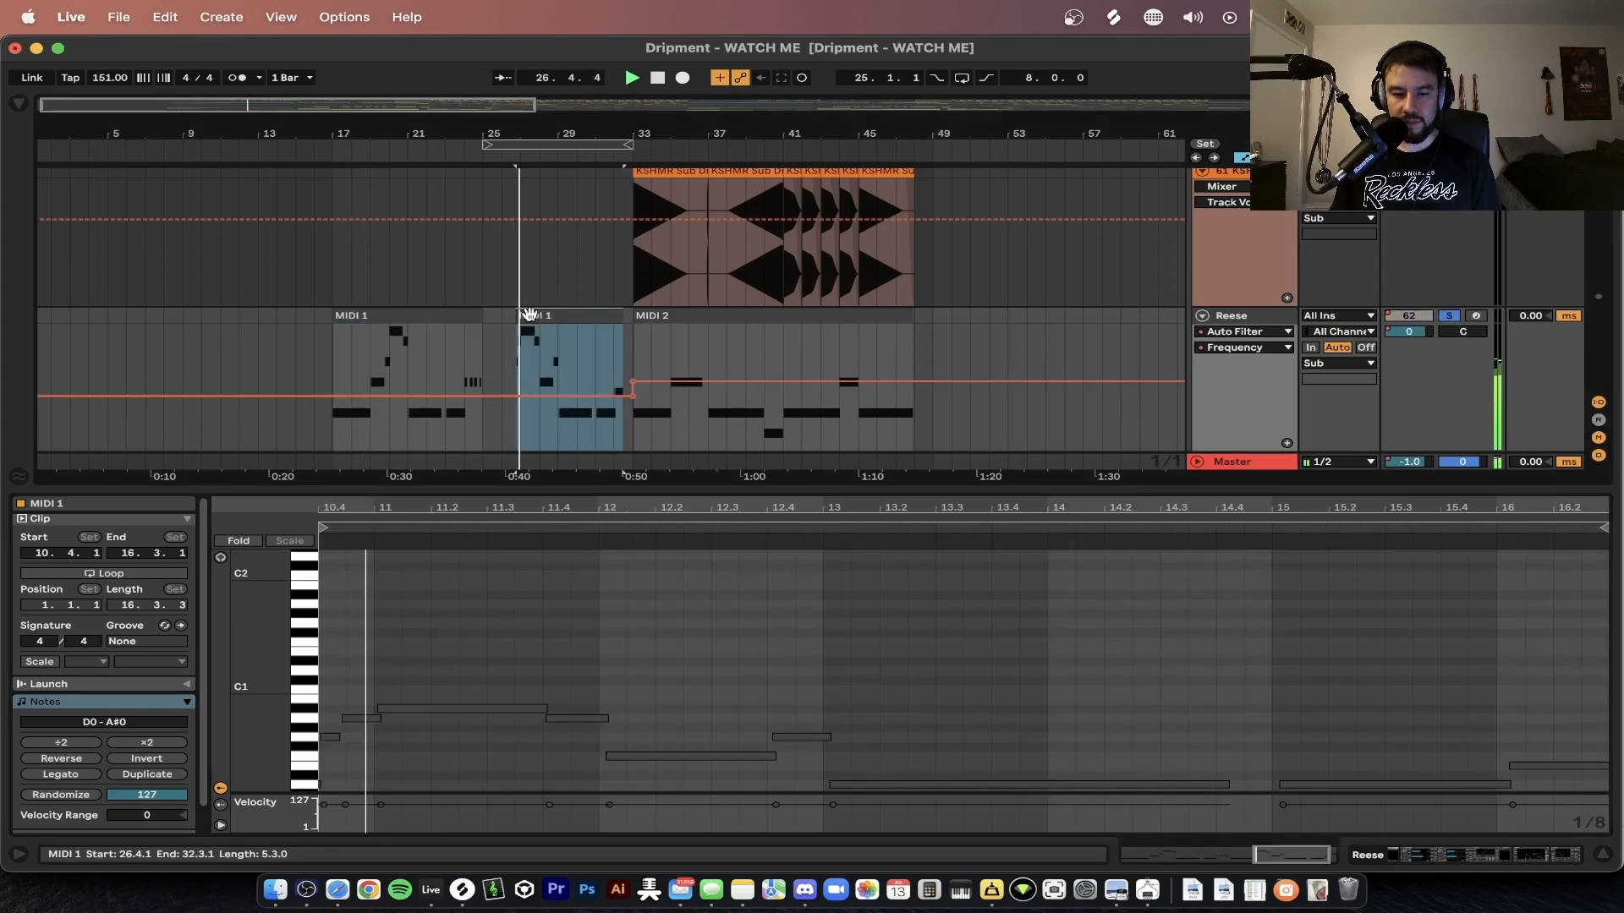
- Clear the Reese solo, select the empty Reese gap from 25.1.1 to 26.3.1, and play the mix from bar 25
scroll(483, 321, "up", 5)
left_click(484, 321)
key("space")
left_click(483, 264)
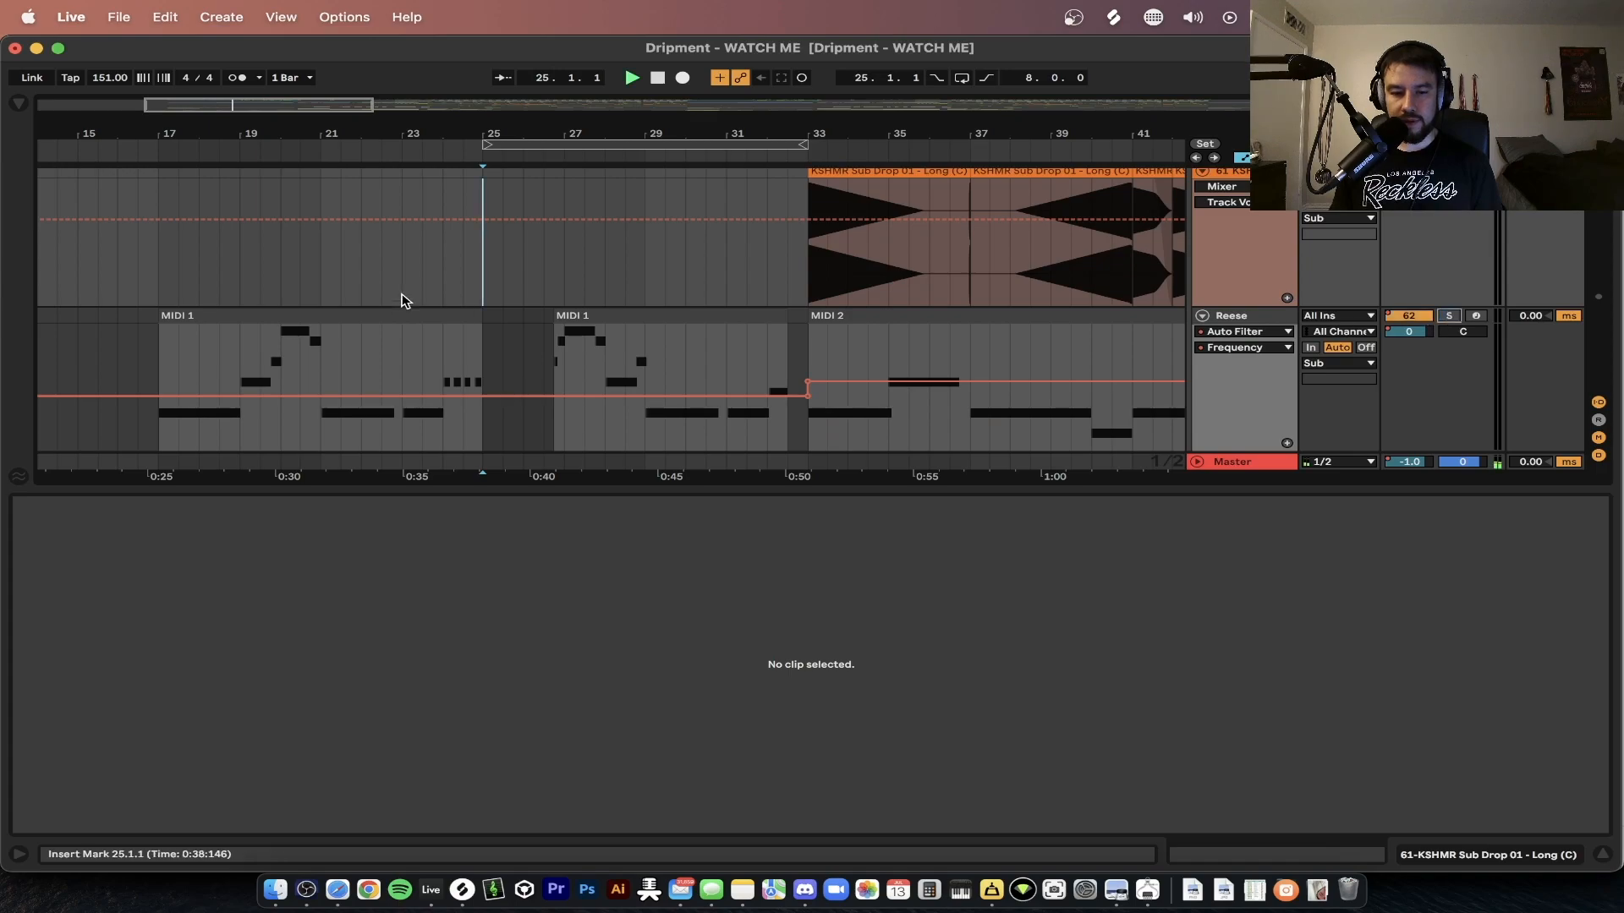
left_click_drag(479, 372, 543, 372)
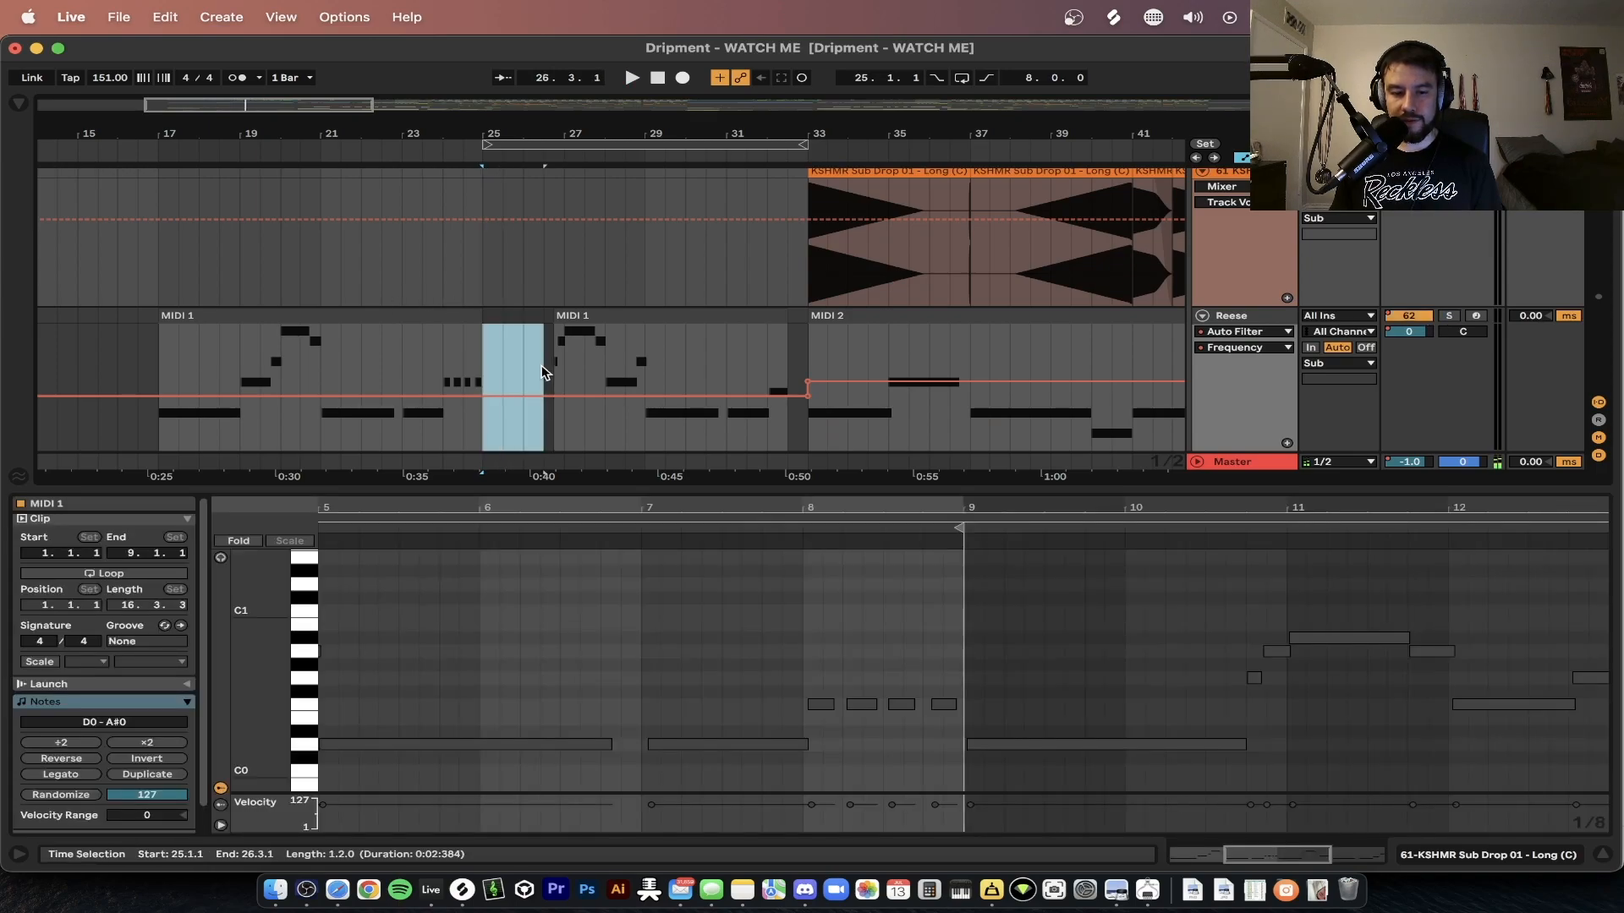
scroll(544, 373, "up", 3)
scroll(550, 275, "down", 3)
key("space")
- Compare the Reese clips around bars 25 to 33 during playback, hide the clip view, and set the insert marker at 29.1.1
scroll(546, 317, "up", 5)
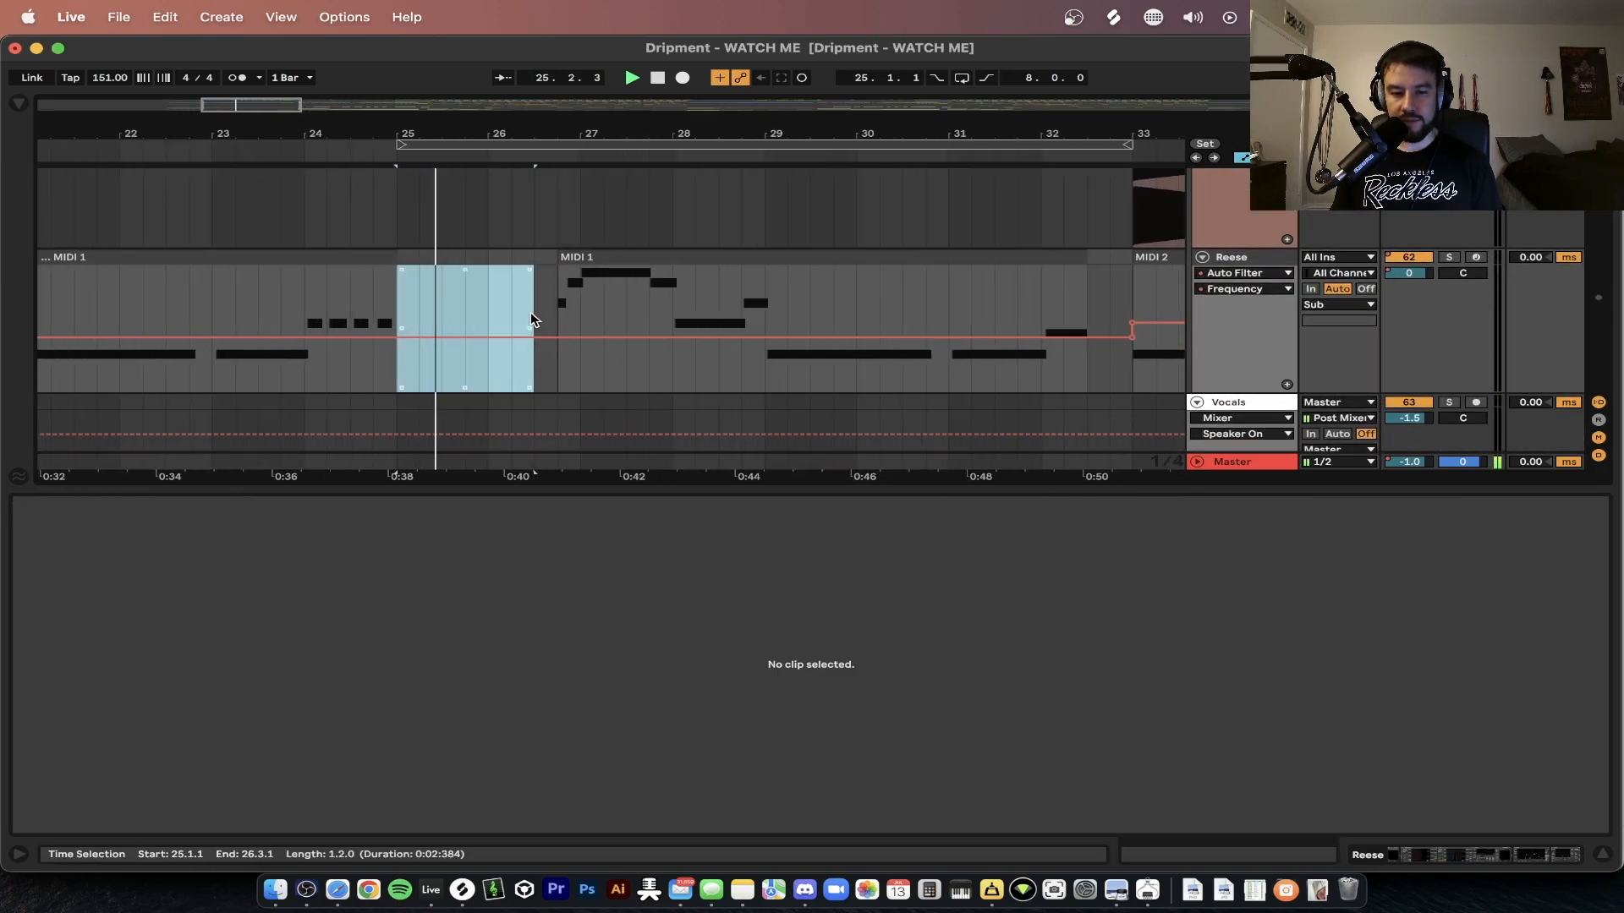
scroll(534, 322, "up", 1)
left_click_drag(482, 488, 483, 649)
scroll(662, 299, "up", 3)
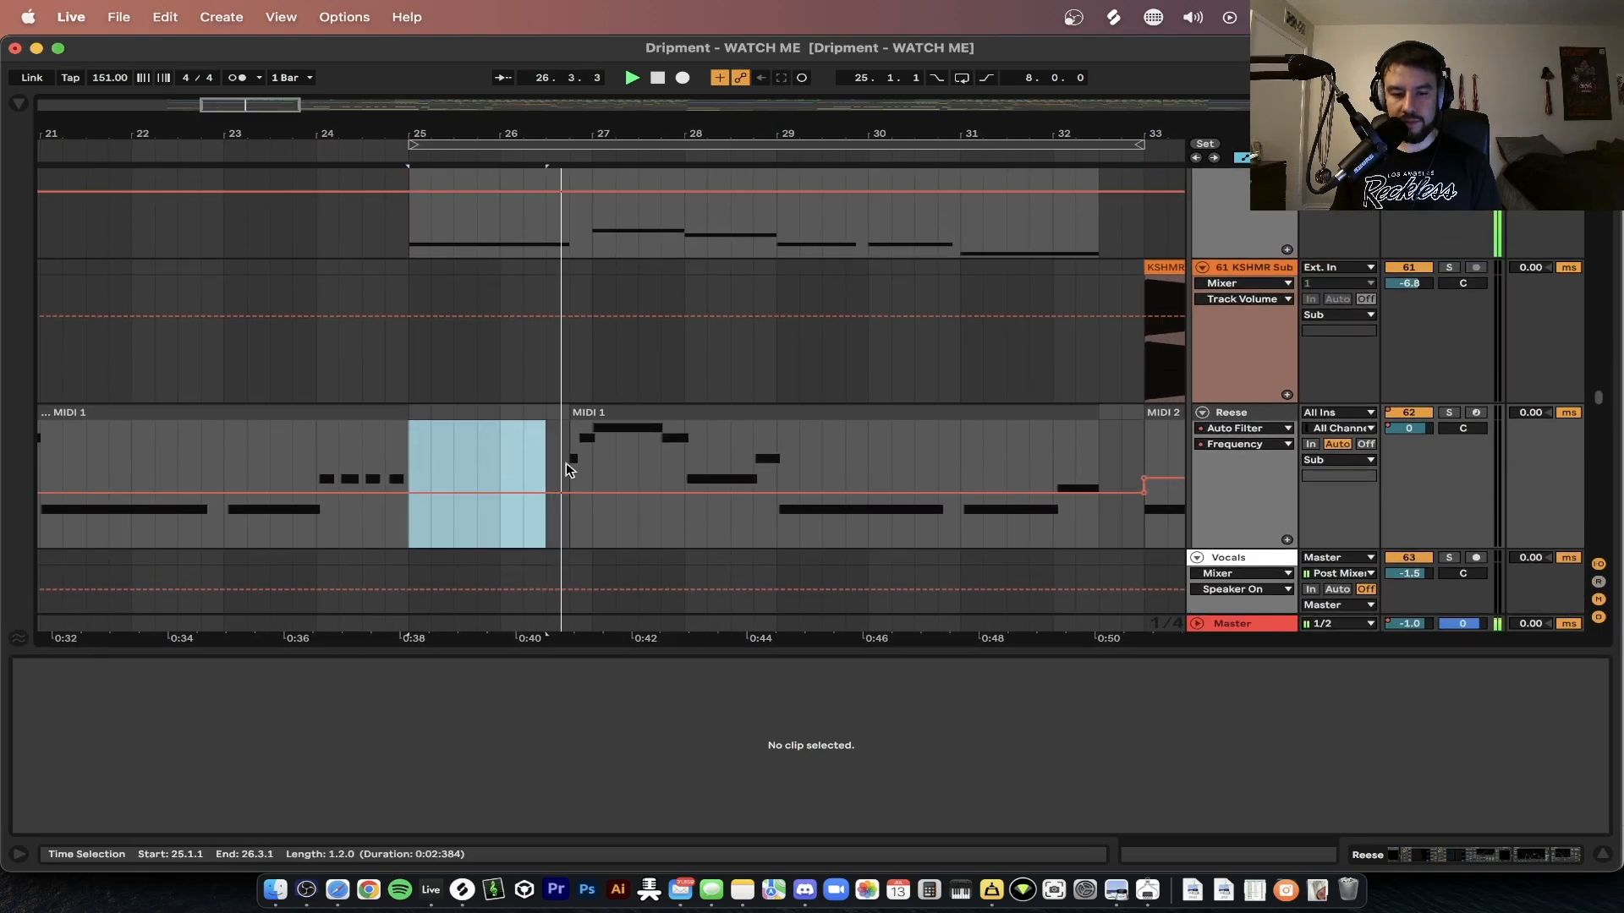
scroll(685, 430, "down", 2)
scroll(685, 436, "down", 2)
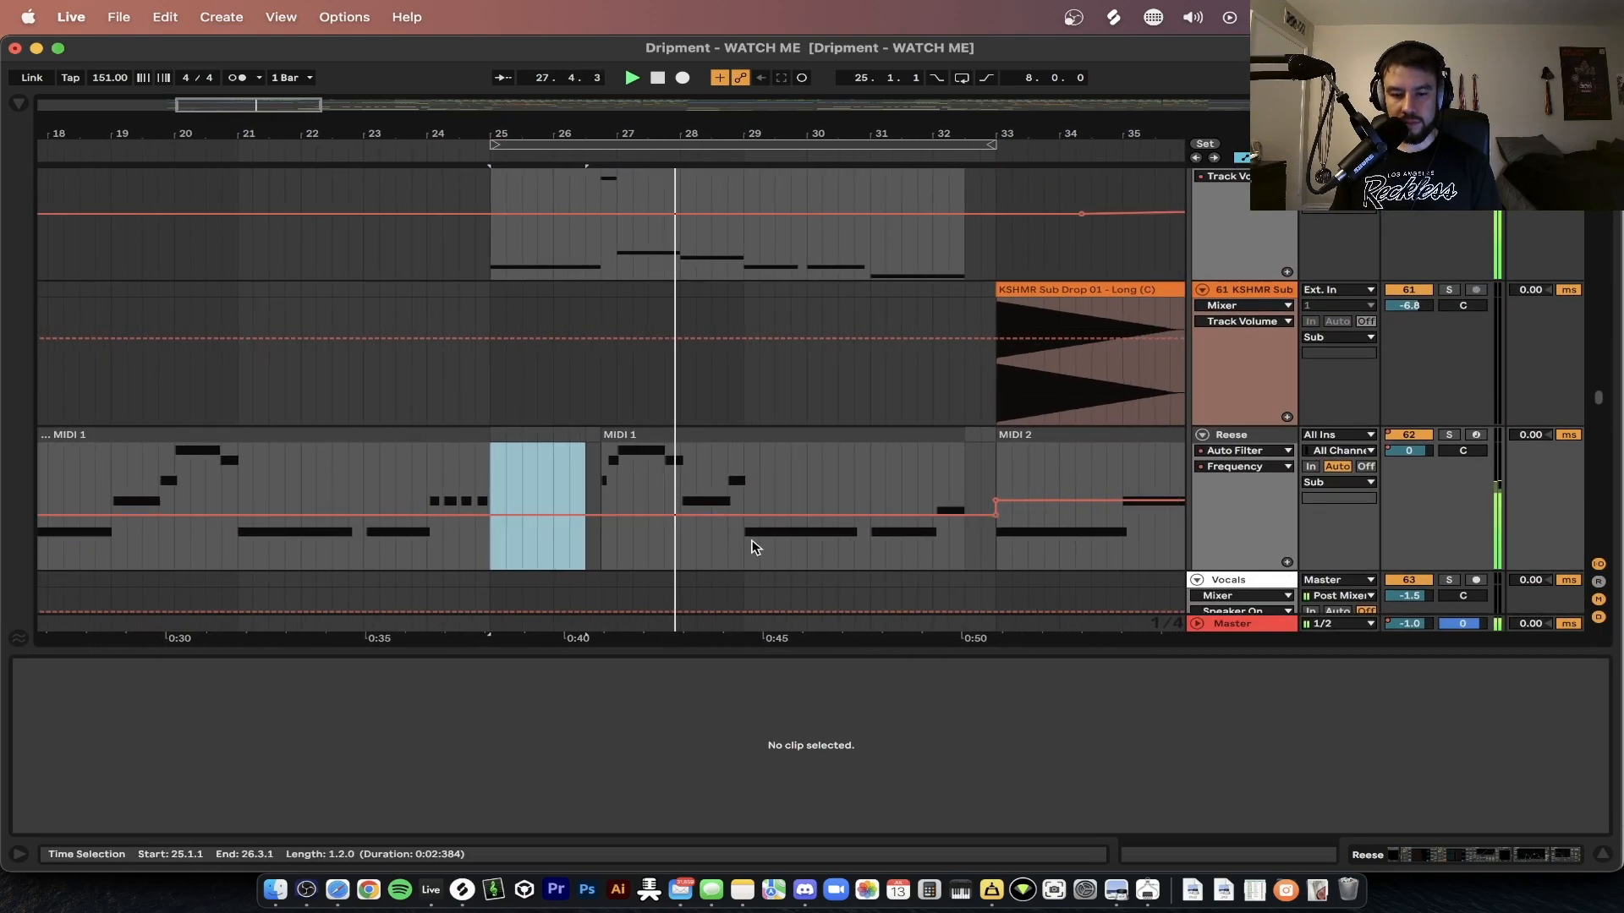
left_click_drag(663, 650, 677, 762)
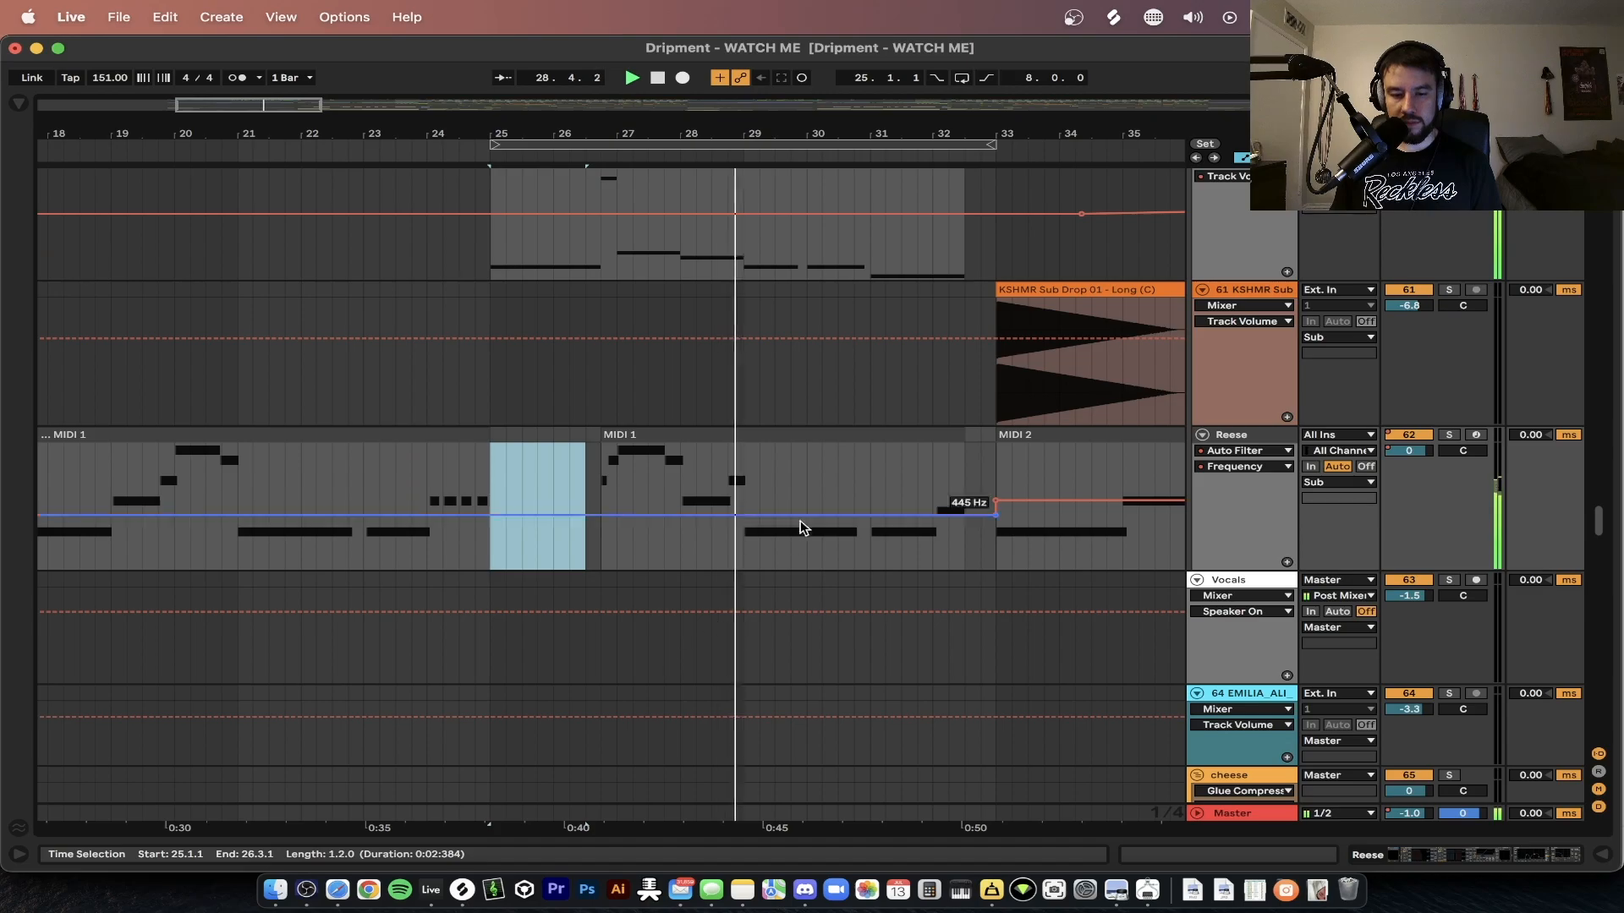
scroll(757, 556, "down", 4)
left_click(740, 560)
scroll(670, 440, "right", 3)
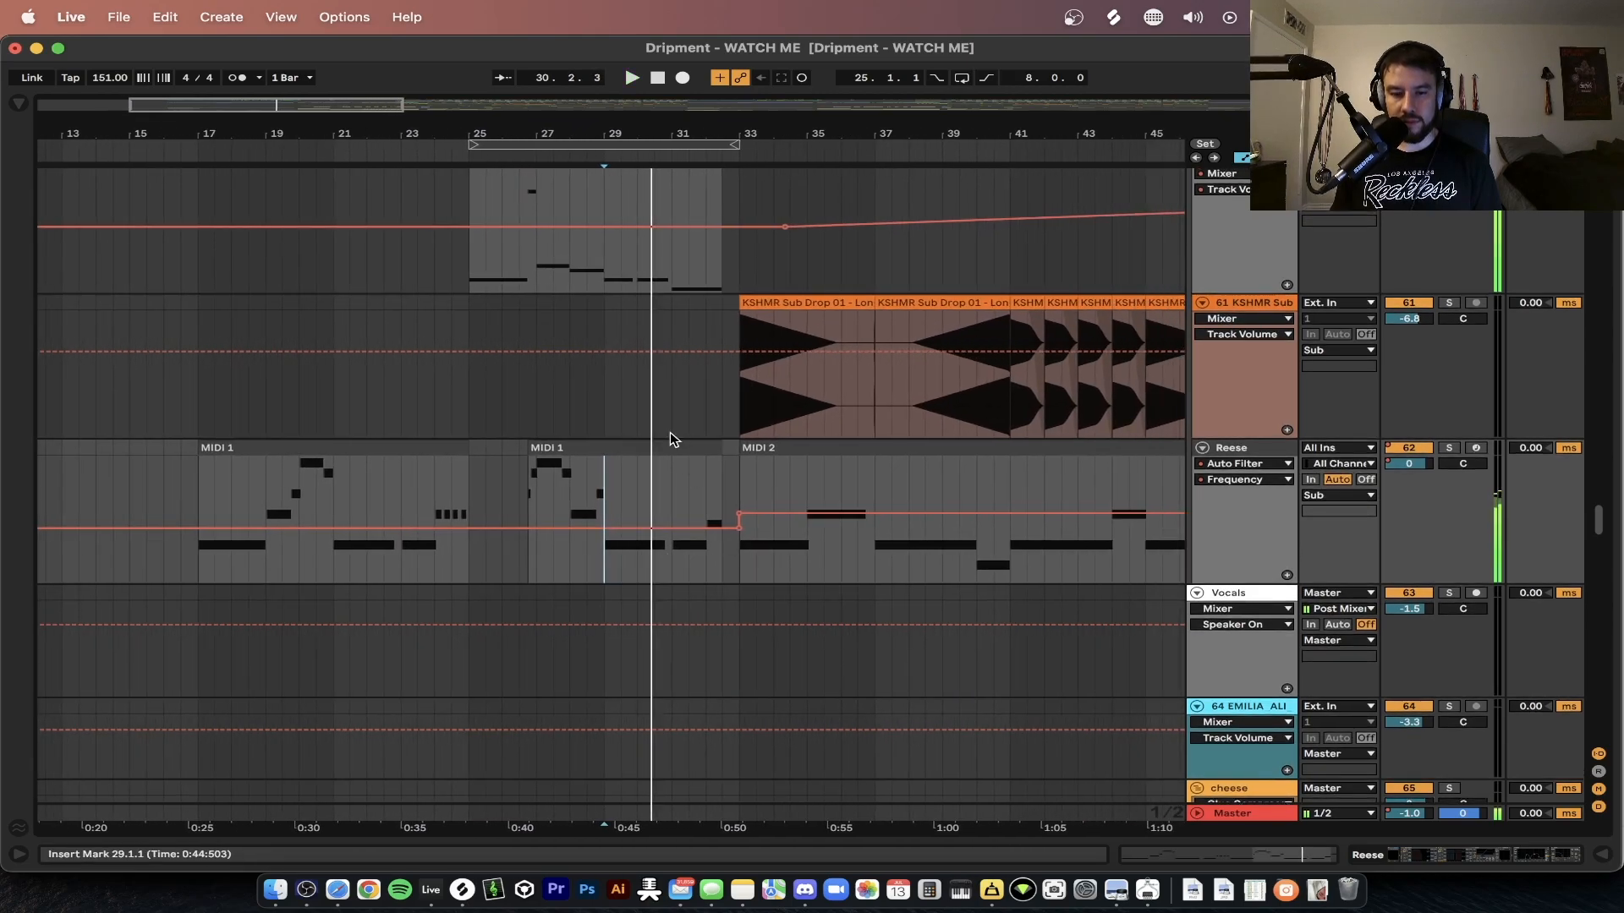
- Solo the Cymatics Cobra Melody Loop track and play it from around bar 28 and from bar 29
scroll(601, 397, "up", 15)
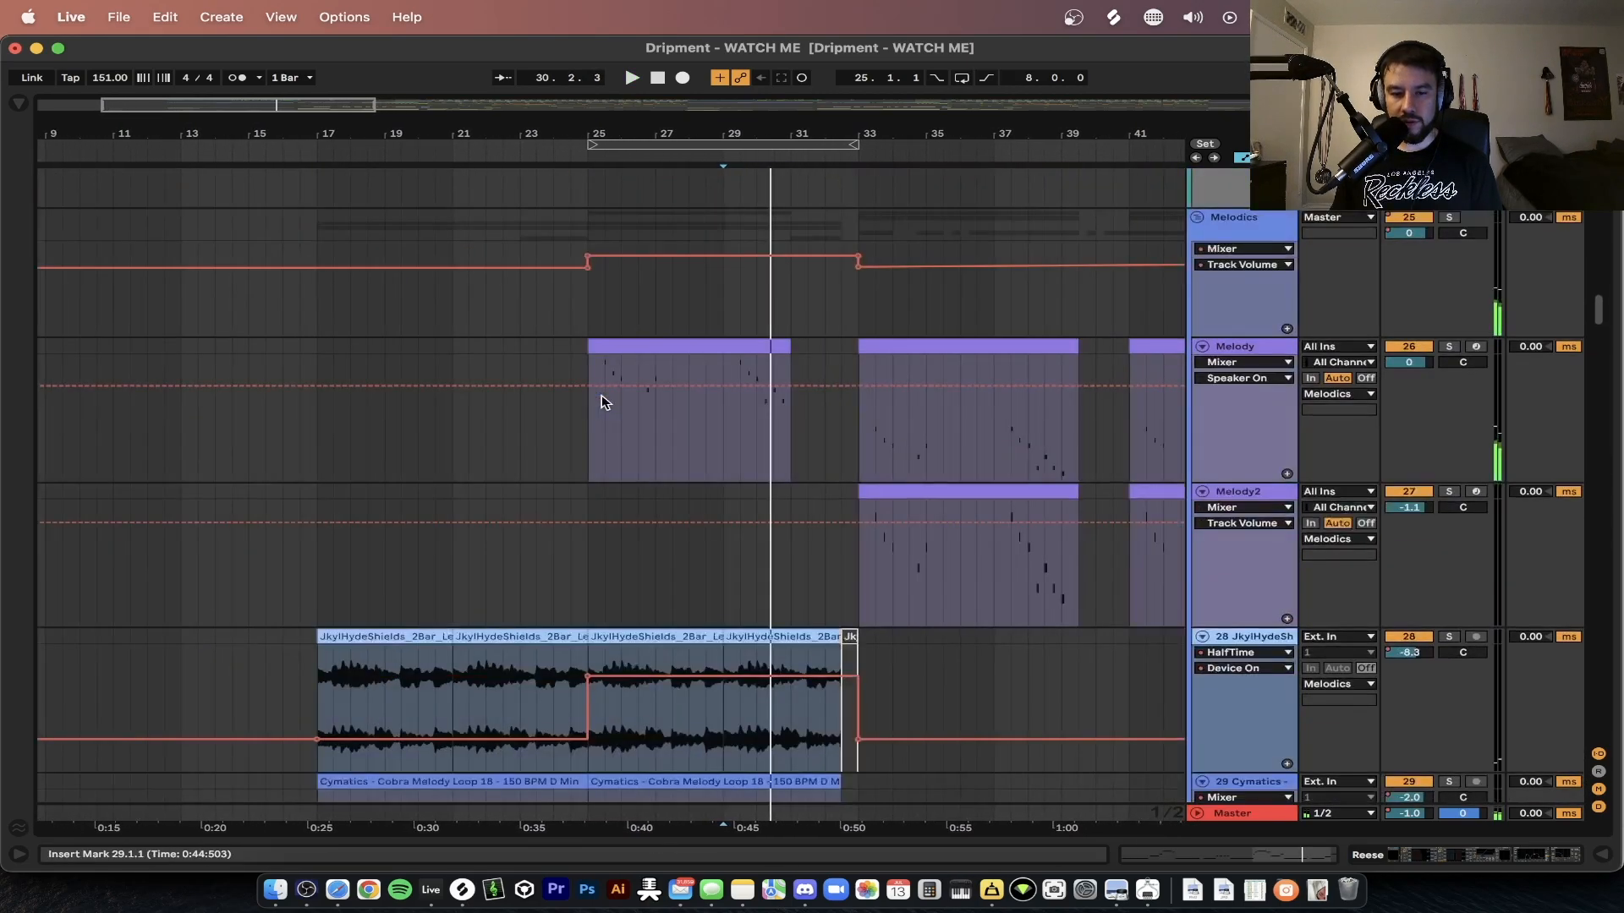
scroll(601, 394, "down", 5)
left_click(697, 478)
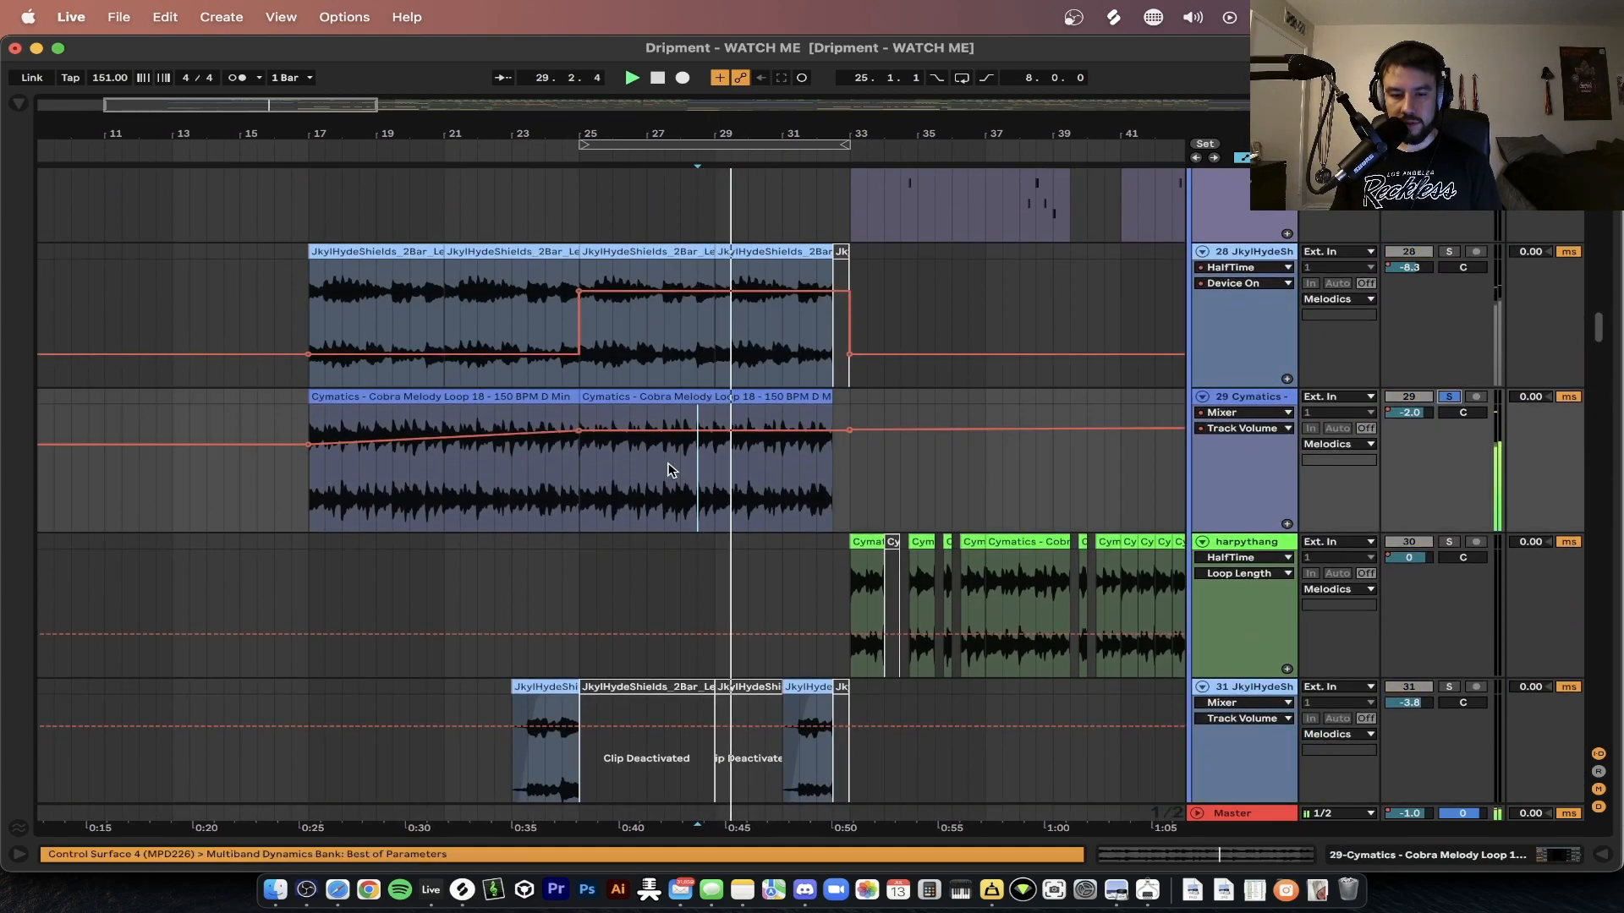
left_click(717, 465)
key("space")
key("space")
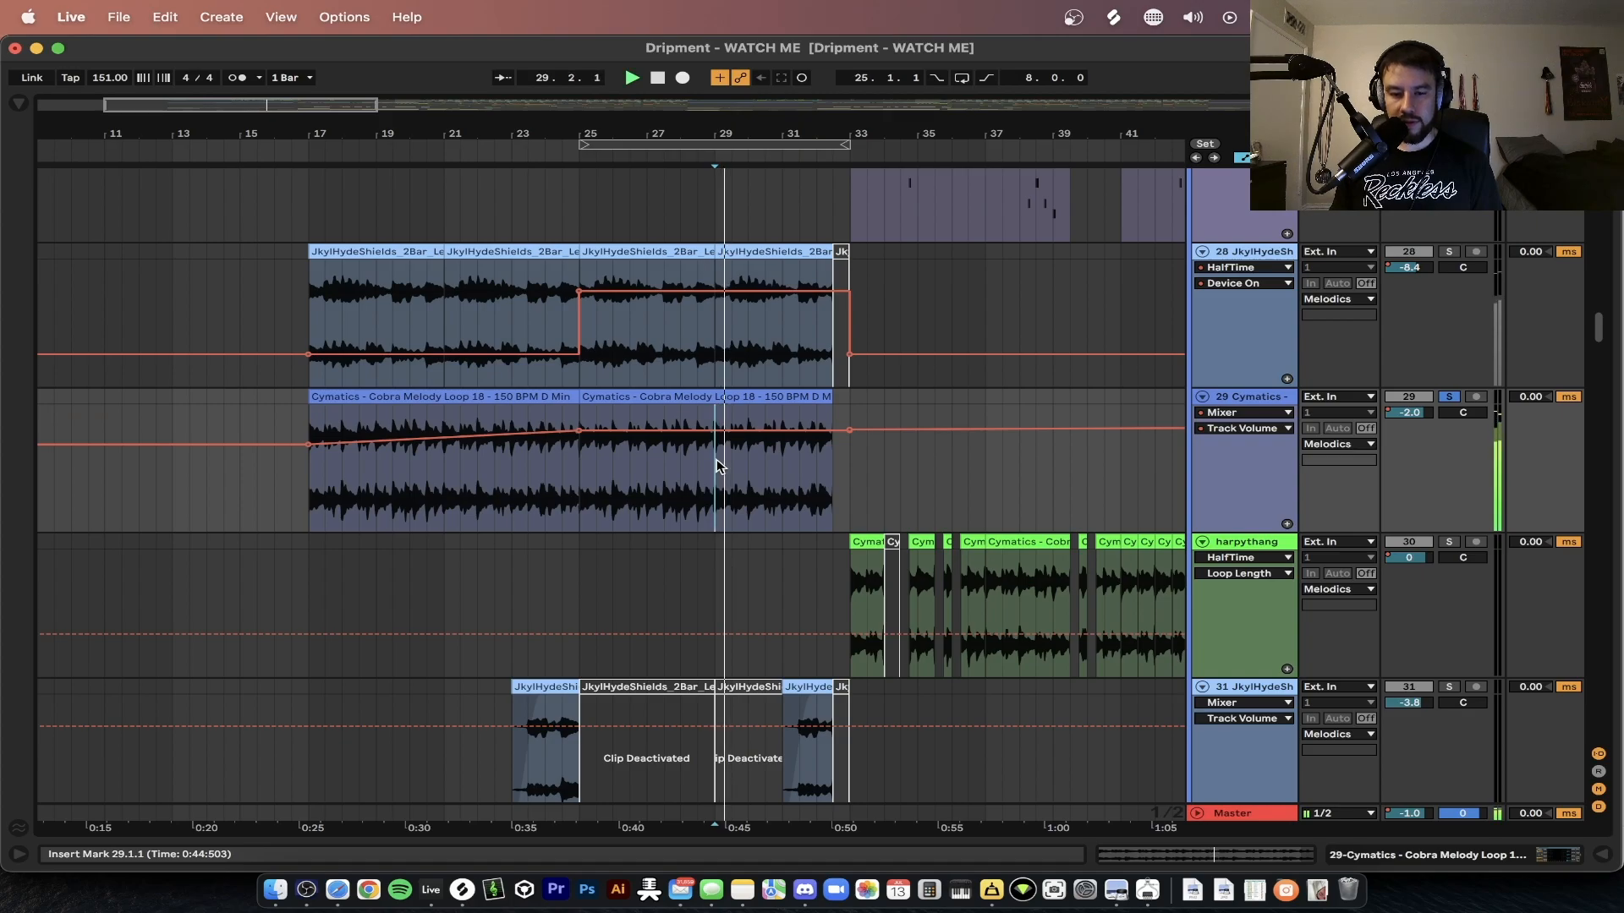
key("space")
- Compare the Reese clips with the Cymatics loop by playing from bar 29, clear the solo, and play the full mix past bar 33
scroll(717, 466, "up", 5)
scroll(718, 467, "down", 8)
scroll(502, 389, "down", 20)
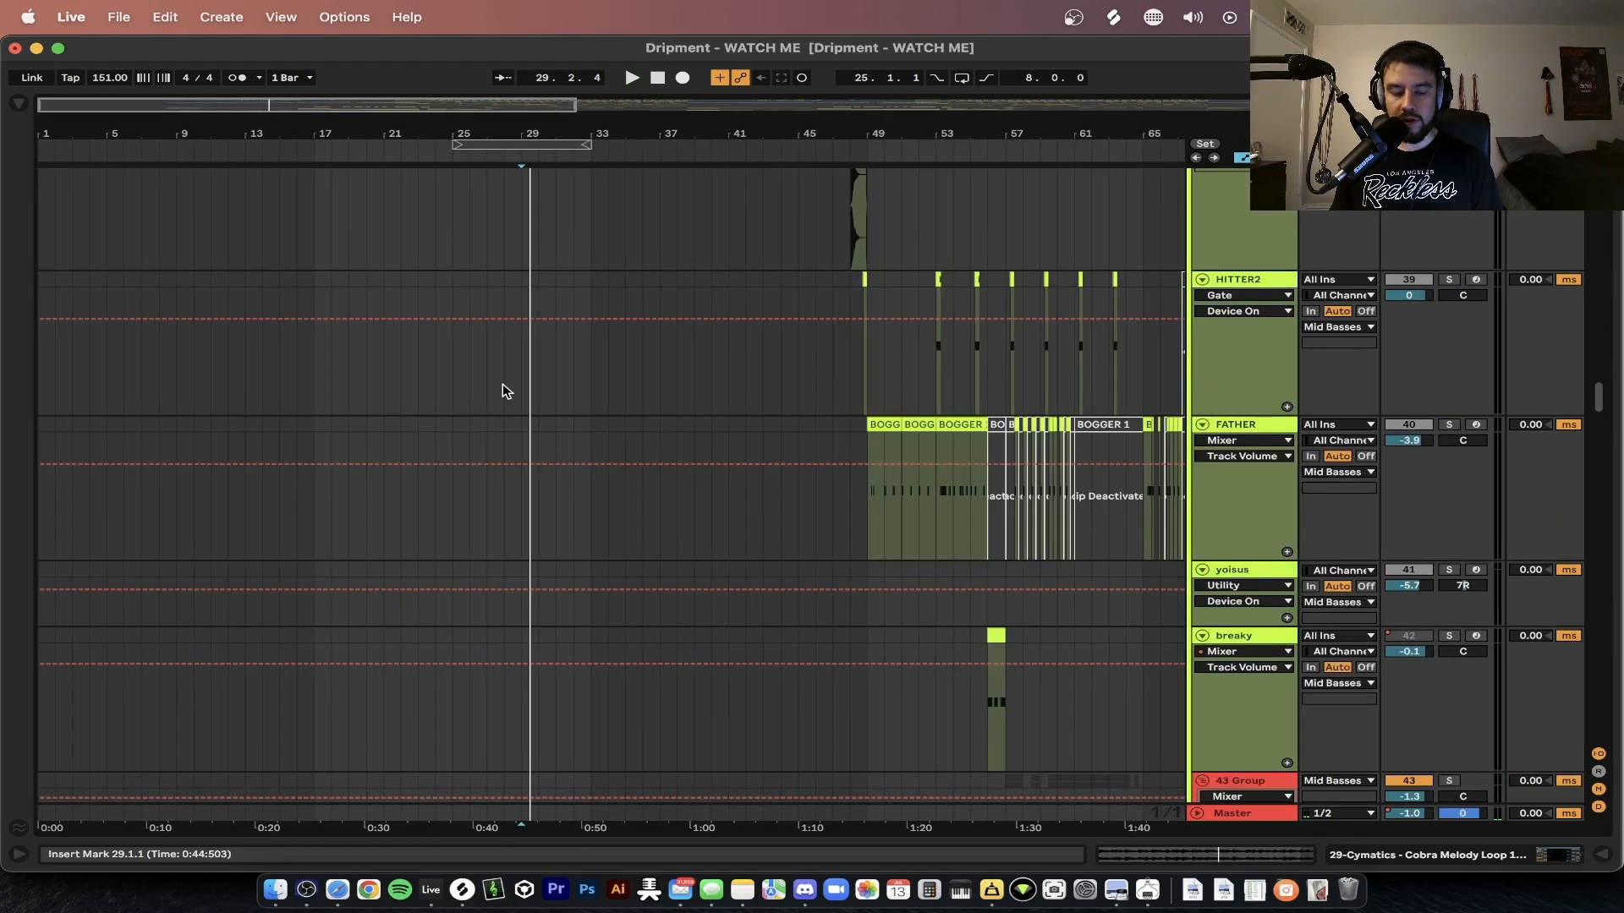
scroll(503, 383, "down", 15)
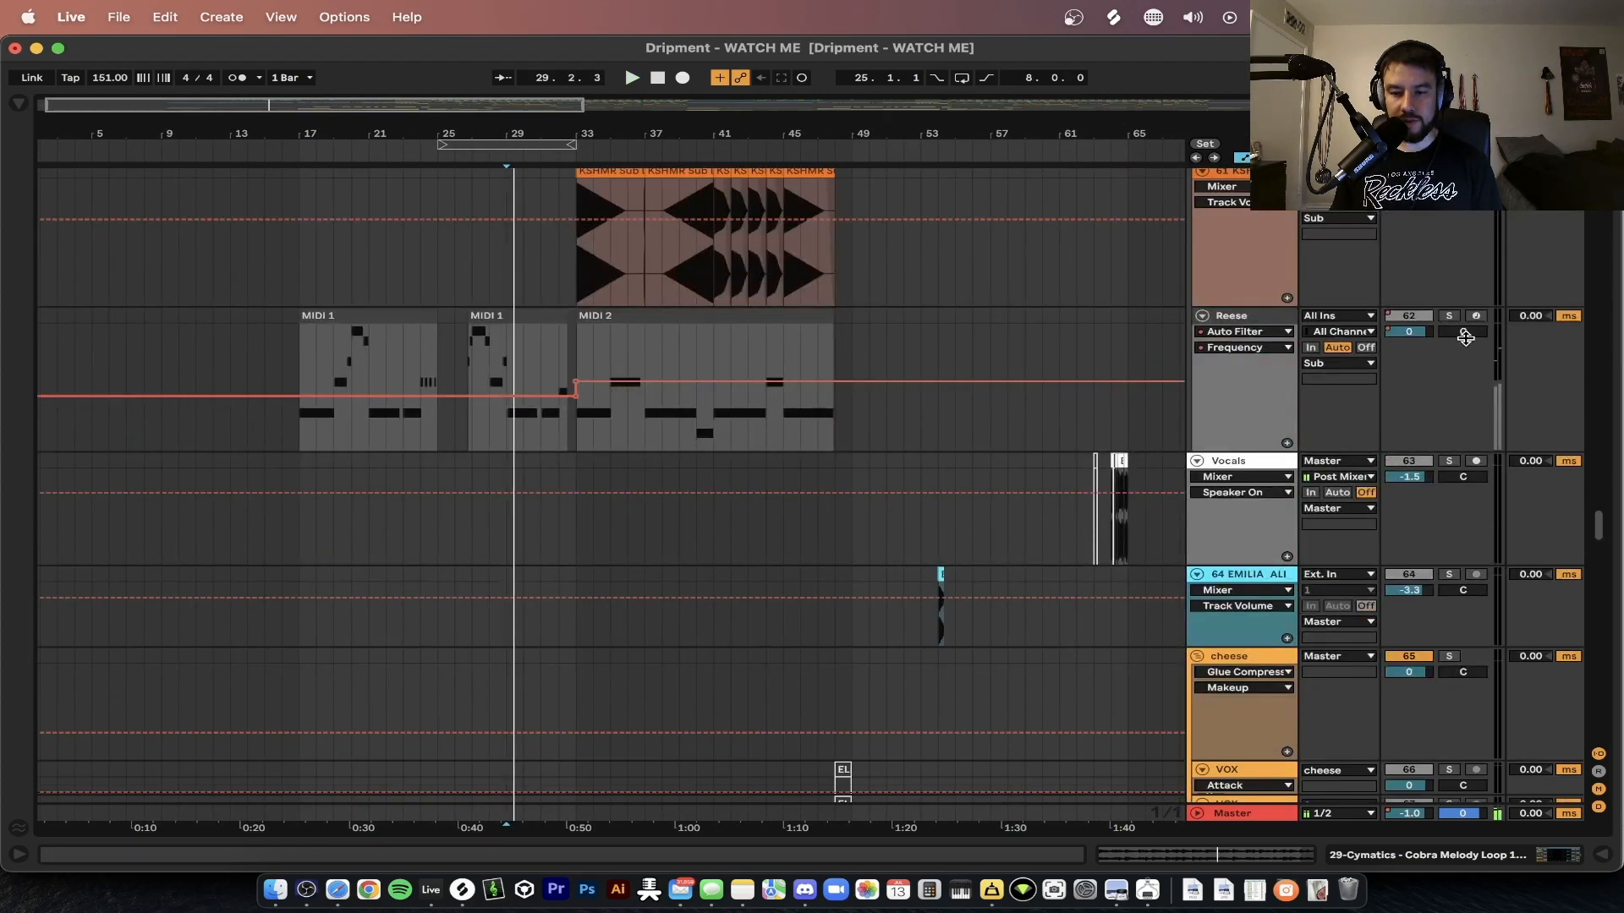
key("space")
scroll(779, 399, "up", 20)
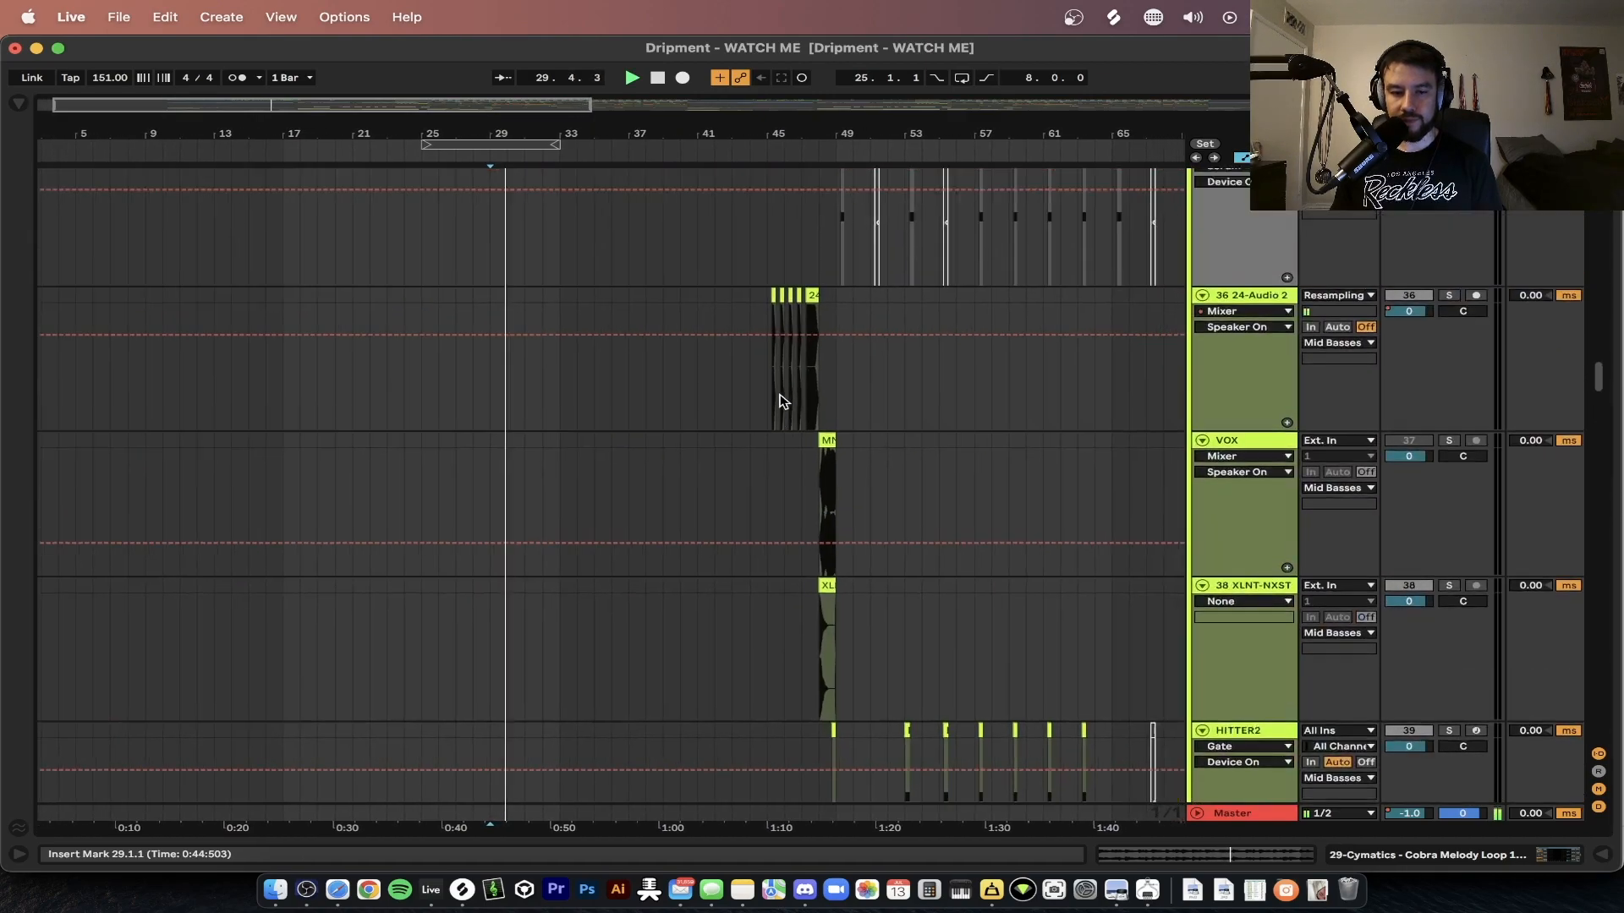
scroll(778, 398, "up", 3)
left_click(1449, 370)
scroll(494, 596, "up", 3)
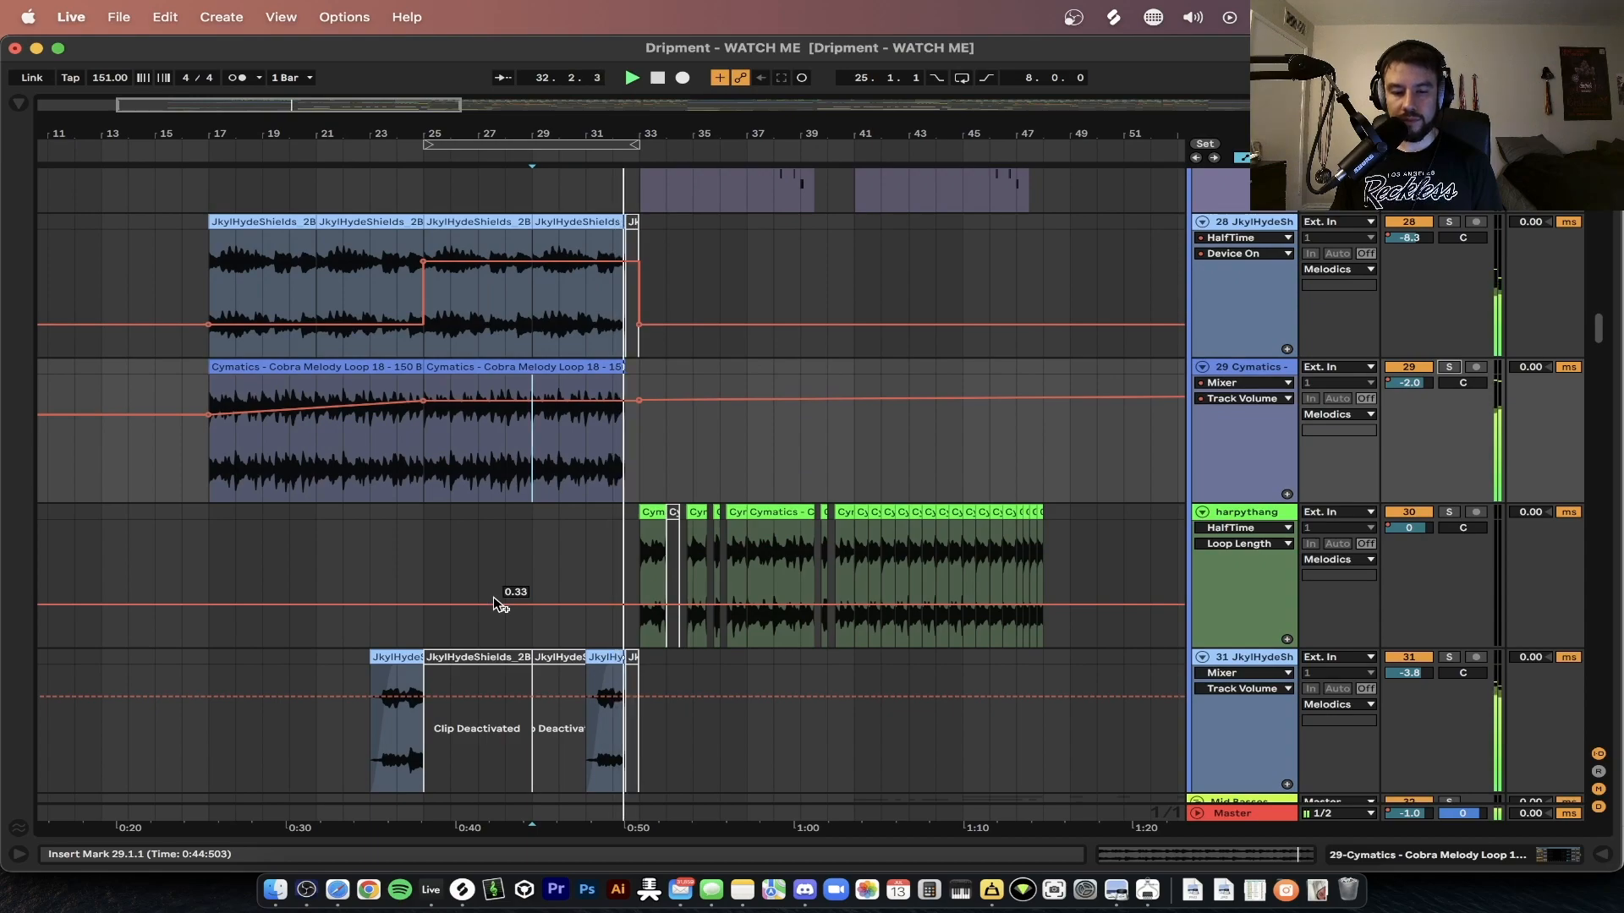
key("super+Tab")
key("super+Tab")
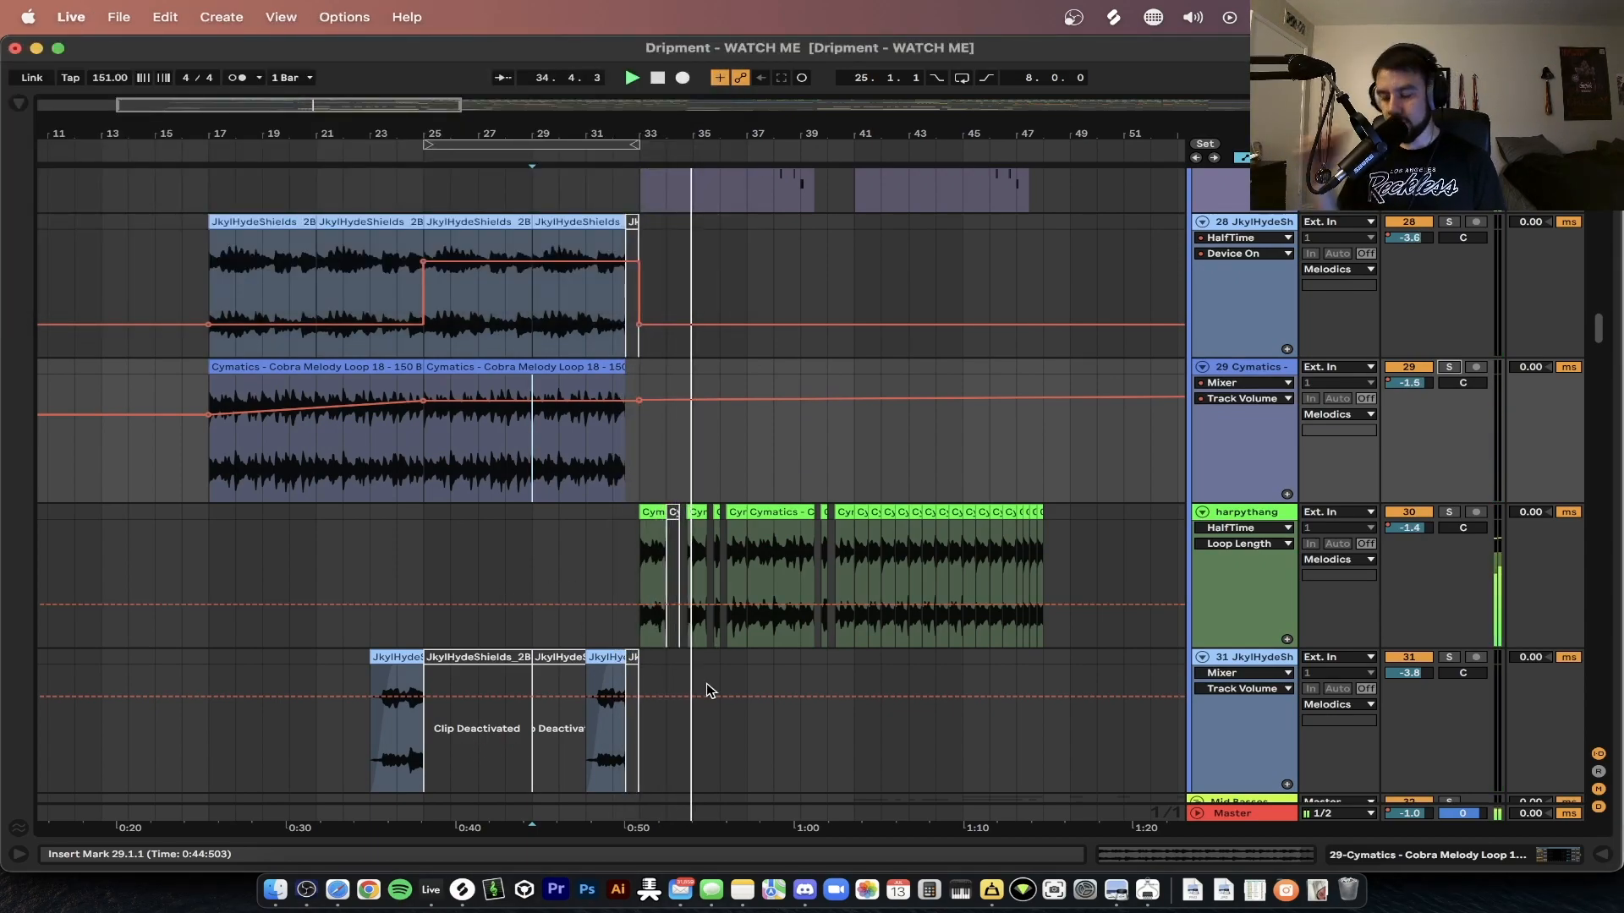
key("space")
- Go to the kick tracks at the beginning of the track list and play the mix from bar 17
scroll(580, 486, "up", 20)
scroll(504, 411, "left", 3)
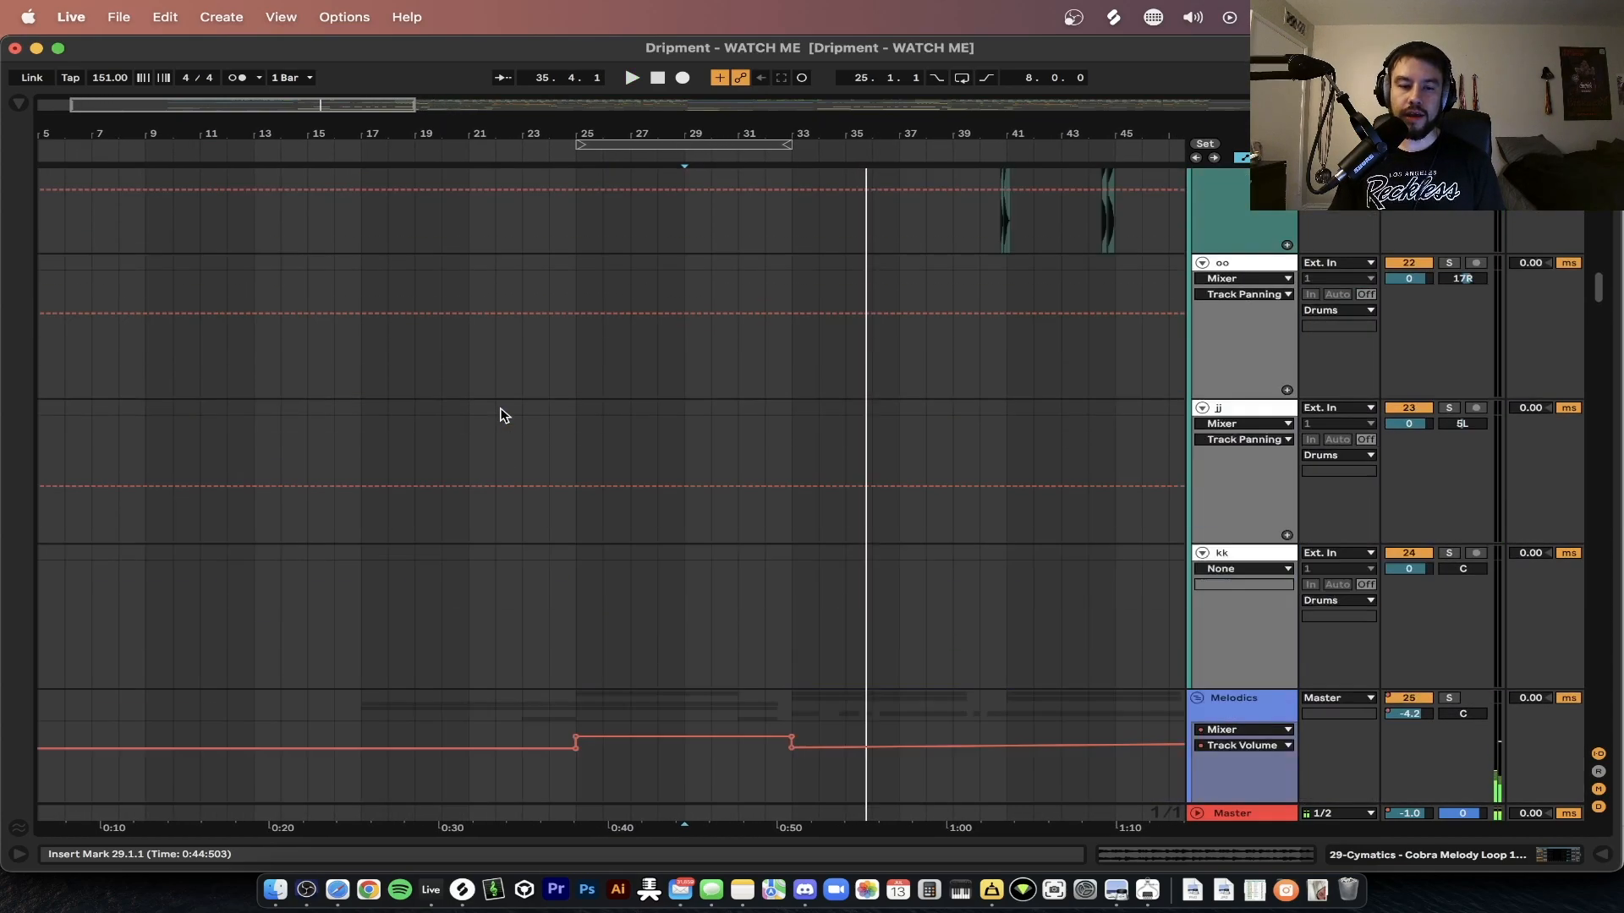
scroll(501, 408, "up", 3)
scroll(416, 382, "up", 5)
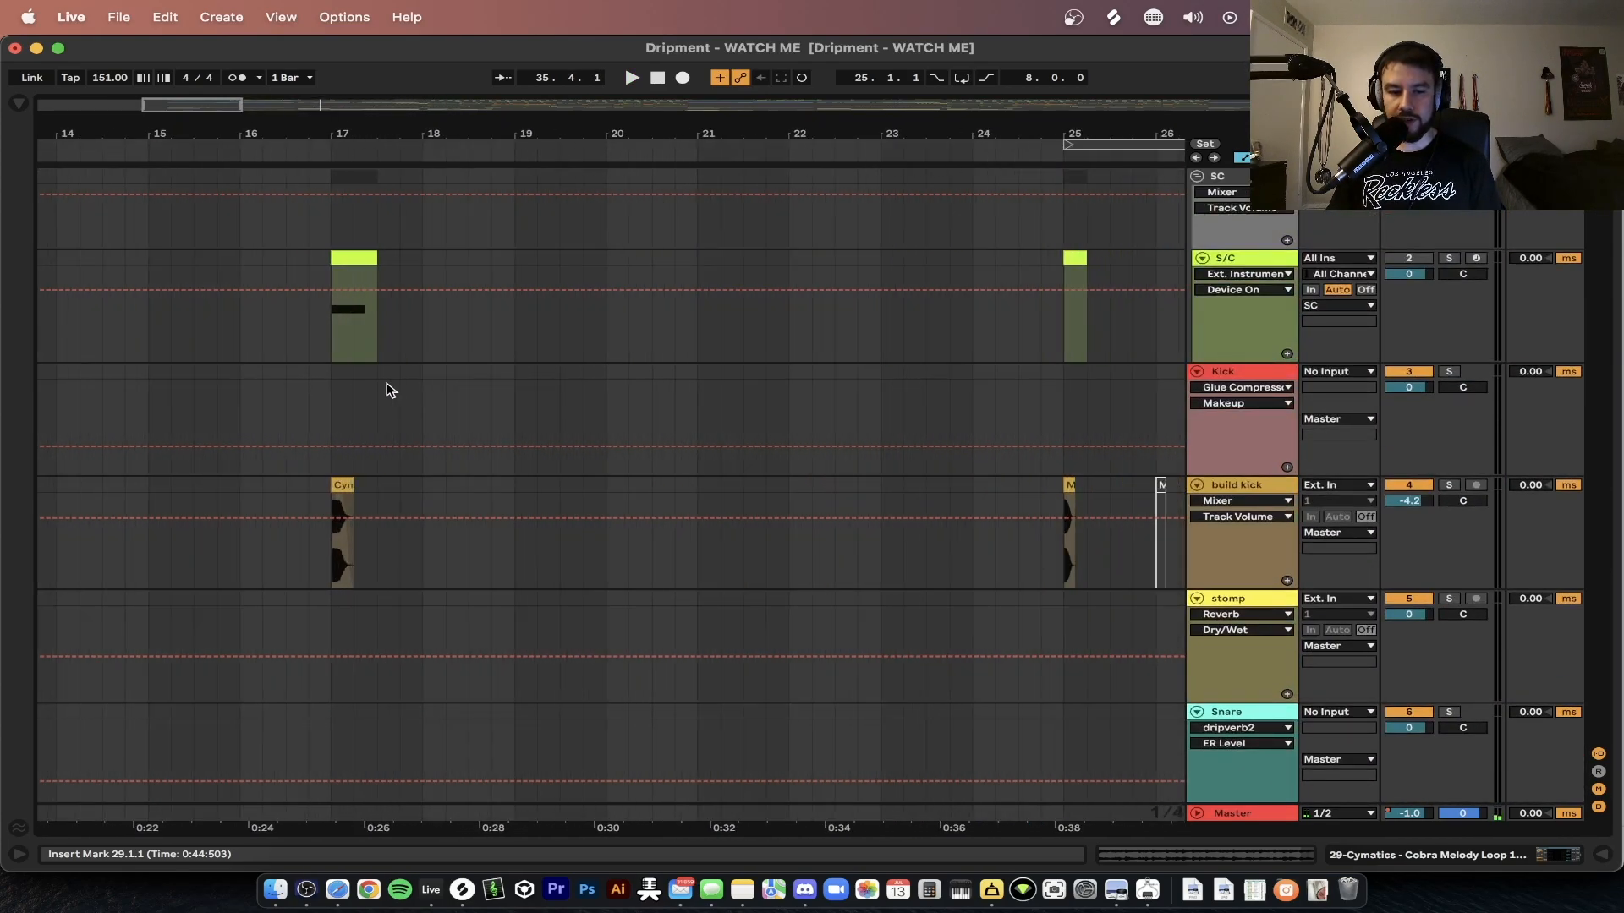
left_click(324, 408)
scroll(325, 408, "down", 3)
key("space")
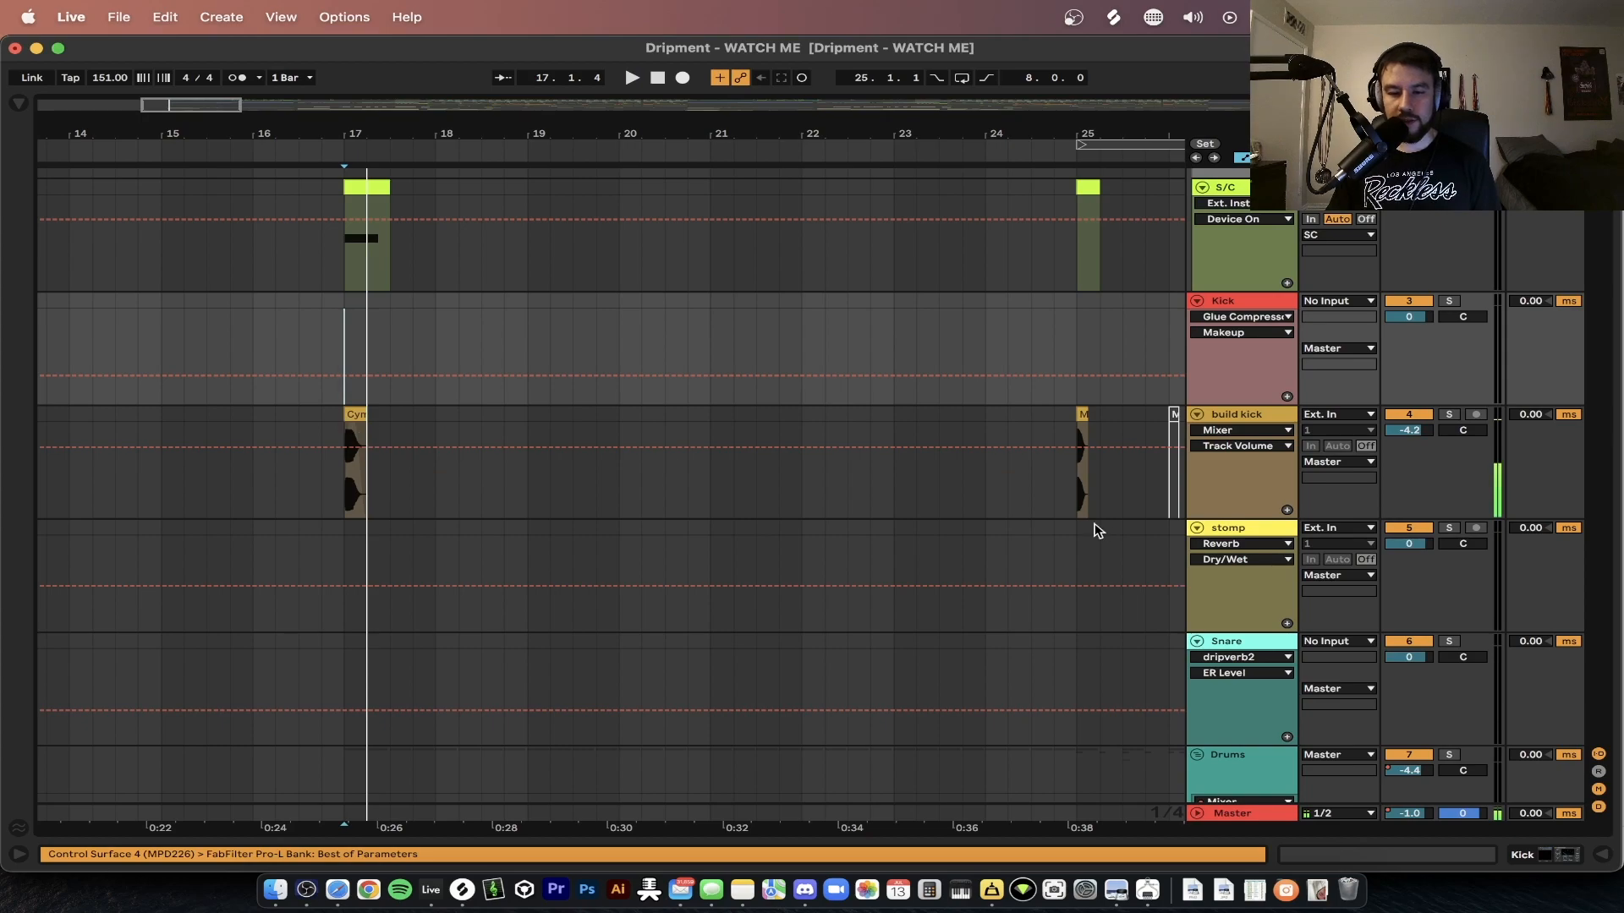
- Solo the build kick track and play its bar 17 hit while reviewing the Auto Filter in the Master device chain
left_click(1447, 415)
double_click(1260, 418)
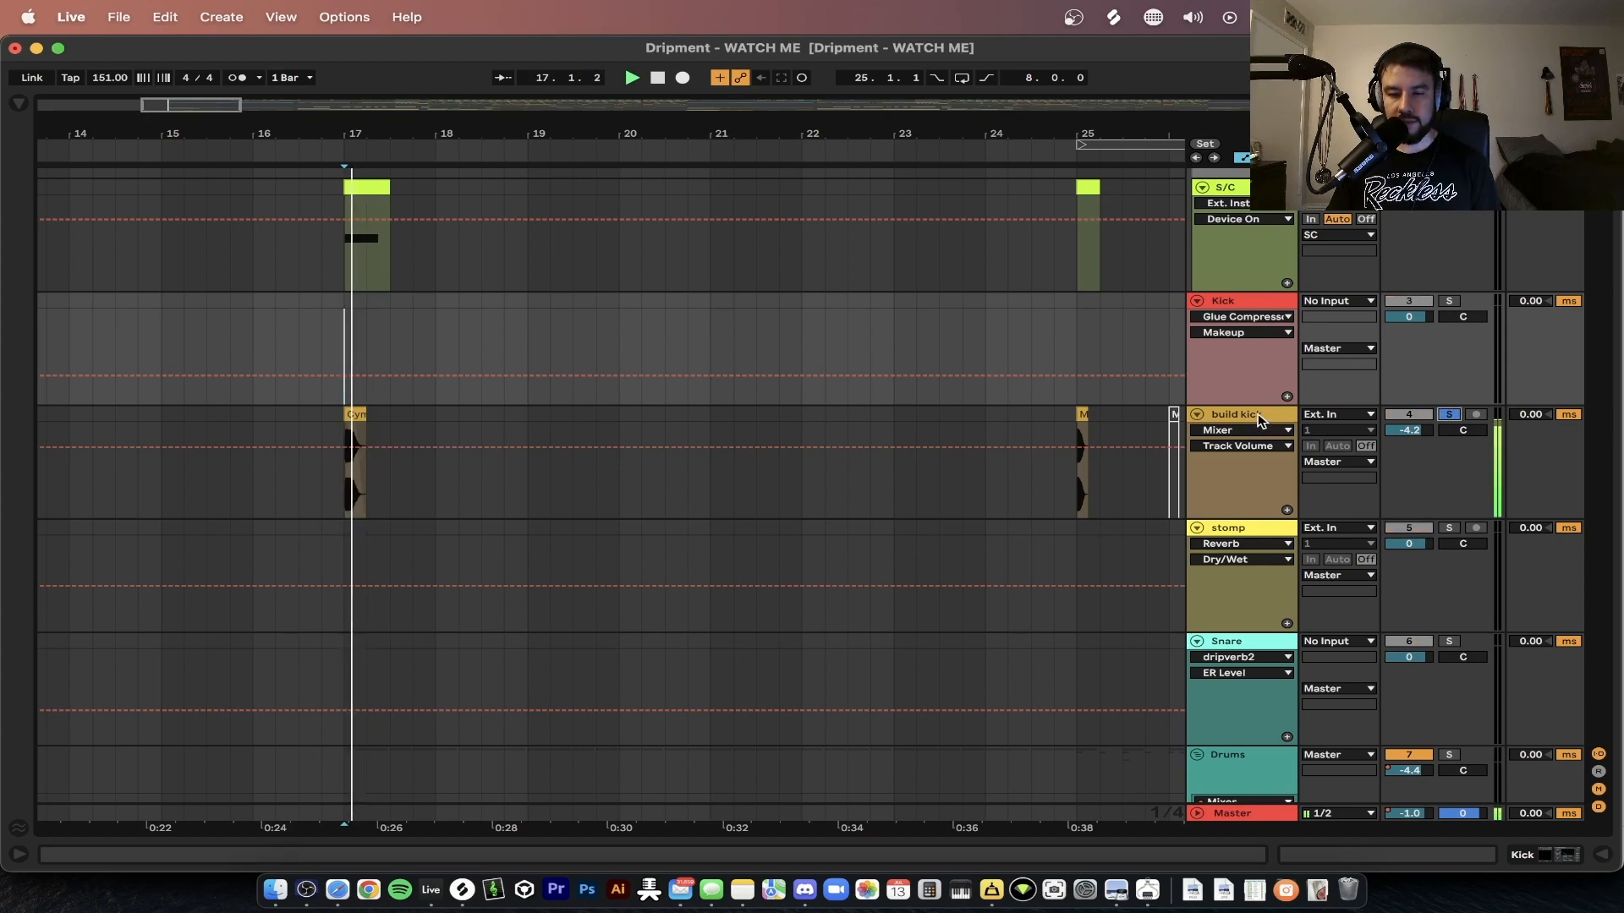
left_click(1230, 623)
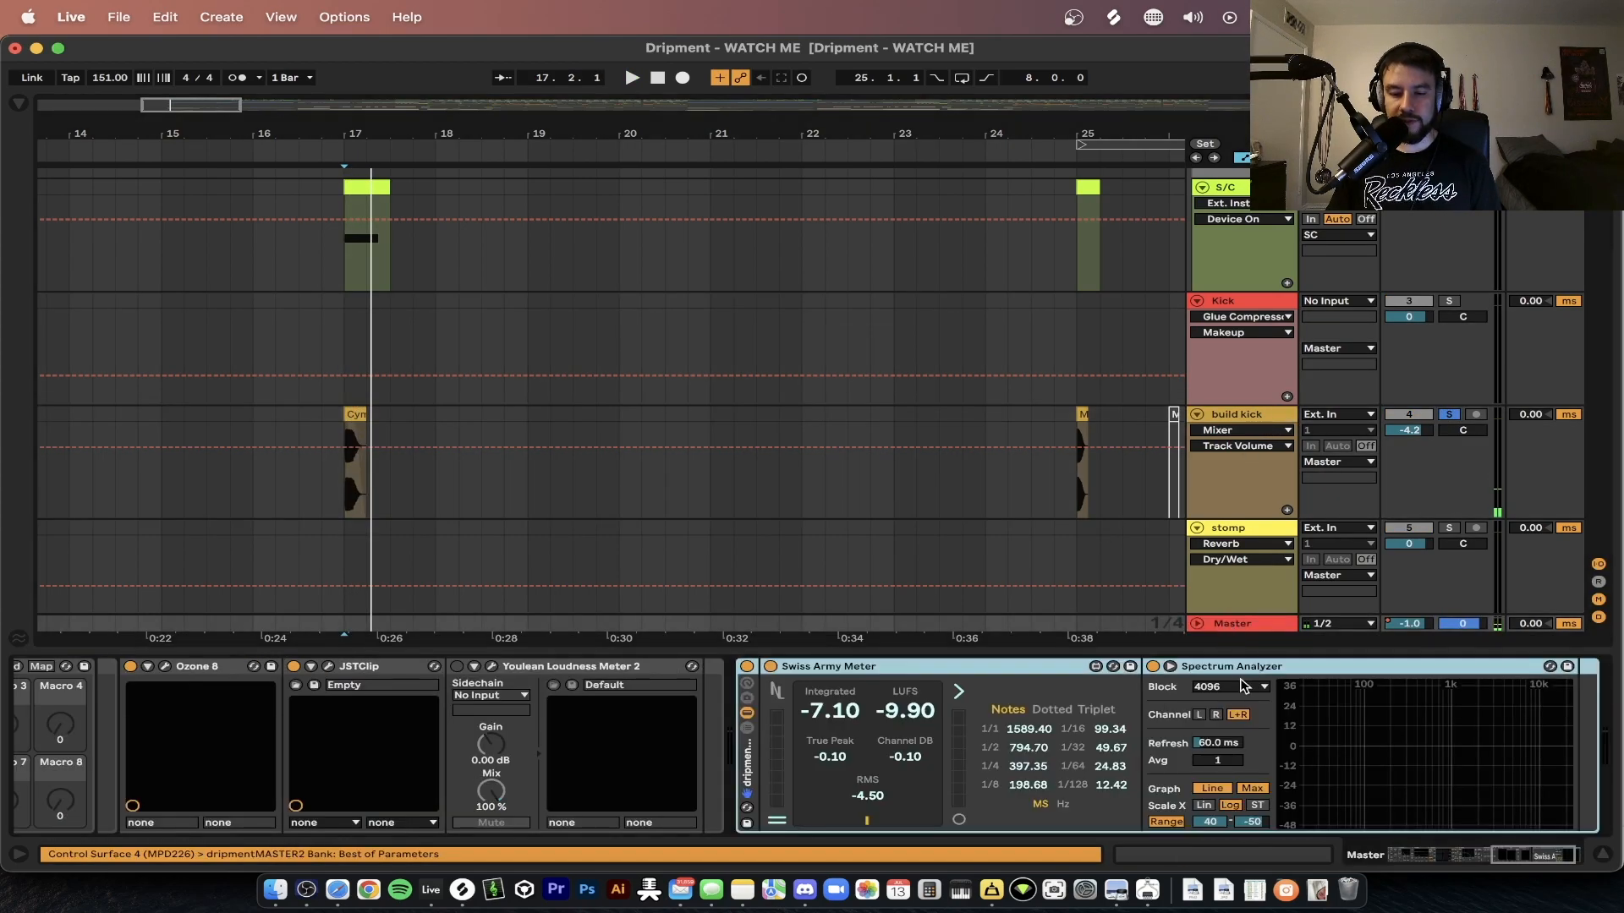
scroll(1244, 686, "right", 5)
key("space")
key("space")
key("space")
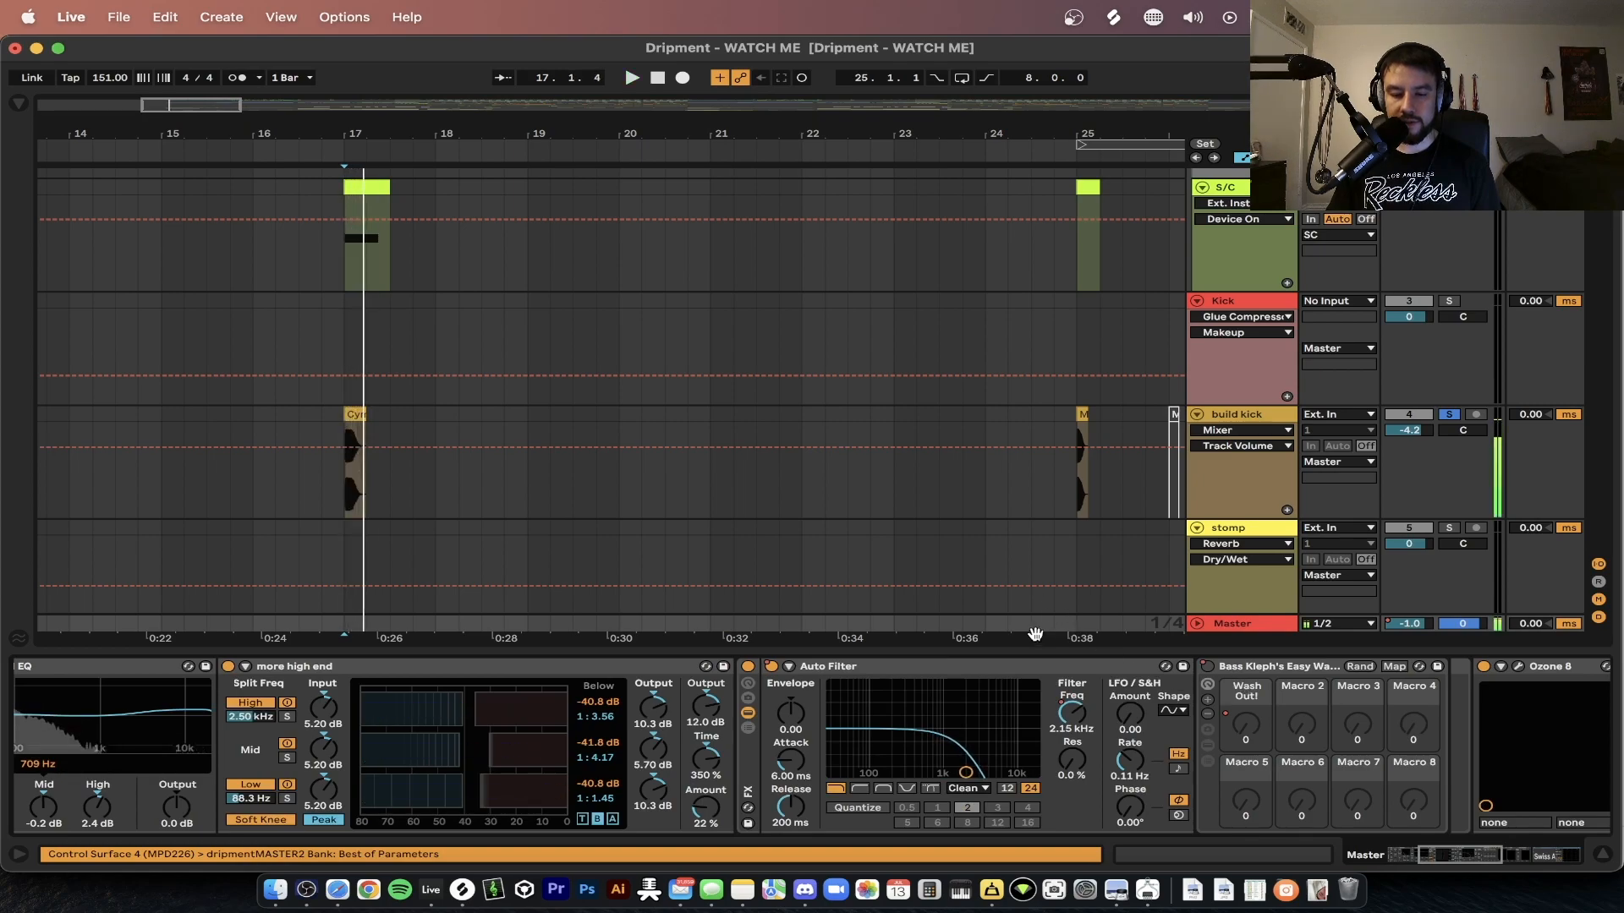
- Play the build kick hit at bar 25 and check the Master Auto Filter again for comparison
double_click(1017, 648)
left_click(1078, 513)
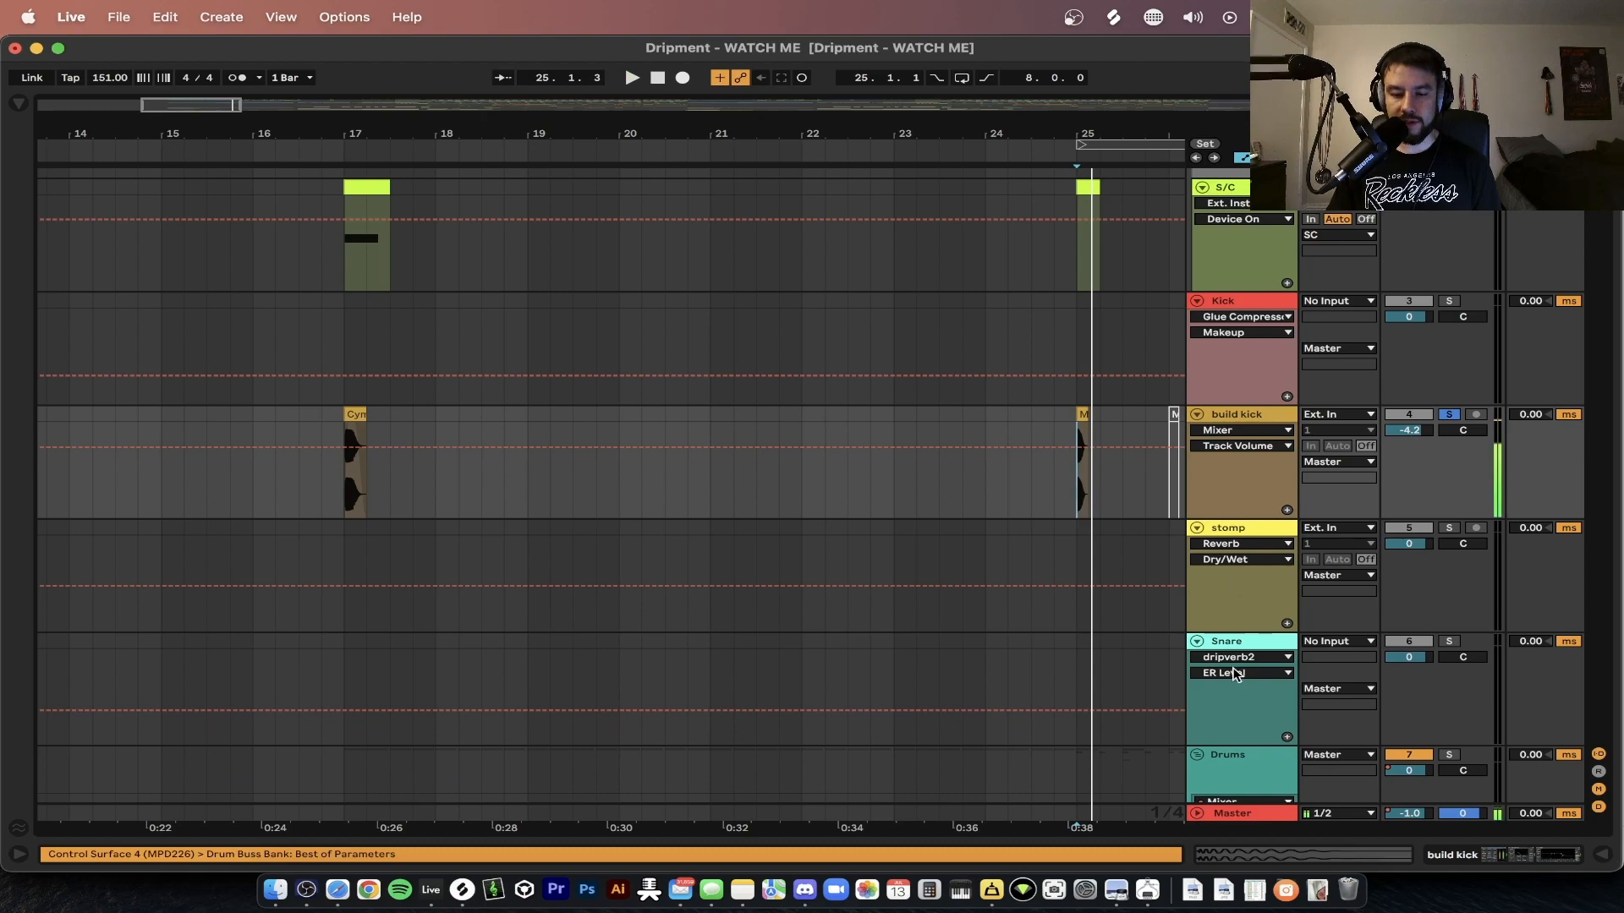
double_click(1228, 812)
key("space")
key("space")
key("space")
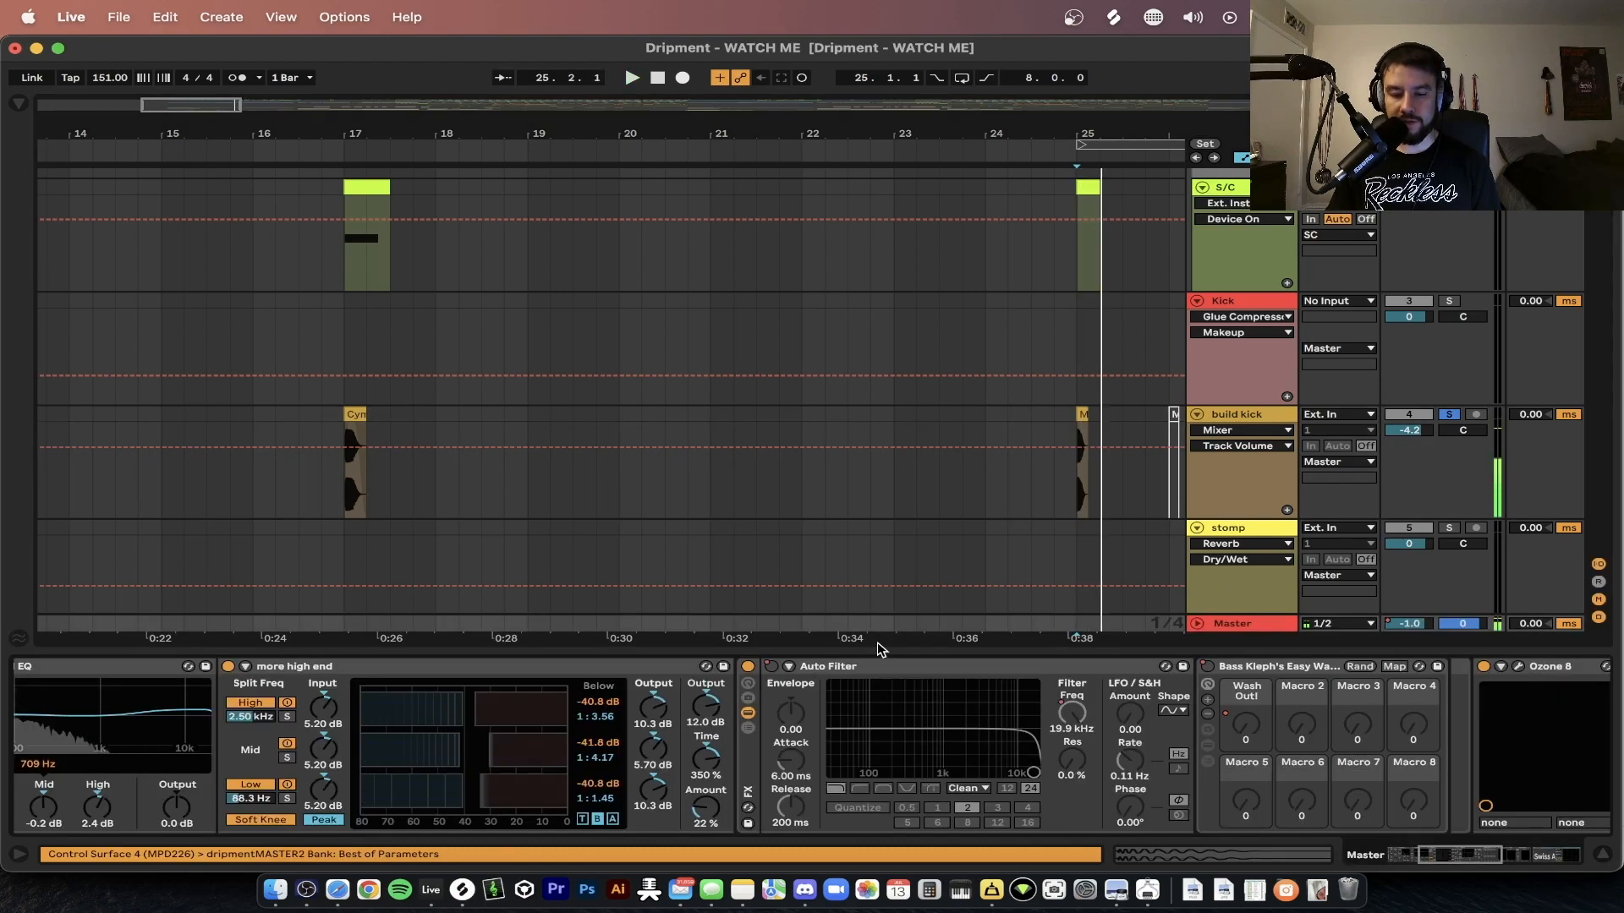
- Replay the bar 17 build kick with its Drum Buss, Glue Compressor and EQ Eight shown, clear the solo, and inspect the matching S/C clip
left_click(377, 475)
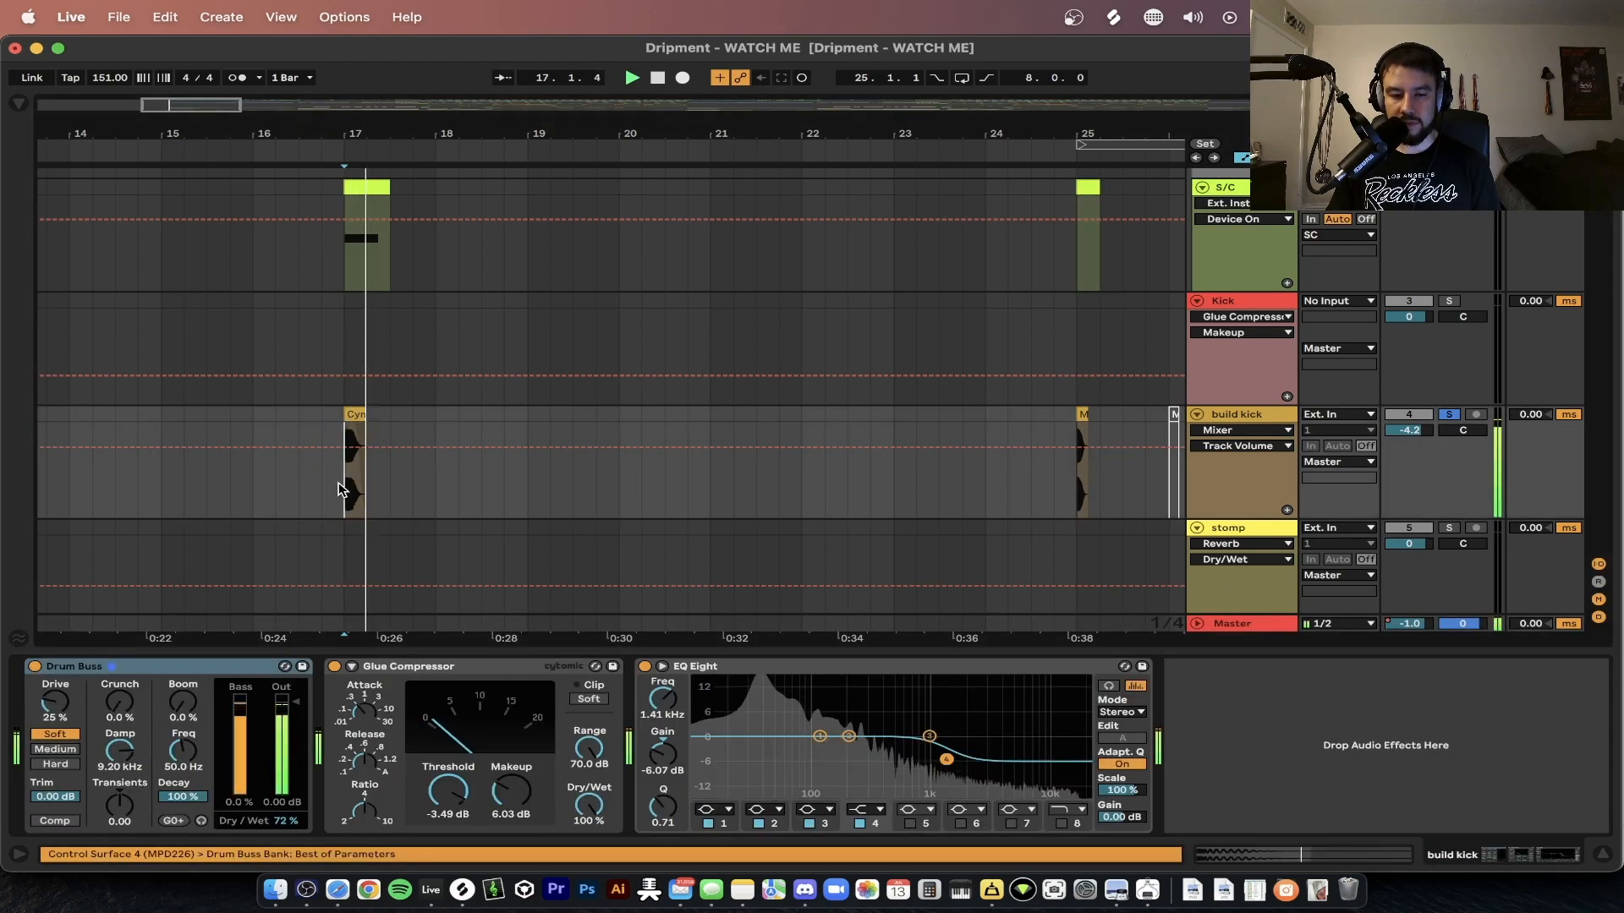
key("space")
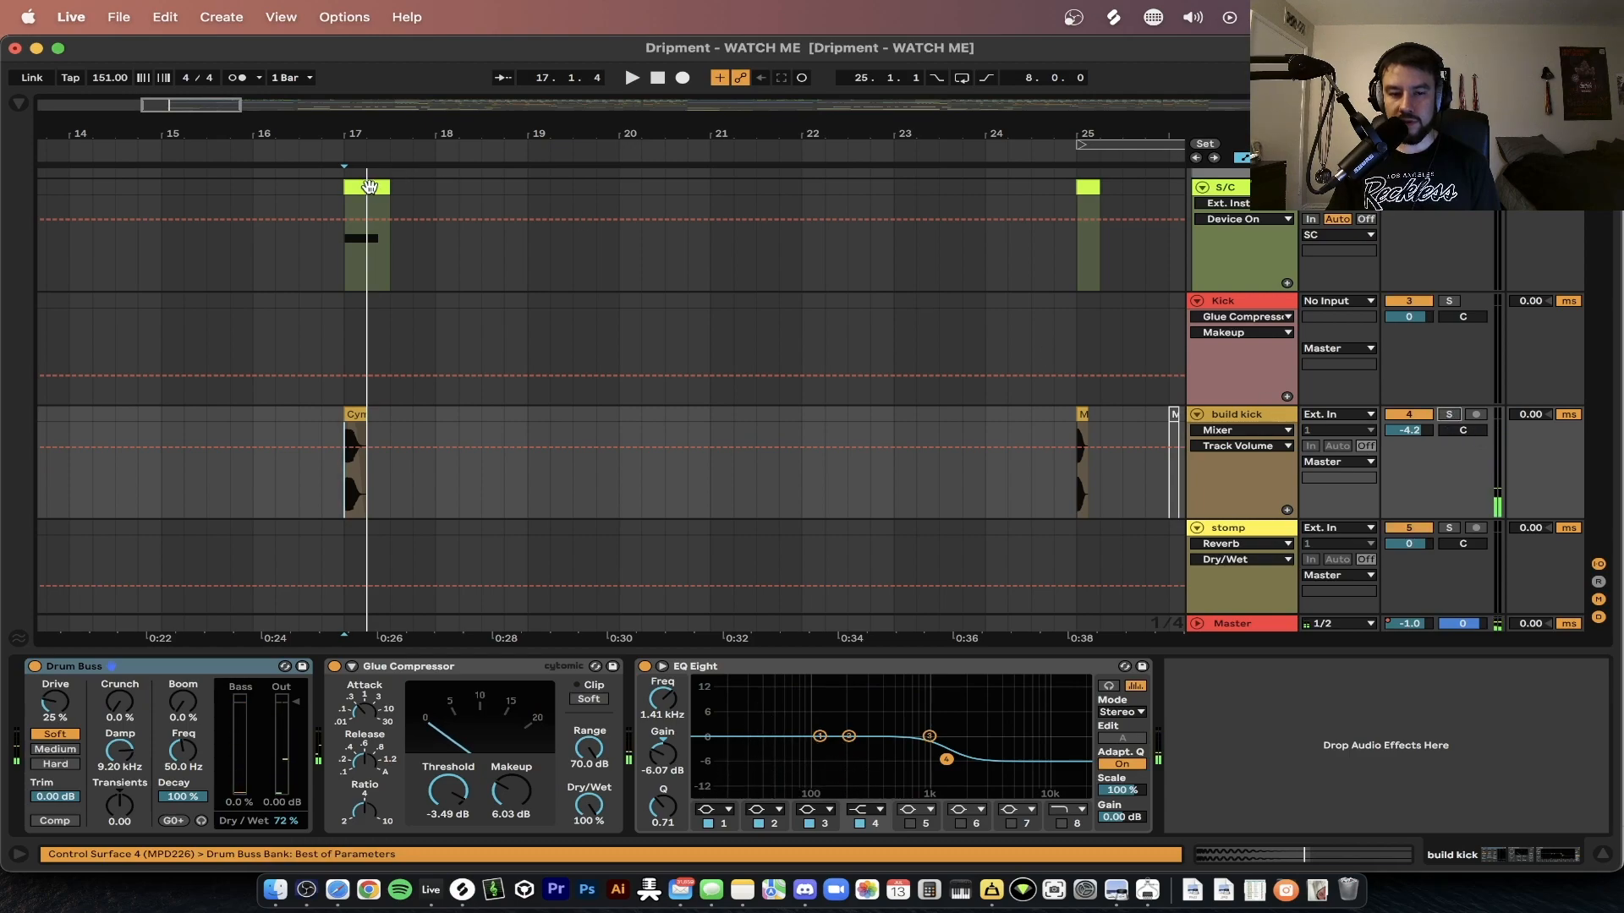
left_click(372, 186)
left_click(335, 649)
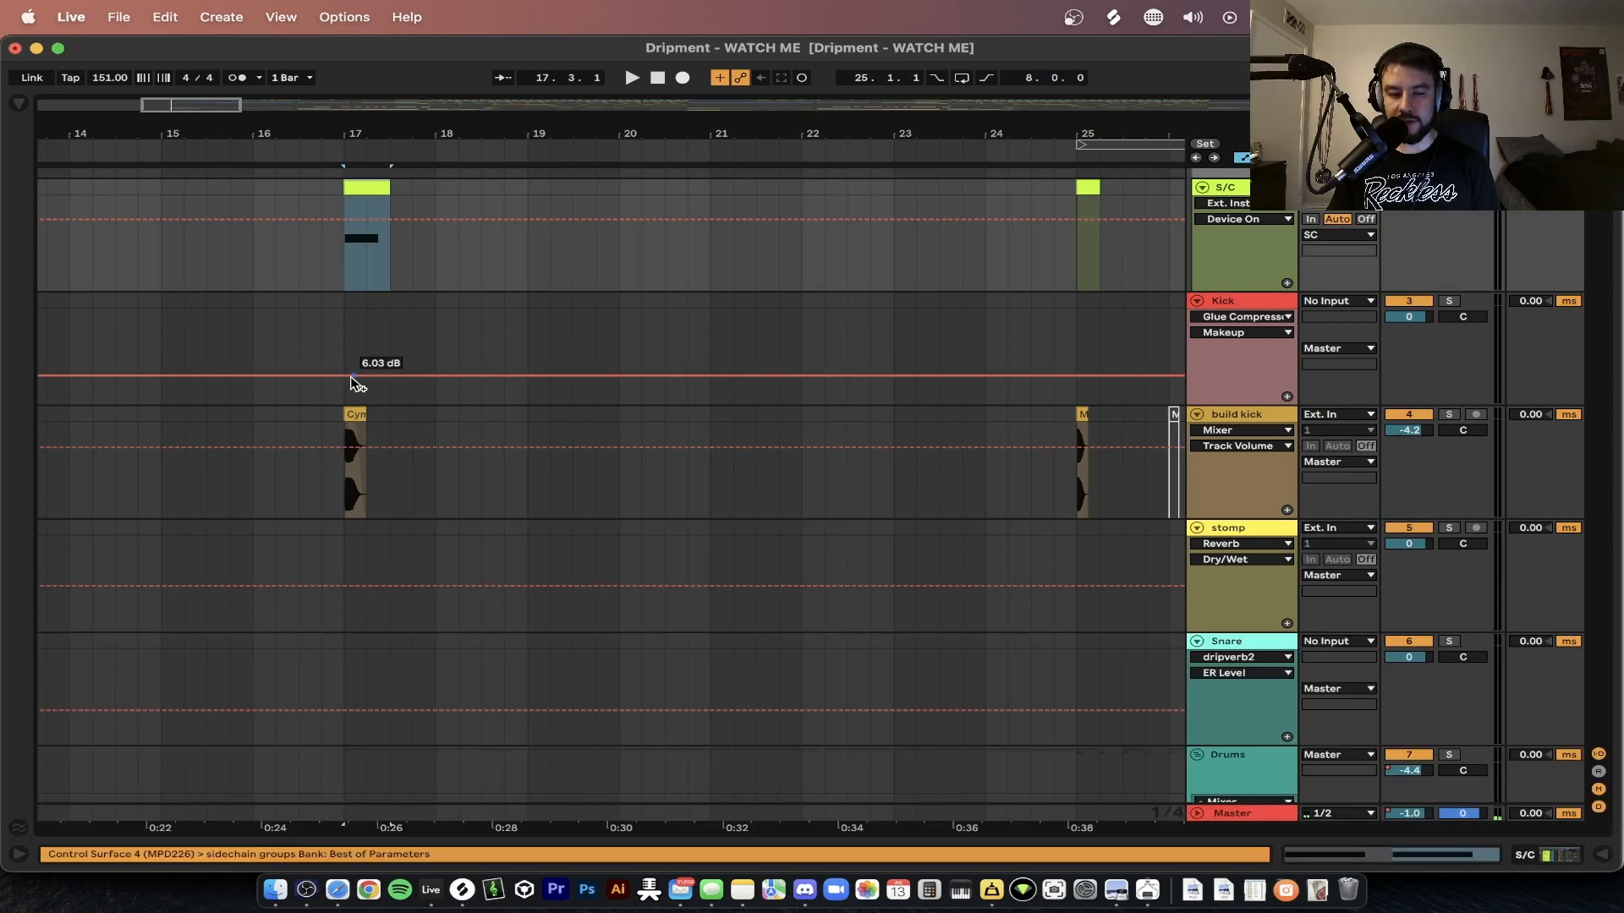
left_click(356, 414)
scroll(359, 381, "up", 1)
left_click(420, 249)
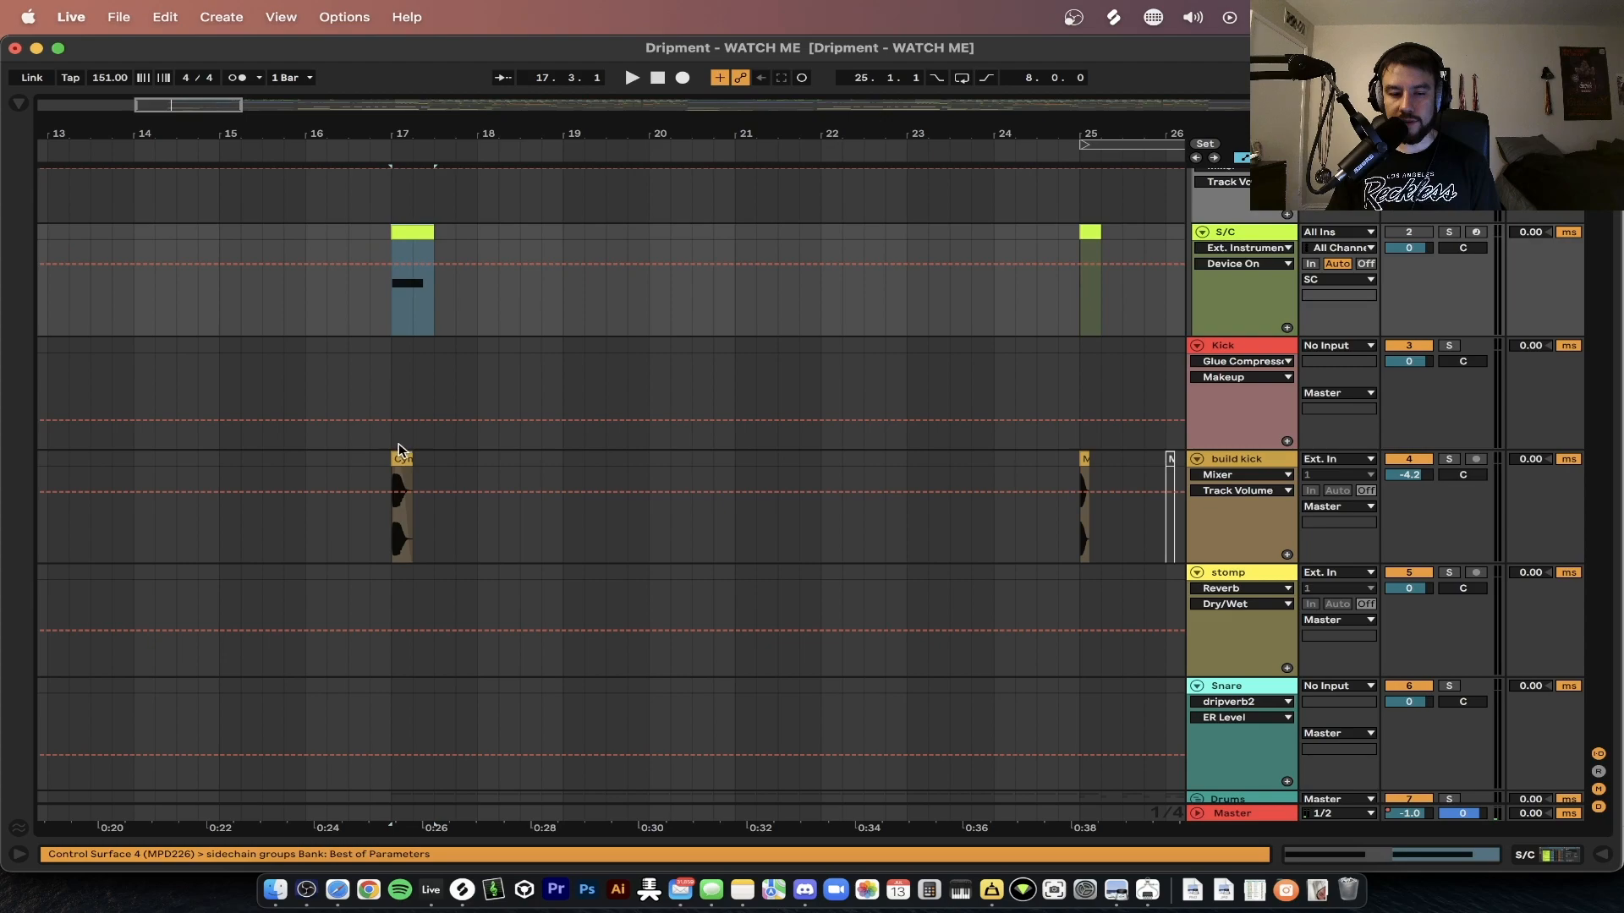
- Play the full mix from bar 17 and look over the clap and hat tracks in the Drums group
left_click(399, 443)
key("space")
scroll(599, 478, "down", 3)
scroll(599, 478, "down", 6)
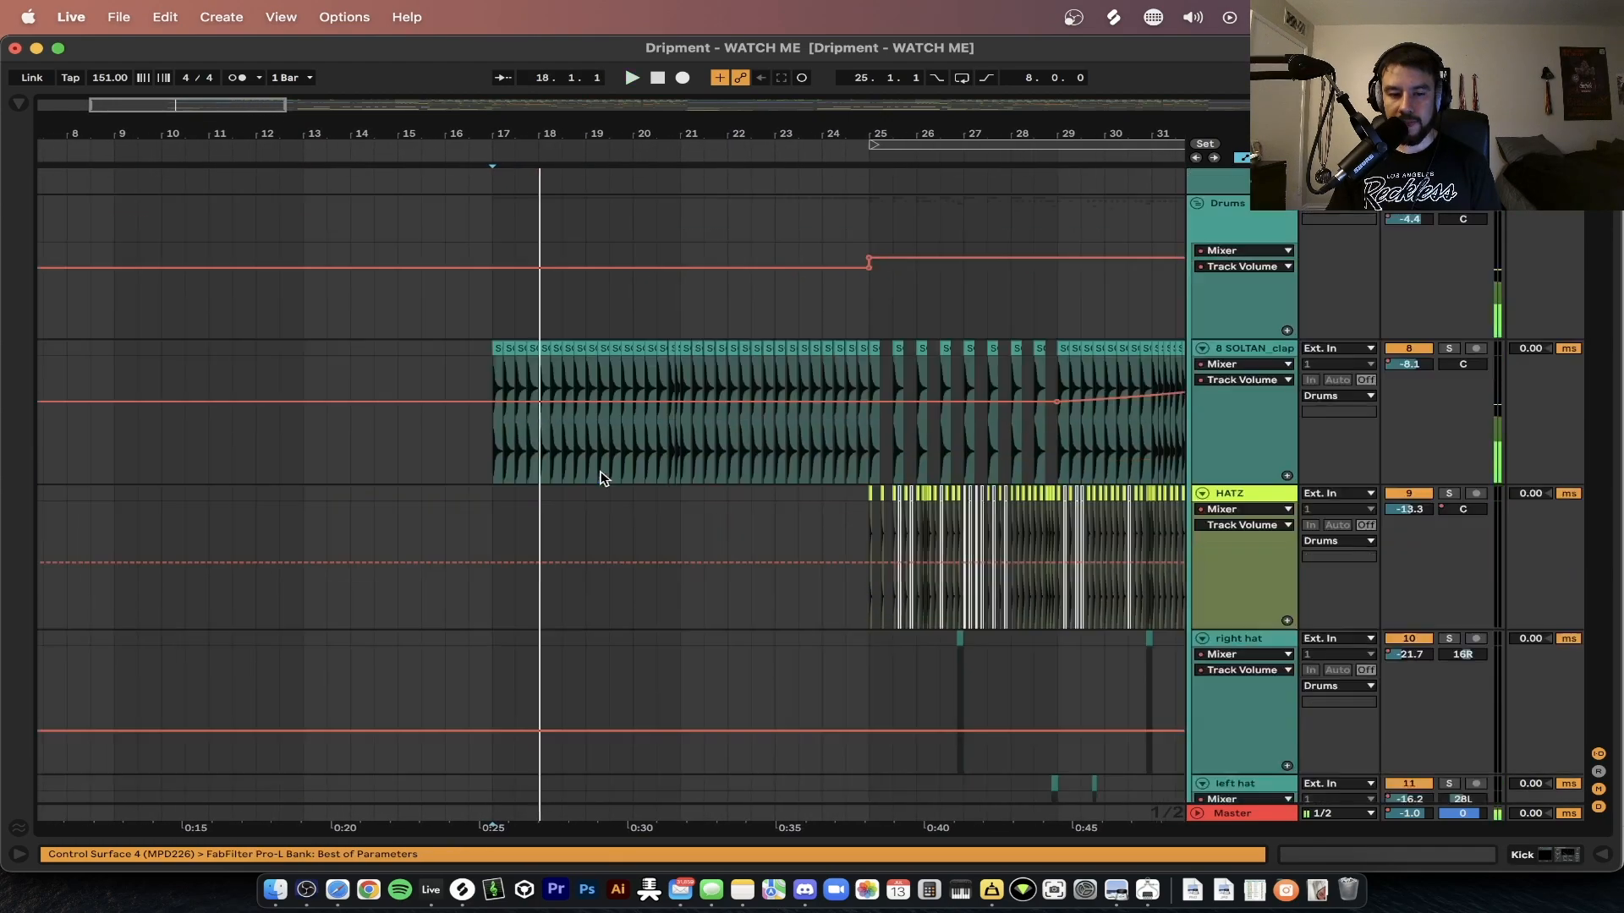
scroll(603, 478, "down", 2)
scroll(598, 474, "up", 3)
- Solo the SOLTAN_clap track and play it from bar 17
left_click(1448, 301)
key("space")
scroll(377, 398, "down", 4)
scroll(377, 398, "up", 2)
scroll(380, 401, "right", 2)
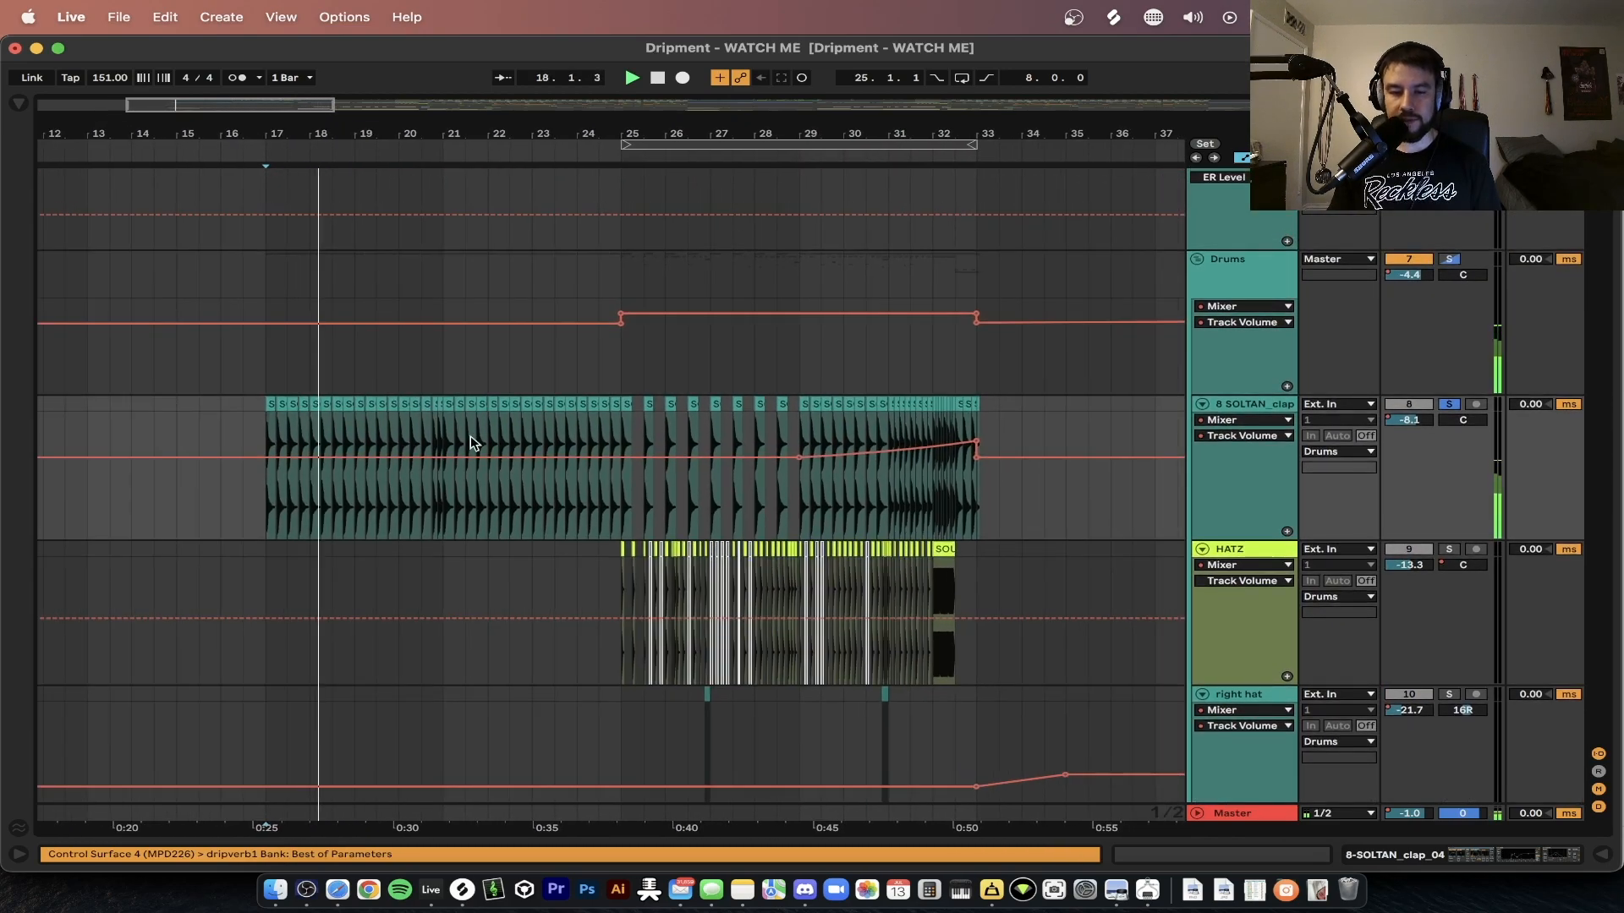
- Review the SOLTAN_clap device chain and show its Auto Filter Frequency automation across the arrangement
double_click(1291, 408)
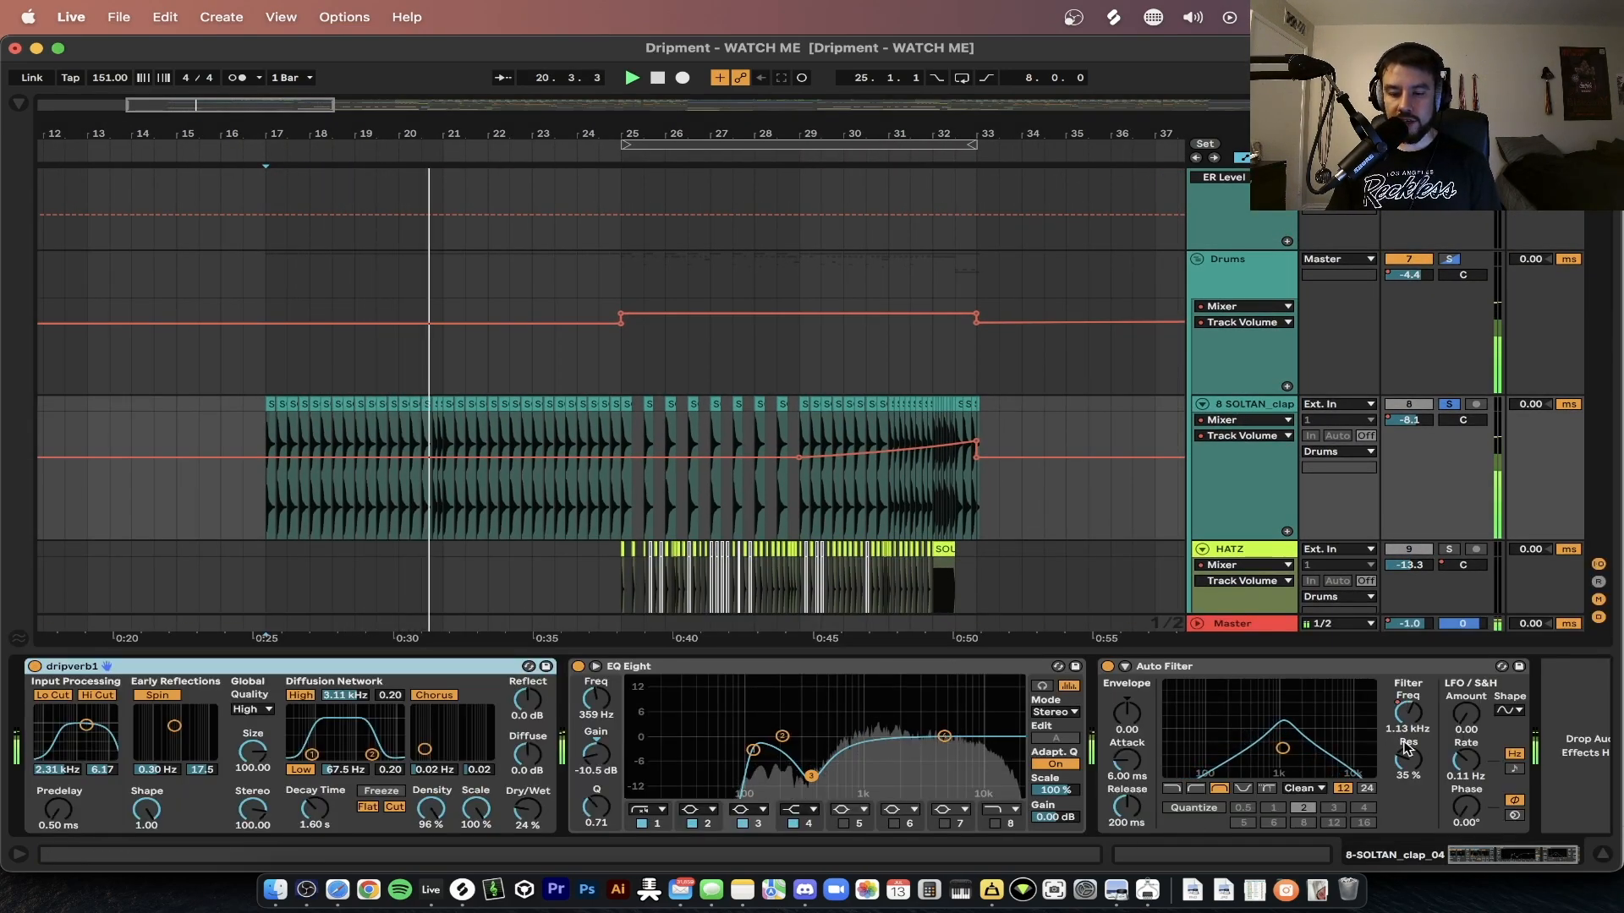
right_click(1406, 715)
left_click(1430, 729)
scroll(497, 469, "down", 3)
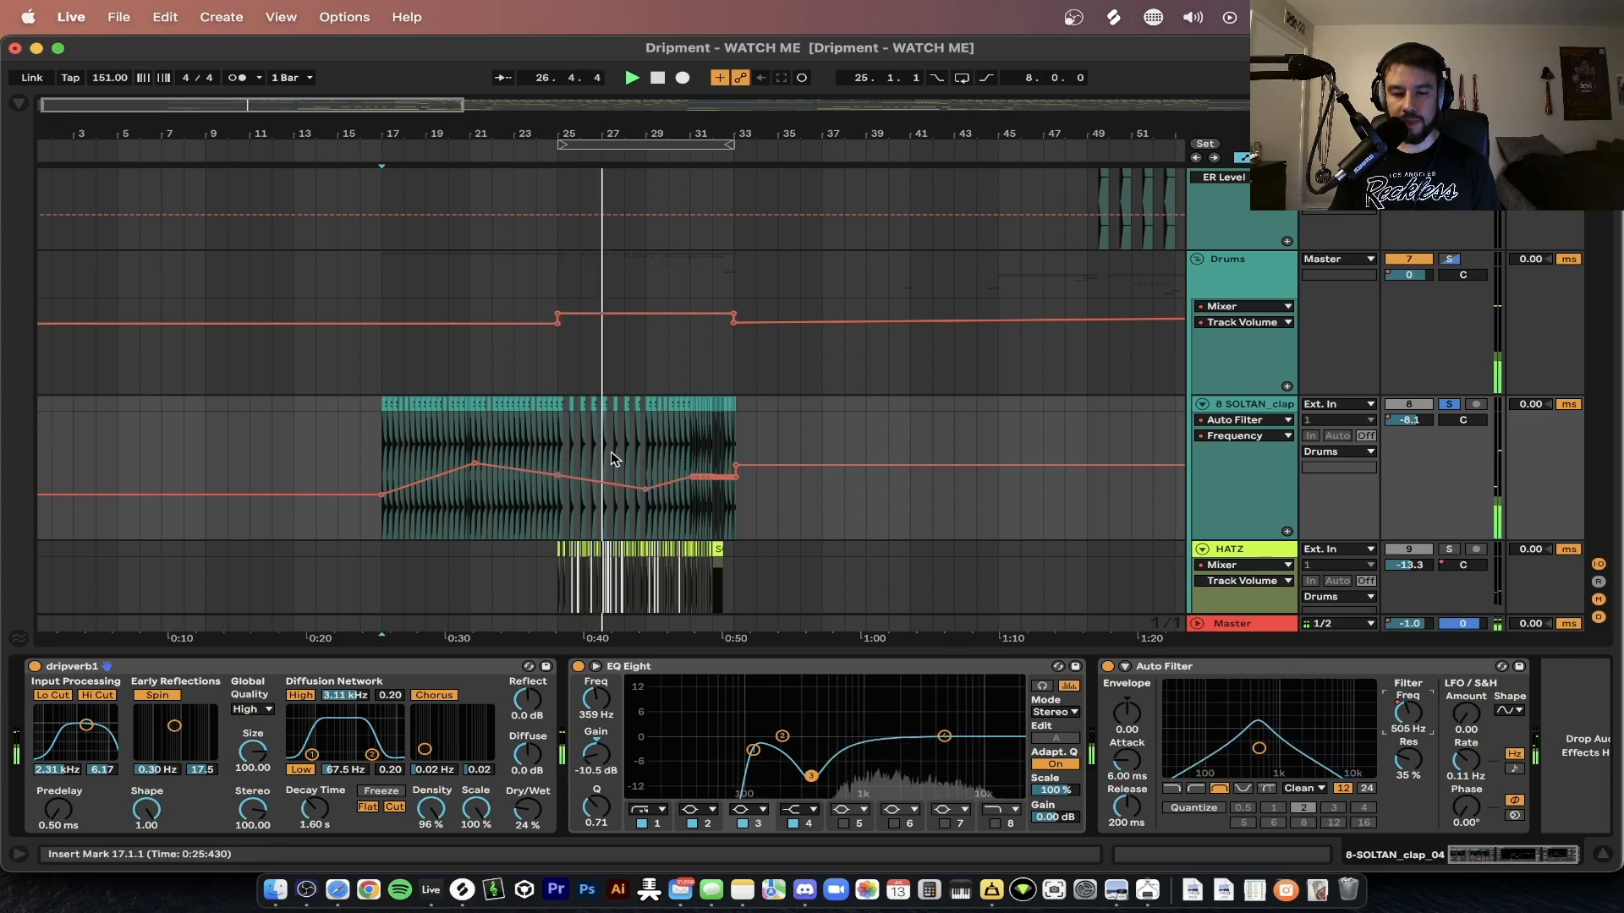
- Clear the SOLTAN_clap solo and play the full mix from bar 17 with the device view hidden
scroll(615, 459, "down", 1)
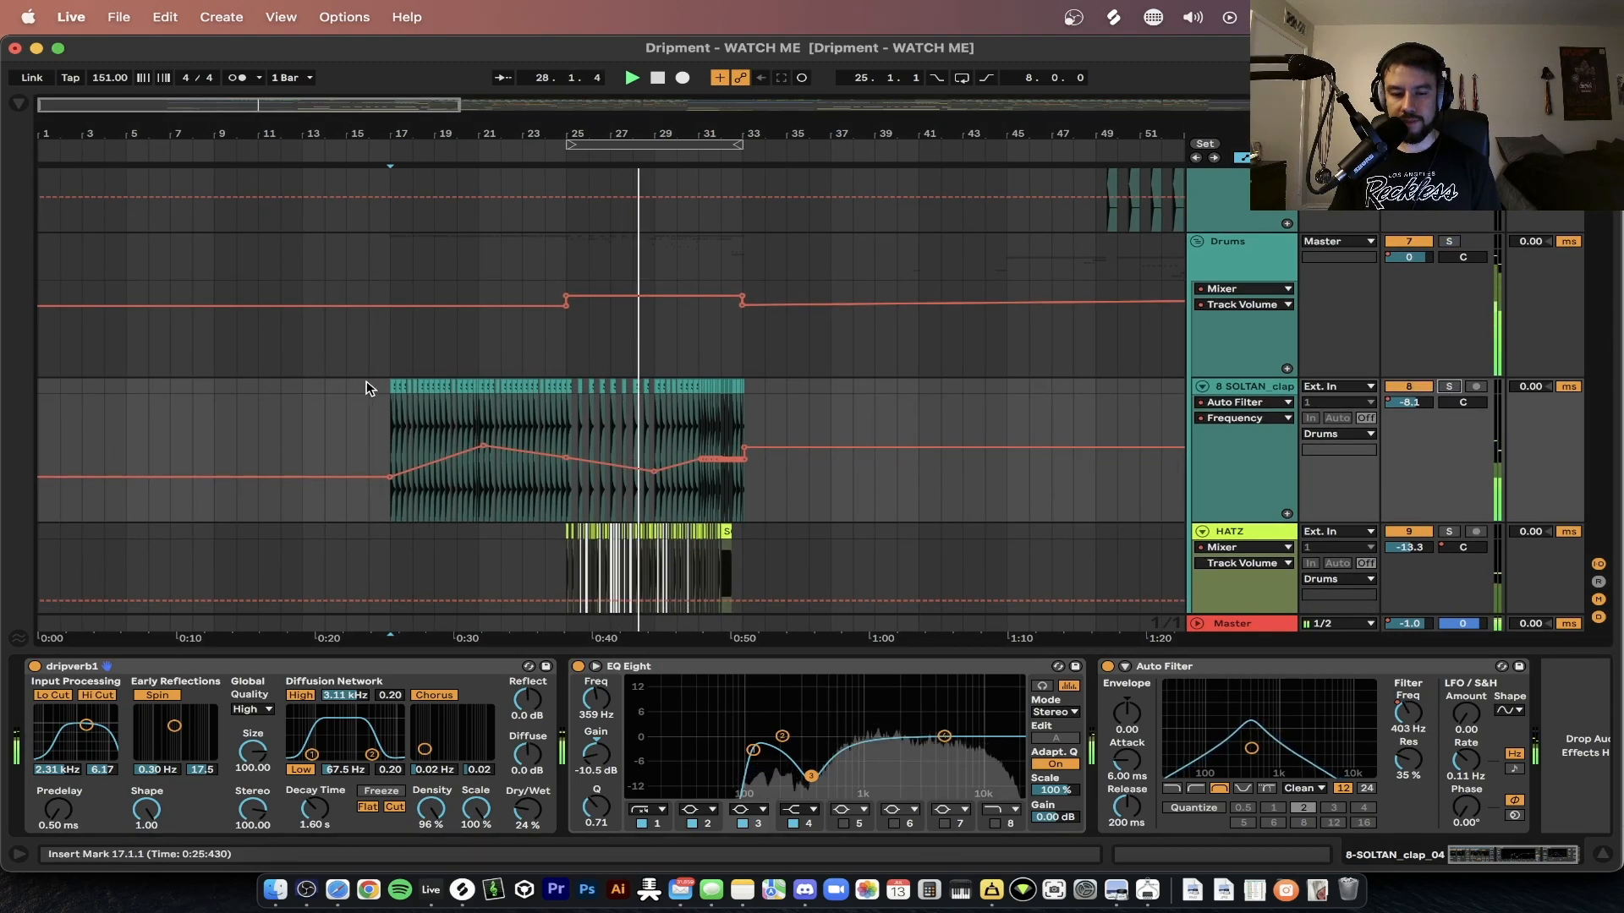
left_click(400, 352)
key("space")
key("space")
scroll(409, 472, "up", 2)
scroll(409, 472, "up", 1)
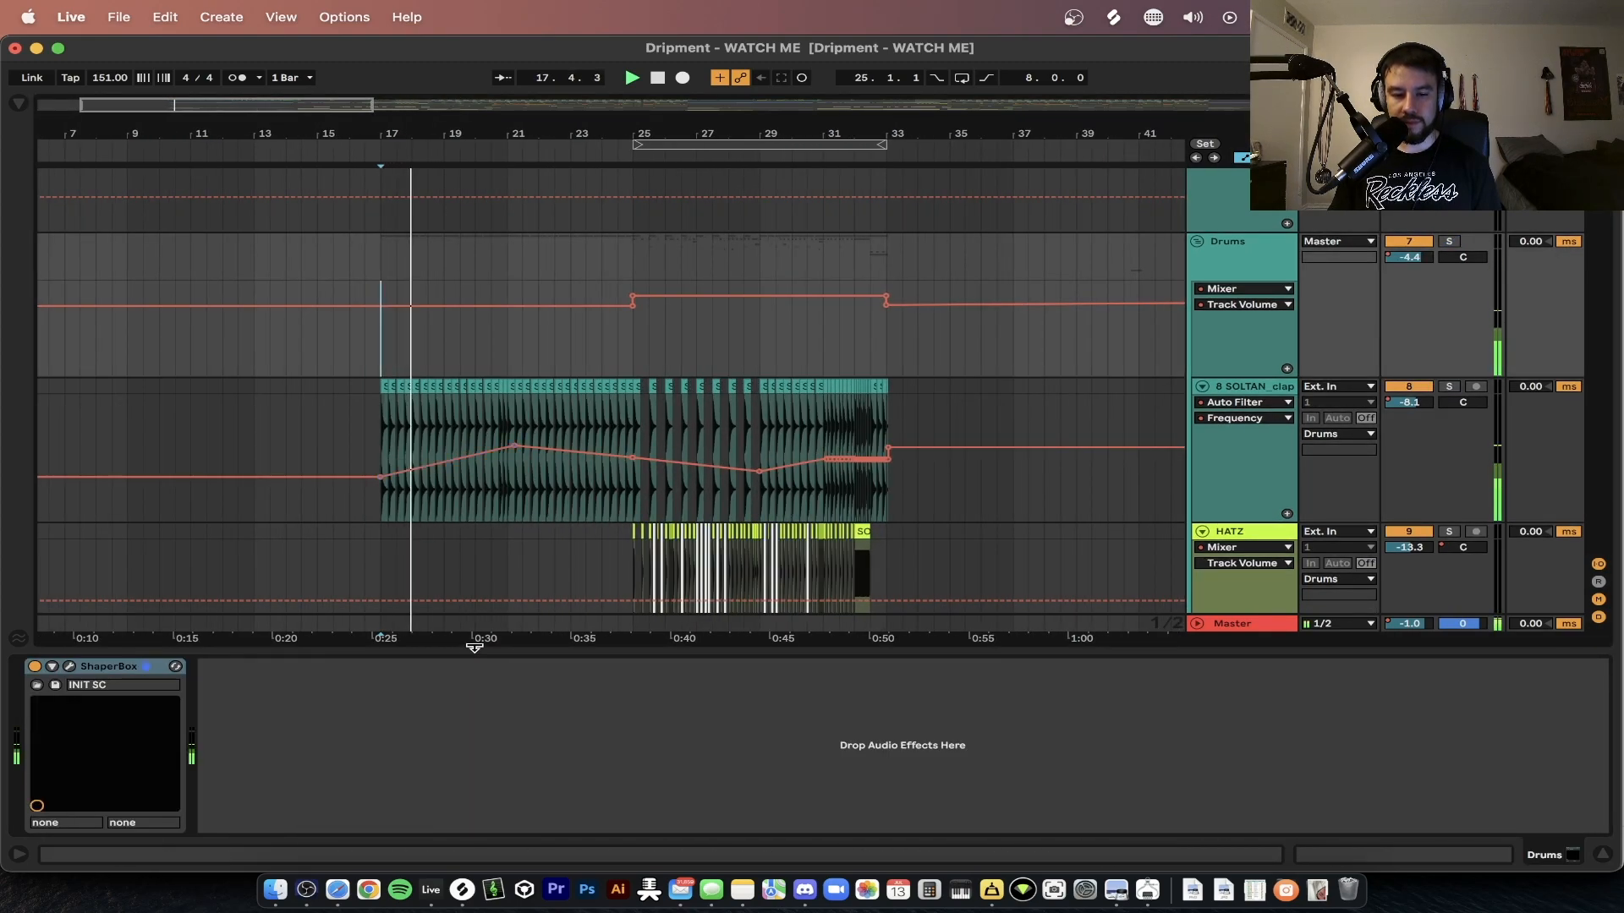
left_click(462, 653)
scroll(450, 551, "up", 5)
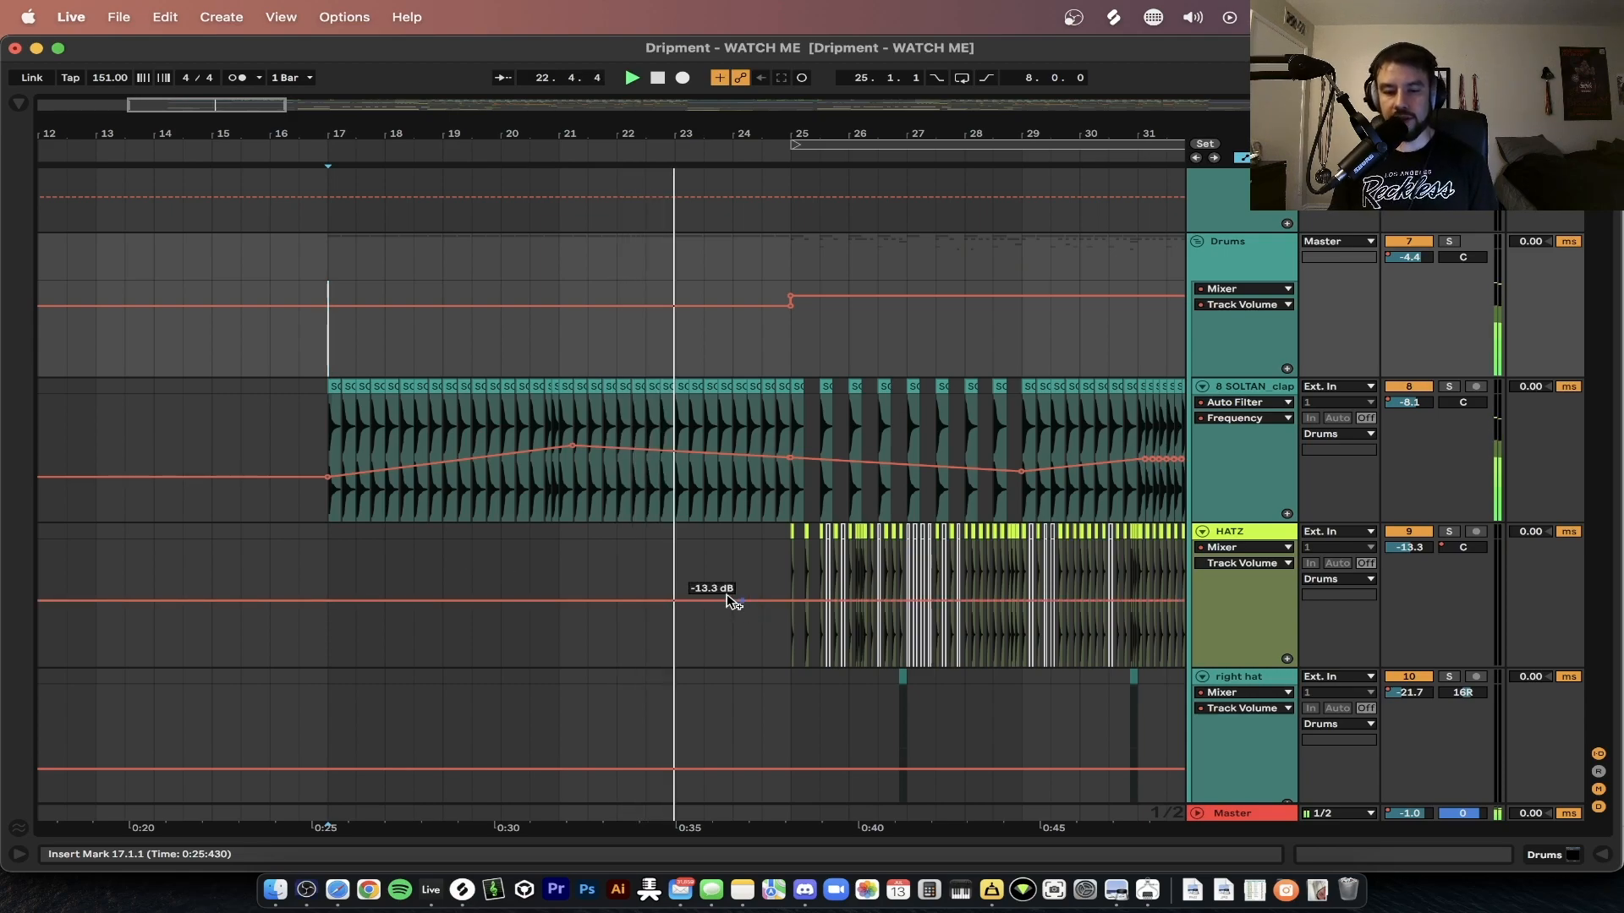
- Solo the HATZ track briefly during playback, clear the solo, and look closely at its clips from bar 25
scroll(618, 546, "down", 1)
scroll(617, 545, "right", 1)
scroll(617, 545, "down", 1)
scroll(618, 545, "right", 1)
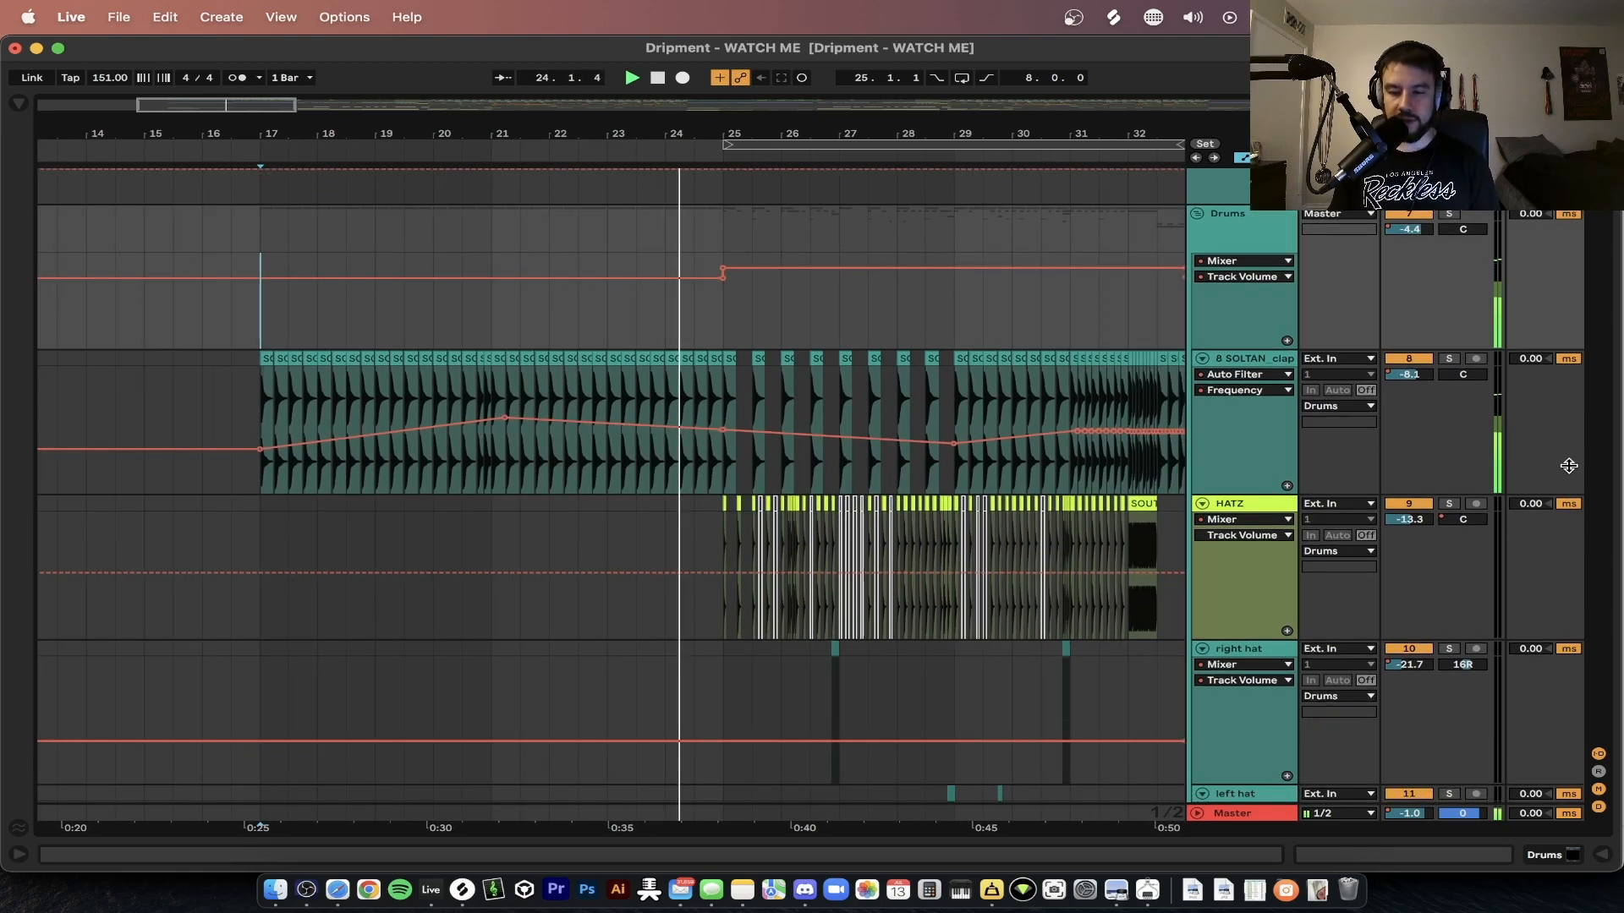
left_click(1449, 504)
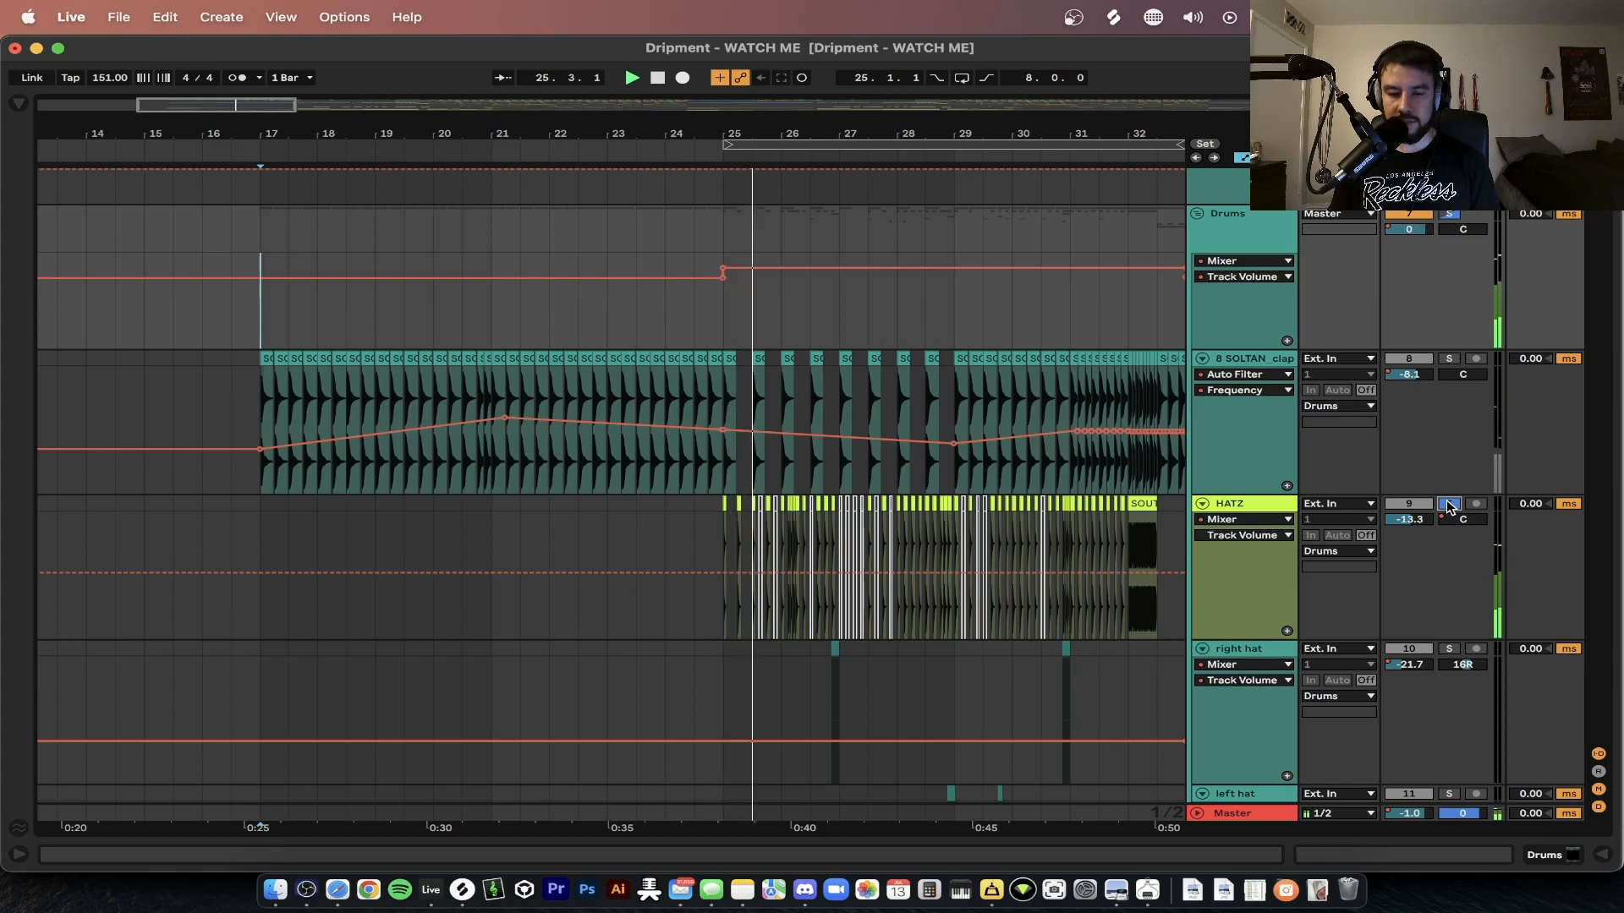
left_click(1449, 505)
scroll(846, 554, "up", 5)
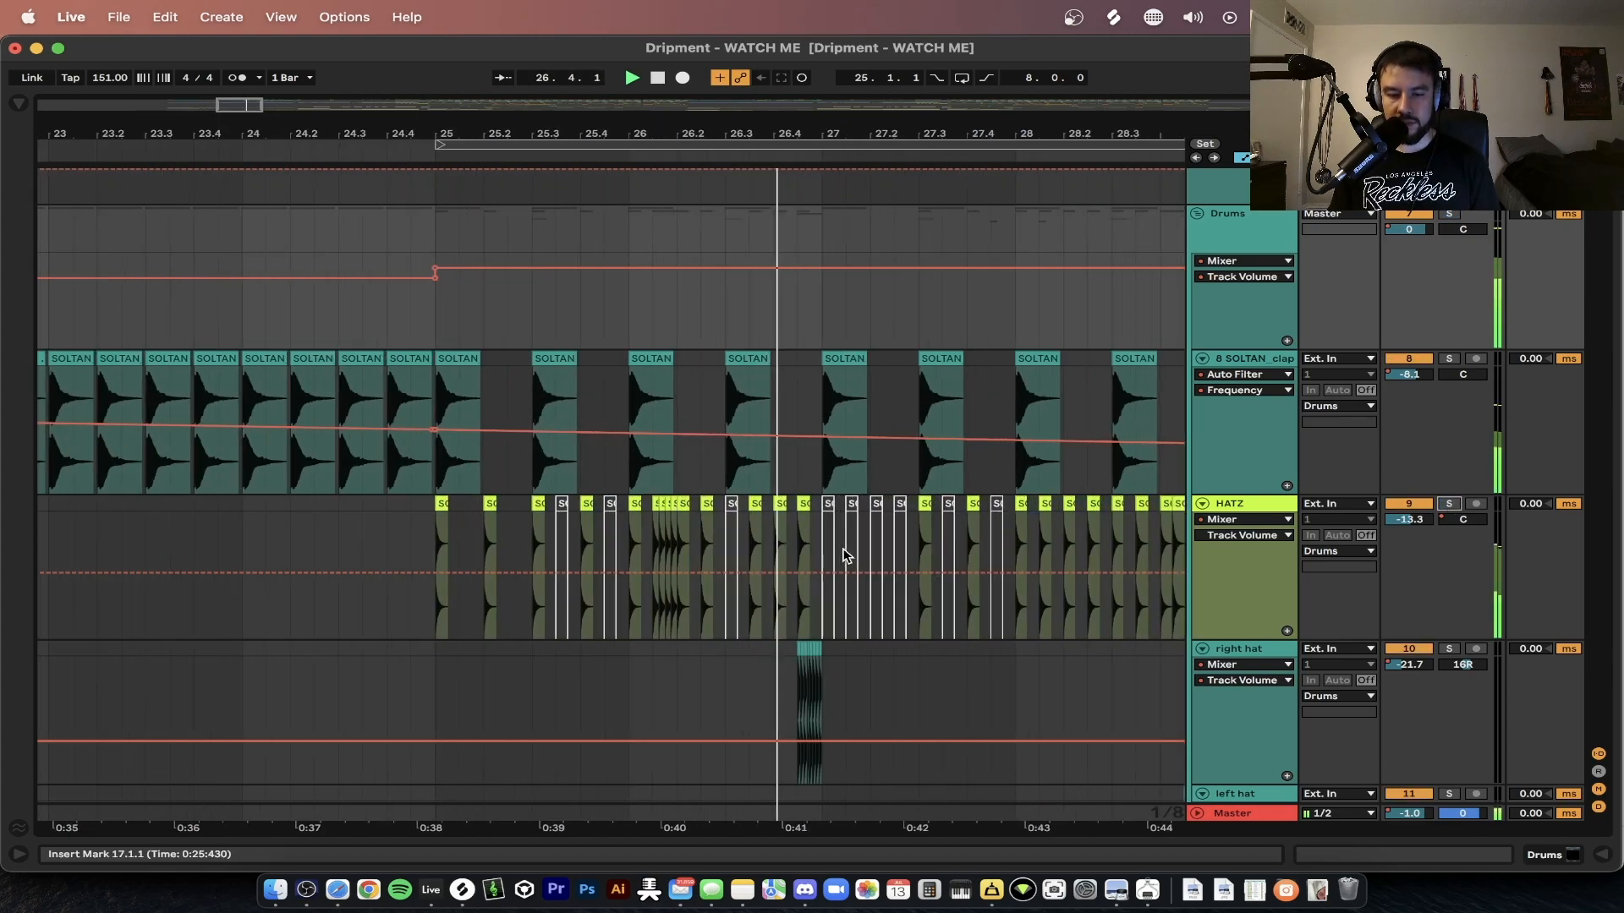
- Stop playback and highlight the empty stretch of the HATZ track from bar 17 to bar 25
scroll(843, 549, "down", 5)
key("space")
scroll(845, 549, "down", 4)
scroll(582, 459, "left", 10)
scroll(582, 458, "down", 3)
left_click_drag(443, 386, 895, 351)
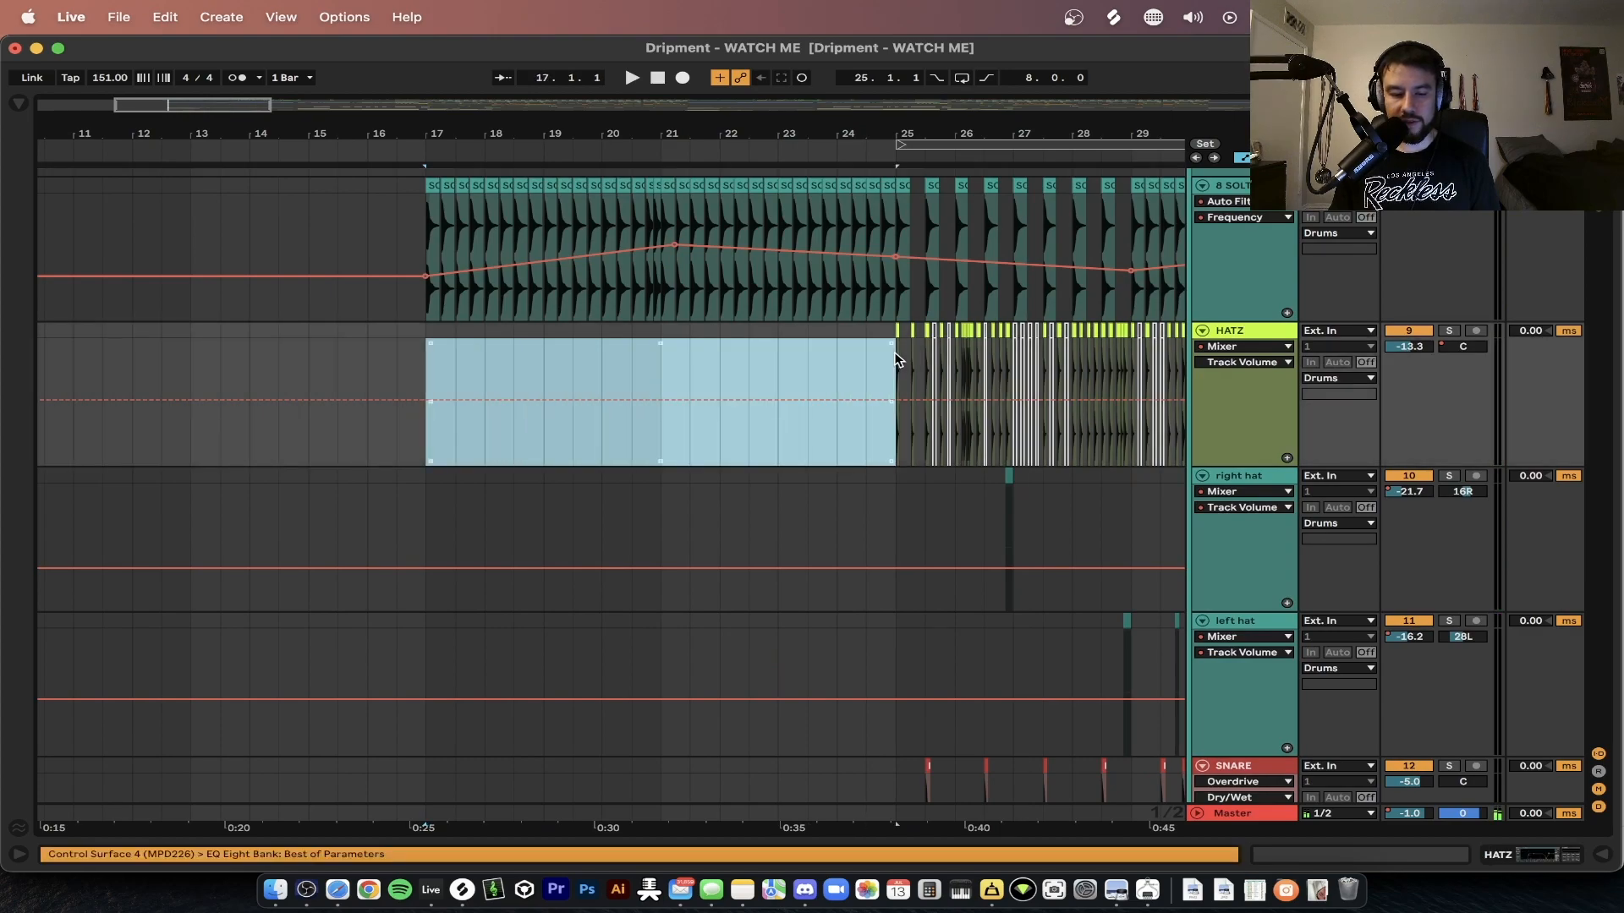
scroll(674, 389, "up", 4)
scroll(677, 388, "down", 5)
- Go back to the kick tracks and point out the build kick hit at bar 17
left_click(718, 509)
scroll(725, 510, "up", 6)
scroll(727, 511, "down", 2)
scroll(727, 511, "right", 5)
scroll(729, 511, "up", 8)
scroll(616, 519, "down", 3)
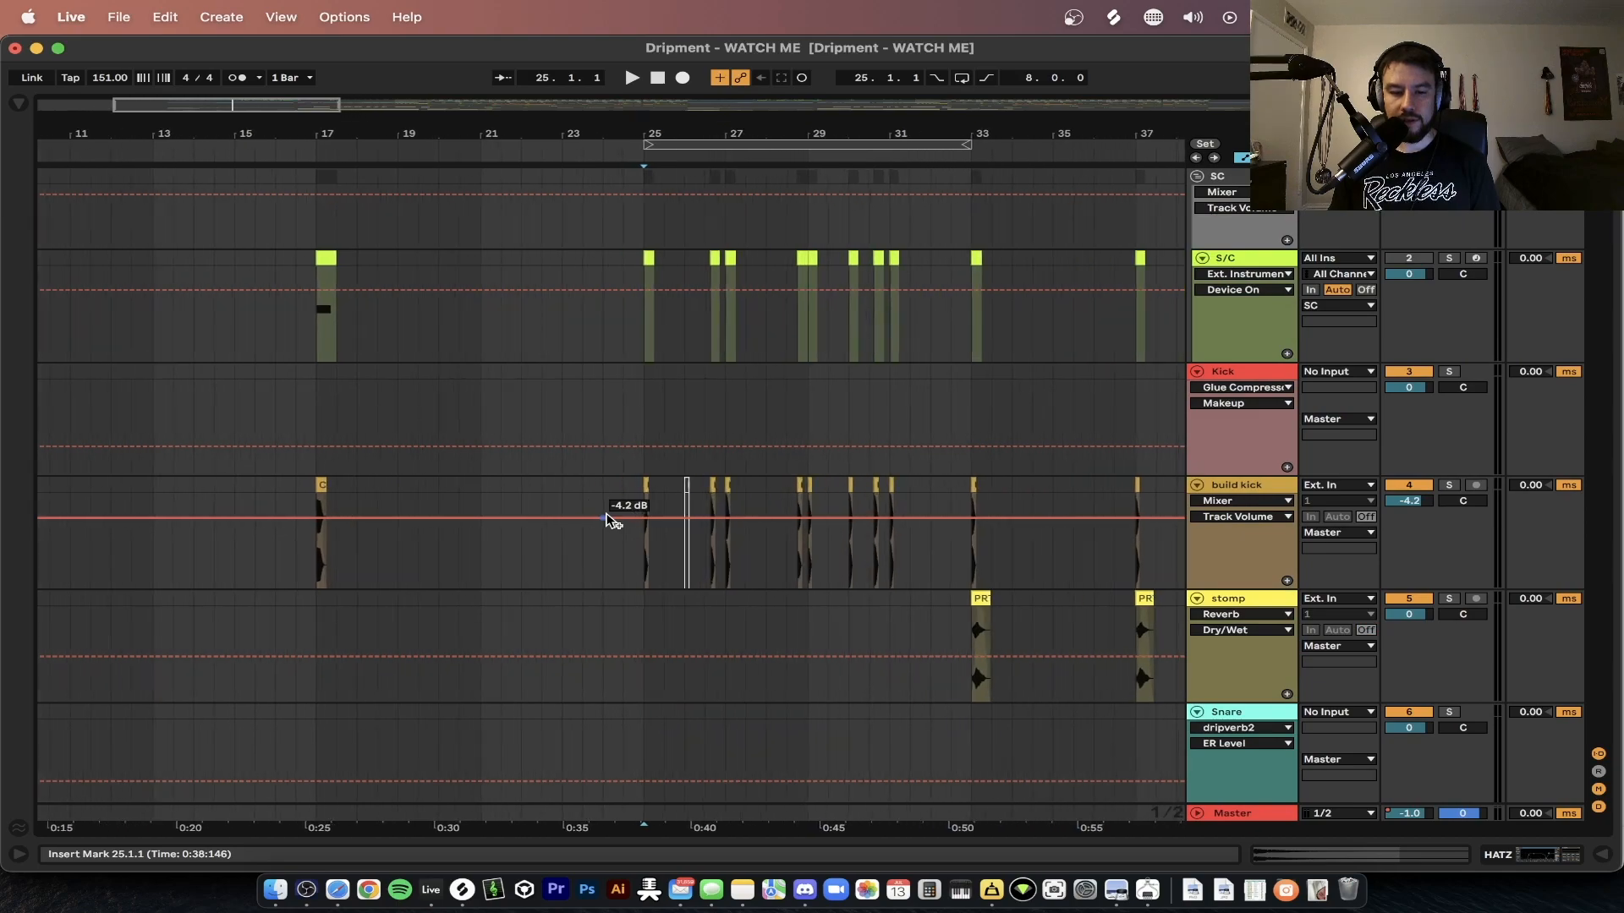
mouse_move(304, 463)
left_mouse_down()
mouse_move(326, 484)
mouse_move(323, 465)
left_mouse_up()
left_click_drag(287, 356, 301, 513)
- Inspect the build kick pattern from bar 25 onward and place the insert marker at bar 25
scroll(548, 385, "right", 3)
left_click_drag(578, 337, 932, 528)
scroll(932, 528, "down", 3)
scroll(592, 440, "up", 4)
left_click(505, 446)
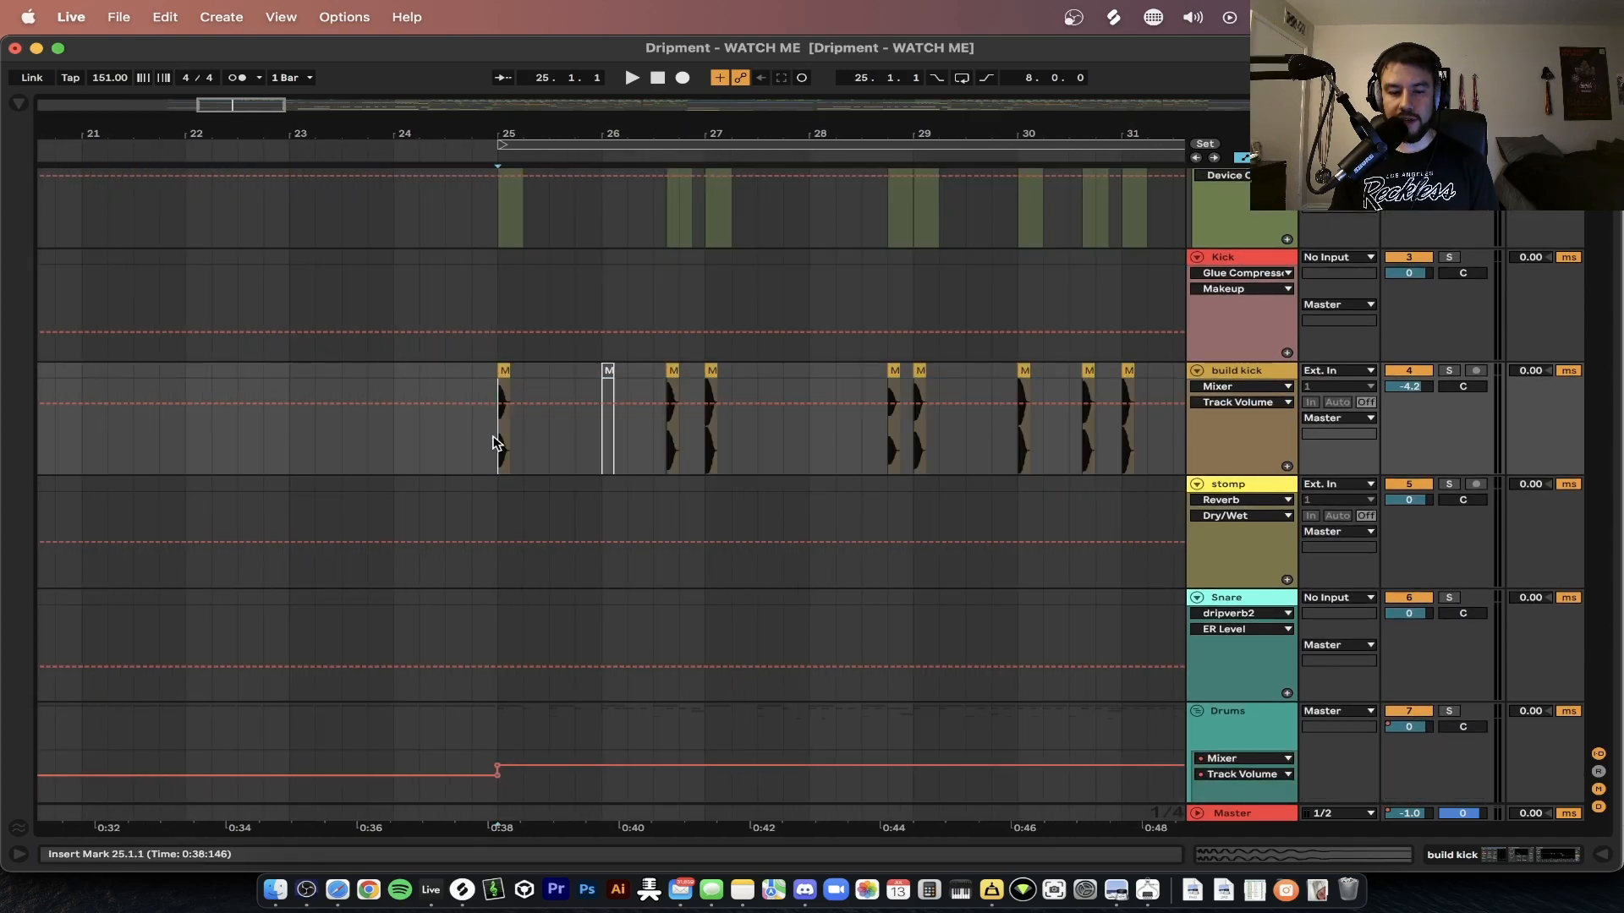
- Solo the SNARE track, play it from bar 25, and stop to view its first hits up close
scroll(743, 592, "down", 12)
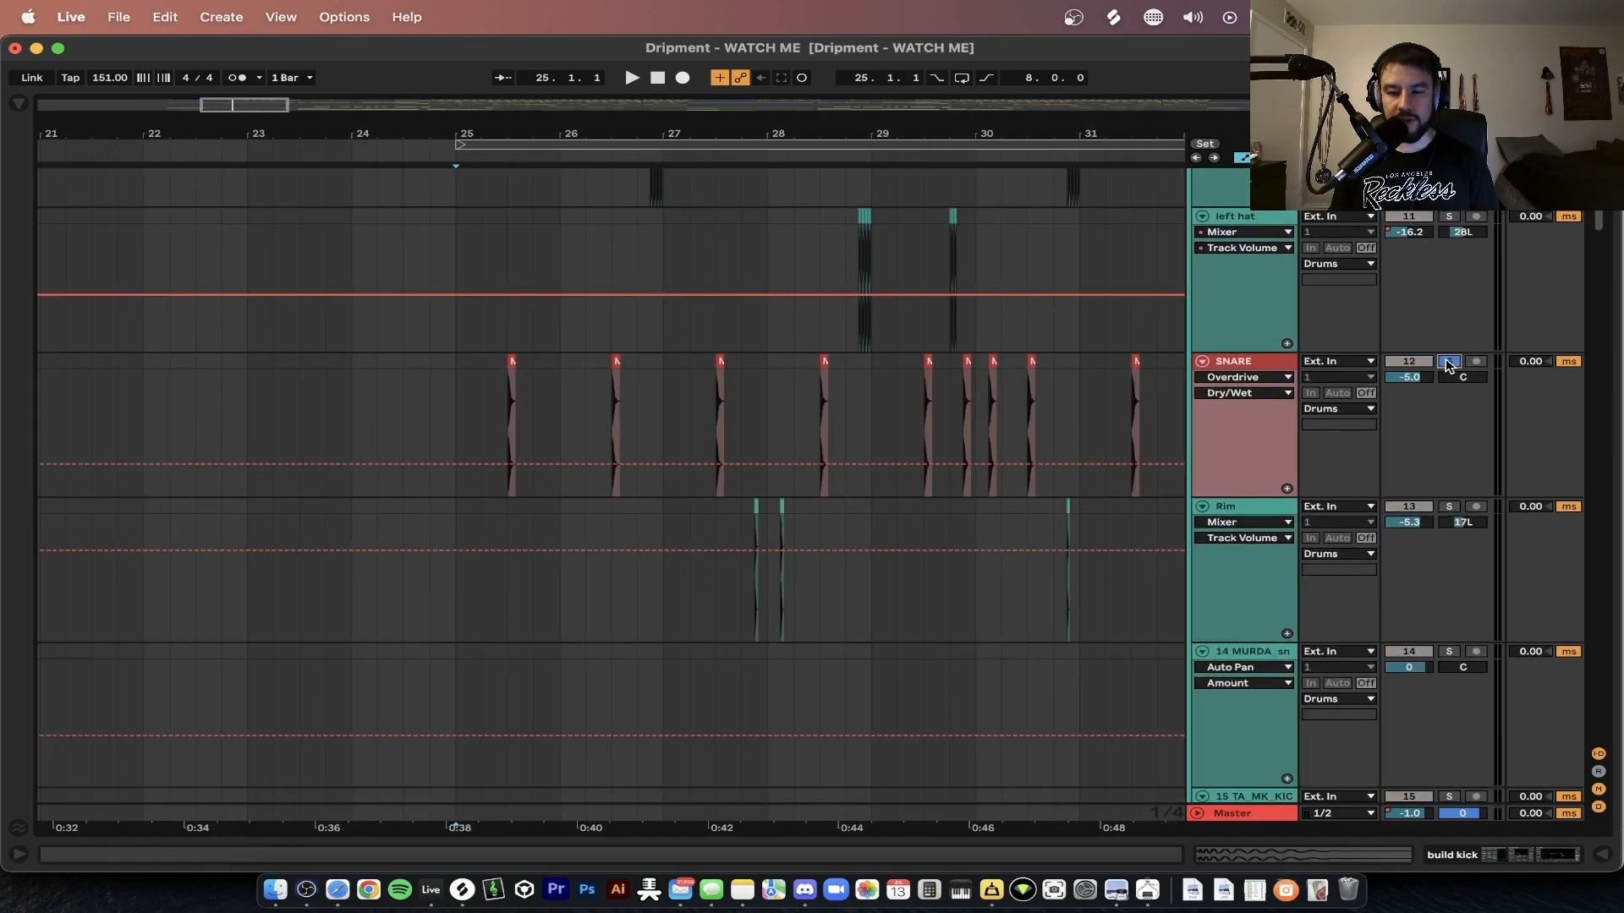
key("space")
scroll(758, 427, "up", 10)
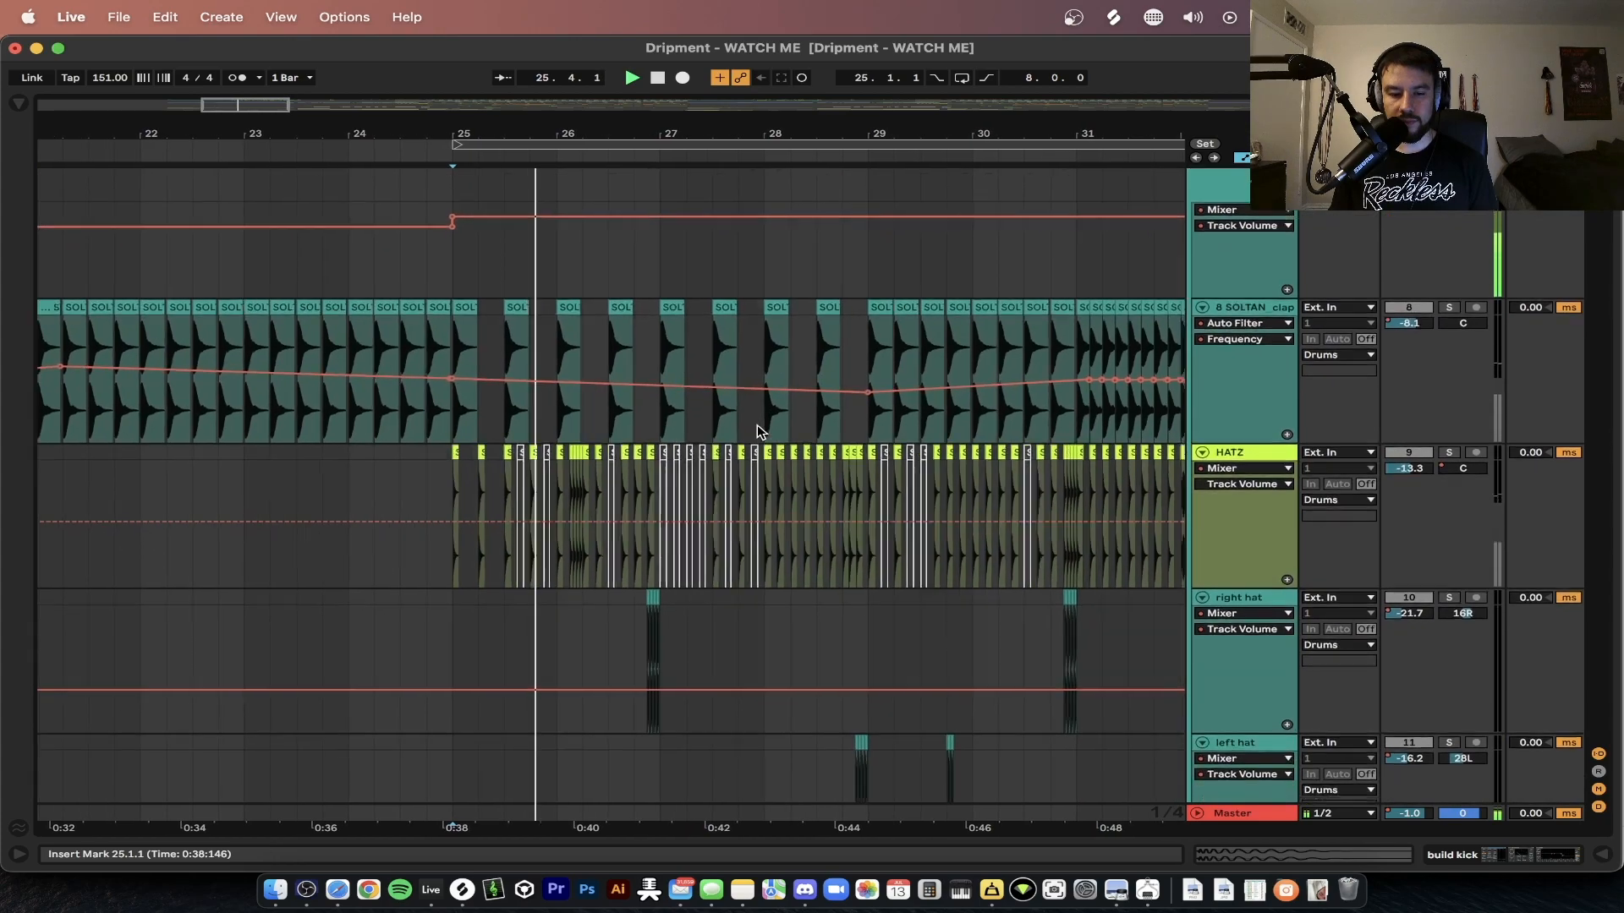
scroll(758, 432, "down", 8)
scroll(733, 533, "down", 1)
scroll(732, 534, "up", 4)
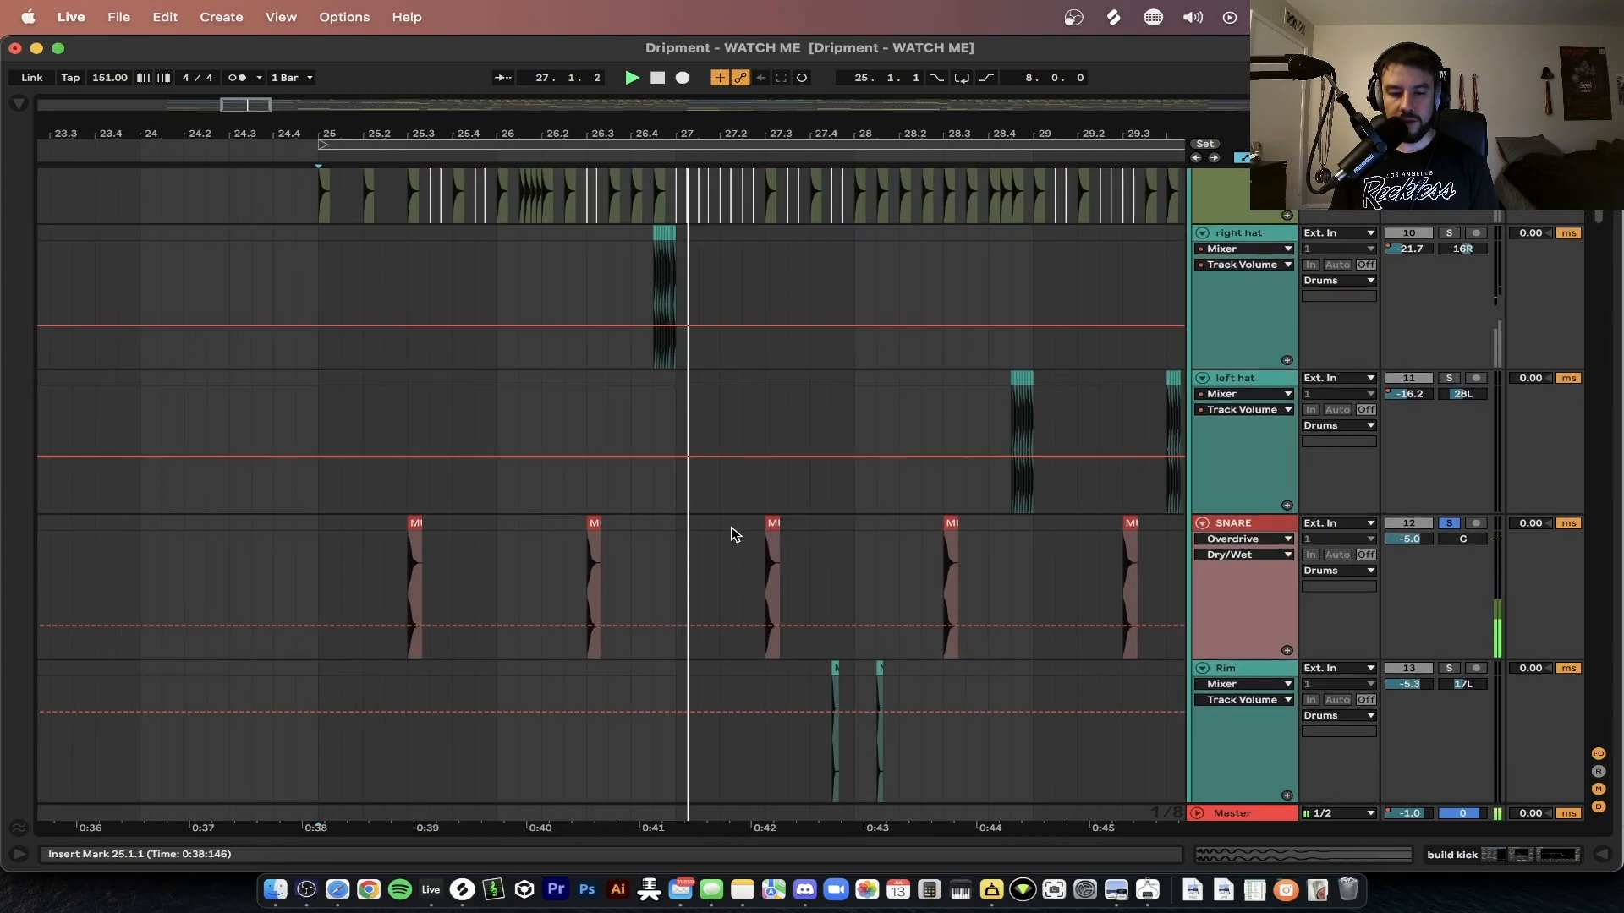
scroll(732, 535, "left", 2)
key("space")
scroll(507, 537, "up", 4)
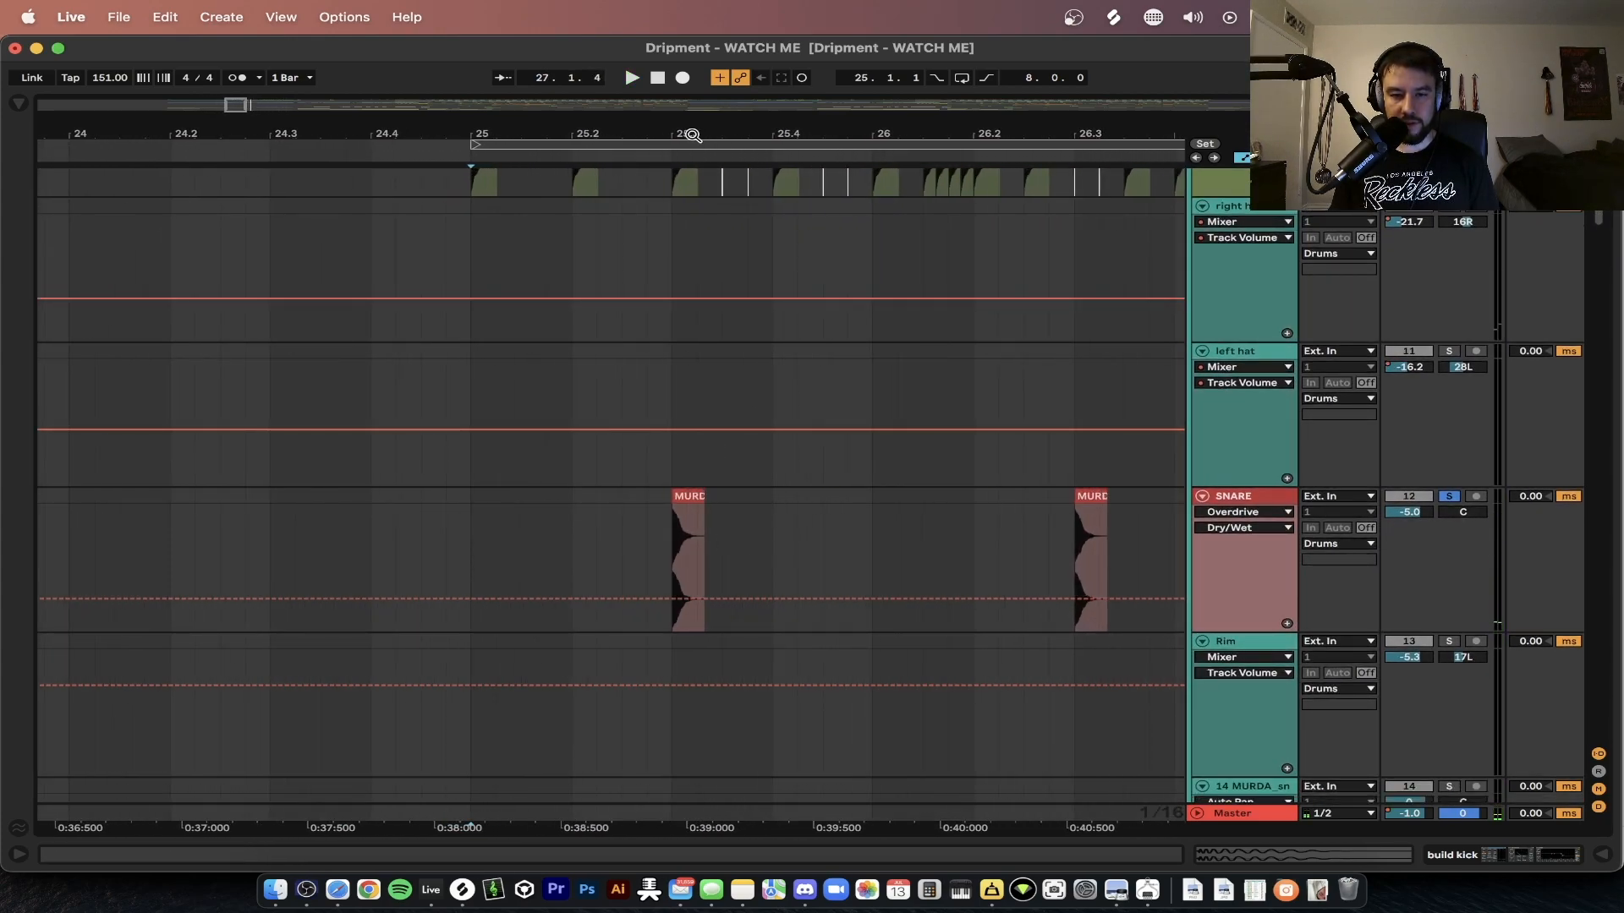
- Replay the soloed SNARE track from bar 25 while following its clips against the Rim track
scroll(693, 623, "down", 3)
scroll(693, 623, "right", 5)
scroll(693, 623, "down", 2)
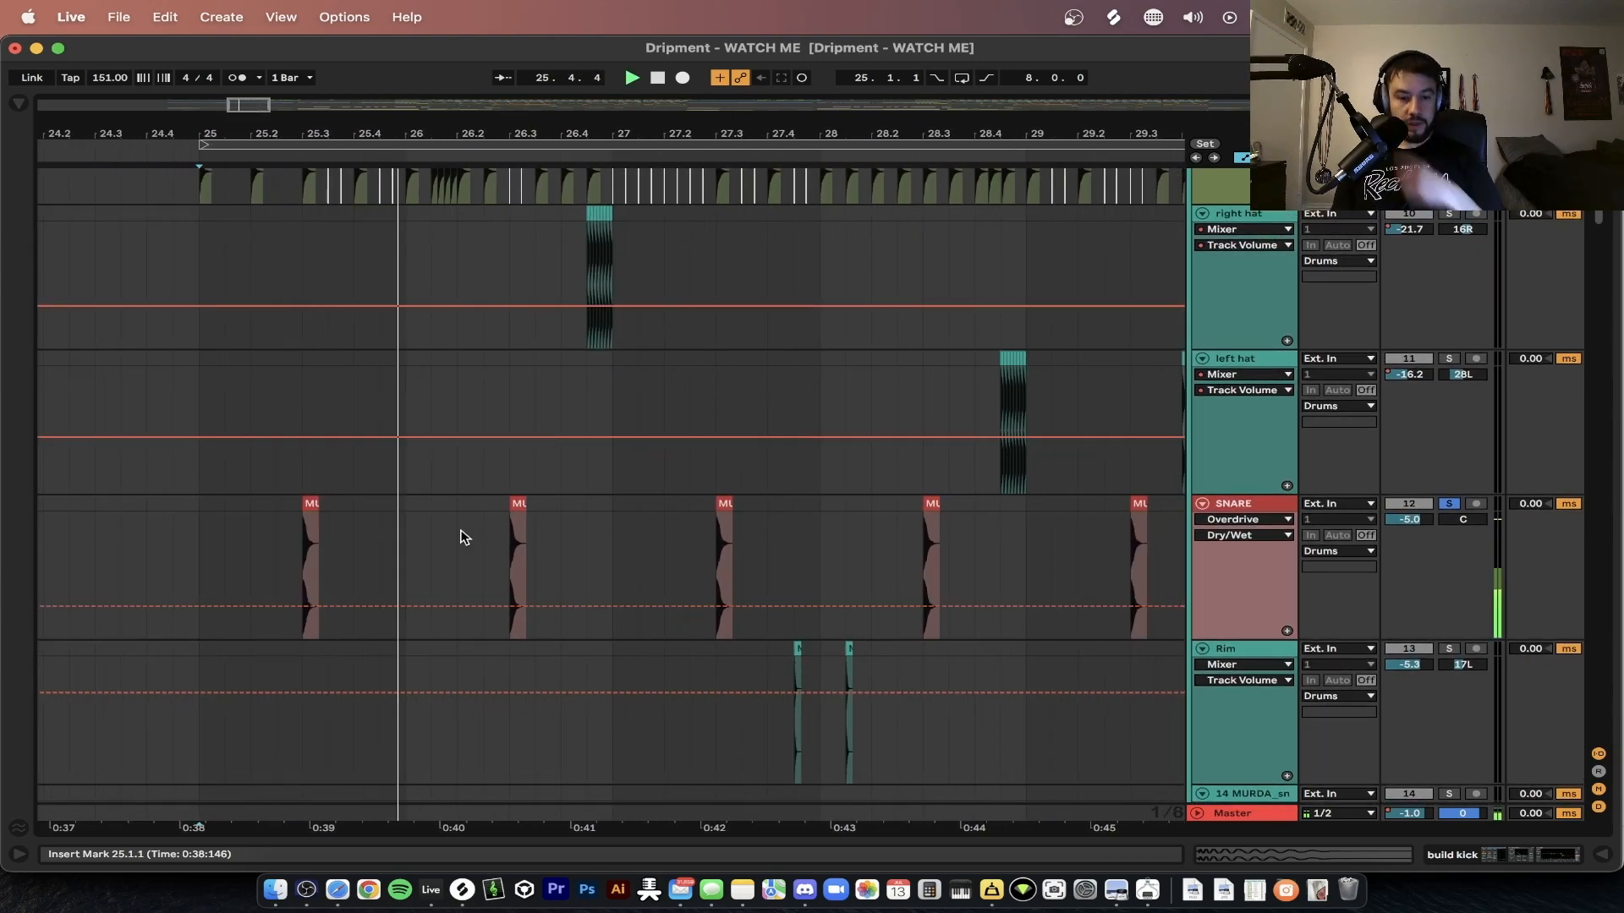
scroll(461, 537, "down", 2)
scroll(725, 670, "right", 1)
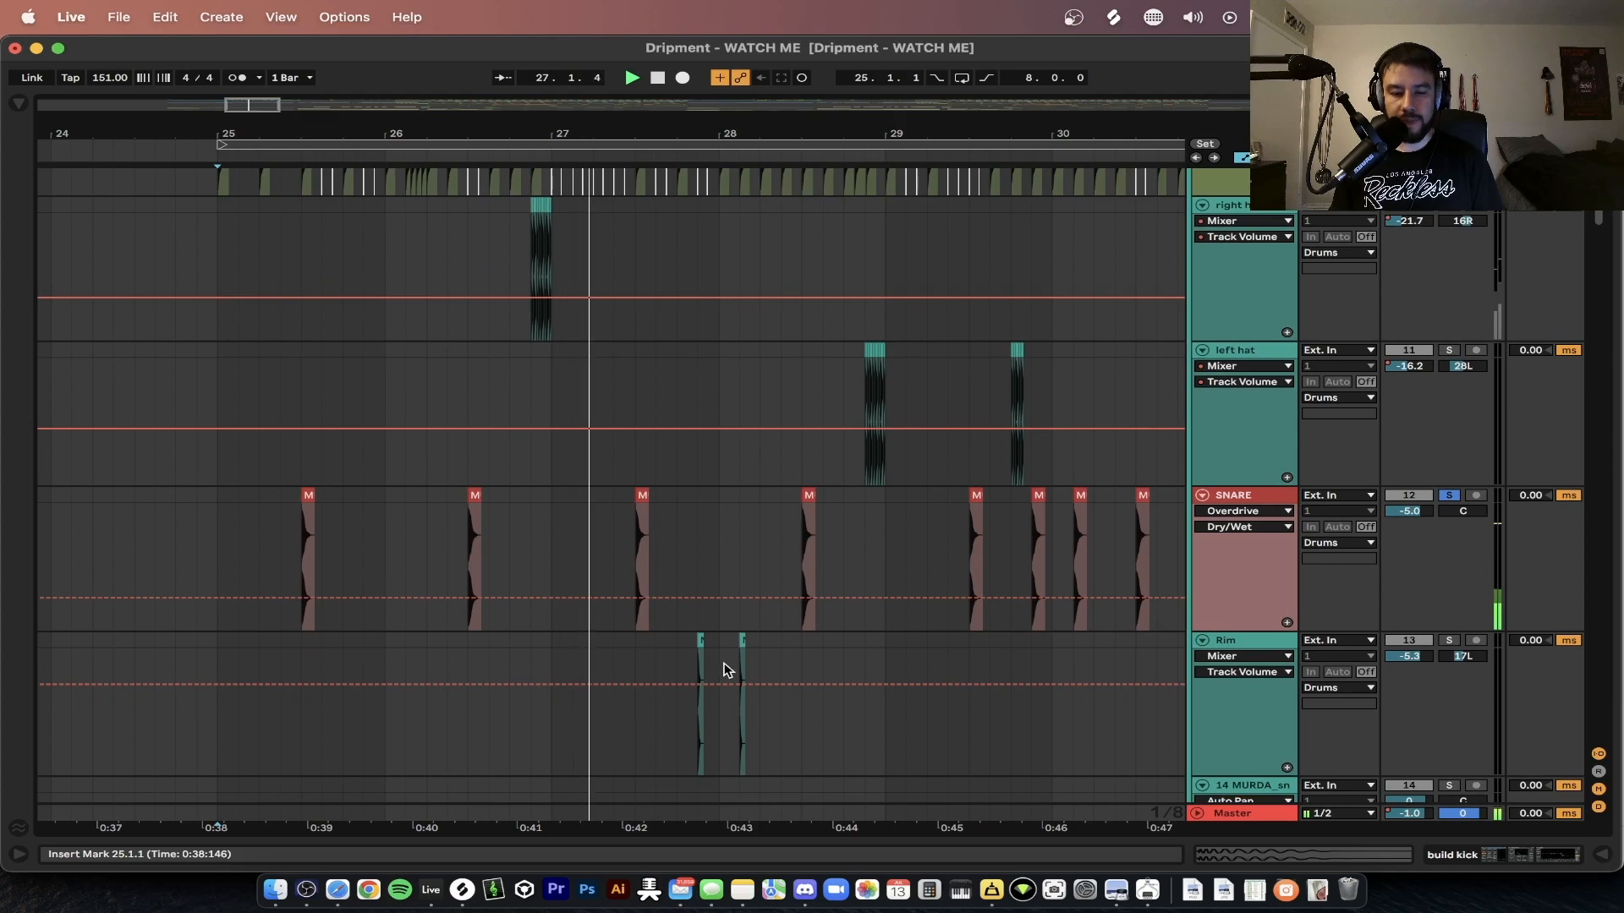
scroll(725, 670, "down", 2)
- Solo the Rim track alongside the SNARE and play both from bar 25 through bar 31
key("space")
key("space")
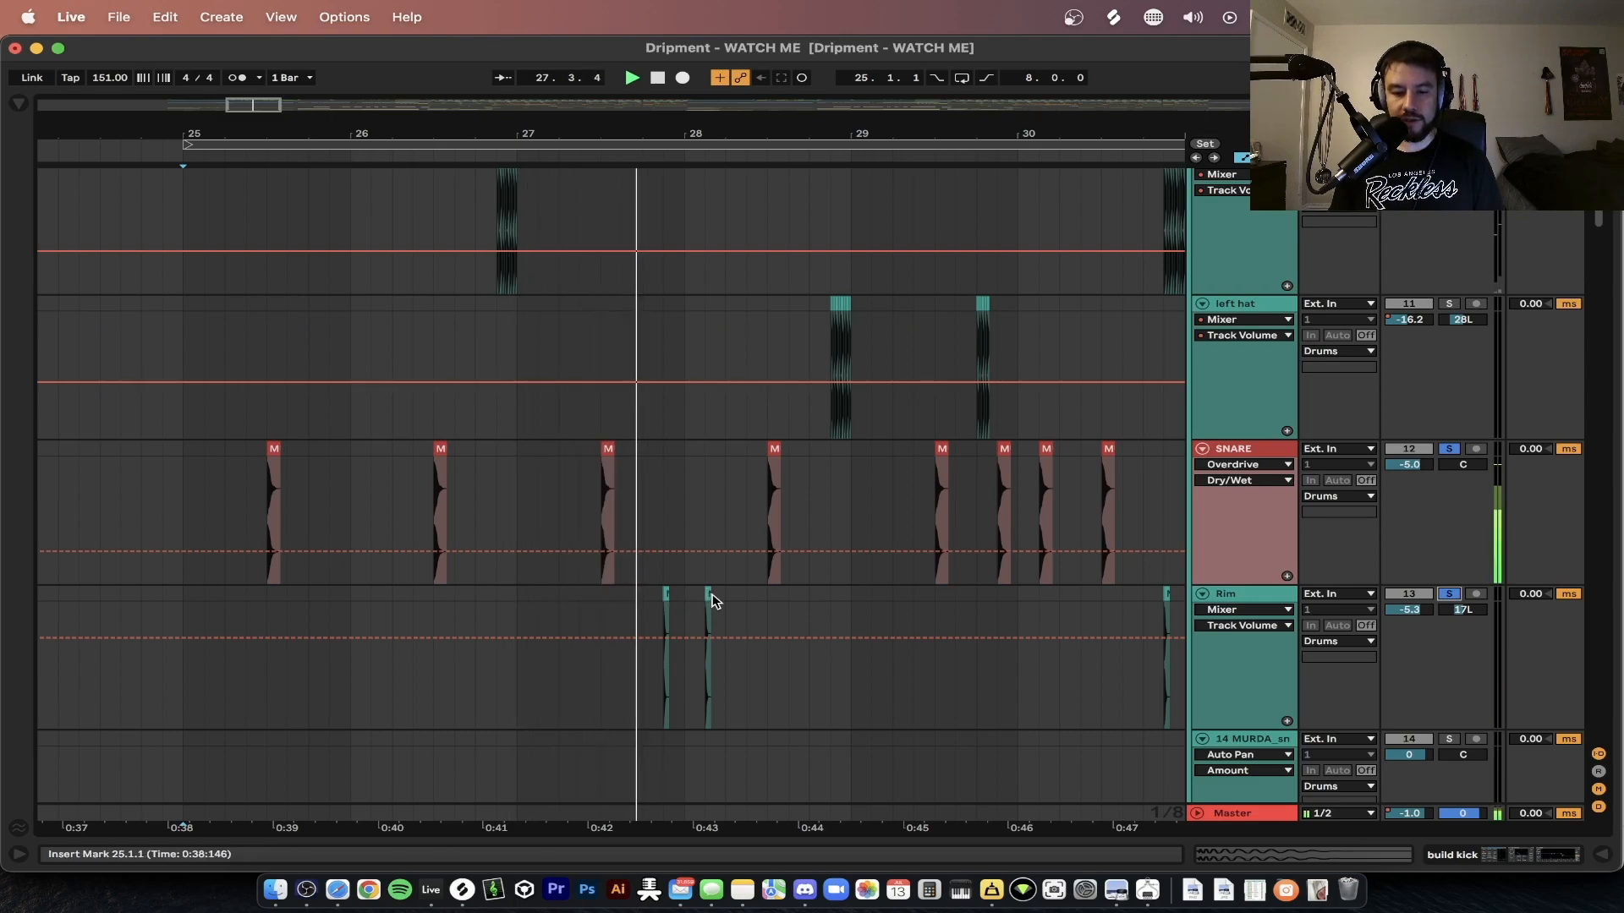
scroll(638, 566, "right", 6)
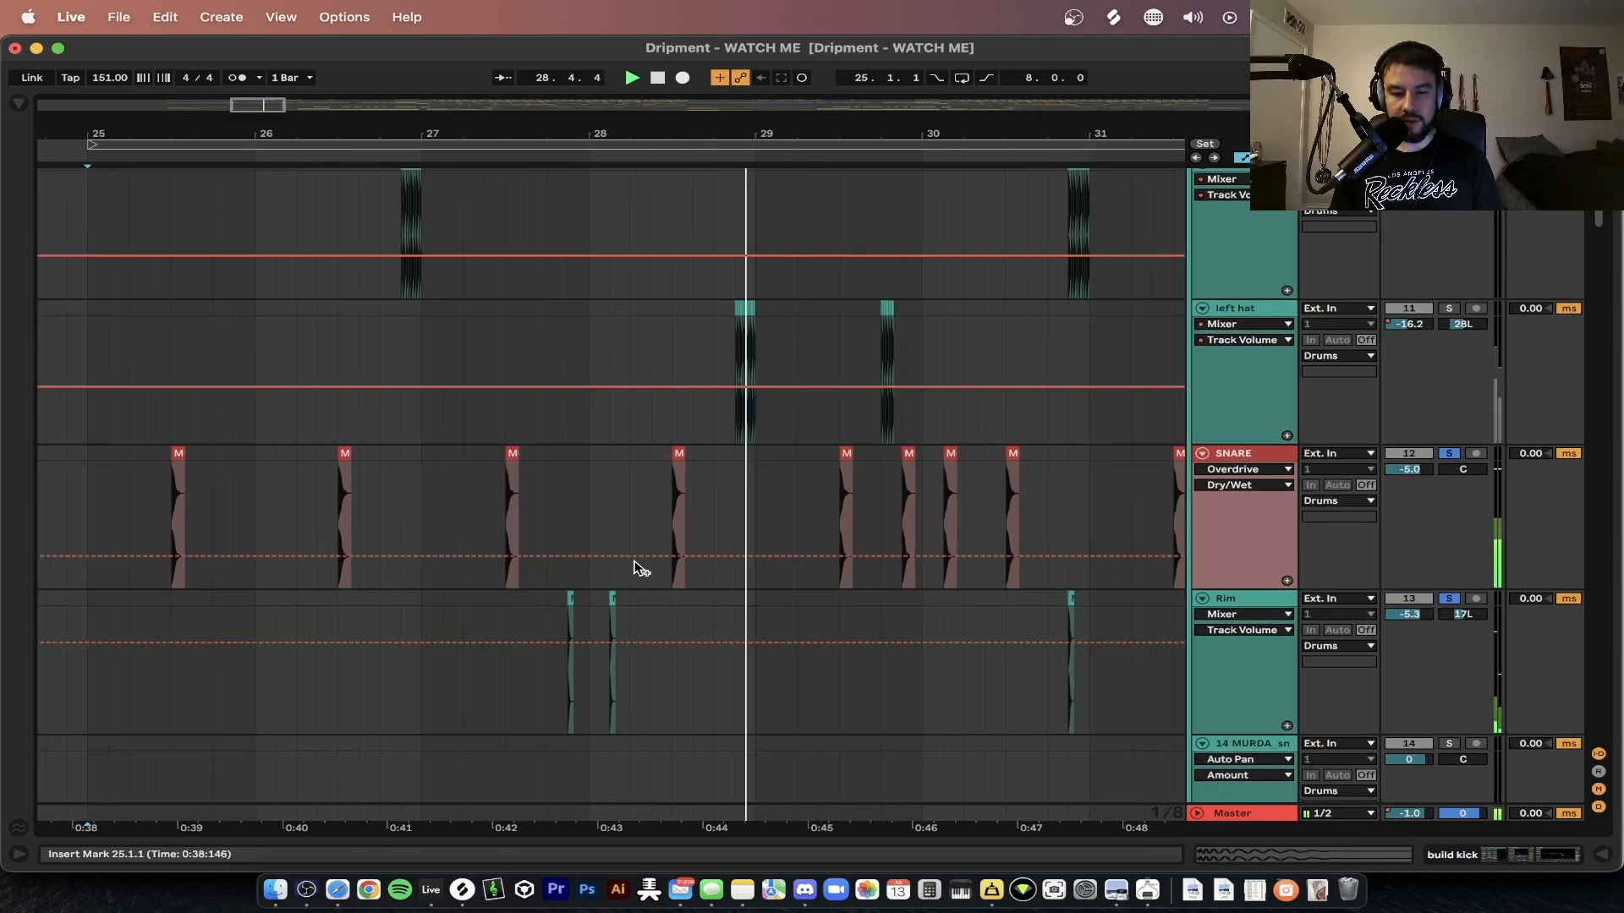
scroll(741, 565, "down", 5)
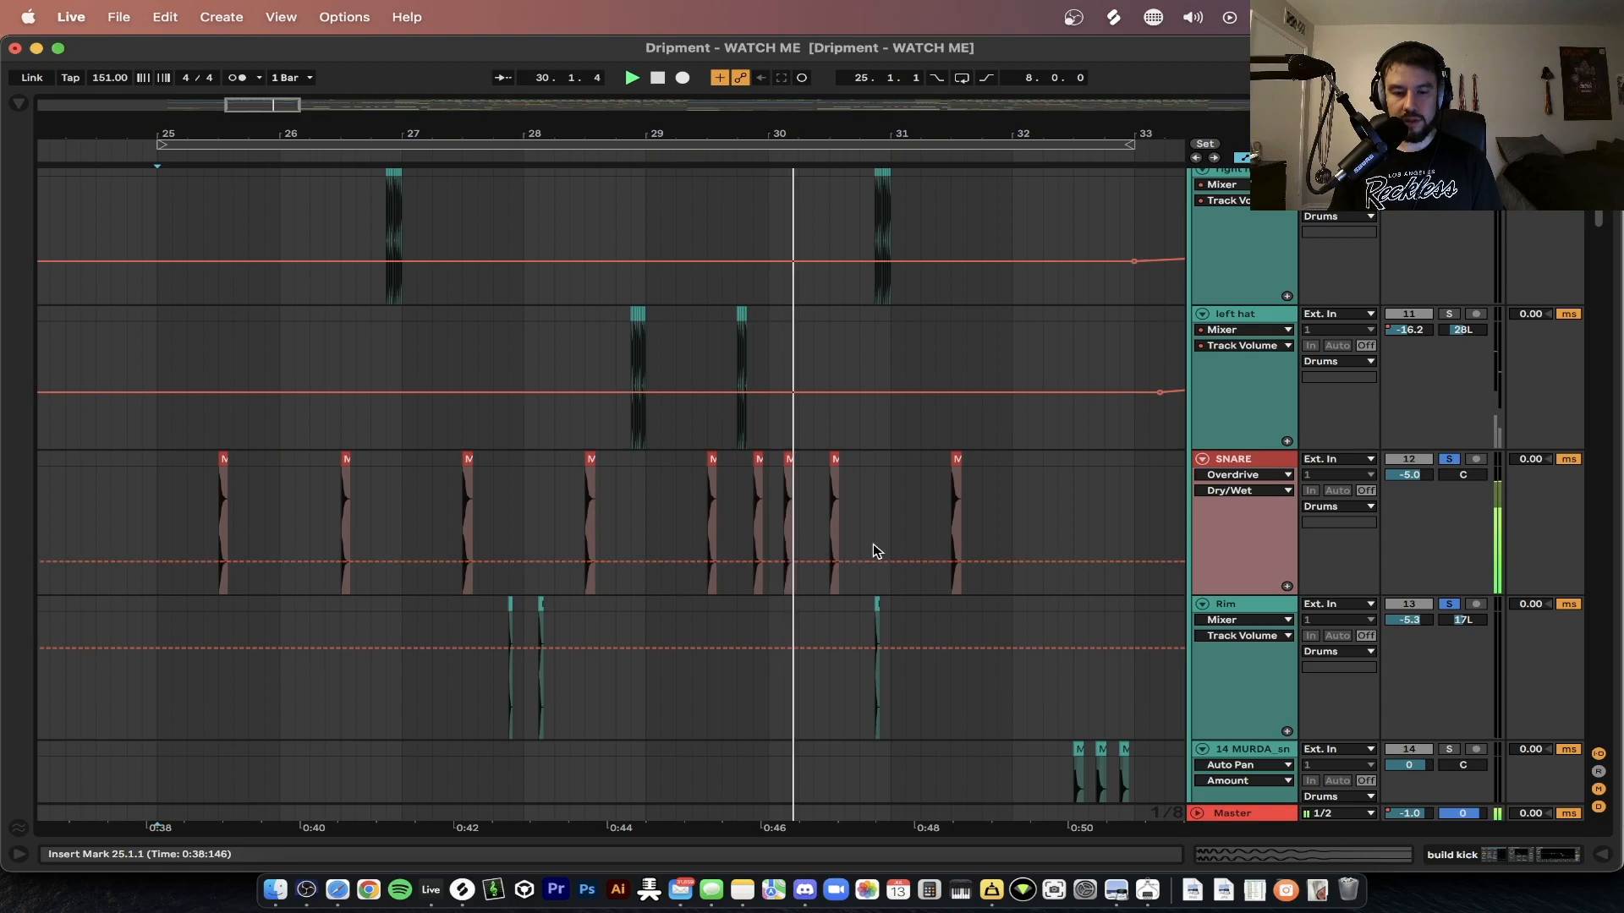
scroll(822, 518, "up", 5)
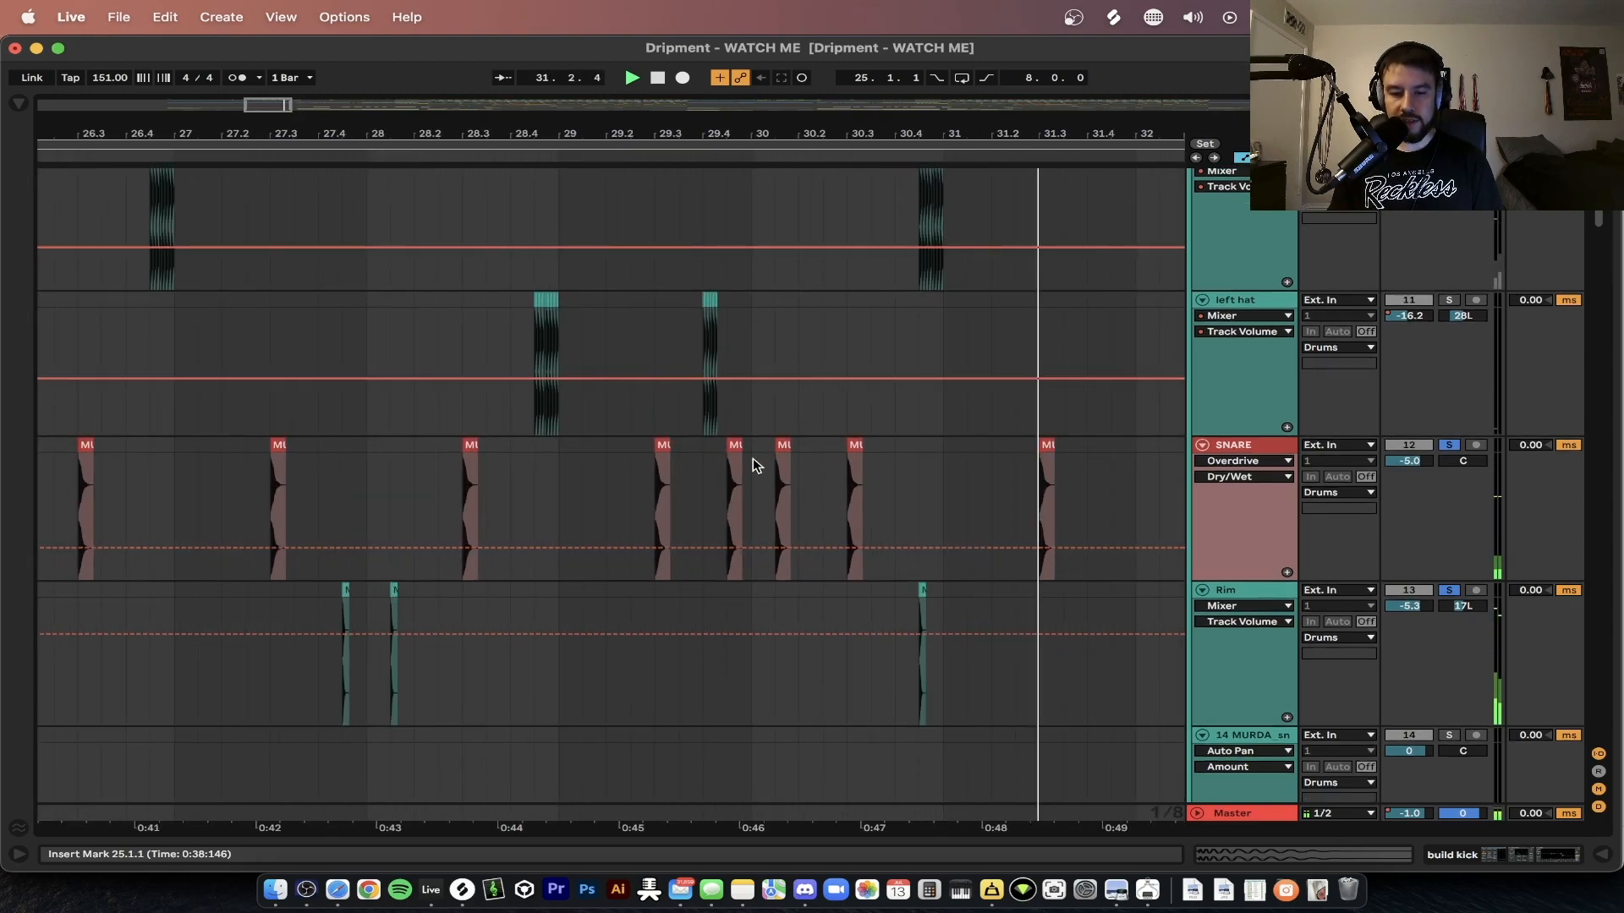
scroll(727, 453, "down", 1)
scroll(697, 450, "down", 5)
- Add the HATZ track to the soloed SNARE and Rim and play them together from bar 25
key("space")
key("space")
scroll(797, 519, "up", 3)
scroll(798, 519, "left", 3)
scroll(445, 449, "up", 8)
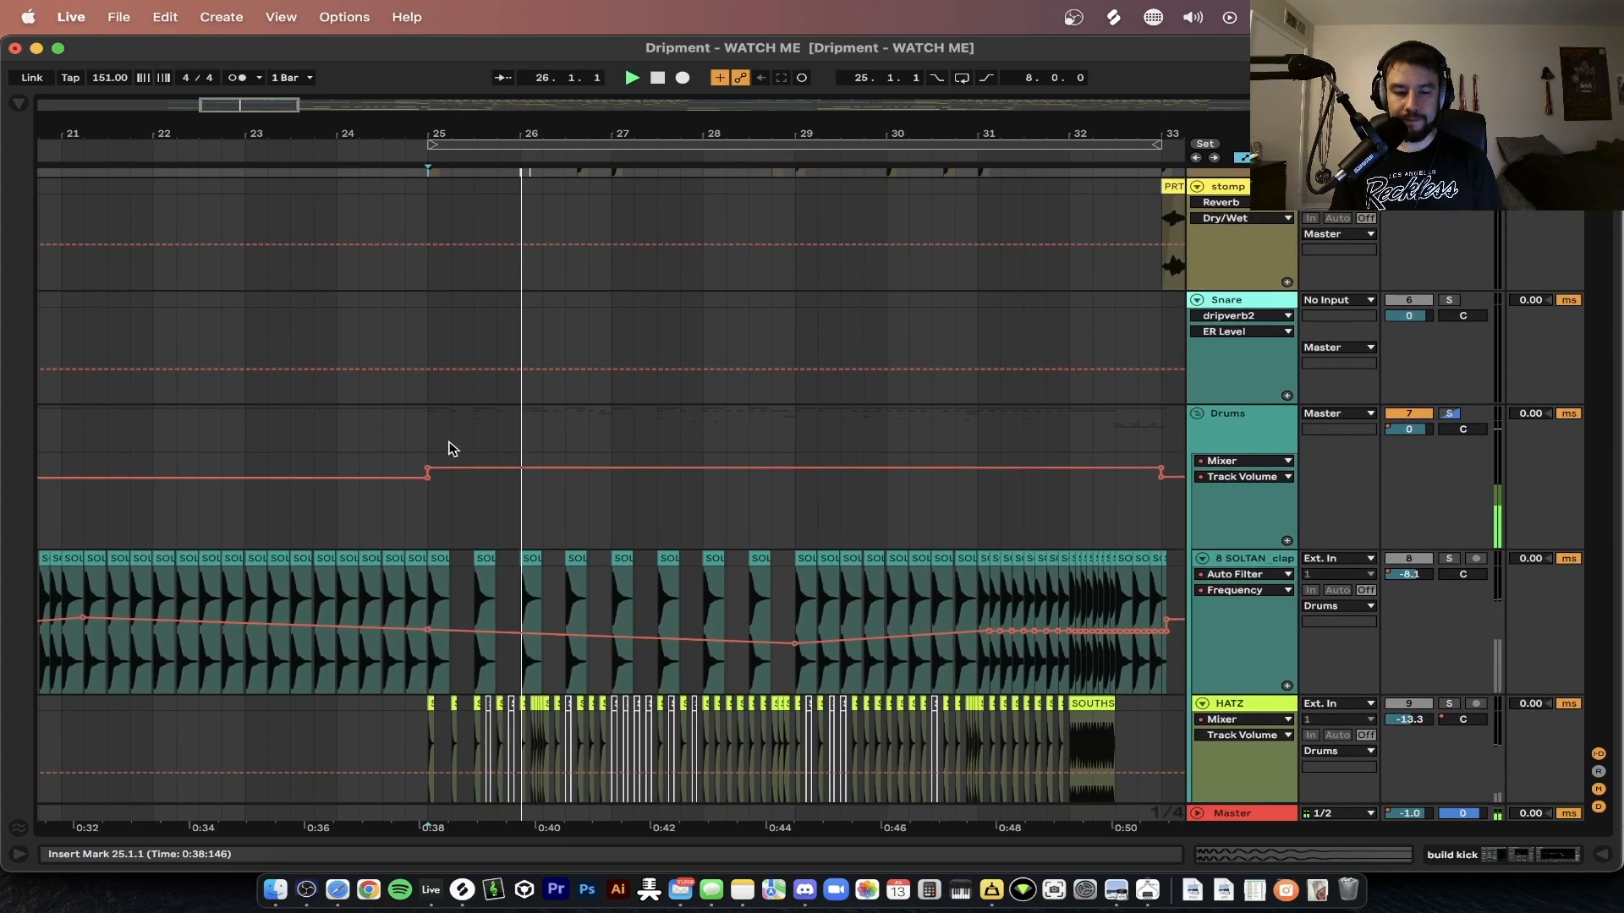
scroll(445, 449, "down", 4)
left_click(1448, 394)
key("space")
key("space")
scroll(473, 486, "up", 3)
scroll(744, 451, "right", 5)
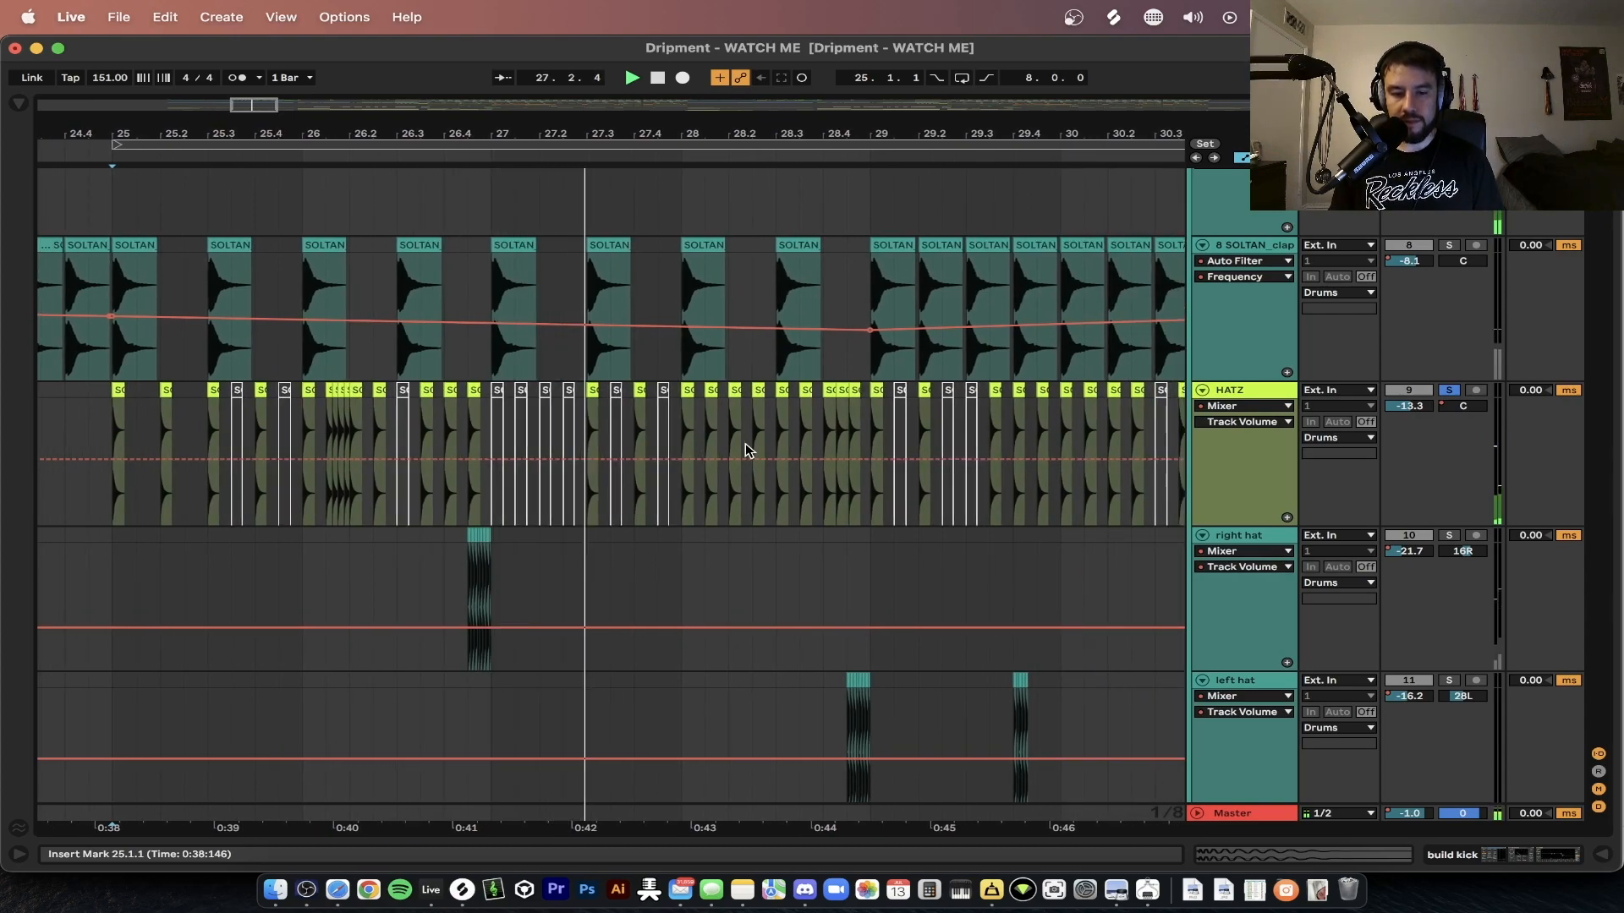
scroll(746, 451, "right", 4)
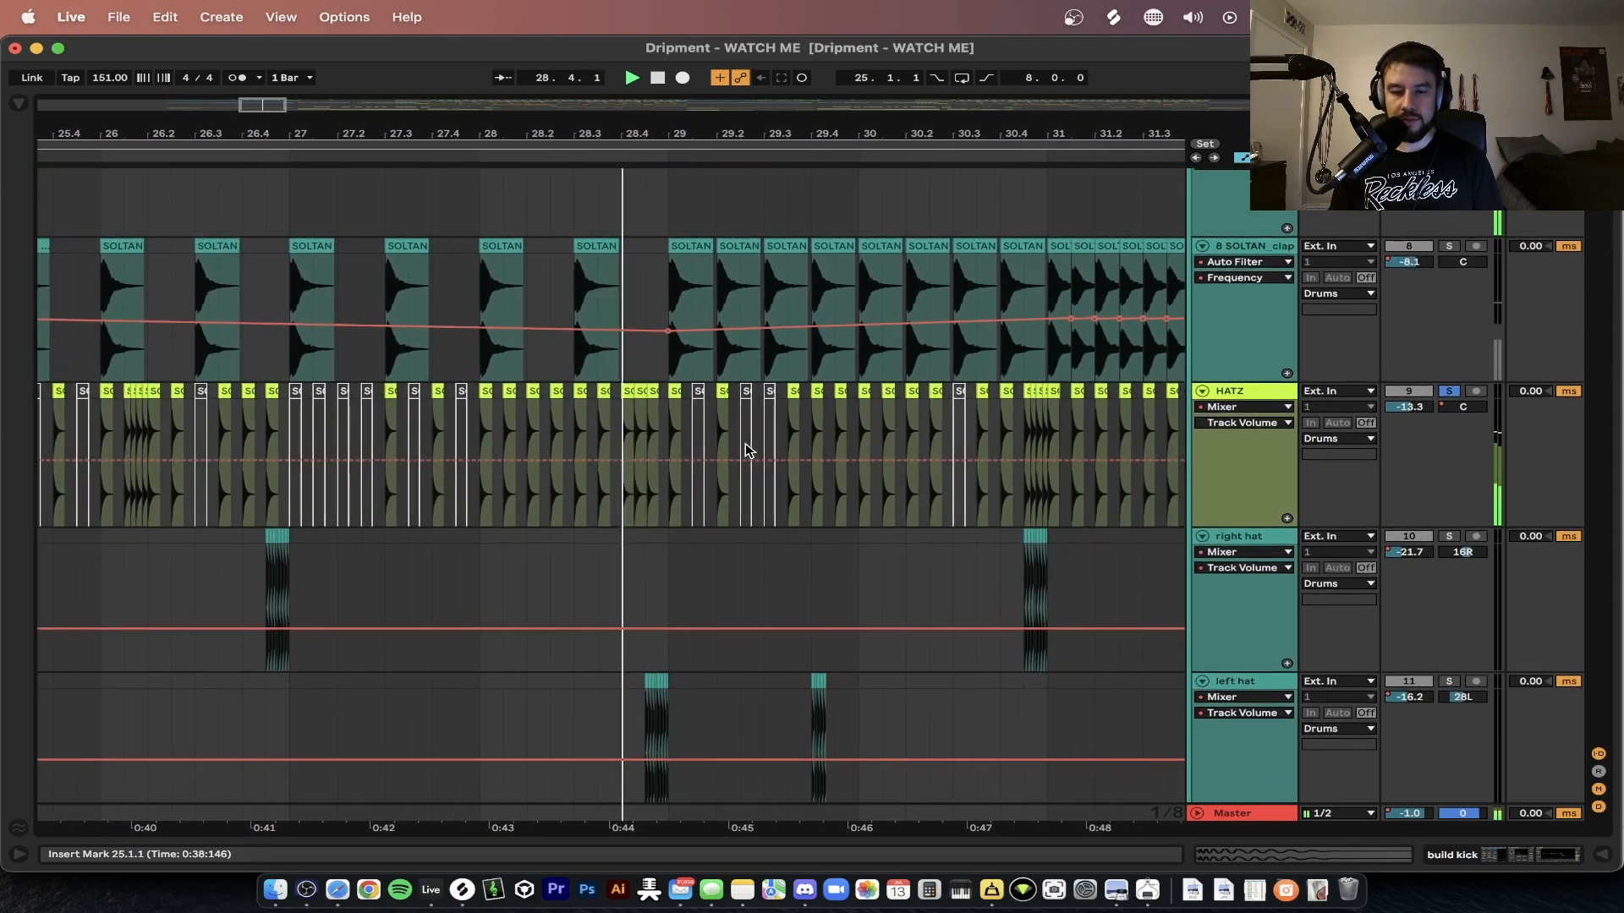
- Stop playback and examine the deactivated clips and the fast roll in the HATZ pattern between bars 25 and 27
scroll(727, 452, "left", 10)
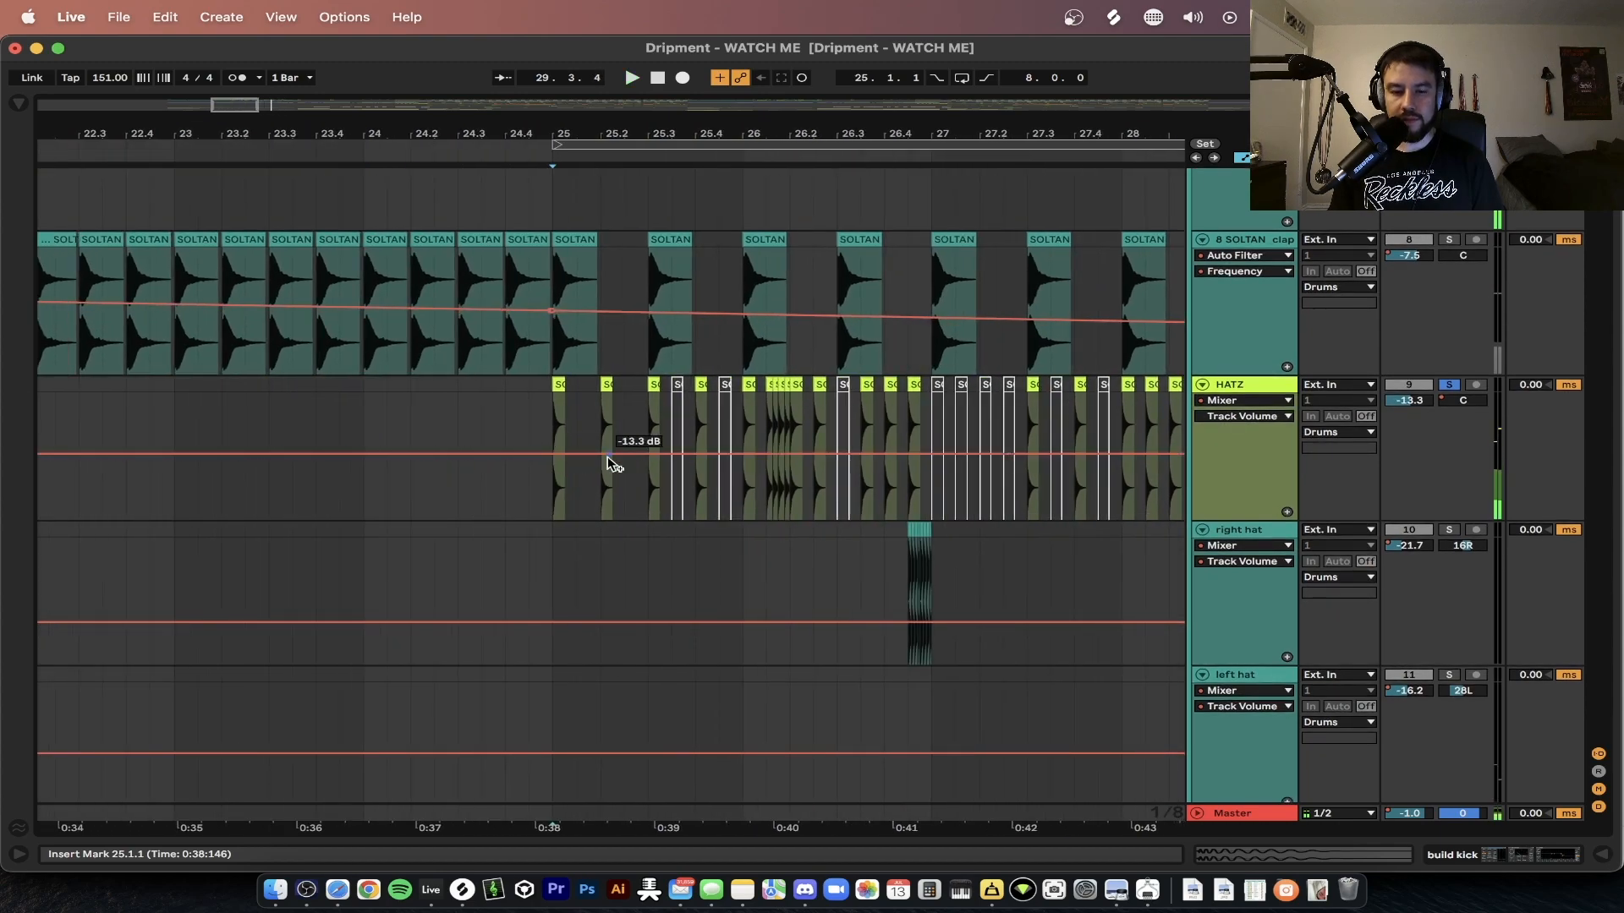
scroll(615, 465, "up", 5)
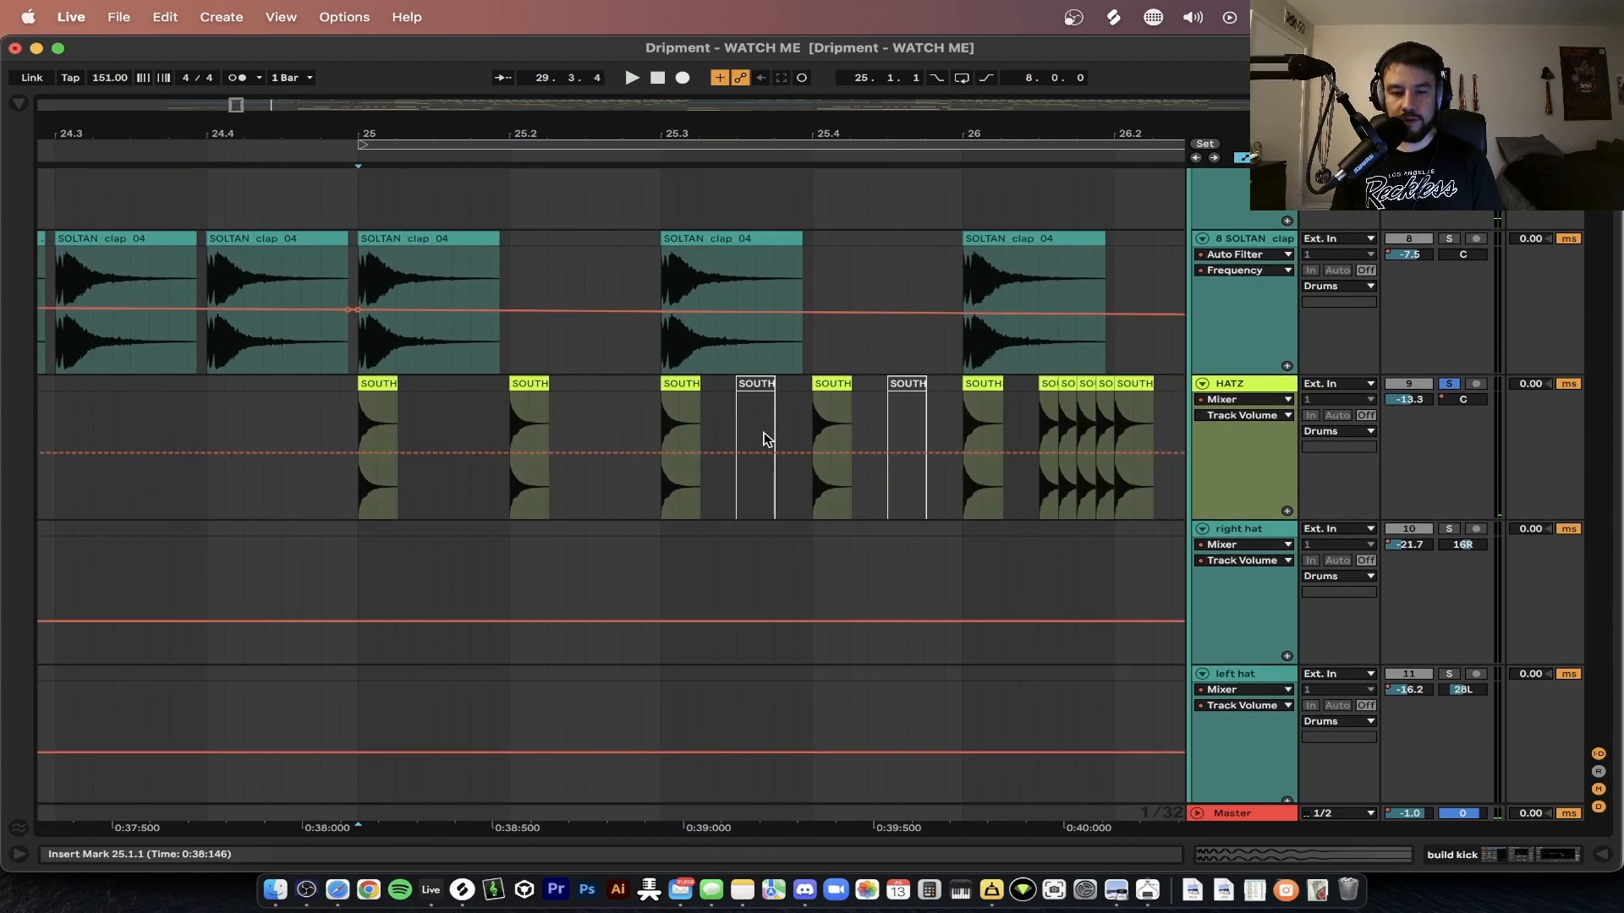
scroll(747, 493, "down", 2)
scroll(913, 433, "left", 2)
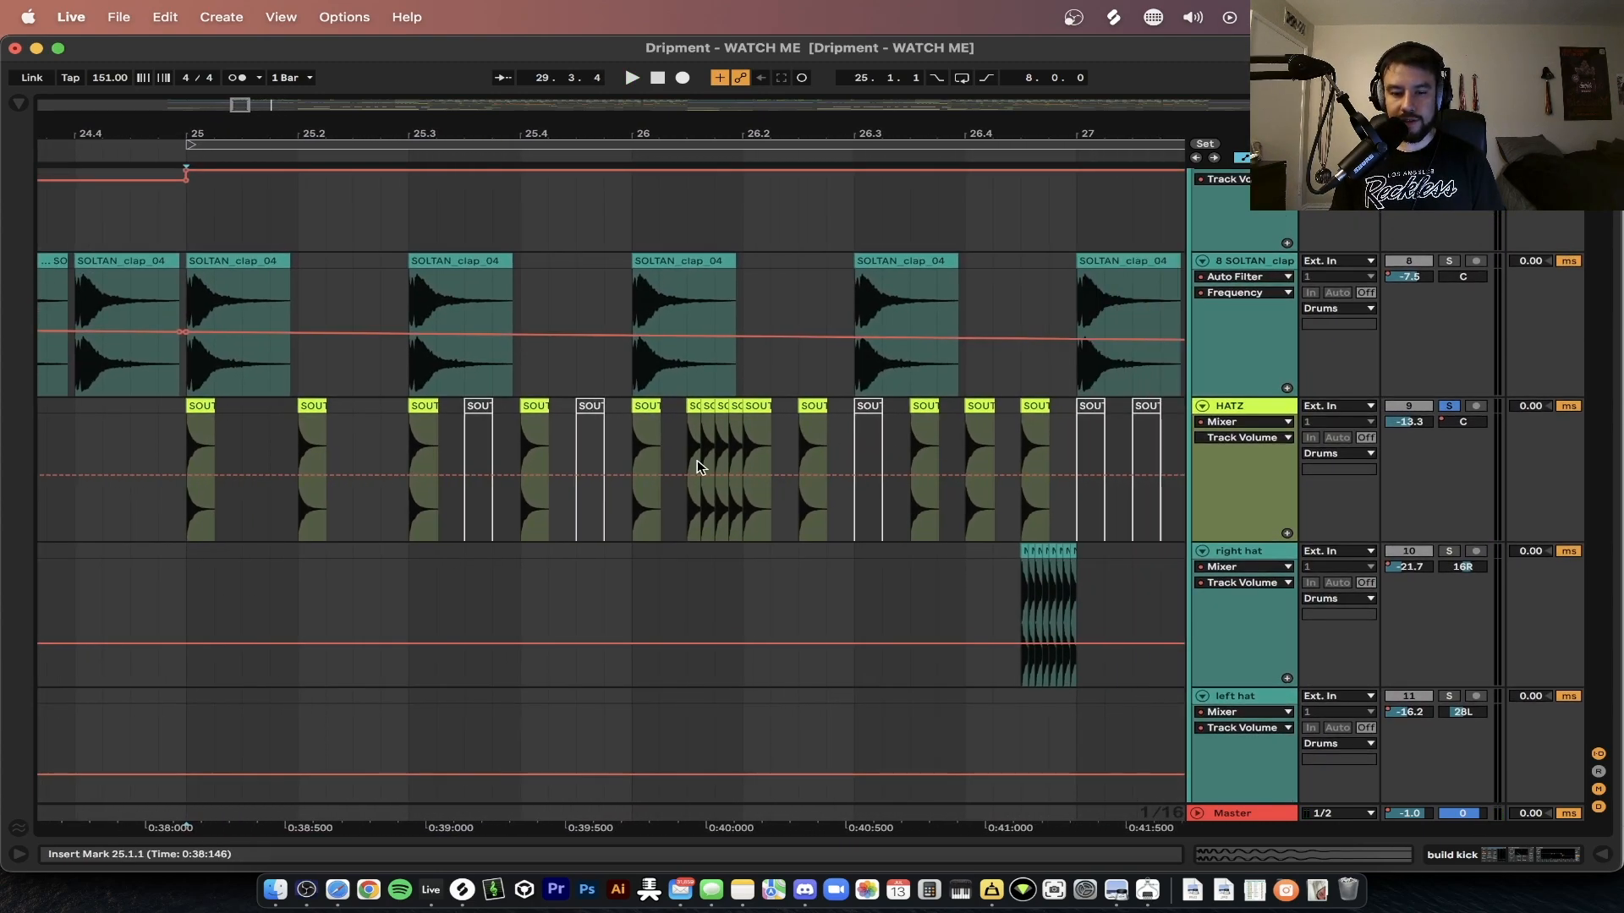
scroll(724, 440, "up", 3)
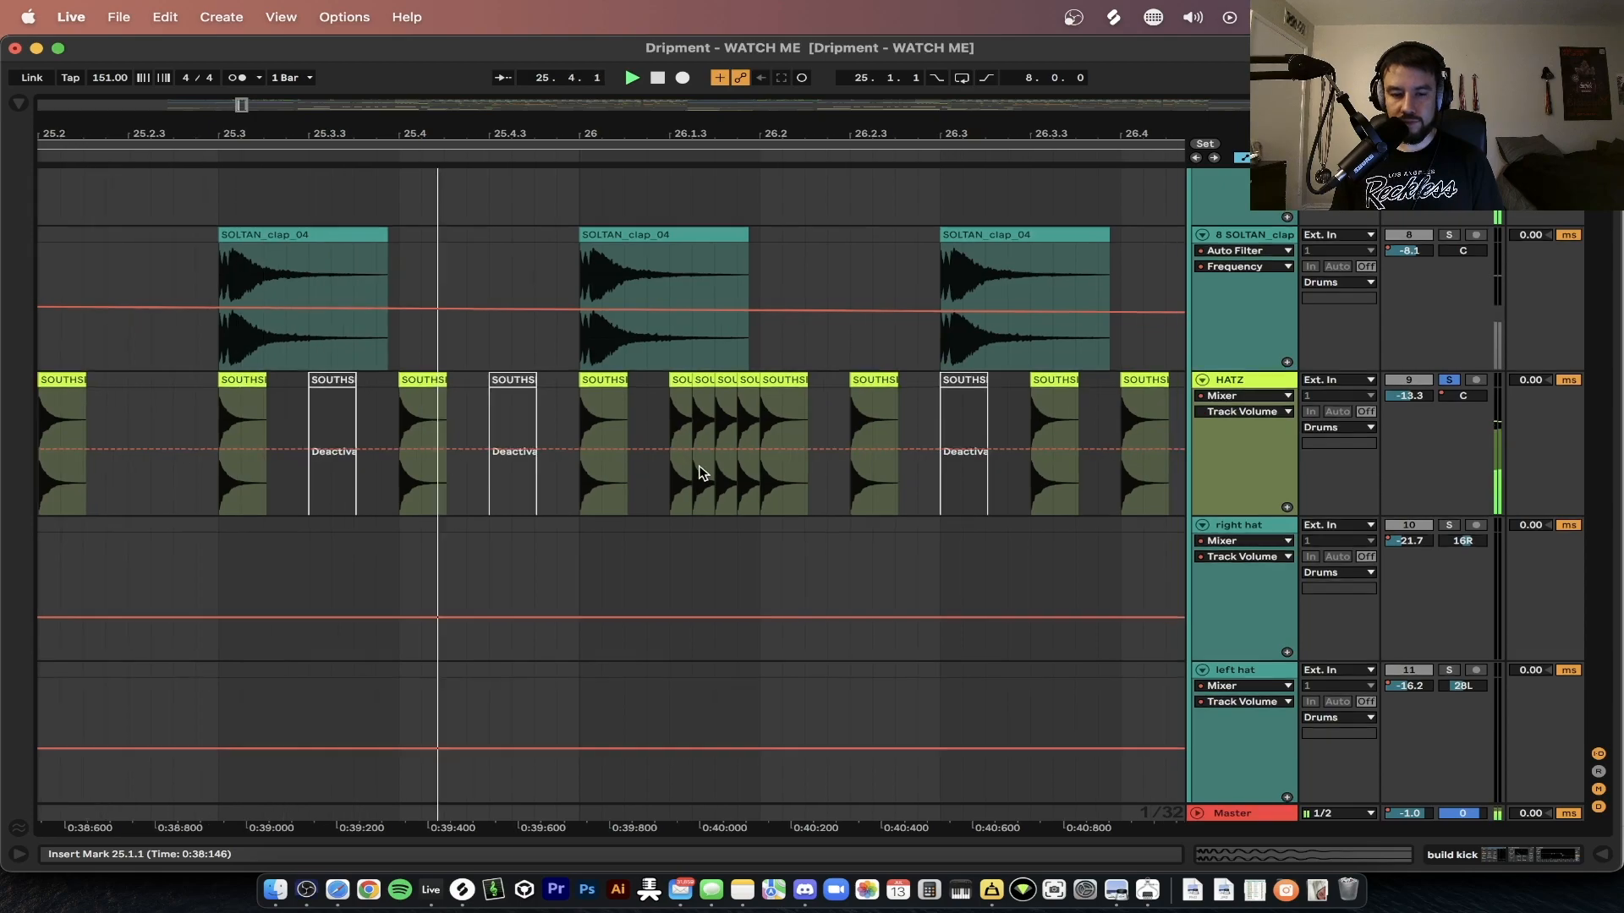
- Replay the soloed HATZ, SNARE and Rim from bar 25, following the deactivated hat clips around bar 27
scroll(699, 465, "down", 5)
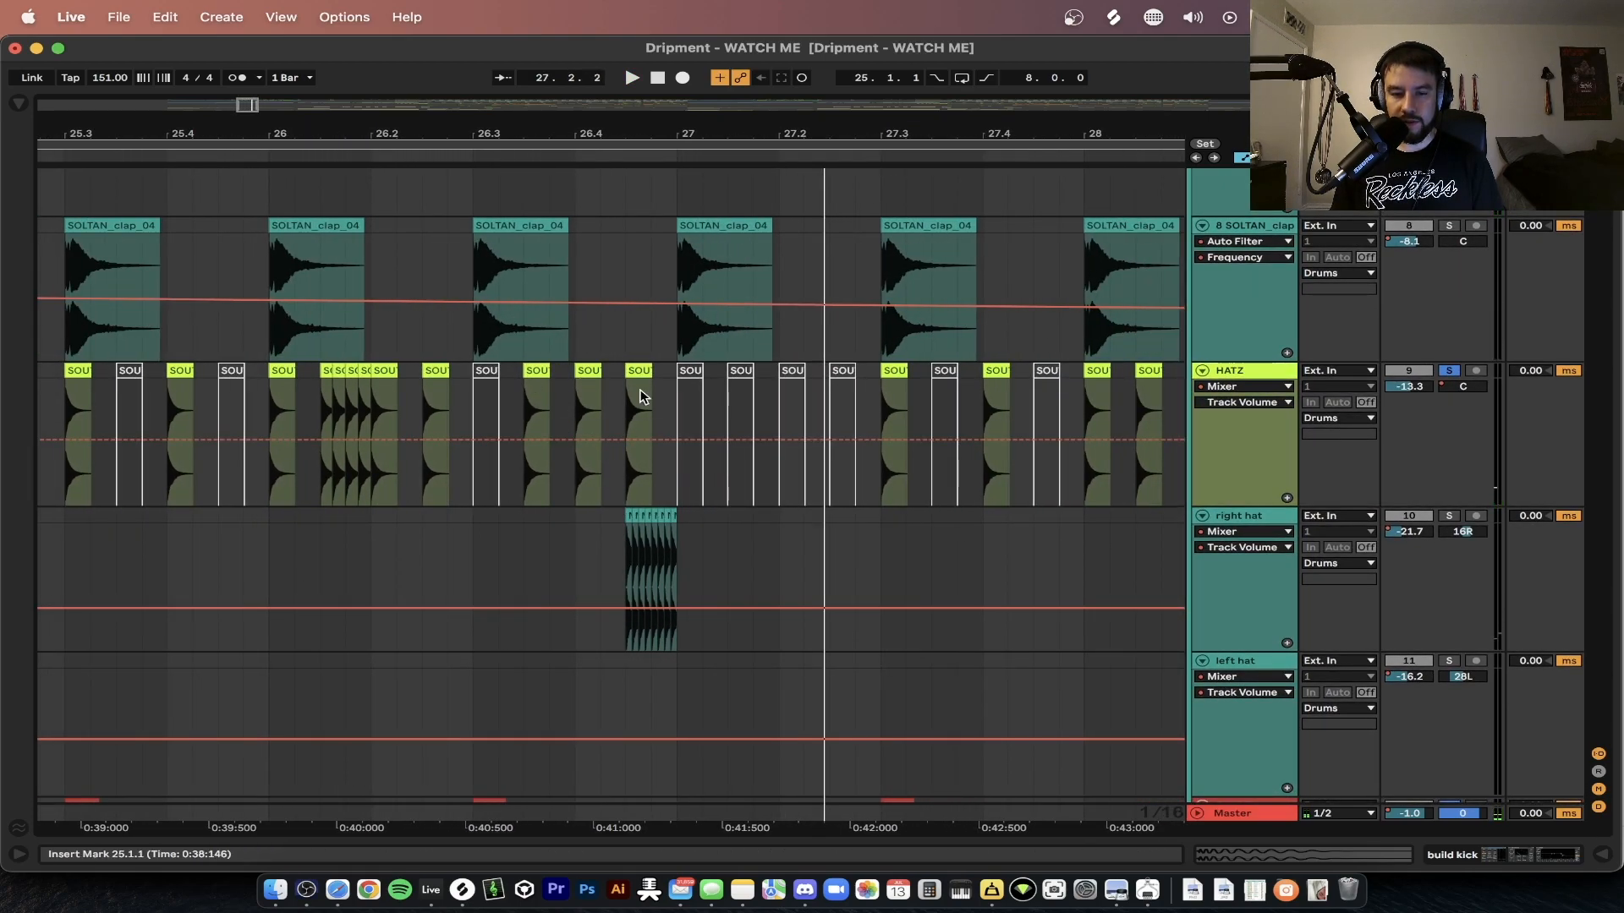
scroll(806, 407, "right", 3)
key("space")
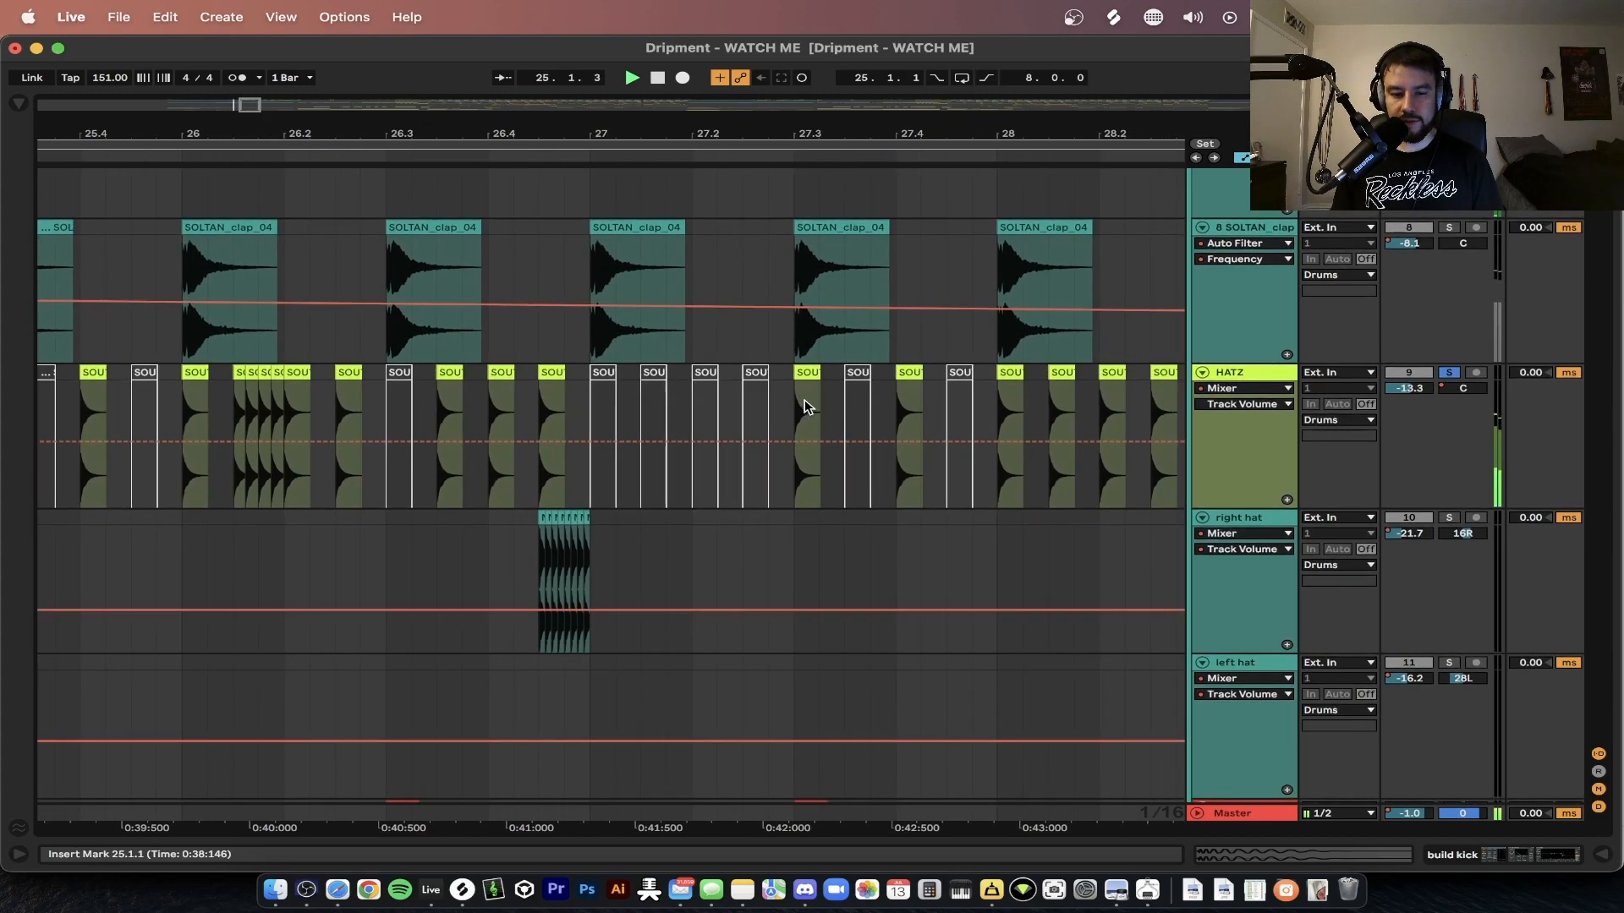
scroll(513, 514, "up", 2)
scroll(513, 516, "down", 3)
scroll(513, 516, "down", 1)
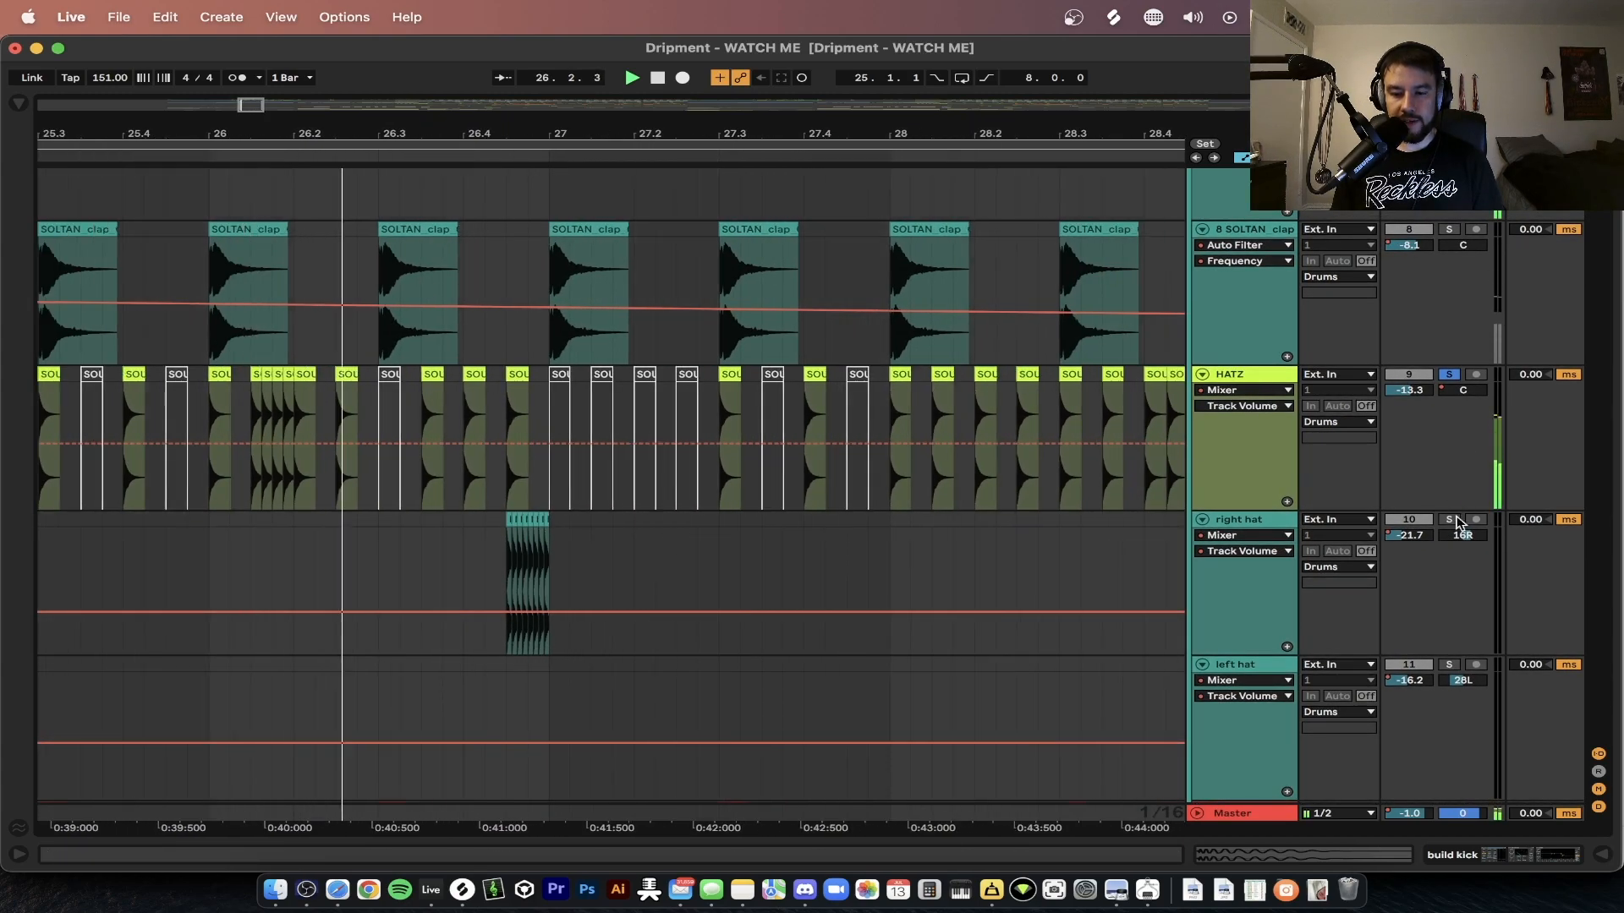
- Solo the right hat track too, inspect its roll just before bar 27, and replay from bar 25
scroll(448, 552, "up", 2)
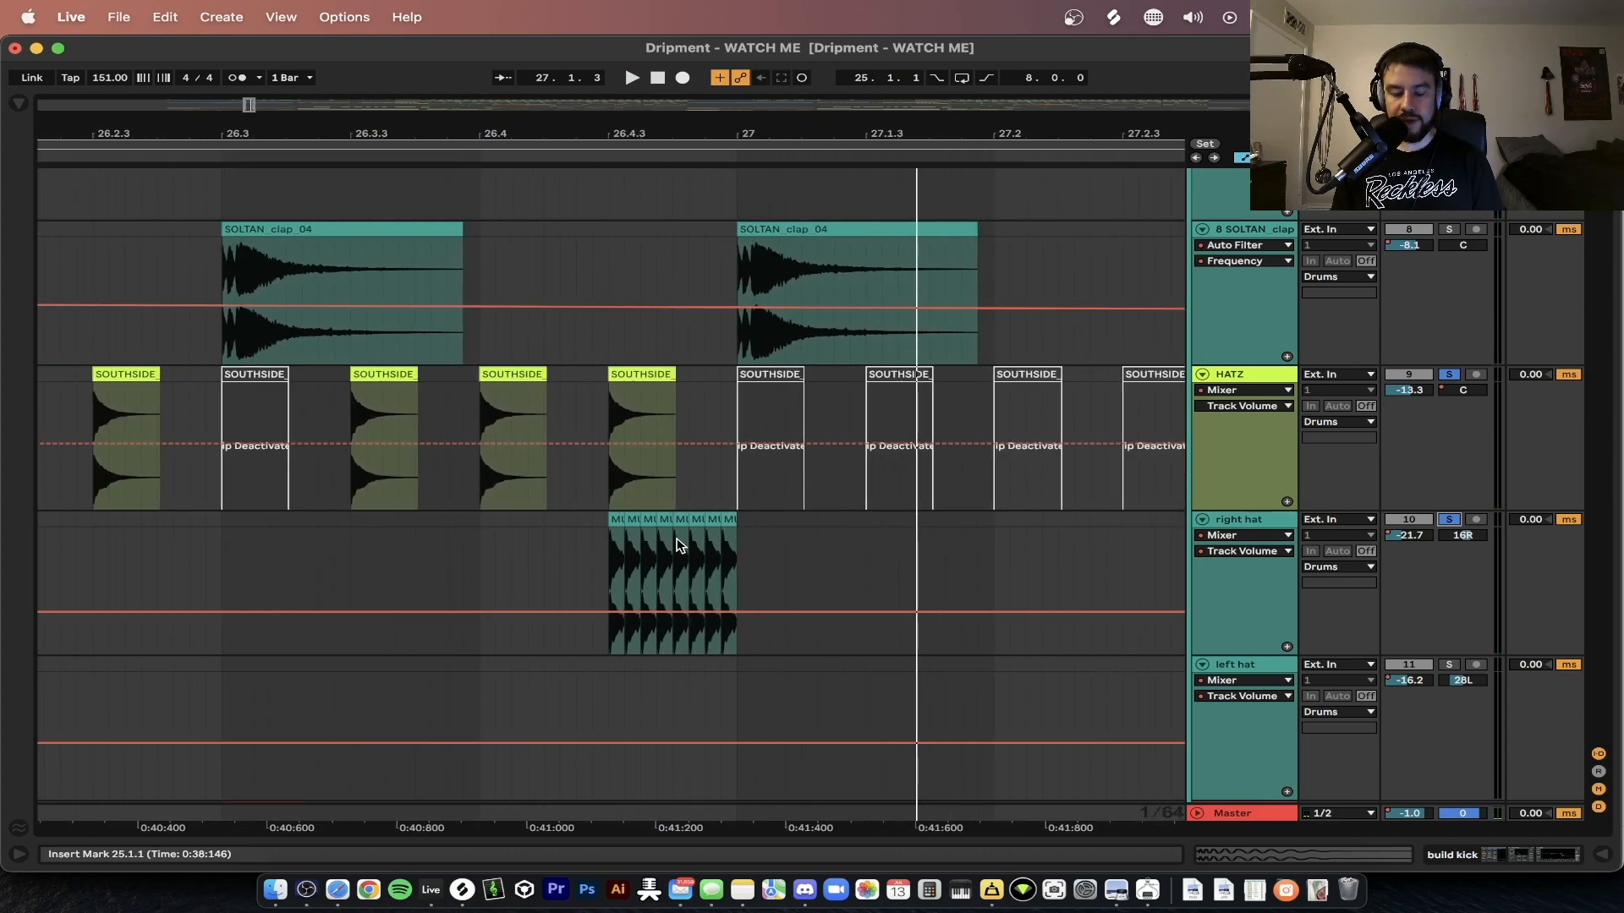
key("space")
scroll(576, 534, "down", 5)
scroll(576, 534, "down", 2)
scroll(576, 535, "left", 3)
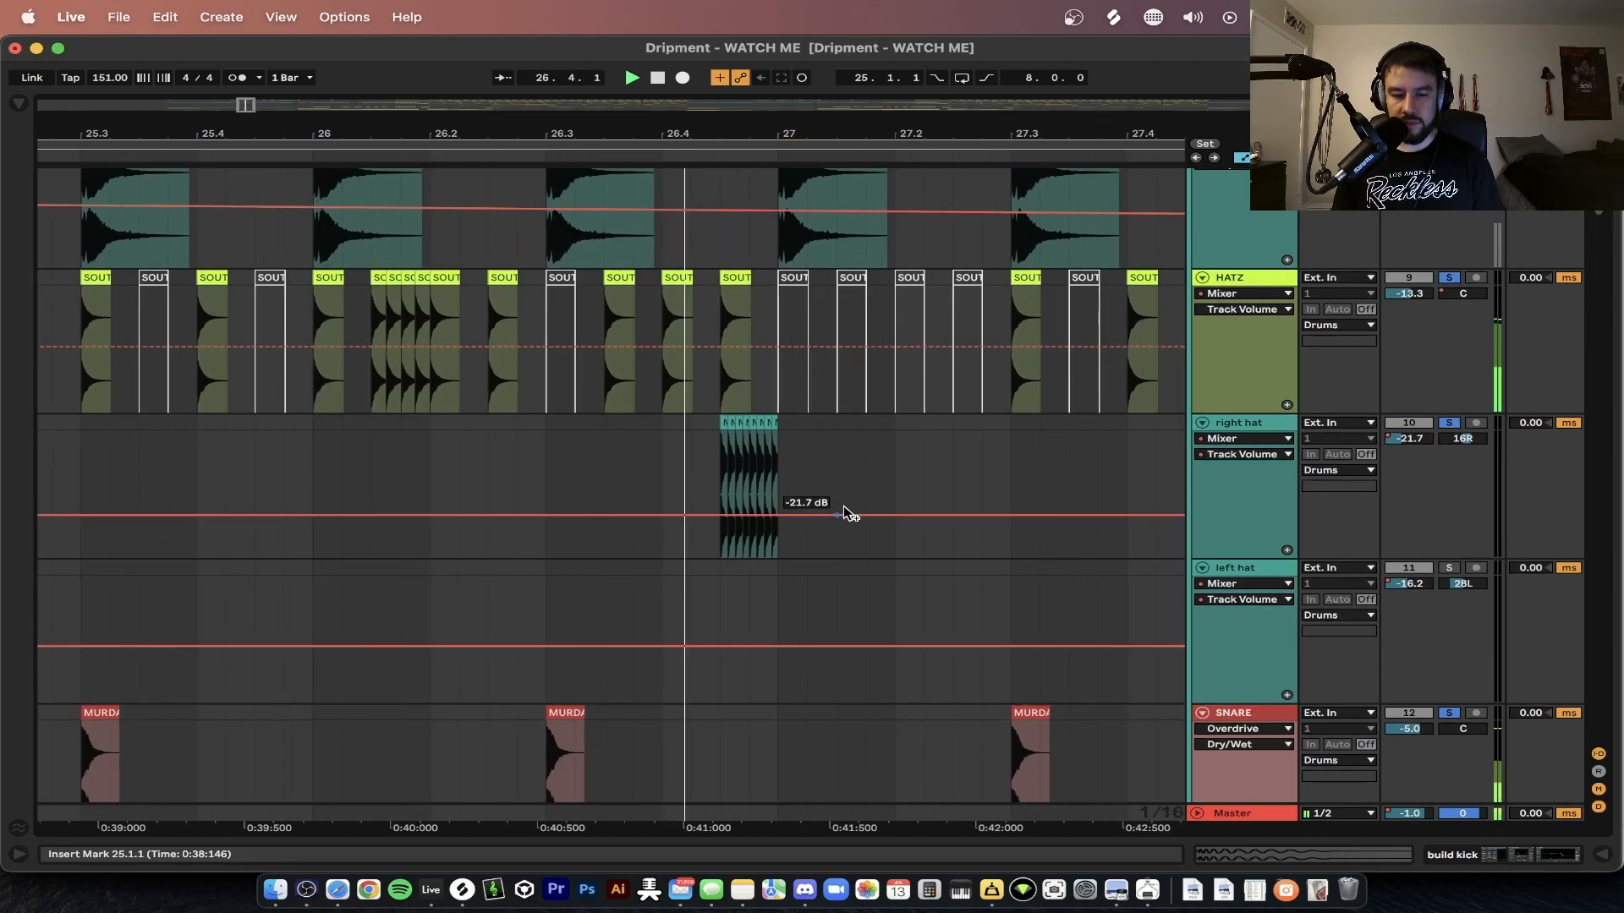
- Add the left hat track to the soloed drums during playback and follow its rolls around bars 28 and 29
scroll(876, 512, "right", 5)
scroll(876, 512, "down", 1)
scroll(876, 513, "down", 10)
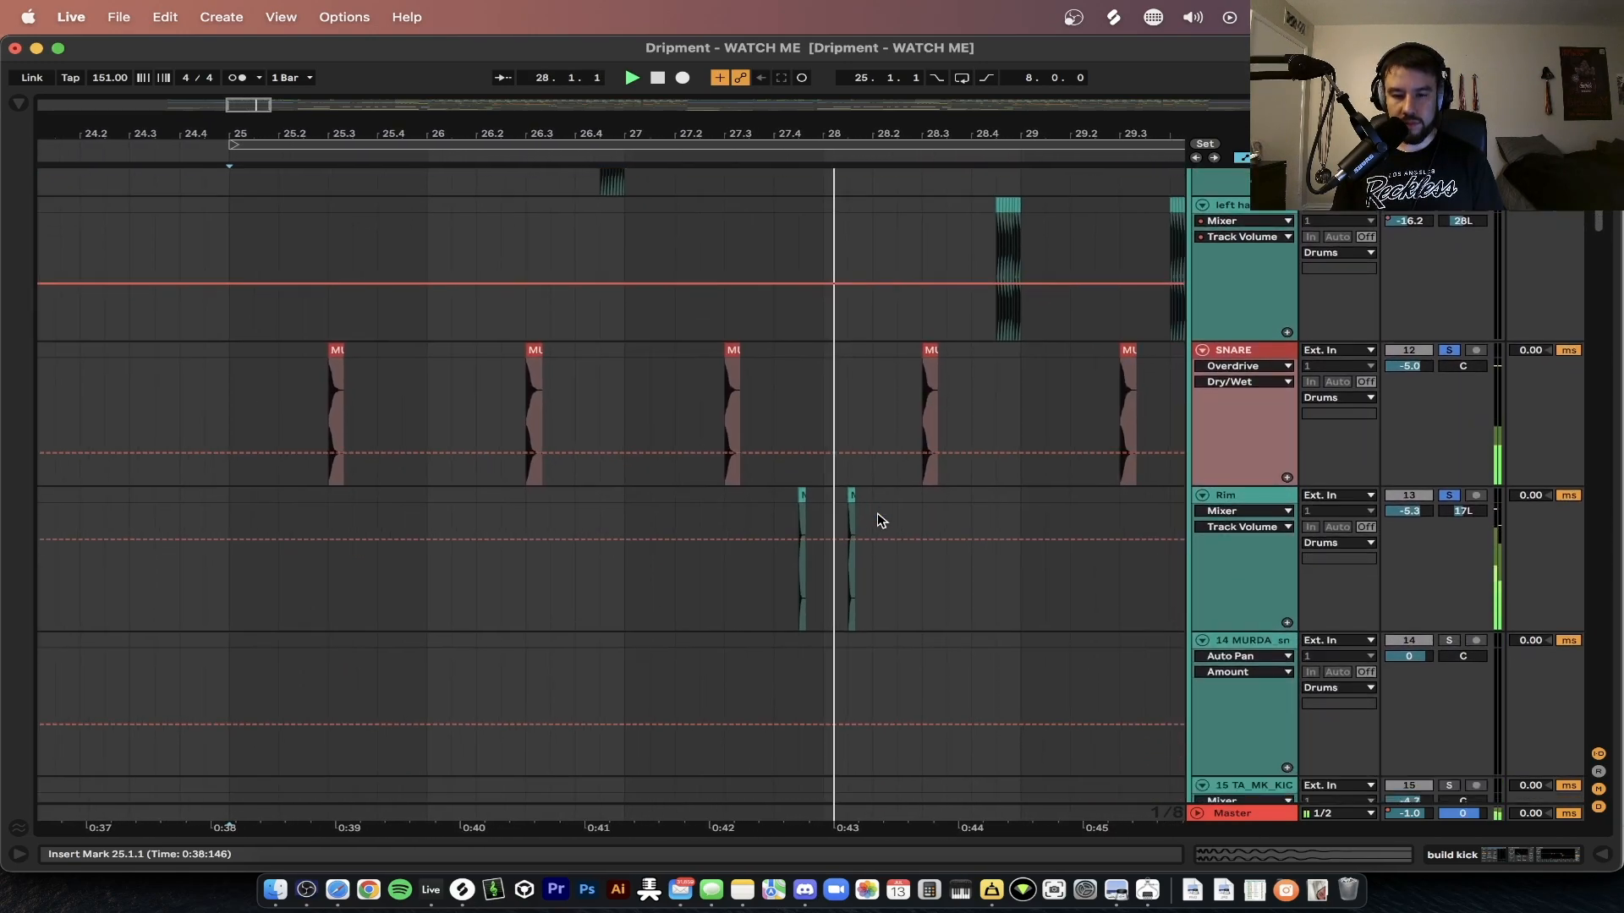
scroll(876, 512, "right", 3)
scroll(876, 513, "up", 1)
left_click(1448, 263)
scroll(804, 434, "up", 4)
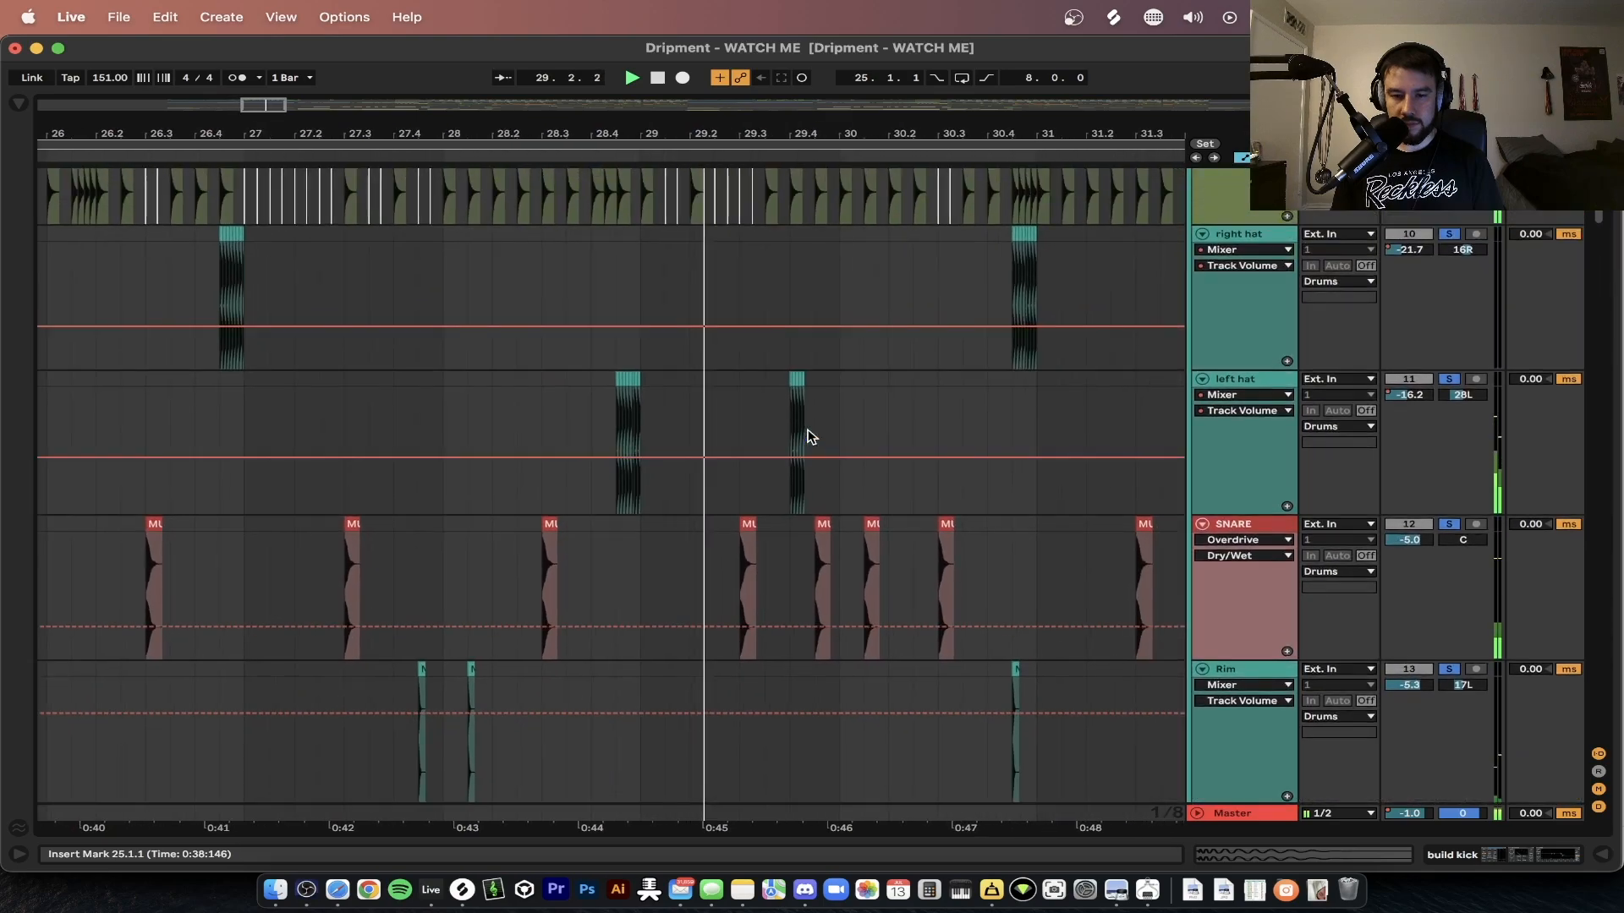
- Compare the right and left hat rolls and replay all soloed hats, SNARE and Rim from bar 25
scroll(535, 413, "up", 3)
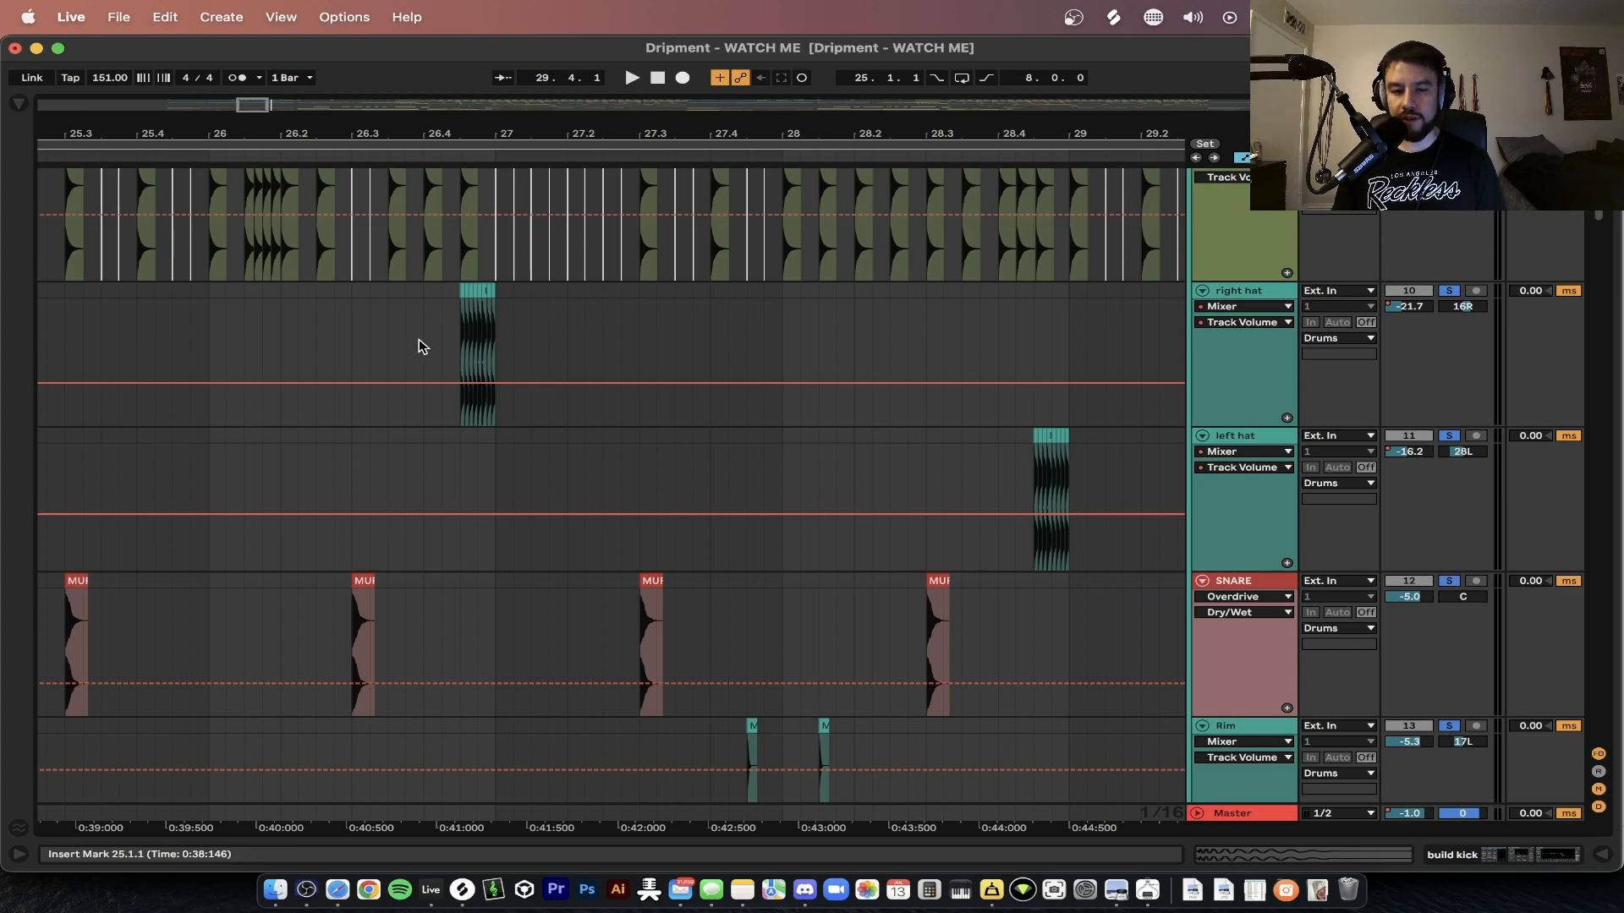
scroll(352, 377, "down", 3)
scroll(353, 377, "up", 2)
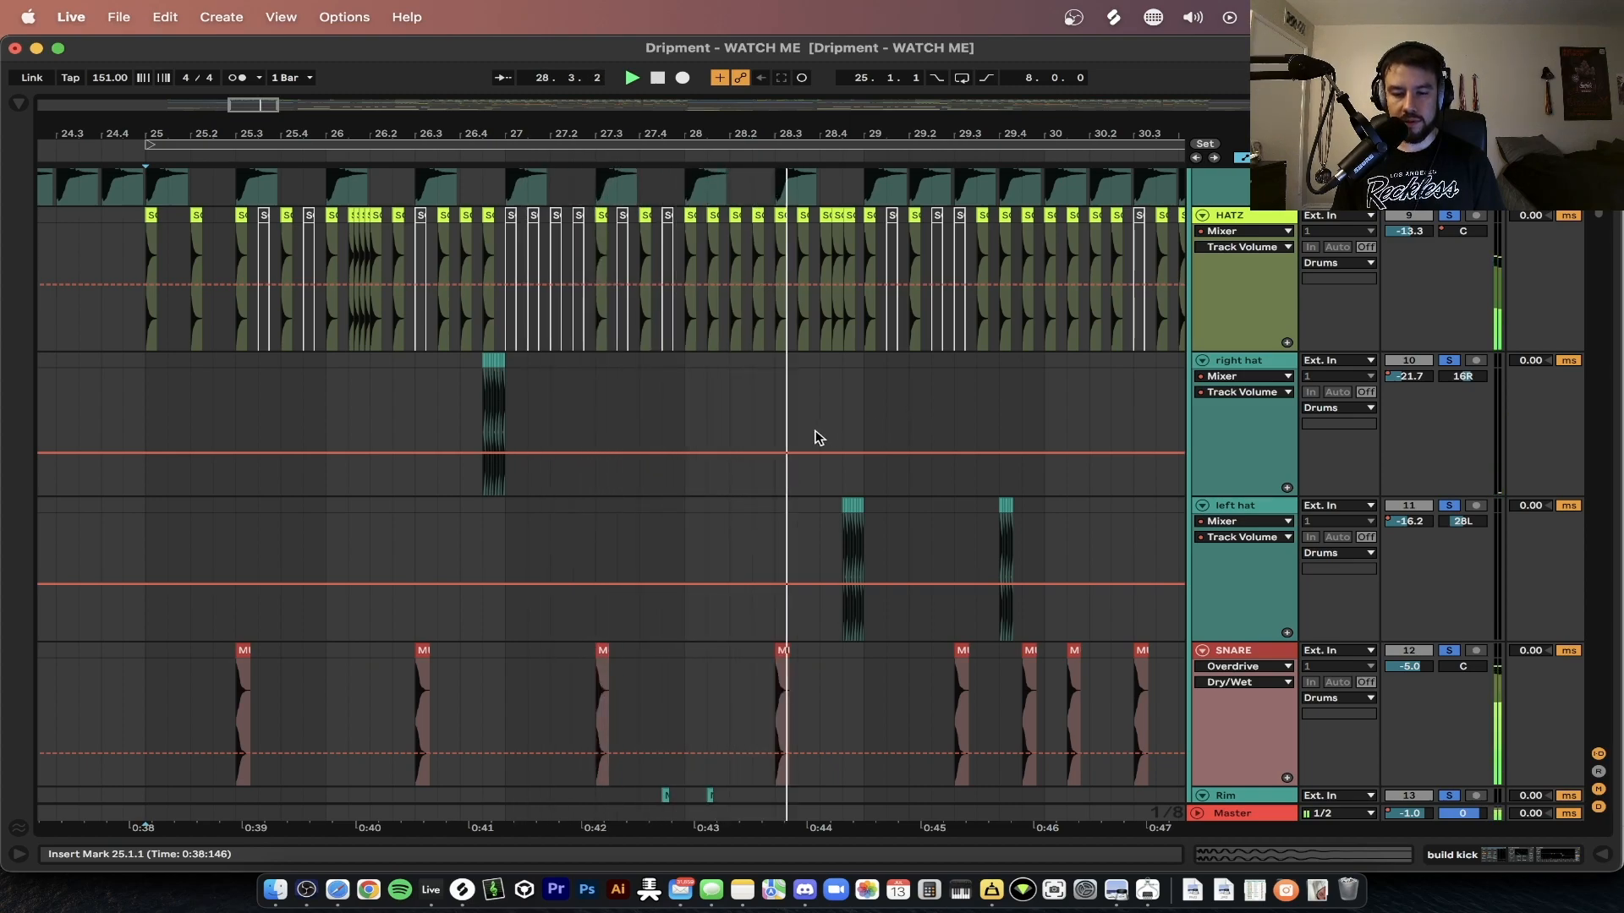
- Follow the soloed right hat, left hat, SNARE and Rim hits through bar 31 and stop playback
scroll(818, 437, "down", 5)
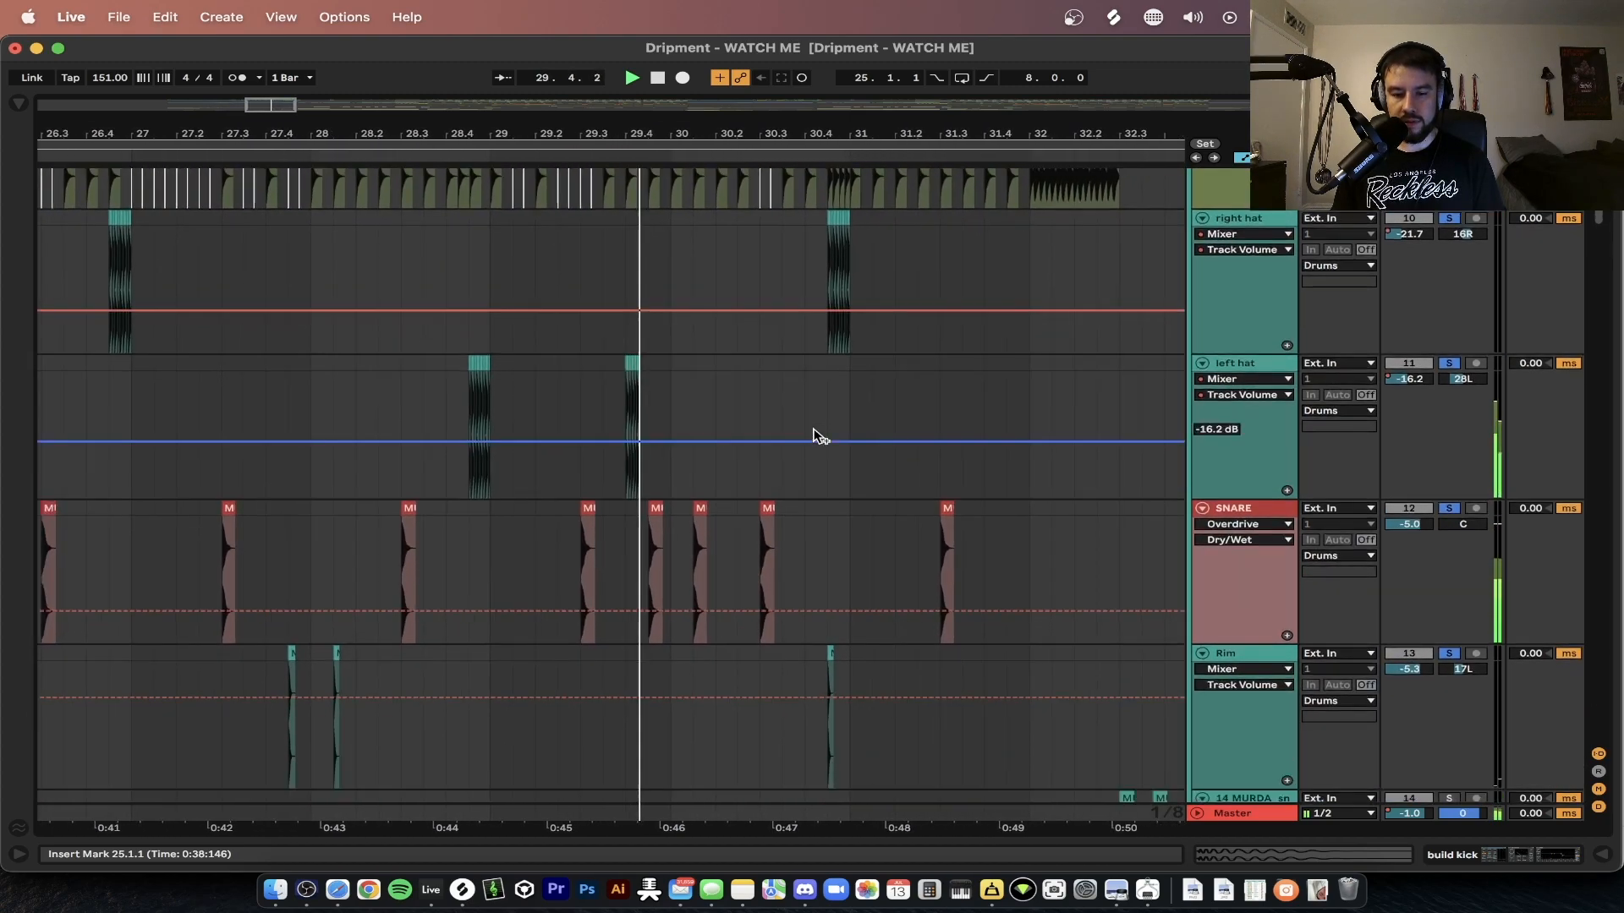
scroll(819, 437, "up", 5)
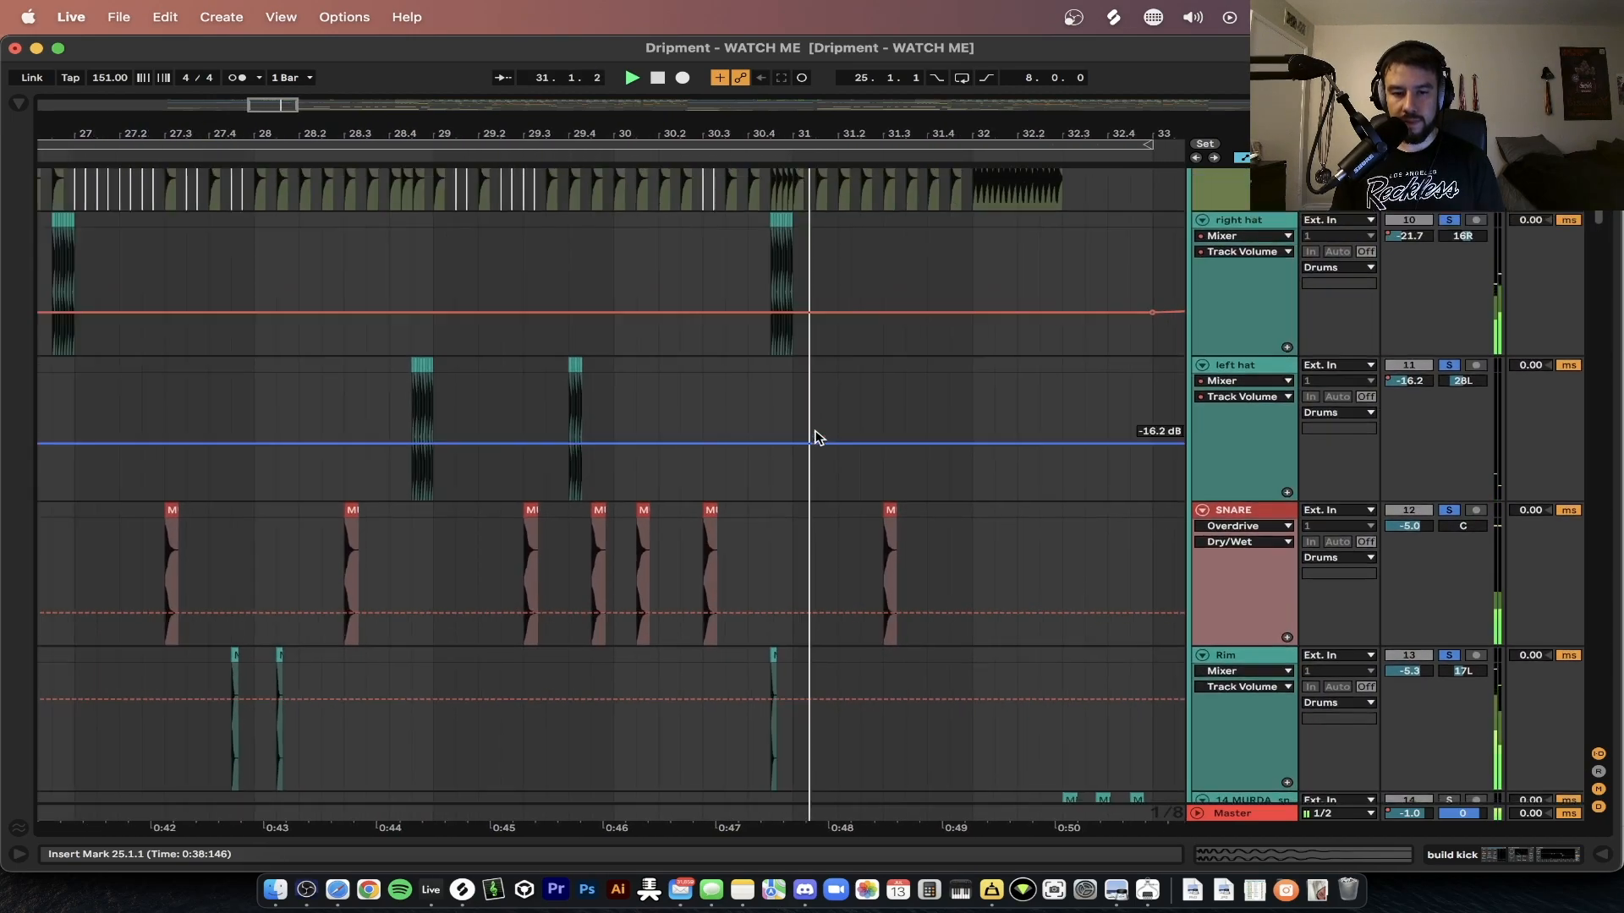
scroll(818, 437, "down", 3)
scroll(819, 437, "up", 1)
key("space")
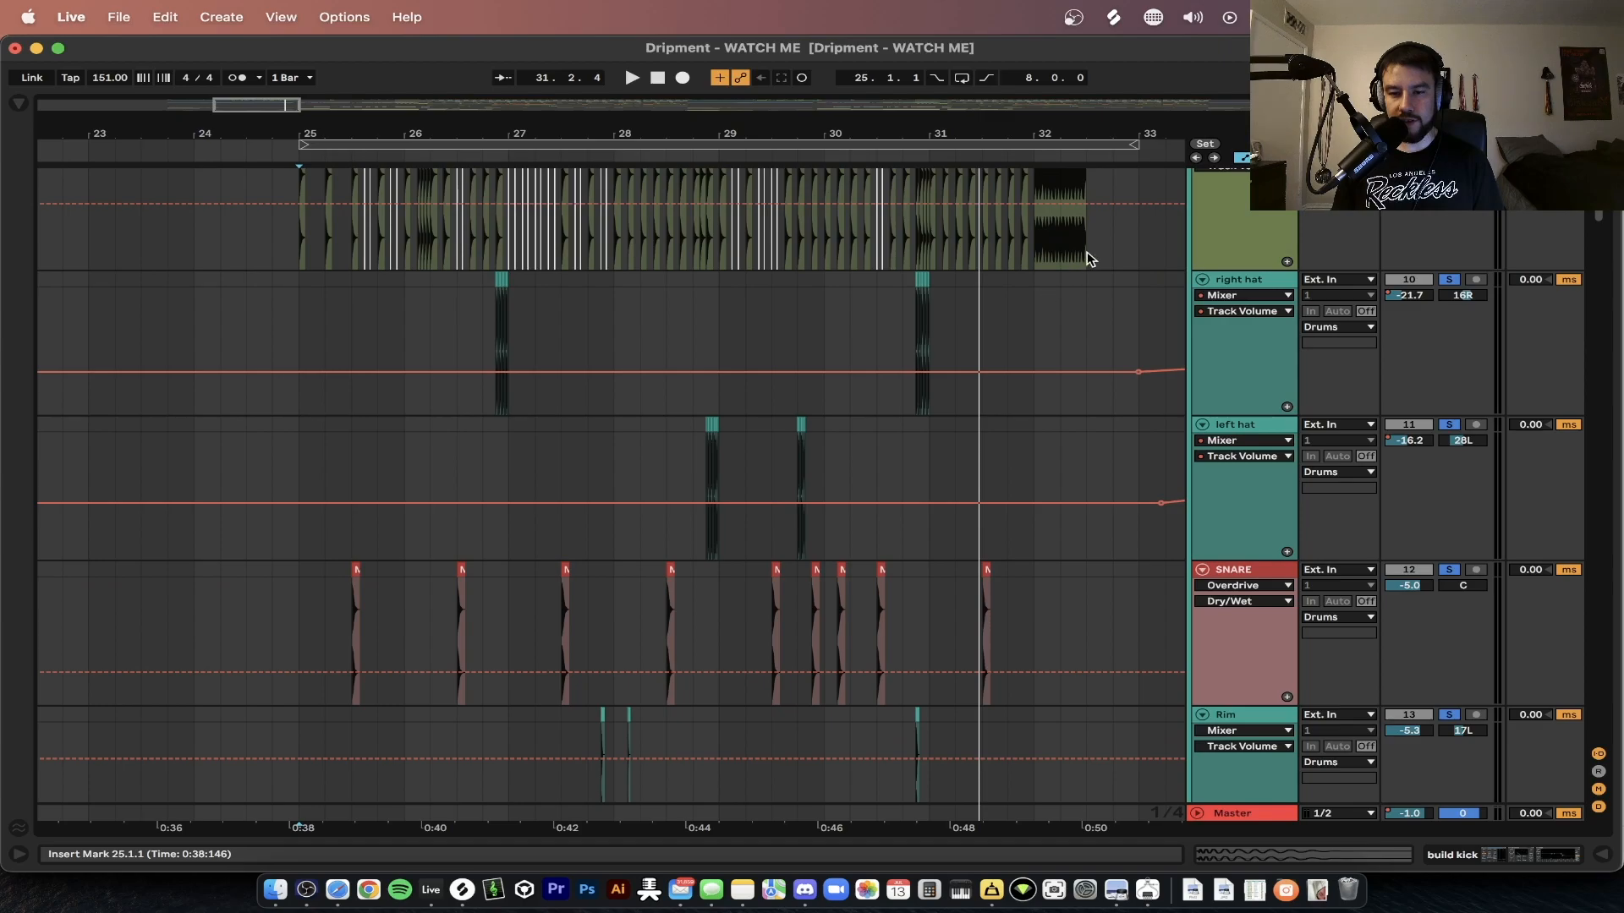
- Review the hat, SNARE and Rim clips up to bar 33, and replay from bar 25 with the drum solos cleared
scroll(845, 237, "right", 3)
scroll(899, 206, "up", 2)
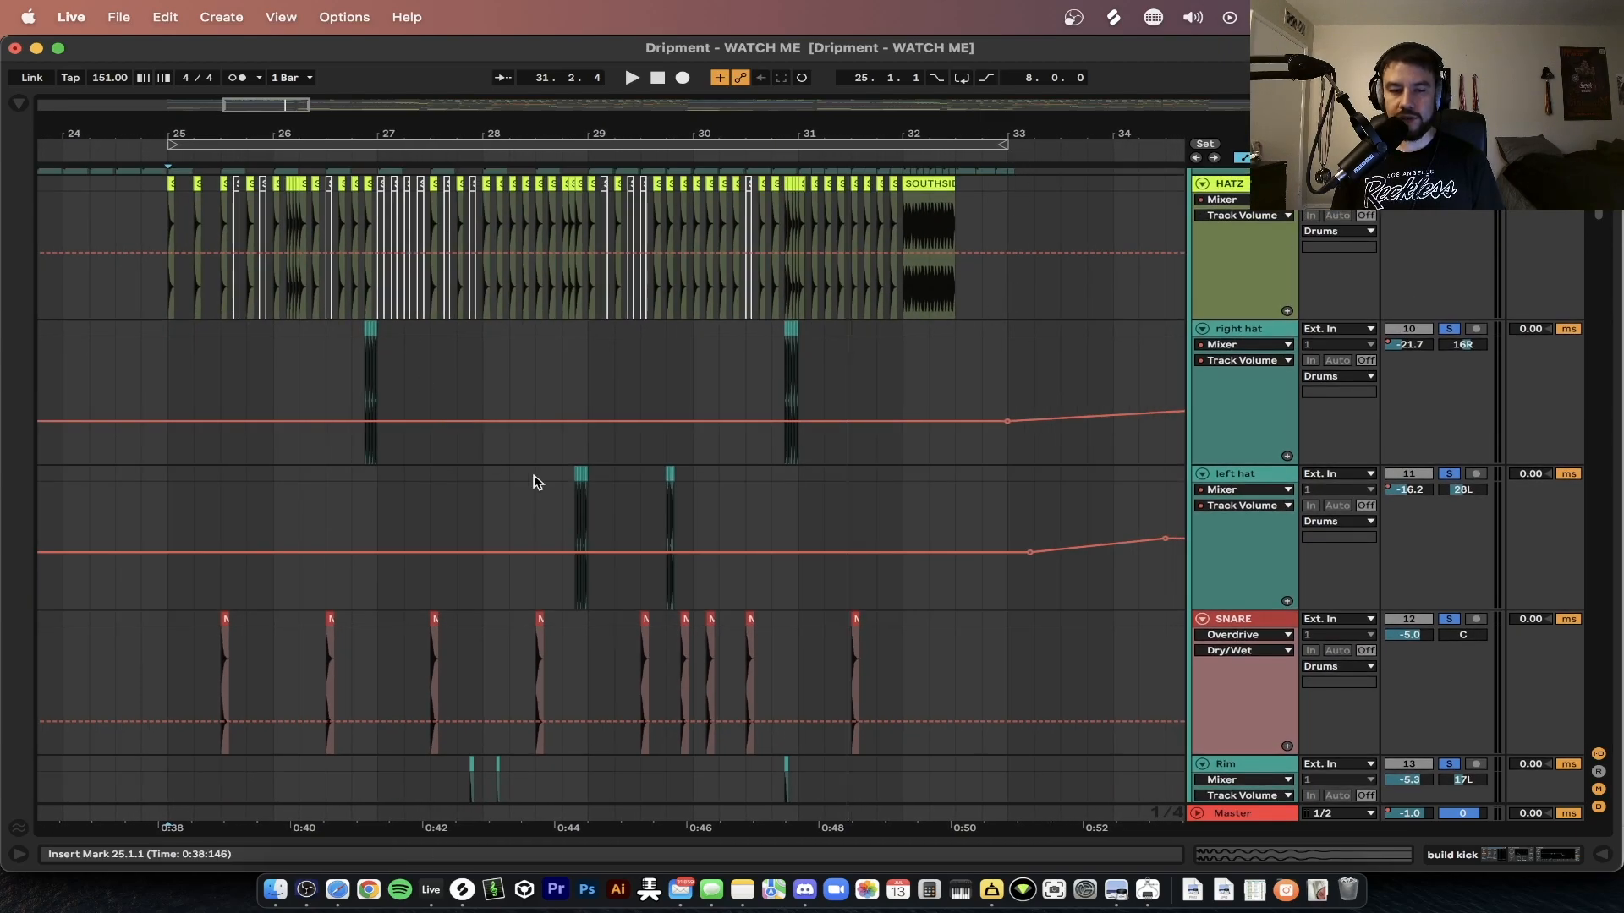
scroll(982, 267, "down", 10)
scroll(761, 385, "up", 13)
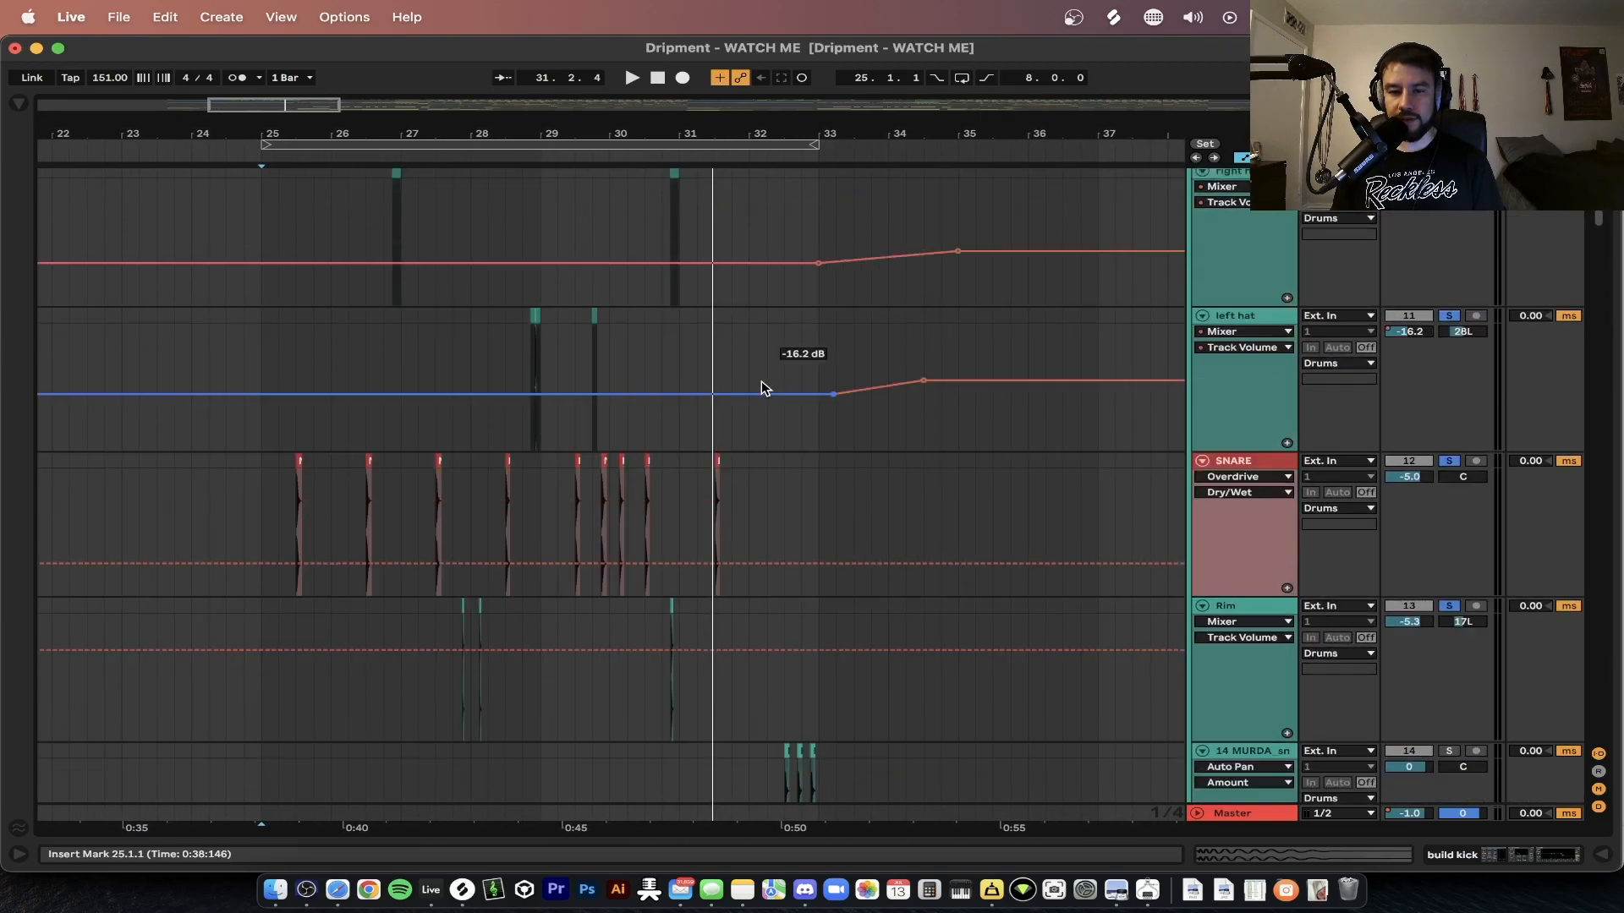
scroll(761, 387, "up", 5)
scroll(761, 388, "left", 2)
key("space")
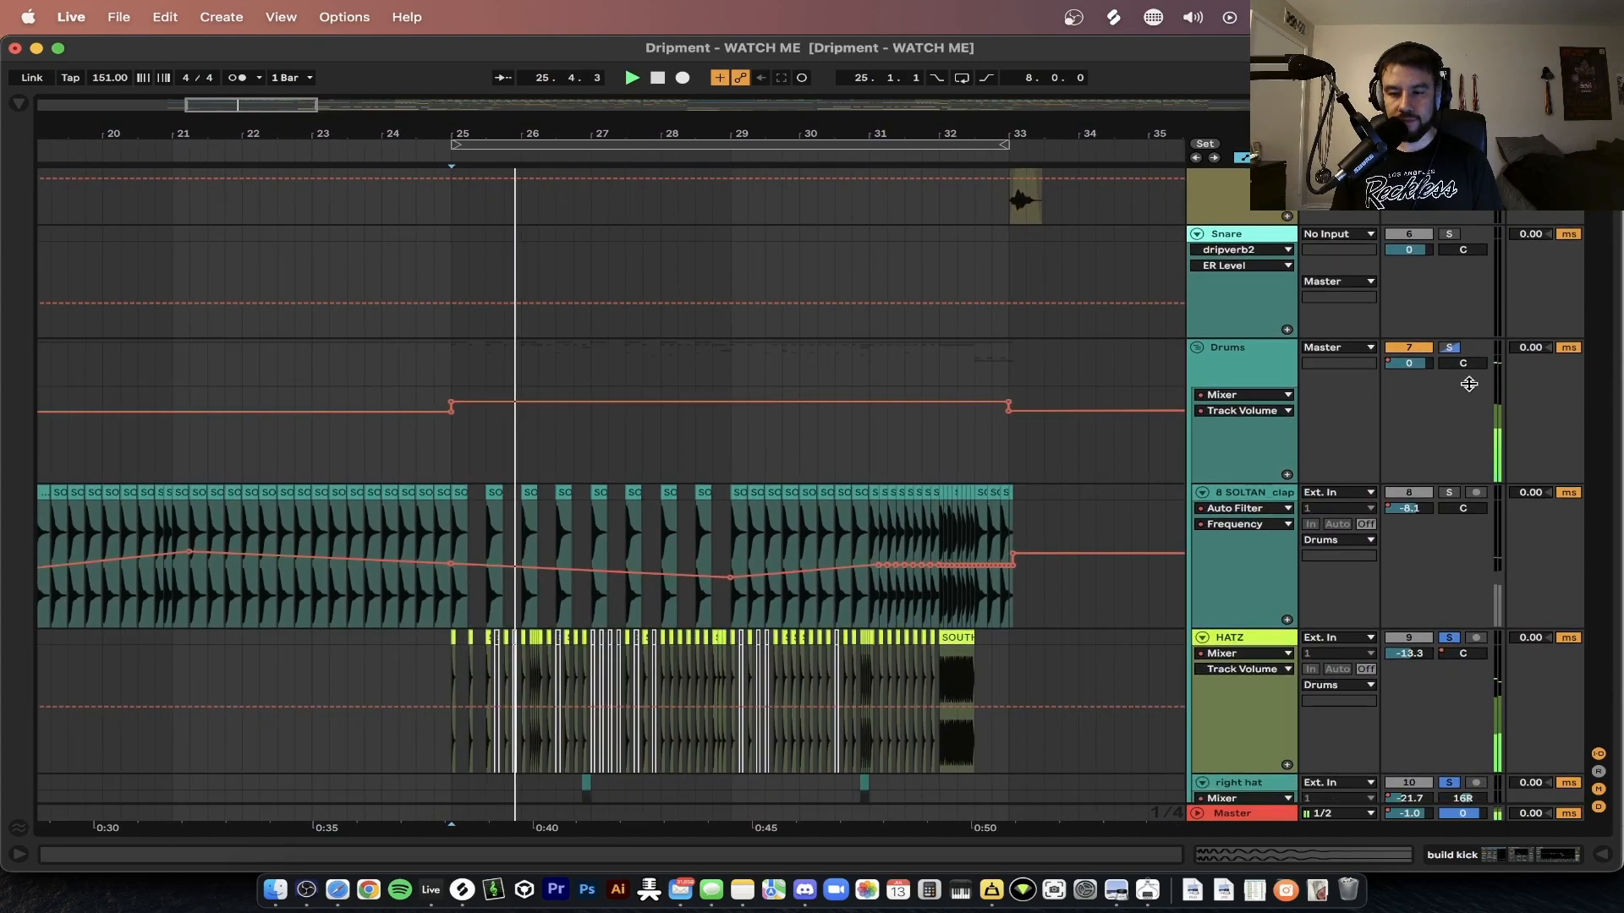
scroll(810, 563, "down", 5)
scroll(810, 562, "right", 2)
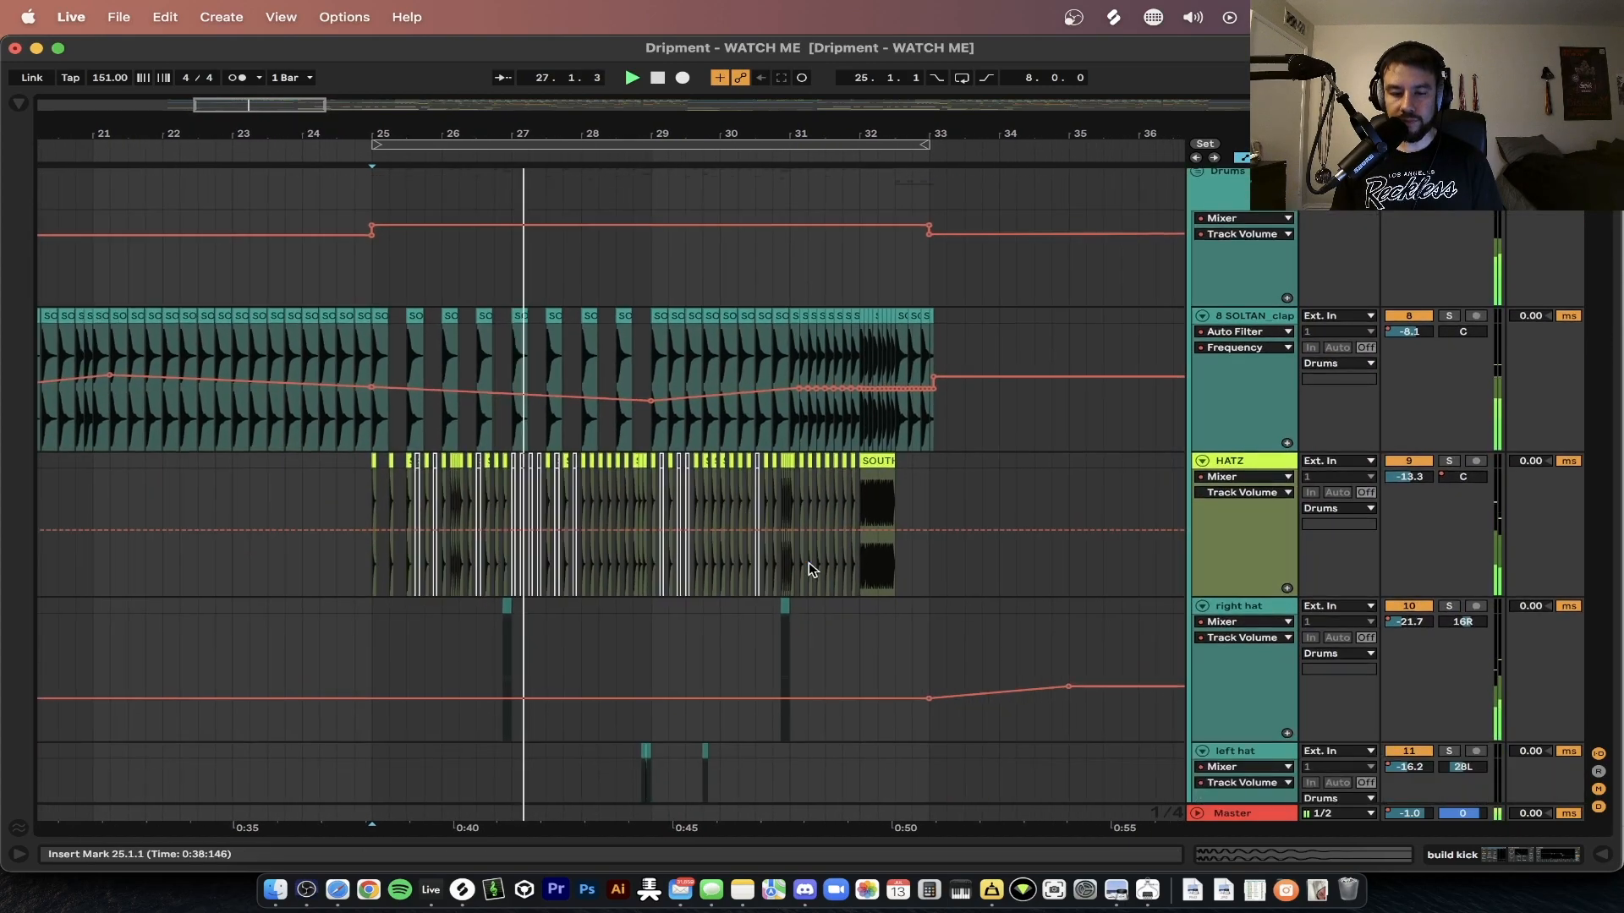
- Follow the SOLTAN clap, HATZ and right and left hat clips through bar 32 with everything playing, and stop playback
scroll(614, 563, "up", 3)
scroll(614, 562, "right", 2)
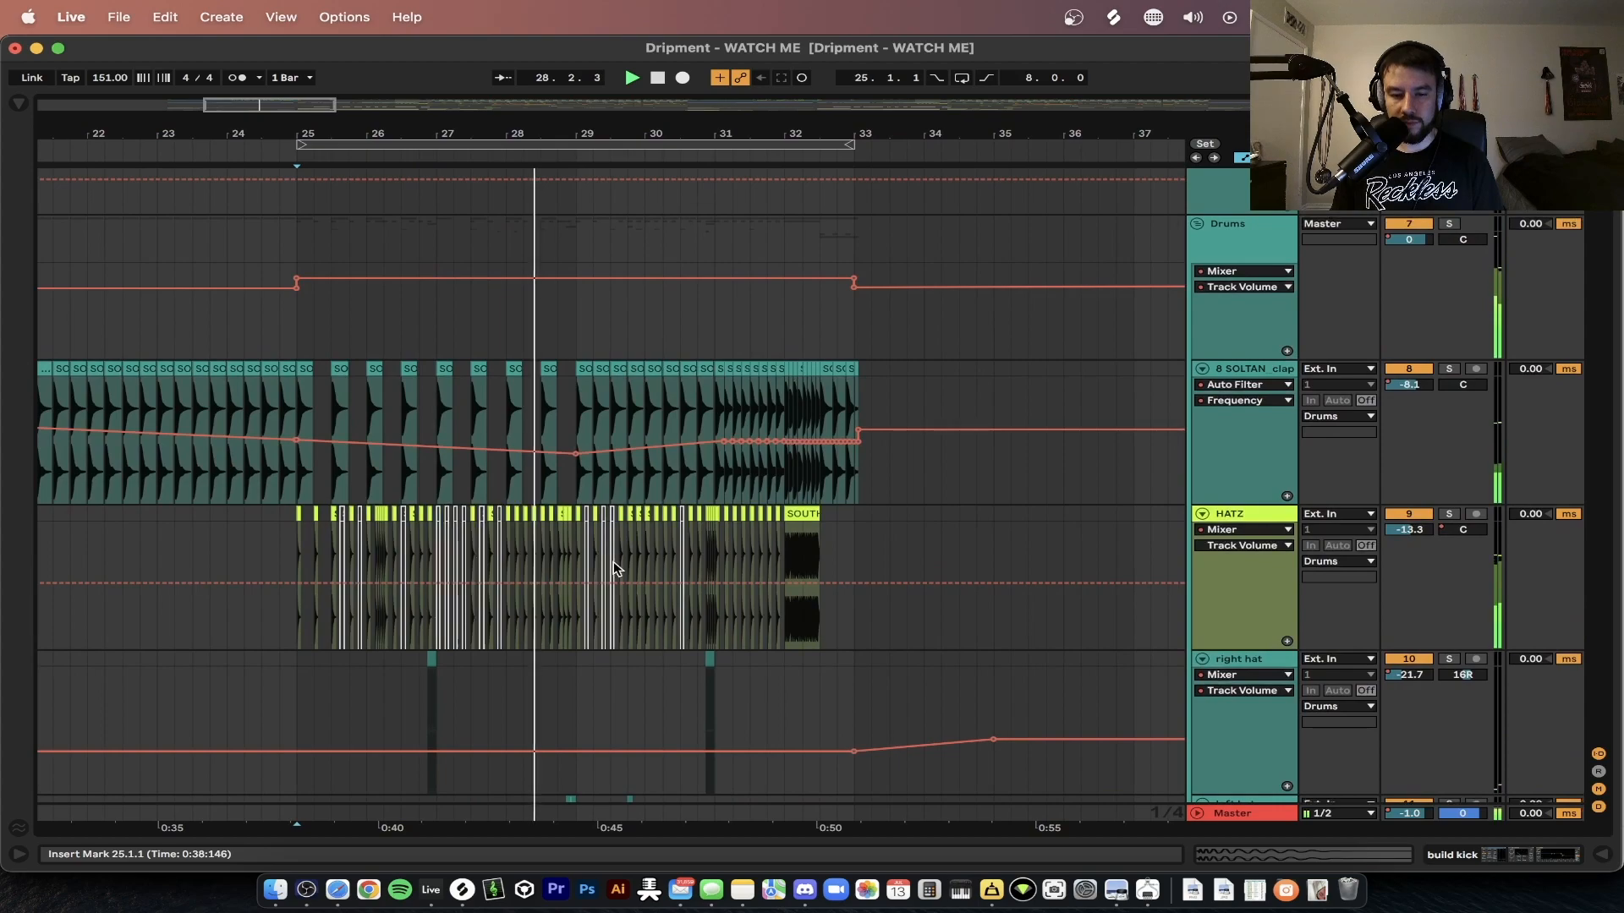
scroll(683, 575, "up", 3)
scroll(684, 573, "down", 5)
scroll(685, 575, "right", 2)
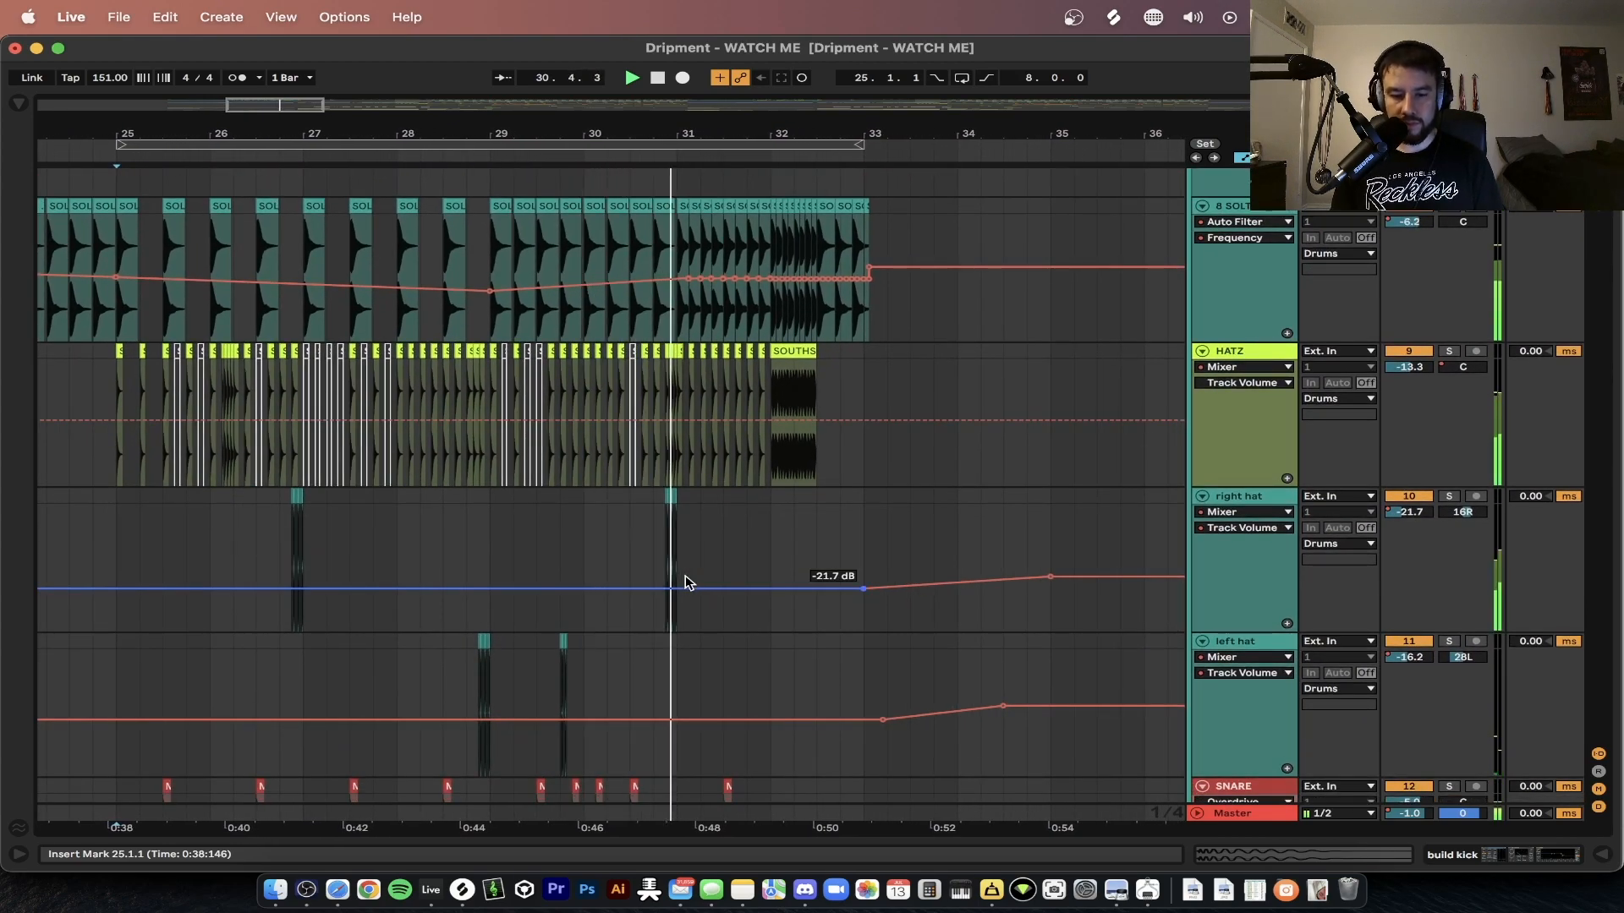
scroll(765, 554, "down", 2)
scroll(765, 554, "right", 1)
scroll(814, 500, "up", 3)
scroll(814, 501, "right", 3)
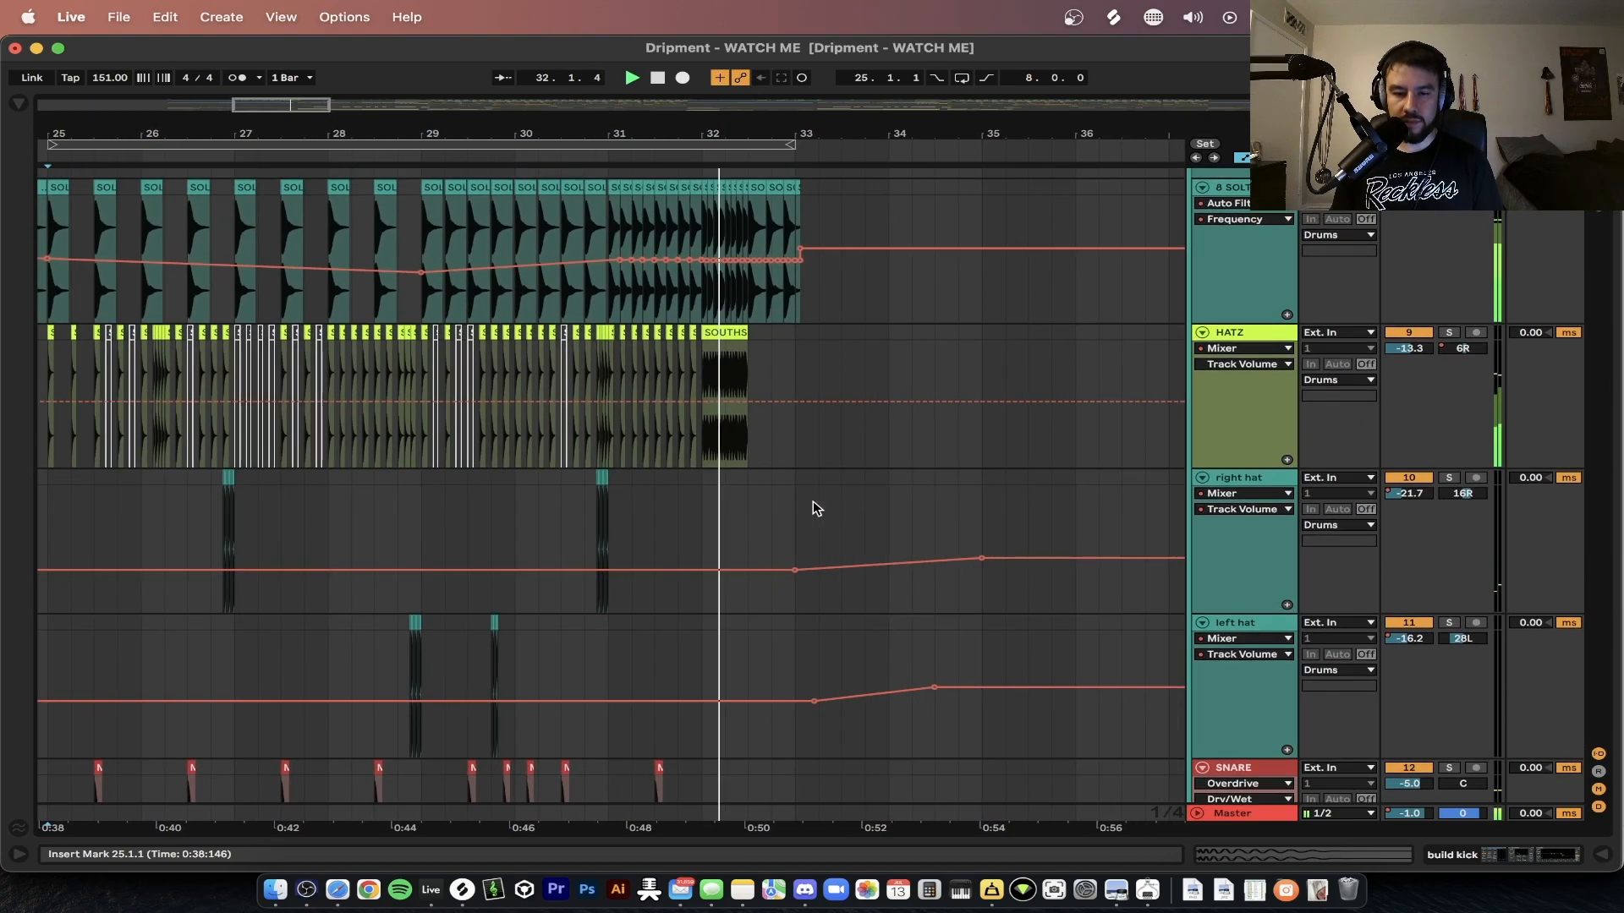
scroll(629, 303, "up", 5)
key("space")
- Select the end of the section from 32.3.1 to 33.1.1 across the drum tracks and play it
left_click(779, 263)
scroll(863, 249, "up", 5)
scroll(863, 249, "right", 1)
left_click(907, 204)
left_click_drag(759, 184, 912, 742)
key("space")
key("space")
- Replay the selected fill and locate its MURDA snare and TA MK kick clips among the lower drum tracks
scroll(895, 637, "up", 10)
scroll(895, 637, "down", 15)
scroll(894, 637, "down", 10)
key("space")
key("space")
scroll(862, 425, "up", 2)
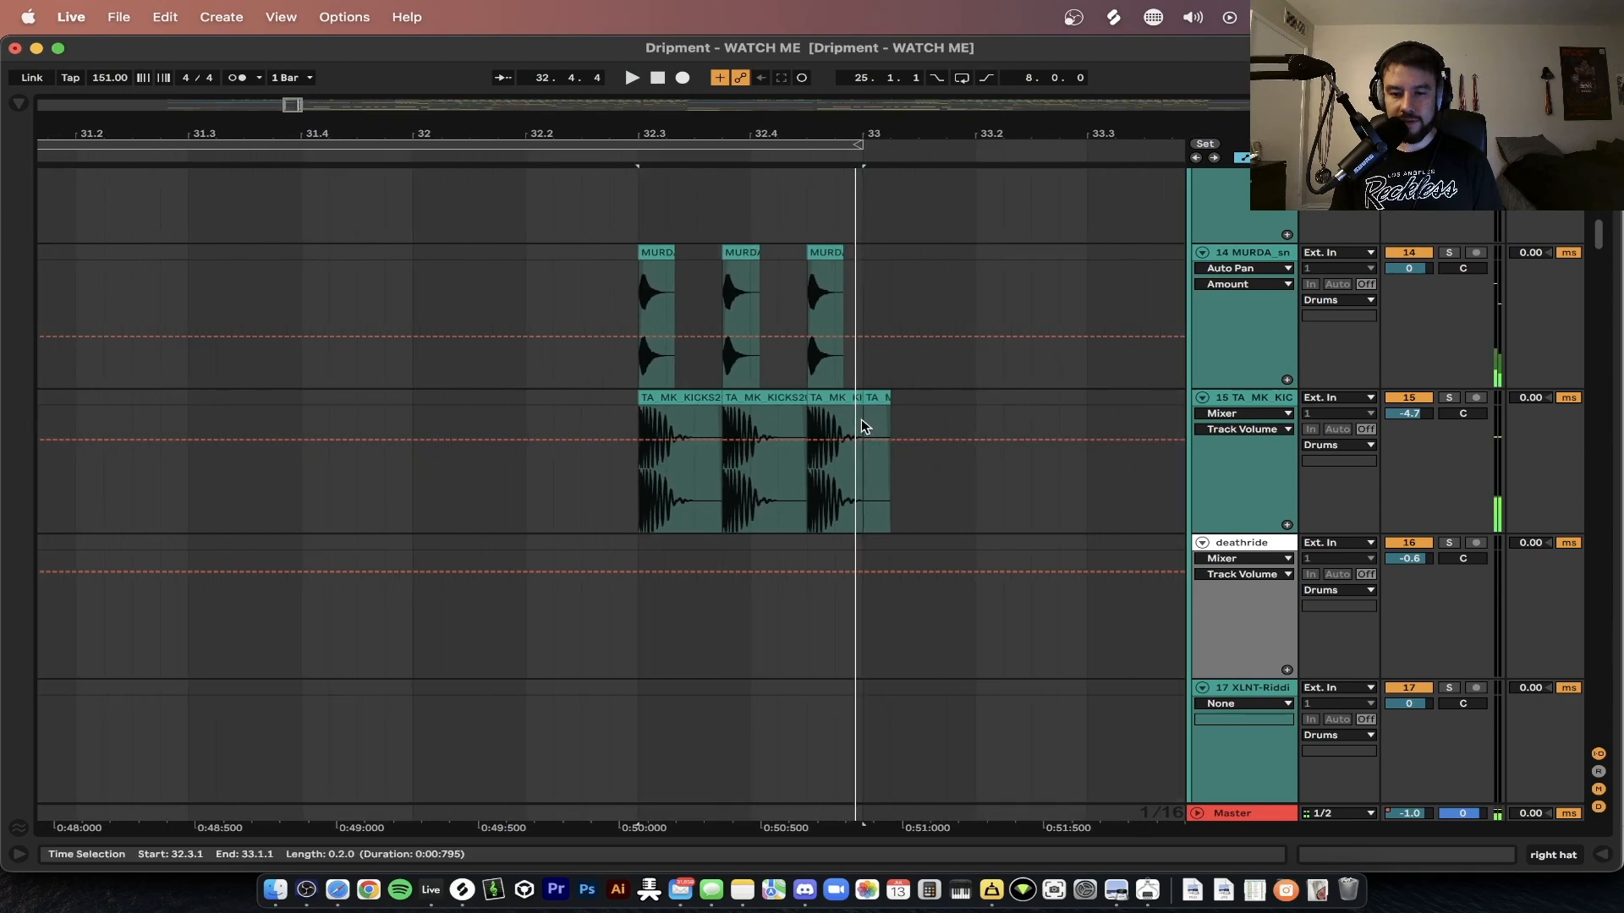
- Solo the MURDA snare and TA MK kick tracks and play their fill from 32.3.1
left_click(1448, 253)
key("space")
left_click(1449, 398)
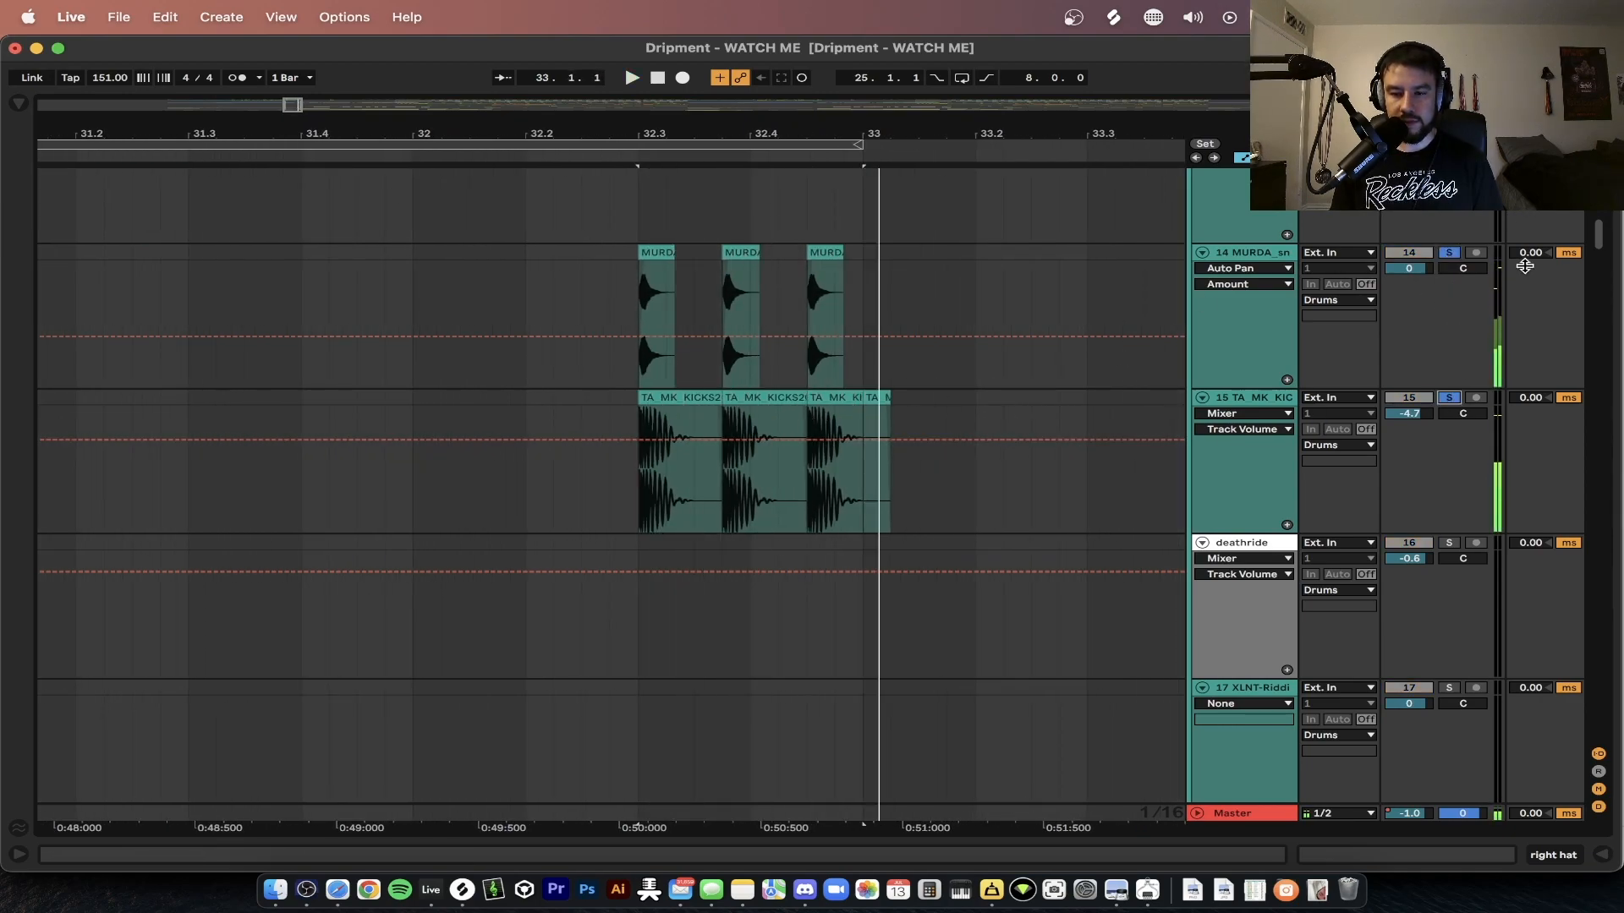
- Replay the fill with the solos cleared and look through the drum, Mid Basses, Sub and FX tracks around bar 33
scroll(520, 420, "down", 15)
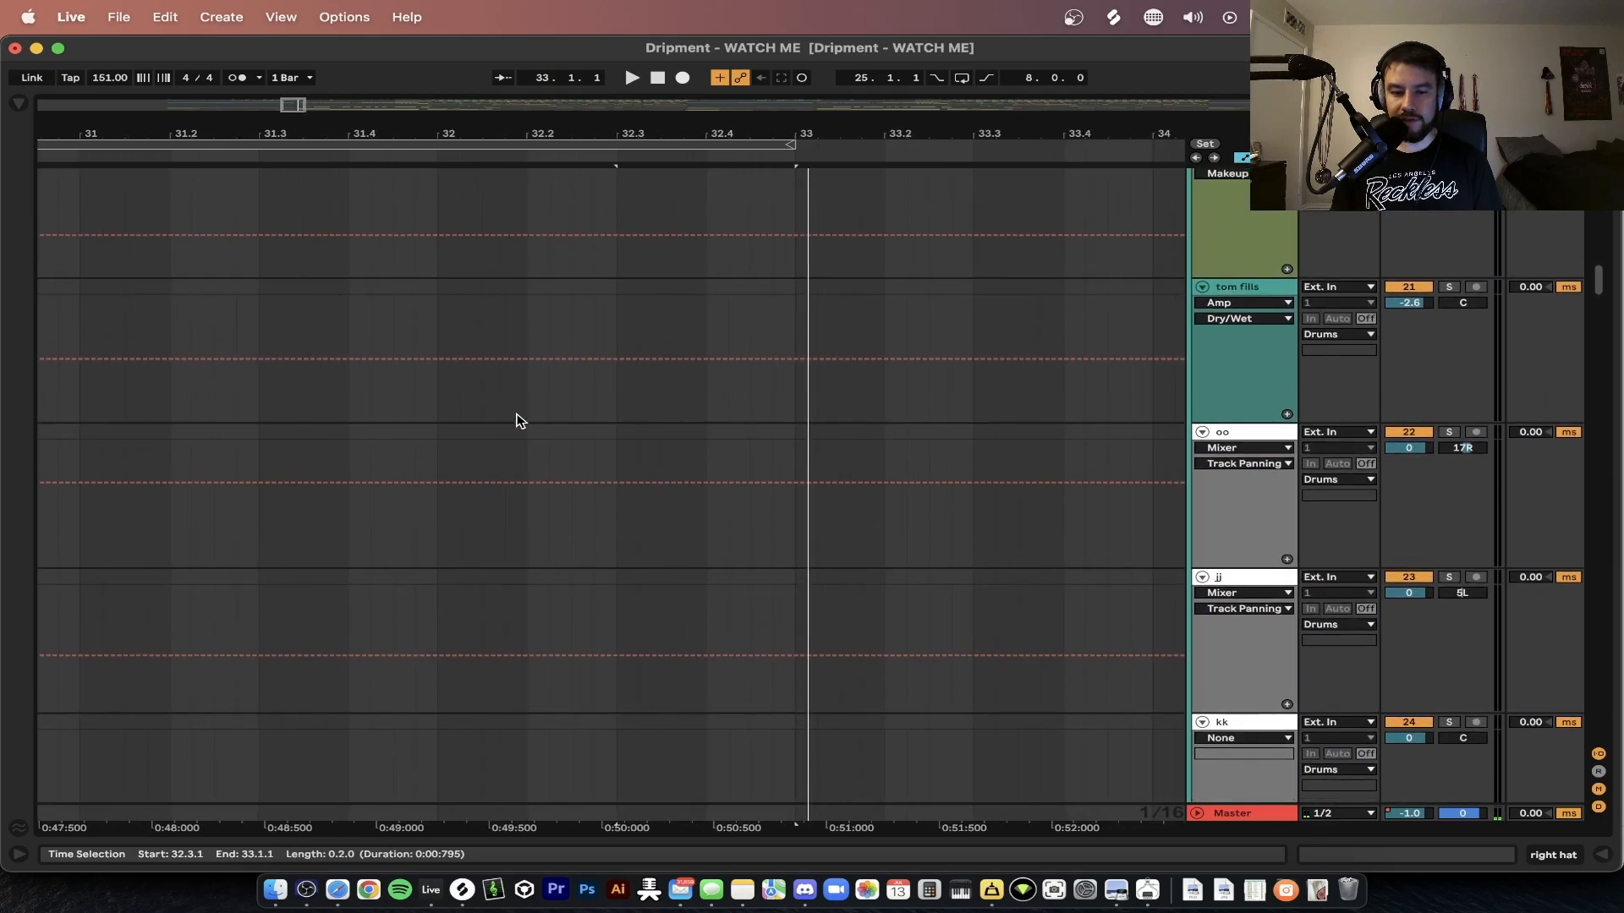
scroll(519, 421, "down", 20)
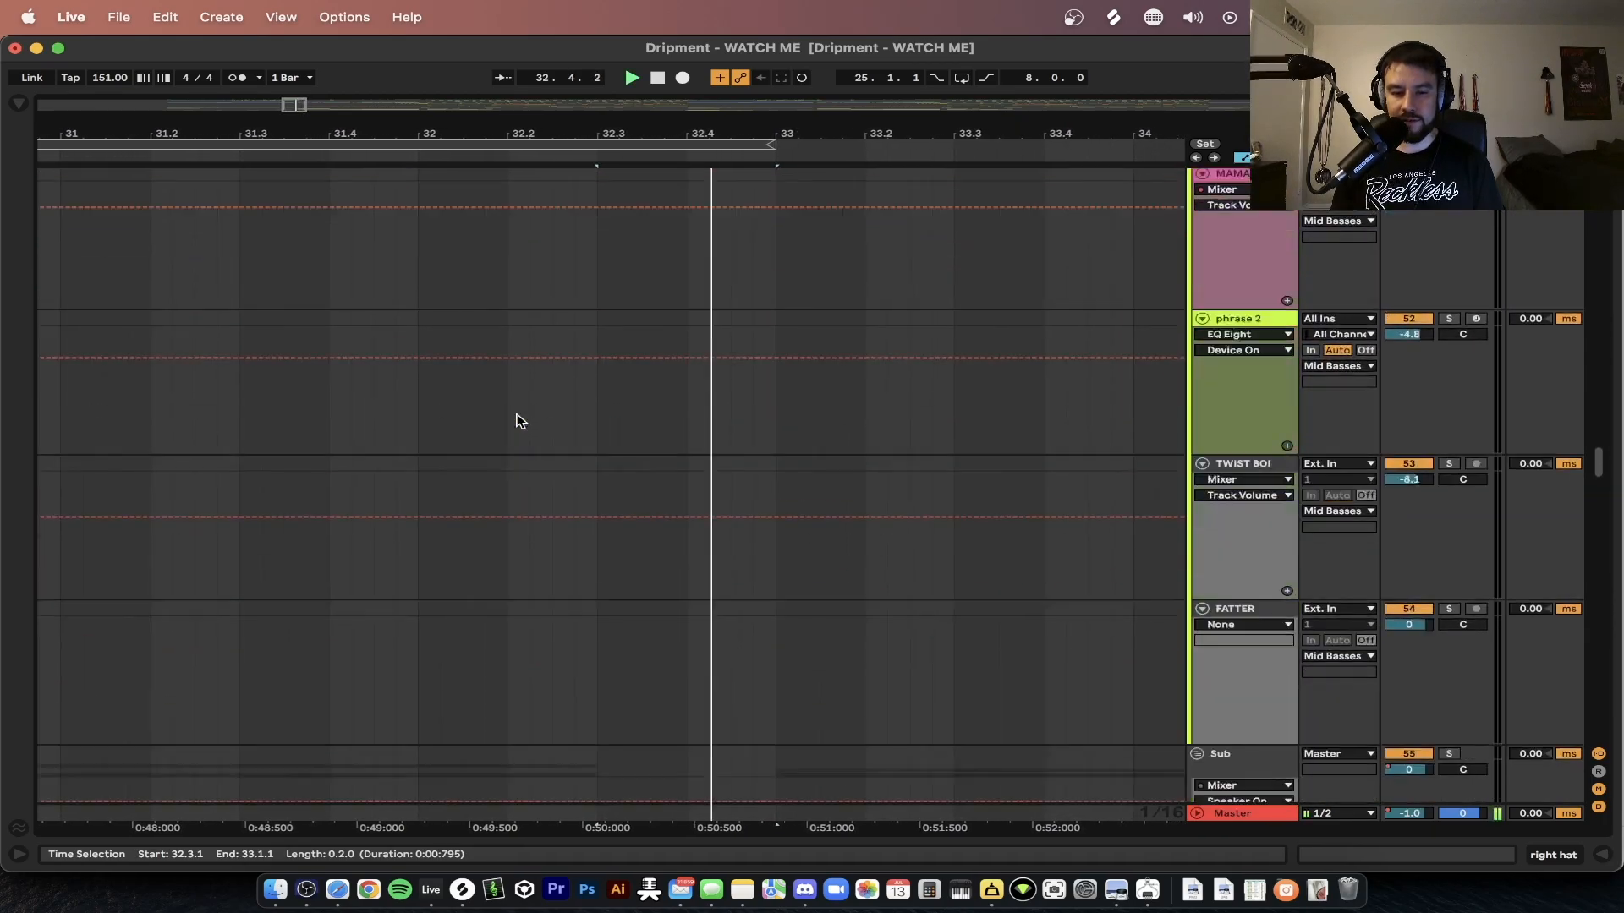
scroll(519, 420, "down", 20)
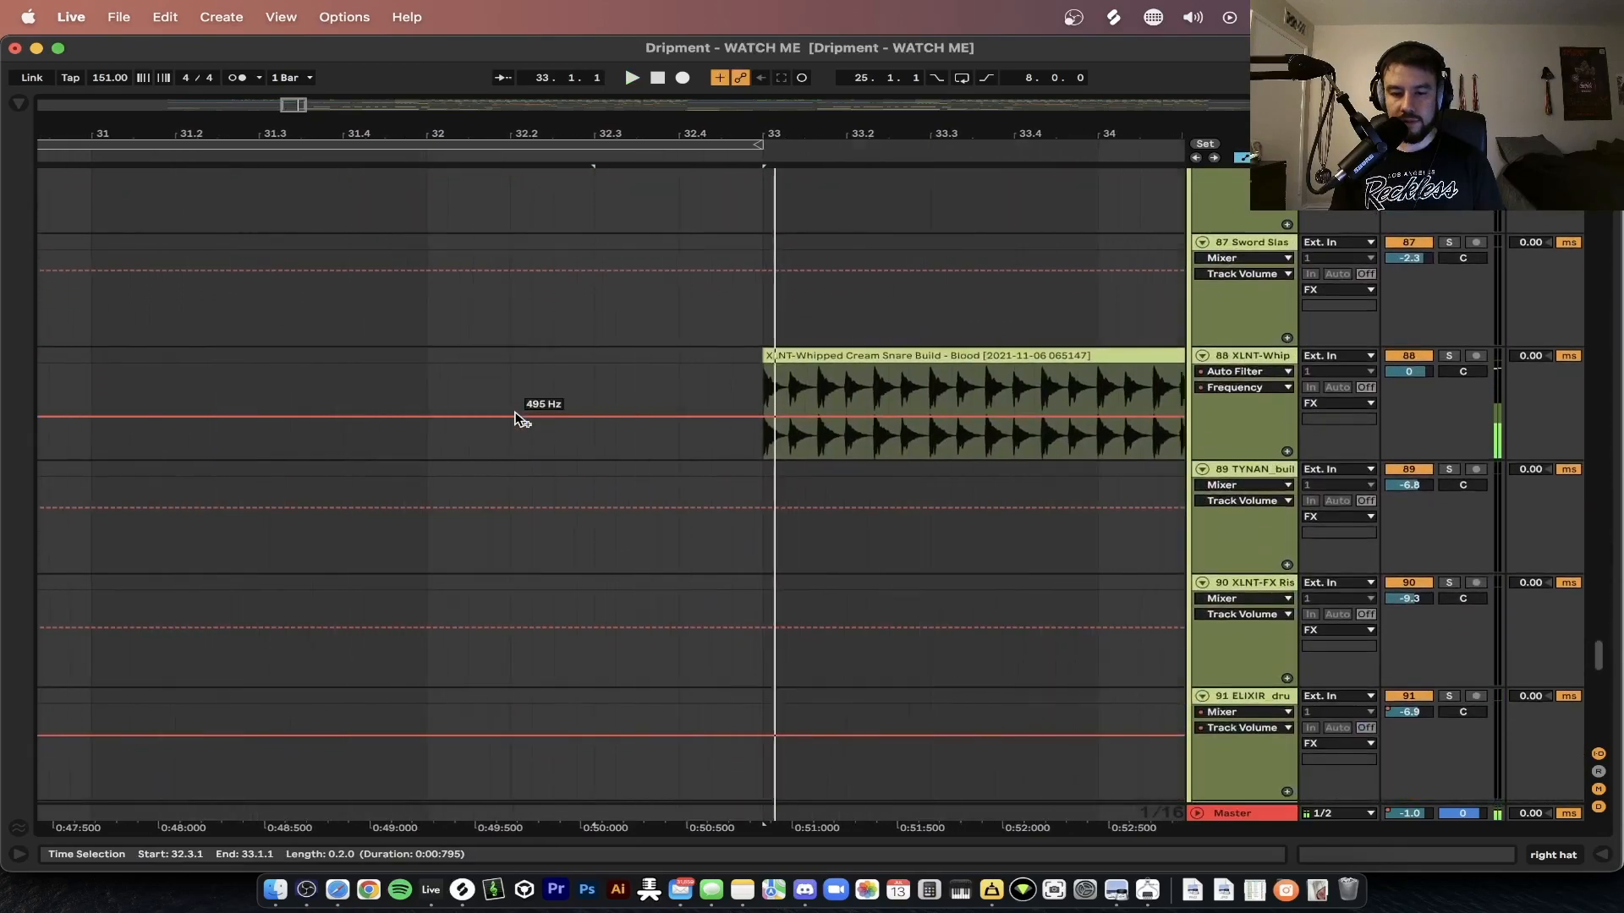
scroll(519, 421, "up", 20)
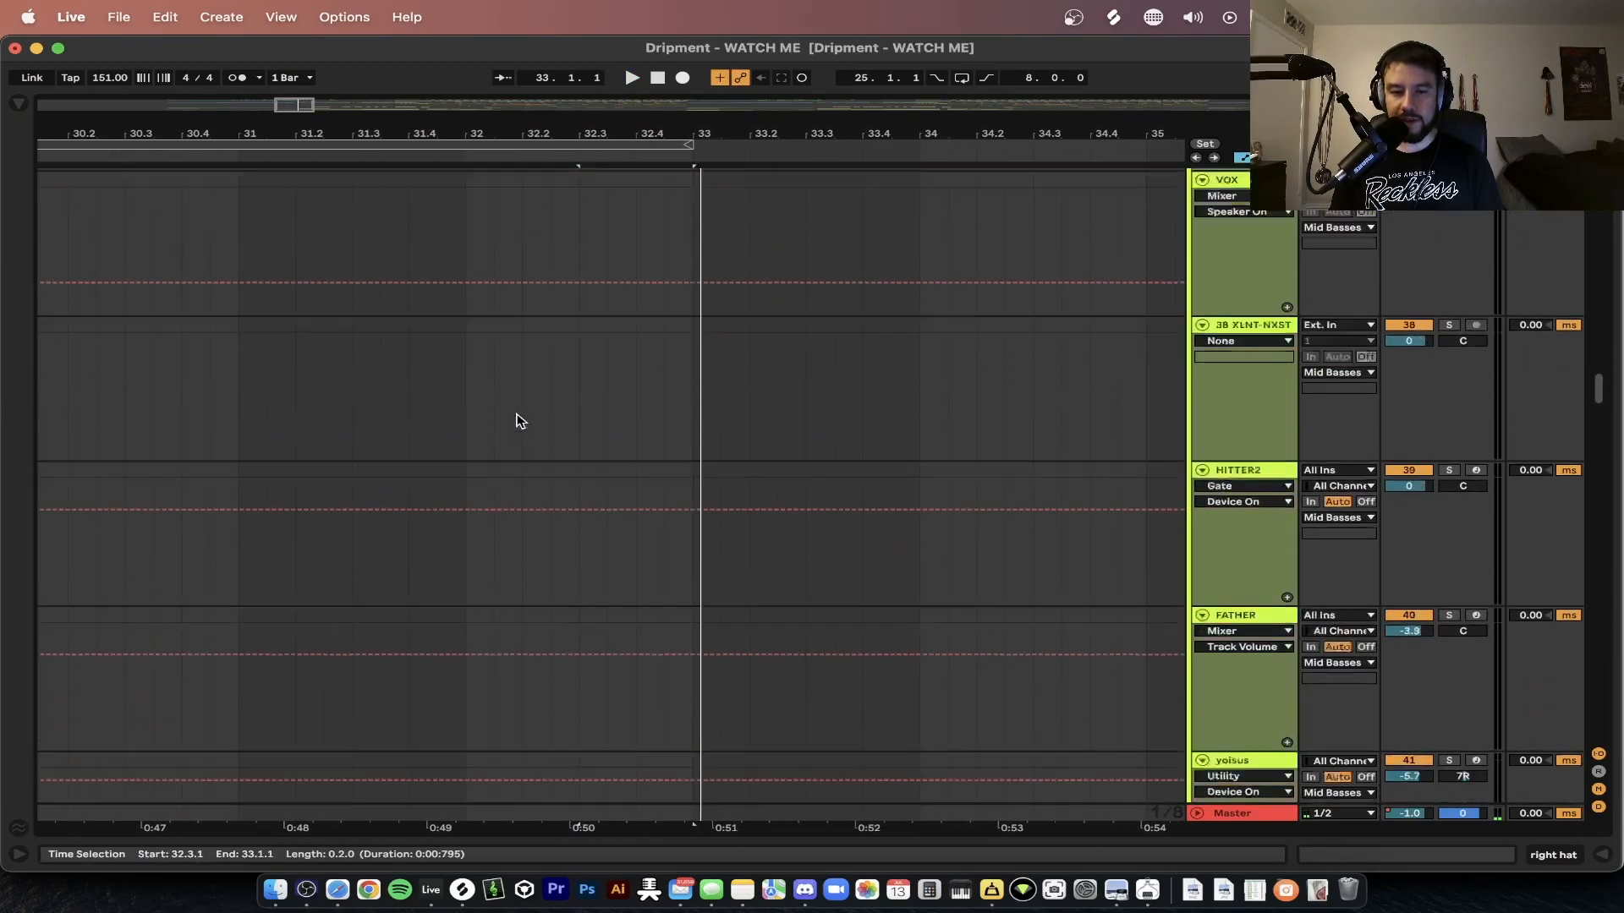
- Place the insert marker at bar 33 on the BOY track and play the start of the next section
left_click(689, 256)
key("space")
scroll(689, 254, "up", 5)
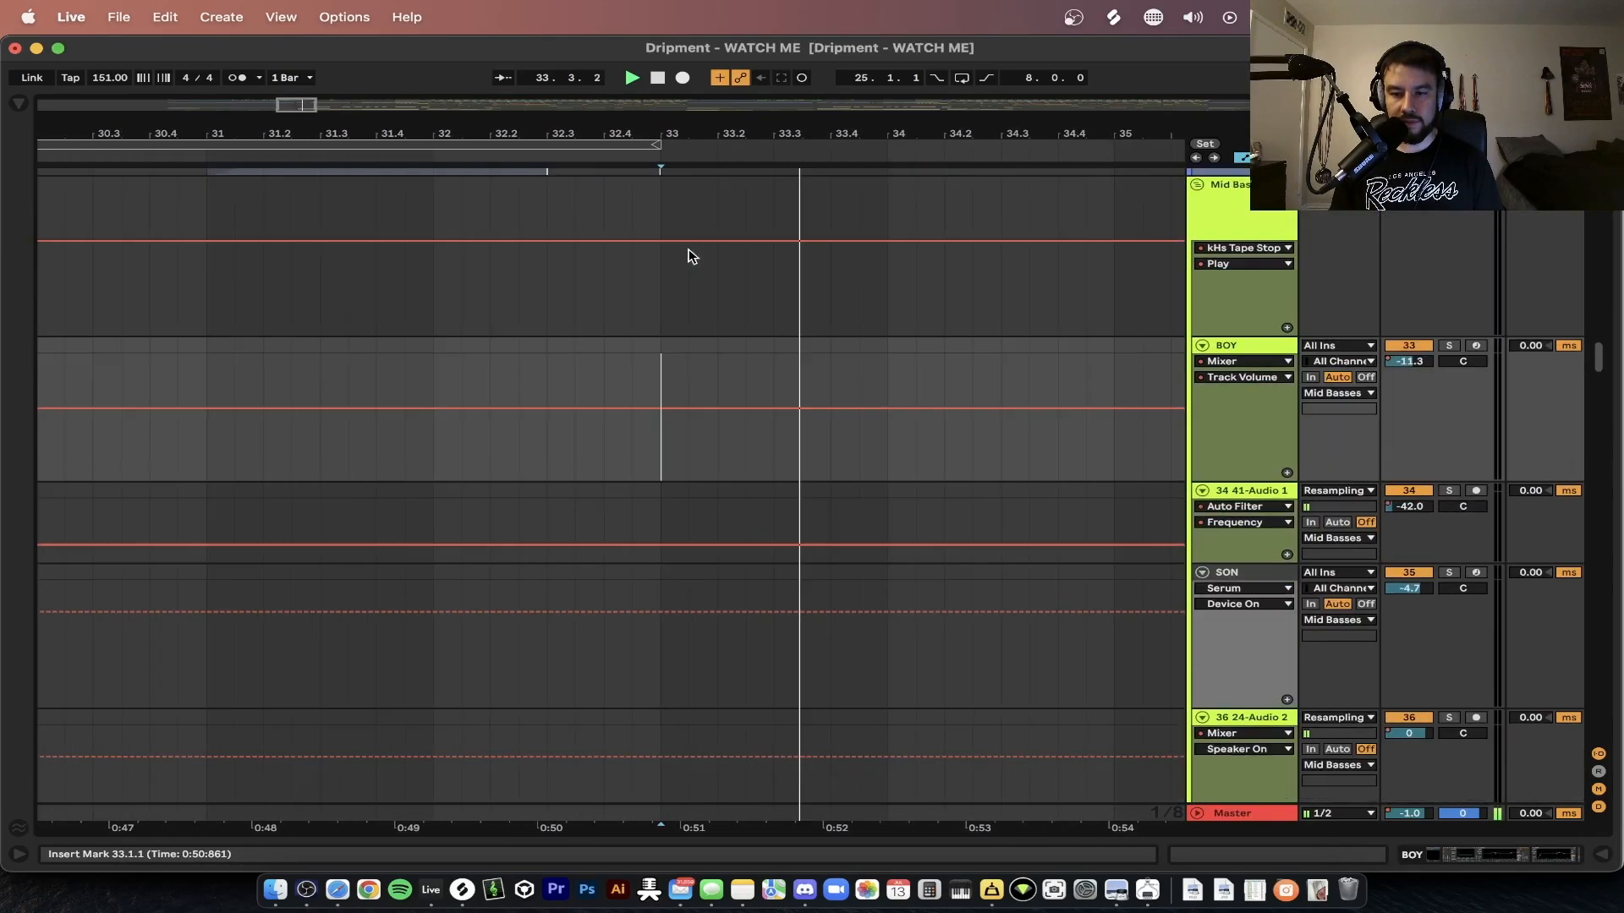
key("space")
- Find the intro sub track in the Sub group and open its MIDI clip at bar 25
scroll(688, 250, "down", 20)
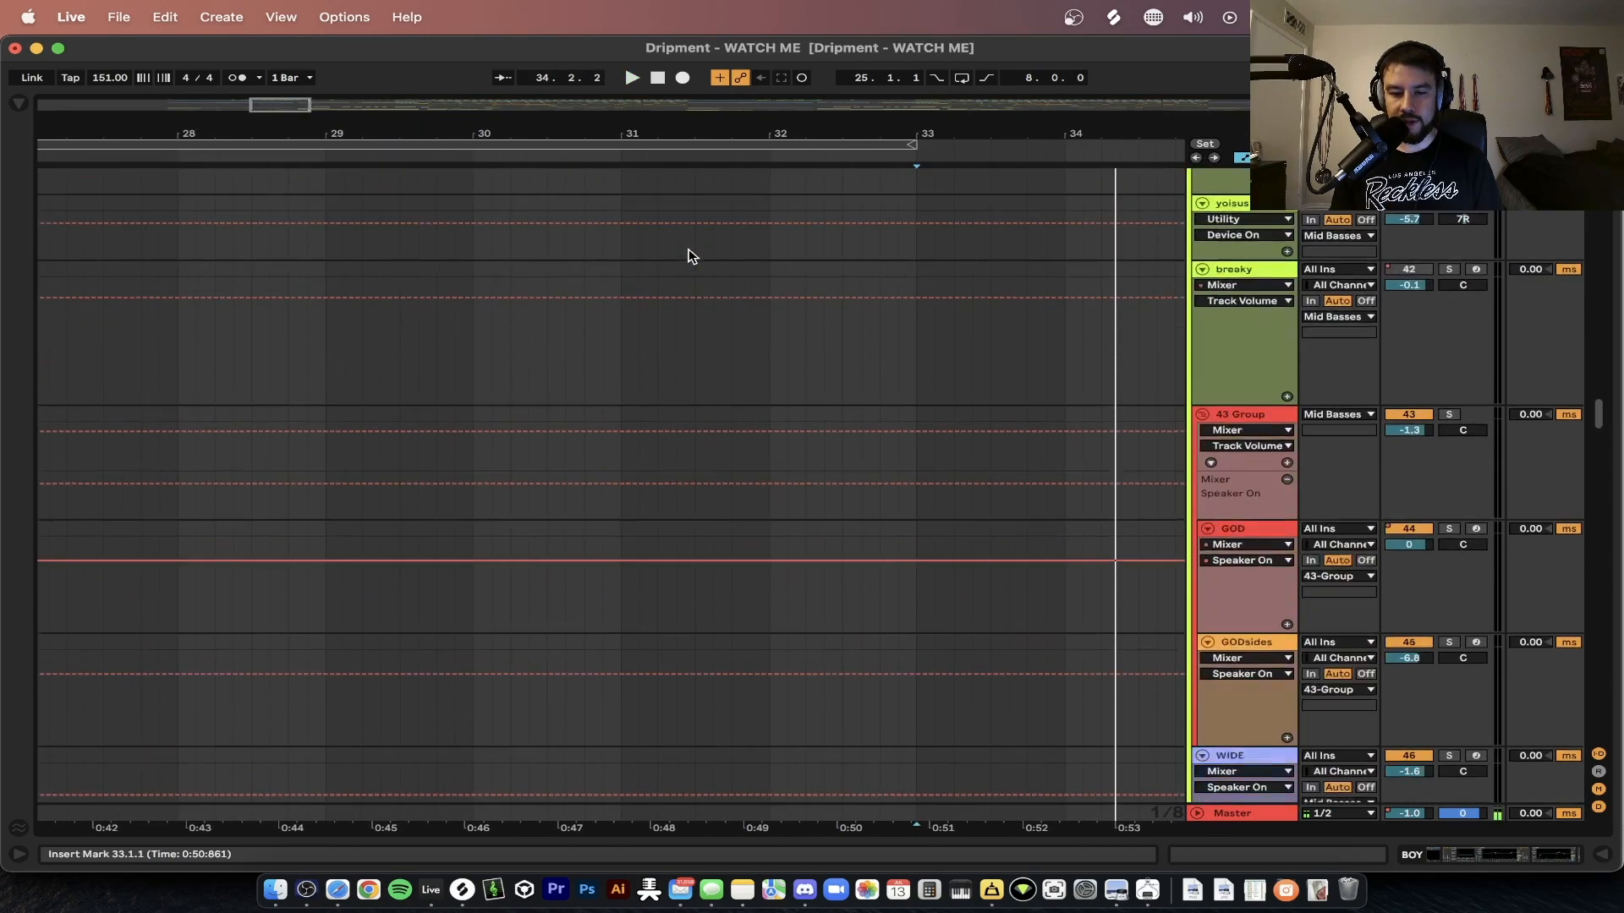
scroll(688, 254, "down", 8)
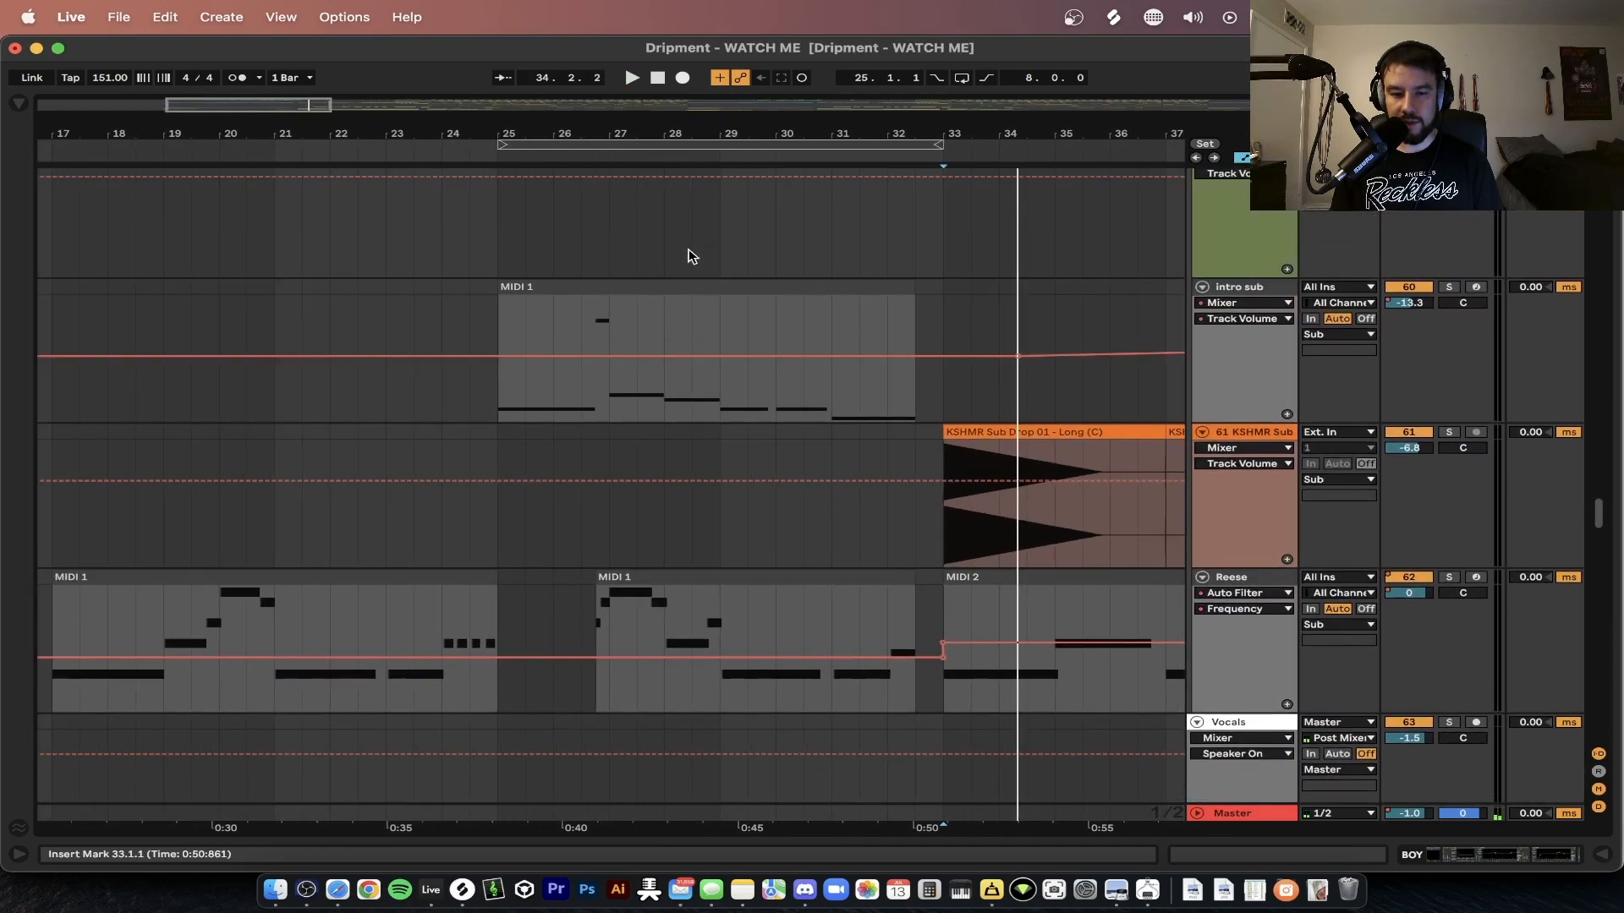
left_click(561, 286)
double_click(637, 290)
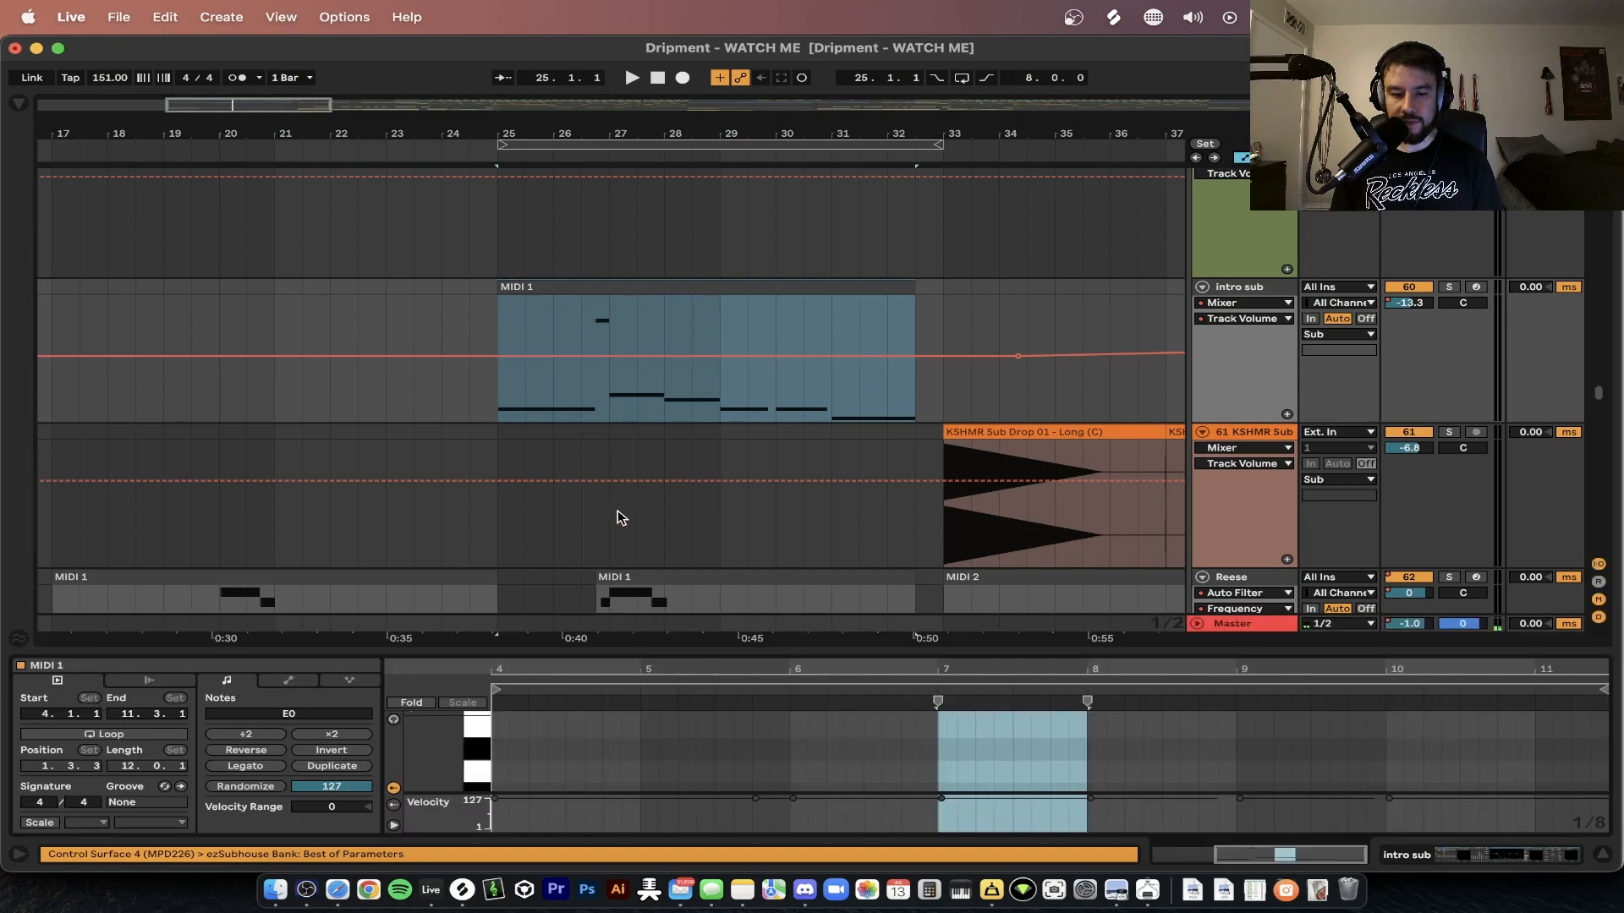
- Enlarge the note editor and play the intro sub clip from bar 25 to follow its notes
left_click_drag(542, 646, 573, 230)
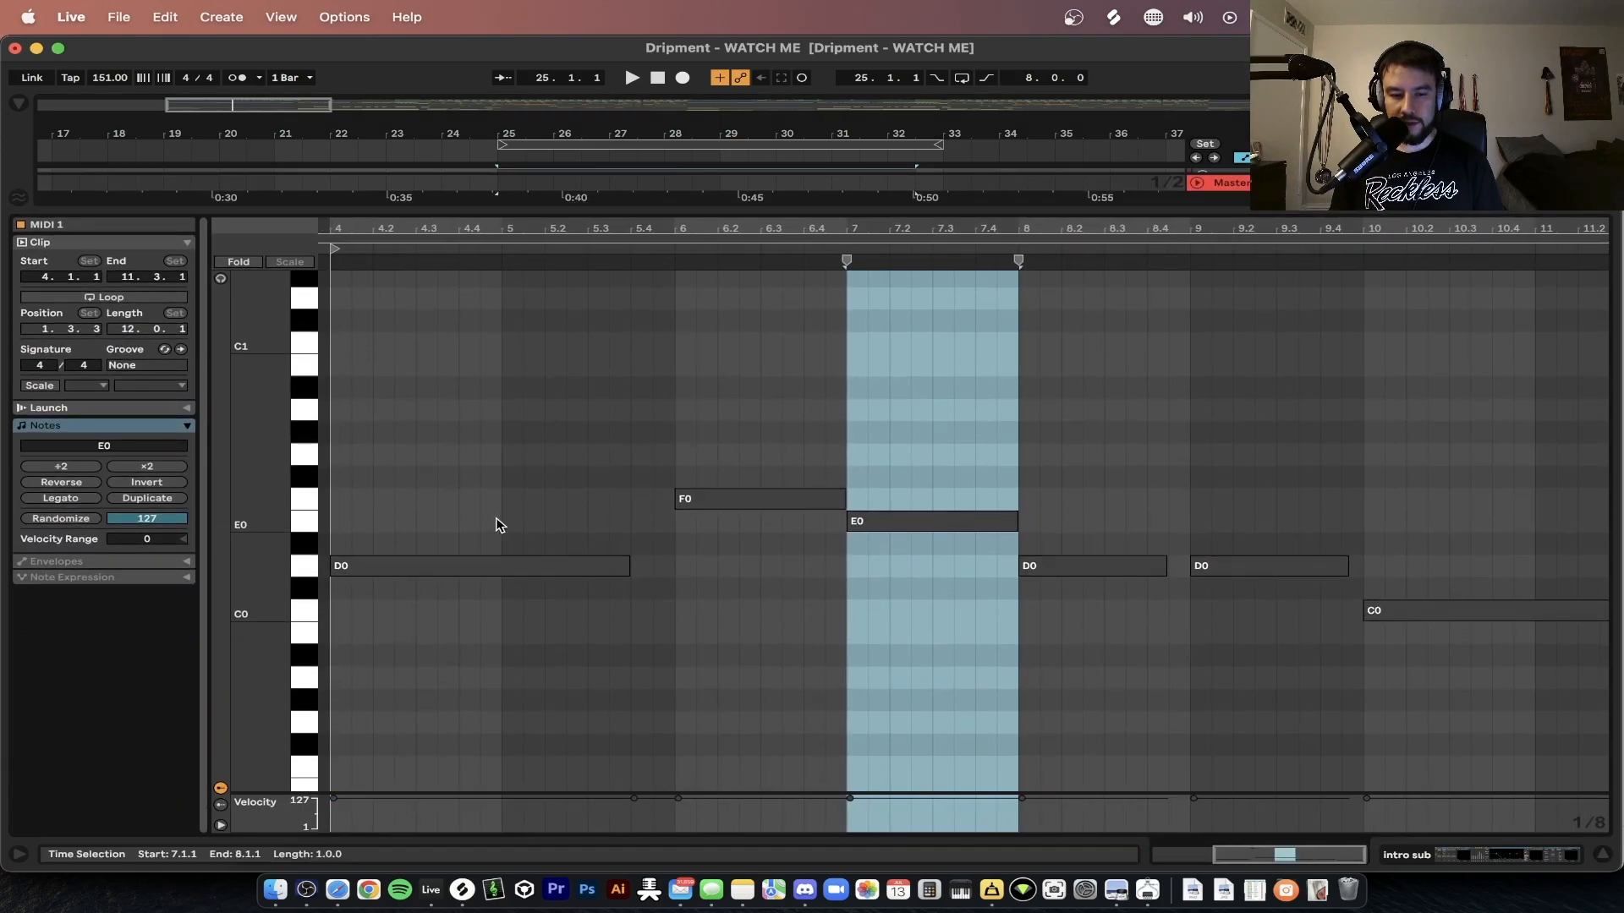
left_click(490, 518)
key("space")
scroll(585, 627, "up", 1)
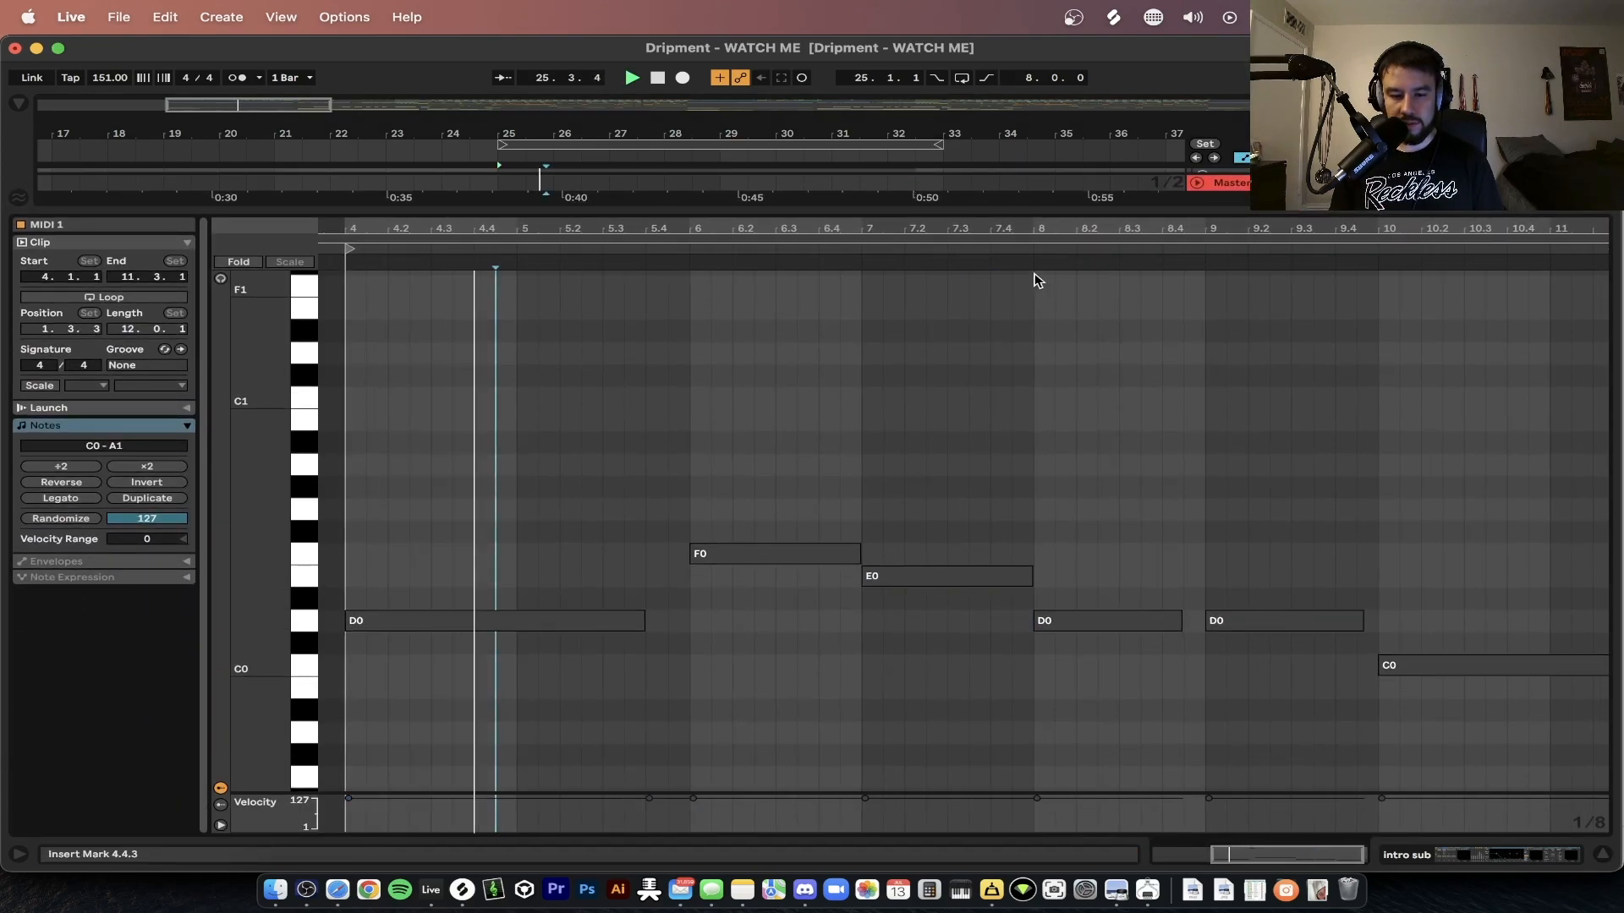
- Shrink the note editor and select the Reese clip starting at 26.4.1 to compare it with the intro sub clip
left_click_drag(875, 210, 876, 607)
scroll(876, 445, "down", 2)
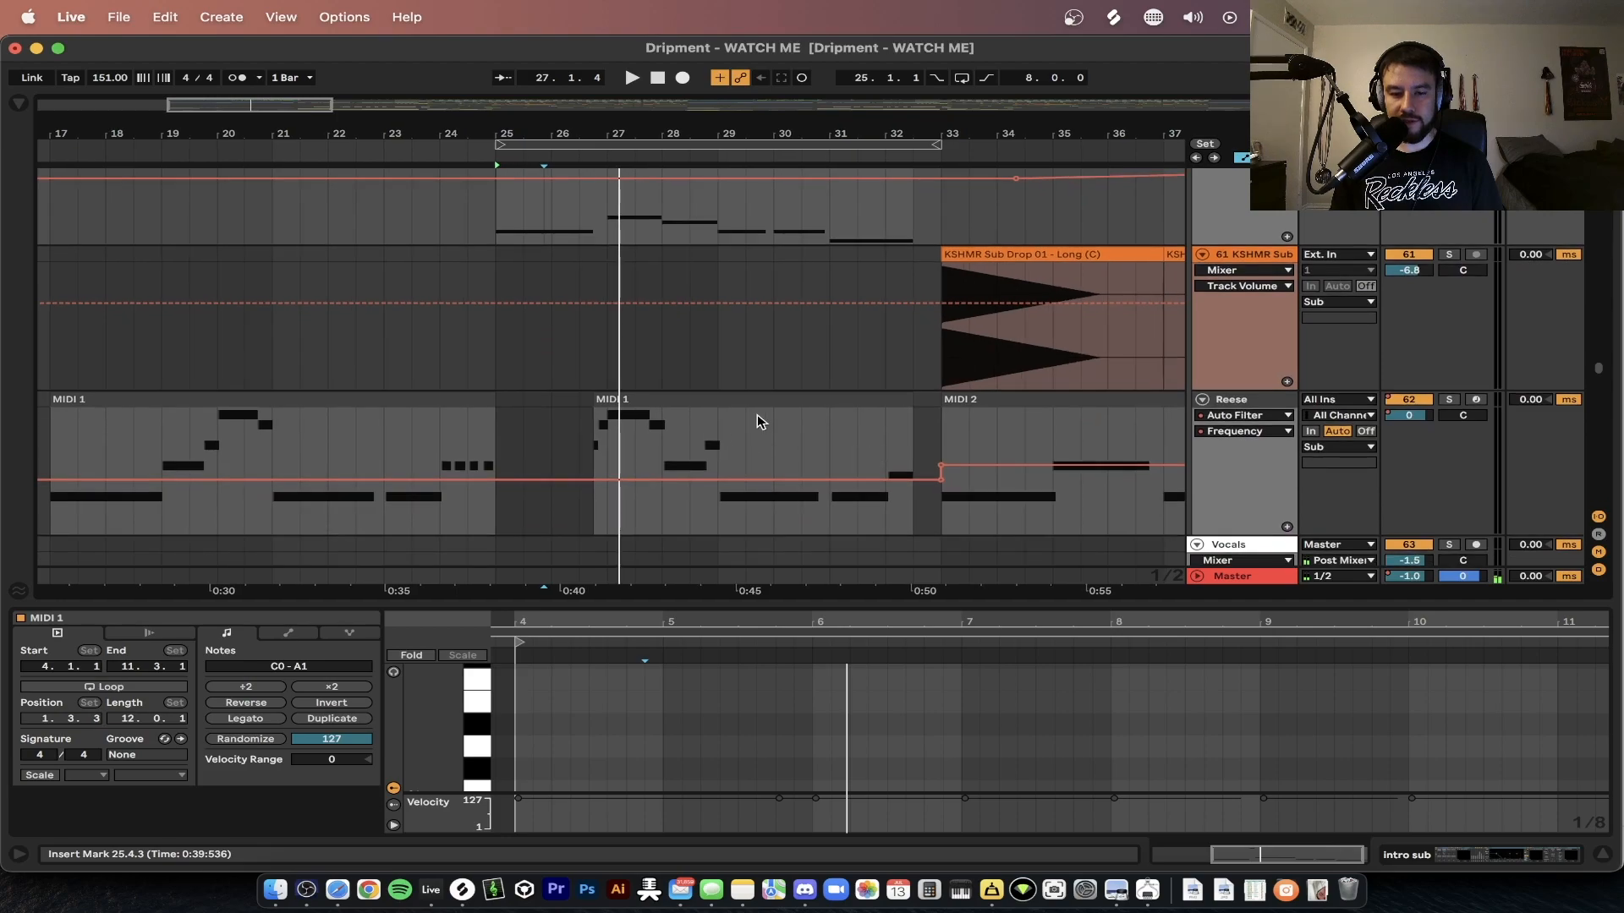
left_click(684, 401)
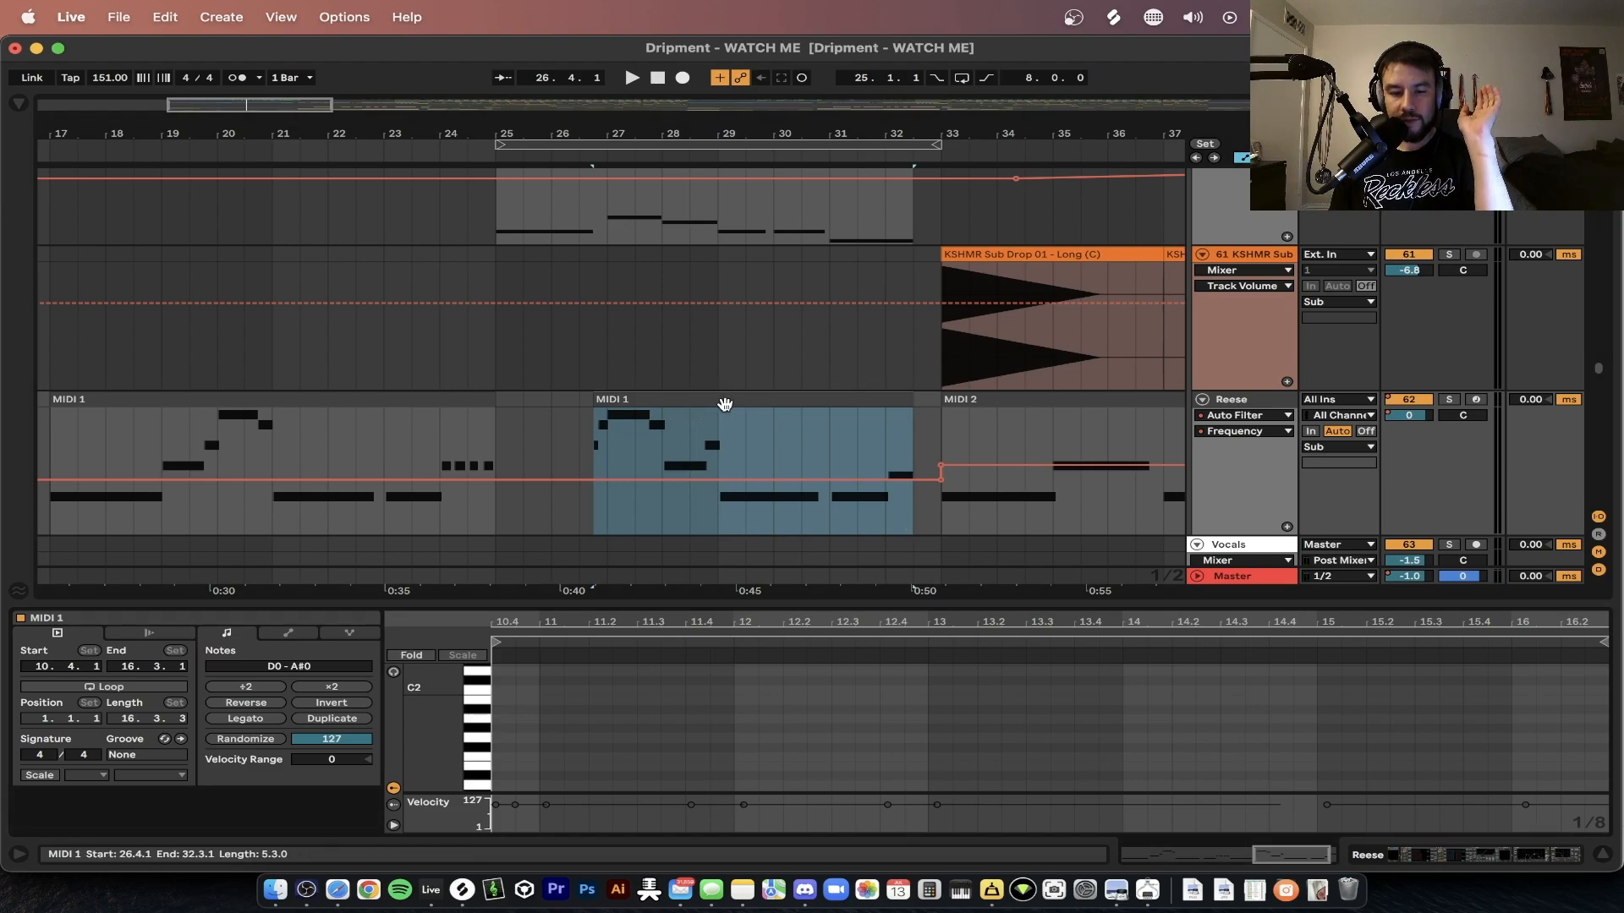
scroll(655, 364, "up", 2)
scroll(643, 296, "left", 1)
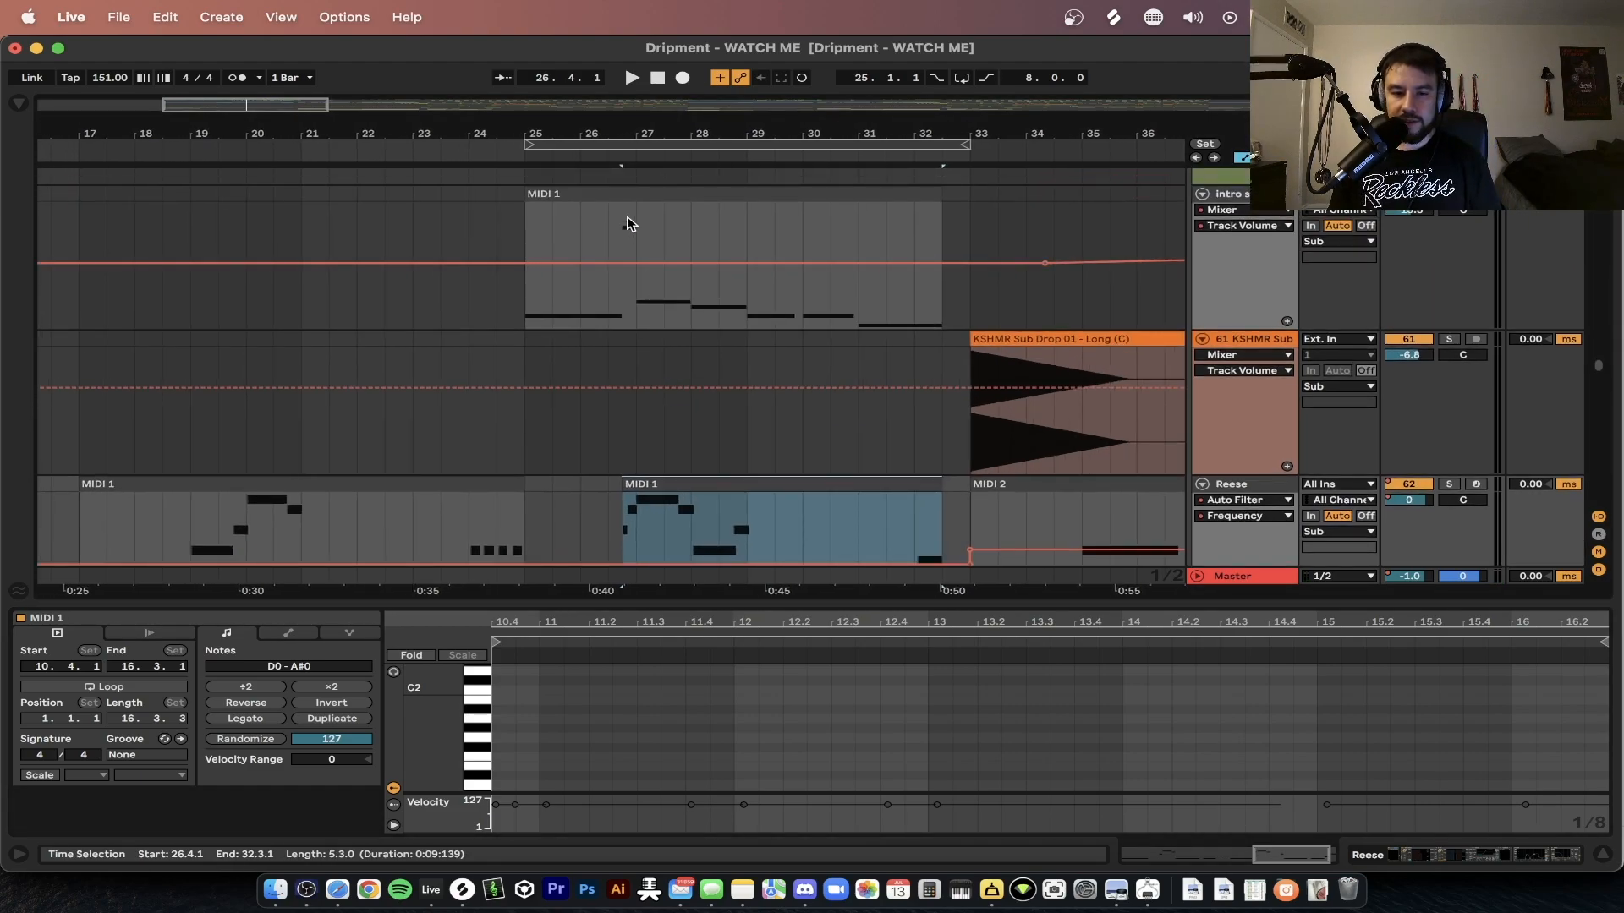
- Show the intro sub clip's notes again in an enlarged note editor and examine the bass line
left_click(602, 197)
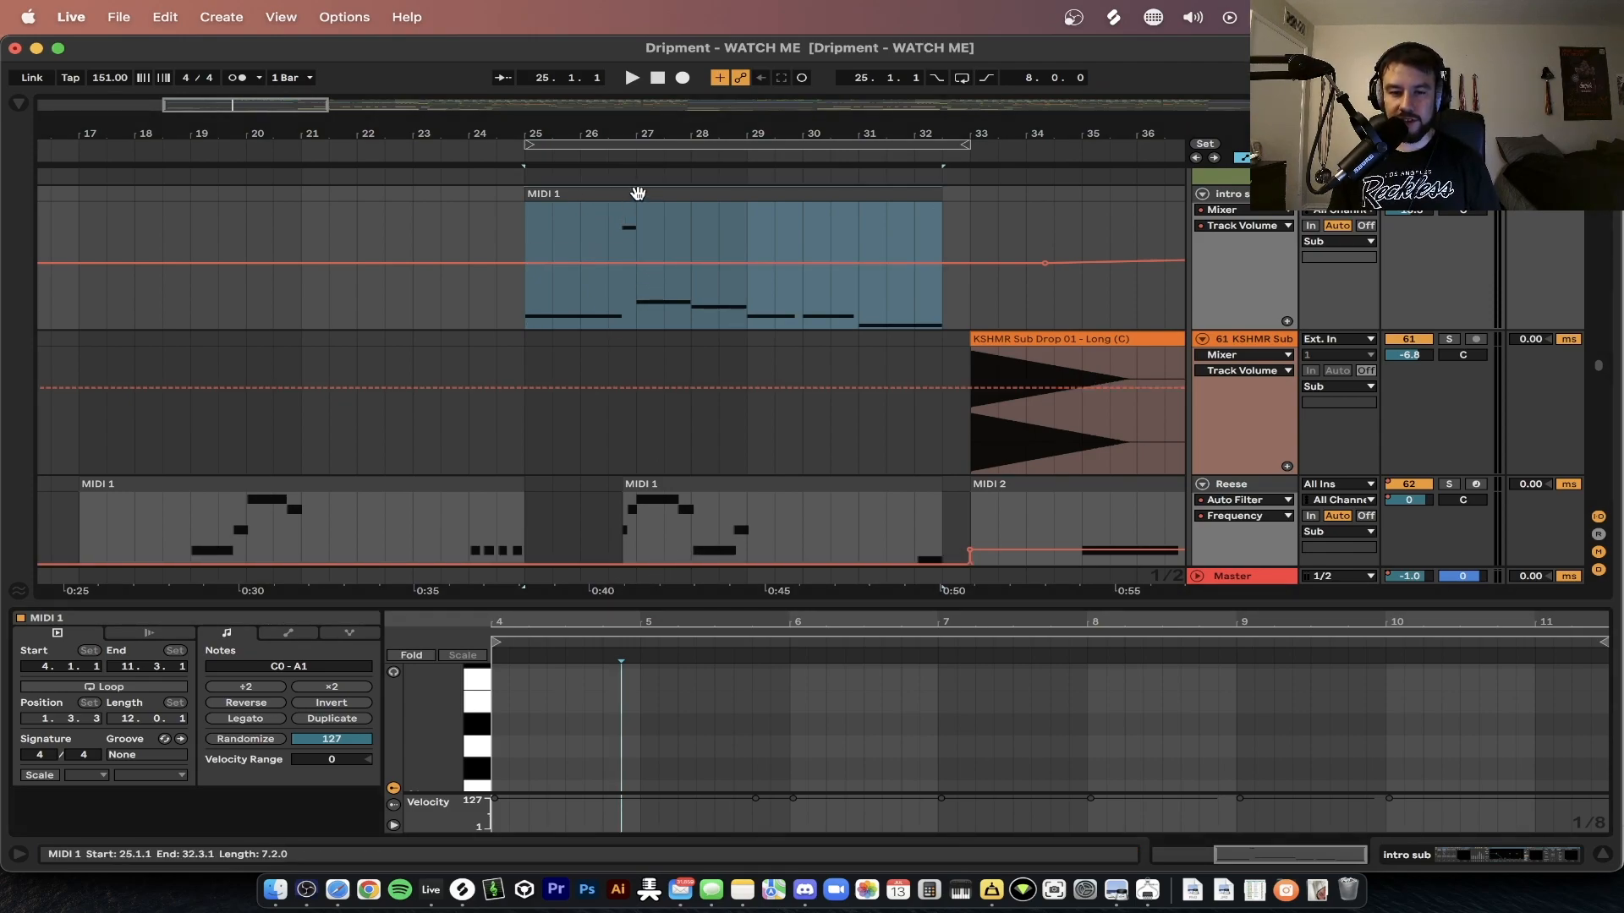
left_click_drag(681, 604, 744, 356)
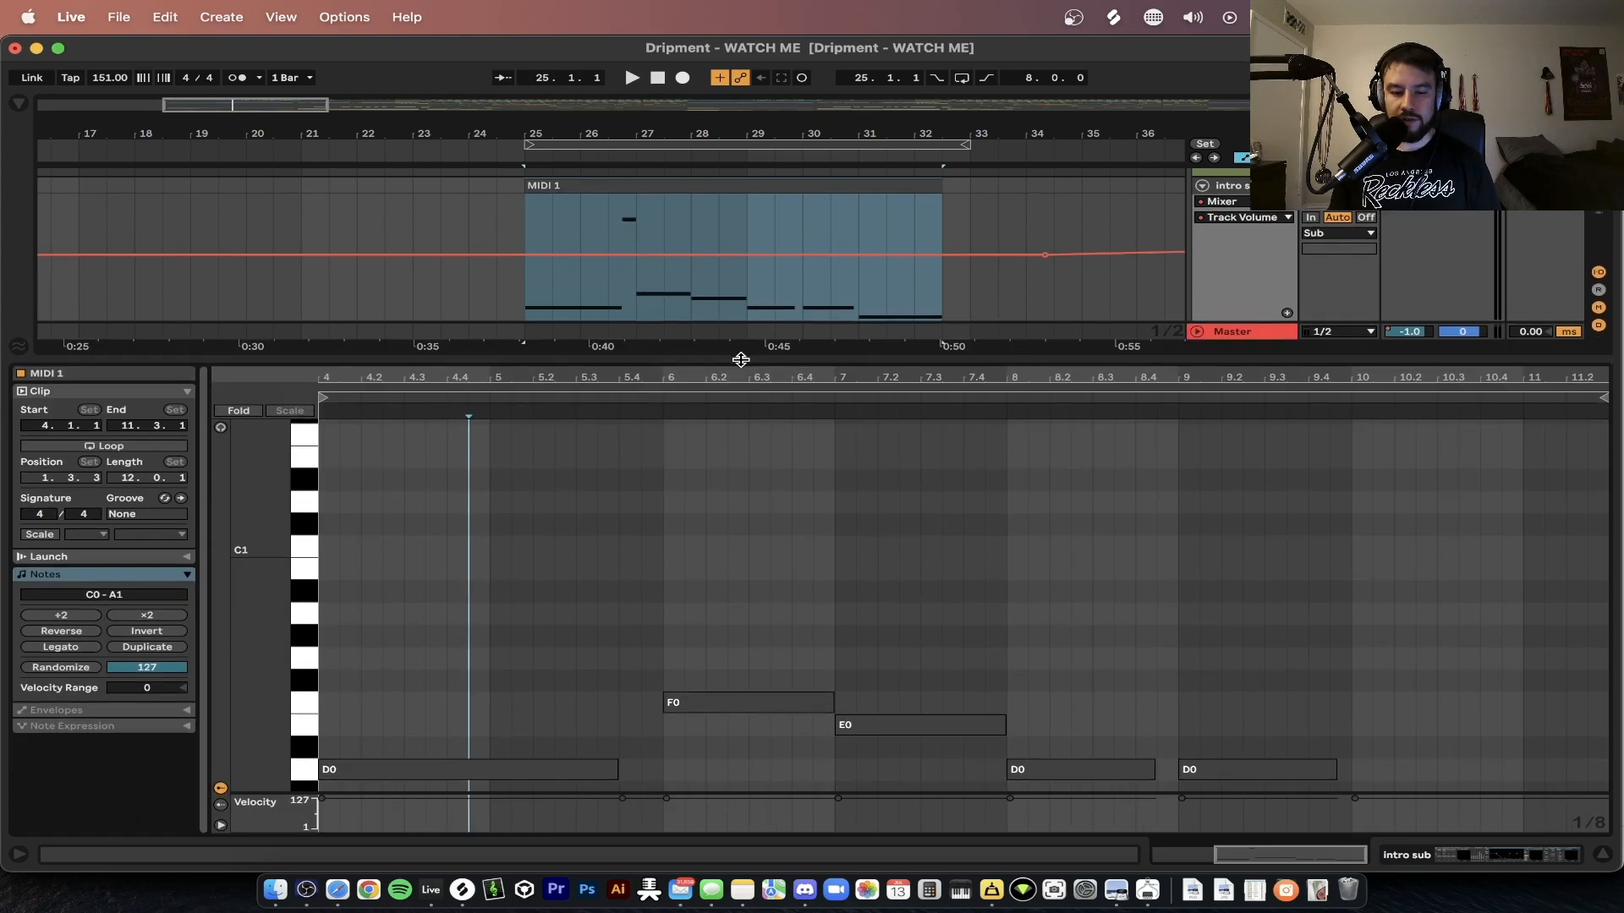
scroll(794, 640, "right", 1)
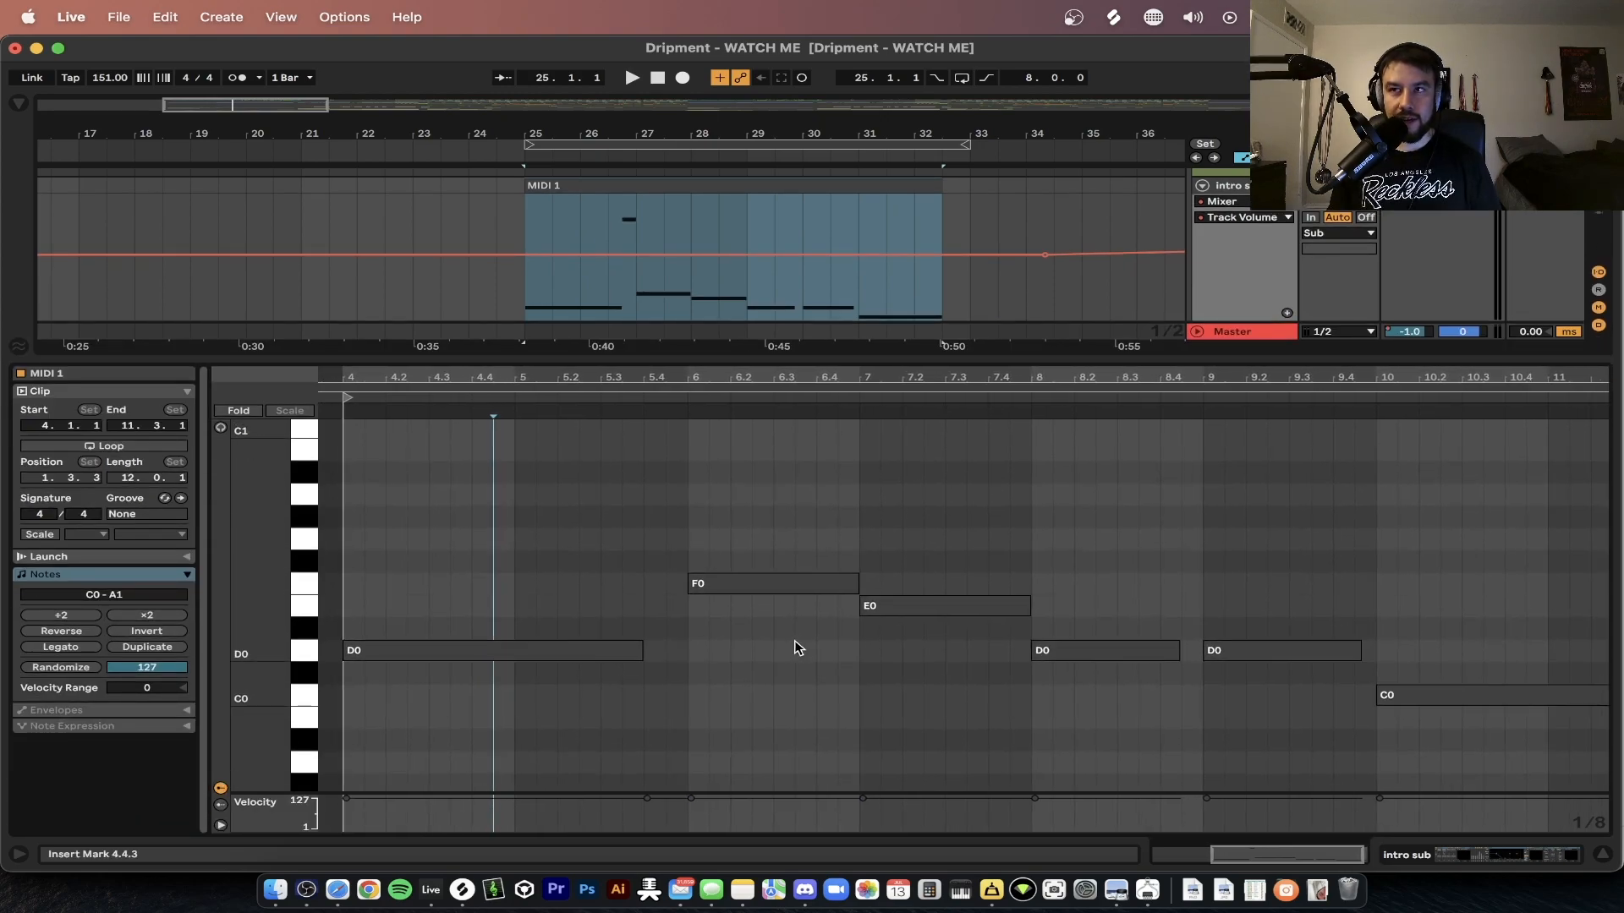
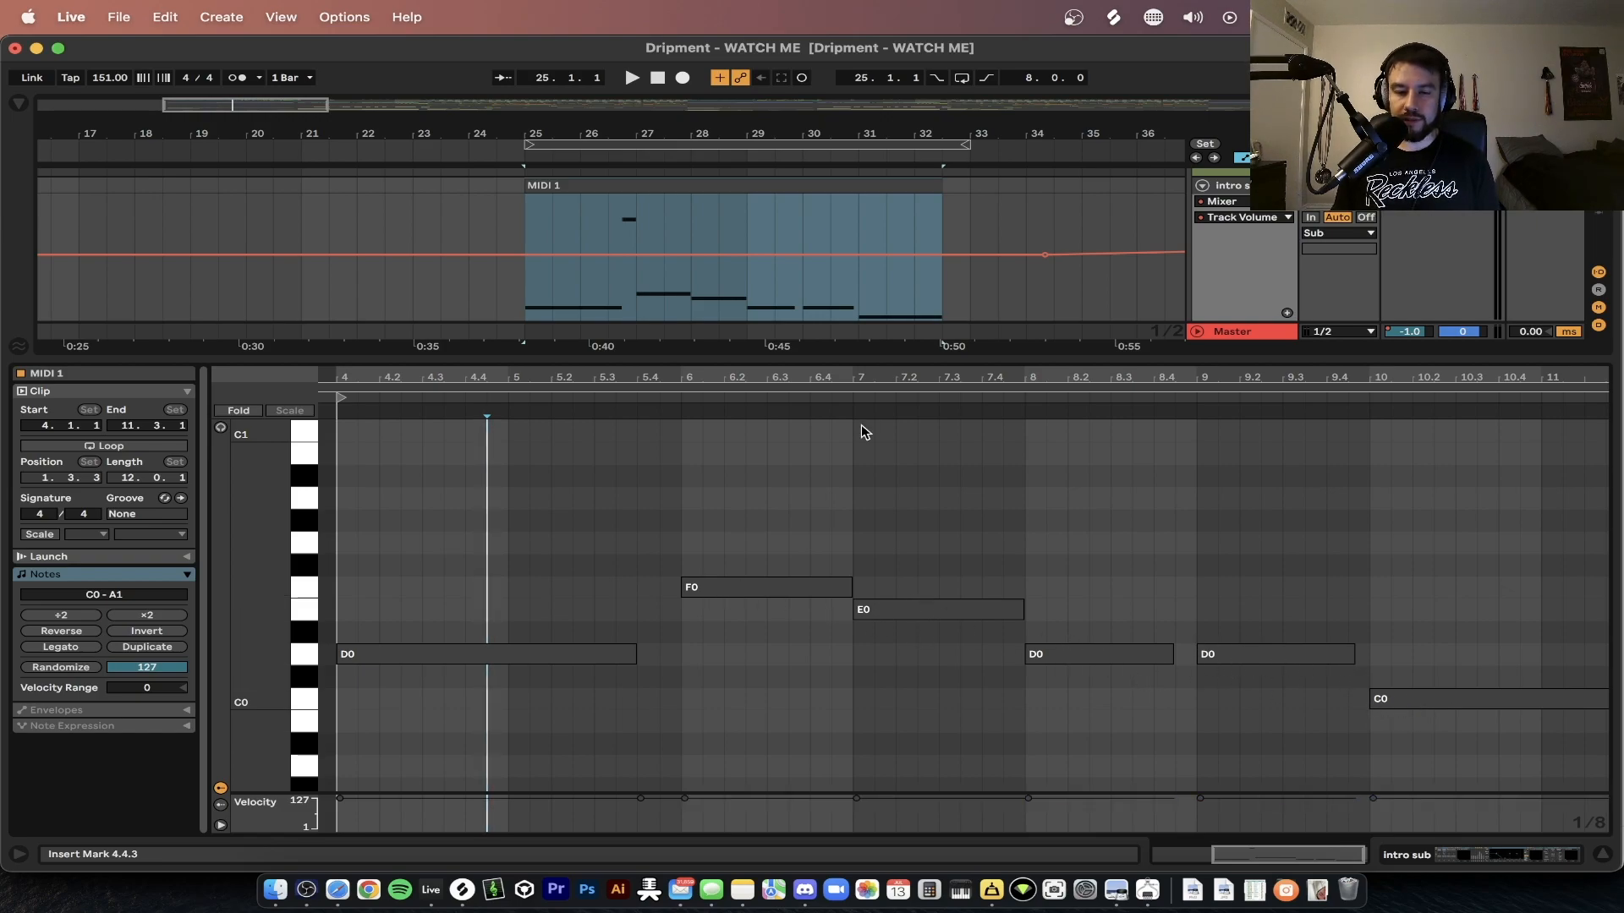
- Open the Reese clip at 26.4.1, examine its notes, and hide the note editor again
key("super+alt+l")
scroll(590, 364, "down", 2)
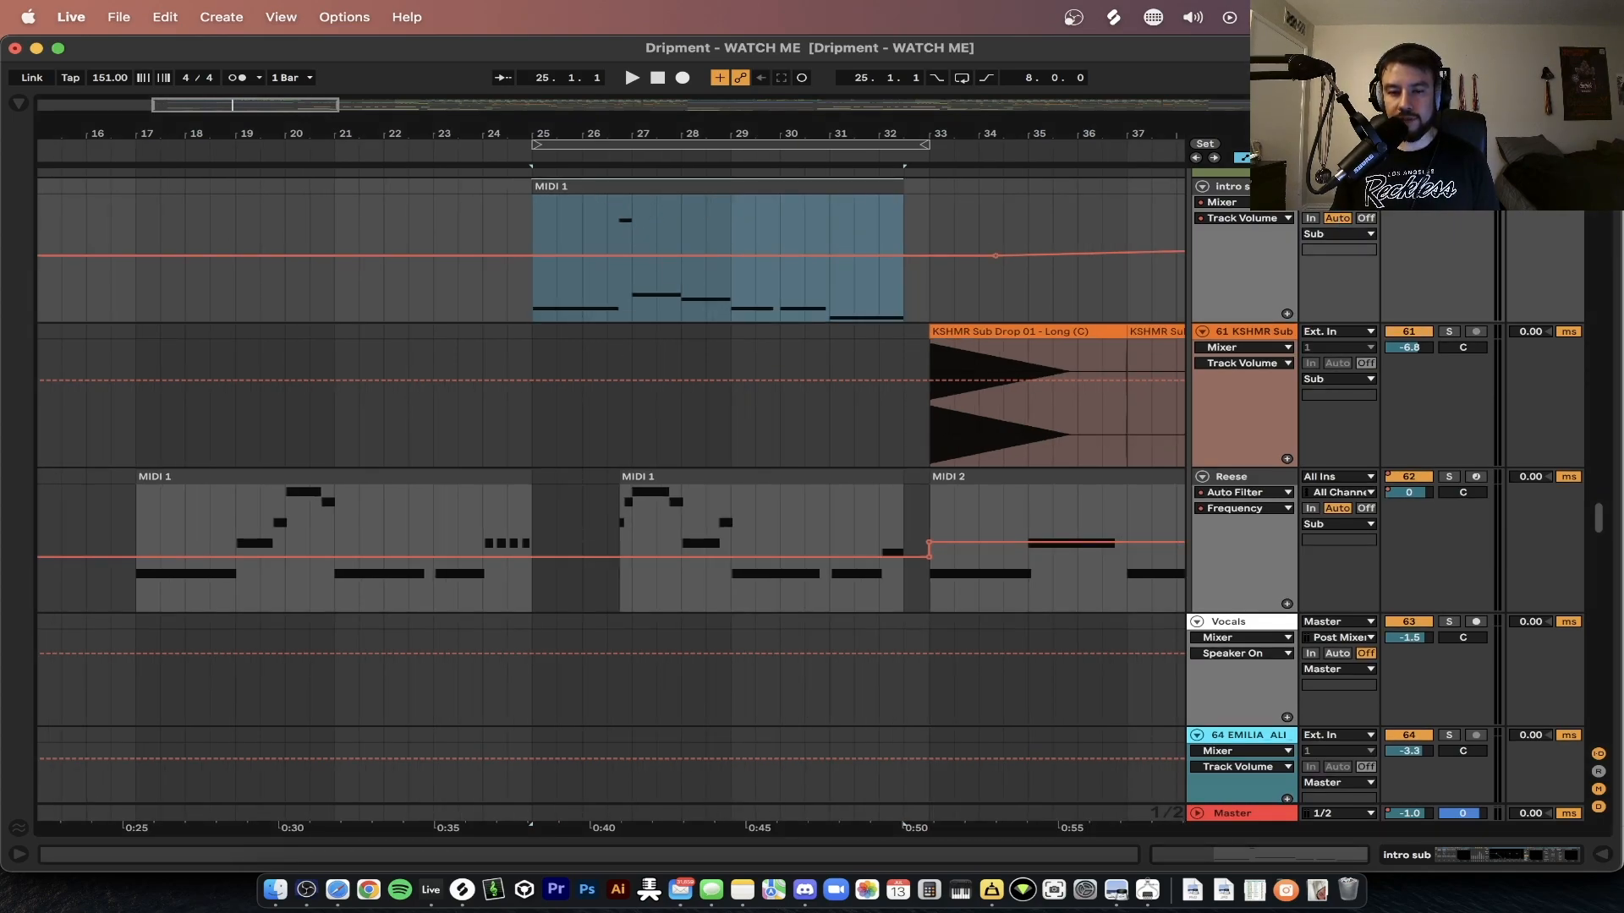
scroll(663, 445, "up", 1)
left_click(638, 507)
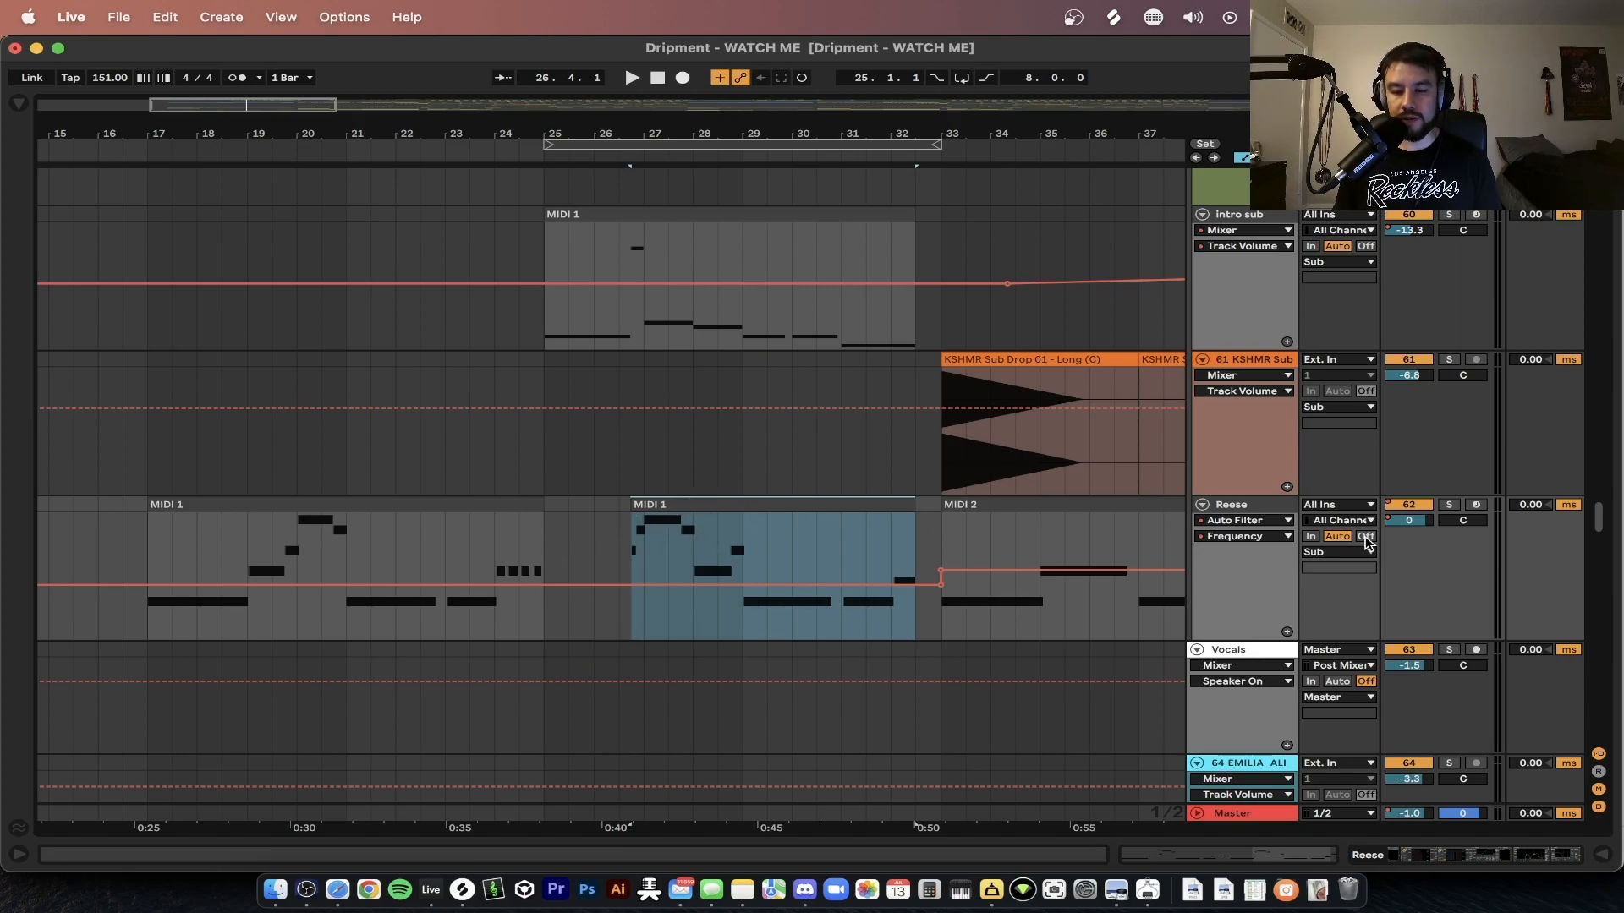
double_click(779, 511)
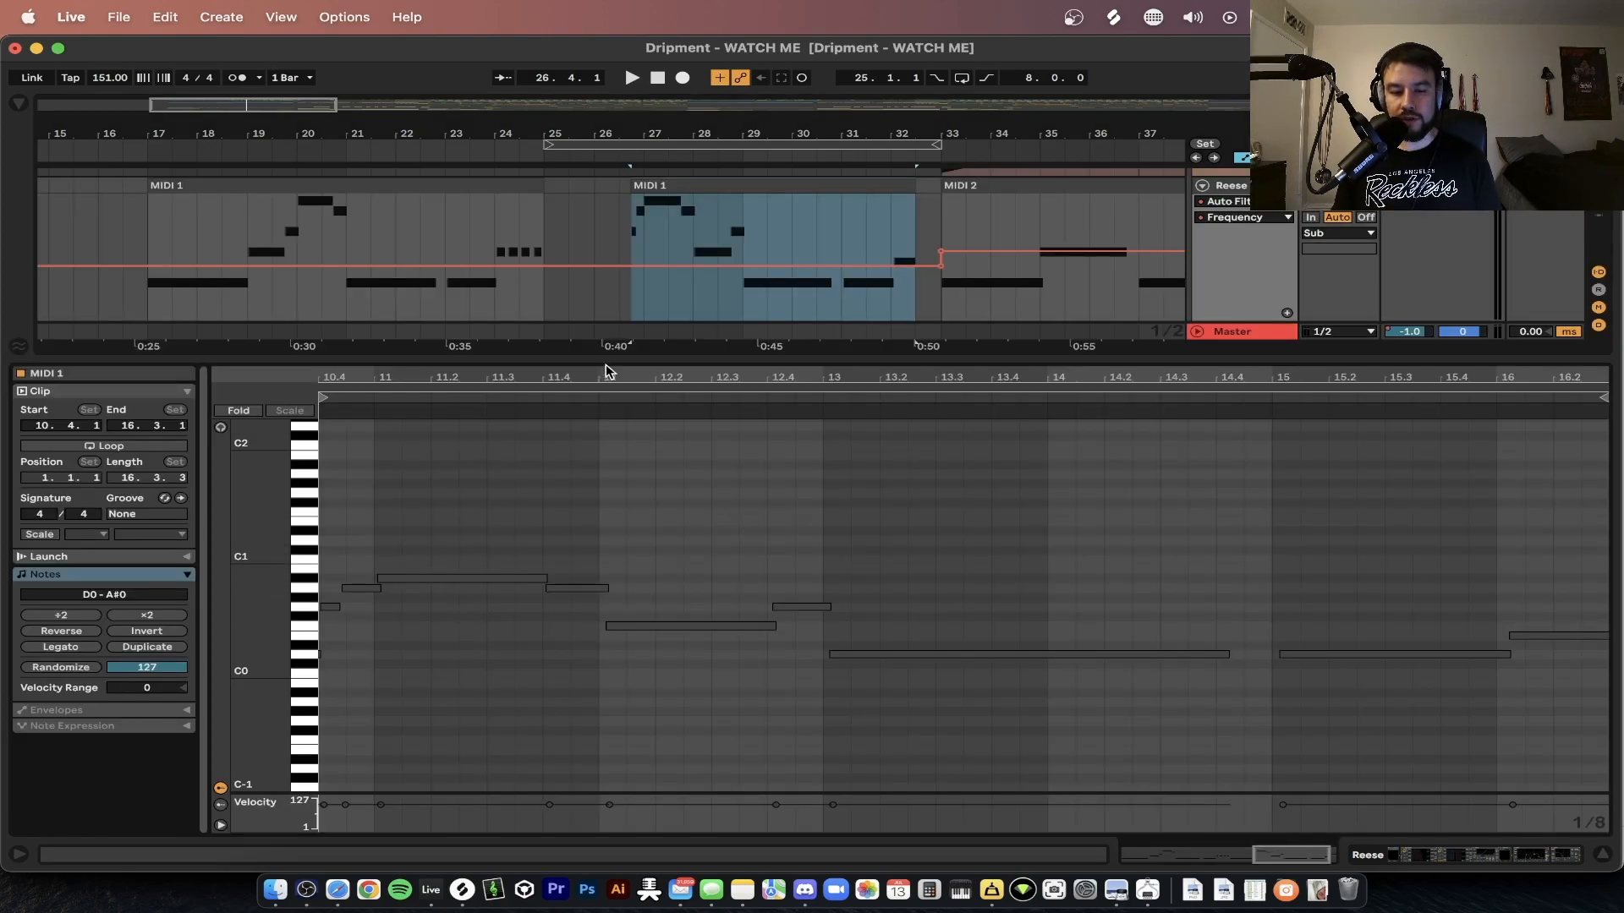
key("super+alt+l")
scroll(787, 351, "up", 3)
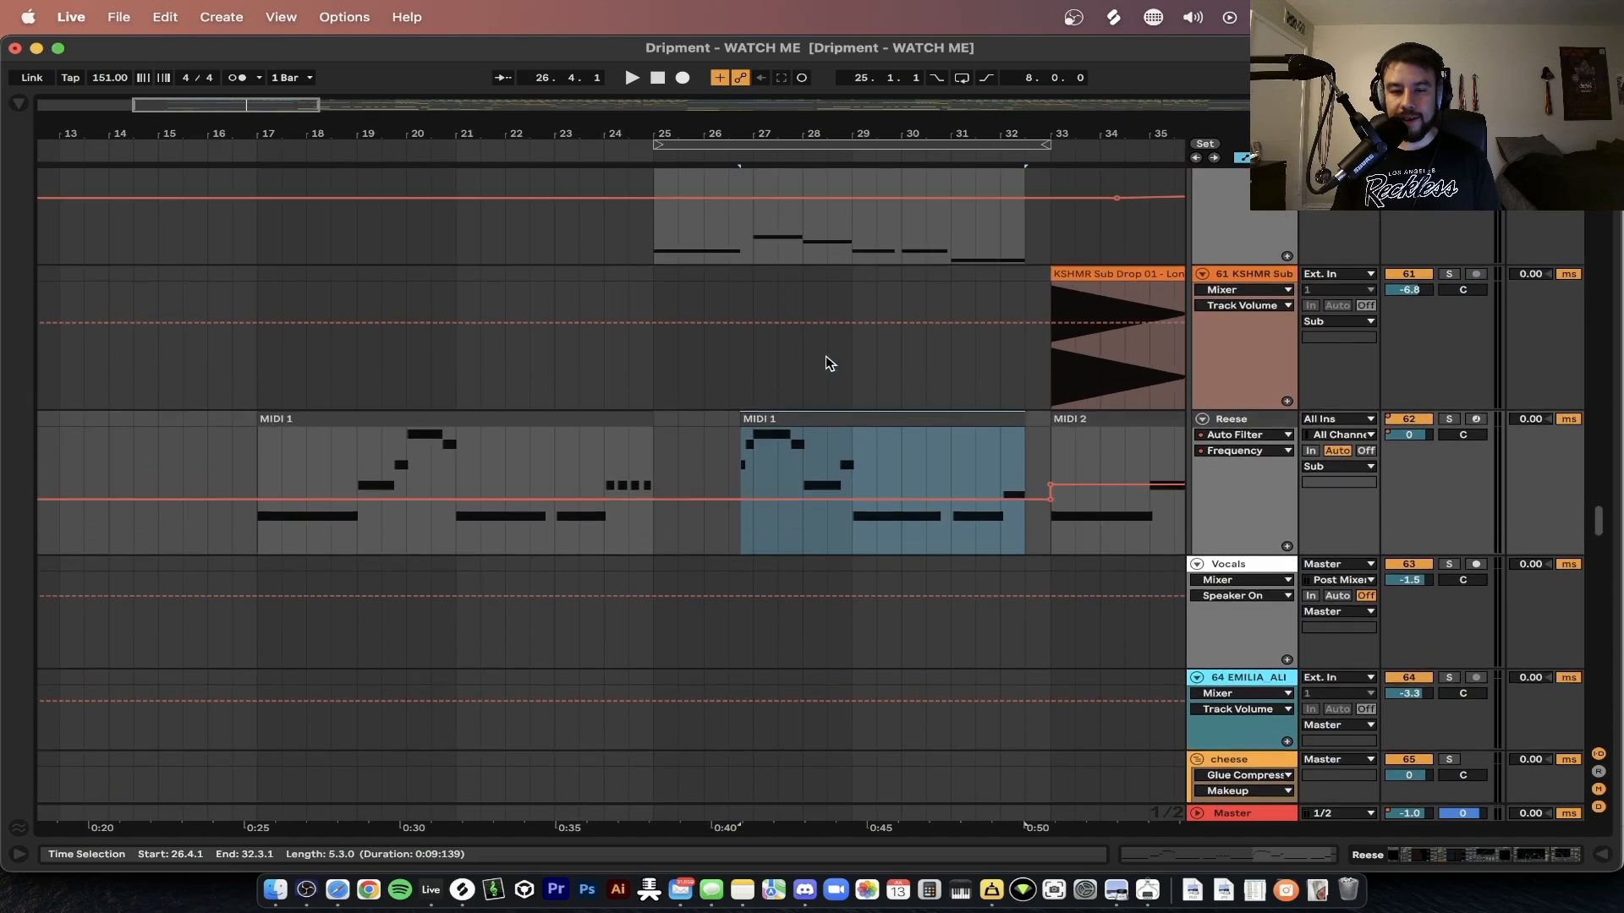
- Open the Reese track's device chain and review its Saturator, CamelCrusher, EQ Eight and Auto Filter
double_click(1231, 430)
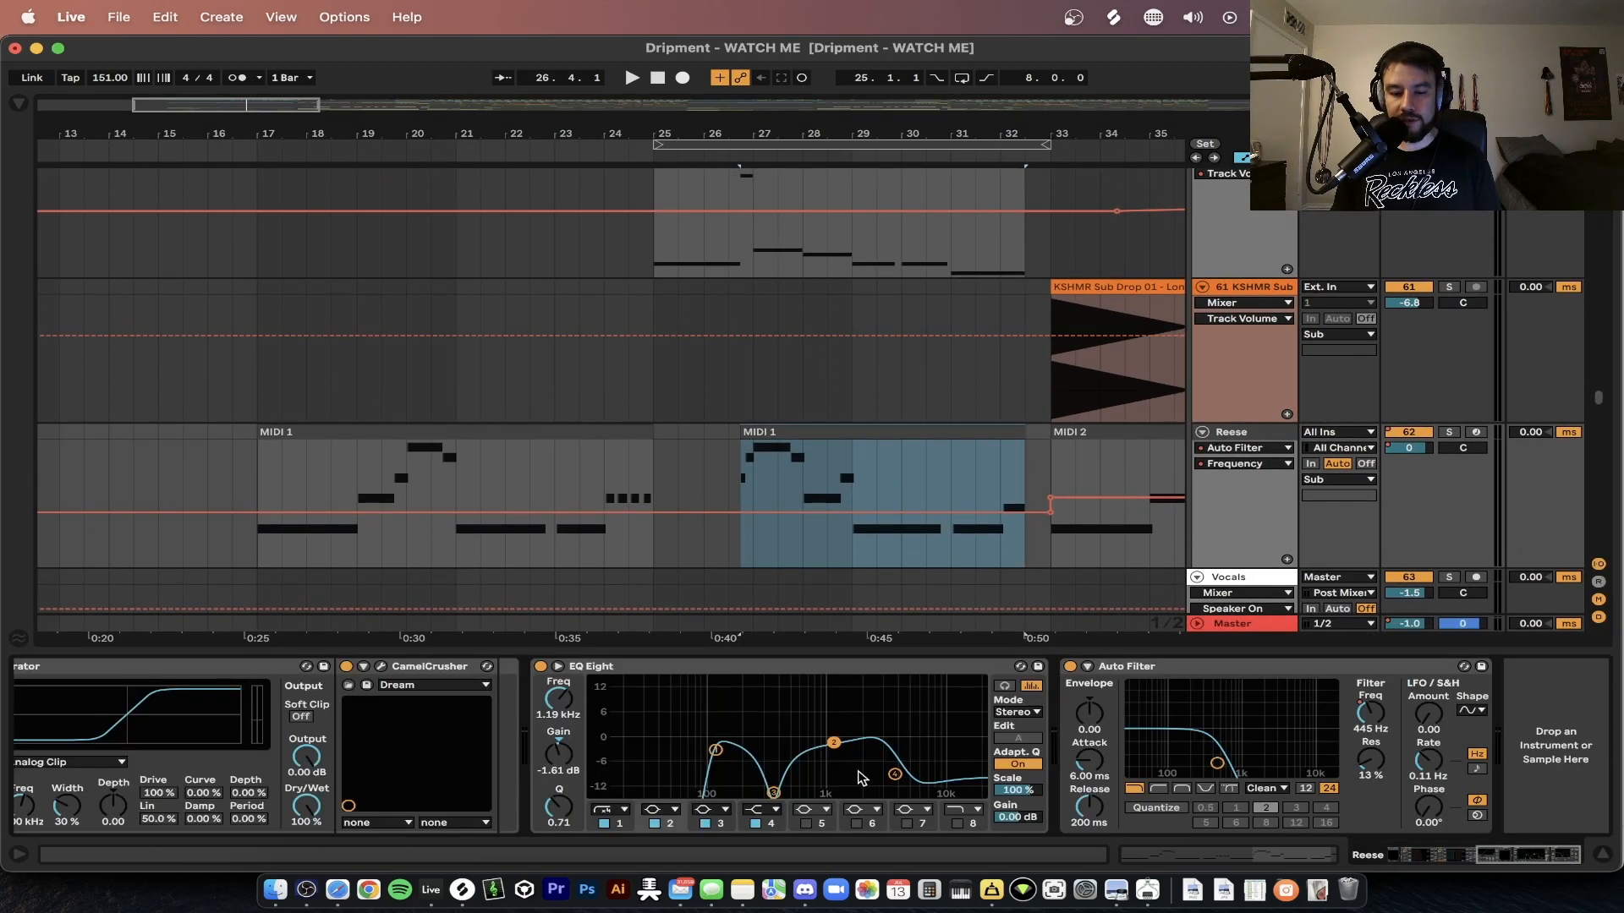
scroll(755, 758, "left", 3)
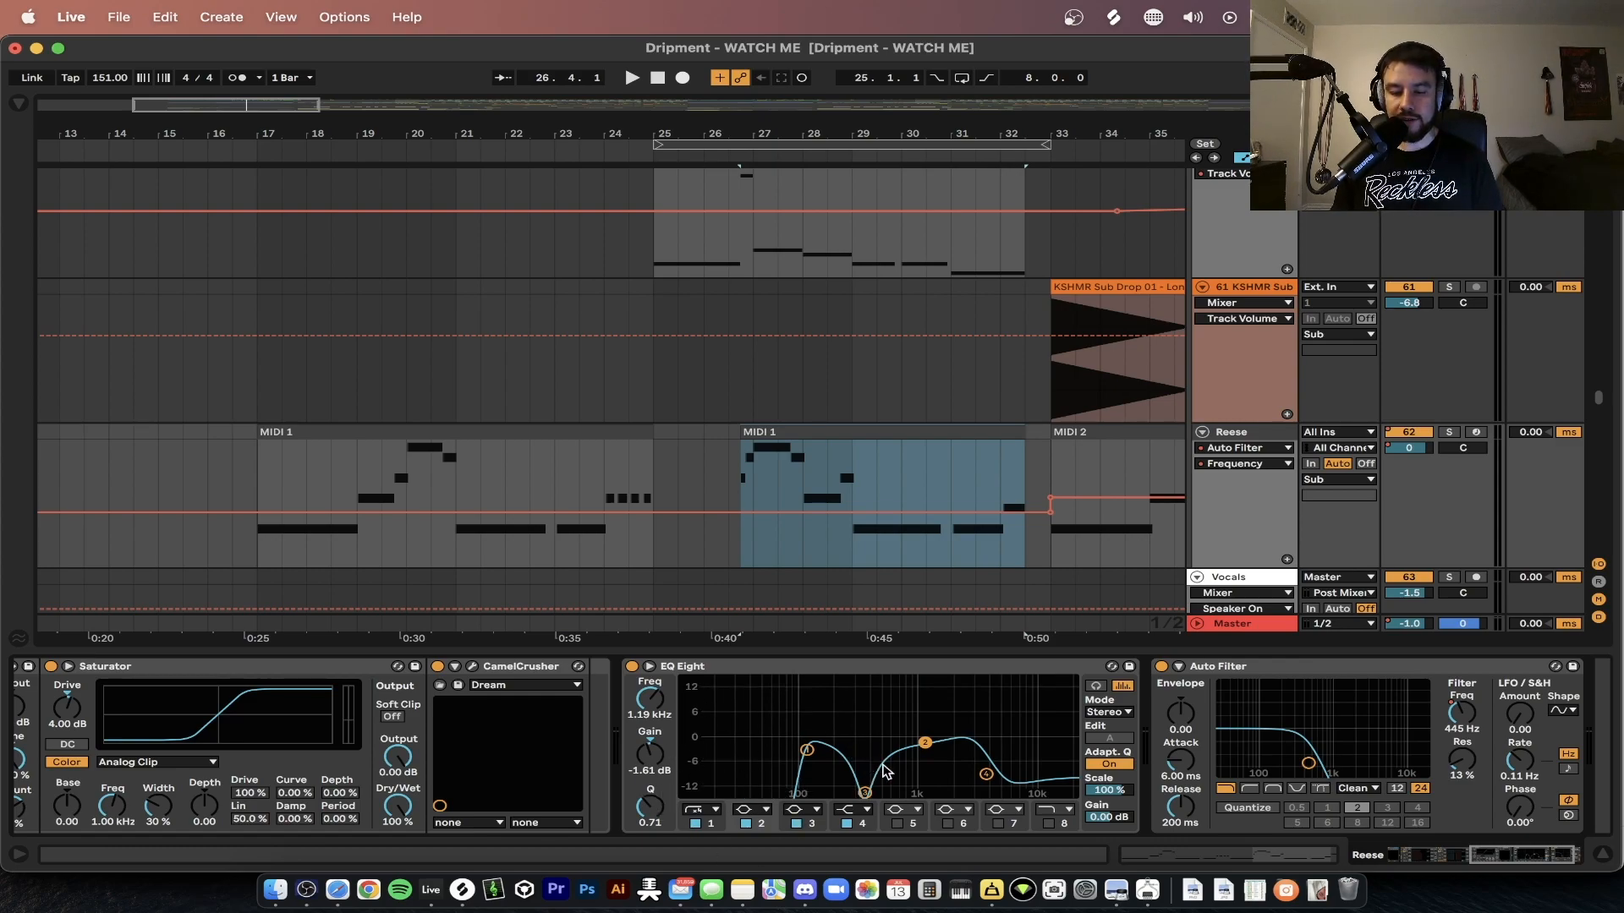
- Review the Reese device chain, solo and play the track, and compare its sound with EQ Eight bypassed and re-enabled
scroll(1027, 740, "left", 15)
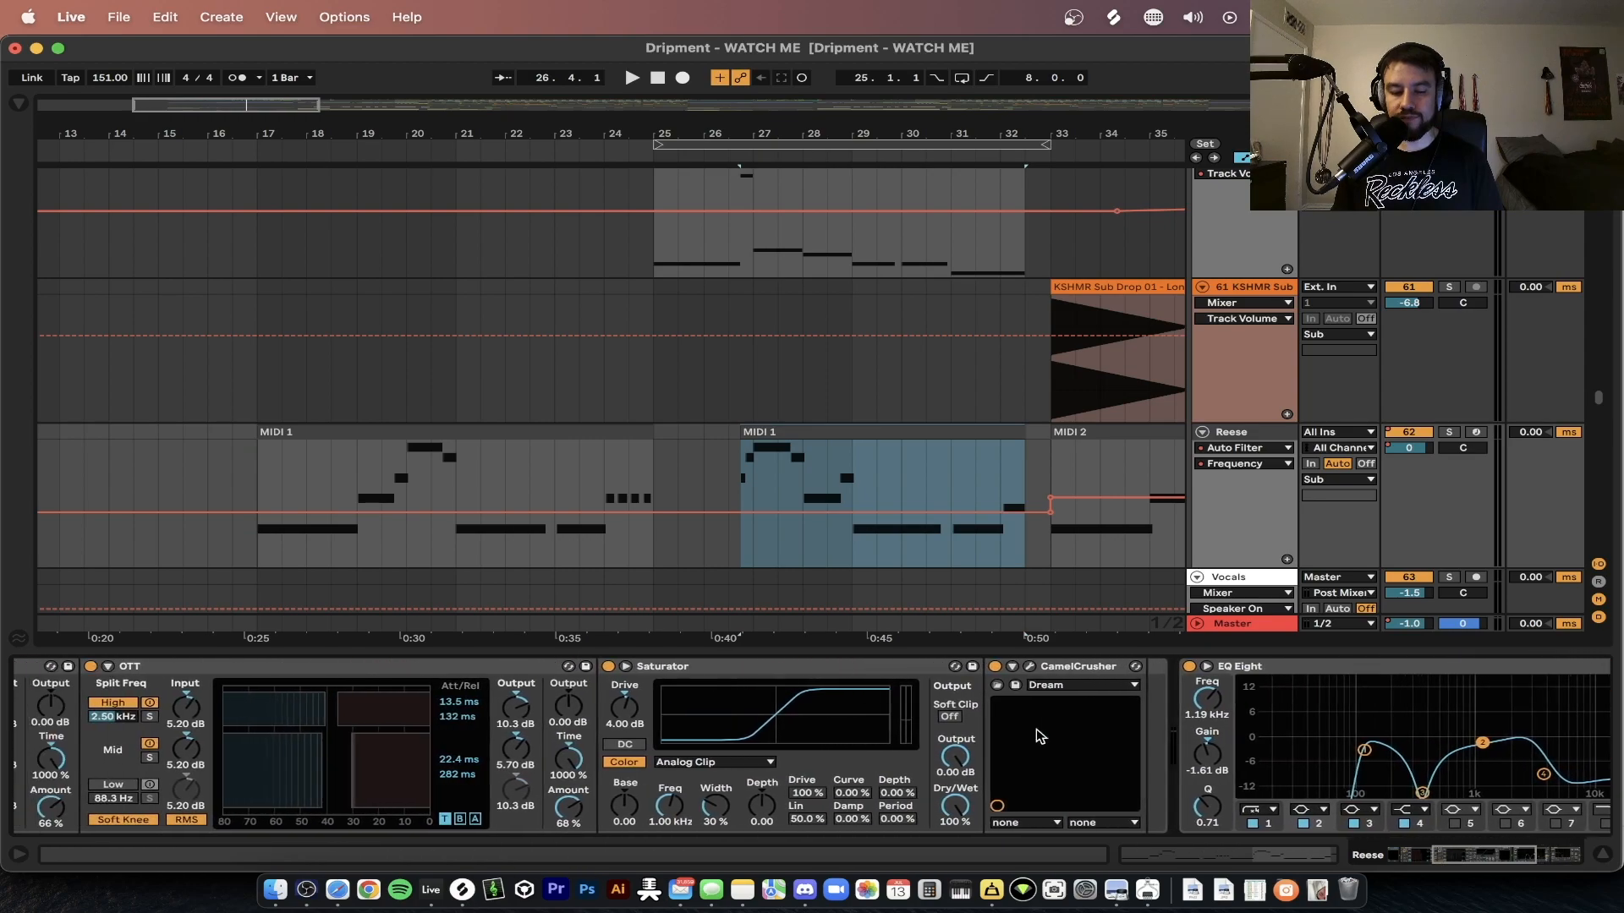
scroll(1039, 736, "right", 15)
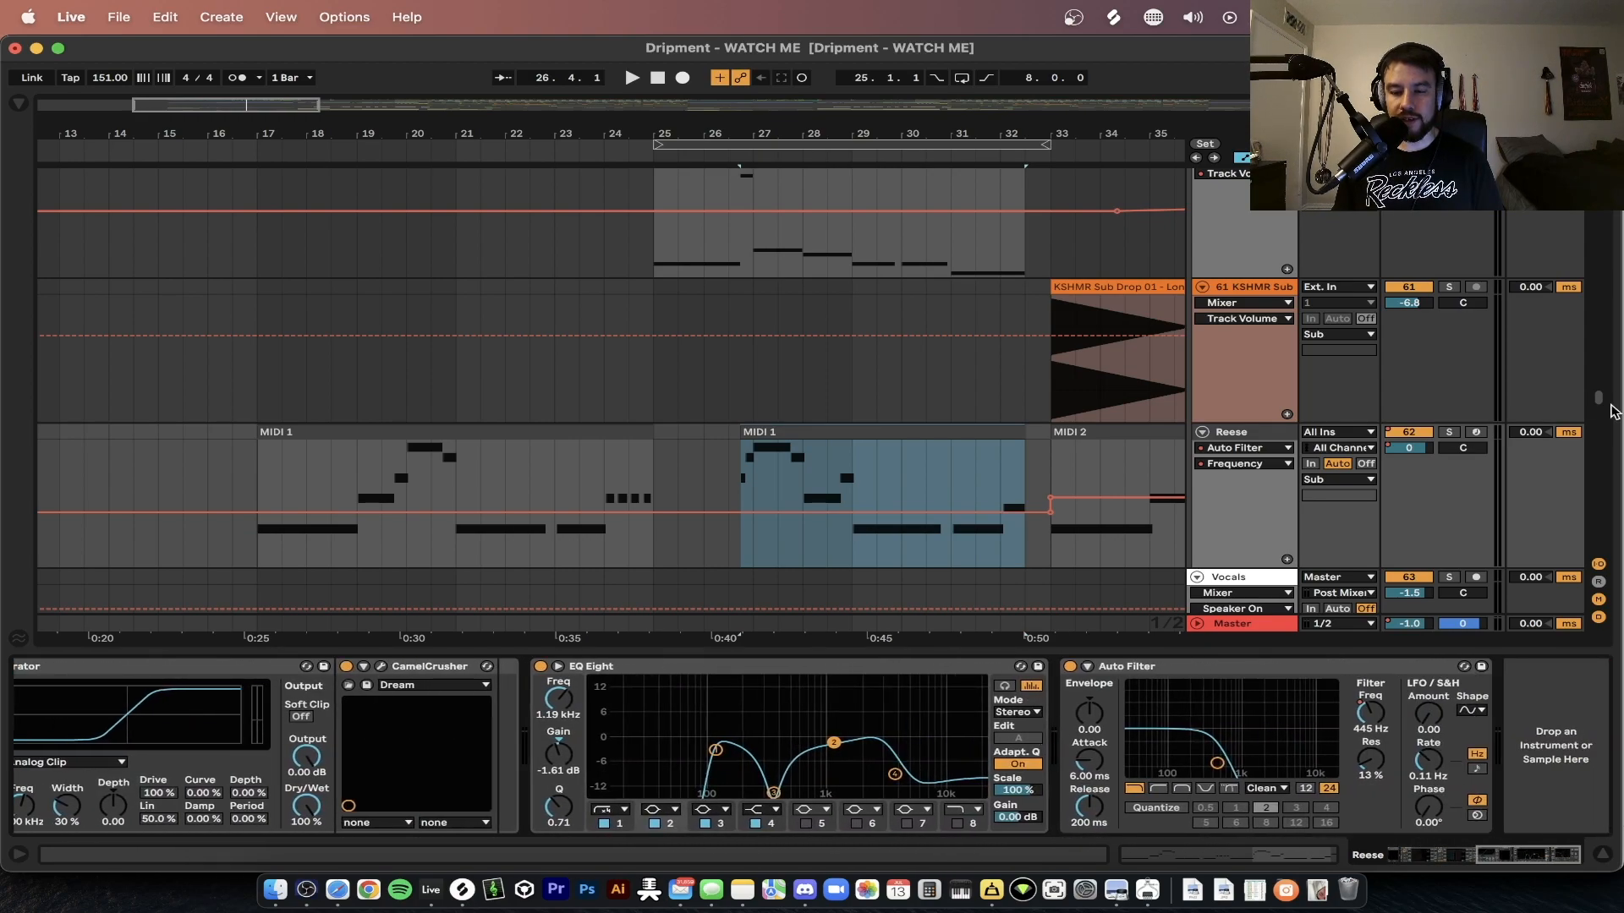
key("space")
left_click(1449, 432)
left_click(540, 667)
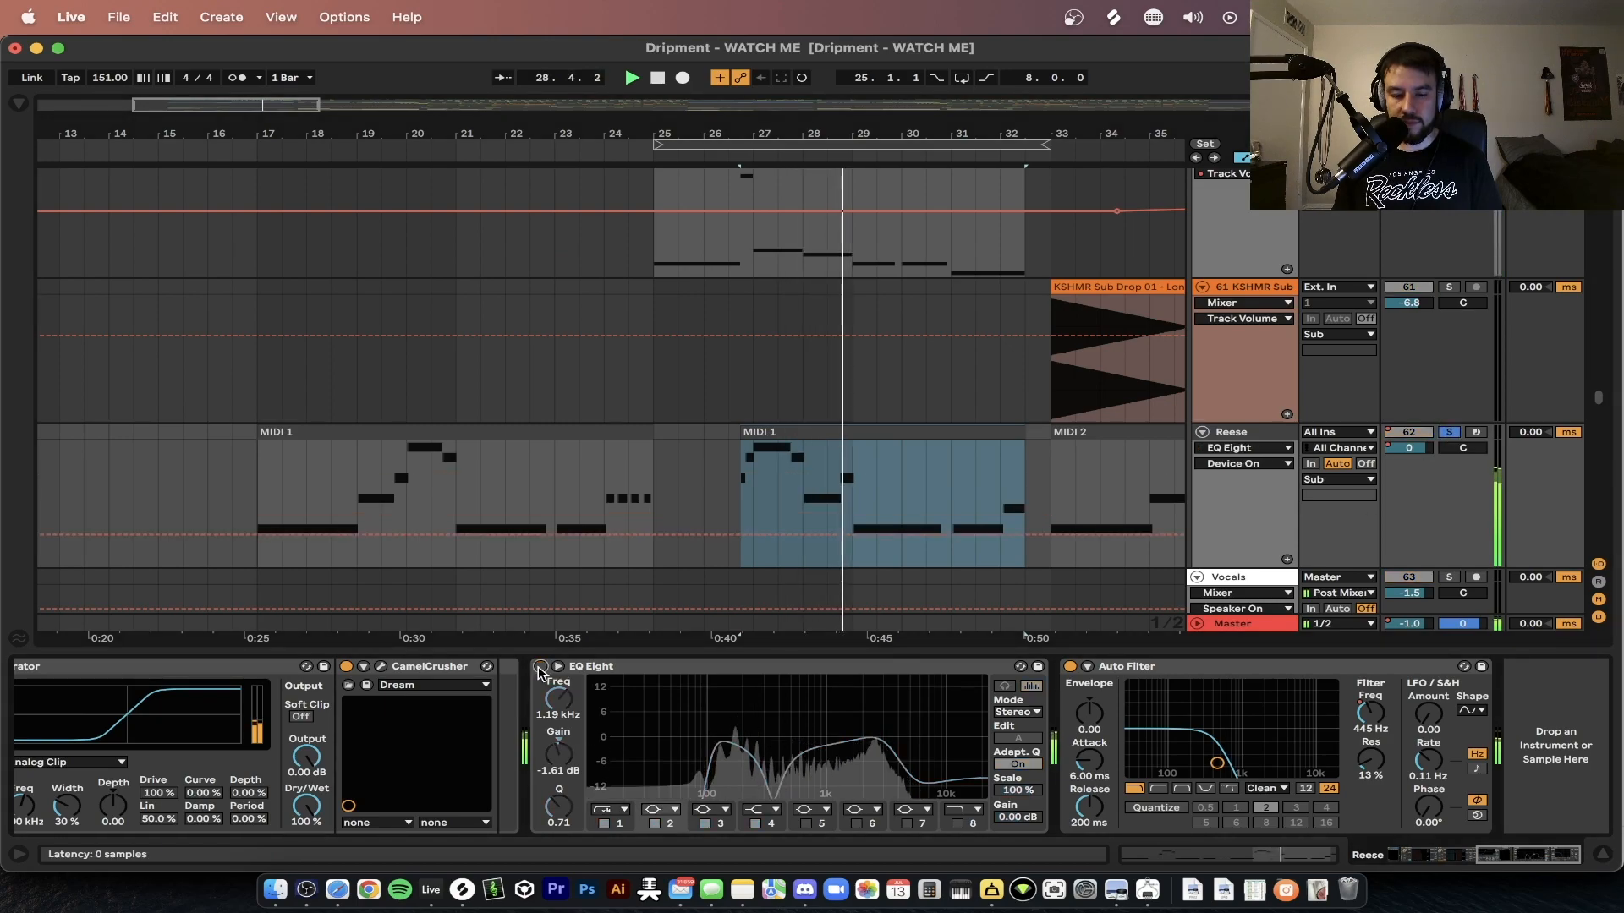
left_click(540, 667)
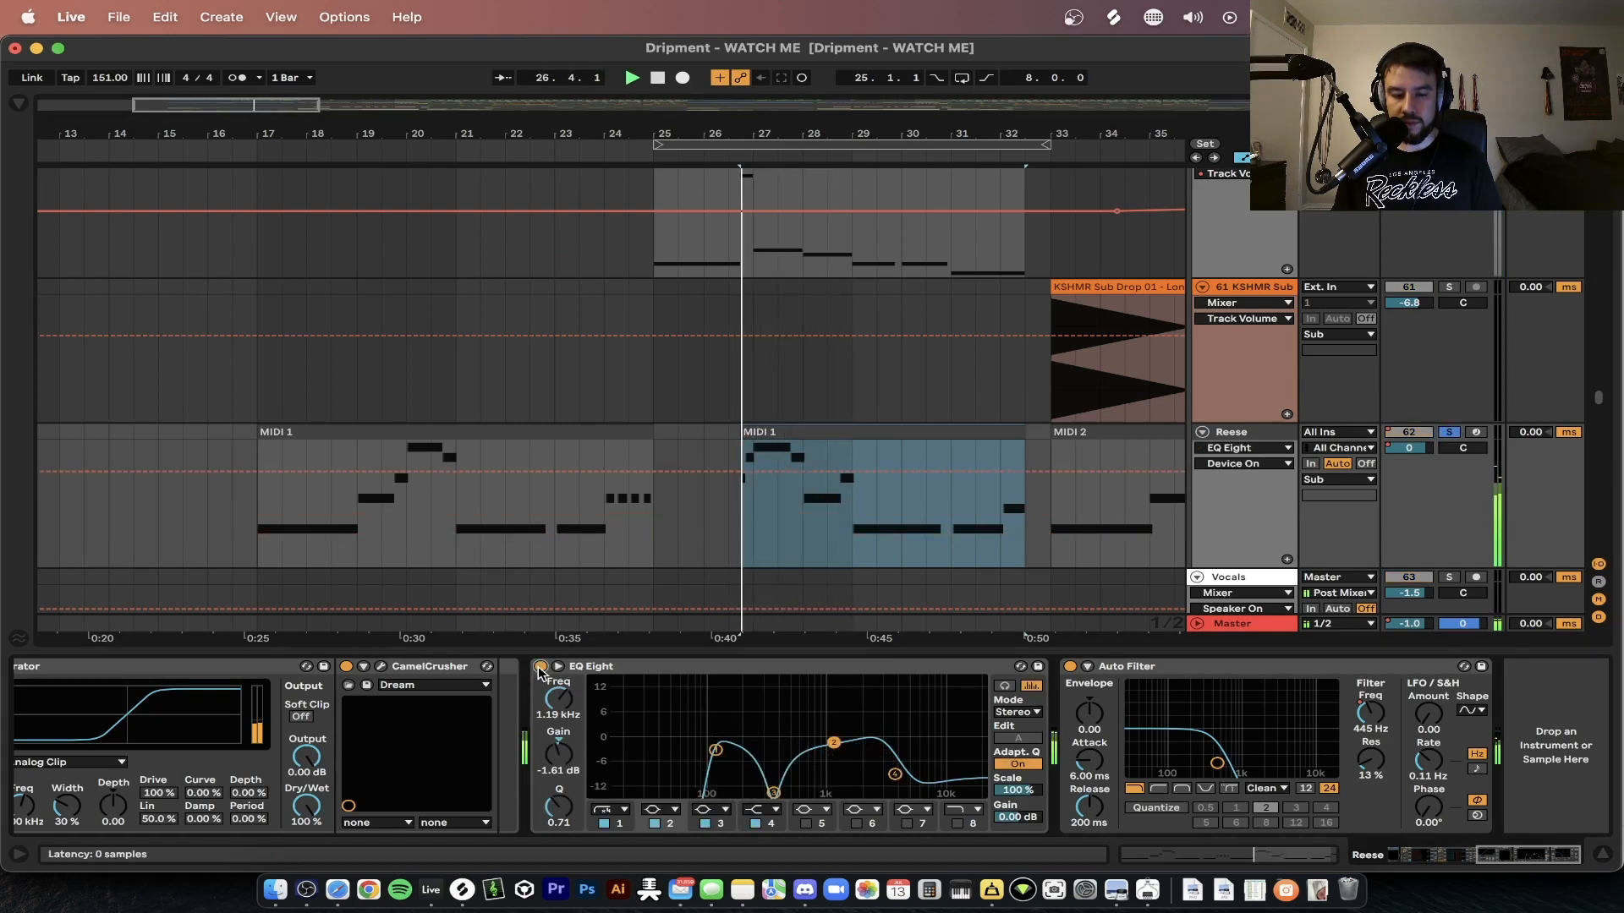
- Listen to the Reese from 26.4.1 alongside the intro sub, and take the Reese track out of solo
scroll(955, 423, "up", 3)
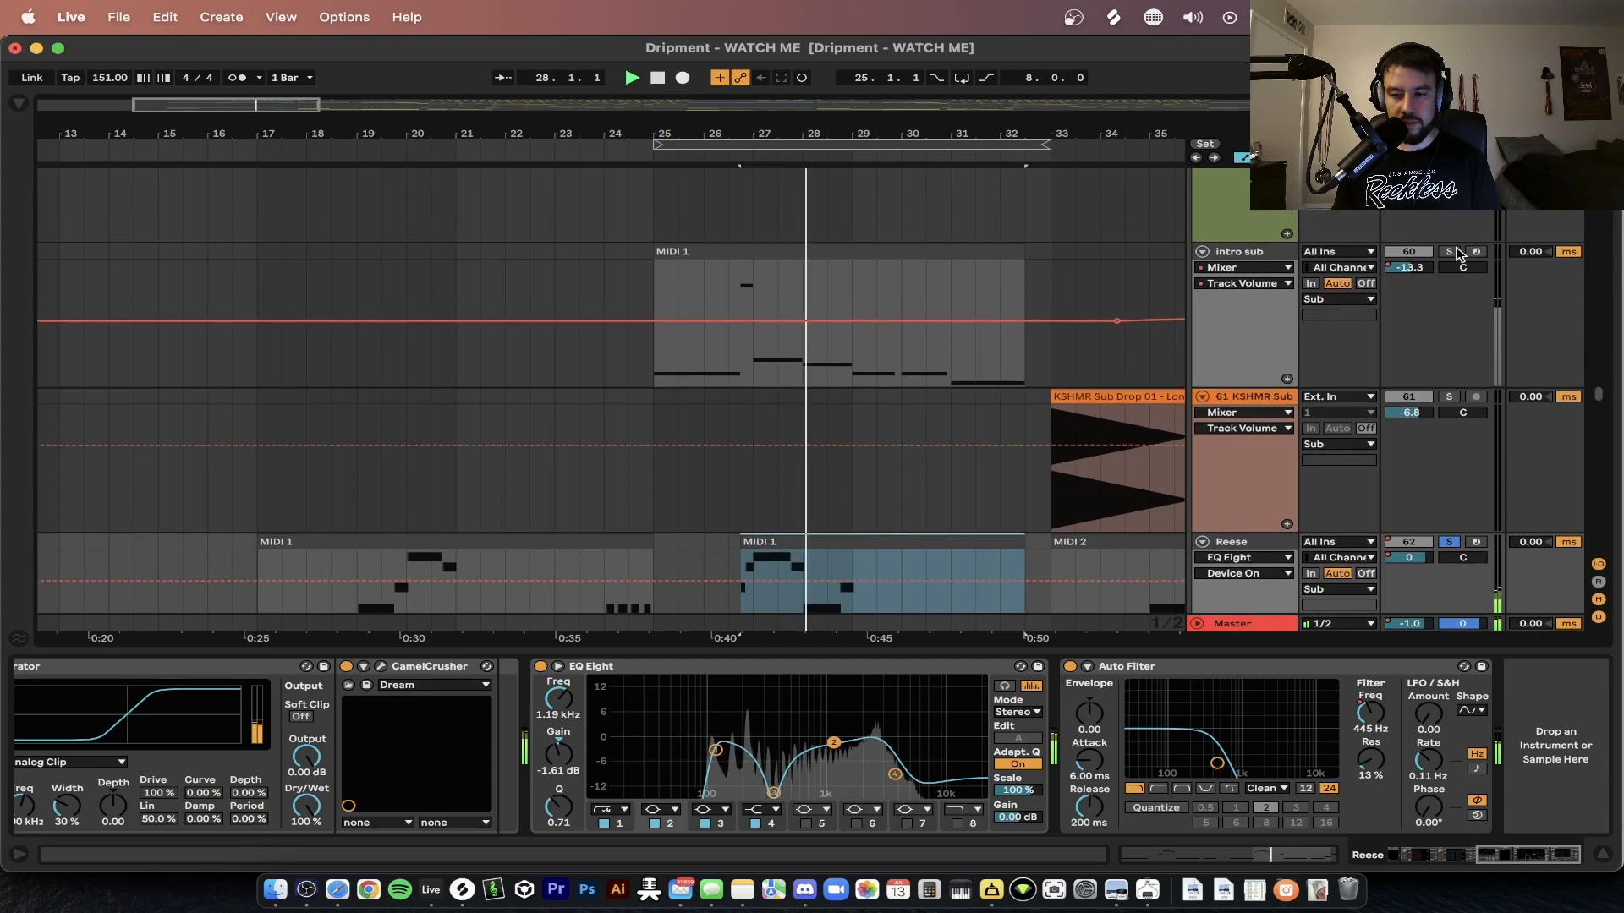
scroll(956, 423, "down", 2)
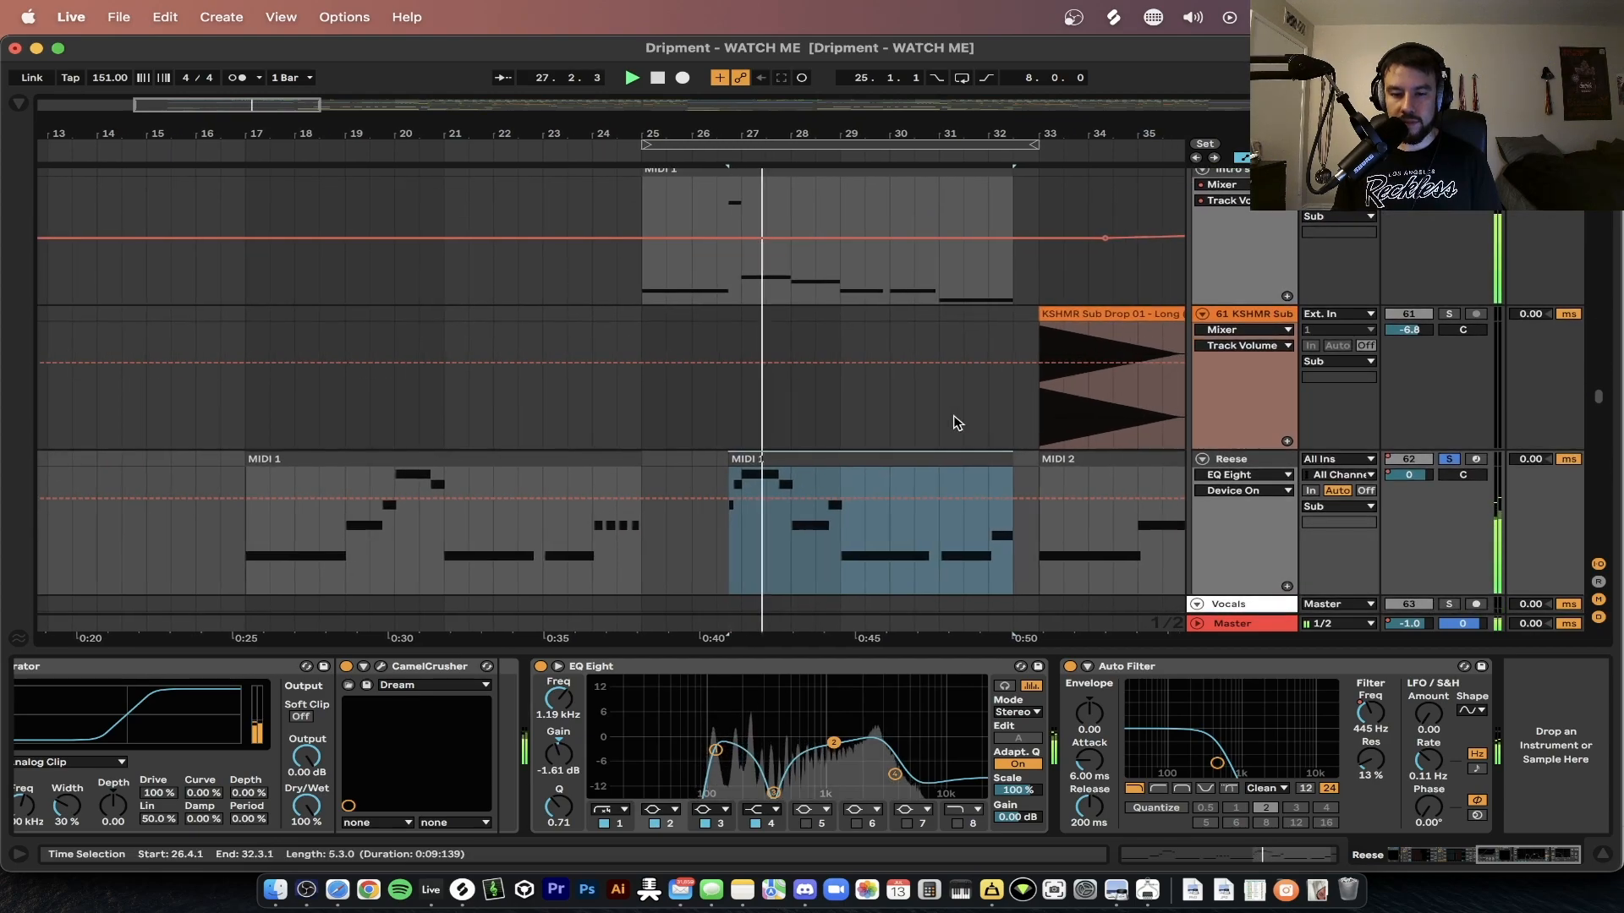
left_click(1447, 462)
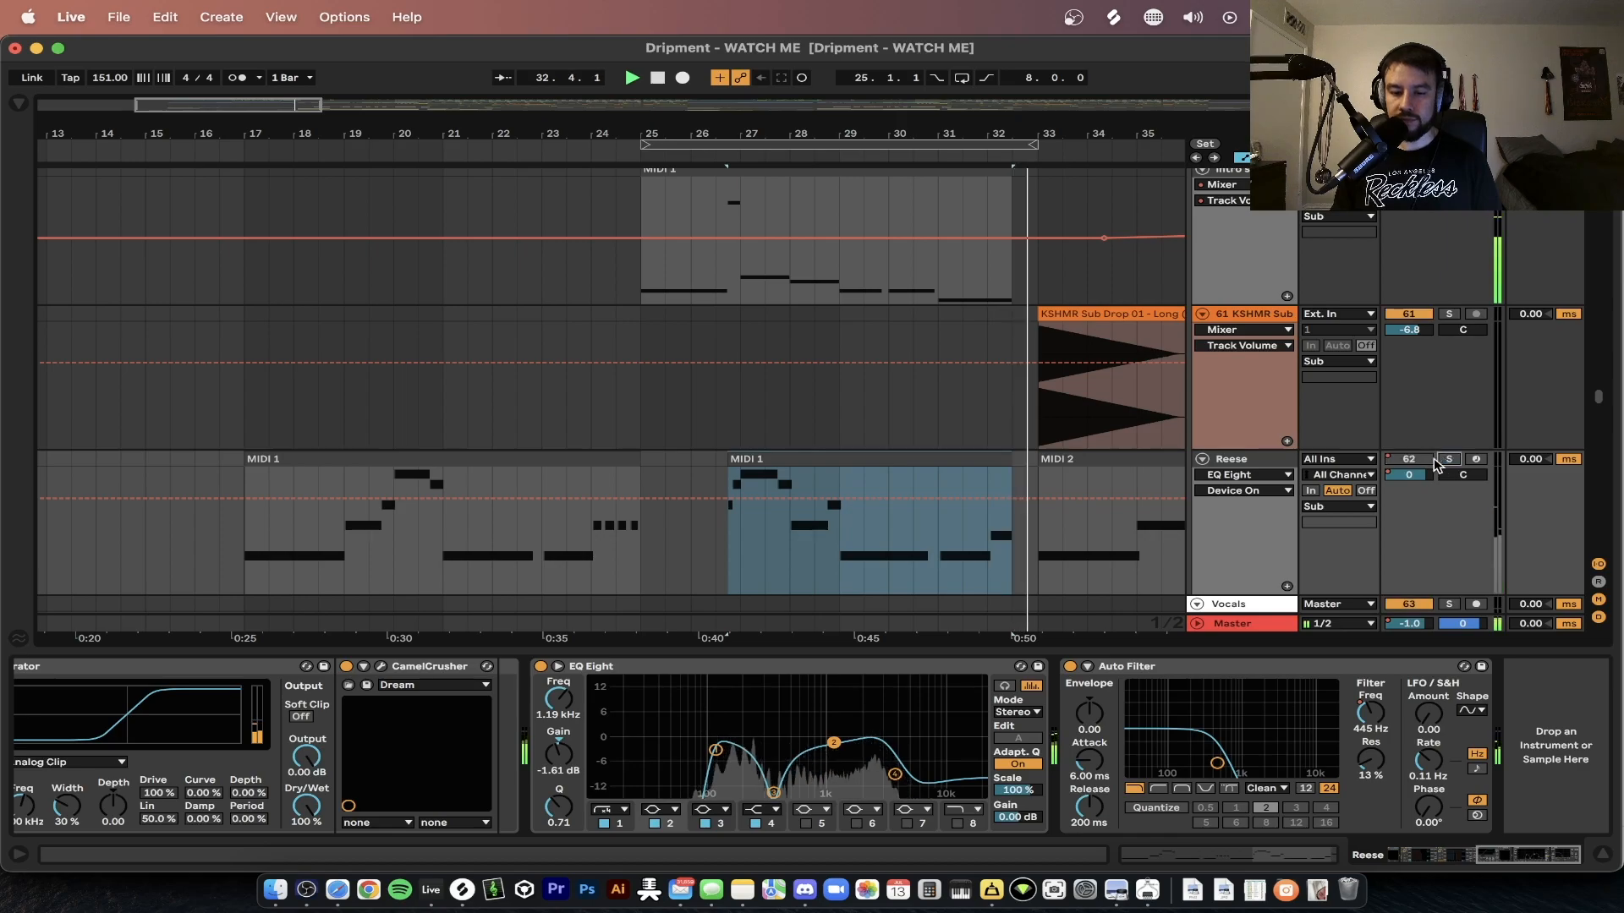
- Hide the device chain, go to the FX tracks, and solo and play the first DT_G_120_BadMinds_CT clip from bar 17
key("super+alt+l")
scroll(685, 659, "down", 20)
scroll(685, 659, "left", 3)
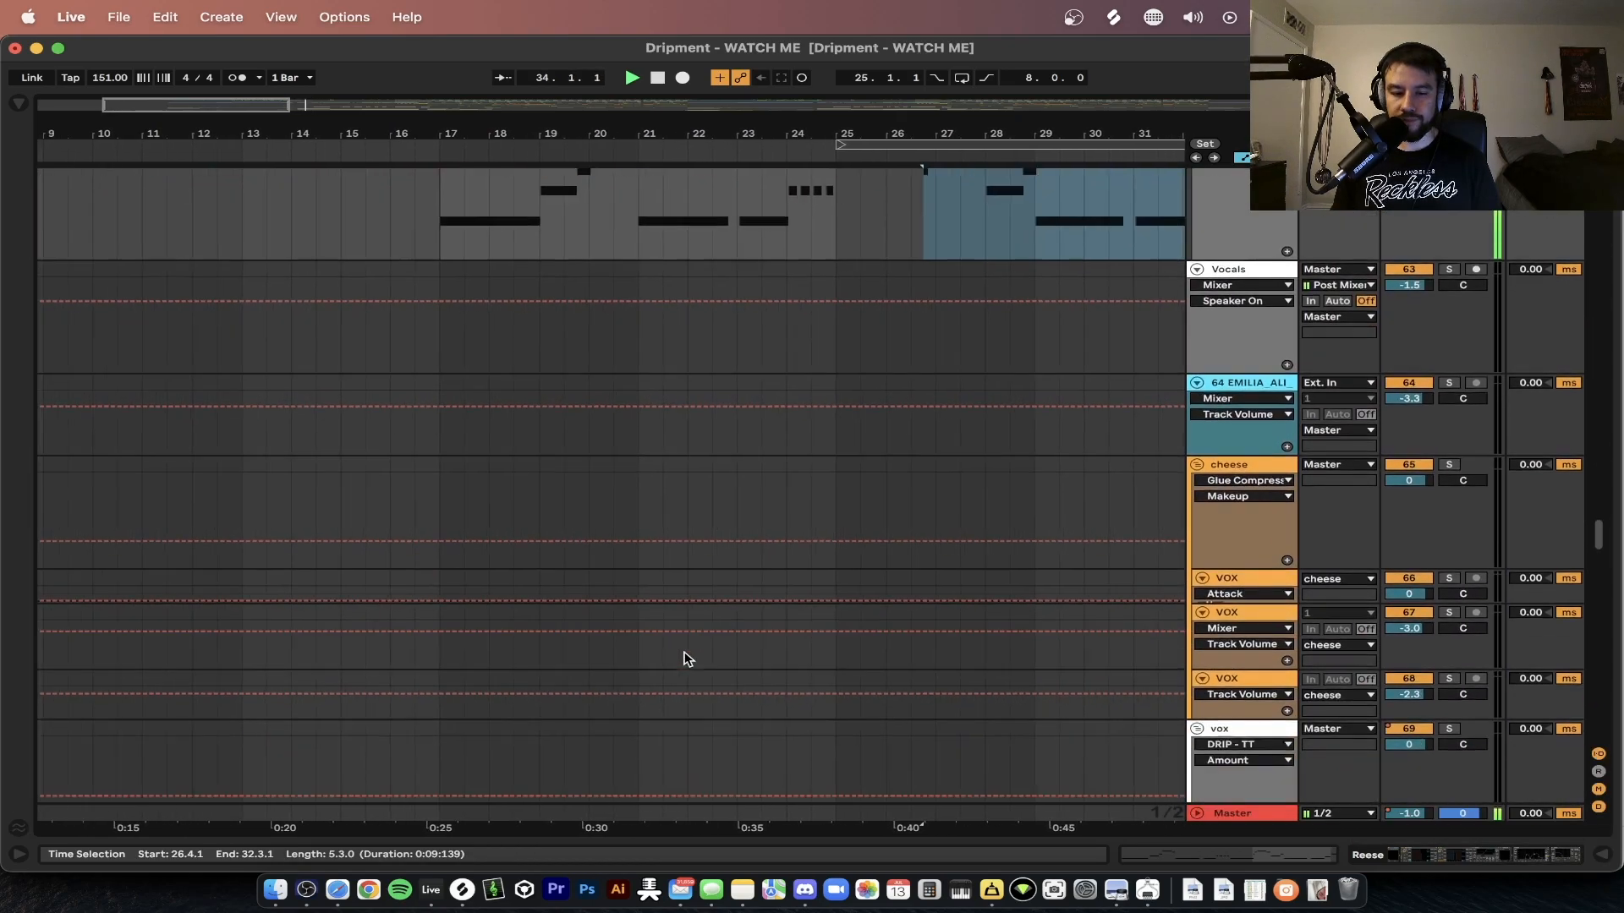
scroll(685, 659, "up", 10)
scroll(685, 659, "left", 4)
scroll(923, 593, "right", 3)
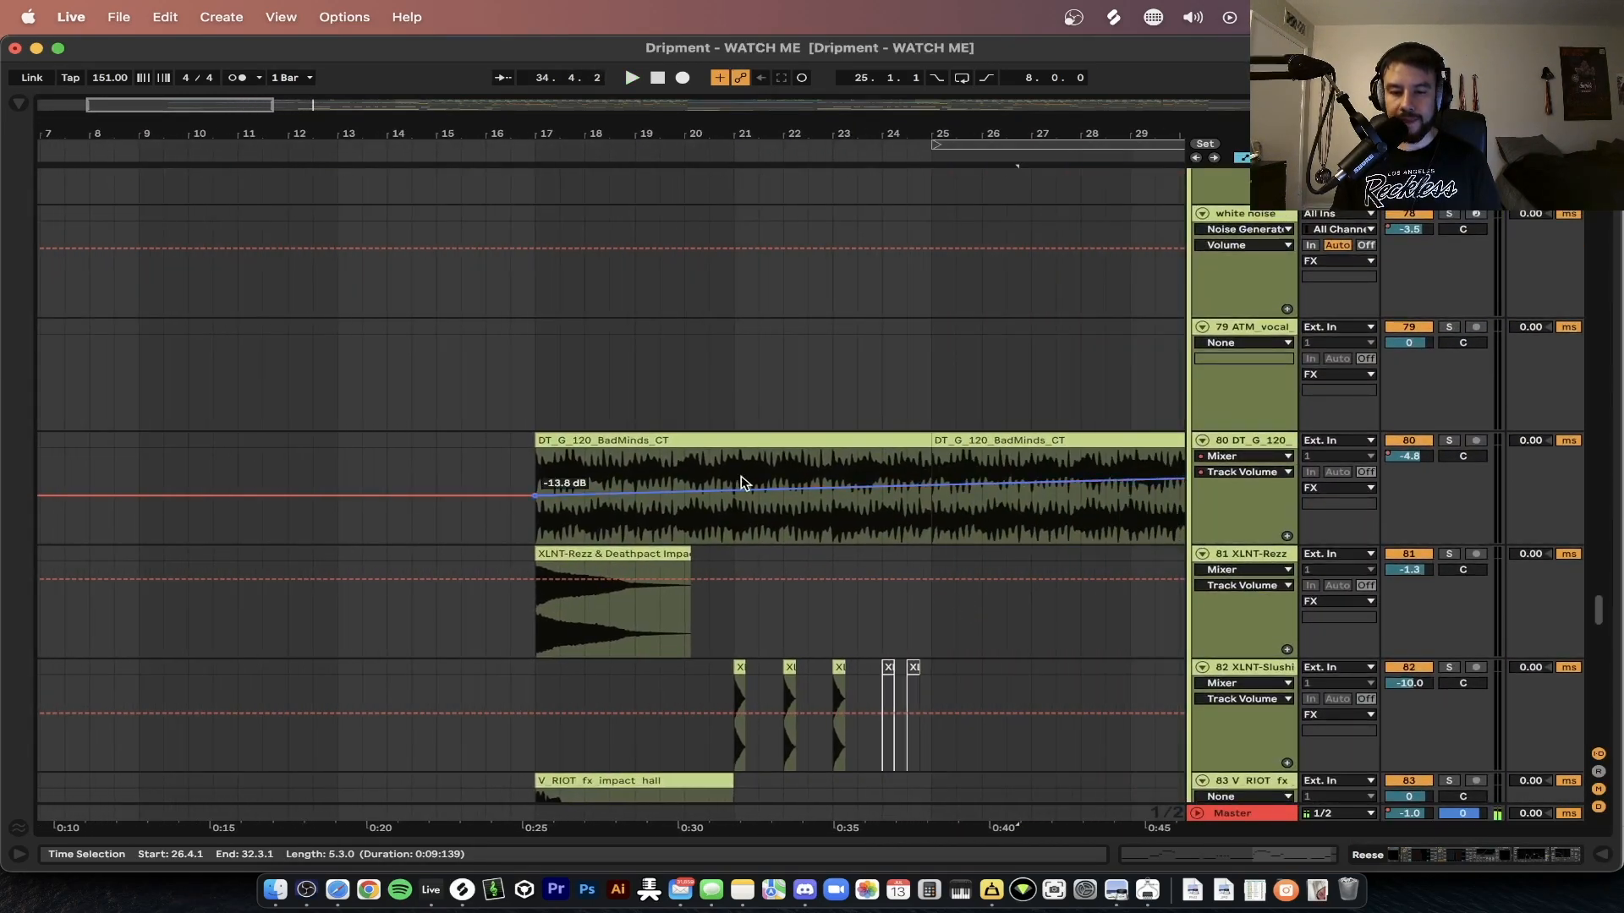
left_click(679, 441)
key("space")
left_click(1451, 441)
key("space")
scroll(677, 474, "right", 3)
scroll(677, 475, "down", 2)
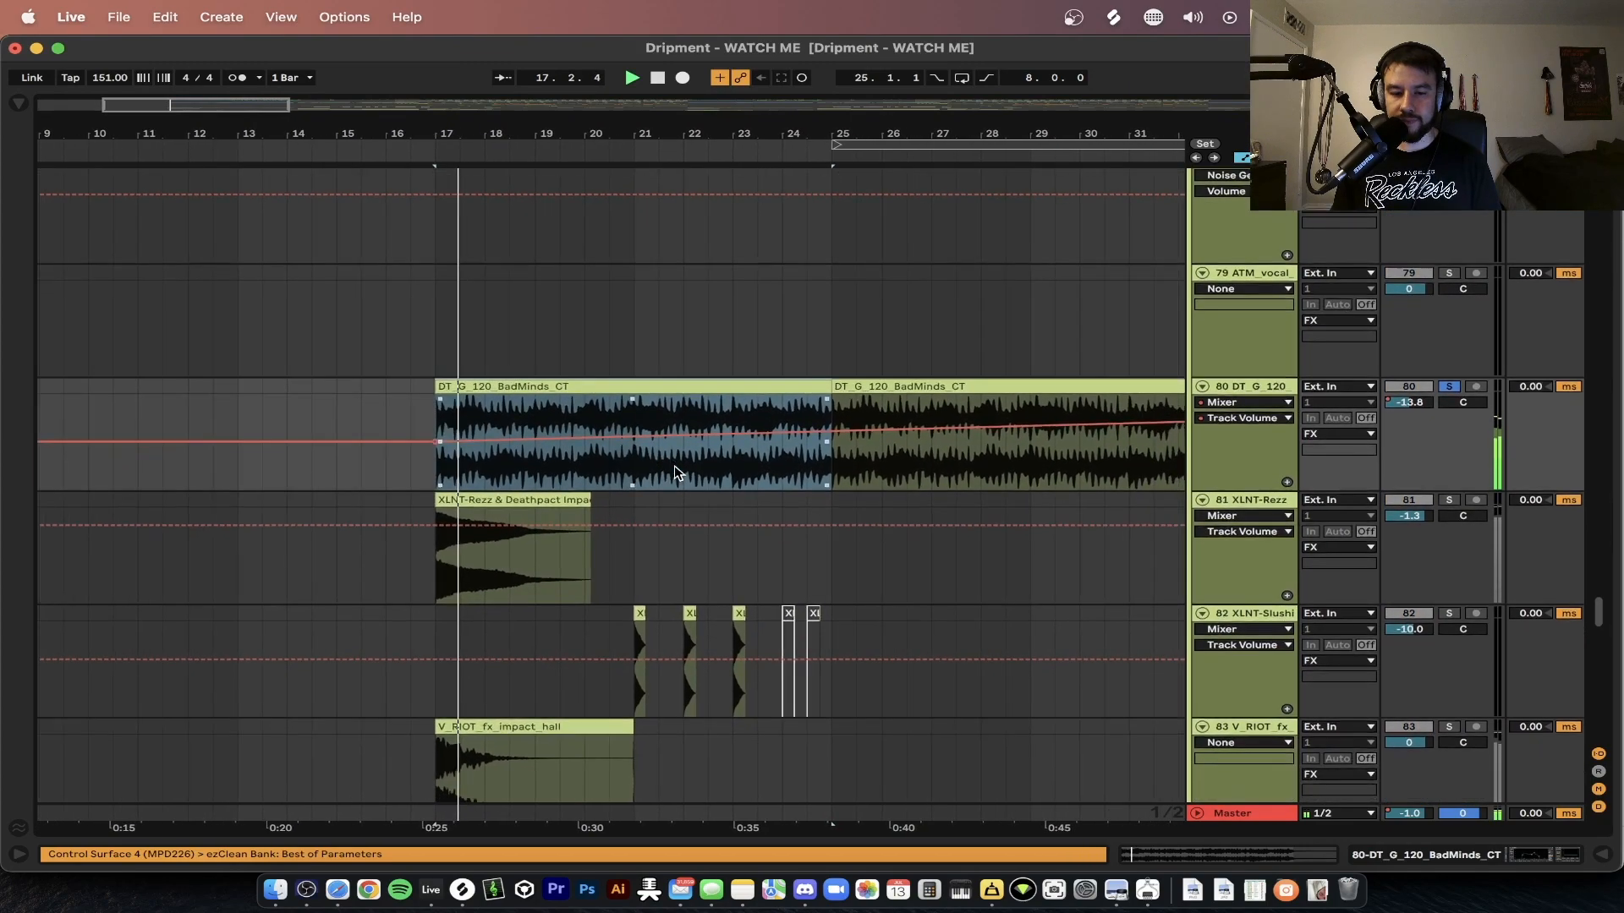
- Open the BadMinds clip's sample view and check its warp and pitch settings, close it, stop playback and unsolo the track
double_click(471, 369)
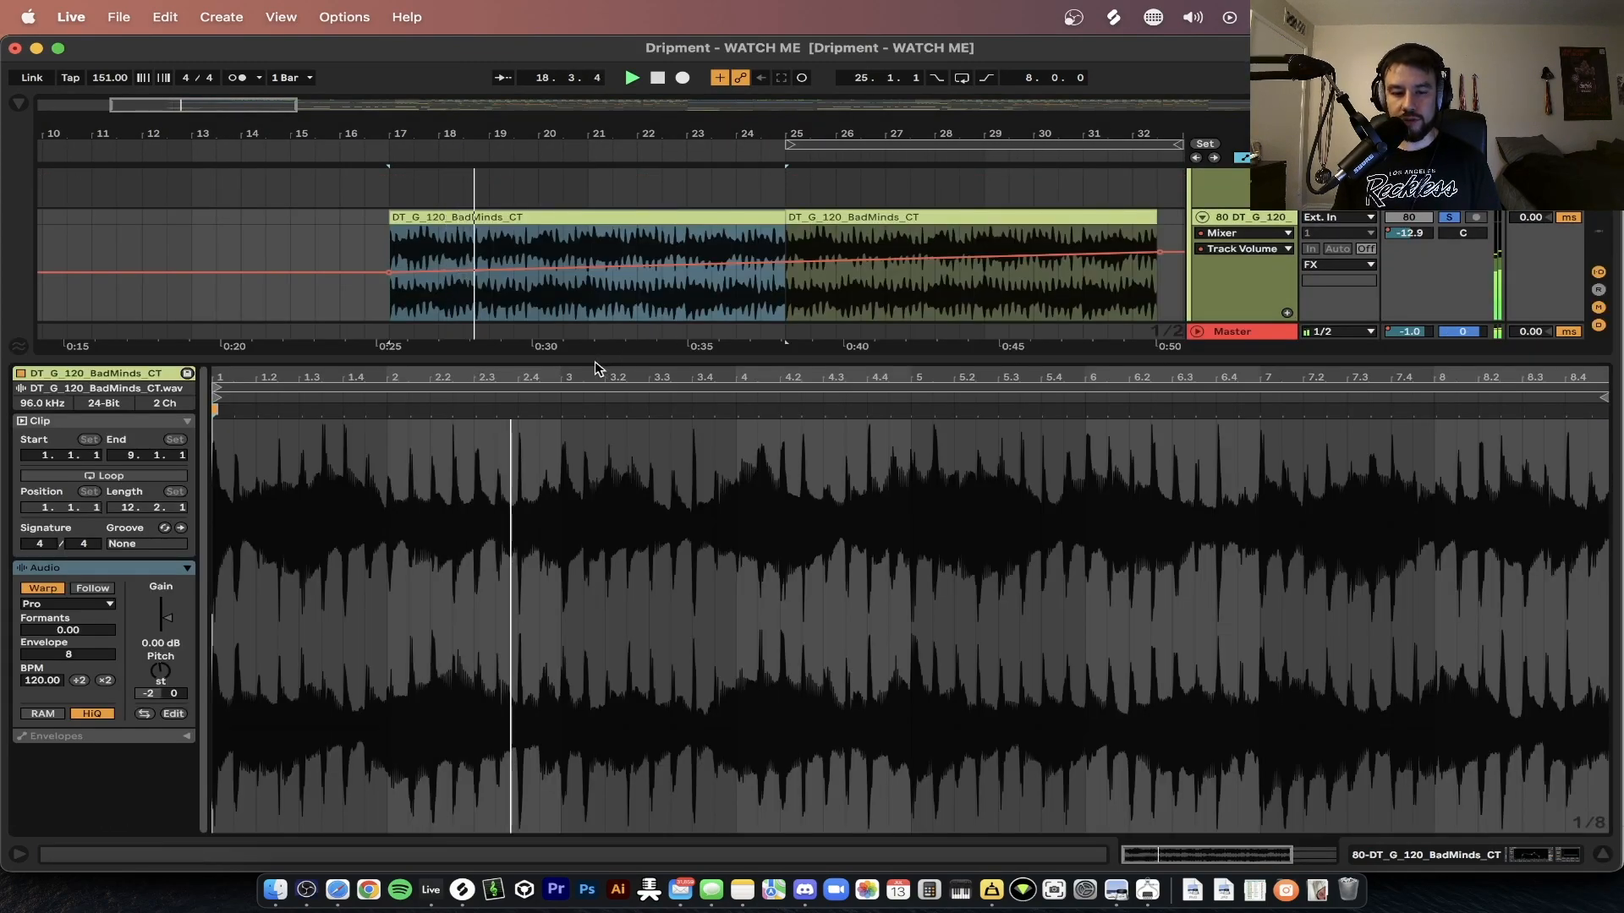
left_click_drag(580, 355, 603, 436)
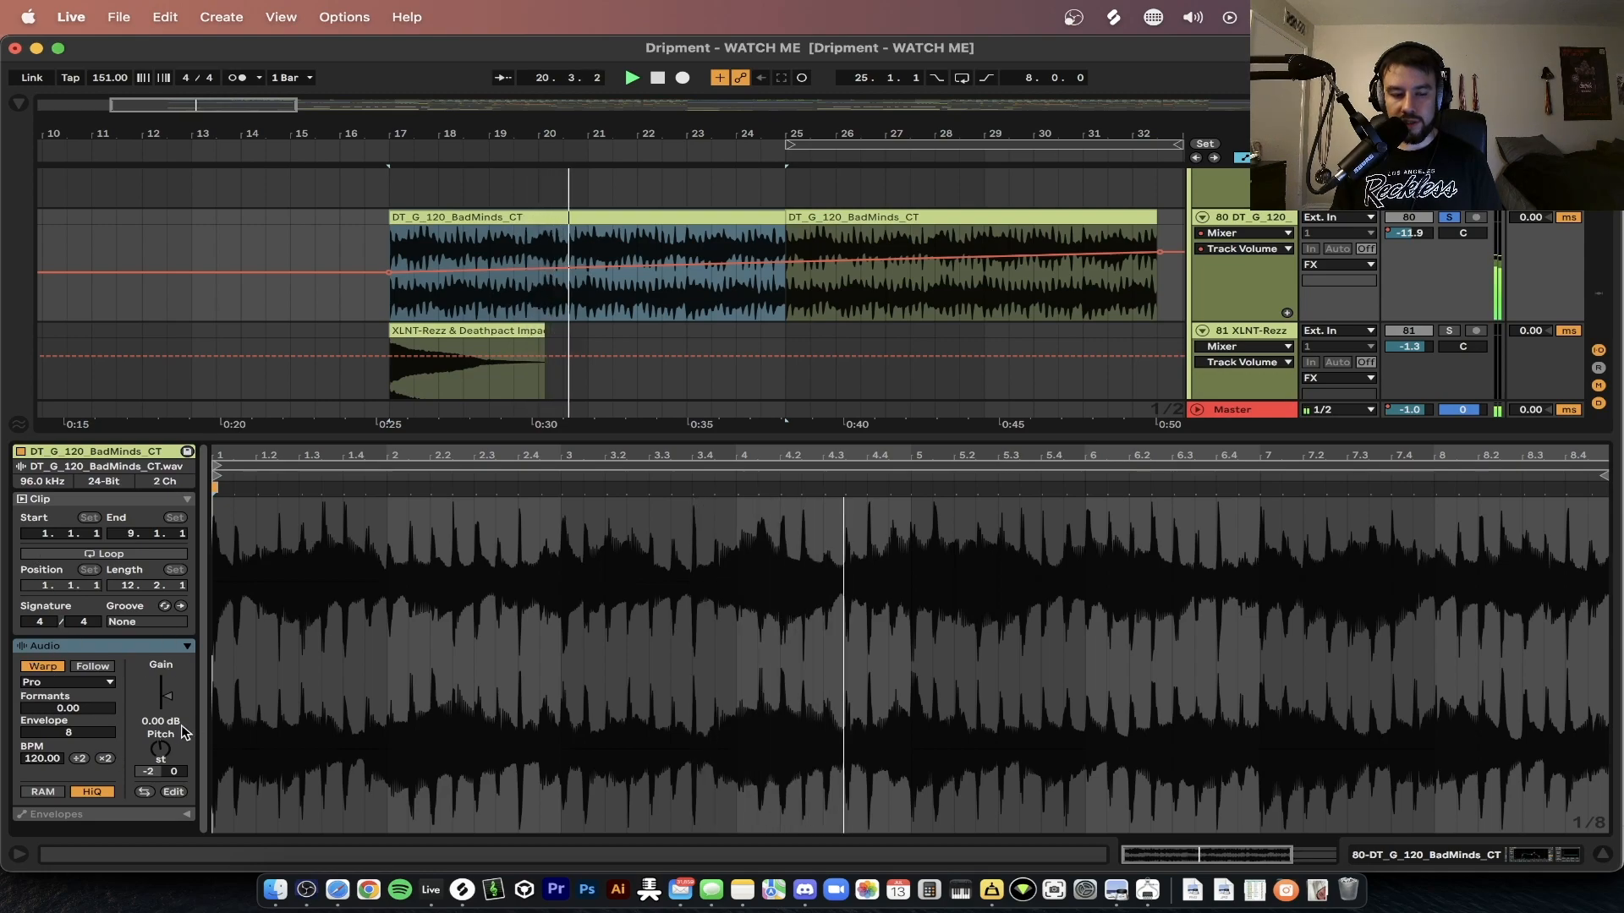
double_click(641, 439)
scroll(642, 441, "up", 2)
scroll(642, 440, "right", 2)
key("space")
left_click(1453, 307)
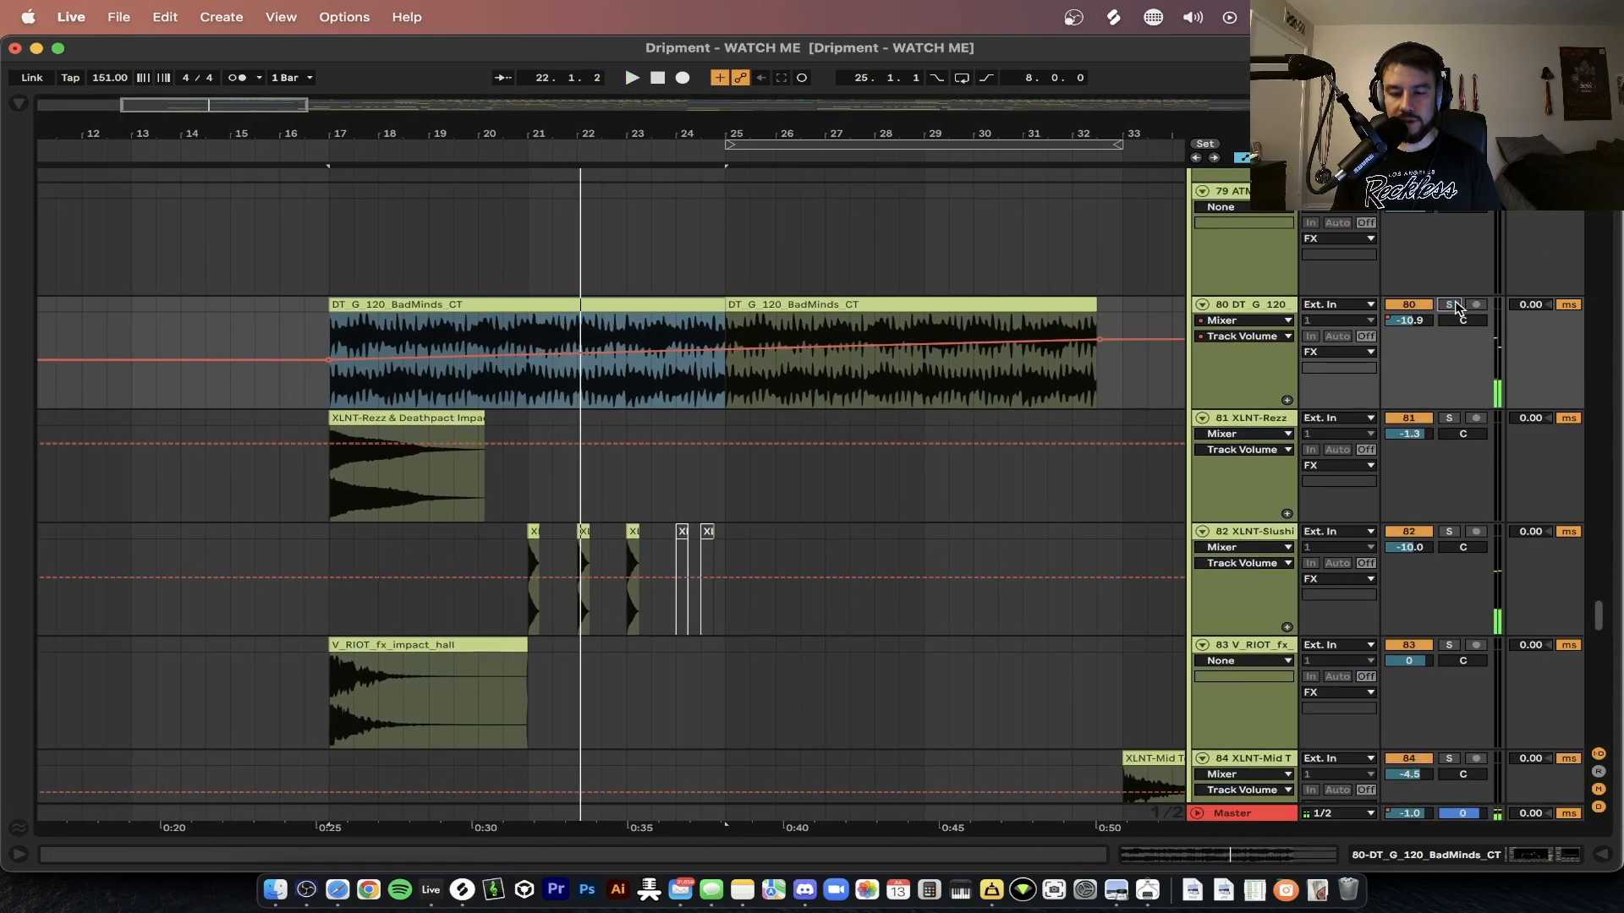
- Switch to Preview to consult the D Minor.png scale chart, and return to Ableton Live
left_click(1123, 901)
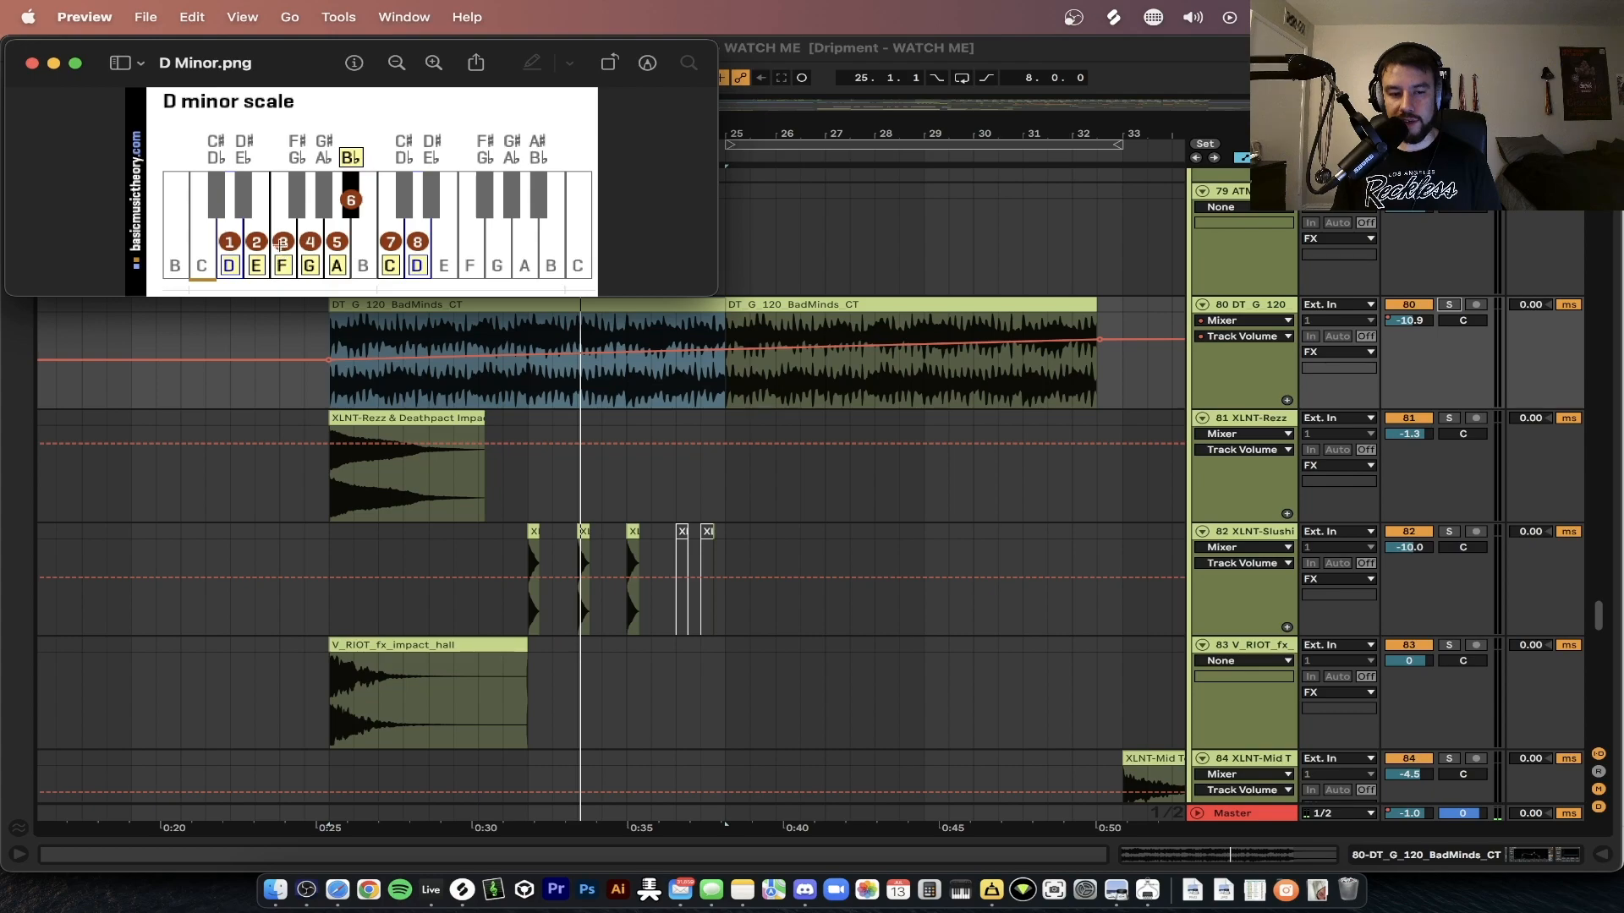
left_click(326, 347)
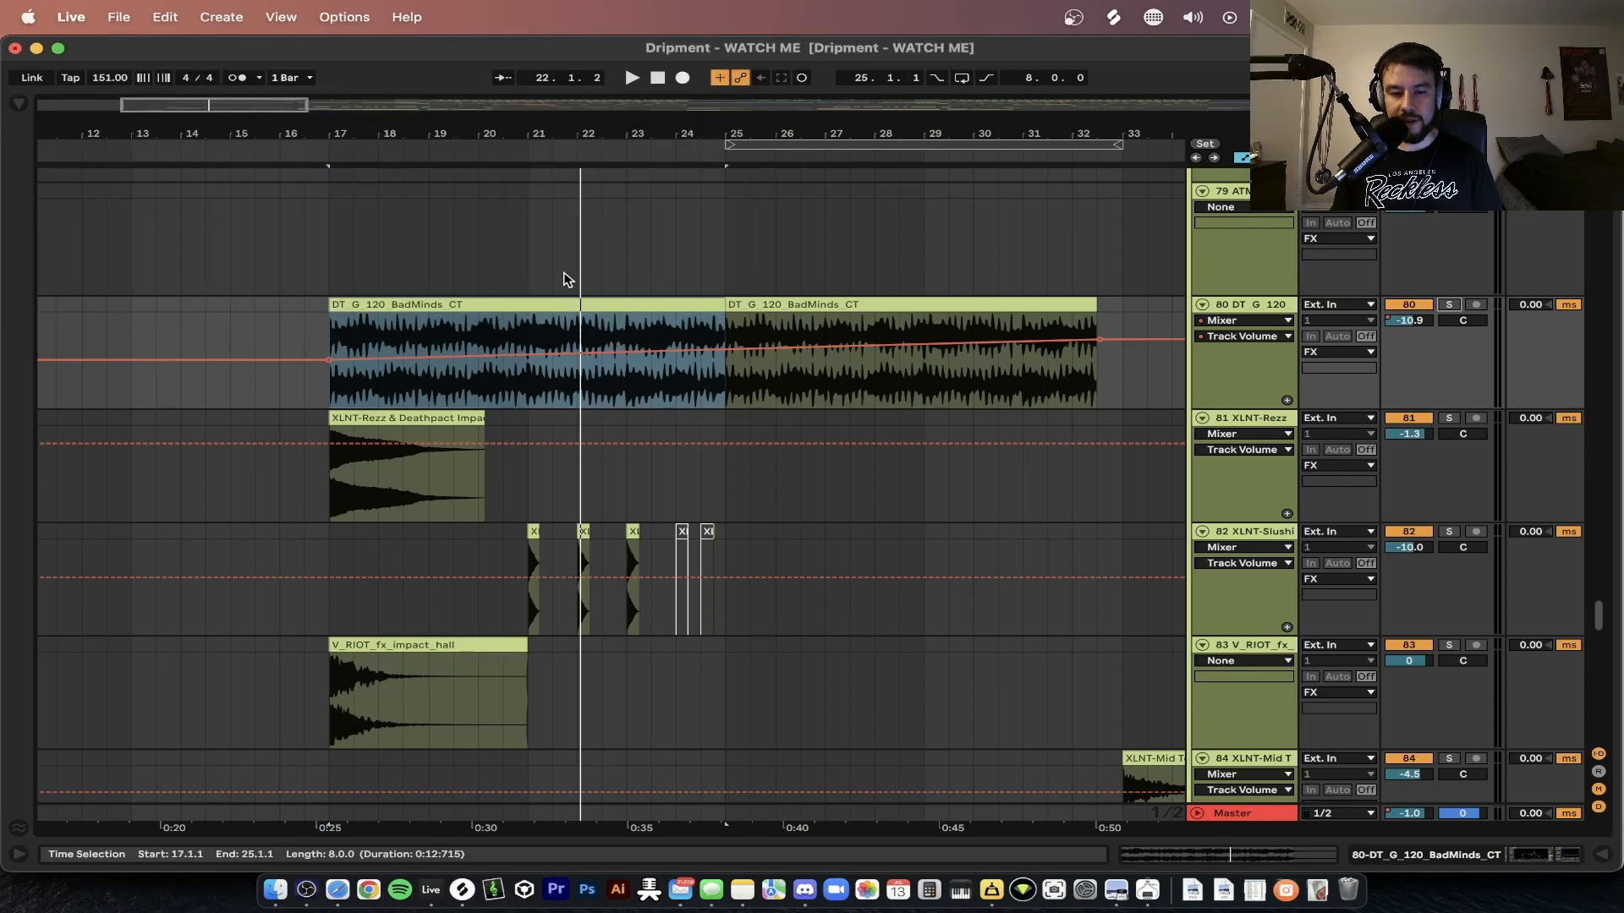
- Play the BadMinds clip in the full mix and in solo from bar 17, stop playback and unsolo the track
key("space")
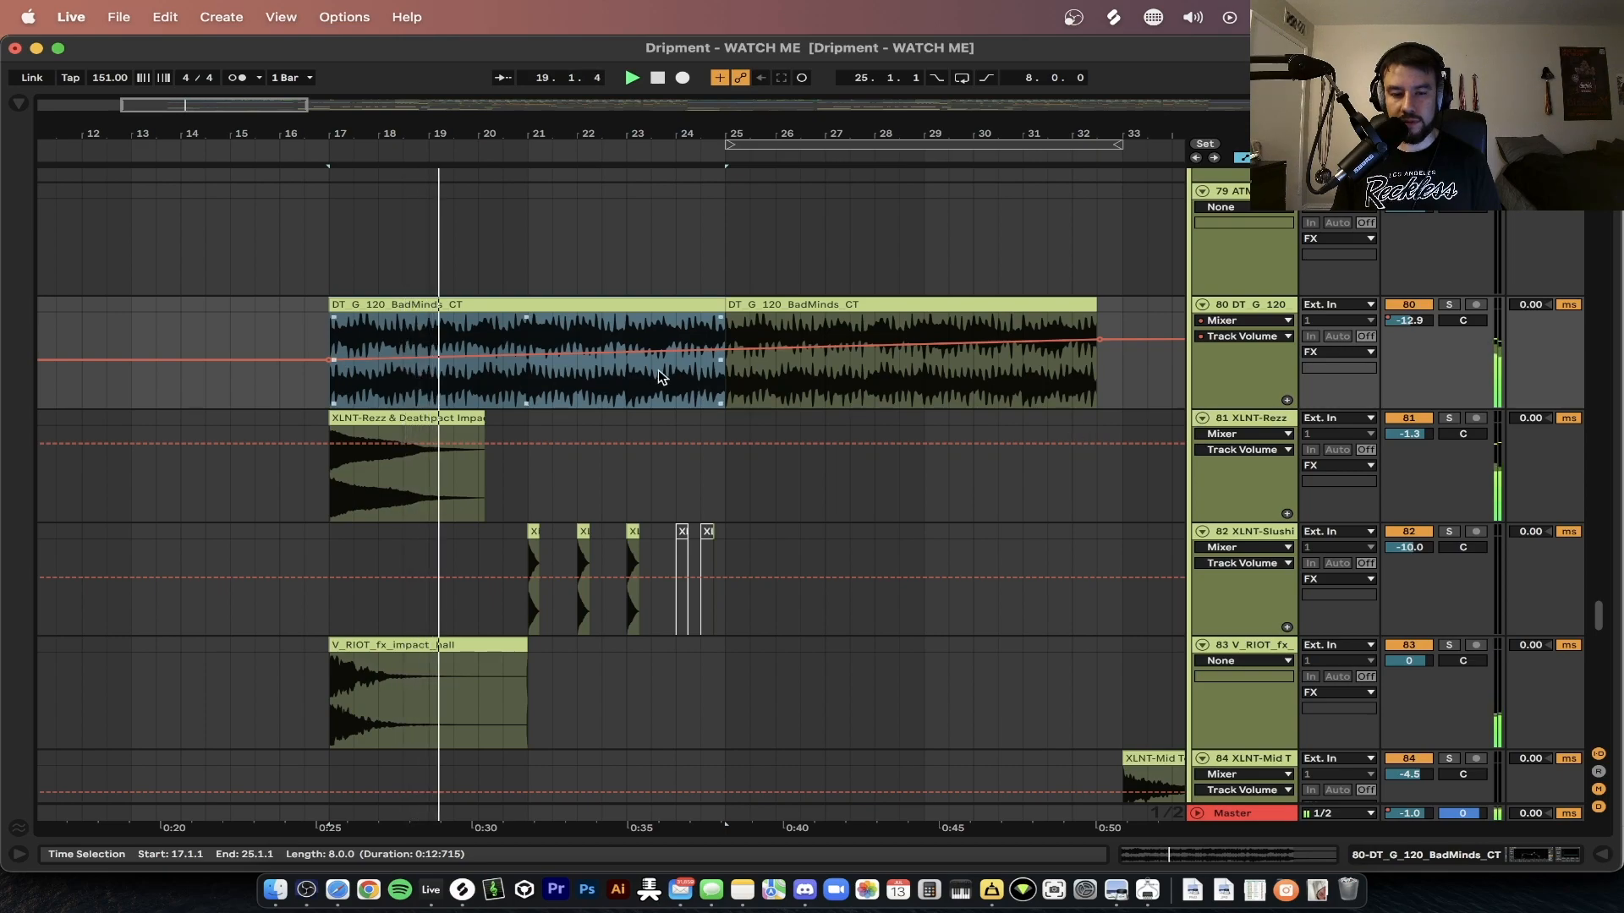
left_click(1450, 305)
key("space")
key("space")
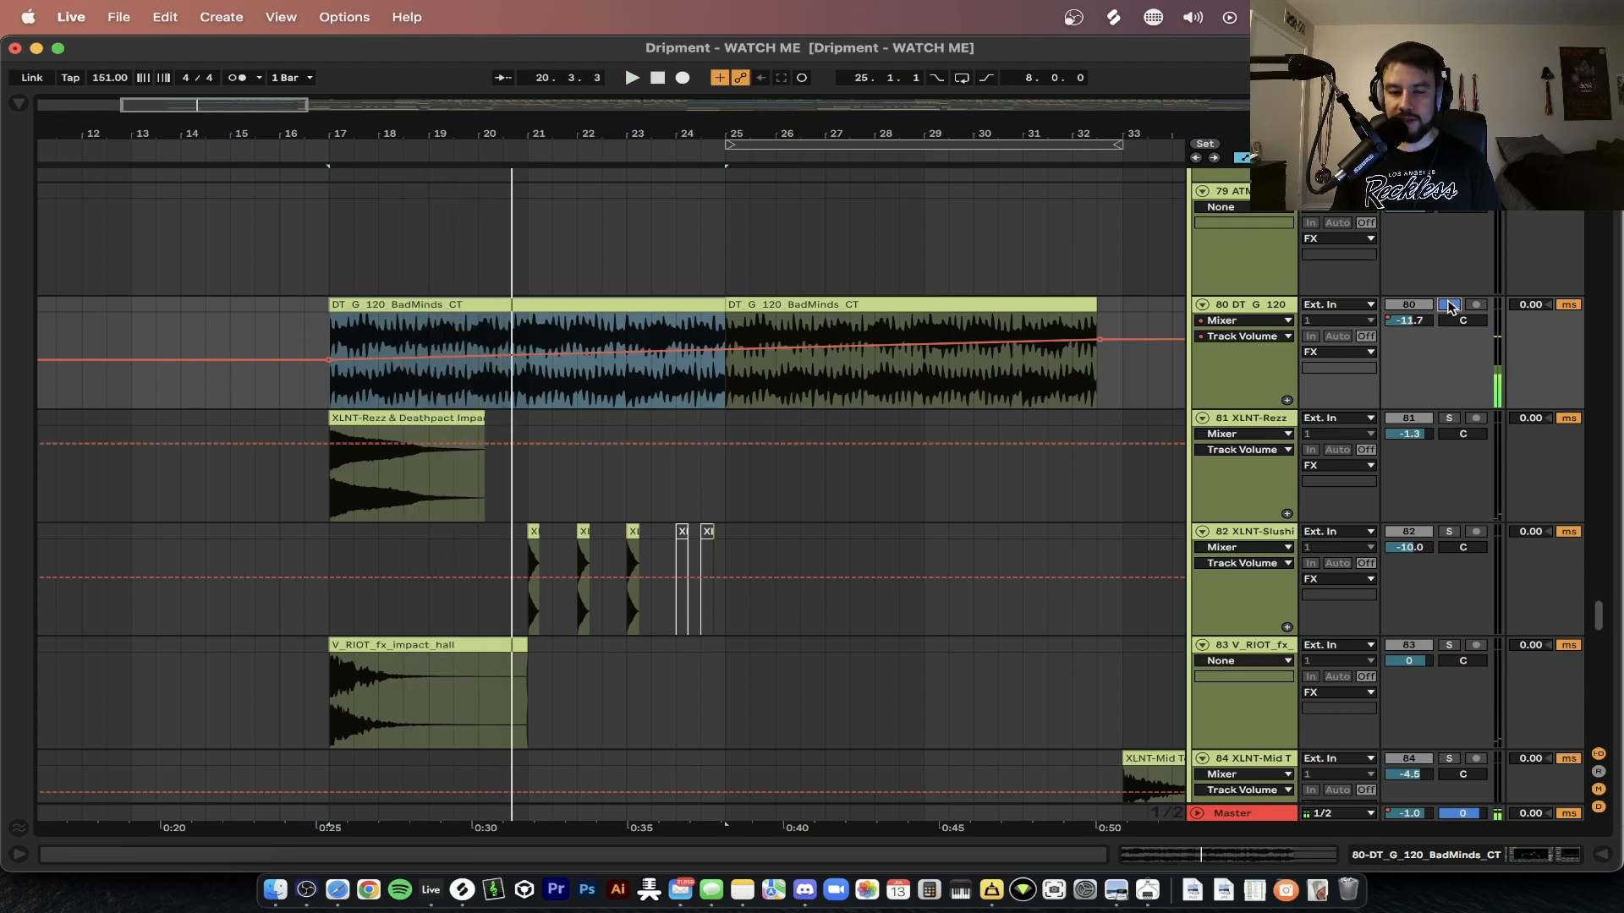
scroll(538, 299, "down", 2)
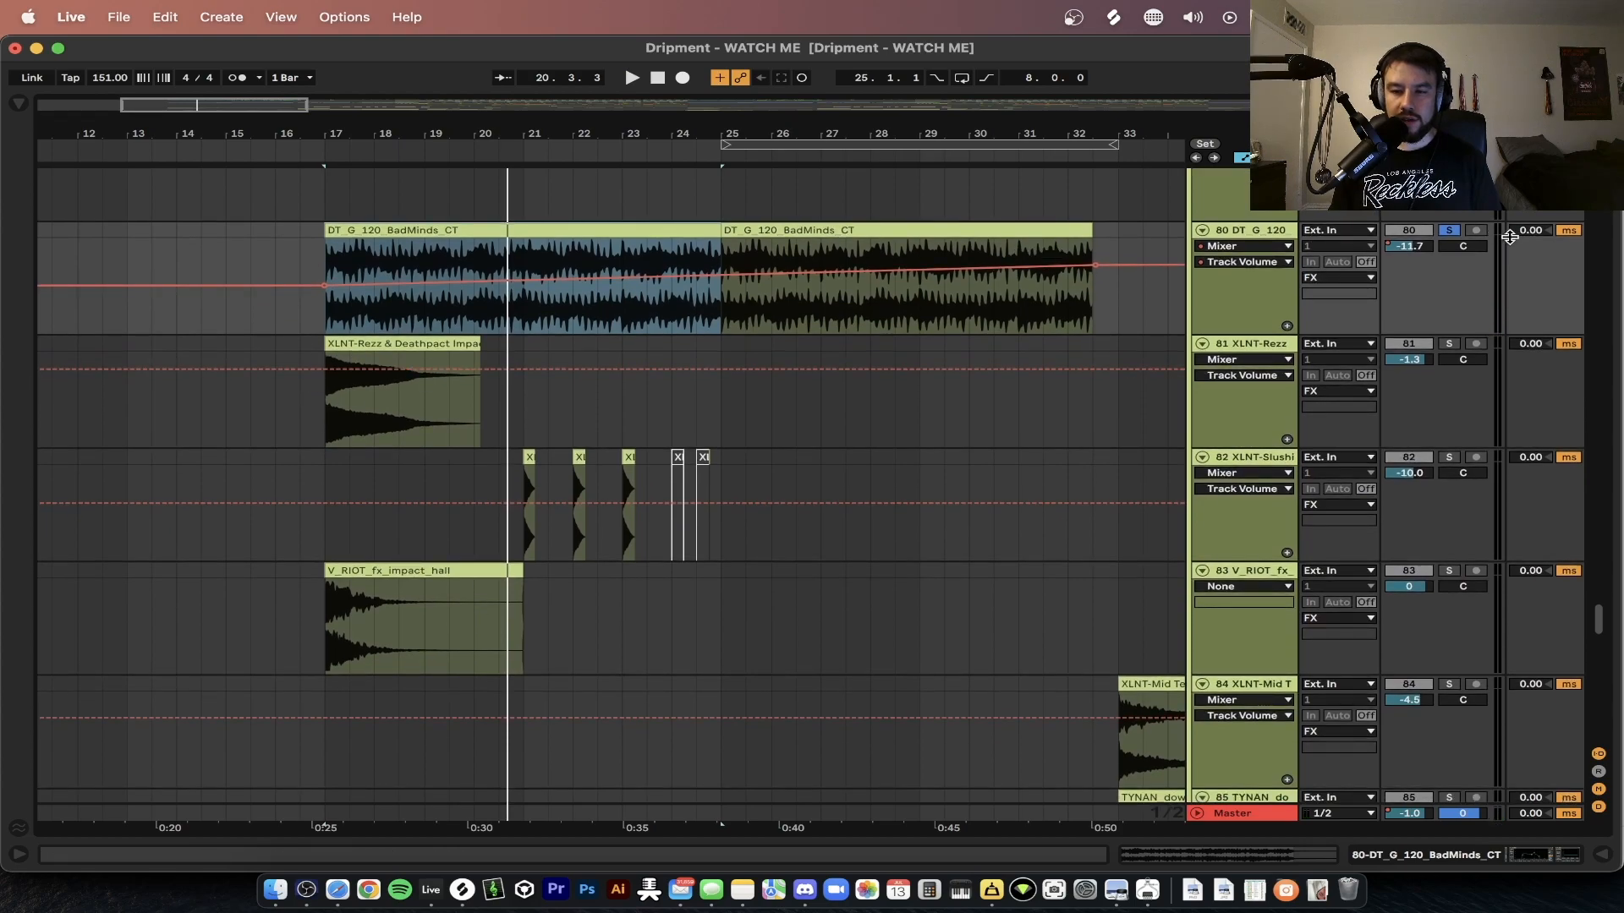
left_click(1453, 233)
- Reopen the first BadMinds clip's sample view, check its pitch transposition, and collapse the view
scroll(541, 406, "up", 3)
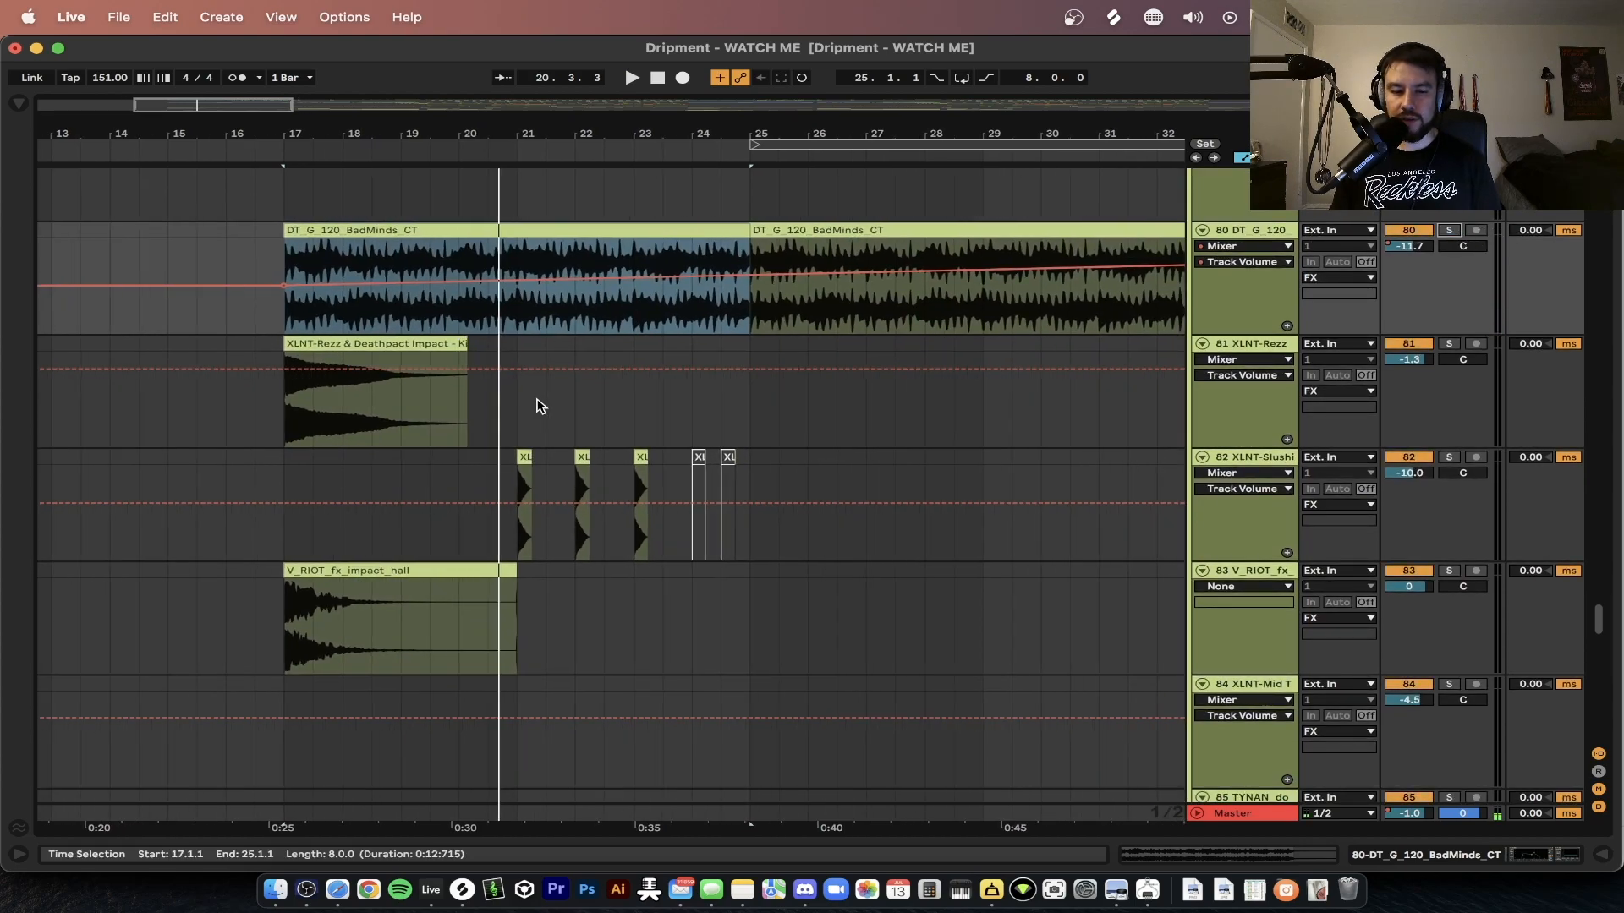
scroll(541, 406, "left", 3)
scroll(541, 406, "up", 1)
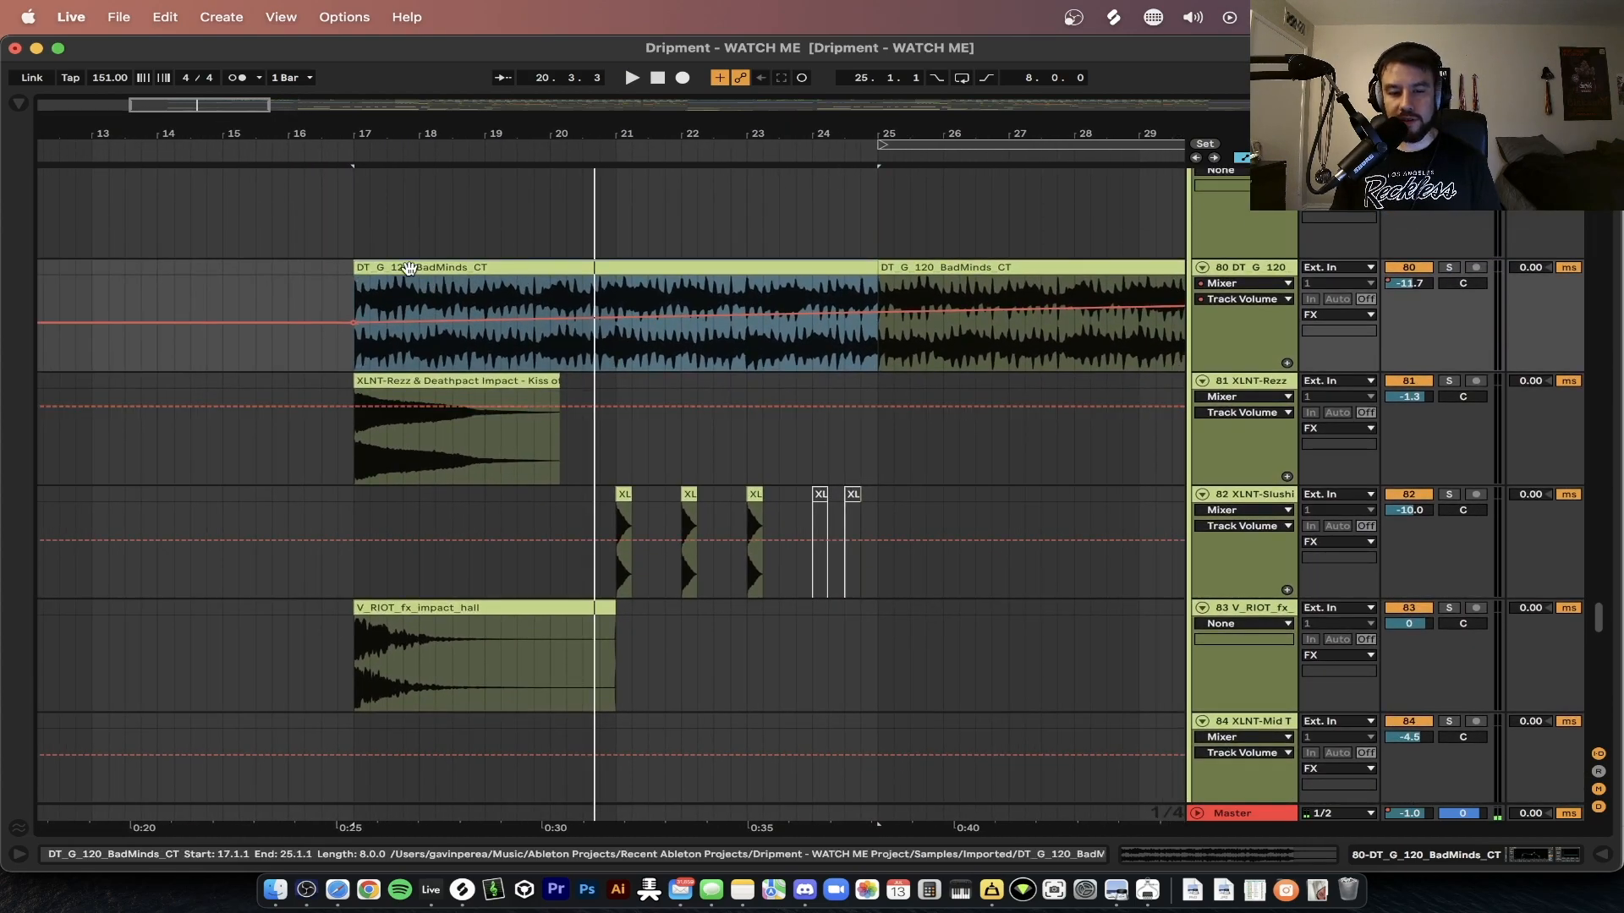
double_click(418, 270)
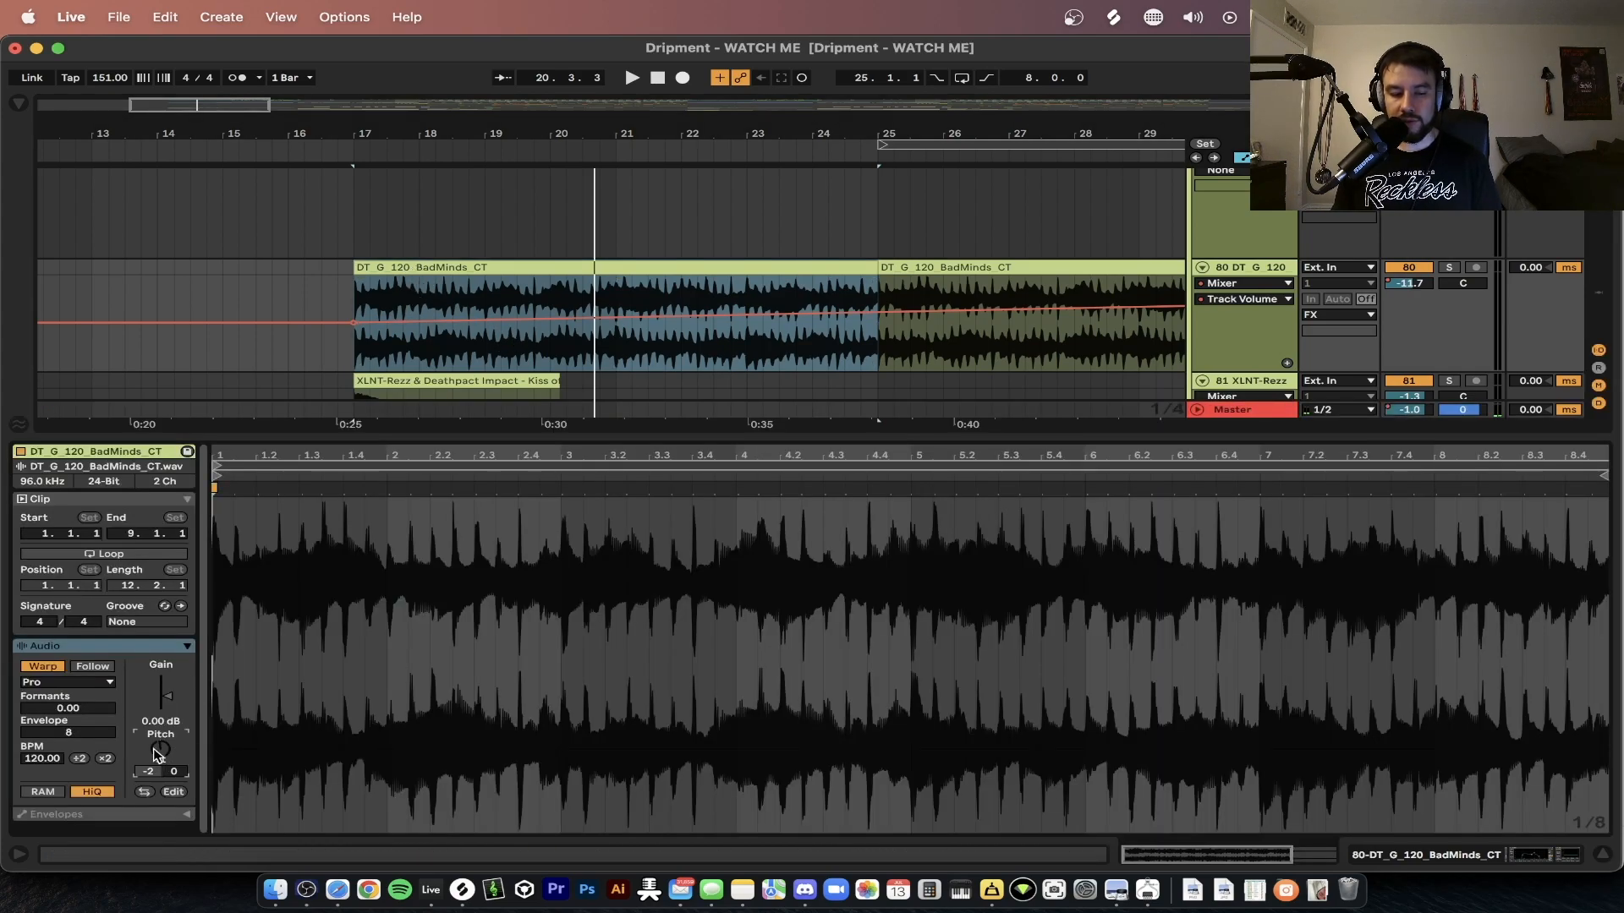
left_click_drag(243, 438, 245, 833)
- Play the FX from bar 17, and solo and audition the XLNT-Rezz & Deathpact Impact clip on track 81
key("space")
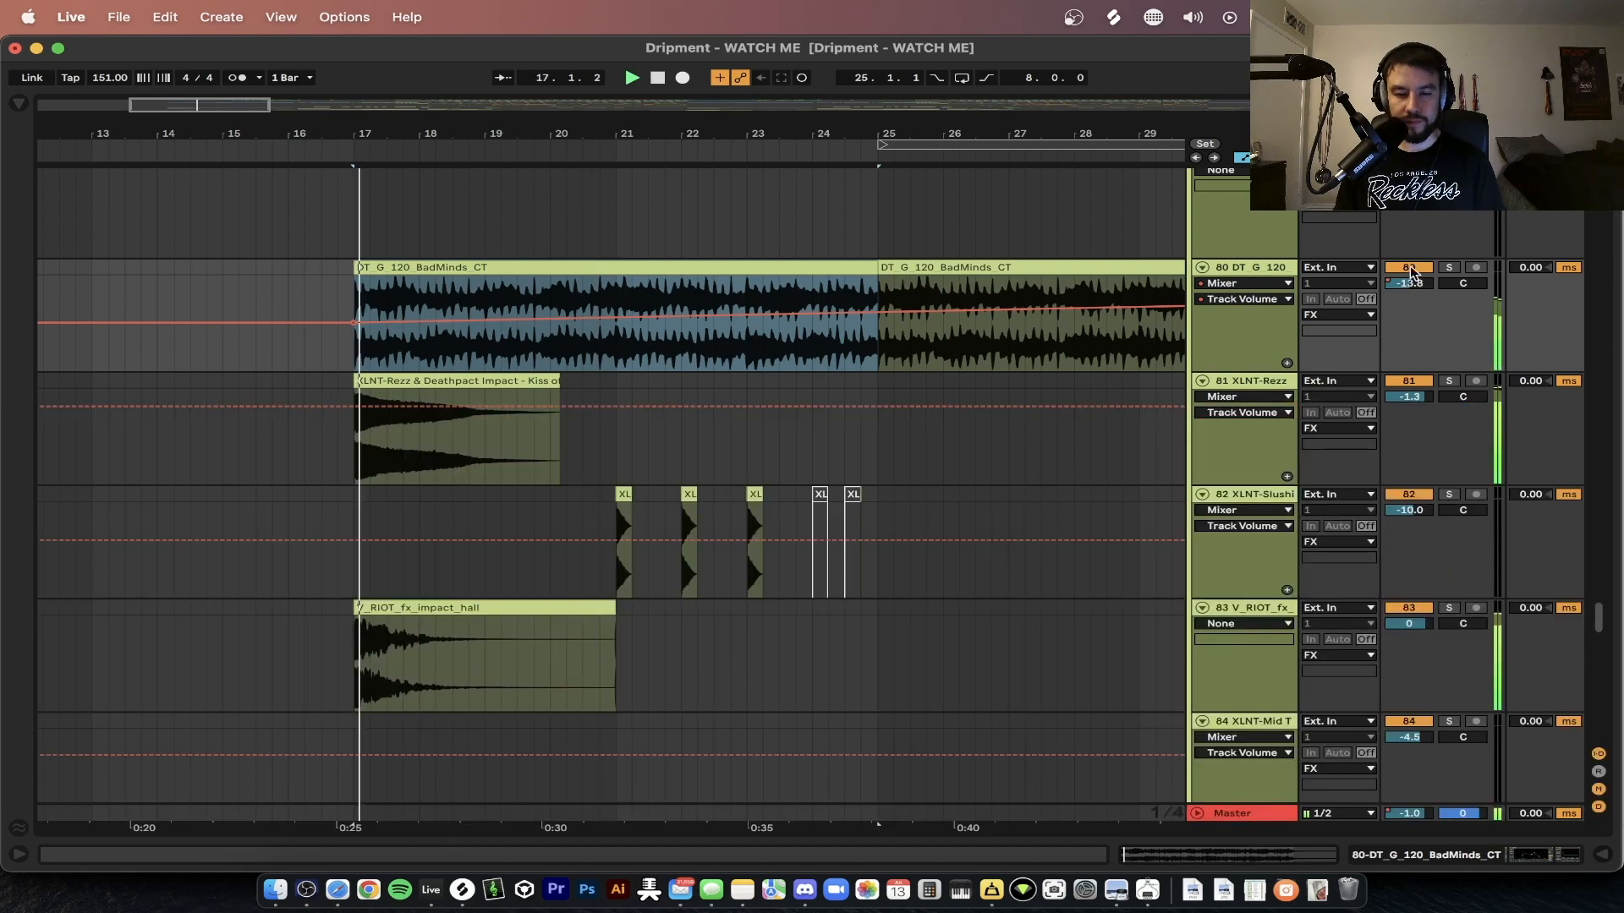
left_click(469, 378)
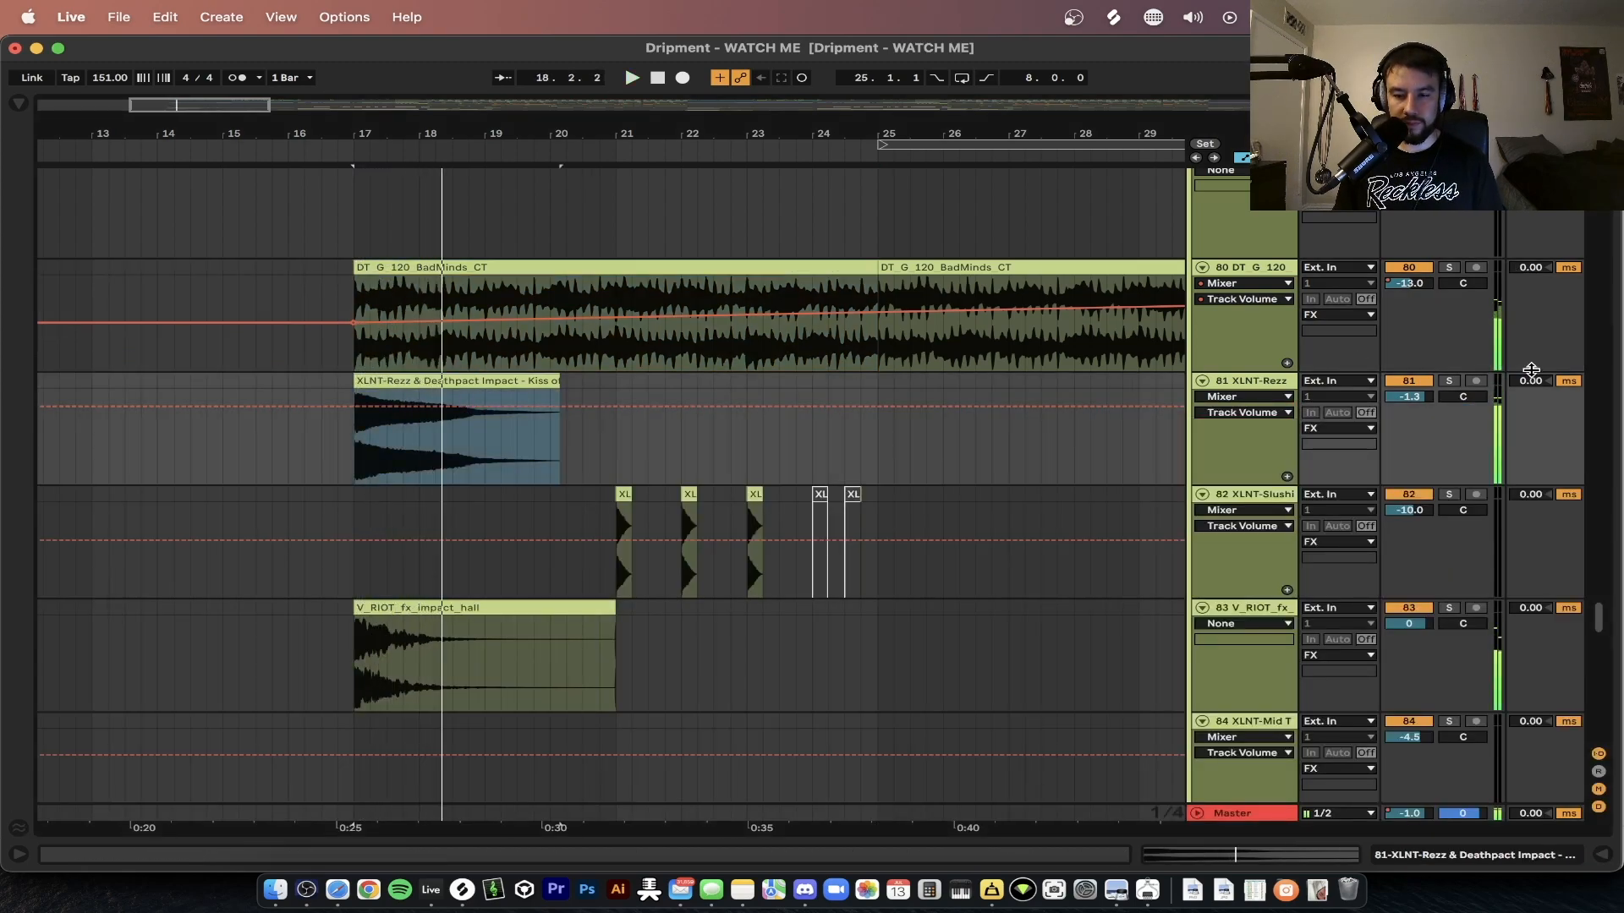
left_click(1449, 382)
key("space")
key("space")
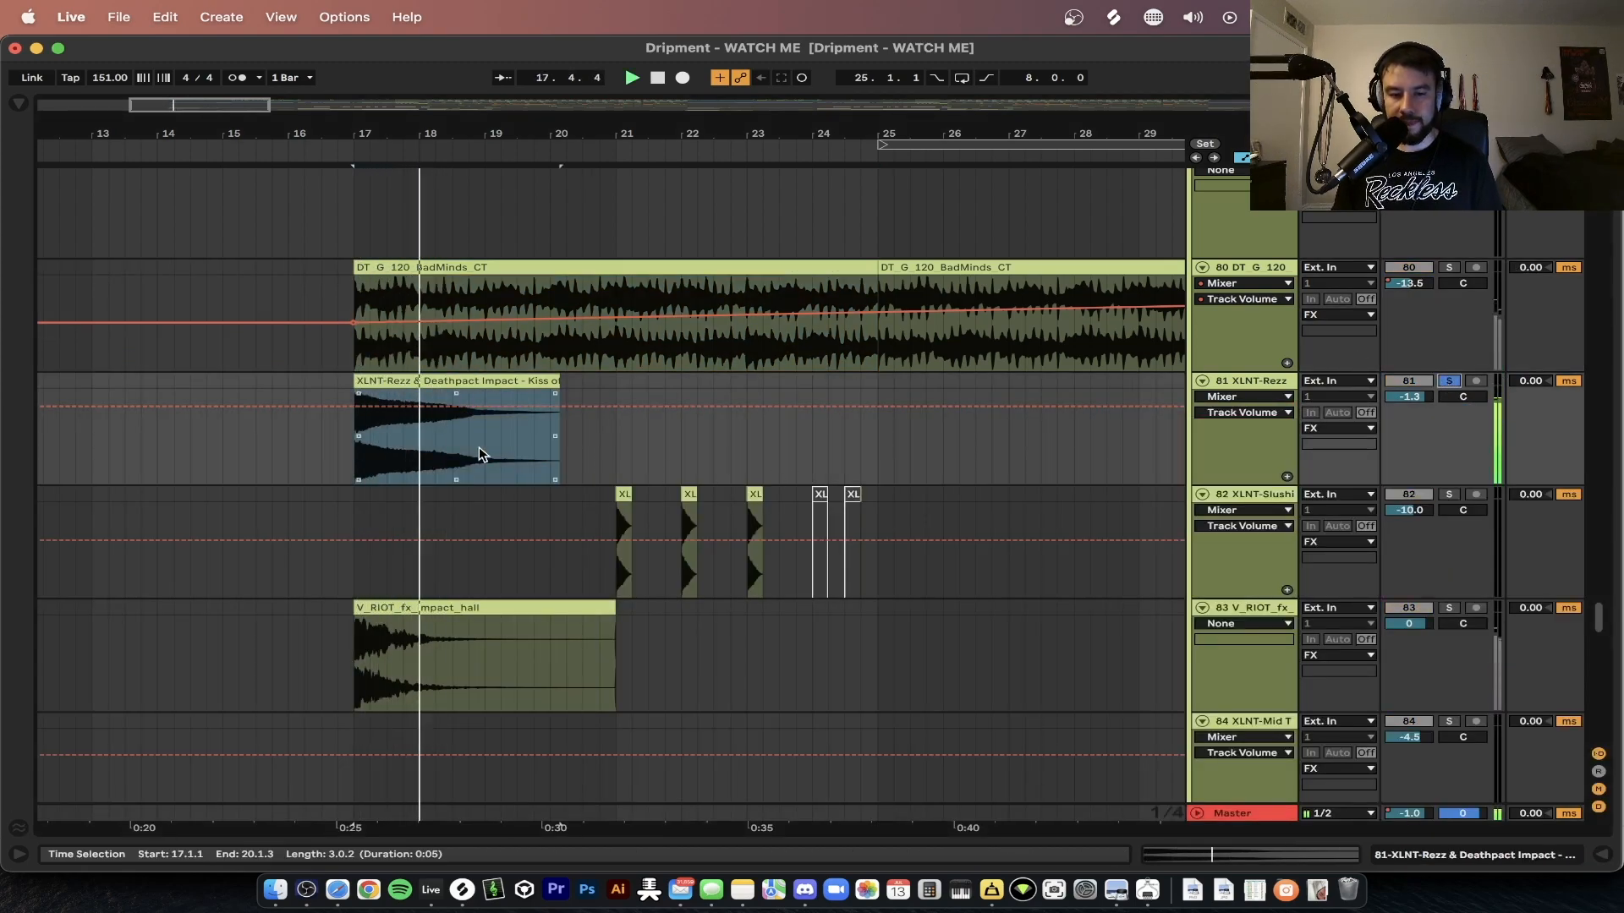
scroll(479, 446, "up", 1)
scroll(479, 446, "up", 2)
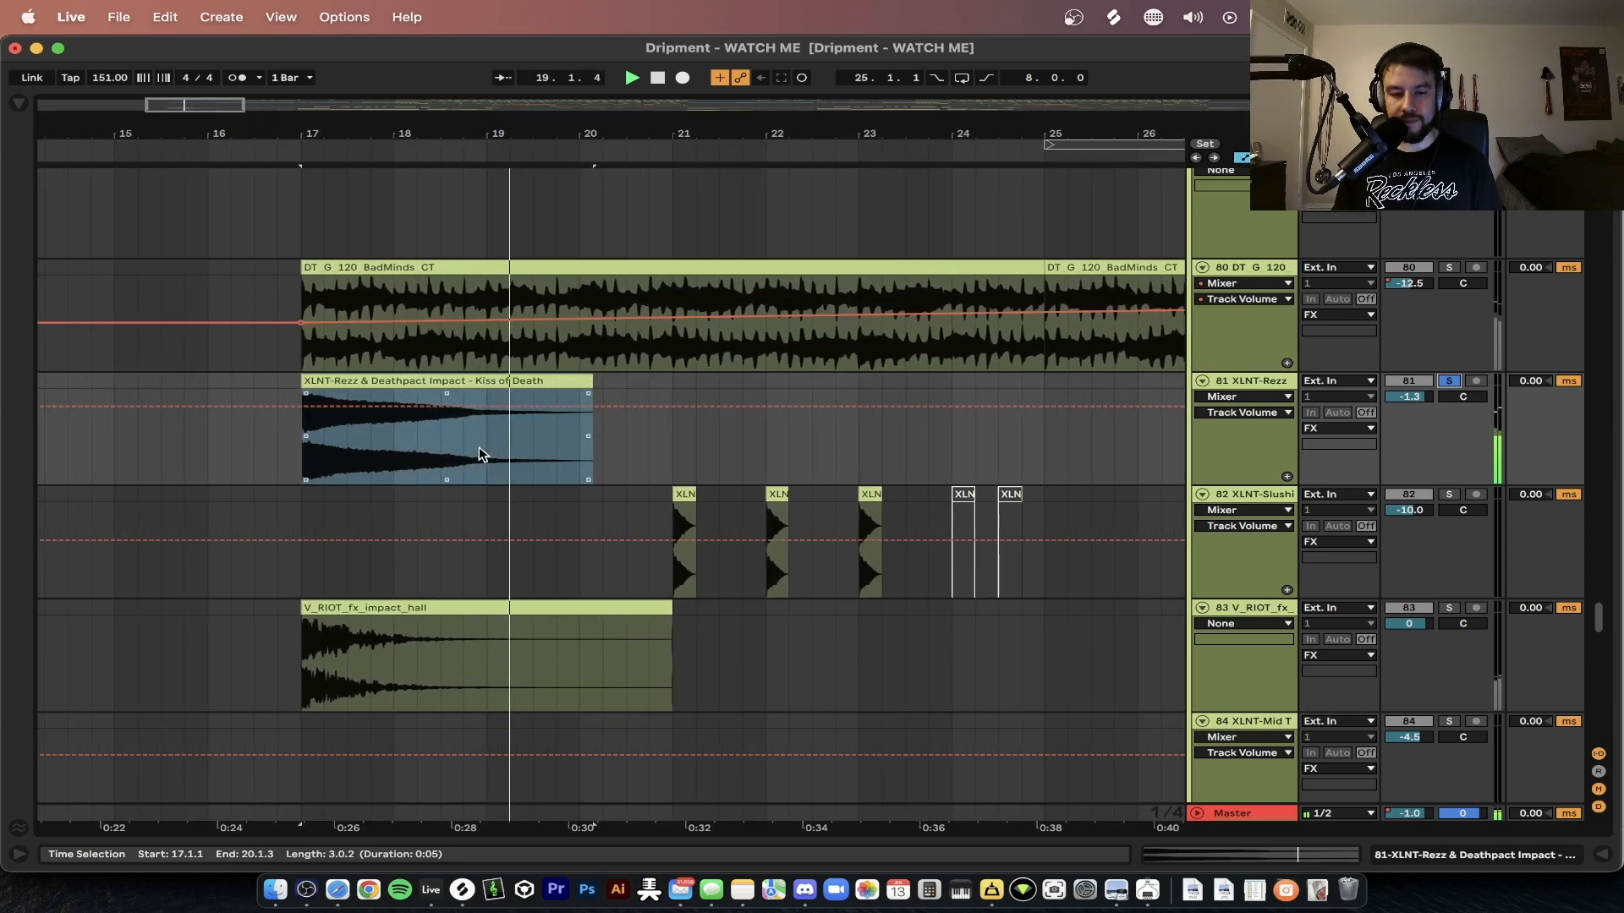
scroll(479, 447, "down", 2)
key("space")
scroll(564, 390, "down", 2)
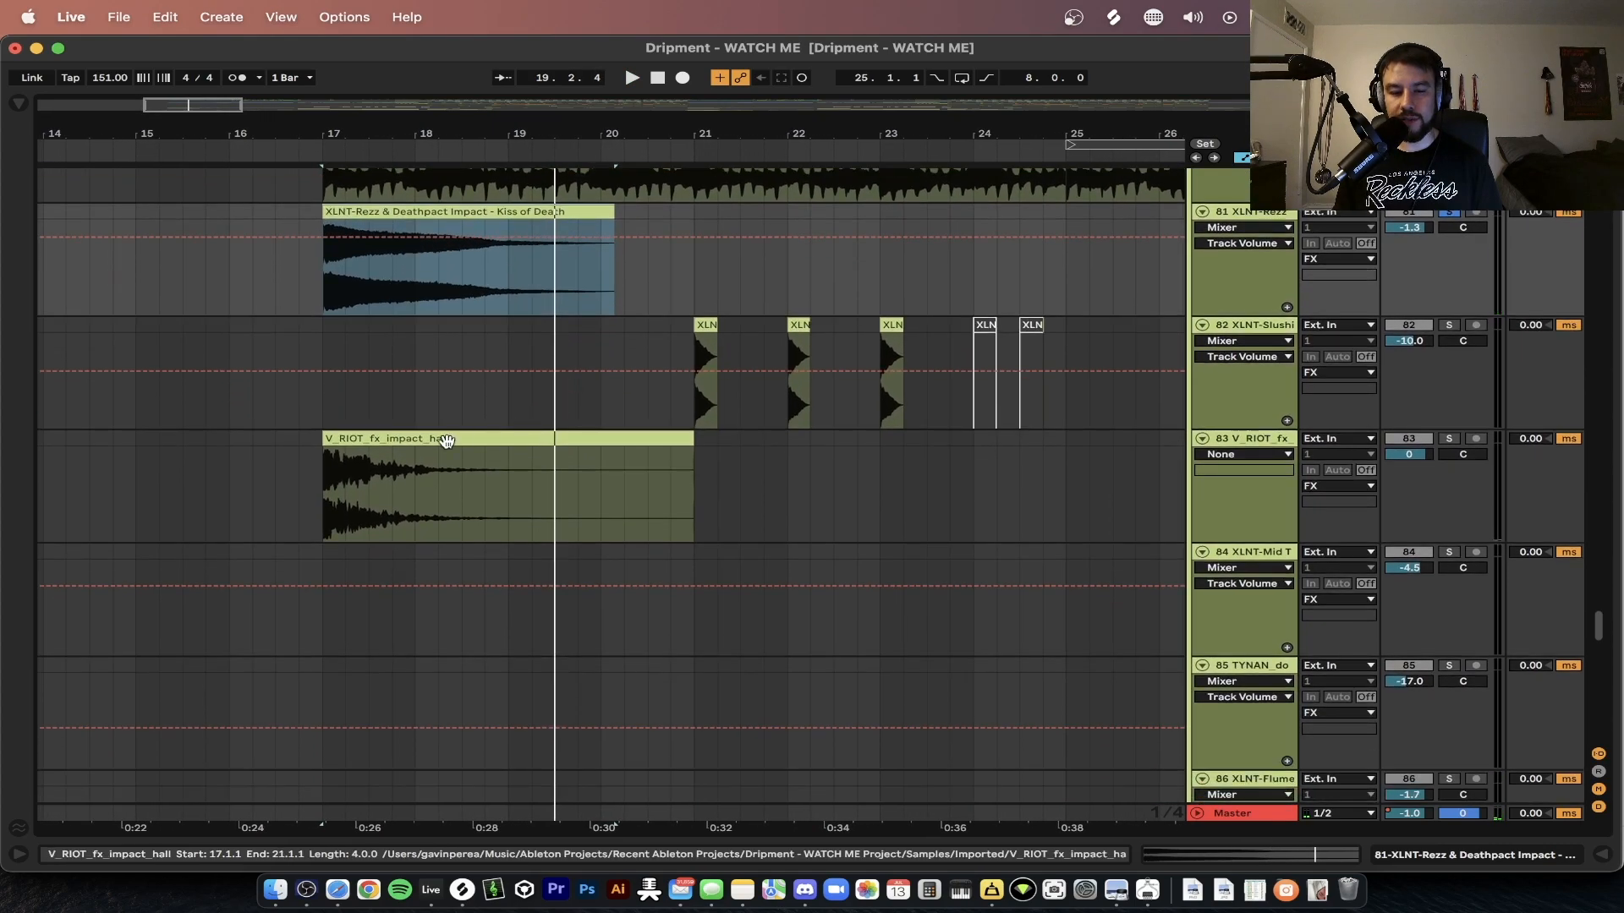
- Audition the V_RIOT_fx_impact_hall clip in solo from bar 17, unsolo its track and replay it in the full mix
left_click(441, 438)
key("space")
left_click(1449, 438)
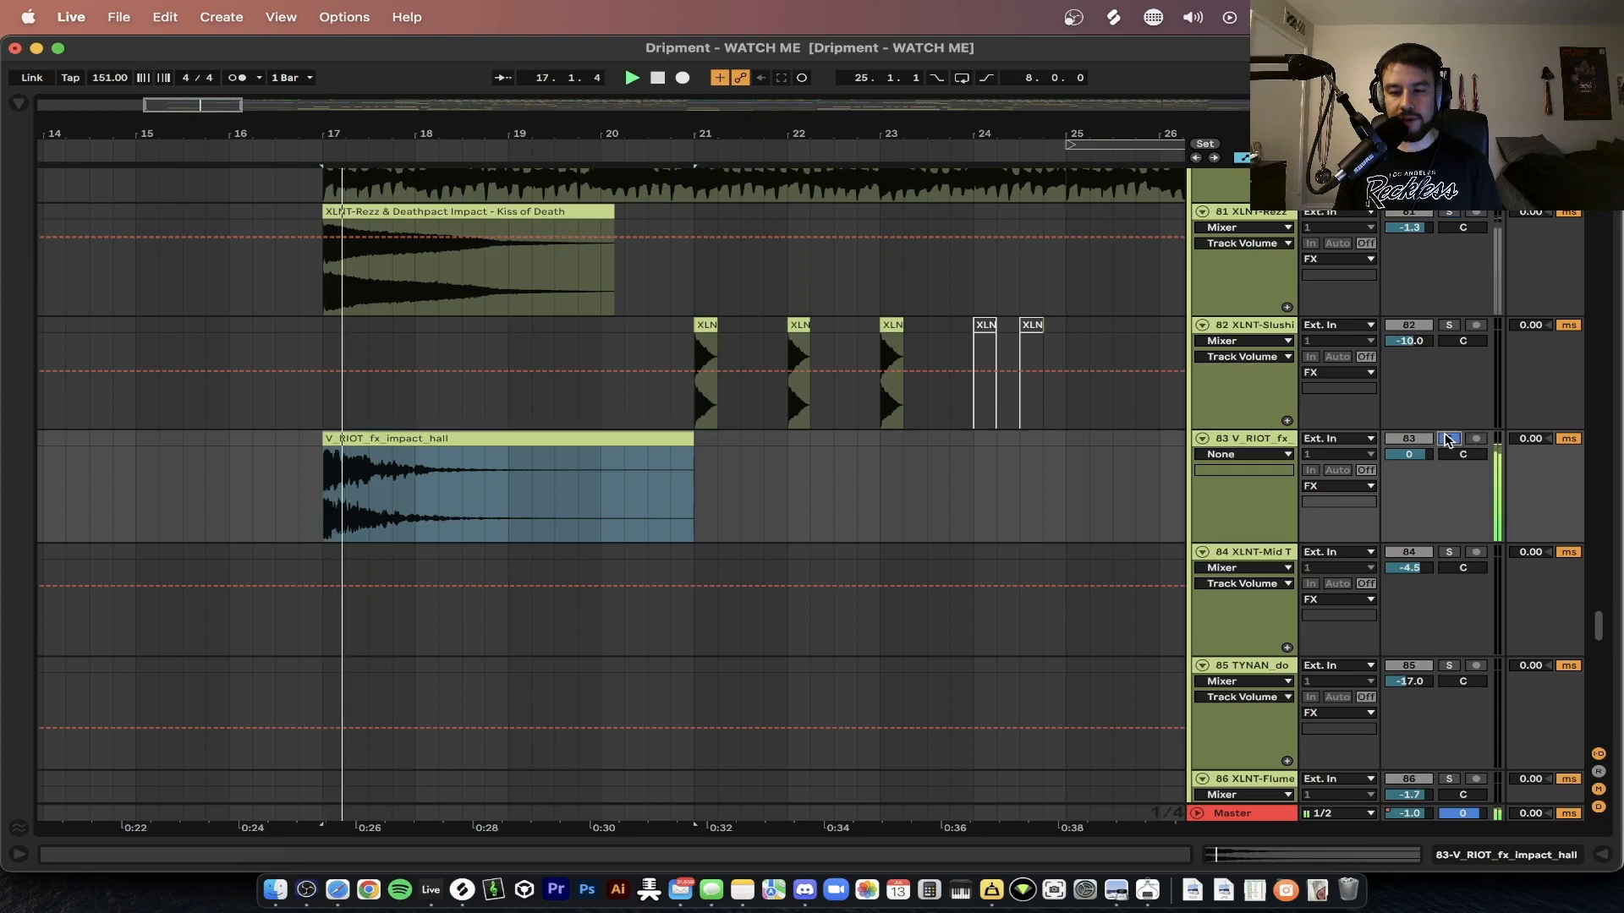
scroll(671, 490, "down", 3)
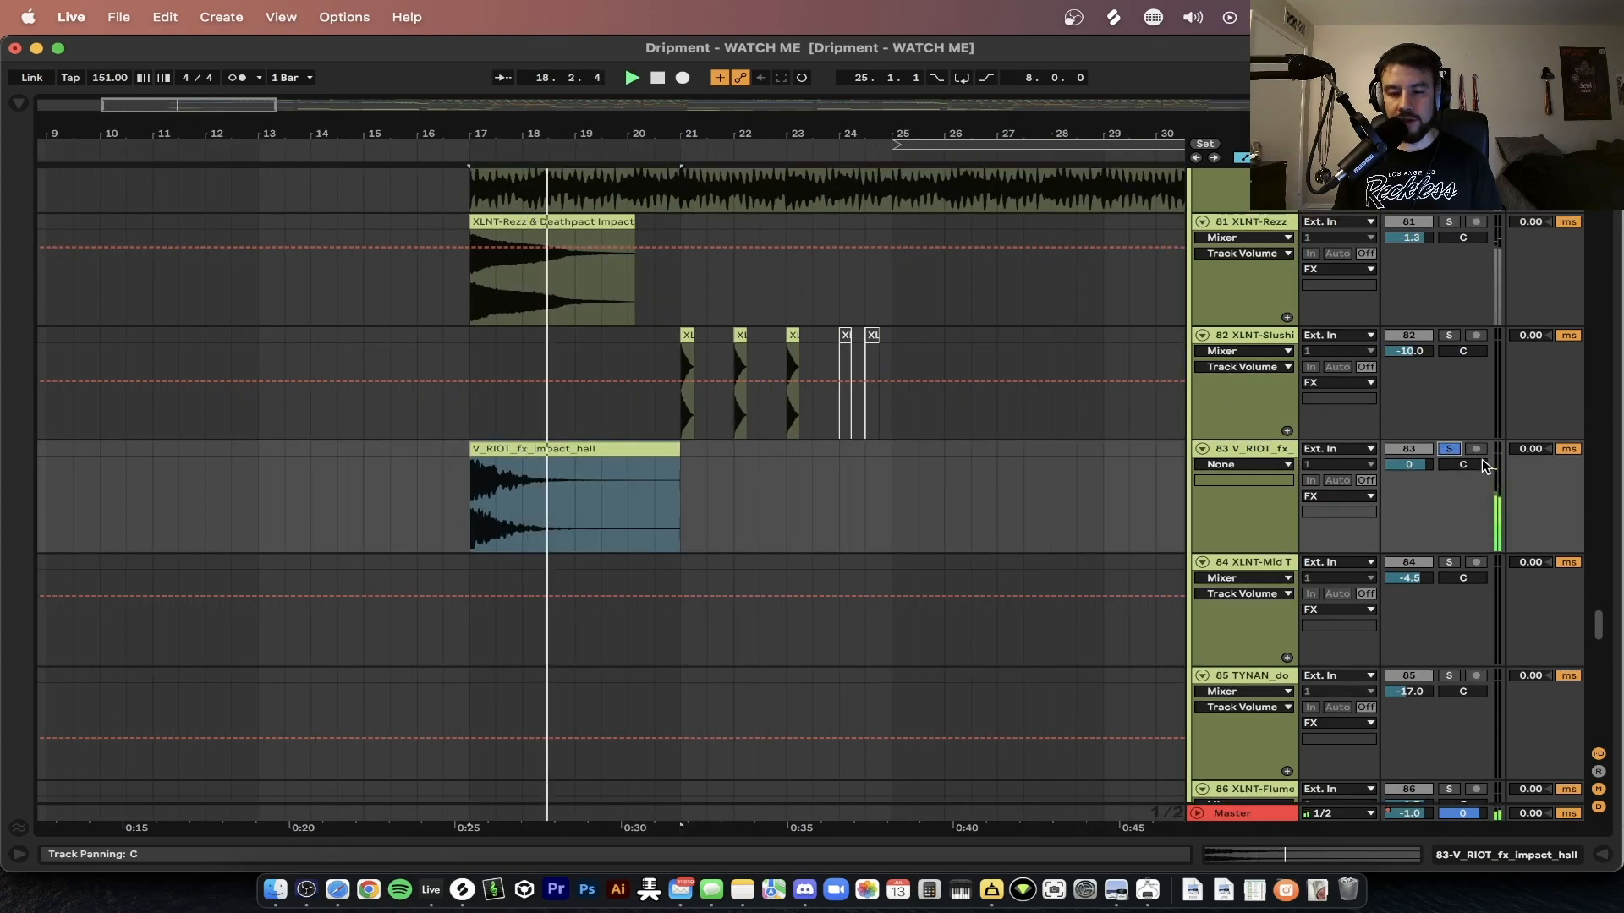
left_click(1449, 448)
key("space")
key("space")
scroll(438, 466, "down", 4)
scroll(438, 466, "right", 2)
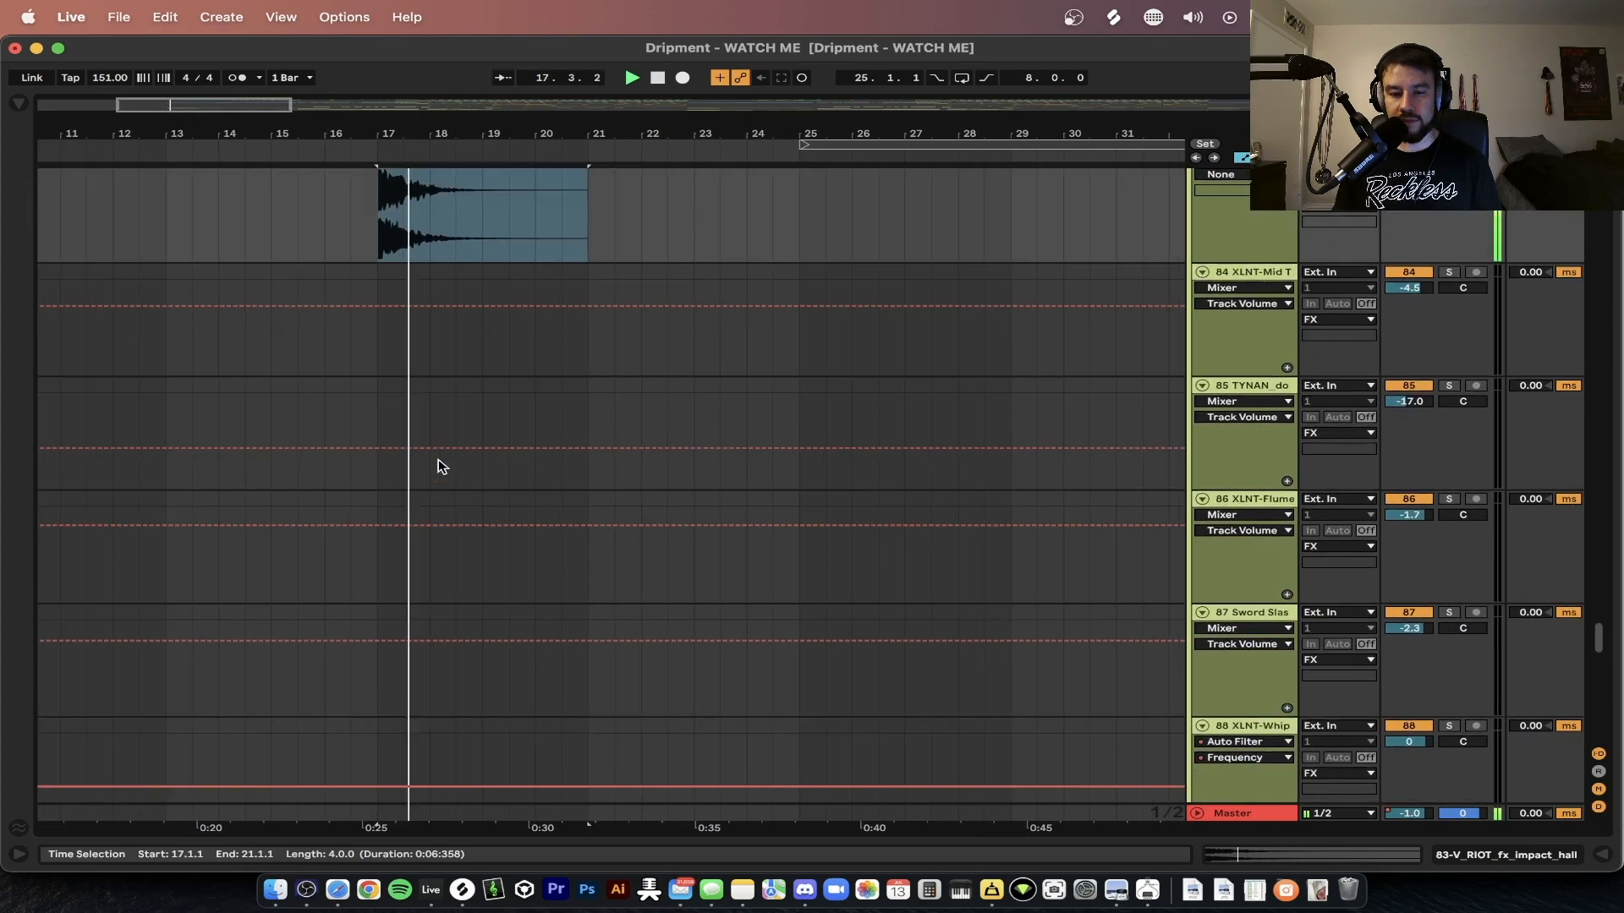
- Solo the XLNT-Slushii Ride track and play its first clip at bar 21
scroll(438, 466, "up", 5)
left_click(1449, 448)
scroll(561, 442, "up", 2)
left_click(561, 446)
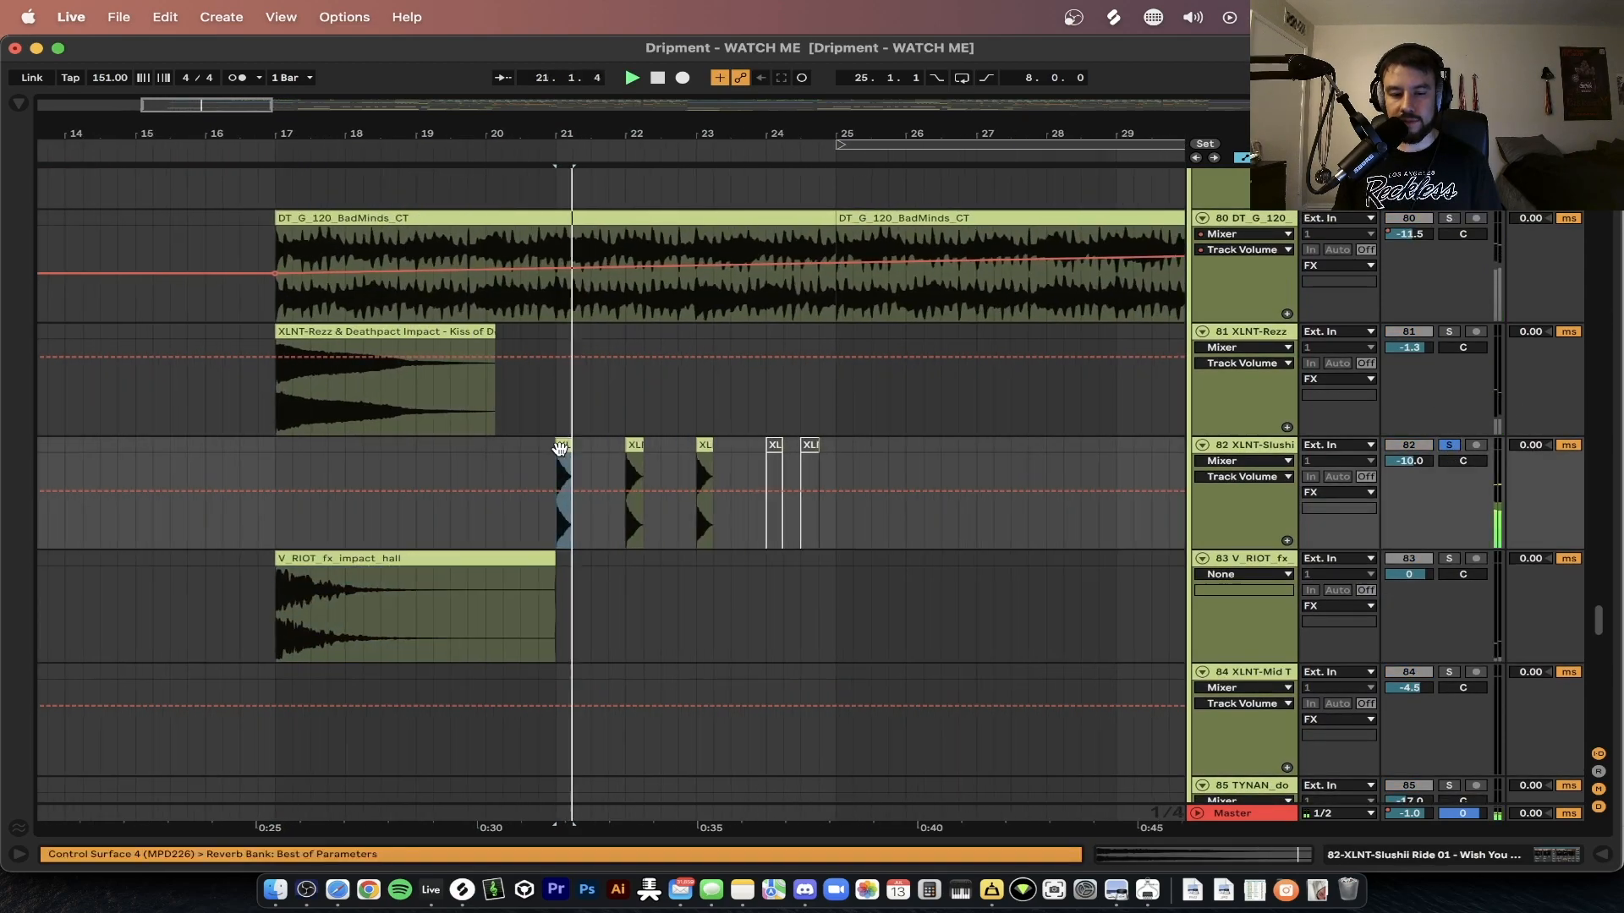
- Show the device chain of the soloed track 82 to examine its Reverb settings
scroll(561, 447, "up", 3)
scroll(852, 451, "down", 2)
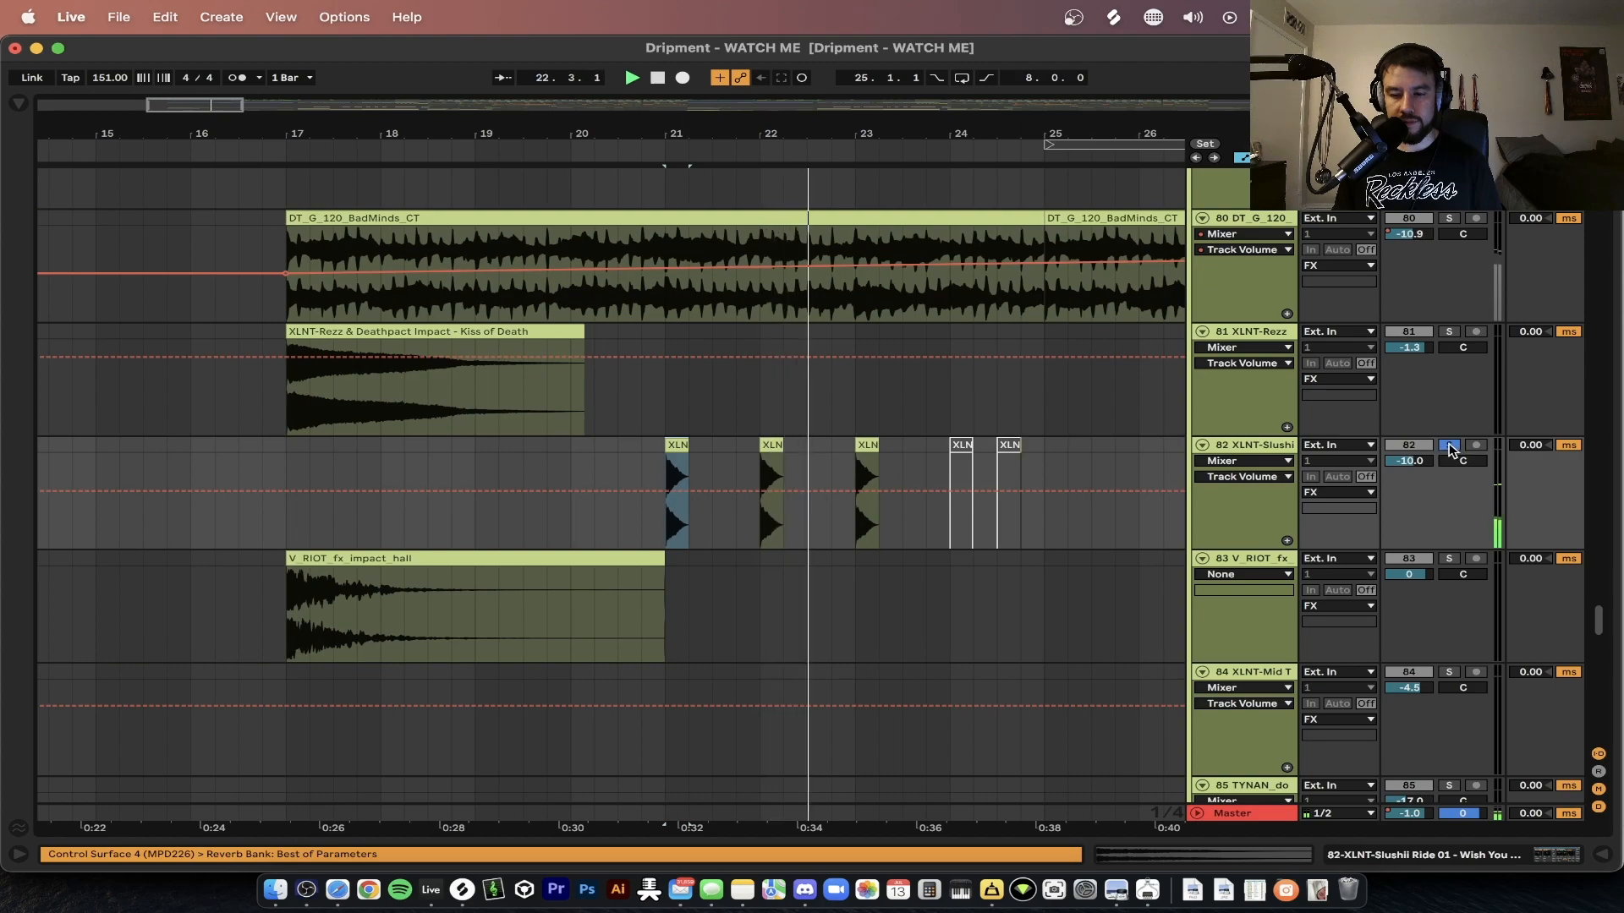
double_click(1255, 450)
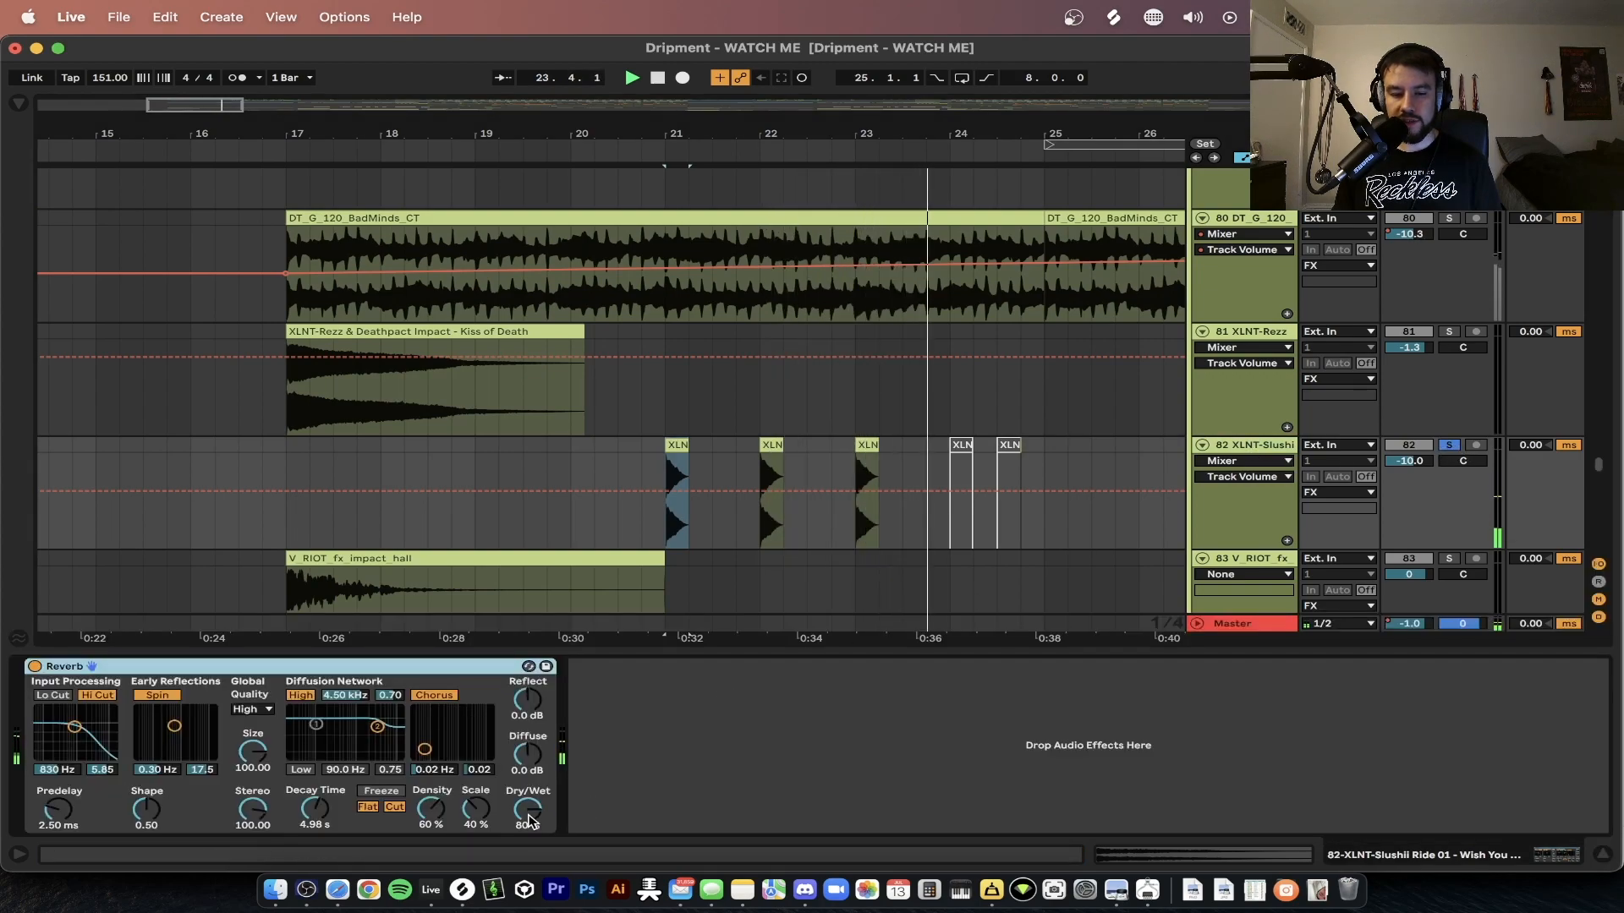
- Unsolo track 82 and play the impact hits from bar 21 on in the full mix
left_click(1449, 449)
left_click(674, 647)
left_click(674, 652)
scroll(677, 652, "down", 3)
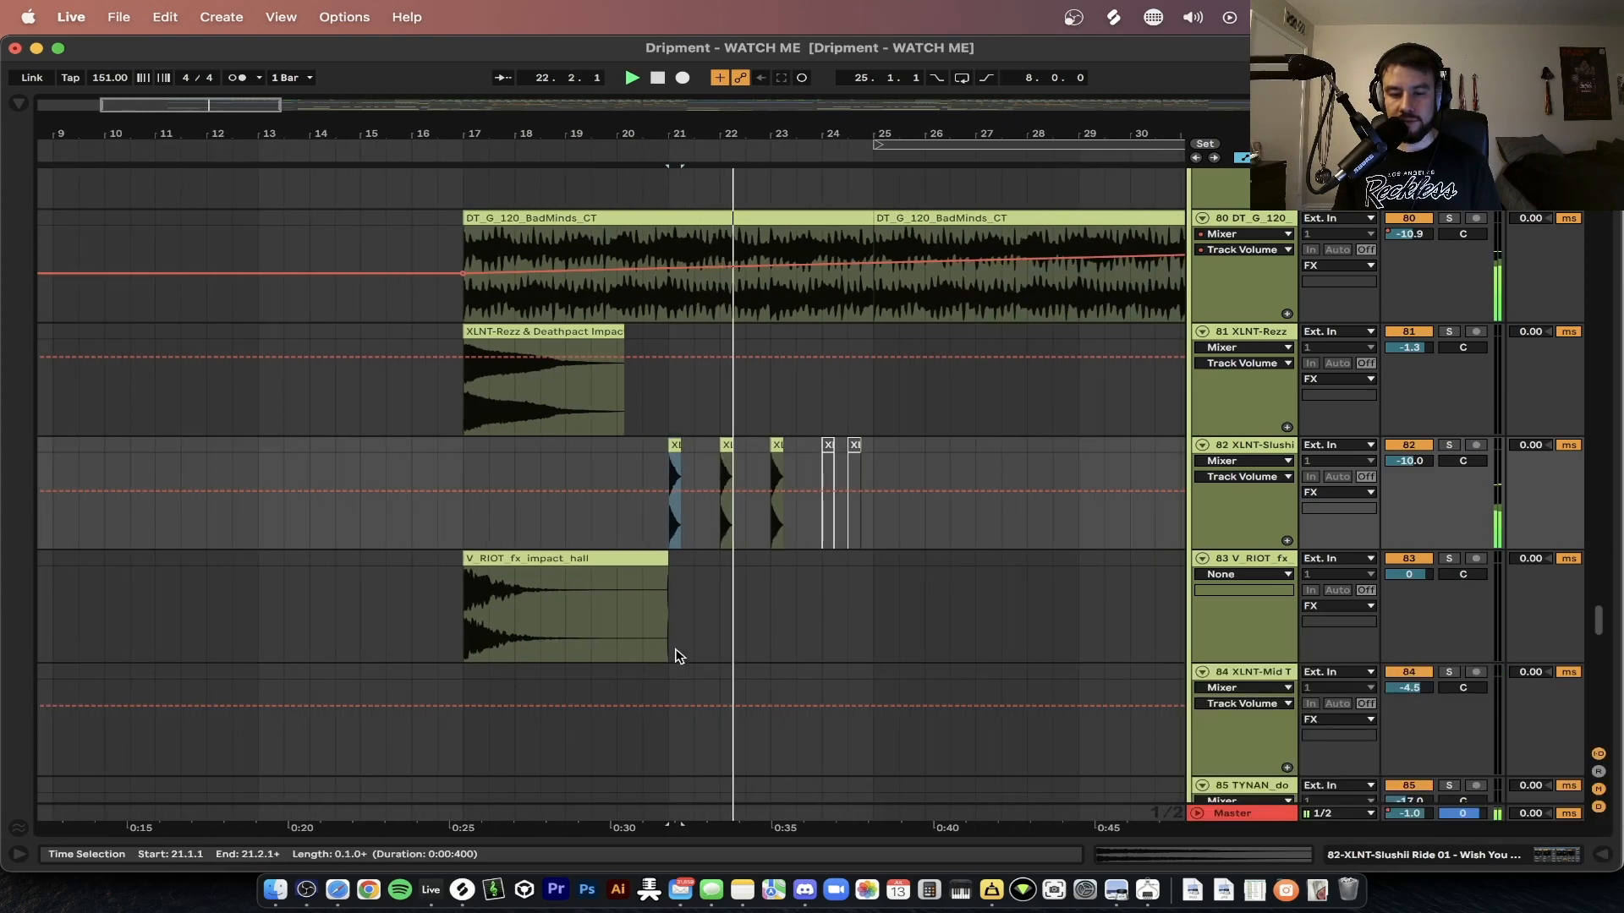
scroll(676, 652, "right", 2)
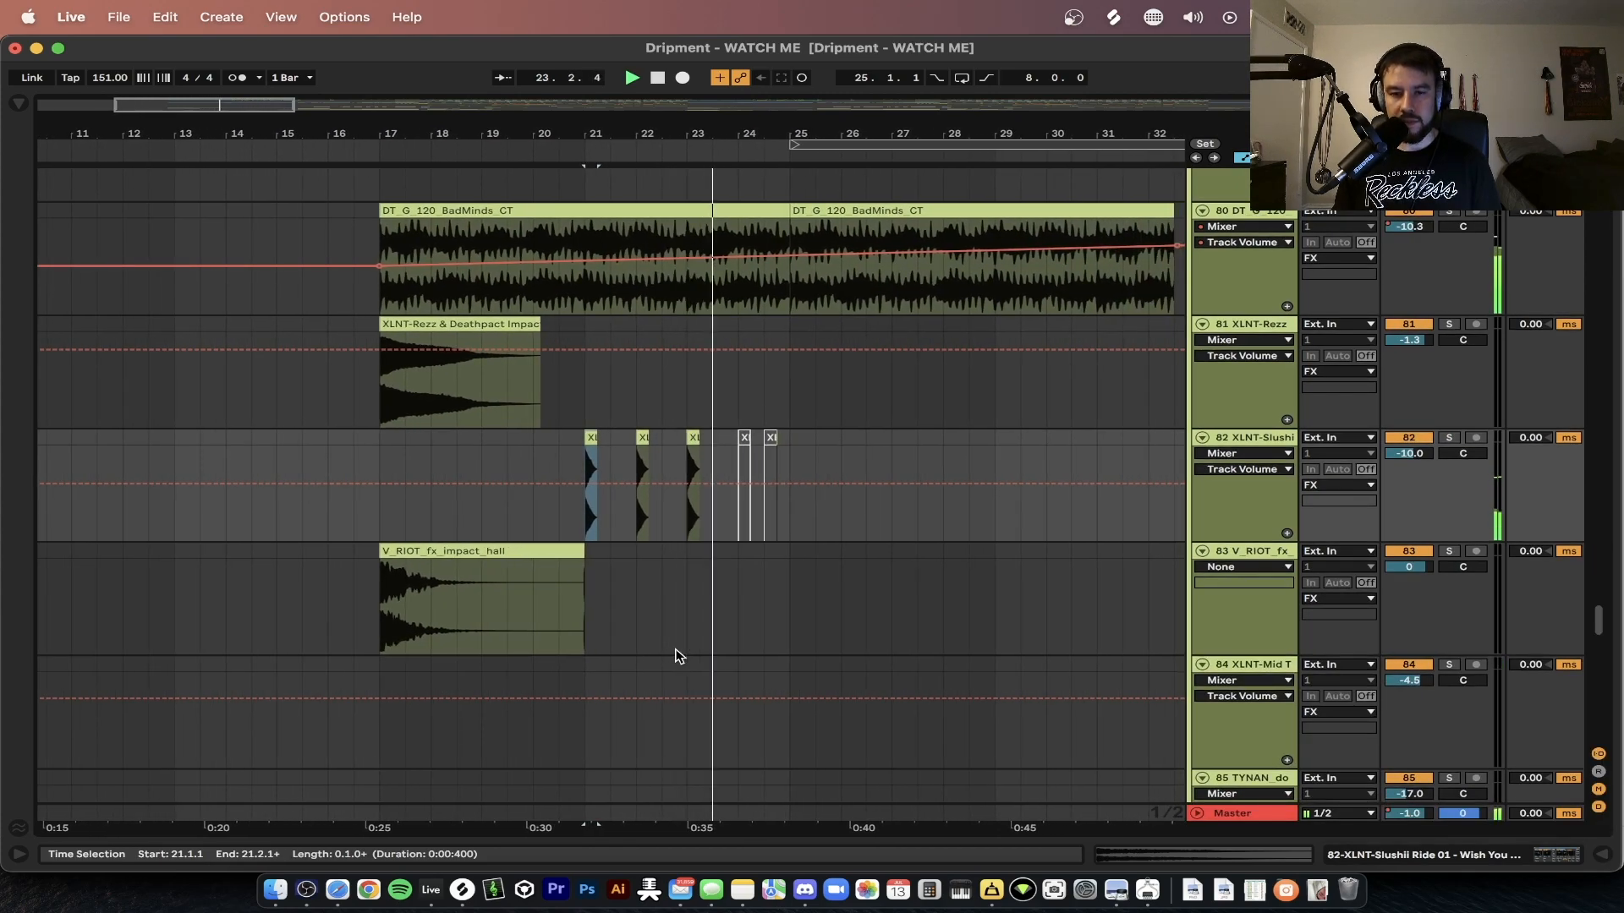
scroll(674, 649, "down", 2)
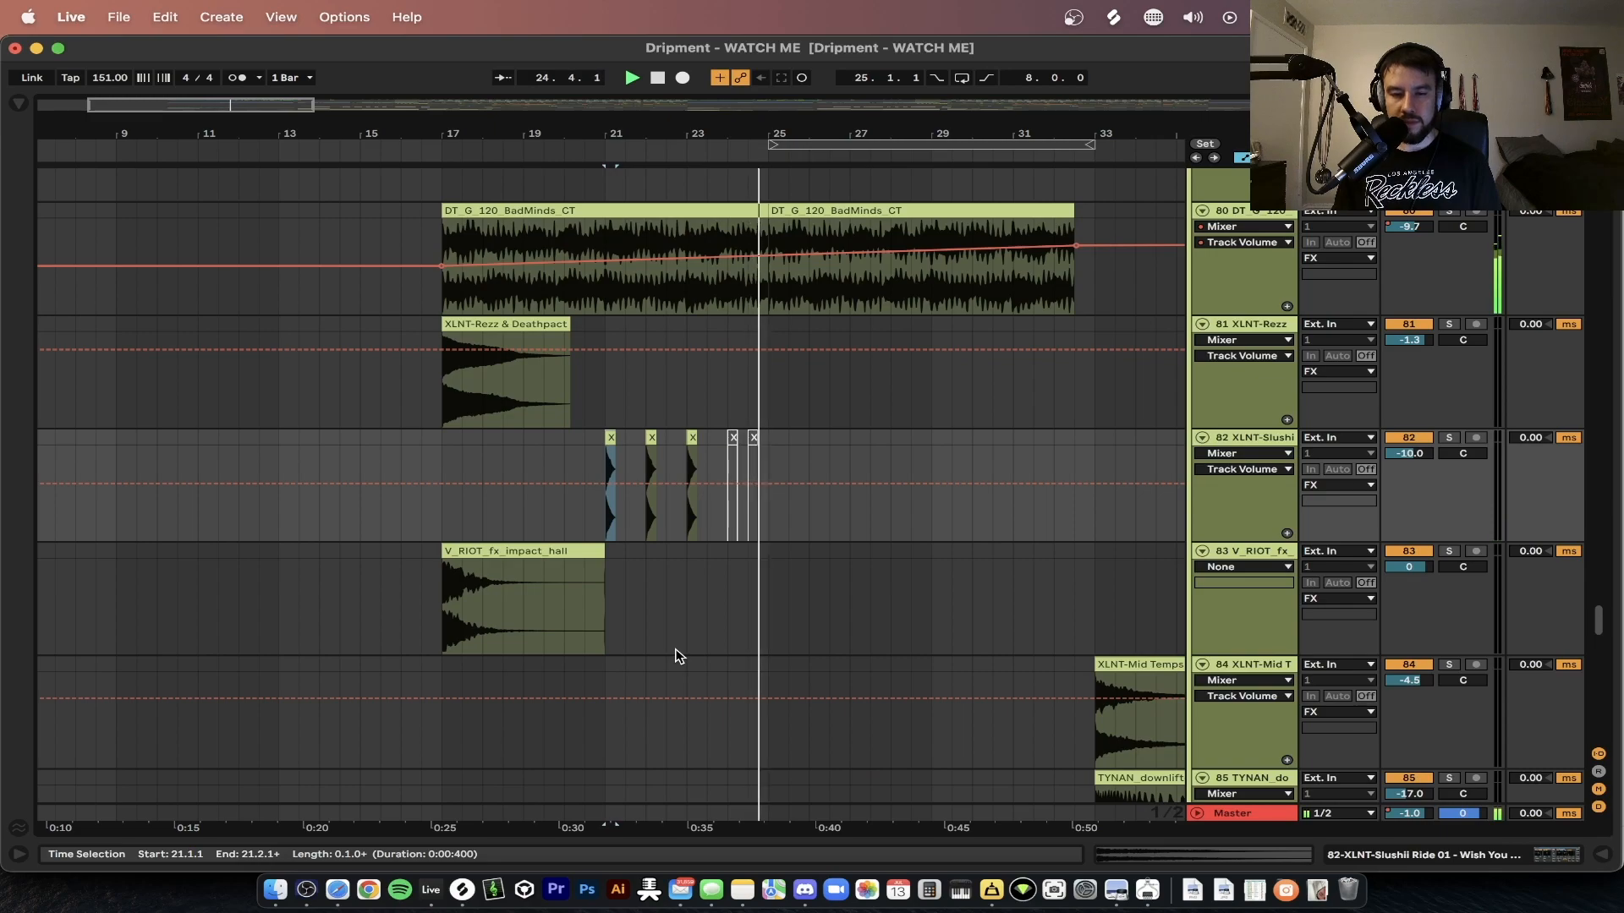
scroll(675, 650, "right", 3)
scroll(675, 649, "down", 1)
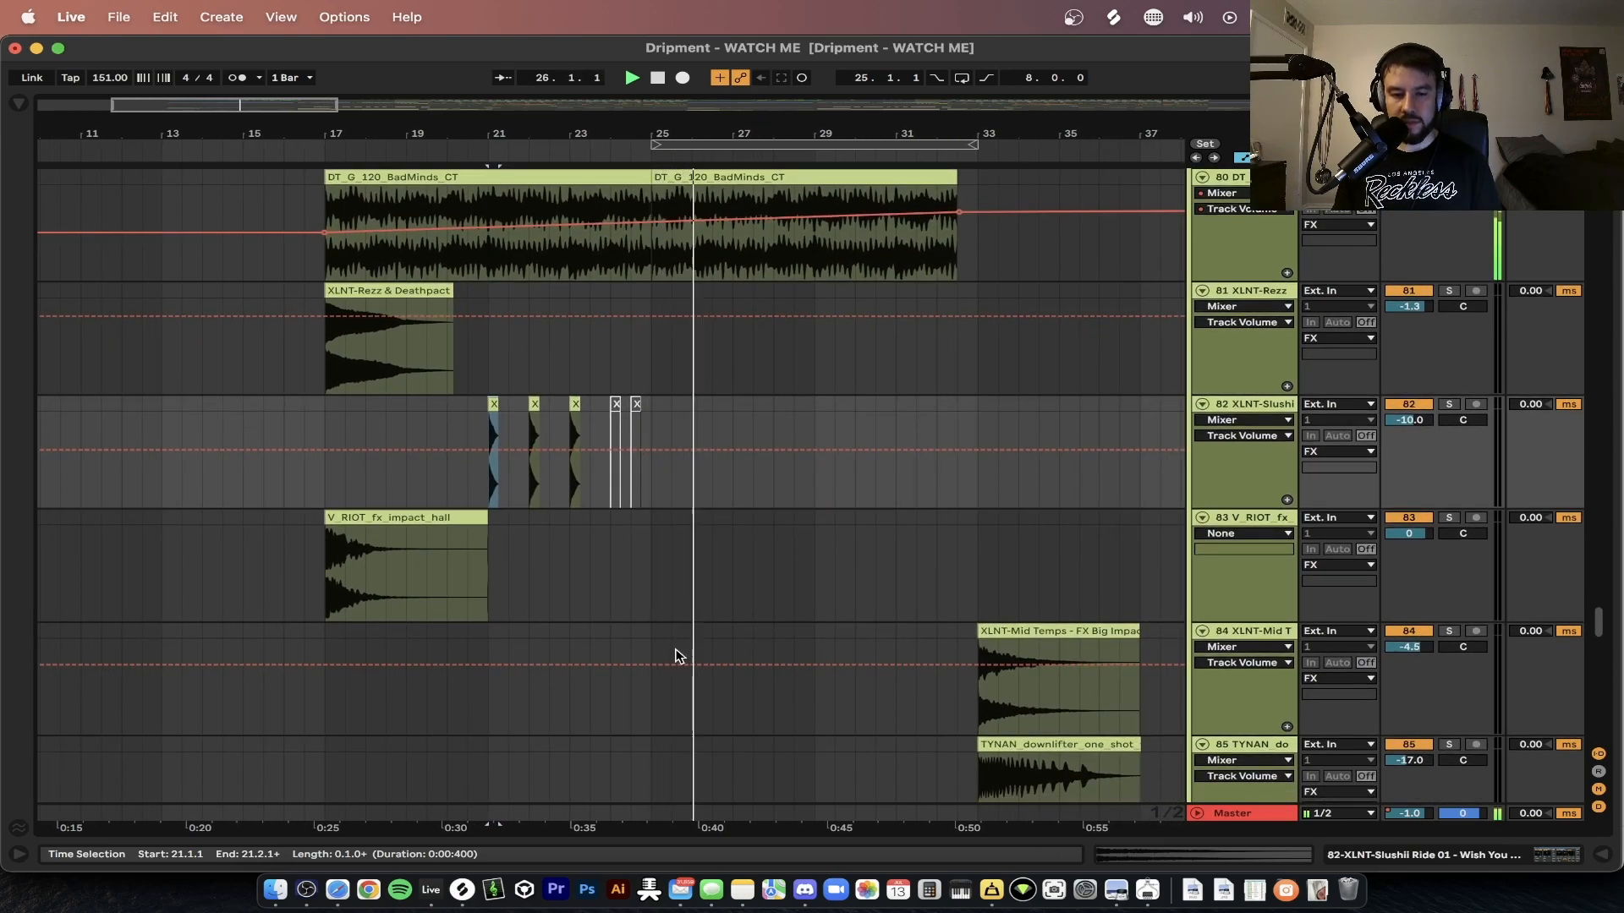
key("space")
- Select the empty range from bar 25 to bar 33 on the XLNT-Rezz impact track
left_click_drag(324, 418, 971, 423)
scroll(652, 414, "up", 1)
scroll(971, 420, "up", 5)
scroll(971, 420, "right", 2)
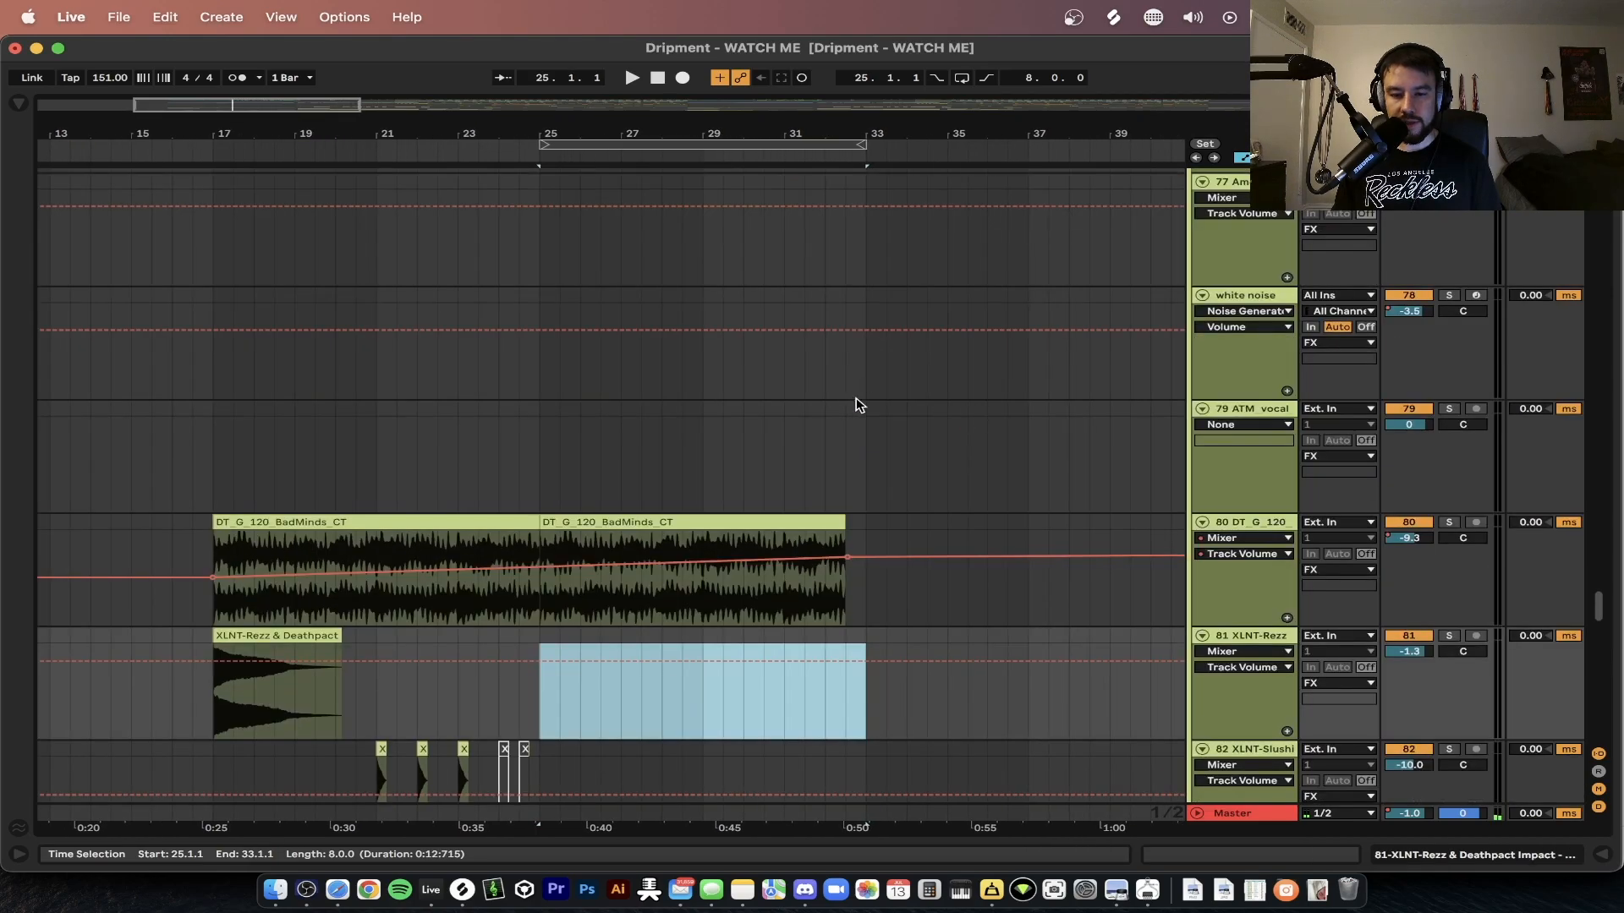
- Solo the vocal loop track 100 and play it from bar 17
scroll(855, 404, "down", 15)
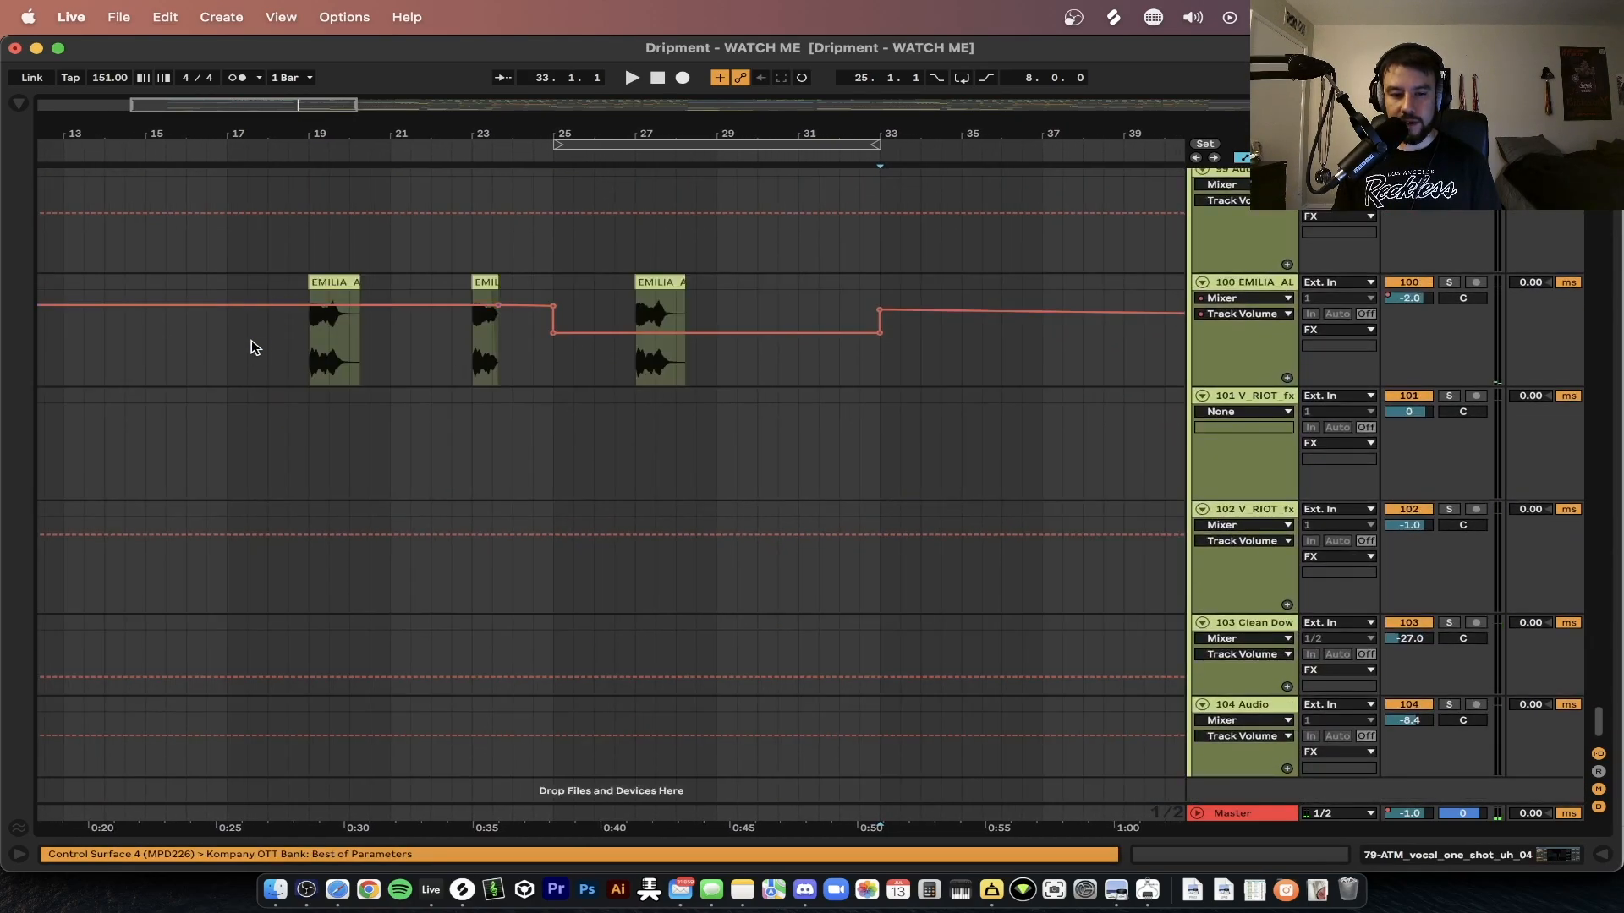
left_click(216, 339)
key("space")
key("plus")
key("plus")
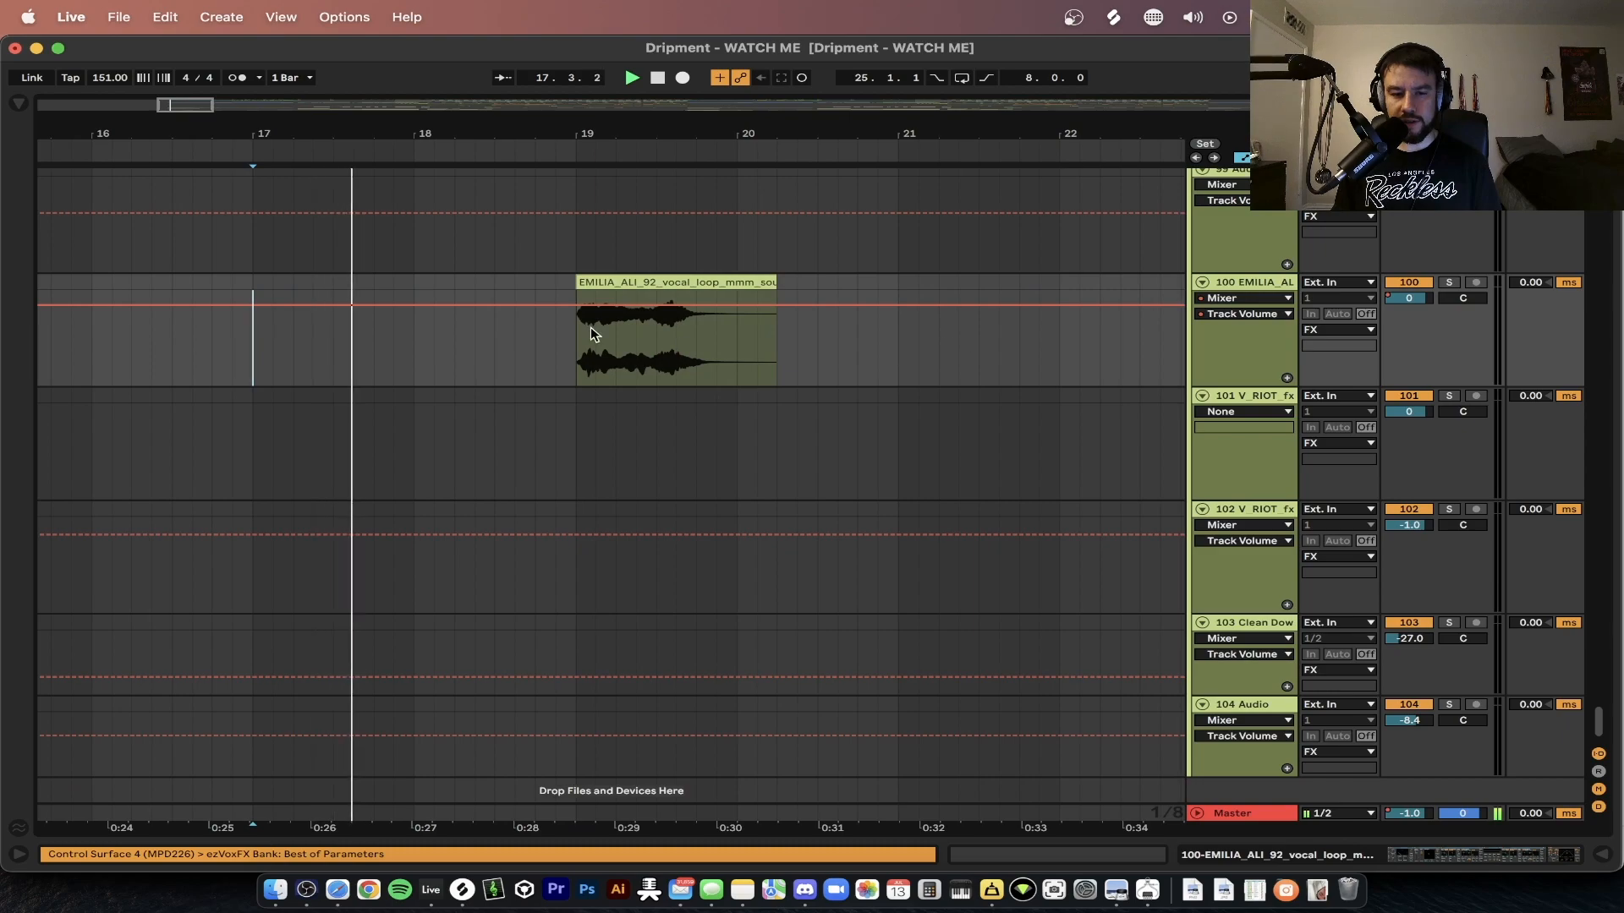
left_click(1449, 283)
scroll(888, 420, "right", 3)
scroll(888, 420, "up", 1)
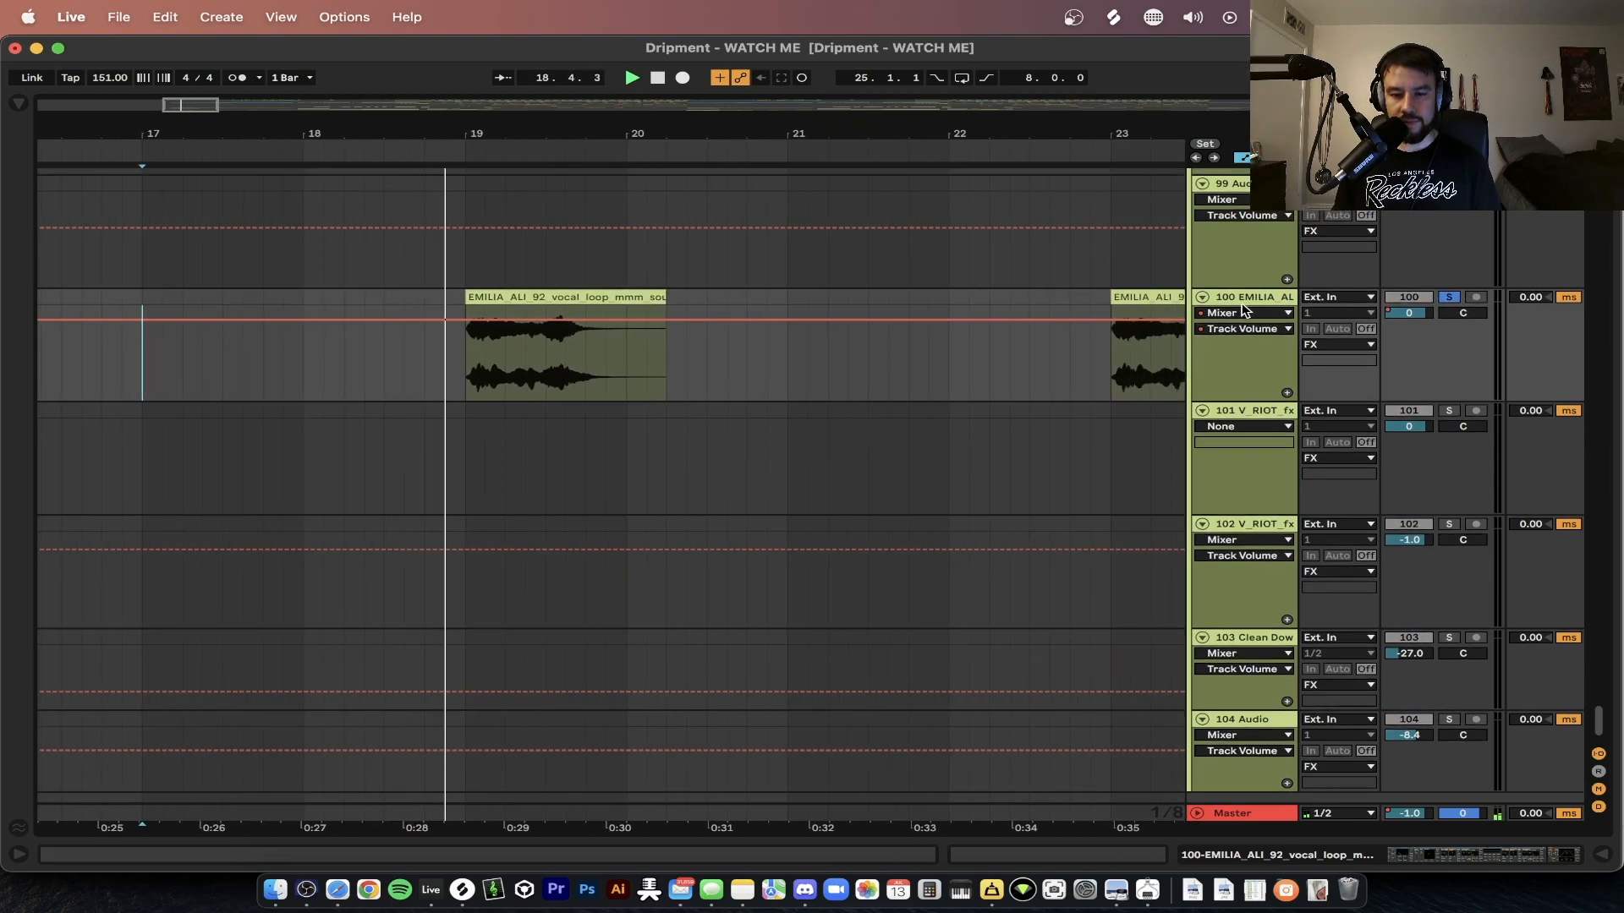
- Show the devices of vocal track 100 and switch off its ezVoxFX rack
left_click(1239, 298)
key("minus")
key("minus")
key("minus")
left_click(38, 698)
left_click(36, 669)
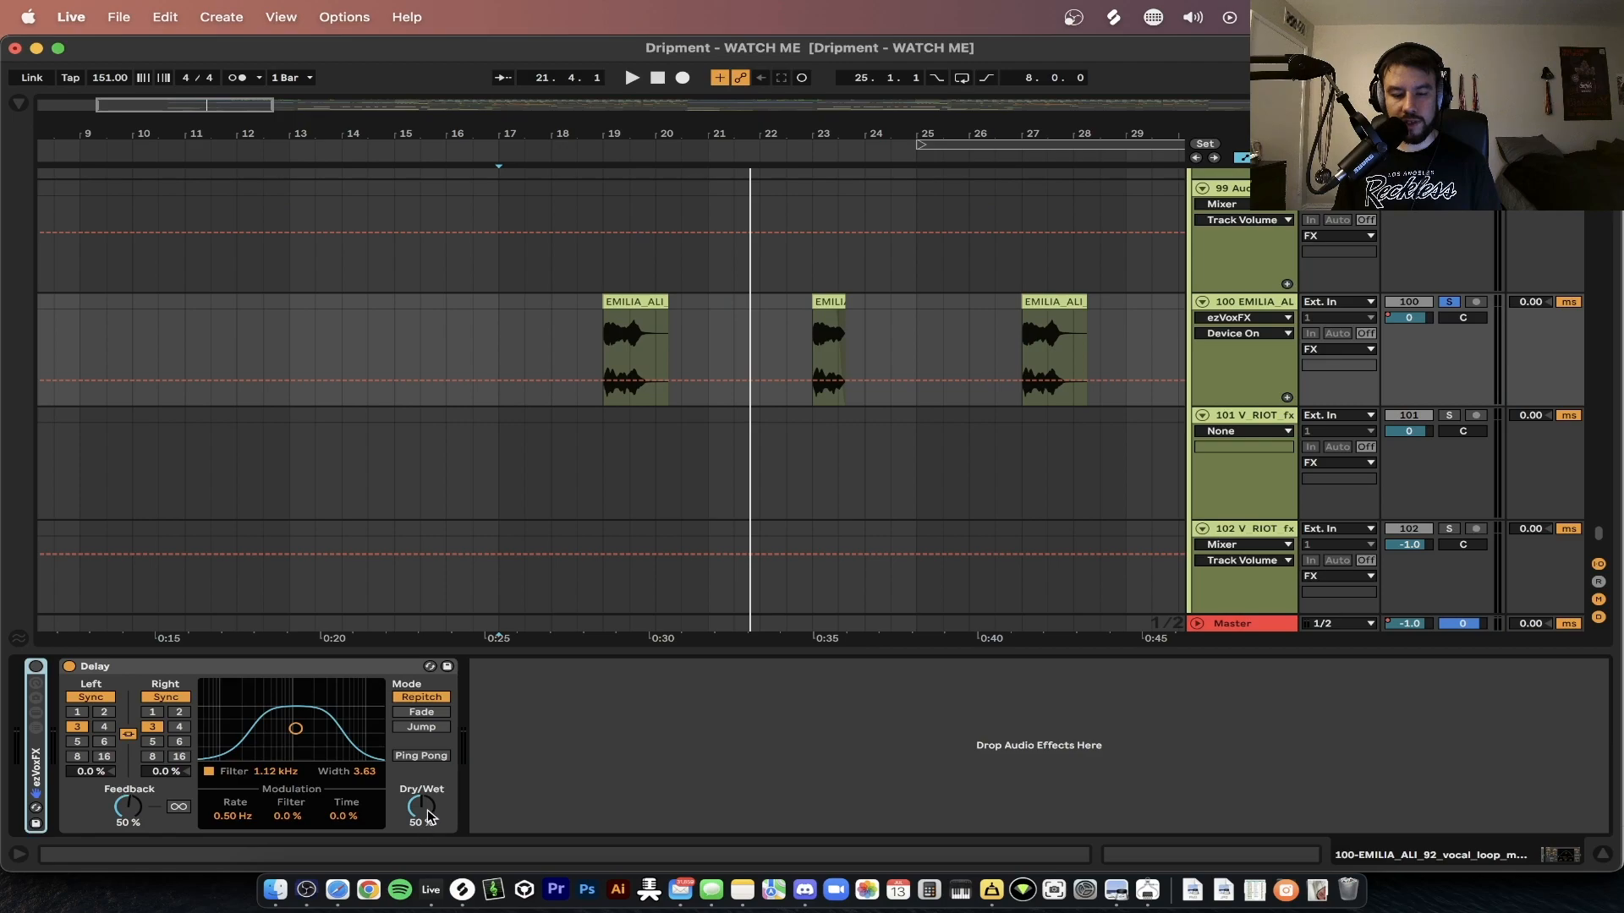
- Audition the bar 19 vocal clip with the Delay bypassed, and switch the Delay back on after listening
left_click(70, 667)
key("space")
left_click(634, 355)
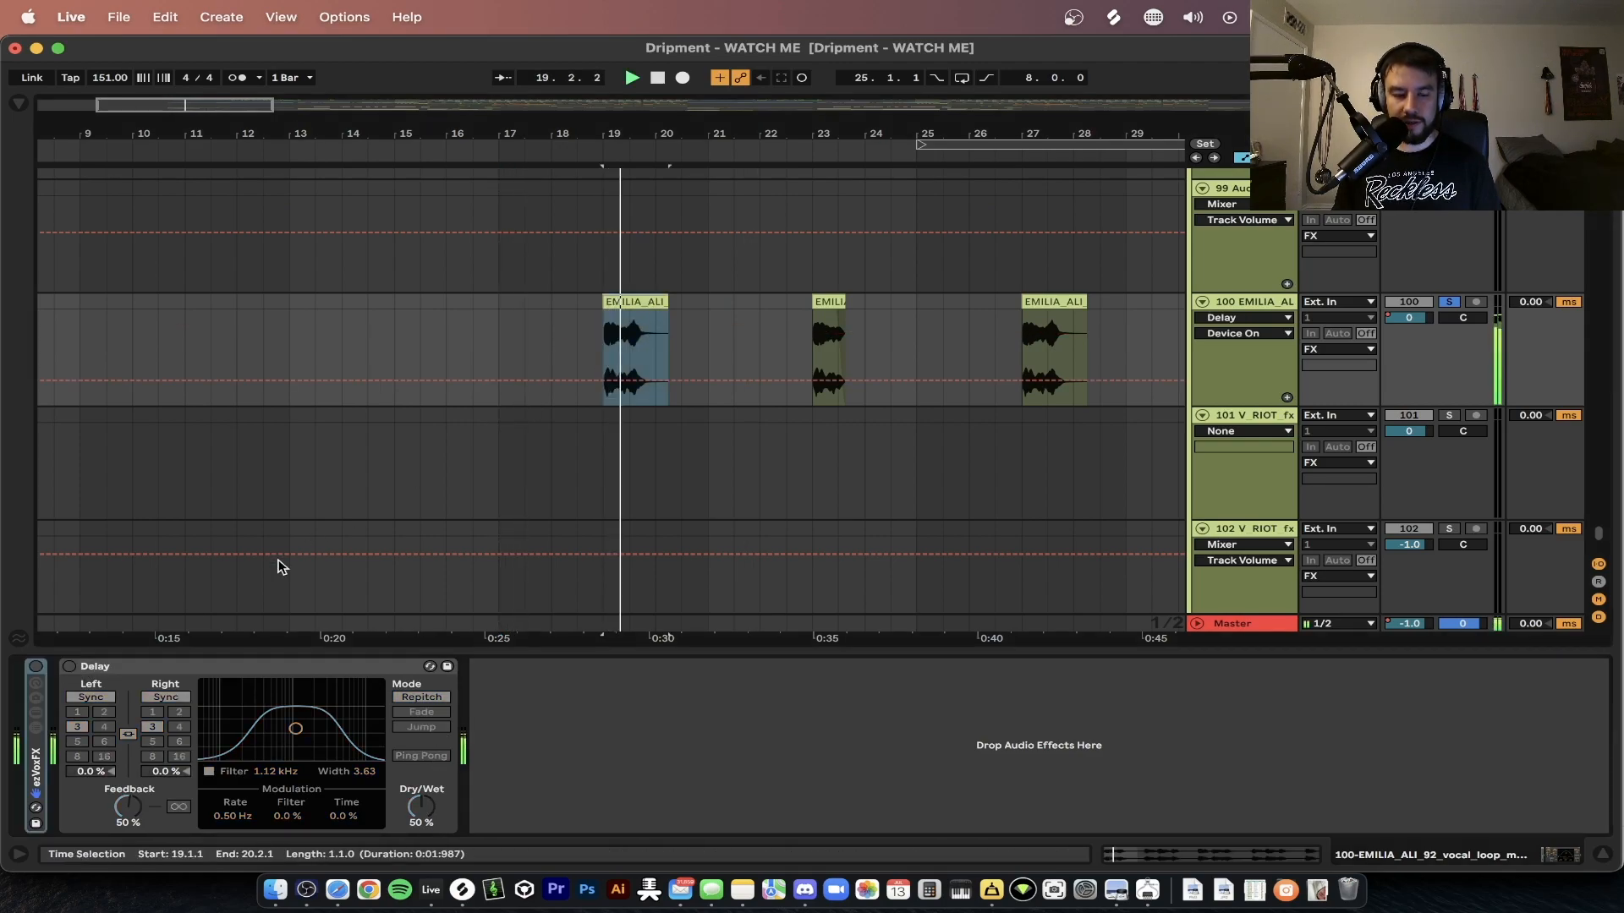
left_click(70, 667)
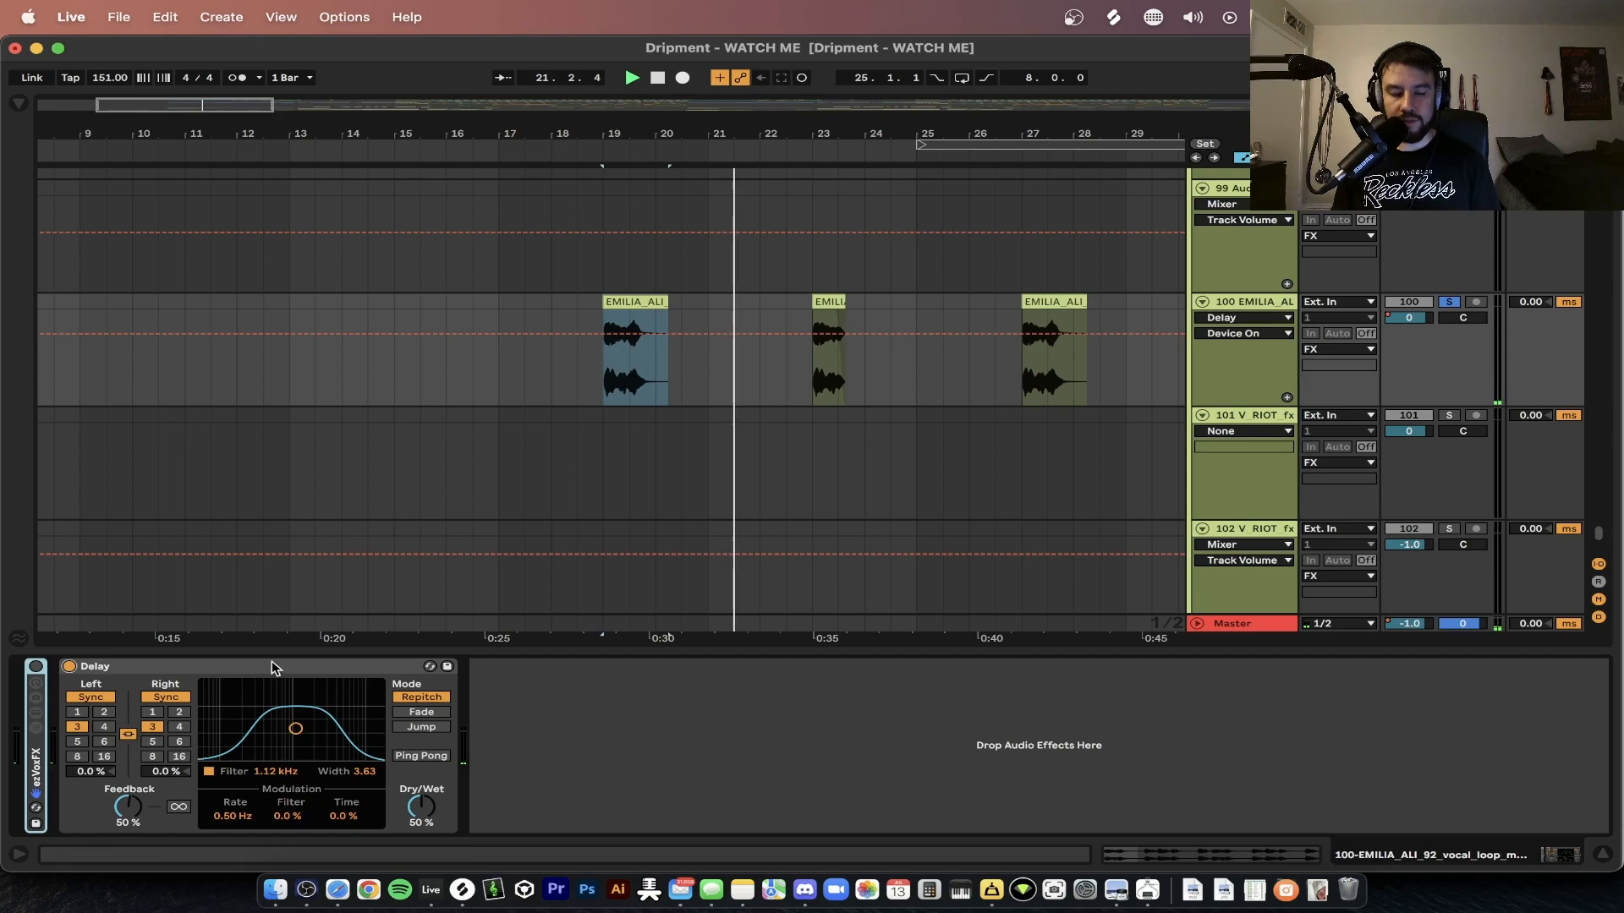
- Unfold the ezVoxFX rack and examine its Glue Compressor, Yo Man!, Reverb, Auto Pan and Techno Wash Verb devices
left_click(36, 774)
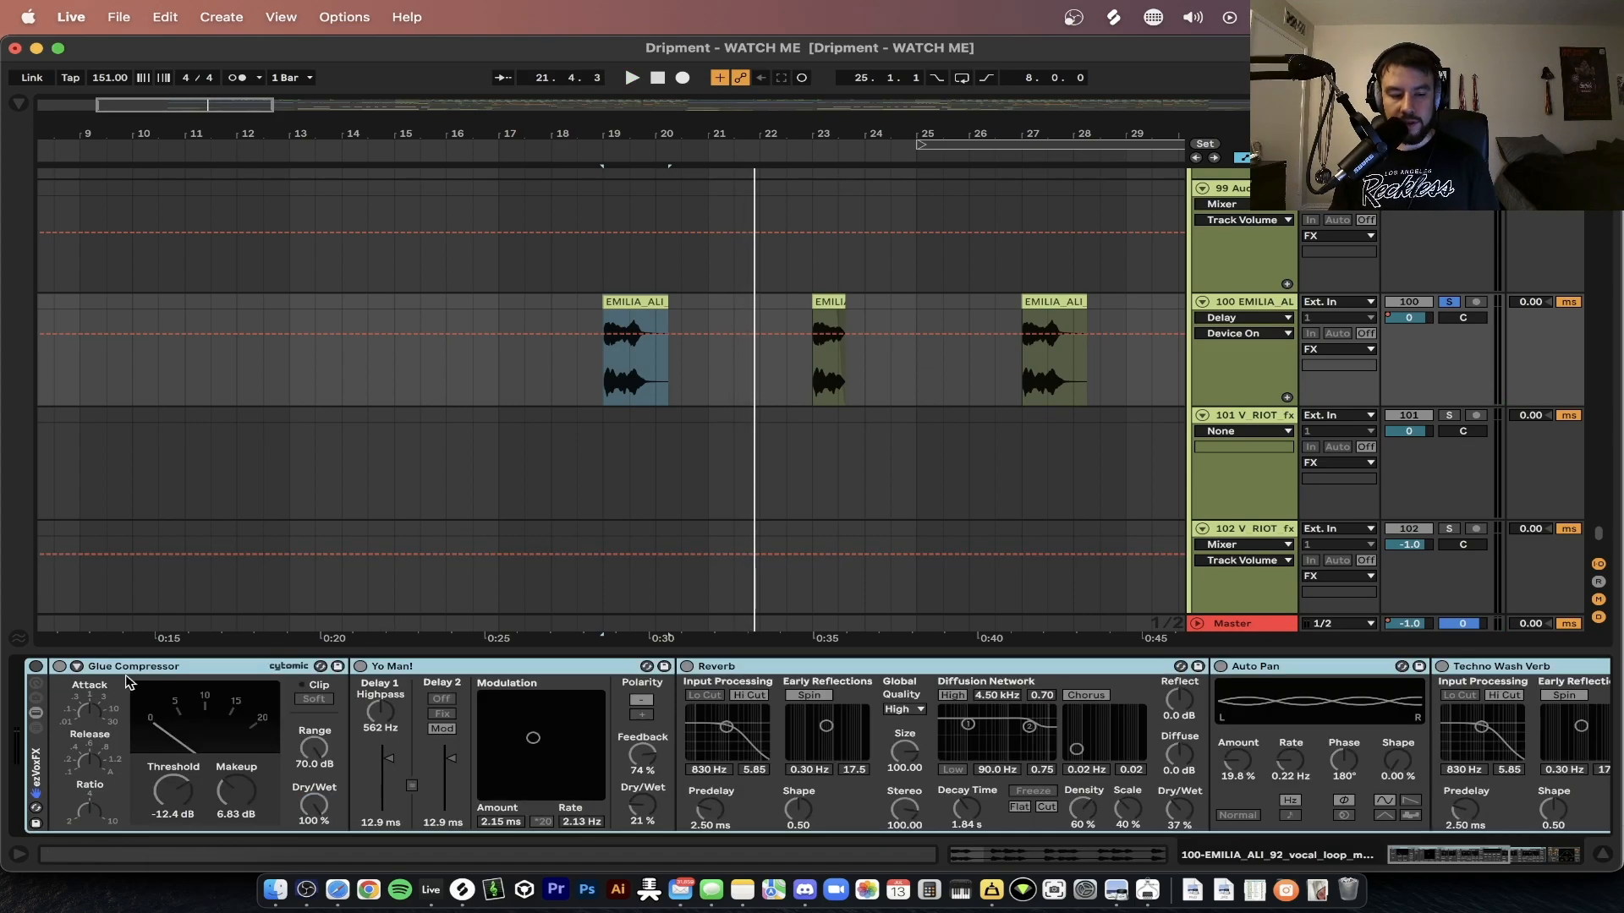
left_click(412, 671)
scroll(555, 687, "right", 3)
left_click(565, 671)
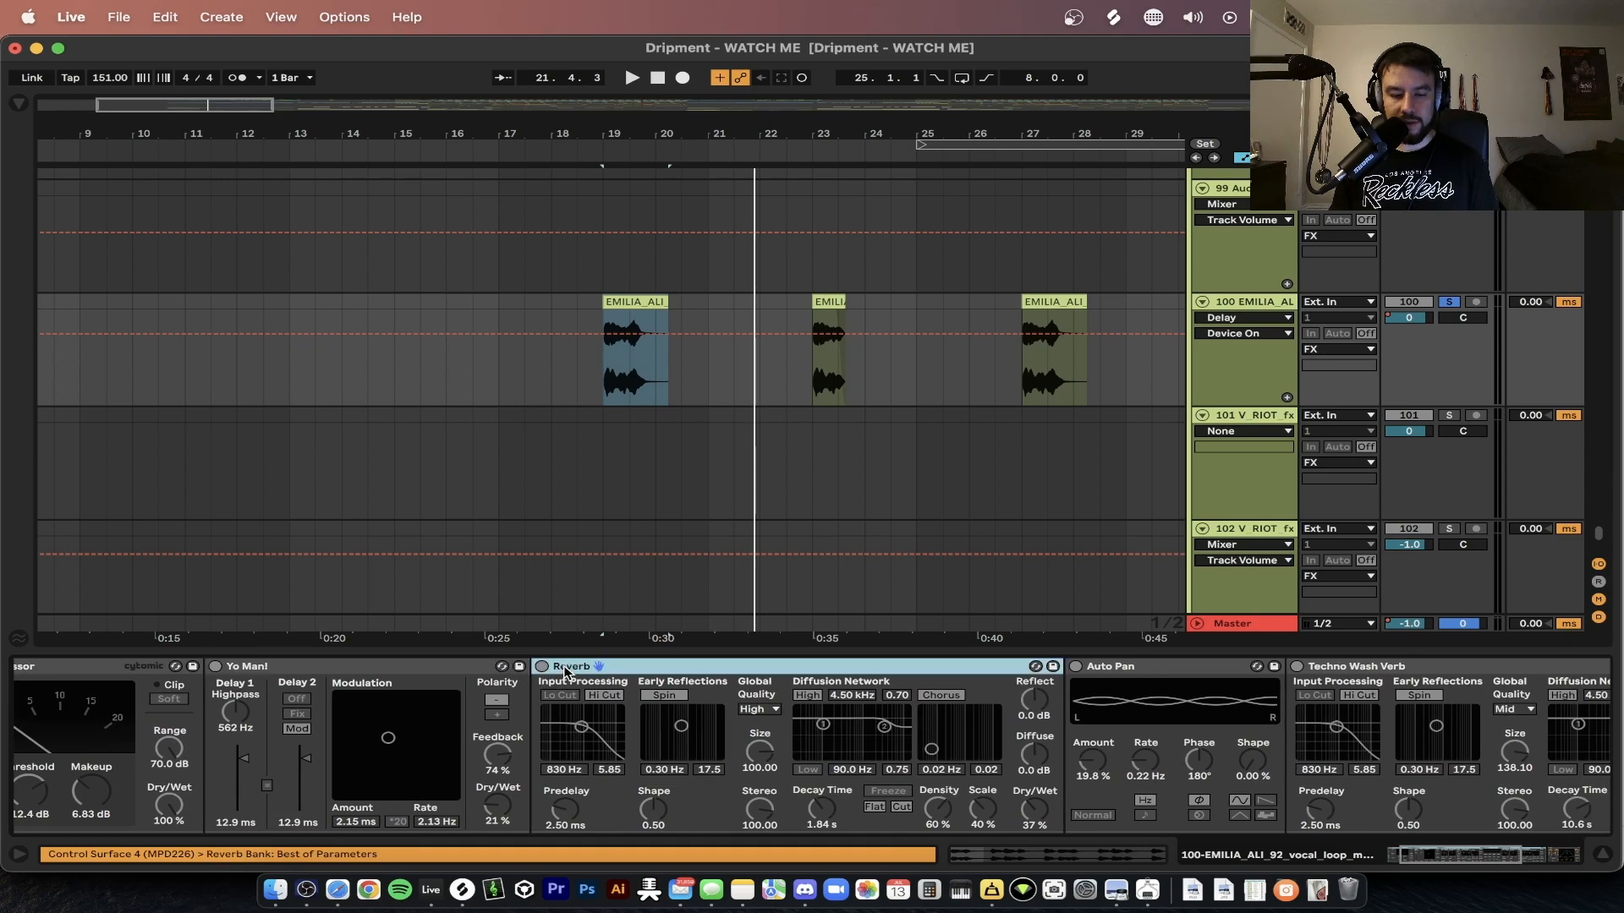
scroll(565, 672, "right", 5)
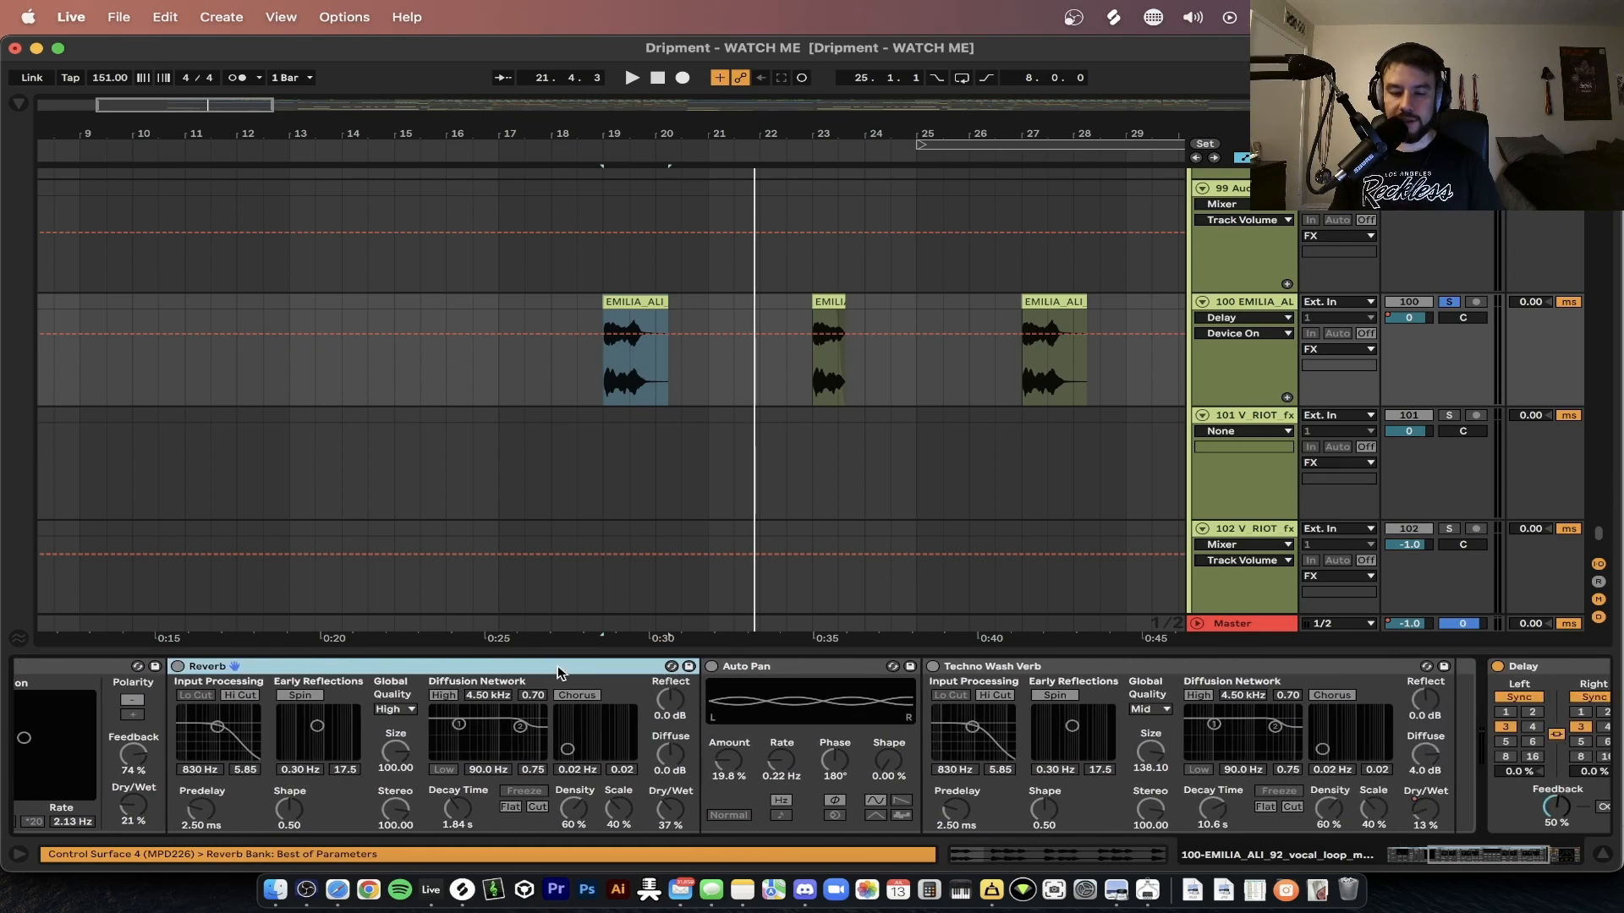
left_click(738, 670)
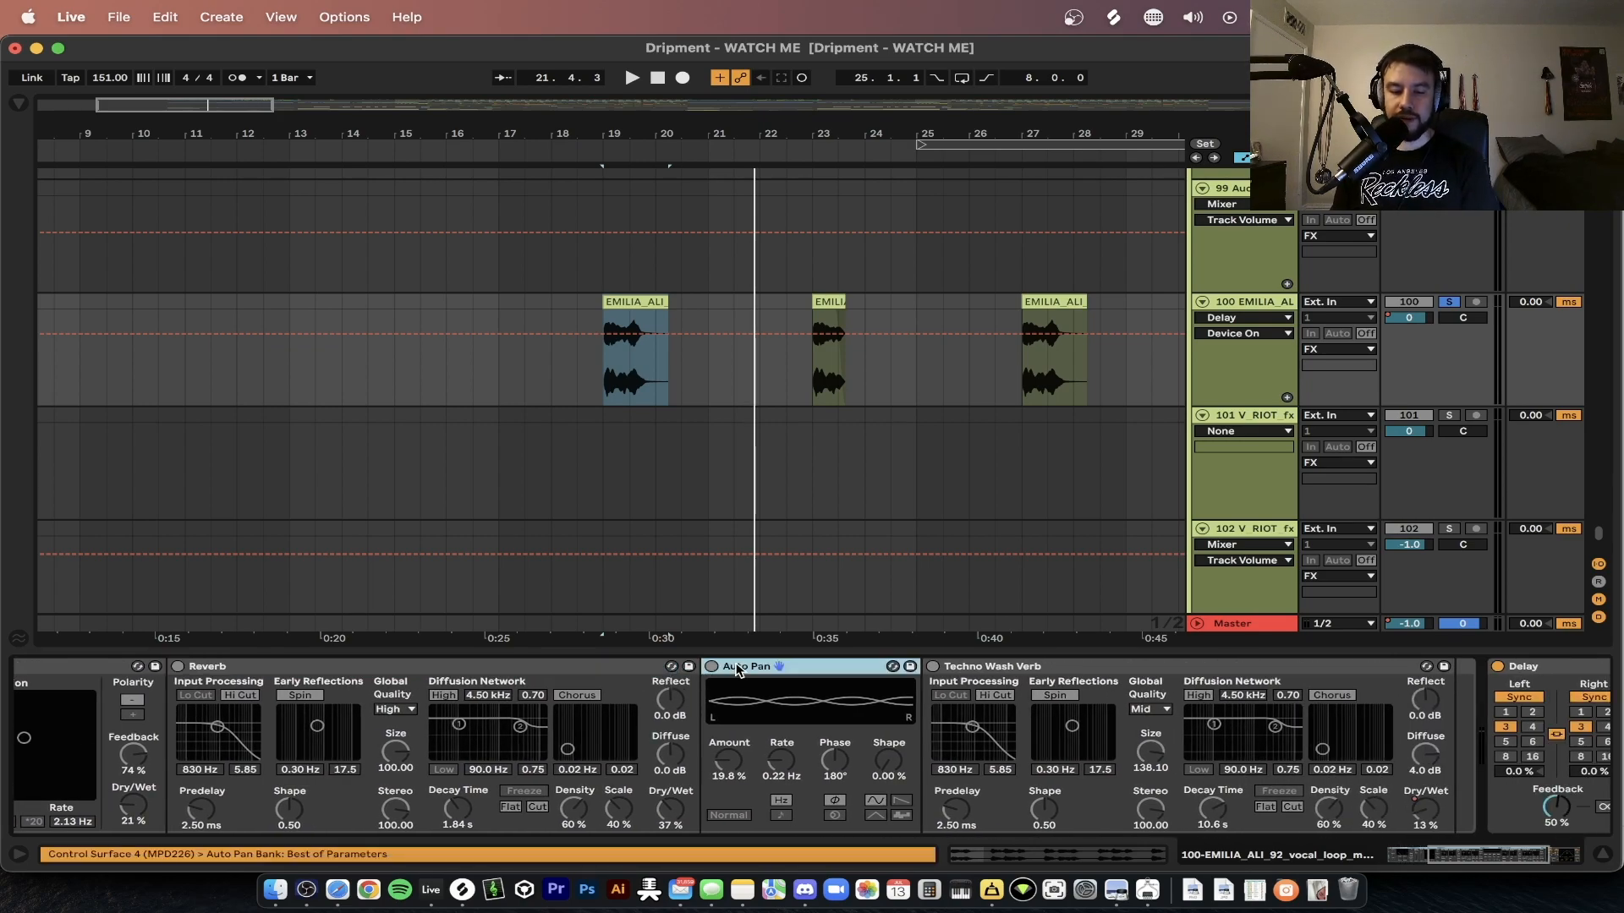
scroll(737, 670, "right", 3)
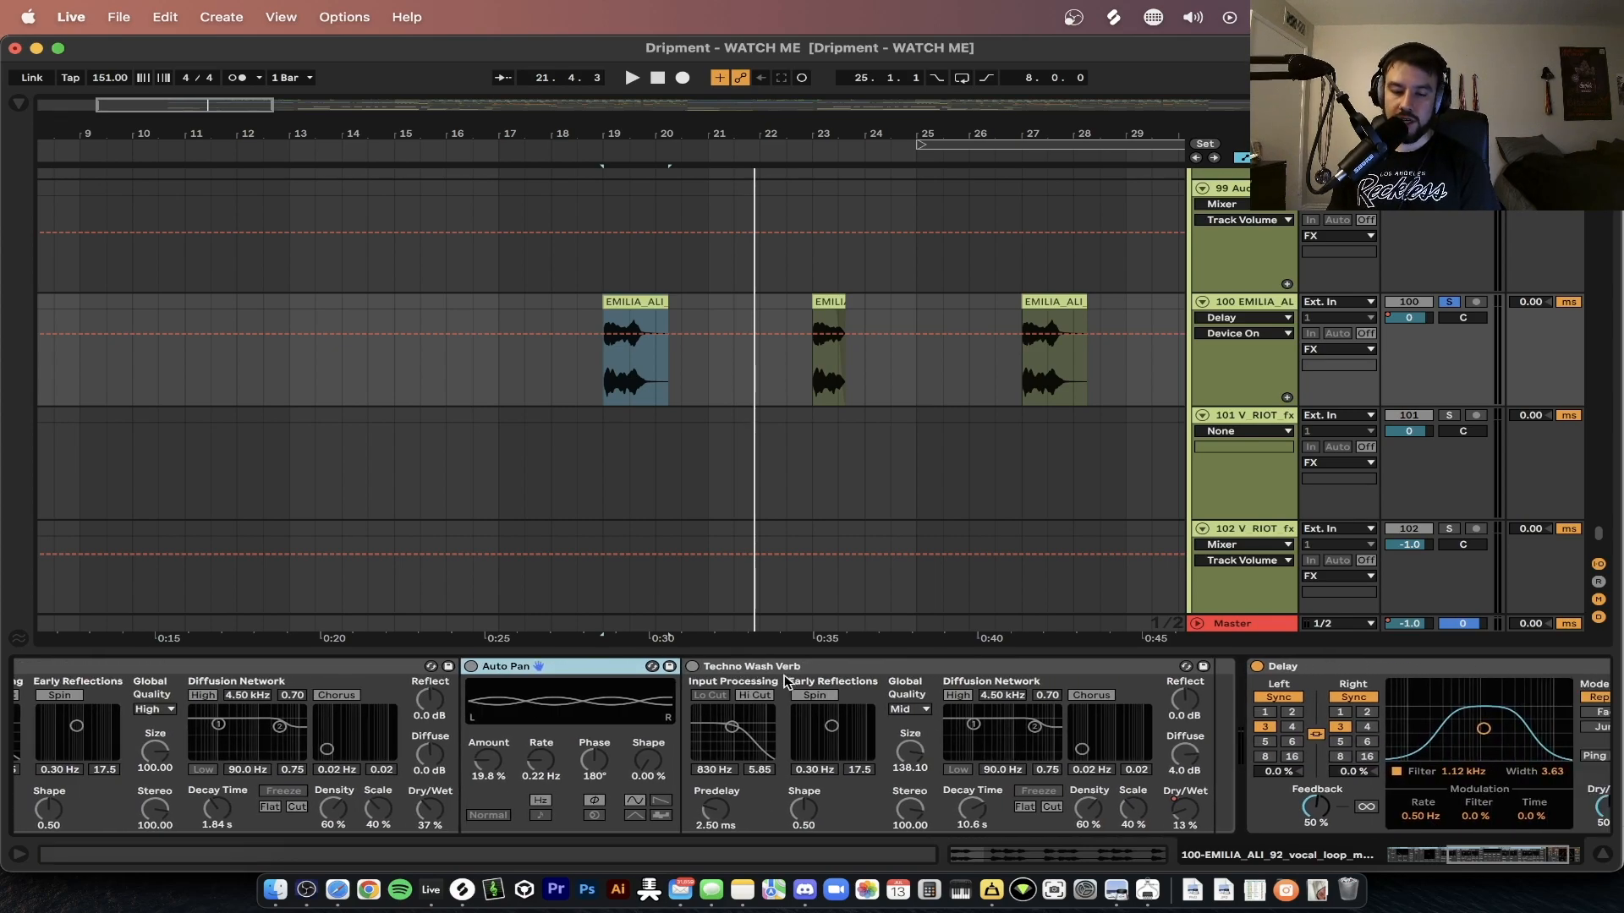
left_click(768, 670)
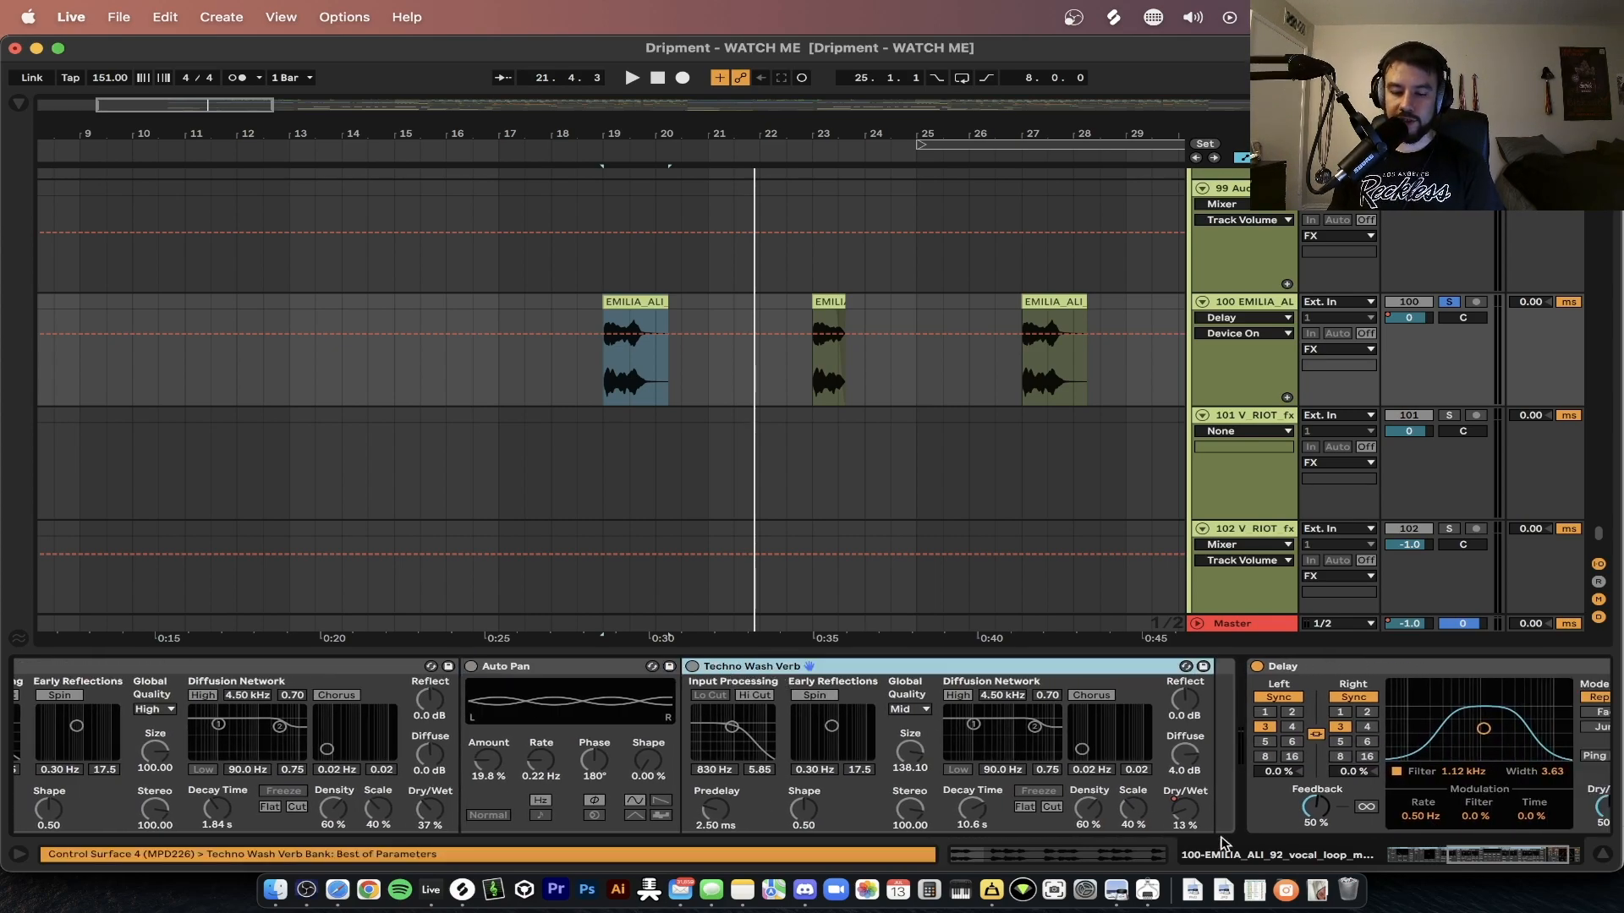
scroll(936, 718, "left", 4)
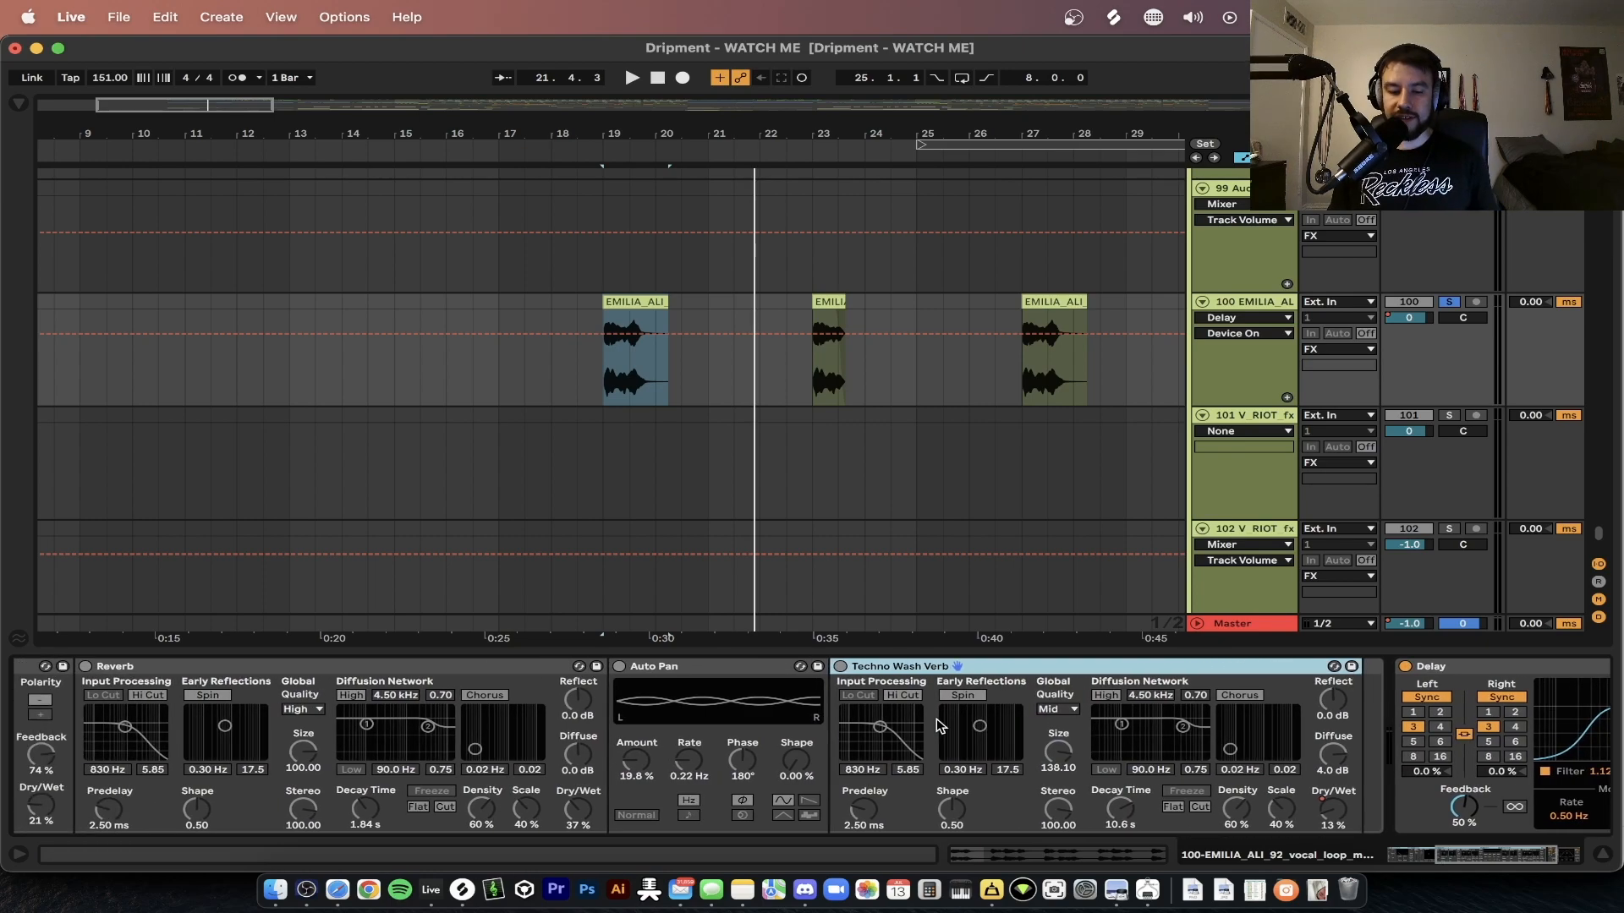
scroll(936, 718, "left", 6)
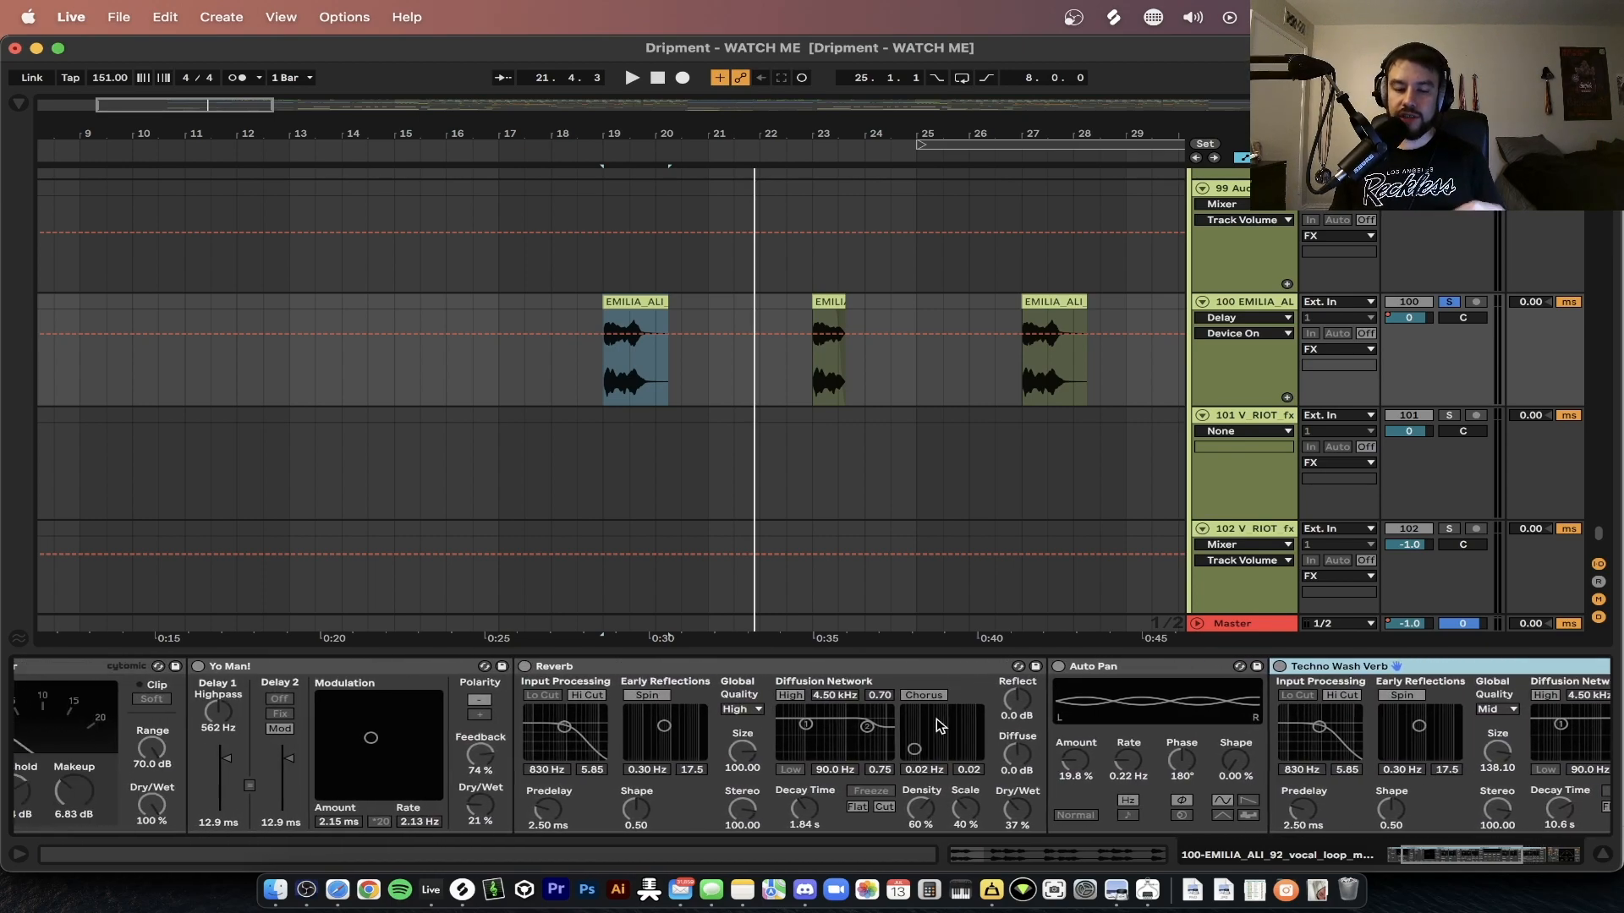
- Switch the ezVoxFX rack back on and play the vocal from bar 19 through the whole effect chain
left_click(37, 667)
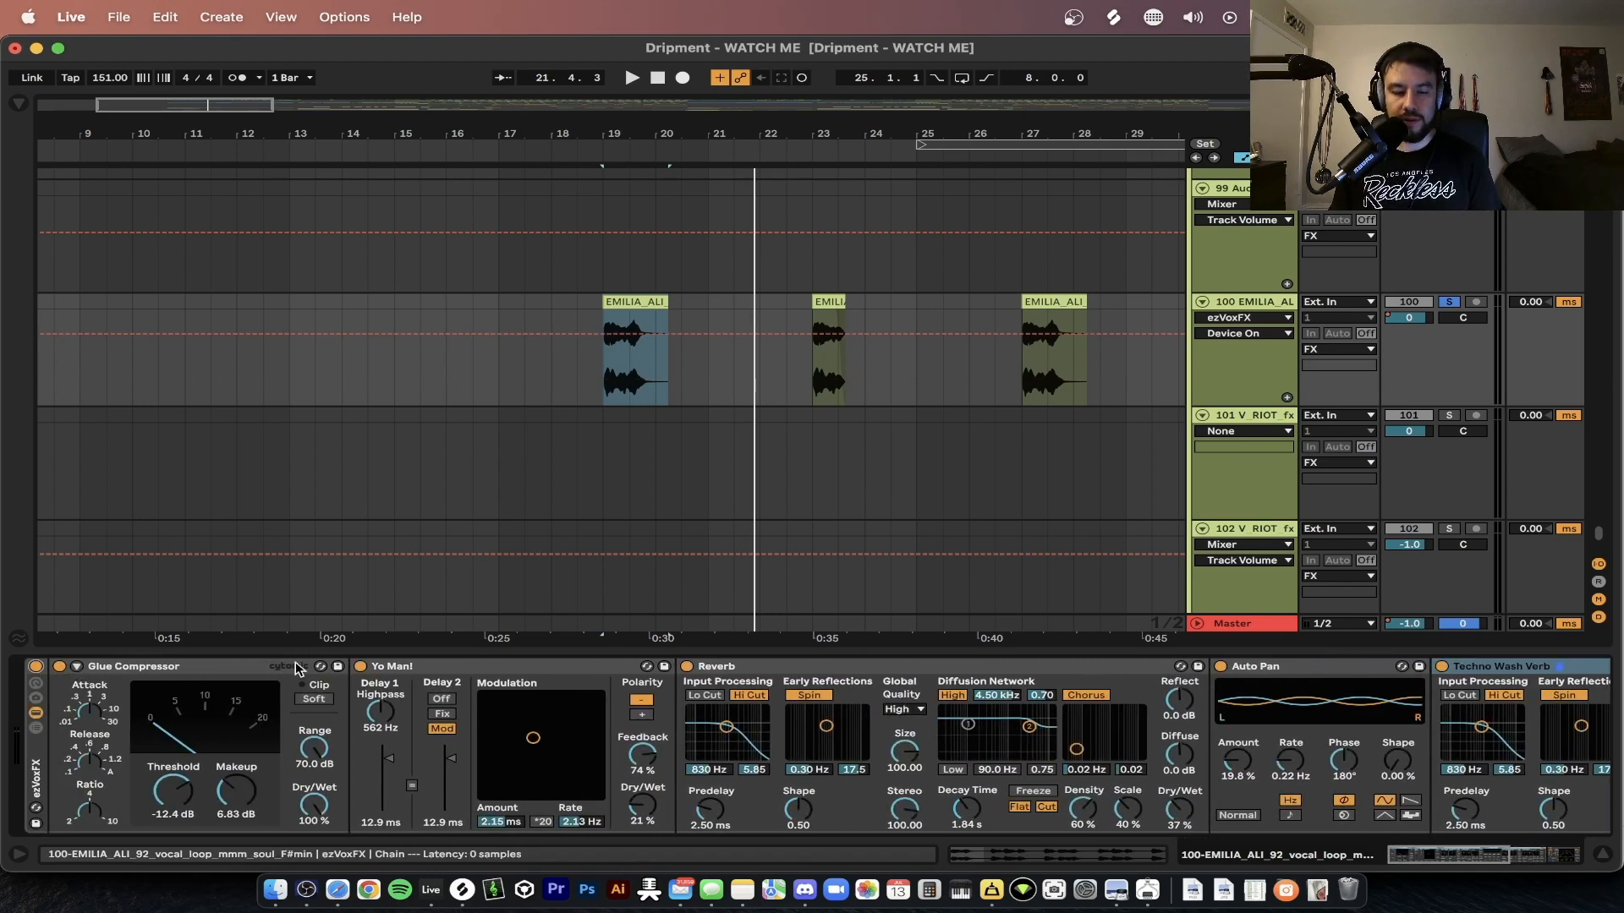
key("space")
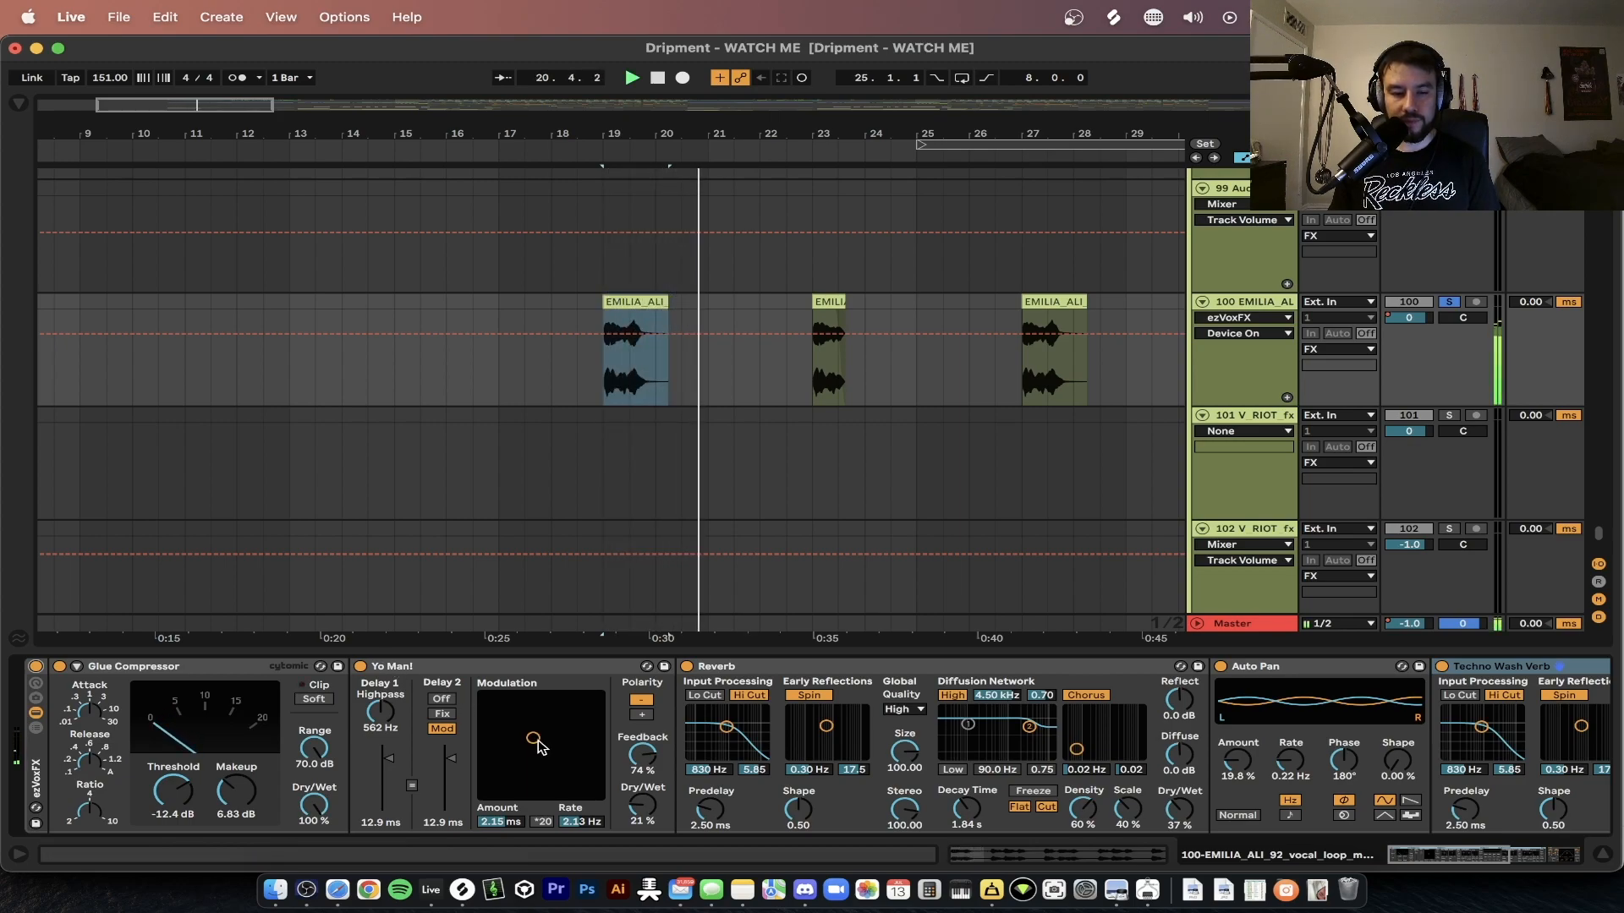
scroll(538, 746, "right", 5)
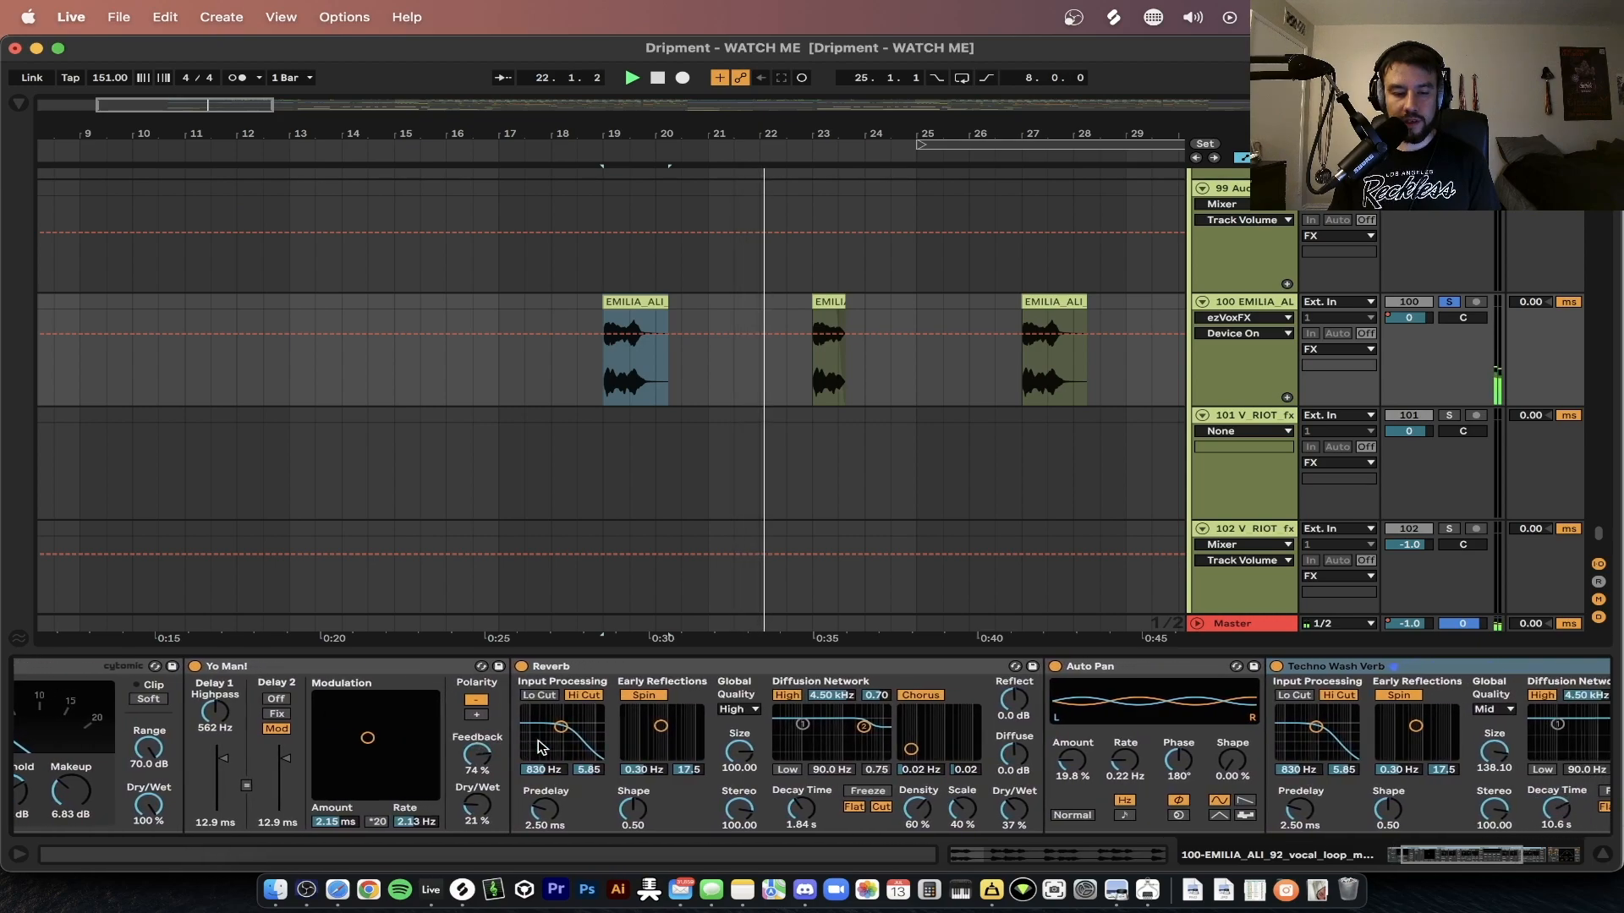
scroll(541, 746, "right", 5)
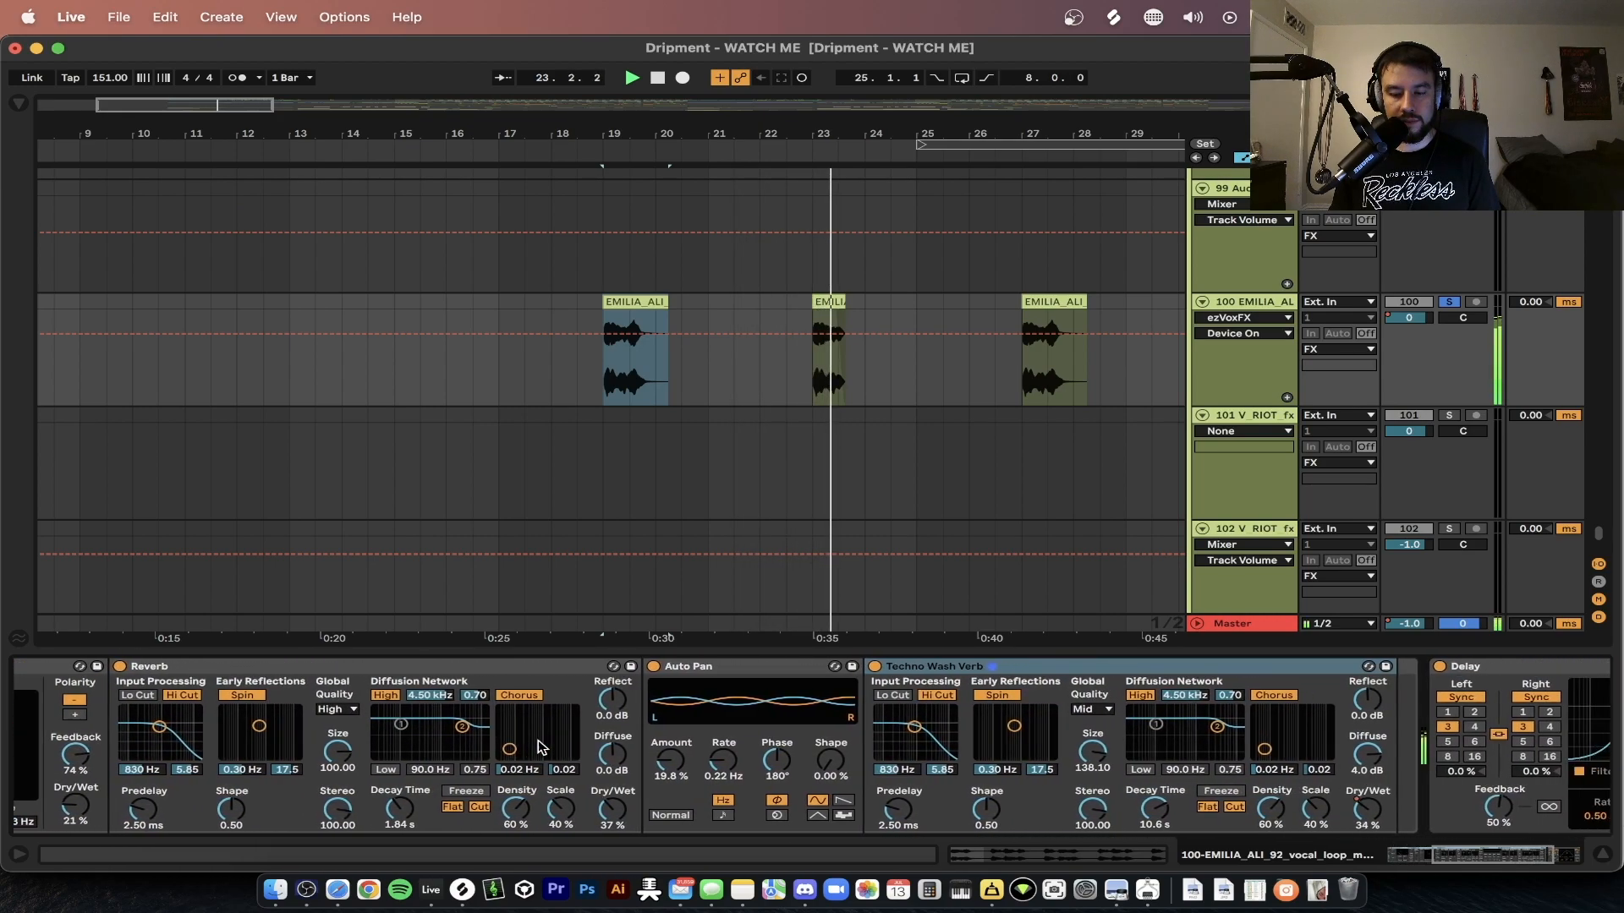
scroll(542, 746, "right", 5)
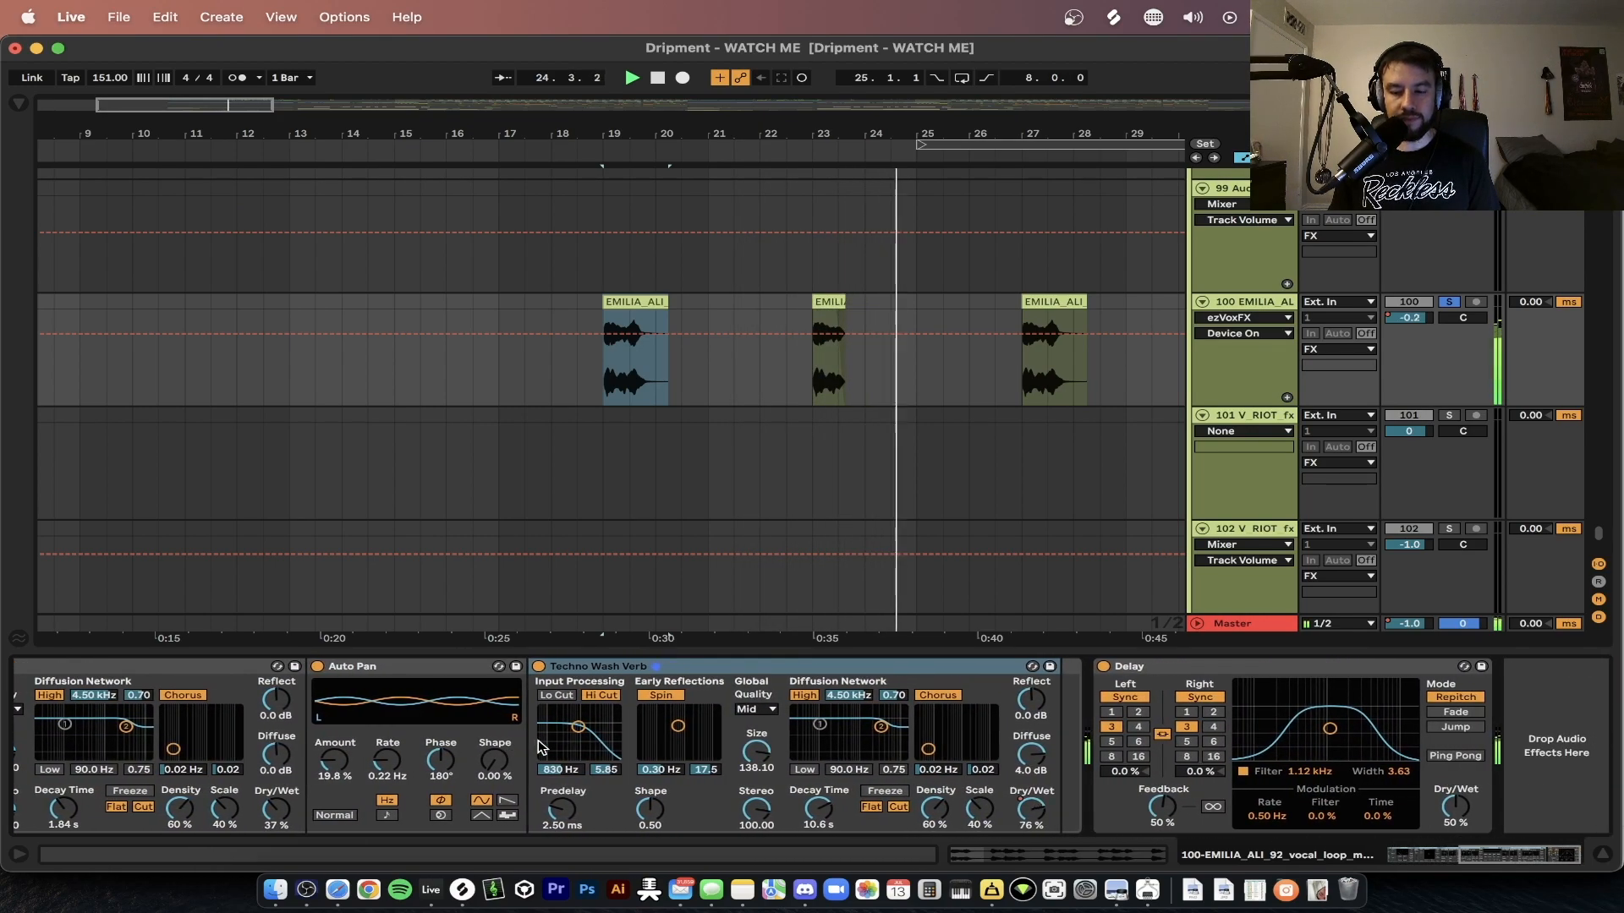
- Examine the pitch settings of the vocal clips at bars 19 and 23 and consult the D Minor.png scale chart in Preview
double_click(633, 302)
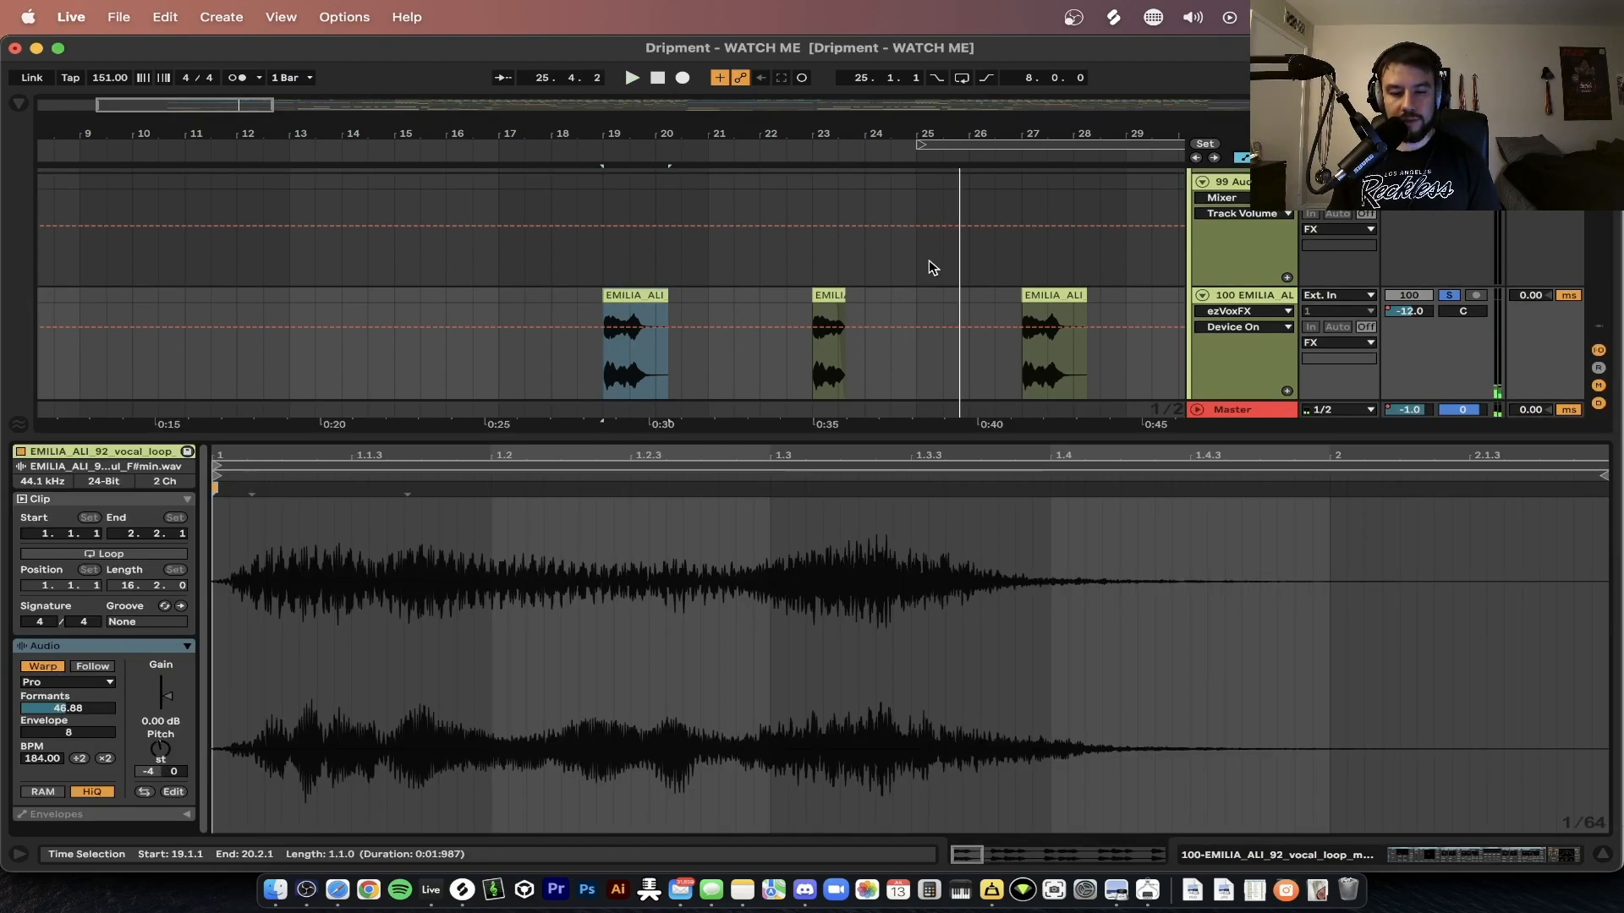
left_click(828, 355)
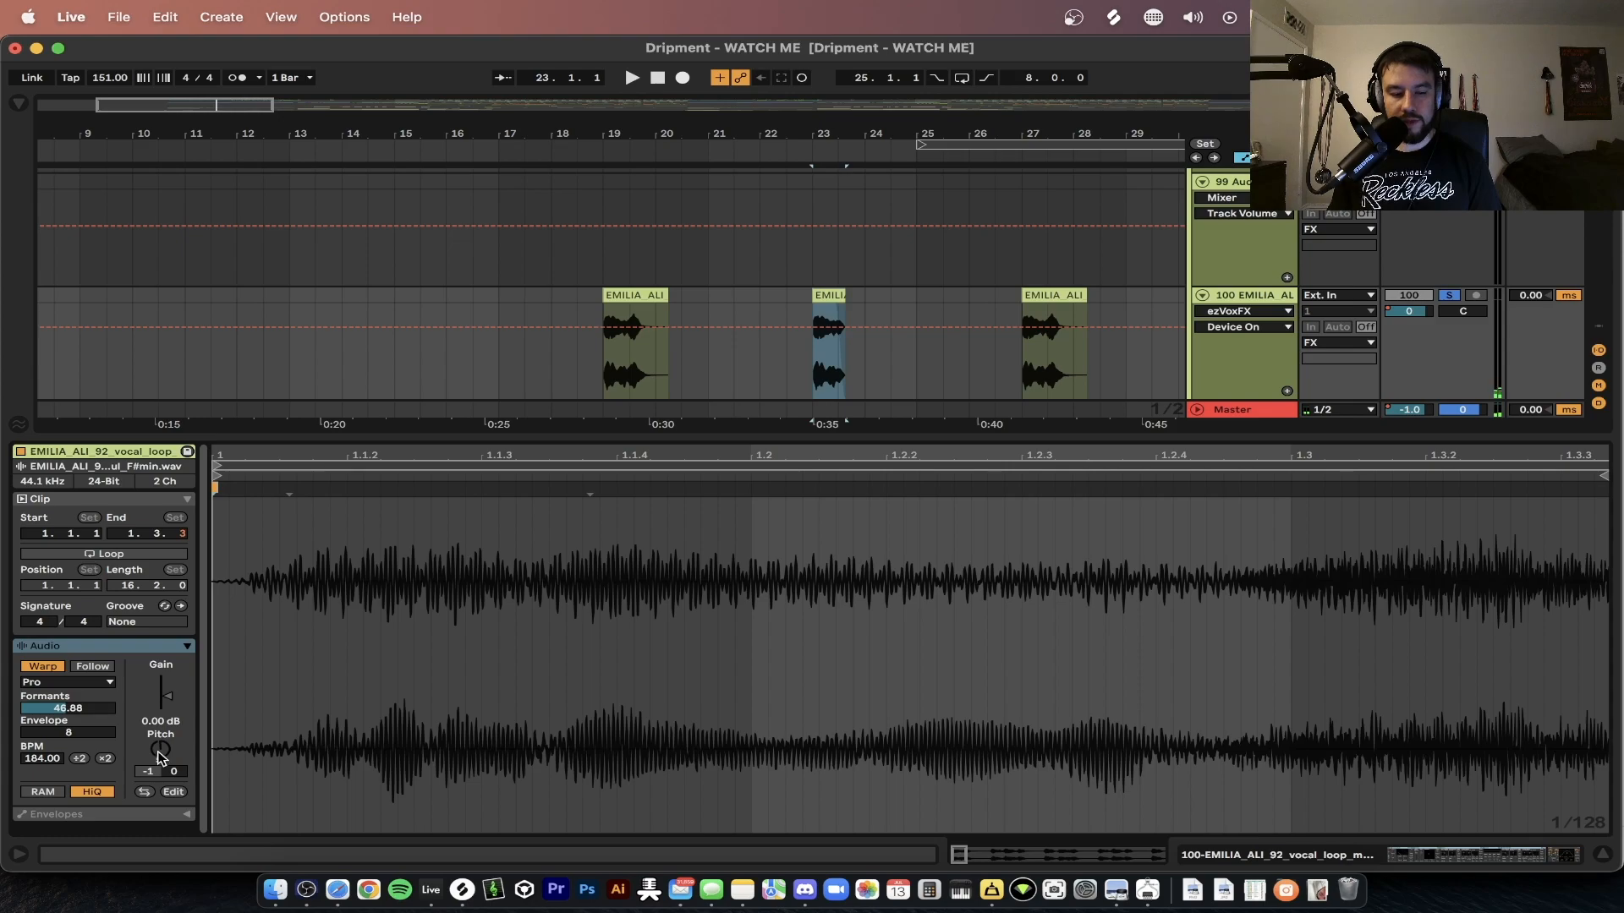
left_click_drag(624, 436, 626, 570)
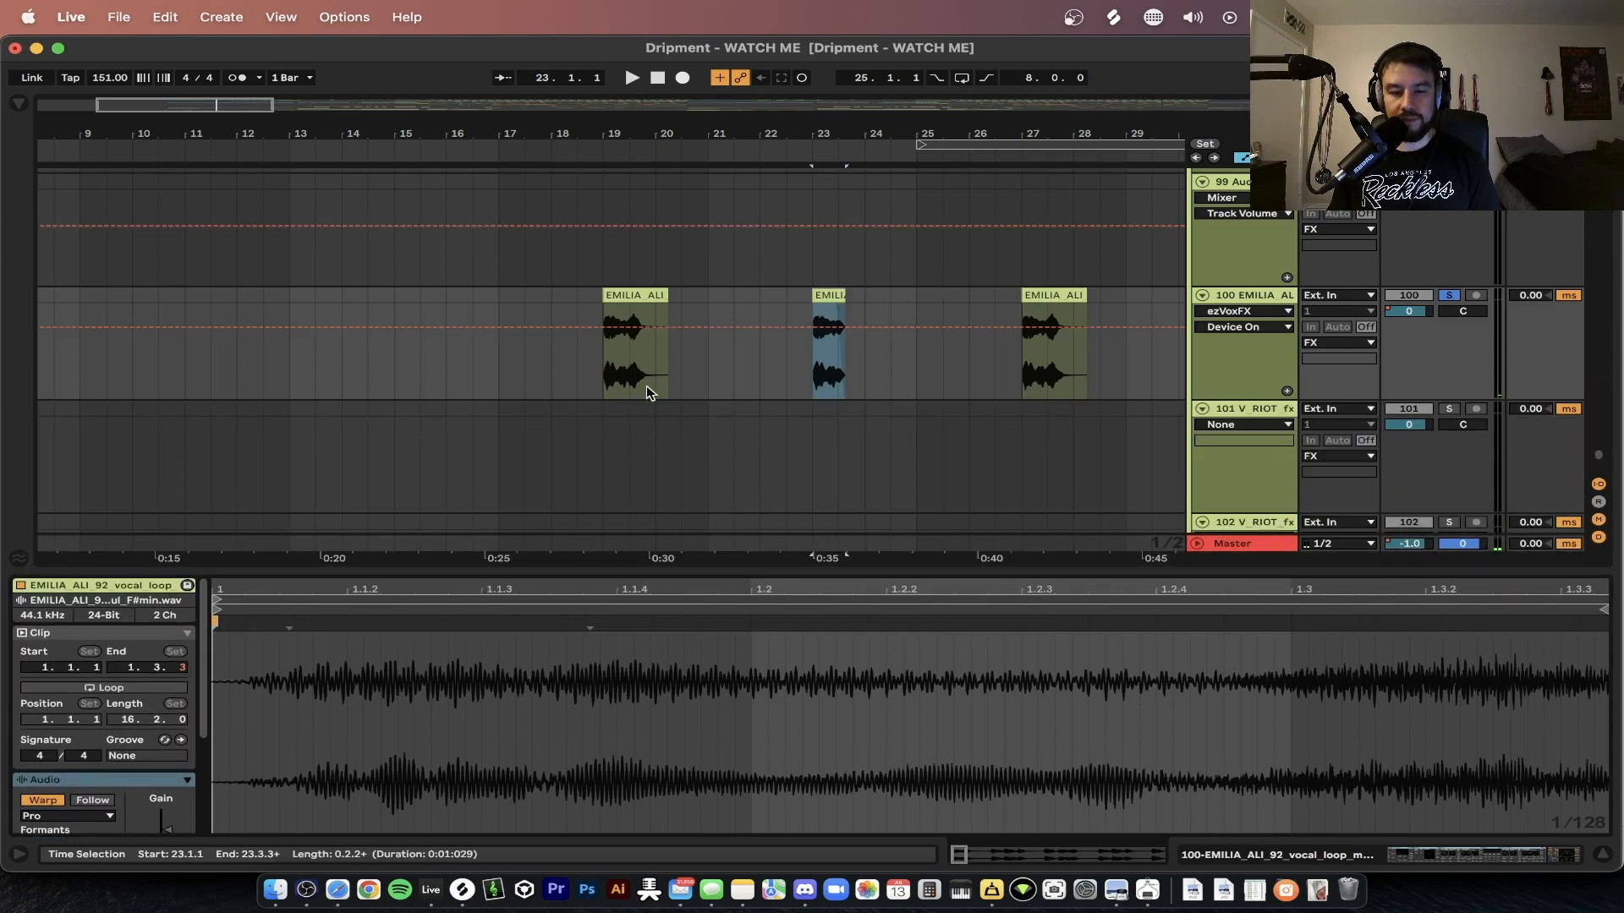
left_click(1118, 893)
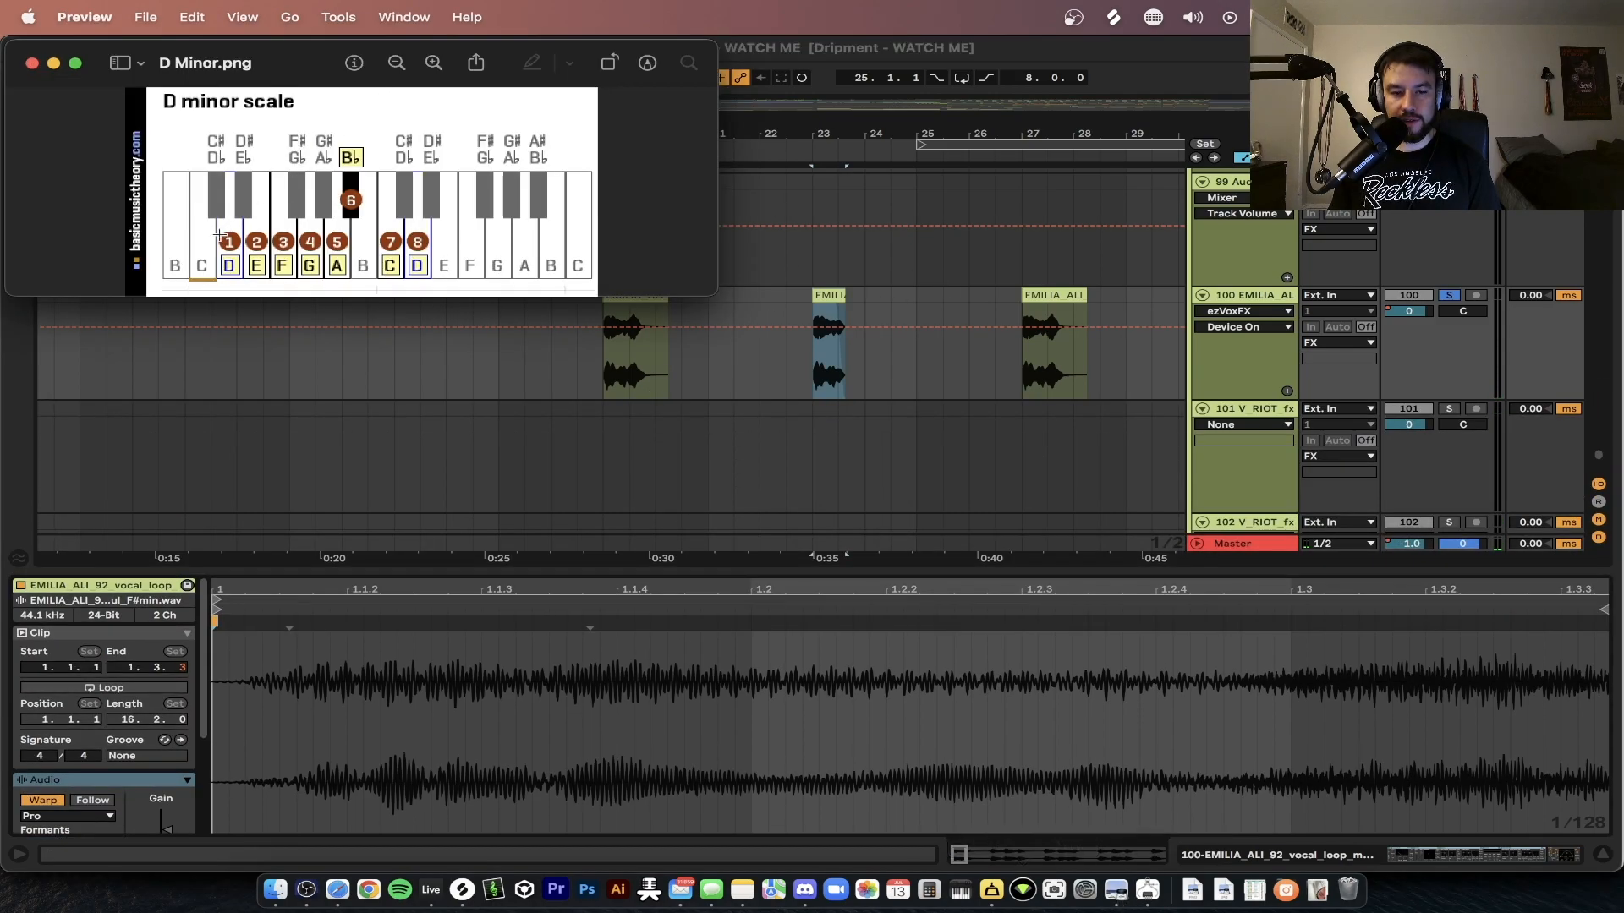
left_click(370, 384)
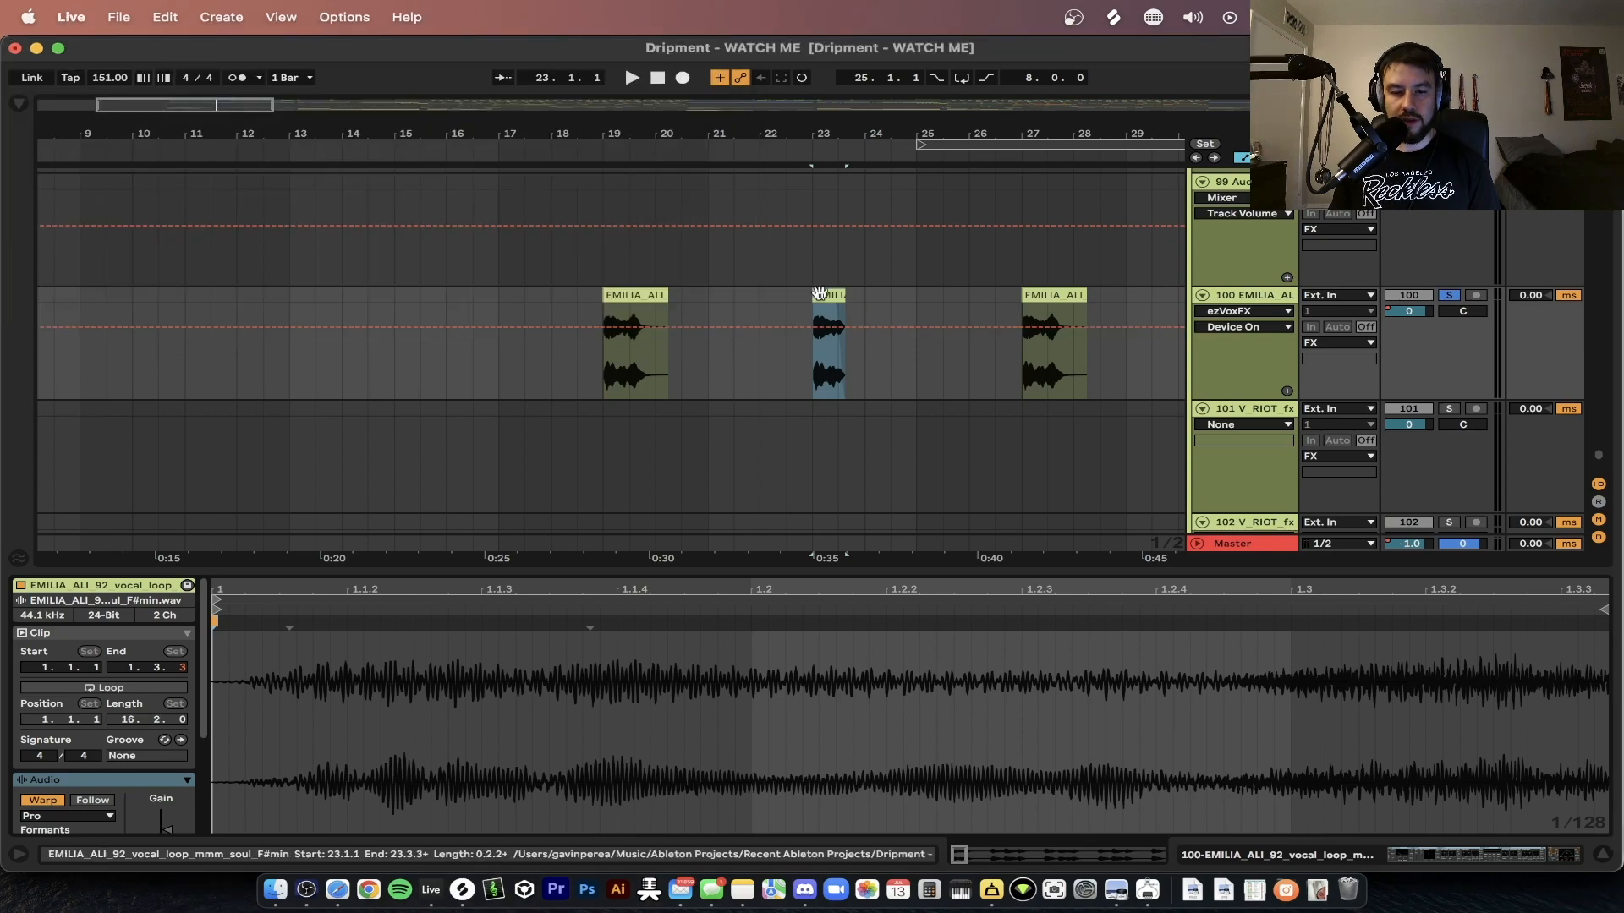
- Unsolo vocal track 100 and play the full mix from bar 17
left_click(642, 296)
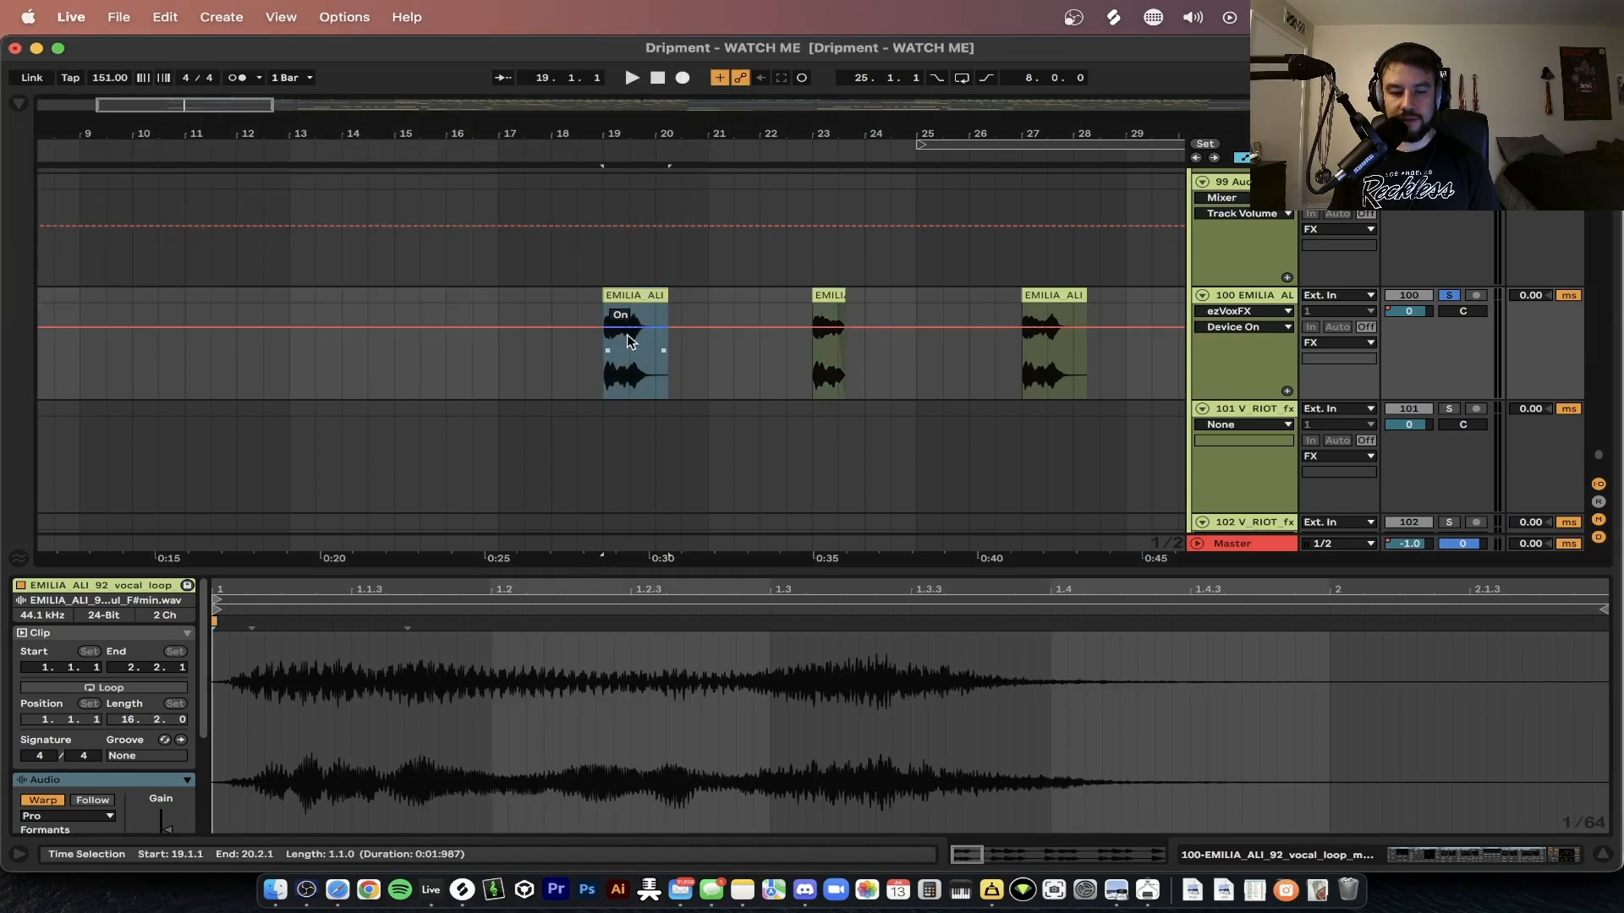
left_click(1448, 296)
key("space")
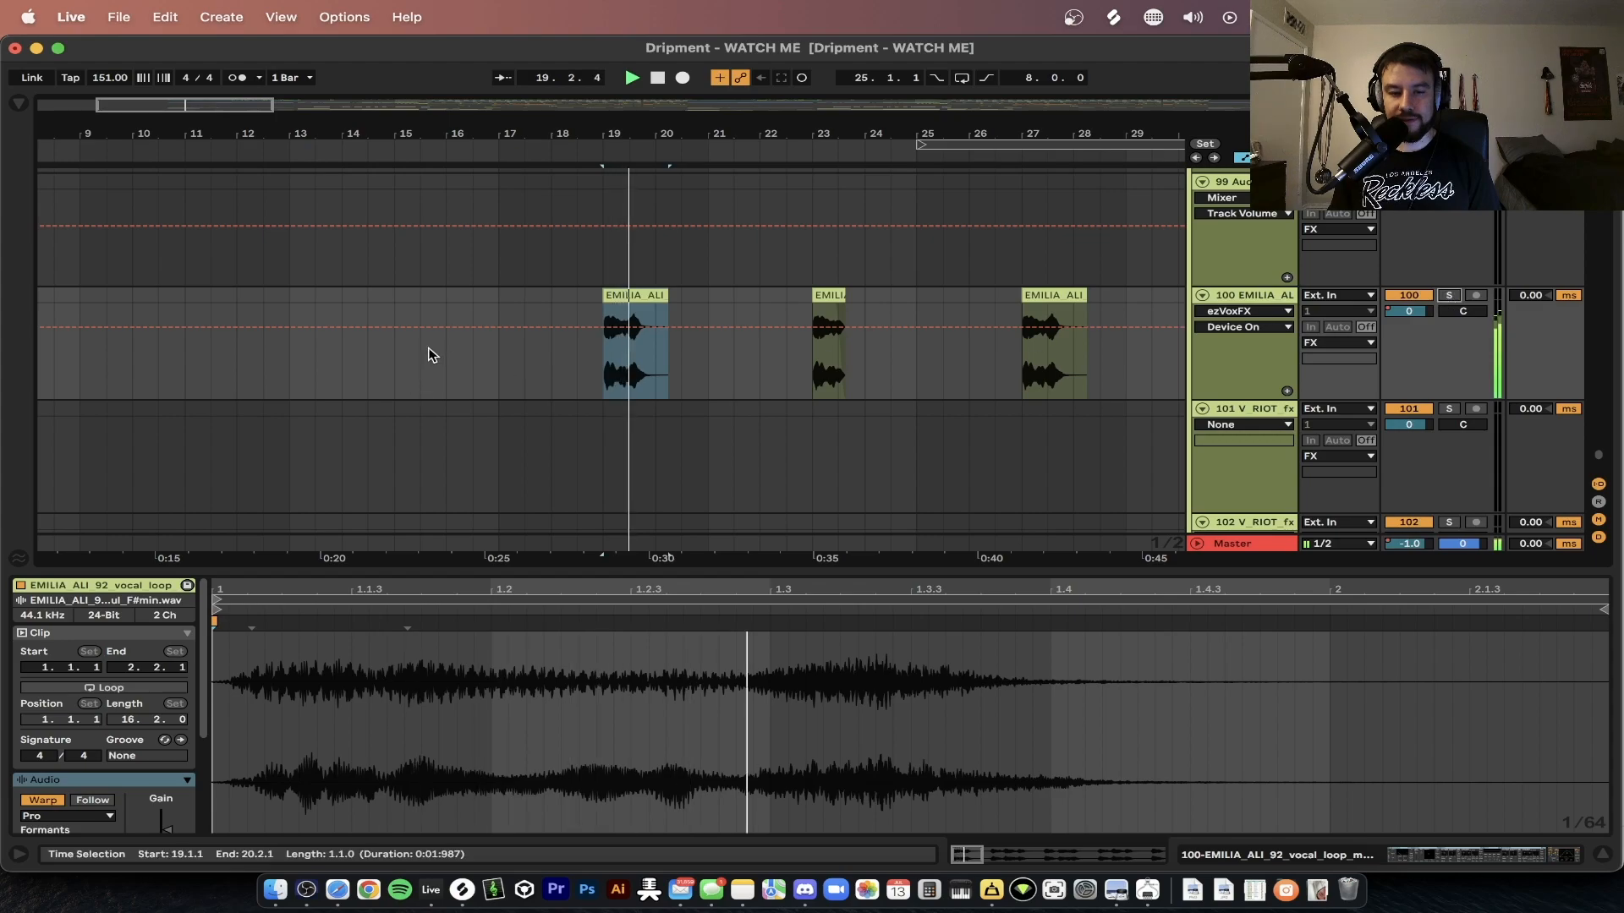
left_click(497, 293)
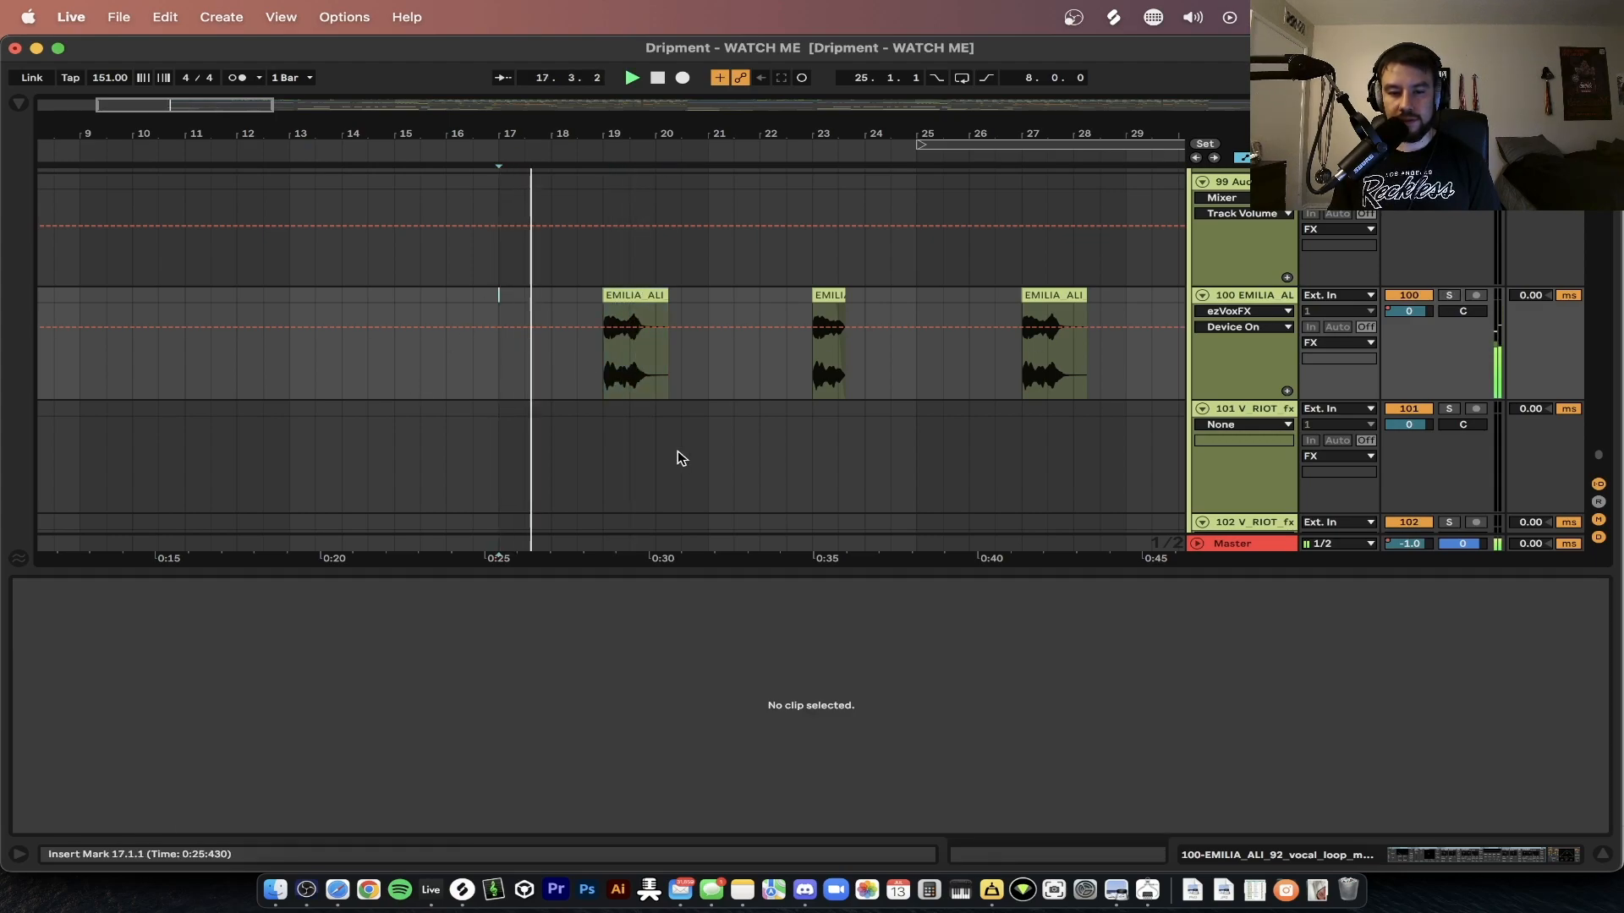
scroll(682, 458, "up", 5)
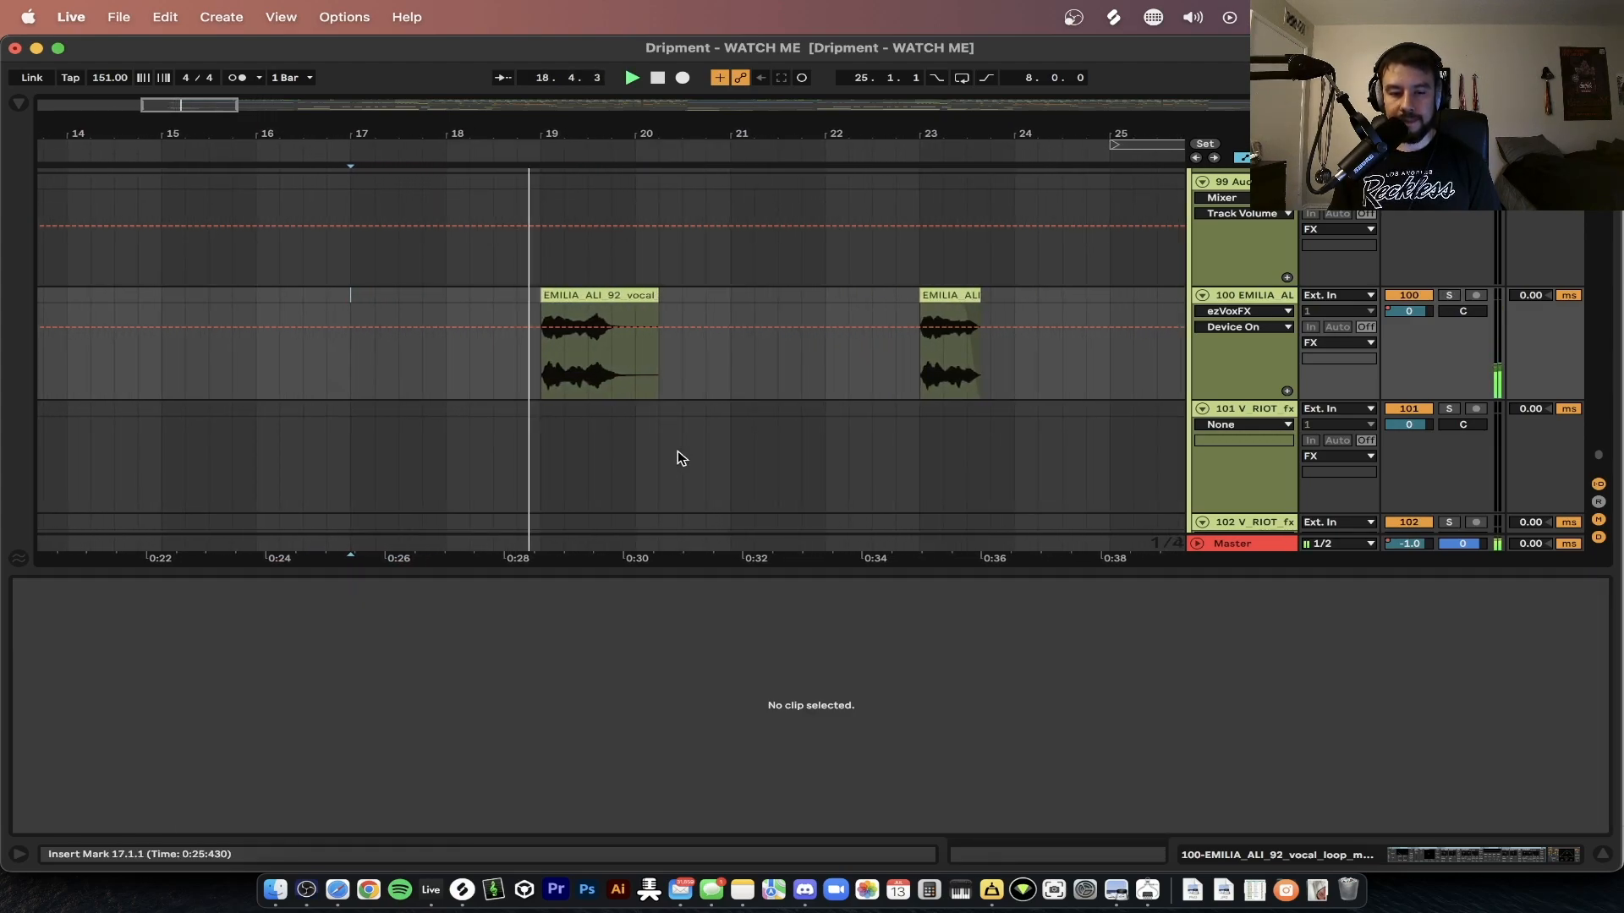
- Hide the clip view and follow the full mix playback through the vocal clips at bars 23 and 27
left_click(610, 570)
scroll(610, 570, "down", 4)
scroll(610, 570, "right", 4)
scroll(611, 570, "up", 2)
scroll(610, 569, "right", 3)
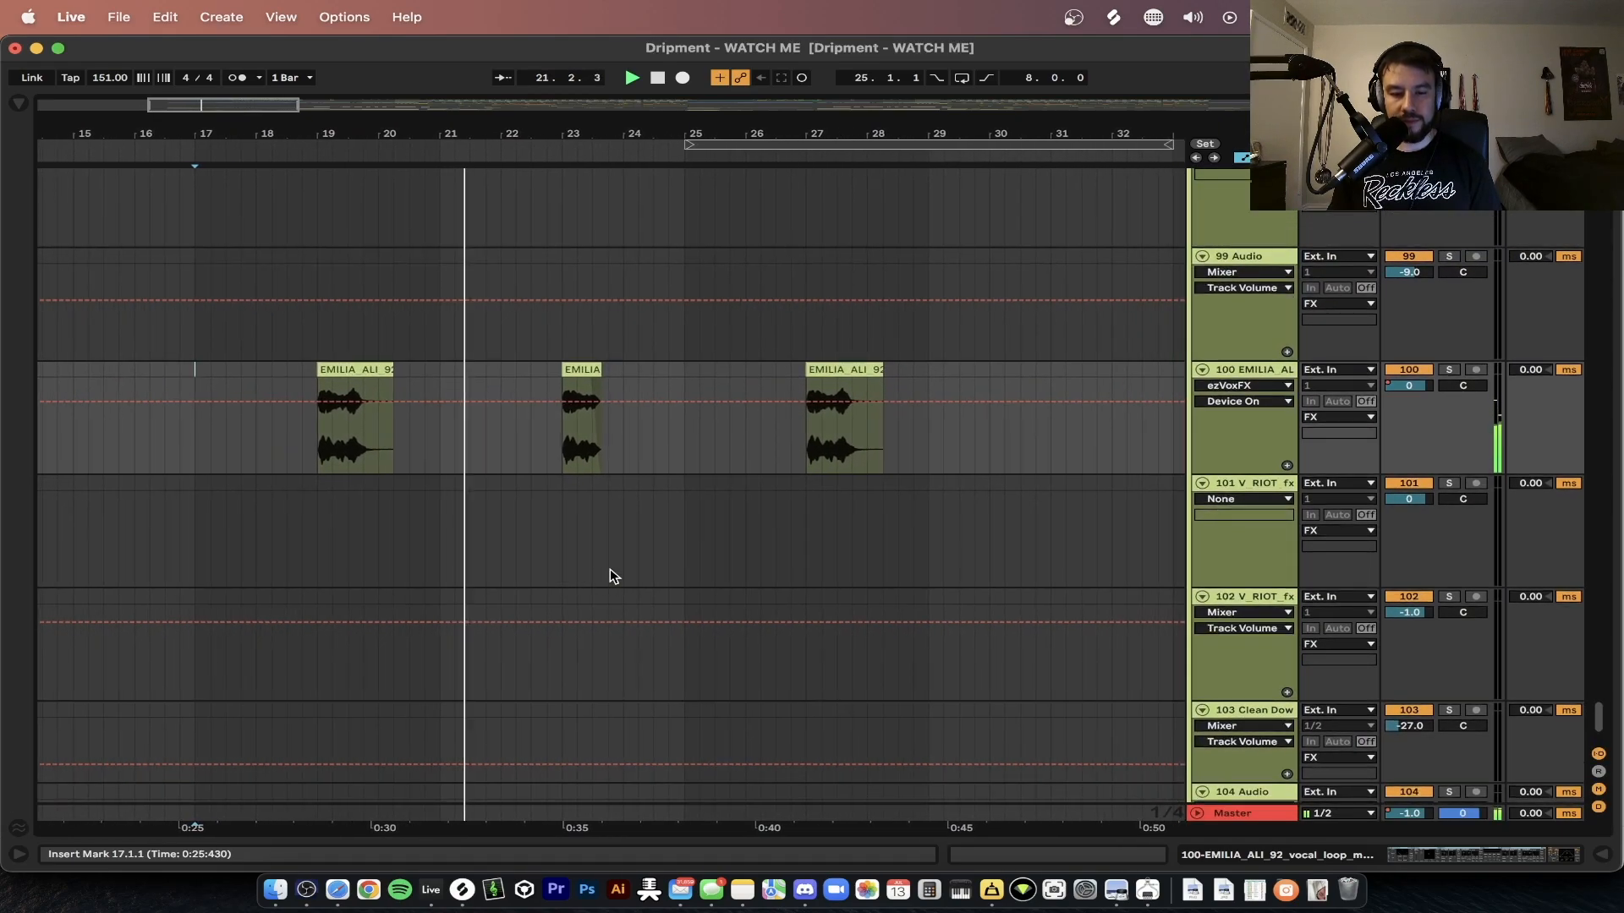
scroll(611, 569, "down", 2)
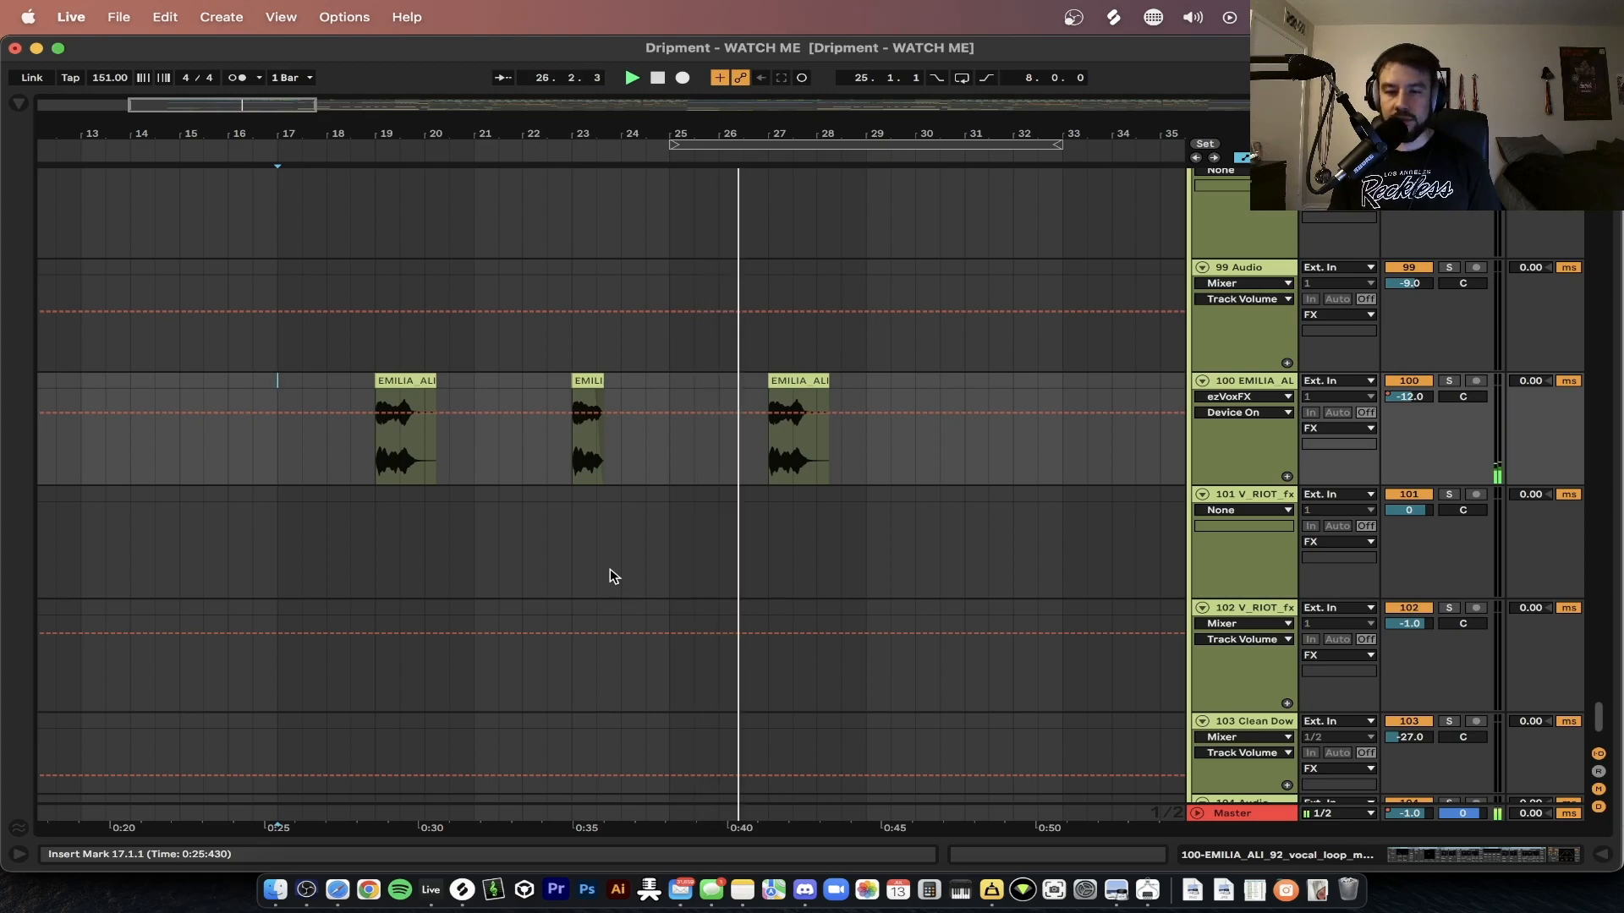
scroll(611, 568, "right", 2)
scroll(610, 568, "up", 1)
scroll(610, 569, "right", 3)
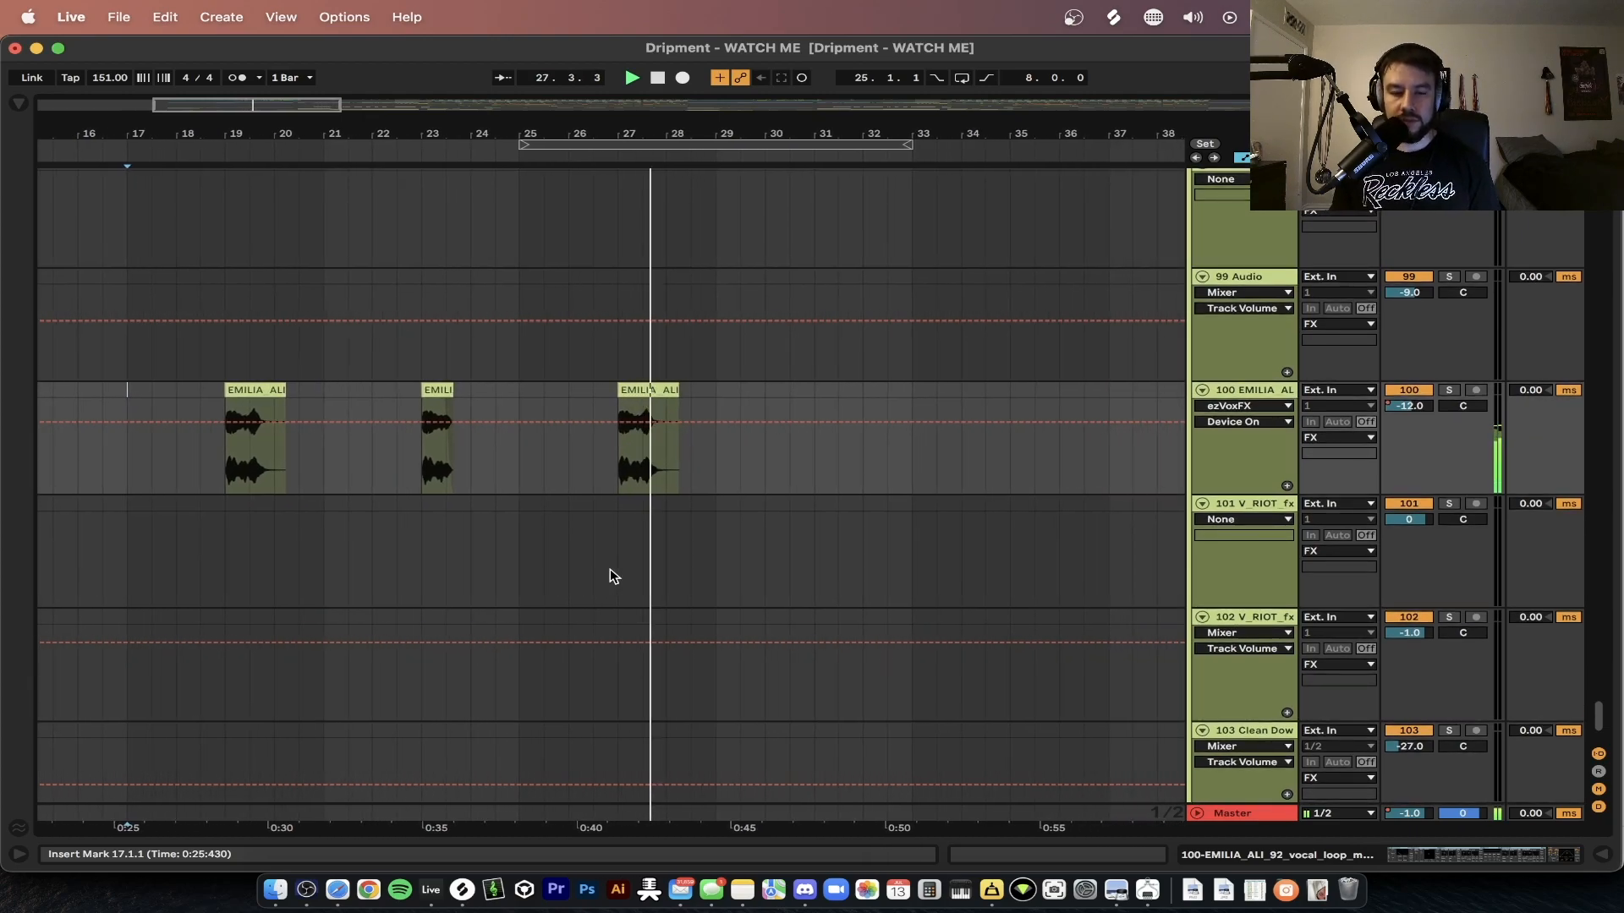
- Show the volume automation of vocal track 100 and play the bar 27 clip from position 26.3
scroll(610, 568, "down", 3)
right_click(1402, 415)
key("Escape")
scroll(548, 475, "up", 3)
left_click_drag(348, 469, 651, 491)
left_click_drag(766, 488, 801, 491)
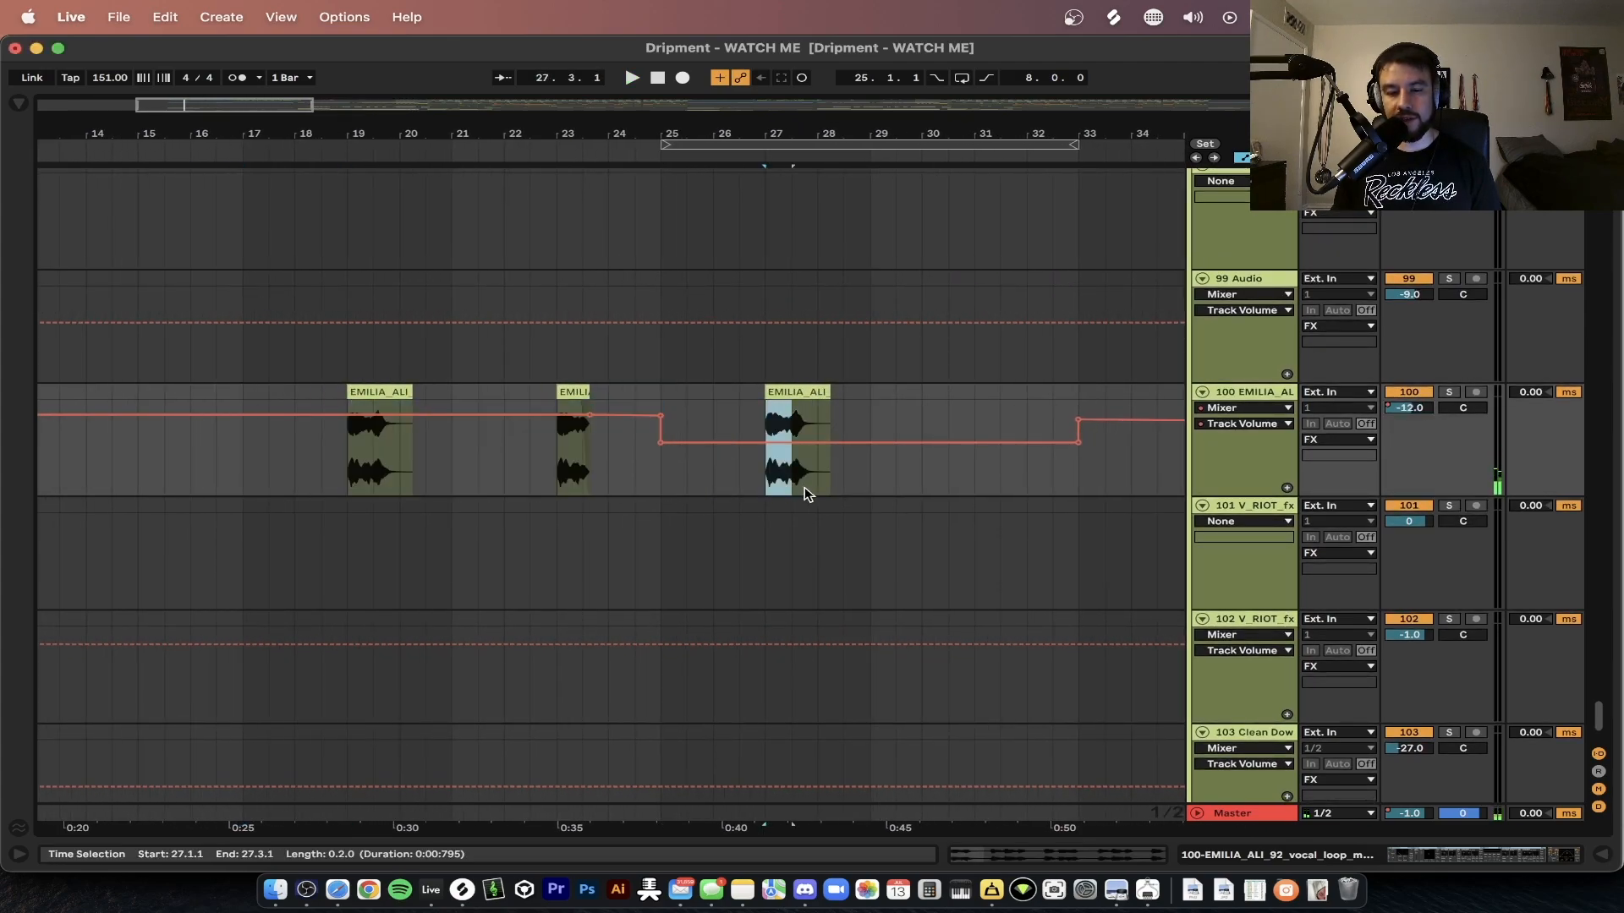
left_click(747, 476)
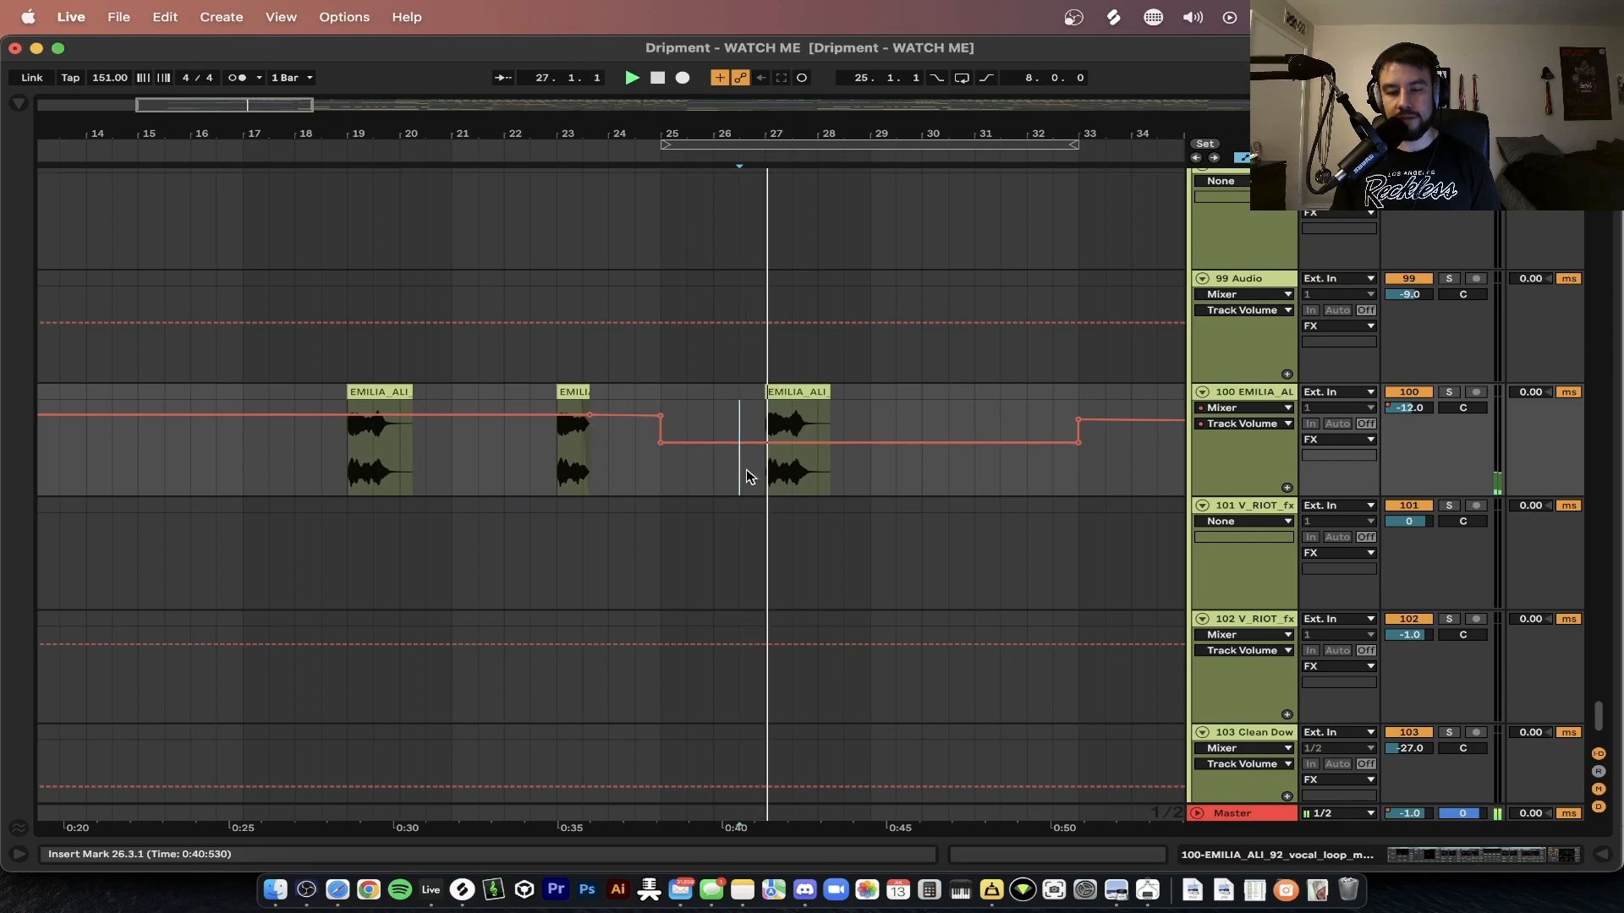
key("minus")
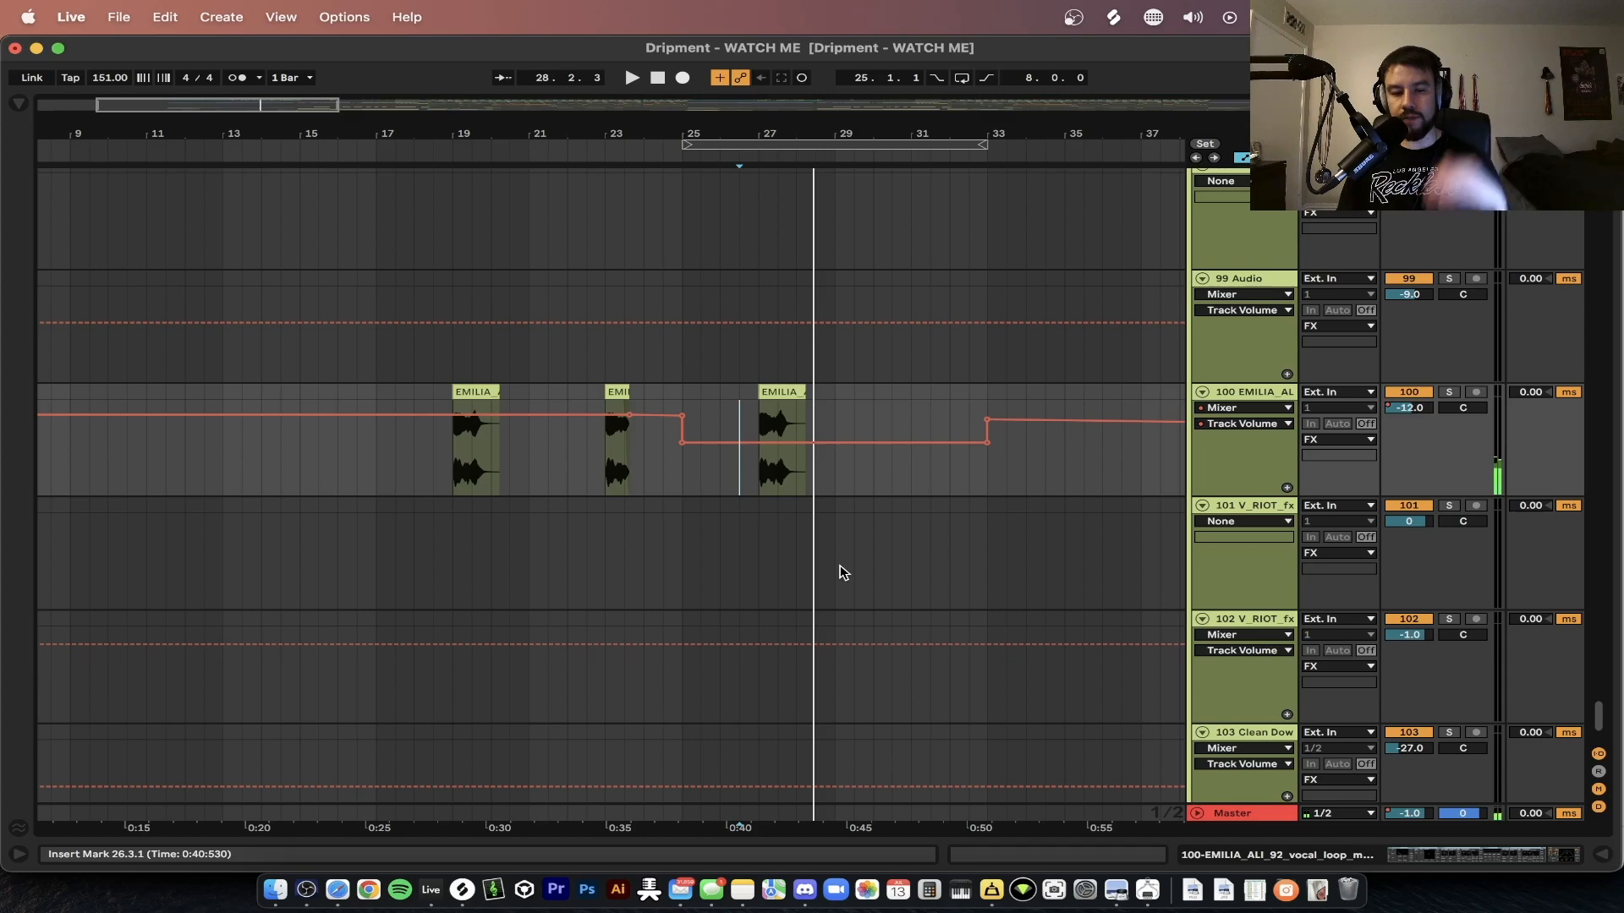
- Play the full mix from bar 17 and move up the arrangement to the melodic tracks
key("minus")
scroll(840, 566, "down", 3)
scroll(840, 566, "right", 2)
scroll(469, 448, "up", 10)
scroll(470, 448, "up", 3)
left_click(347, 345)
scroll(348, 345, "up", 20)
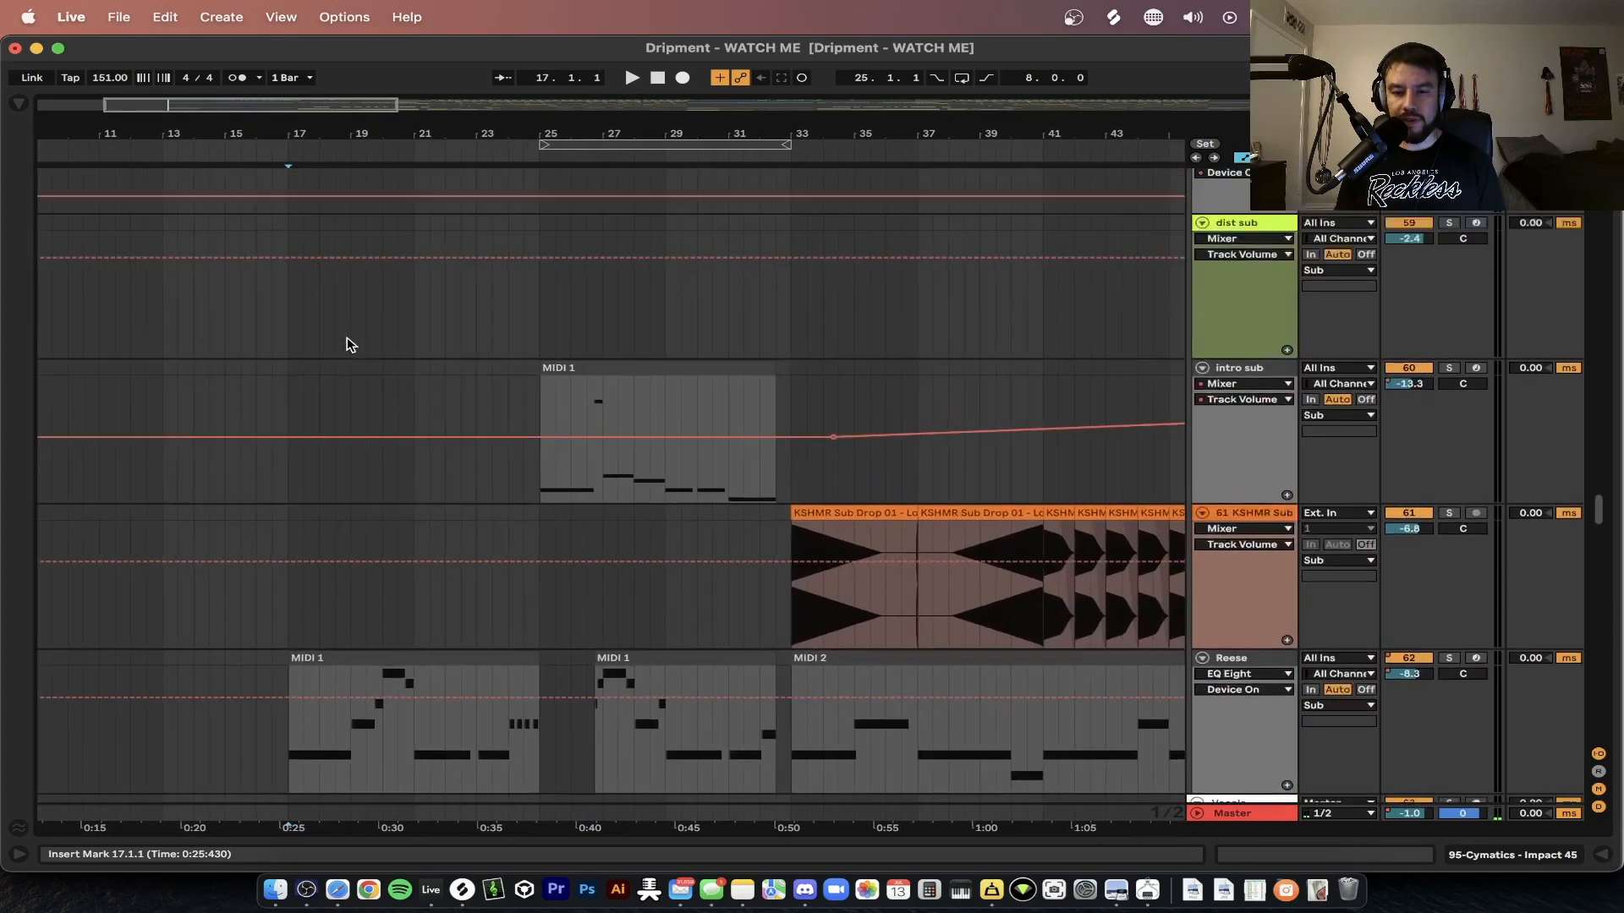
scroll(347, 344, "up", 15)
key("space")
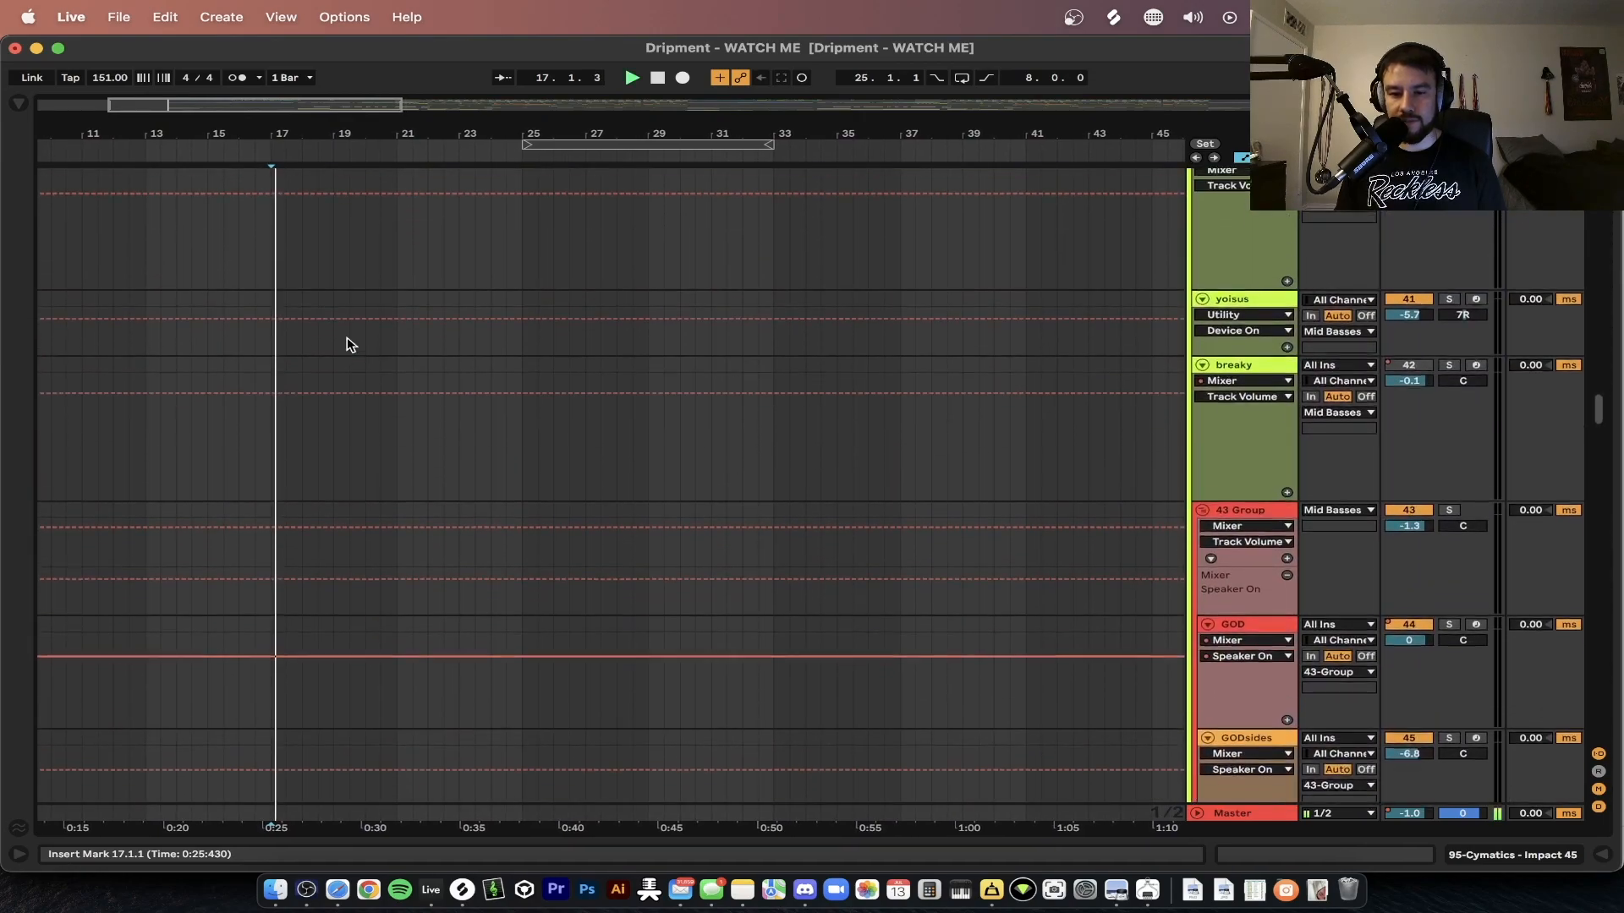
scroll(348, 344, "up", 5)
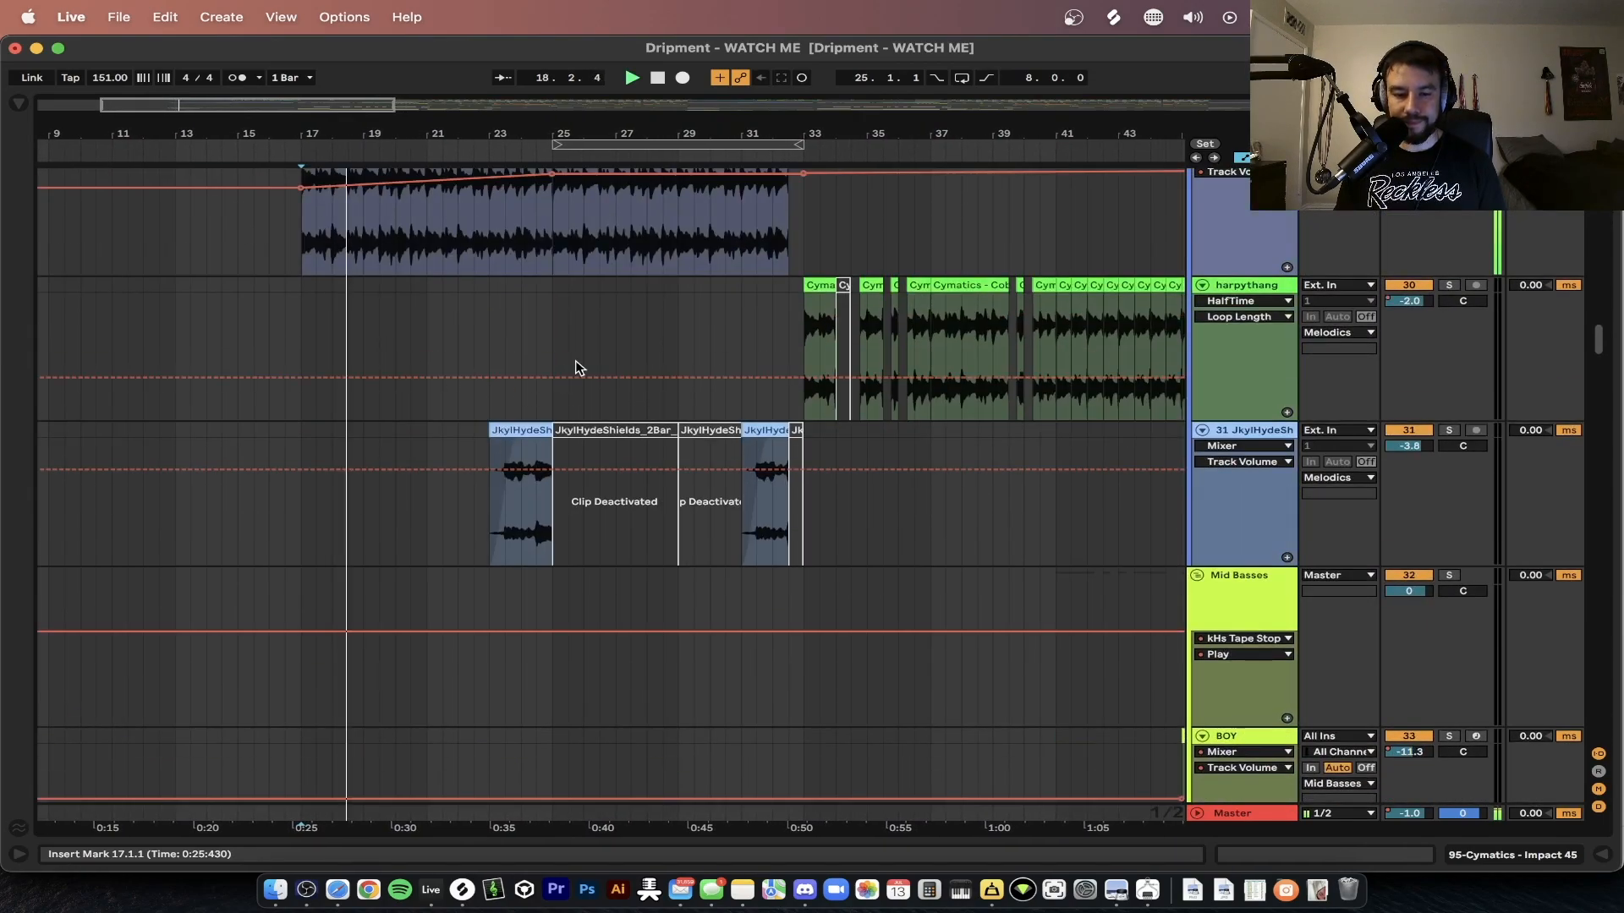
- Jump playback to bar 33, bar 25 and position 29.3 while reviewing the melodic and drum tracks
left_click(806, 328)
scroll(806, 328, "up", 5)
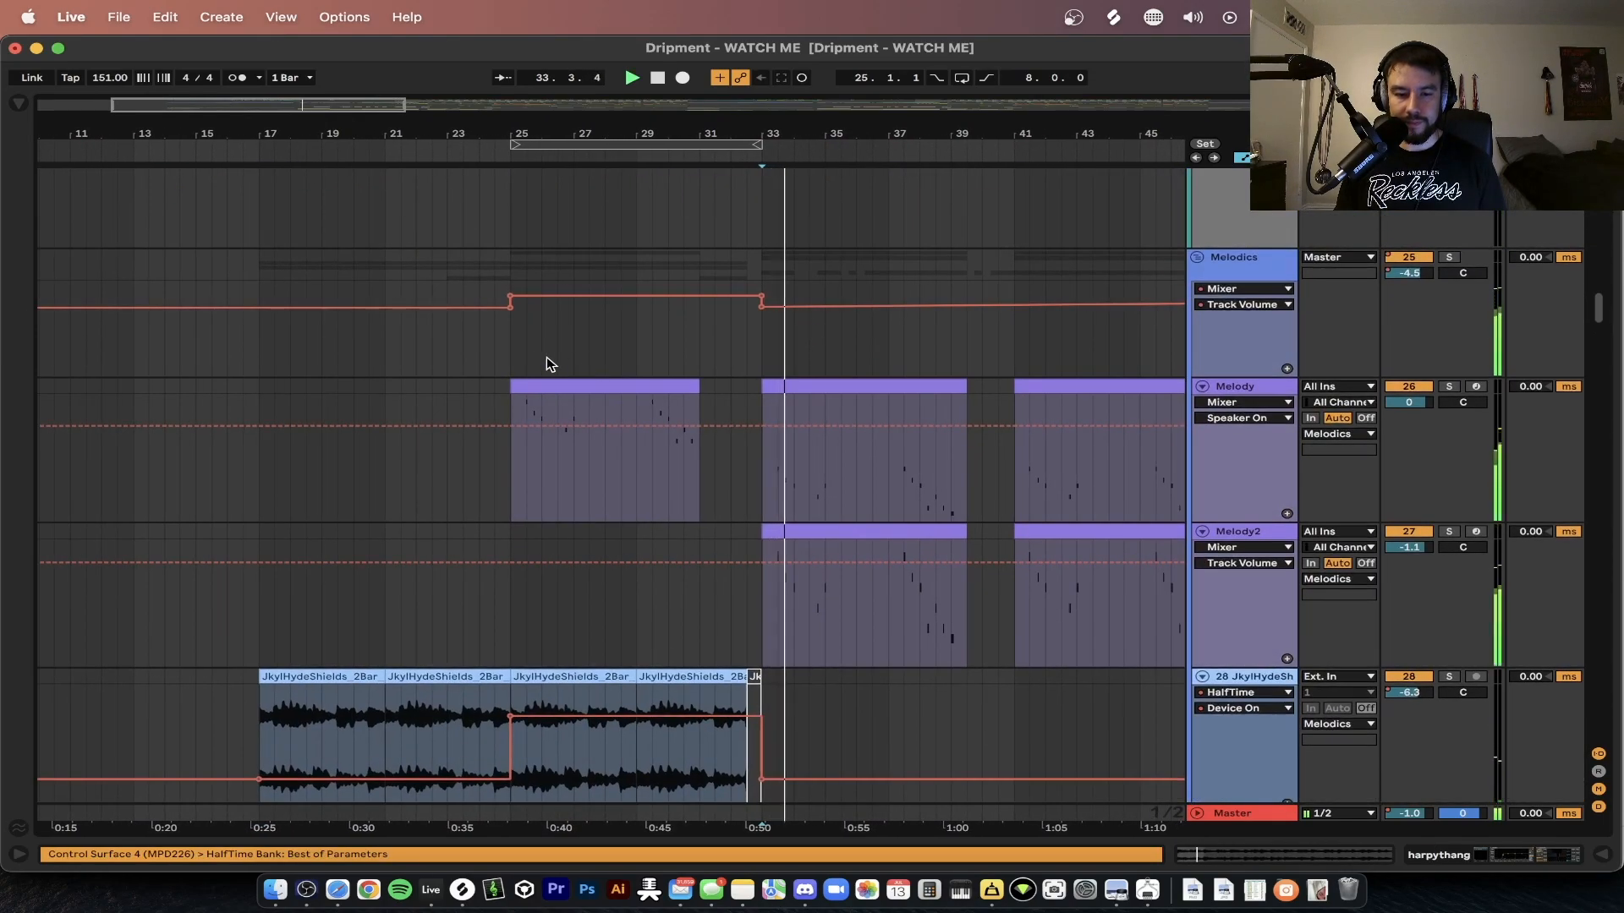
left_click(512, 359)
scroll(514, 353, "up", 10)
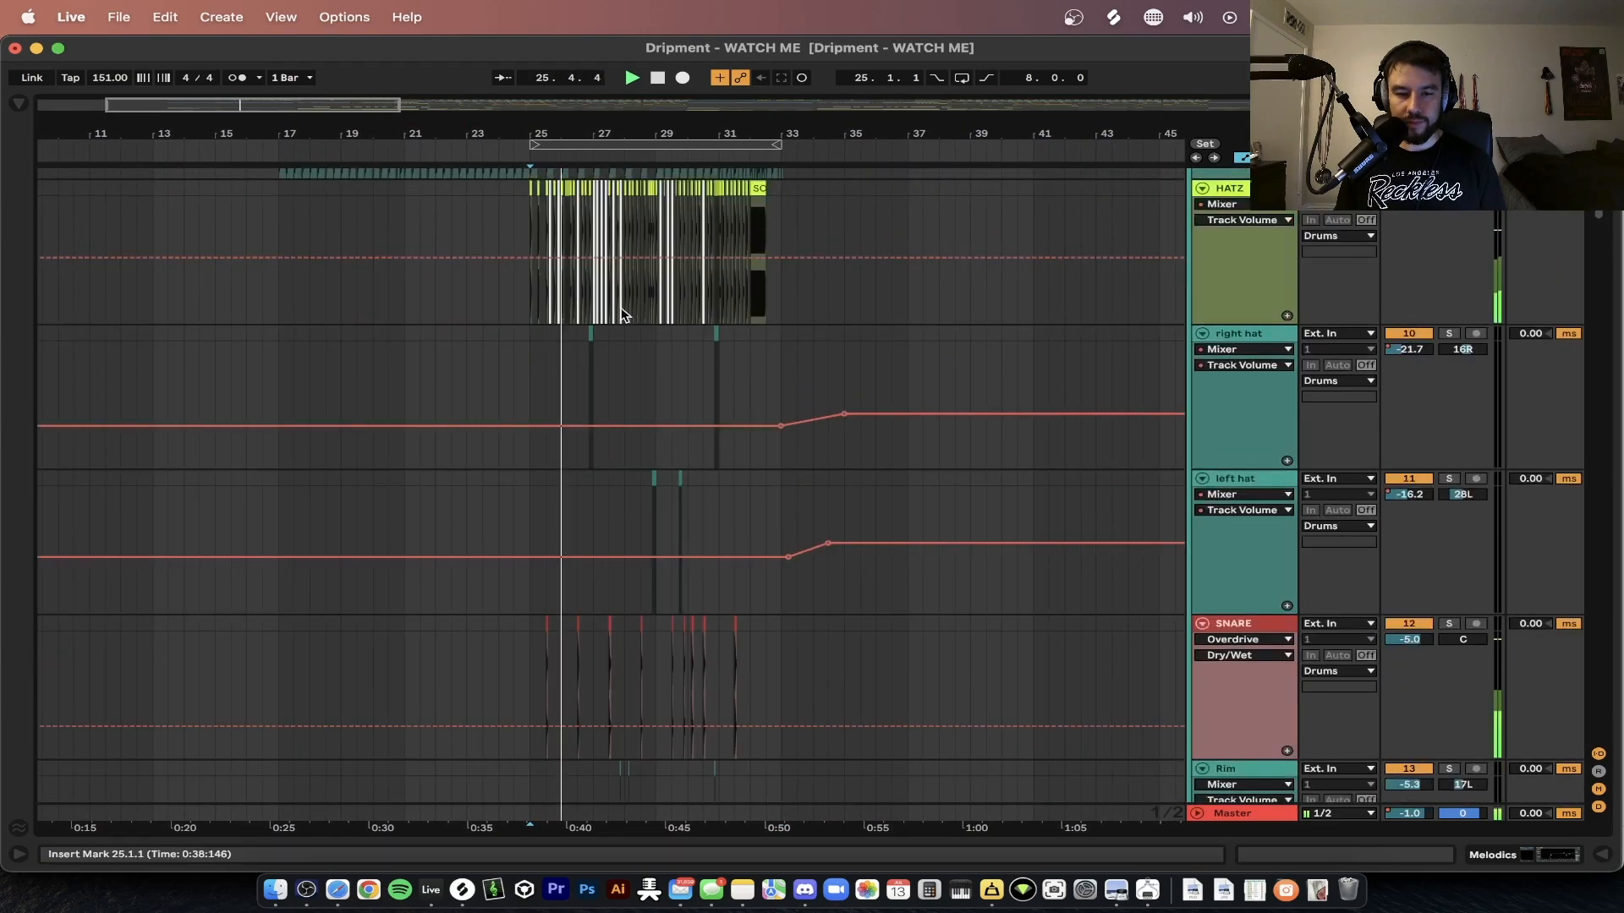
left_click(665, 365)
scroll(665, 369, "up", 10)
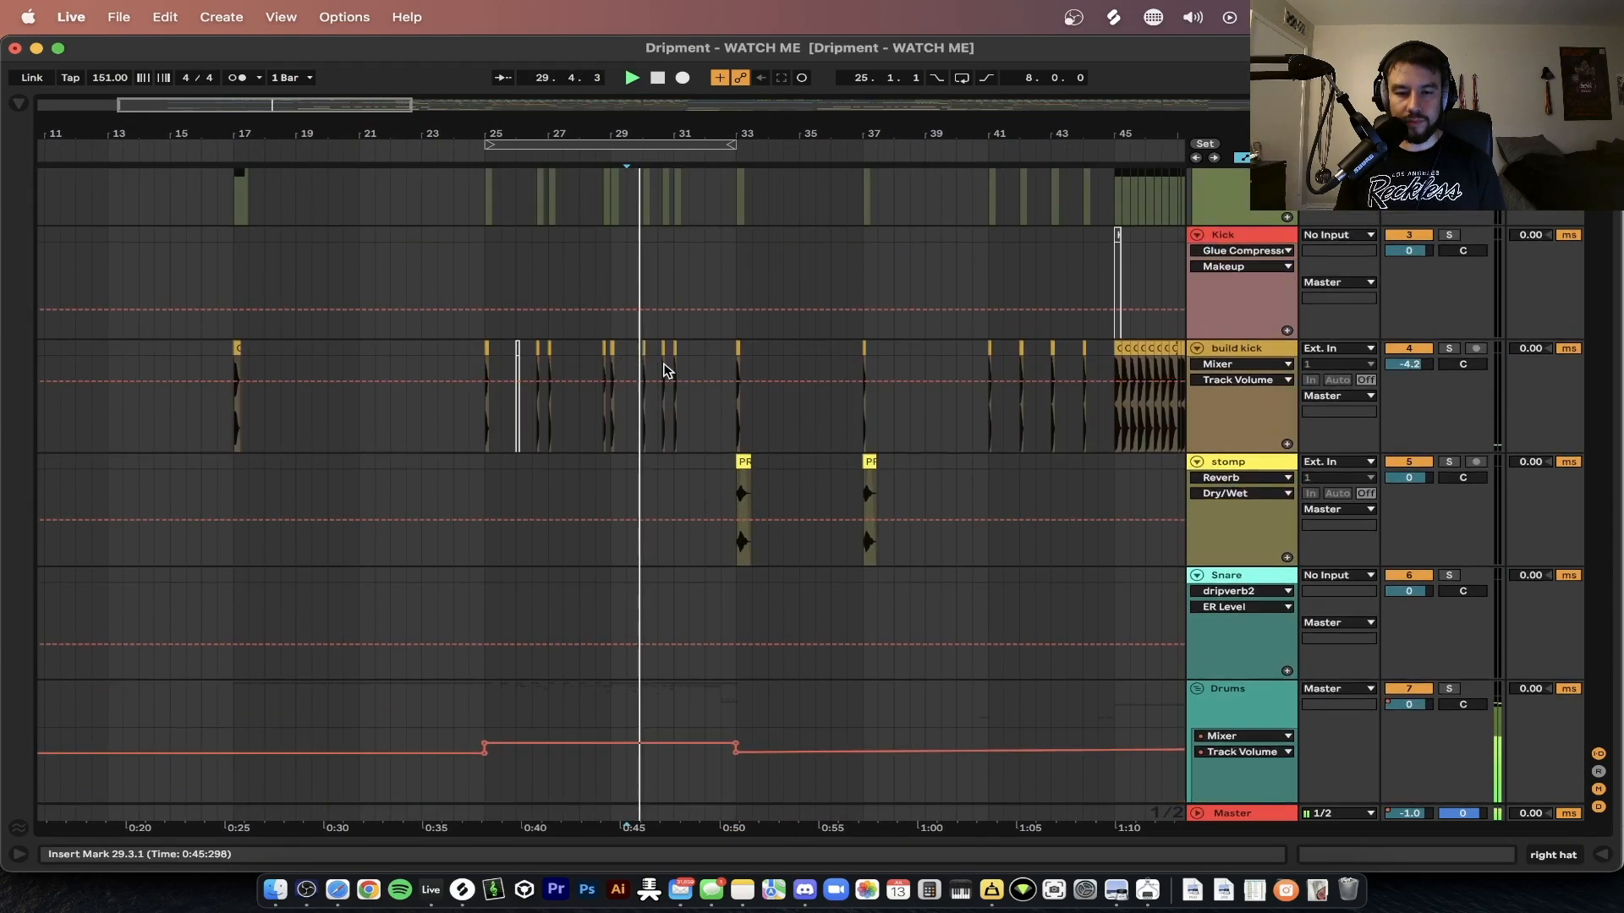
- Play the mix from bar 33 and select 32.3 to 33.4 across the Kick, build kick and stomp tracks
left_click(733, 298)
scroll(733, 296, "up", 5)
scroll(733, 296, "down", 4)
key("space")
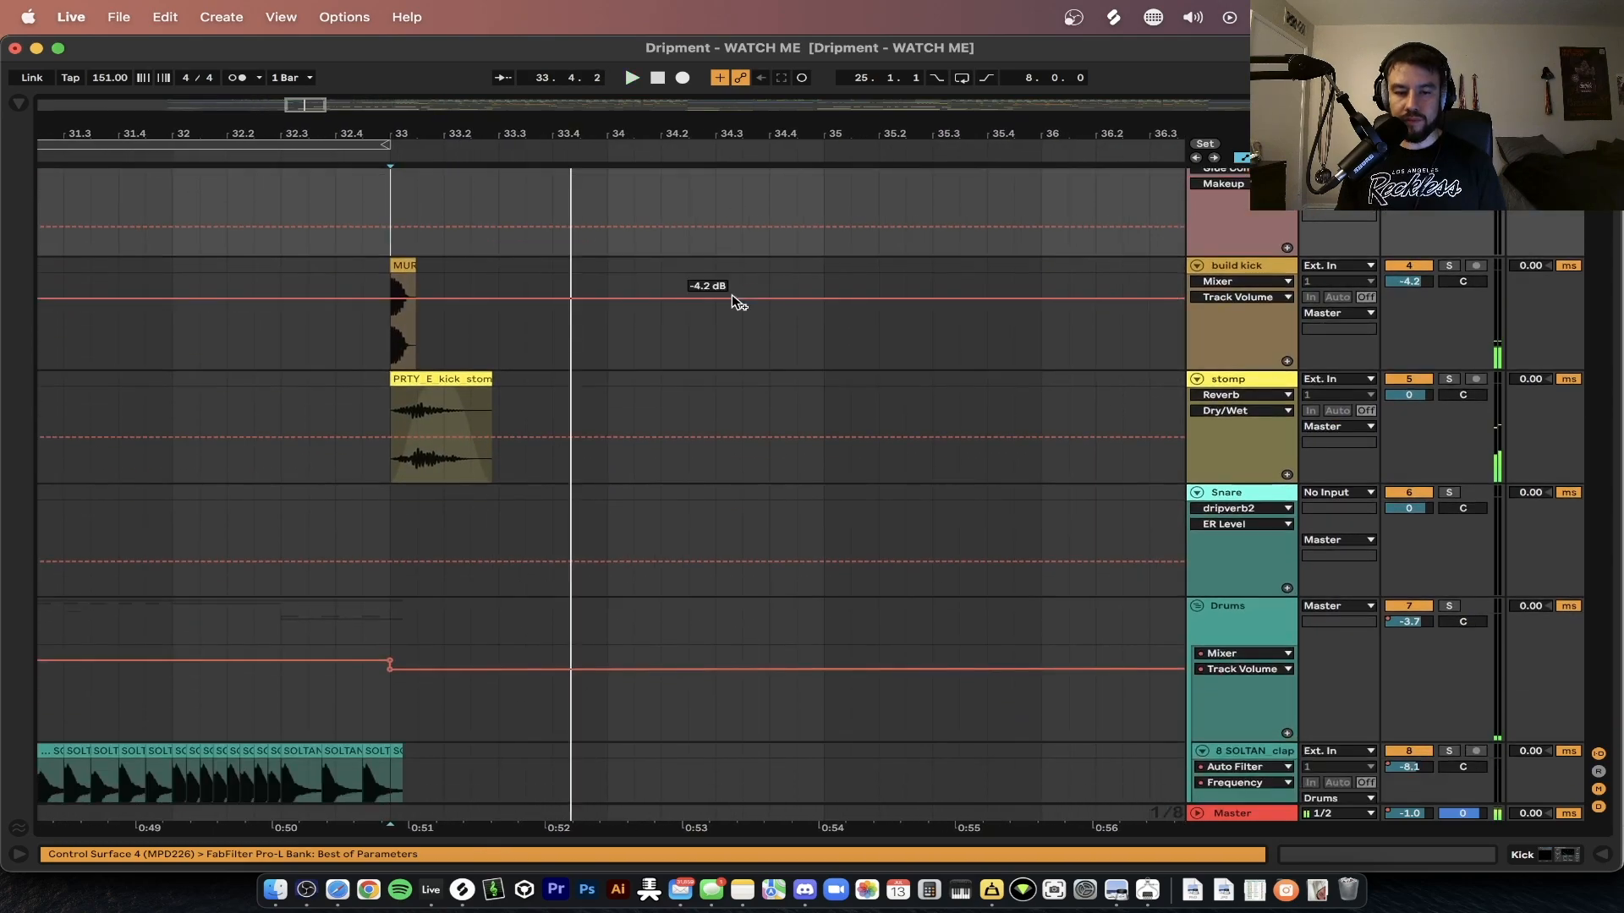
scroll(733, 296, "up", 4)
scroll(733, 296, "down", 3)
left_click_drag(640, 584, 503, 296)
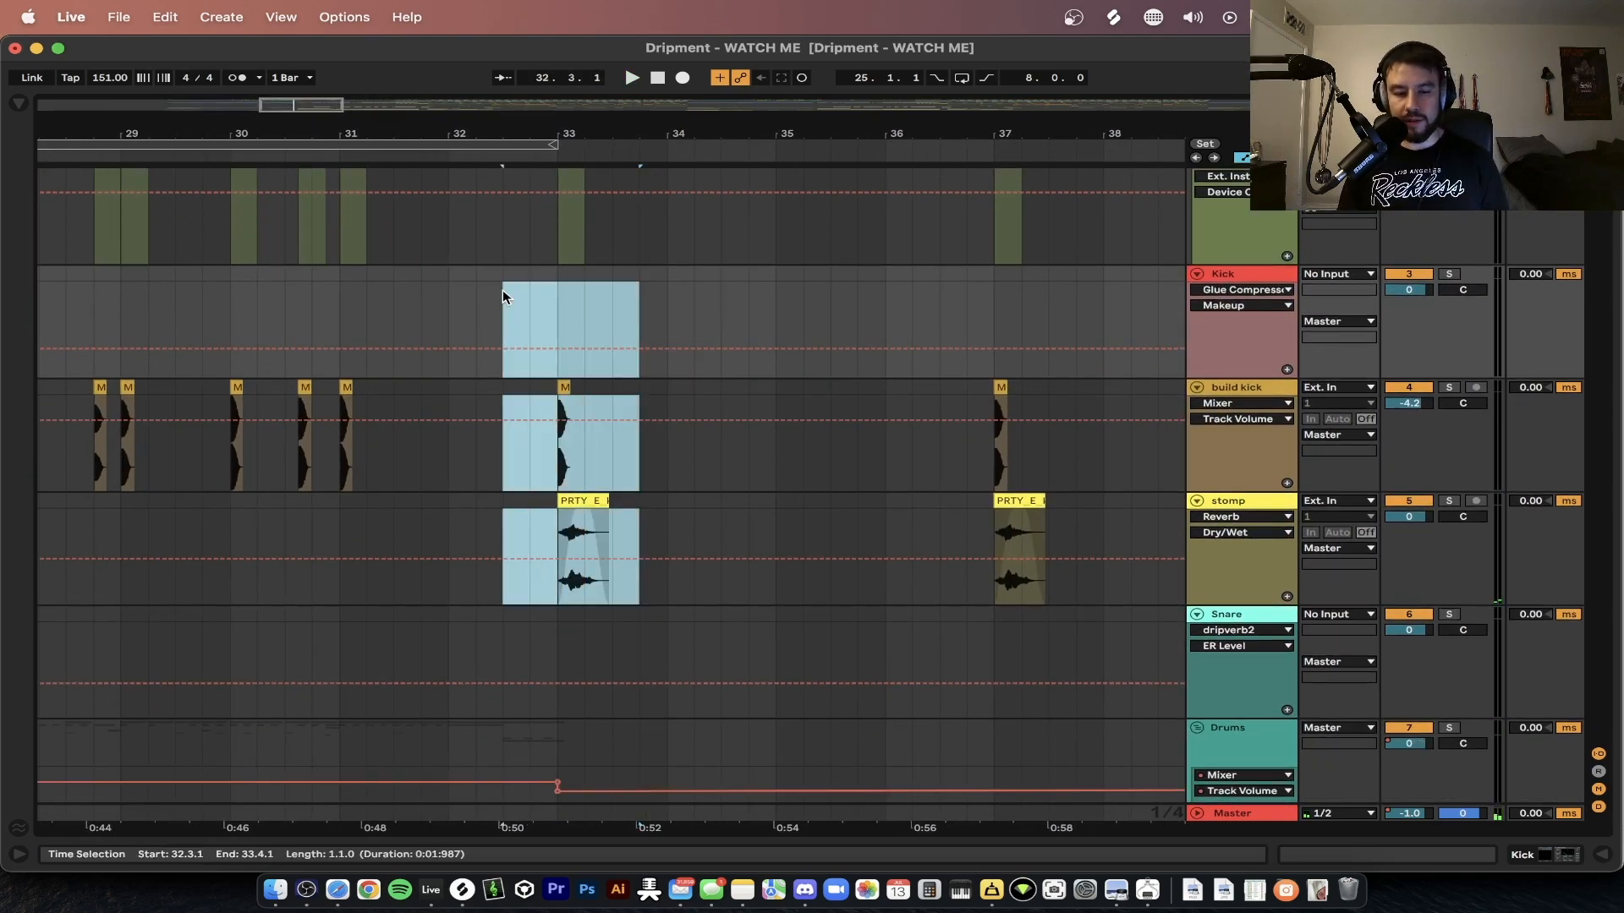
- Solo the stomp clip at bar 33 to hear it alone, and replay it unsoloed in the full mix
left_click(585, 498)
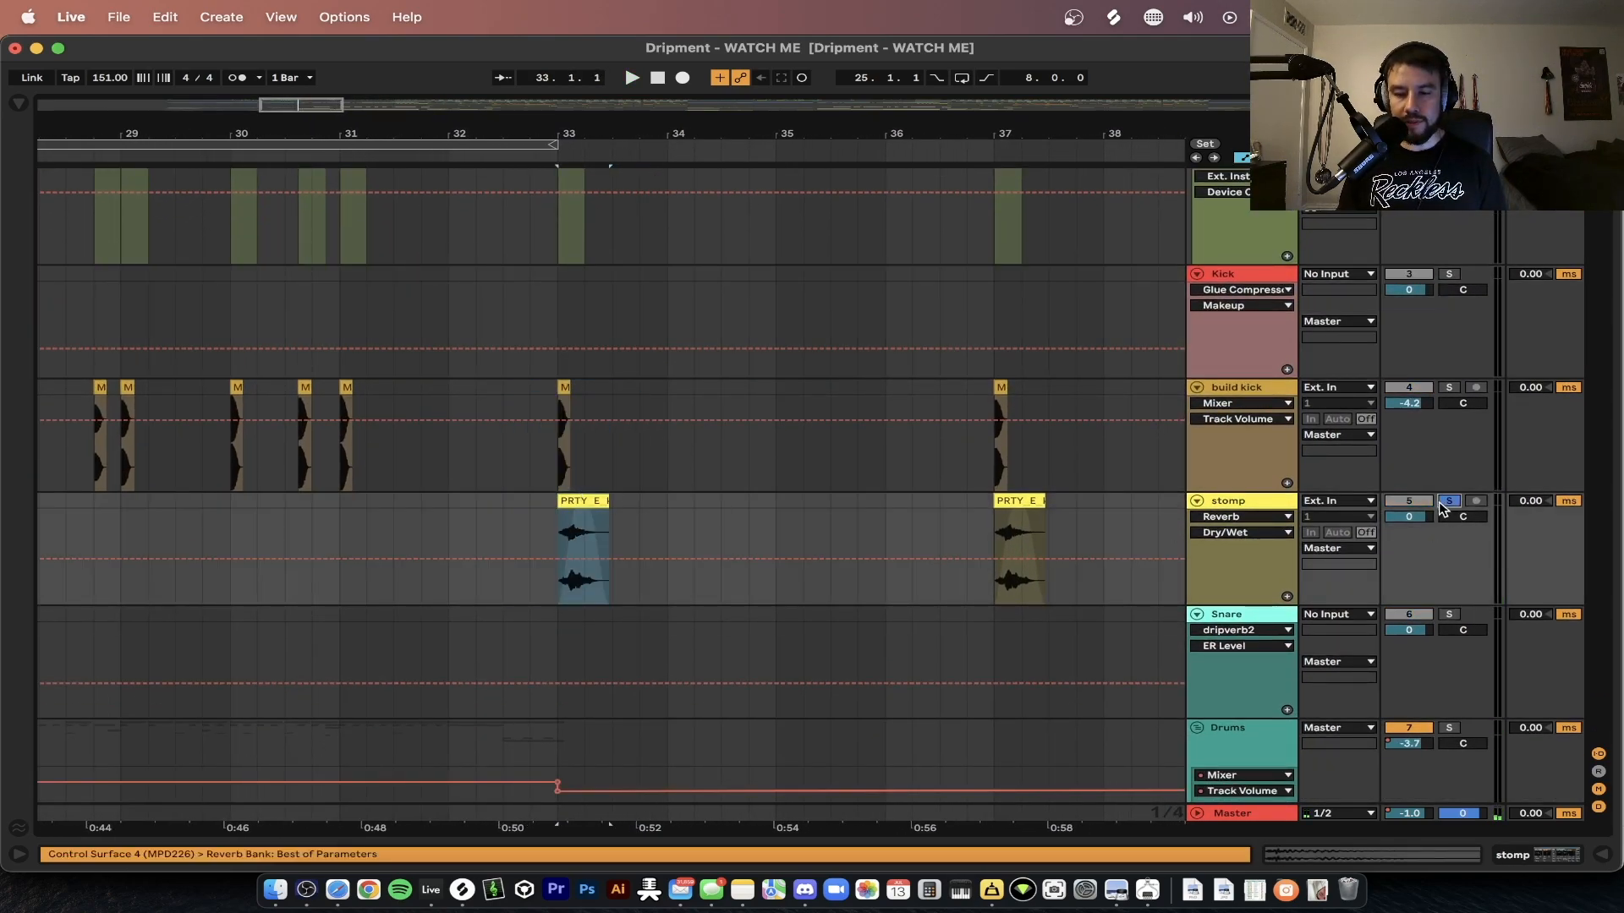
scroll(869, 511, "up", 1)
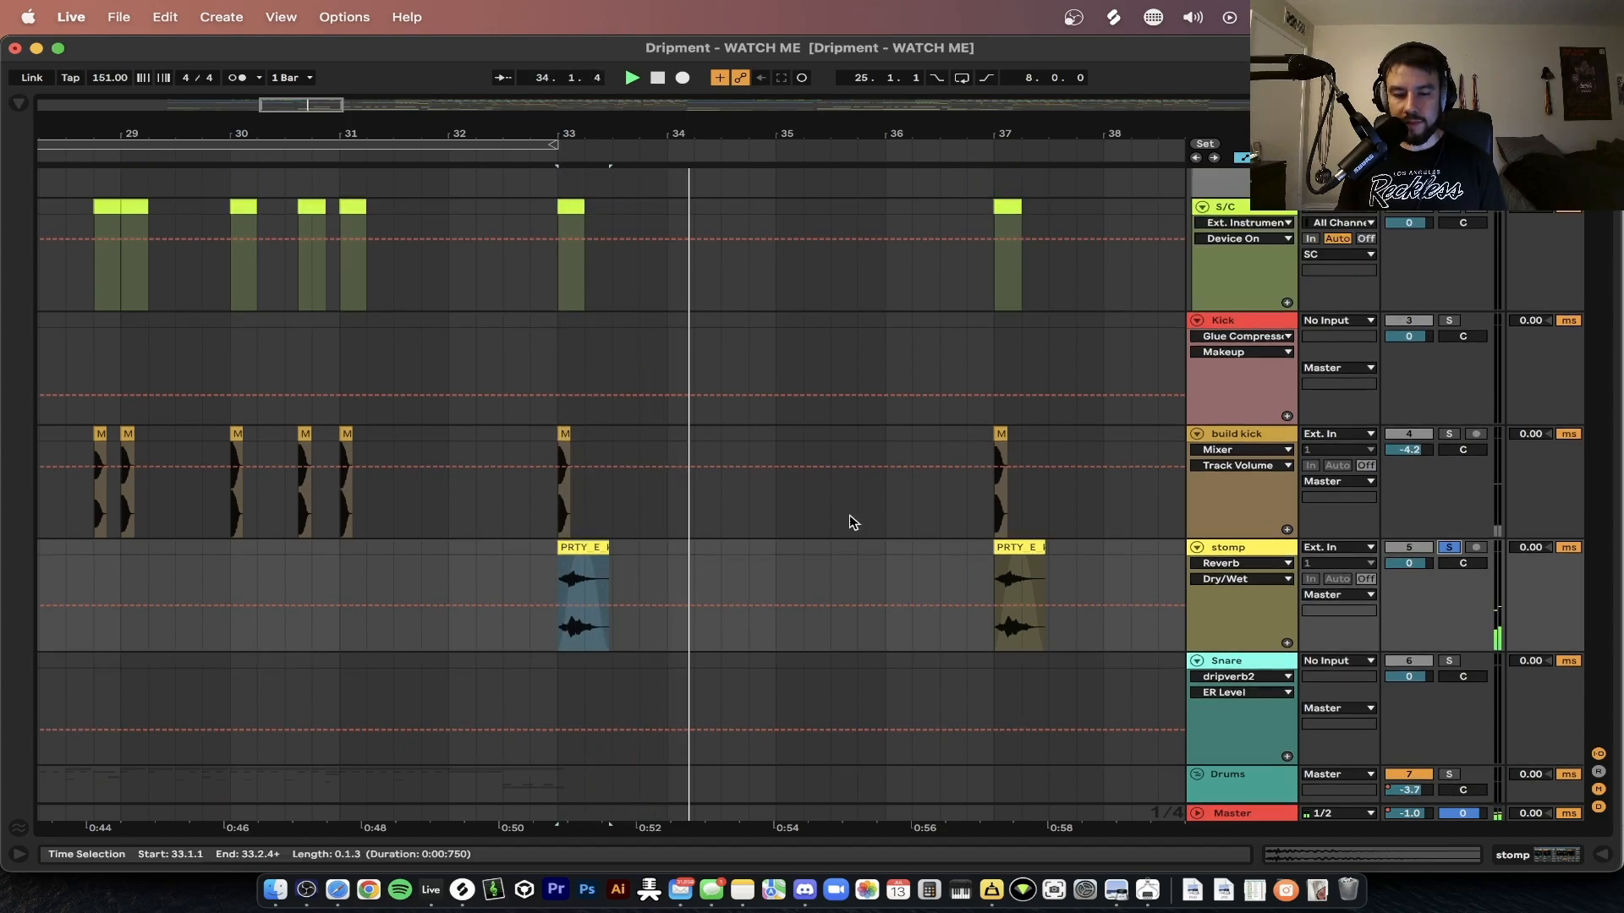
key("space")
key("space")
left_click(1446, 549)
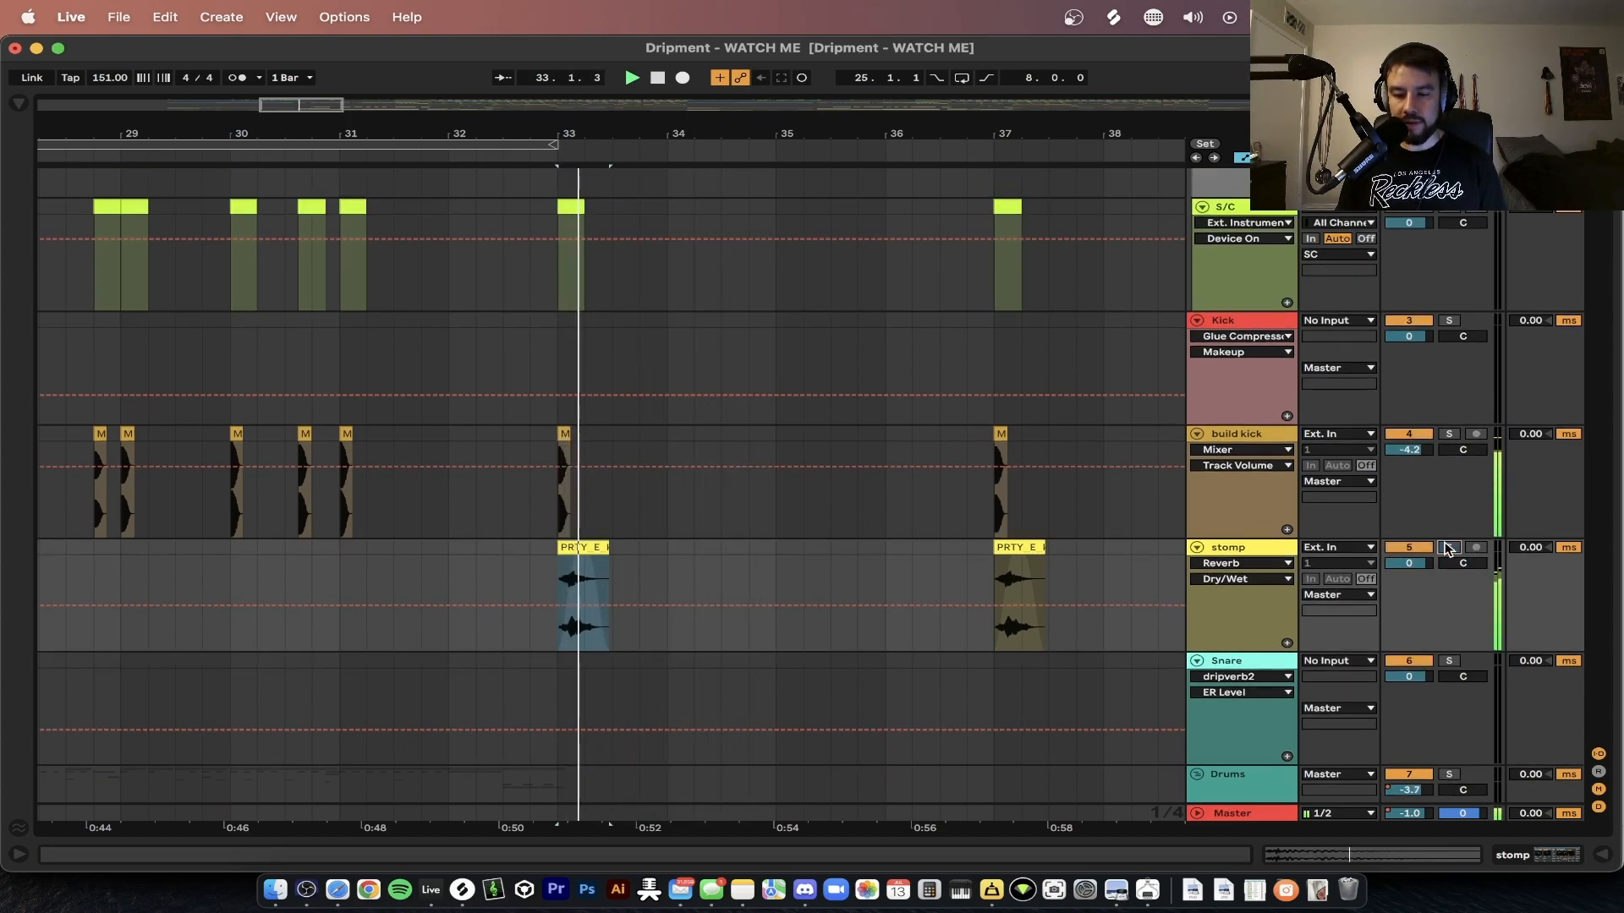
- Follow the full mix from bar 33 past the second stomp clip at bar 37, and stop playback
scroll(881, 488, "up", 1)
scroll(880, 488, "down", 2)
scroll(880, 488, "down", 3)
scroll(880, 488, "right", 3)
scroll(881, 488, "down", 2)
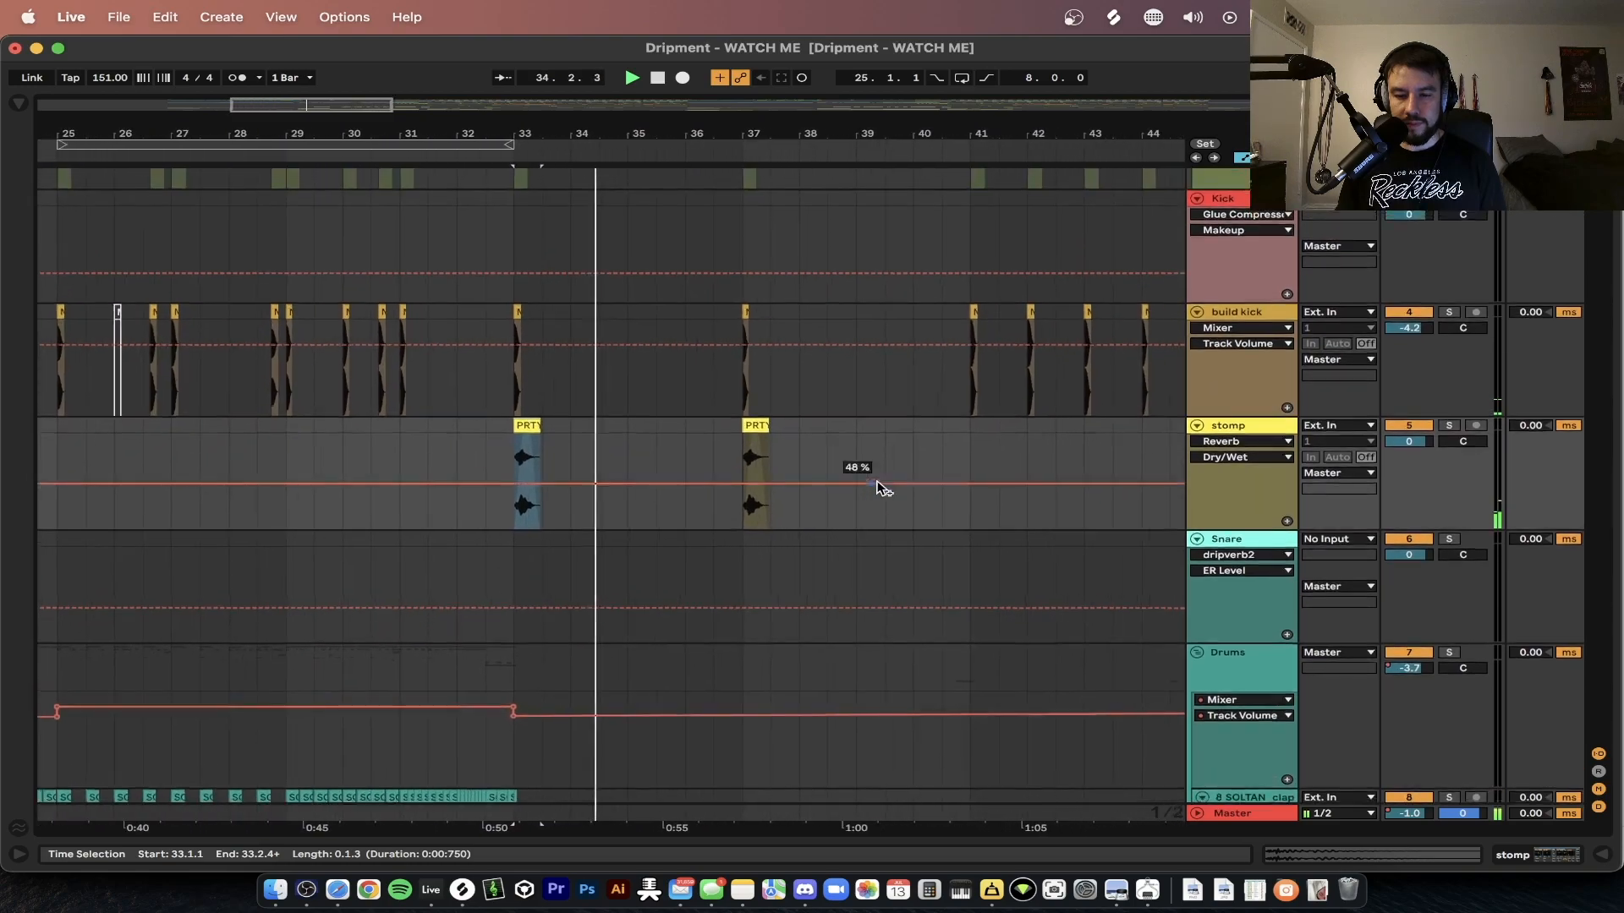
scroll(881, 488, "right", 2)
scroll(657, 427, "up", 2)
scroll(656, 427, "right", 1)
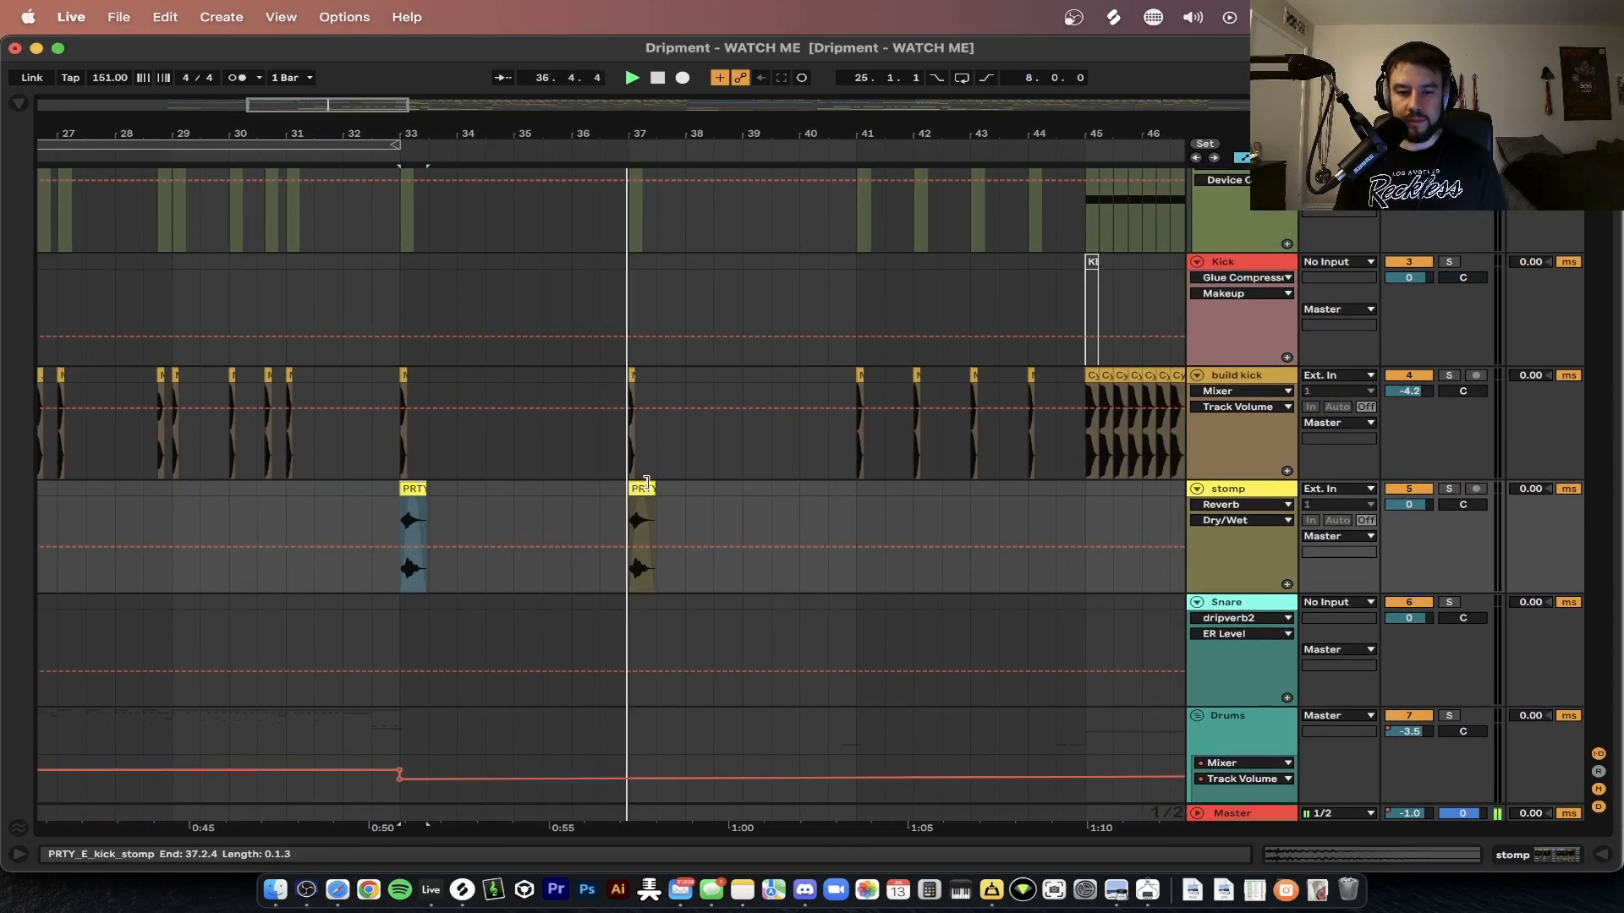
scroll(1041, 497, "down", 6)
scroll(1040, 497, "left", 1)
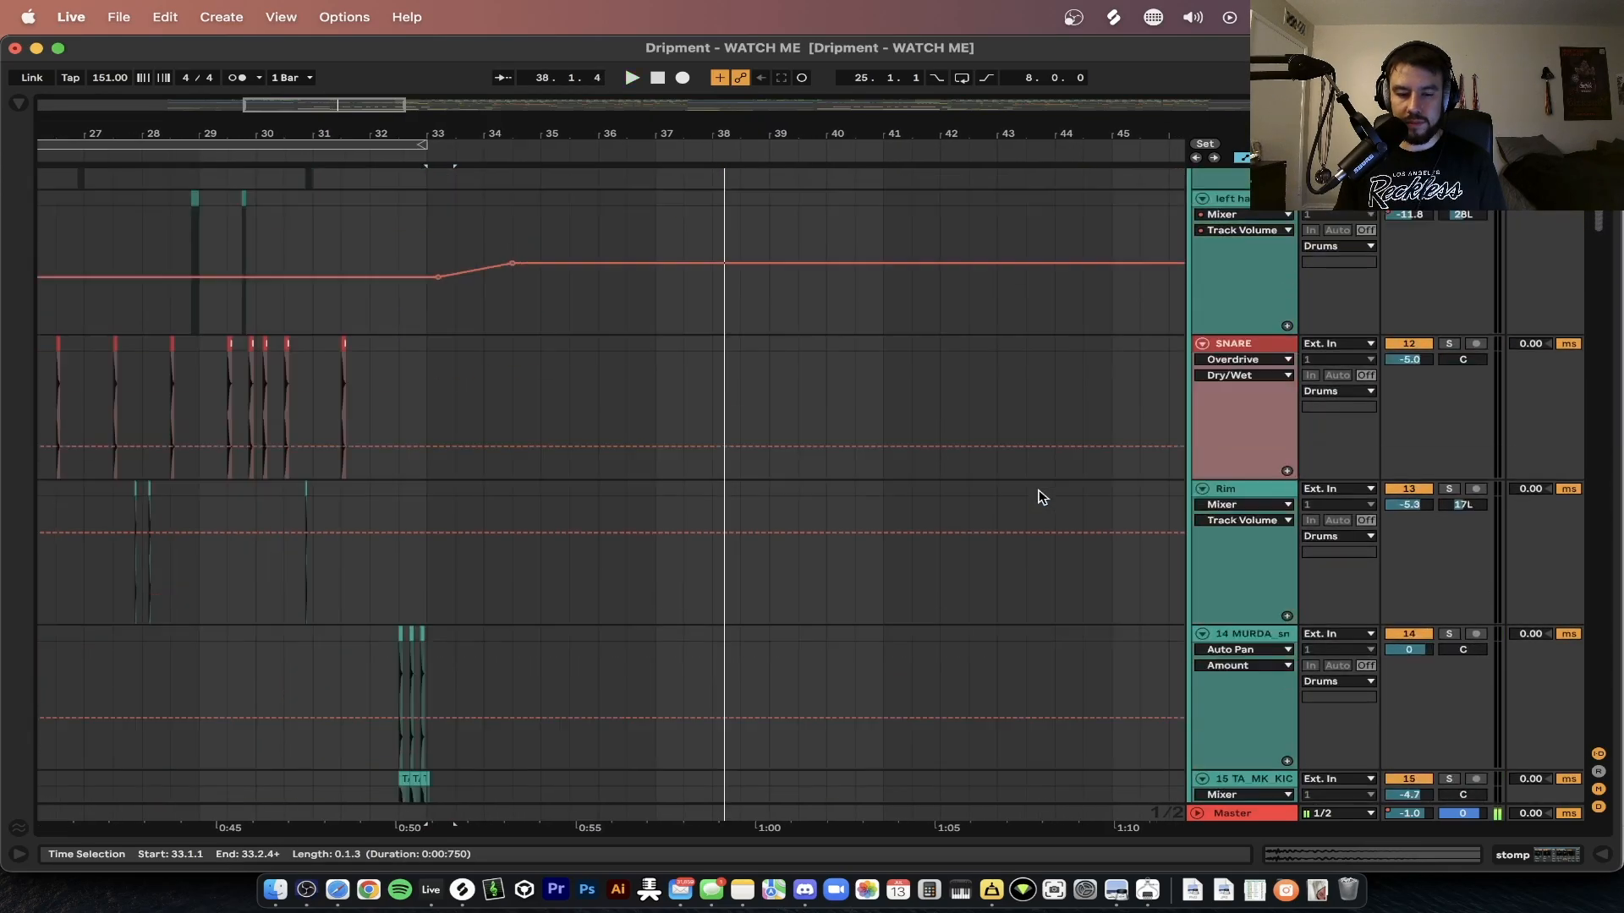
- Look through the FX tracks for the layers that start at bar 33
scroll(1040, 496, "down", 15)
scroll(1040, 496, "left", 1)
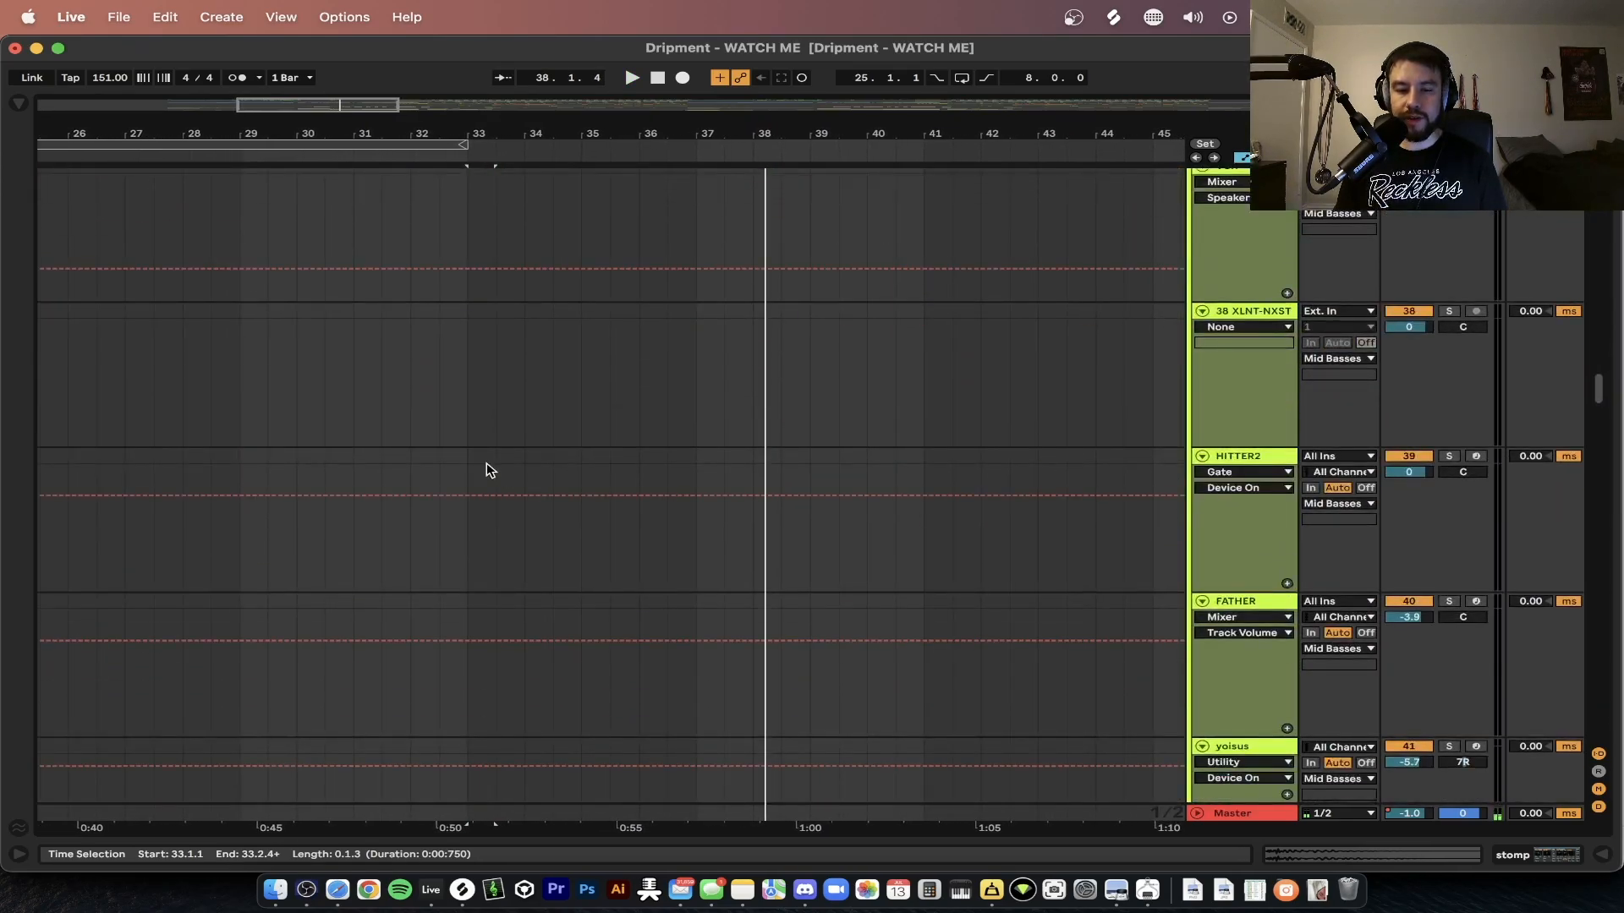
scroll(486, 463, "down", 20)
scroll(485, 464, "right", 1)
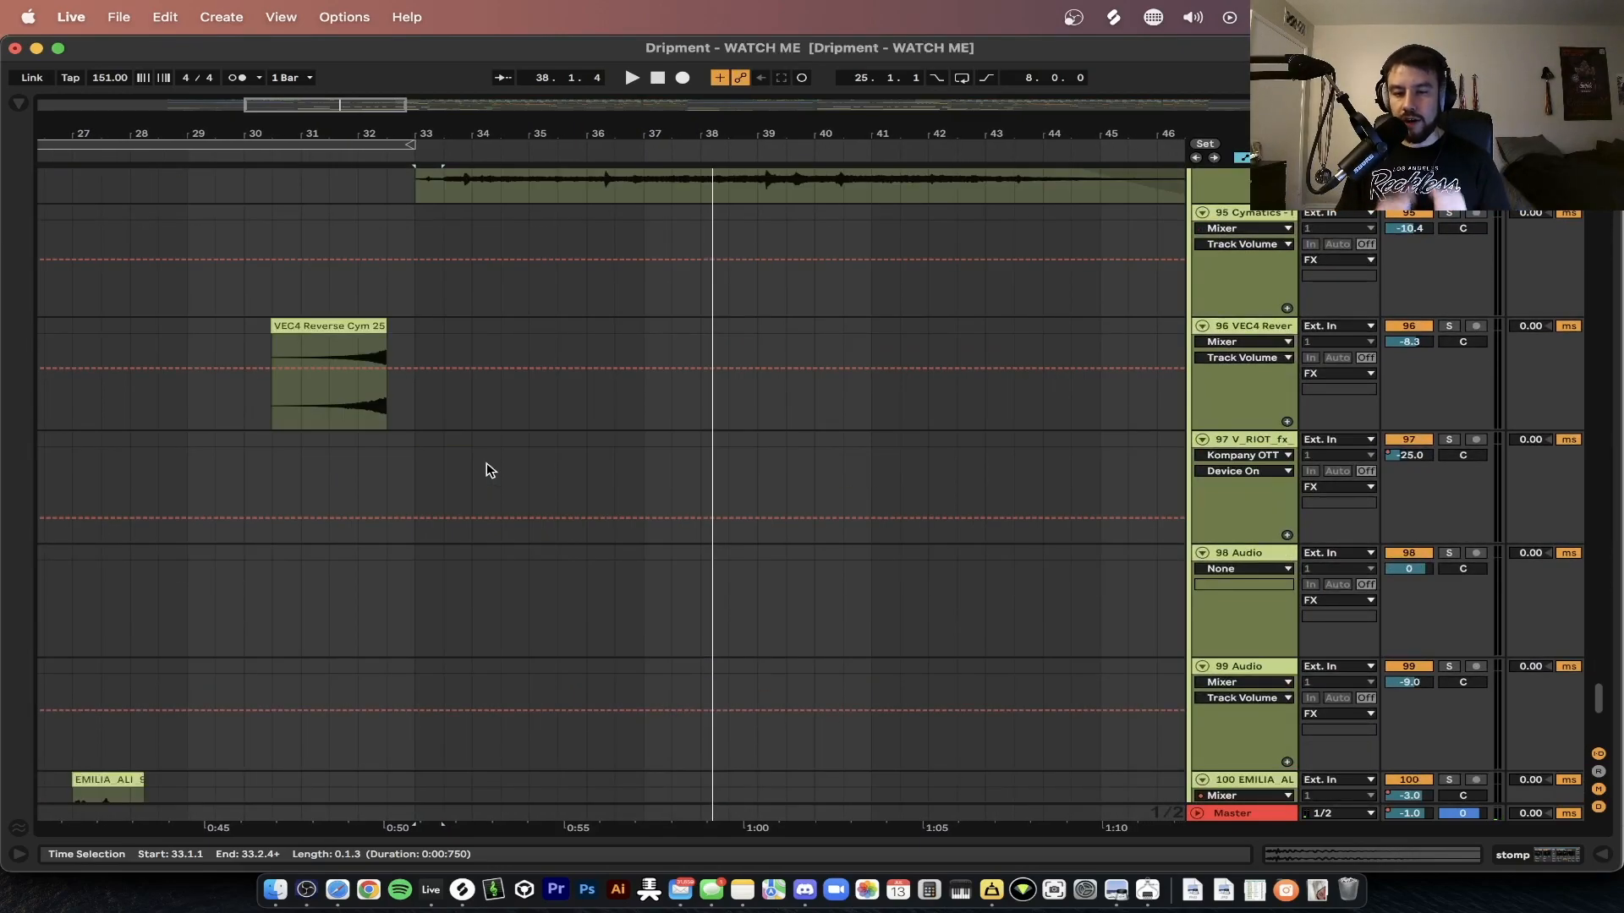
scroll(485, 464, "up", 5)
scroll(485, 463, "down", 2)
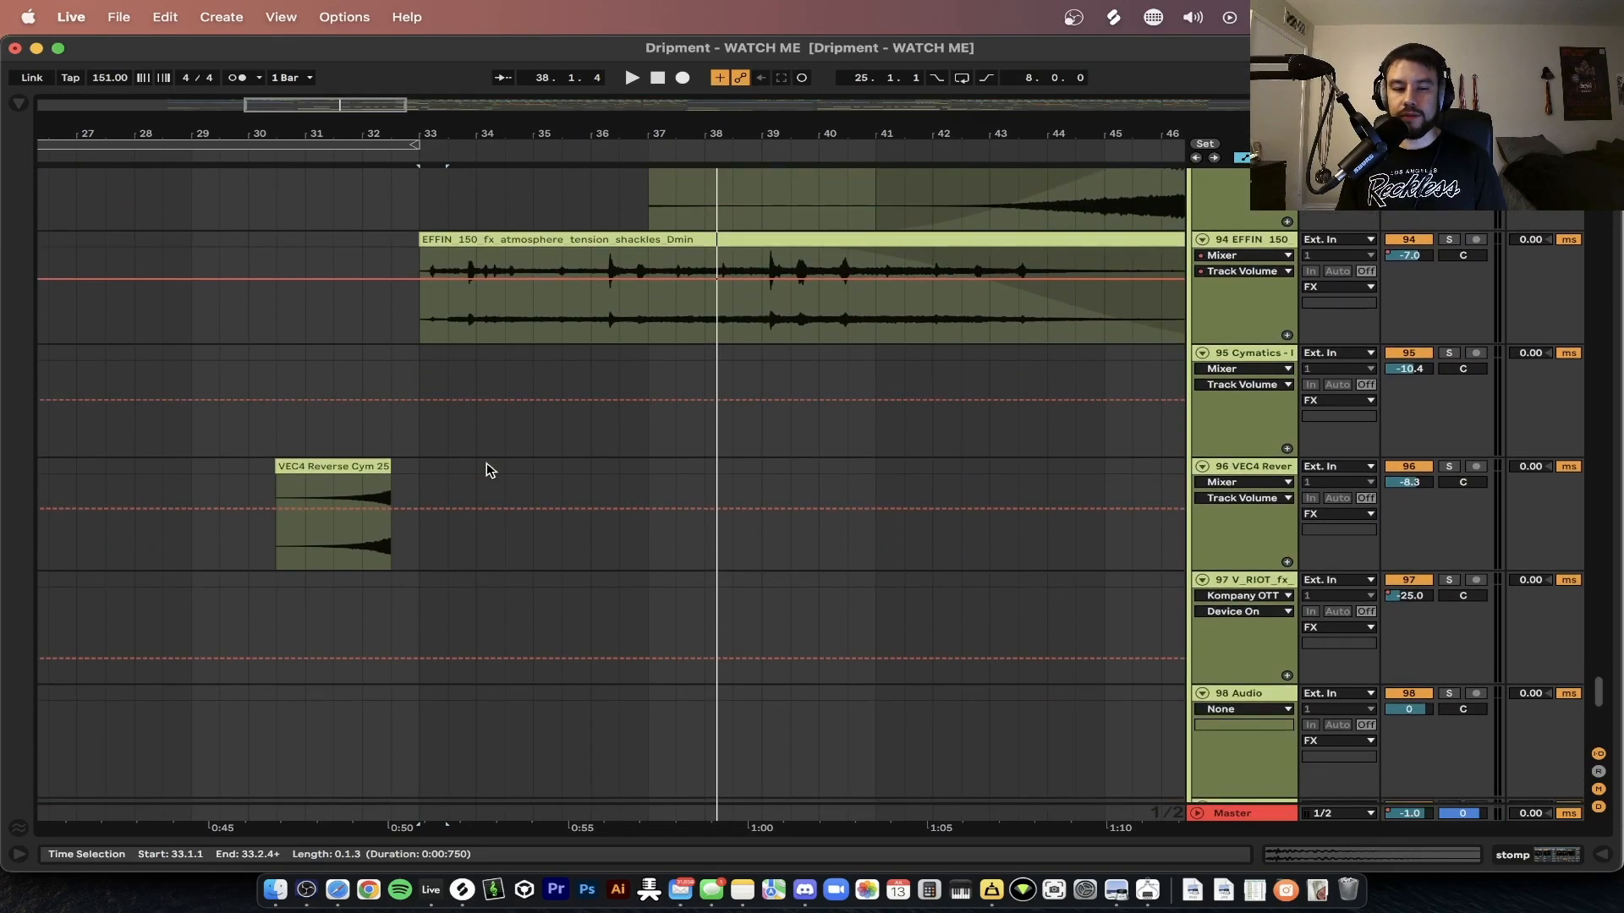
scroll(487, 465, "up", 12)
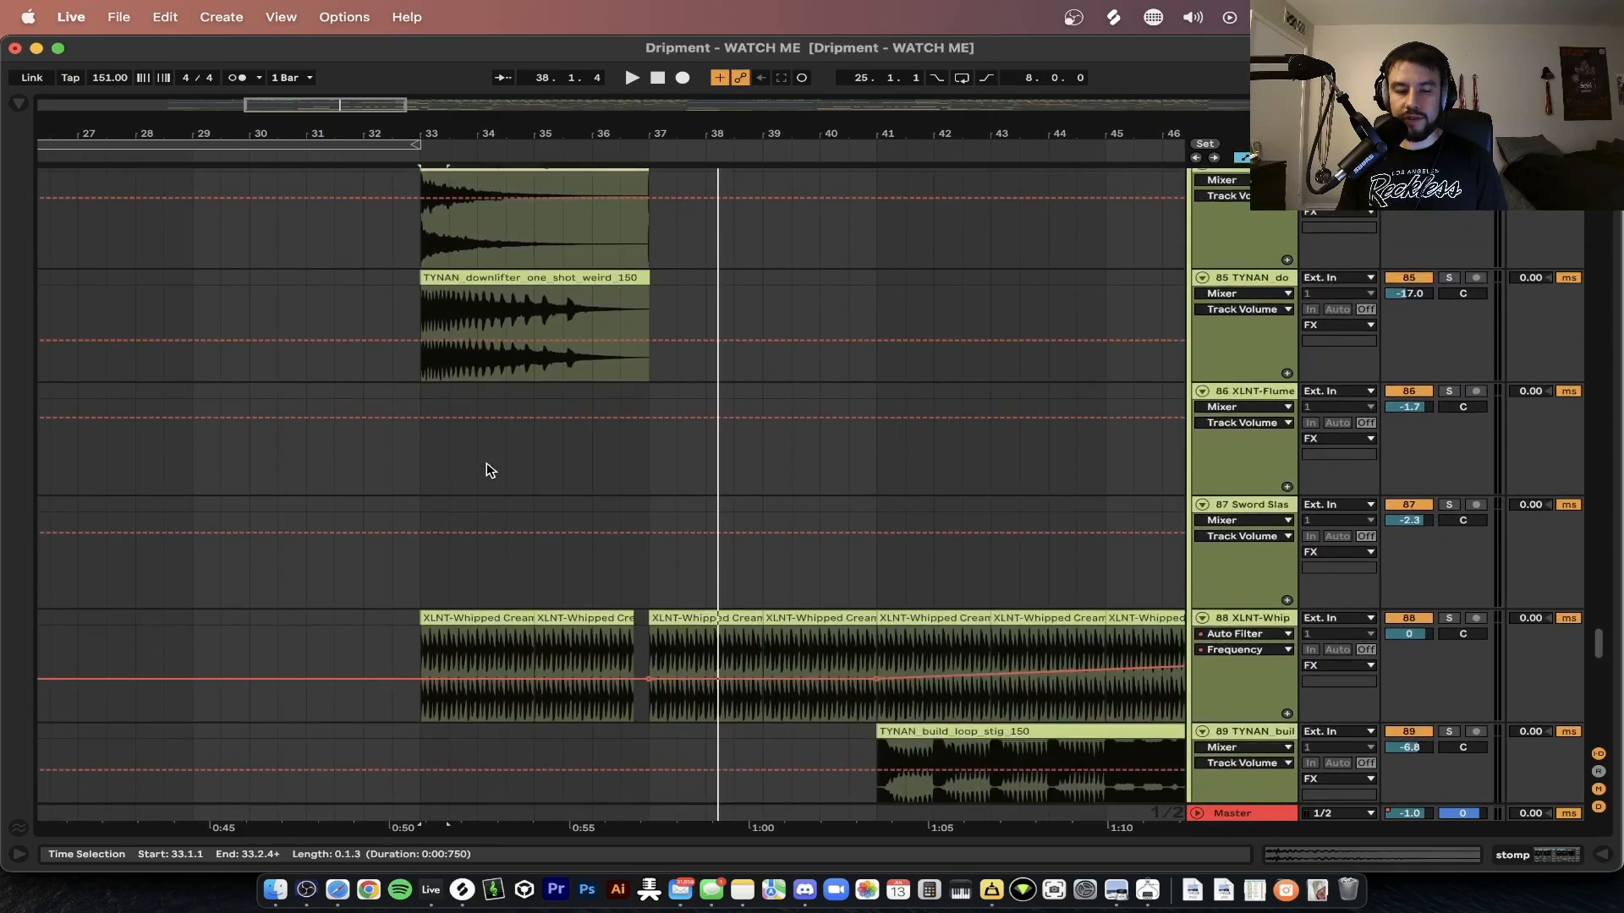
- Solo XLNT-Whipped Cream snare build track 88, play it from bar 33 and open its Auto Filter
scroll(487, 465, "down", 1)
key("space")
left_click(1449, 587)
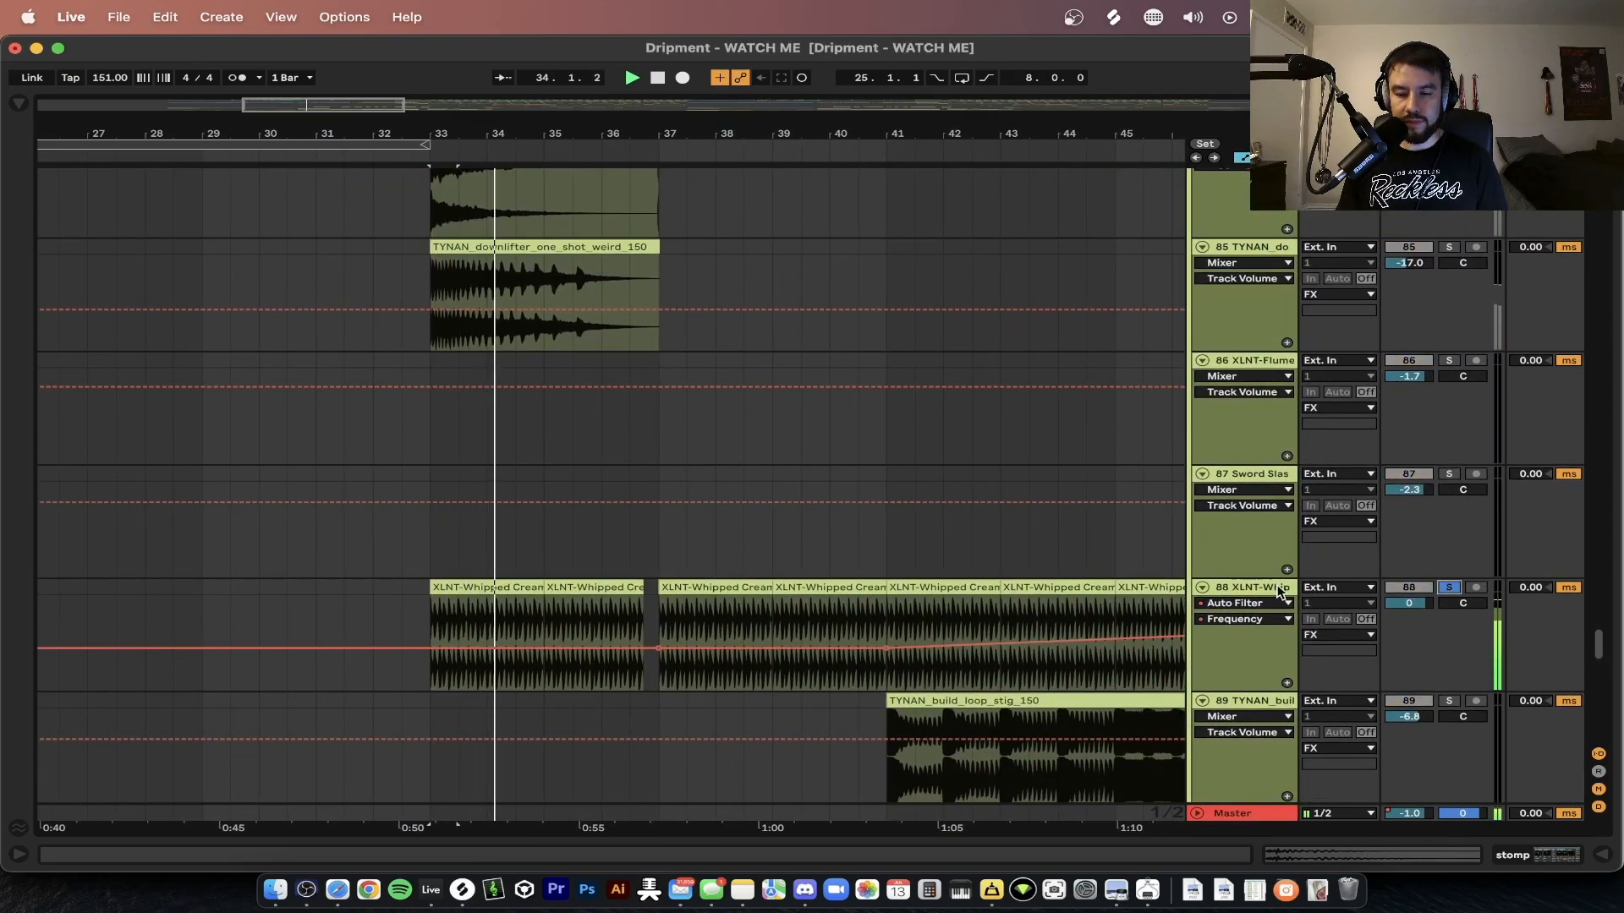
double_click(1226, 587)
scroll(548, 536, "down", 3)
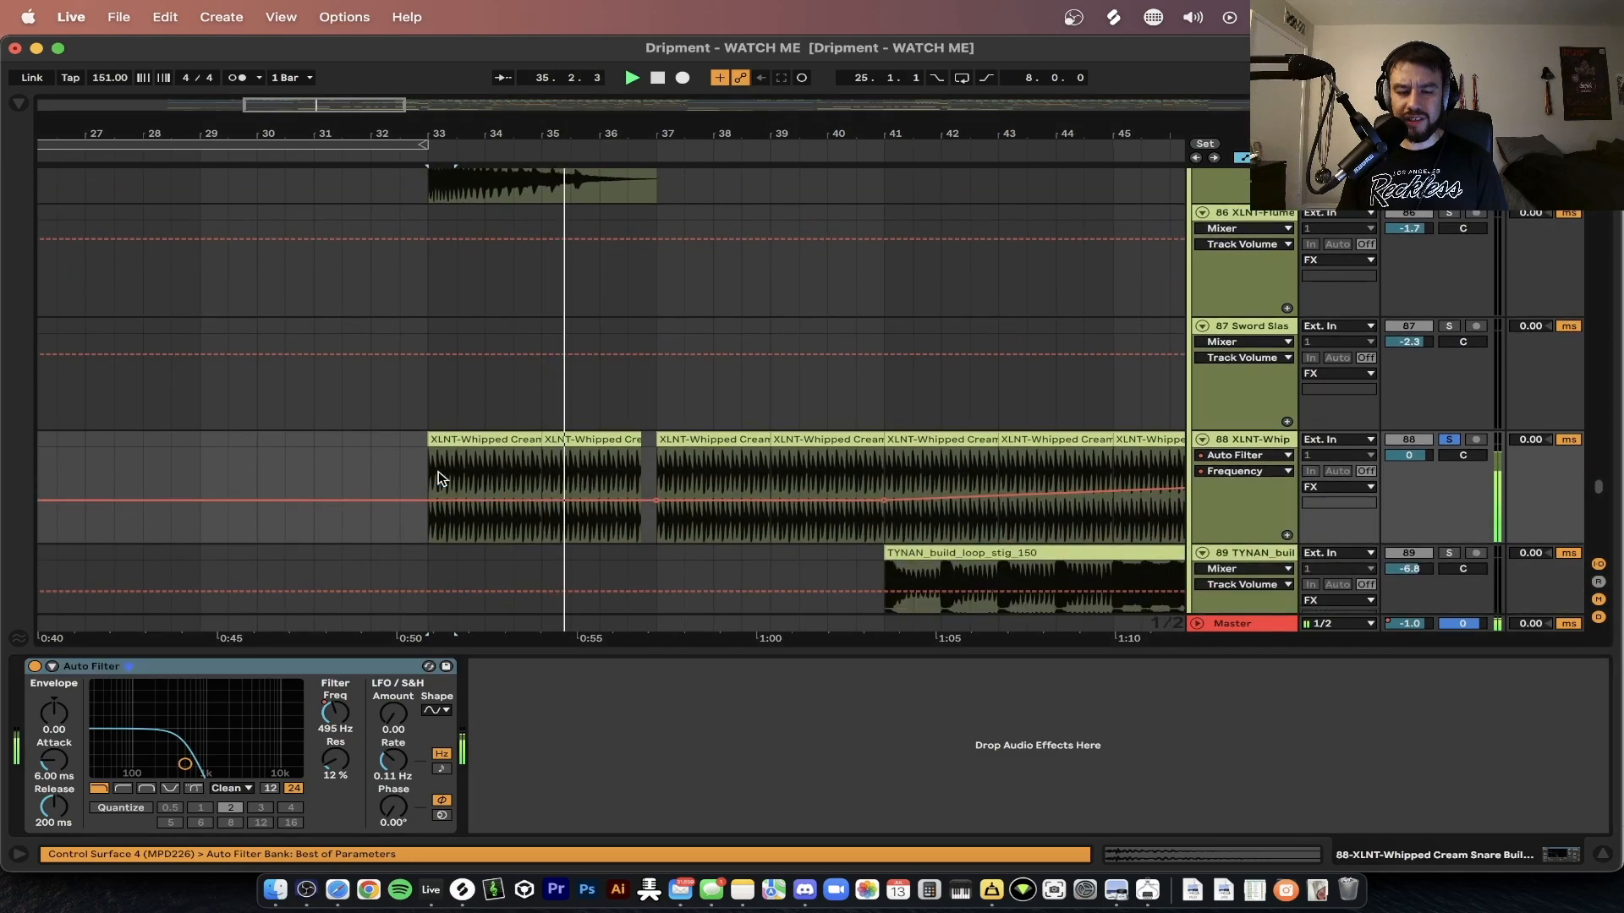
scroll(441, 476, "up", 5)
scroll(529, 467, "down", 3)
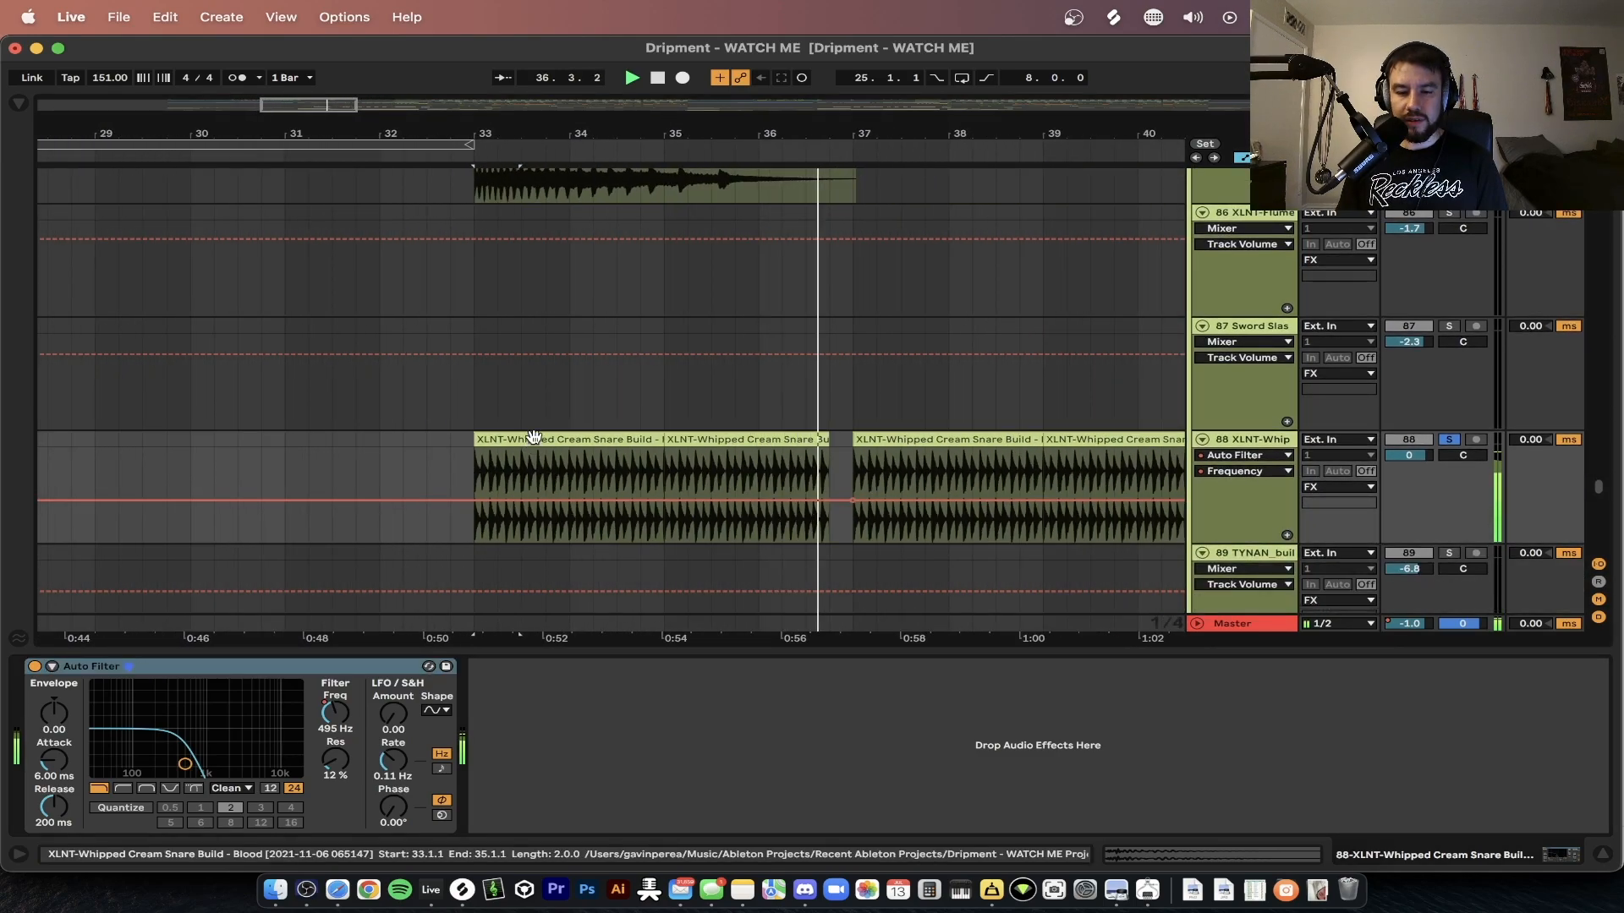
scroll(545, 439, "down", 2)
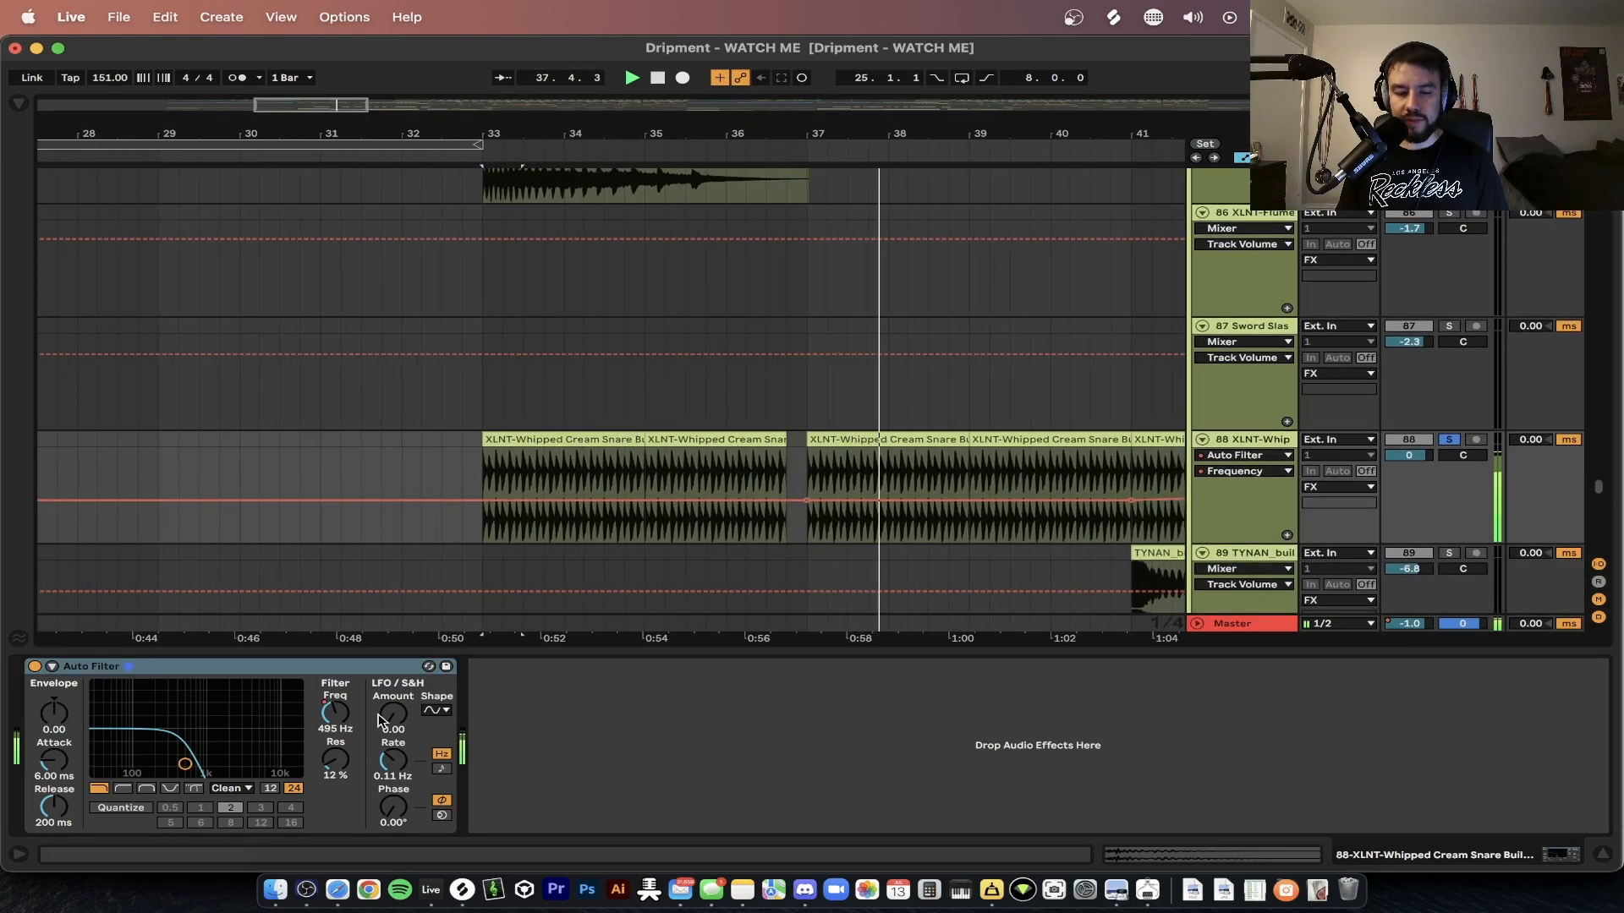
- Show the Auto Filter frequency automation on track 88 and examine its rise from bar 41 to 47
right_click(337, 712)
left_click(386, 725)
scroll(699, 464, "down", 4)
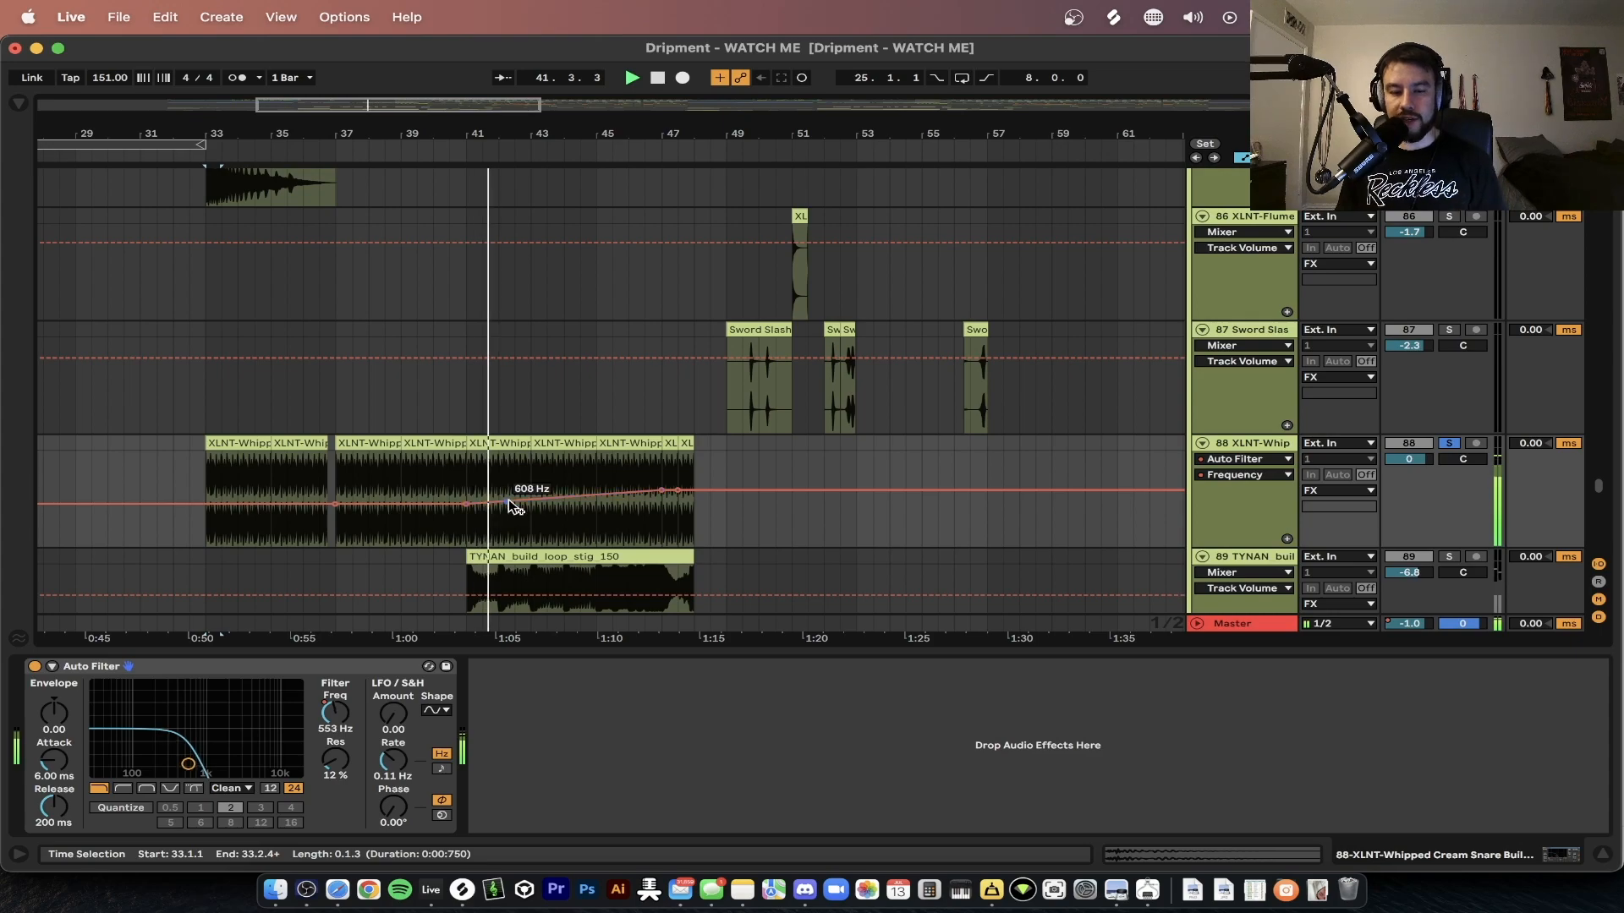
scroll(622, 484, "up", 2)
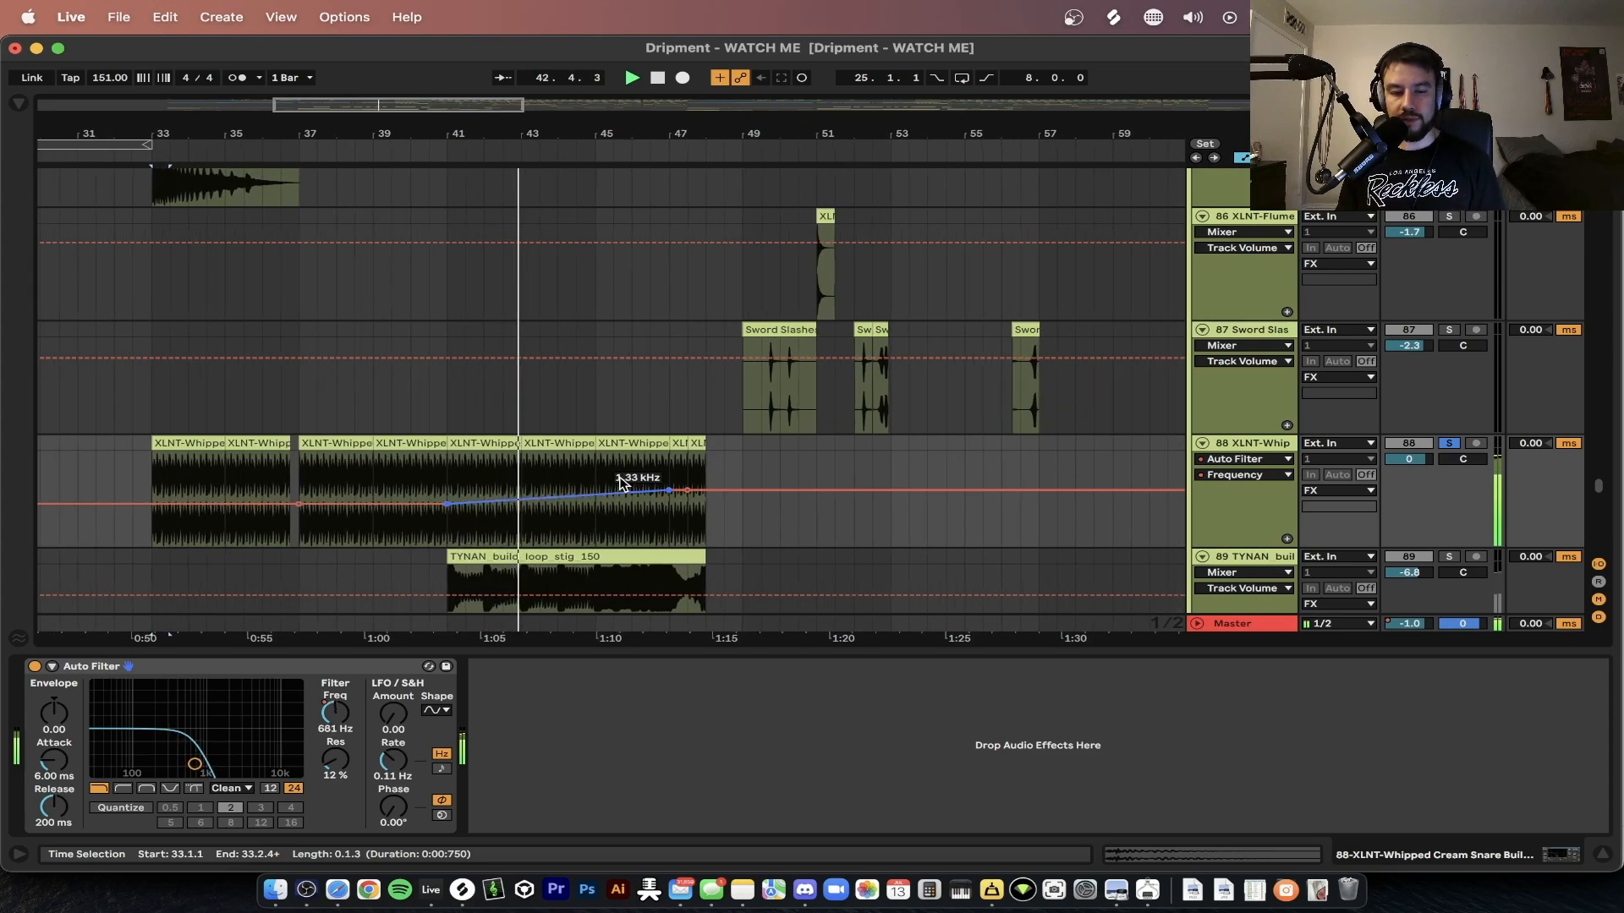
scroll(622, 483, "down", 2)
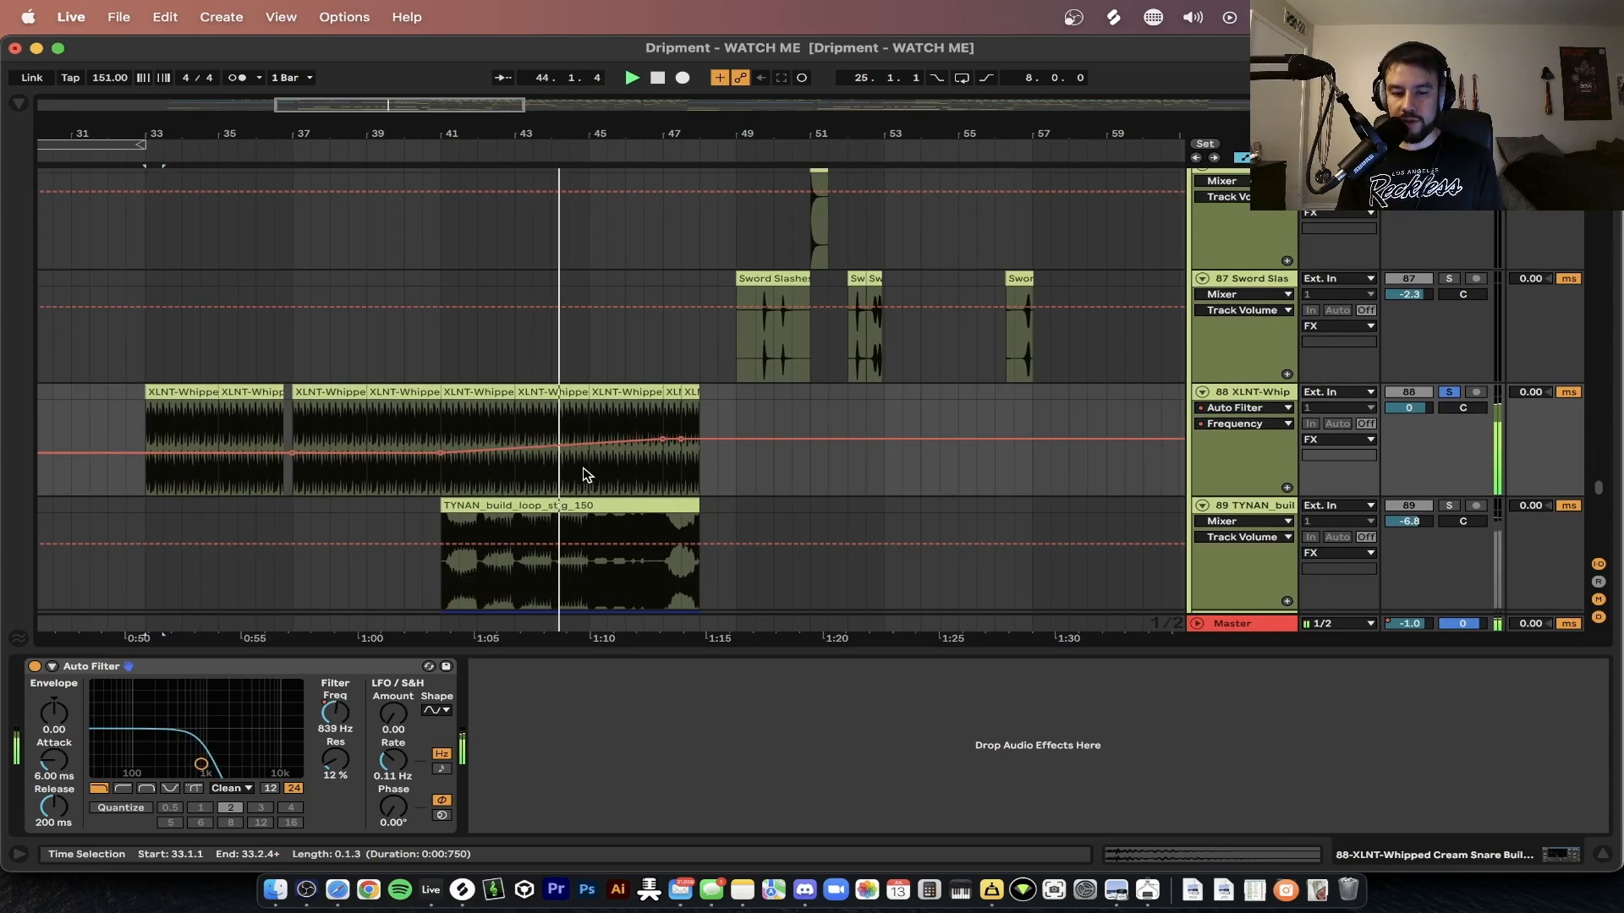
scroll(583, 474, "down", 2)
scroll(588, 472, "down", 2)
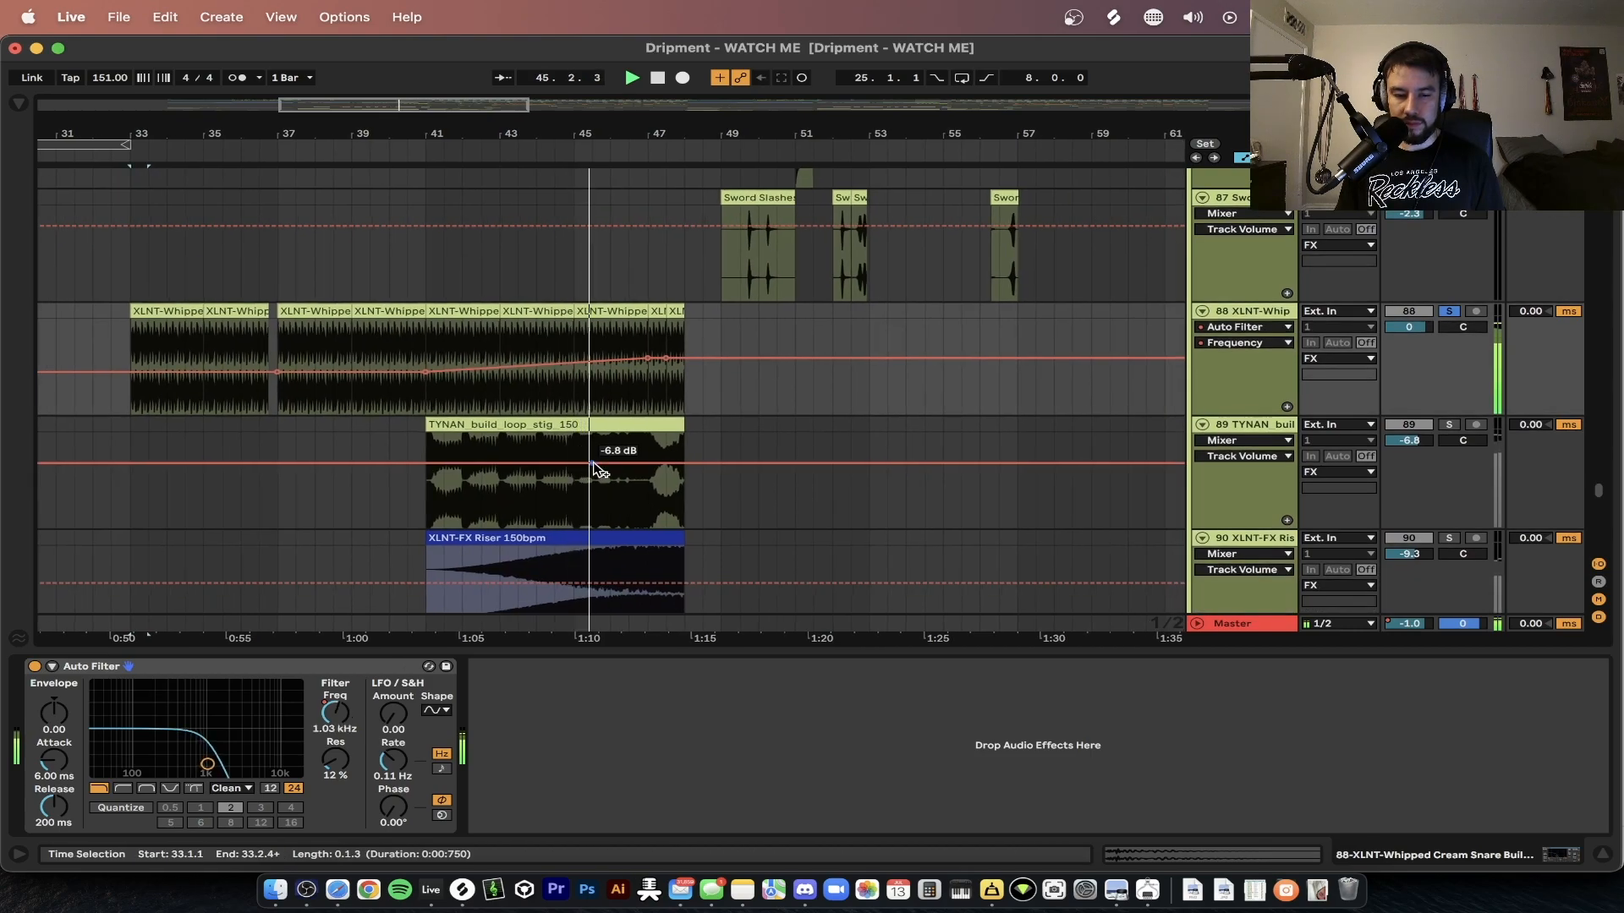
- Unsolo track 88, listen to the full mix up to bar 48 and stop playback
left_click(1449, 312)
key("space")
scroll(476, 415, "left", 3)
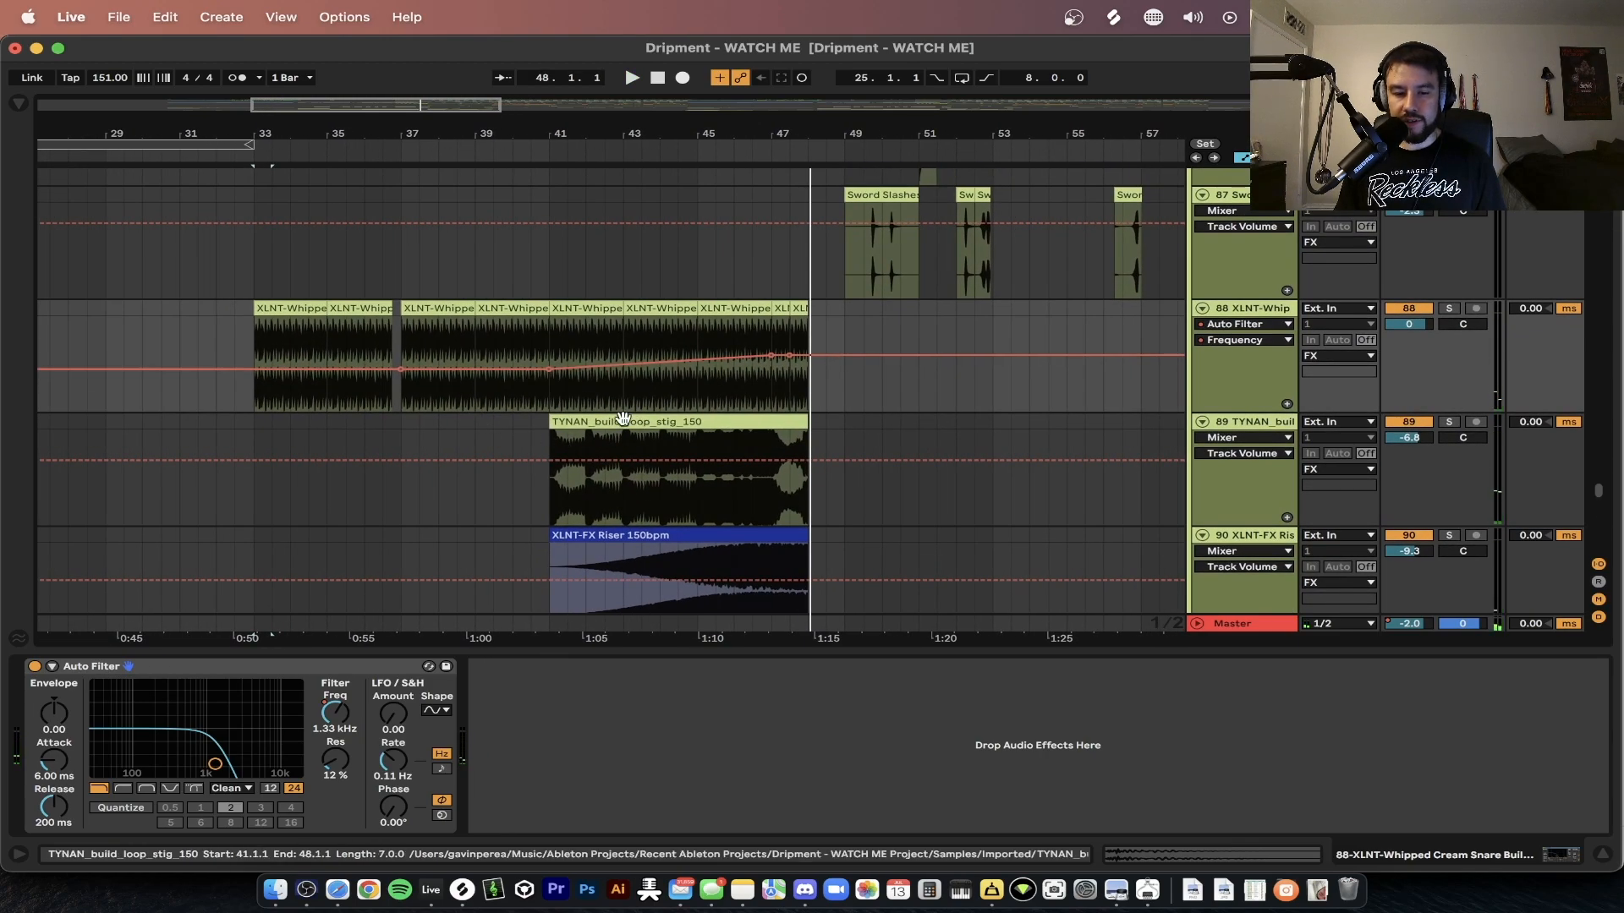
- Select the TYNAN_build_loop_stig_150 clip, hide the device view and examine the build-up layers on tracks 89 to 93
left_click(623, 417)
scroll(741, 593, "down", 4)
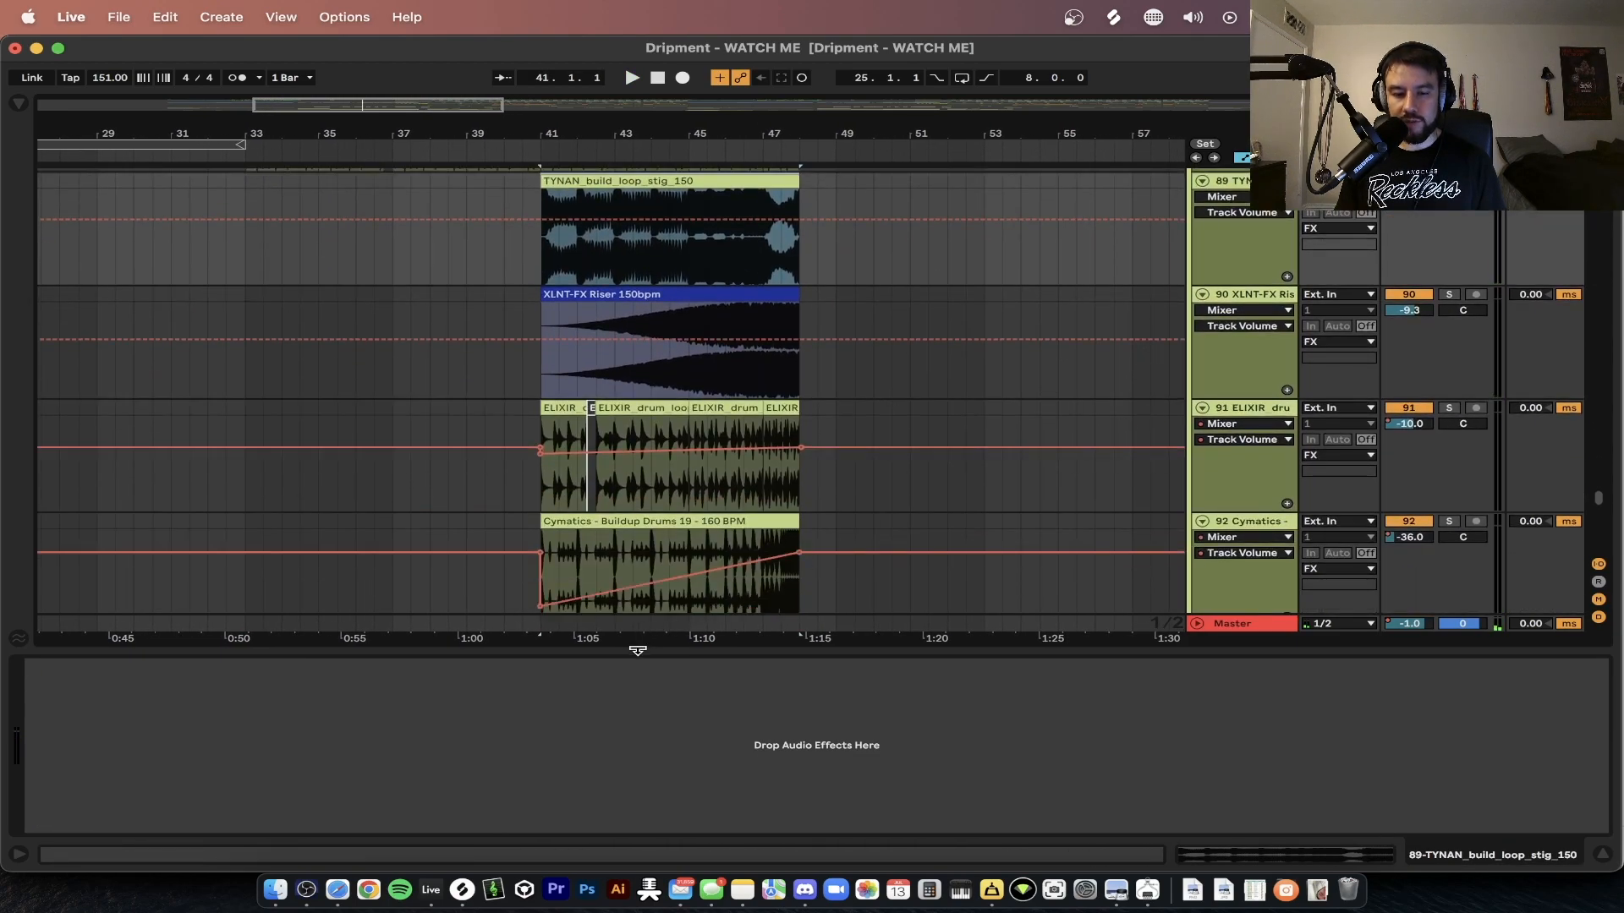
left_click_drag(602, 648, 603, 833)
scroll(698, 439, "up", 4)
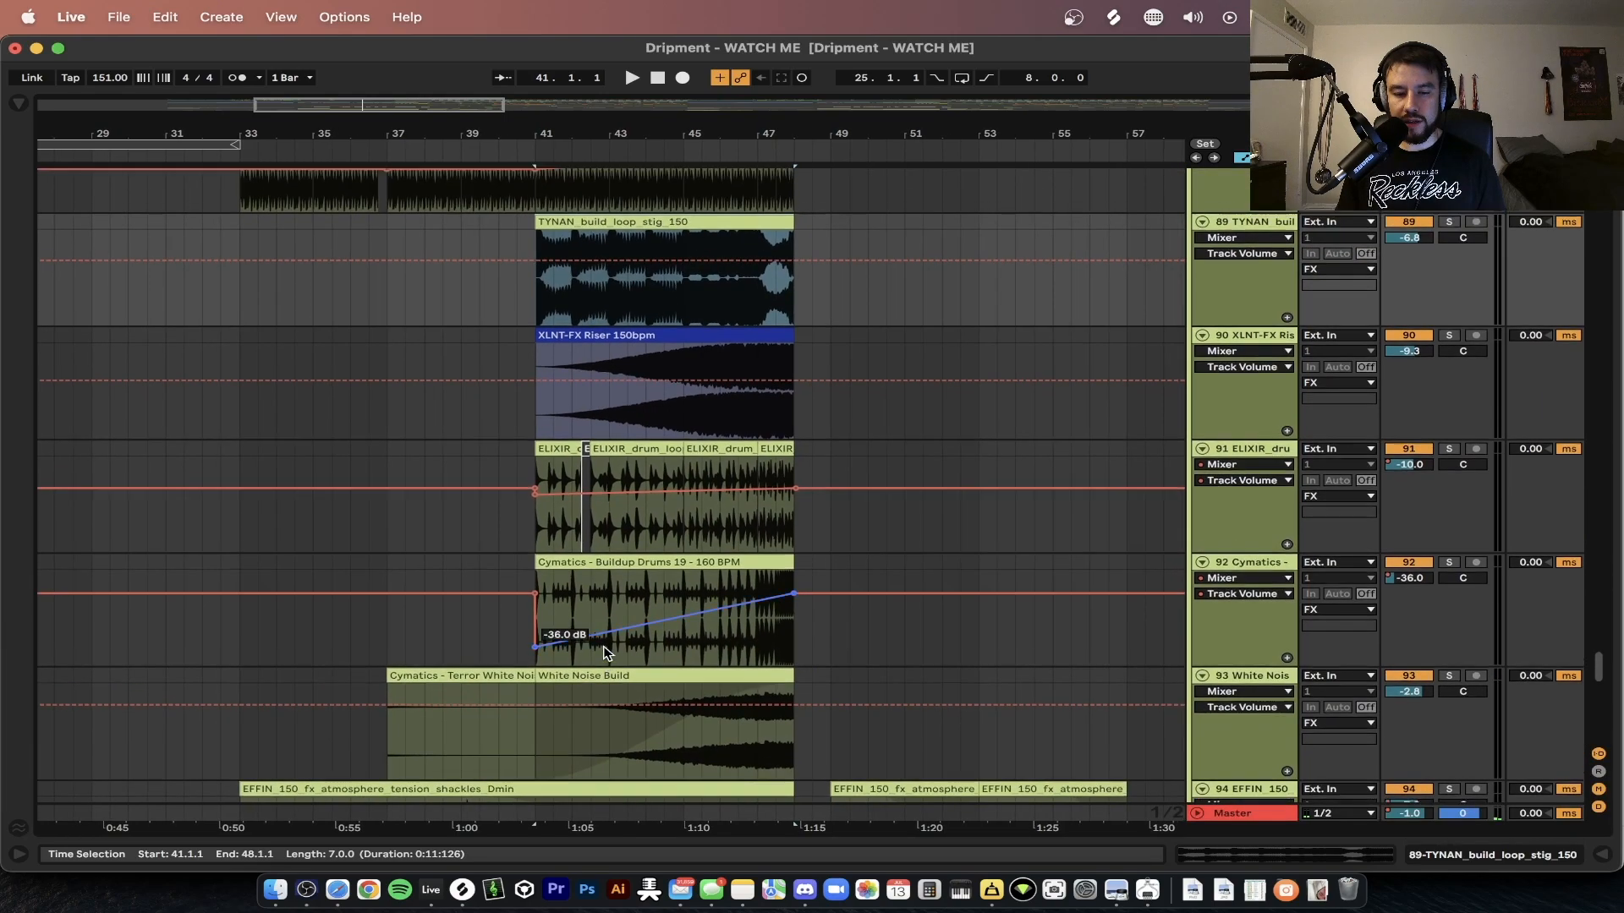
- Solo the TYNAN_build_loop_stig_150 on track 89, play it from bar 41, and replay it unsoloed in the full mix
scroll(750, 399, "down", 2)
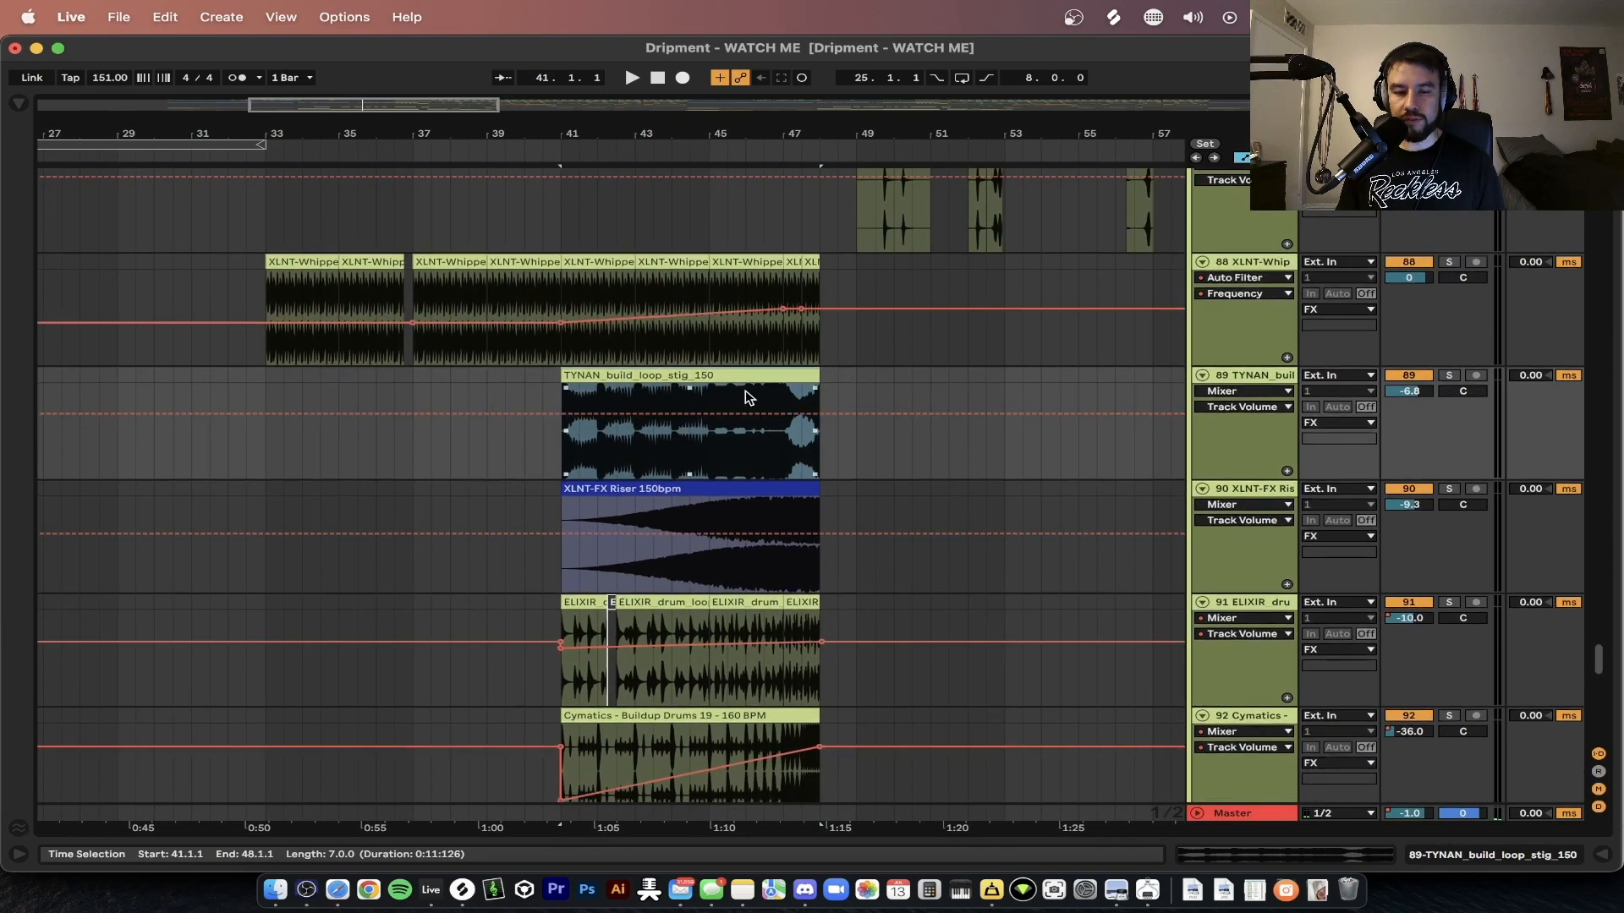
left_click(1449, 375)
key("space")
scroll(775, 408, "up", 5)
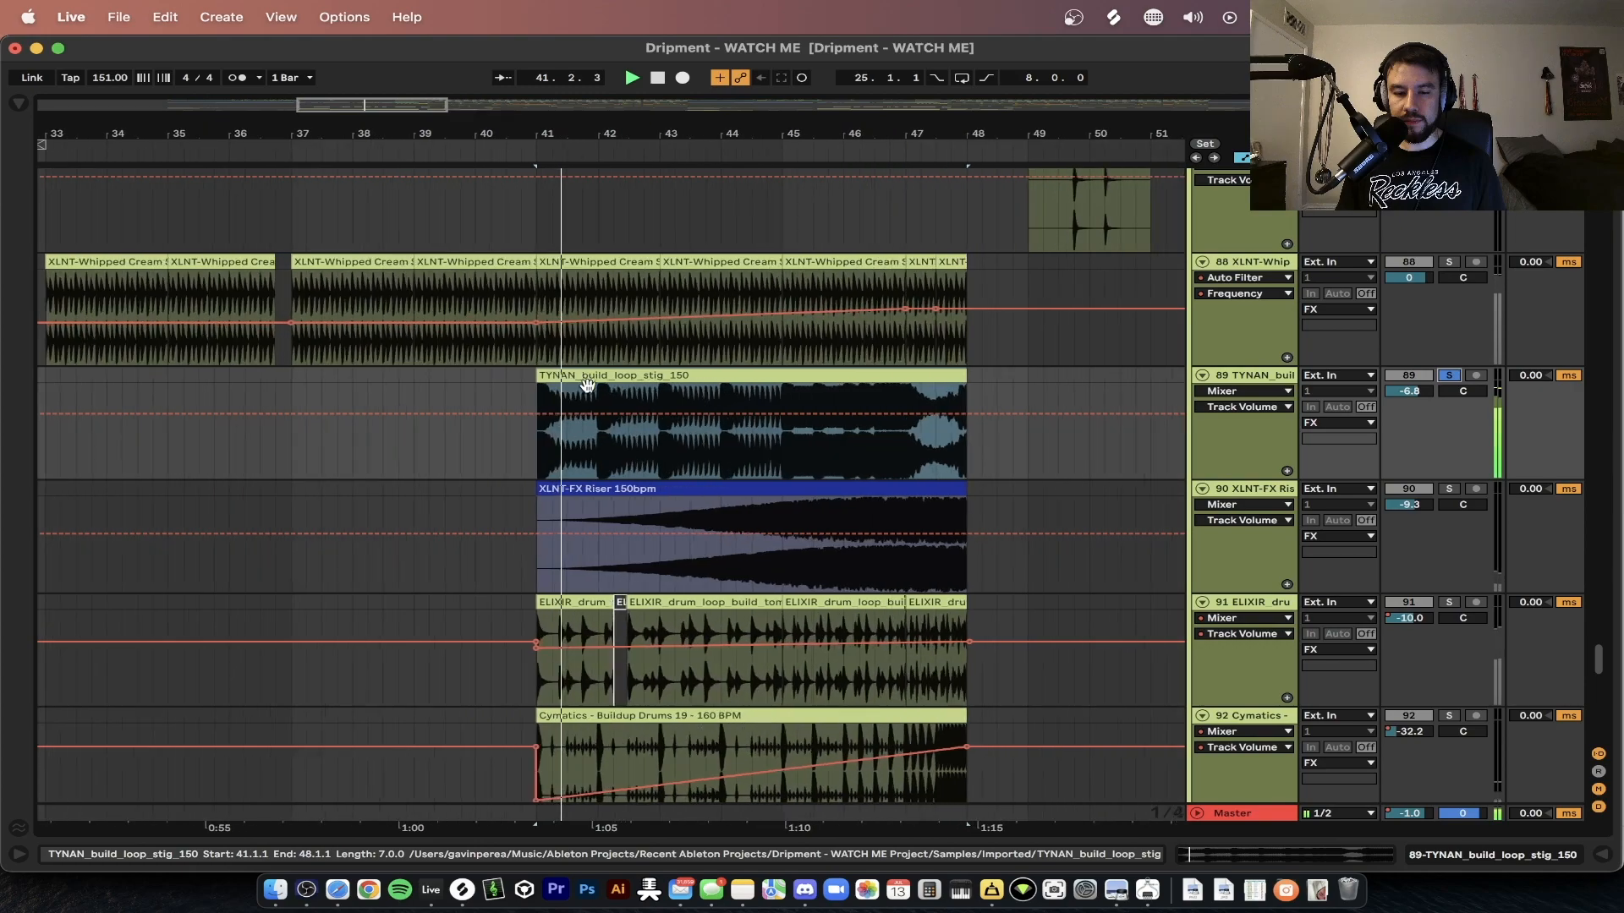
key("space")
key("space")
key("space")
scroll(623, 423, "down", 3)
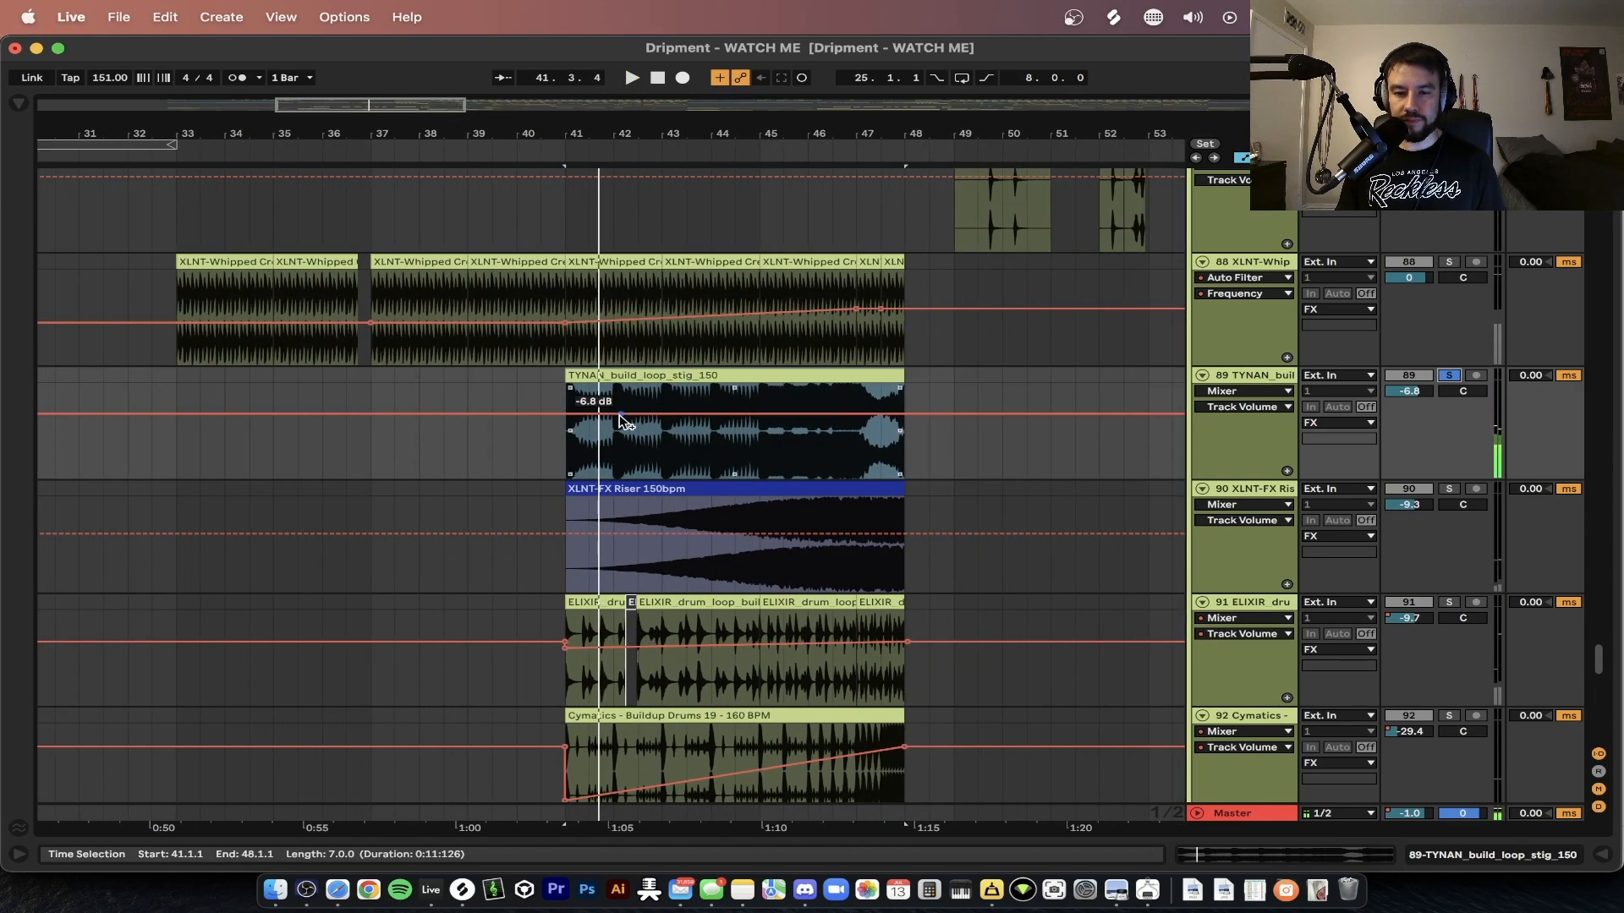
key("space")
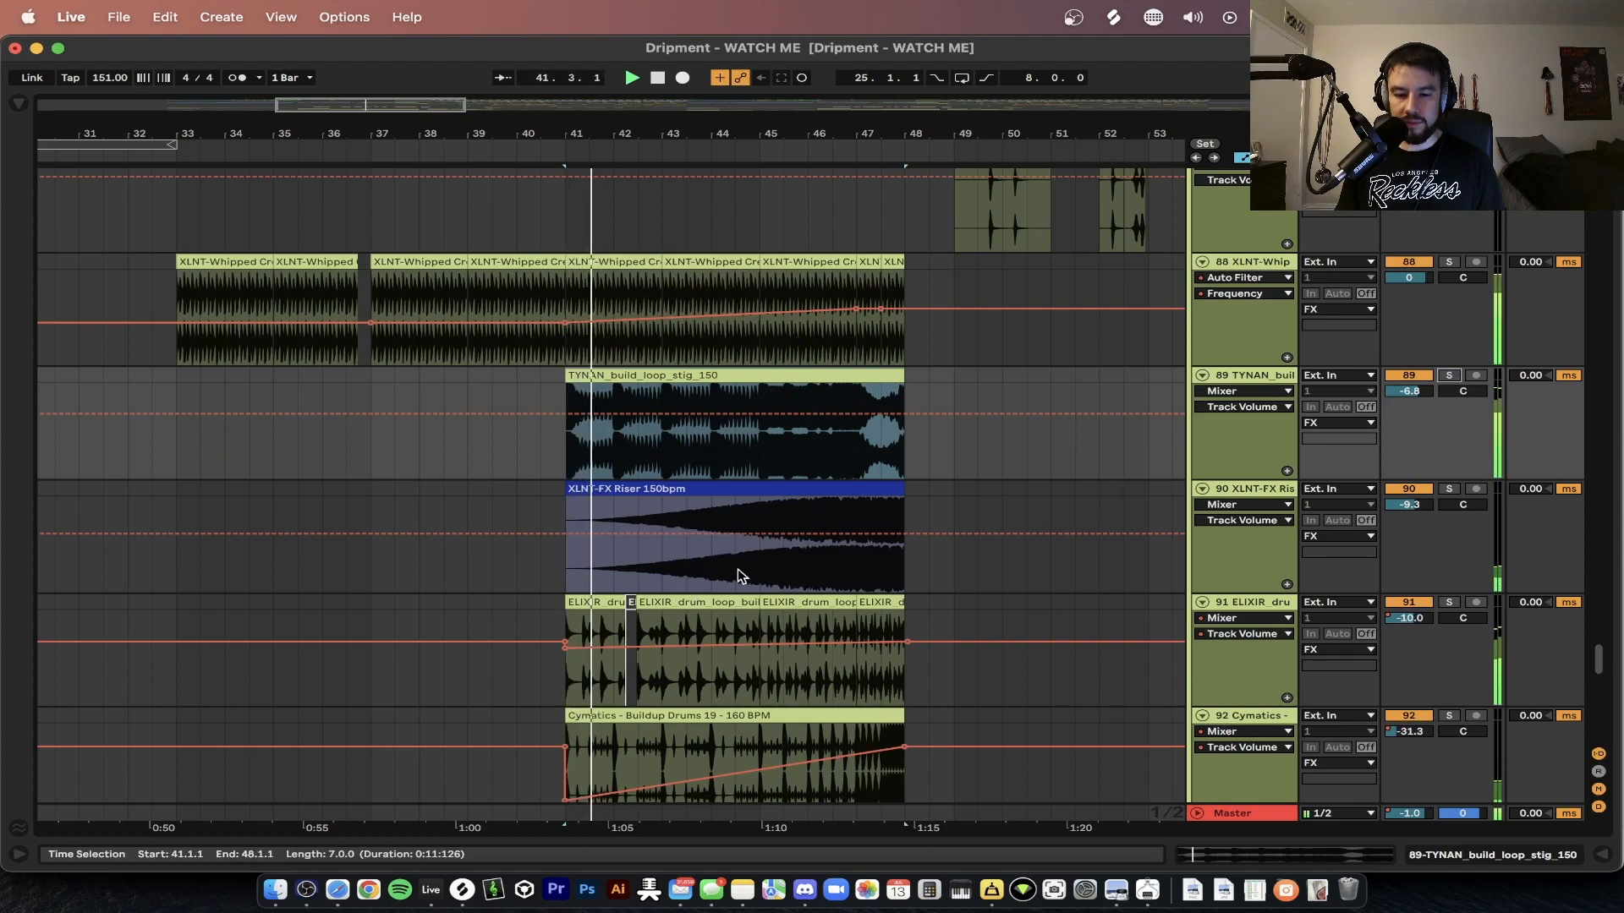
- Solo the XLNT-FX Riser 150bpm on track 90 and play it from bar 45
left_click(759, 567)
key("space")
key("space")
scroll(759, 567, "down", 3)
key("space")
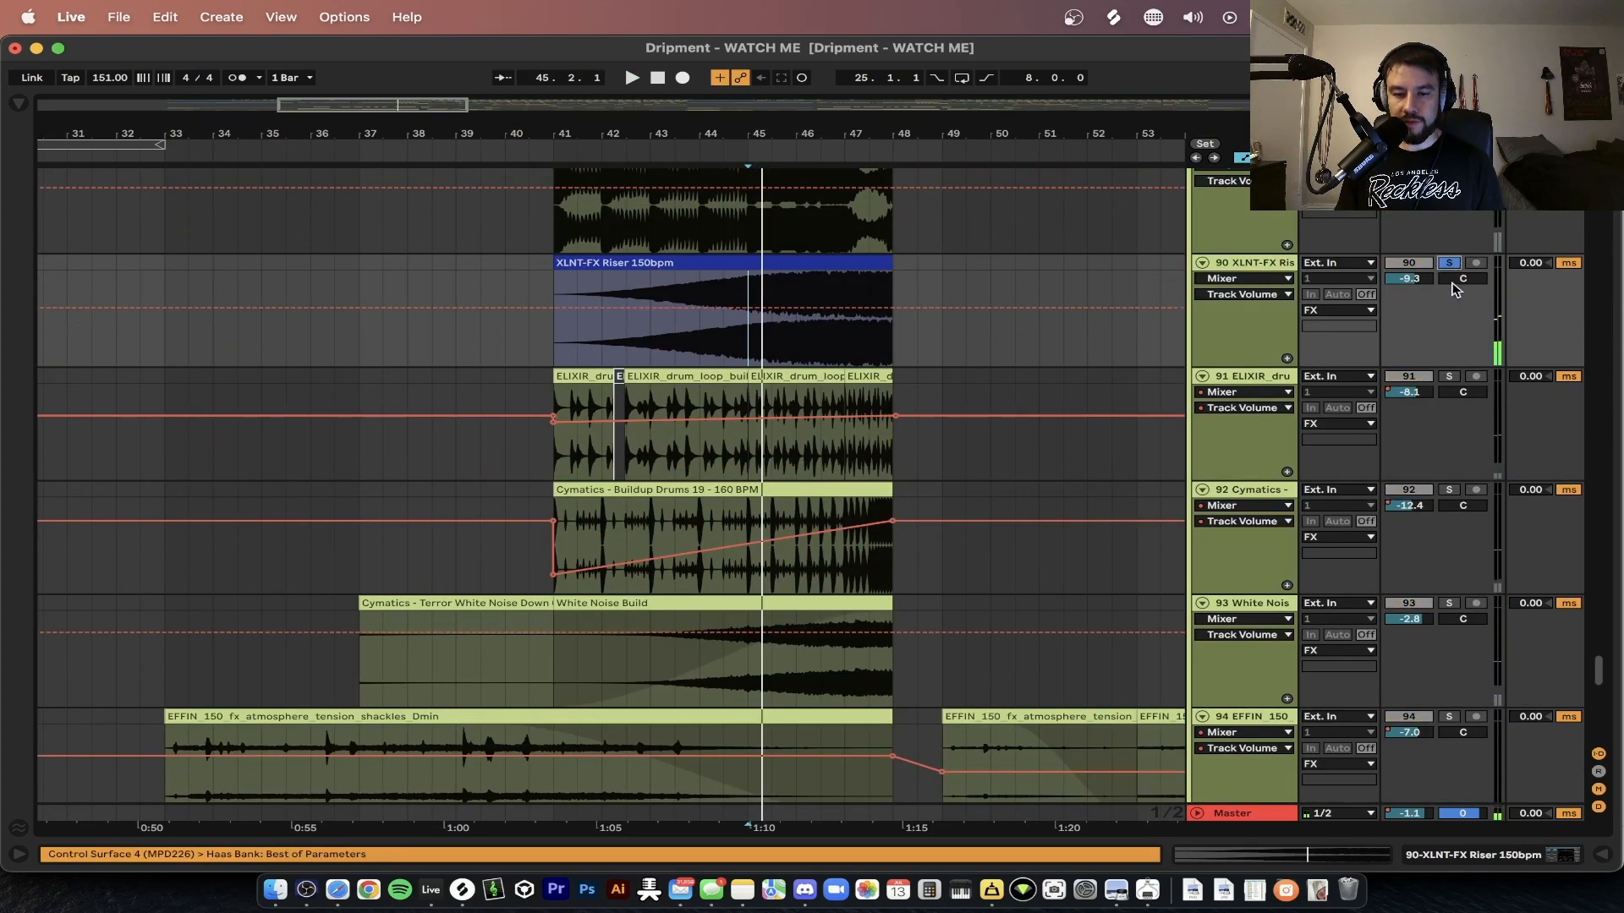
- Audition the White Noise Build on track 93 from bar 47 and solo the EFFIN_150 atmosphere on track 94
scroll(1450, 381, "down", 3)
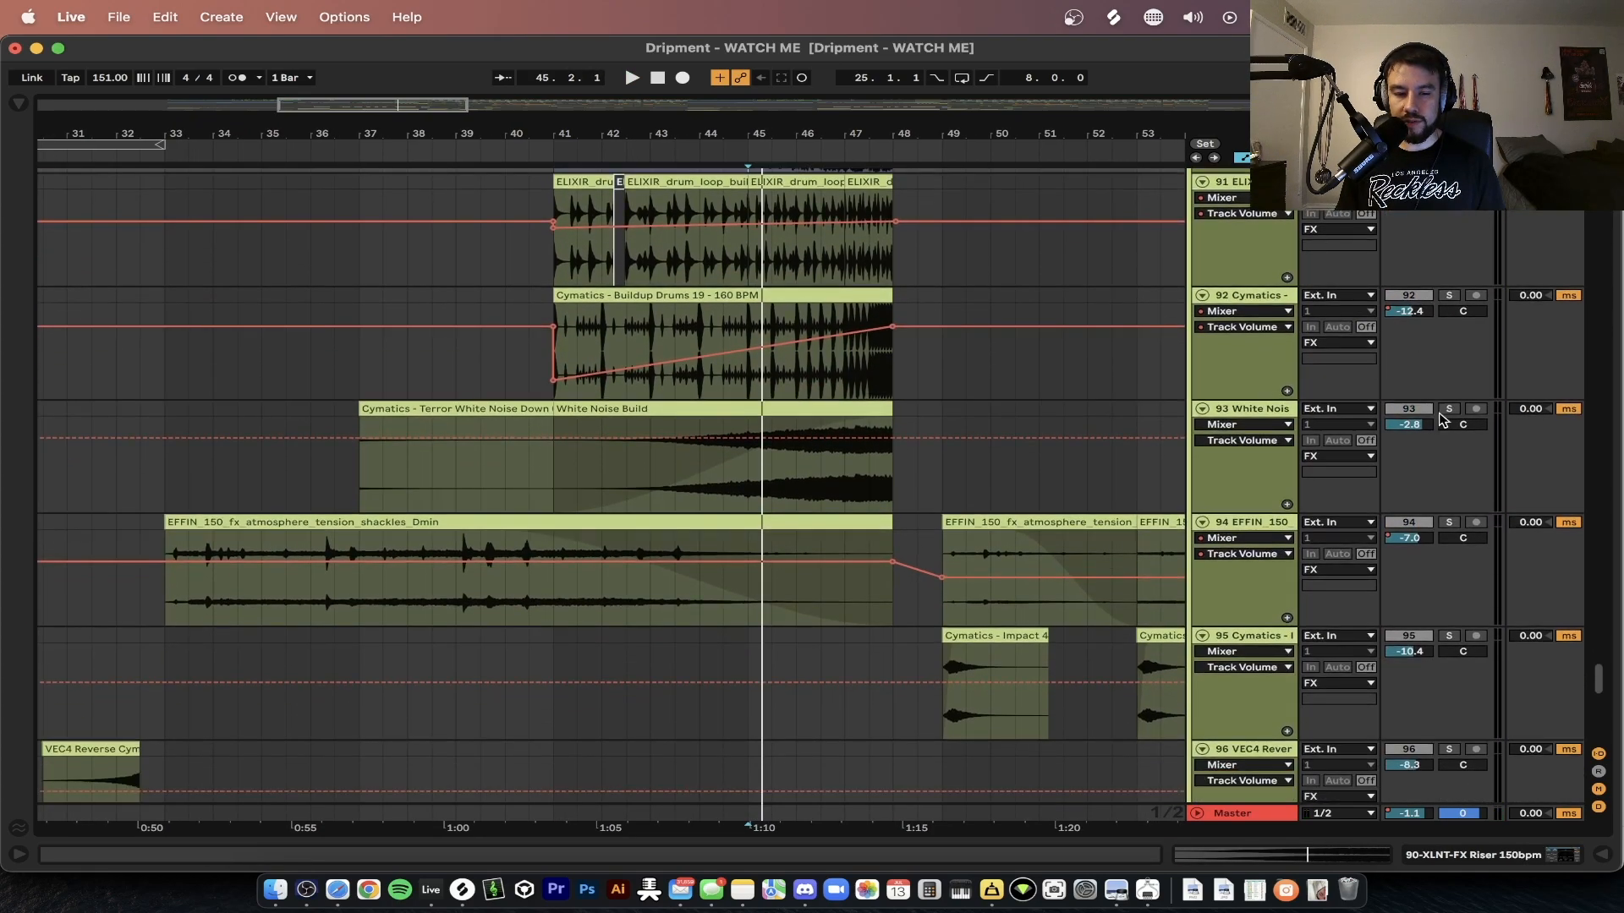
left_click(1448, 409)
key("space")
left_click(867, 475)
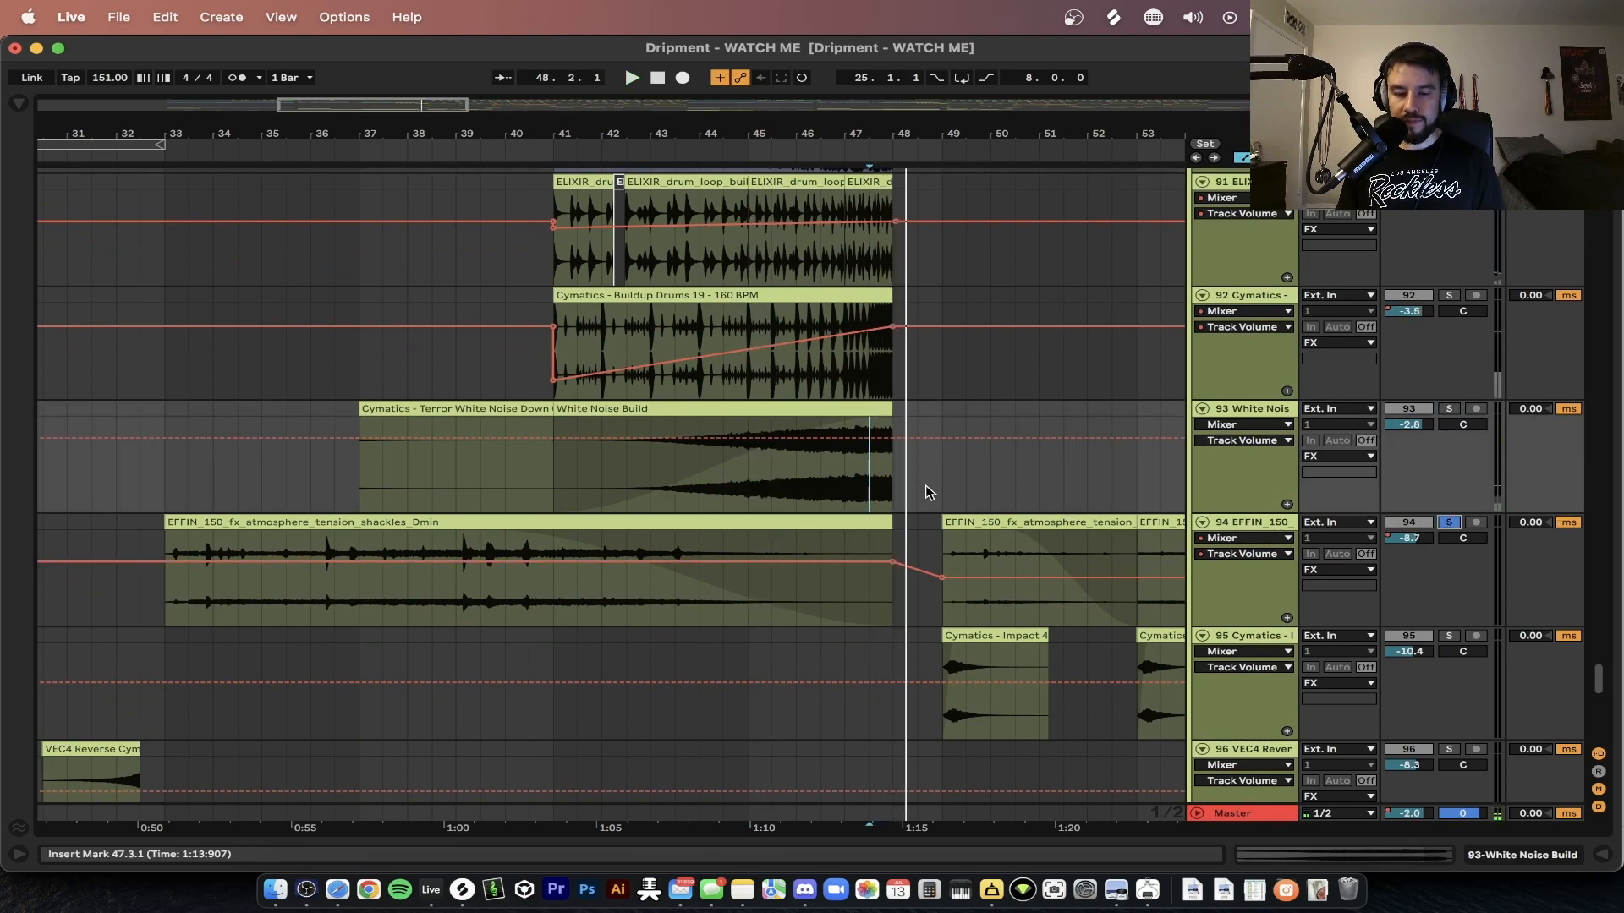
- Return to the XLNT-FX Riser clip on track 90 and place the insert marker at bar 44
scroll(926, 485, "down", 5)
scroll(1471, 373, "up", 3)
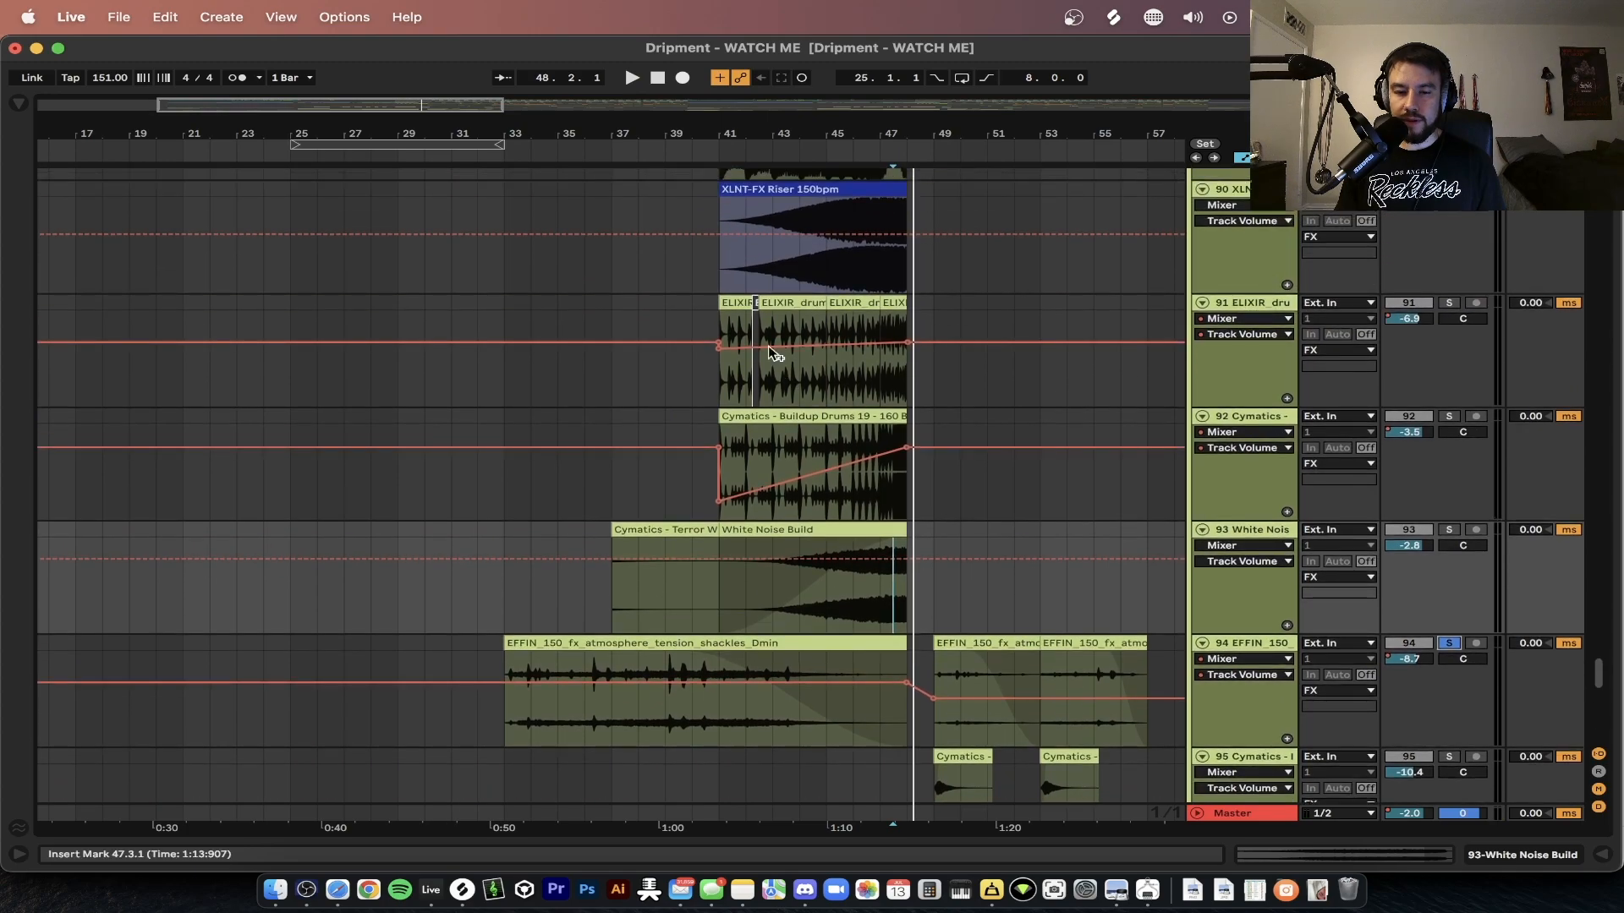
left_click(905, 266)
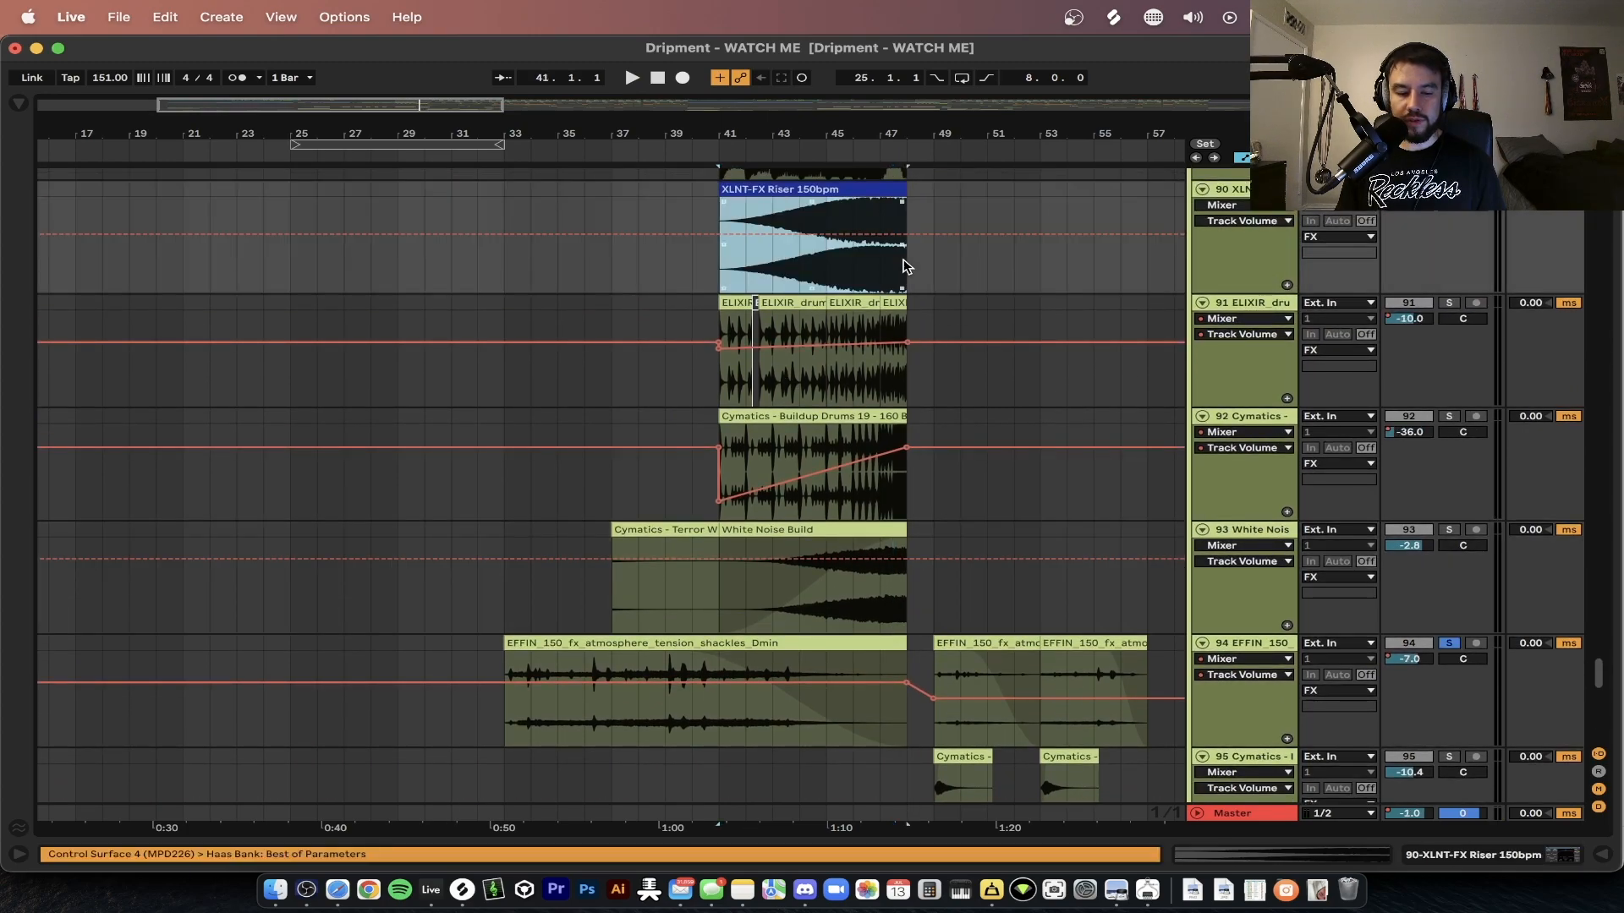
scroll(836, 385, "up", 3)
left_click(785, 263)
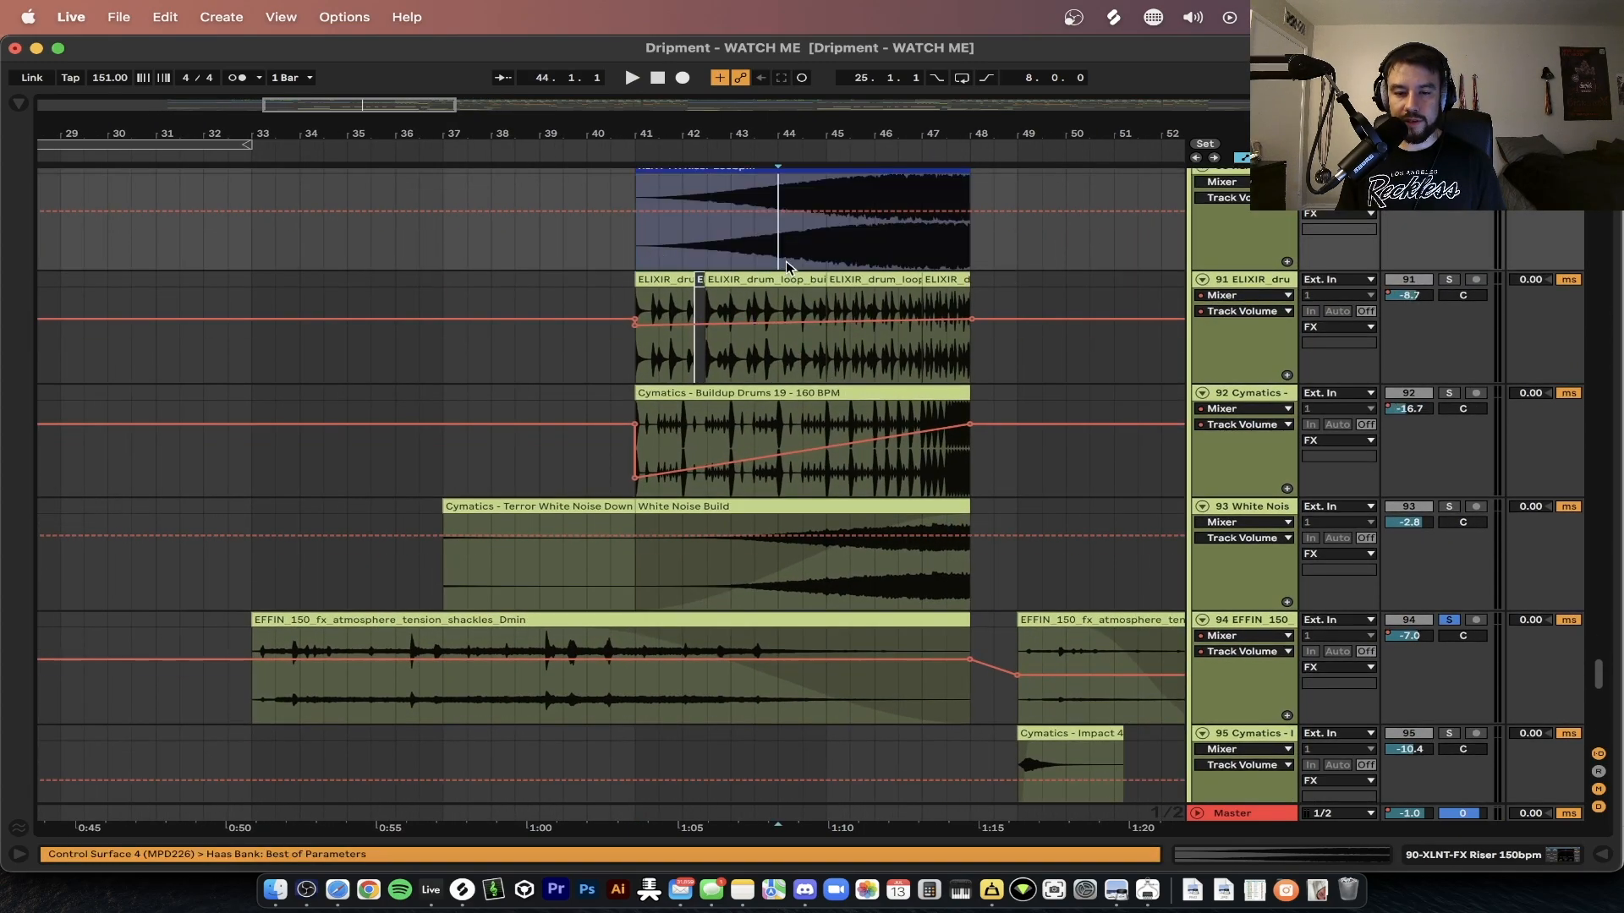
- Look through the arrangement from the build-up layers back to the sub tracks and the KSHMR sub drops
scroll(899, 240, "down", 3)
scroll(898, 241, "up", 5)
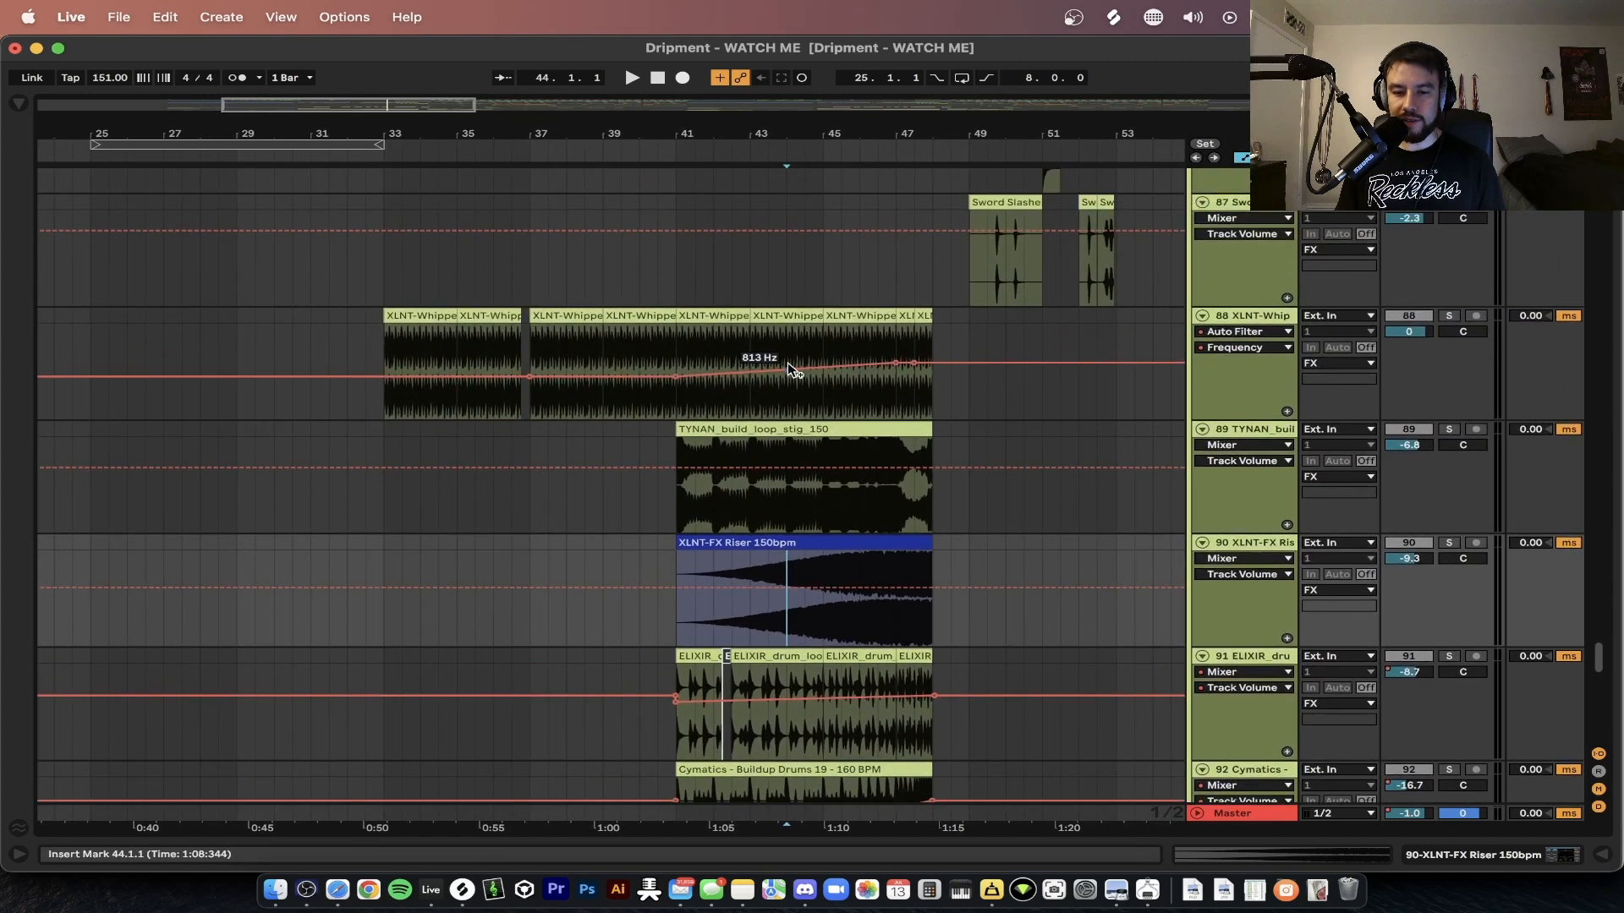
scroll(788, 363, "down", 5)
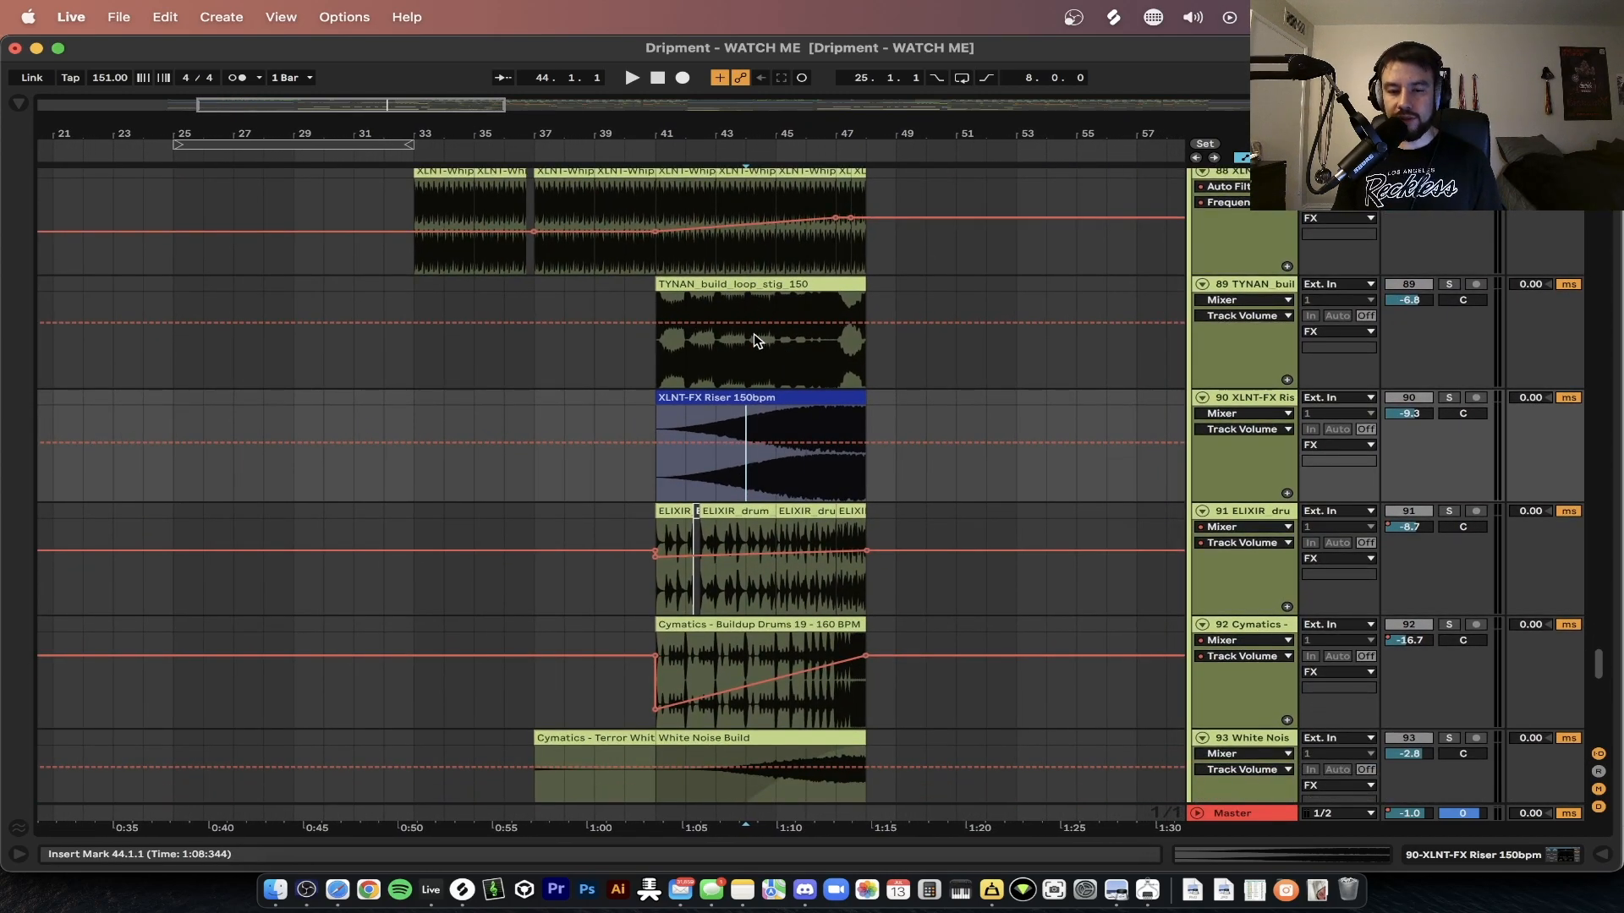
scroll(754, 334, "down", 2)
scroll(754, 333, "up", 15)
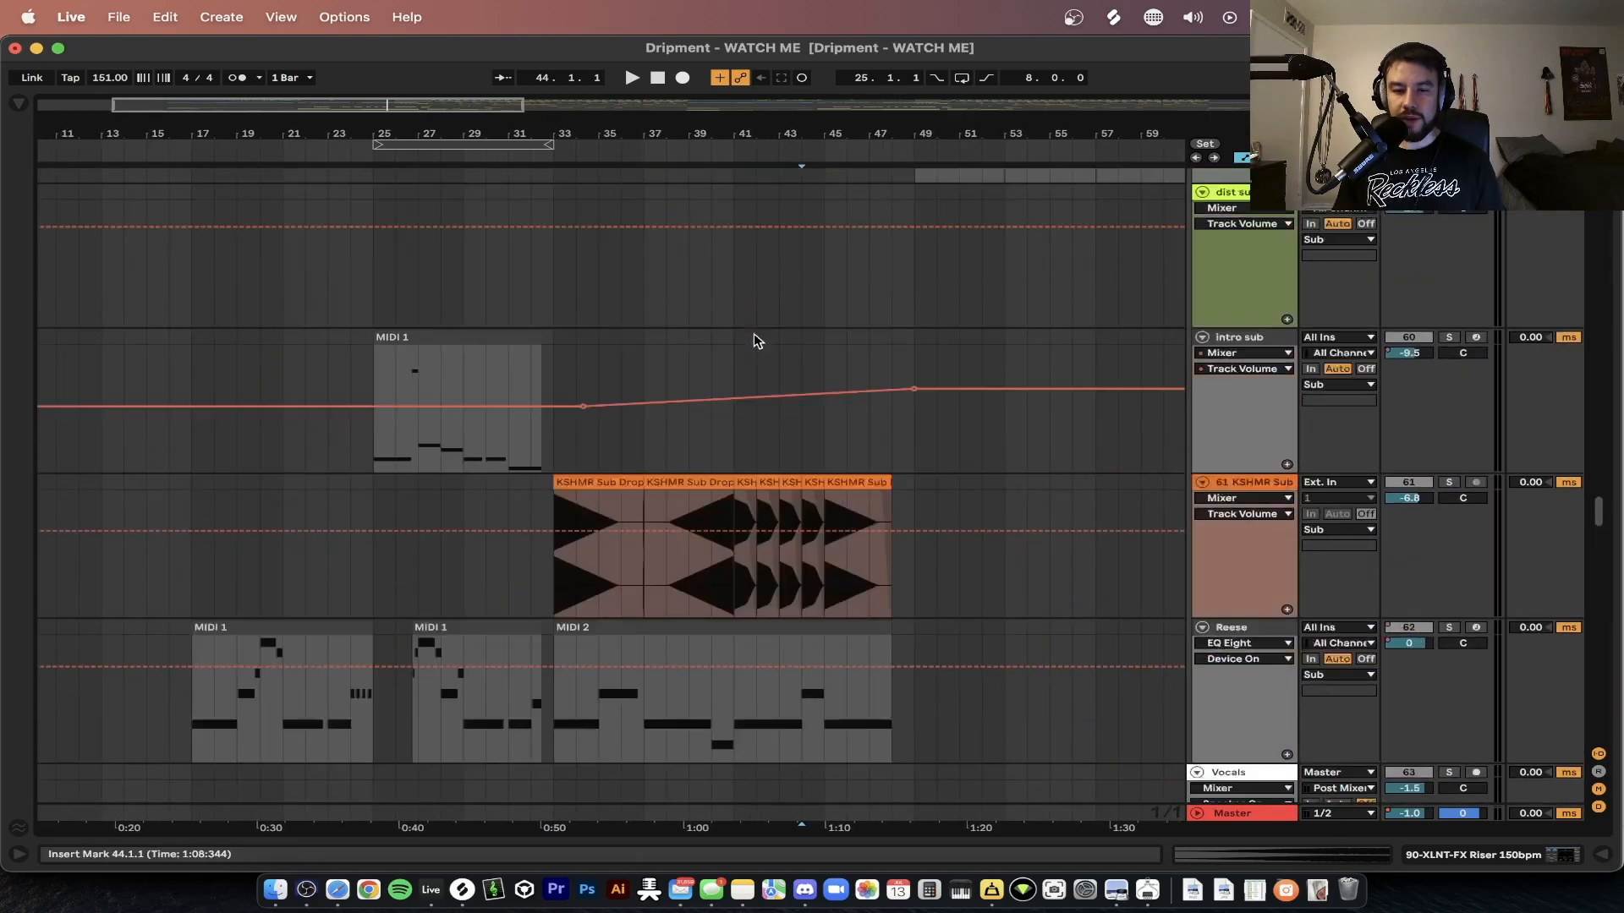
scroll(754, 333, "down", 5)
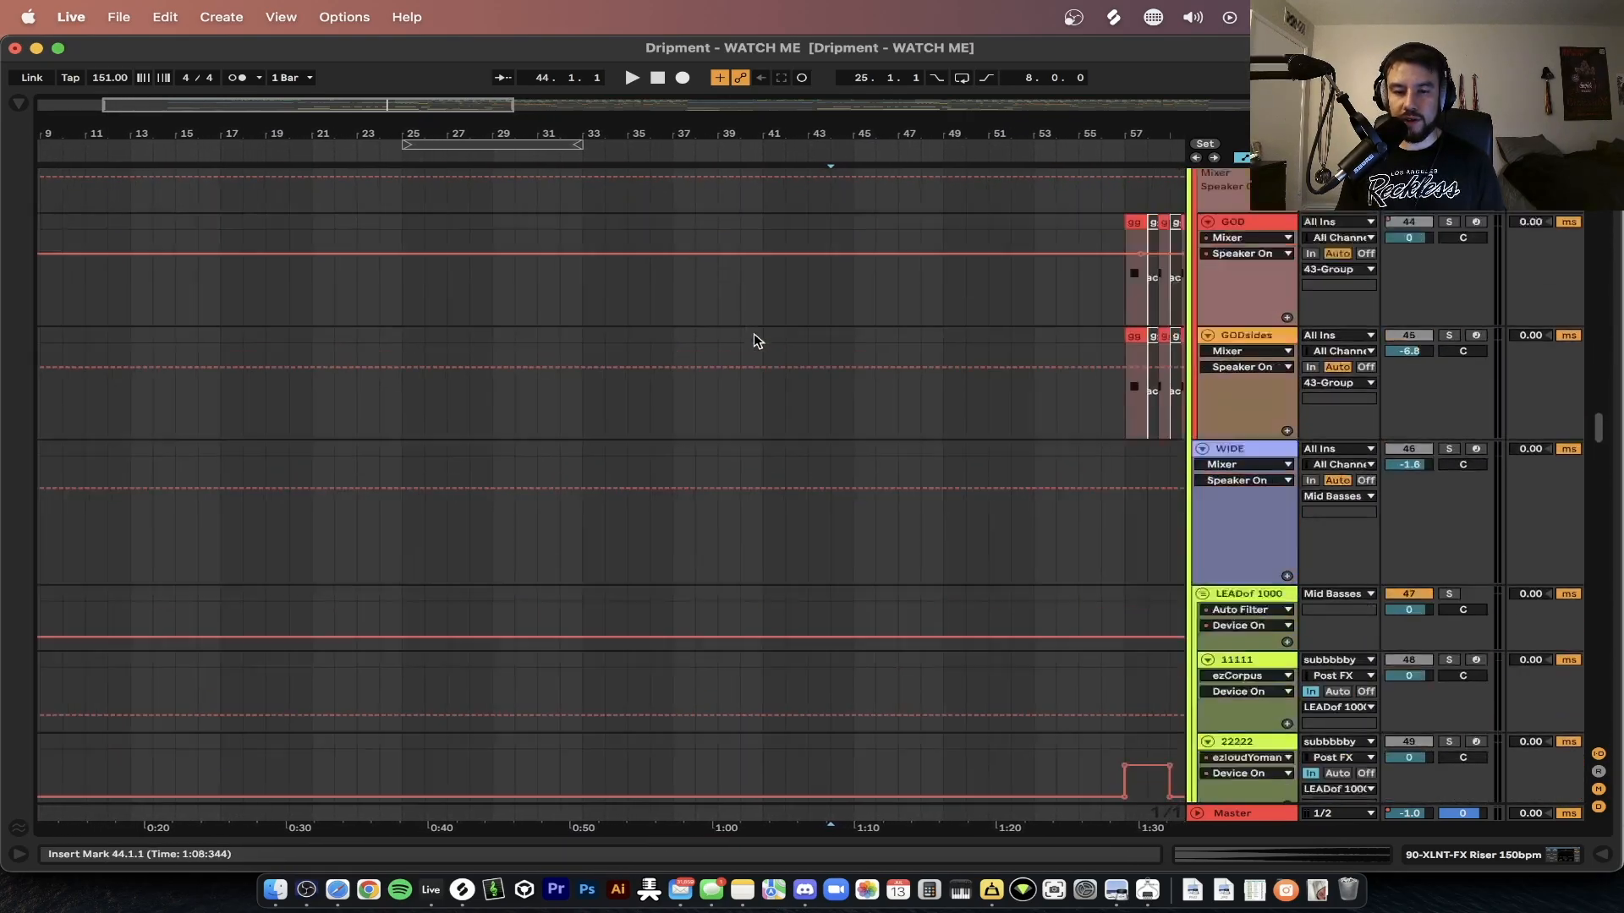
scroll(753, 333, "up", 3)
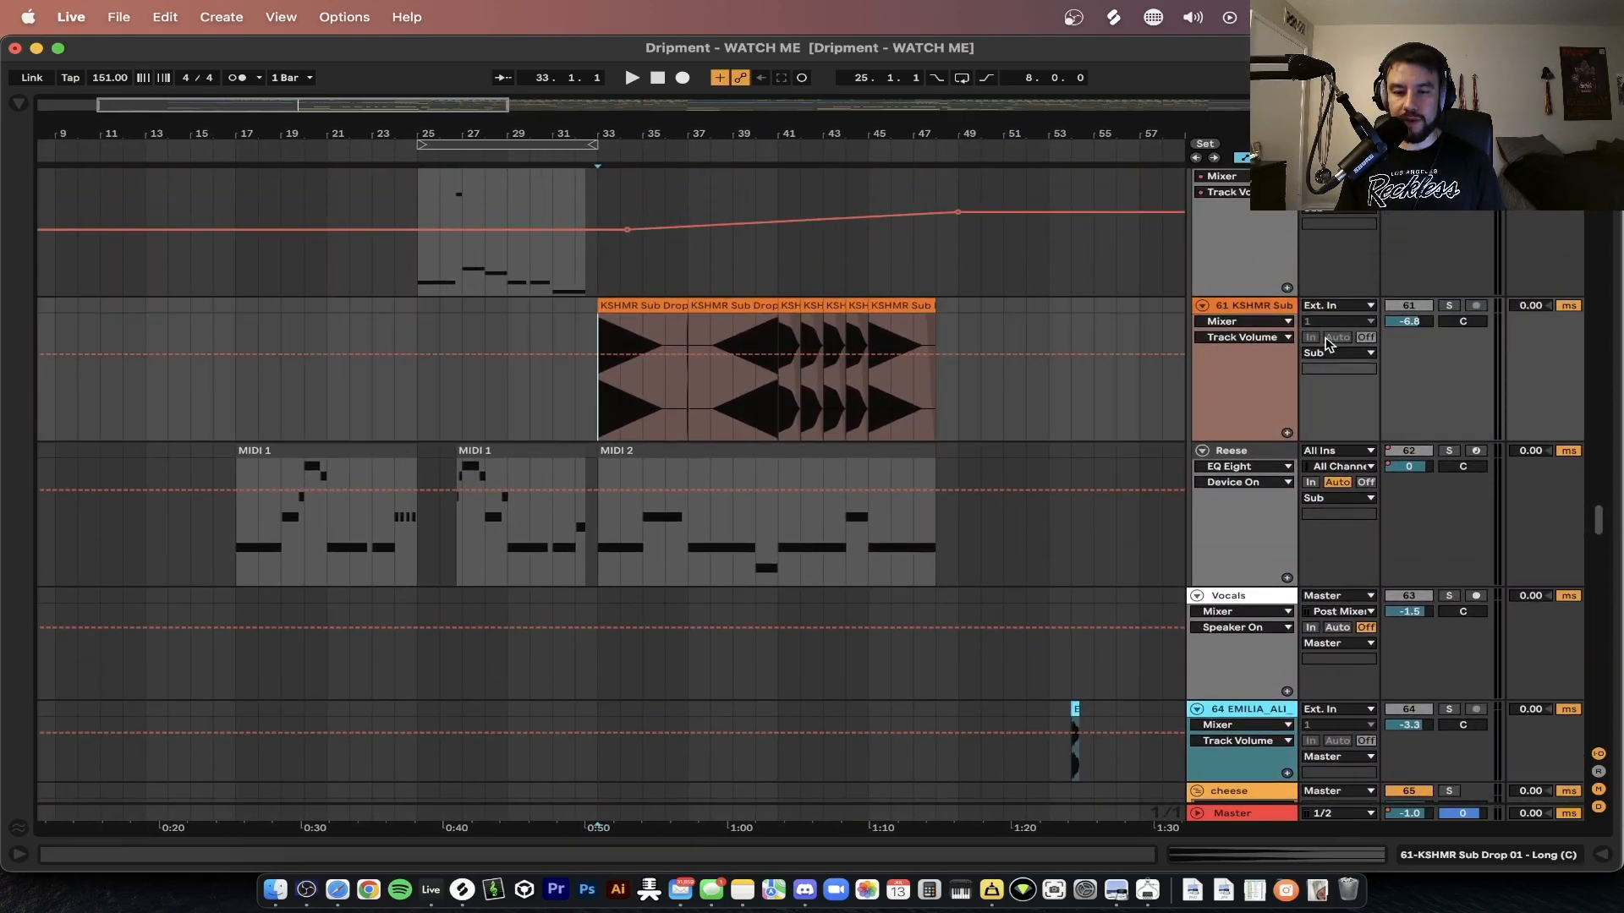
- Place the insert marker just before bar 33 on track 61 and play into the first KSHMR Sub Drop
key("space")
scroll(626, 366, "up", 8)
left_click(432, 410)
key("space")
key("space")
key("space")
key("space")
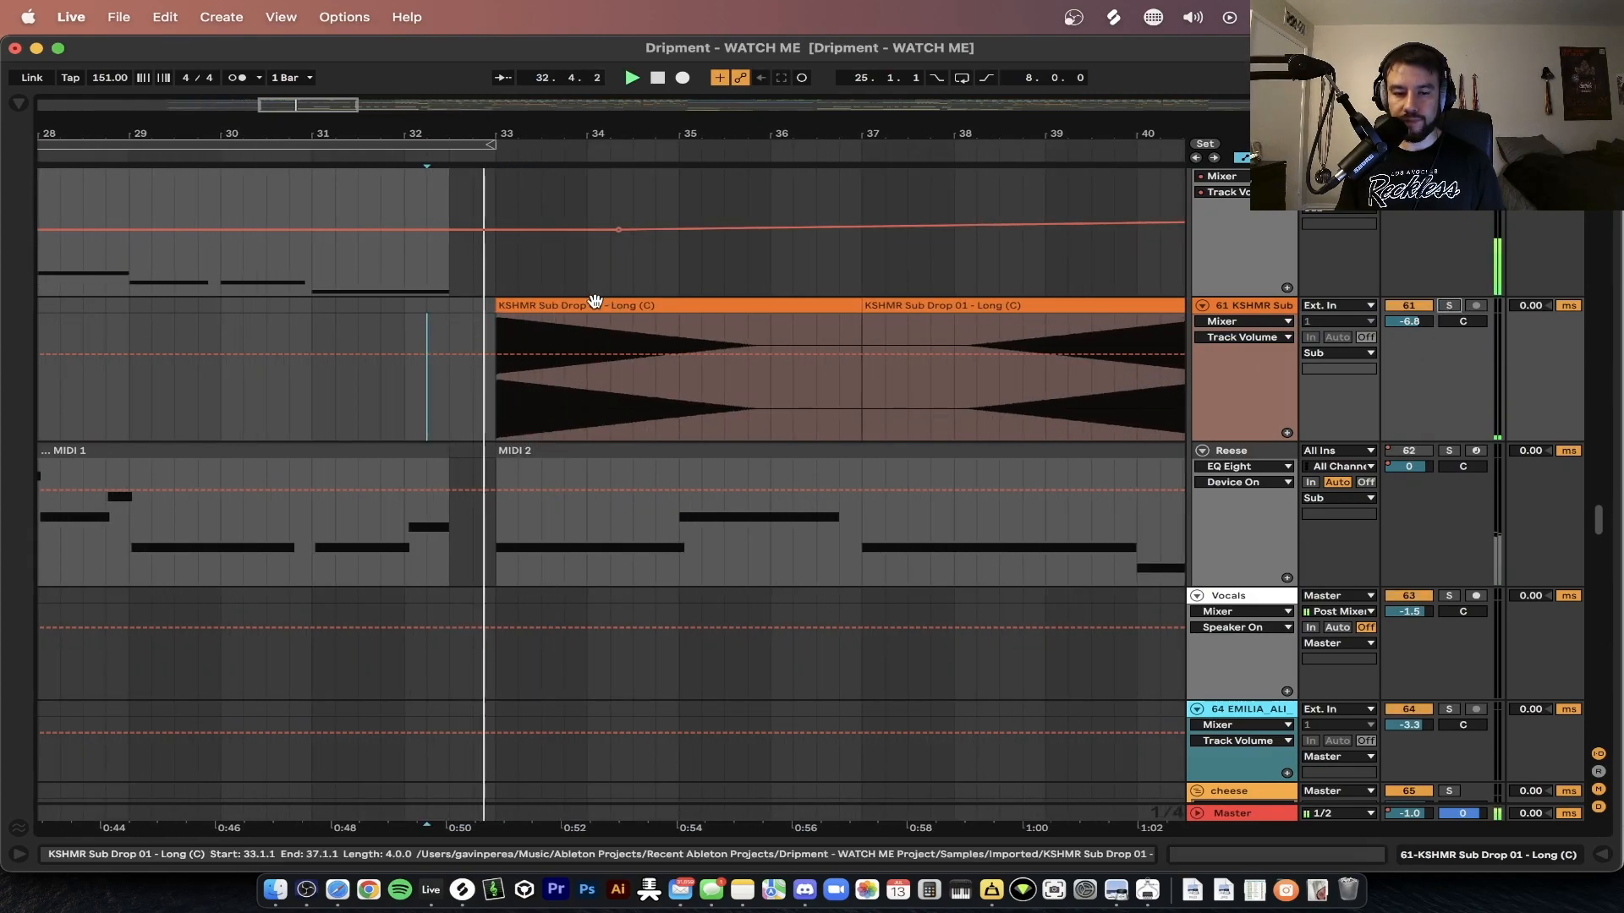
- Open the first KSHMR Sub Drop 01 - Long (C) clip, examine its sample settings while playing from bar 33, and close the clip view
double_click(590, 342)
scroll(80, 744, "down", 3)
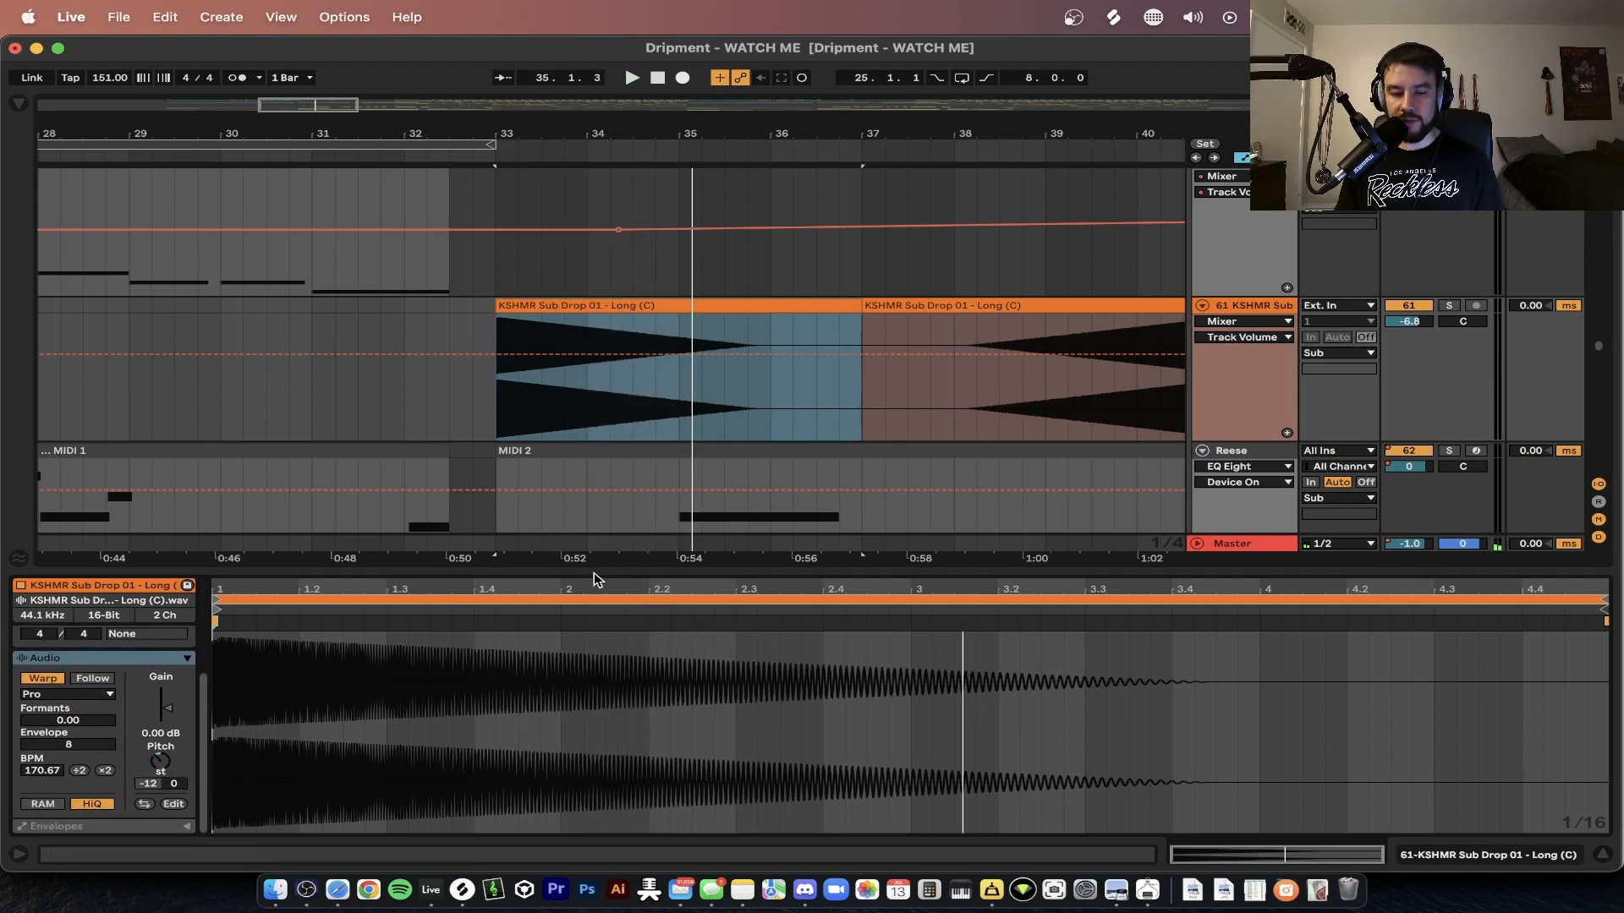
key("space")
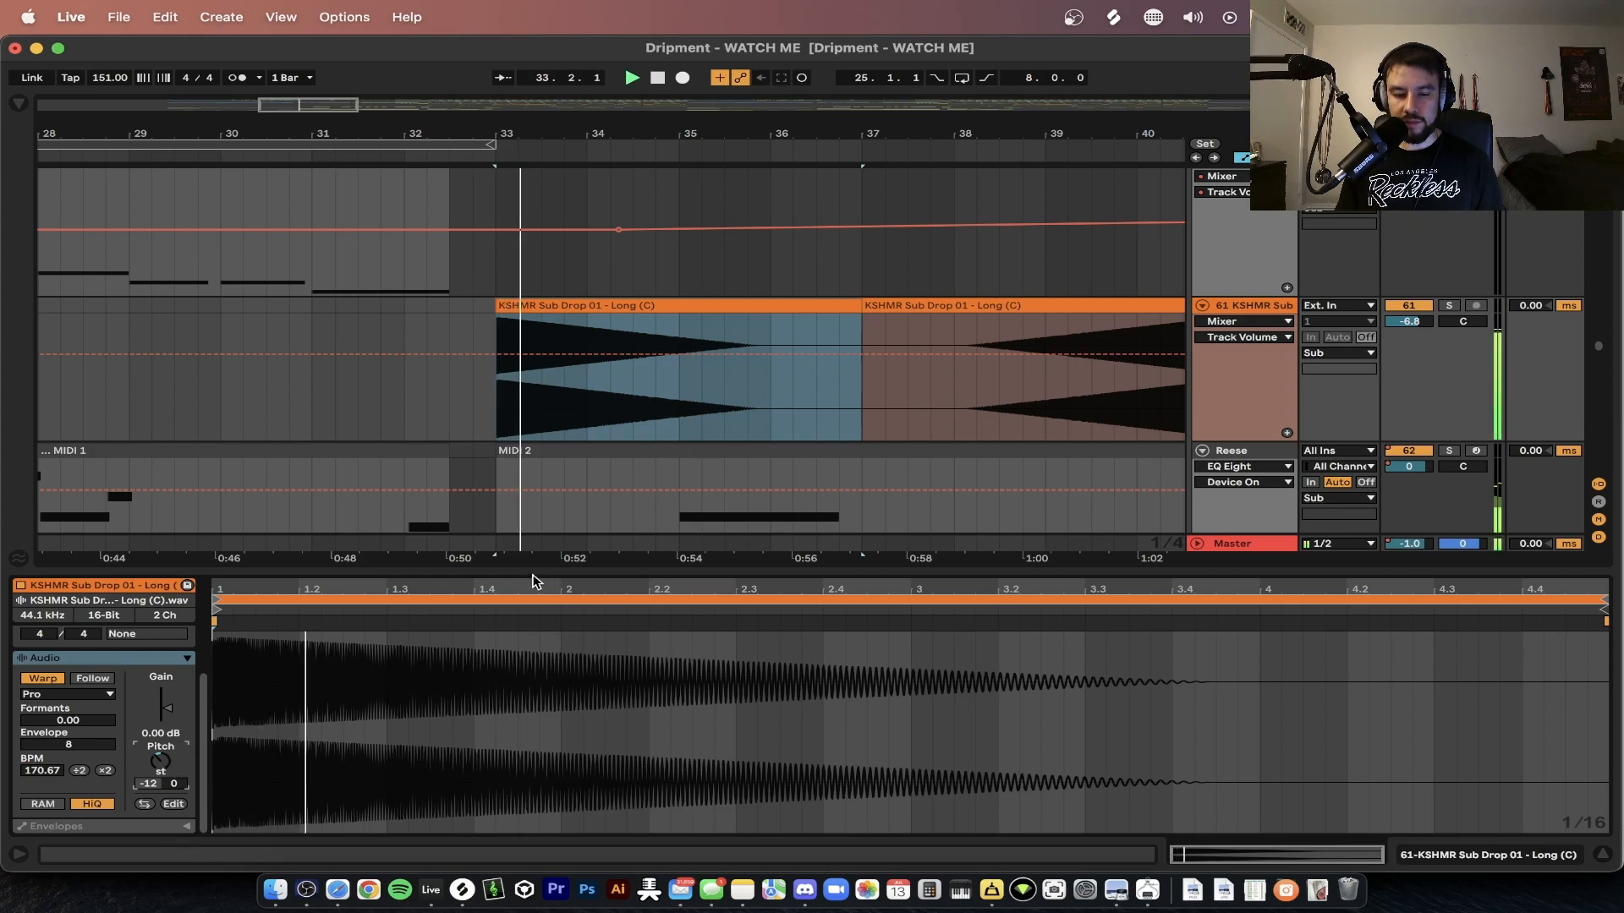
double_click(530, 571)
- Listen to the reversed and chopped KSHMR sub drops on track 61 from bar 39 through bar 44
scroll(529, 575, "down", 5)
scroll(605, 504, "right", 2)
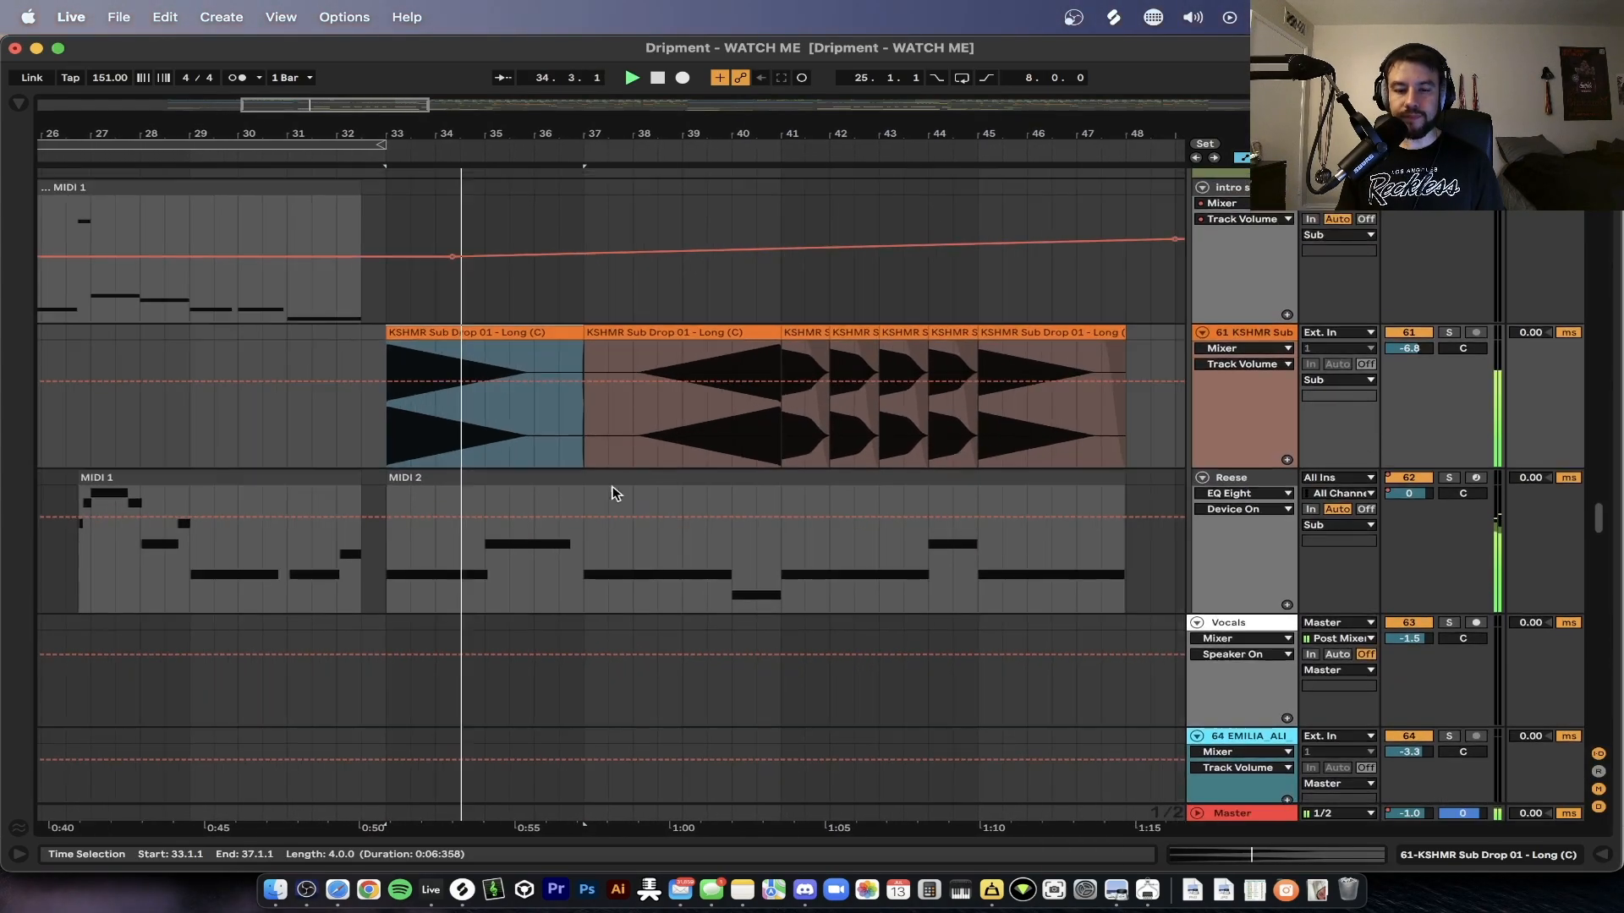
left_click(699, 423)
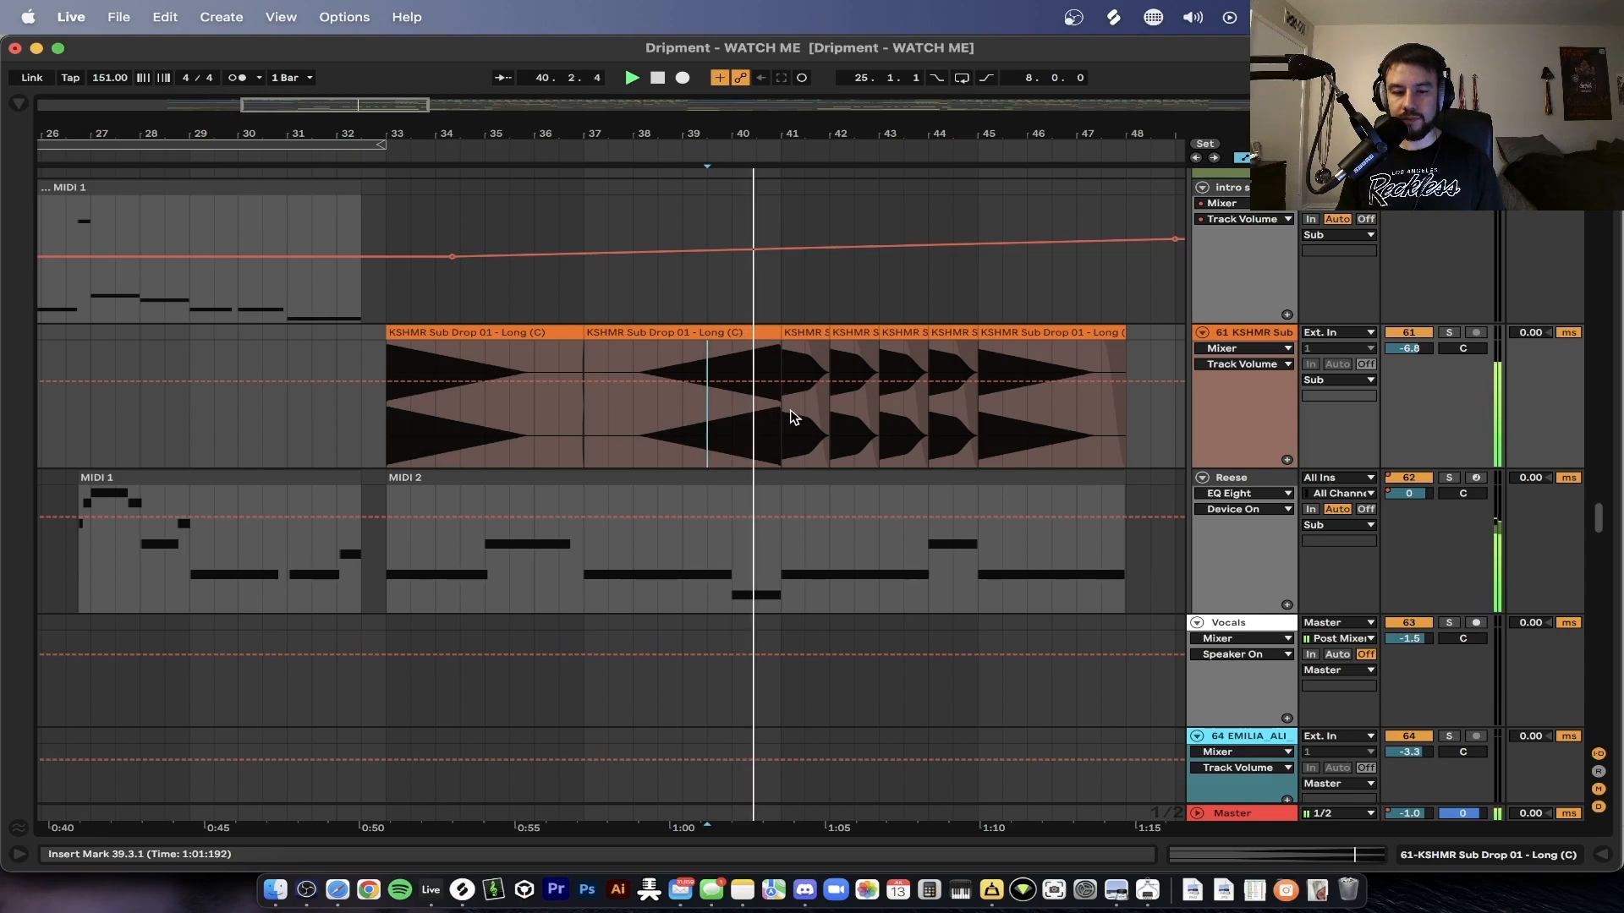
scroll(808, 427, "right", 2)
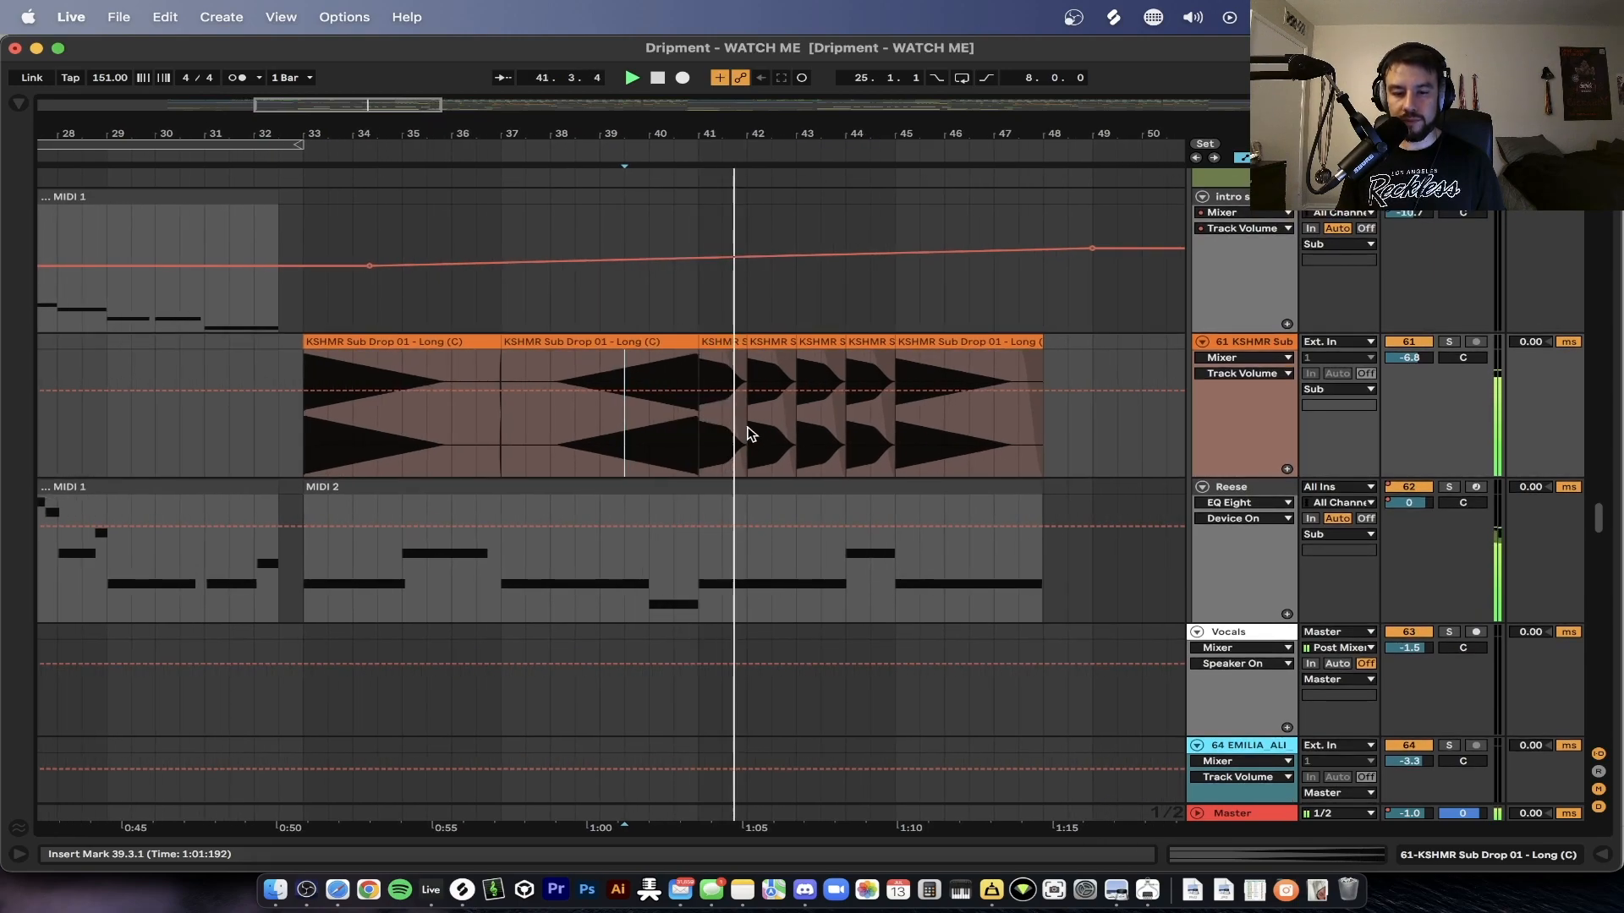
scroll(746, 426, "right", 2)
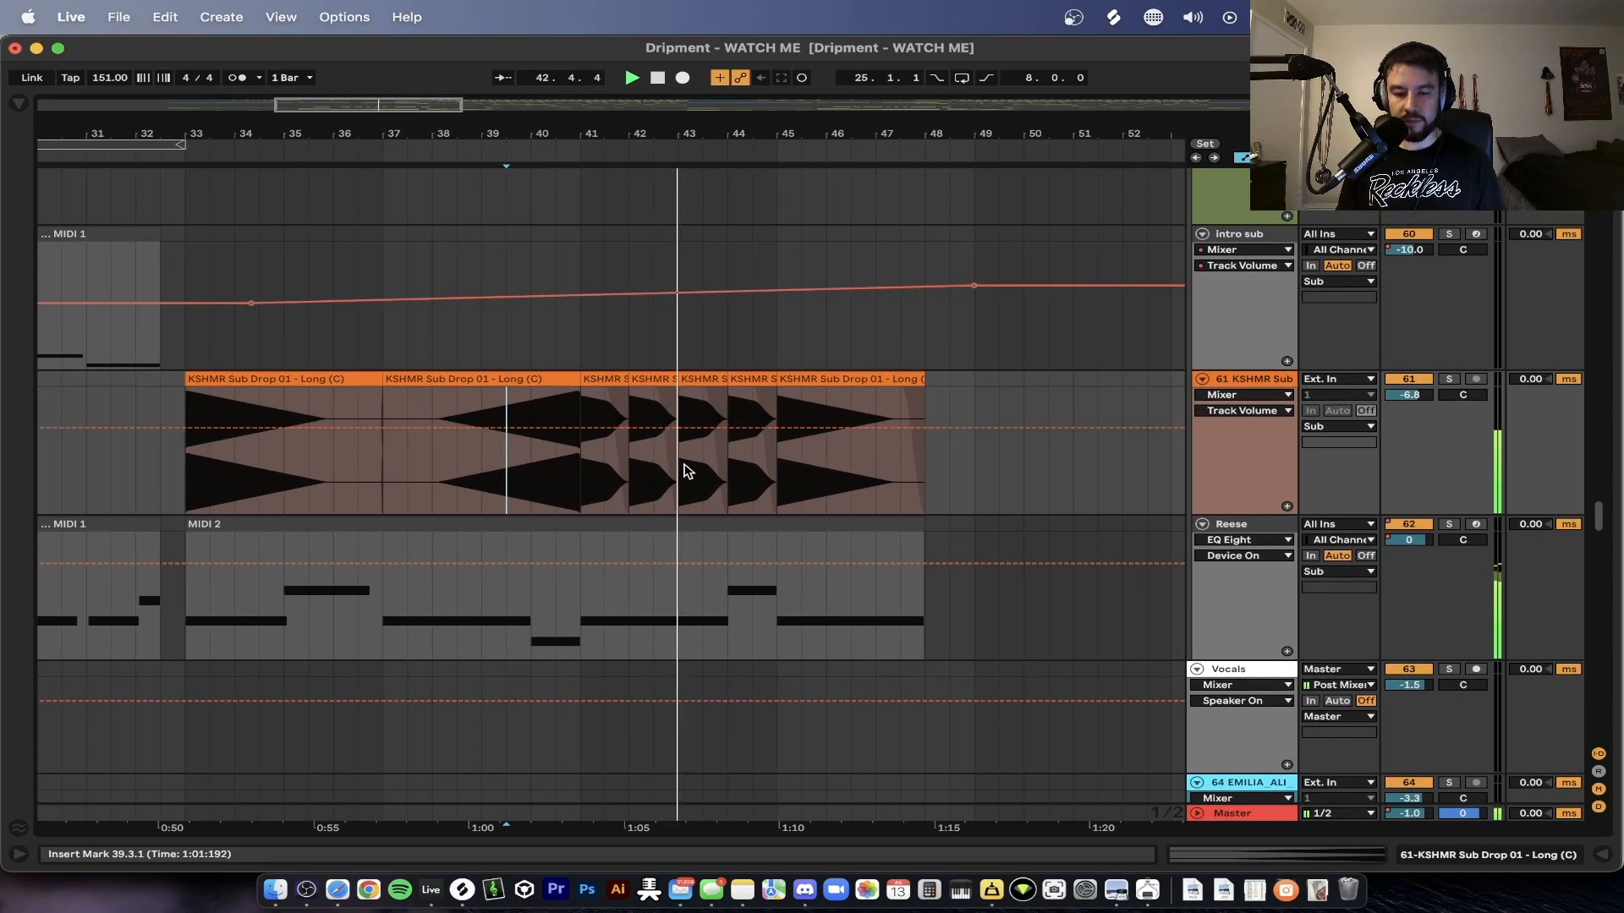
scroll(684, 465, "down", 3)
scroll(687, 471, "down", 3)
- Select the MIDI 2 clip on the Reese track, solo the track and play it from bar 33
left_click(373, 457)
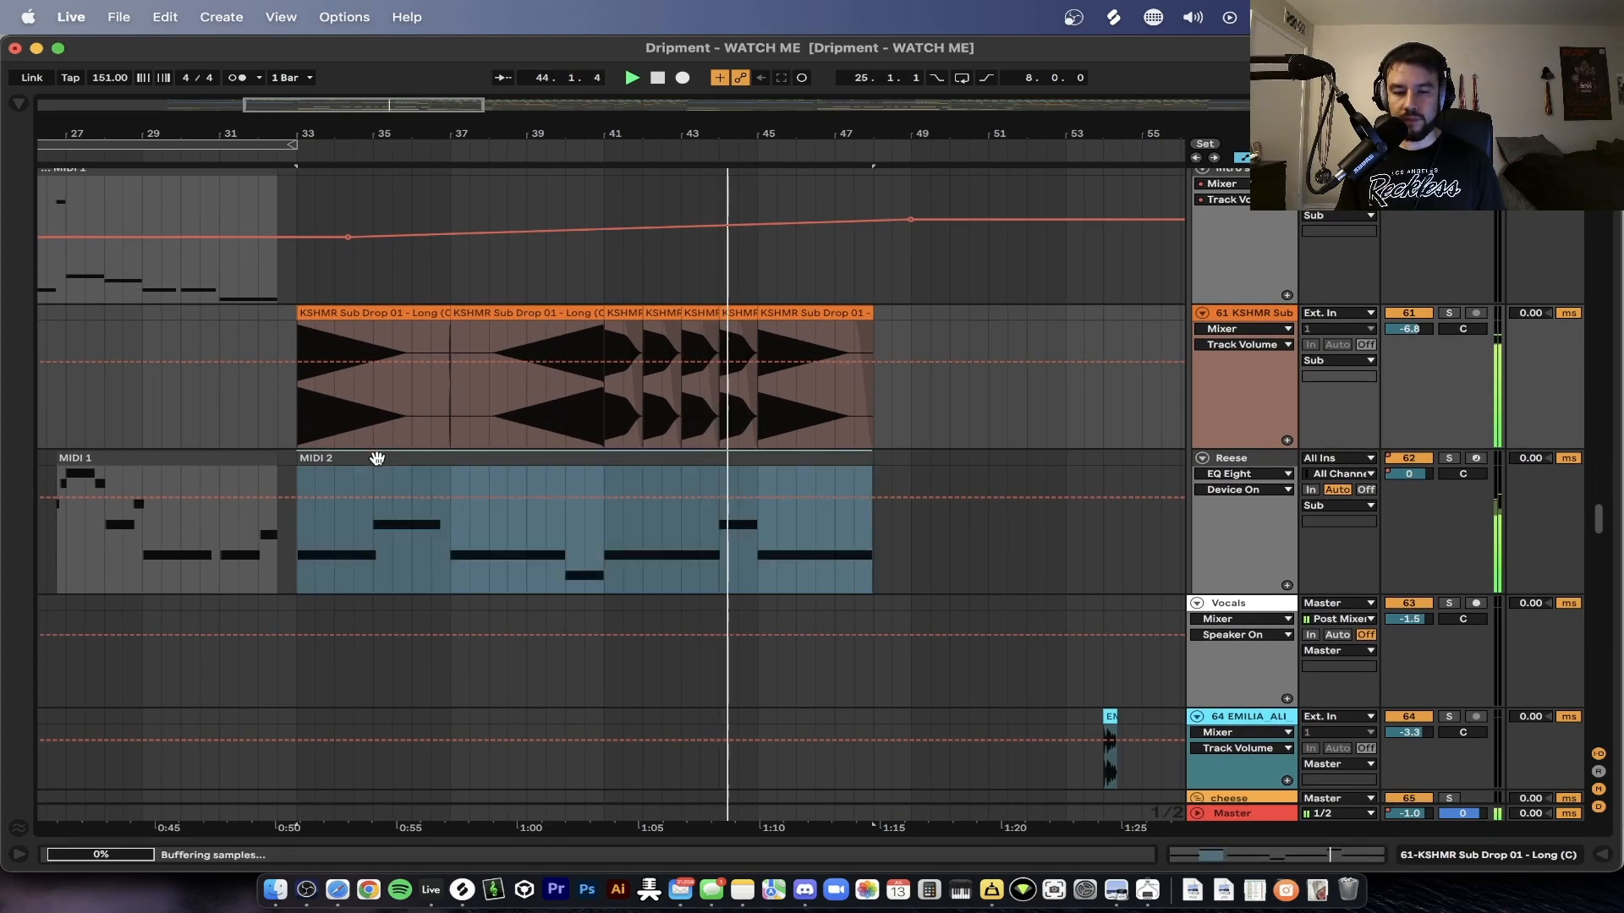
left_click(1448, 457)
key("space")
key("space")
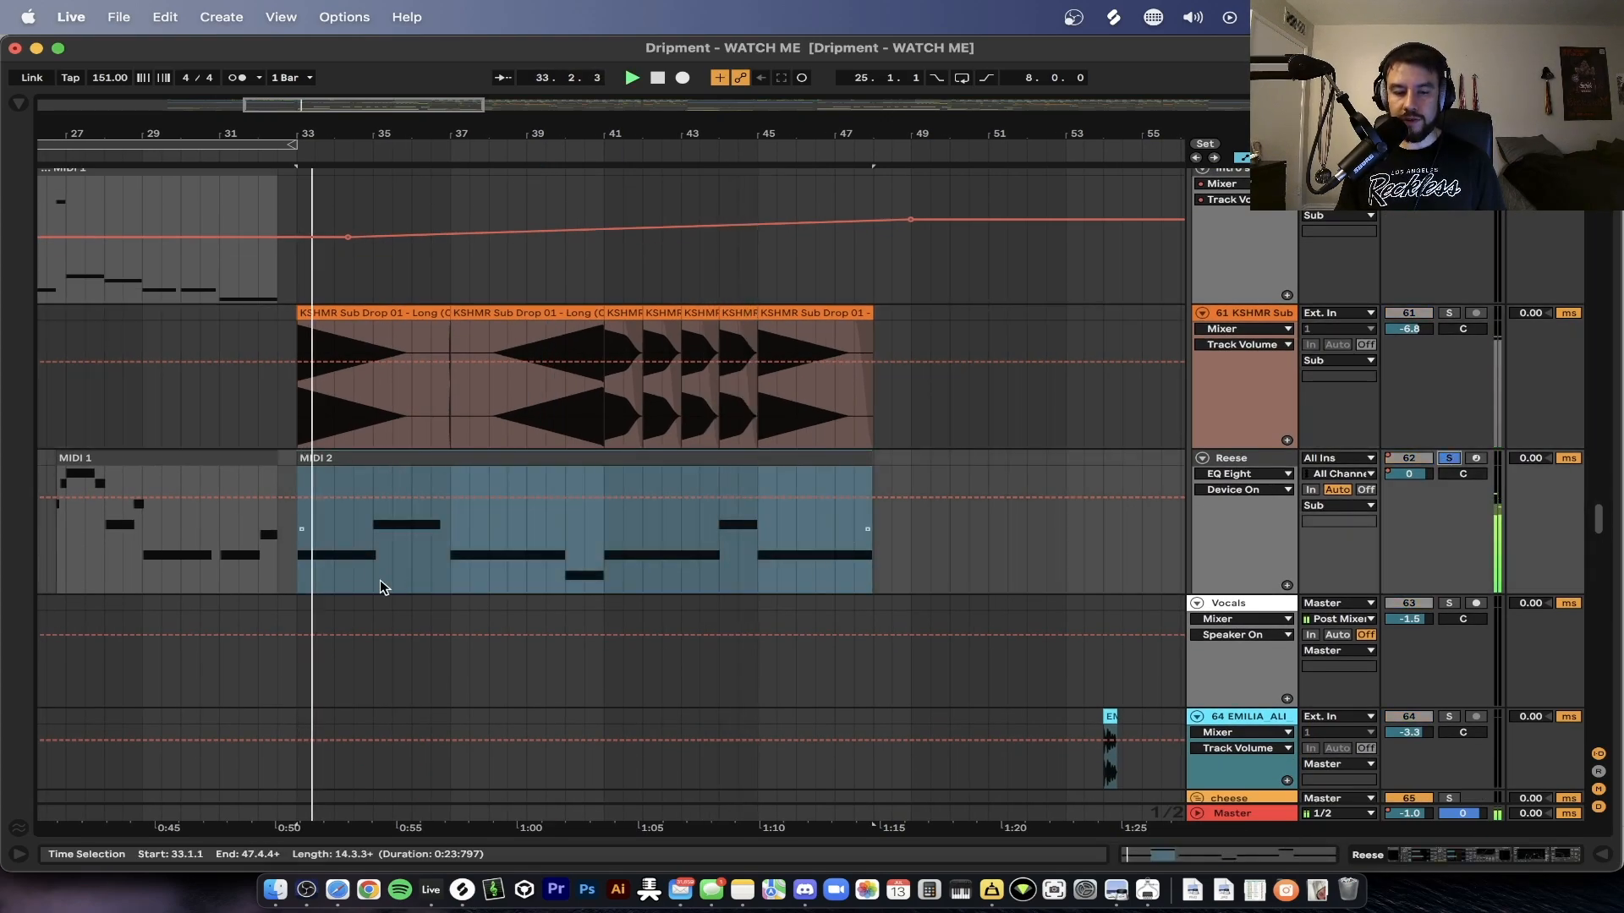
- Place the insert marker at bar 35 on the Reese track and listen to the soloed bass through bar 39
left_click(373, 551)
scroll(374, 556, "down", 3)
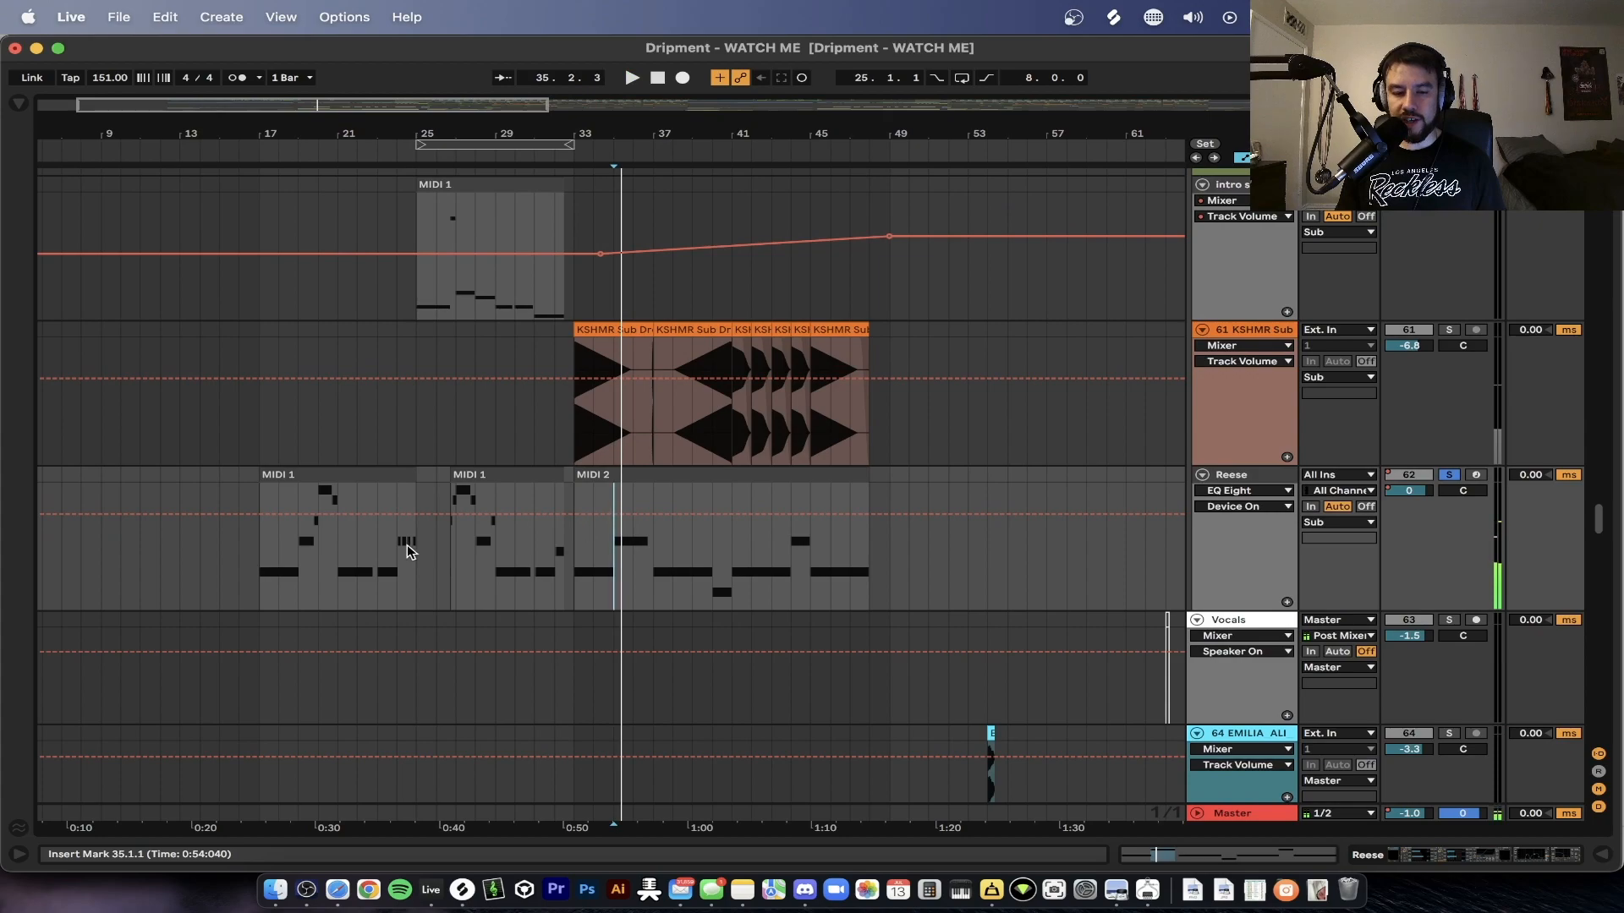
scroll(624, 544, "up", 3)
scroll(600, 548, "down", 1)
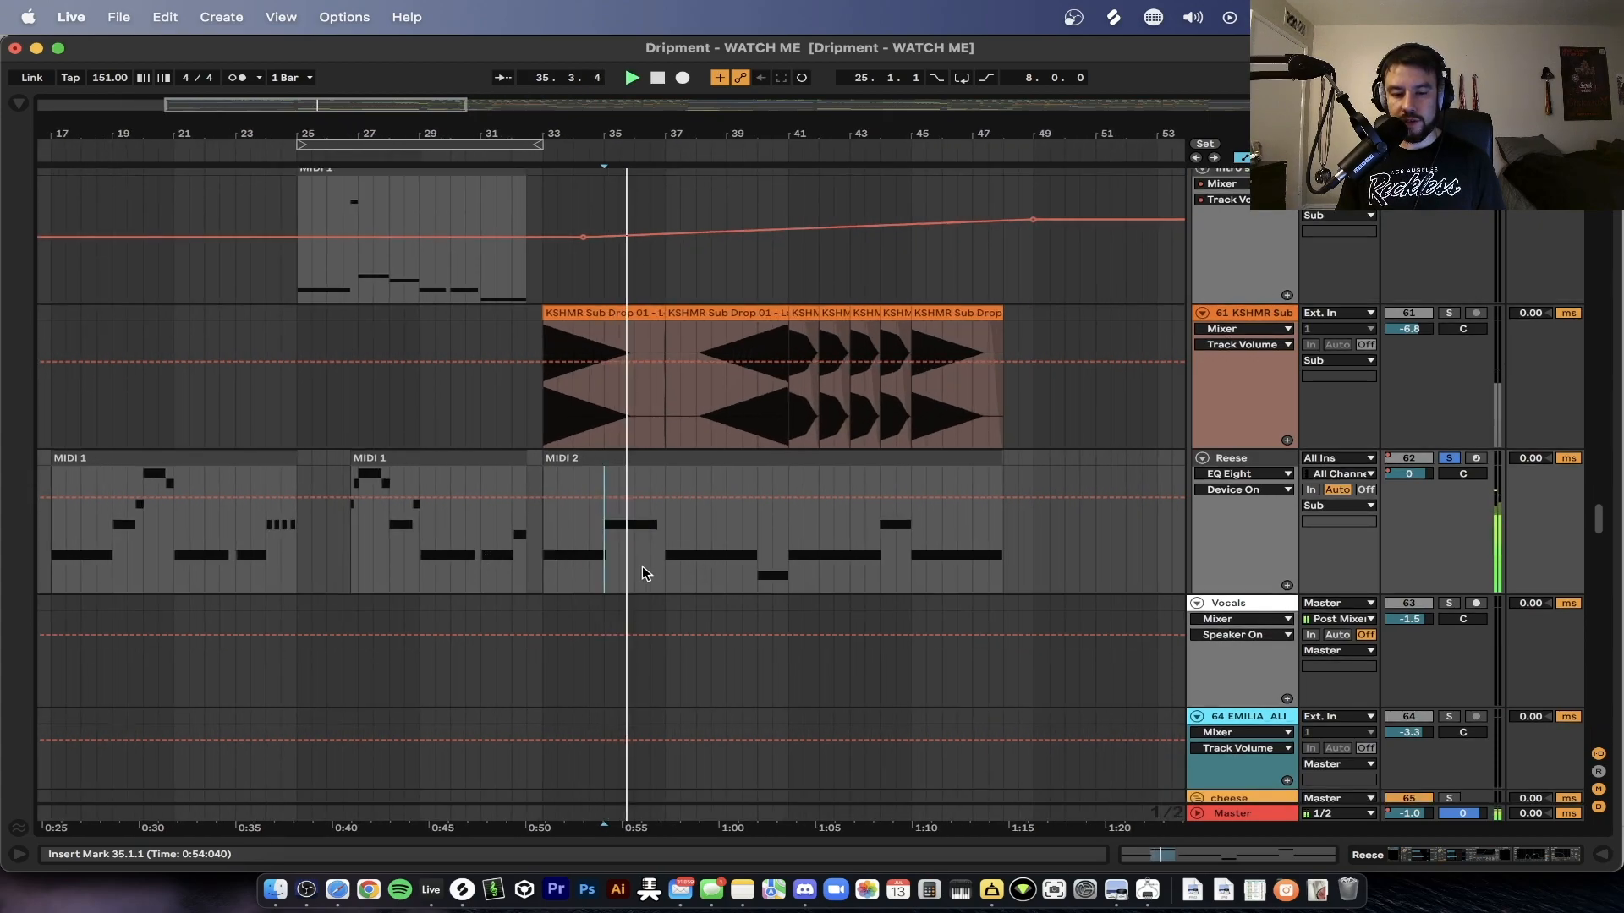
scroll(643, 573, "up", 2)
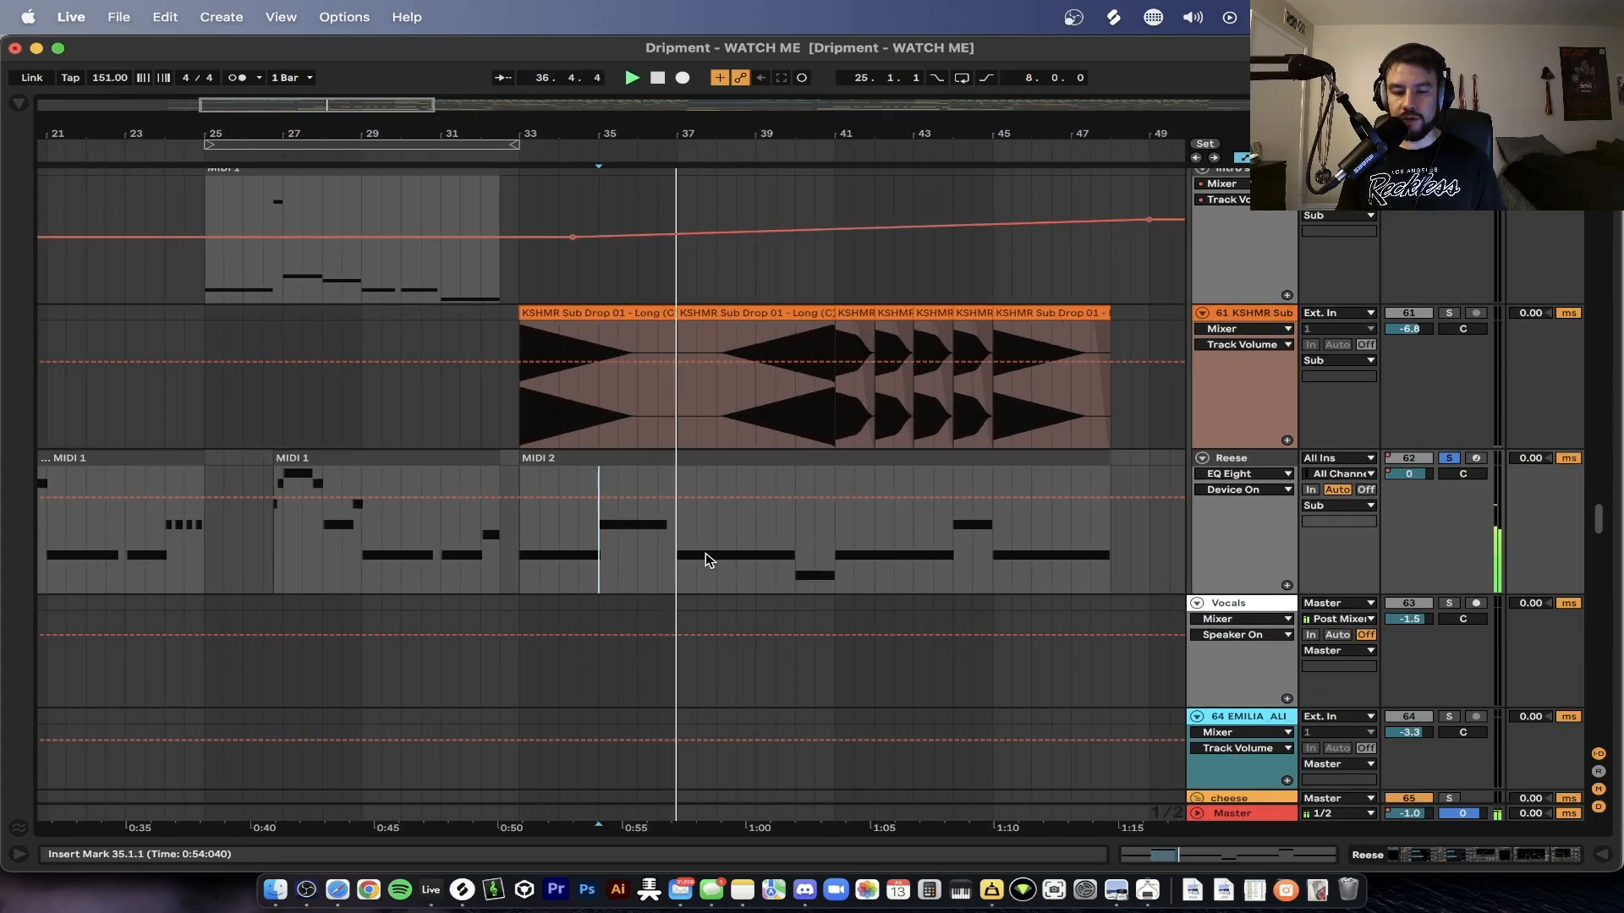
scroll(707, 554, "right", 2)
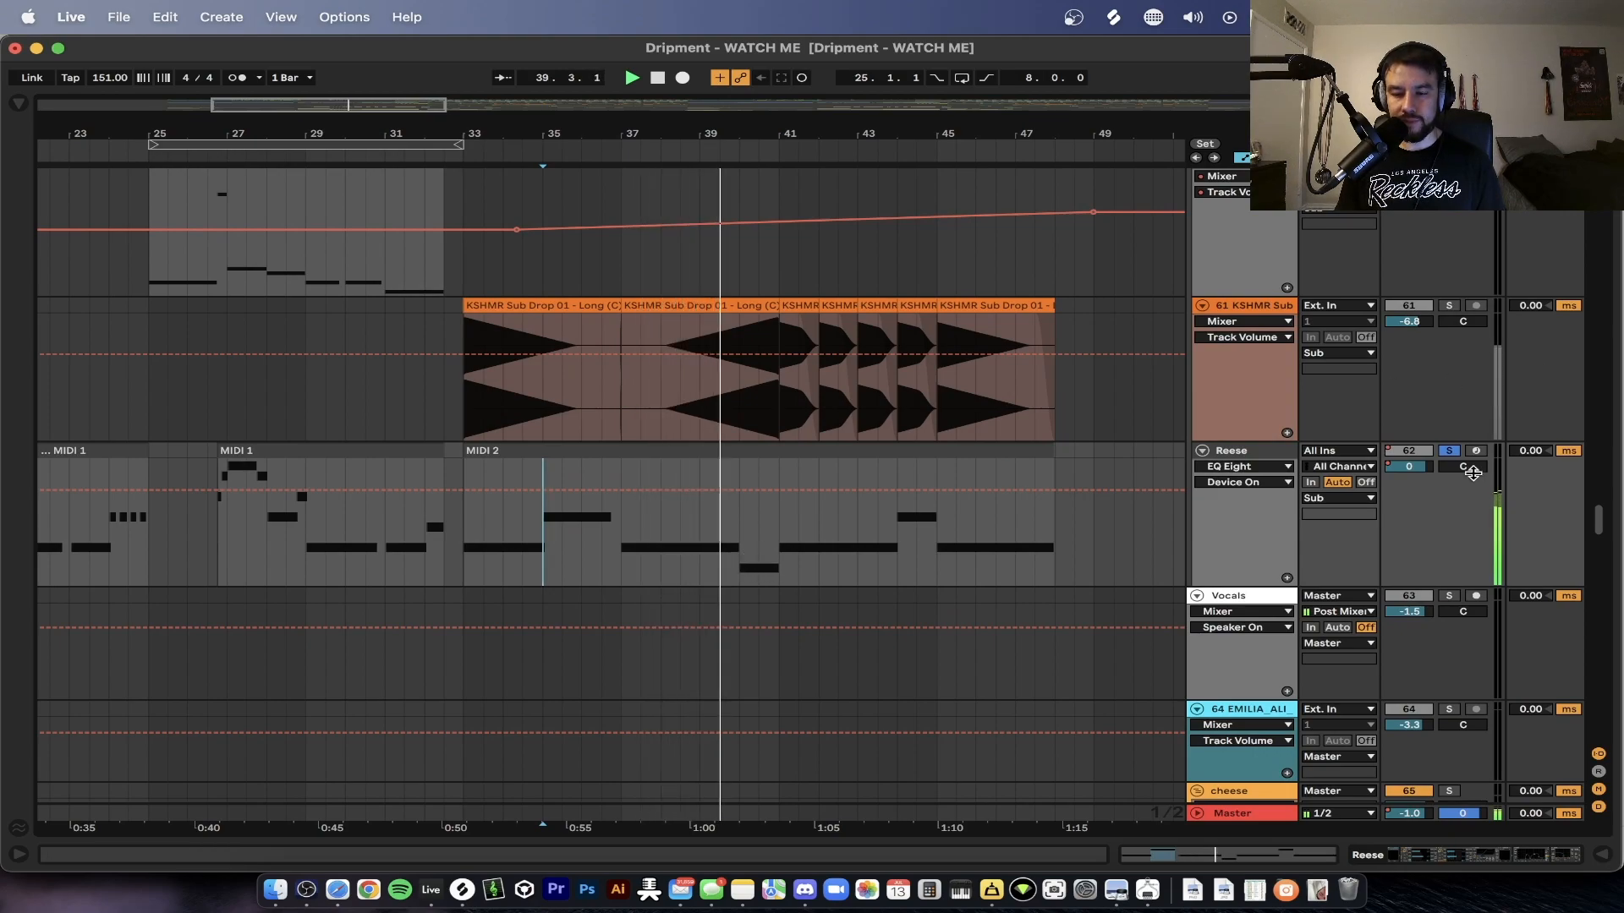
- Unsolo the Reese track, examine the notes of its MIDI 2 clip in the editor, and hide the clip view
left_click(1448, 451)
scroll(905, 570, "right", 3)
double_click(779, 520)
scroll(1015, 756, "down", 3)
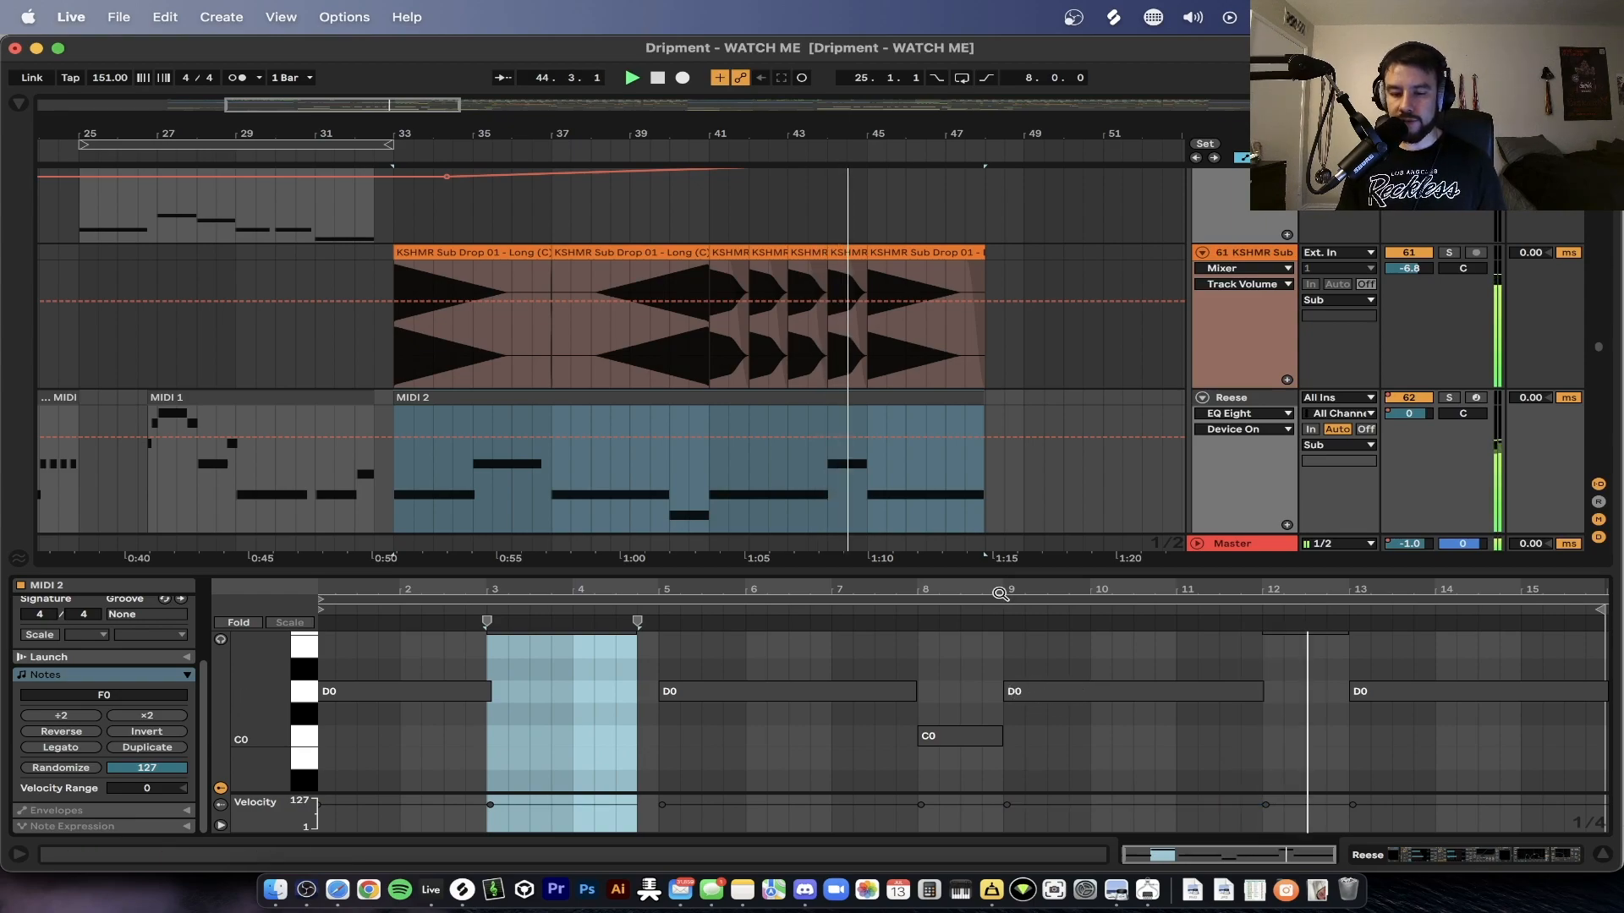
key("super+alt+l")
scroll(951, 569, "down", 3)
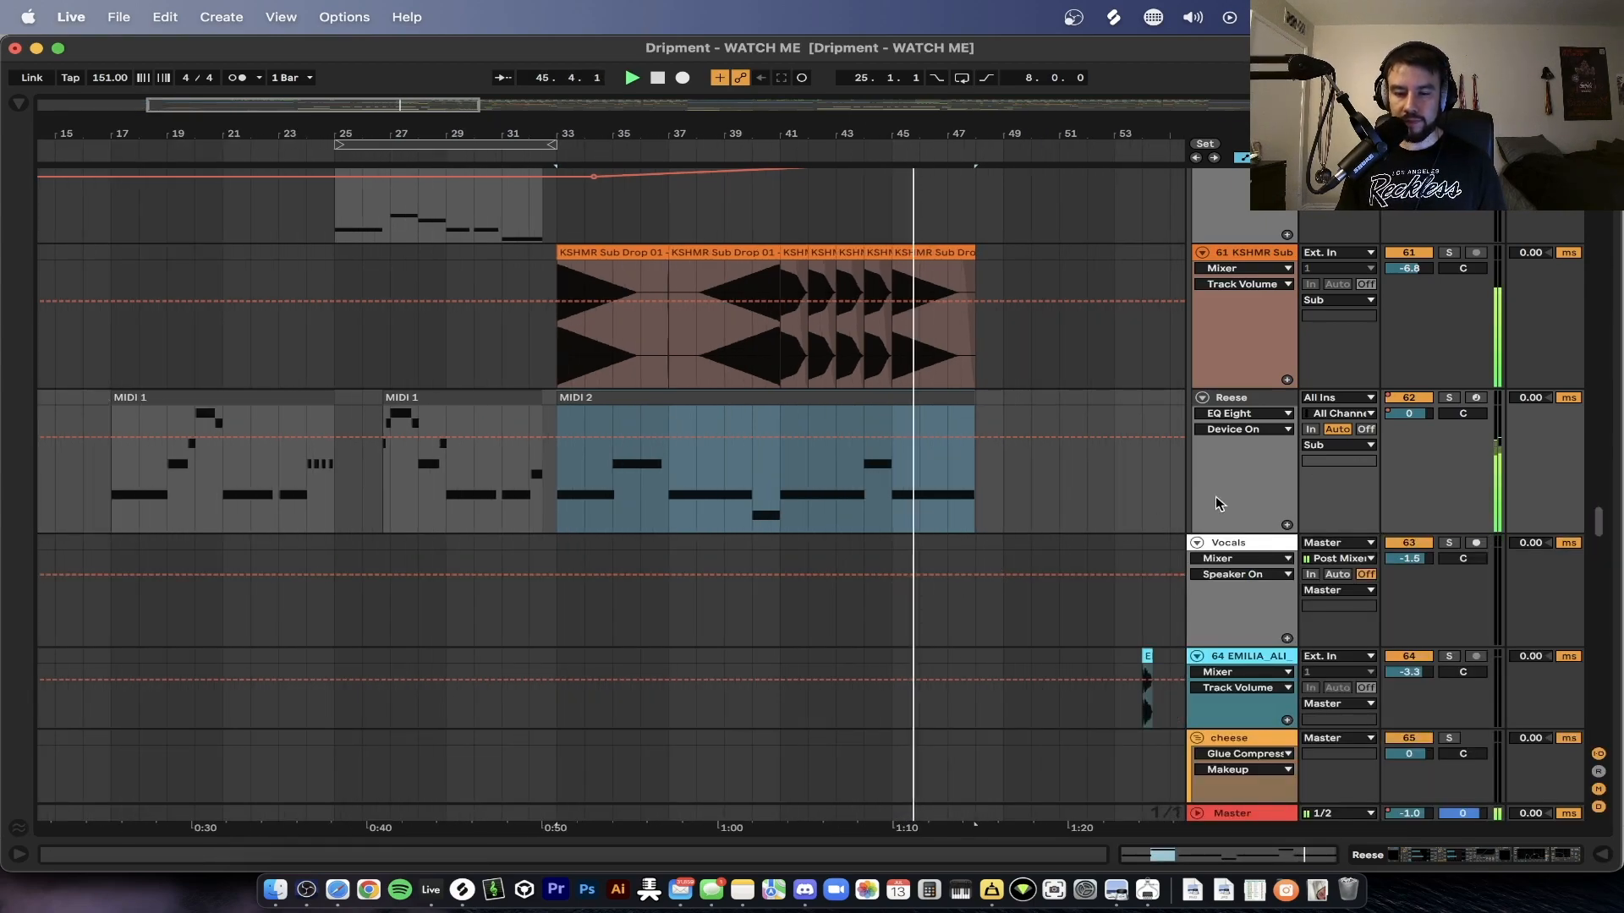
- Place the insert marker at bar 41 on the build kick track, solo the track and play it
scroll(1020, 497, "up", 2)
scroll(1020, 495, "up", 10)
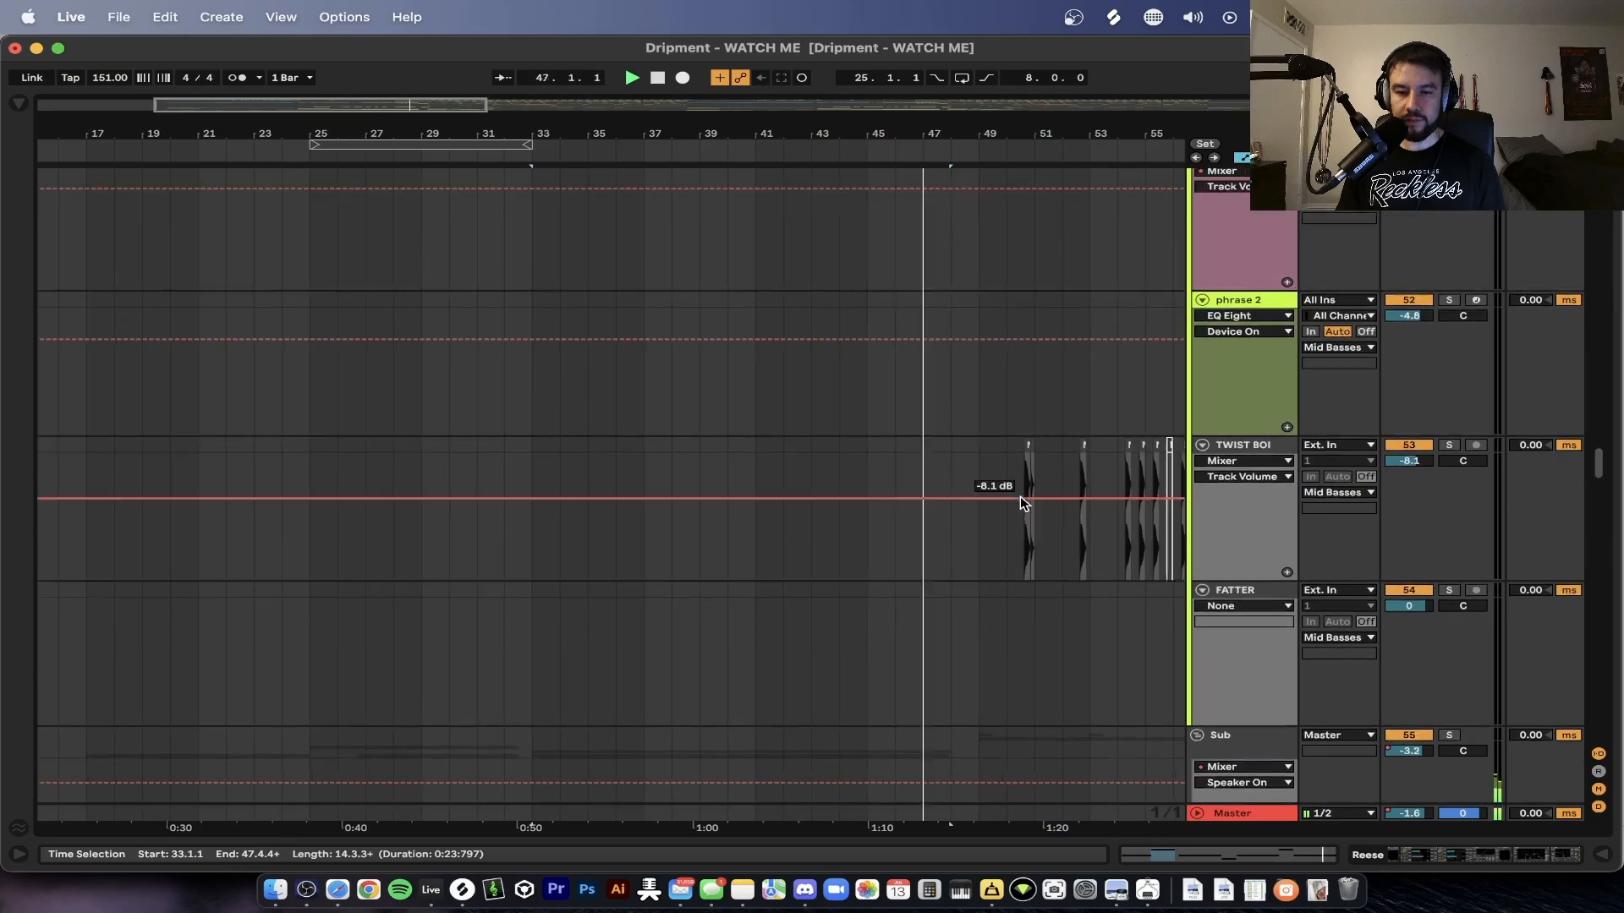
scroll(1019, 495, "up", 10)
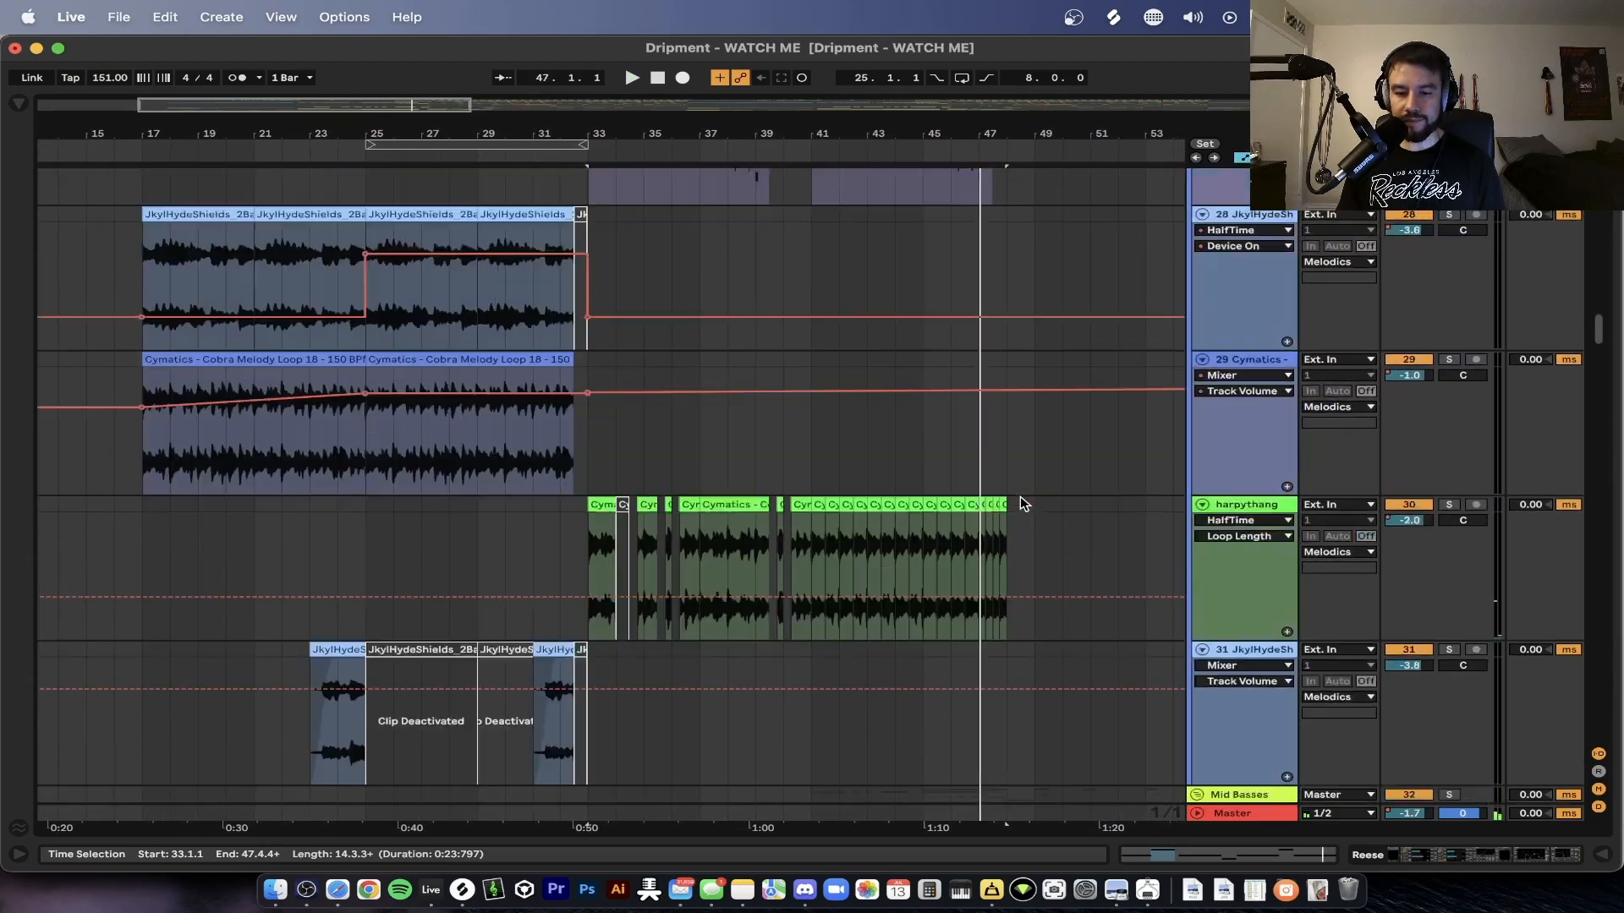
scroll(1024, 504, "up", 10)
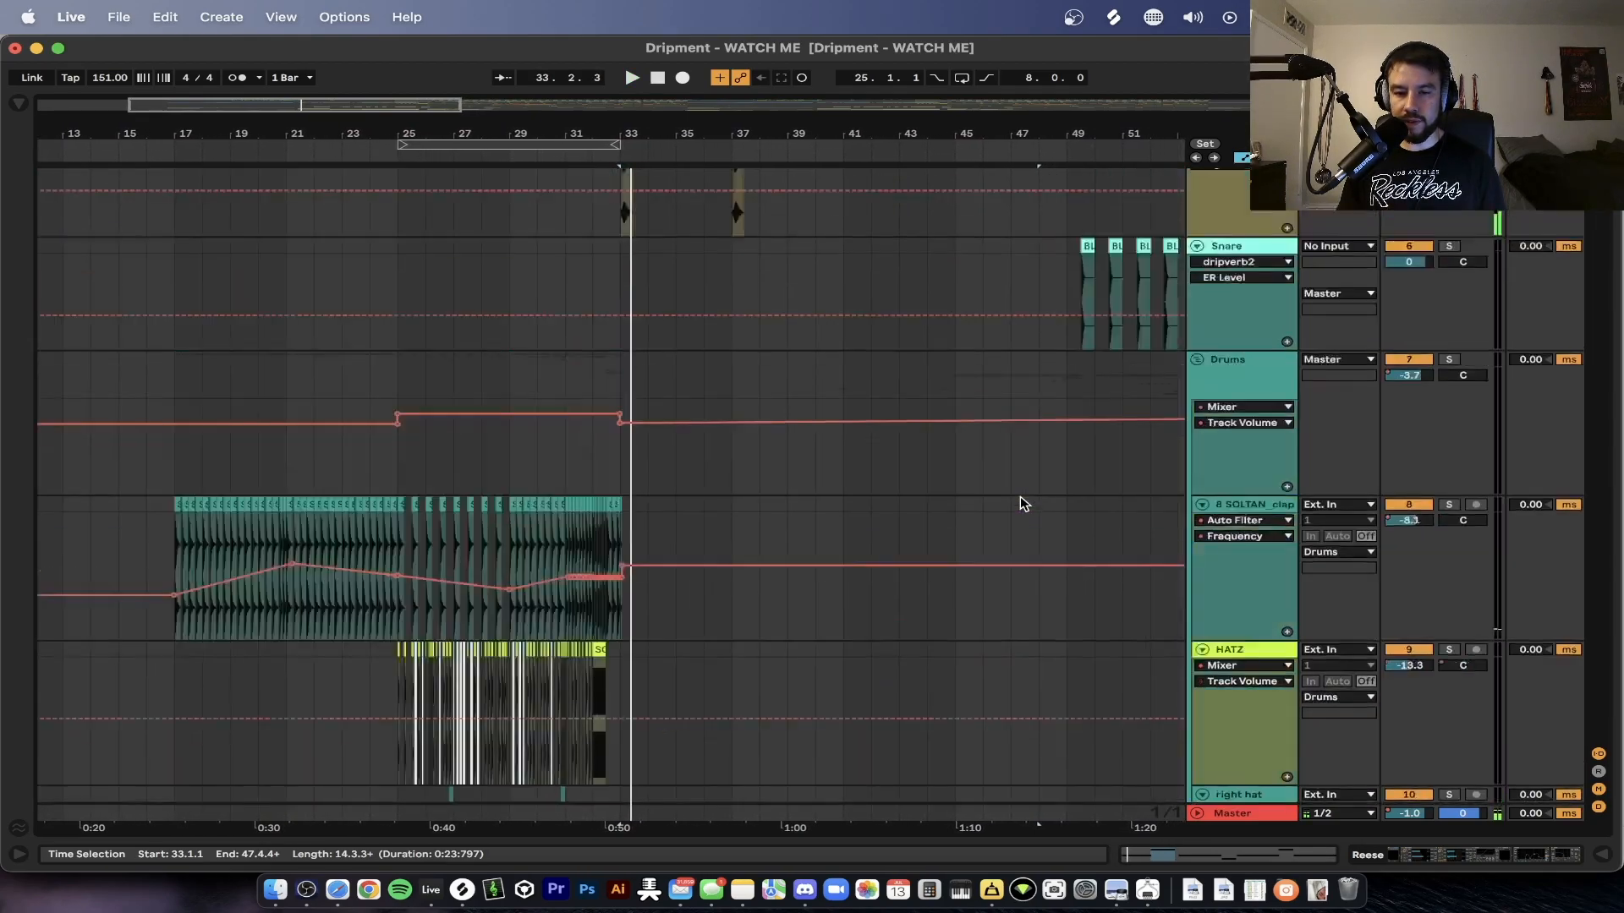
key("space")
scroll(942, 536, "up", 5)
left_click(698, 542)
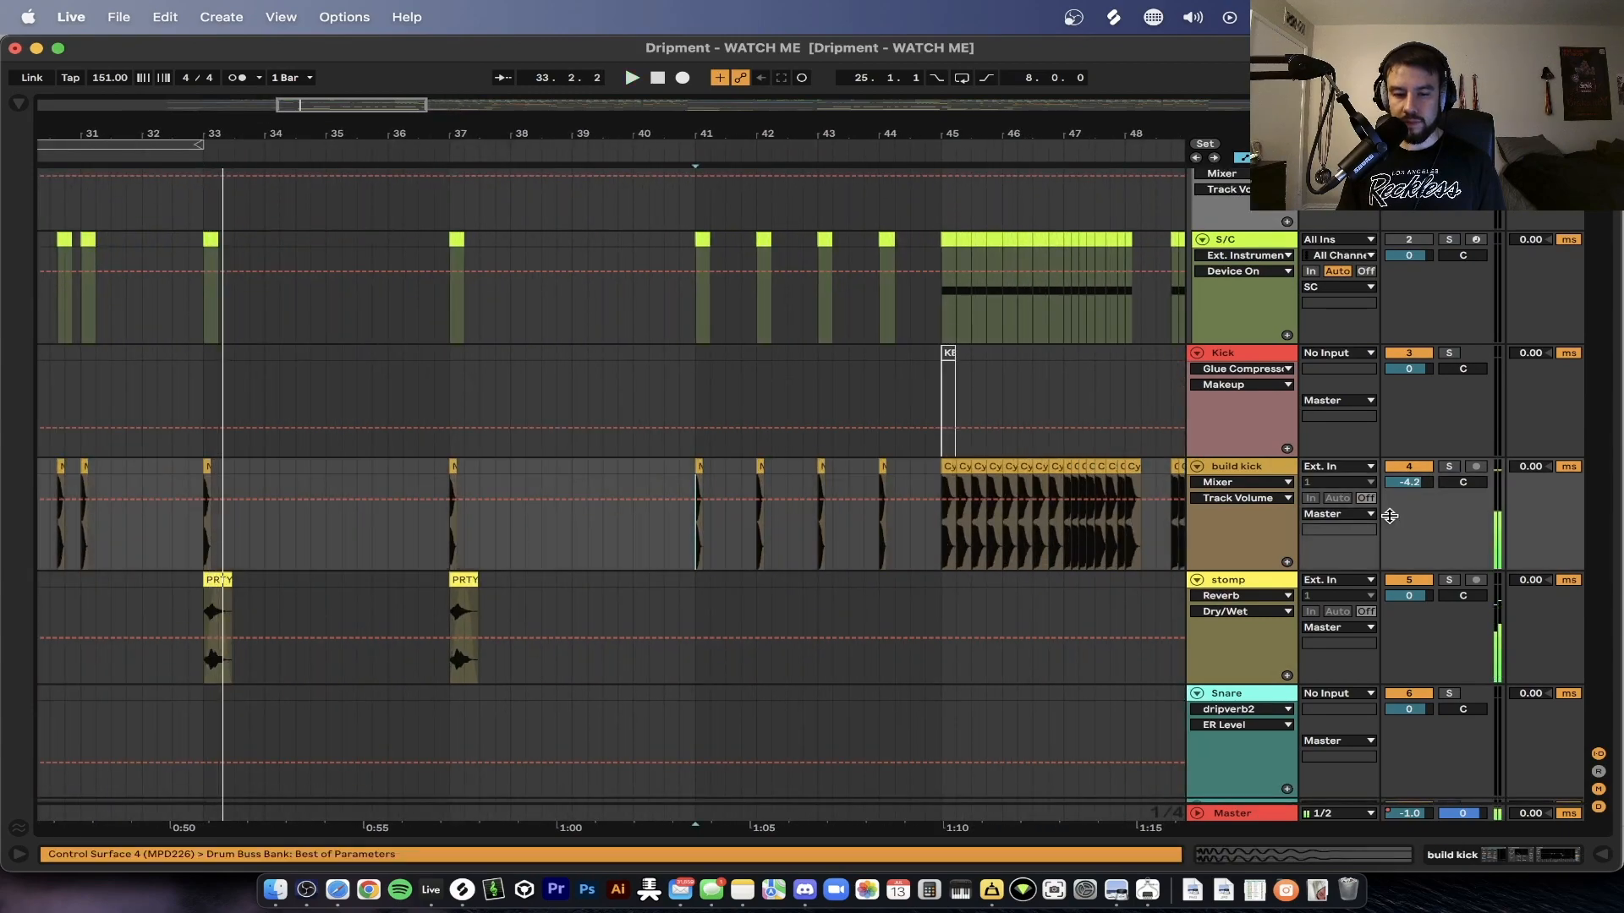
left_click(1448, 467)
key("space")
scroll(885, 536, "up", 5)
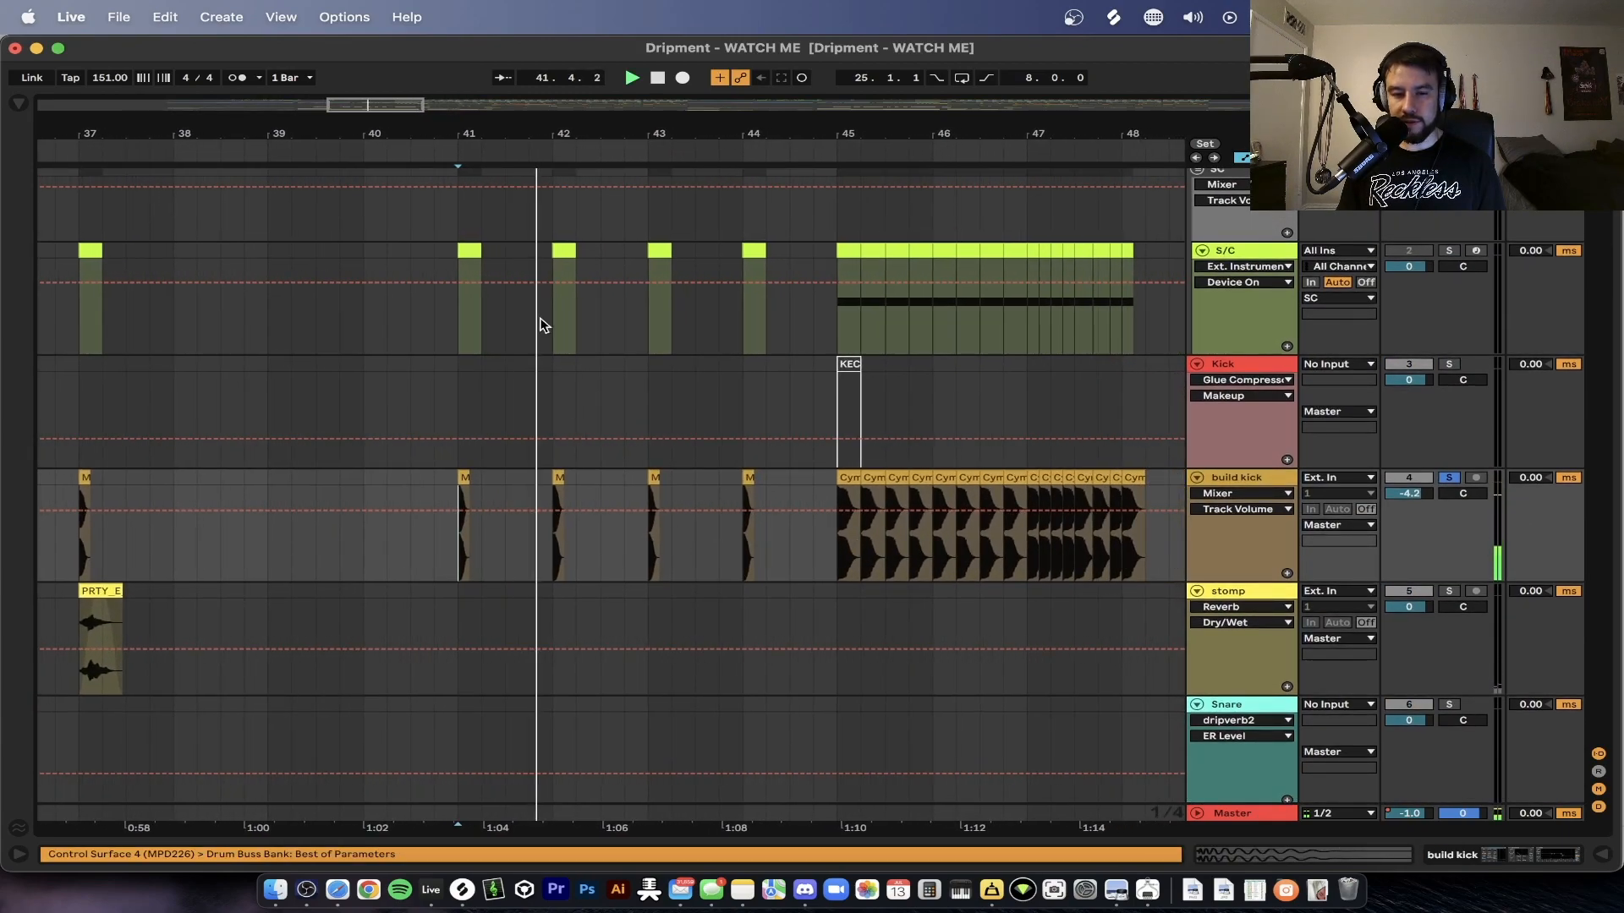
- Listen to the build kick track soloed, unsolo it to hear the mix, and select its clips from 47.3.1 to 48.1.1
scroll(804, 354, "up", 3)
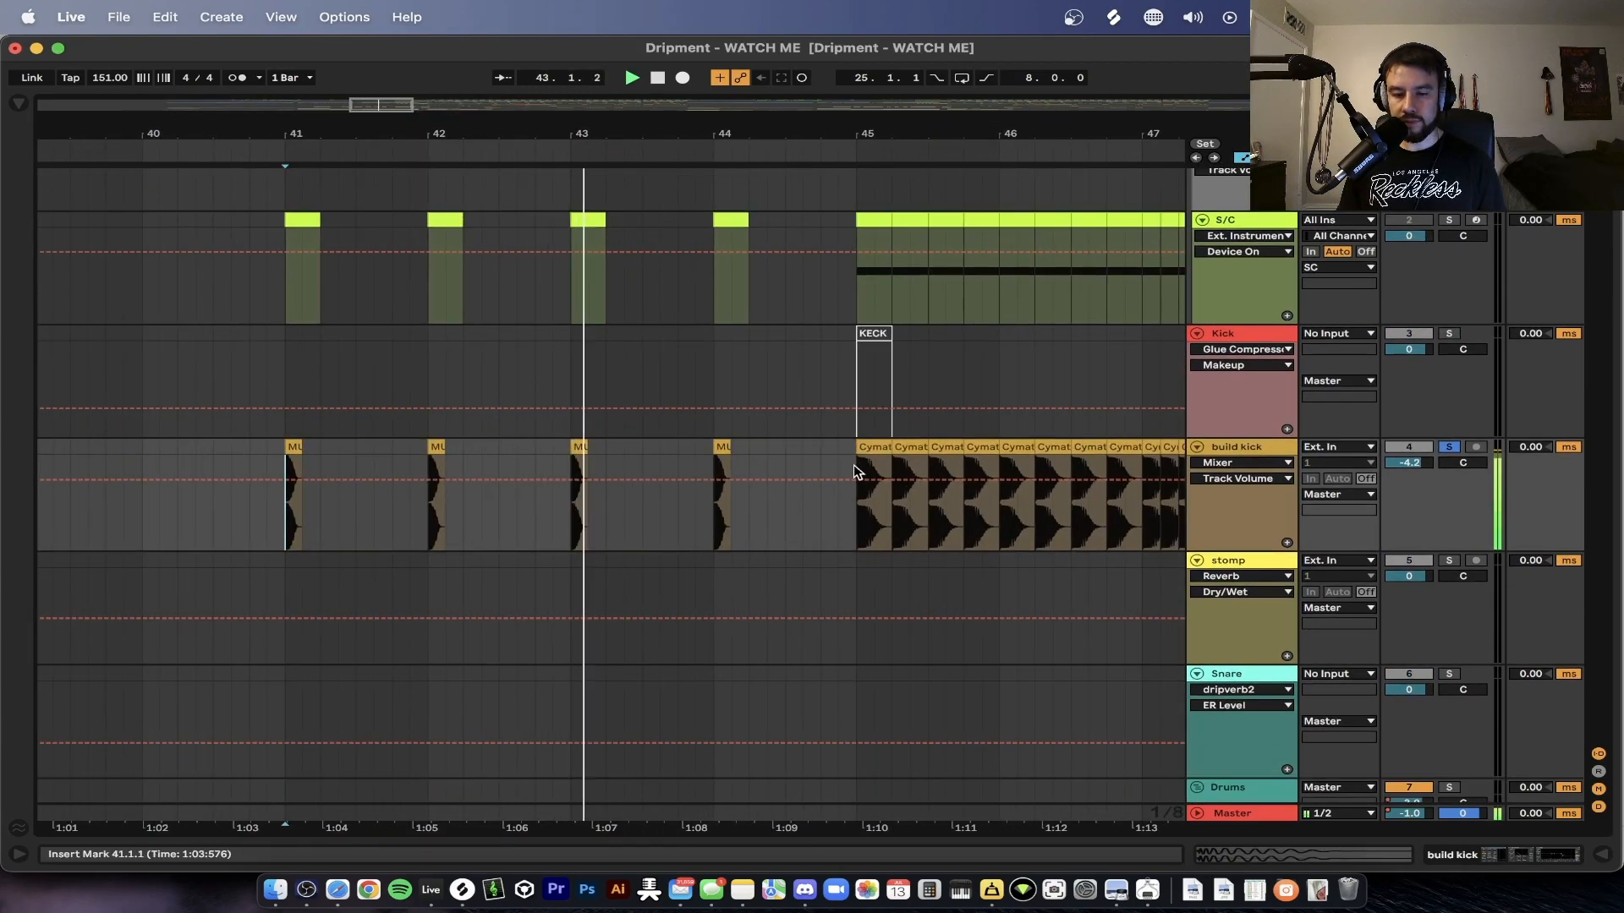
scroll(857, 472, "right", 3)
scroll(845, 530, "right", 5)
scroll(845, 529, "up", 1)
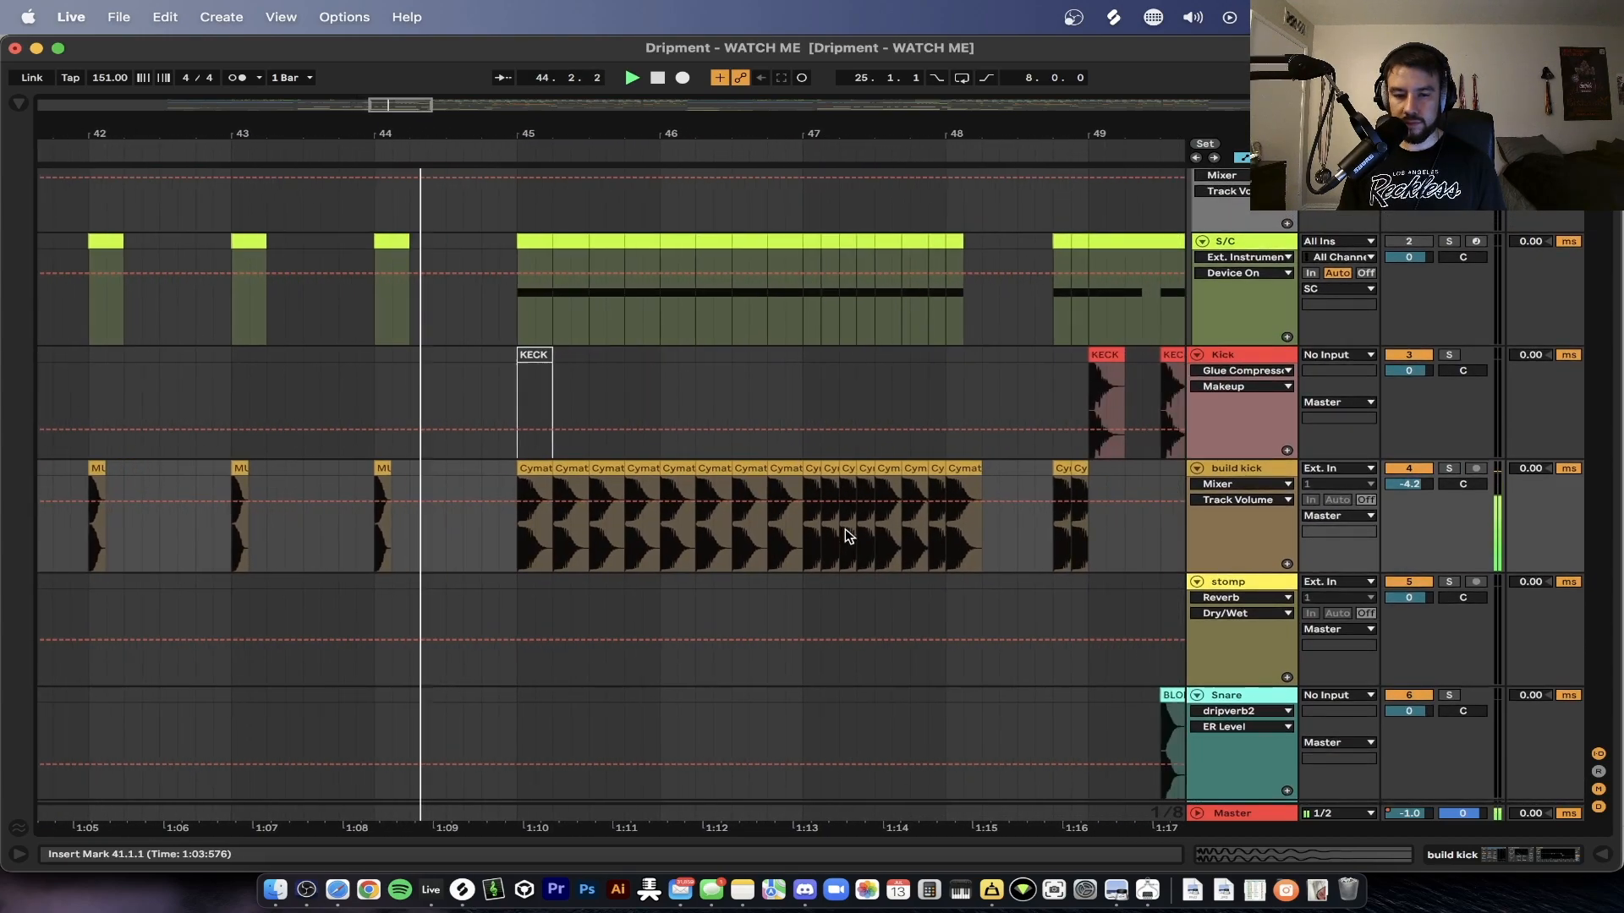
scroll(744, 577, "up", 2)
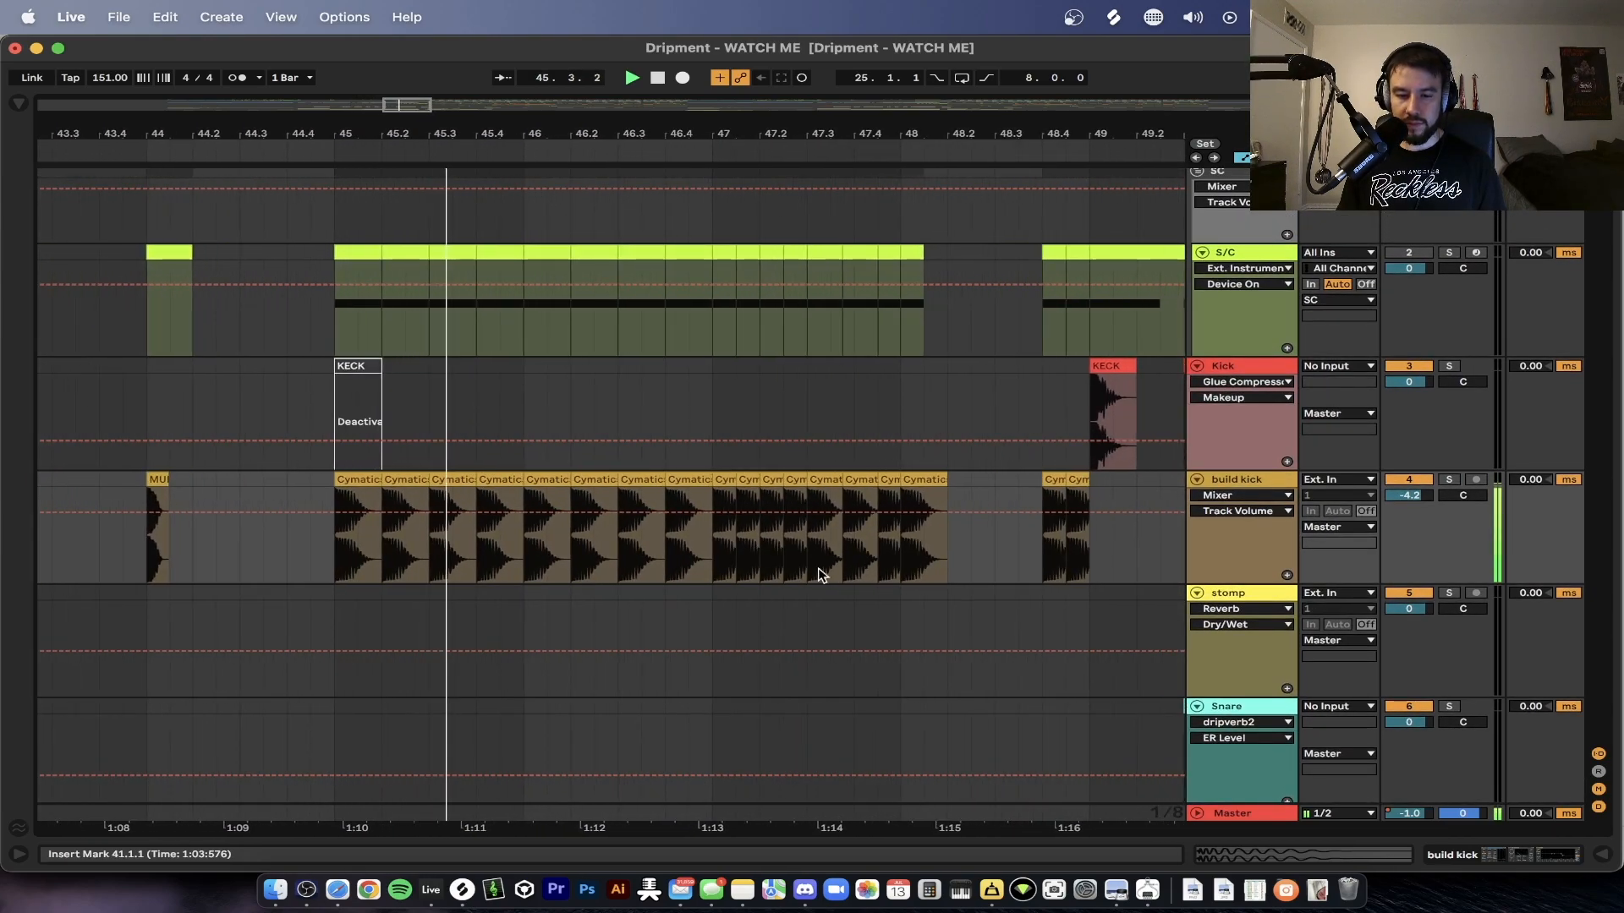
left_click_drag(821, 544, 877, 545)
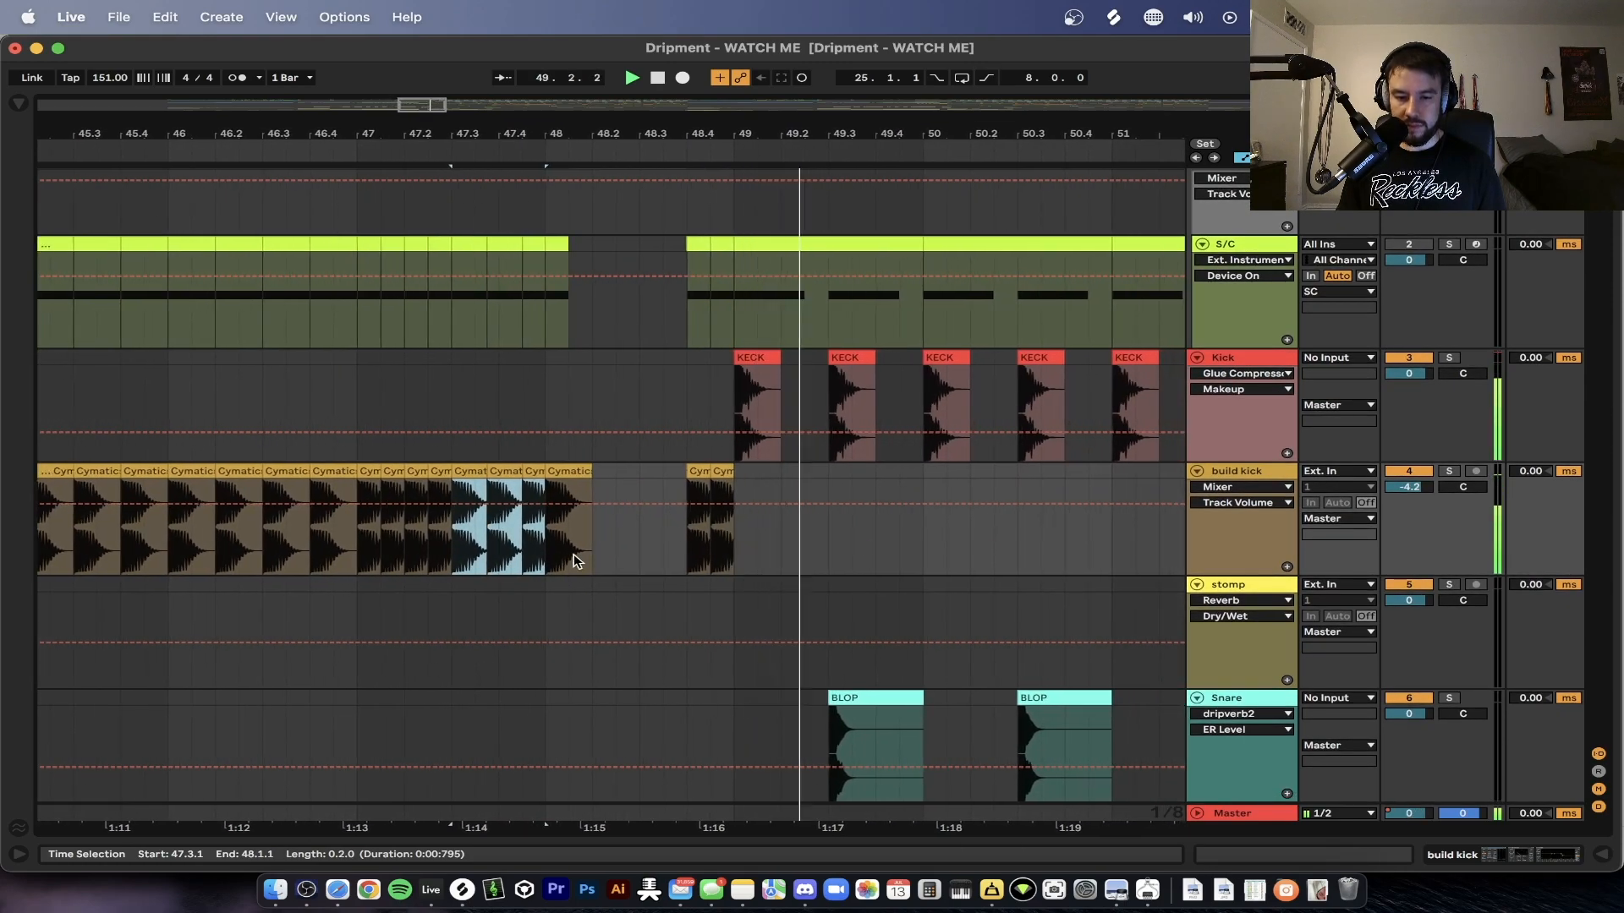
- Select the build kick range from 48.1.1 to 49.1.1, reselect only the clip at bar 48, and play from it
scroll(558, 560, "up", 3)
key("space")
left_click_drag(544, 559, 761, 556)
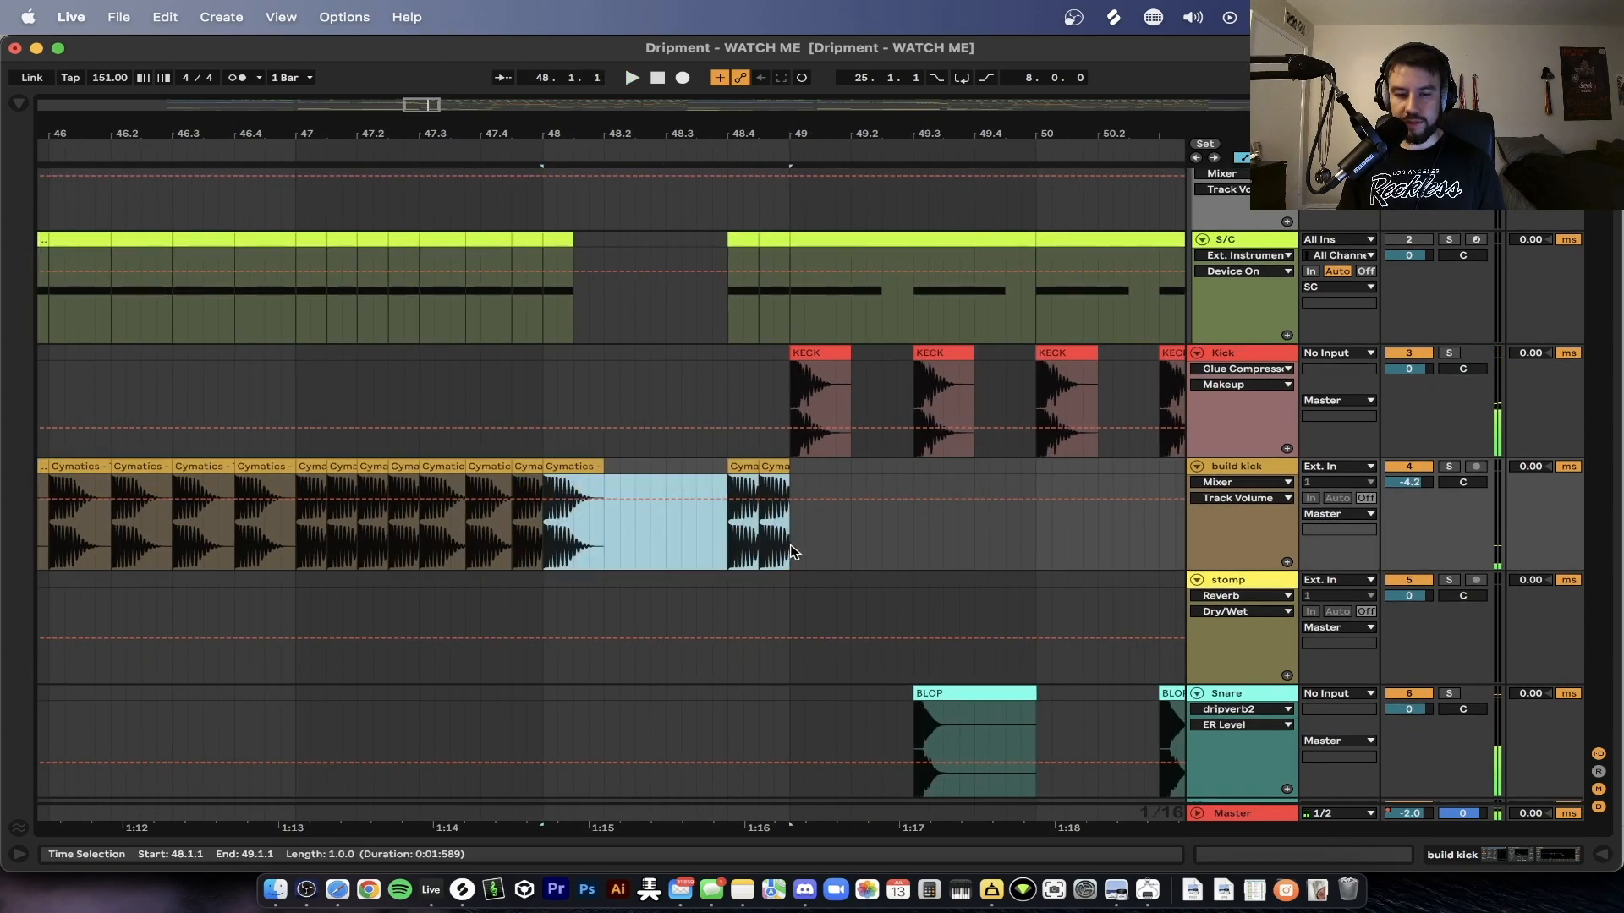
left_click(559, 468)
key("space")
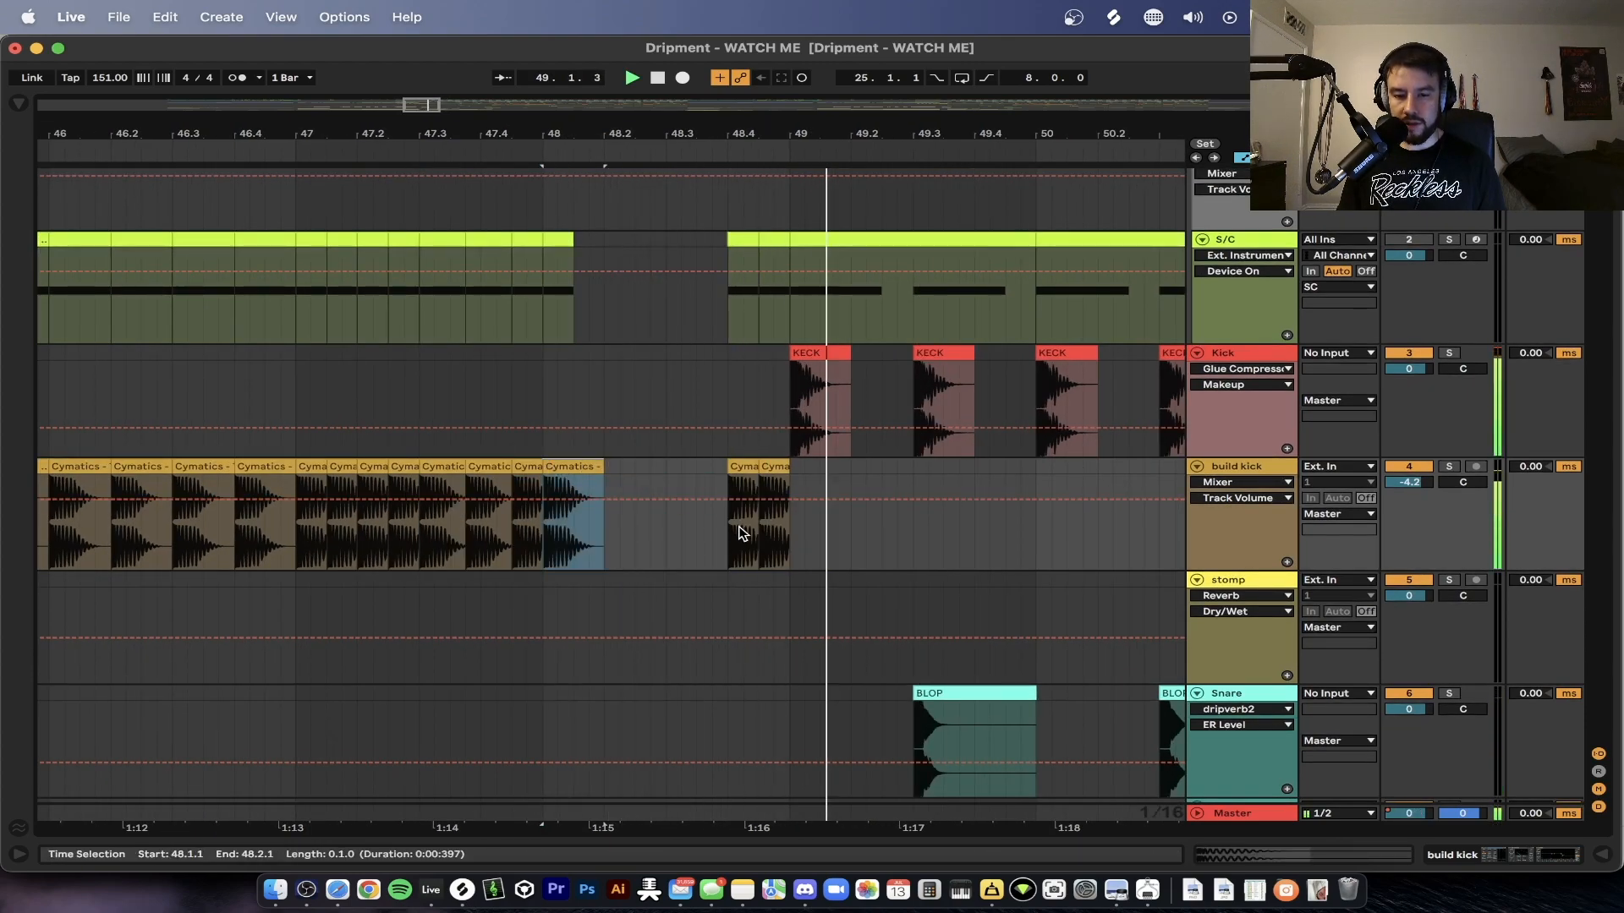
- Select the Kick track's clip at bar 49 and listen to the drop's kick and snare pattern through bar 58
left_click(674, 351)
scroll(673, 352, "down", 5)
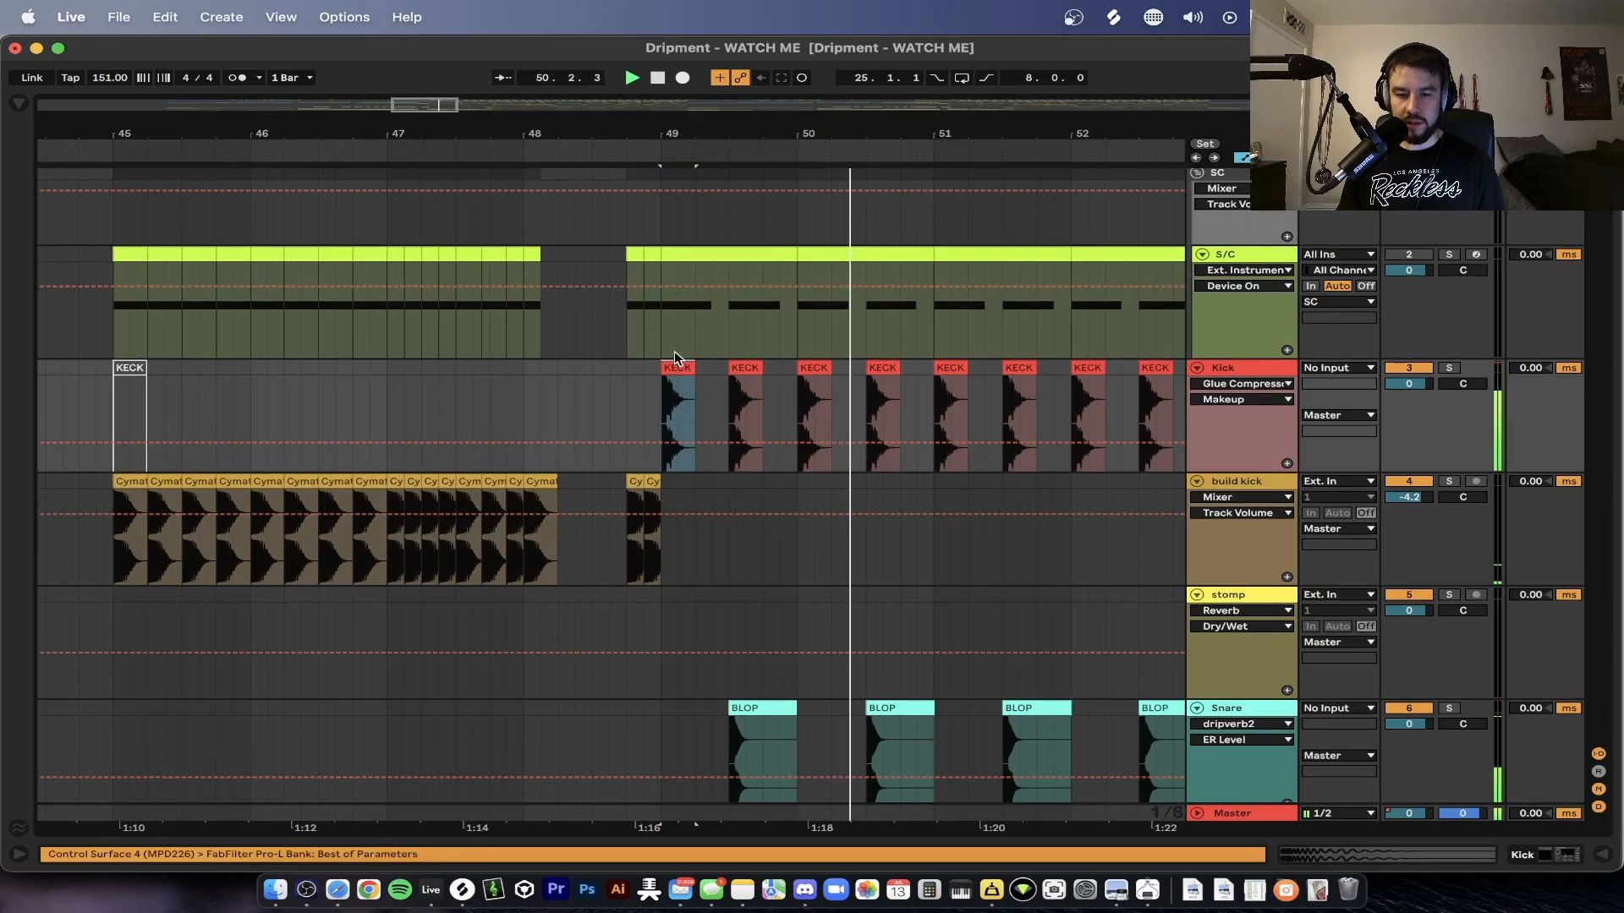
scroll(674, 352, "down", 3)
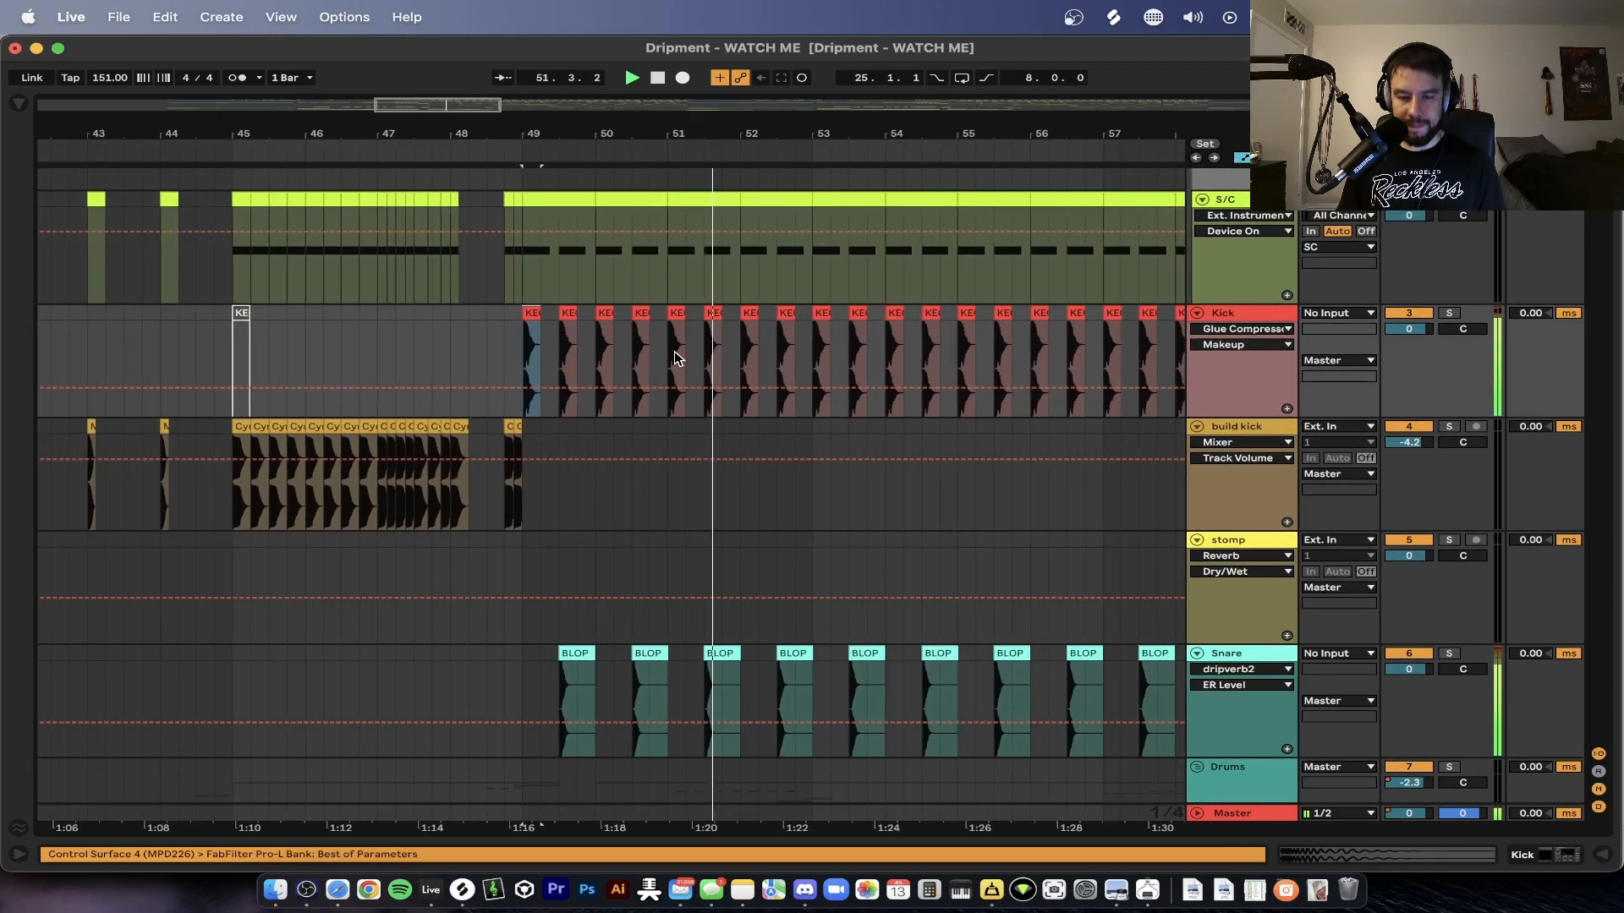
scroll(674, 352, "left", 5)
scroll(674, 352, "down", 3)
scroll(673, 350, "right", 3)
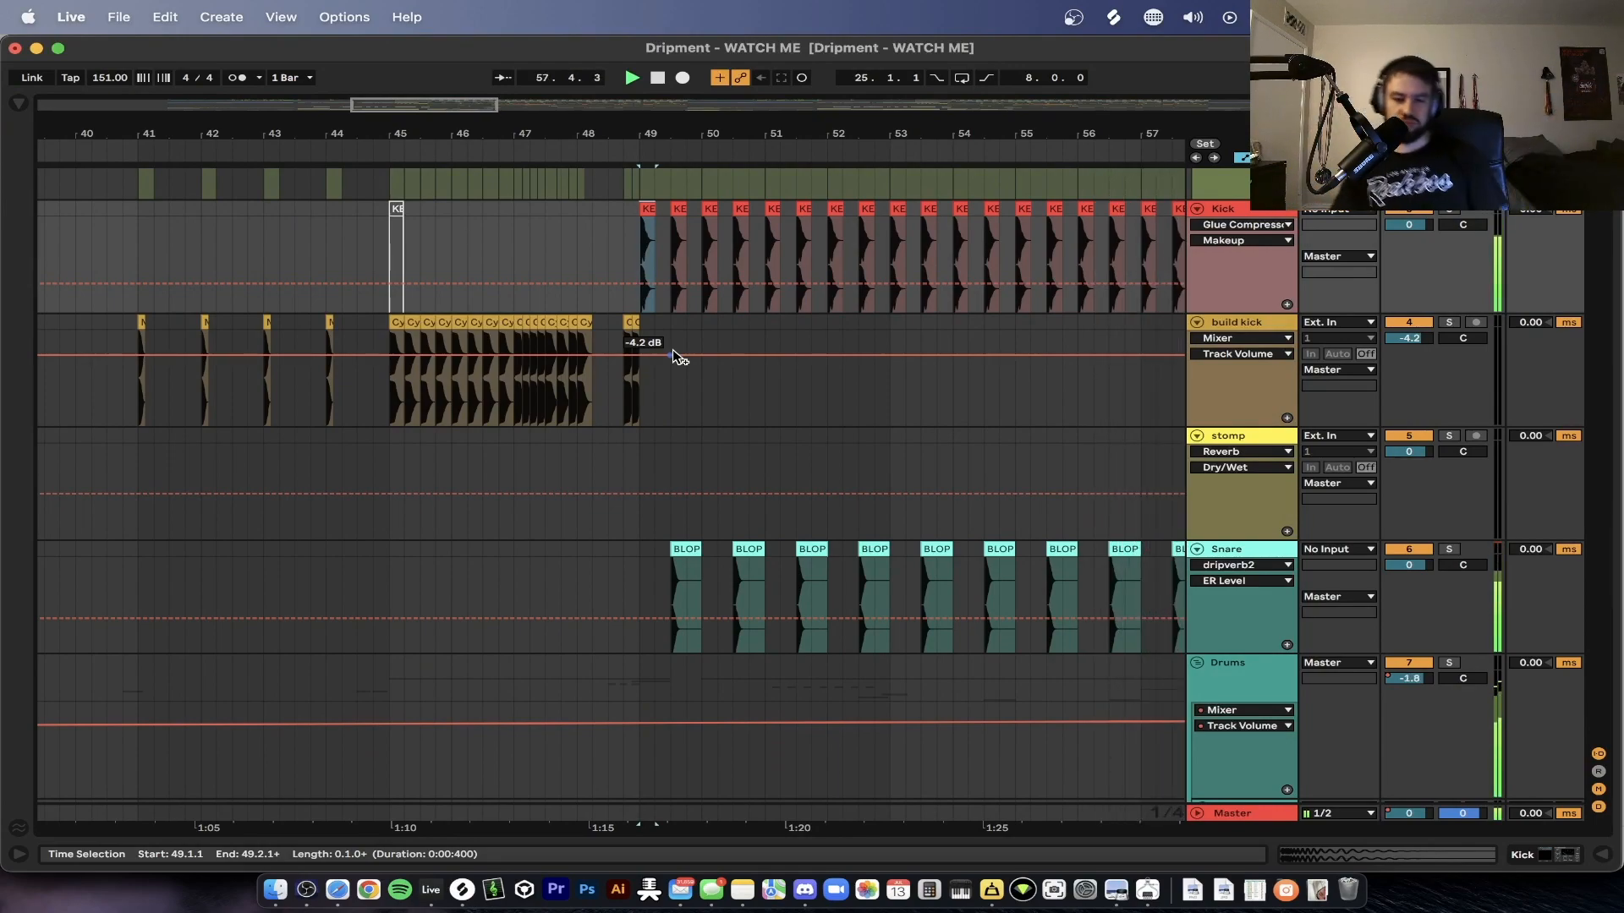
scroll(674, 353, "right", 3)
scroll(674, 353, "down", 5)
key("space")
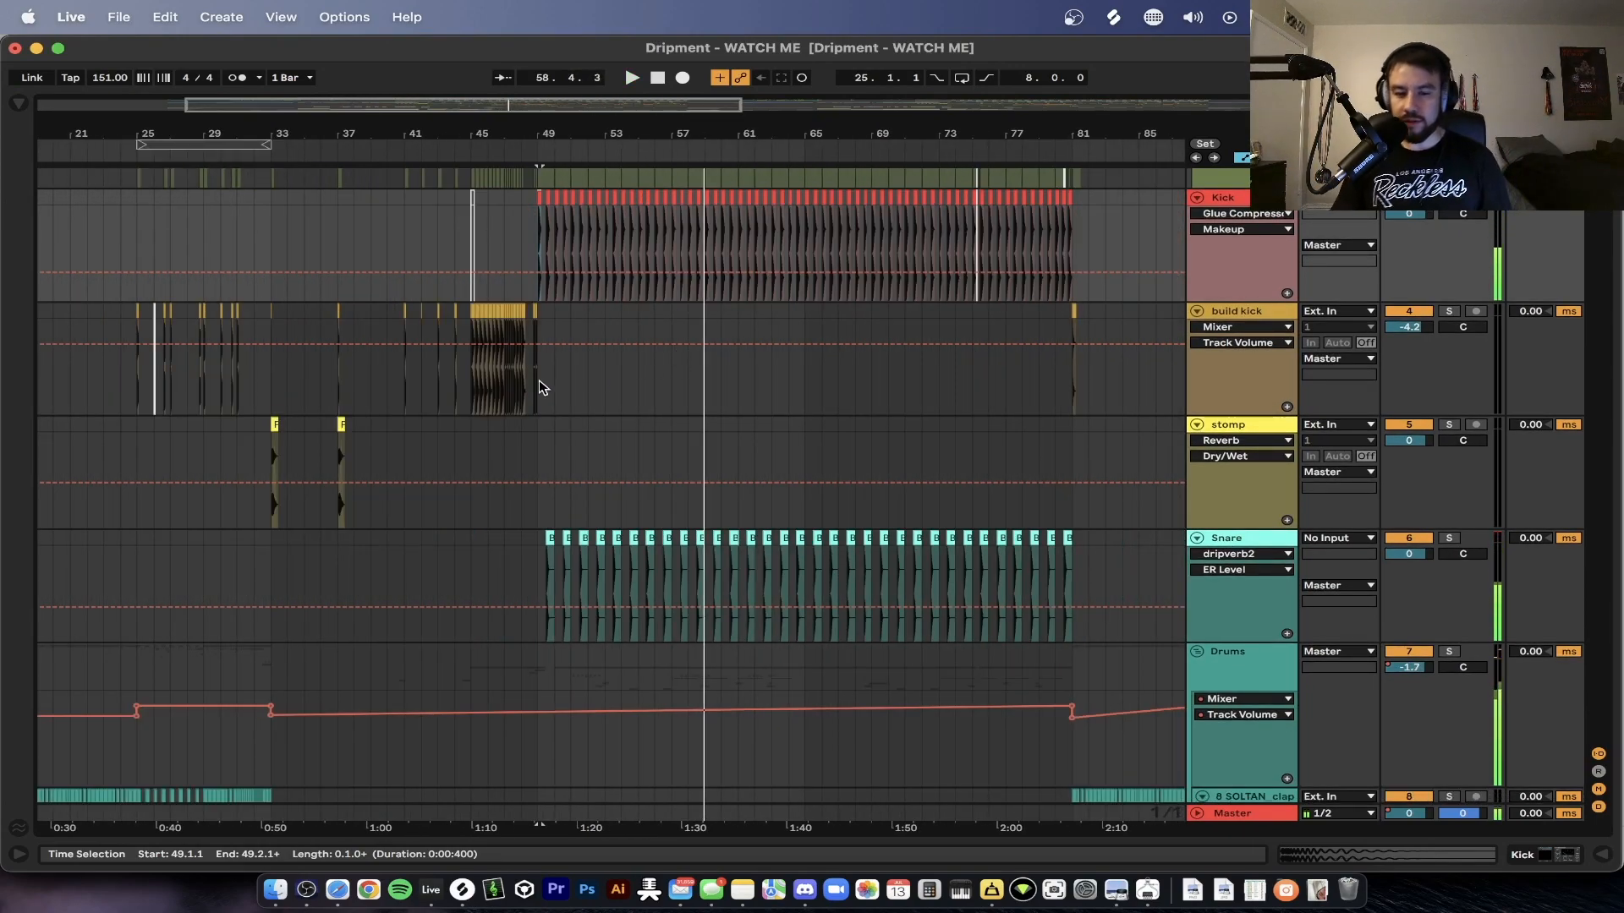
- Place the insert marker at bar 25 on the HATZ track and play the arrangement from there
scroll(518, 387, "down", 3)
scroll(518, 388, "up", 4)
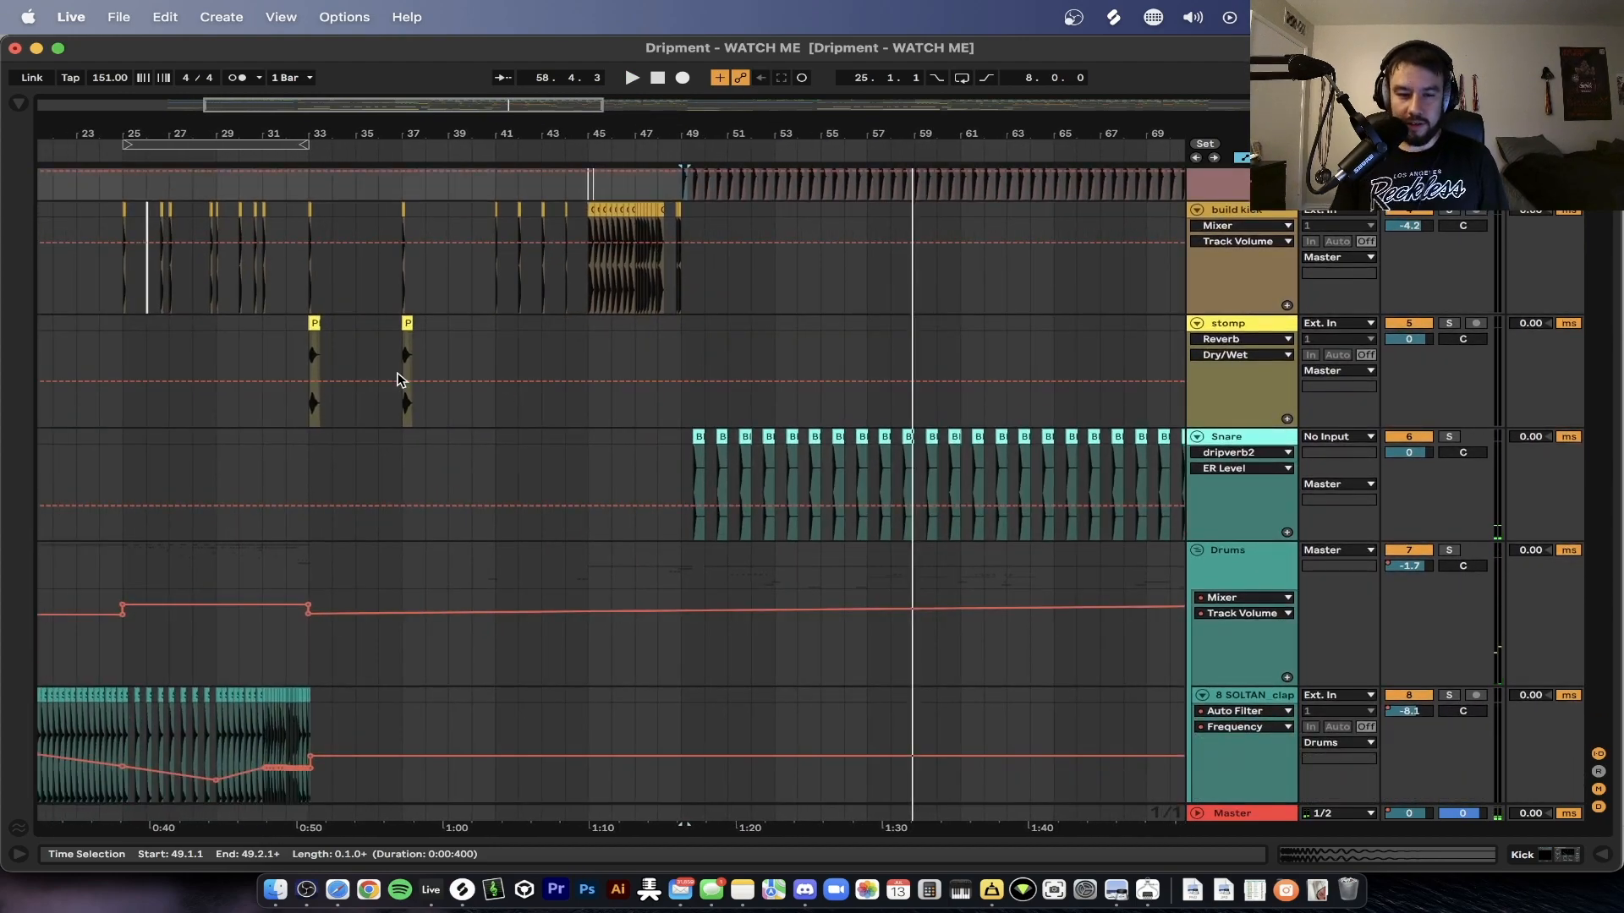
scroll(398, 379, "down", 5)
scroll(398, 379, "left", 6)
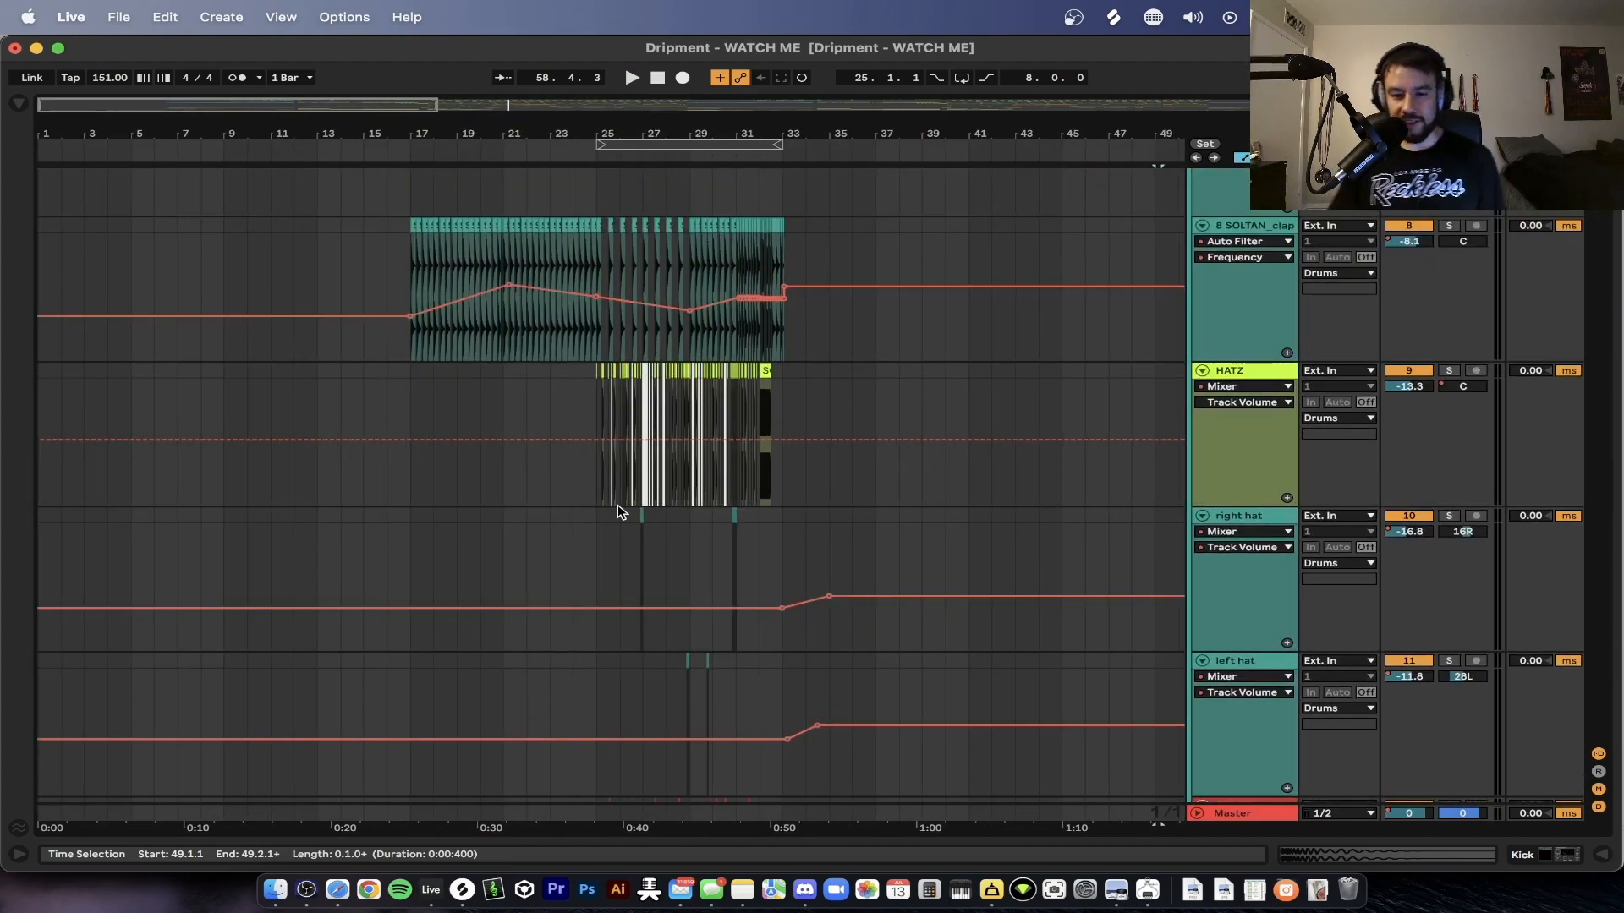
scroll(621, 512, "up", 4)
left_click(585, 413)
key("space")
scroll(755, 266, "right", 3)
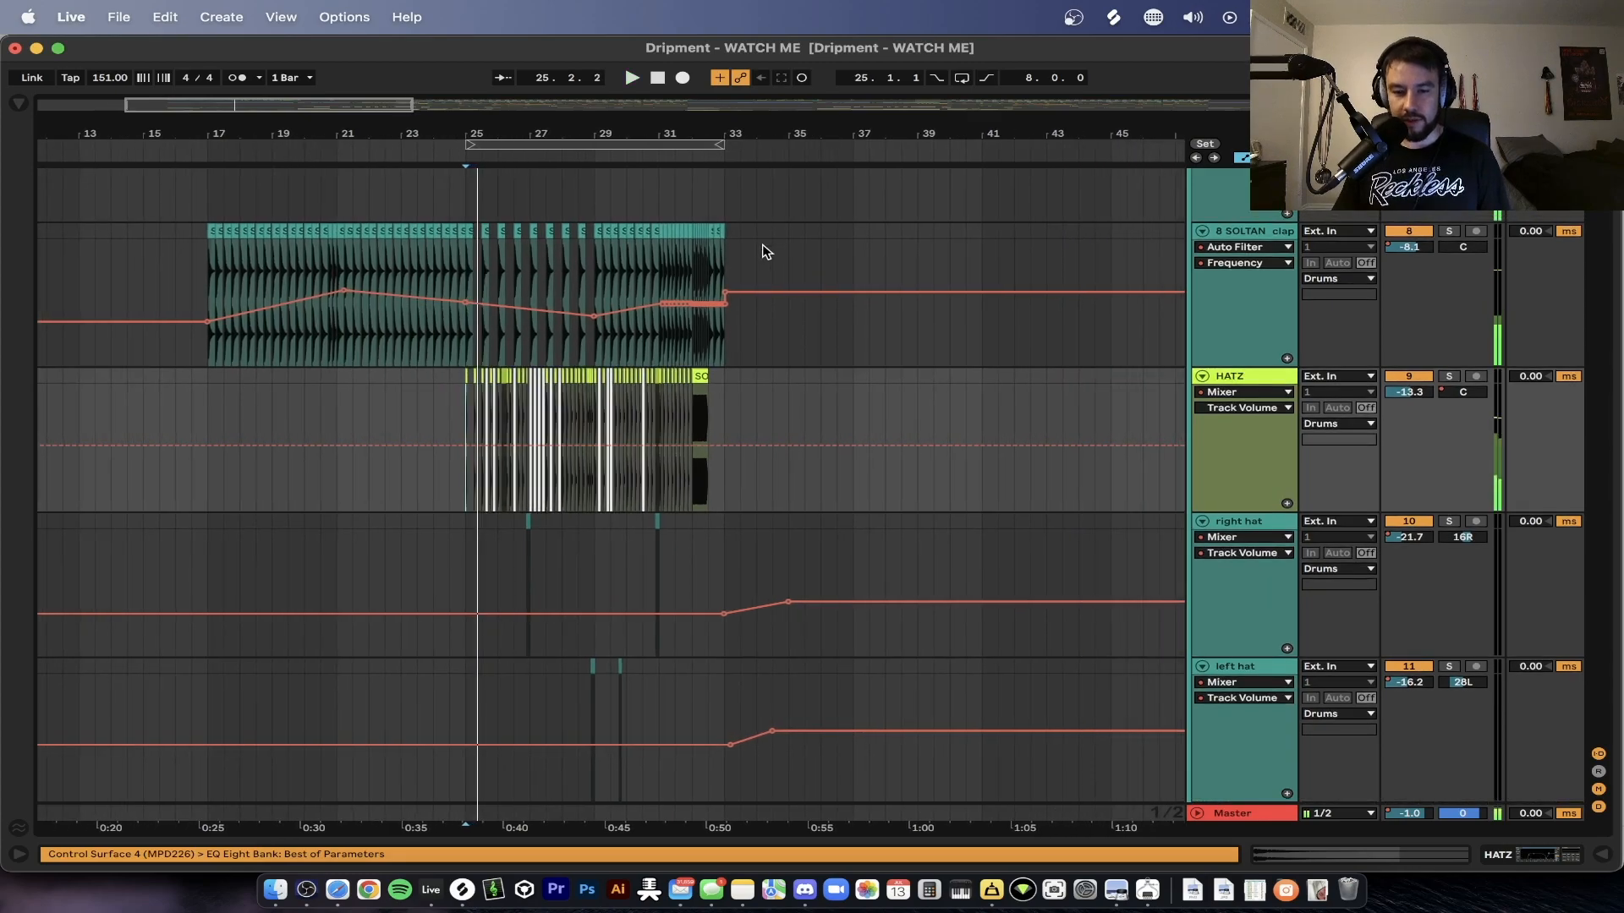
- Place the insert marker just after bar 46 on the stomp track and listen to the mix
scroll(641, 344, "up", 5)
scroll(641, 344, "right", 5)
left_click(798, 307)
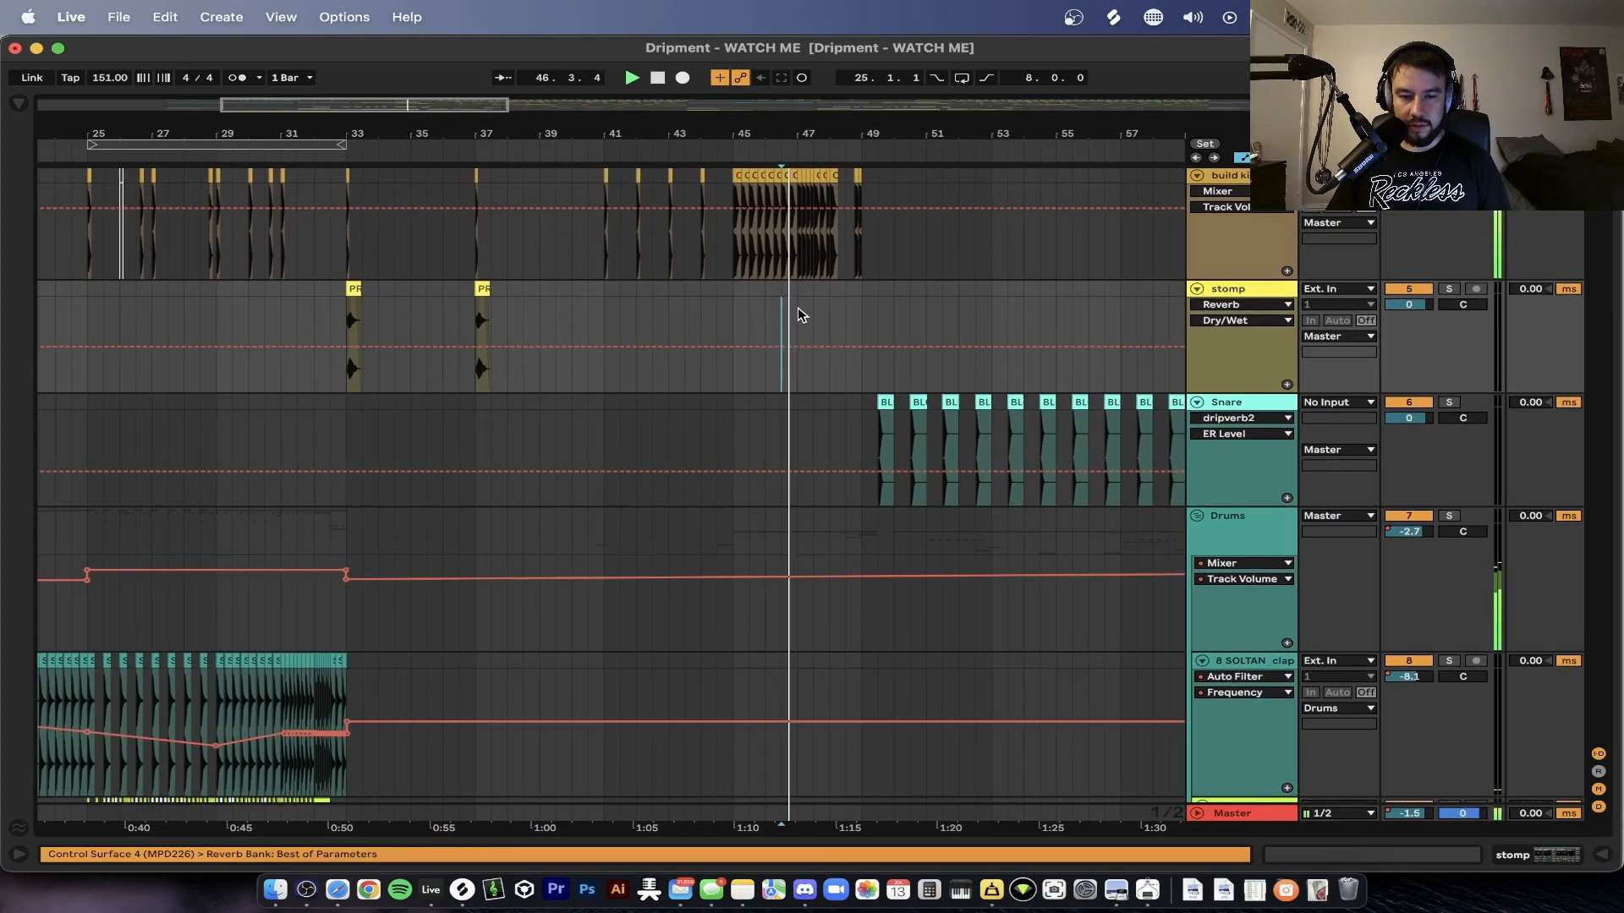
scroll(798, 307, "down", 10)
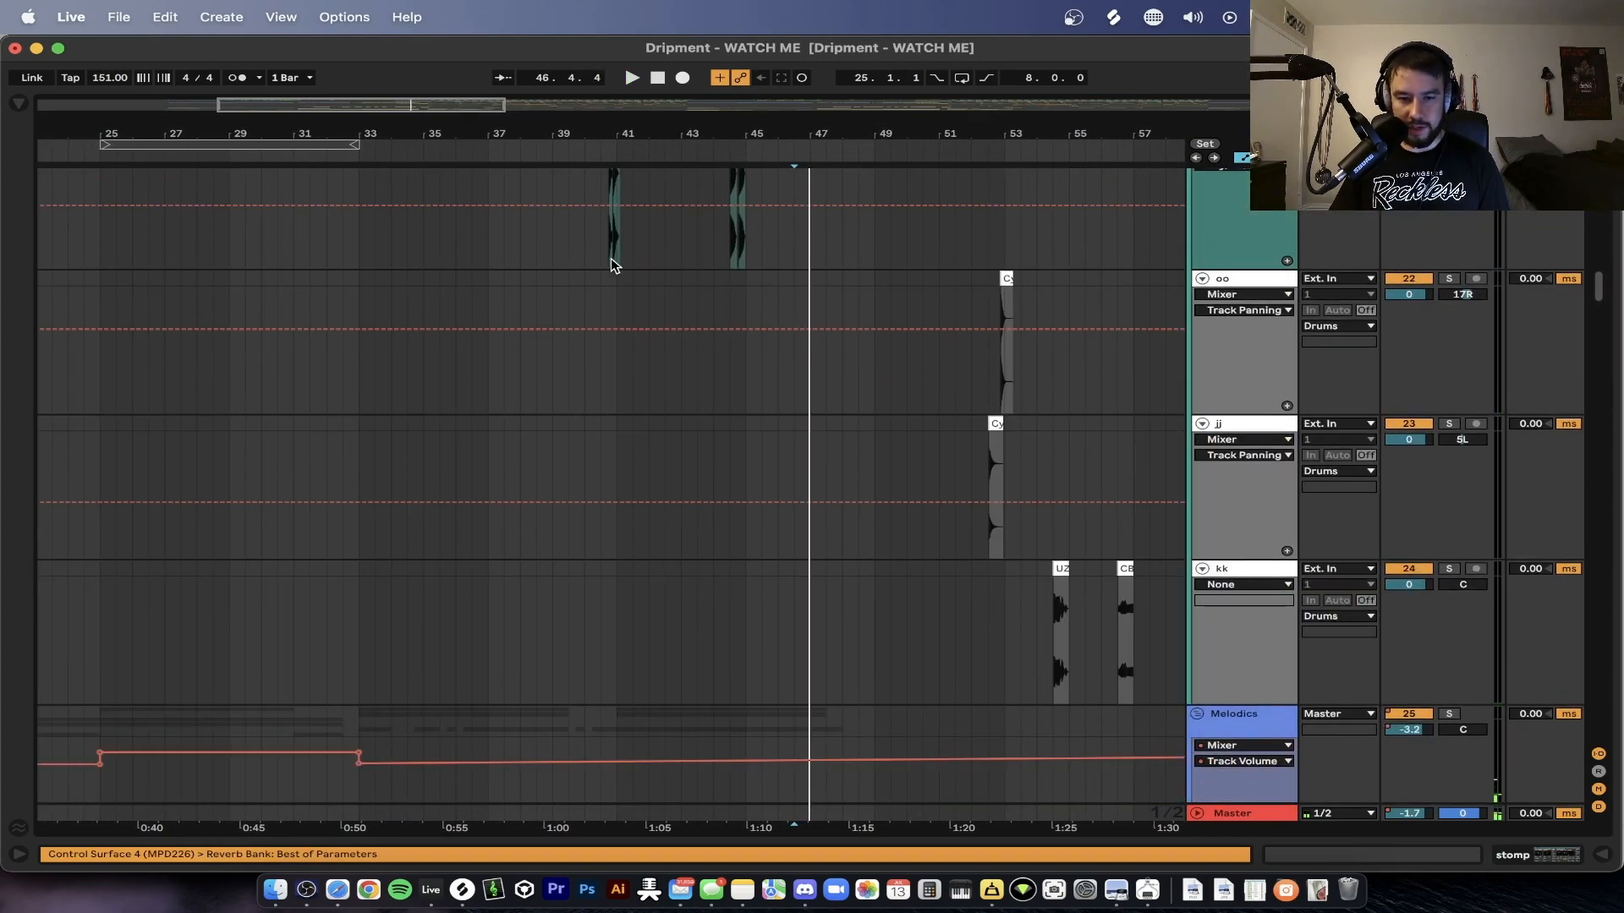
- Place the insert marker at 40.2.1 on the tom fills track and play the fill before bar 41 in the mix
left_click(612, 261)
scroll(613, 261, "up", 3)
key("space")
left_click(566, 249)
key("space")
key("space")
scroll(567, 249, "up", 5)
scroll(614, 436, "up", 4)
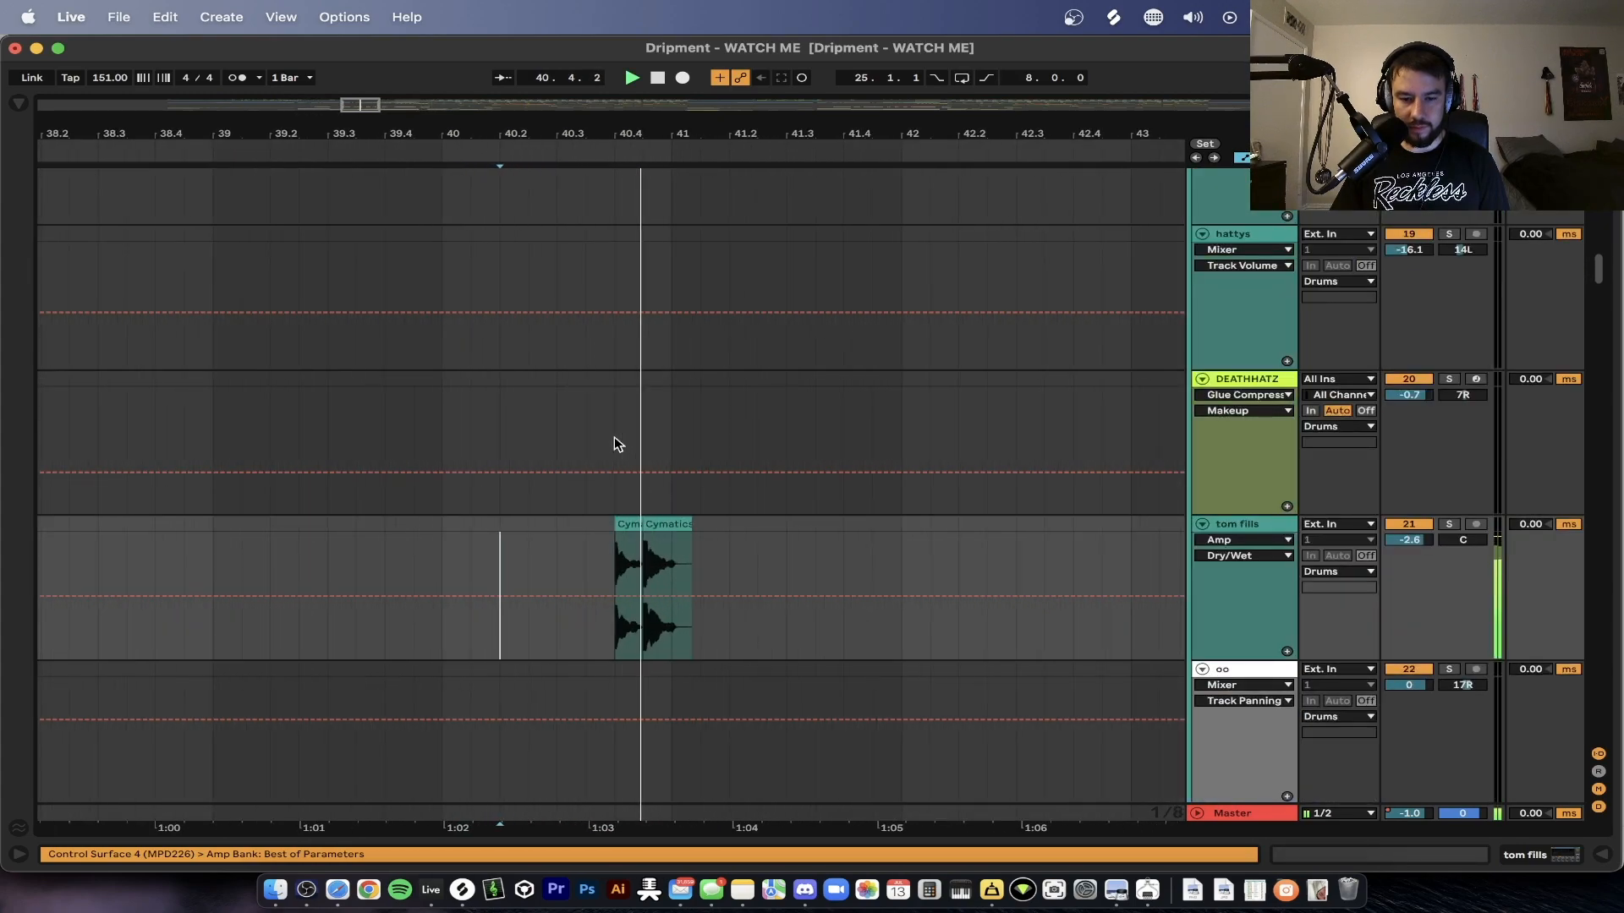
- Solo the tom fills track, play it from 40.2.1, unsolo it, and replay the passage in the full mix
scroll(718, 430, "down", 3)
key("space")
key("space")
key("space")
left_click(1449, 428)
key("space")
scroll(751, 458, "down", 5)
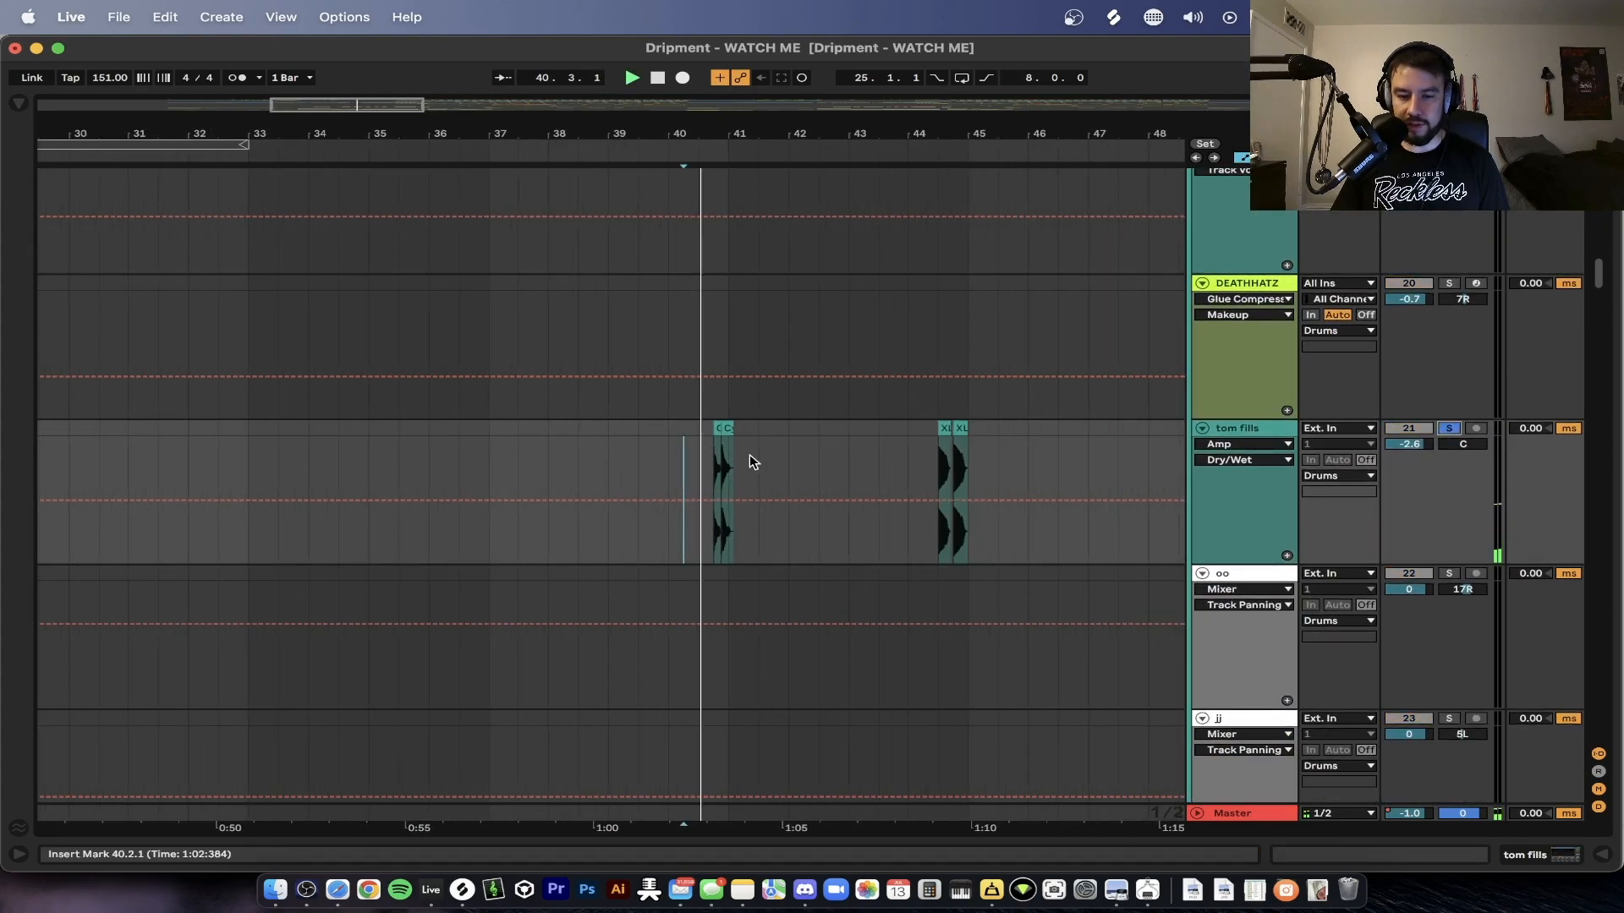
key("space")
key("space")
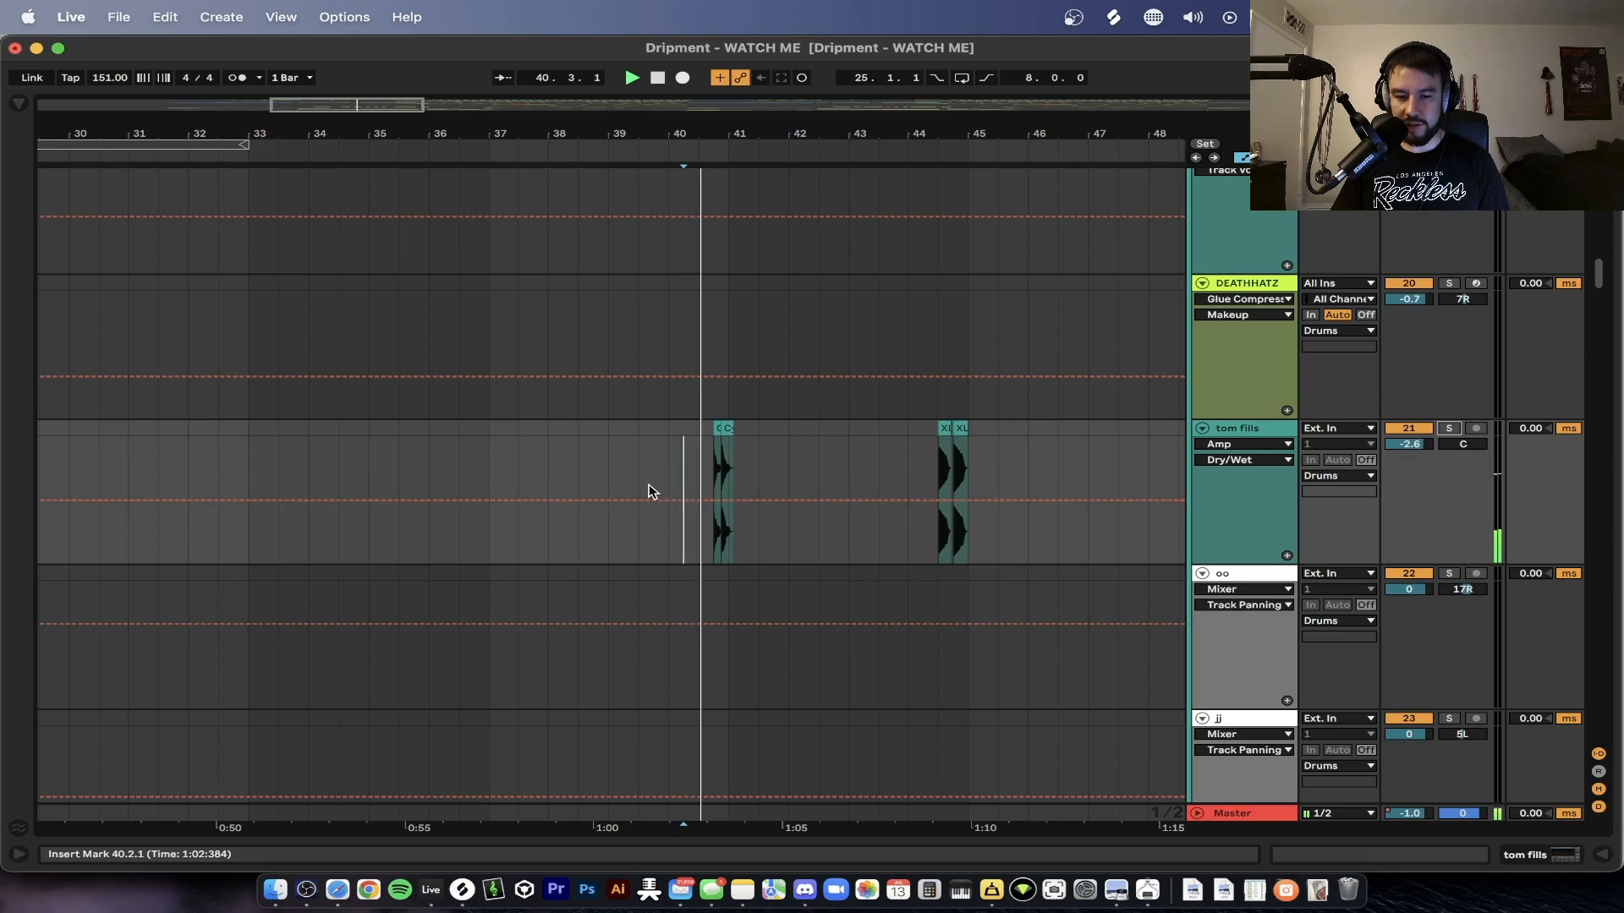
- Place the insert marker at 44.3.1 on the tom fills track and listen to the second fill up to bar 46
scroll(707, 472, "up", 2)
left_click_drag(733, 467, 751, 468)
key("space")
left_click(981, 468)
key("space")
key("space")
scroll(983, 467, "right", 2)
scroll(986, 471, "up", 5)
scroll(793, 461, "down", 5)
scroll(794, 465, "down", 2)
scroll(1172, 458, "right", 2)
scroll(765, 477, "down", 10)
key("space")
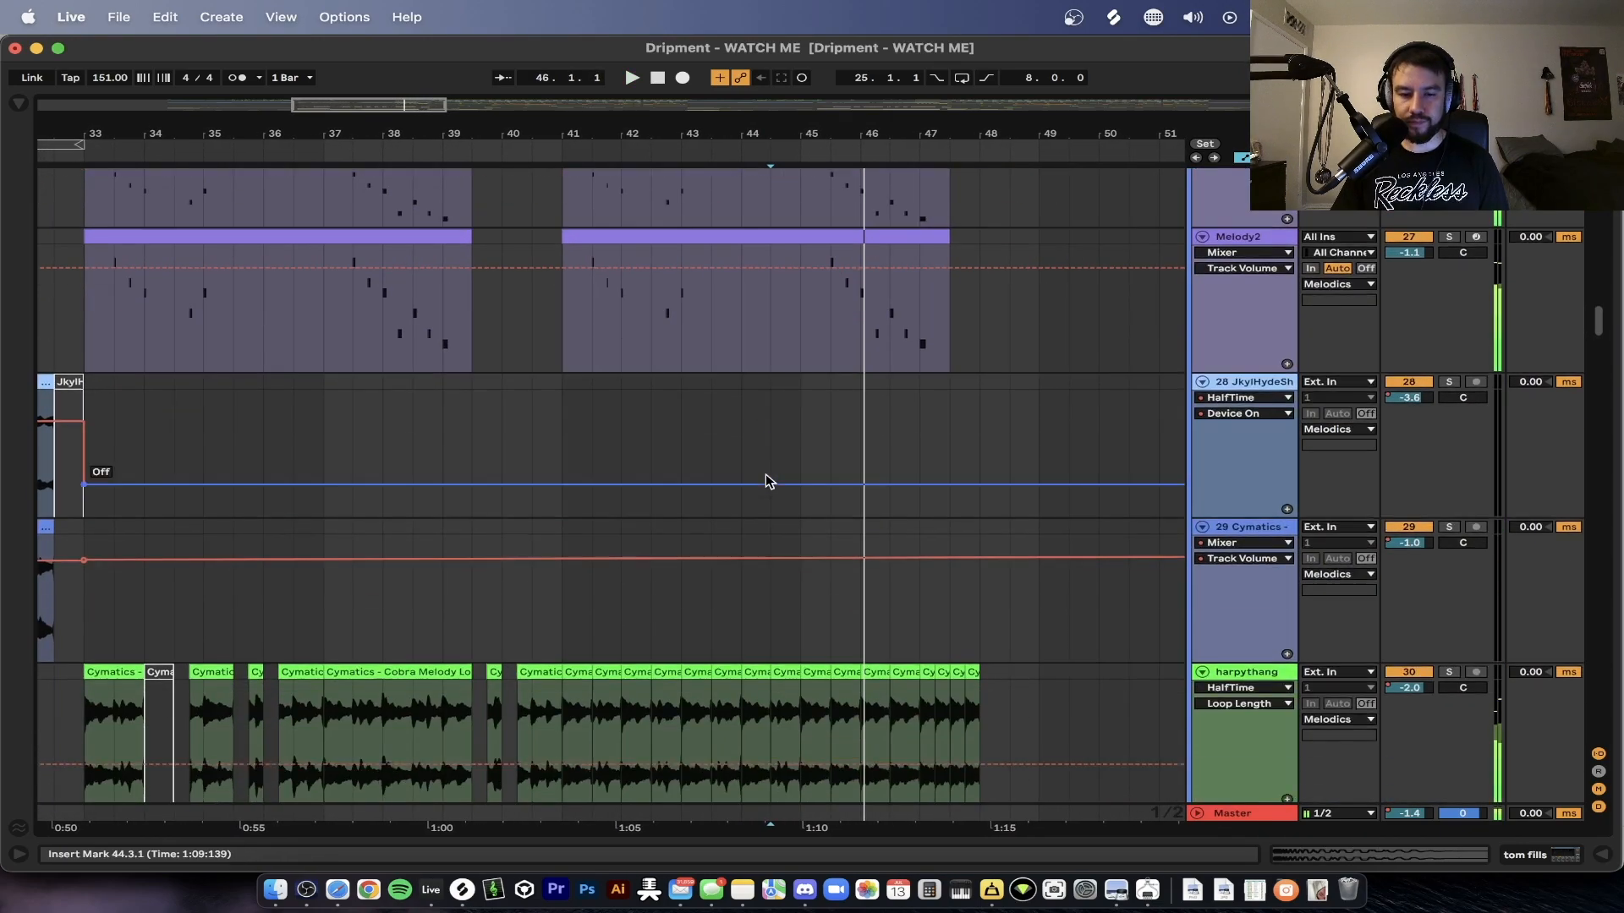
- Place the insert marker at bar 33 on the harpythang track, play it soloed, and unsolo it
scroll(767, 473, "up", 5)
scroll(766, 474, "left", 2)
scroll(482, 397, "down", 2)
scroll(583, 386, "down", 8)
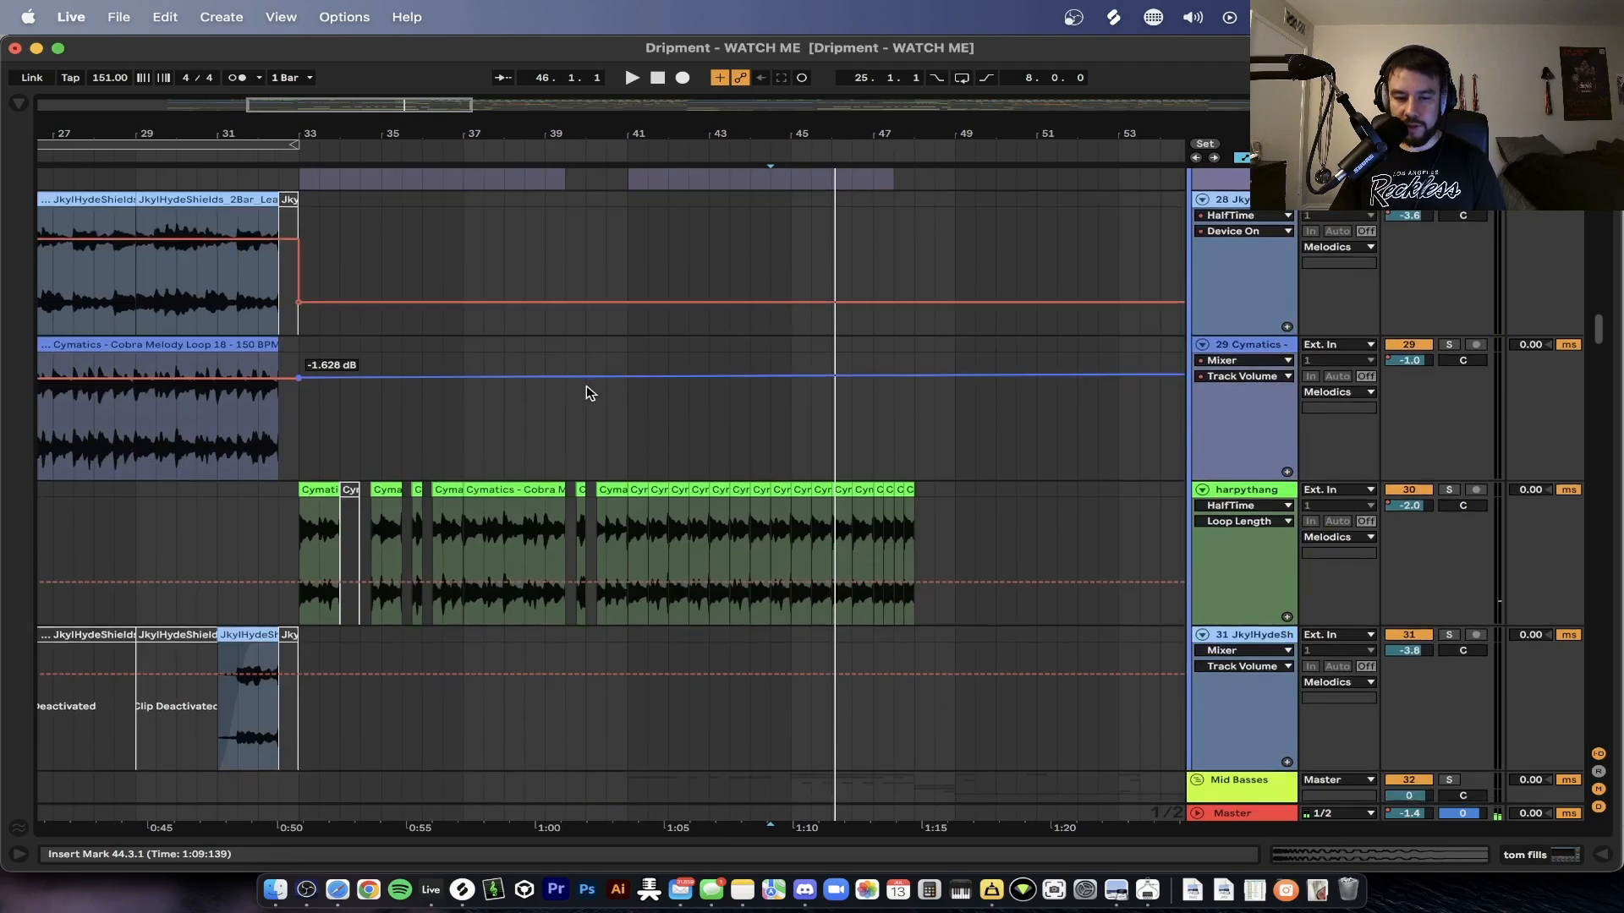
scroll(586, 386, "down", 3)
left_click(300, 406)
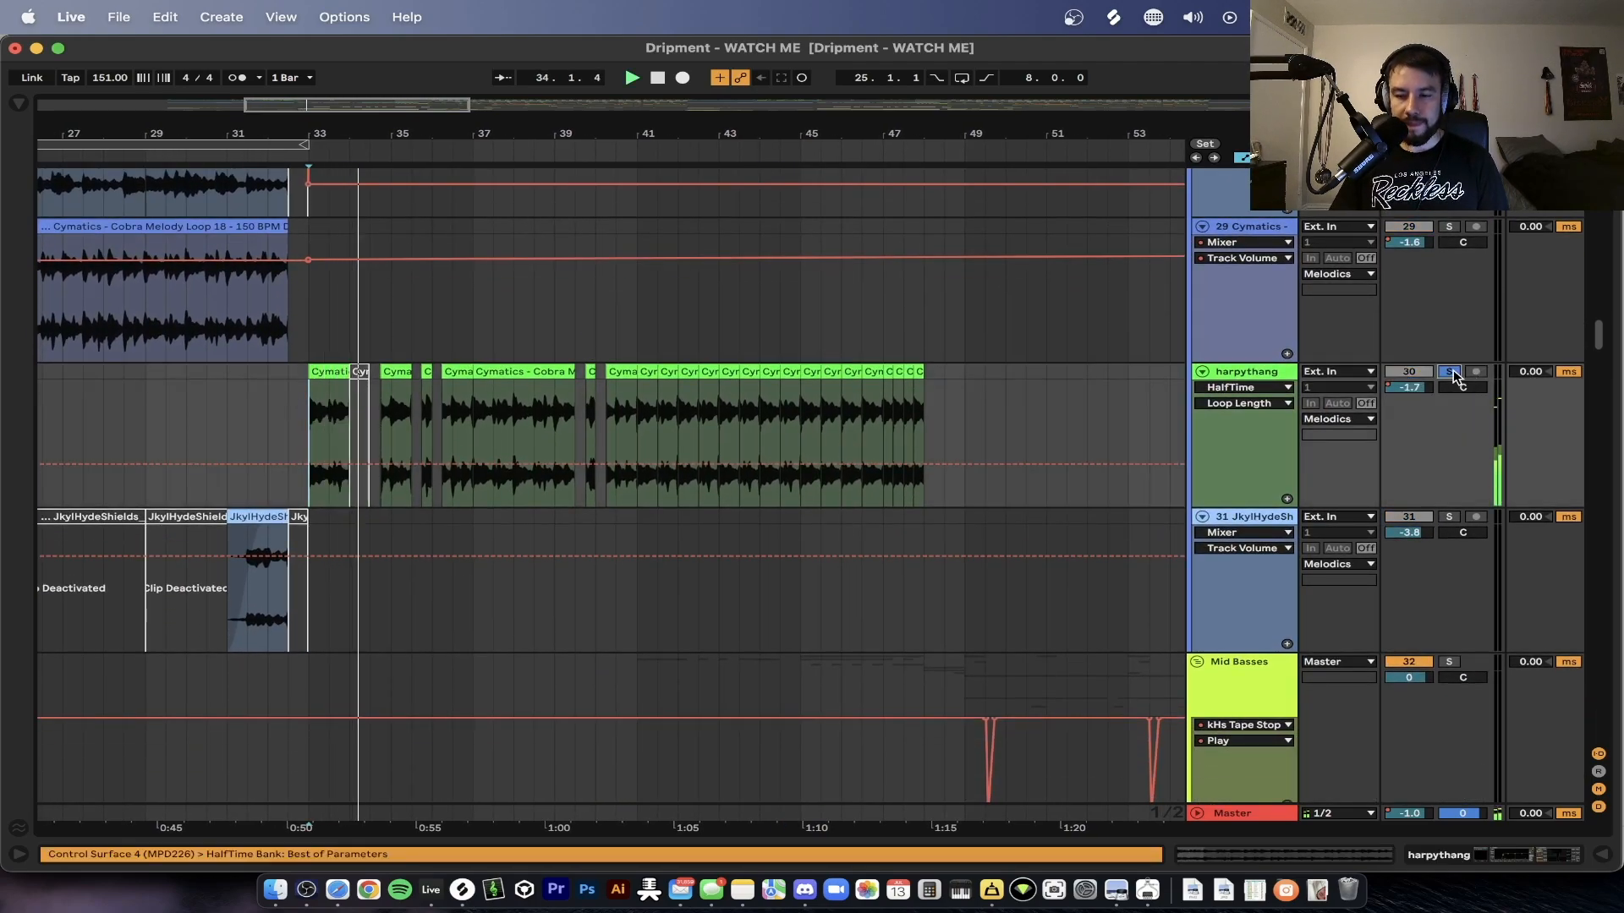
left_click(1453, 372)
- Place the insert marker at 31.3.1 on the harpythang track and listen to the melody transition through bar 36
left_click(247, 417)
scroll(246, 417, "up", 1)
scroll(243, 416, "up", 2)
scroll(413, 466, "left", 3)
scroll(413, 467, "up", 2)
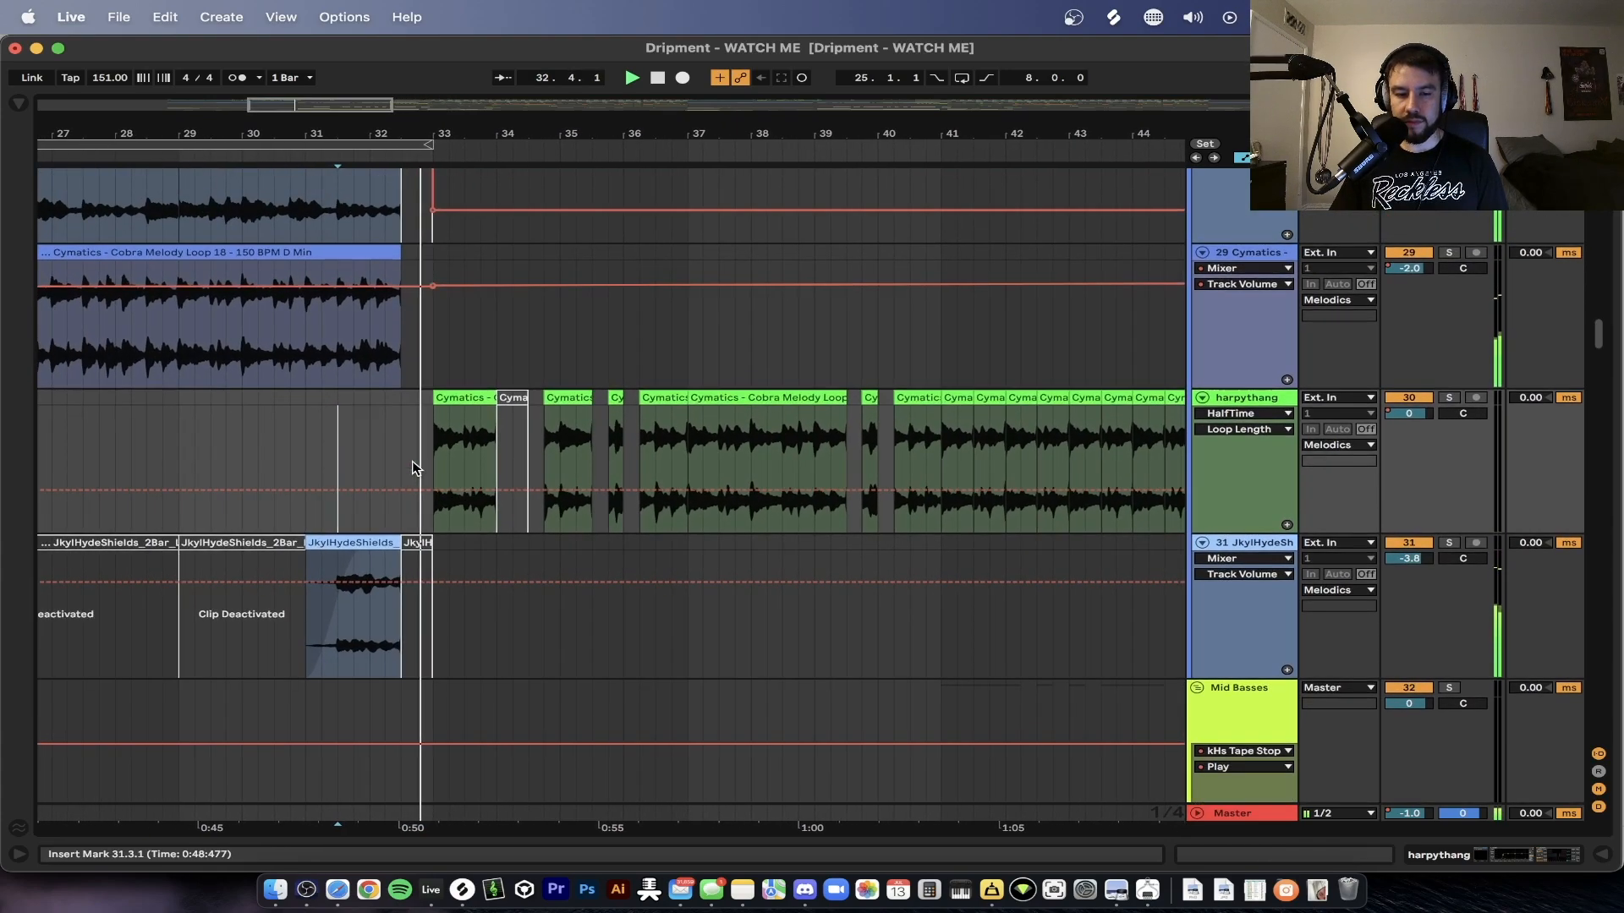
scroll(415, 468, "up", 2)
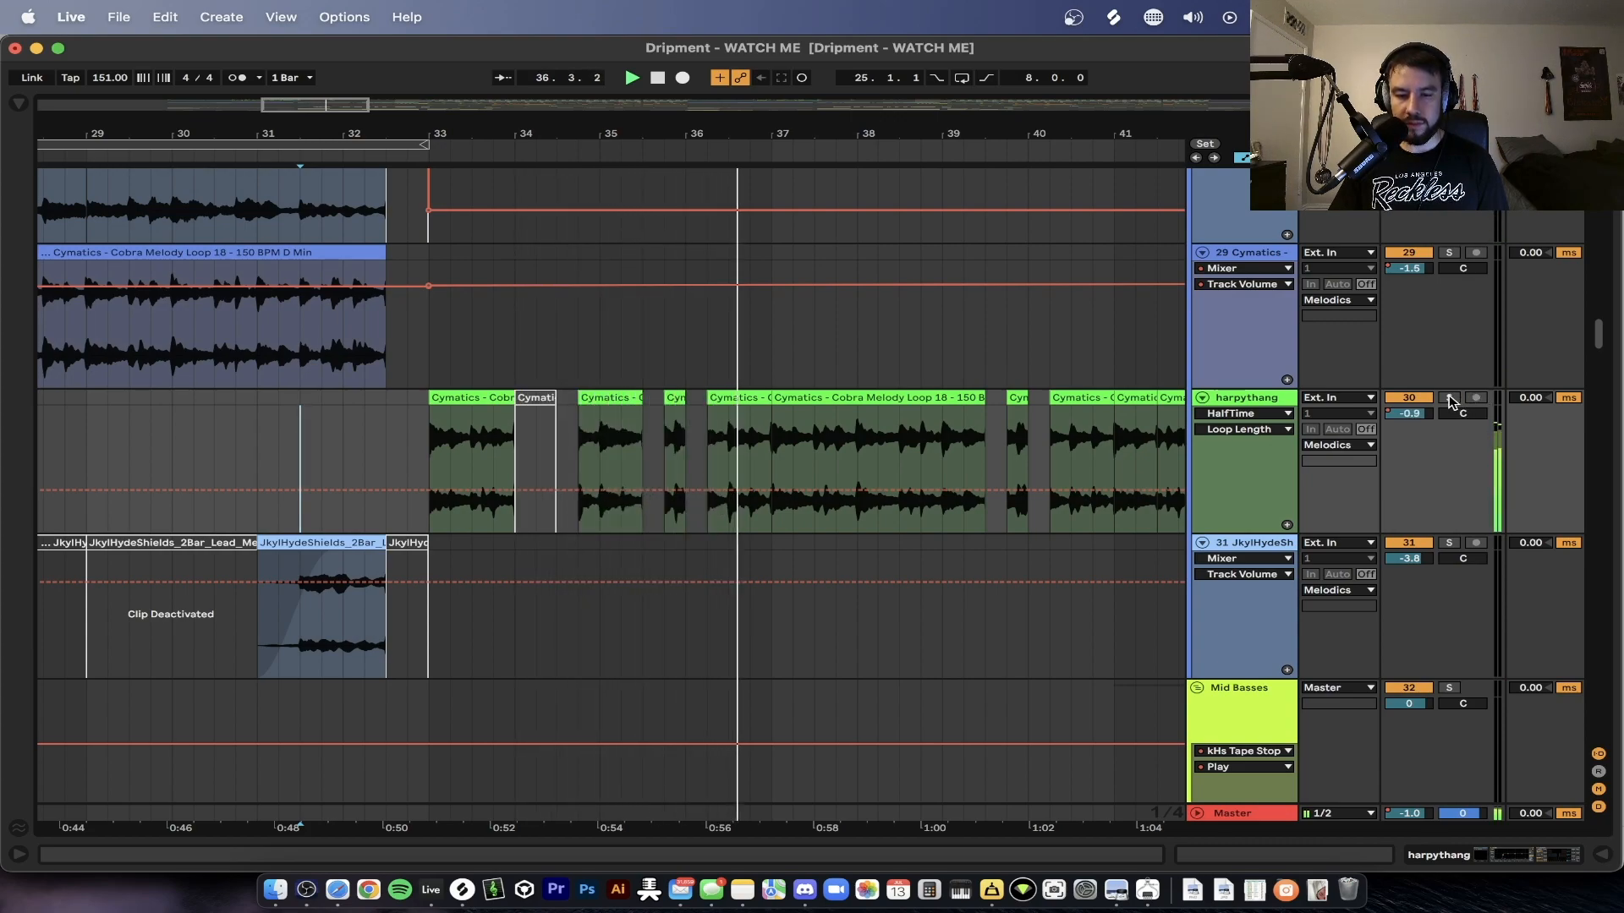
key("space")
- Open the harpythang clip at bar 33, compare its soloed sound with the transient envelope at 100, and set the envelope back to 20
left_click(476, 396)
scroll(474, 394, "up", 2)
double_click(459, 387)
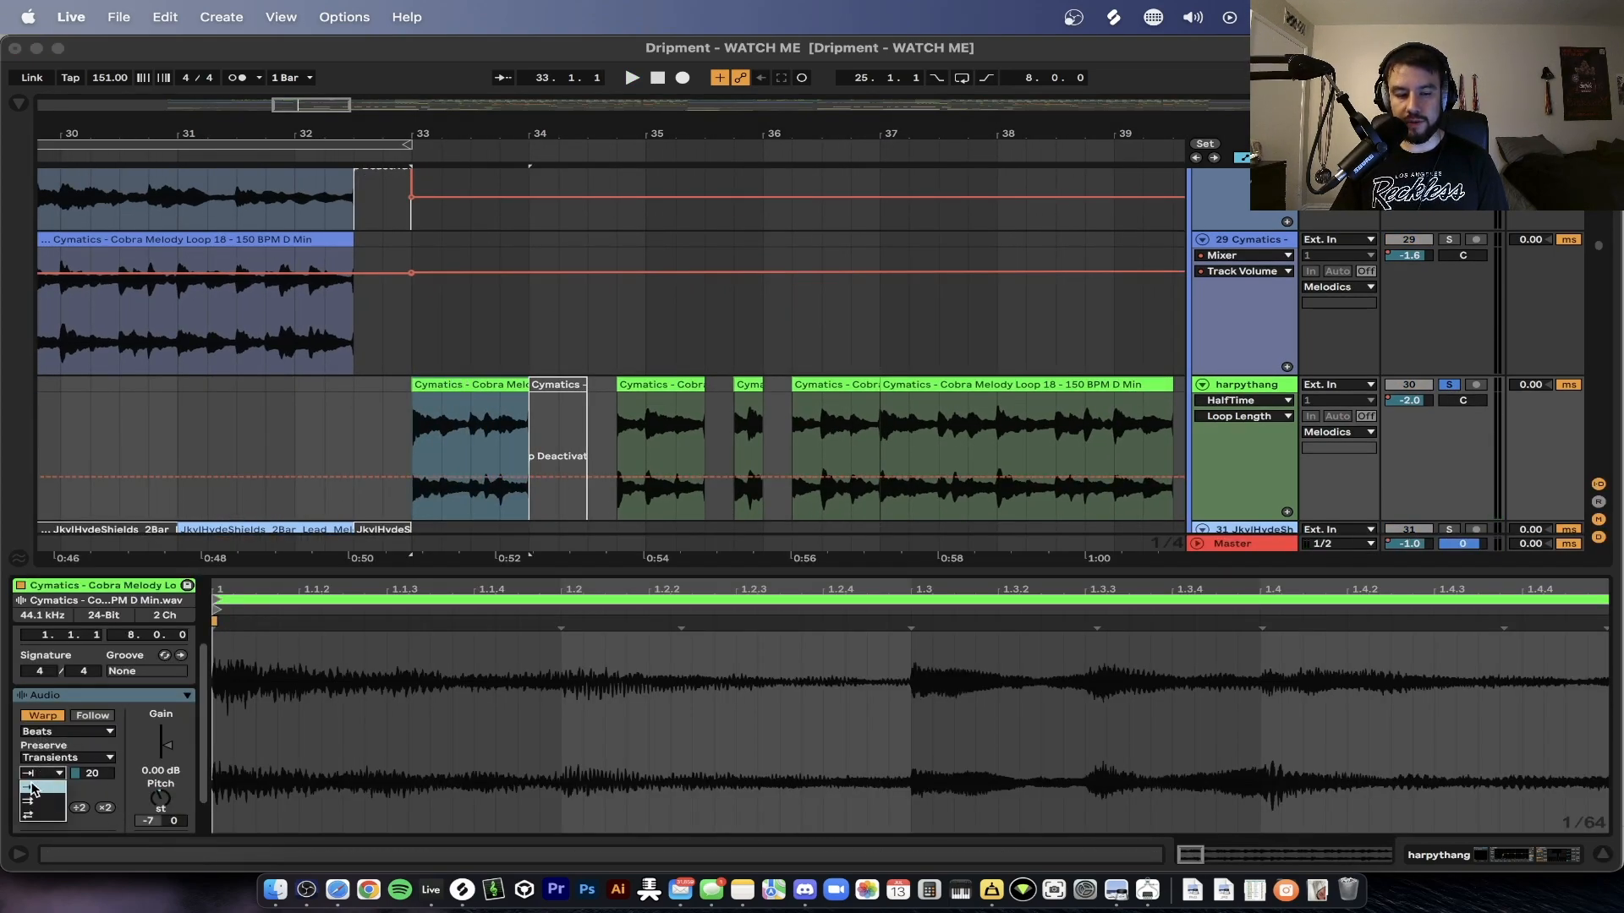
key("space")
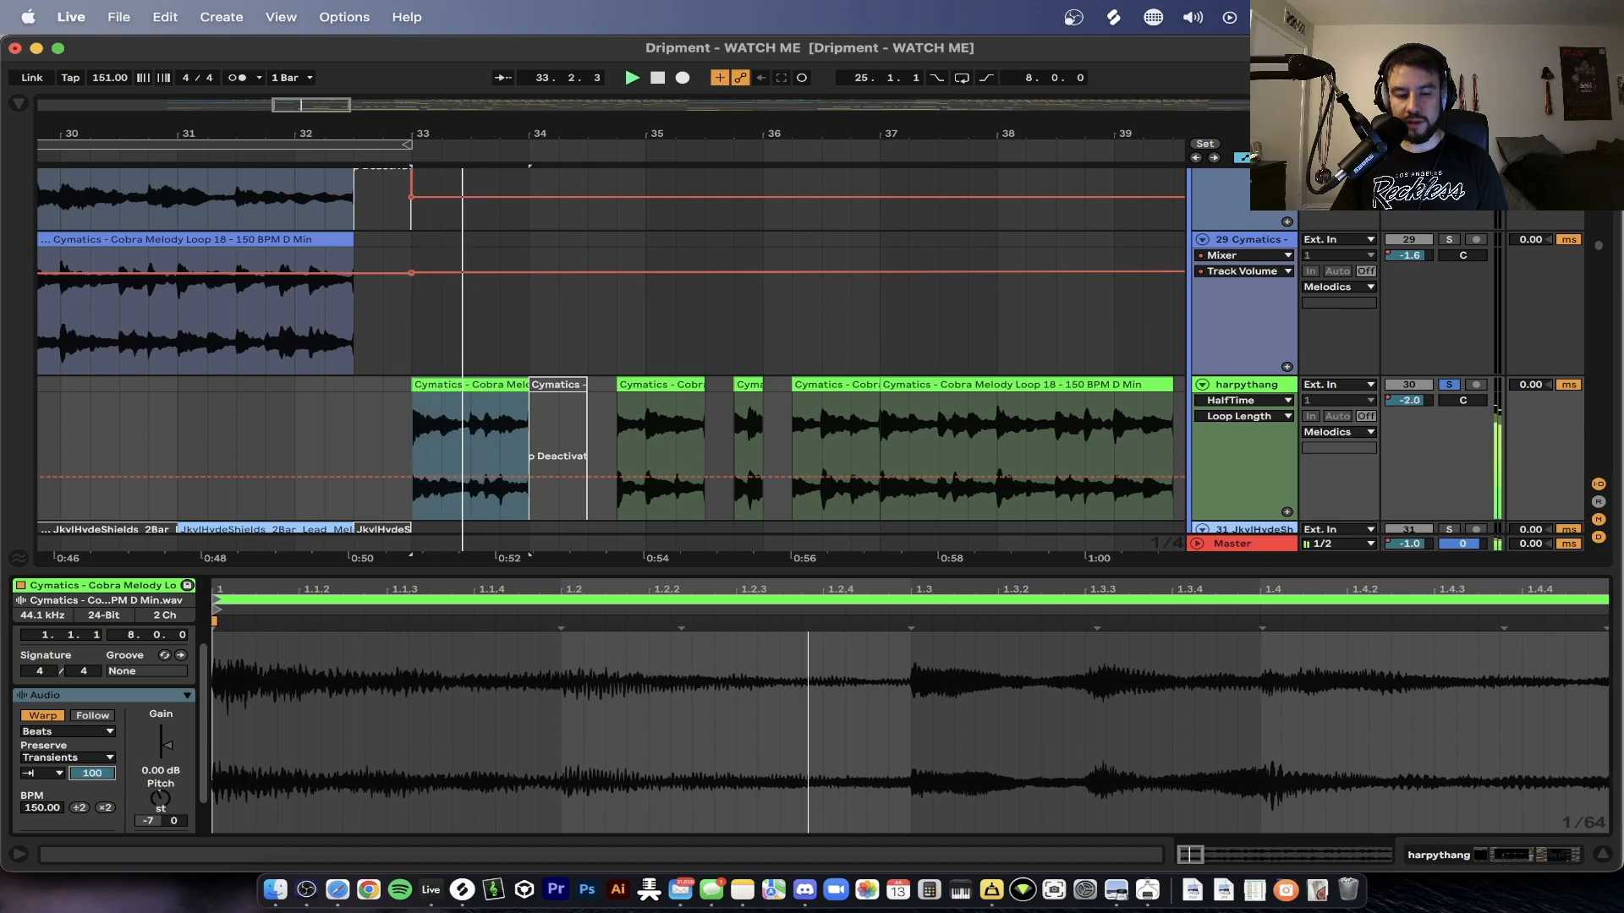
key("space")
mouse_move(92, 773)
left_mouse_down()
mouse_move(92, 803)
mouse_move(92, 767)
left_mouse_up()
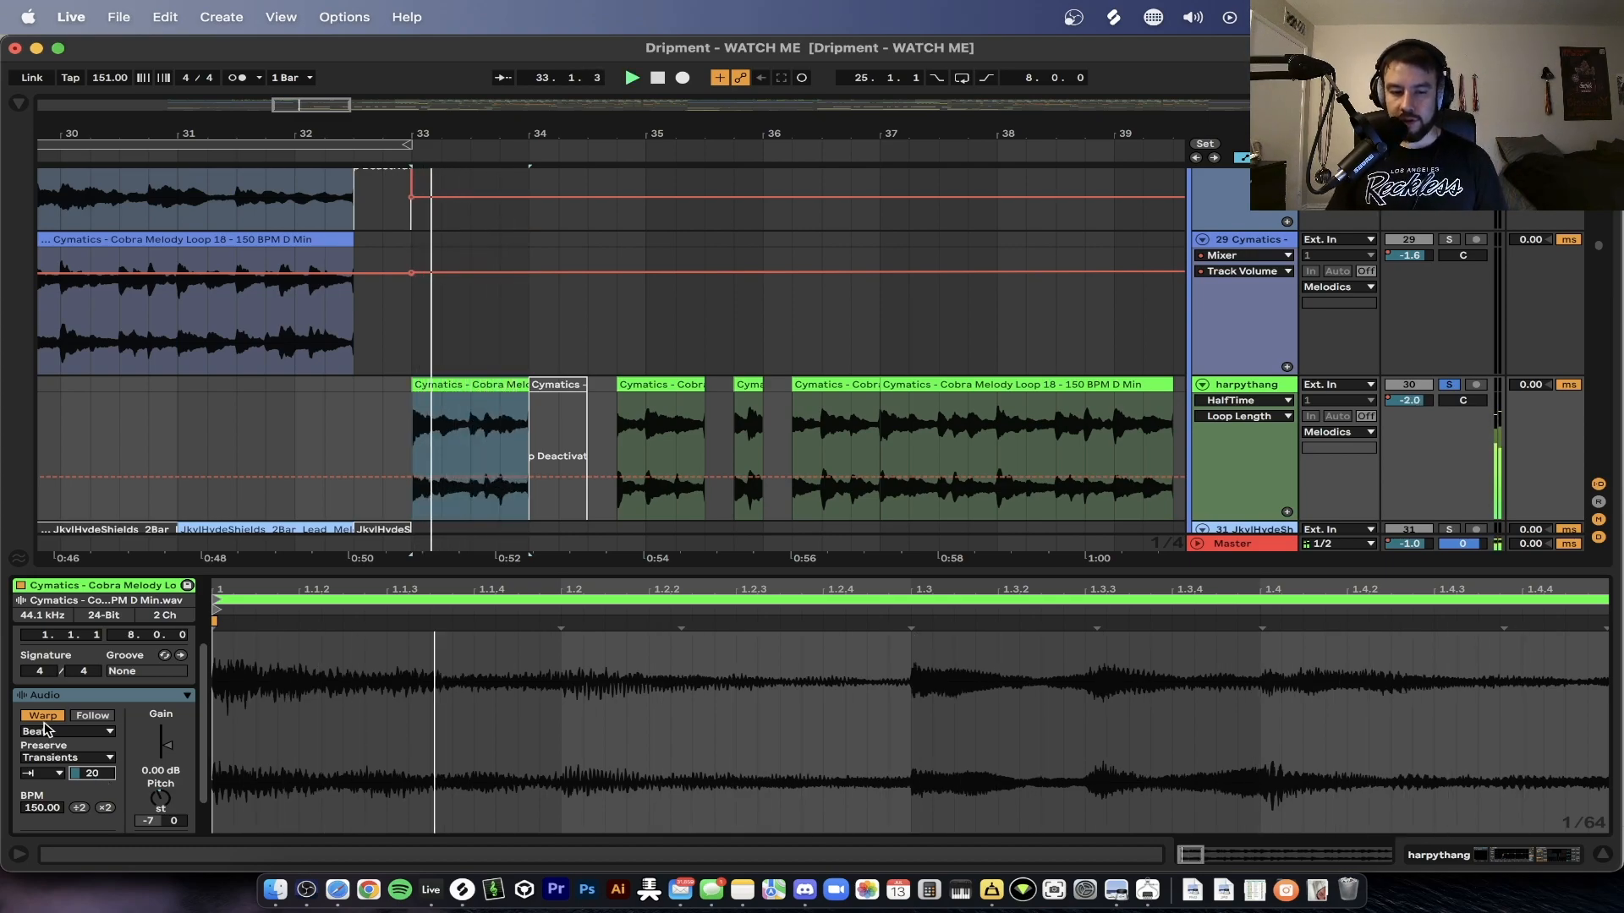
- Select the harpythang clip at 34.4.1, listen to the unsoloed mix up to bar 39, and hide the clip view
left_click(664, 382)
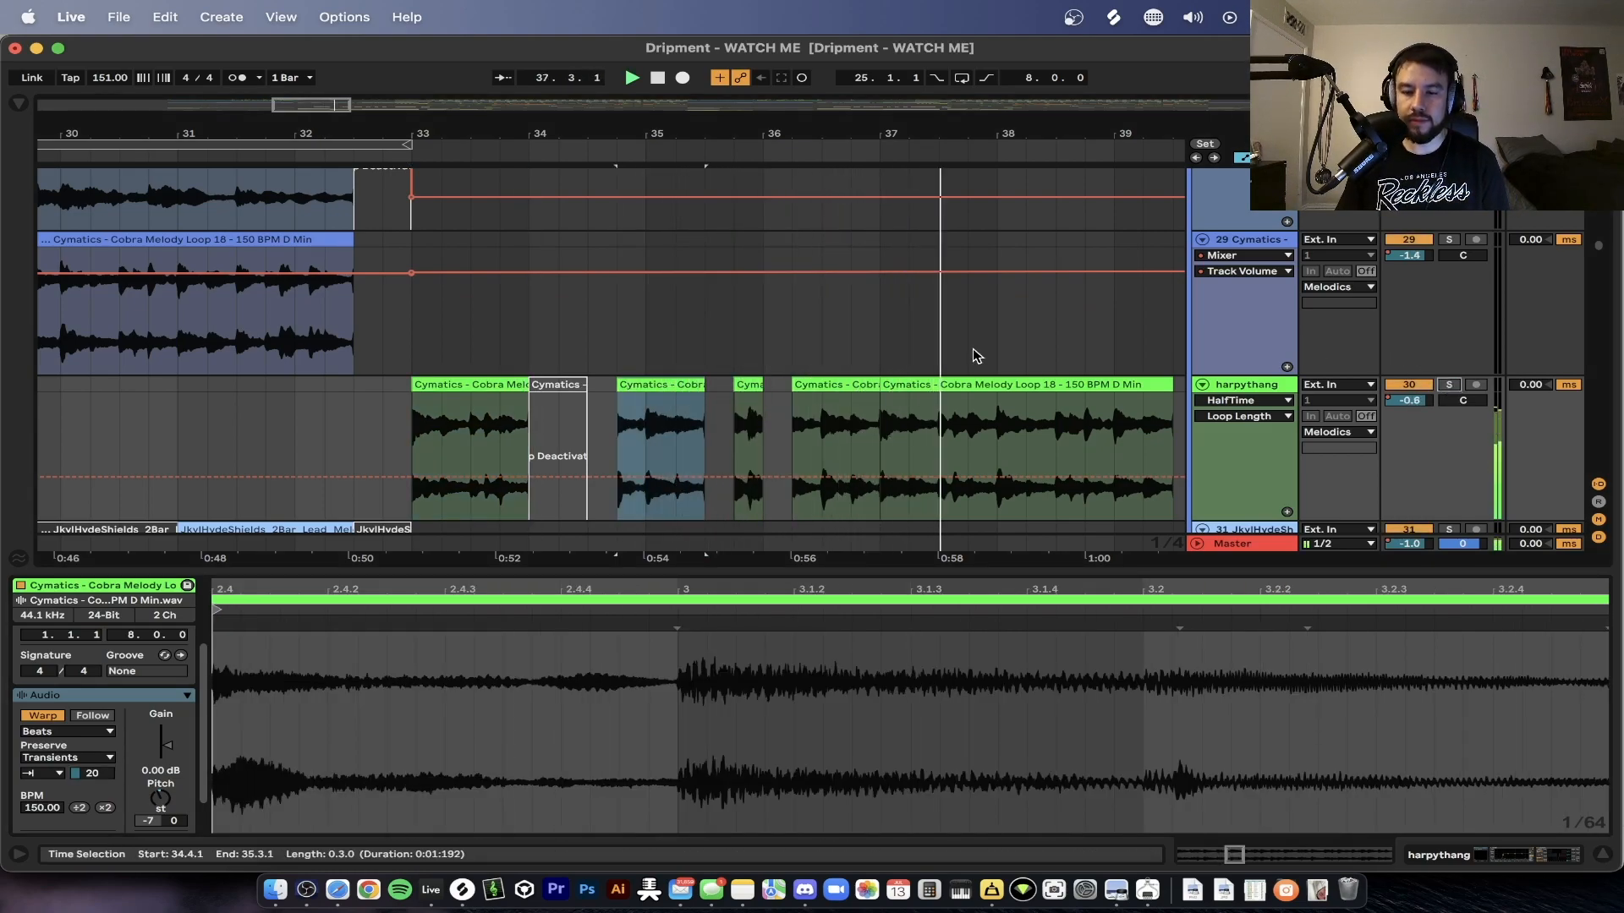
scroll(976, 356, "right", 5)
double_click(741, 570)
scroll(743, 569, "down", 5)
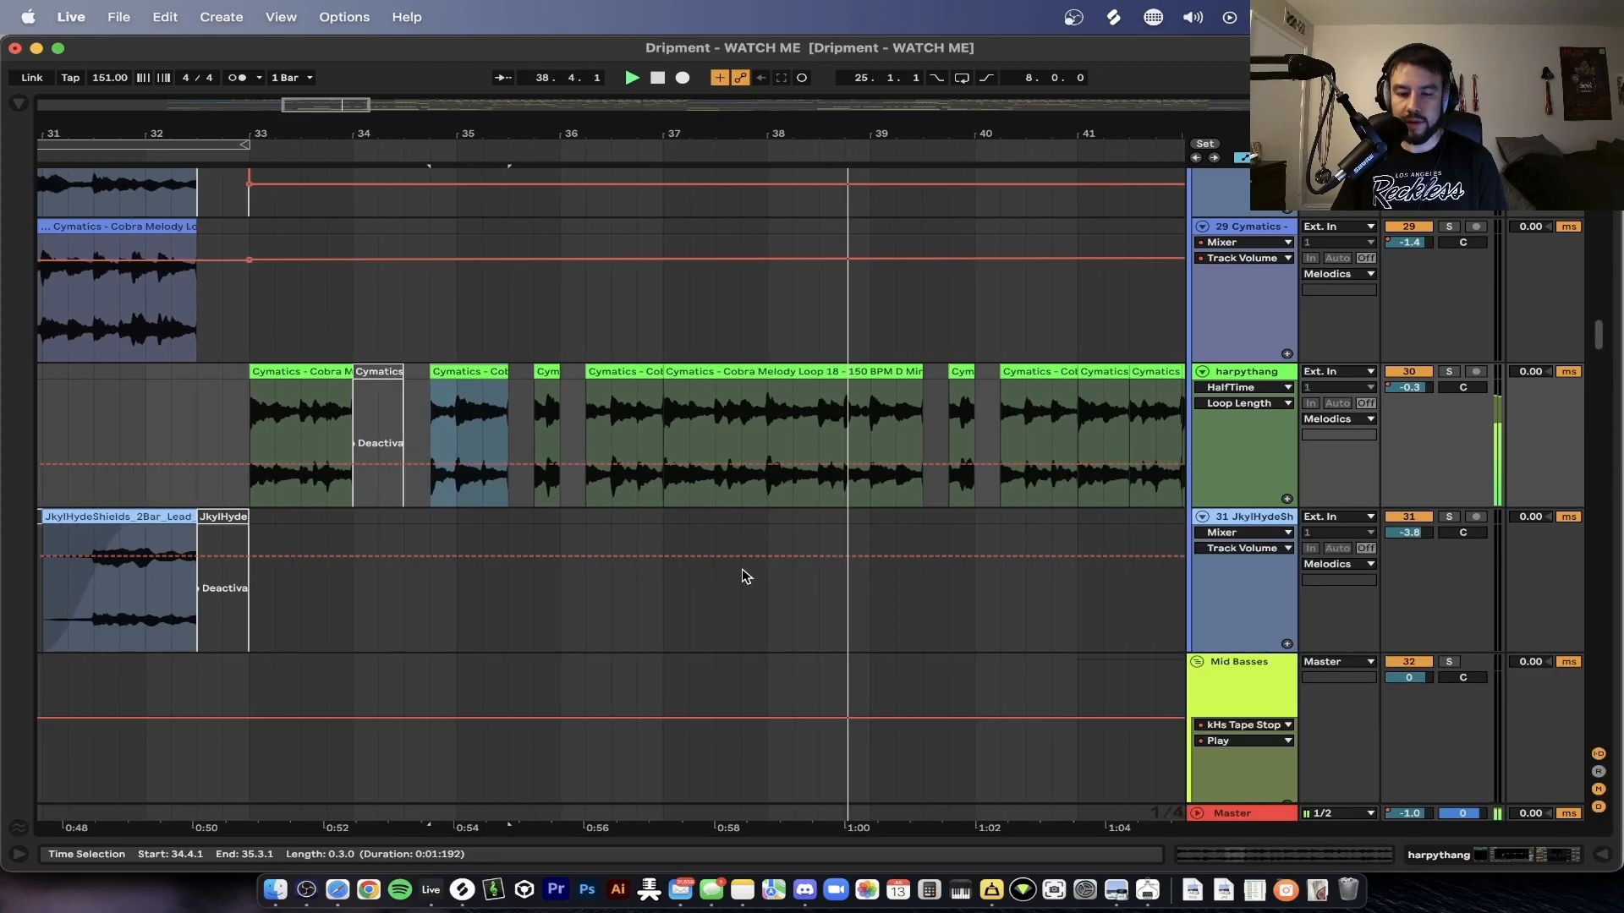
key("space")
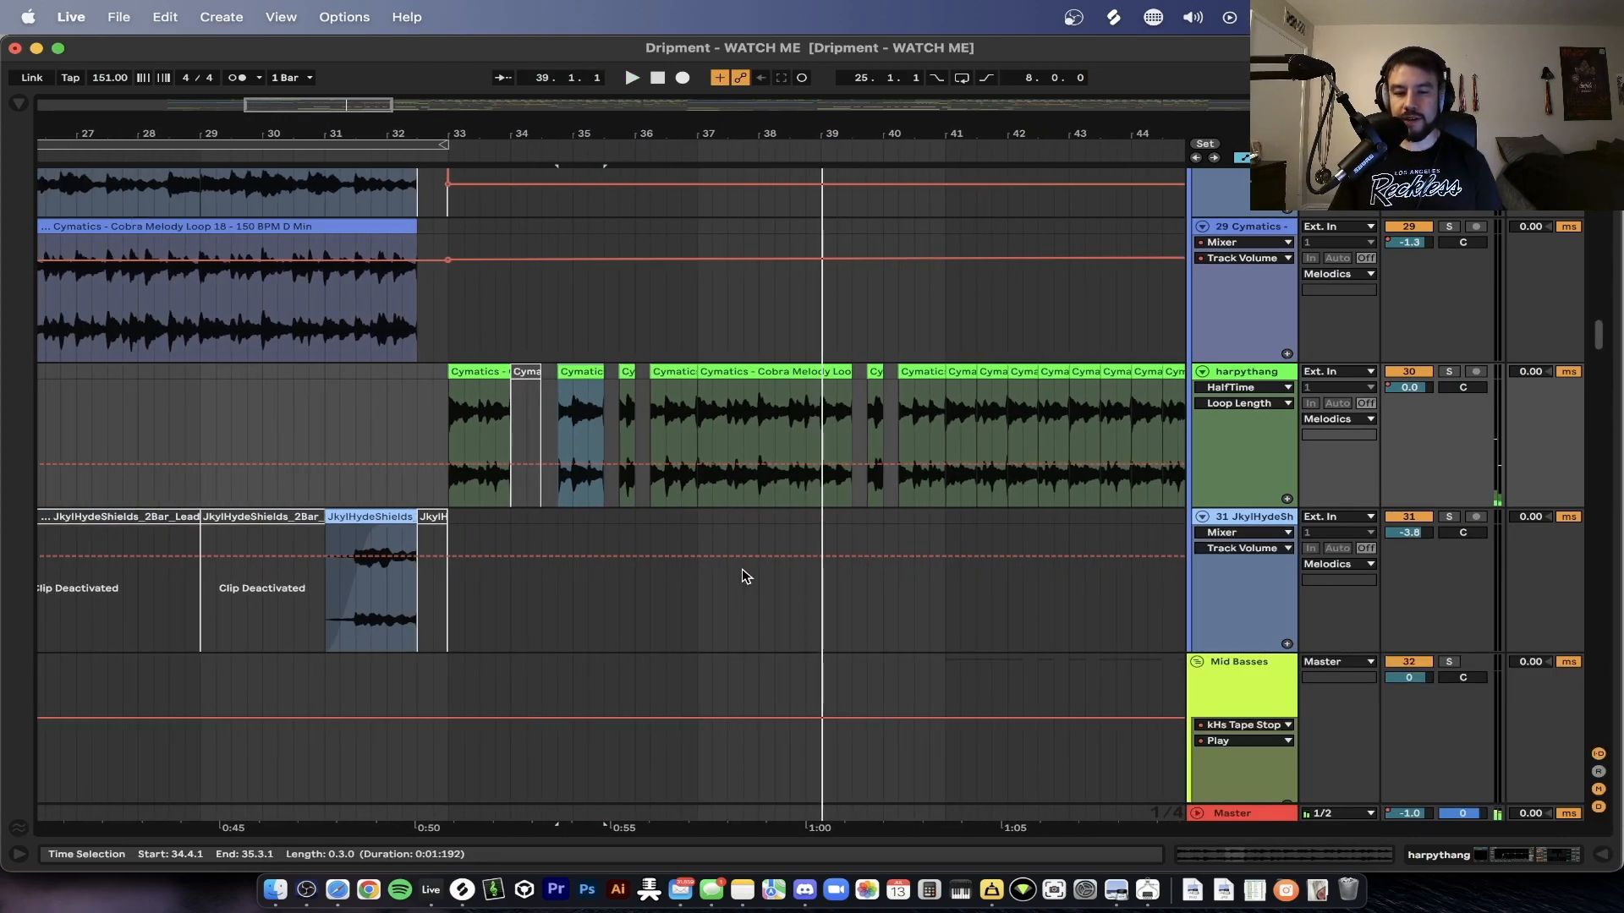
- Select the harpythang clip at bar 33 and briefly play the mix from its start
left_click(476, 373)
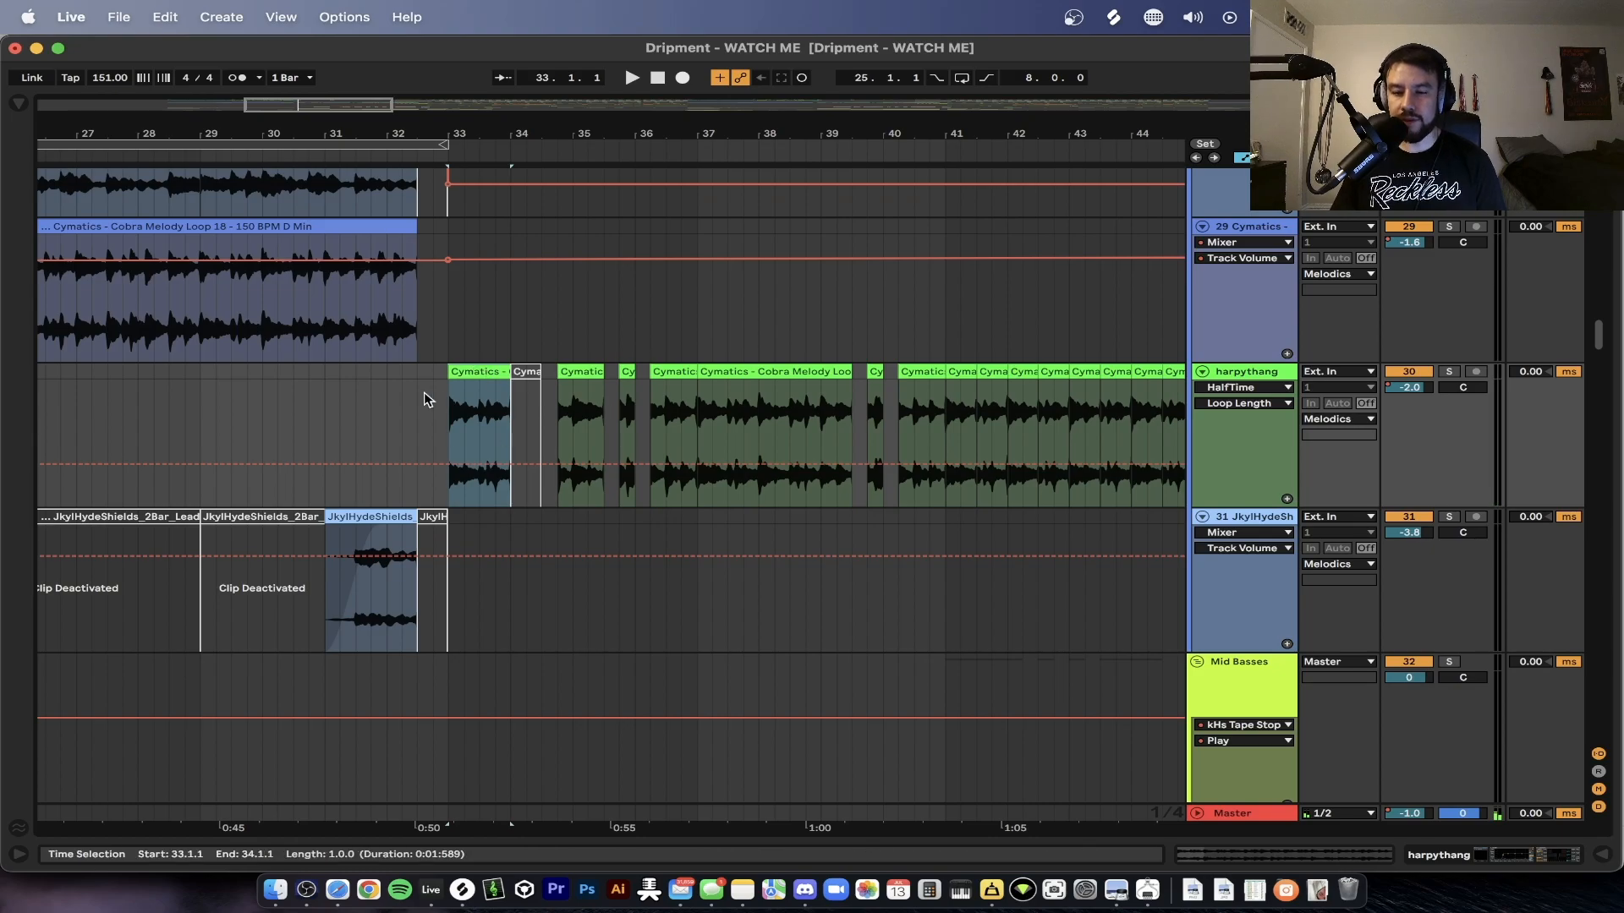
key("space")
scroll(596, 392, "down", 15)
key("space")
- Solo the XLNT-Mid Temps impact and TYNAN downlifter tracks and play both effects together from bar 33
scroll(595, 393, "down", 20)
scroll(595, 393, "down", 20)
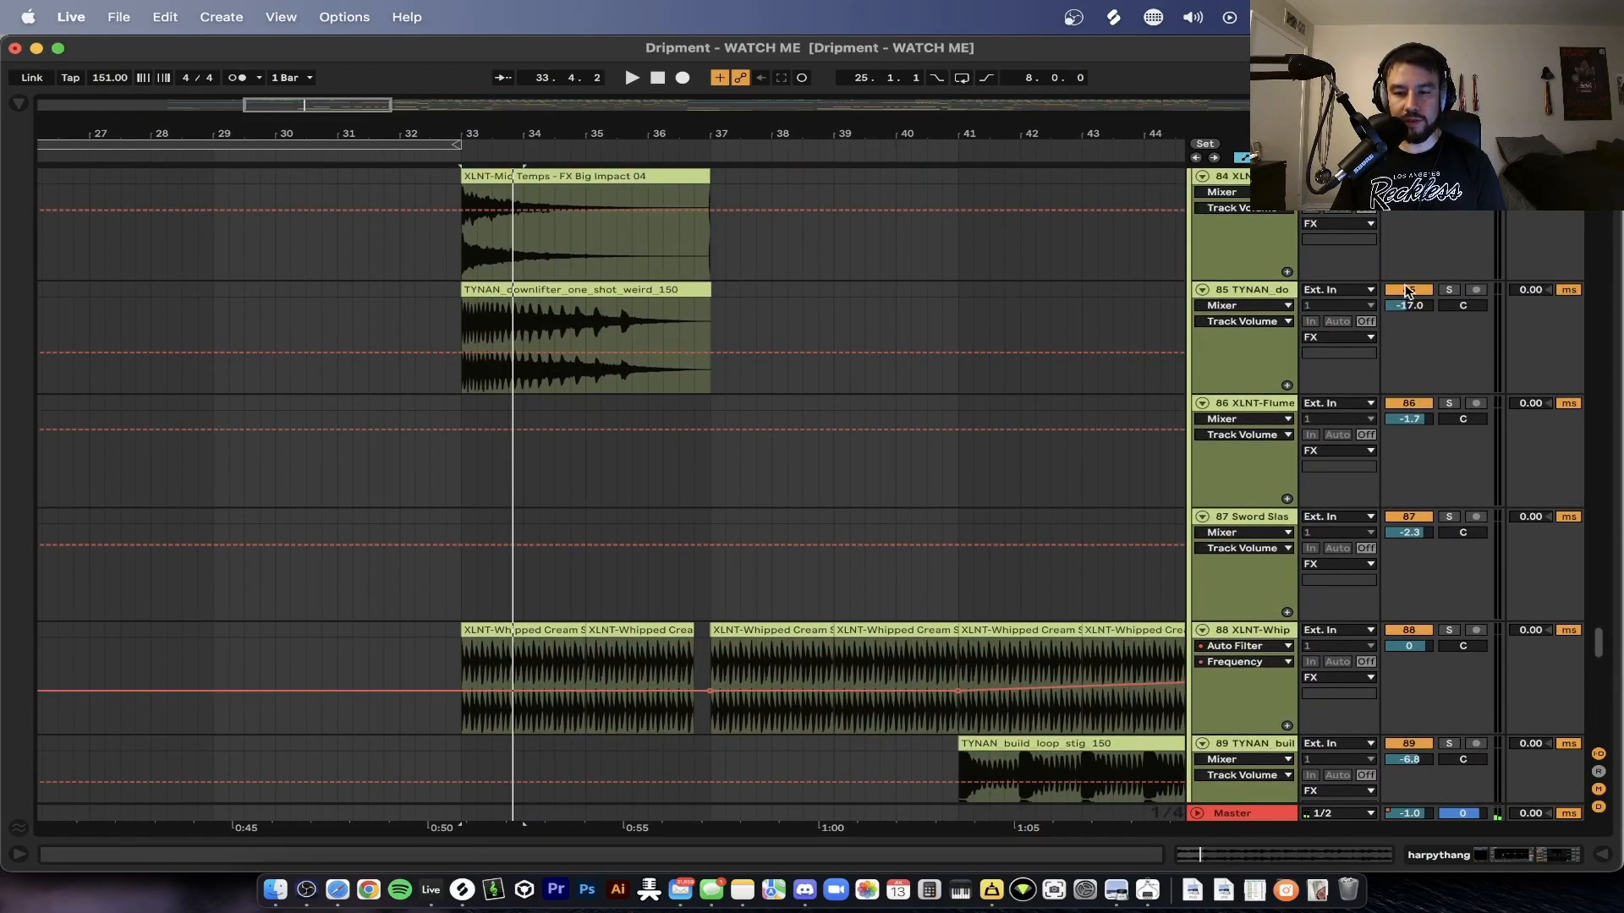
key("space")
scroll(800, 342, "up", 6)
left_click(1448, 440)
key("space")
key("space")
scroll(483, 508, "up", 5)
scroll(484, 507, "down", 4)
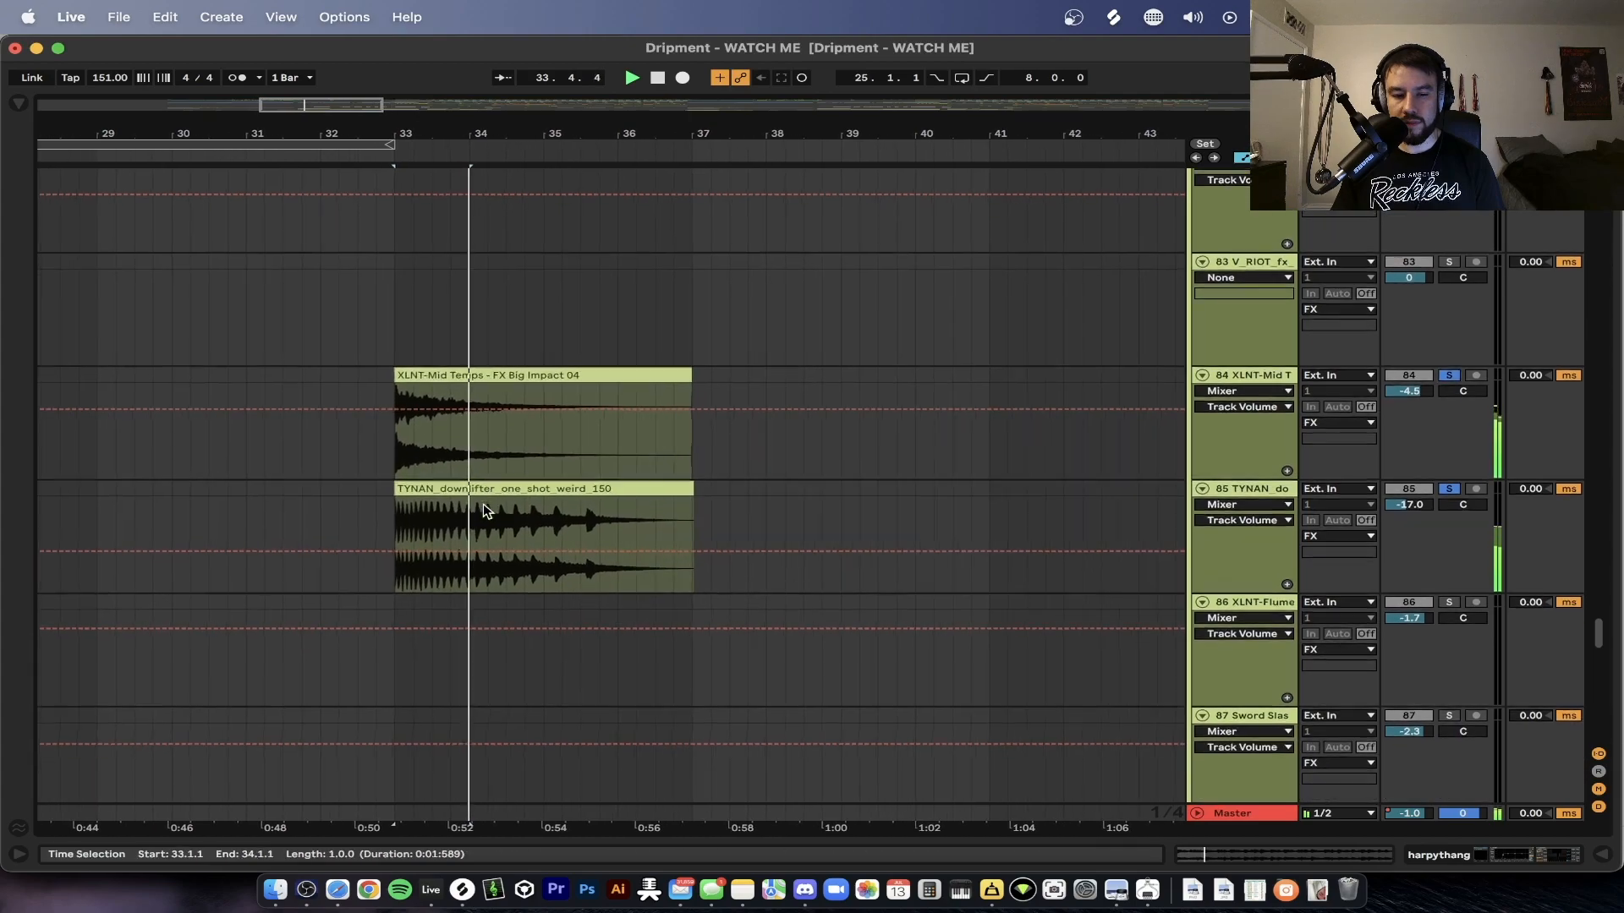
scroll(484, 504, "up", 3)
scroll(484, 503, "up", 2)
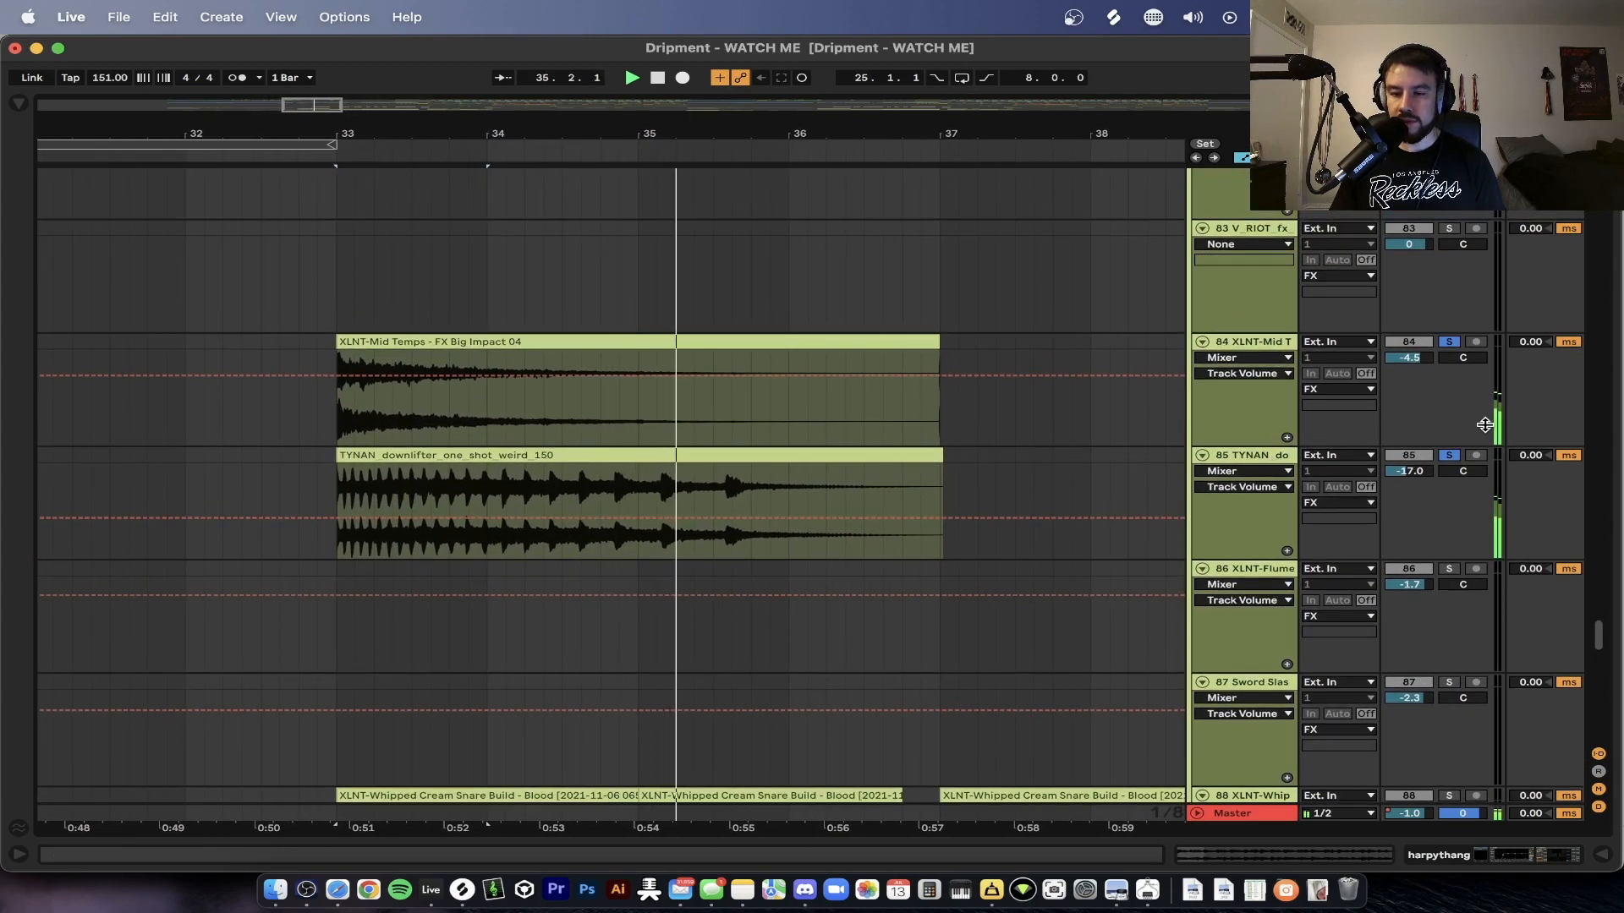
- Unsolo the impact and downlifter tracks, select the first Whipped Cream Snare Build clip at bar 33, and play from it
left_click(1450, 457)
scroll(810, 393, "down", 5)
left_click(471, 405)
key("space")
- Solo the EFFIN_150 atmosphere track and play its tension shackles clip from bar 33
scroll(473, 409, "down", 8)
key("space")
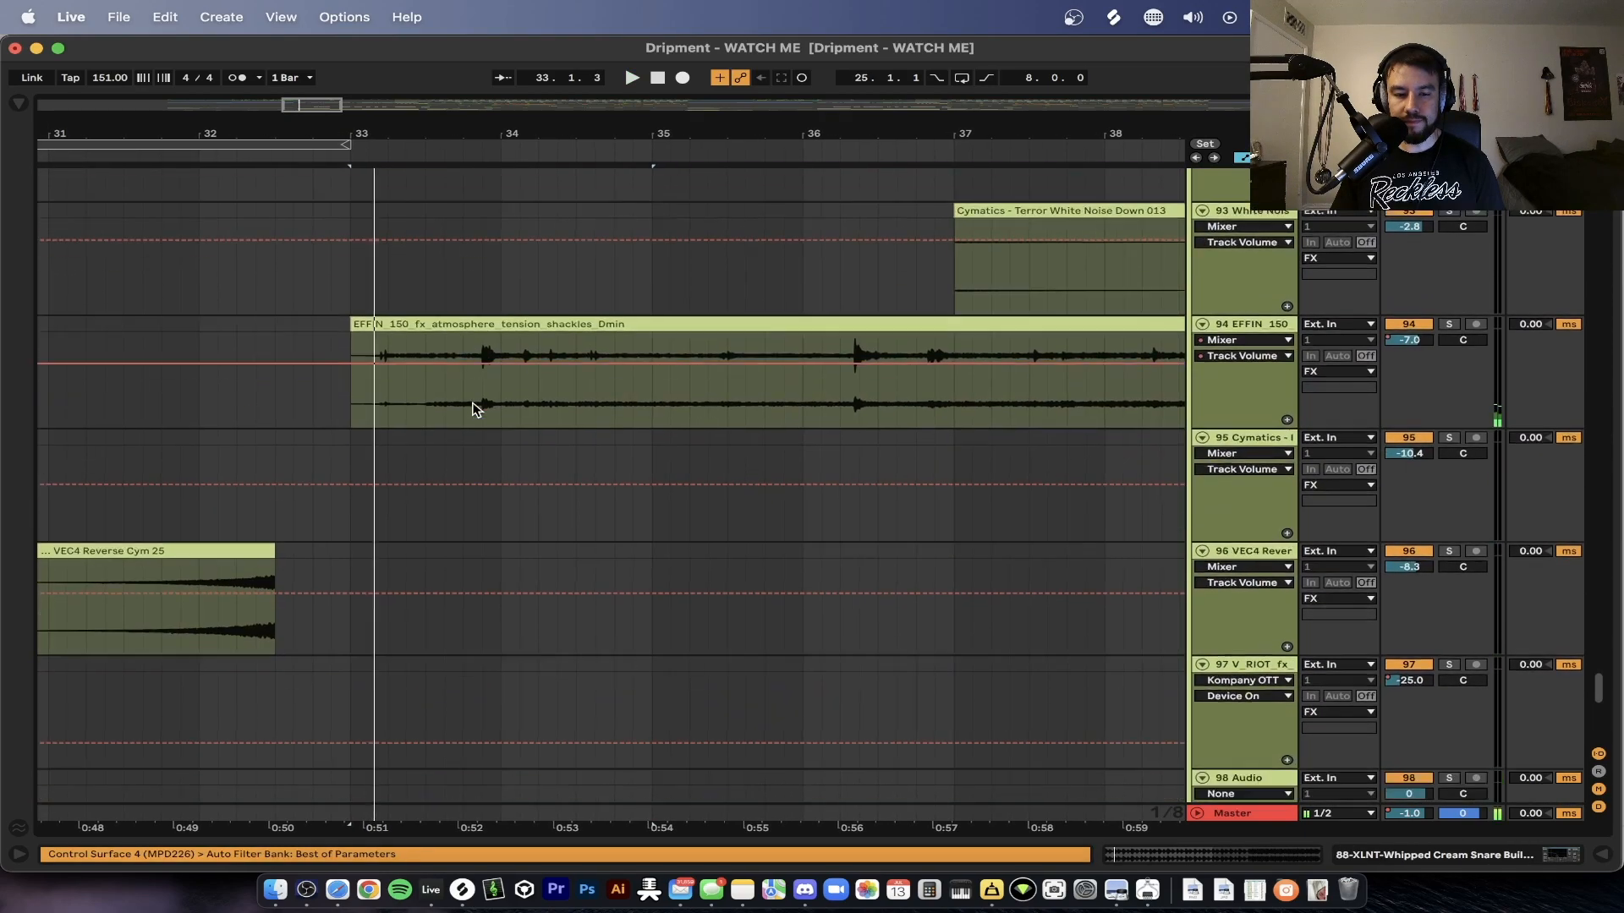
scroll(472, 409, "up", 1)
scroll(685, 448, "down", 3)
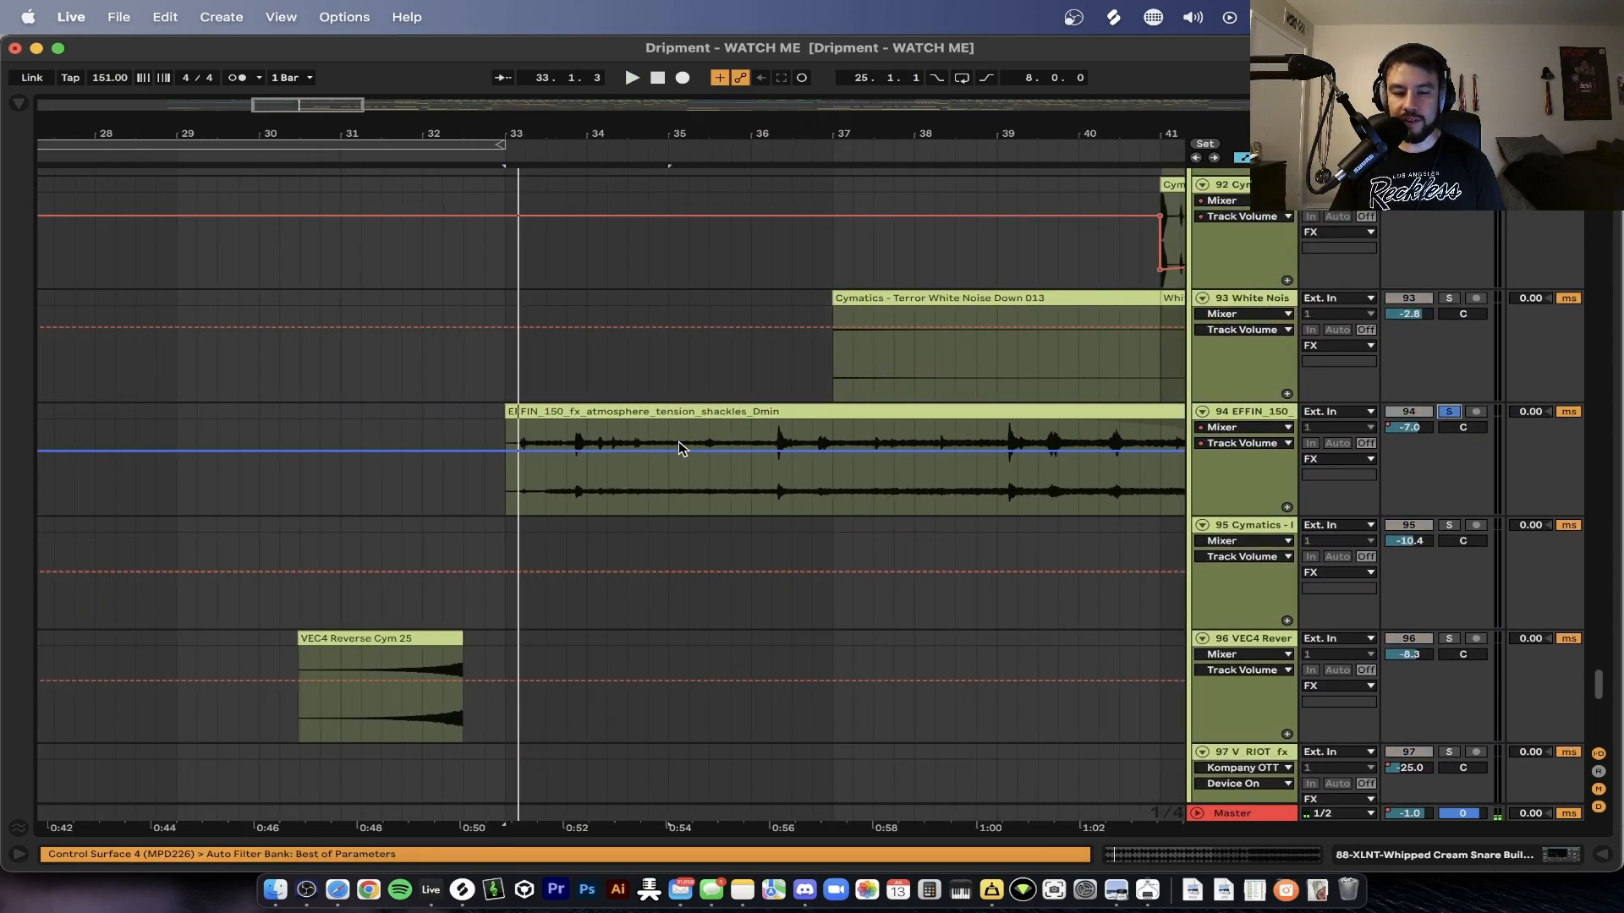
key("space")
scroll(839, 452, "right", 1)
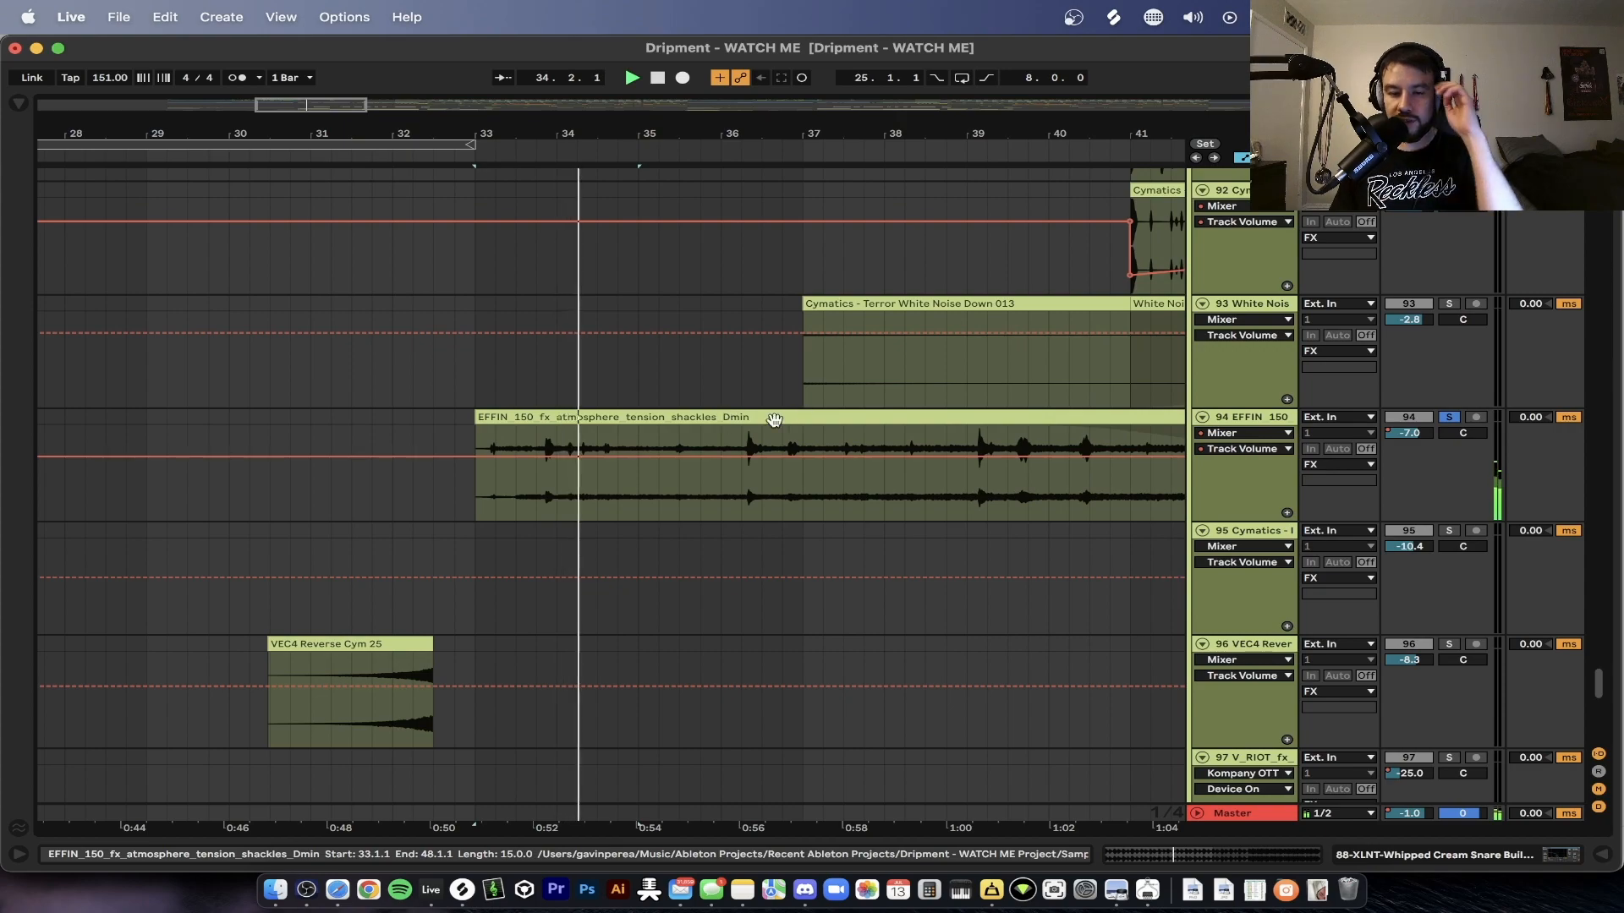
scroll(582, 438, "up", 1)
scroll(582, 438, "right", 2)
scroll(587, 441, "up", 1)
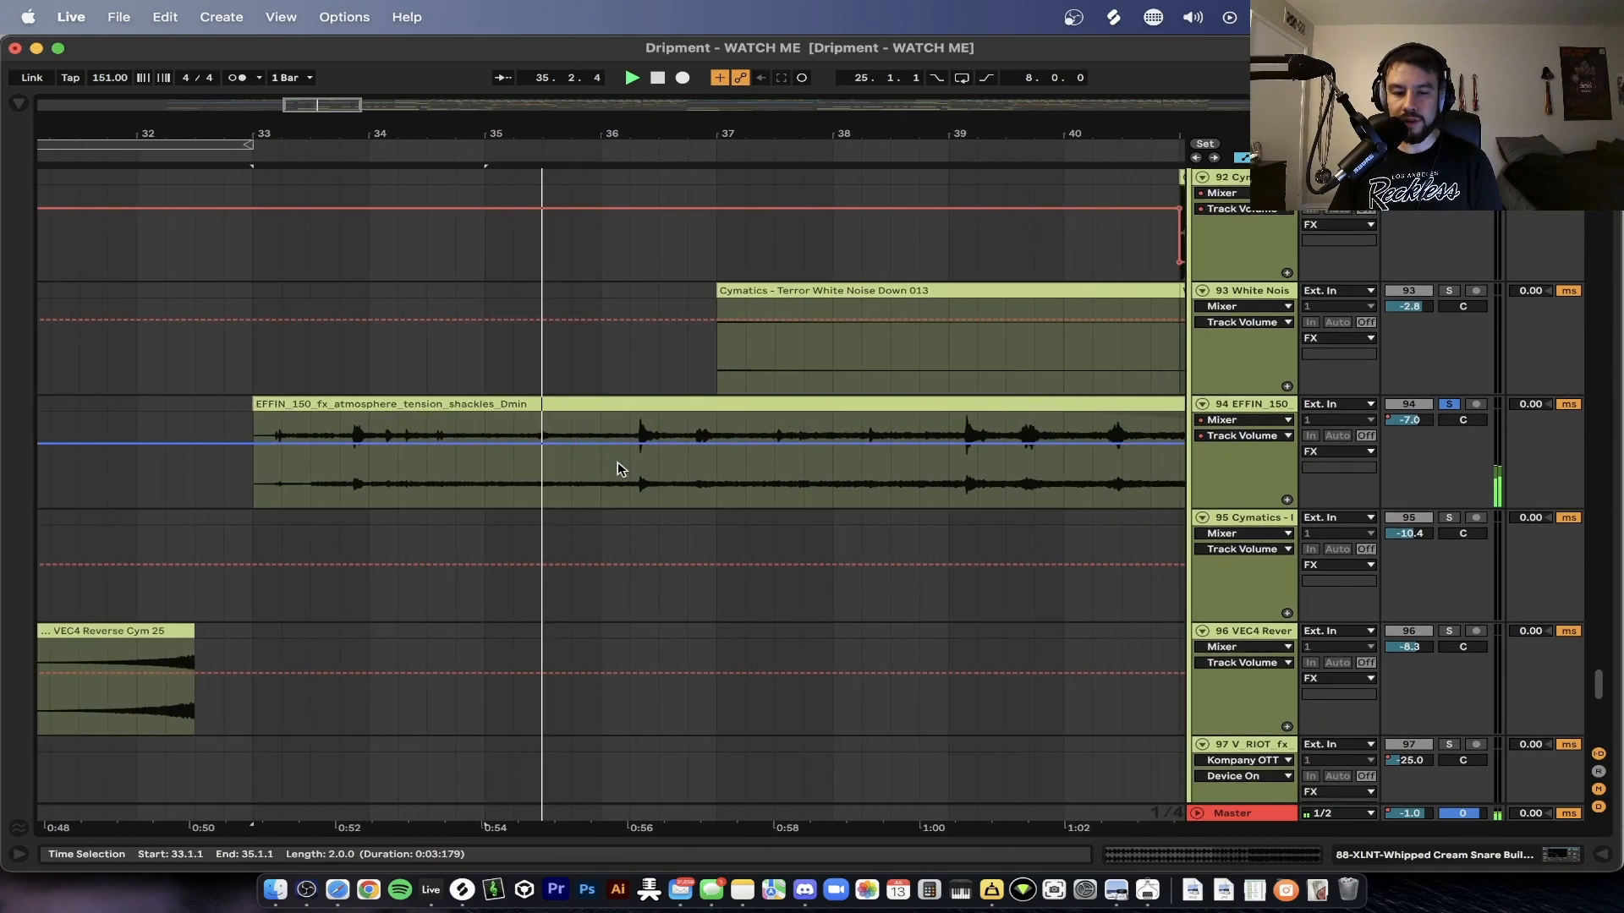
scroll(670, 503, "down", 1)
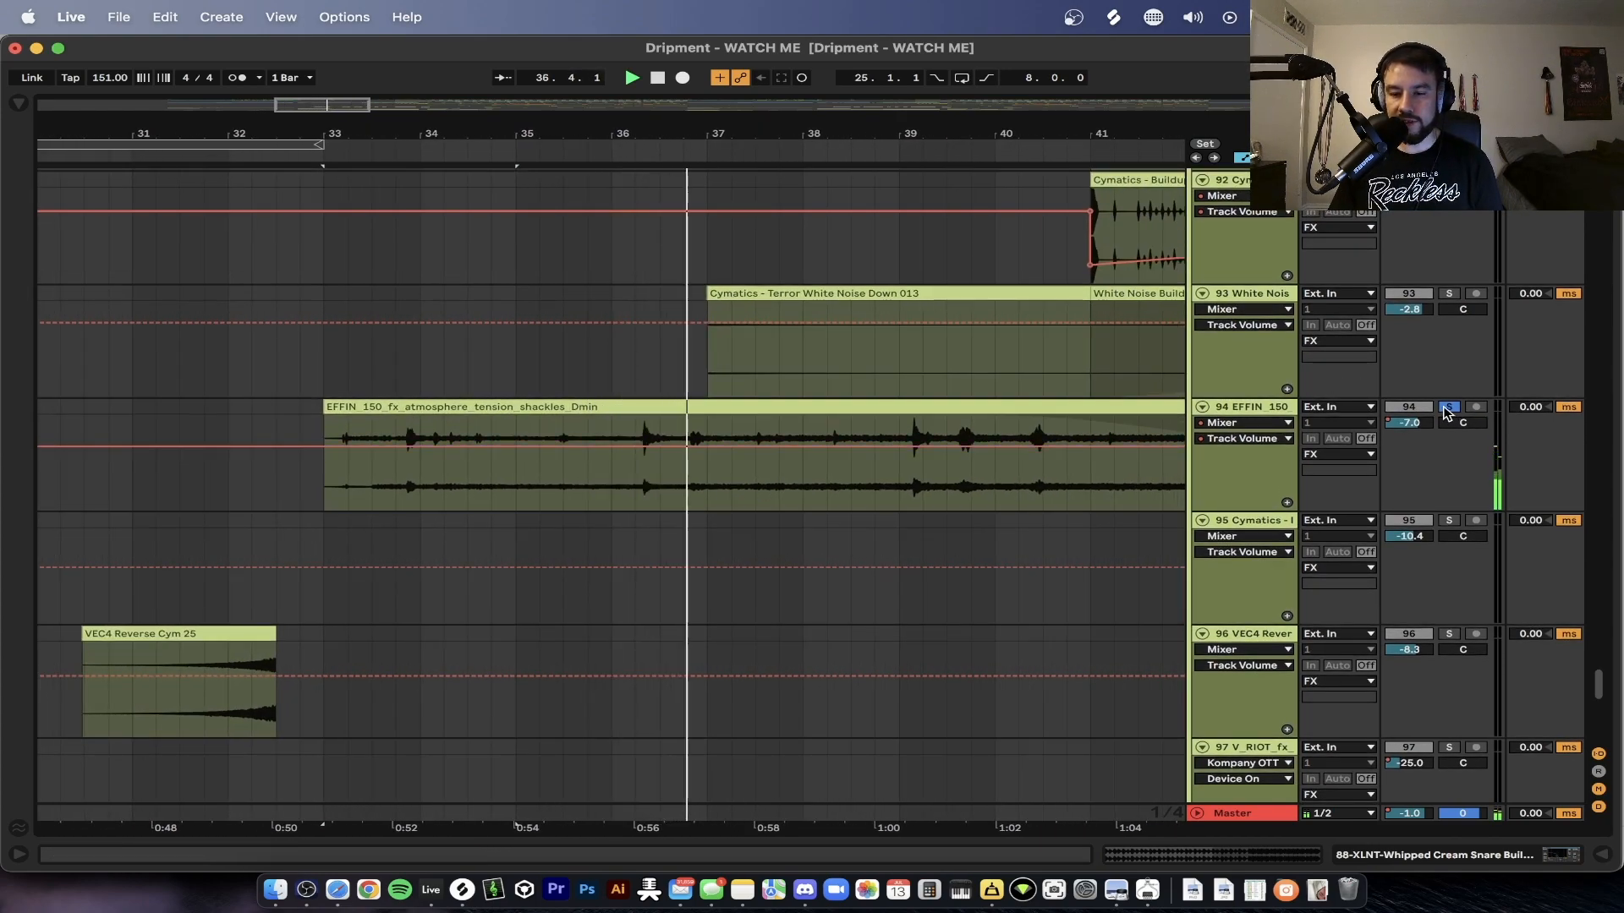
- Unsolo the atmosphere track and listen to the mix through bar 45 while examining the build's drum, riser and noise layers
left_click(1447, 409)
scroll(819, 382, "down", 2)
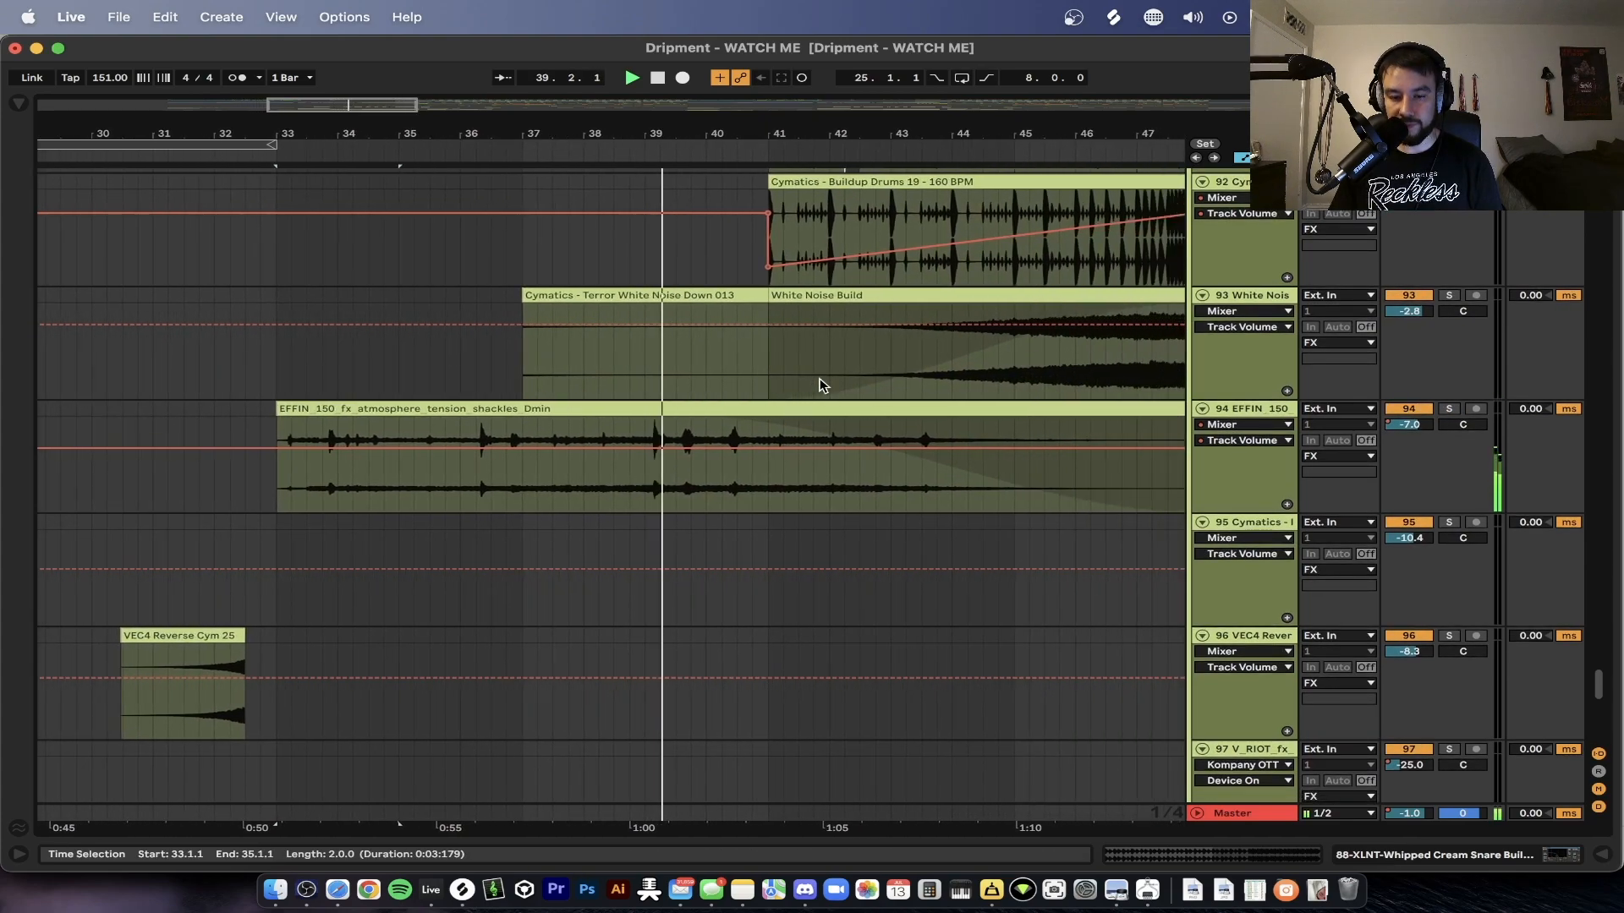
scroll(819, 384, "down", 2)
scroll(828, 609, "right", 1)
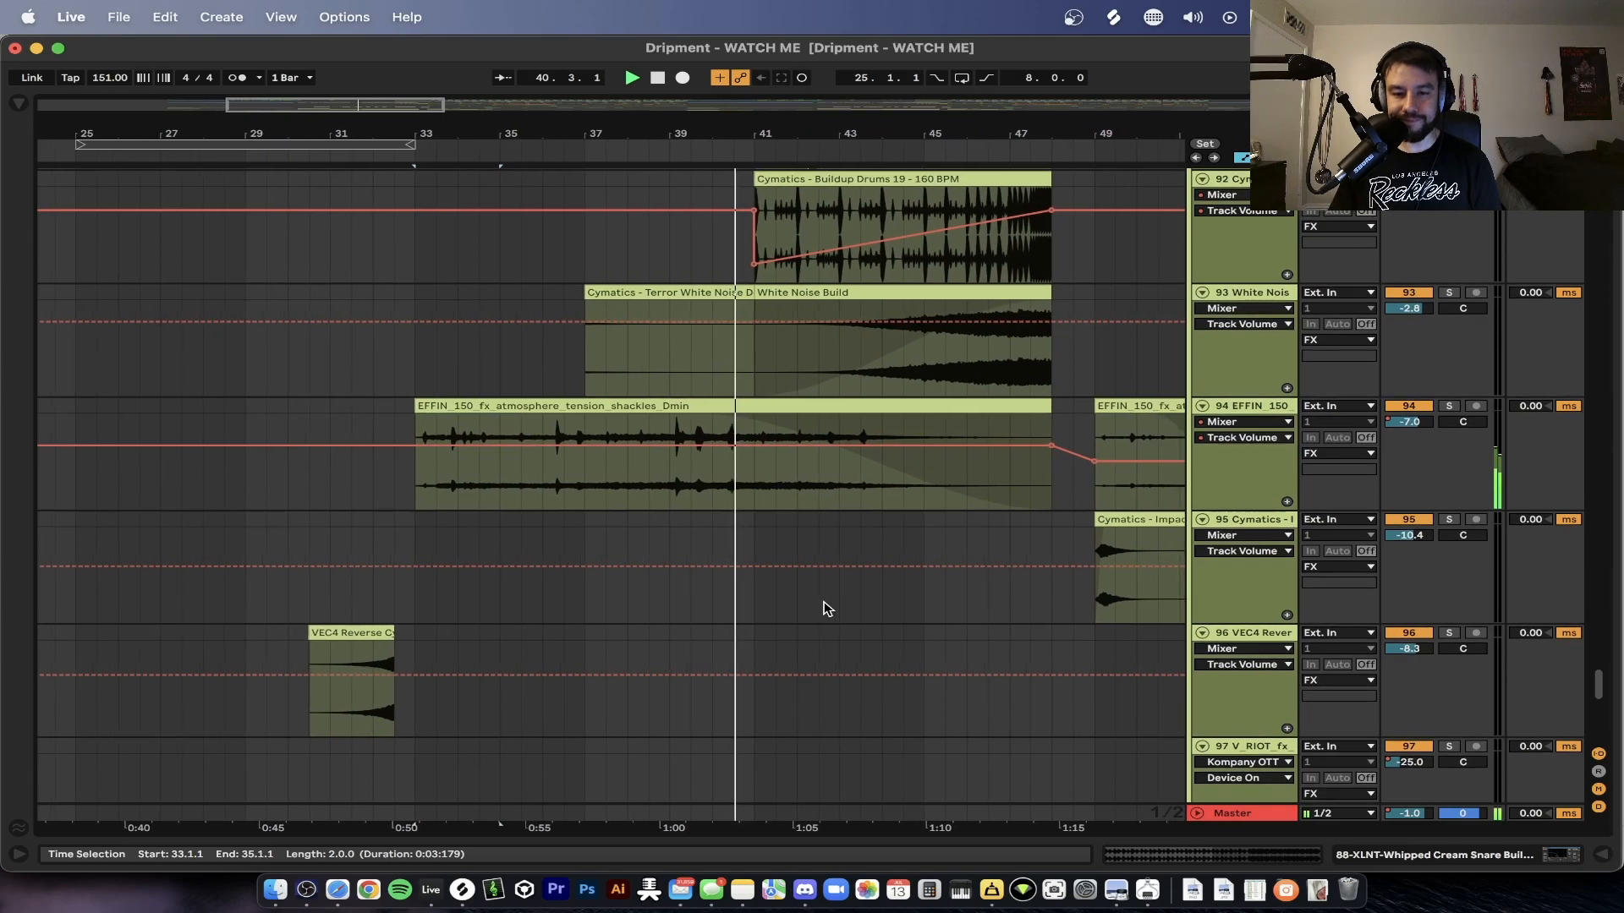
scroll(828, 609, "right", 1)
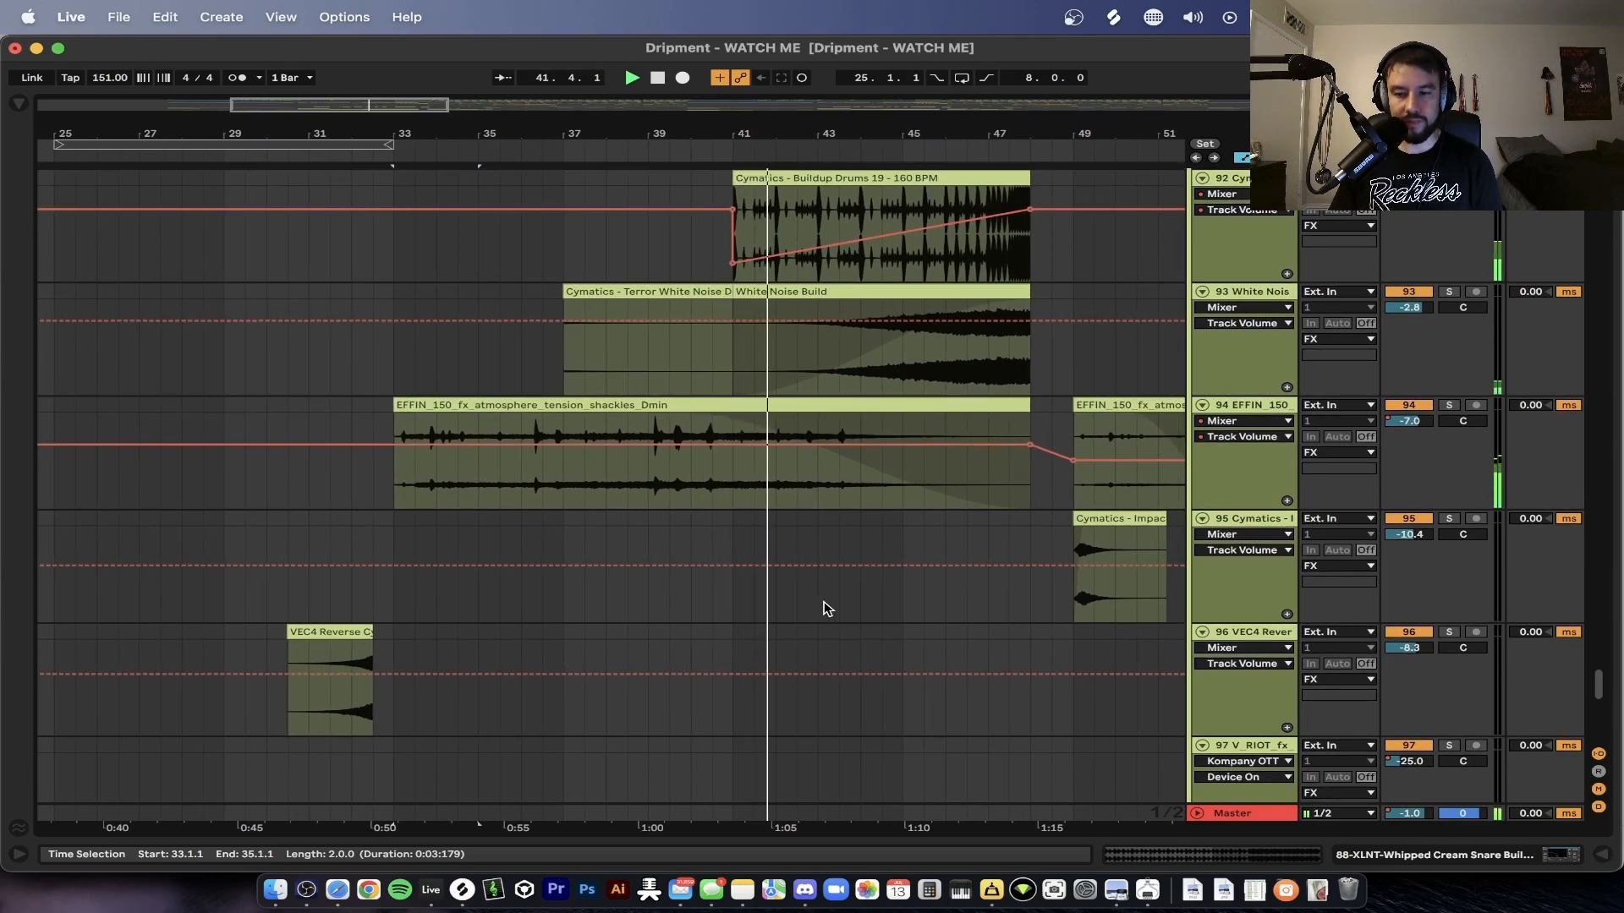
scroll(828, 608, "down", 5)
scroll(825, 604, "up", 8)
scroll(825, 605, "up", 10)
scroll(826, 609, "right", 3)
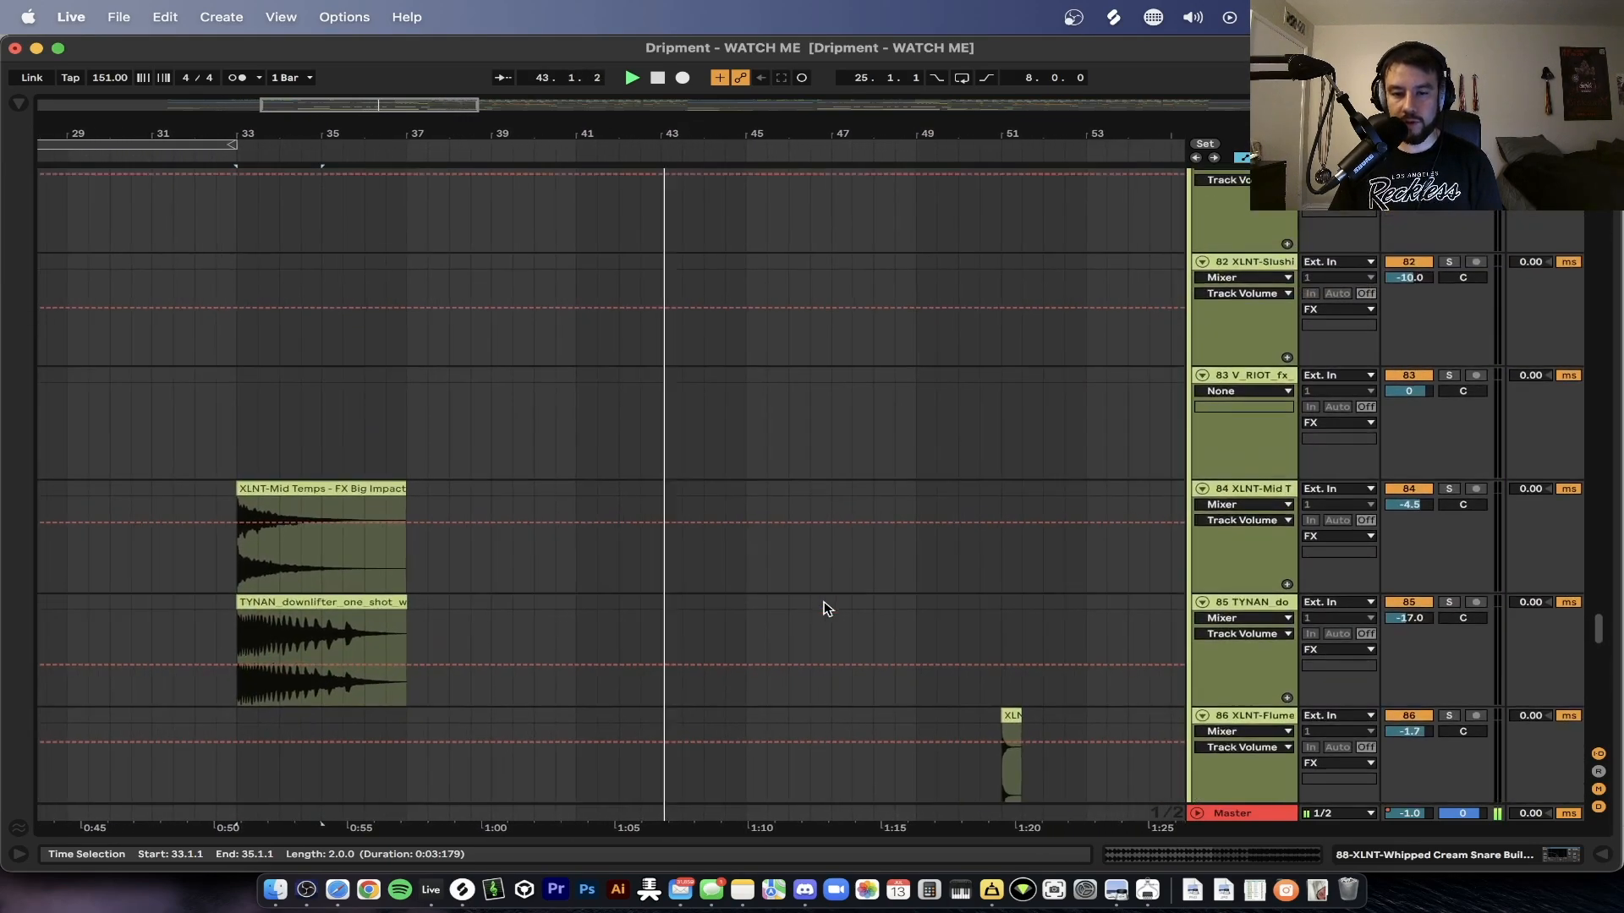
scroll(826, 609, "down", 8)
scroll(603, 584, "down", 2)
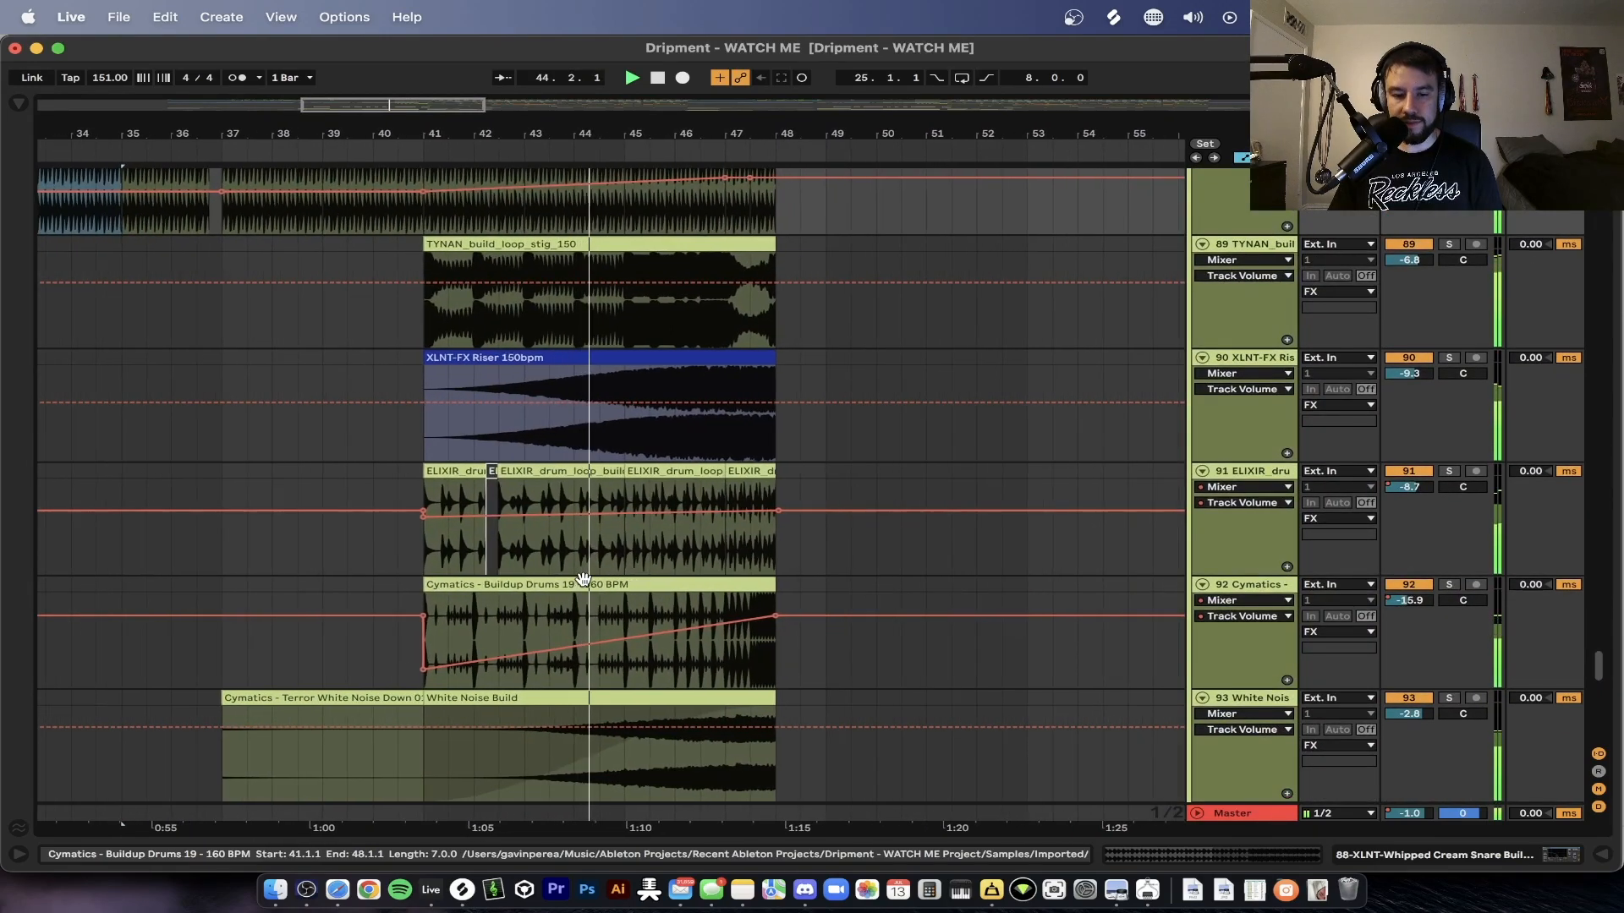
scroll(609, 558, "up", 2)
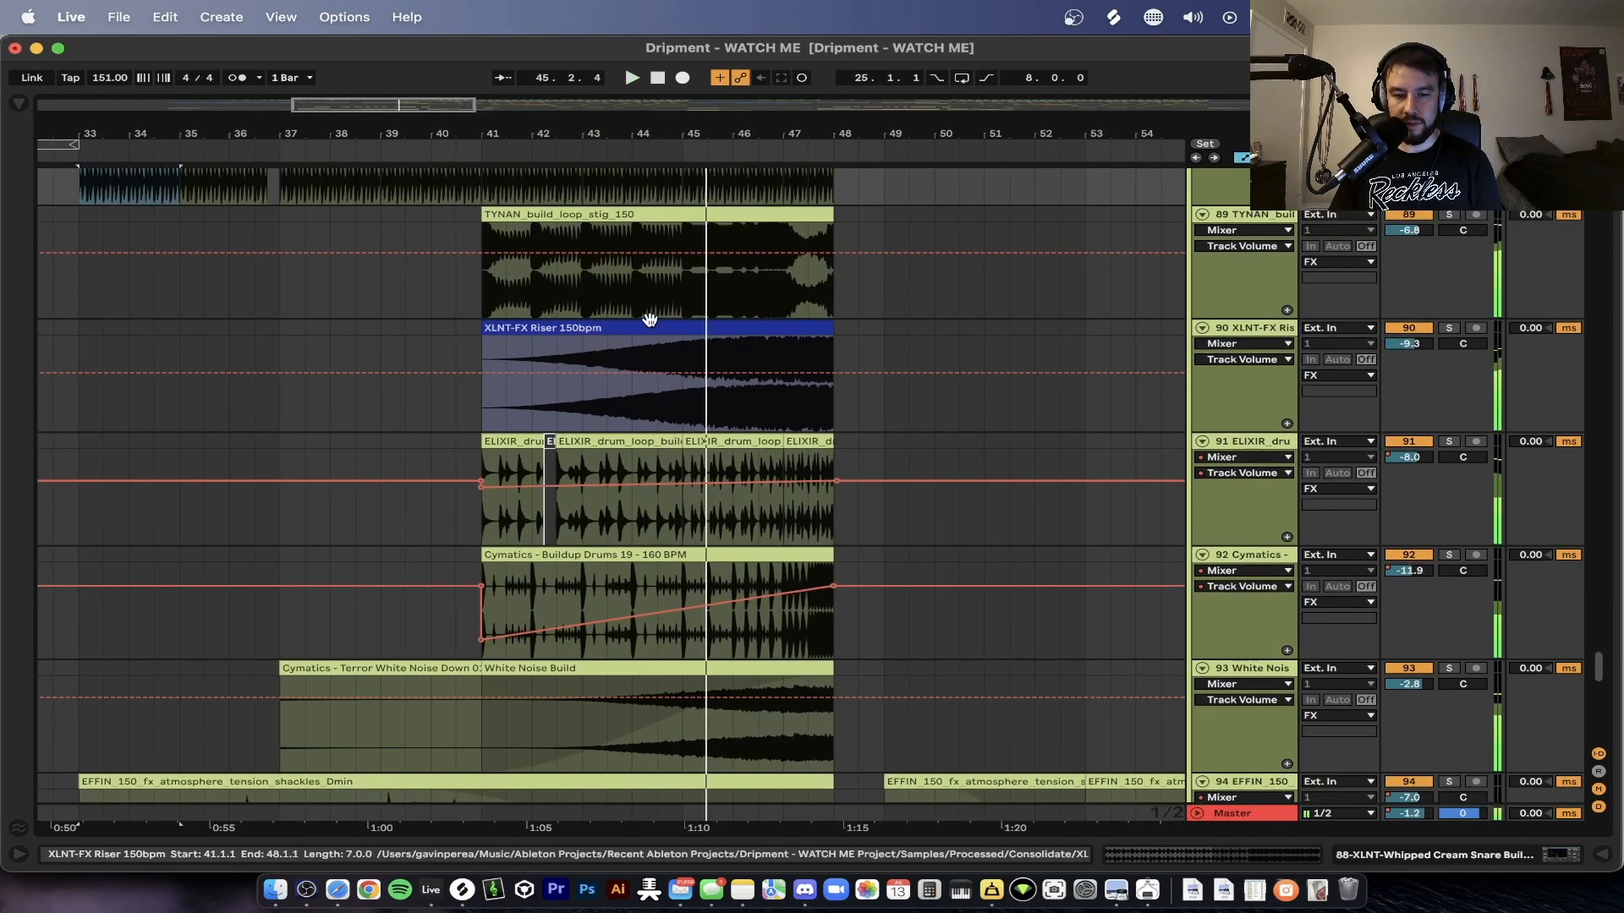
key("space")
- Solo the XLNT-FX Riser track and play the riser from bar 44, then from nearer its end
left_click(654, 326)
left_click(1448, 328)
key("space")
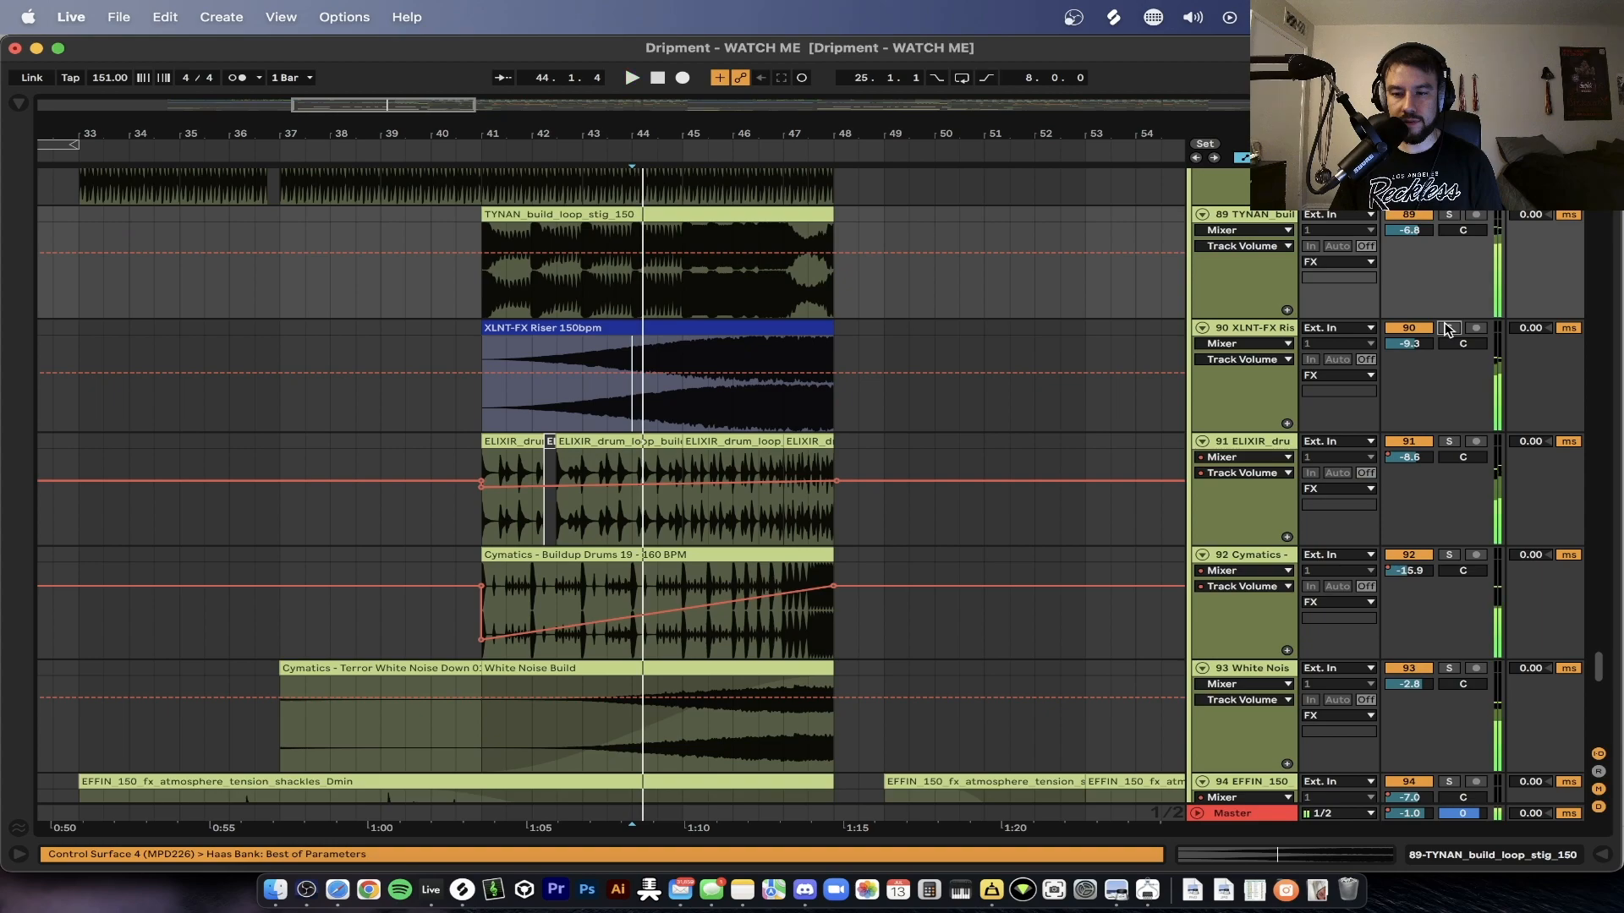
key("space")
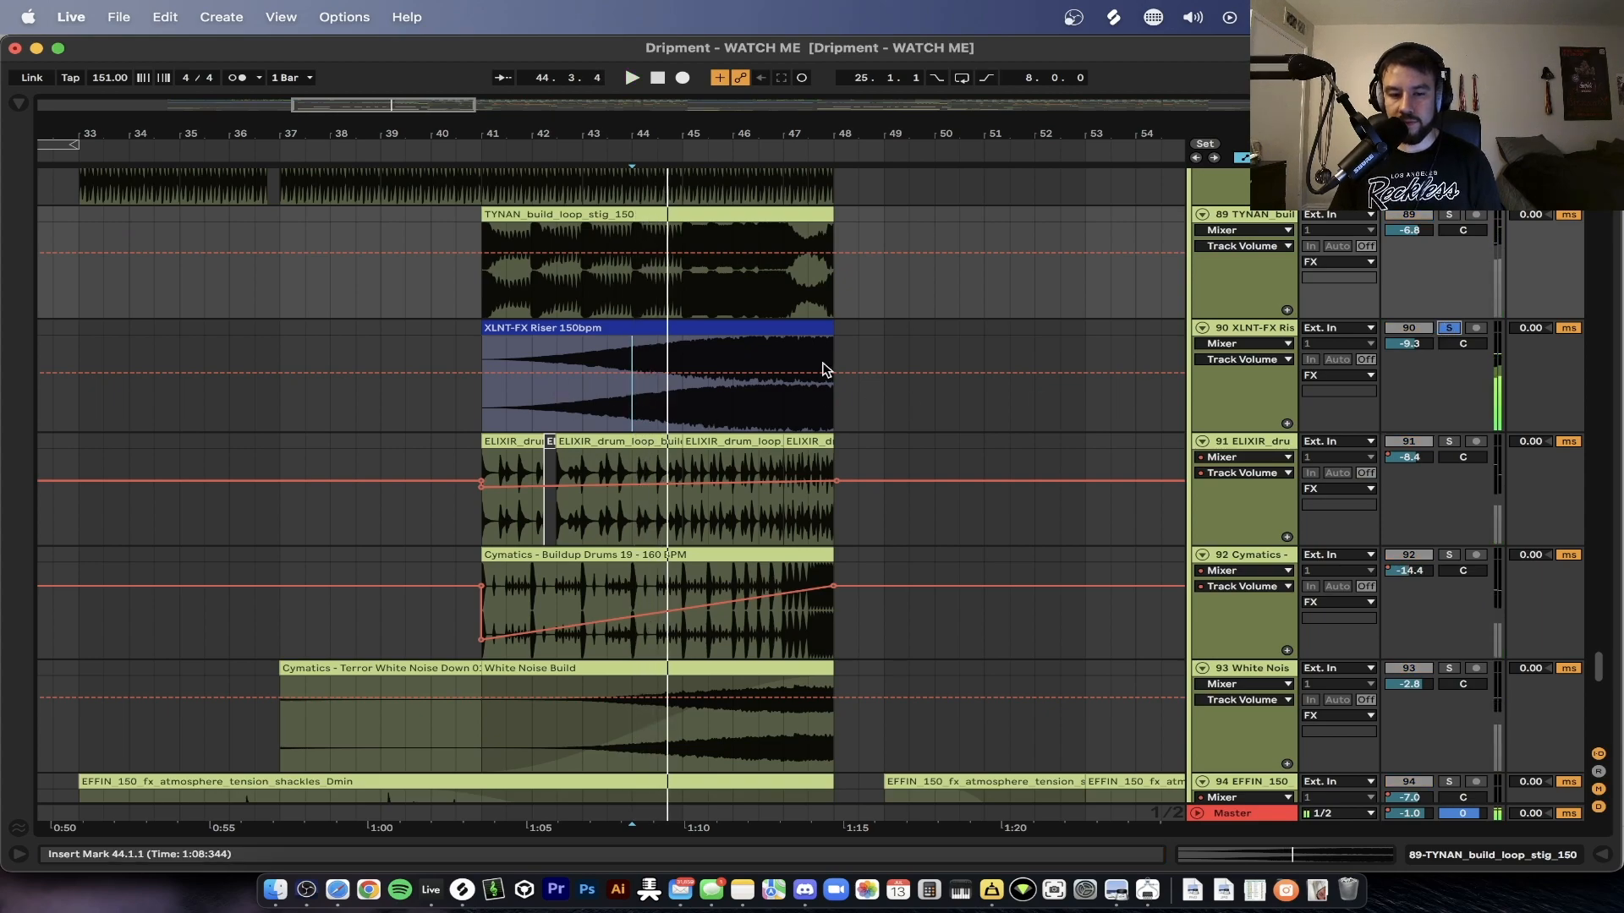
left_click(733, 415)
key("space")
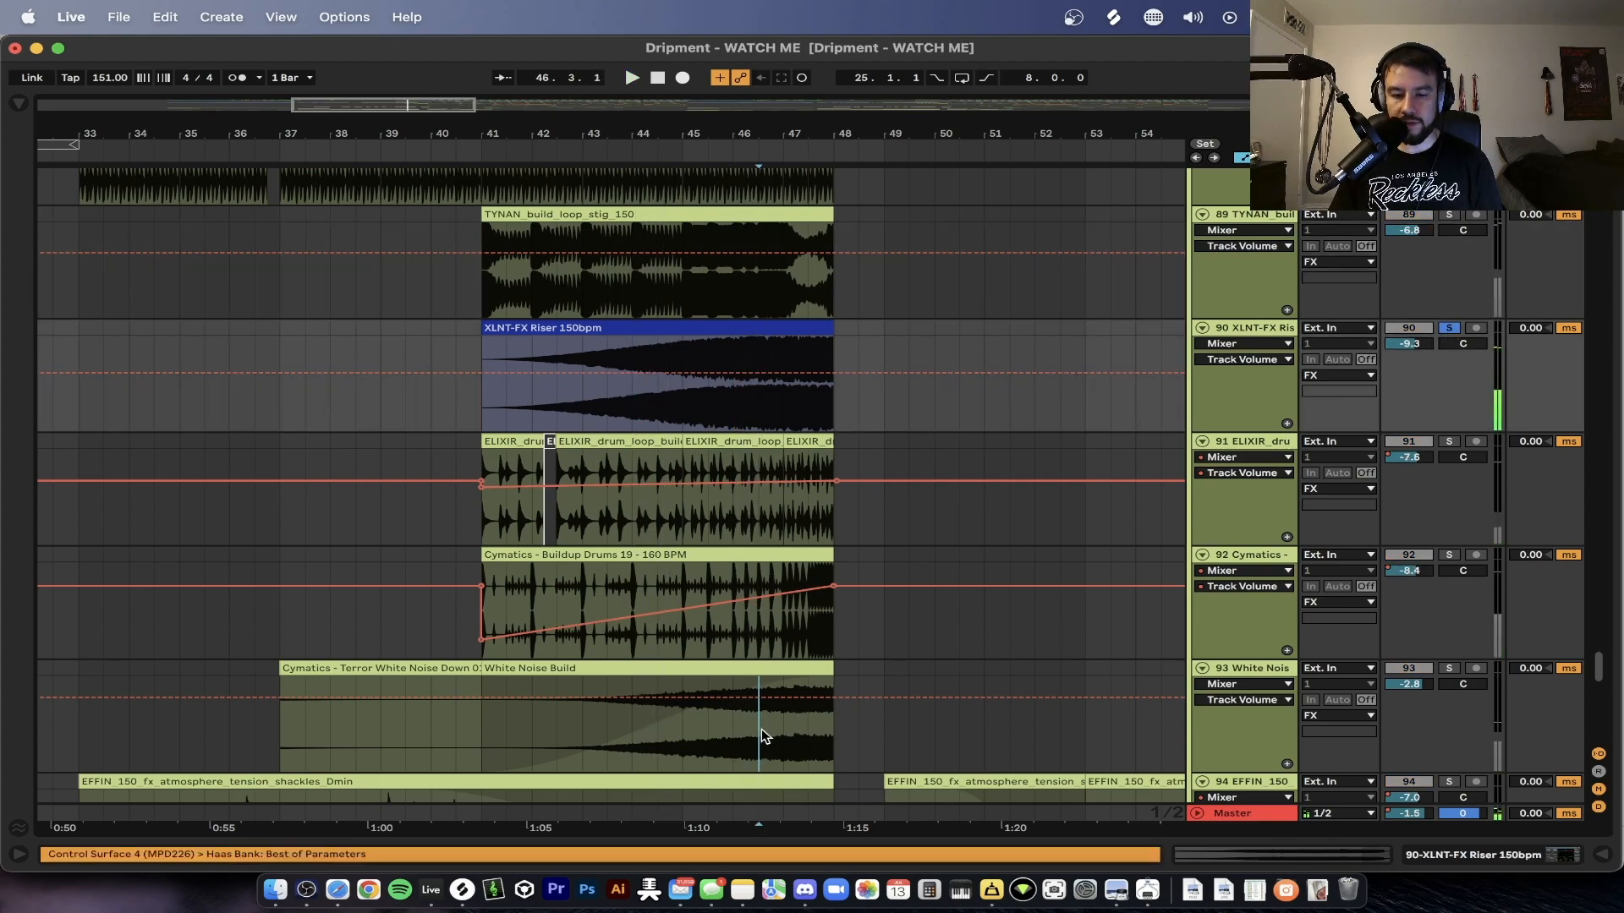
- Solo only the White Noise track and play the White Noise Build clip from 46.3.1
left_click(763, 734)
left_click(1448, 668)
key("space")
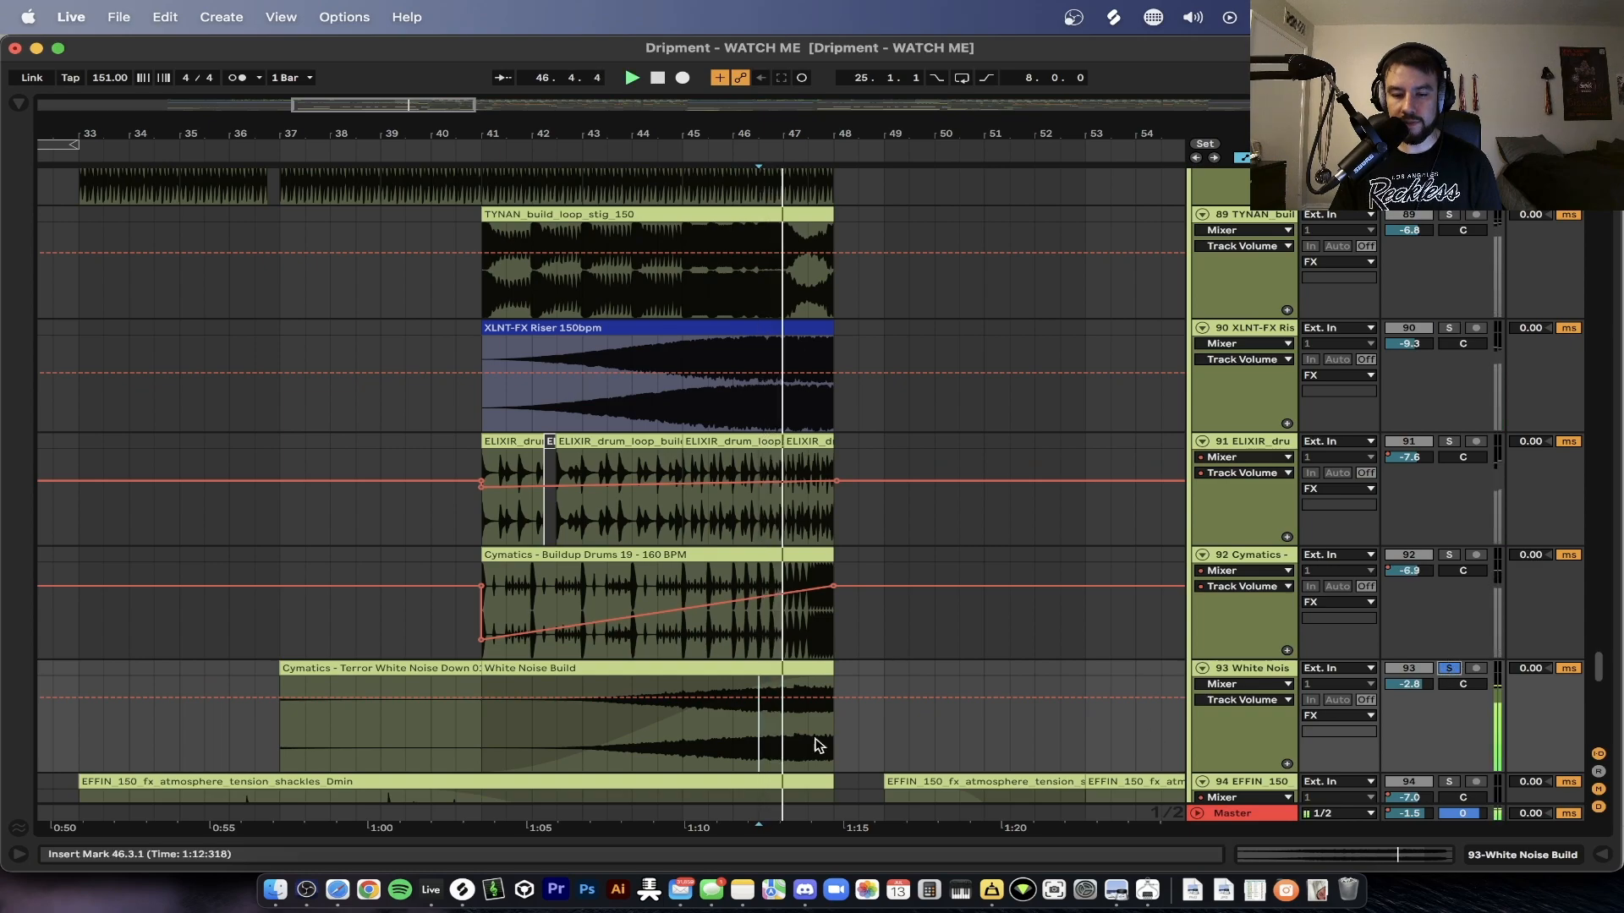
- Solo only the Cymatics Buildup Drums 19 track and play its clip from 45.3.1
left_click(709, 640)
key("space")
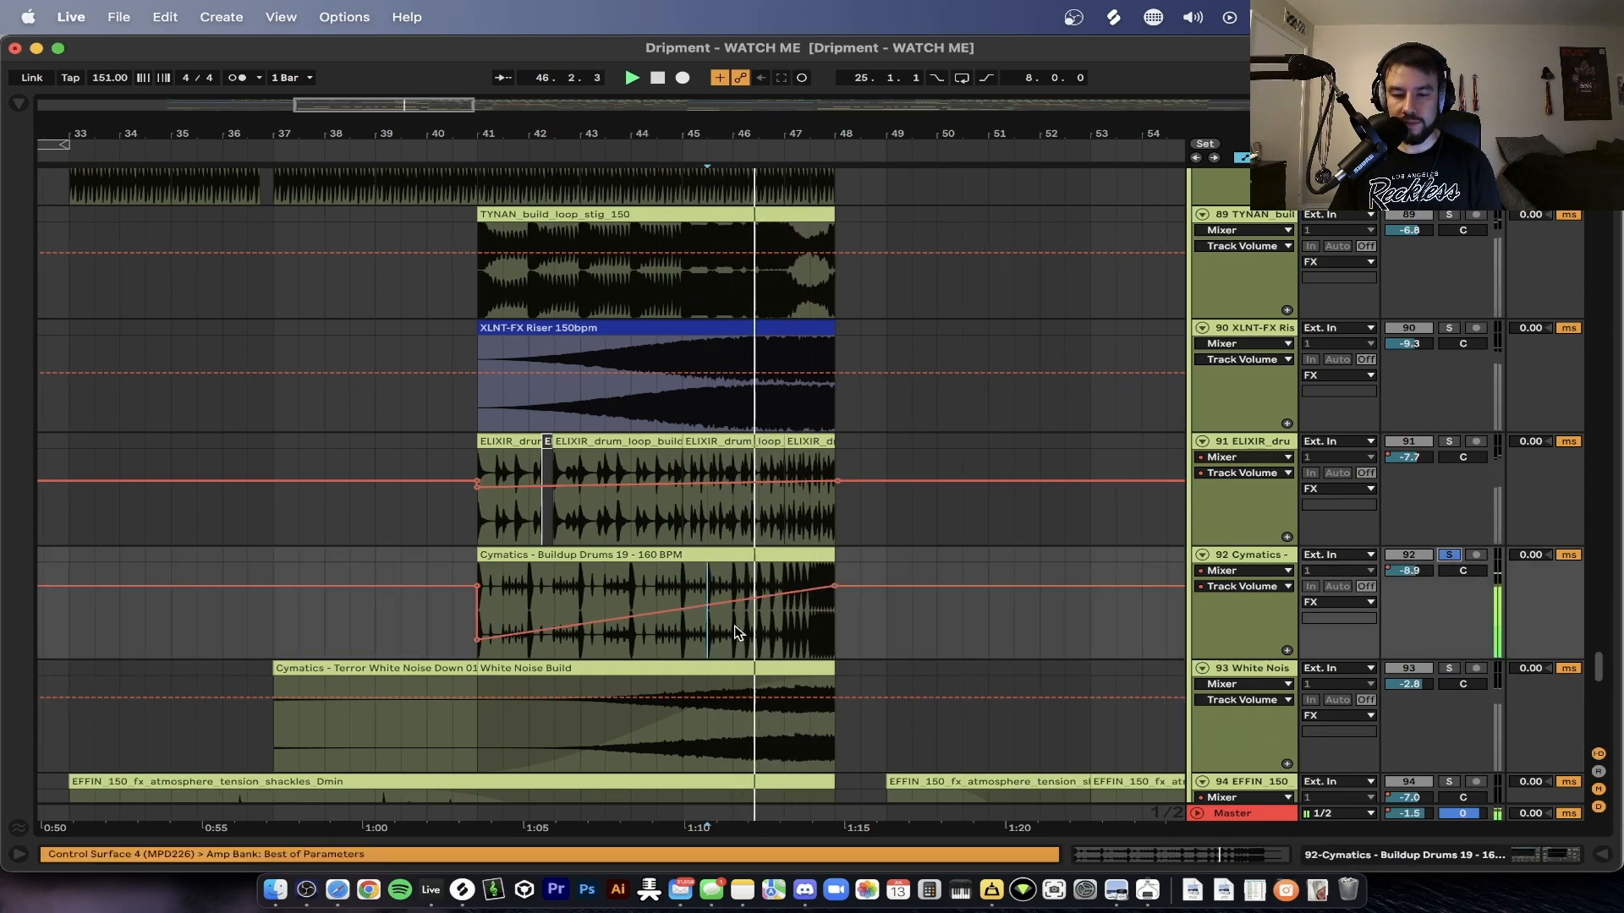
scroll(736, 635, "up", 3)
scroll(735, 634, "down", 5)
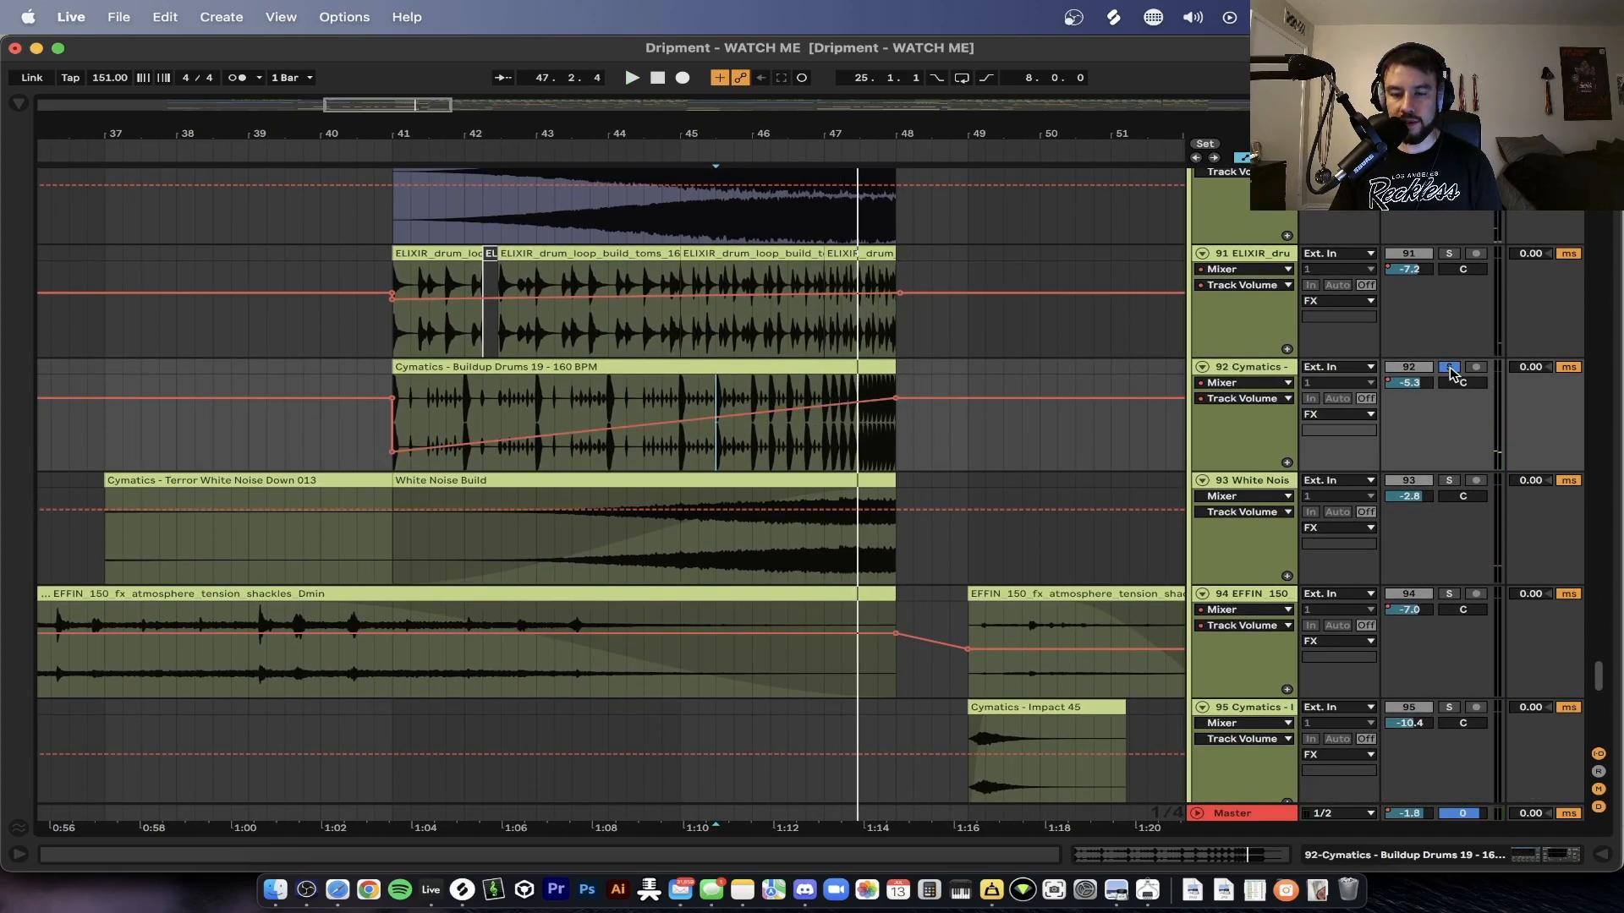
- Unsolo the buildup drums and find the 24-Audio 2 clips among the Mid Basses tracks around bar 45
scroll(733, 485, "up", 15)
scroll(734, 485, "down", 5)
scroll(732, 484, "up", 10)
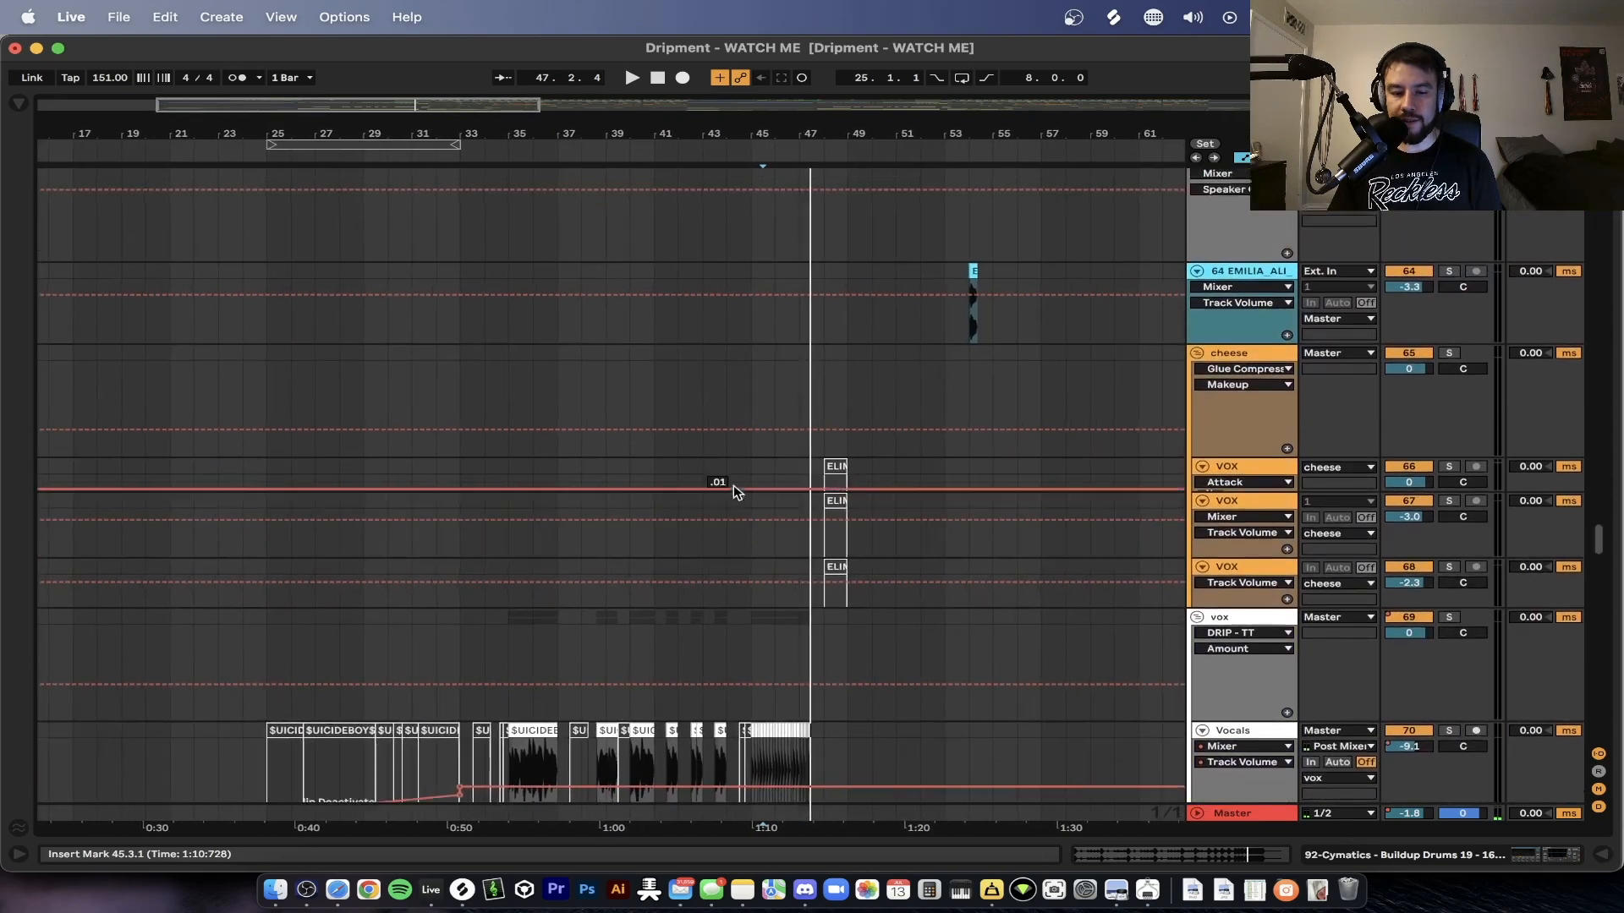
scroll(734, 485, "up", 20)
scroll(733, 484, "down", 5)
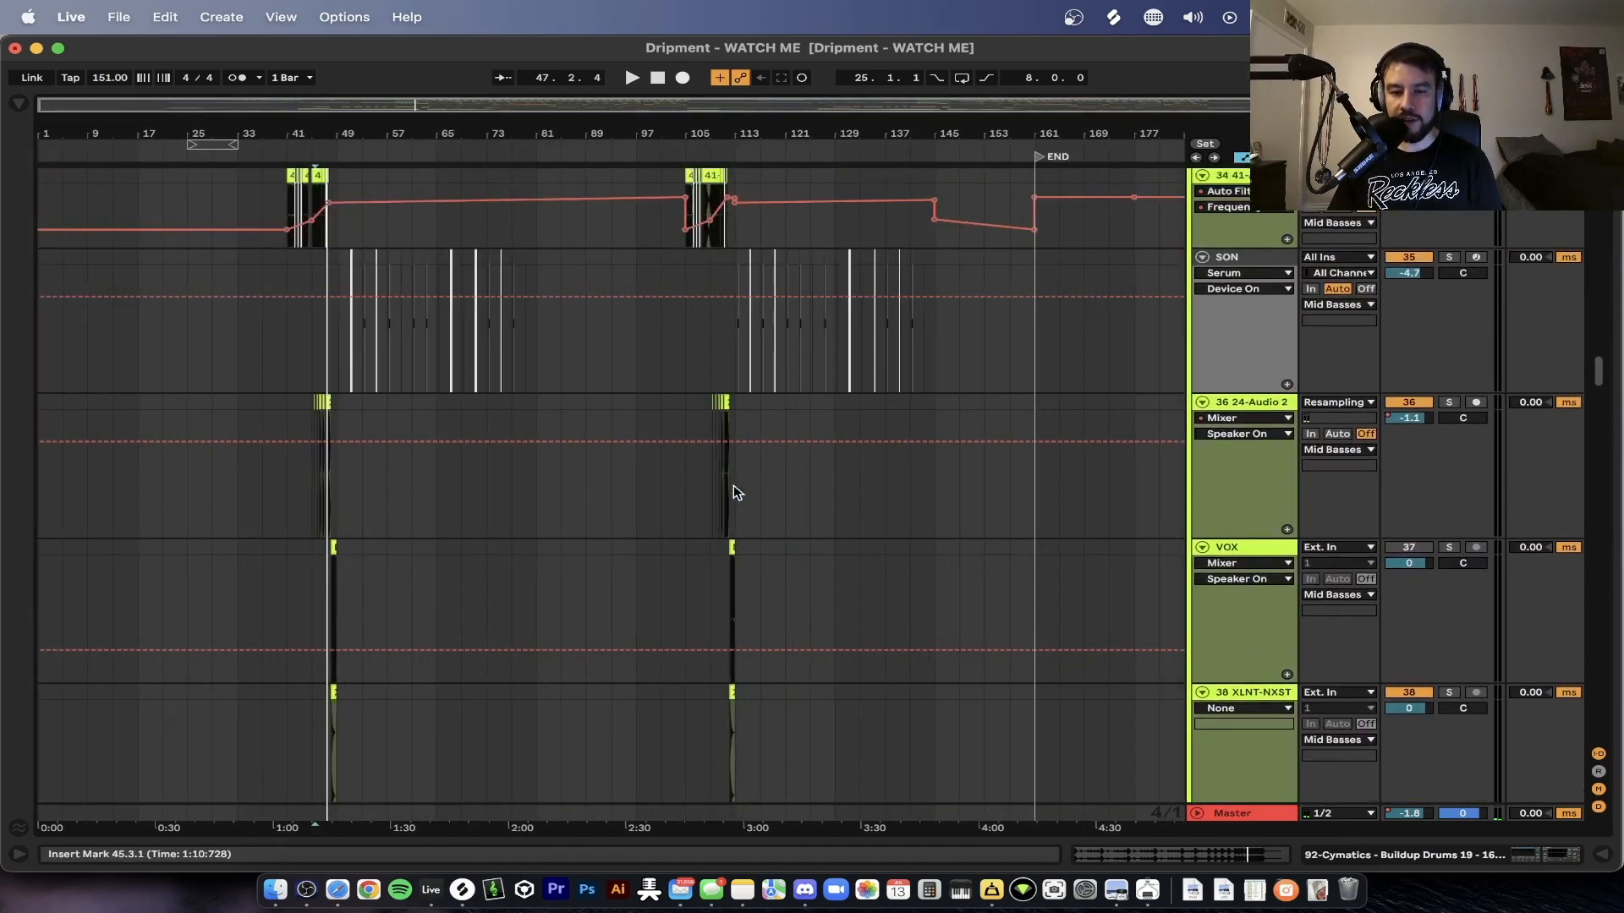
scroll(279, 514, "up", 15)
scroll(548, 510, "right", 6)
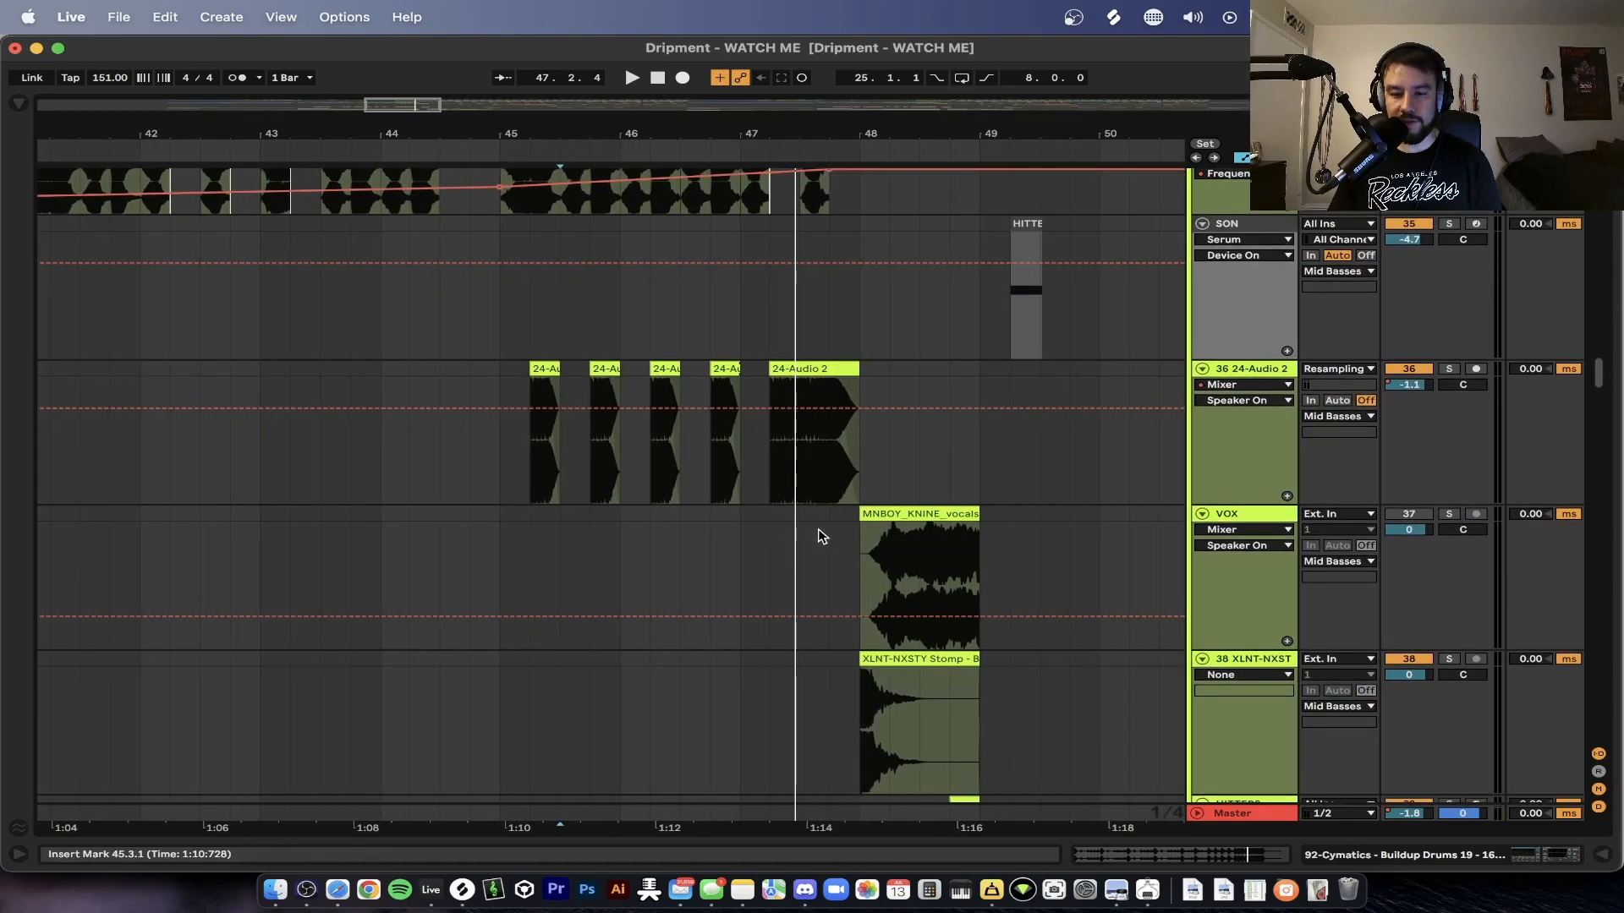
scroll(818, 530, "down", 3)
scroll(819, 533, "down", 3)
left_click(615, 374)
scroll(616, 374, "right", 5)
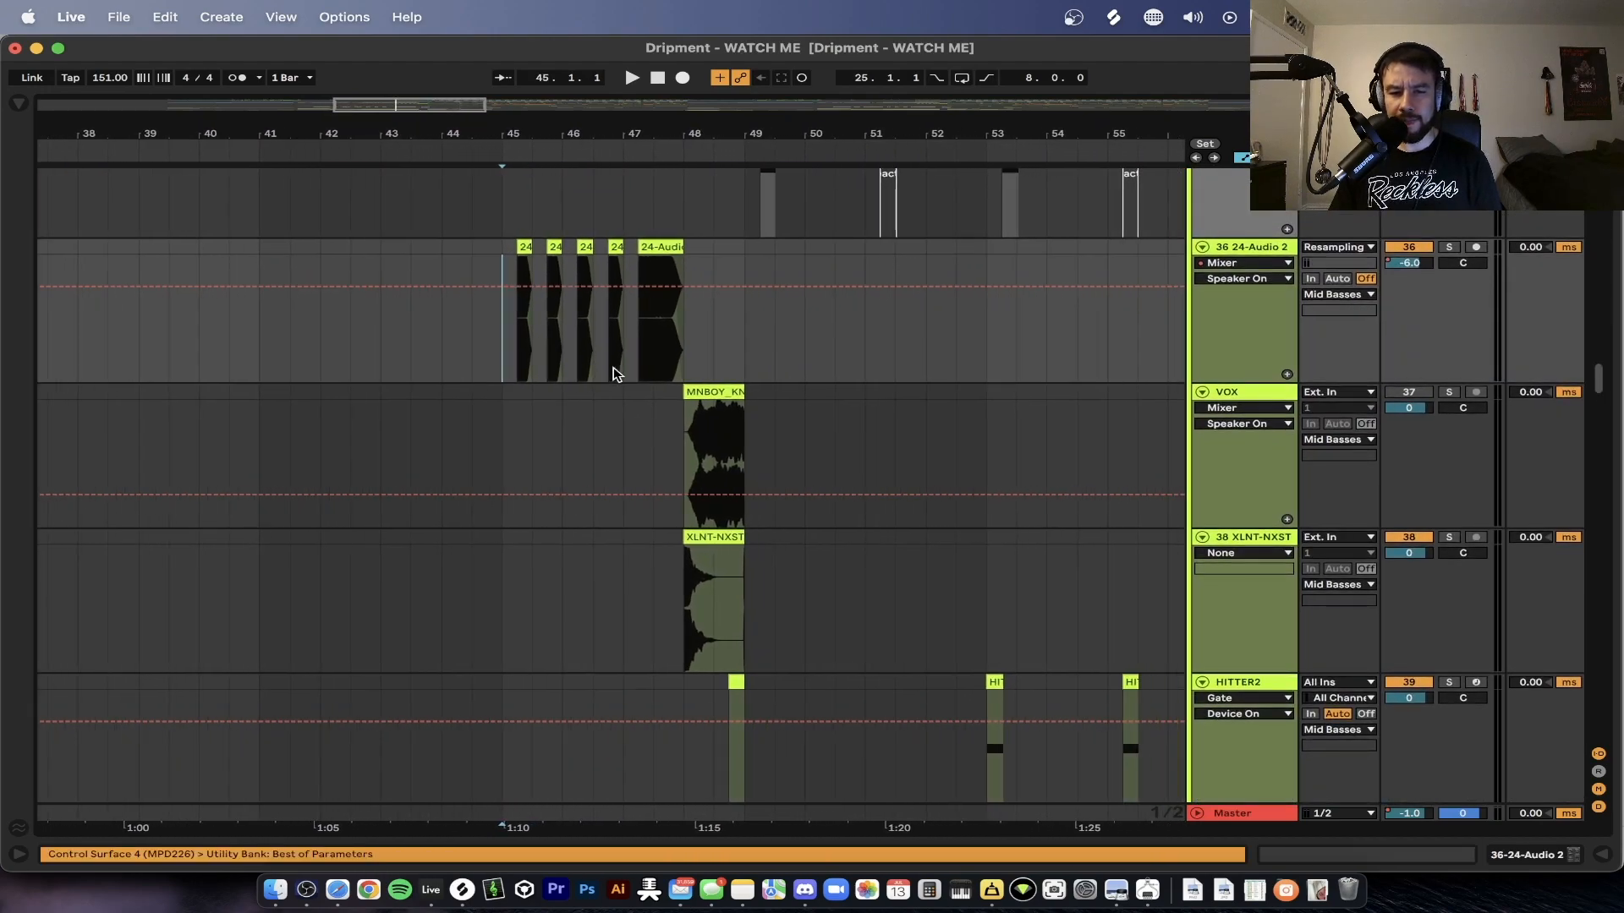
- Play the mix briefly from 49.1.1, just before the first SON clip
scroll(615, 373, "up", 2)
scroll(616, 374, "left", 2)
scroll(977, 359, "up", 3)
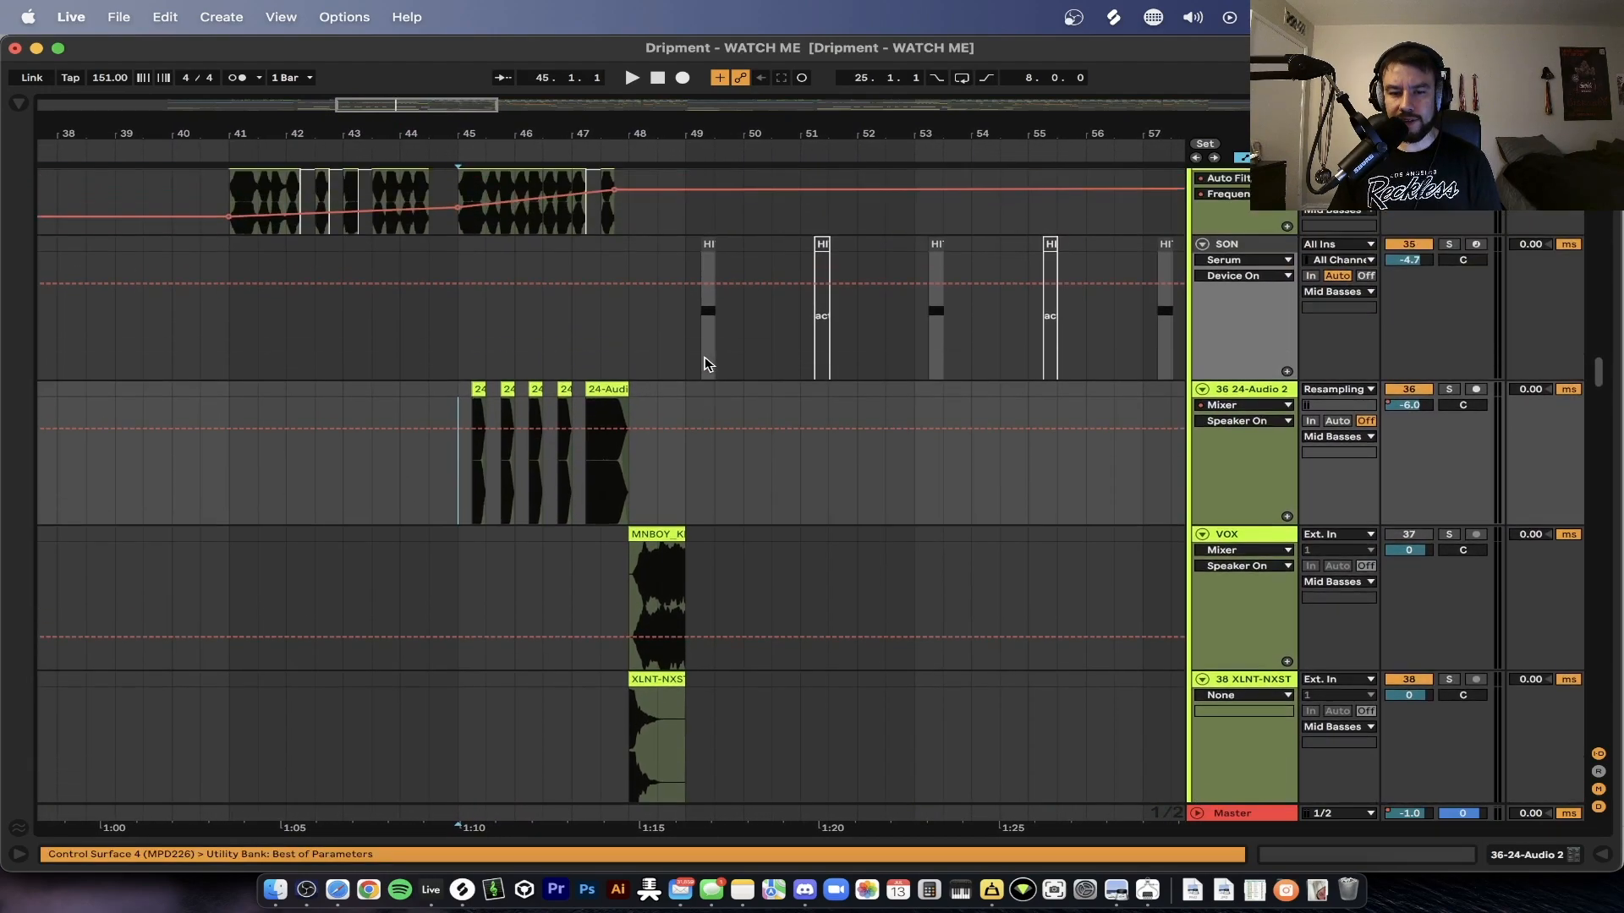
scroll(761, 355, "left", 1)
left_click(679, 359)
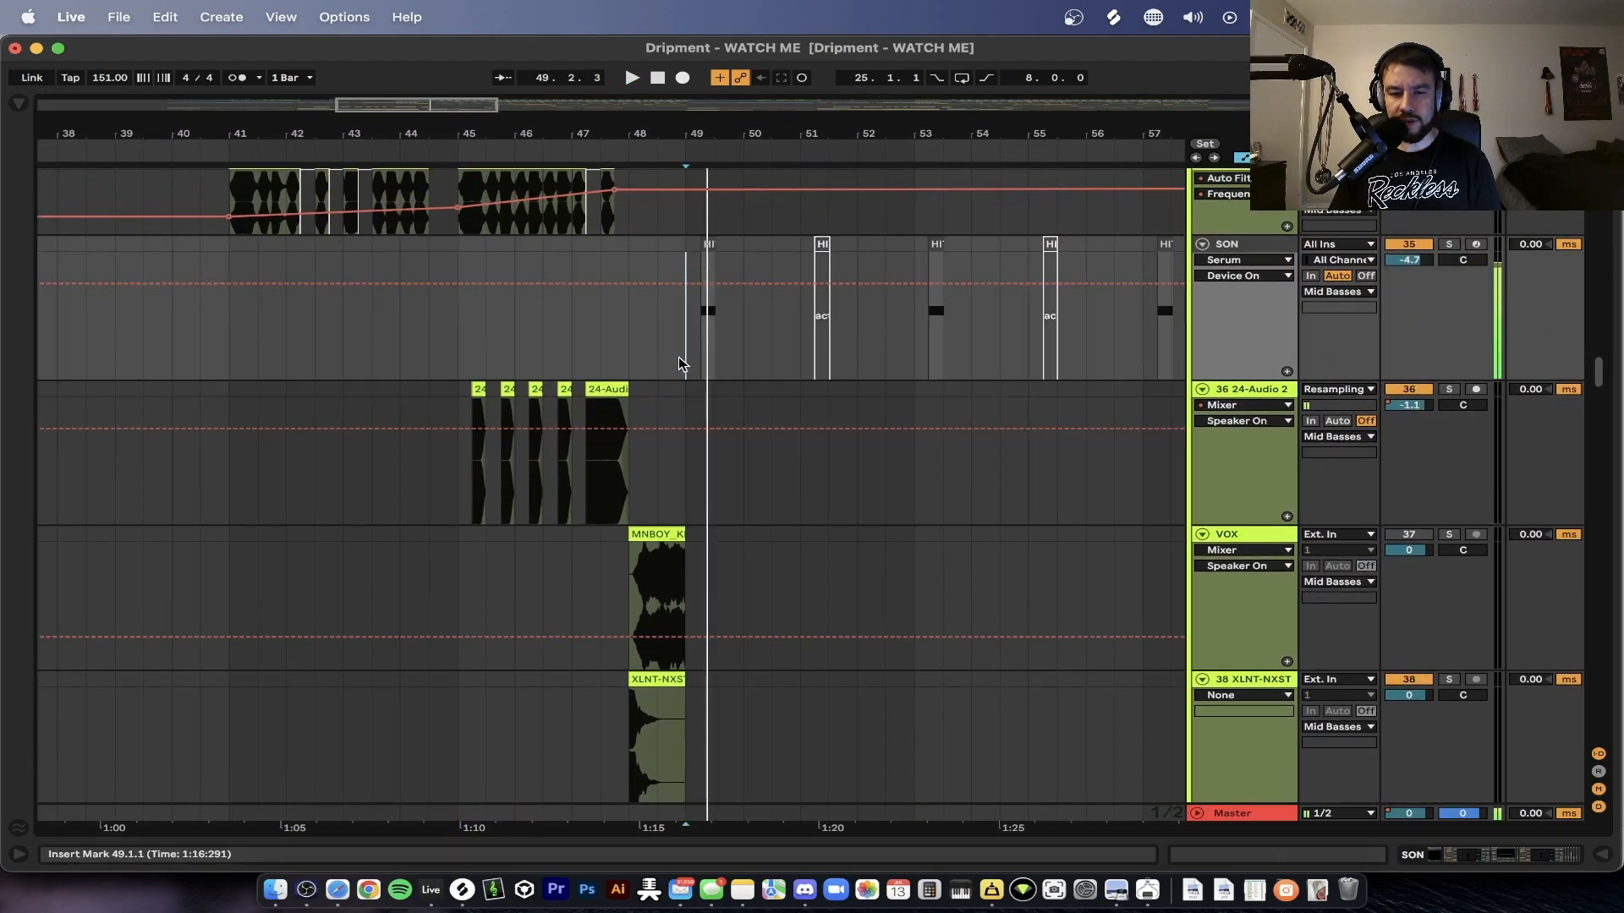
- Solo the 24-Audio 2 track and play its chopped clips from 45.1.1
left_click(454, 426)
left_click(1449, 389)
key("space")
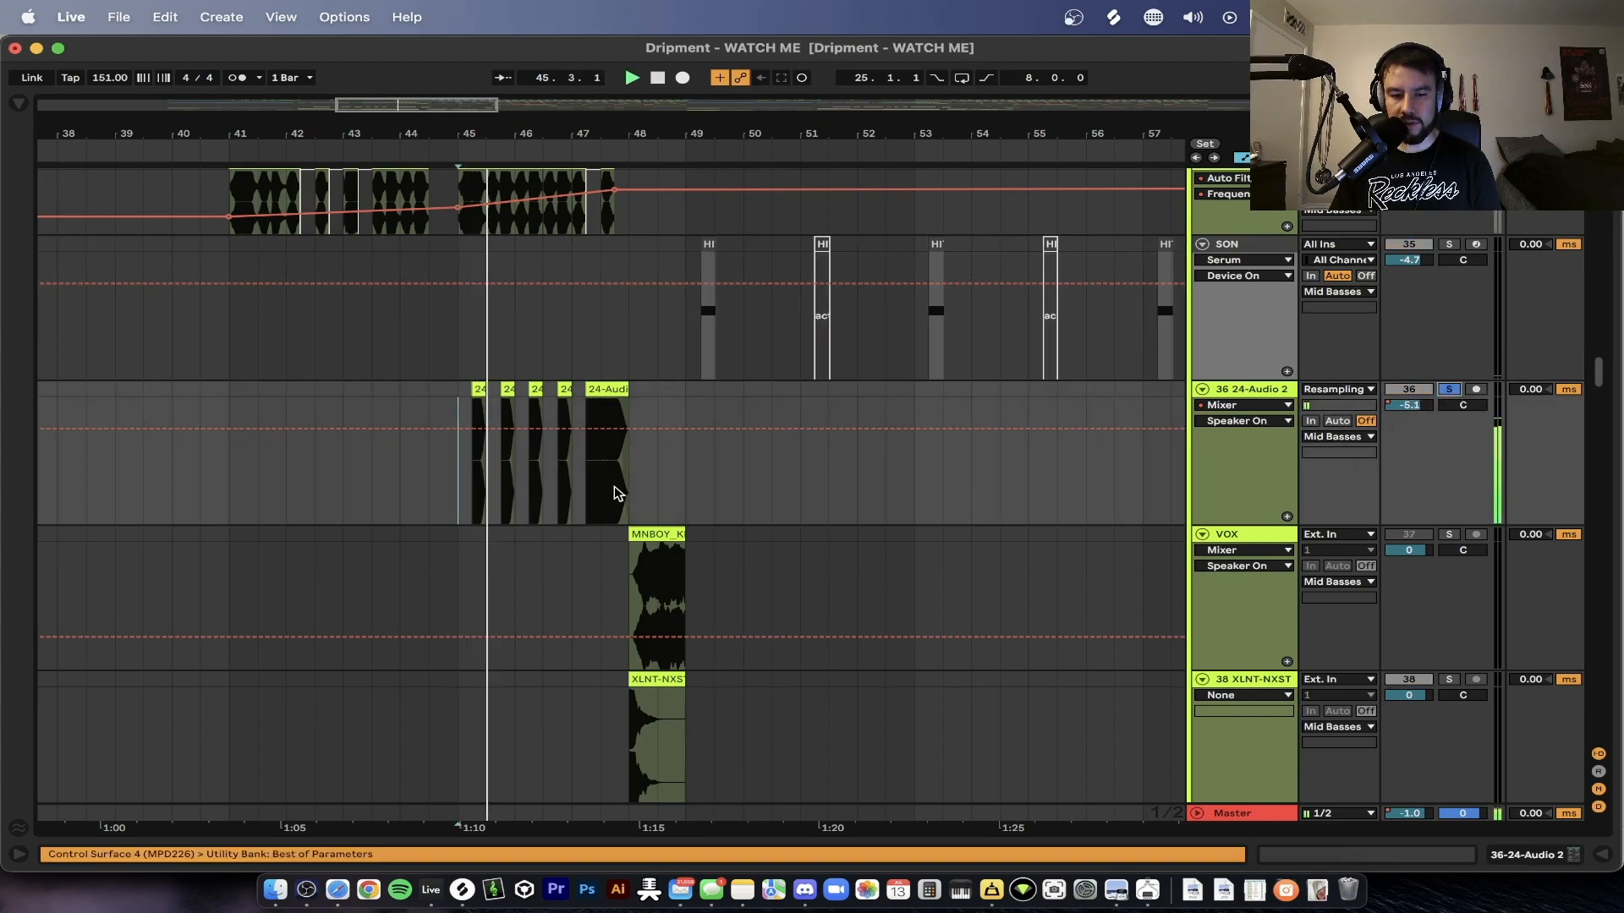
scroll(617, 496, "down", 2)
scroll(614, 486, "up", 2)
scroll(870, 486, "down", 2)
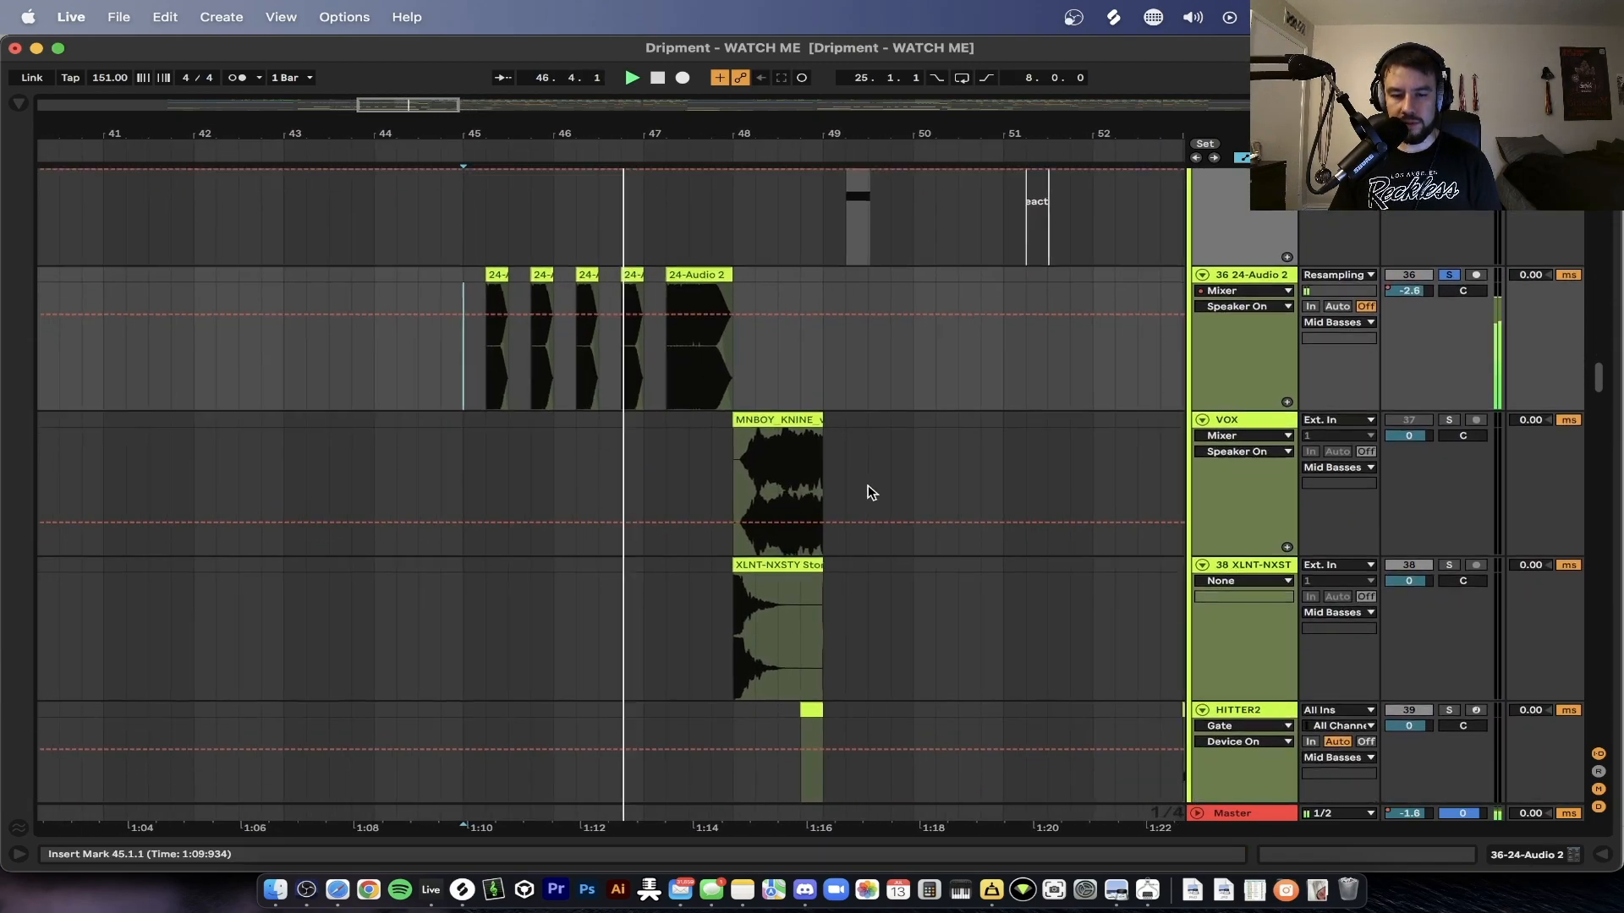
- Add the VOX and XLNT-NXSTY Stomp tracks to the solo and keep playing through bar 48
left_click(1448, 529)
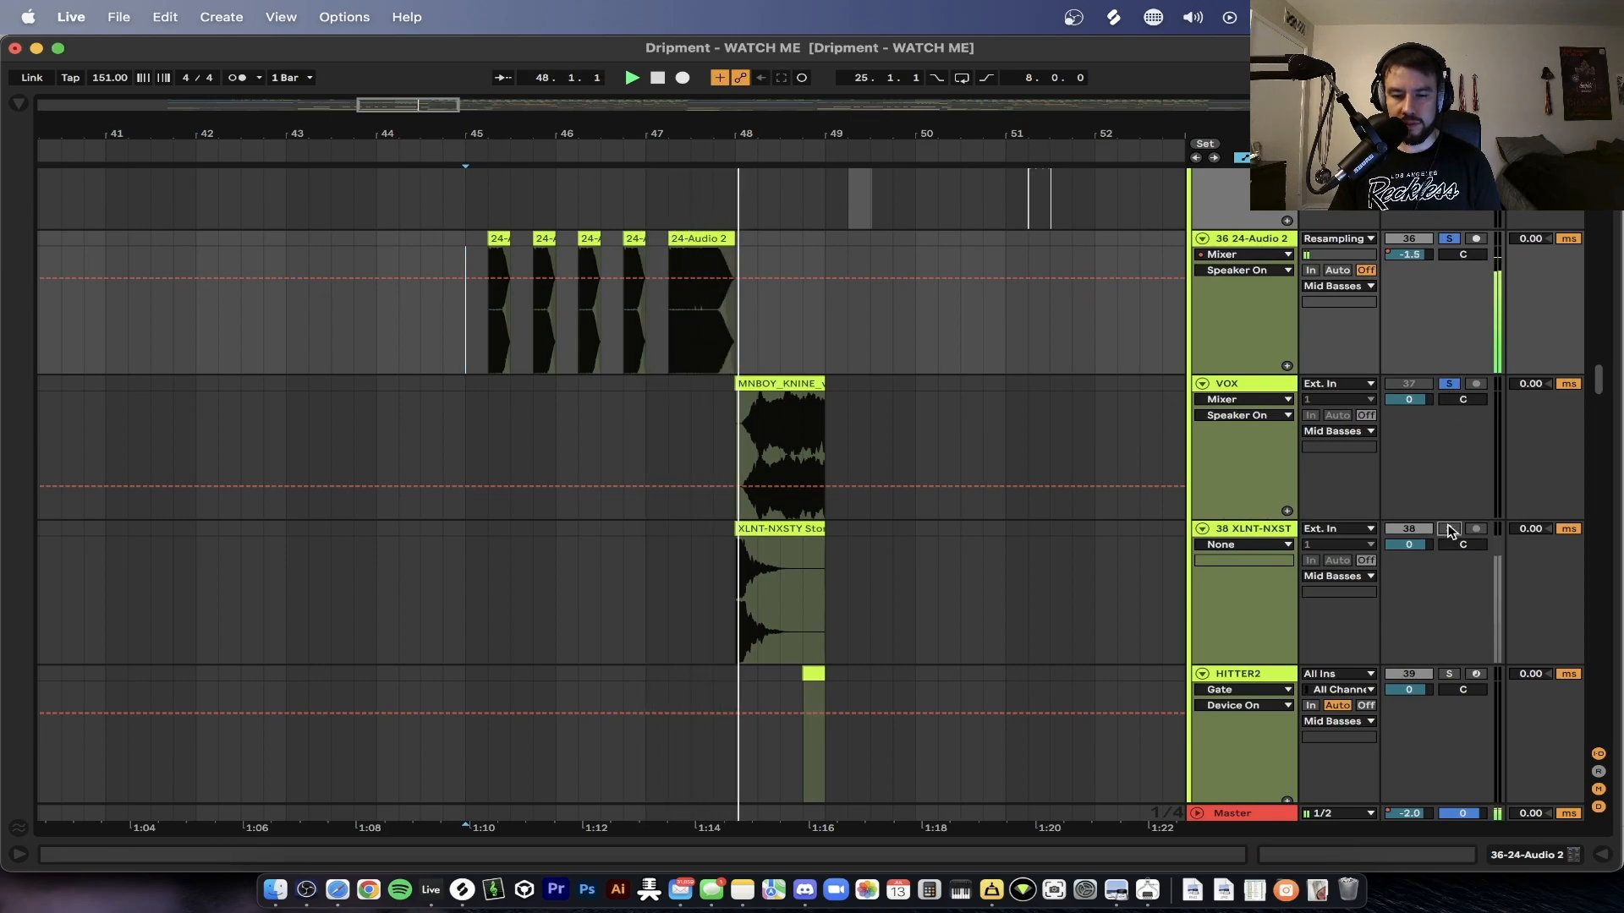
scroll(849, 607, "down", 1)
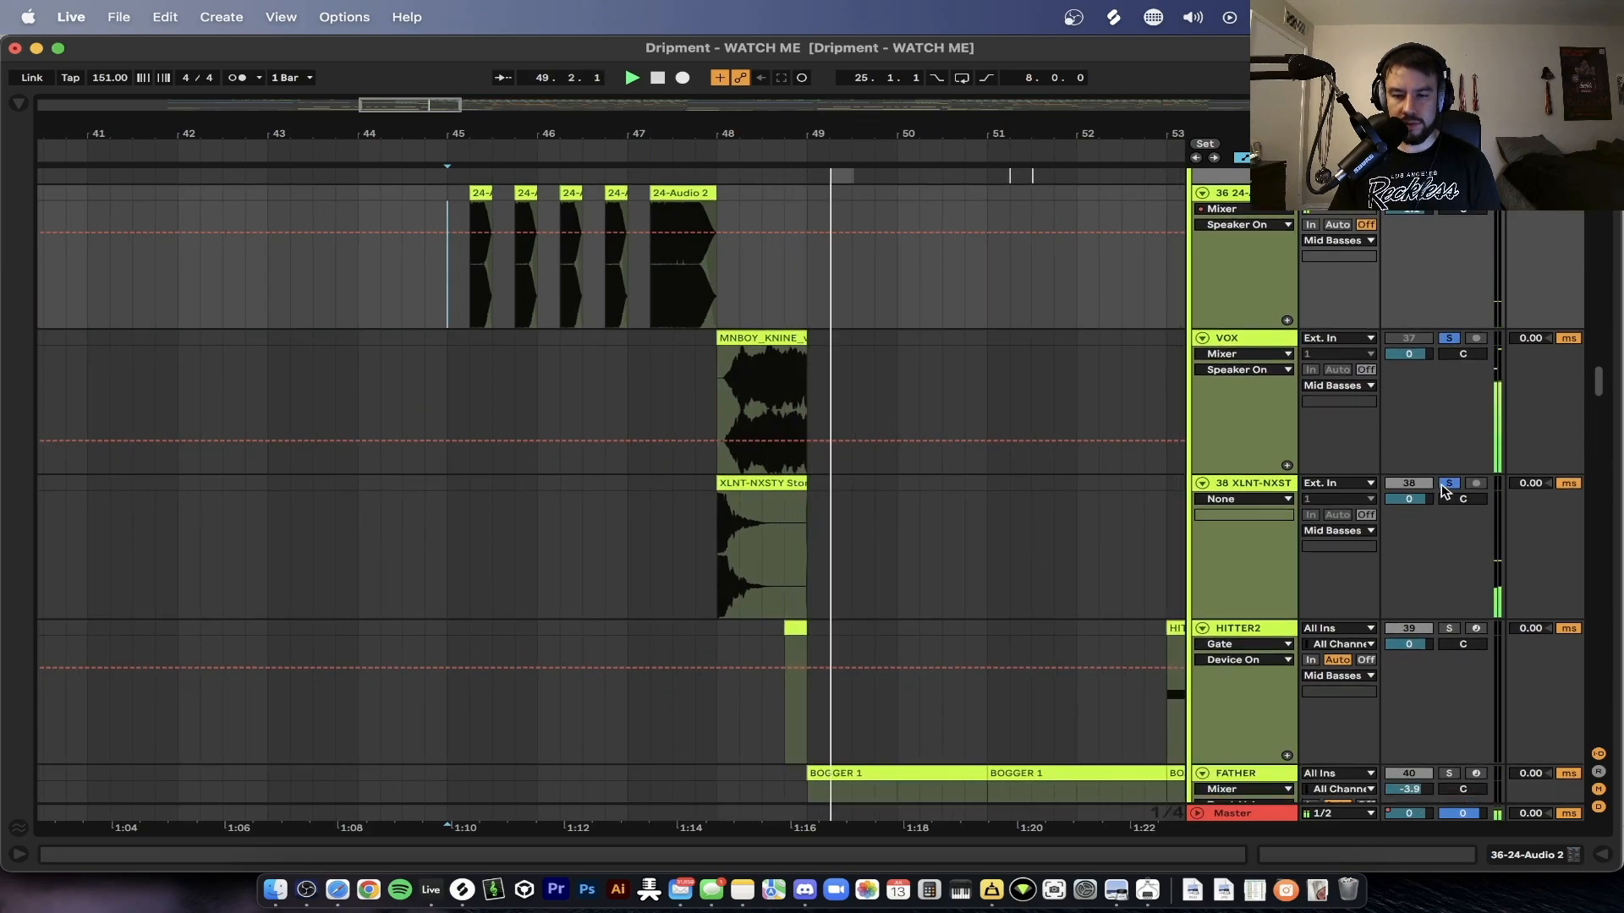
key("space")
- Select the MNBOY_KNINE vocals clip at bar 48, play it with only the VOX track soloed, and unsolo the track
left_click(764, 340)
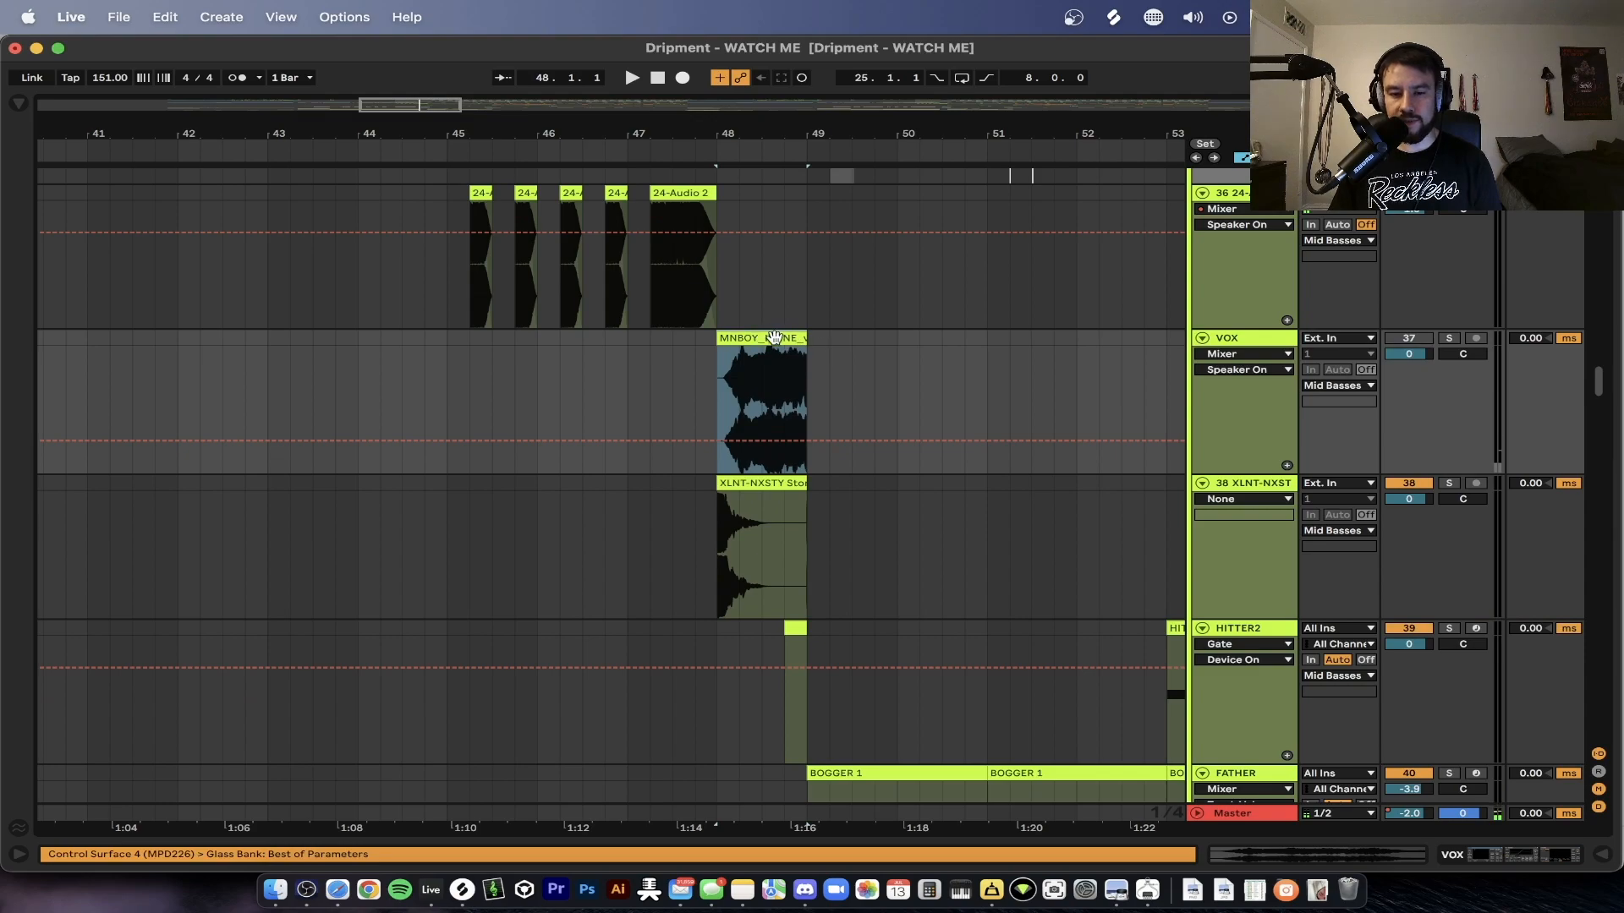
scroll(775, 338, "up", 3)
left_click(1446, 340)
key("space")
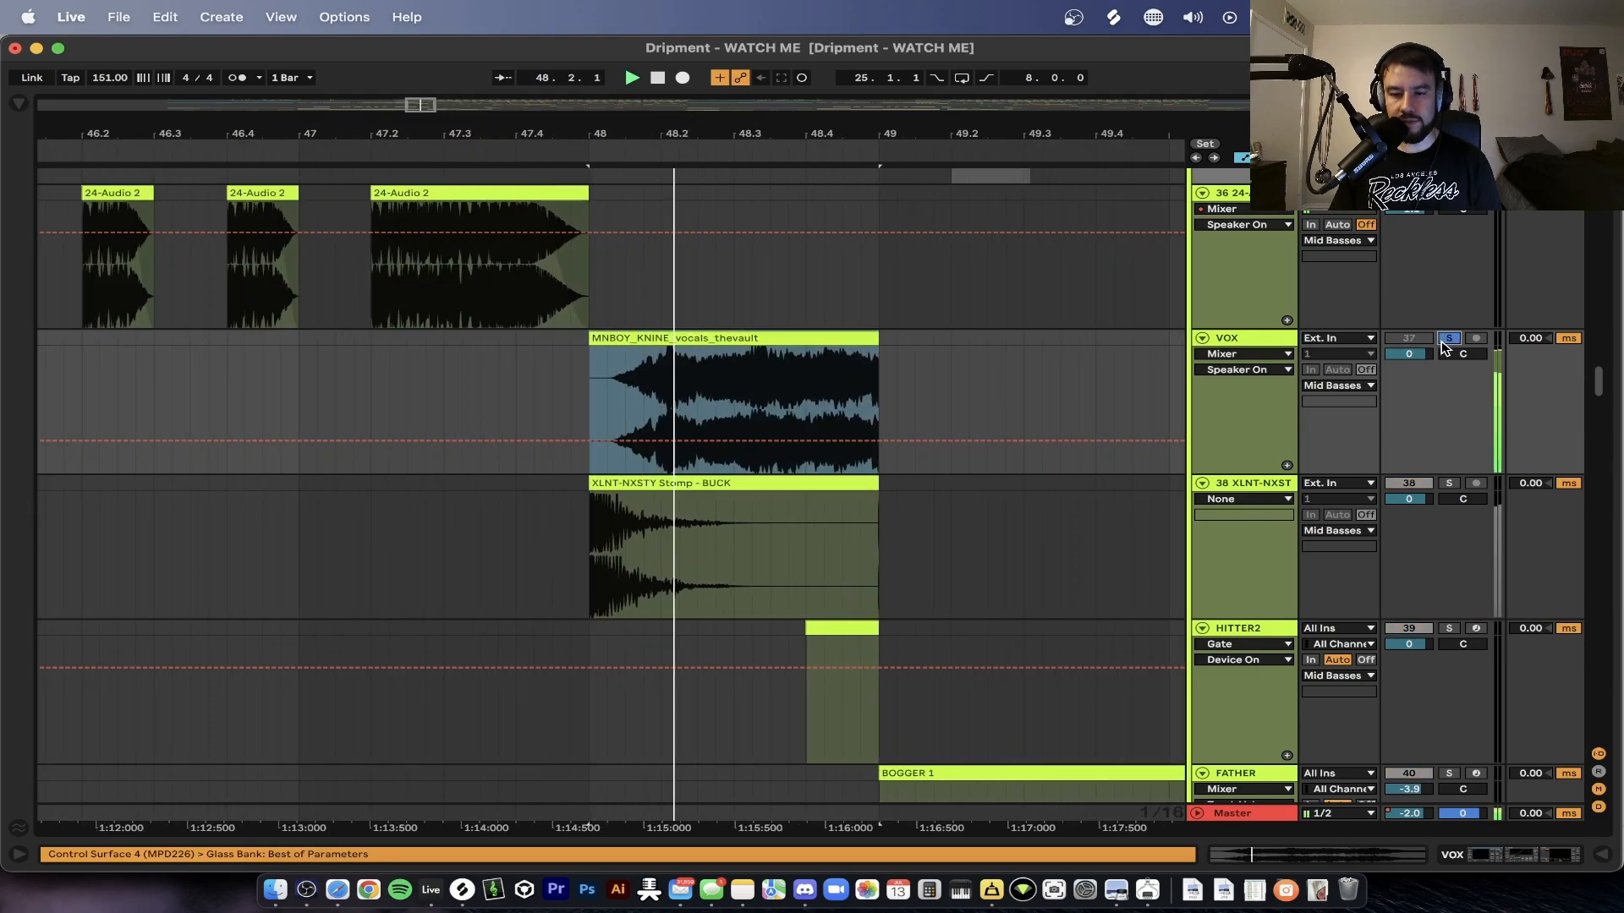
left_click(1446, 340)
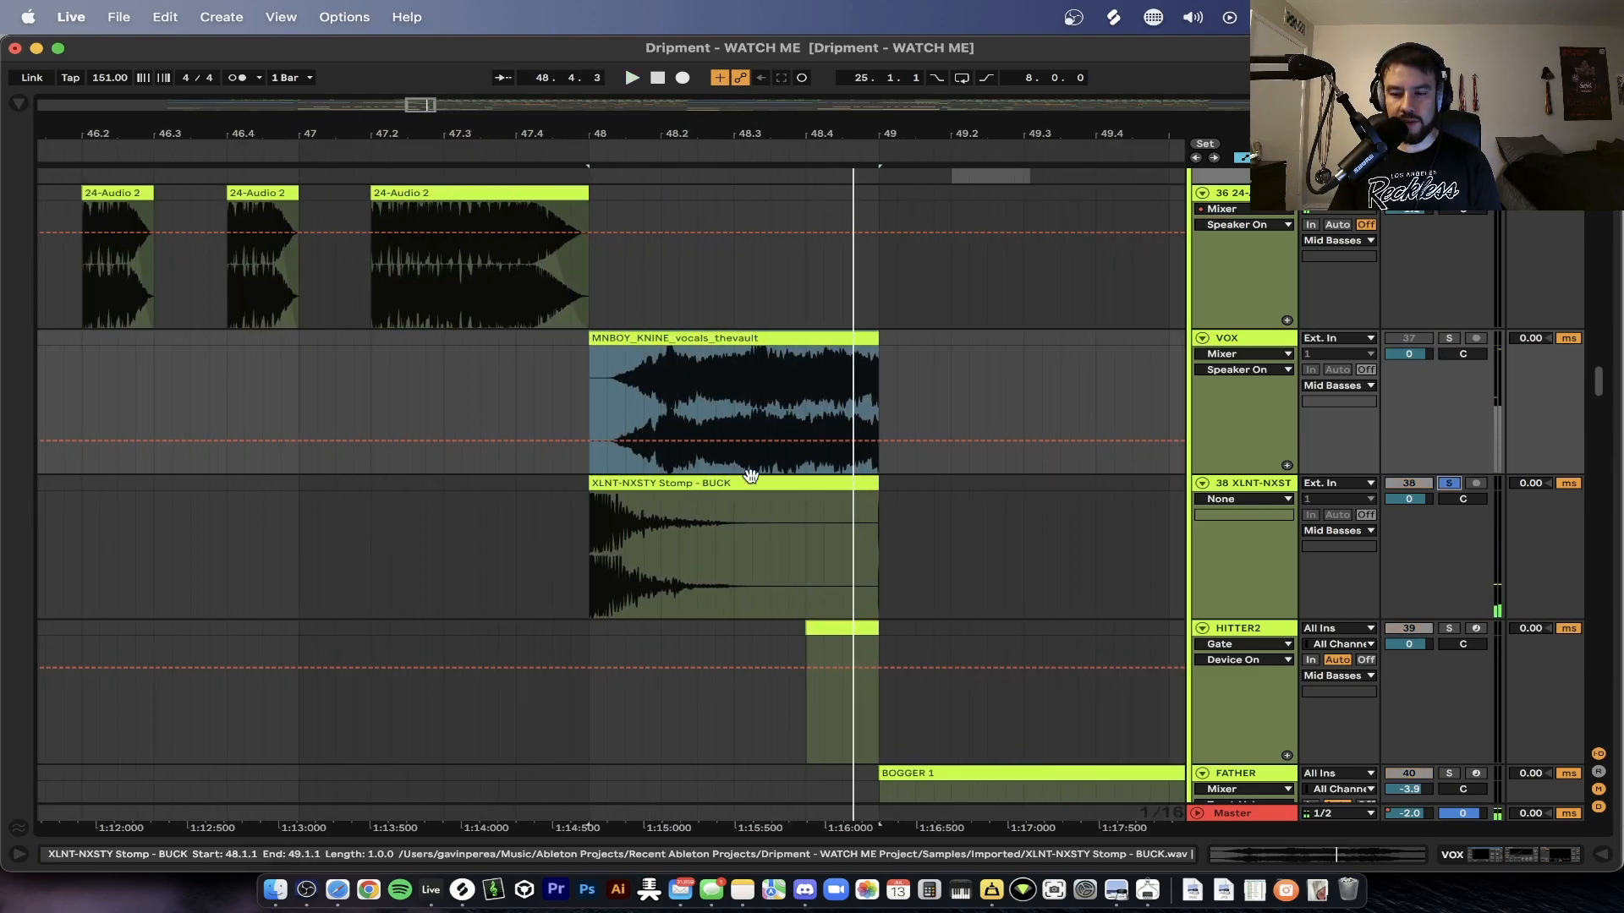
- Select the XLNT-NXSTY Stomp - BUCK clip, play it soloed from bar 48, and unsolo its track
left_click(624, 482)
key("space")
left_click(1447, 484)
key("space")
key("space")
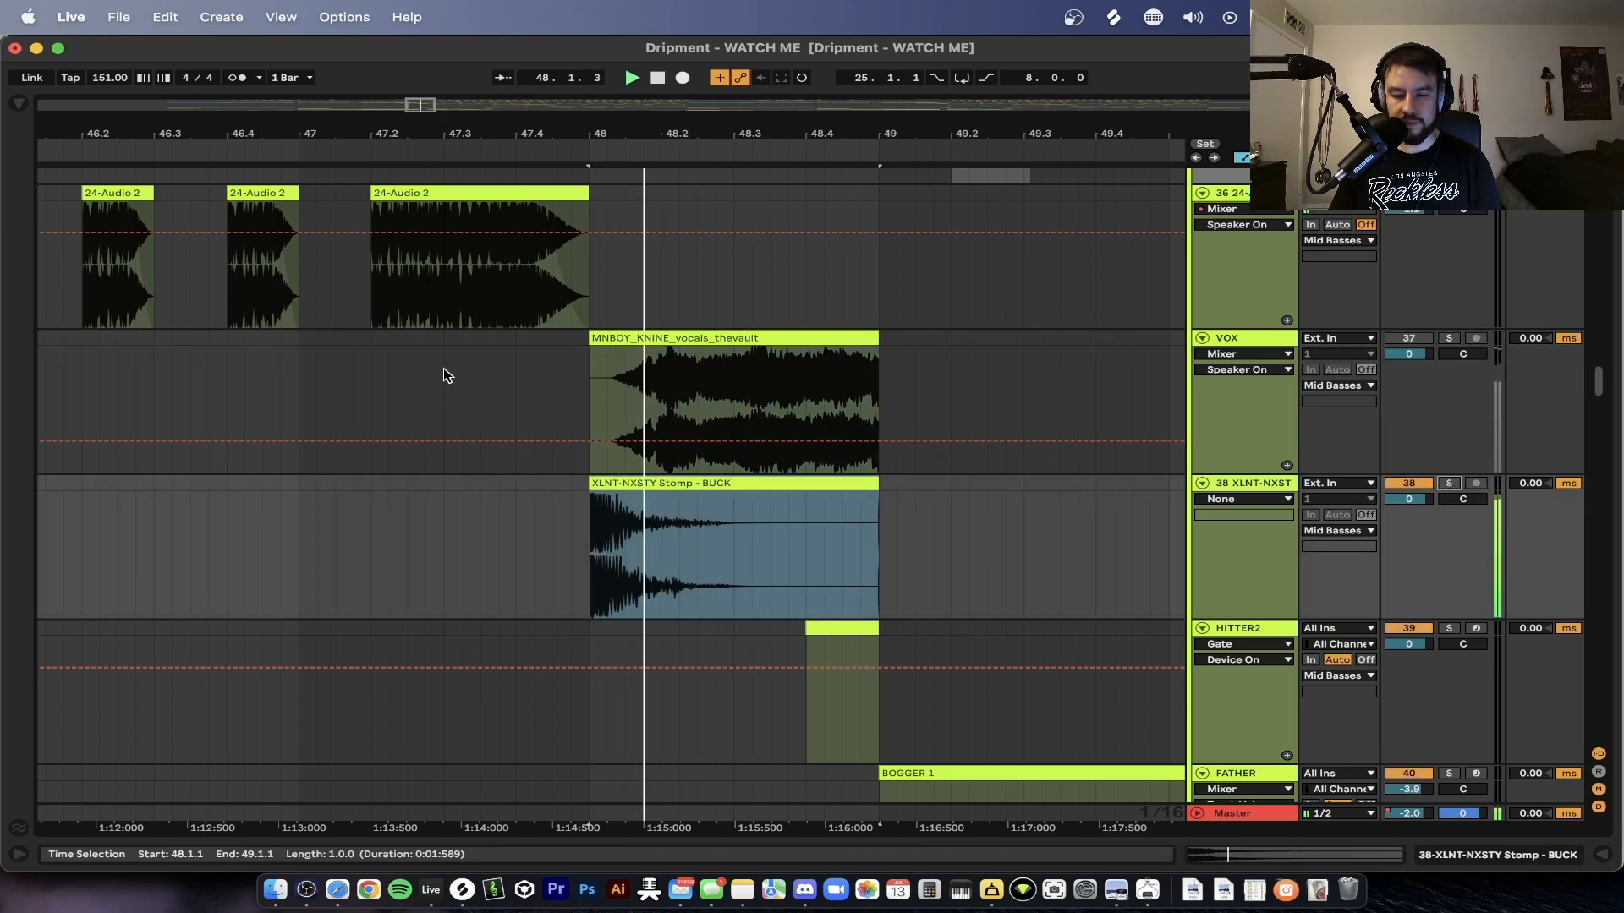
- Listen to the unsoloed mix from the stomp clip at bar 48 into the drop at bar 49, replaying it once
scroll(443, 367, "down", 3)
scroll(568, 413, "down", 3)
scroll(569, 412, "down", 2)
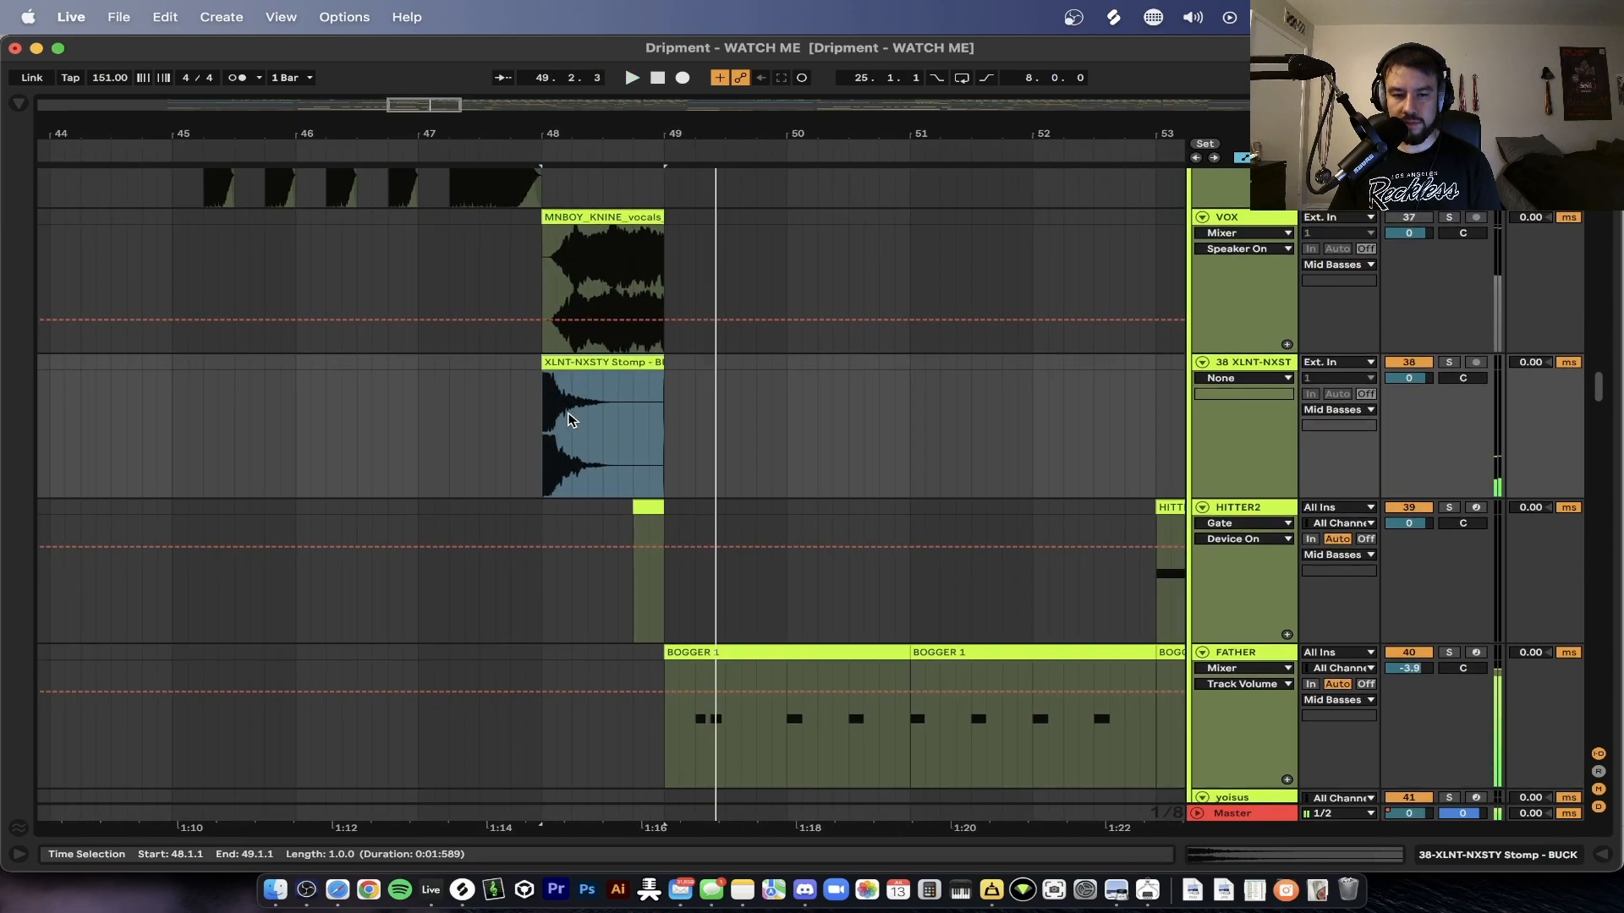
key("space")
key("space")
scroll(584, 410, "up", 2)
key("space")
- Delete the muted VOX track that holds the MNBOY_KNINE vocals clip
left_click(1265, 300)
scroll(1263, 302, "up", 2)
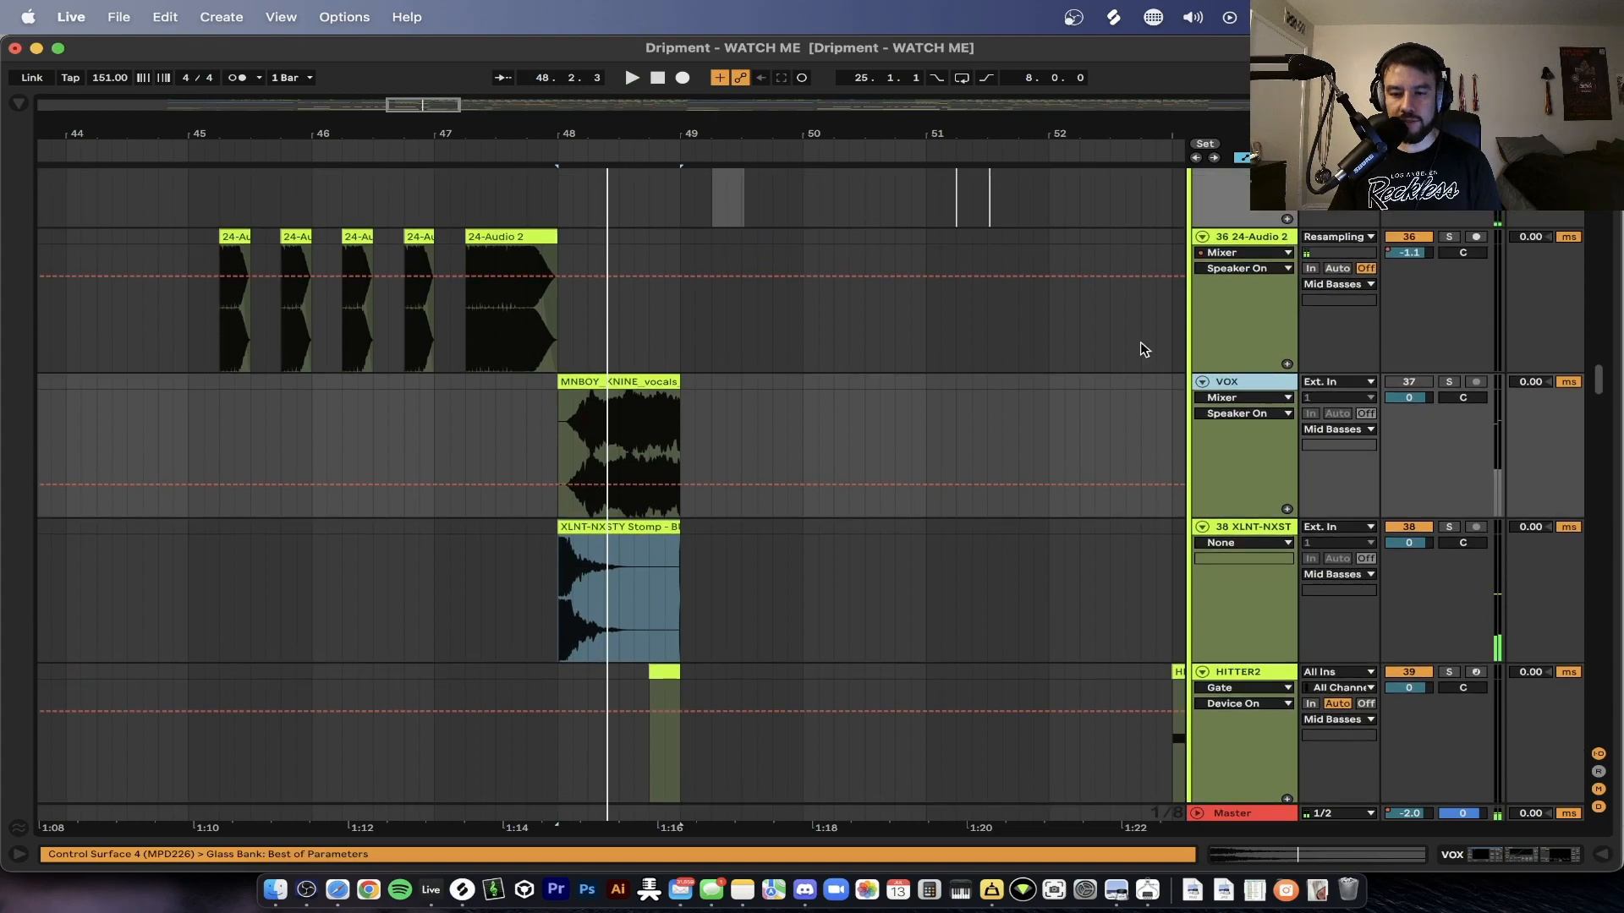
scroll(1014, 381, "down", 2)
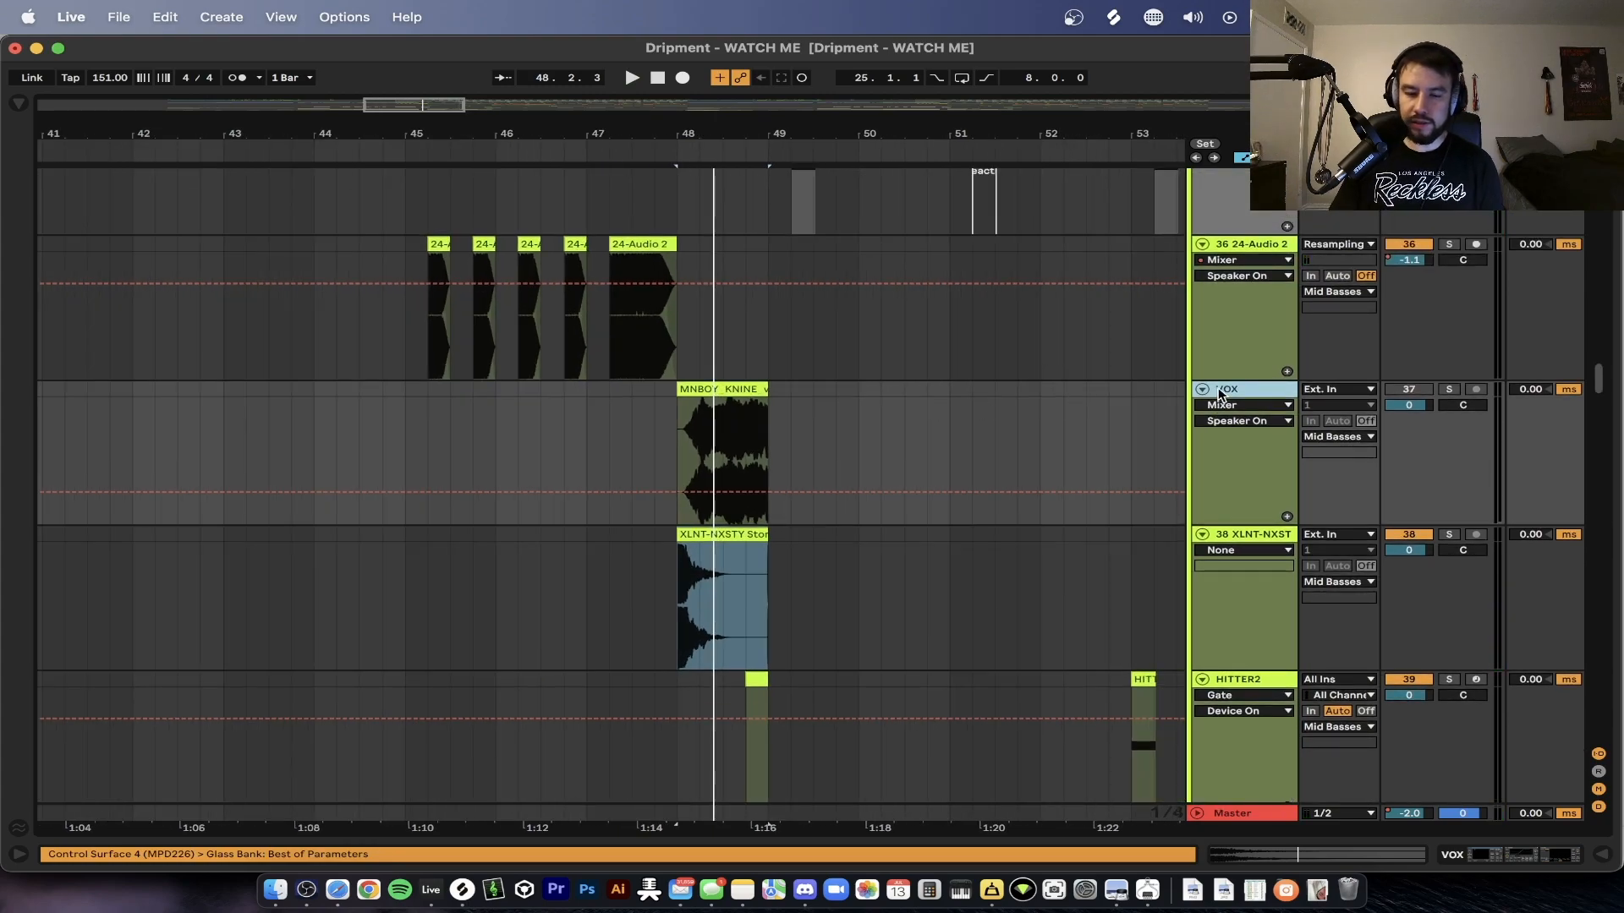
key("Delete")
- Play the mix from bar 48 into the drop and bring the Sub tracks into view
key("space")
scroll(713, 371, "down", 3)
scroll(713, 370, "down", 3)
scroll(715, 374, "down", 15)
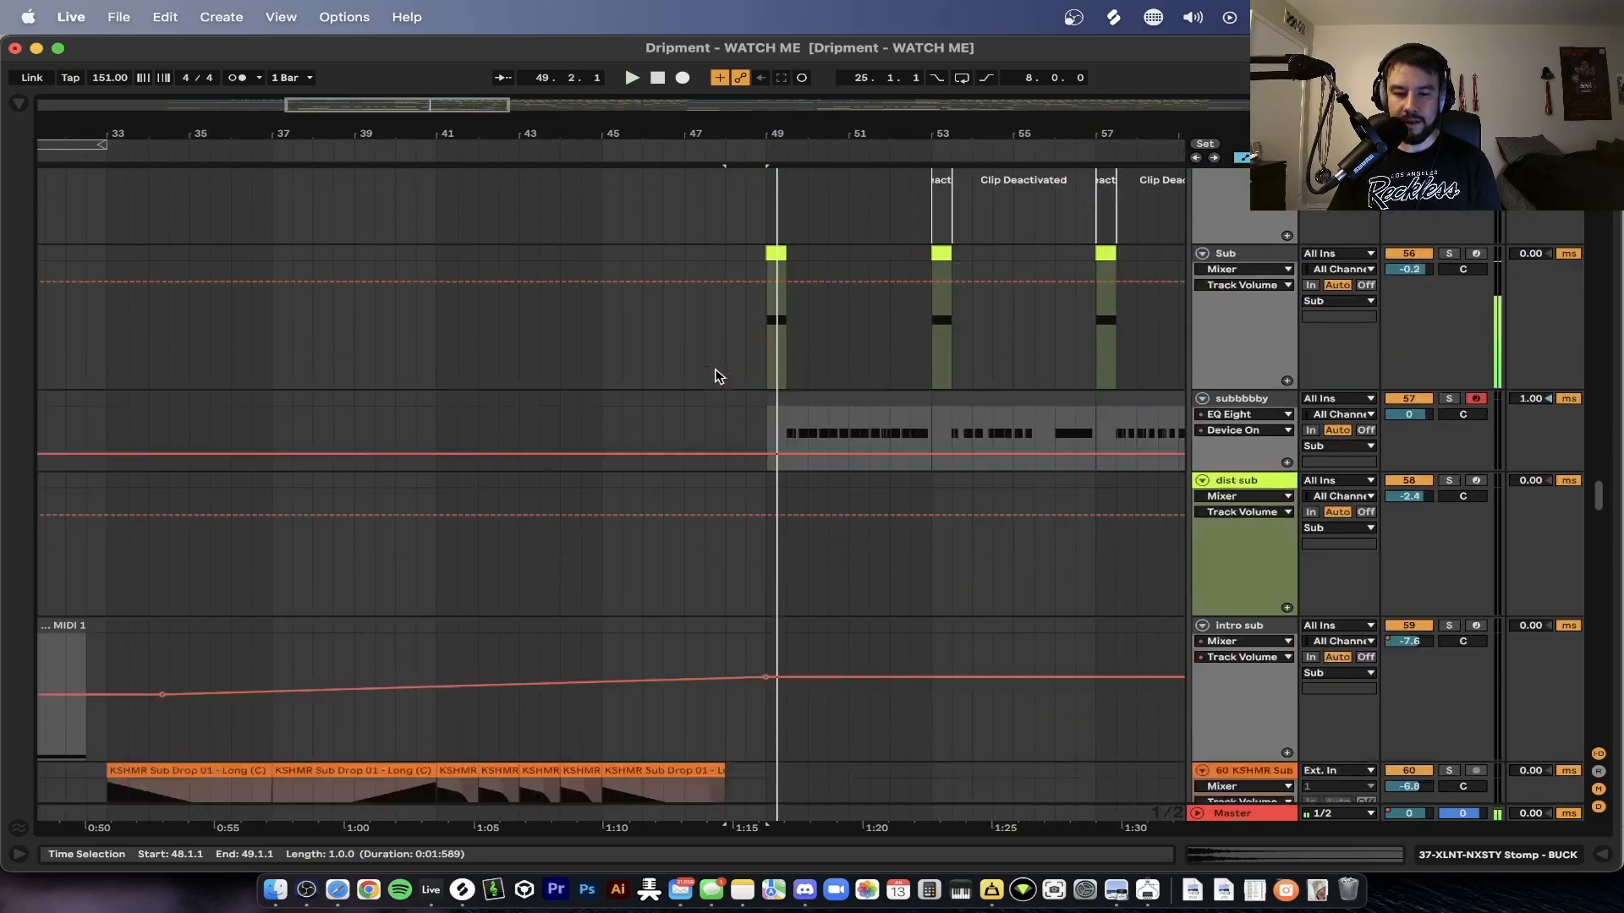
- Select the Predrop track's CARROLLTON vocal clip before bar 49 and play it with Predrop and Predrop Lo soloed
scroll(718, 377, "down", 8)
scroll(718, 377, "up", 8)
scroll(718, 377, "up", 4)
left_click(752, 249)
key("space")
scroll(752, 247, "up", 5)
left_click(1452, 252)
key("space")
key("space")
left_click(1450, 365, "super")
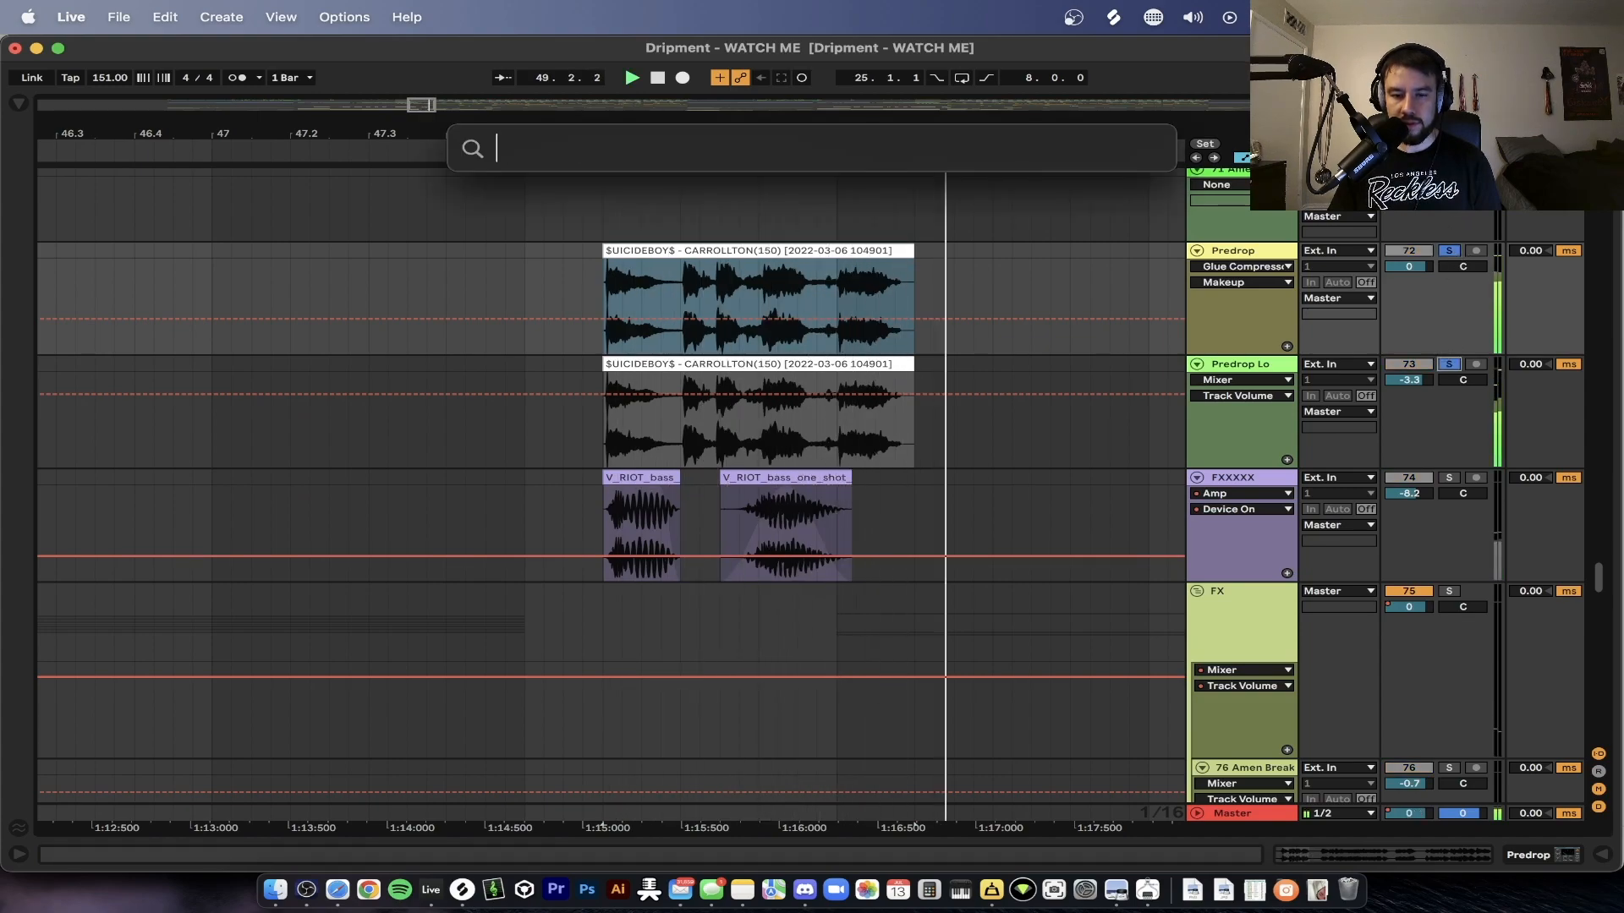
- Play the Predrop Lo layer soloed on its own and open its clip to examine the warp and pitch settings
left_click(1449, 365)
key("space")
left_click(1450, 363)
key("space")
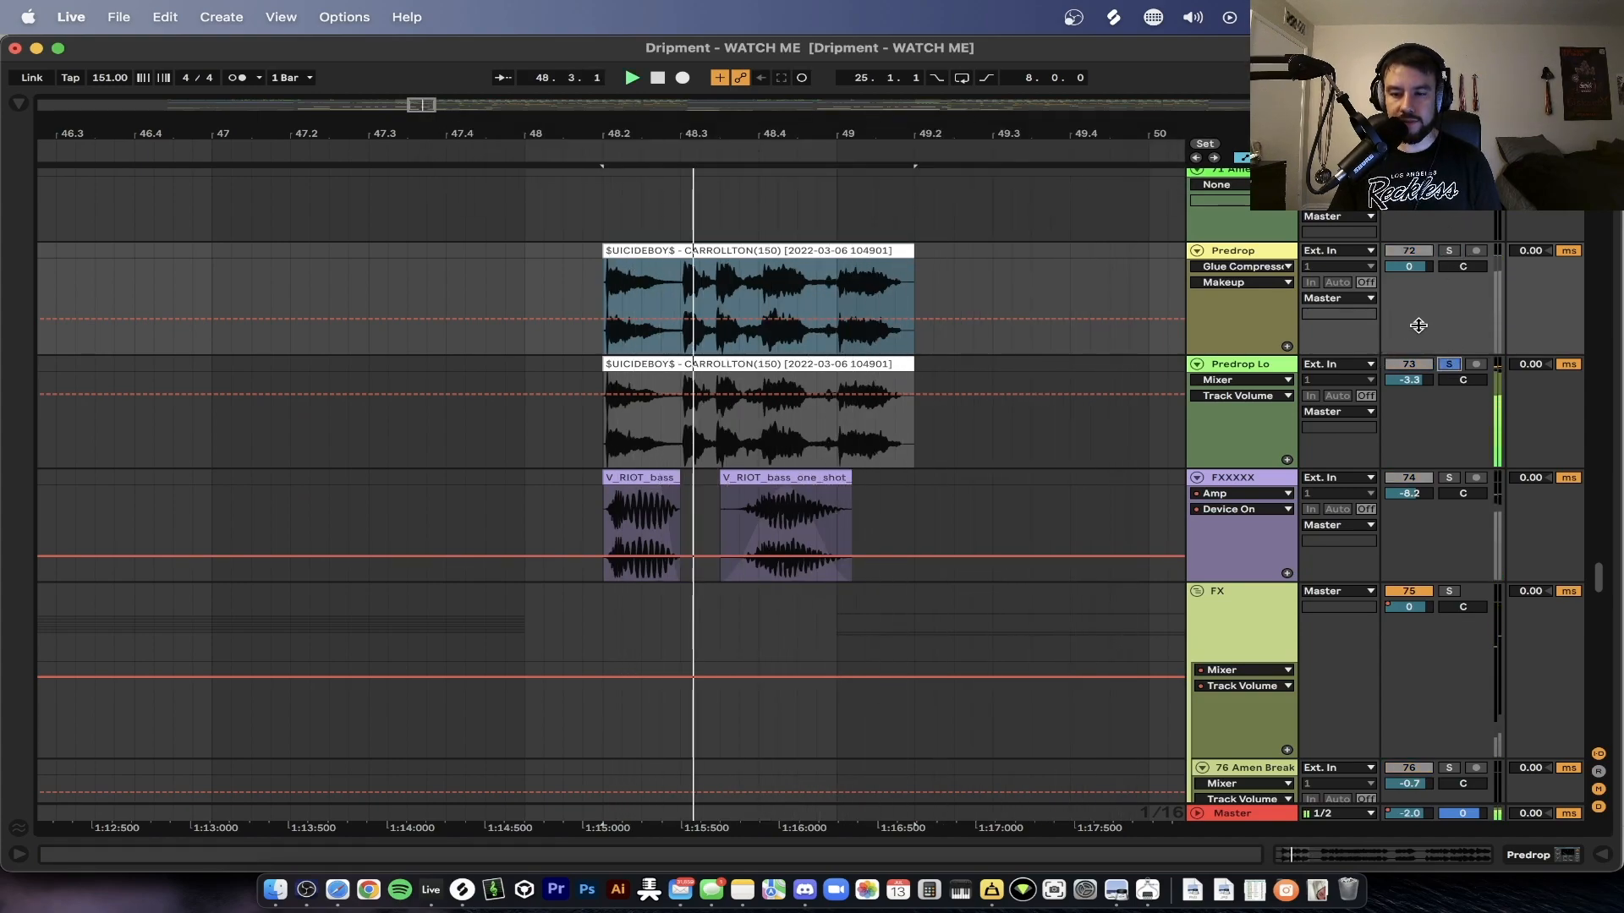
double_click(774, 391)
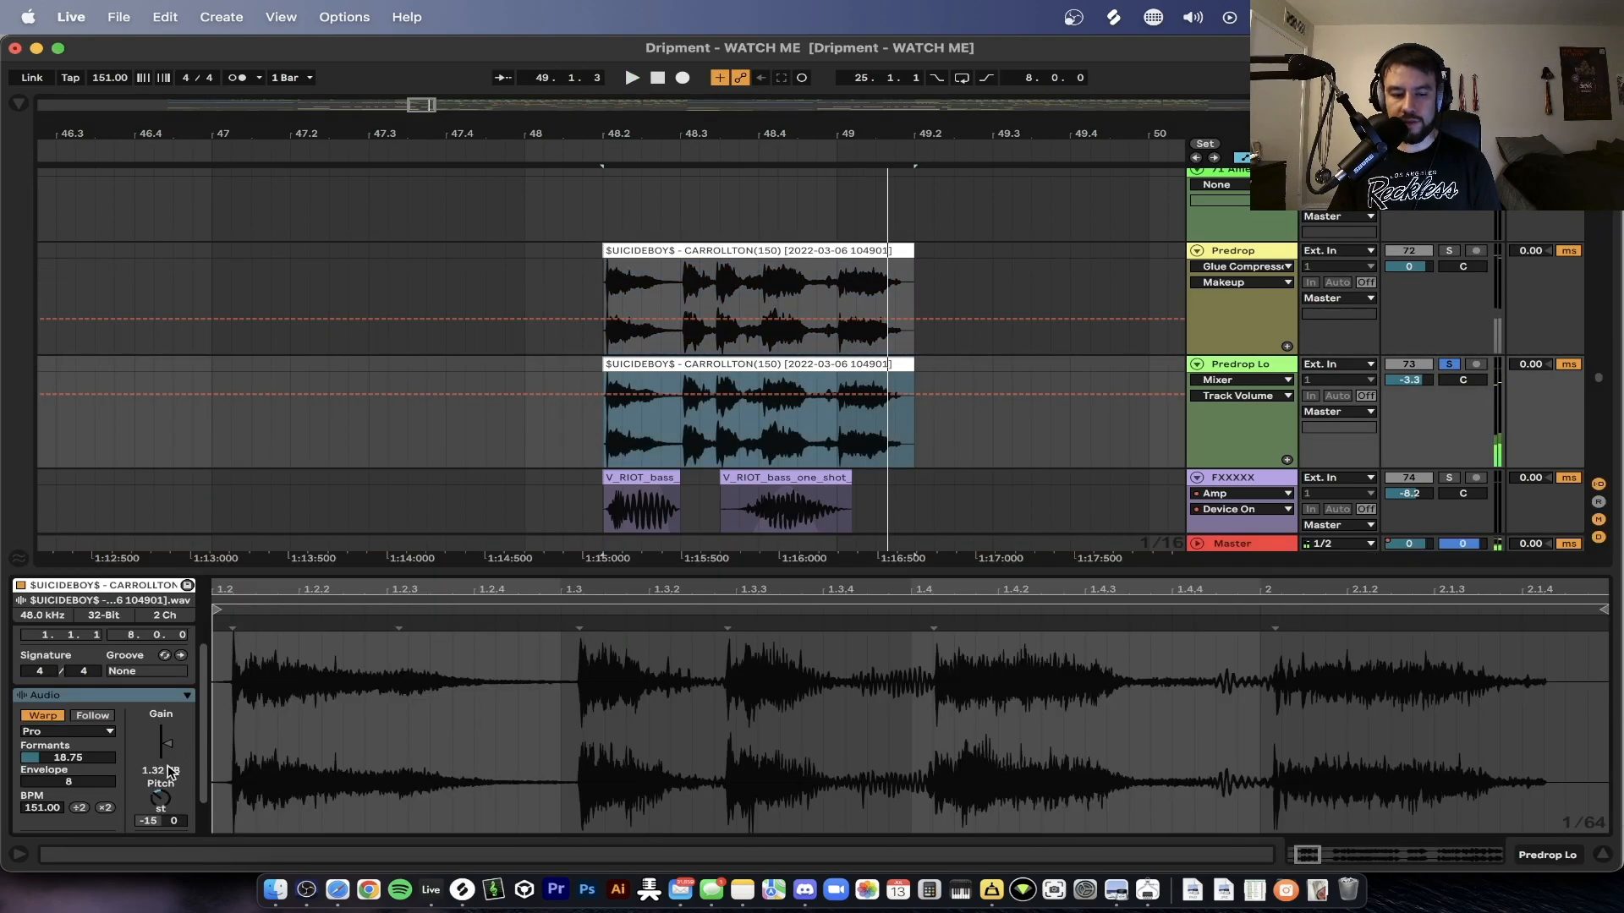
key("space")
scroll(1396, 402, "down", 3)
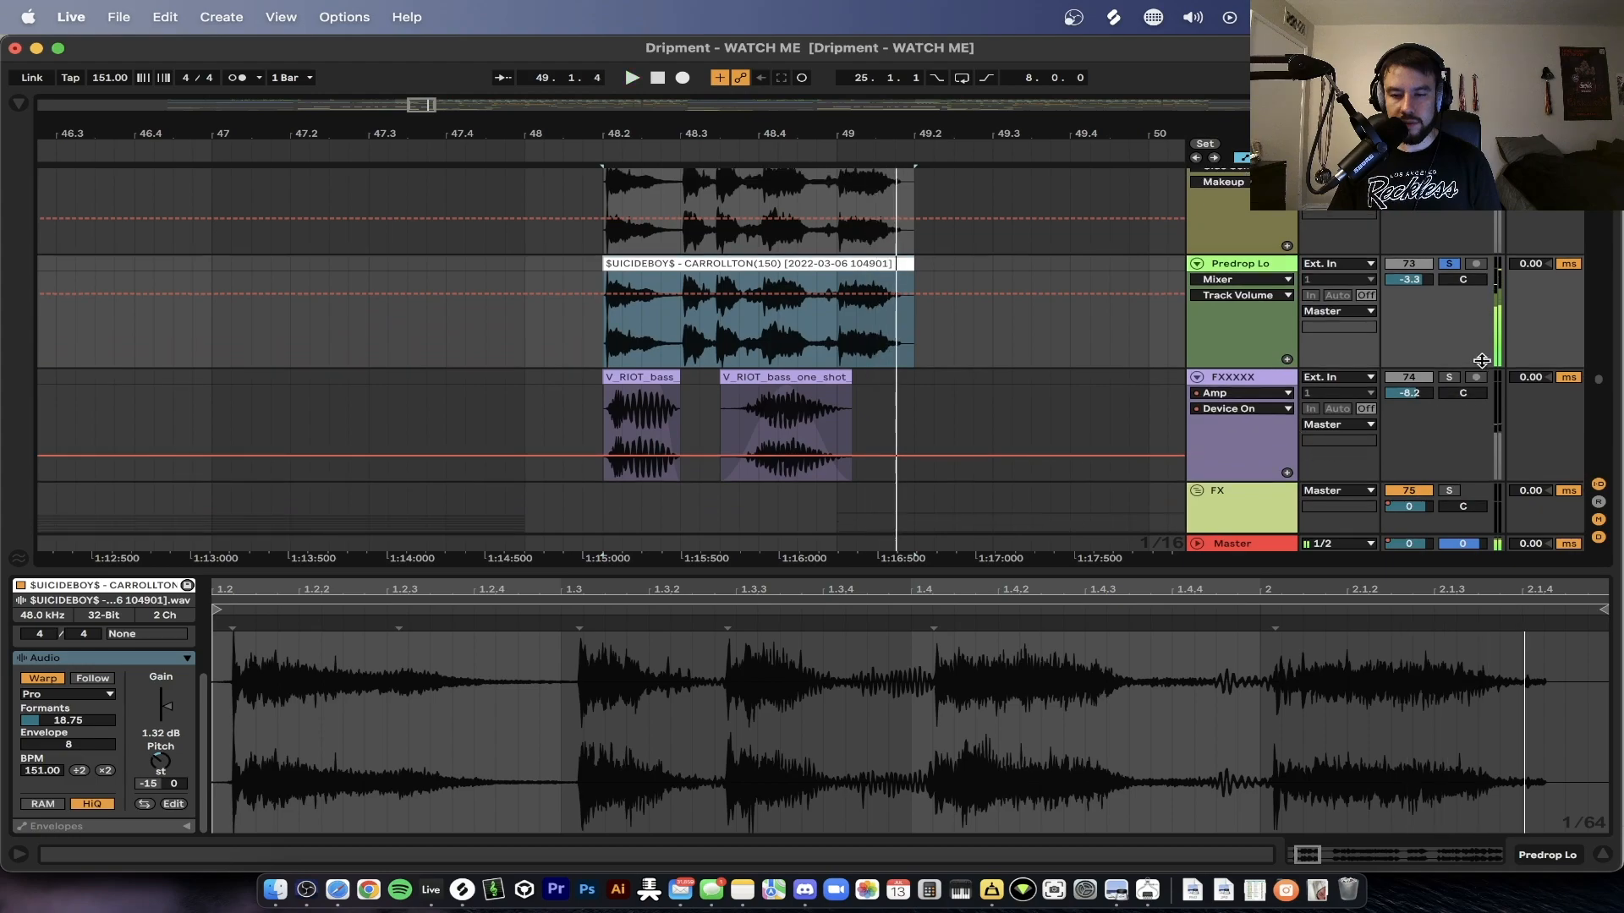
- Audition the V_RIOT bass clips on the FXXXXX track soloed with both predrop vocal layers, replay them unsoloed, and close the clip details
left_click(675, 378)
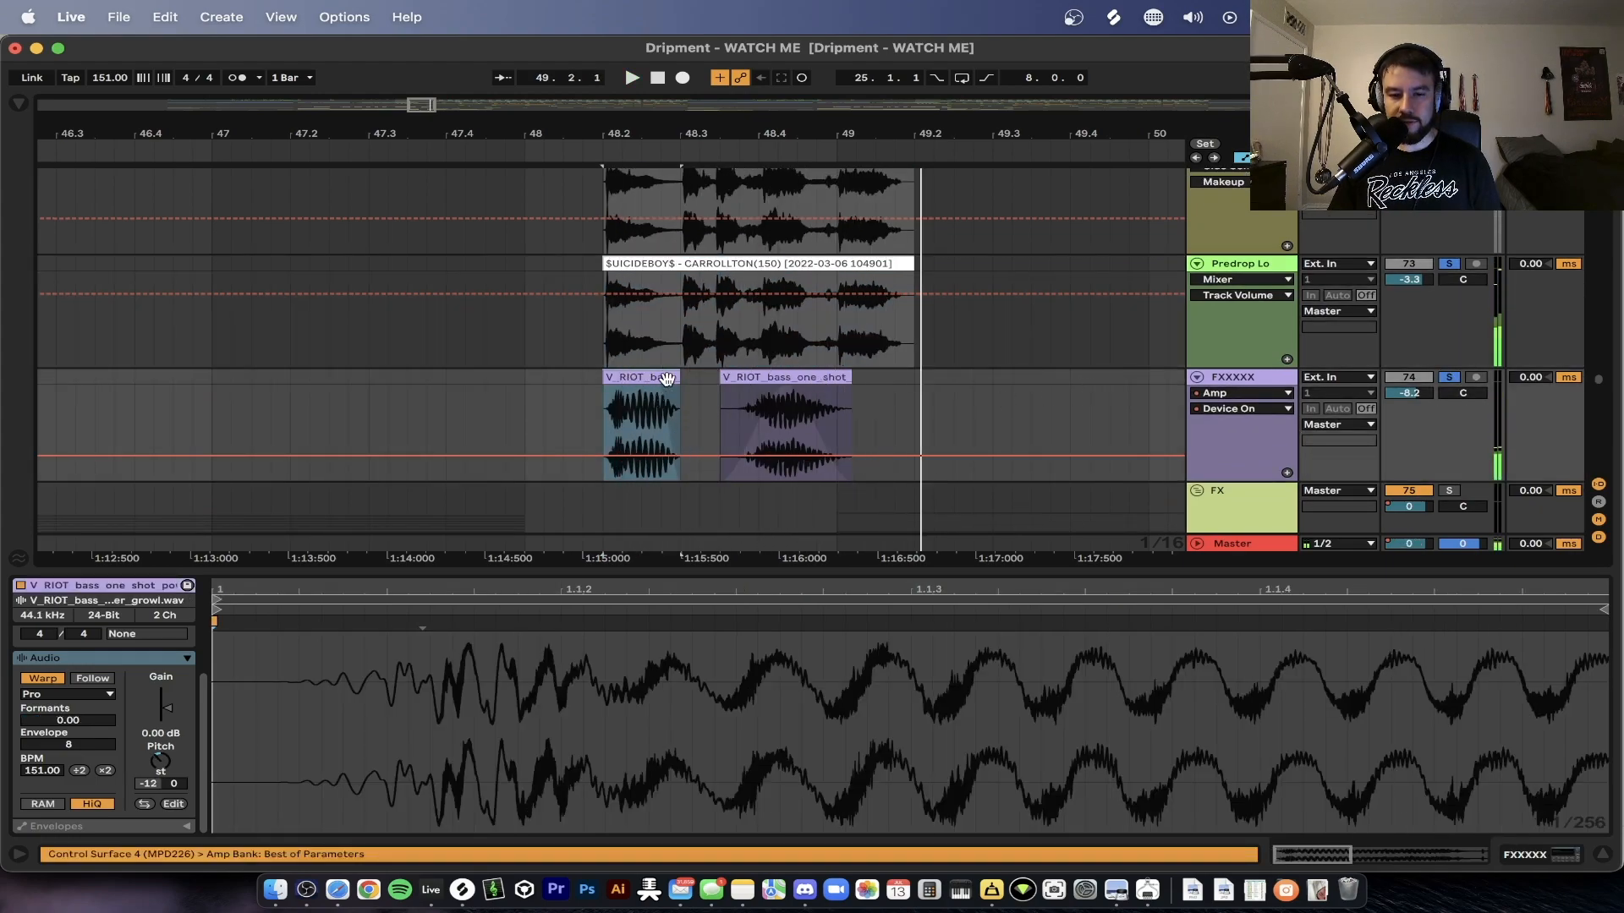
scroll(953, 426, "up", 3)
scroll(1083, 370, "up", 1)
key("space")
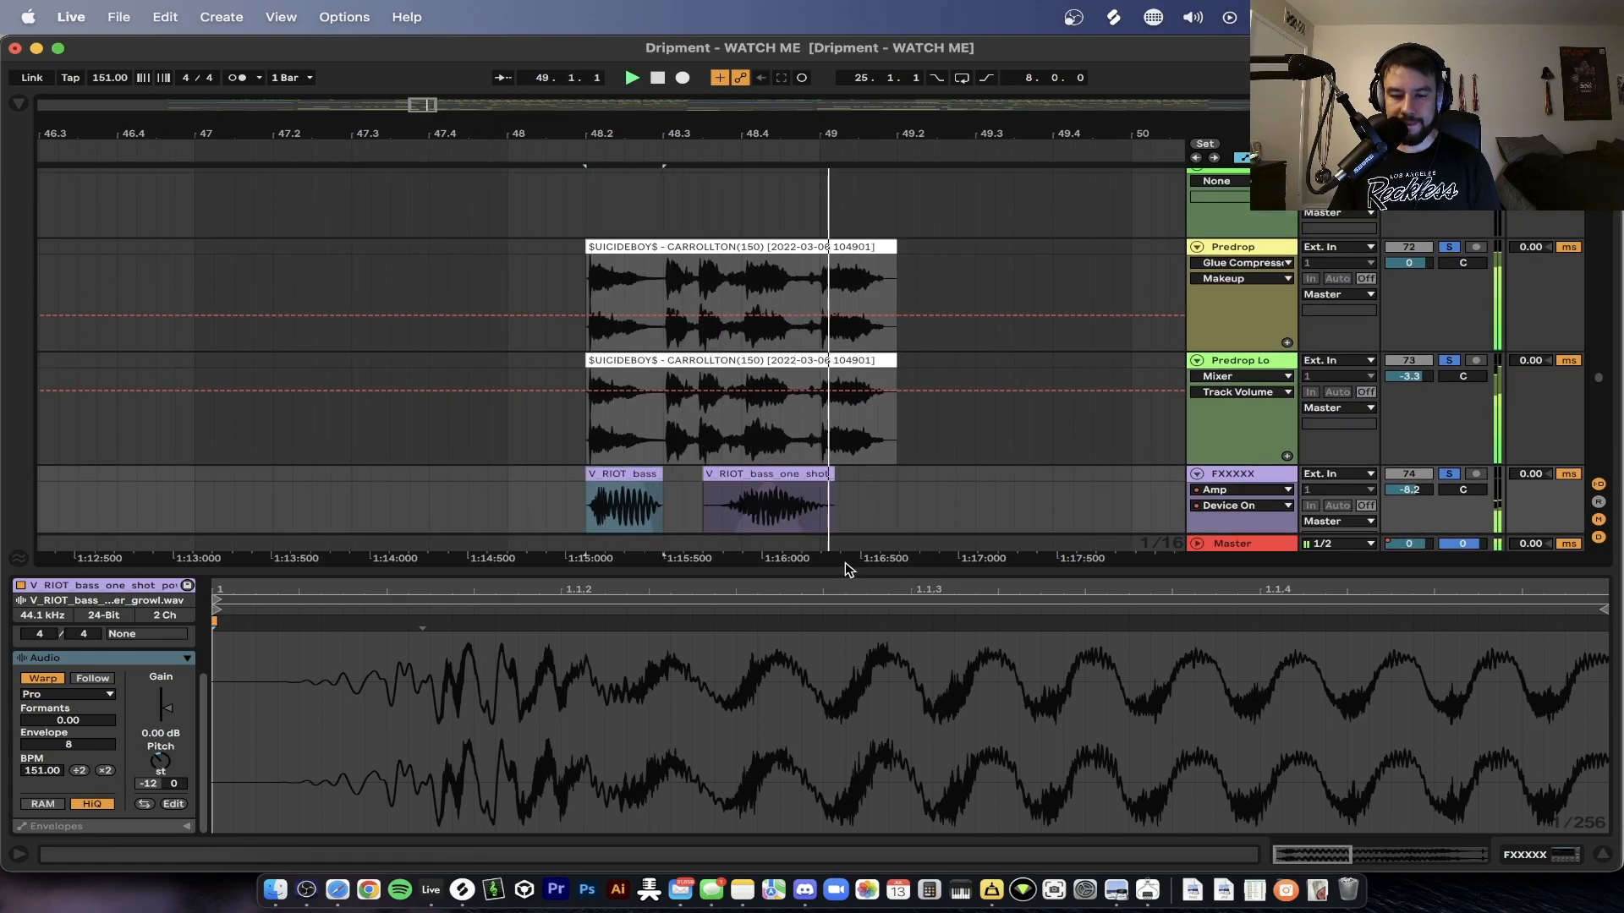
key("space")
key("space")
left_click_drag(748, 569, 749, 594)
scroll(748, 595, "down", 3)
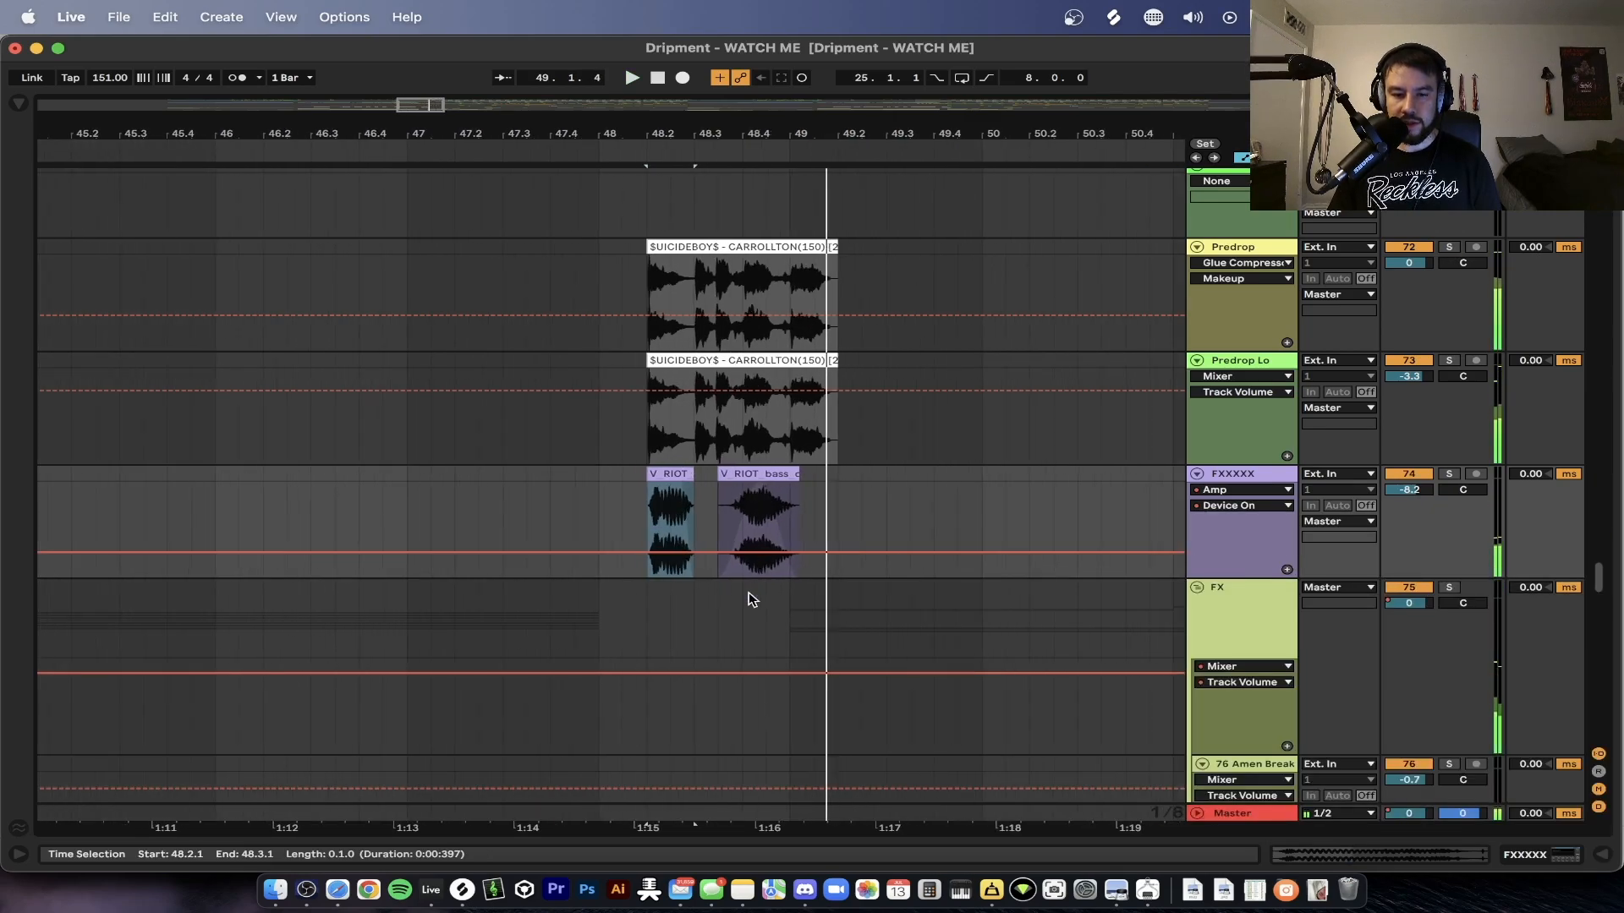
- Bring the Vocals and LOWBOI tracks into view and place the insert marker at bar 35 on the vox group
scroll(748, 594, "up", 10)
scroll(748, 595, "left", 5)
scroll(749, 595, "left", 5)
scroll(748, 594, "down", 10)
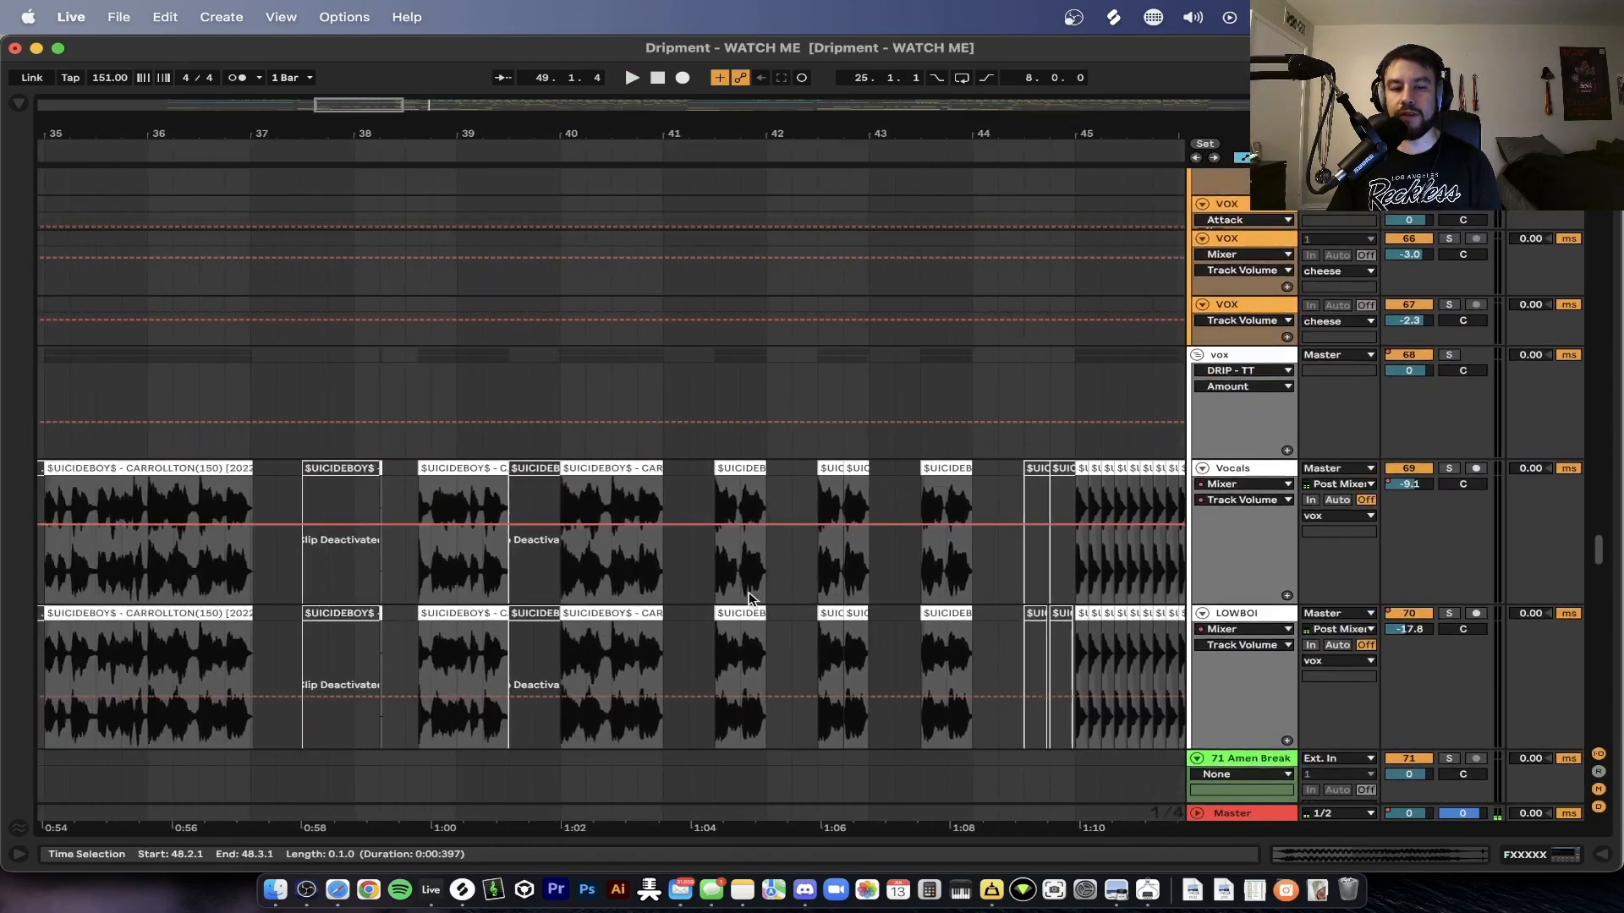
scroll(748, 595, "left", 3)
left_click(765, 340)
scroll(765, 341, "up", 8)
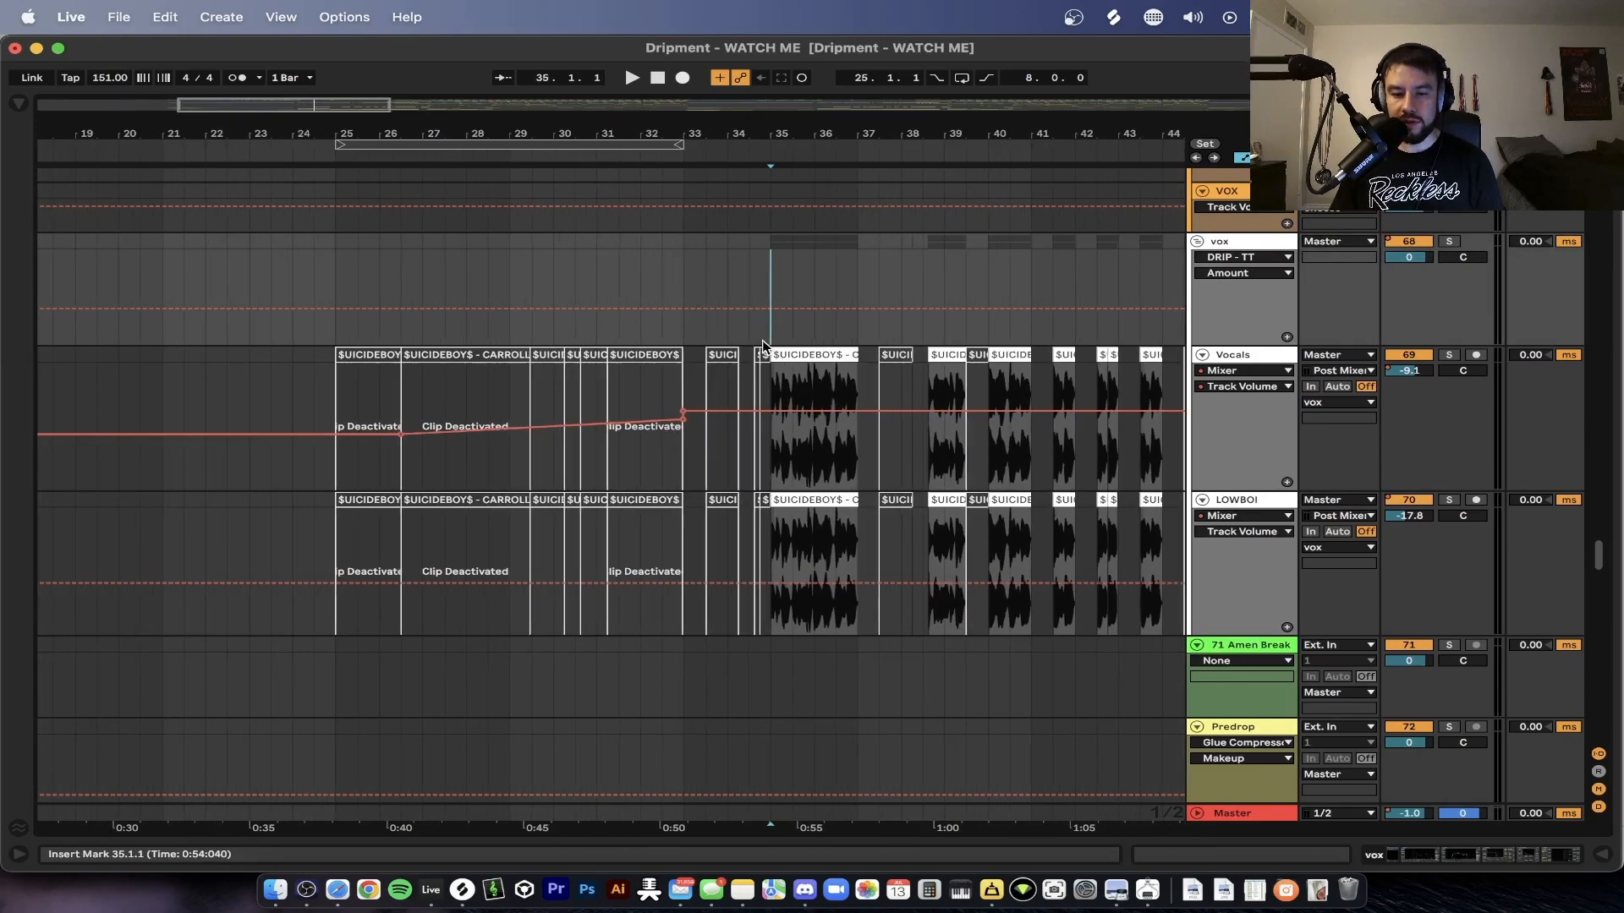
- Play the mix from bar 35 while following the Vocals and LOWBOI clips, and stop playback
scroll(765, 343, "down", 3)
scroll(762, 343, "right", 4)
scroll(765, 346, "up", 4)
scroll(764, 347, "left", 4)
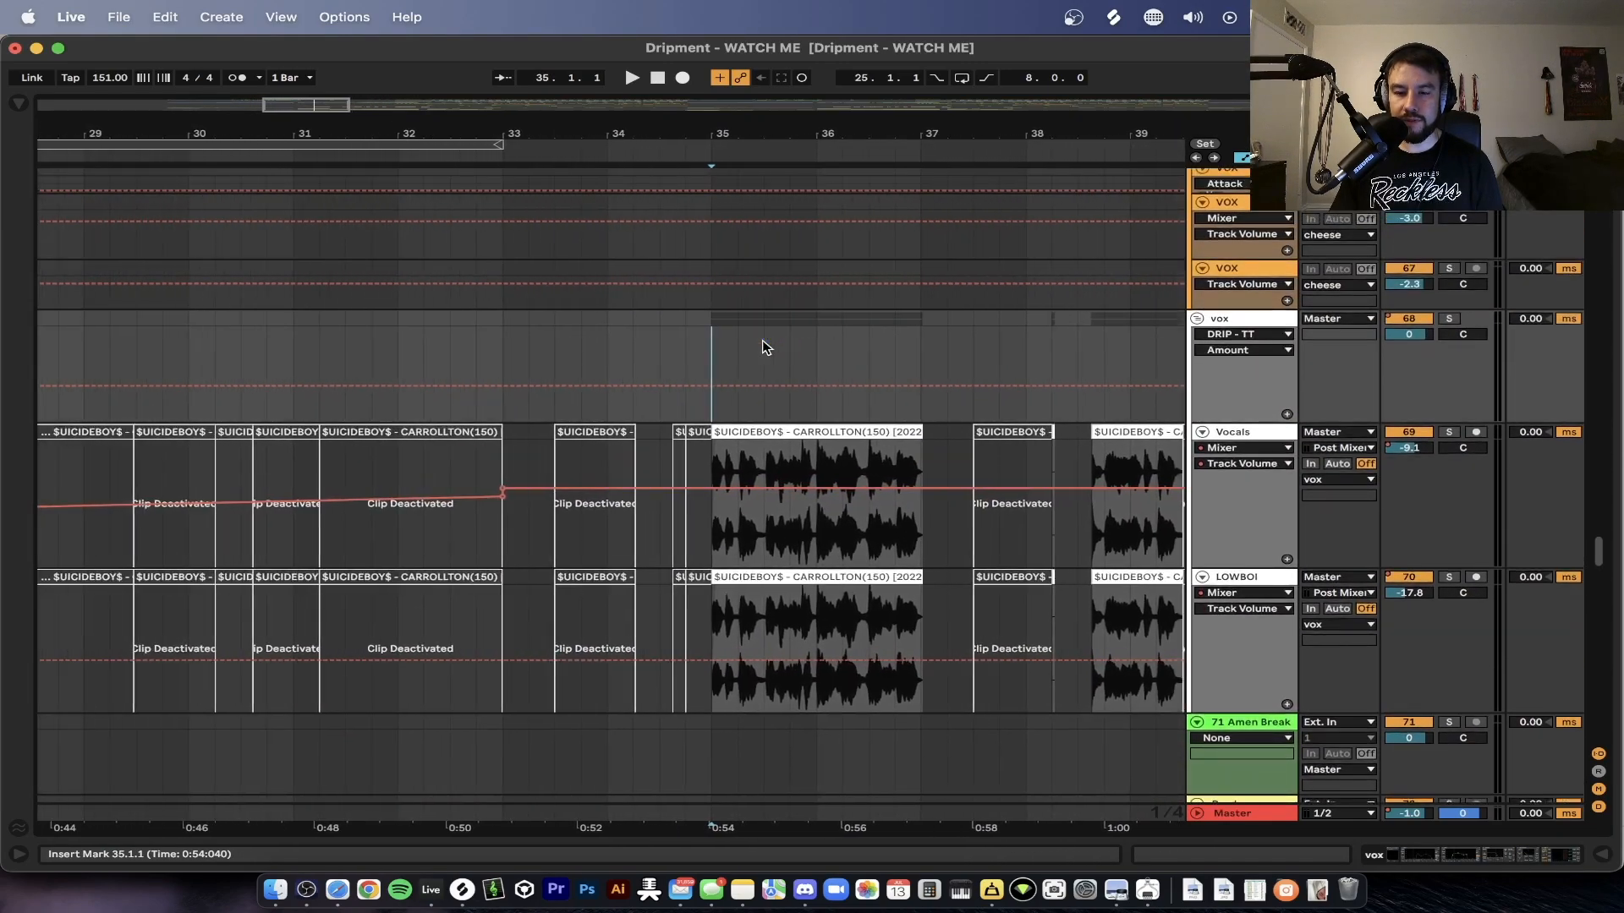
scroll(935, 355, "up", 4)
scroll(934, 356, "down", 6)
scroll(934, 356, "down", 4)
scroll(934, 356, "right", 3)
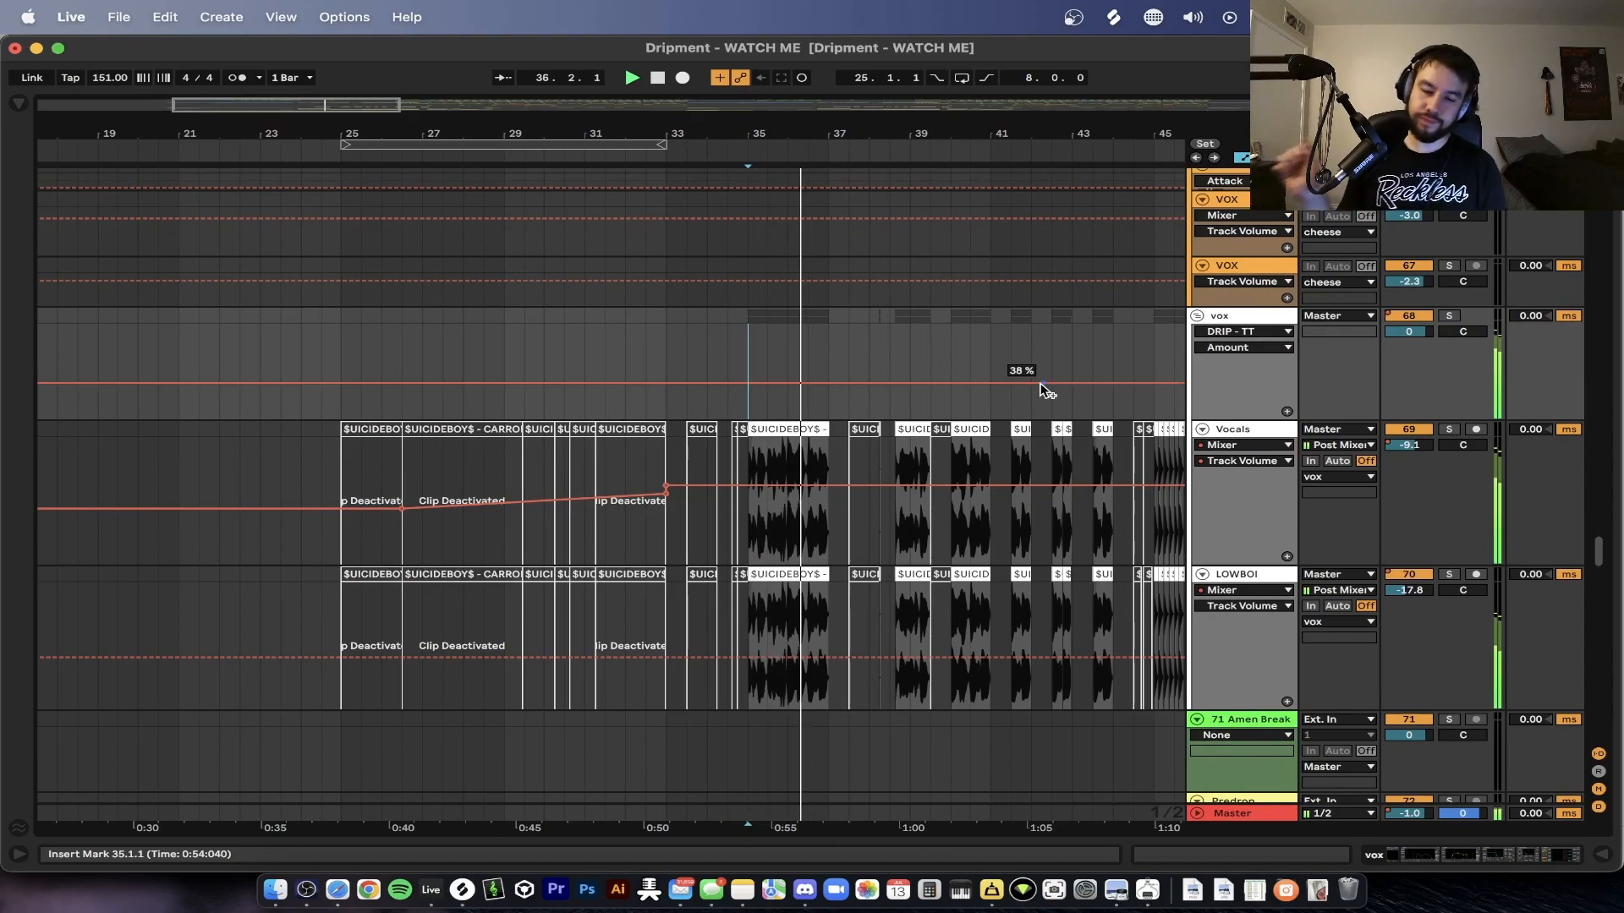
scroll(848, 457, "up", 5)
scroll(804, 438, "down", 2)
scroll(804, 439, "right", 2)
scroll(804, 439, "down", 5)
key("space")
- Open the Vocals clip at bar 35 to examine its pitch and warp settings, and play it
double_click(652, 397)
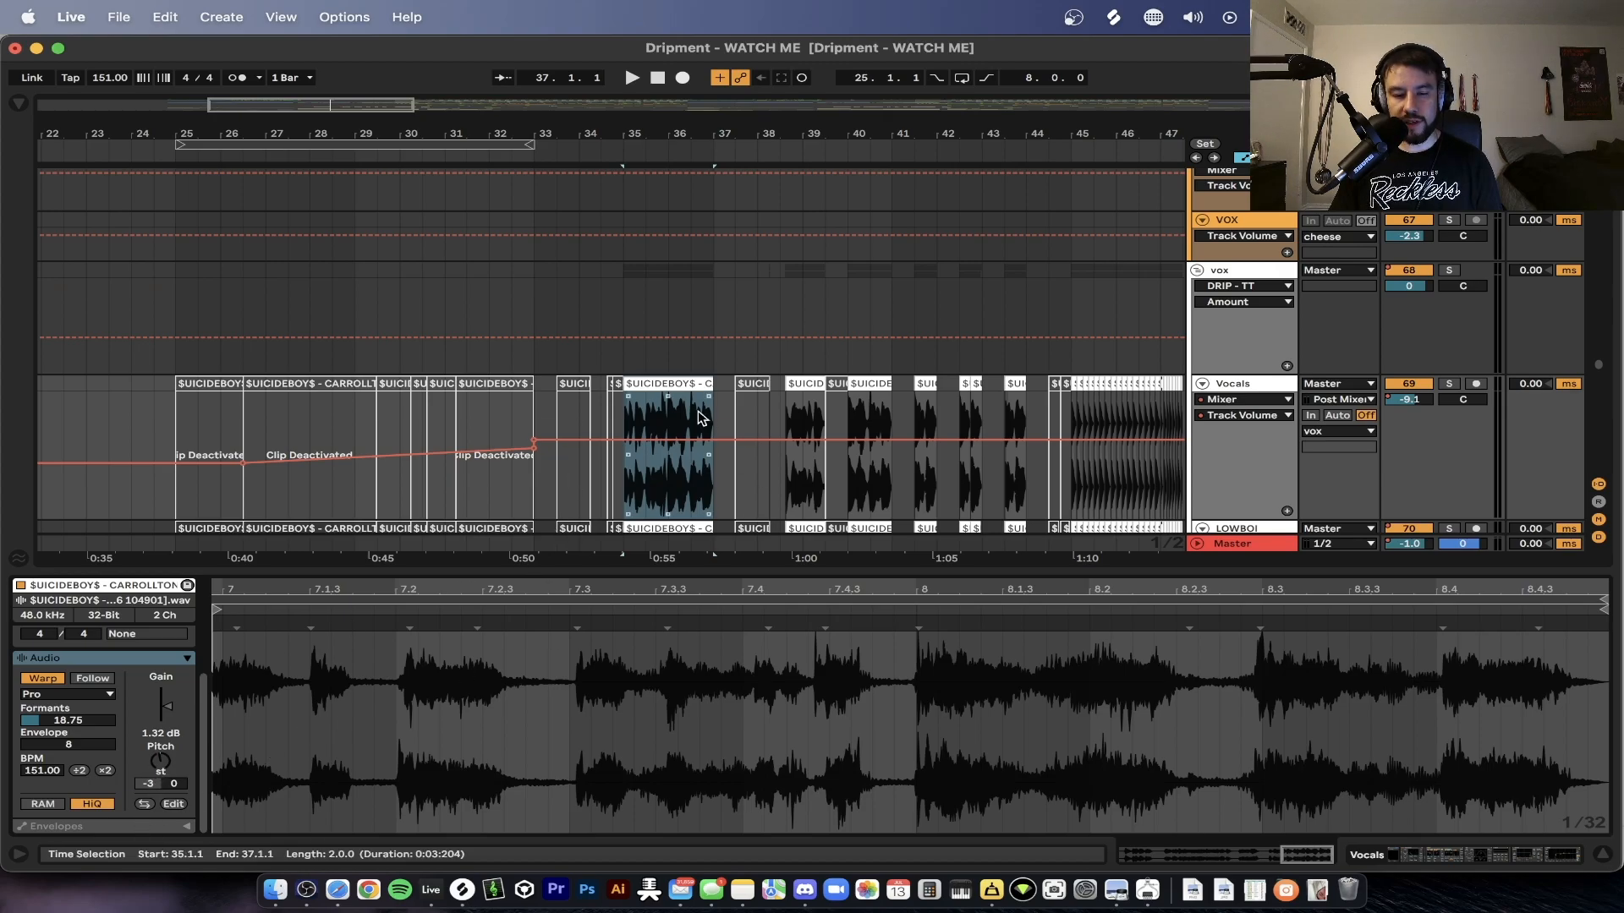
scroll(641, 263, "down", 3)
scroll(640, 262, "up", 5)
scroll(640, 262, "down", 2)
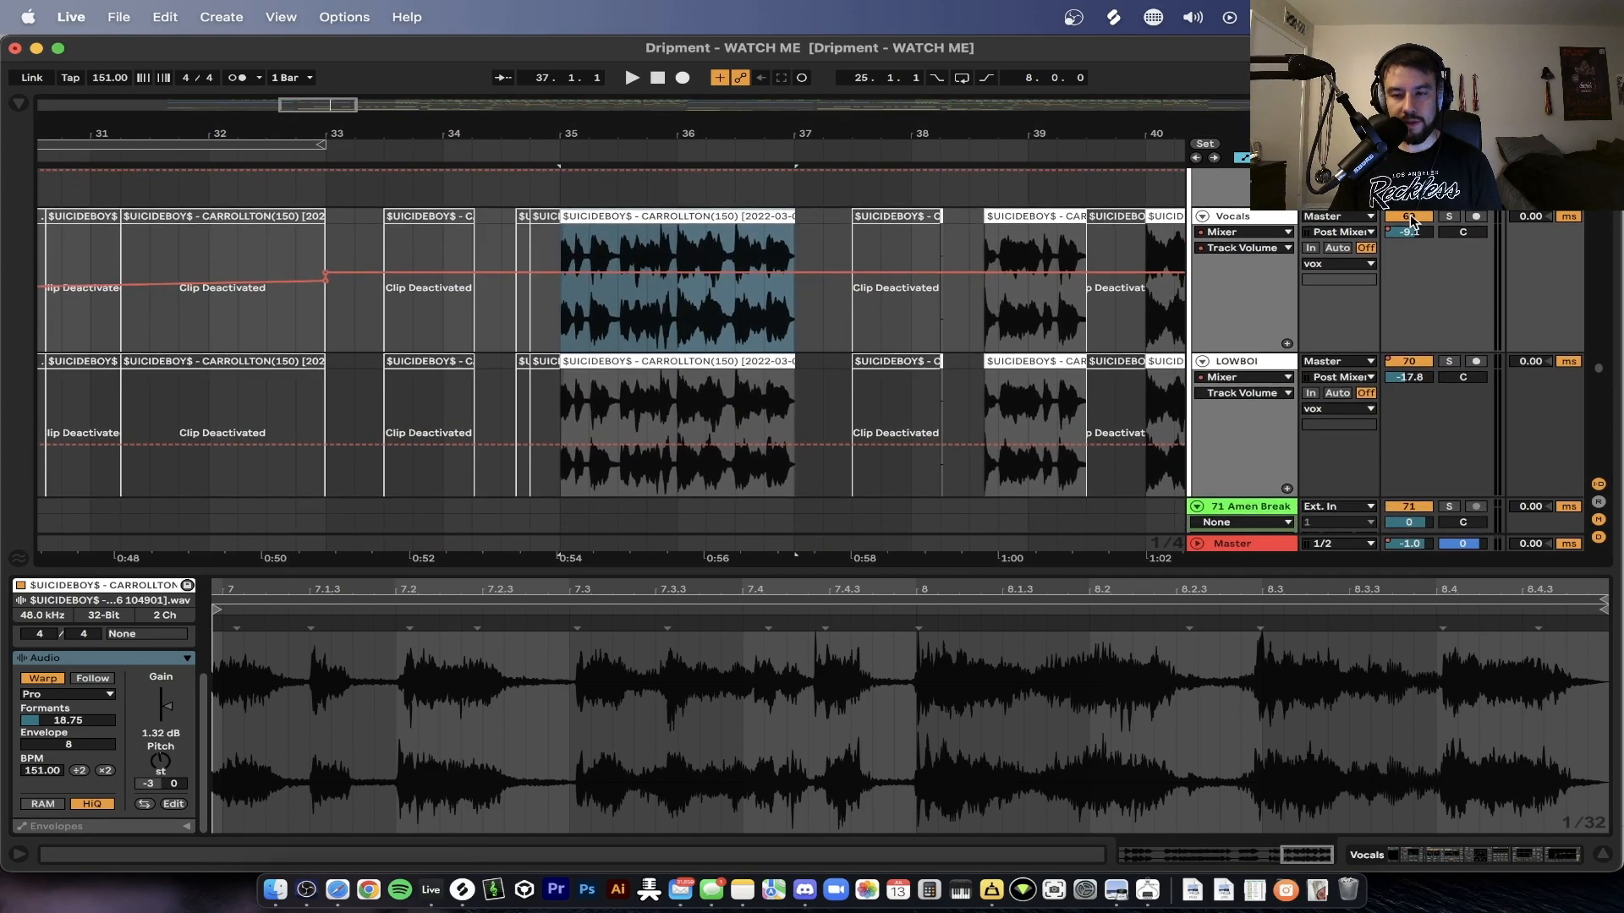
key("space")
scroll(814, 328, "down", 1)
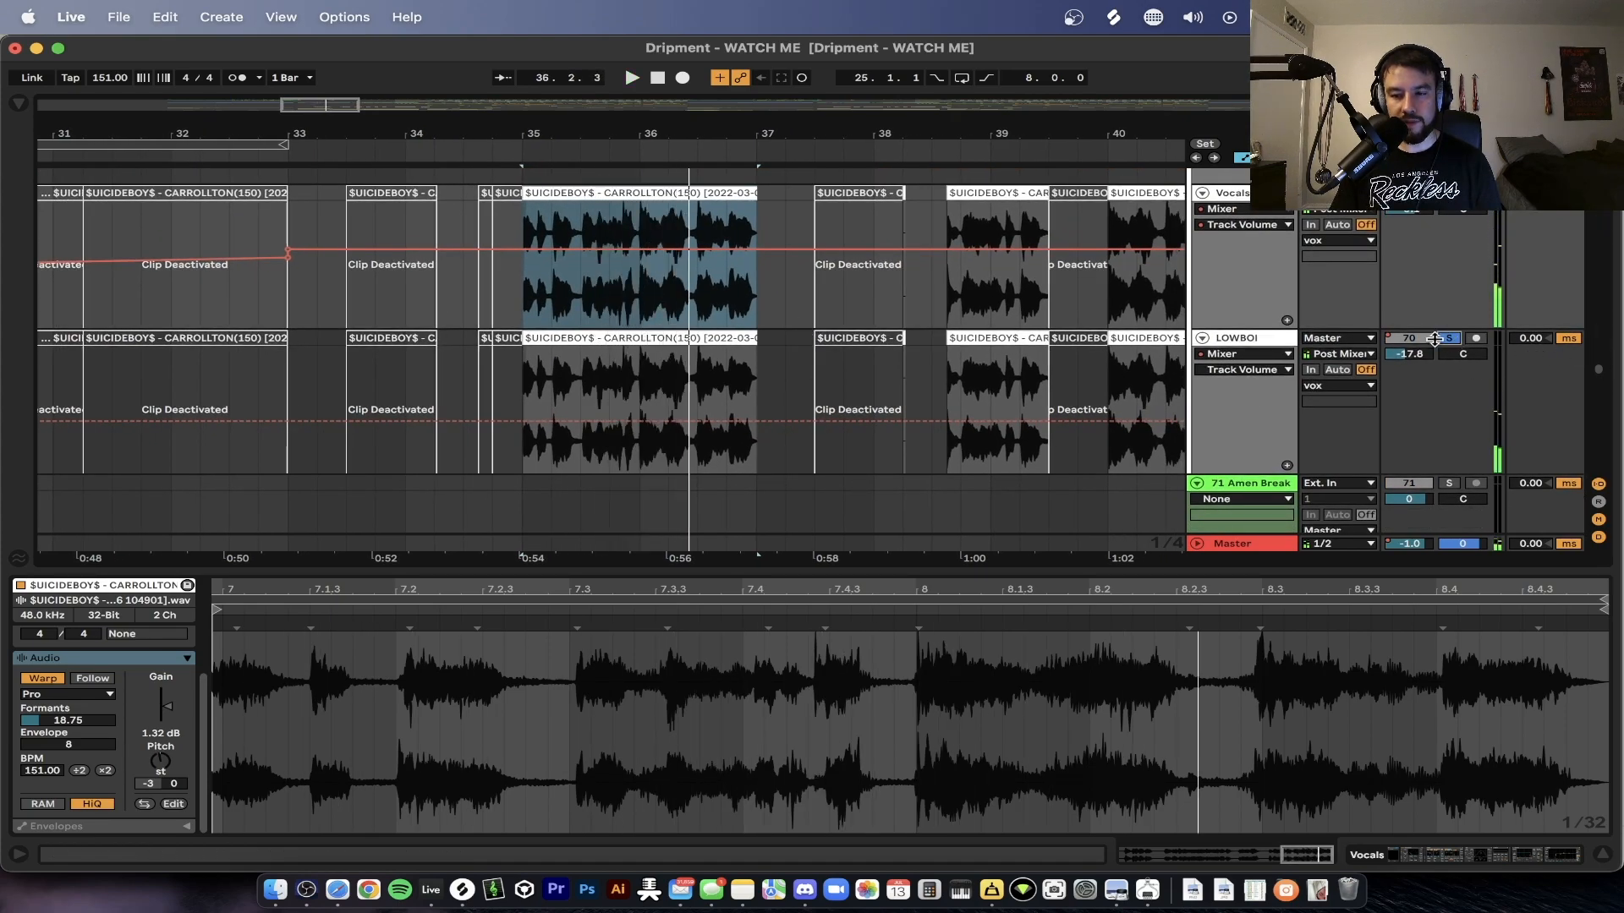
- Play the LOWBOI clip at bar 35 soloed, hear it again in the unsoloed mix, and close the clip details
key("Down")
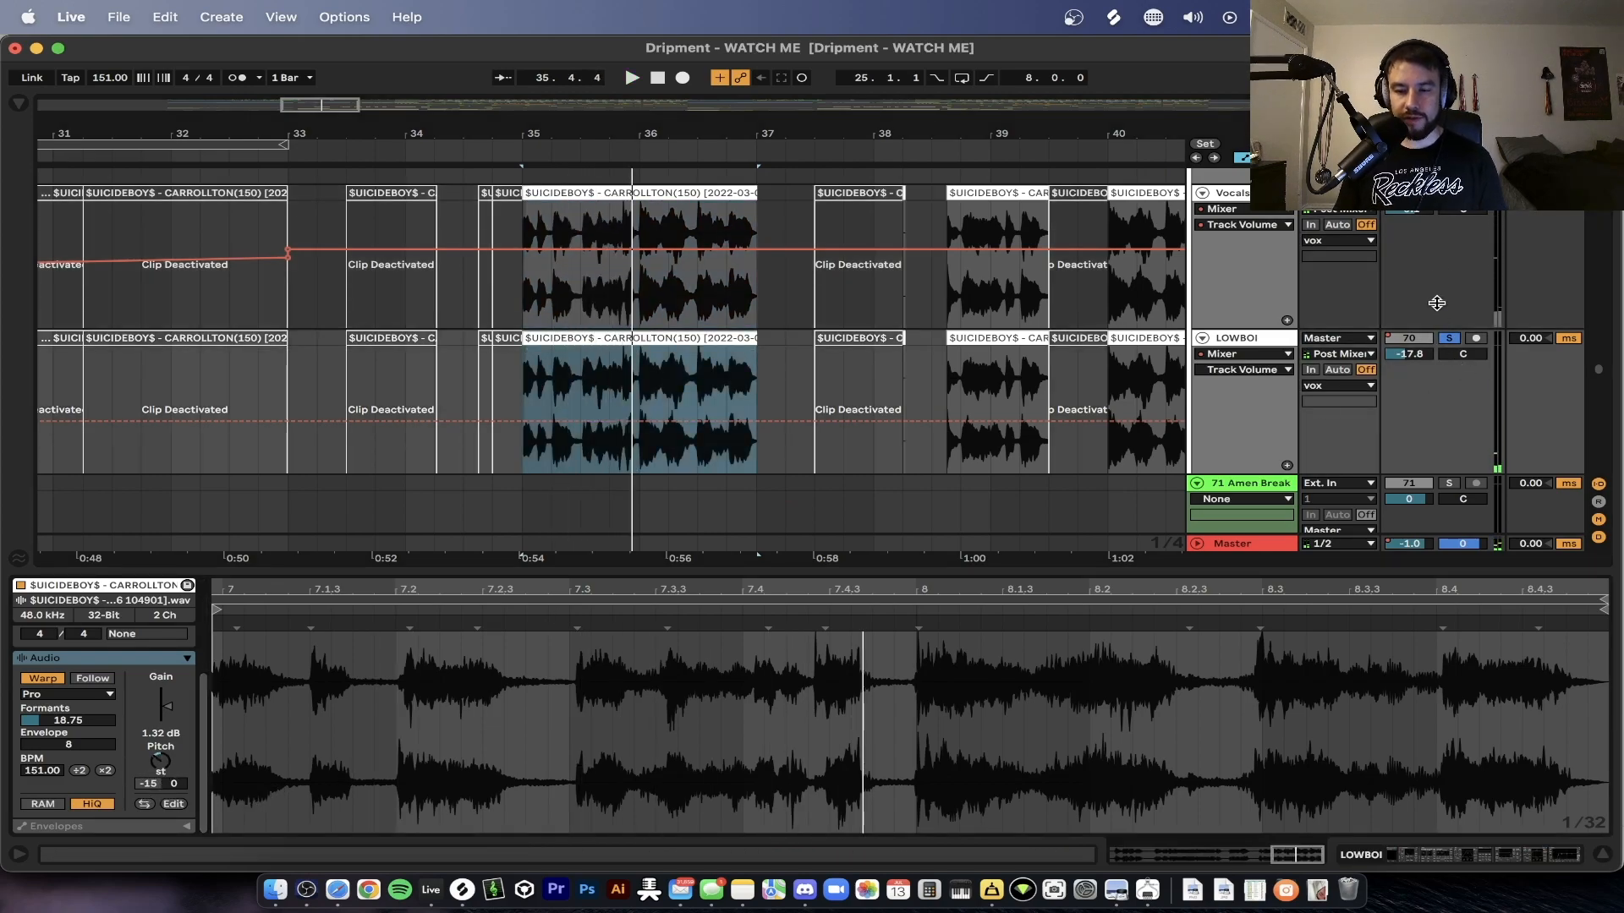
key("space")
left_click(1449, 339)
left_click(1449, 340)
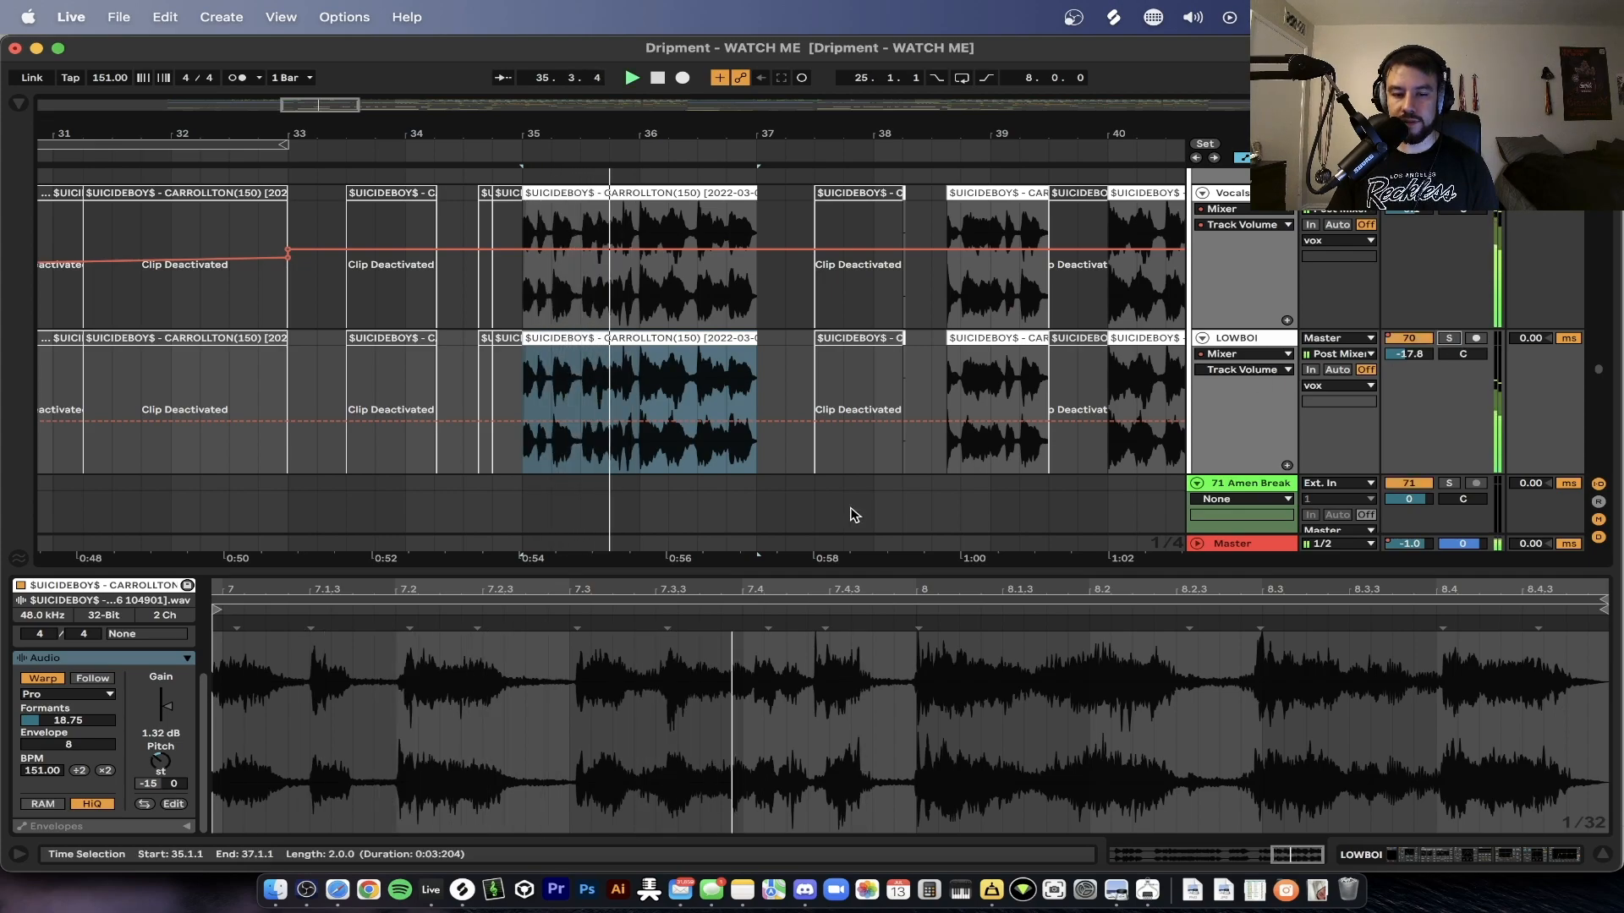
double_click(751, 570)
scroll(753, 570, "down", 5)
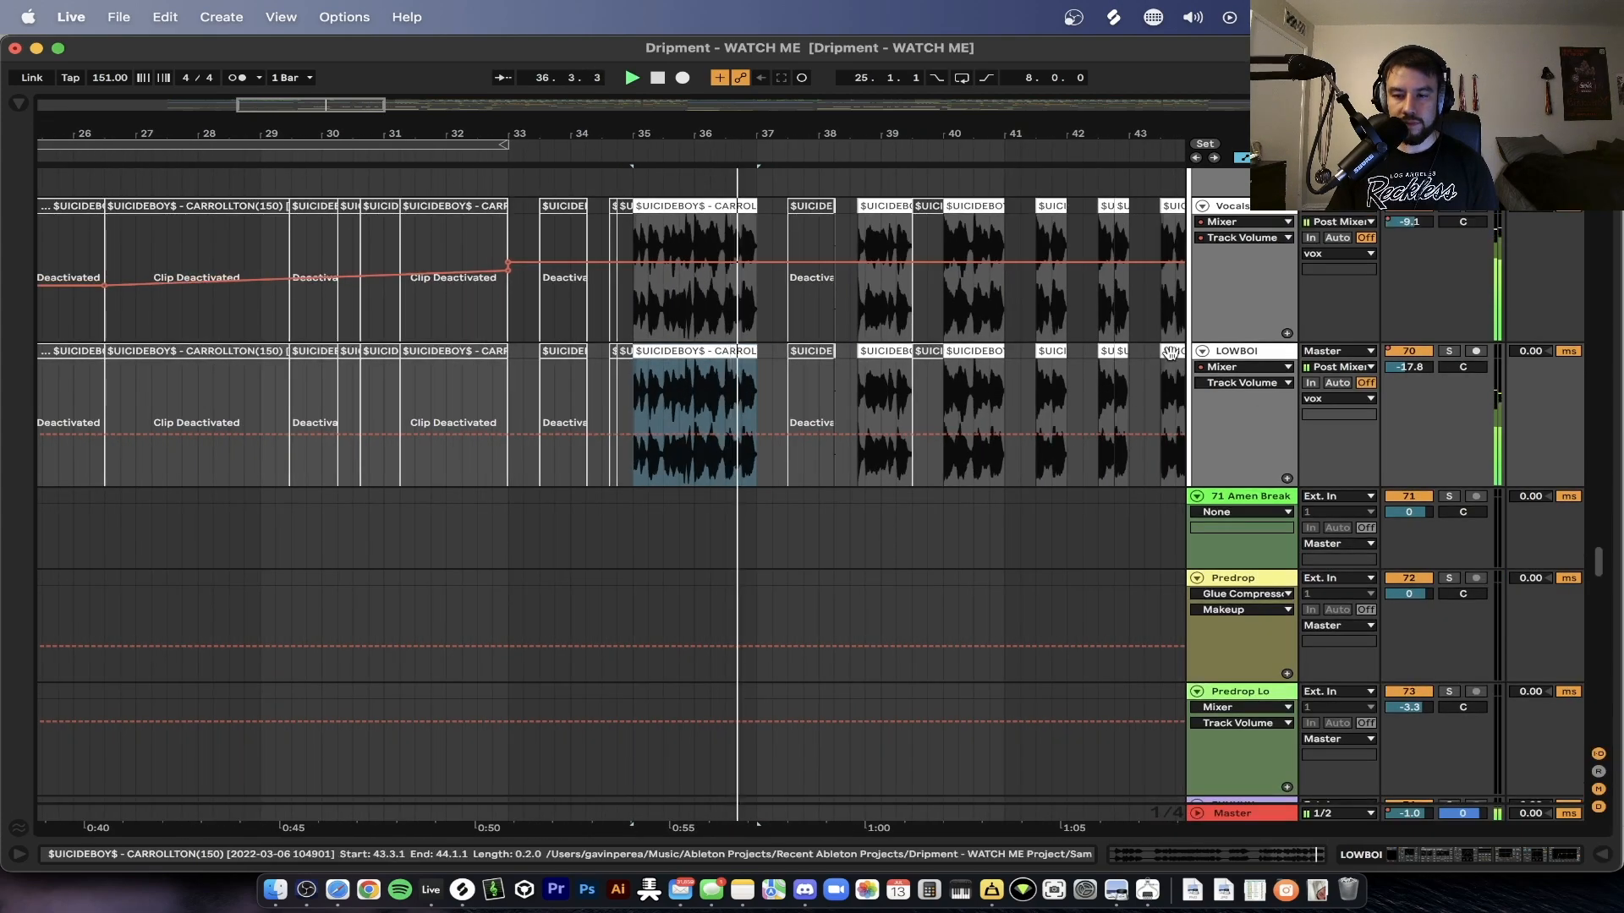
- Examine the Vocals track's device chain, from the ezVoxFX rack's compressor, reverb, delay and Auto Pan to the Auto Filter and EQ Eight
double_click(1233, 207)
scroll(255, 803, "right", 2)
left_click_drag(211, 782, 210, 785)
left_click(86, 774)
key("super+x")
key("super+z")
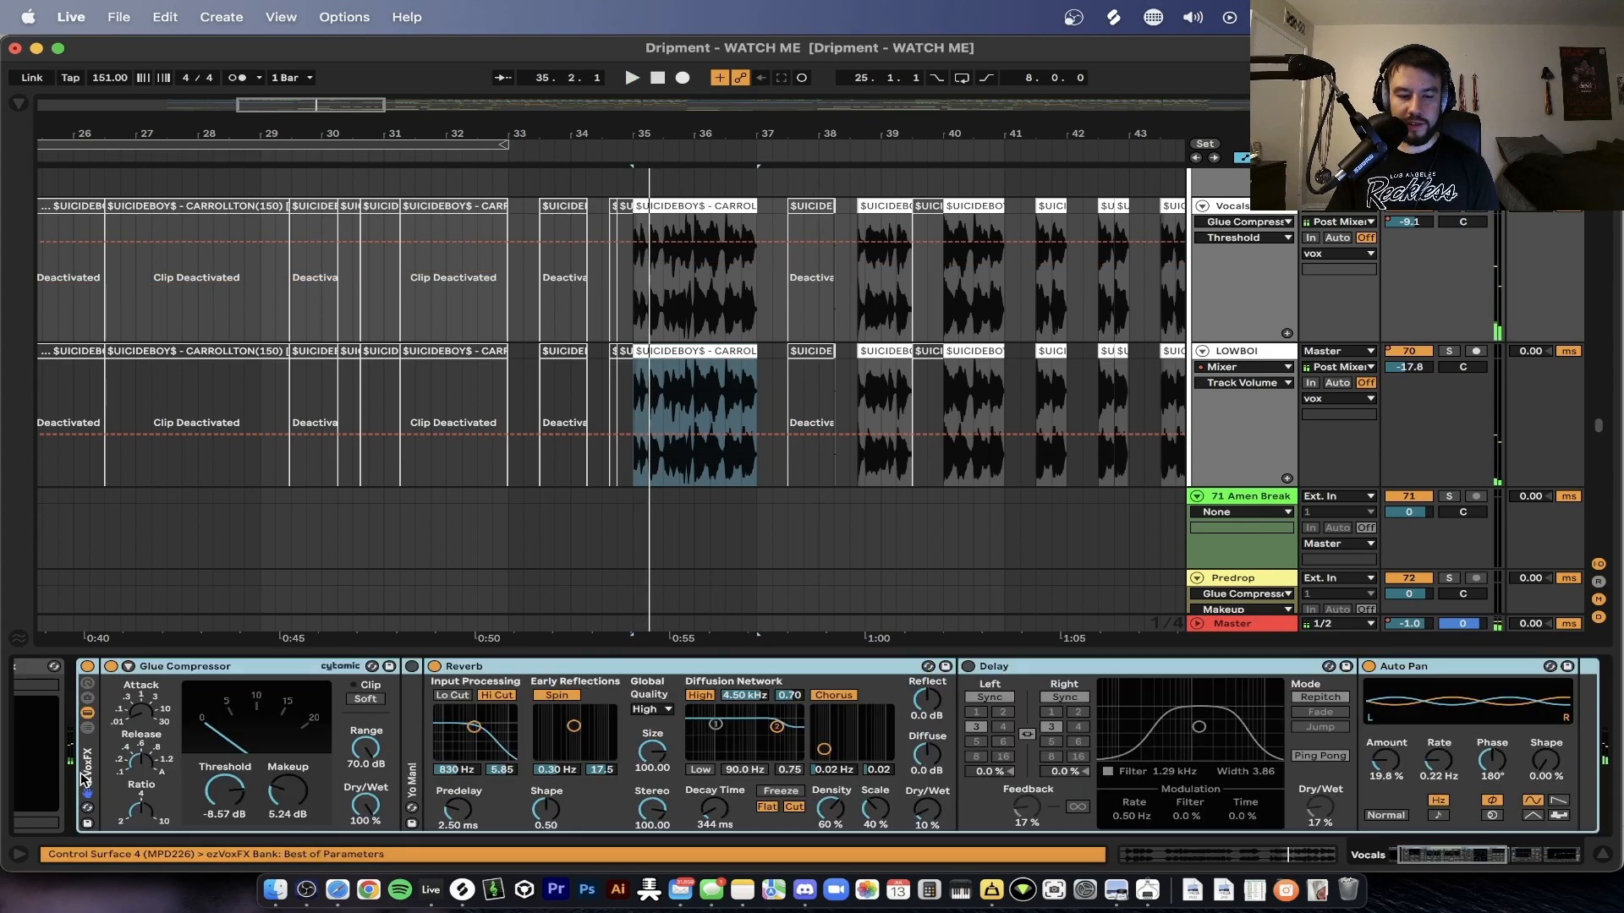
scroll(398, 765, "right", 3)
scroll(398, 765, "left", 4)
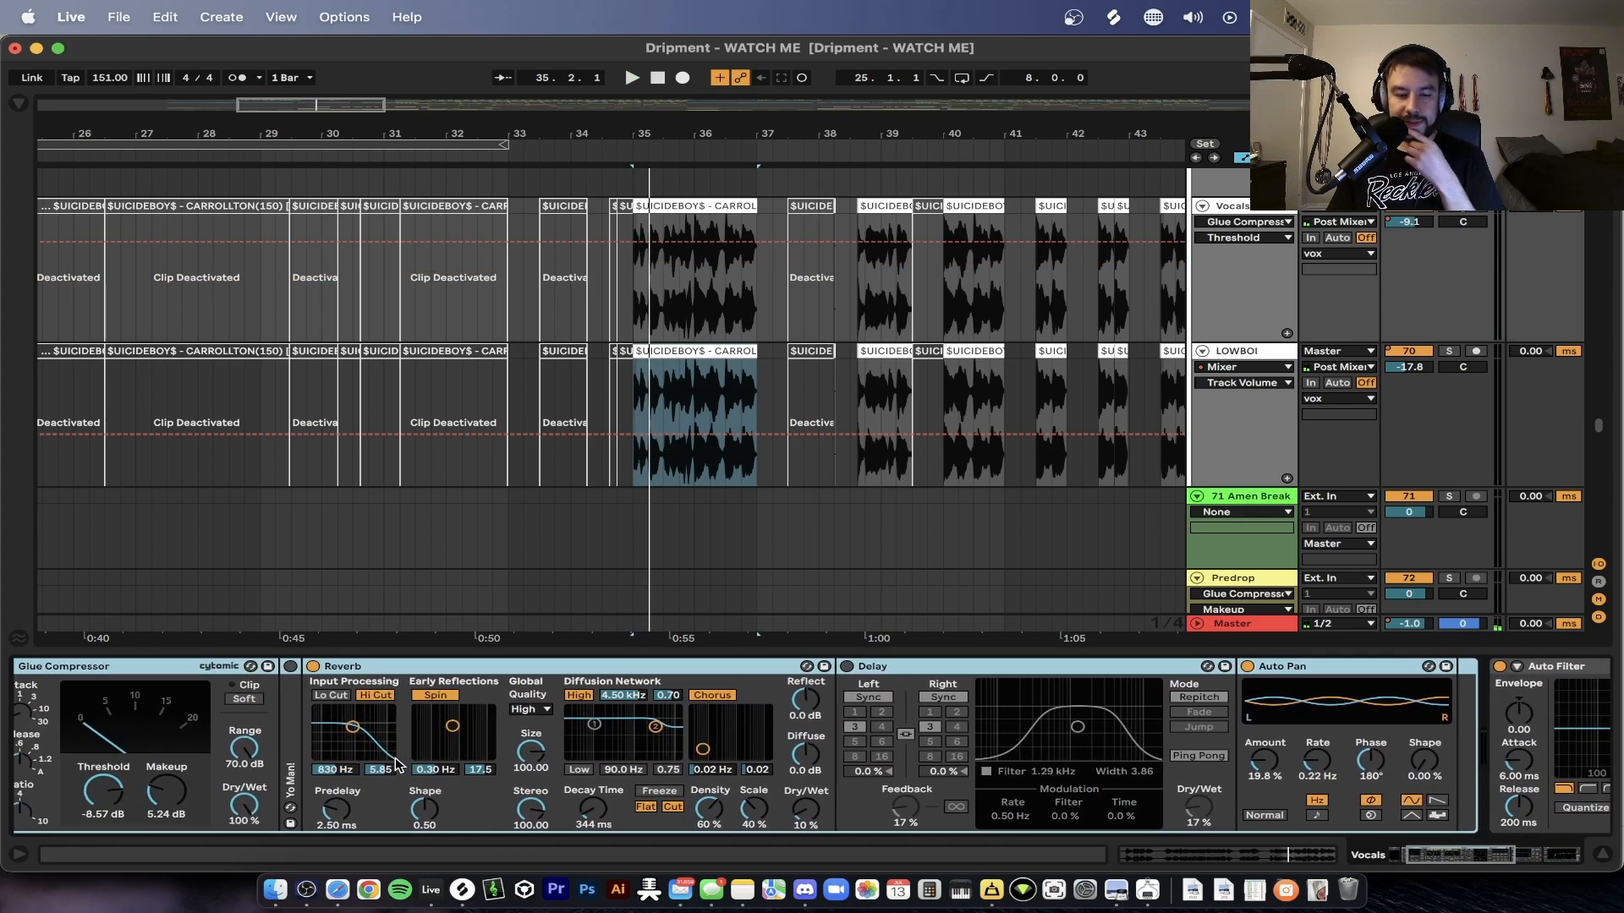
scroll(398, 765, "right", 5)
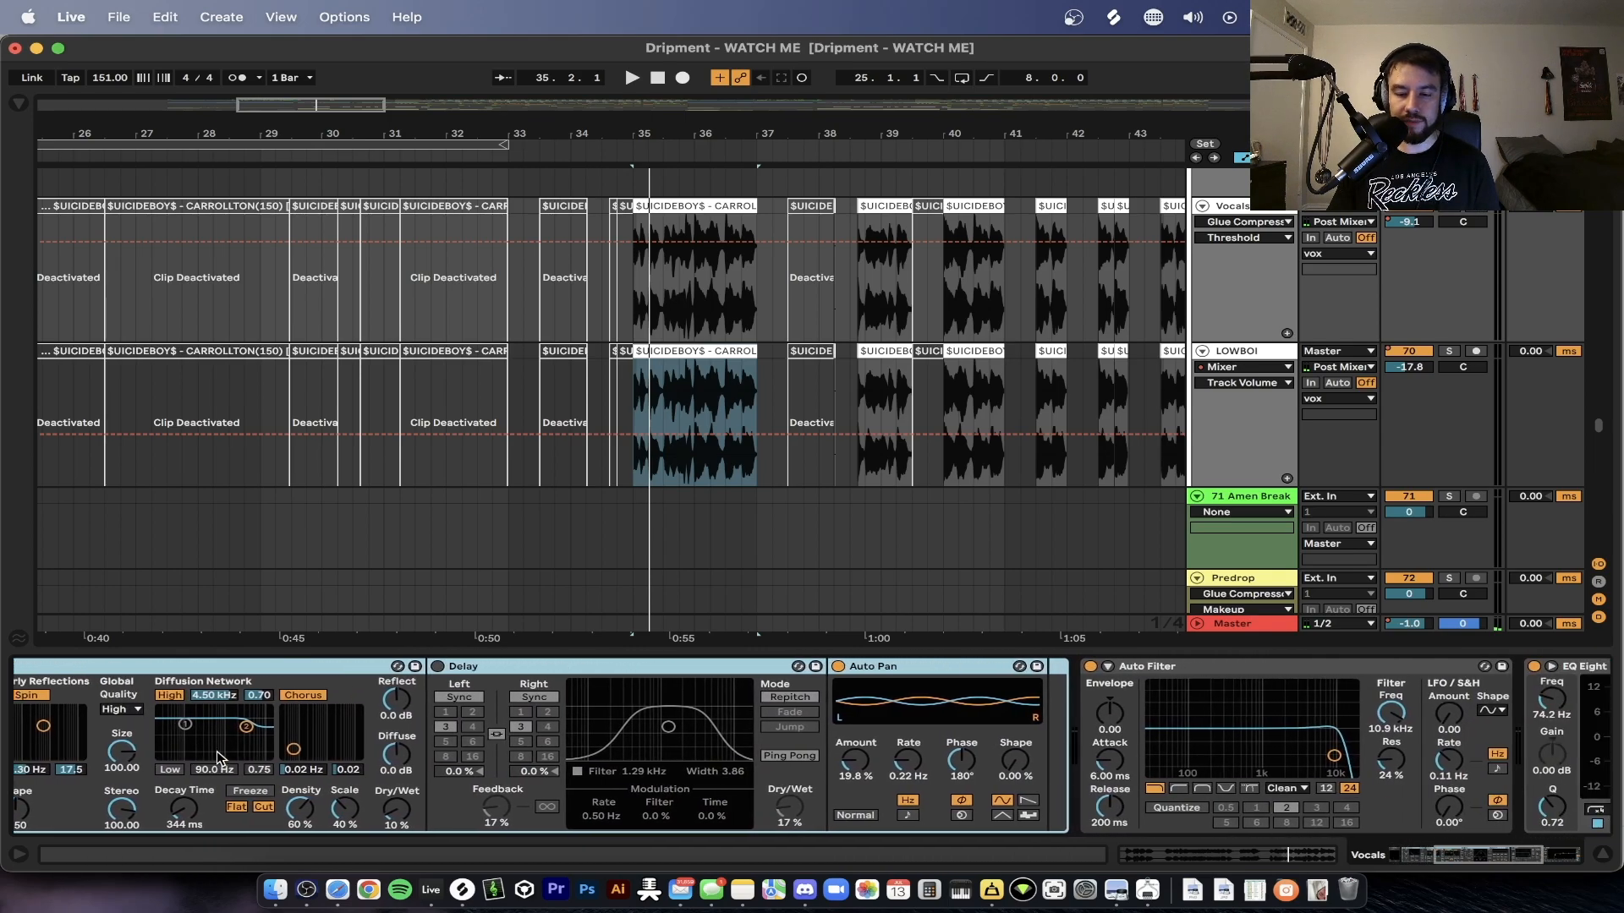
scroll(218, 757, "left", 3)
scroll(217, 757, "left", 2)
double_click(170, 770)
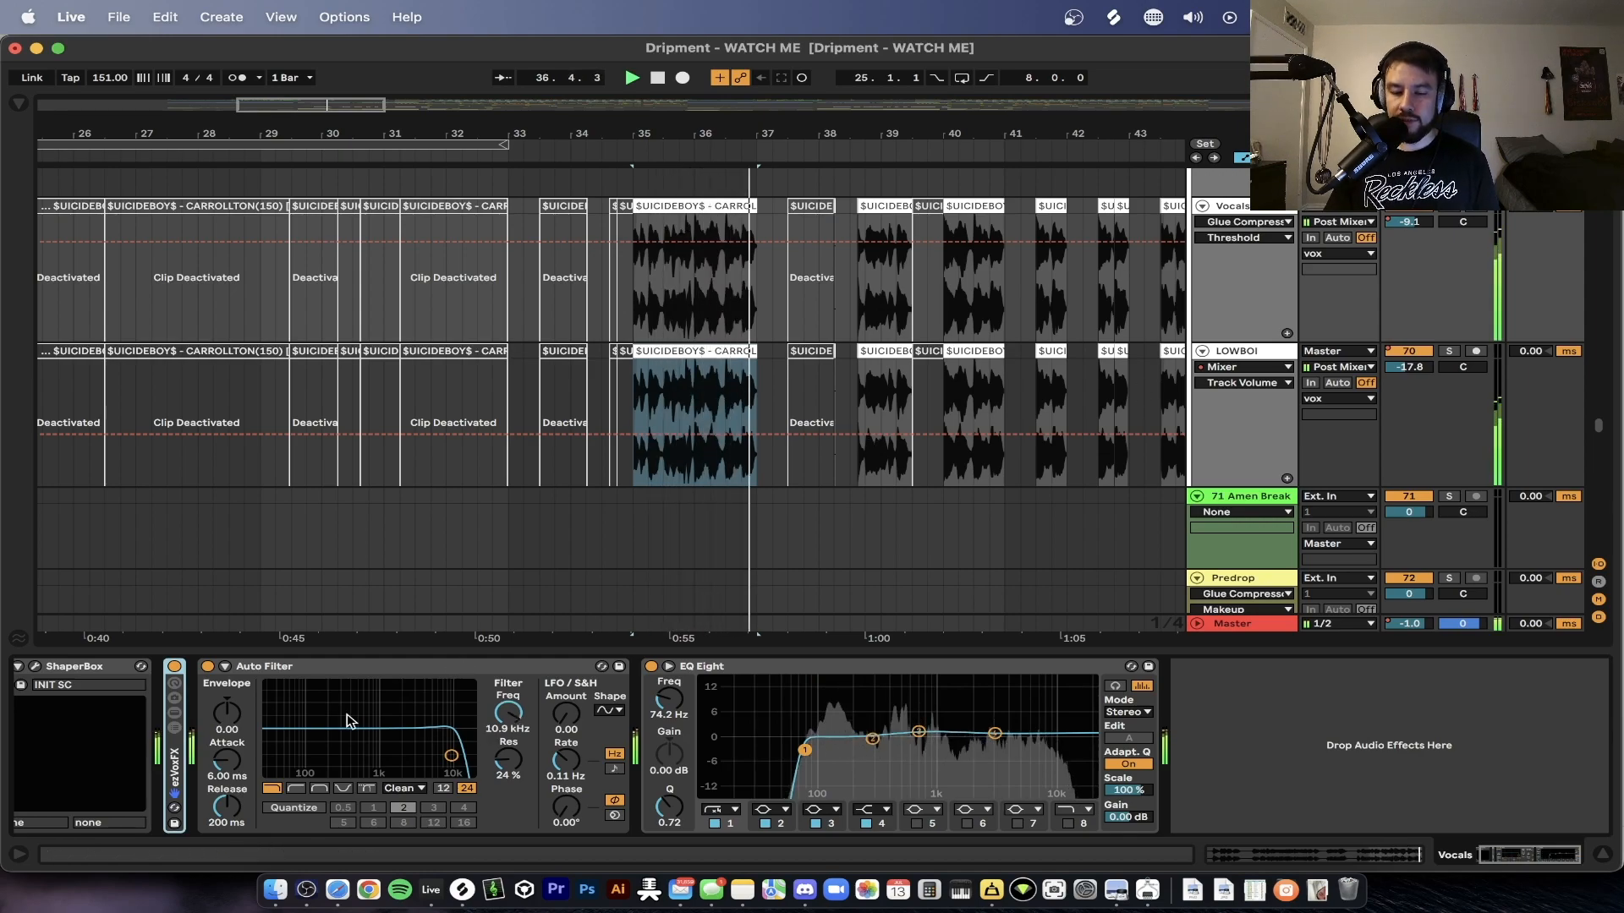
- Show the Vocals track's volume automation lane and bring the whole run of vocal clips into view
right_click(1405, 229)
left_click(1403, 224)
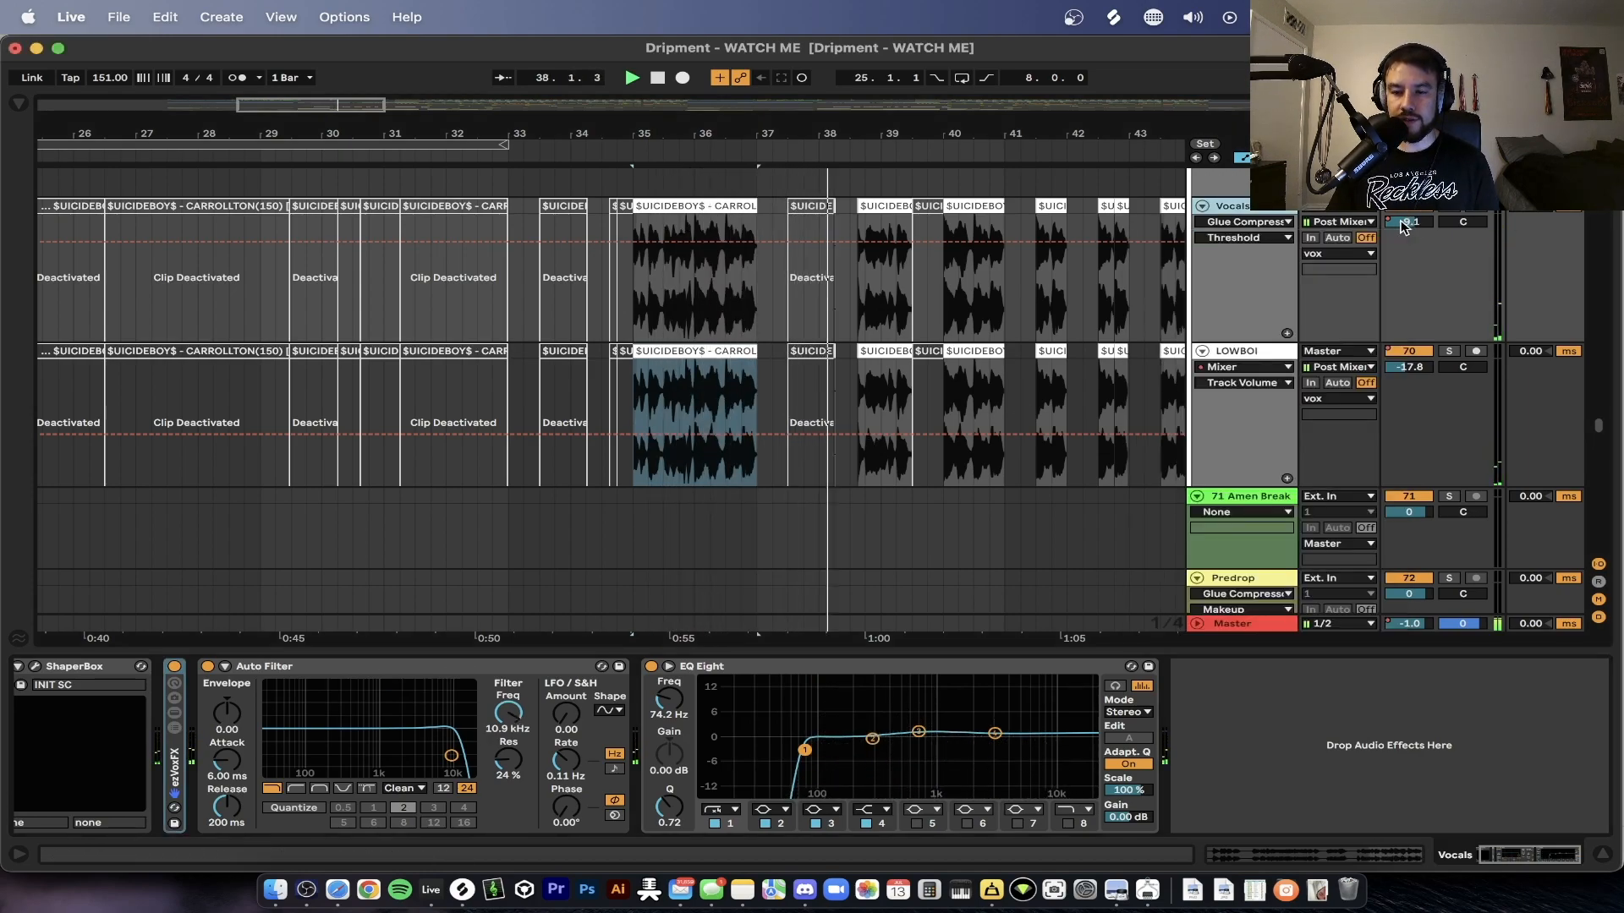
right_click(1401, 222)
left_click(1417, 229)
scroll(840, 282, "down", 5)
scroll(762, 296, "right", 3)
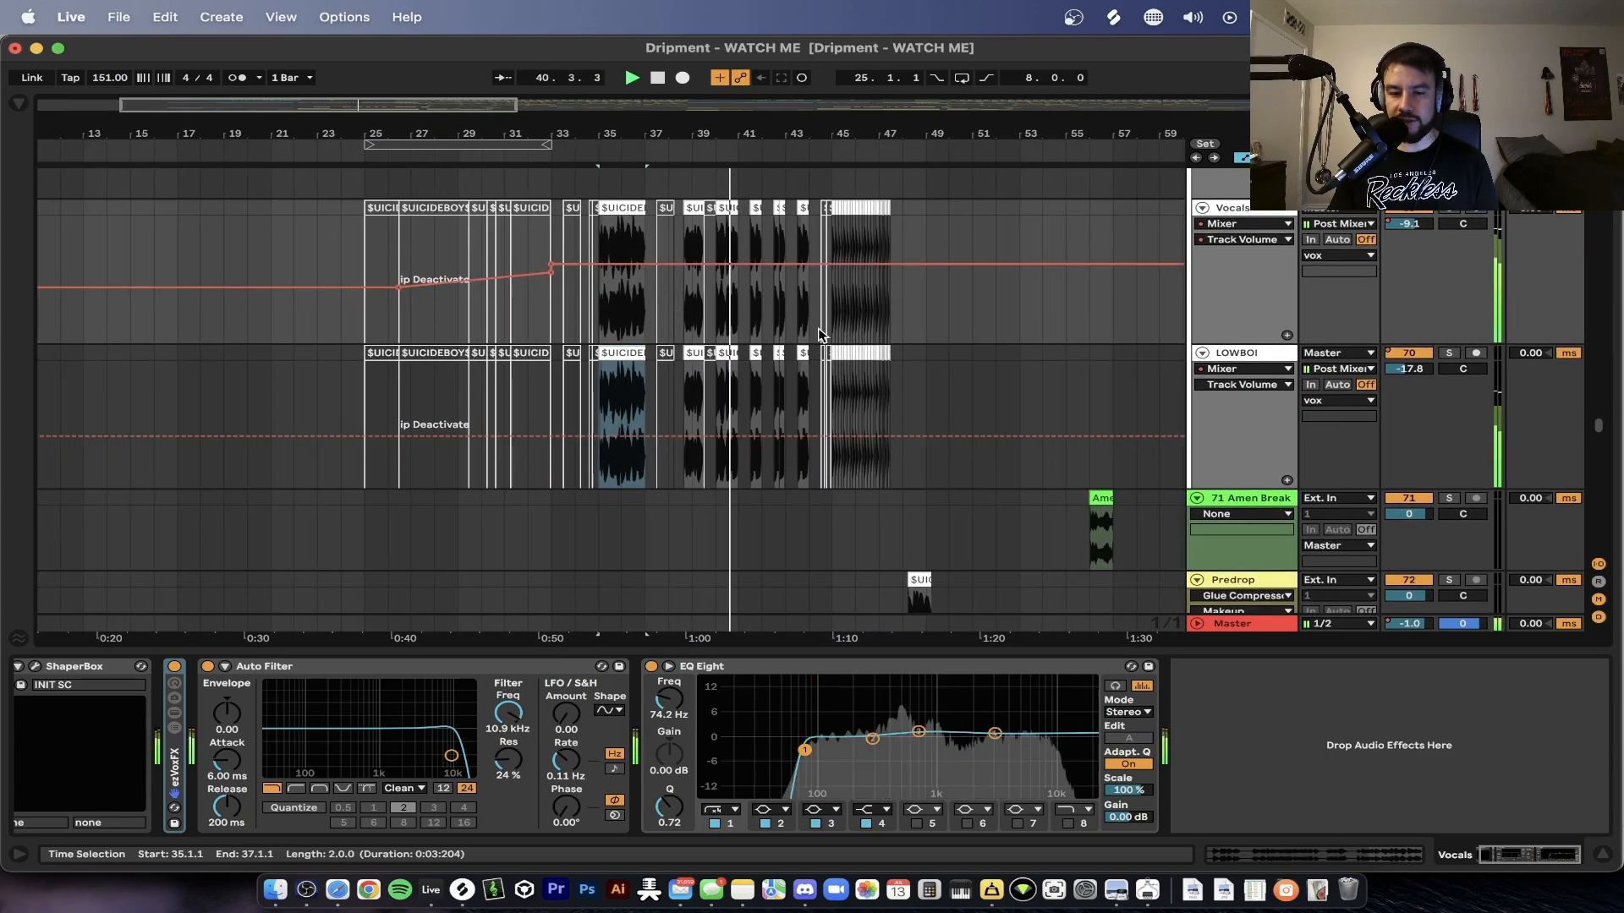
- Open the Vocals clip at bar 40 and play it from its start
scroll(643, 322, "right", 5)
scroll(610, 353, "up", 3)
scroll(610, 353, "down", 3)
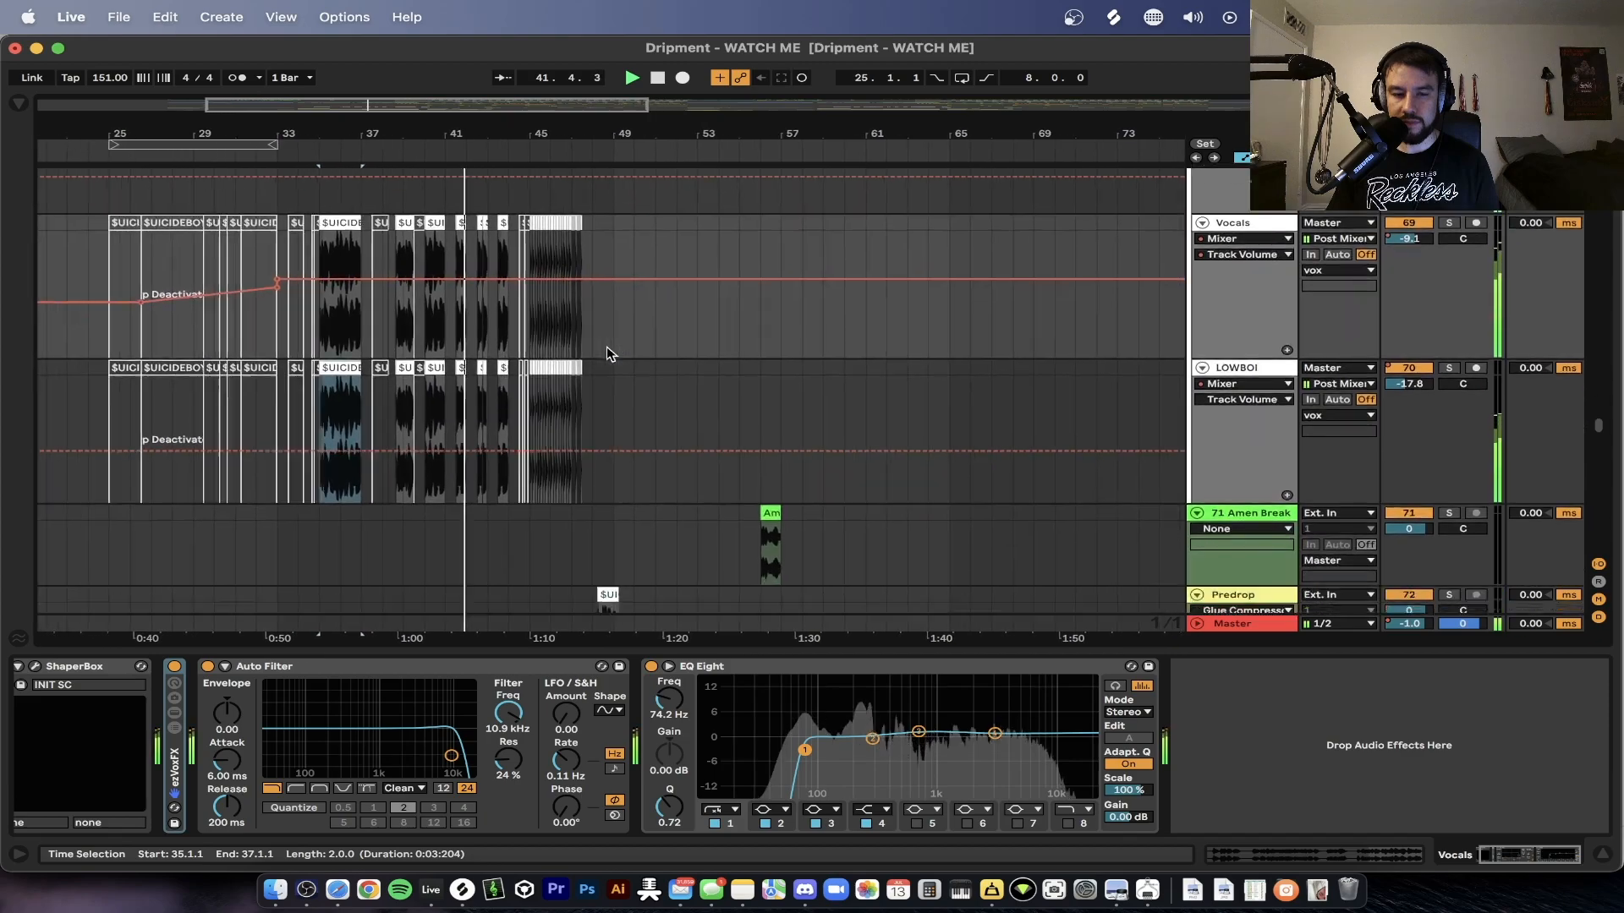
scroll(751, 285, "up", 5)
double_click(700, 338)
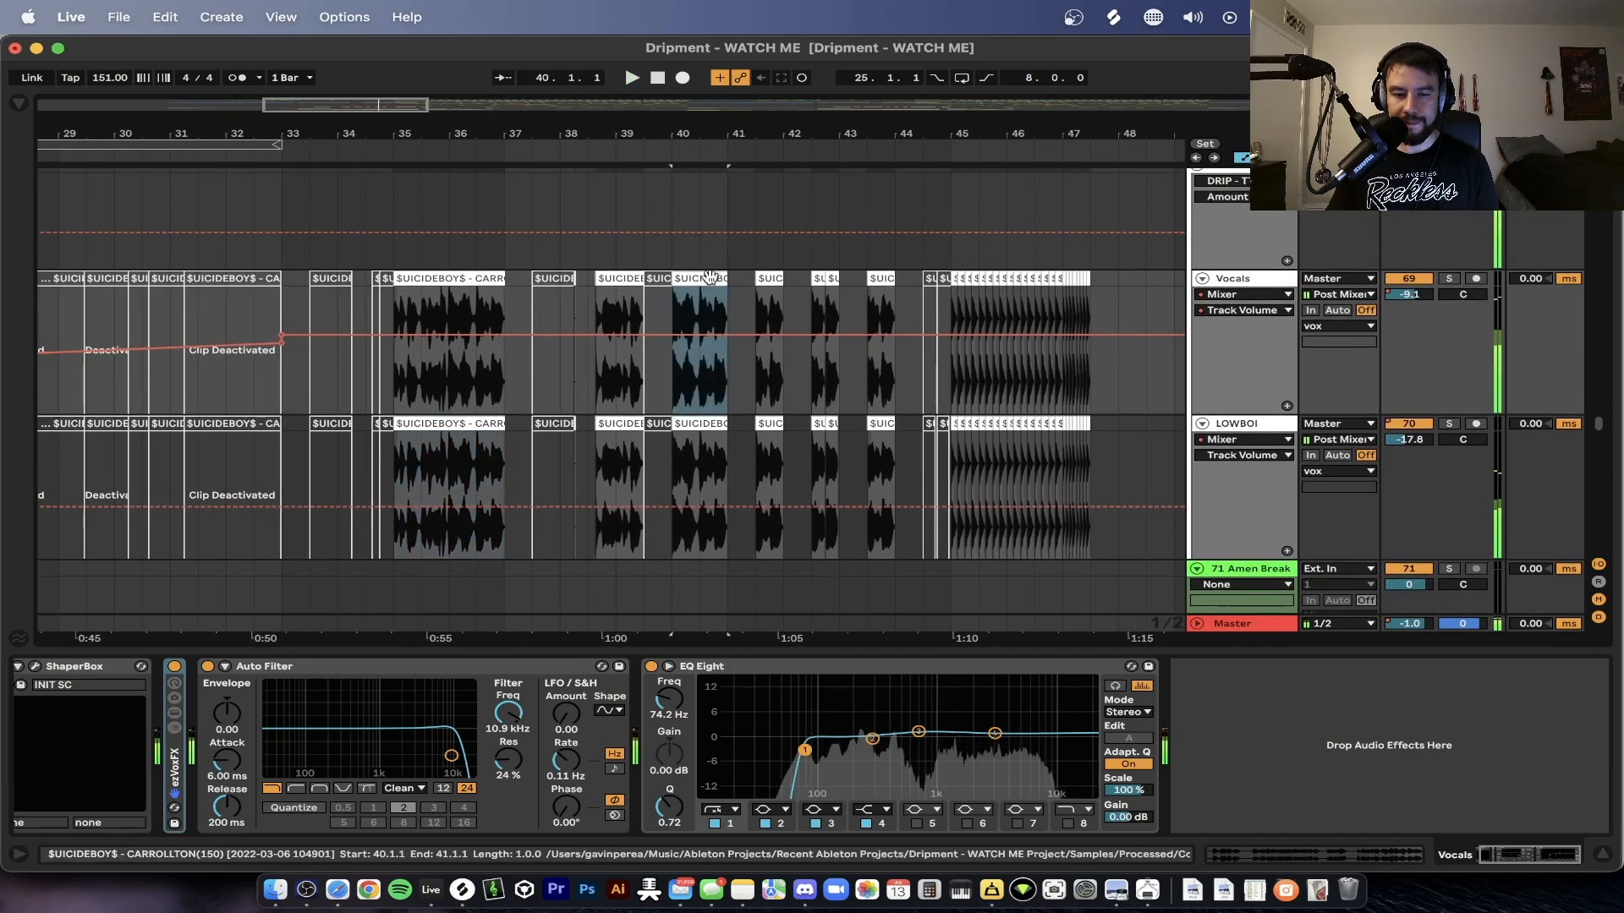
key("space")
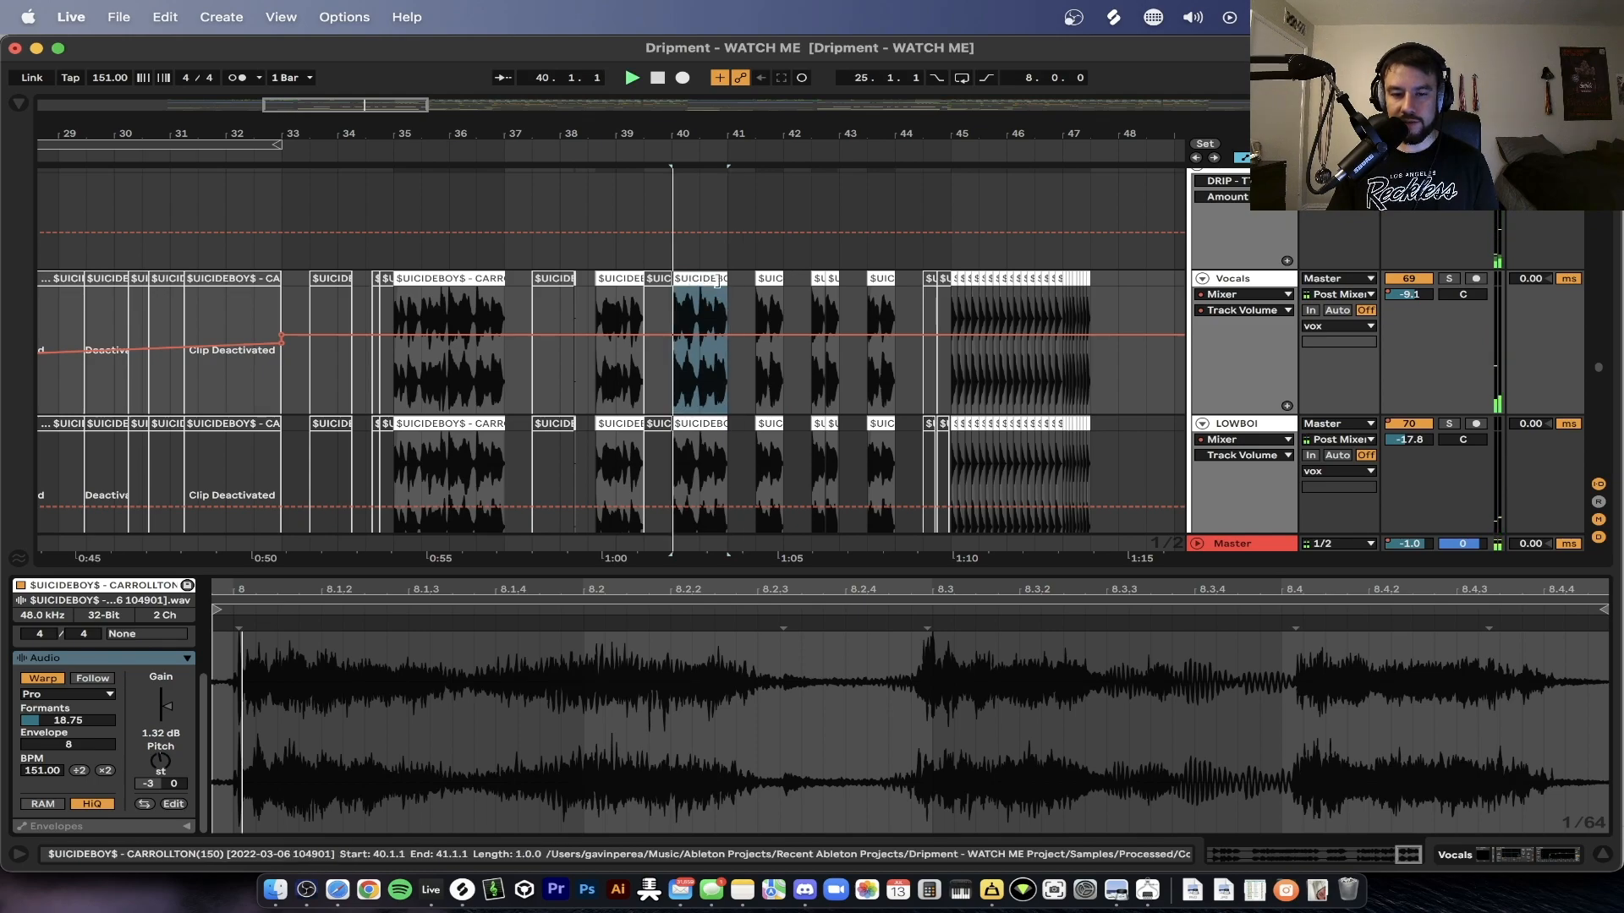
- Play the Vocals clip at 41.3 with the track soloed, replay it, and unsolo the track
left_click(769, 278)
key("space")
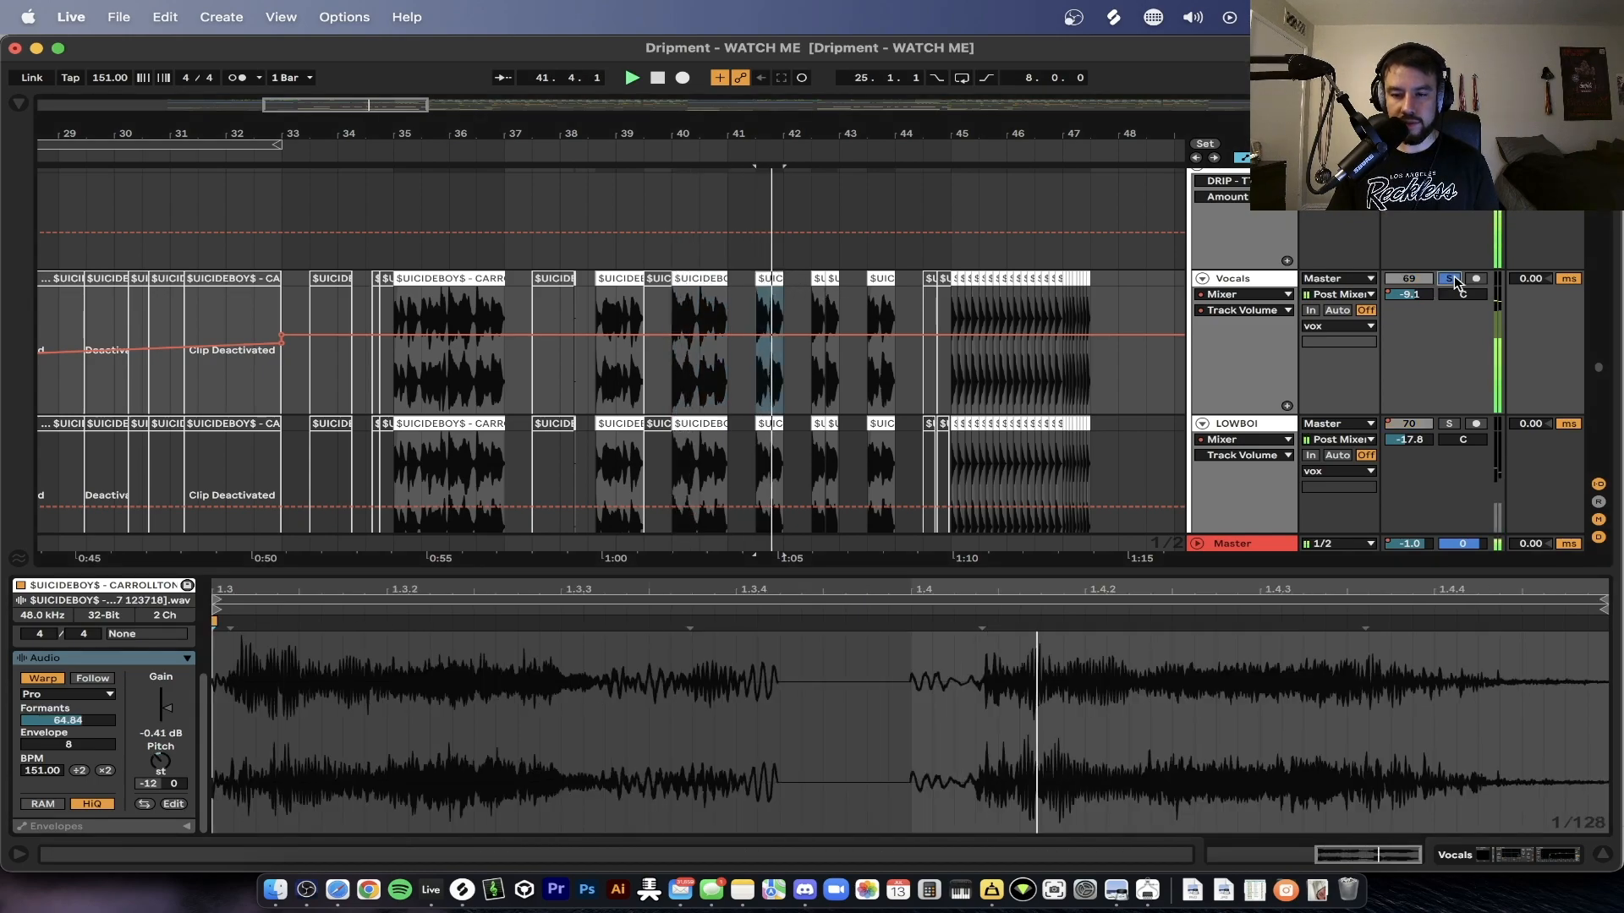
scroll(756, 359, "up", 5)
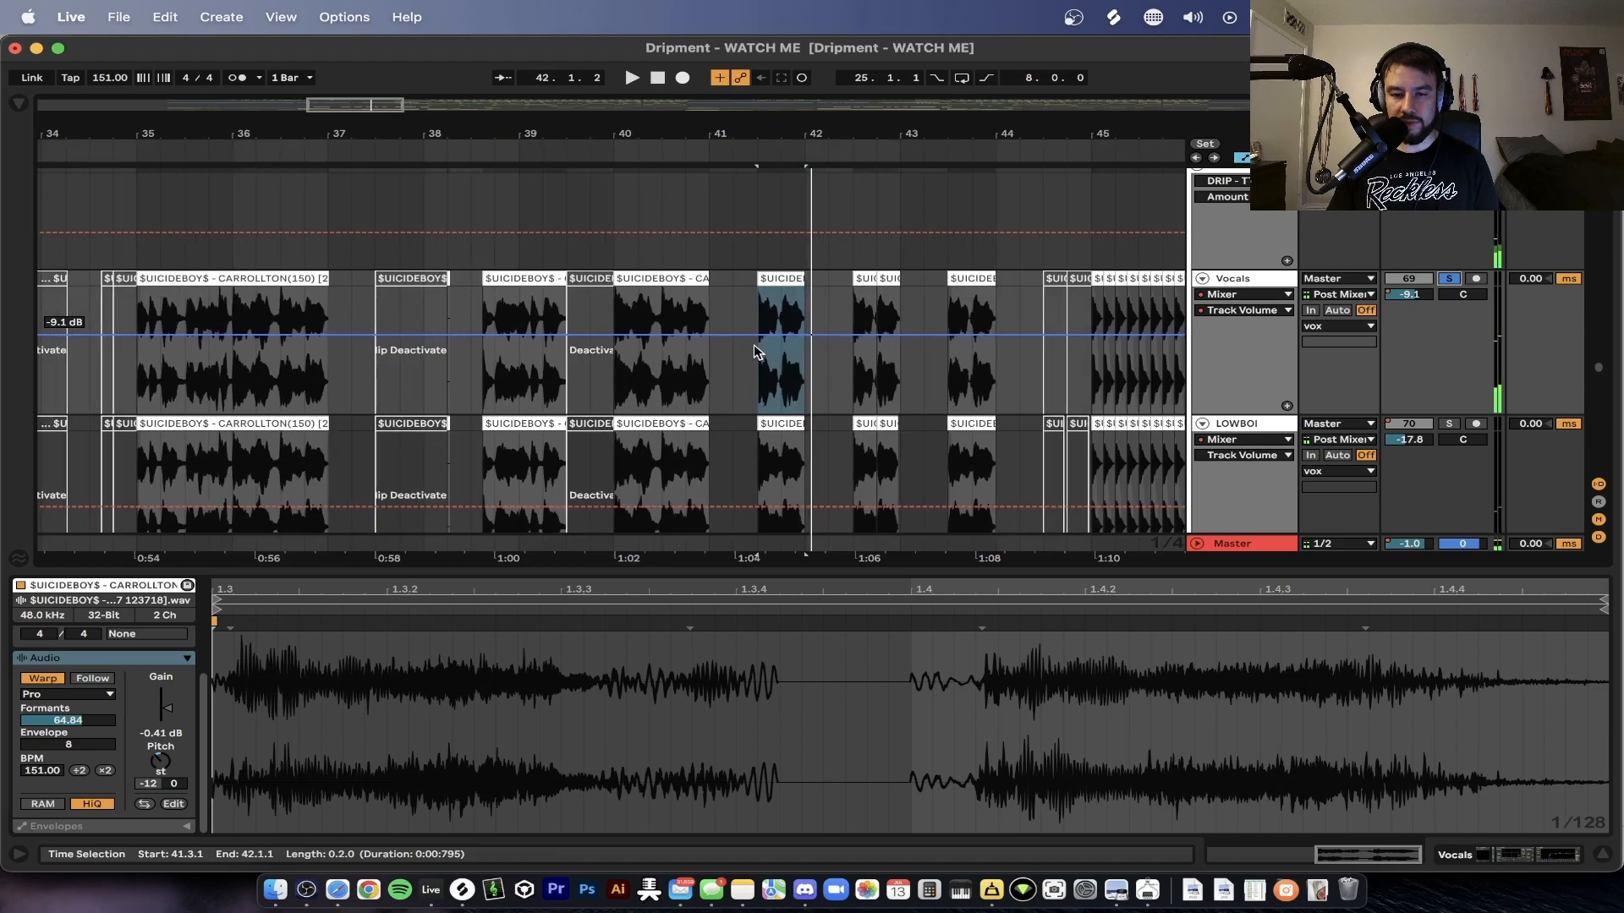
key("space")
left_click(1449, 282)
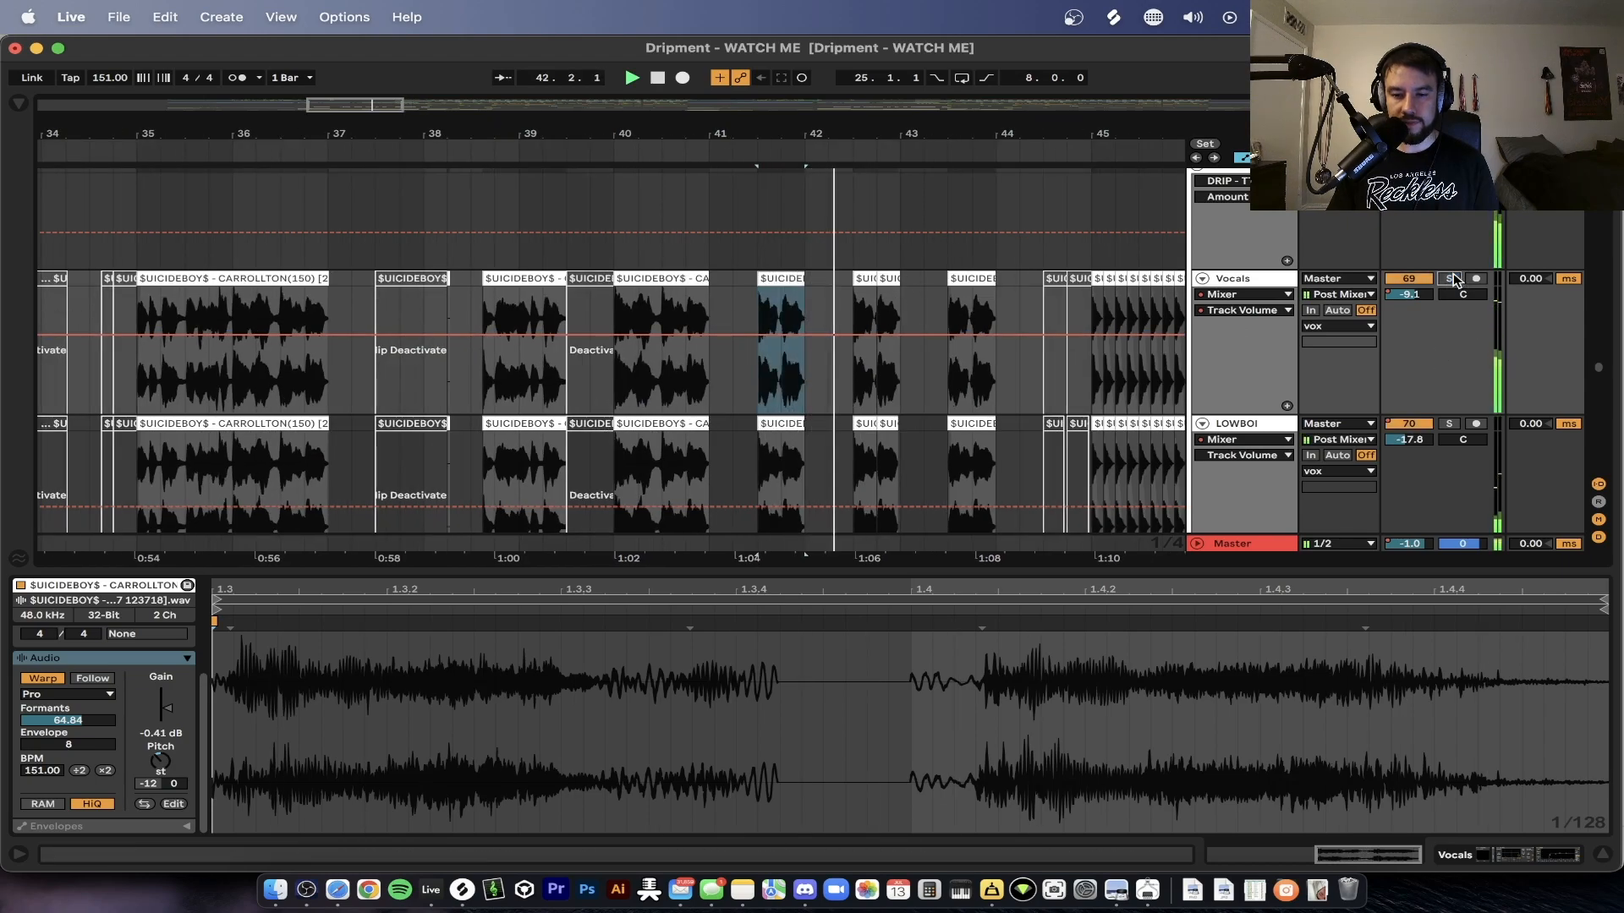
- Listen through to the vocal chops at bar 45, toggling the Vocals solo on and off, and restart playback from 41.3
key("minus")
scroll(956, 333, "right", 2)
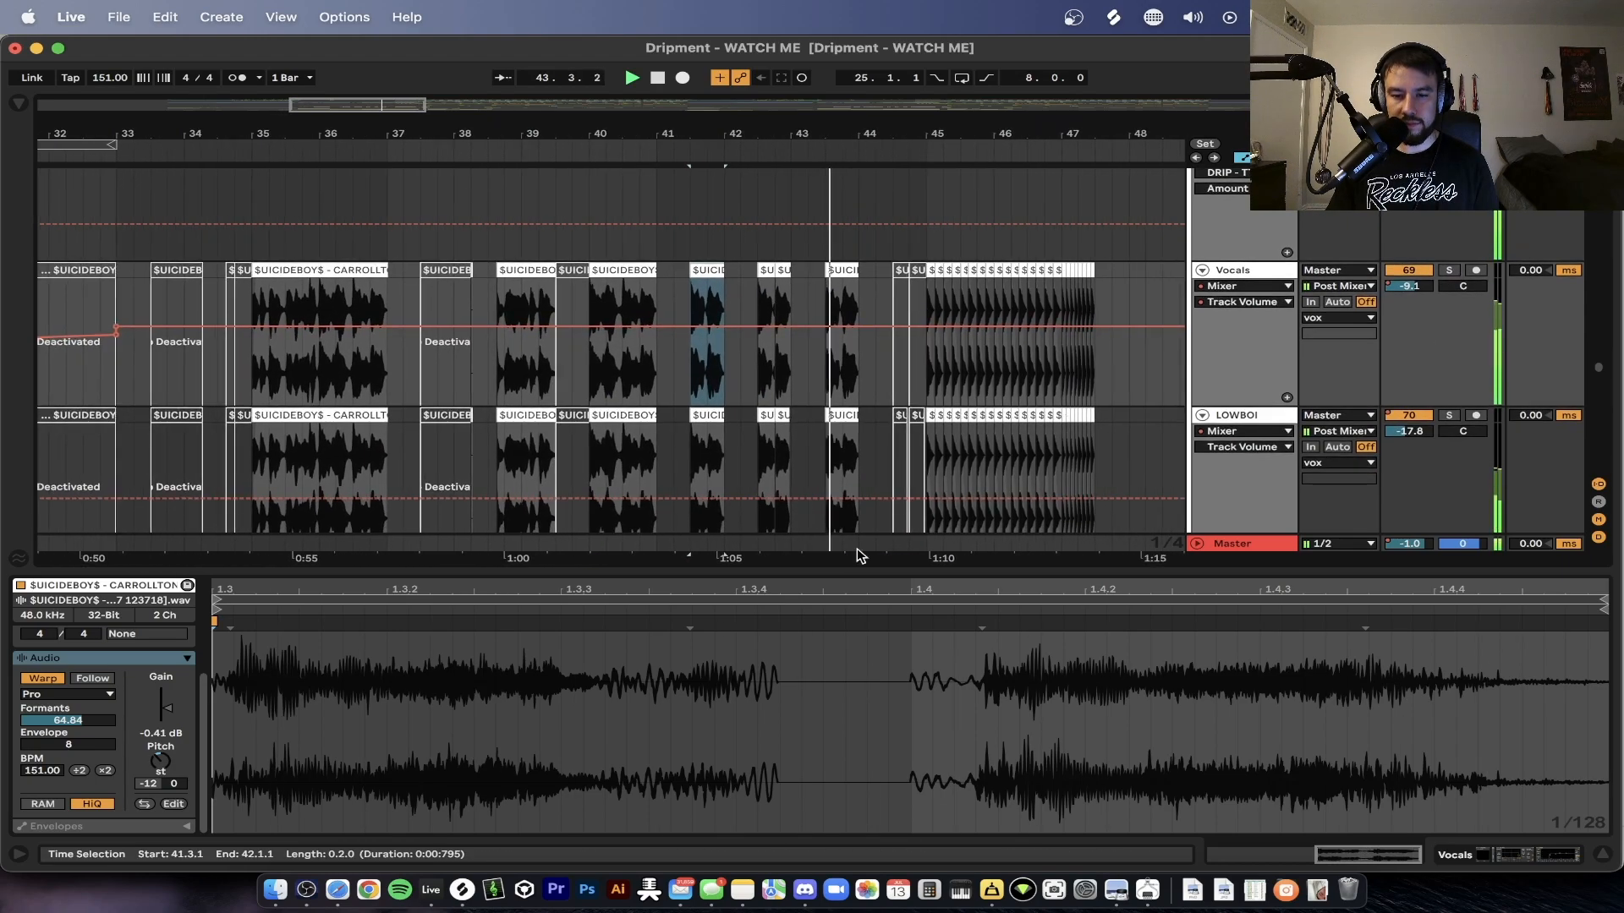
scroll(1040, 359, "up", 5)
scroll(732, 326, "down", 2)
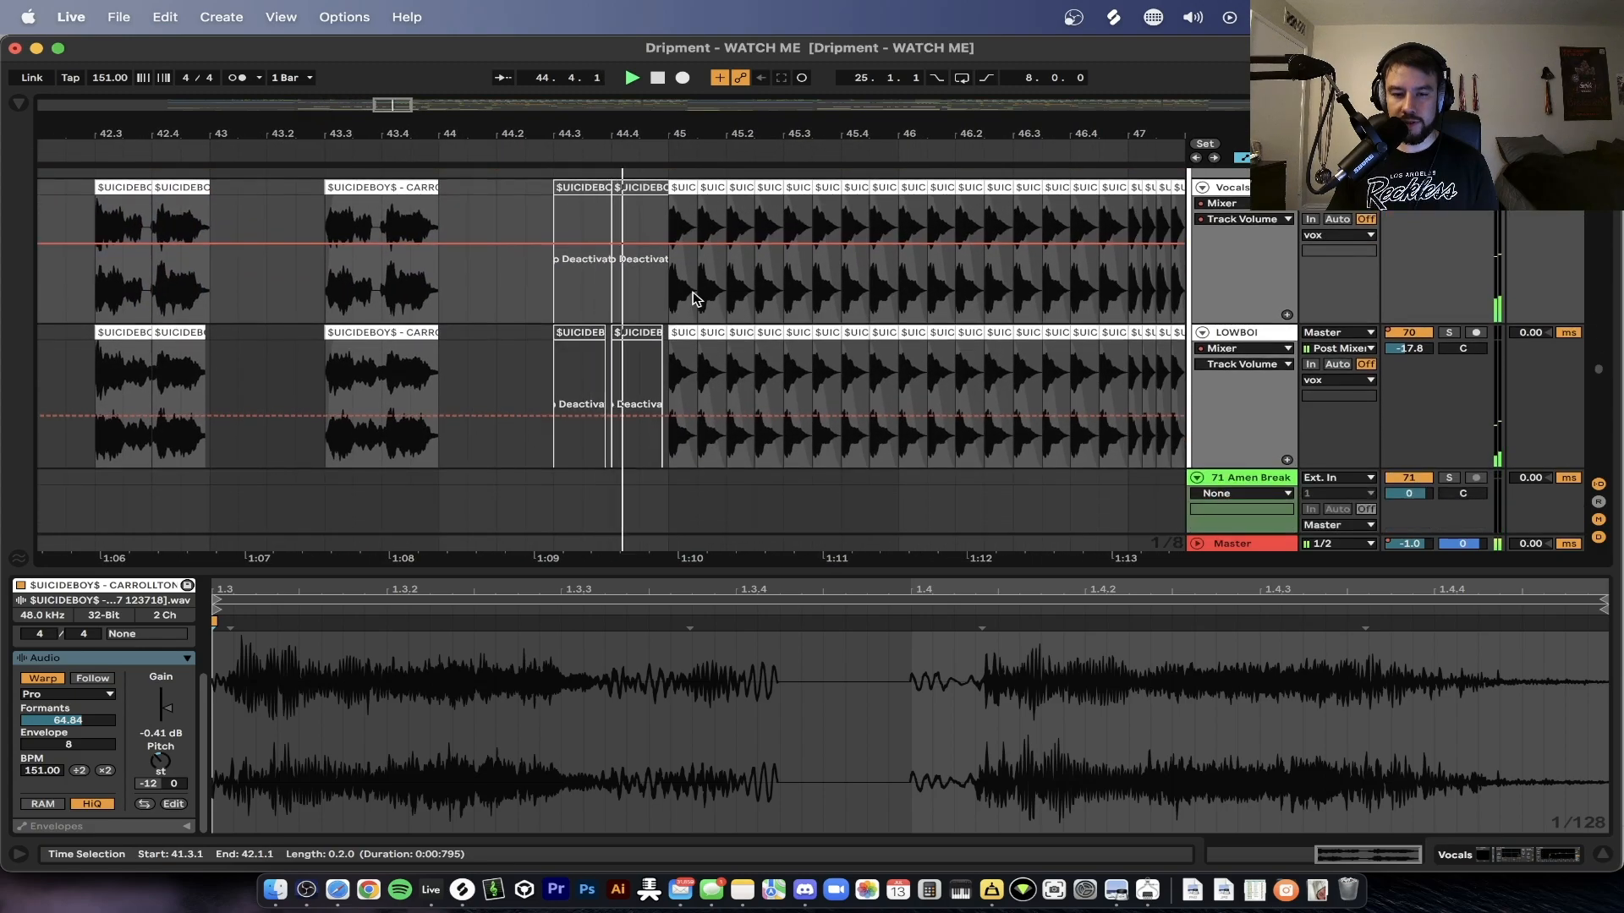
scroll(659, 298, "up", 1)
scroll(627, 294, "right", 4)
left_click(1450, 241)
left_click(1451, 242)
key("space")
key("space")
- Listen to the unsoloed vocal clips from 41.3 and close the clip details
scroll(594, 333, "down", 5)
scroll(487, 384, "down", 2)
scroll(474, 391, "down", 1)
scroll(475, 391, "left", 1)
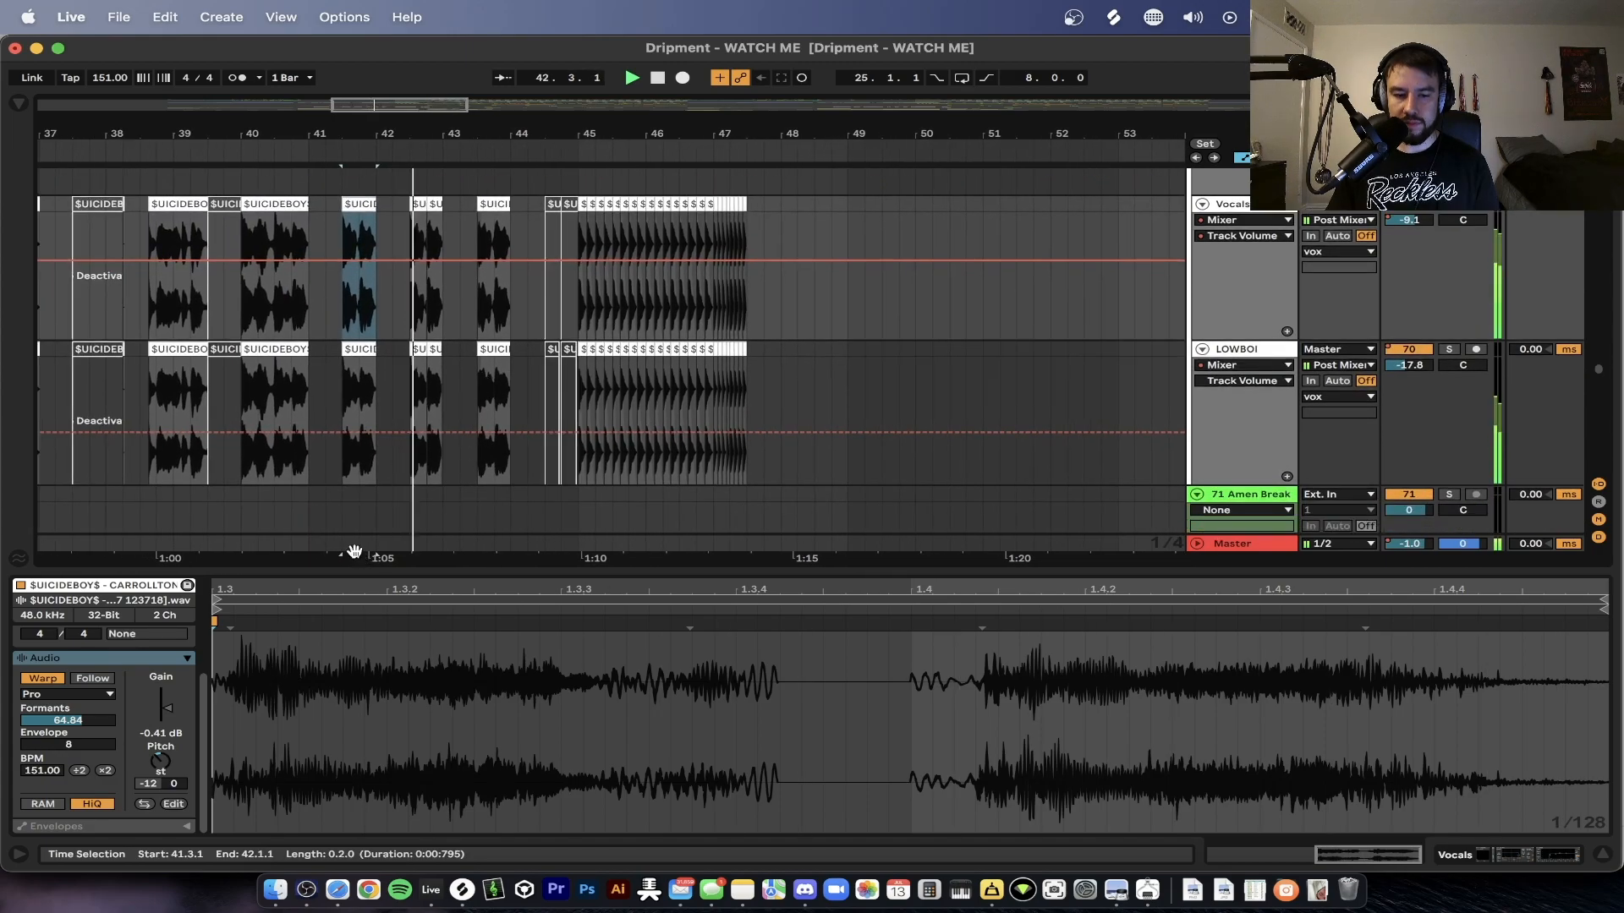
double_click(338, 570)
scroll(338, 572, "left", 4)
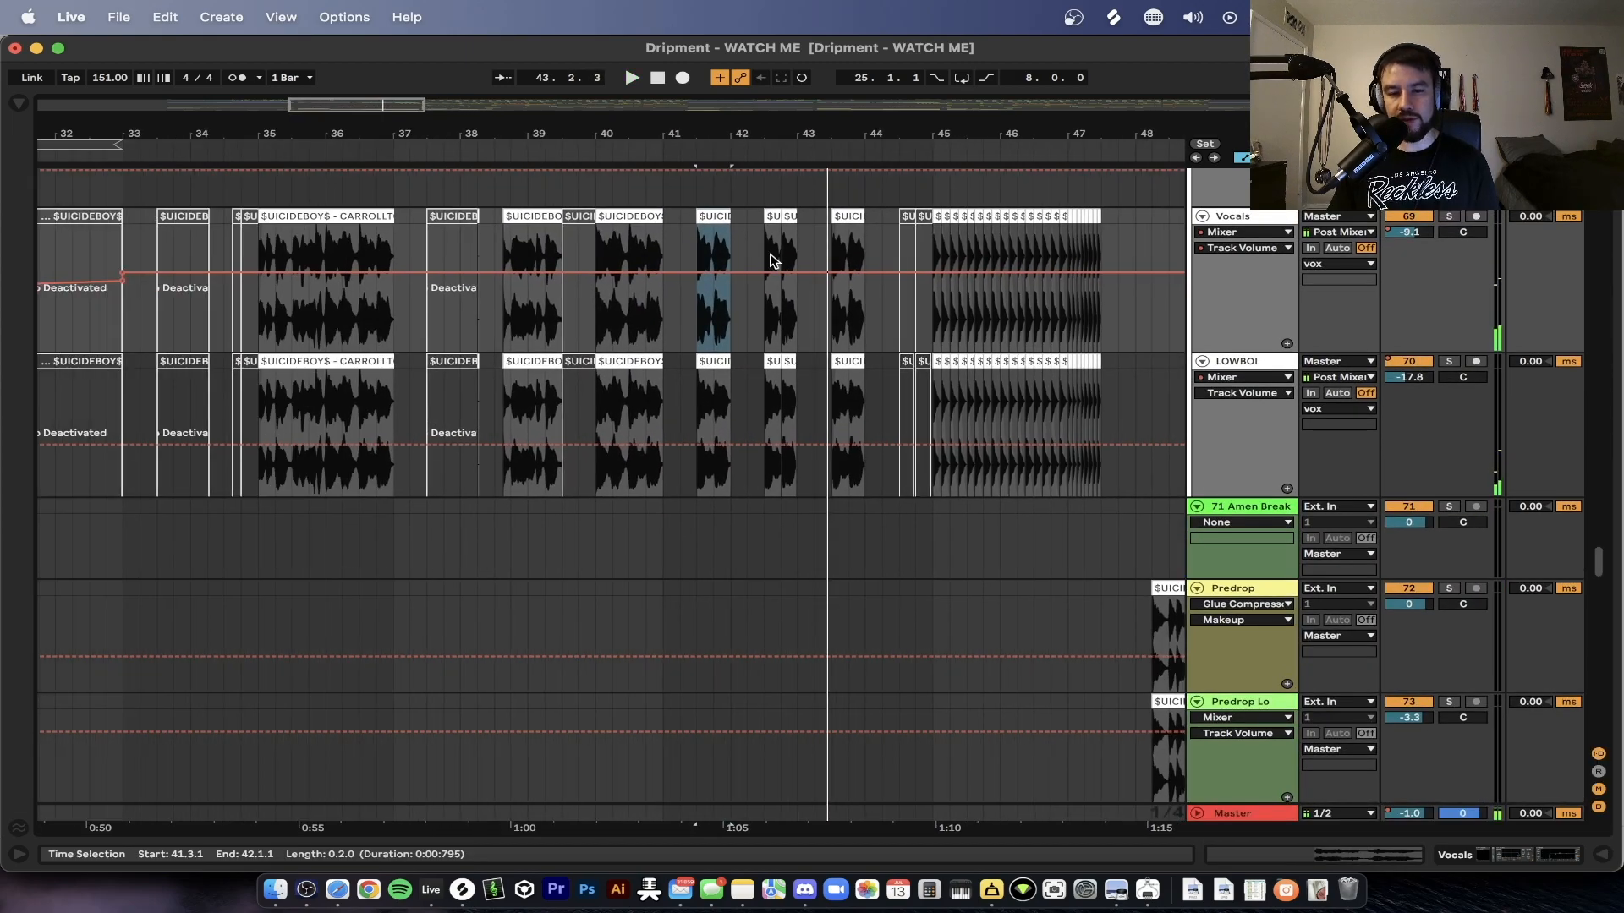
- Place the insert marker at bar 41 on the vox group and play the mix with the vocal clips in view
scroll(721, 280, "up", 5)
scroll(722, 280, "left", 2)
scroll(721, 280, "up", 1)
left_click(677, 201)
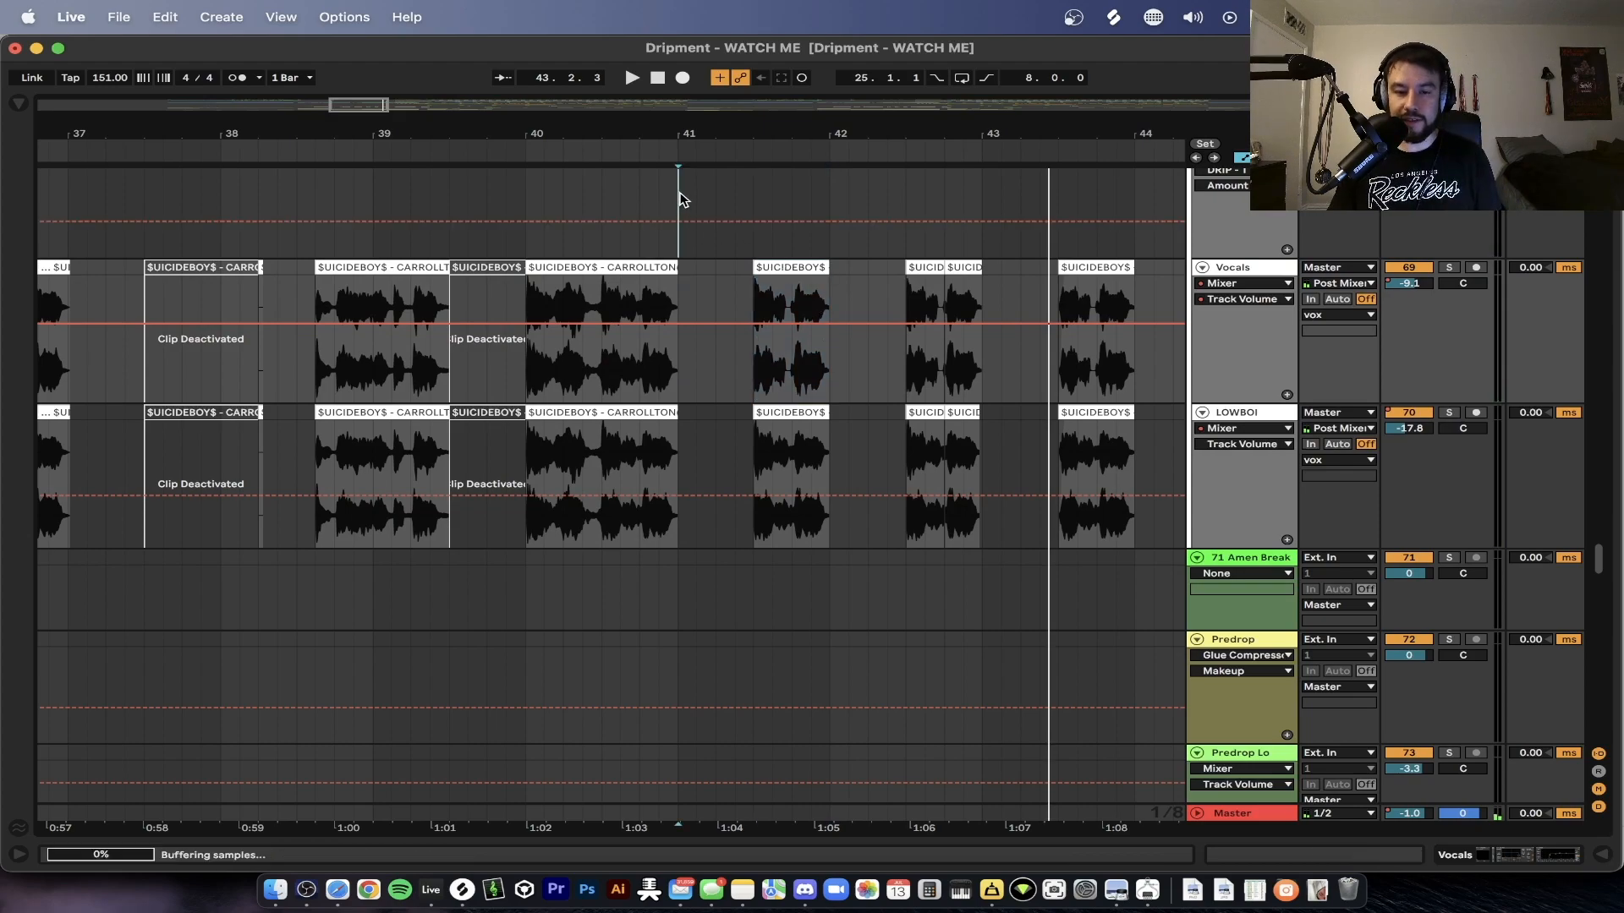
key("space")
scroll(682, 251, "down", 3)
scroll(682, 251, "up", 1)
scroll(685, 250, "left", 1)
scroll(685, 250, "left", 1)
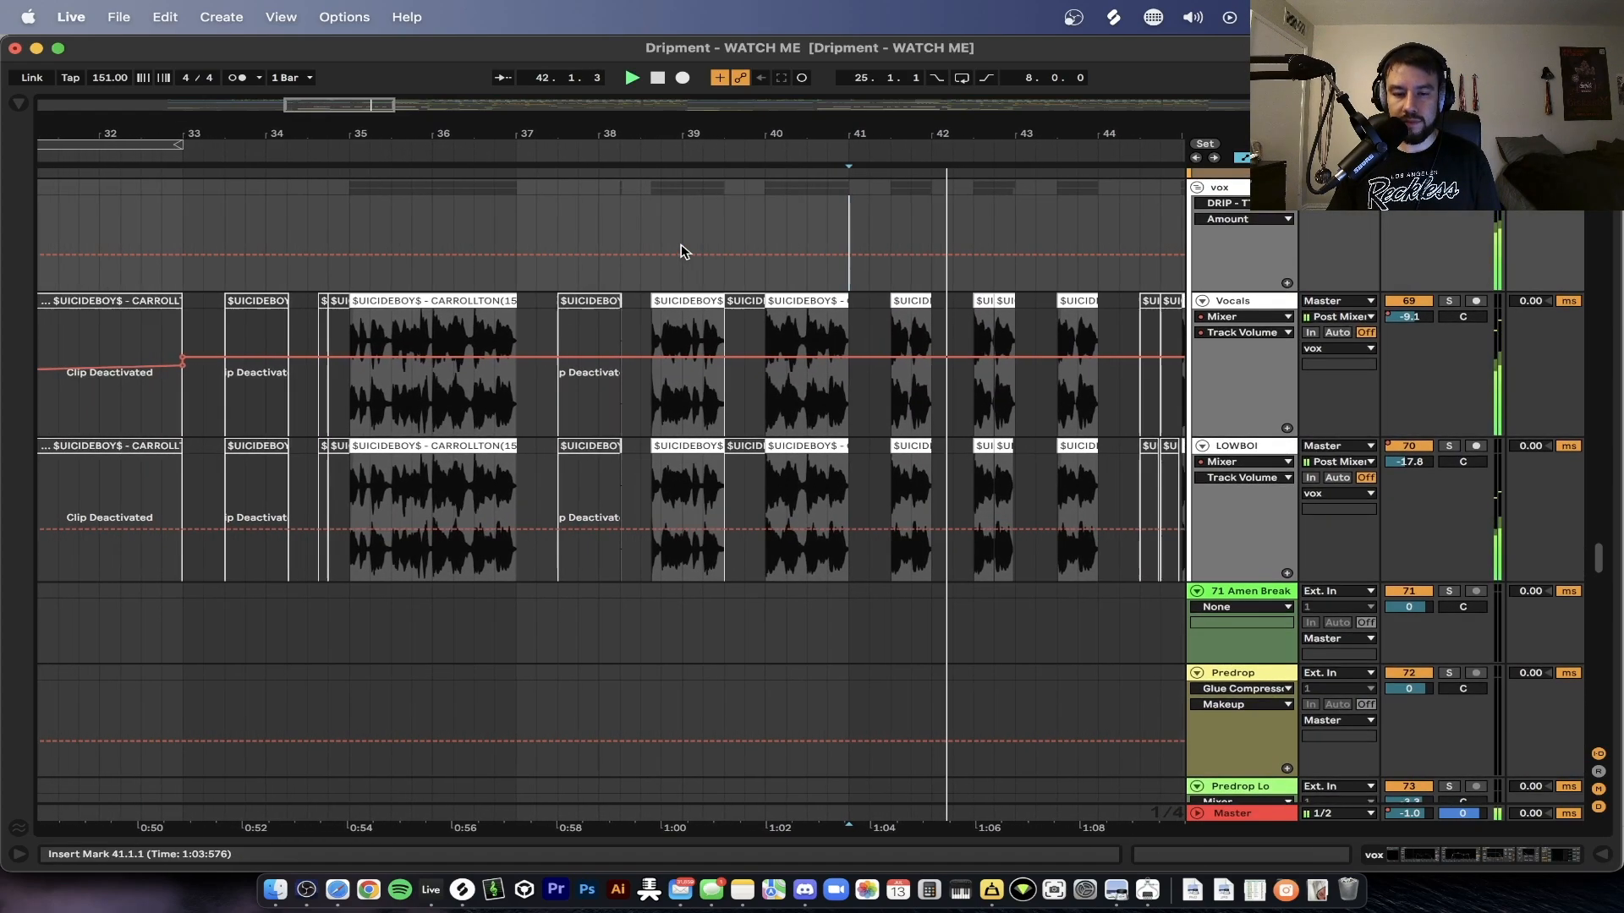
- Keep the mix playing from bar 41 into the drop and survey the vocal, predrop, FX, mid bass and melodic tracks
scroll(685, 250, "down", 3)
scroll(683, 251, "down", 1)
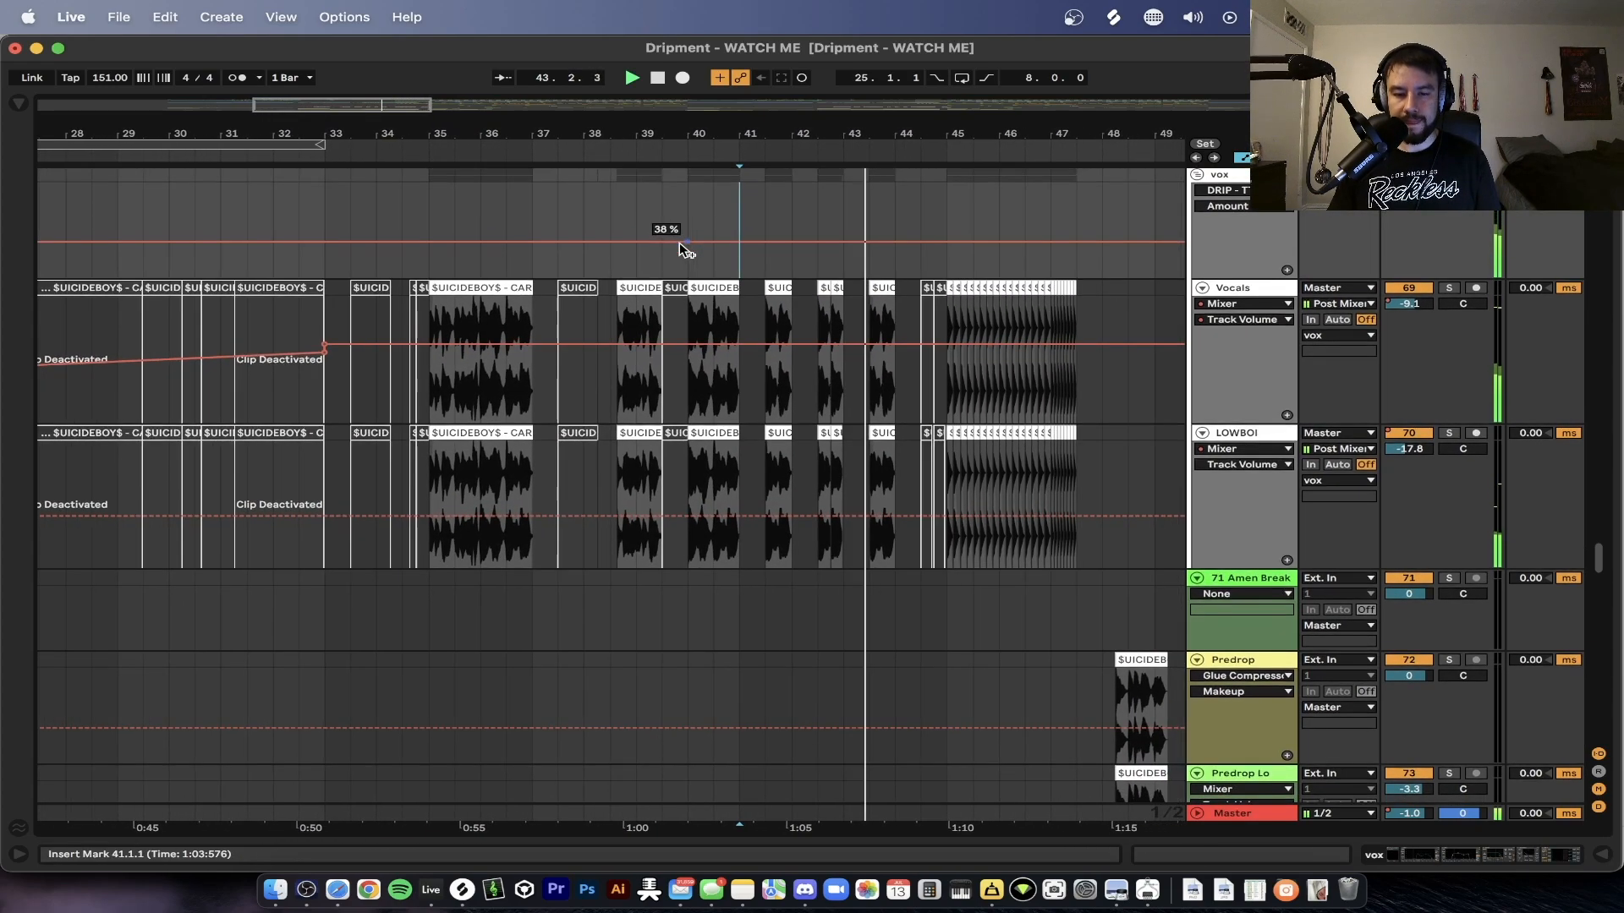
scroll(683, 251, "down", 3)
scroll(683, 252, "down", 2)
scroll(683, 251, "right", 2)
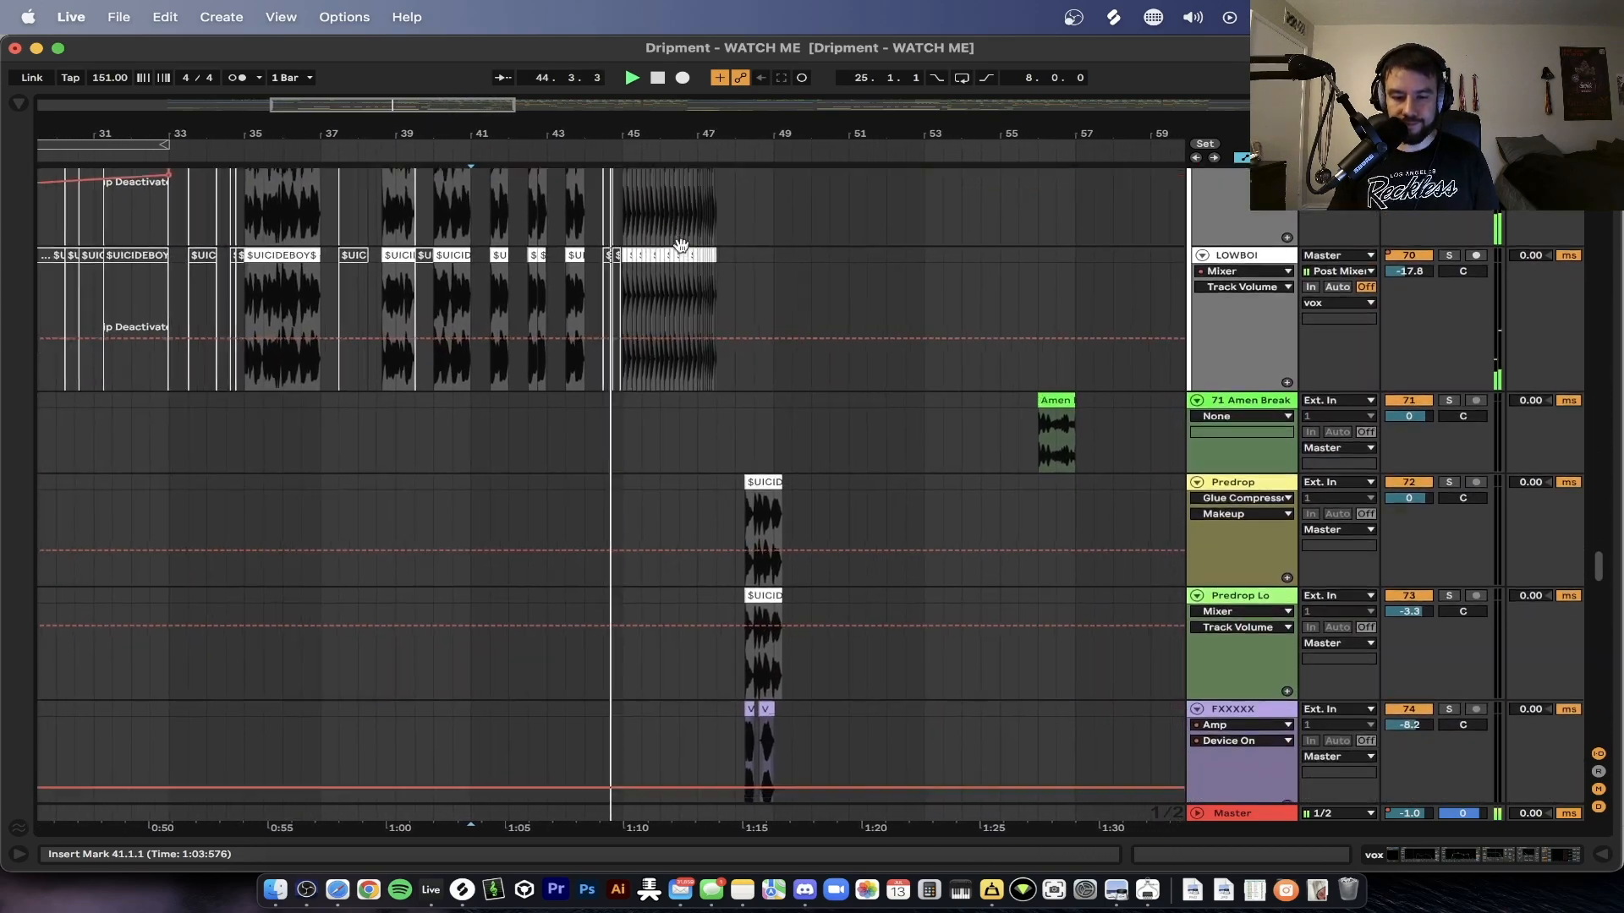
scroll(683, 251, "down", 4)
scroll(684, 251, "down", 12)
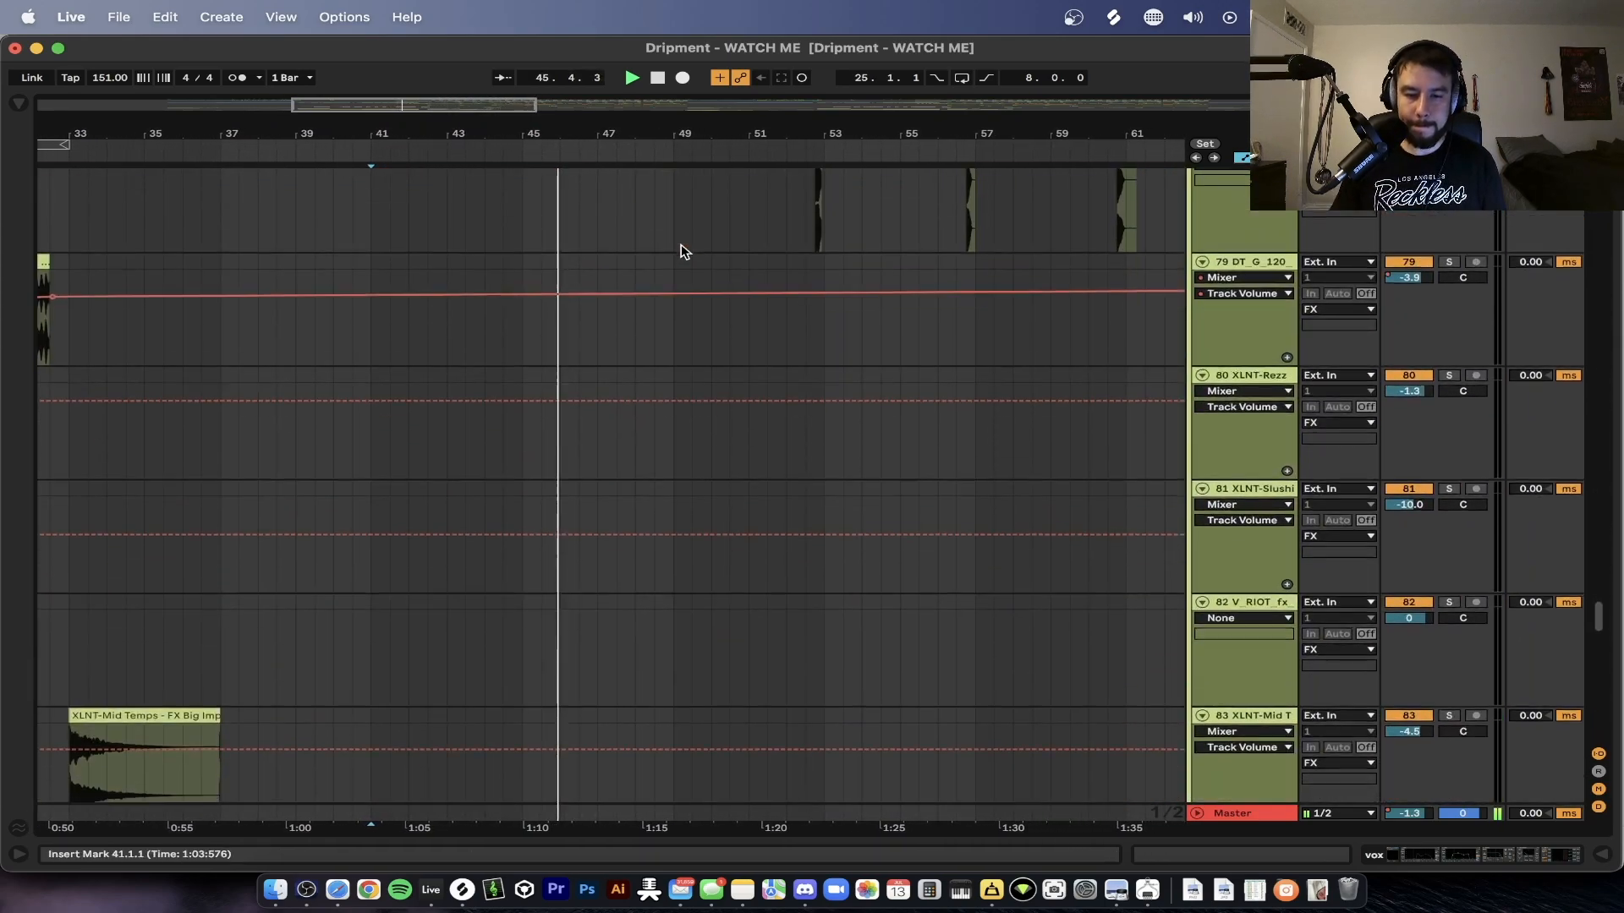
scroll(683, 251, "up", 3)
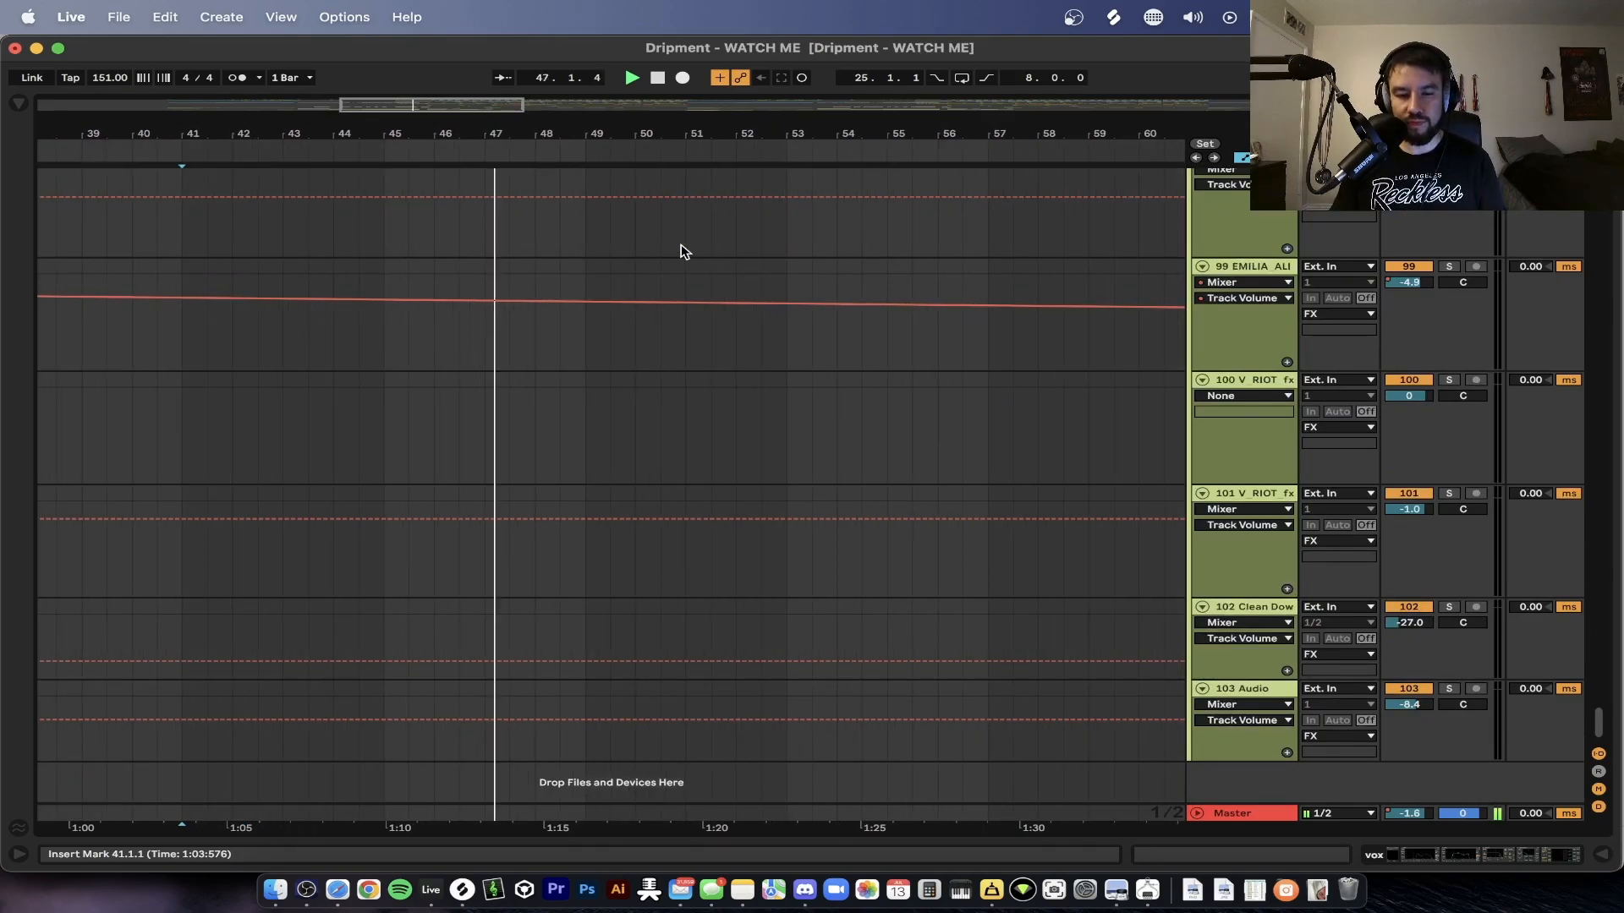
scroll(683, 251, "up", 20)
scroll(684, 251, "up", 8)
scroll(683, 251, "right", 2)
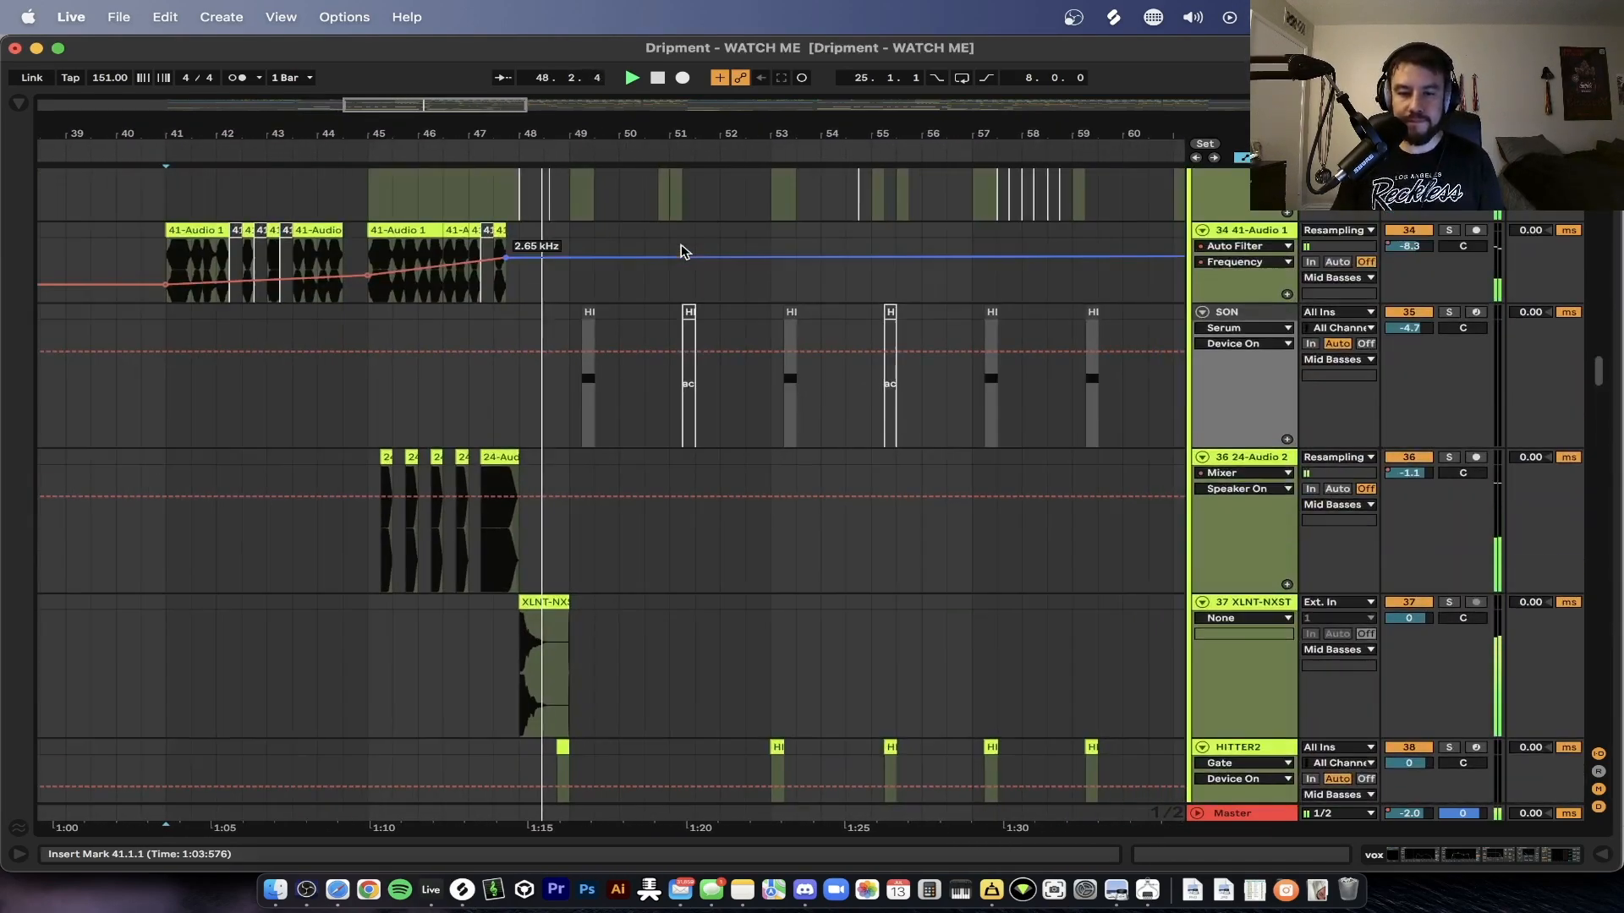
scroll(683, 251, "up", 3)
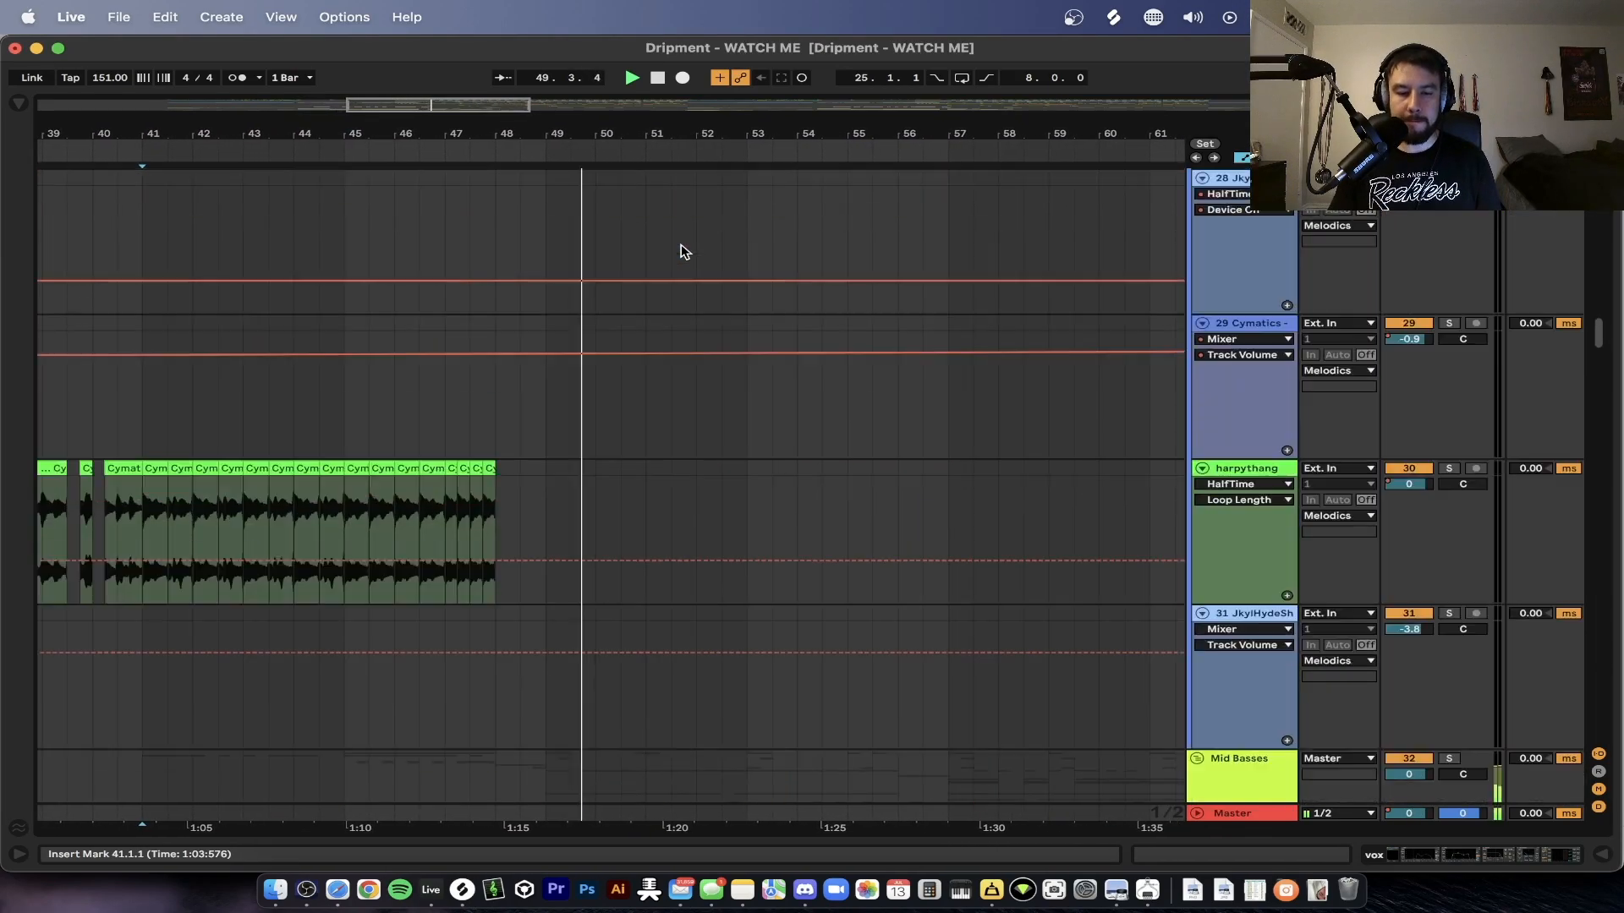
key("alt+u")
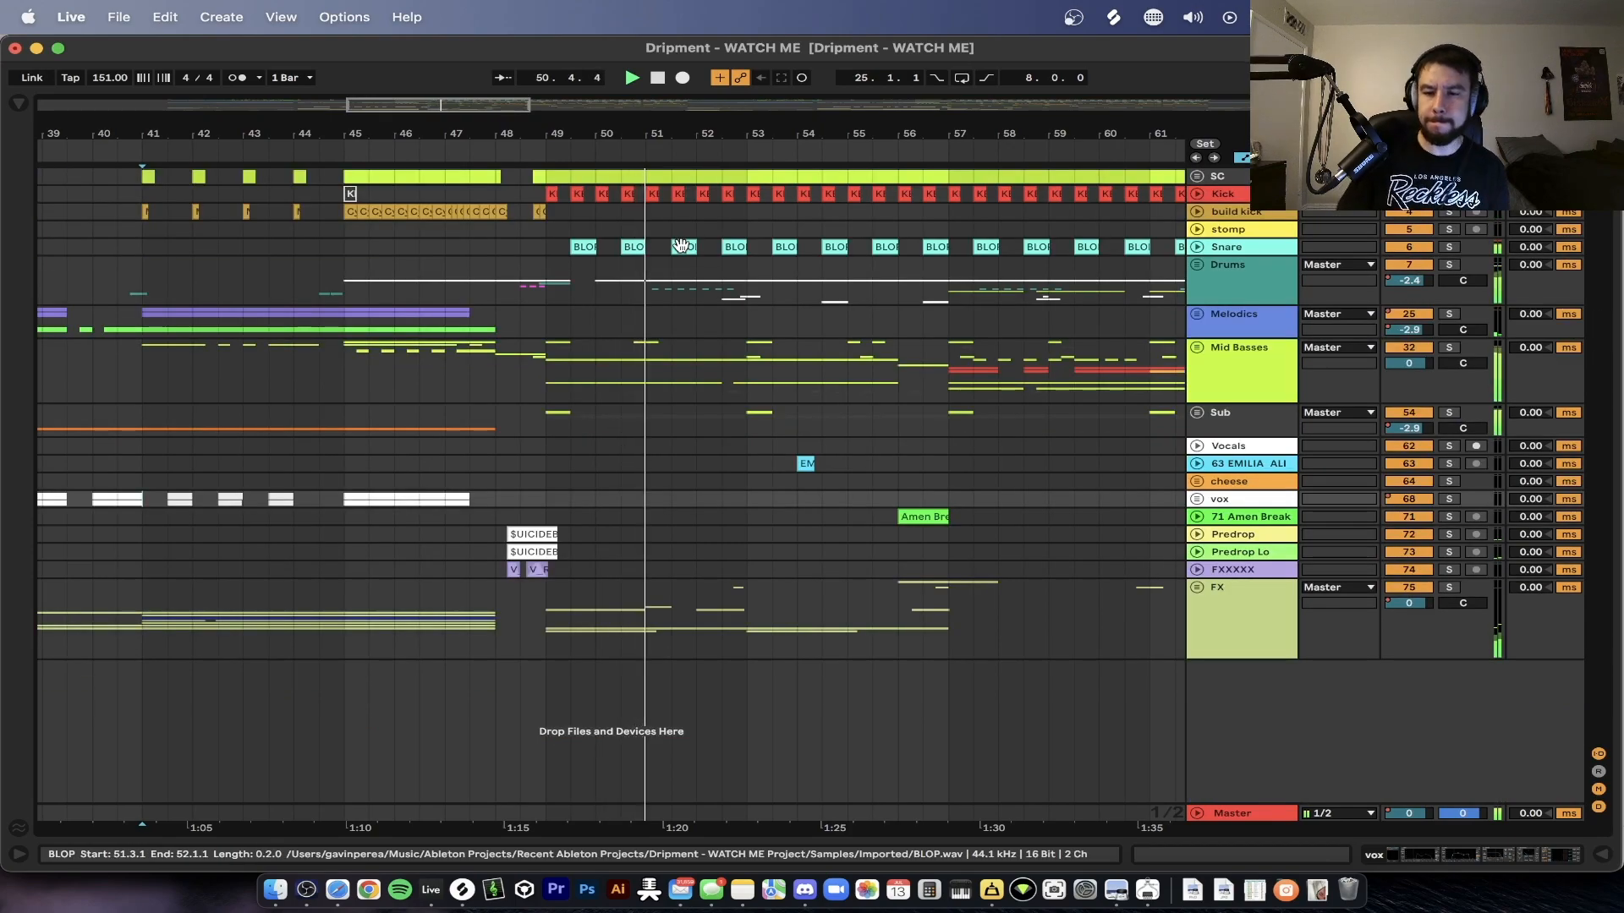
key("alt+u")
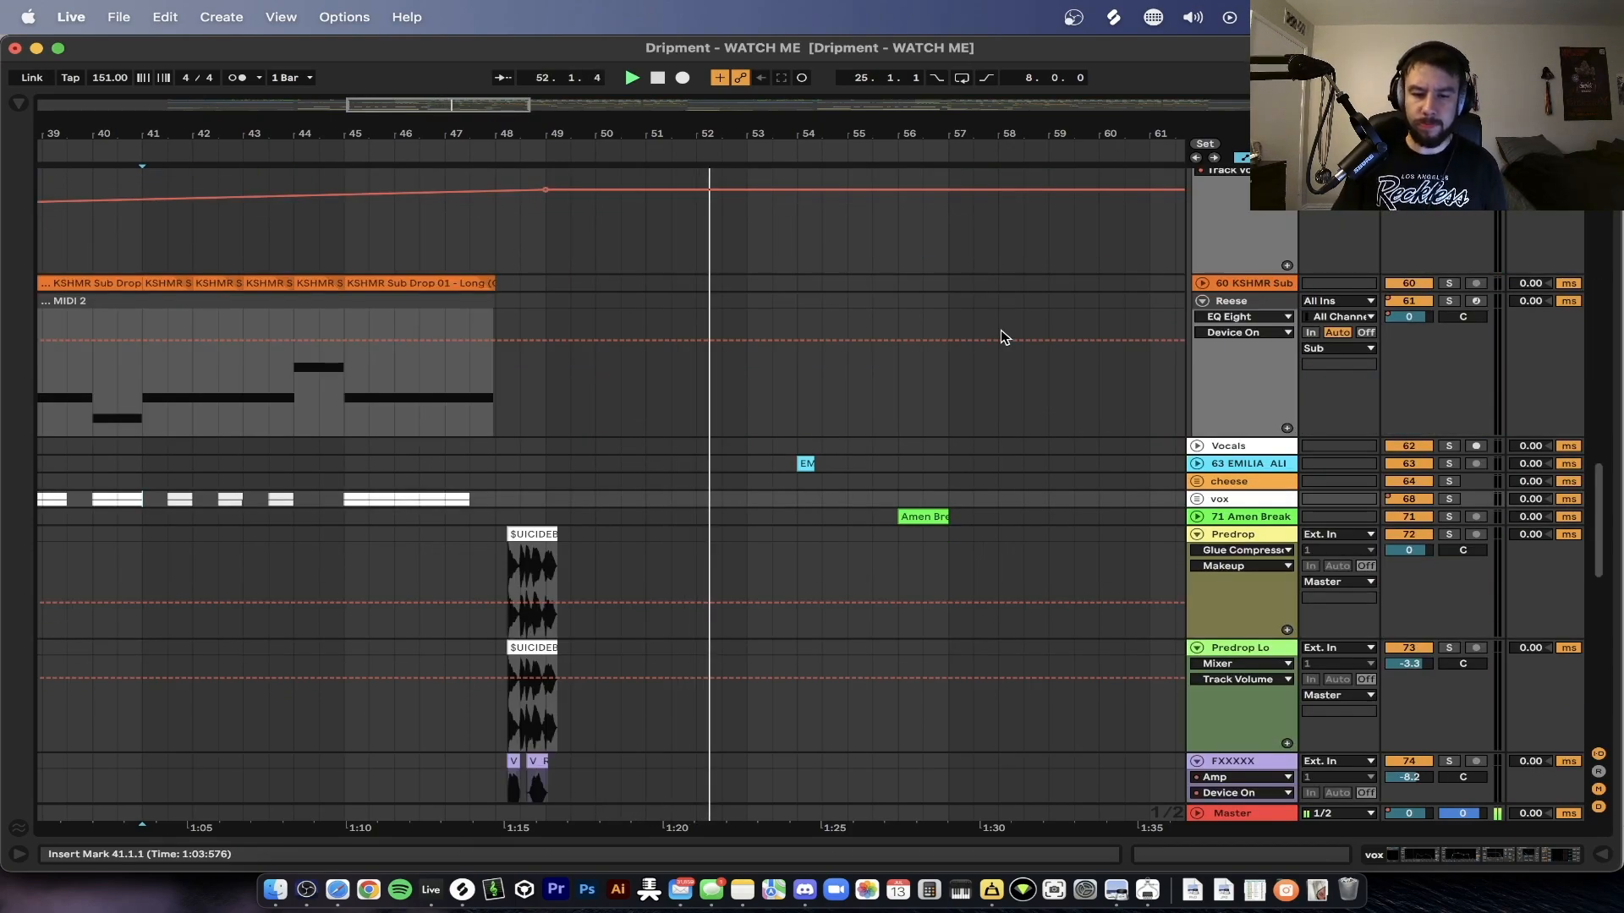
- Collapse the SC, Kick, build kick, stomp and Snare tracks and the Drums and Melodics groups
scroll(1004, 337, "down", 10)
scroll(1004, 337, "up", 20)
scroll(1003, 337, "left", 15)
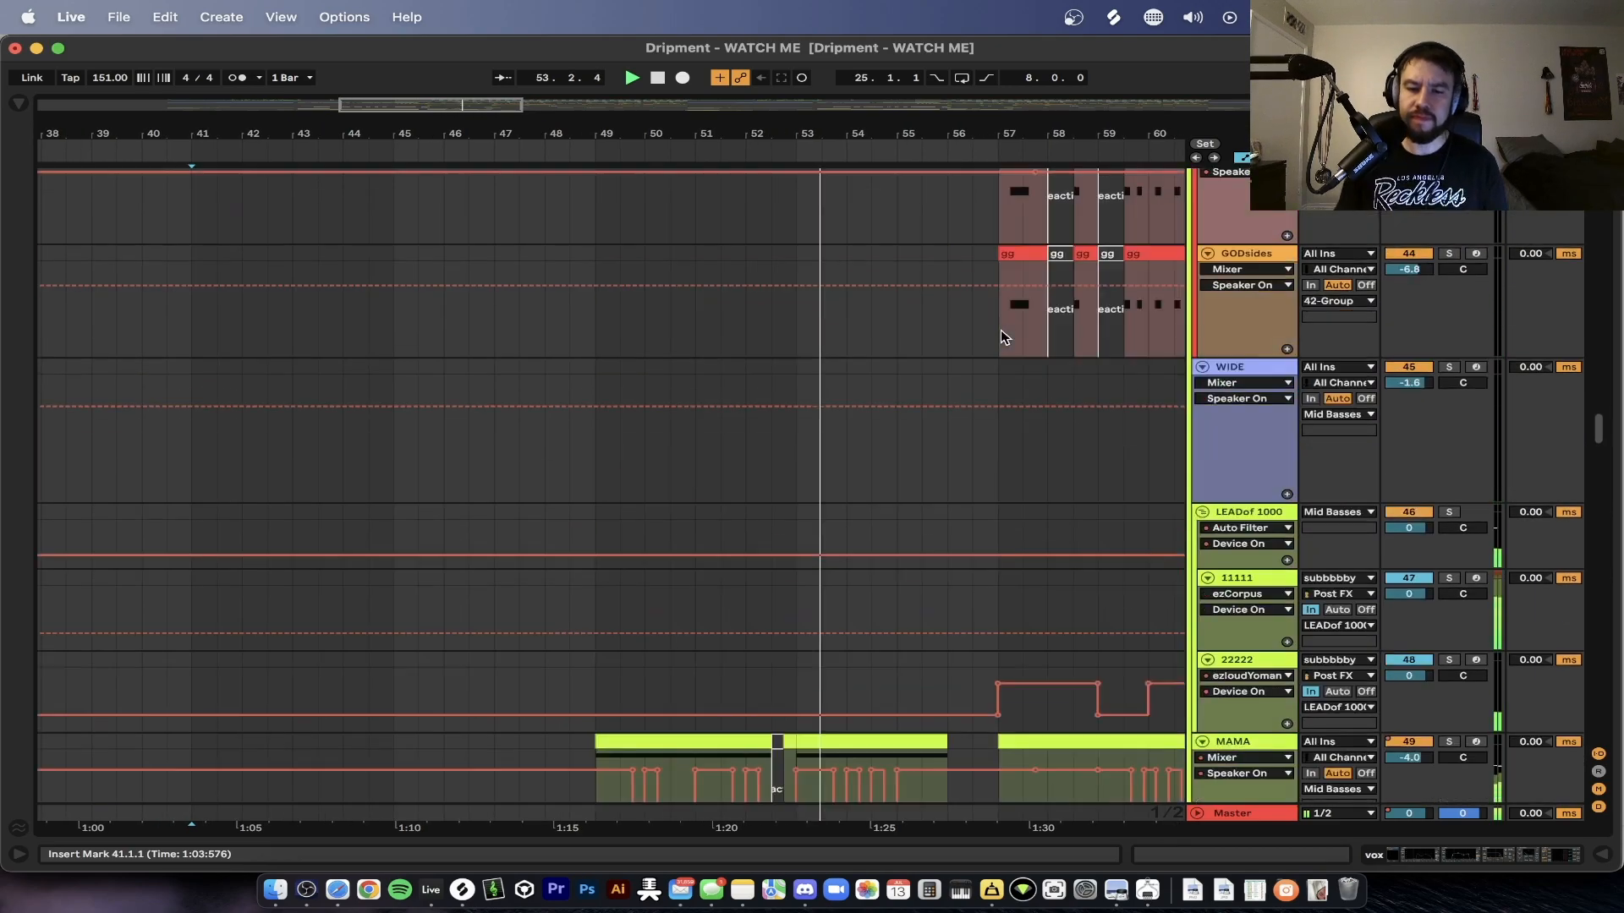
scroll(1004, 337, "right", 5)
scroll(1004, 337, "right", 3)
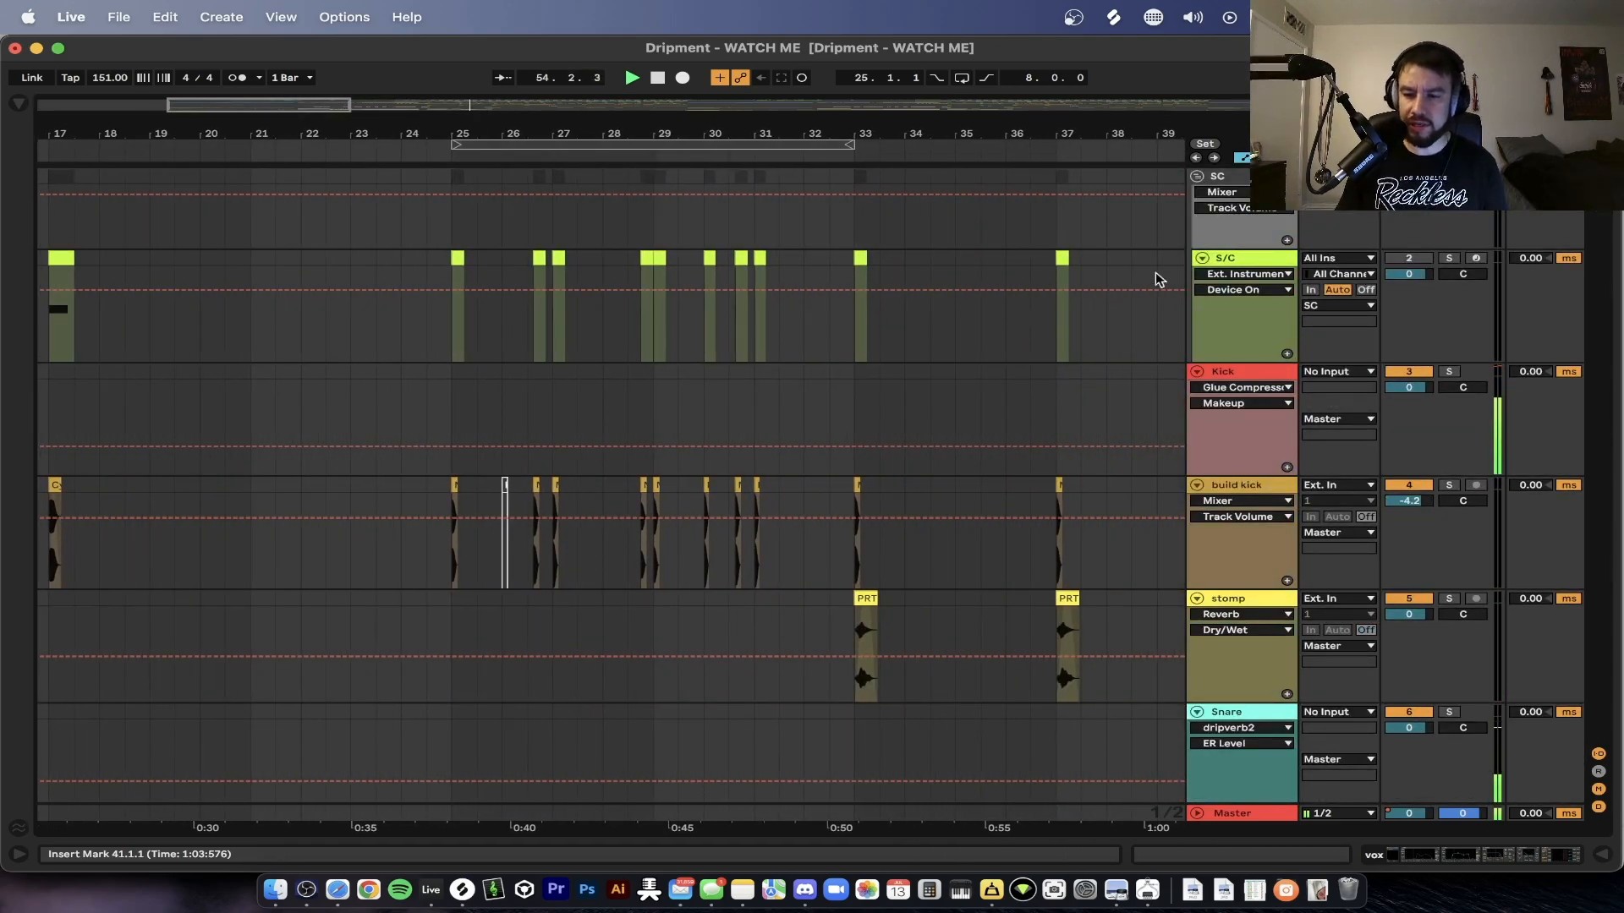
left_click(1197, 176)
left_click(1197, 193)
left_click(1196, 212)
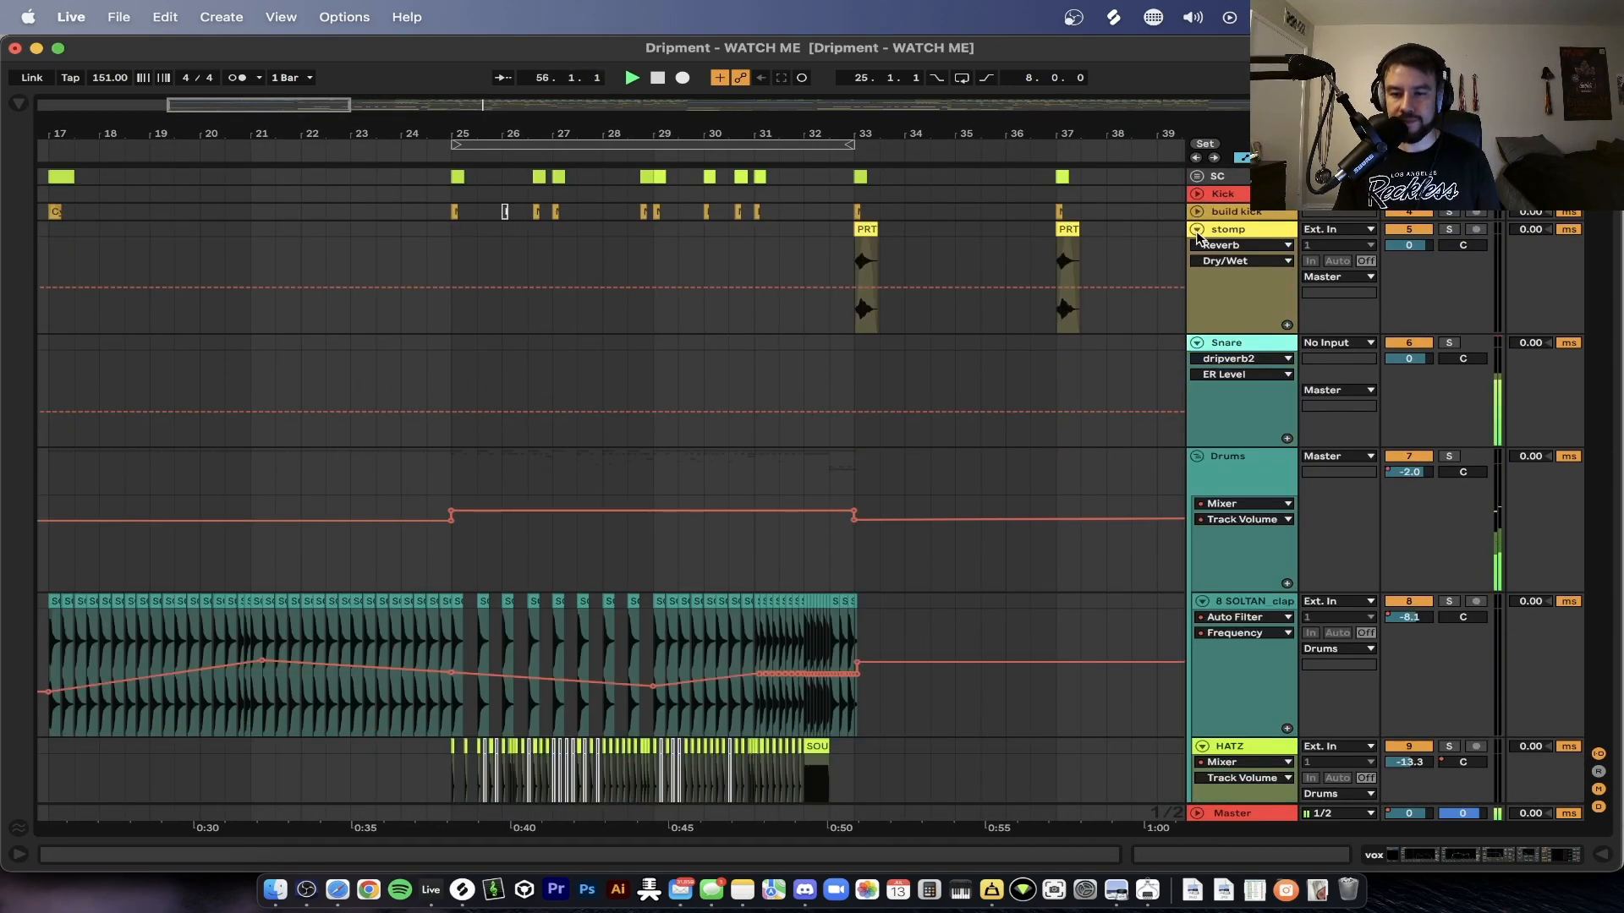
left_click(1196, 229)
left_click(1197, 247)
left_click(1197, 265)
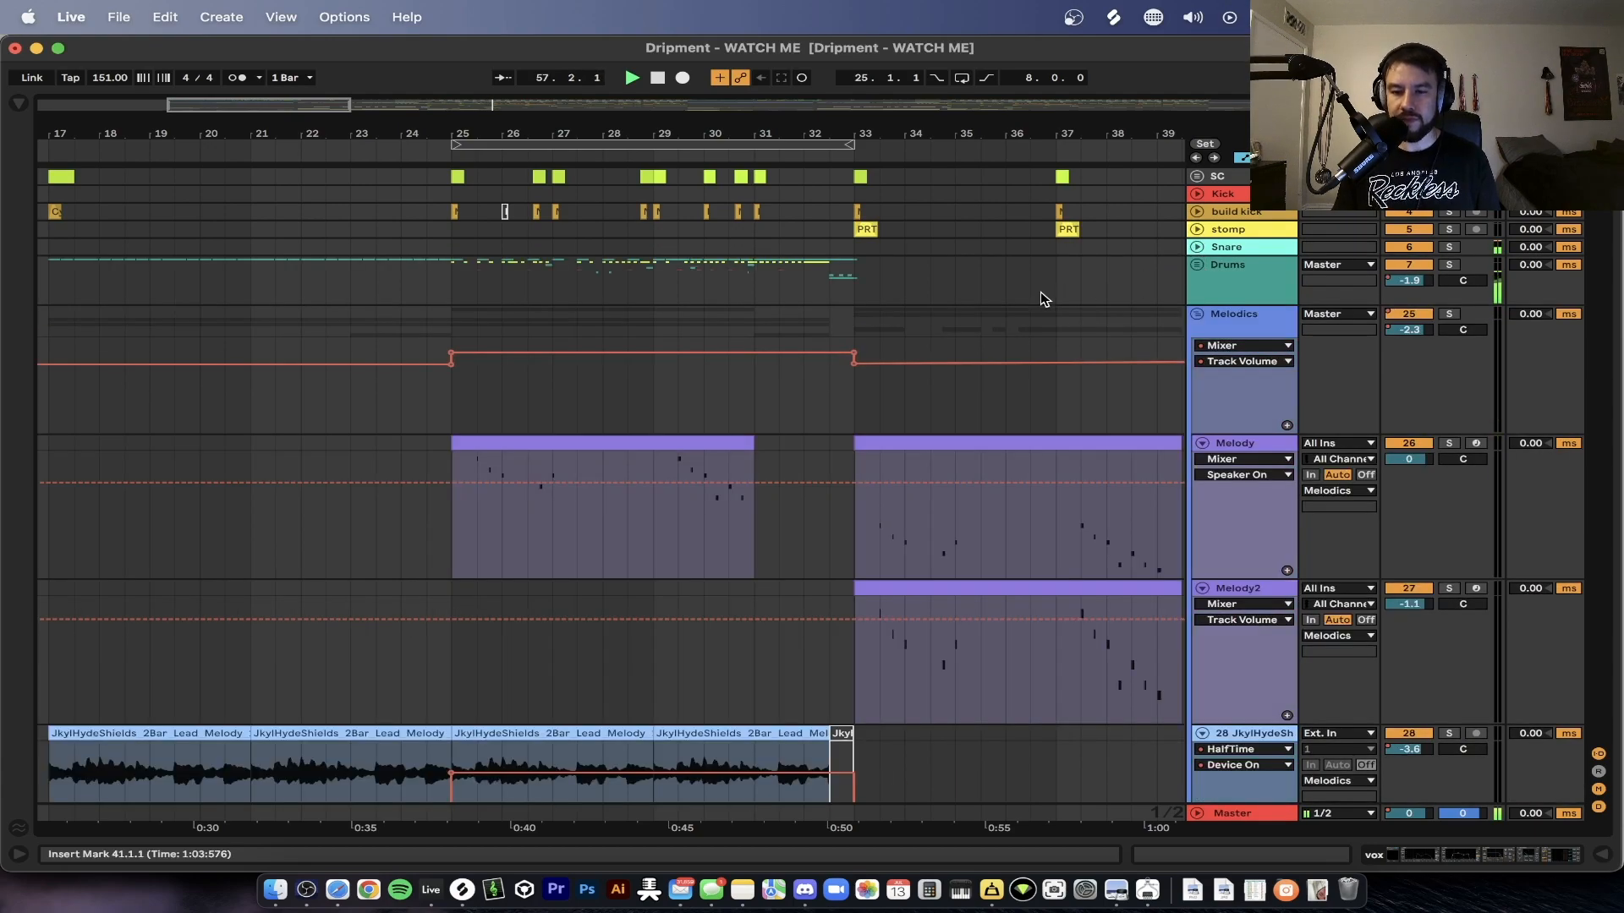
left_click(1196, 314)
- Stop playback and collapse the Mid Basses and Sub groups and the vocal tracks and groups below them
scroll(1018, 313, "down", 3)
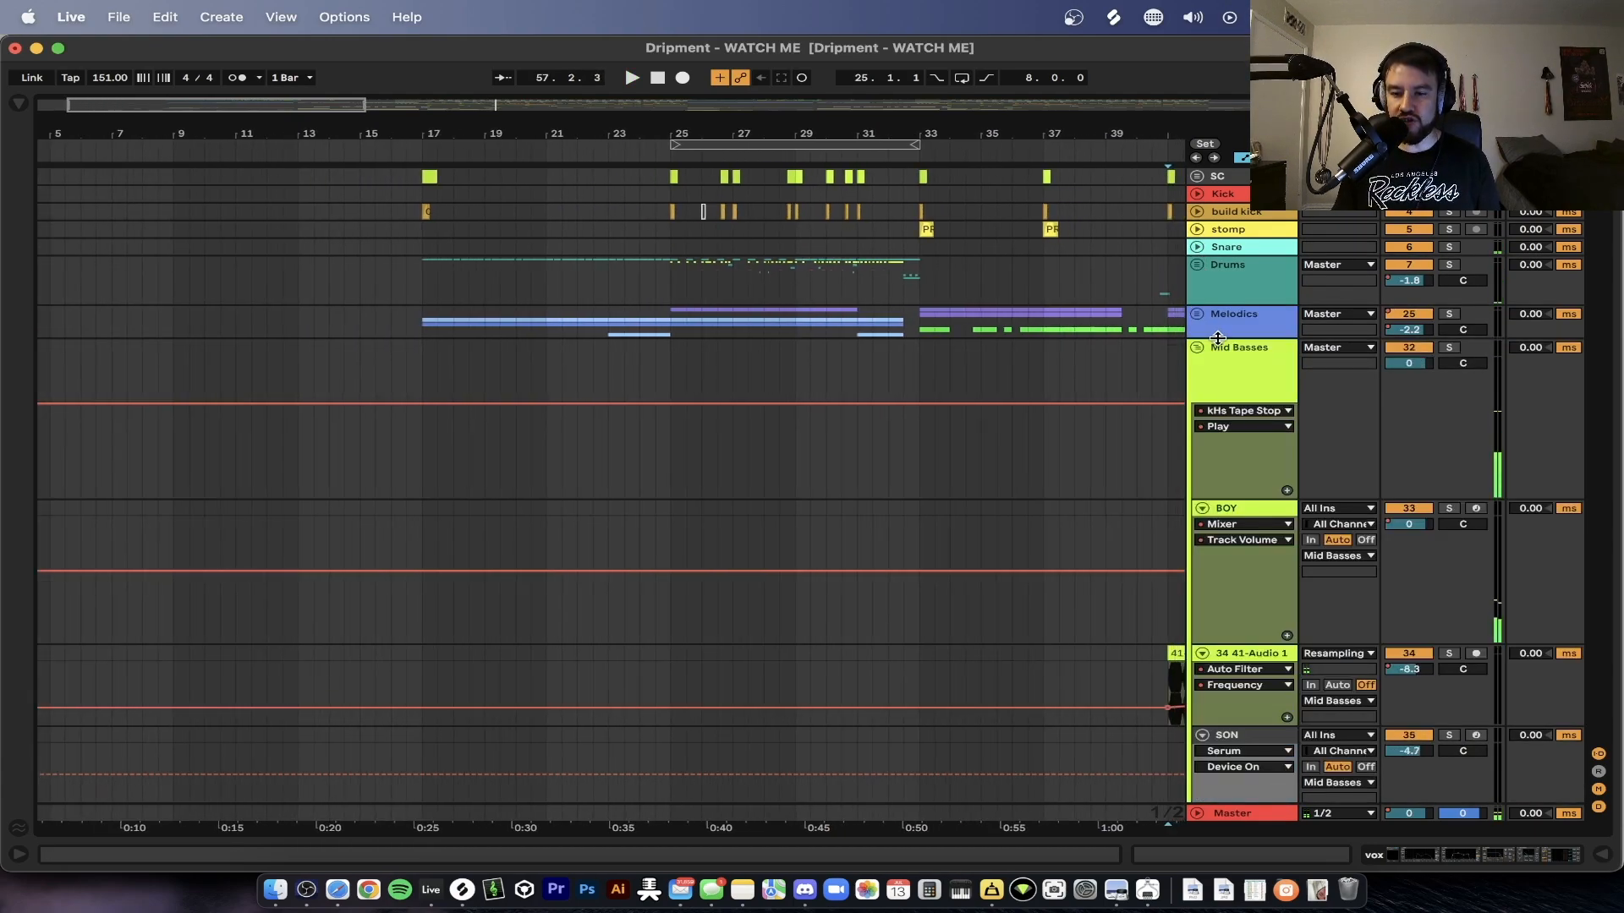
left_click(1197, 348)
scroll(989, 343, "down", 5)
scroll(990, 345, "down", 2)
left_click(1197, 272)
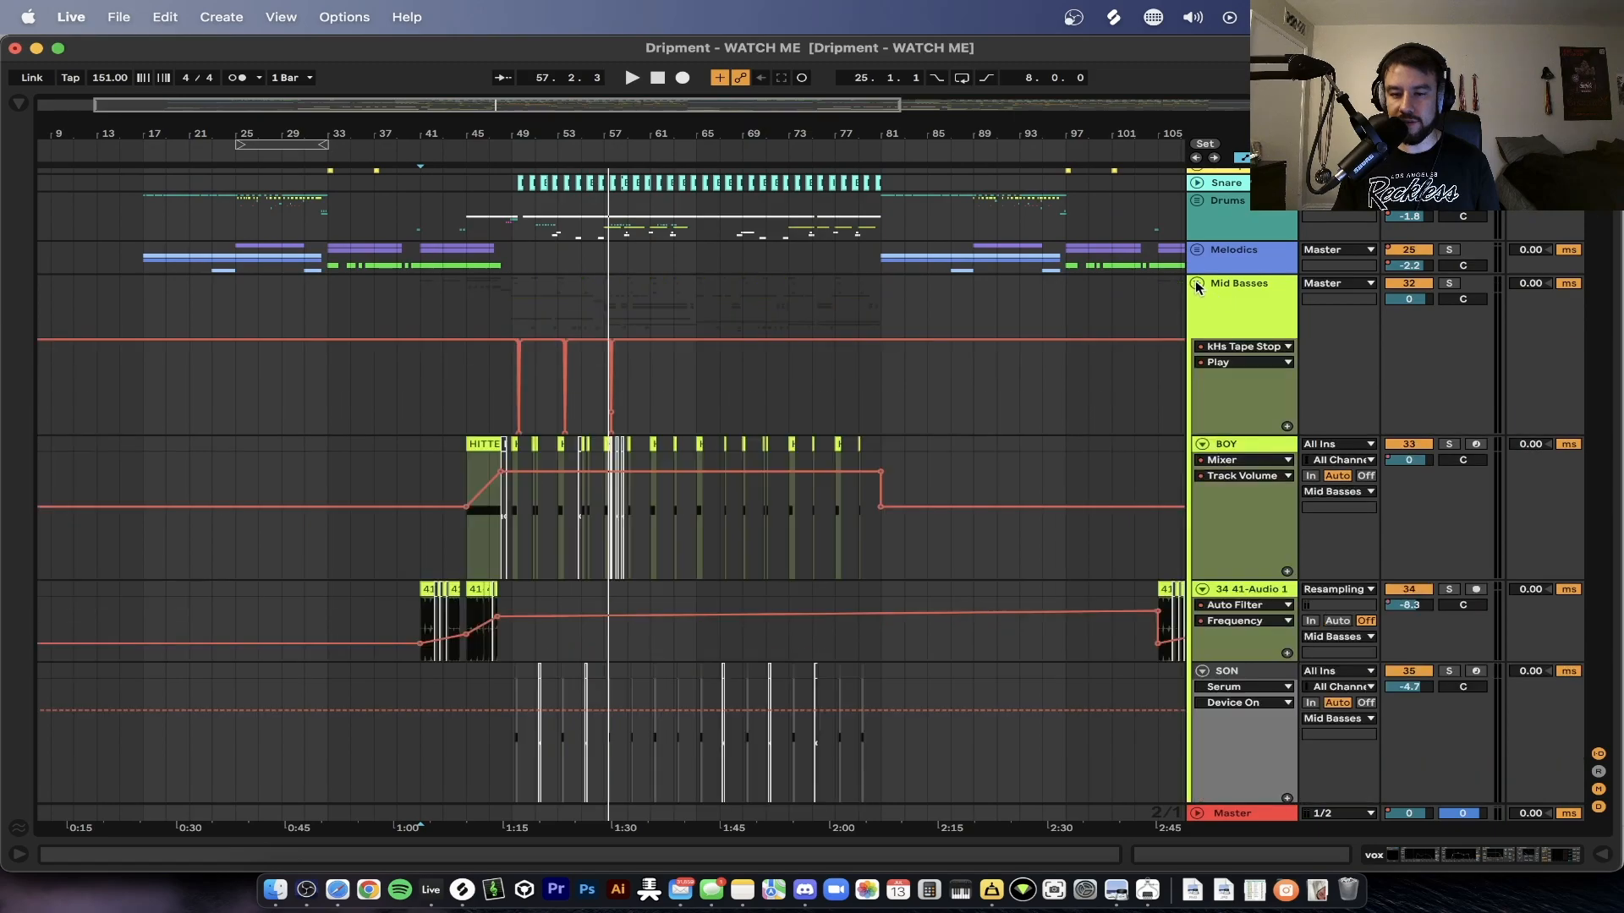
scroll(962, 381, "down", 5)
scroll(1165, 216, "up", 2)
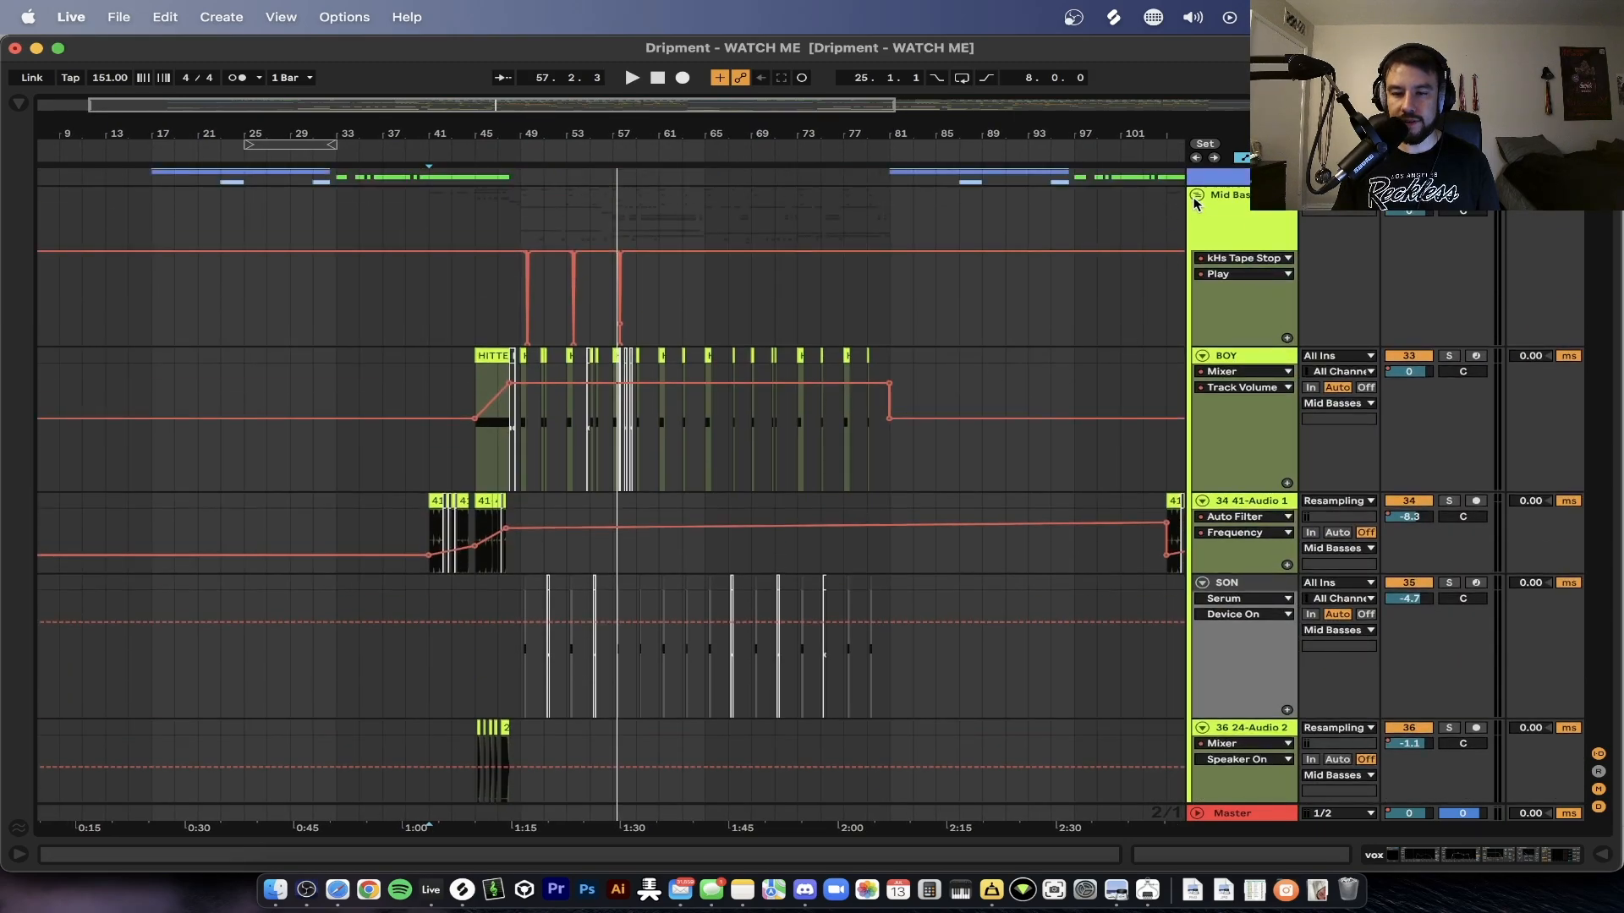
left_click(1197, 197)
left_click(1194, 263)
left_click(1196, 293)
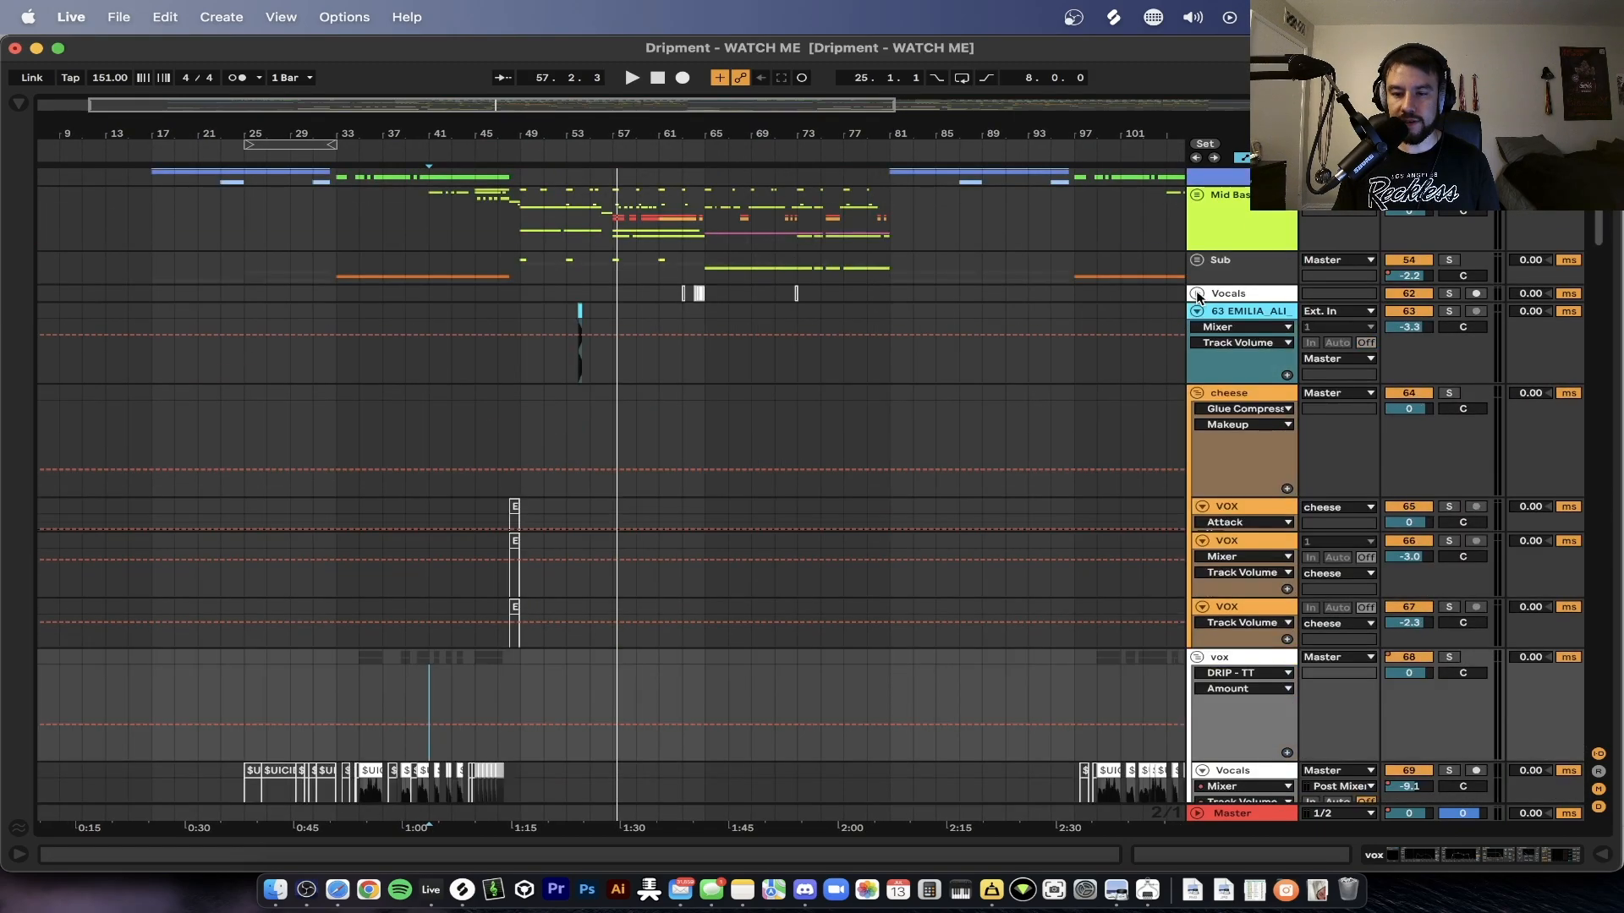
left_click(1197, 310)
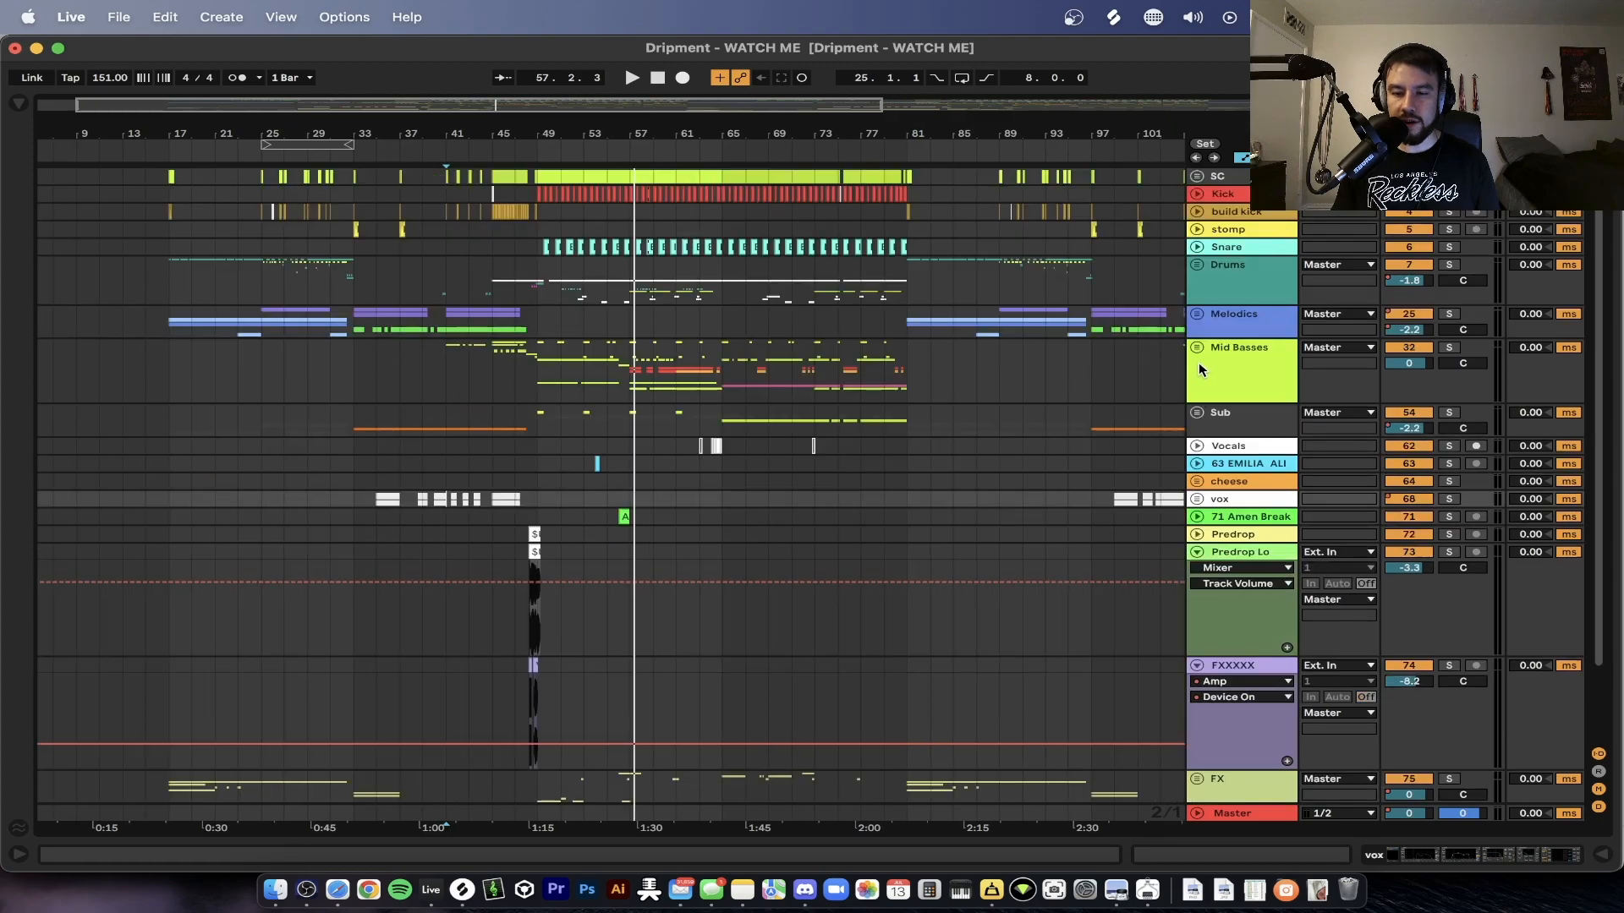
- Expand the Mid Basses group and the Sub group to show their individual tracks
left_click(1198, 332)
left_click(1197, 348)
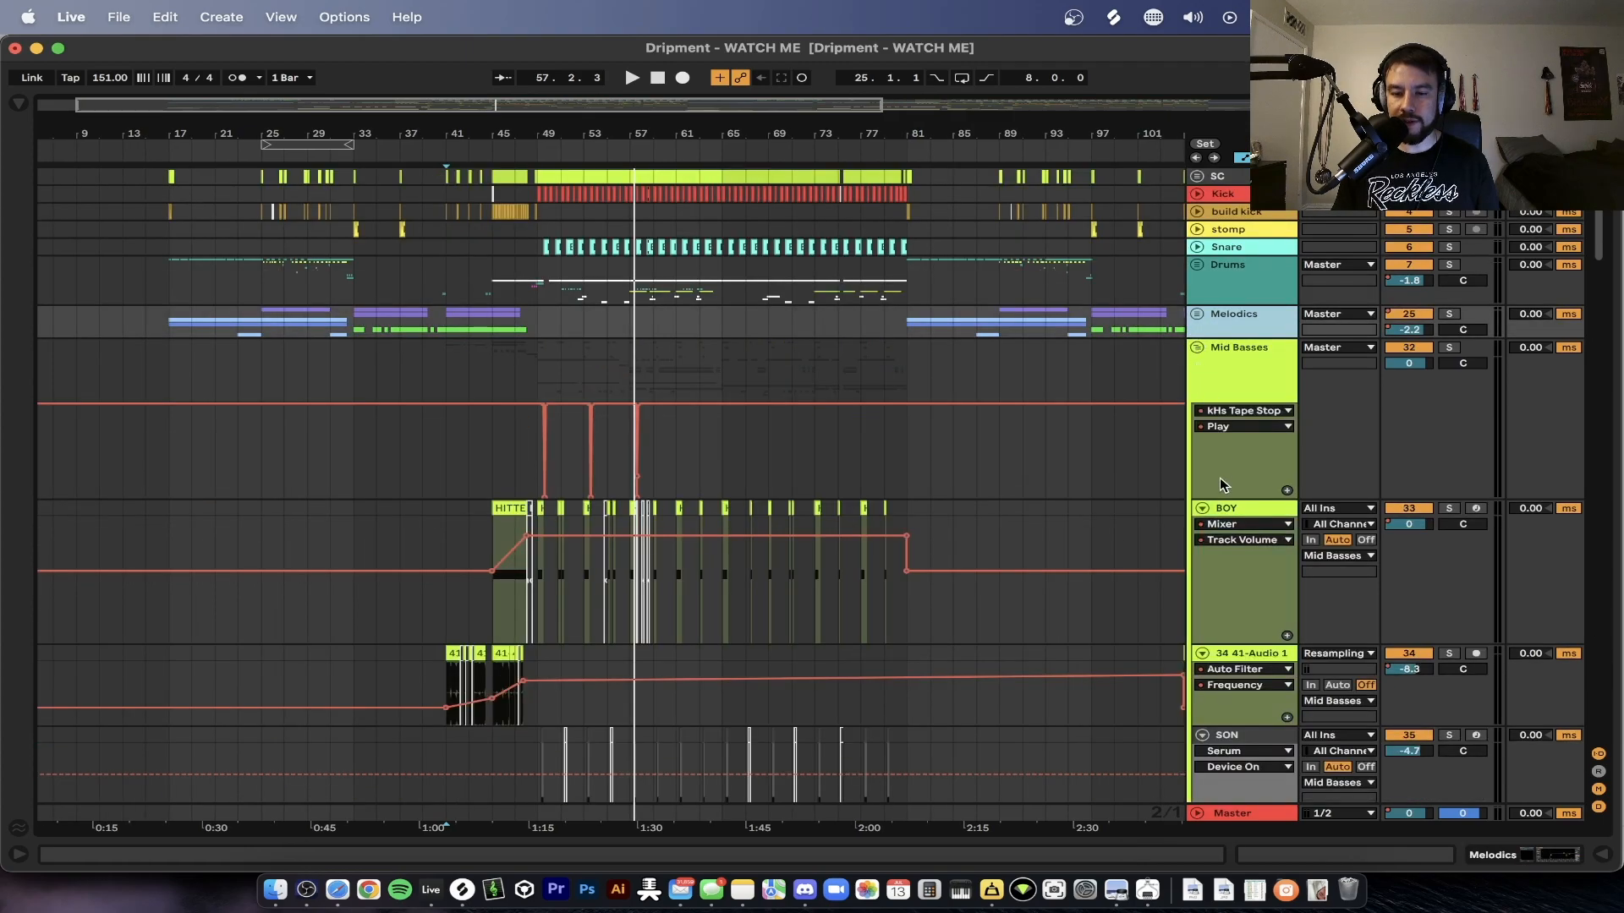
scroll(1220, 486, "down", 20)
left_click(1197, 324)
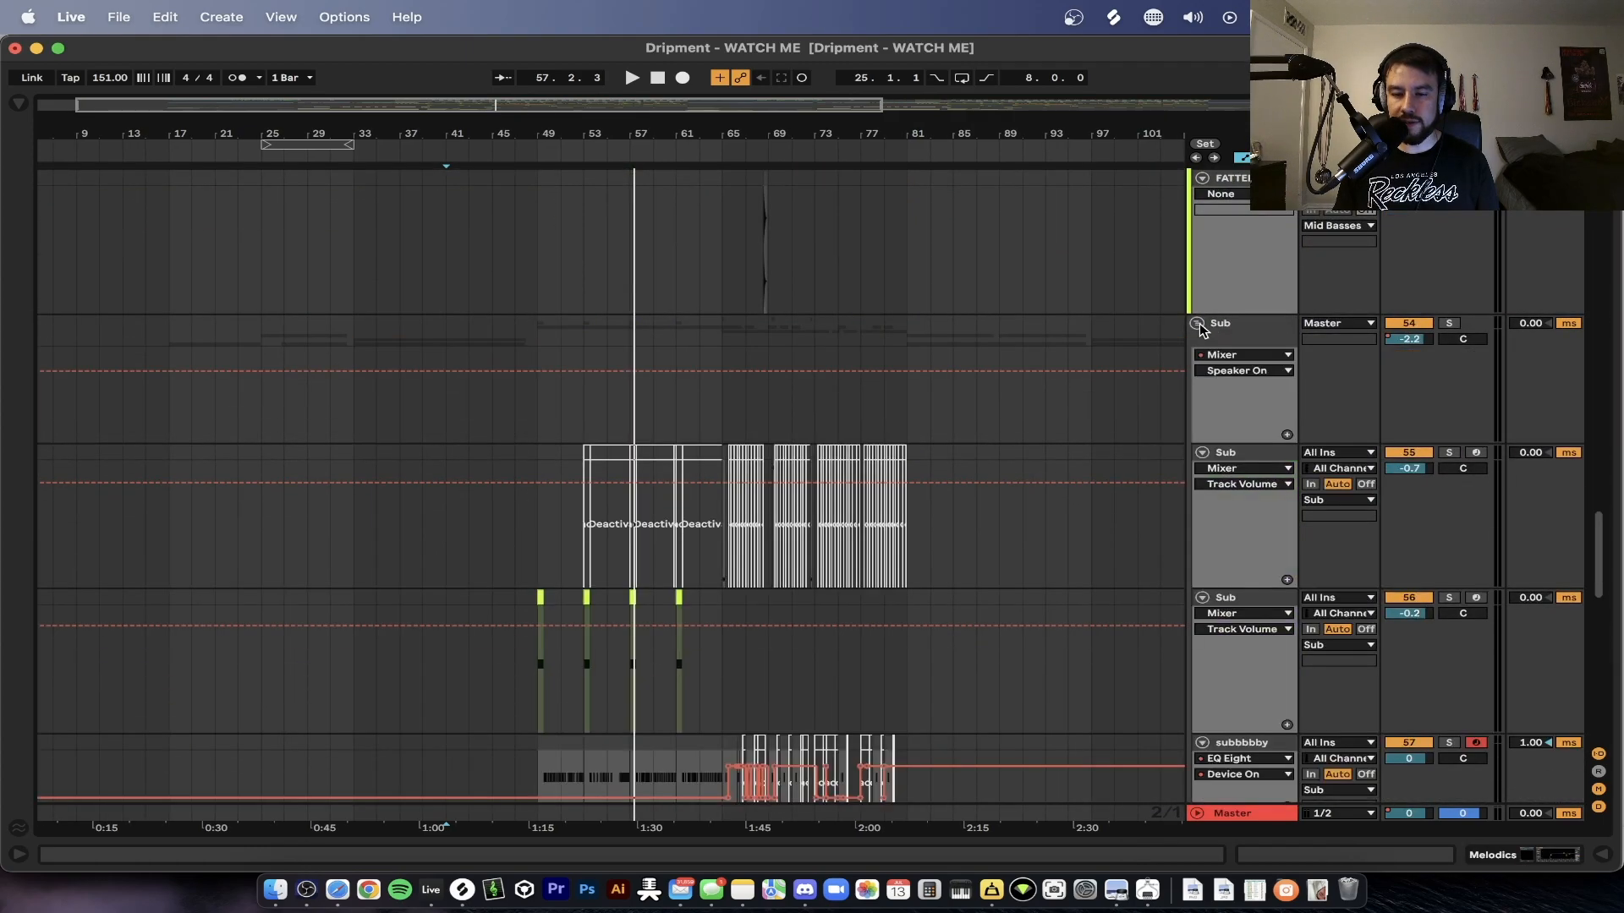
- Place the insert marker at bar 49 on the Sub group and play the drop with its opening bars magnified
left_click(538, 415)
key("space")
key("space")
scroll(542, 414, "up", 8)
scroll(563, 410, "down", 2)
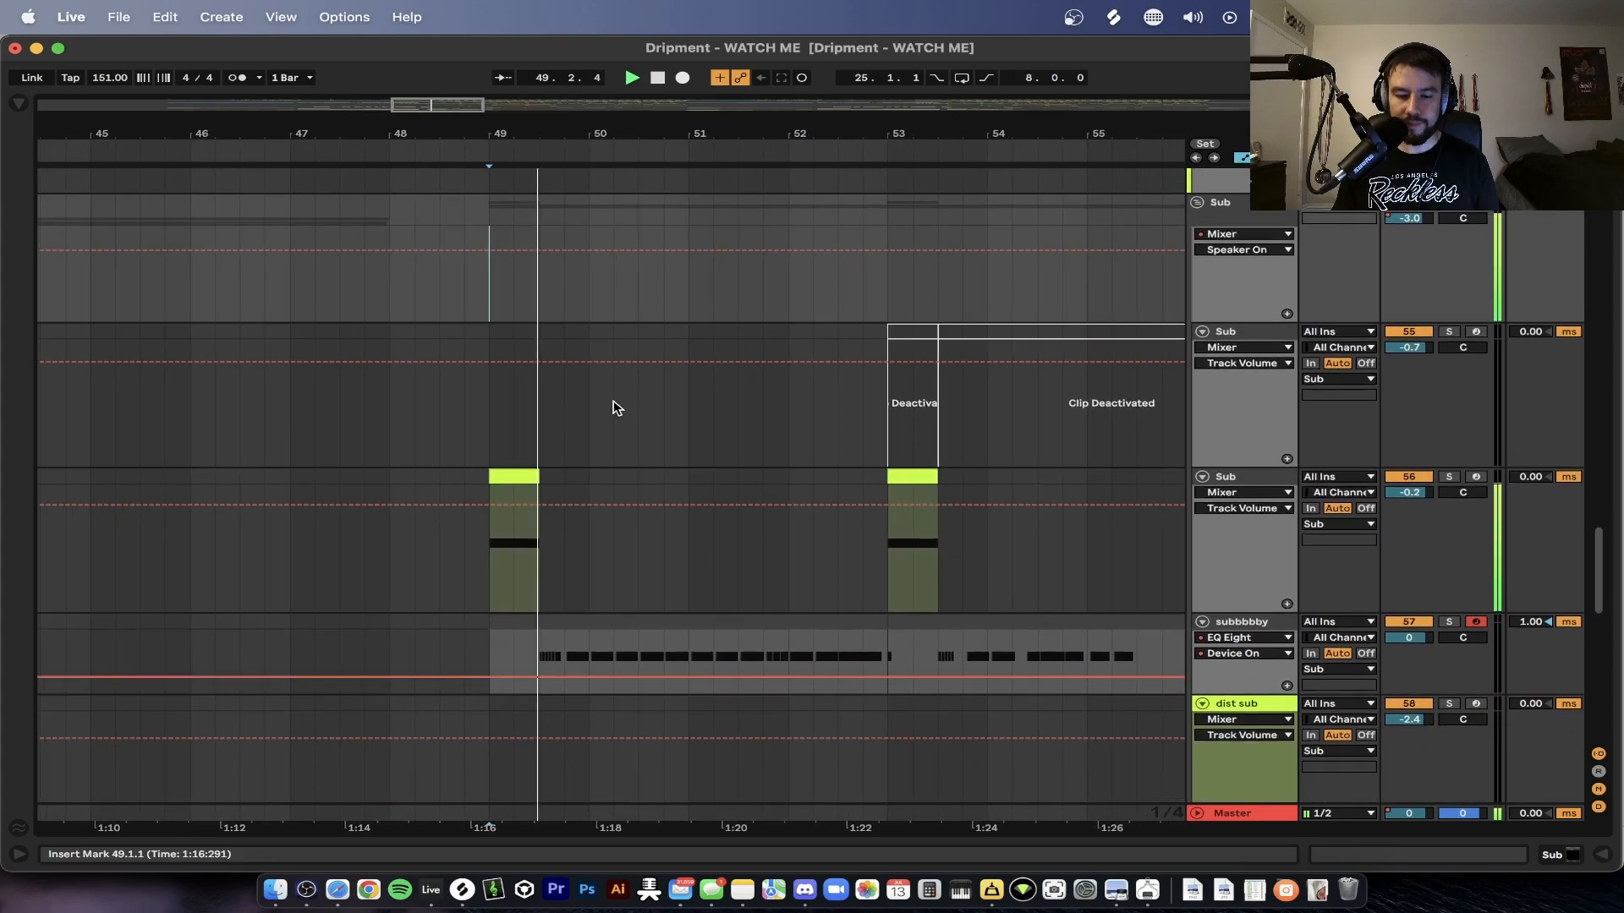
- Solo the second Sub track, replay its note from bar 49, and show the track's device chain
left_click(1448, 477)
key("space")
key("space")
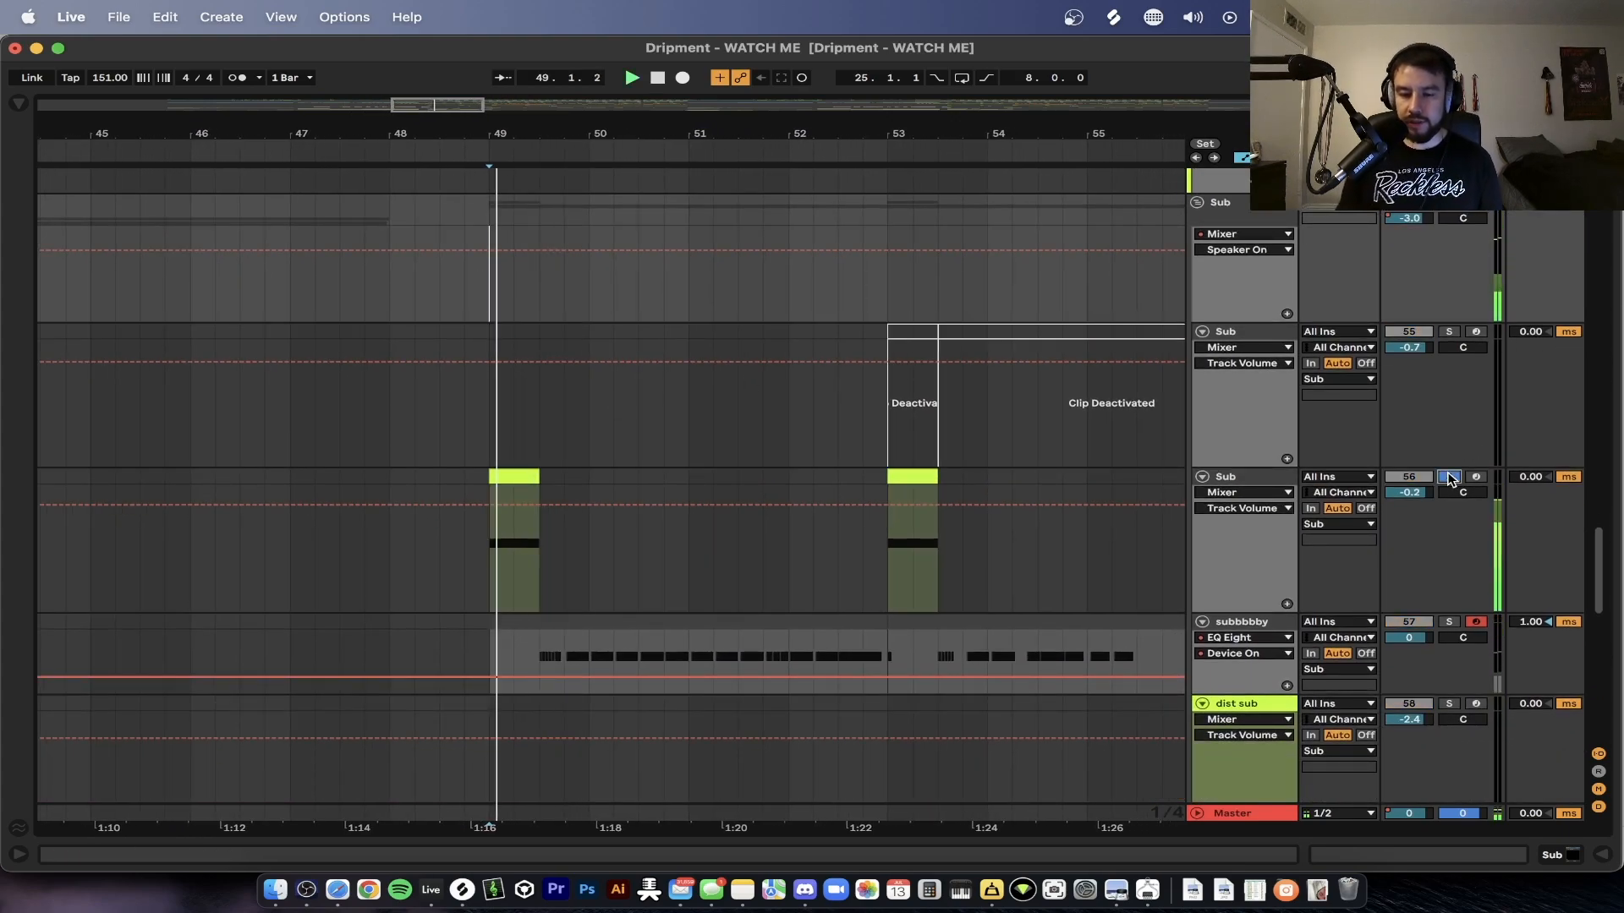
double_click(1215, 477)
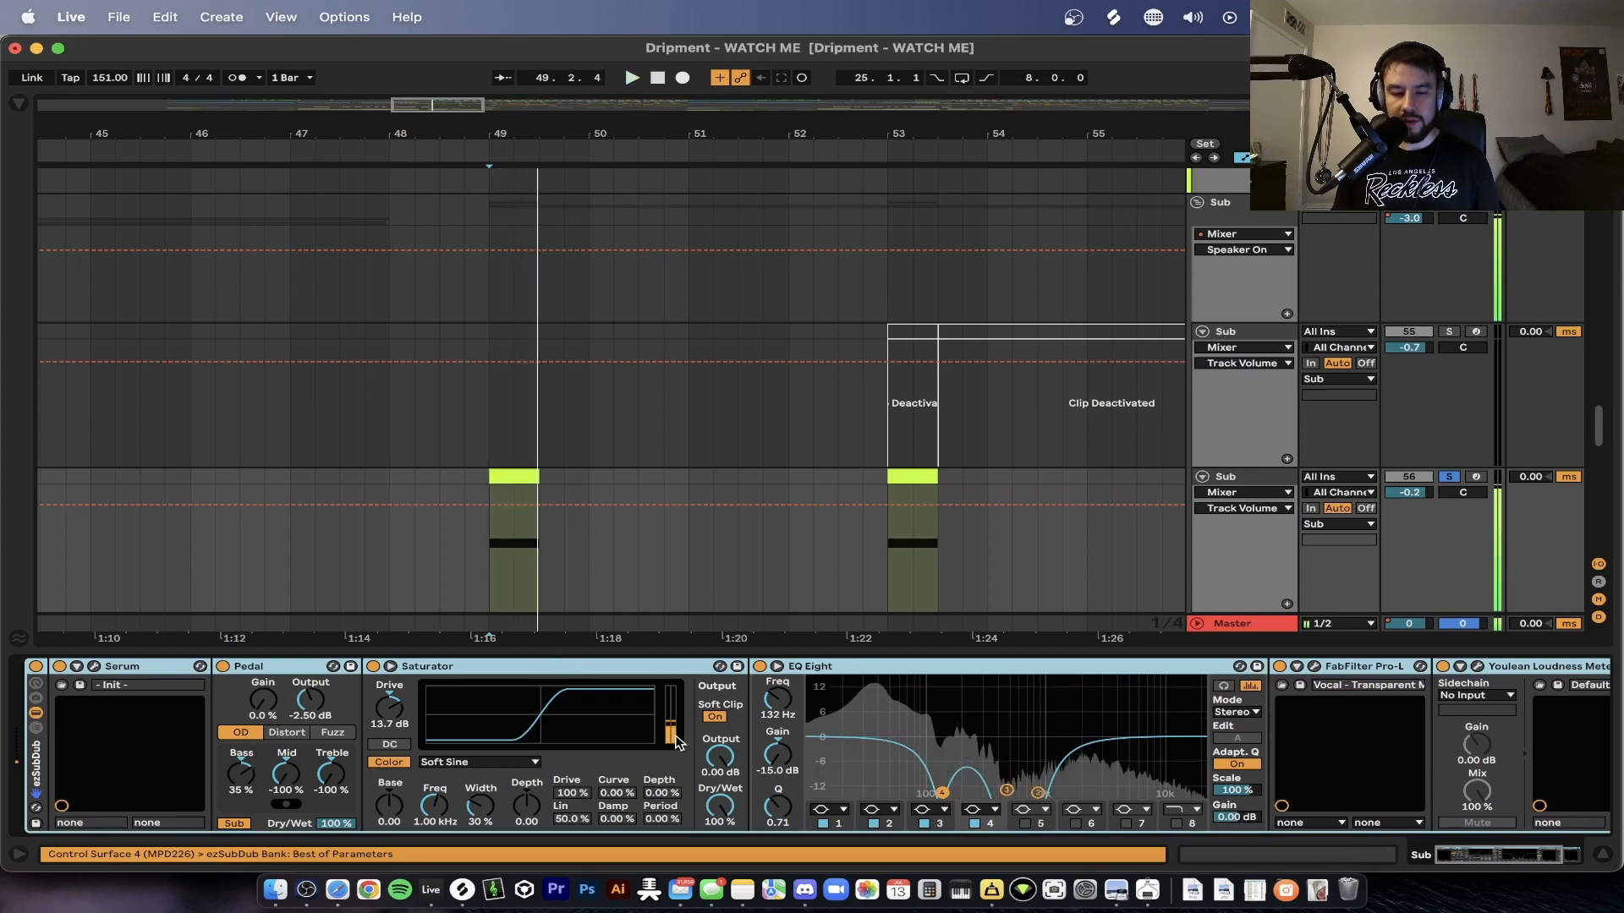
scroll(457, 420, "down", 3)
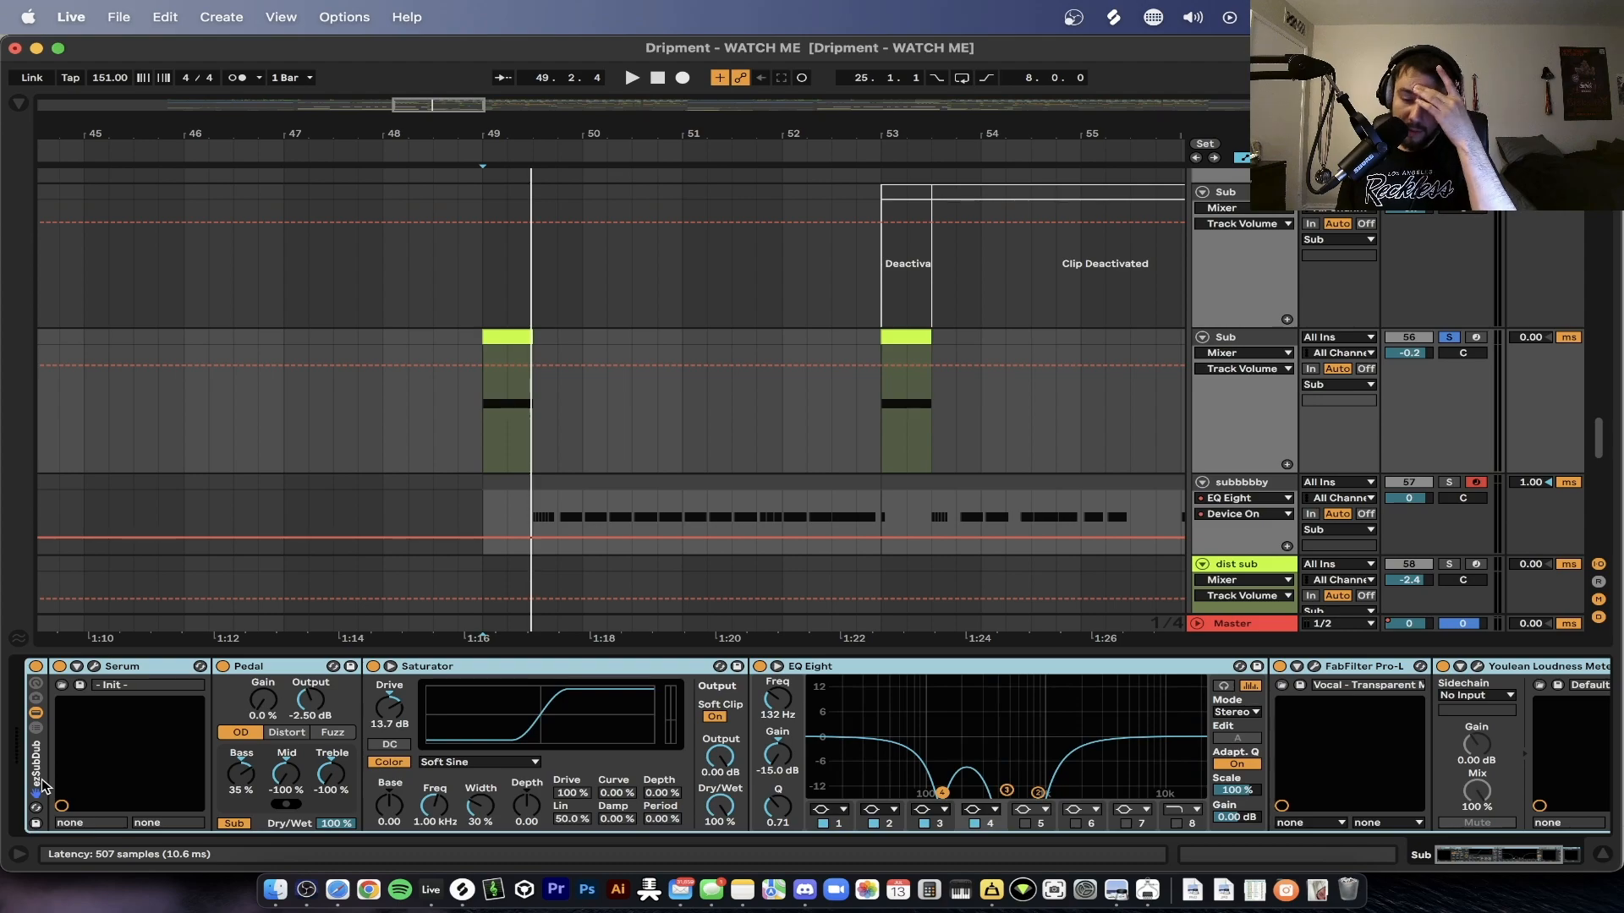
- Inspect the Sub track's Serum oscillator settings and its SoftClip distortion effect, and close the plugin
left_click(136, 667)
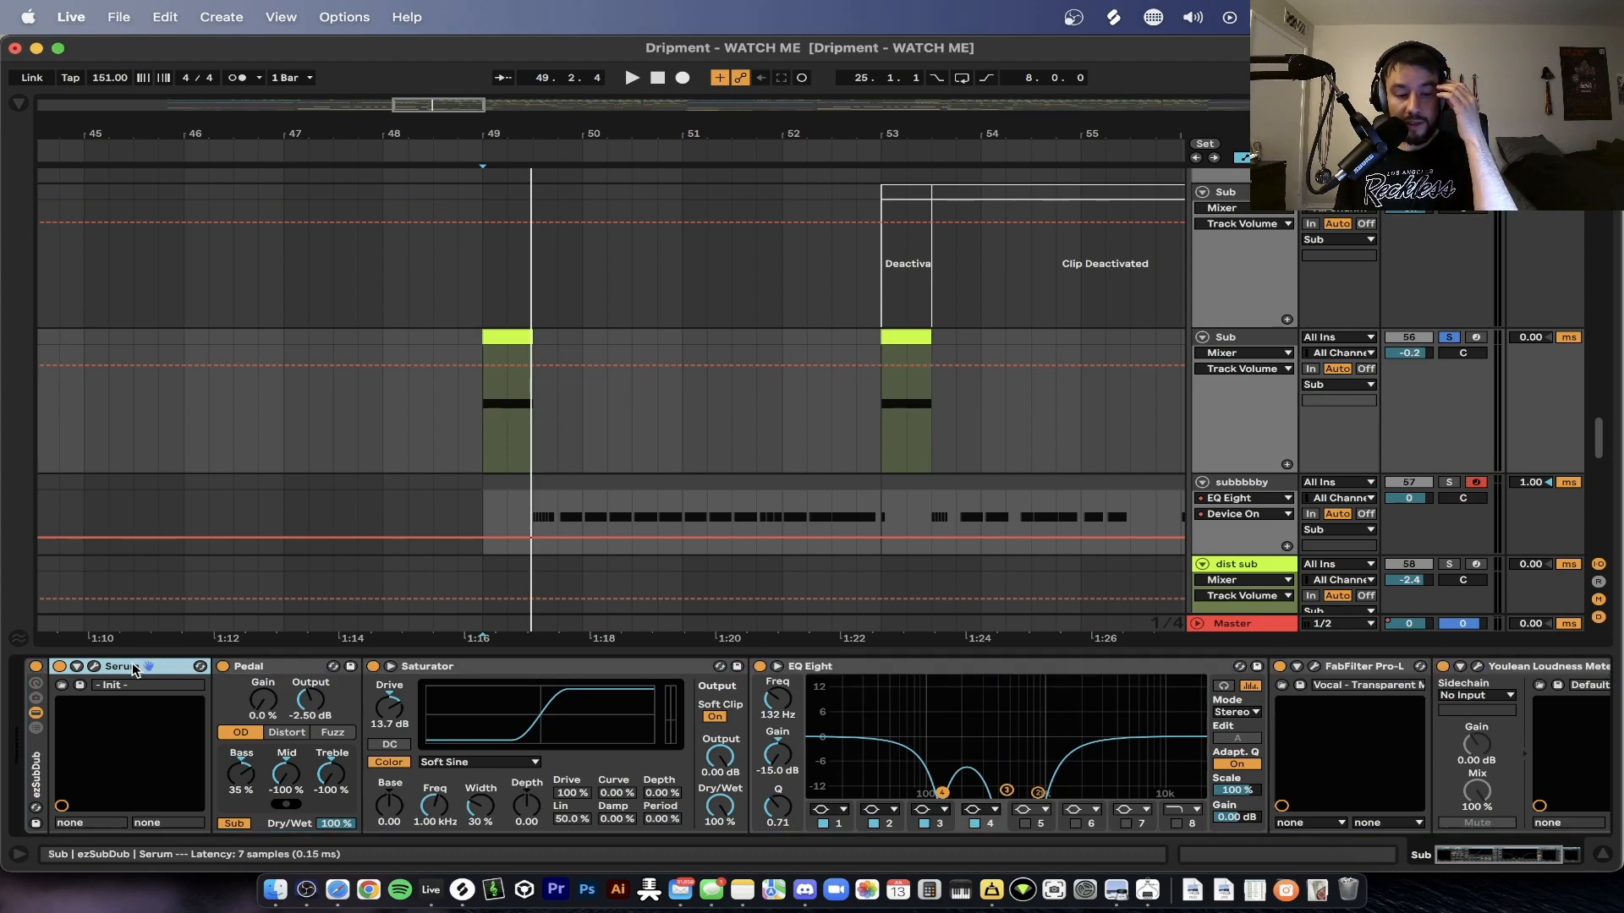
left_click(96, 668)
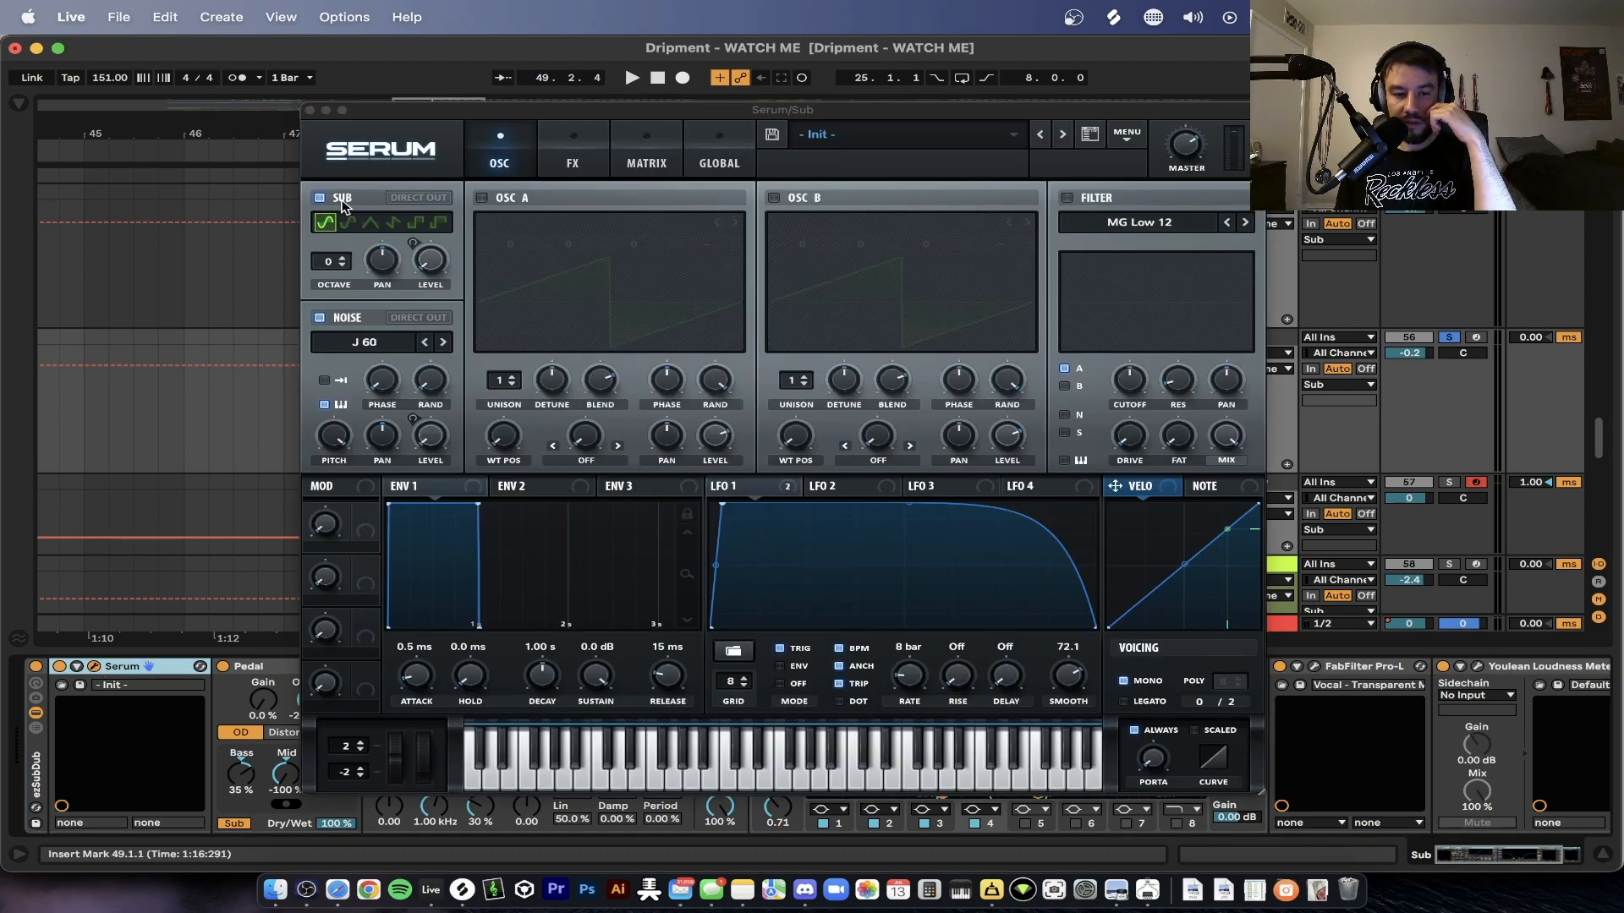
left_click(575, 161)
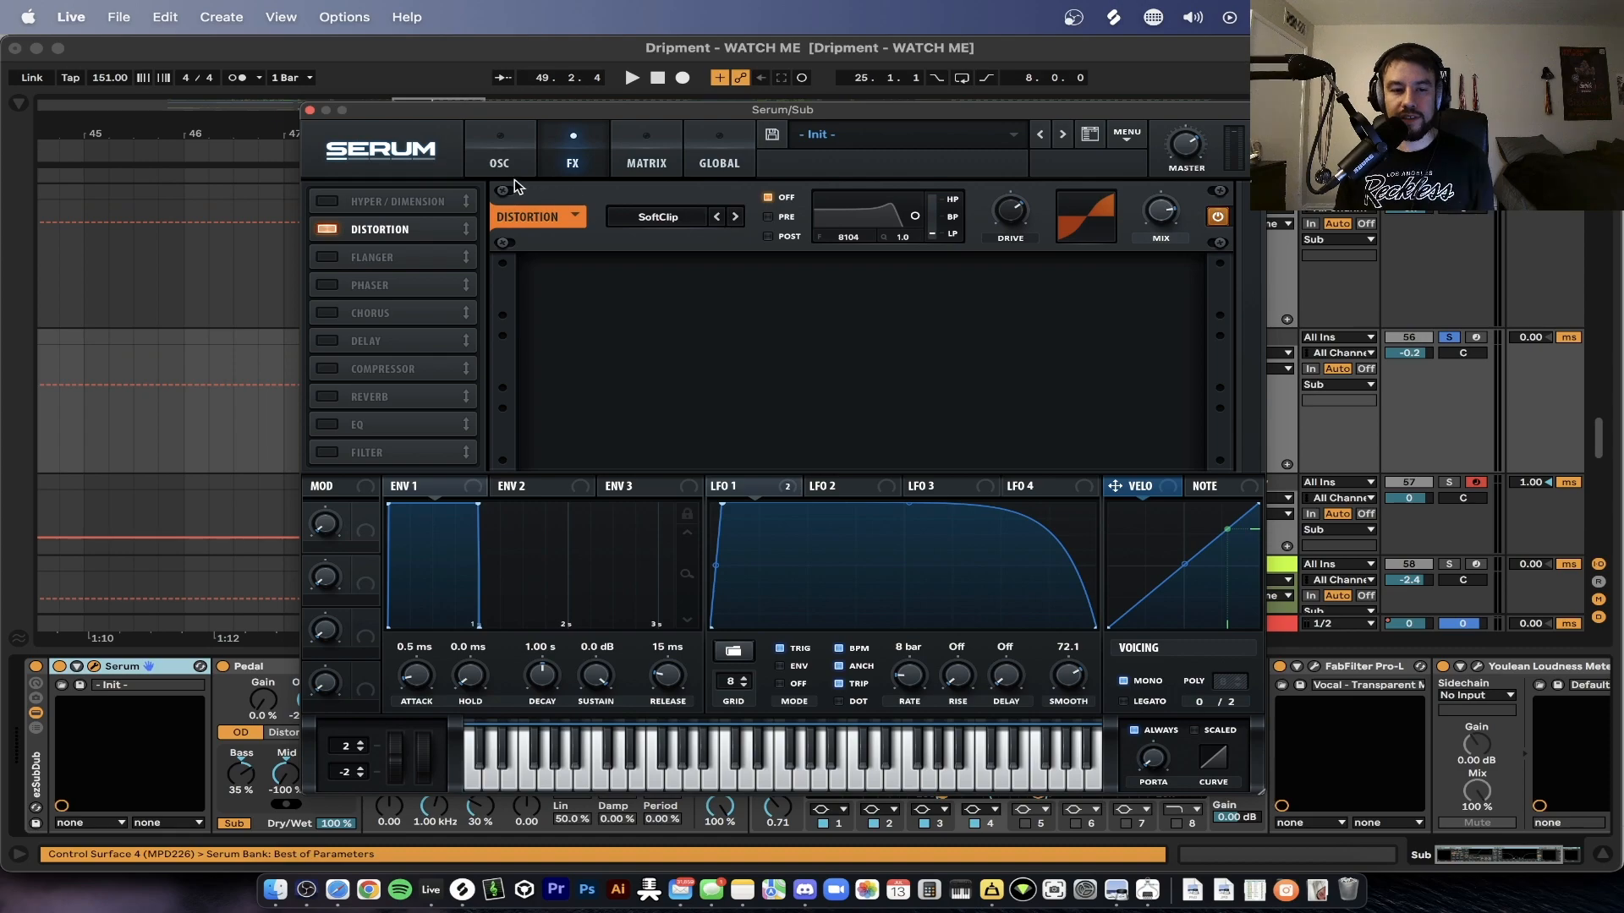
left_click(311, 110)
- Examine the Sub track's Pedal, Saturator, EQ Eight and FabFilter Pro-L settings, and close the limiter window
left_click(284, 668)
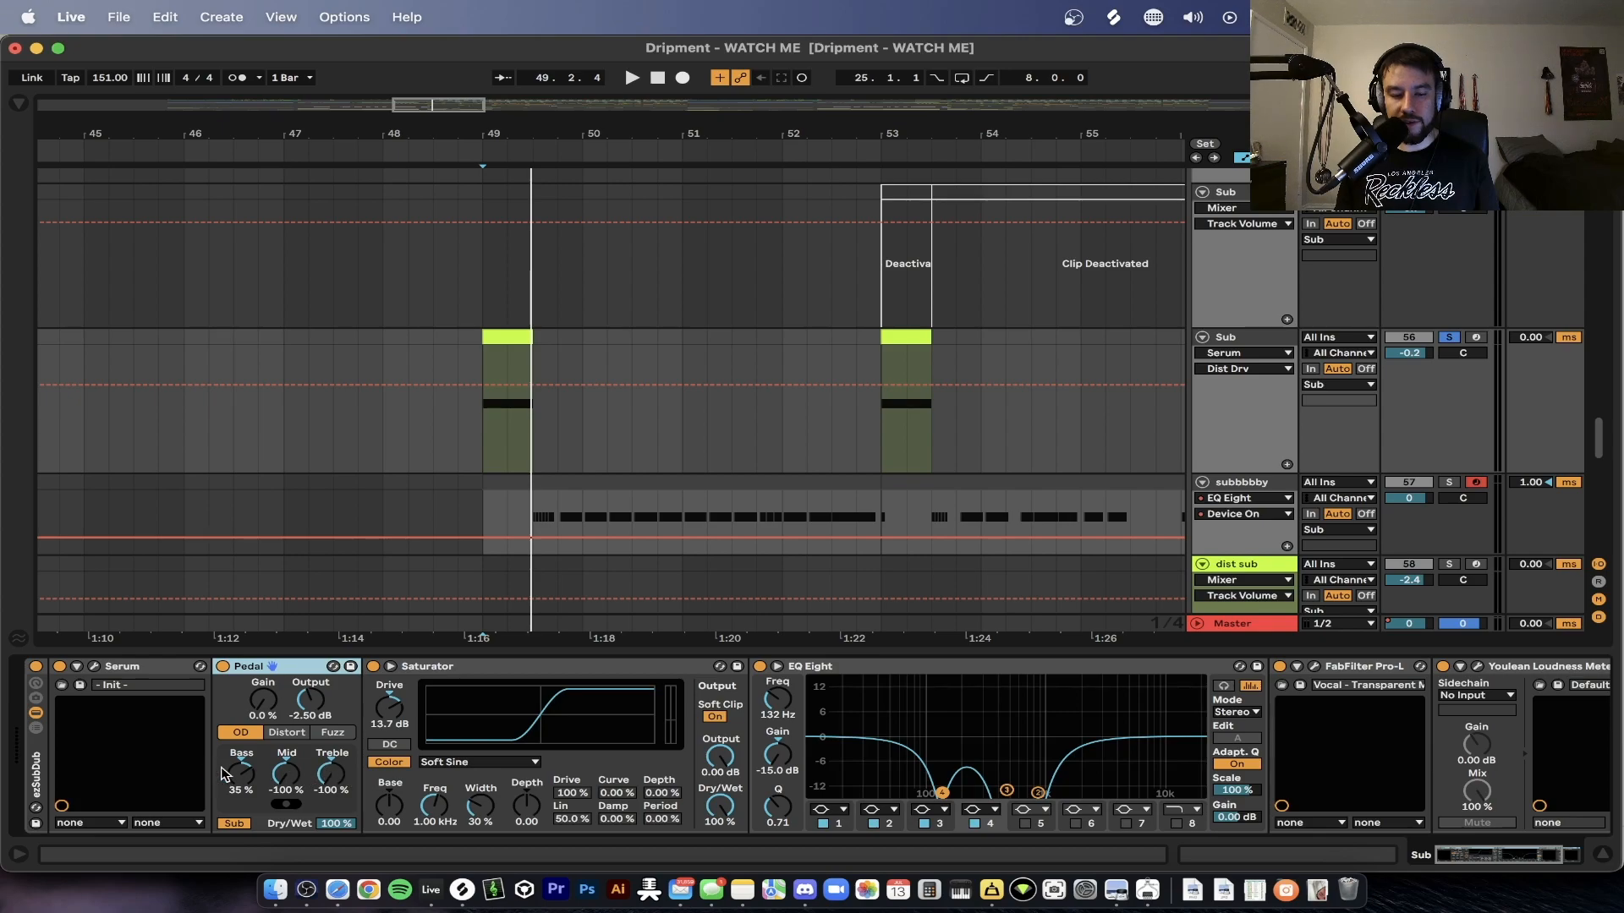
scroll(357, 766, "right", 3)
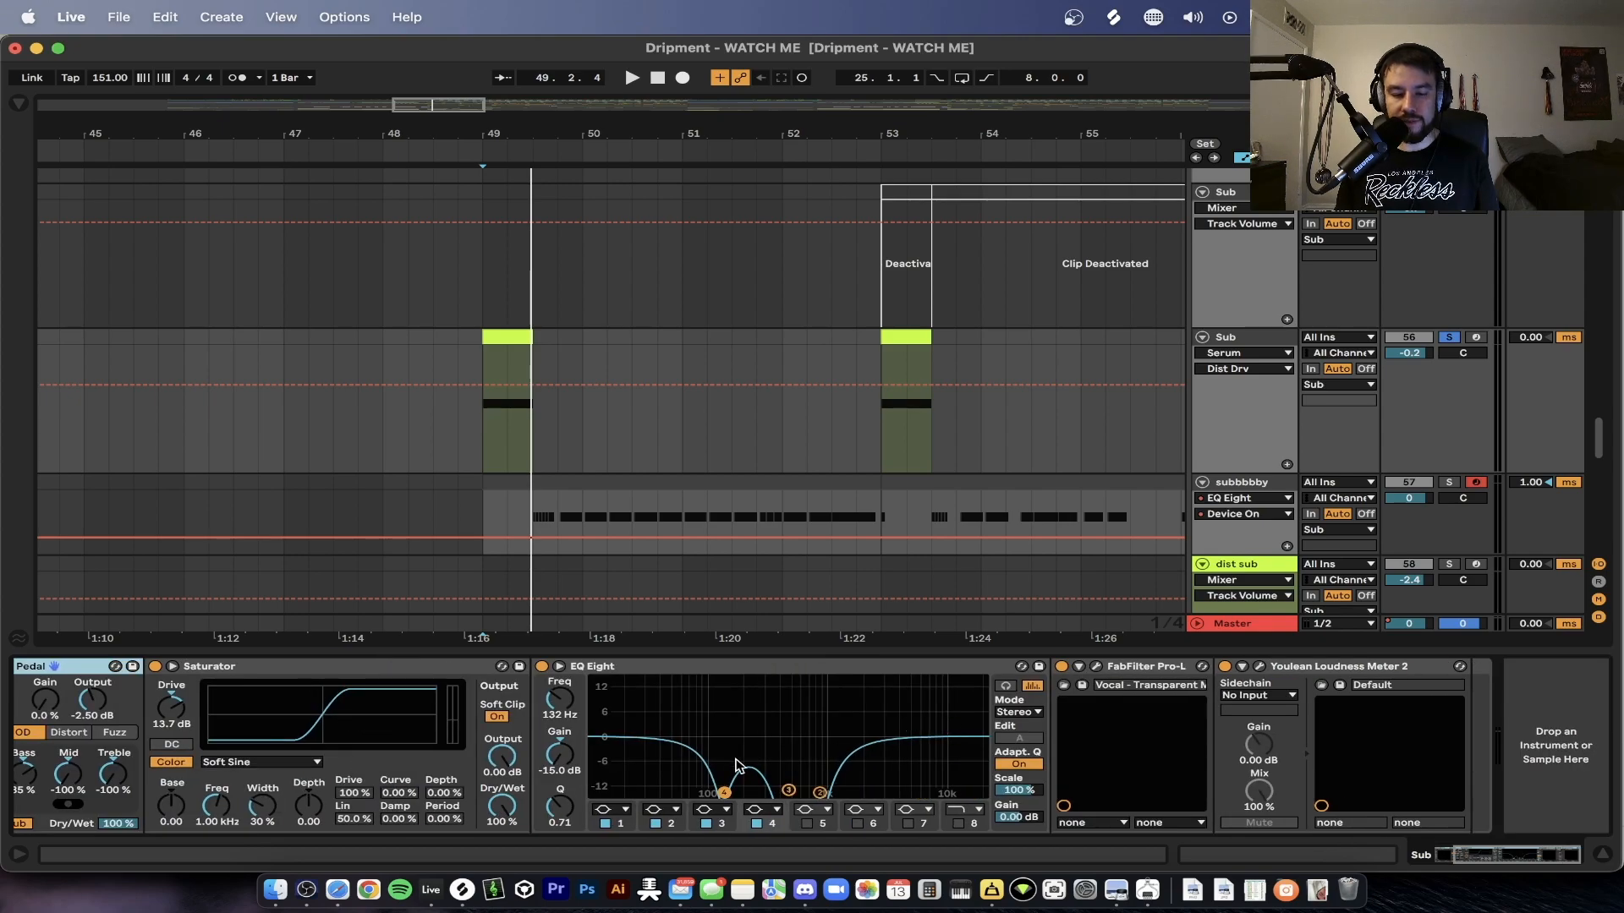
left_click(1097, 667)
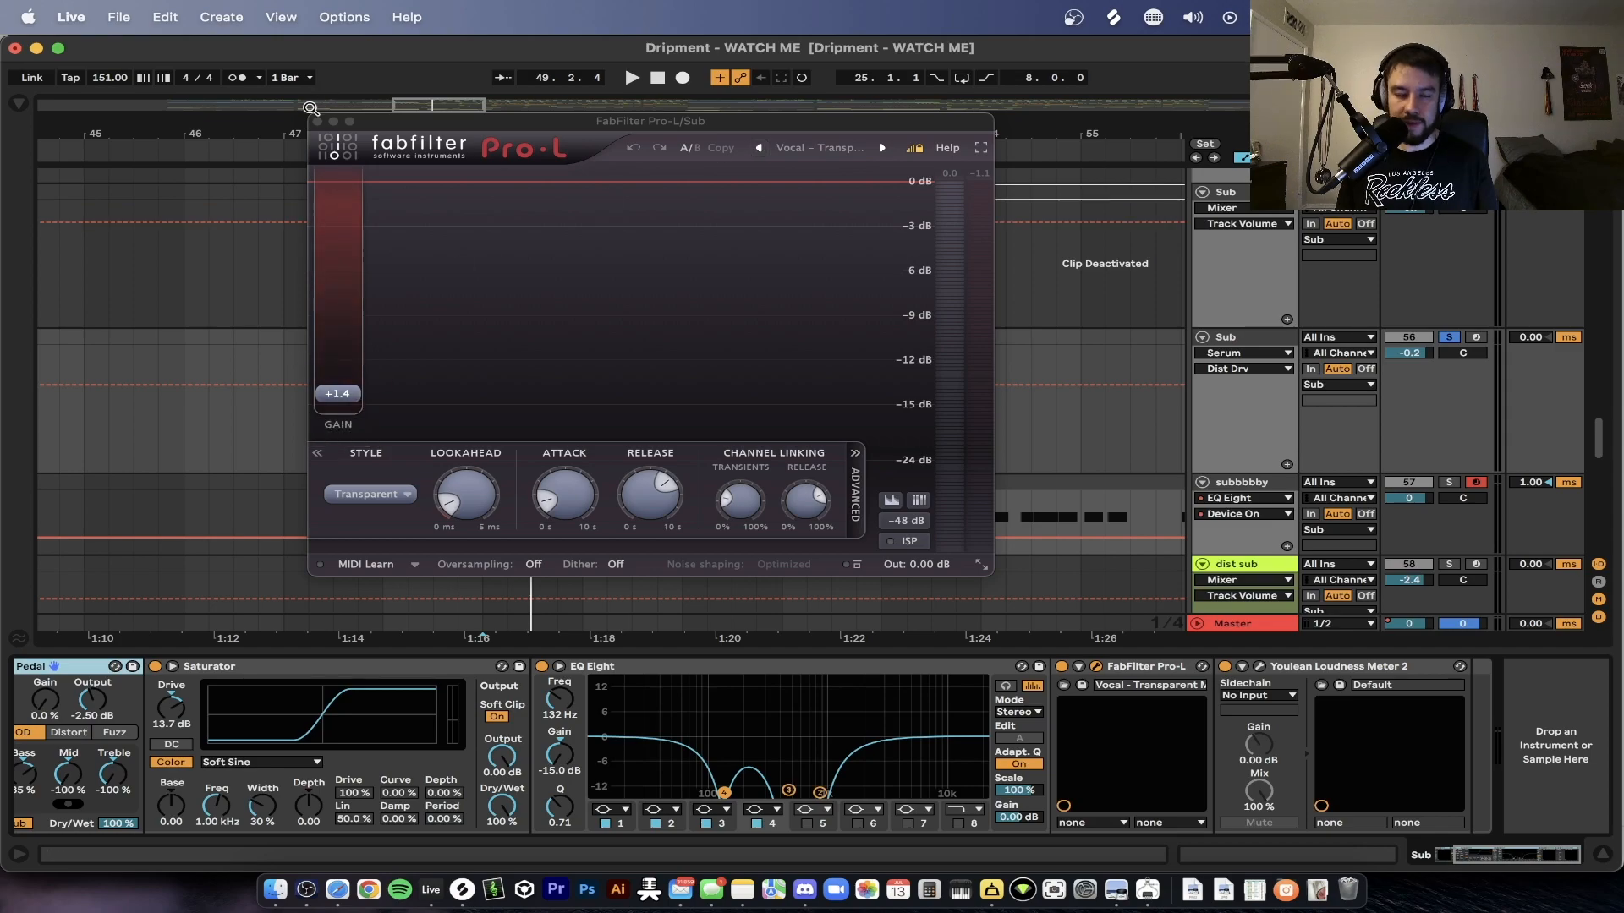
left_click(319, 122)
- Replay the soloed Sub note and check its level in Youlean Loudness Meter 2, closing the meter window
key("space")
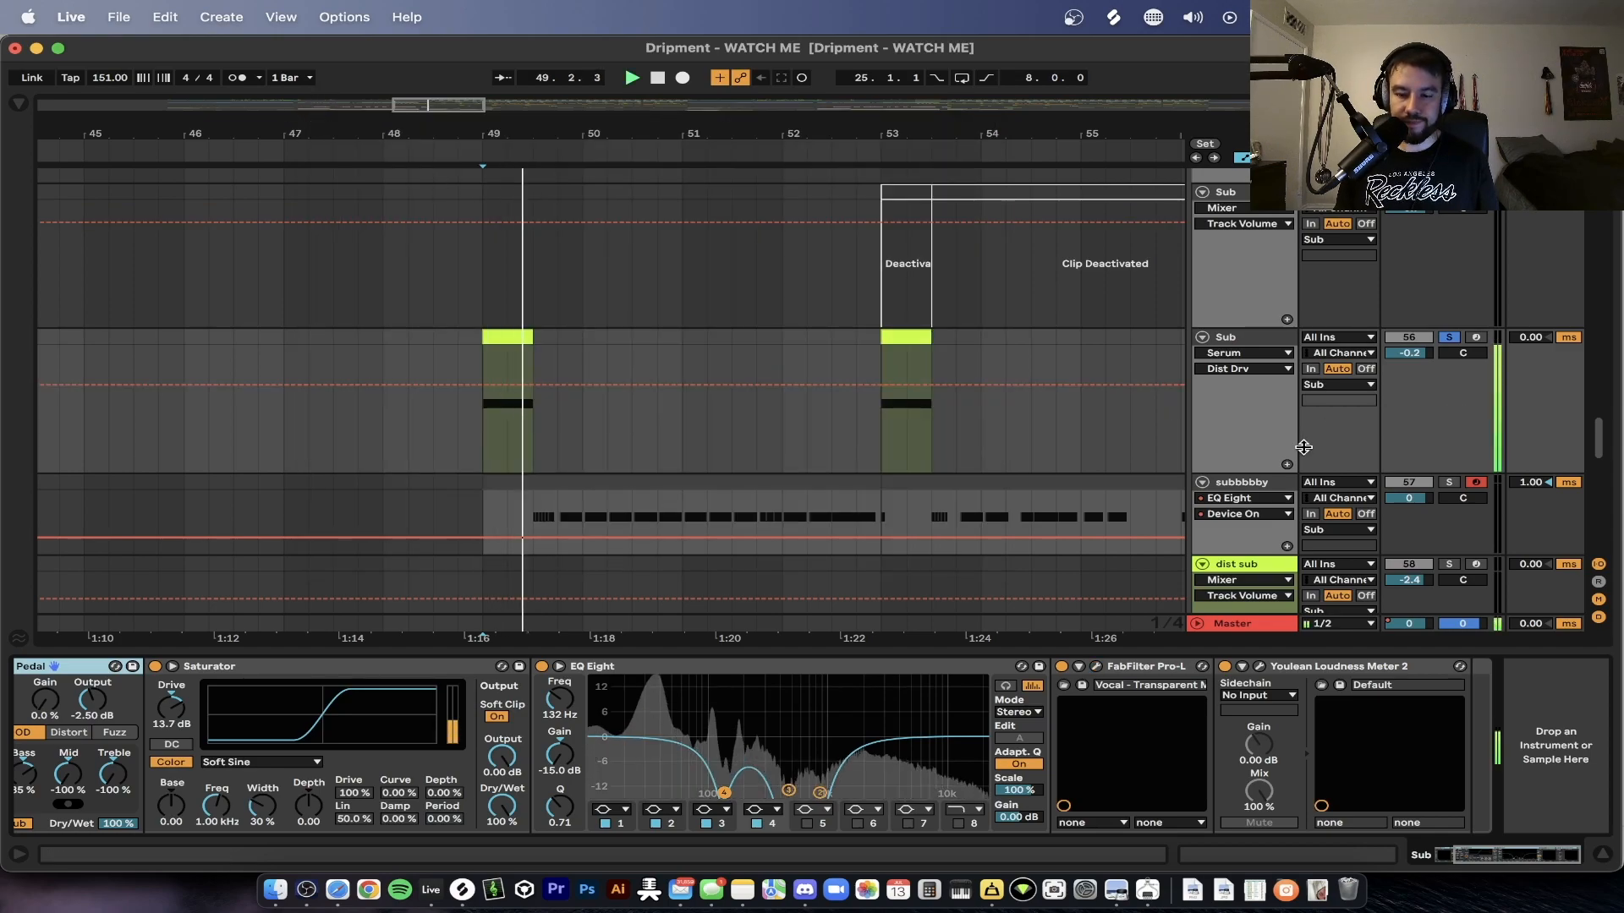
key("space")
left_click(1259, 666)
key("space")
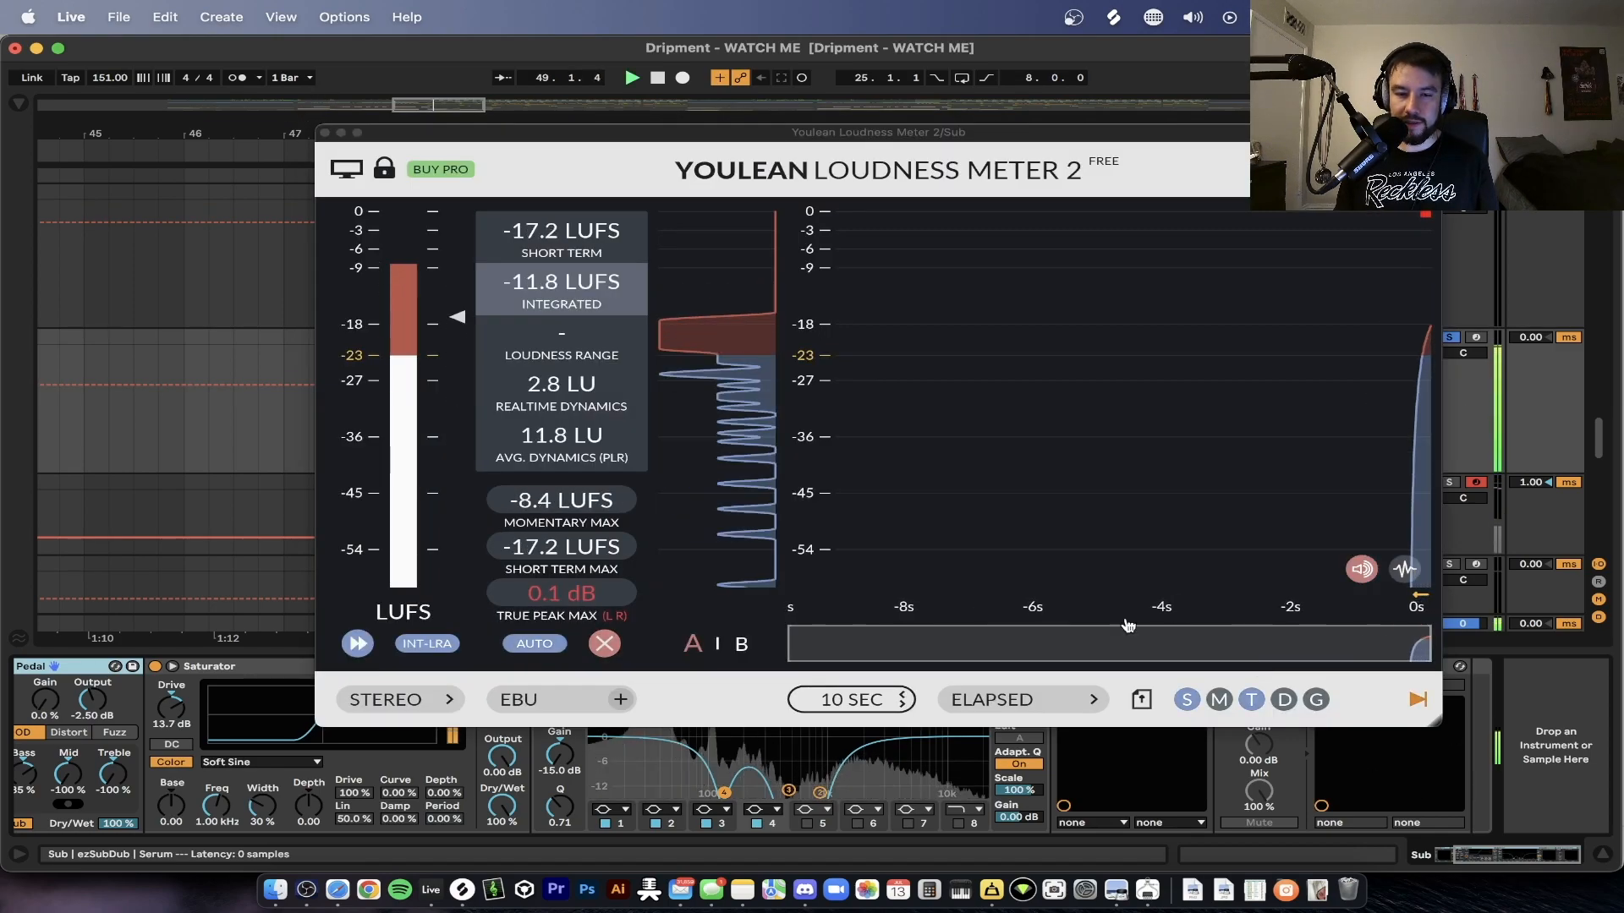
left_click(323, 137)
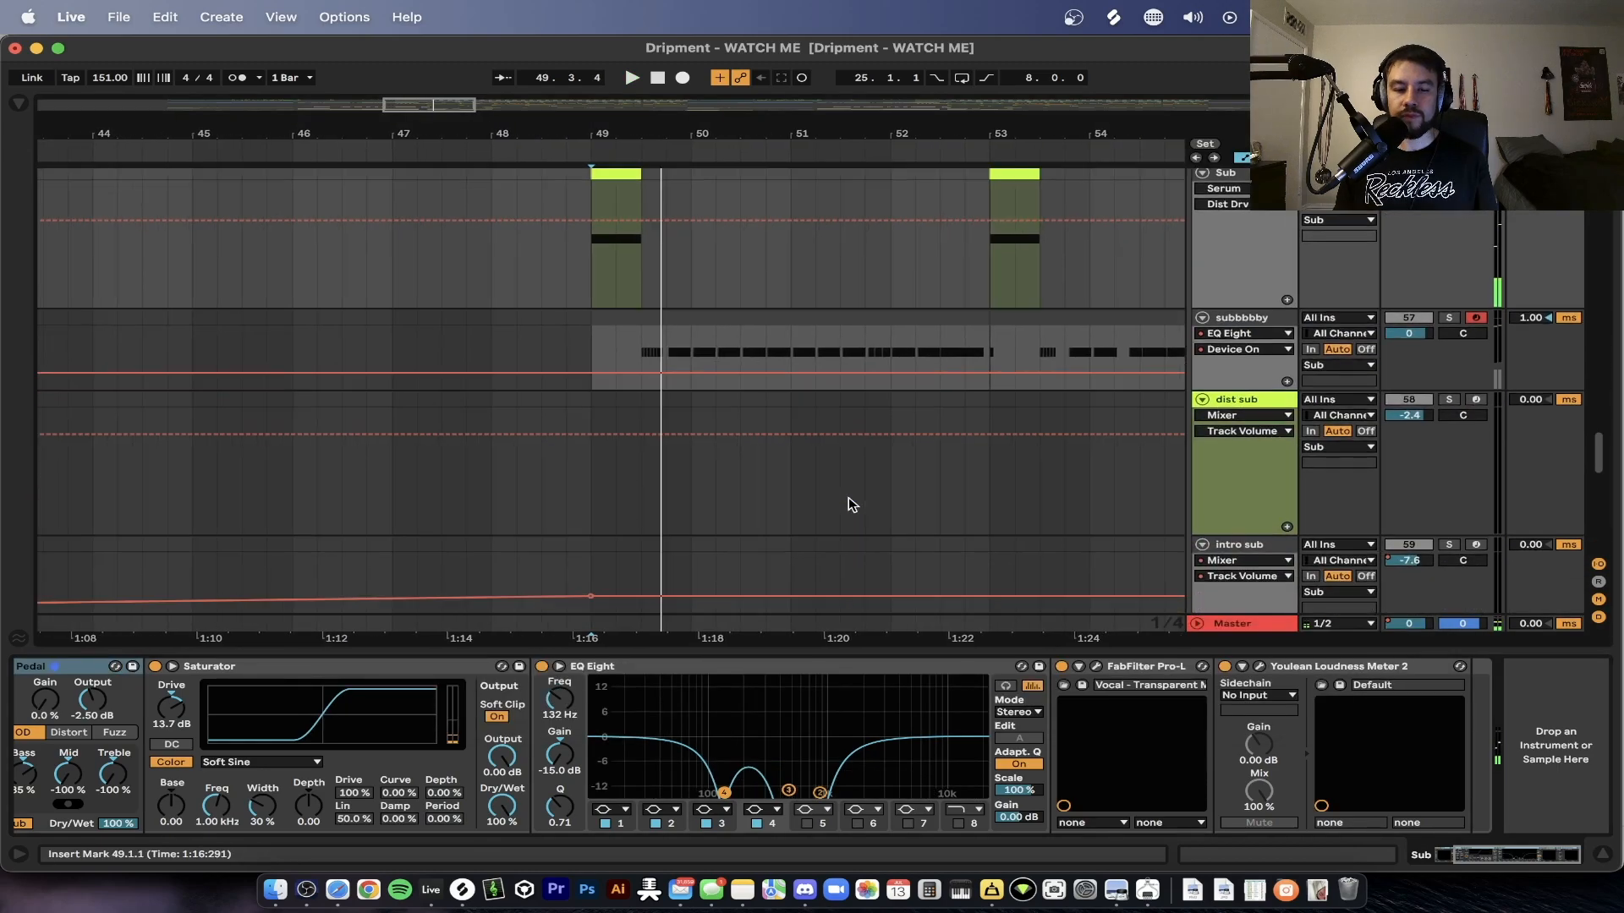
- Return to the Mid Basses group, solo the BOY track, and play its HITTER clips from bar 49
left_click(586, 652)
scroll(586, 651, "down", 2)
scroll(586, 651, "up", 20)
scroll(586, 651, "down", 1)
left_click(1451, 499)
key("space")
key("space")
key("space")
- Examine the BOY track's Serum oscillators, LFO 1 and effects while playing its clips, and close the plugin and device chain
double_click(1226, 496)
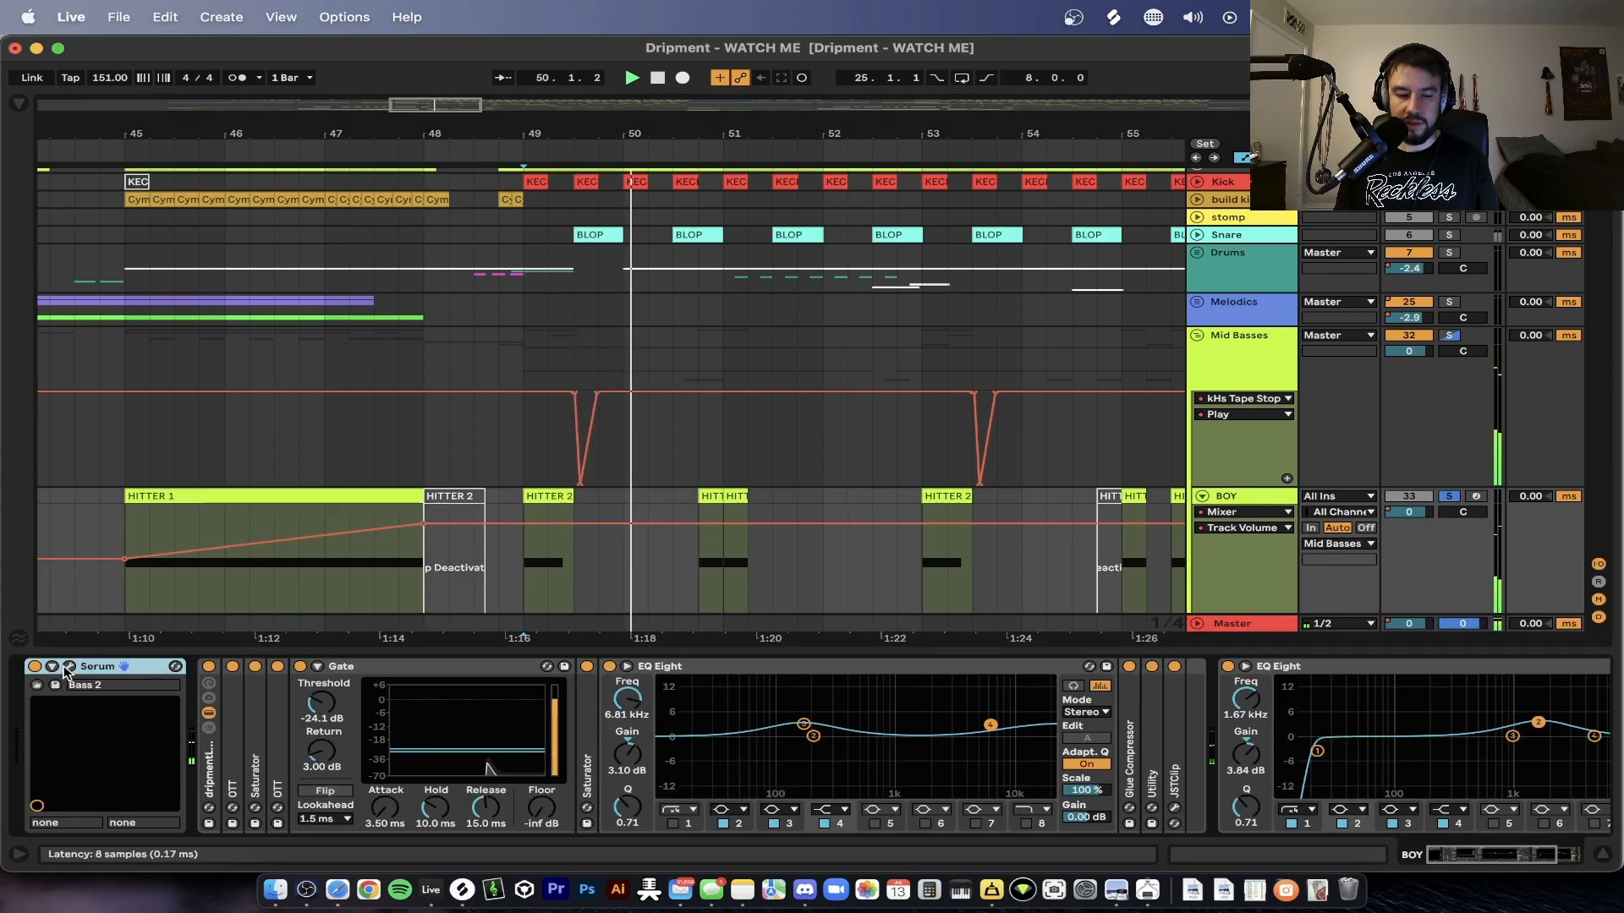
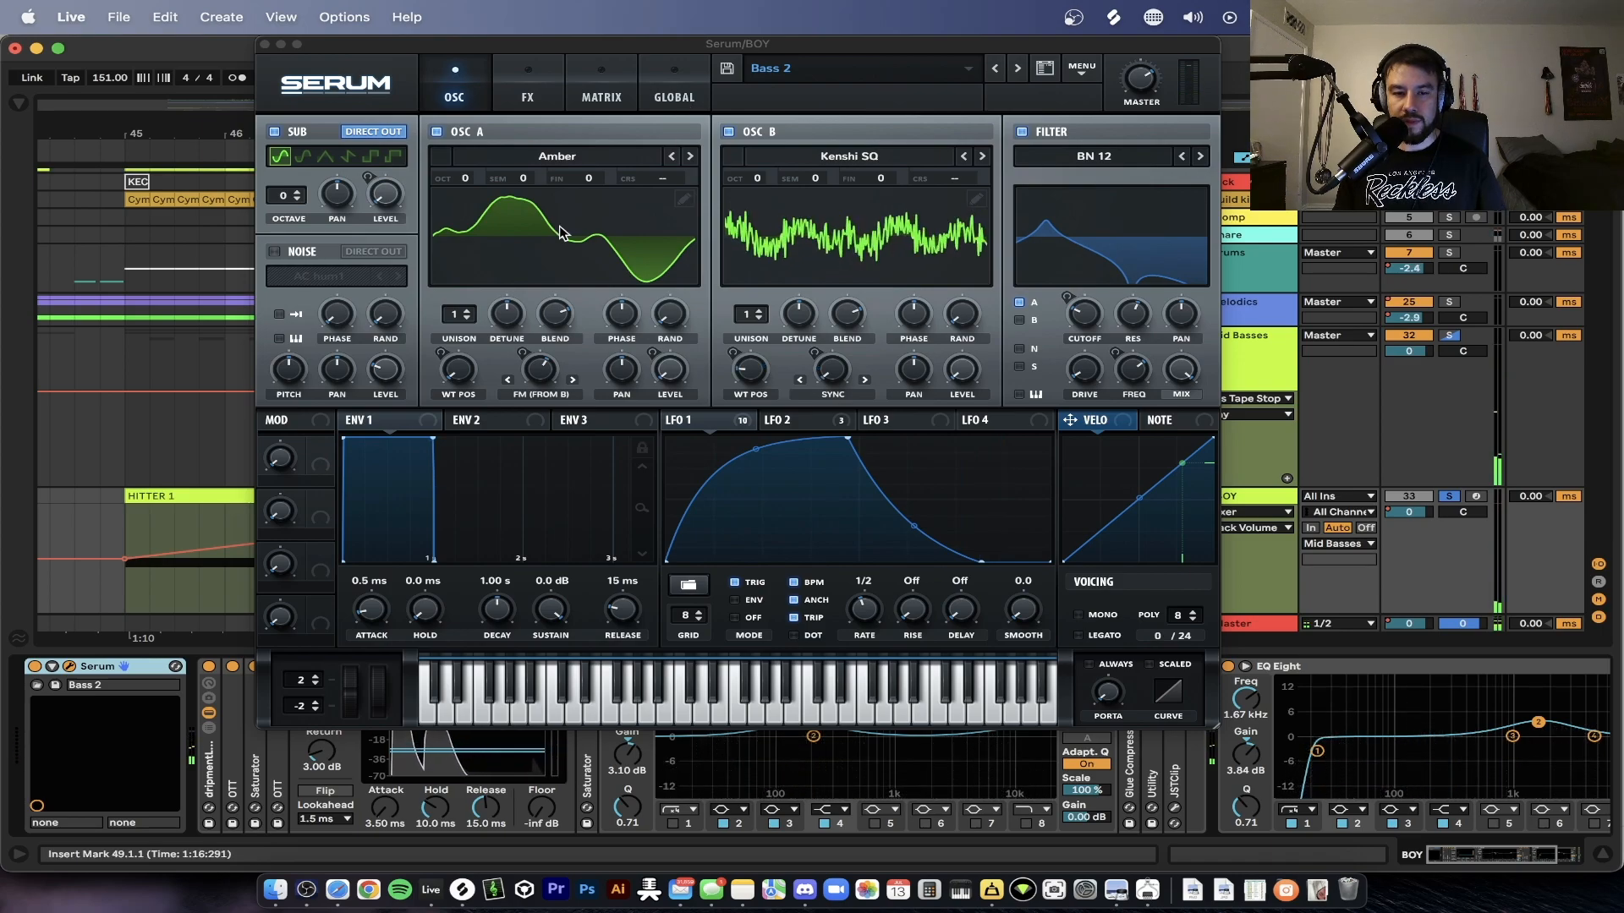
left_click(535, 402)
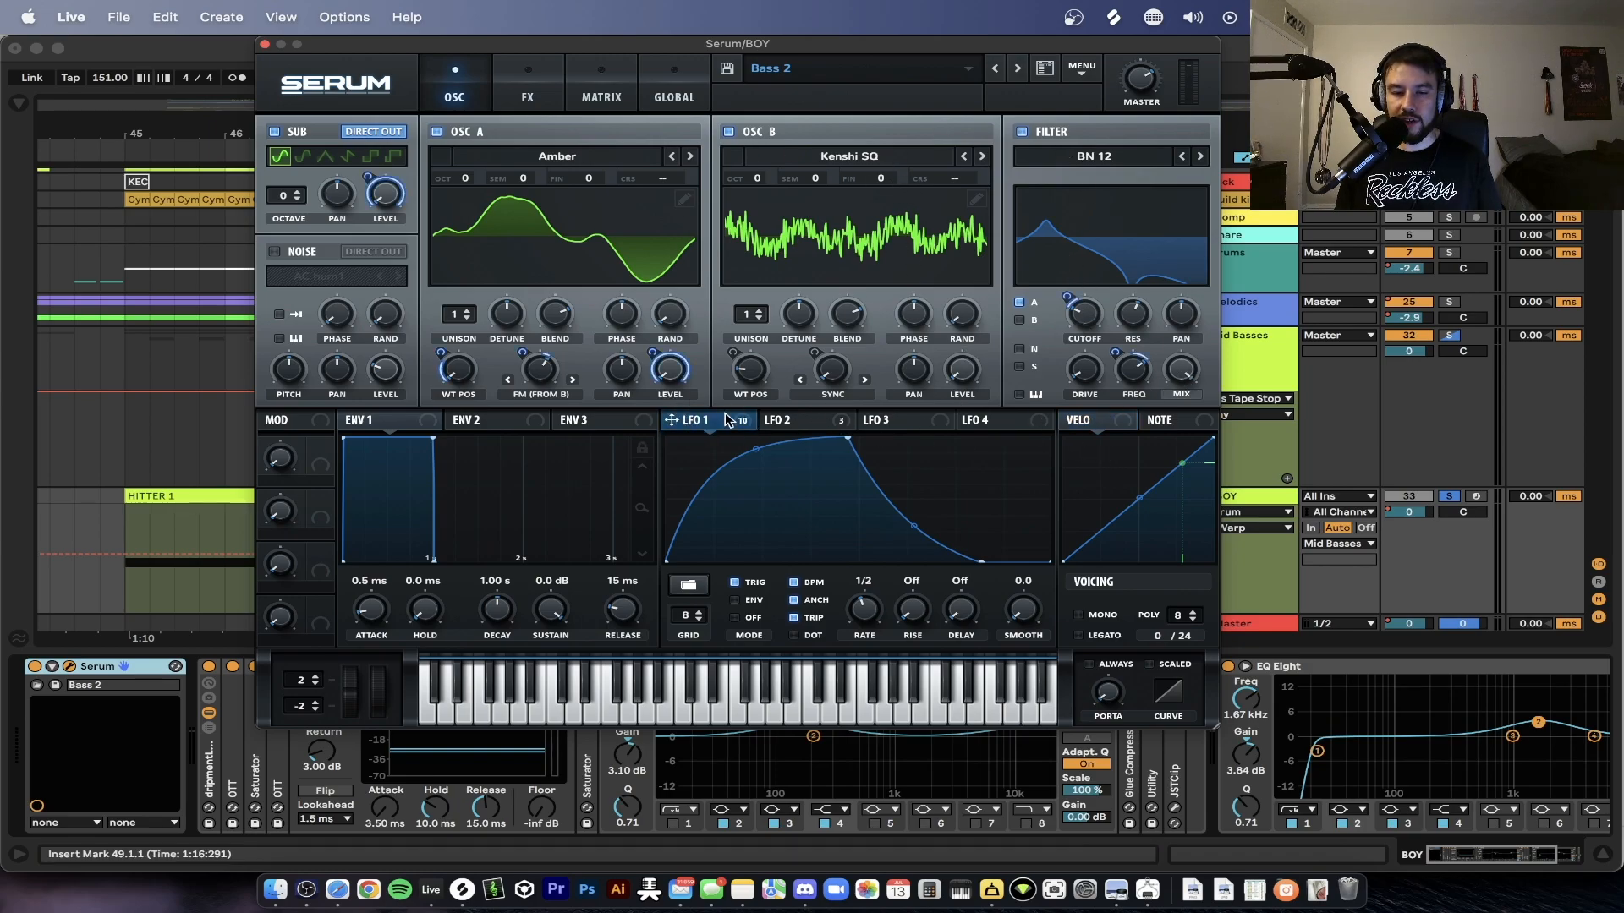
key("space")
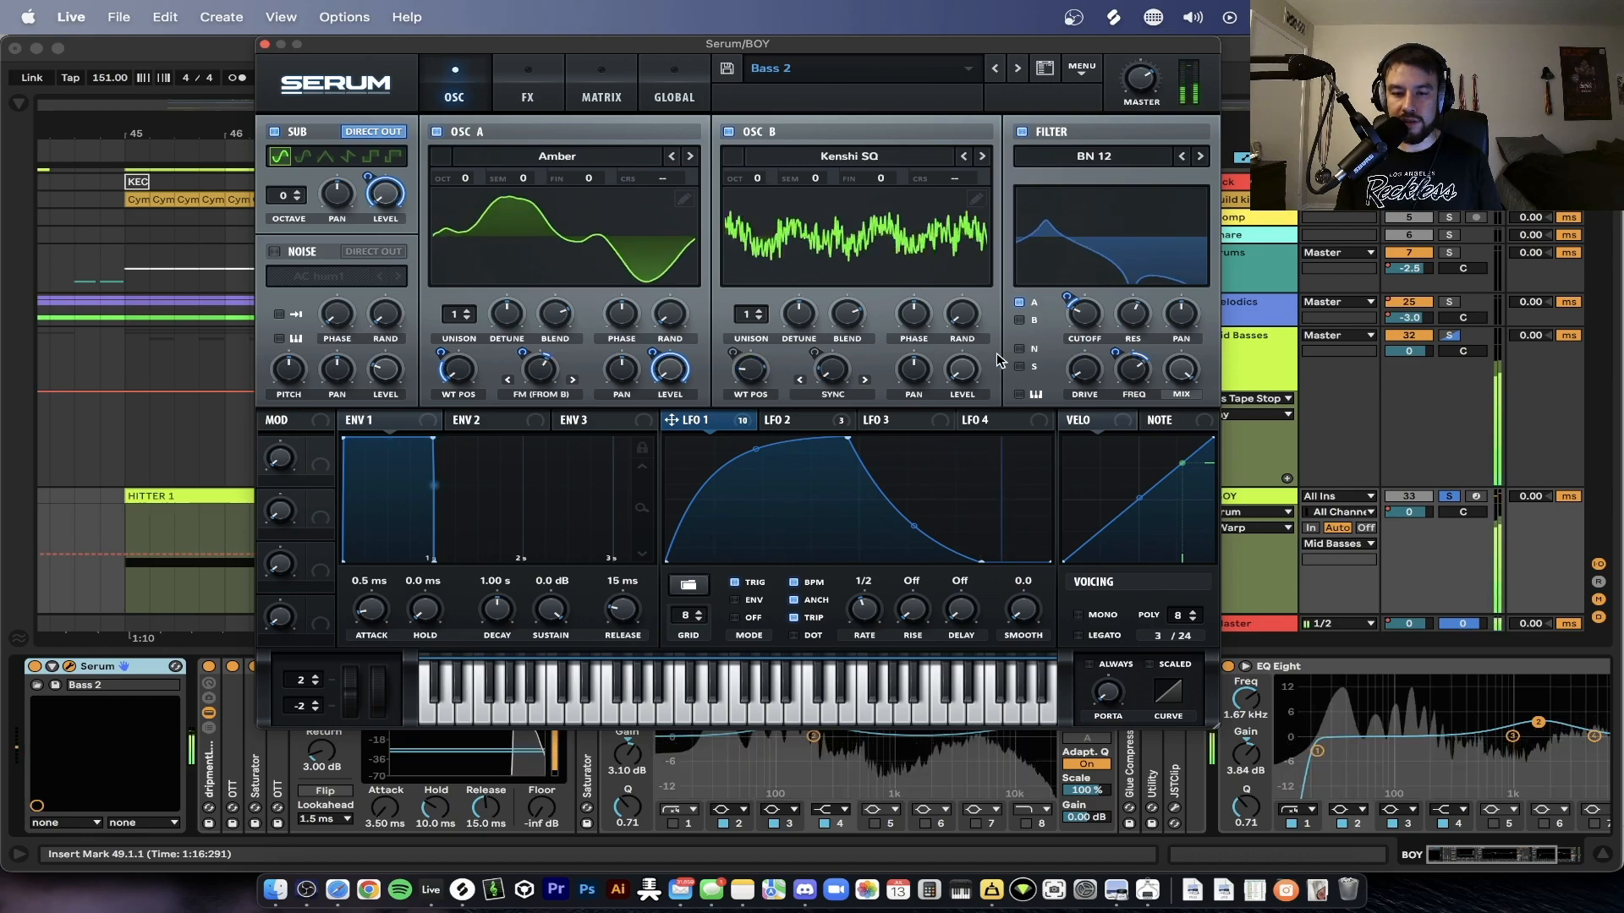
key("space")
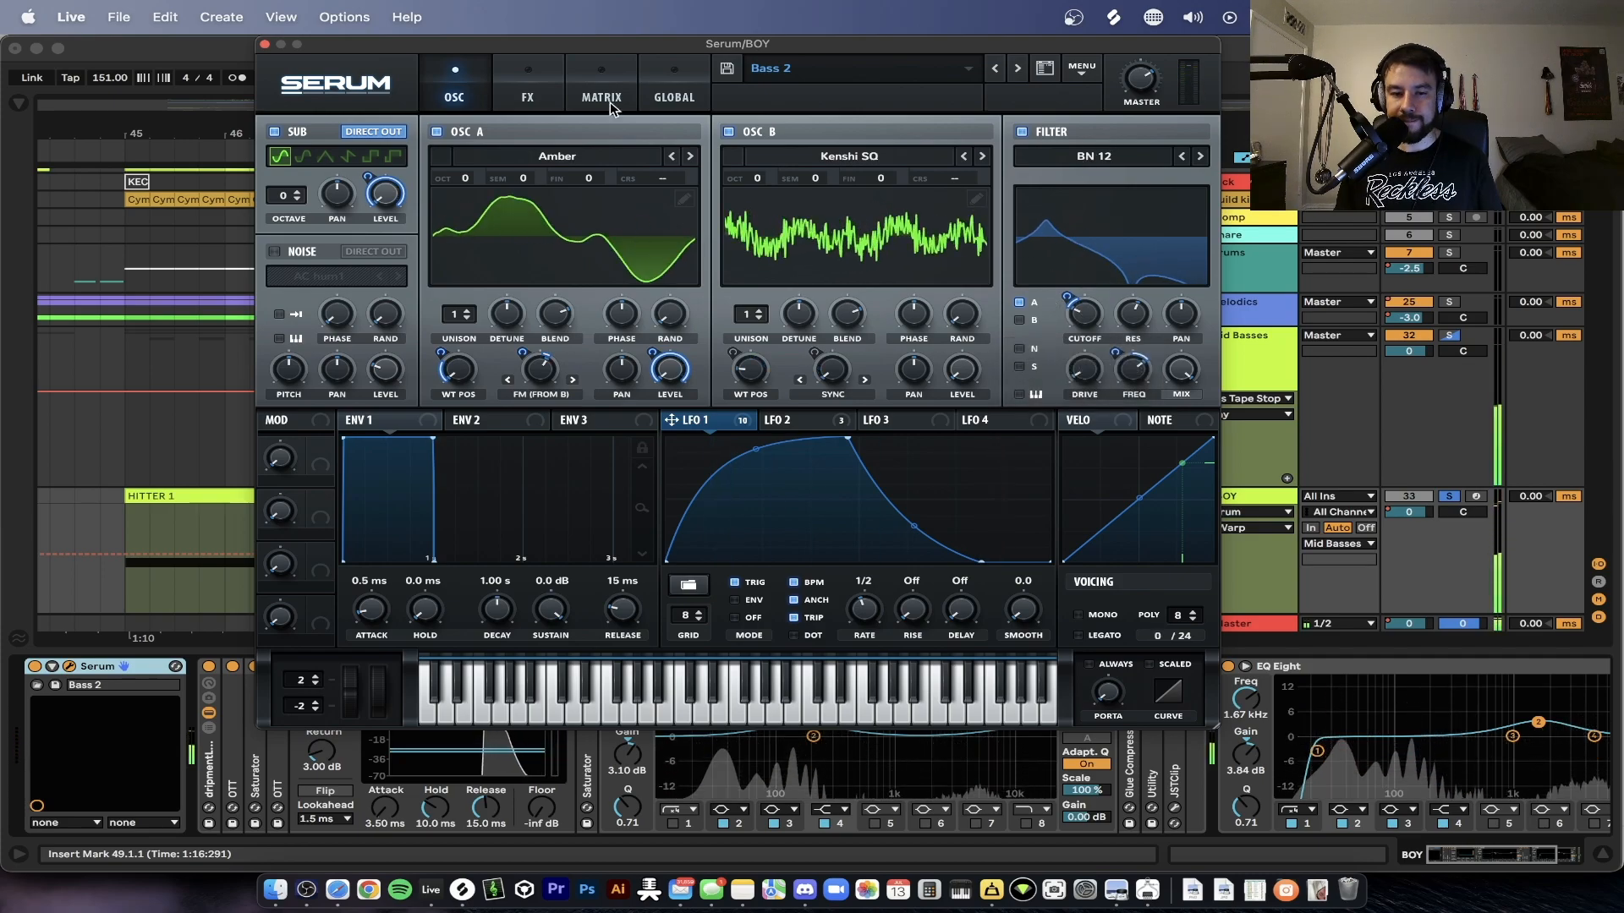
left_click(525, 87)
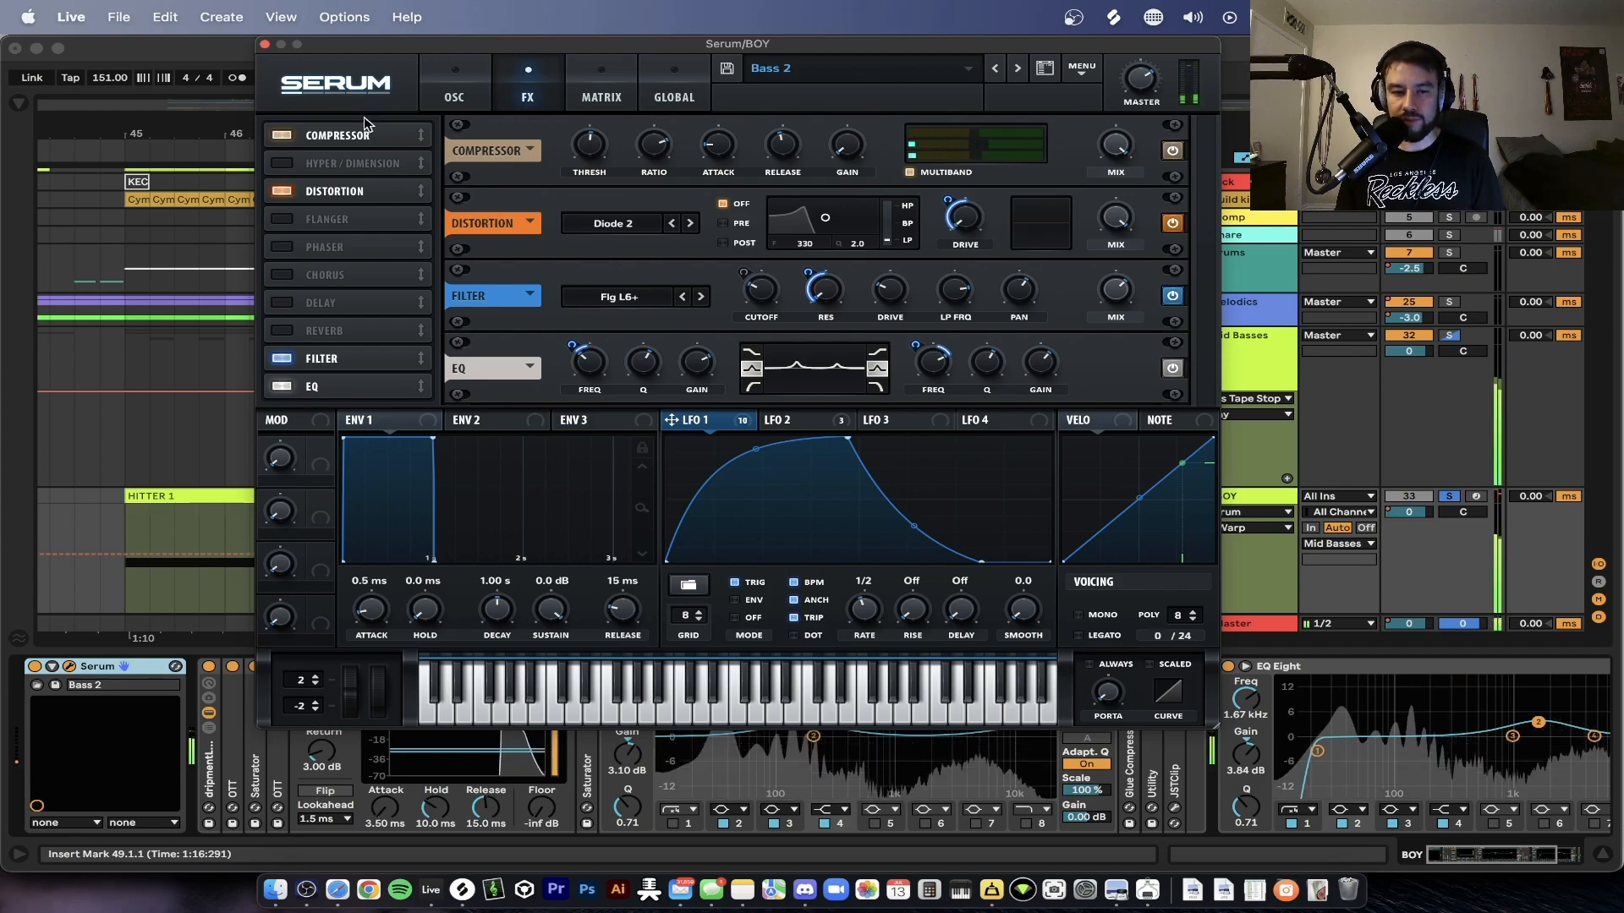
left_click(264, 45)
left_click(534, 654)
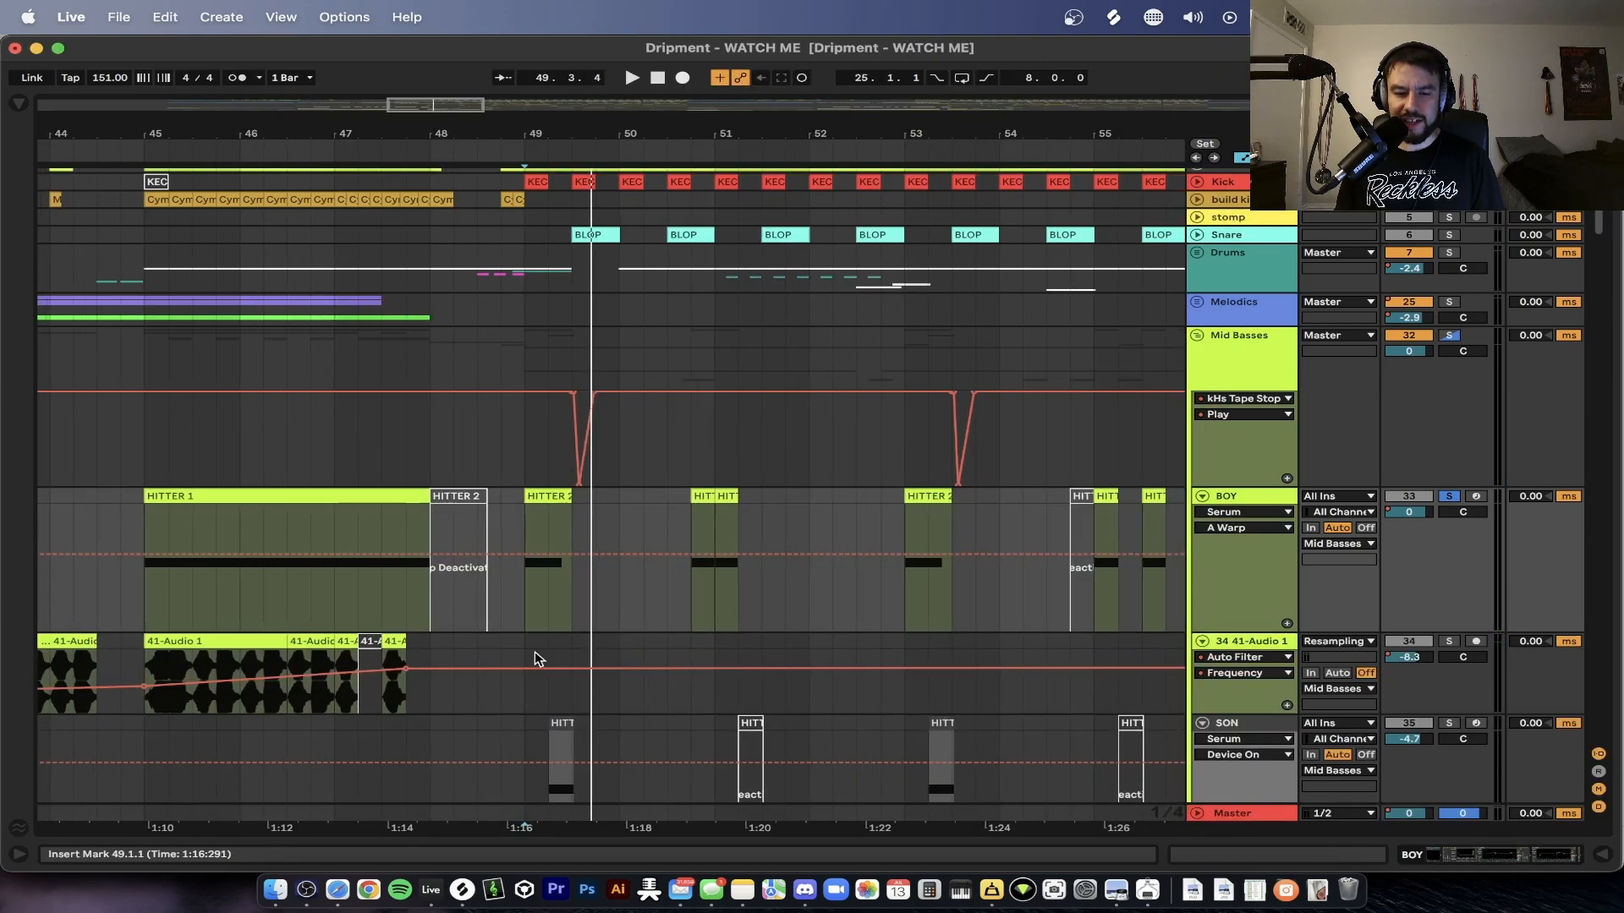
- Unsolo the BOY track and play the full mix from bar 49 while viewing the Mid Basses tracks
scroll(603, 609, "down", 2)
scroll(607, 550, "up", 2)
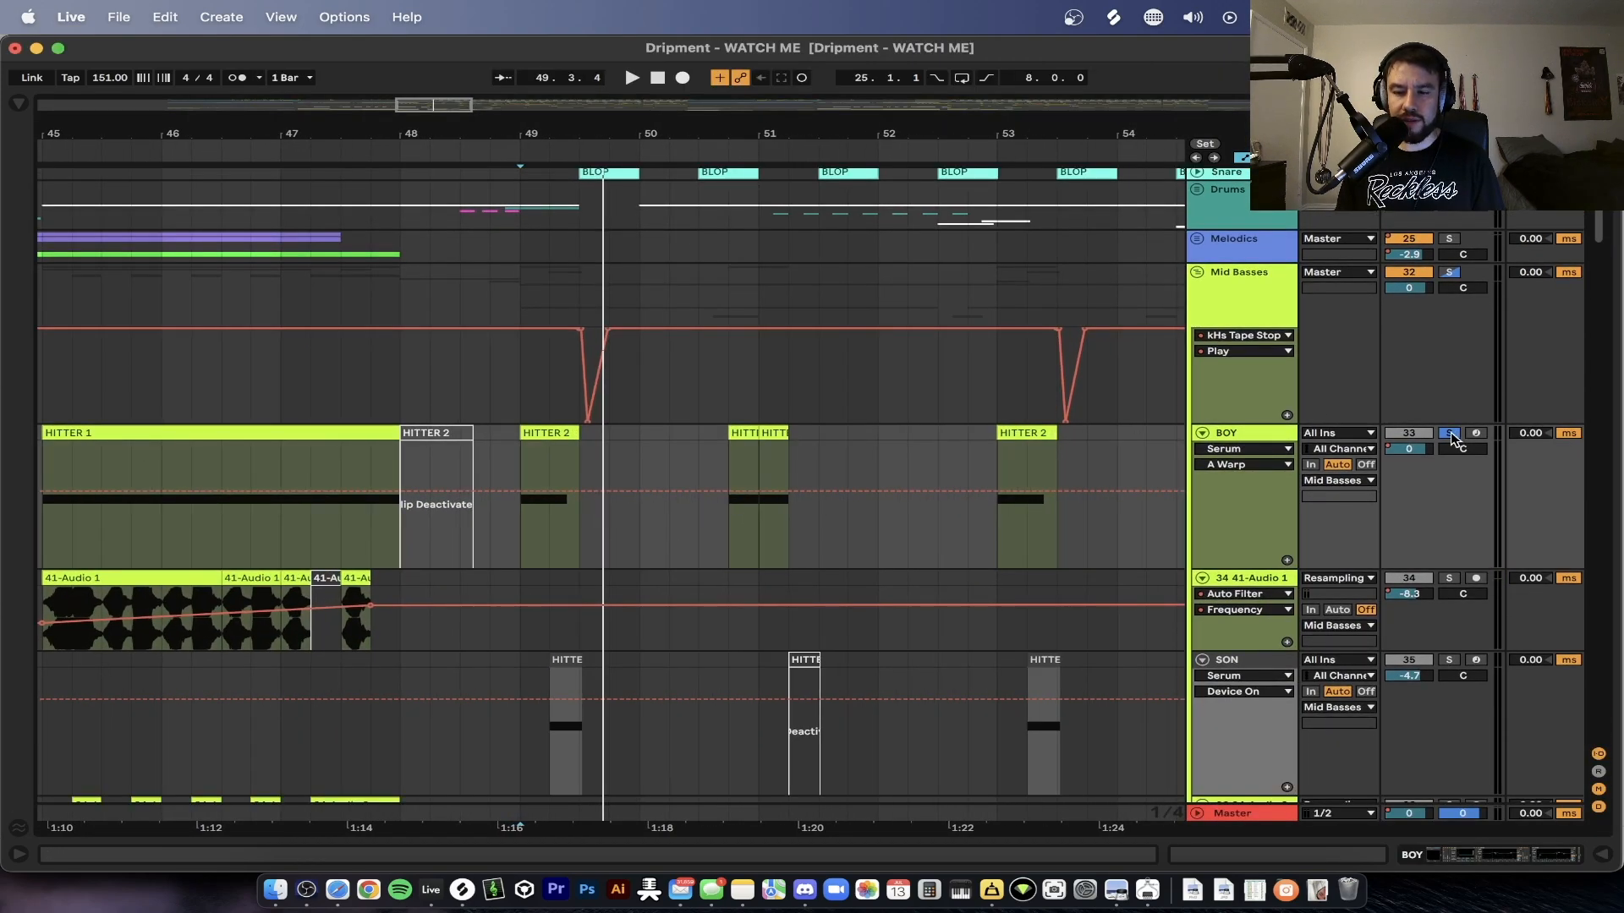
scroll(688, 518, "up", 2)
scroll(688, 519, "down", 3)
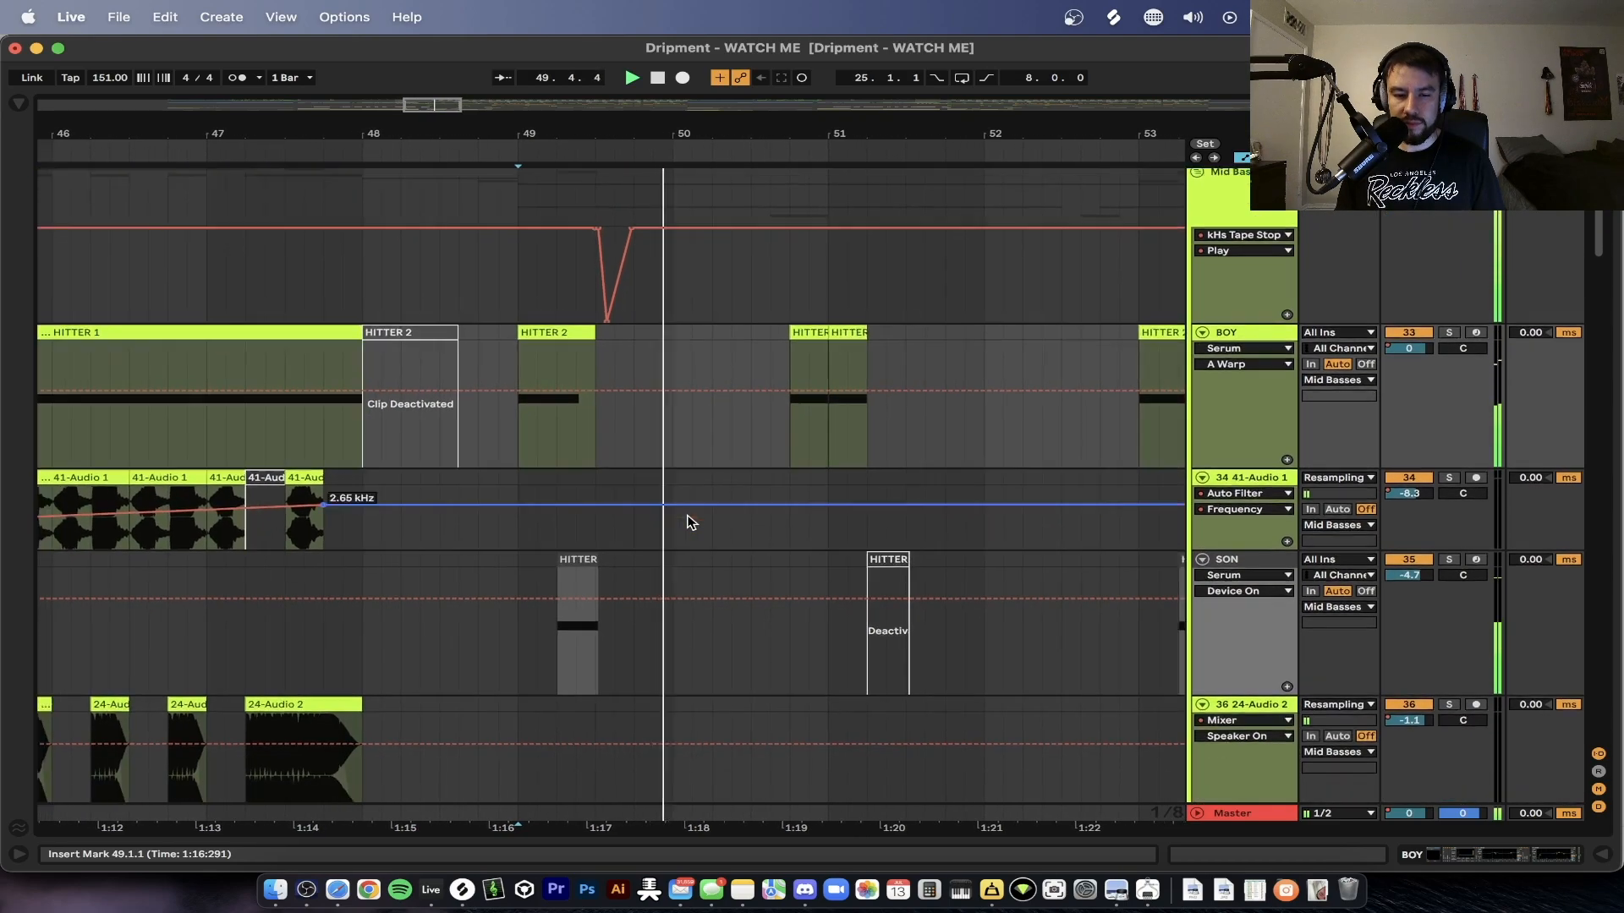
scroll(562, 522, "down", 1)
scroll(561, 520, "up", 2)
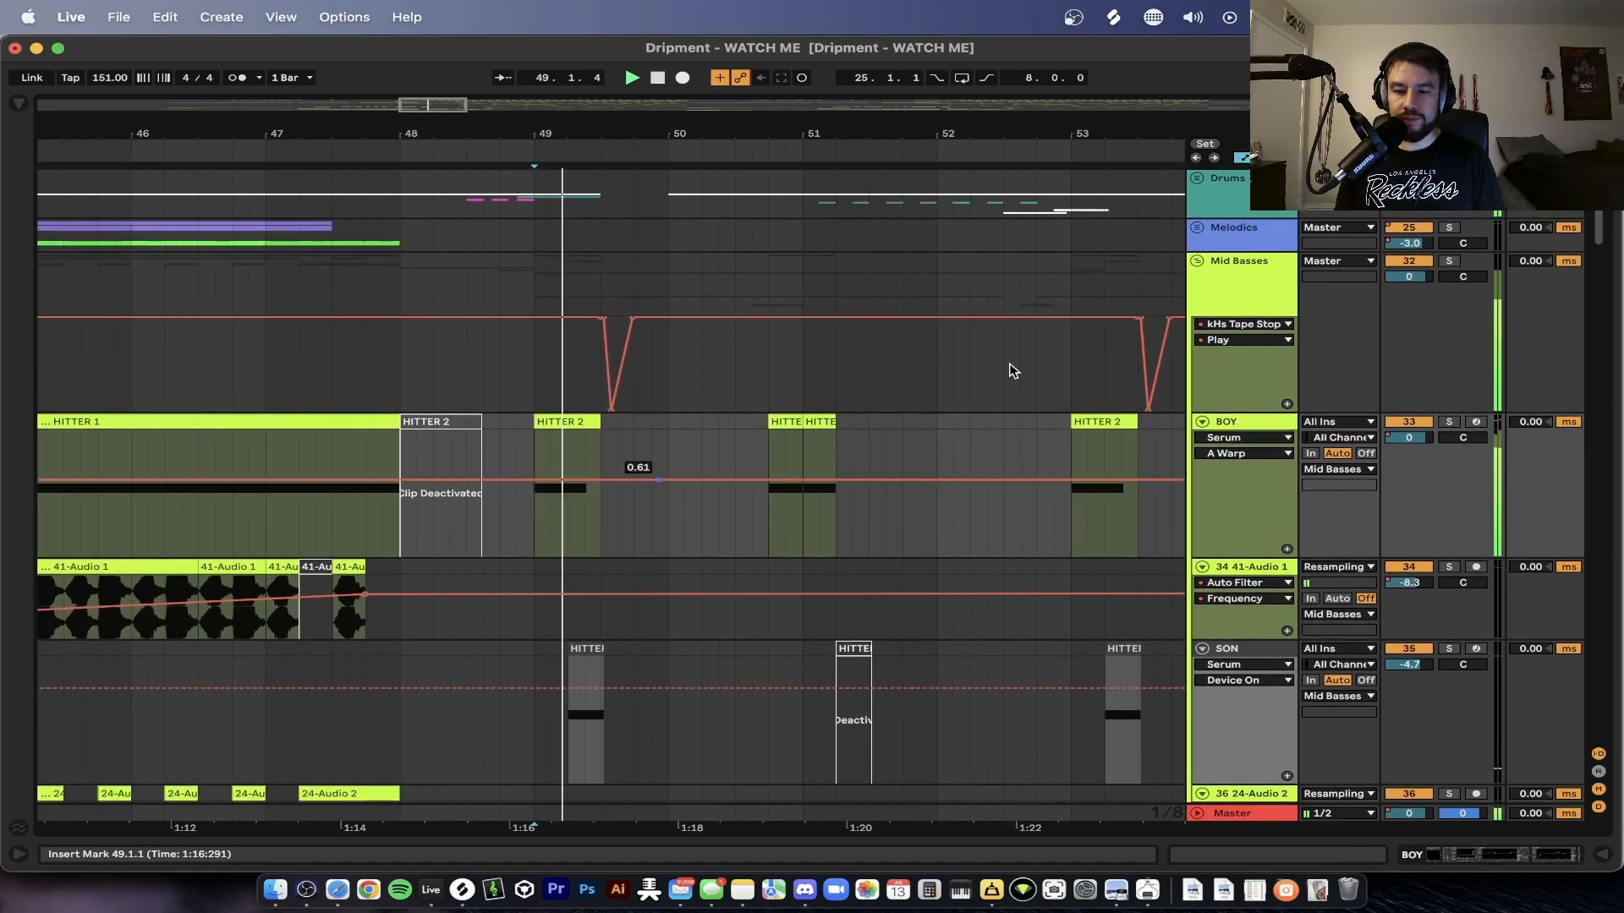
- Open the Mid Basses group's device chain and compare the drop with kHs Tape Stop switched off and on
double_click(1254, 298)
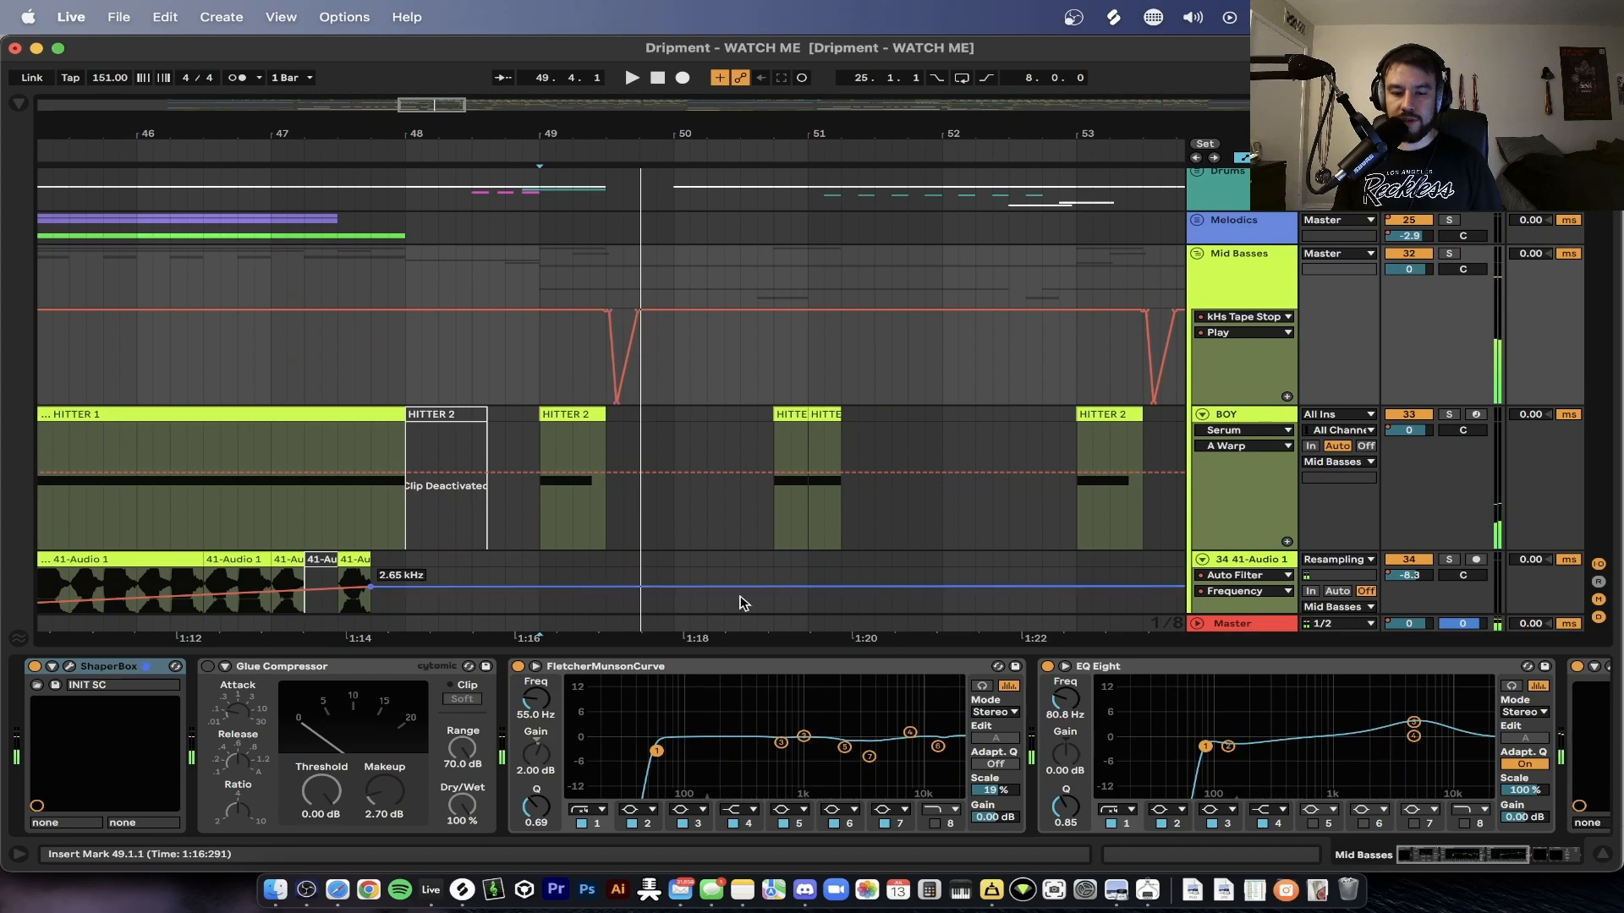
scroll(749, 687, "right", 5)
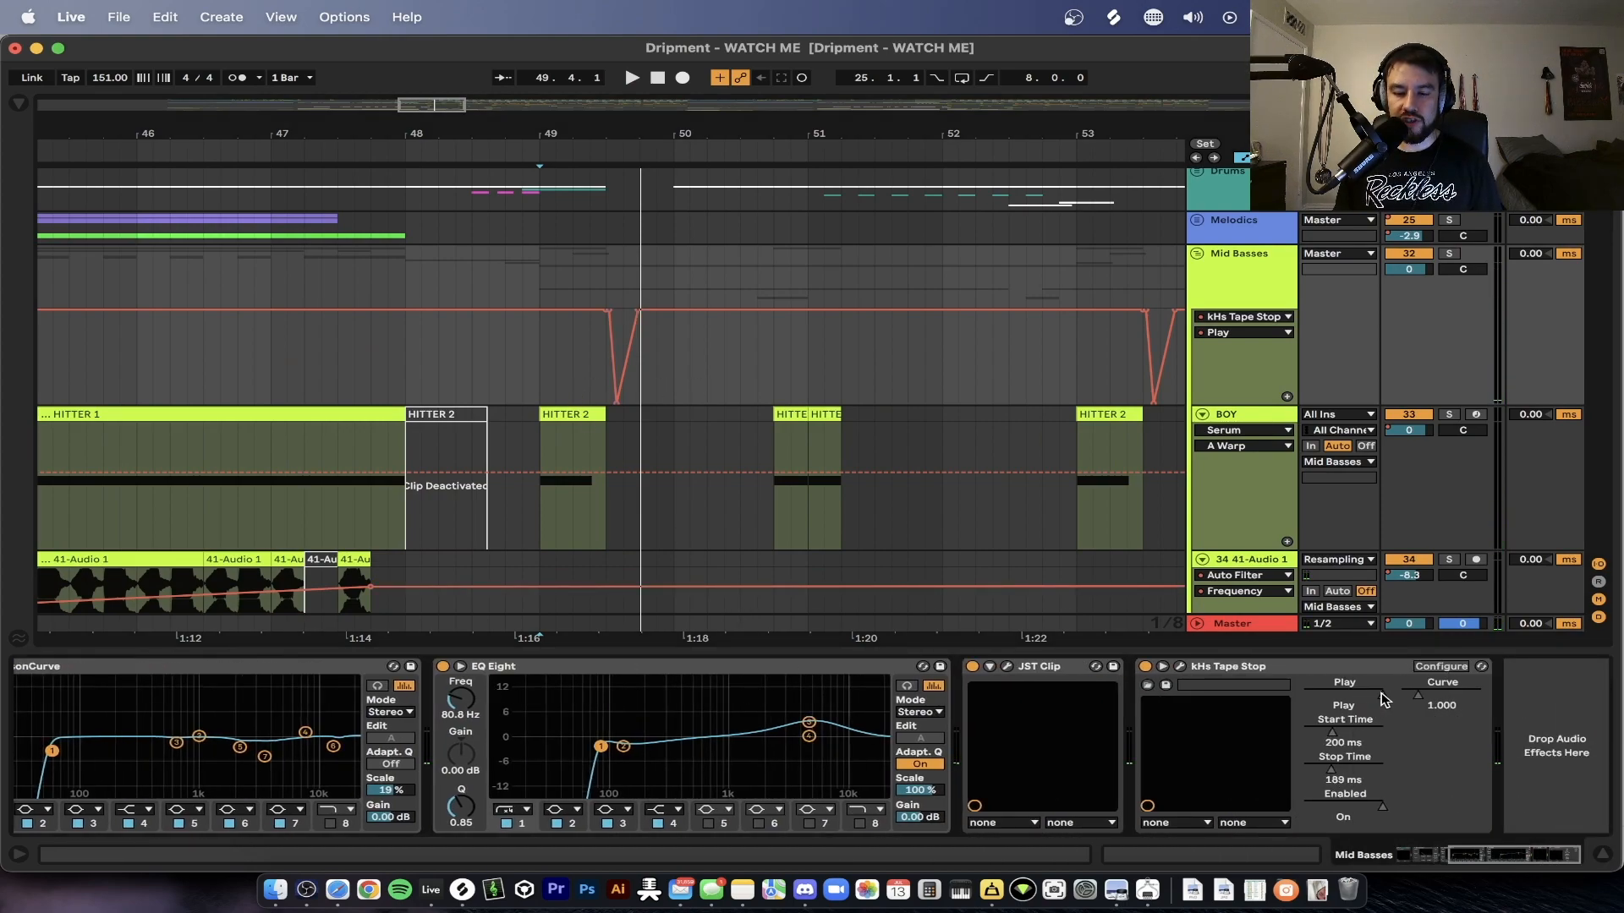
left_click(1143, 667)
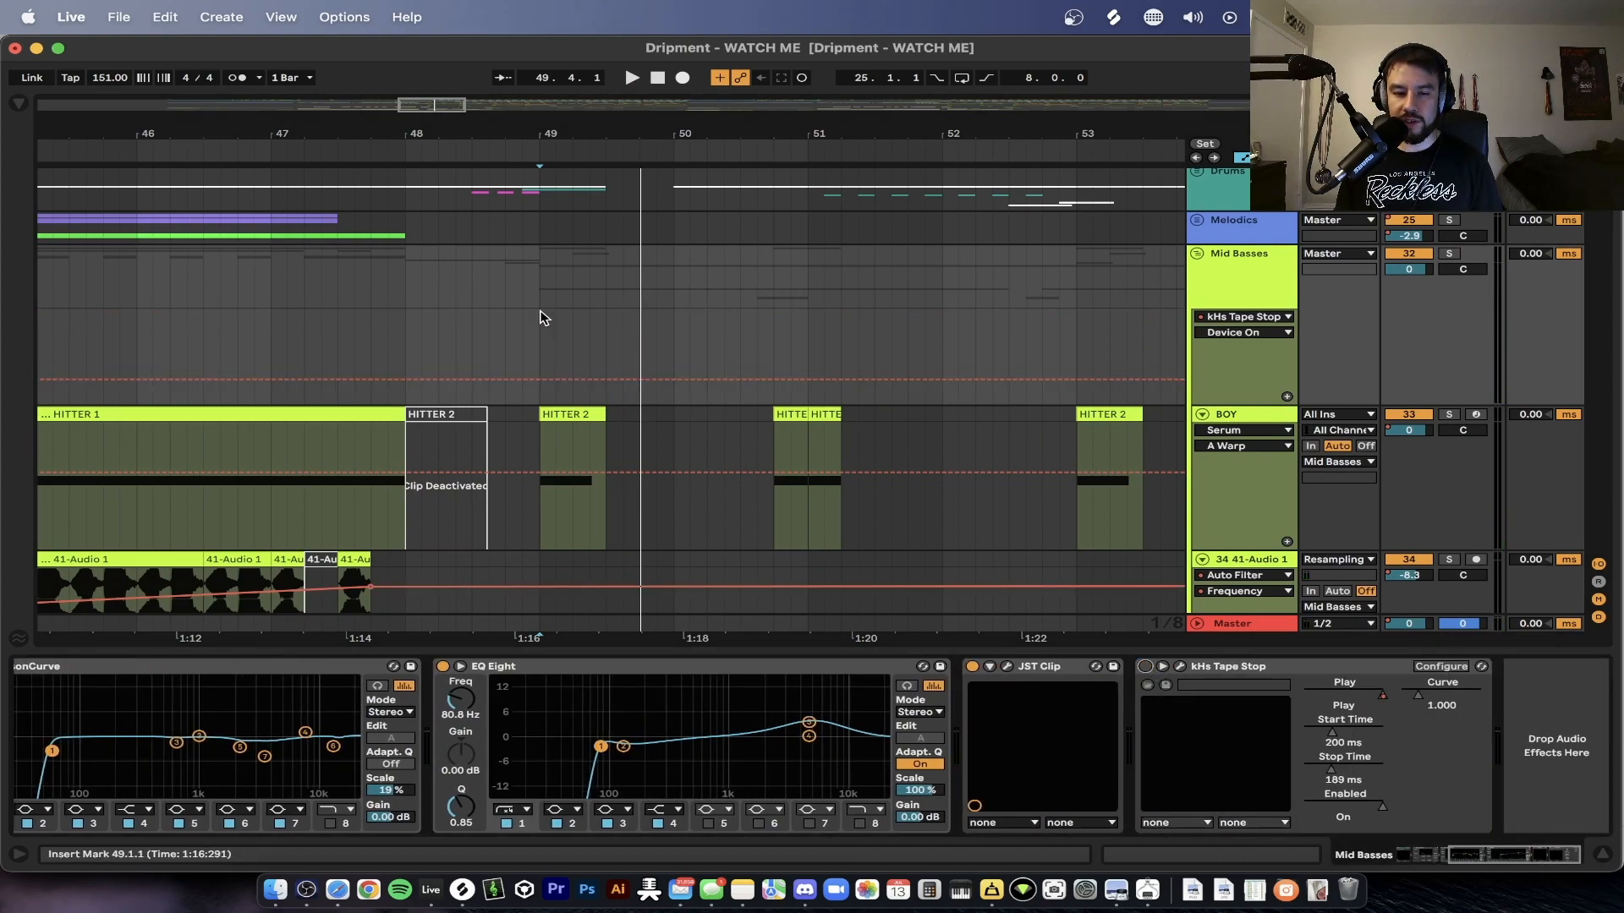
key("space")
left_click(1145, 667)
key("space")
key("space")
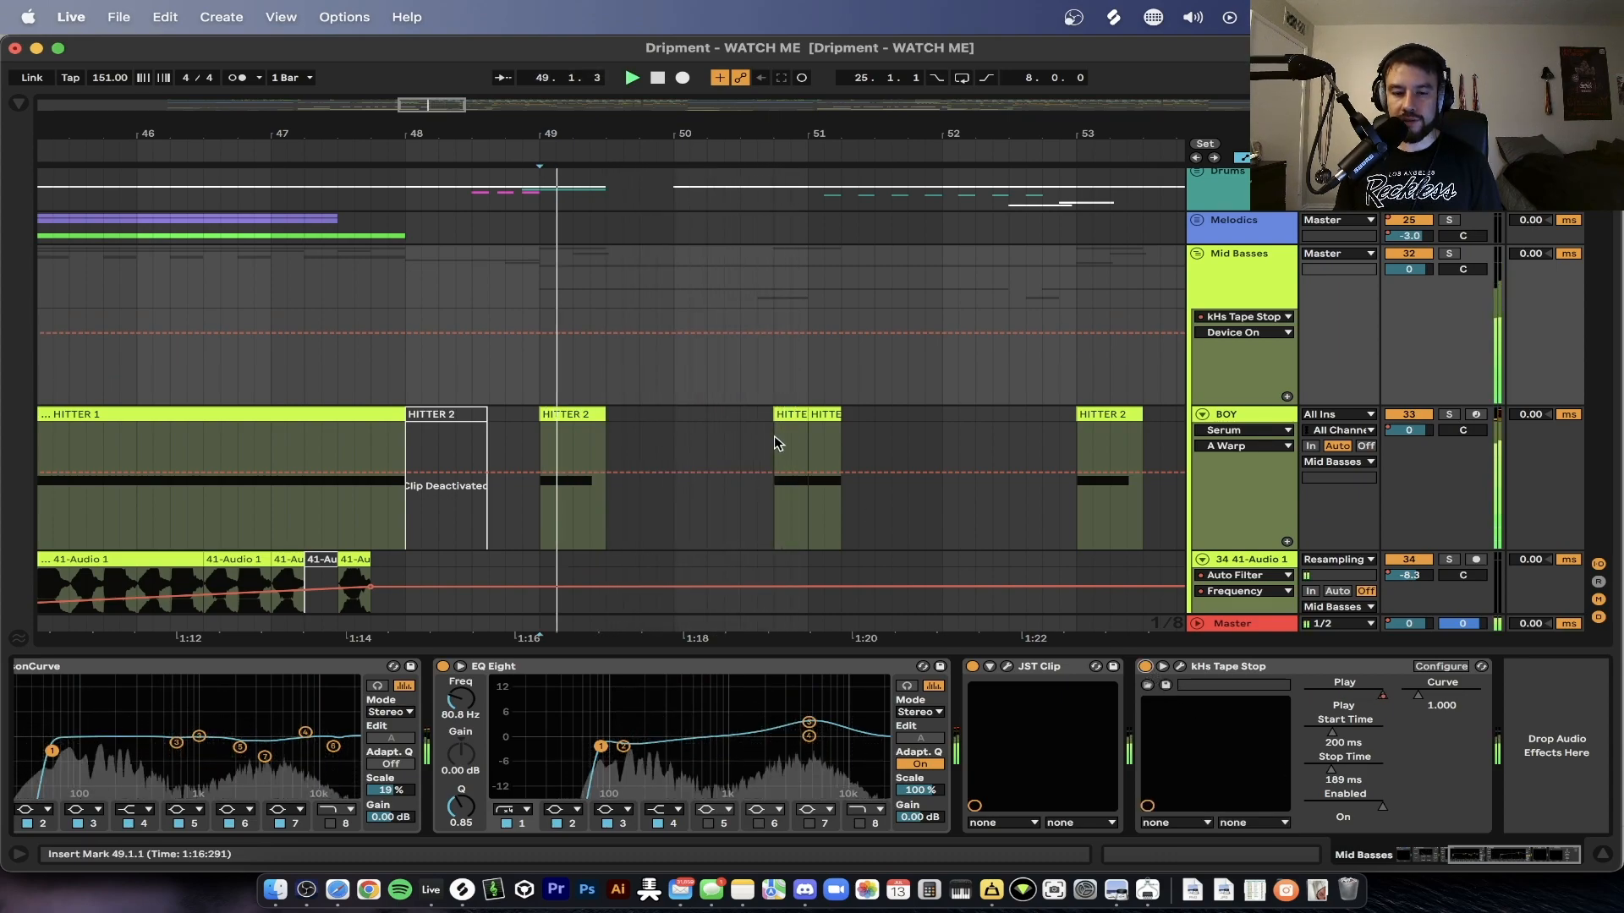
- Show the kHs Tape Stop Play automation on Mid Basses, inspect its dip at 49.3, and replay from bar 49
right_click(1377, 690)
left_click(1403, 705)
key("space")
scroll(607, 313, "up", 5)
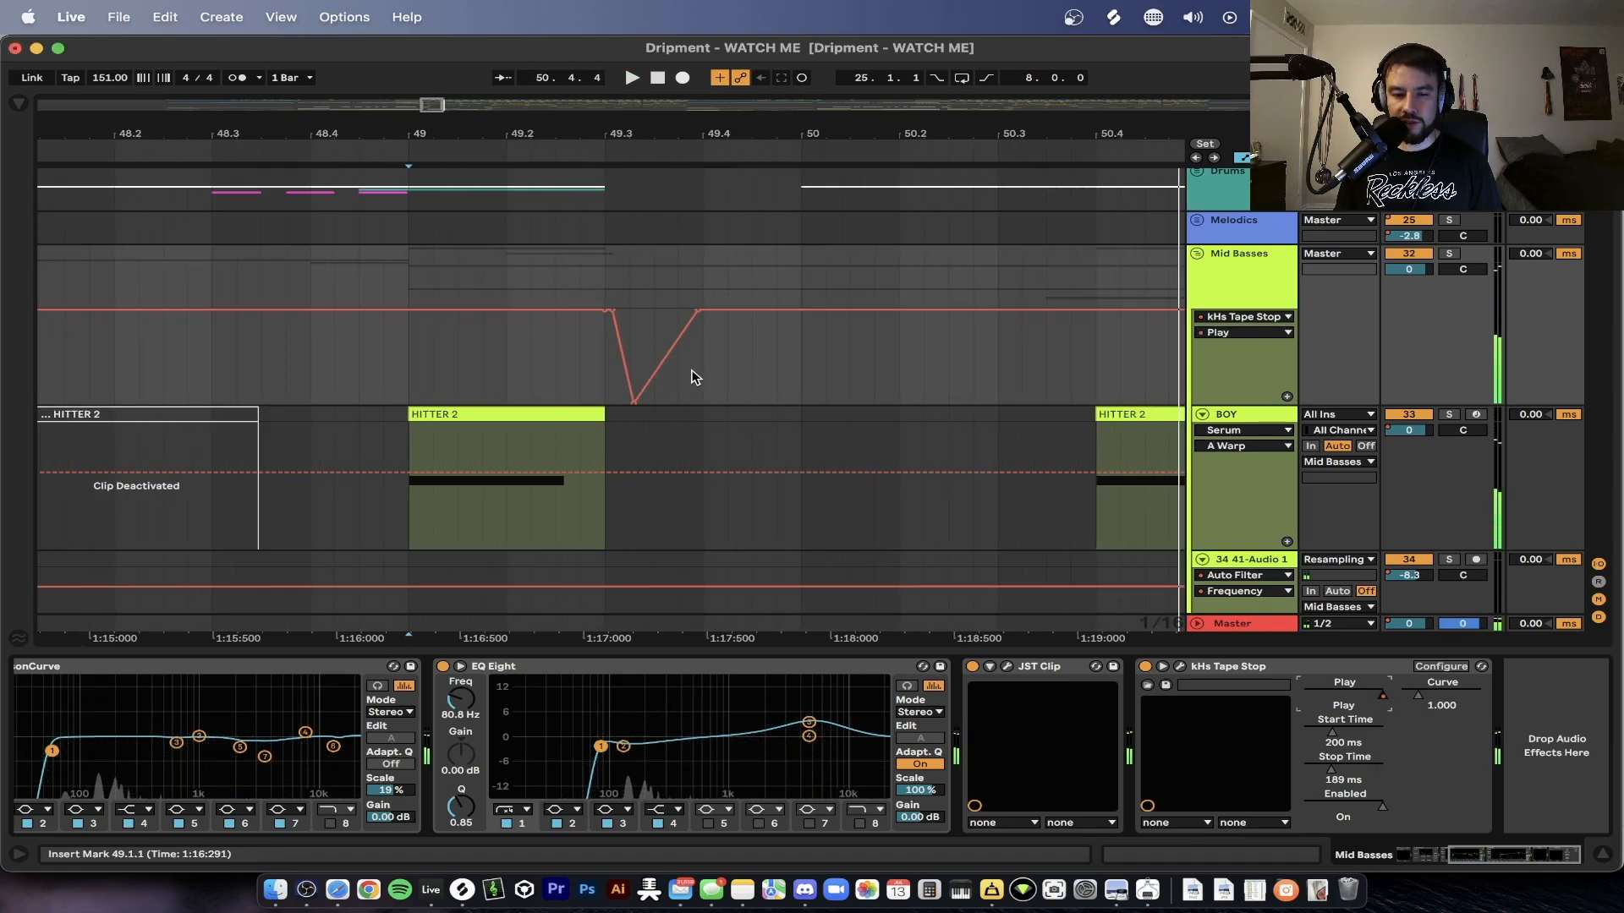
left_click_drag(621, 332, 635, 403)
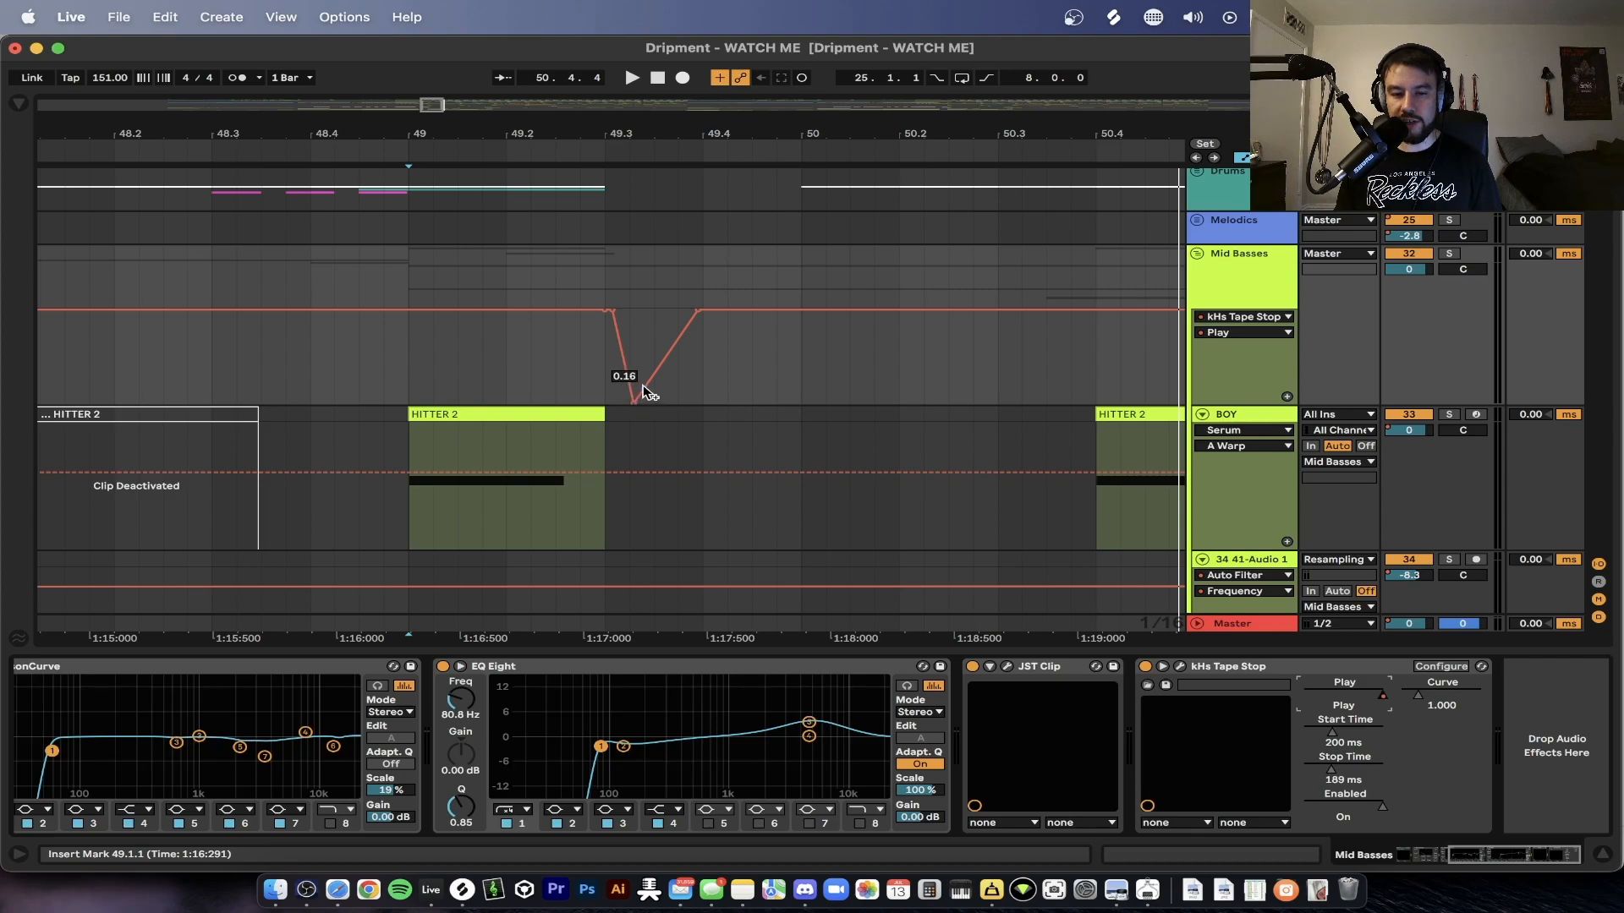
scroll(703, 325, "down", 3)
left_click(515, 375)
key("space")
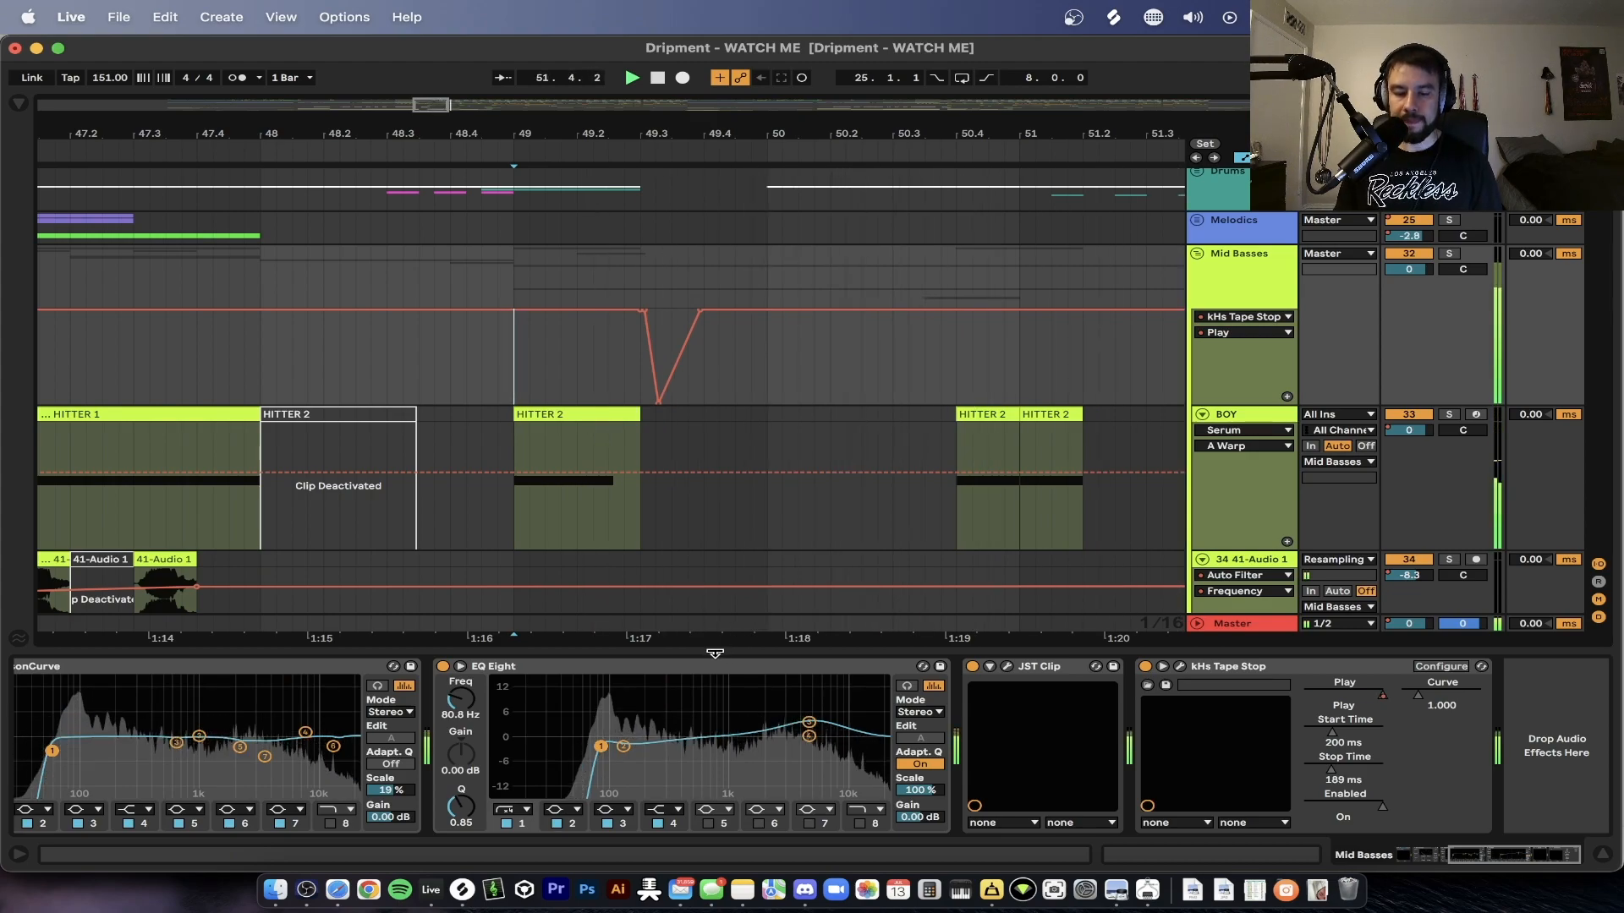
- Hide the device chain and audition BOY soloed from bar 49, adding the SON track to the solo for a second playback
left_click(715, 654)
scroll(658, 569, "down", 3)
scroll(658, 569, "down", 3)
scroll(658, 567, "up", 3)
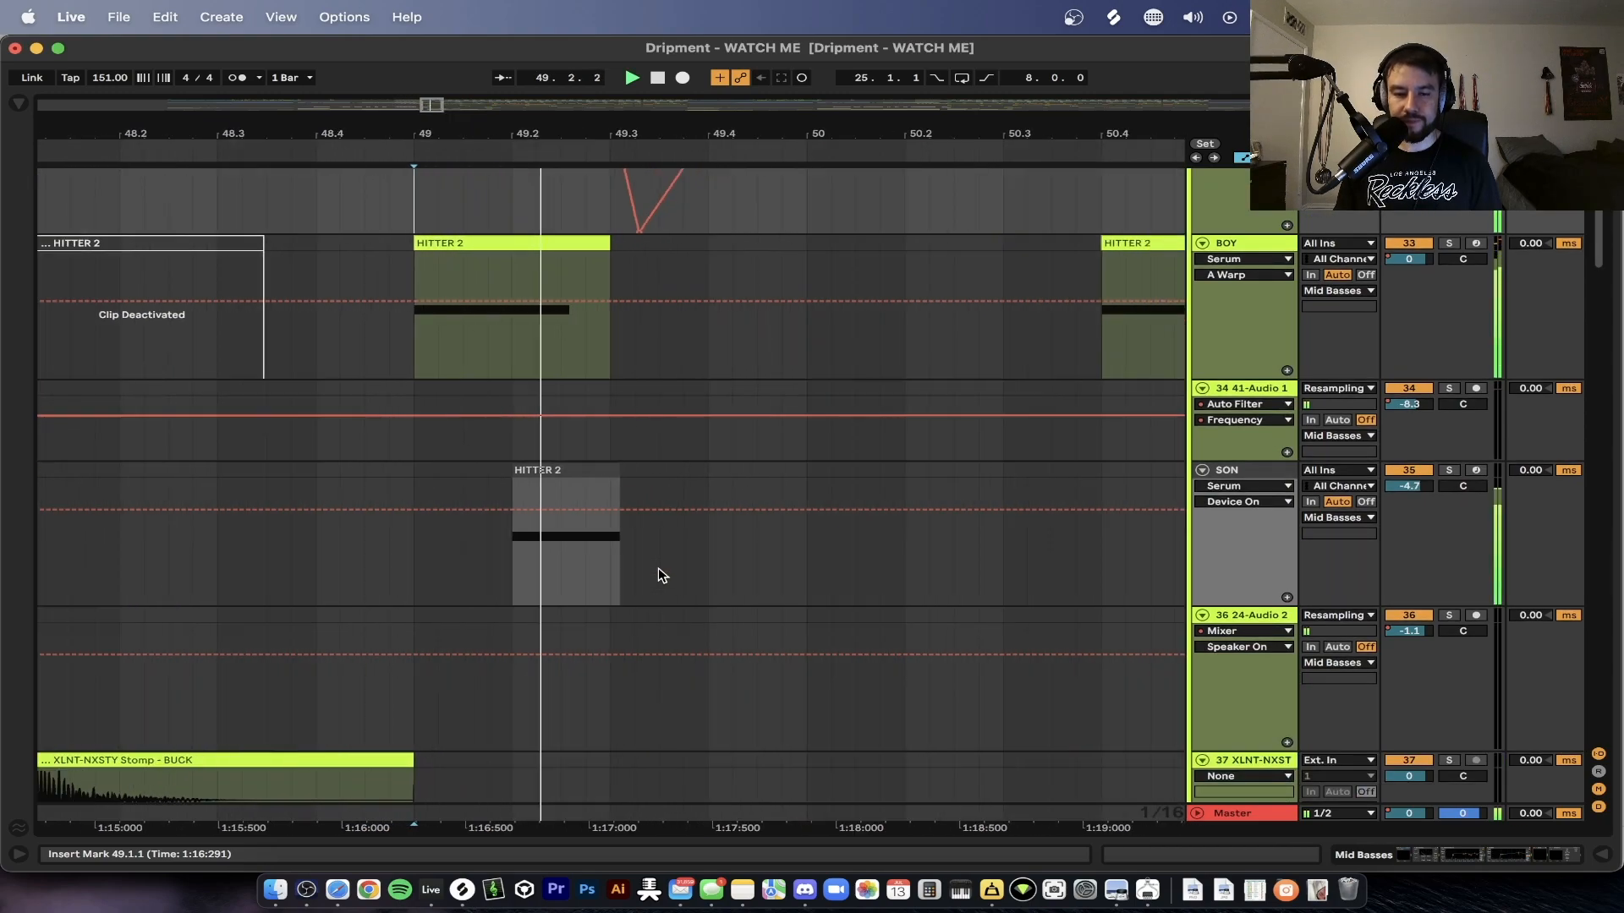
left_click(1451, 244)
key("space")
key("space")
left_click(1449, 470)
key("space")
key("space")
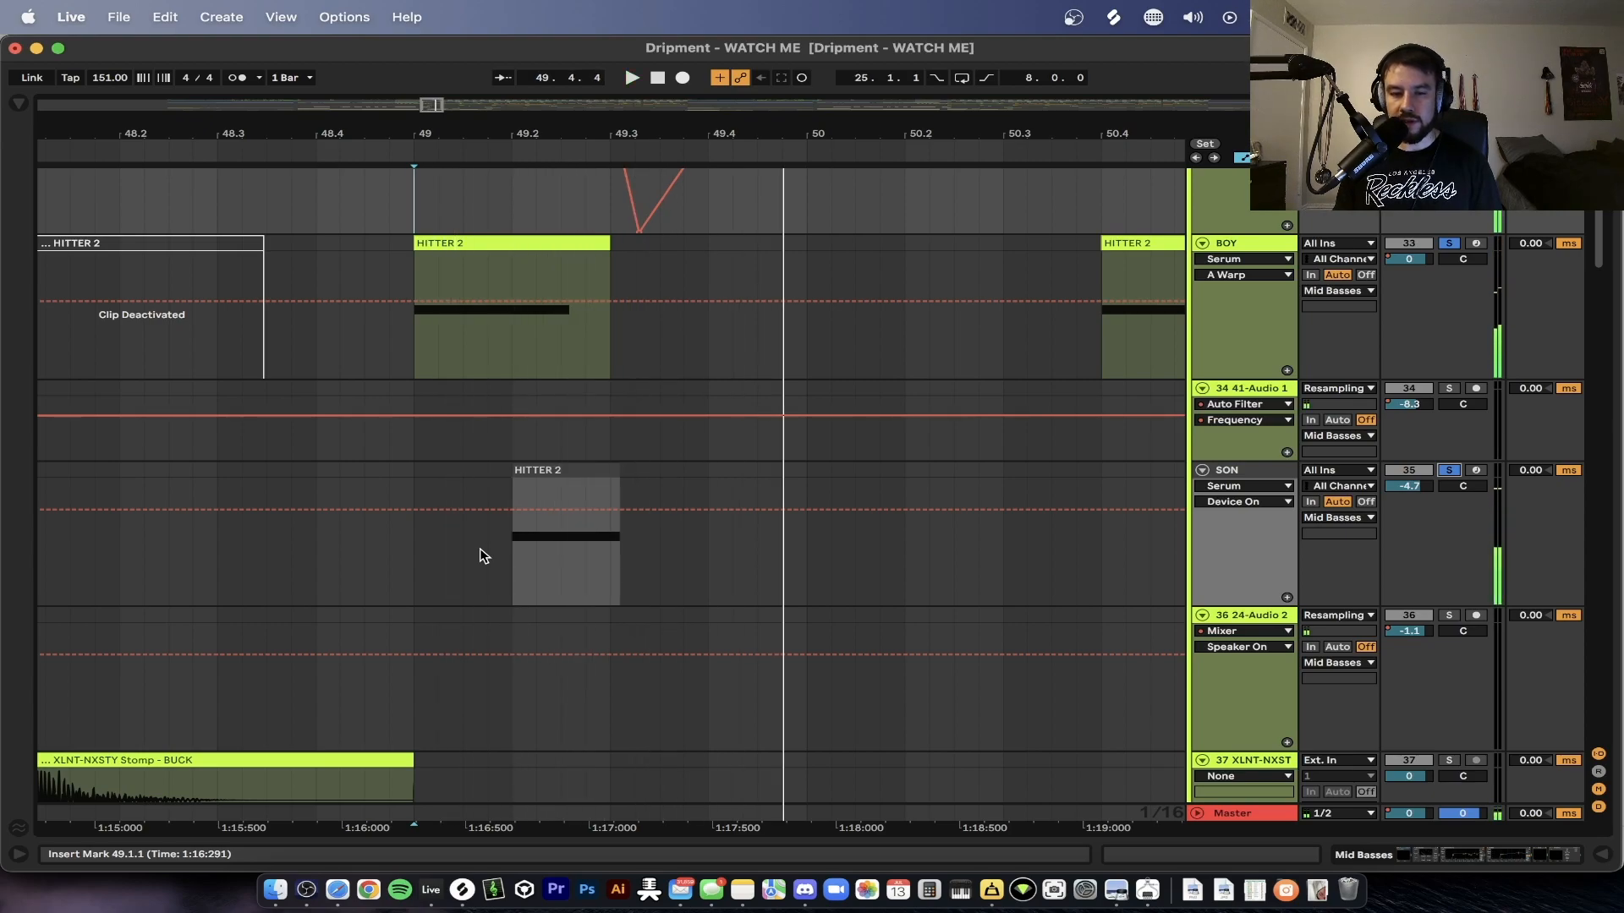
- Open the SON track's Serum, look at its Amber wavetable choices and its effects, and close the plugin
left_click(1243, 470)
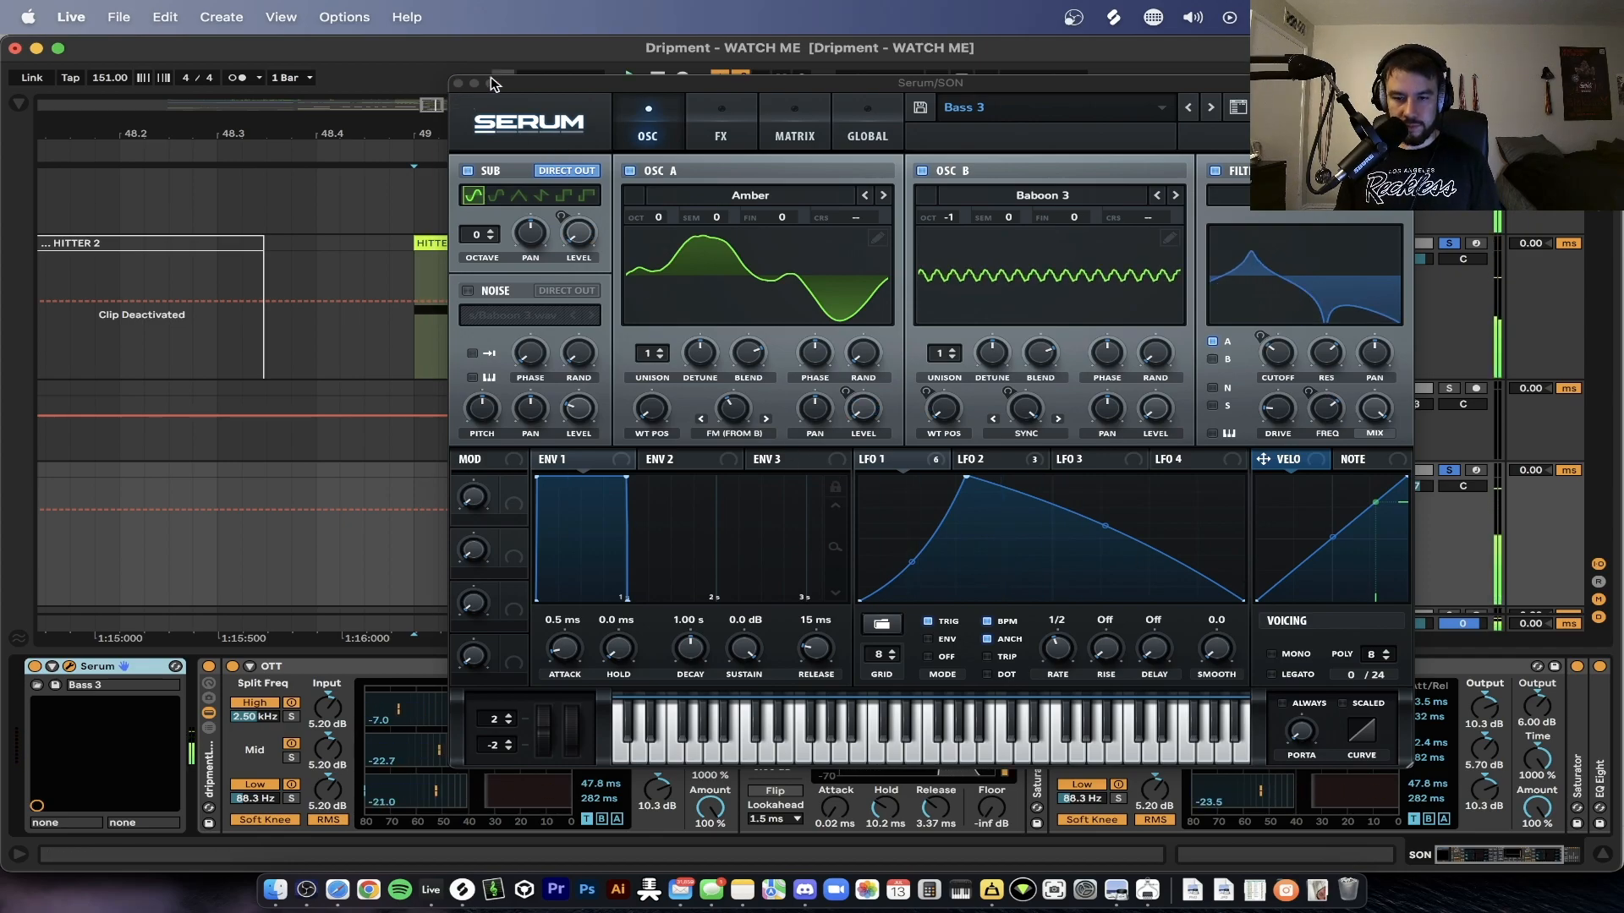
left_click(752, 195)
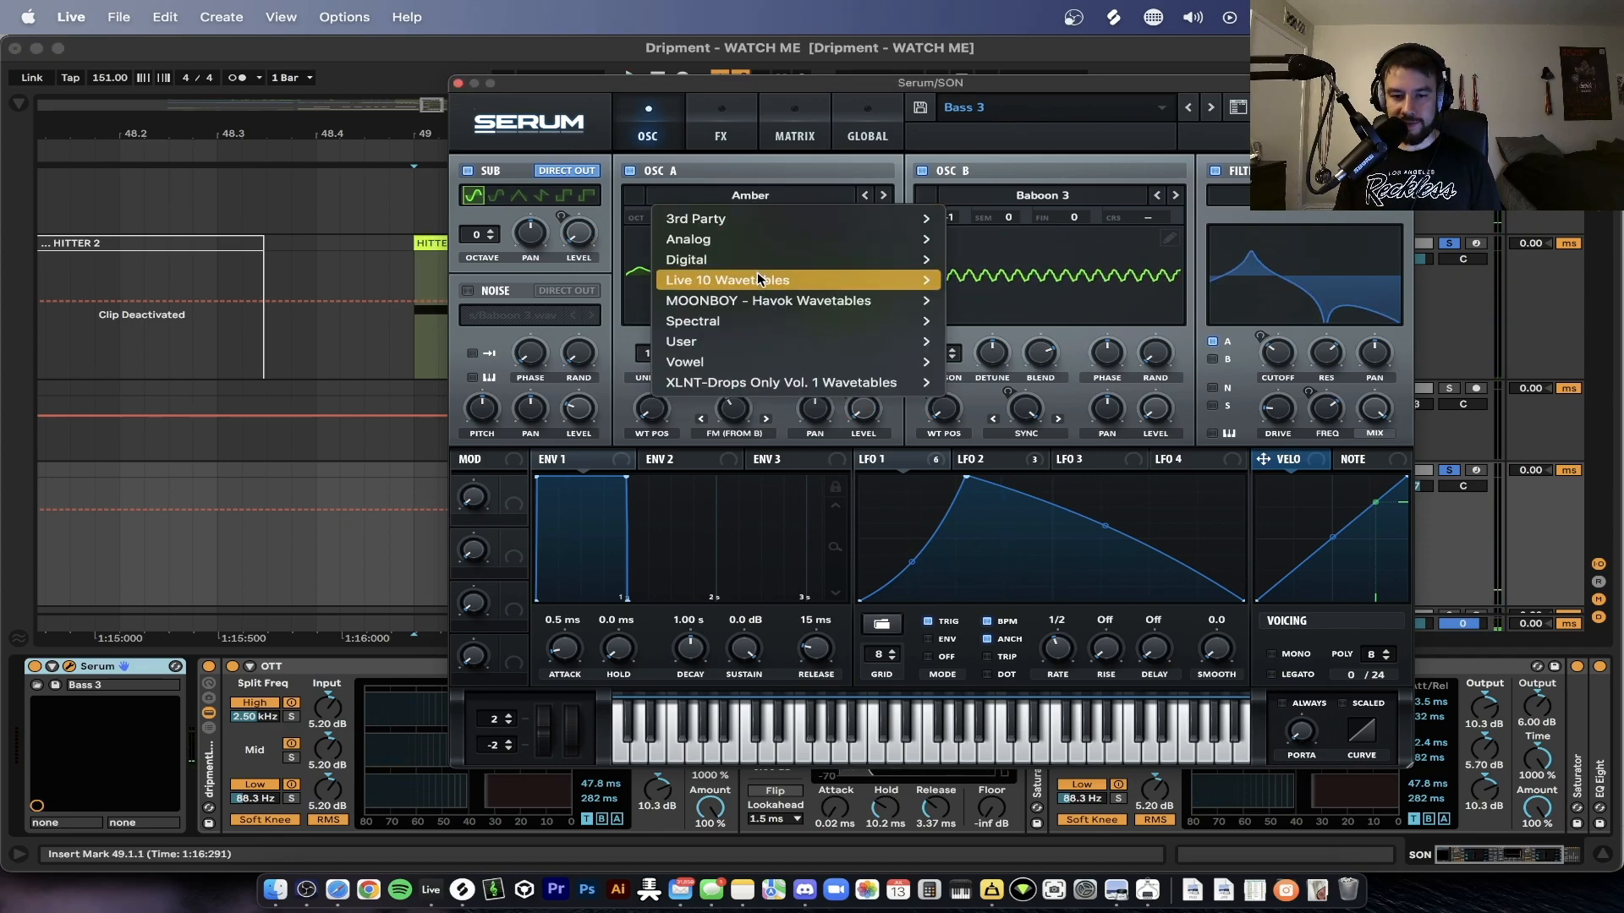
mouse_move(758, 281)
left_click(720, 128)
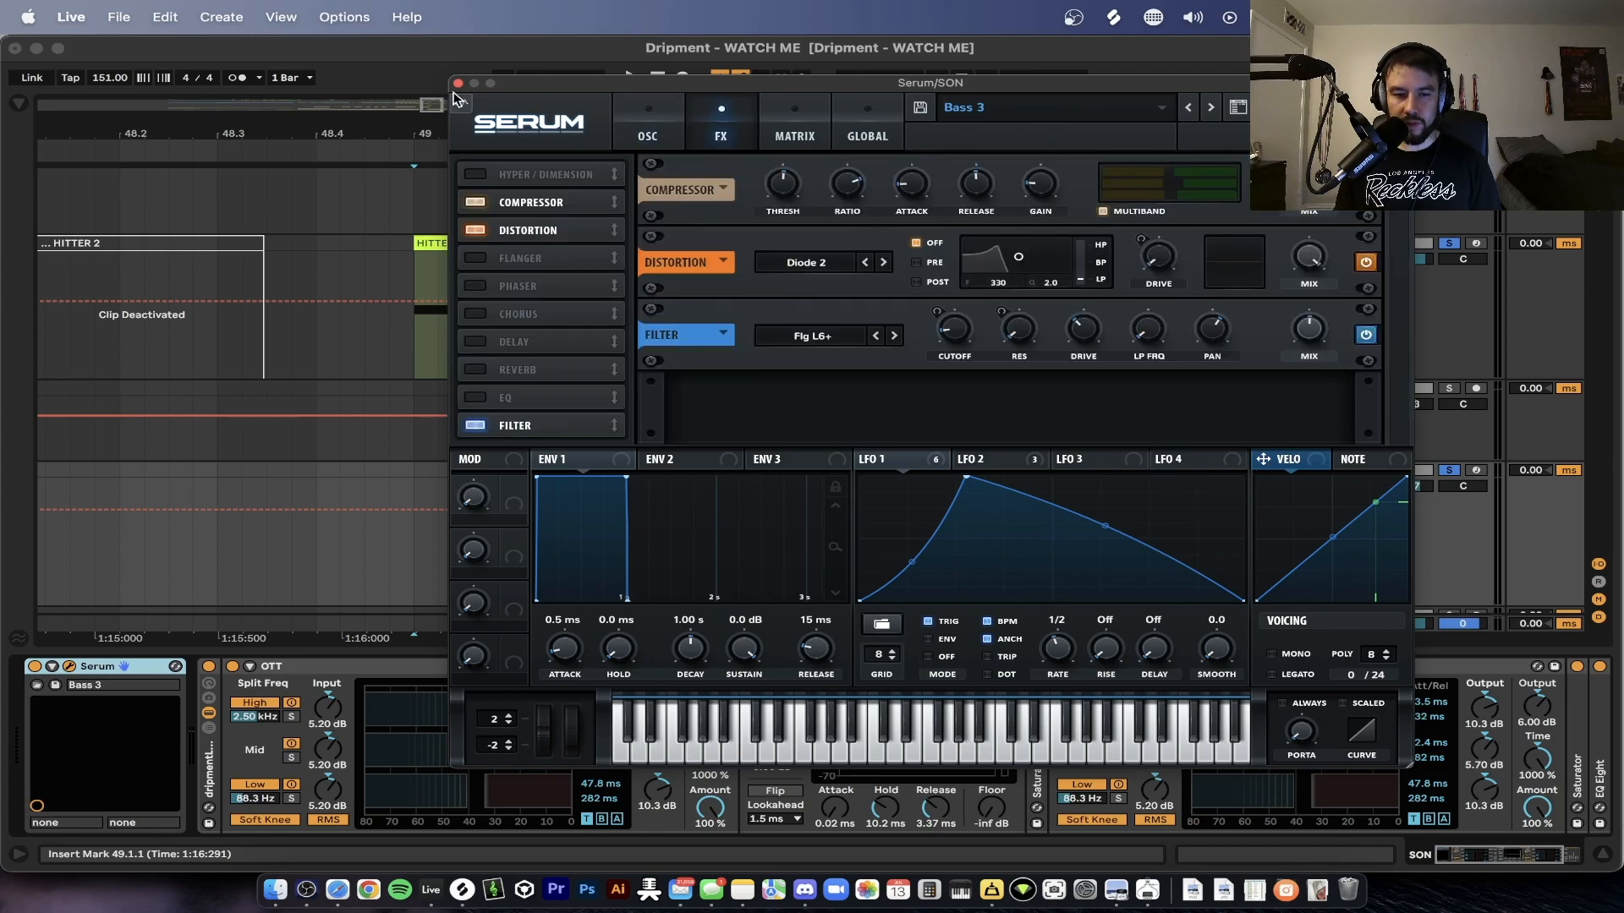
left_click(458, 84)
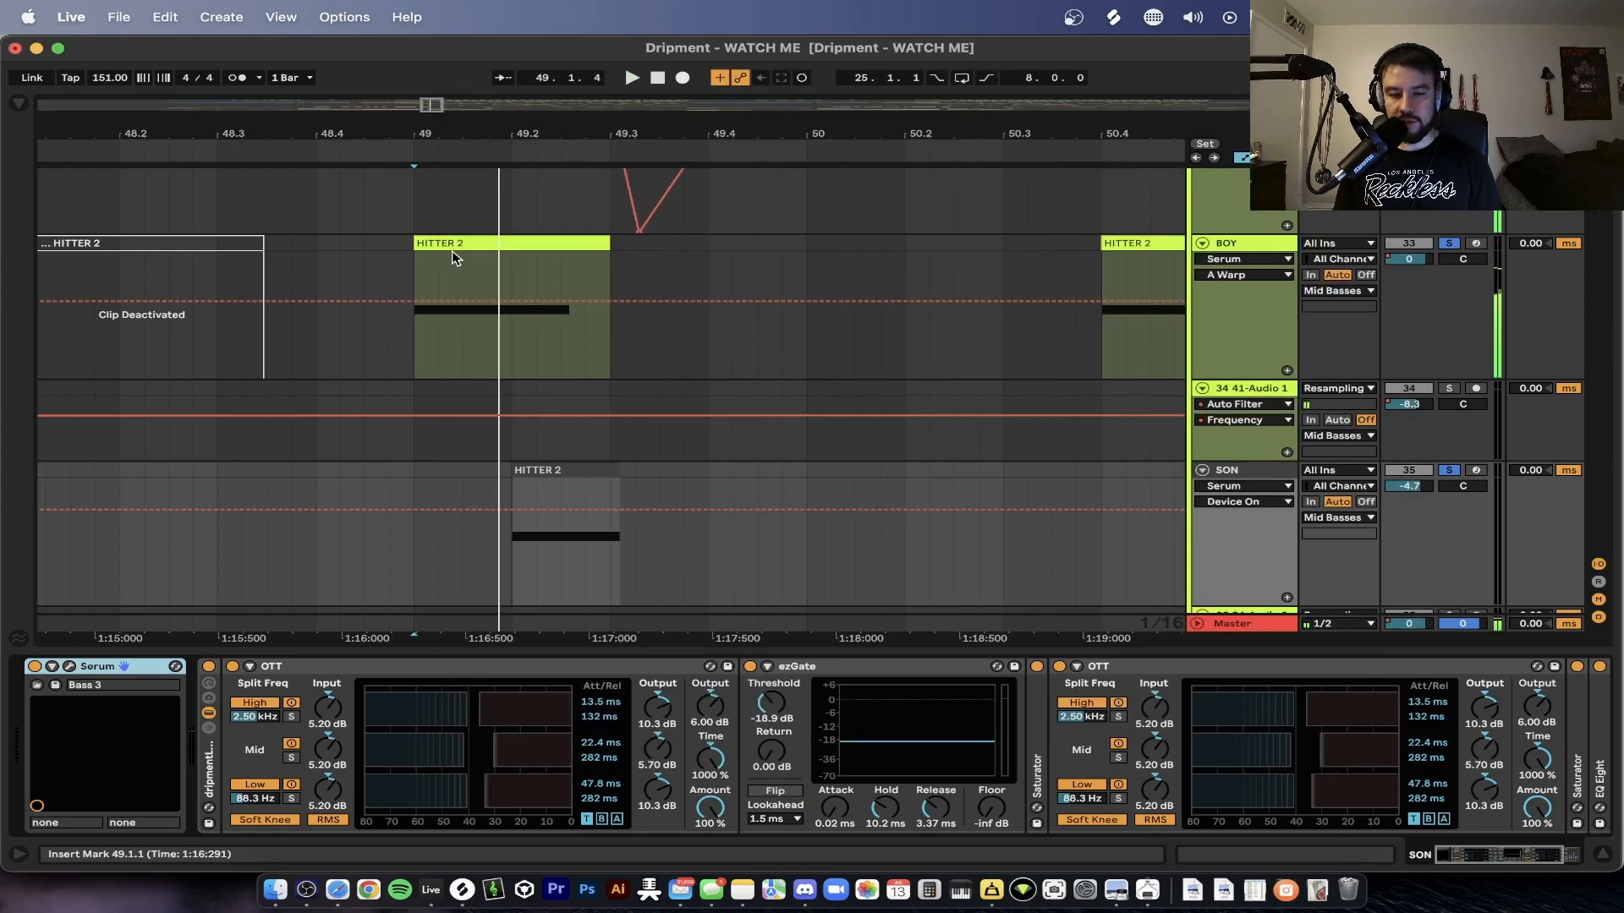
- Play the SON track from bar 49 without BOY, and move the solo to the subbbbby track
scroll(616, 367, "down", 1)
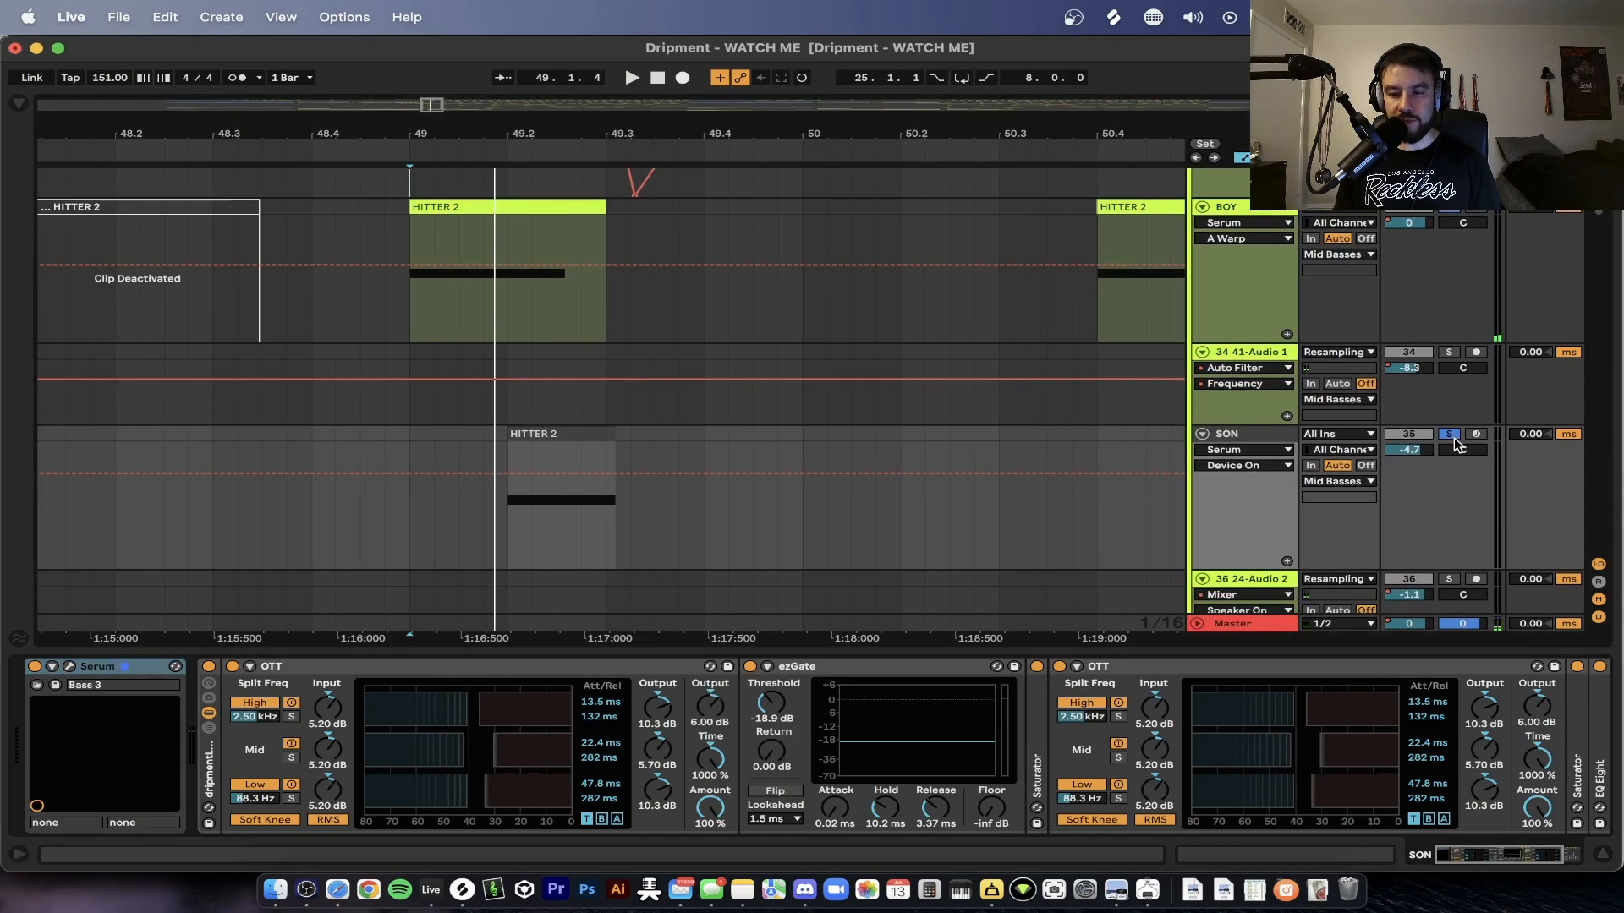
scroll(707, 438, "down", 10)
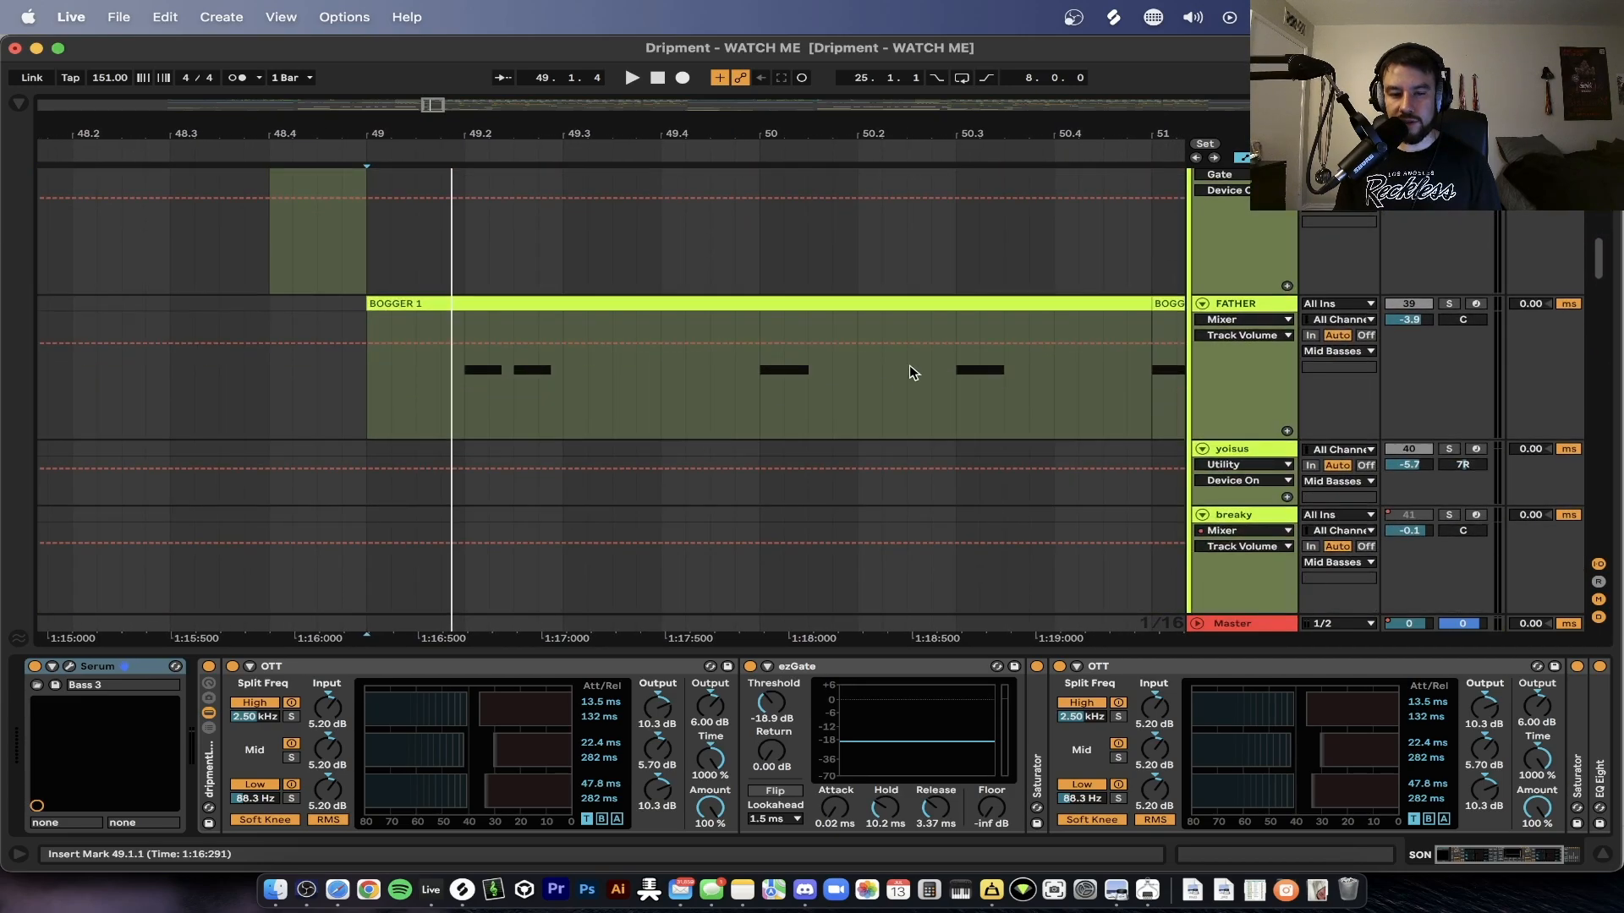
scroll(926, 397, "down", 15)
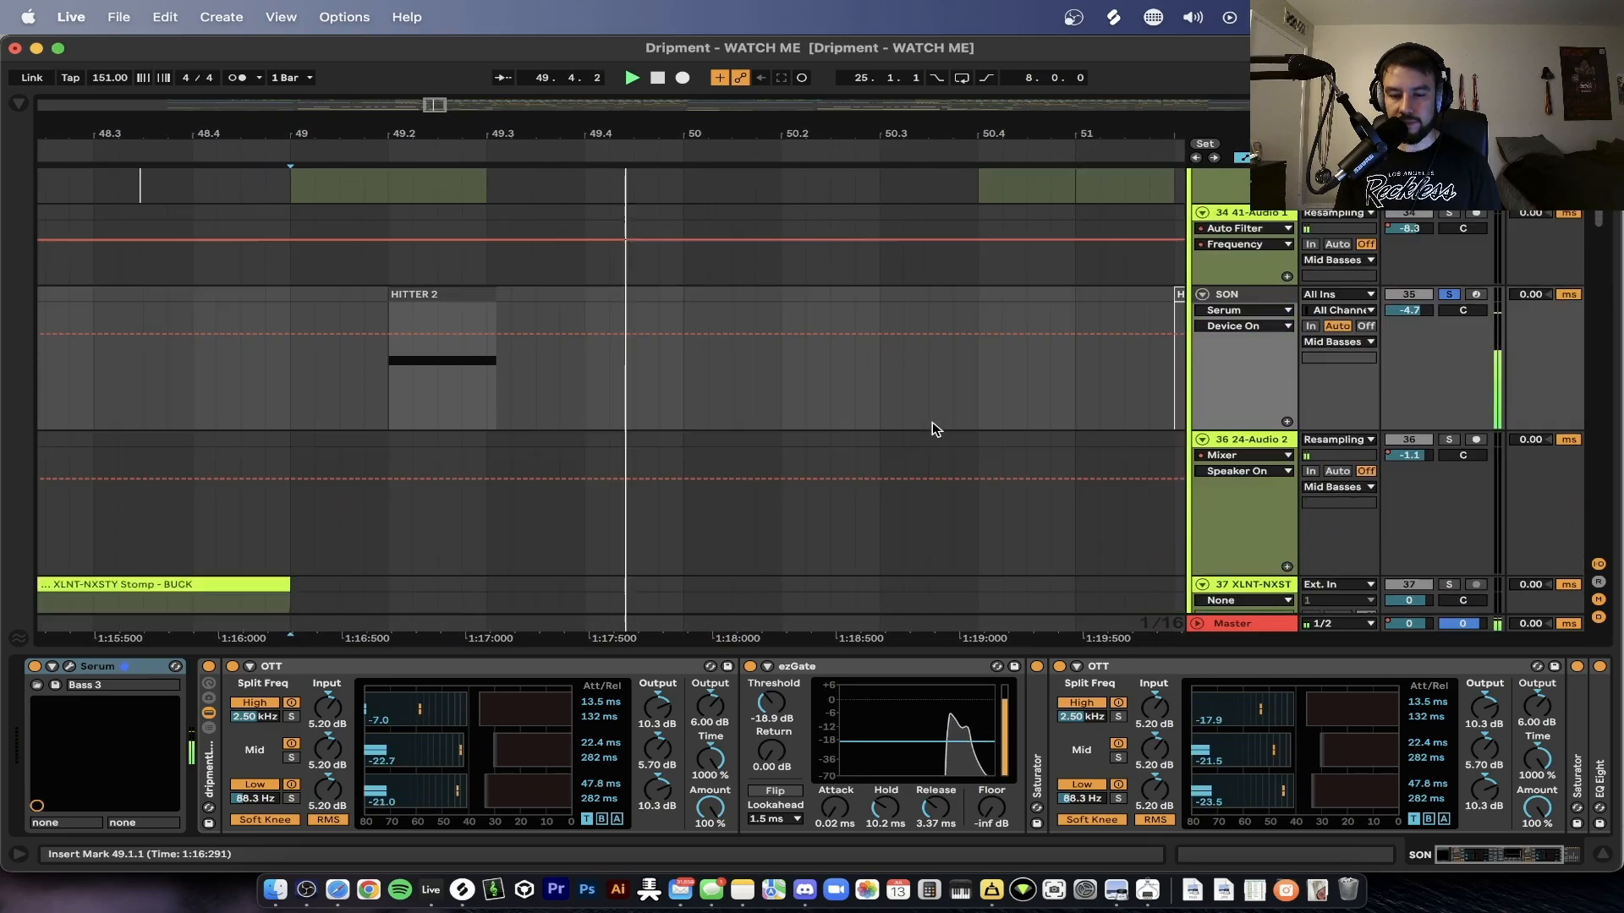
scroll(930, 423, "down", 15)
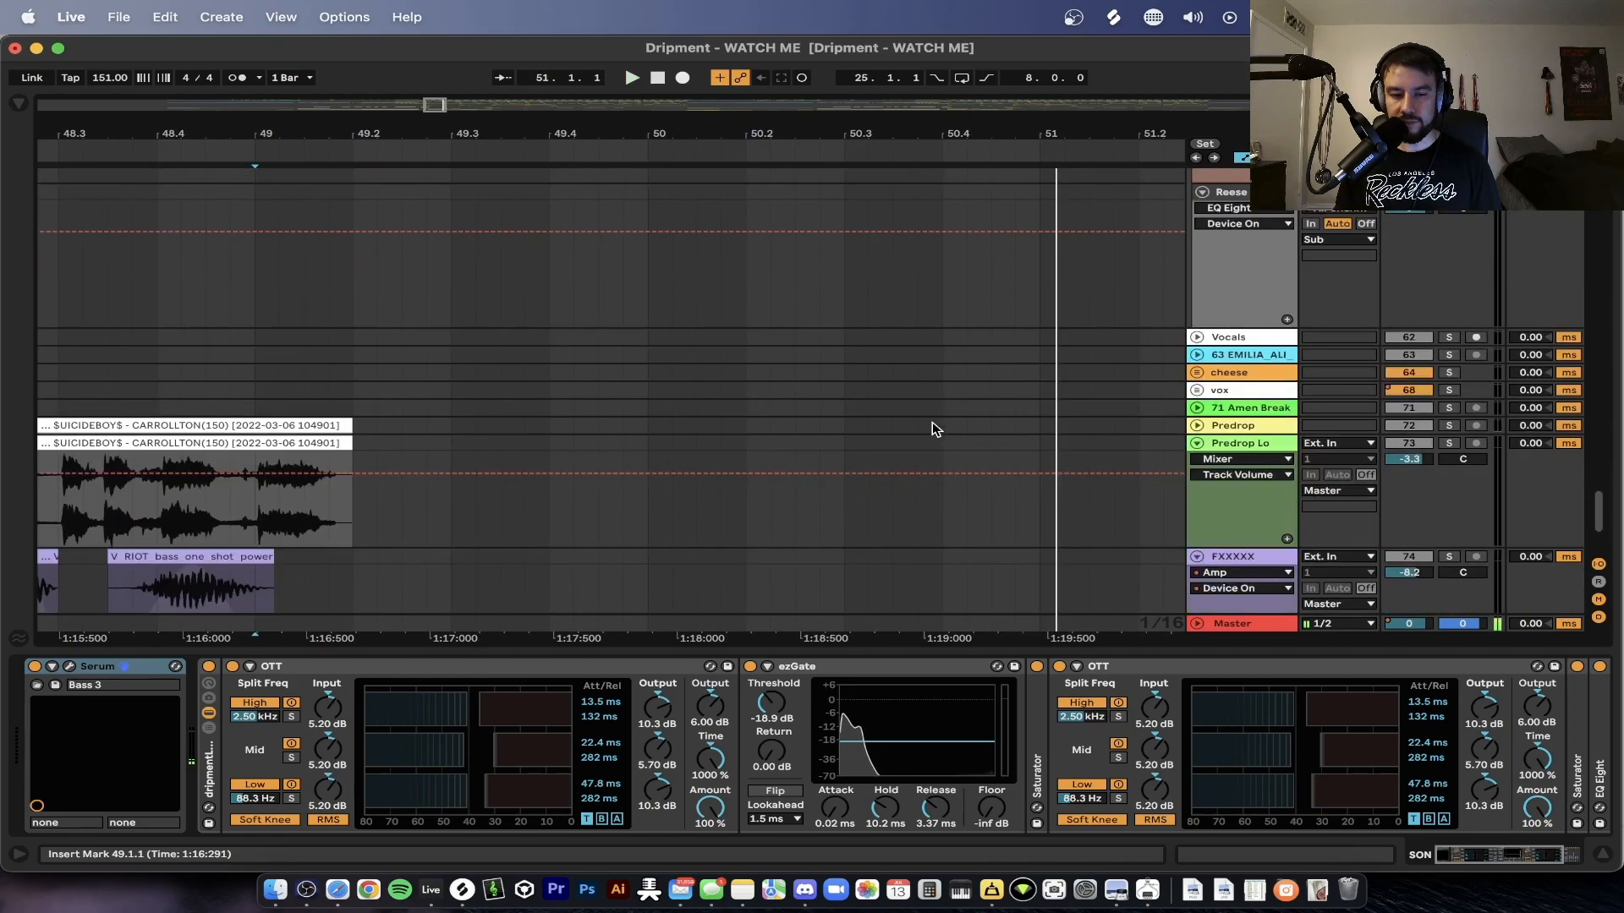
scroll(1069, 427, "up", 4)
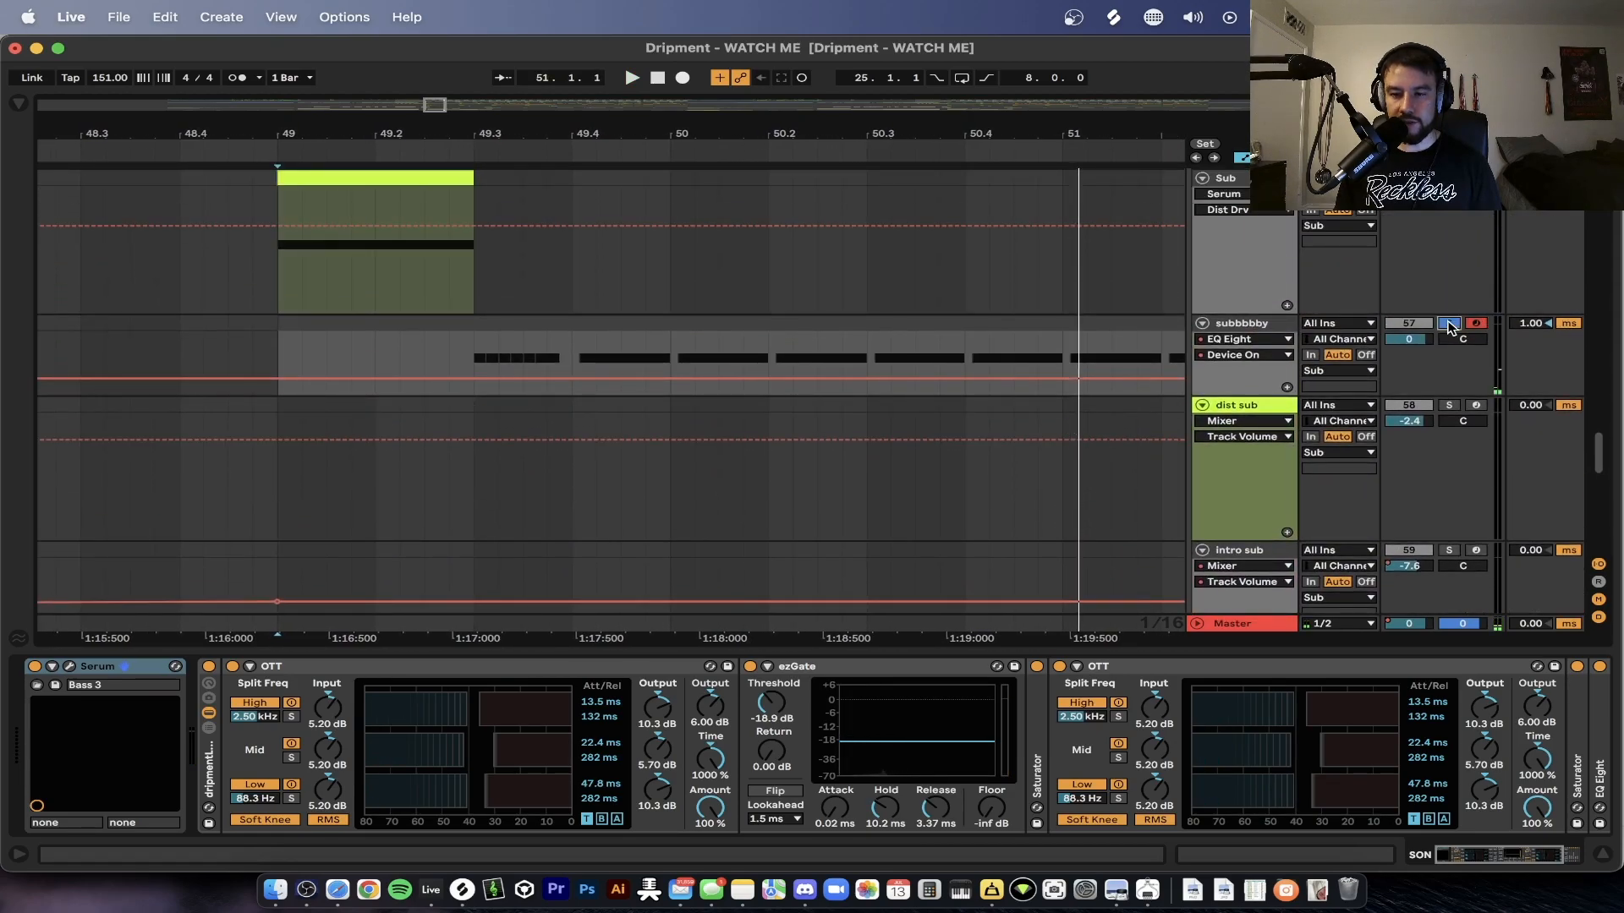
scroll(956, 316, "up", 2)
scroll(920, 394, "up", 10)
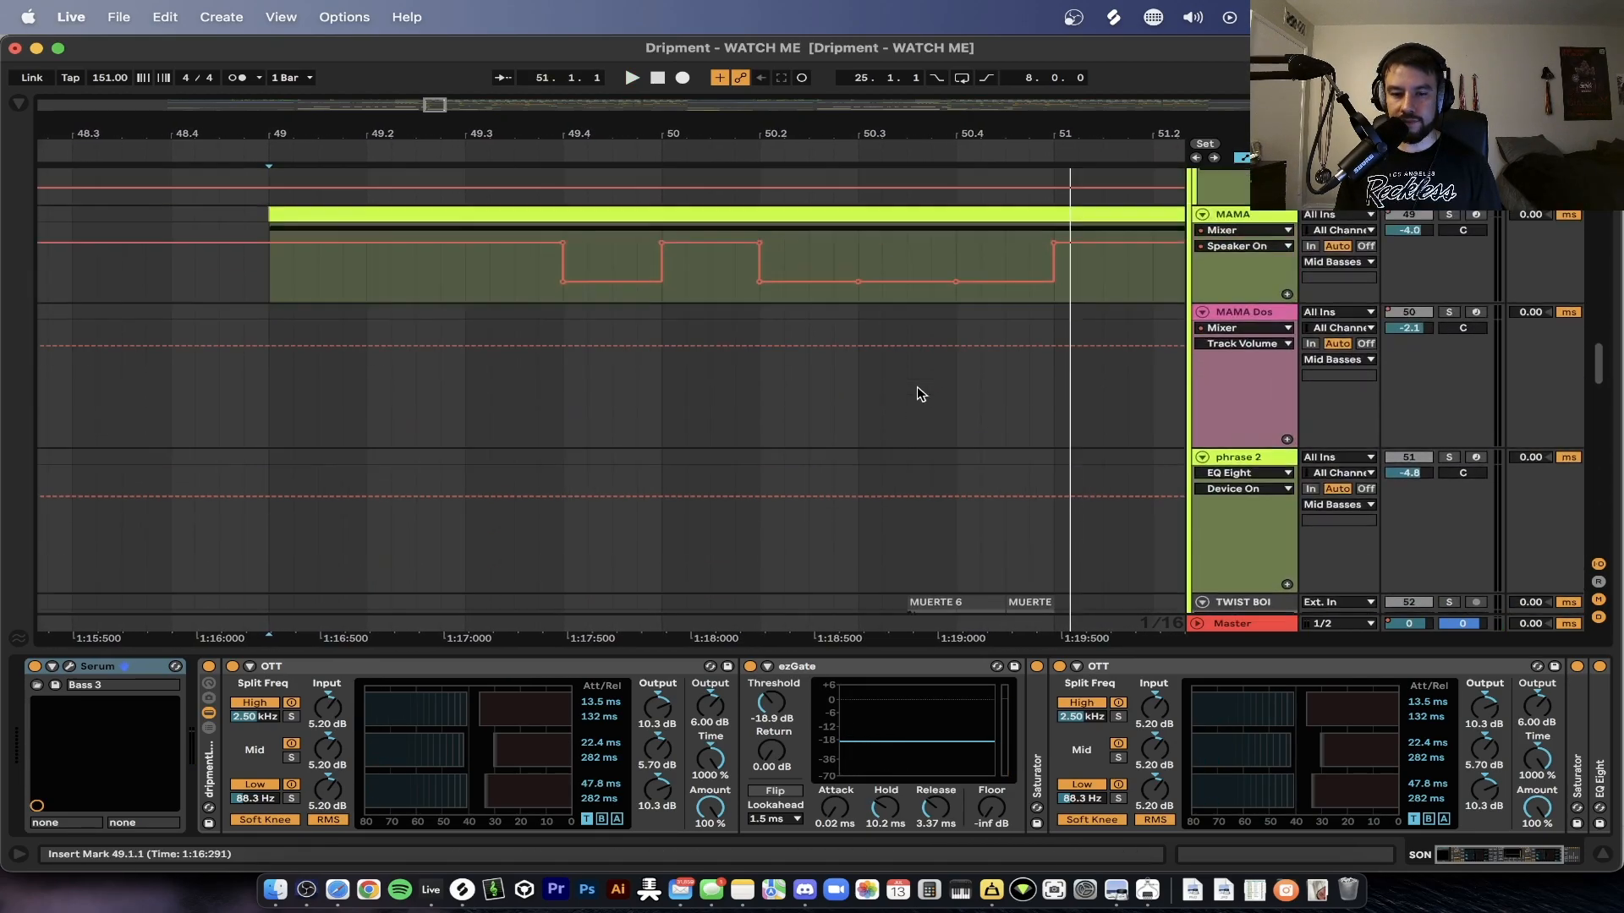
- Play the soloed subbbbby track from bar 49 while viewing the MAMA clip and its Speaker On automation
key("space")
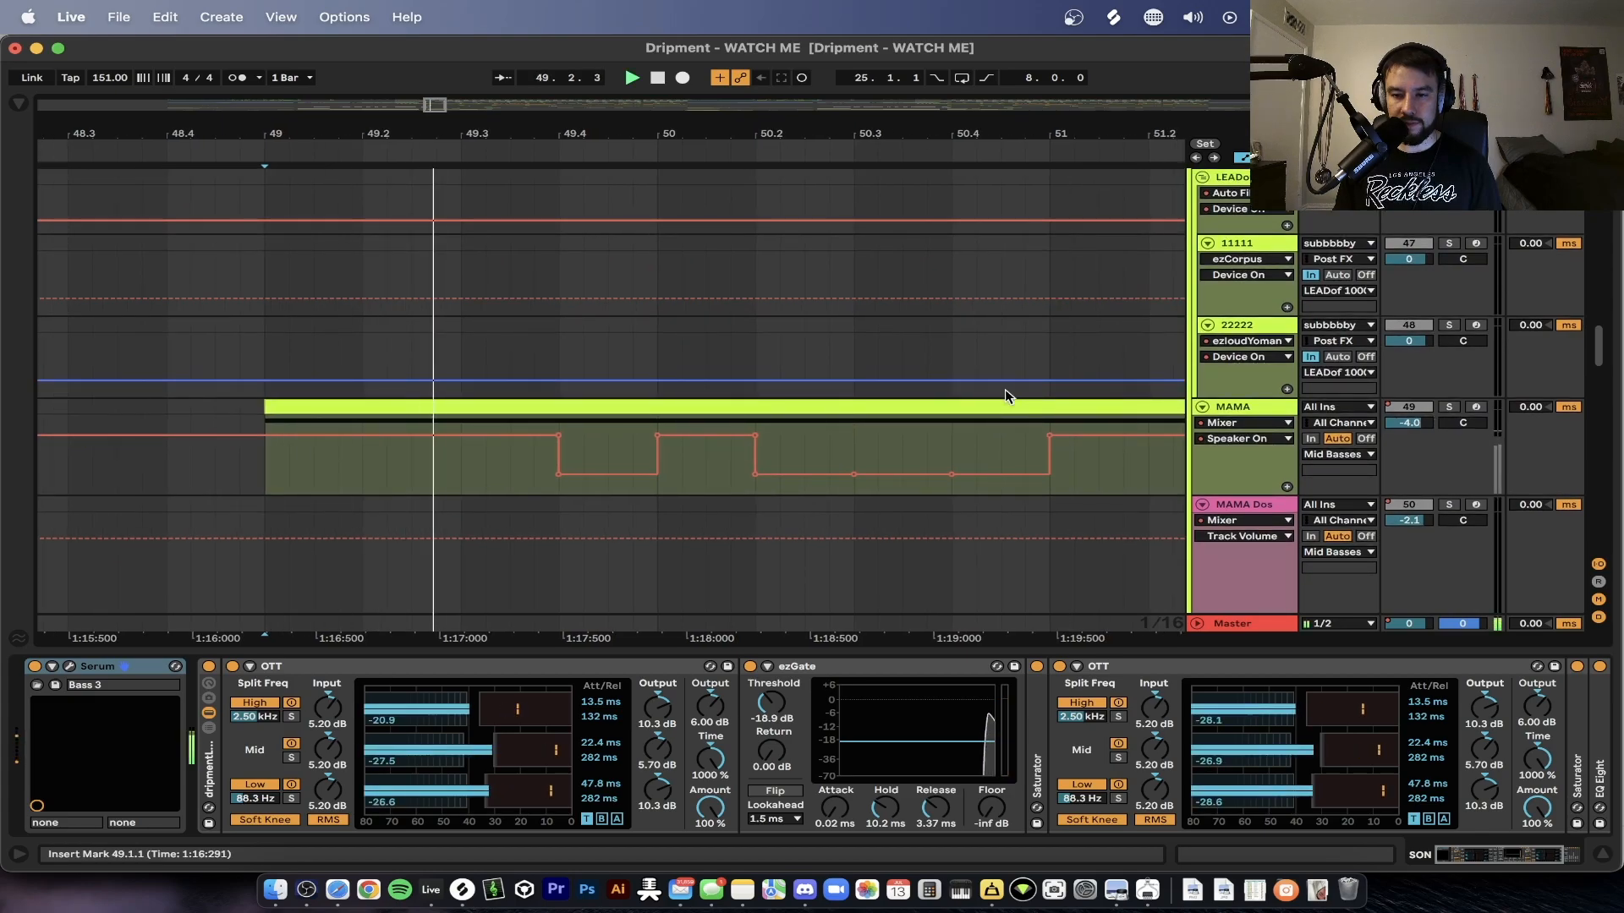
scroll(1005, 390, "down", 1)
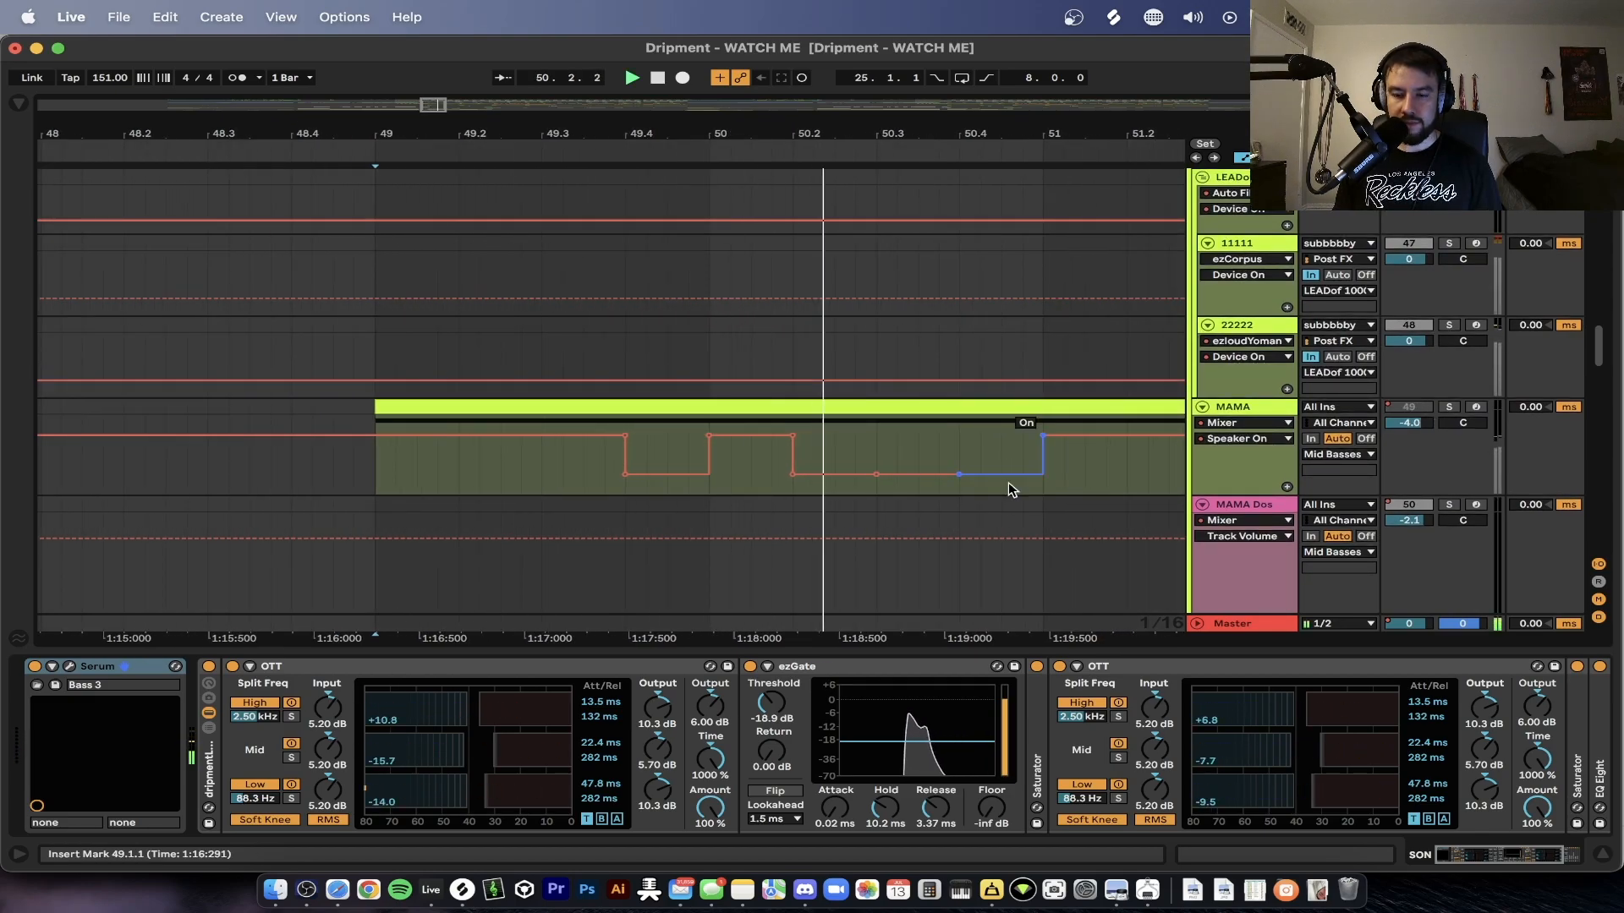
double_click(854, 650)
key("space")
- Select the subbbbby track and go to the 11111 and 22222 tracks in the LEADof 1000 group
scroll(854, 648, "down", 15)
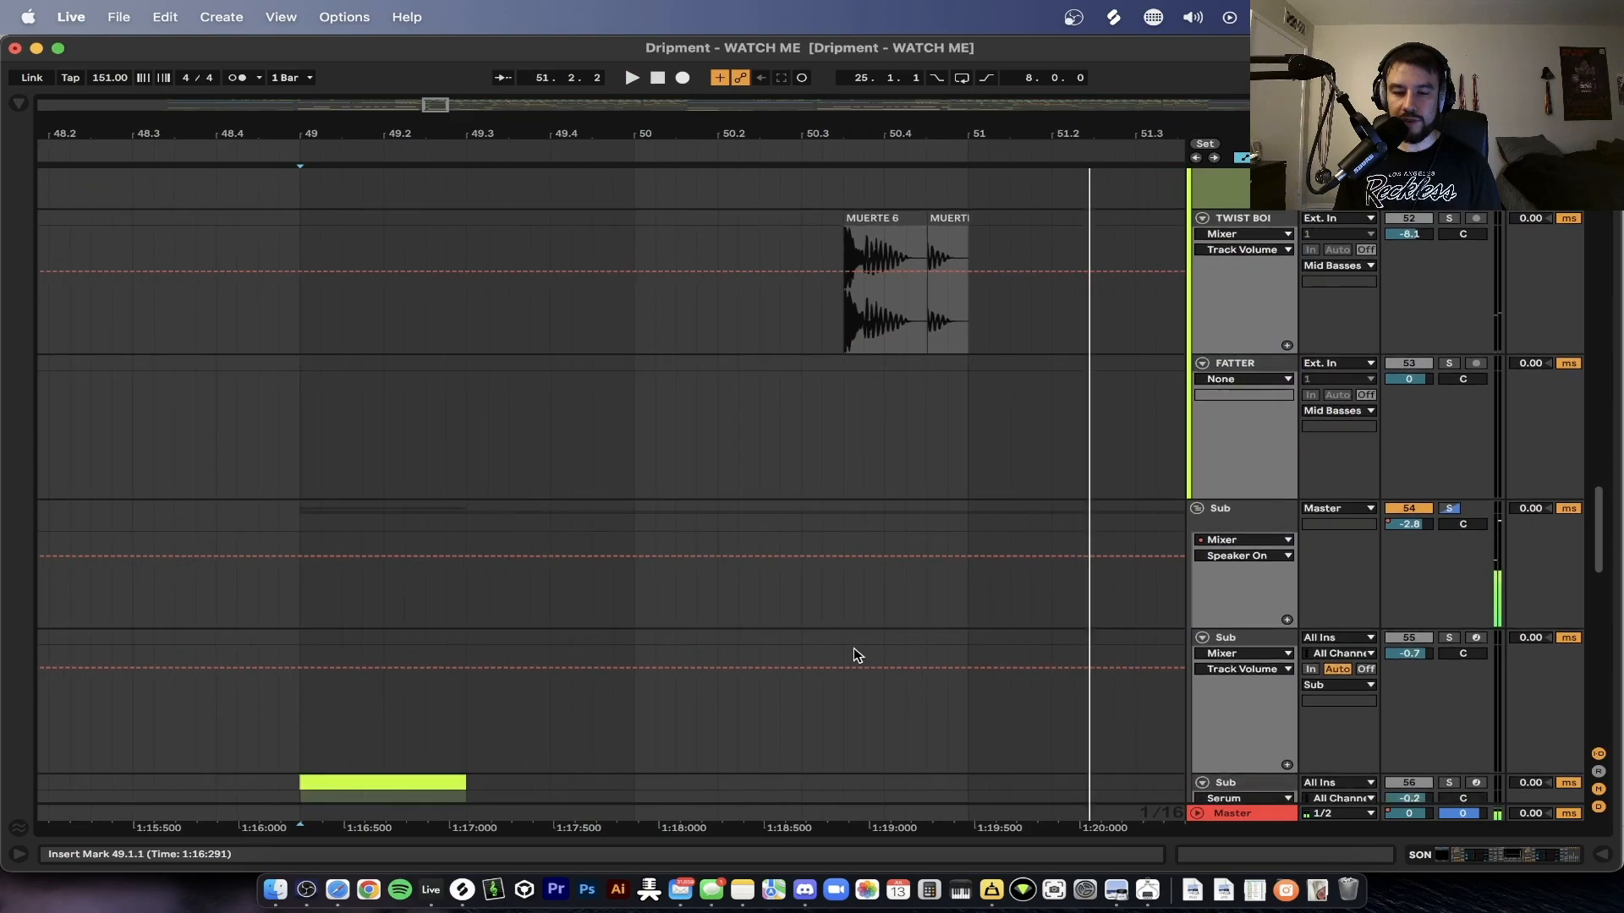
left_click(1266, 465)
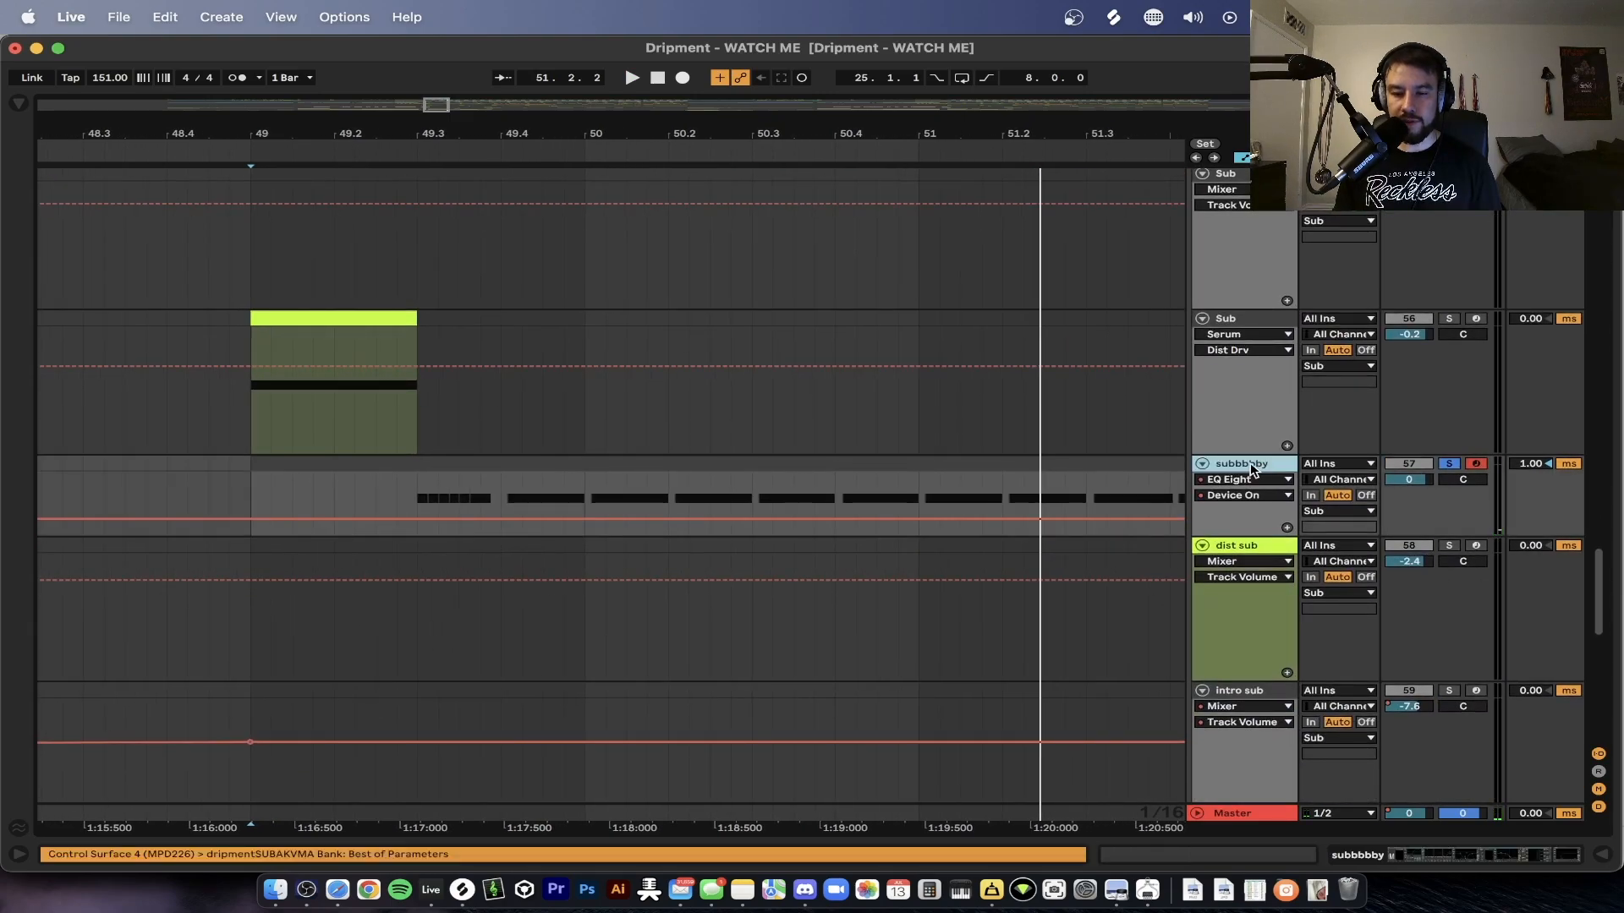
scroll(1246, 465, "up", 15)
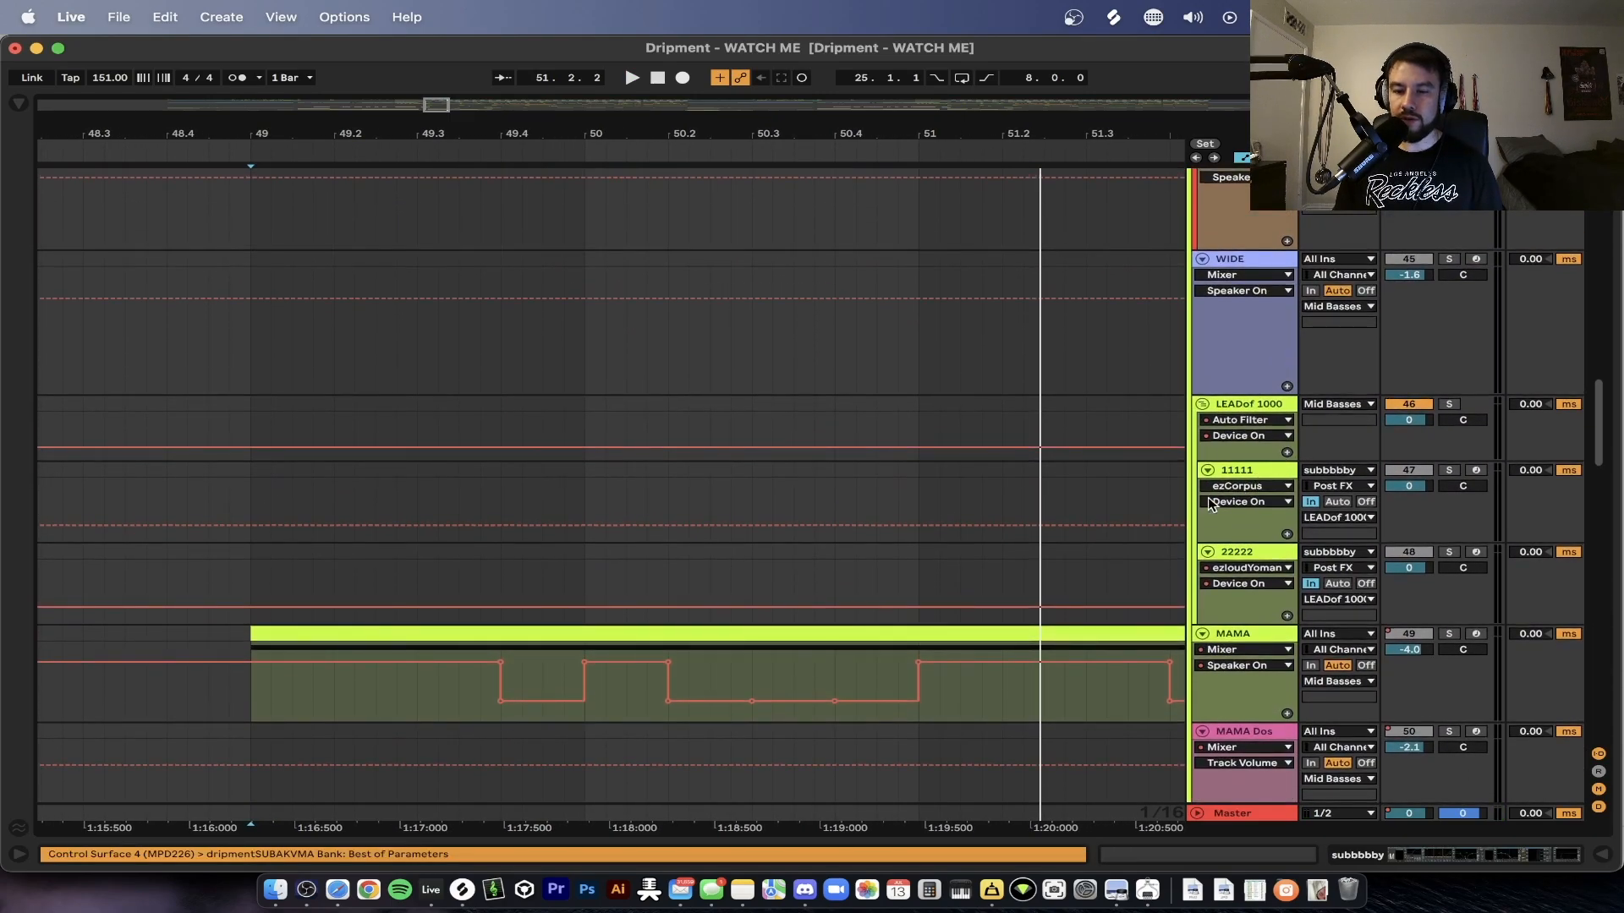
- Recolour the LEADof 1000 group and its 11111 and 22222 tracks pink, matching the MAMA Dos track
left_click(1248, 400)
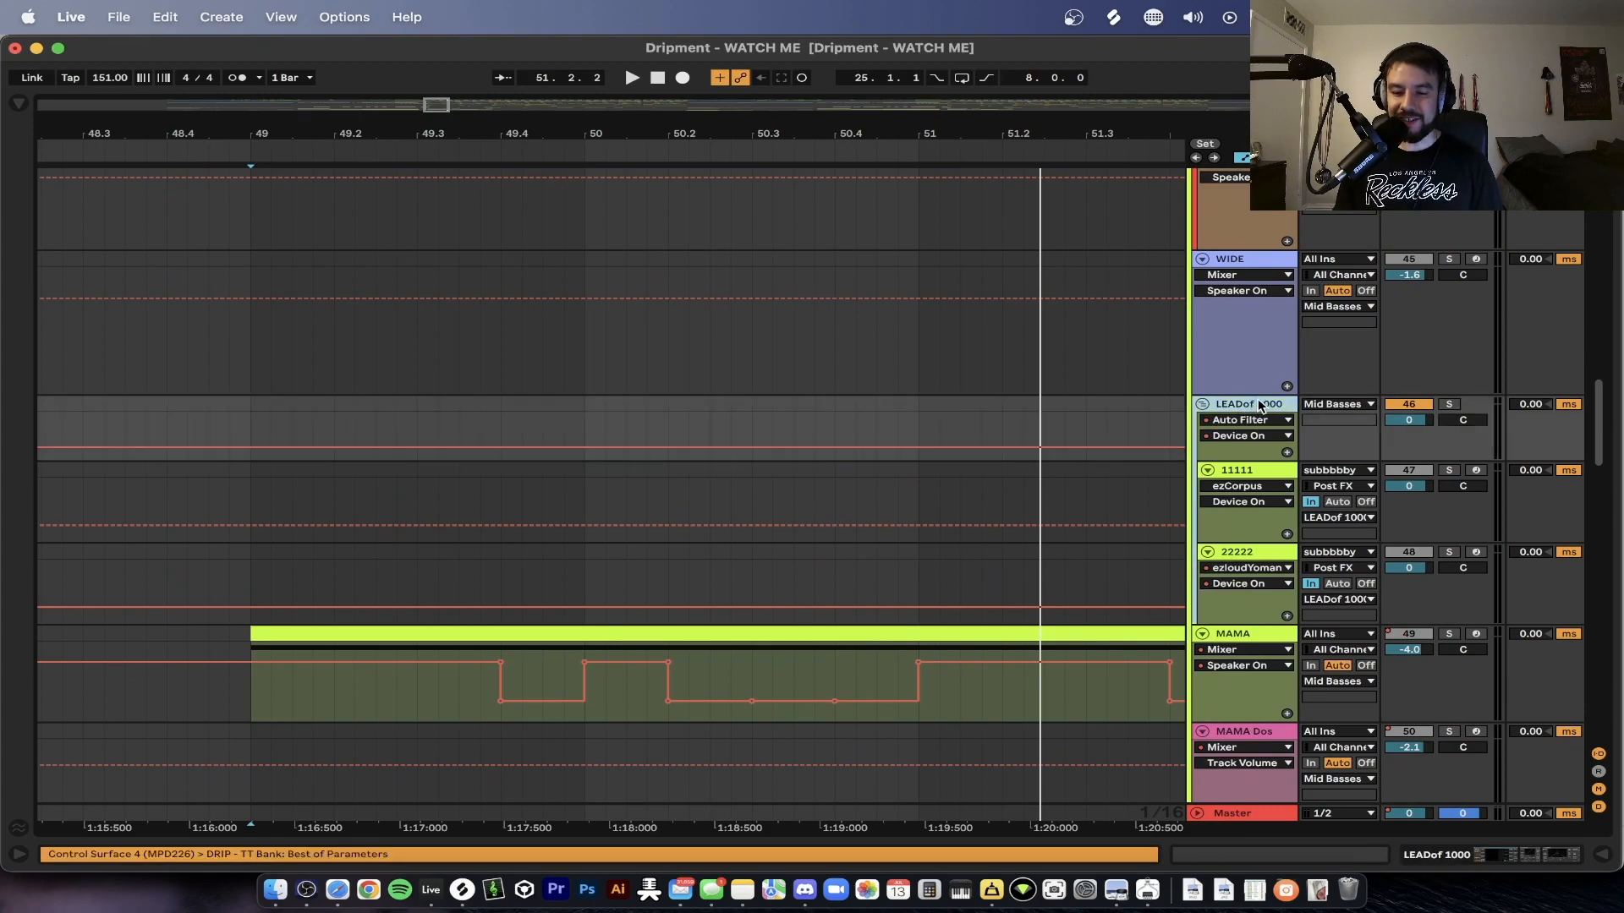
right_click(1244, 407)
left_click(1408, 678)
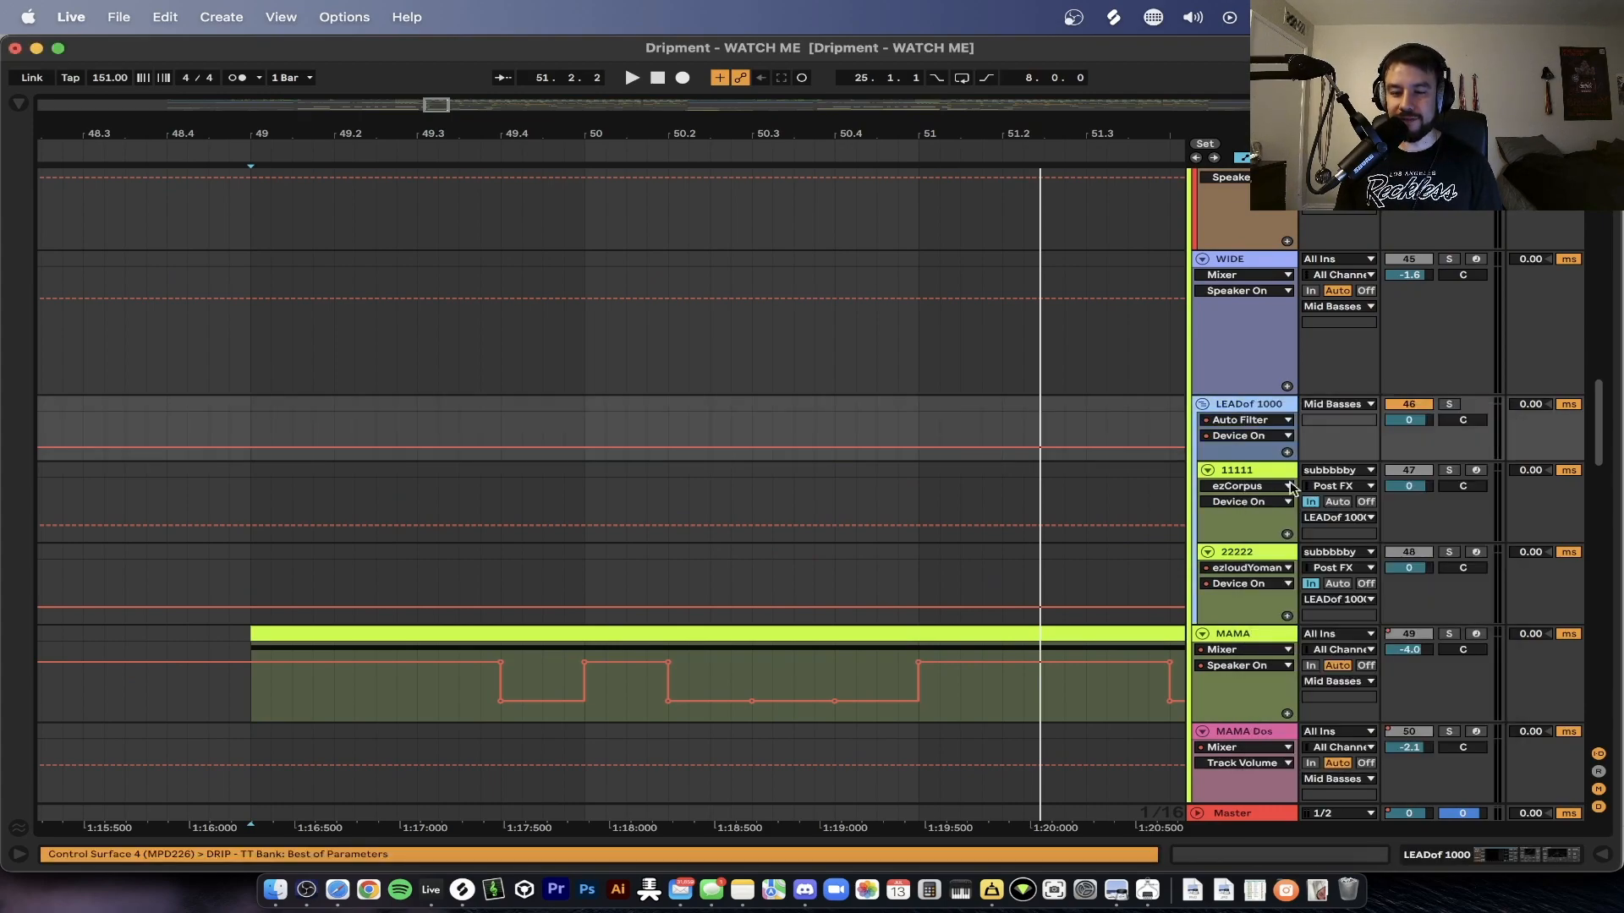
right_click(1242, 407)
left_click(1473, 692)
right_click(1239, 409)
left_click(1313, 768)
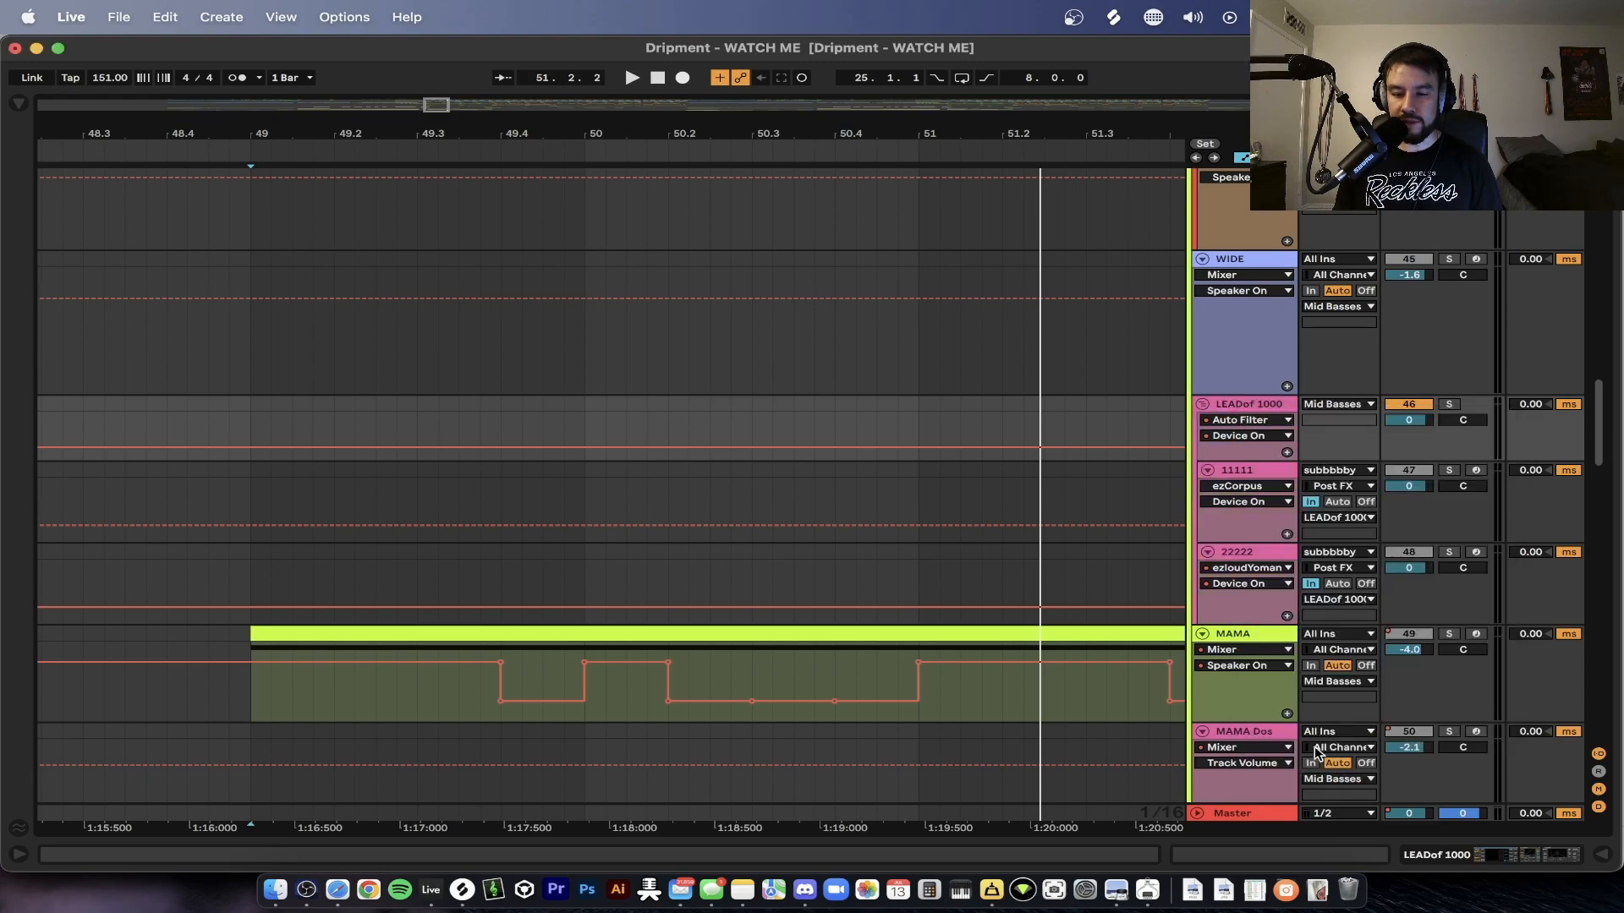
- Check the 11111 track's input source, keep it set to subbbbby, and view the subbbbby track's notes around bar 49
left_click(1255, 479)
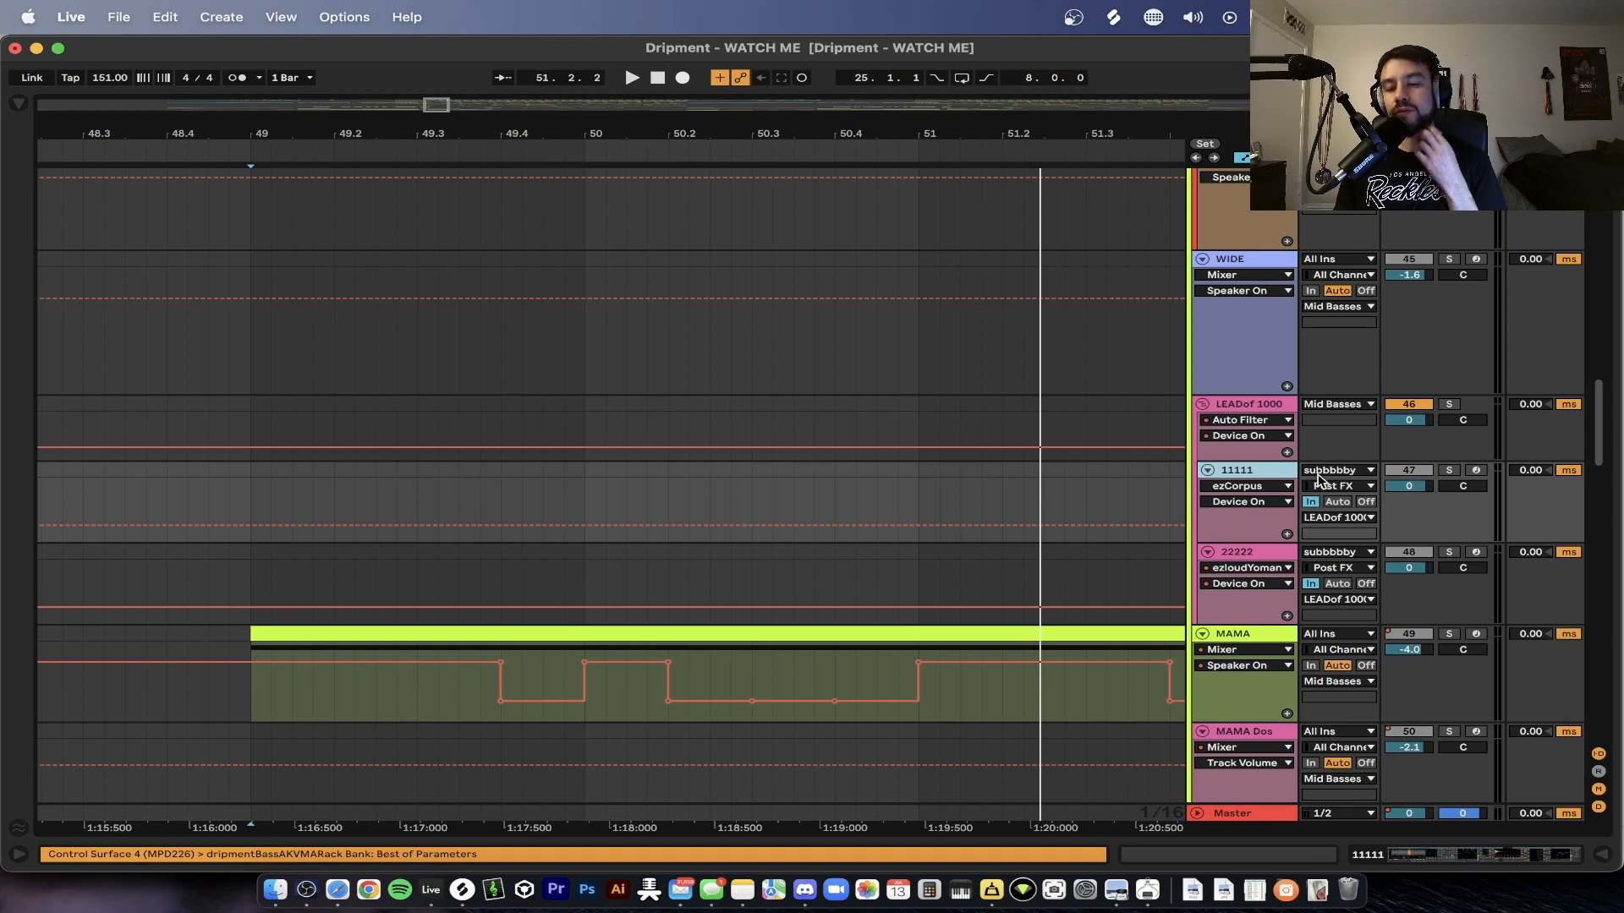
left_click(1346, 471)
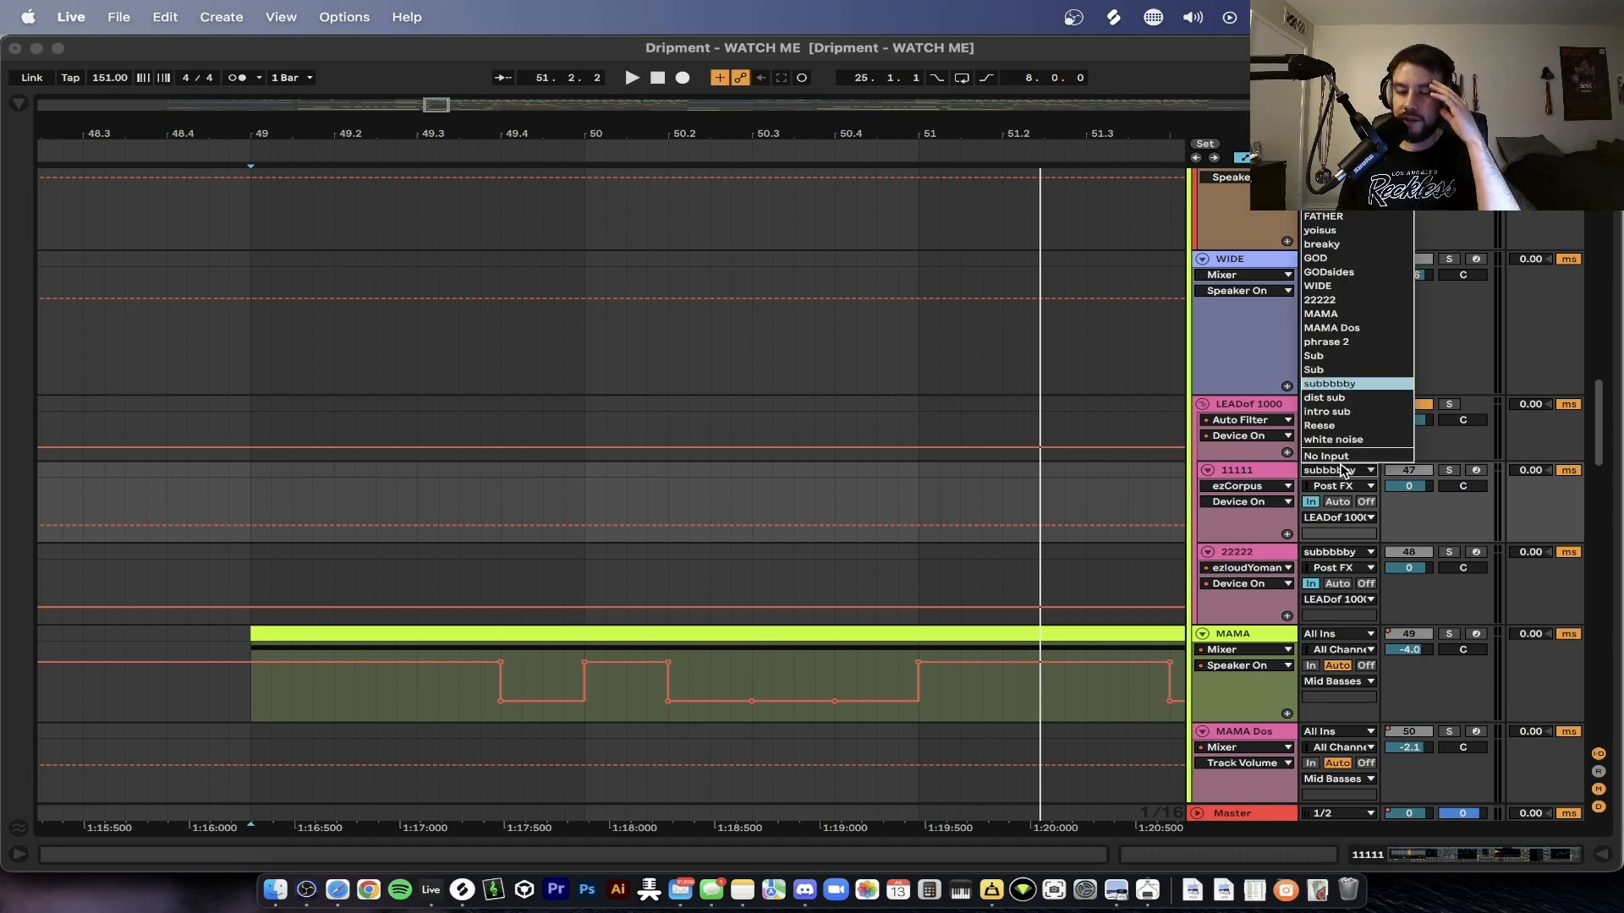
left_click(1330, 383)
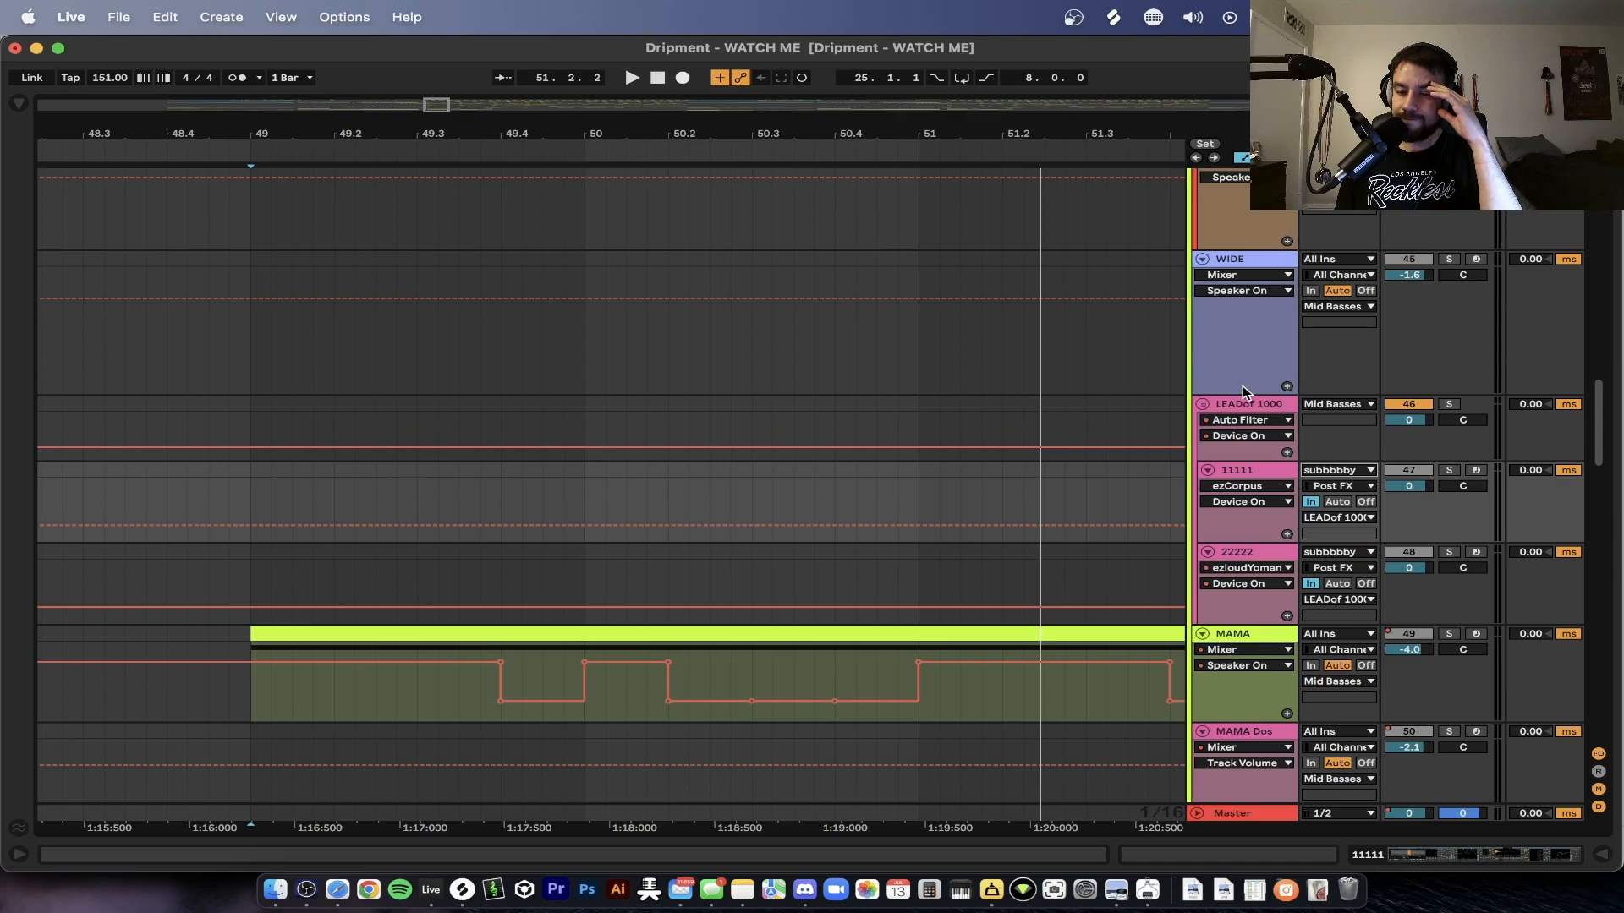
scroll(892, 514, "down", 15)
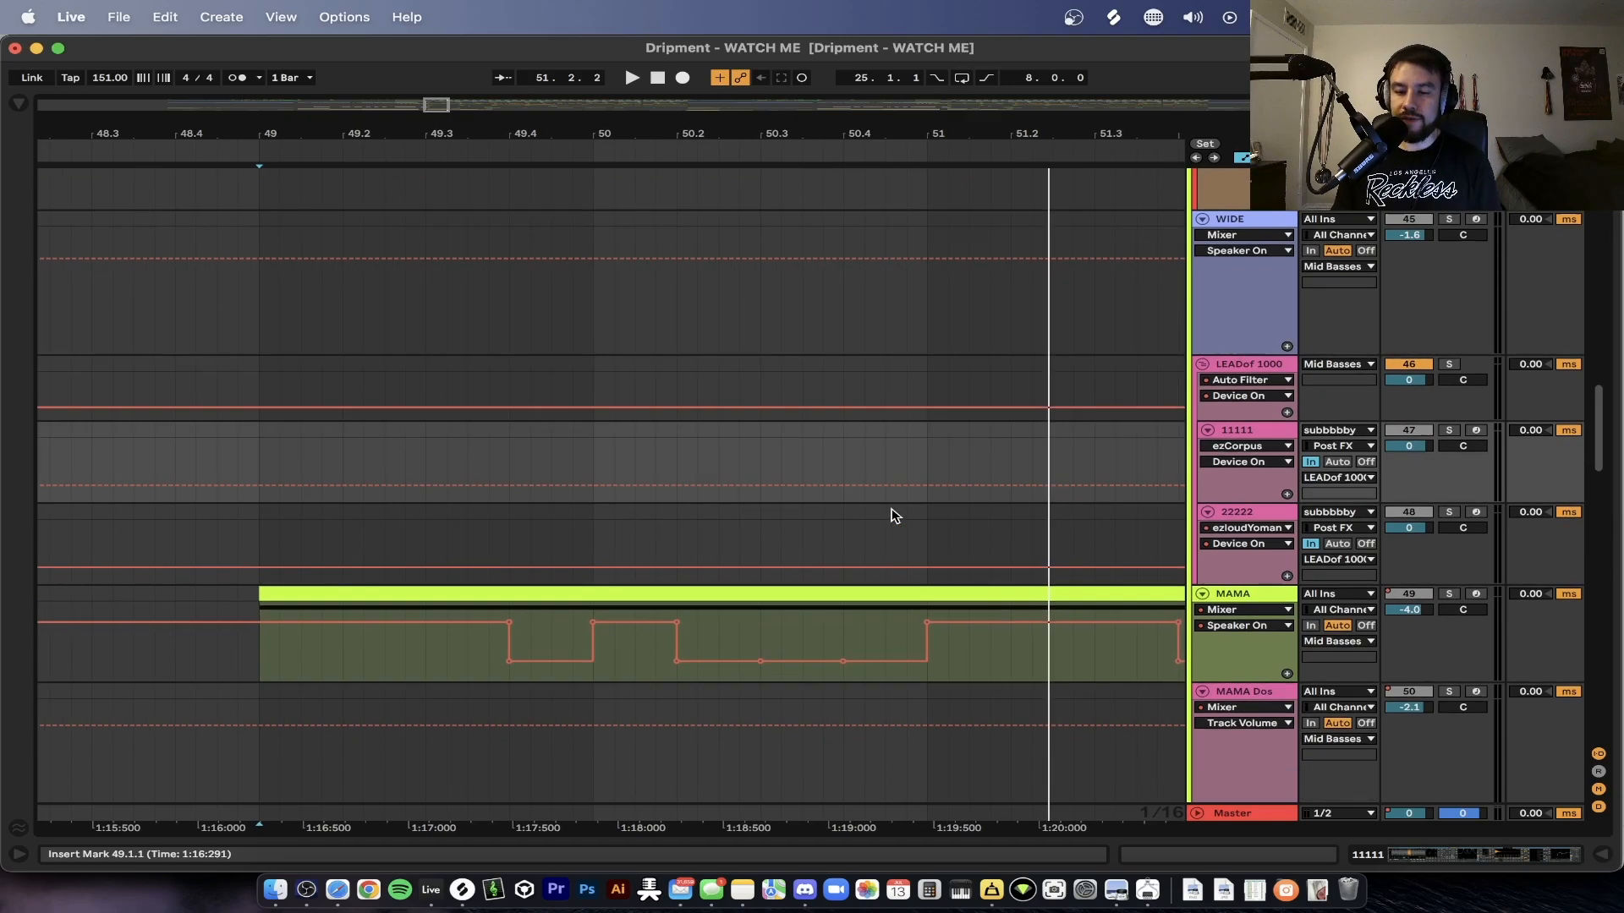
scroll(524, 412, "up", 1)
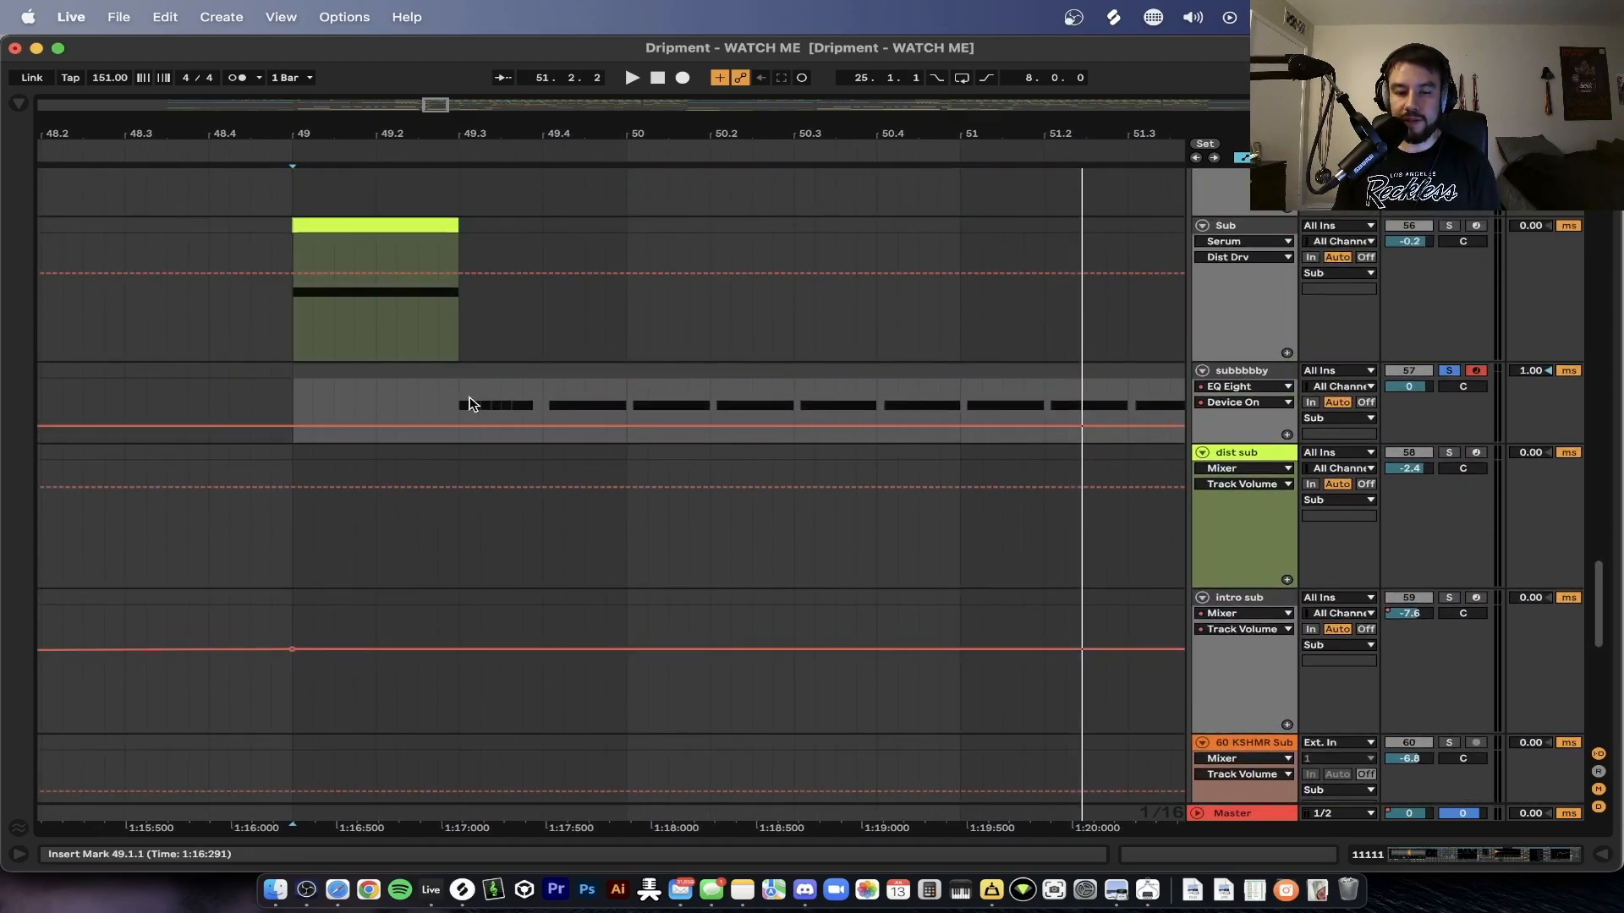
scroll(901, 414, "up", 12)
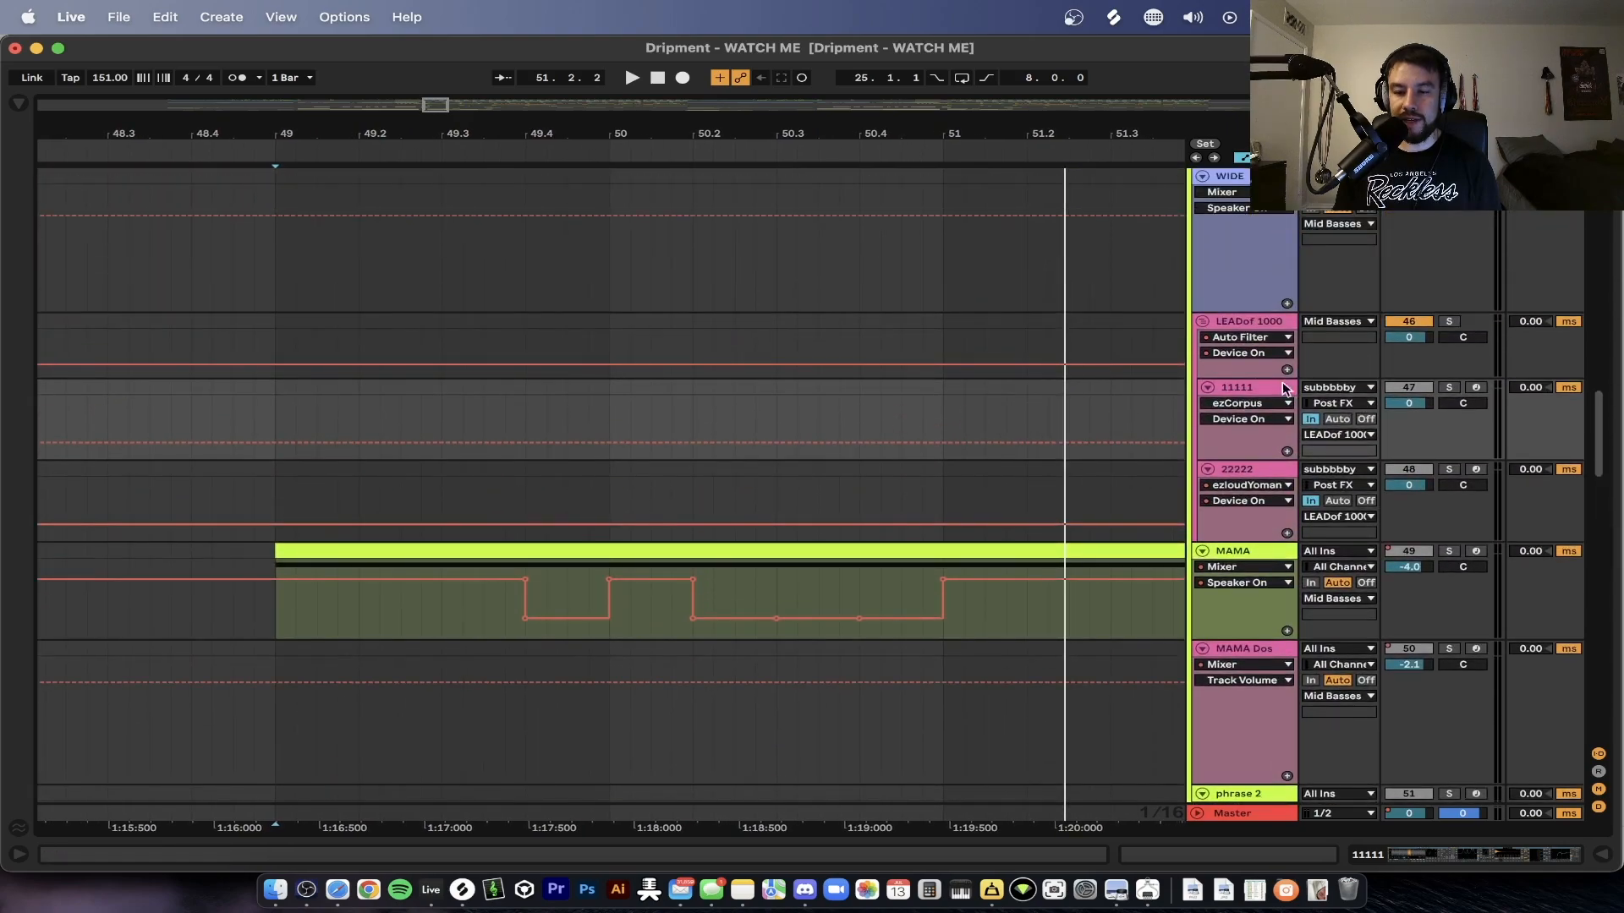
- Show the 11111 track's device chain and examine it from the sampler and ezCorpus through to Convolver Gun
double_click(1244, 390)
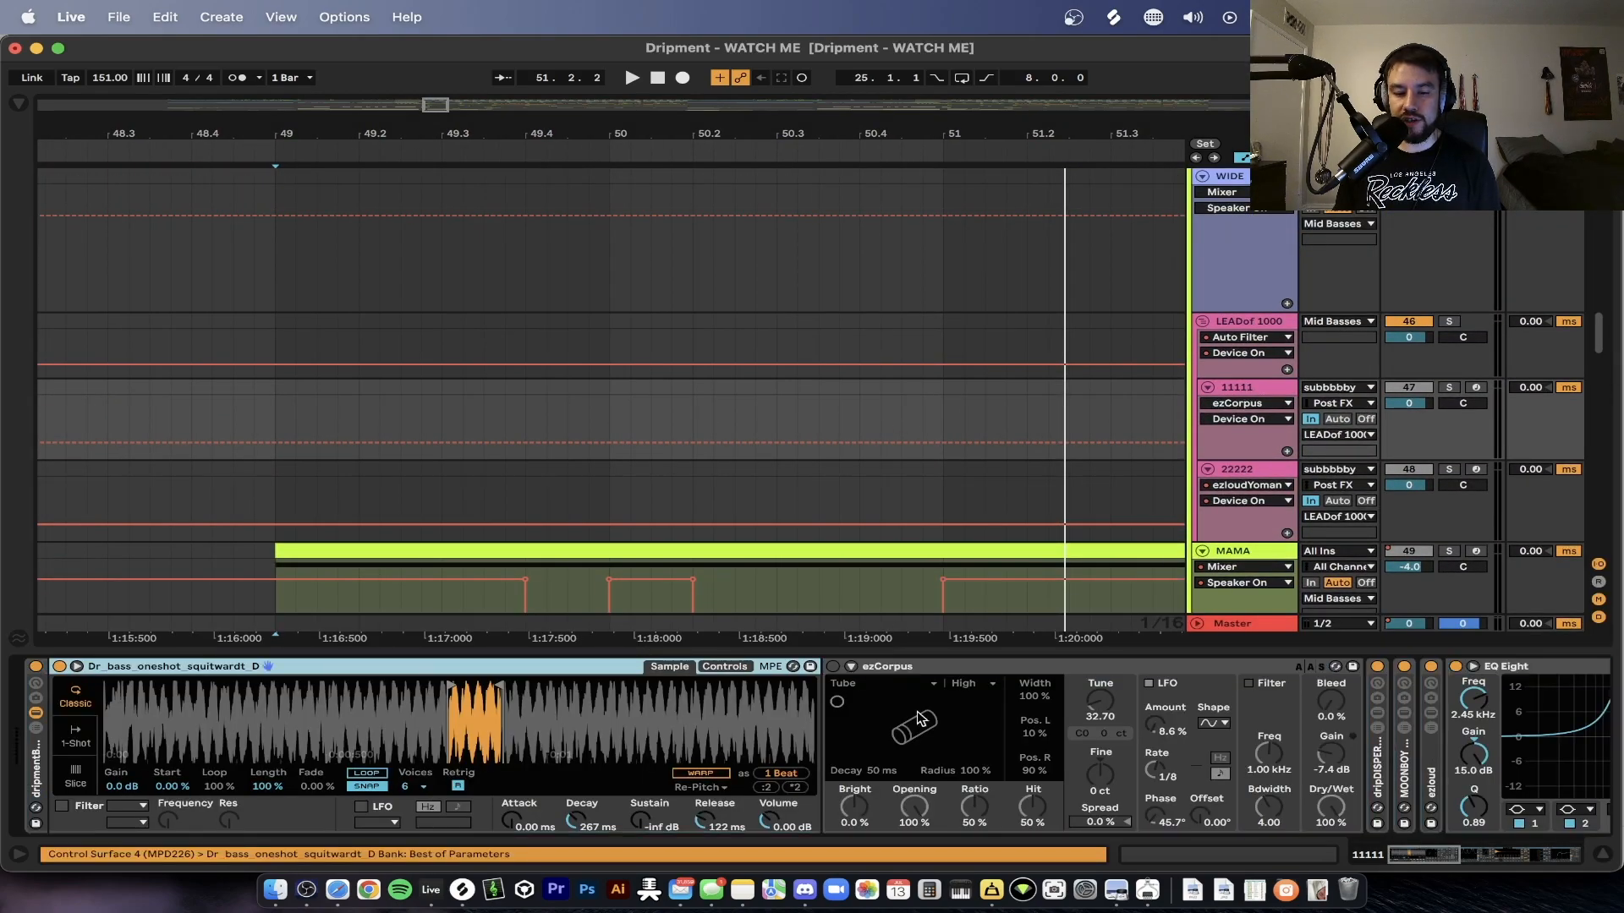
scroll(558, 676, "right", 10)
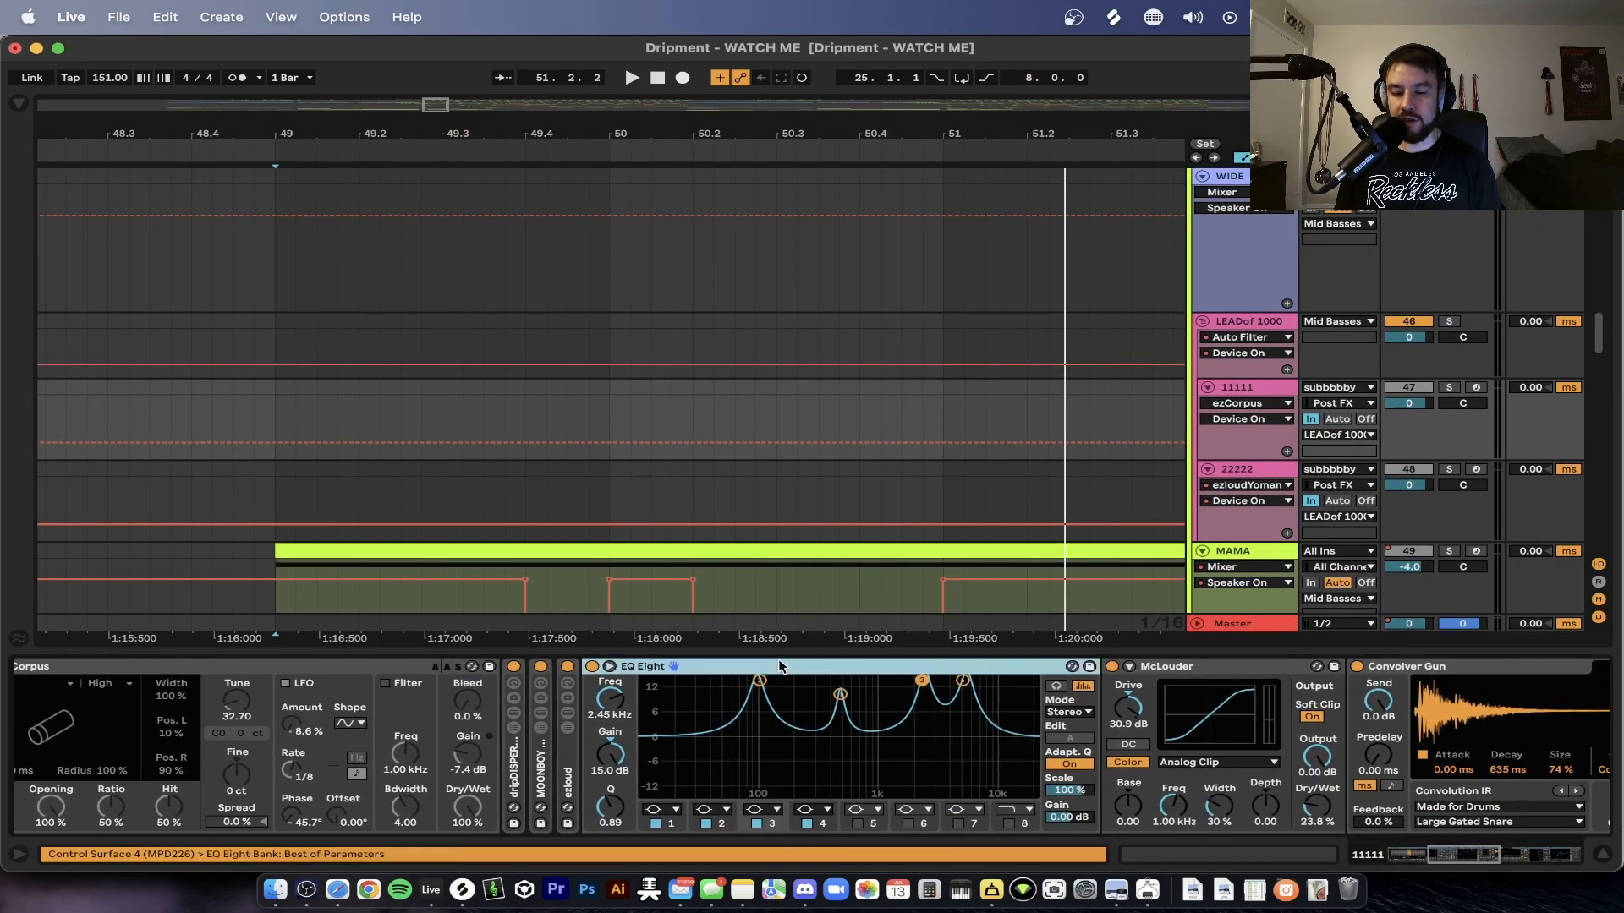
scroll(785, 667, "right", 6)
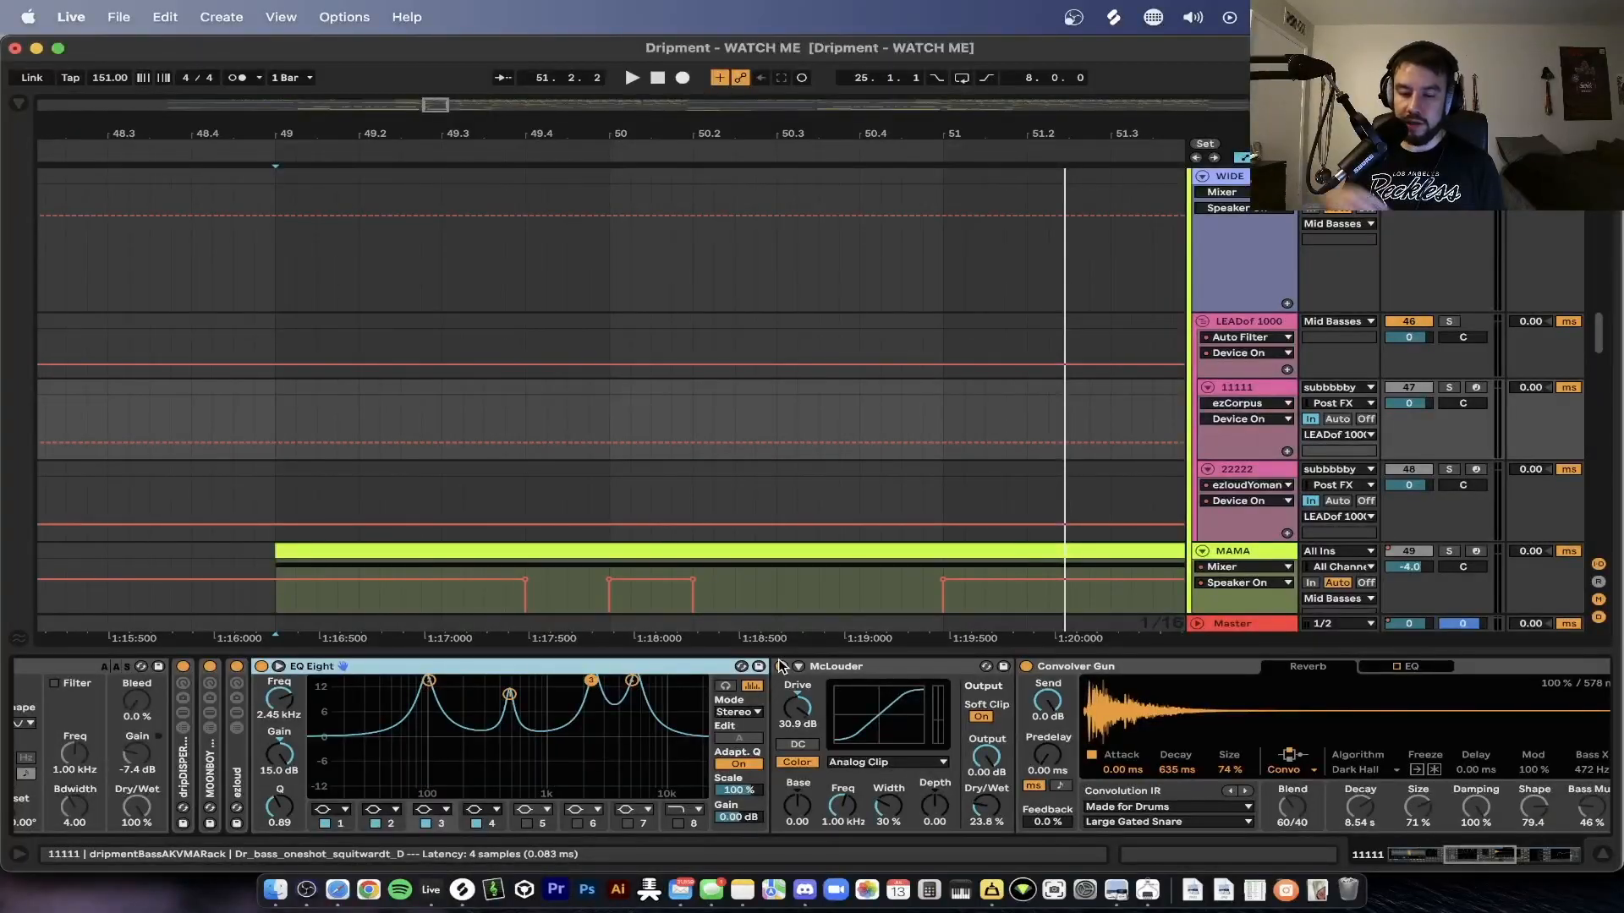
scroll(781, 667, "right", 8)
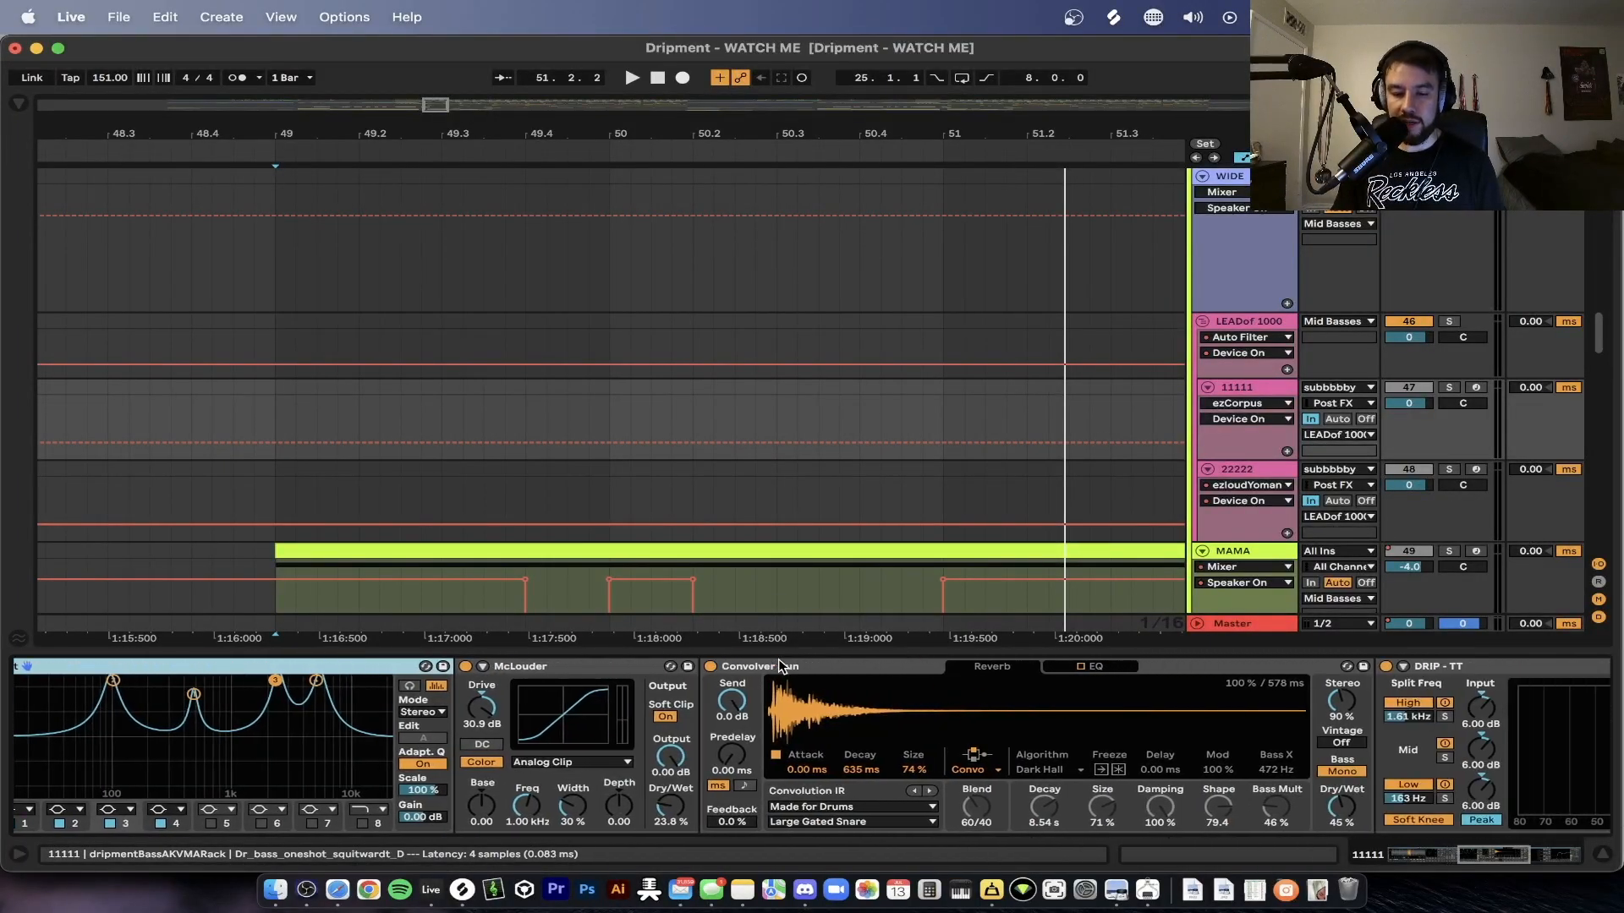
- Solo the 11111 track, listen to it from bar 49, and hide its device chain
left_click(1451, 389)
scroll(1083, 392, "down", 2)
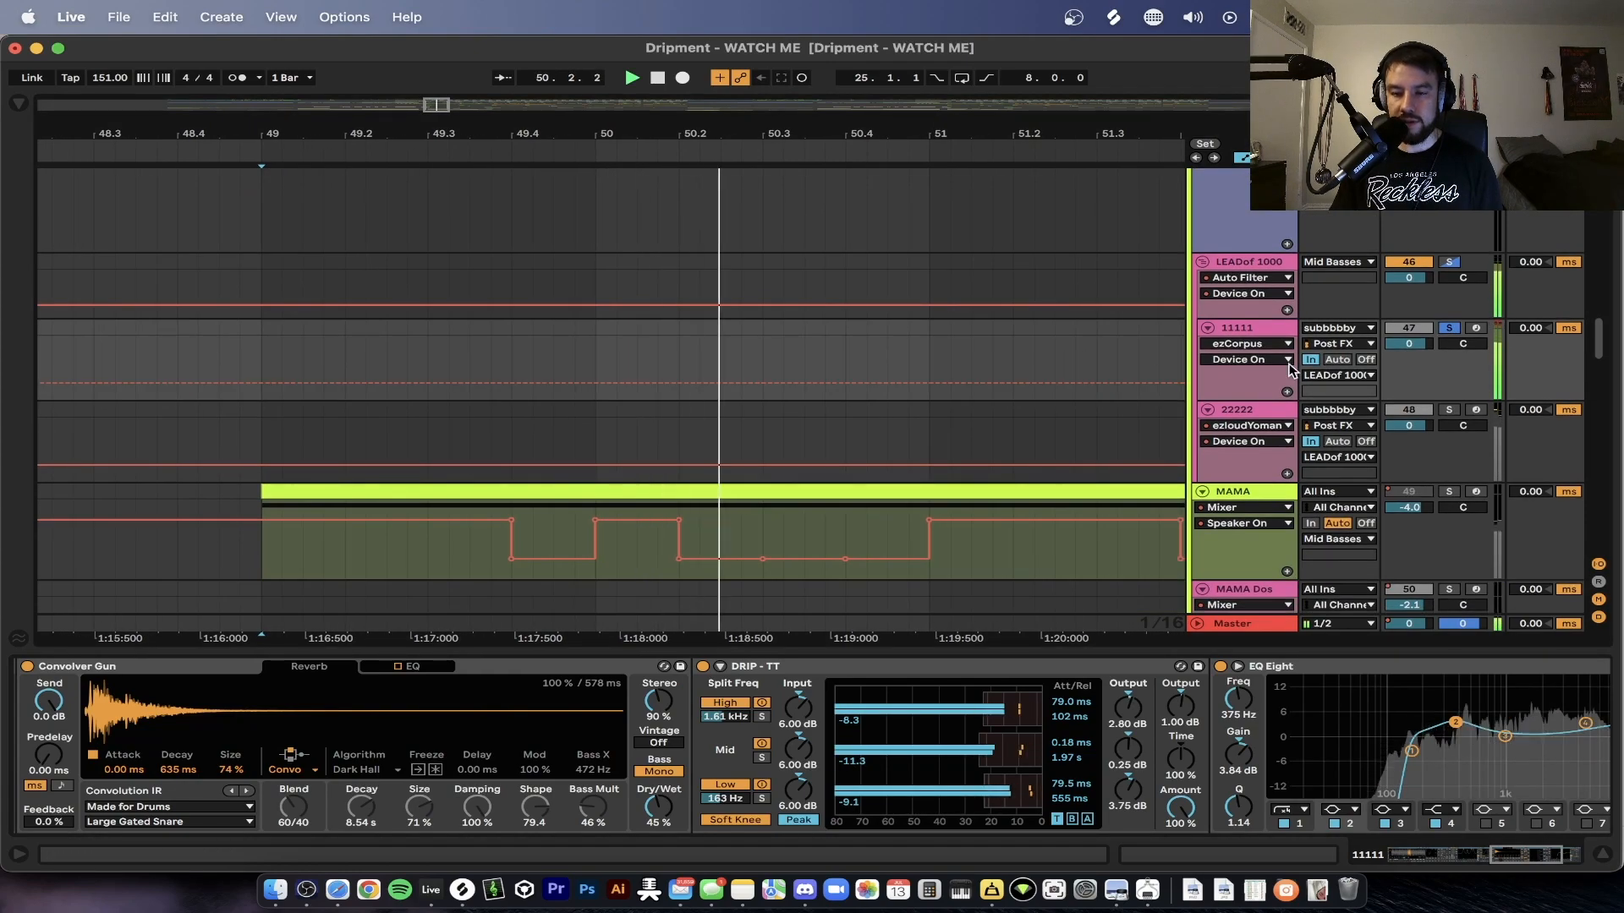
left_click(848, 654)
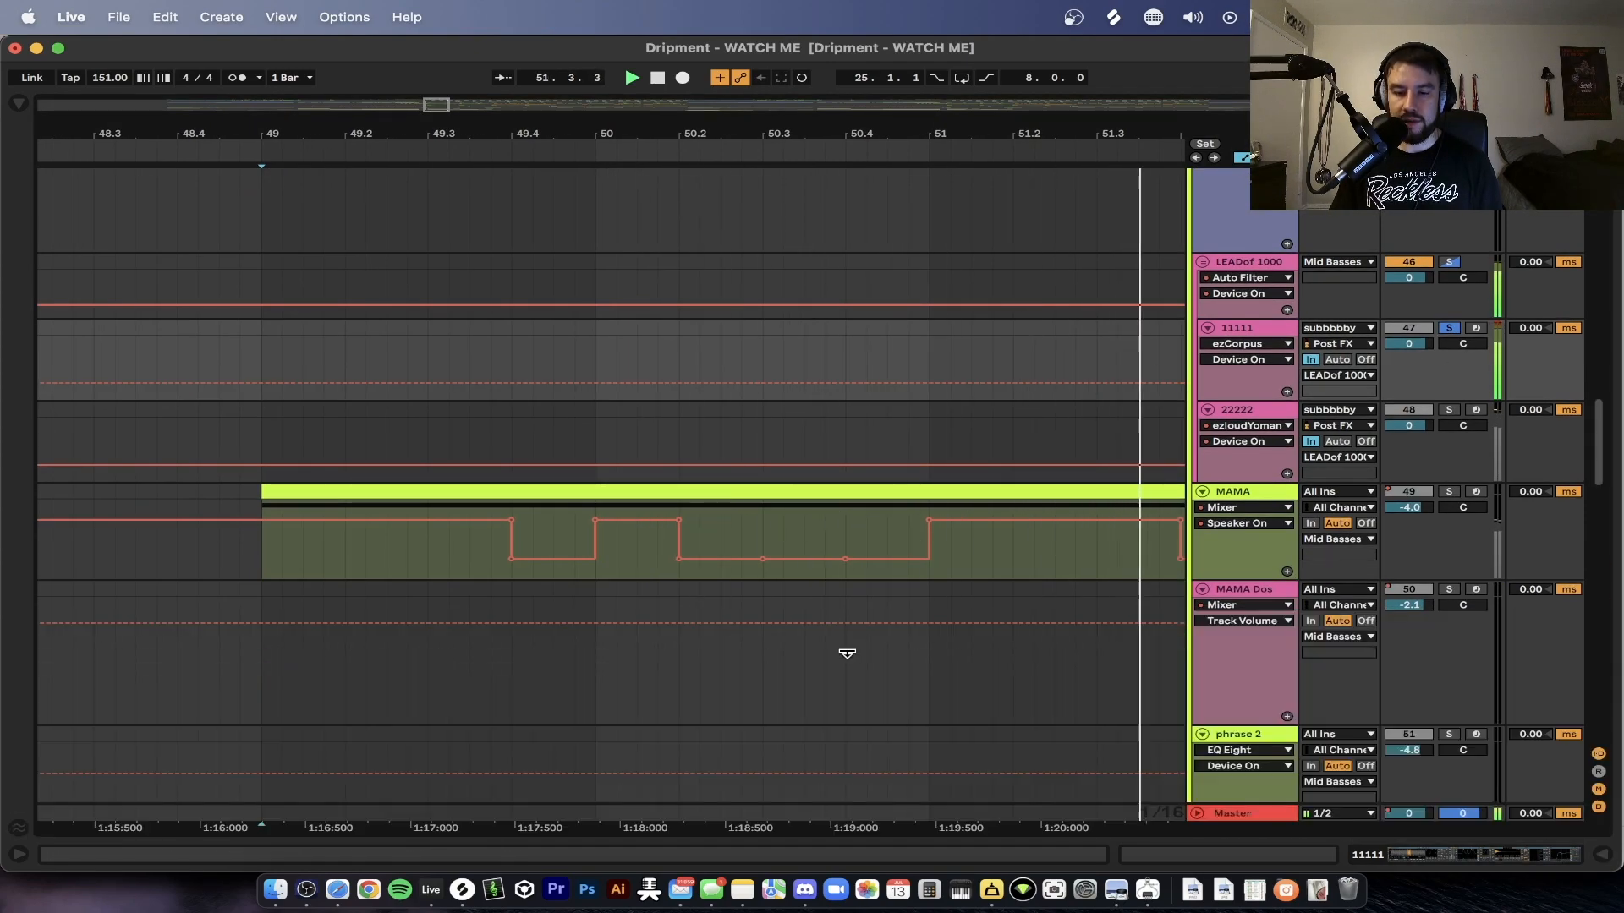
scroll(790, 518, "down", 3)
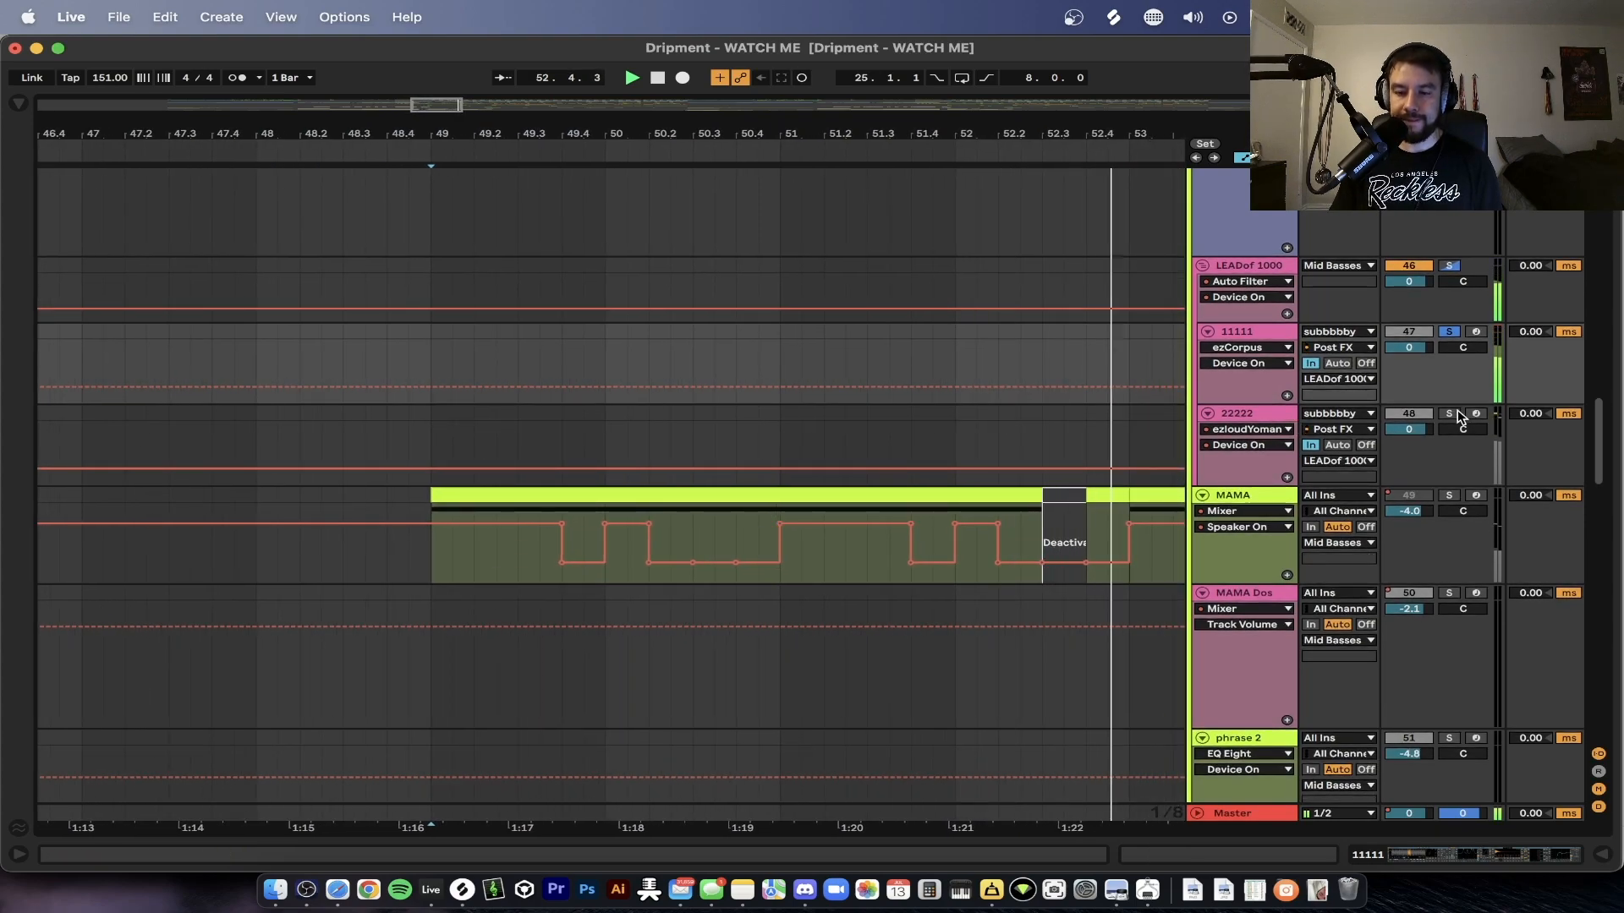
- View the 22222 track's device chain, hide it again, and solo 22222 alongside 11111 for playback from bar 49
left_click(1249, 418)
double_click(1244, 418)
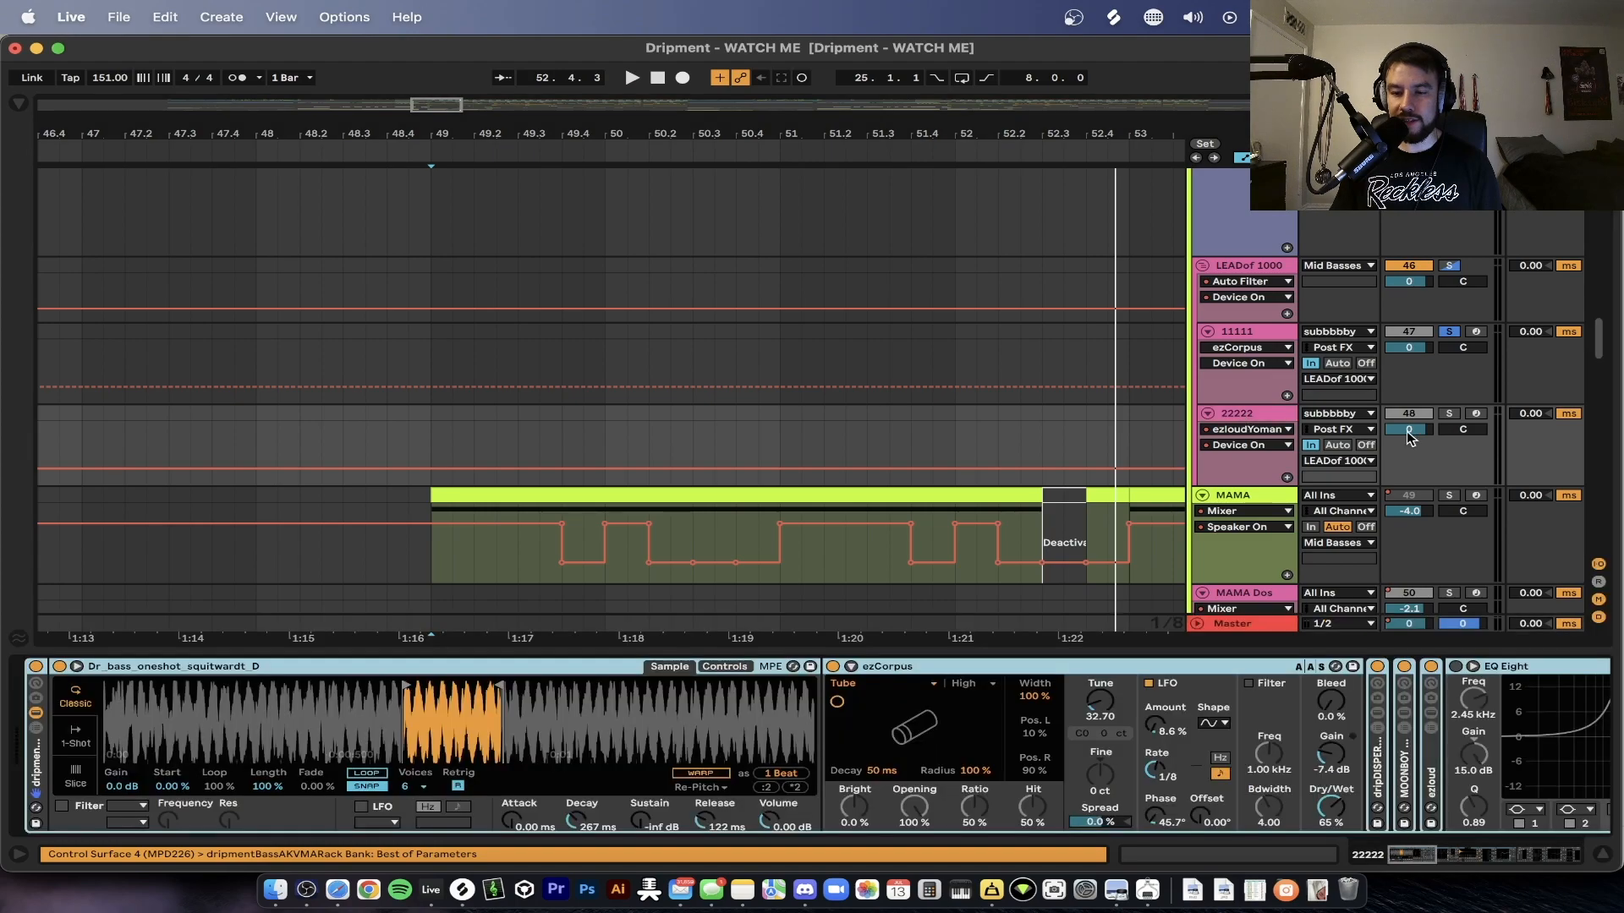
left_click(1450, 414)
key("super+alt+l")
key("space")
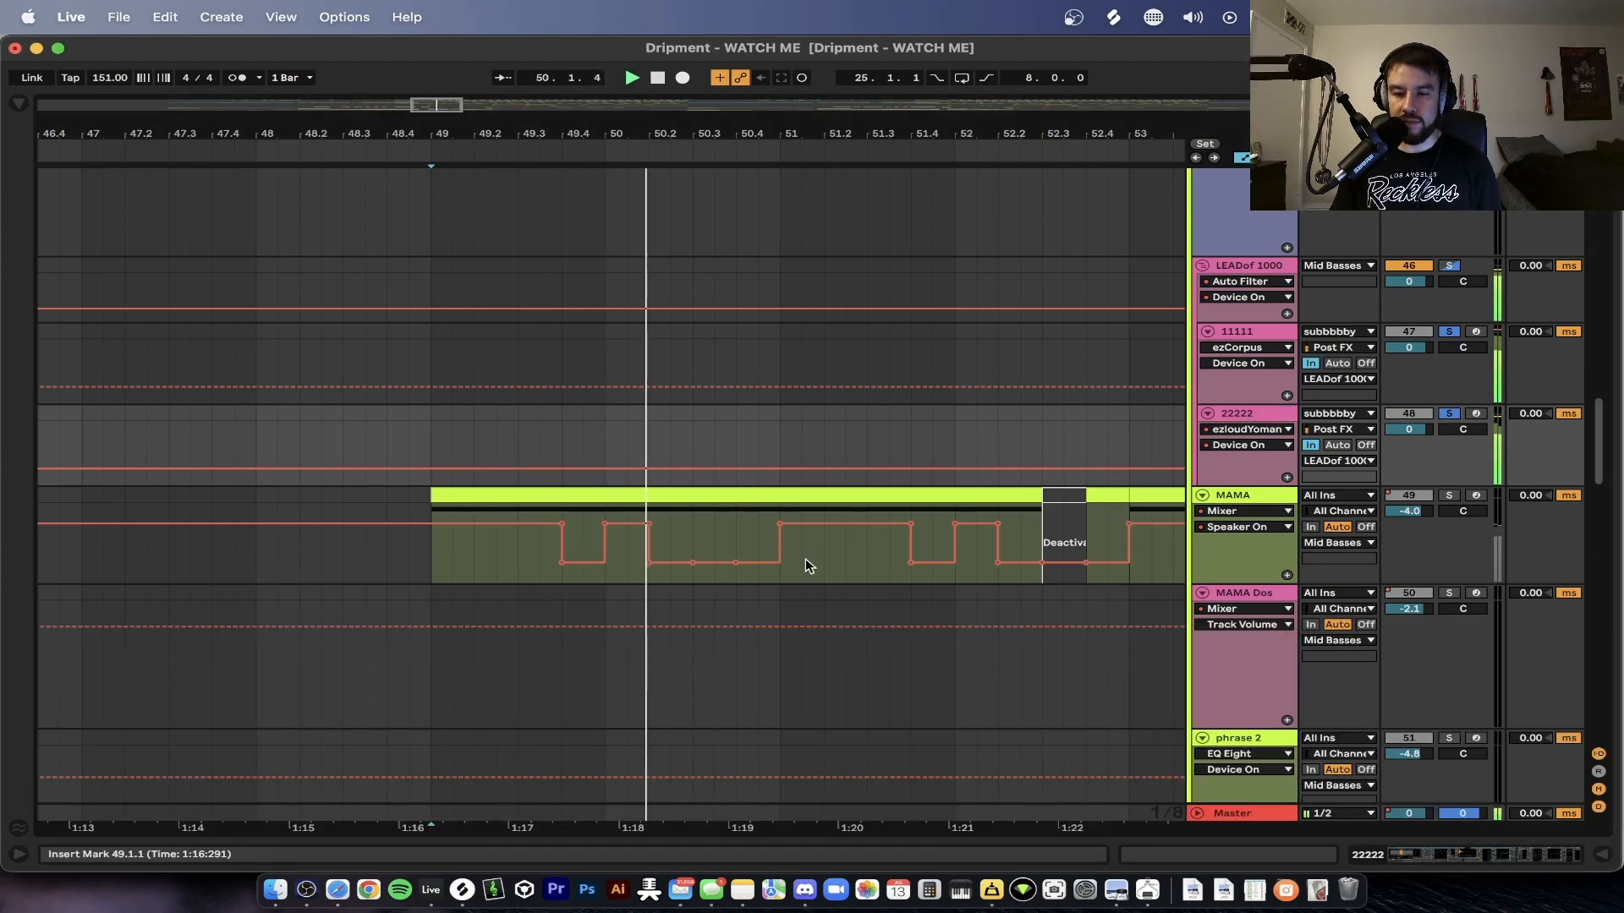
- Open the subbbbby track's MIDI clip at bar 49 in an enlarged note editor
scroll(805, 558, "down", 2)
scroll(805, 558, "down", 9)
scroll(805, 558, "down", 3)
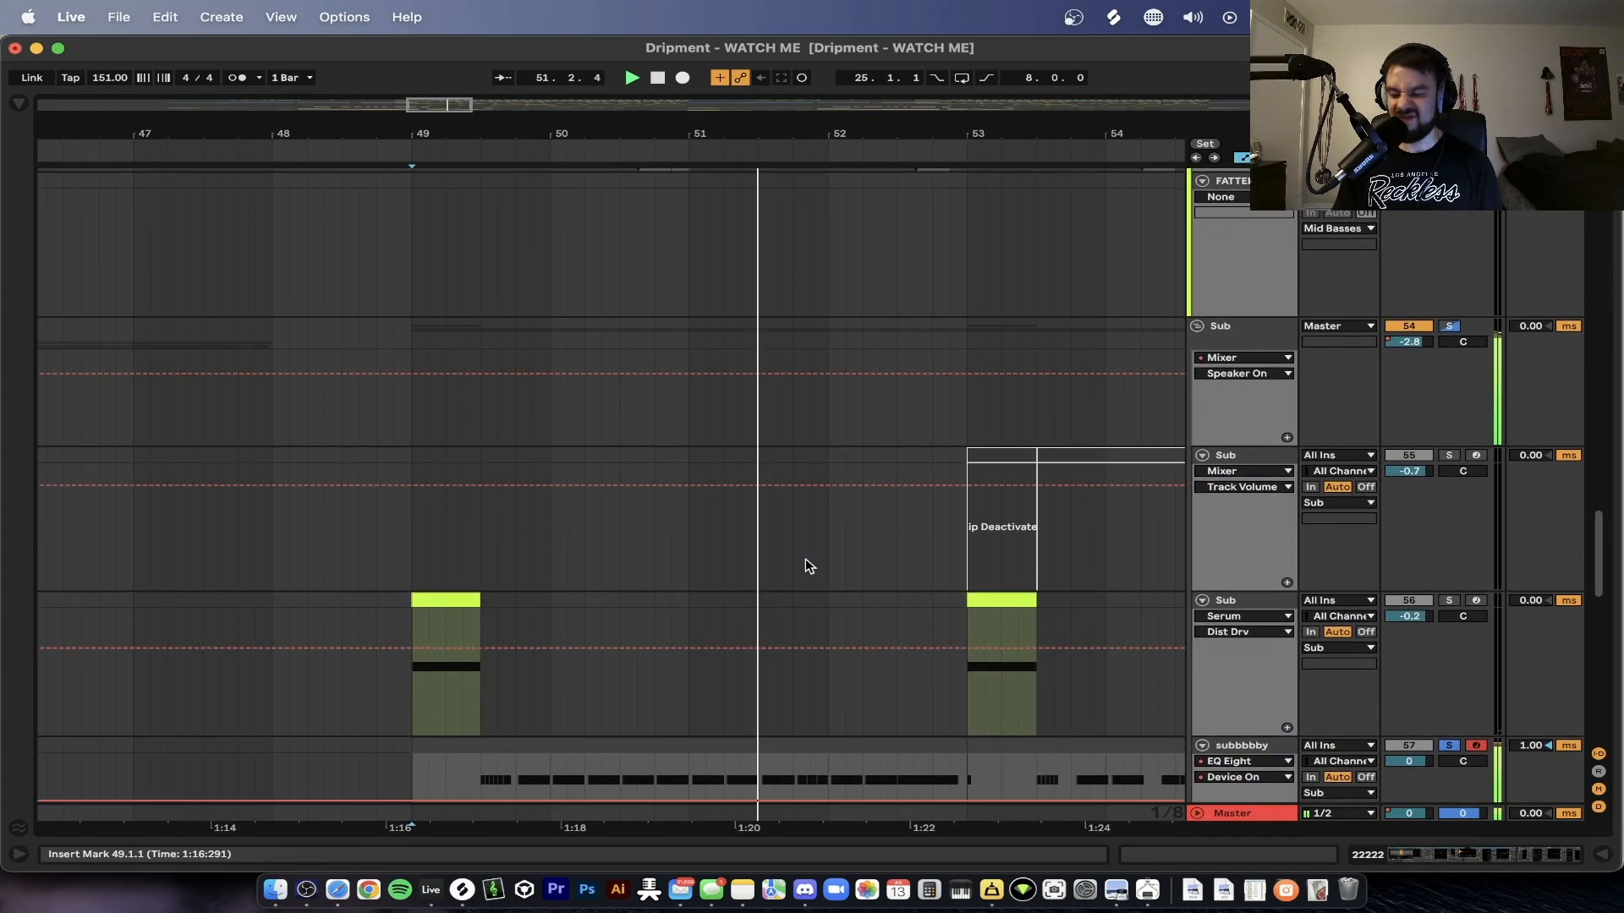
scroll(805, 559, "down", 5)
scroll(973, 606, "down", 2)
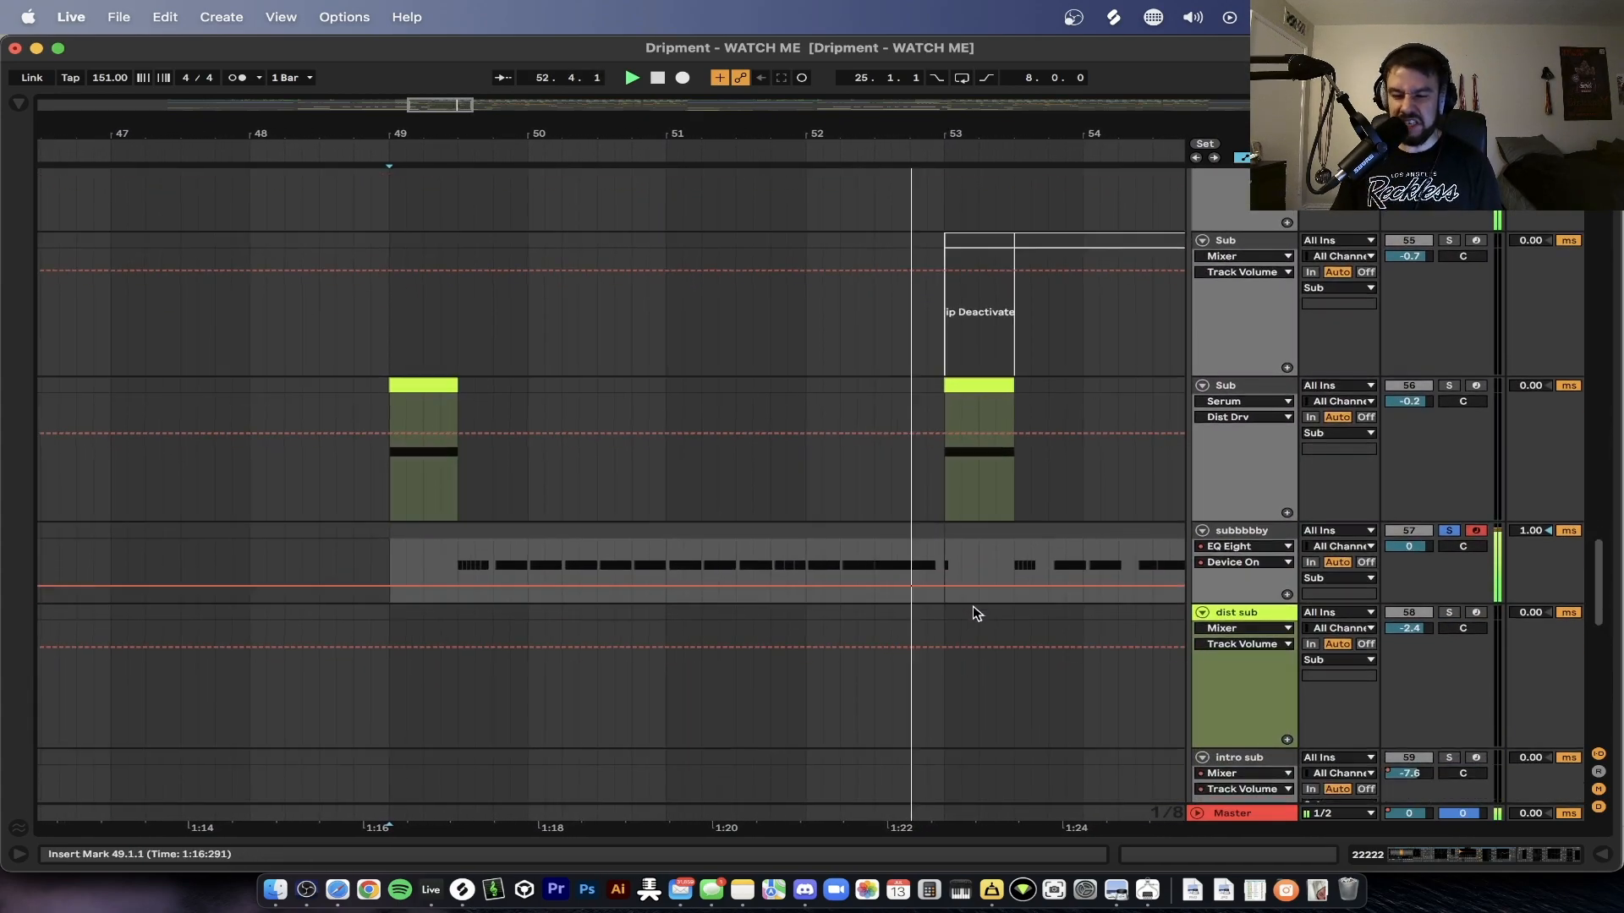
key("space")
double_click(598, 511)
key("space")
left_click_drag(633, 567, 633, 453)
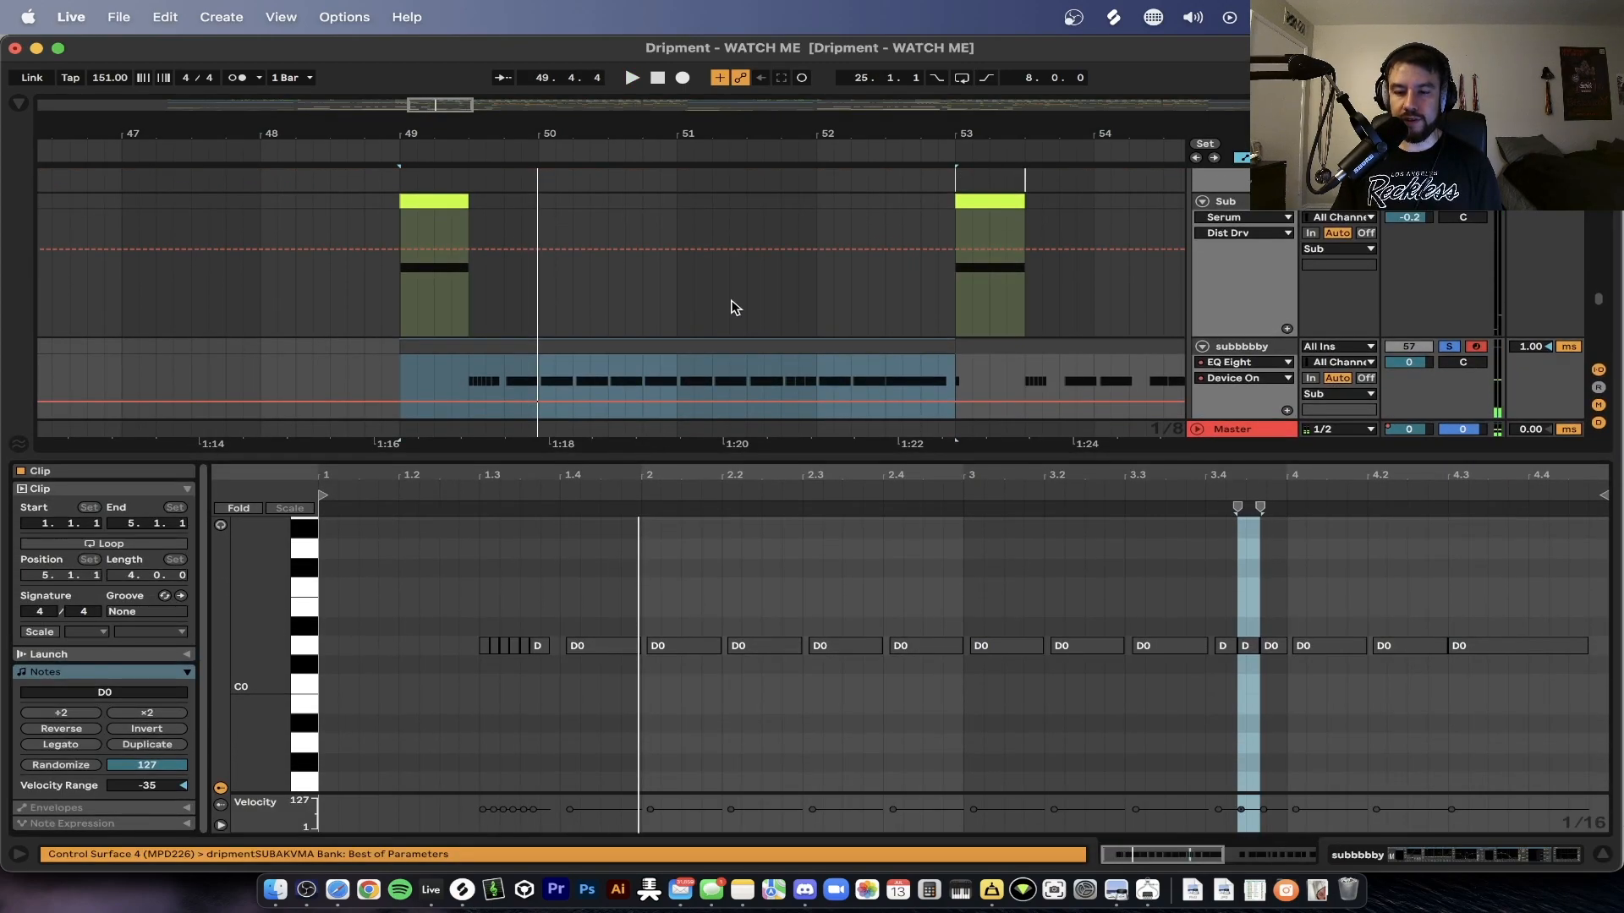
scroll(804, 315, "down", 4)
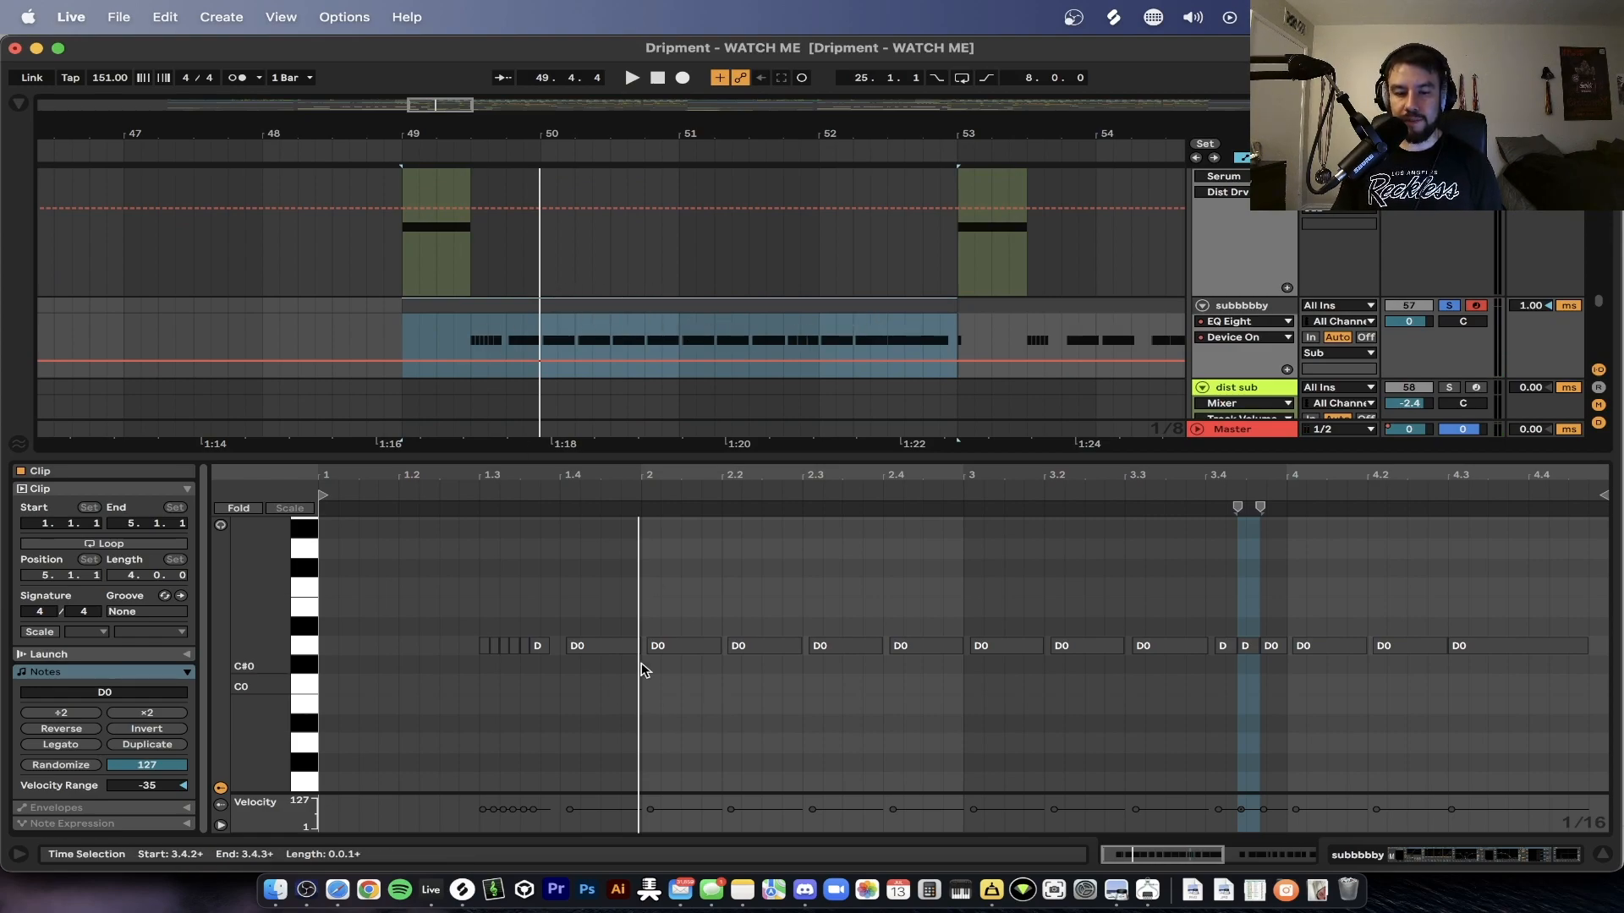
- Select the D0 note just after 1.4 in the subbbbby clip and play the pattern from there
left_click(609, 646)
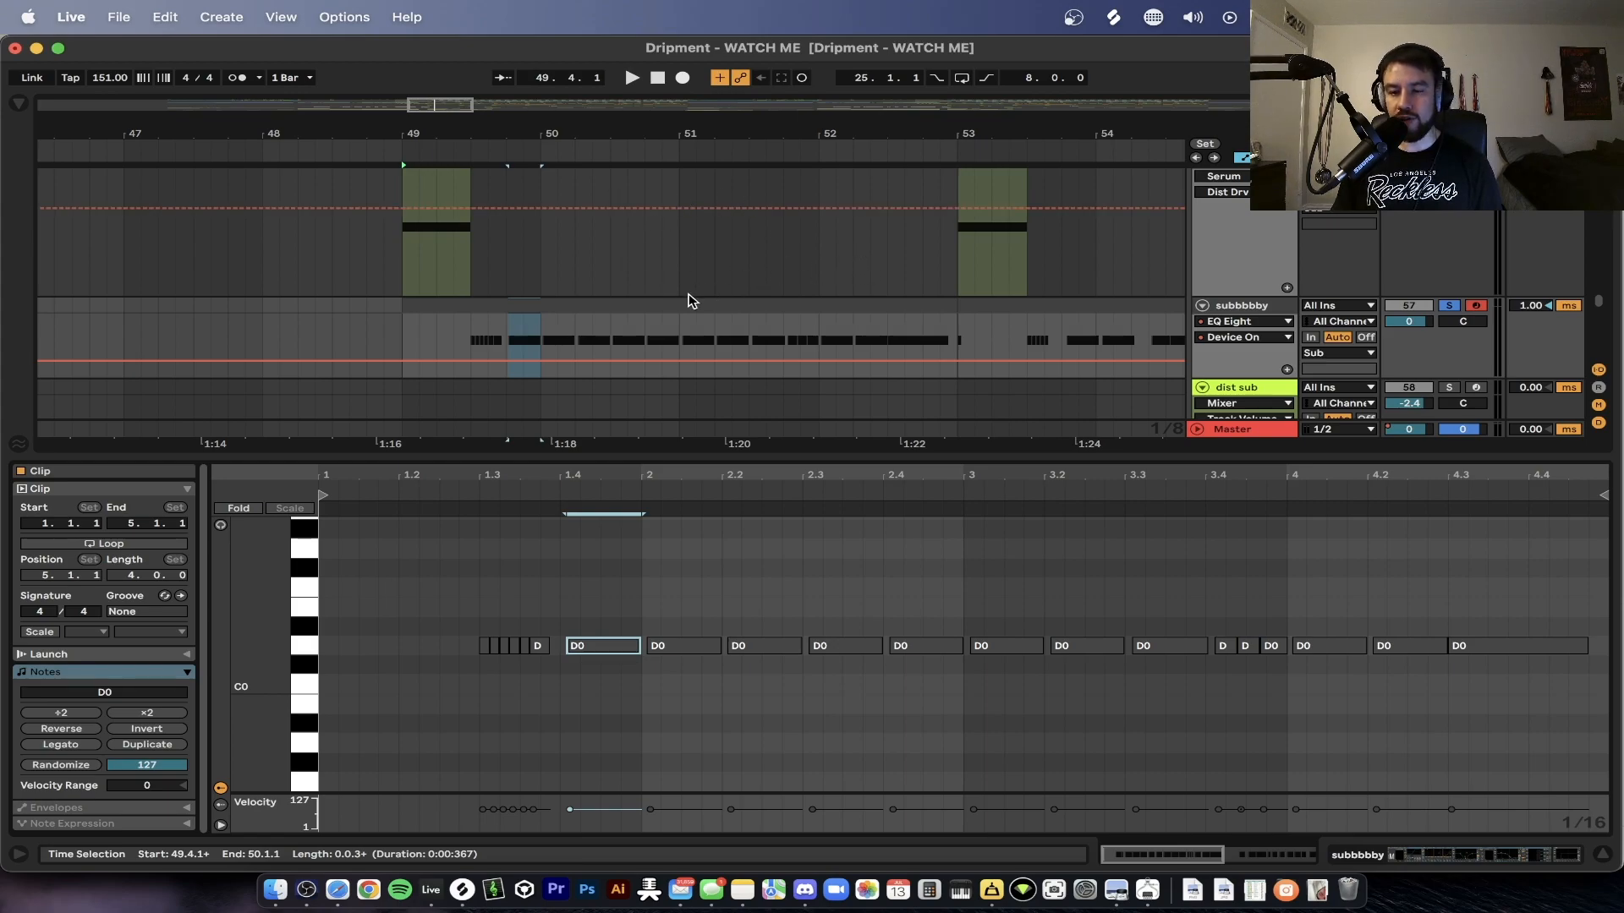
key("plus")
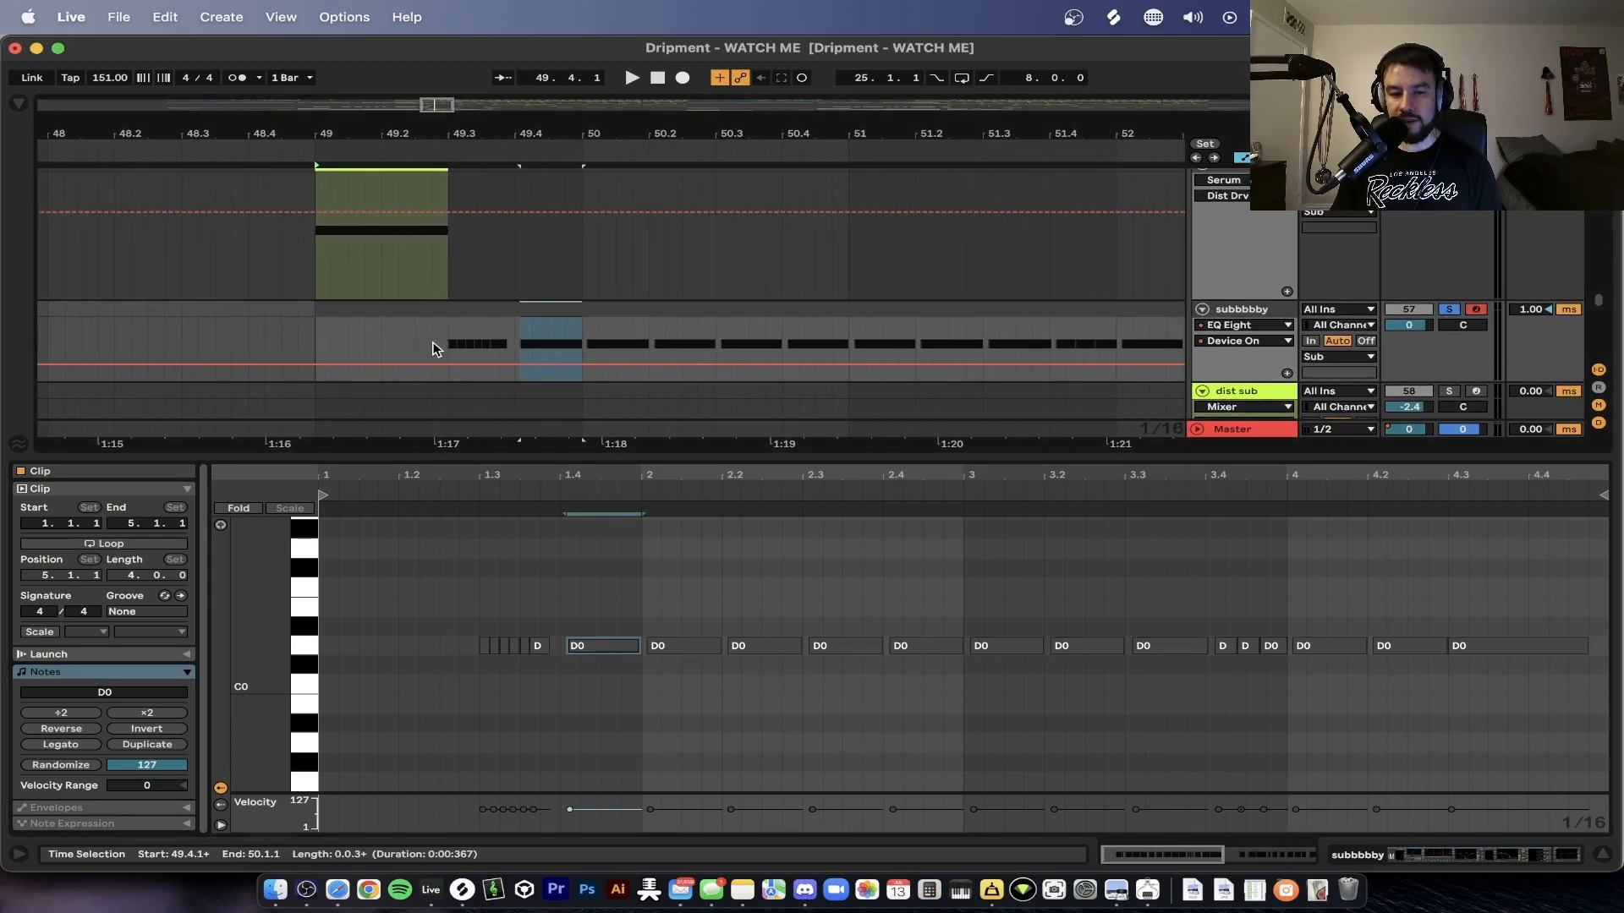
key("space")
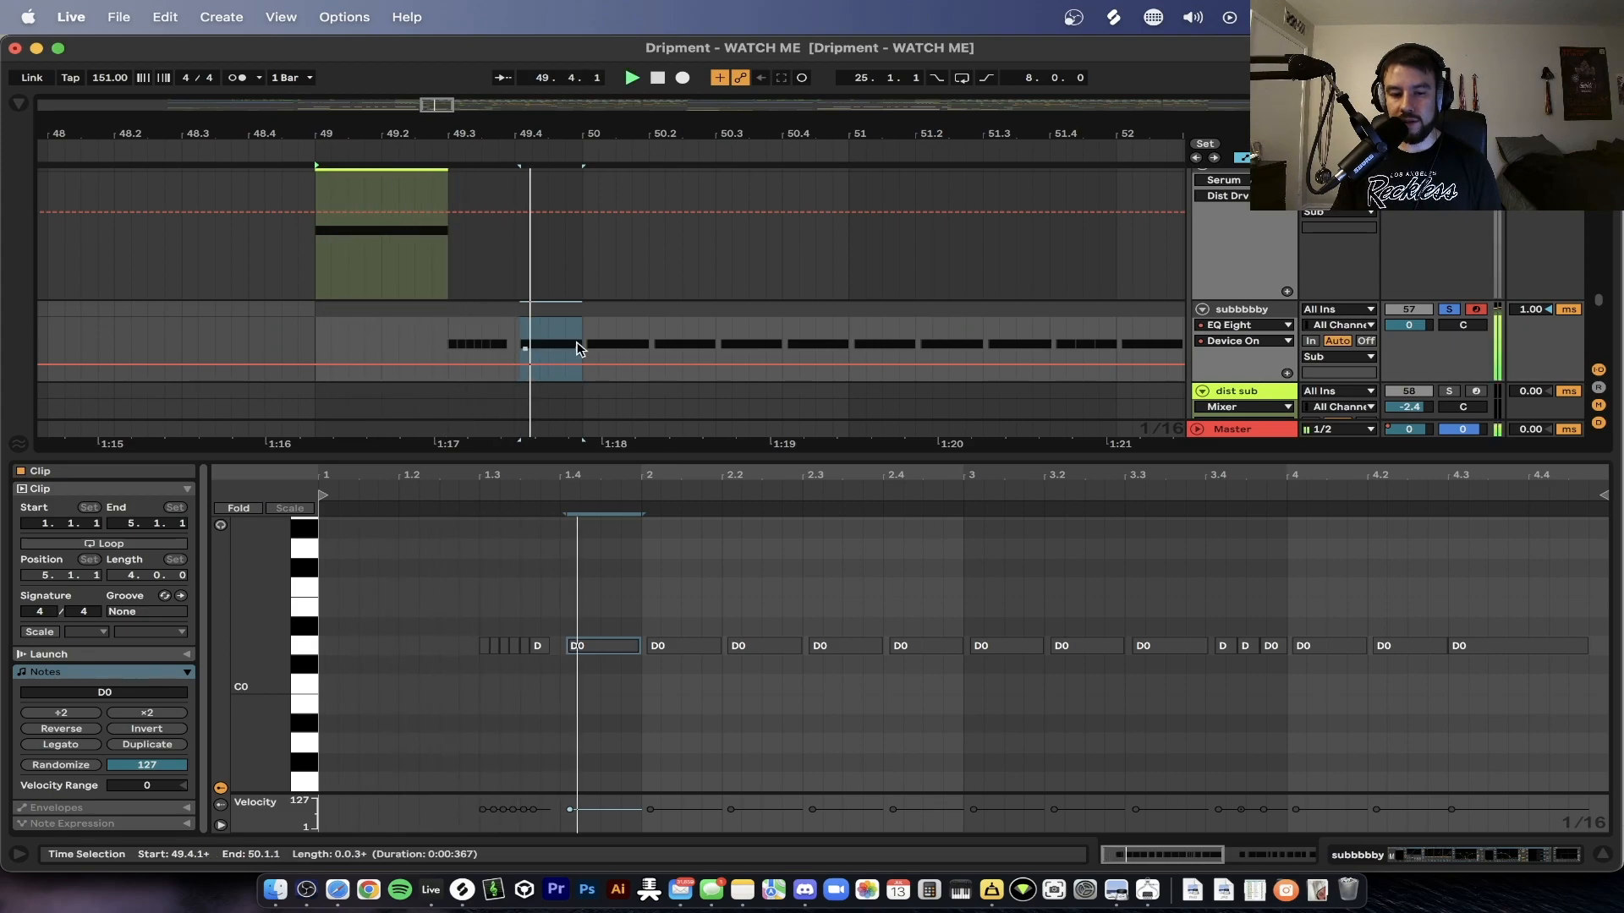
scroll(880, 743, "up", 1)
scroll(880, 743, "right", 3)
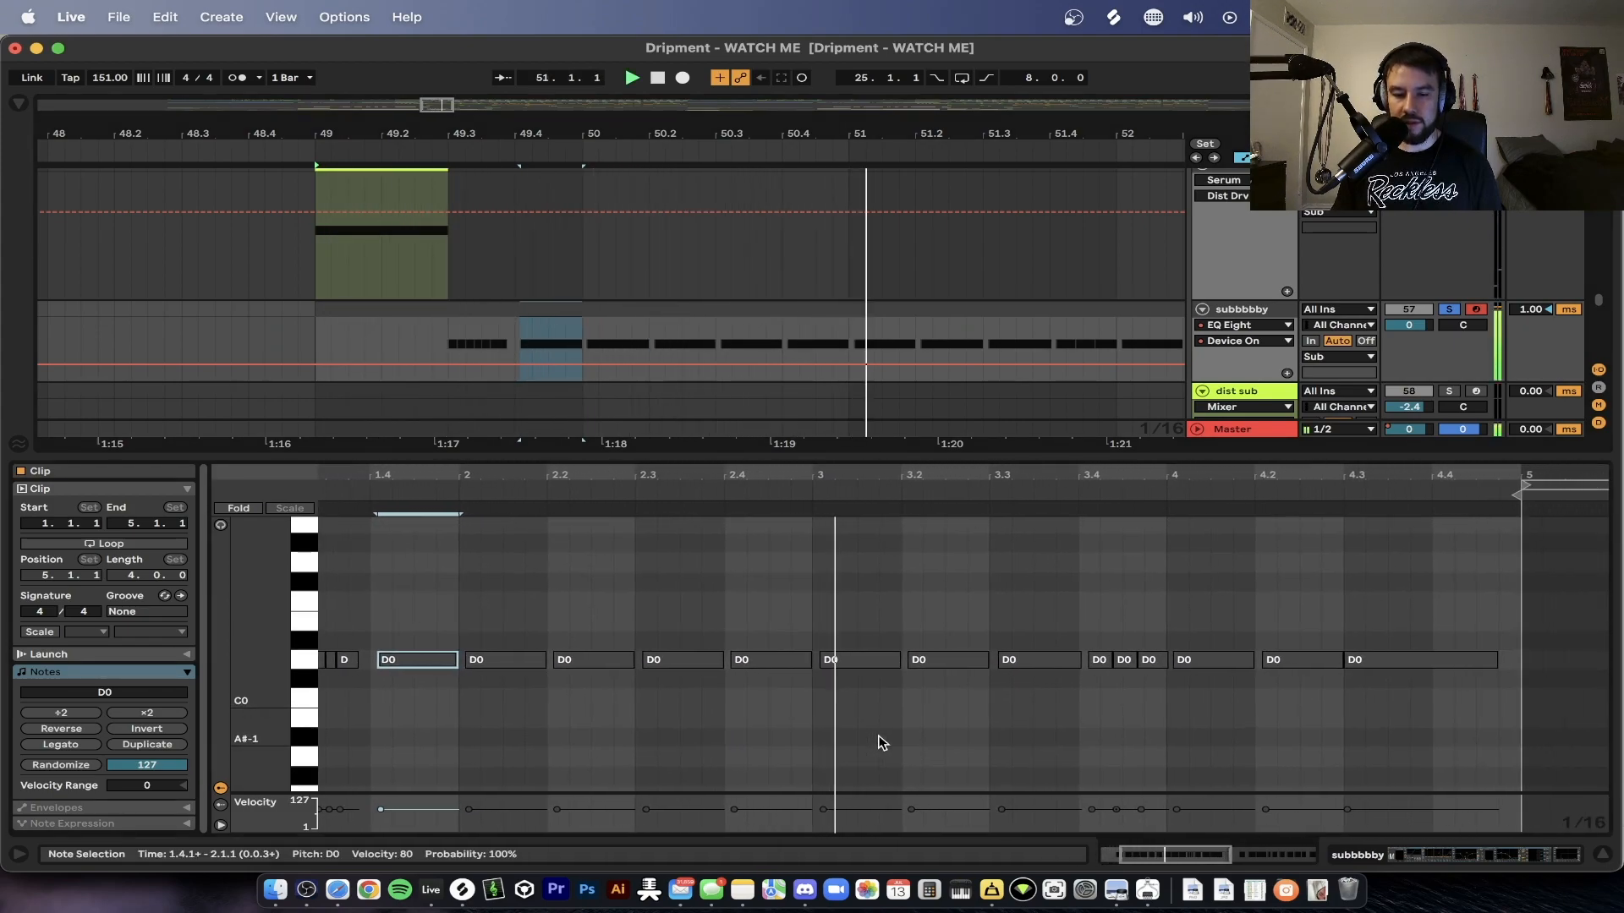
scroll(881, 743, "right", 4)
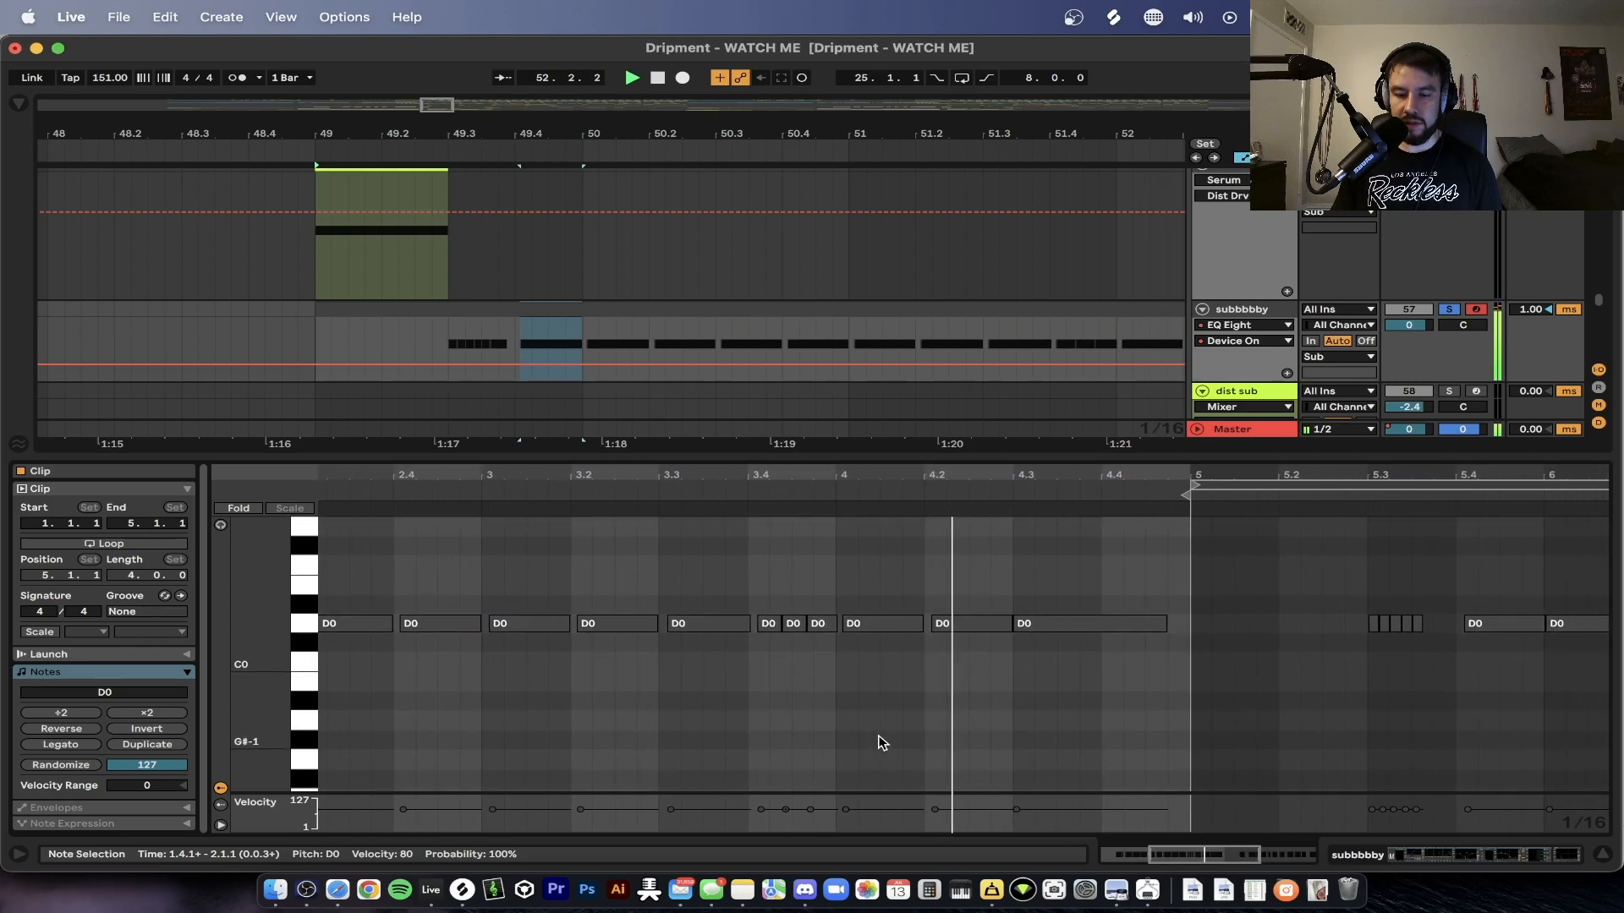
key("space")
- Examine the lengths of the D0 notes and the gaps between them in the subbbbby clip
scroll(849, 630, "up", 5)
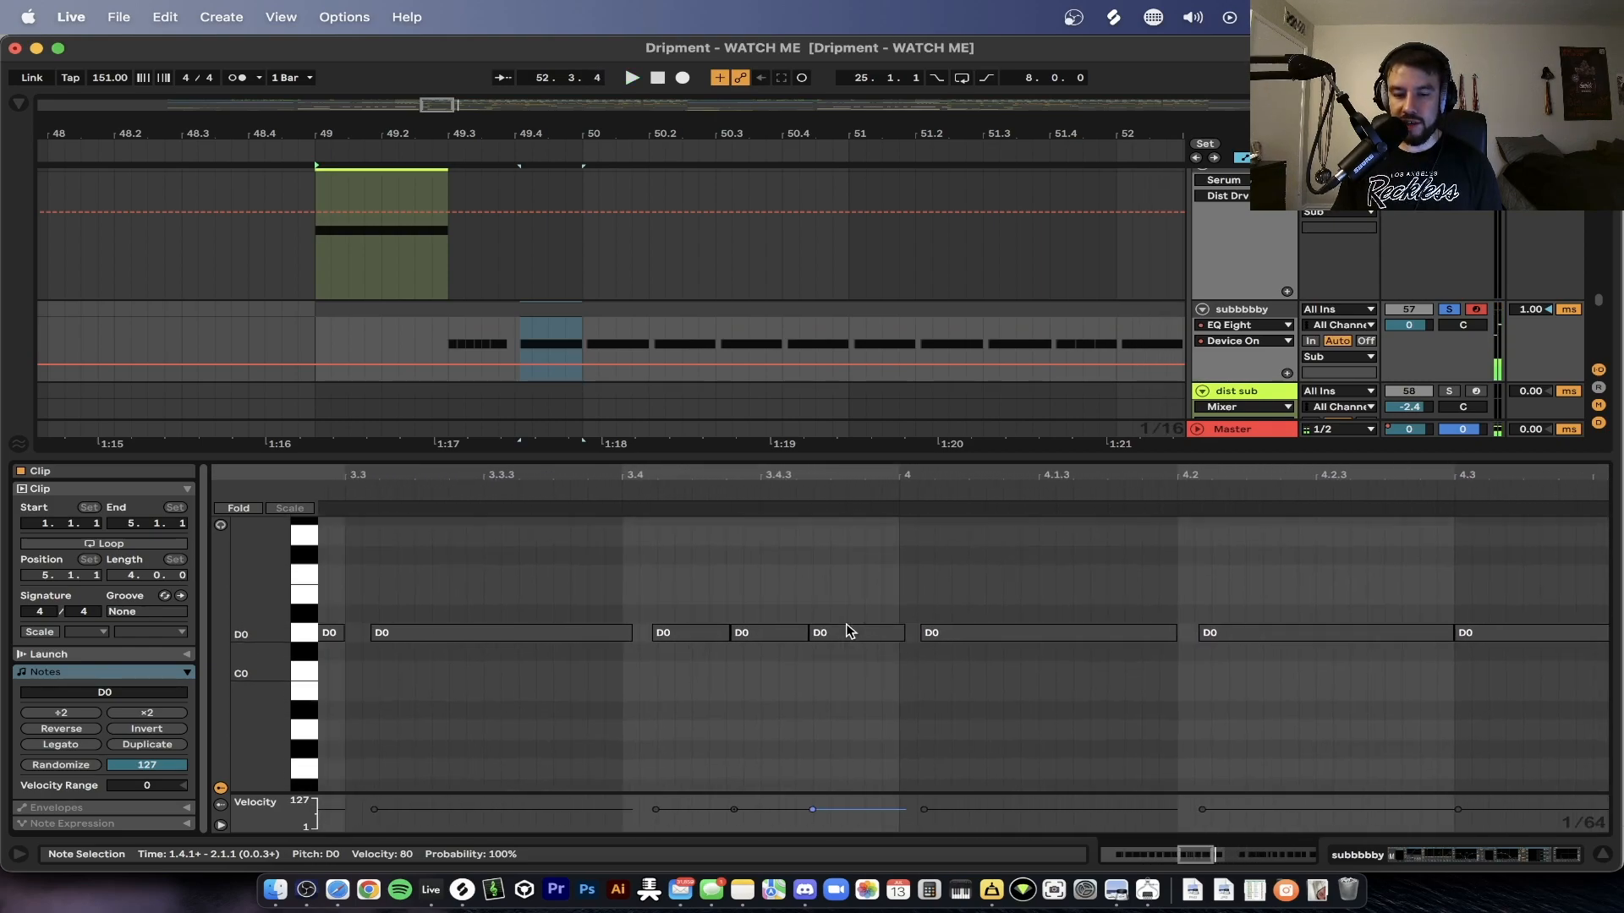
scroll(848, 630, "down", 1)
scroll(1001, 645, "down", 4)
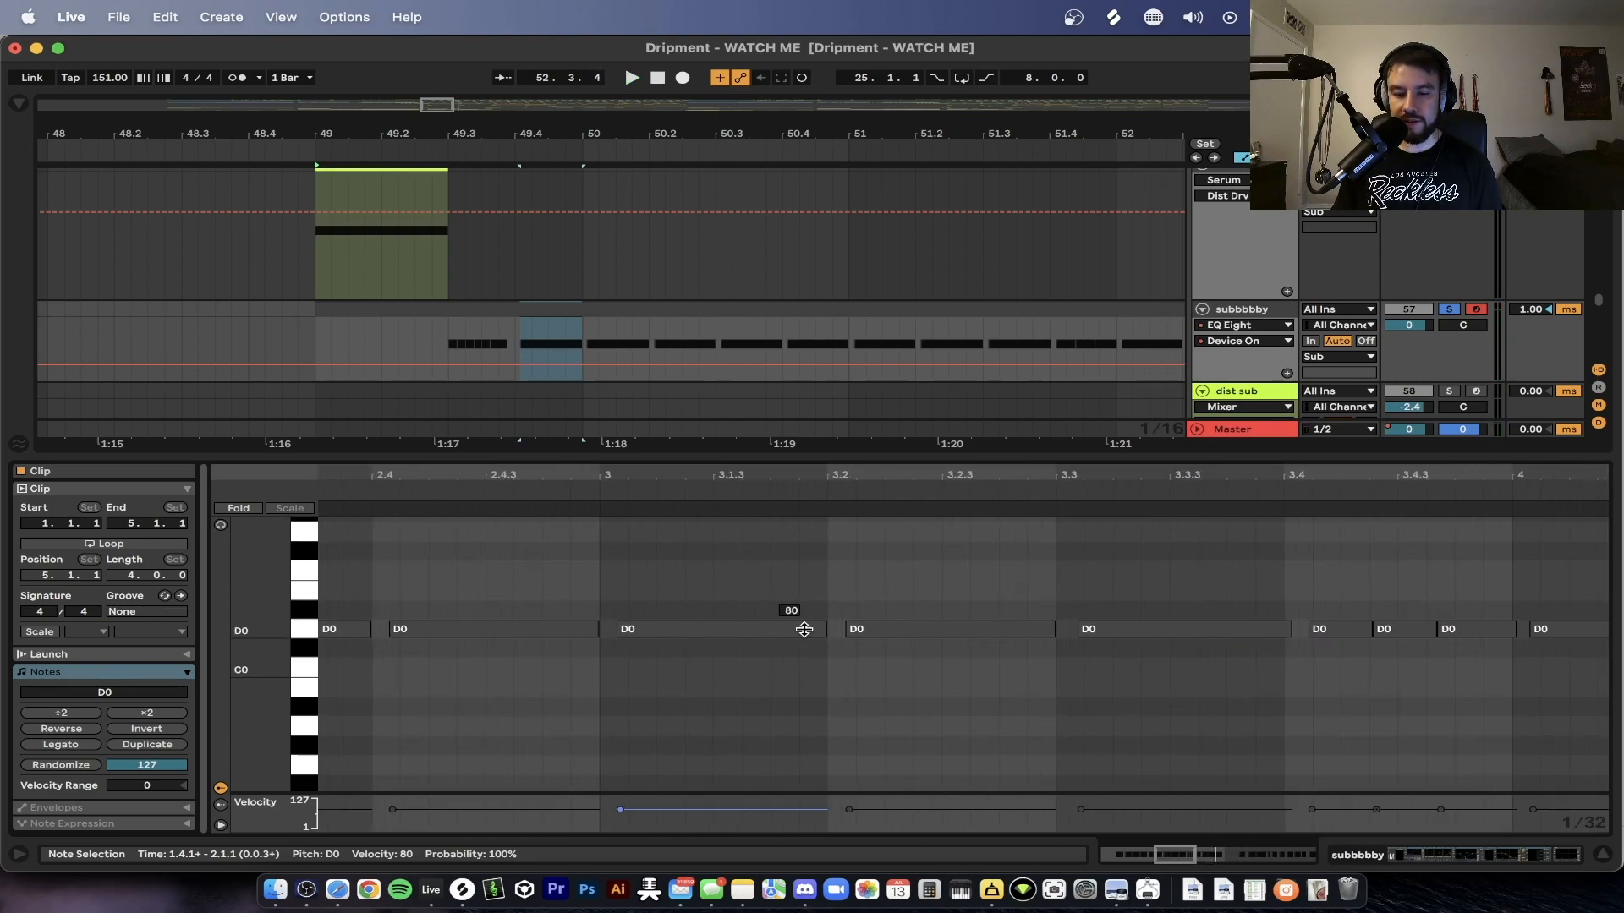
scroll(555, 634, "up", 1)
scroll(525, 627, "up", 3)
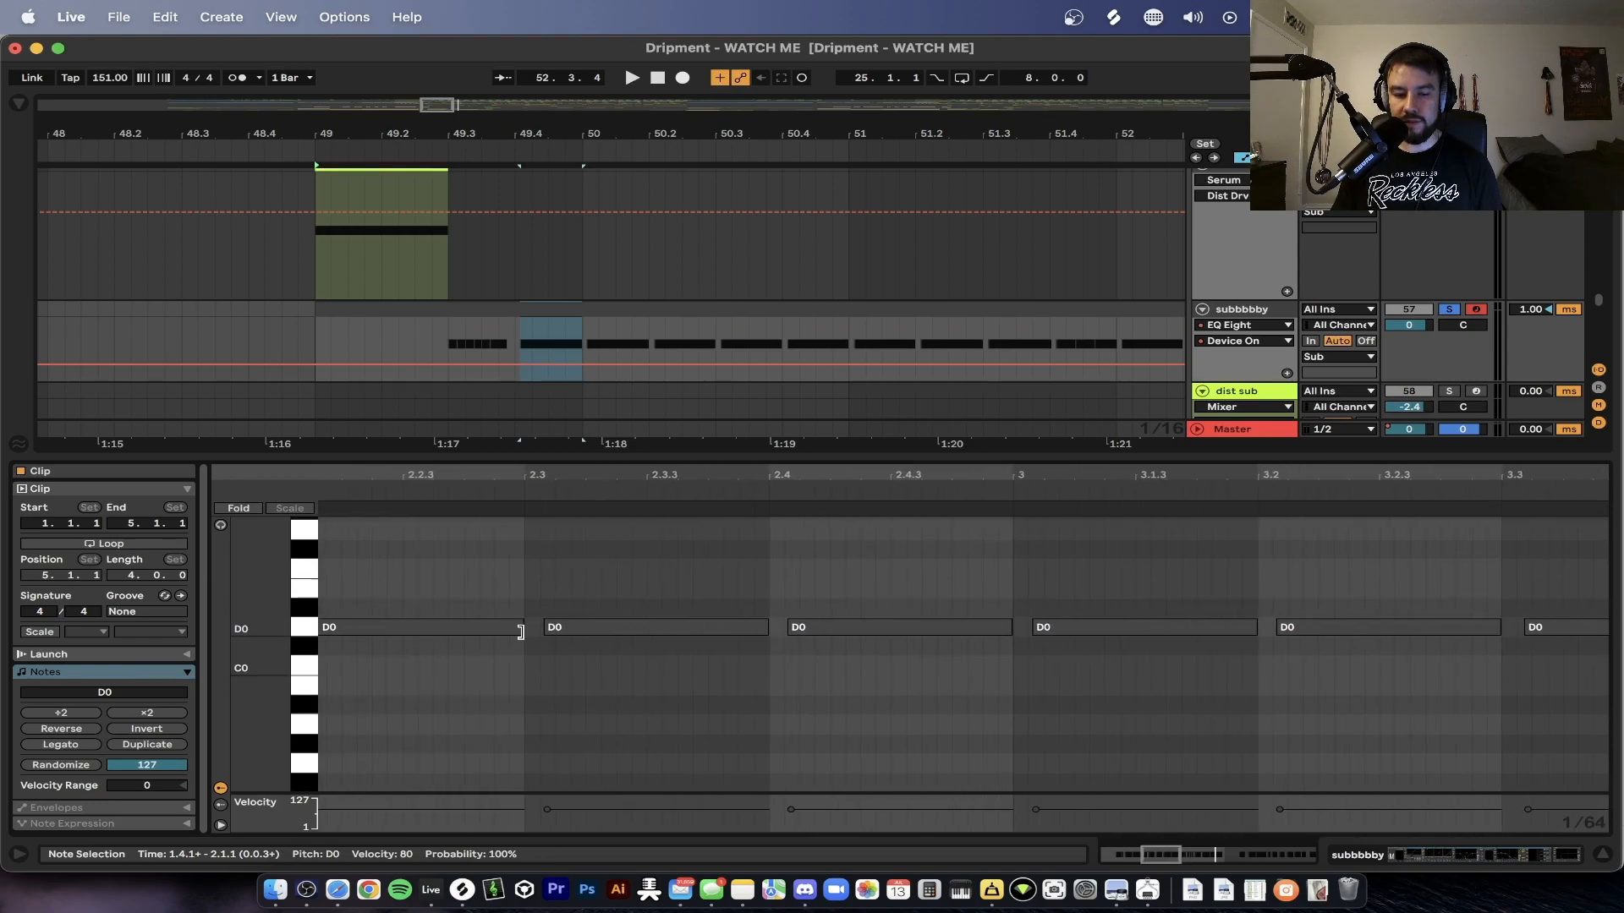
scroll(641, 651, "down", 4)
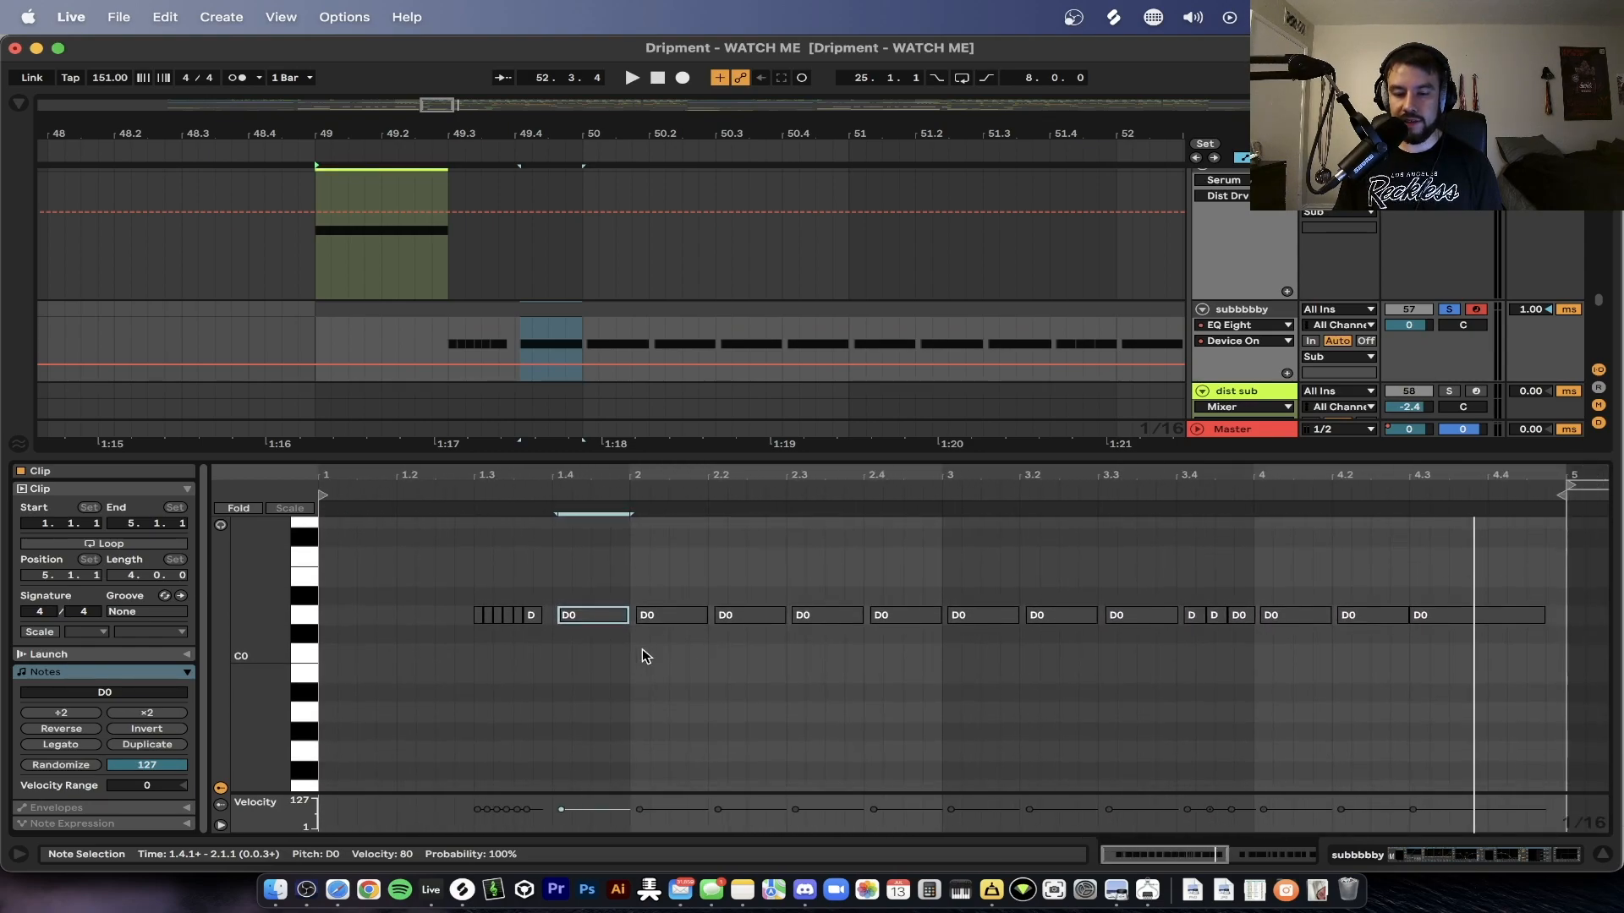
- Replay the subbbbby pattern from the selected note, close the note editor, and view the arrangement from bar 49 onward
scroll(642, 653, "left", 2)
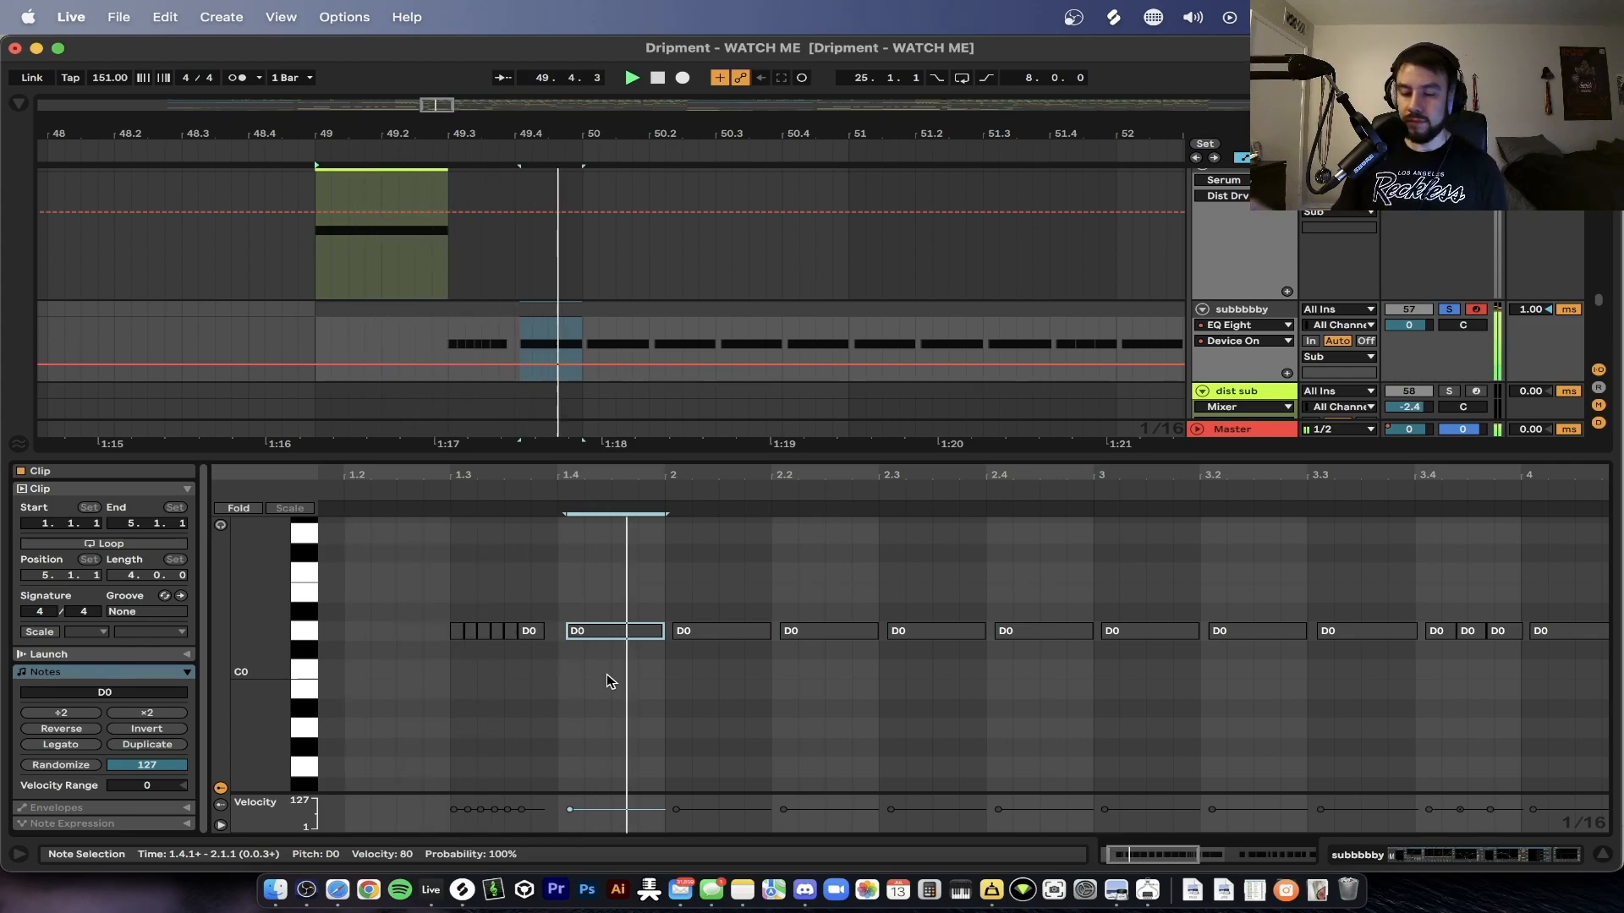
scroll(611, 682, "down", 3)
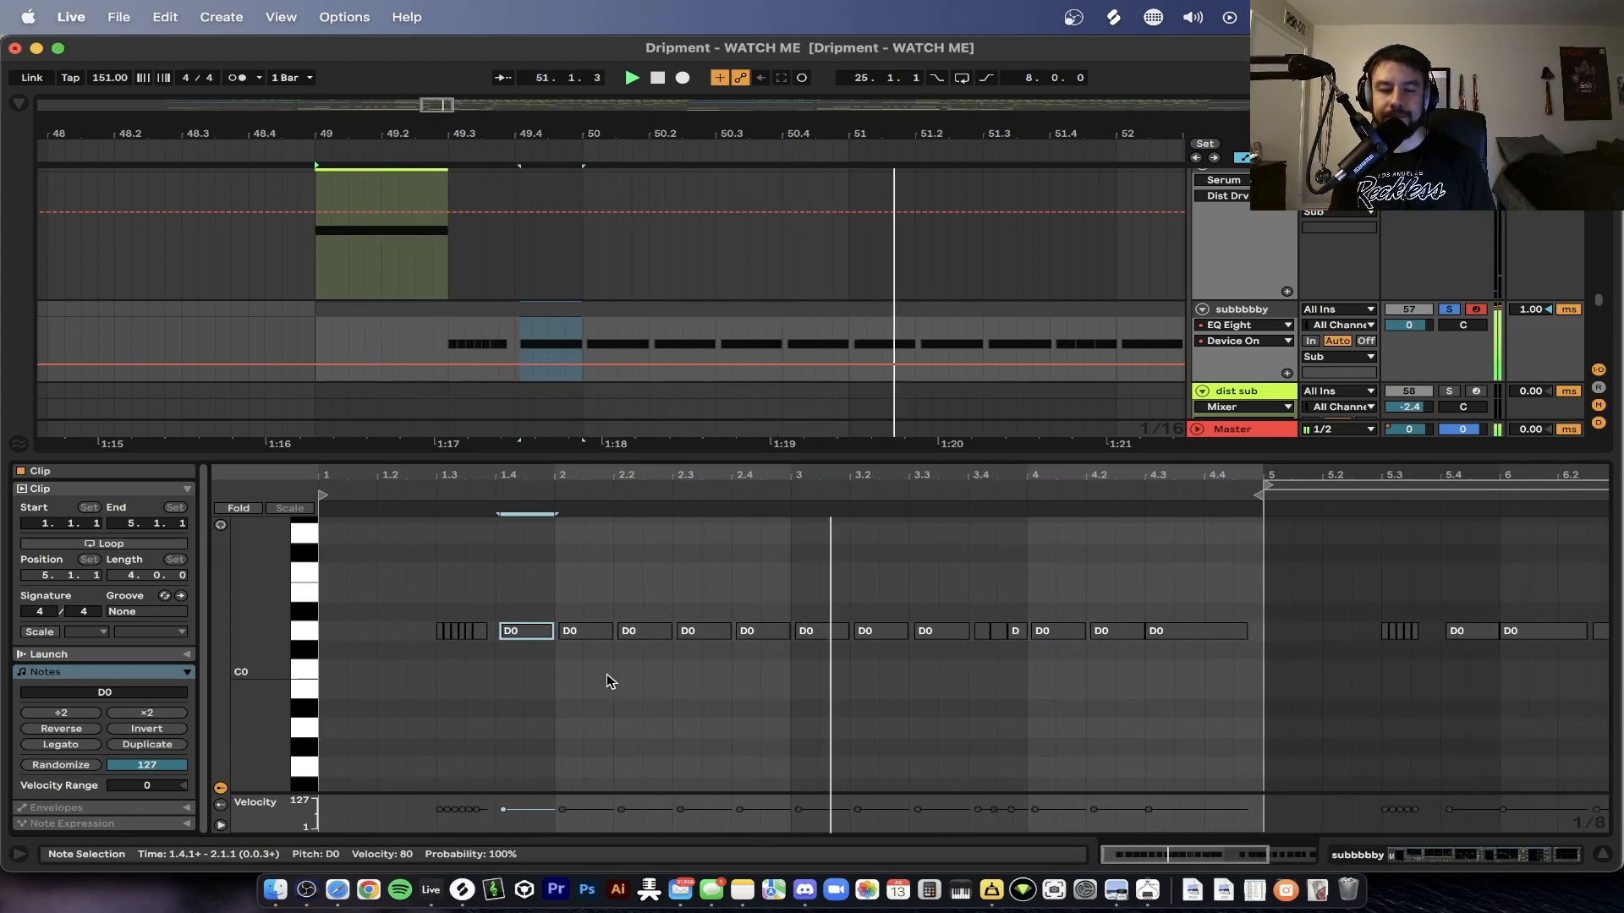
scroll(714, 225, "down", 3)
scroll(718, 230, "right", 2)
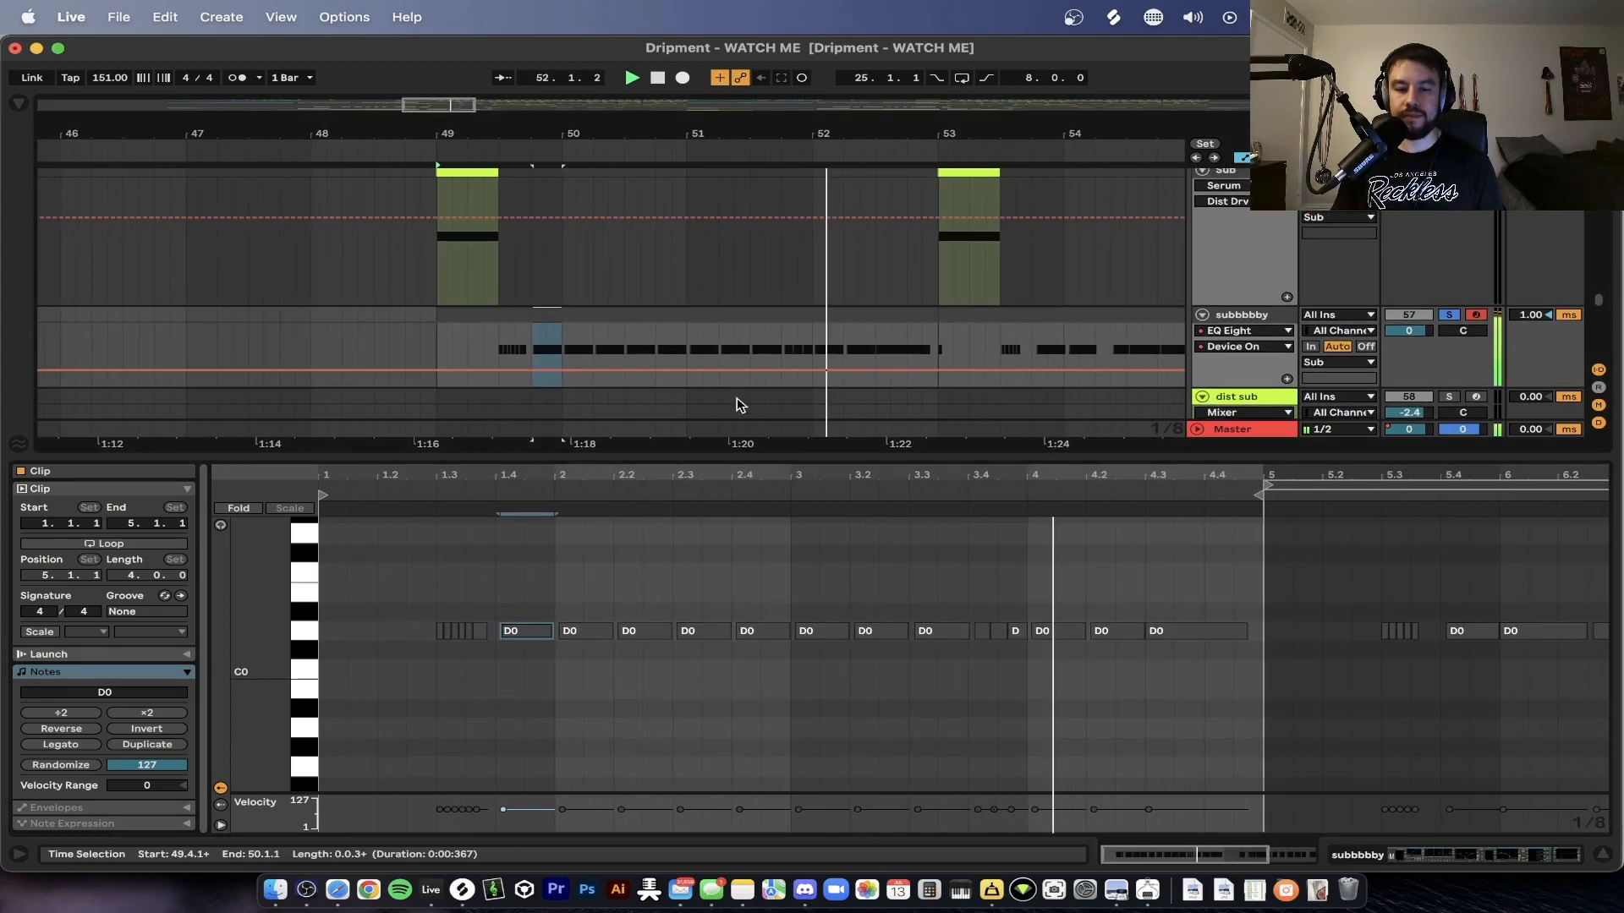
double_click(654, 456)
scroll(653, 457, "down", 2)
scroll(654, 457, "up", 4)
scroll(654, 456, "right", 2)
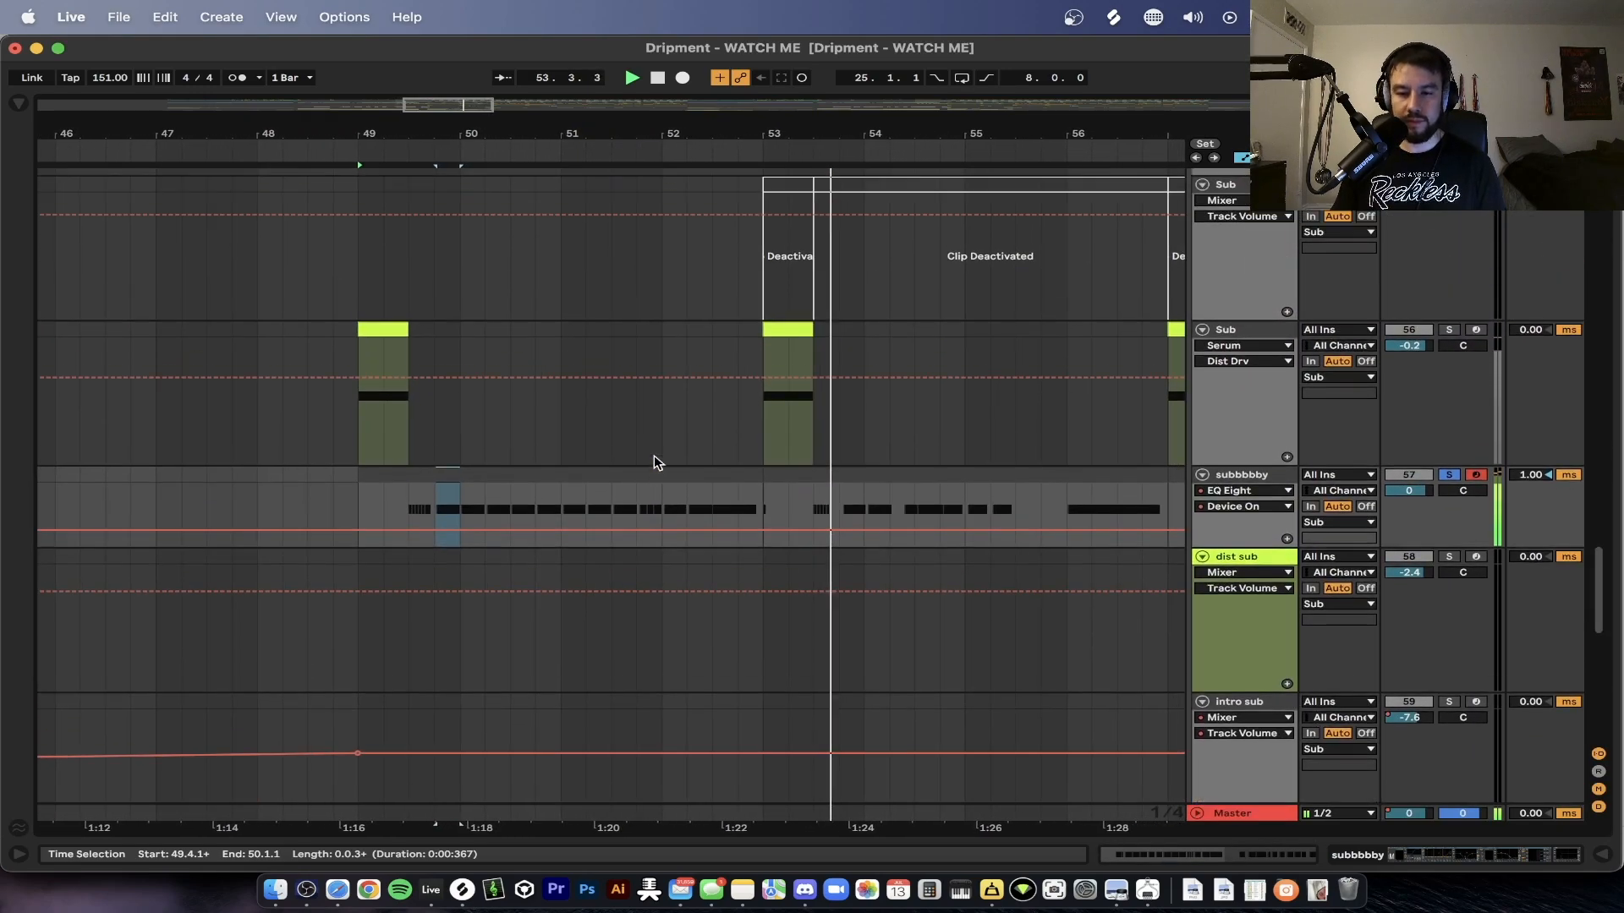
- Select bars 49 to 53 on the Serum Sub track above the subbbbby pattern
scroll(657, 462, "up", 2)
scroll(657, 462, "left", 1)
left_click_drag(783, 513, 379, 510)
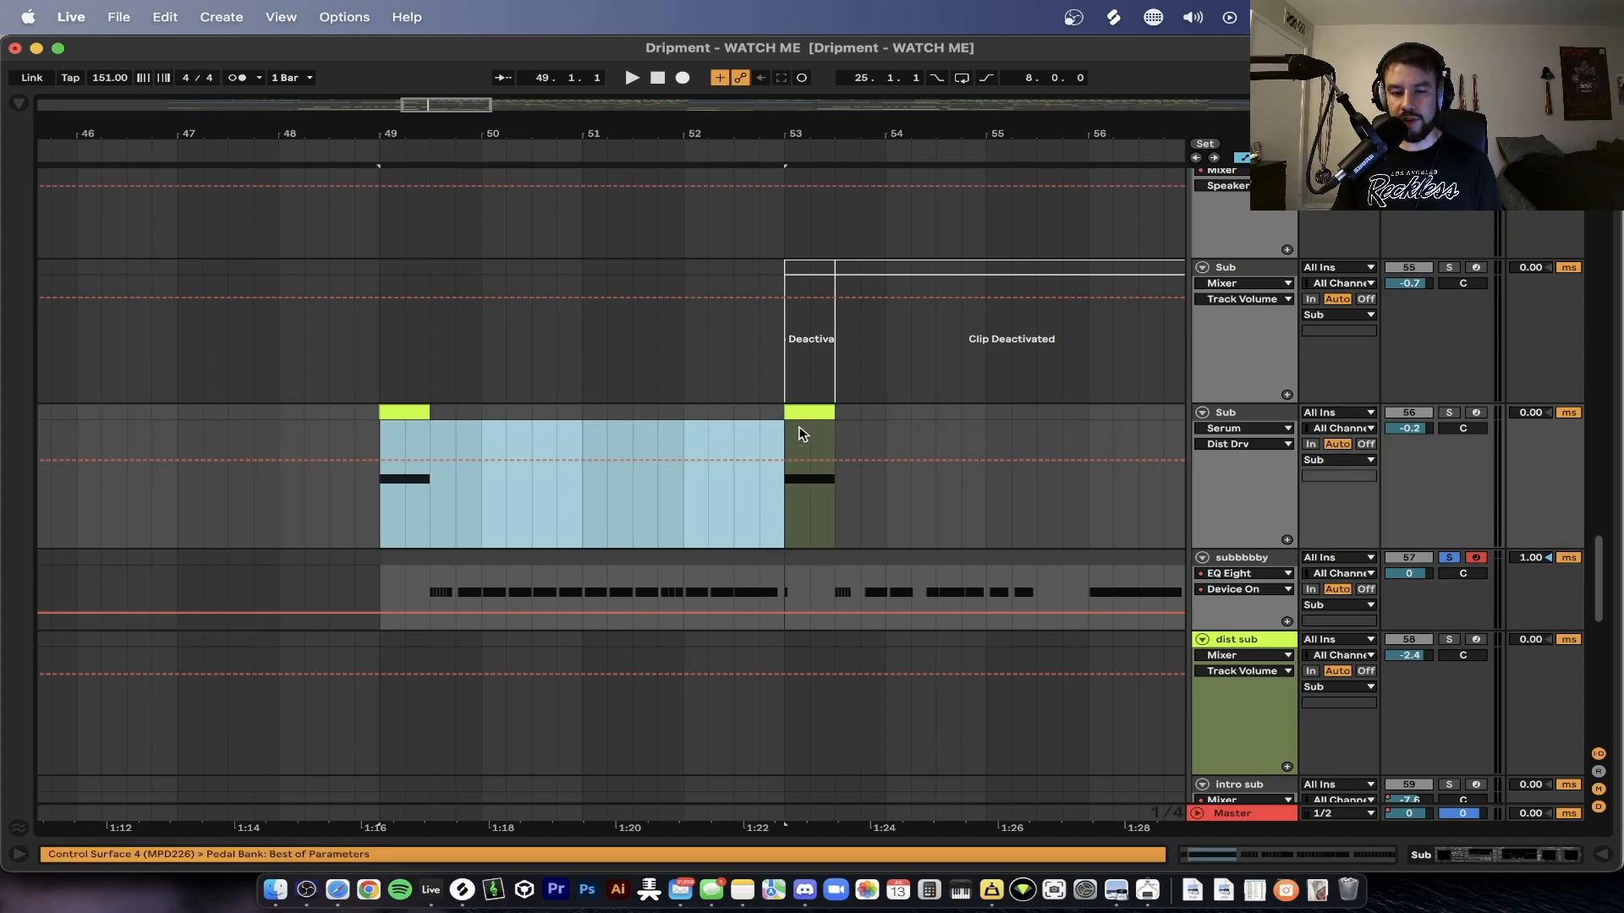
scroll(874, 591, "right", 5)
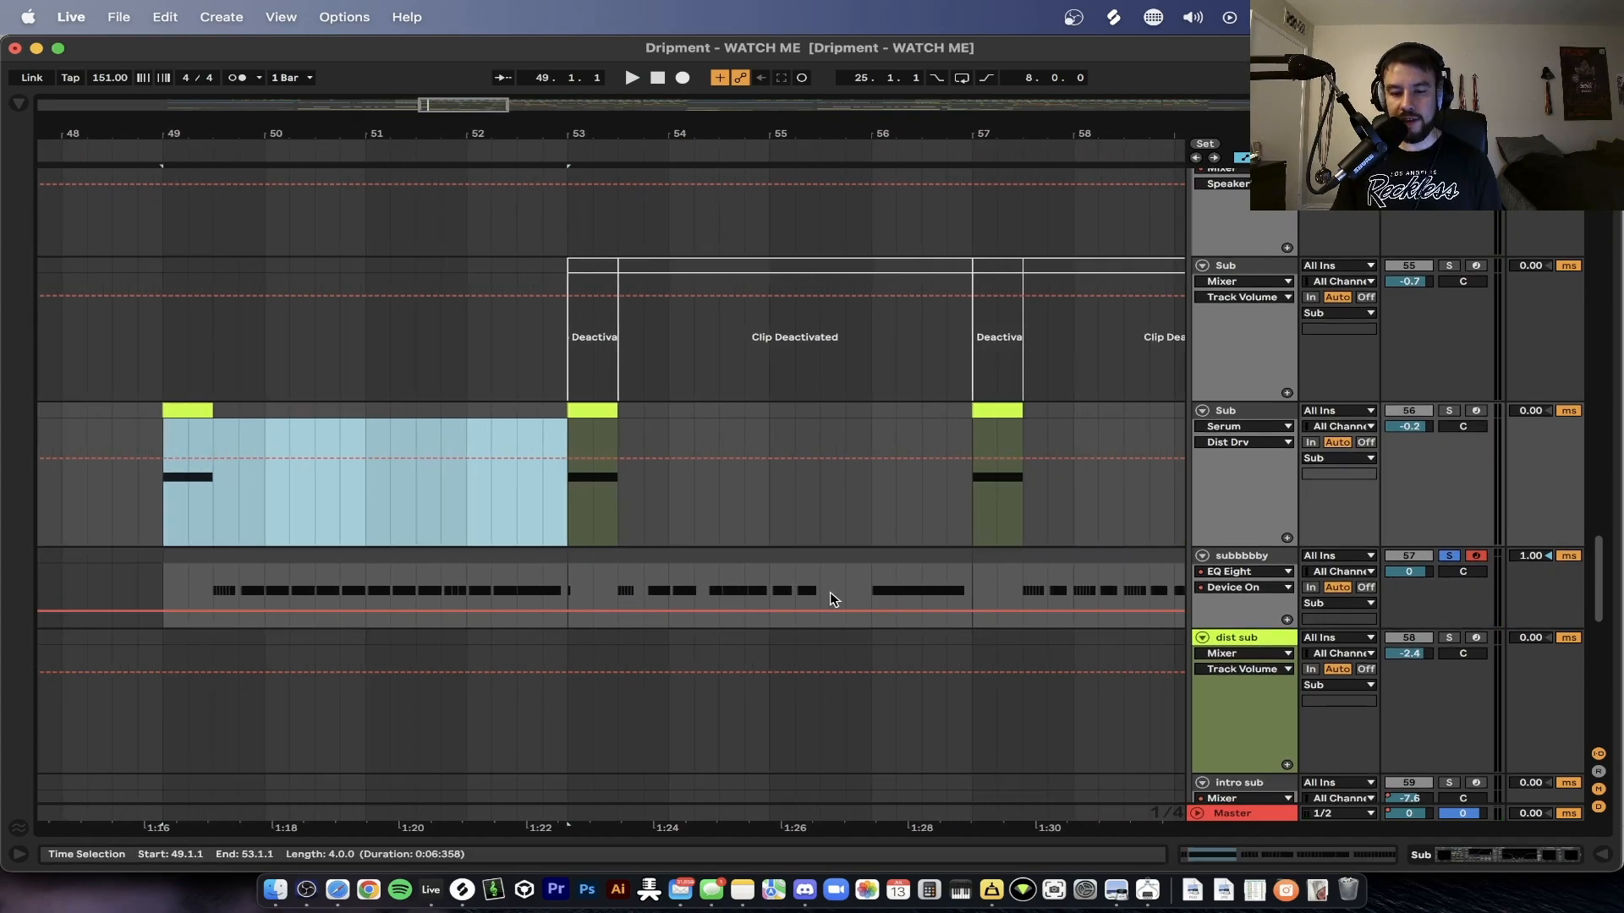
- Play the subbbbby pattern from bar 53 to hear its second four-bar section
scroll(838, 592, "up", 3)
left_click(428, 591)
key("space")
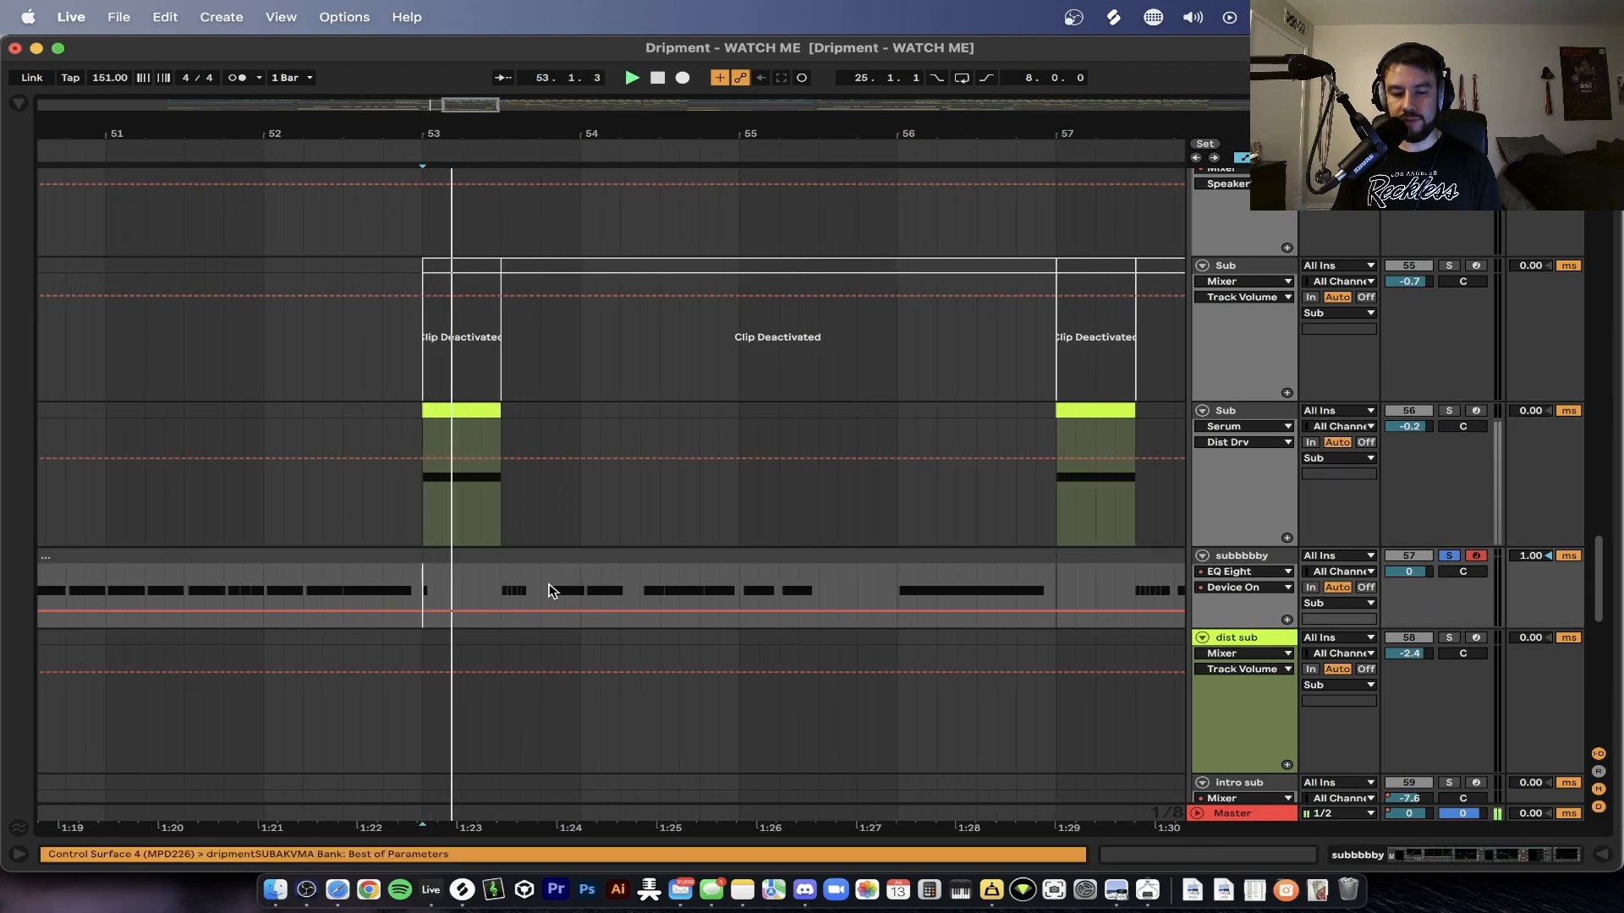
scroll(584, 592, "down", 3)
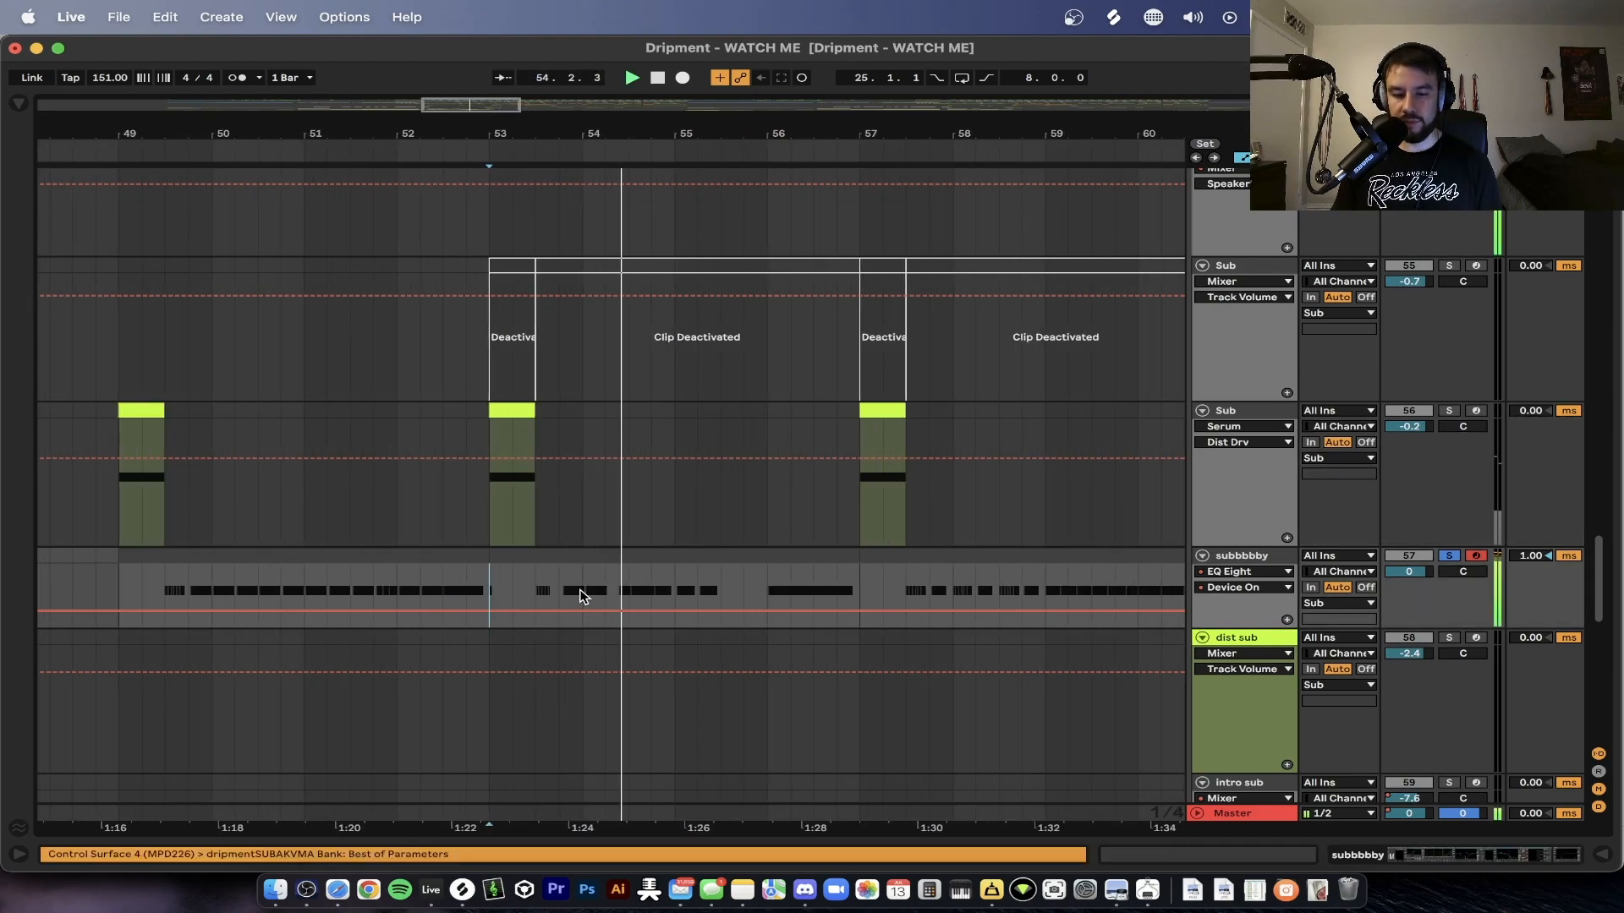
scroll(580, 595, "down", 2)
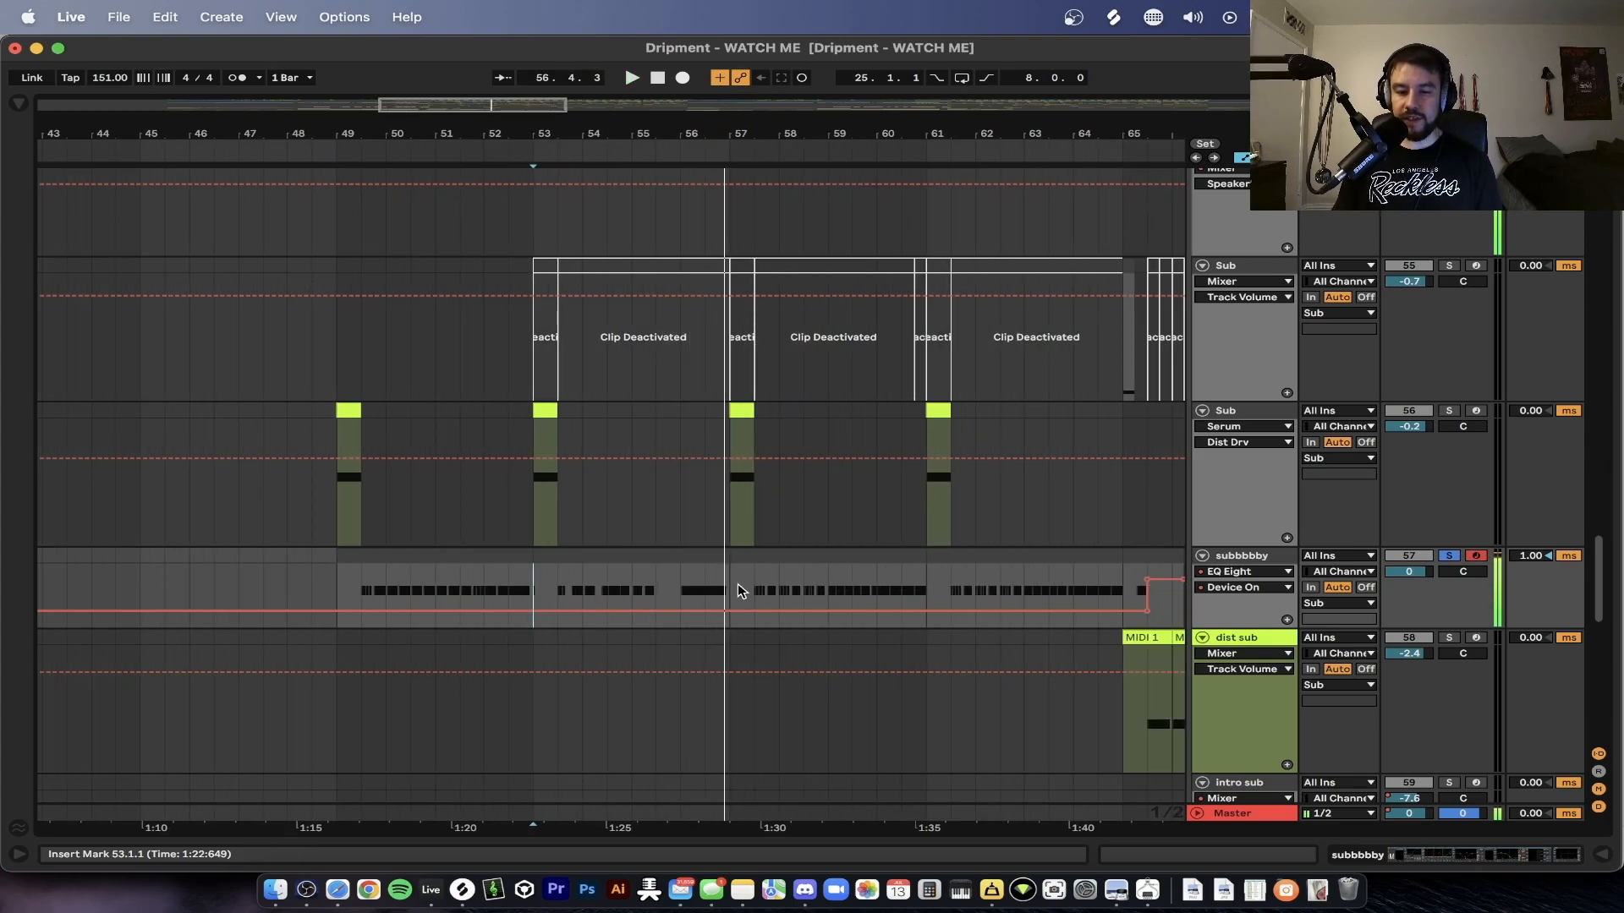
scroll(738, 590, "right", 2)
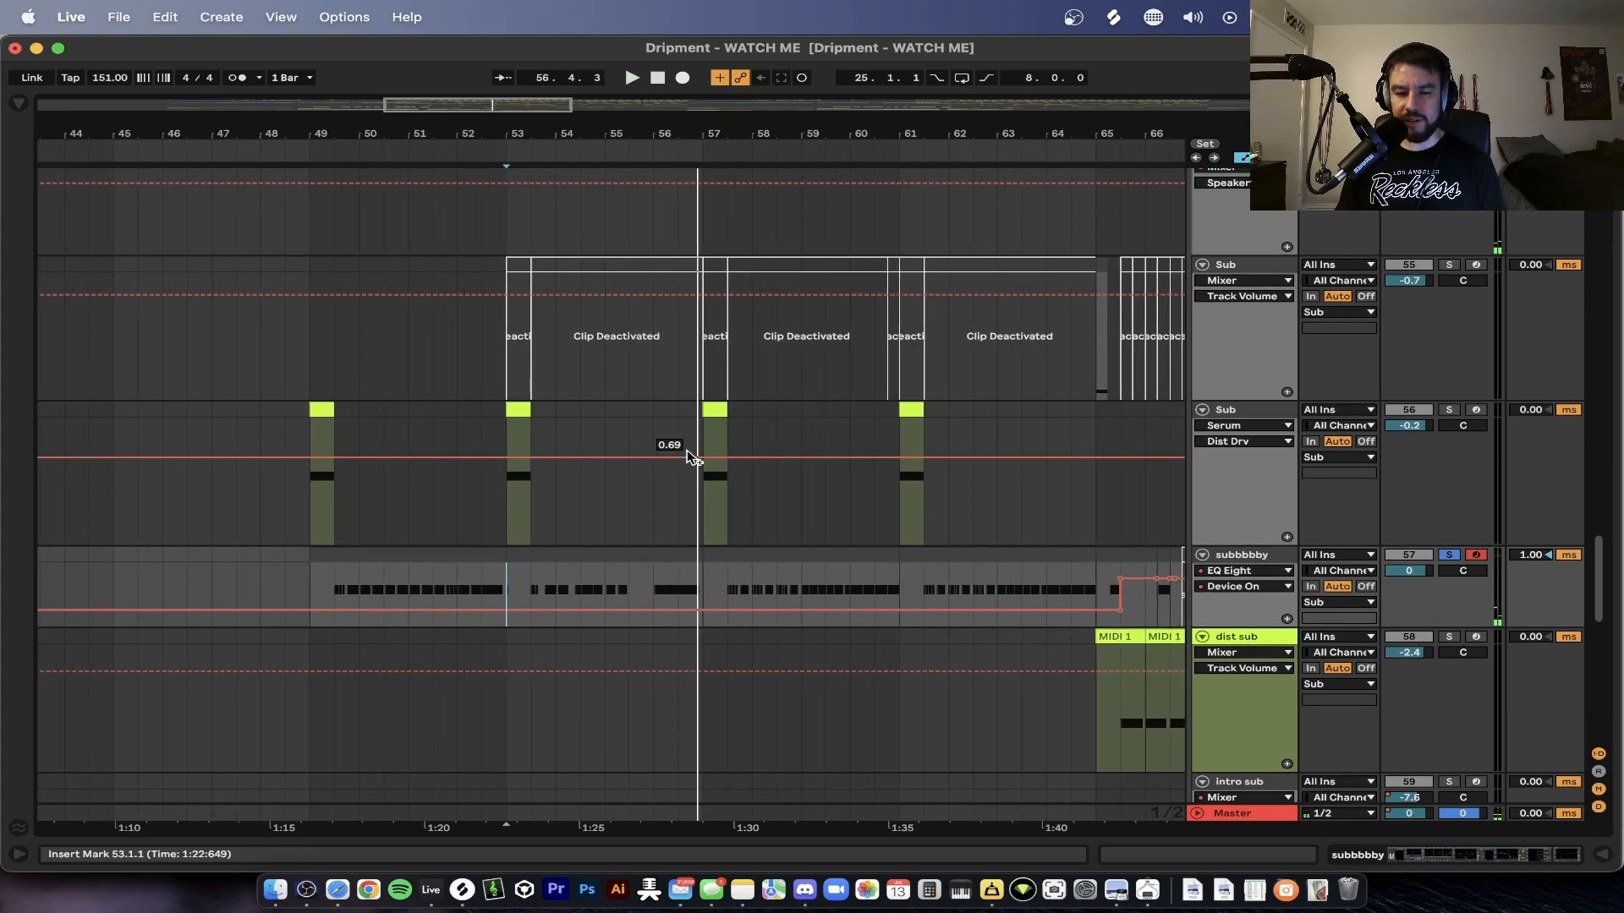
- Highlight the Sub track's hit at bar 57 and the subbbbby four-bar sections at bars 61 and 57
left_click_drag(709, 482, 750, 483)
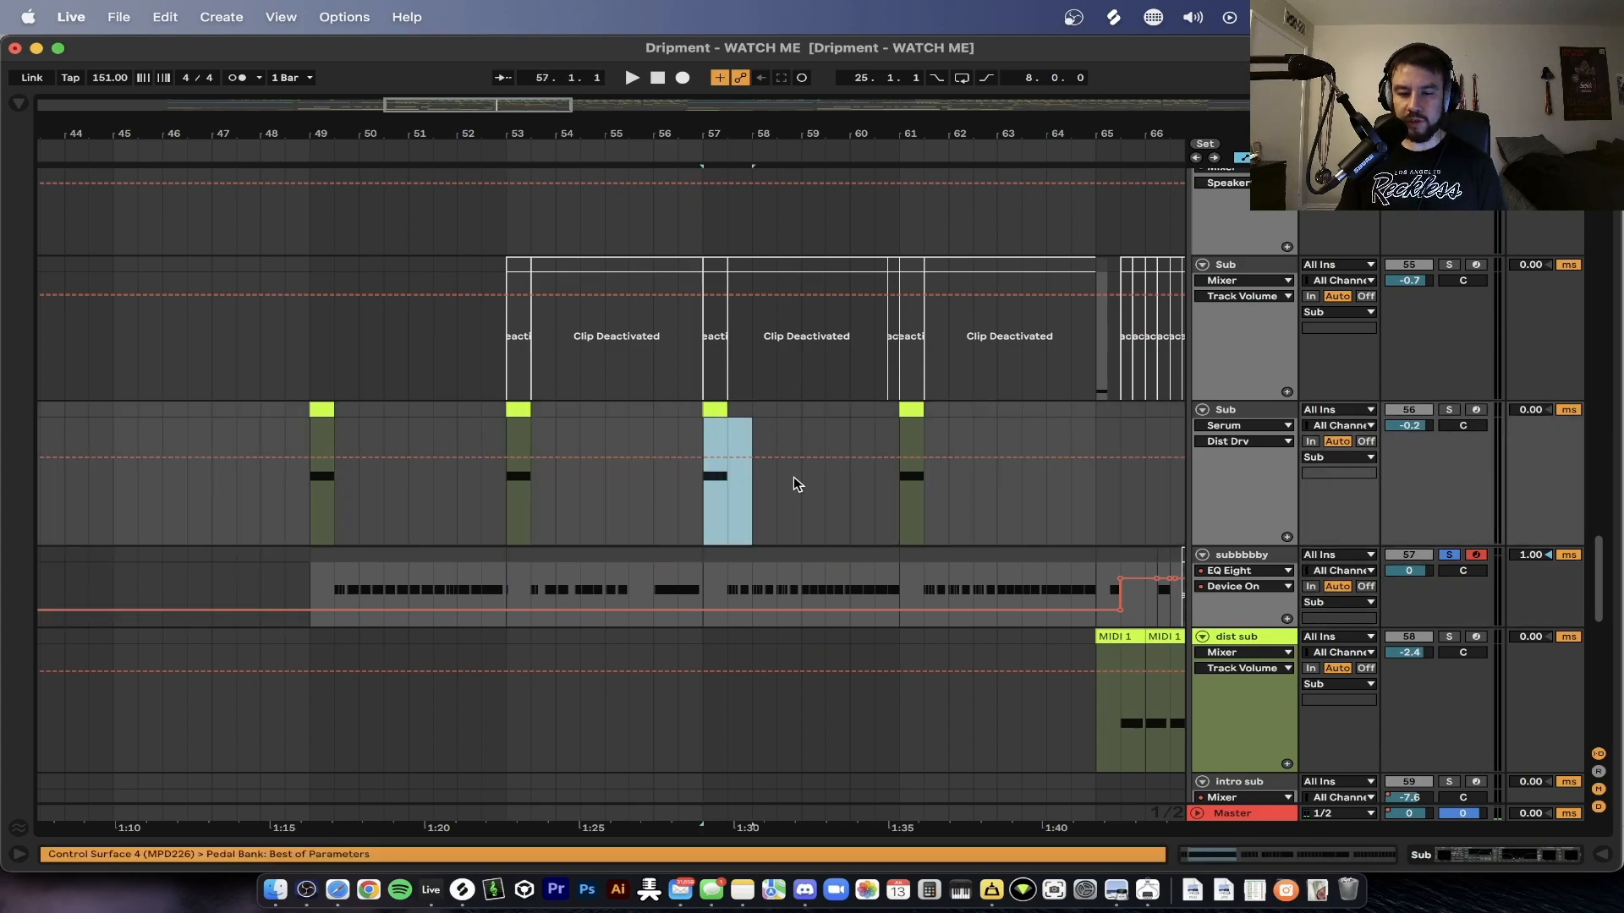
left_click(902, 583)
left_click_drag(907, 584, 1068, 585)
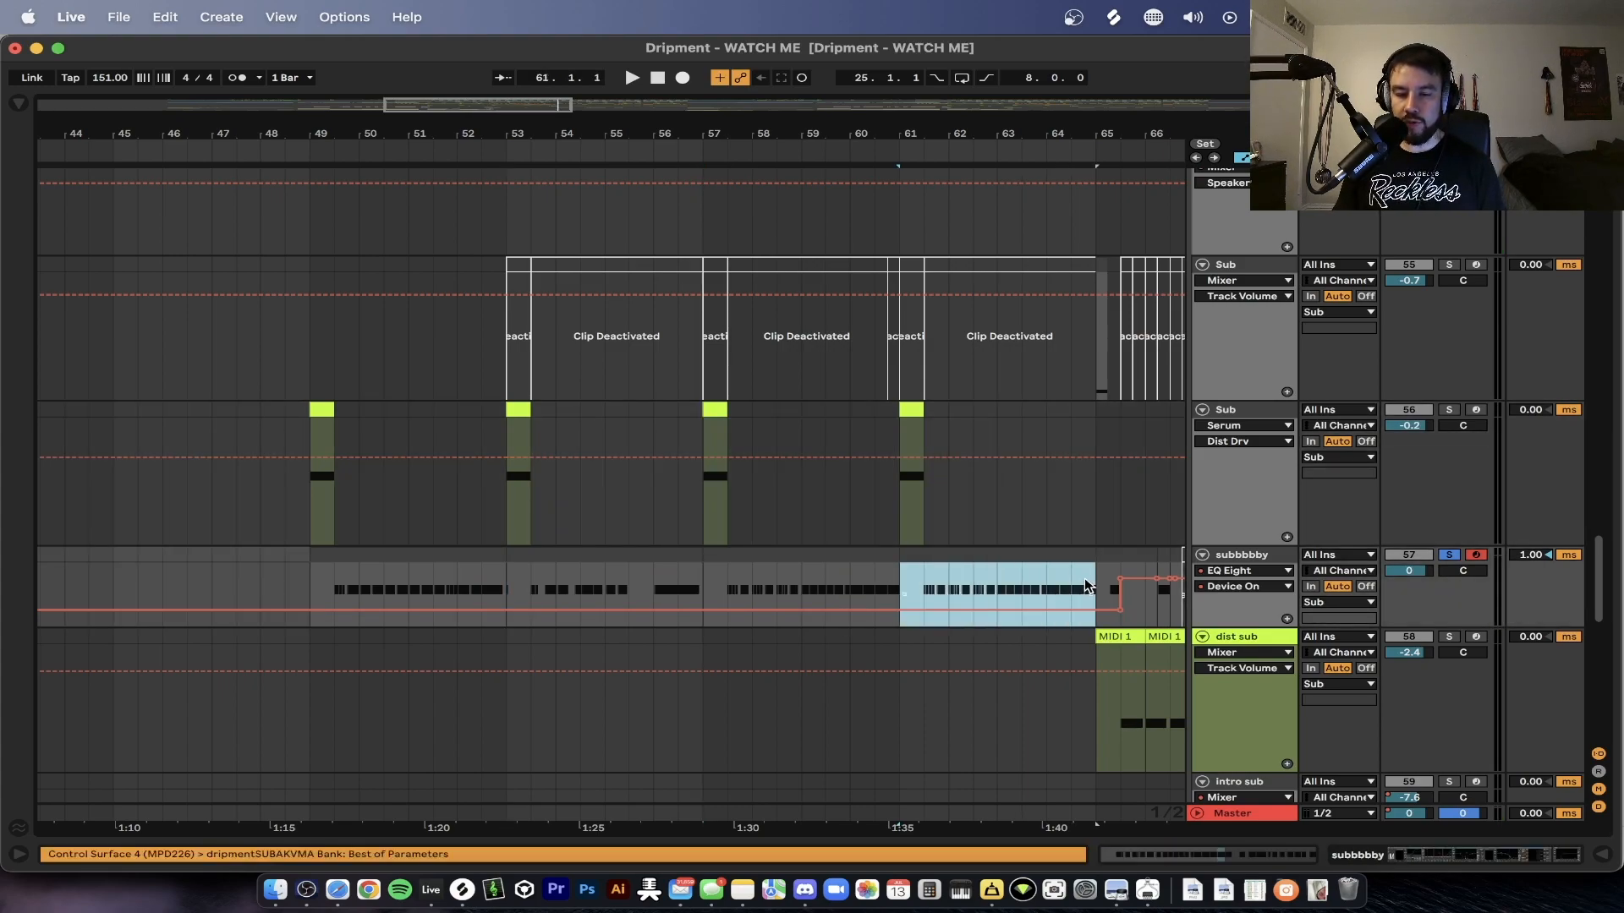
left_click_drag(950, 594, 1021, 592)
left_click(751, 584)
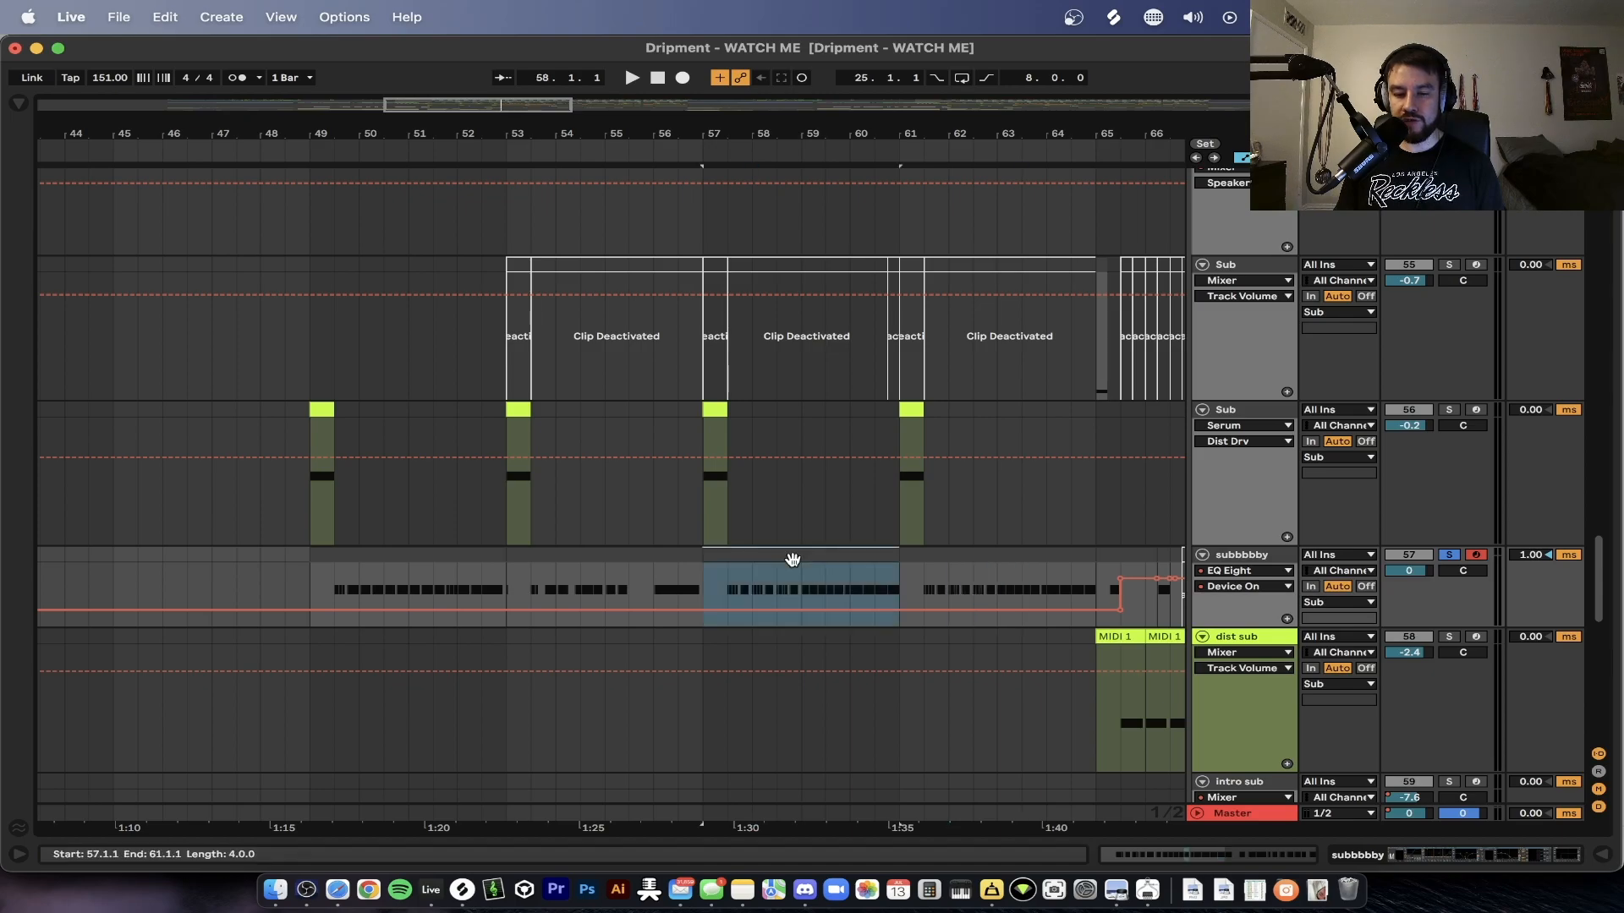
- Place the insert marker at bar 49 and play the full mix from there
left_click(792, 560)
scroll(792, 560, "up", 12)
scroll(792, 560, "left", 2)
left_click(487, 385)
scroll(487, 383, "up", 2)
scroll(488, 382, "up", 10)
scroll(627, 618, "up", 15)
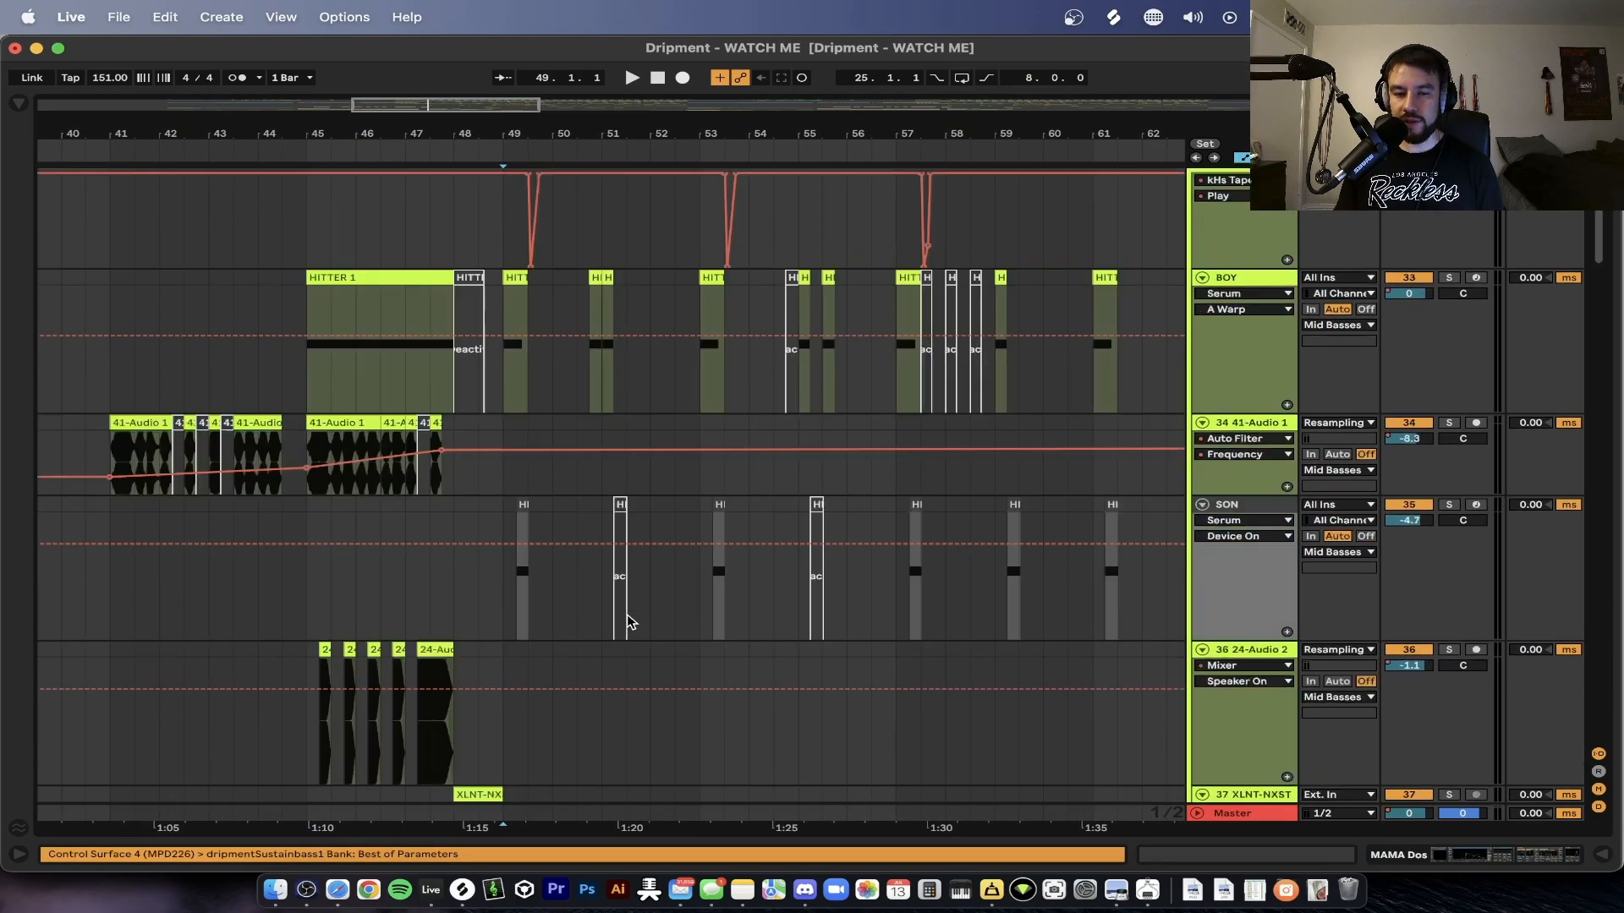
key("space")
left_click(1197, 247)
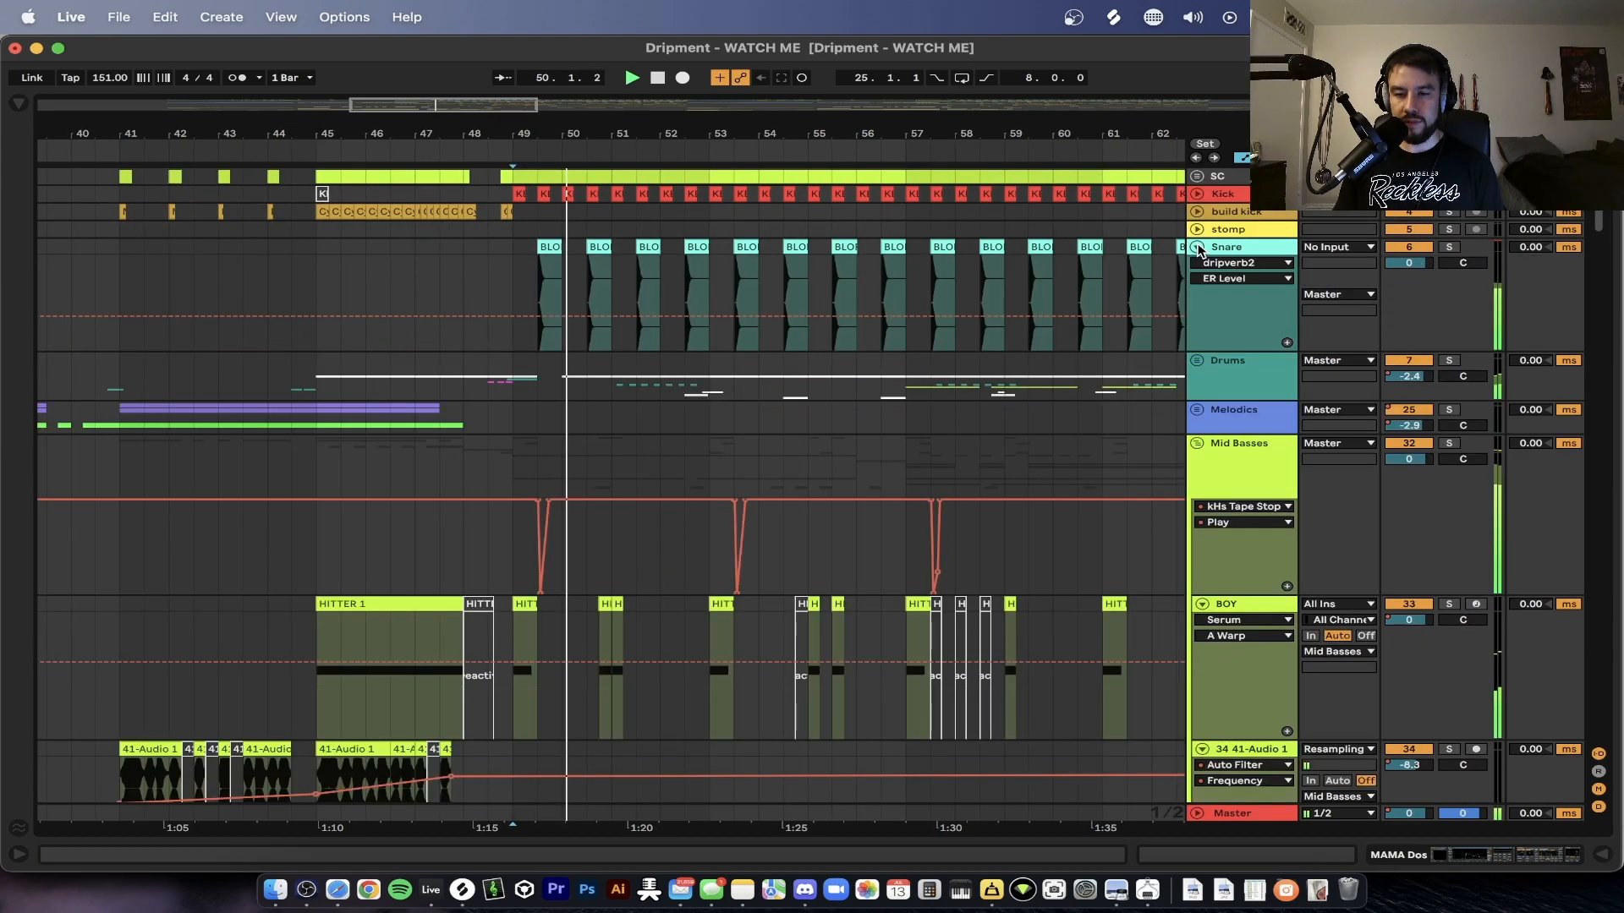
left_click(1205, 195)
left_click(1197, 195)
double_click(1244, 198)
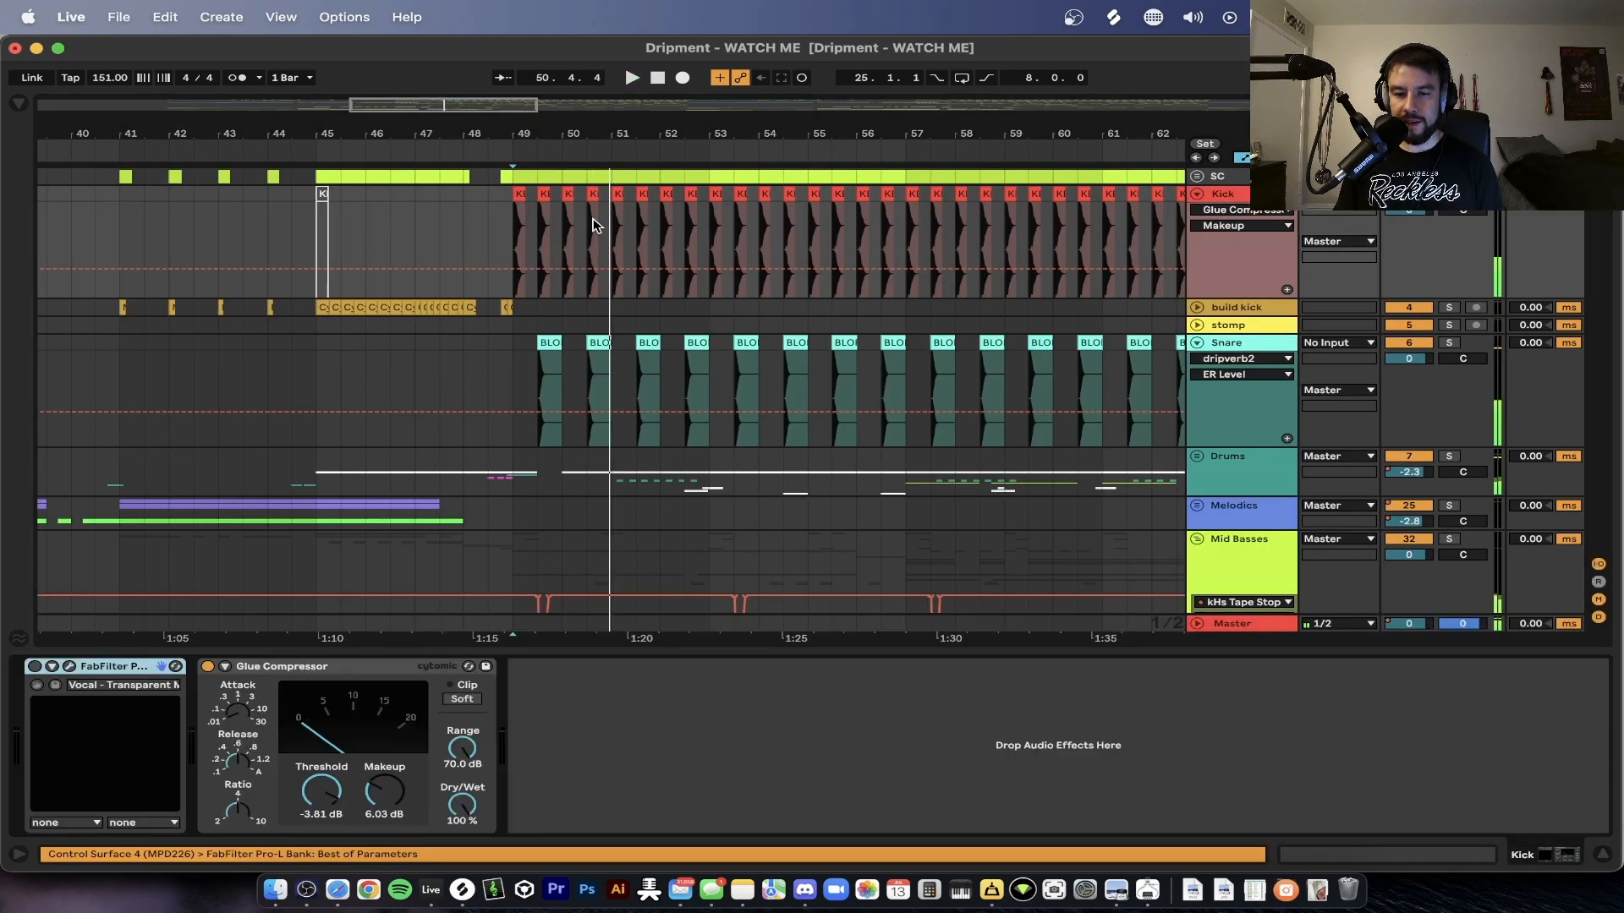
scroll(569, 257, "up", 3)
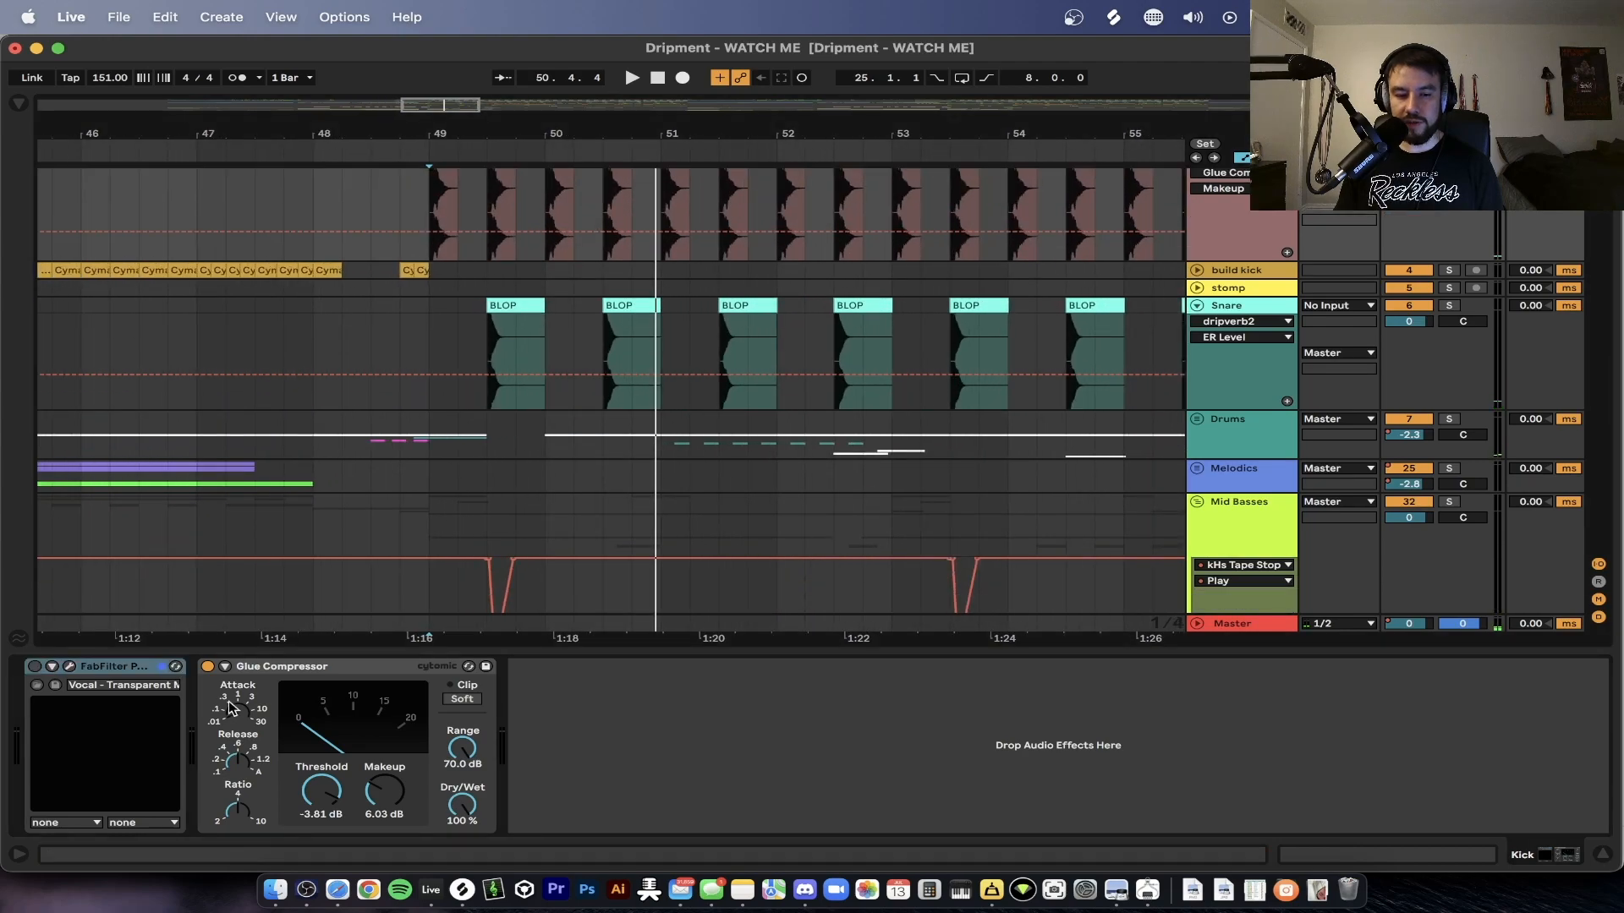
left_click(453, 202)
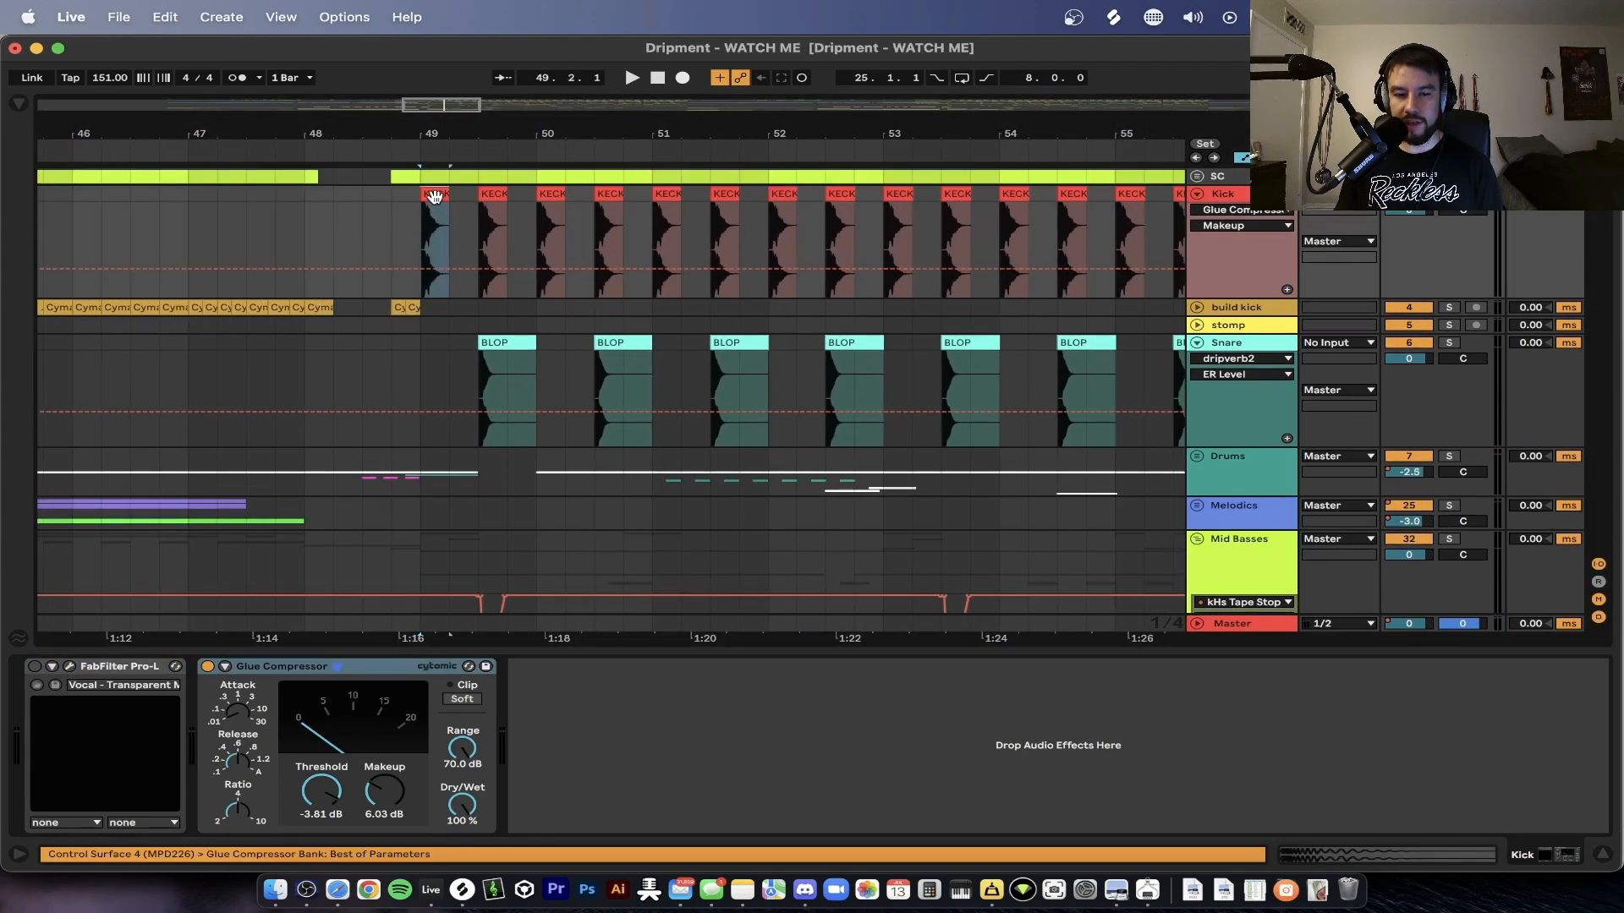
scroll(435, 197, "up", 3)
scroll(431, 227, "down", 2)
left_click(523, 346)
left_click(1241, 327)
left_click(1232, 343)
left_click(633, 670)
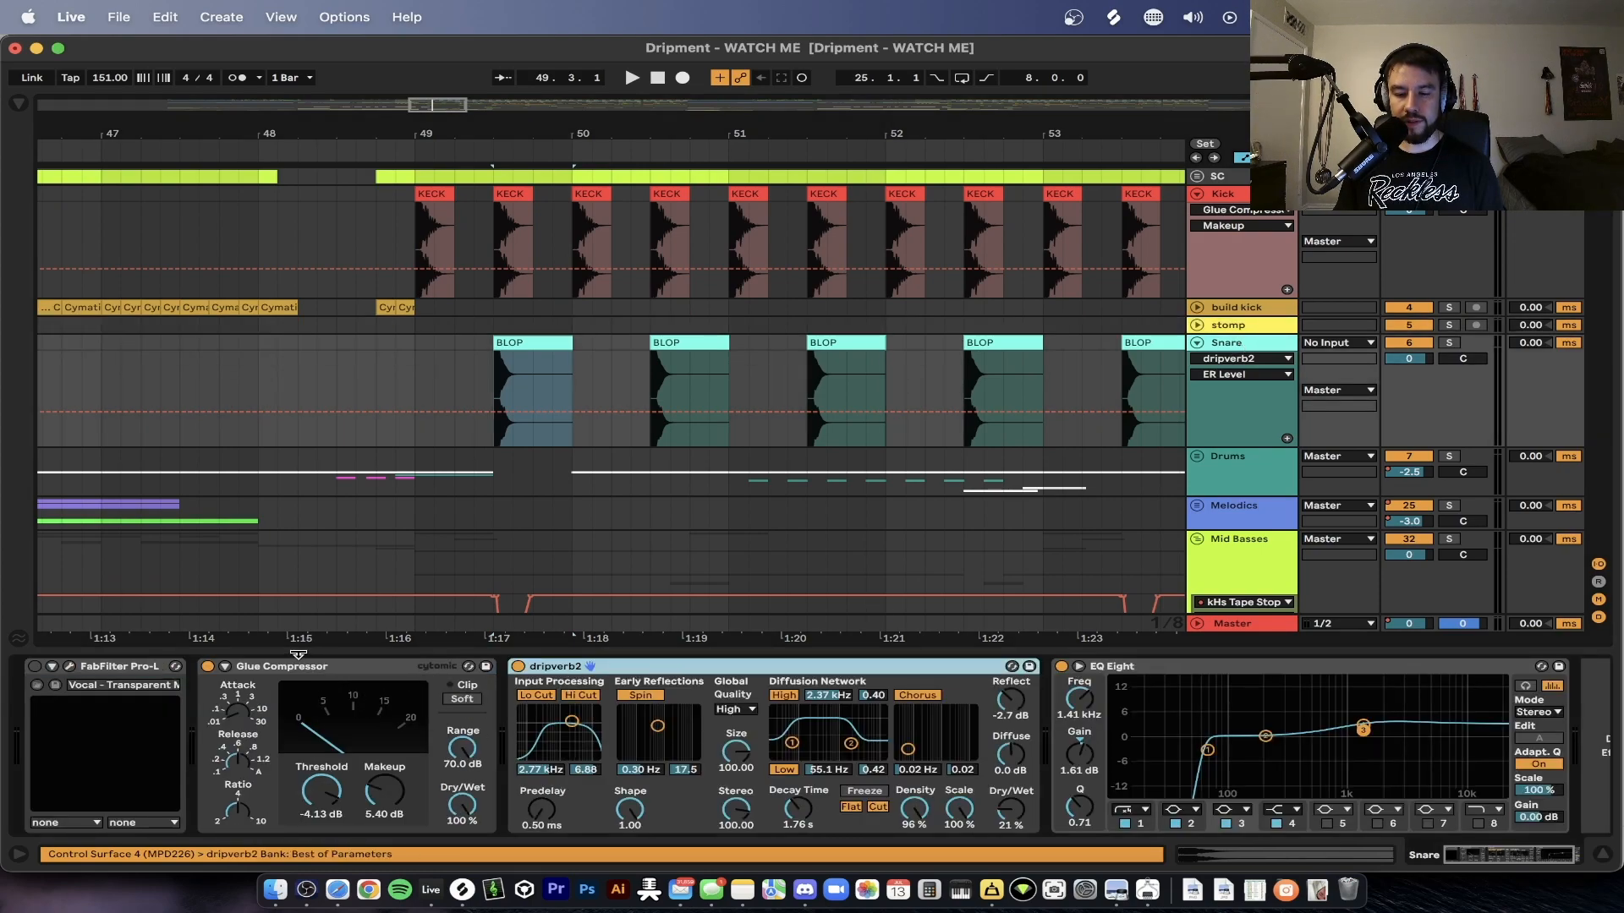
scroll(642, 698, "right", 2)
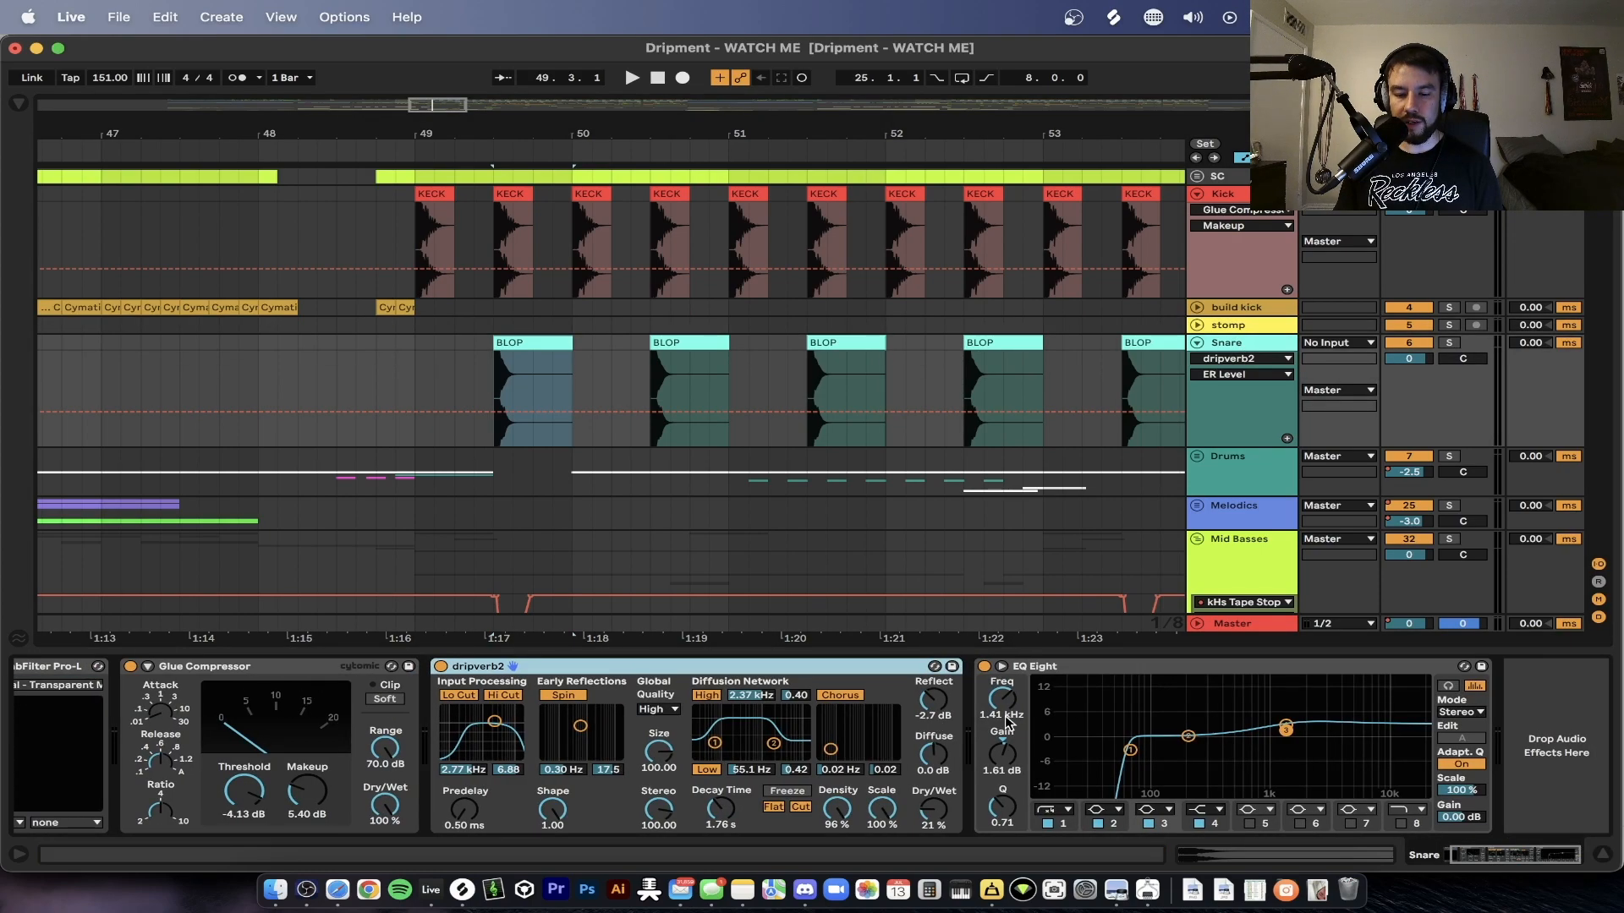
- Hide the devices, play the mix from the first BLOP clip, and look through the tracks down to the vocals and FX
left_click(864, 656)
key("space")
scroll(903, 486, "down", 1)
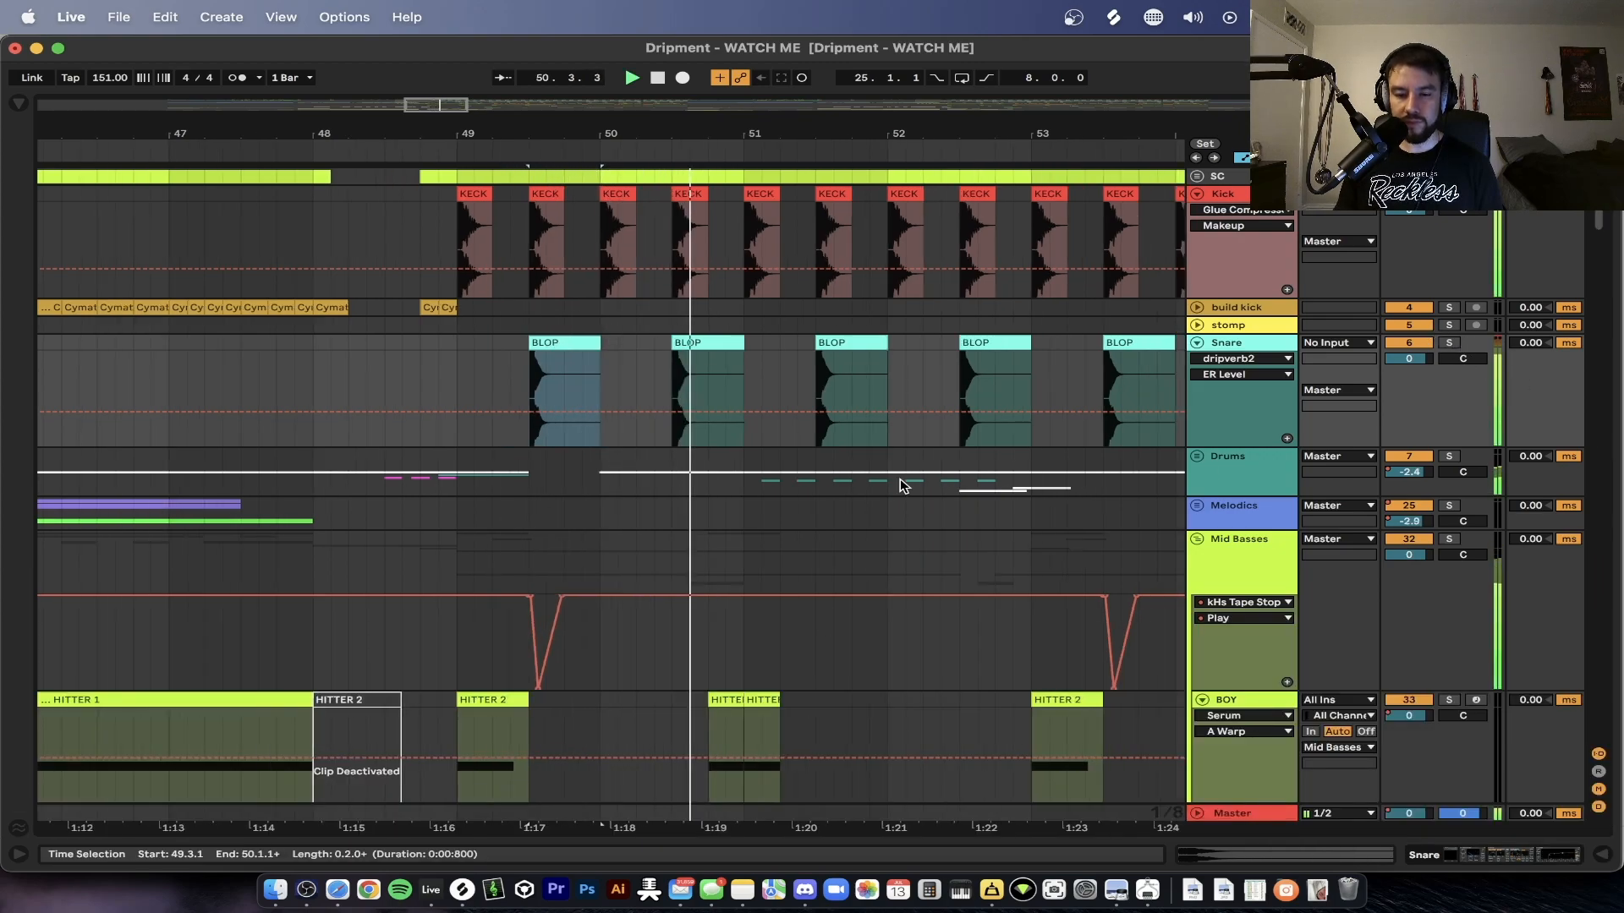
scroll(903, 487, "down", 5)
scroll(903, 486, "down", 3)
scroll(903, 486, "up", 8)
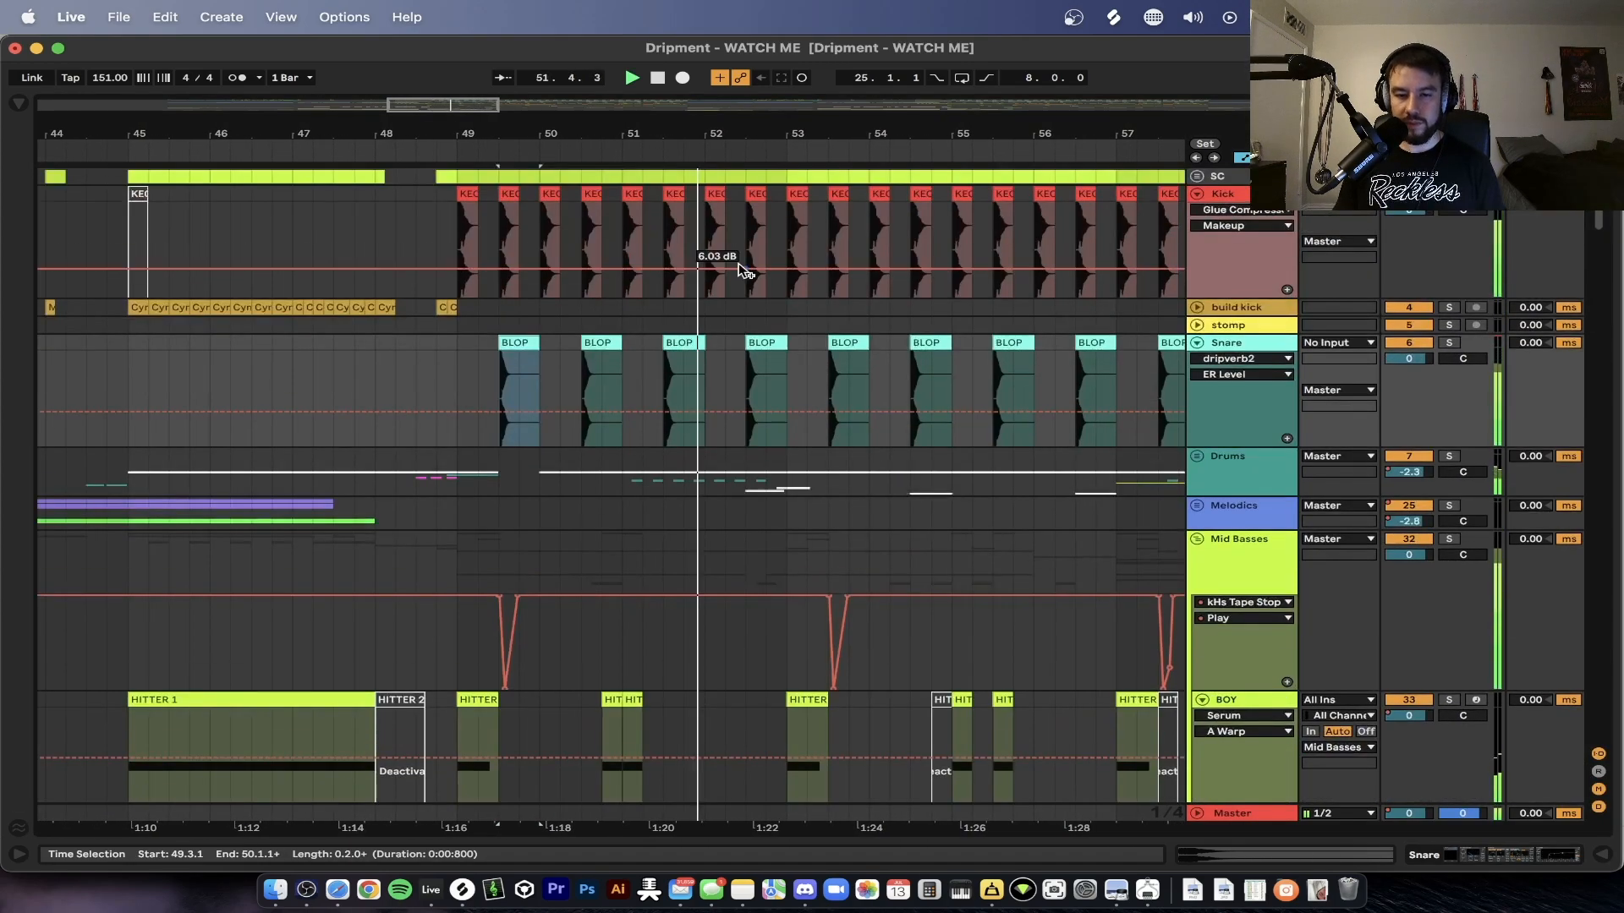
scroll(742, 269, "up", 3)
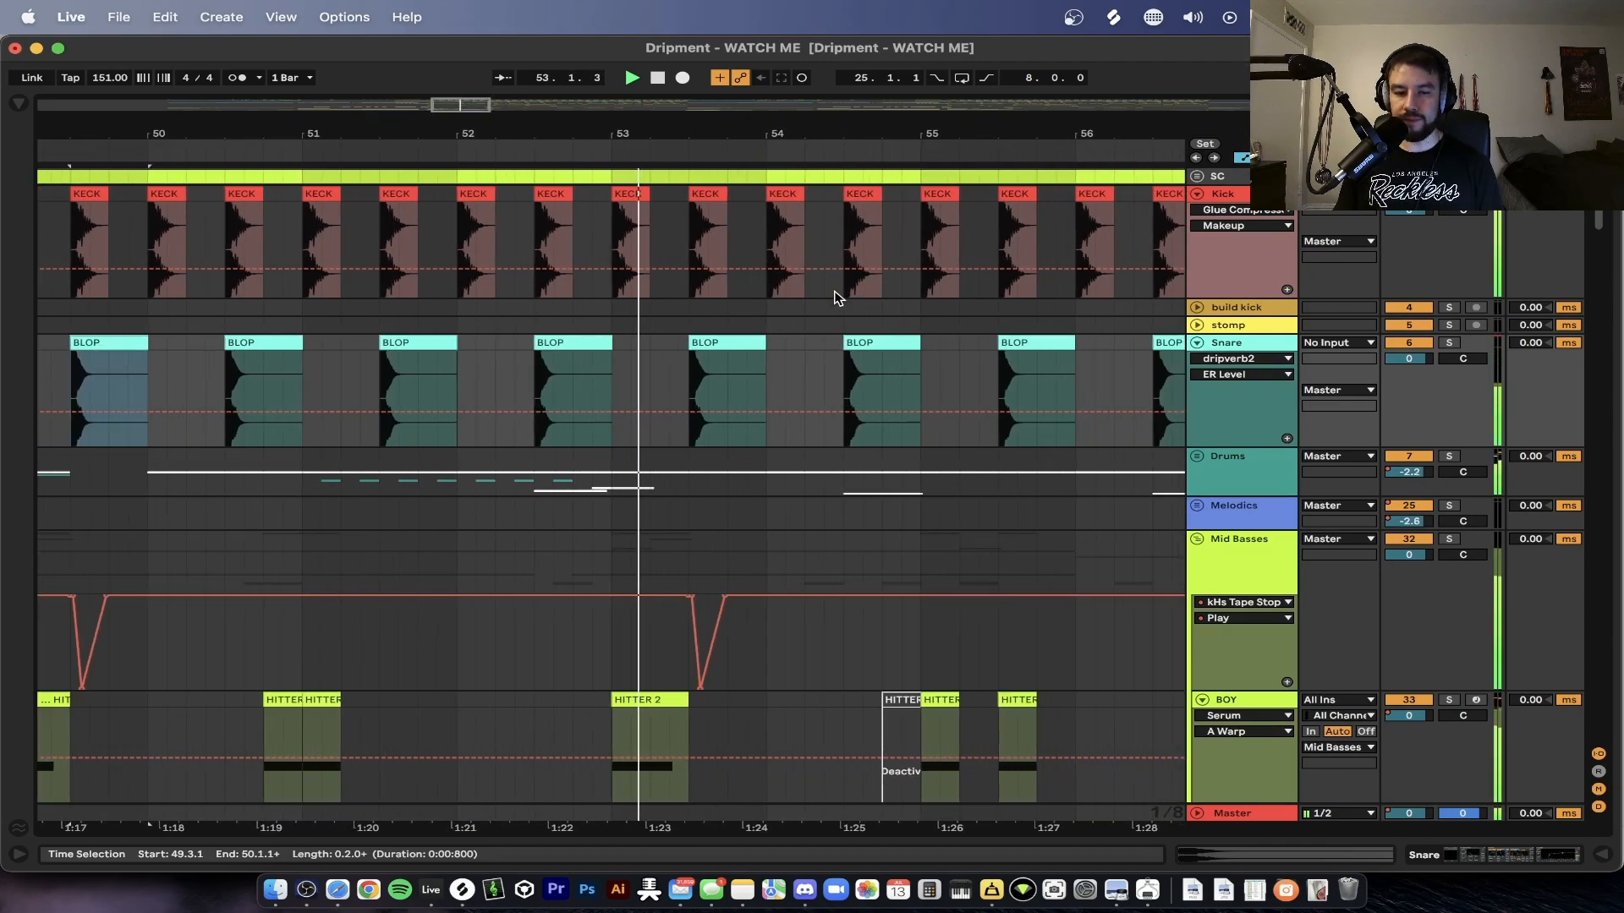
scroll(835, 296, "down", 4)
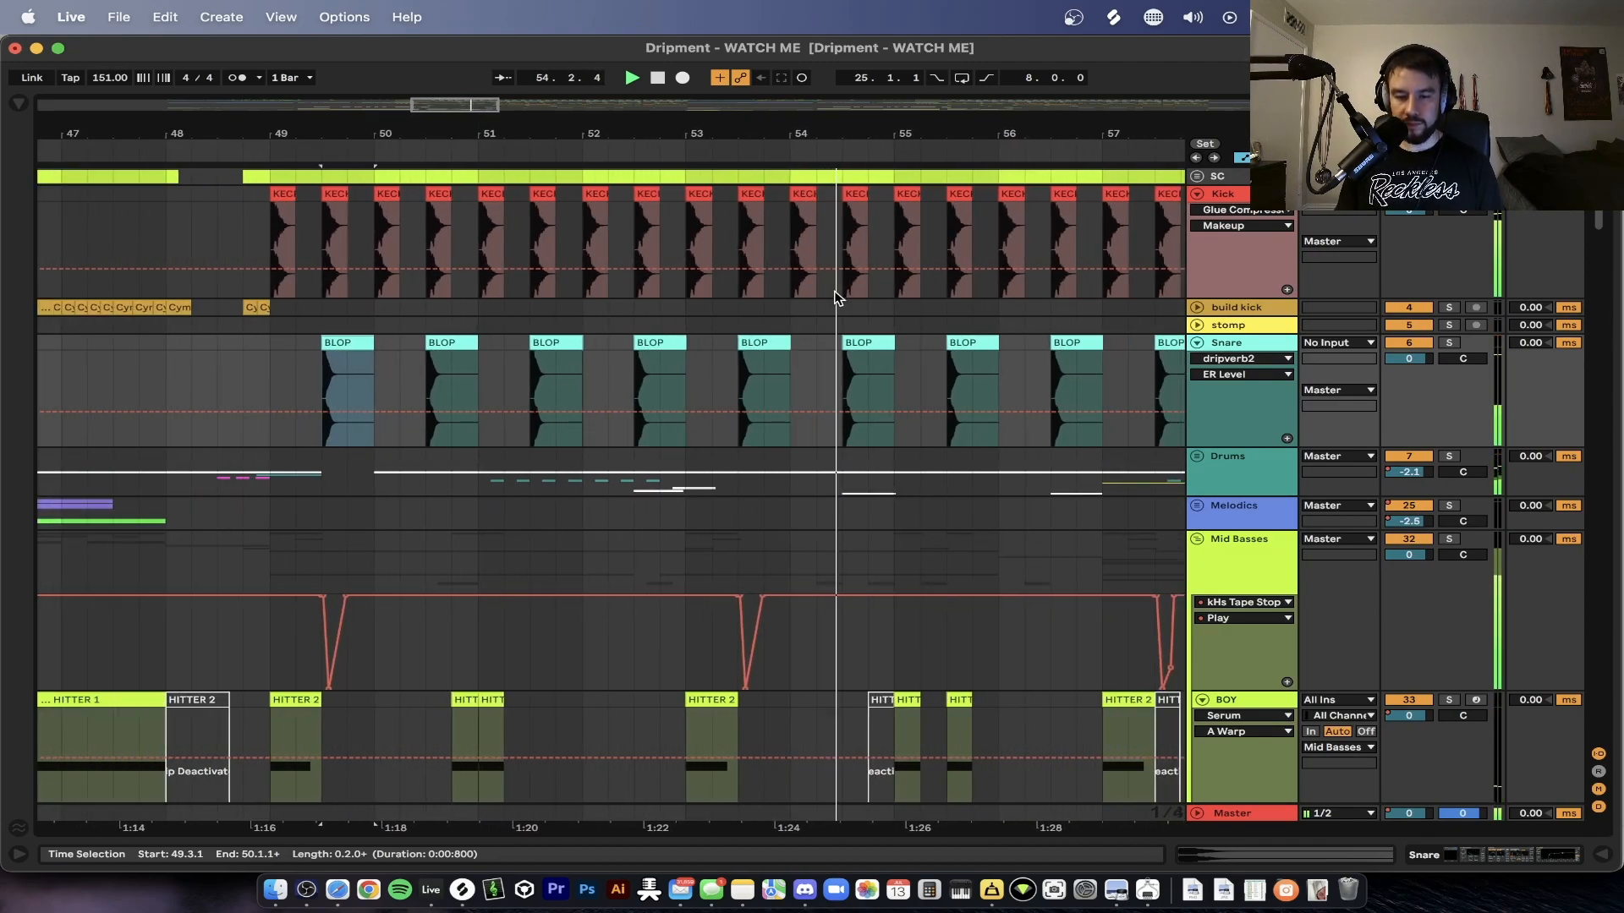
scroll(835, 297, "down", 10)
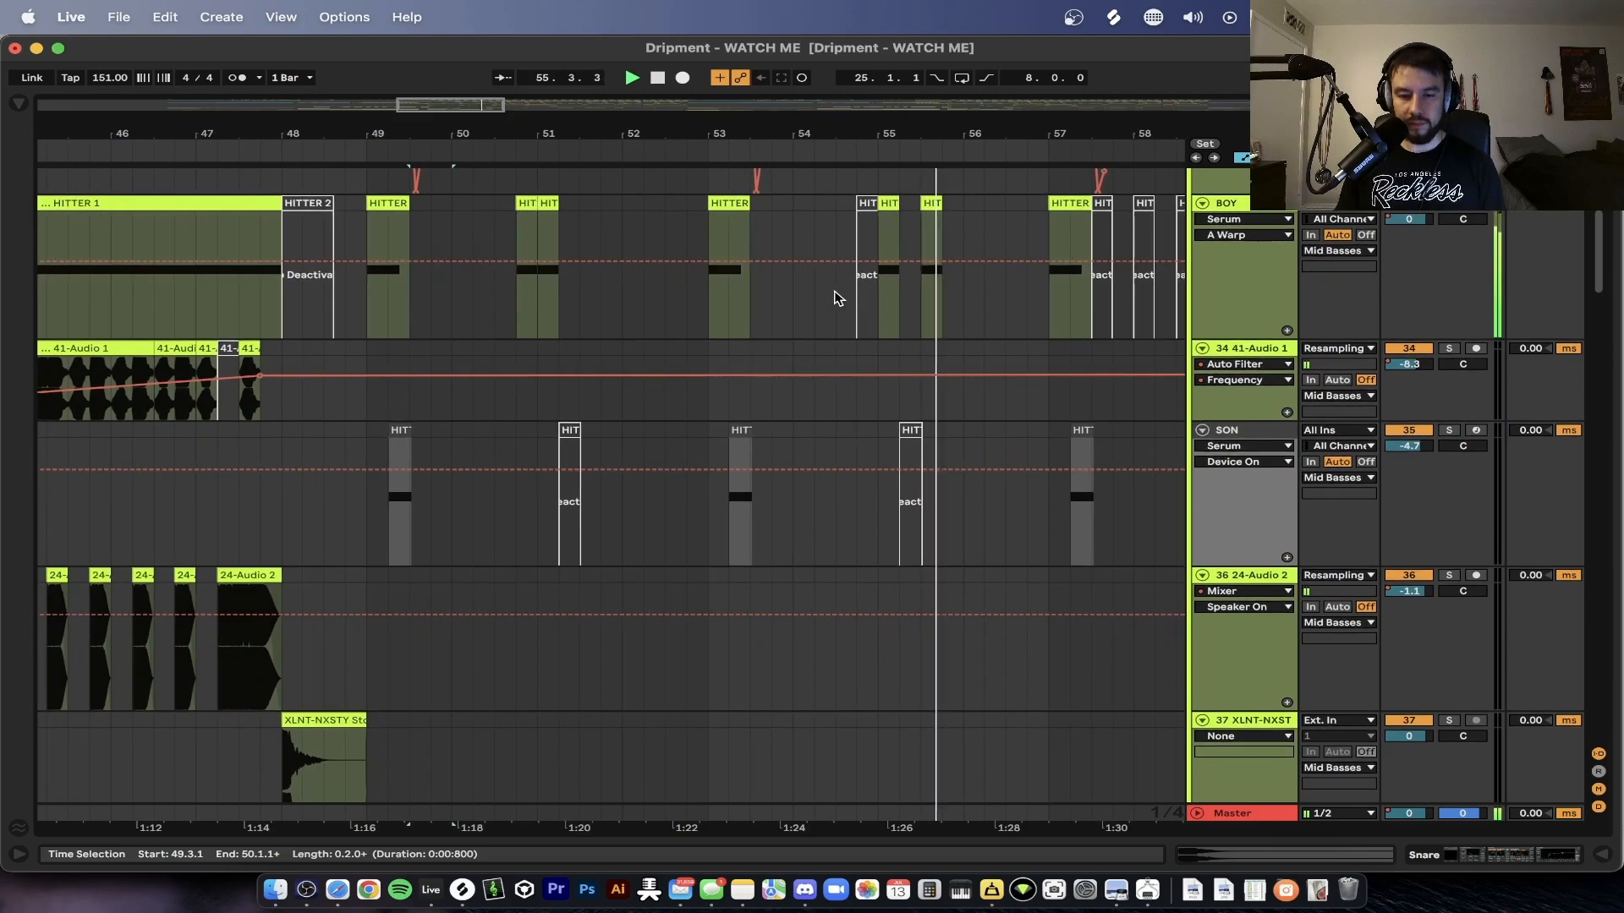
scroll(834, 297, "down", 15)
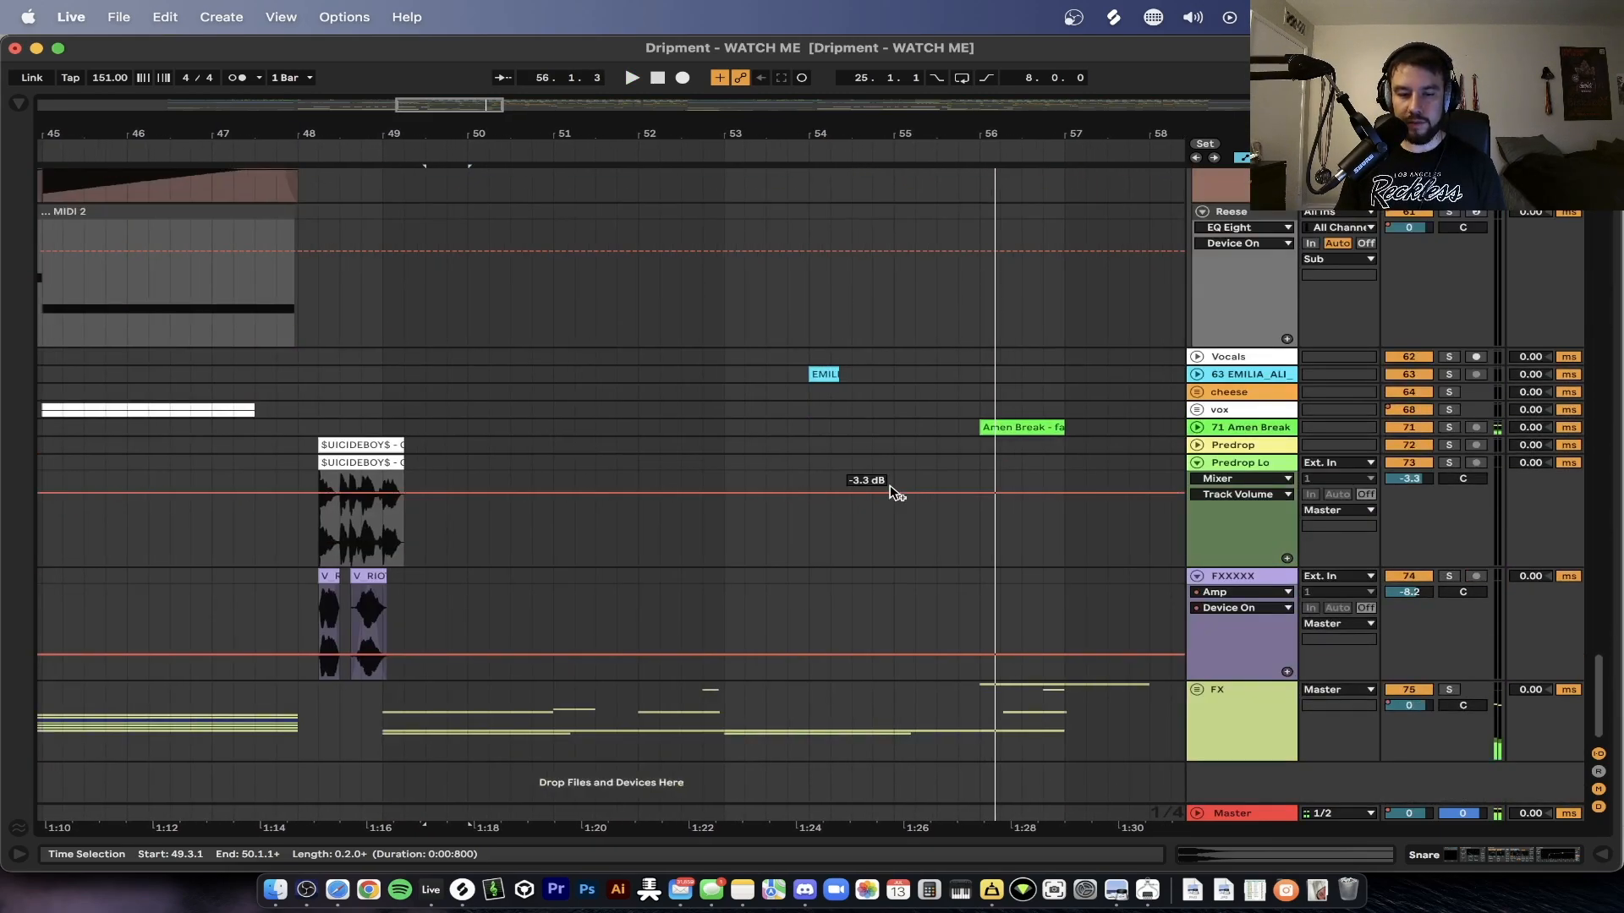
- Unfold the giggle vocal track, play its clip at bar 54, and solo the track
left_click(1196, 375)
left_click(824, 375)
key("space")
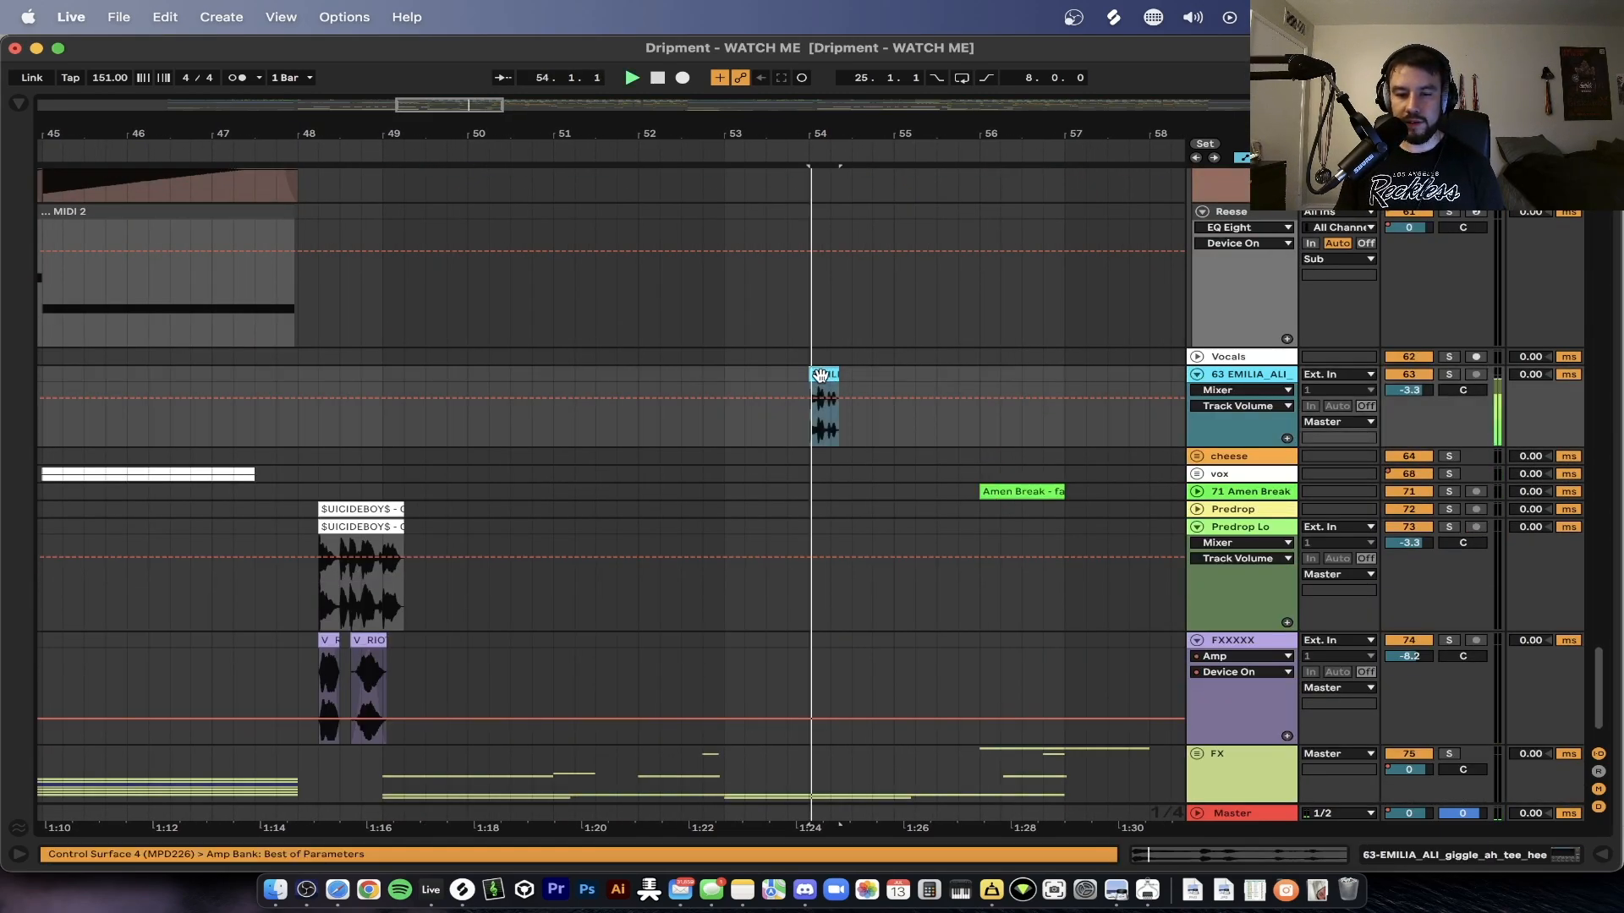
key("space")
left_click(1448, 374)
key("space")
- Show the giggle vocal track's Amp device, toggle it to compare the clip's sound, and hide the devices
double_click(1232, 375)
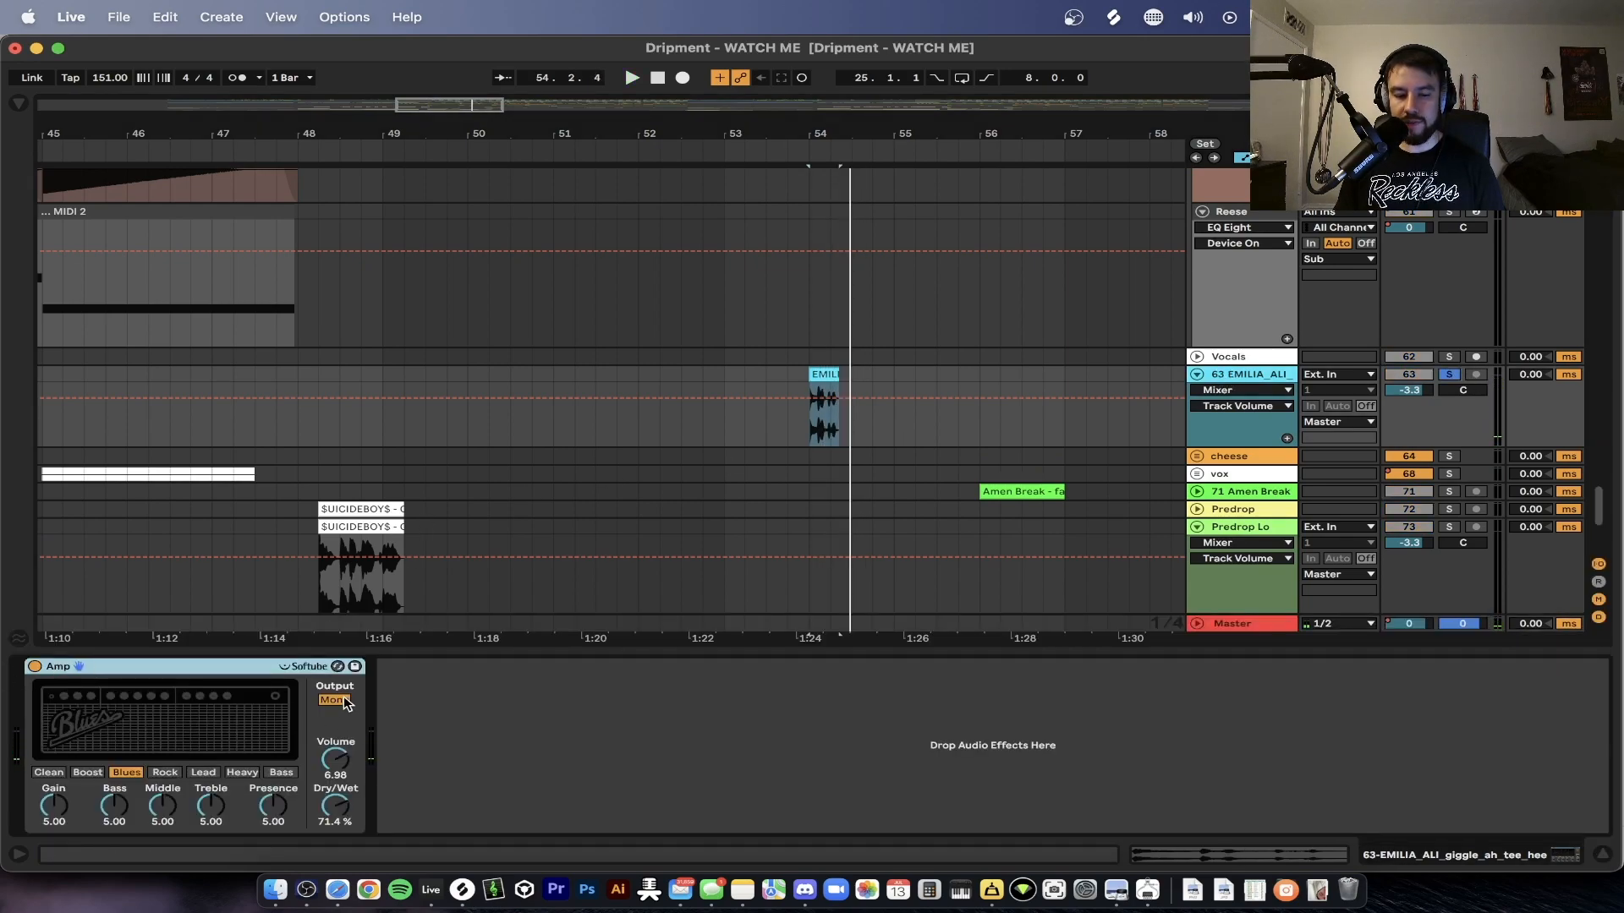
key("space")
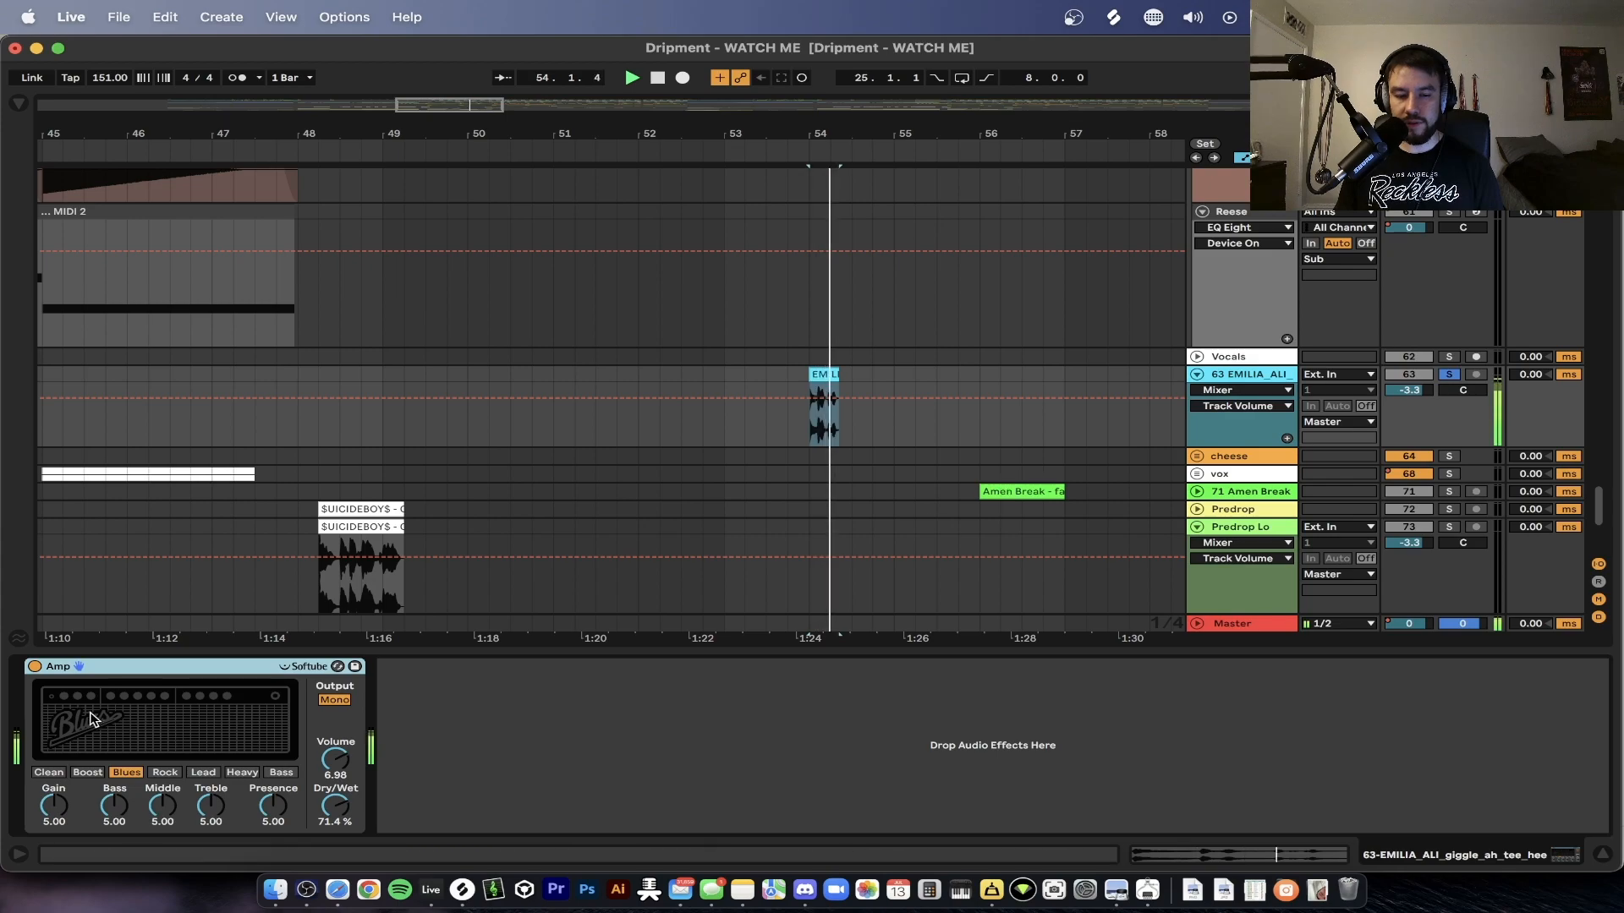
left_click(36, 668)
key("space")
left_click(718, 653)
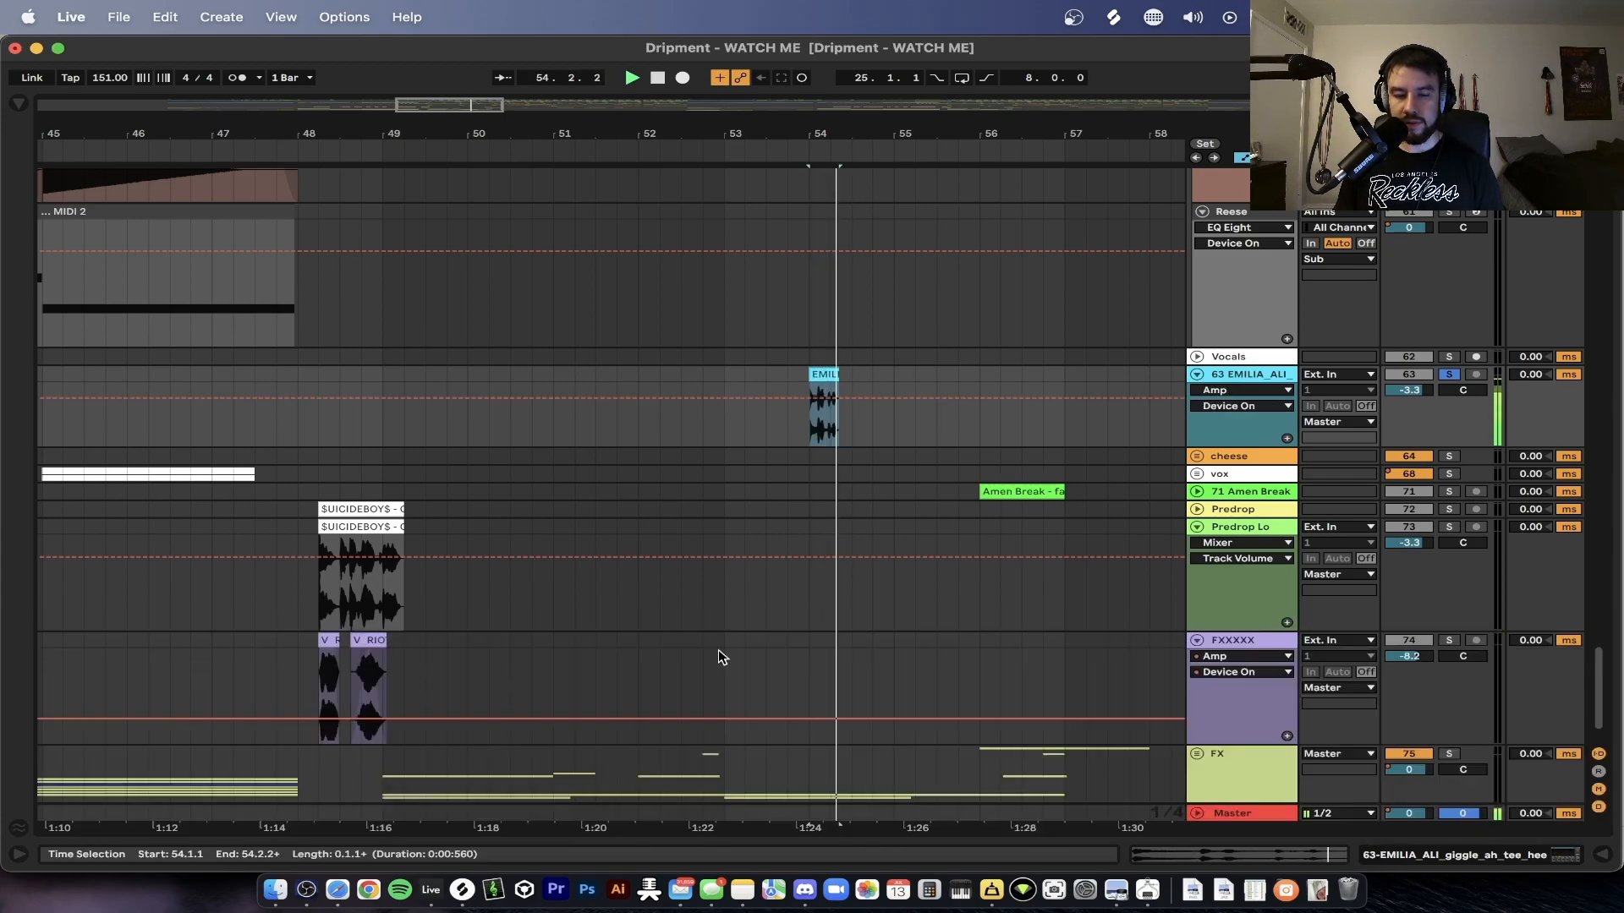
key("space")
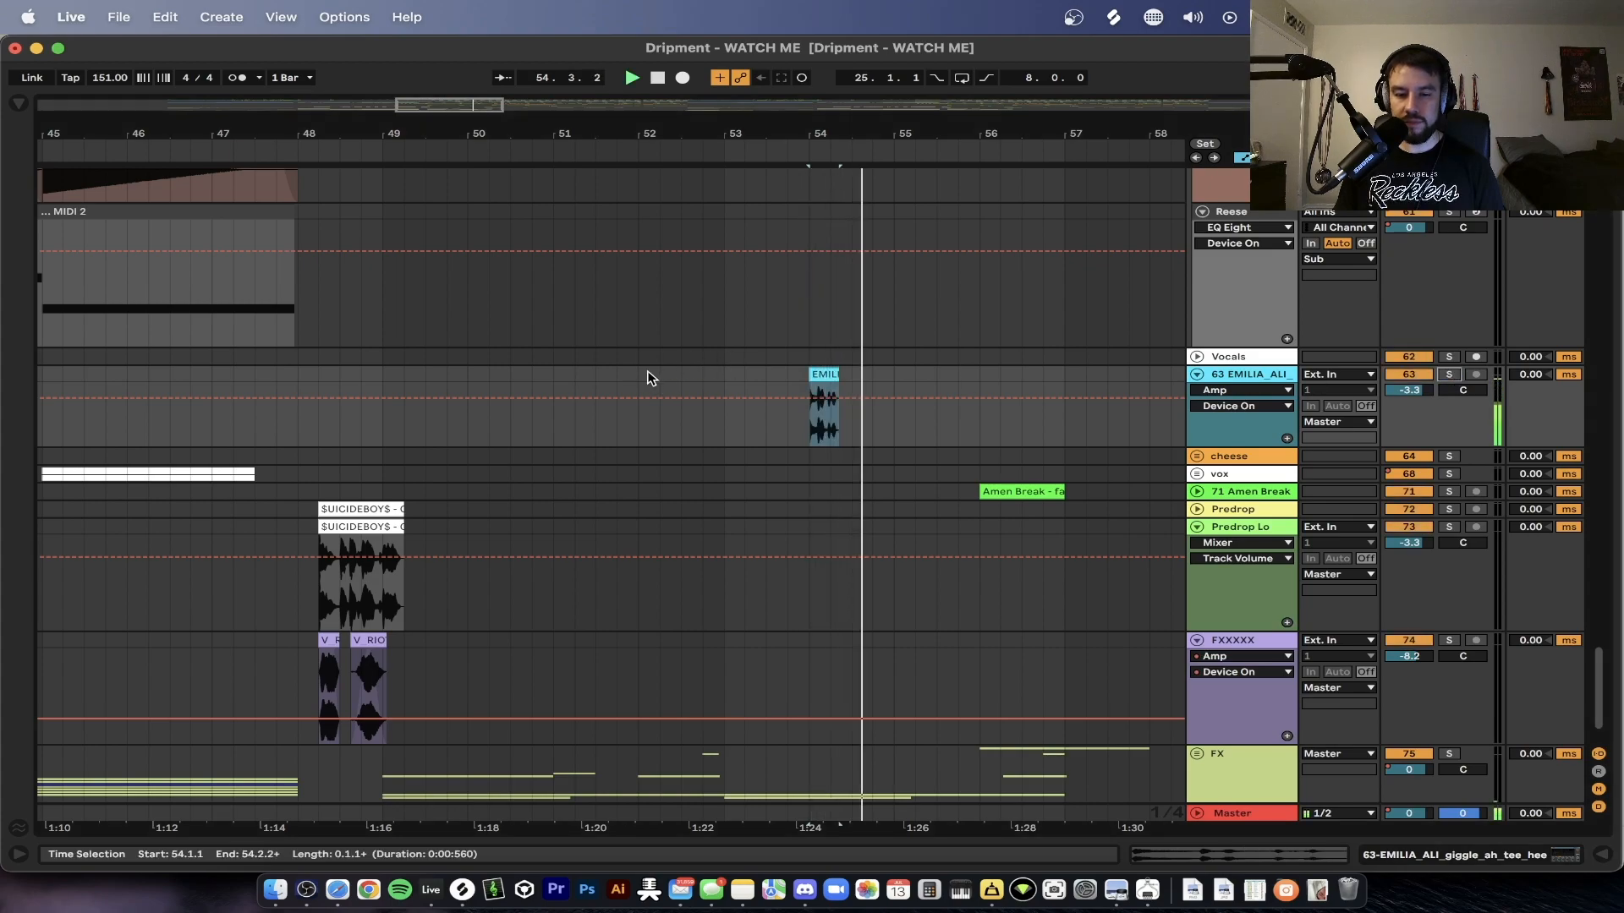
- Play the full mix from 48.3 and look through the Sub and Mid Basses tracks up to TWIST BOI
scroll(648, 378, "down", 4)
left_click(479, 378)
key("space")
key("space")
scroll(482, 399, "up", 2)
scroll(588, 425, "up", 10)
scroll(588, 428, "up", 2)
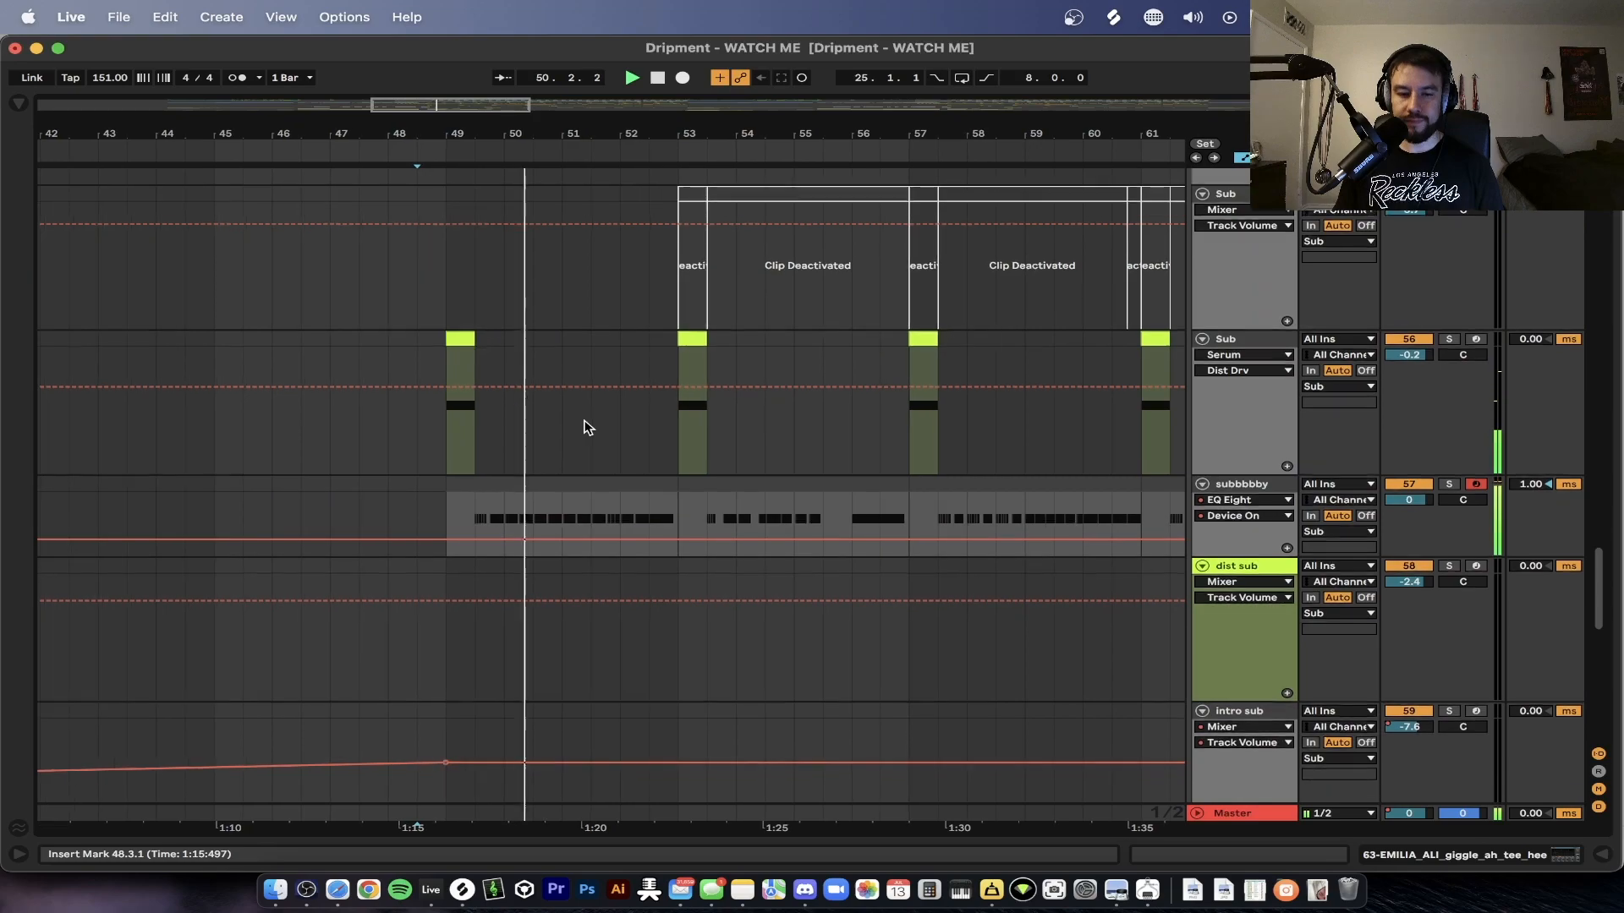
scroll(588, 427, "up", 8)
scroll(598, 507, "up", 3)
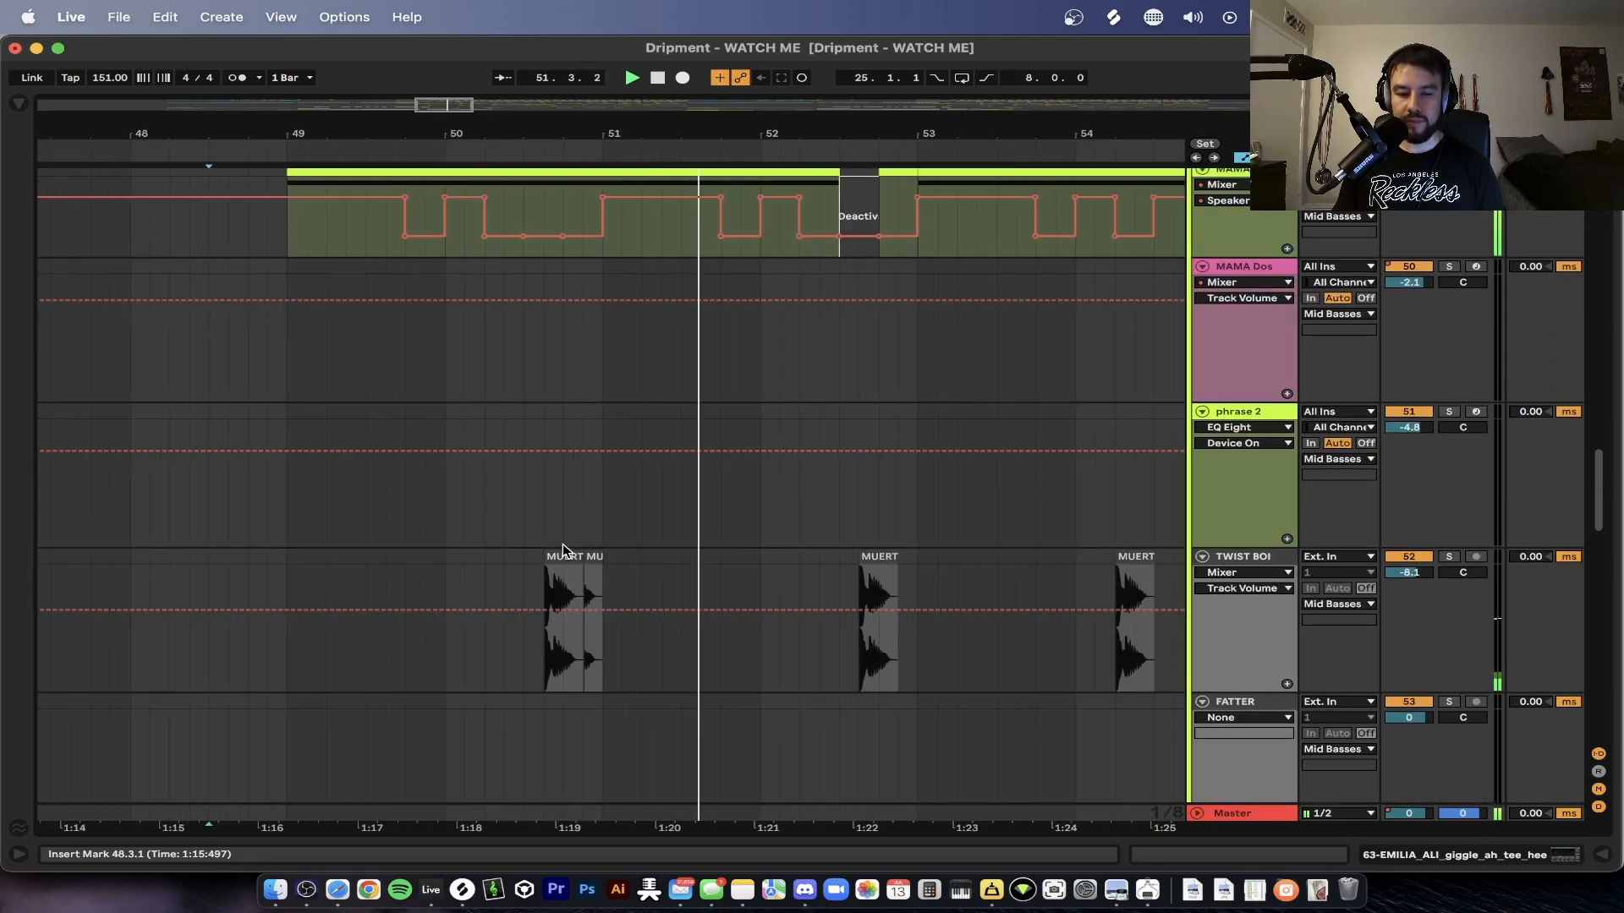
- Play the TWIST BOI track's MUERT clip near 50.4 in solo, then hear it unsoloed in the mix from 50.2.3
left_click(564, 554)
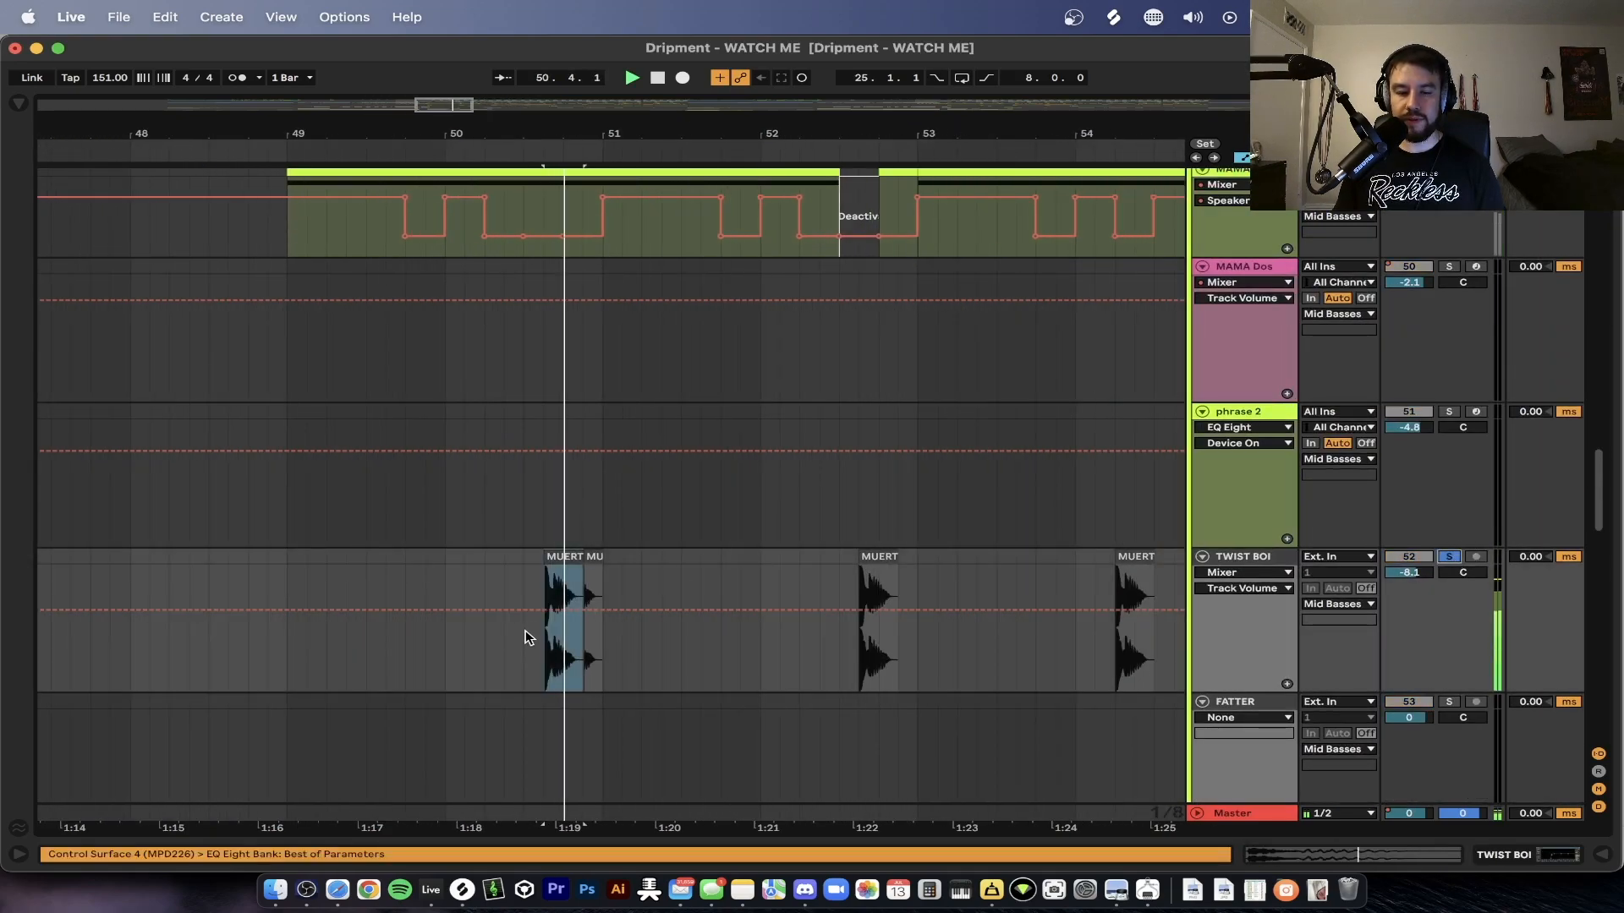
left_click(503, 593)
left_click(1449, 557)
scroll(504, 516, "down", 2)
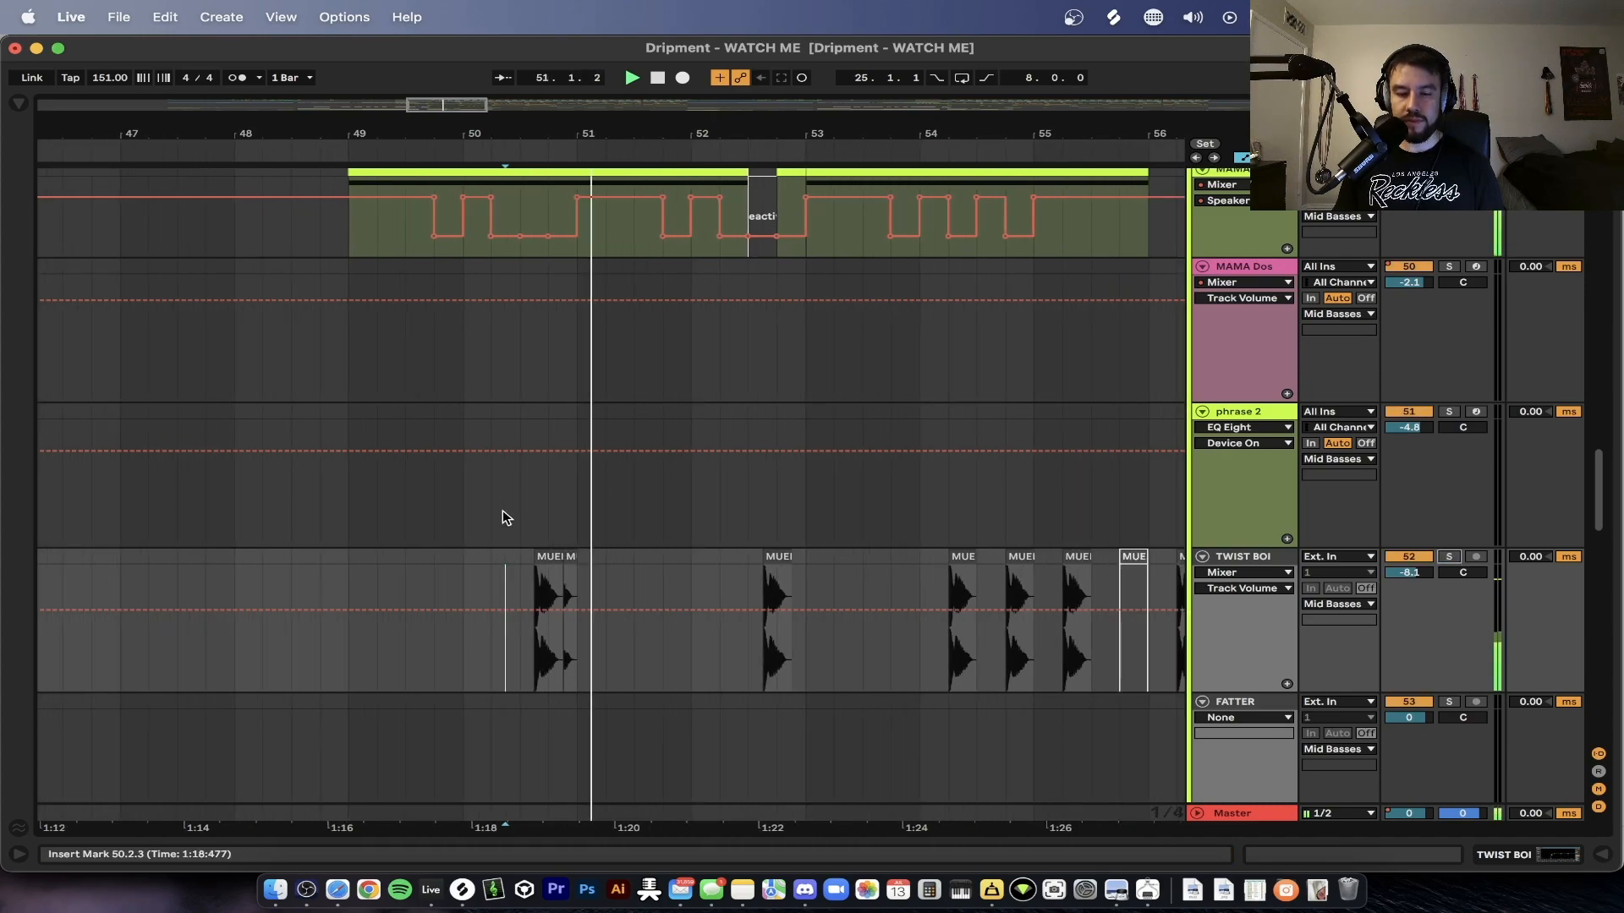
left_click(734, 571)
- Play the MAMA track's clip from bar 49 in solo and show the track's device chain
scroll(740, 572, "up", 5)
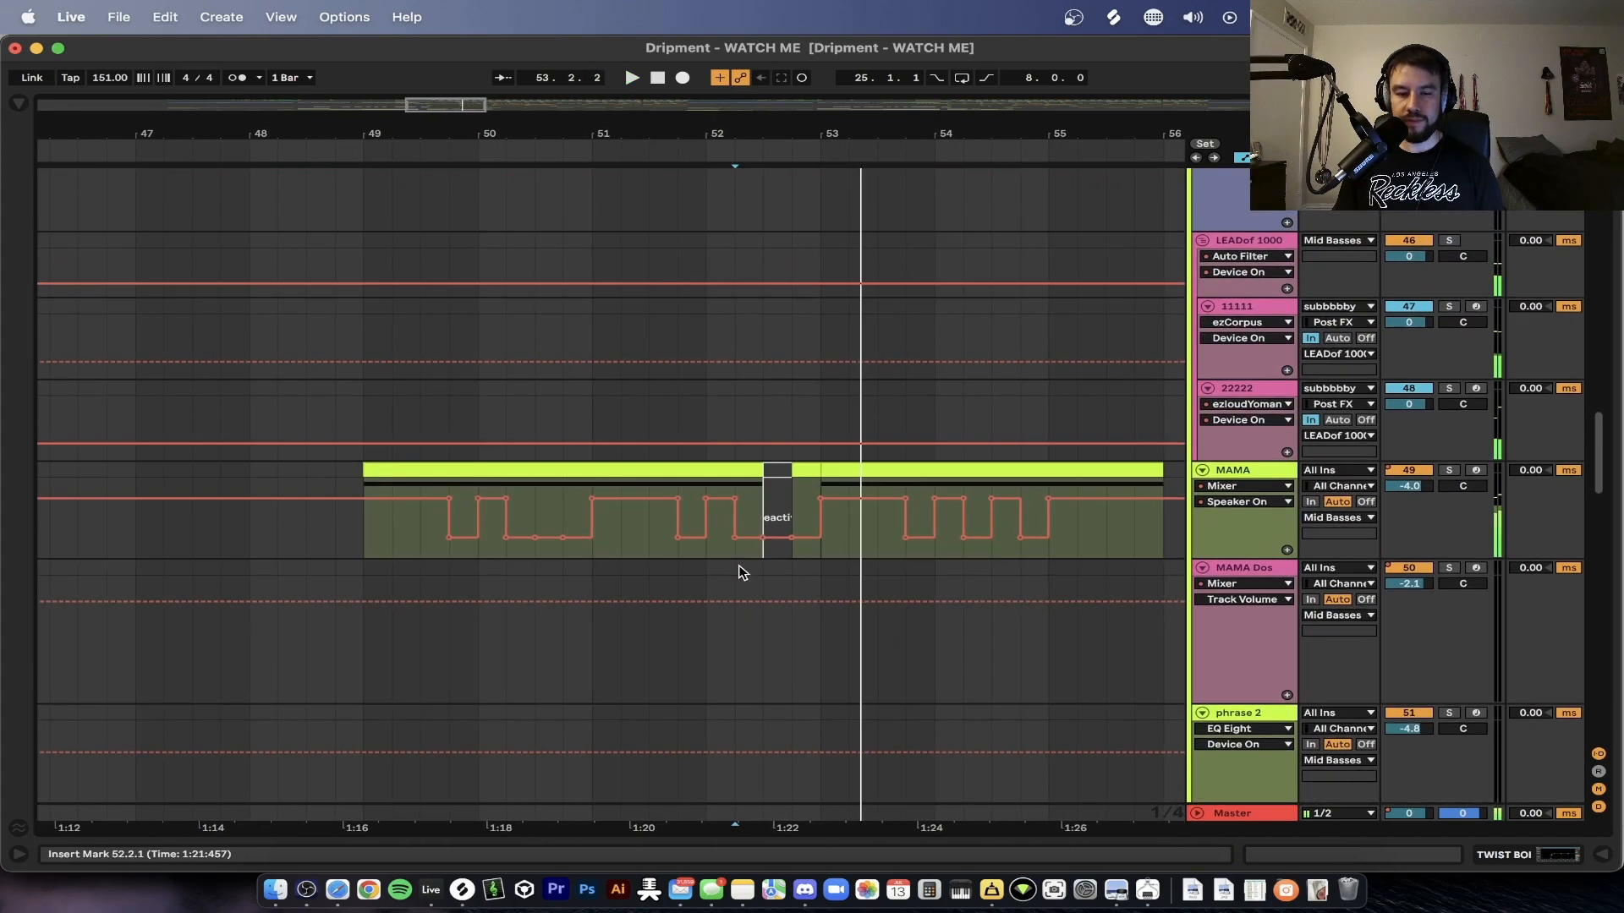
left_click(514, 470)
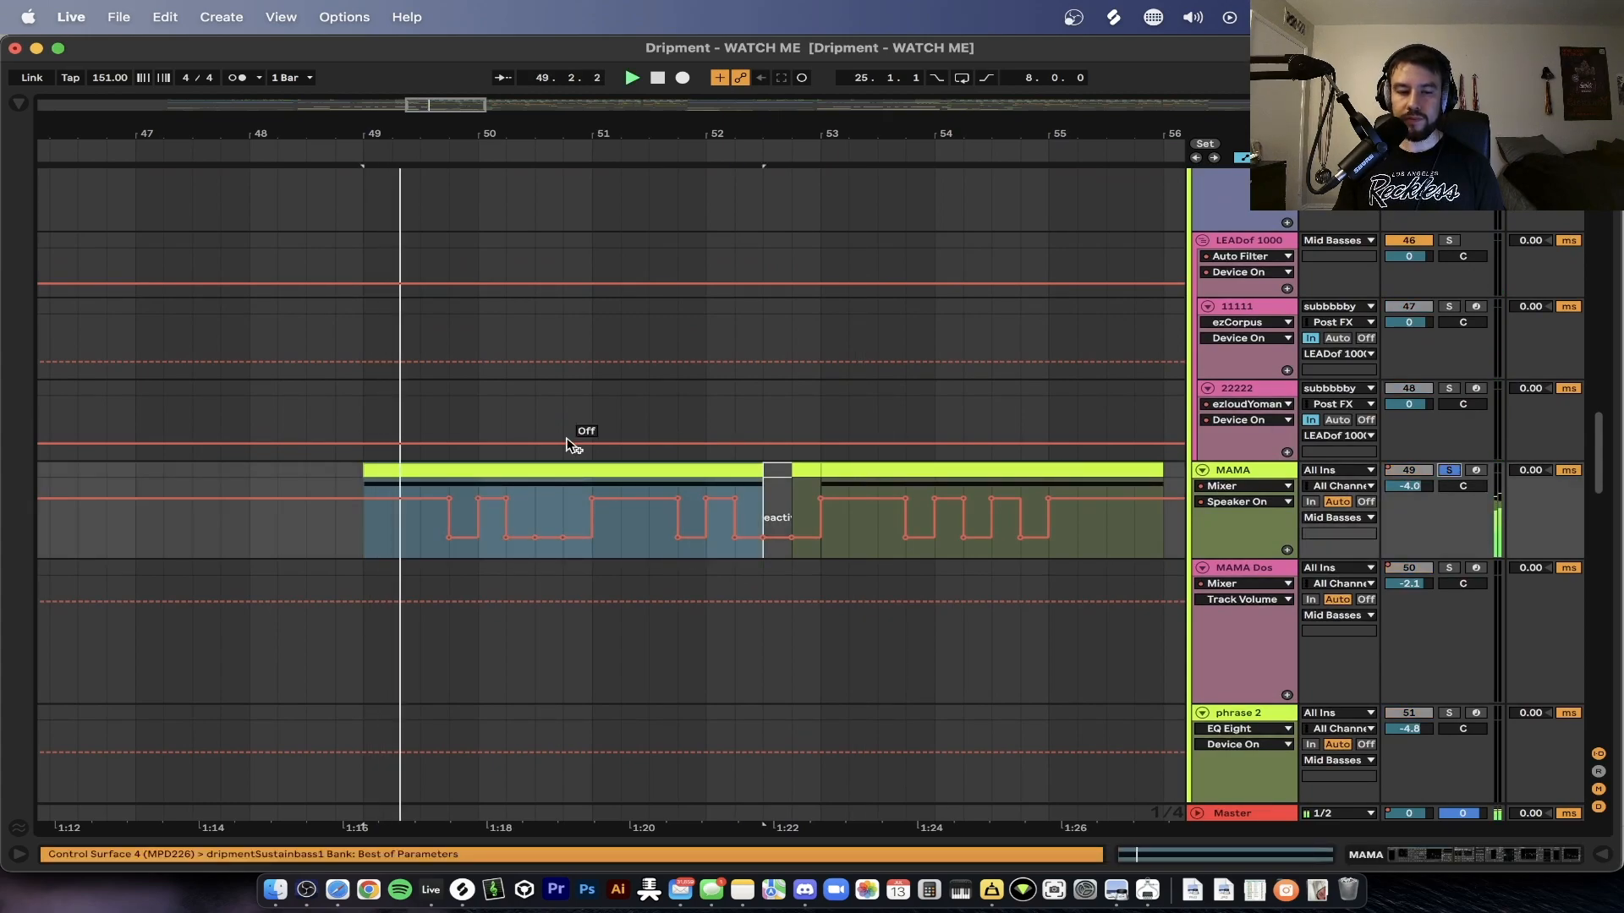
scroll(568, 444, "up", 3)
scroll(565, 441, "down", 1)
scroll(562, 439, "left", 2)
double_click(1239, 449)
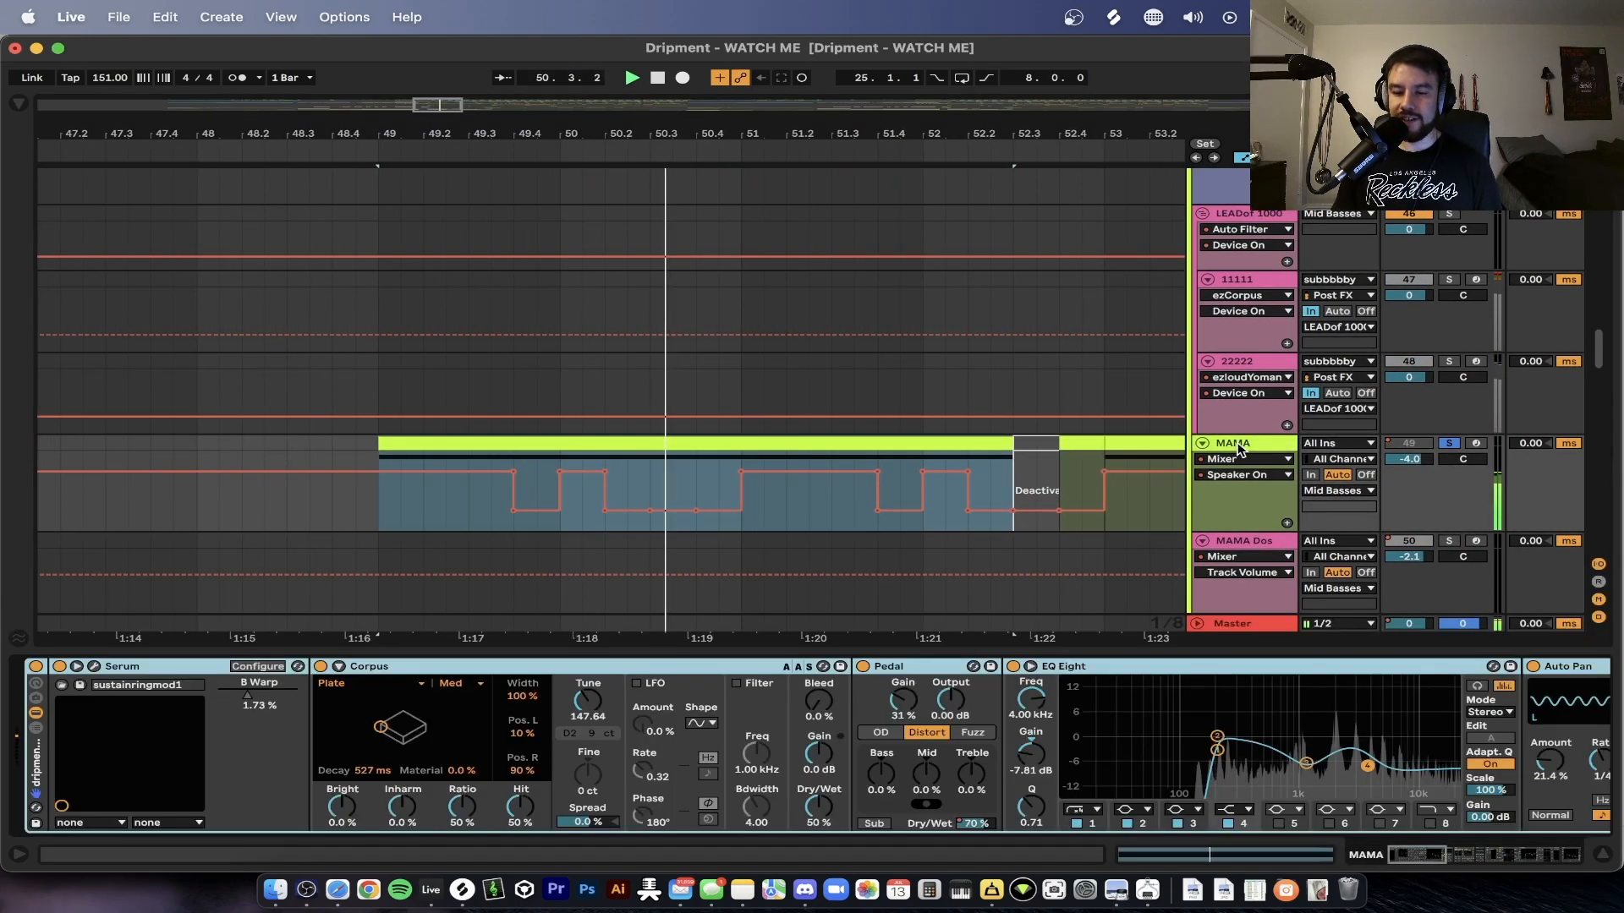
scroll(602, 474, "down", 2)
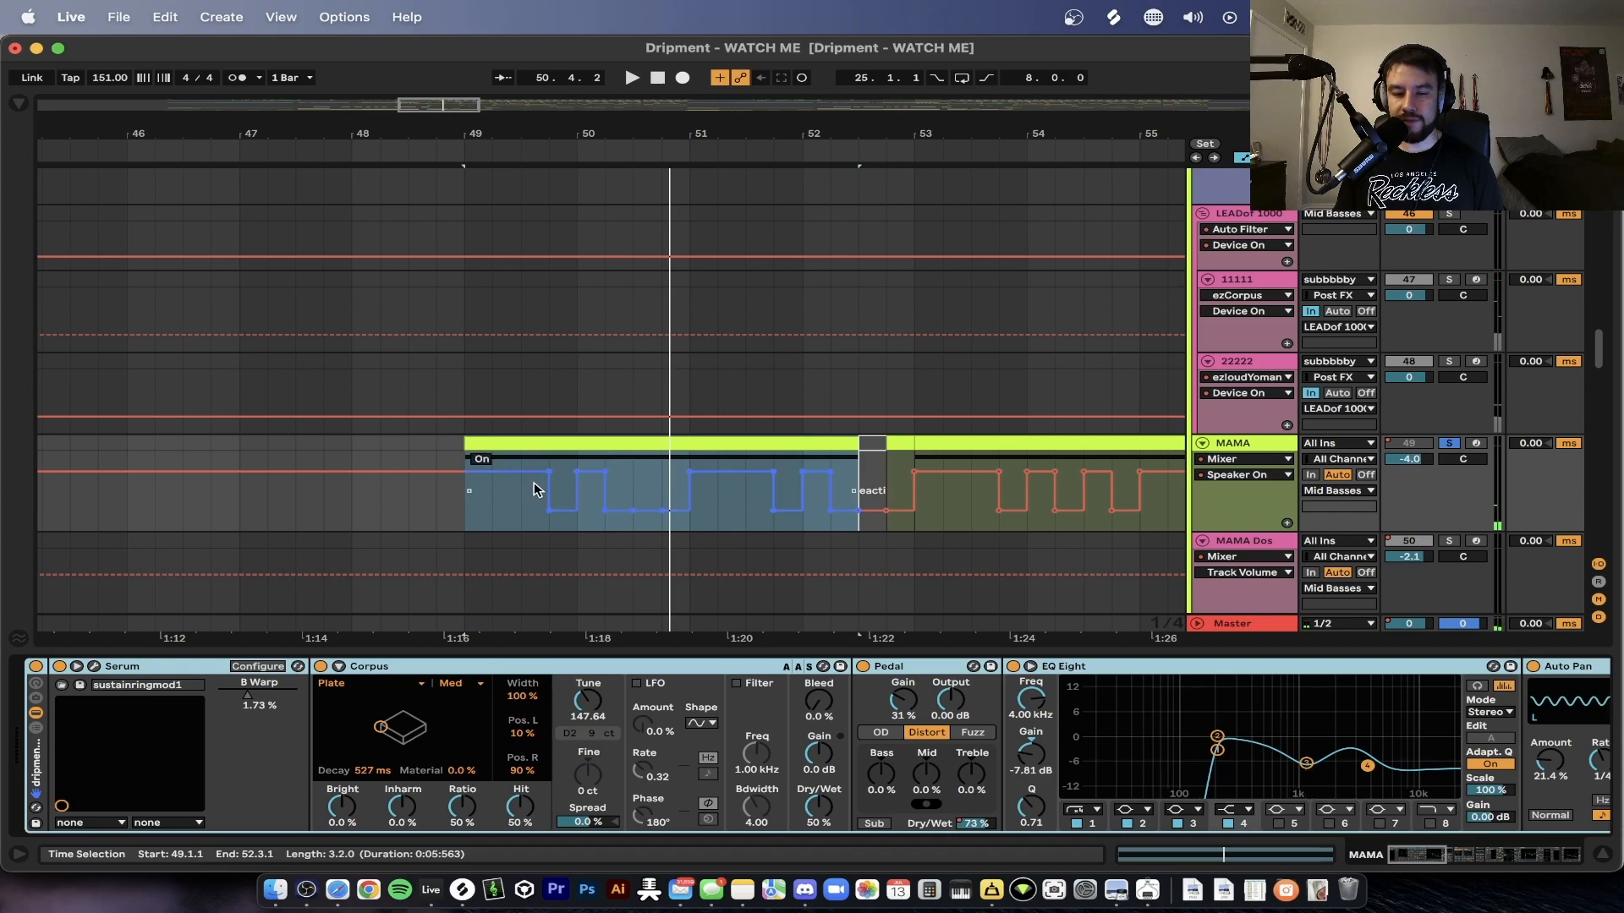
- Play the soloed MAMA clip from bar 49 while showing its Serum instrument window, and close the window
scroll(833, 502, "right", 2)
key("space")
scroll(832, 504, "left", 2)
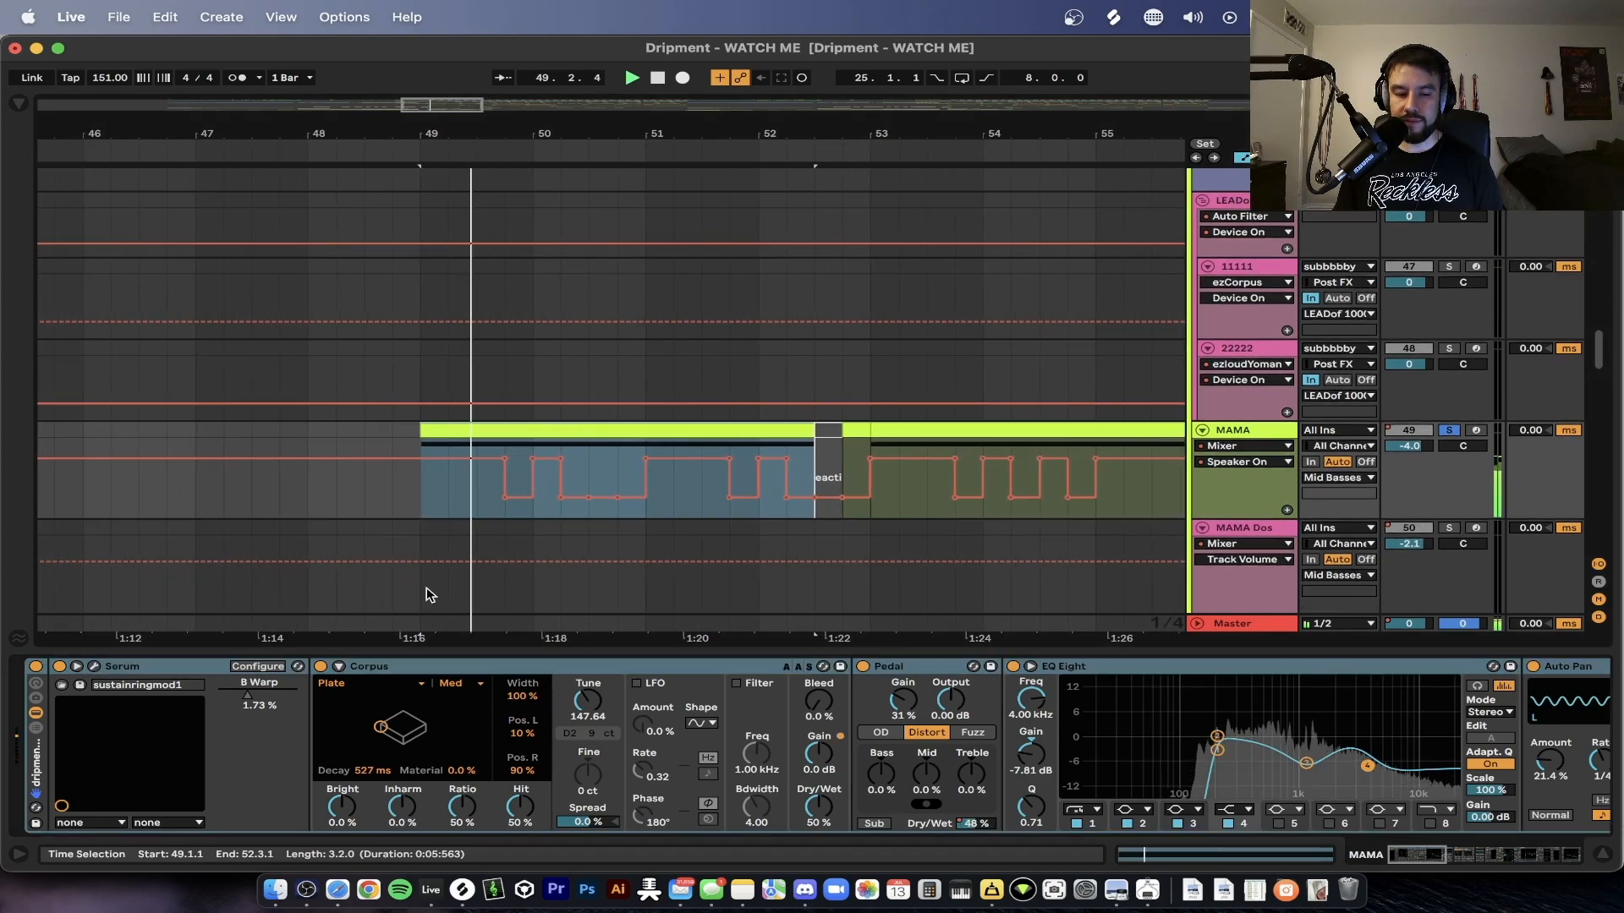
left_click(94, 666)
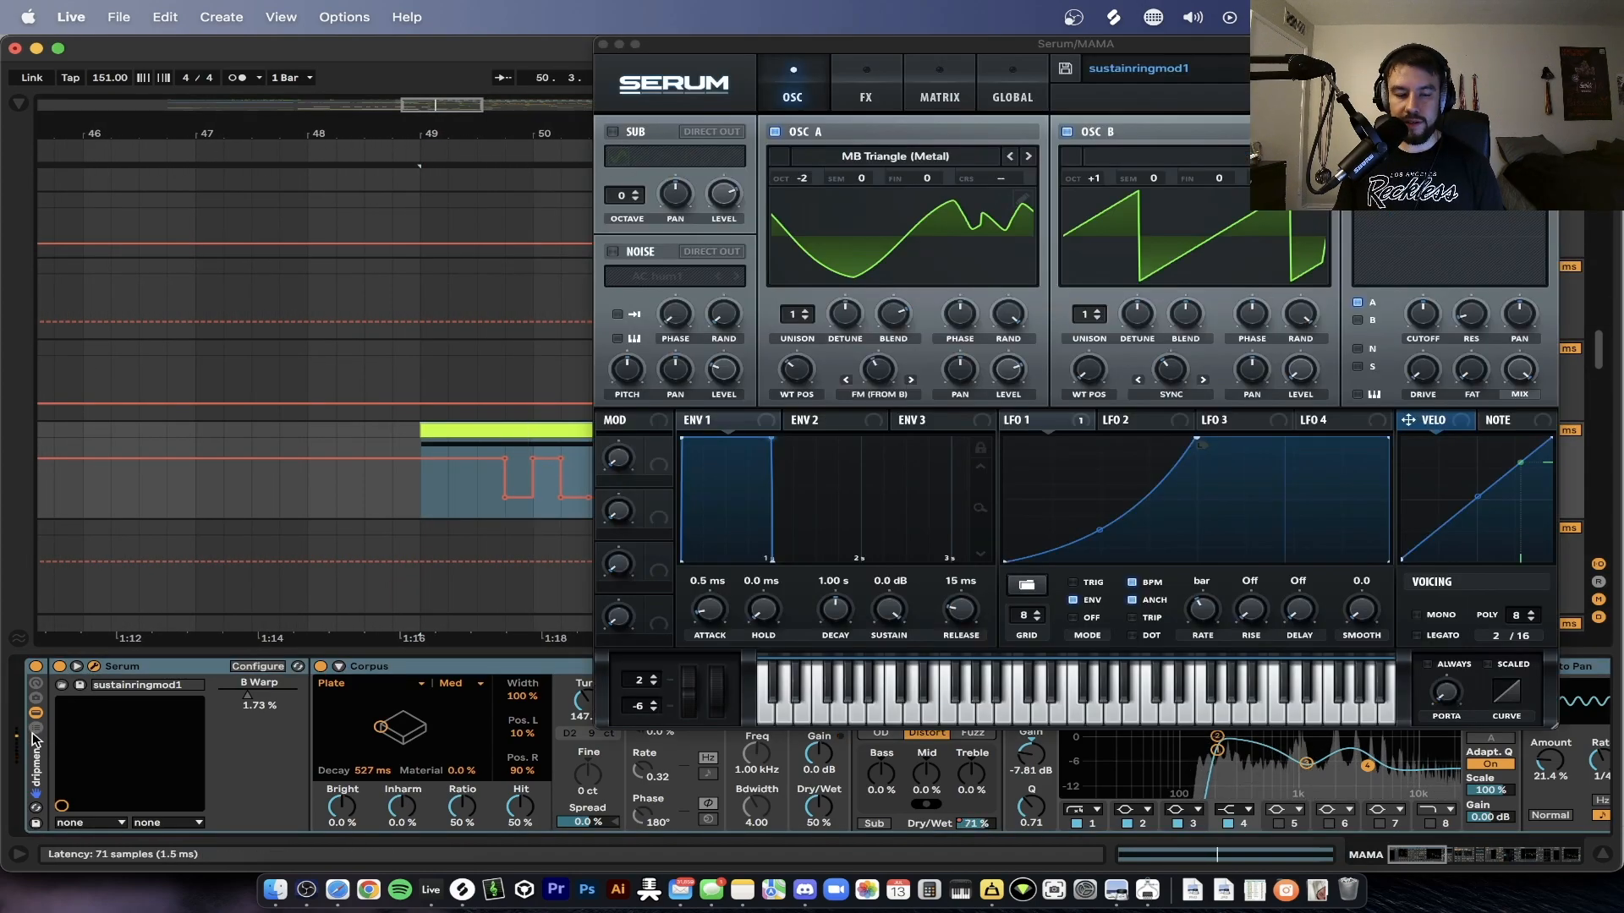
left_click(602, 45)
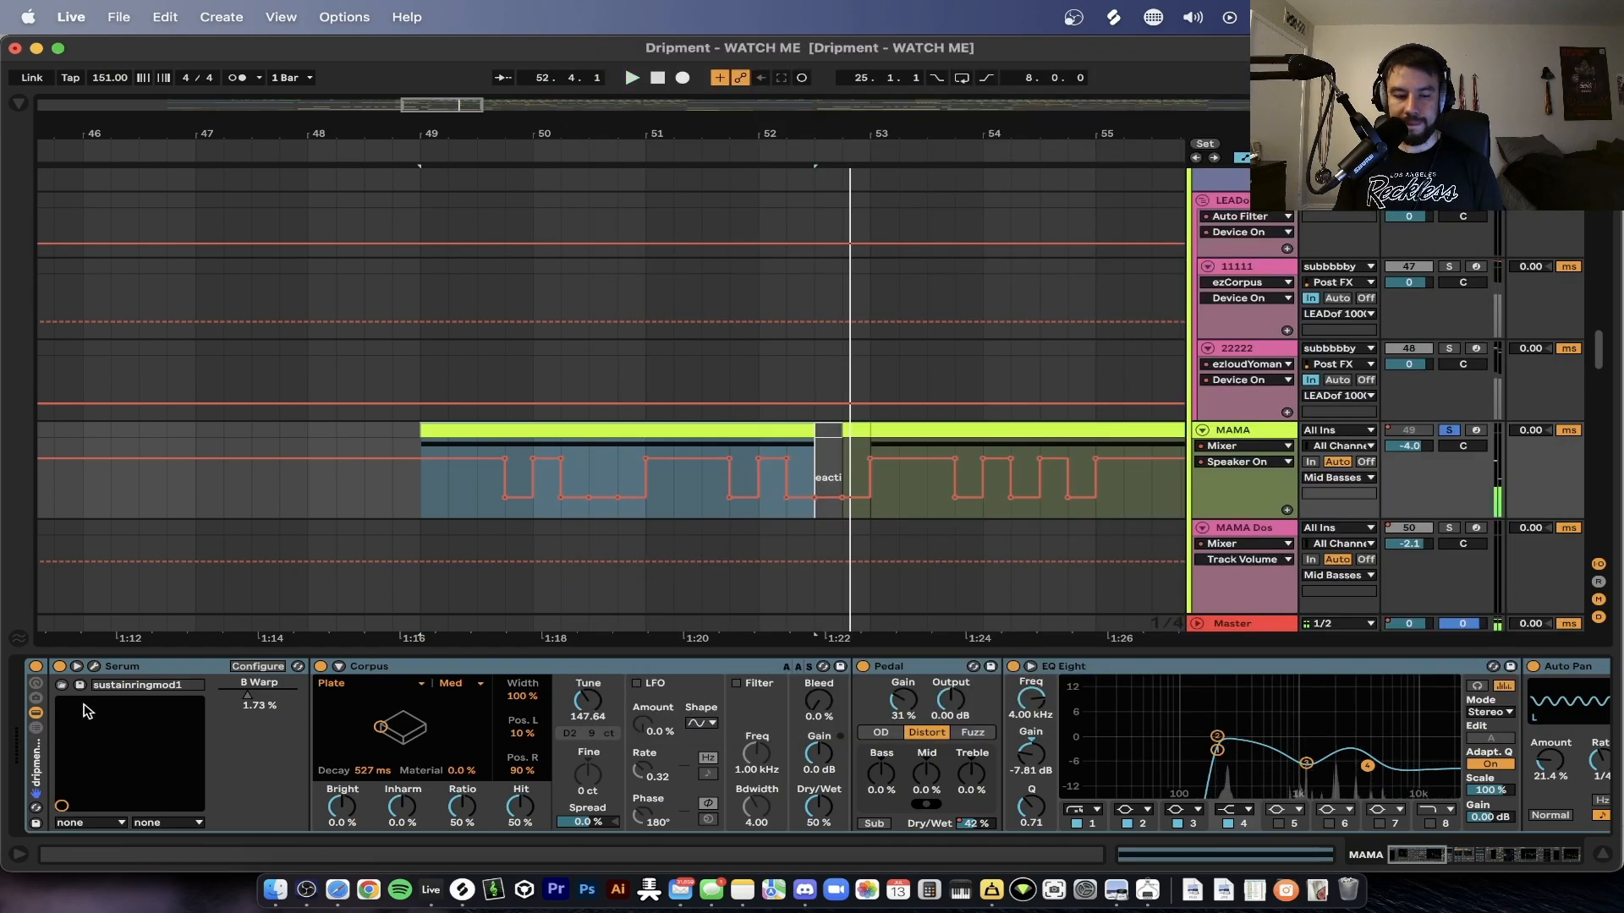
- Unfold and refold the MAMA track's instrument rack and look through its device chain up to the last EQ Eight
left_click(36, 729)
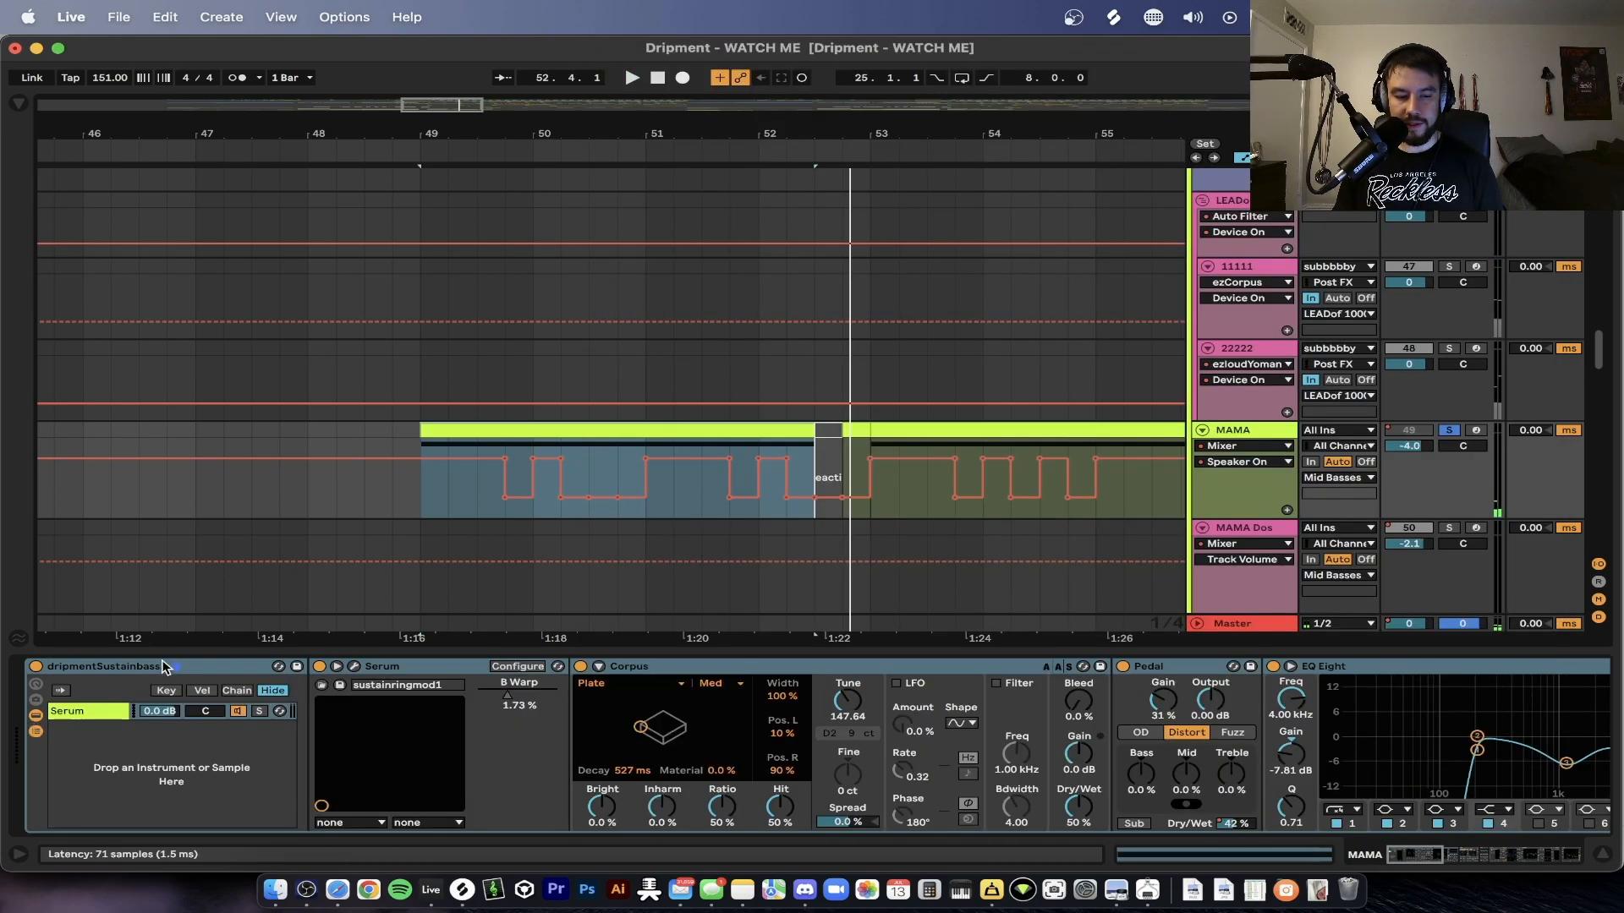
double_click(102, 668)
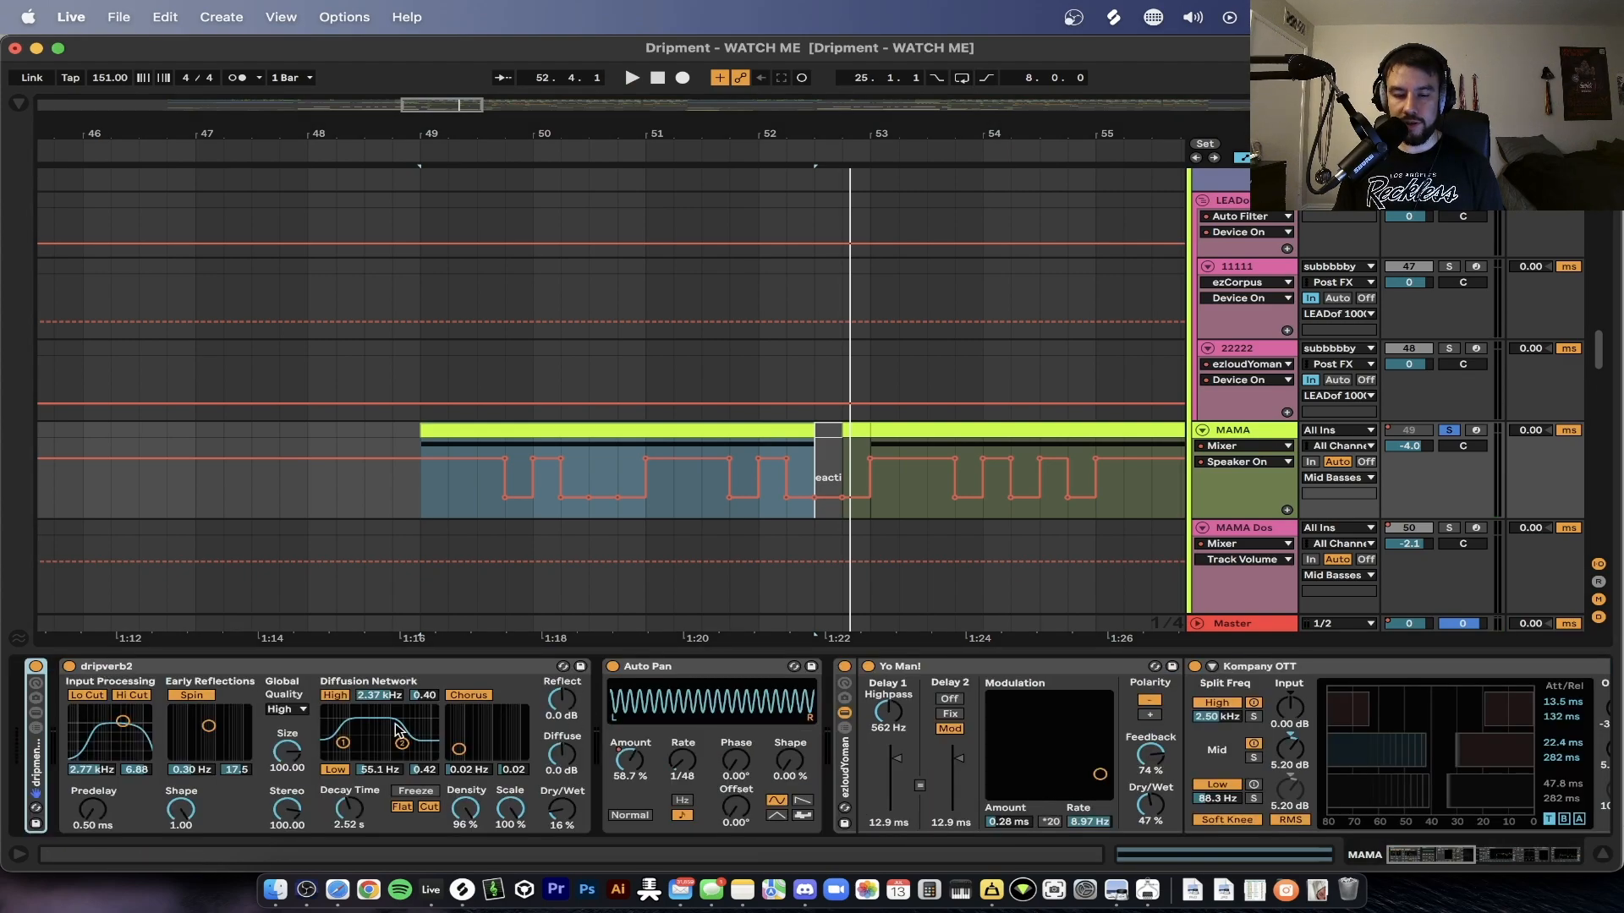
scroll(397, 729, "right", 10)
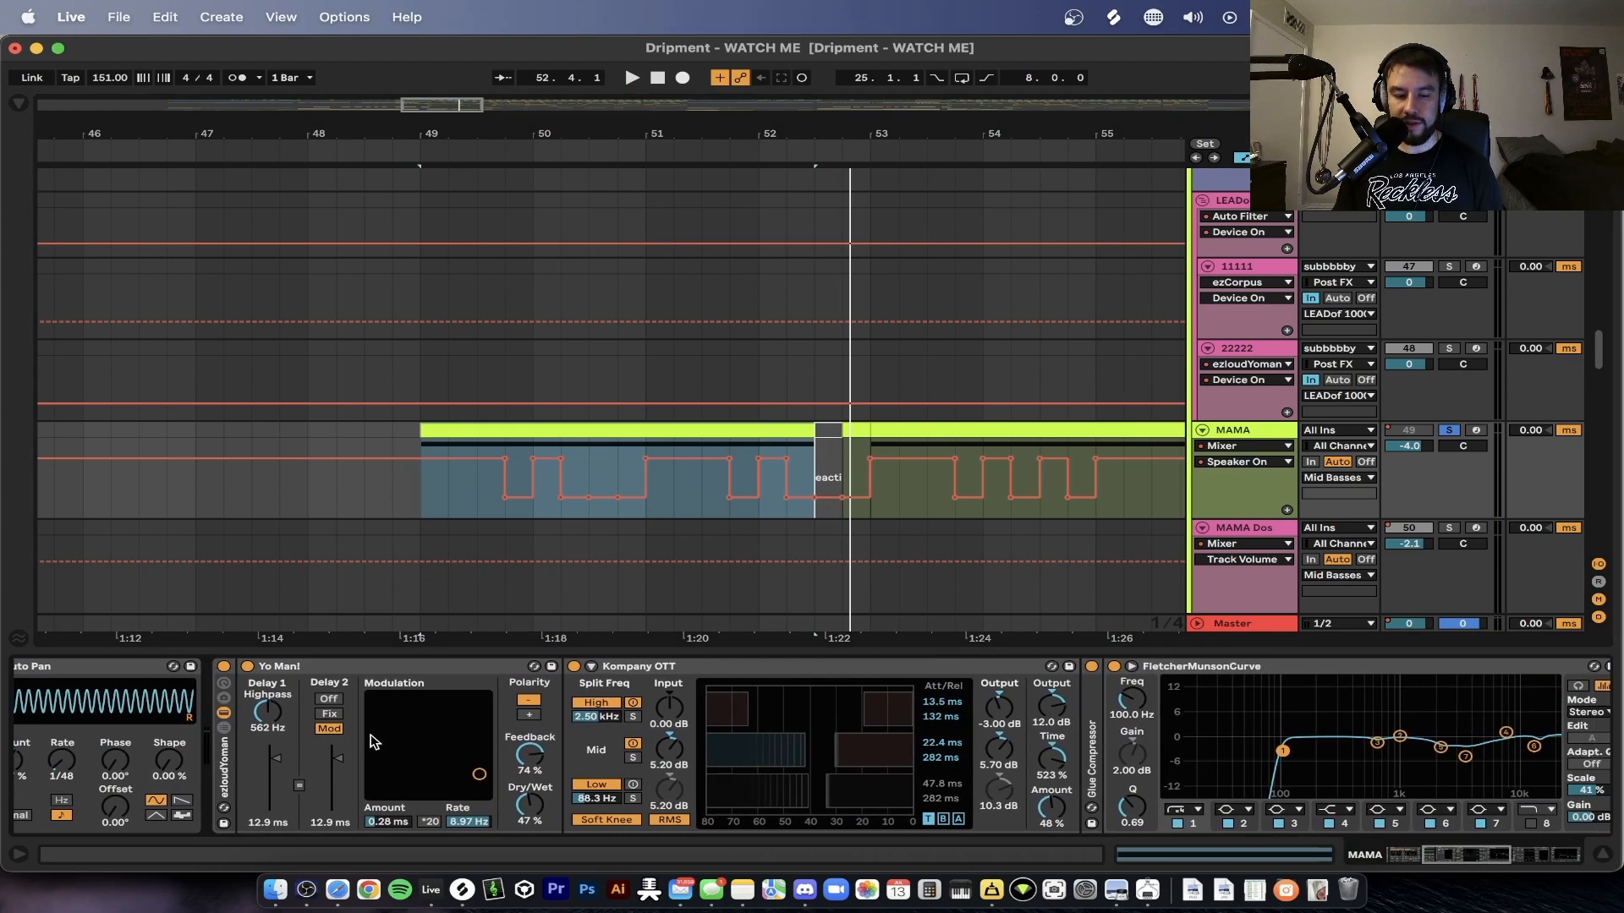
scroll(227, 771, "right", 4)
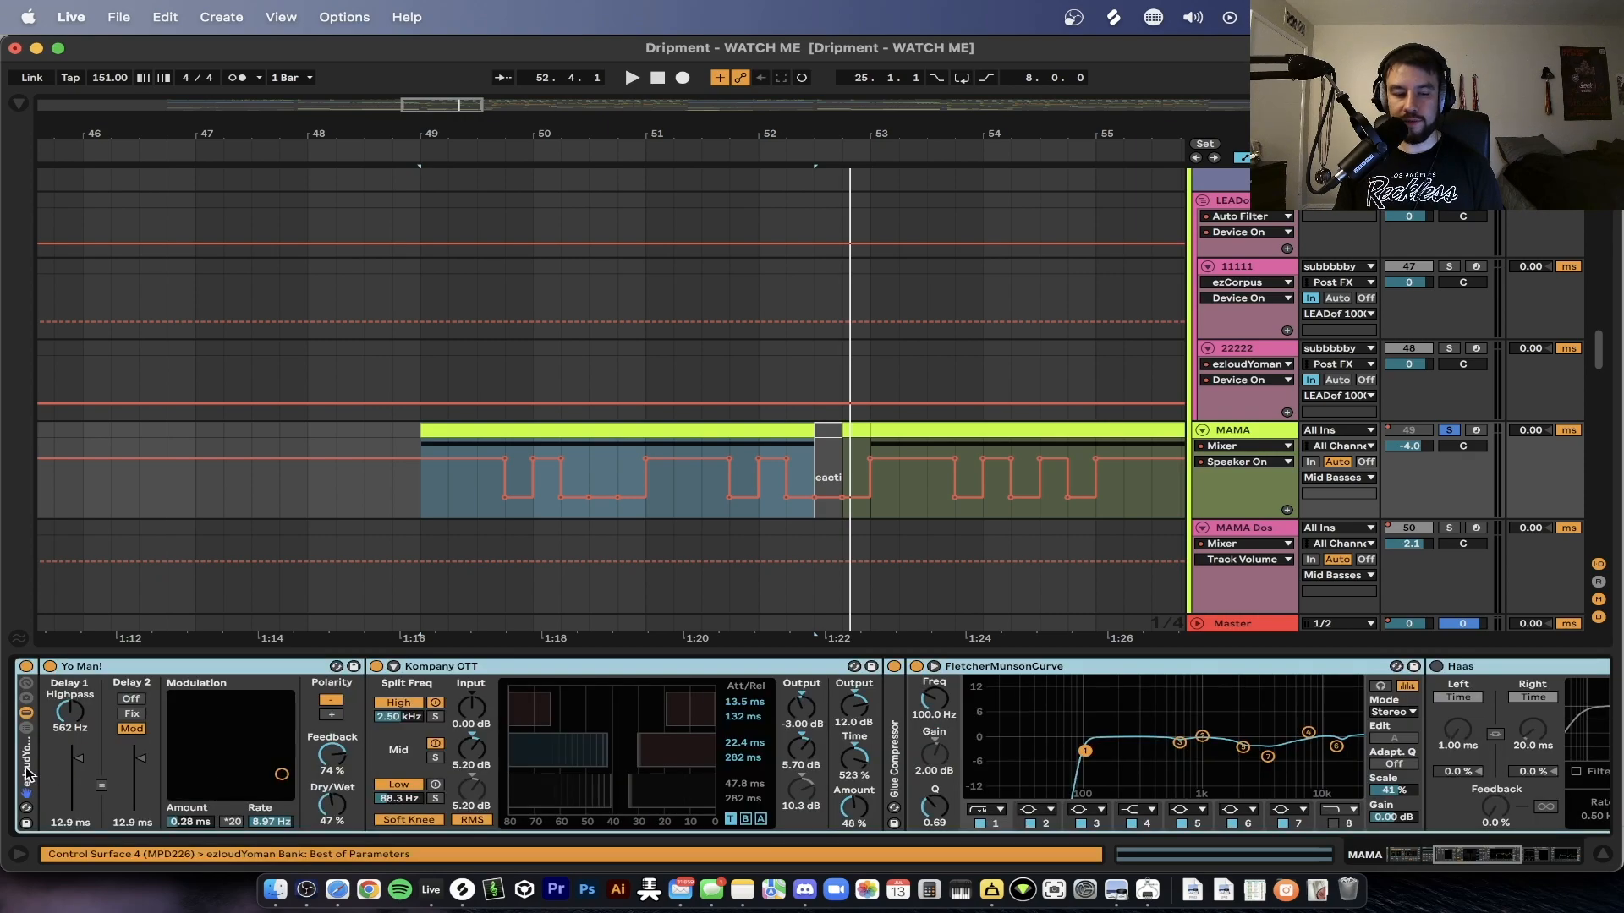
scroll(254, 769, "right", 15)
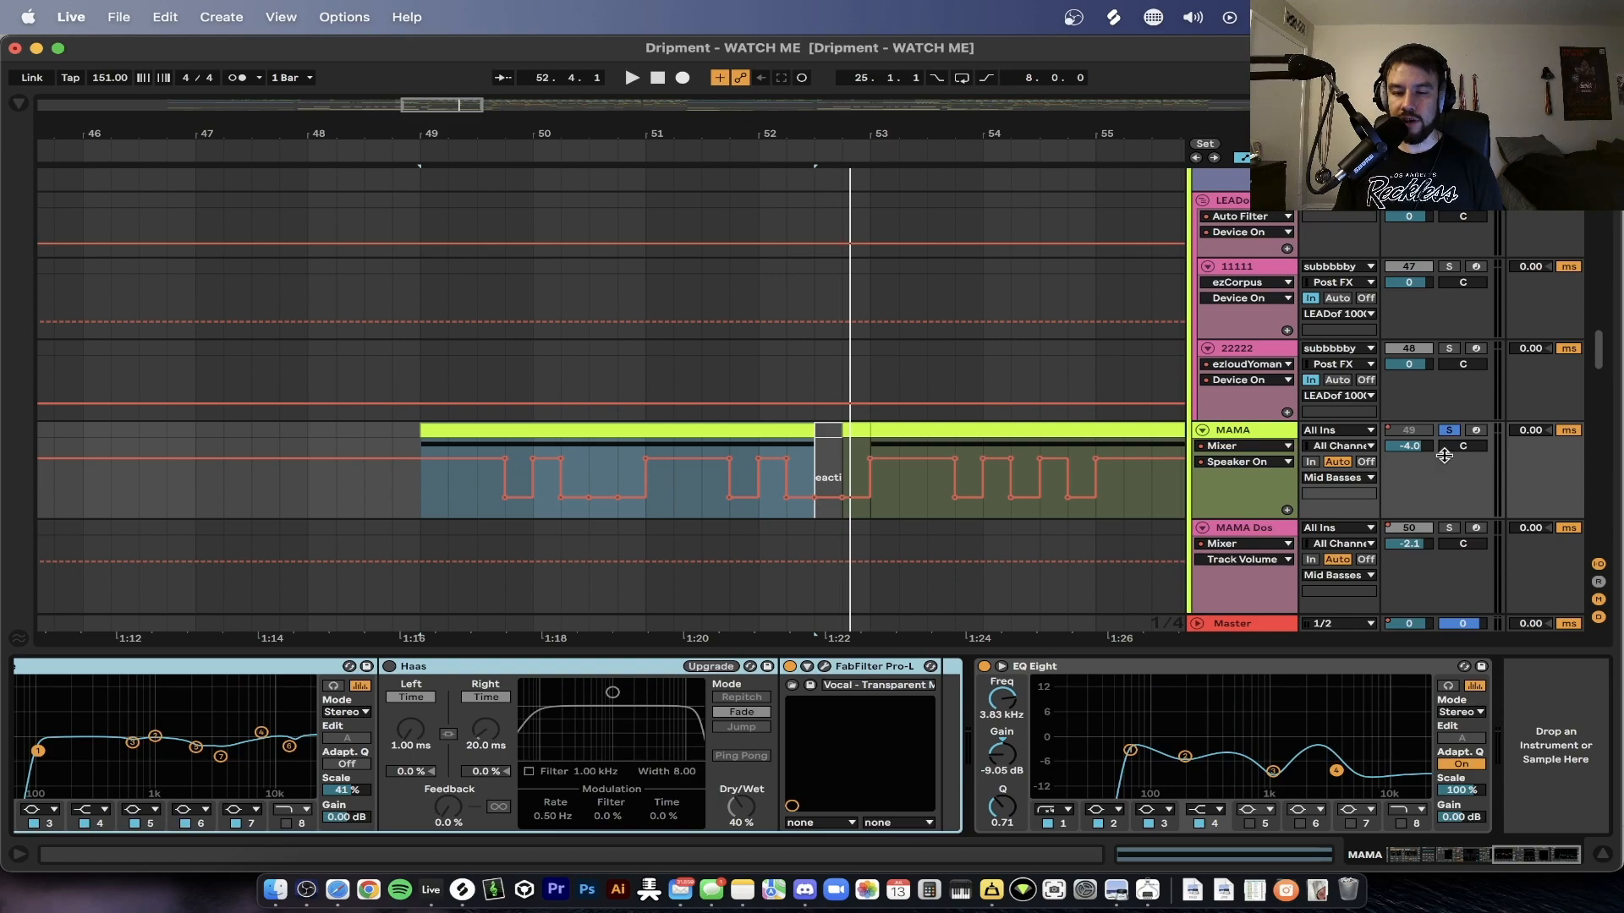
- Play the MAMA clip unsoloed in the mix from bar 49, with the devices hidden and the tracks below in view
key("space")
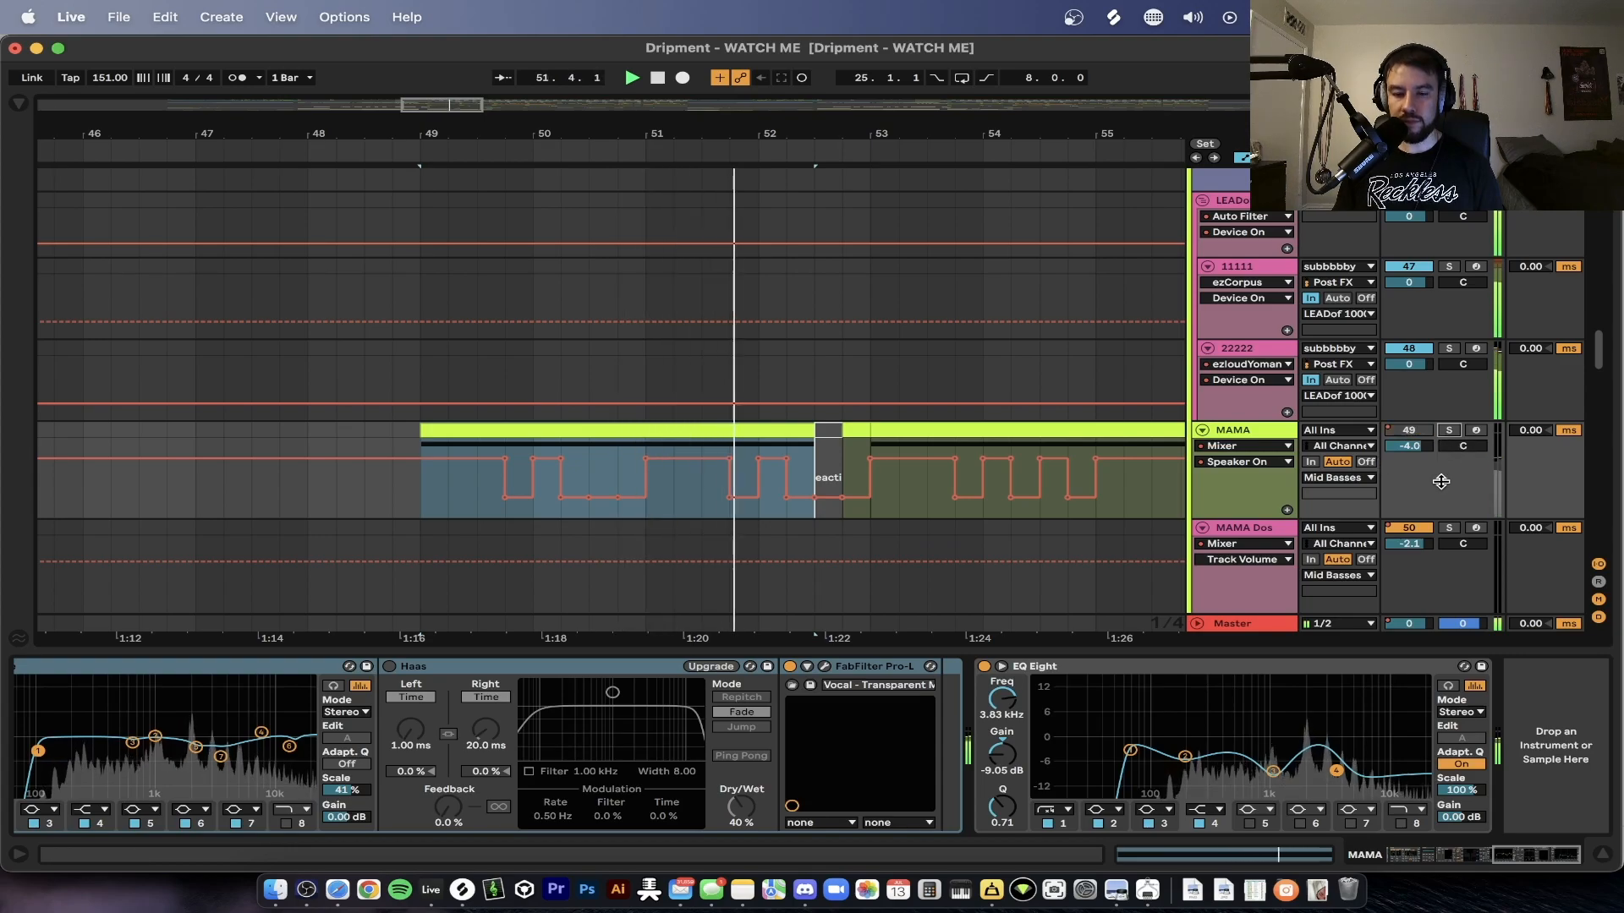
scroll(1028, 492, "down", 5)
left_click(875, 653)
scroll(880, 653, "down", 4)
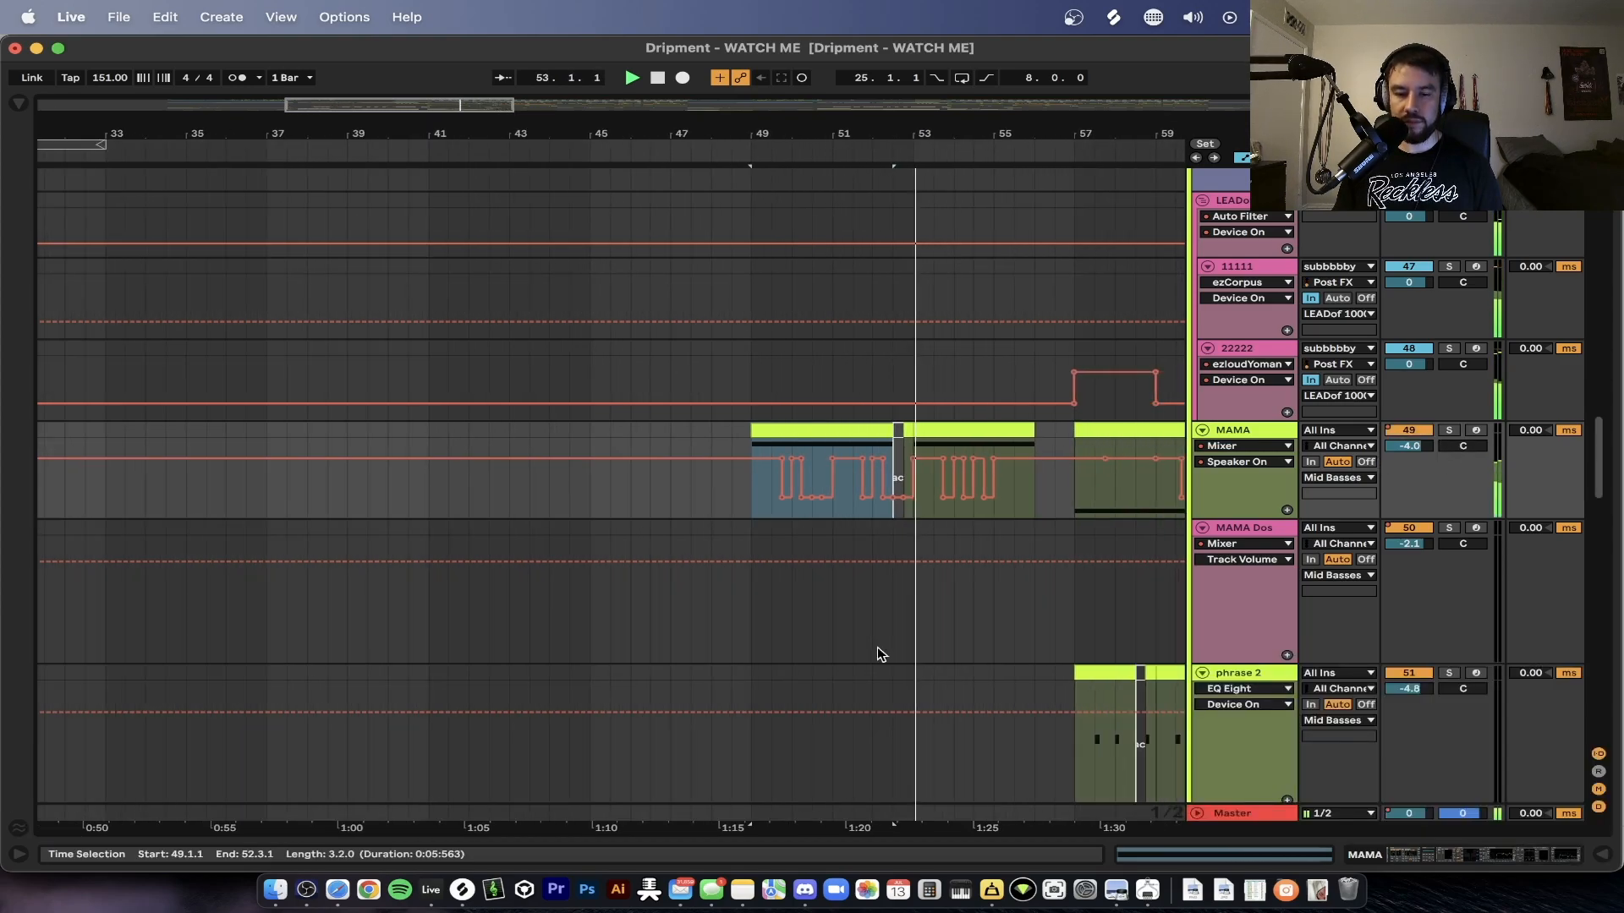
scroll(880, 654, "right", 4)
scroll(881, 654, "down", 3)
scroll(880, 653, "down", 2)
scroll(779, 507, "up", 3)
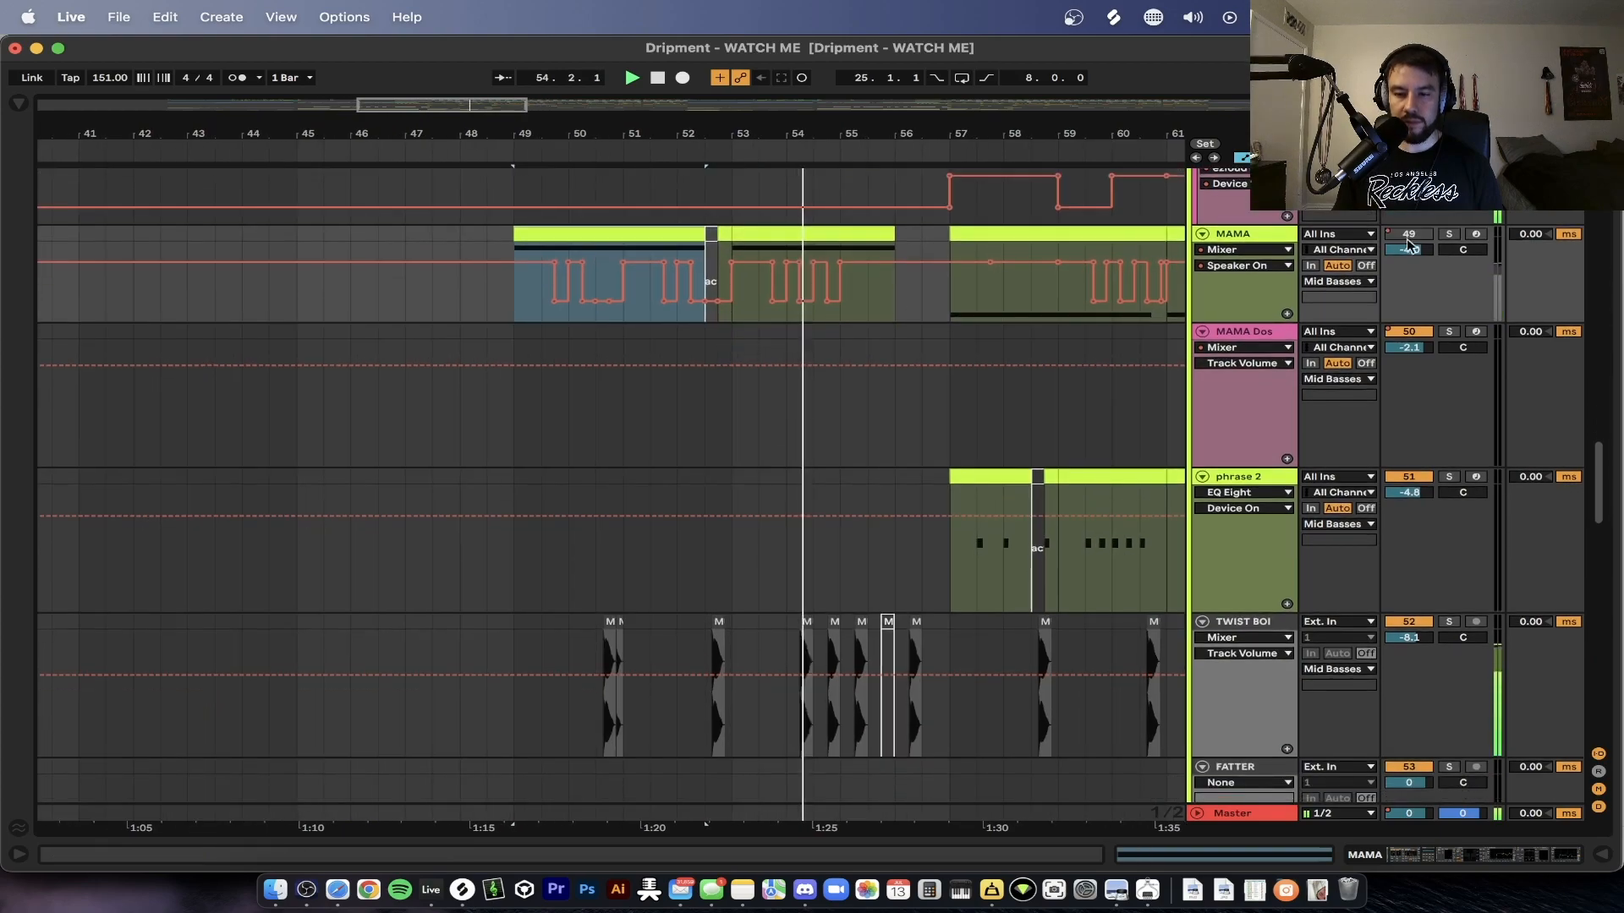
- Replay the MAMA clip from bar 49, comparing it in solo and in the full mix
right_click(1429, 248)
left_click(1439, 242)
key("space")
key("space")
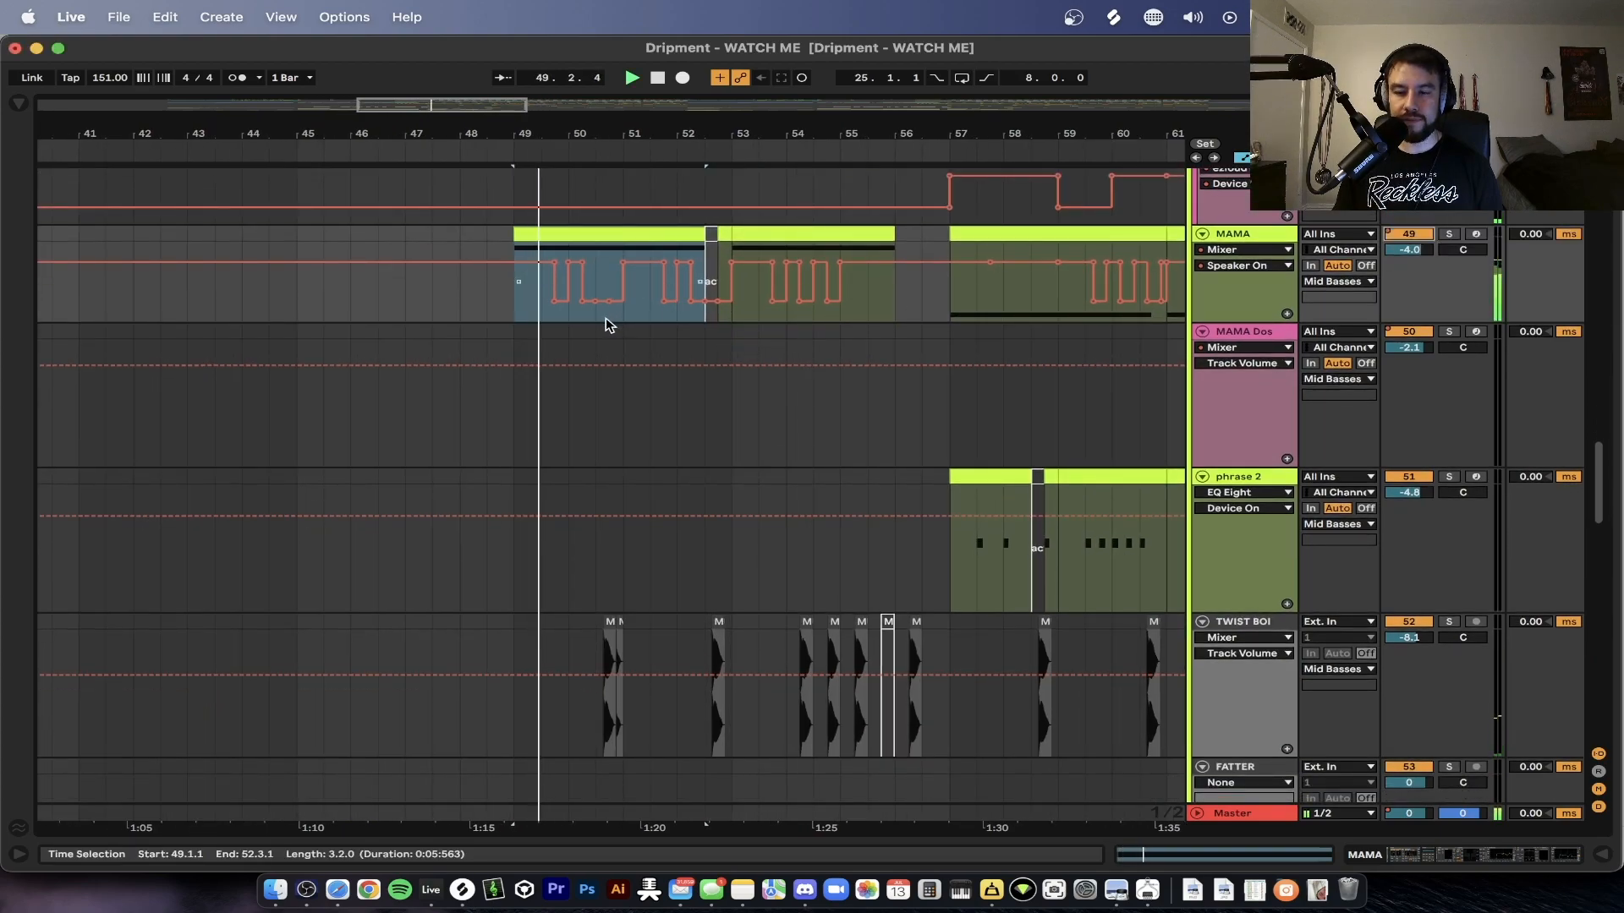
scroll(630, 301, "up", 2)
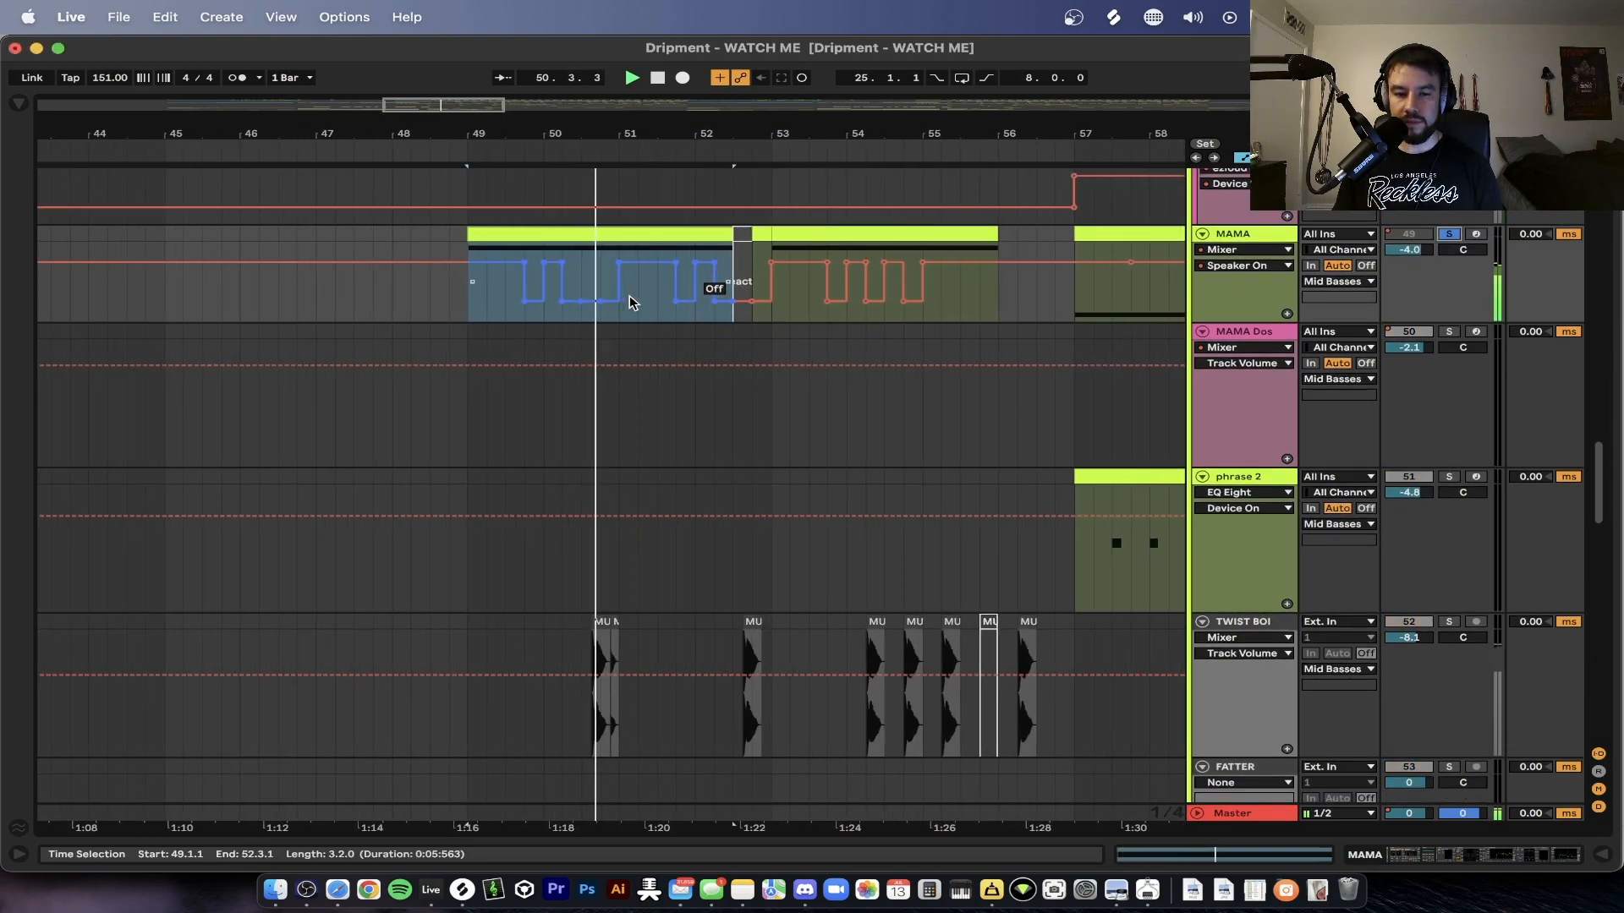
scroll(632, 302, "left", 1)
scroll(632, 303, "up", 1)
key("space")
key("space")
left_click(1453, 254)
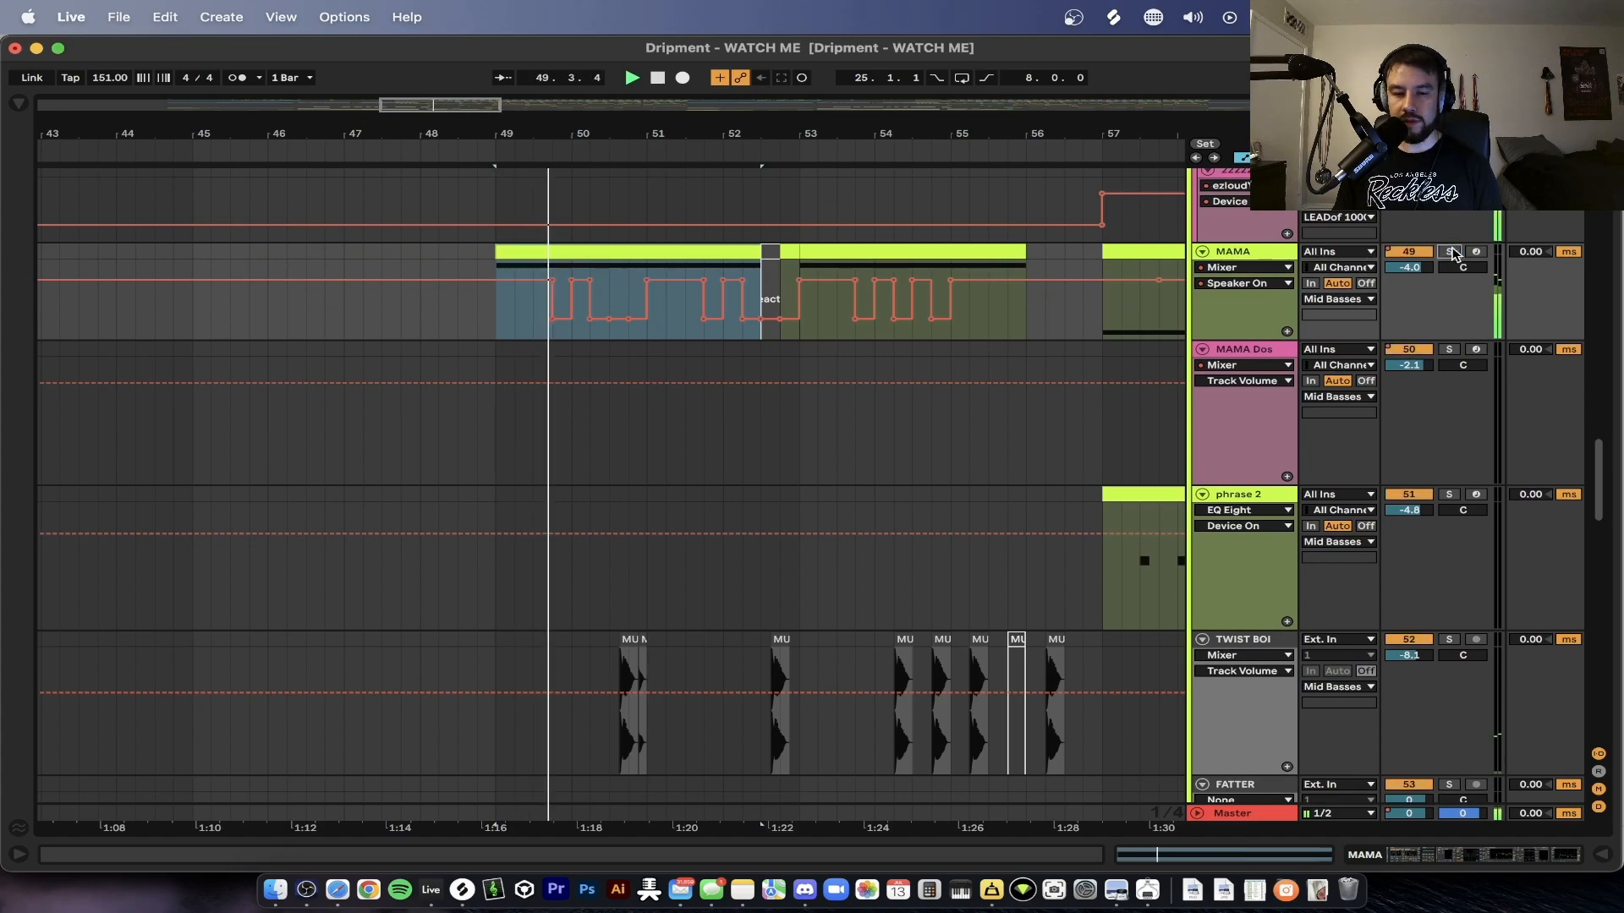
- Follow the full-mix playback along MAMA's Speaker On automation from bar 49 into the phrase at bar 57
scroll(613, 353, "up", 2)
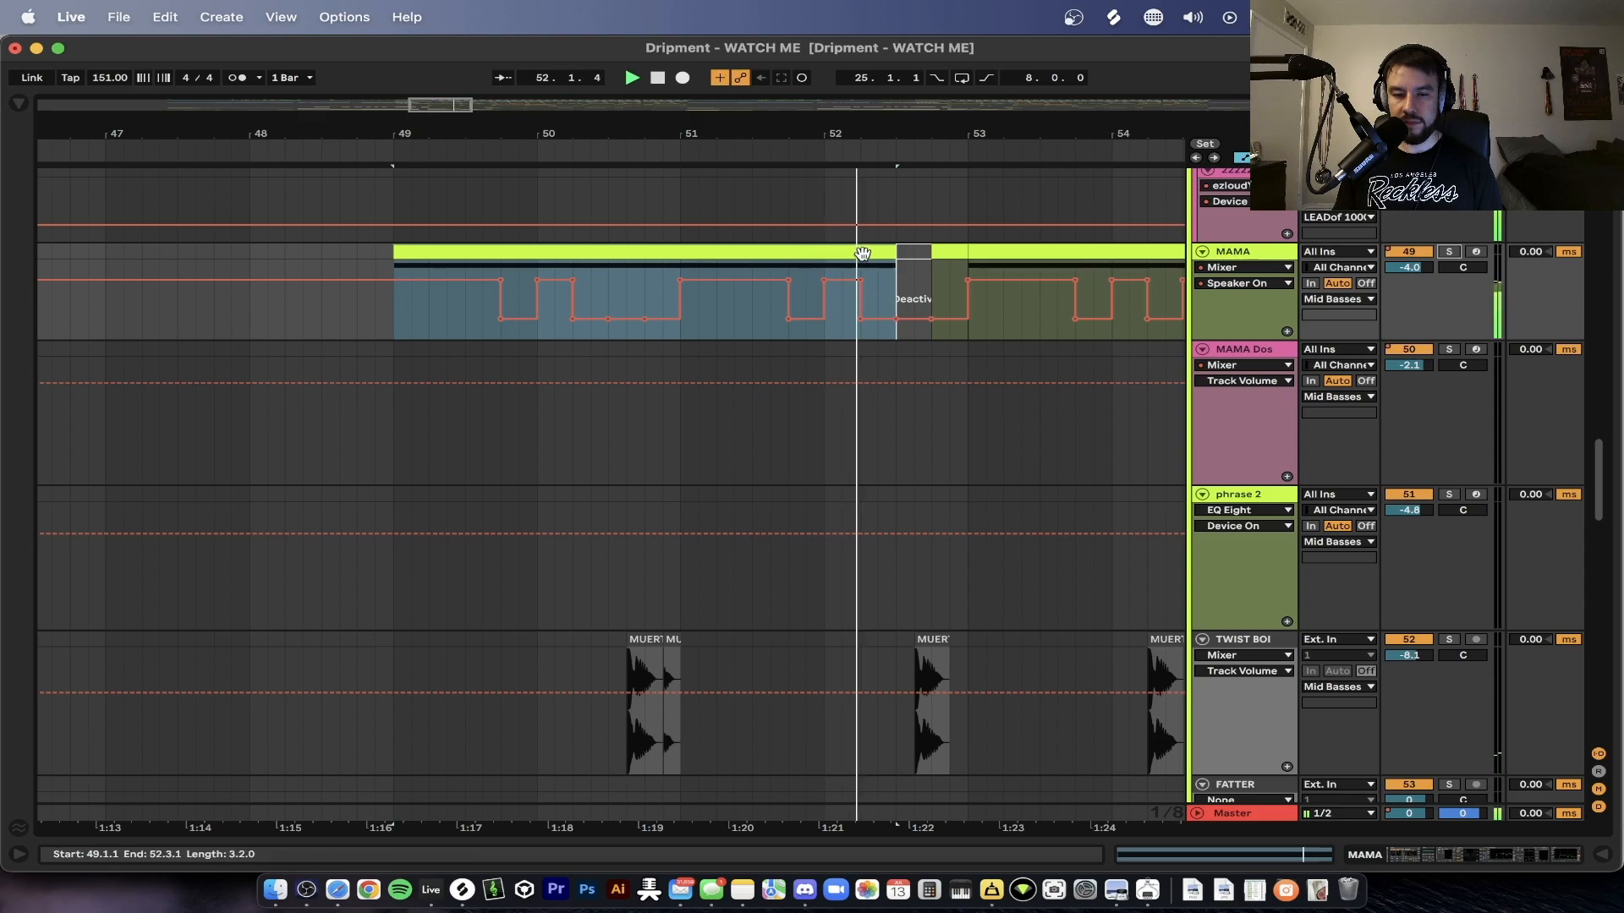
scroll(906, 383, "right", 3)
scroll(906, 383, "right", 2)
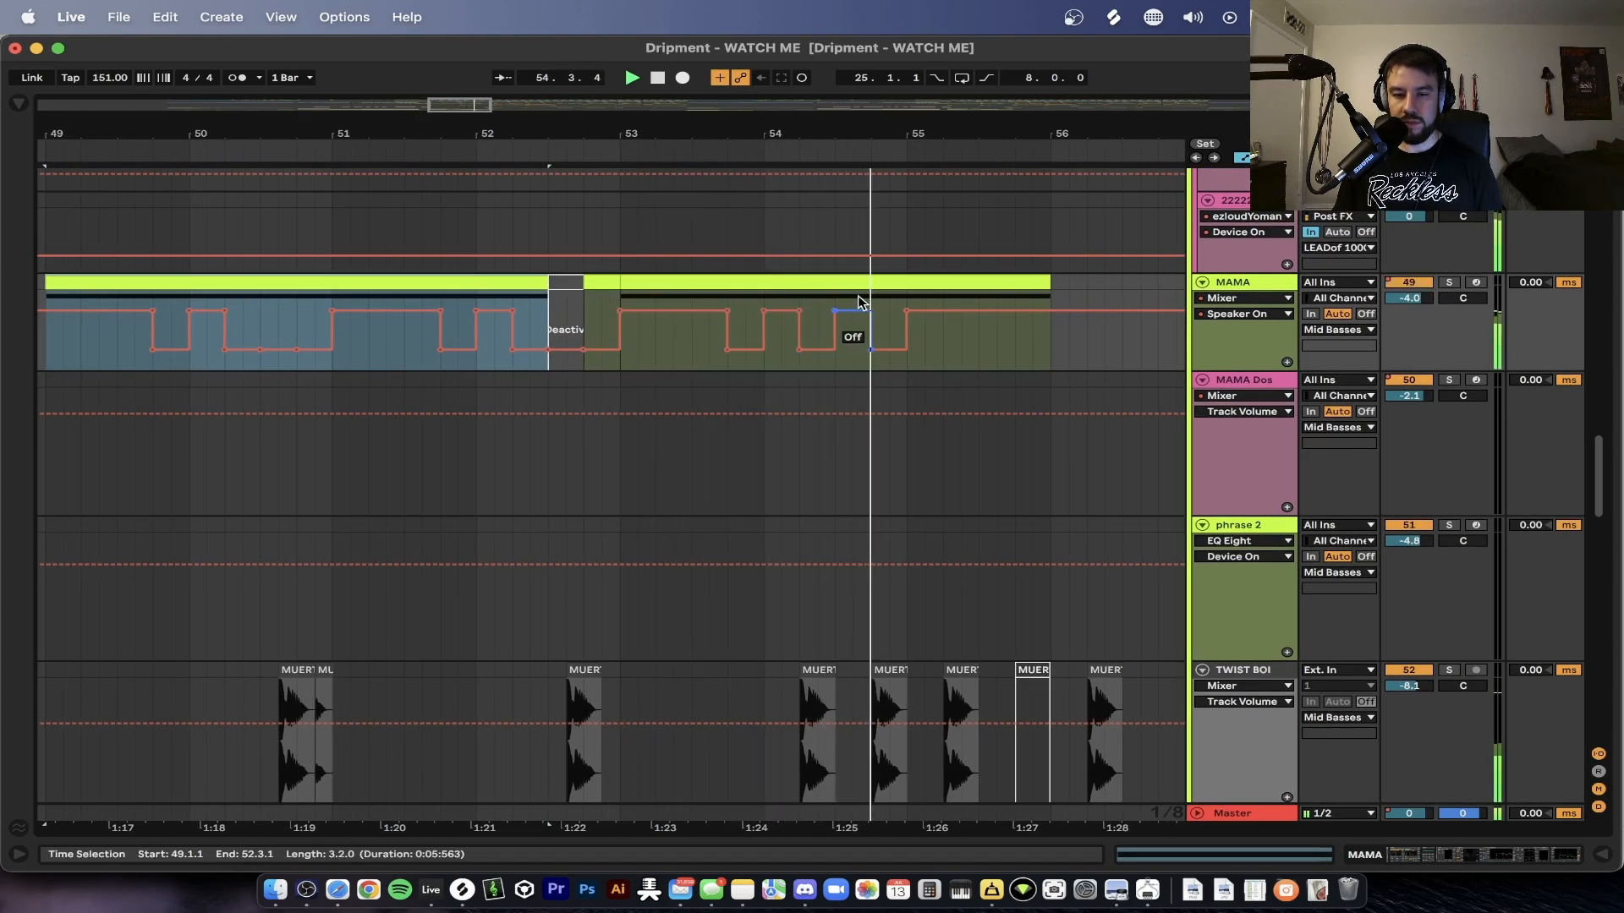
scroll(1065, 418, "down", 2)
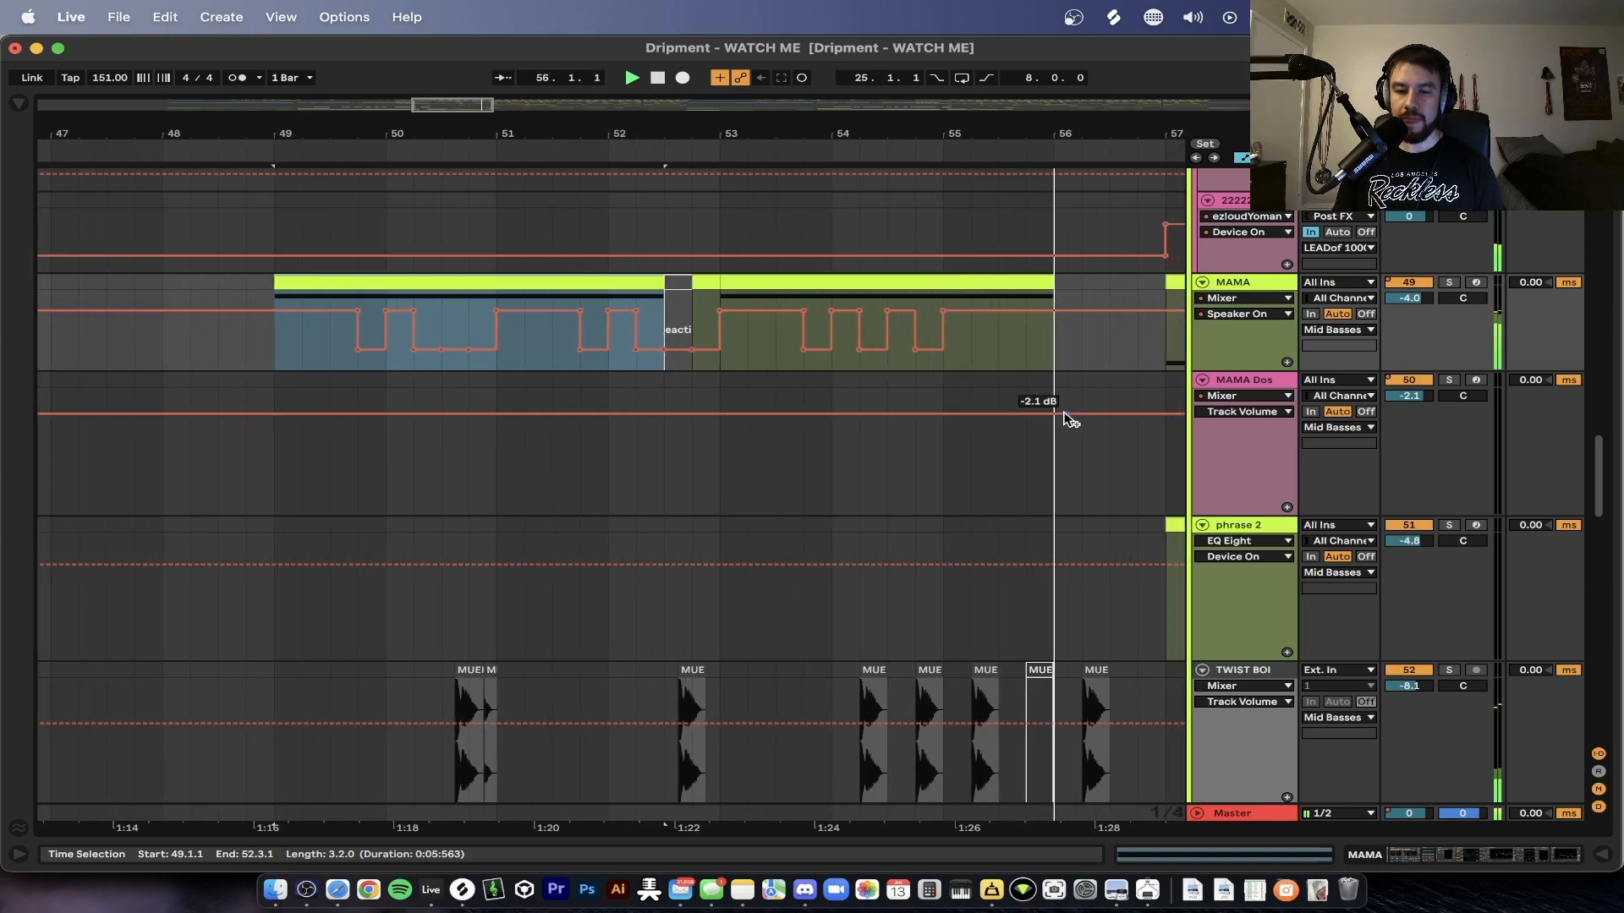
scroll(1068, 418, "down", 5)
scroll(1067, 418, "right", 7)
scroll(1067, 419, "up", 4)
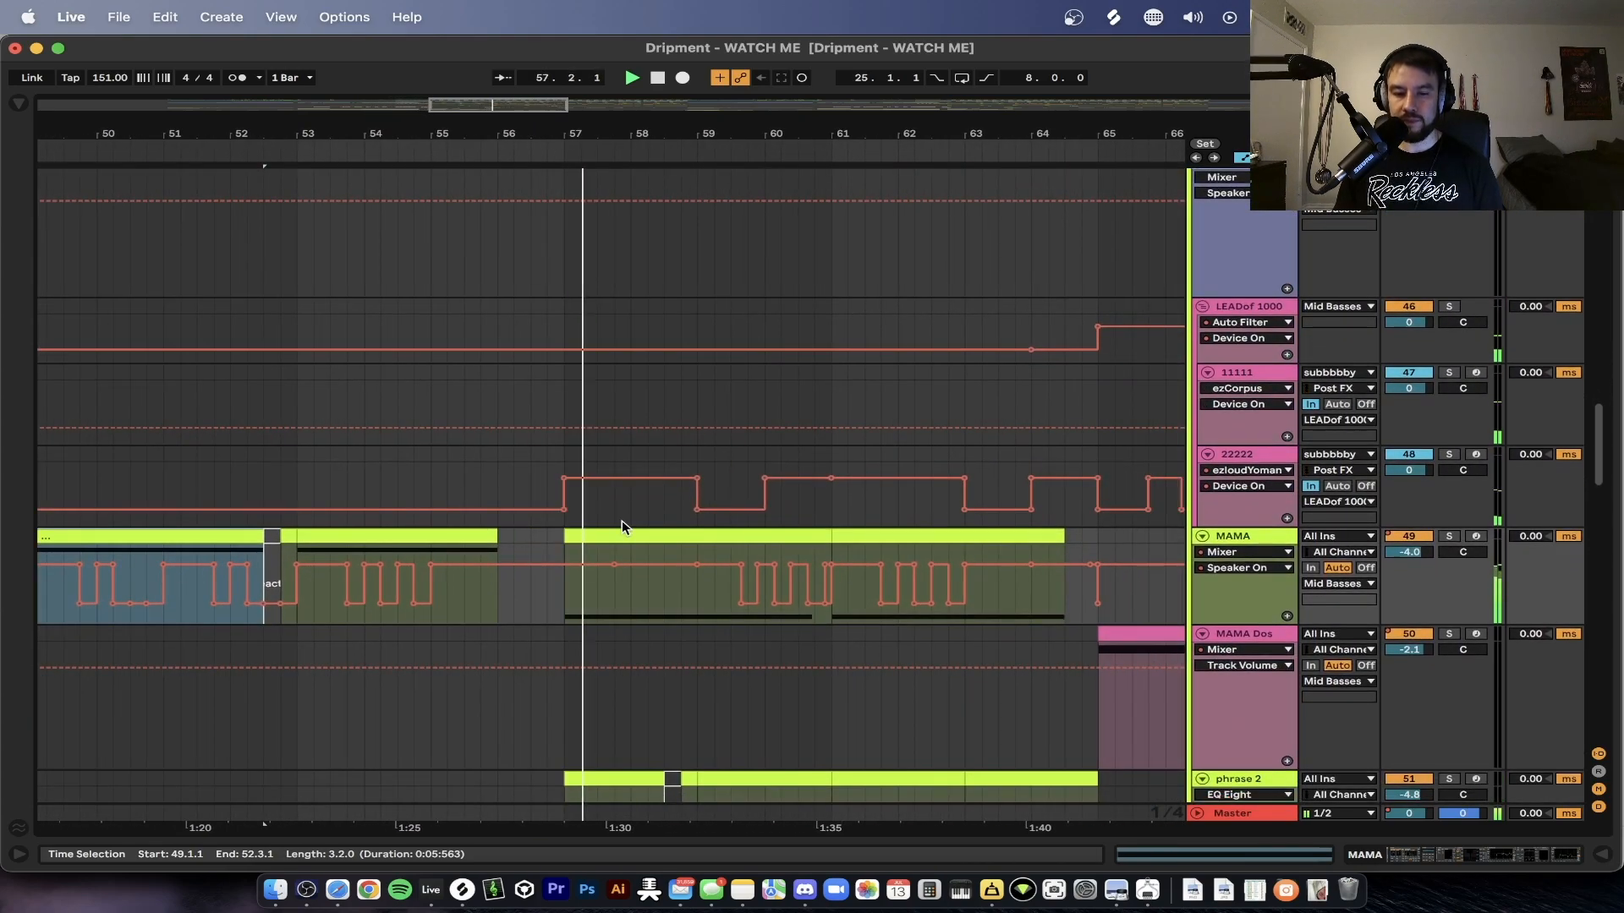
- Show the notes of the MAMA clips at bars 57 and 53 in the note editor
scroll(651, 537, "up", 3)
scroll(676, 546, "down", 1)
scroll(643, 541, "down", 2)
double_click(627, 508)
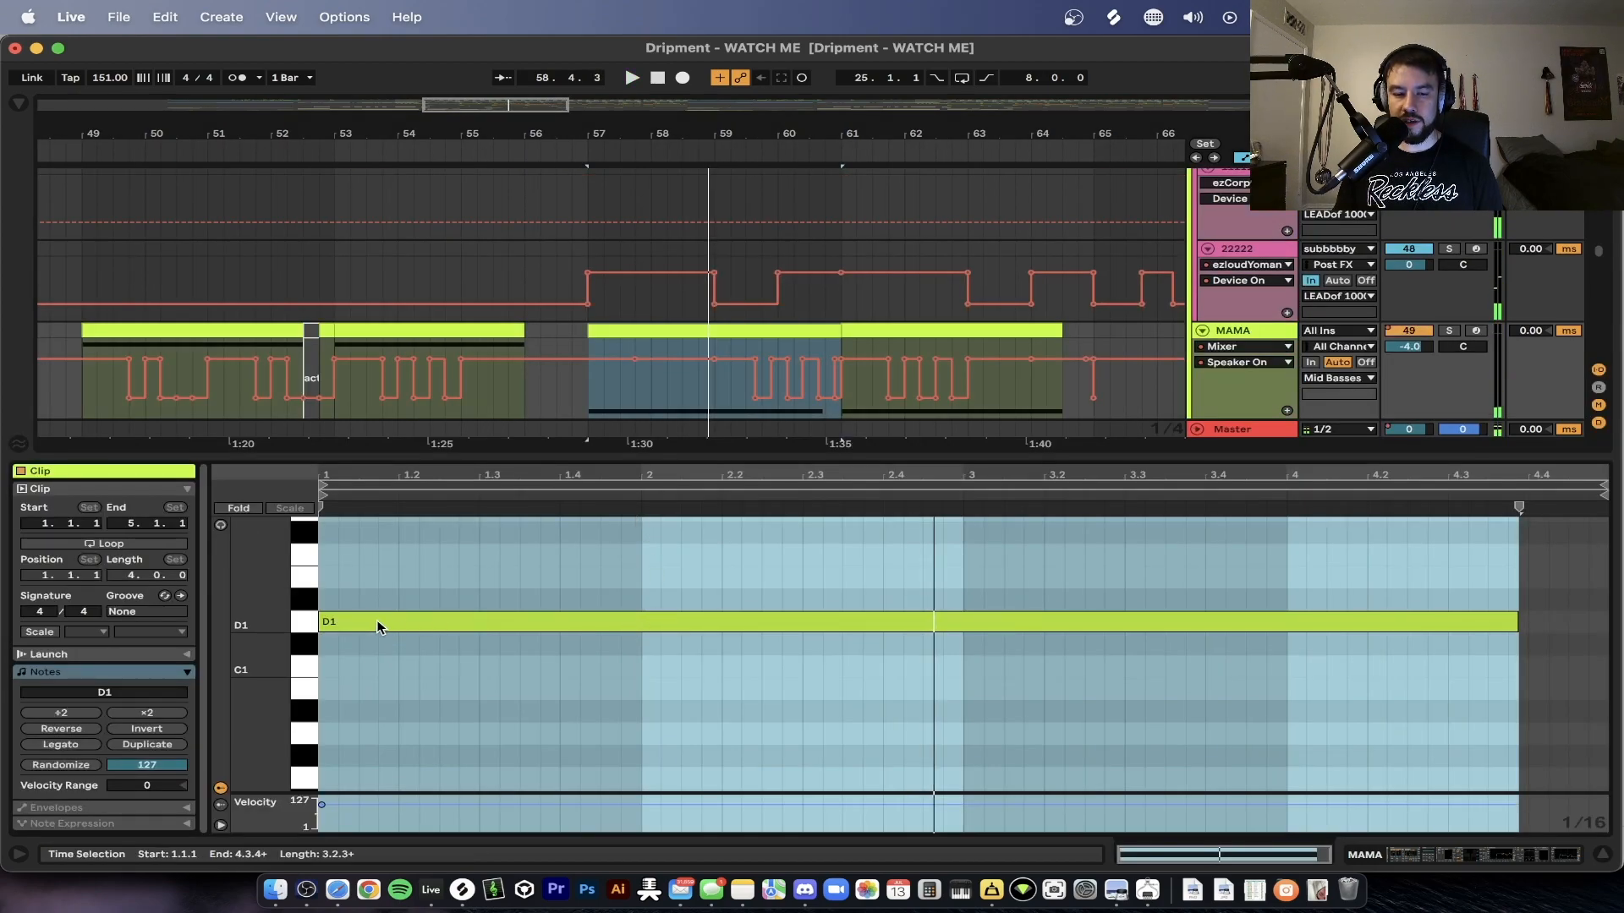
left_click(406, 333)
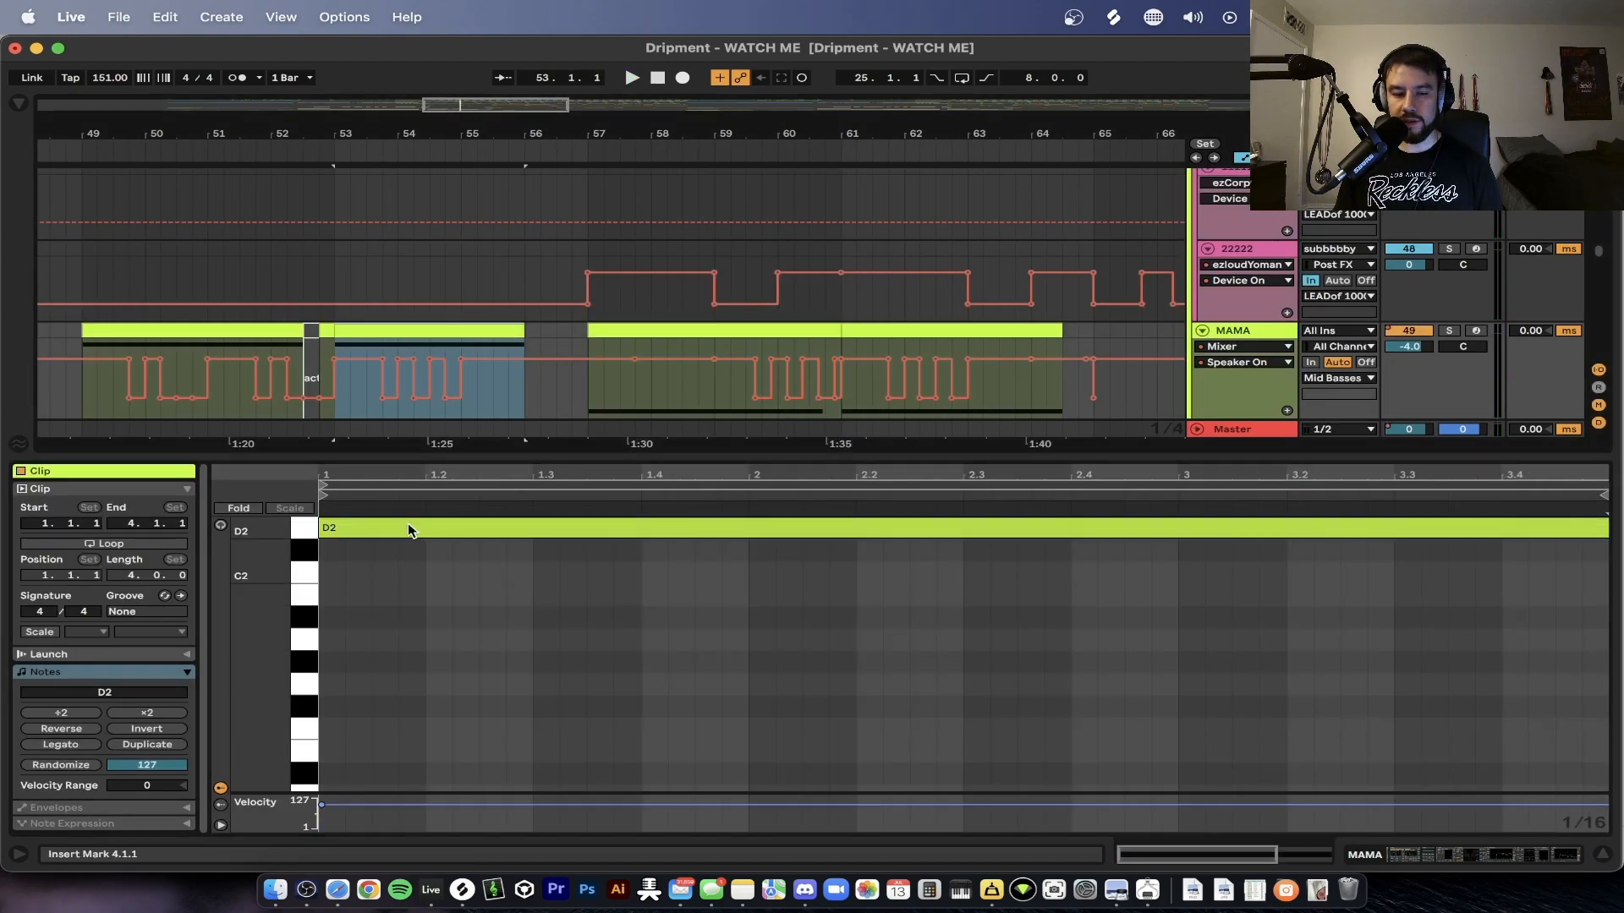
left_click_drag(605, 457, 591, 507)
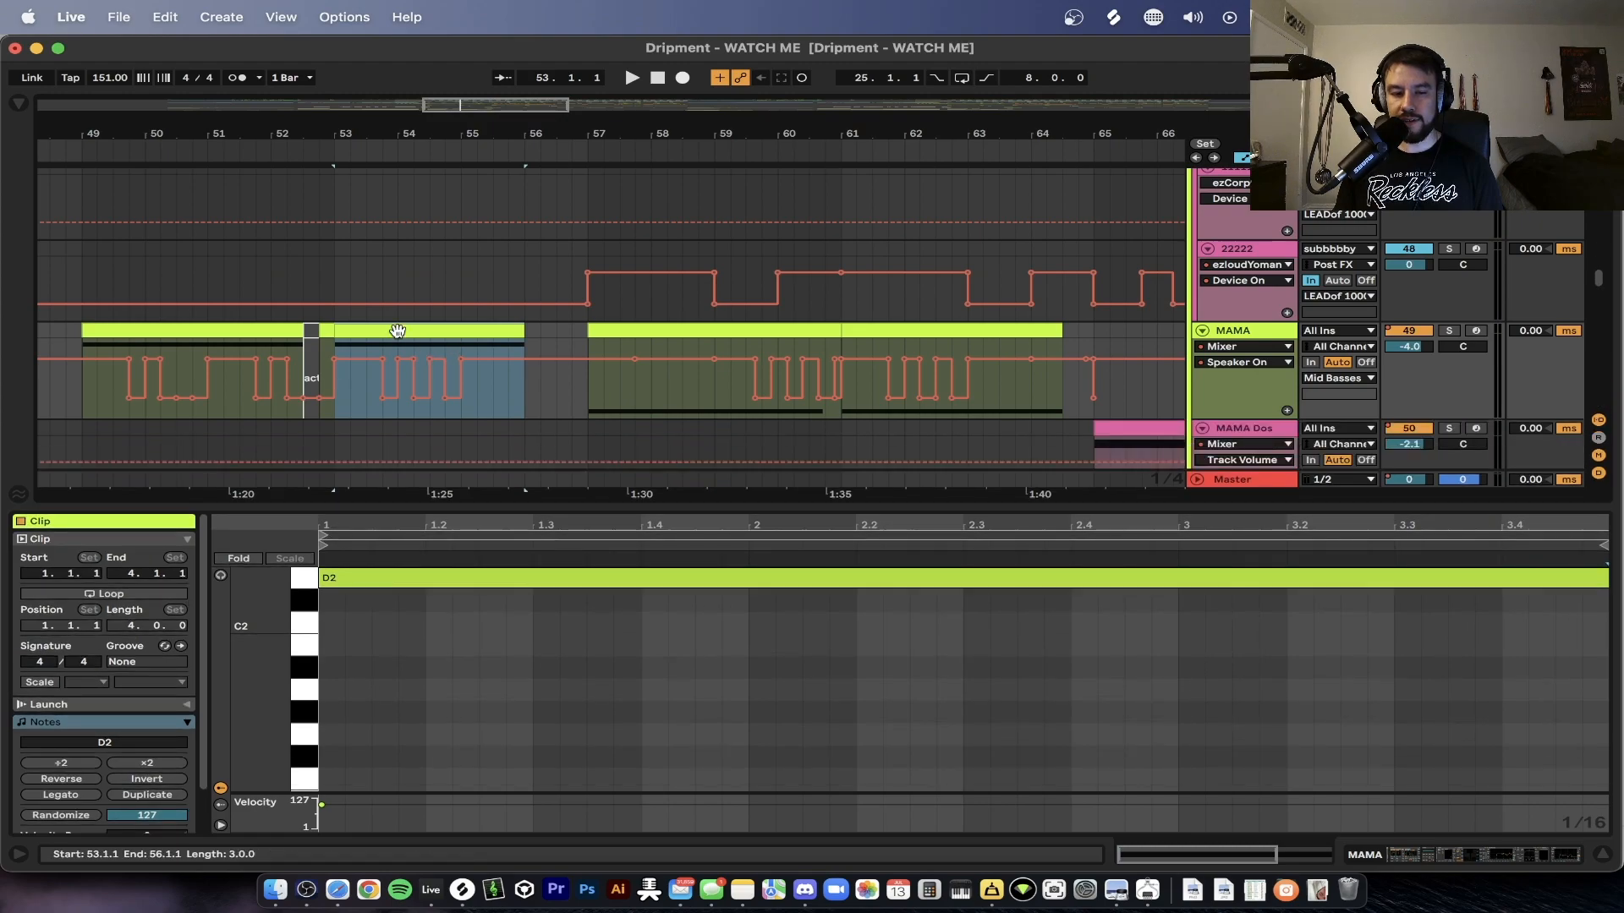
- Play the MAMA clip from bar 57 in the mix, with the note editor hidden and the phrase 2 track in view
left_click(657, 330)
key("space")
double_click(1008, 508)
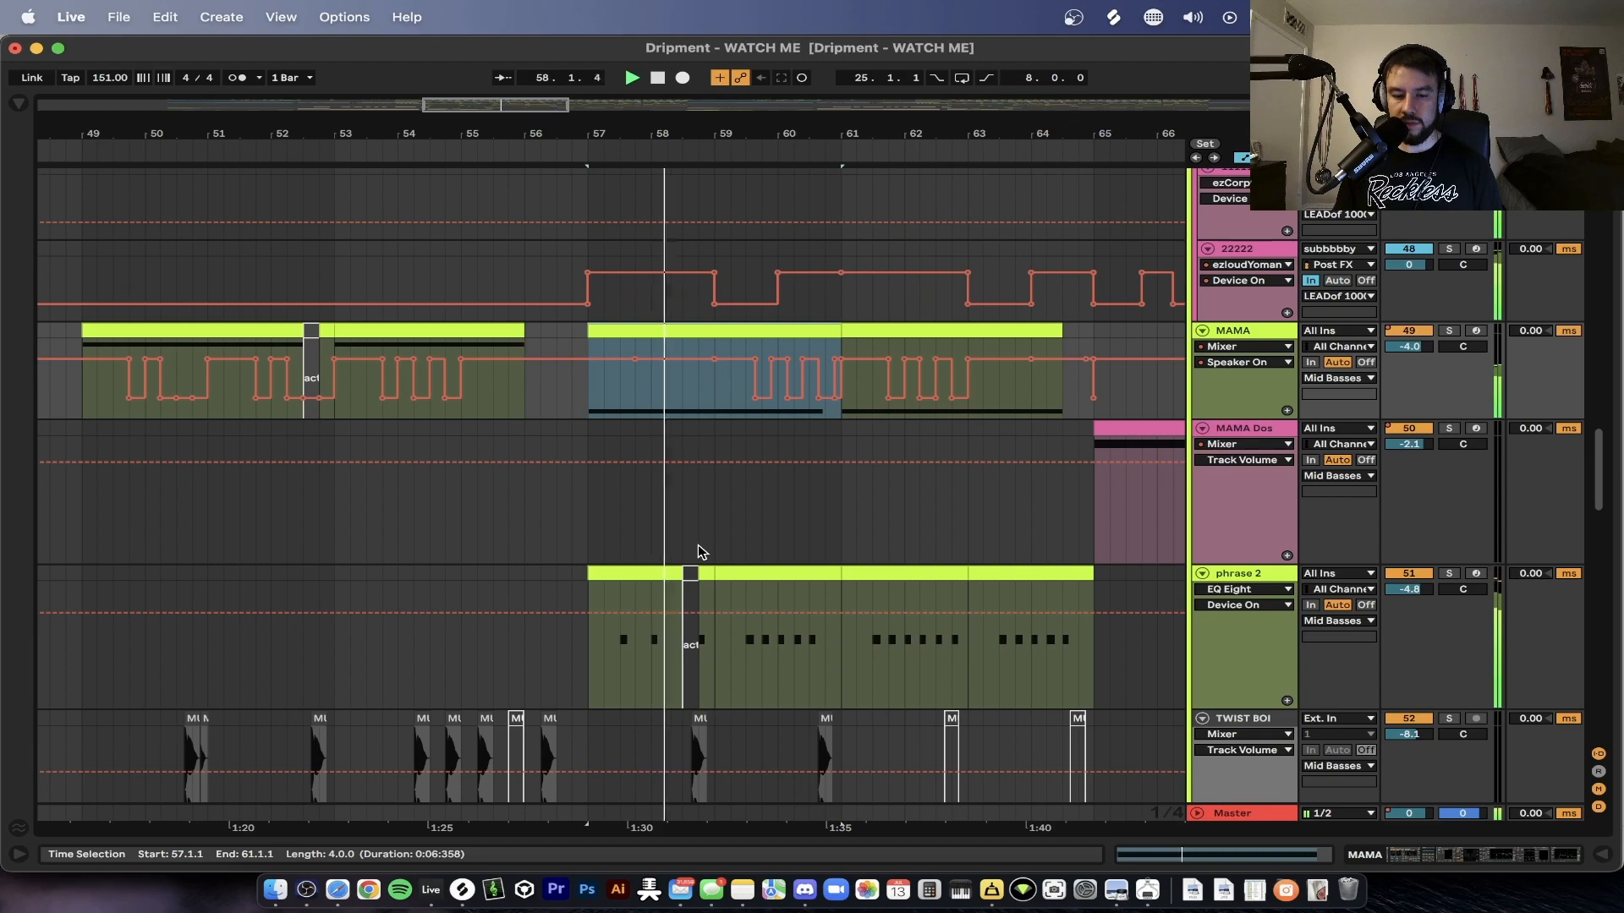
scroll(698, 550, "down", 2)
scroll(1306, 495, "down", 1)
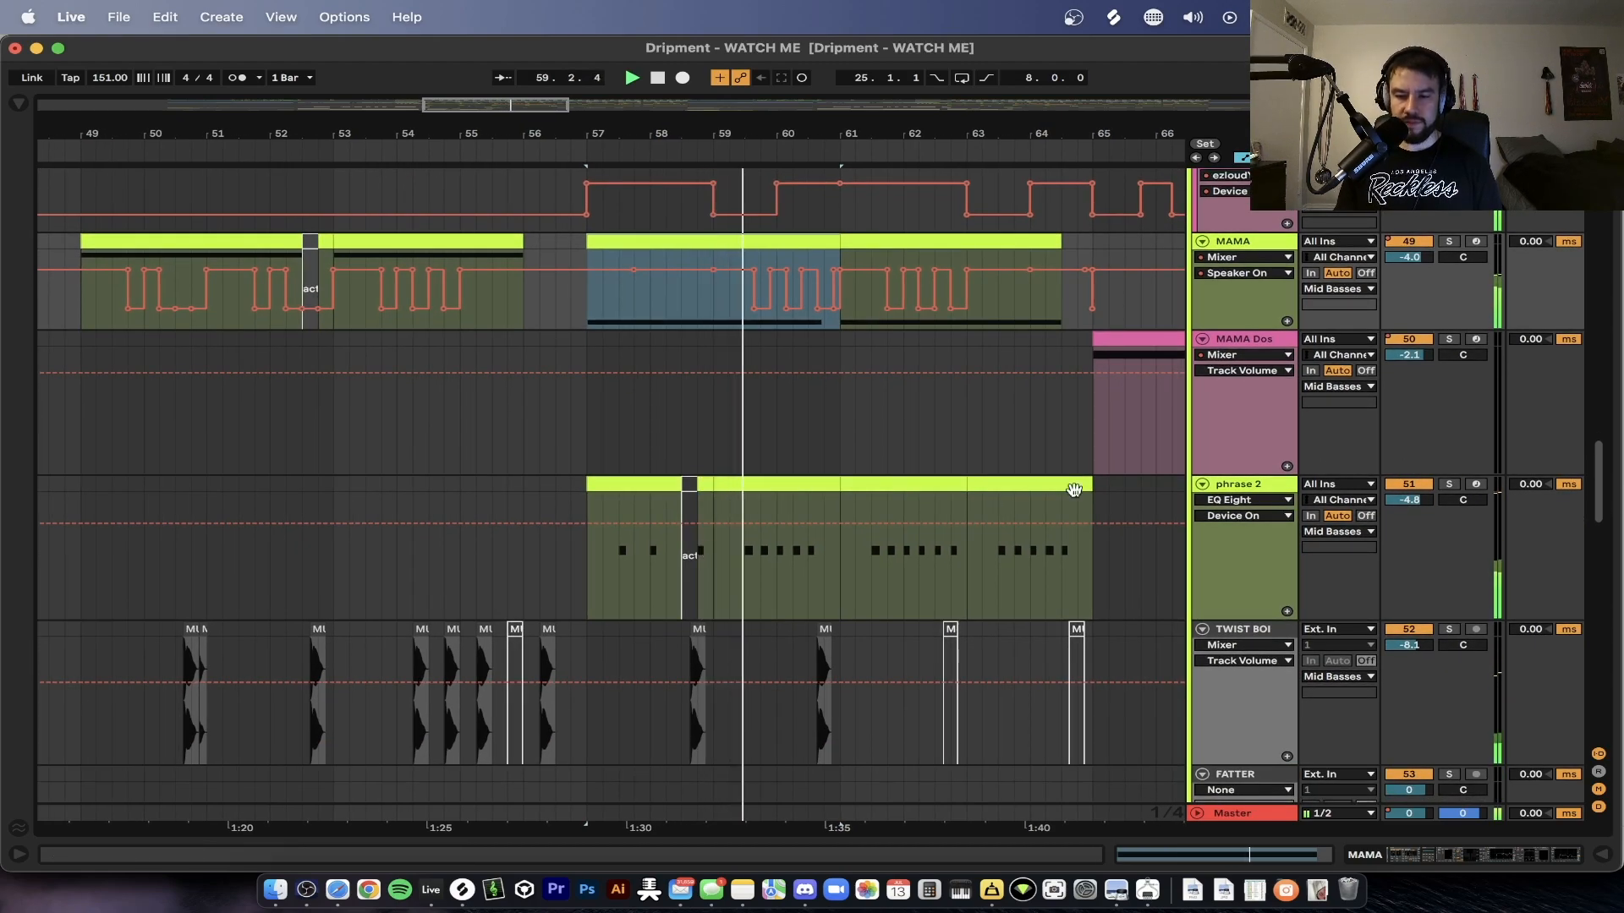
- Stop playback and highlight the empty stretch of the phrase 2 track from bar 49 to bar 57
key("space")
scroll(604, 521, "down", 2)
scroll(609, 504, "down", 1)
left_click_drag(598, 518, 163, 532)
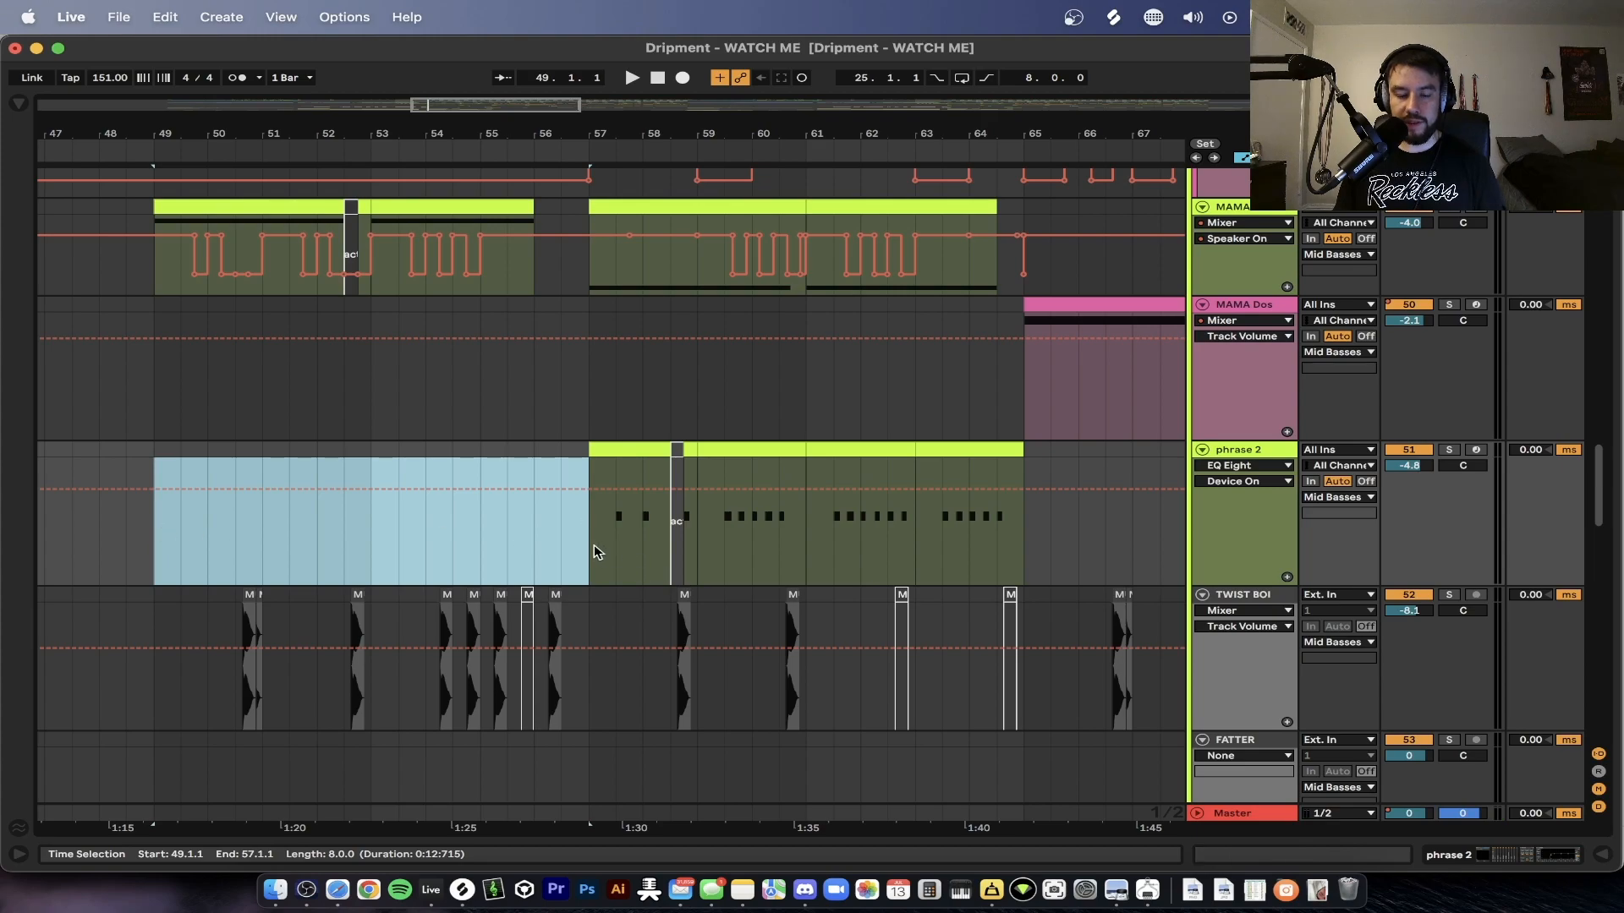
left_click(596, 548)
- Play the phrase 2 clip from bar 57, comparing the track in solo and in the full mix
left_click(622, 448)
scroll(651, 489, "up", 3)
key("space")
left_click(1451, 450)
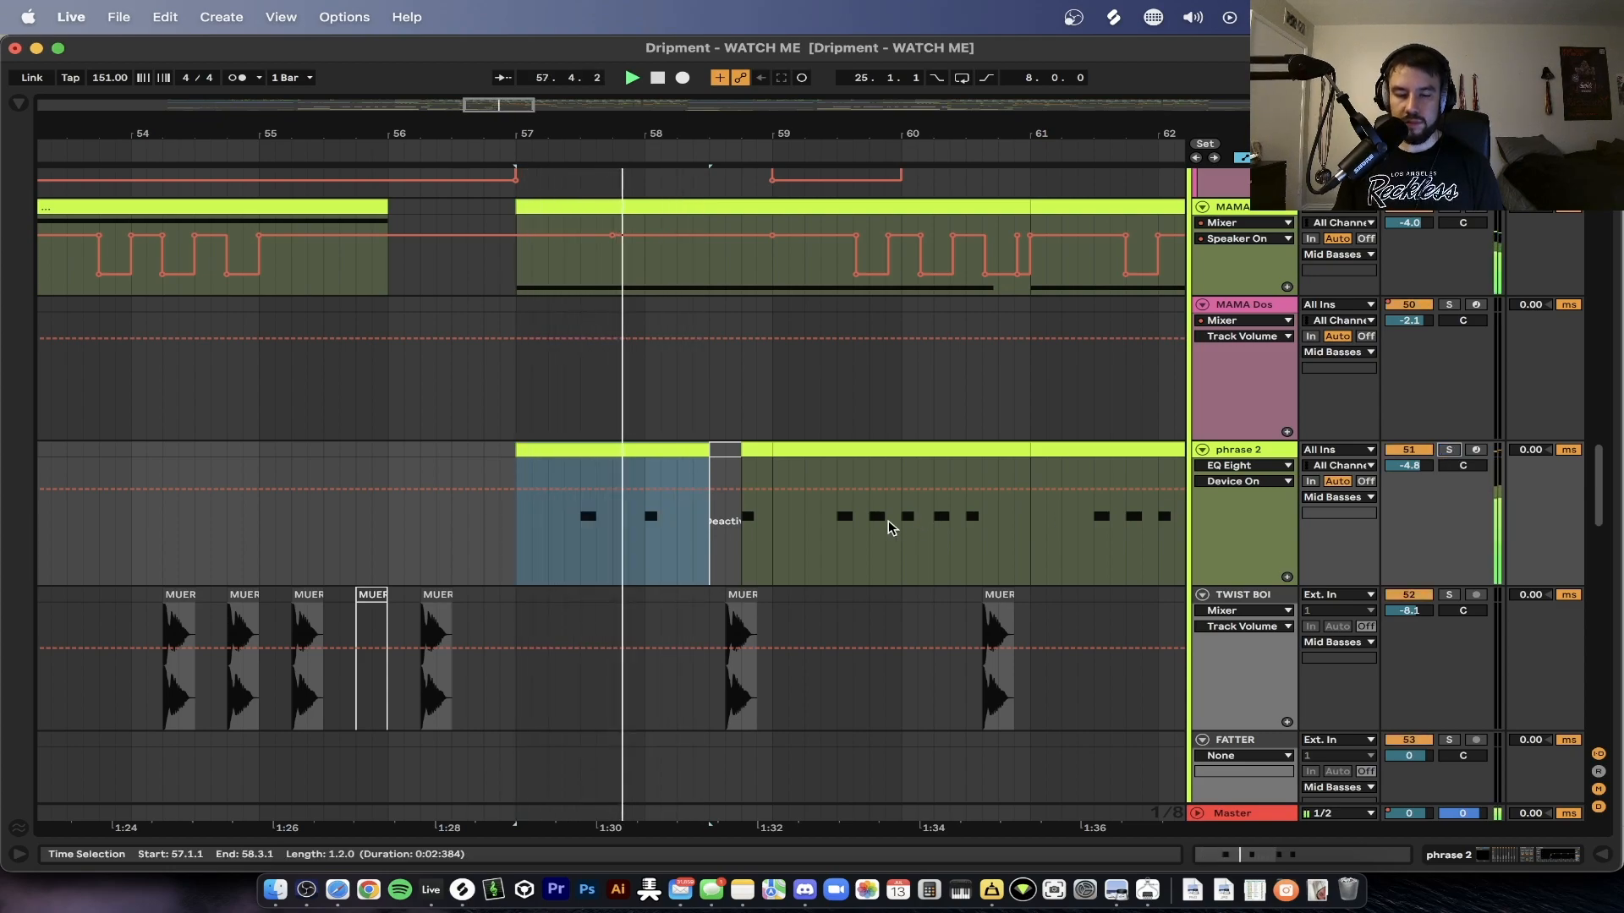
scroll(897, 526, "up", 5)
left_click(1448, 458)
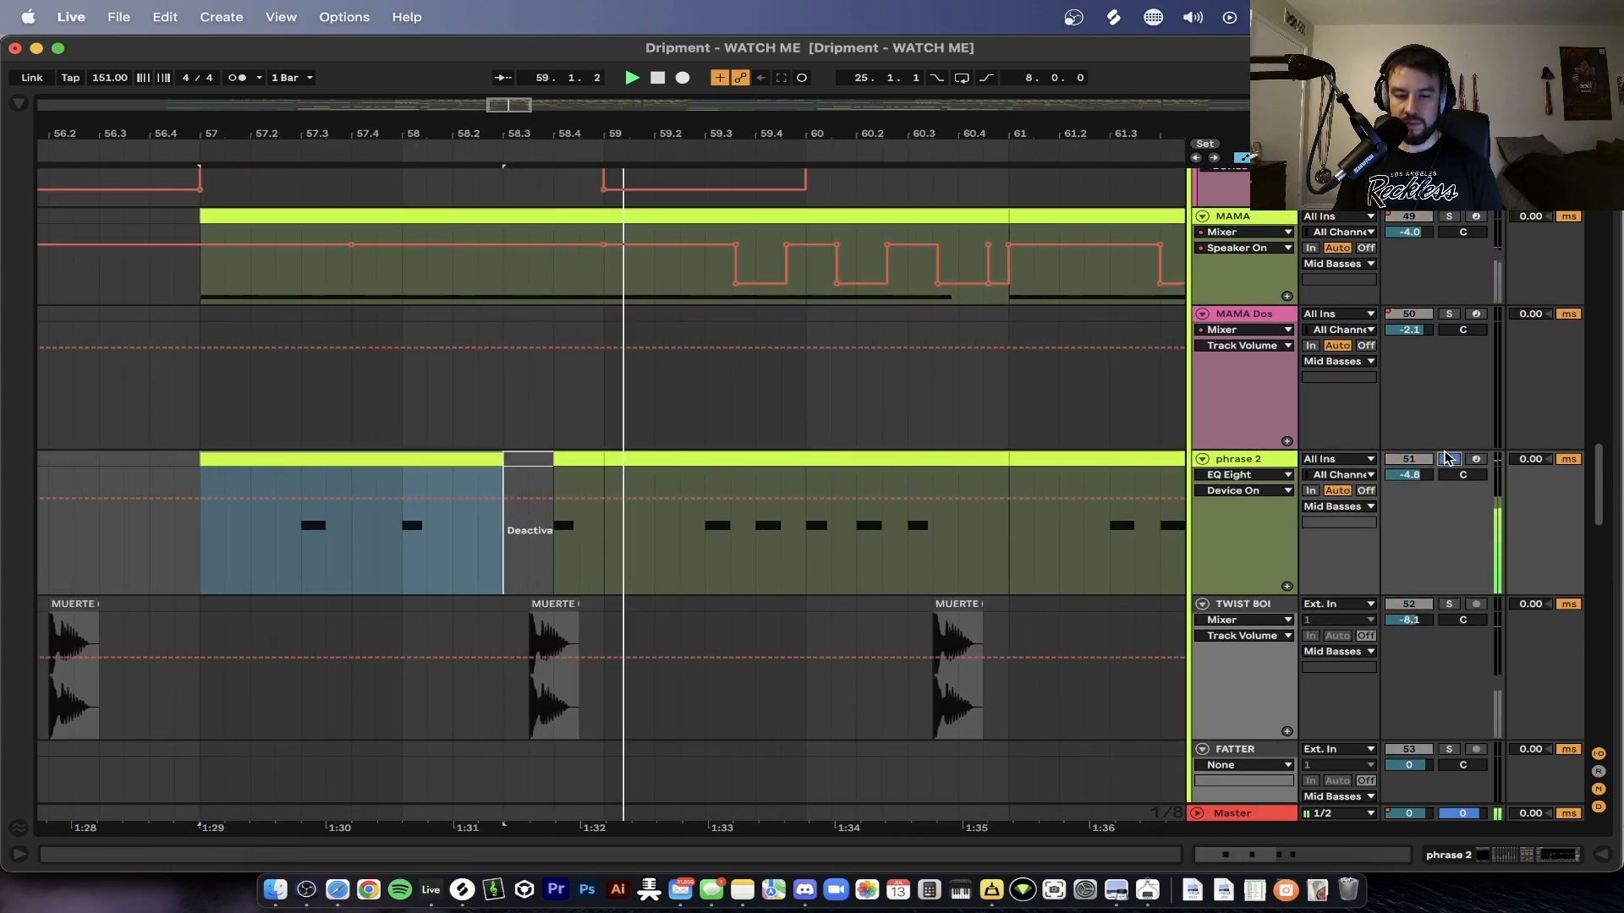
left_click(1448, 458)
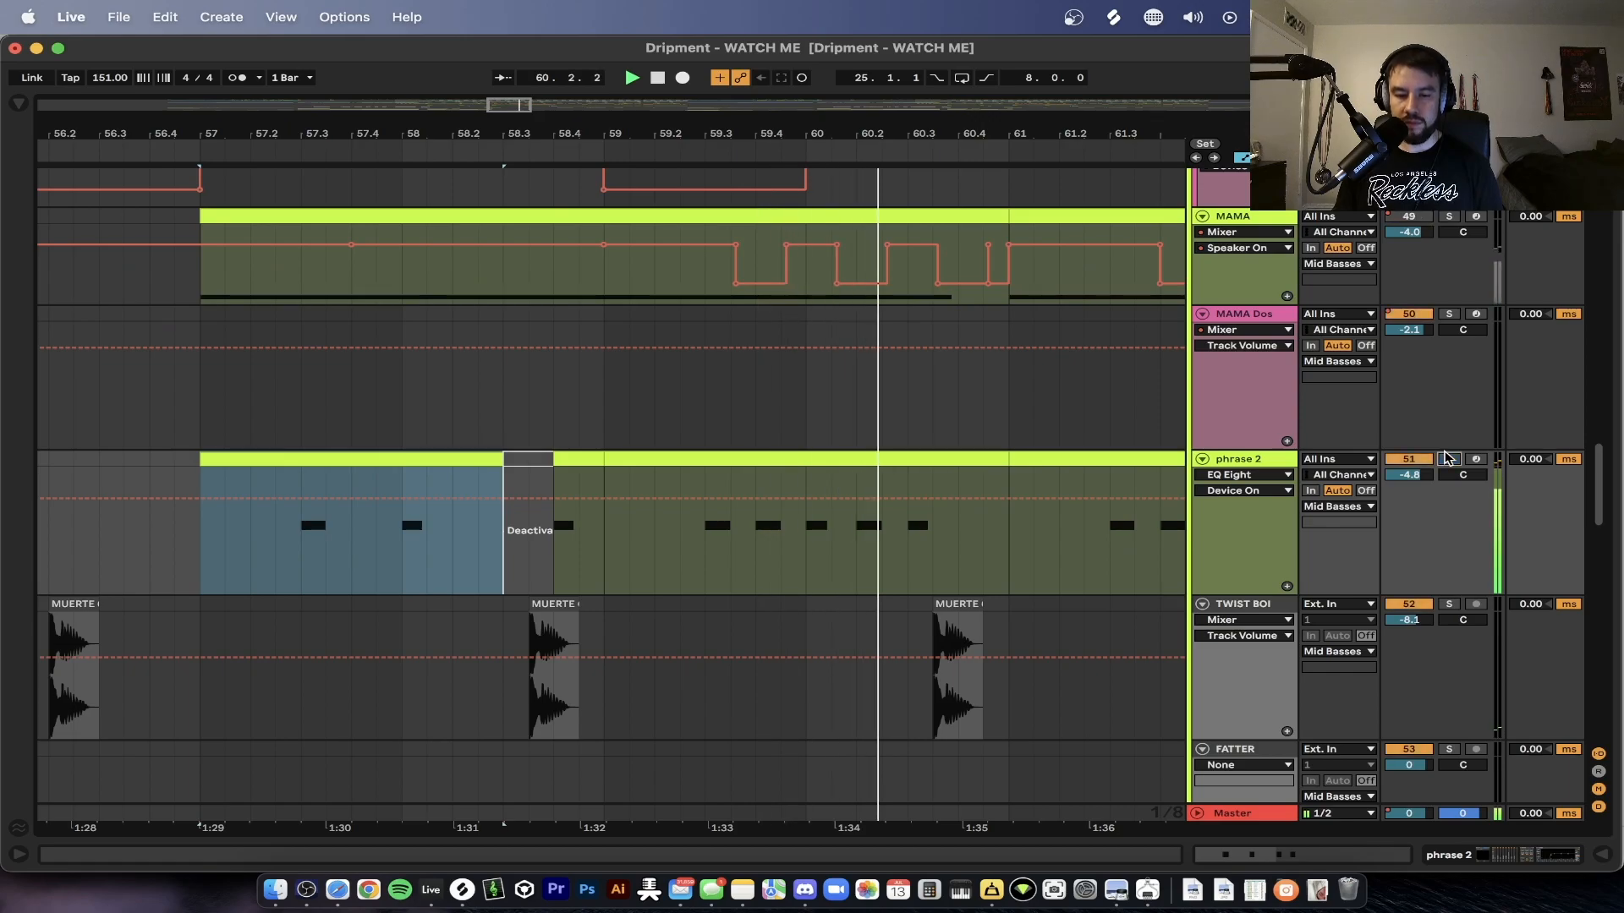
- Play the GOD and GODsides clips from bar 57 with the 42 Group soloed
scroll(739, 457, "down", 5)
scroll(567, 493, "down", 3)
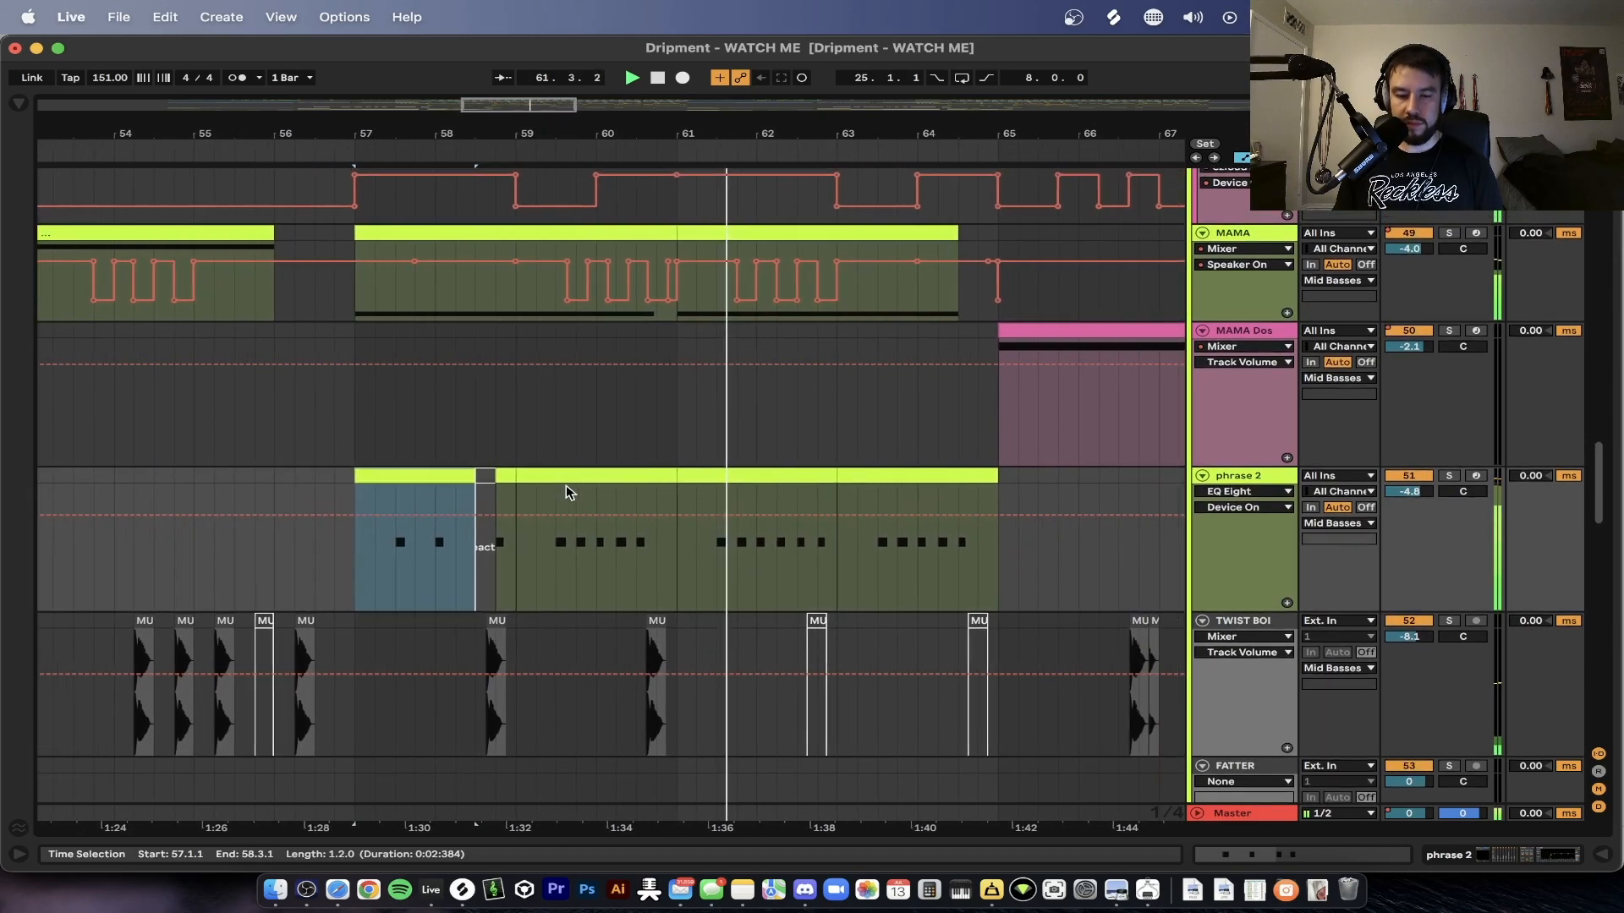
scroll(566, 494, "up", 5)
scroll(567, 493, "up", 7)
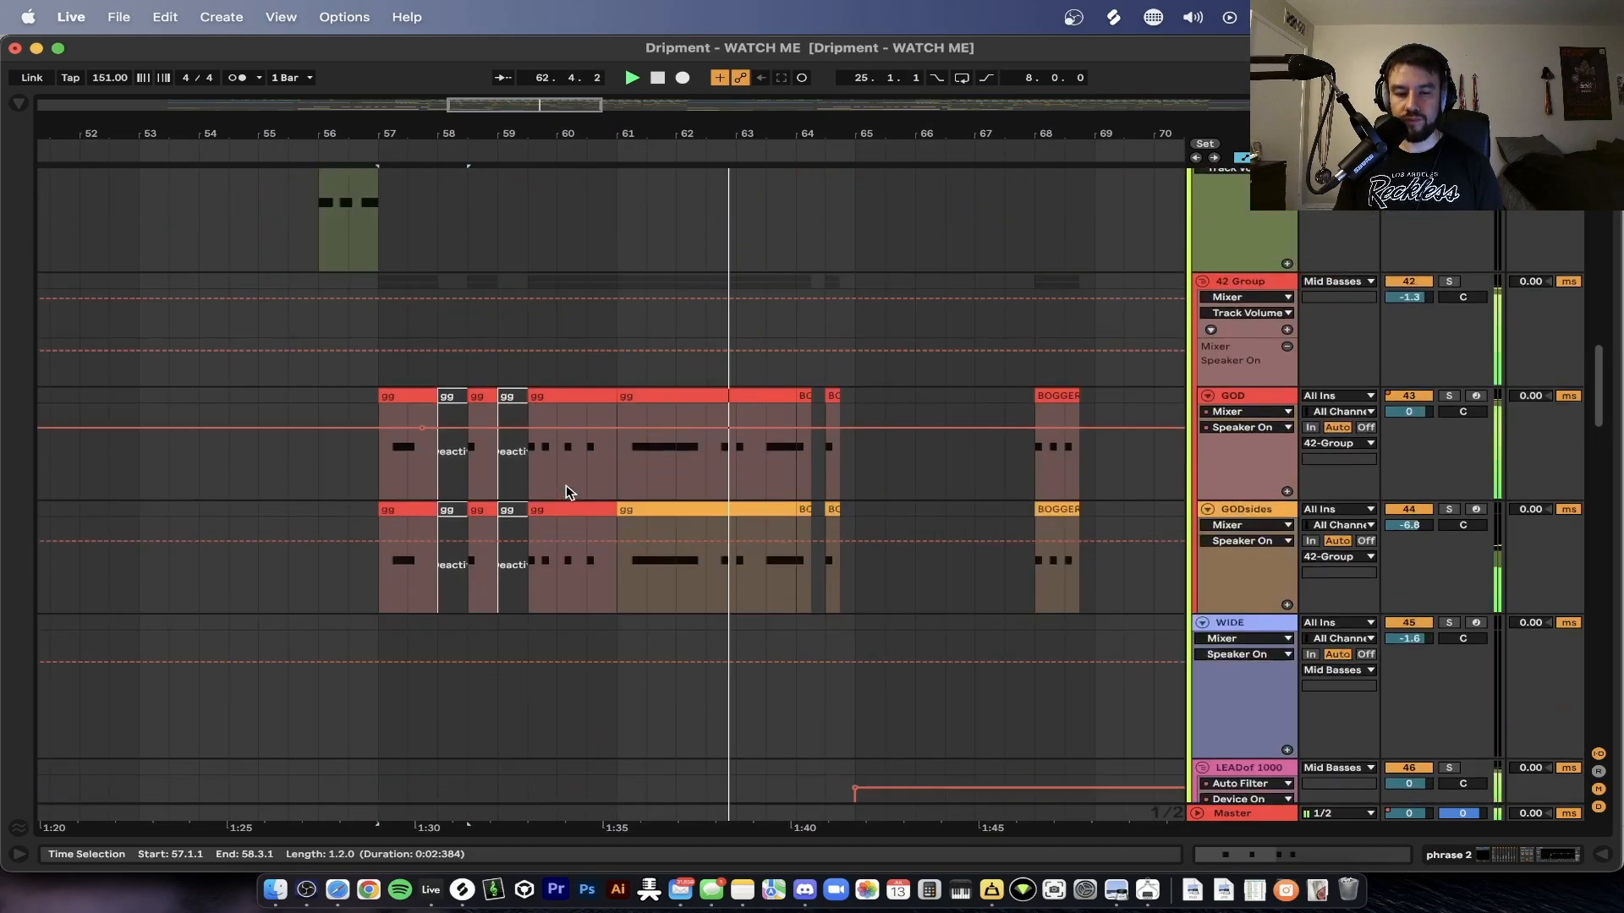
scroll(569, 493, "up", 3)
left_click(261, 584)
key("space")
key("space")
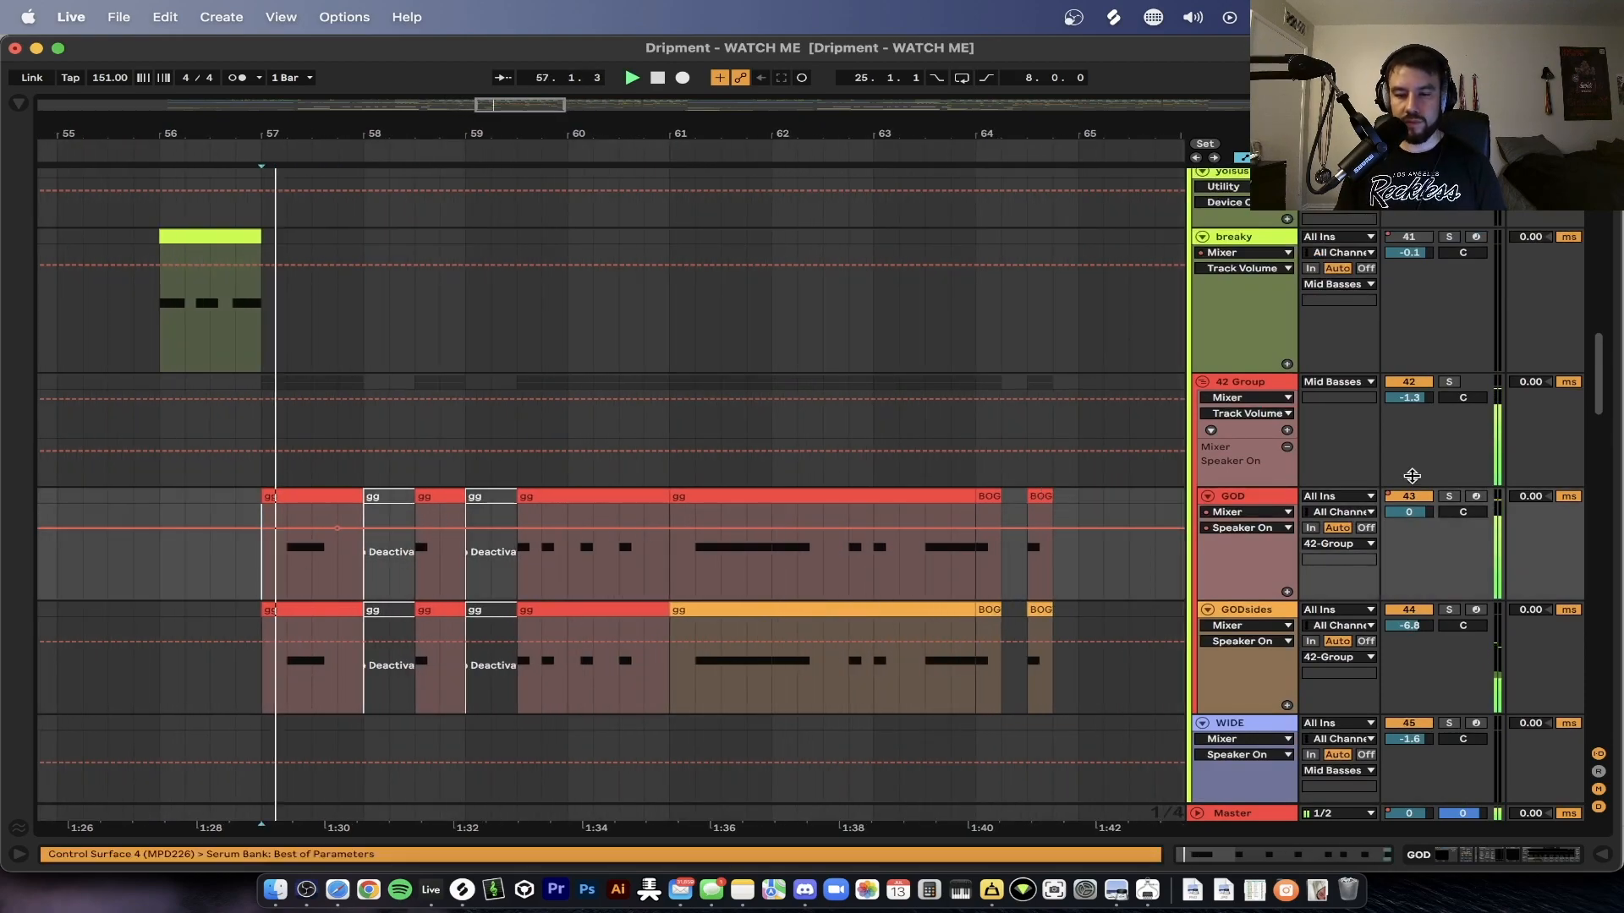
left_click(1449, 381)
scroll(656, 424, "down", 2)
scroll(657, 423, "left", 3)
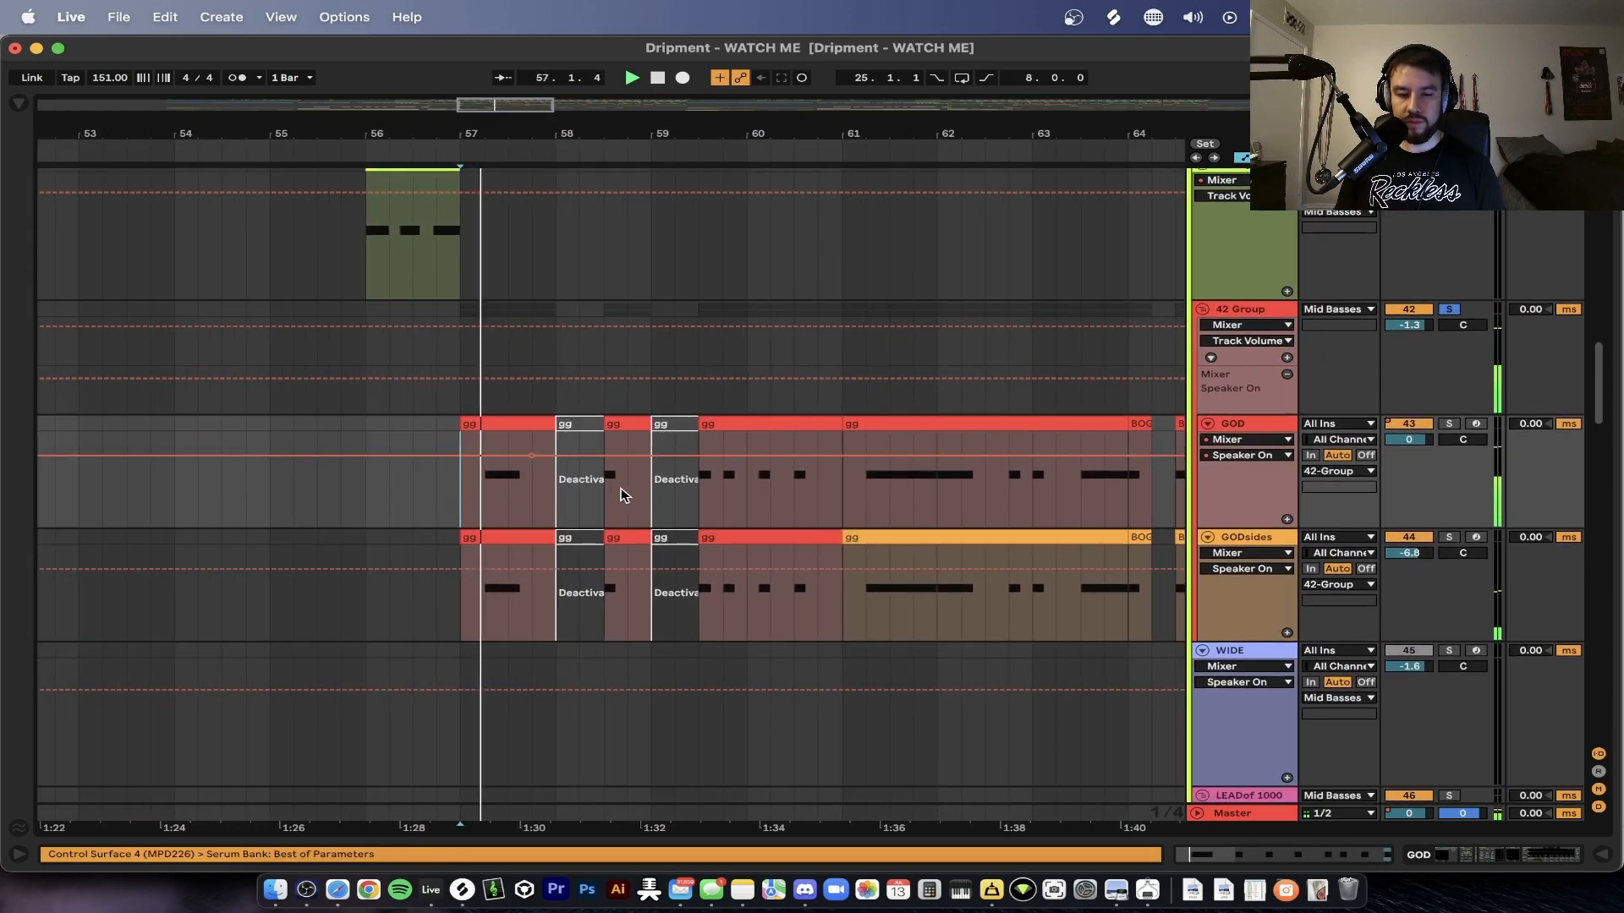
- Stop playback with the insert marker at 59.3 on the GOD track and unsolo the 42 Group
left_click(699, 508)
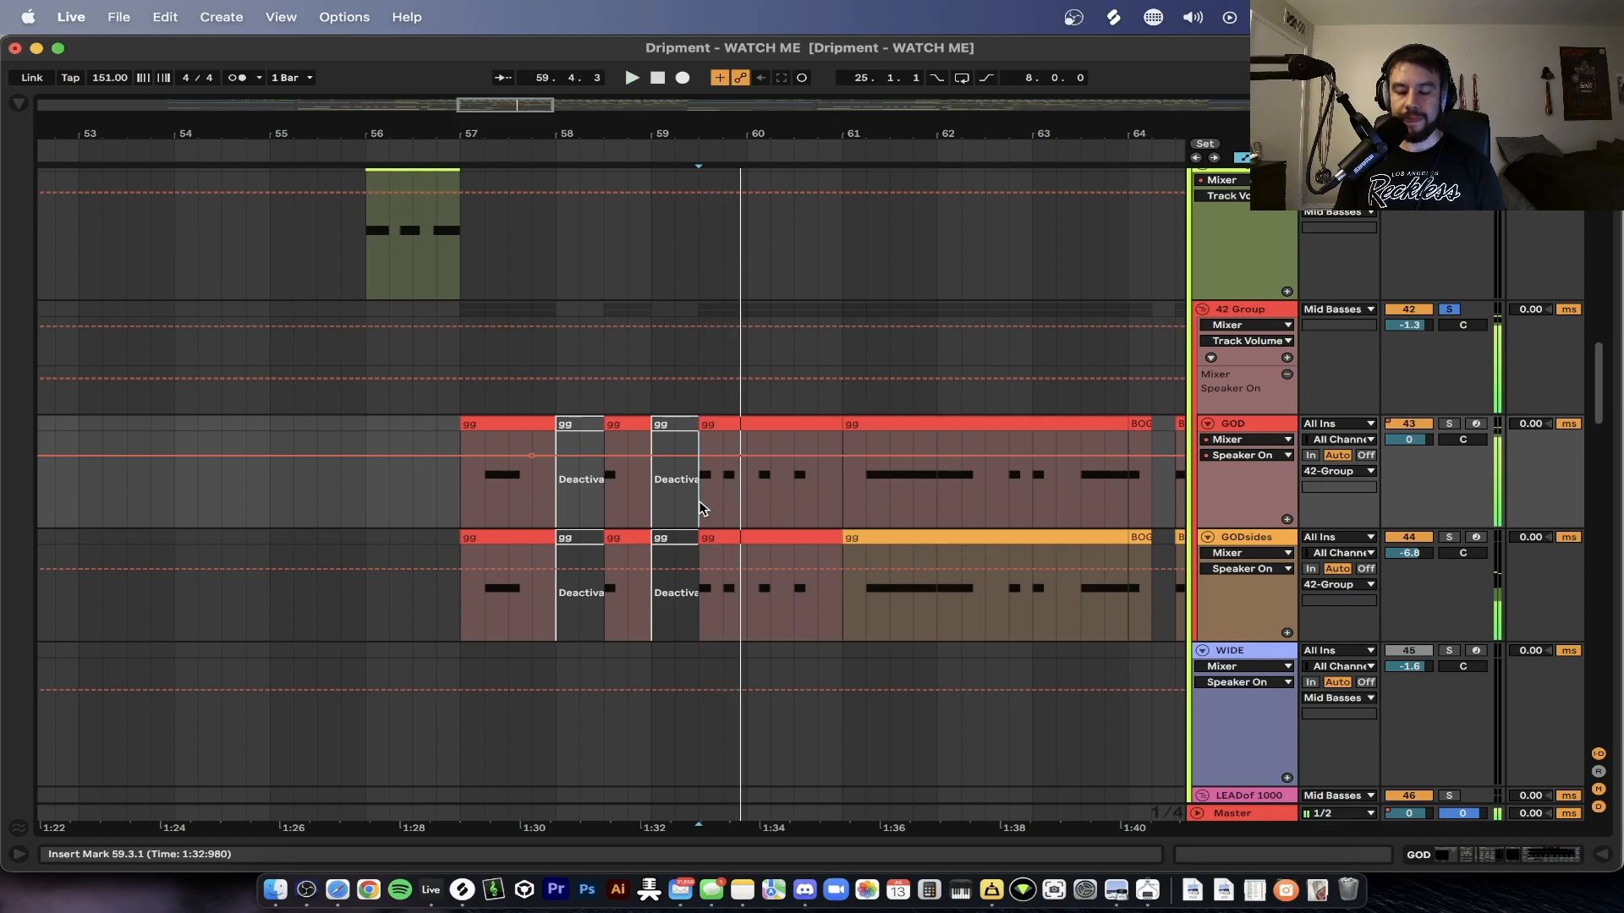
key("minus")
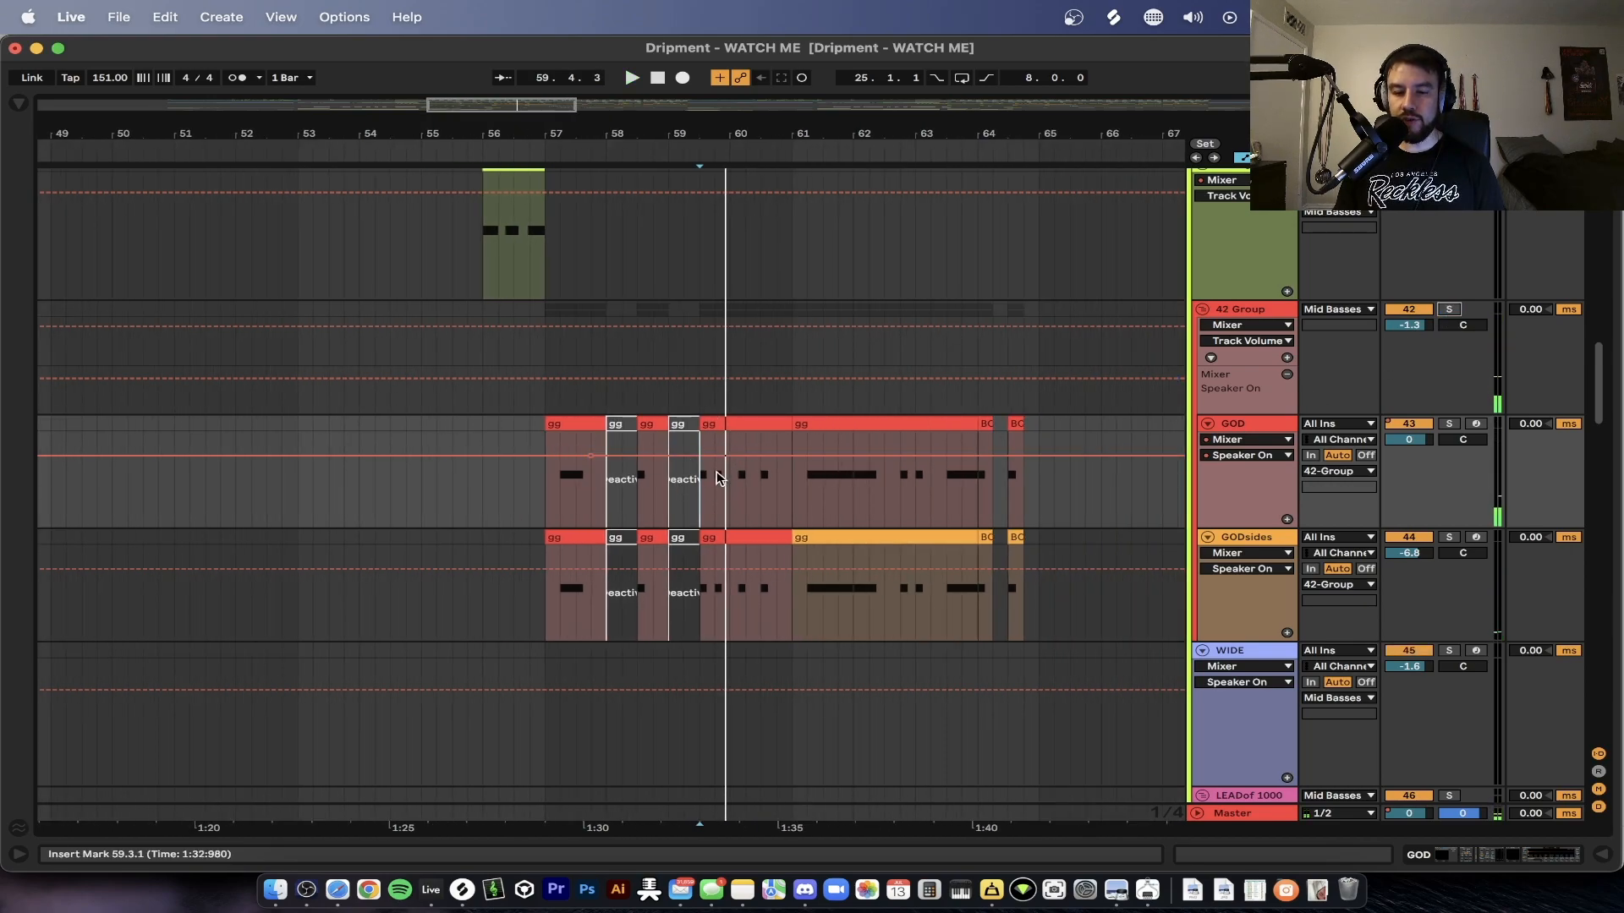
key("plus")
scroll(669, 449, "left", 3)
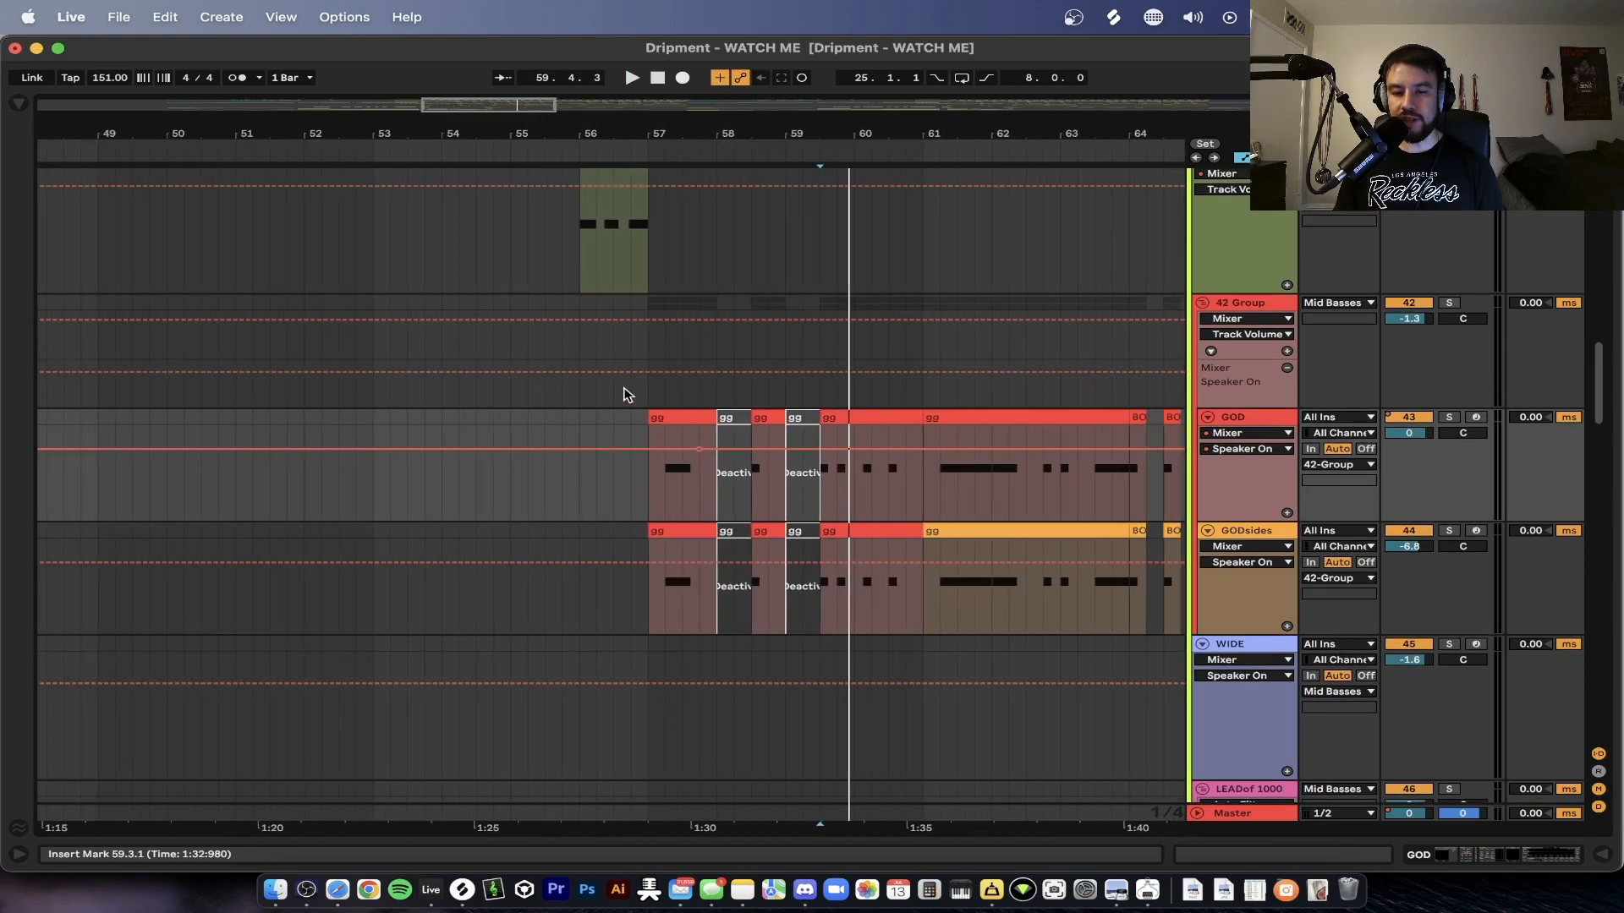
- Play the full mix from just before bar 54, with the FATHER and breaky tracks in view
left_click(570, 352)
scroll(578, 352, "up", 5)
scroll(579, 352, "left", 2)
left_click(534, 509)
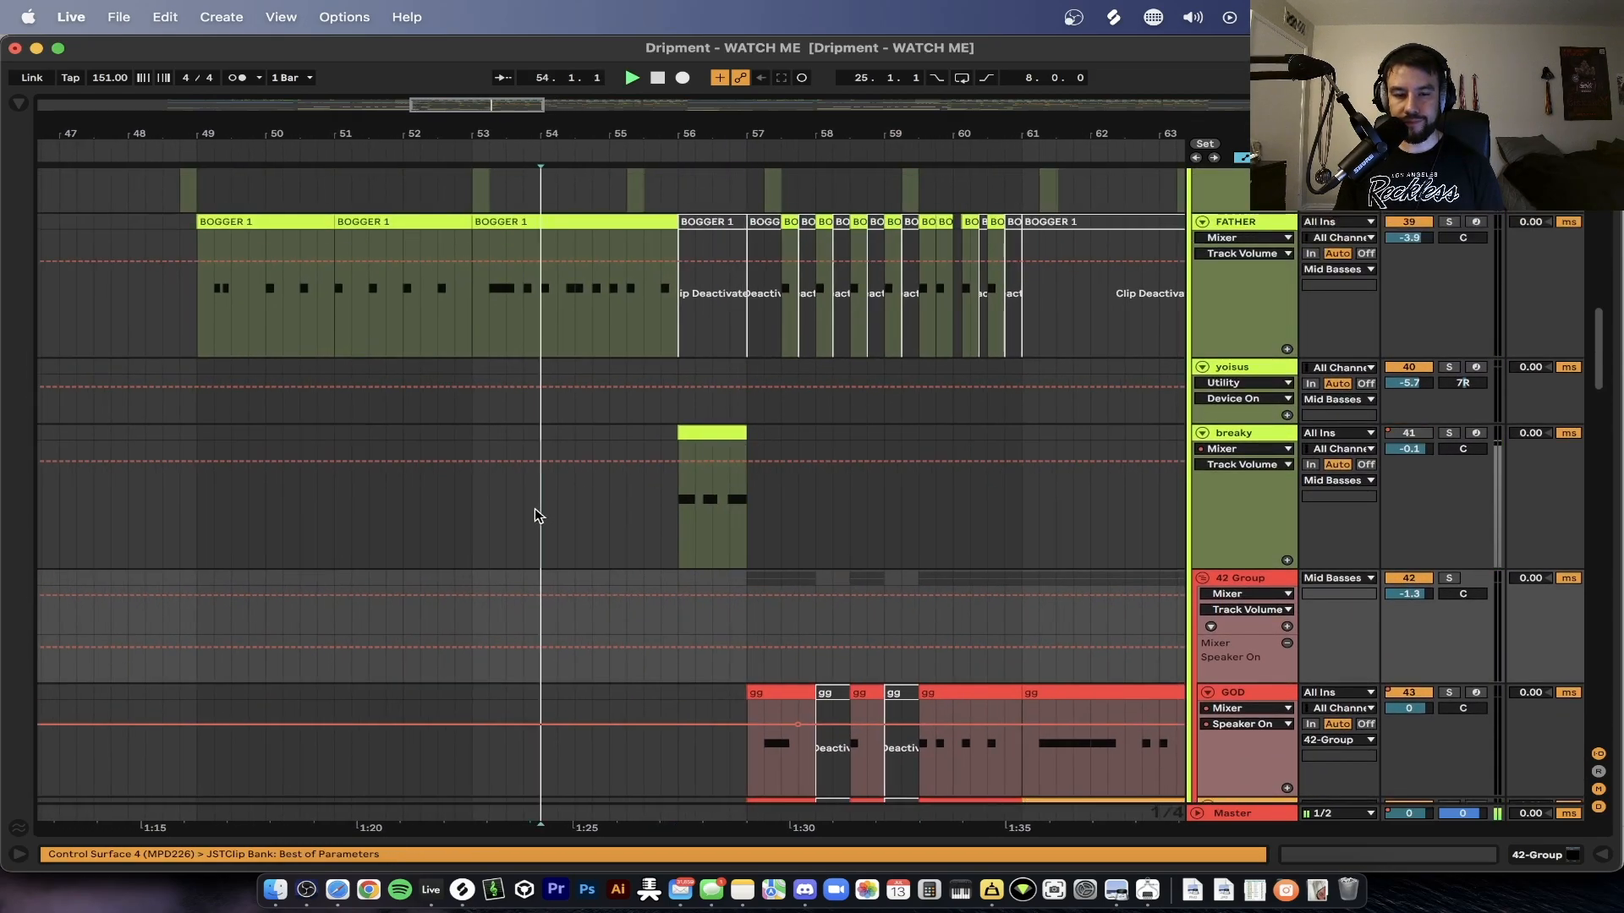
- Survey the mid-bass tracks from BOY down to FATHER while the drop plays from bar 54 to bar 56
scroll(535, 509, "up", 10)
scroll(535, 509, "right", 2)
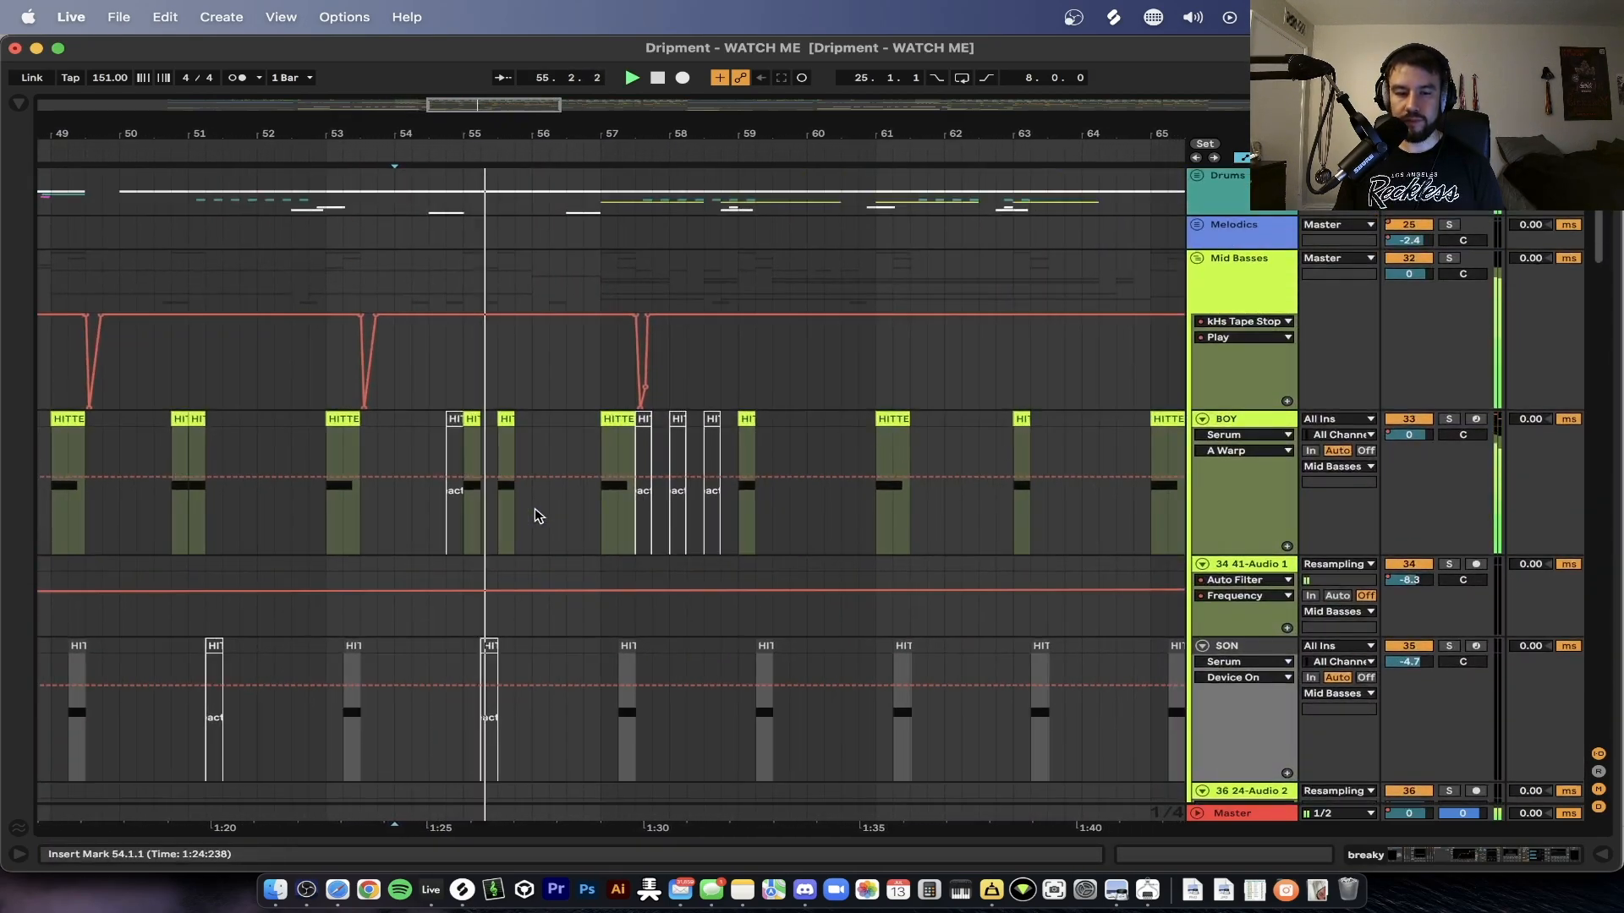
scroll(536, 515, "up", 4)
scroll(536, 544, "down", 10)
scroll(541, 550, "left", 3)
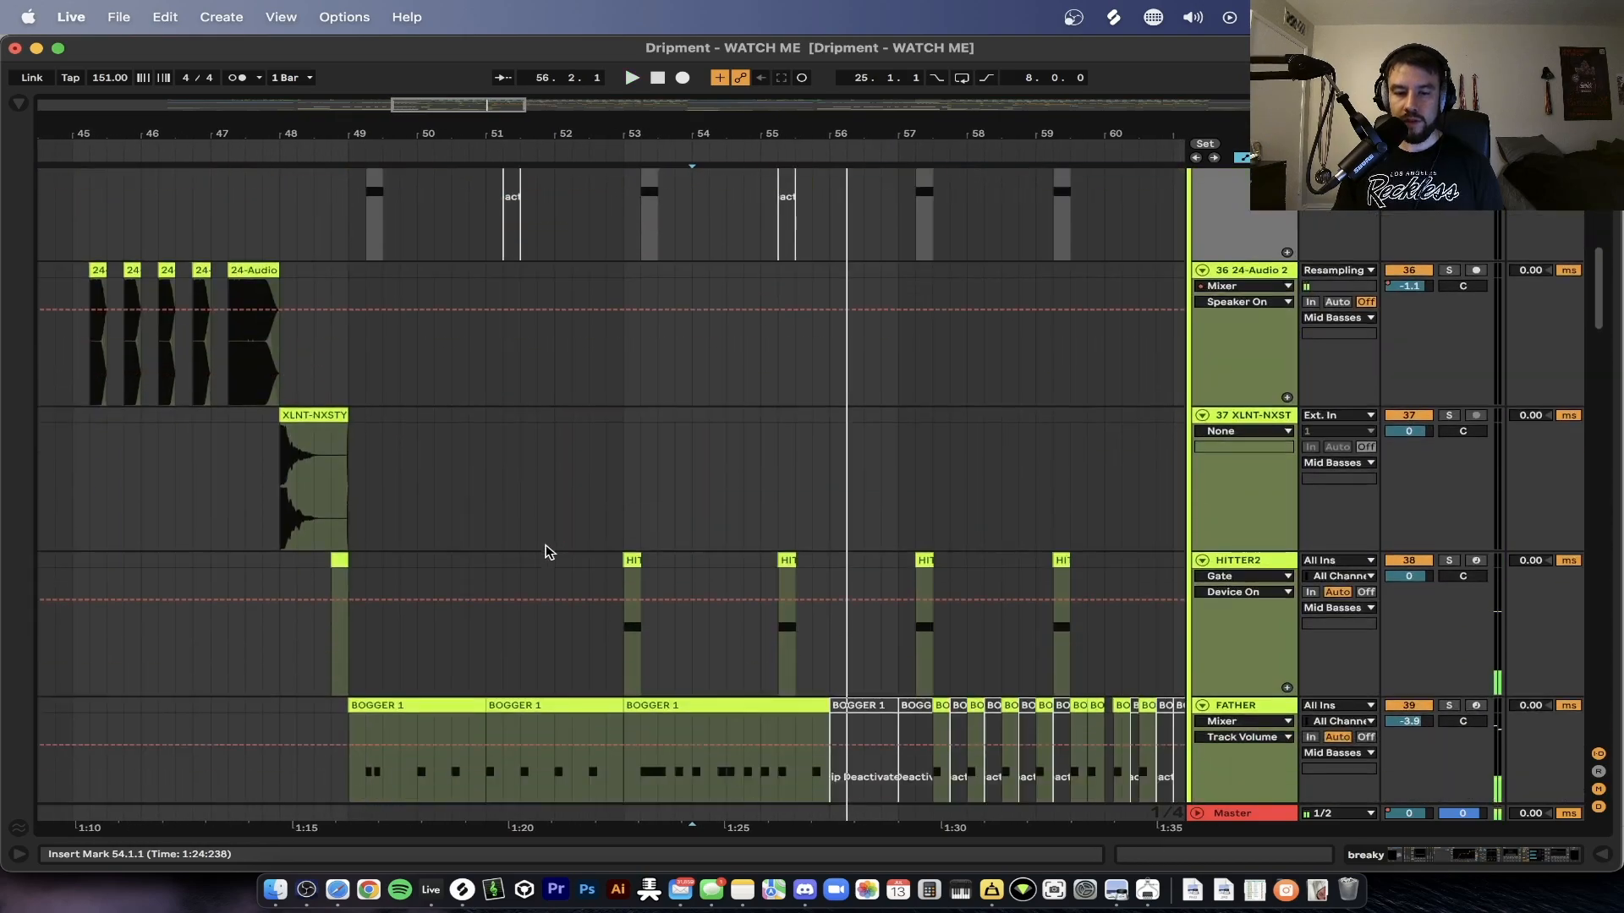
- Play the breaky clip at bar 56 with its track soloed
scroll(946, 528, "down", 8)
scroll(945, 527, "right", 2)
scroll(685, 488, "up", 3)
left_click(739, 372)
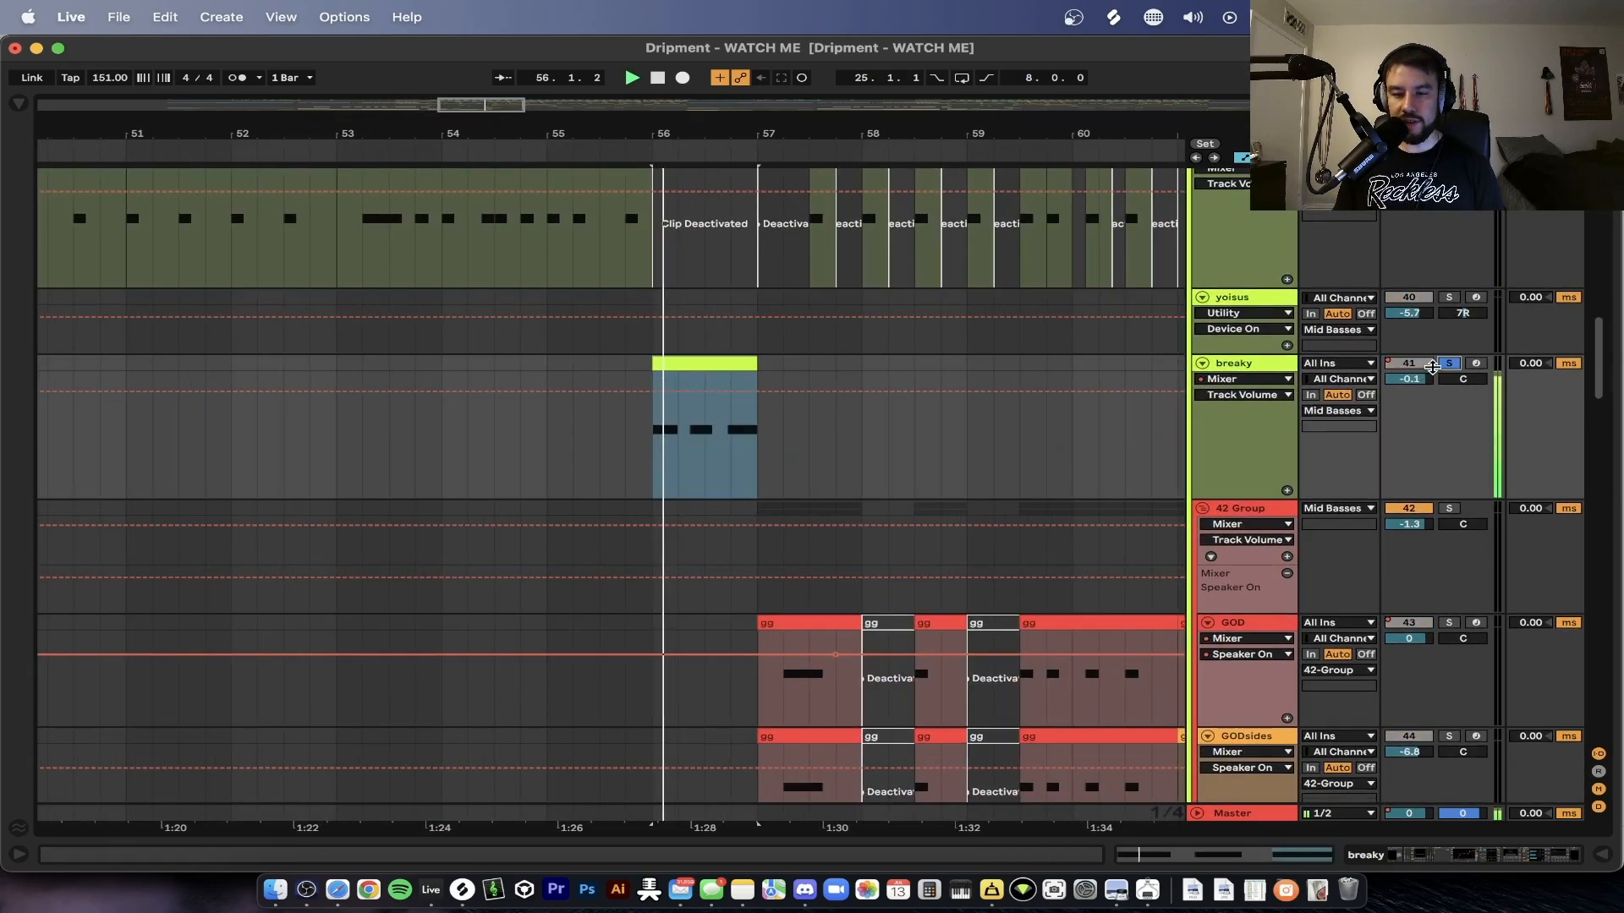
- Stop playback and inspect breaky's device chain, including its Serum A7X4 patch and the devices inside the dripmentLOUD rack
double_click(1251, 364)
key("space")
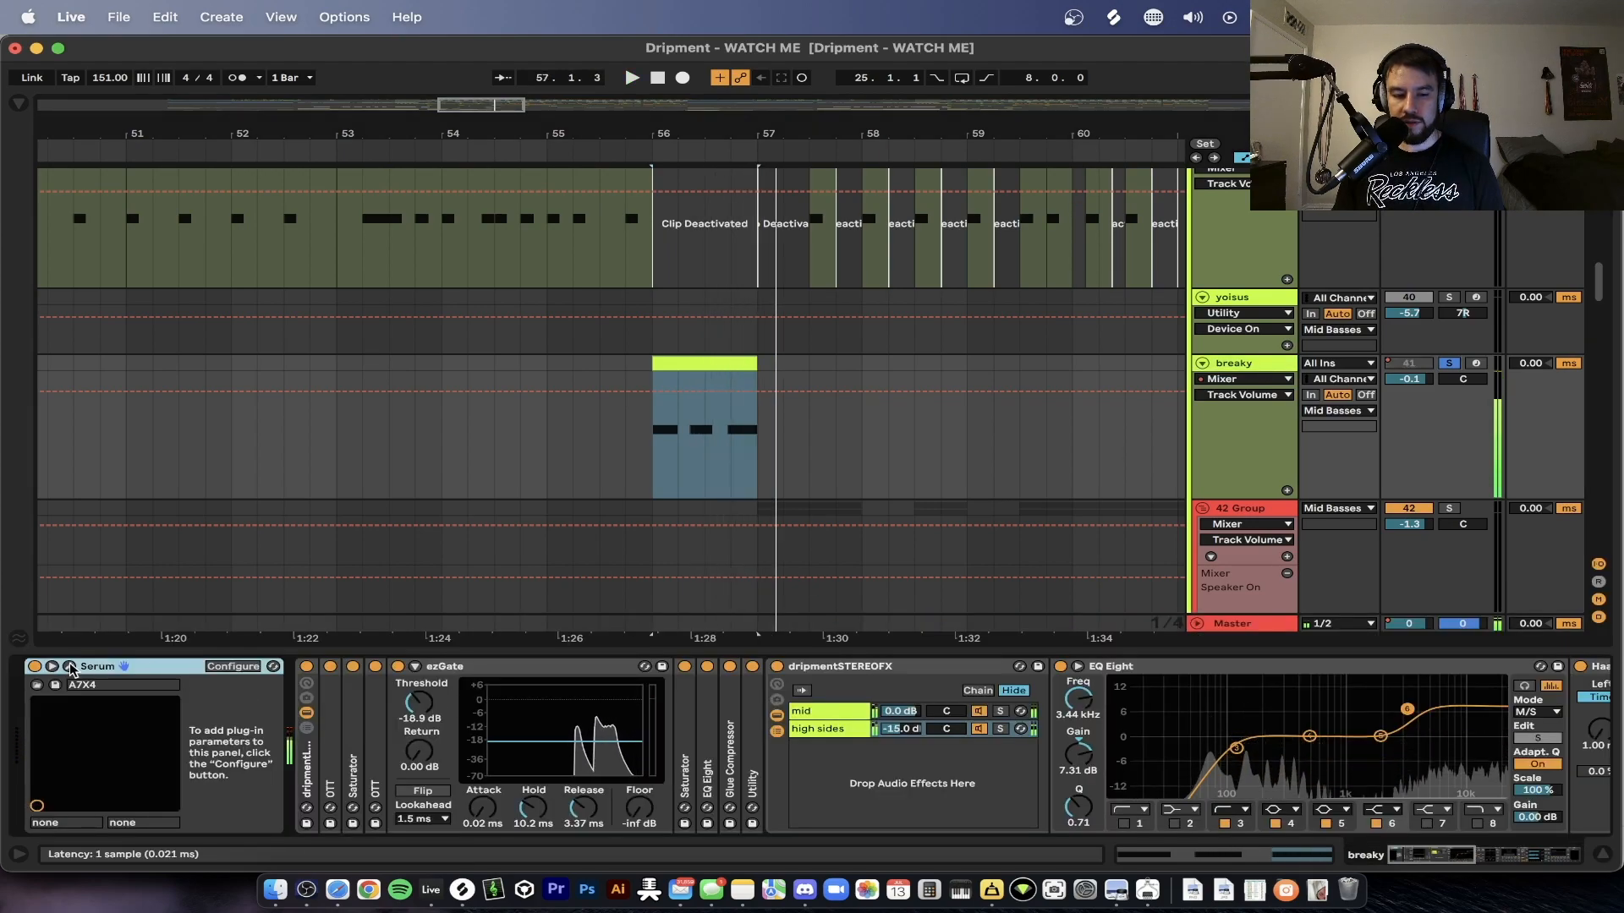
left_click(71, 669)
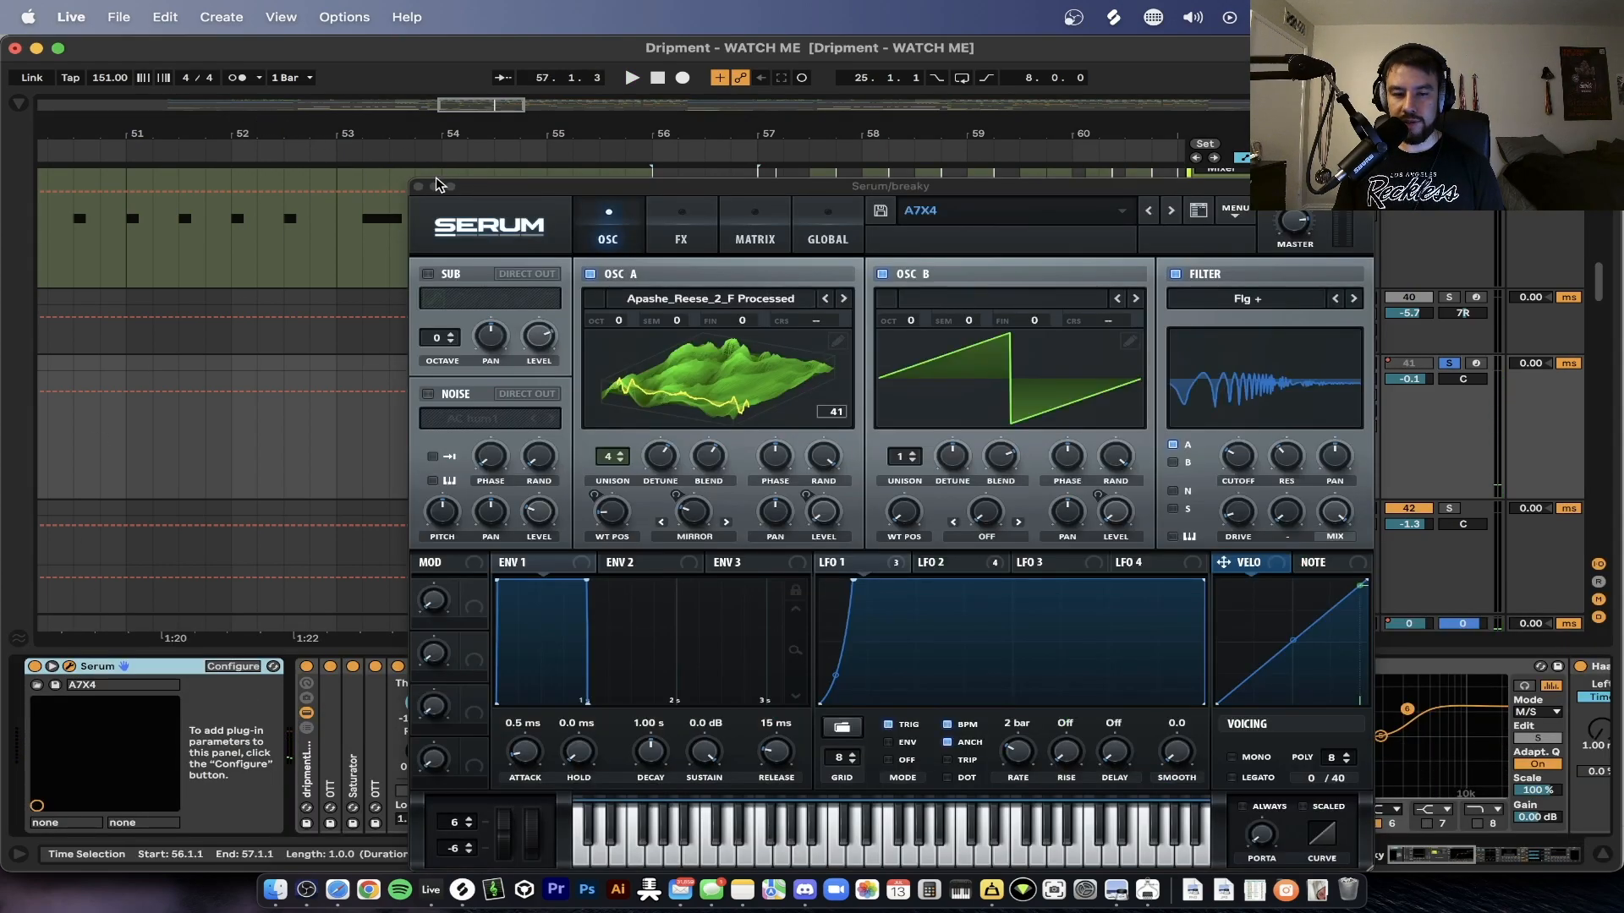
left_click(418, 187)
double_click(307, 755)
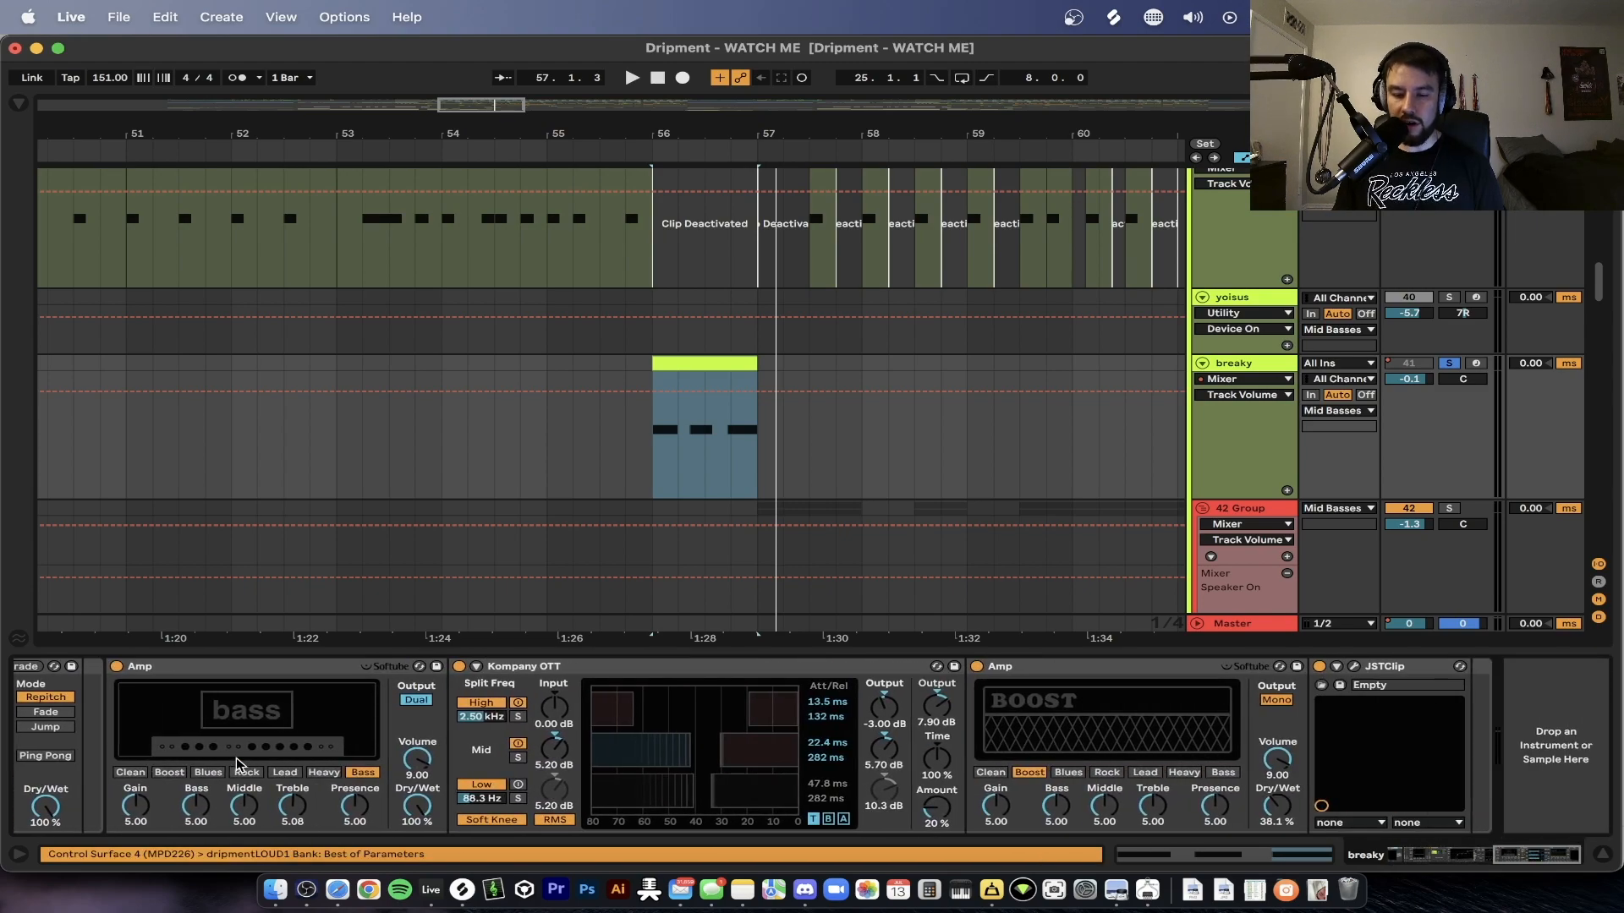
scroll(978, 711, "left", 15)
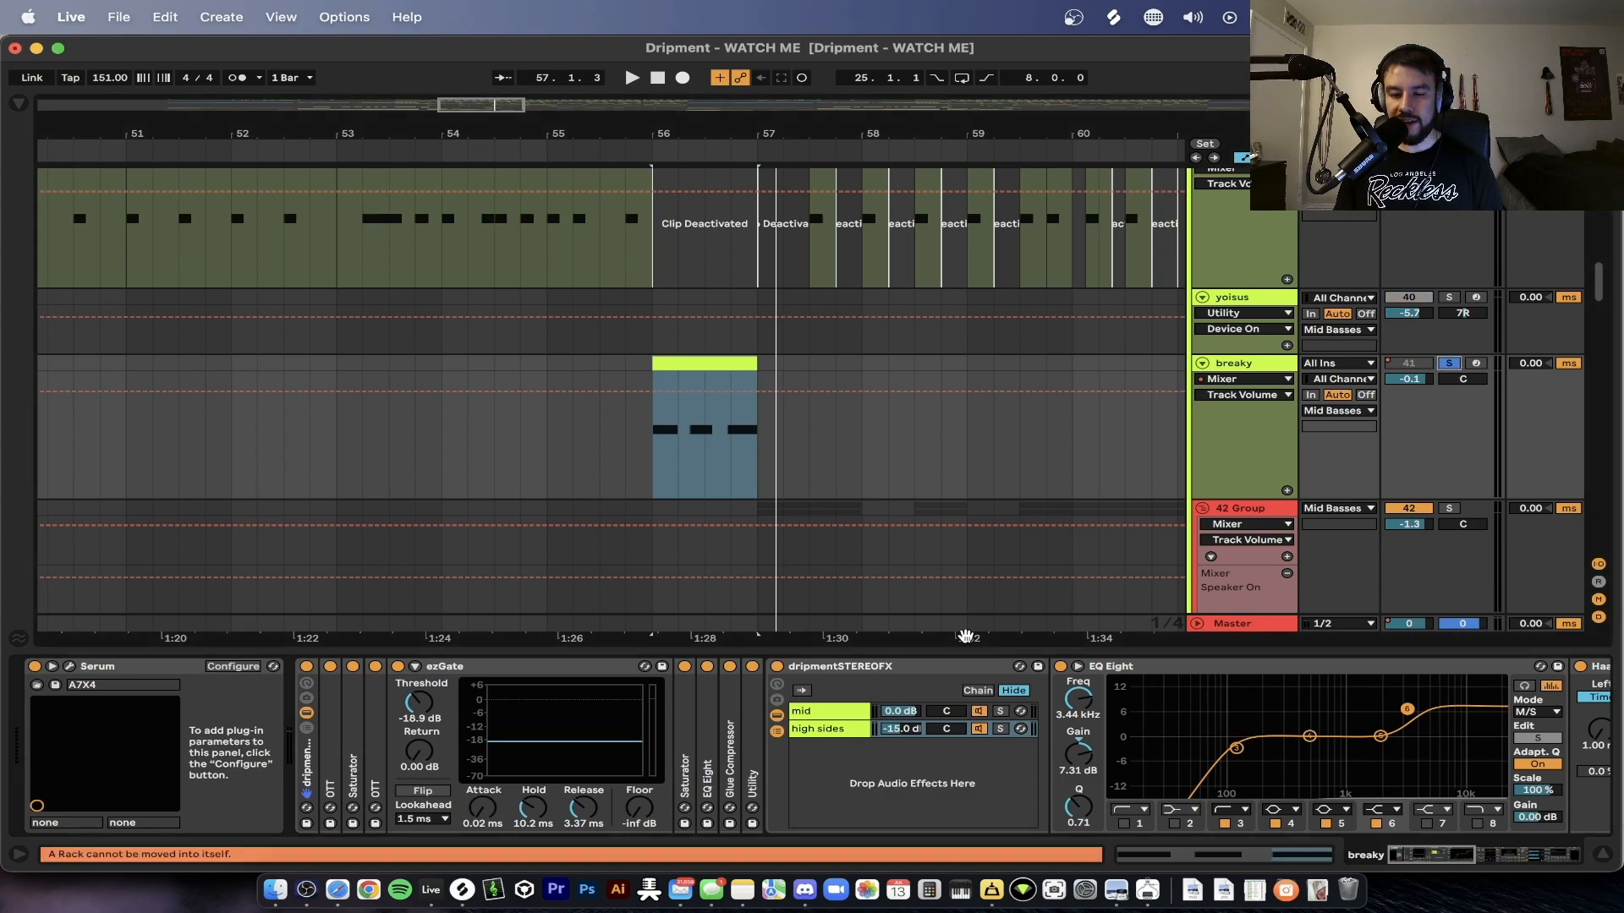
double_click(924, 654)
- Play on from the breaky clip at bar 56, unsoloing the track to hear it in the full mix
key("space")
left_click(1449, 364)
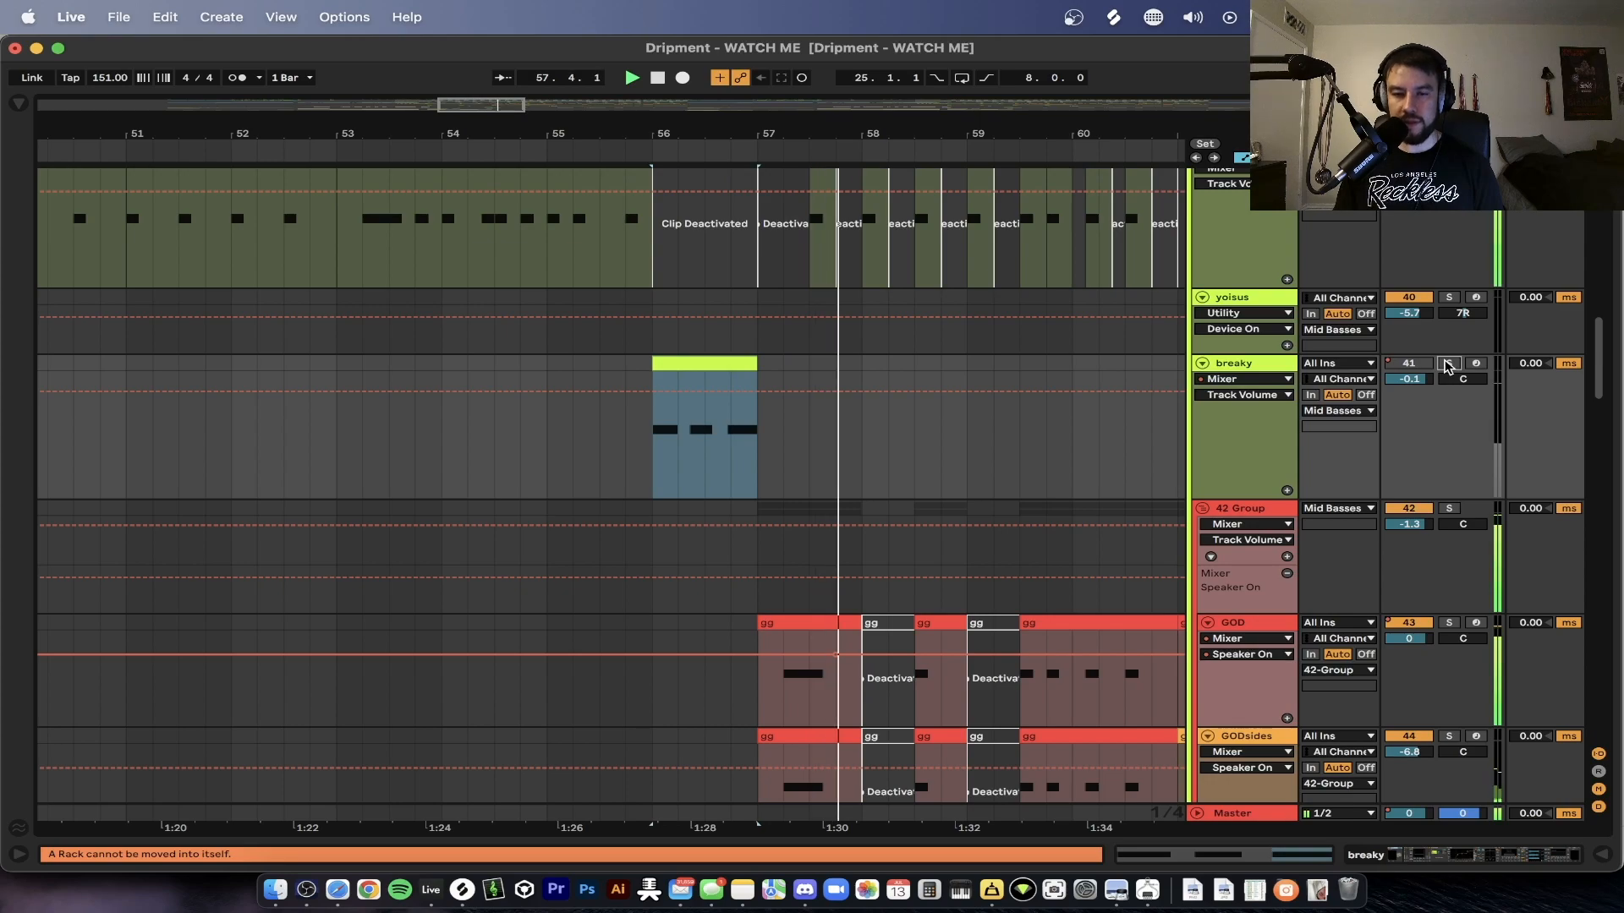
key("space")
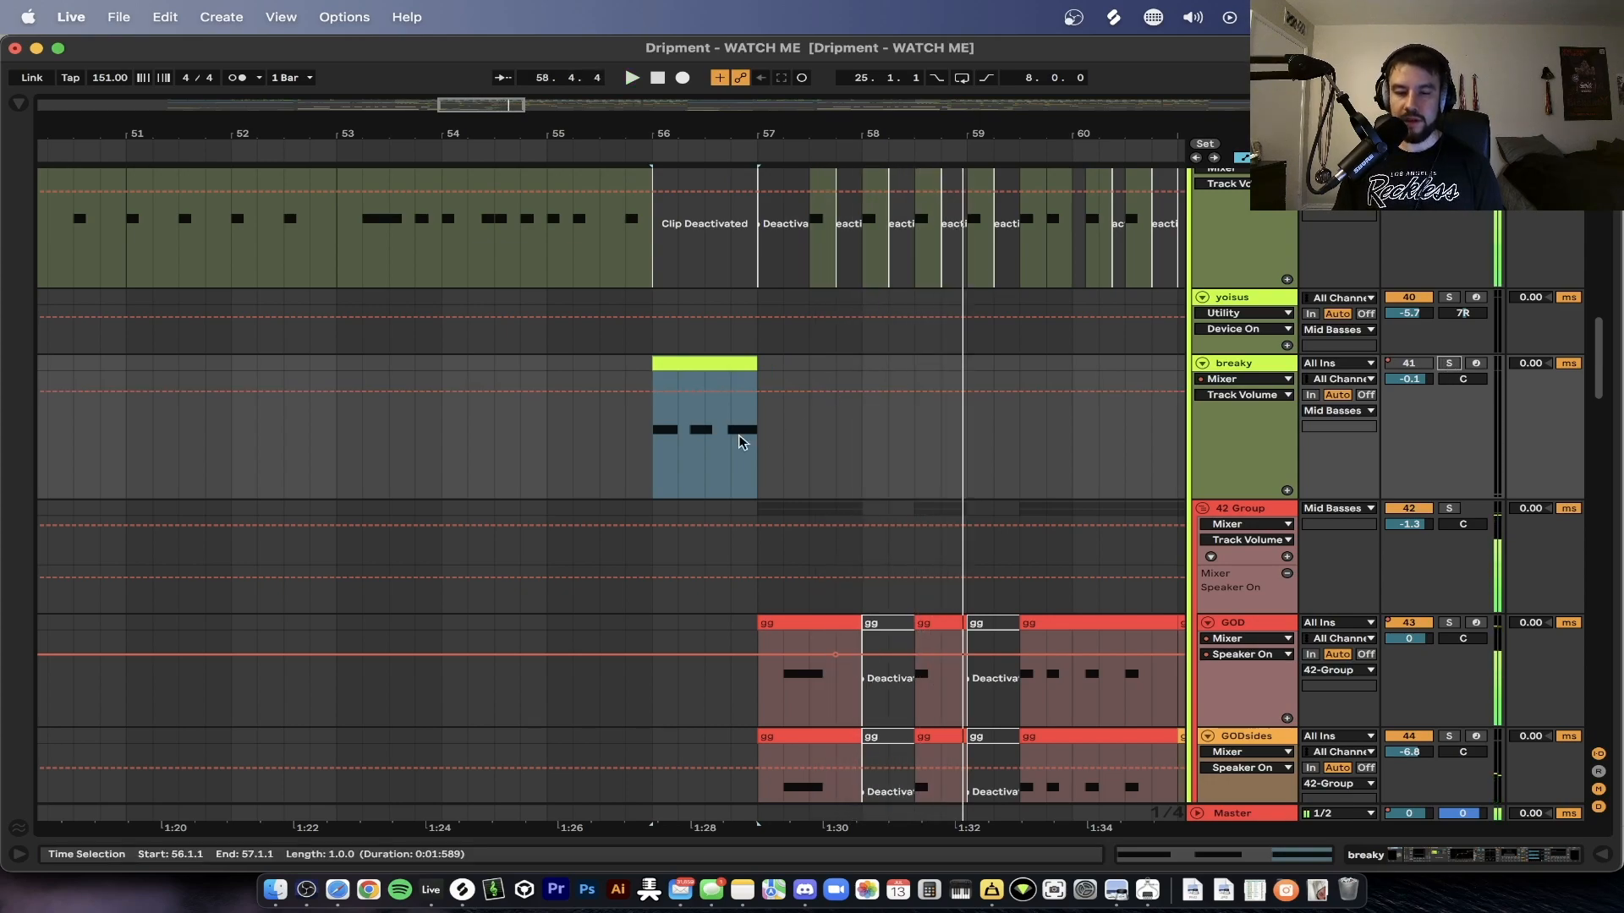
- Play the first GOD clip from bar 57 with the track soloed, and unsolo it during playback
scroll(749, 344, "down", 3)
left_click(757, 343)
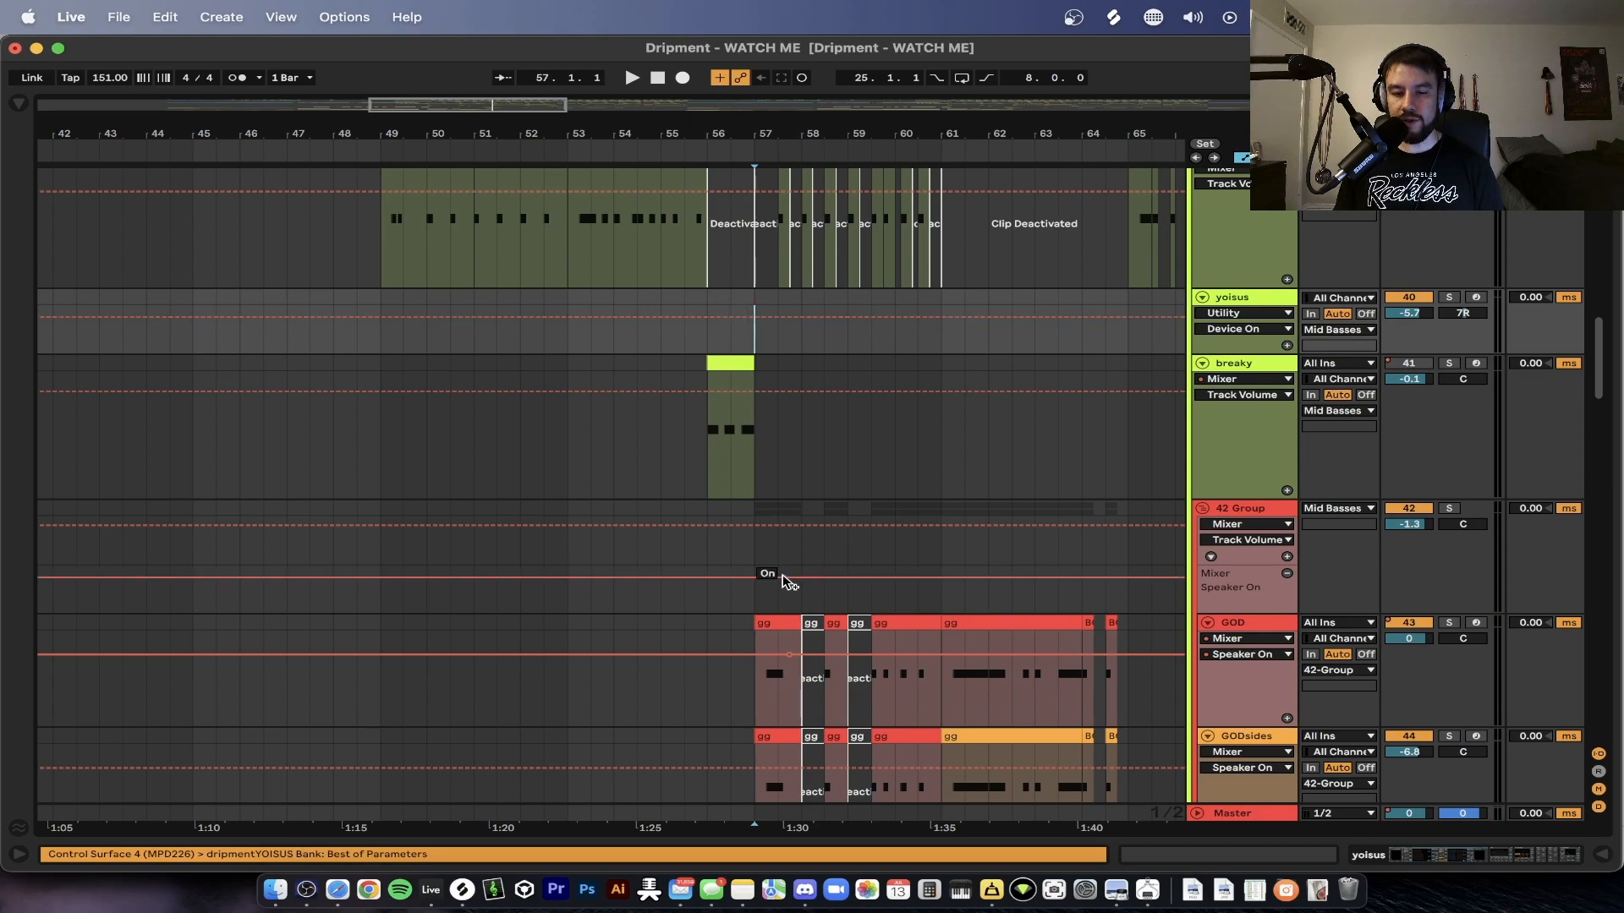
scroll(780, 507, "down", 3)
left_click(772, 479)
key("space")
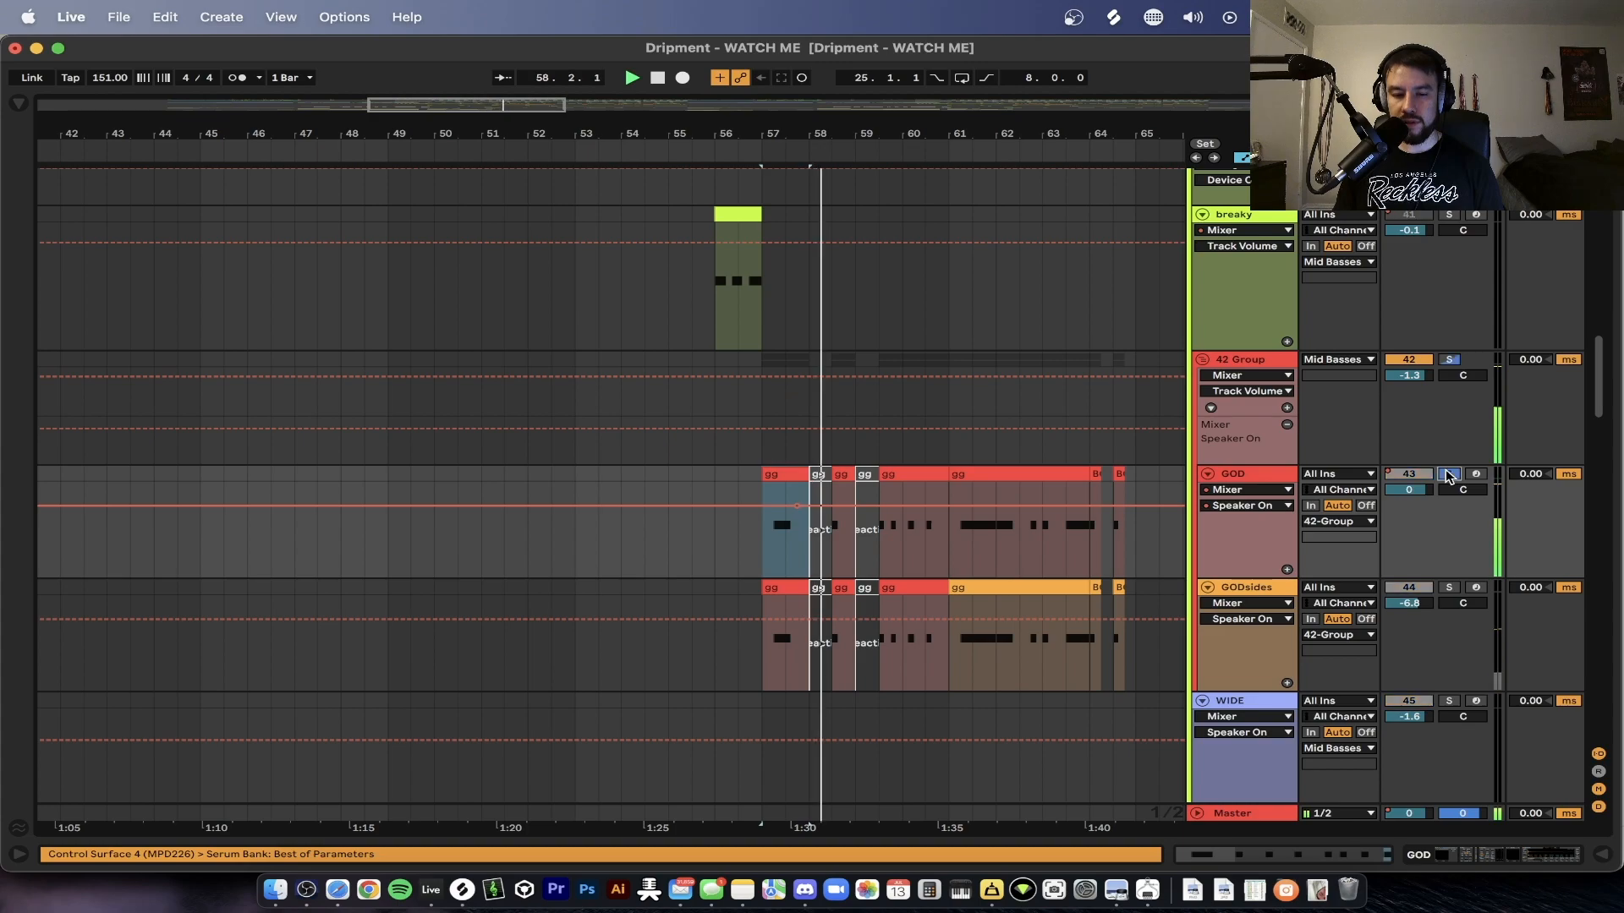
left_click(1449, 474)
- Play the full mix from bar 53 with the FATHER, breaky and GOD tracks in view
left_click(575, 474)
key("space")
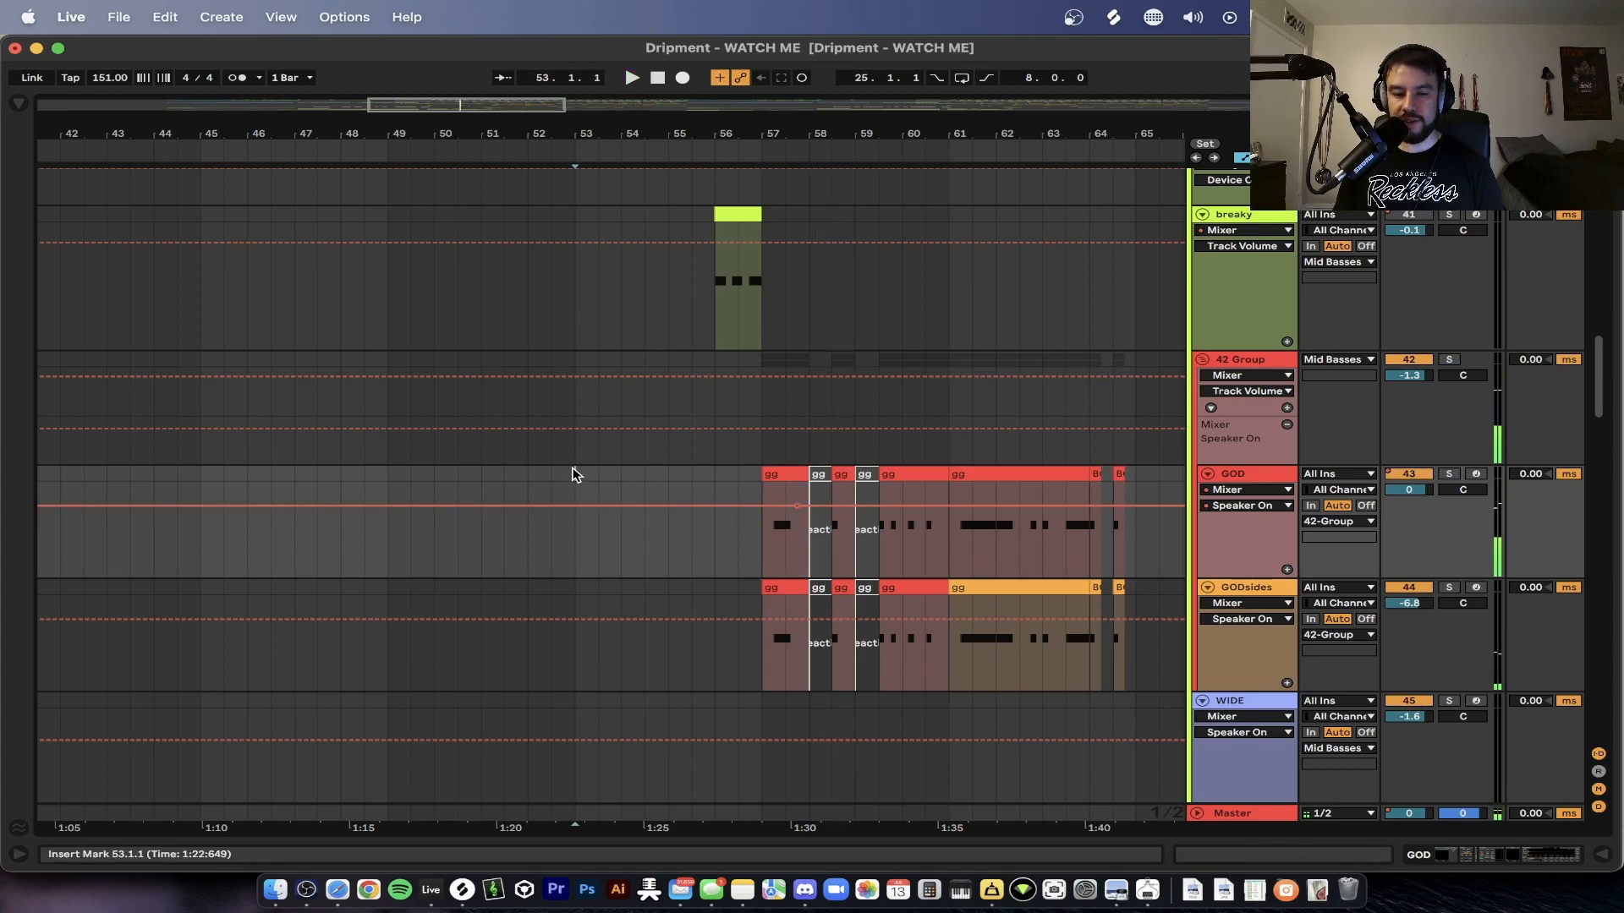
scroll(658, 503, "up", 2)
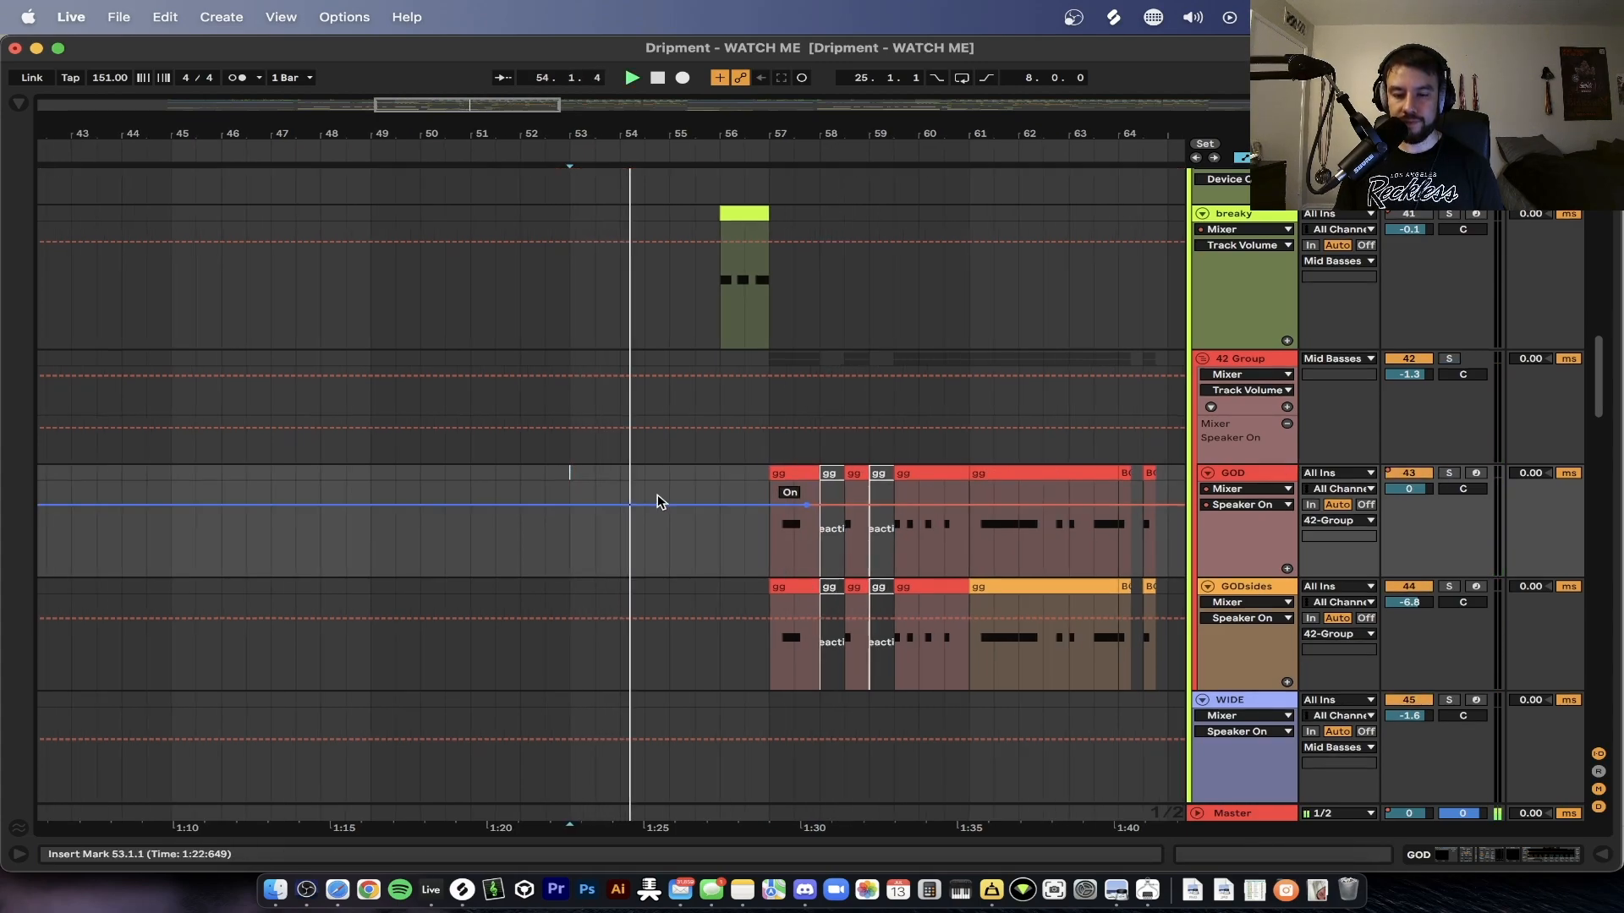
scroll(658, 502, "up", 6)
scroll(657, 494, "down", 3)
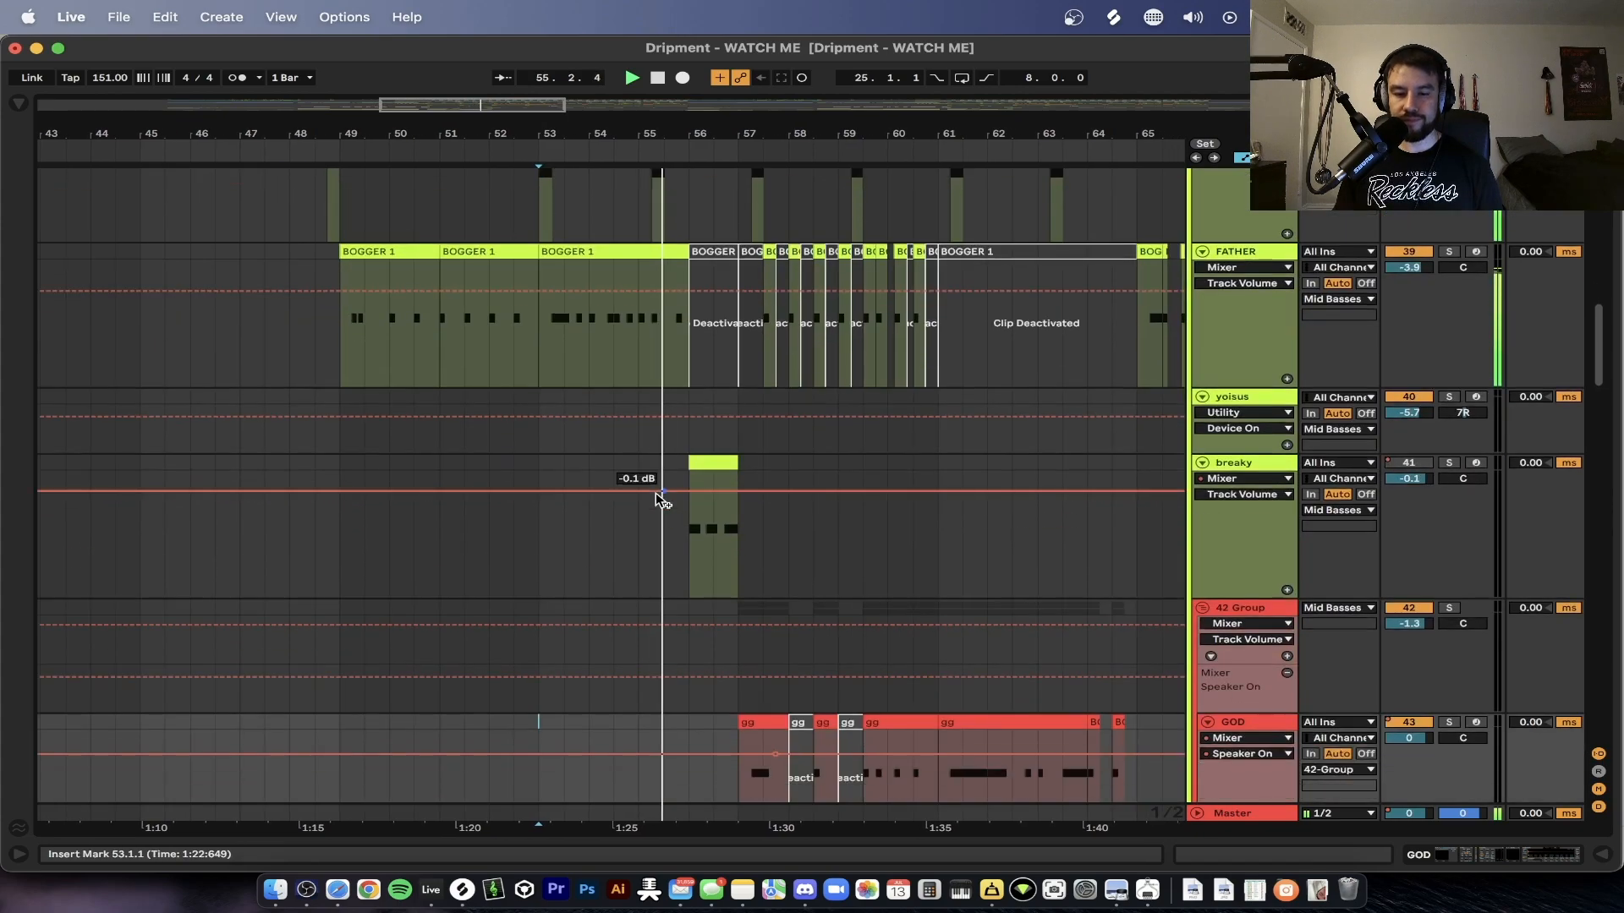
key("space")
- Select the FATHER clips from bar 57 to bar 61 and play them with the track soloed
left_click_drag(524, 335, 916, 330)
key("plus")
left_click(1446, 244)
key("space")
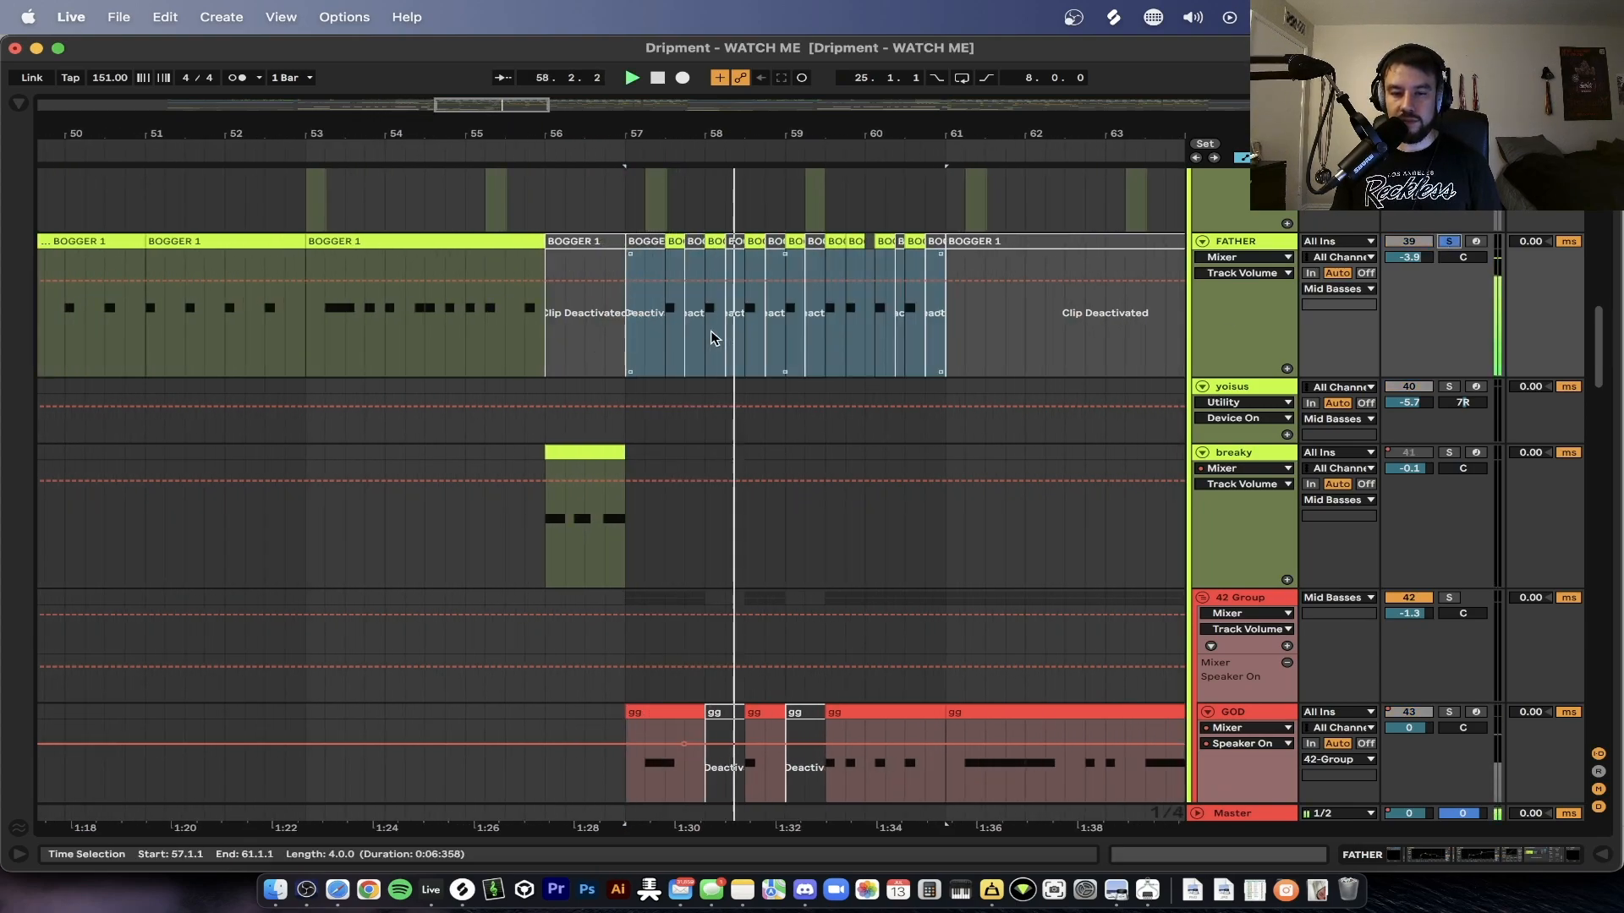
- Switch the solo from FATHER to GOD during playback, and place the insert marker at 57.2 on the GOD track
scroll(1371, 460, "down", 2)
left_click(1449, 662)
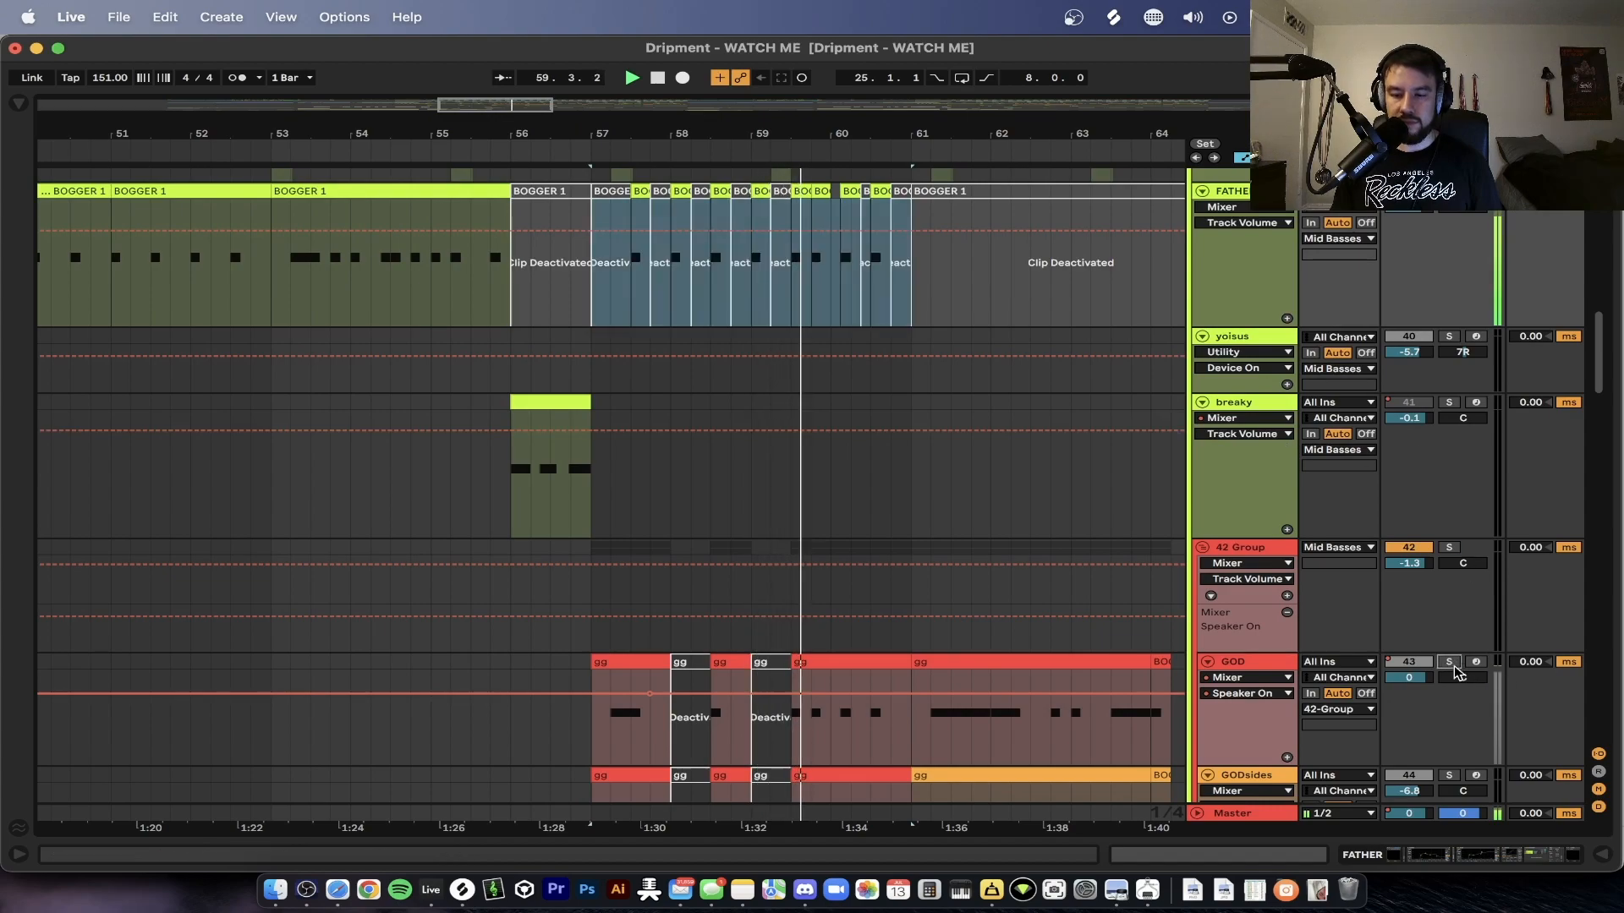
scroll(762, 685, "down", 1)
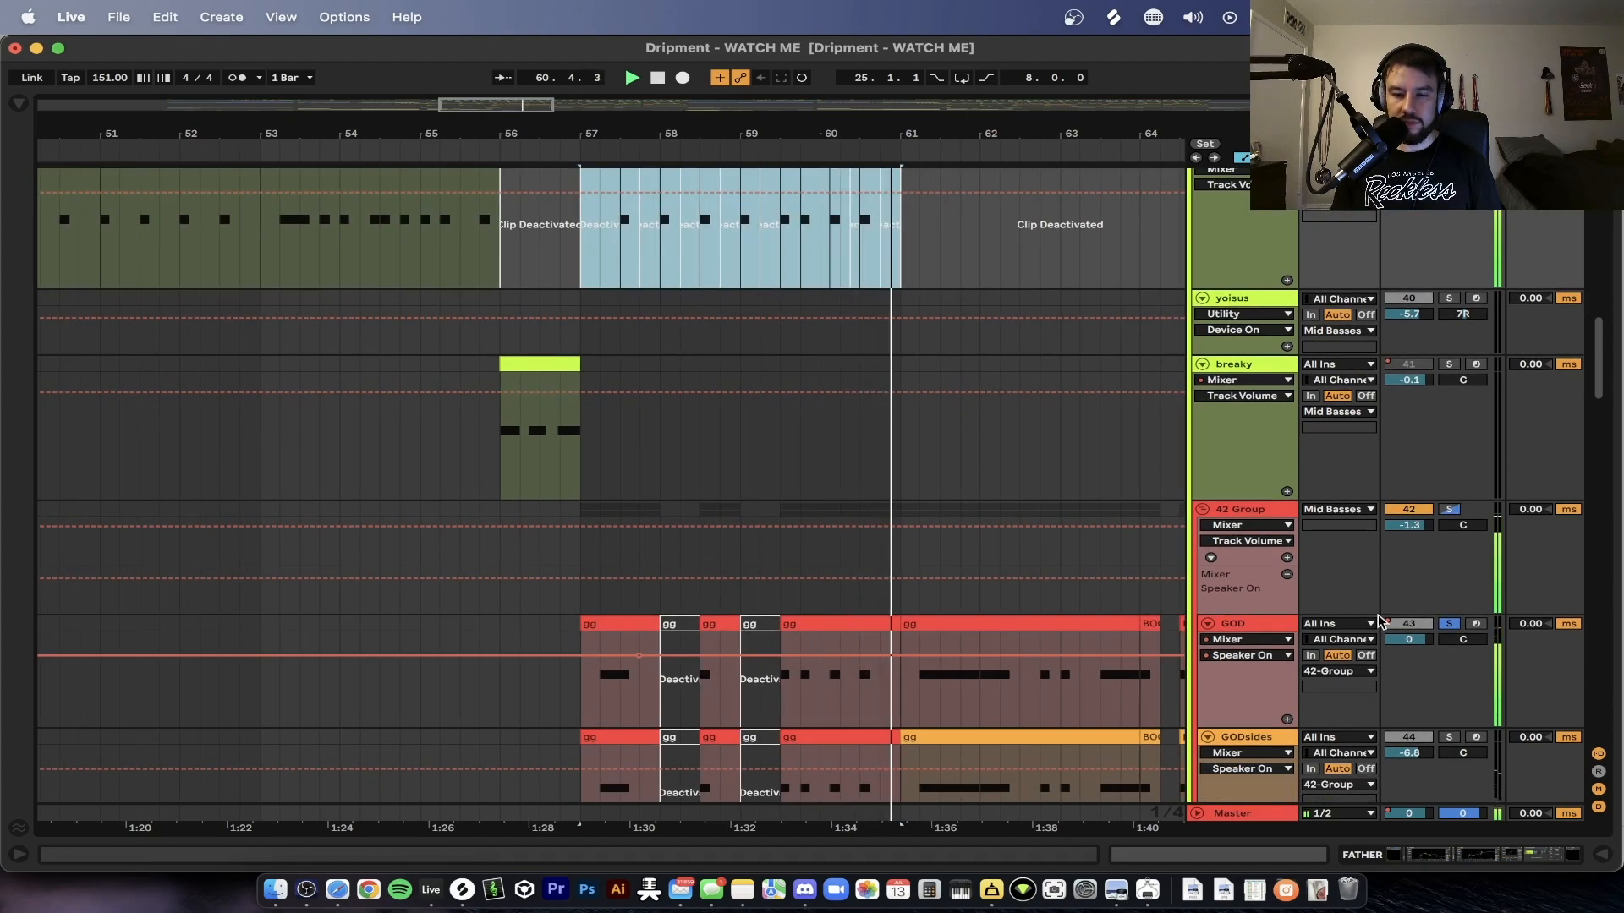
scroll(725, 551, "down", 4)
scroll(729, 553, "down", 1)
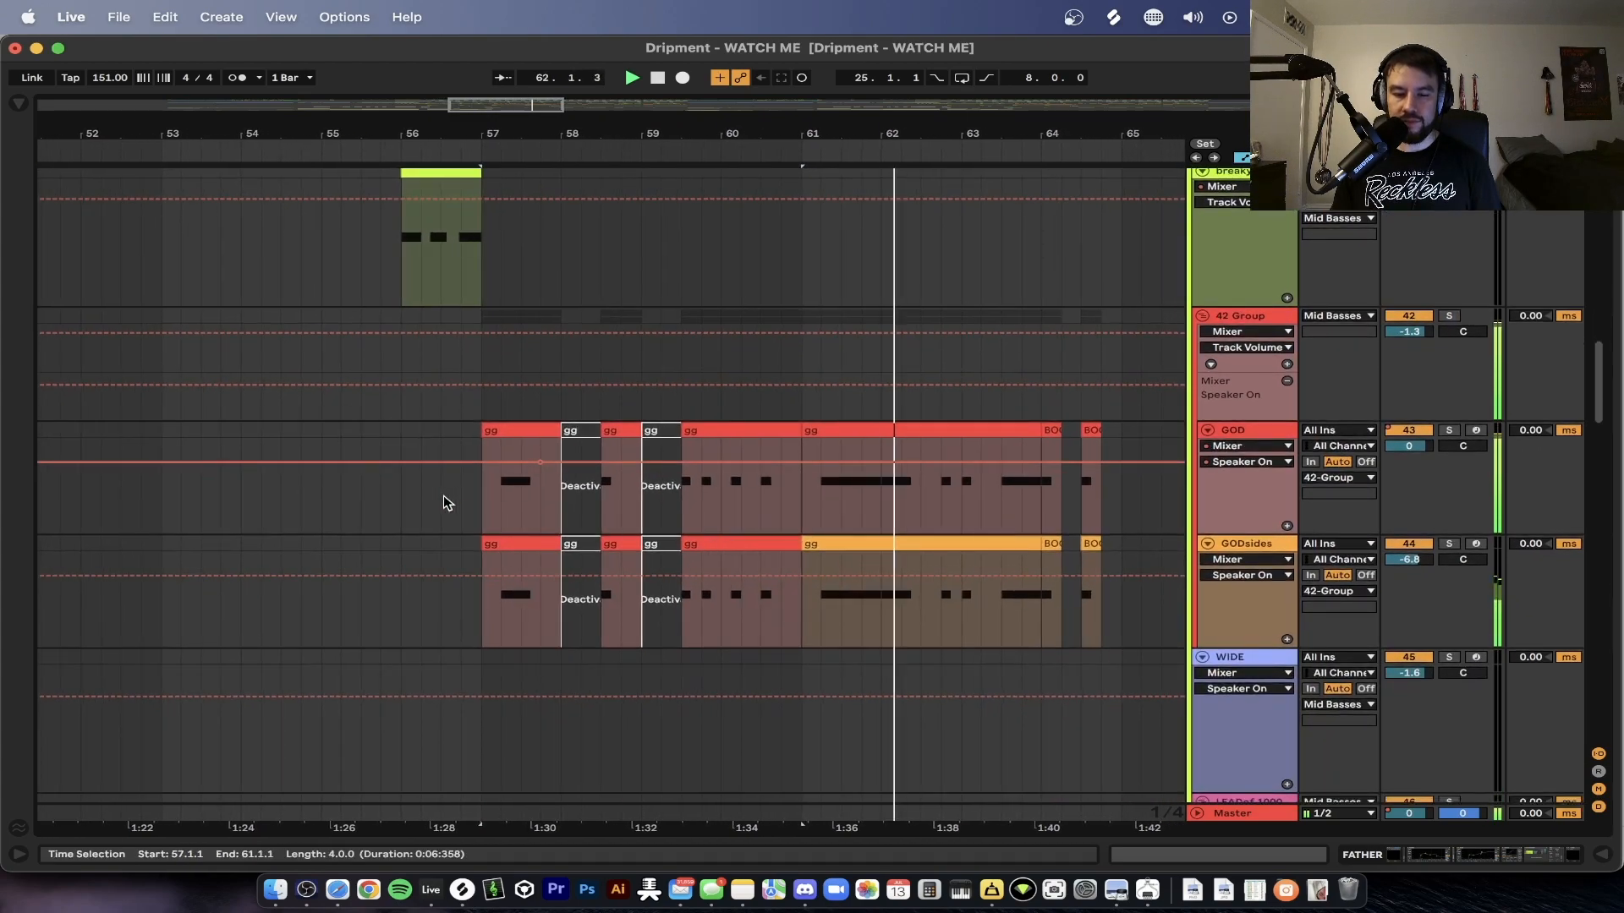
left_click(493, 500)
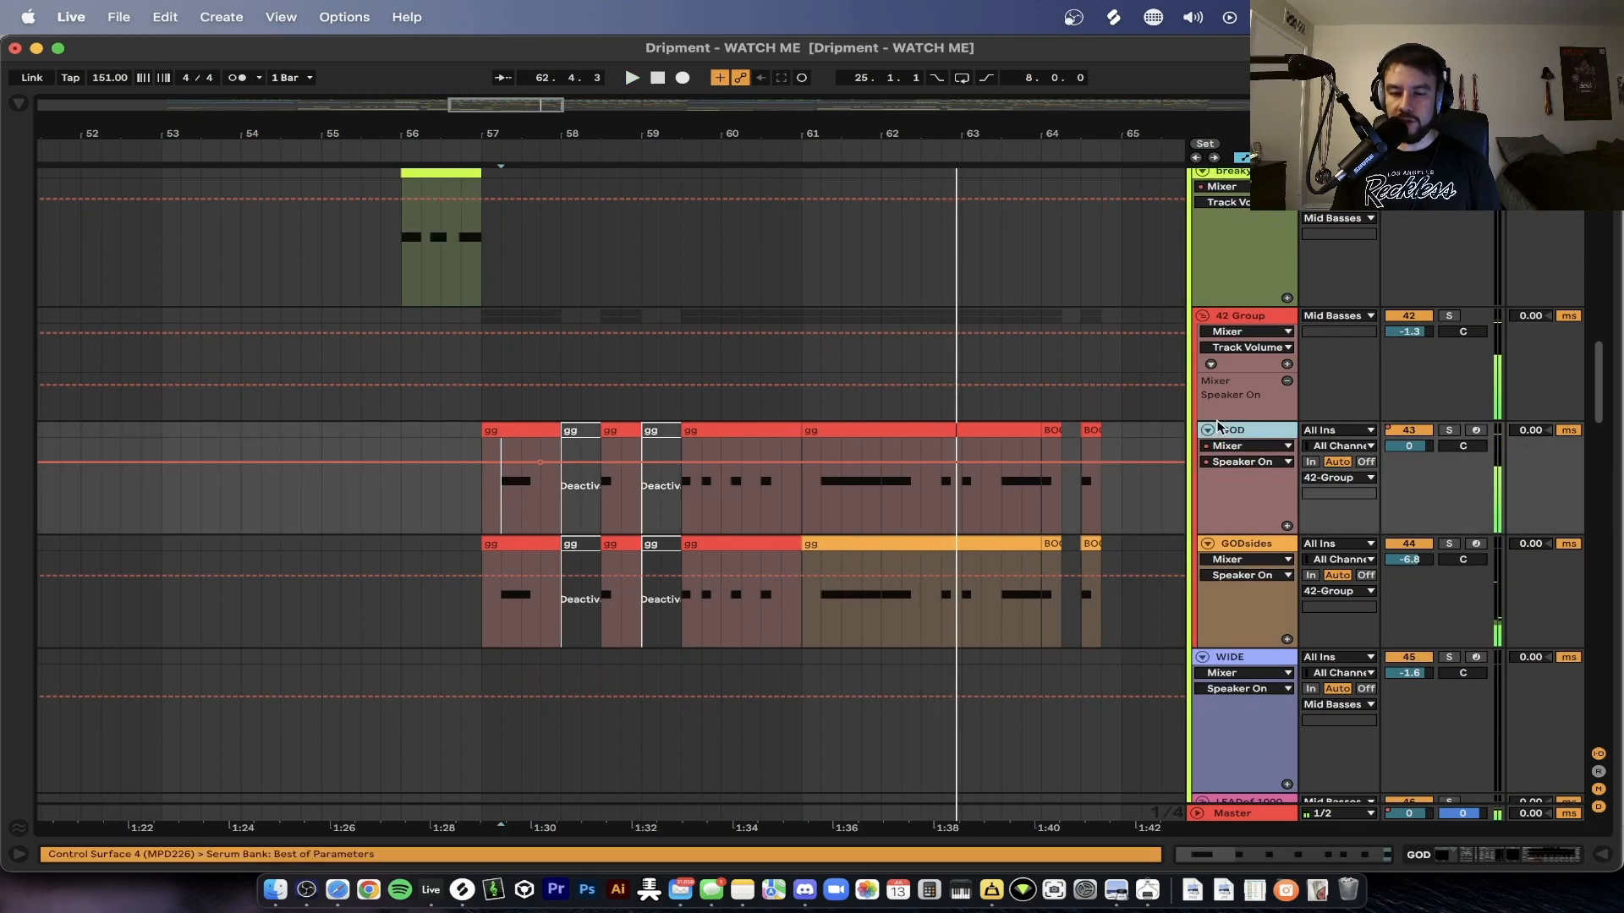
- Inspect GOD's Serum patch dripmentThrasherLead1, covering the oscillator page and the Reverb filter's cutoff and resonance on the effects page
double_click(1231, 430)
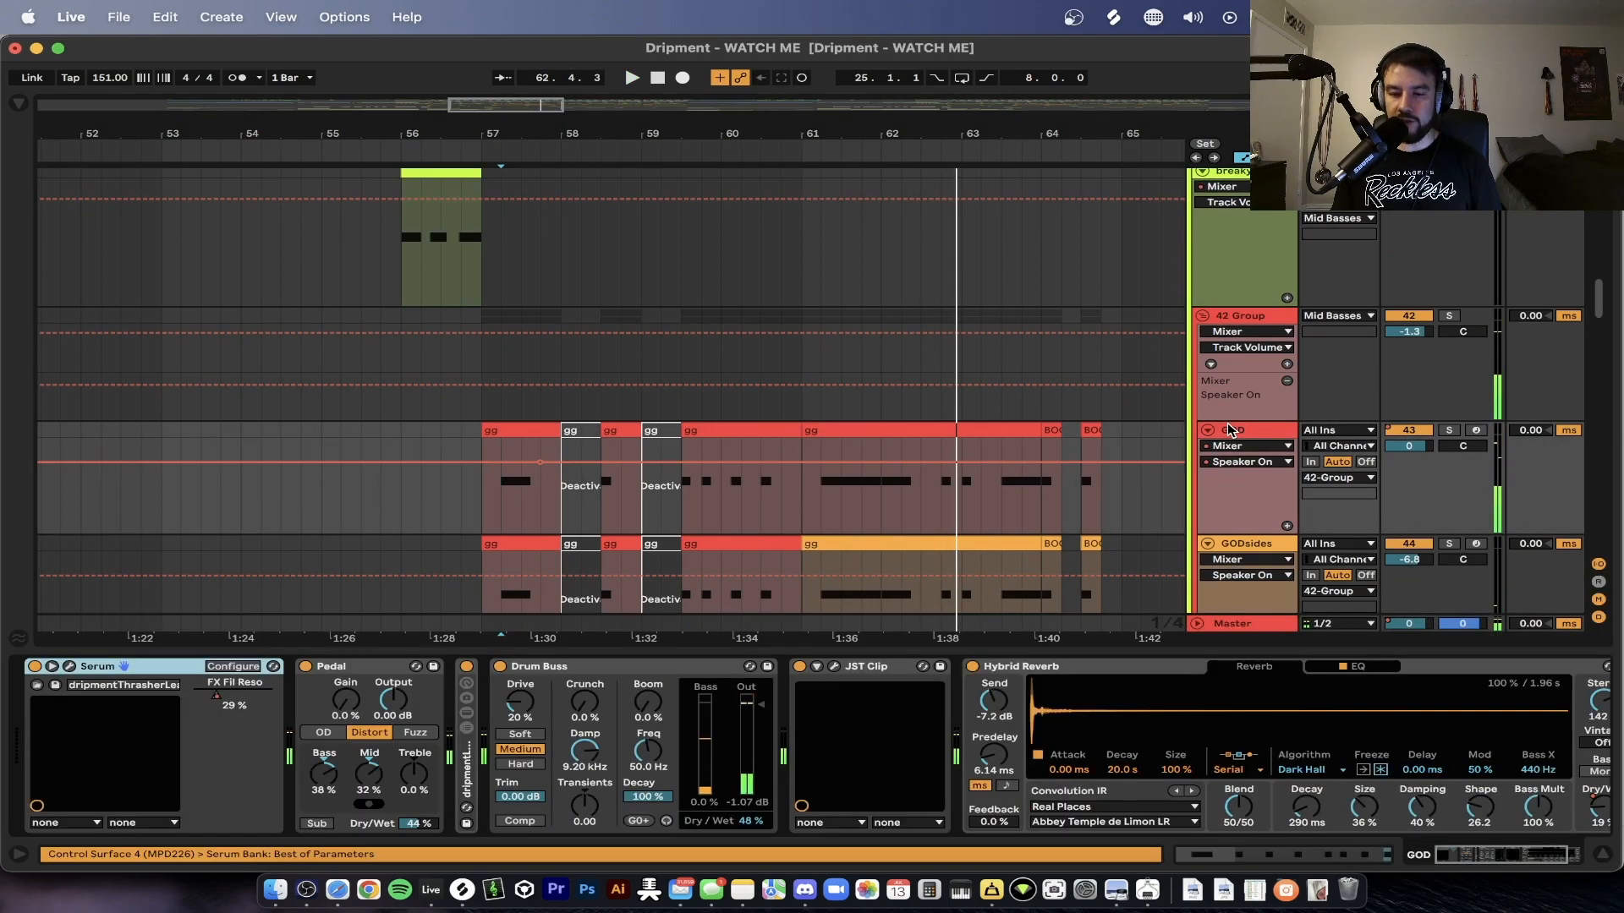
left_click(67, 668)
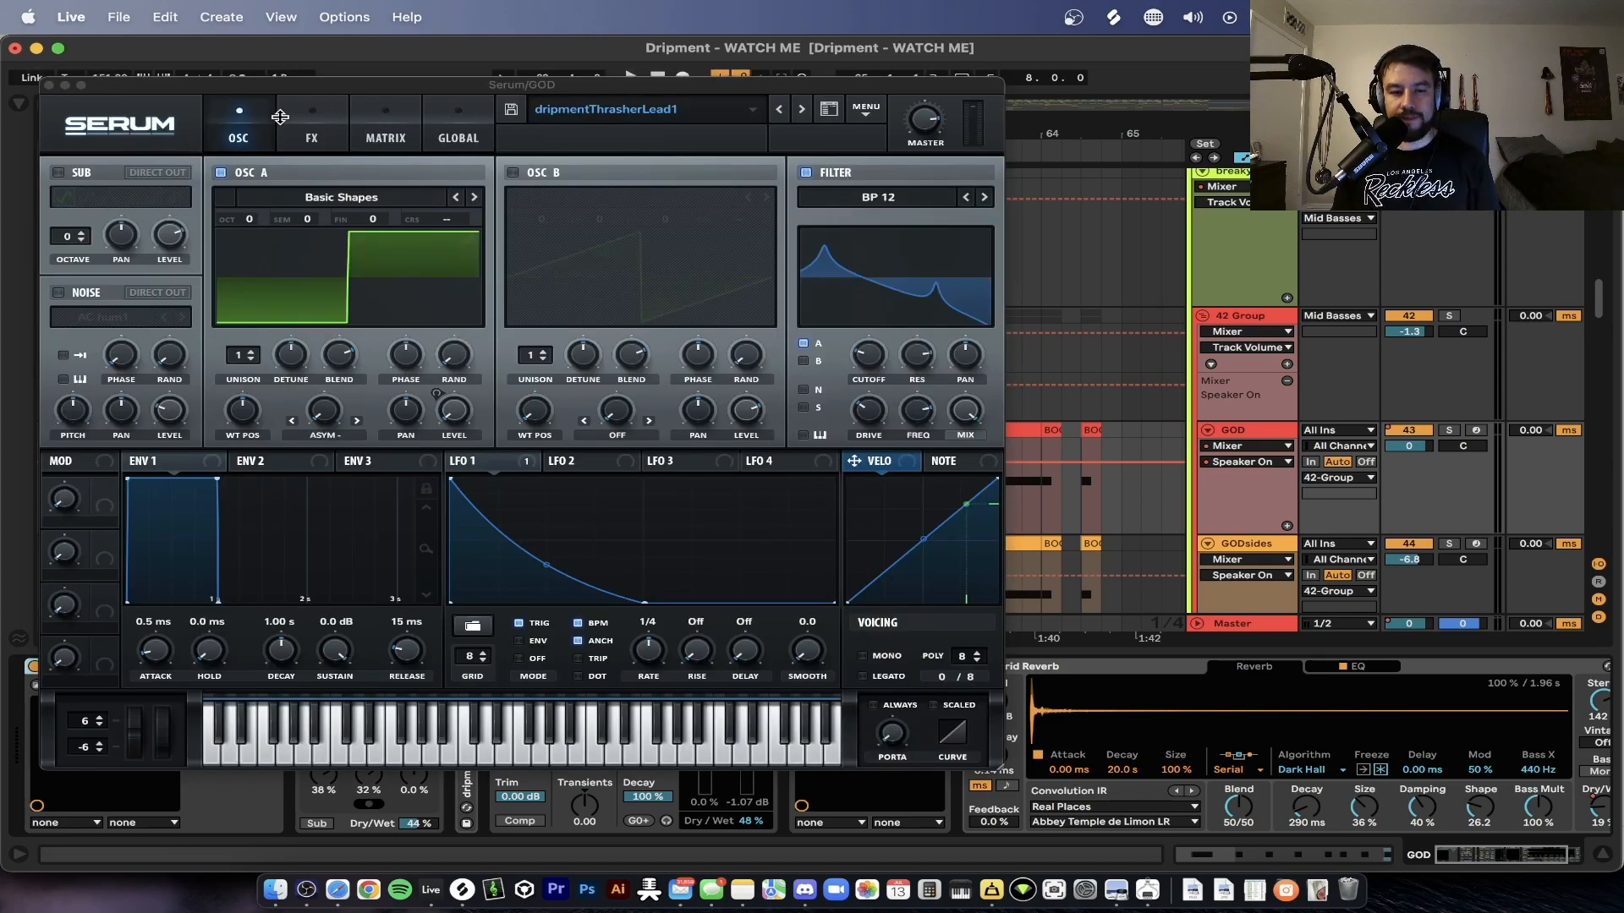
left_click(310, 123)
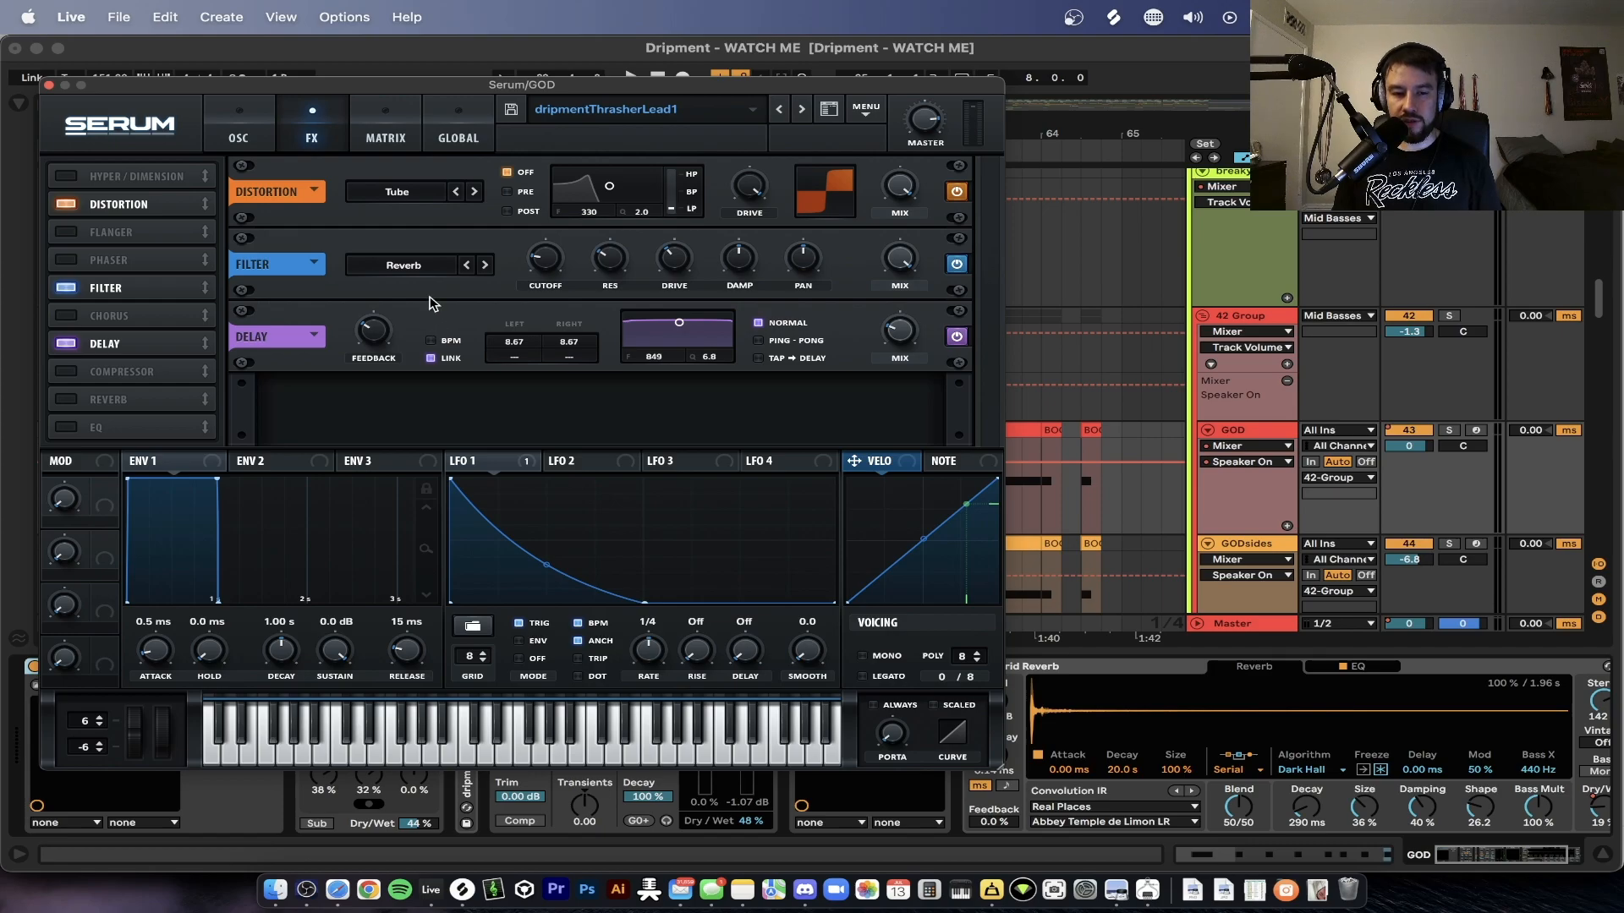
left_click_drag(554, 277, 556, 265)
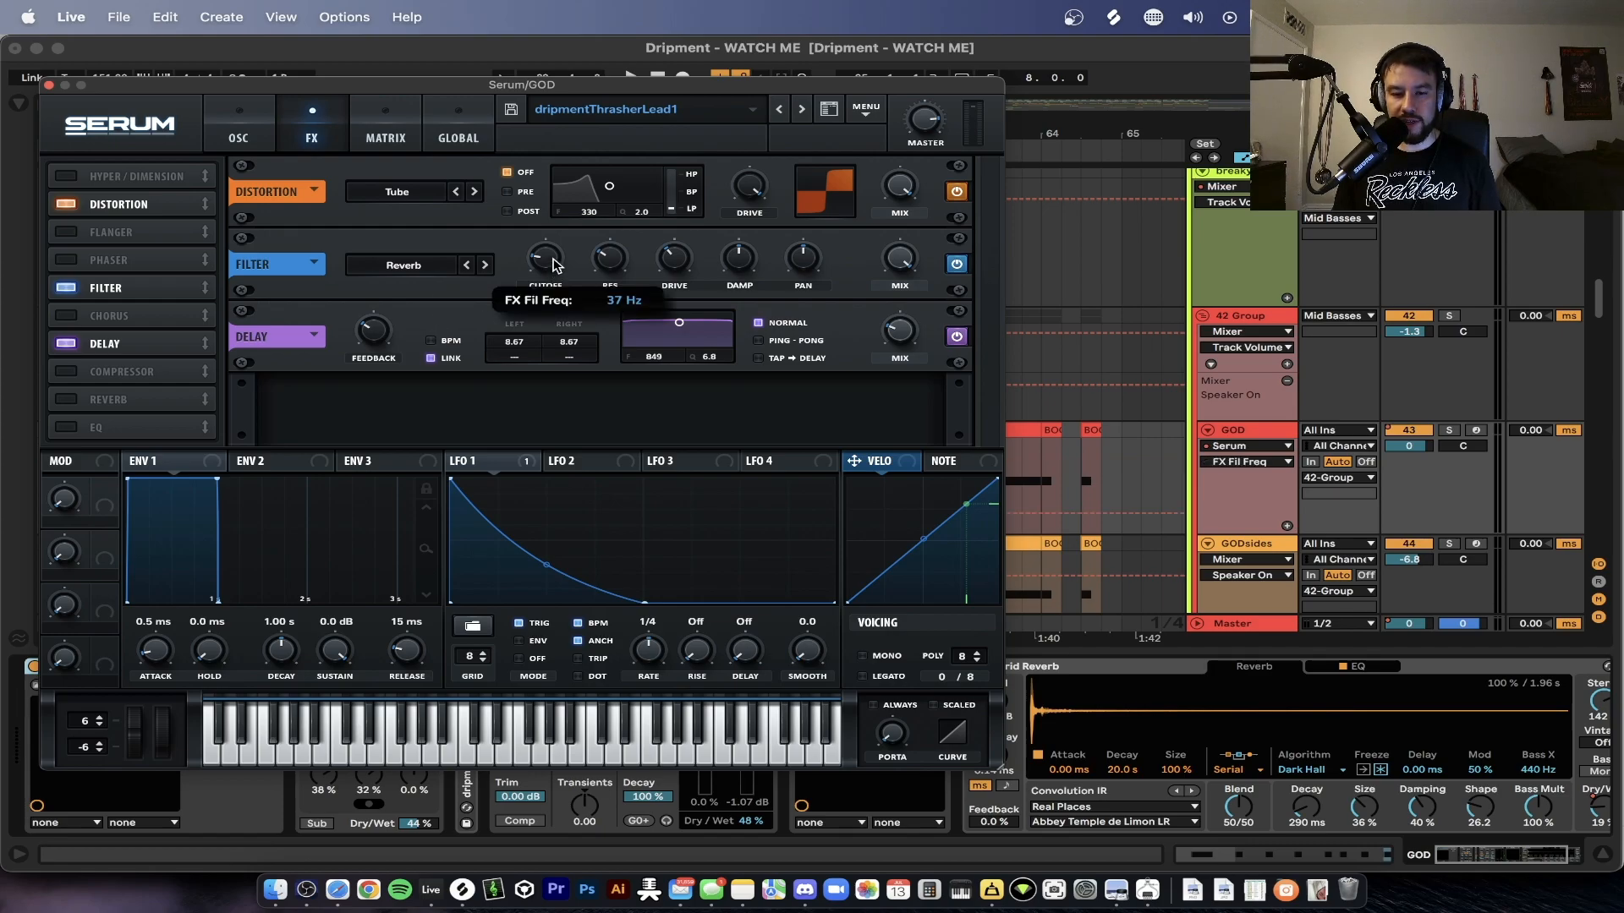
left_click(616, 264)
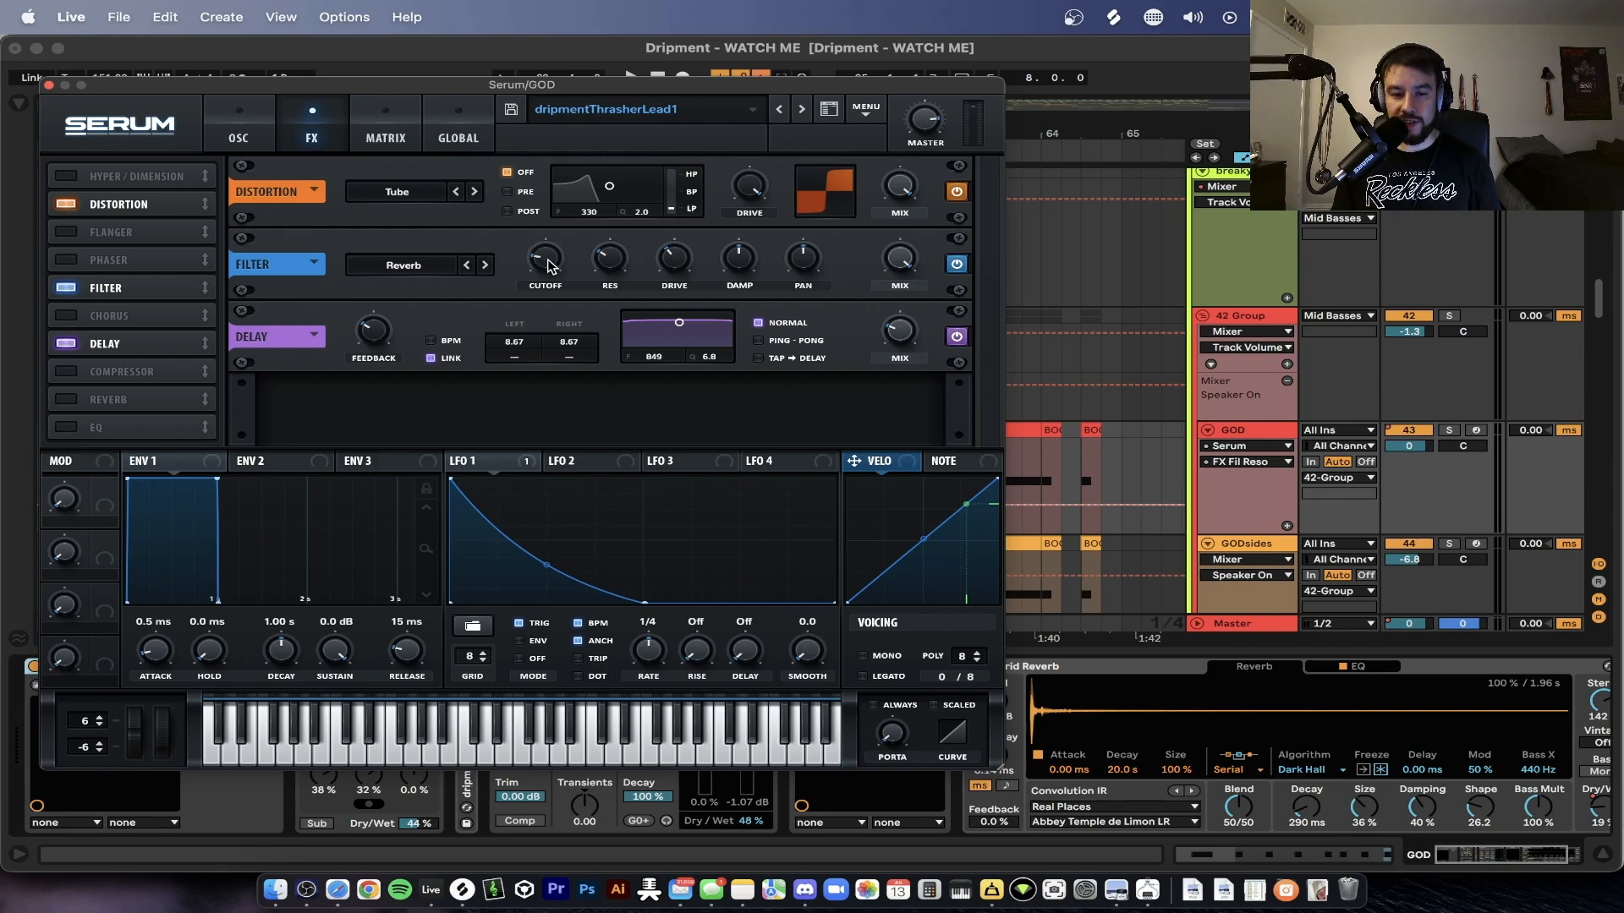
left_click(242, 134)
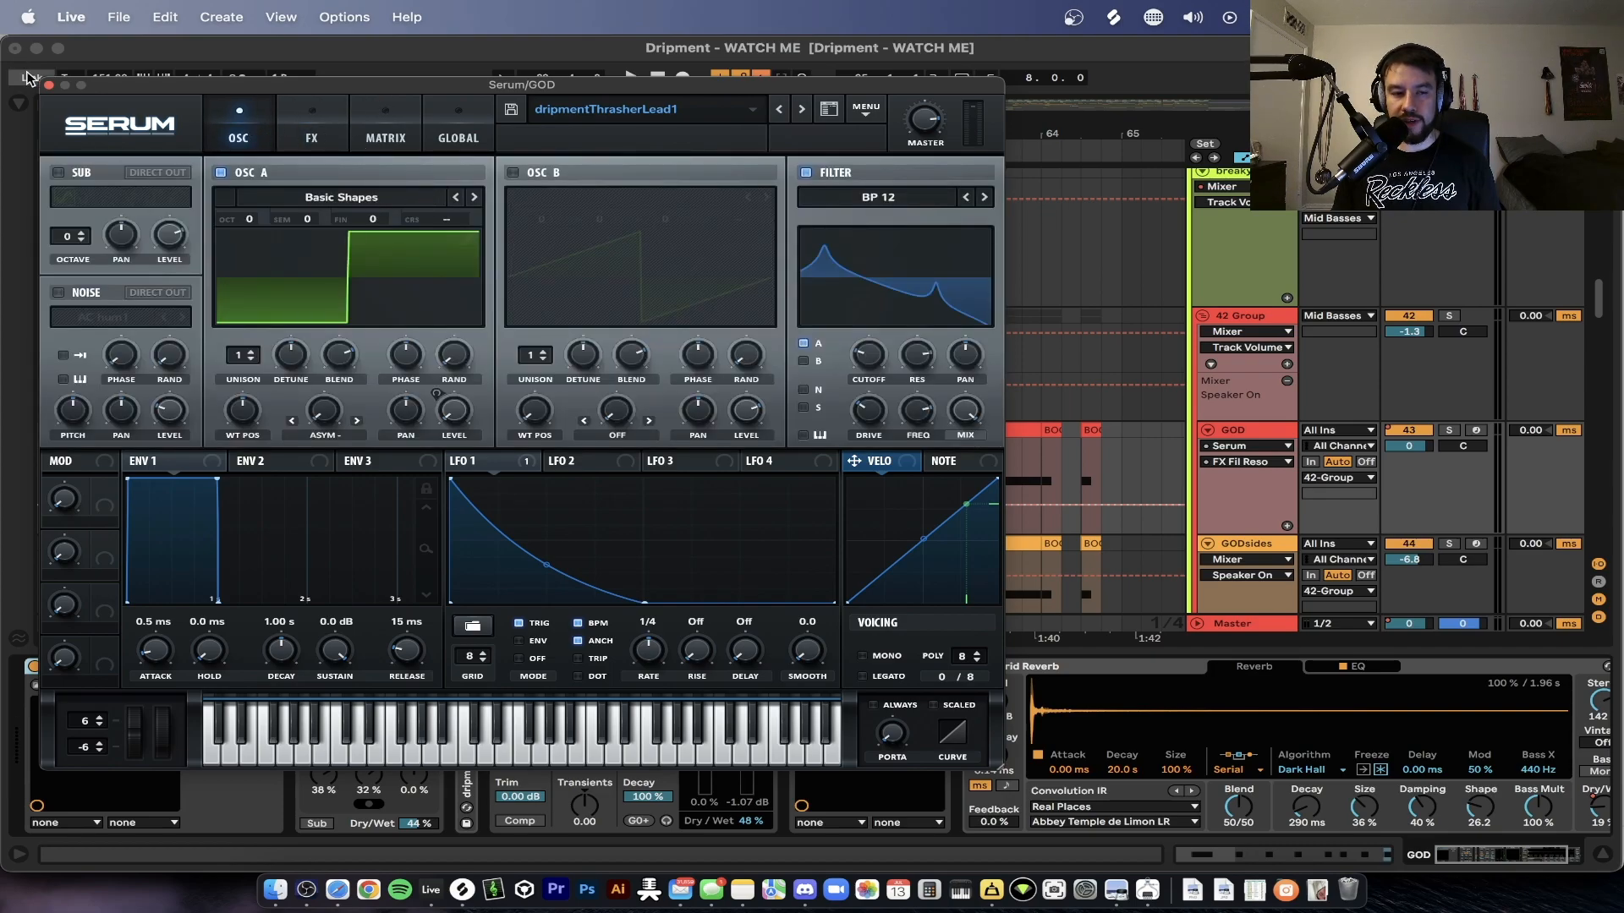
left_click(49, 86)
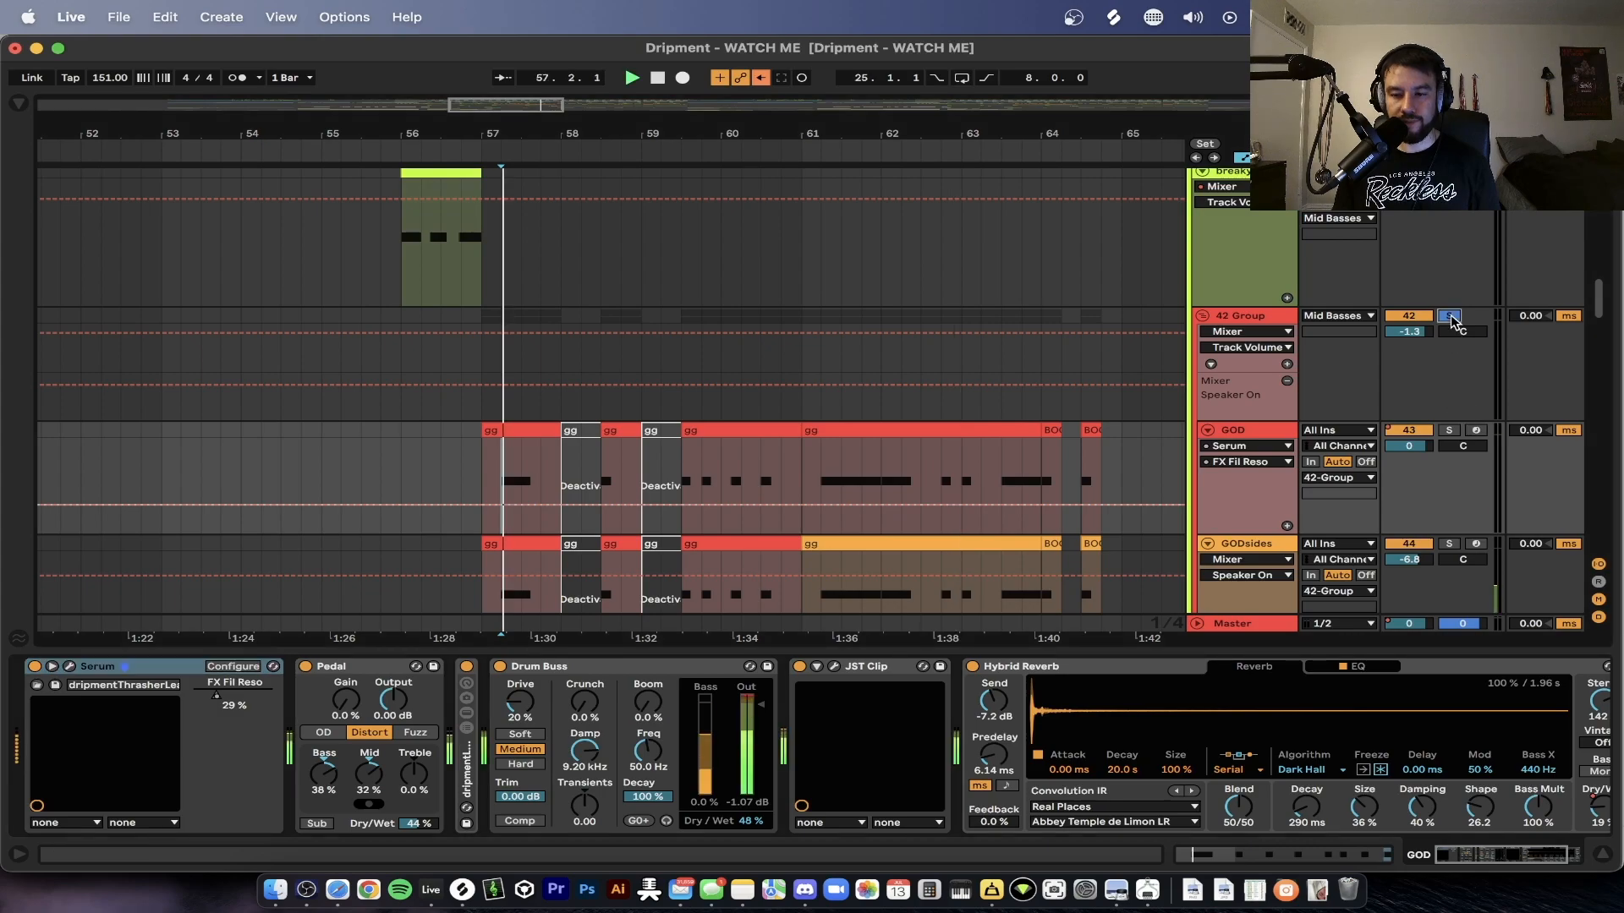
- Play from 57.2 with the 42 Group soloed, and move the solo to GODsides
key("space")
scroll(1451, 351, "down", 5)
left_click(1448, 339)
key("space")
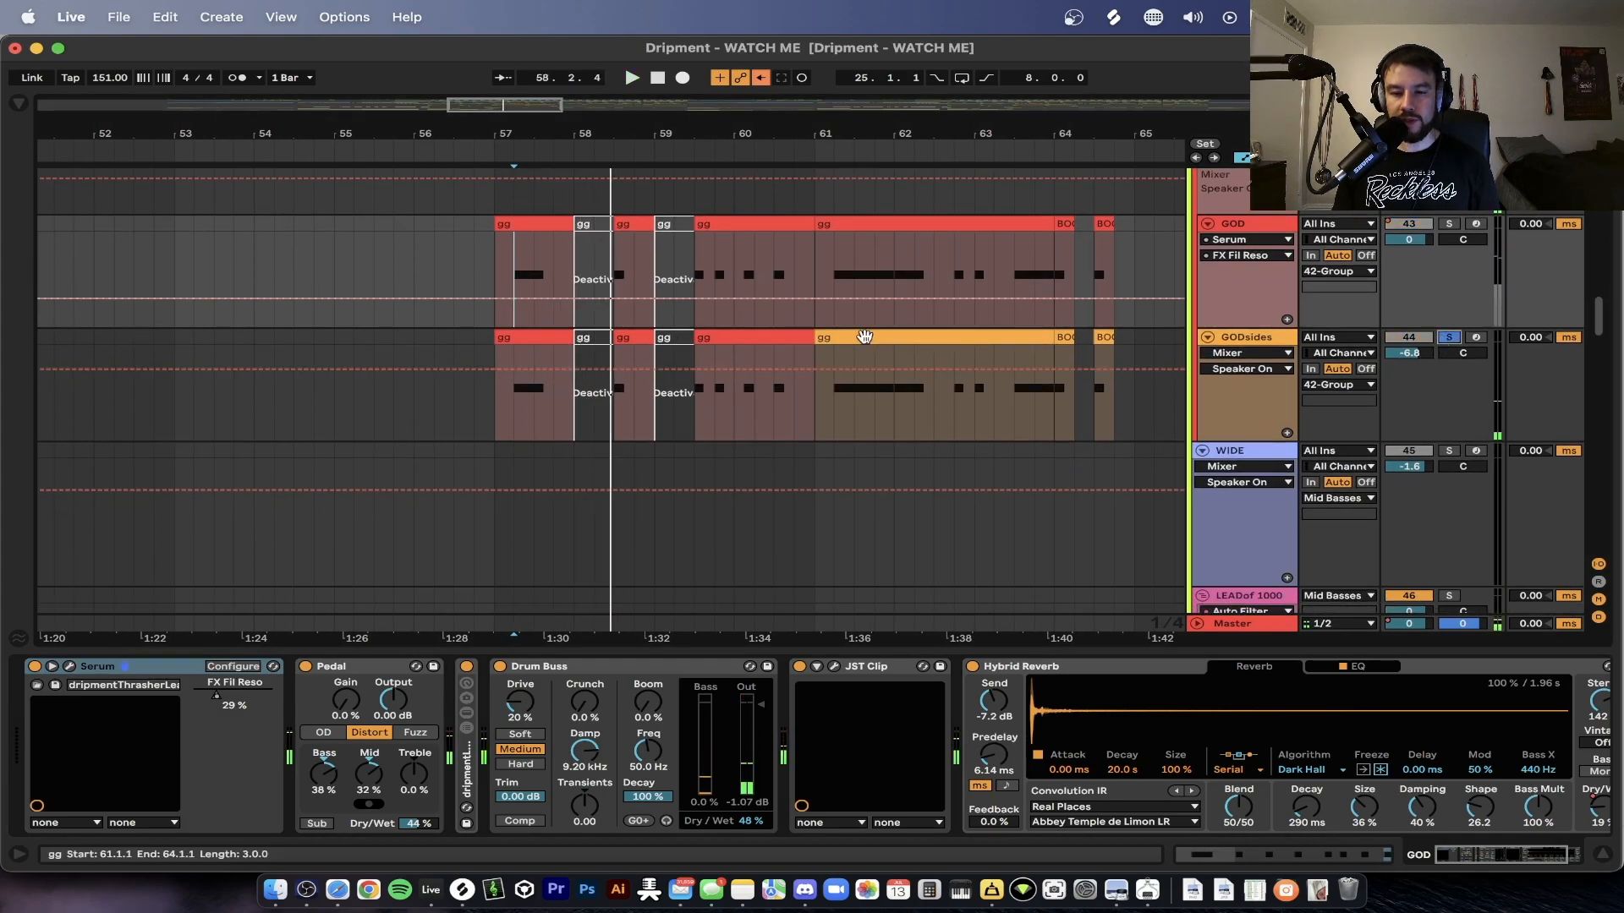
- Place the insert marker at 57.2 on GODsides and examine its device chain through EQ Eight to Haas
scroll(545, 380, "up", 5)
left_click(462, 419)
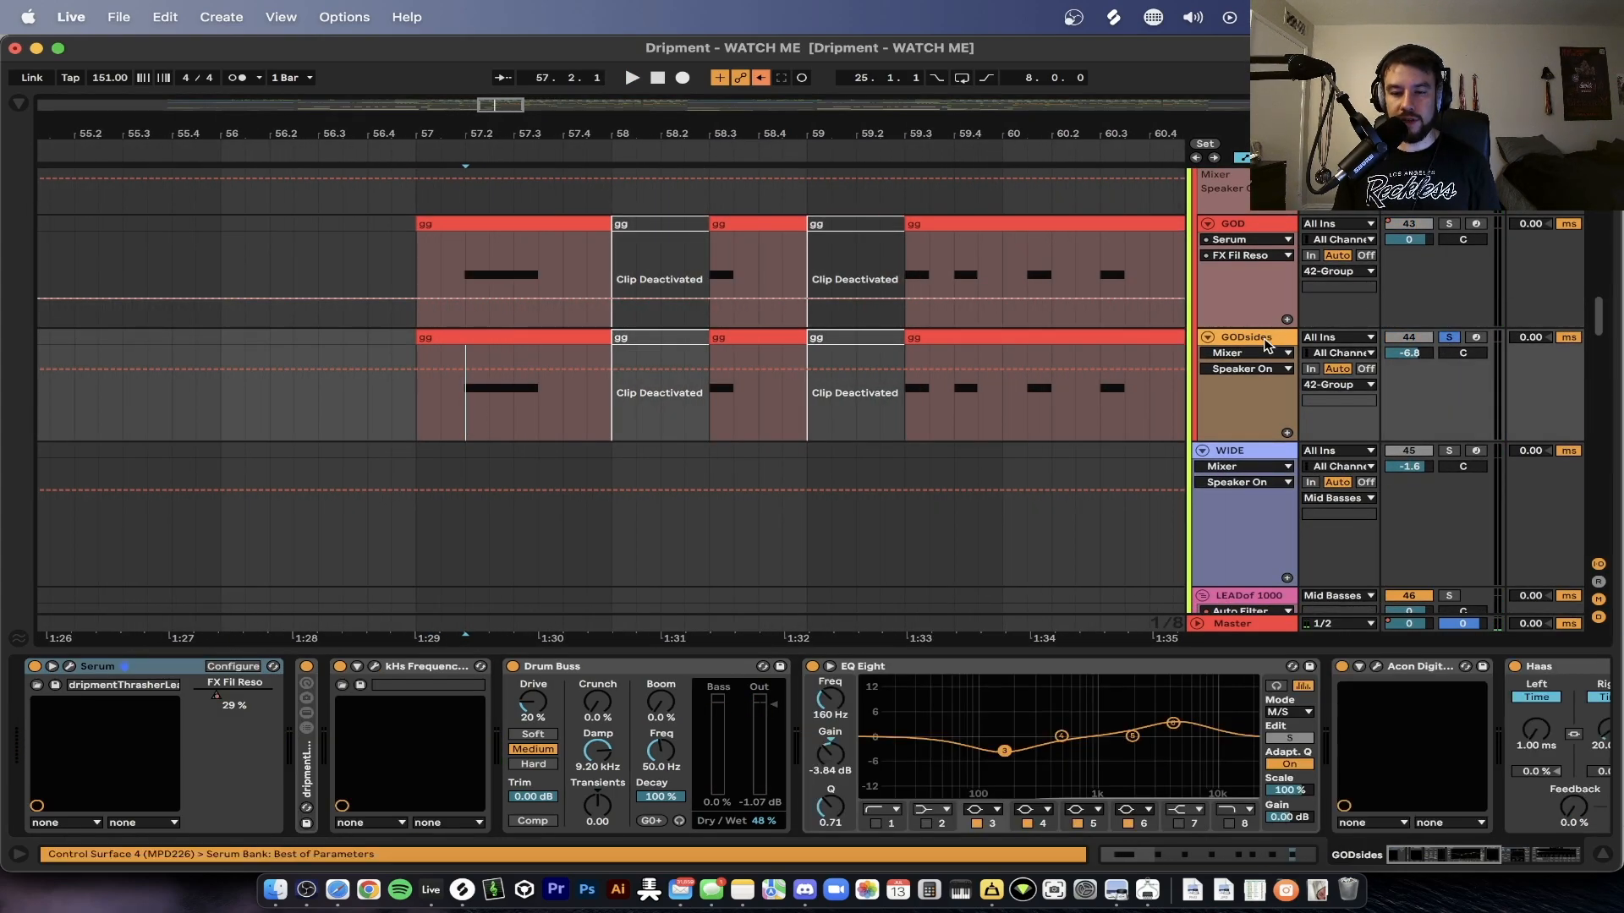
scroll(779, 699, "right", 5)
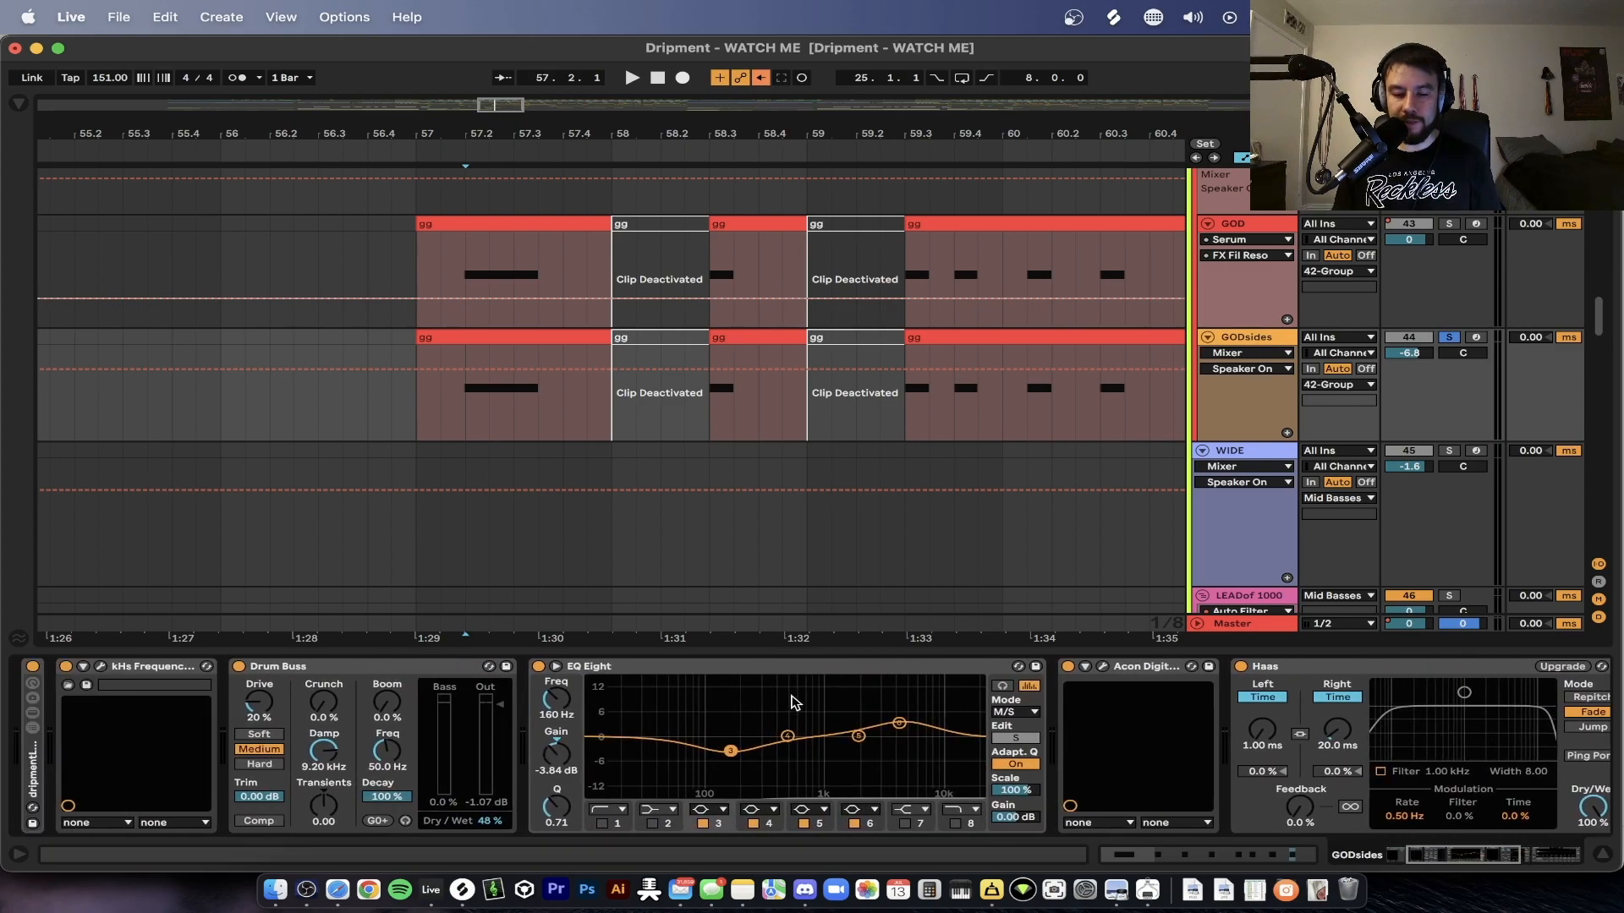
- Play the GODsides clip from 59.3 in solo, and add the GOD track to the solo for comparison
key("space")
left_click(961, 338)
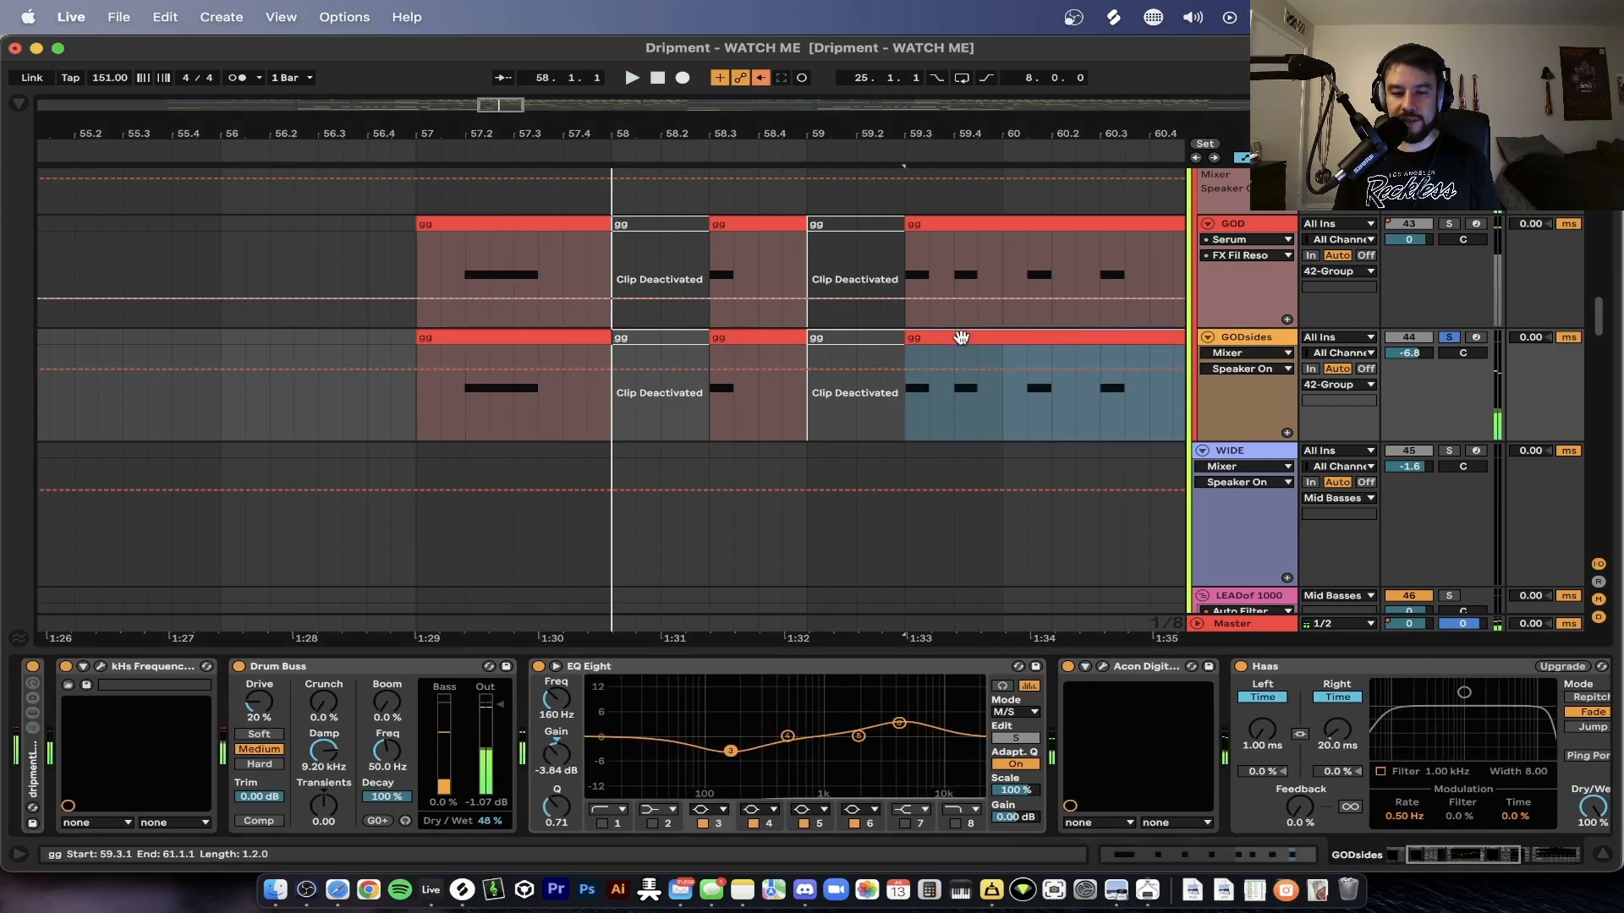
scroll(962, 344, "down", 3)
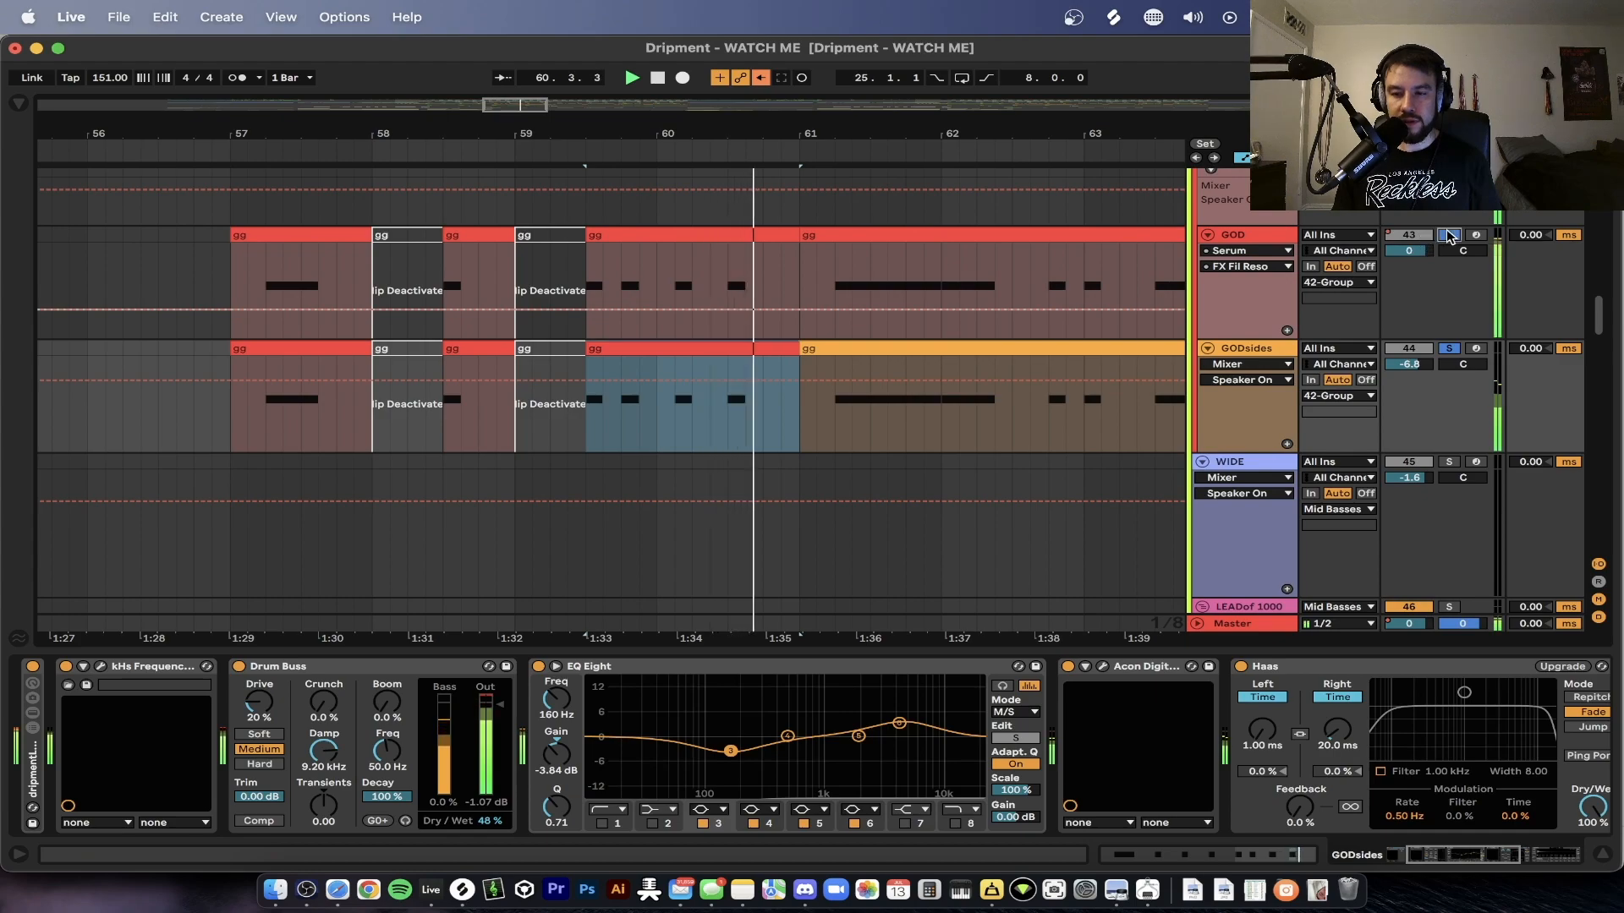
left_click(1448, 235)
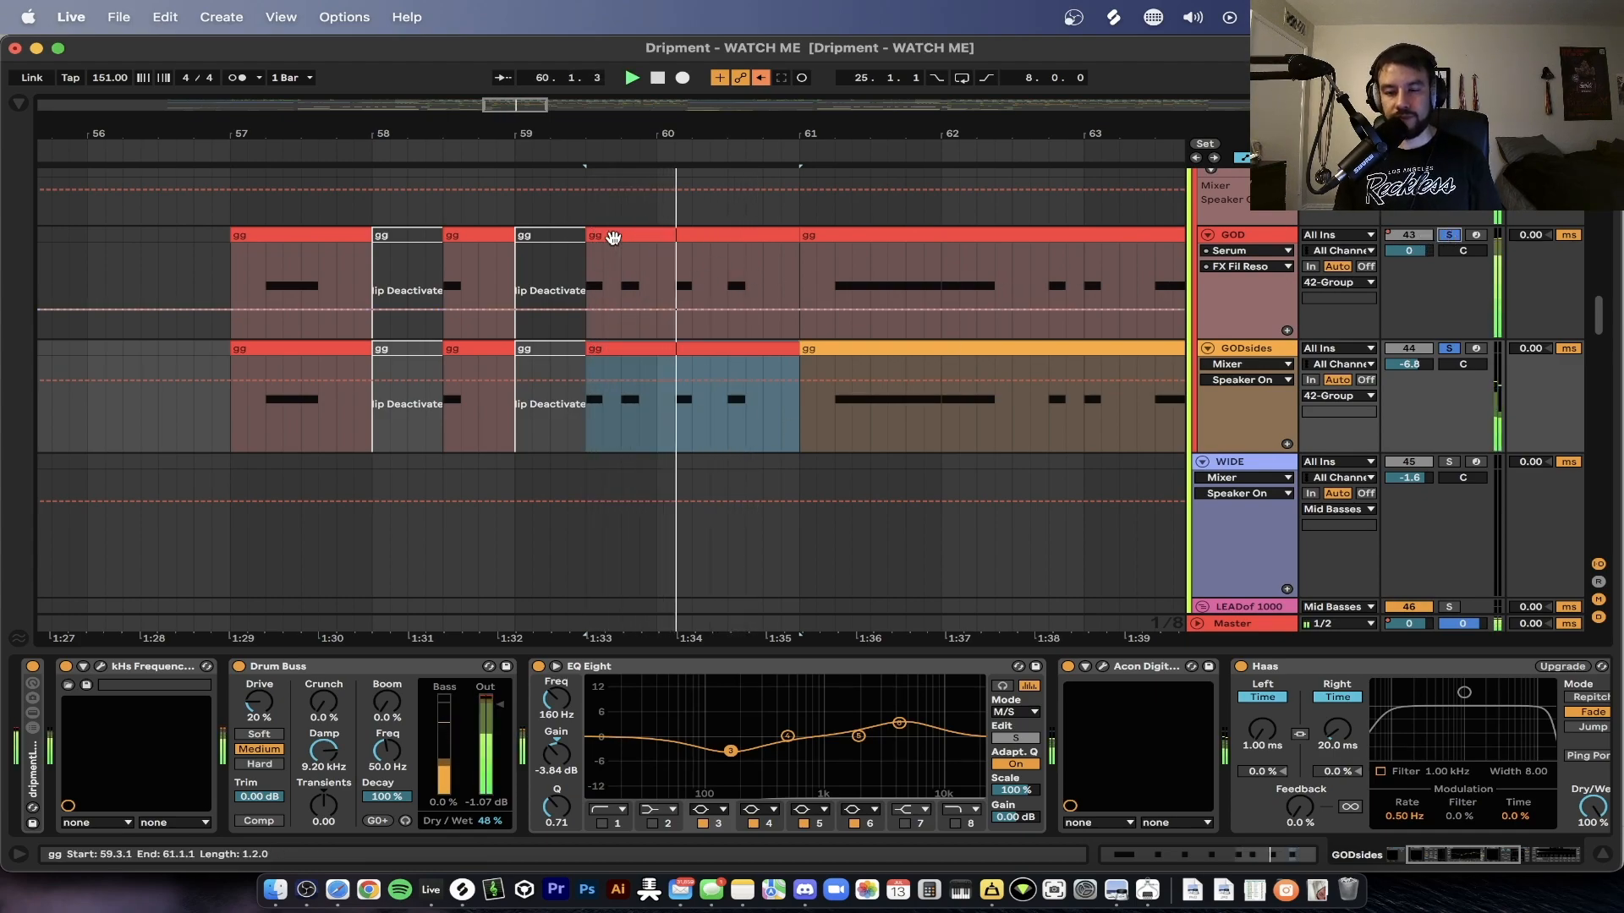
key("space")
- Unsolo GOD and GODsides and follow the full mix with the MAMA, phrase 2 and TWIST BOI tracks in view
left_click(1450, 348)
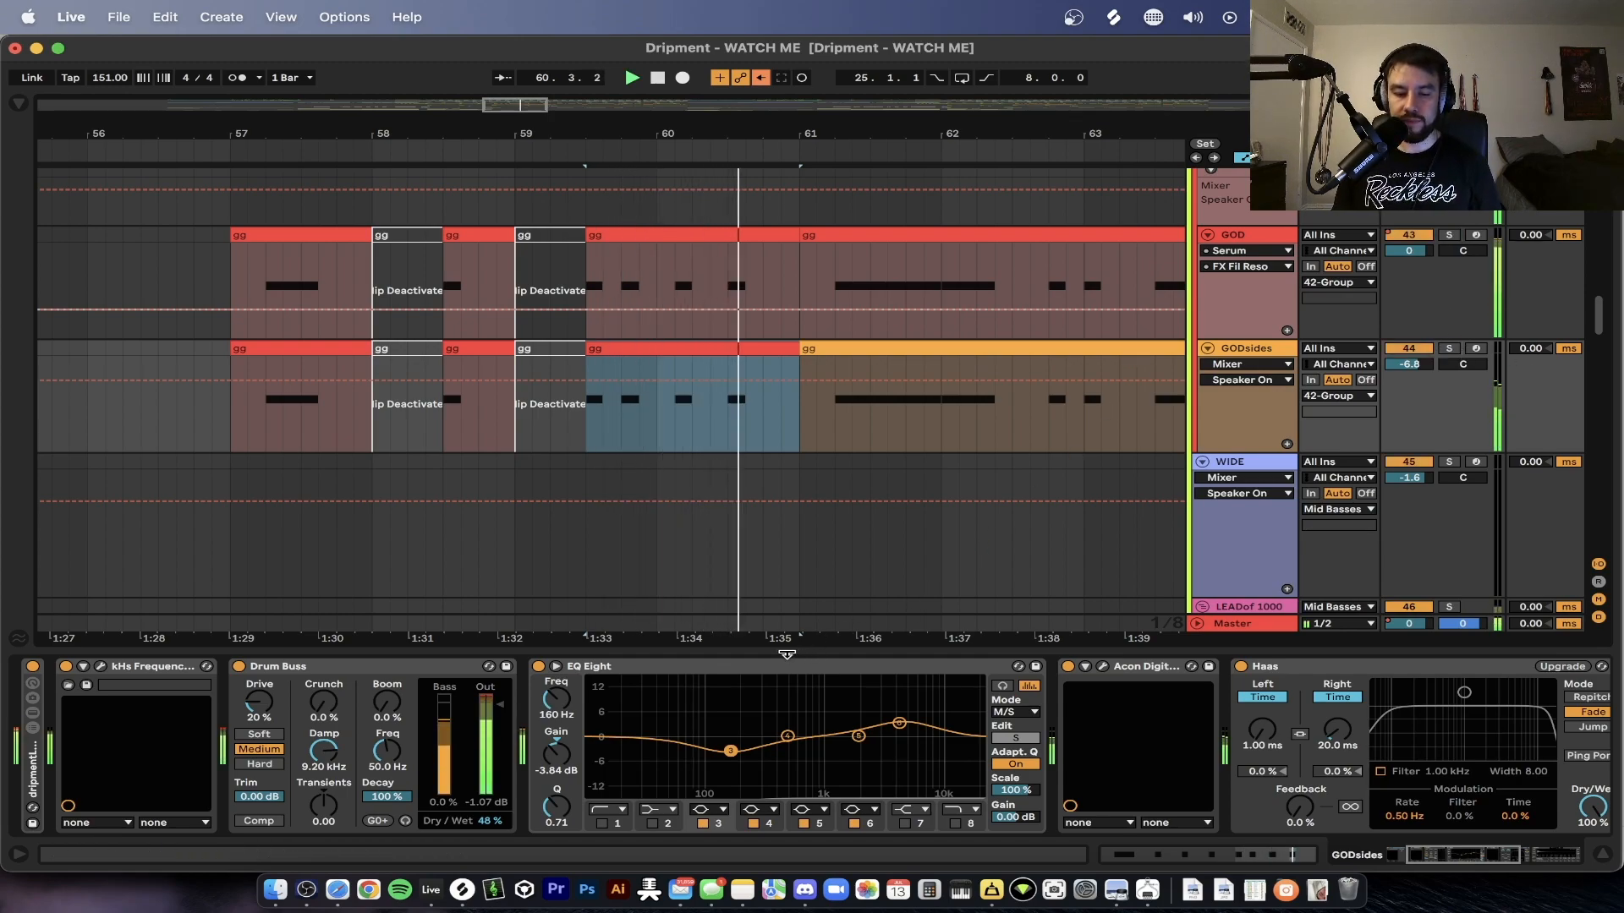
left_click_drag(787, 655, 789, 661)
scroll(789, 660, "down", 3)
scroll(789, 659, "up", 1)
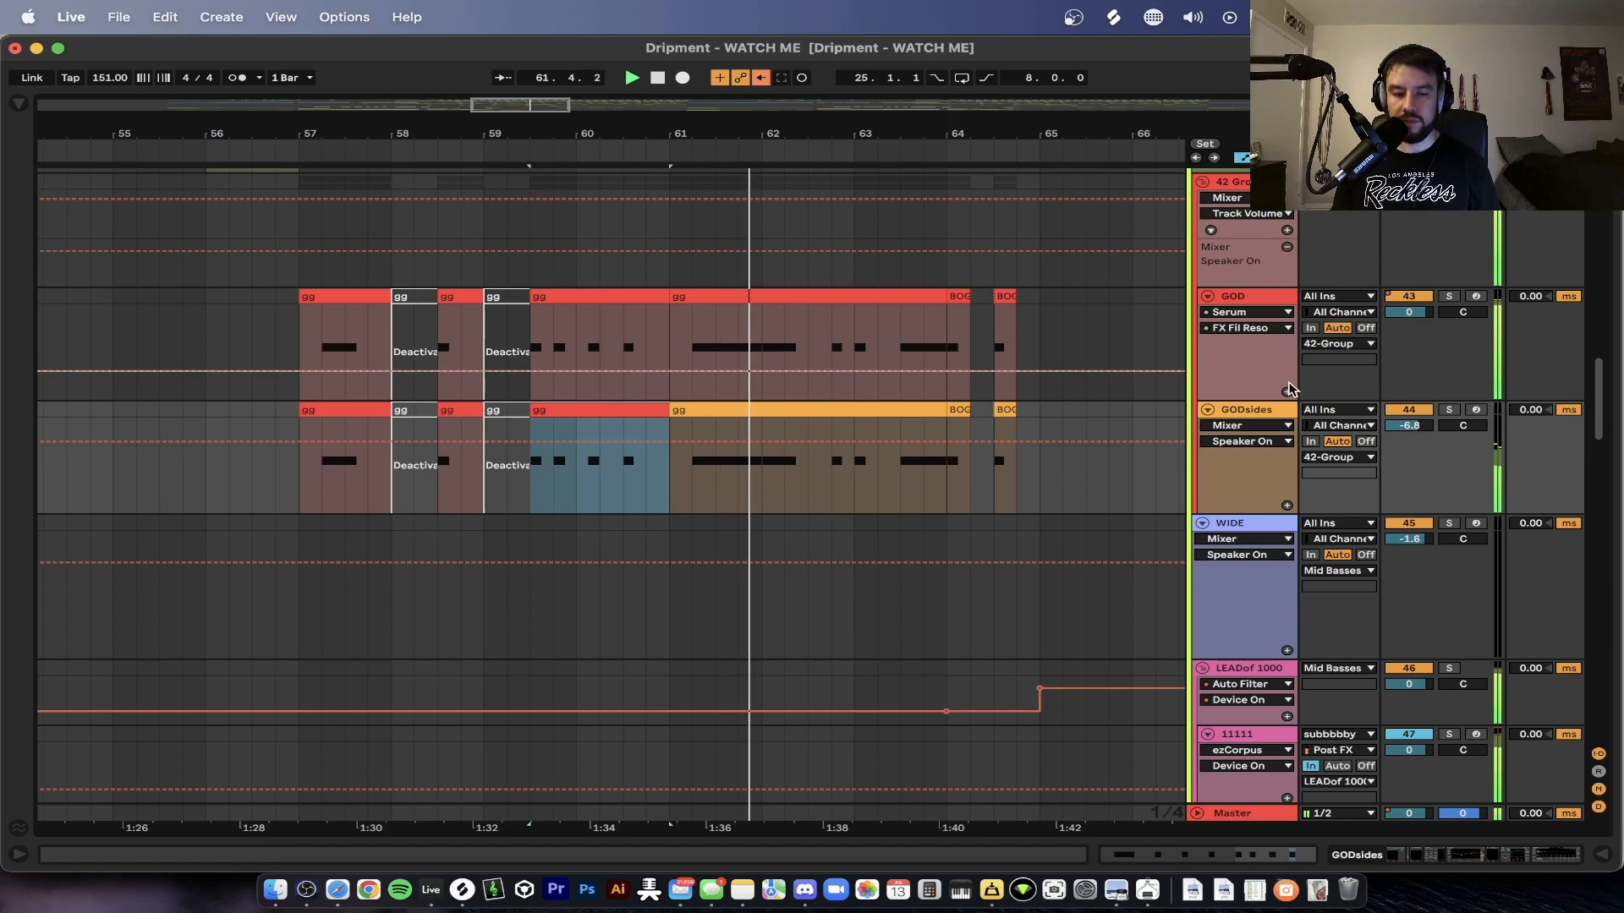
scroll(918, 427, "down", 10)
scroll(920, 429, "down", 10)
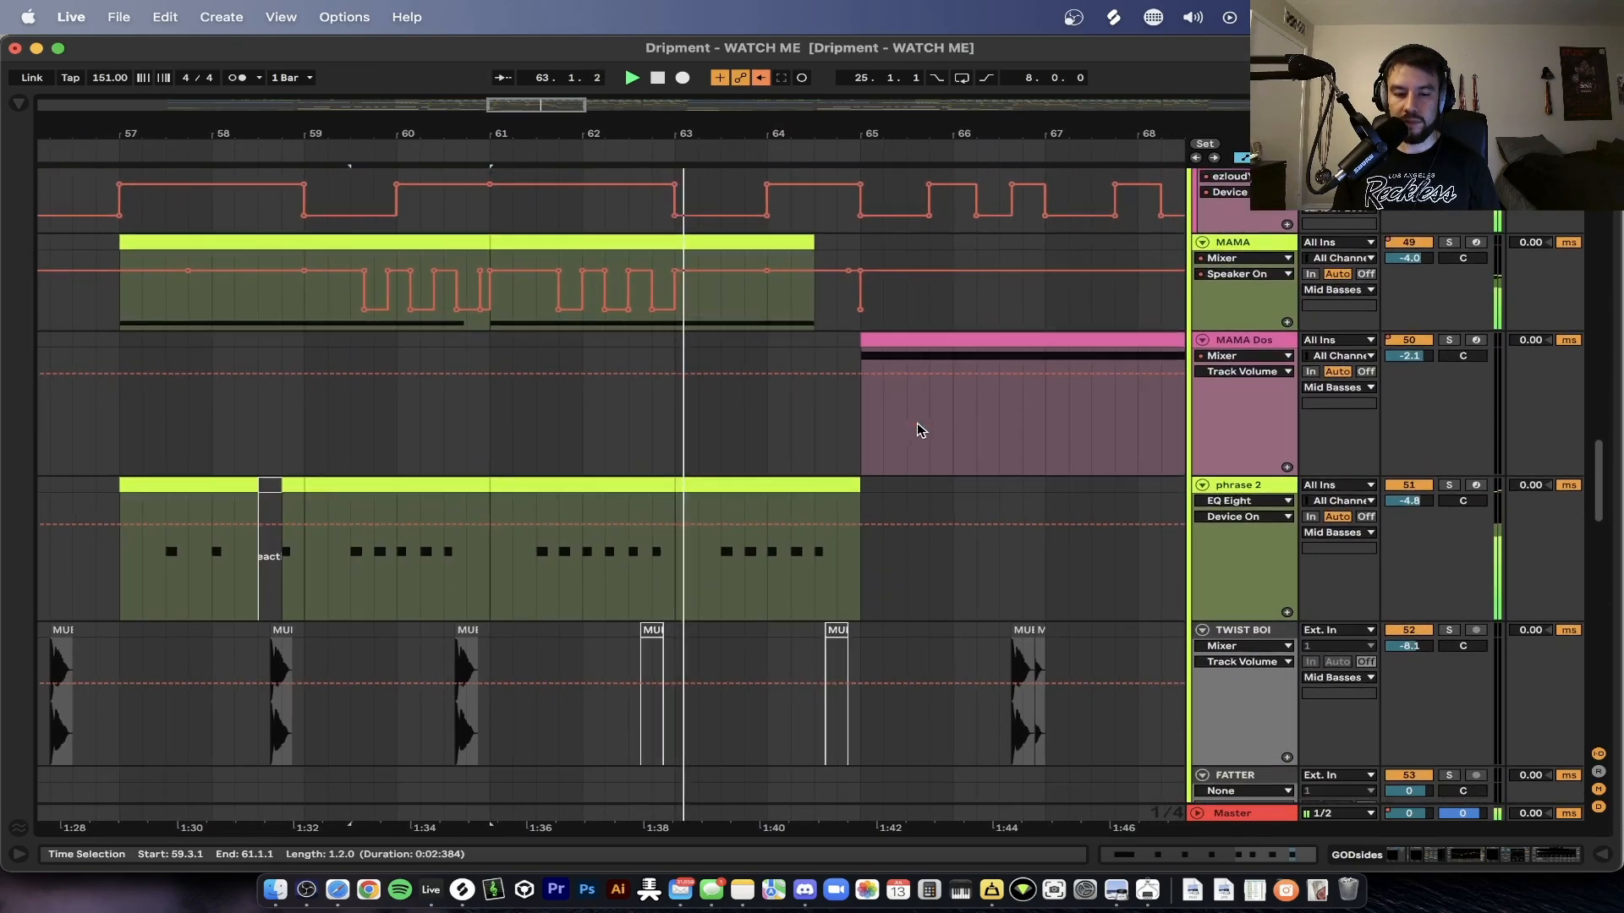
- Place the insert marker at 61.1 on GODsides and play the full mix into bar 63
scroll(917, 429, "down", 5)
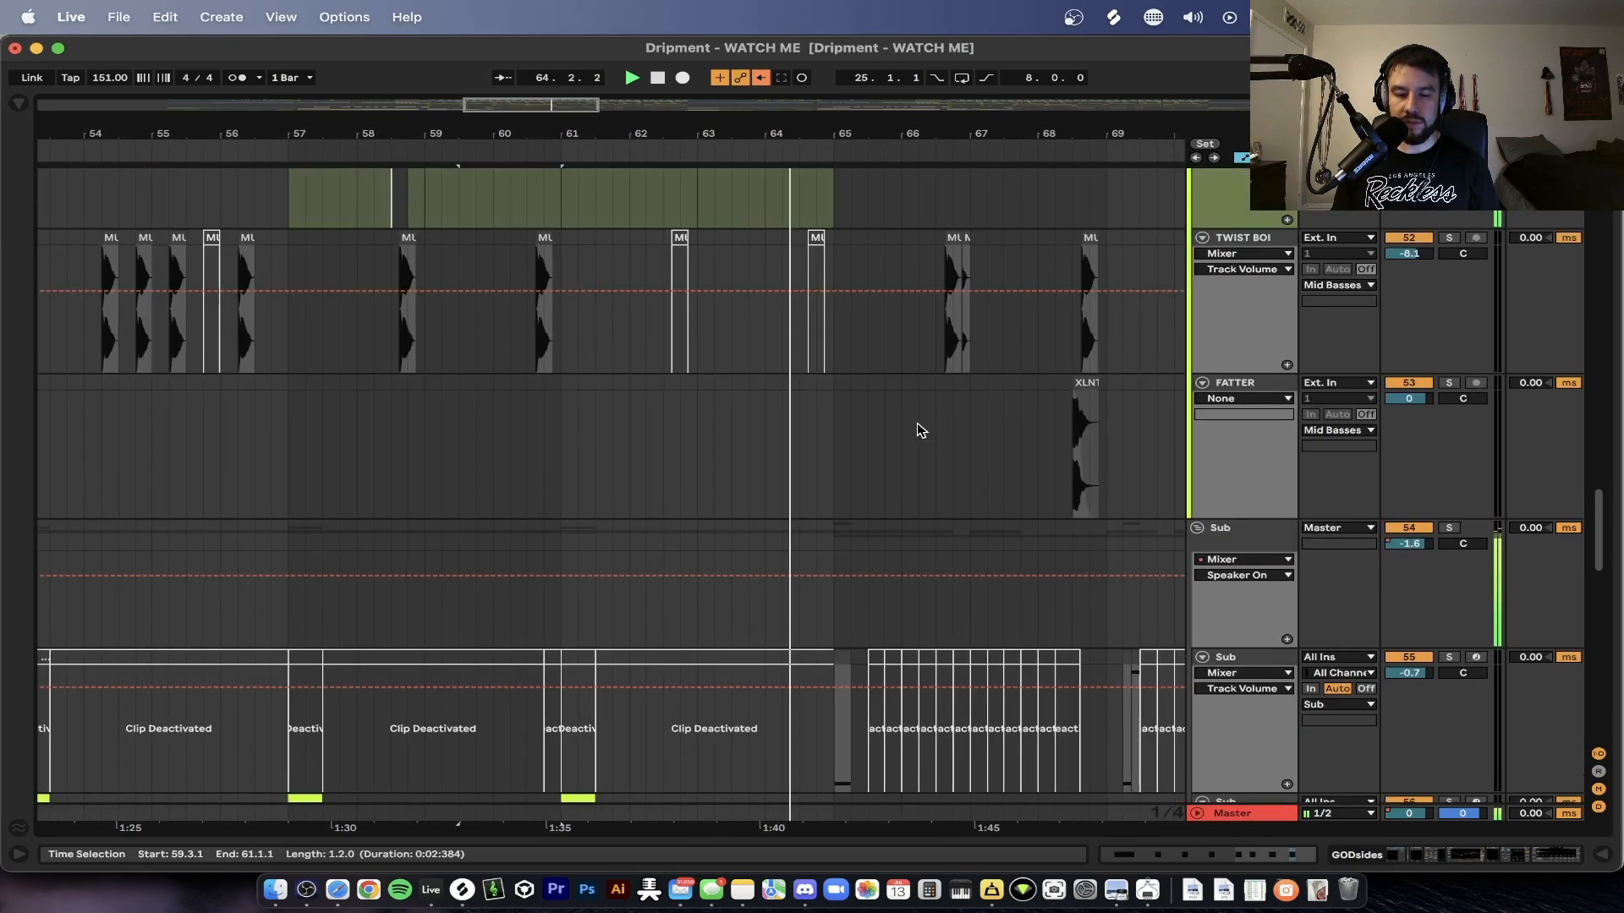
scroll(713, 533, "up", 10)
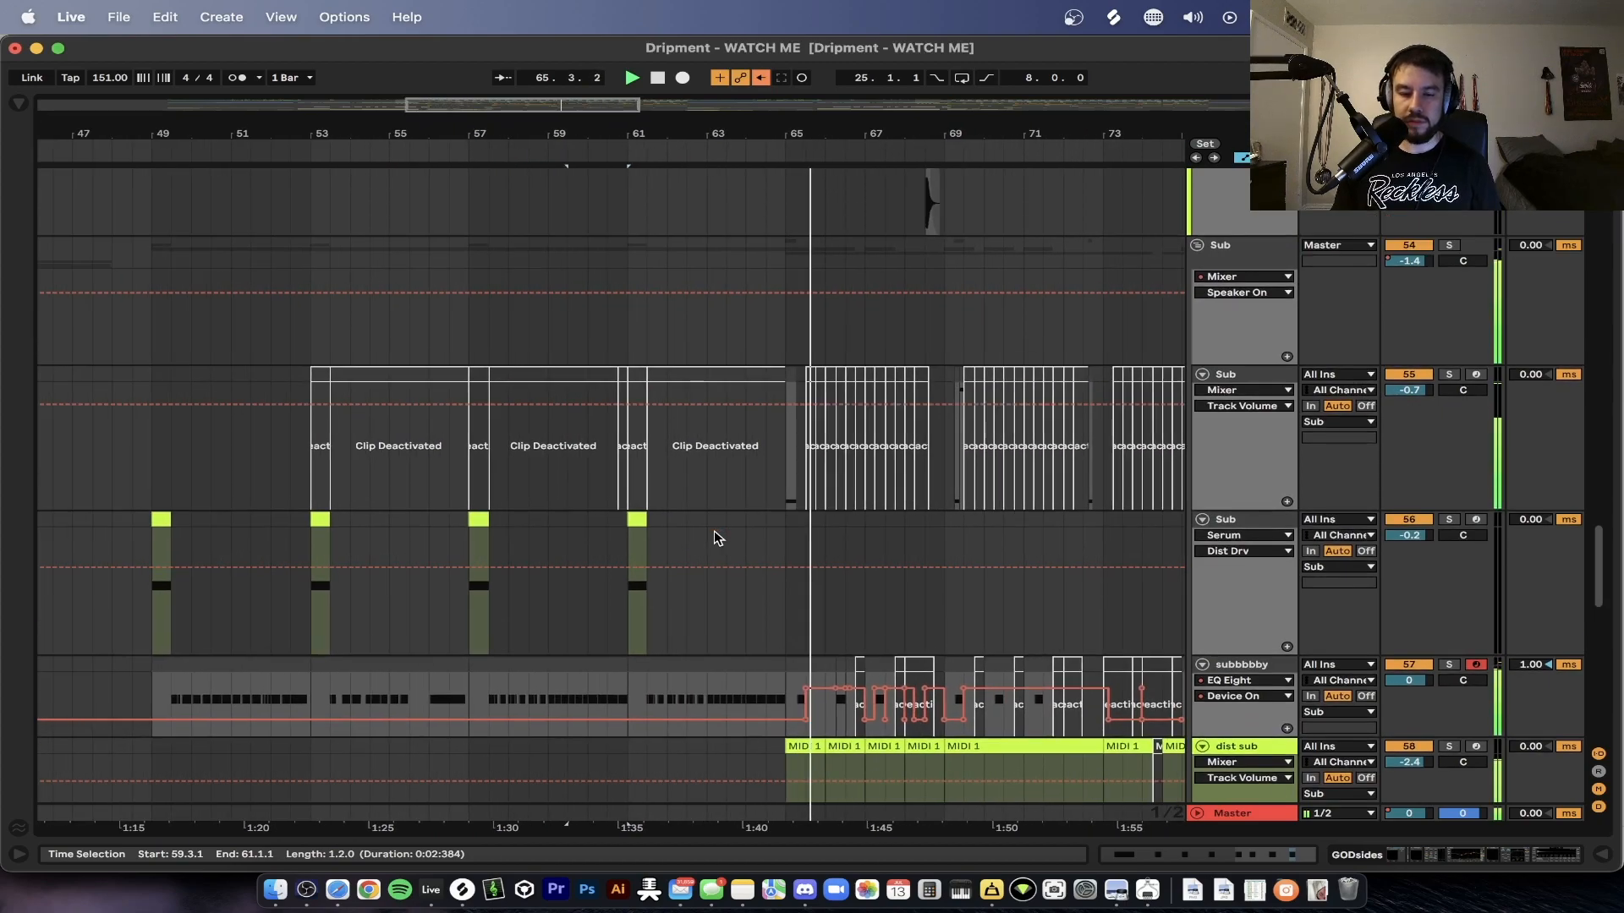
scroll(690, 501, "up", 8)
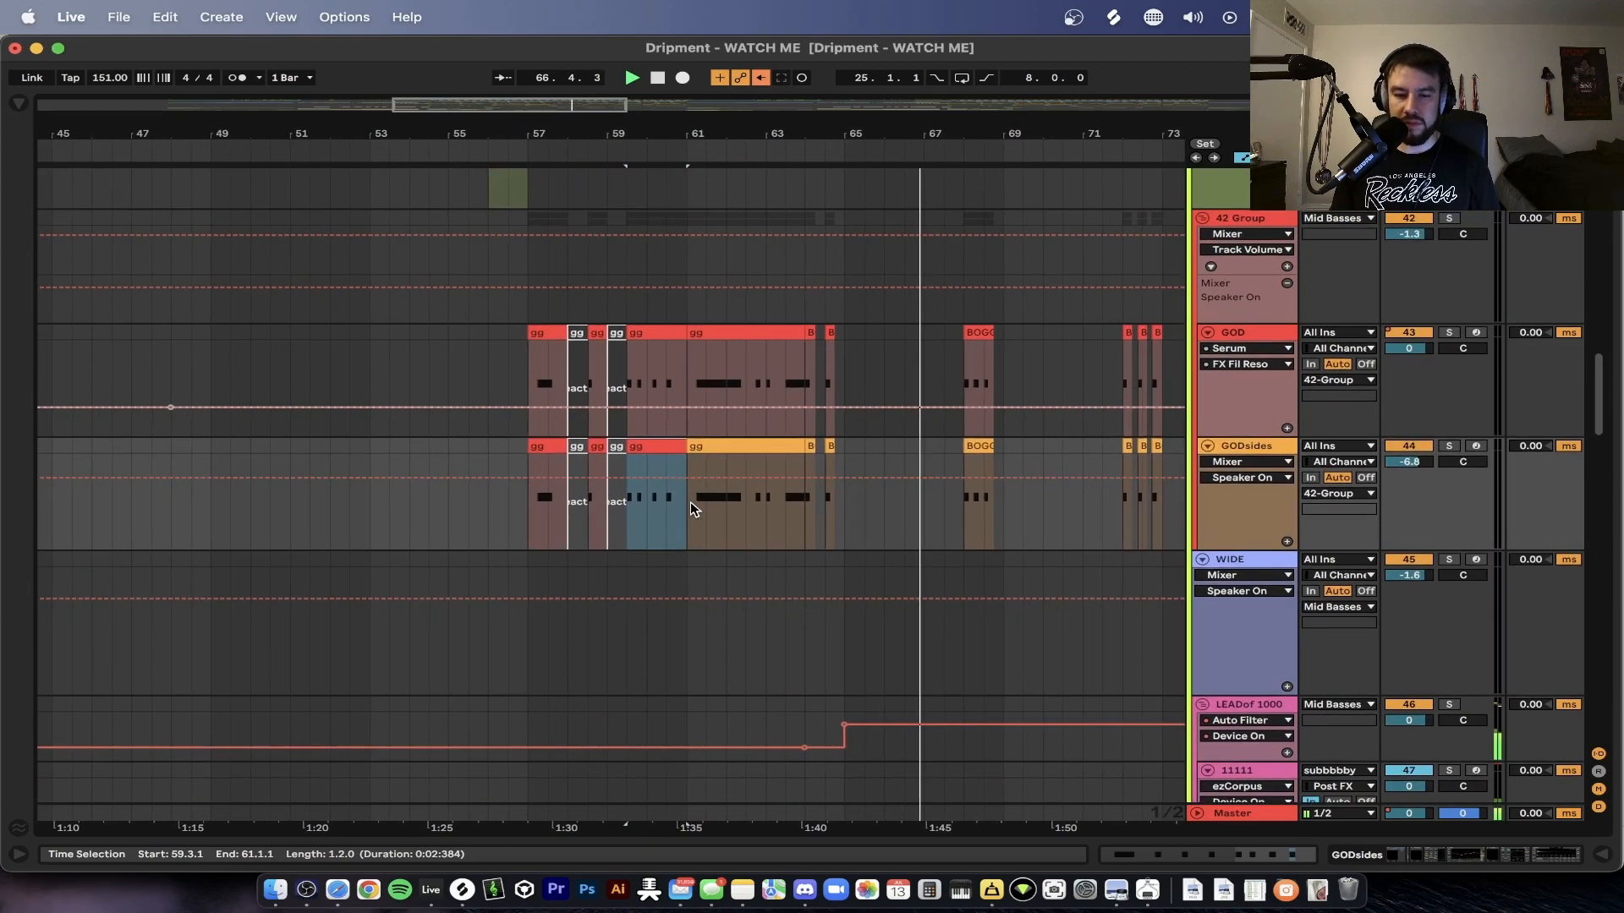
left_click(690, 501)
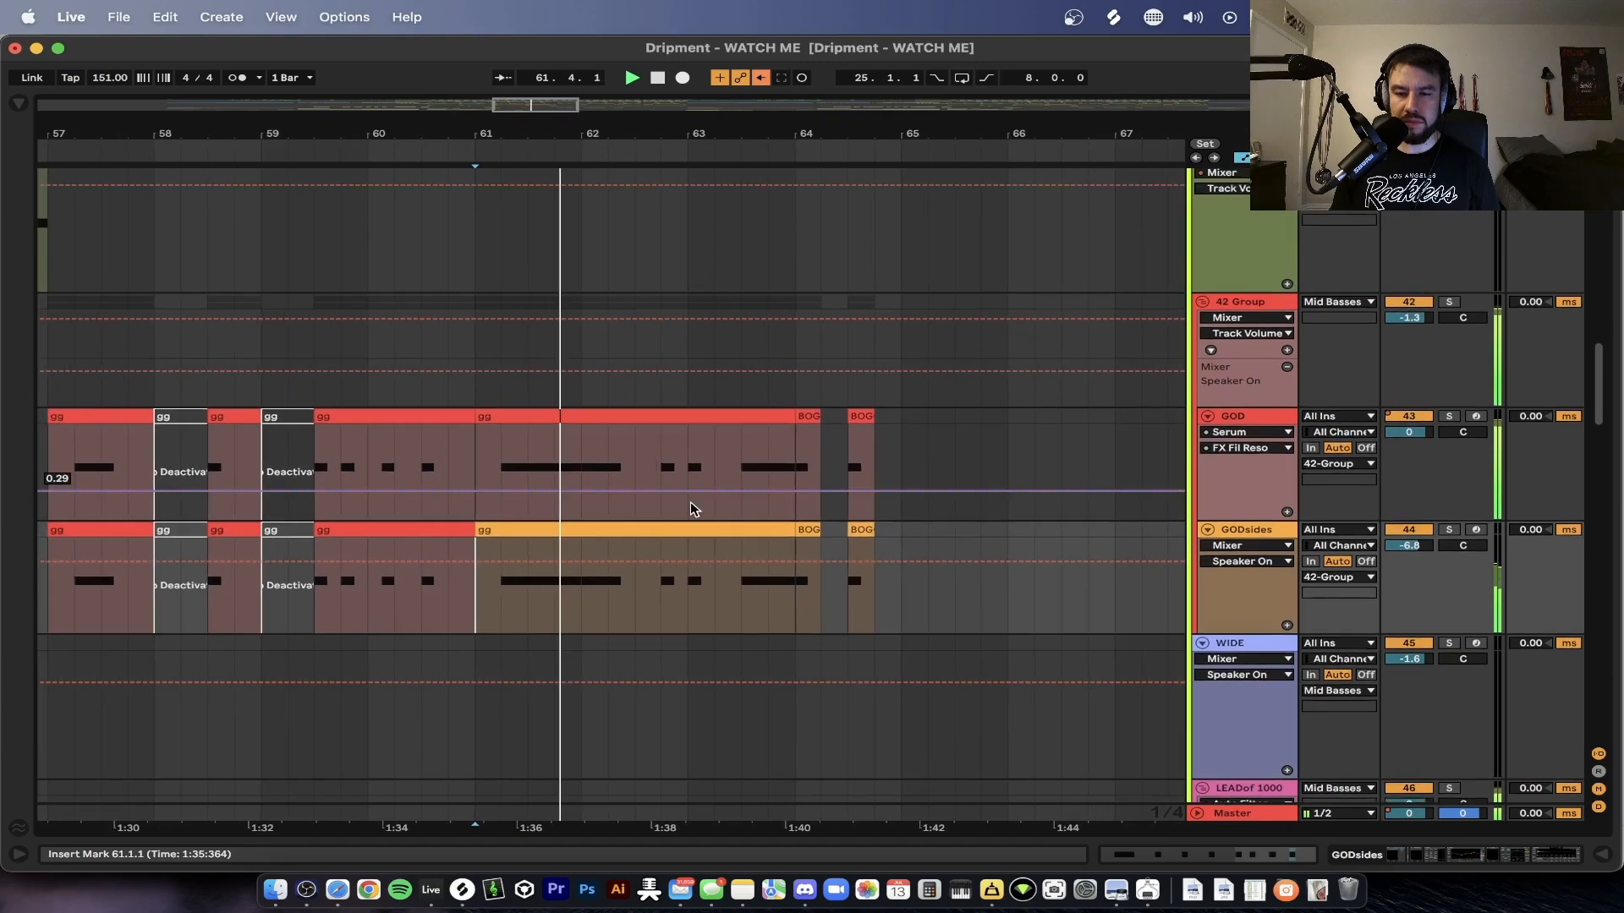
scroll(692, 507, "up", 5)
scroll(692, 507, "up", 4)
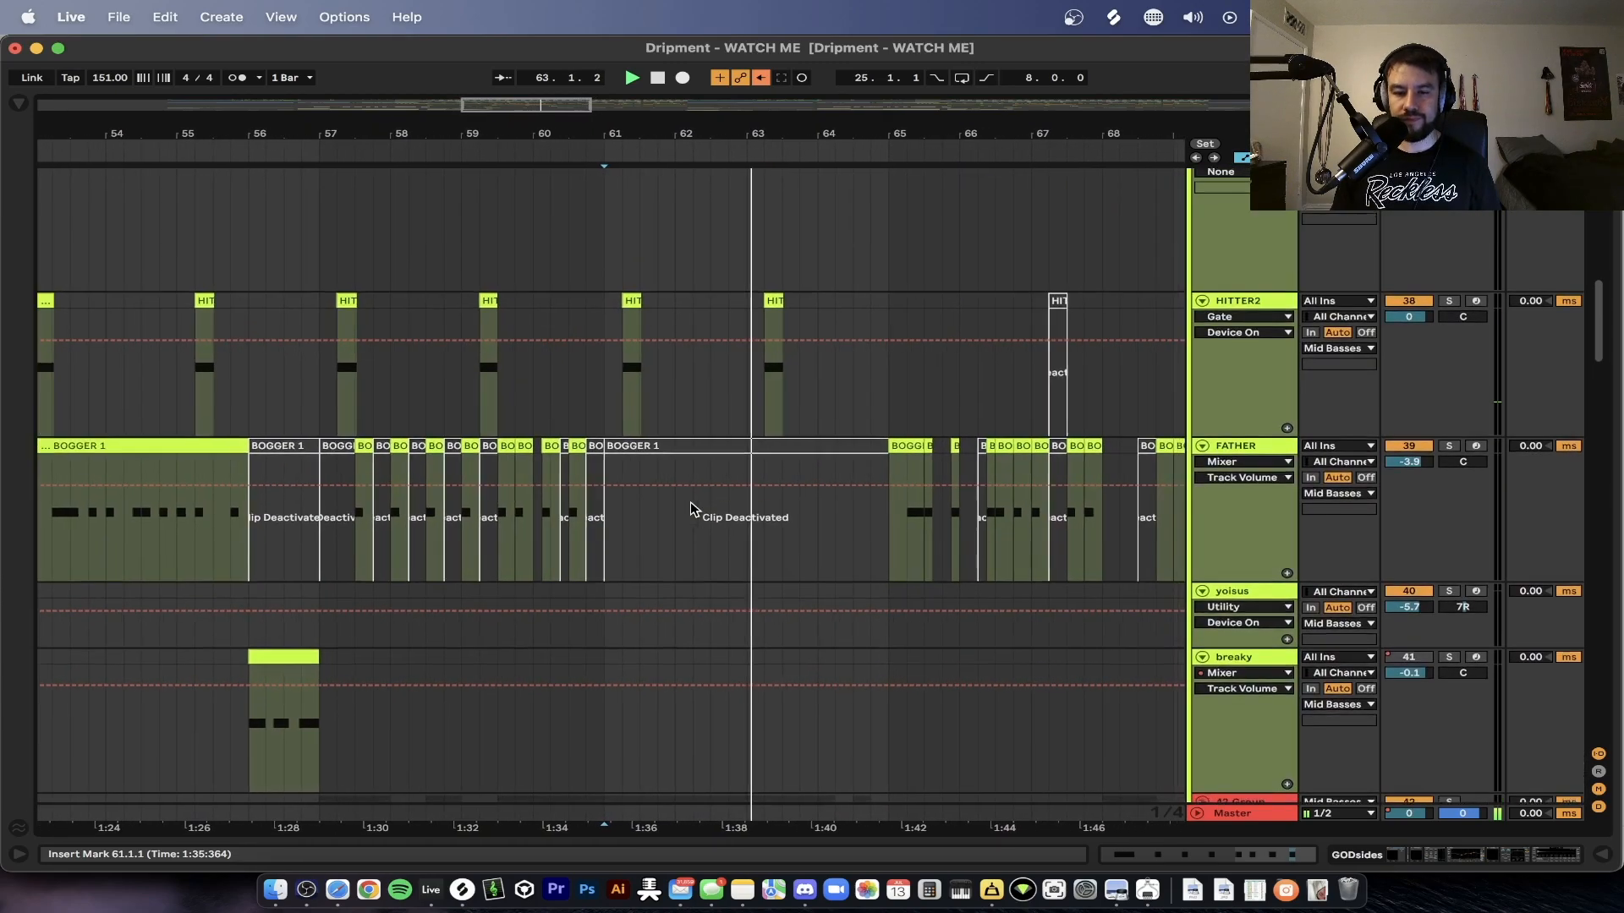
- Select bars 65.1 to 81.1 on HITTER2 and play that section with the FATHER track in view
scroll(642, 330, "down", 2)
scroll(642, 331, "right", 1)
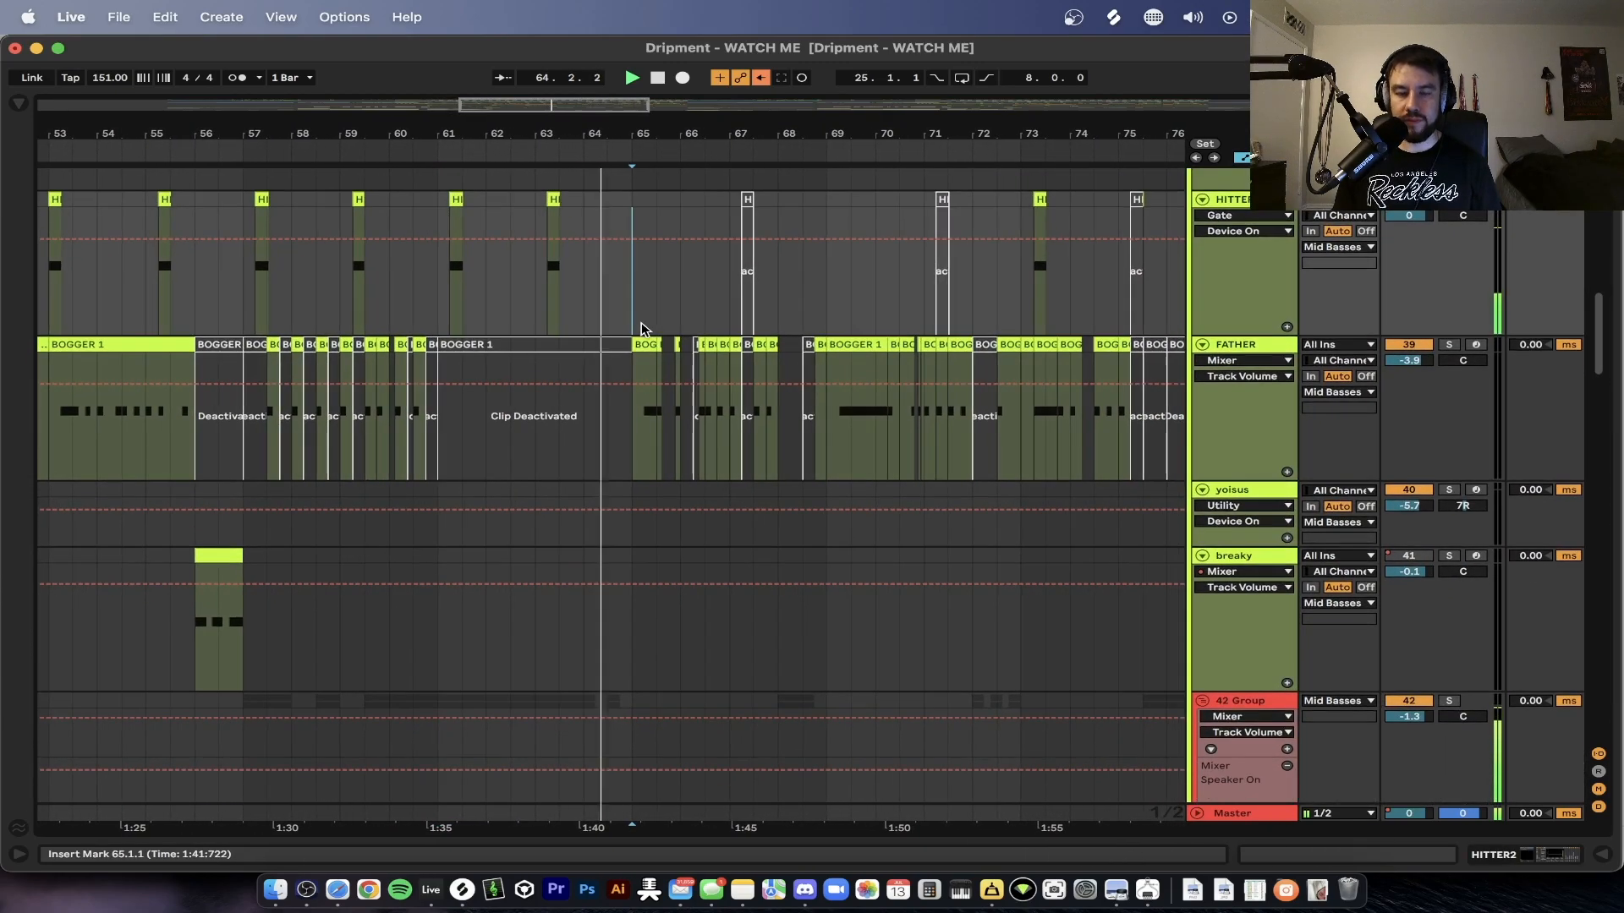
scroll(641, 324, "down", 2)
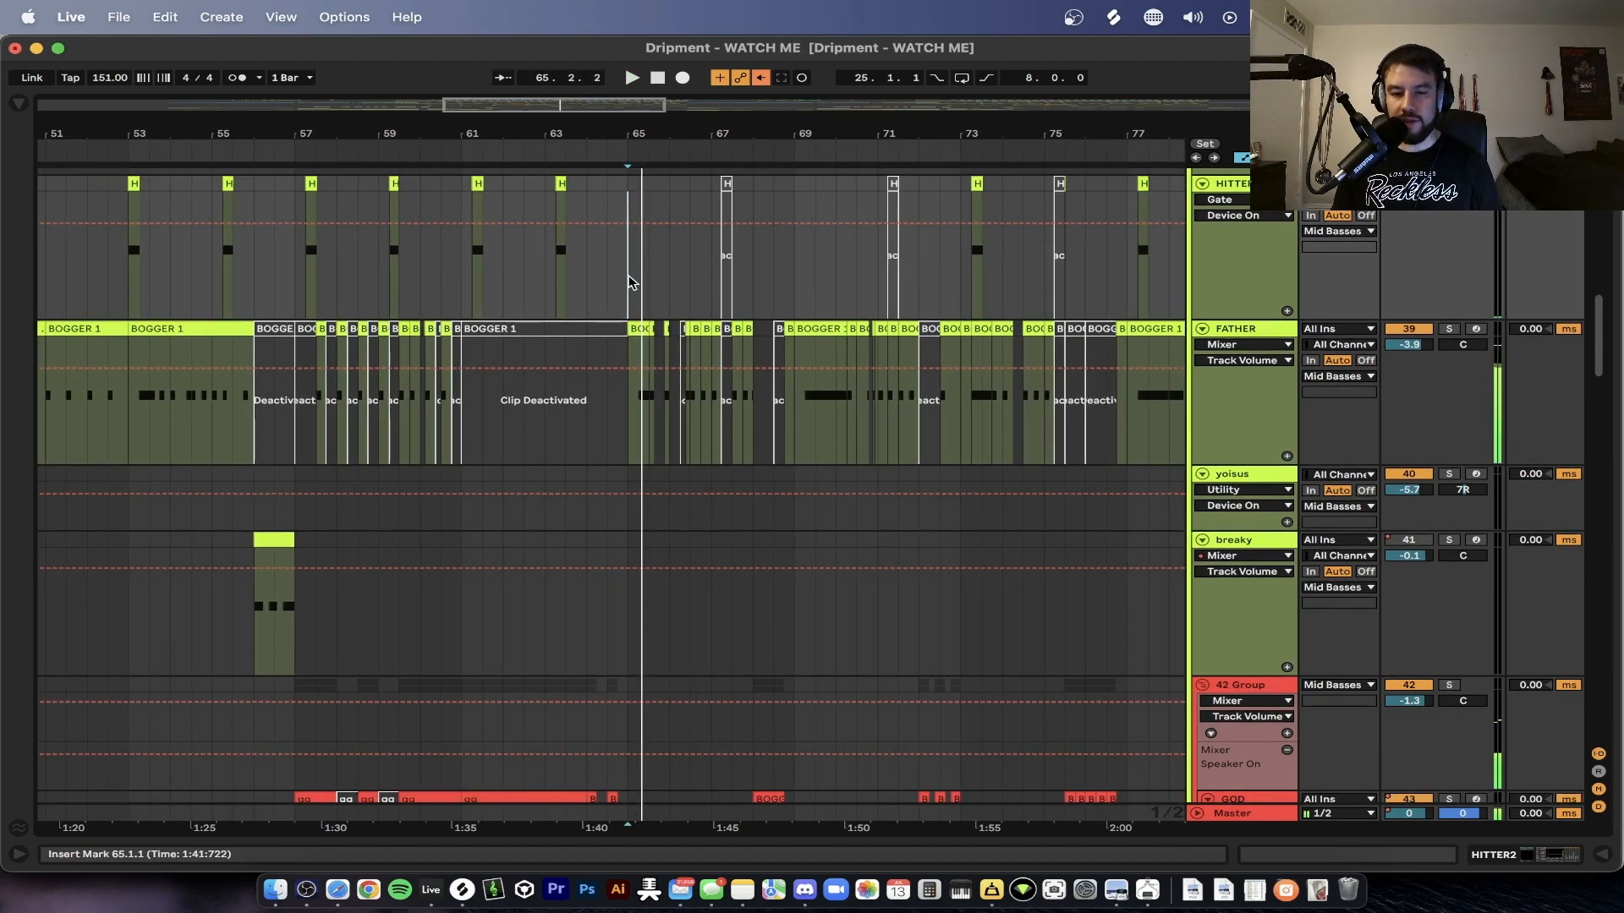
scroll(628, 281, "down", 4)
left_click_drag(629, 250, 887, 254)
key("space")
scroll(582, 322, "up", 4)
scroll(710, 326, "down", 2)
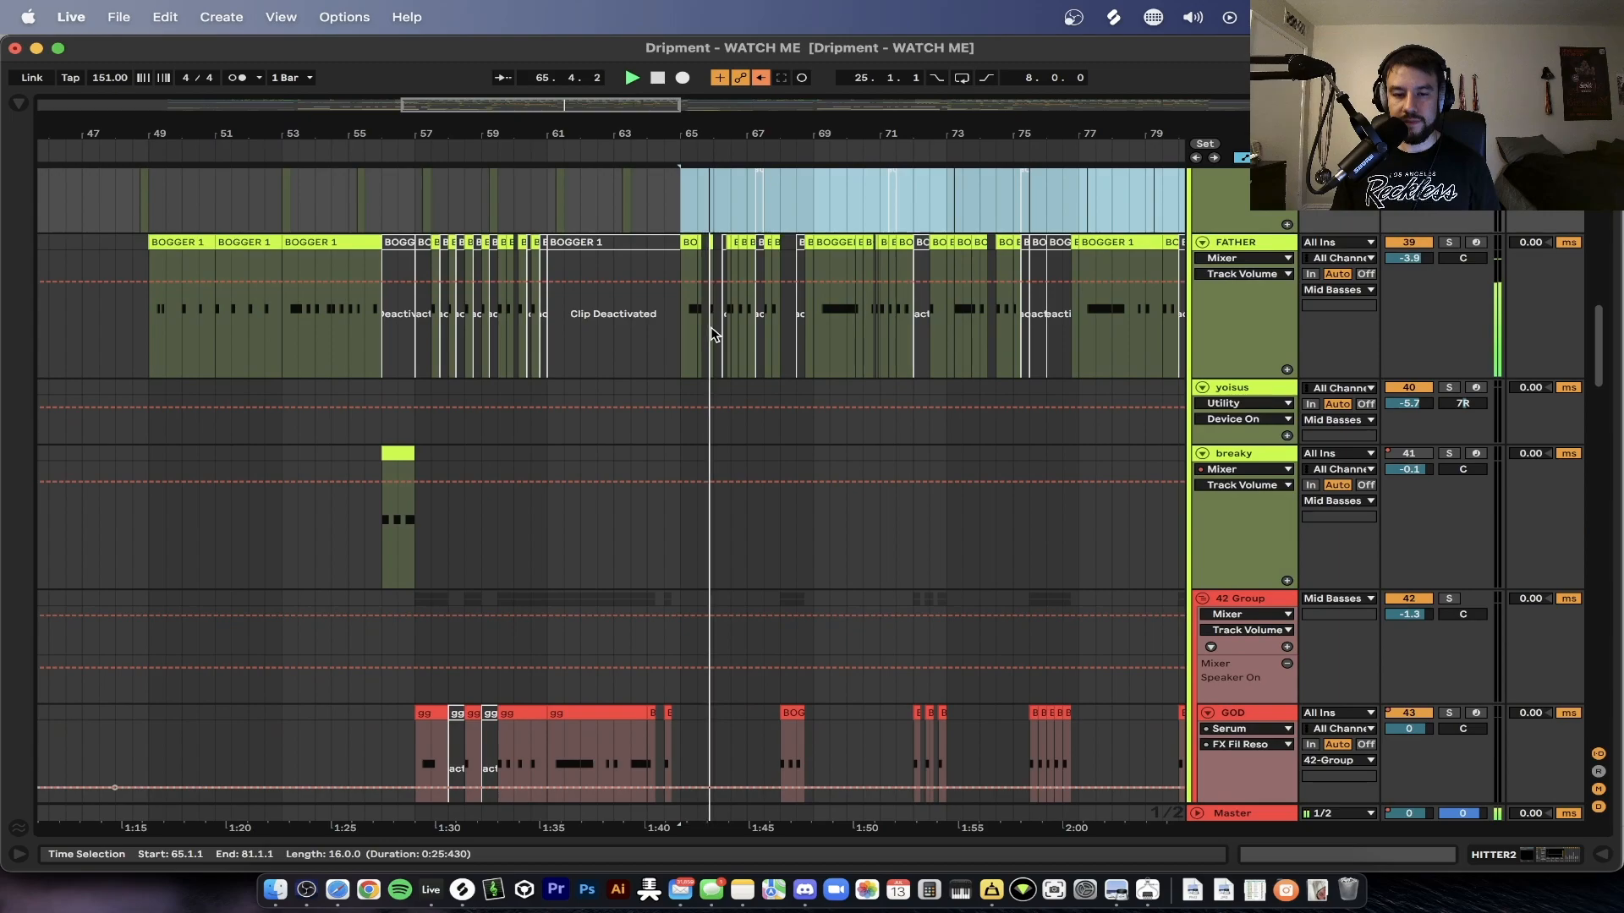
- Solo MAMA Dos around bar 67, and stop playback with the sub tracks in view
scroll(710, 328, "up", 5)
scroll(712, 329, "down", 6)
scroll(712, 329, "down", 12)
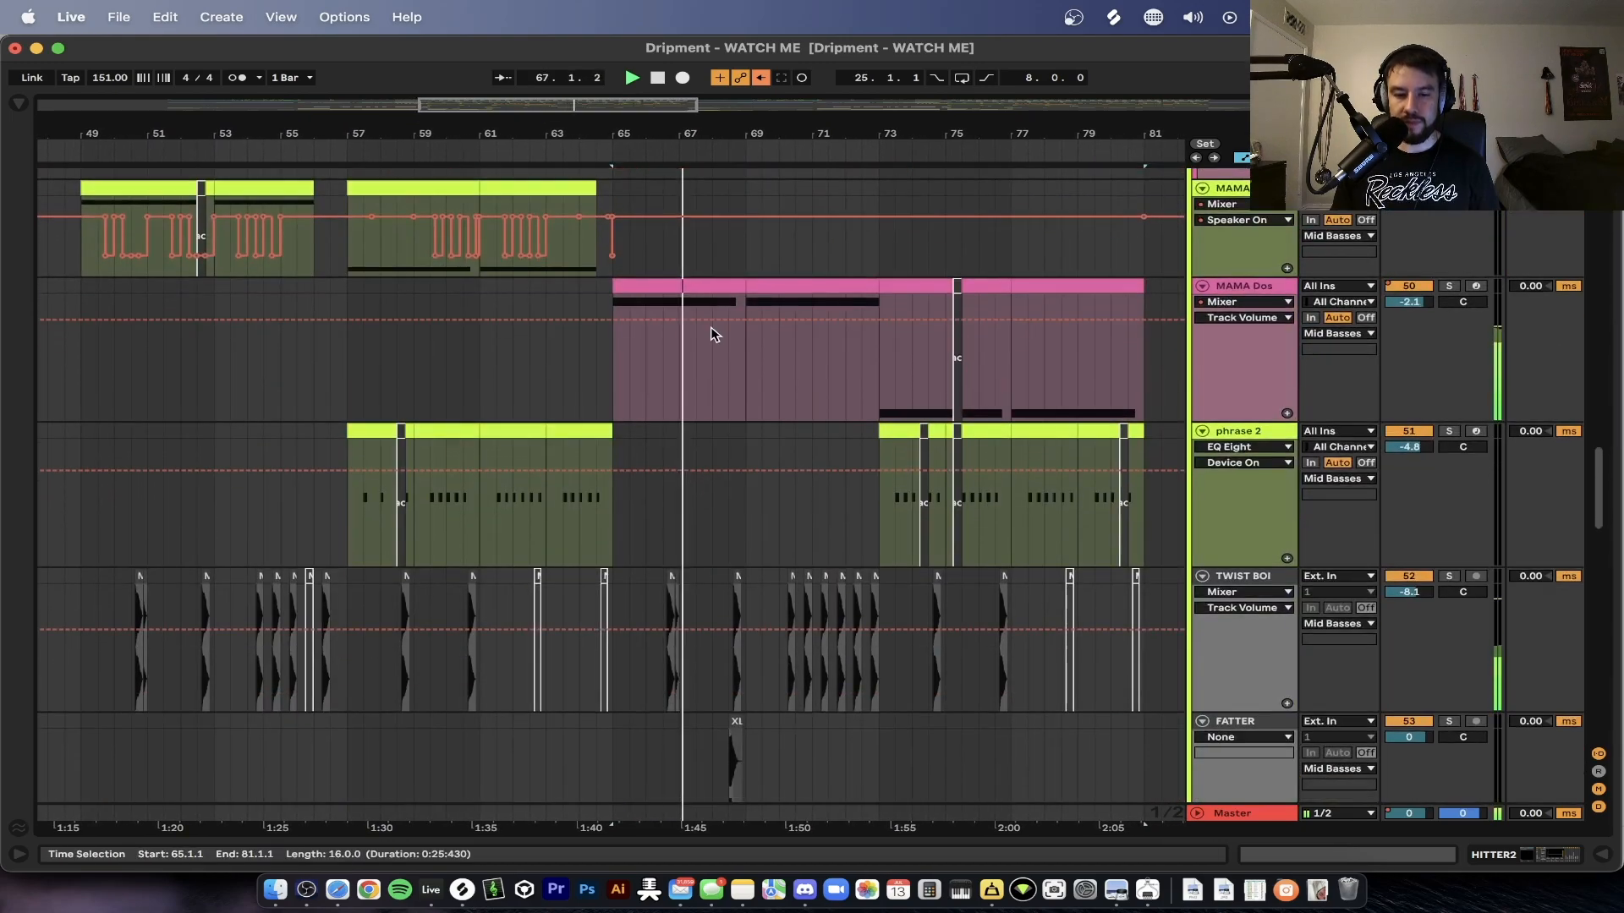
scroll(656, 315, "up", 3)
scroll(655, 318, "up", 1)
left_click(1449, 378)
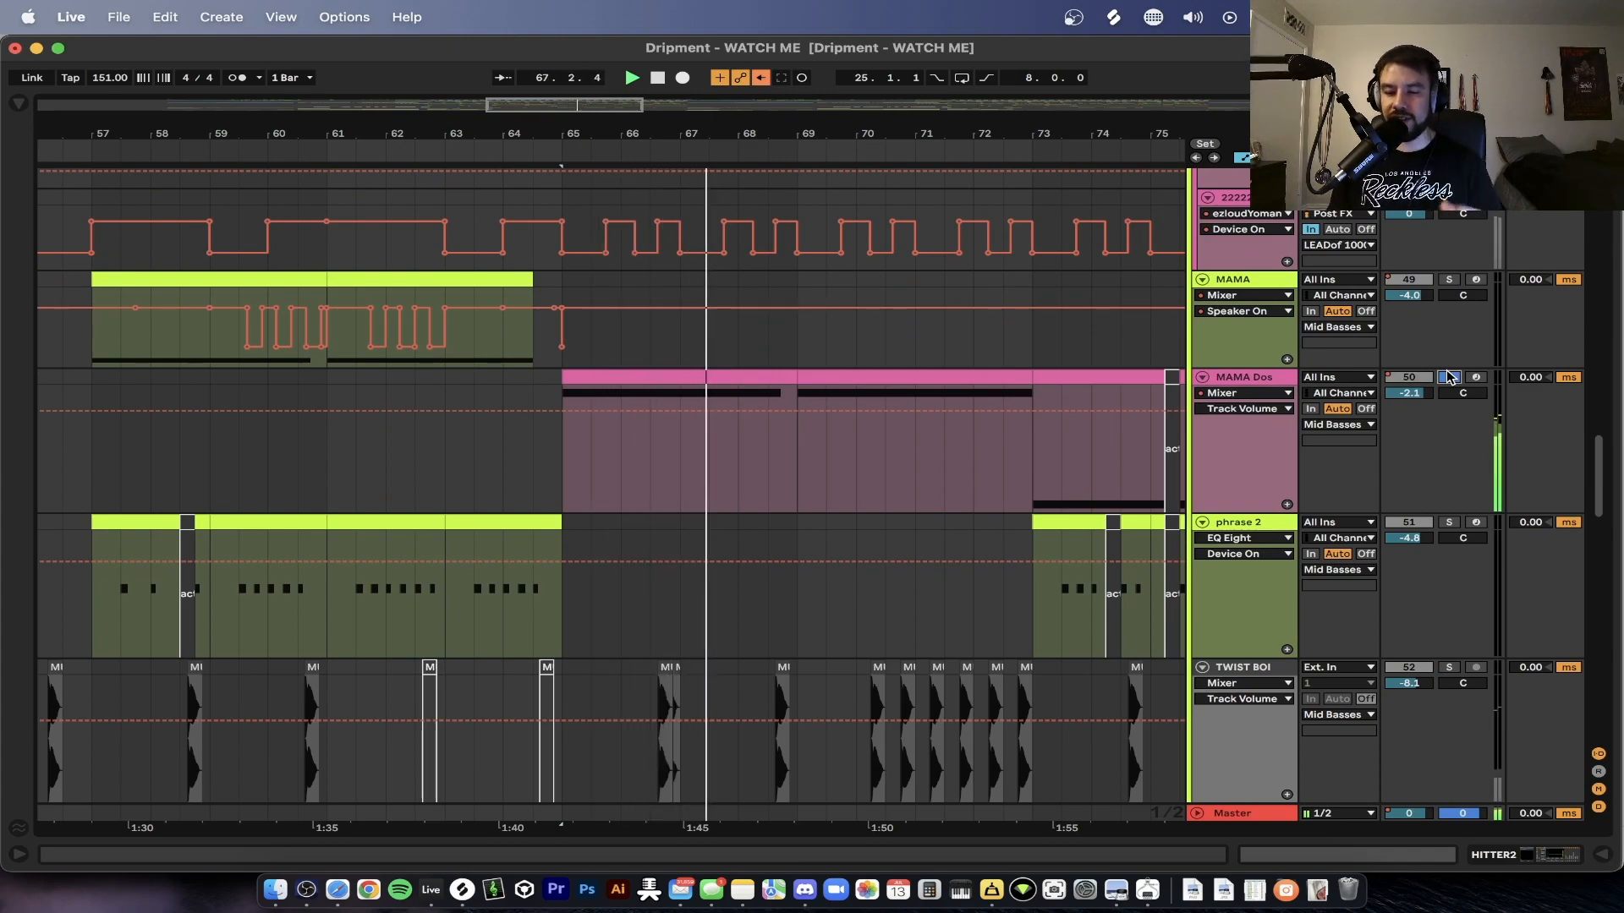
scroll(840, 401, "down", 15)
key("space")
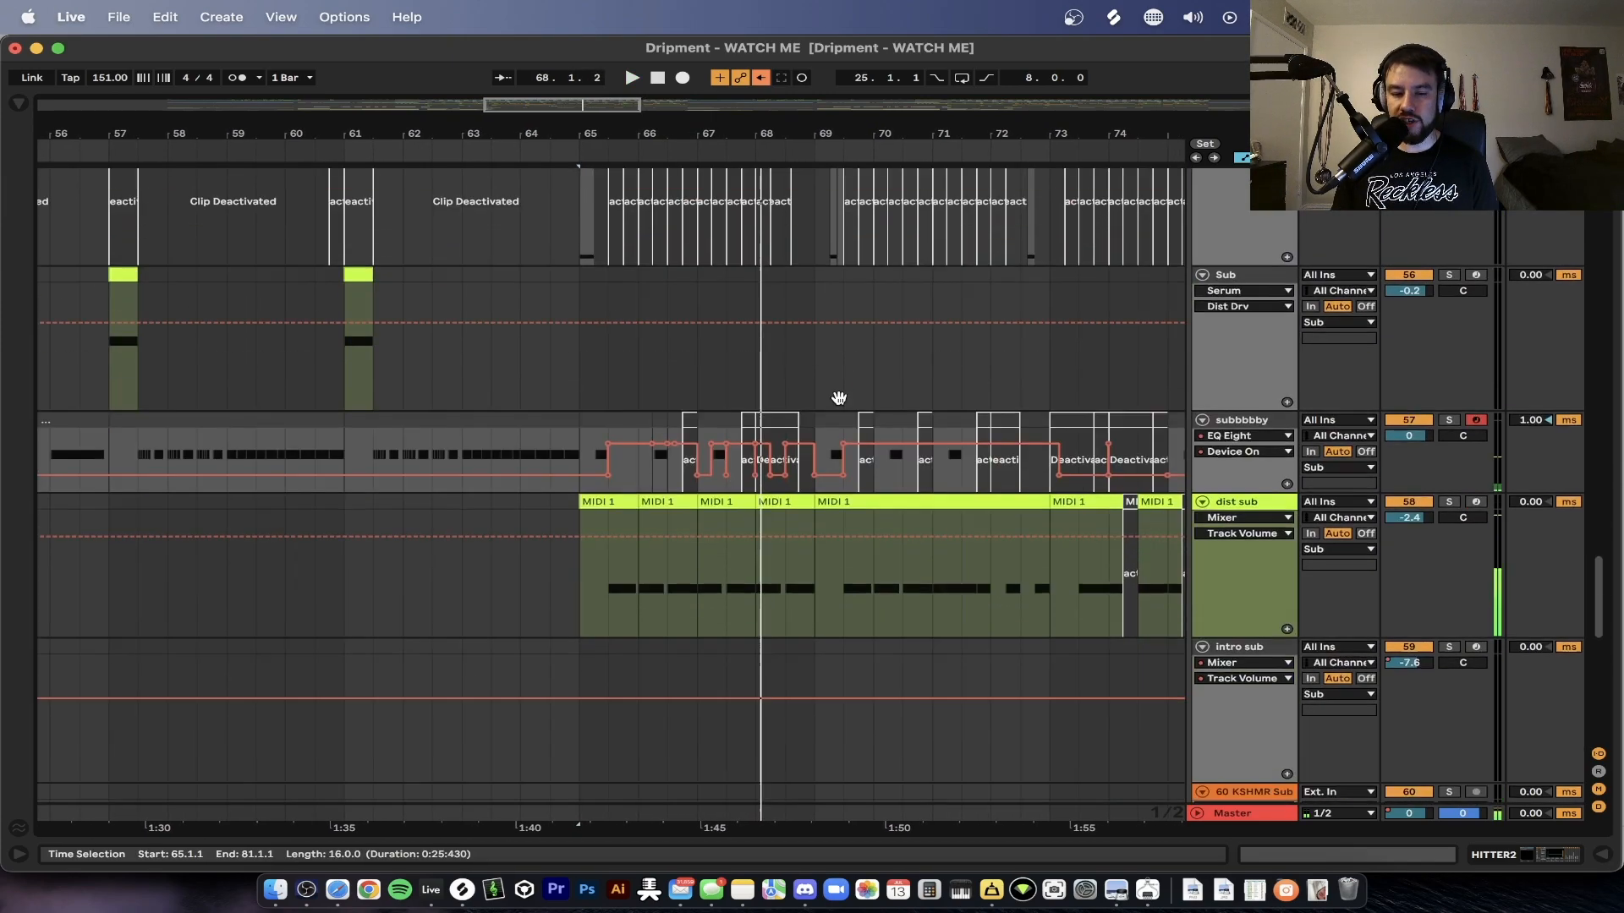
- Play from 65.1 and solo the dist sub track to hear it alone
key("space")
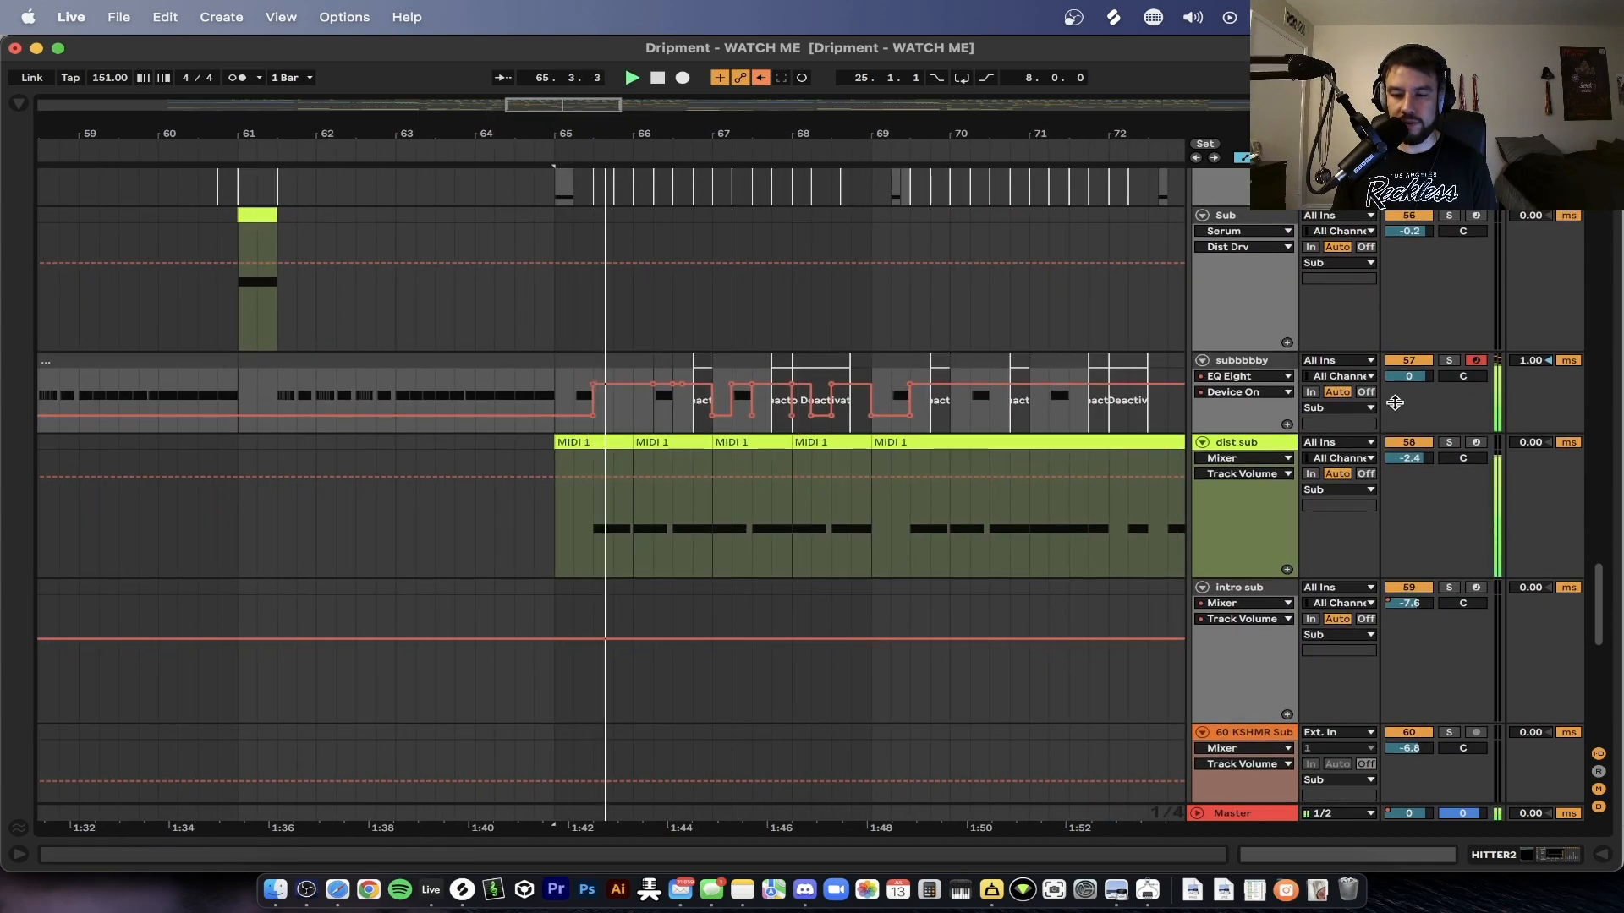
left_click(1449, 444)
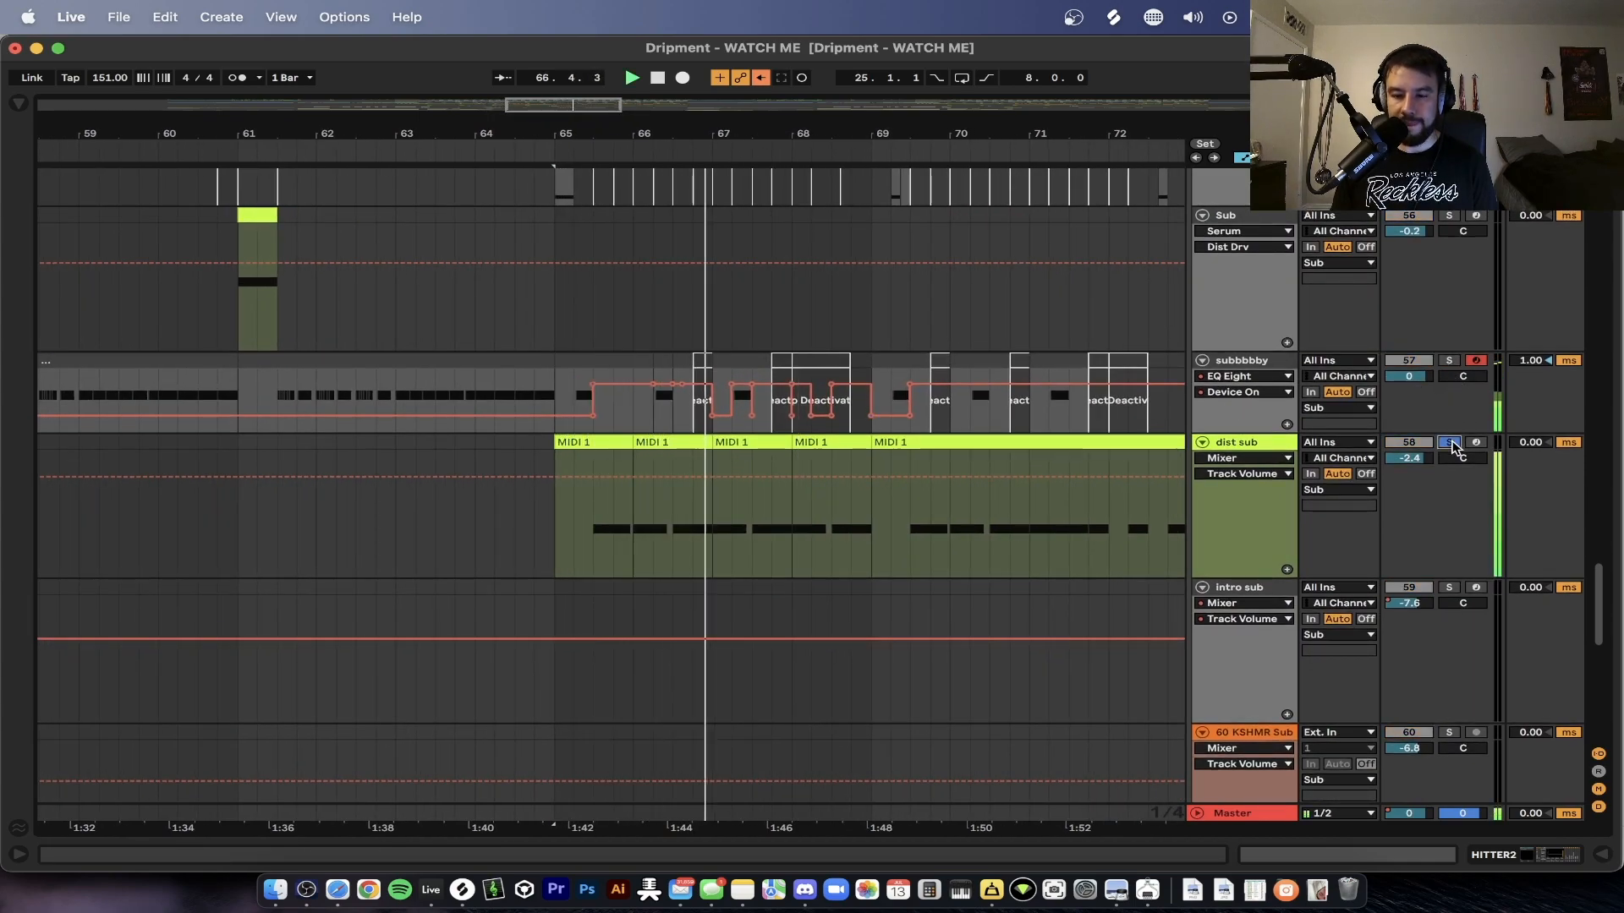
scroll(779, 535, "down", 5)
key("space")
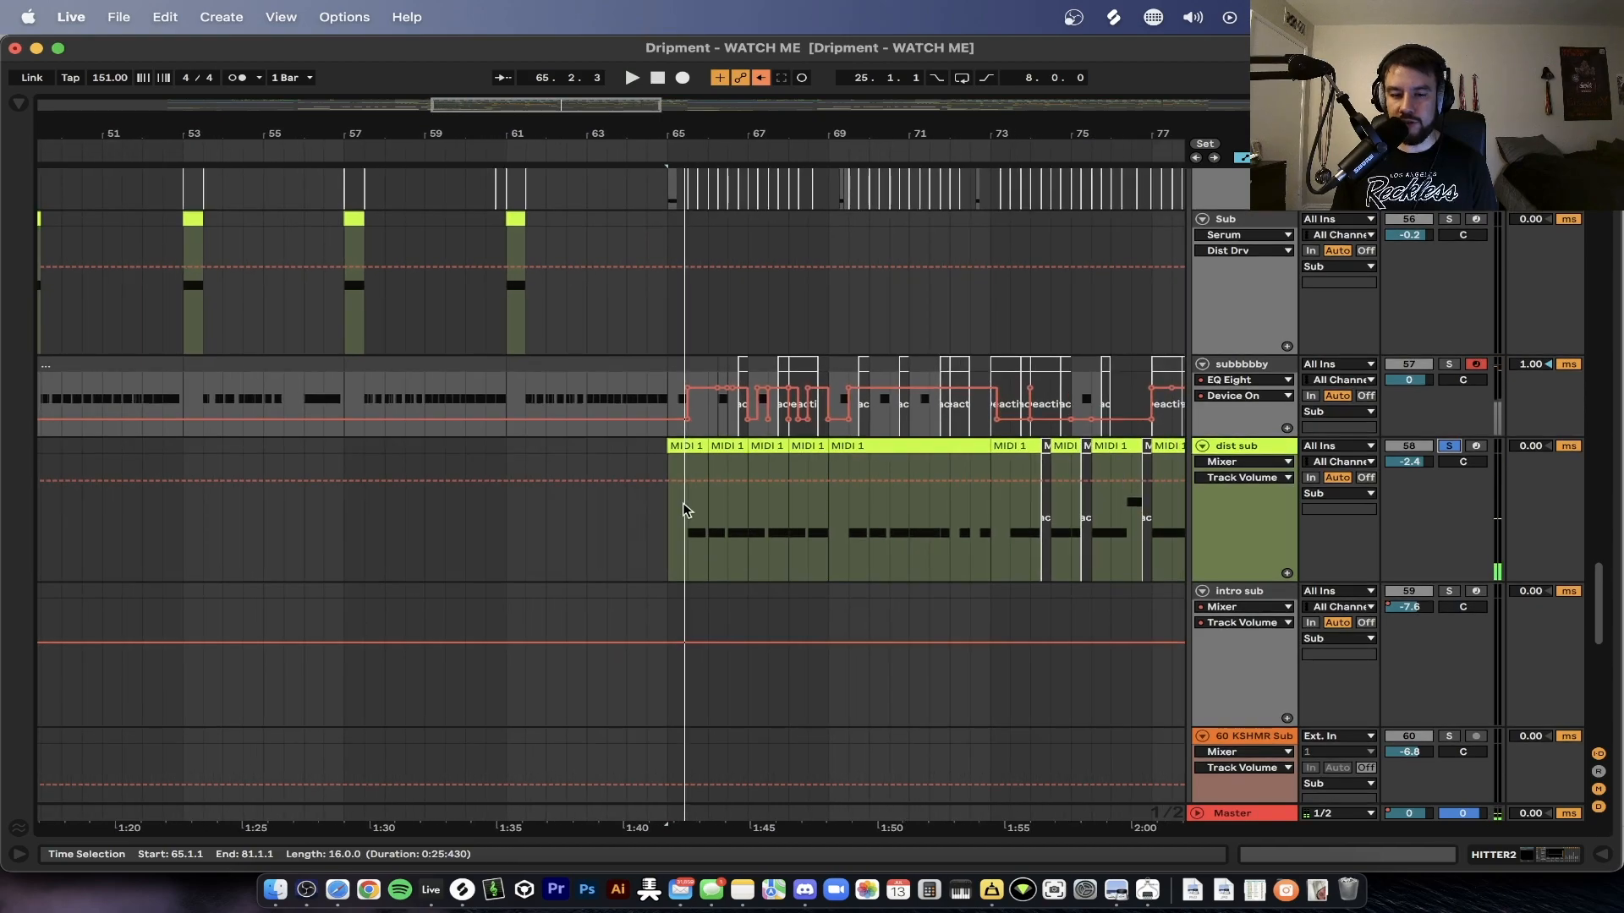
- Play from 64.1 with subbbbby and dist sub soloed together, following their notes through bar 69
scroll(687, 511, "up", 5)
left_click(521, 391)
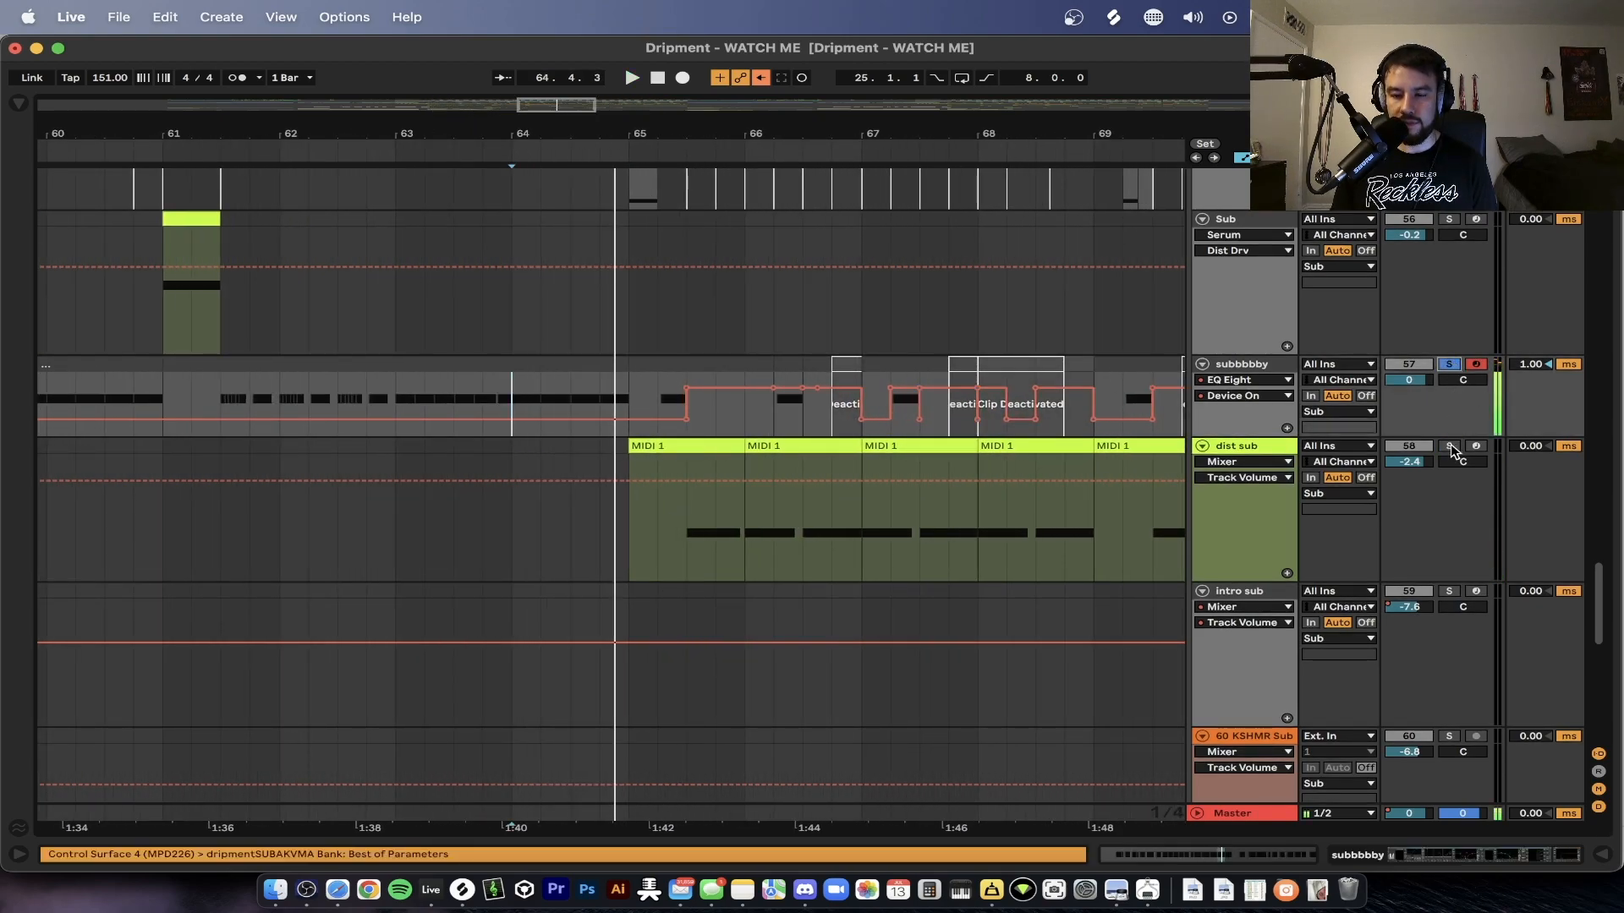
left_click(1451, 448)
key("space")
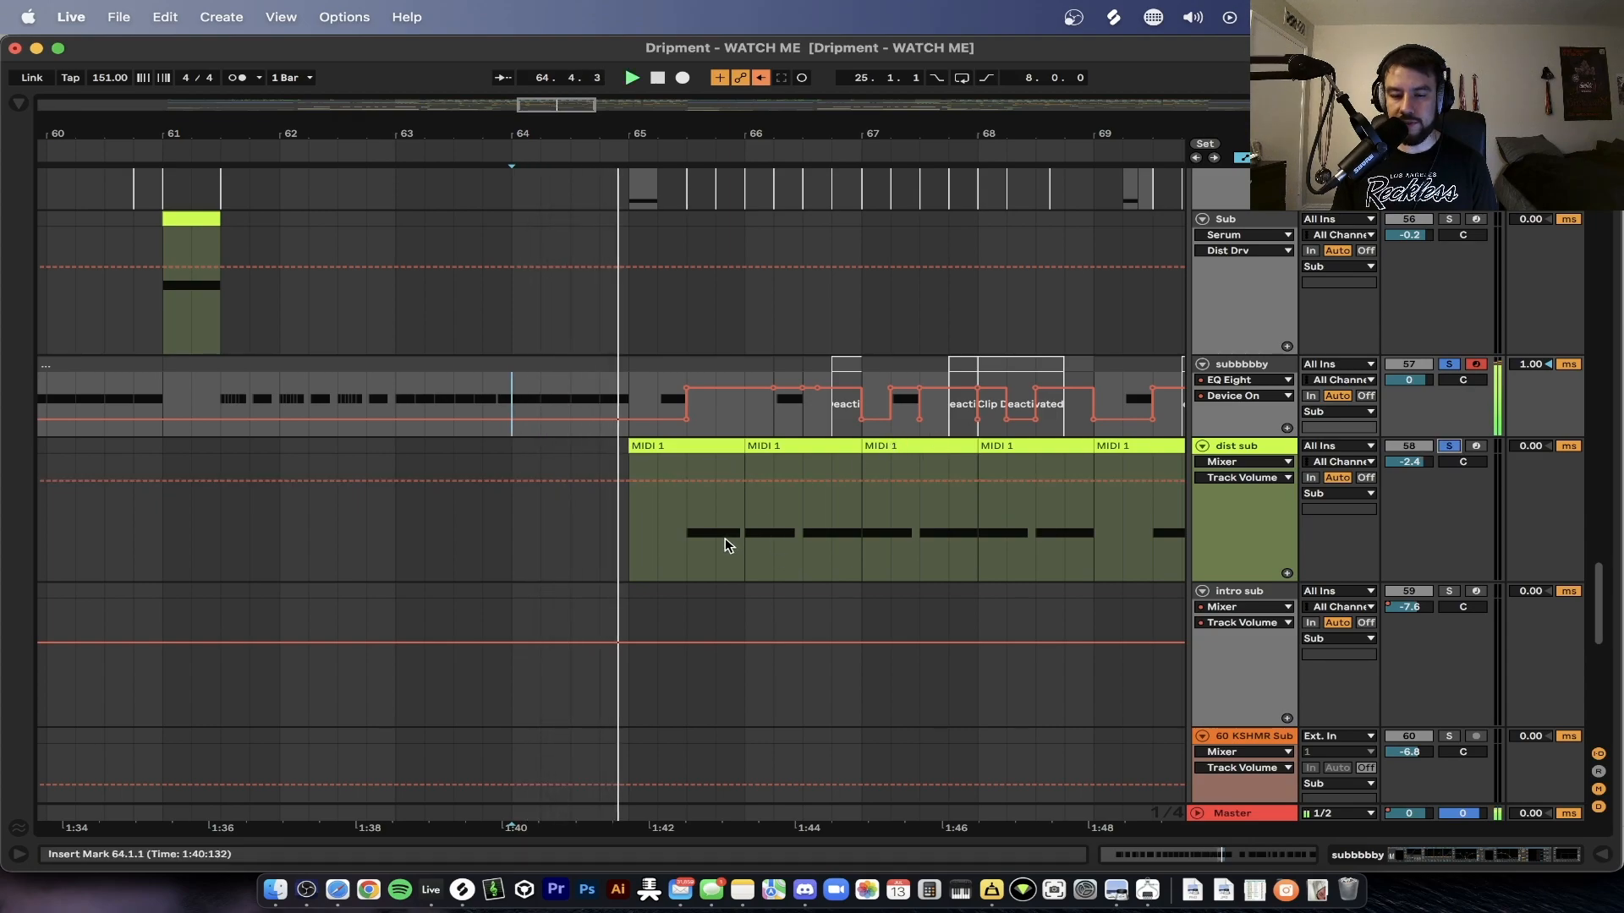
scroll(725, 558, "up", 3)
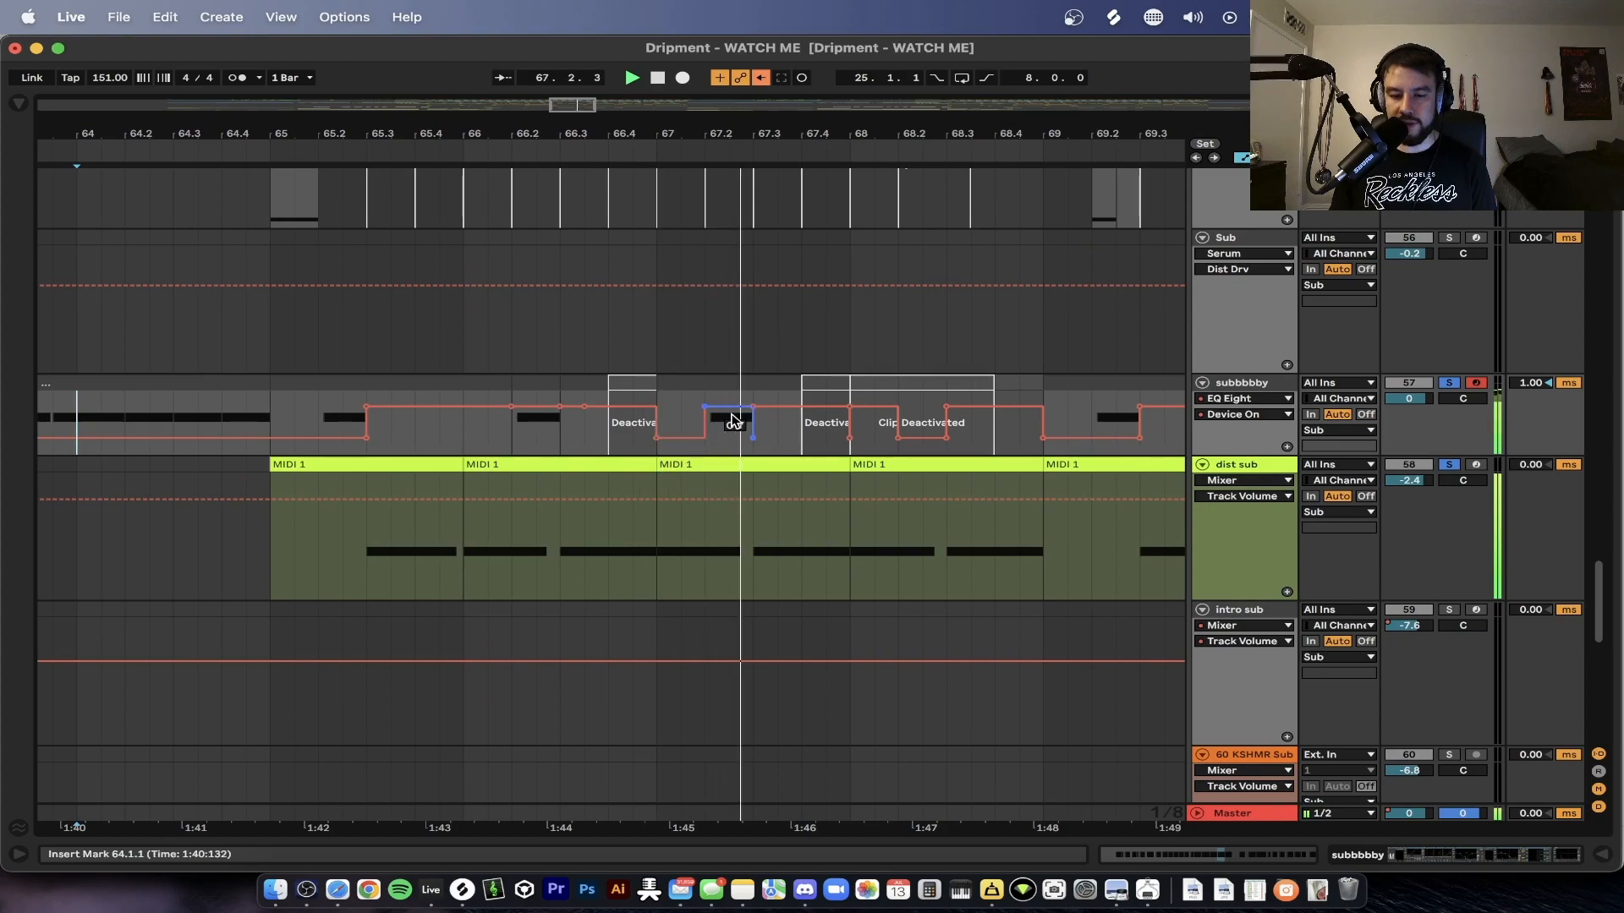
scroll(812, 491, "down", 3)
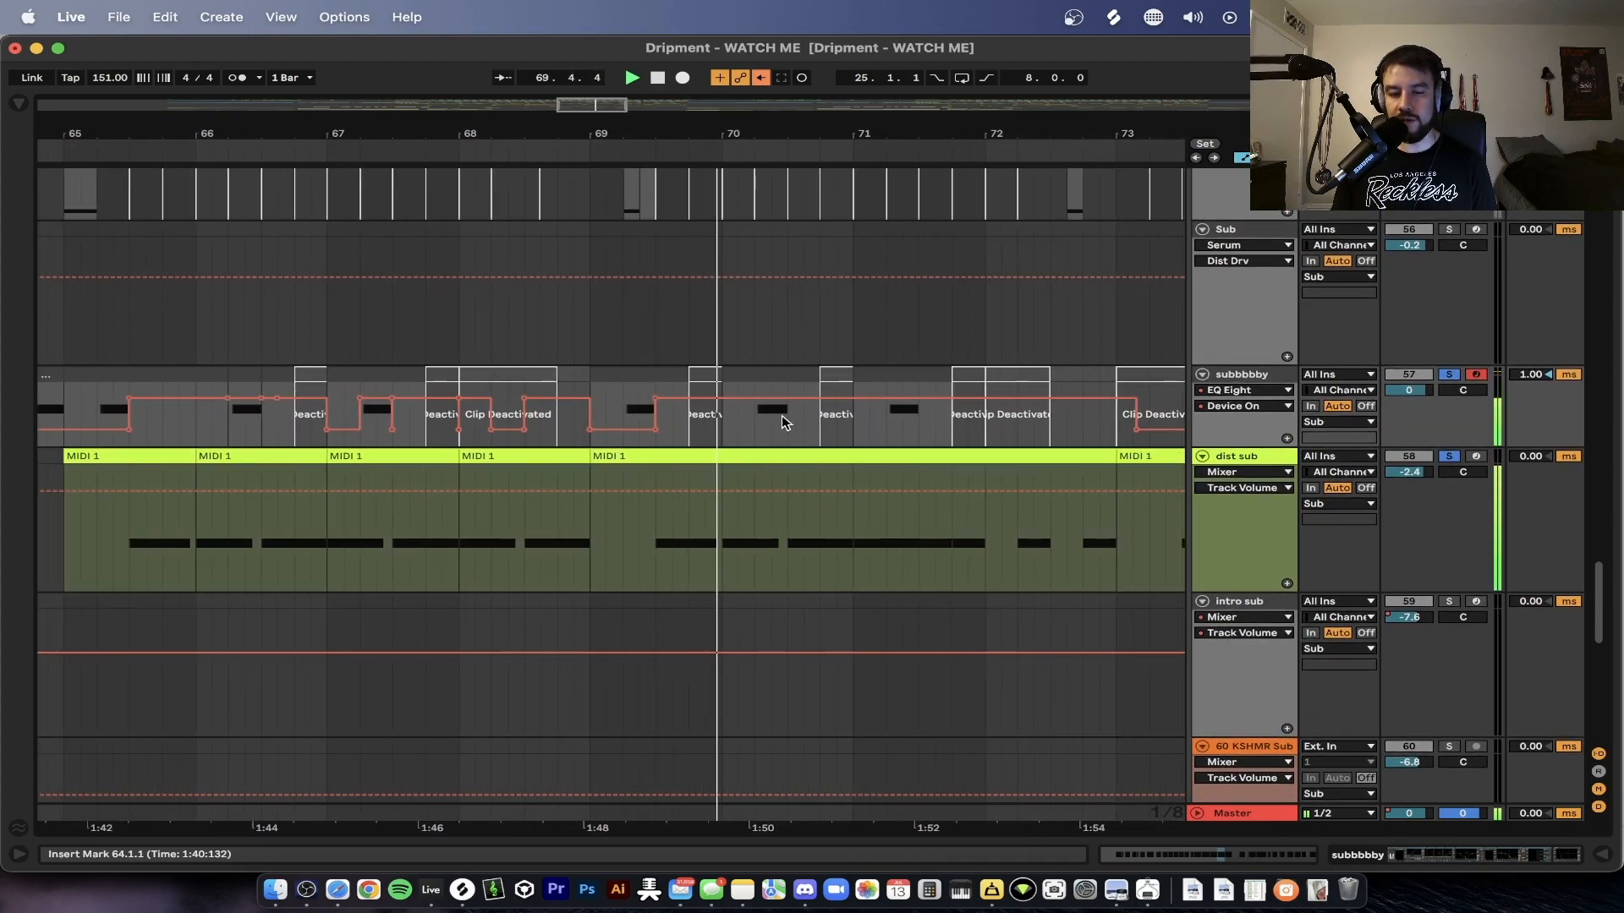
scroll(852, 476, "down", 3)
- Unsolo the sub tracks and play the full mix from 65.3 on dist sub, following the MAMA Dos and 42 Group layers
left_click(1450, 375)
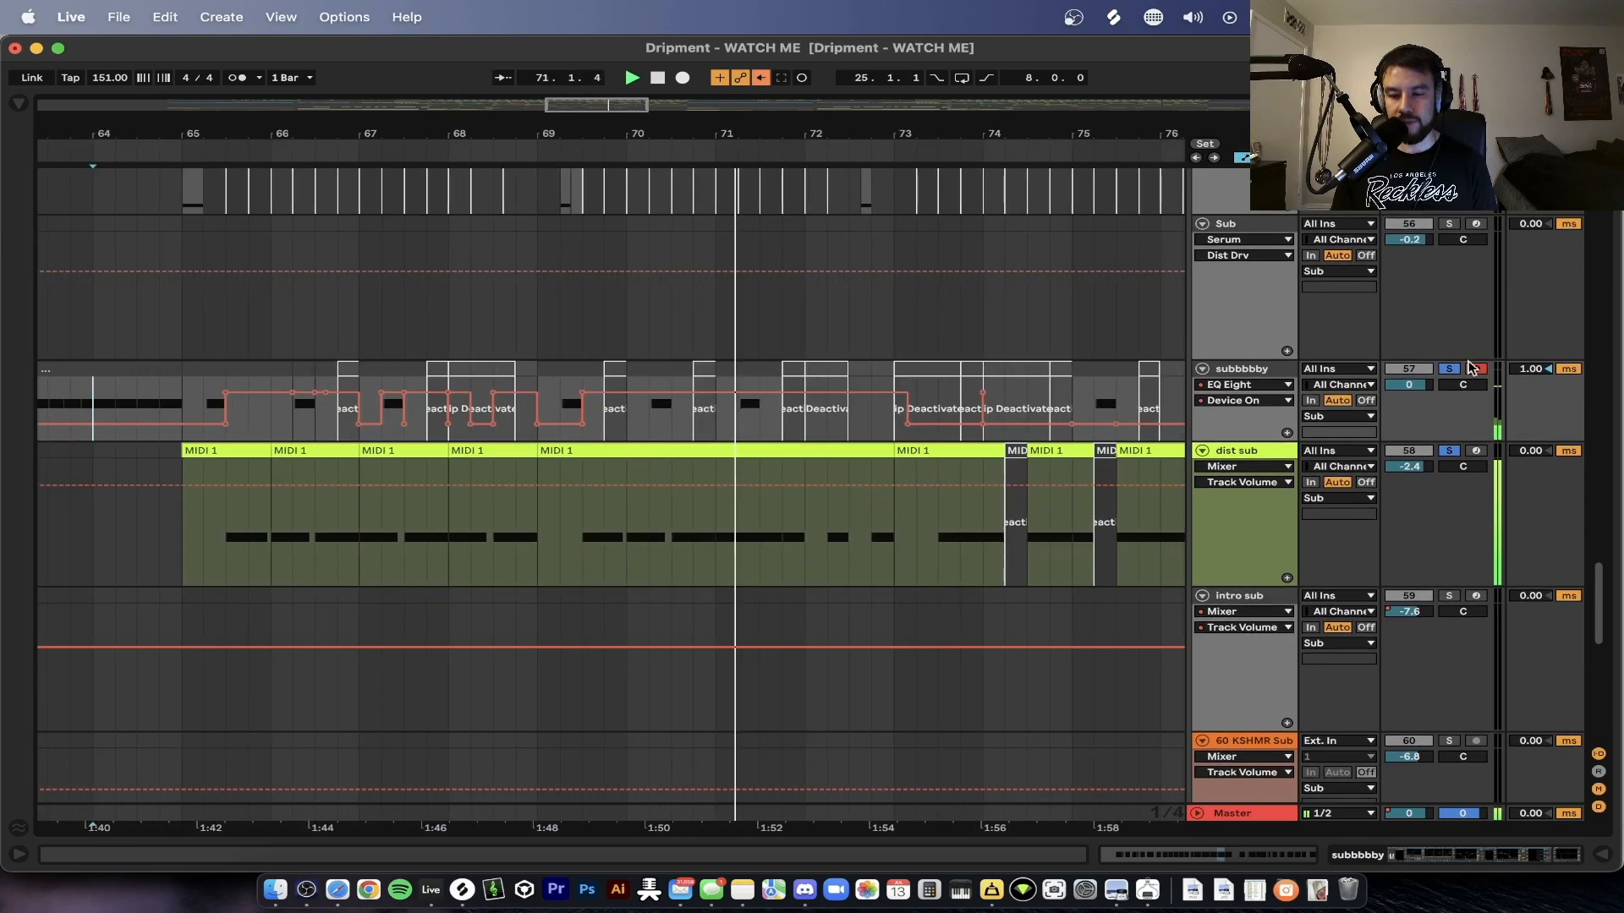
left_click(226, 538)
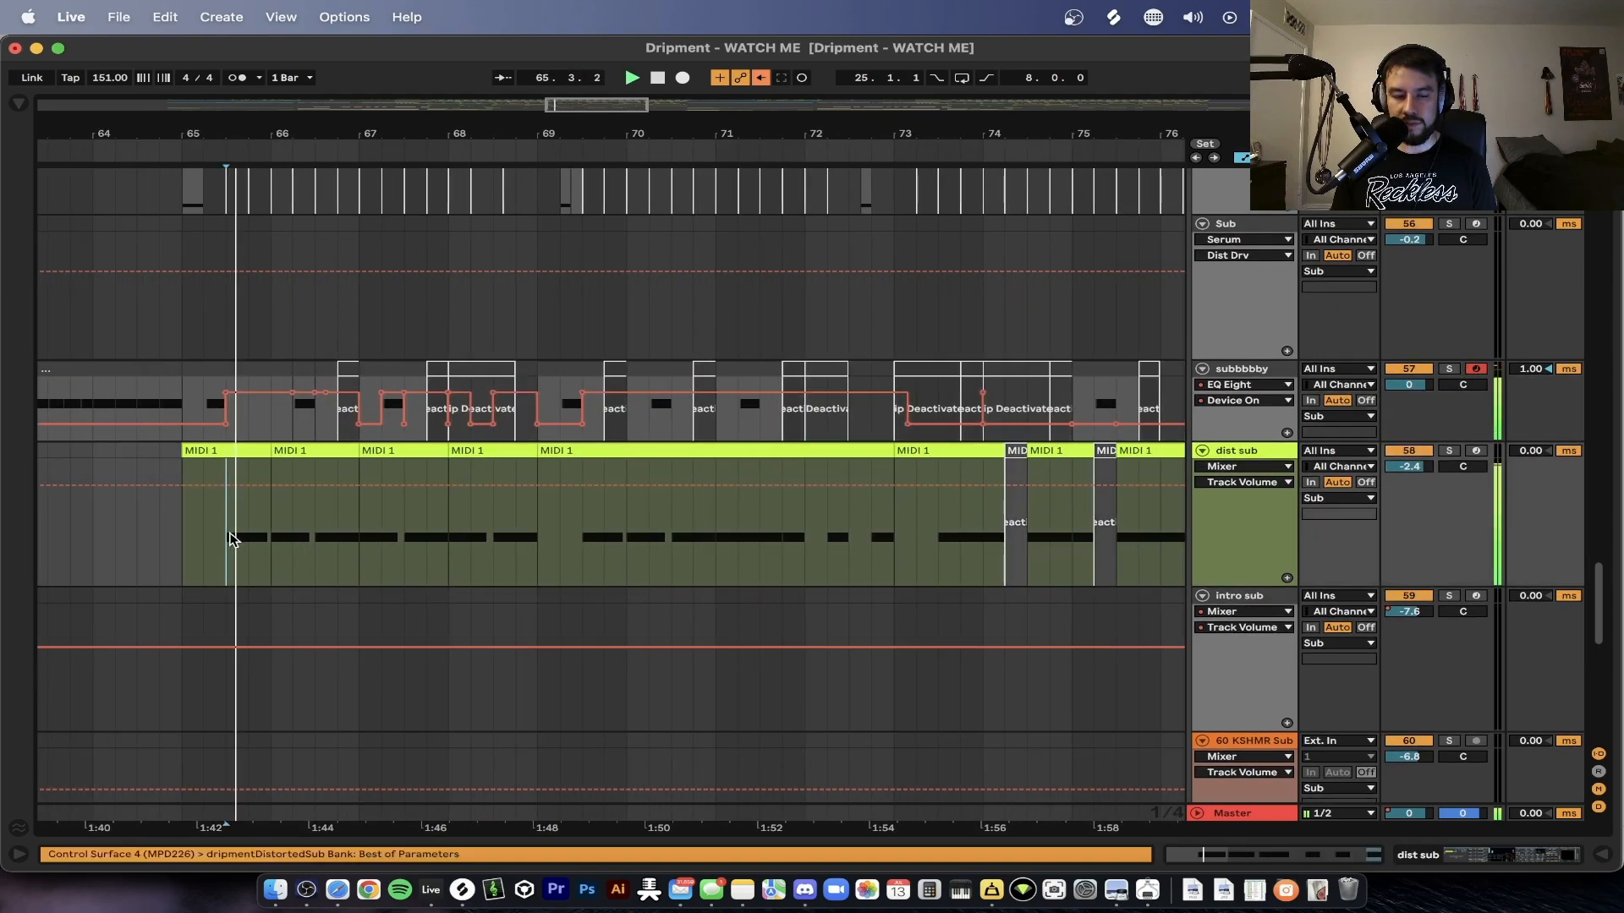
scroll(232, 540, "up", 3)
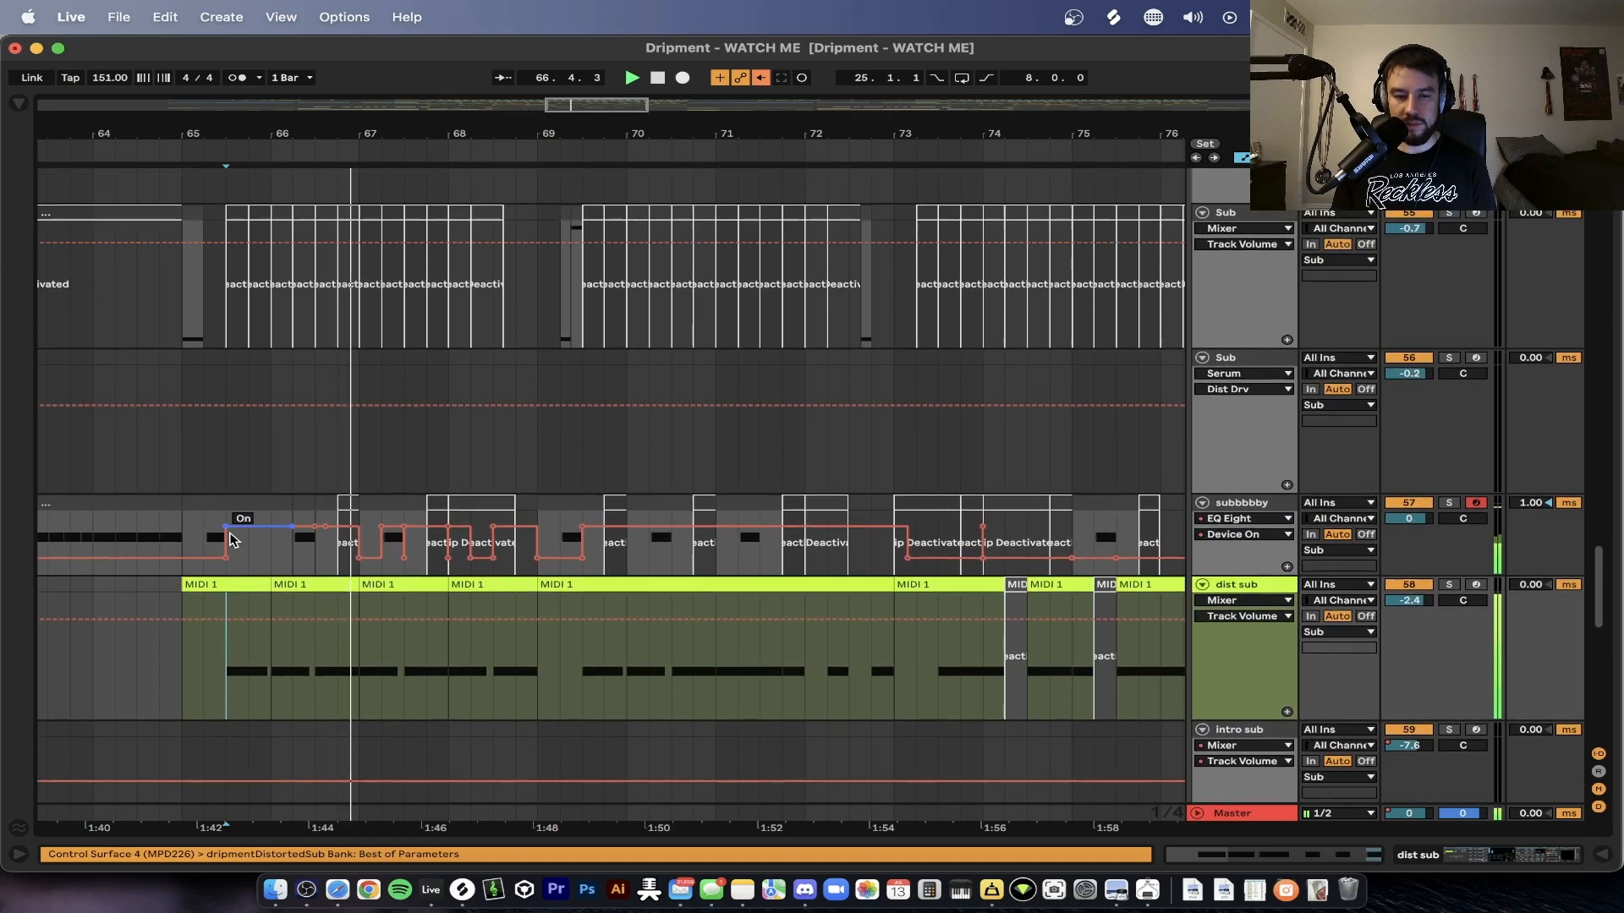
scroll(233, 541, "up", 10)
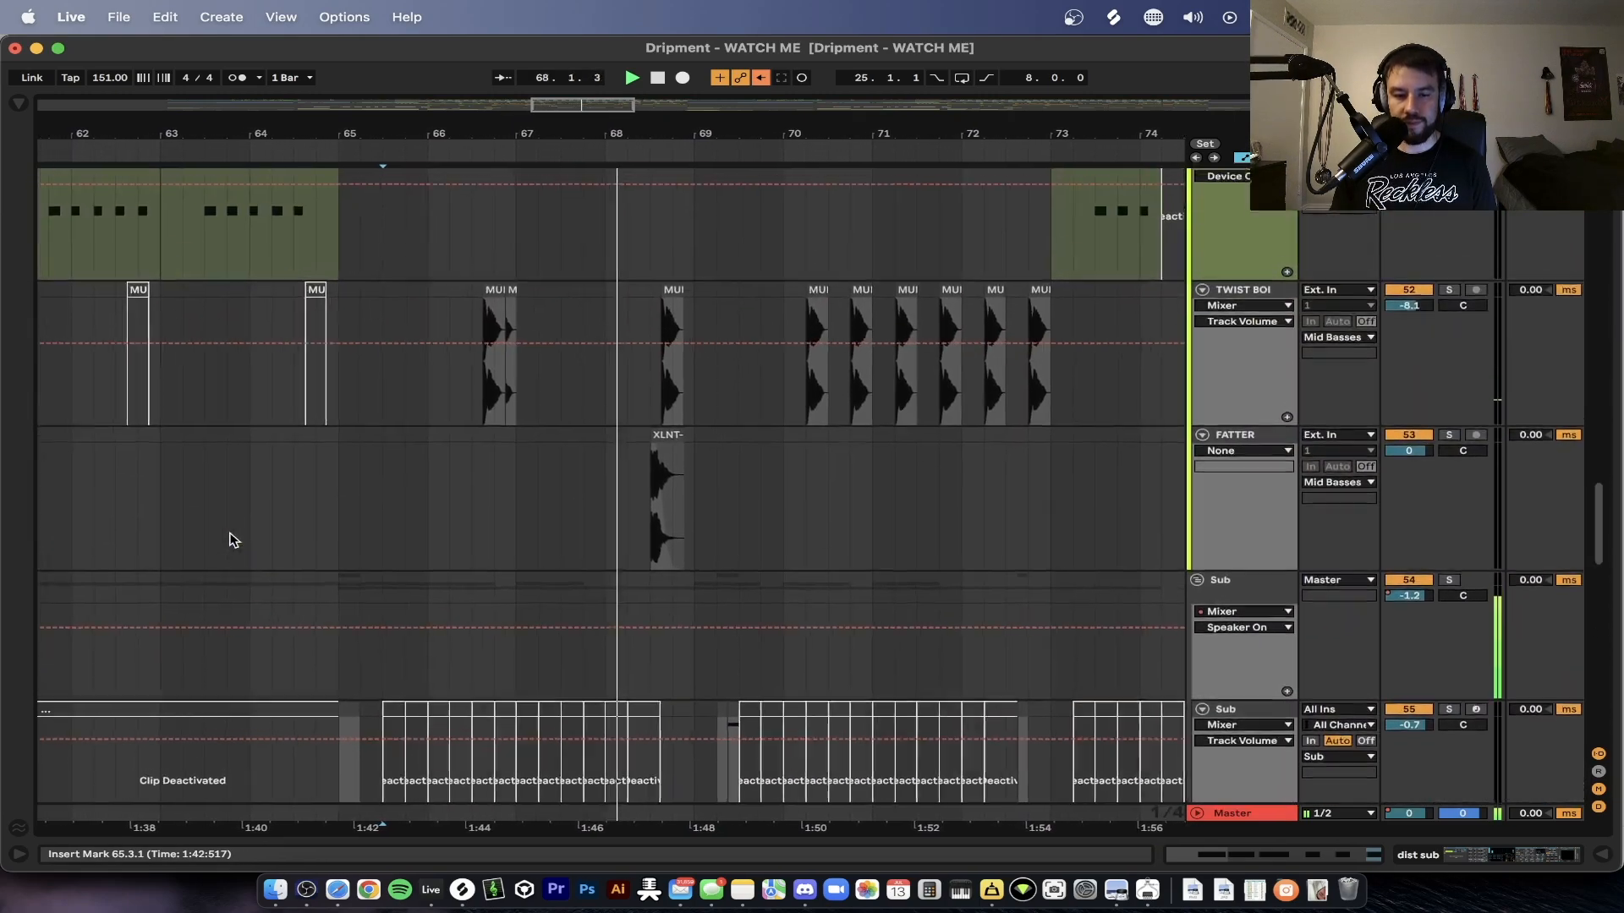
scroll(234, 540, "up", 6)
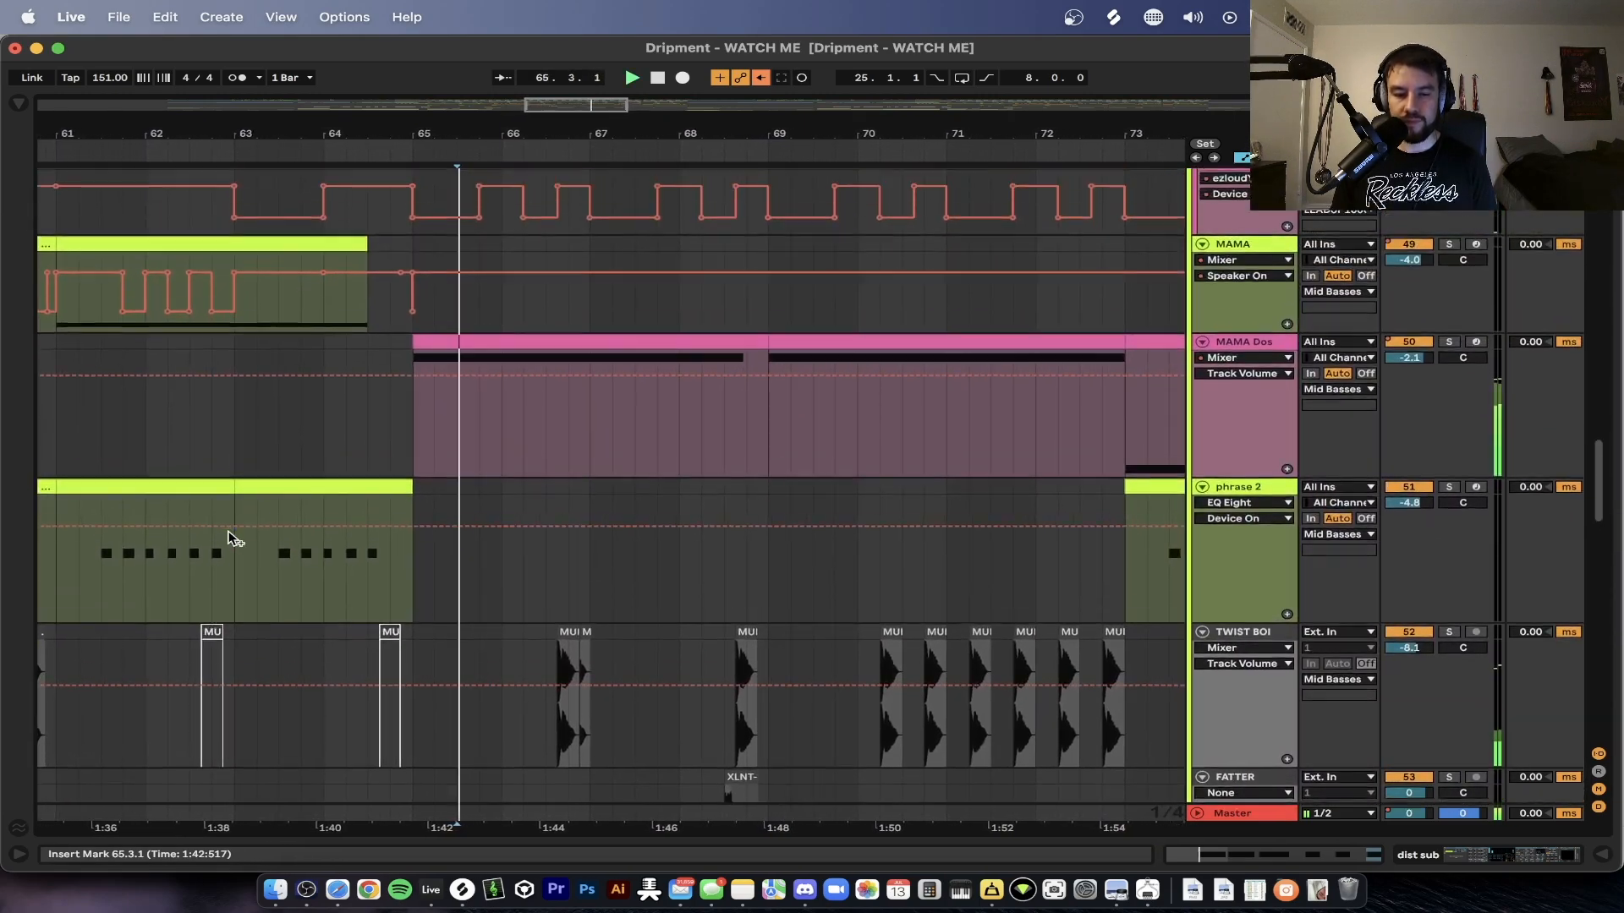
scroll(234, 540, "up", 2)
scroll(377, 275, "up", 15)
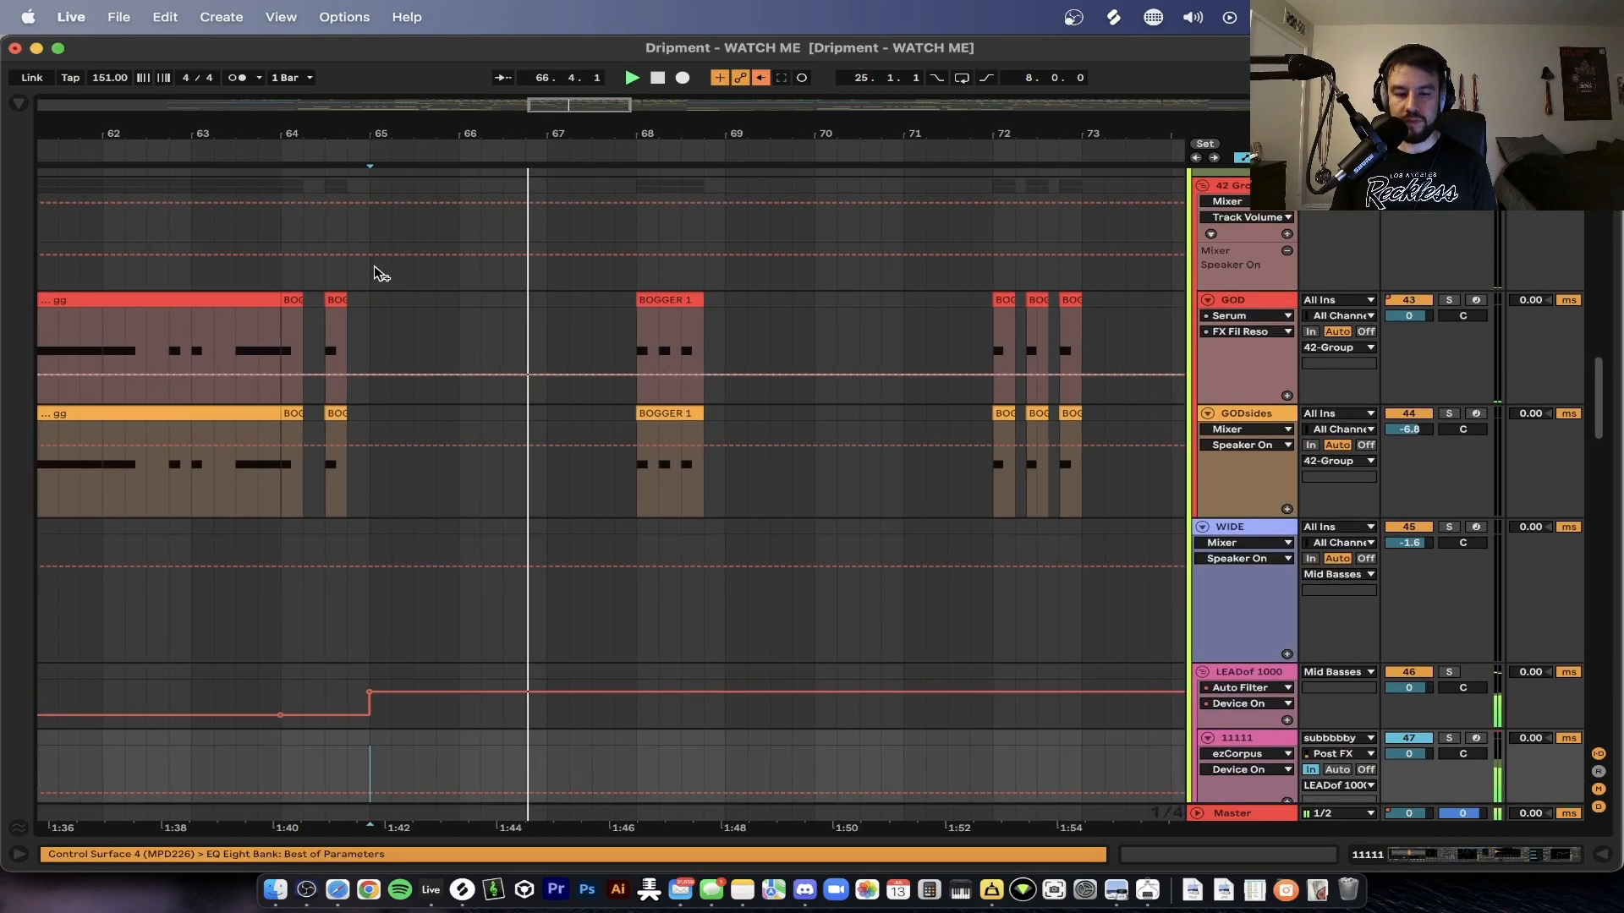
- Display the Speaker On automation of MAMA Dos and play from 65.1 to hear its gaps against the LEADof 1000 layers
scroll(376, 275, "down", 13)
right_click(1400, 584)
left_click(1427, 597)
scroll(296, 604, "up", 3)
scroll(297, 604, "down", 1)
key("space")
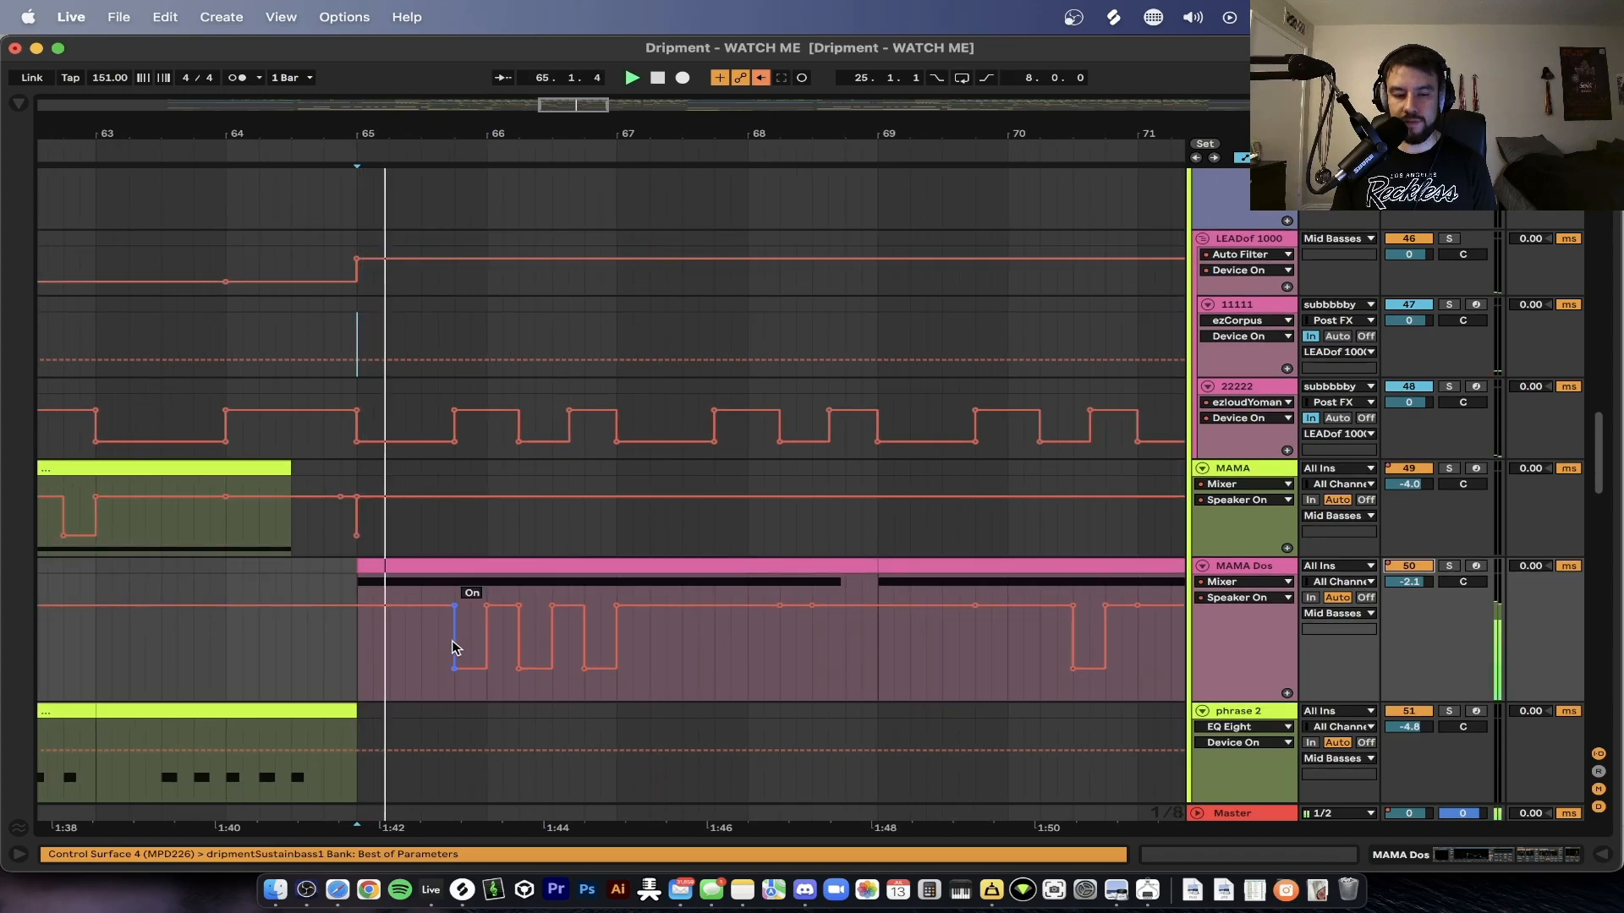
scroll(533, 621, "up", 3)
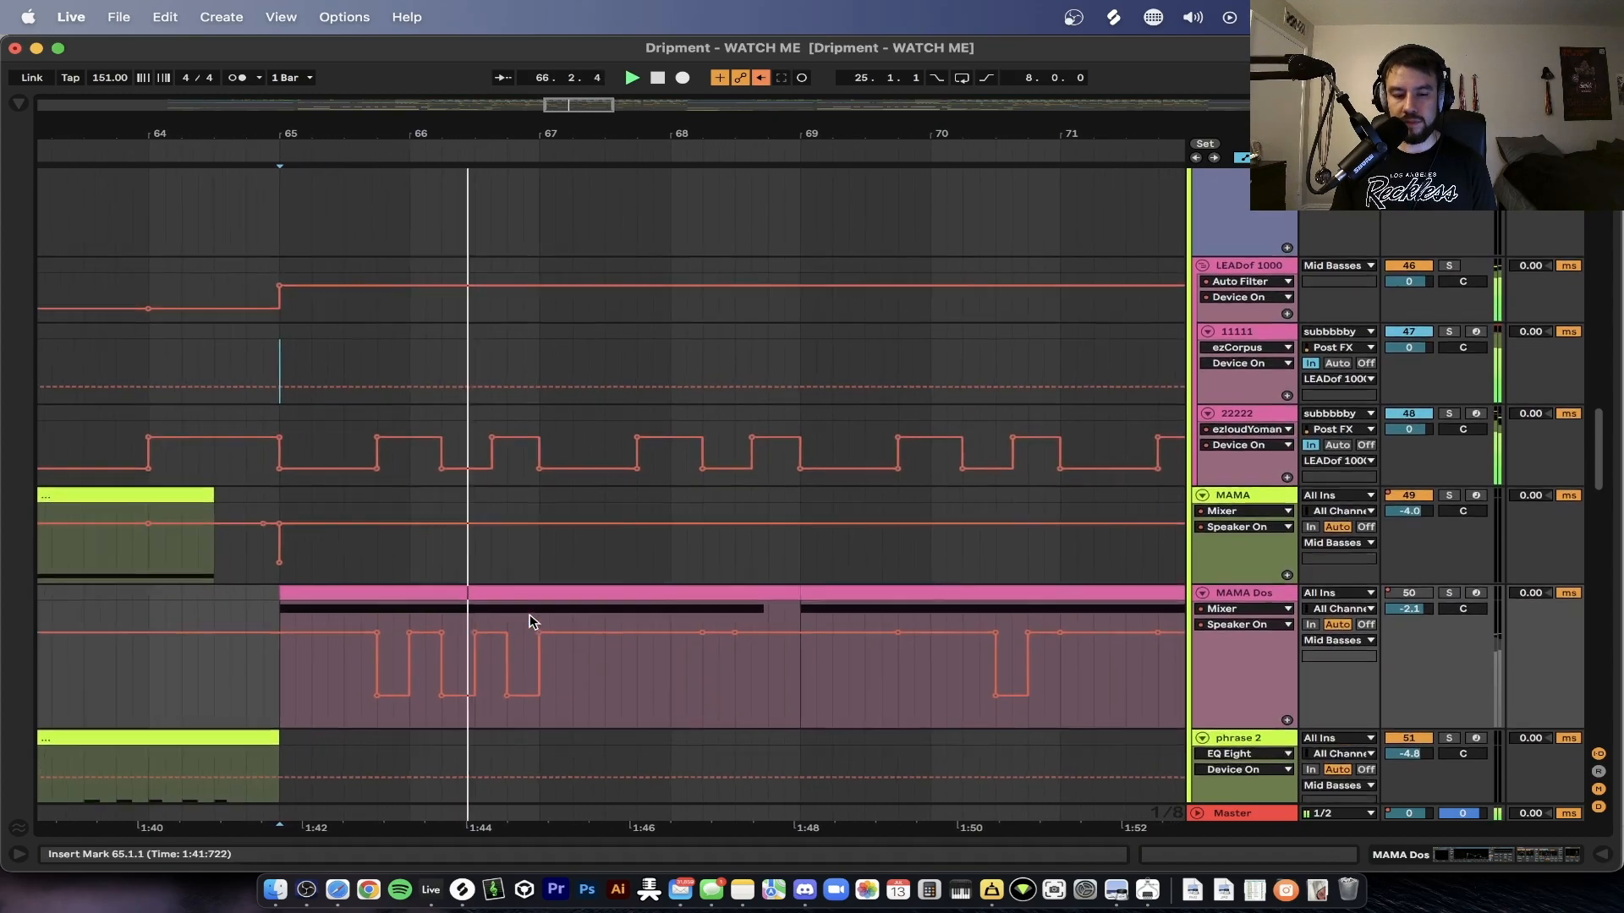
- Audition the GOD track's BOGGER 1 clip at bar 68 in solo
scroll(530, 614, "up", 10)
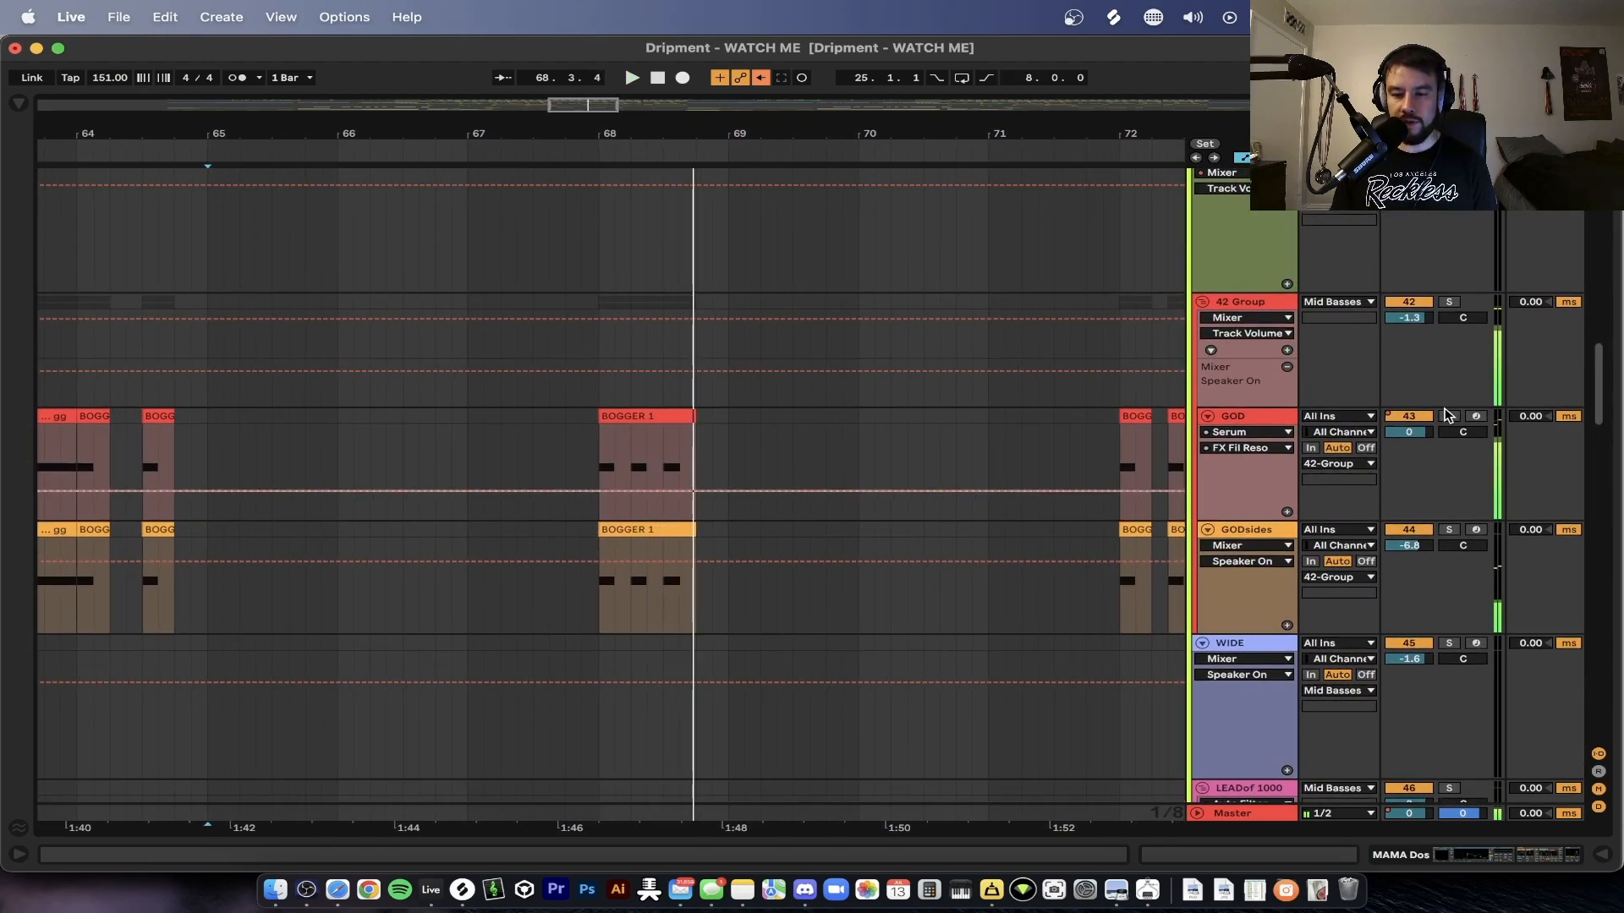
left_click(687, 423)
left_click(1451, 418)
key("space")
- Select the FATHER clip from 65.1 to 65.3, play from it, and audition the track in solo
scroll(594, 410, "up", 10)
scroll(595, 410, "left", 4)
left_click(473, 472)
scroll(472, 469, "down", 6)
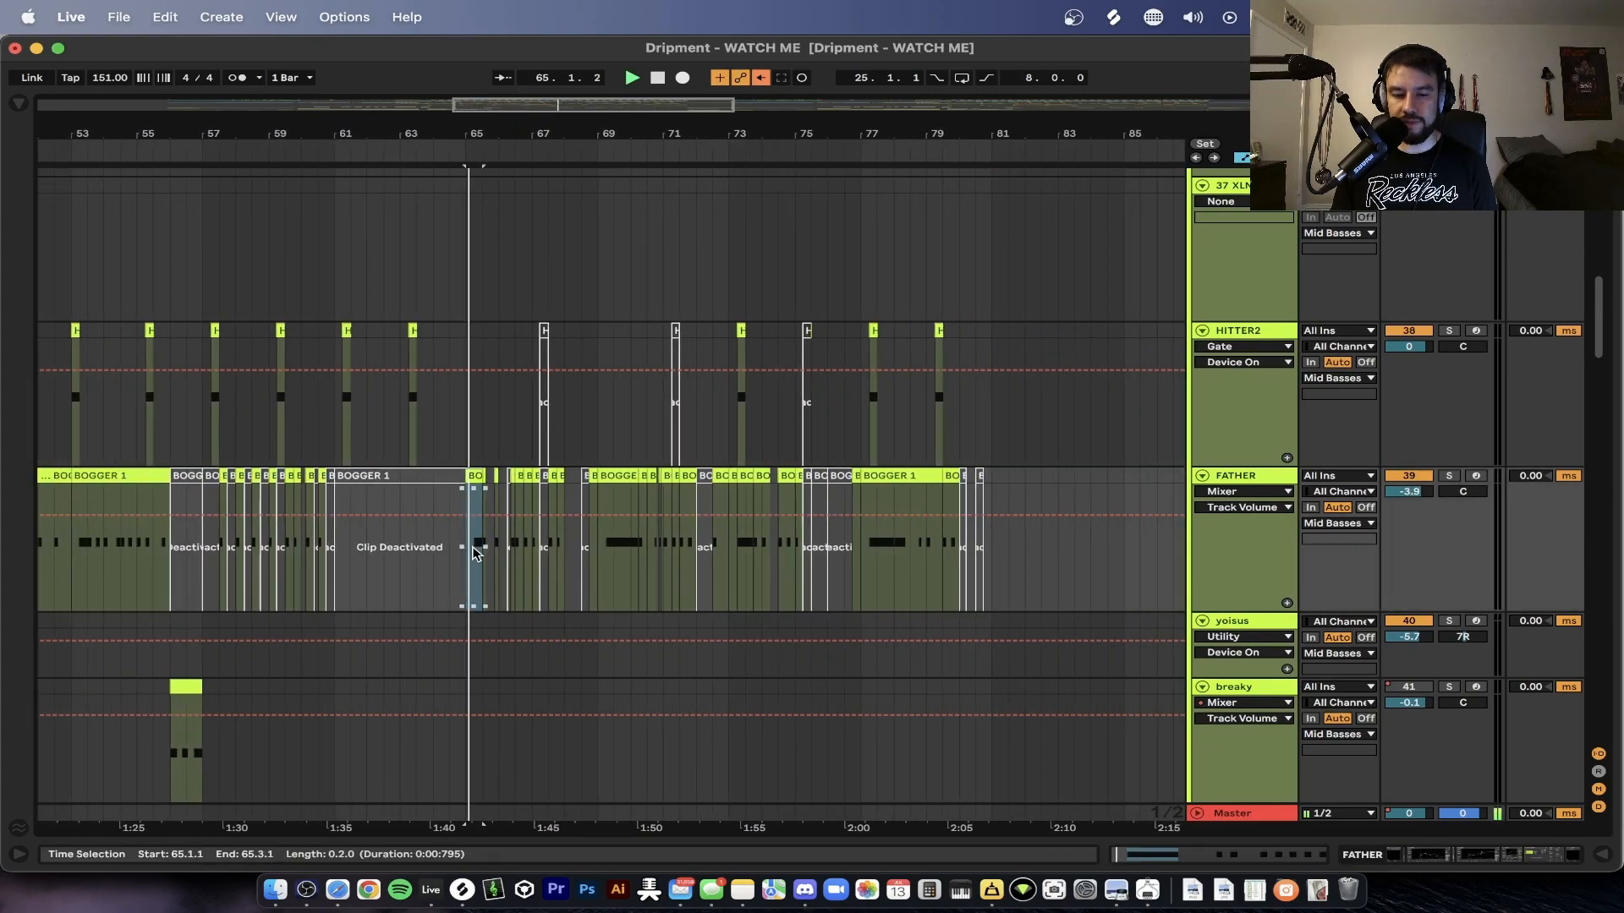
left_click(1450, 476)
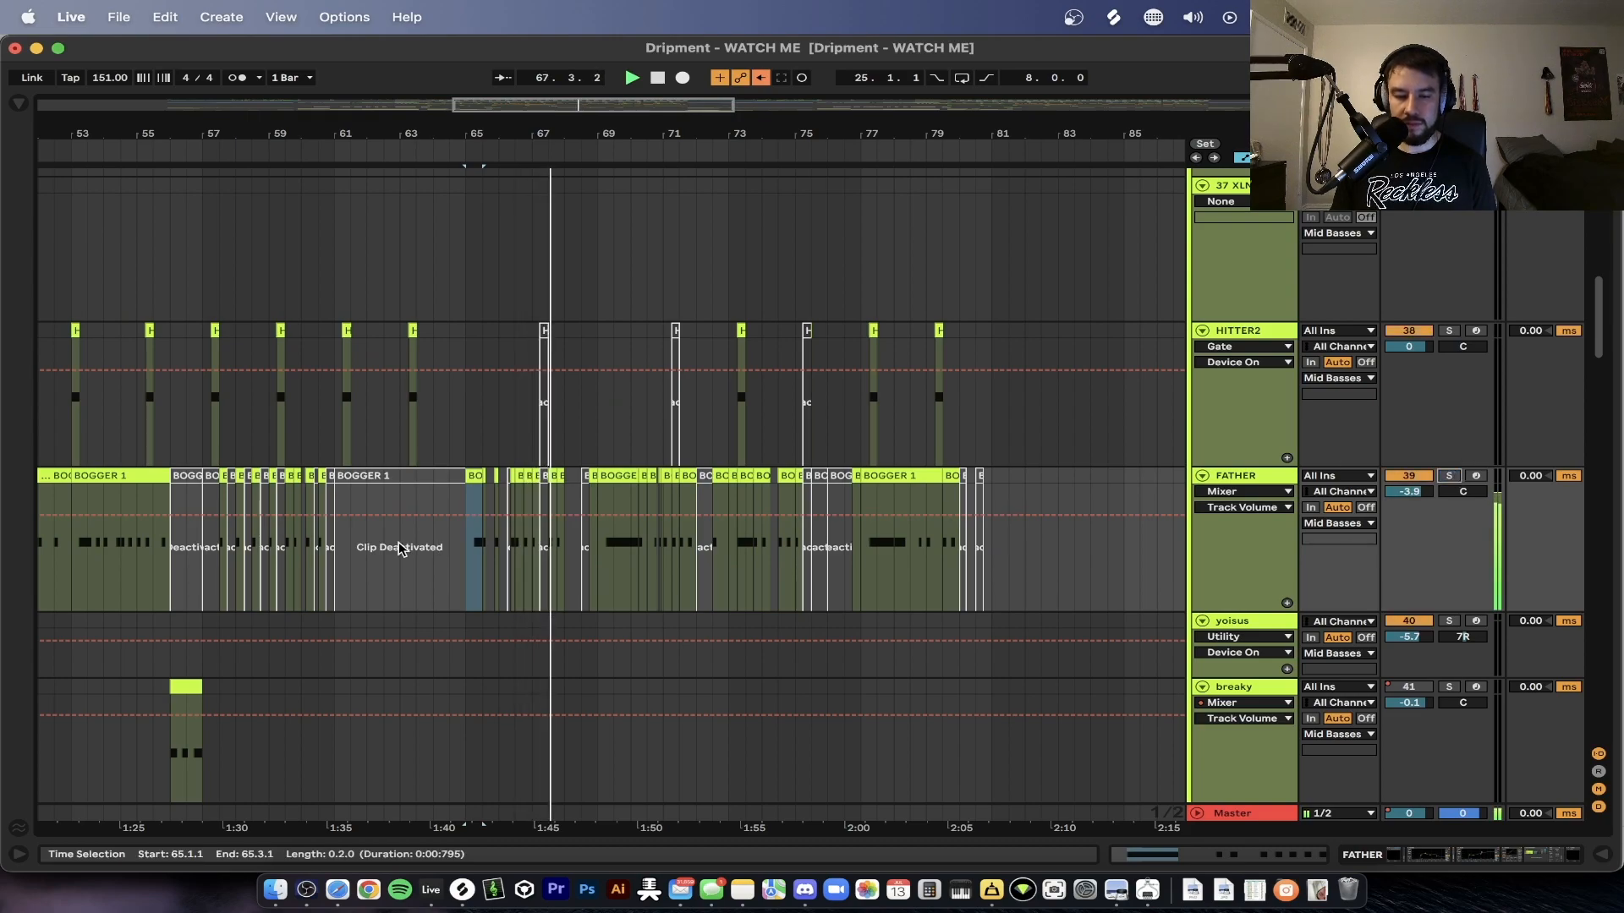
- Follow the FATHER and HITTER2 clips in the full mix from bar 67 to bar 75
scroll(693, 530, "left", 3)
scroll(779, 536, "up", 4)
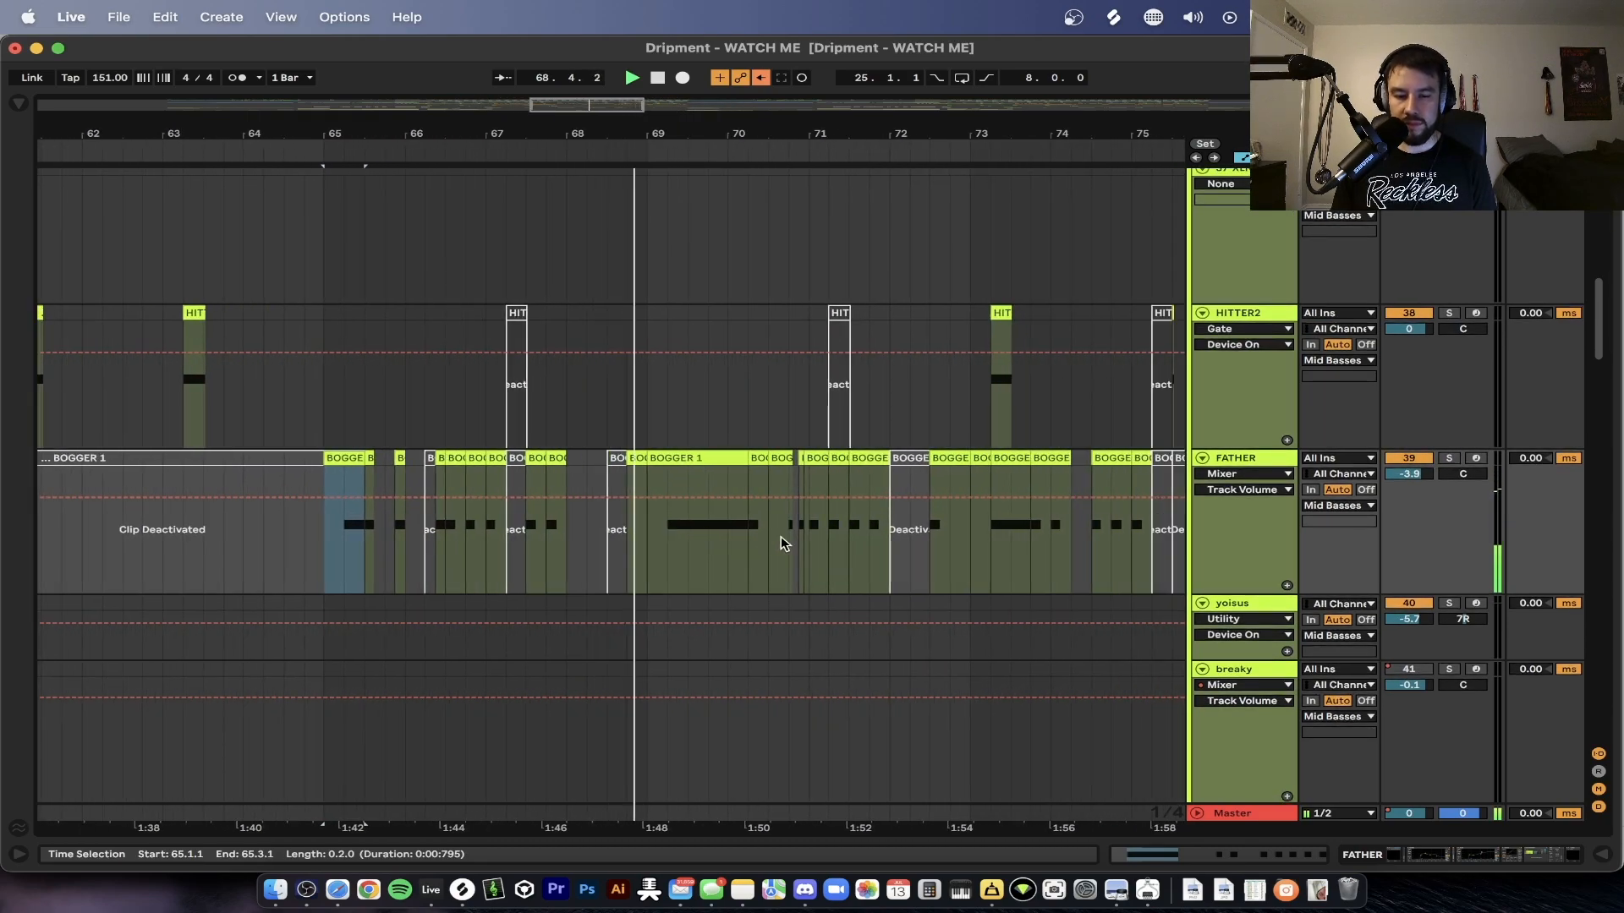
scroll(780, 536, "down", 1)
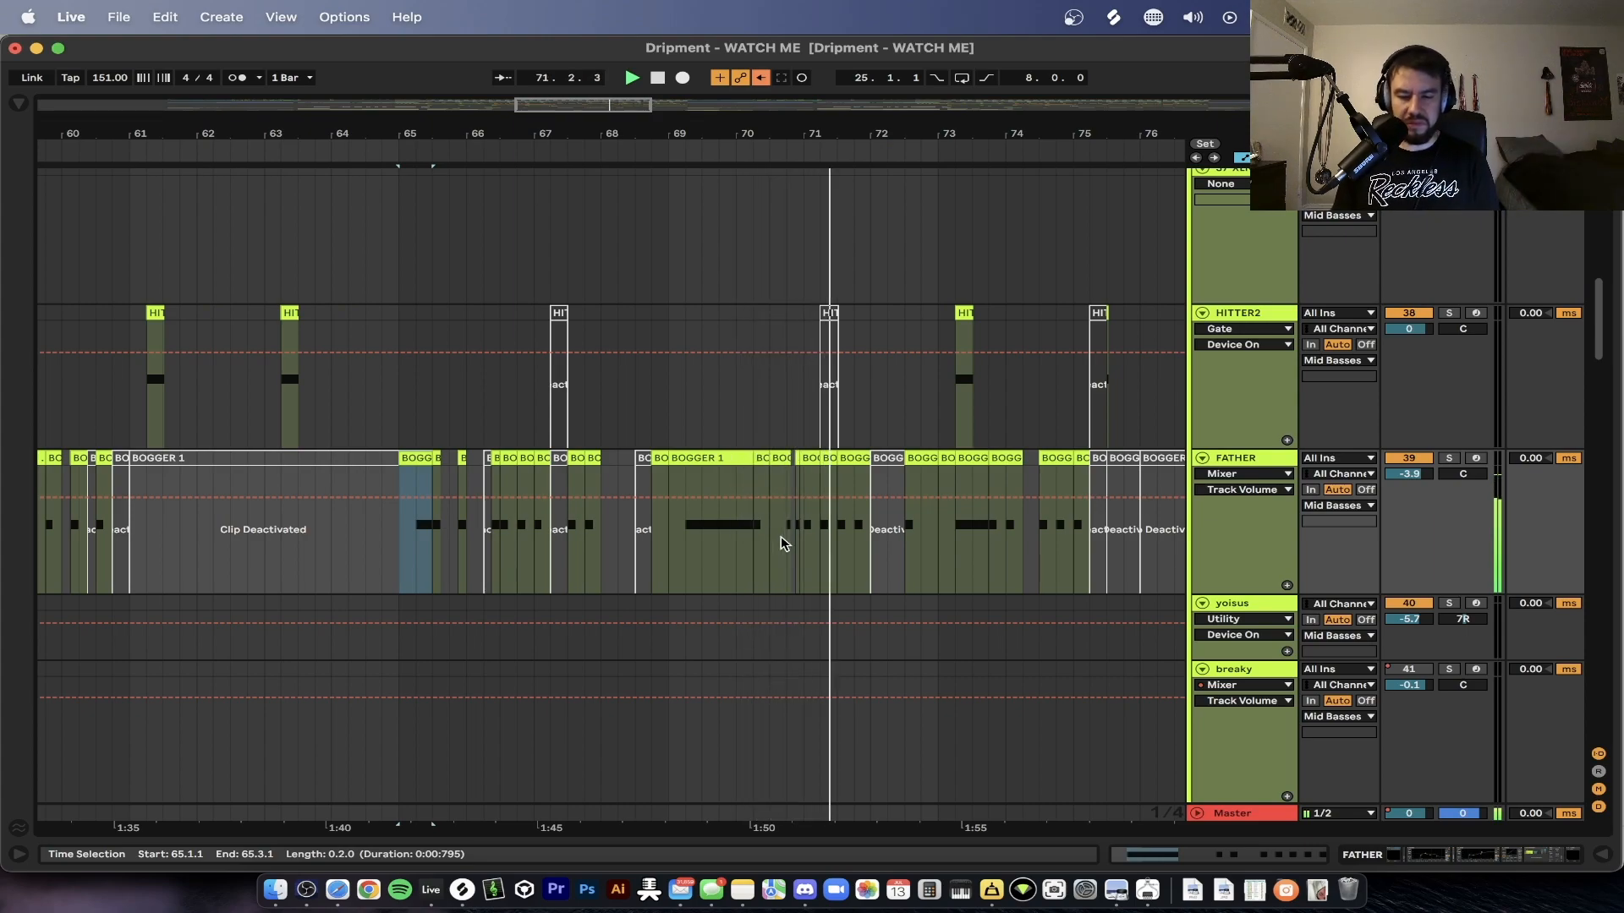
scroll(780, 536, "down", 1)
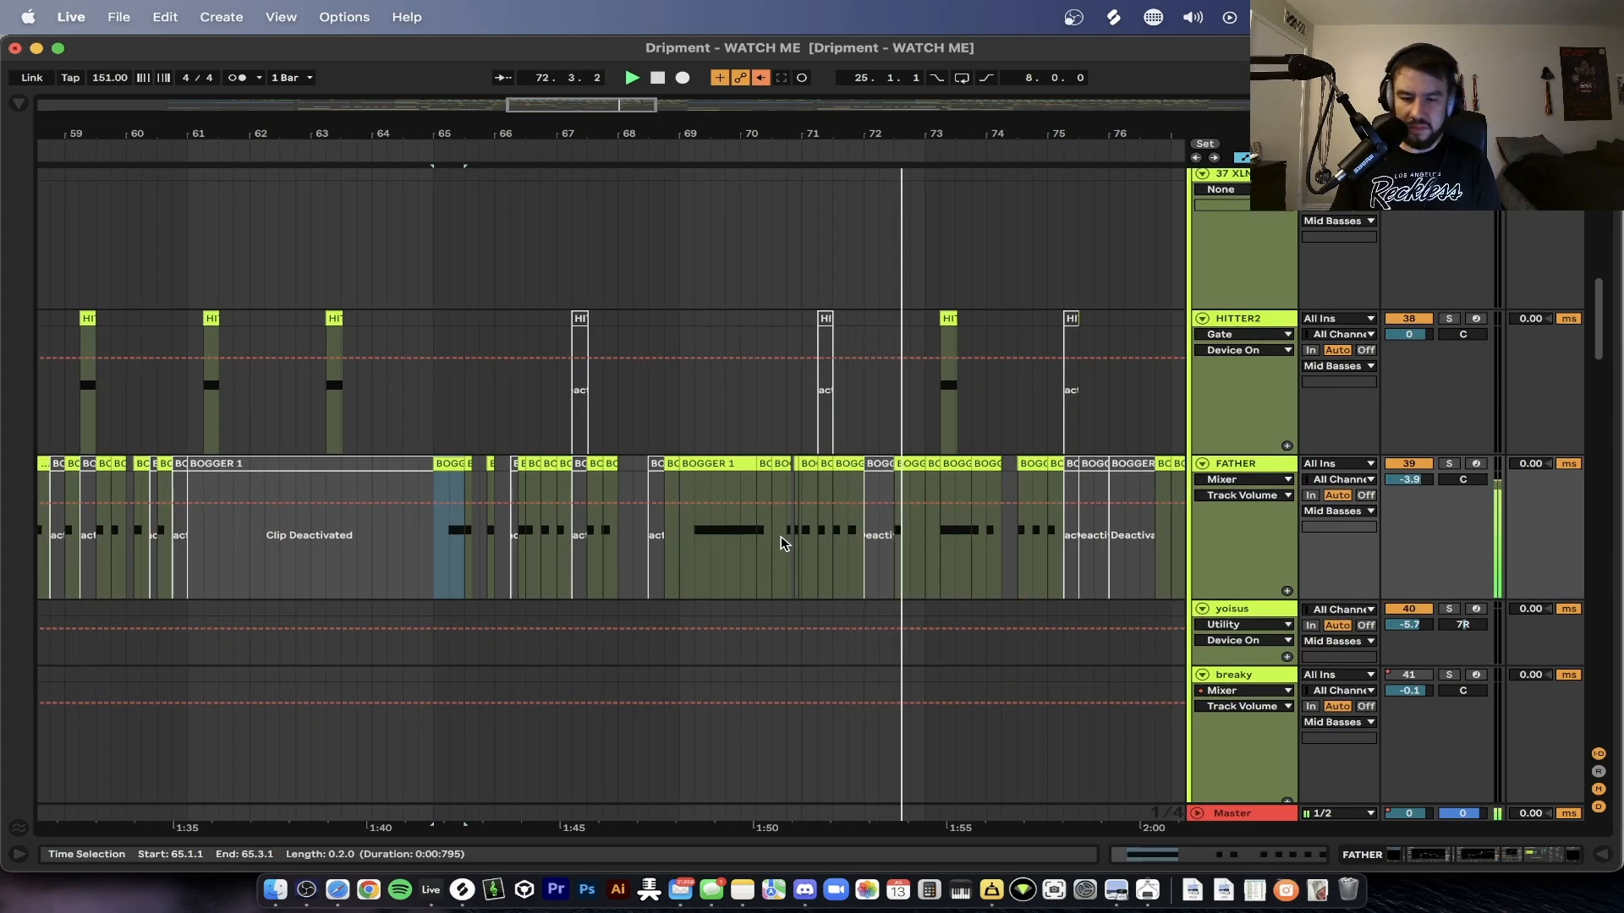
scroll(780, 542, "right", 3)
scroll(779, 542, "down", 2)
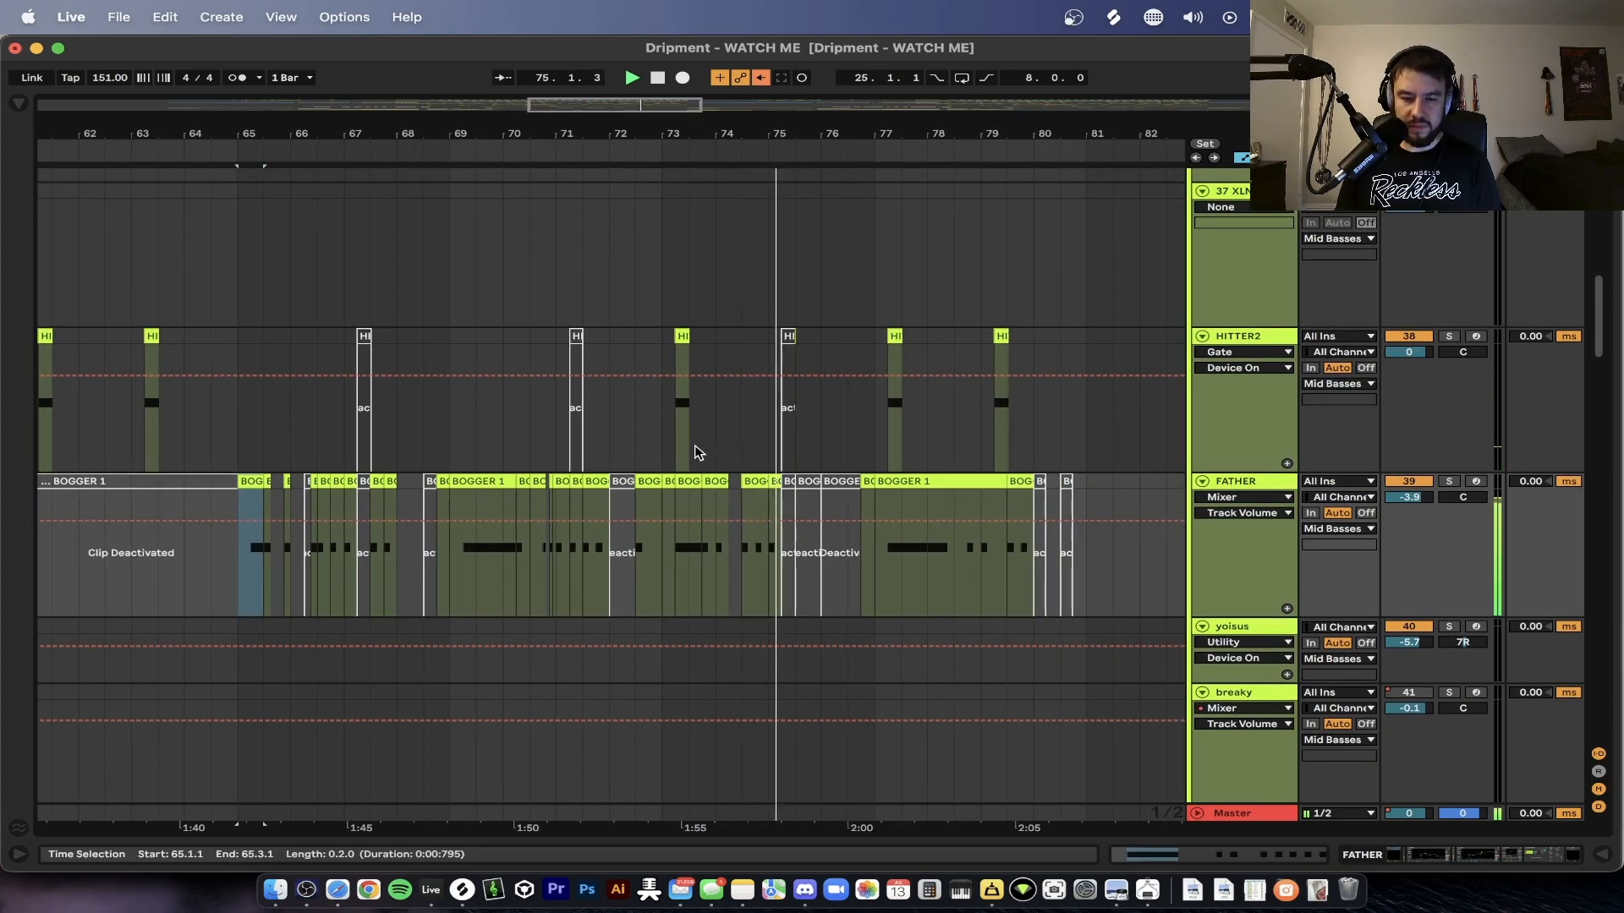
- Place the insert marker at 73.1 on HITTER2 and examine the bar 73 arrangement across phrase 2, TWIST BOI and FATHER
left_click(665, 445)
scroll(665, 445, "down", 10)
scroll(667, 447, "down", 10)
scroll(667, 449, "up", 3)
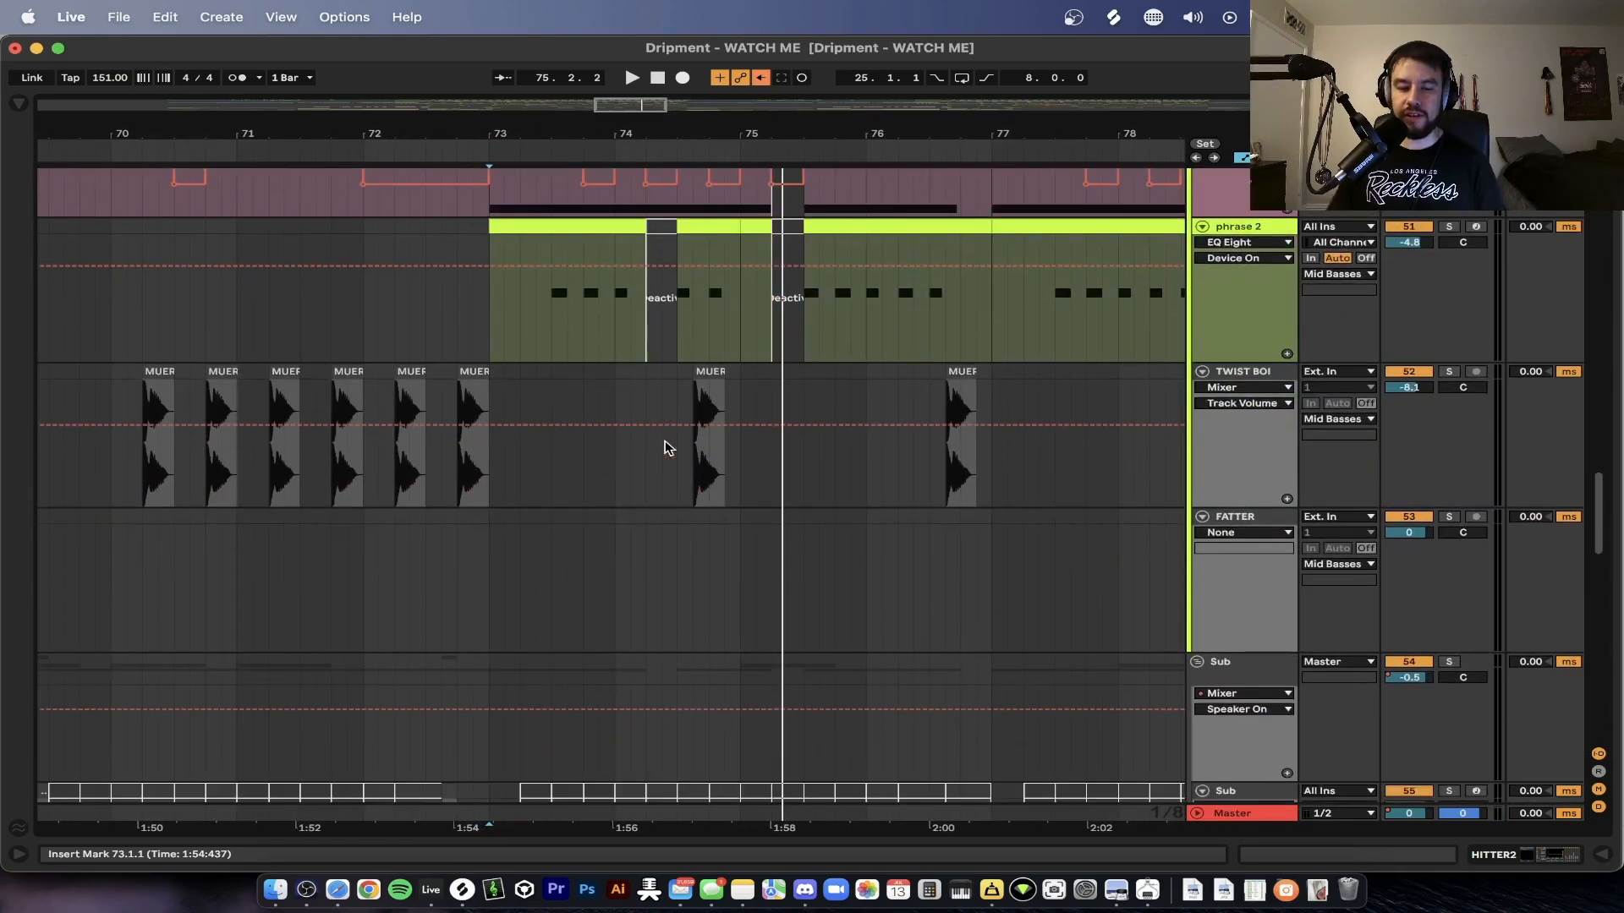
scroll(666, 447, "up", 15)
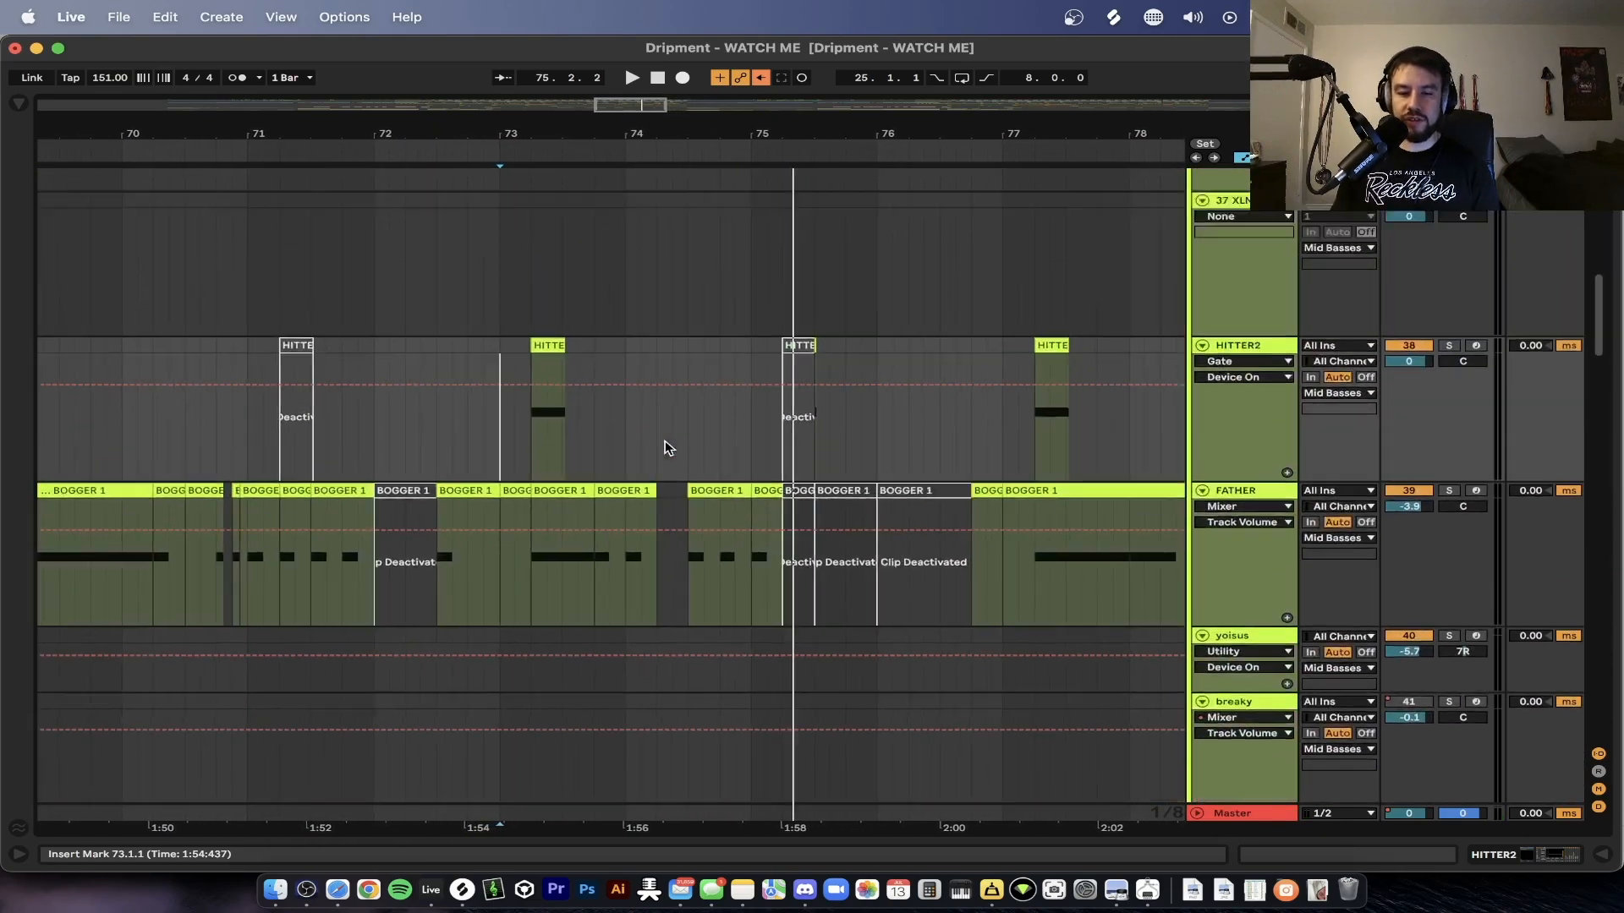
- Expand the Drums group and play from 73.1 in the full mix, following the drum and mid-bass layers
scroll(665, 447, "left", 2)
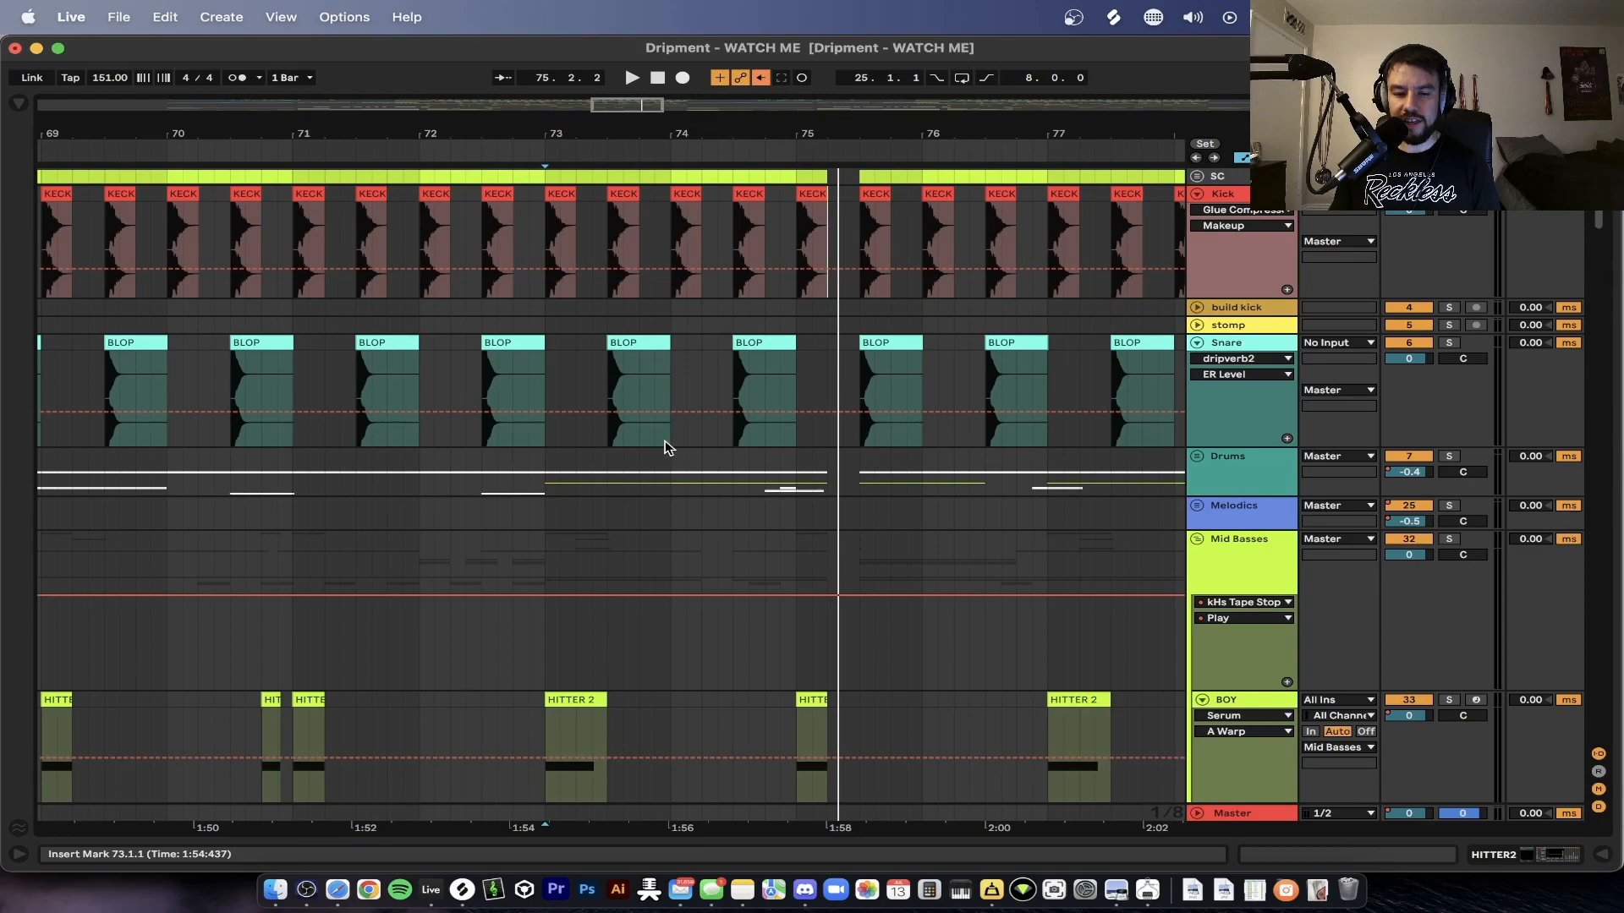
left_click(1196, 457)
scroll(820, 482, "down", 6)
key("space")
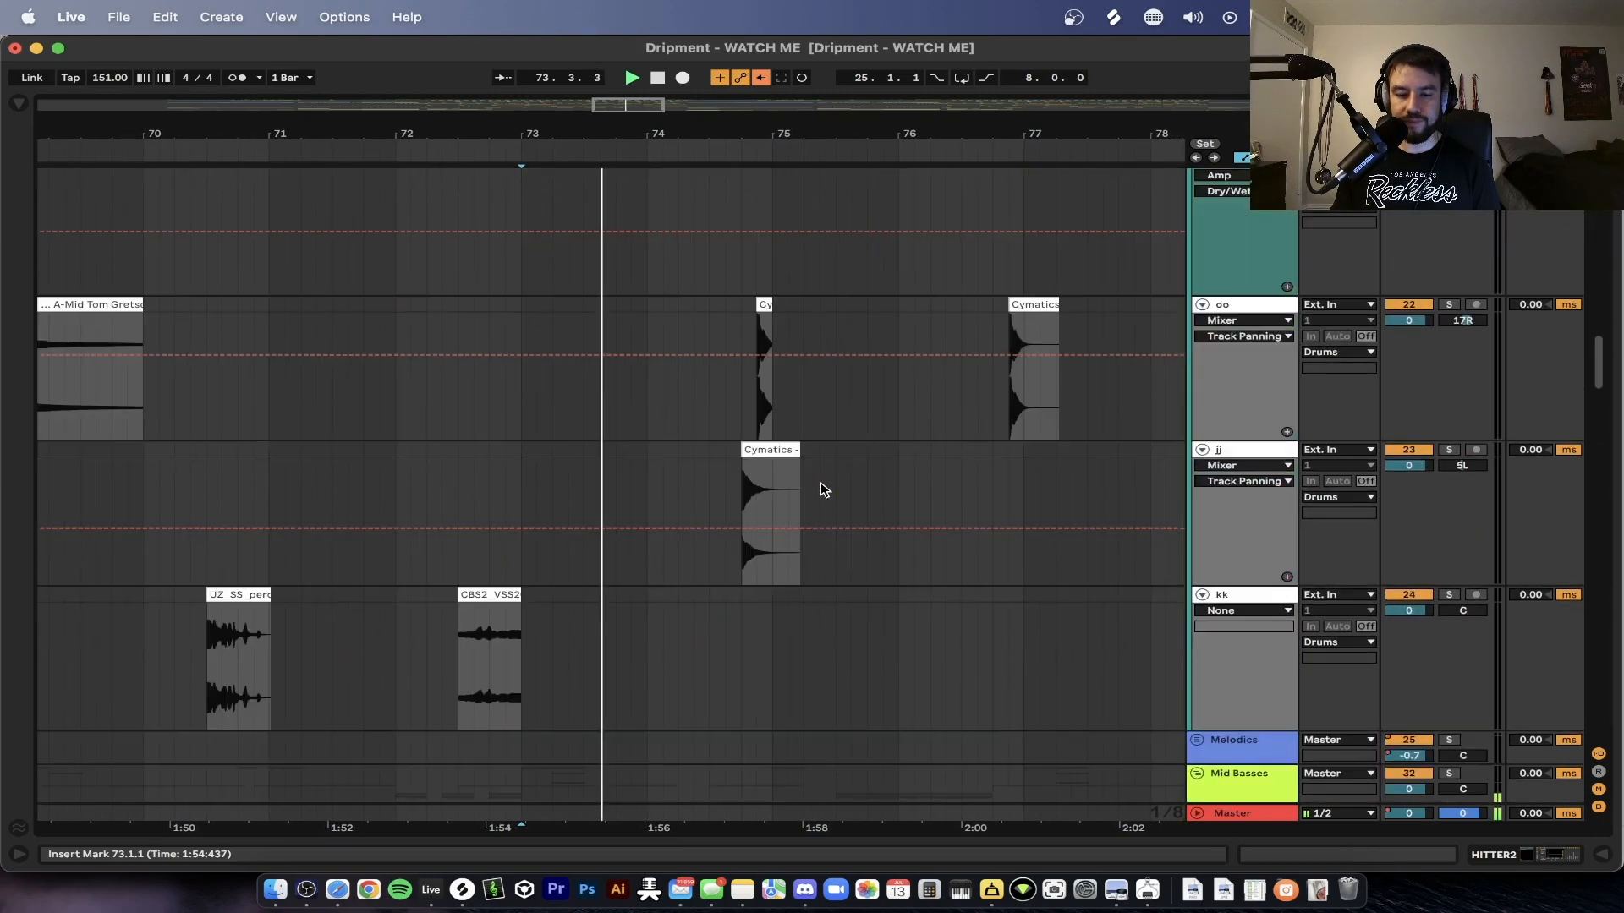
scroll(821, 482, "down", 10)
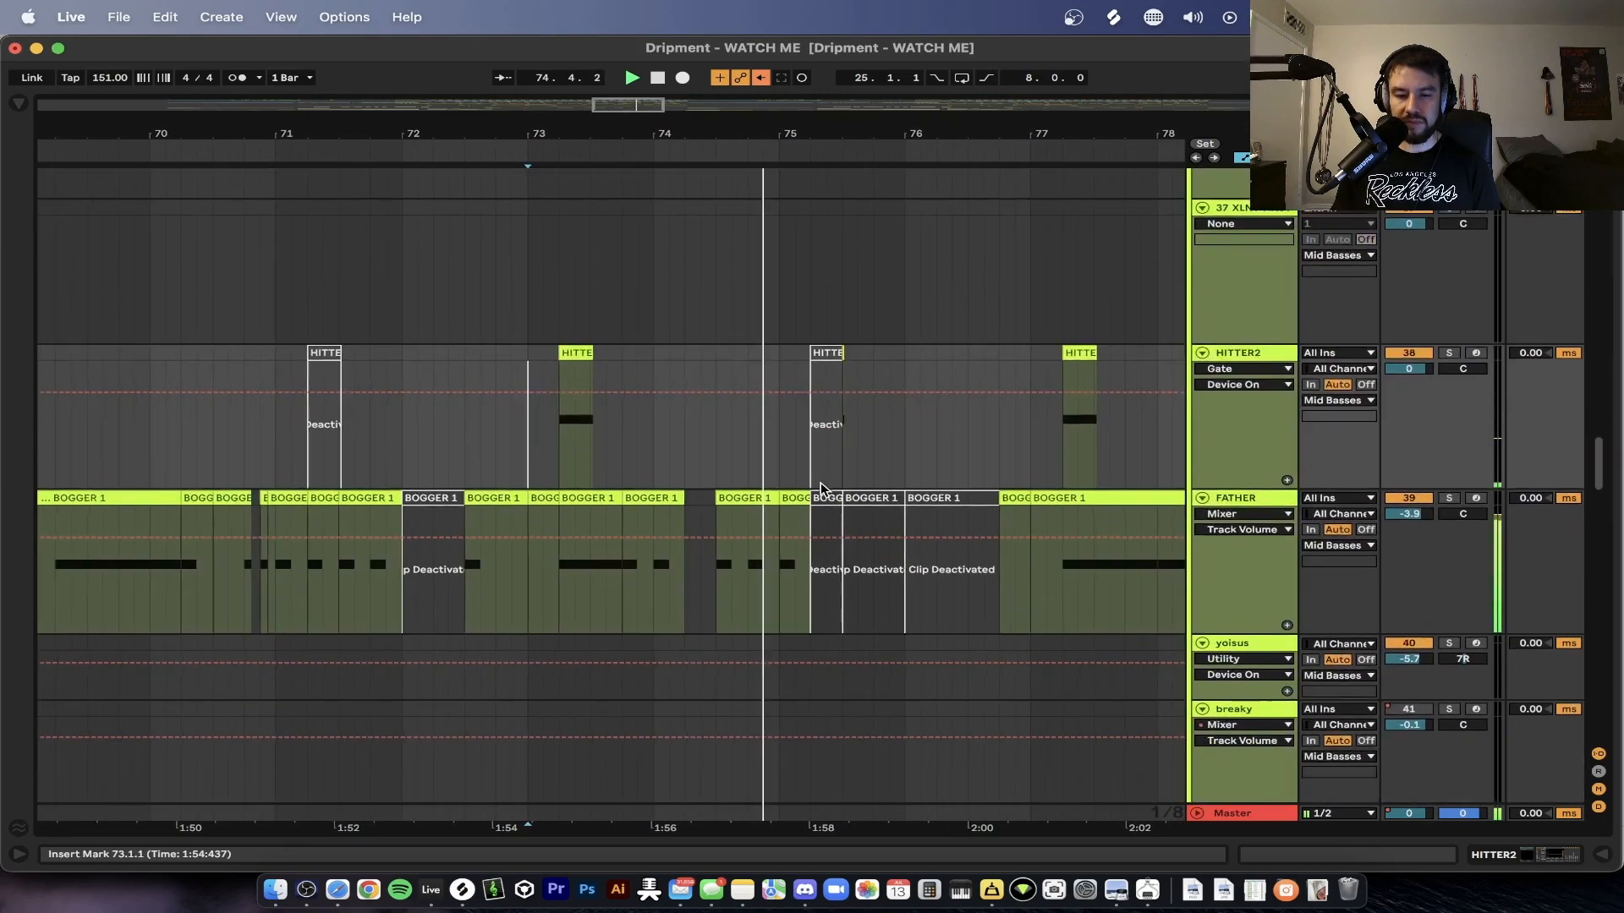
scroll(820, 482, "up", 14)
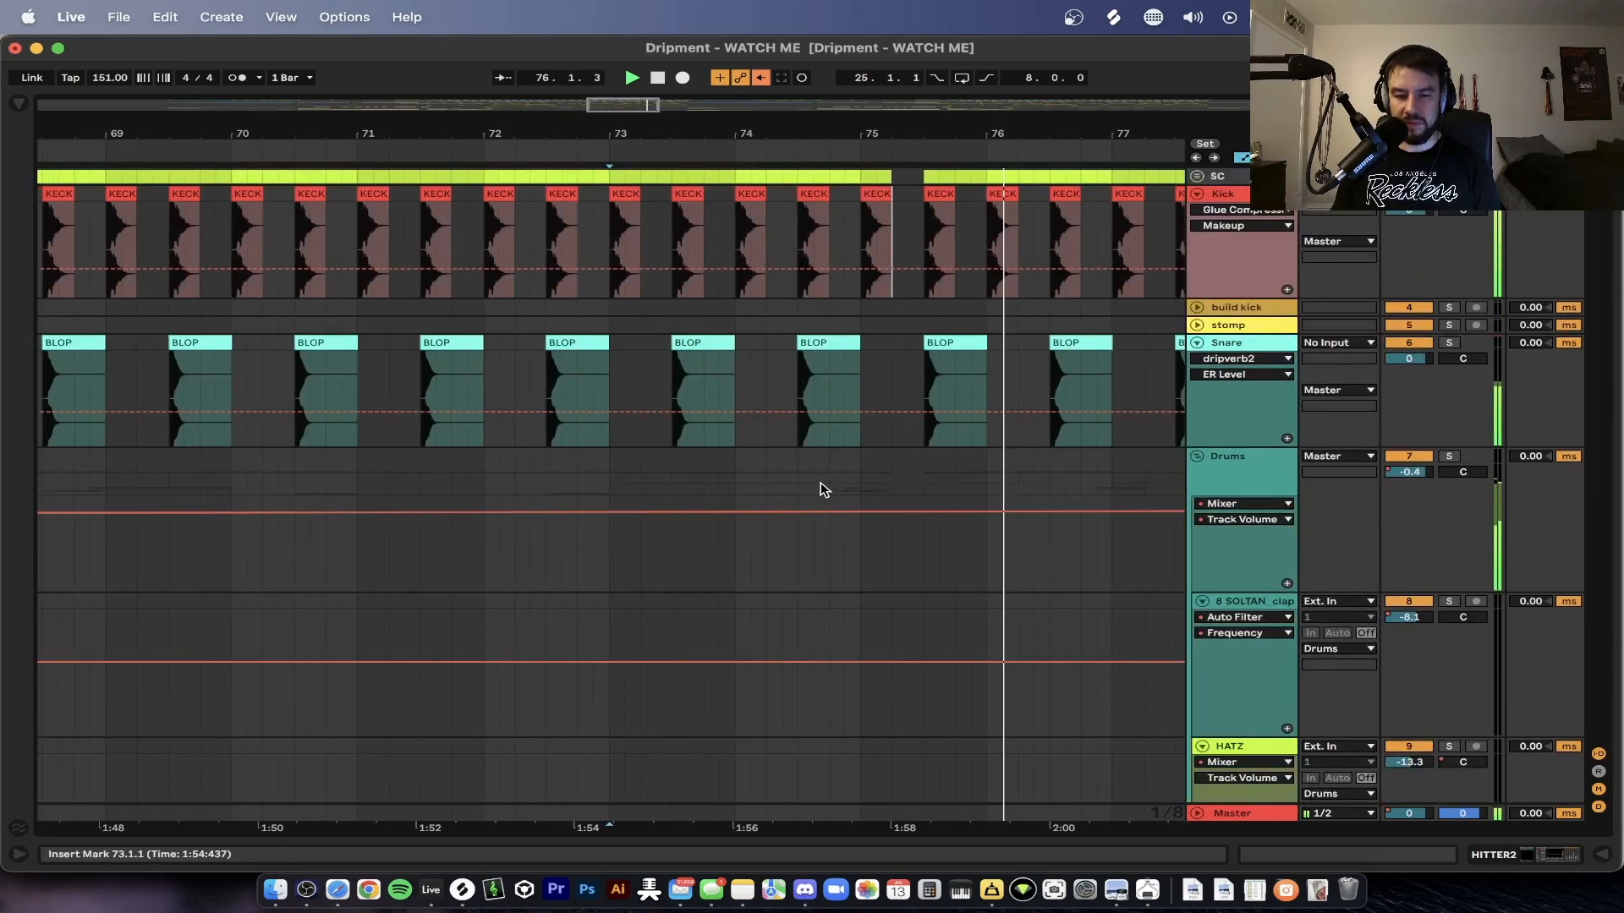
scroll(820, 489, "down", 12)
key("space")
key("space")
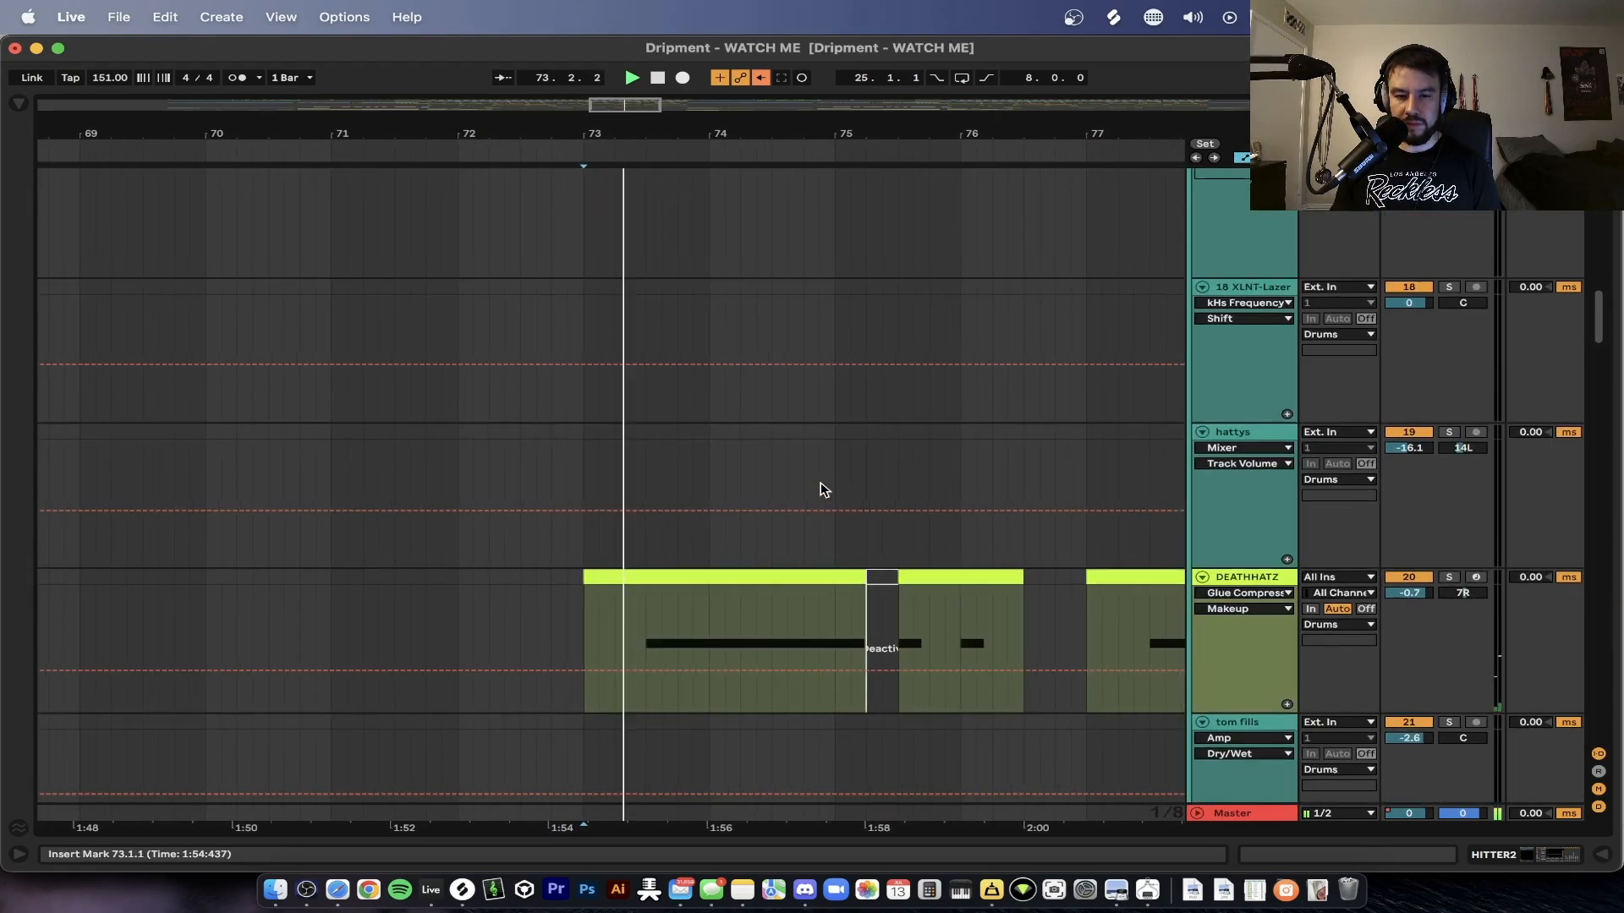
- Replay the mix from 73.1 while reviewing the sub, 42 Group and deathride tracks through bar 77
key("space")
scroll(820, 489, "up", 10)
scroll(993, 508, "down", 20)
key("space")
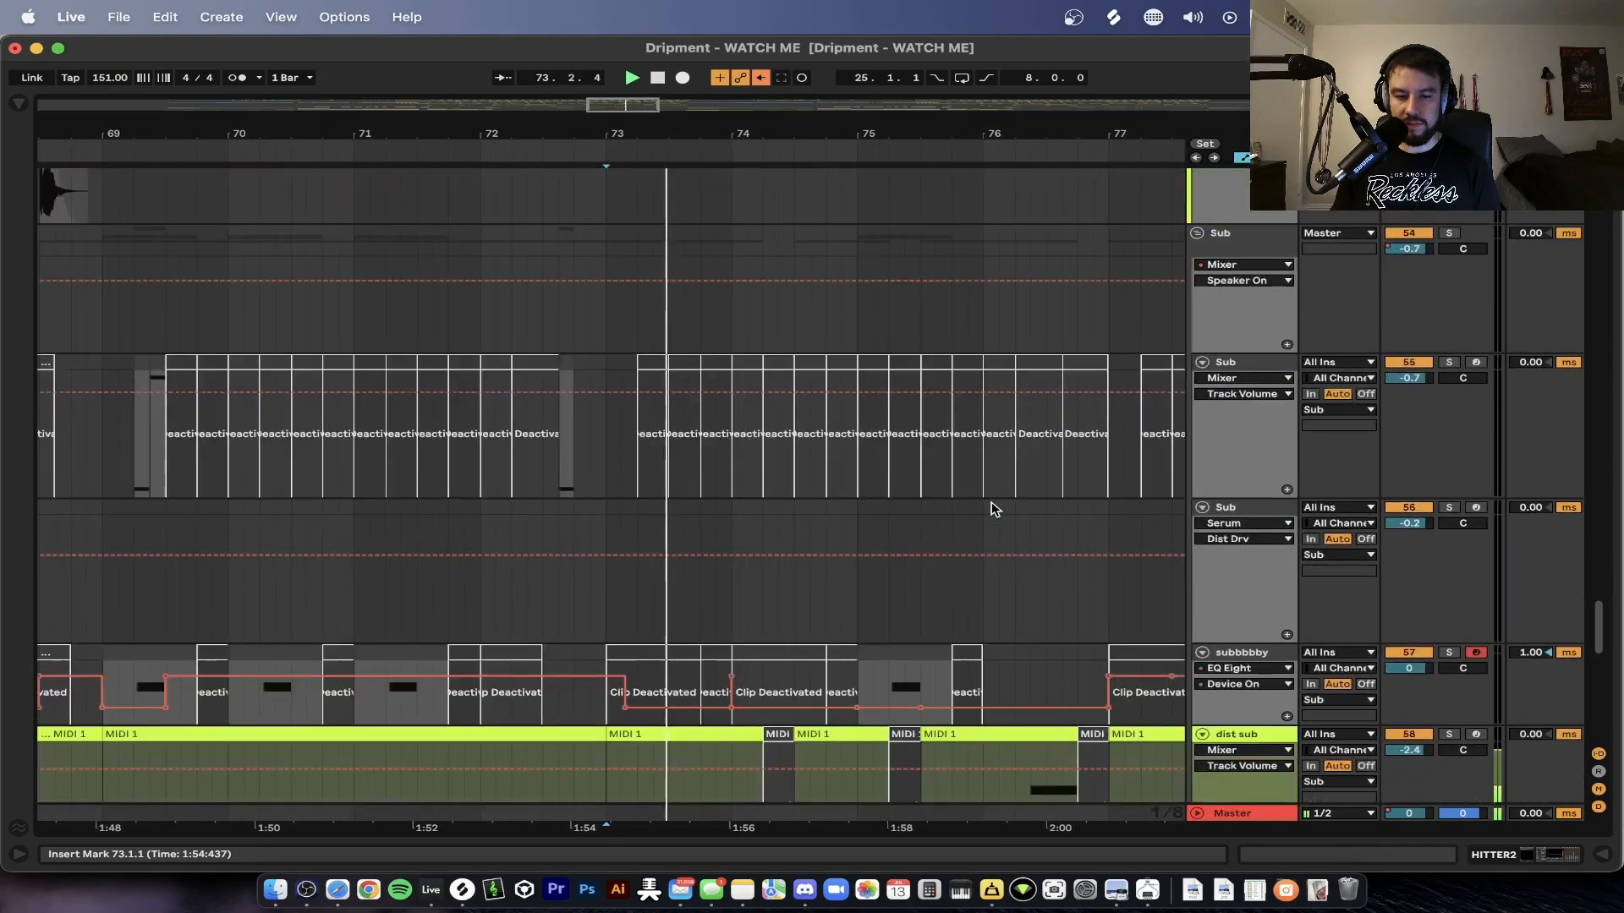
scroll(993, 507, "up", 15)
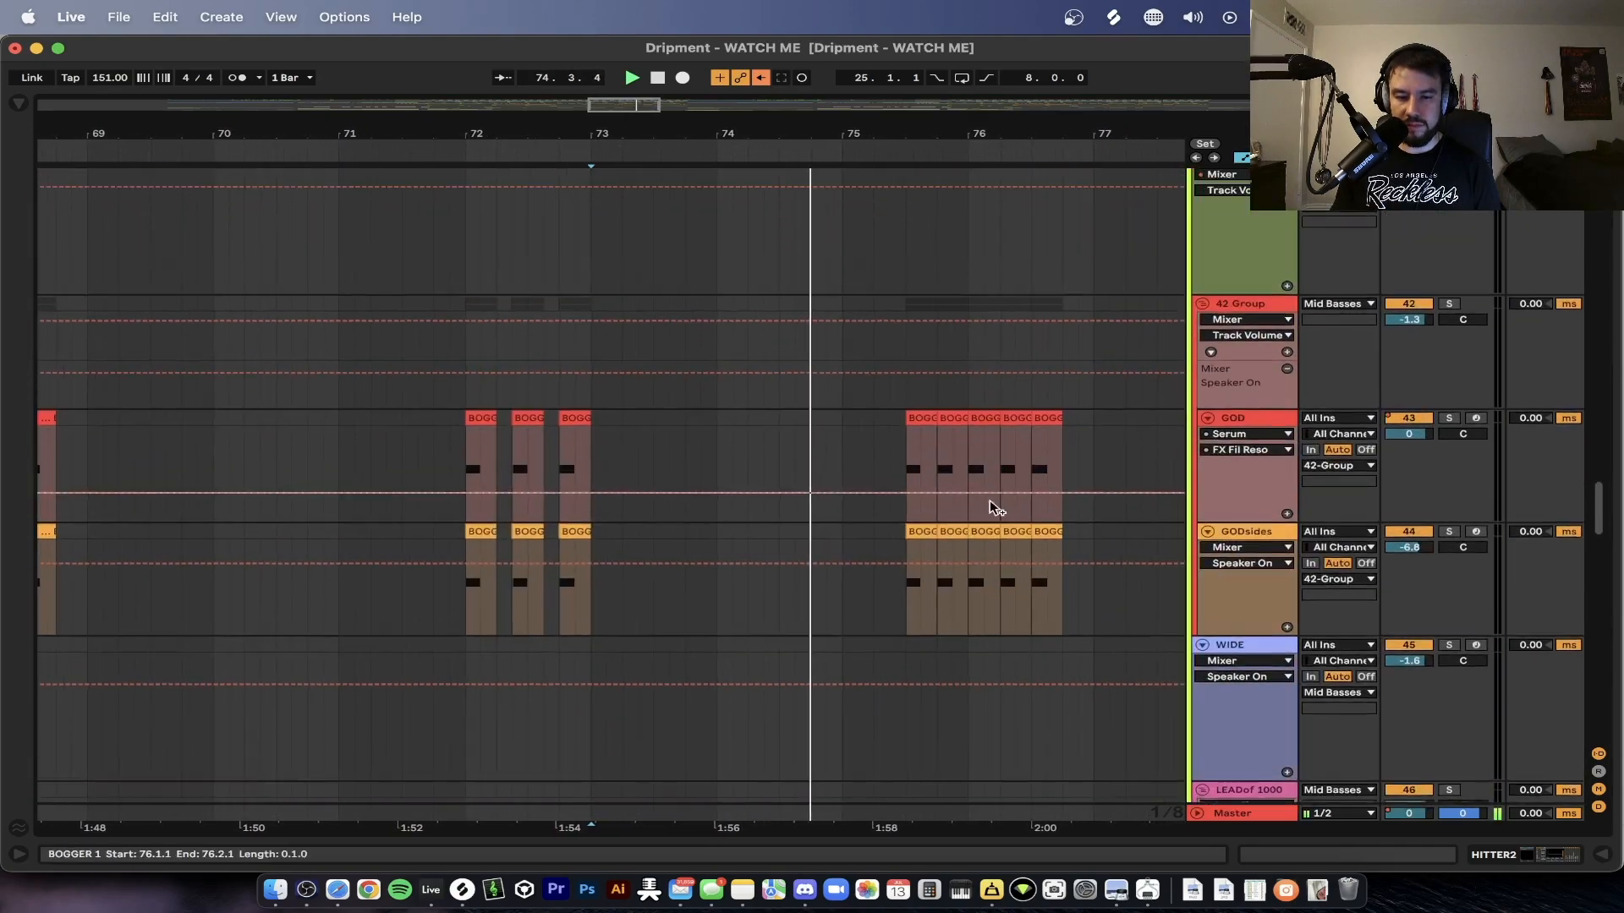
scroll(991, 505, "up", 20)
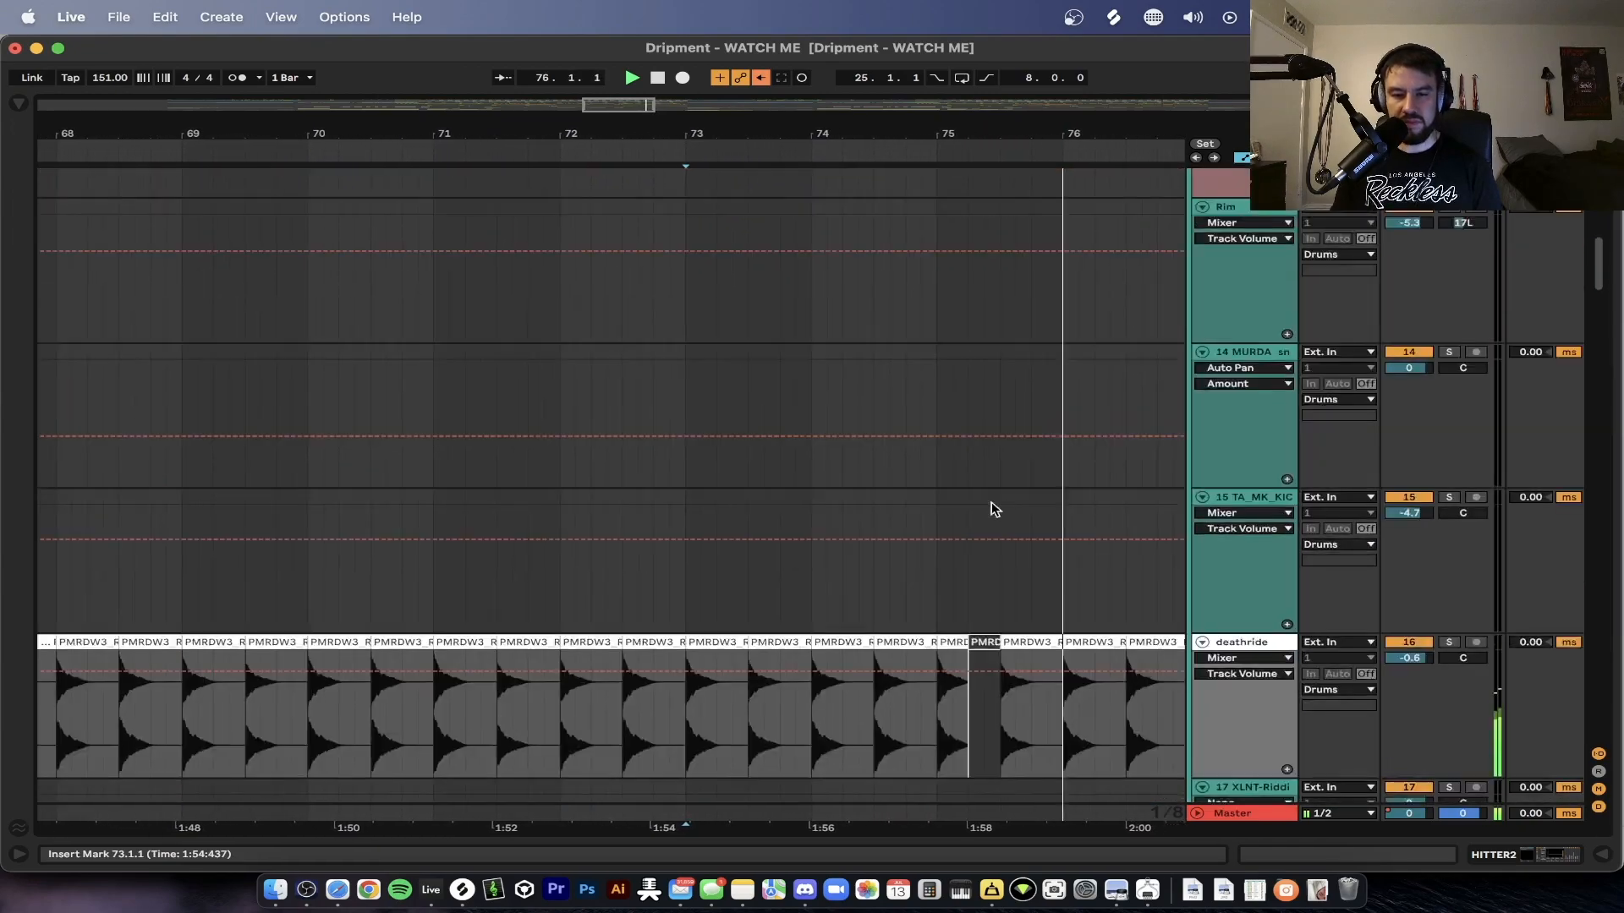
scroll(991, 500, "up", 15)
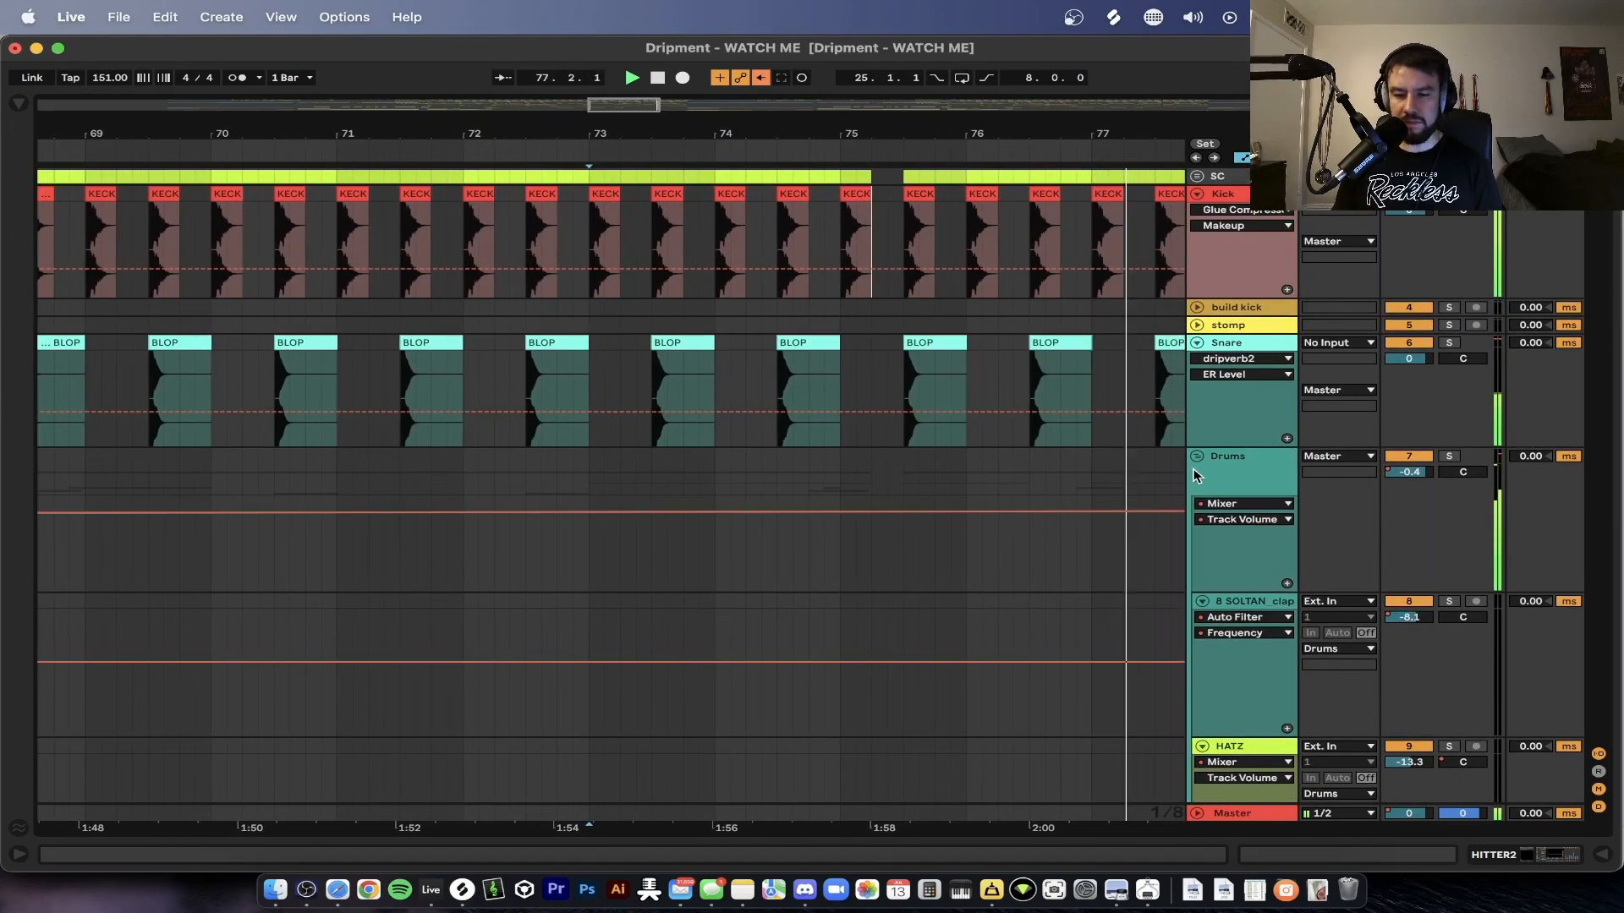
- Collapse the Drums group and review the MAMA Dos, phrase 2, HITTER2 and FATHER clips around bar 73
left_click(1197, 457)
scroll(1197, 486, "down", 15)
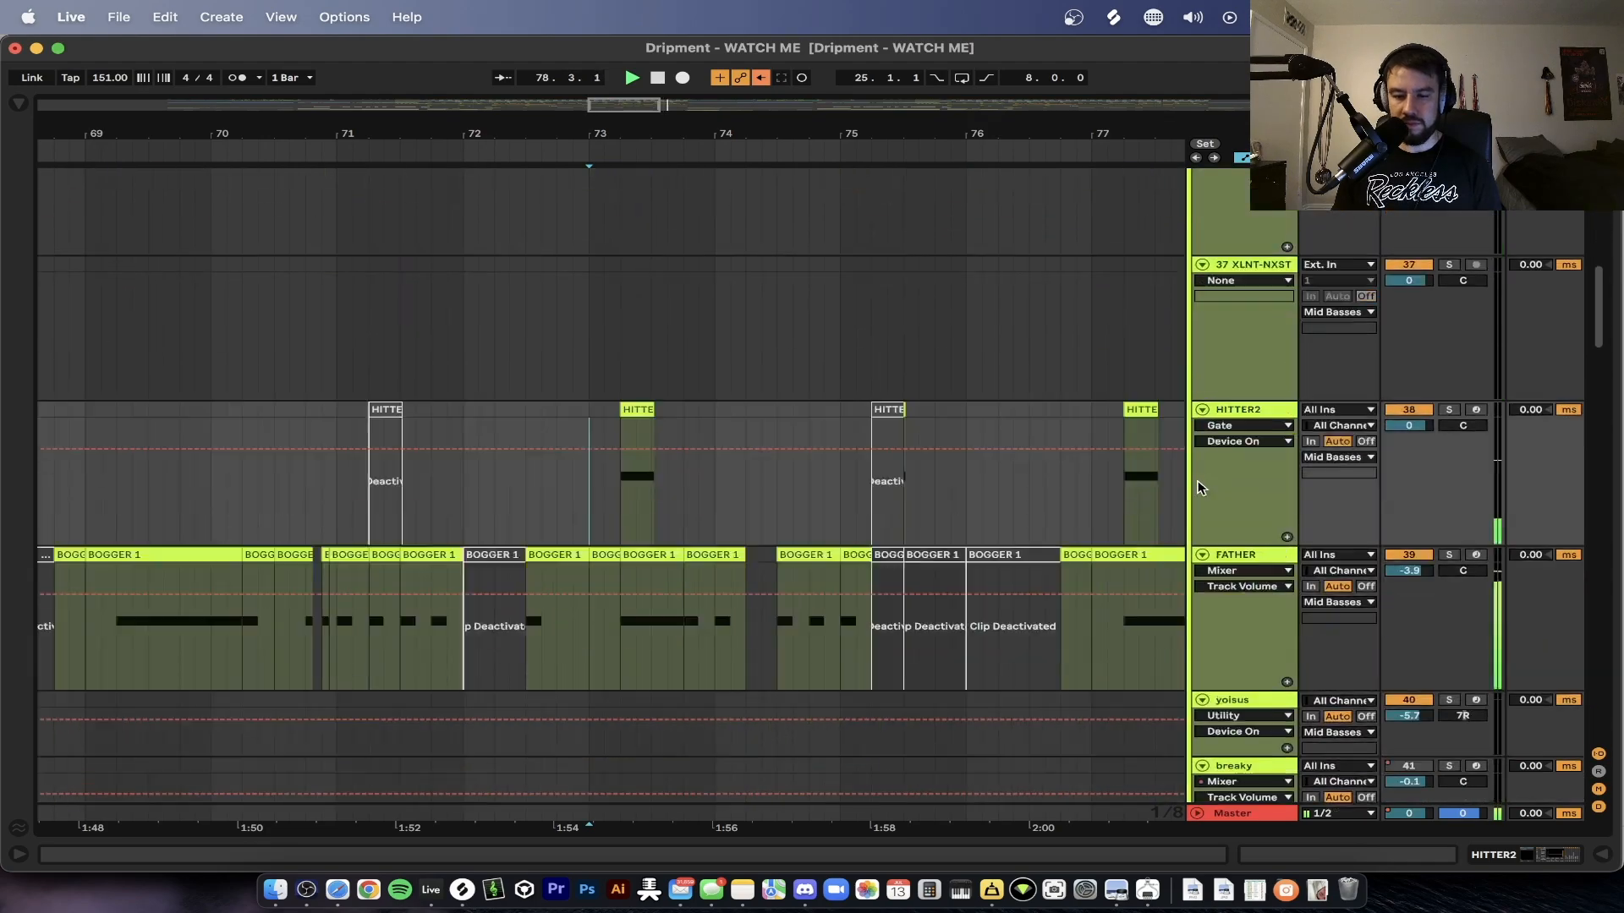
scroll(1096, 480, "up", 10)
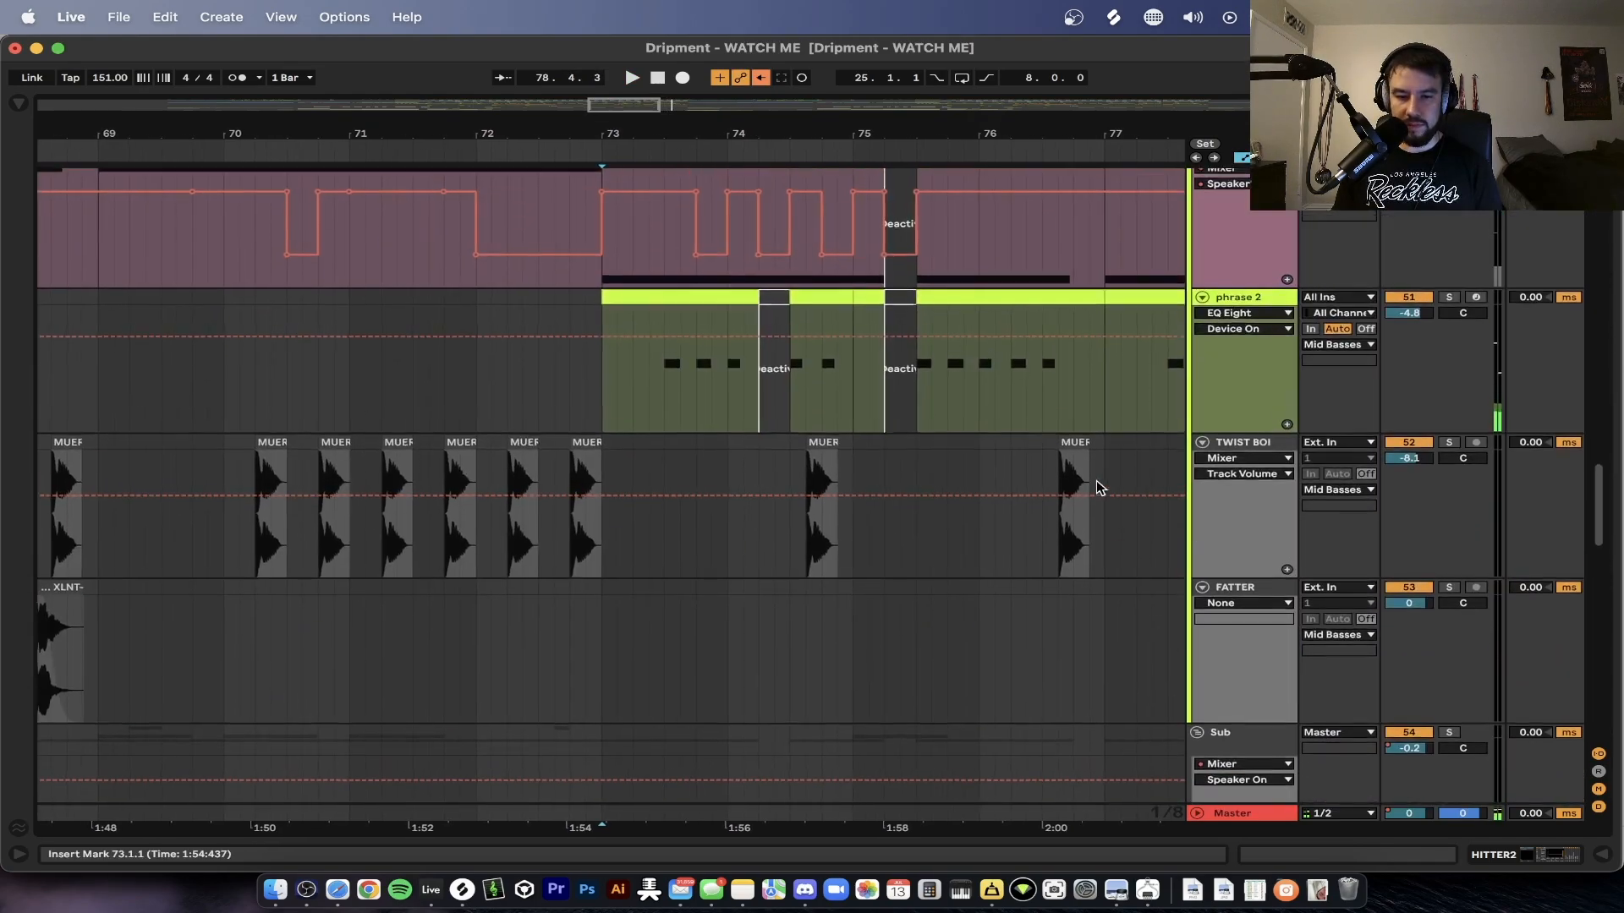
scroll(1096, 480, "up", 12)
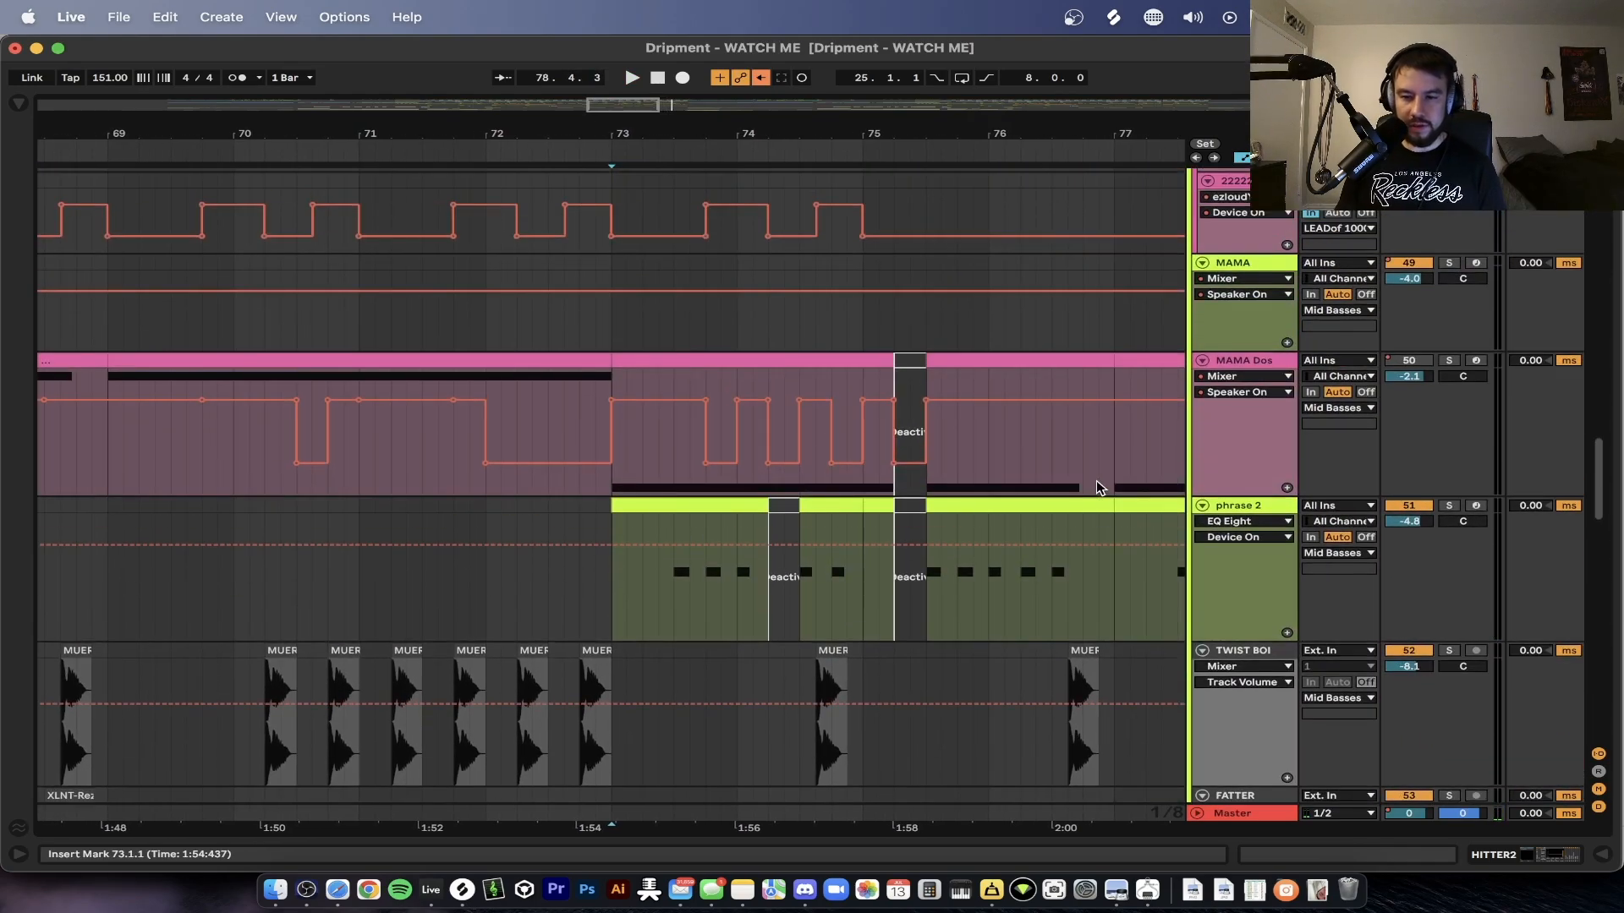
scroll(1096, 480, "up", 12)
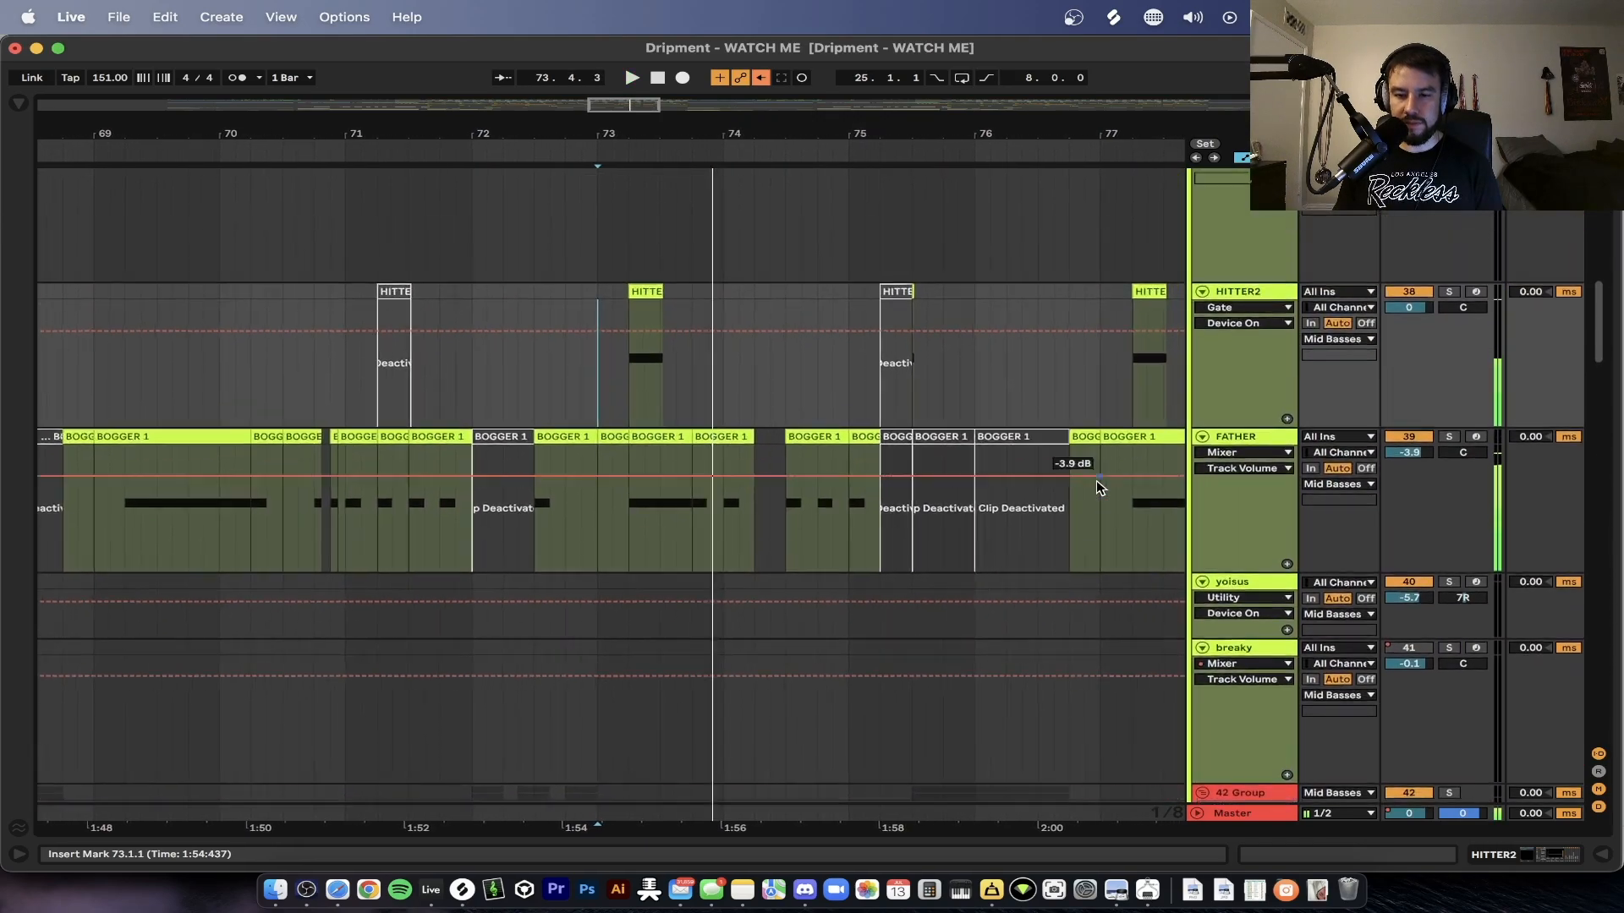
scroll(1099, 484, "up", 5)
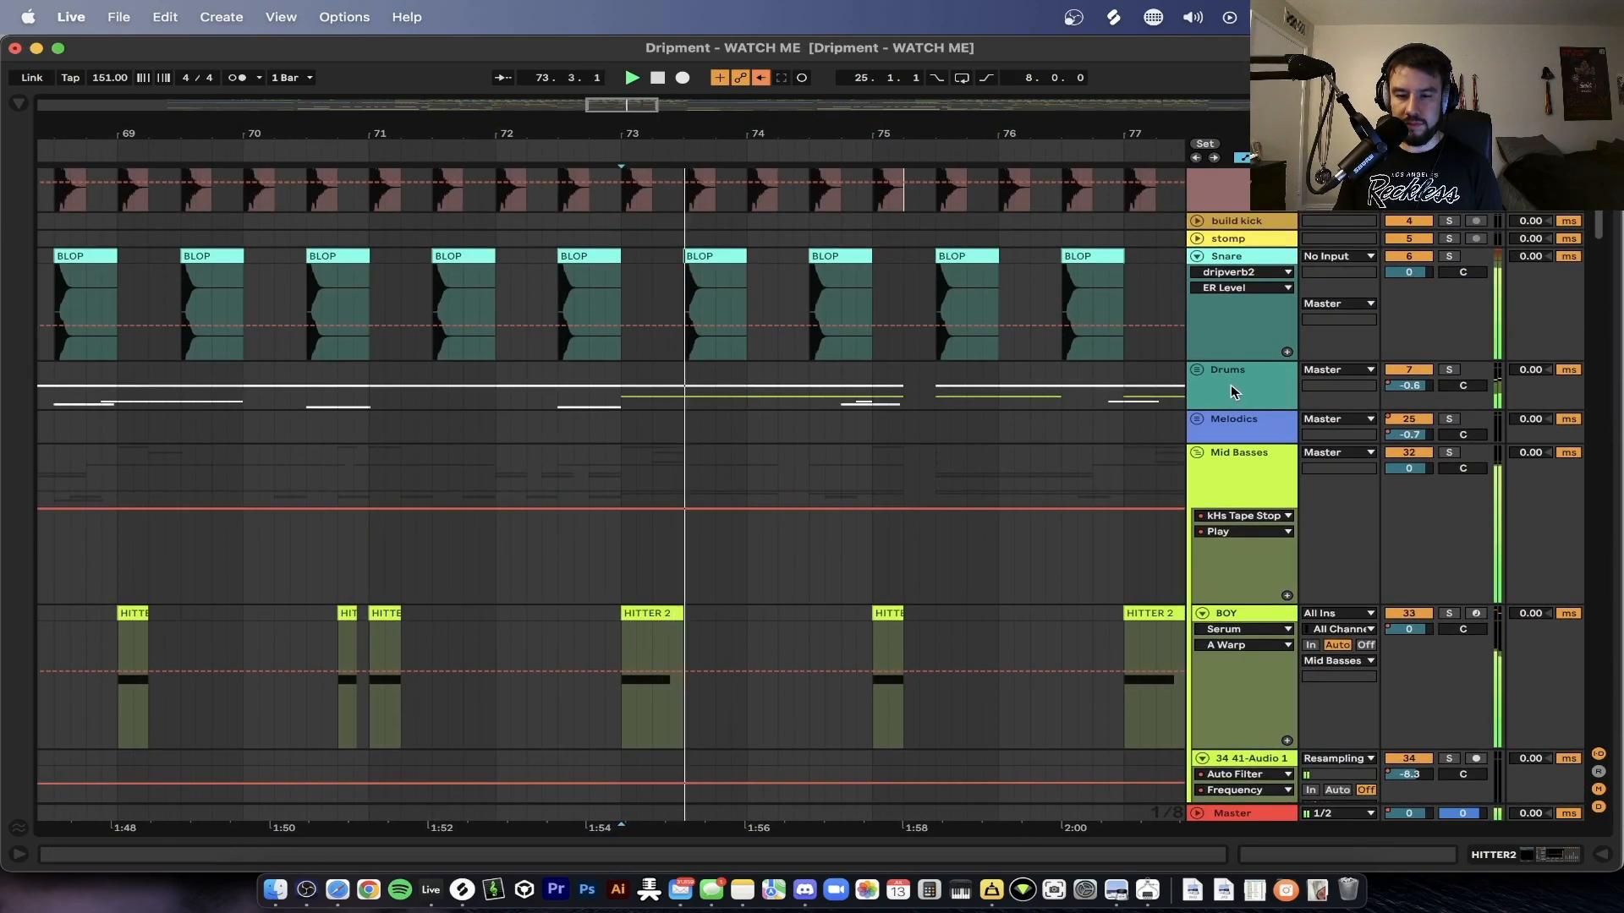
- Expand the Drums group and audition the DEATHHATZ track in solo with its device chain open
left_click(1206, 369)
scroll(1134, 382, "down", 12)
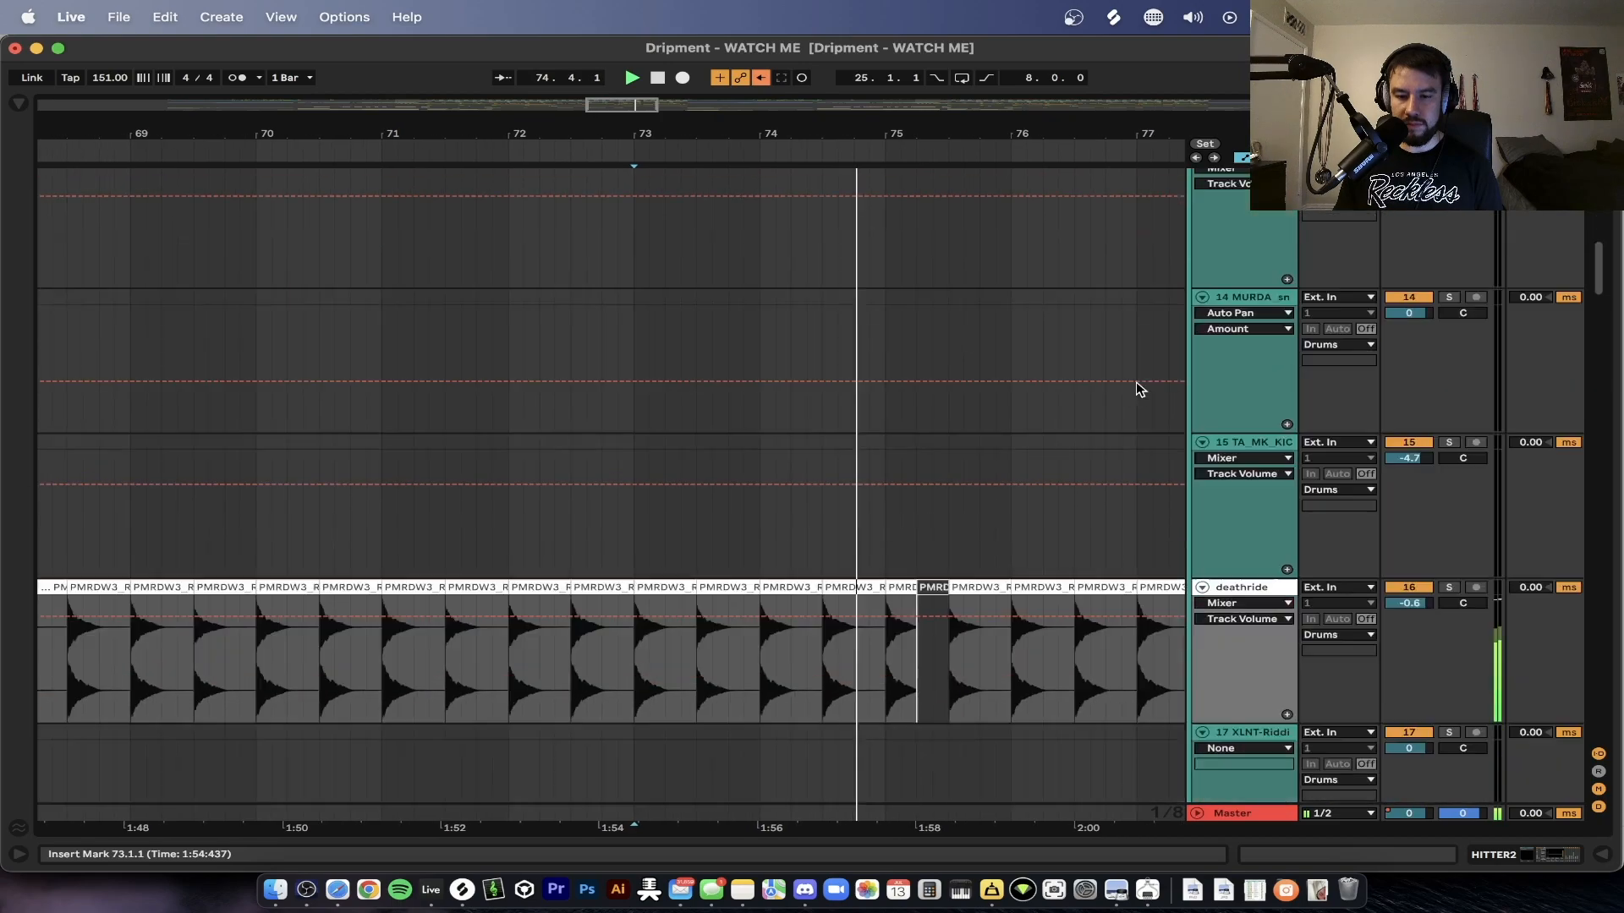
scroll(1135, 384, "down", 5)
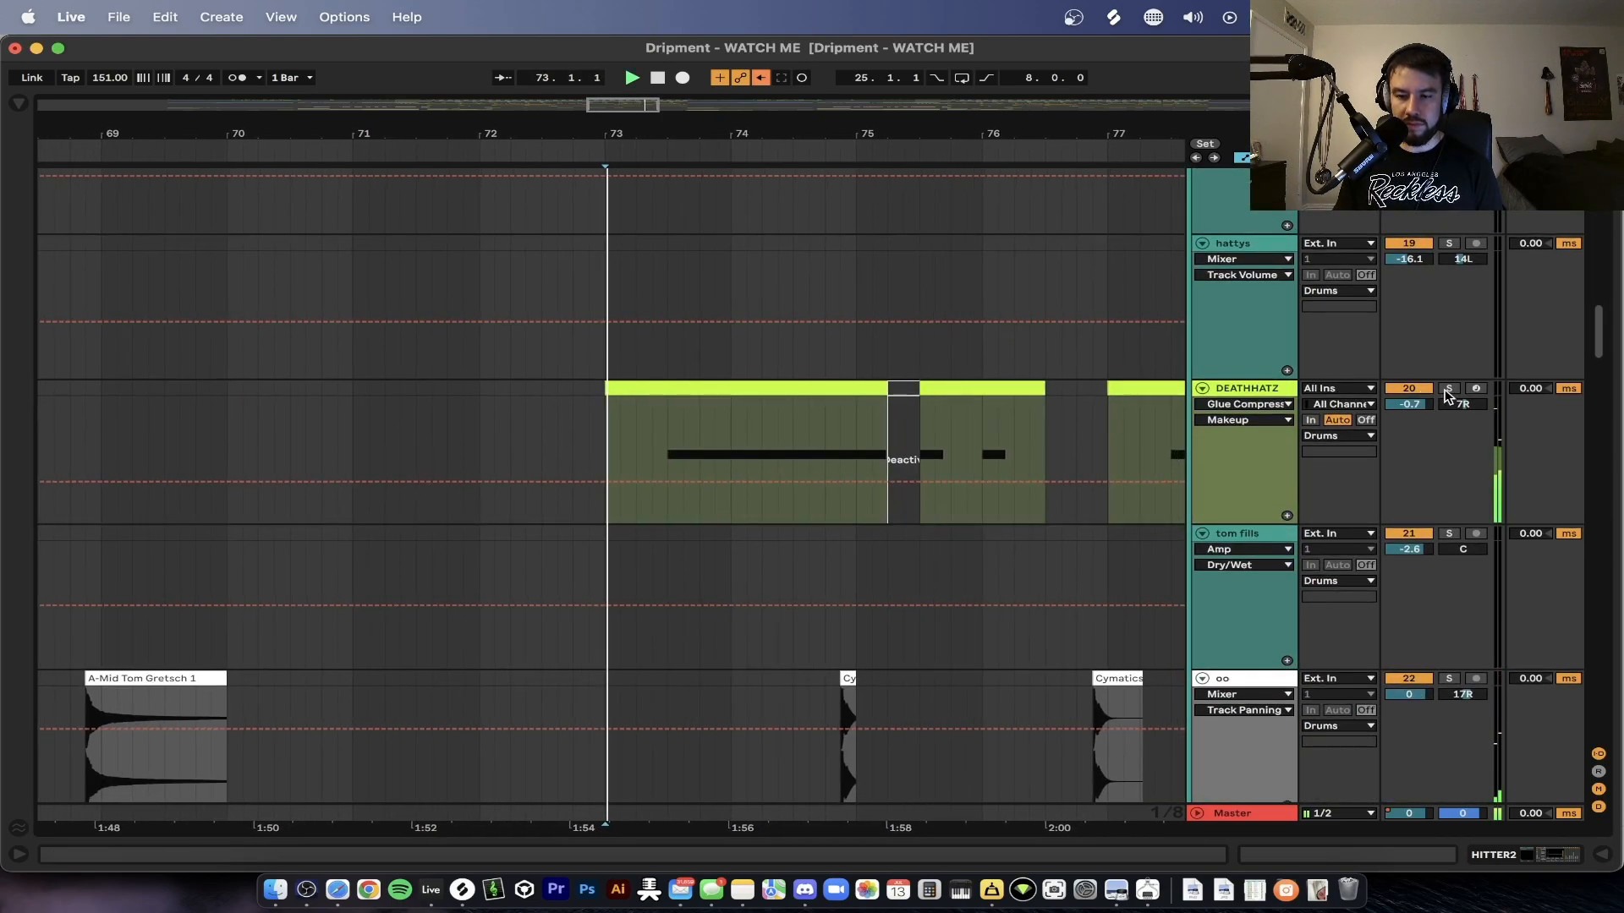
double_click(1271, 395)
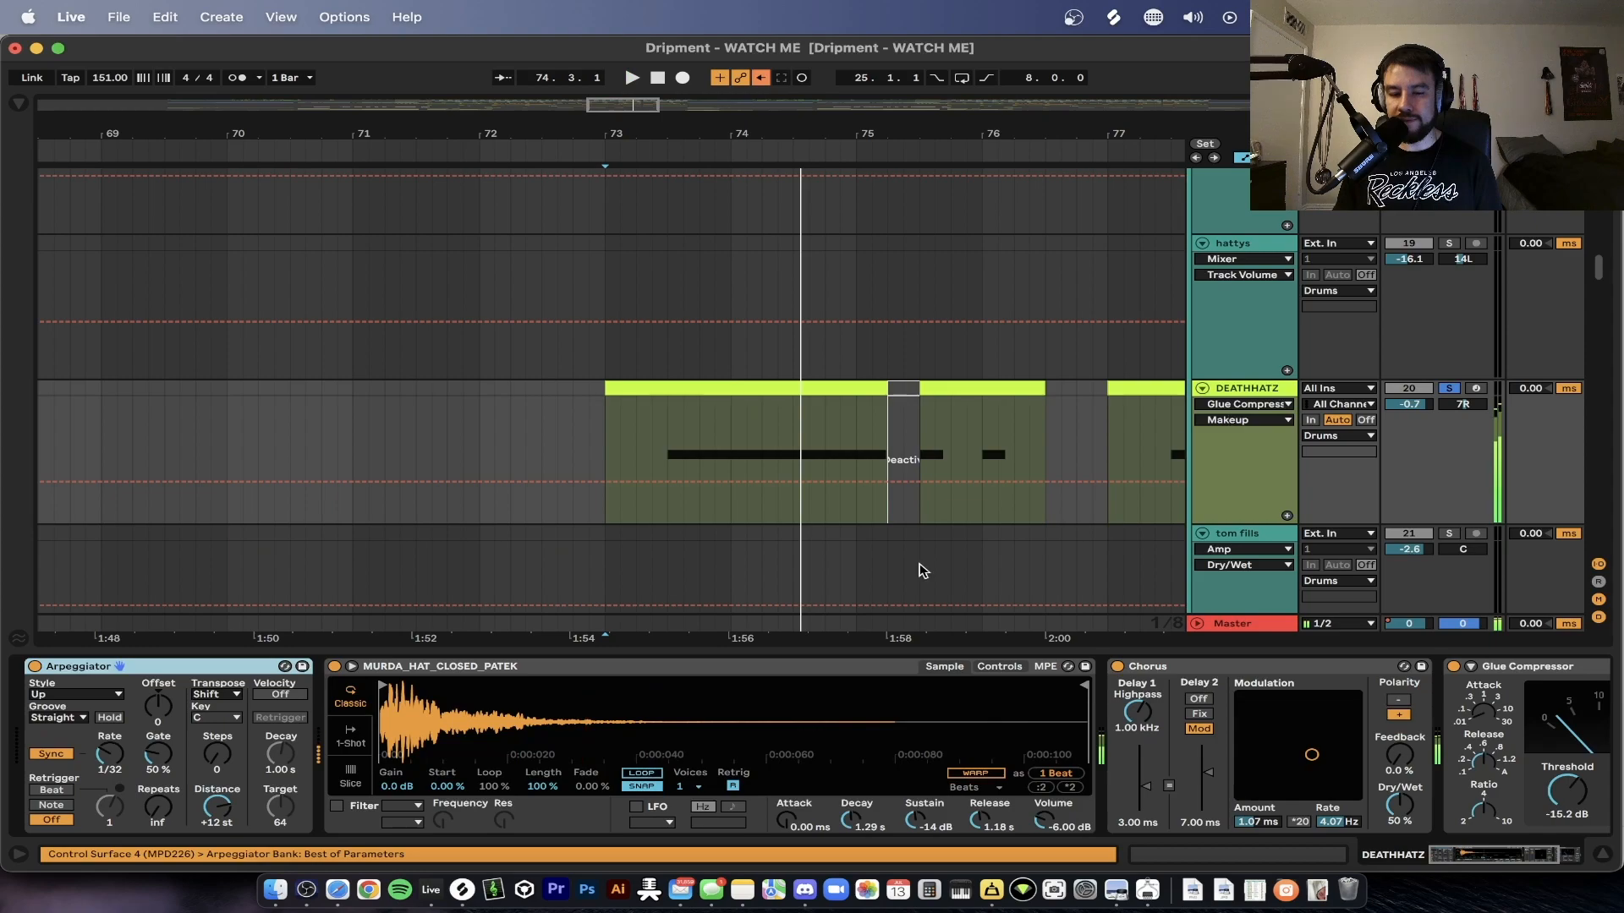
left_click(1450, 389)
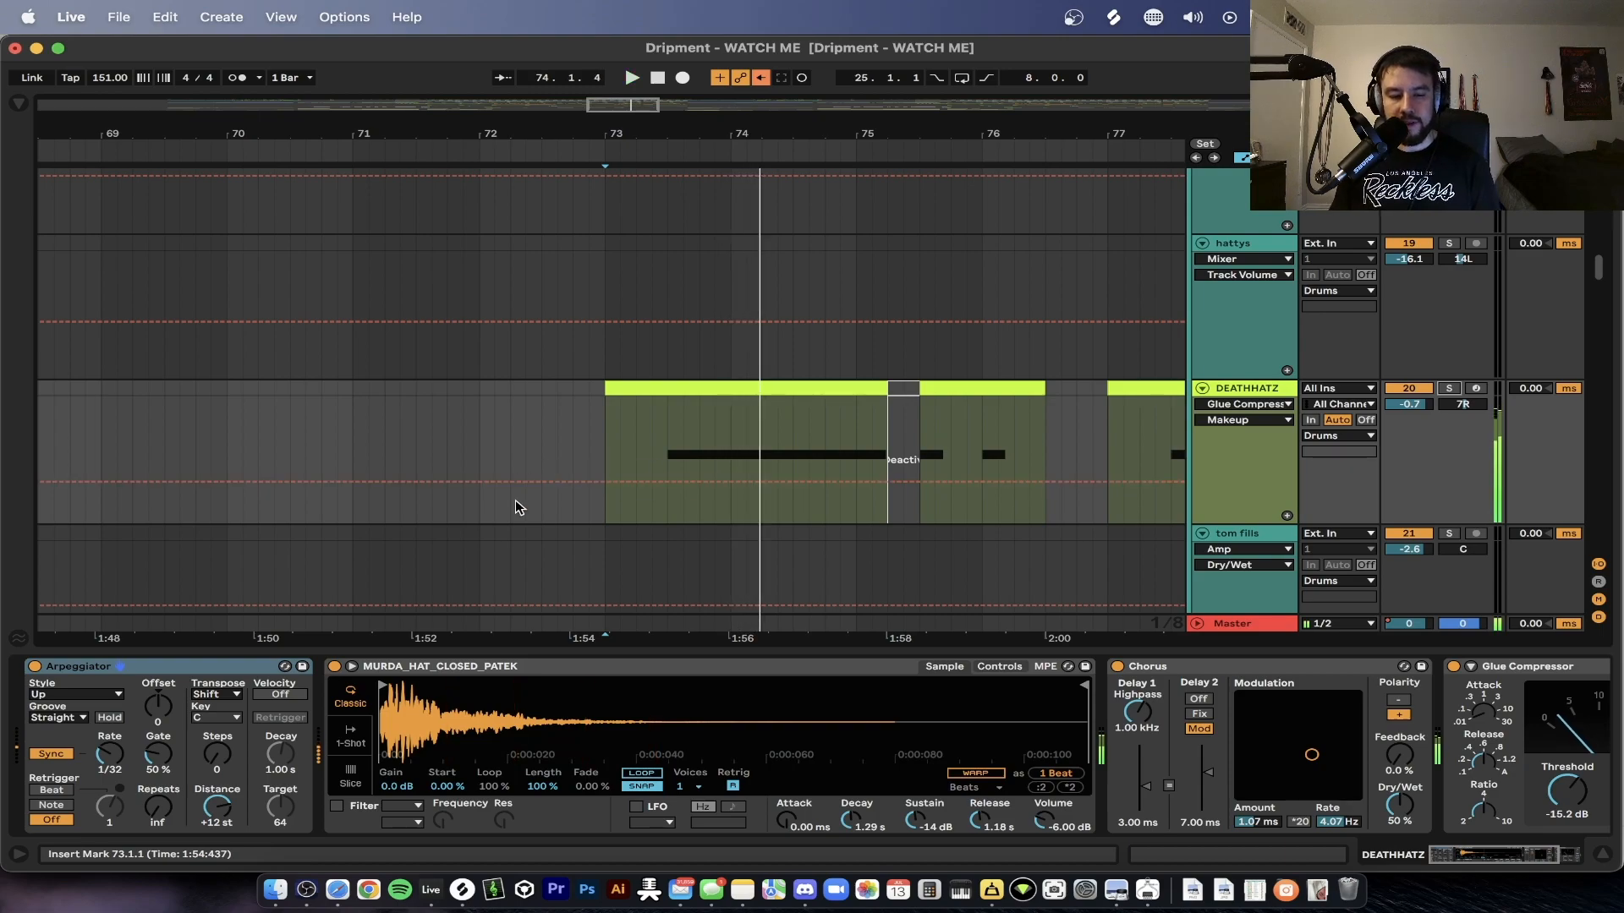
- Audition DEATHHATZ in solo from 73.3 with the Arpeggiator bypassed, then switch the Arpeggiator back on
left_click(40, 669)
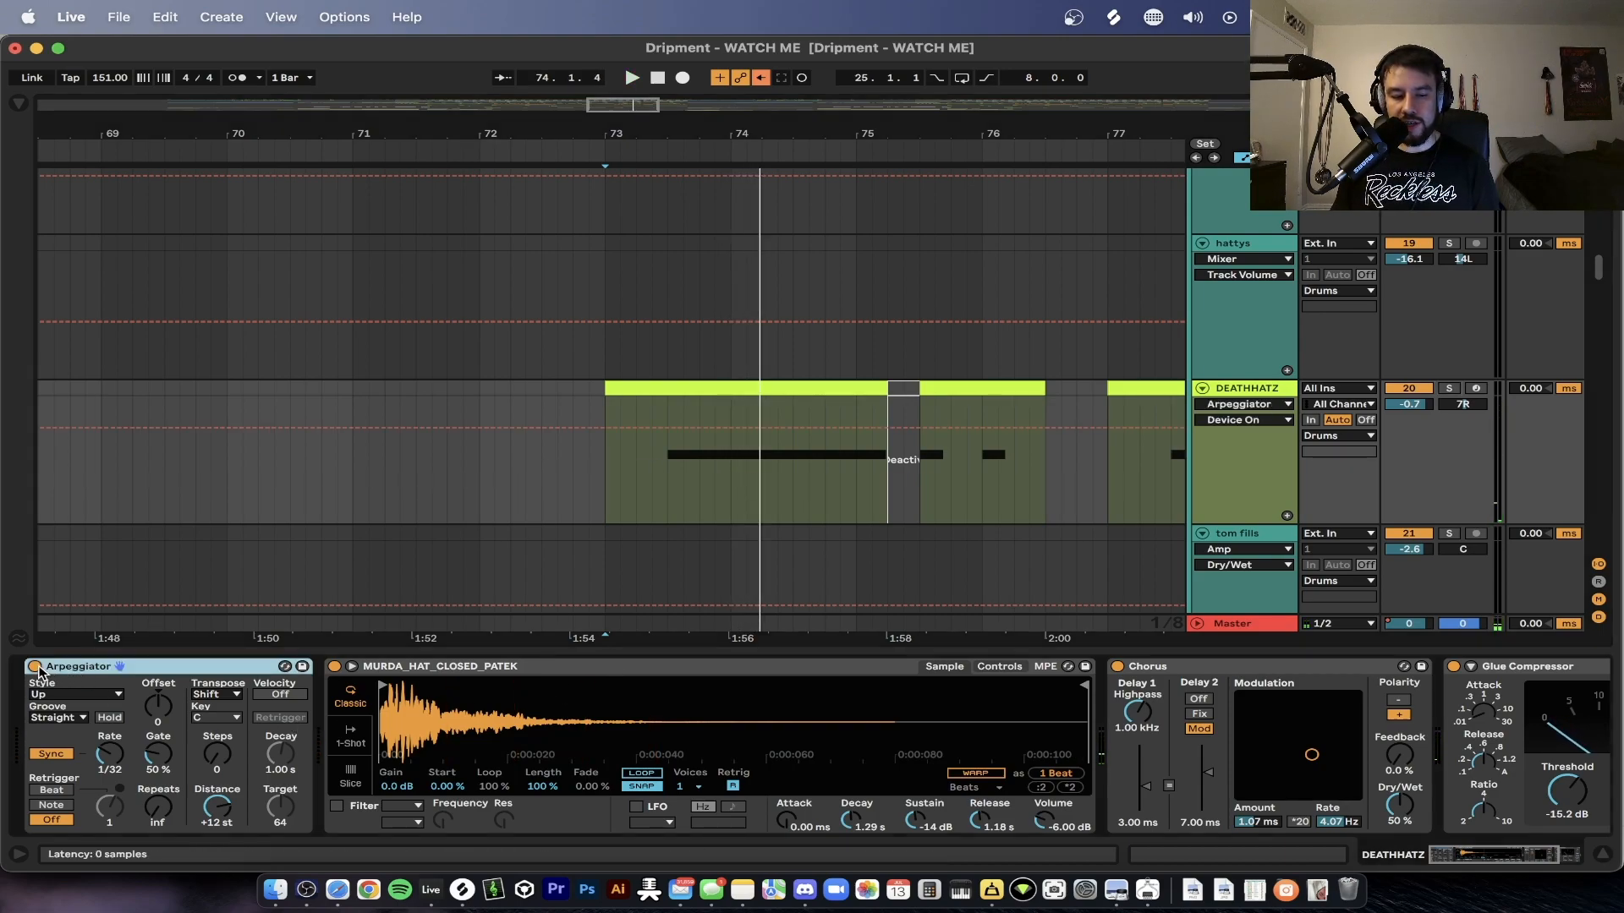
left_click(668, 466)
key("space")
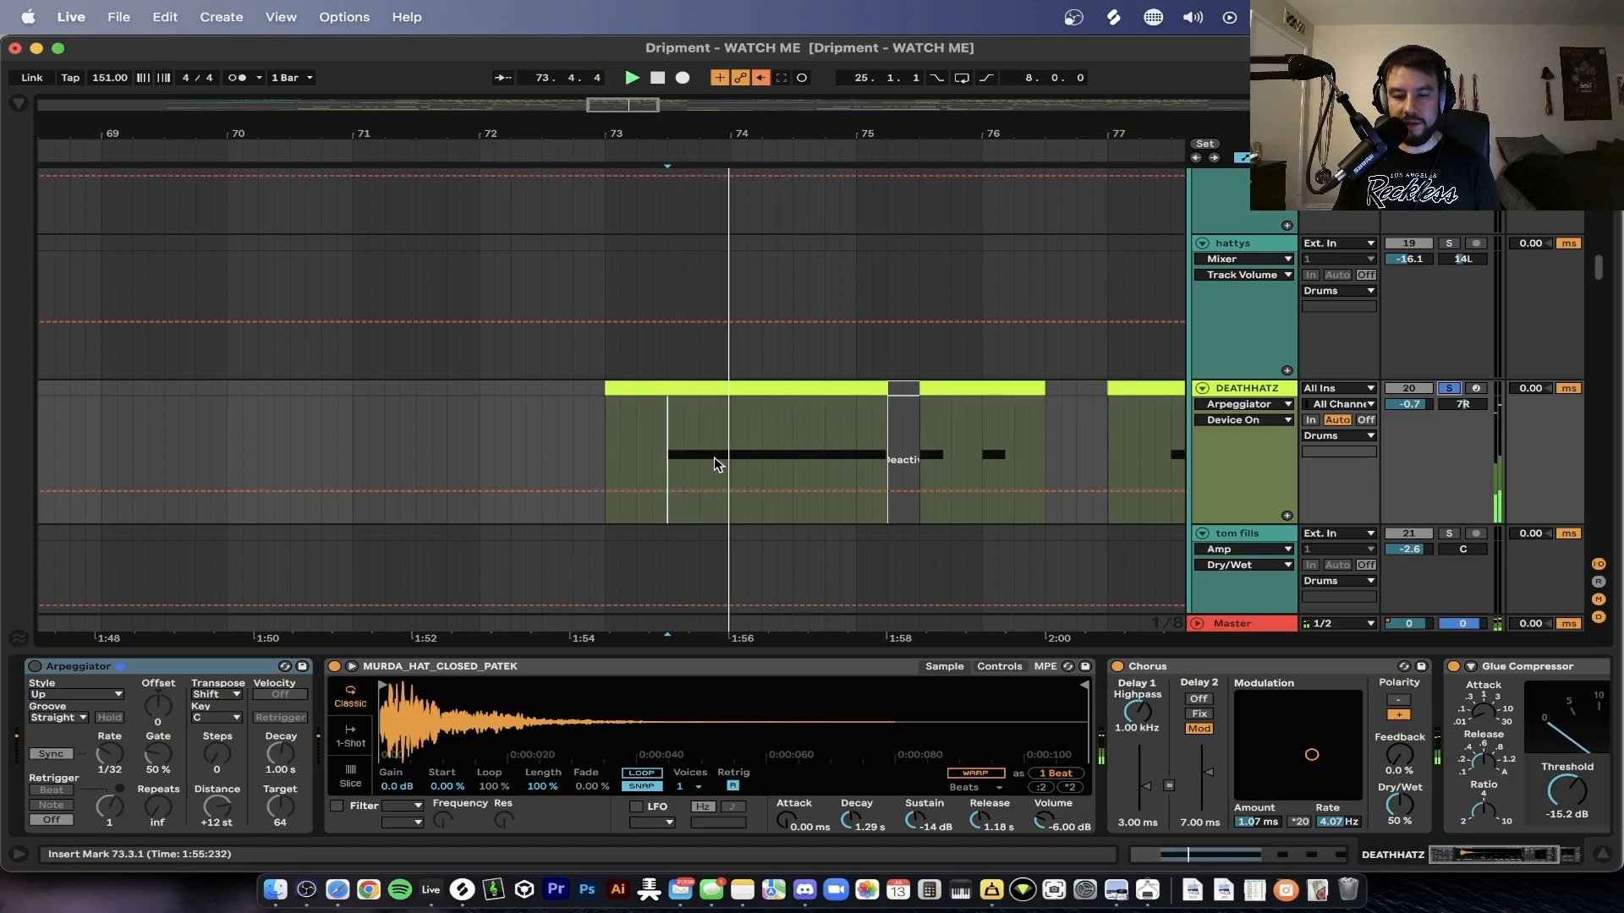
left_click(36, 667)
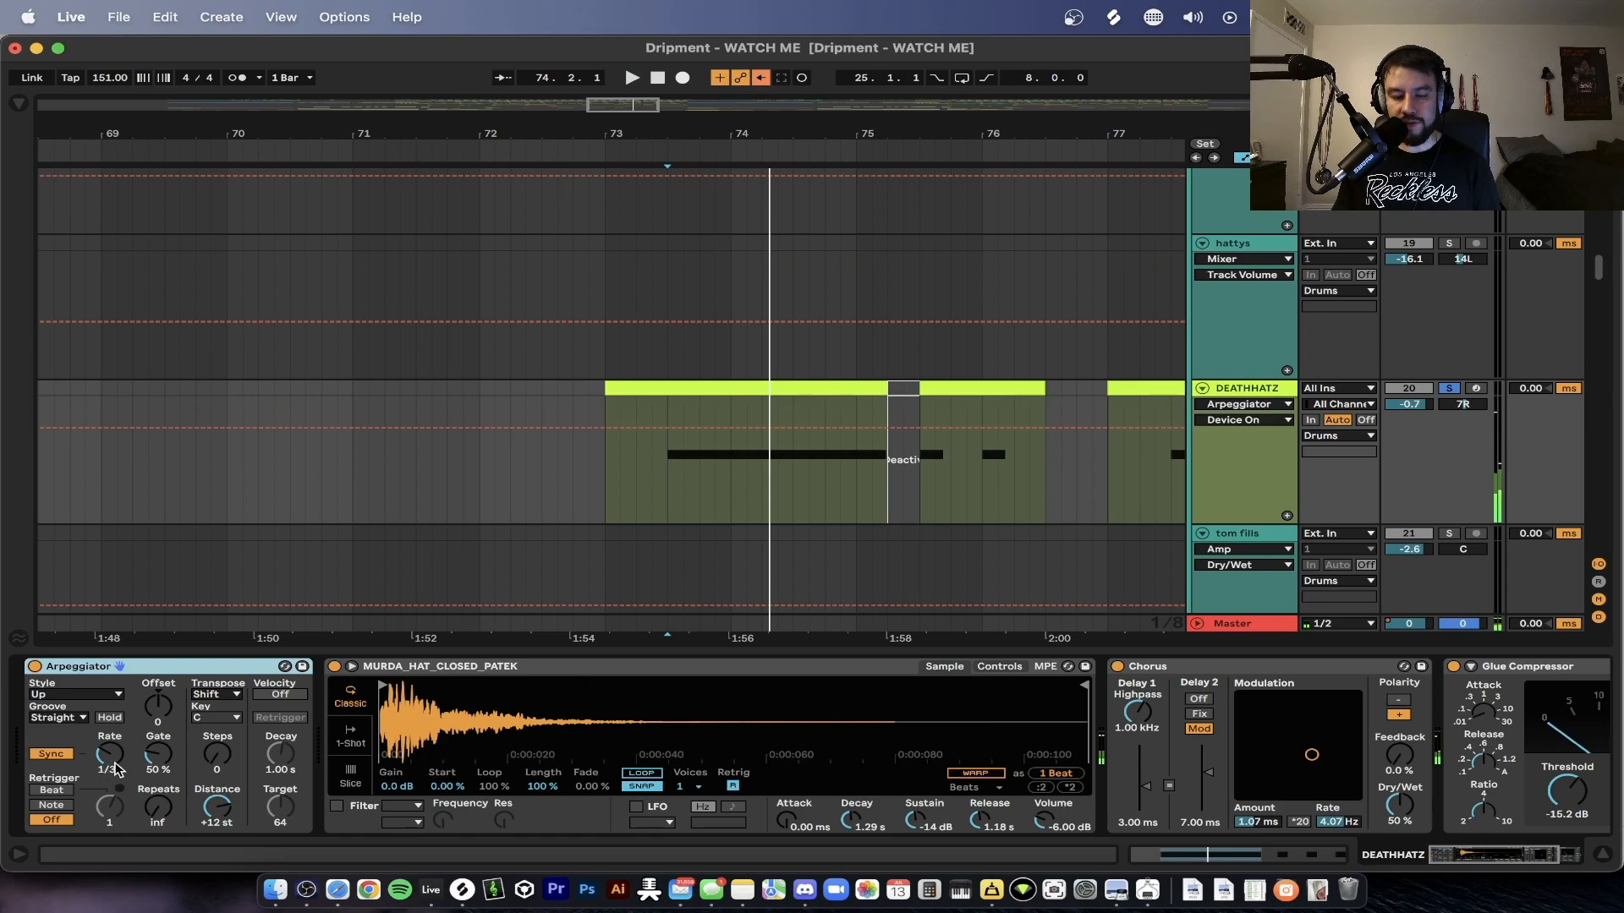
- Inspect the DEATHHATZ chain through the Glue Compressor, then hide the devices and follow the full mix past bar 81
scroll(905, 724, "right", 5)
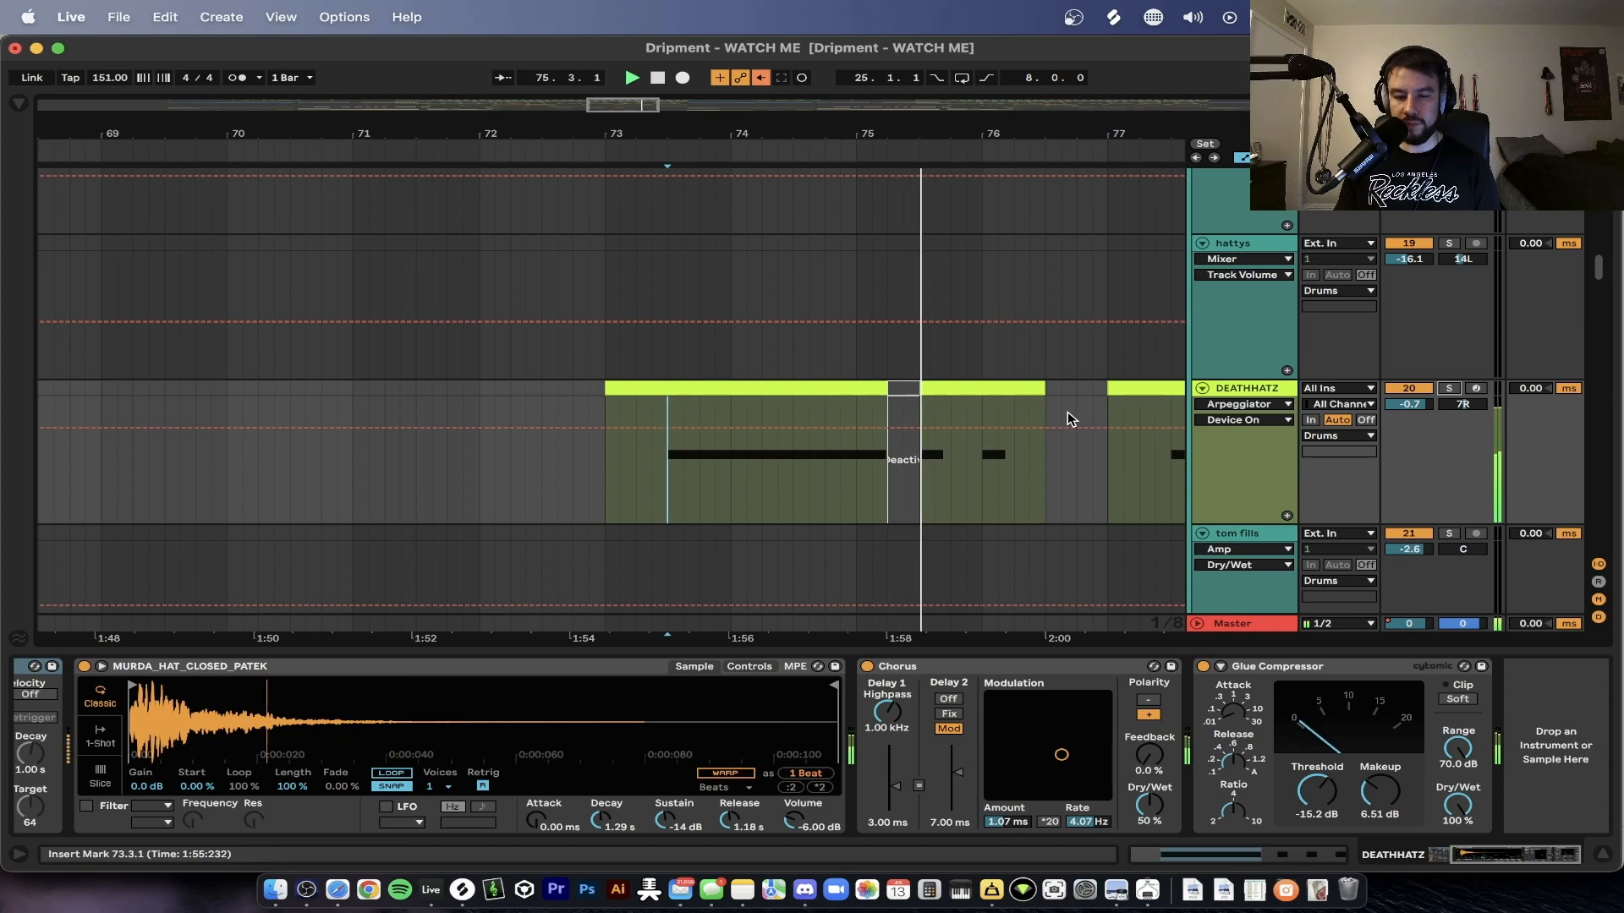
scroll(1067, 411, "down", 3)
scroll(1065, 410, "right", 2)
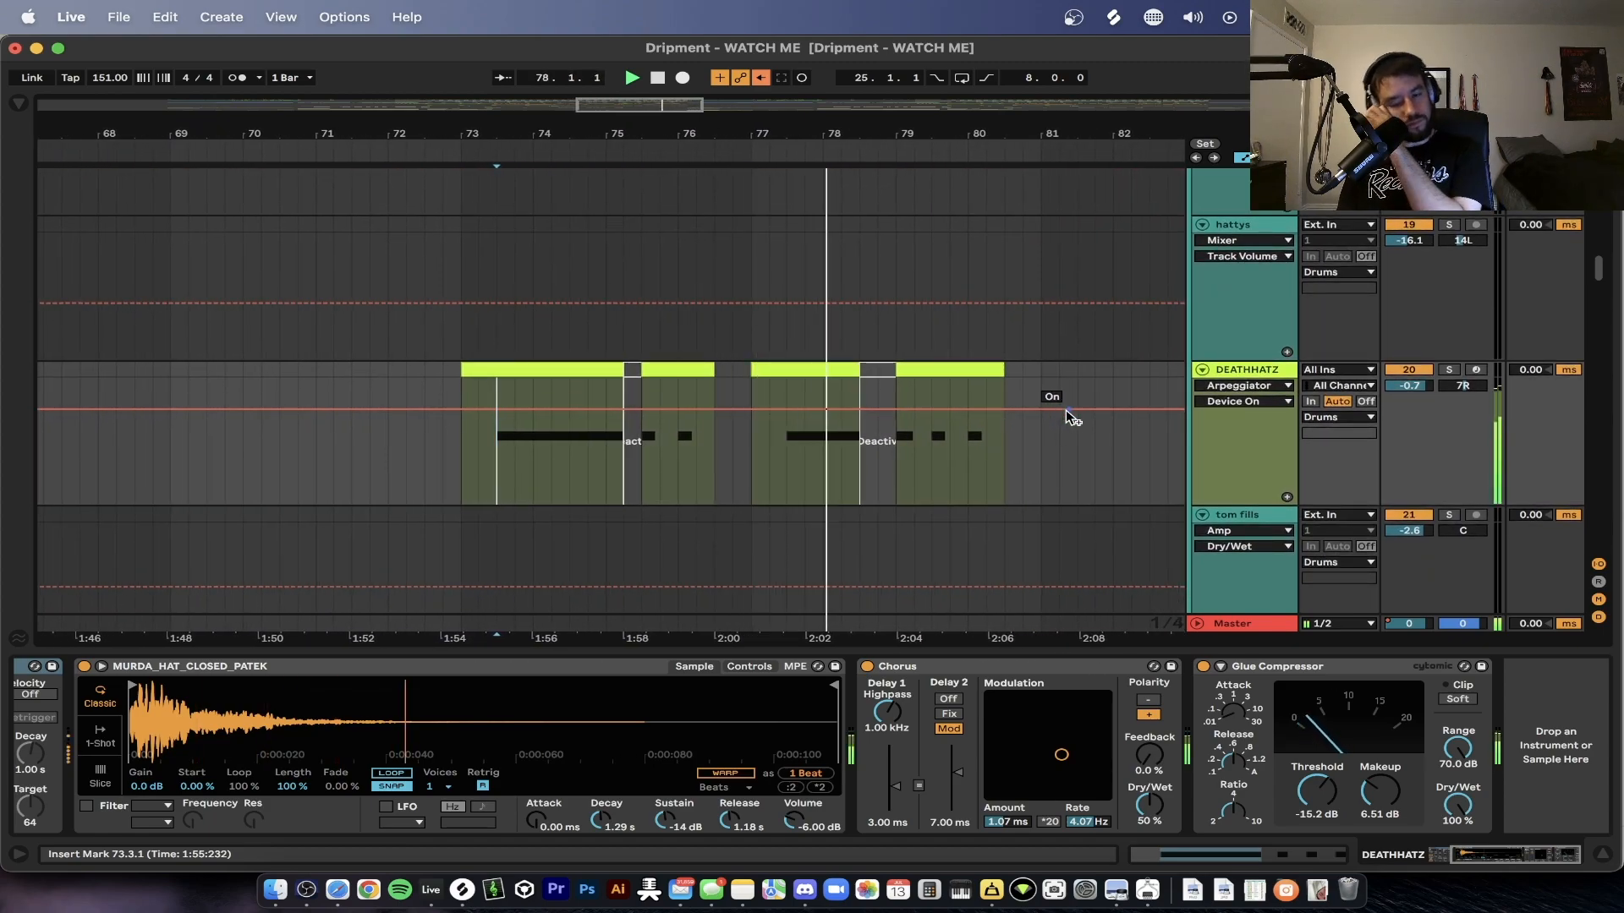
left_click(784, 652)
scroll(785, 651, "down", 2)
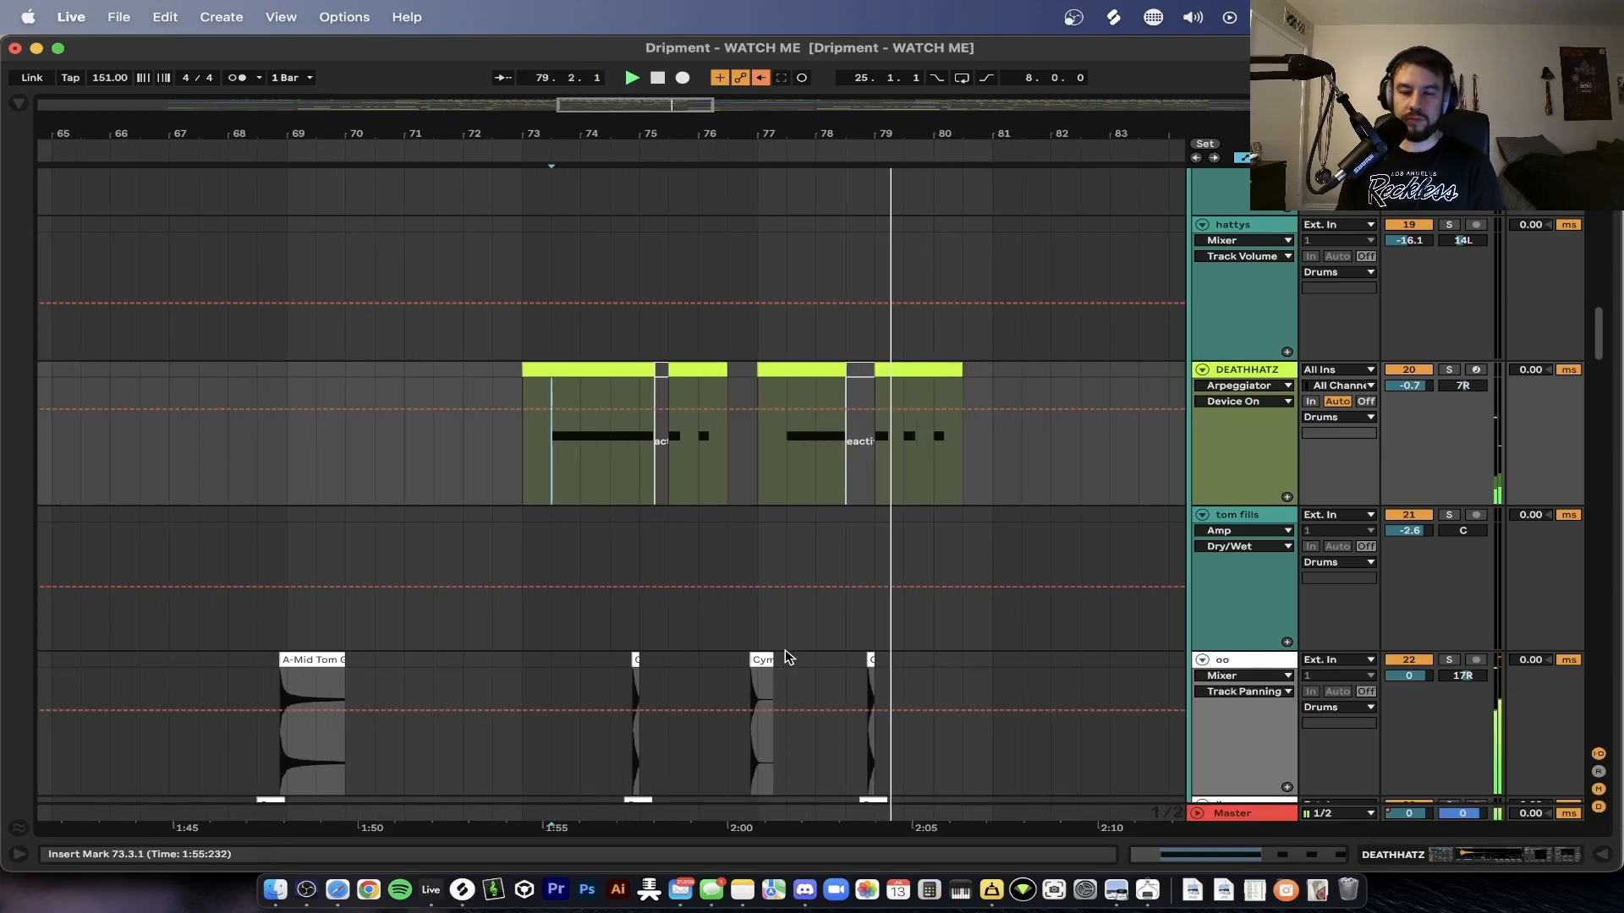
scroll(928, 485, "right", 3)
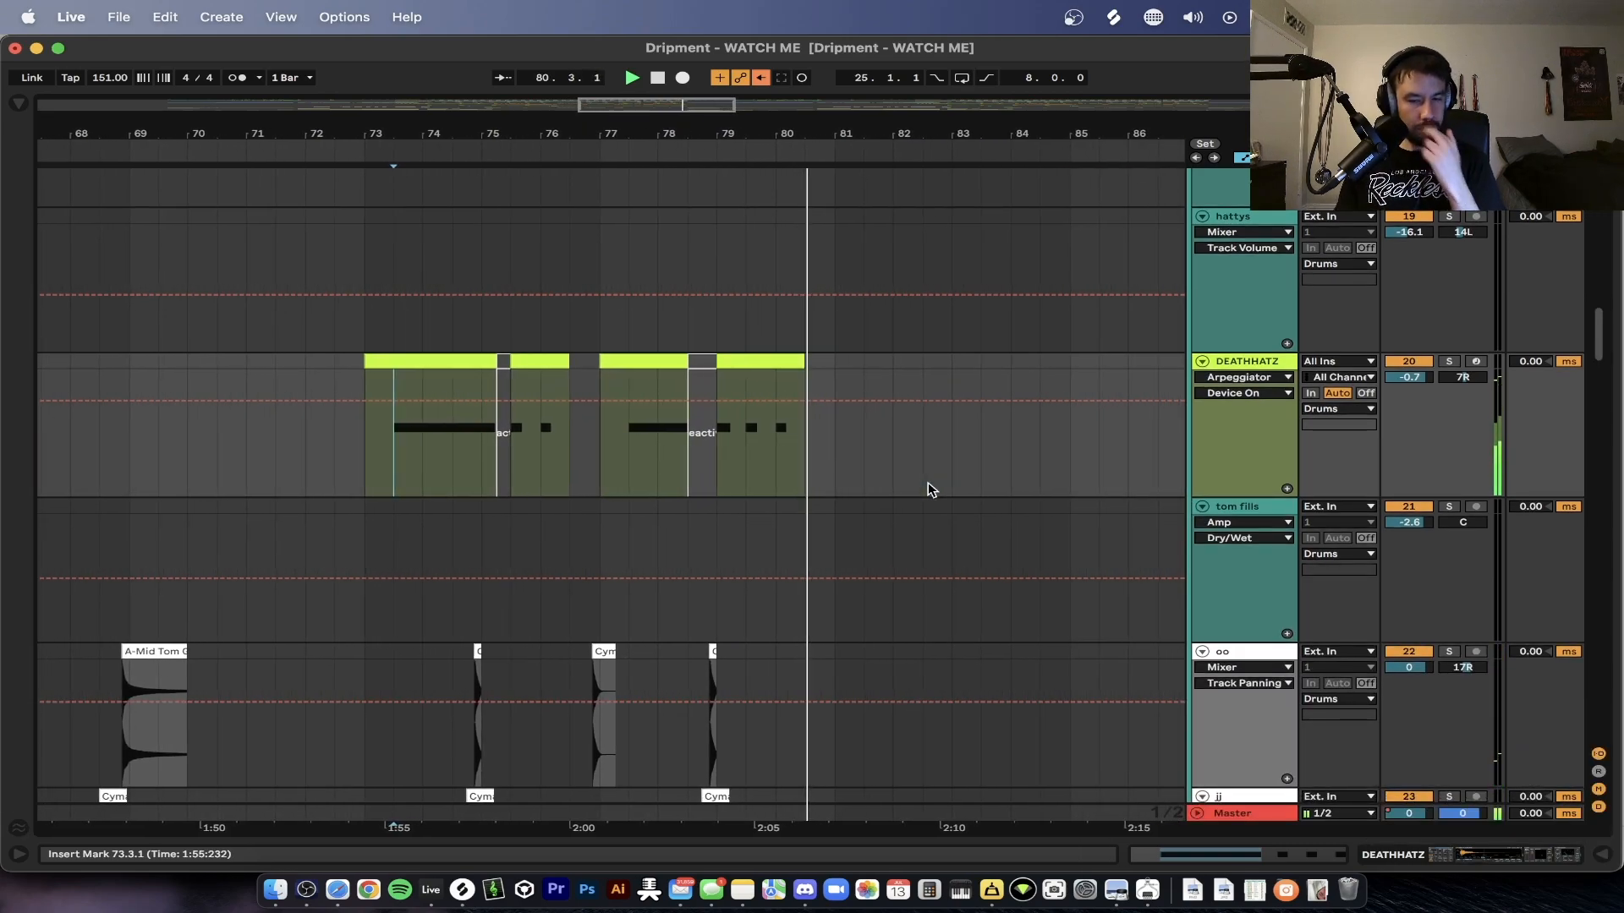
scroll(927, 482, "down", 10)
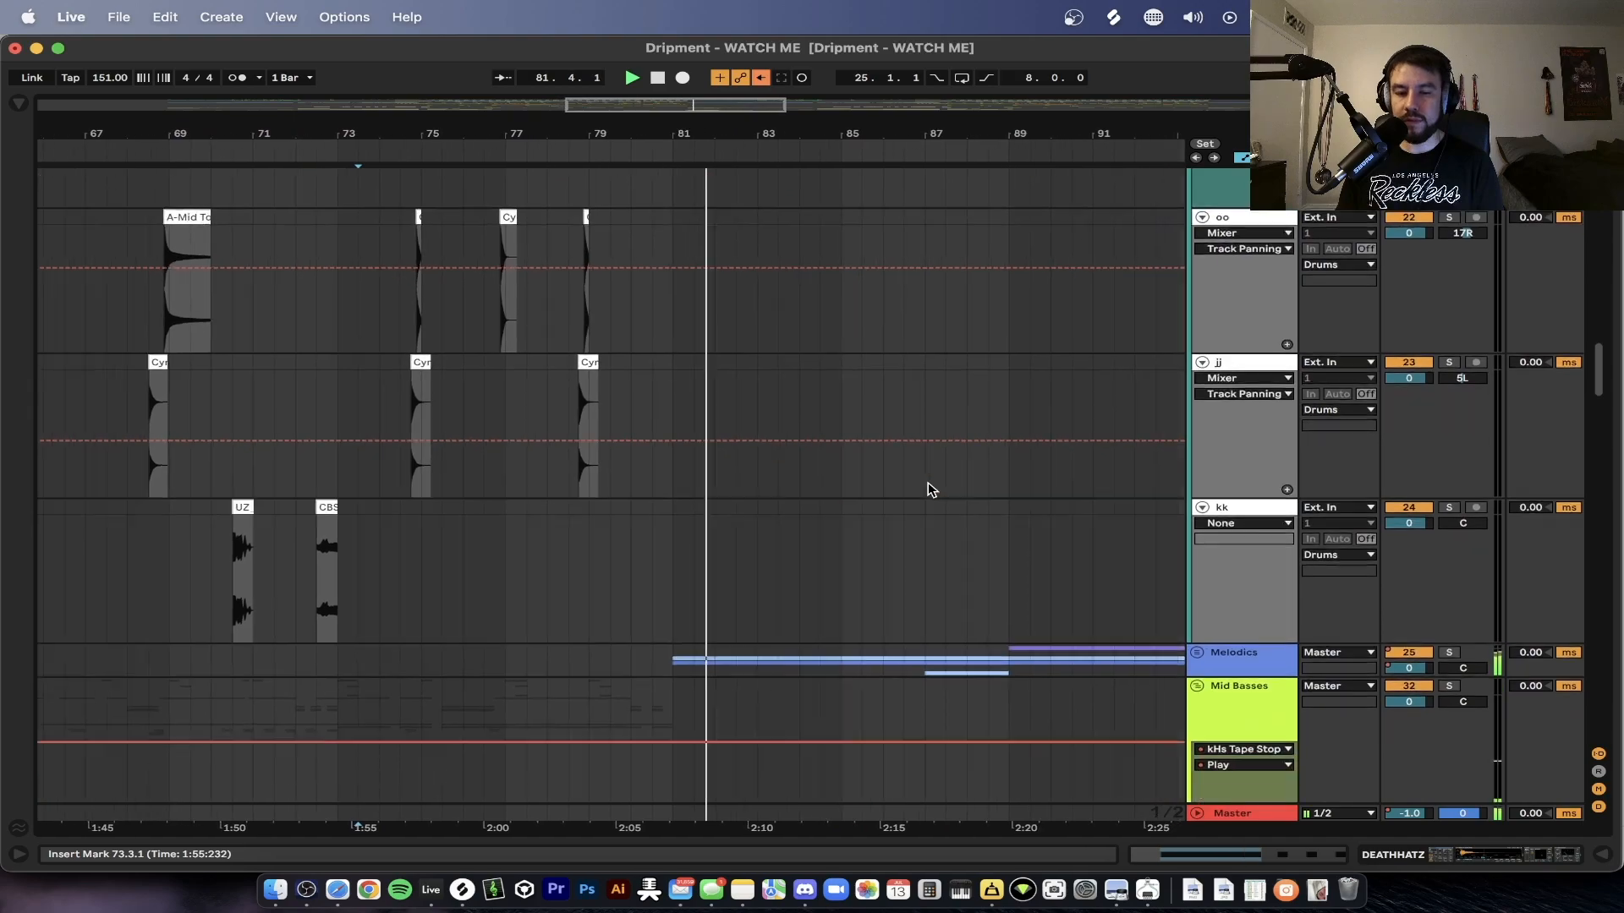
- Select the 32-bar range from 49.1 to 81.1 on the kk track
left_click(766, 582)
scroll(835, 579, "down", 5)
left_click_drag(846, 605, 903, 561)
scroll(590, 604, "left", 2)
scroll(905, 563, "down", 3)
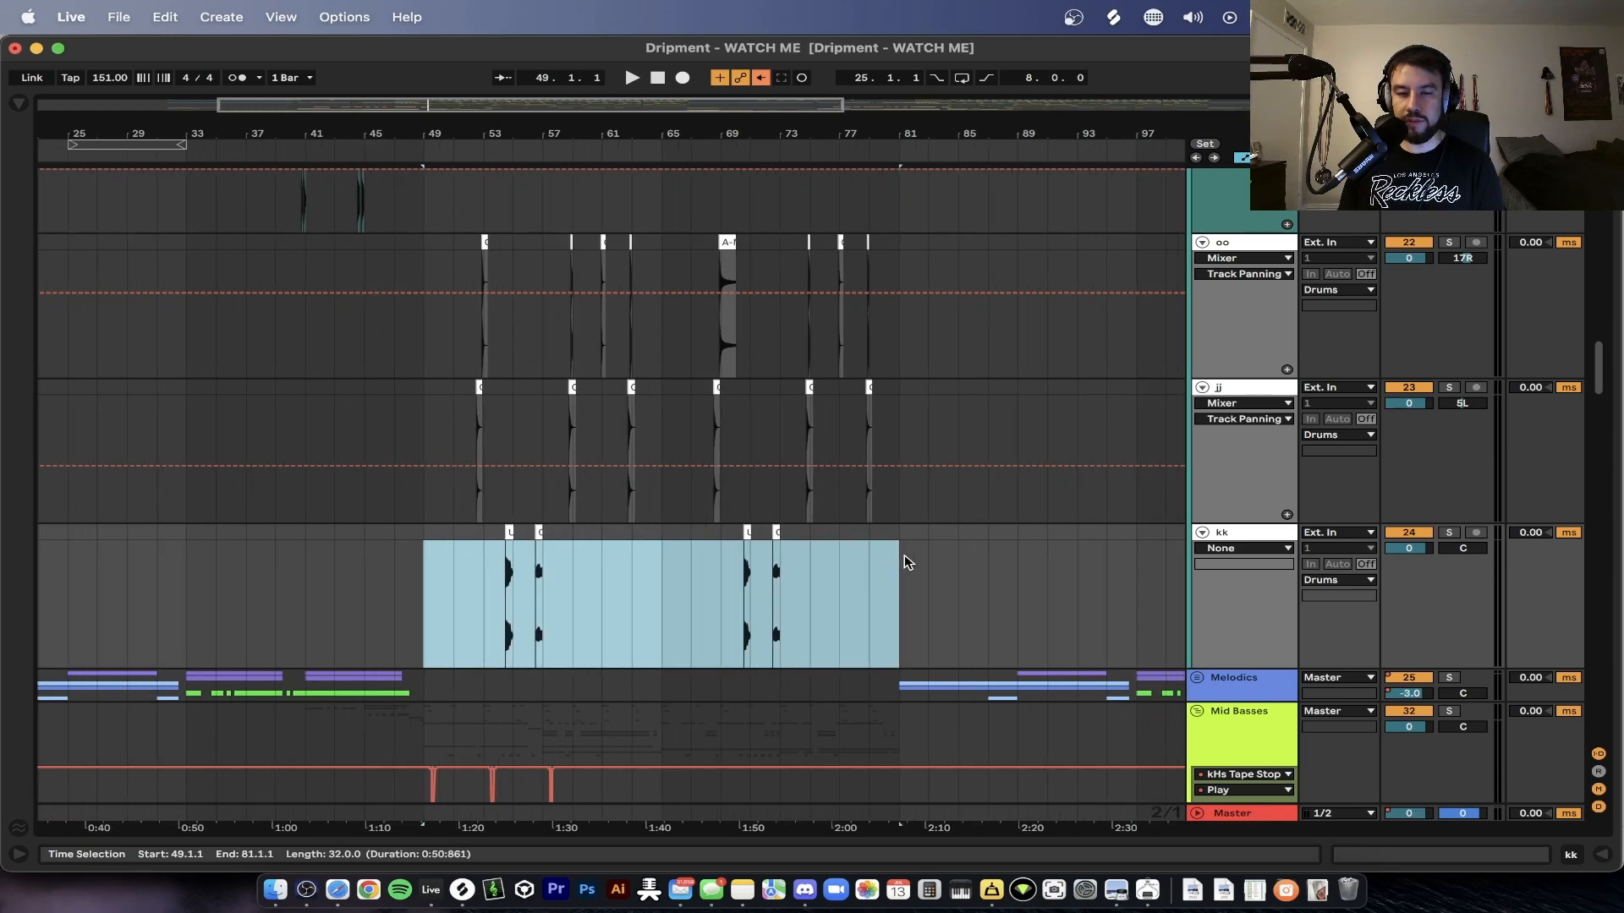
- Place the insert marker at 81.1 on the kk track and play the section that starts there
scroll(863, 565, "right", 2)
left_click(815, 570)
scroll(813, 570, "up", 2)
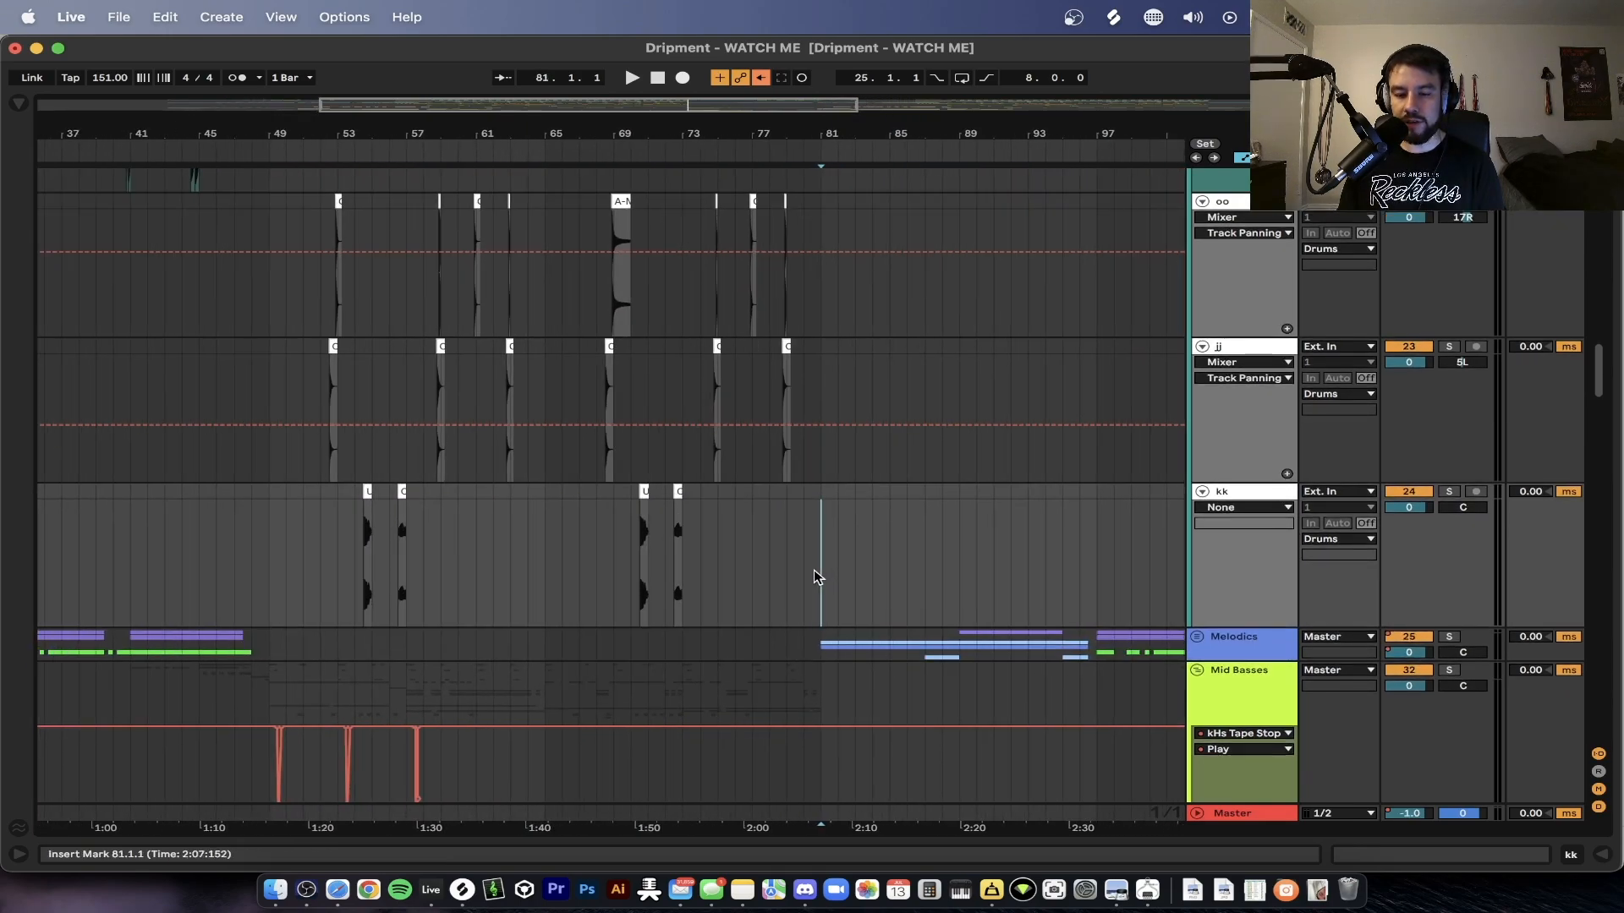
scroll(813, 609, "down", 2)
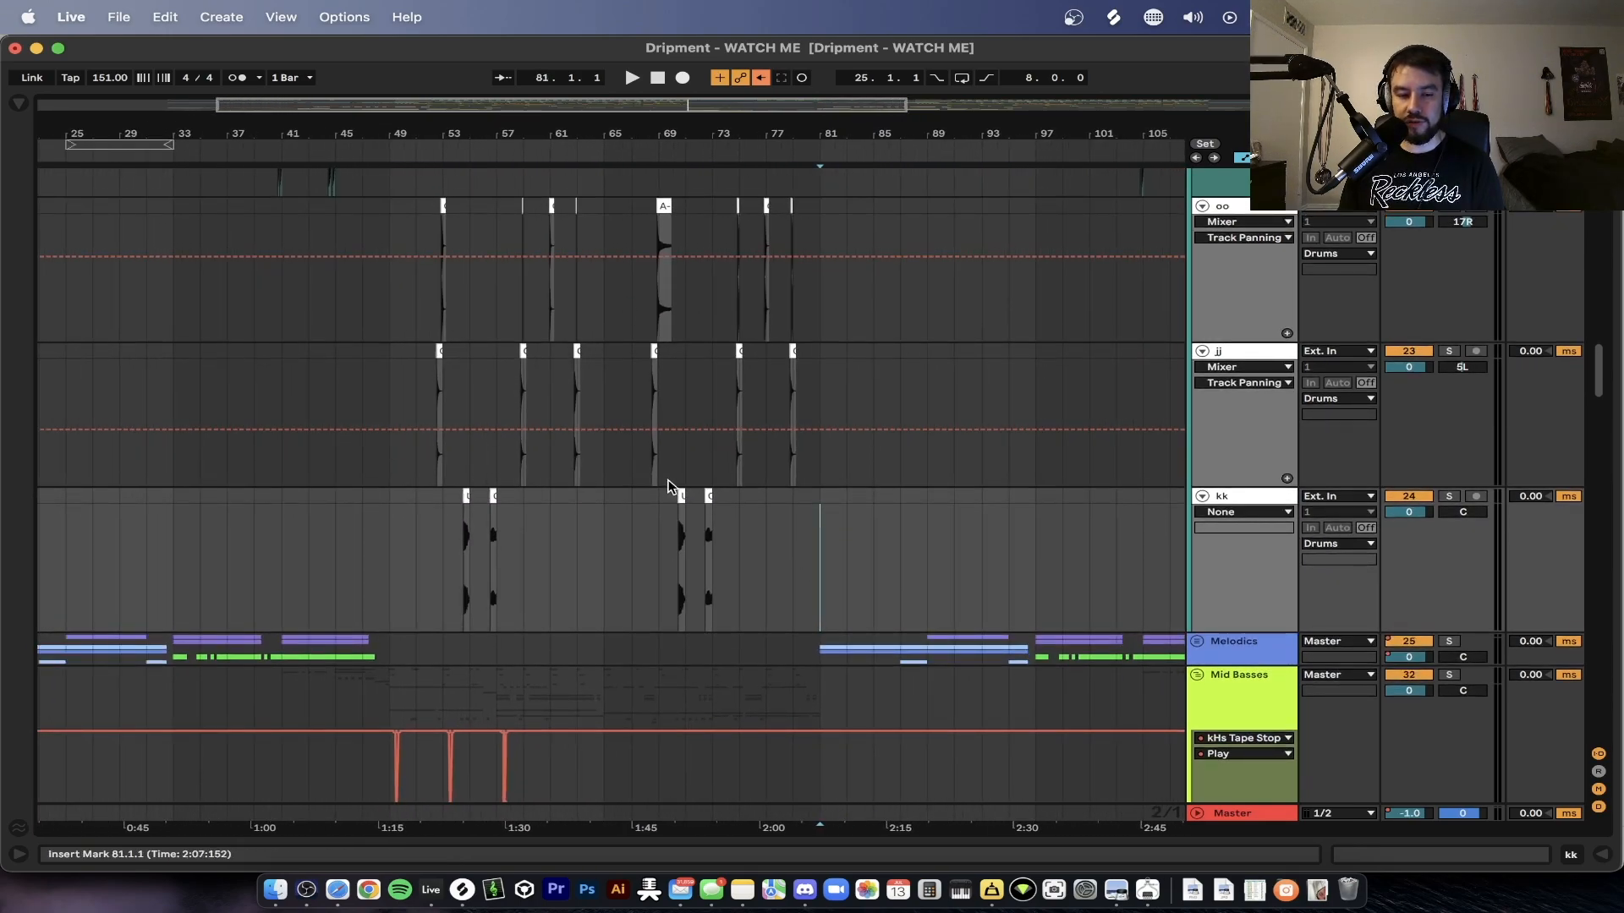
scroll(262, 592, "left", 5)
scroll(827, 564, "right", 4)
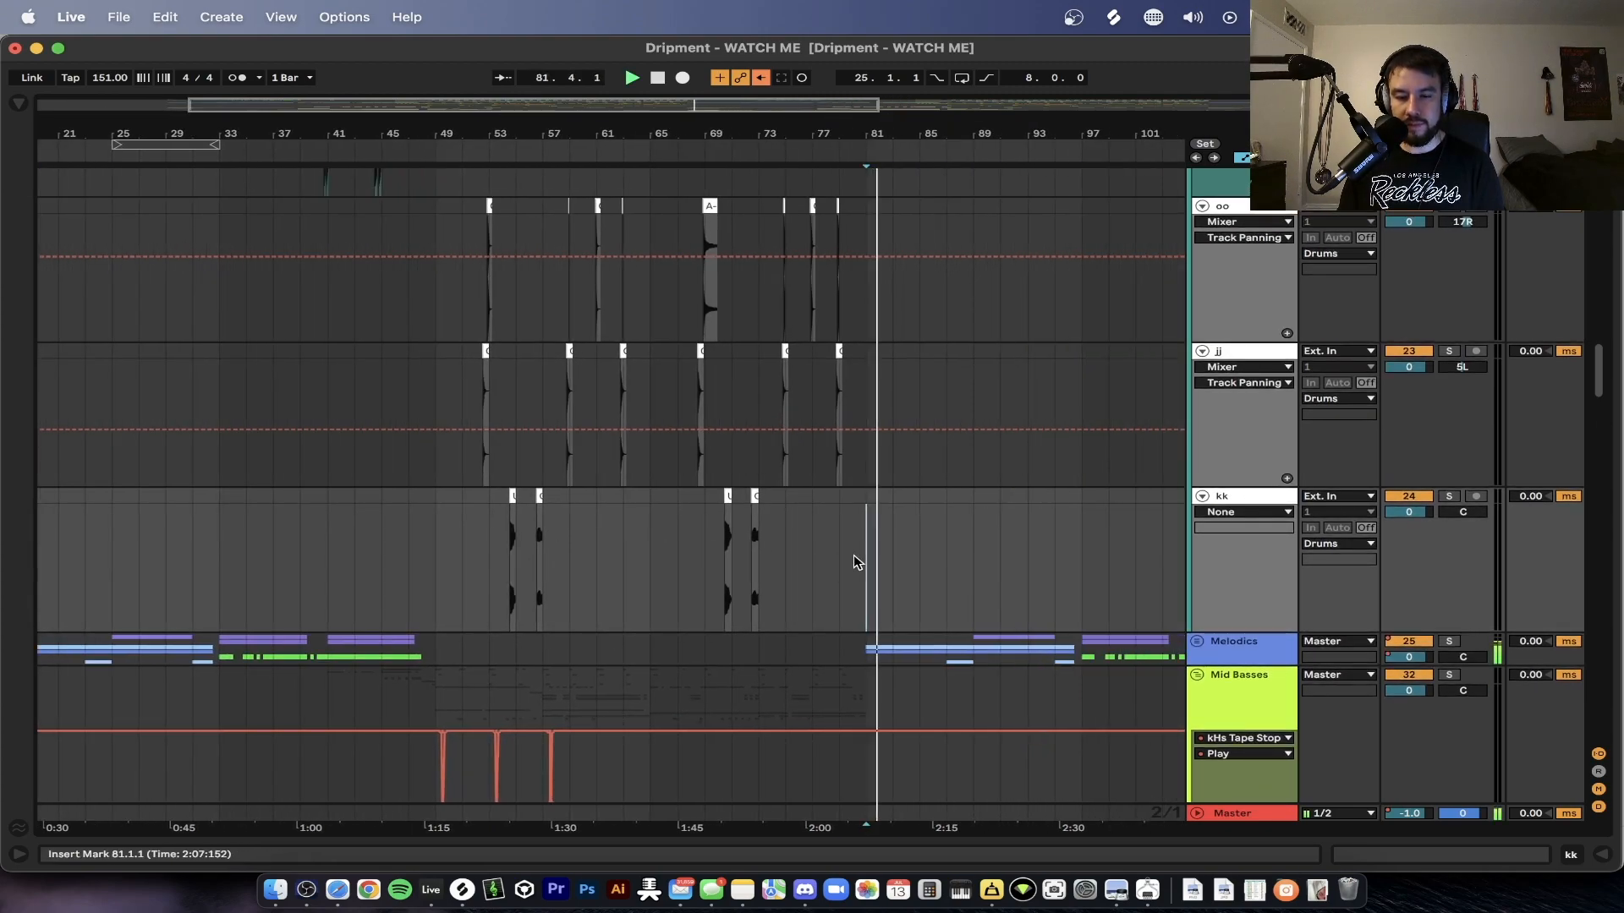
- Examine the arrangement after bar 81 across the mid-bass, intro sub and Reese tracks, including the second drop from bar 113
scroll(854, 558, "down", 5)
scroll(1052, 533, "down", 15)
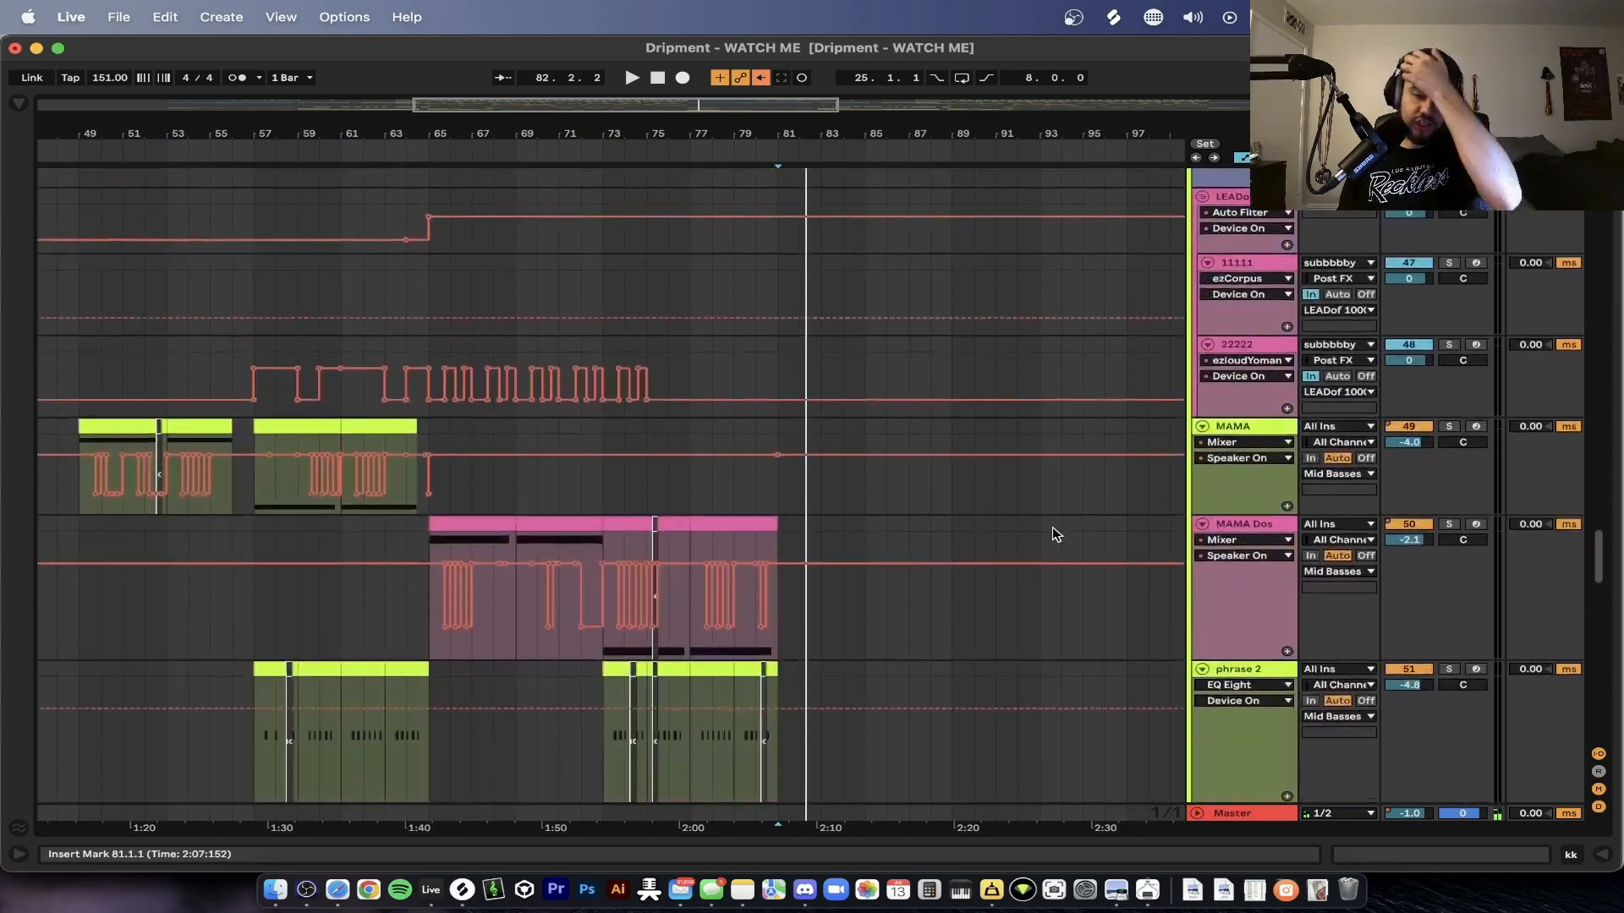
scroll(1053, 532, "down", 7)
scroll(1052, 533, "right", 2)
scroll(1052, 533, "up", 3)
scroll(761, 384, "up", 2)
scroll(753, 418, "up", 8)
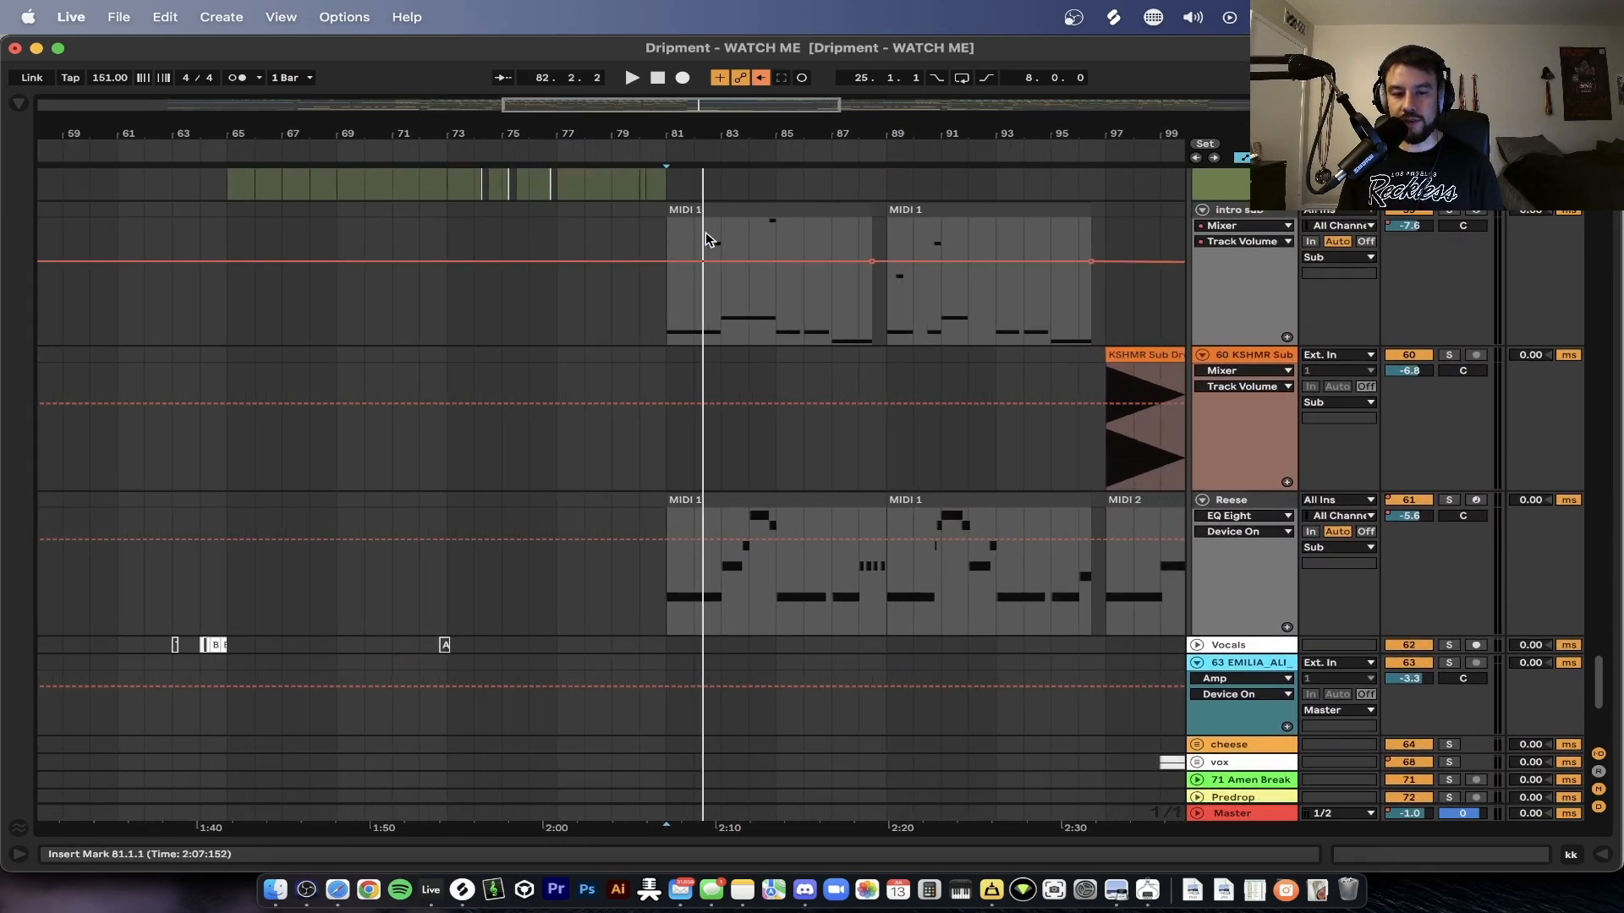
scroll(707, 235, "up", 20)
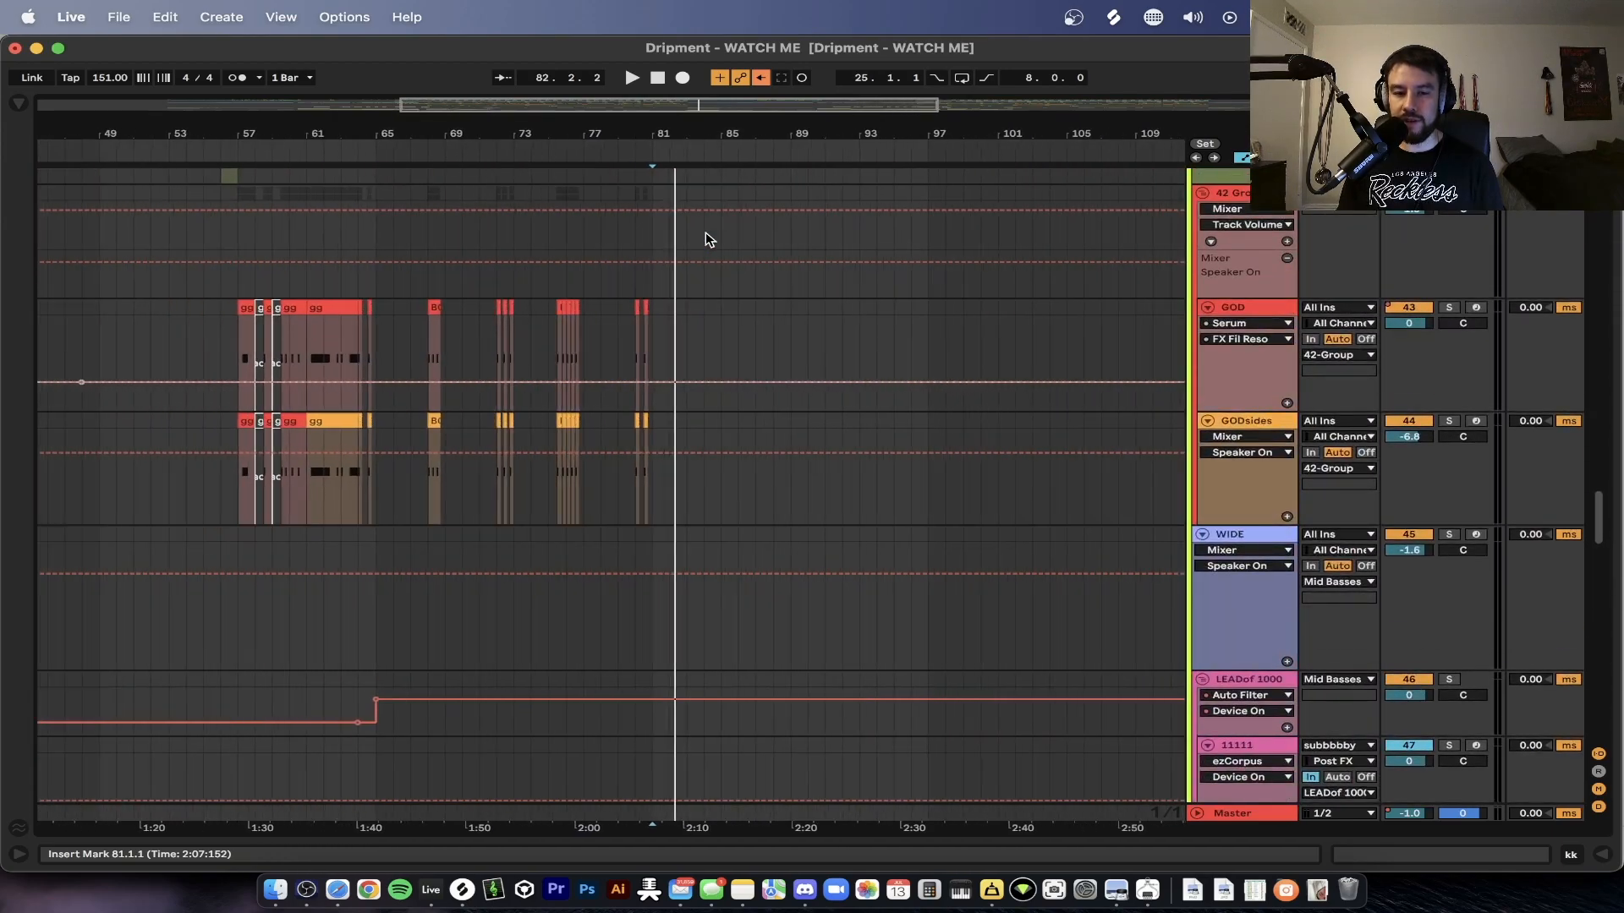
scroll(705, 231, "down", 12)
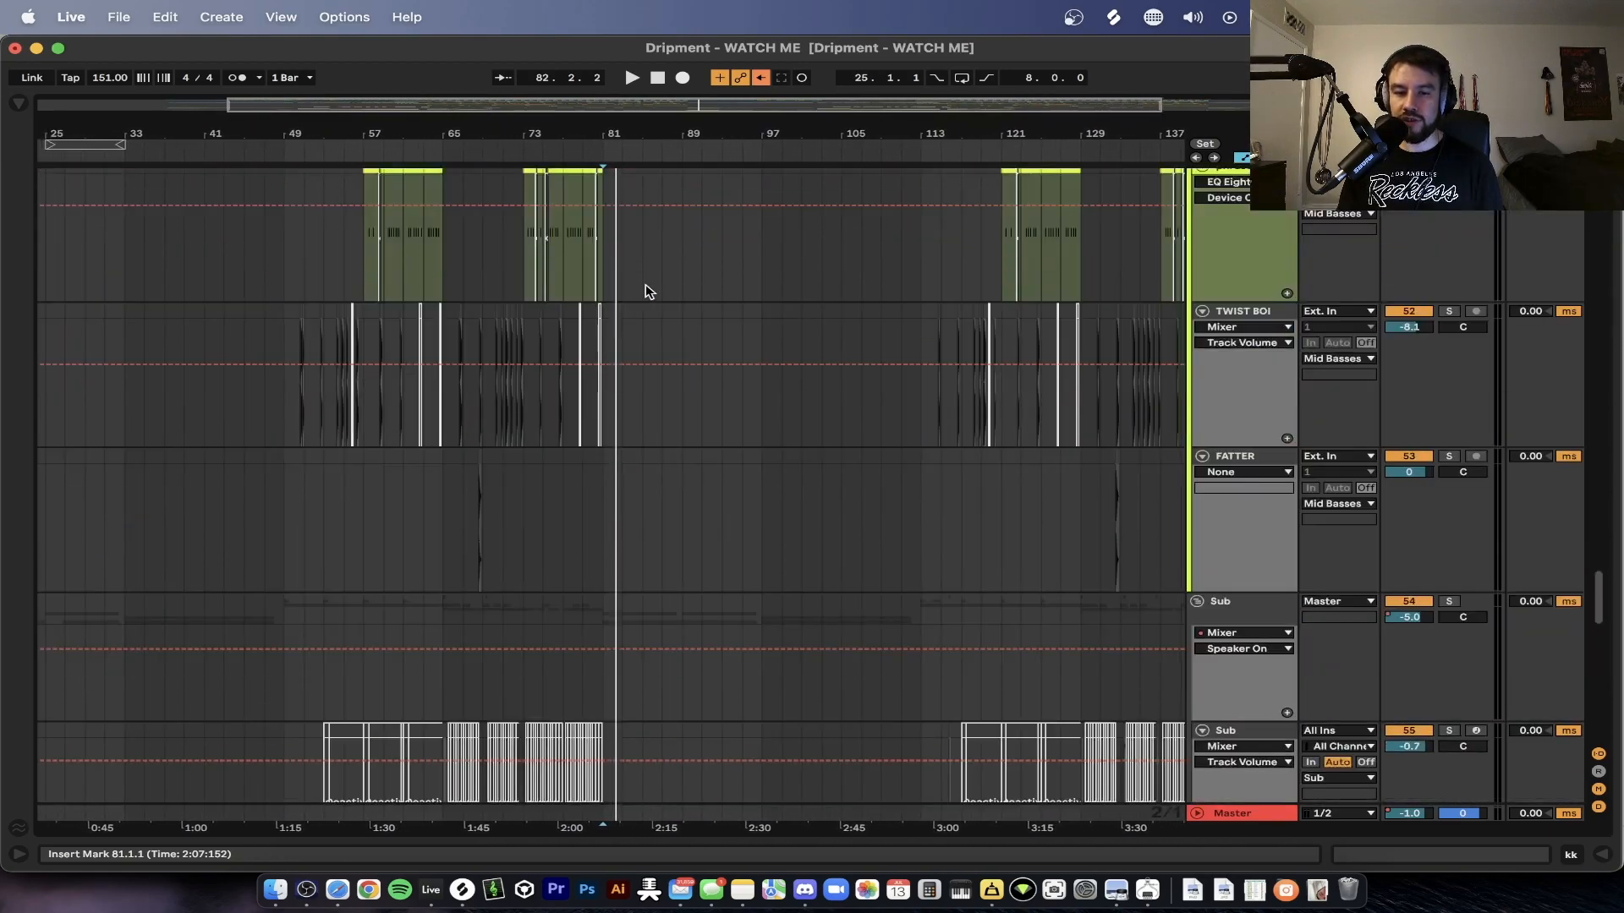
scroll(947, 309, "up", 15)
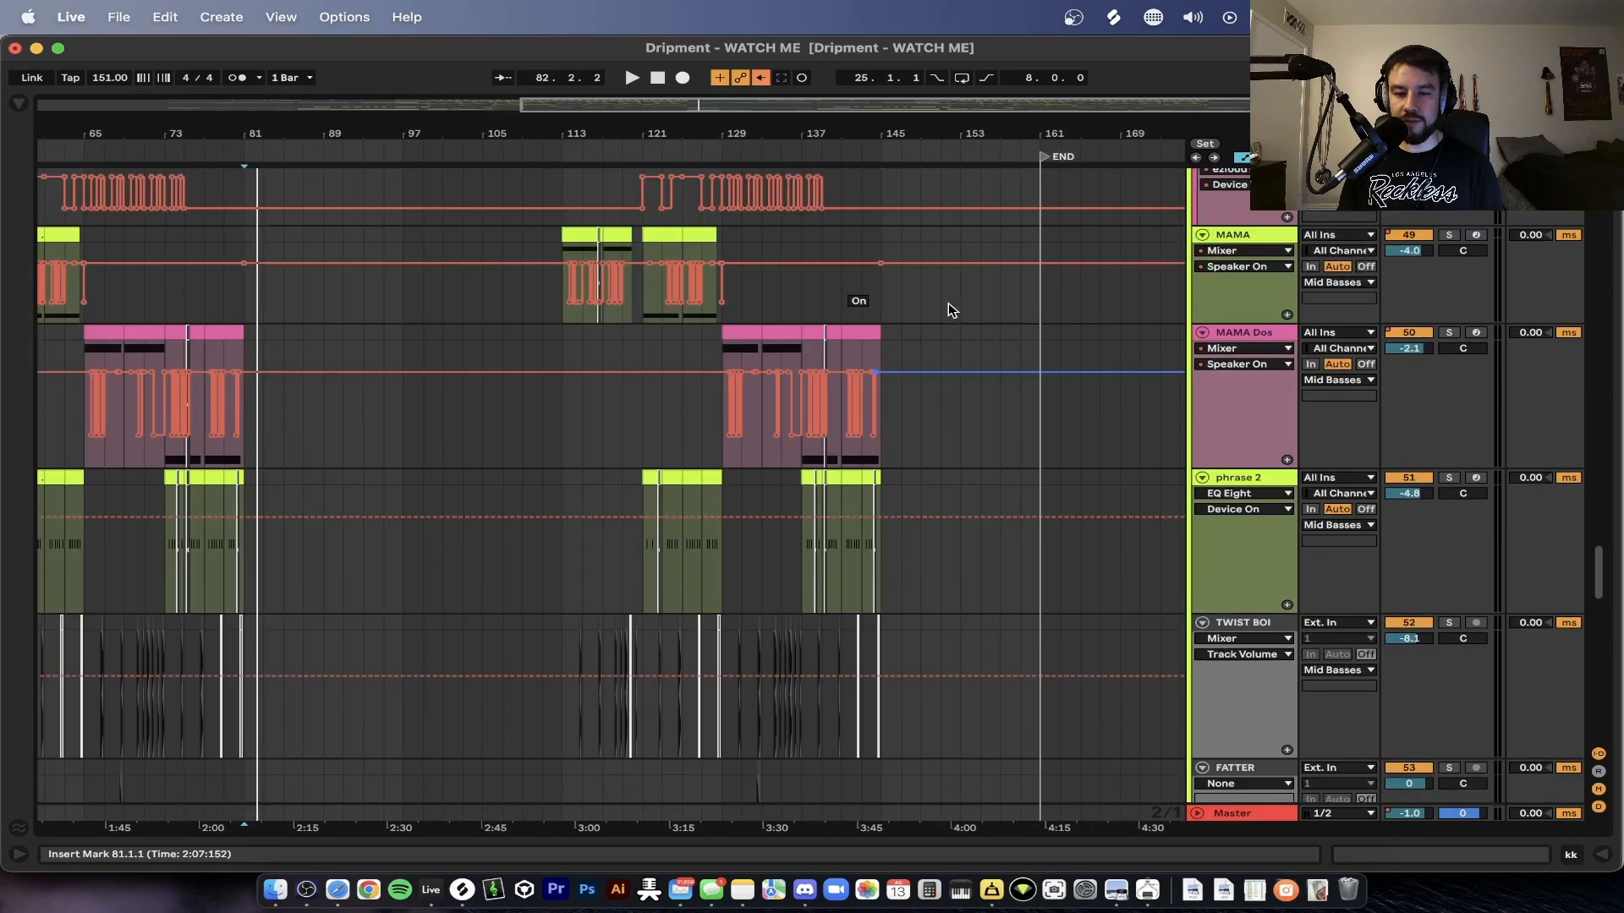
- Examine the mid-bass tracks and the Mid Basses tape-stop automation across both drops
scroll(758, 375, "up", 10)
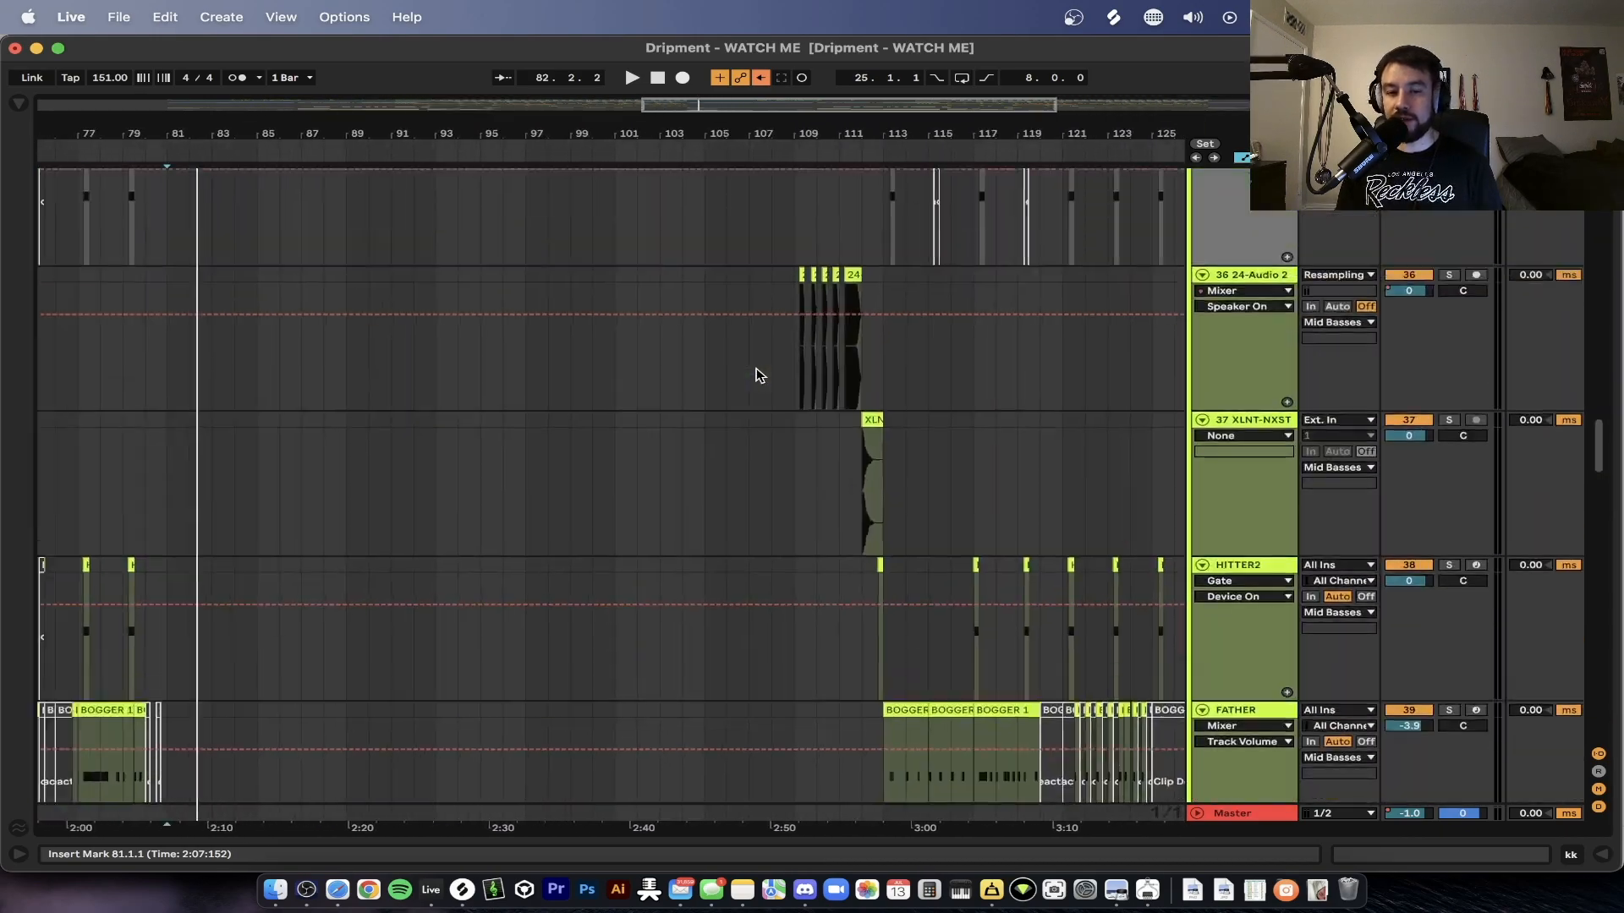
scroll(759, 376, "up", 2)
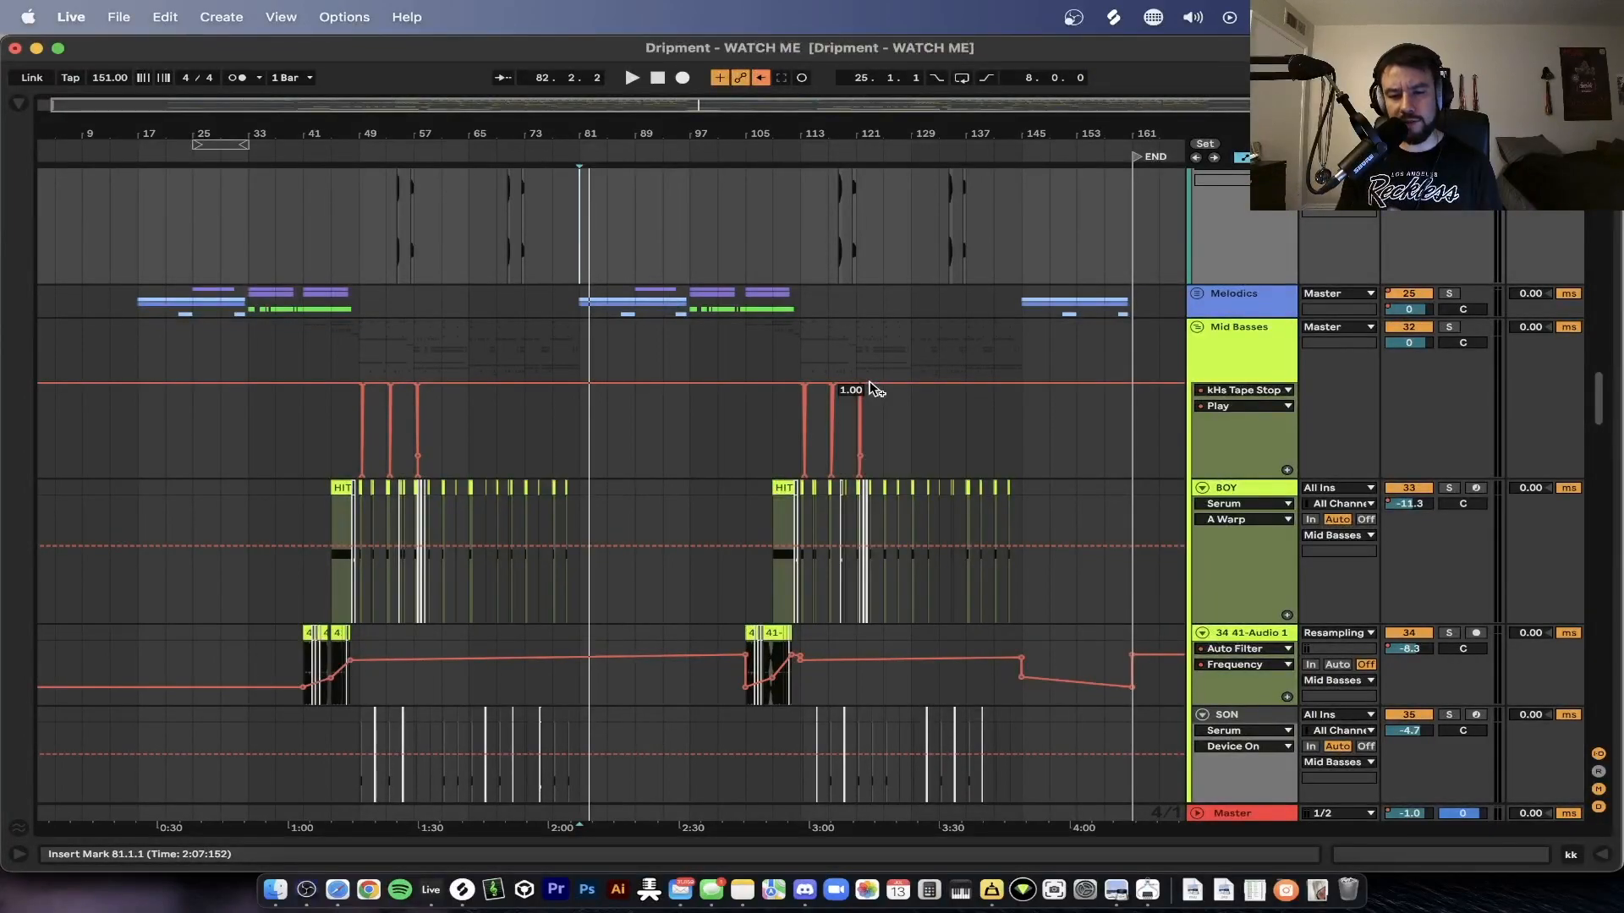
scroll(871, 385, "down", 20)
scroll(491, 378, "up", 4)
scroll(490, 378, "down", 5)
scroll(490, 378, "up", 5)
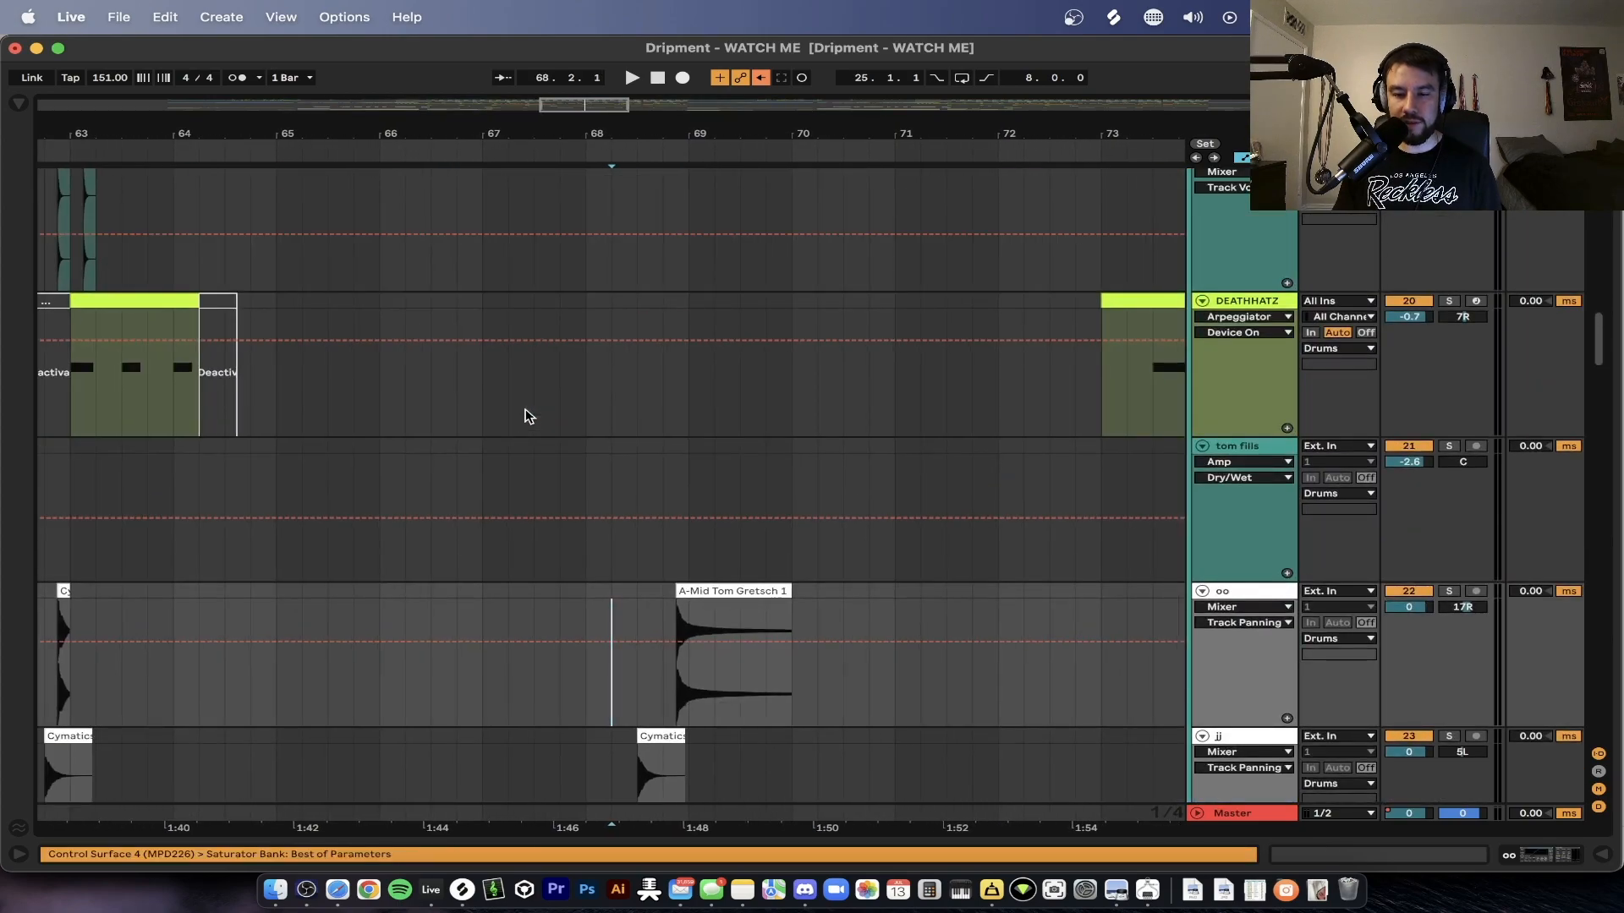
- Select the Cymatics tom clip at 68.3 on the jj track and play it soloed with the oo track, clearing both solos
scroll(524, 415, "down", 5)
left_click(632, 568)
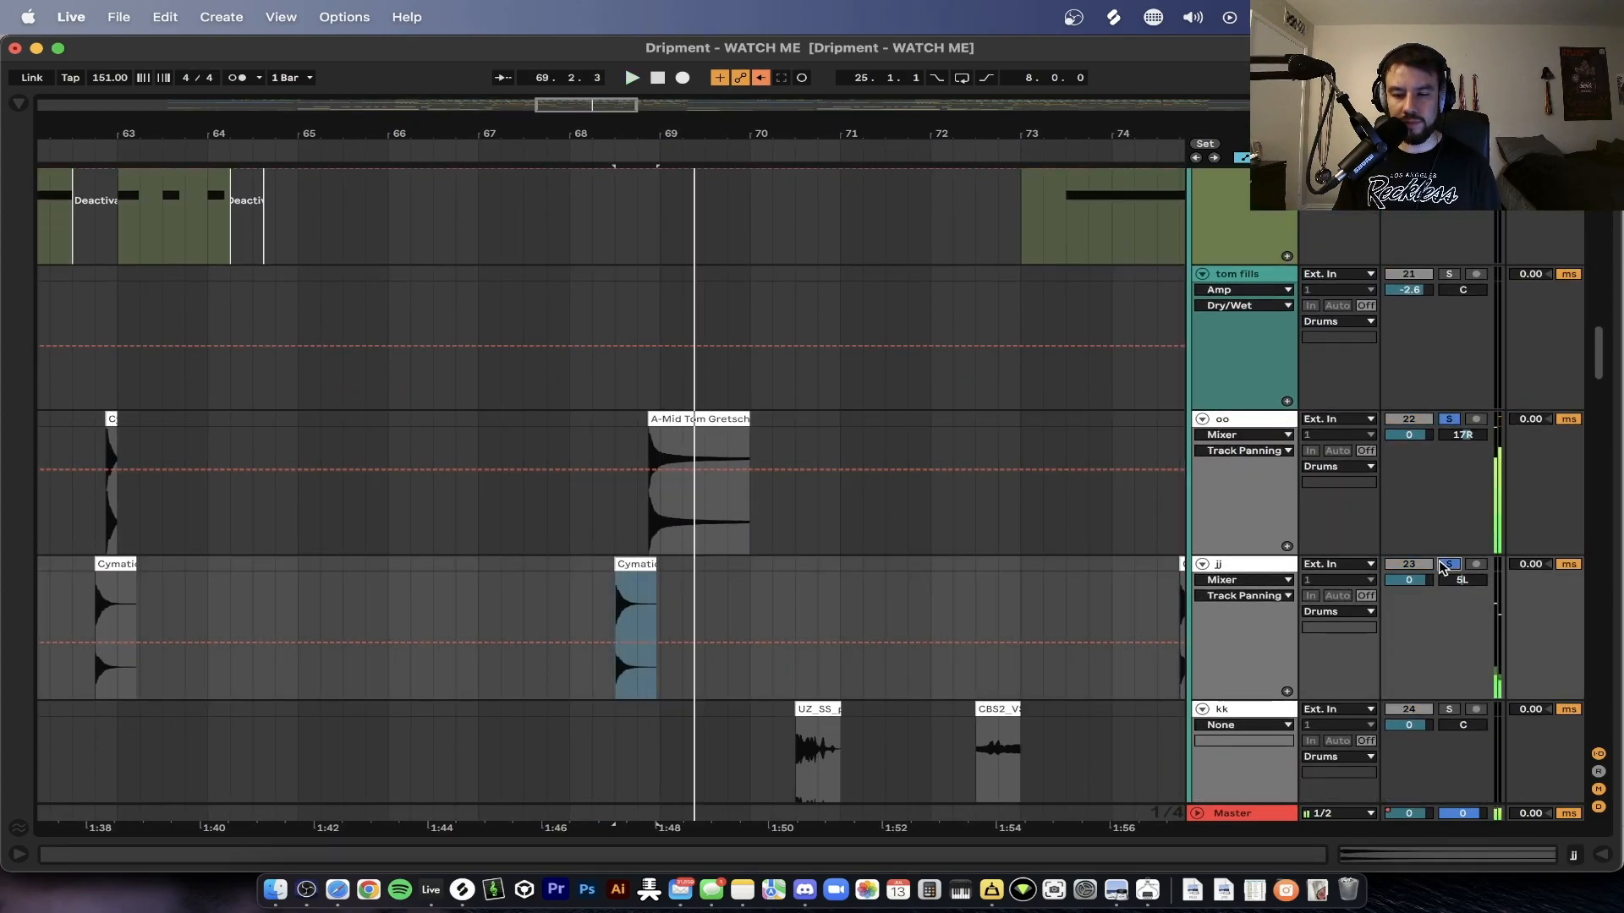
scroll(930, 554, "down", 3)
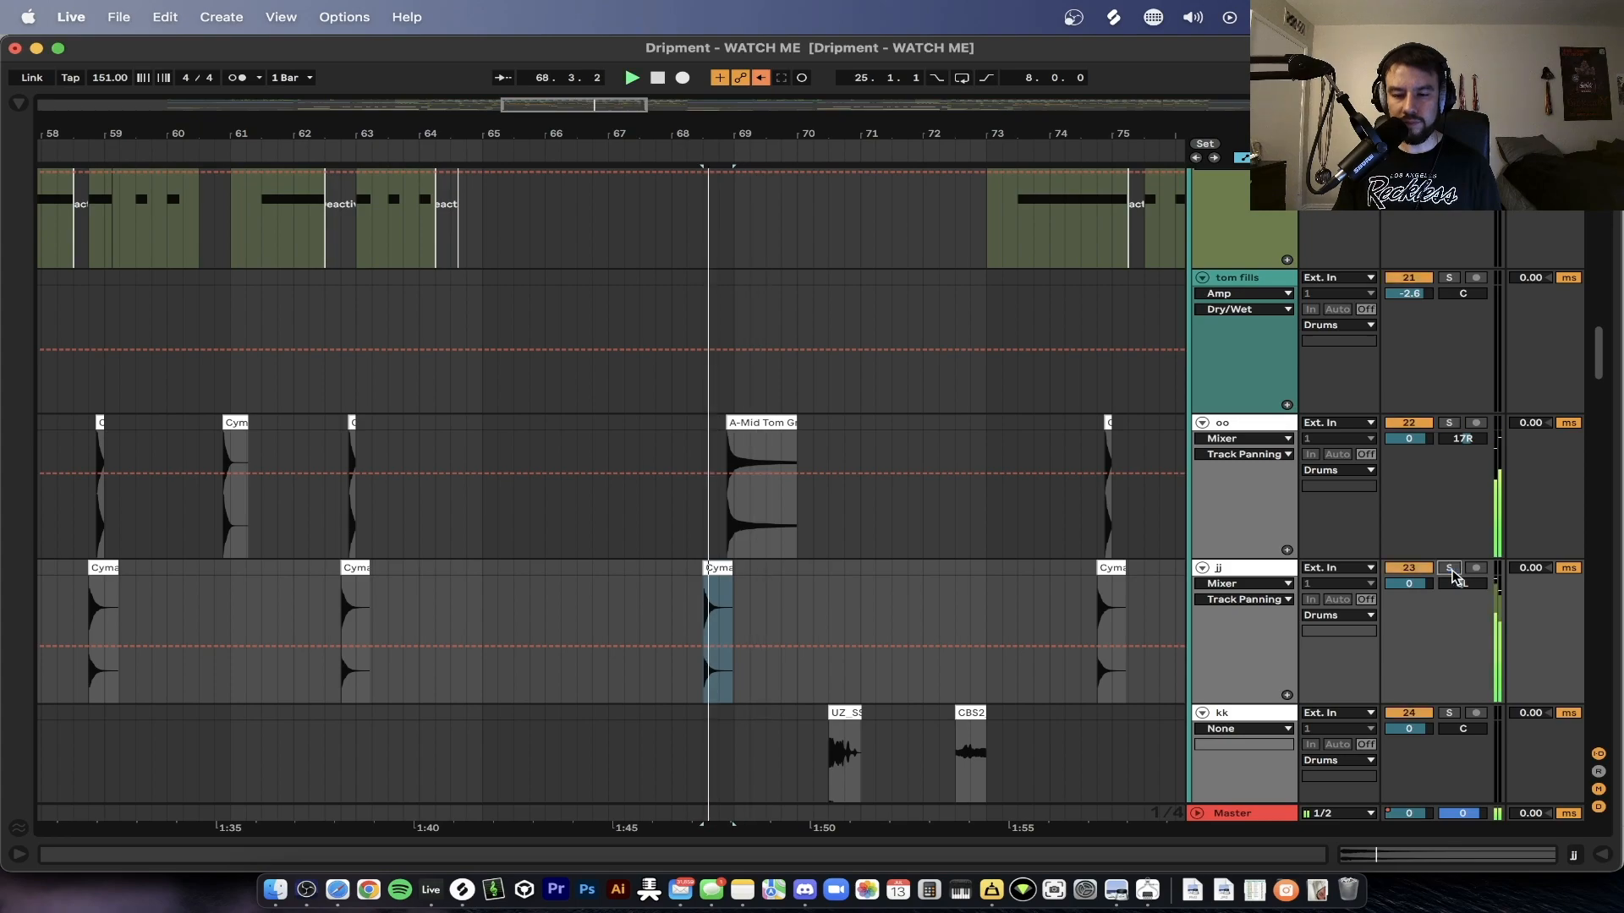
scroll(913, 525, "down", 3)
scroll(790, 369, "up", 5)
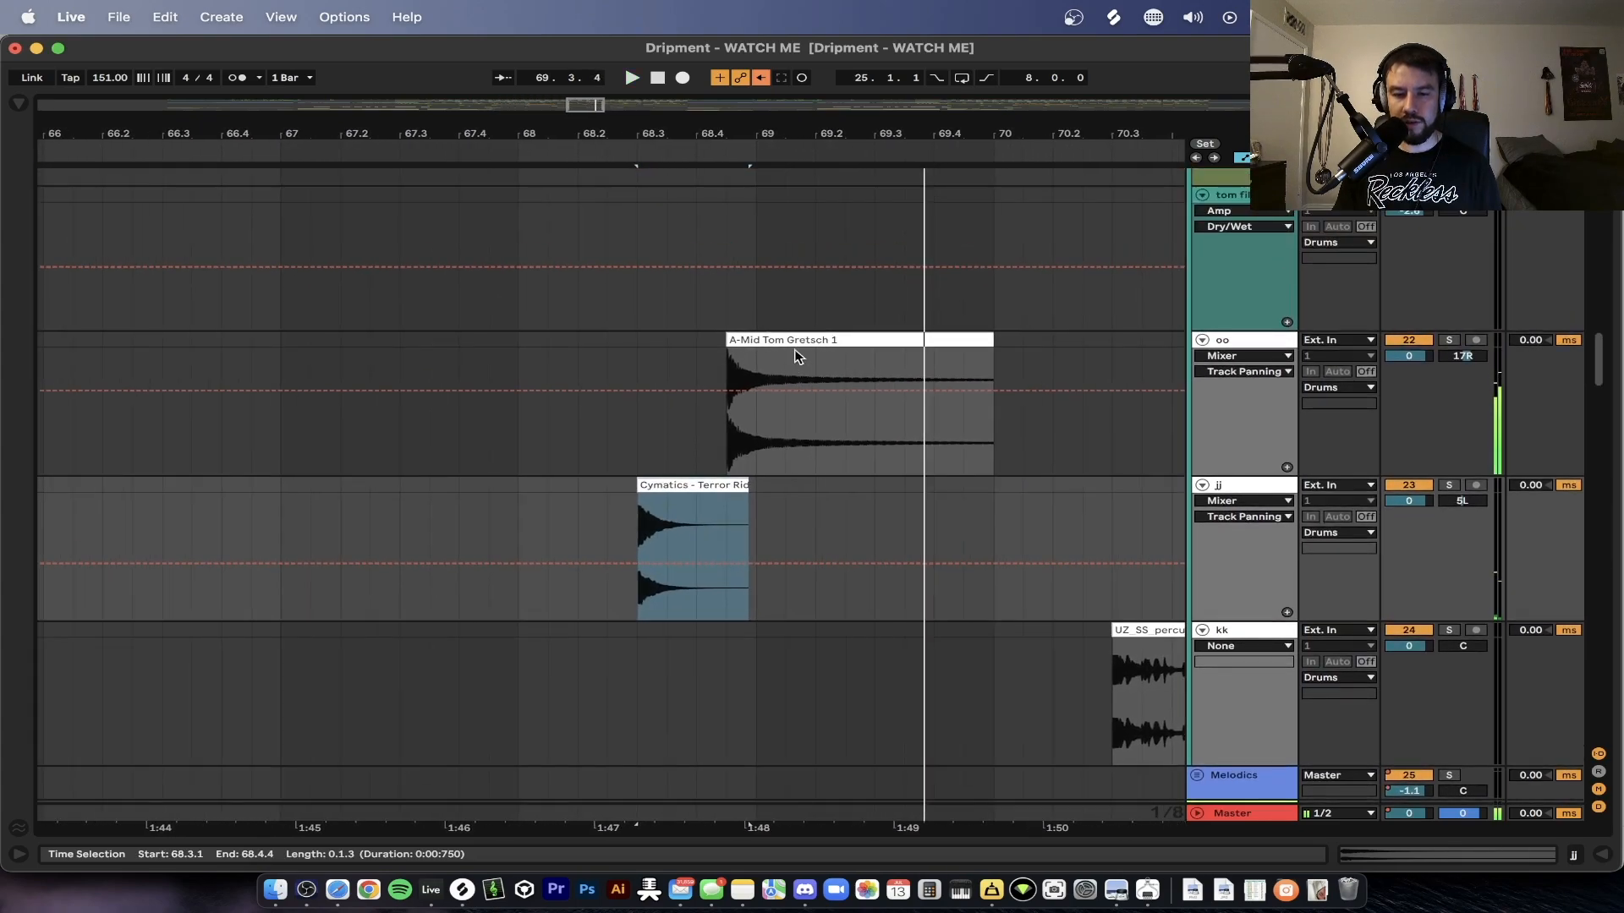
- Select the A-Mid Tom Gretsch 1 clip just before bar 69 on the oo track and play it
left_click(773, 340)
key("space")
scroll(720, 366, "up", 2)
scroll(695, 373, "down", 2)
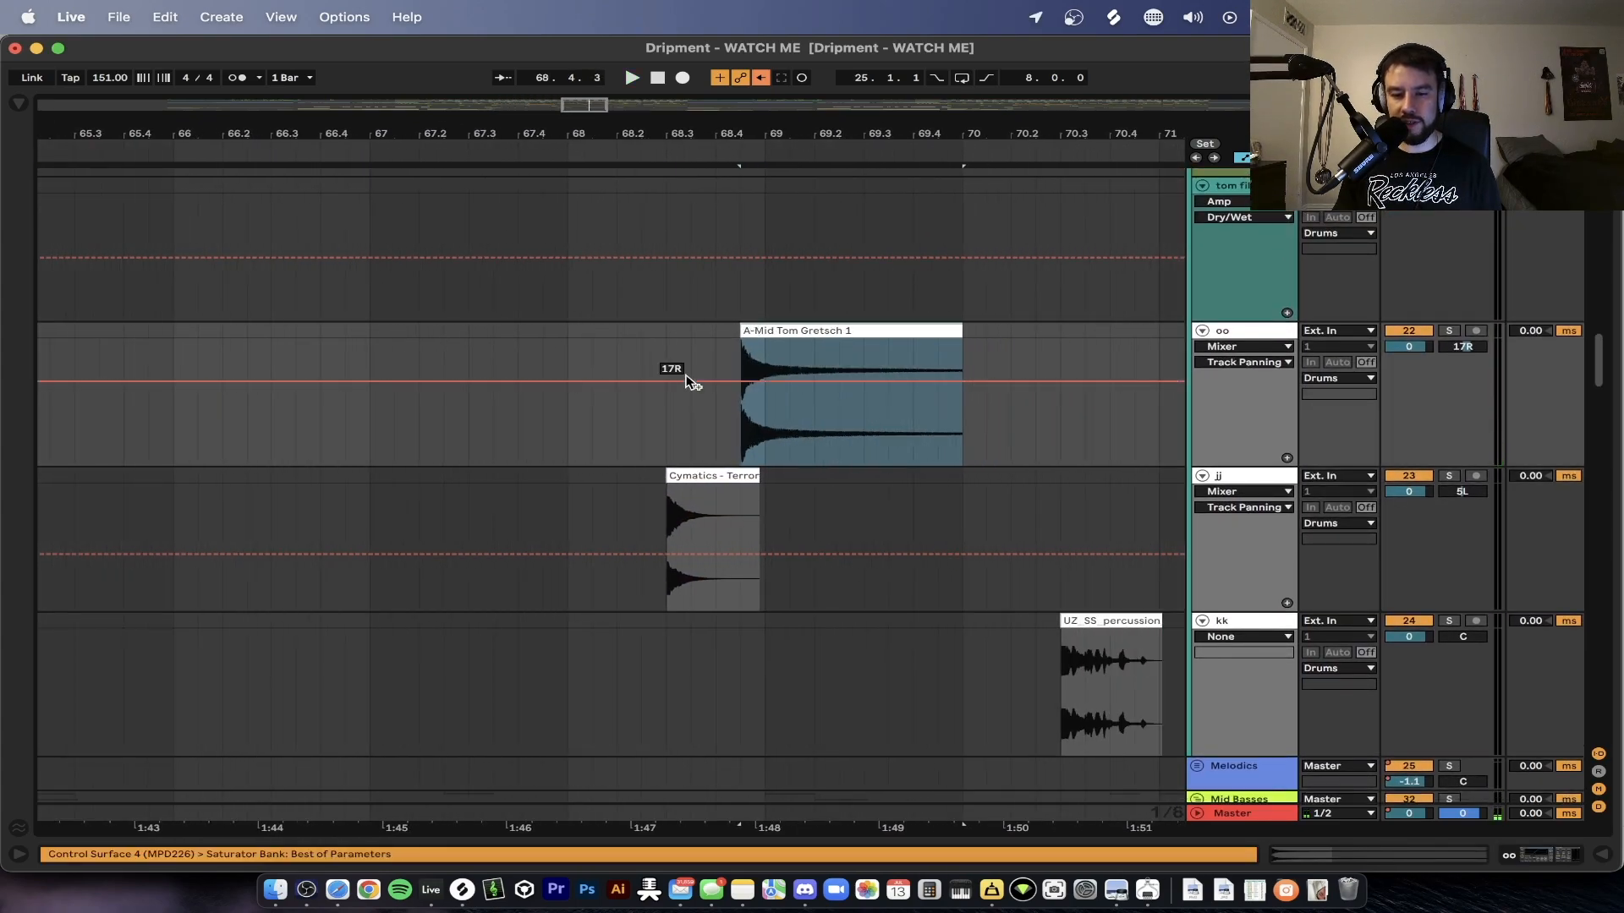
- Place the insert marker at 68.4.1 on the oo track and play the tom fill in the full mix
left_click(718, 429)
key("space")
scroll(717, 429, "down", 3)
scroll(717, 429, "down", 15)
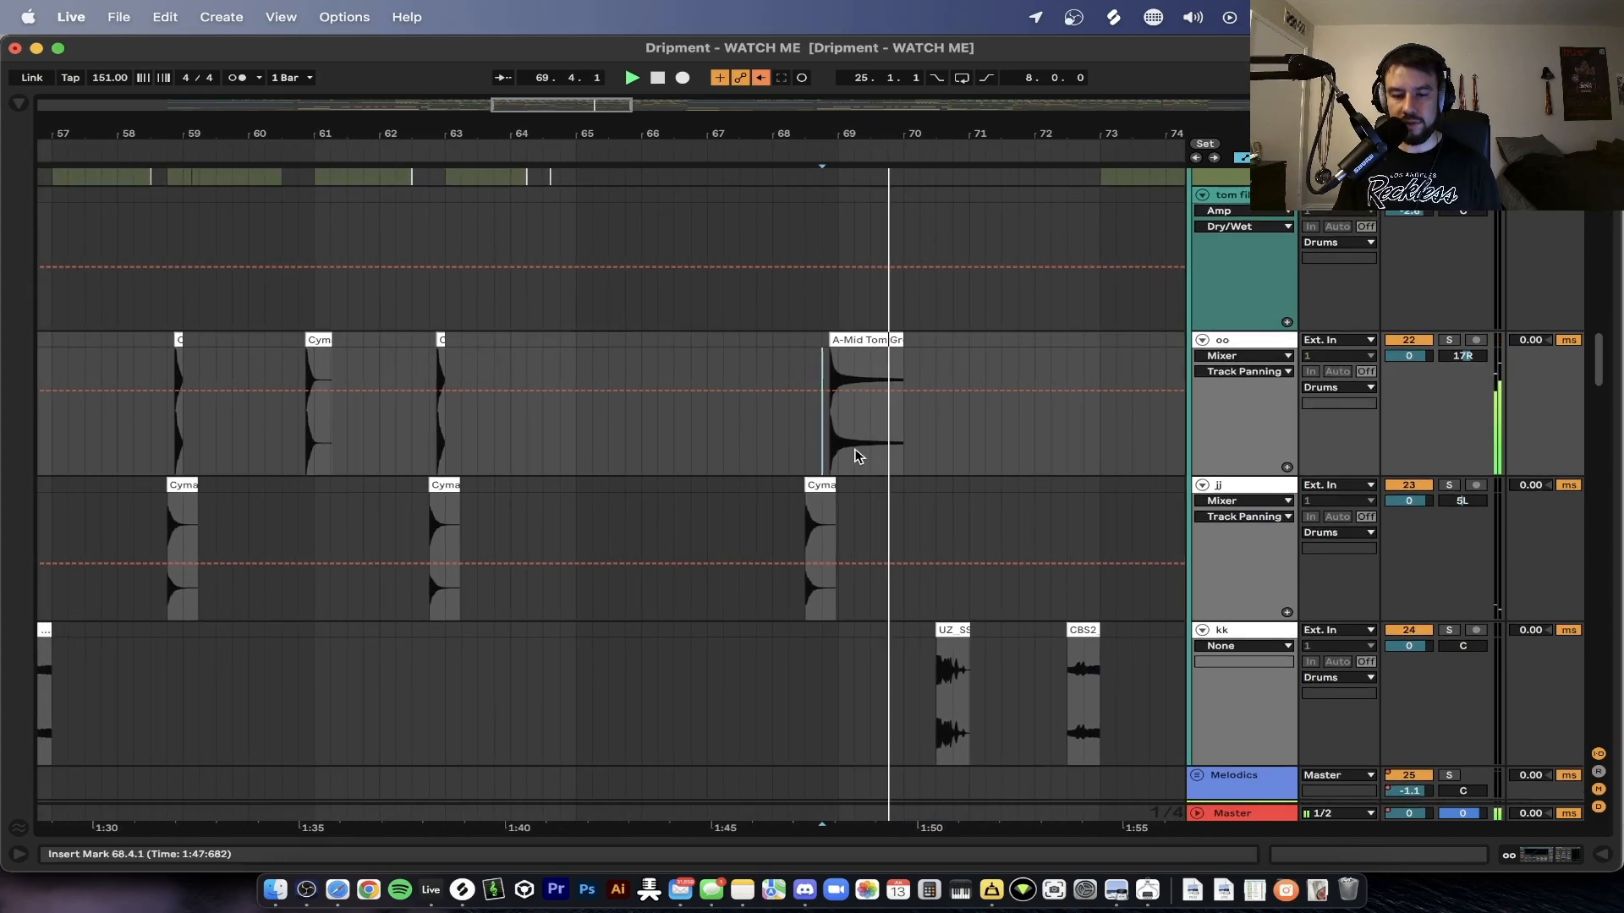
scroll(858, 457, "up", 20)
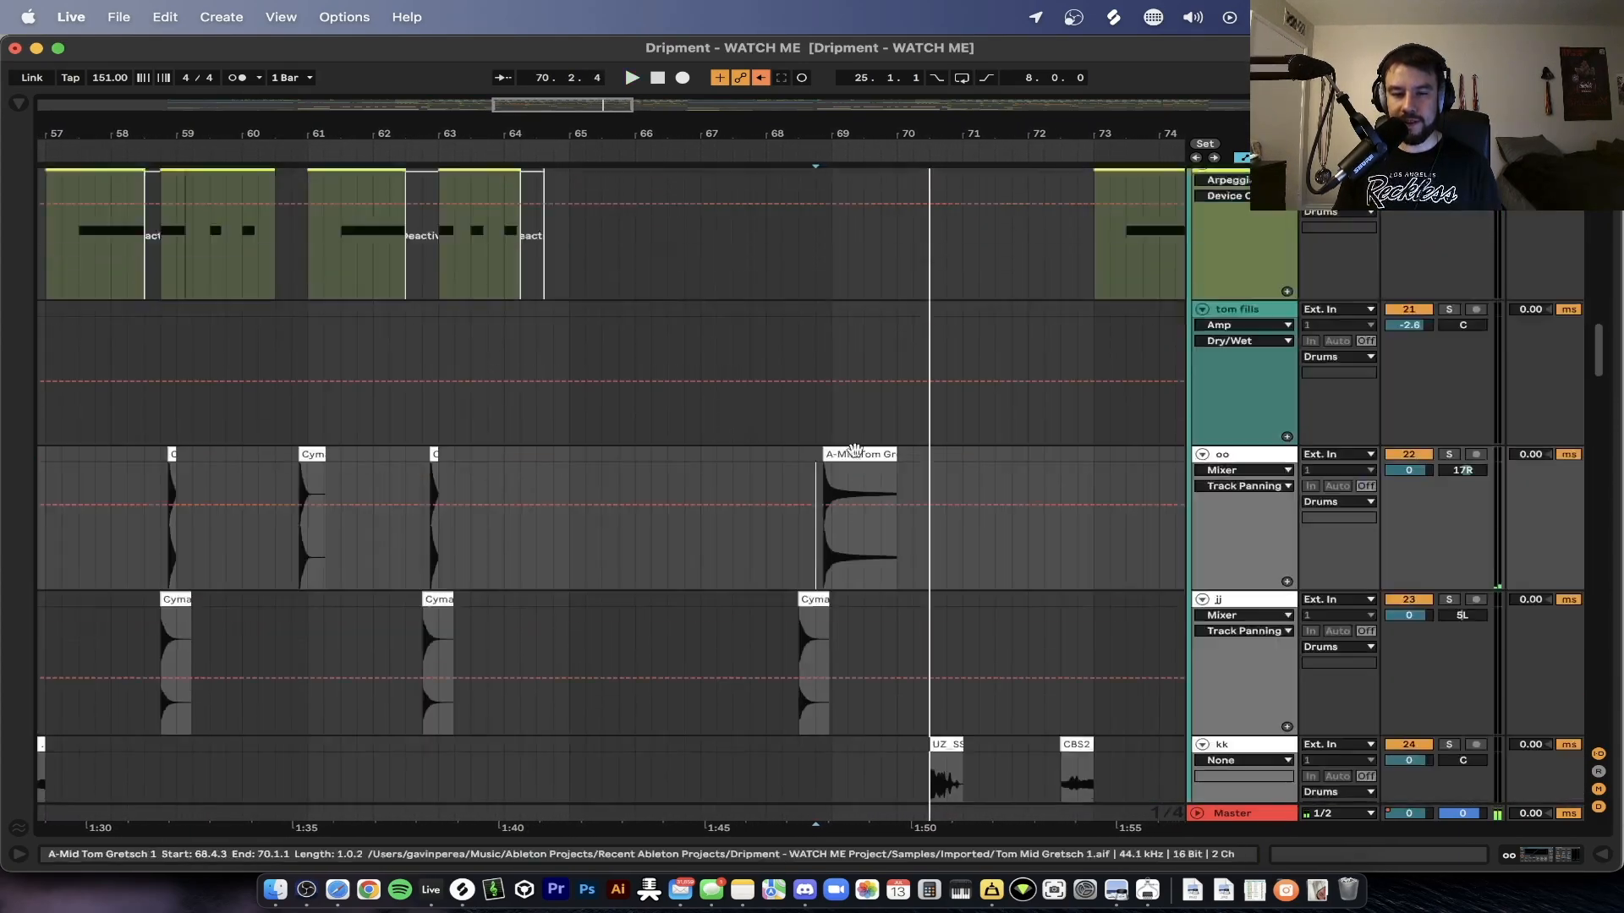
- Unfold the FX group and play its layers from 68.4.1
scroll(858, 456, "down", 20)
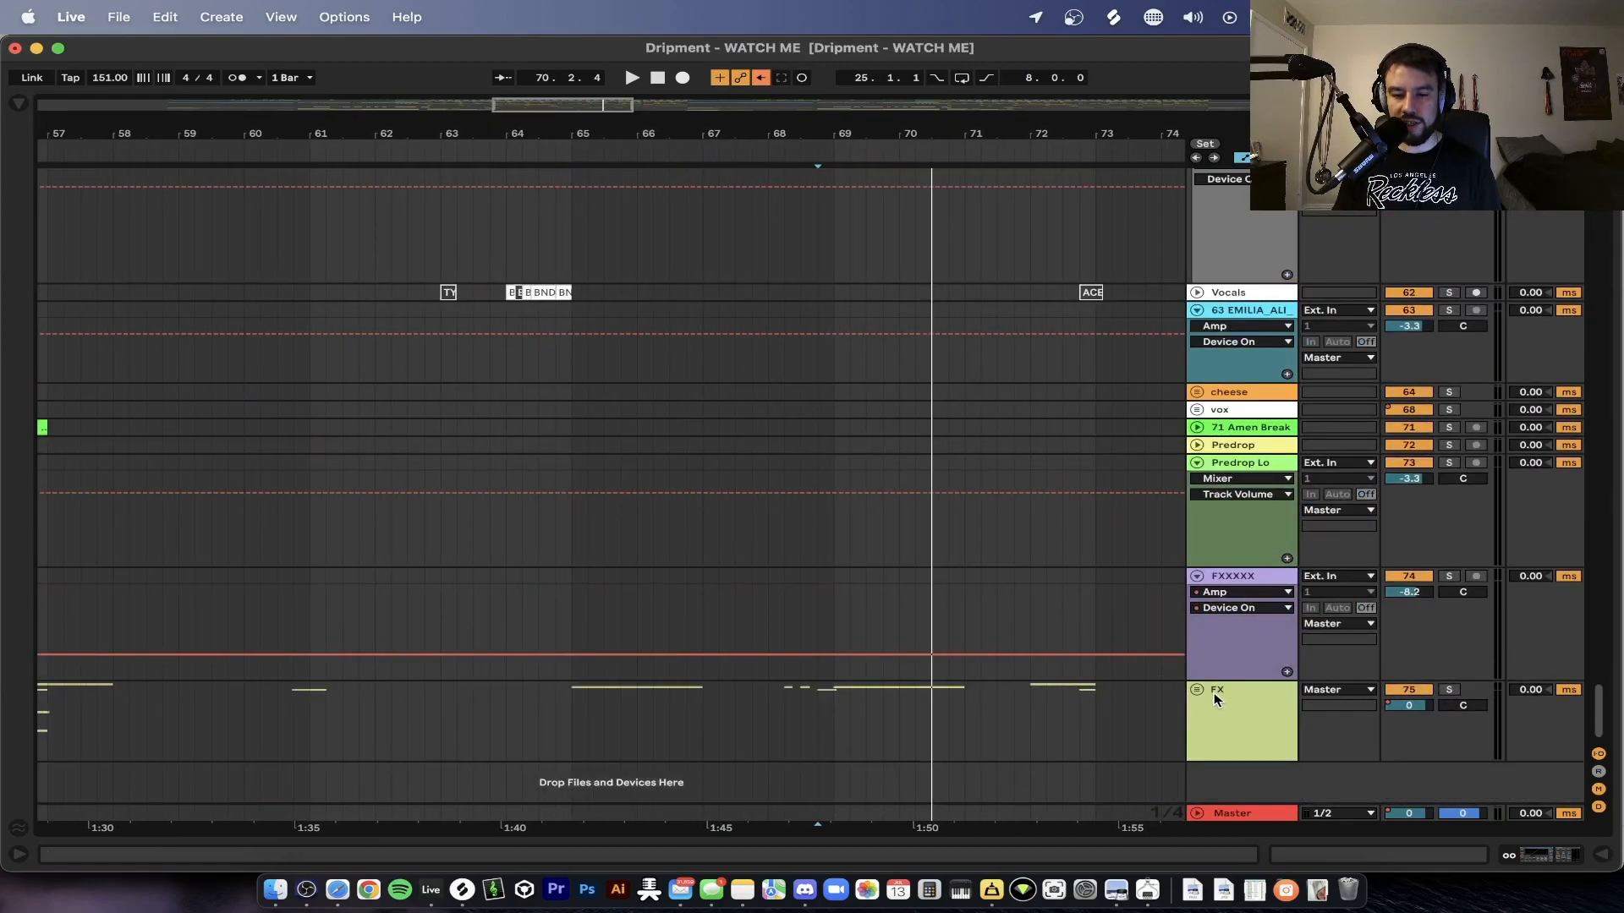
left_click(1197, 689)
scroll(815, 424, "down", 12)
key("space")
scroll(801, 434, "up", 5)
key("space")
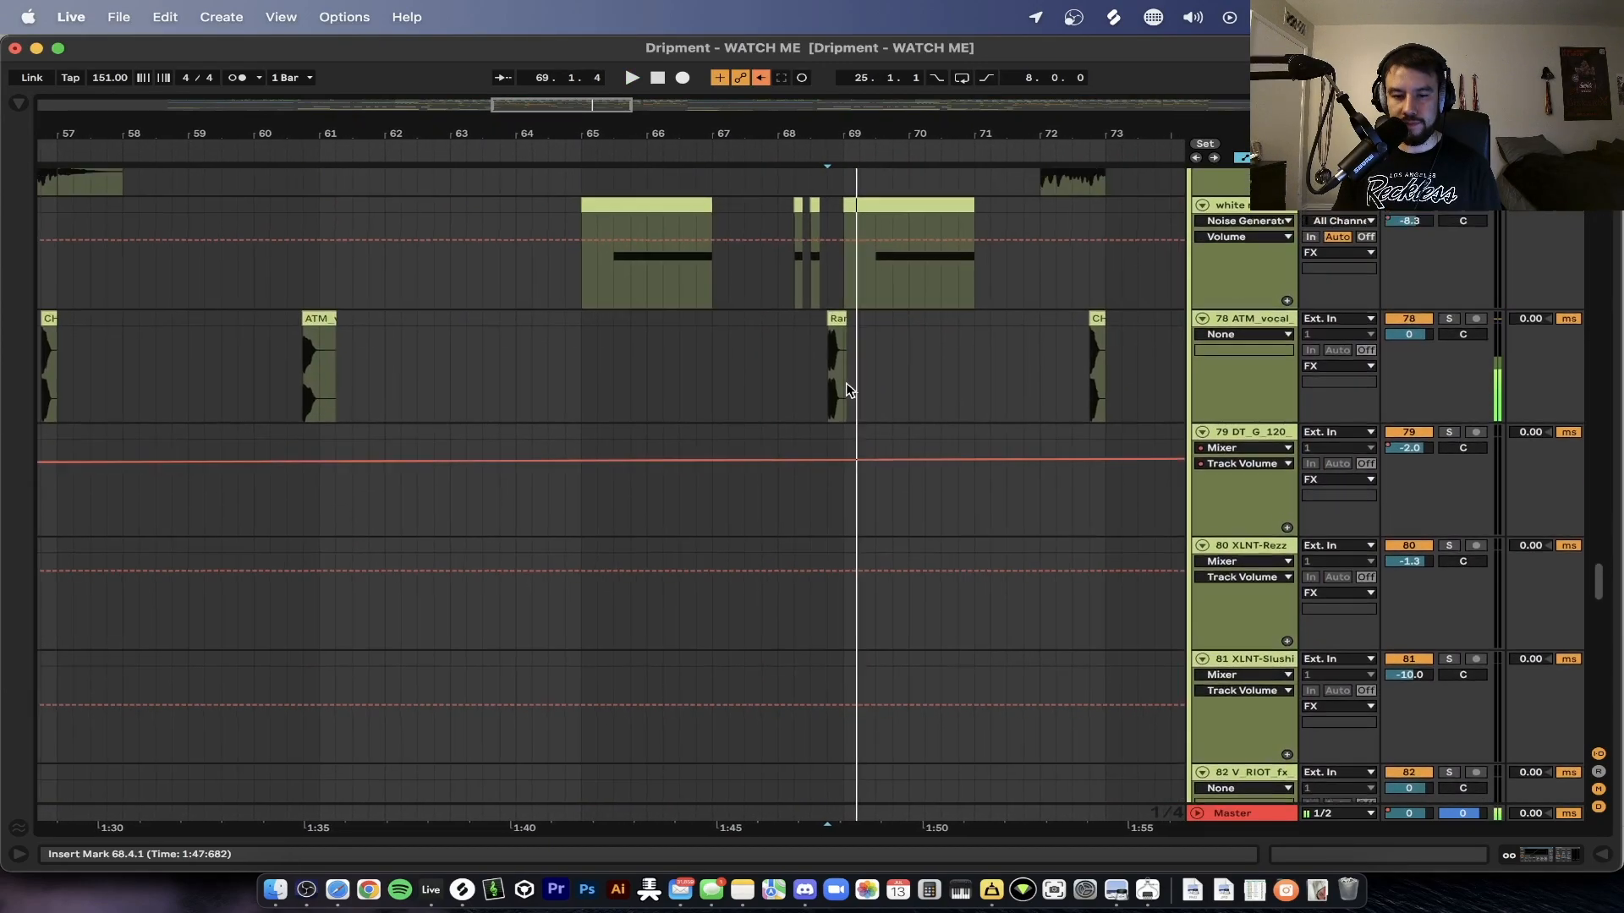
- Solo the 78 ATM_vocal track and play the Random one-shot just before bar 69
scroll(850, 390, "up", 2)
scroll(880, 392, "up", 6)
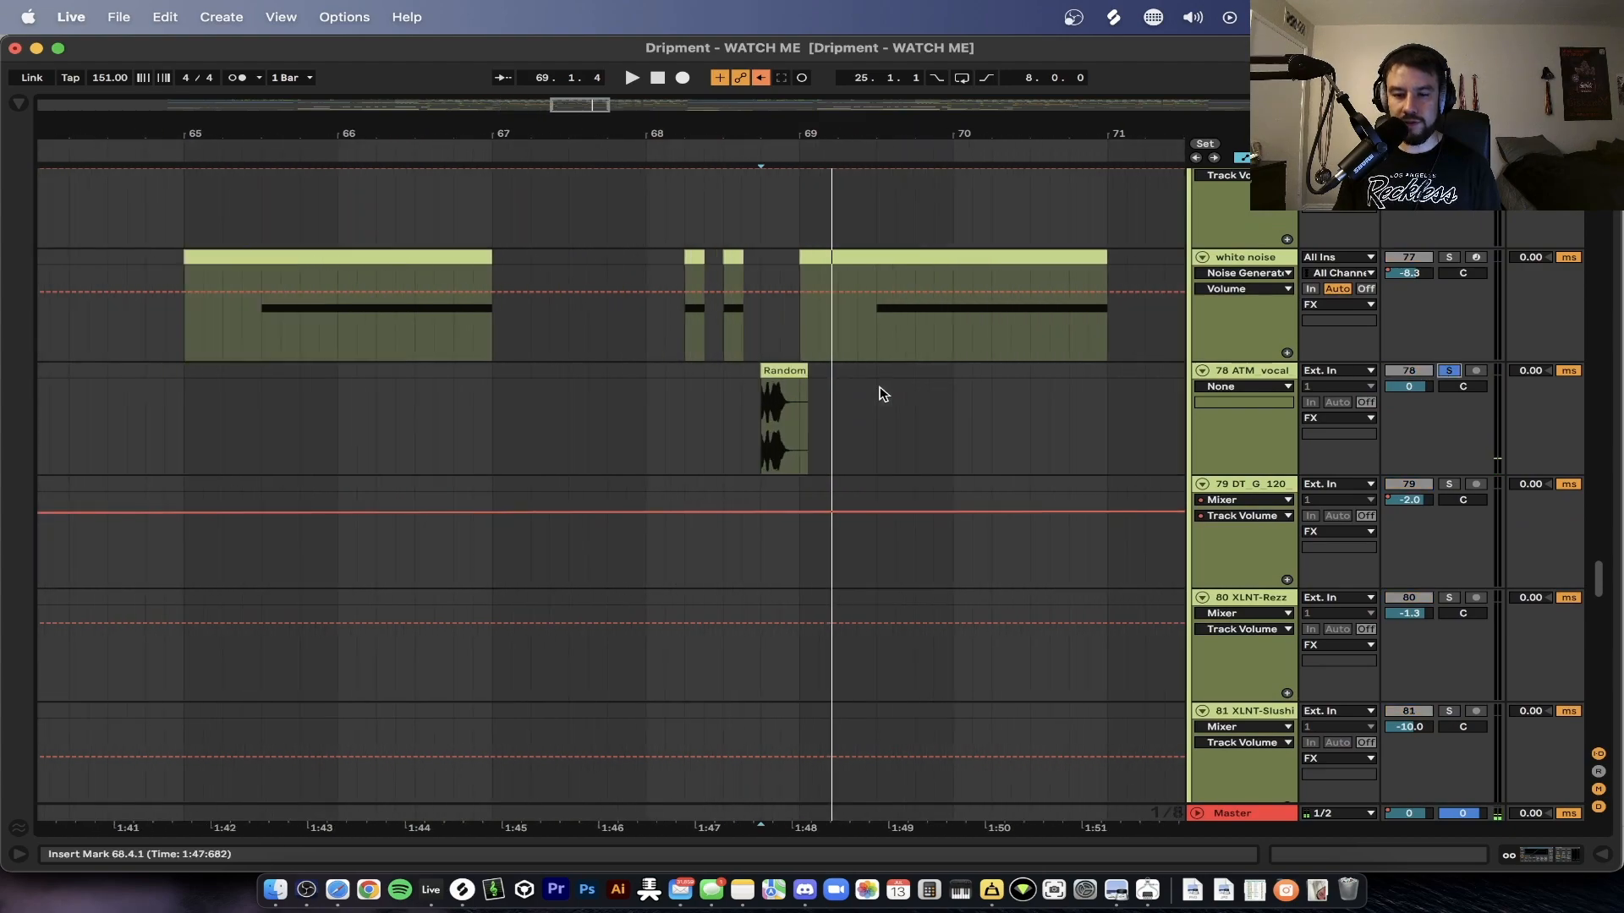
left_click(701, 372)
key("space")
- Move the insert marker to an earlier one-shot on the soloed ATM_vocal track and play it
scroll(702, 373, "down", 5)
scroll(702, 373, "left", 4)
scroll(702, 373, "left", 1)
left_click(256, 392)
key("space")
key("space")
- Play the CHIME one-shot just before bar 57 in isolation and take the ATM_vocal track out of solo
scroll(257, 394, "left", 9)
left_click(607, 418)
key("space")
key("space")
key("space")
left_click(1448, 418)
- Place the insert marker at 55.4.1 on the ATM_vocal track and play the full mix through bar 57
left_click(507, 460)
key("space")
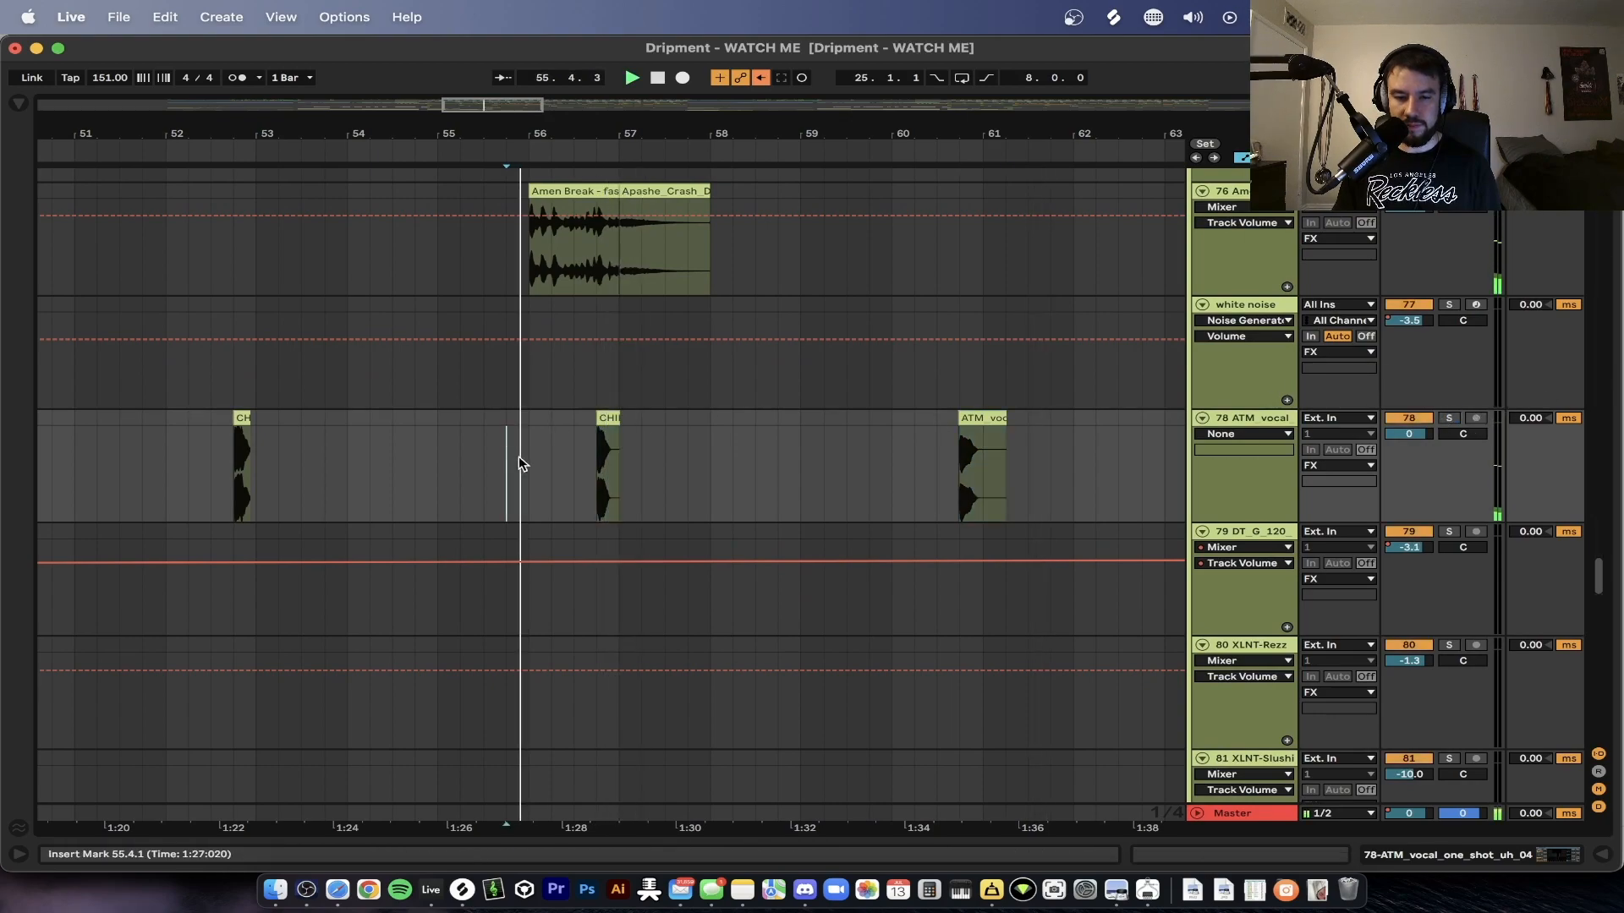
scroll(566, 467, "up", 3)
scroll(566, 467, "up", 2)
scroll(565, 466, "right", 1)
scroll(566, 462, "up", 4)
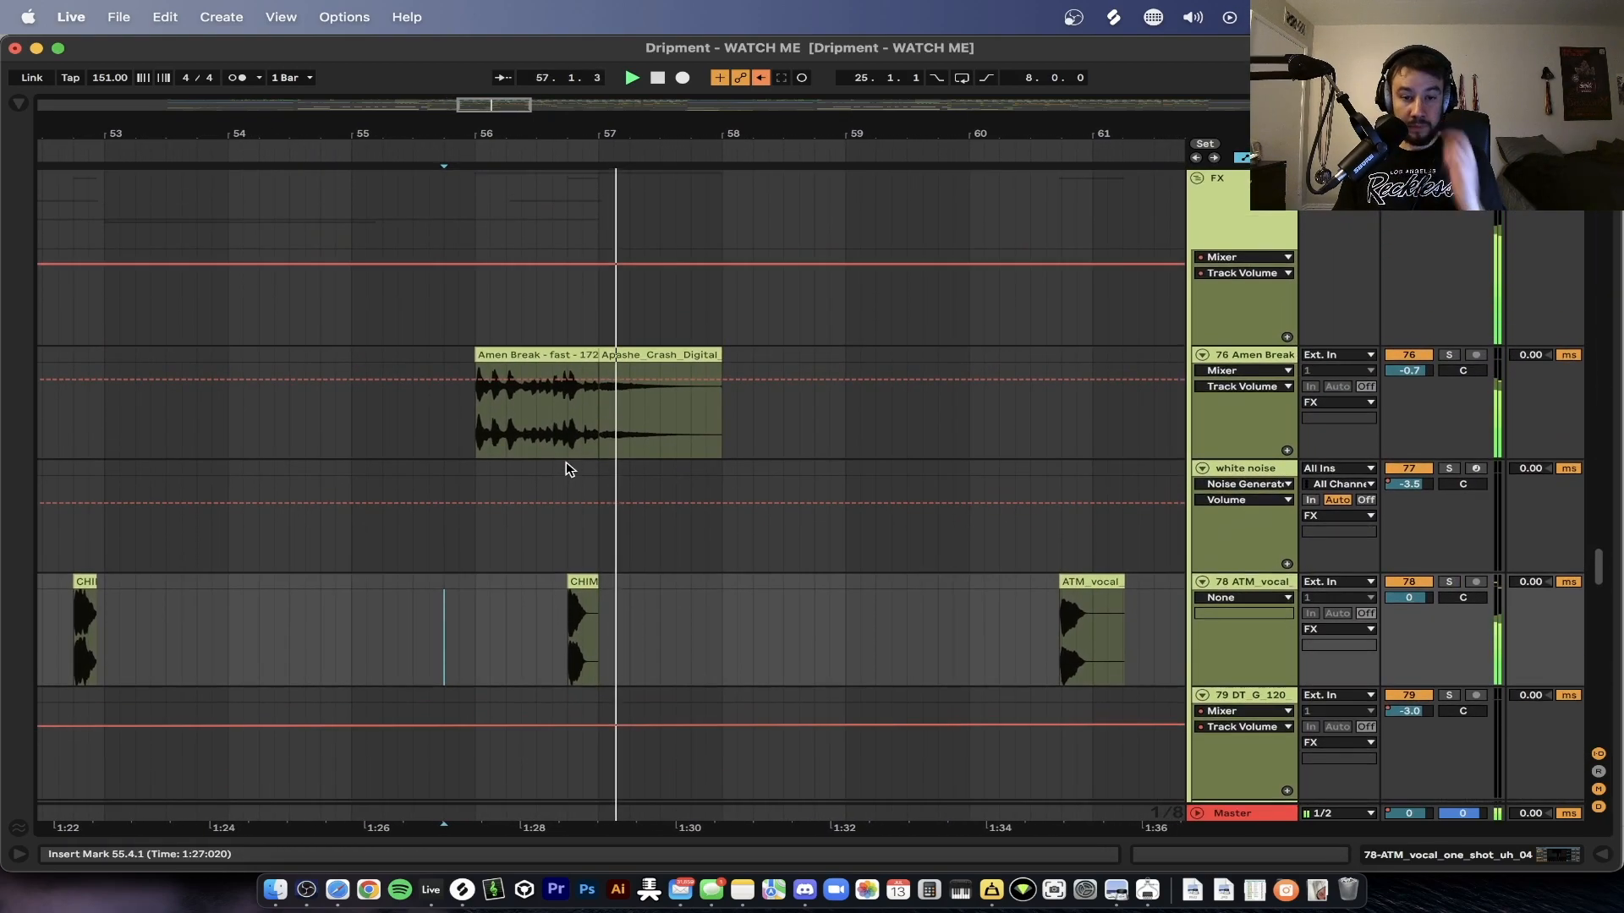
- Select the Amen Break clip from 56.1.1 to 57.1.1, solo its track and play the fill
key("space")
left_click(566, 461)
left_click(1447, 379)
key("space")
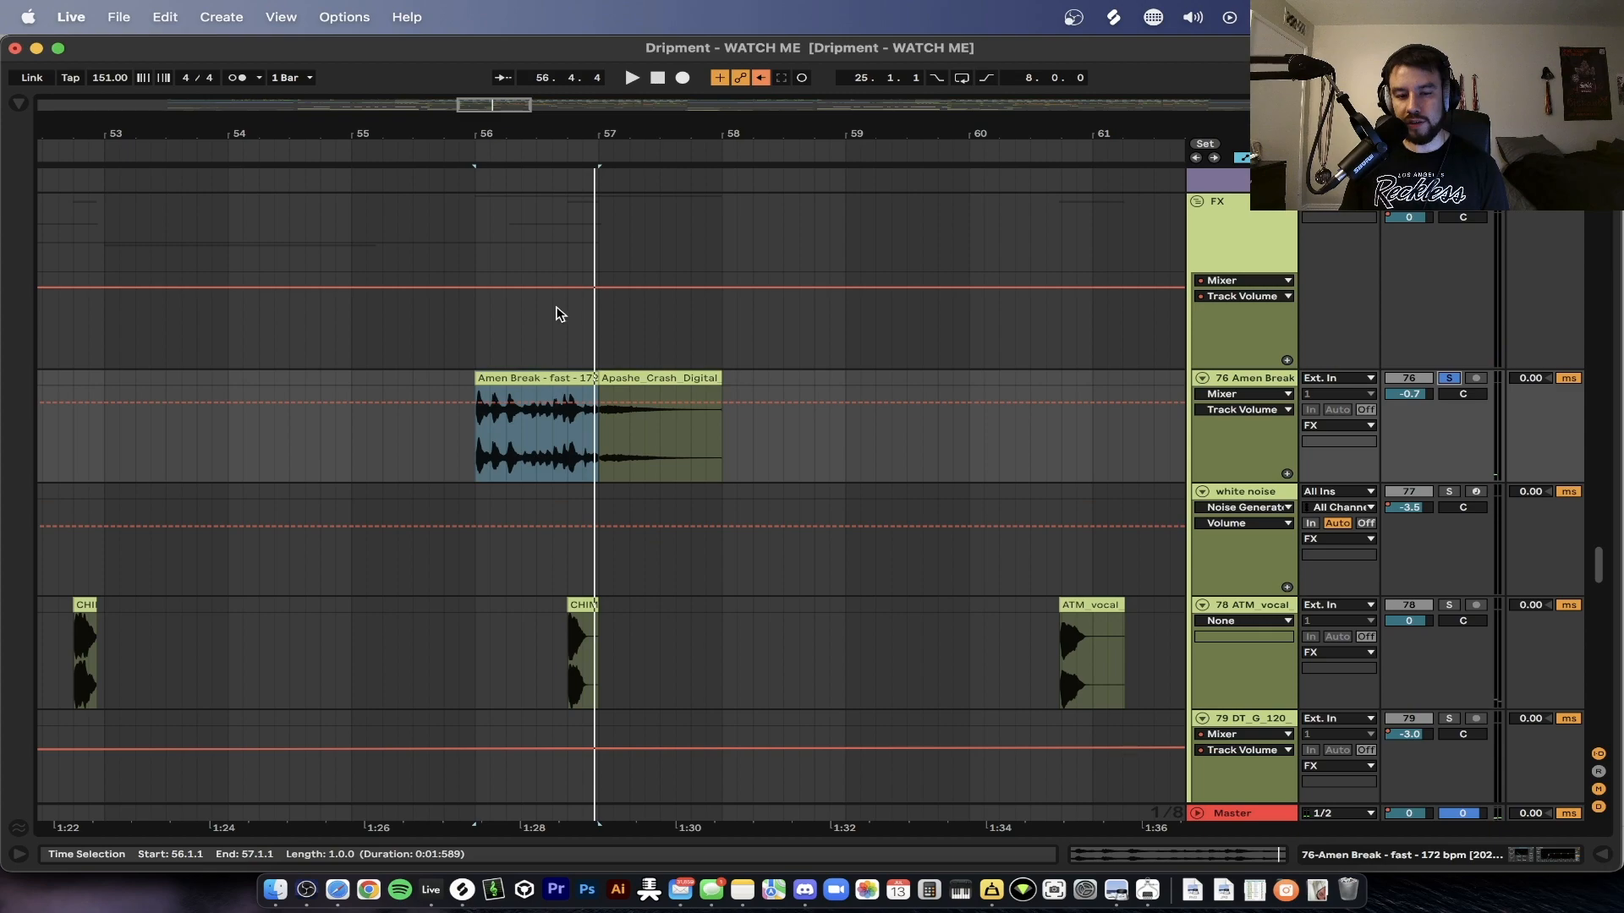
scroll(557, 313, "down", 1)
scroll(556, 312, "left", 4)
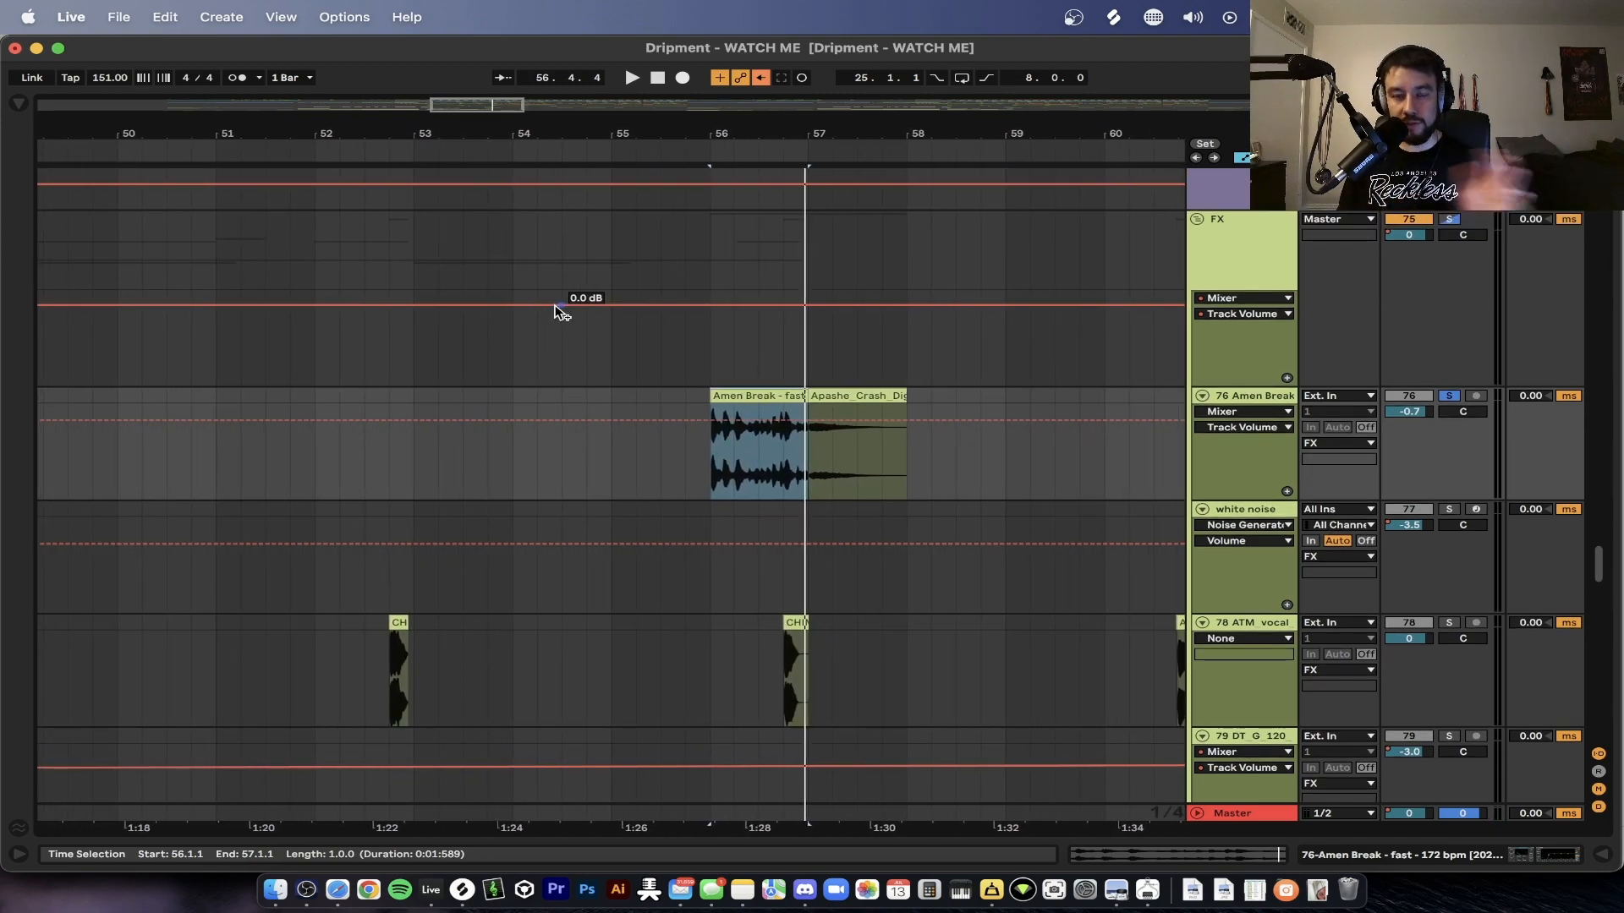
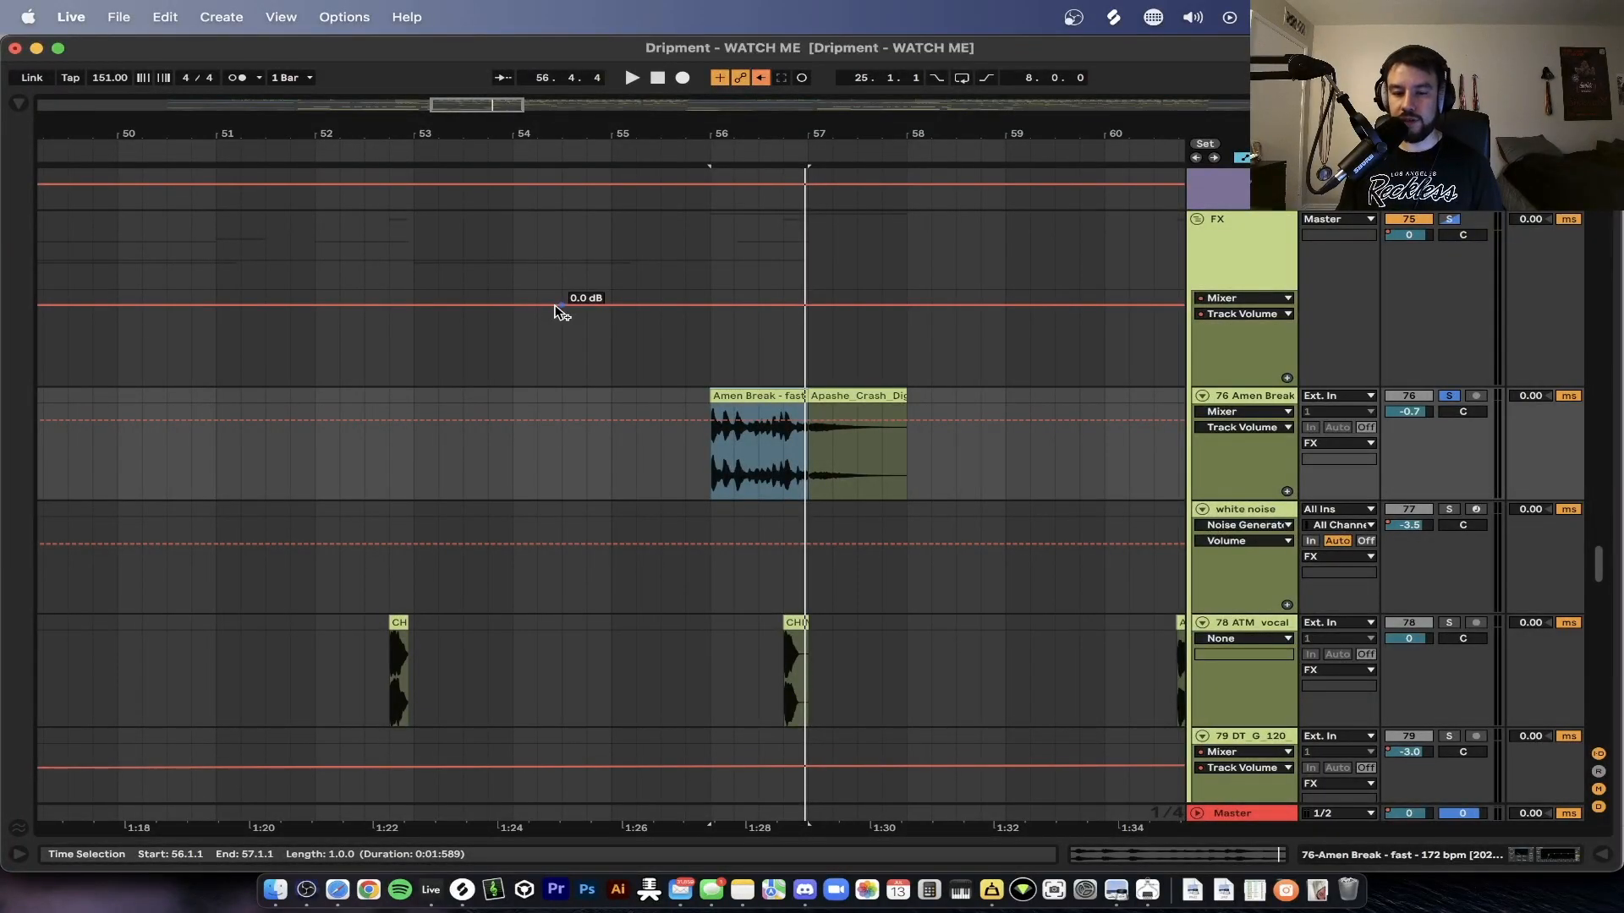
- Replay the Amen Break fill together with the soloed ATM_vocal track and take both tracks out of solo
key("space")
scroll(592, 613, "down", 3)
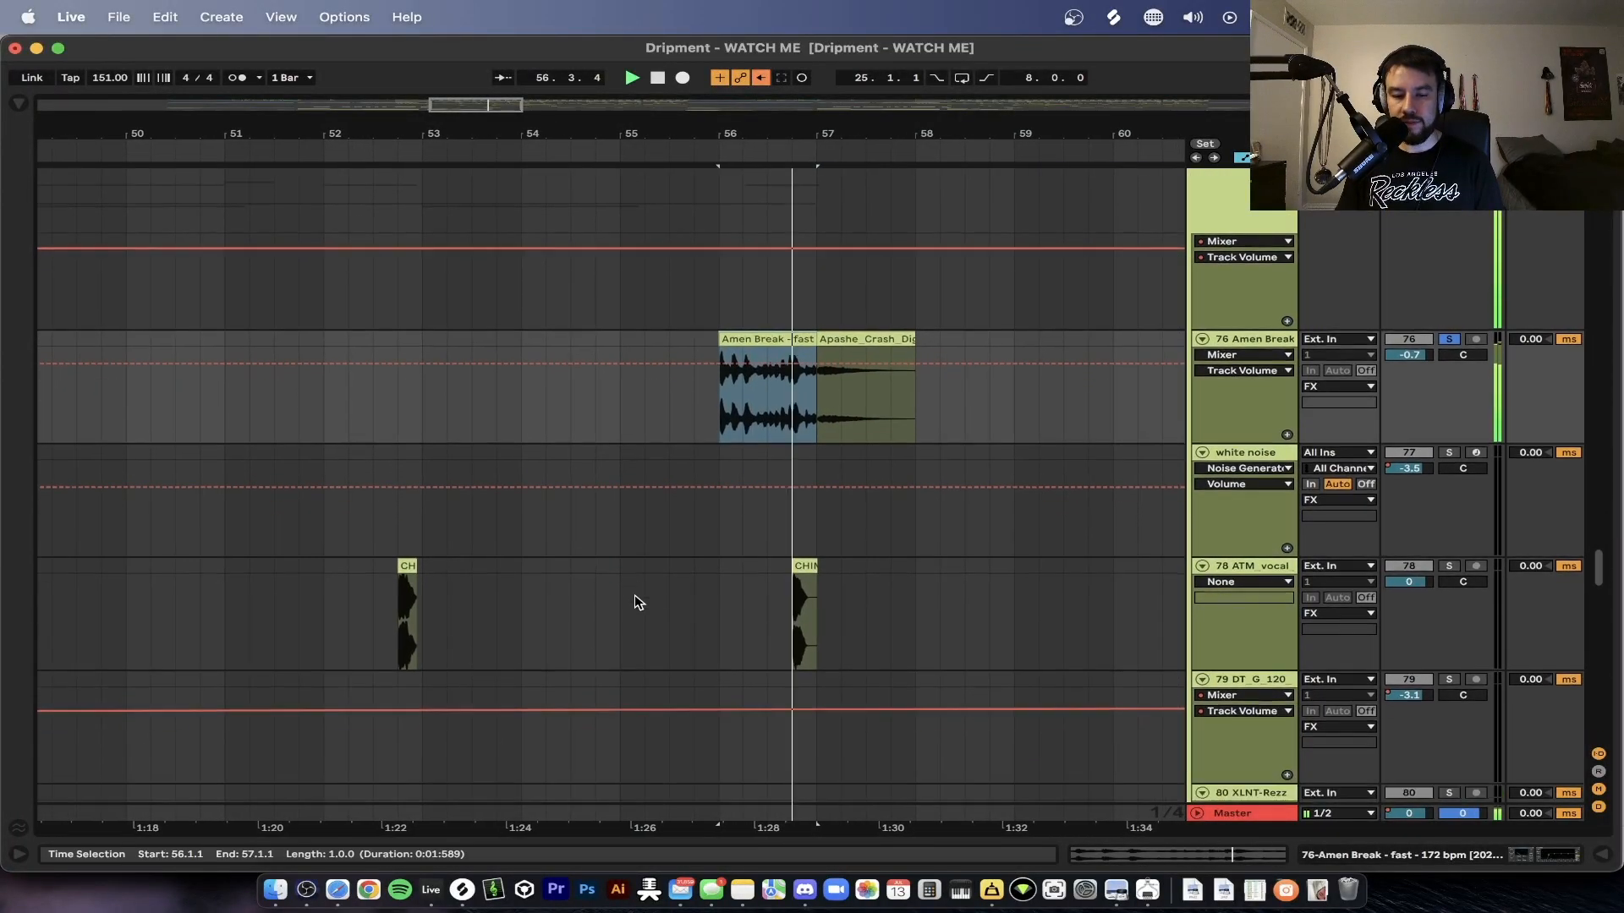
key("space")
scroll(843, 523, "up", 3)
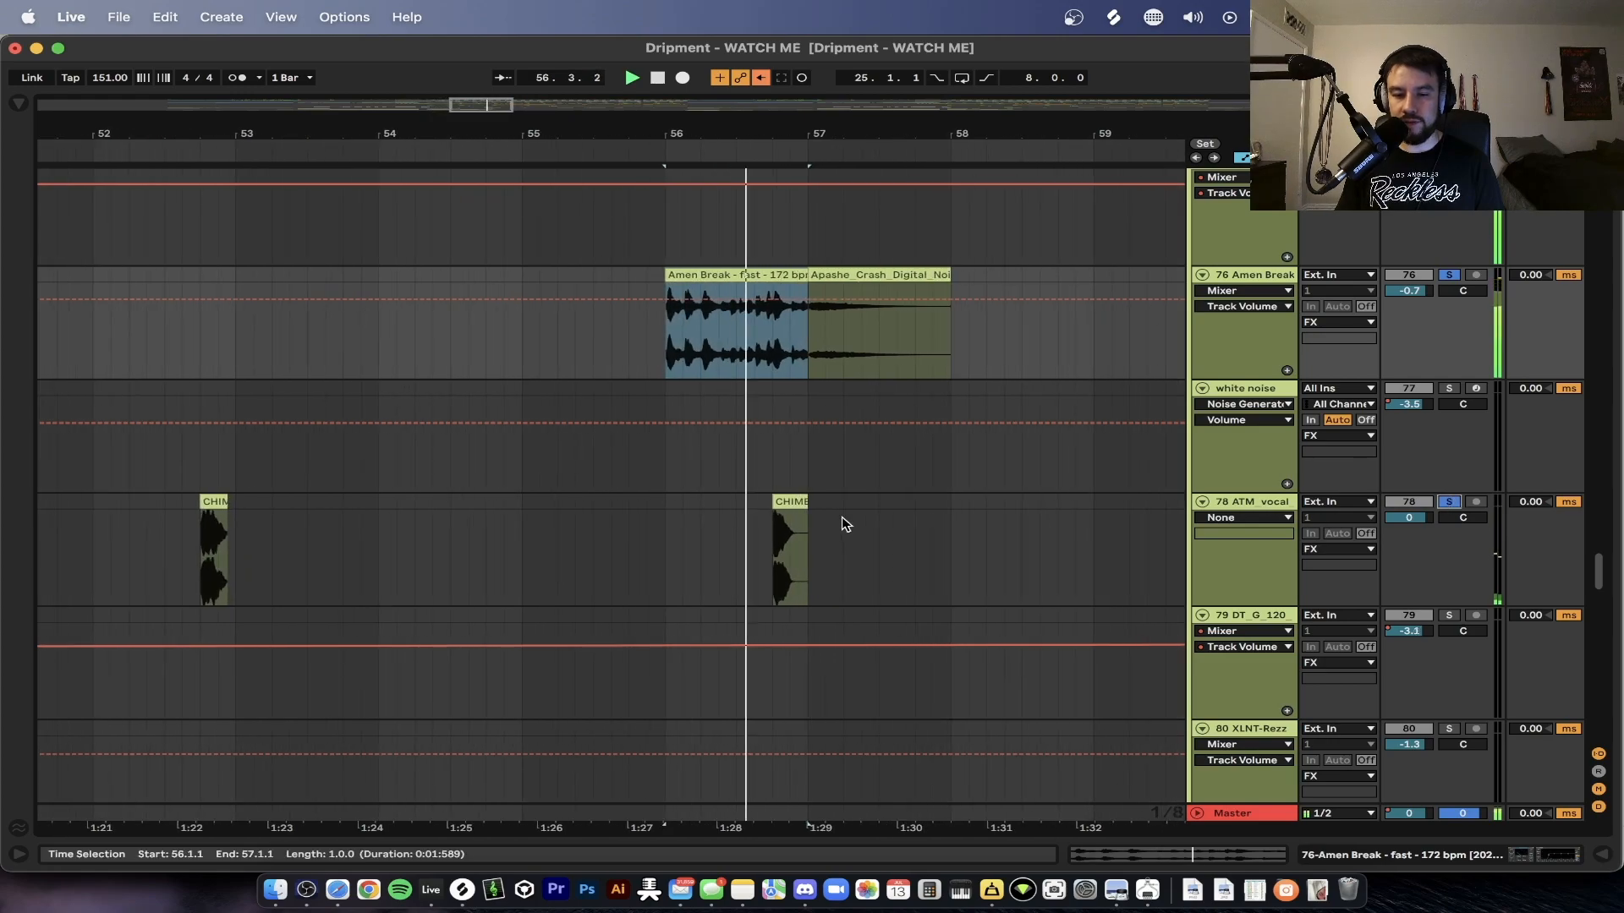
left_click(1451, 502)
scroll(870, 464, "down", 4)
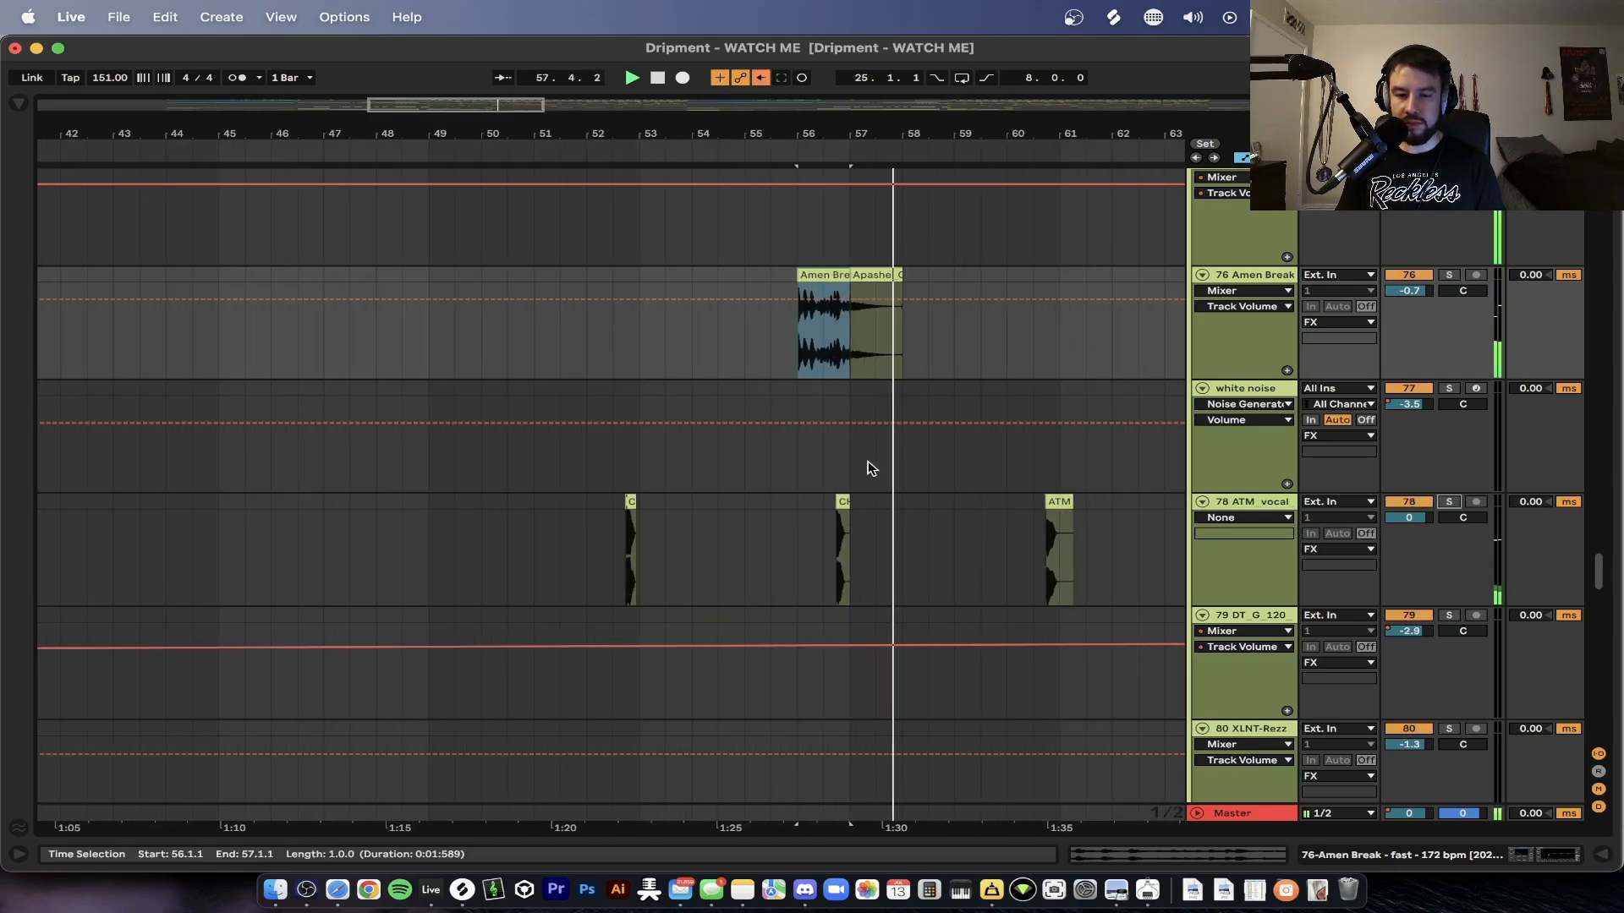
- Place the insert marker just before the ATM_vocal one-shot ahead of bar 61 and follow the playback there
scroll(985, 530, "down", 3)
left_click(858, 529)
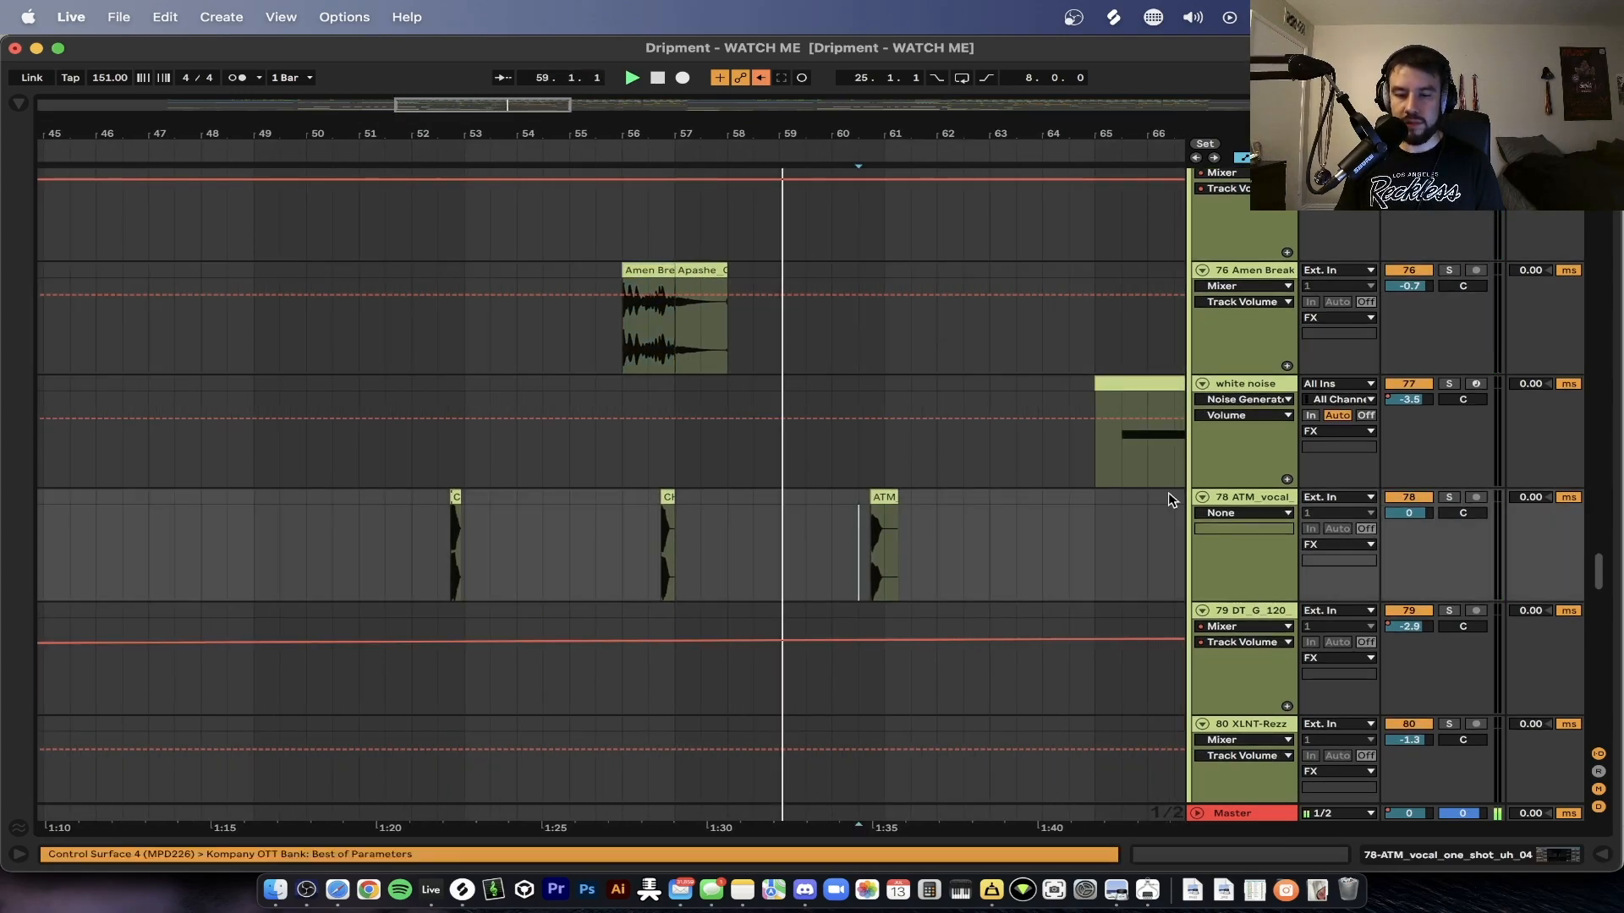
scroll(921, 550, "up", 5)
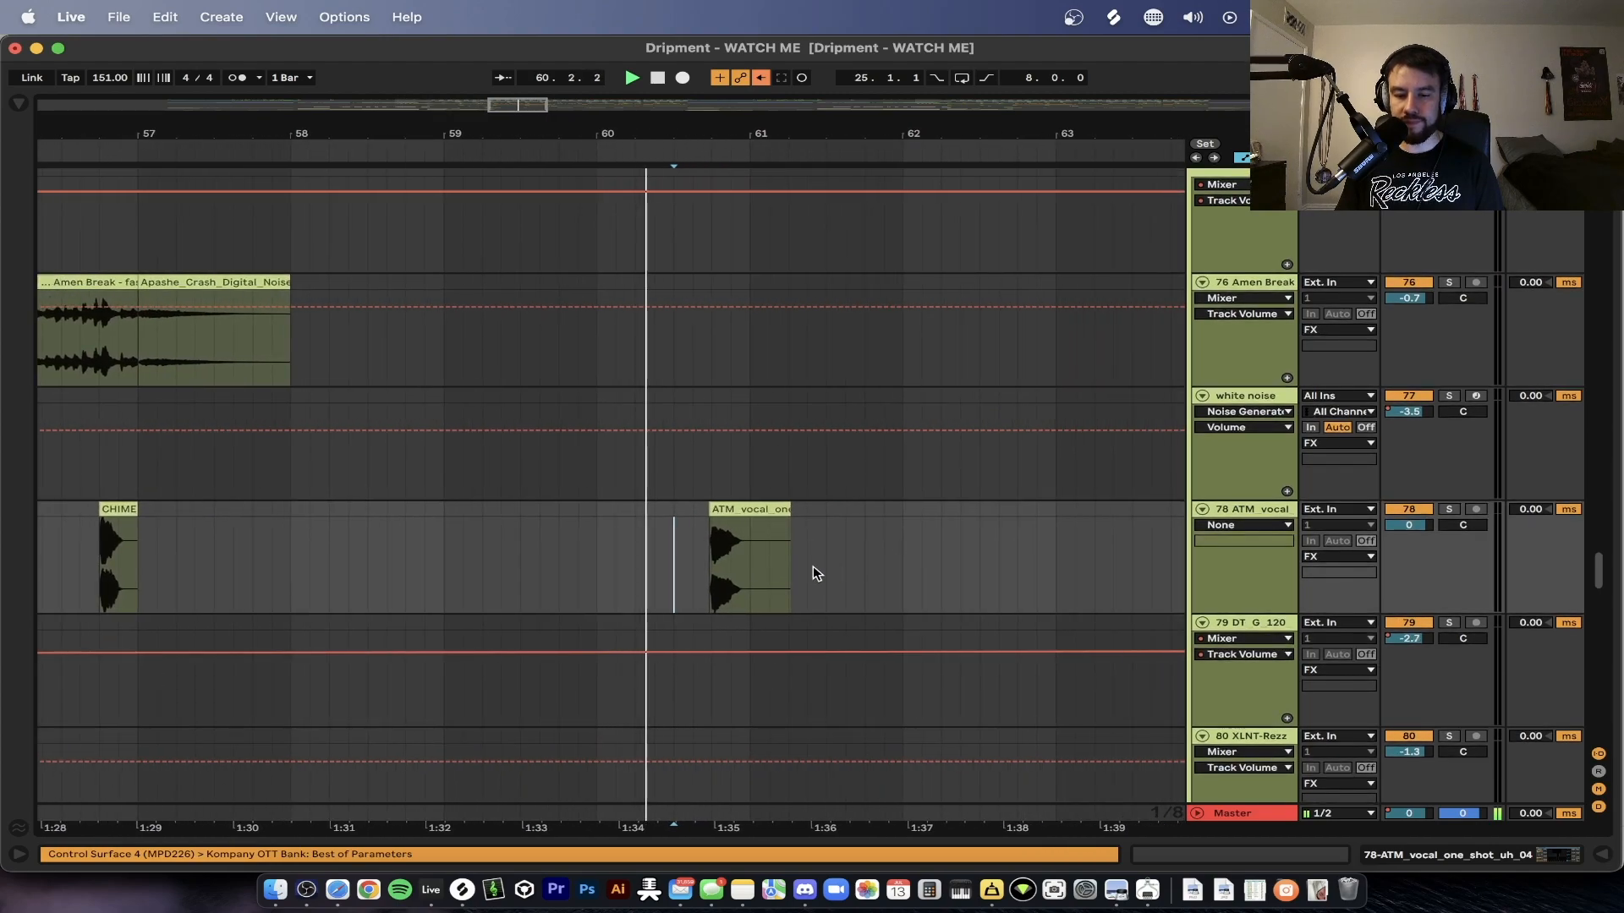
scroll(810, 568, "down", 5)
- Play from 52.2.1 into the CHIME one-shot before bar 53, and replay it from the start of its clip
left_click(295, 615)
scroll(296, 616, "left", 4)
scroll(570, 620, "up", 7)
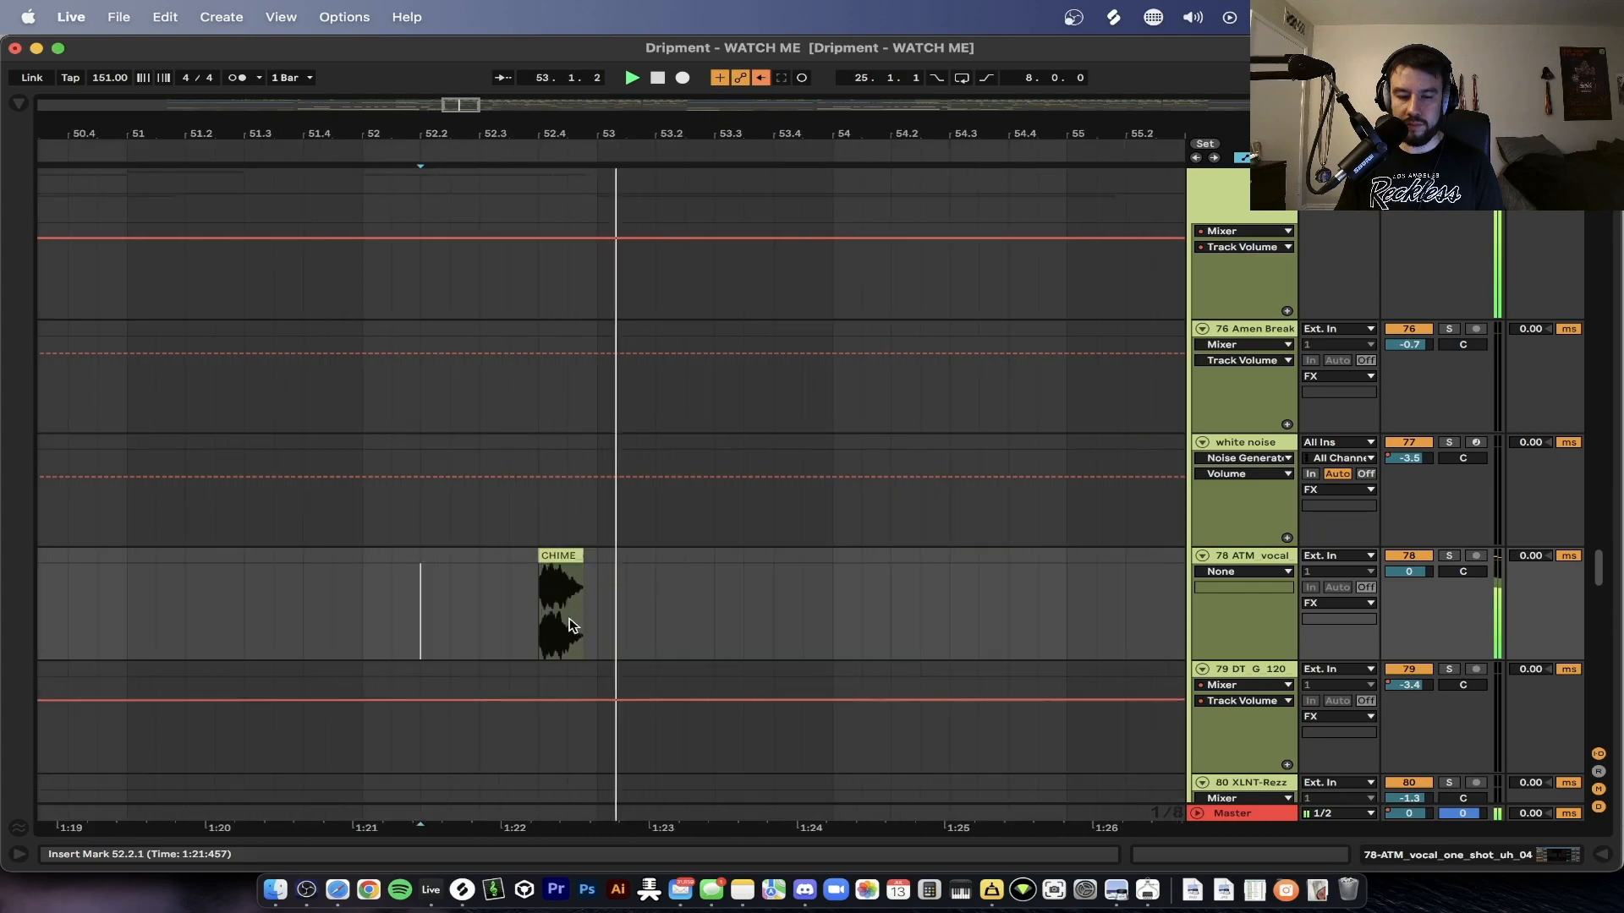
left_click(549, 554)
key("space")
scroll(549, 554, "down", 5)
key("space")
scroll(549, 554, "down", 2)
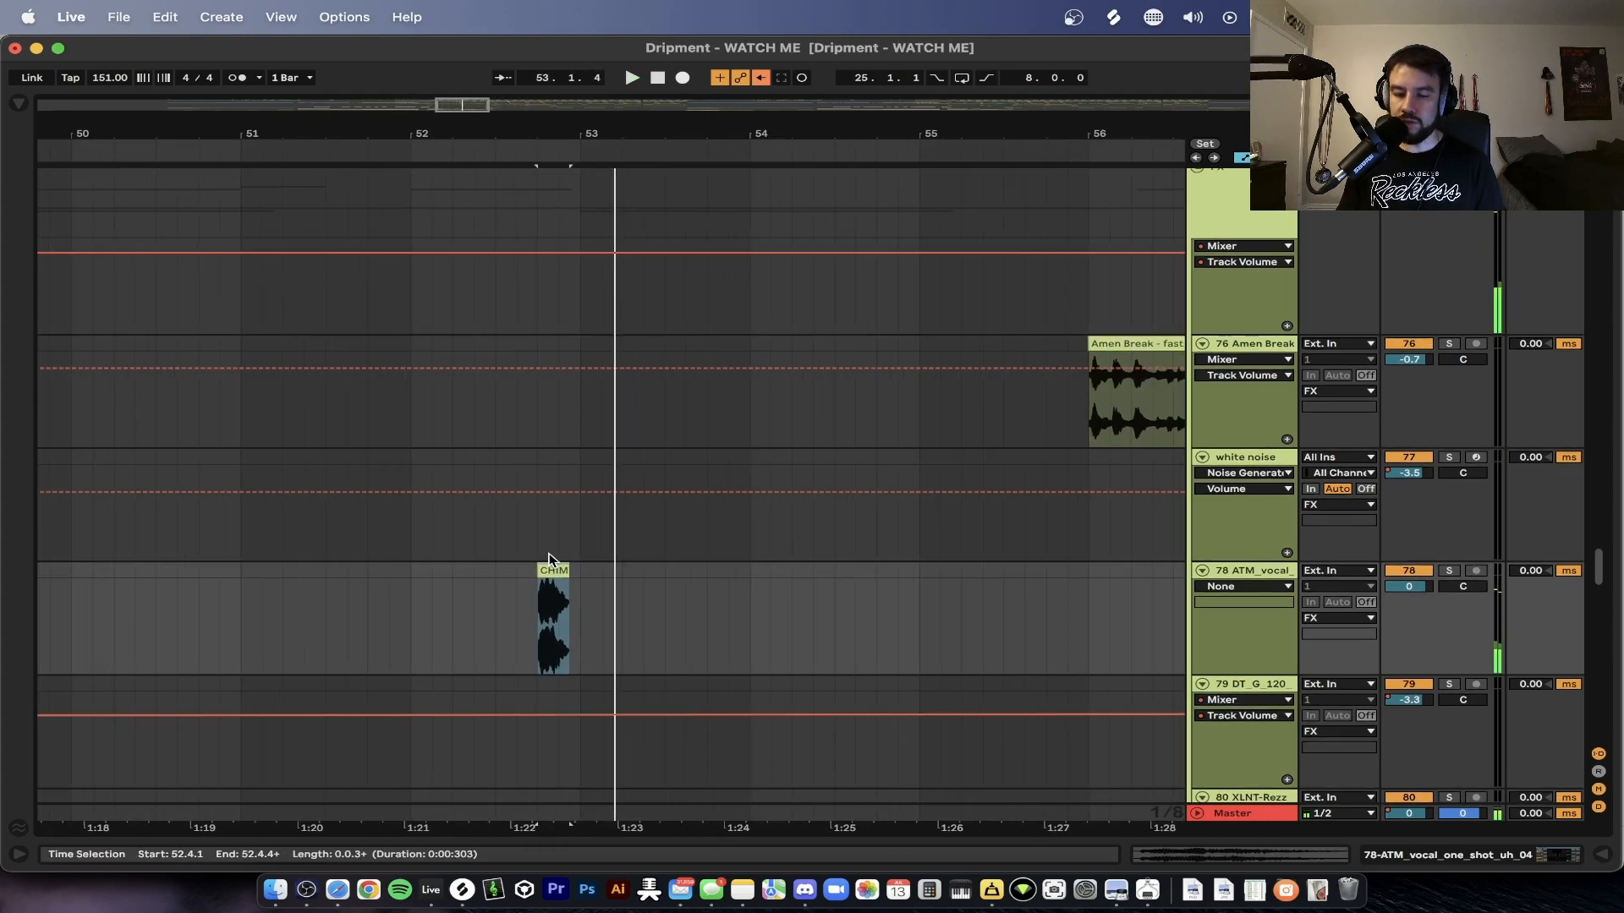
- Return to the overview of all track groups and display the device chains of the Drums and Melodics groups
scroll(549, 554, "right", 10)
scroll(549, 561, "down", 5)
scroll(549, 560, "right", 10)
scroll(549, 561, "down", 4)
scroll(548, 561, "right", 7)
scroll(254, 562, "left", 15)
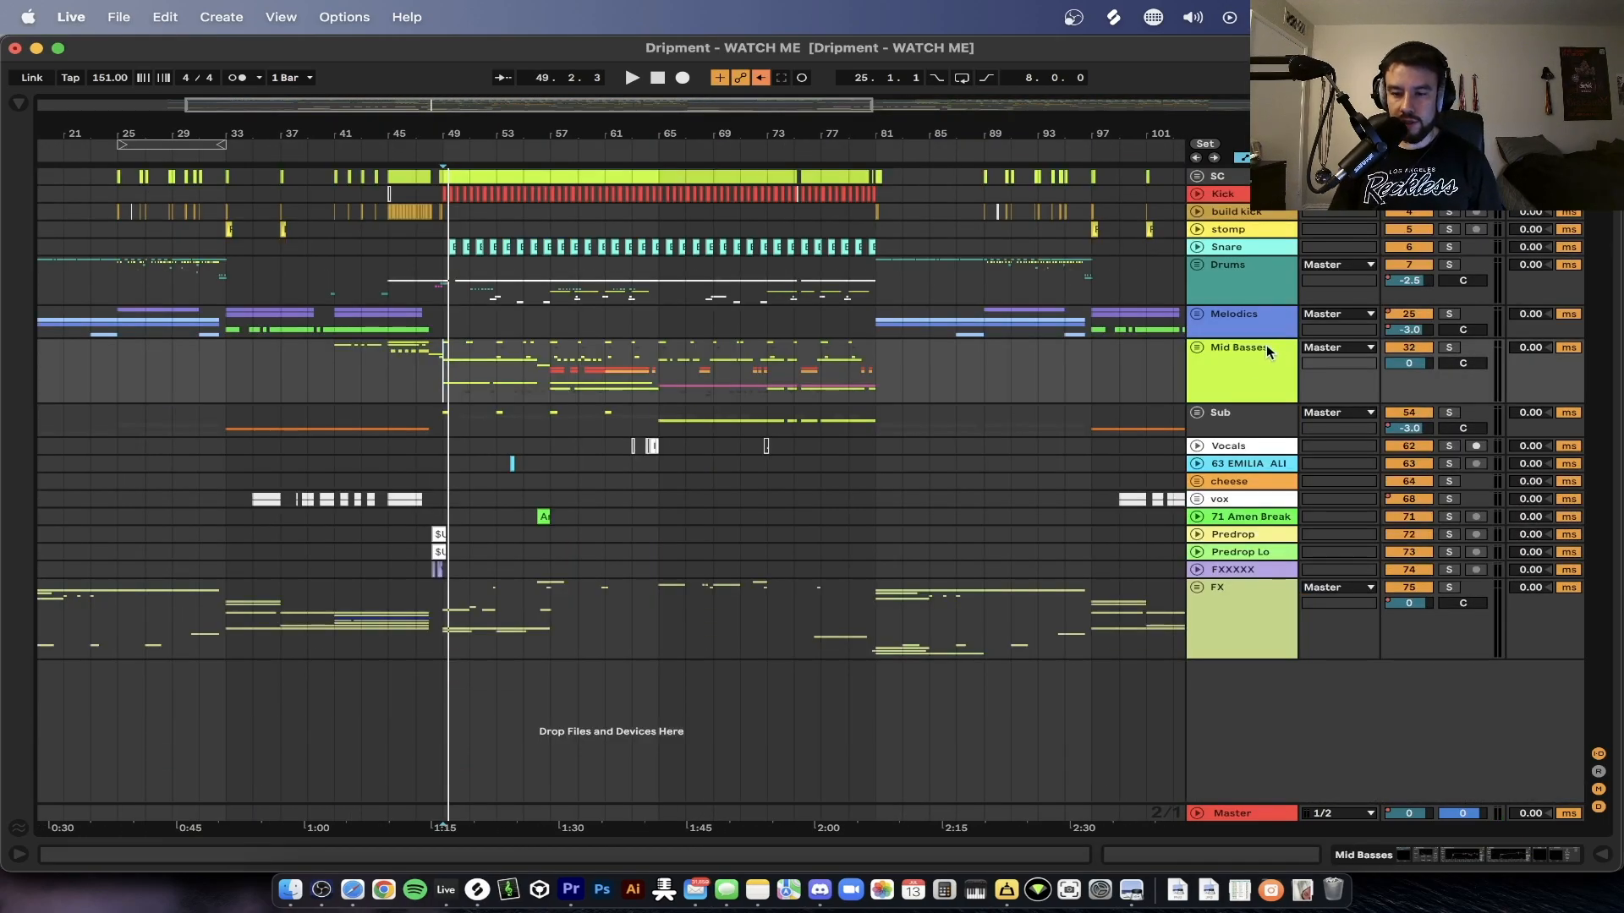
left_click(1253, 348)
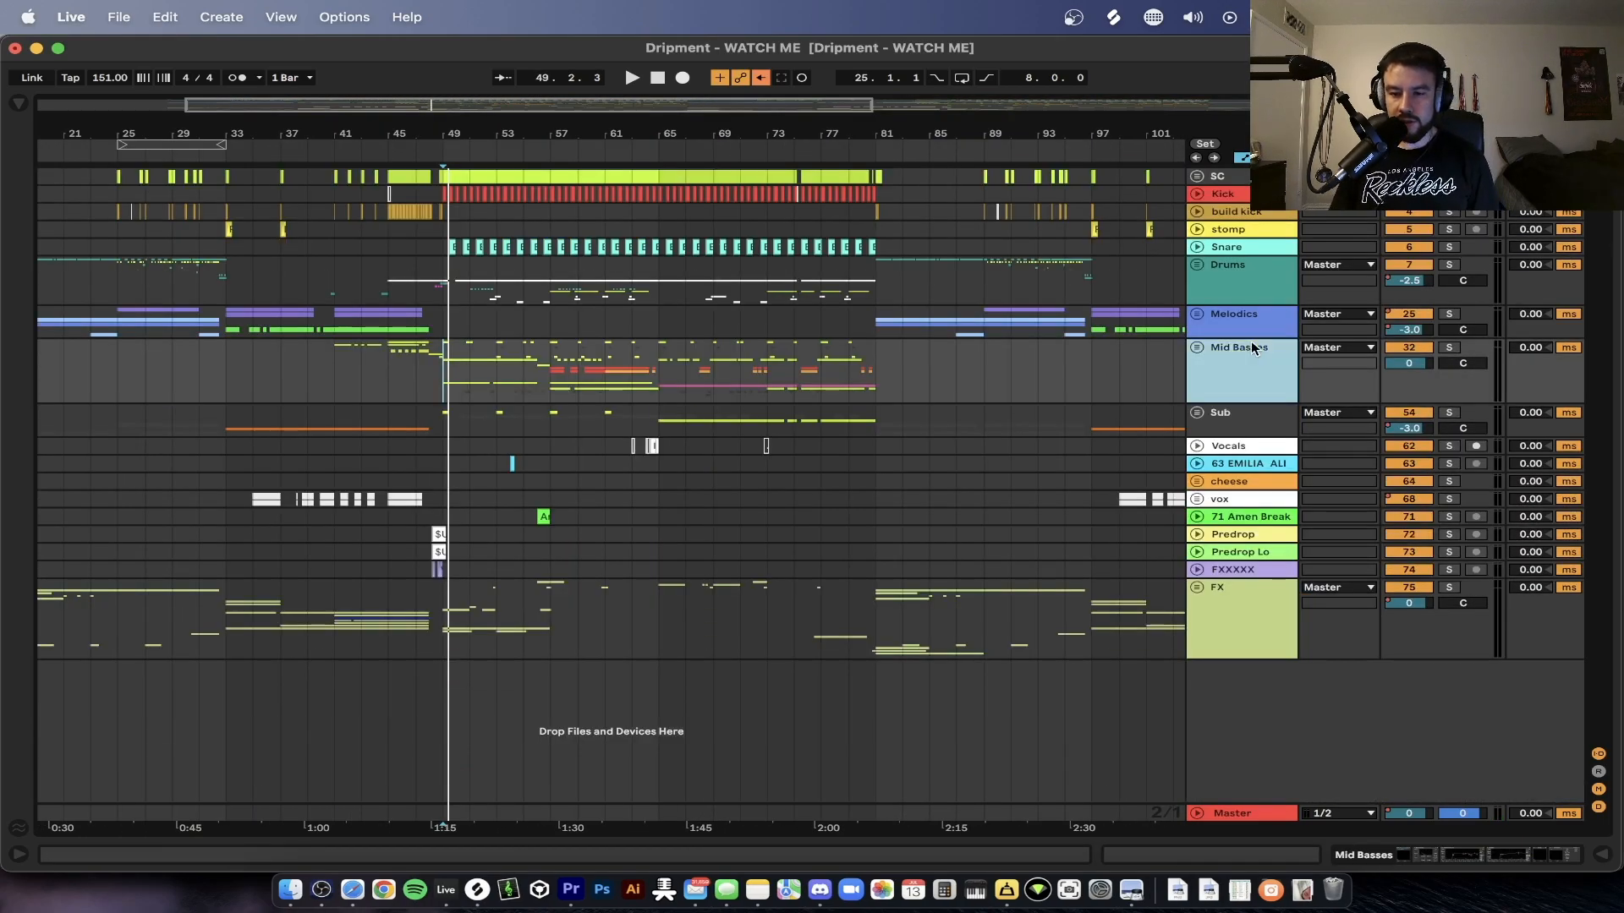
double_click(1245, 284)
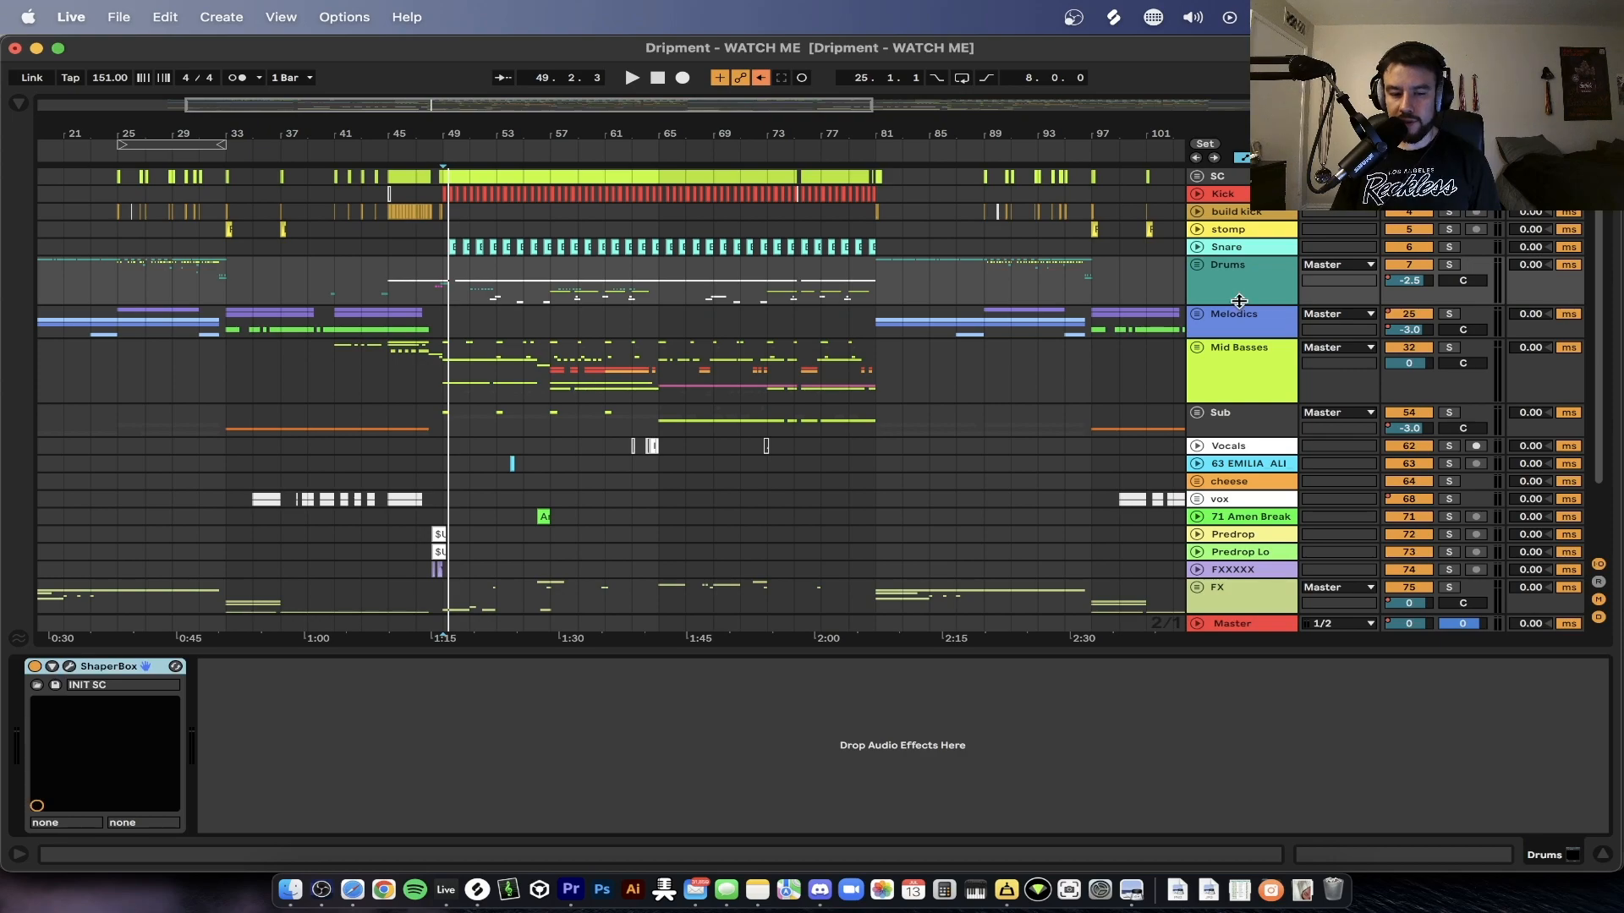
left_click(1231, 318)
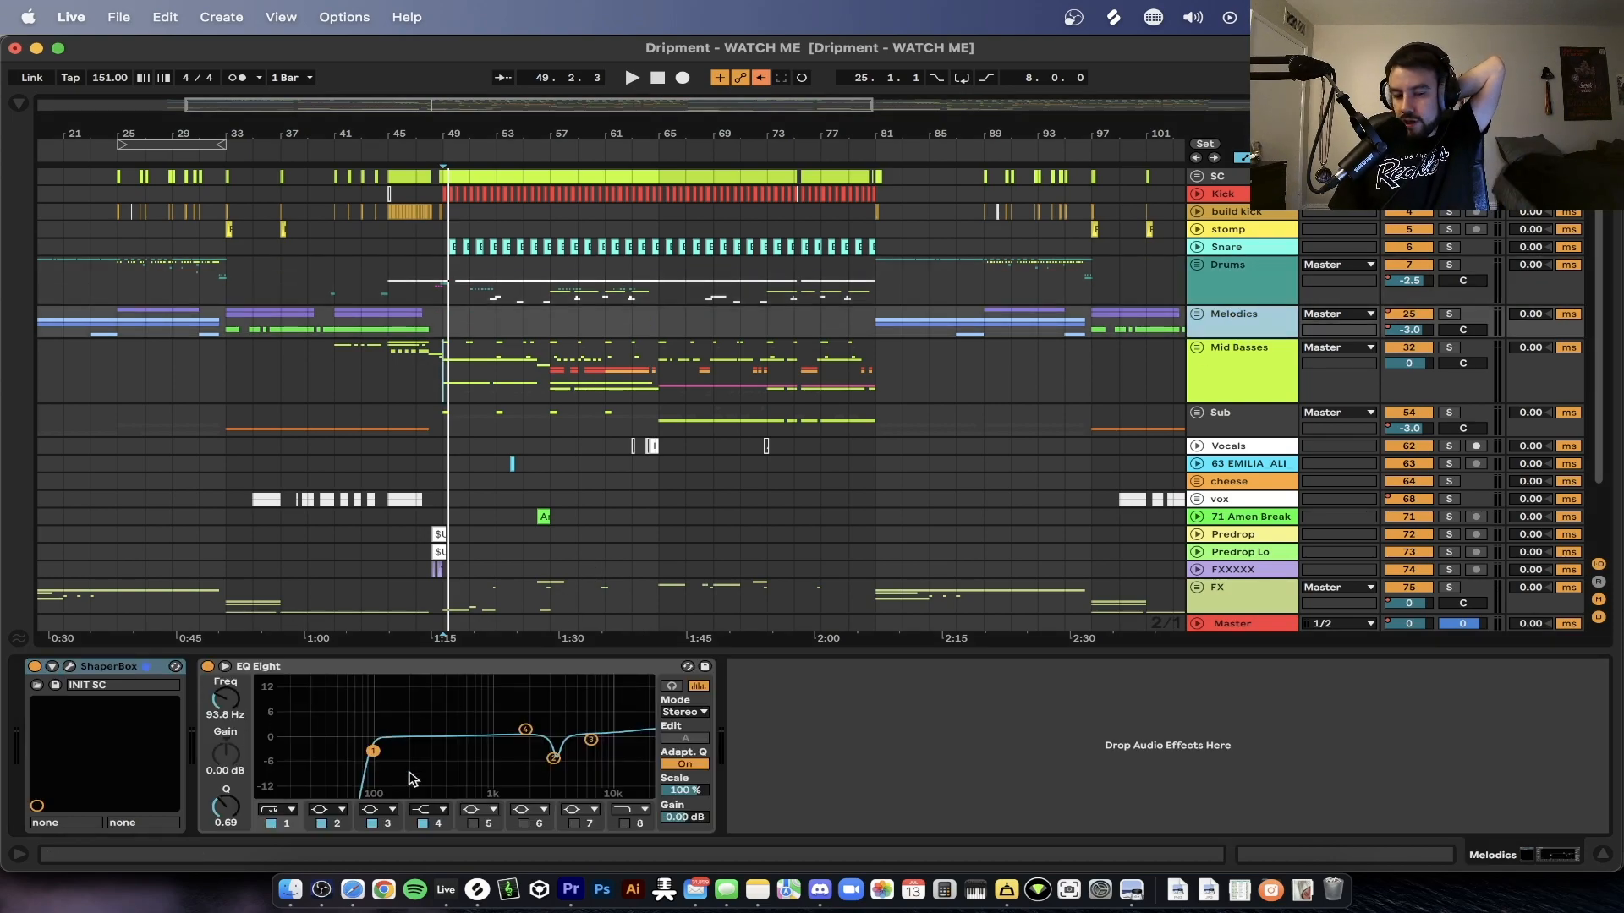
- Inspect the Mid Basses group's device chain through the FletcherMunsonCurve and EQ Eight
left_click(1223, 377)
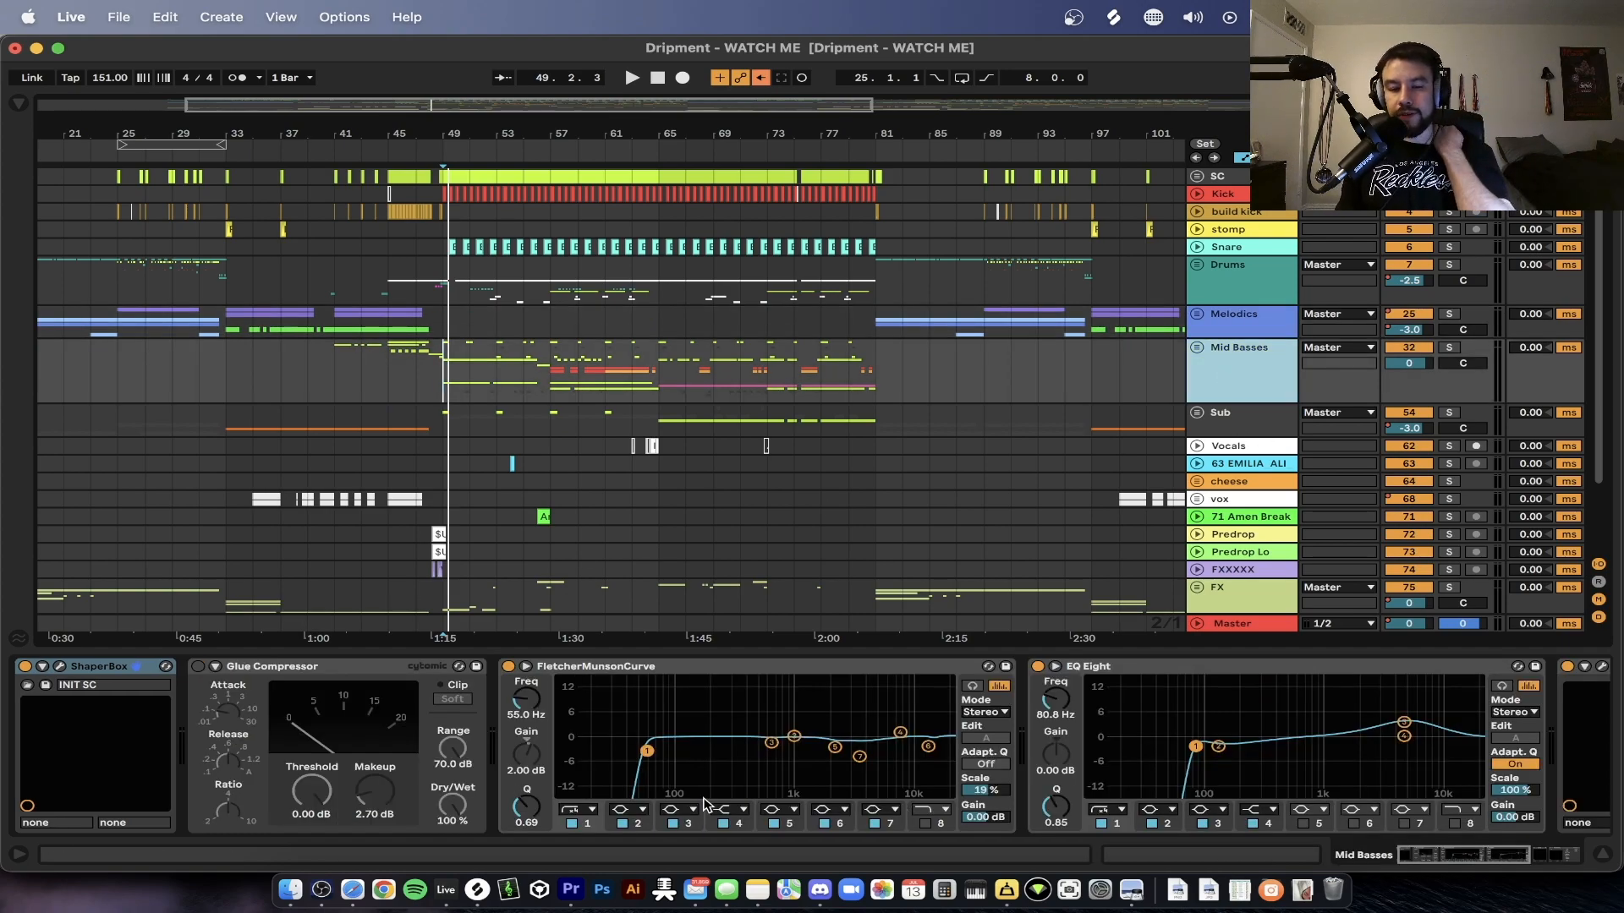
scroll(930, 787, "right", 5)
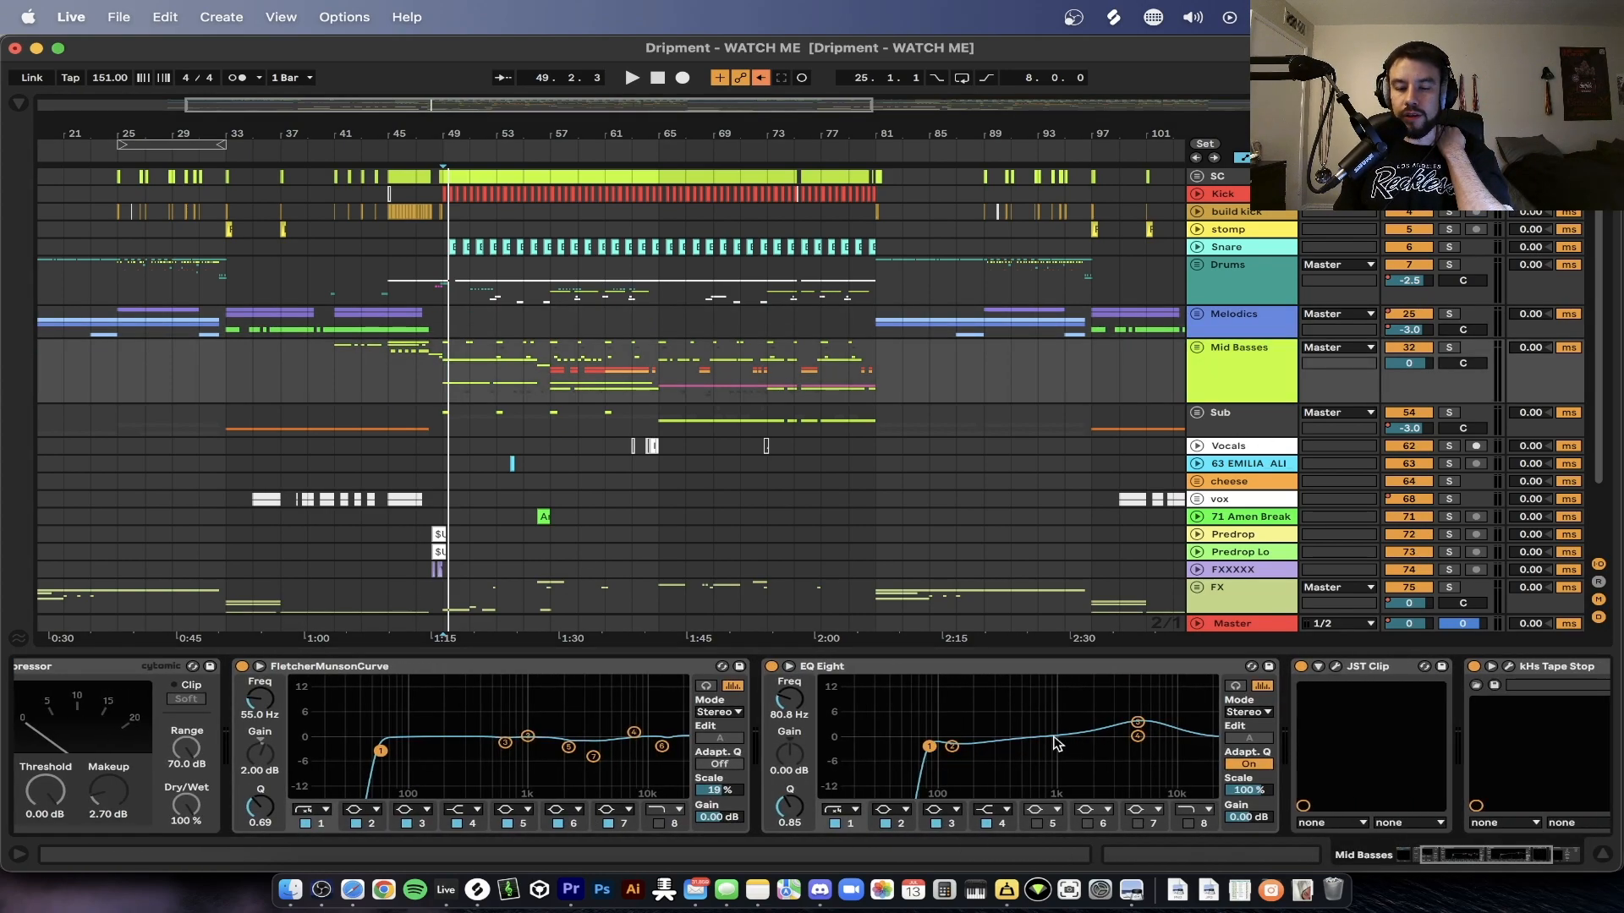
scroll(1144, 728, "right", 6)
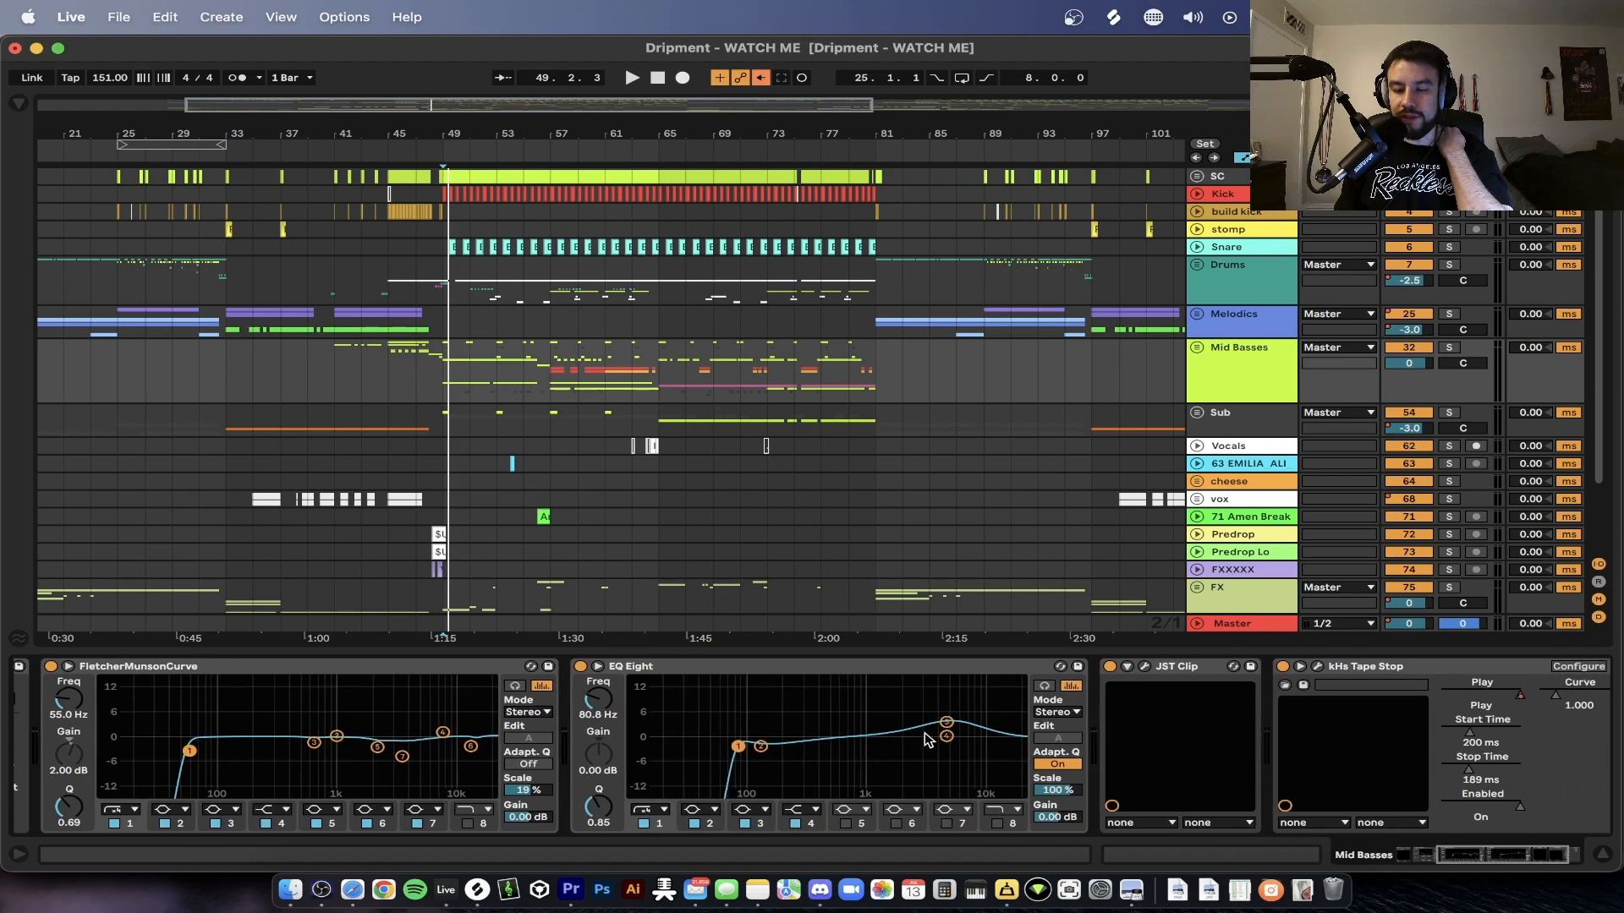
- View the JST Clip plug-in window and close it, and inspect the kHs Tape Stop and Glue Compressor on Mid Basses
left_click(1007, 667)
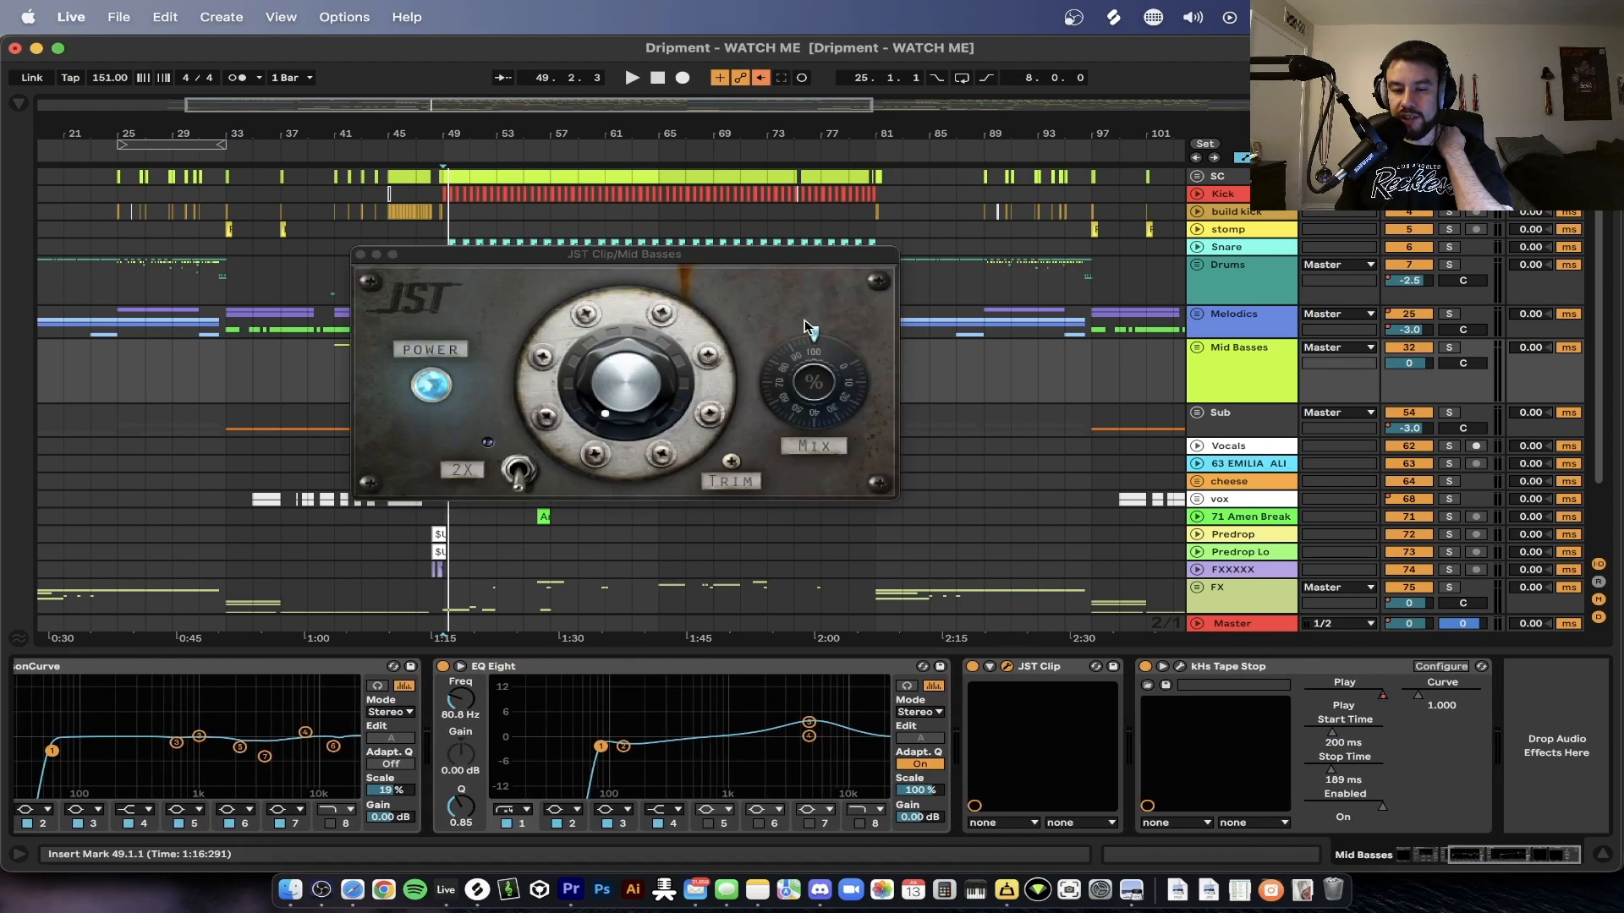
left_click(360, 255)
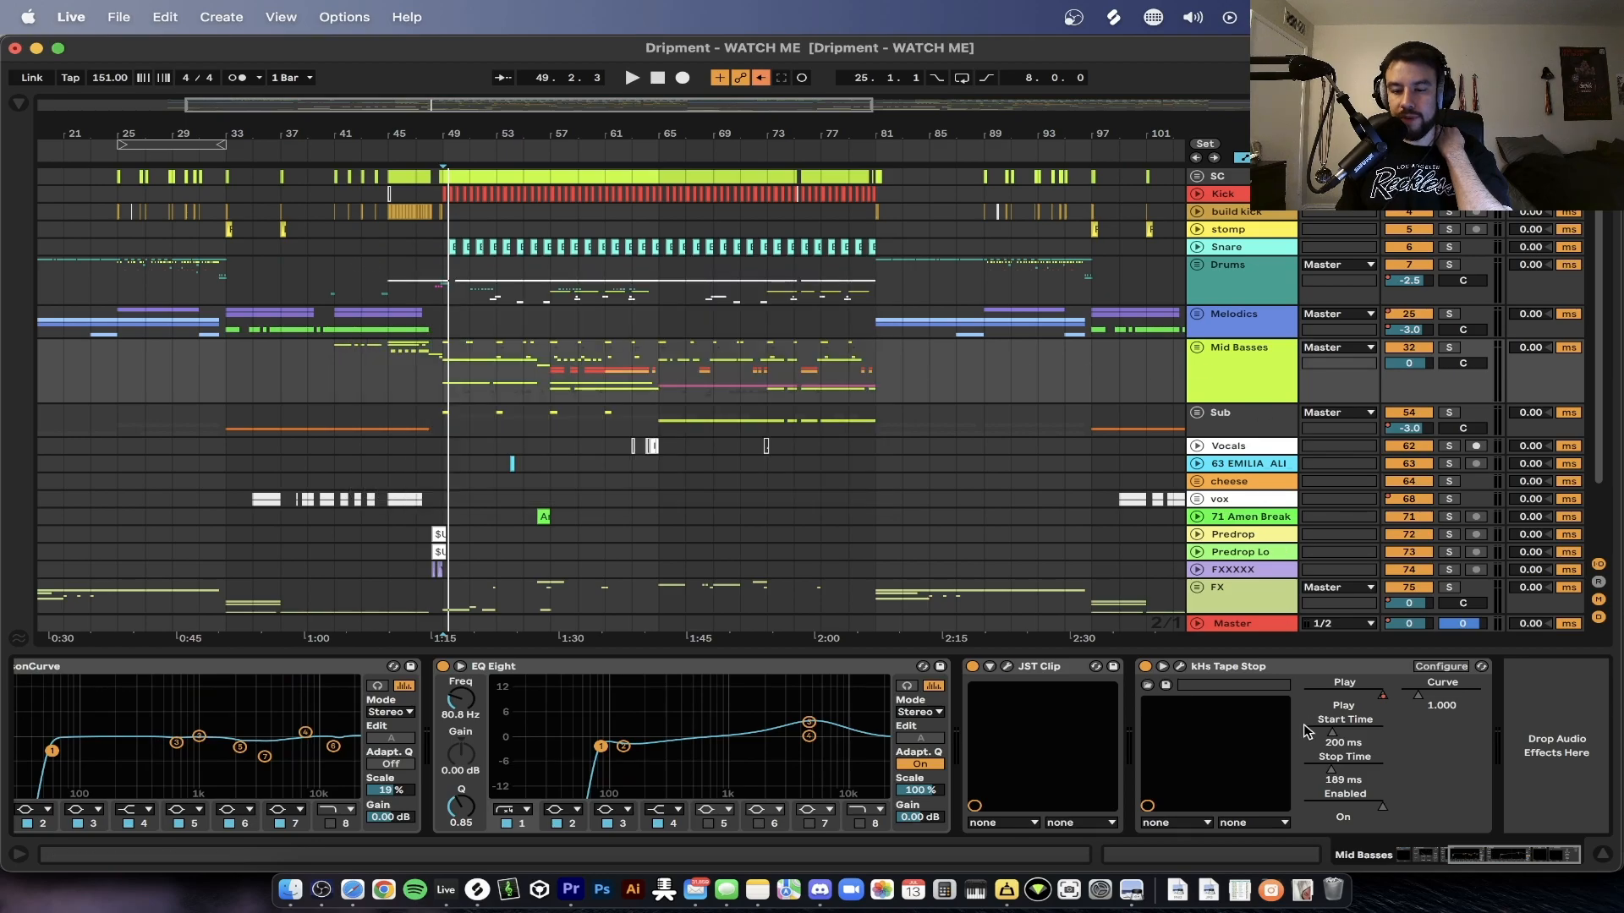
left_click(1240, 685)
scroll(1234, 682, "left", 5)
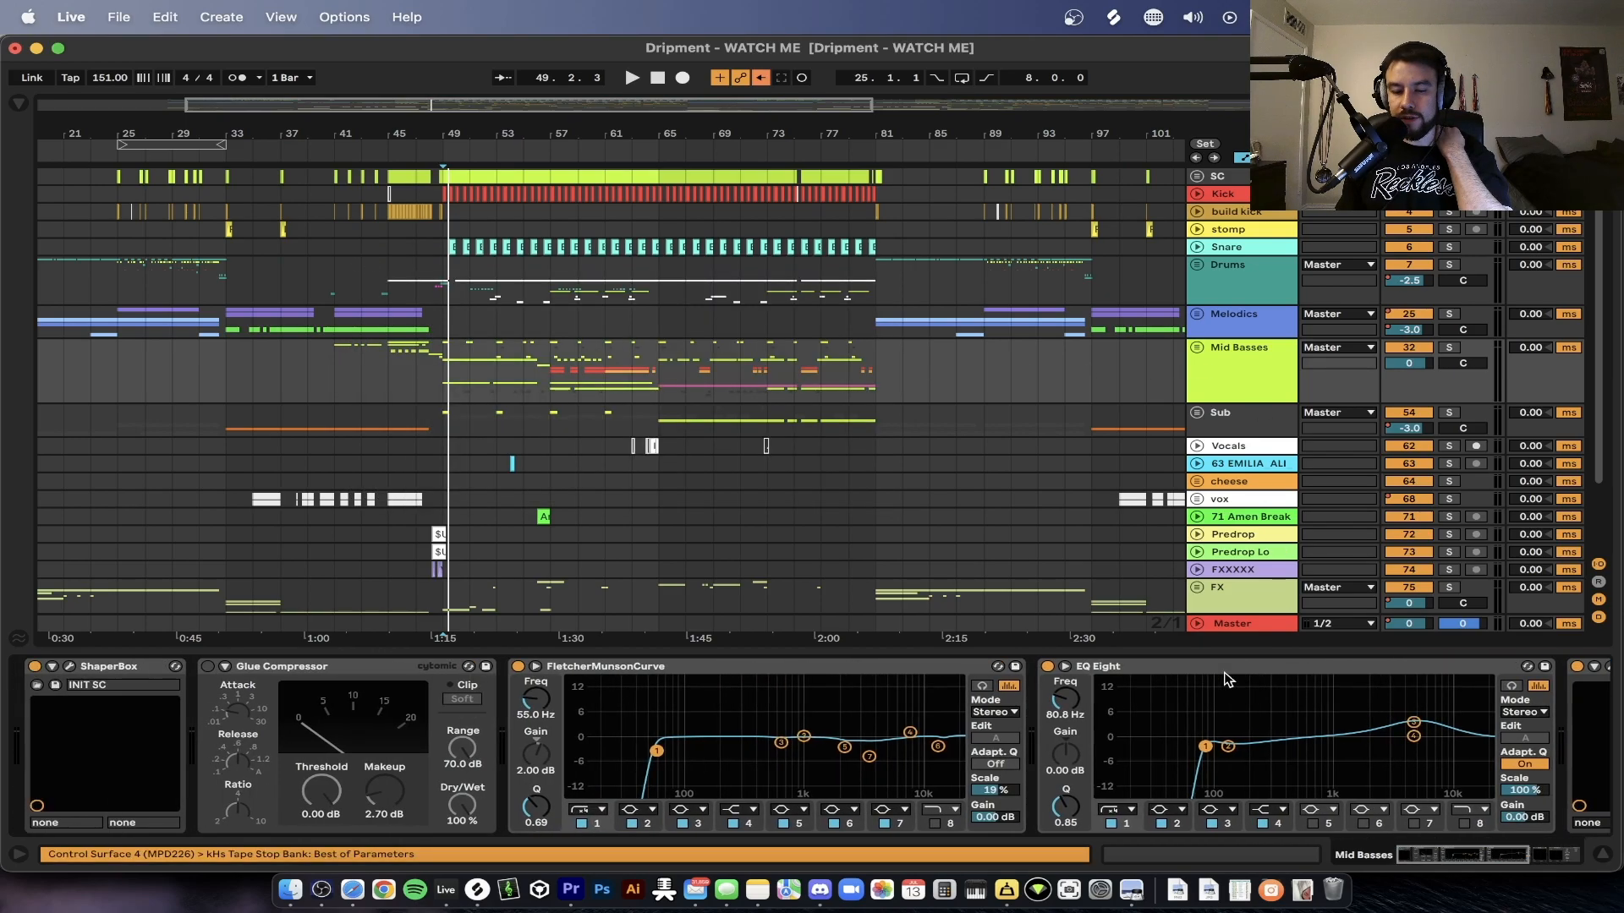
left_click(265, 666)
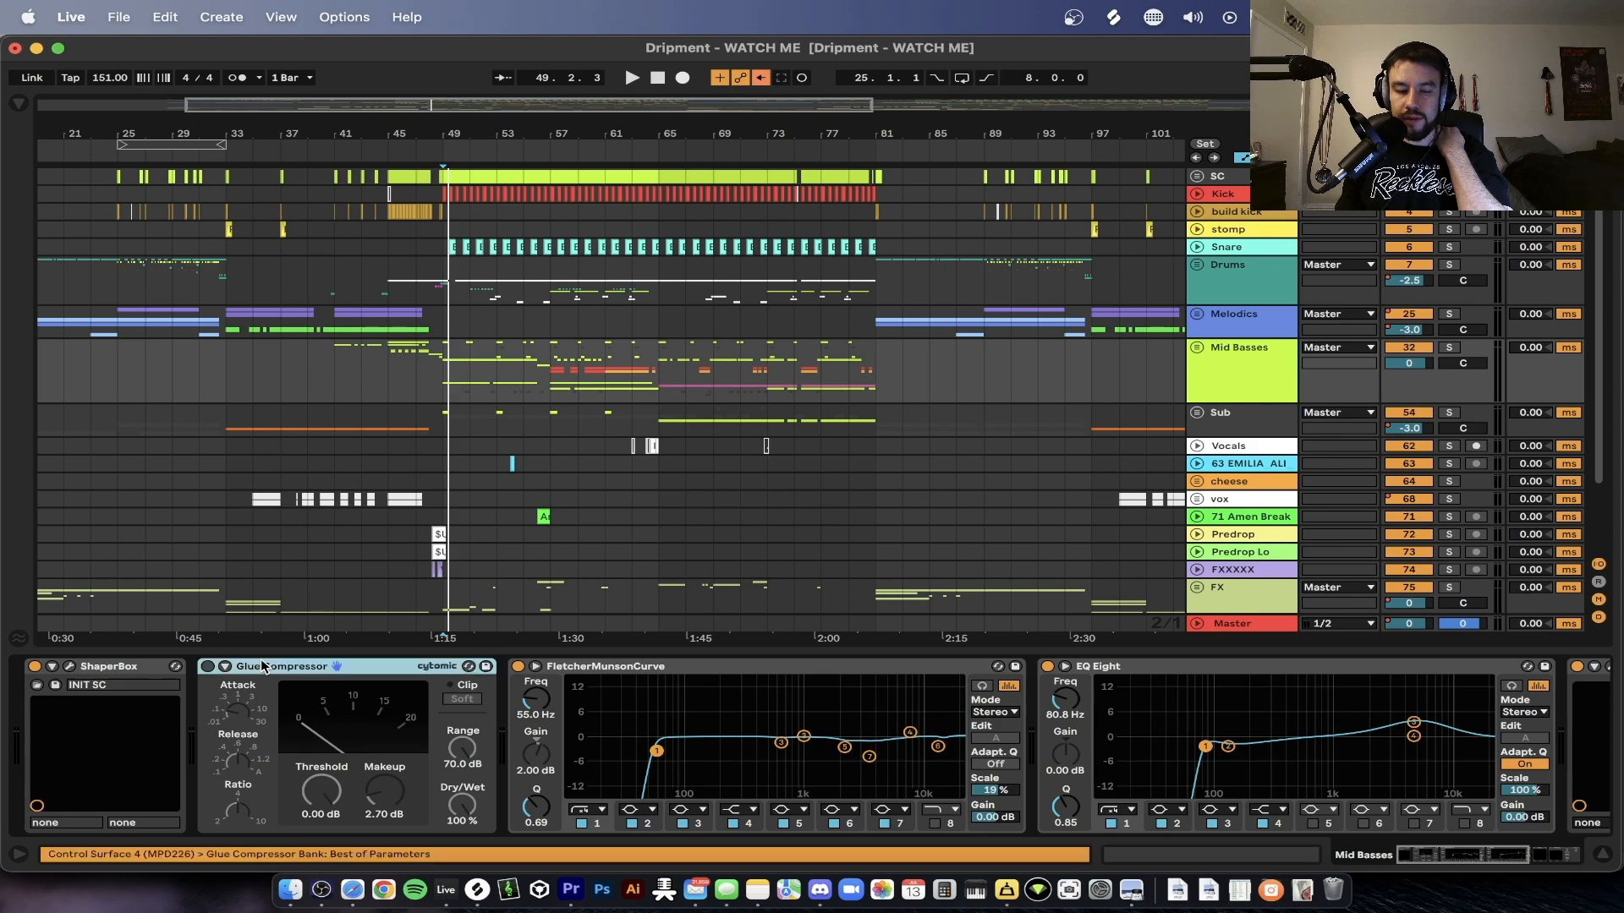
- Display the device chains of the Sub group and the Vocals track, and inspect Kompany OTT on Vocals
scroll(971, 398, "down", 2)
left_click(1219, 382)
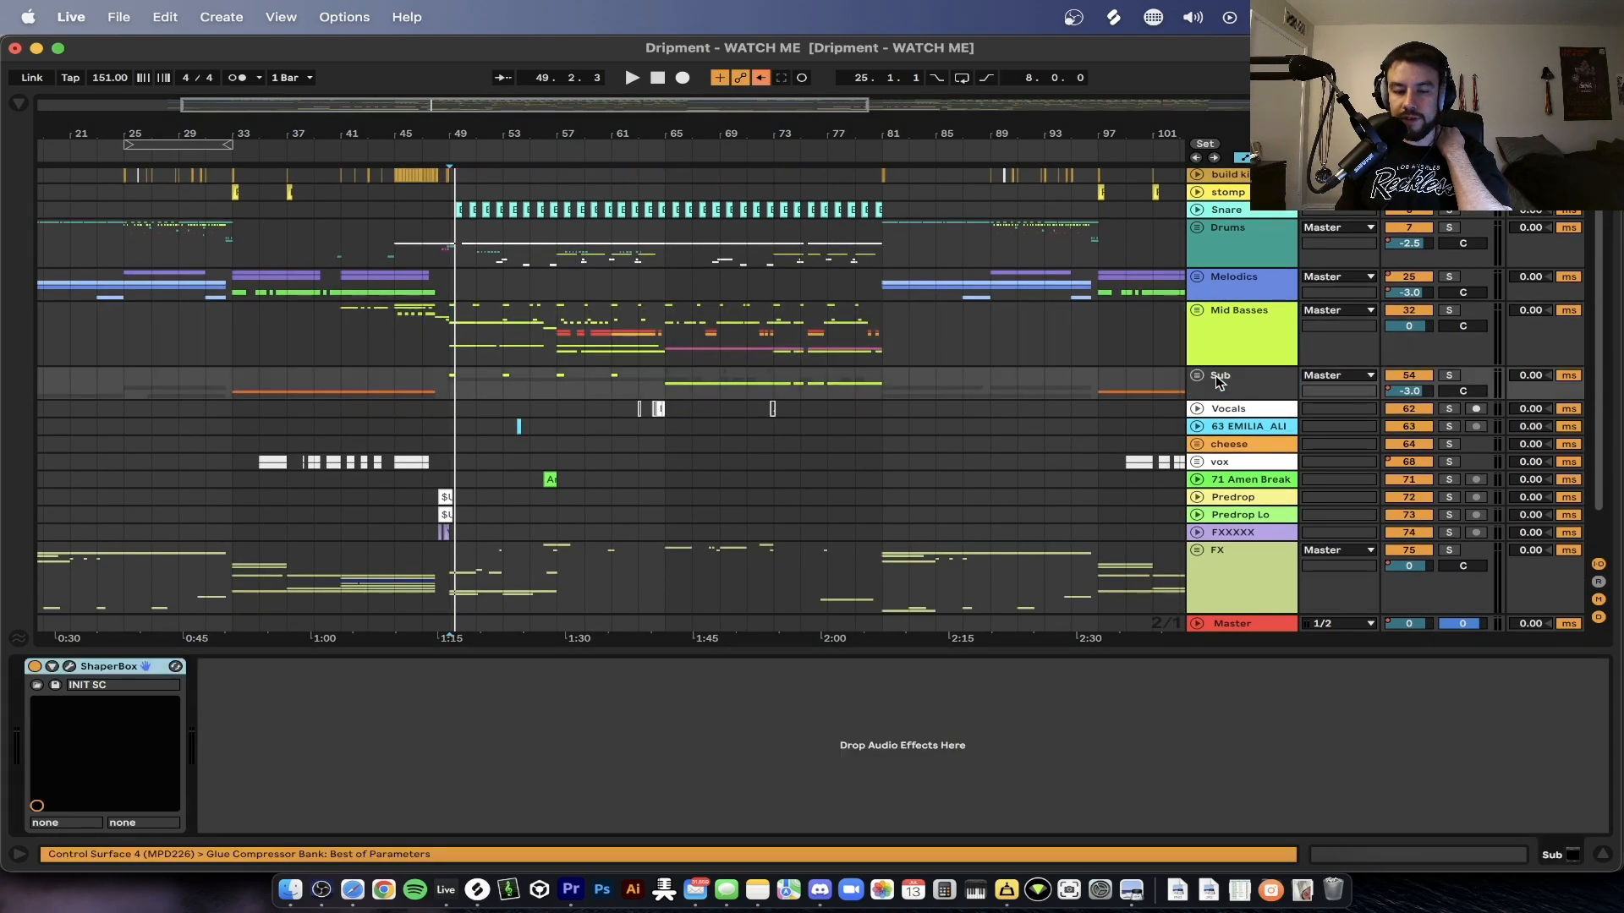
scroll(1113, 416, "down", 1)
left_click(1242, 363)
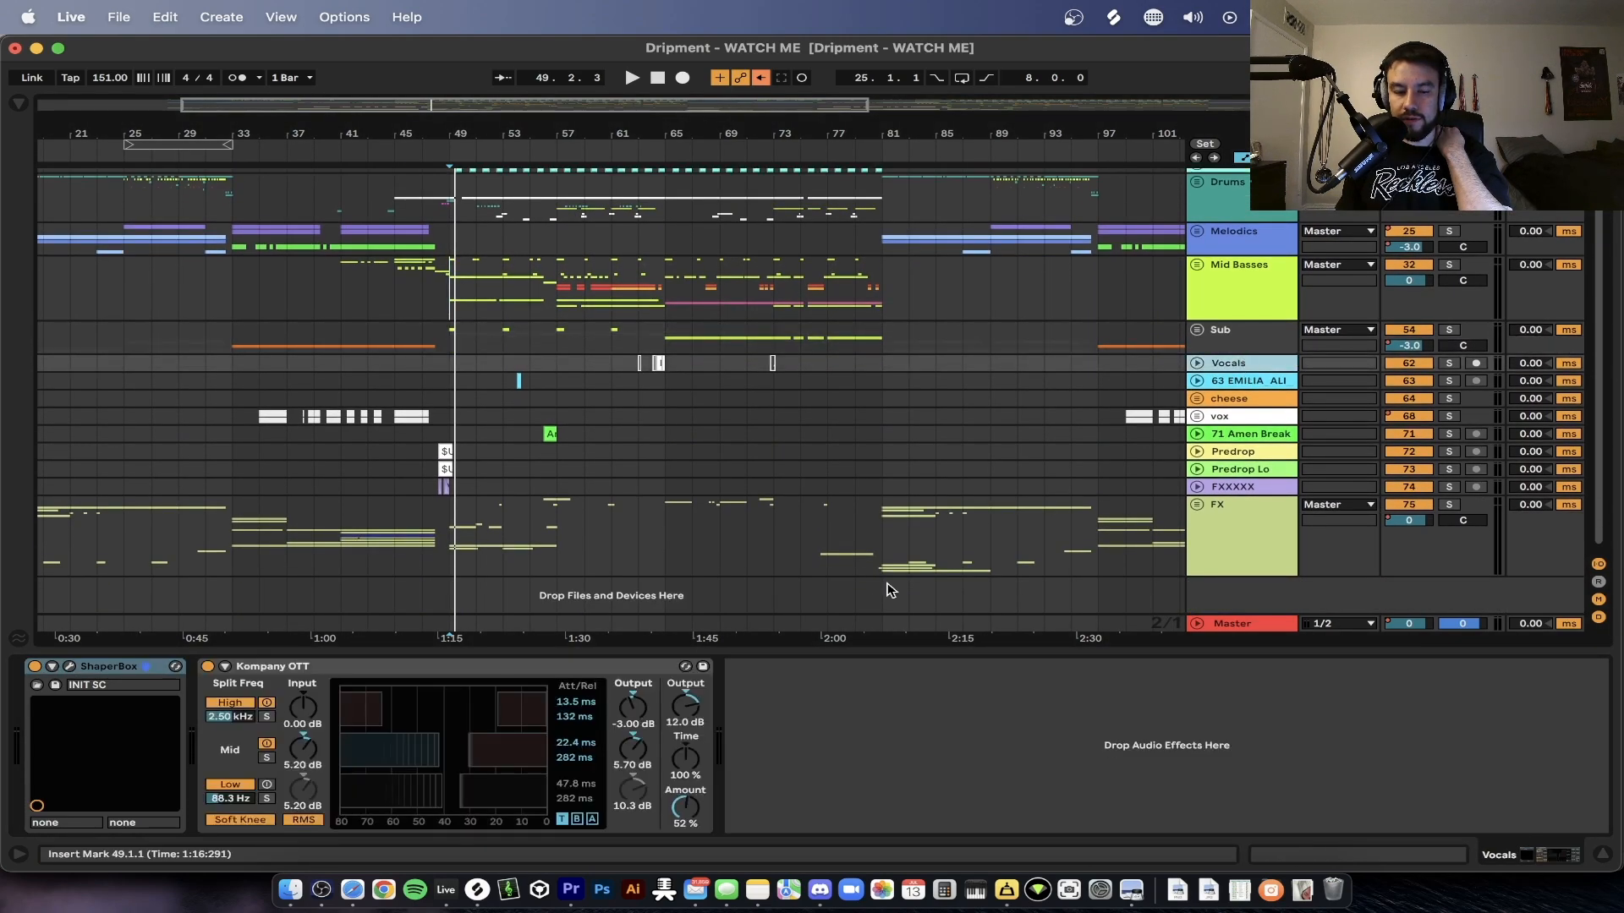
left_click(462, 669)
scroll(1005, 408, "left", 1)
- Unfold the Vocals track to view its clips in the first drop, and fold it again
left_click(1197, 359)
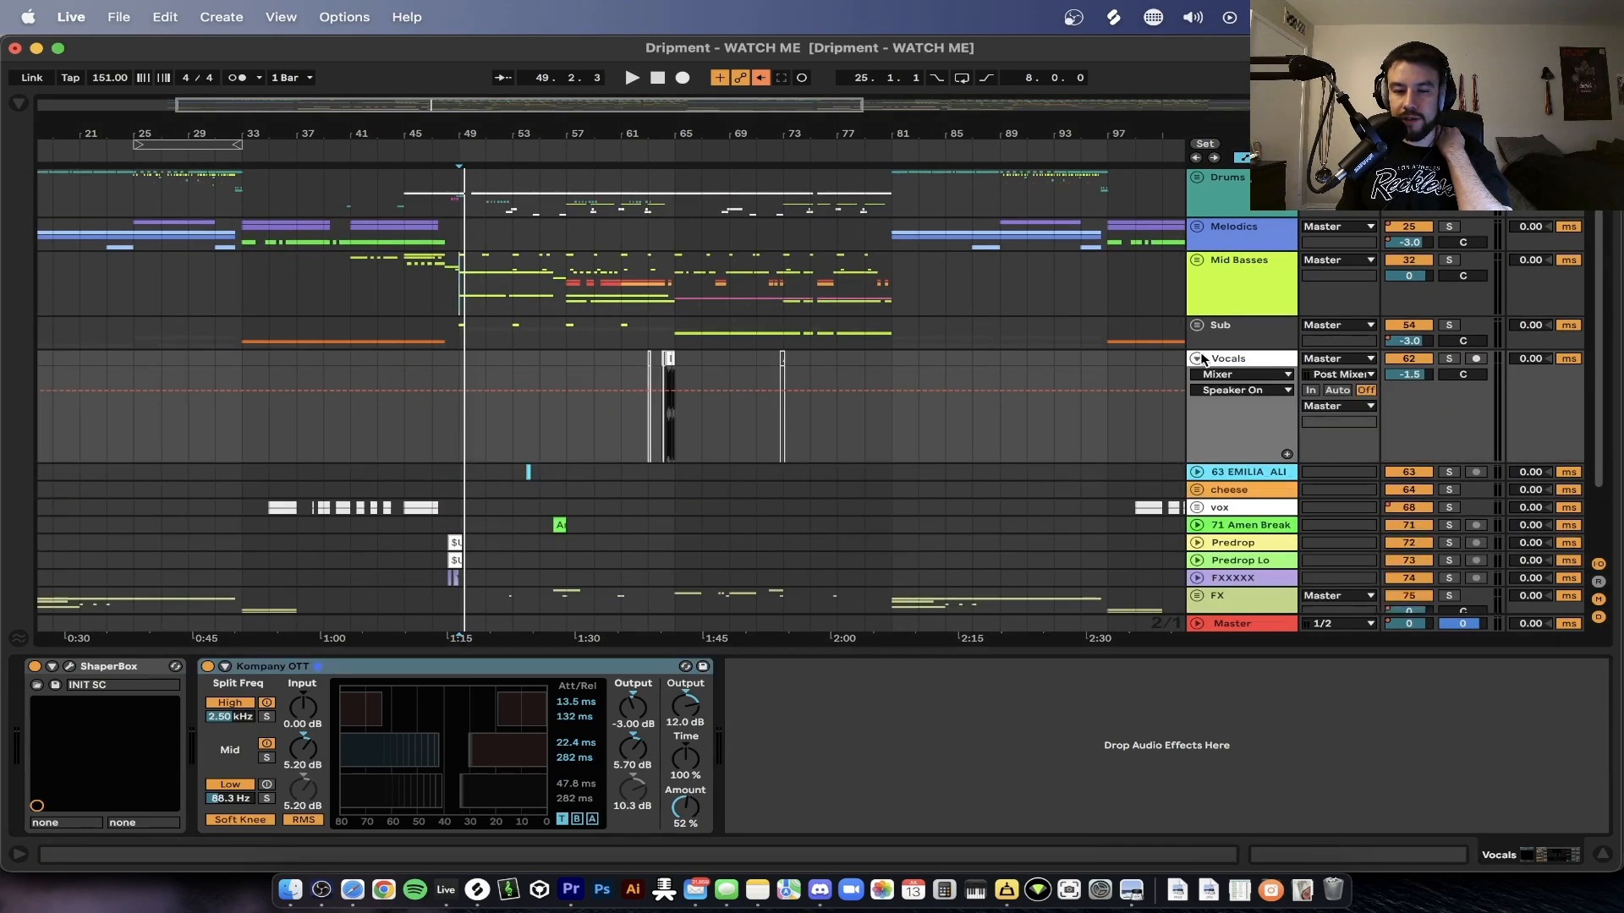
left_click_drag(962, 134, 963, 188)
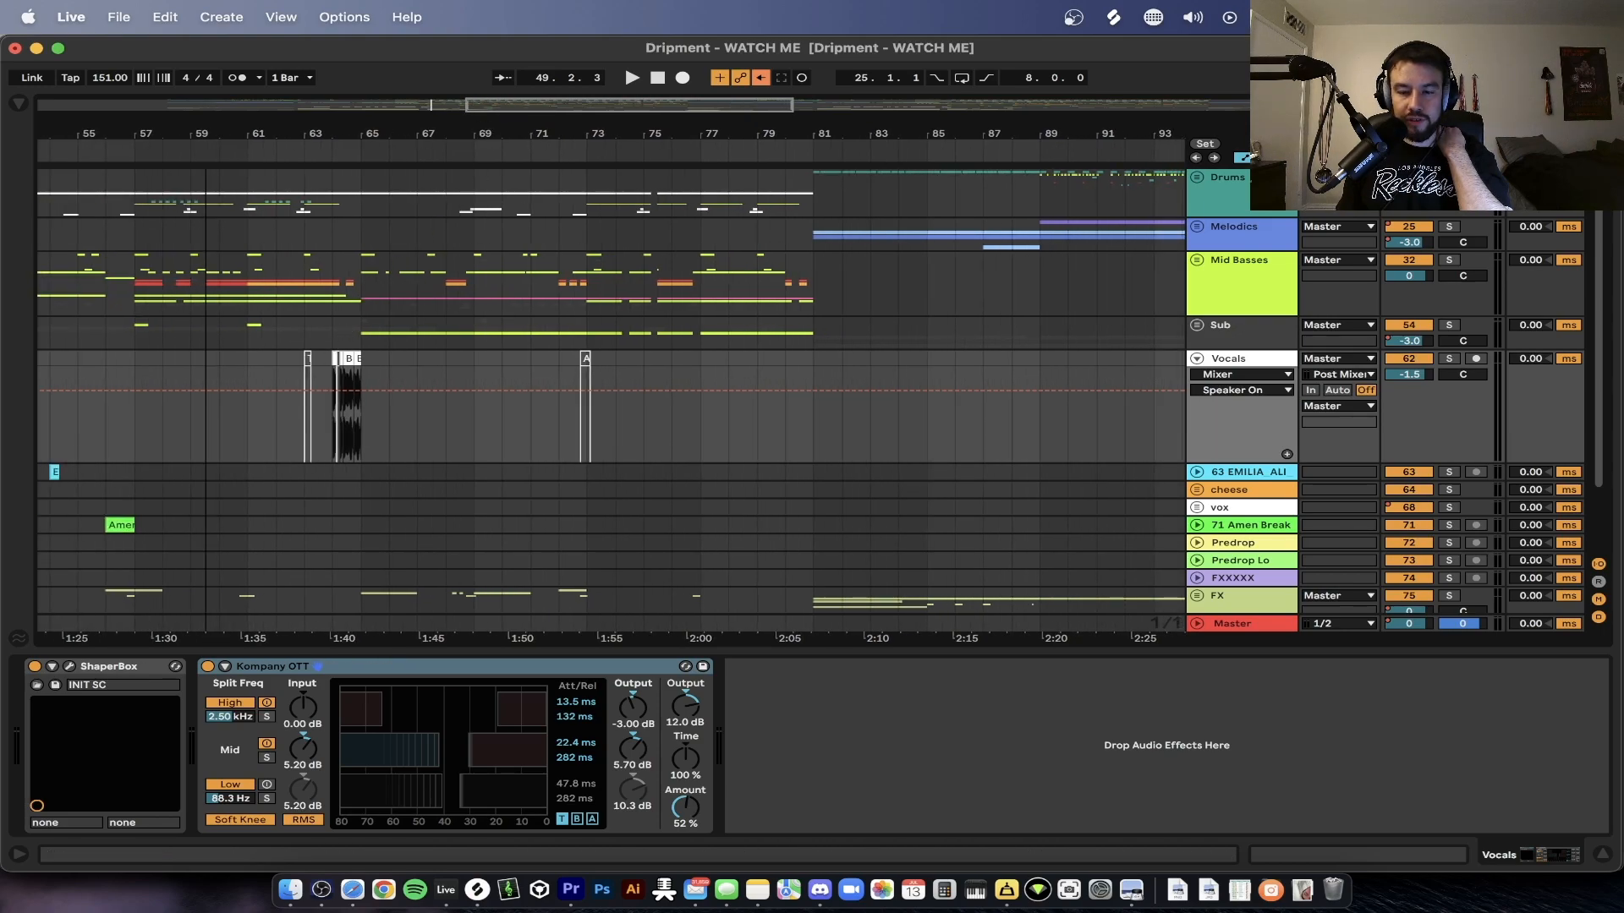
left_click_drag(259, 105, 258, 20)
left_click(1198, 358)
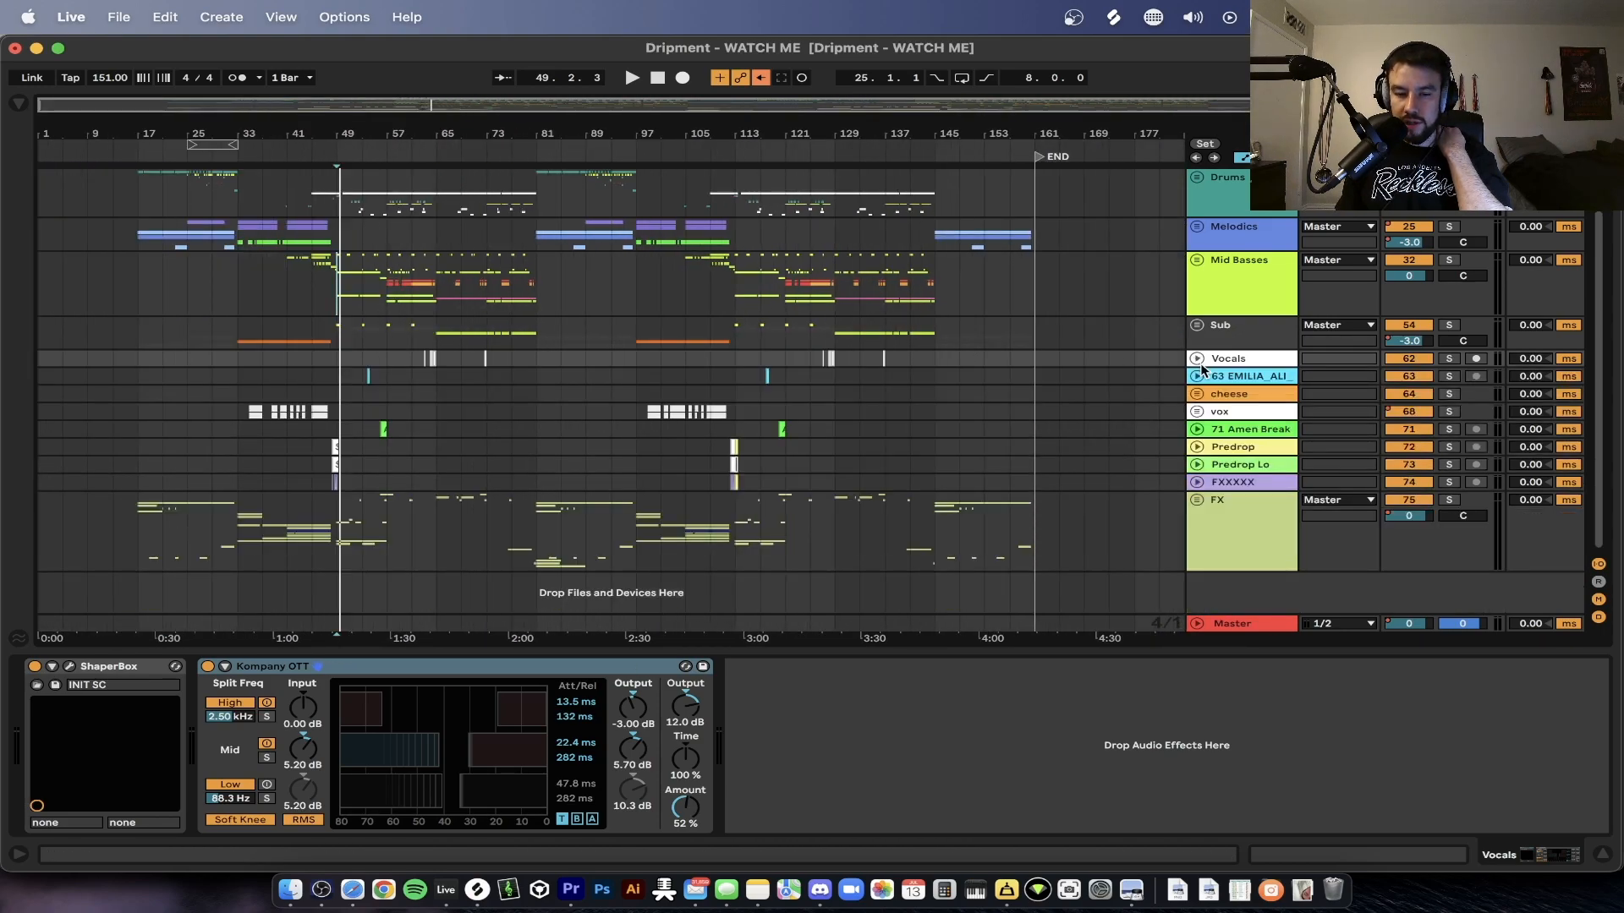
- Display the device chains of the FX group and Master, and show and hide the dripmentMaster rack's chain list
left_click(1241, 523)
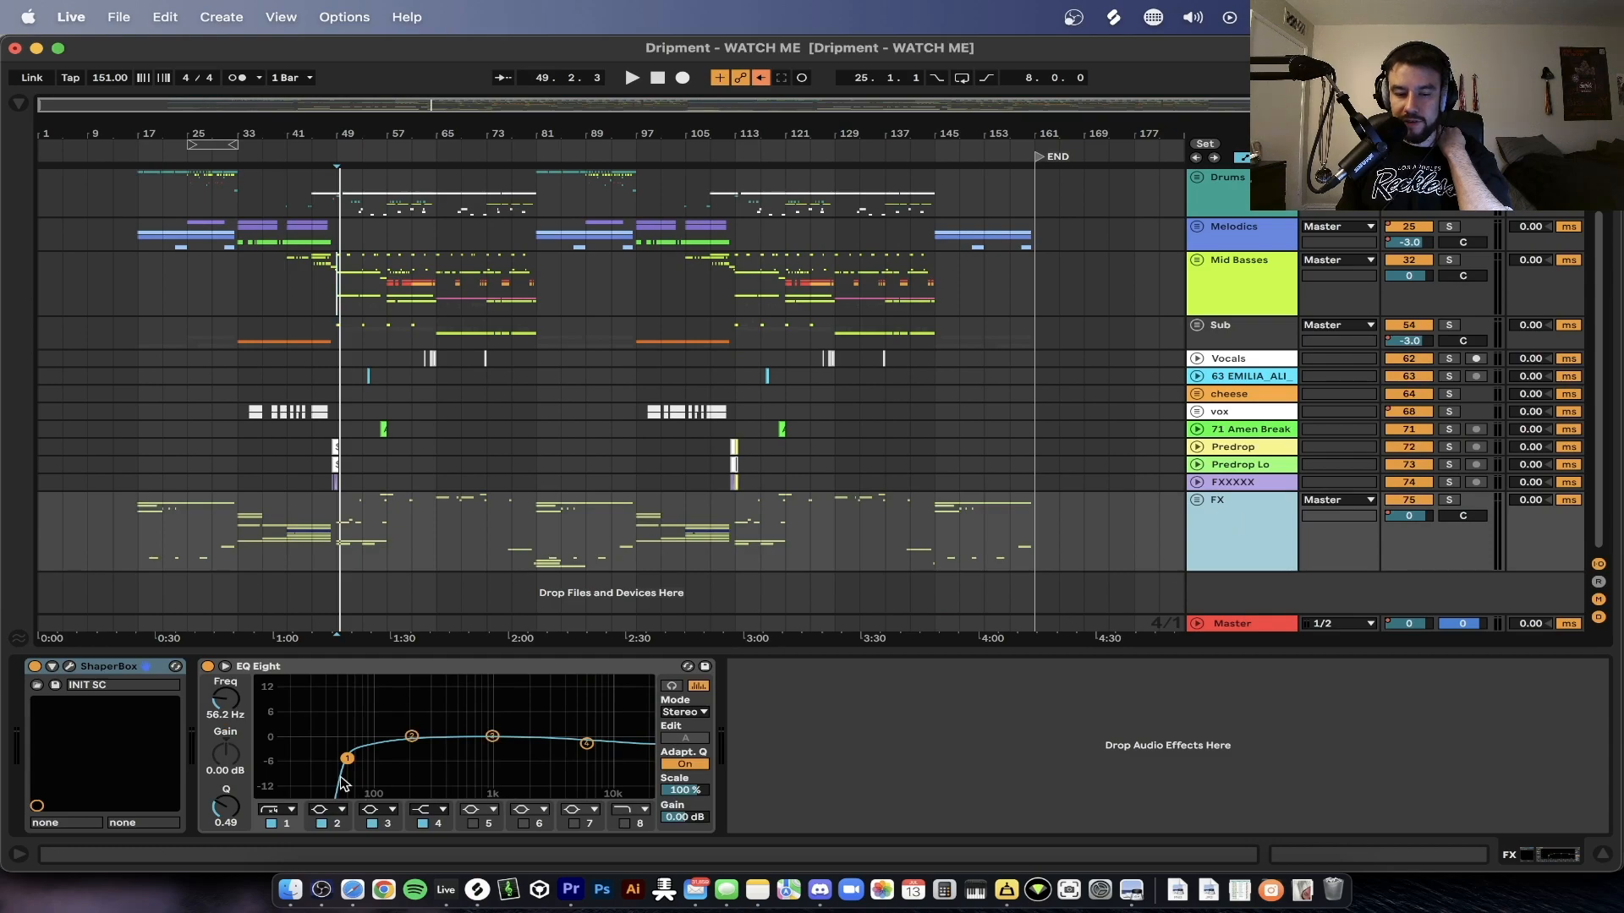
left_click(1224, 624)
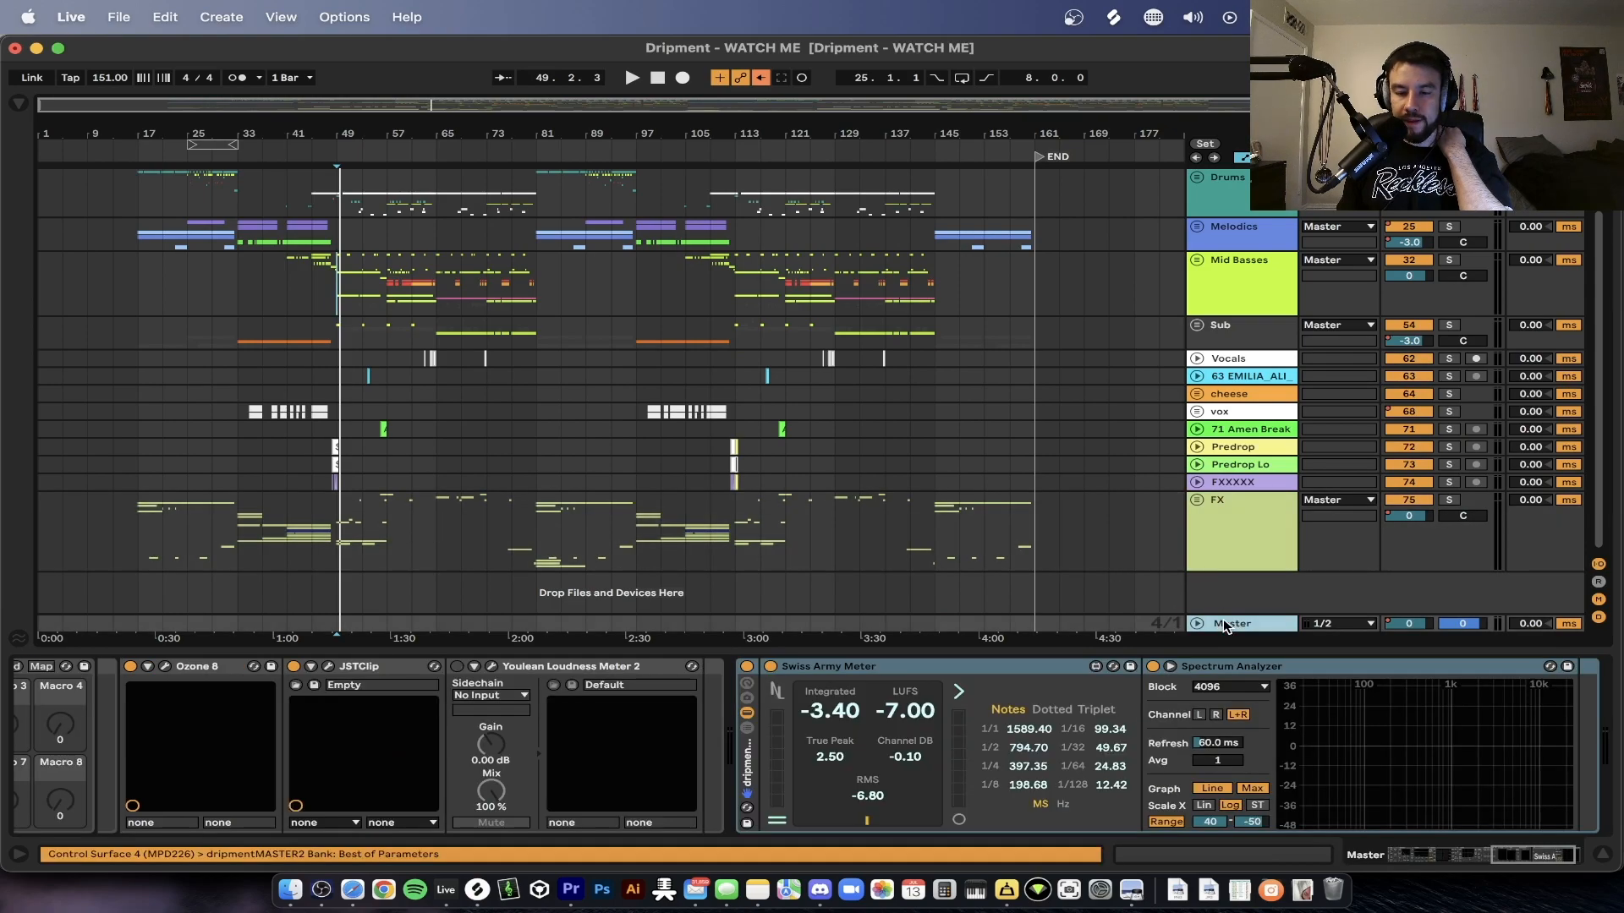
scroll(383, 736, "left", 10)
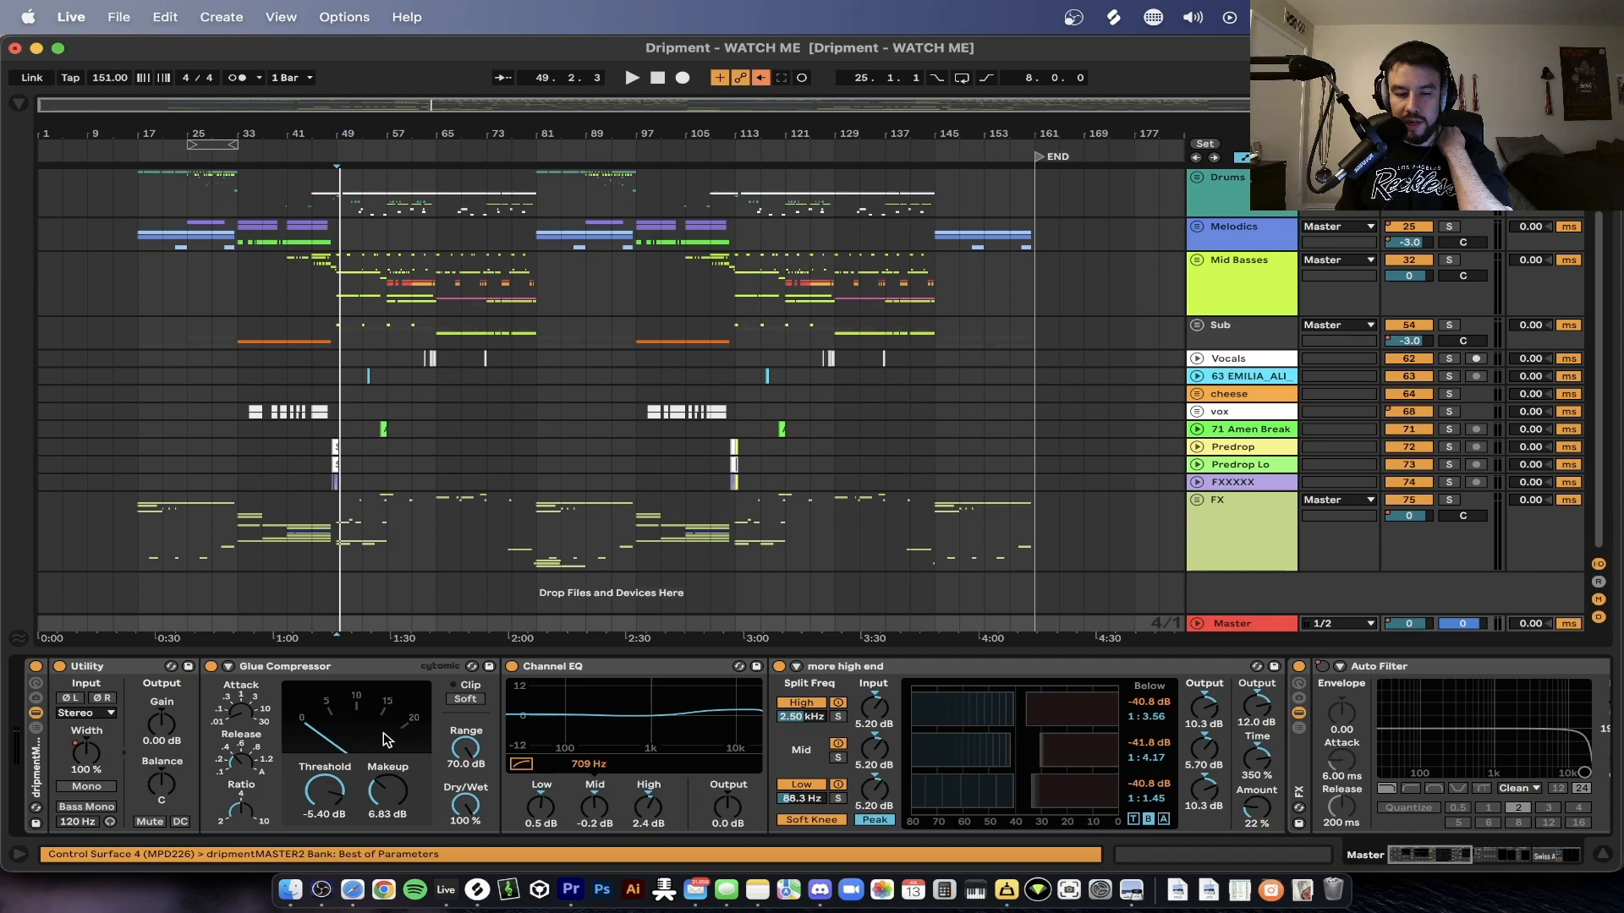
left_click(36, 729)
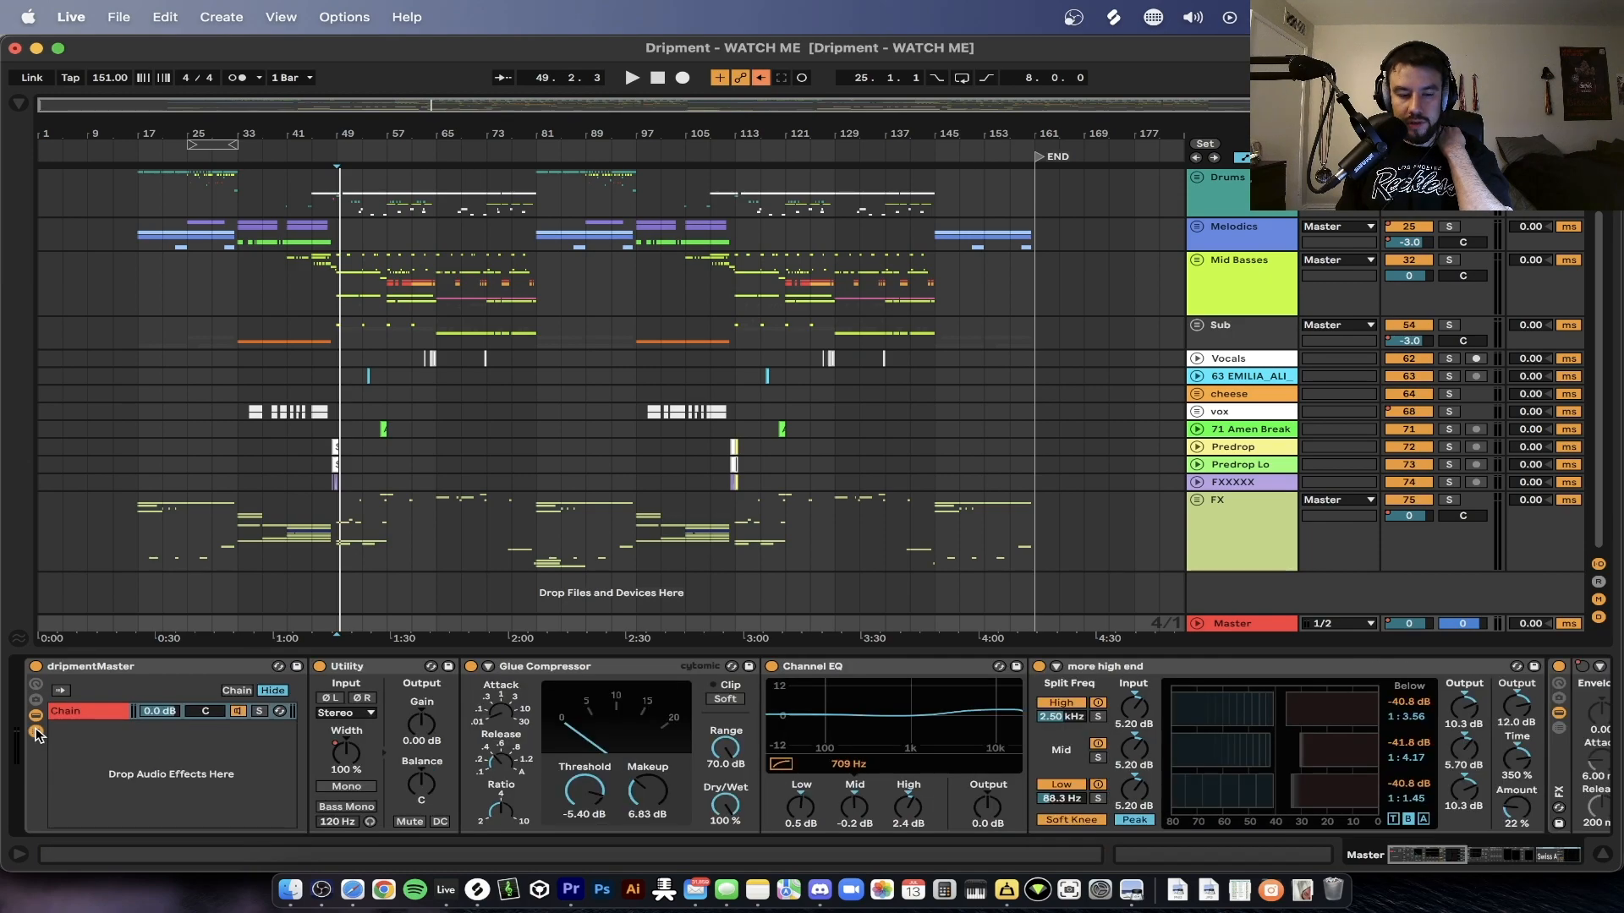
left_click(36, 732)
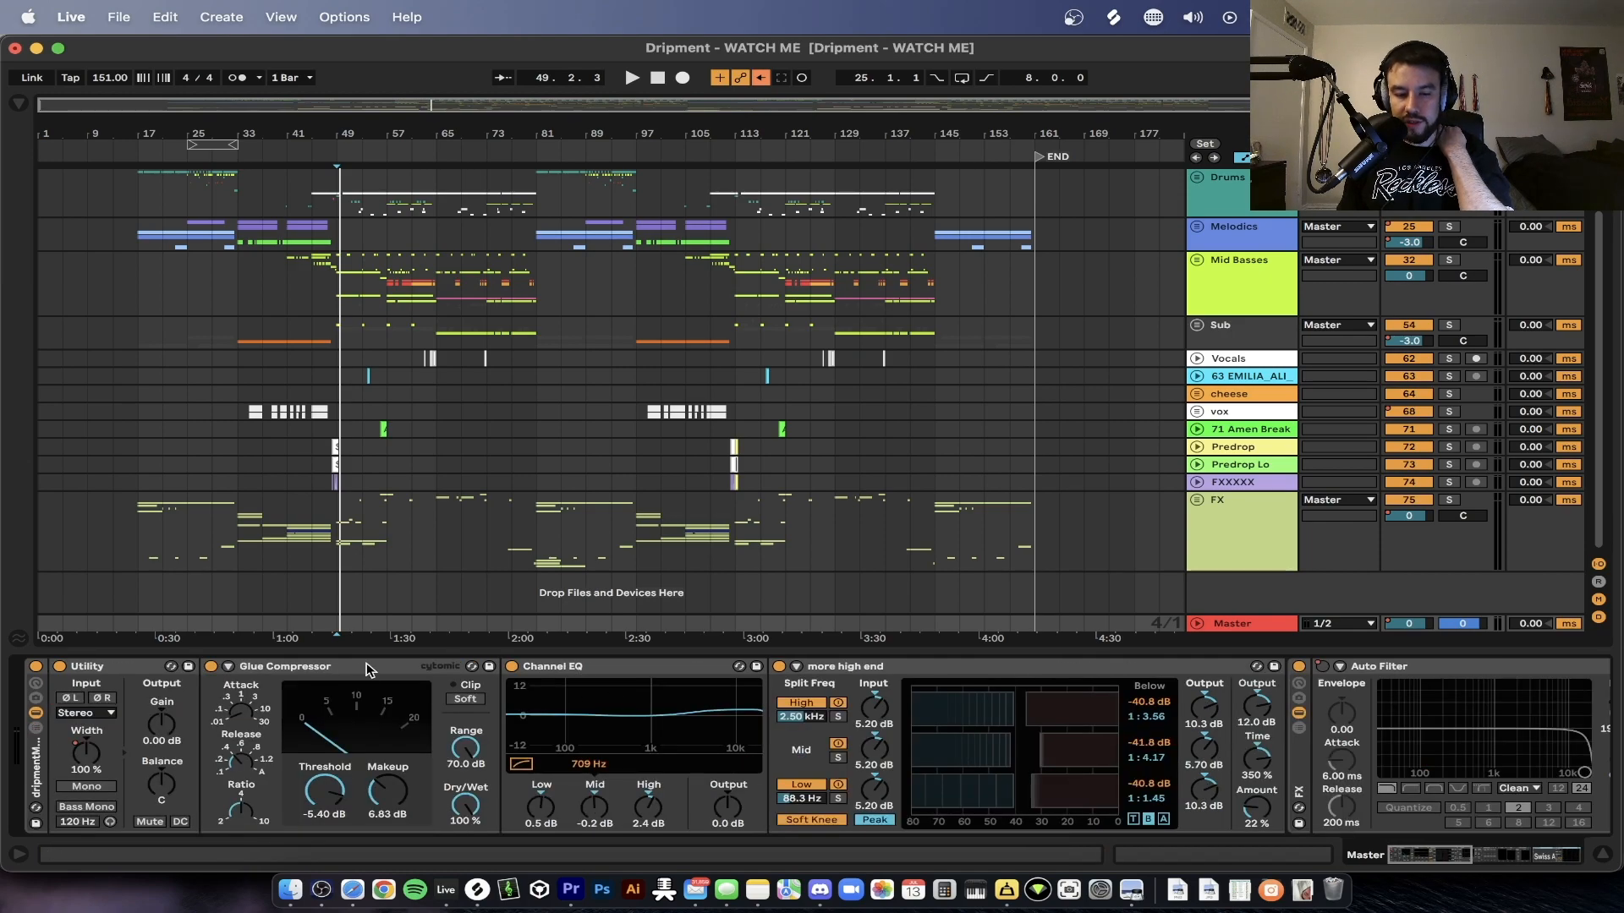
- Inspect the Glue Compressor, Channel EQ and "more high end" multiband compressor on the Master
left_click(328, 679)
scroll(328, 677, "right", 4)
left_click(439, 668)
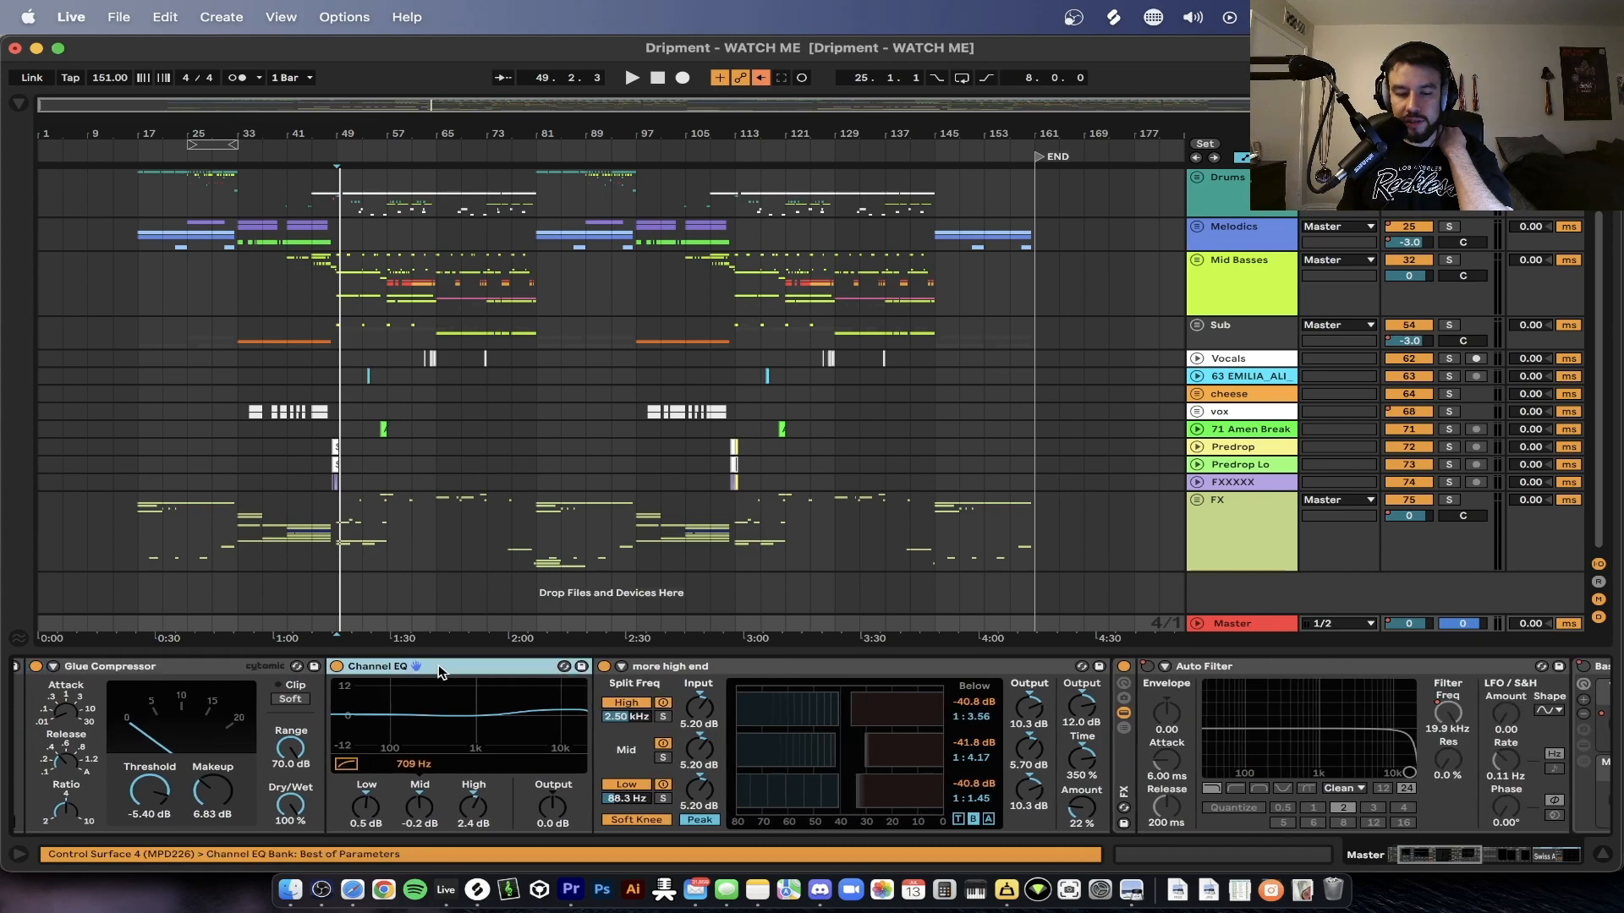
scroll(439, 668, "right", 3)
left_click(519, 678)
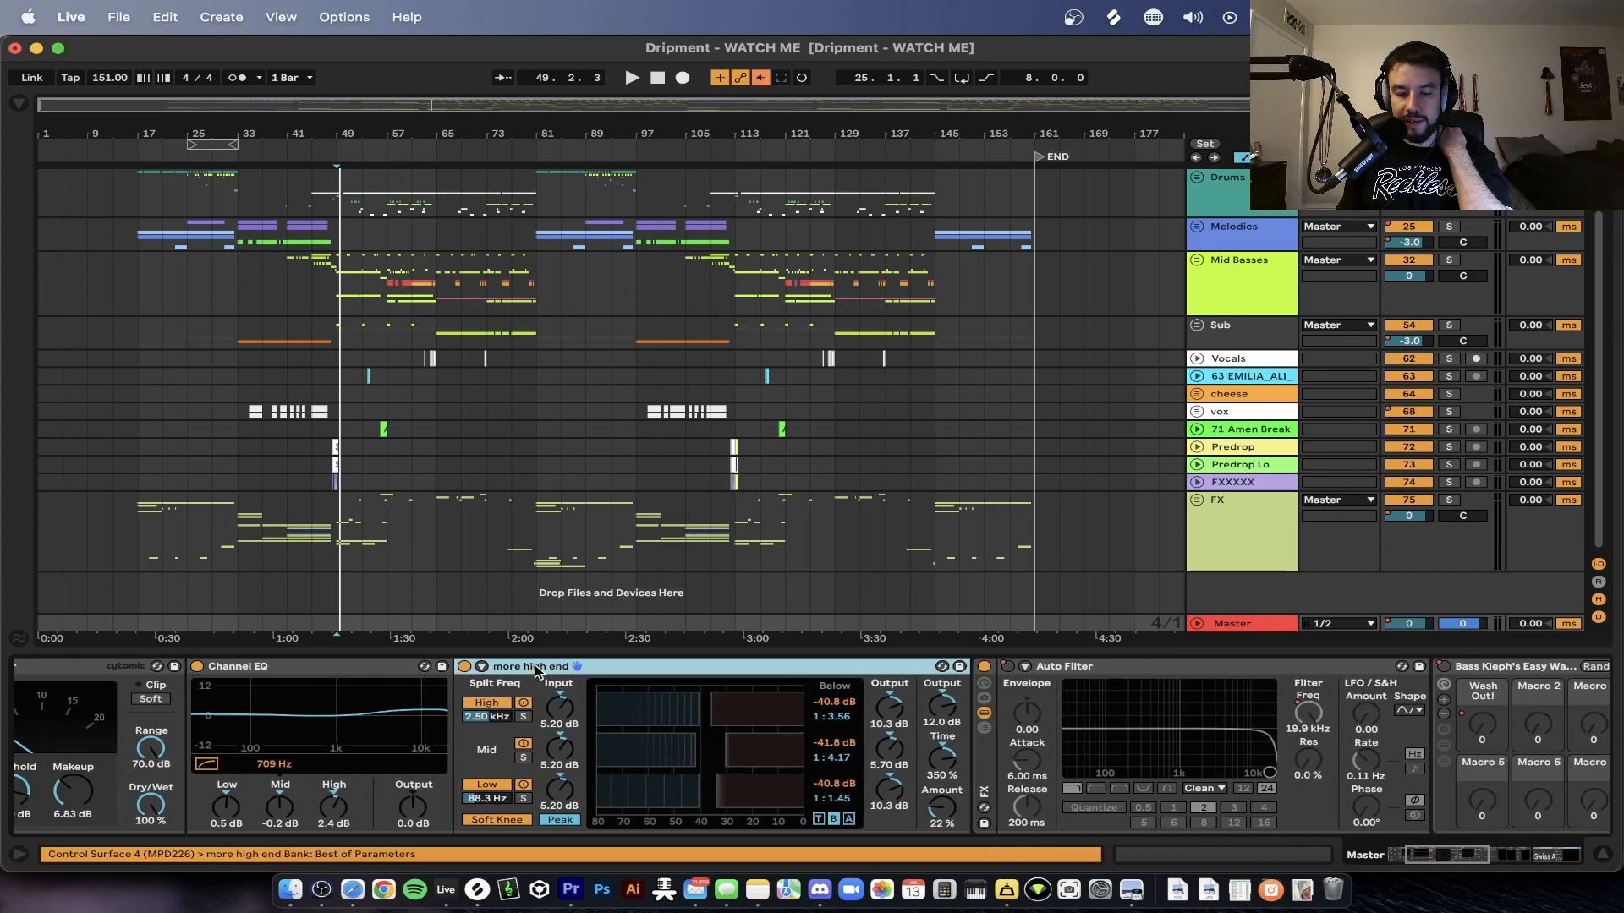
scroll(541, 677, "right", 3)
scroll(642, 671, "right", 3)
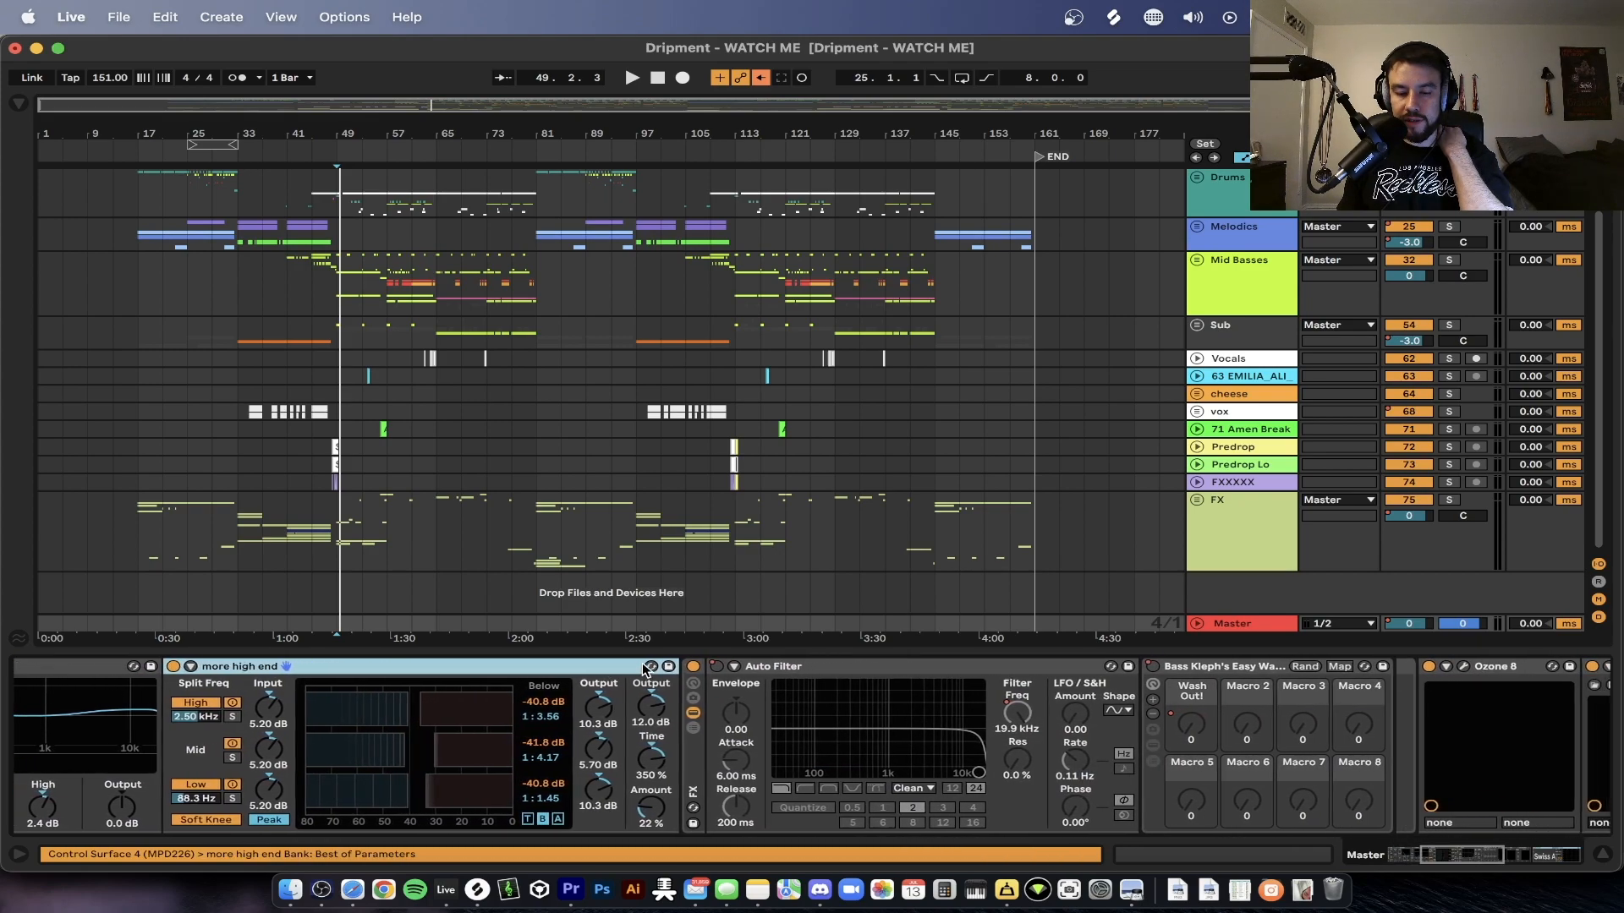
- Select the Master's FX rack and show the Auto Filter's Device On automation on the unfolded Master track
left_click(681, 763)
scroll(681, 762, "right", 6)
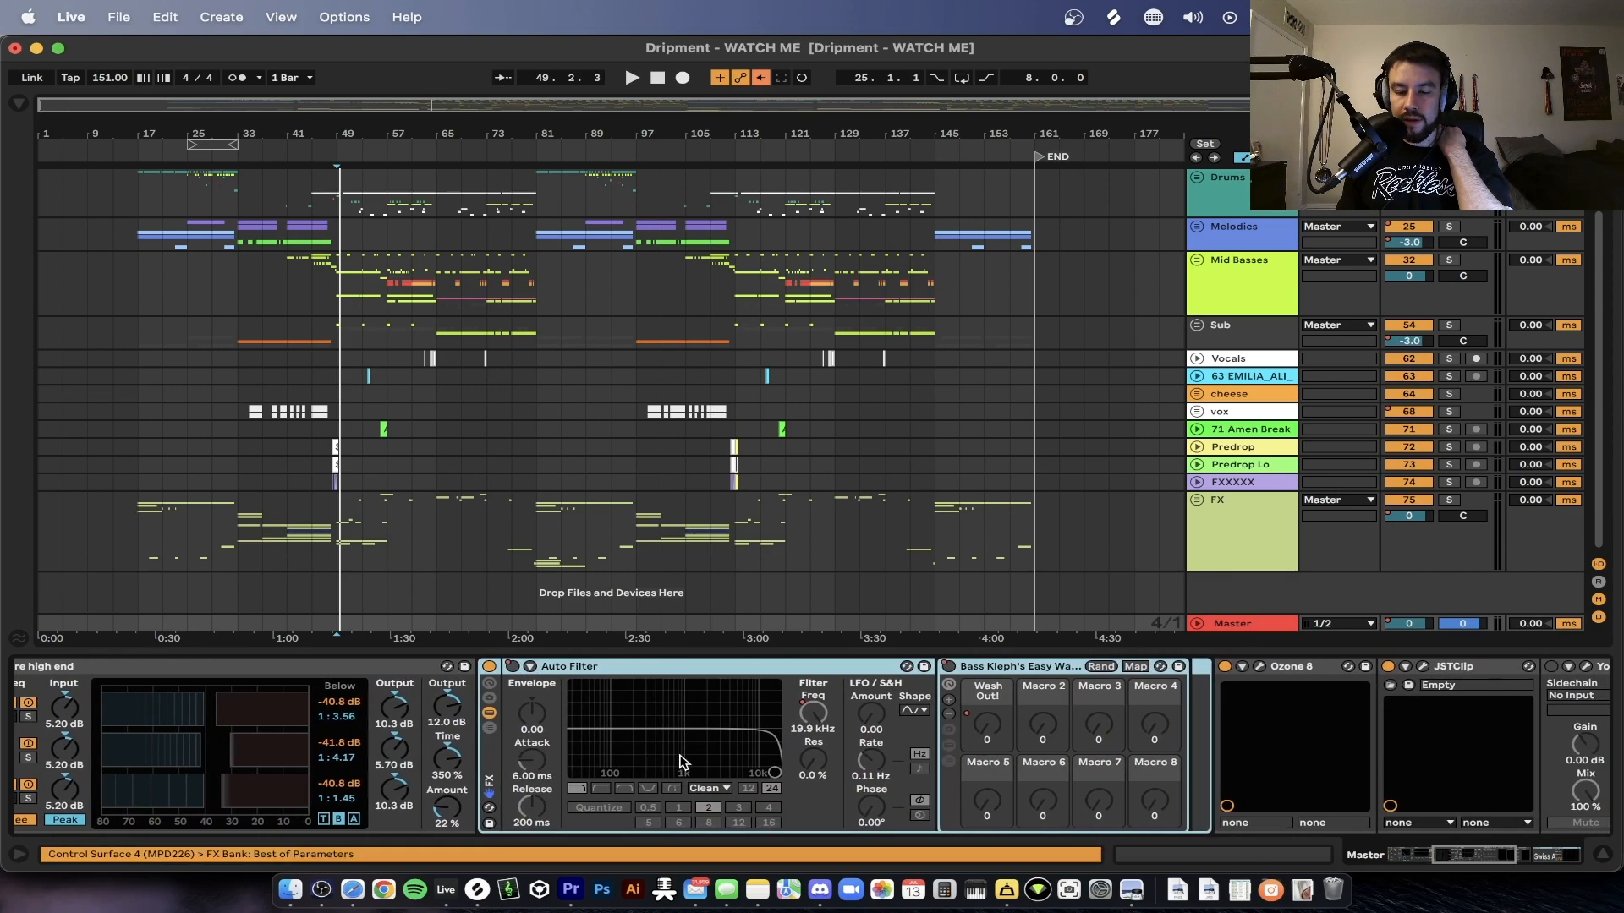
right_click(369, 674)
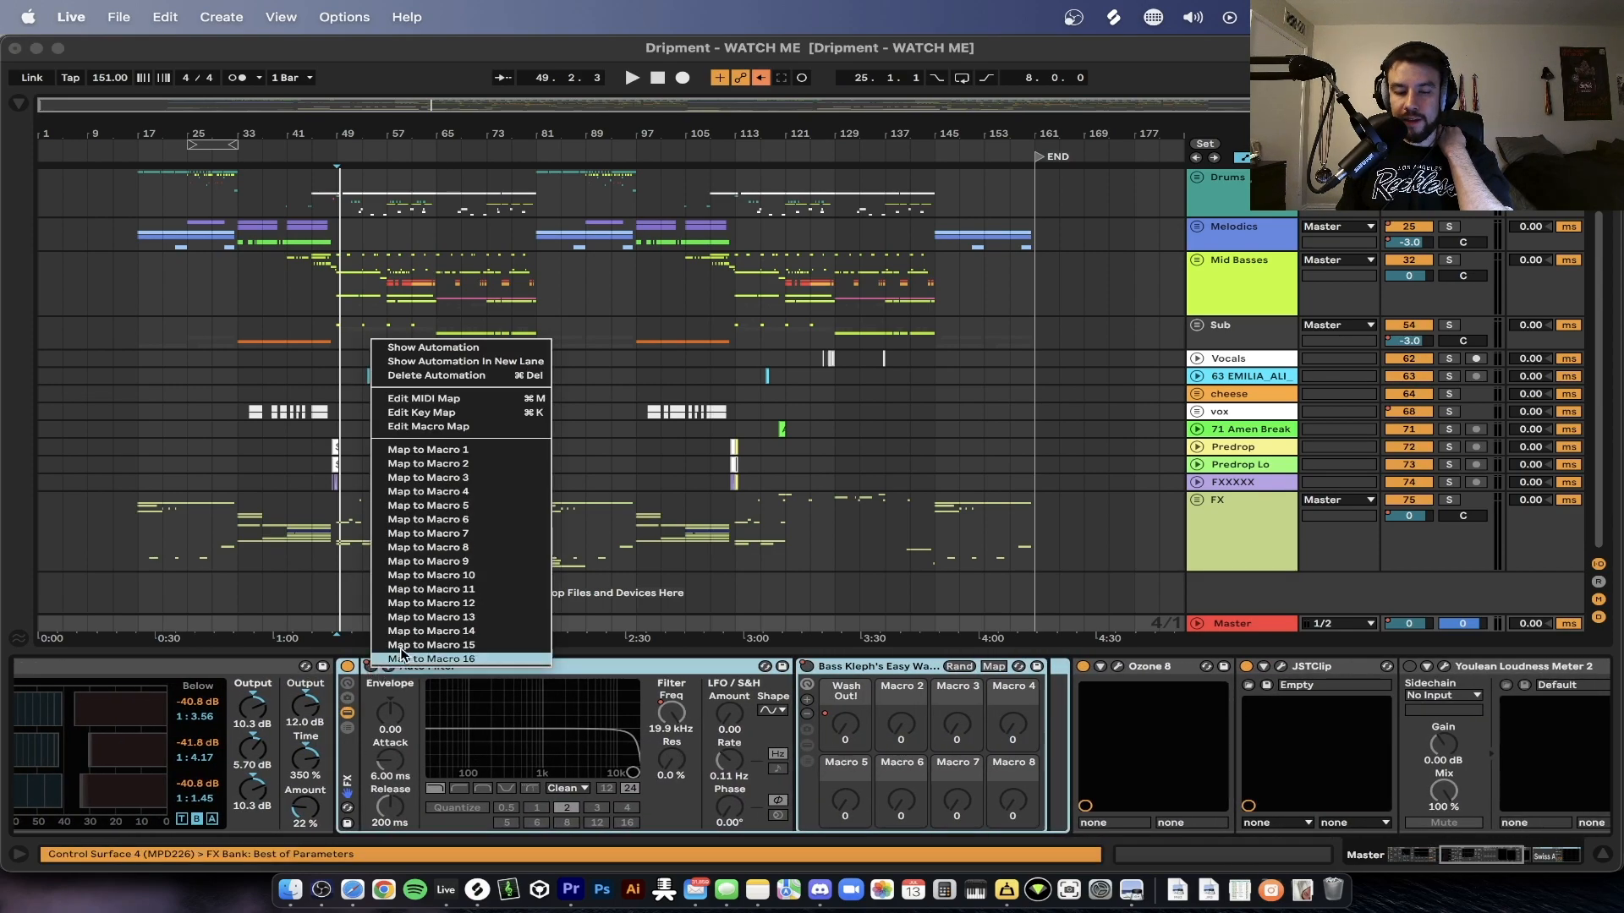
left_click(706, 677)
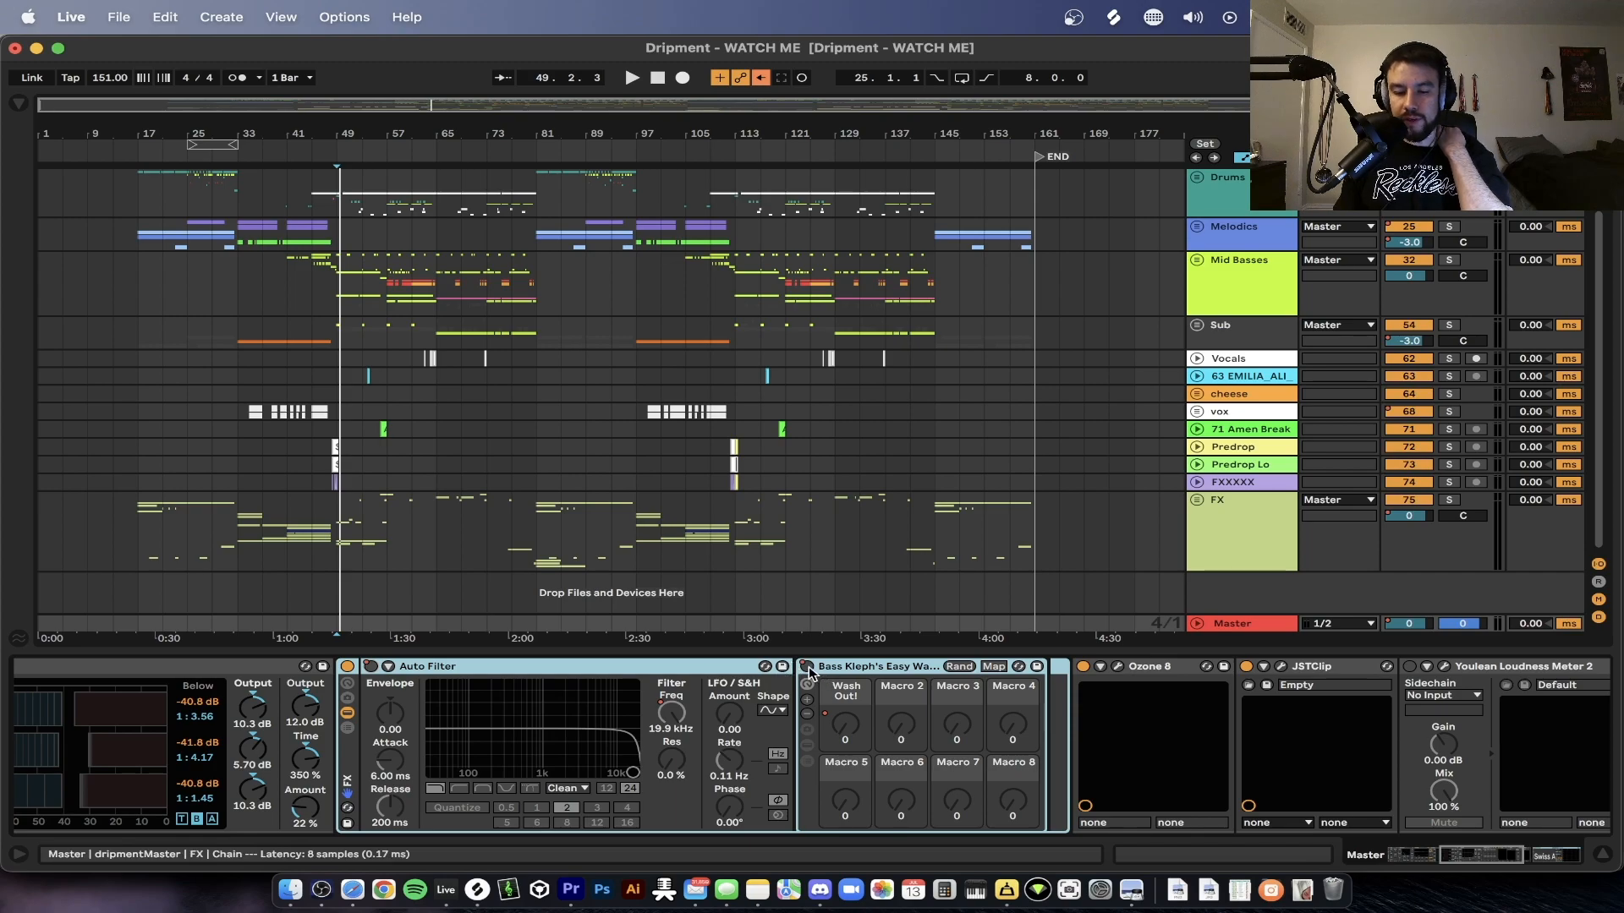
left_click(1198, 624)
scroll(225, 573, "down", 3)
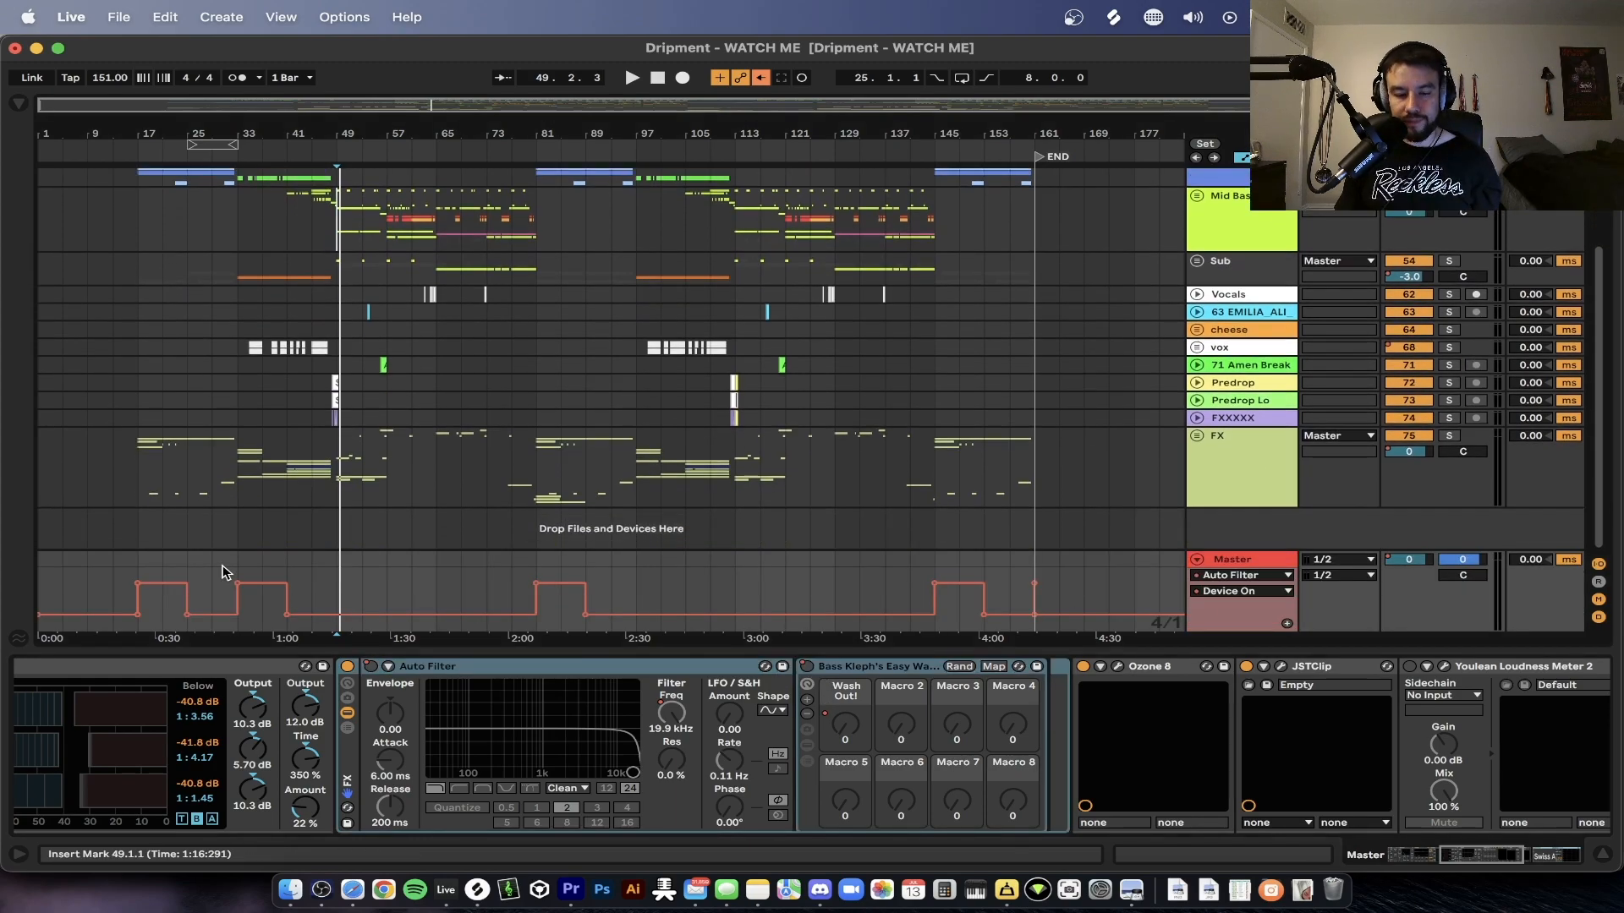
- Play from 33.1.1 to hear the section where the Auto Filter is automated on
left_click(235, 571)
key("plus")
key("space")
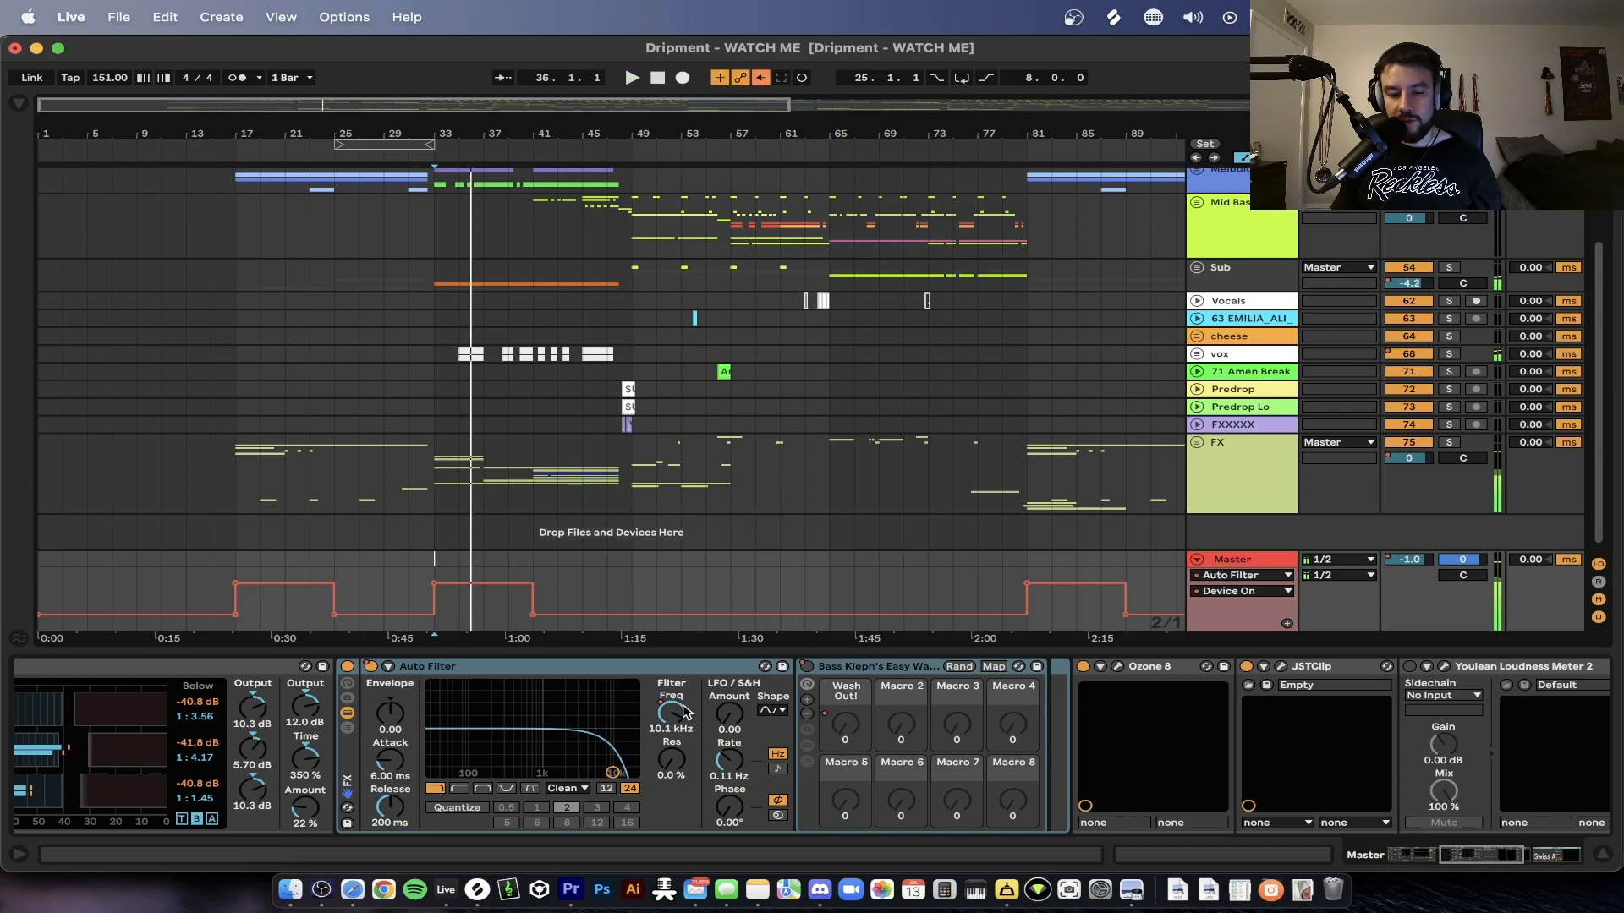
key("space")
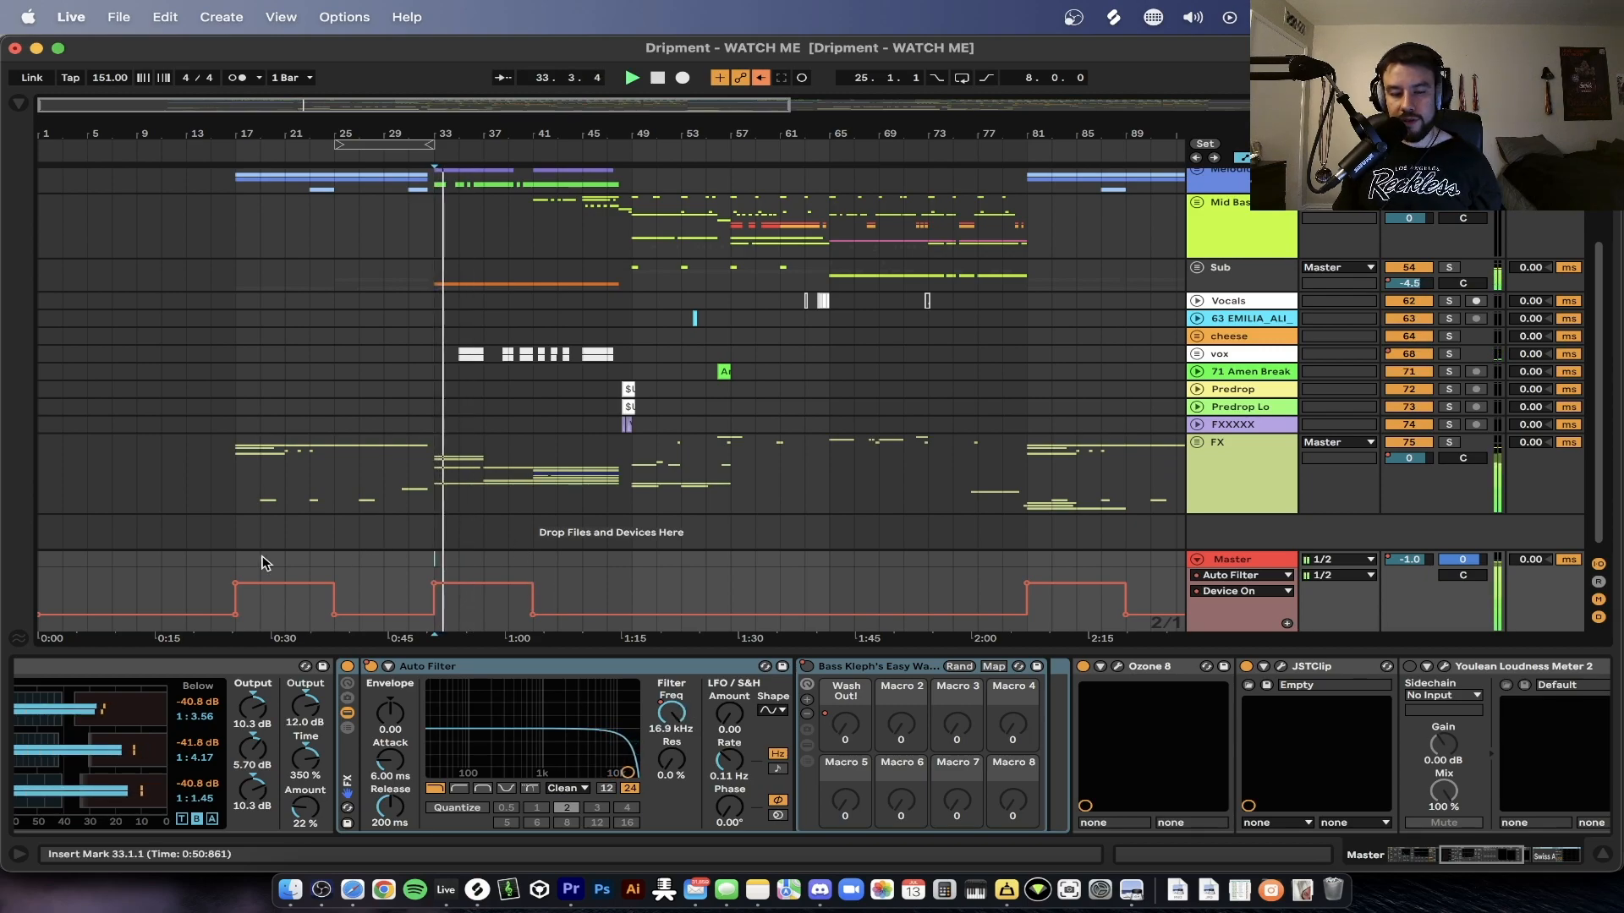
- Play from 17.1.1 and reselect the Master to view the Auto Filter working on the intro
left_click(236, 505)
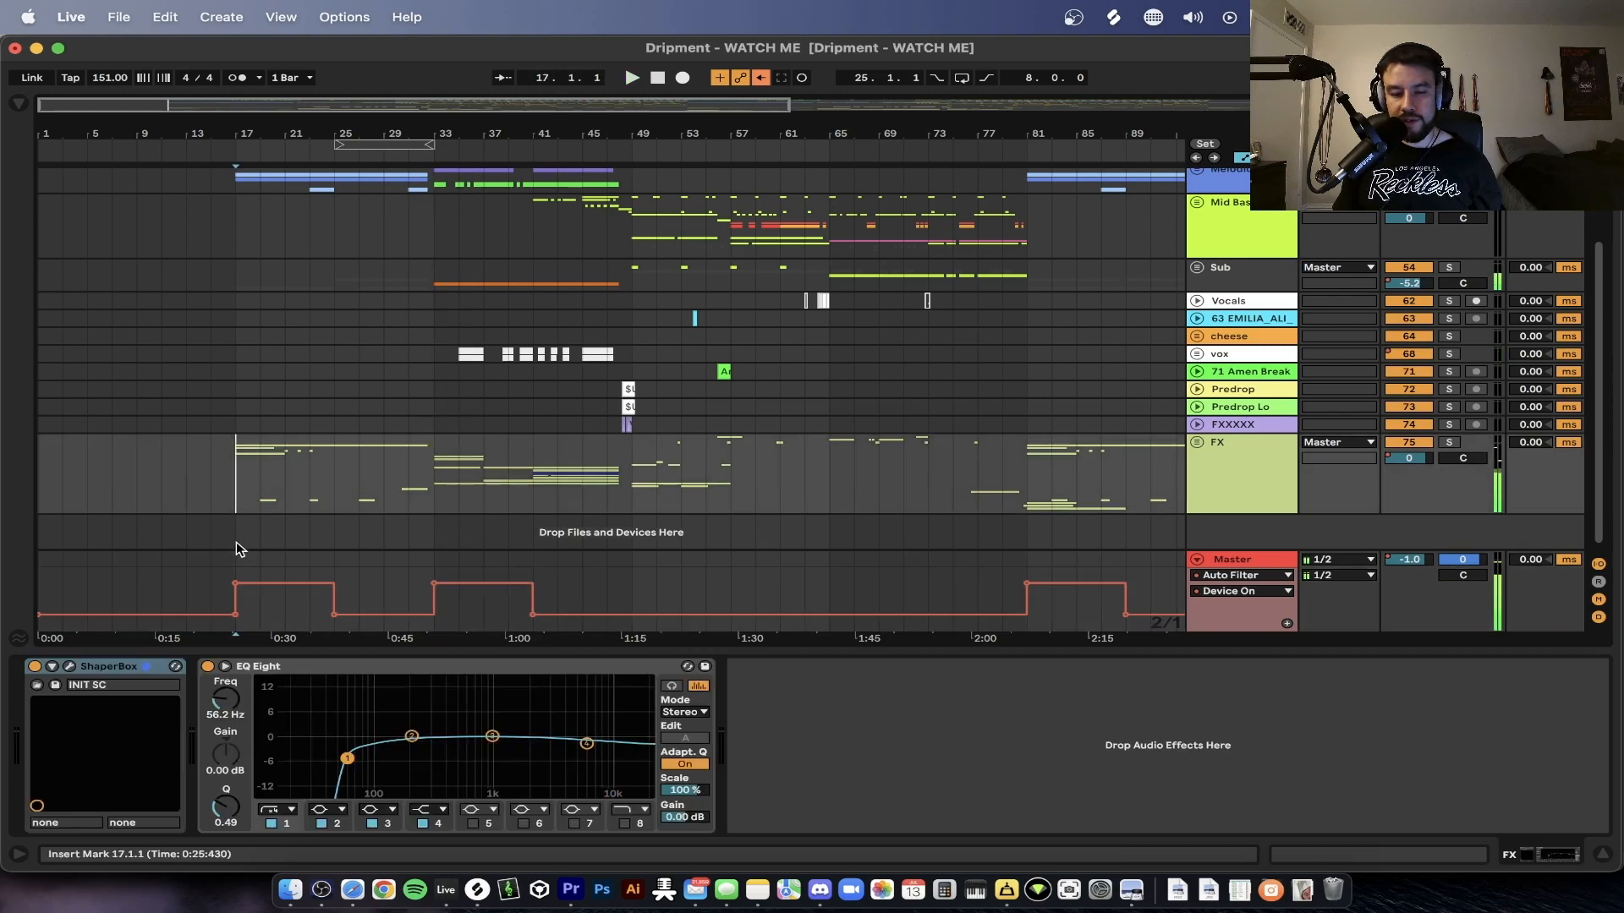
left_click(1232, 561)
key("minus")
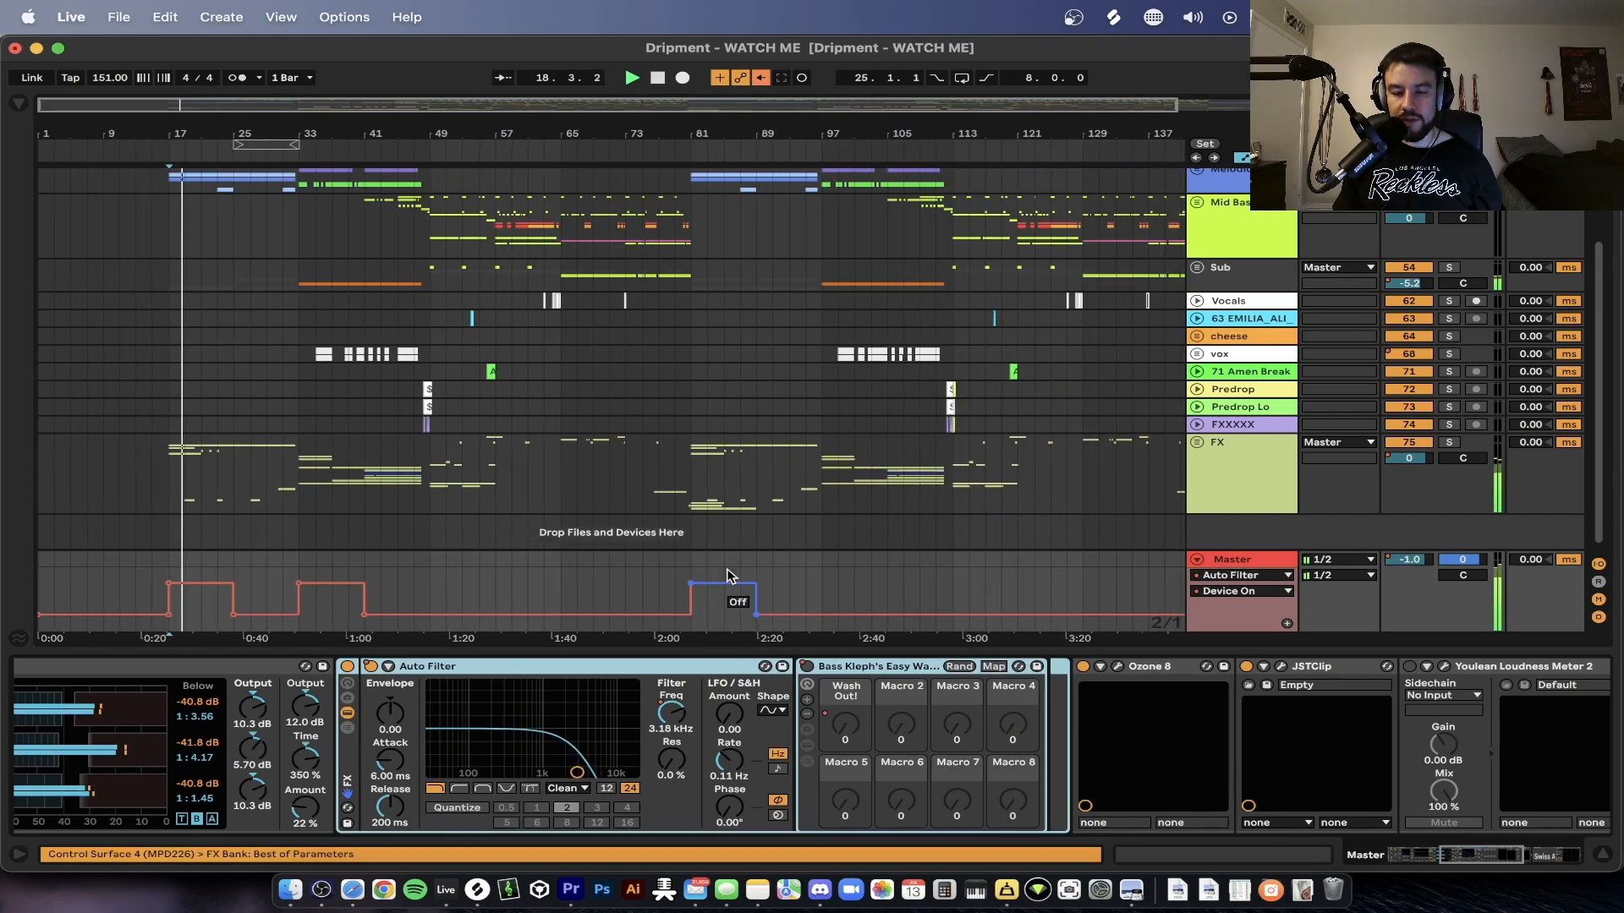
- Show the Device On automation of the Bass Kleph wash-out rack on the Master track
right_click(807, 674)
left_click(866, 351)
key("plus")
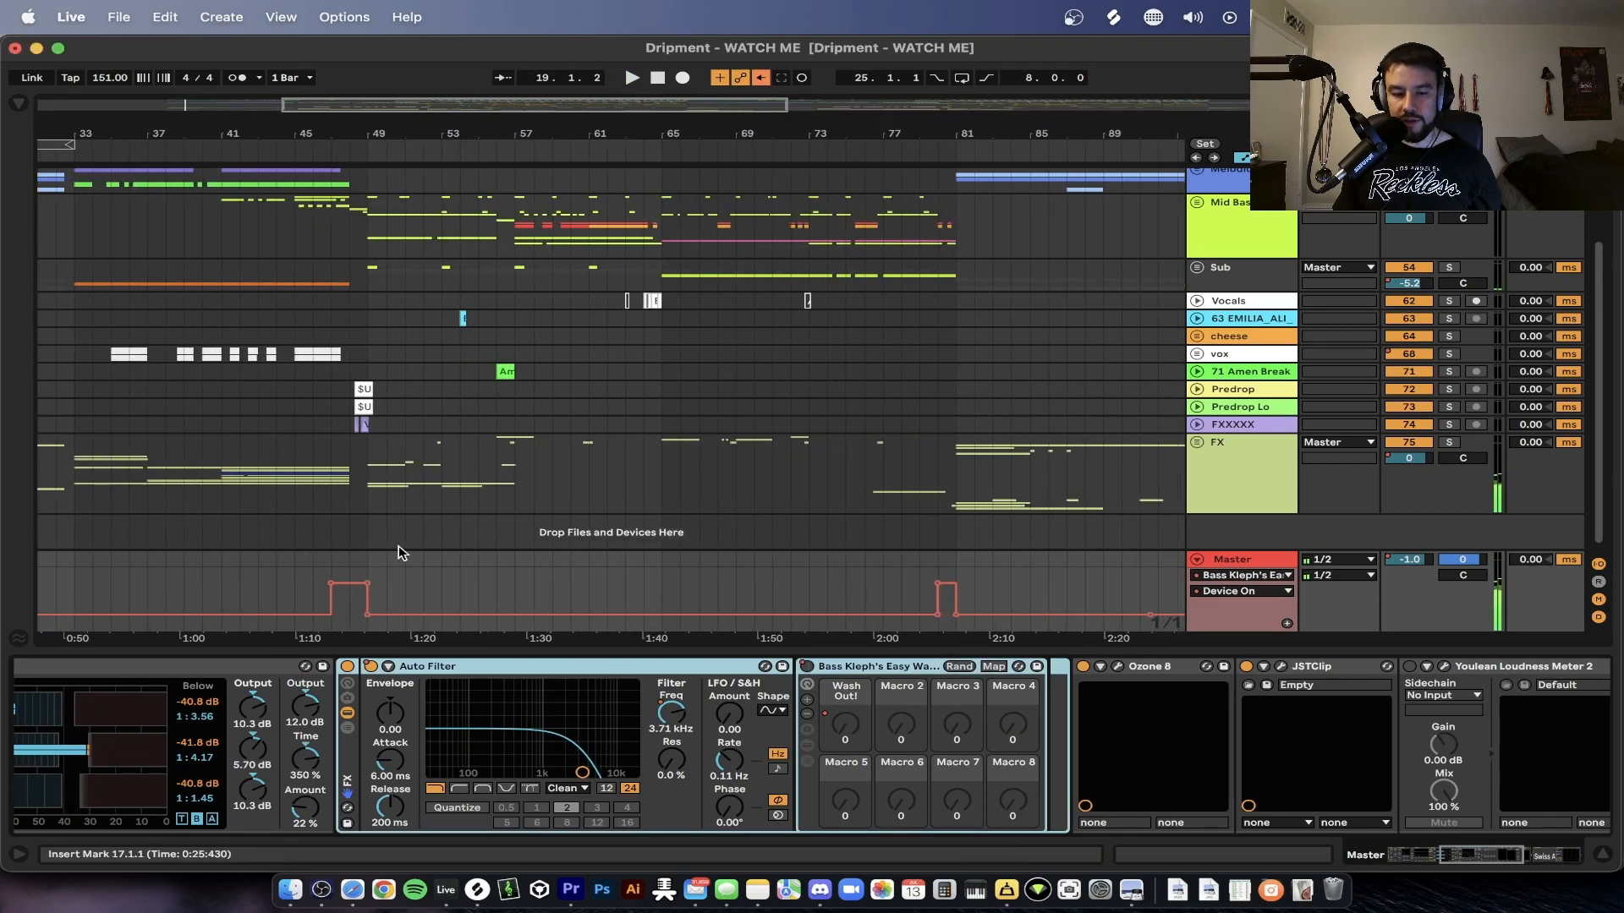
- Play from 47.1.1 through the section before the drop where the Bass Kleph wash-out rack is automated on
left_click(329, 562)
scroll(329, 562, "up", 3)
key("space")
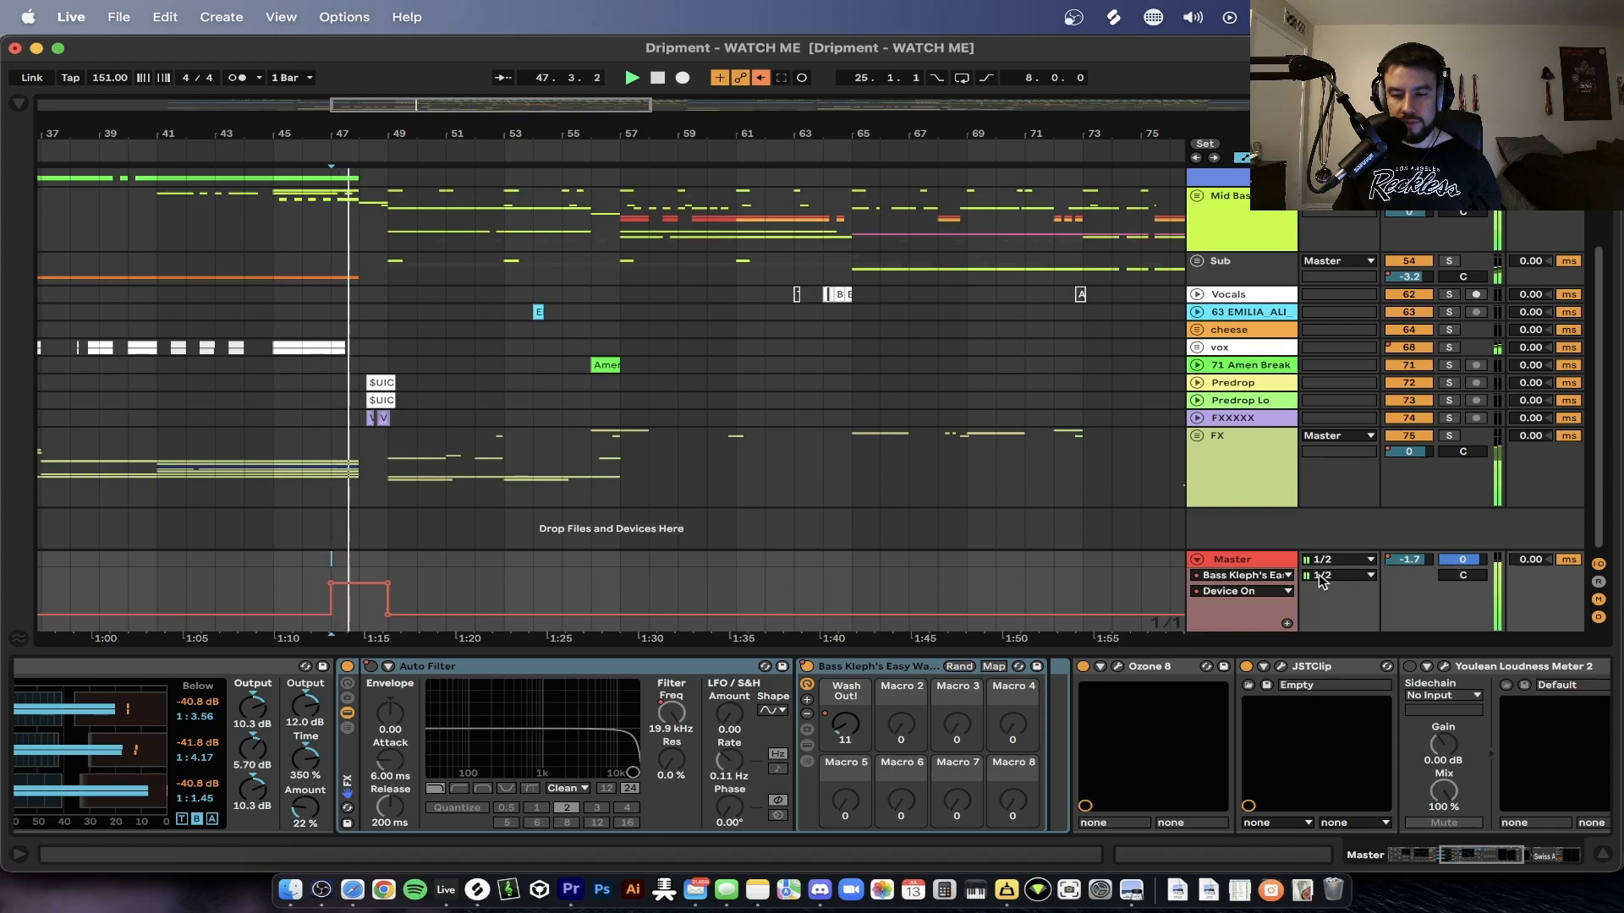
key("space")
key("space")
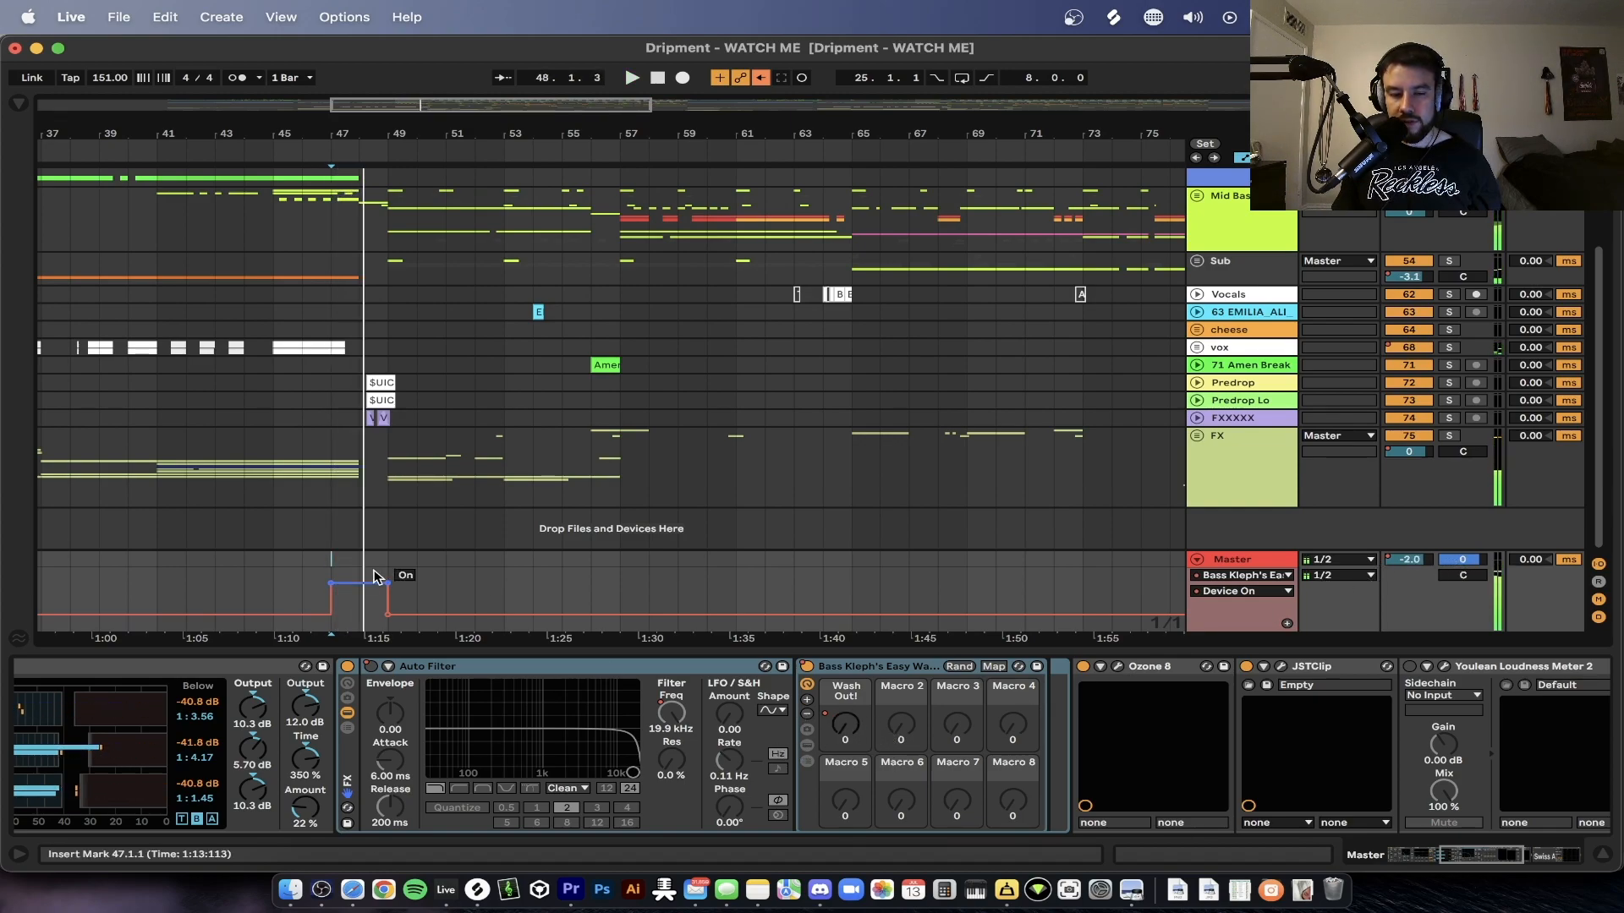
scroll(373, 576, "up", 2)
key("super+alt+l")
scroll(349, 655, "down", 2)
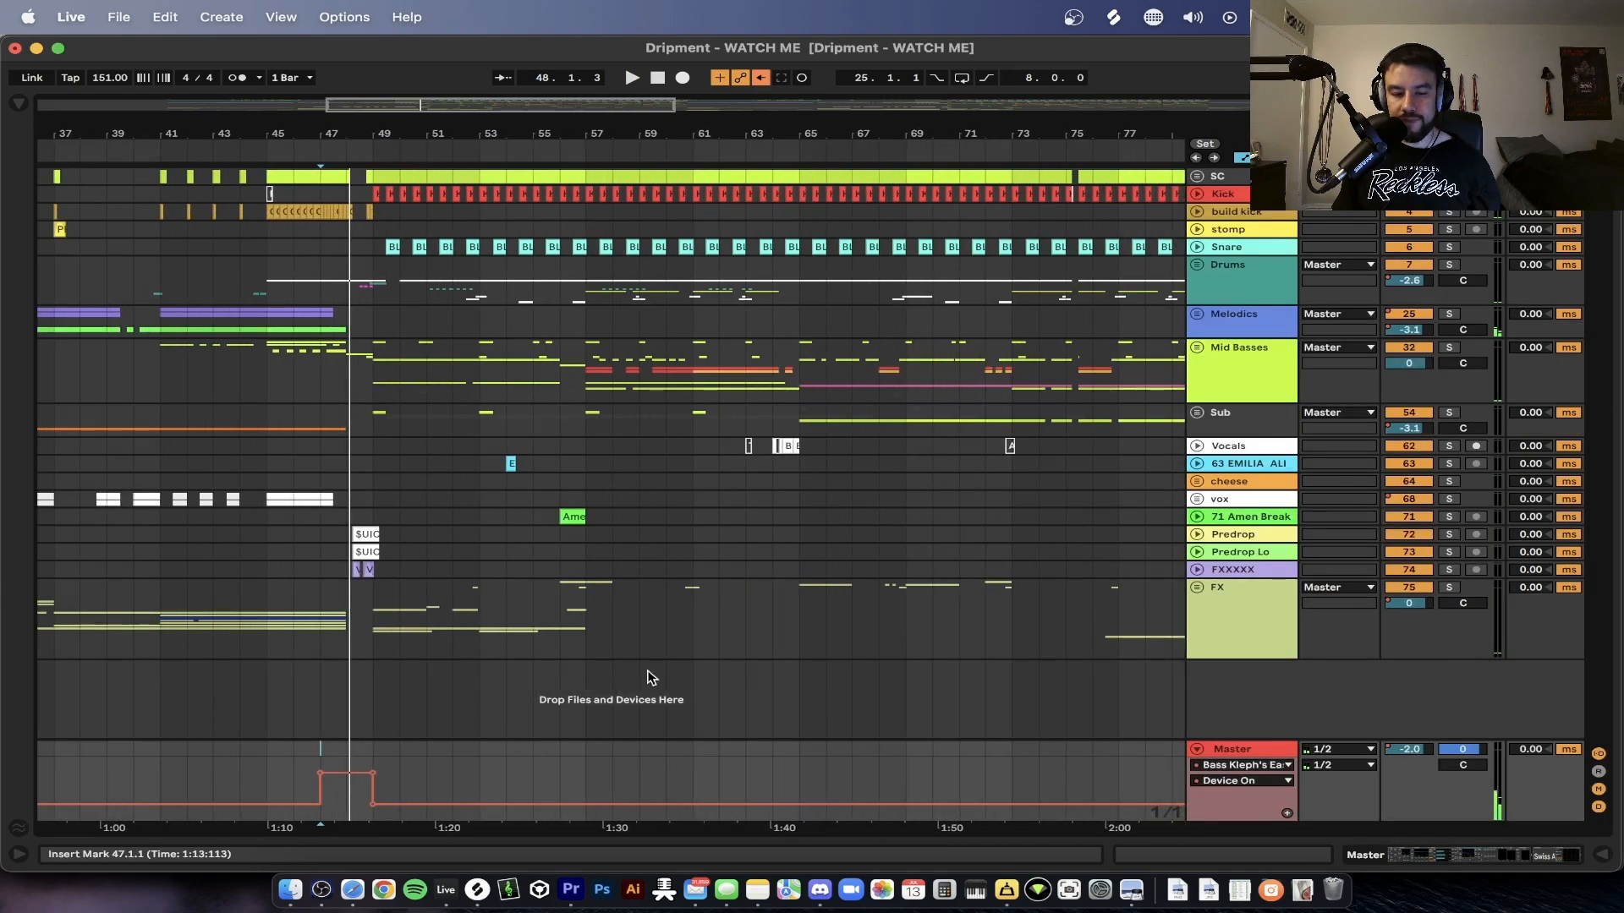
double_click(1236, 753)
- View the Ozone 8 Imager on the Master while the drop plays, close its window and stop playback
scroll(1002, 707, "right", 5)
left_click(784, 670)
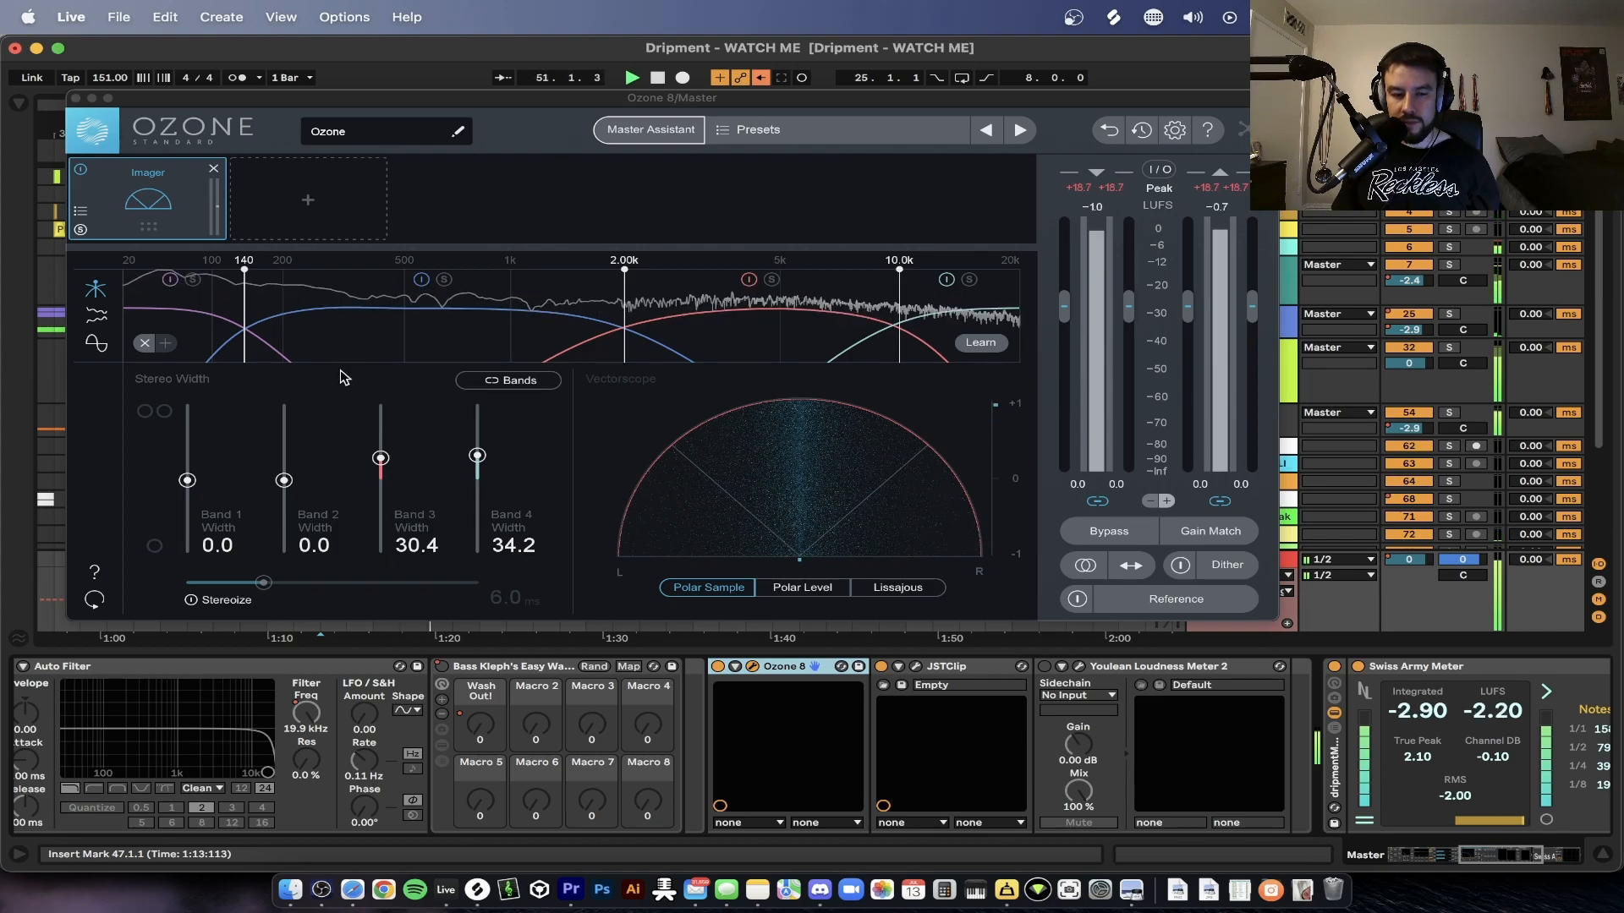
left_click(75, 98)
key("space")
- Collapse the Youlean Loudness Meter 2 on the Master and inspect the Swiss Army Meter
double_click(1133, 667)
scroll(992, 703, "right", 4)
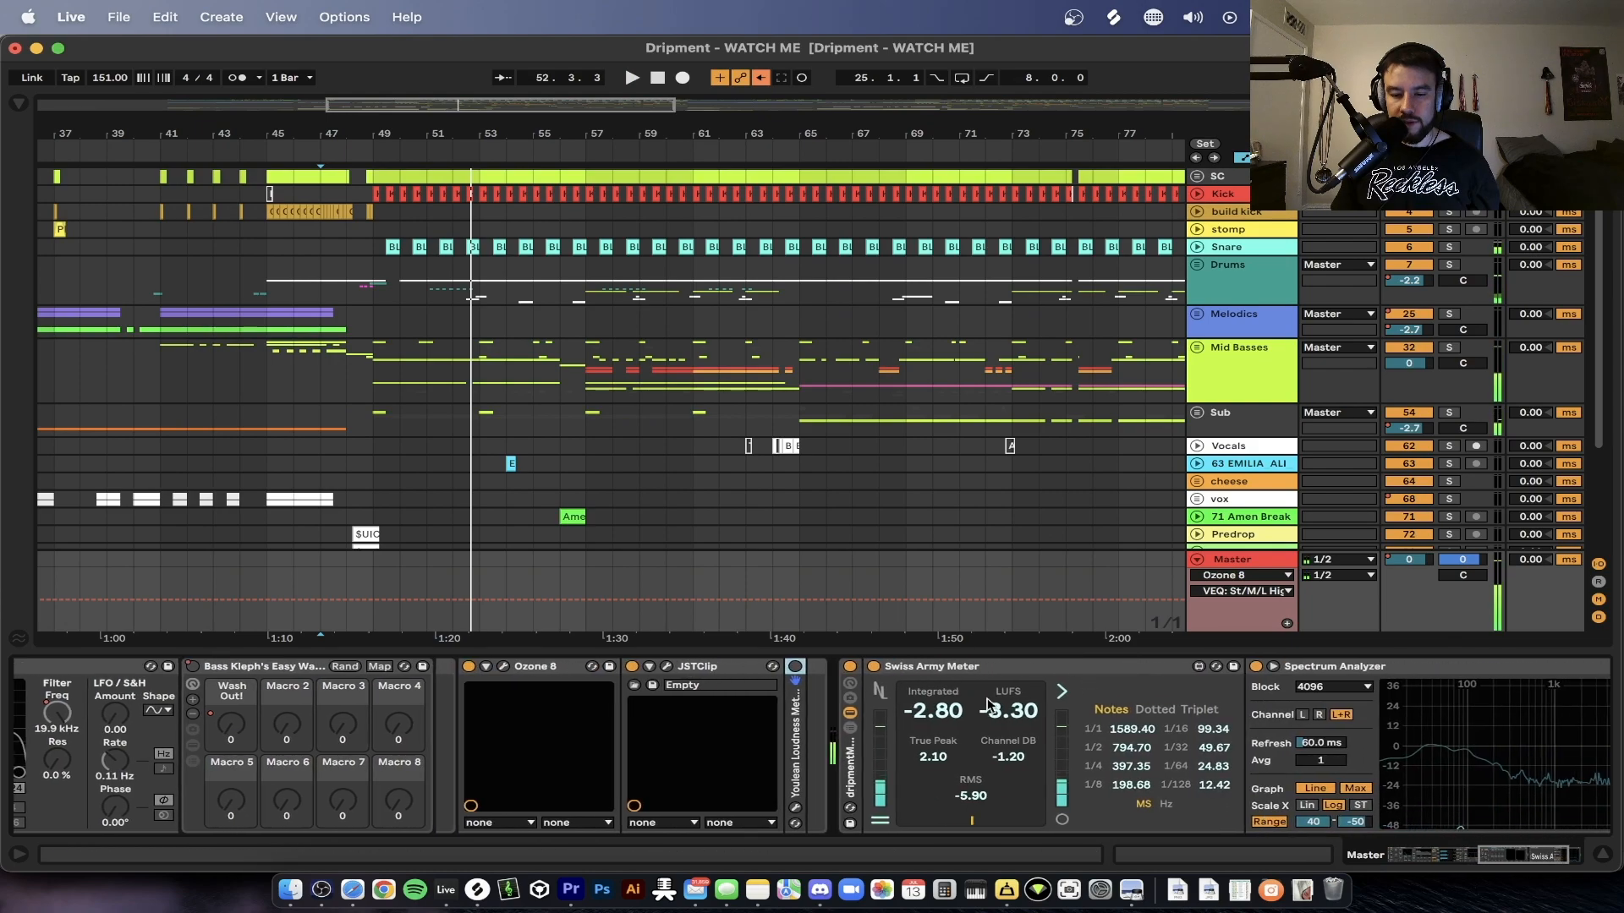
scroll(797, 727, "right", 3)
left_click(797, 719)
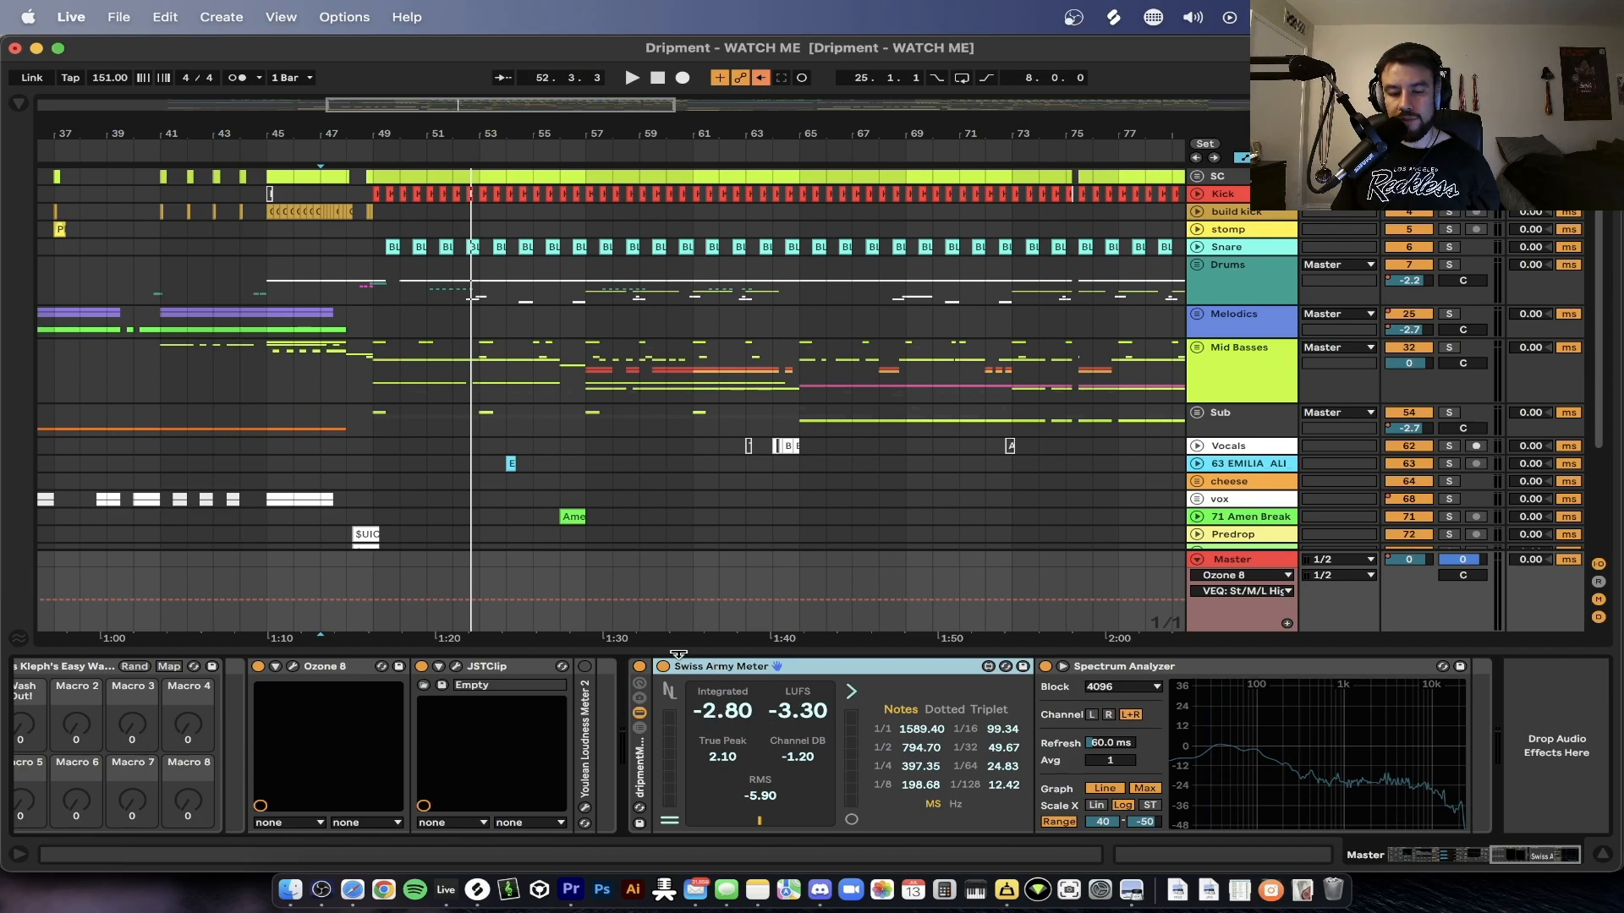
left_click_drag(678, 656, 681, 658)
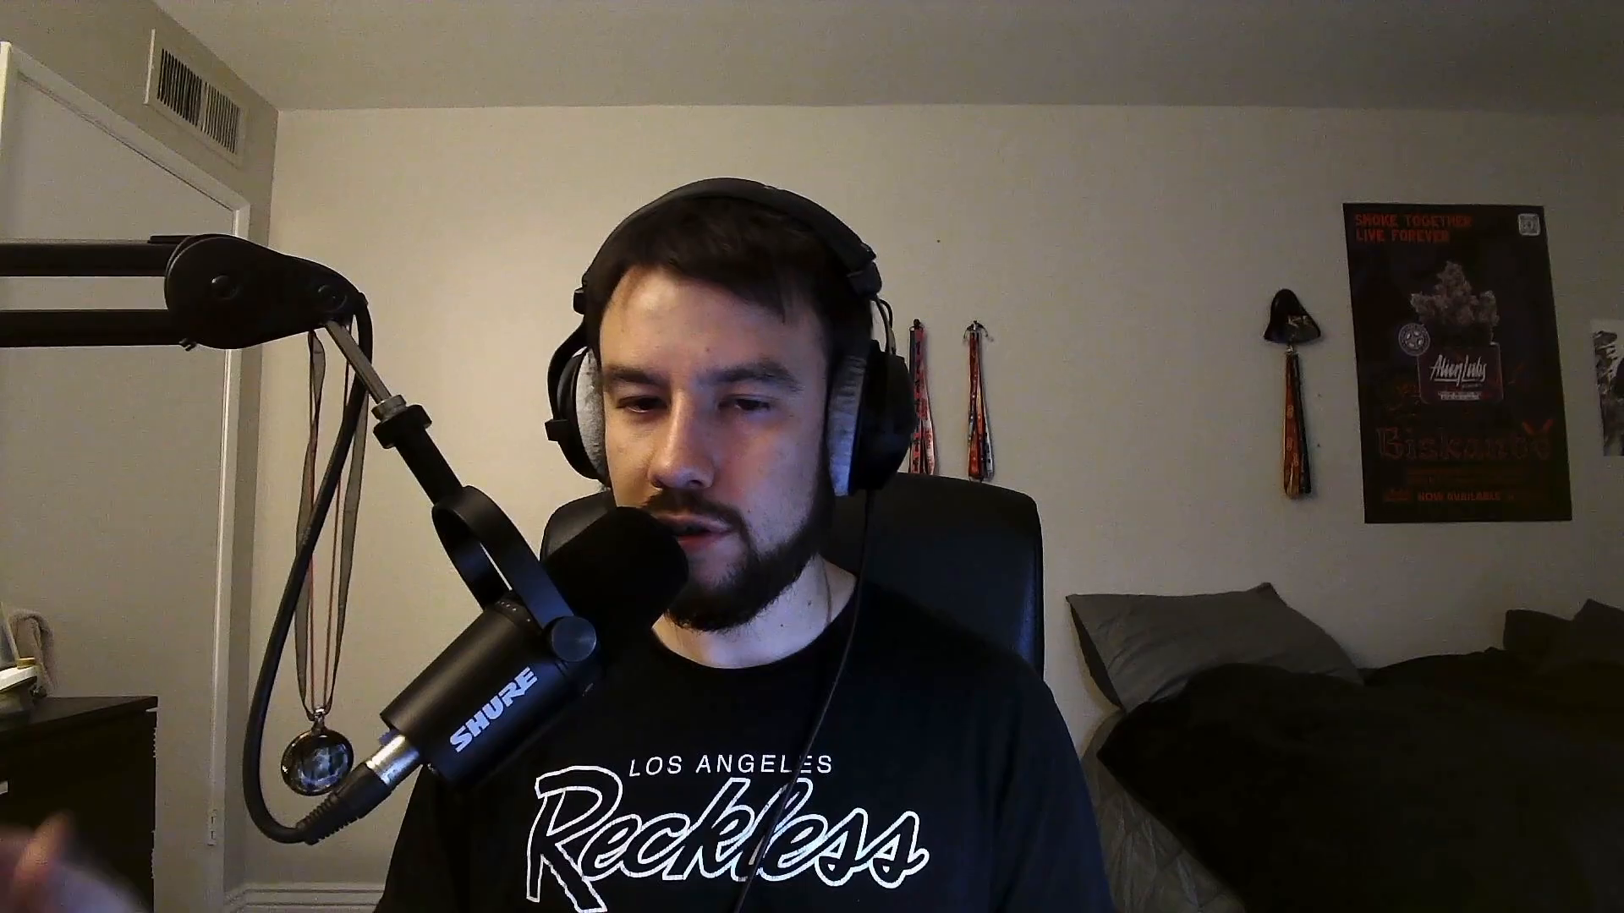